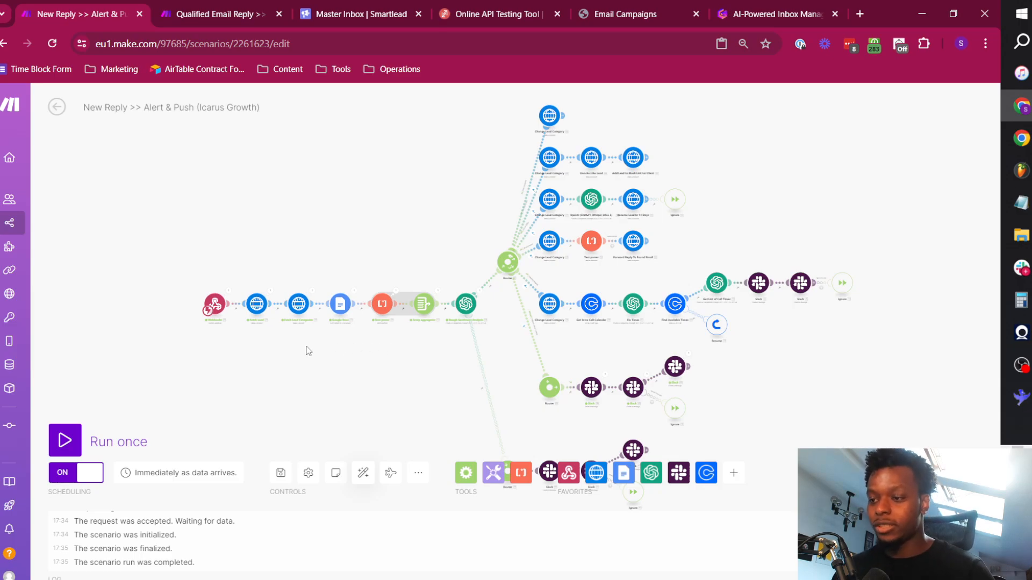
Examine the New Reply >> Alert & Push scenario from the webhook through the sentiment analysis to the router's branches.
scroll(221, 335, "up", 5)
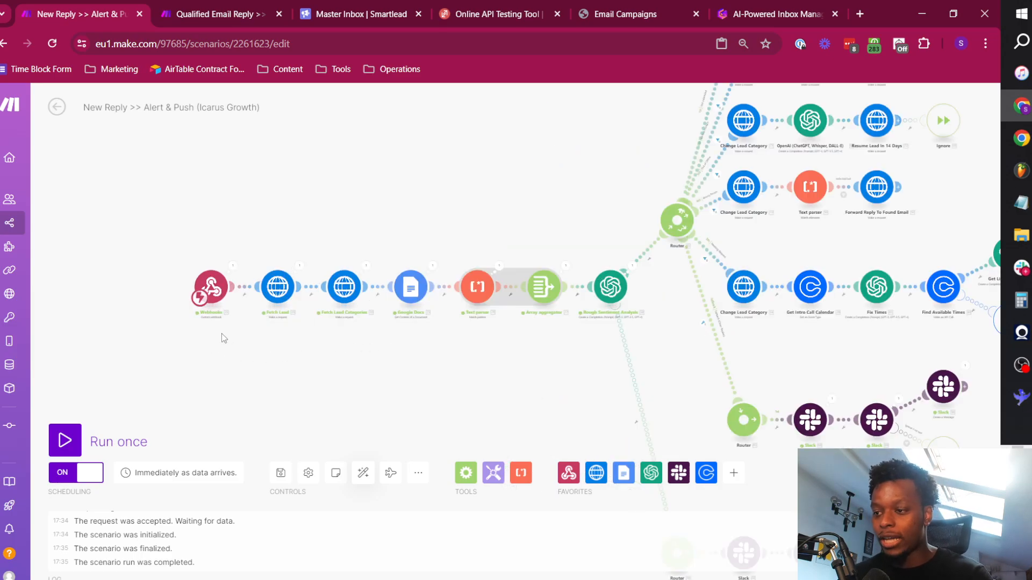
scroll(392, 350, "down", 1)
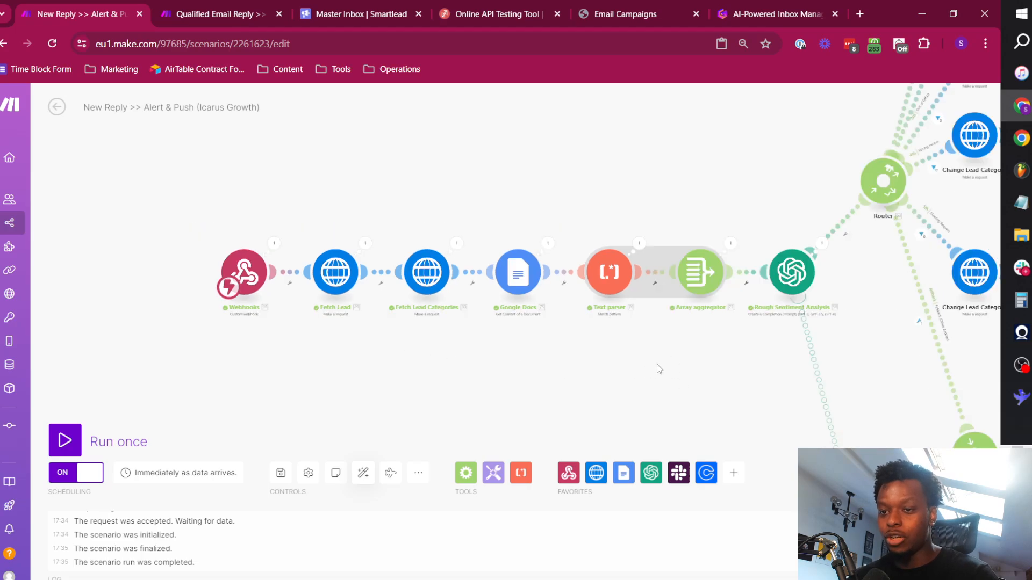
left_click_drag(659, 369, 499, 368)
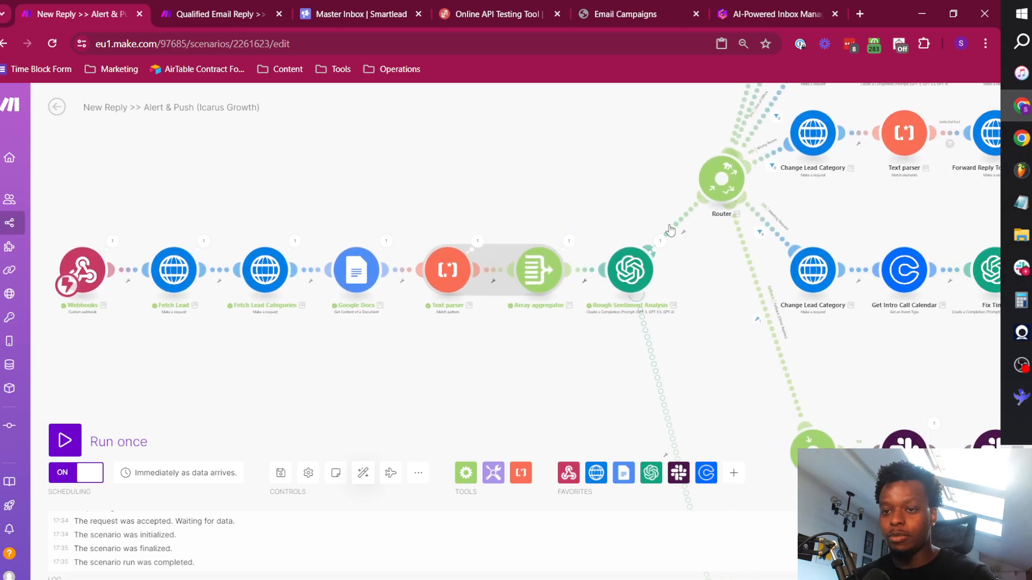
left_click_drag(669, 230, 331, 321)
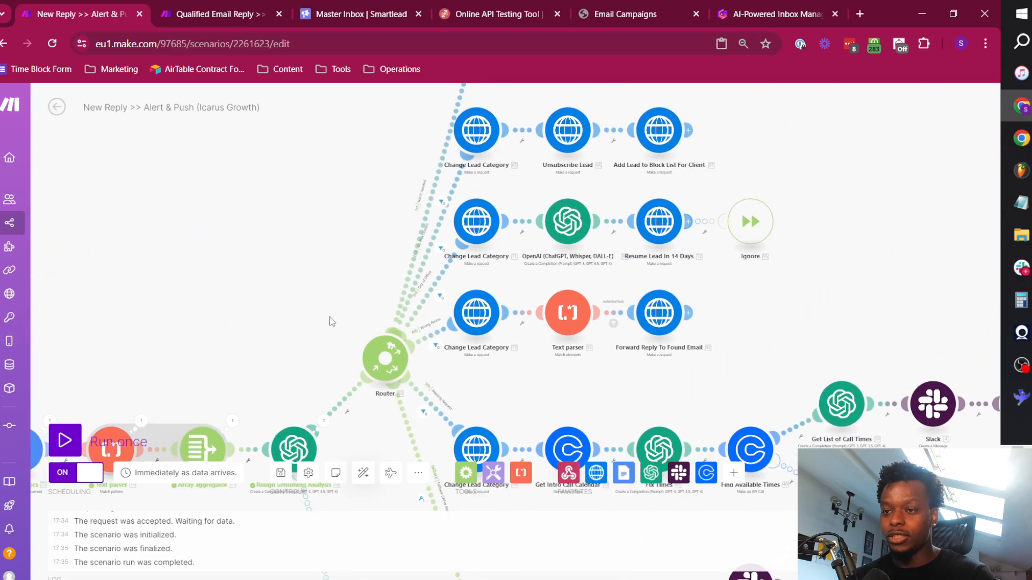
Switch to the Smartlead master inbox and review the lead's reply thread in the Test Campaign (Reply Automation).
left_click(350, 5)
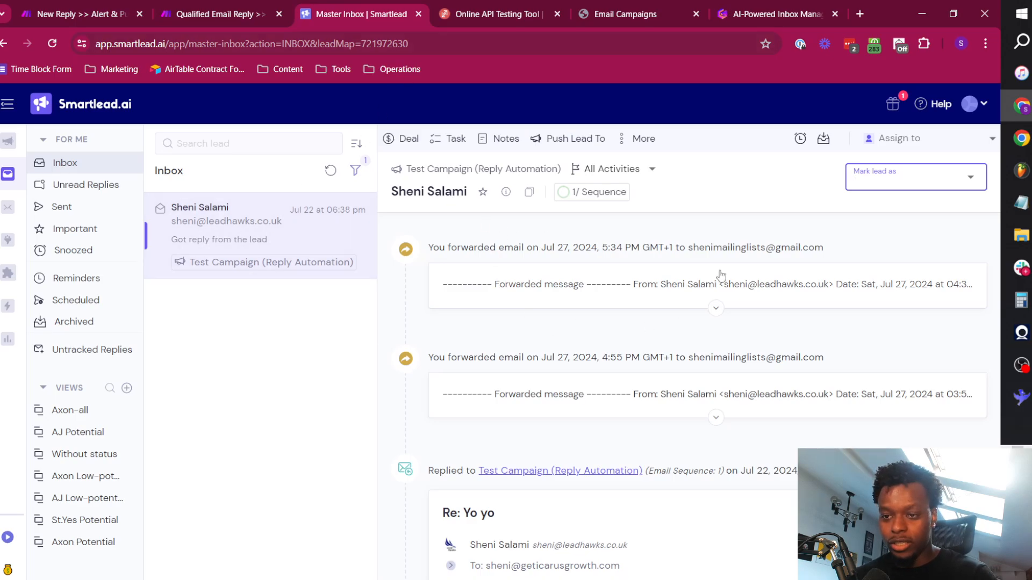
scroll(624, 431, "down", 5)
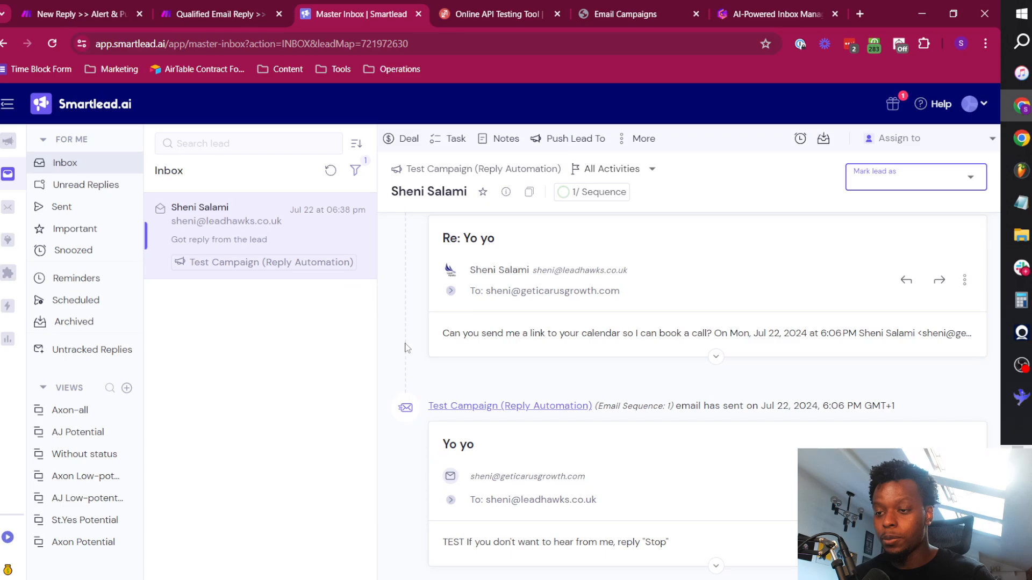
left_click(316, 384)
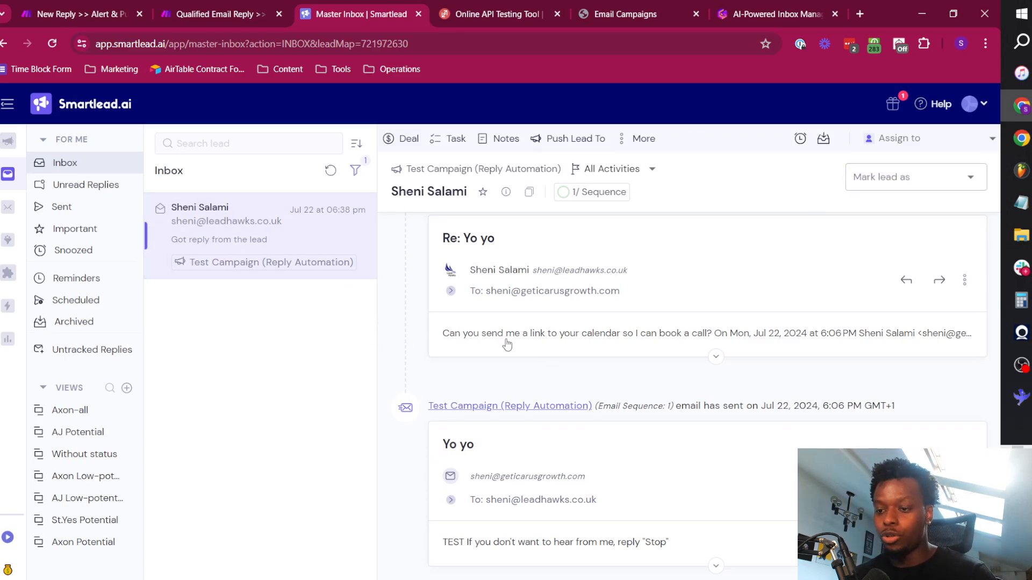
Return to the Make scenario and look over its whole layout, including the category branches after the router.
left_click(98, 9)
scroll(299, 292, "down", 5)
left_click_drag(256, 272, 392, 212)
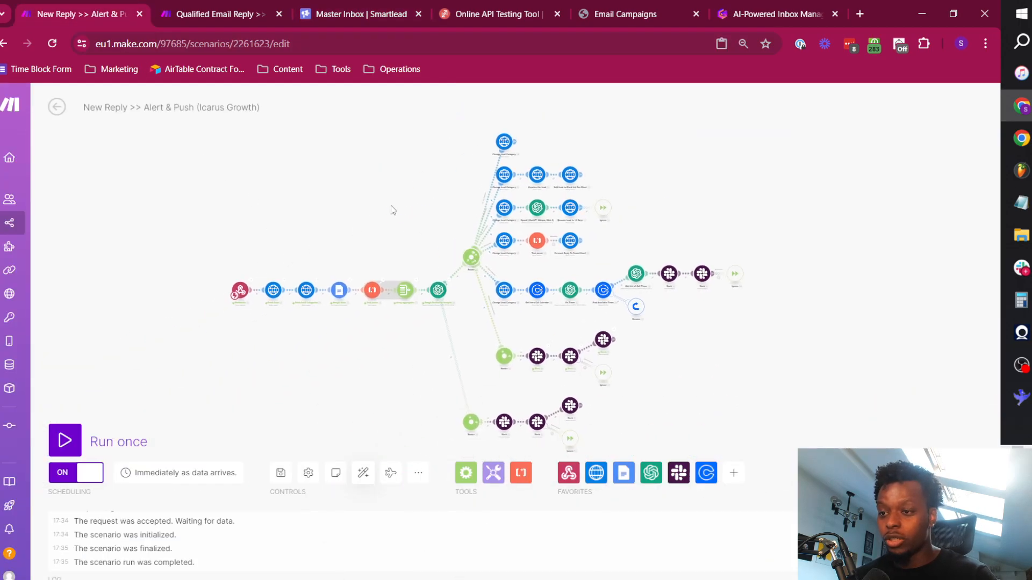
scroll(363, 249, "up", 3)
left_click_drag(450, 231, 424, 292)
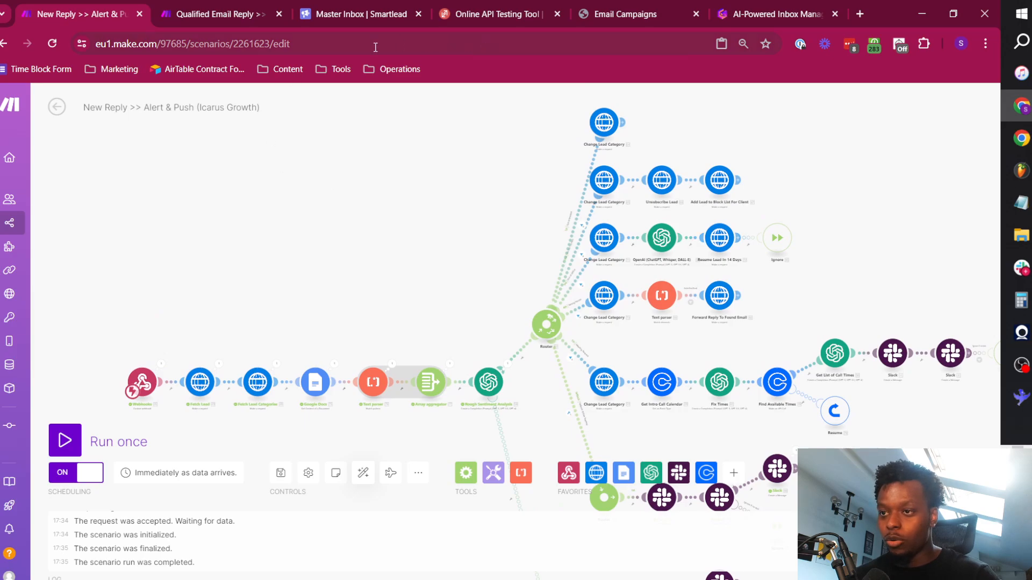
Compare the webhook payload in ReqBin with the Smartlead lead, and select the reply_message text "What's the price?" in the payload.
left_click(472, 11)
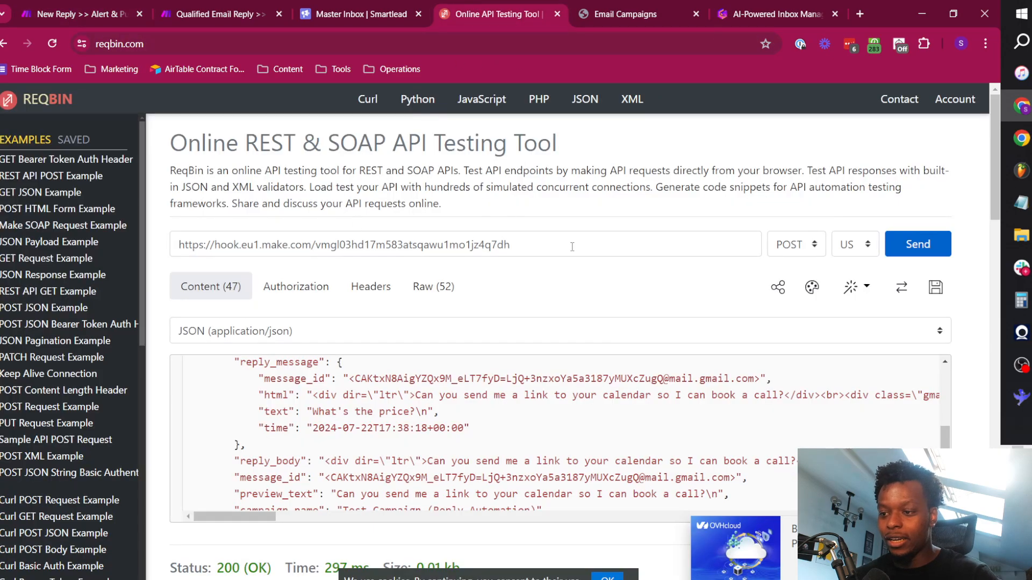
scroll(572, 247, "down", 1)
left_click(81, 11)
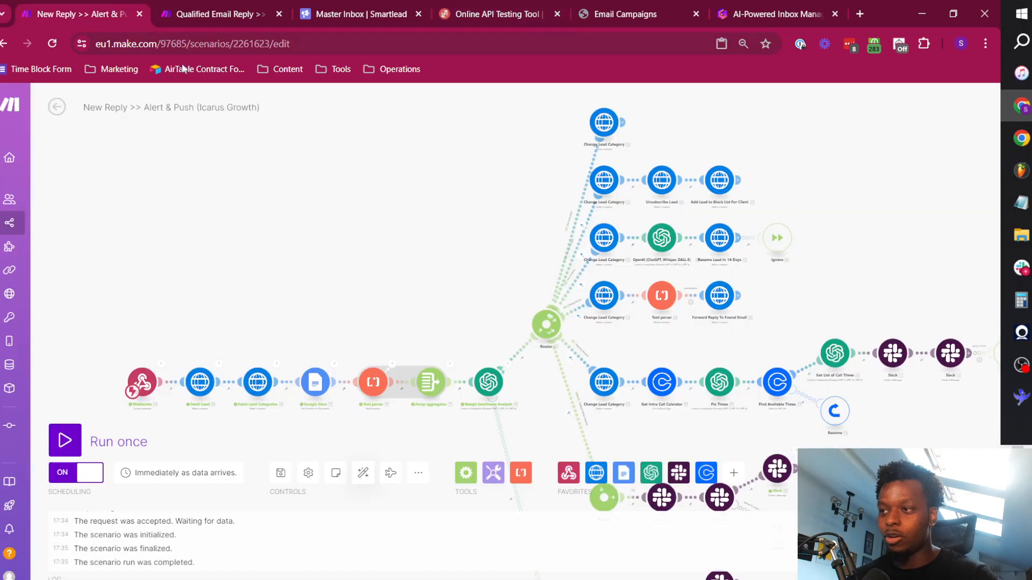
left_click(349, 7)
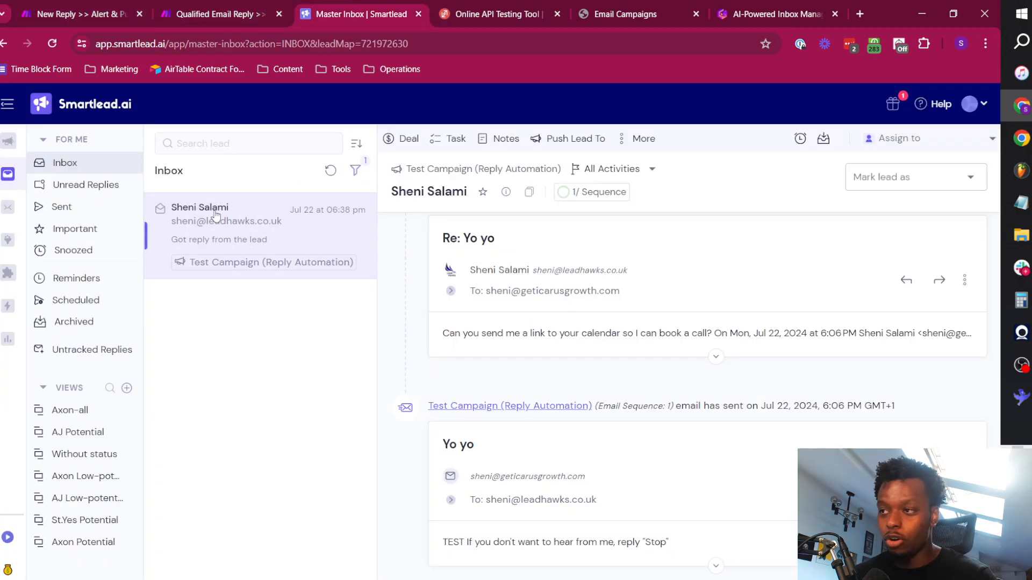
left_click(104, 9)
left_click(520, 7)
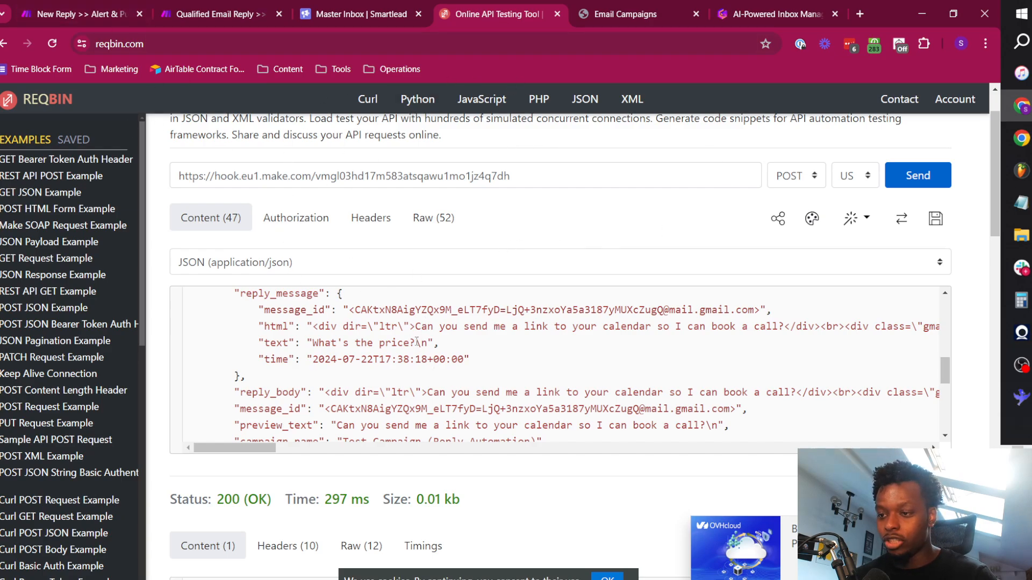
left_click_drag(417, 342, 315, 340)
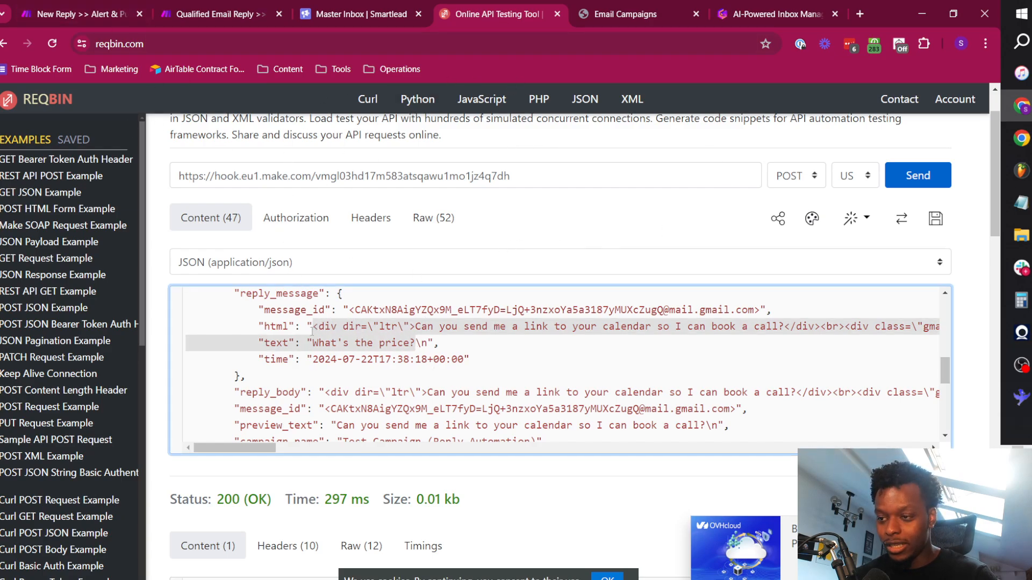
Return to the Make scenario and run it once so that it listens for the webhook request.
left_click(108, 15)
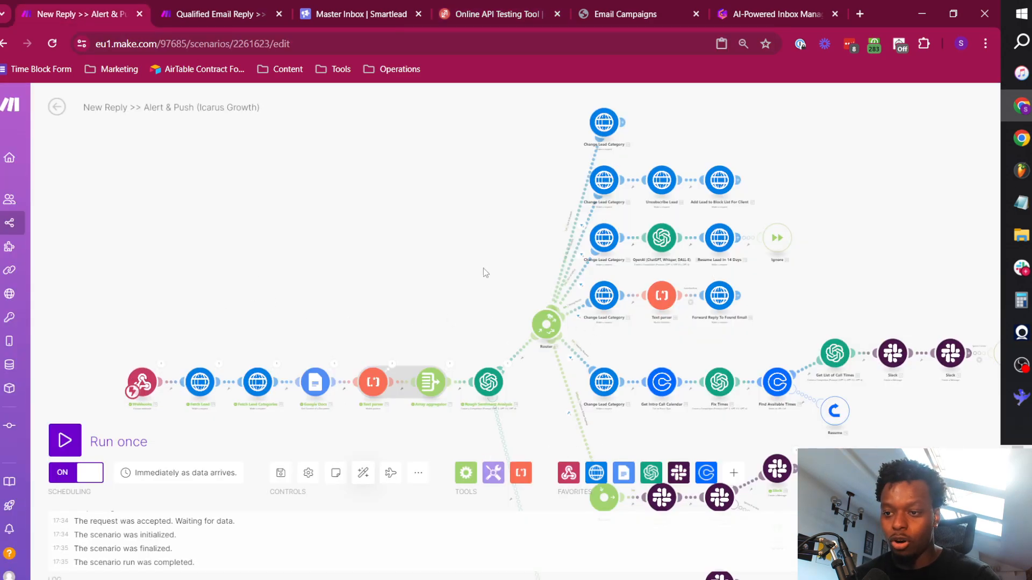
left_click_drag(482, 268, 441, 161)
left_click_drag(258, 275, 372, 330)
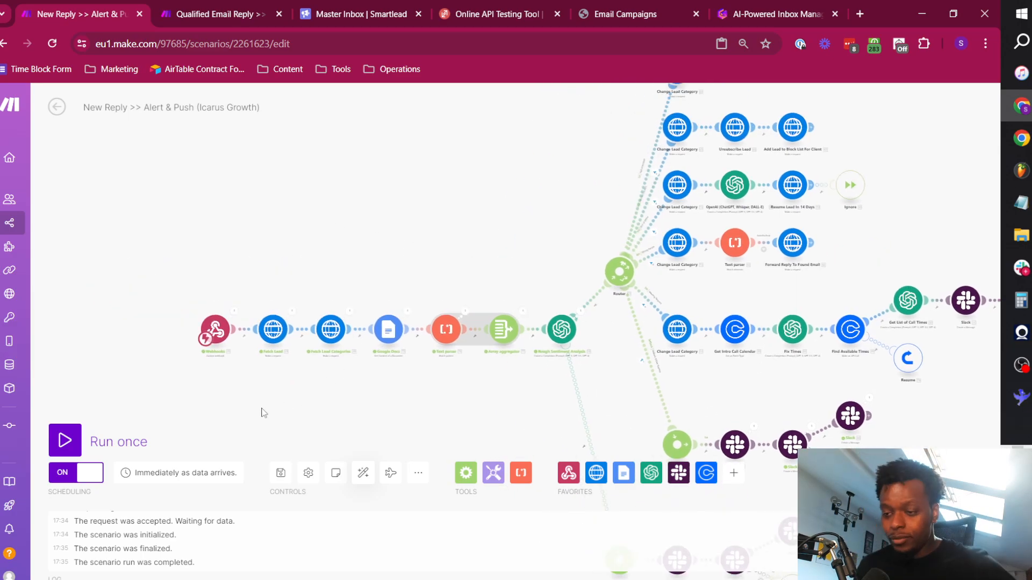
left_click(65, 440)
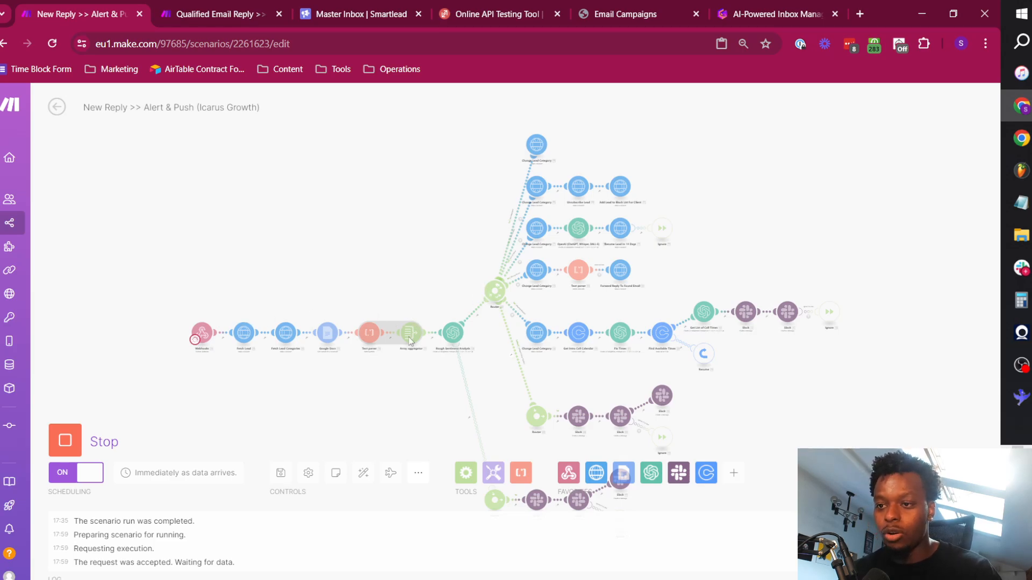
In ReqBin, set the reply_message text to "Hey thanks for the message but I'm not interested right now." and send the request.
left_click(467, 7)
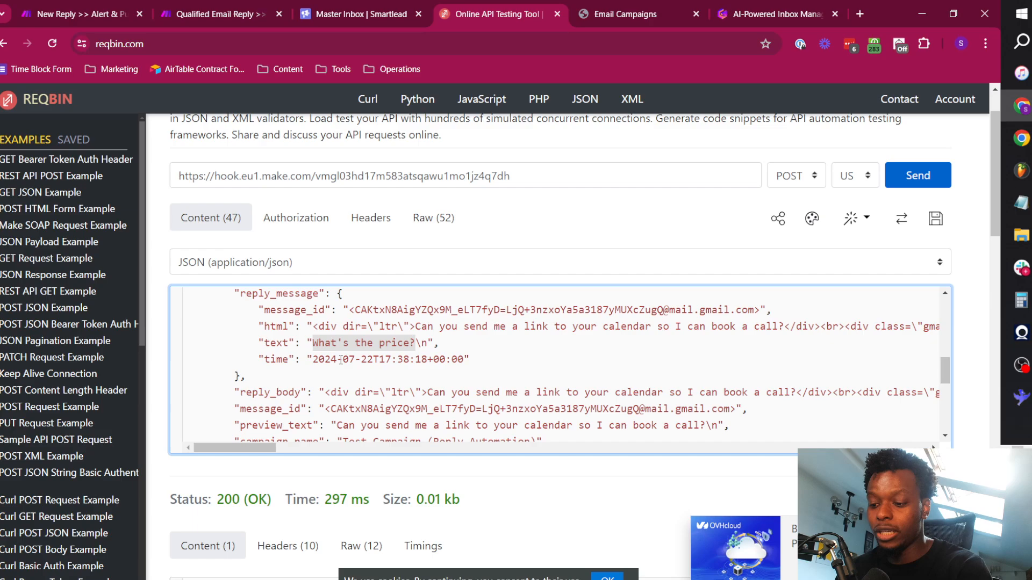
type("Hey thanks for the me")
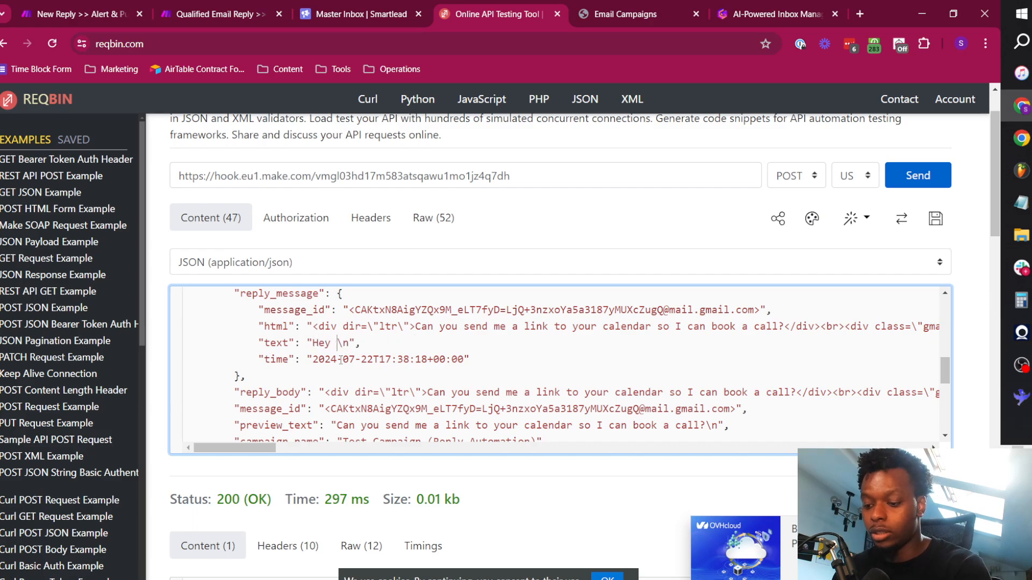
type("ssage but I'm not ")
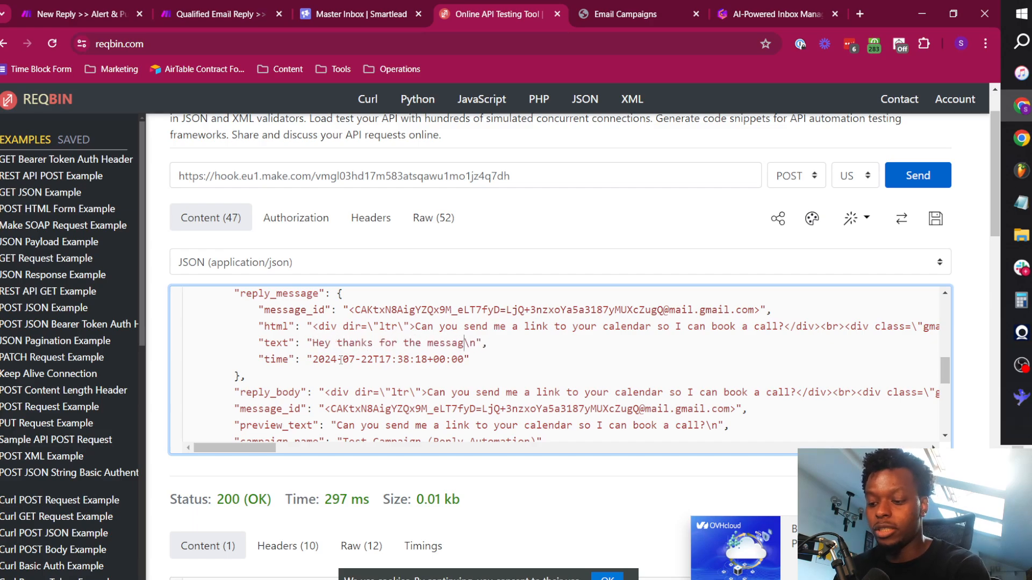
type("interested r")
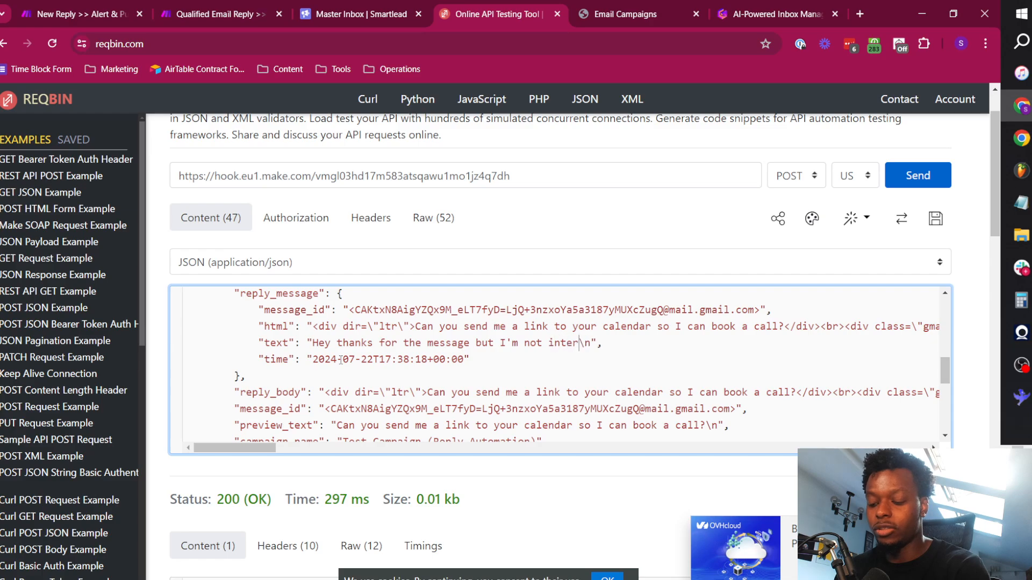
type("ight now.")
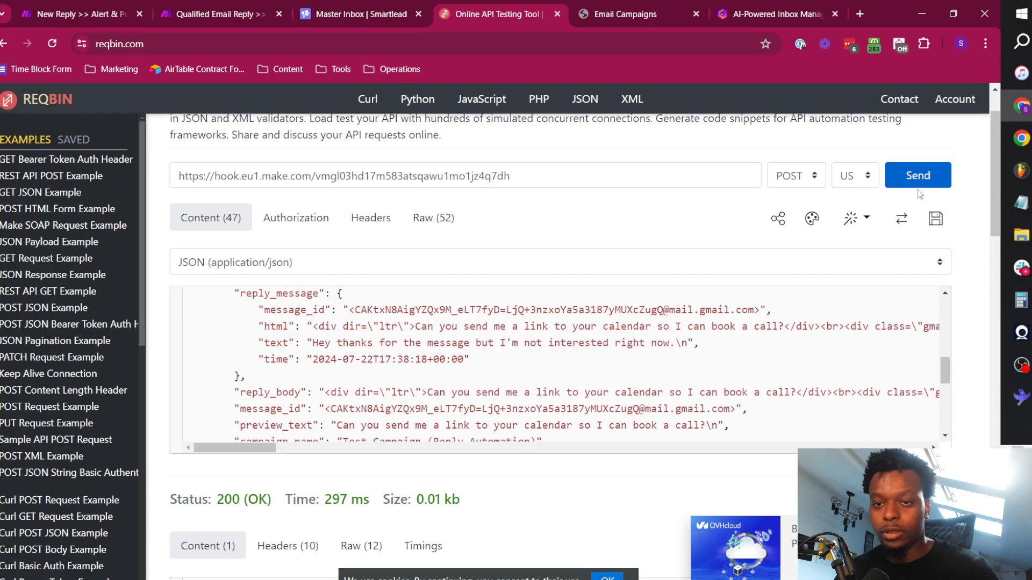
Follow the run in the Make scenario past the router to the Not Interested branch's Change Lead Category module.
left_click(81, 14)
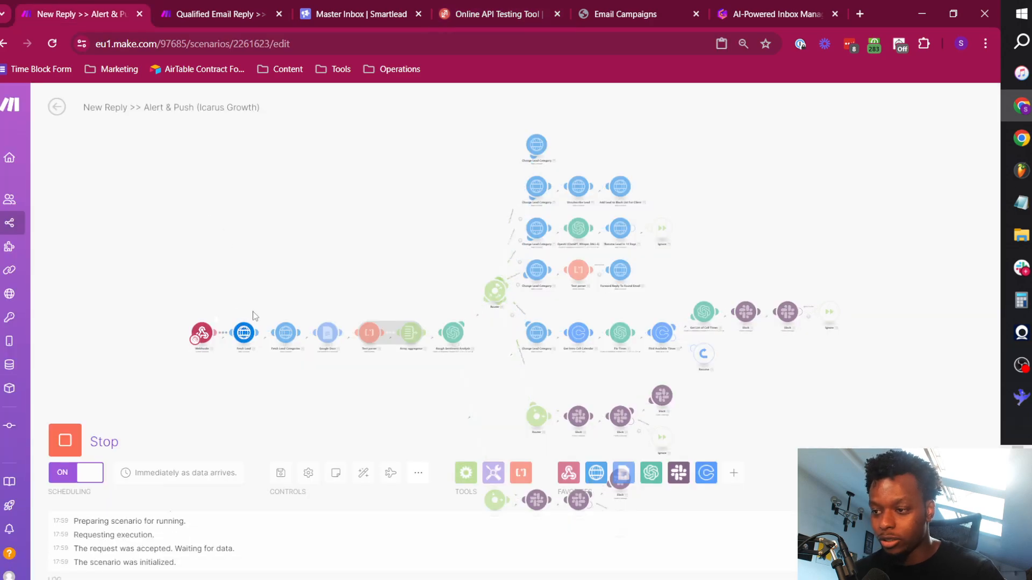
scroll(224, 362, "up", 5)
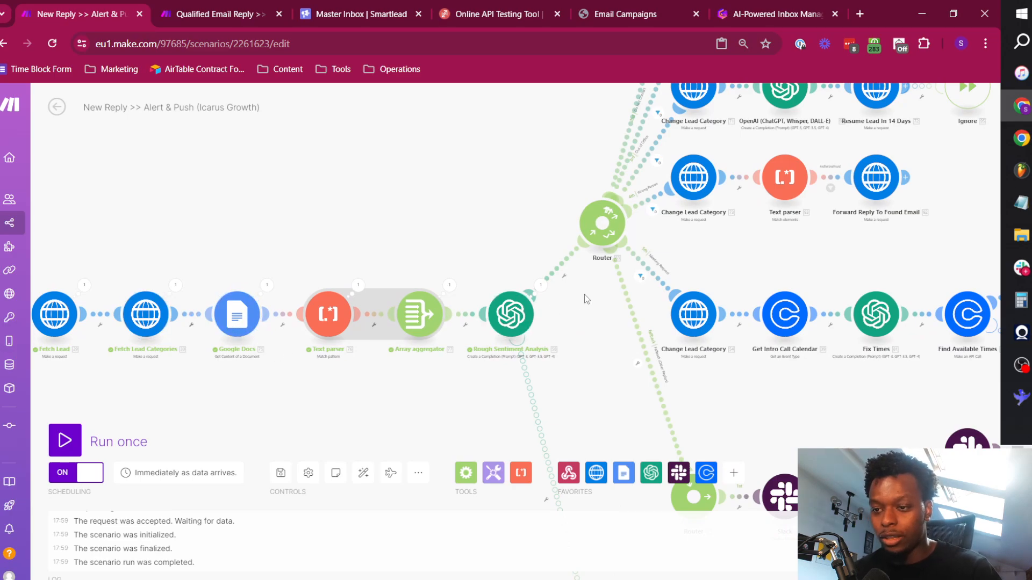
left_click_drag(506, 340, 453, 342)
left_click_drag(454, 149, 391, 319)
scroll(455, 280, "up", 3)
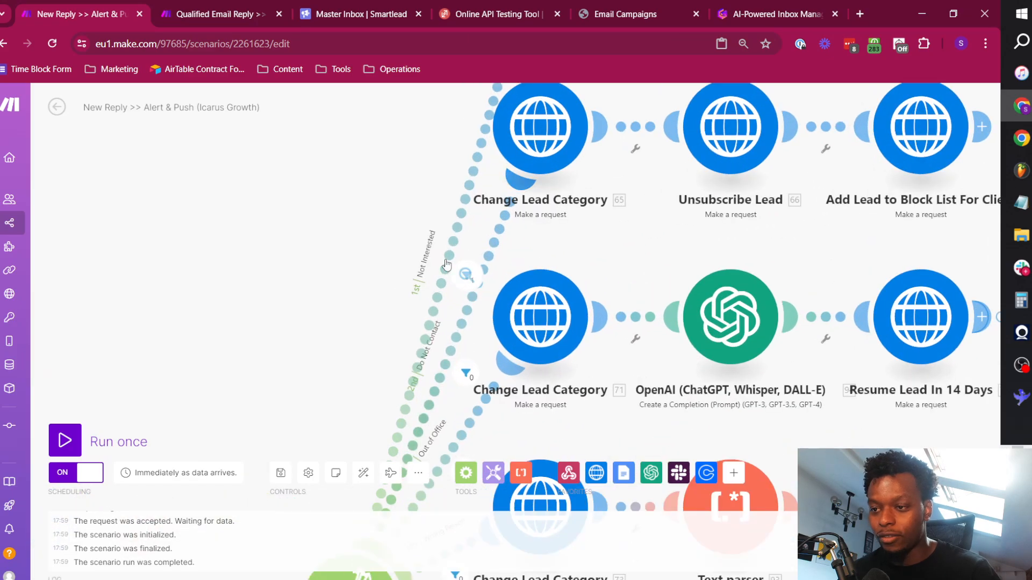
scroll(419, 228, "down", 1)
left_click_drag(417, 207, 374, 399)
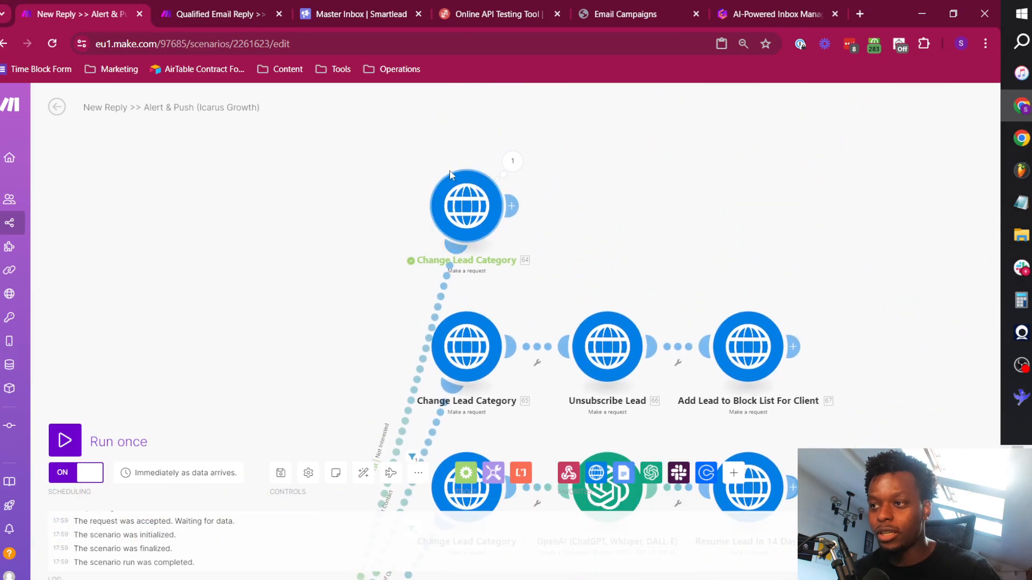
Switch to the Smartlead master inbox and reload it to check the lead's category.
left_click(342, 11)
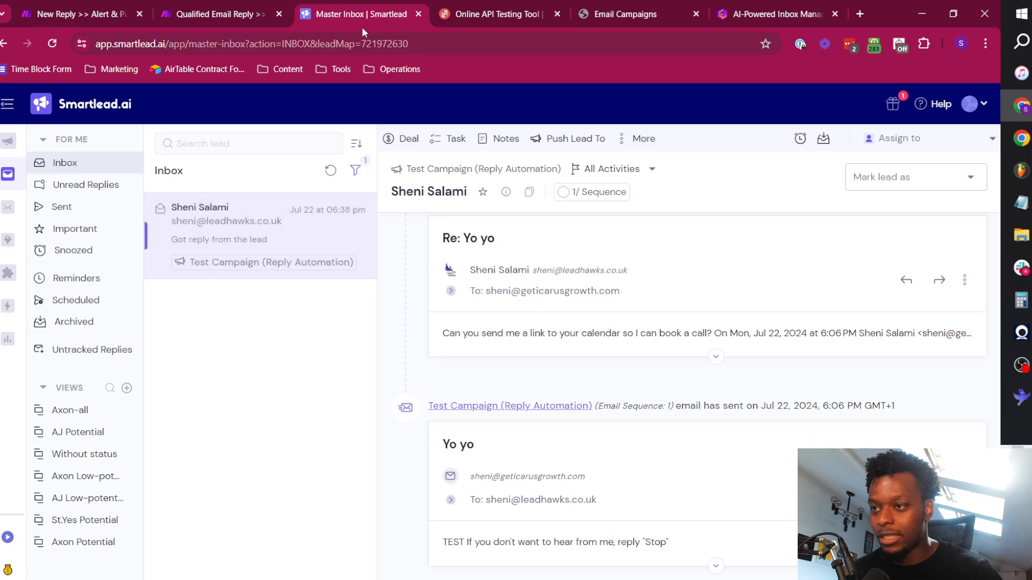
left_click(365, 47)
key("Return")
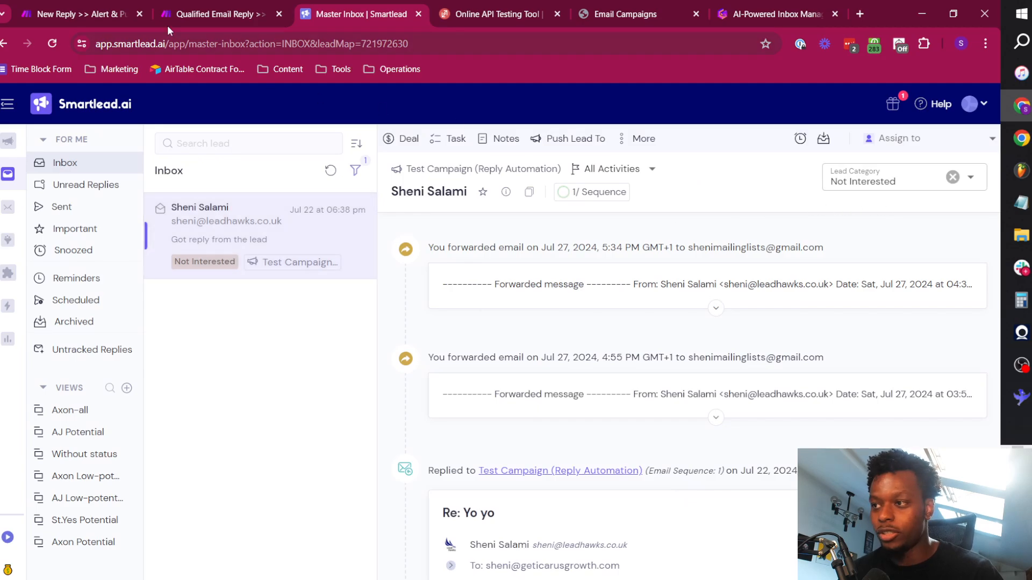
Return to the Make scenario and look over the Do Not Contact, Out of Office and Wrong Person branches.
left_click(86, 5)
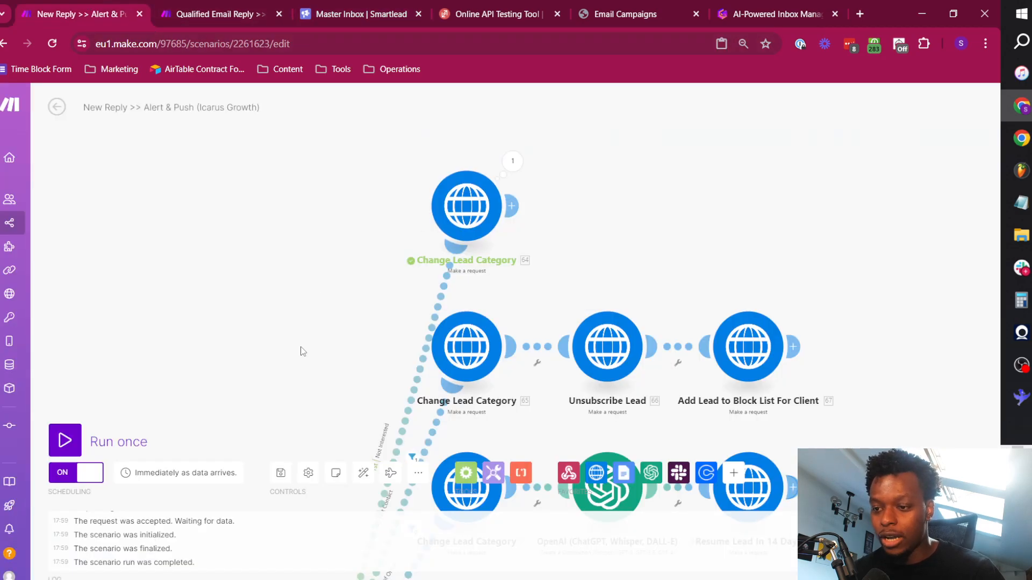
left_click_drag(301, 348, 361, 215)
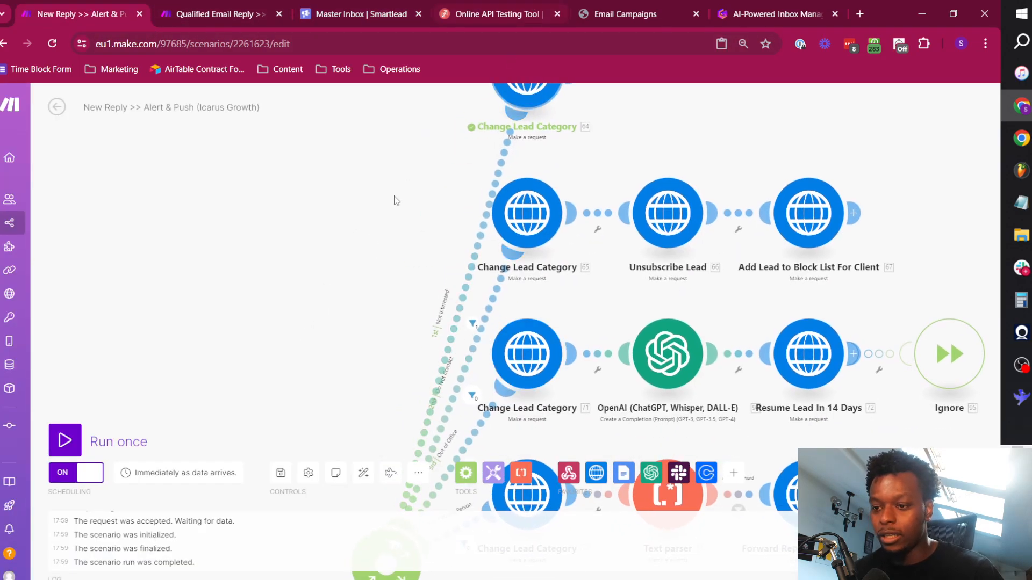
left_click_drag(351, 298, 333, 90)
In ReqBin, replace the reply_message text with "Hey I'm out of office at the moment - I'll be back on the 30th July.".
left_click(486, 4)
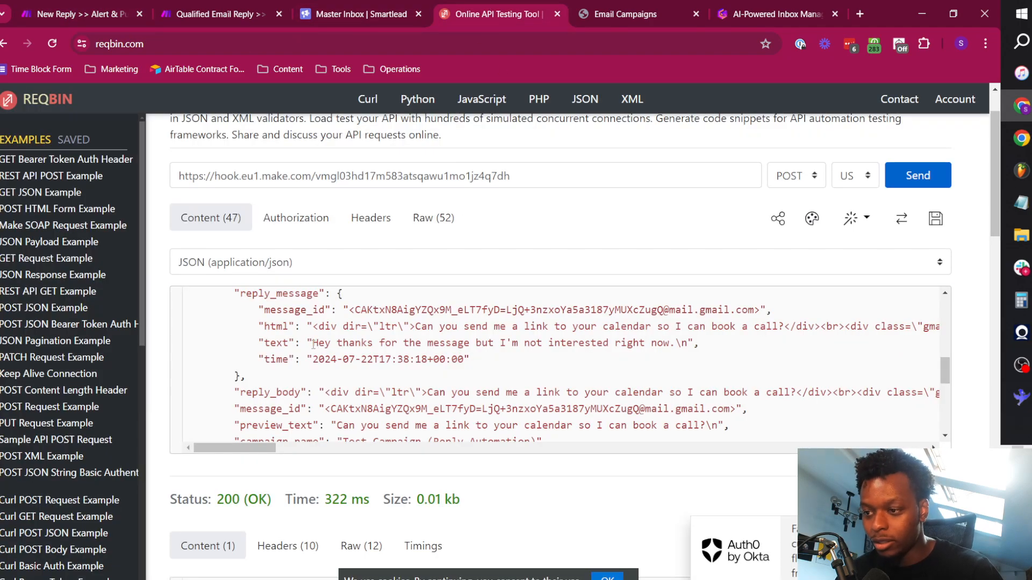
left_click_drag(313, 344, 670, 343)
type("Hey I'm out of office at the moment - I'll be back on the 30th July.")
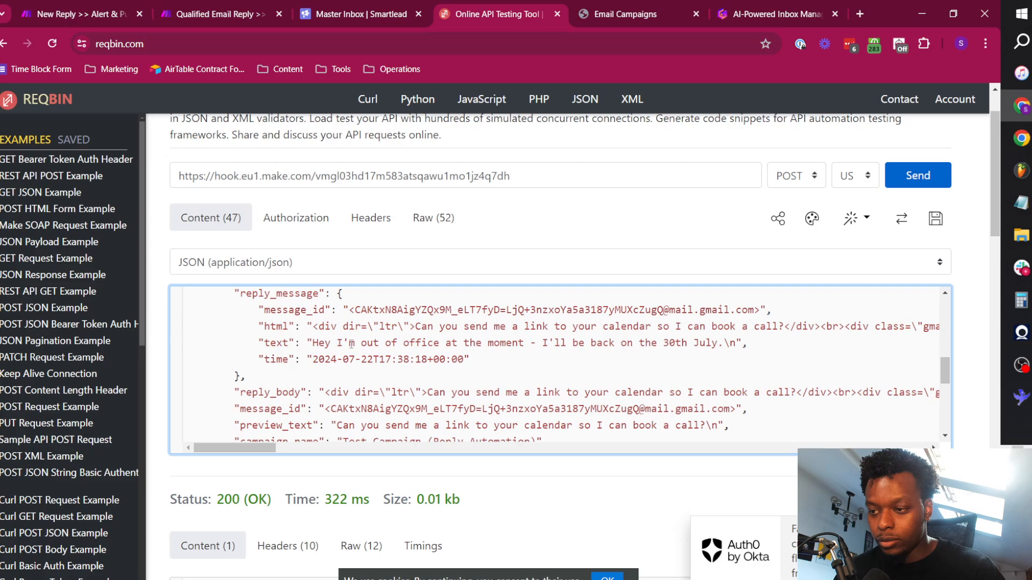
left_click_drag(313, 343, 713, 342)
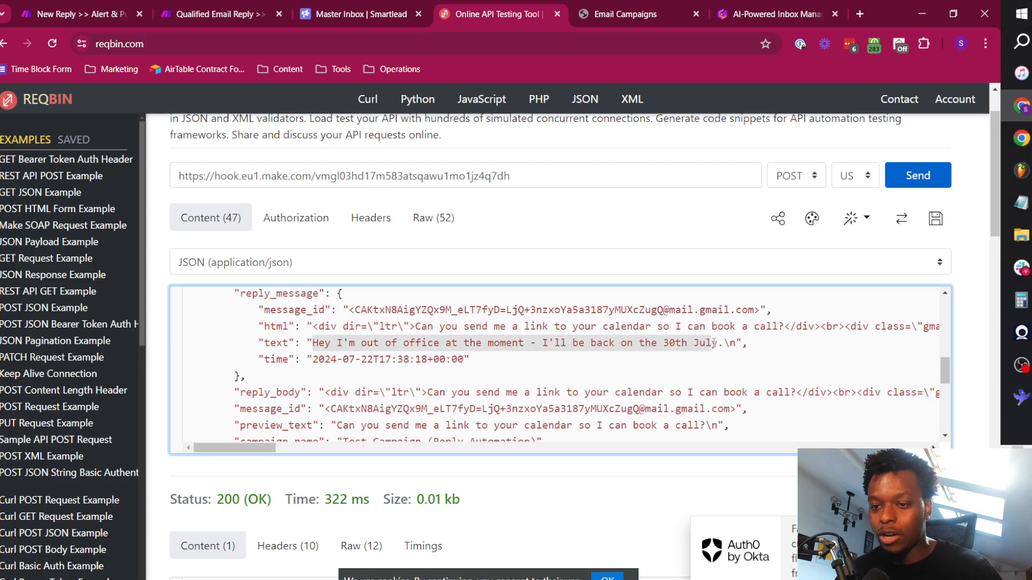
left_click(710, 339)
Run the Make scenario once, send the out-of-office test reply from ReqBin and return to the scenario.
left_click(120, 5)
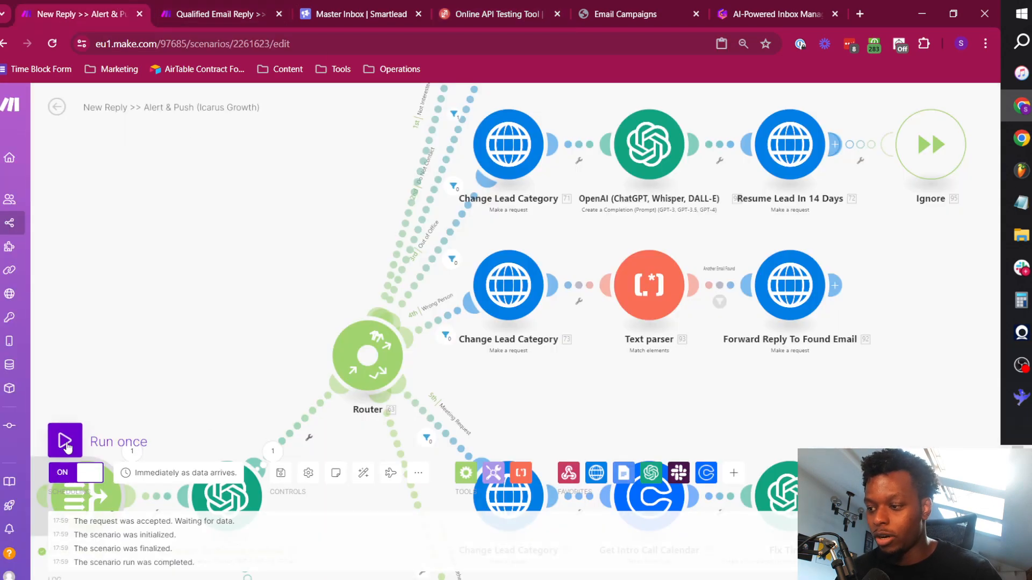
left_click(477, 7)
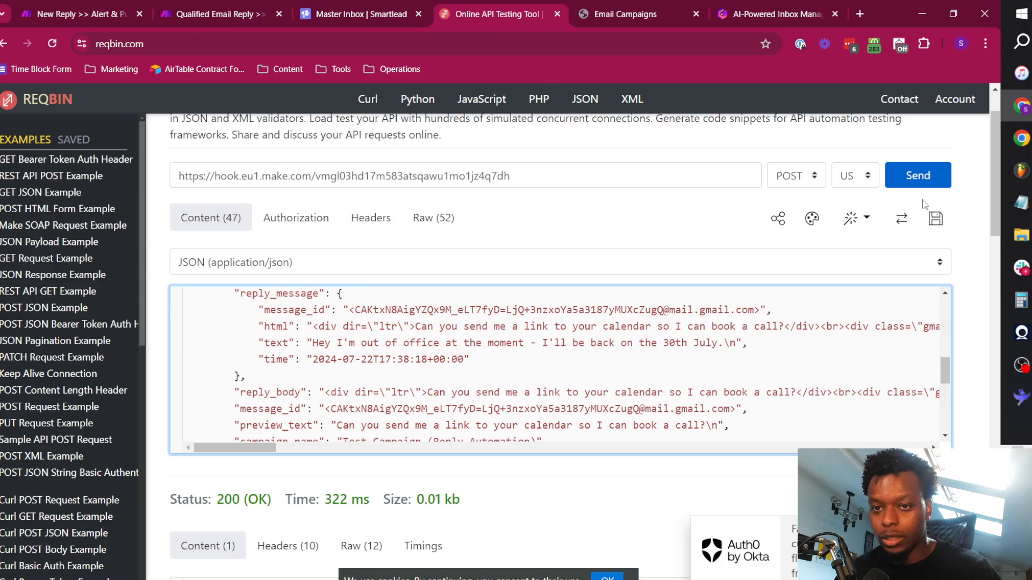
left_click(81, 6)
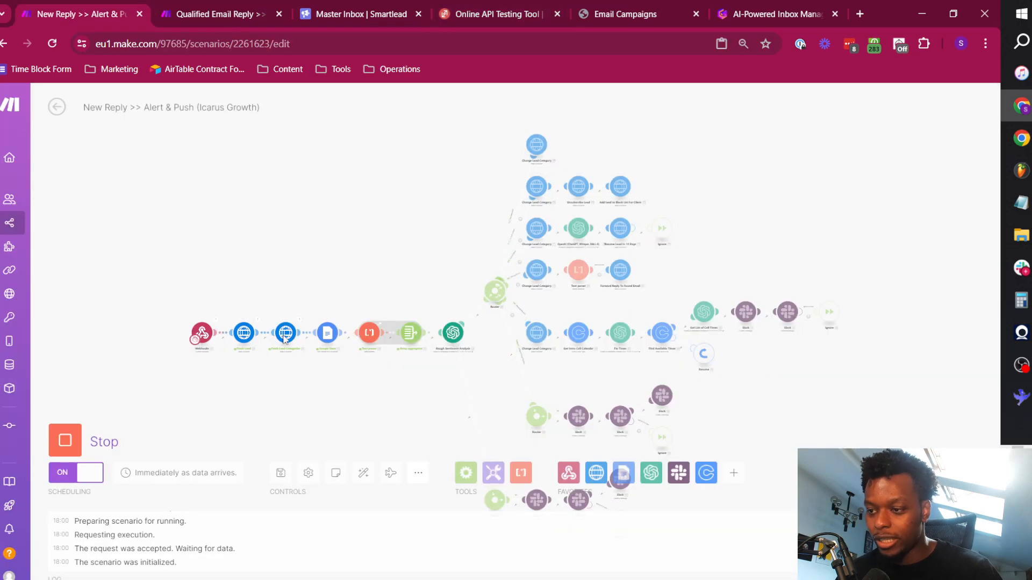
Follow the run past the router along the Out of Office branch to the Resume Lead In 14 Days module.
scroll(532, 247, "up", 5)
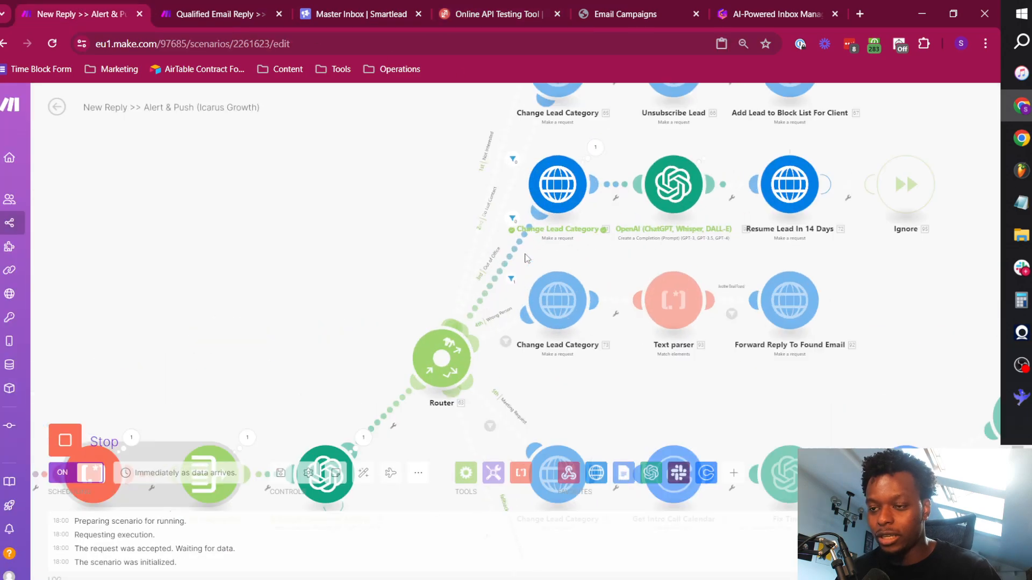
left_click_drag(601, 237, 512, 277)
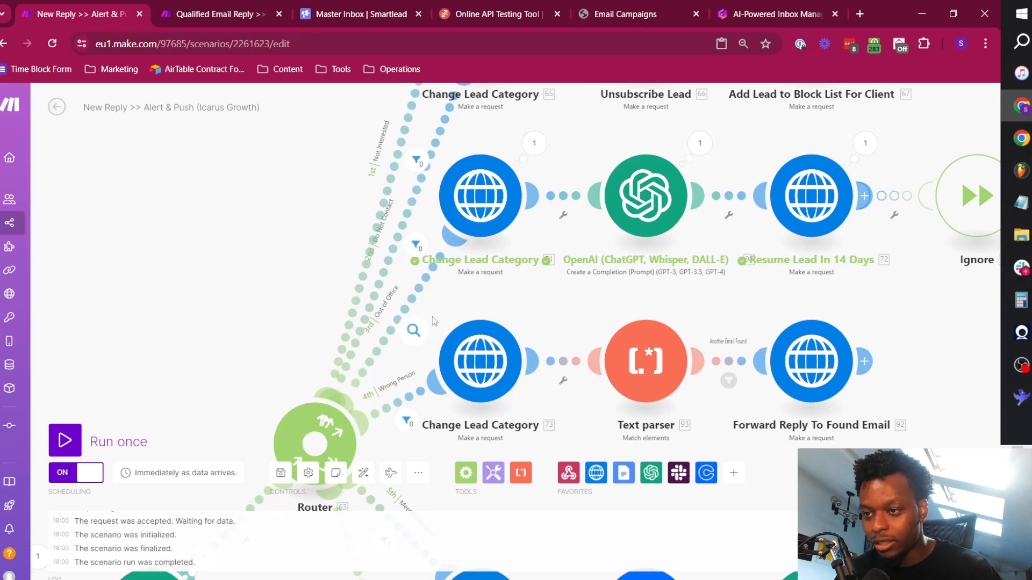
left_click_drag(659, 275, 457, 304)
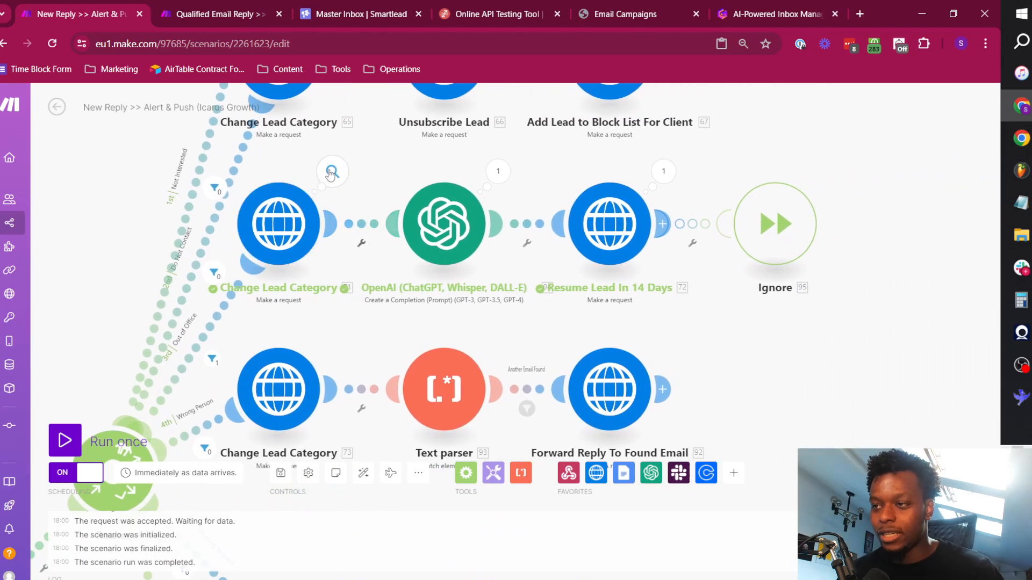
Switch to the Smartlead master inbox and reload it to check the lead's category after the out-of-office reply.
left_click(354, 14)
left_click(318, 43)
key("Return")
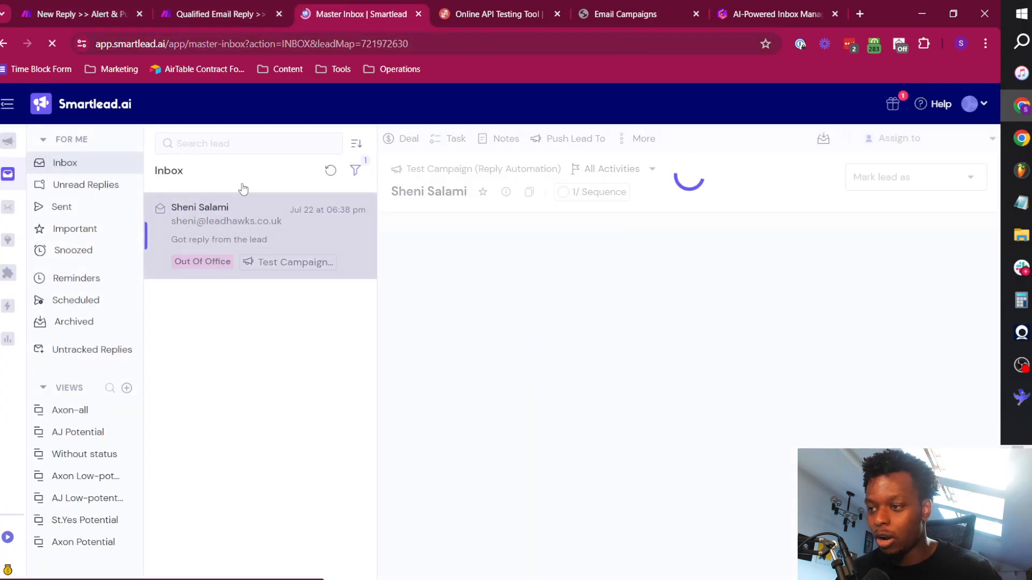
Back in Make, inspect the Out of Office branch's OpenAI module output, expanding its usage, choices and message content.
left_click(73, 7)
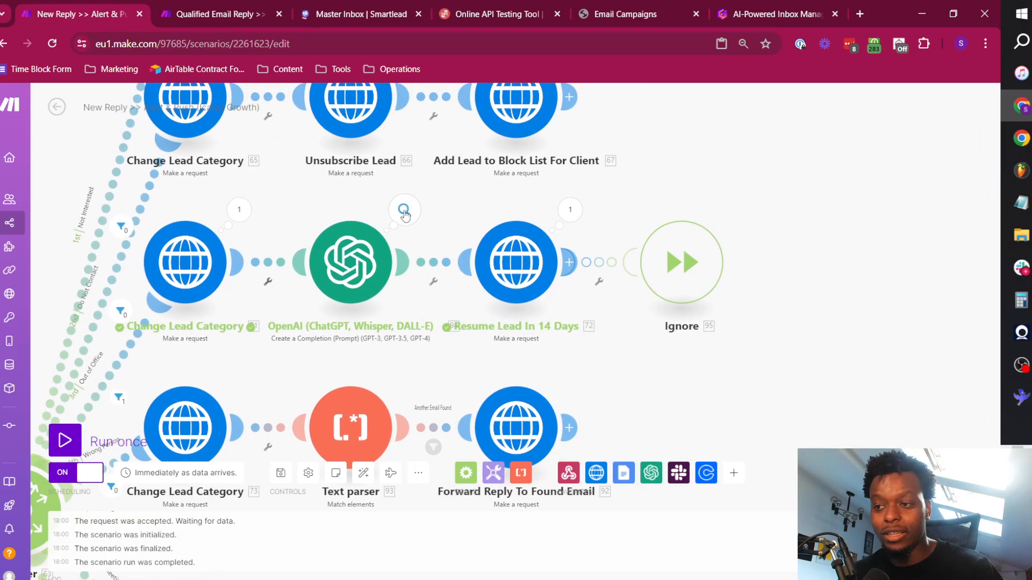
left_click(404, 212)
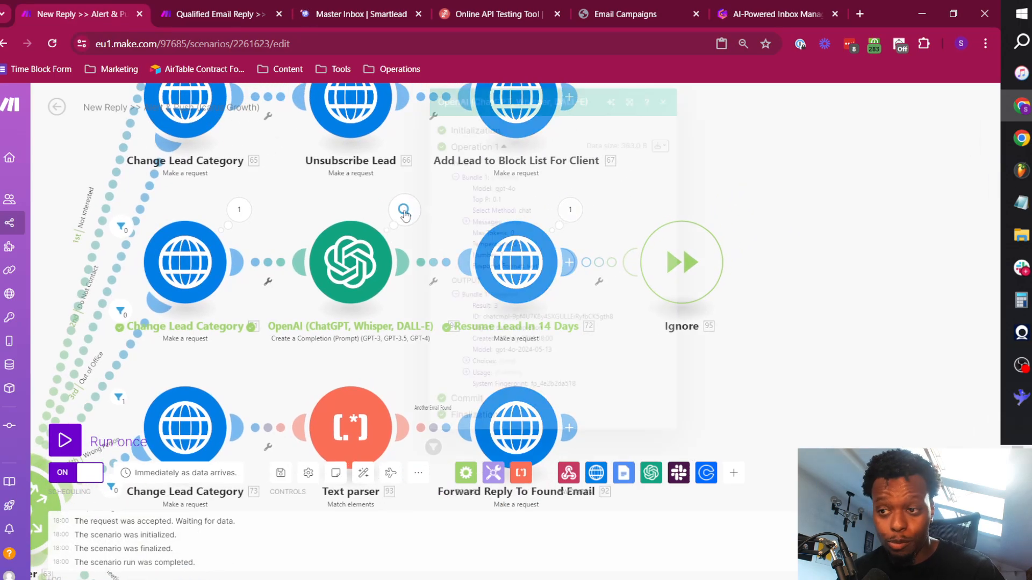
left_click(483, 372)
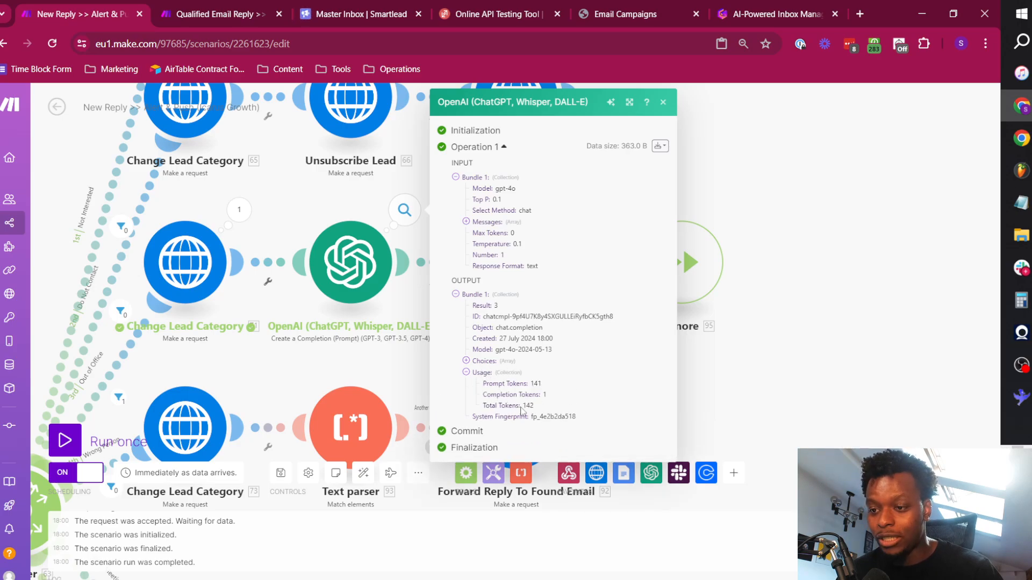
left_click(482, 361)
left_click(484, 372)
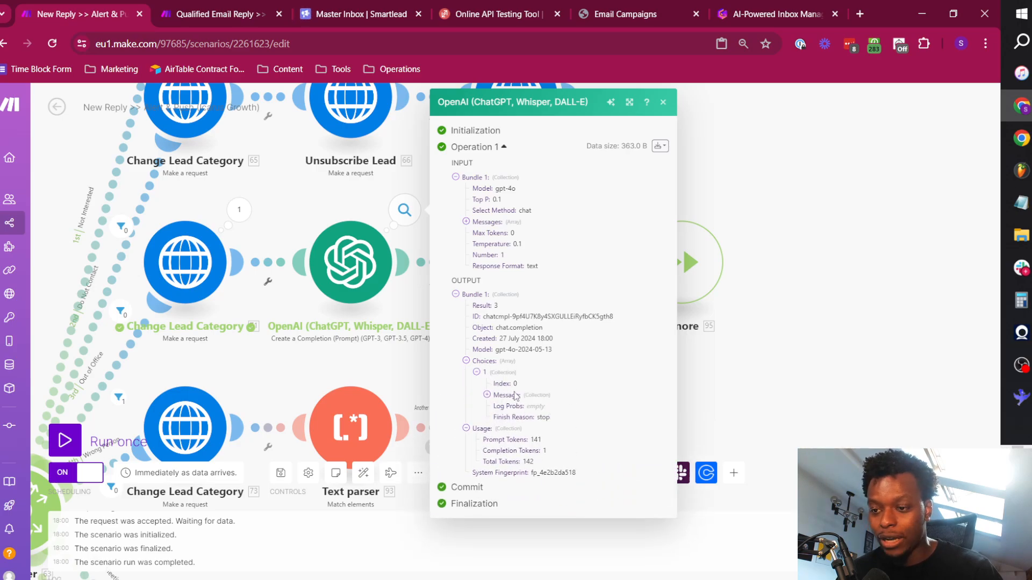
left_click(506, 397)
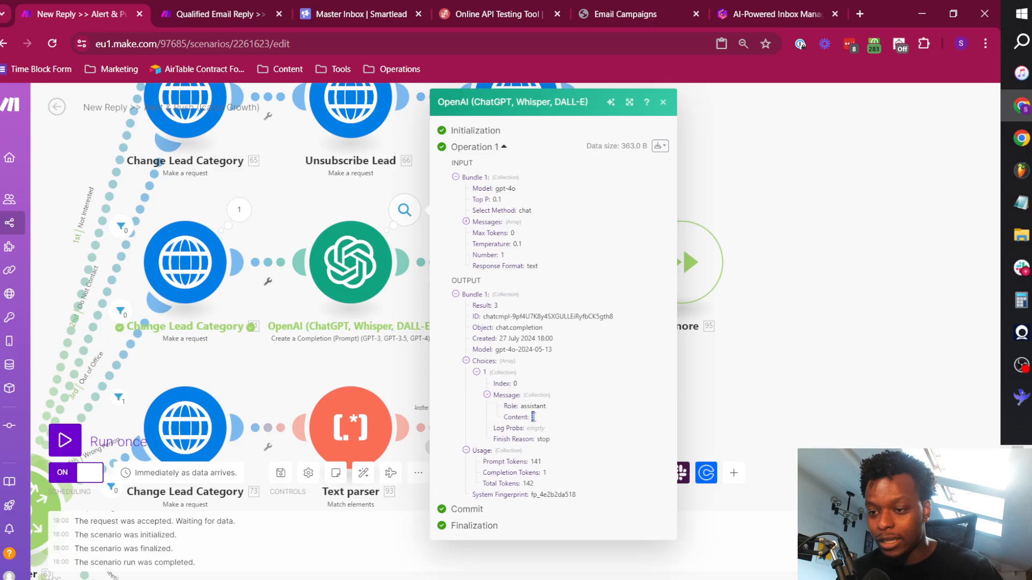
left_click(772, 382)
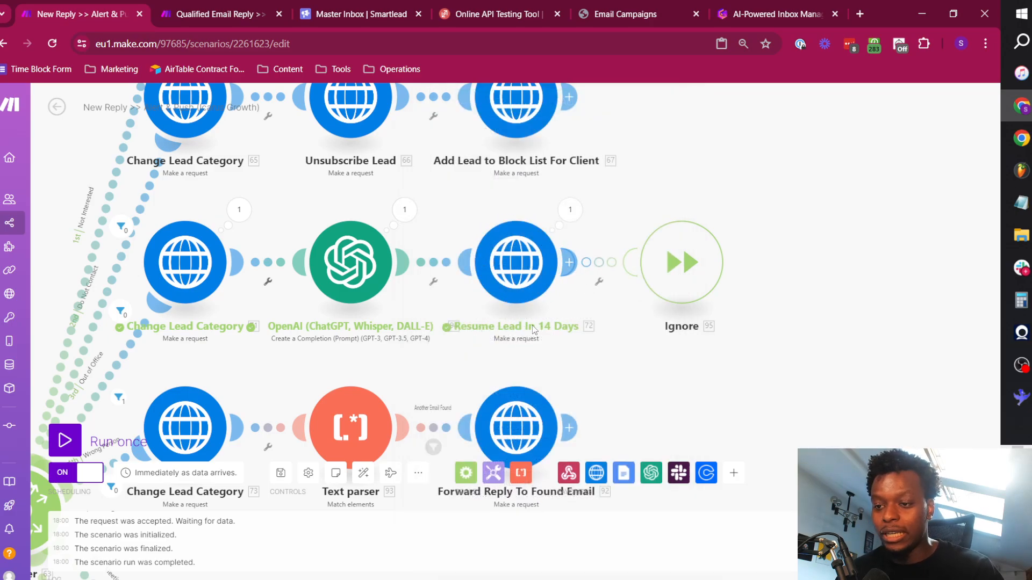
Inspect the Resume Lead In 14 Days module's run details and expand its output data.
left_click(569, 210)
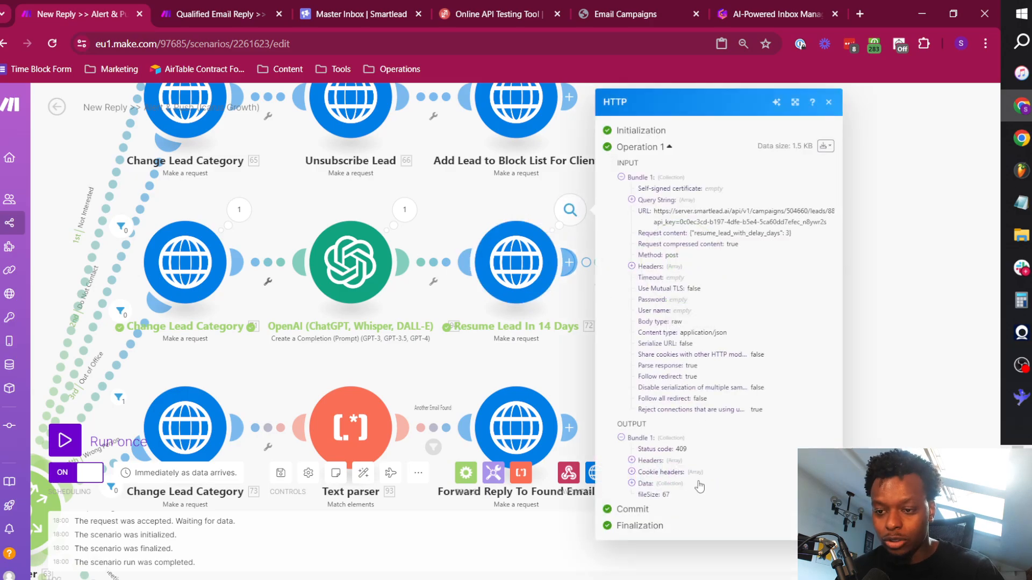
left_click(646, 485)
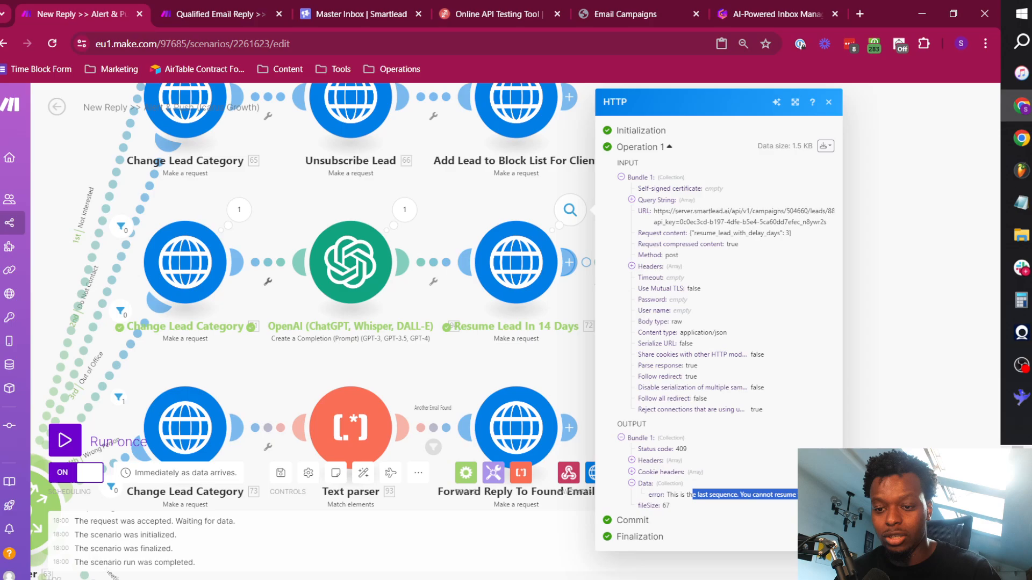
left_click(929, 326)
scroll(393, 327, "down", 3)
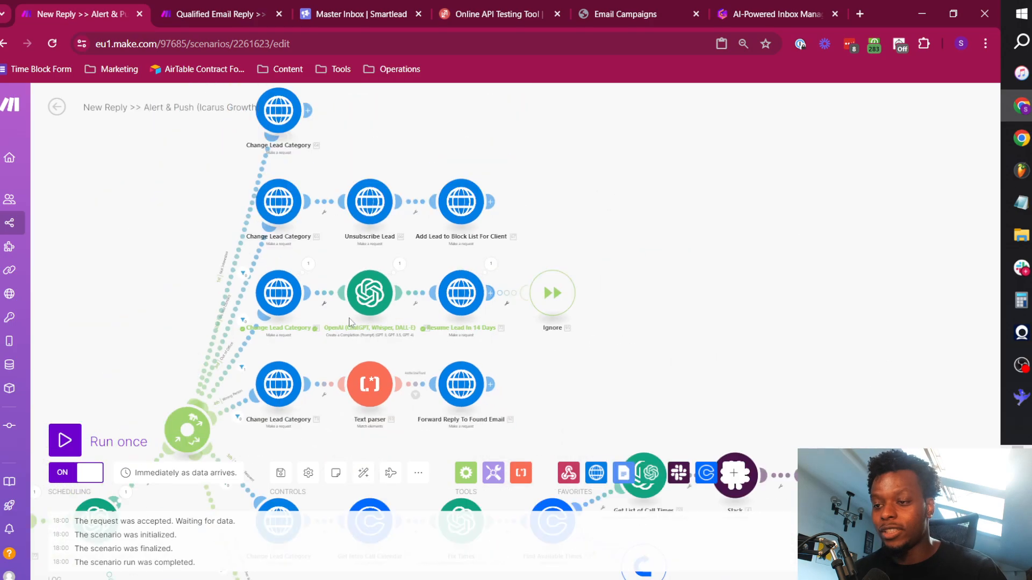
left_click_drag(166, 304, 337, 220)
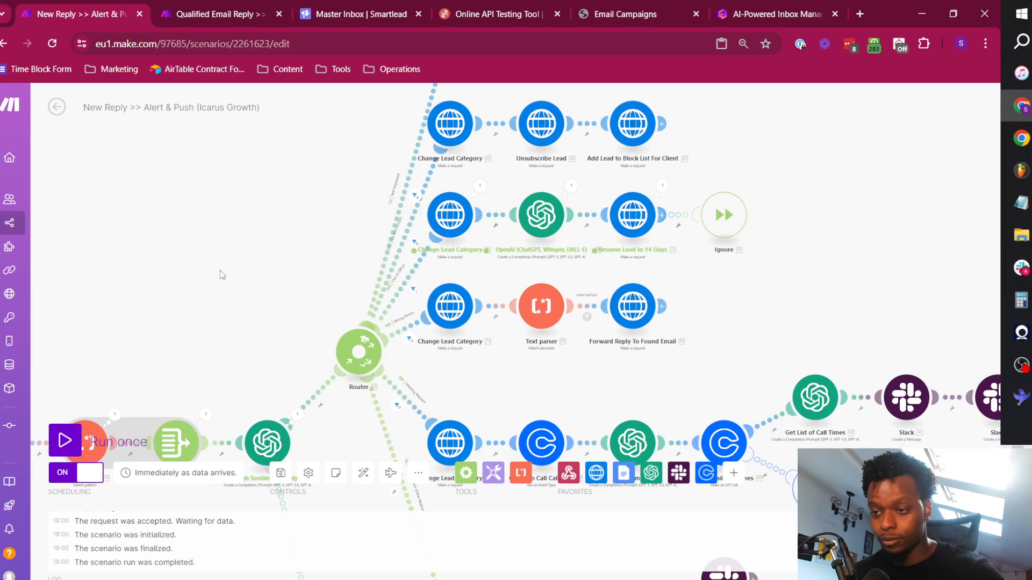
left_click_drag(220, 270, 409, 196)
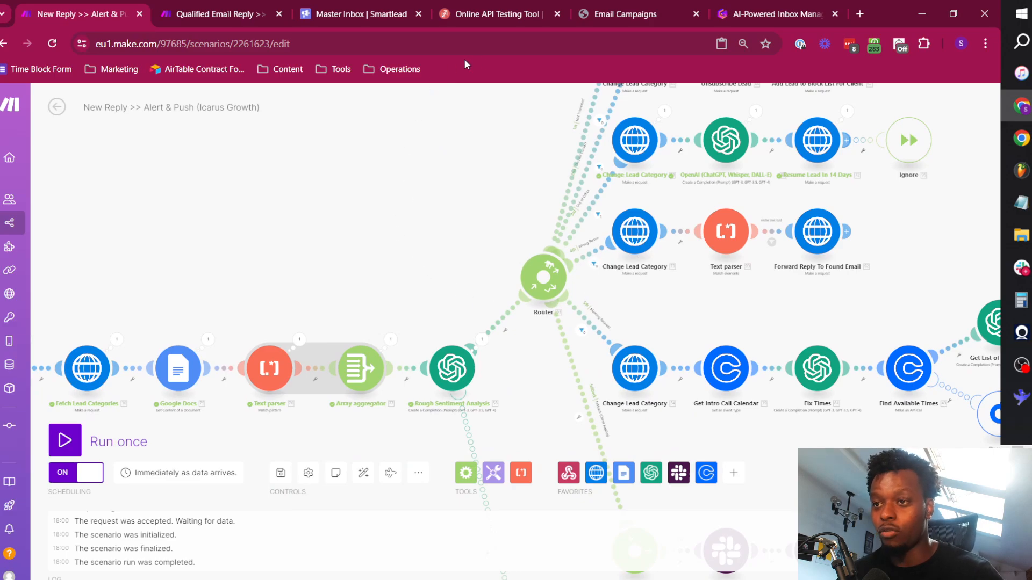
In ReqBin, replace the reply_message text with a reply saying the contact no longer works at this company and giving another email address.
left_click(452, 5)
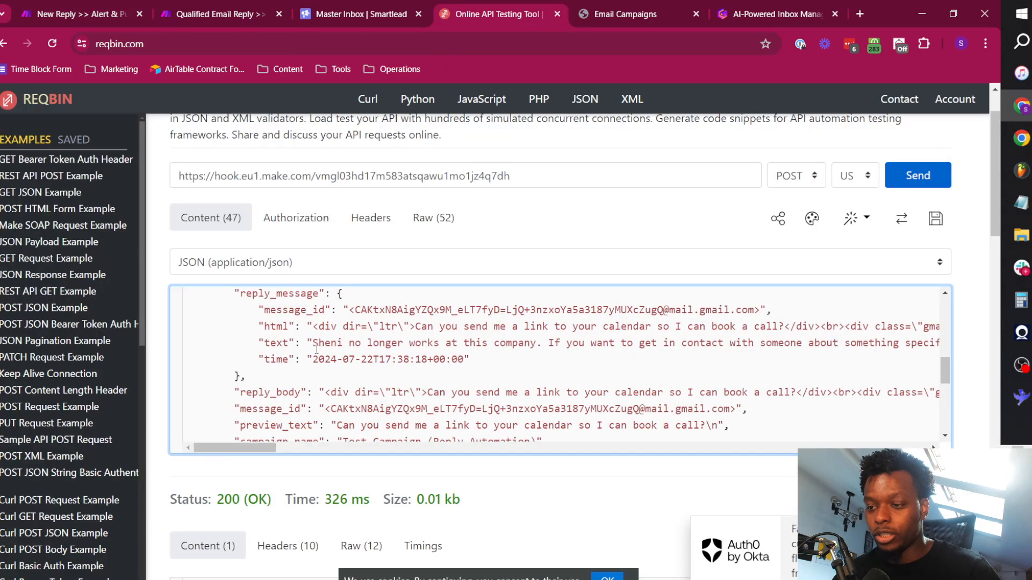
key("ctrl+shift+Right")
key("ctrl+shift+Right")
key("ctrl+shift+Right")
key("ctrl+shift+Right")
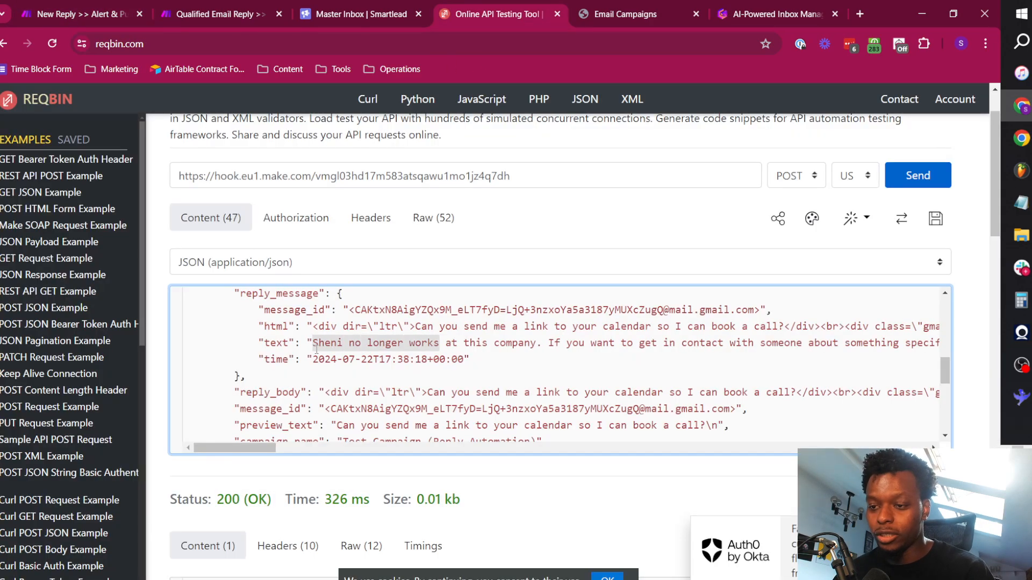
key("ctrl+shift+Right")
key("ctrl+shift+Right")
key("ctrl+shift+Right")
key("ctrl+shift+Right")
key("ctrl+shift+Right")
key("ctrl+shift+Right")
key("ctrl+shift+Right")
key("ctrl+shift+Right")
key("ctrl+shift+Right")
key("ctrl+shift+Right")
key("ctrl+shift+Right")
key("ctrl+shift+Right")
key("ctrl+shift+Right")
key("ctrl+shift+Right")
key("ctrl+shift+Right")
key("ctrl+shift+Right")
key("ctrl+shift+Right")
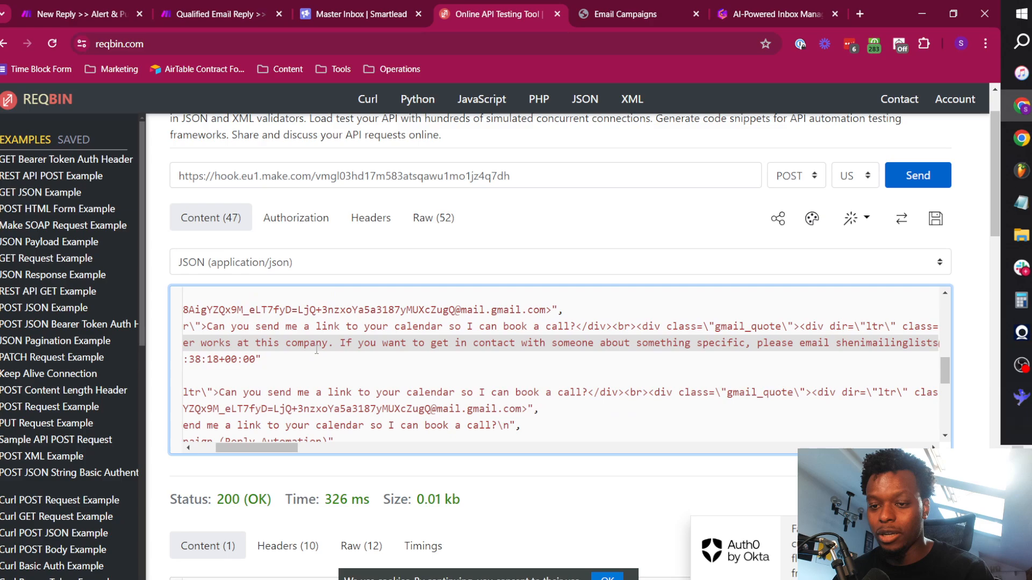
key("ctrl+shift+Right")
key("ctrl+shift+Right")
key("ctrl+shift+Right")
key("ctrl+shift+Right")
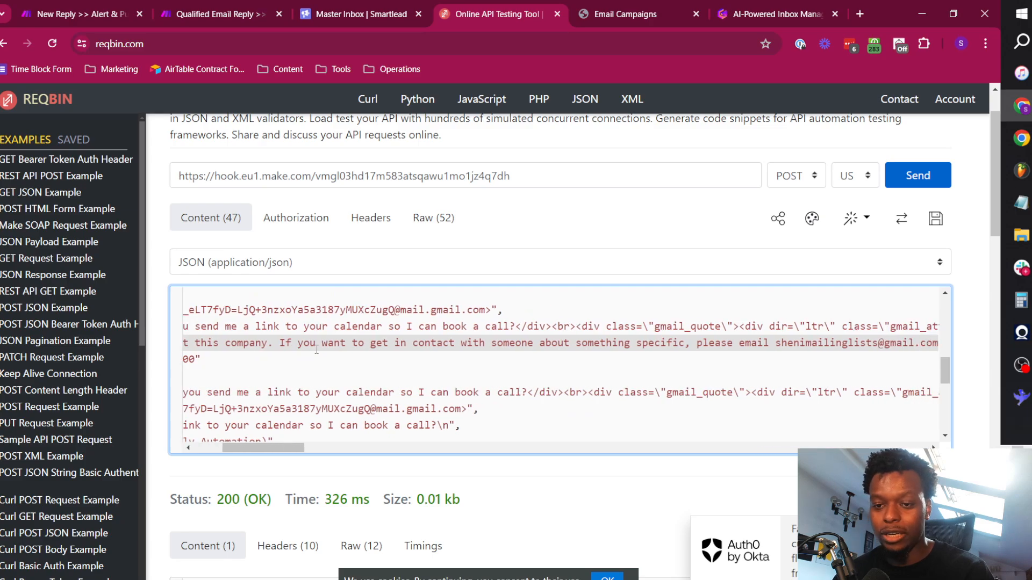
key("ctrl+shift+Right")
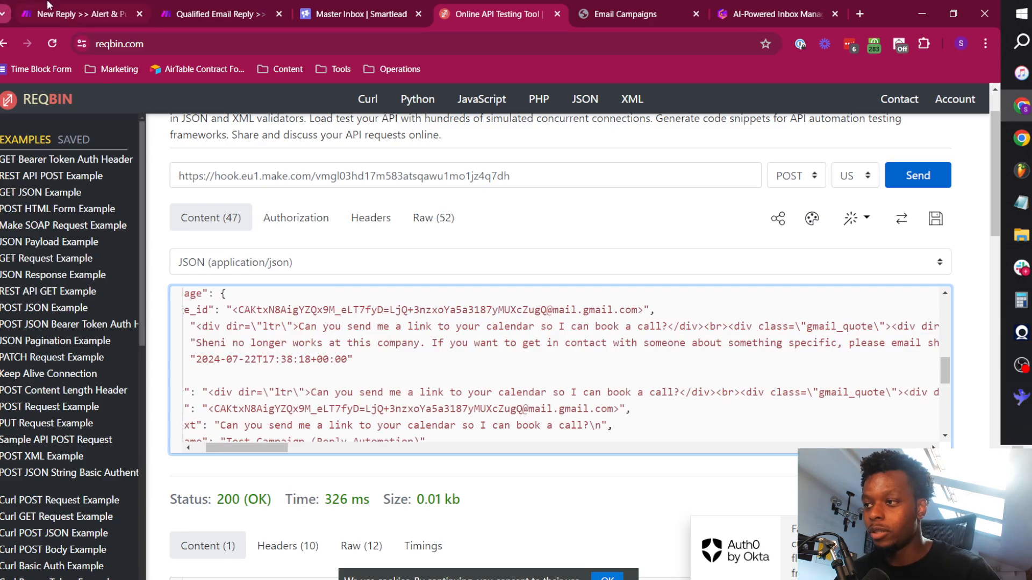
Run the Make scenario once with the wrong-person reply and follow the Wrong Person branch to Forward Reply To Found Email.
left_click(50, 8)
left_click(65, 441)
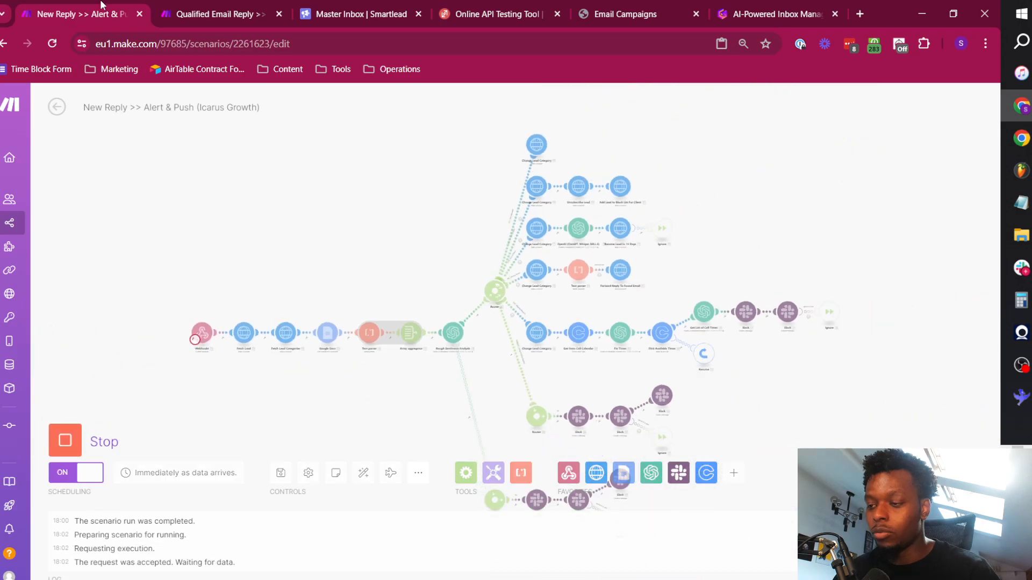
scroll(516, 311, "up", 5)
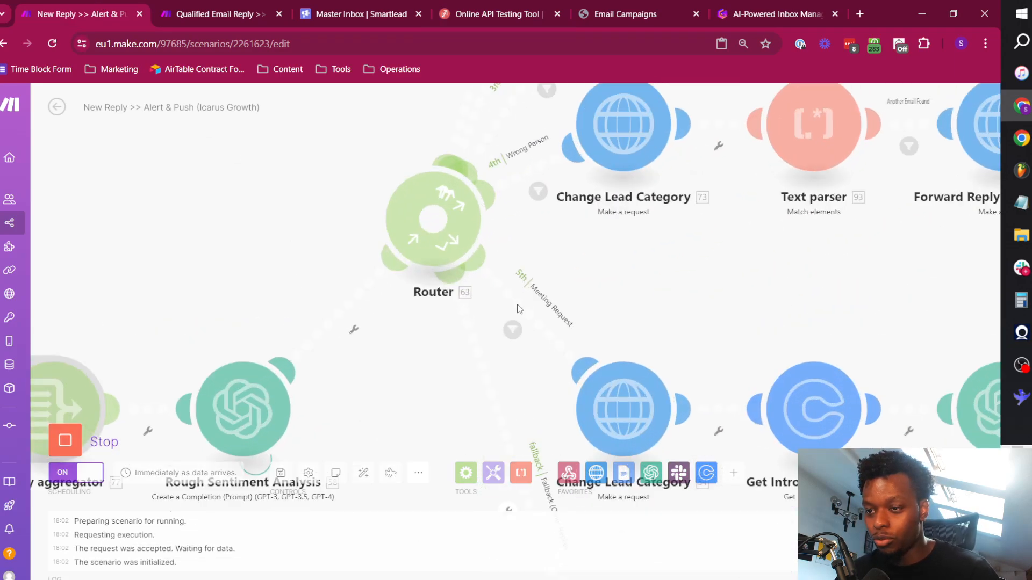
left_click_drag(657, 267, 487, 362)
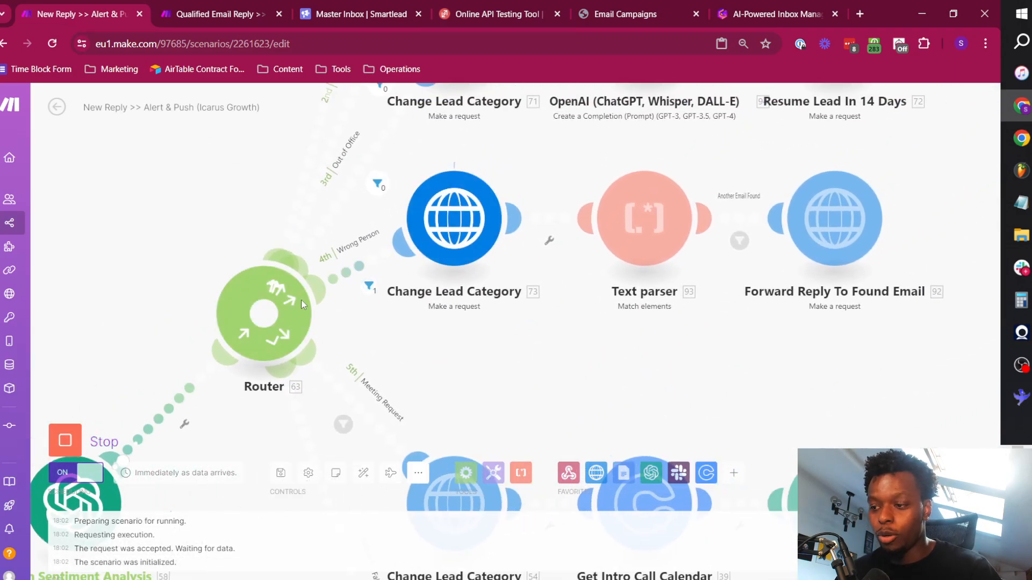
left_click_drag(714, 353, 565, 377)
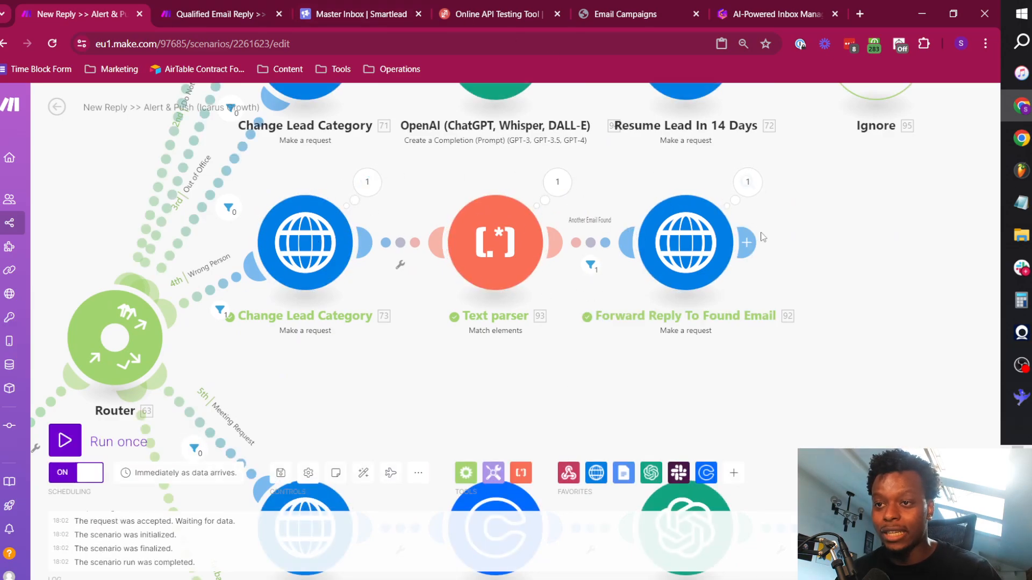
Reload the Smartlead master inbox to check the lead's category, and highlight the recipient address of the latest forwarded email.
left_click(354, 14)
left_click(331, 44)
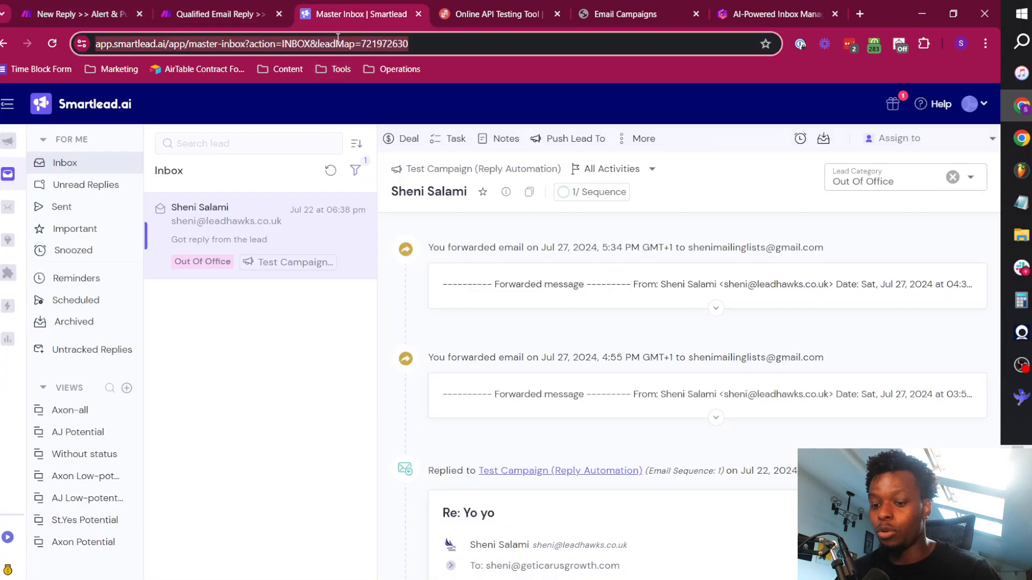
key("Return")
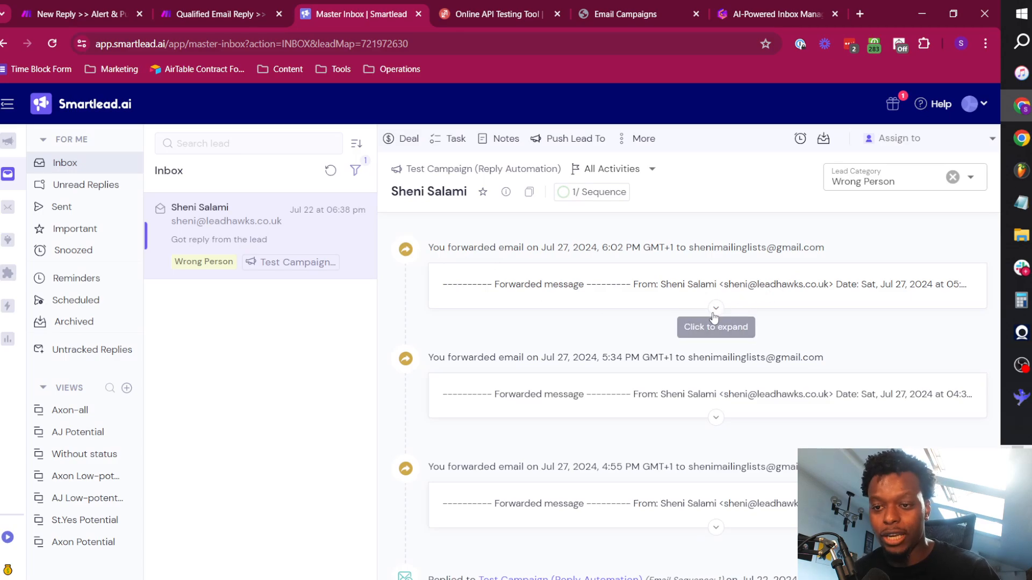
left_click_drag(688, 249, 840, 255)
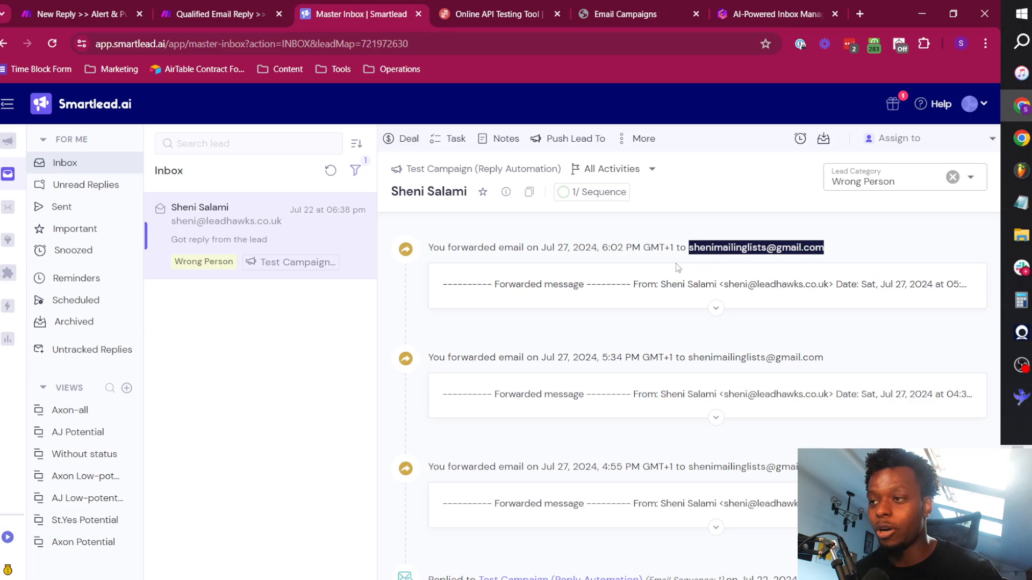
Return to the Make scenario and look over the Meeting Request and fallback branches.
key("ctrl+1")
scroll(441, 303, "down", 5)
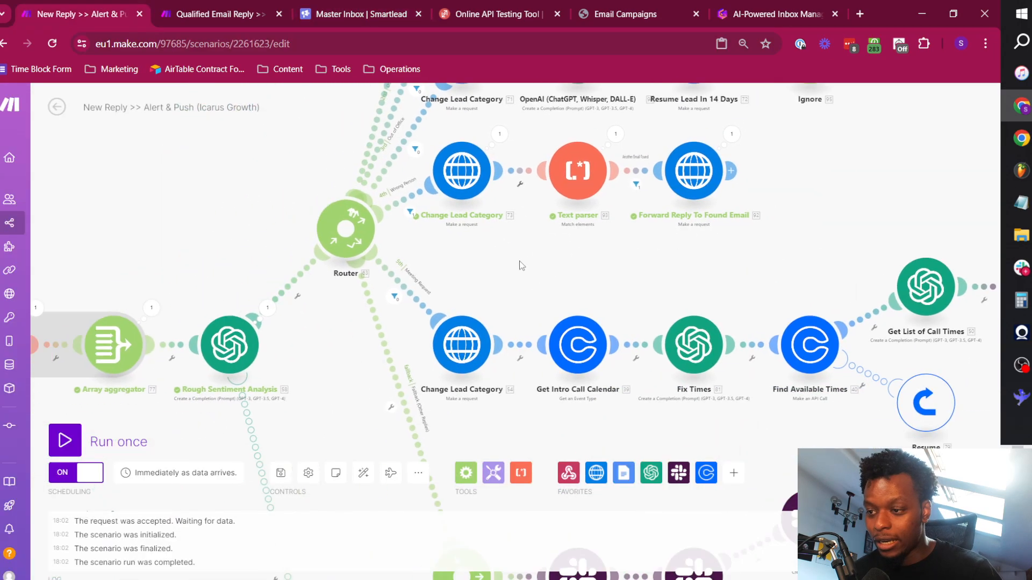
left_click_drag(504, 307, 547, 296)
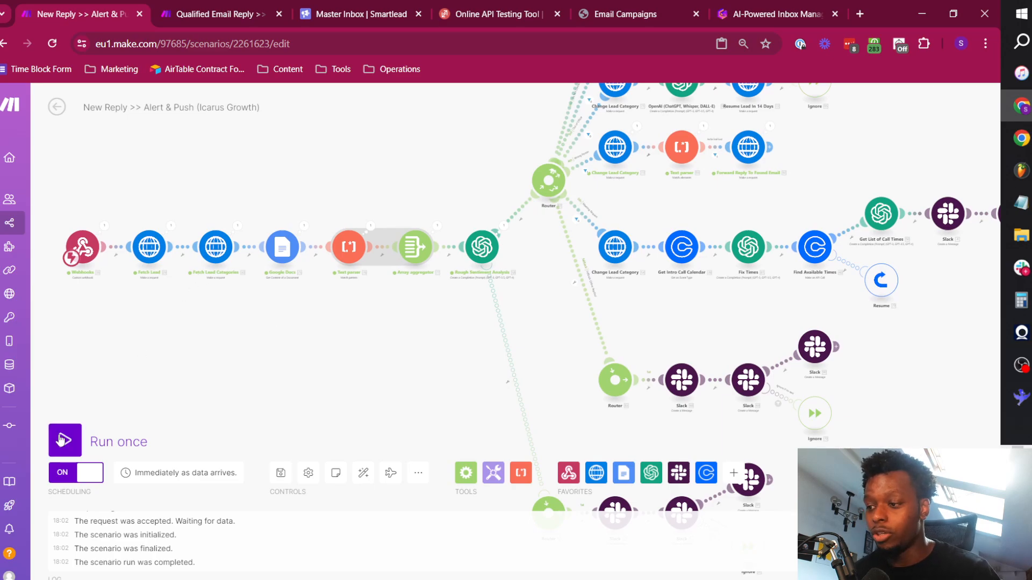
In ReqBin, replace the reply_message text with "When can we talk over the phone about this? I'm free on Monday morning.".
left_click(497, 14)
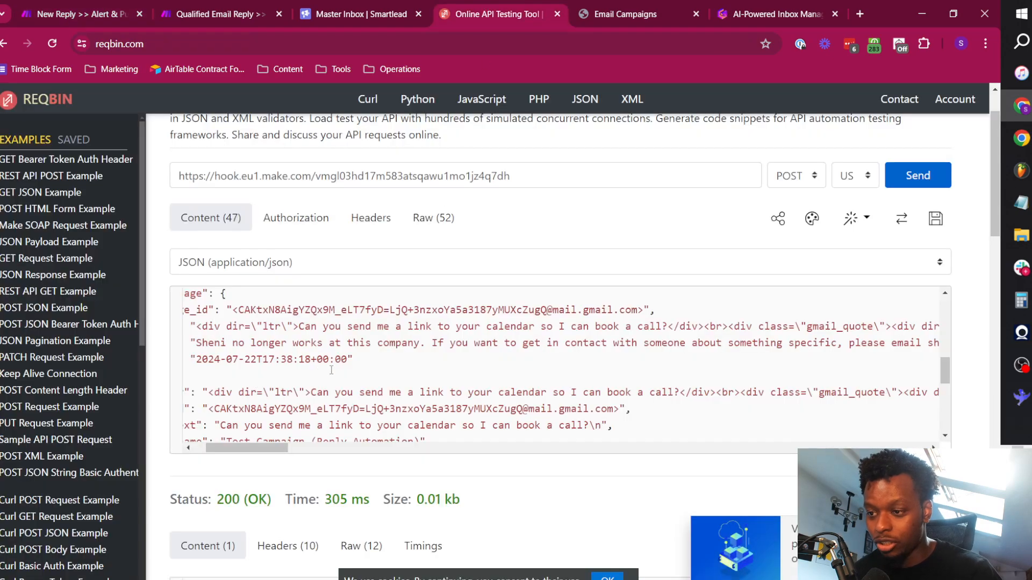
scroll(331, 370, "left", 3)
left_click_drag(313, 342, 895, 342)
key("BackSpace")
key("ctrl+shift+Right")
key("ctrl+shift+Right")
key("ctrl+shift+Right")
key("ctrl+shift+Right")
key("ctrl+shift+Right")
key("ctrl+shift+Right")
key("ctrl+shift+Right")
key("ctrl+shift+Right")
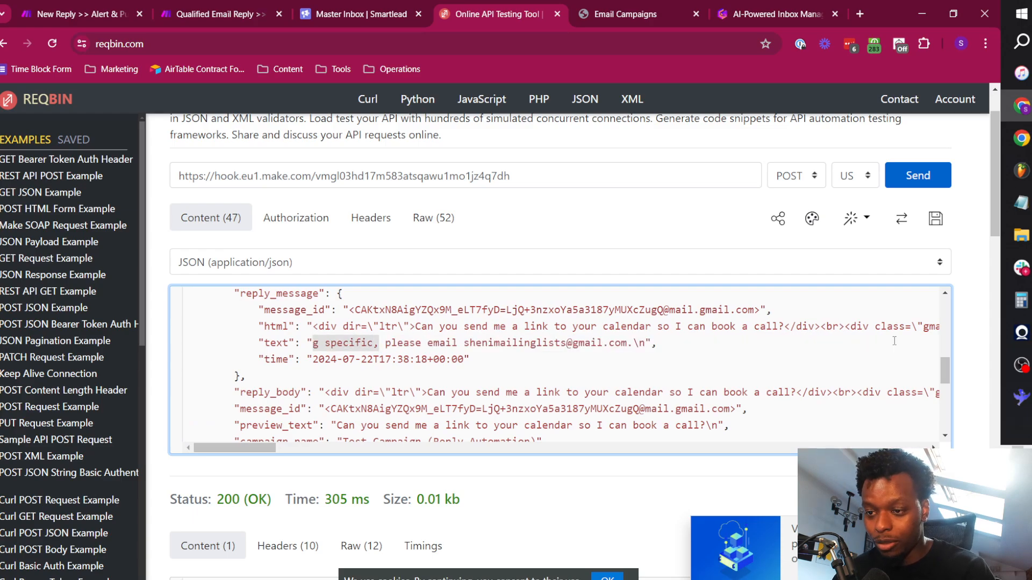
type("When can we talk over the phone about this? I'm free on Monday morning")
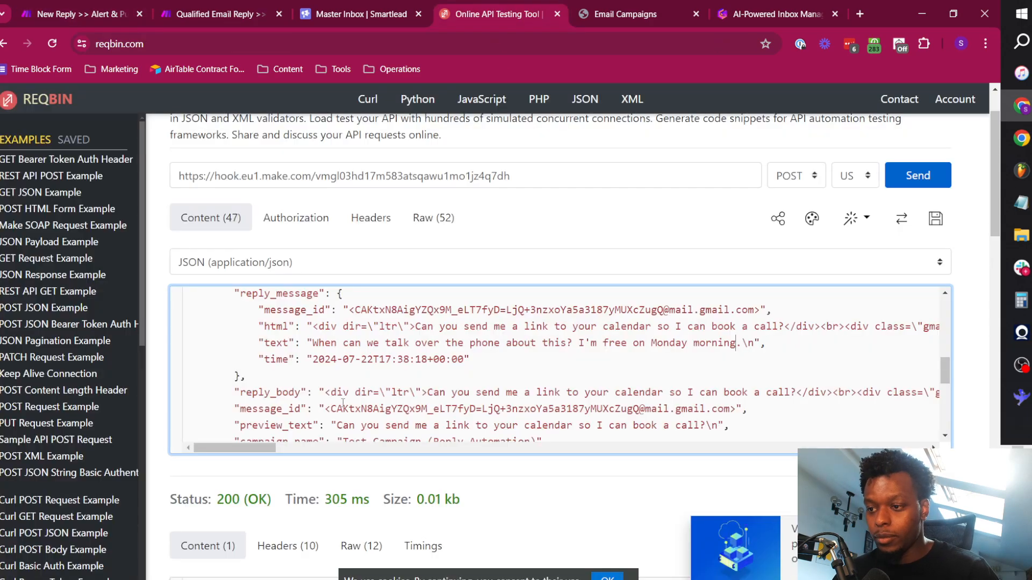
left_click_drag(313, 344, 741, 343)
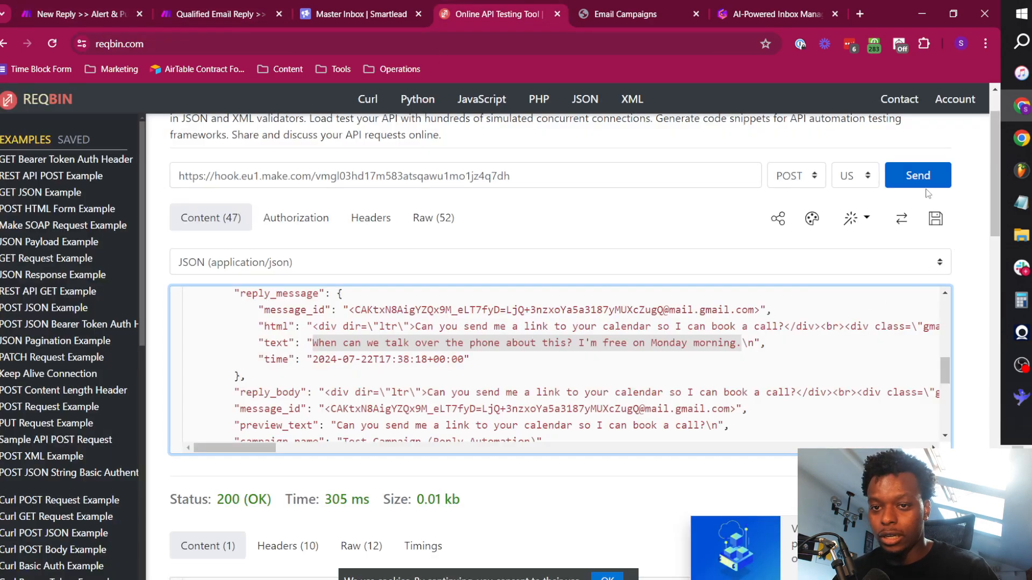
Send the meeting-request reply from ReqBin and follow its run along the Meeting Request branch in the Make scenario.
left_click(924, 185)
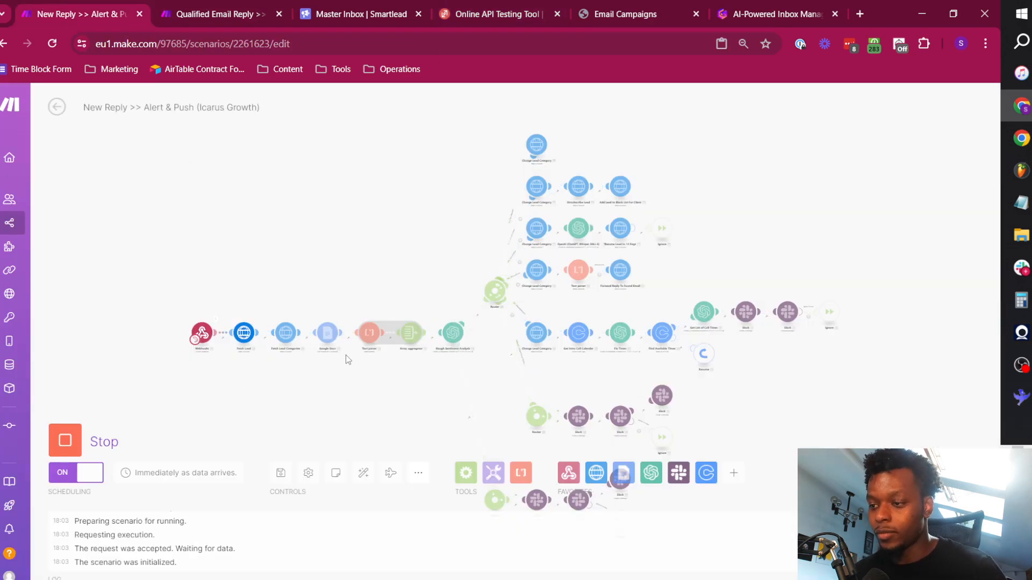
scroll(346, 355, "up", 5)
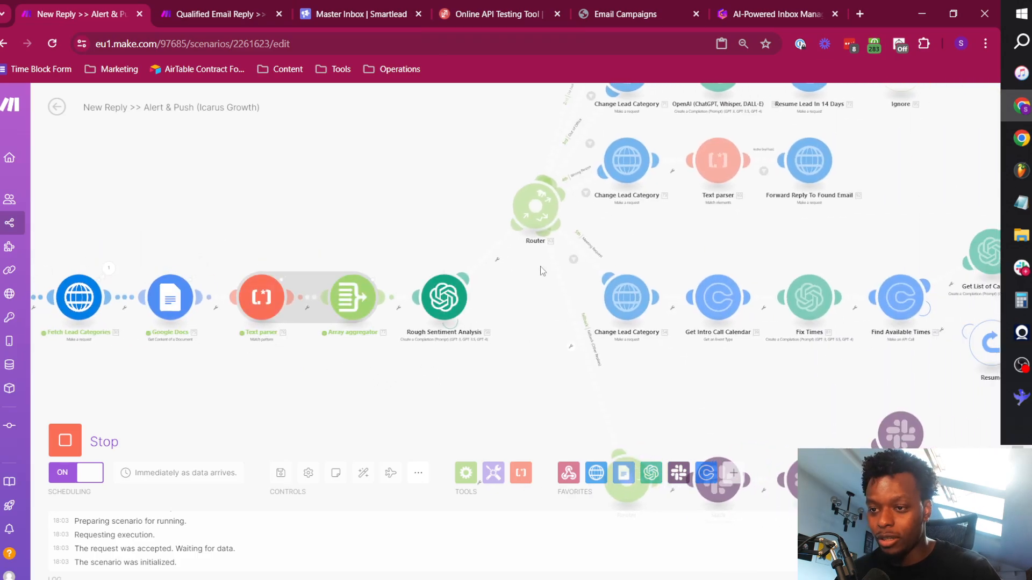
left_click_drag(666, 243, 432, 229)
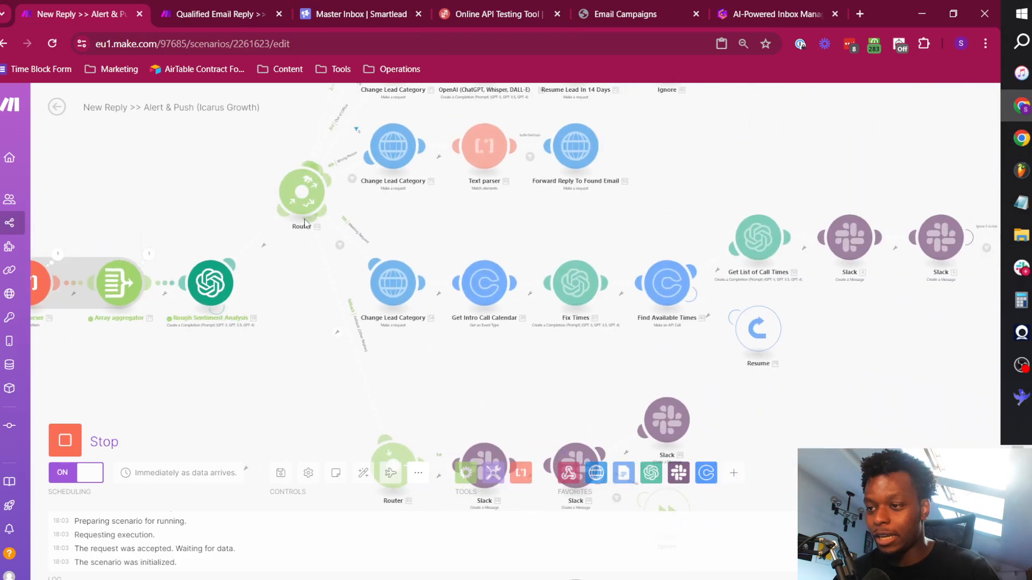
left_click_drag(398, 300, 326, 289)
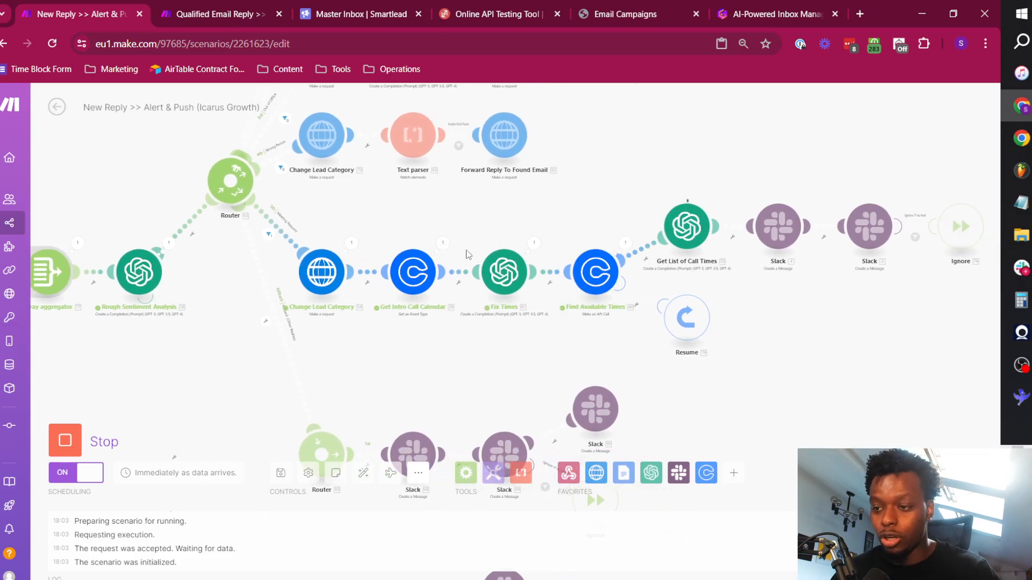
left_click_drag(581, 336, 472, 340)
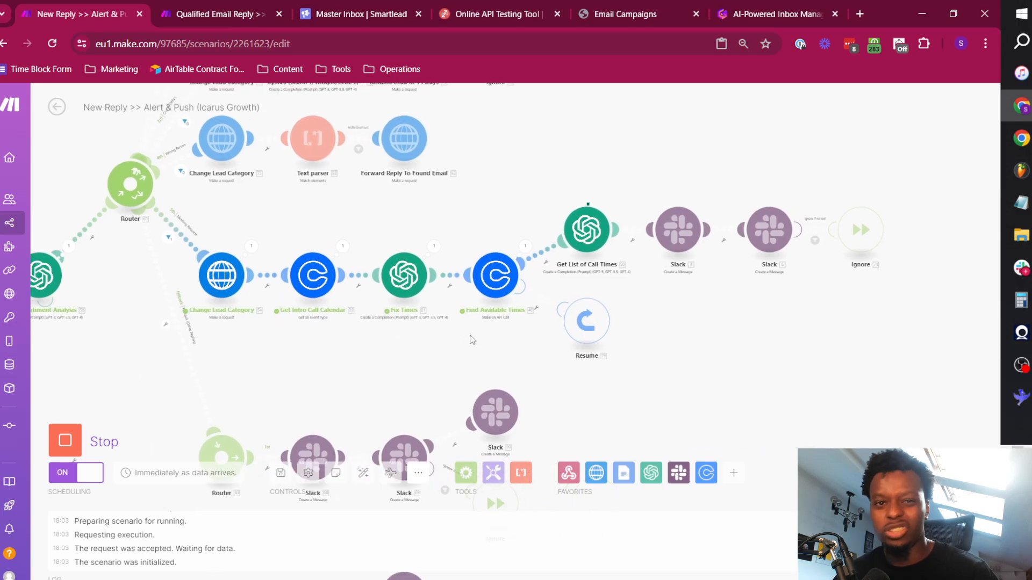
Open icarusgrowth.com in a new tab at its audit call booking section, and look over the Meeting Request branch in Make.
left_click(860, 14)
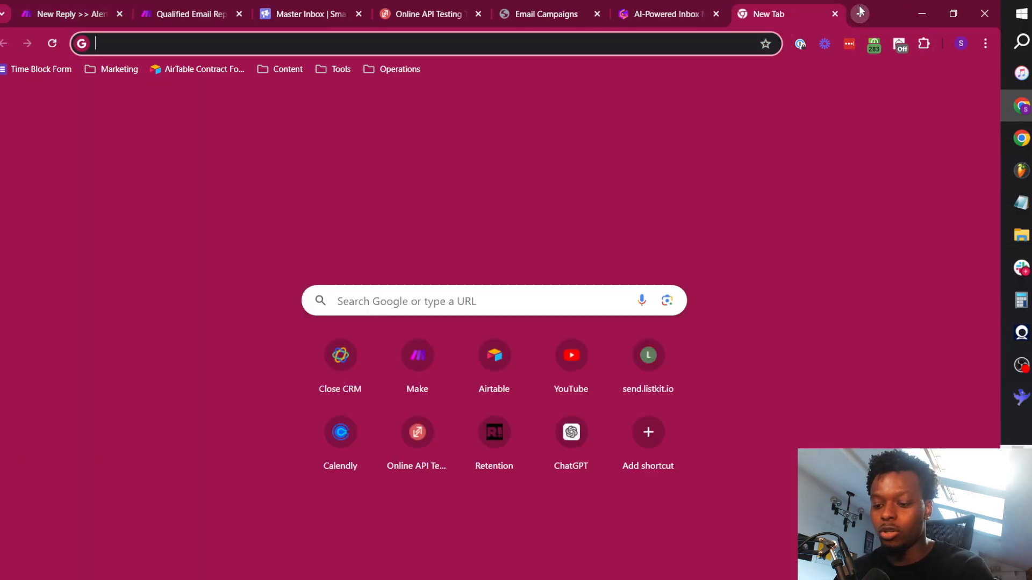
type("icar")
key("Return")
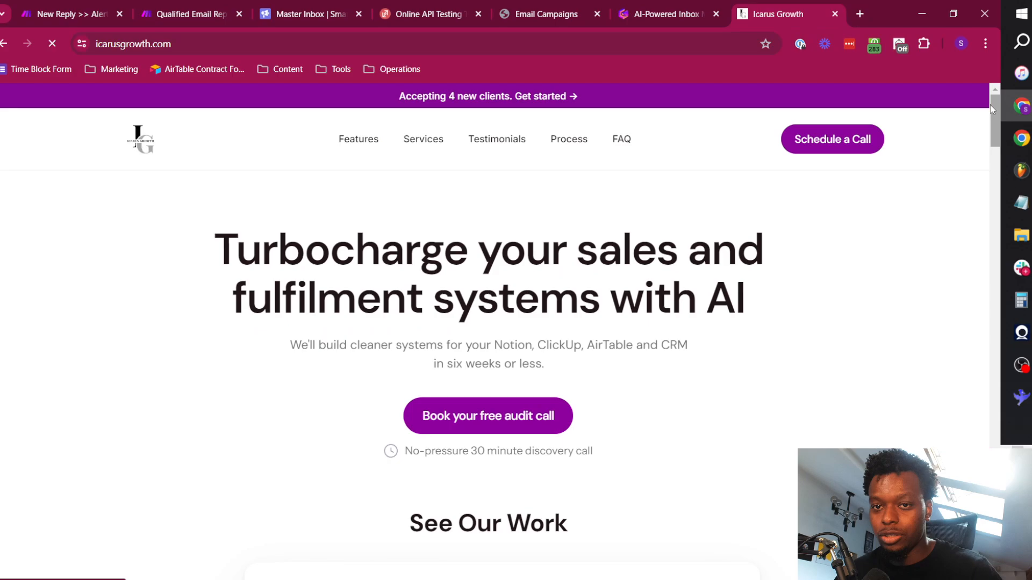
left_click_drag(990, 105, 994, 505)
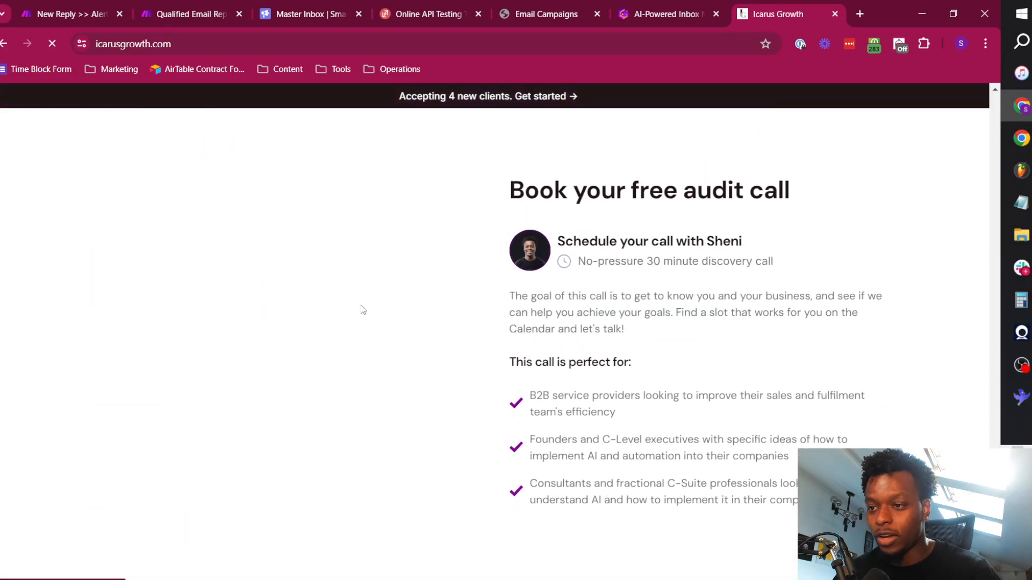
left_click(70, 14)
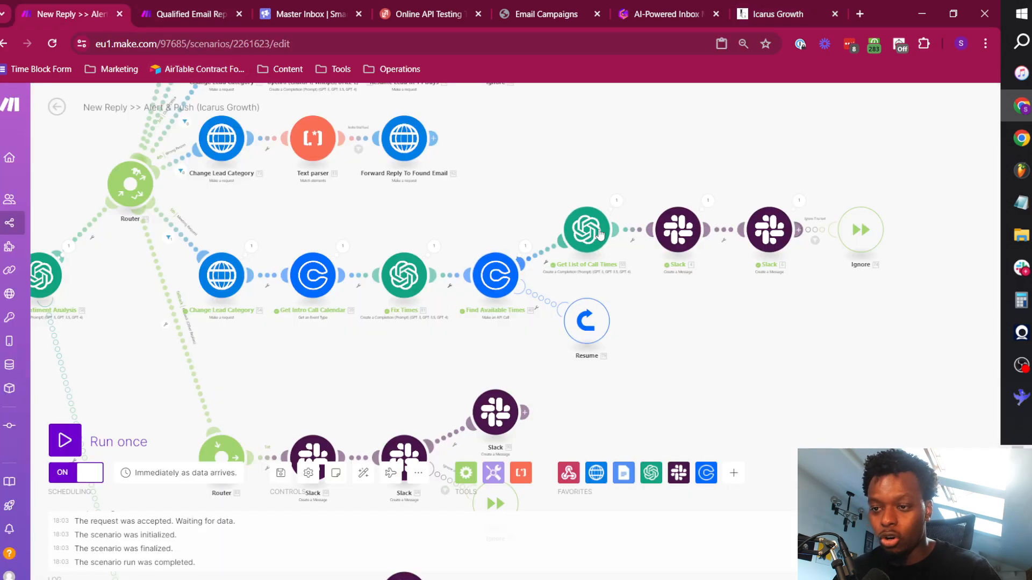
left_click_drag(673, 292, 561, 303)
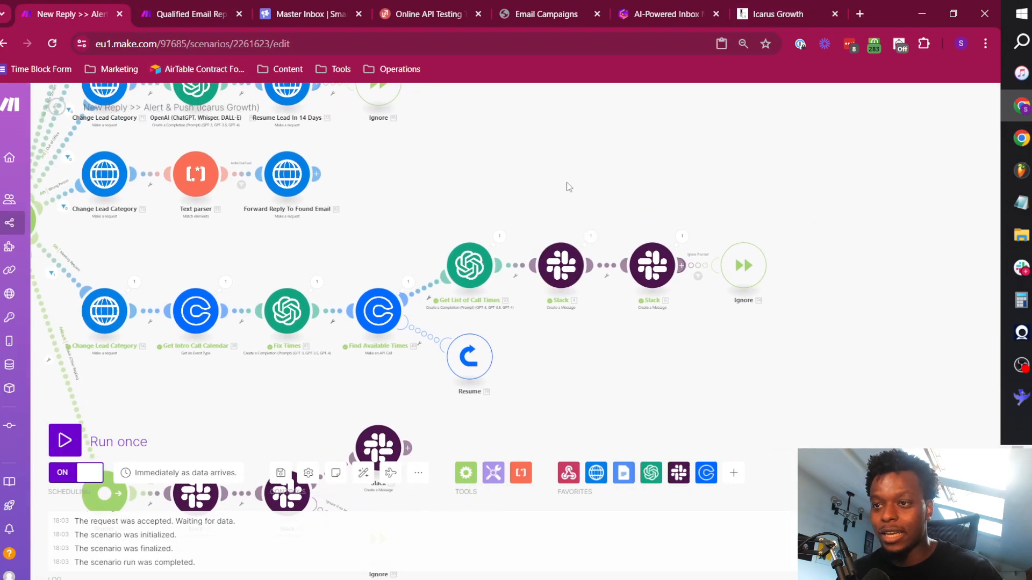
Check the call times offered for Monday, July 29, 2024 in the Icarus Growth booking calendar, and return to the day selection.
left_click(774, 14)
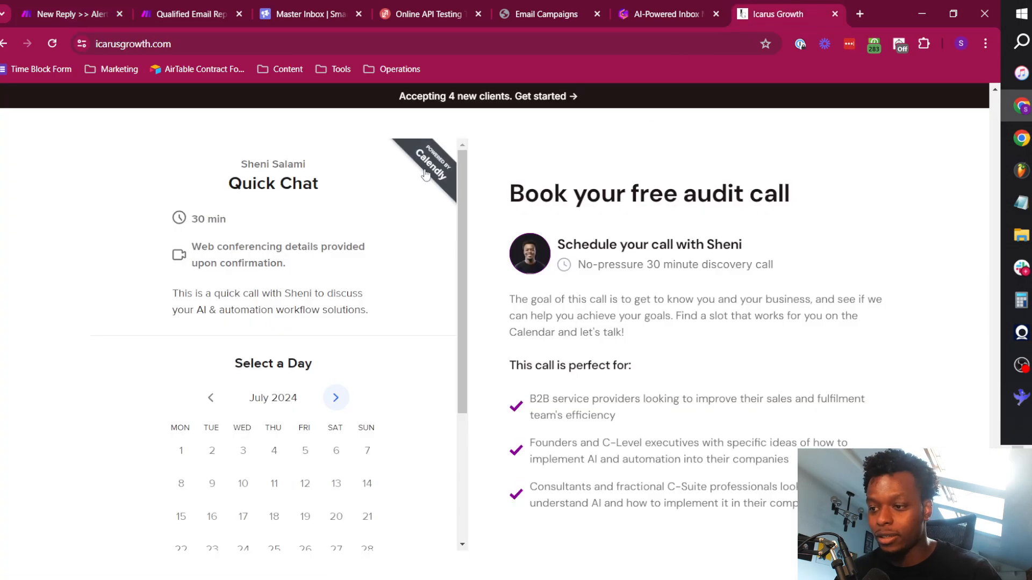
scroll(263, 368, "down", 3)
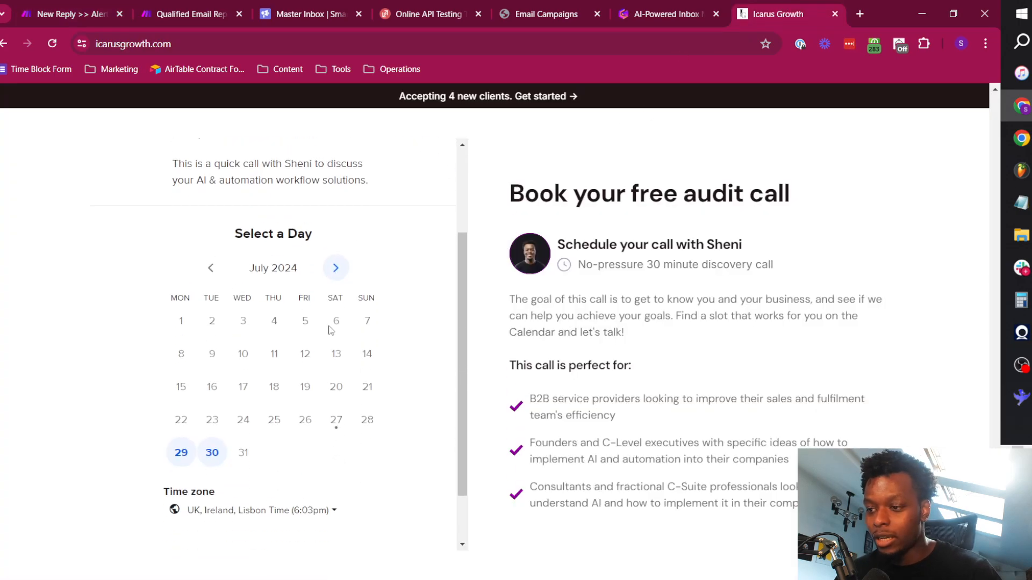
left_click(183, 445)
scroll(327, 301, "up", 2)
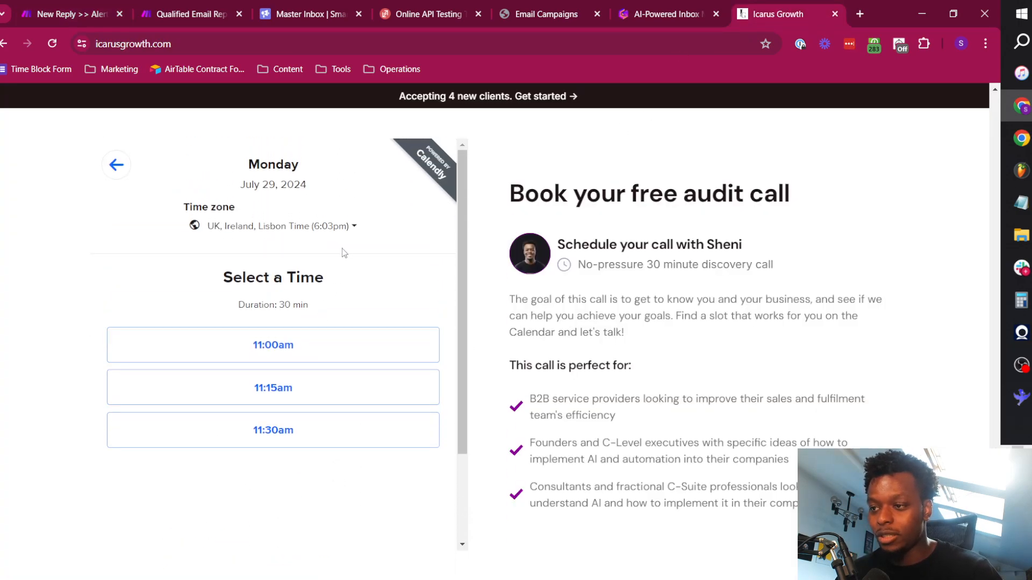
left_click(129, 169)
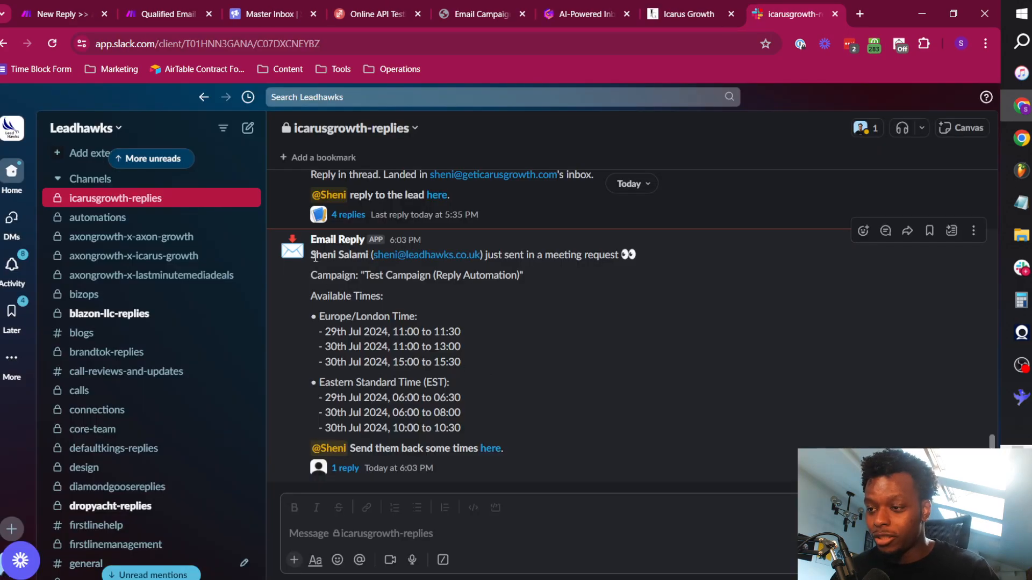
In Slack's icarusgrowth-replies channel, highlight the new meeting request alert and its available times, including the 29th Jul 11:00 to 11:30 slot.
left_click_drag(312, 257, 579, 258)
left_click(588, 262)
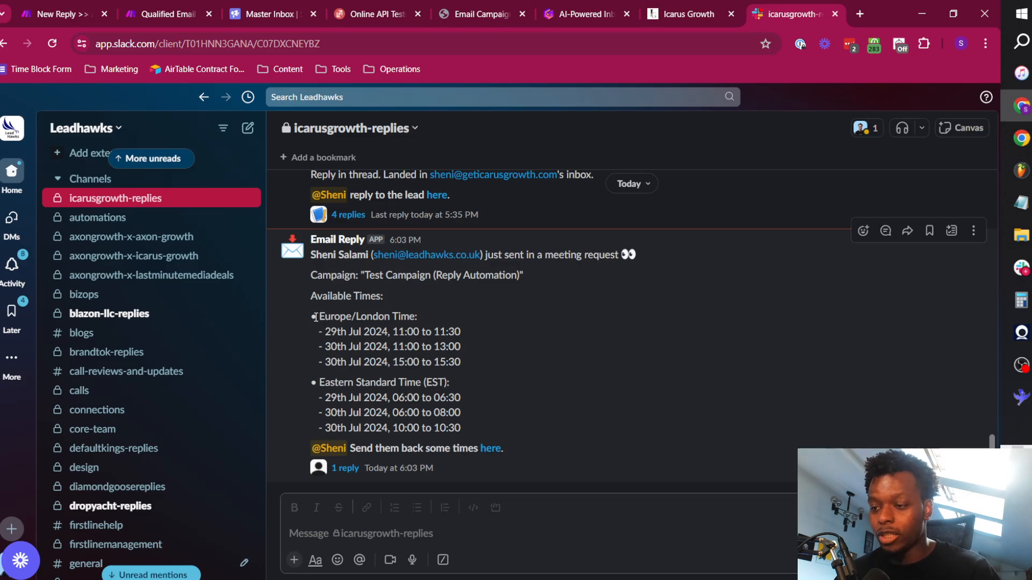
left_click_drag(311, 317, 471, 425)
left_click(353, 354)
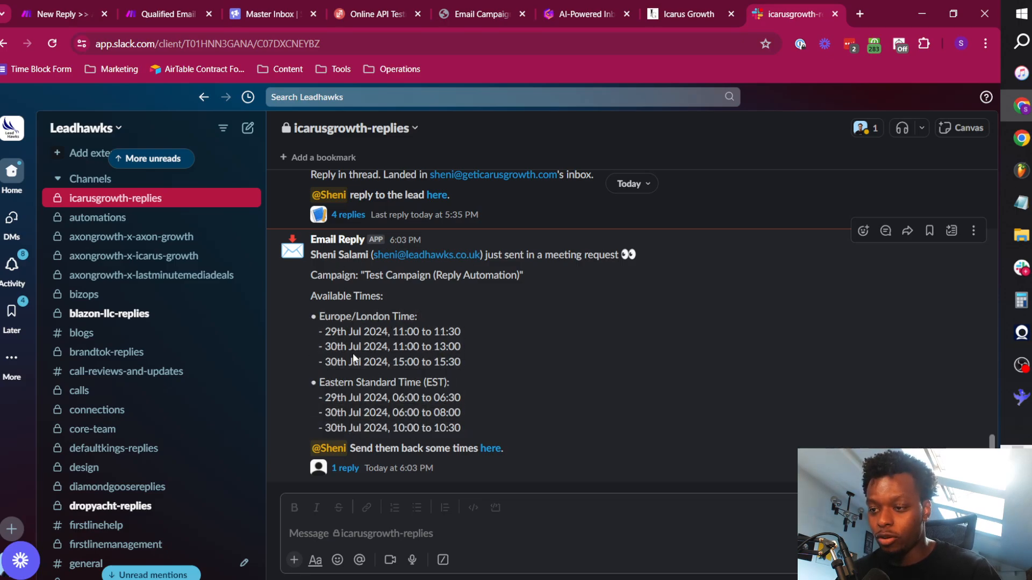
left_click_drag(314, 322, 485, 418)
left_click(486, 424)
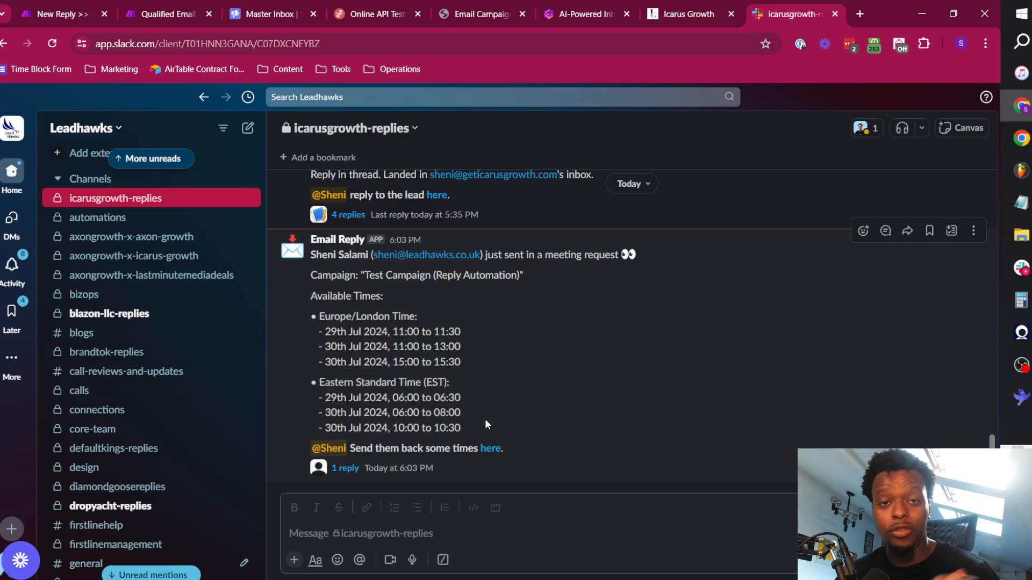
triple_click(346, 336)
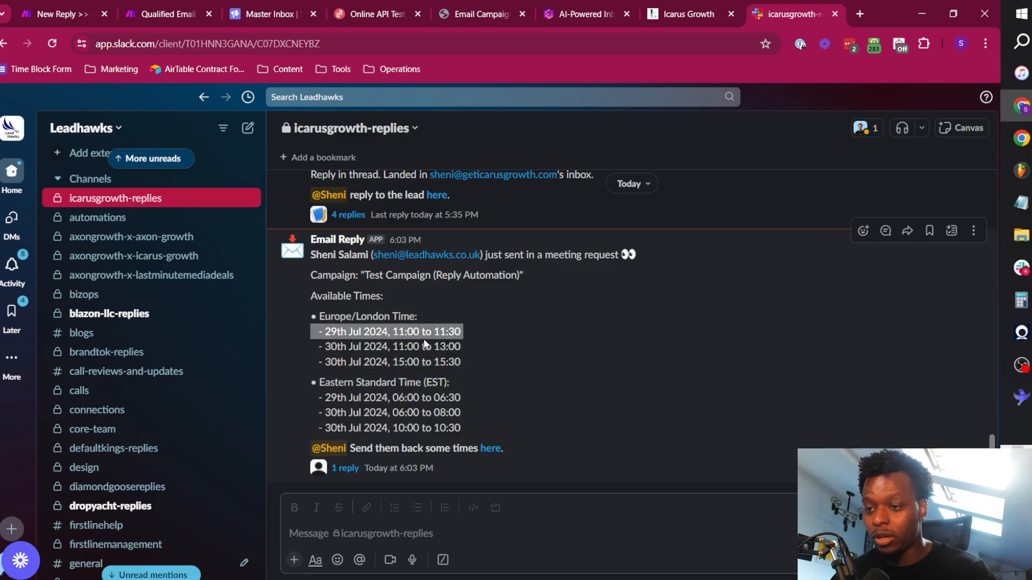
left_click(436, 347)
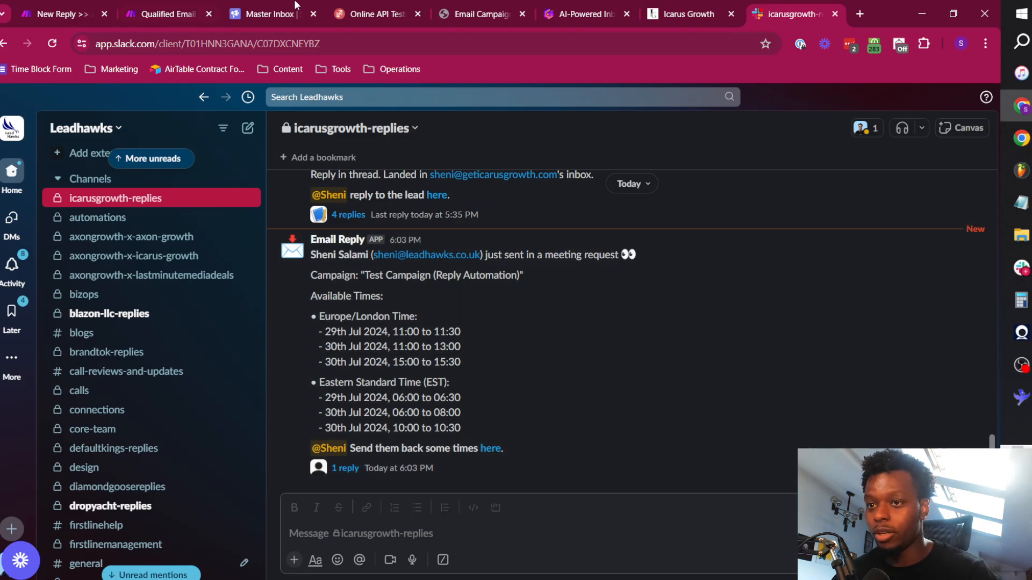
Reopen July 29 in the Icarus Growth booking calendar to compare its call times with the Slack alert.
left_click(647, 6)
scroll(176, 424, "down", 5)
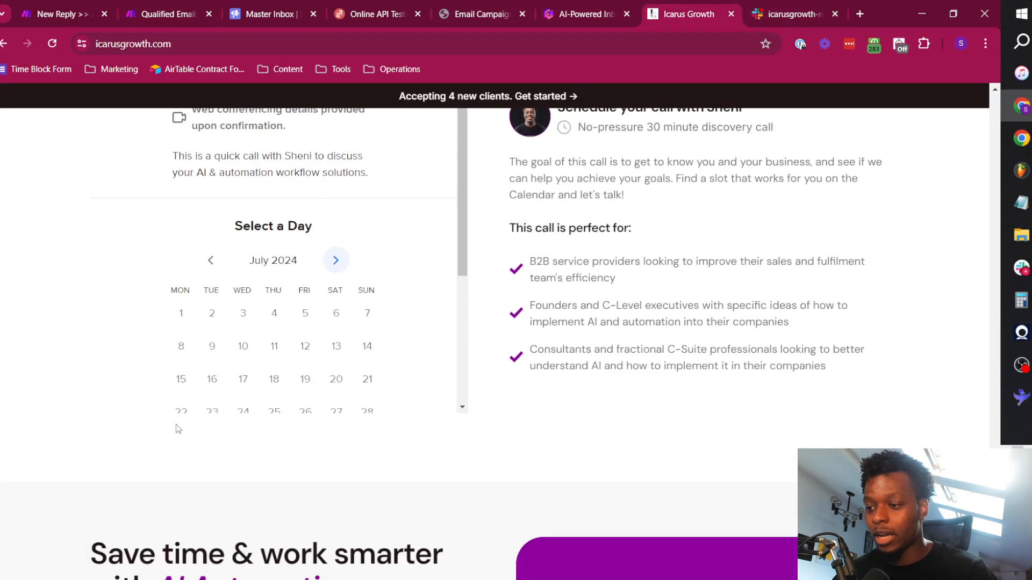
left_click(182, 307)
scroll(260, 260, "up", 3)
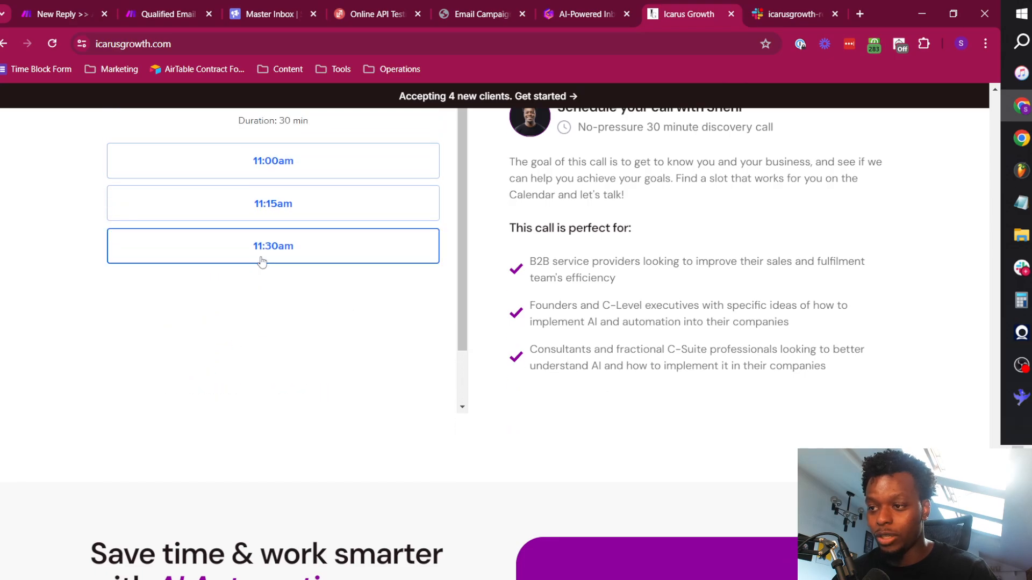
scroll(565, 318, "up", 3)
scroll(253, 258, "up", 2)
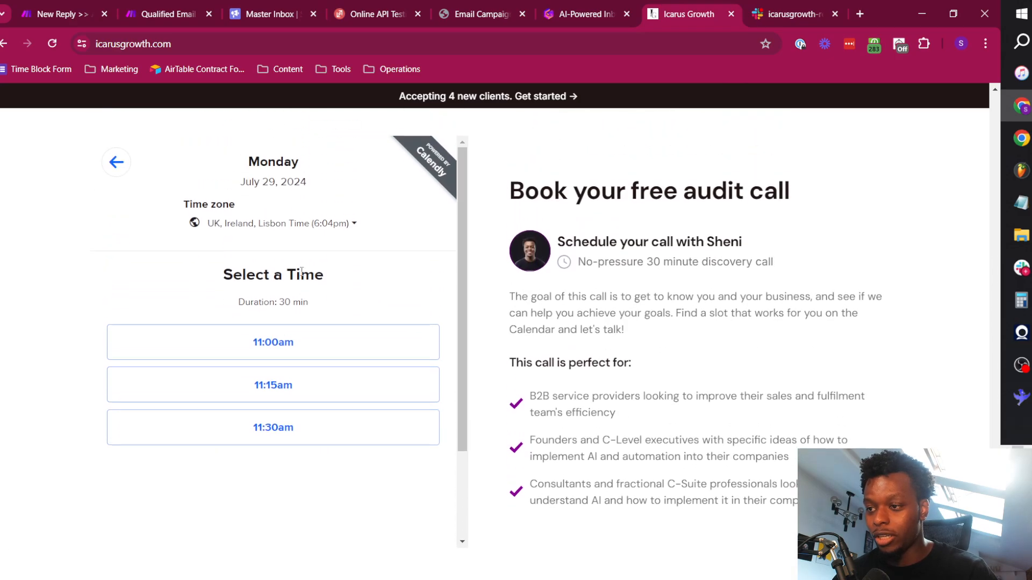
Return to the calendar's day selection, open July 30 and review all of its call times.
left_click(112, 157)
scroll(253, 376, "down", 3)
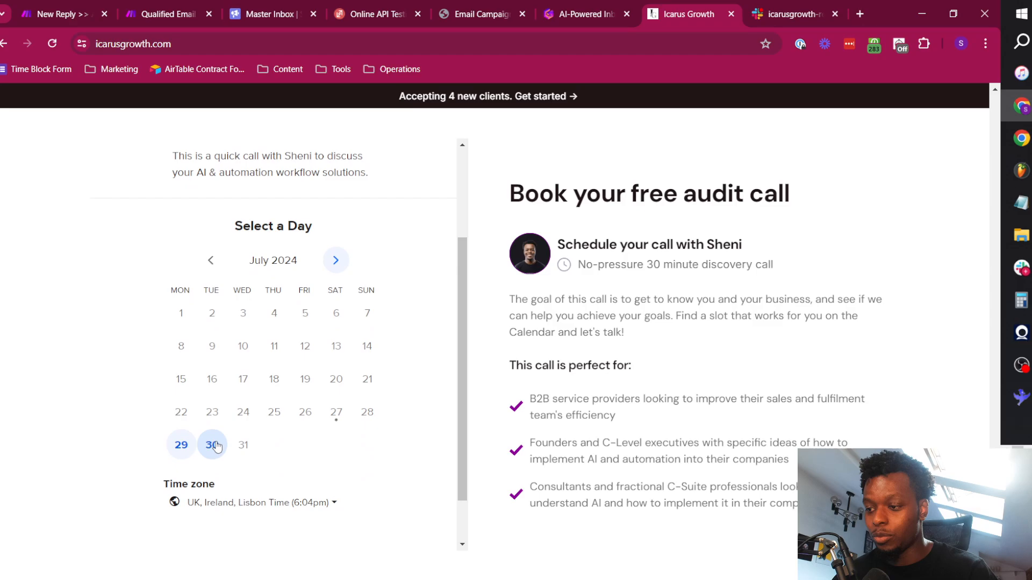
left_click(212, 445)
scroll(275, 278, "up", 1)
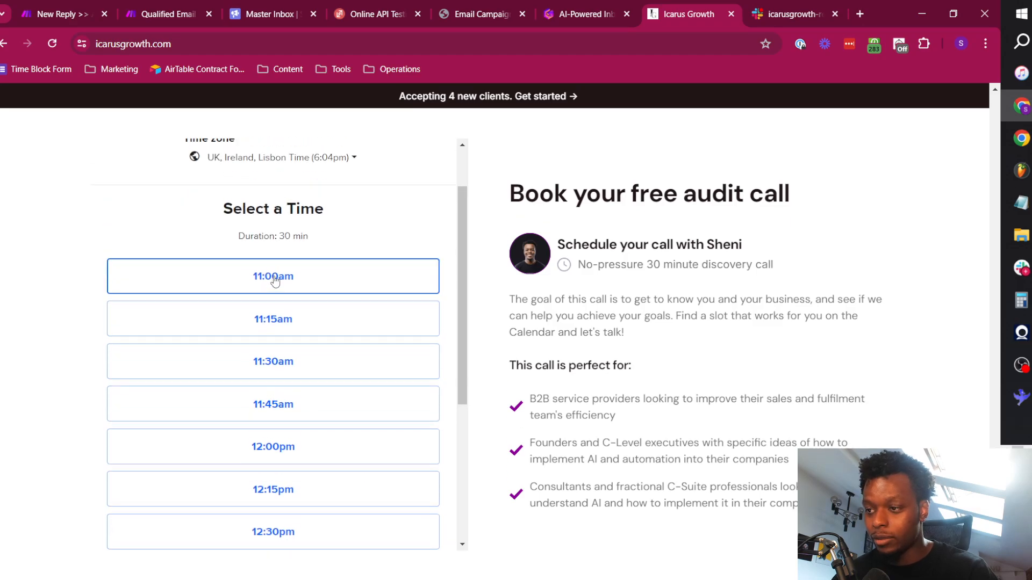
scroll(277, 284, "down", 1)
scroll(311, 376, "down", 3)
scroll(306, 411, "down", 2)
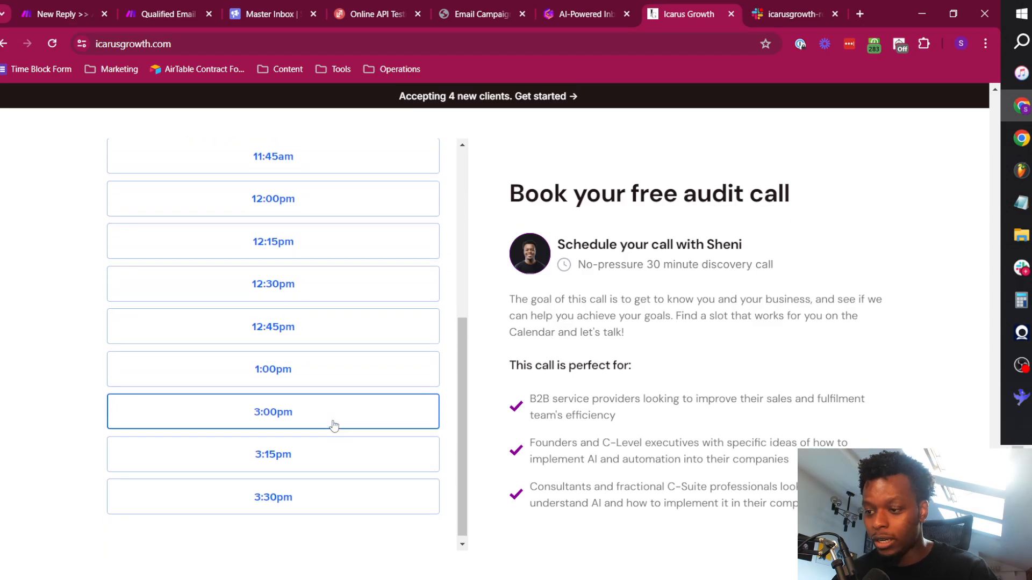
Highlight the 30th Jul 15:00 to 15:30 London slot in the Slack meeting request alert.
left_click(776, 5)
left_click_drag(393, 362, 444, 362)
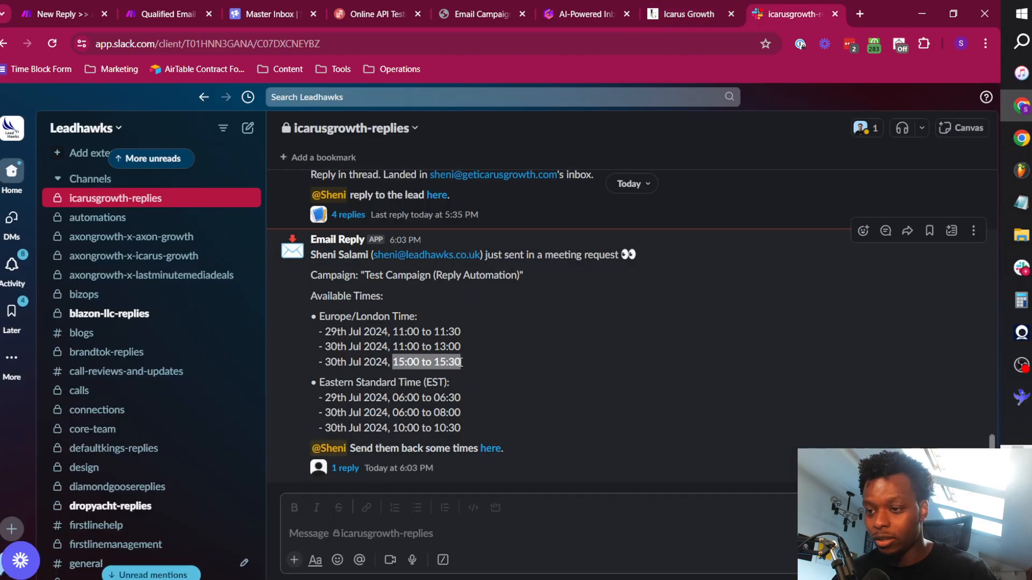
left_click(429, 361)
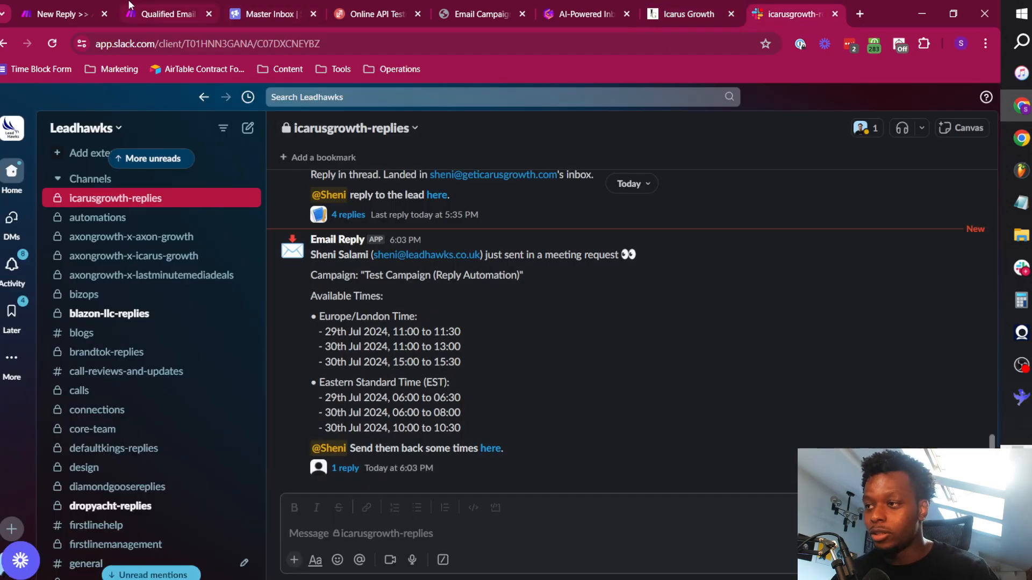
In ReqBin, replace the reply_message text with "What's the price? I only work on performance.".
left_click(67, 6)
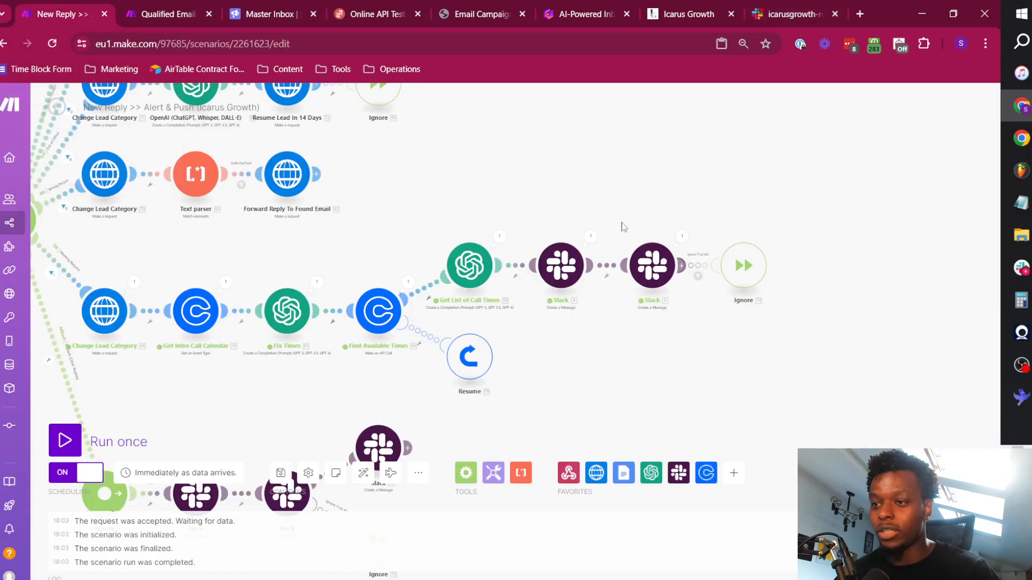
left_click_drag(247, 222, 435, 216)
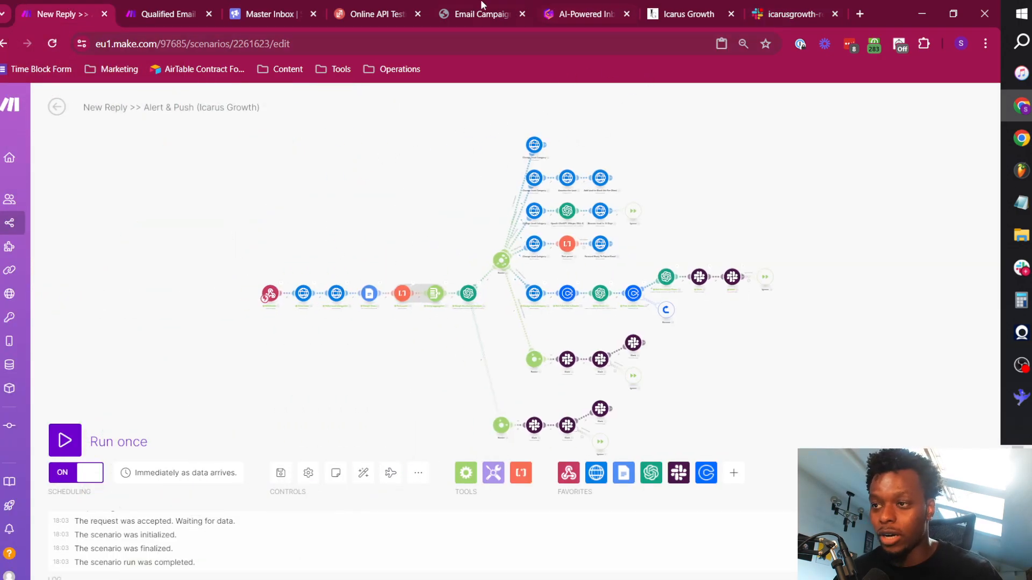
left_click(406, 12)
left_click(440, 321)
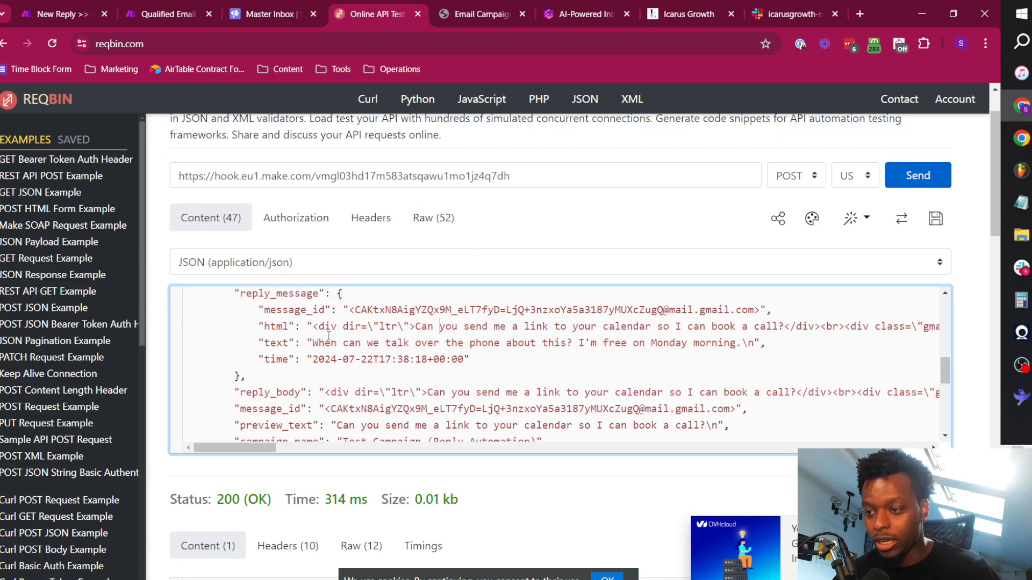
left_click_drag(316, 342, 731, 348)
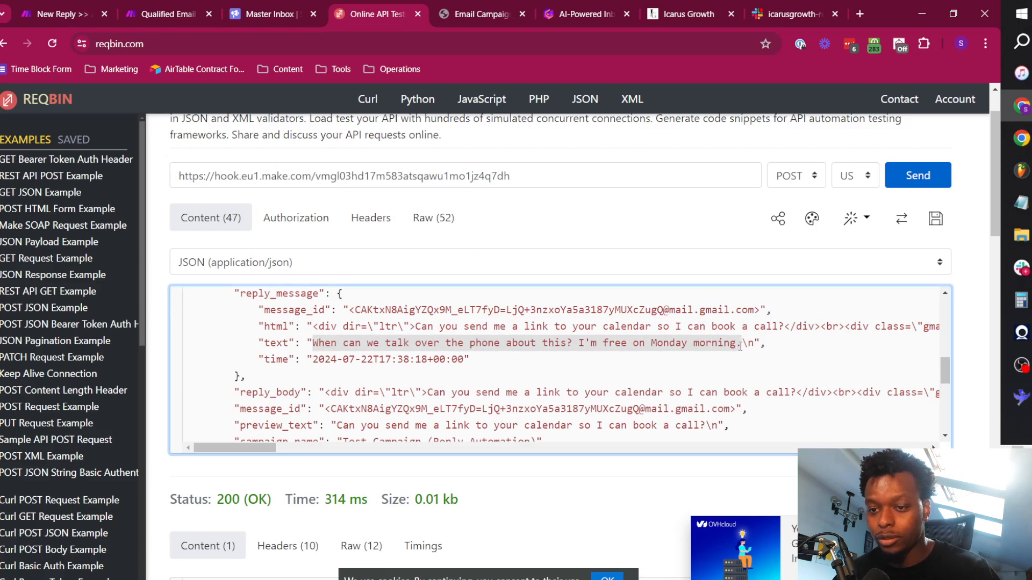
type("What's the price? I only work on performance.")
left_click_drag(312, 344, 576, 347)
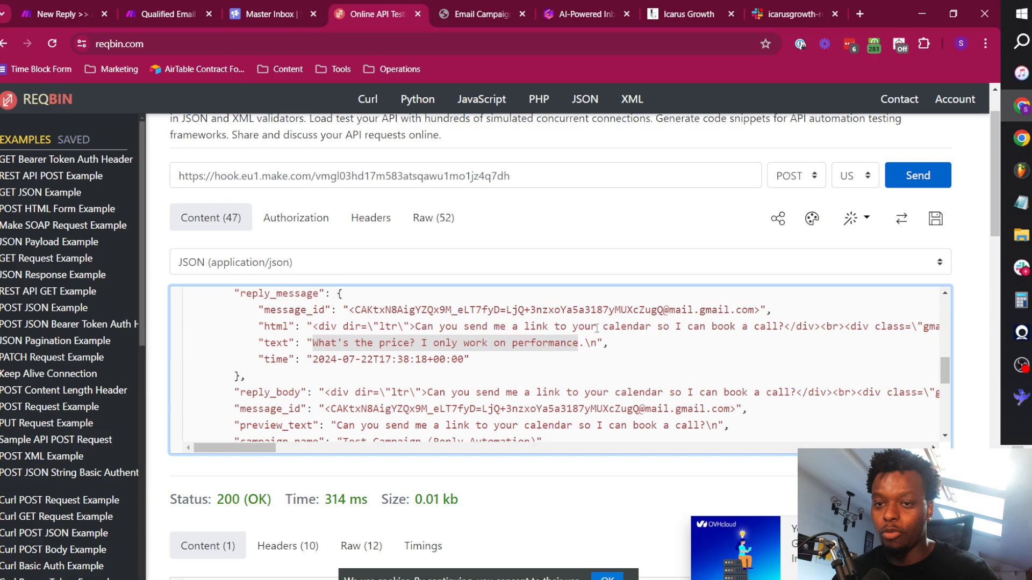
Run the Make scenario once with the pricing reply sent from ReqBin and follow the fallback branch to its Slack modules.
left_click(54, 14)
left_click(65, 441)
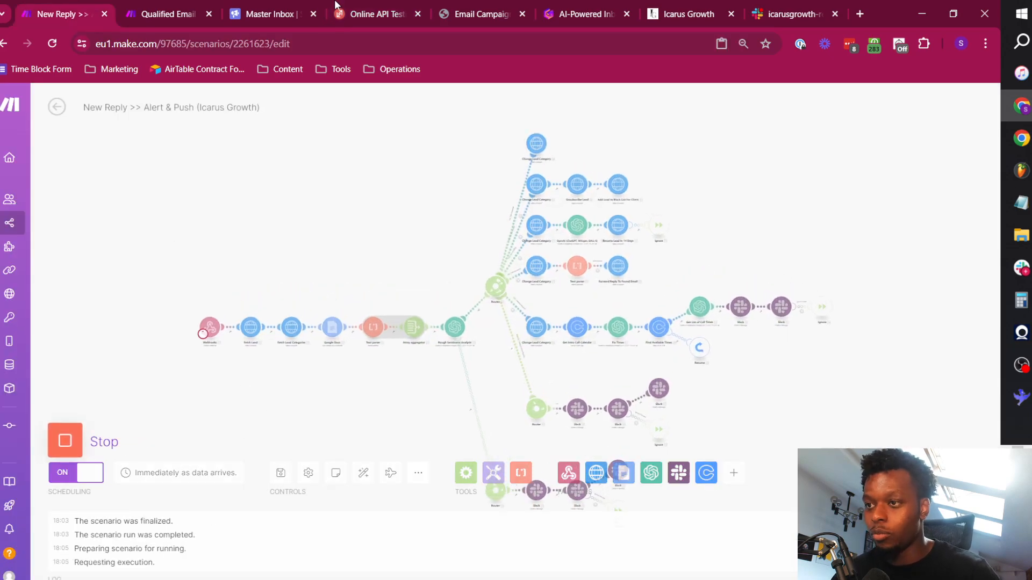
left_click(369, 14)
left_click(916, 172)
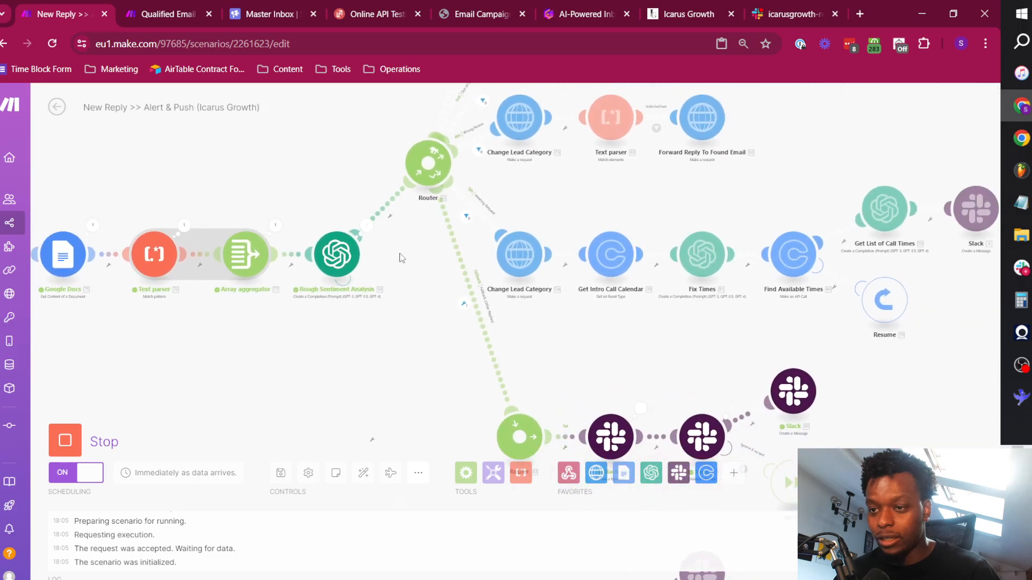
left_click_drag(545, 332, 358, 170)
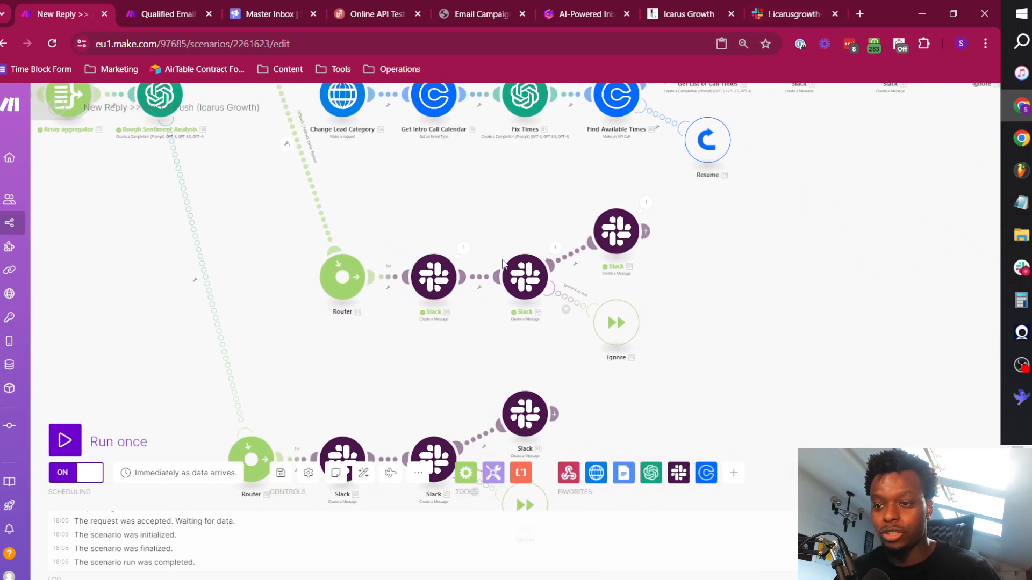
Switch to Slack, read the newest Email Reply alert in icarusgrowth-replies, open its thread and highlight the pricing message.
left_click(772, 11)
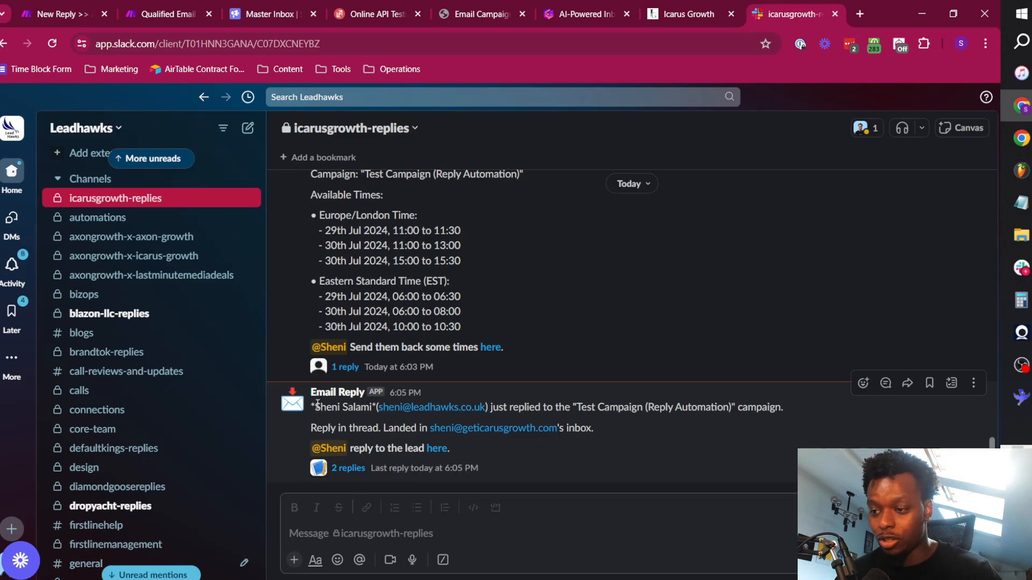
left_click_drag(315, 407, 774, 412)
left_click(492, 421)
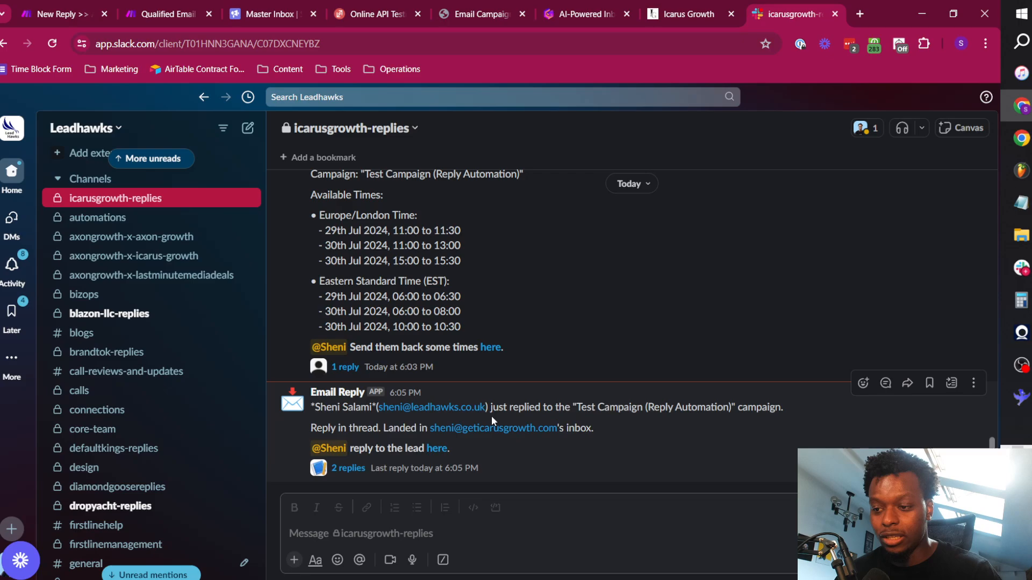
left_click(348, 468)
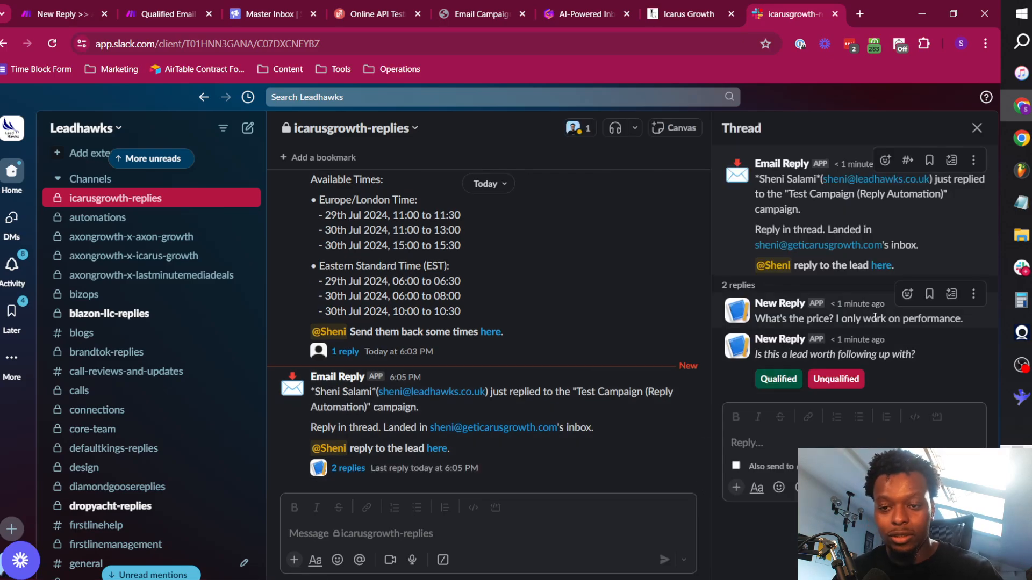
triple_click(876, 319)
left_click(794, 323)
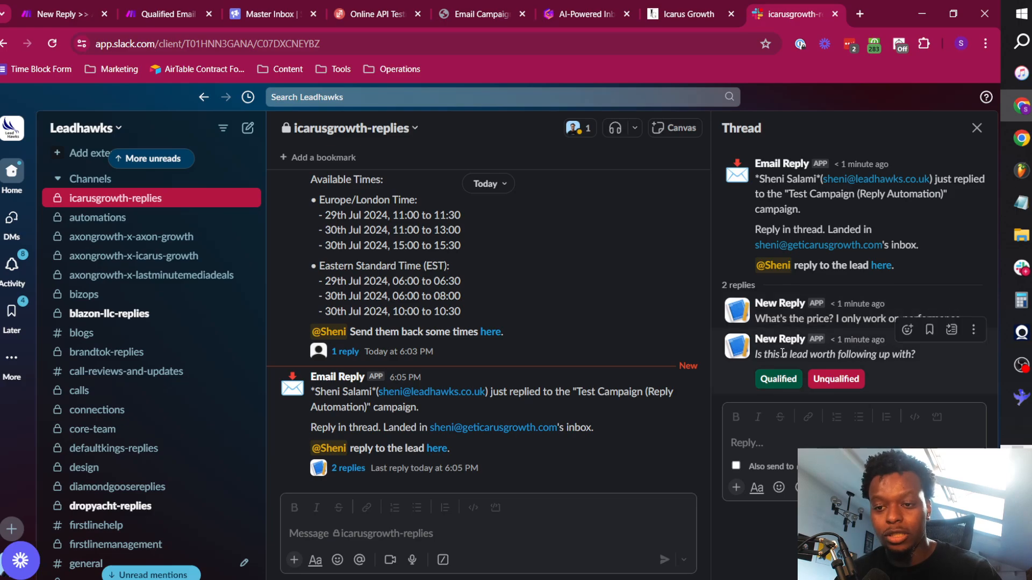
Highlight the thread's question about following up, mark the lead as Qualified and highlight the reply that is posted.
left_click_drag(756, 354, 874, 352)
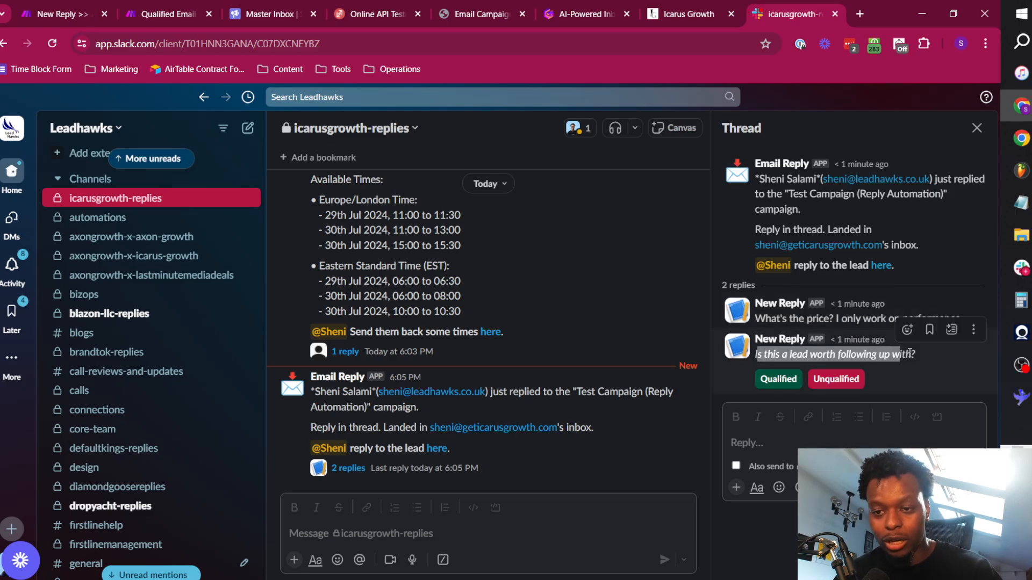
left_click(874, 352)
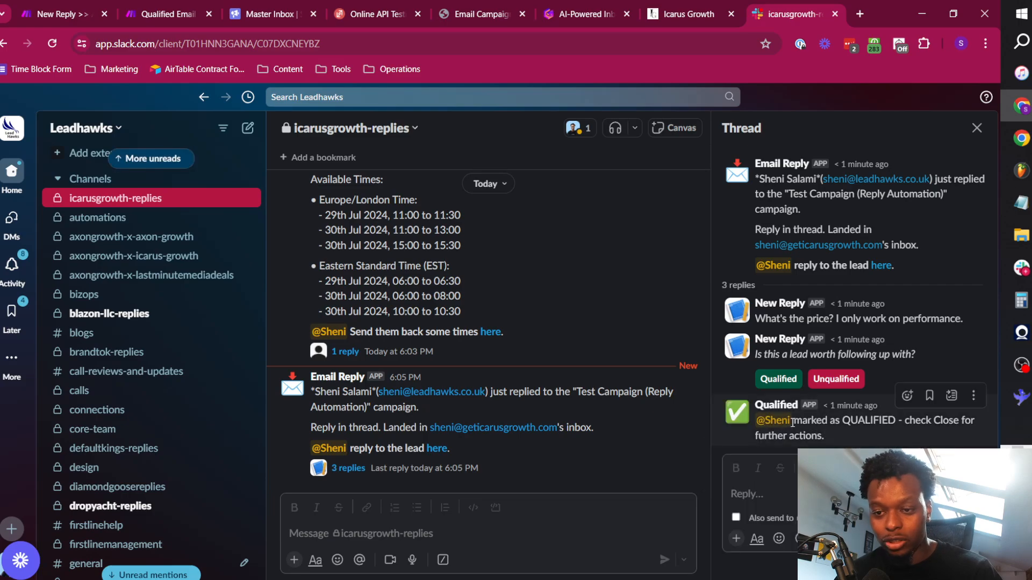
left_click_drag(794, 421, 862, 437)
left_click(863, 437)
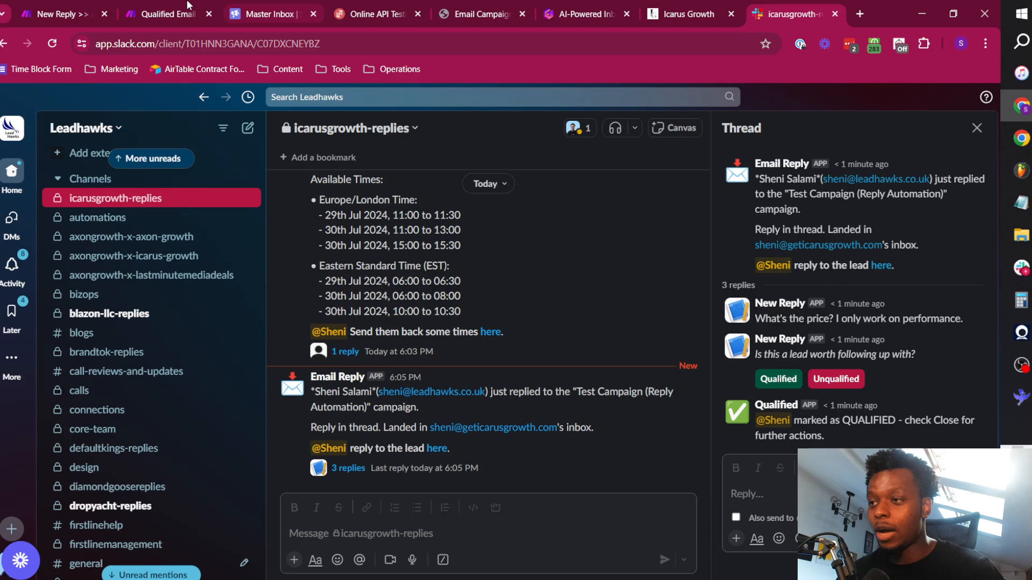
Switch to the Qualified Email Reply >> Send To Close scenario in Make, open the 27 Jul 2024, 18:05:46 run and trace its qualified branch.
left_click(167, 14)
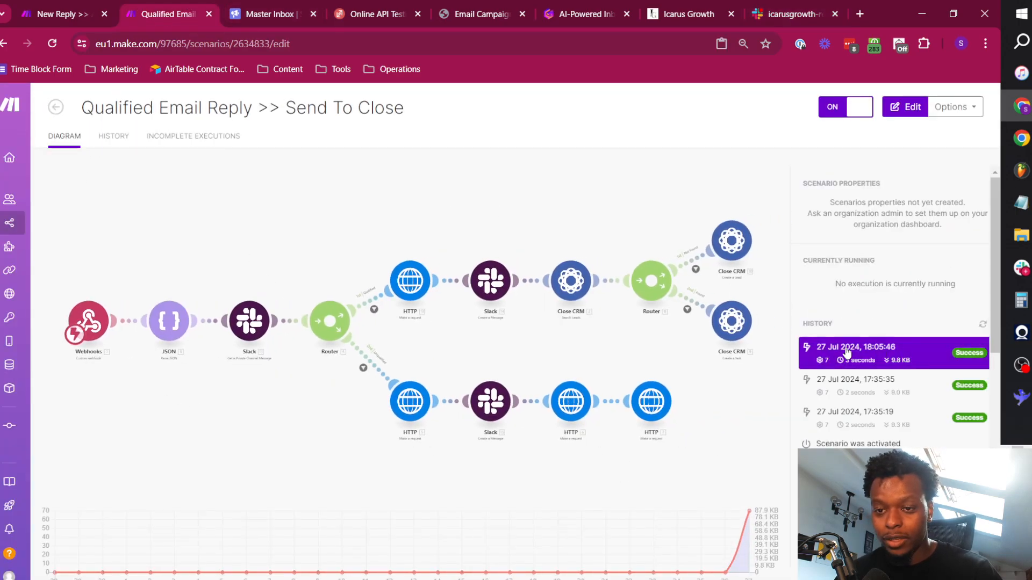
left_click(904, 356)
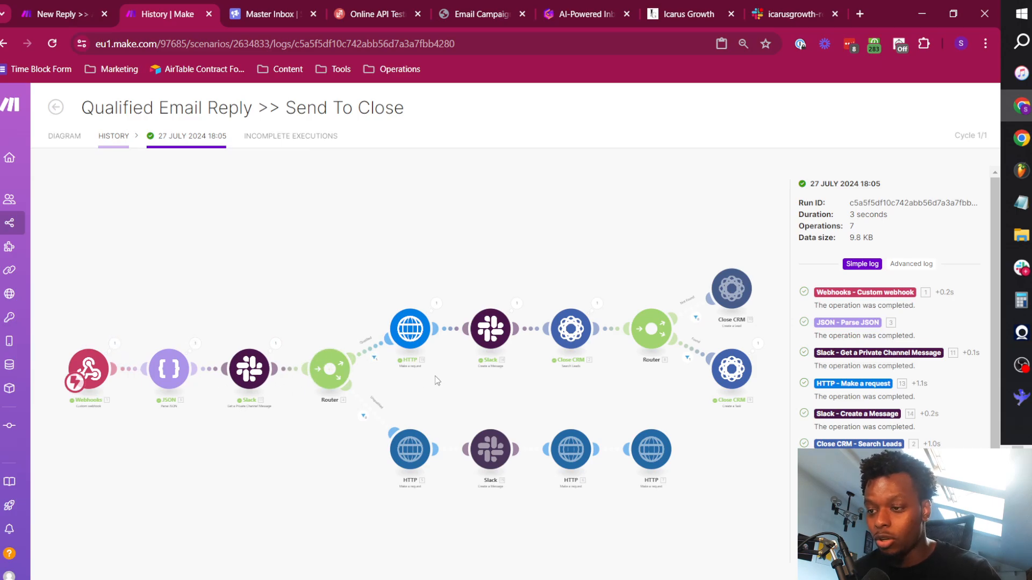
scroll(292, 382, "up", 2)
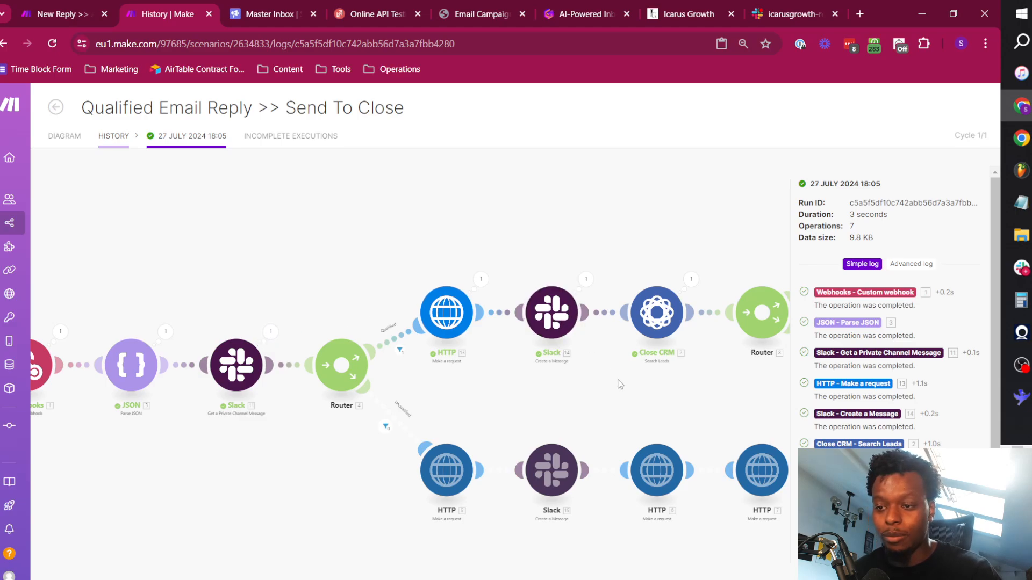
left_click_drag(618, 385, 484, 382)
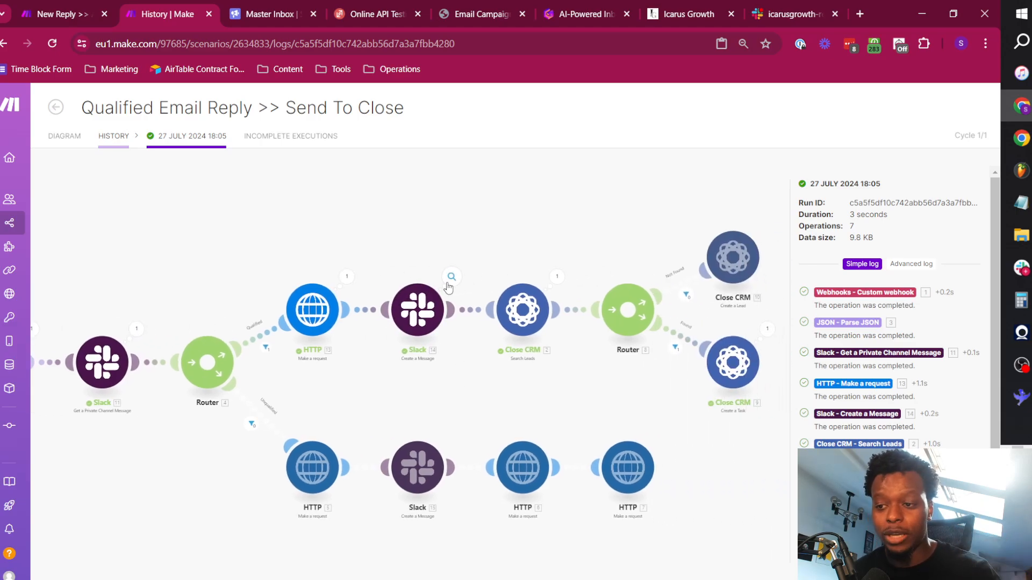
left_click_drag(539, 259, 349, 250)
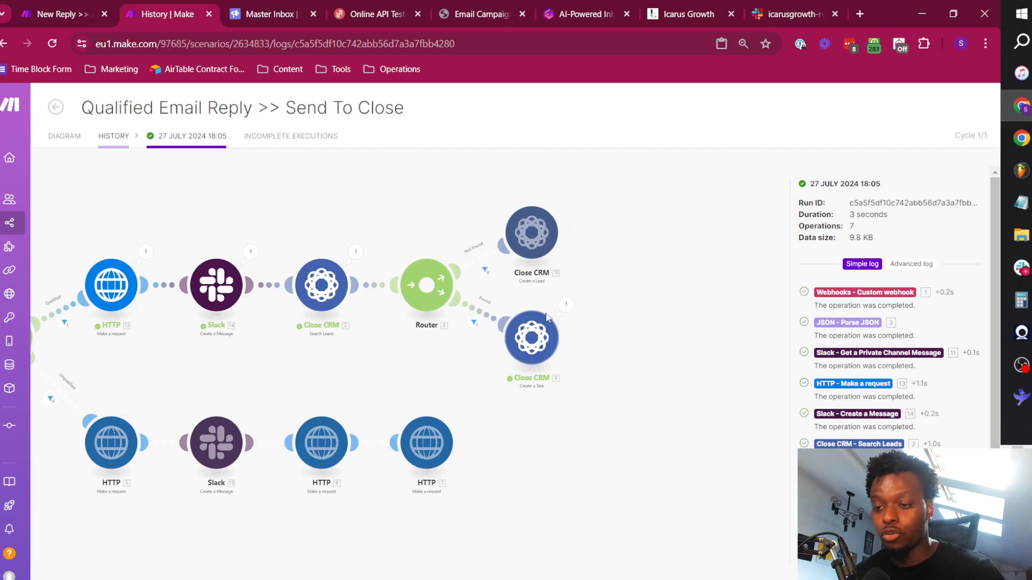
Inspect the input and output of the Close CRM Create a Task operation, then return to the scenario diagram.
left_click(564, 306)
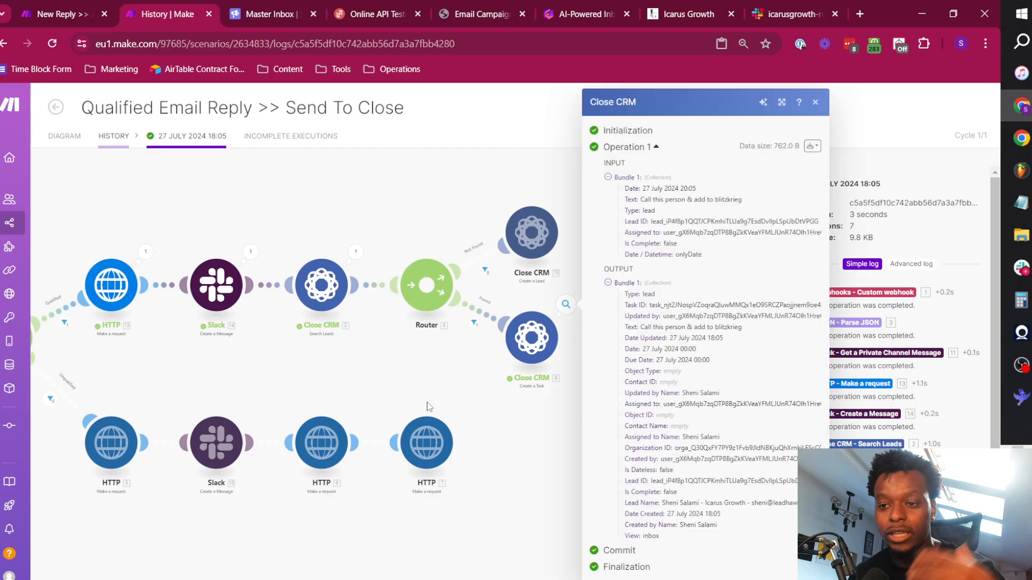
left_click_drag(741, 327, 640, 328)
left_click(406, 377)
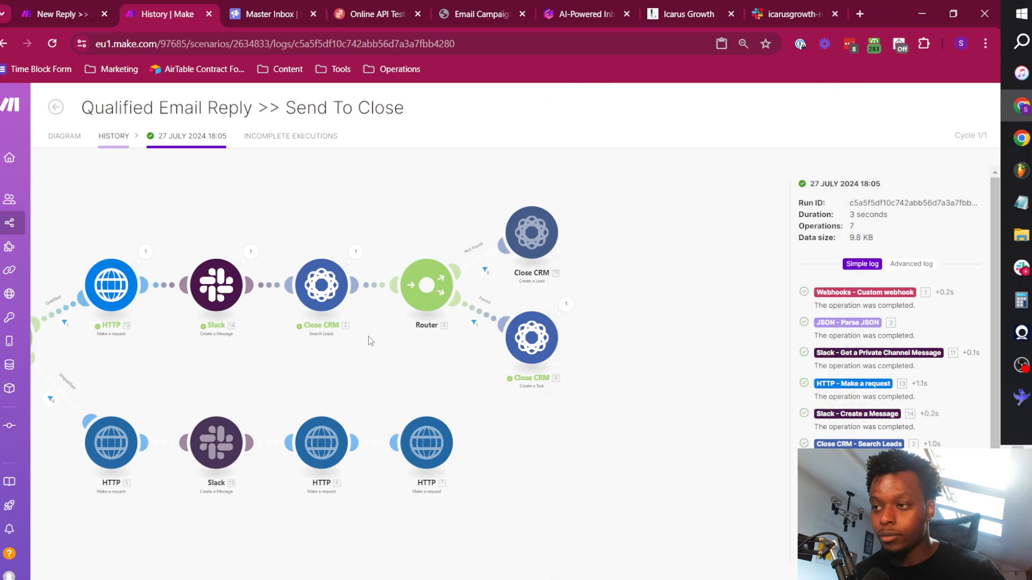
scroll(577, 308, "down", 3)
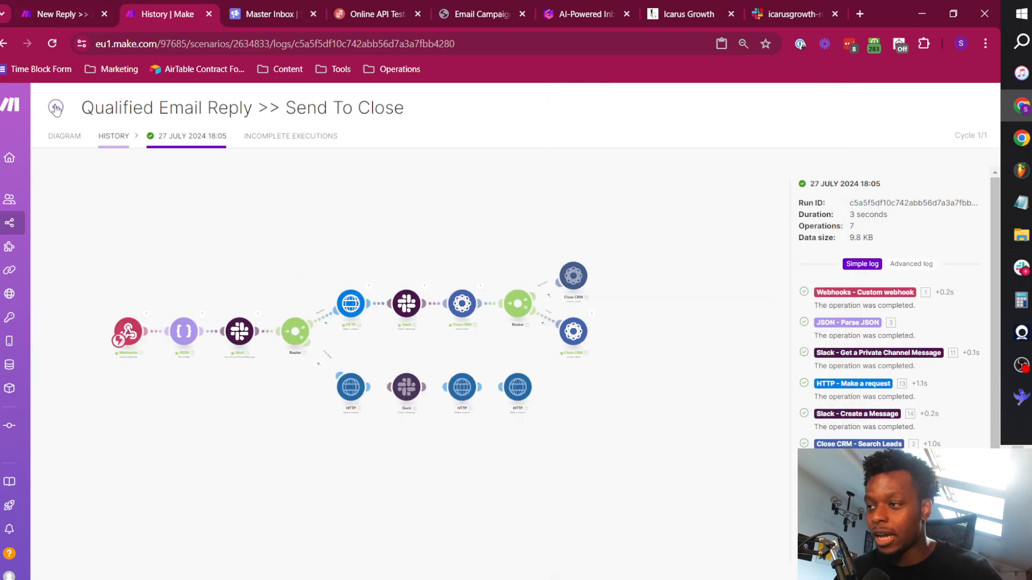
left_click(64, 136)
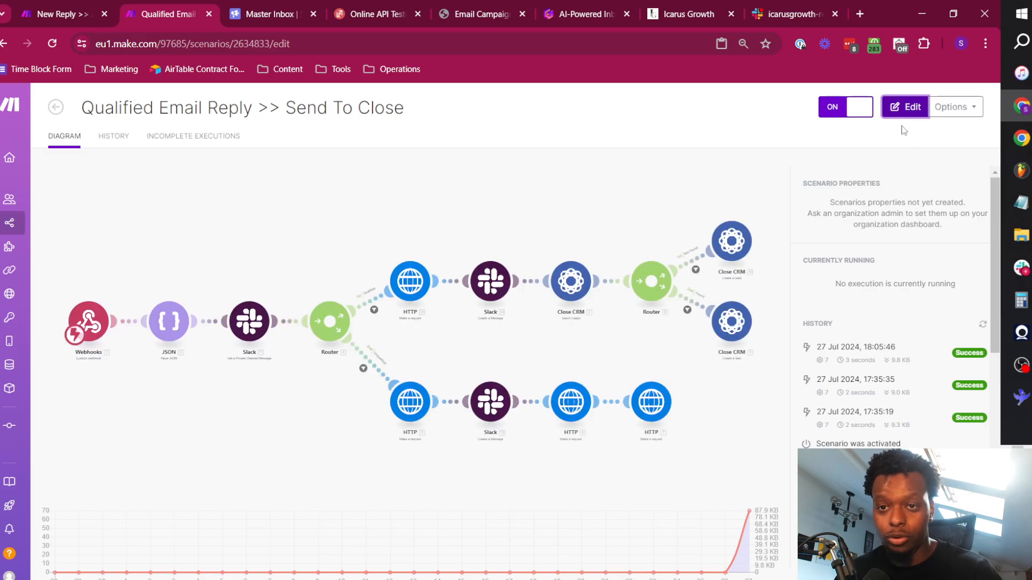
Mark the lead as Unqualified in the Slack thread and view the unqualified branch in the Send To Close scenario.
key("alt+Tab")
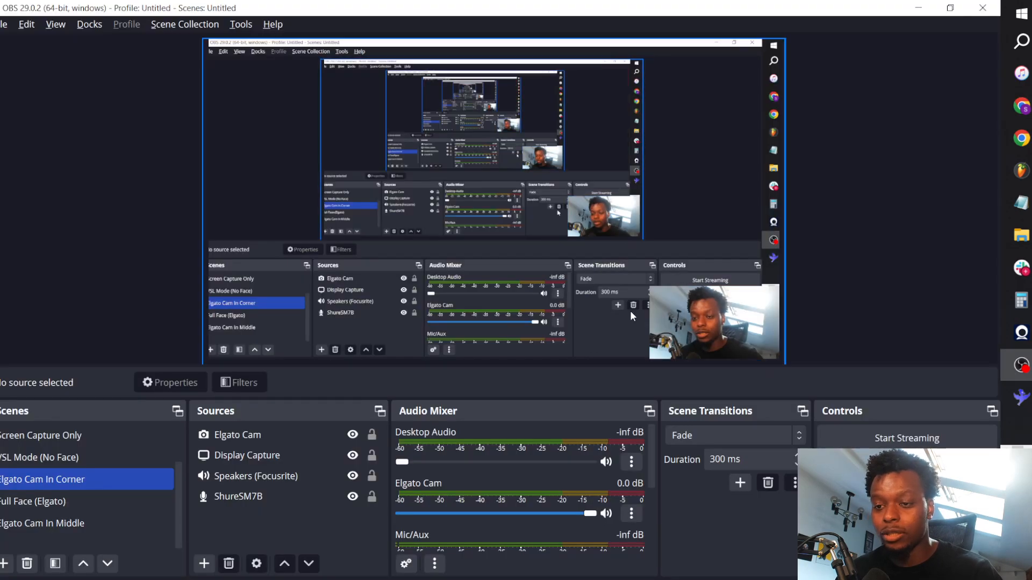
key("alt+Tab")
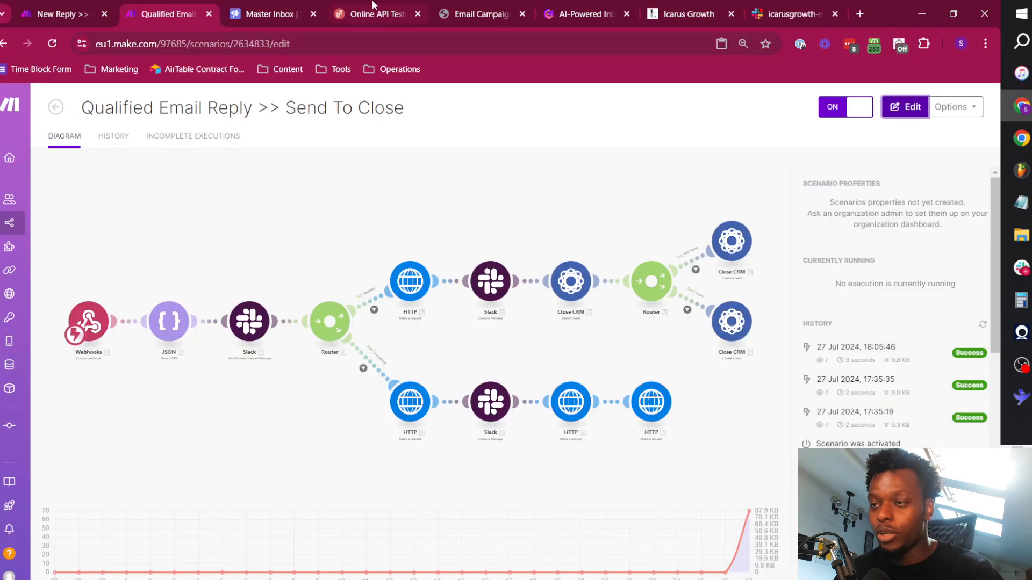
left_click(798, 6)
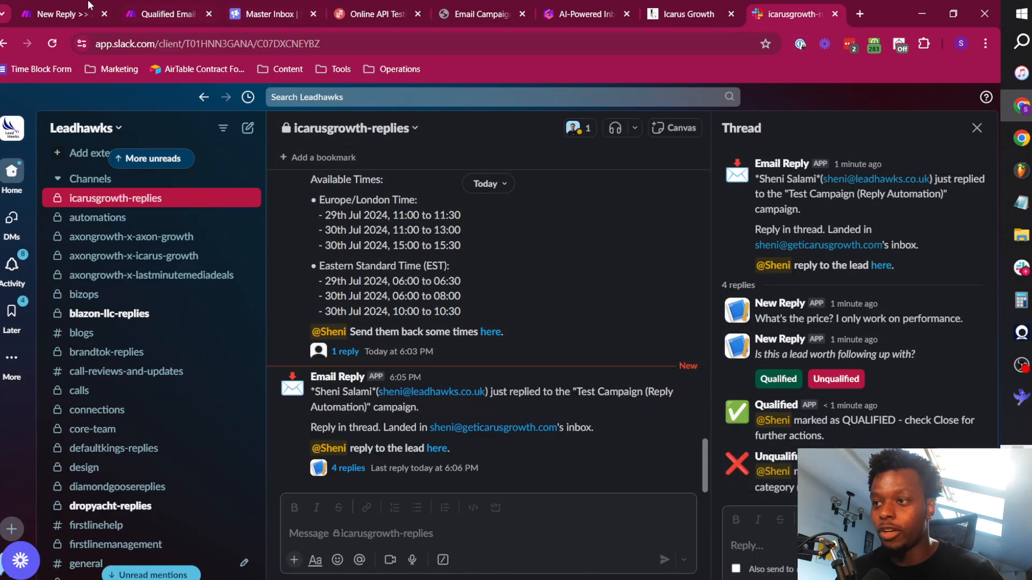
left_click(161, 6)
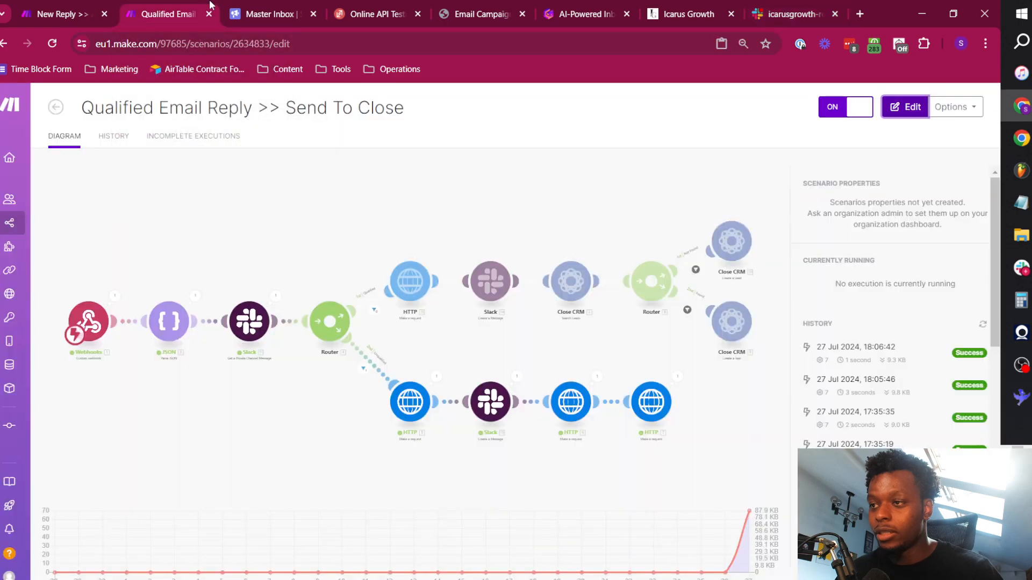
Switch to Smartlead, reload the Master Inbox and check the test lead's category.
left_click(271, 14)
left_click(284, 43)
key("Return")
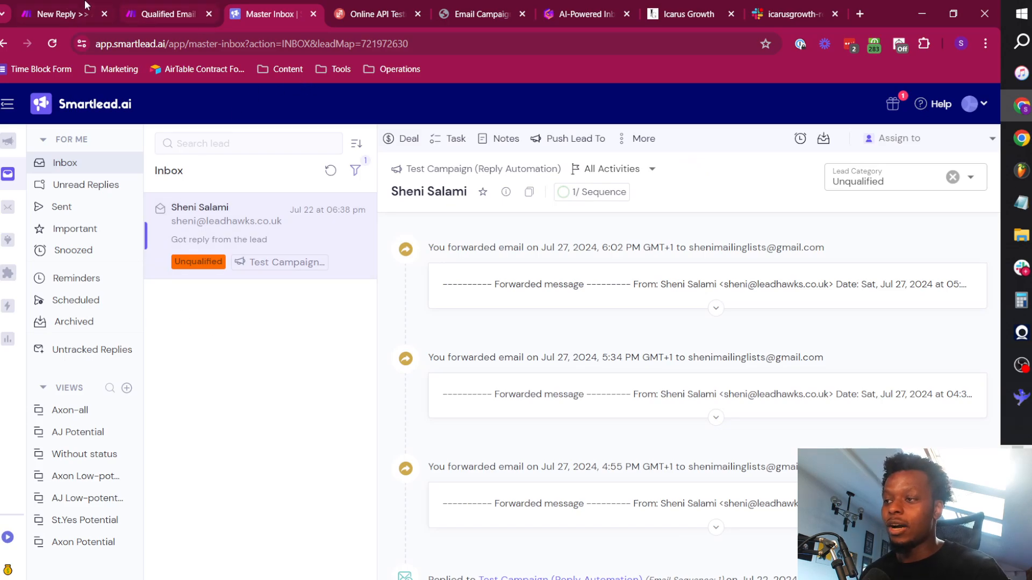
Auto-align the modules of the New Reply >> Alert & Push scenario in Make and review the router's branches.
left_click(67, 13)
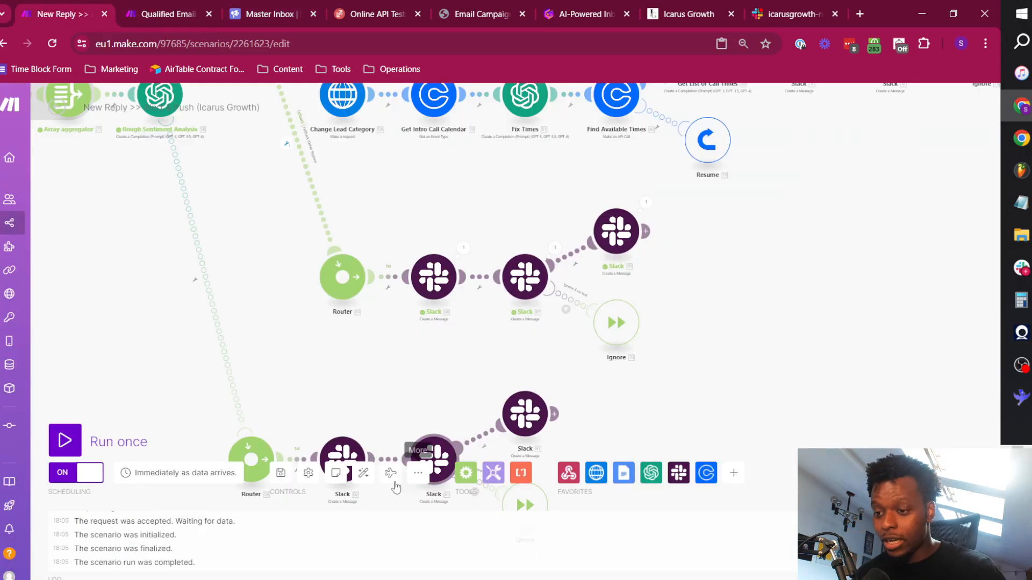
left_click(363, 472)
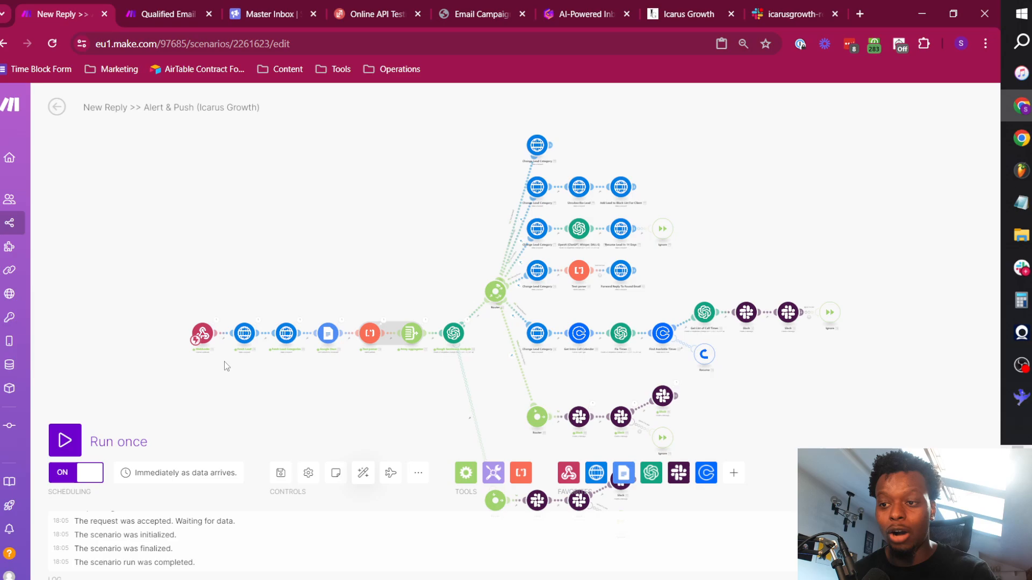
scroll(530, 299, "up", 5)
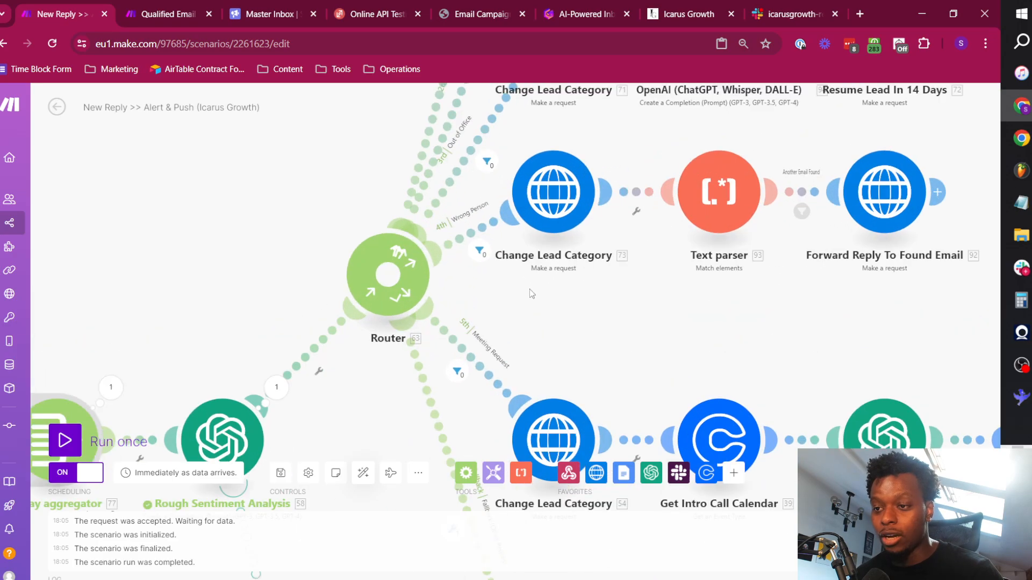
scroll(550, 330, "down", 2)
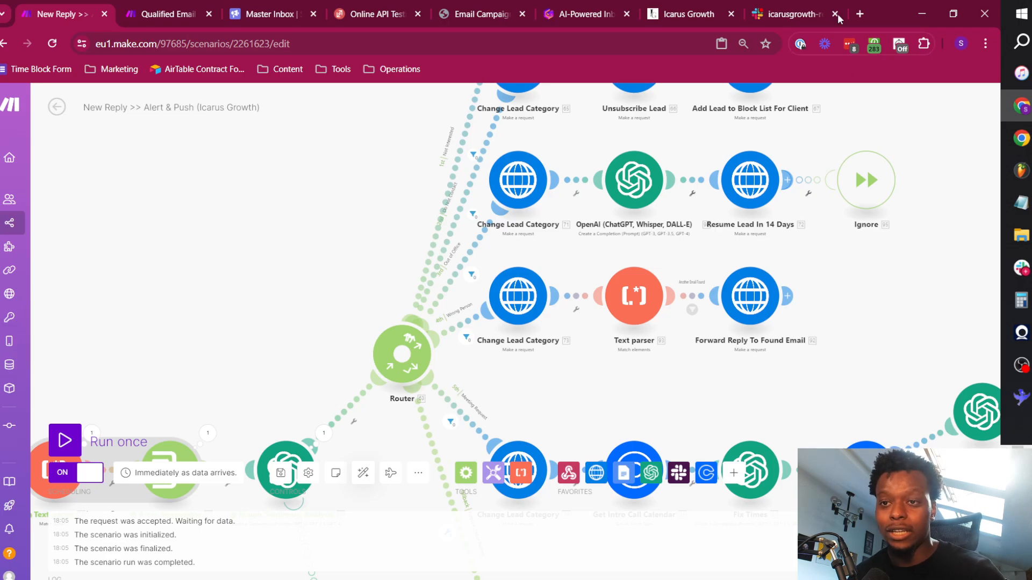
Review the alerts in Slack's icarusgrowth-replies channel and open the lead in Smartlead through the 6:03 PM meeting request's link.
left_click(798, 14)
scroll(514, 365, "up", 10)
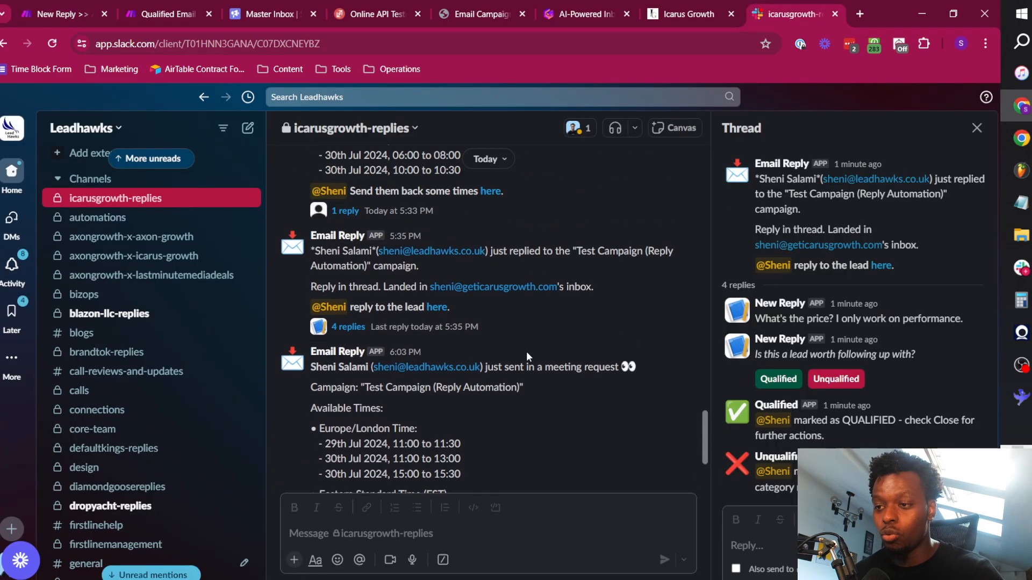
scroll(488, 287, "down", 4)
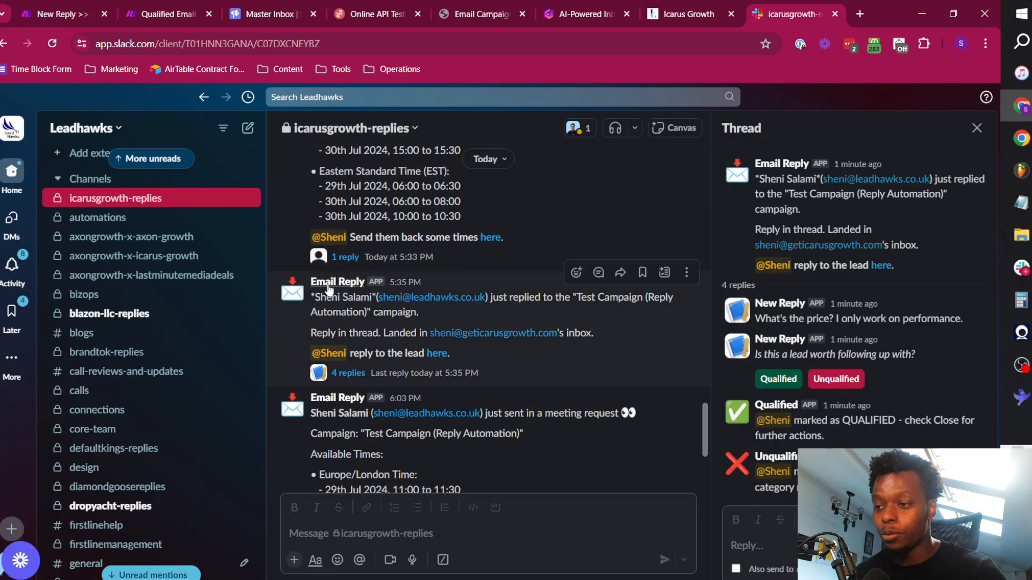
scroll(553, 281, "down", 5)
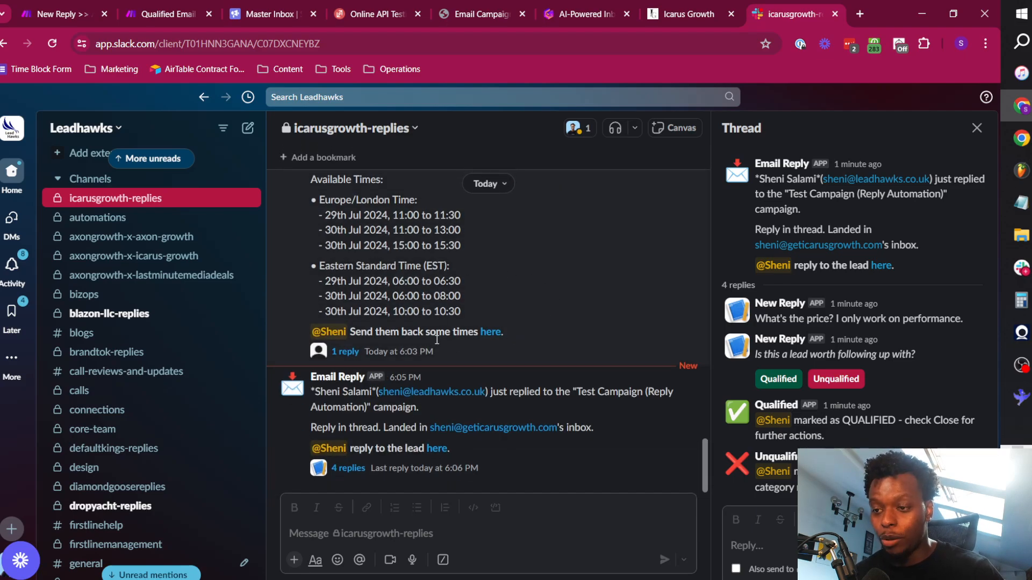
left_click(489, 333)
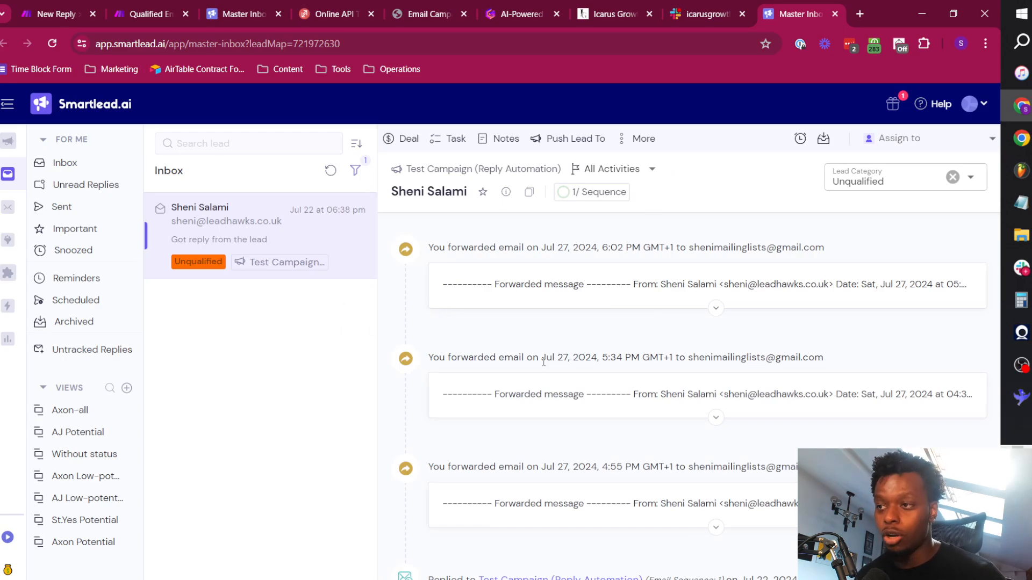
Return to the Slack thread and highlight the message "What's the price? I only work on performance.".
key("ctrl+shift+Tab")
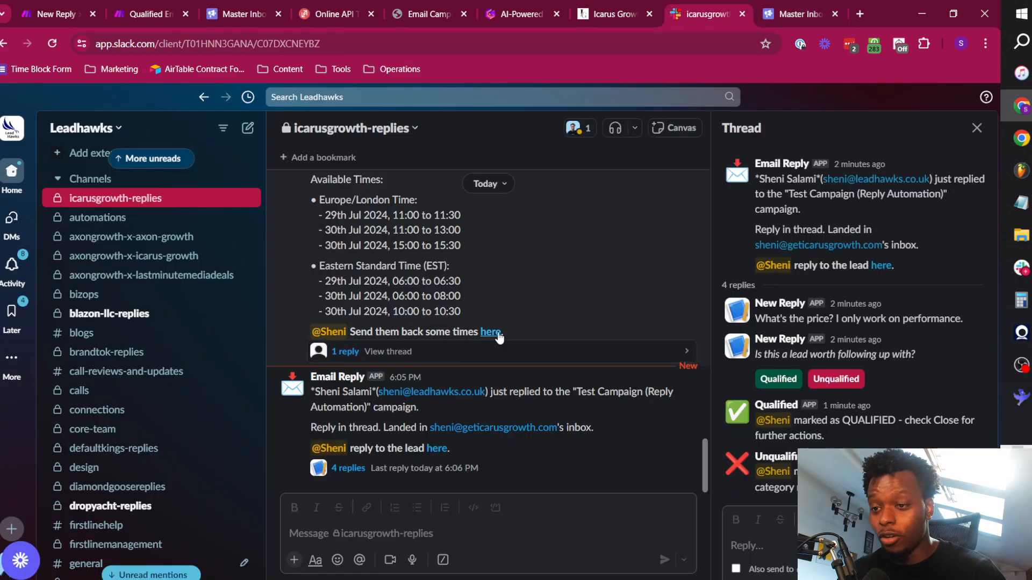
triple_click(822, 318)
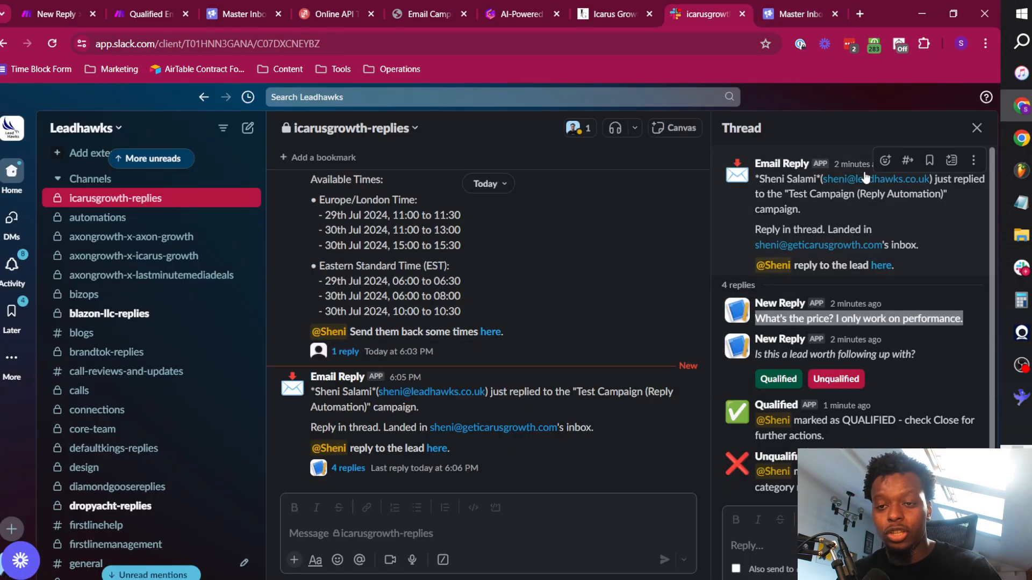
left_click(861, 191)
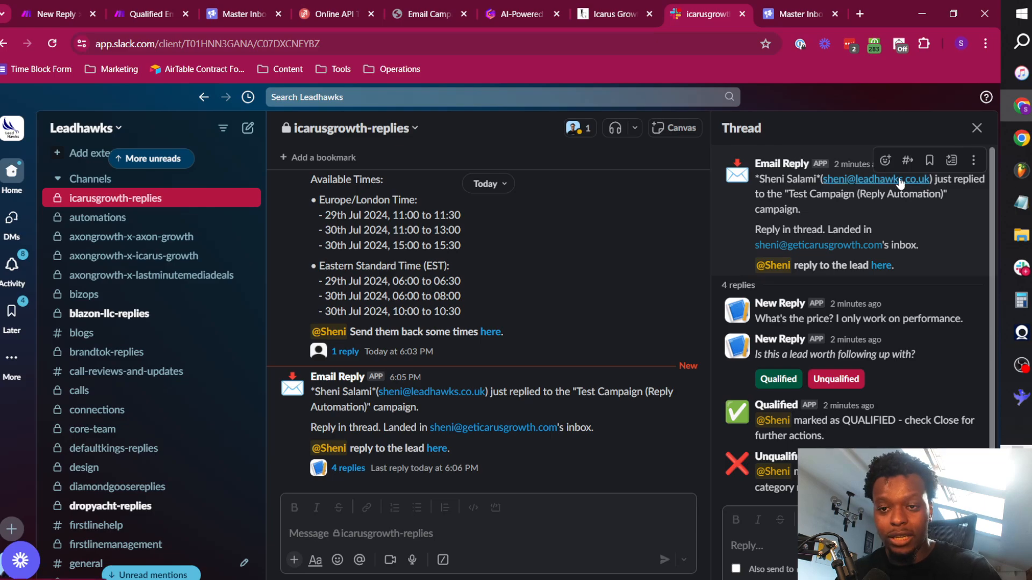
View the top of the Icarus Growth website's home page, then return to the Slack thread.
left_click(613, 8)
scroll(618, 239, "up", 5)
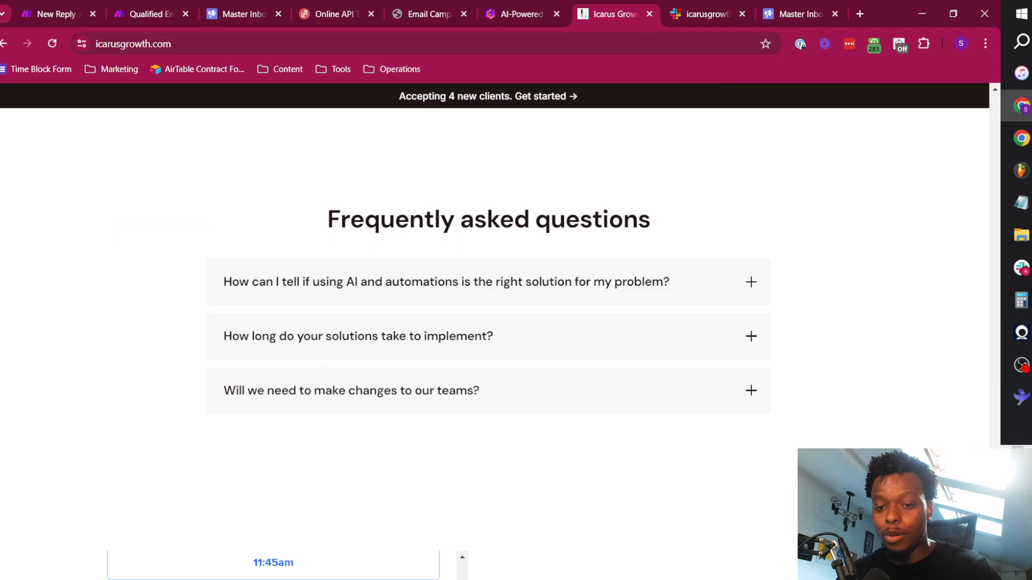
left_click_drag(994, 473, 933, 131)
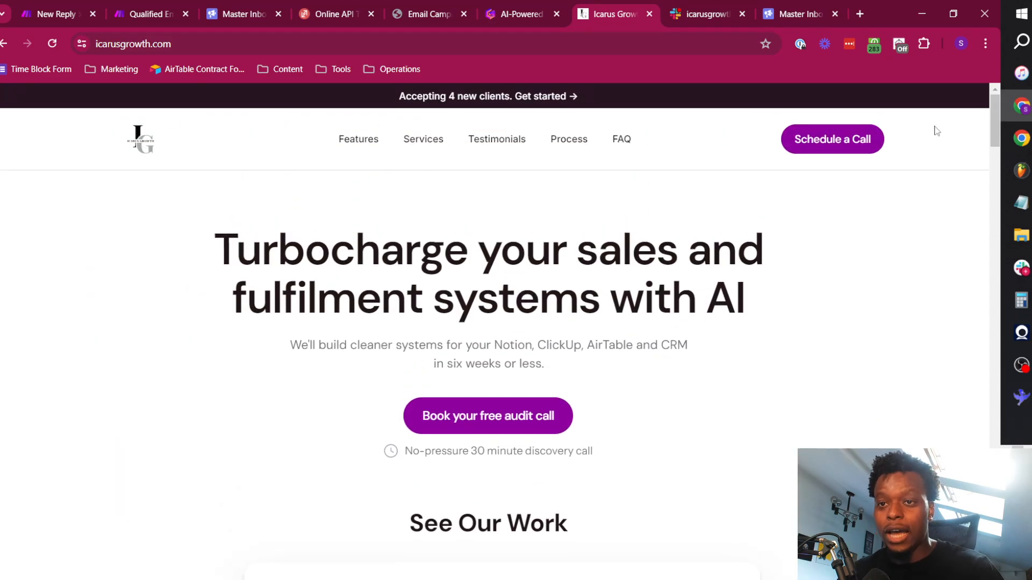
left_click(713, 7)
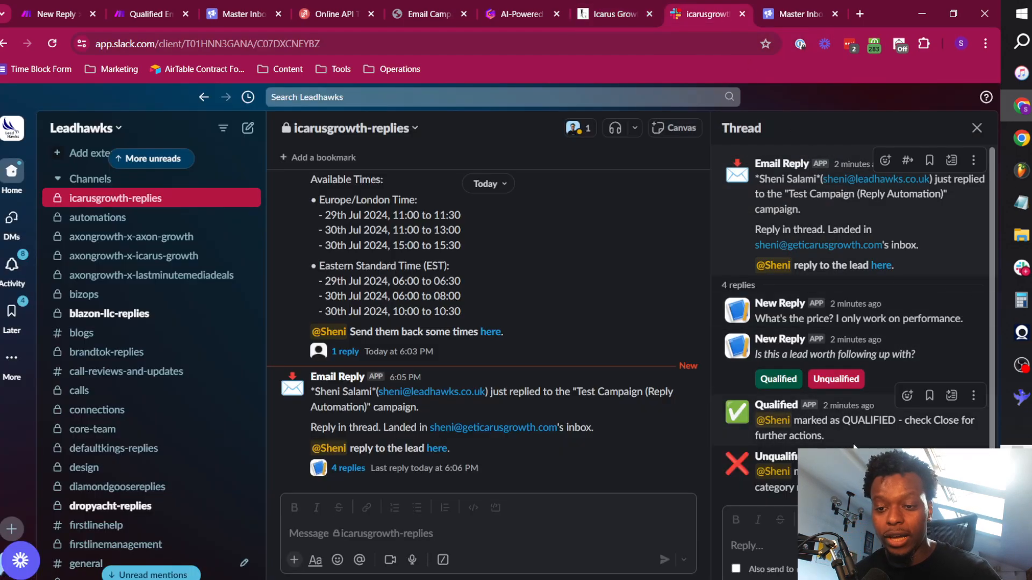
Review the Unqualified message in the Slack thread and check the lead's category in Smartlead's master inbox.
left_click_drag(881, 488, 795, 471)
left_click(796, 471)
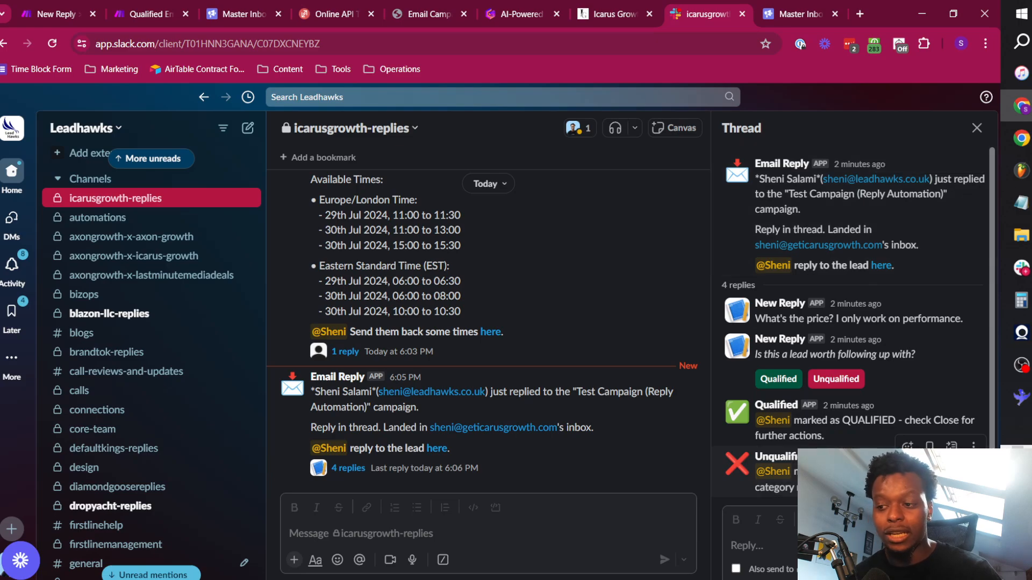
left_click(276, 6)
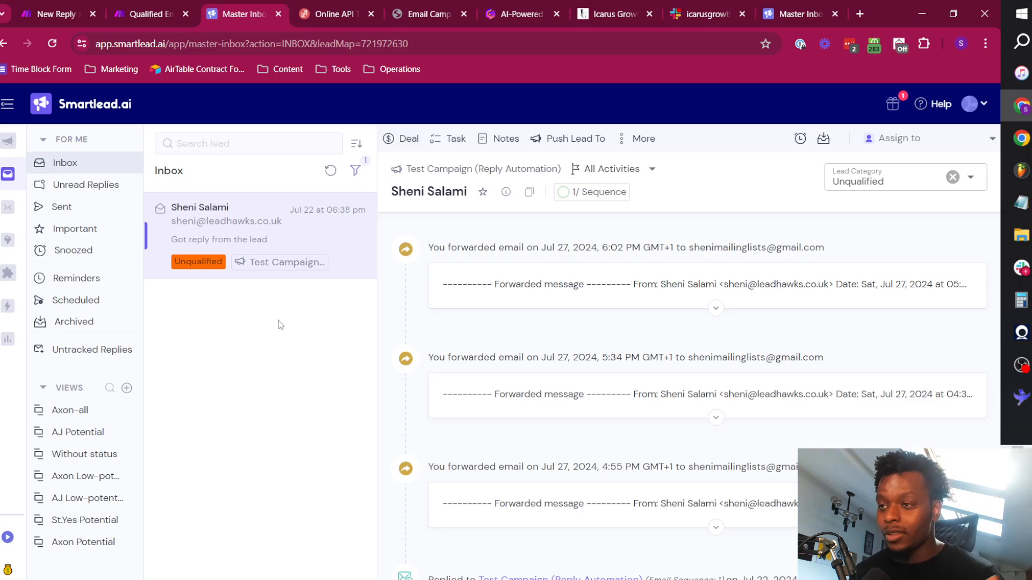
Return to the New Reply >> Alert & Push (Icarus Growth) scenario in Make, auto-align its modules and save the scenario.
left_click(168, 7)
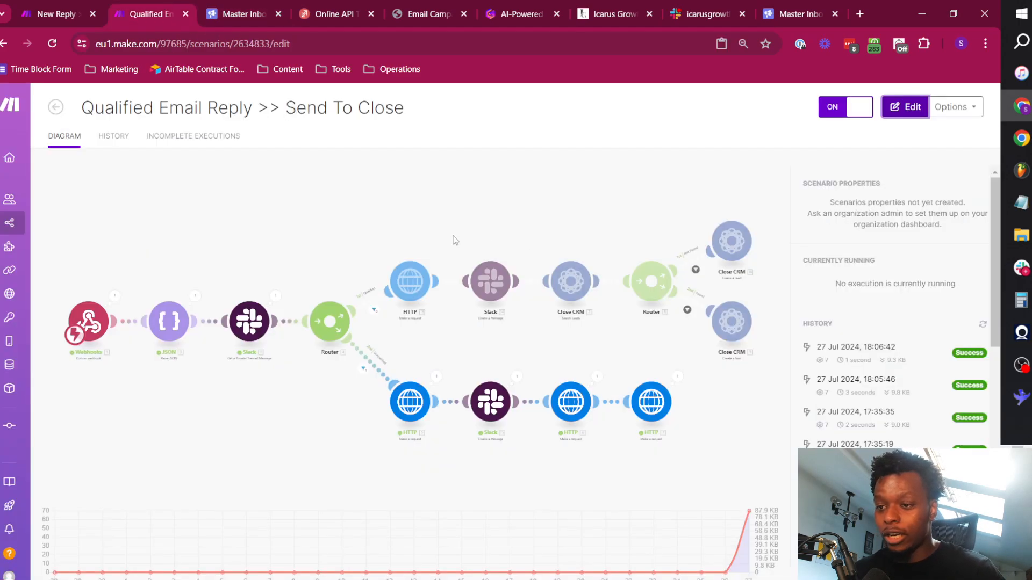
left_click(86, 5)
left_click(363, 473)
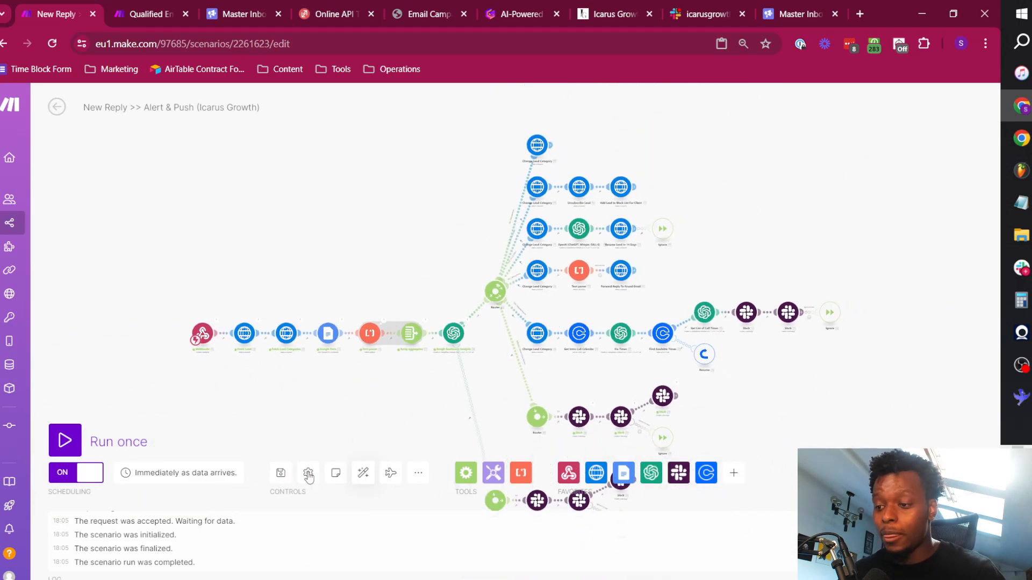
left_click(281, 473)
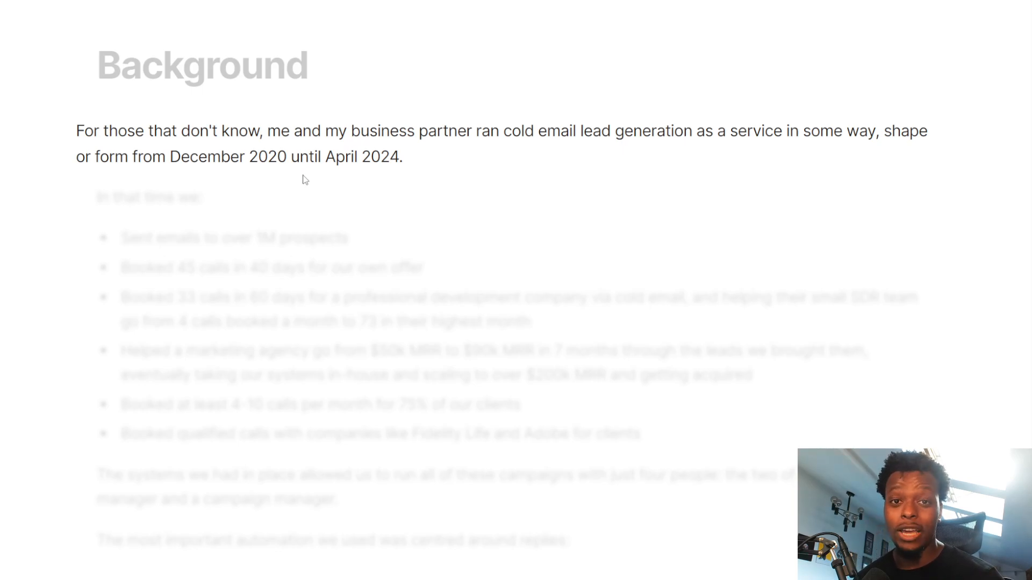
left_click(188, 199)
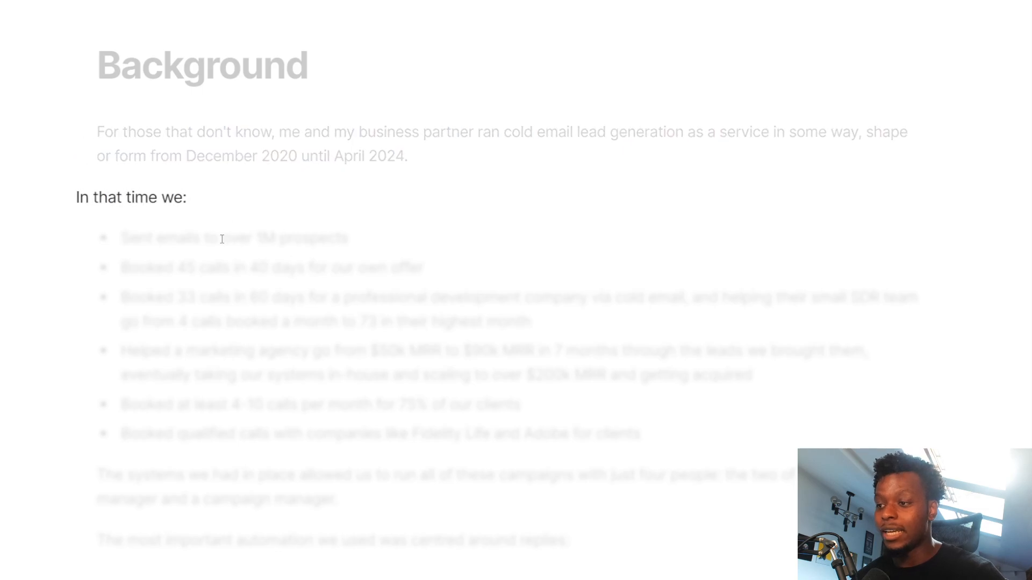
left_click(219, 239)
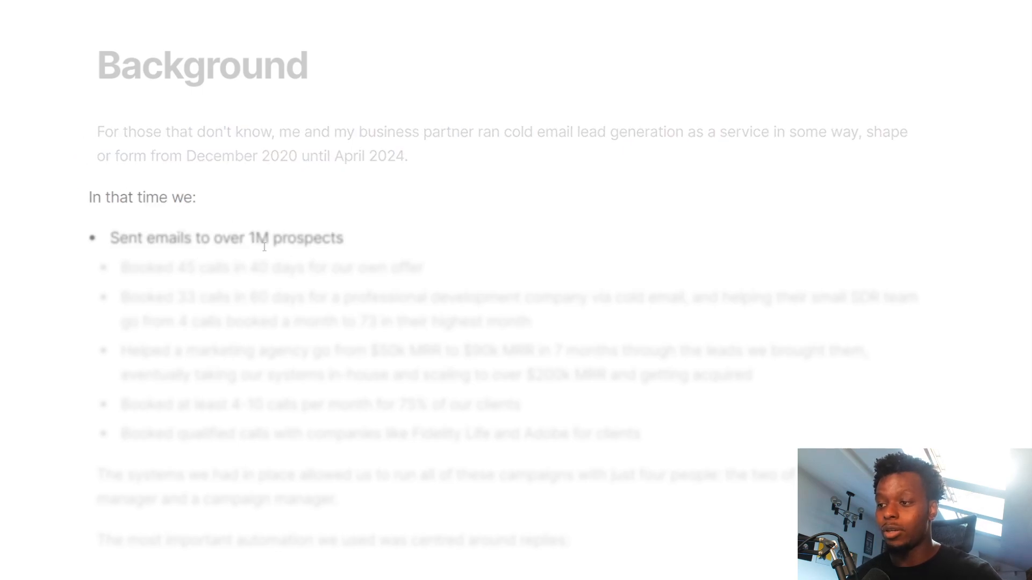
left_click(307, 269)
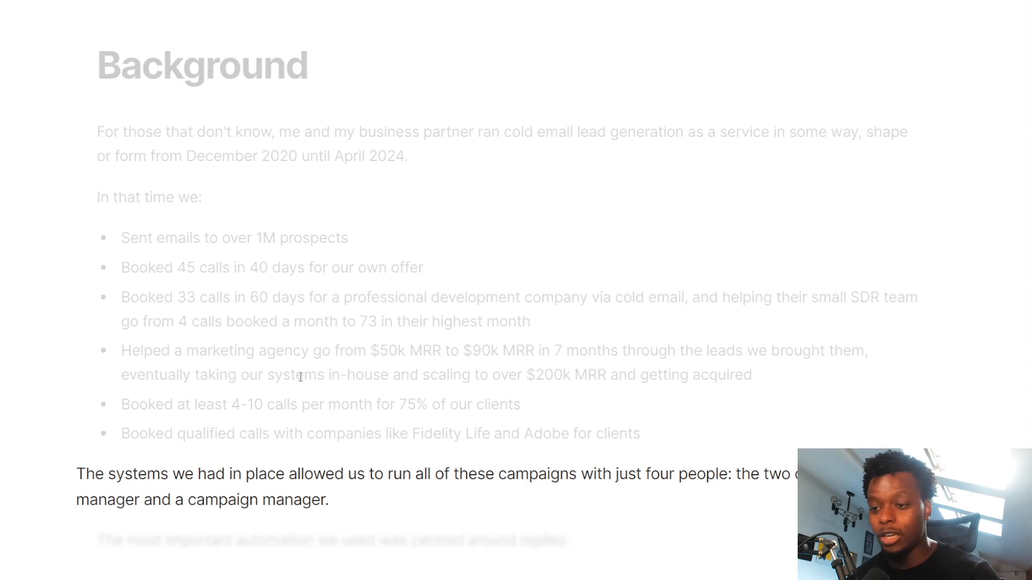
left_click(324, 542)
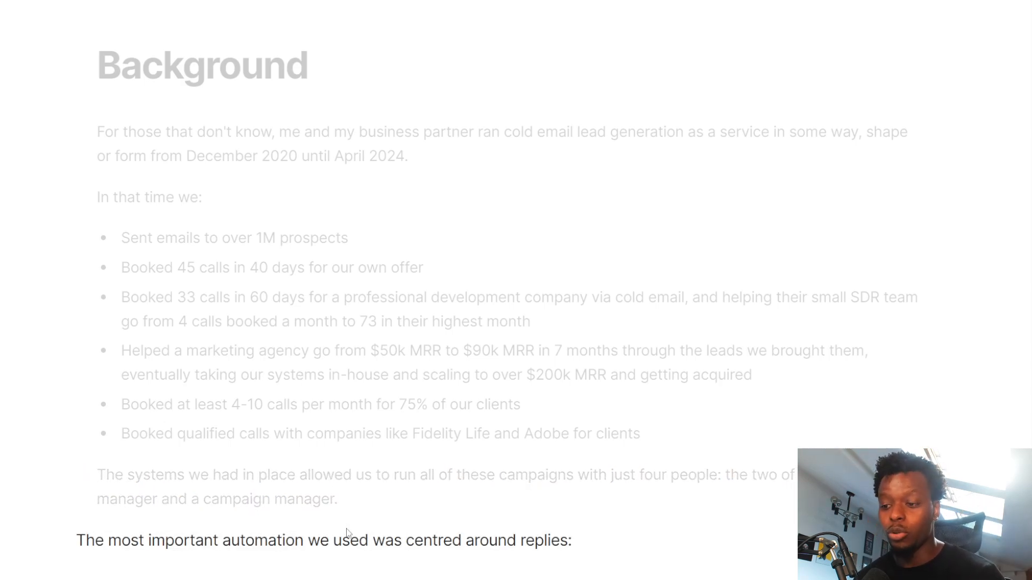
key("Right")
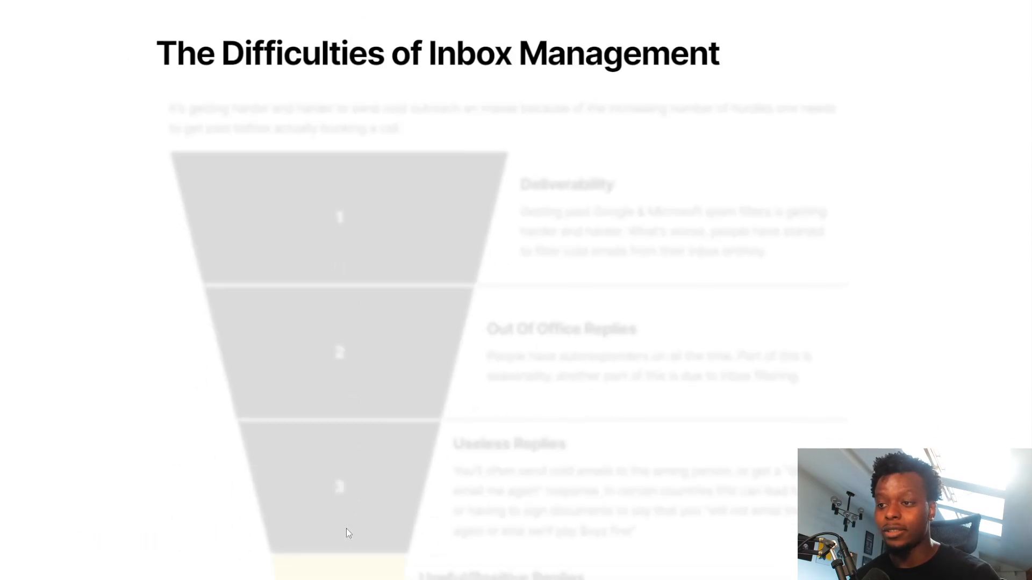
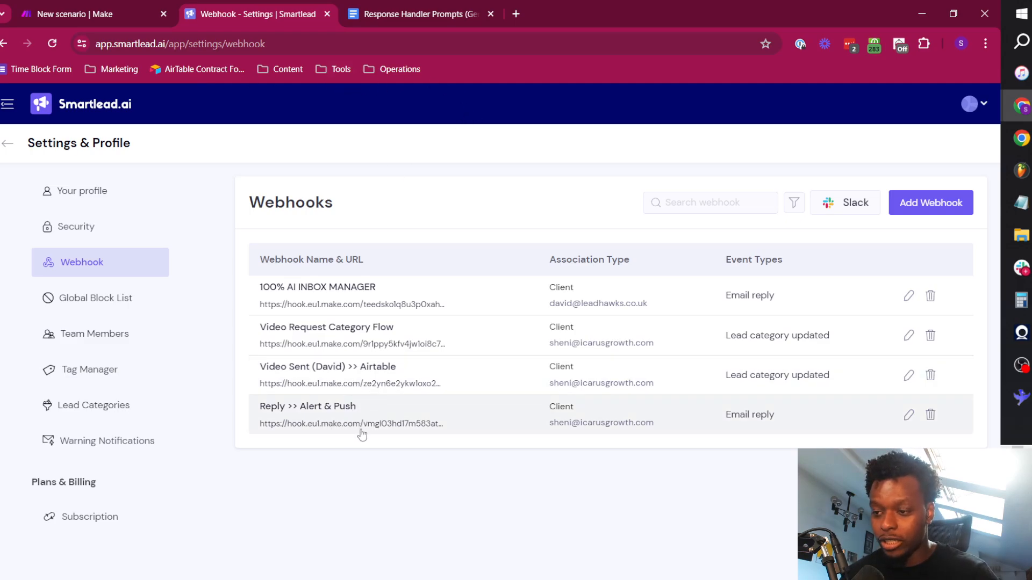
Switch to Make and add a Custom webhook trigger as the first module of the New Reply >> Alert & Push (TEST) scenario.
left_click(171, 5)
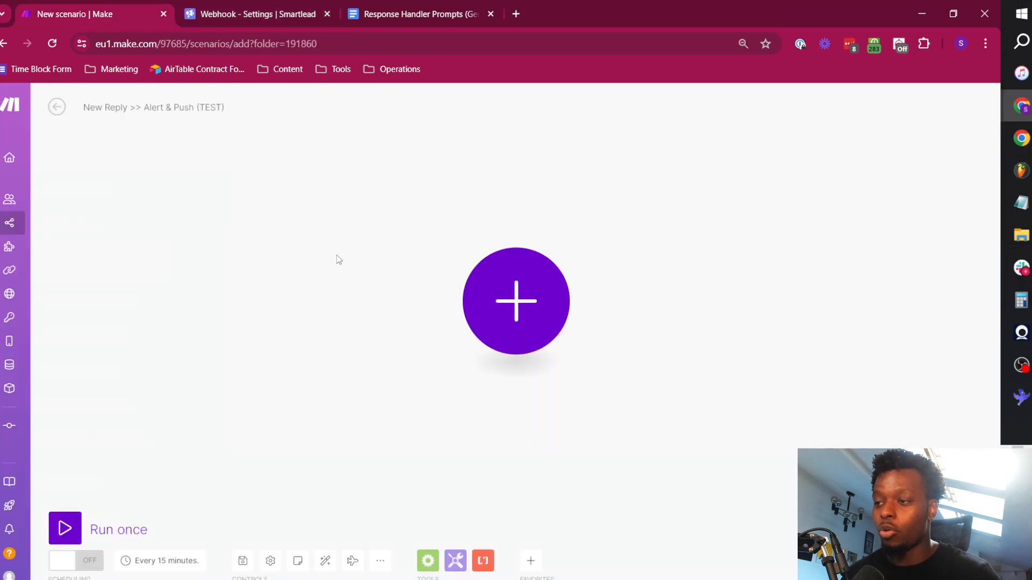
left_click(522, 301)
left_click(651, 378)
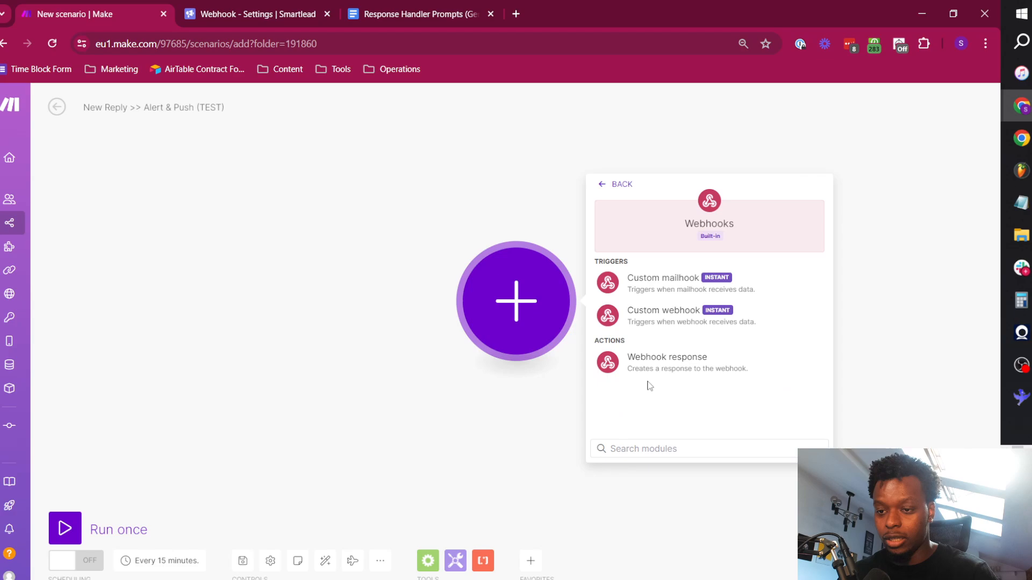
left_click(684, 321)
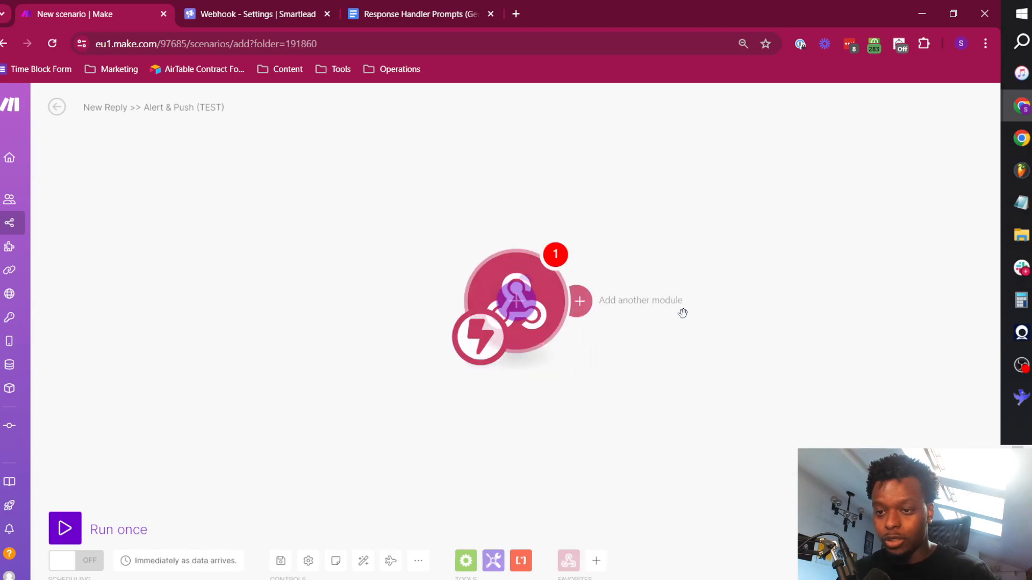
Create a webhook named "New Reply (TEST WORKFLOW)" for the trigger module and save it.
left_click(804, 297)
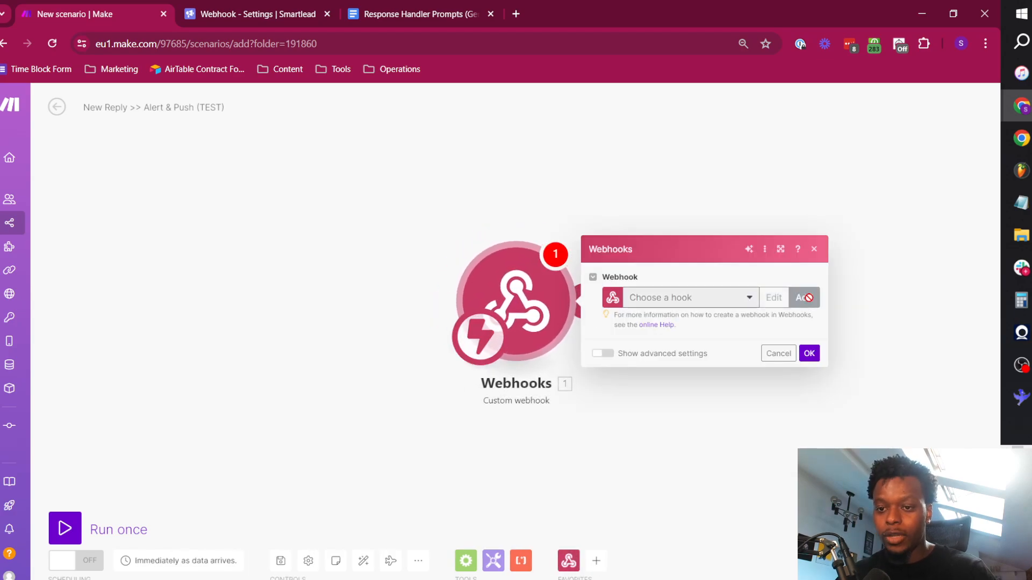
triple_click(621, 257)
type("New ")
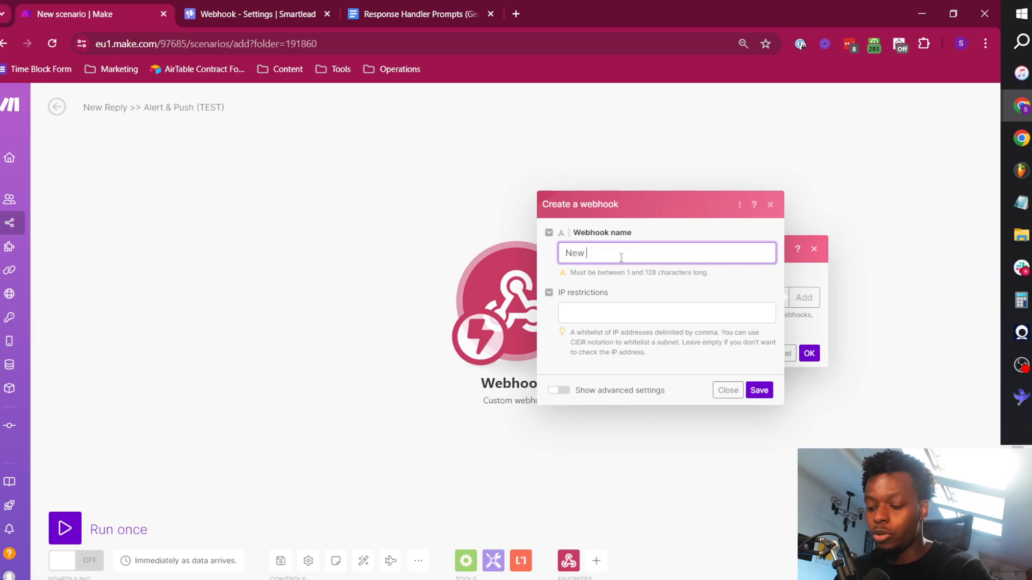
type("Reply (")
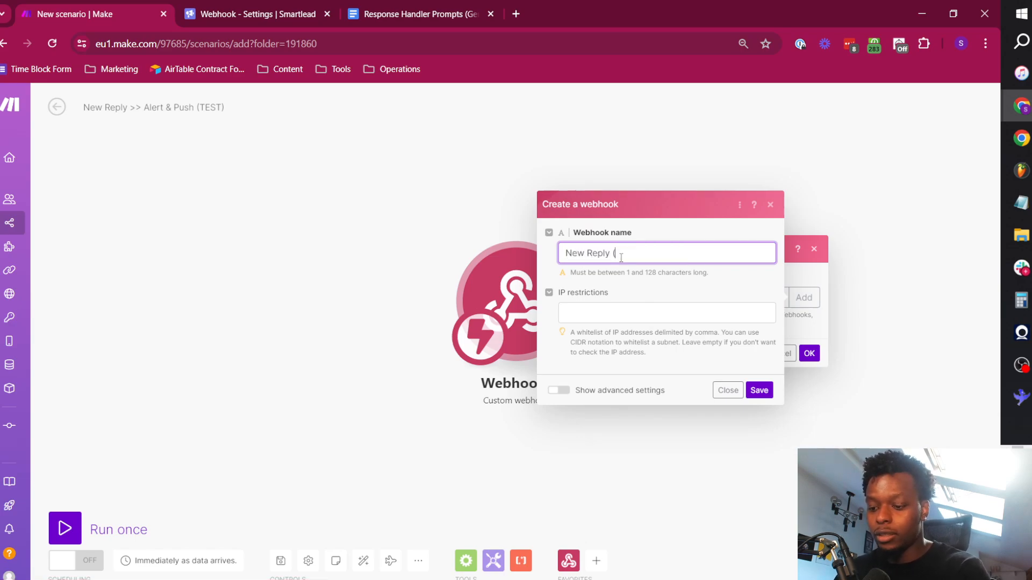
type("TEST WORKFLOW")
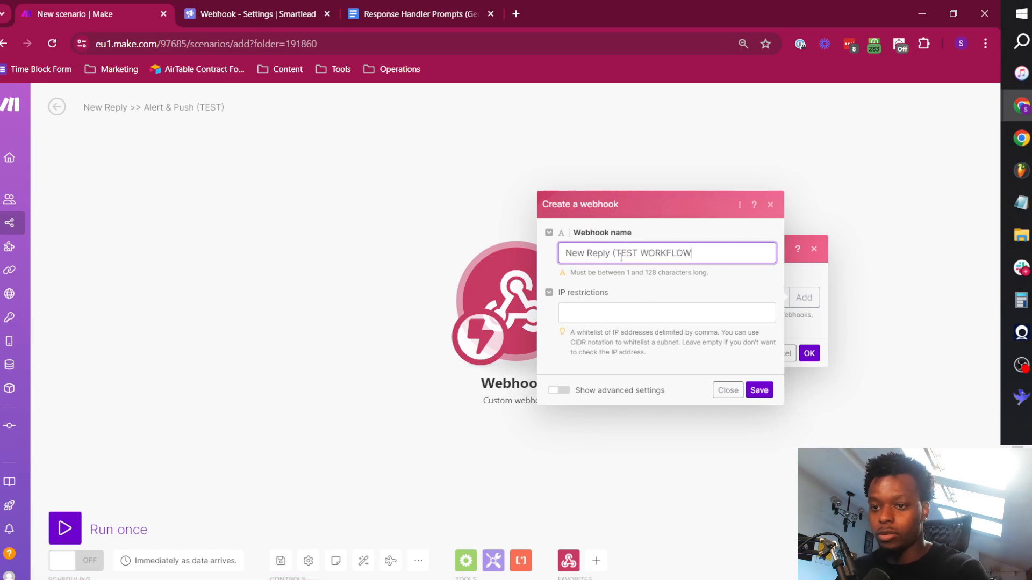
type(")")
left_click(759, 391)
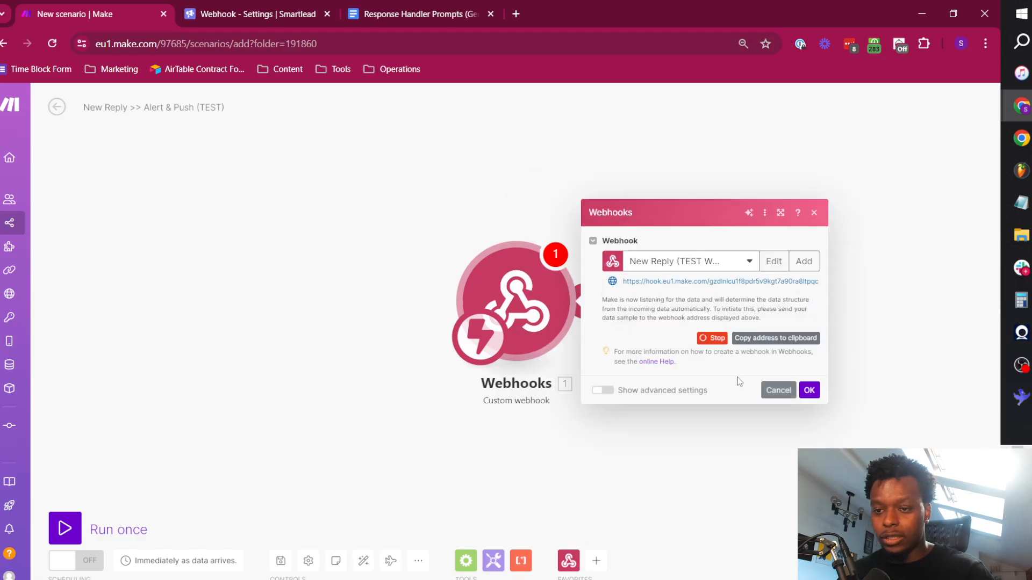
Copy the new webhook's address and use it to replace the webhook URL of Reply >> Alert & Push in Smartlead.
left_click(777, 338)
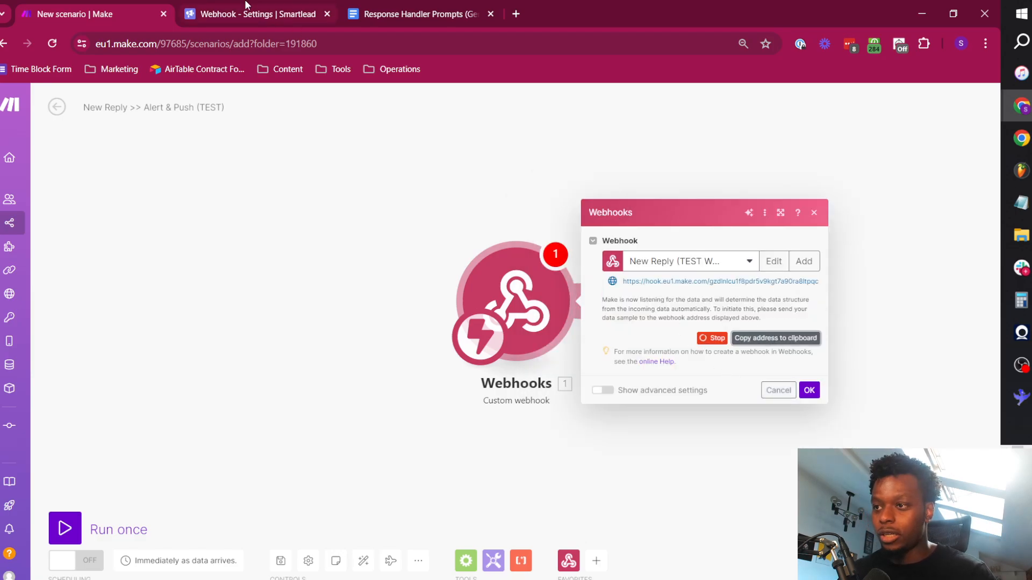
left_click(262, 7)
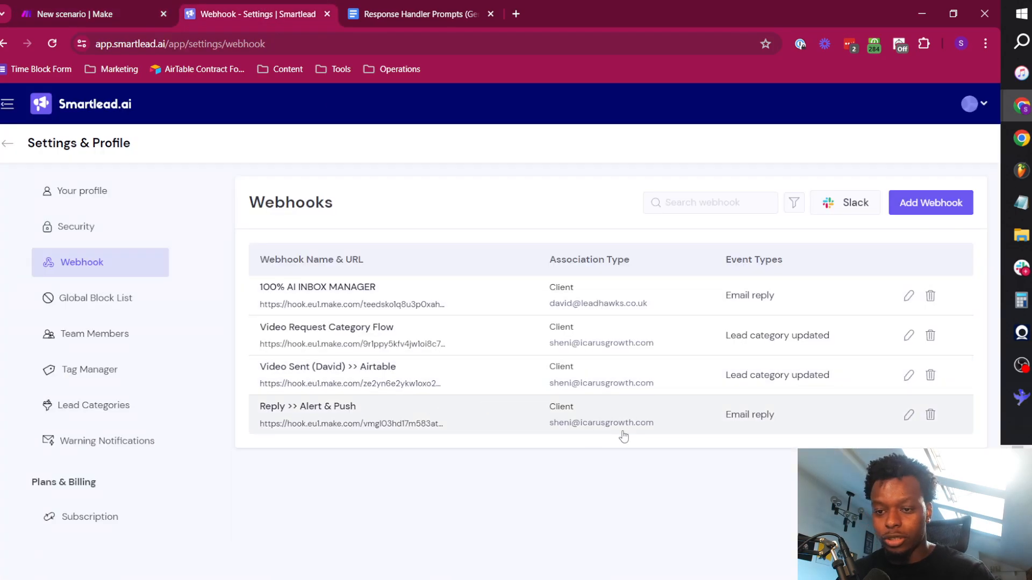
left_click(908, 414)
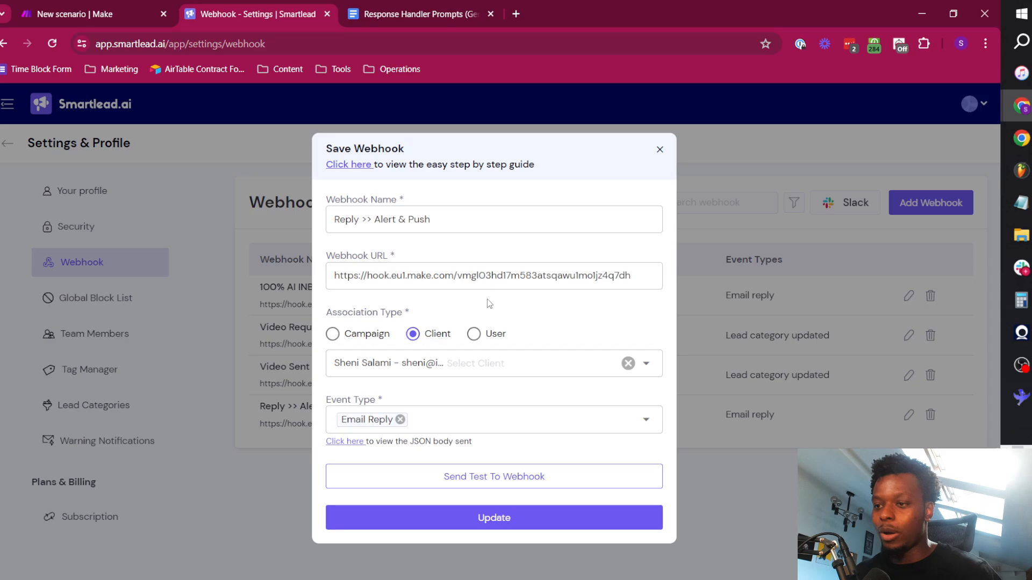
left_click(473, 280)
key("ctrl+a")
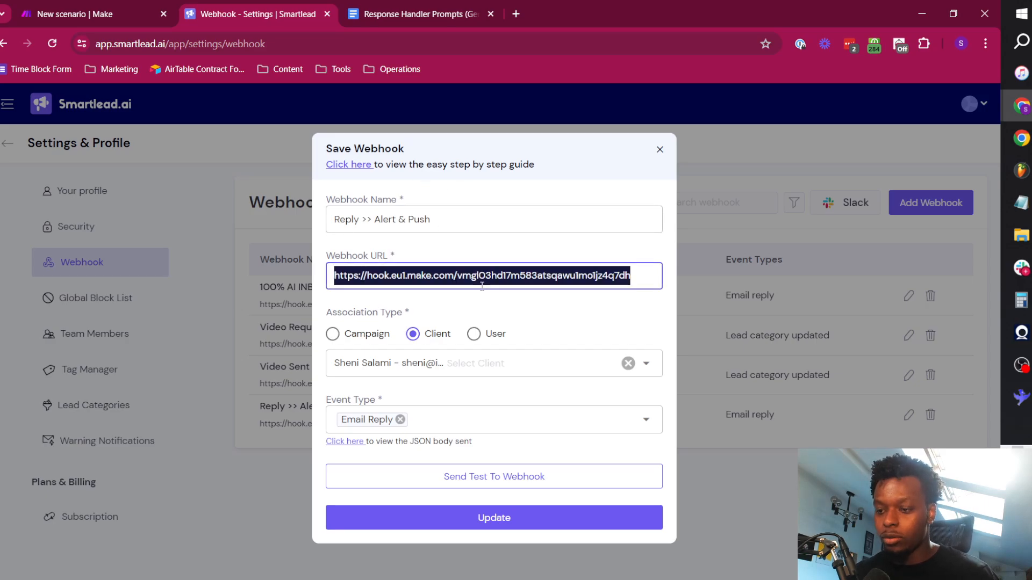
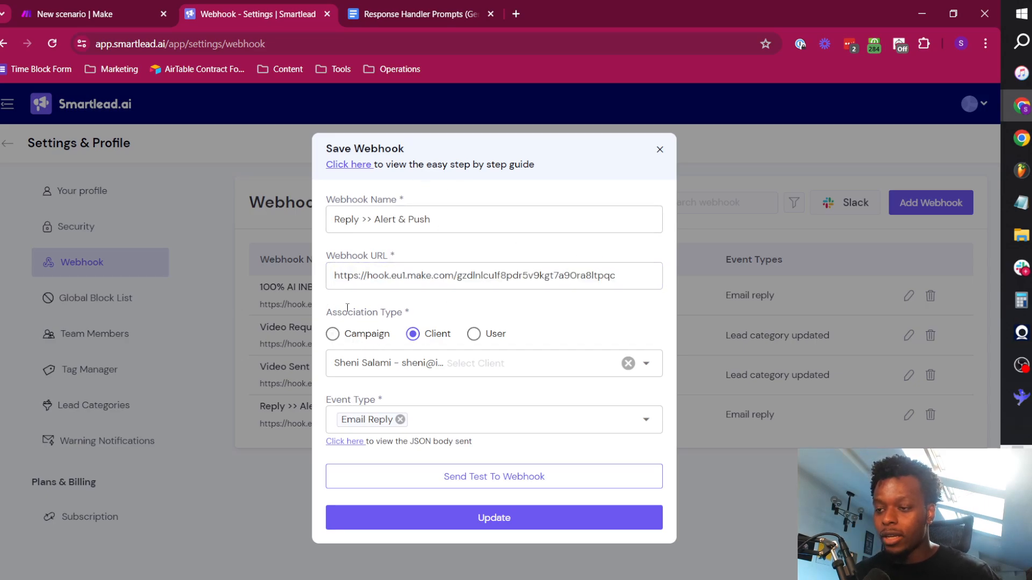
Try the User association type for the webhook, read its description, and restore Client with the Icarus Growth client.
left_click_drag(347, 308, 452, 310)
left_click(452, 309)
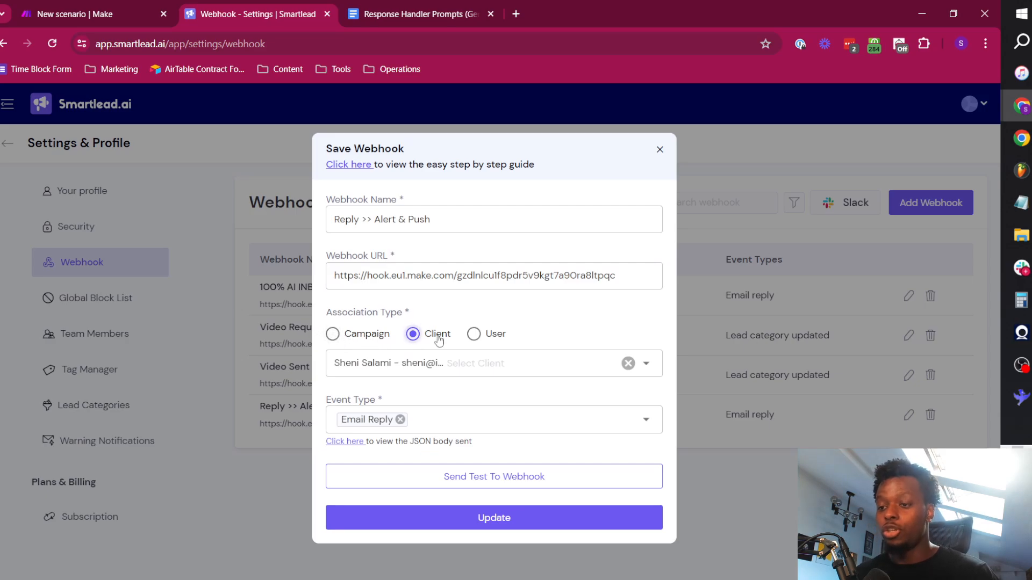
left_click(487, 334)
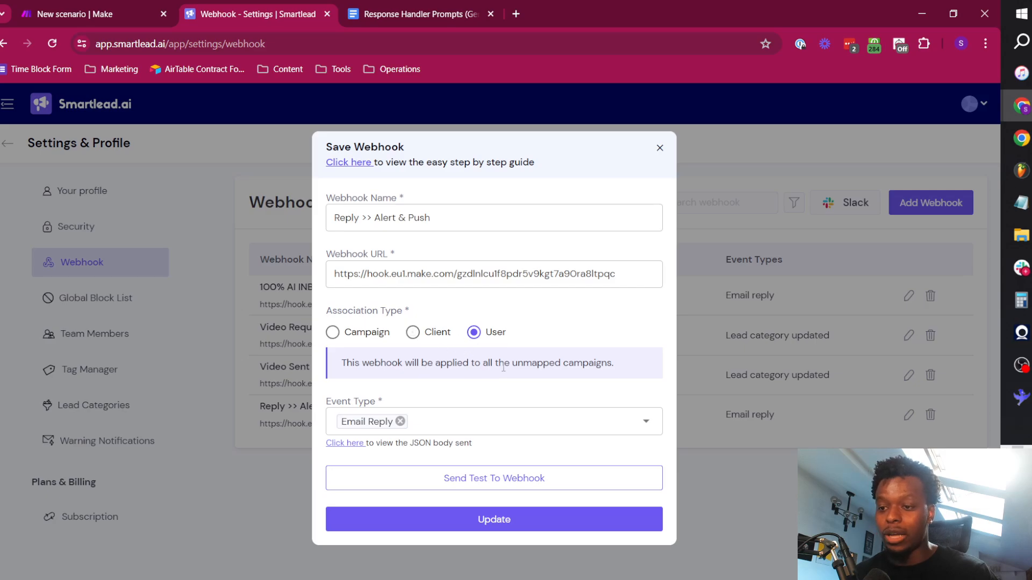
left_click_drag(509, 364, 613, 368)
left_click(437, 335)
left_click(454, 364)
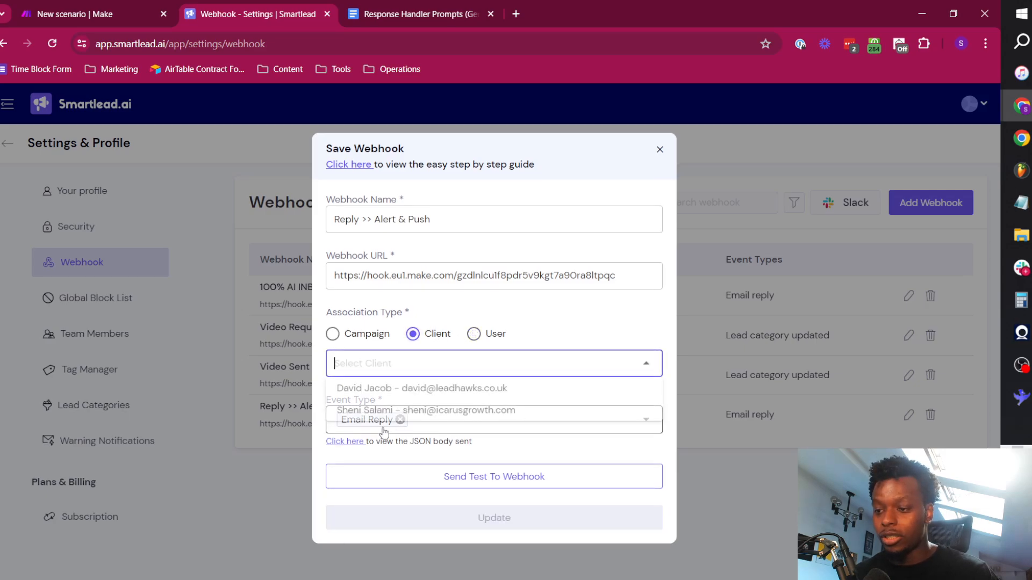
left_click(425, 410)
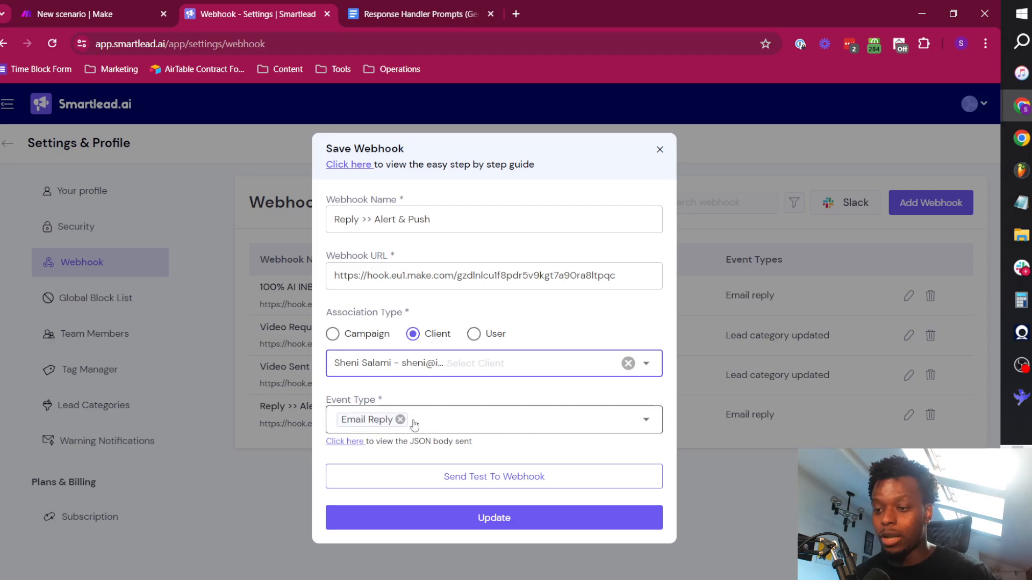
Return to Make, close the webhook module's settings and run the test scenario once so it waits for data.
left_click(106, 7)
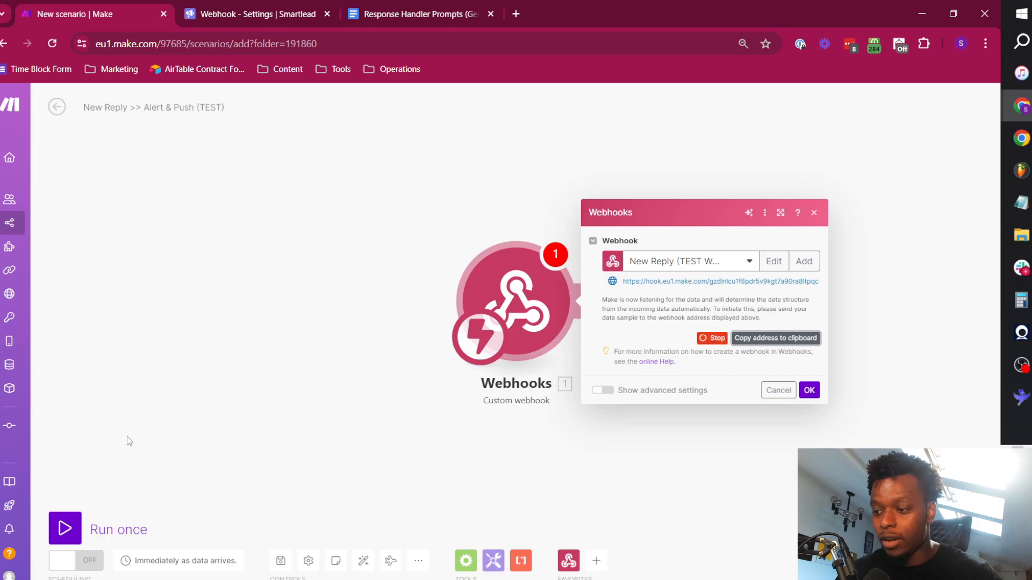
left_click(65, 528)
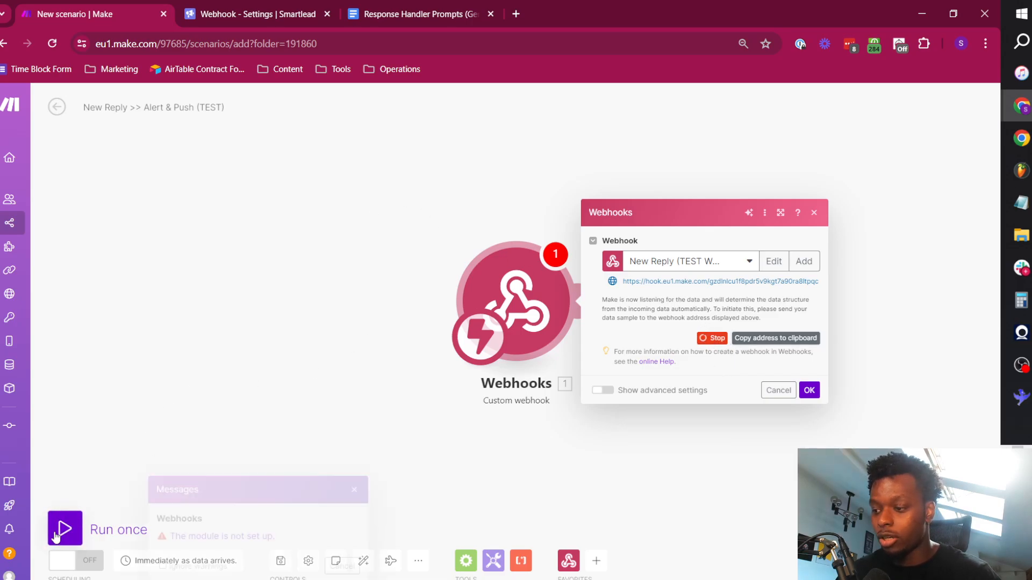
left_click(778, 390)
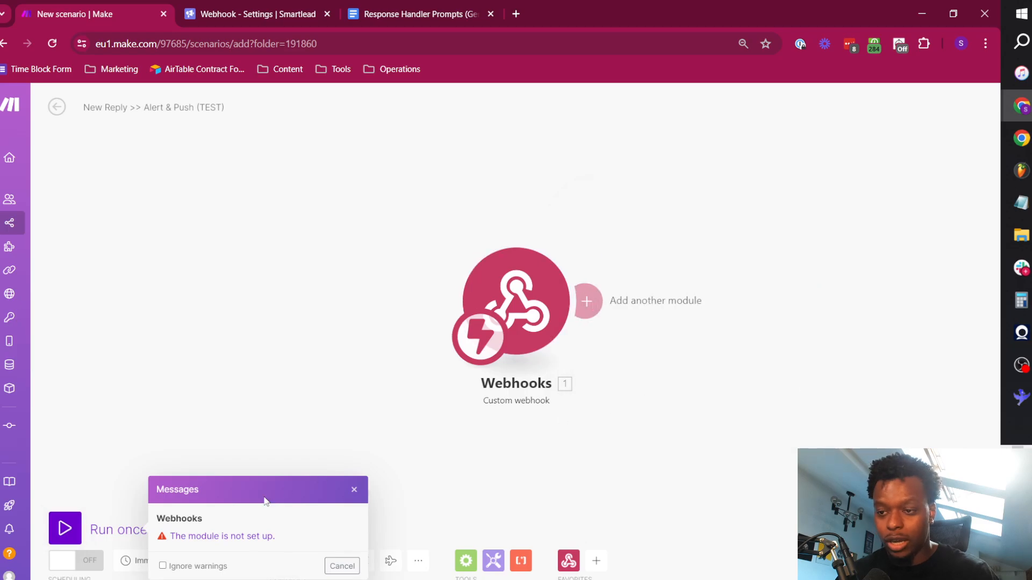
left_click(334, 566)
left_click(65, 528)
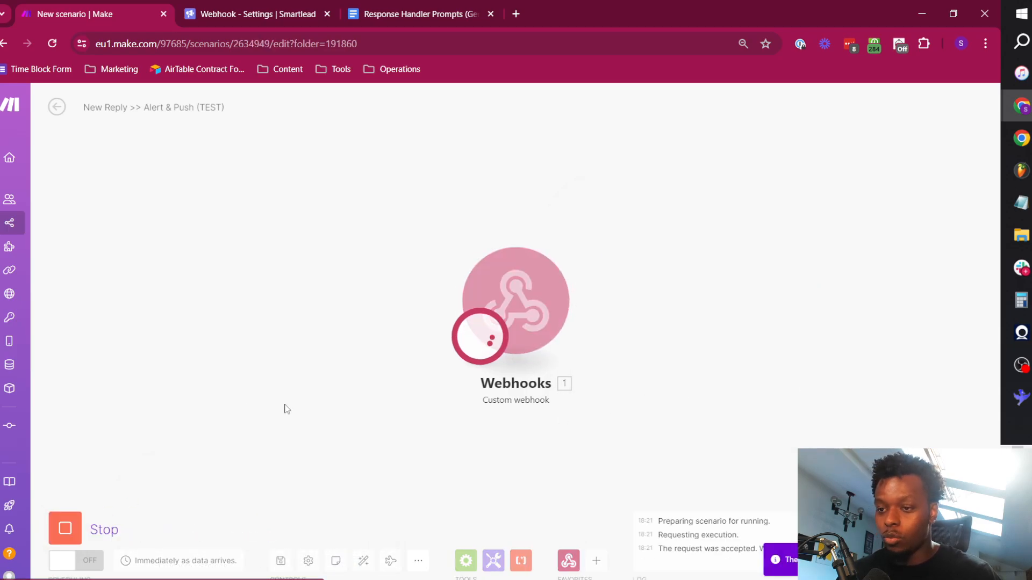
Send a test to the webhook from Smartlead's Reply >> Alert & Push settings and return to the Make scenario.
left_click(249, 6)
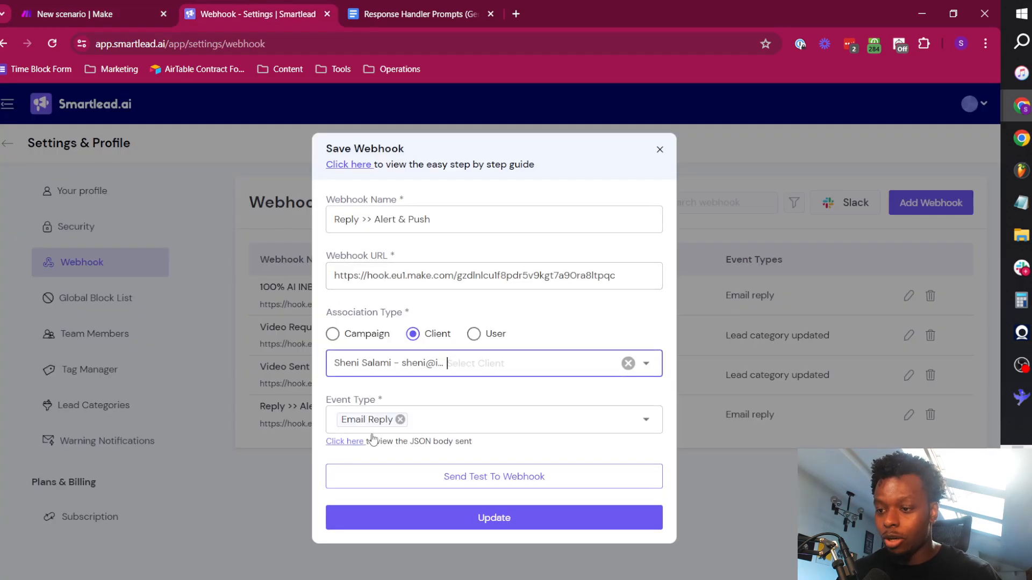
left_click(497, 481)
key("ctrl+1")
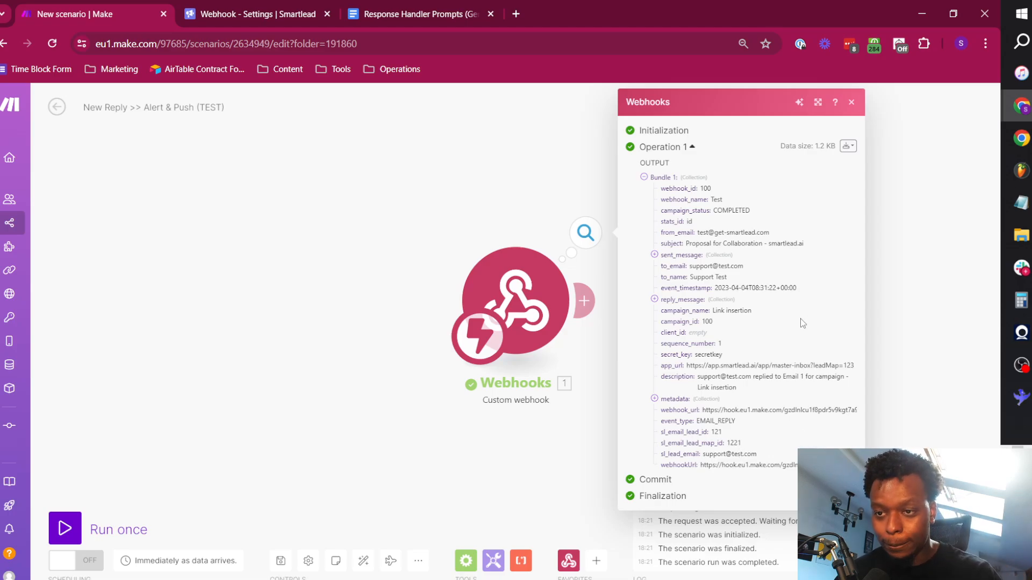
Examine the campaign status, stats ID, sender email and recipient email and name in the webhook's output bundle.
key("ctrl+plus")
key("ctrl+plus")
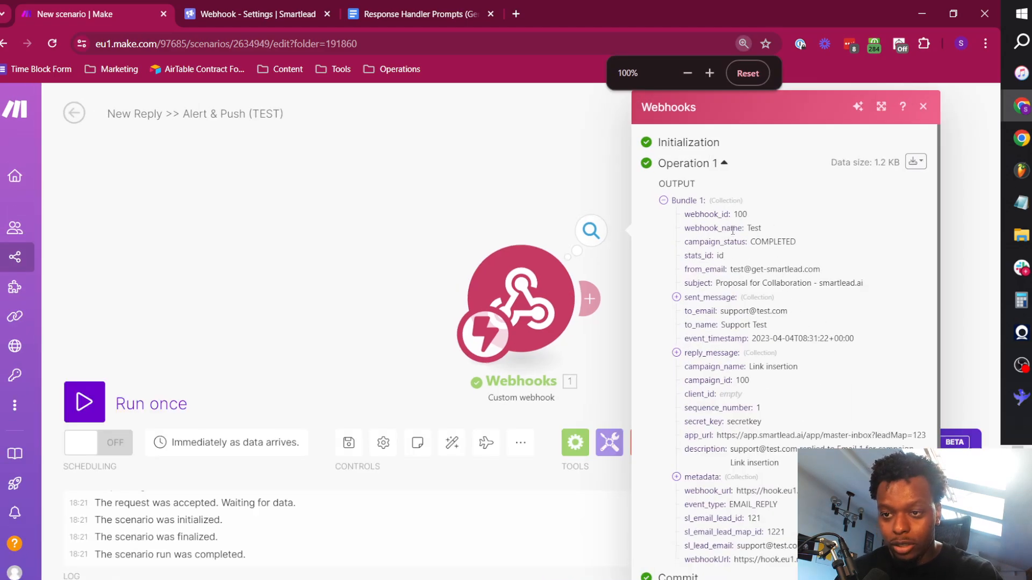
double_click(776, 242)
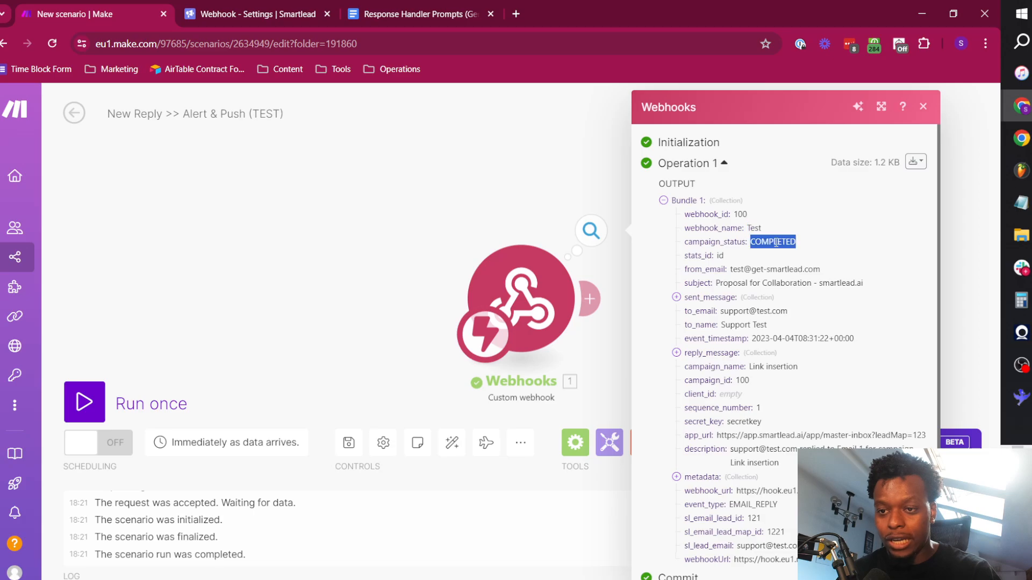
double_click(719, 256)
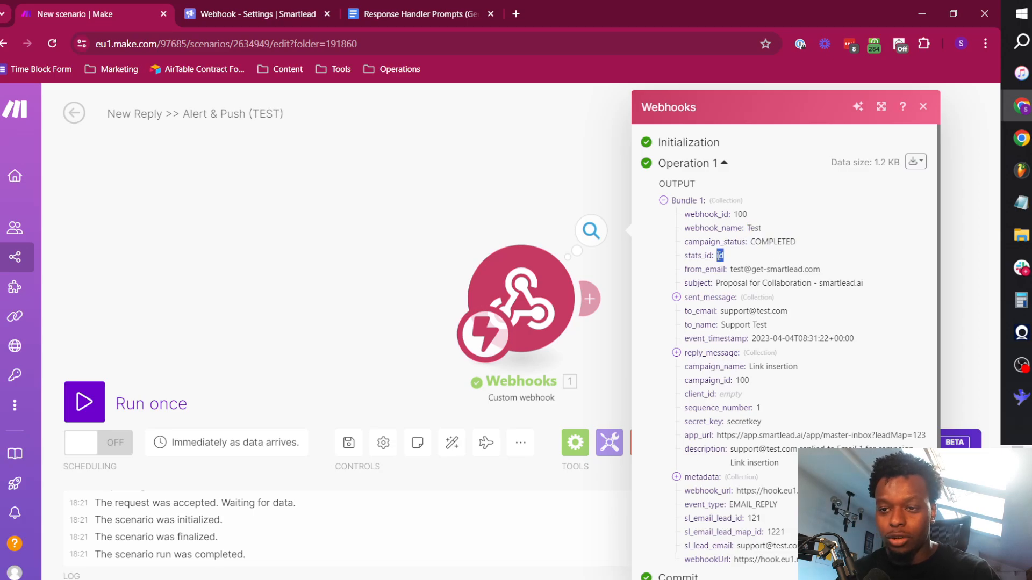
triple_click(765, 270)
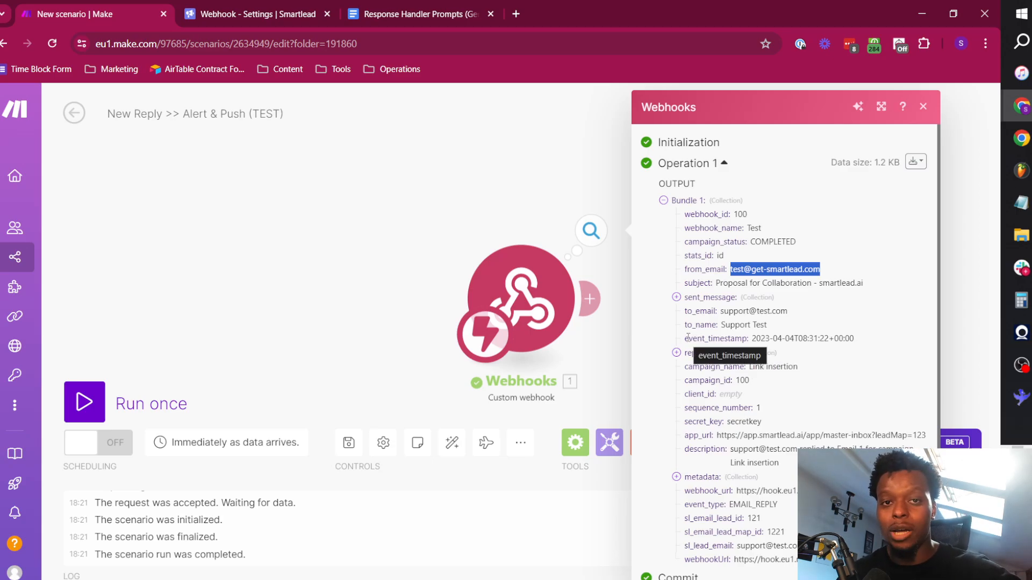
double_click(747, 311)
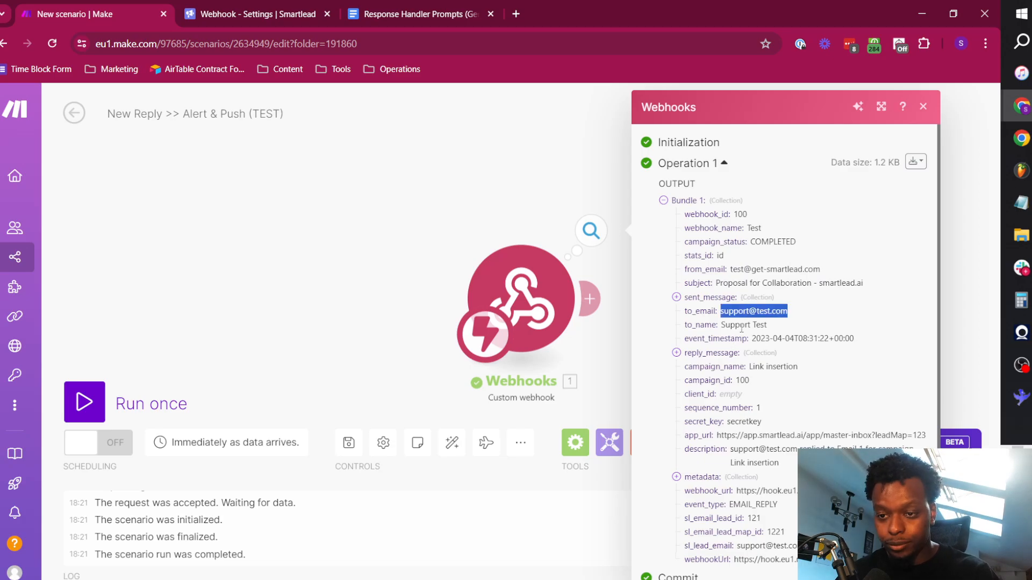
double_click(741, 325)
Expand reply_message in the webhook output and examine the reply text, client ID, email lead ID and webhook URL fields.
scroll(751, 344, "down", 1)
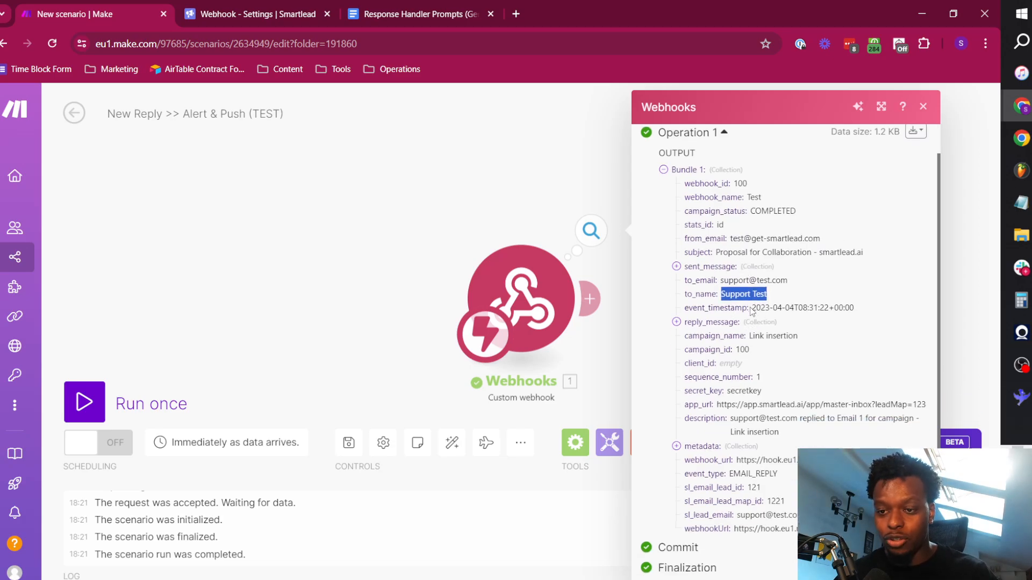
left_click(718, 322)
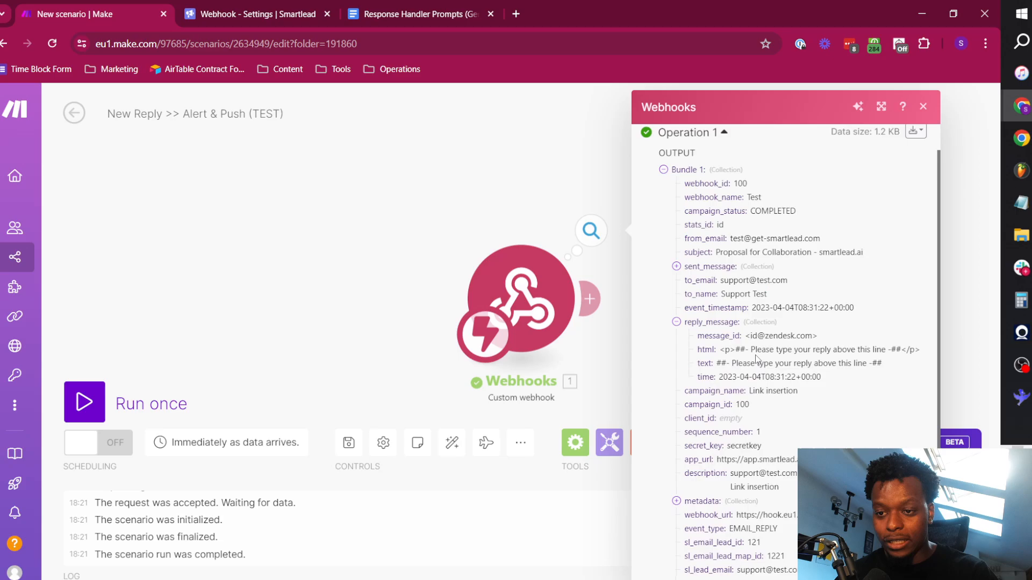
triple_click(784, 364)
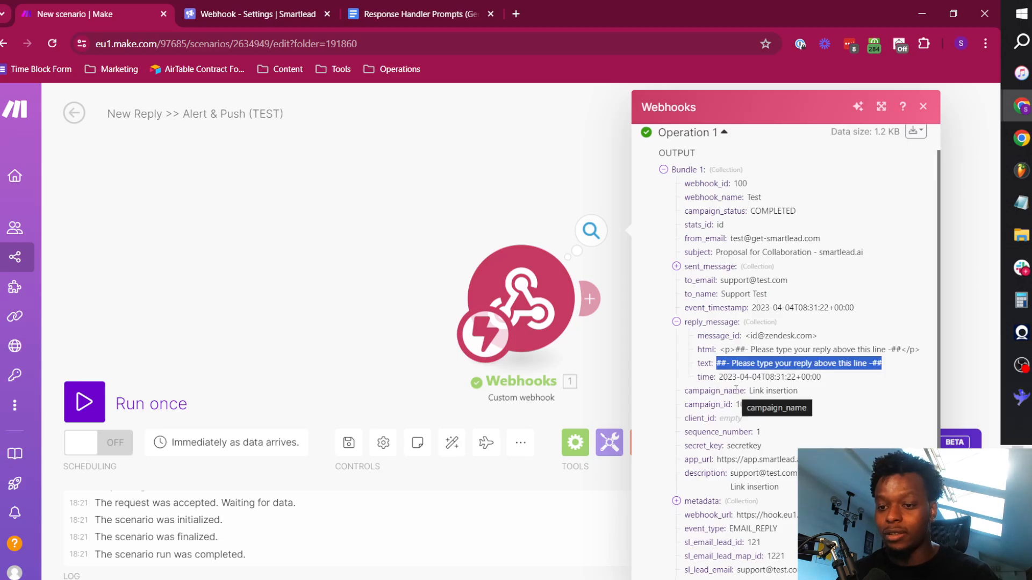
left_click(746, 408)
scroll(743, 430, "down", 1)
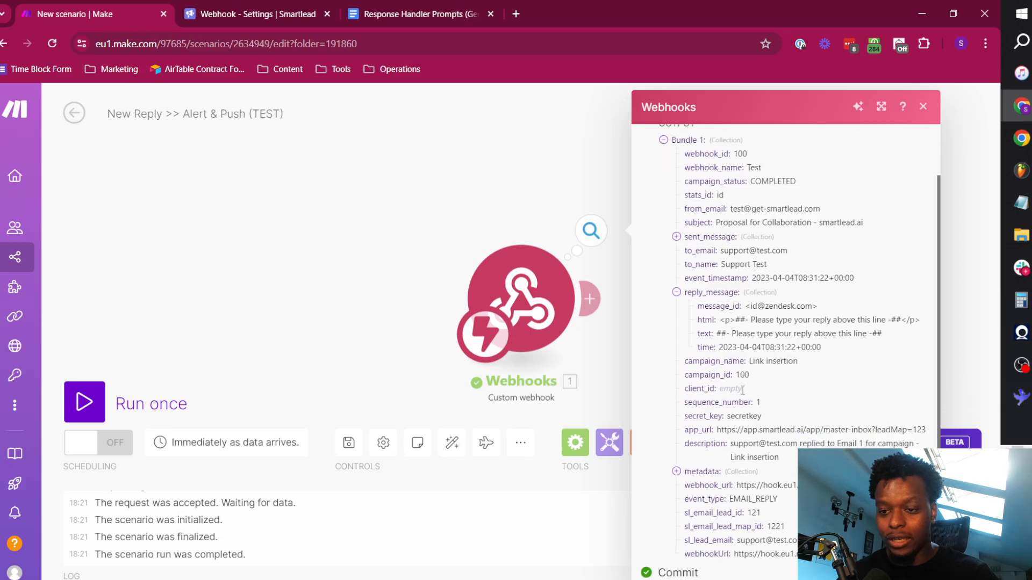
double_click(731, 364)
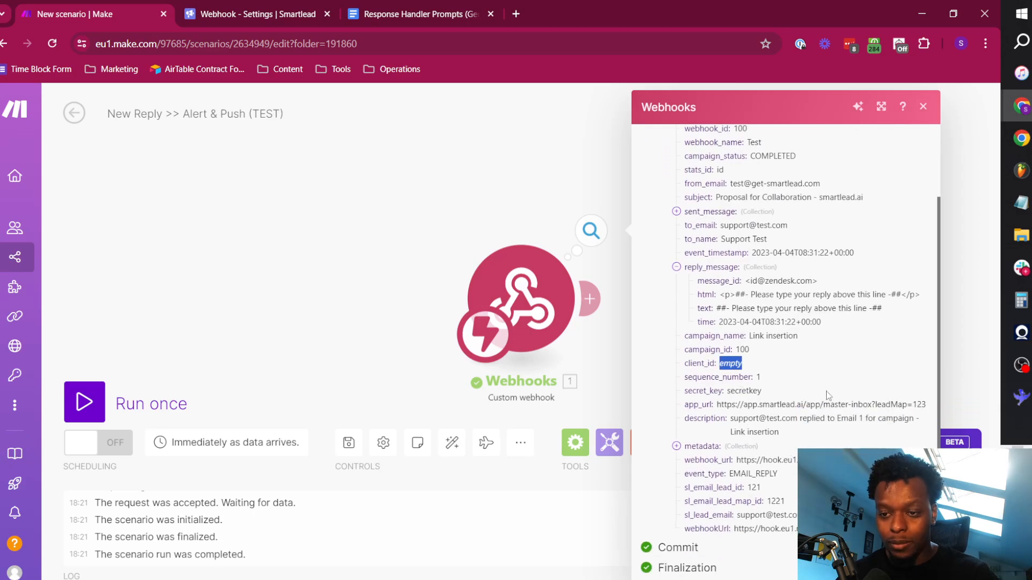
double_click(754, 488)
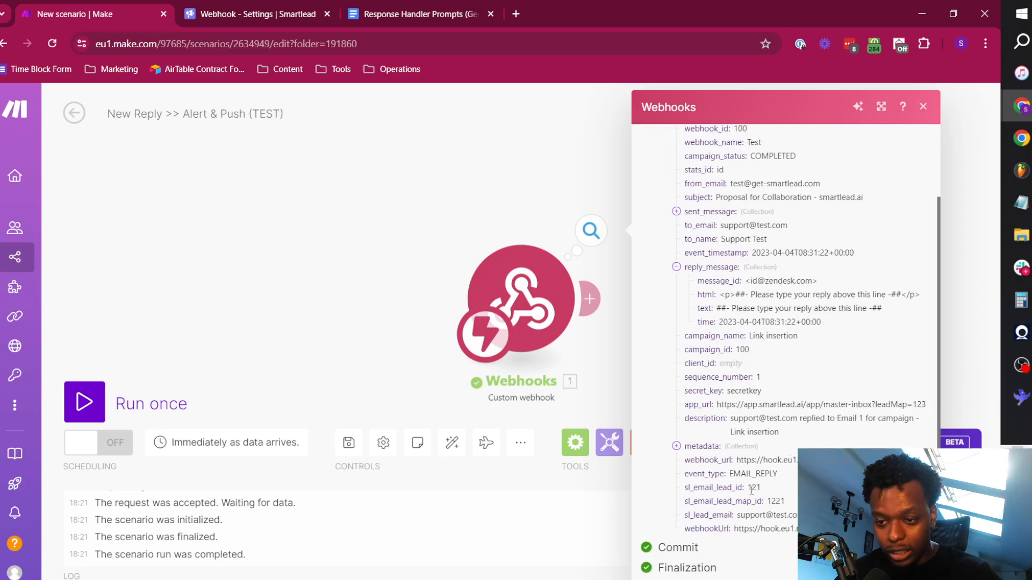
left_click(756, 460)
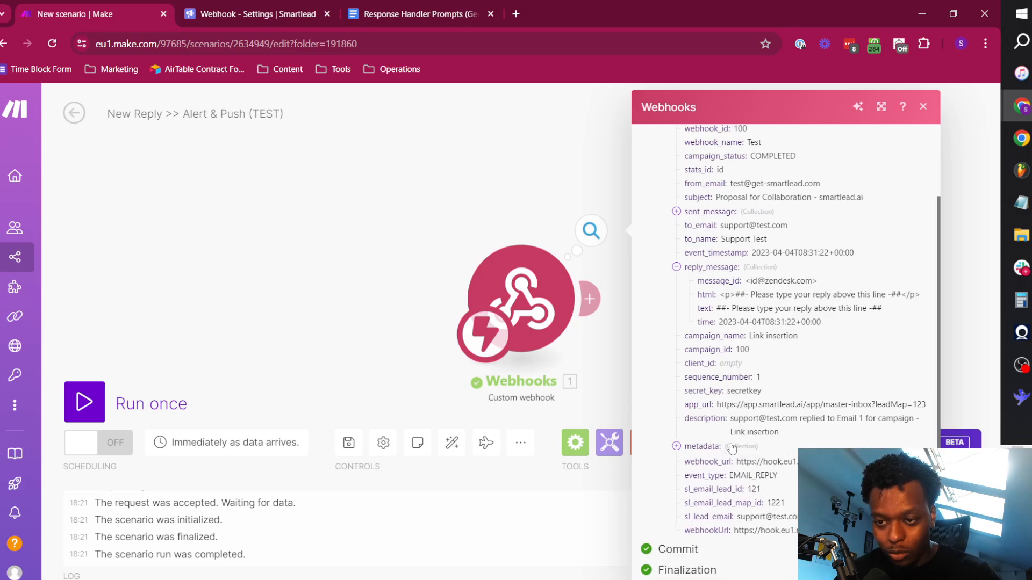
Review the fields of the webhook's output bundle once more and close the bundle view.
scroll(736, 443, "up", 3)
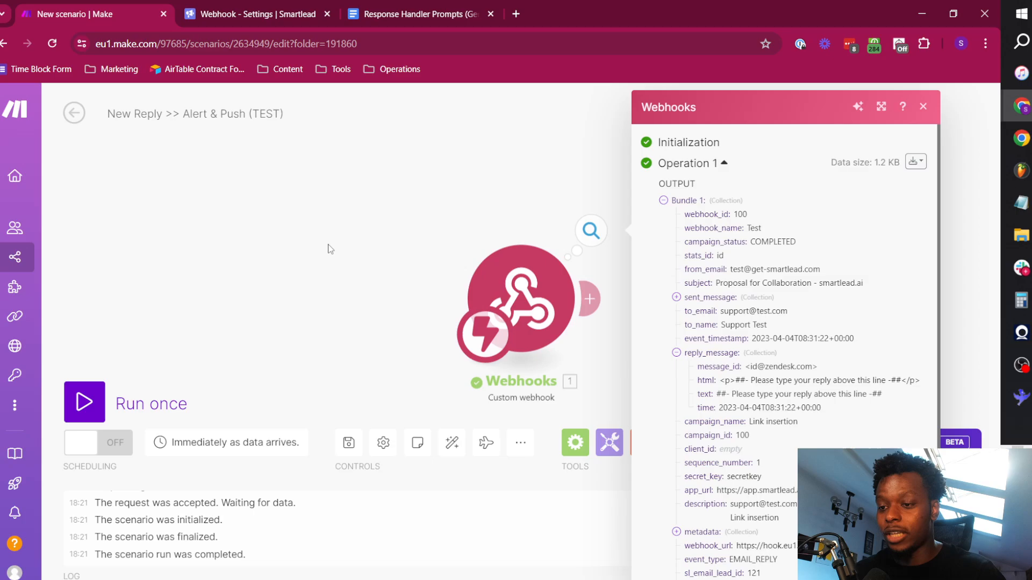
left_click(379, 230)
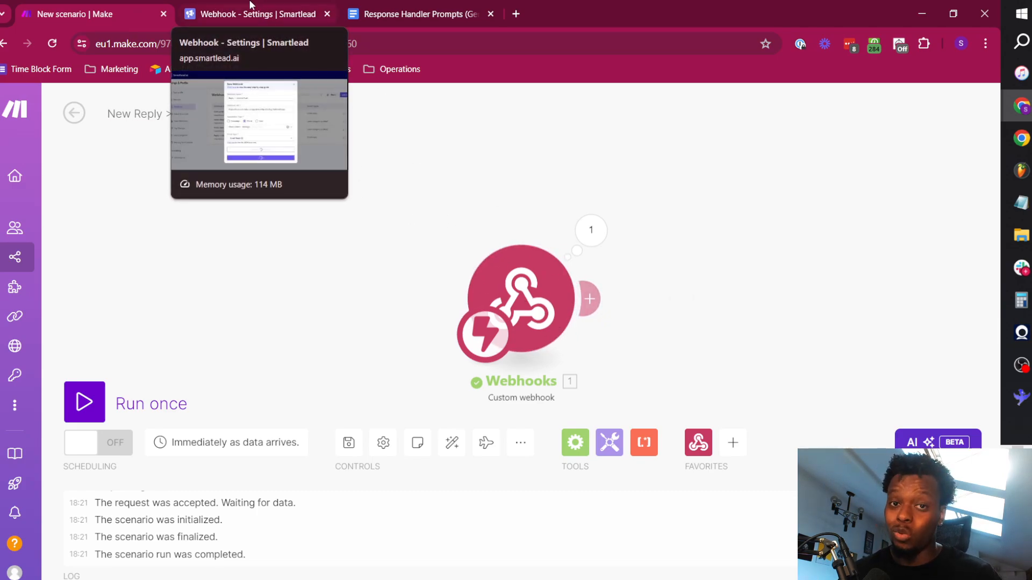
left_click(590, 230)
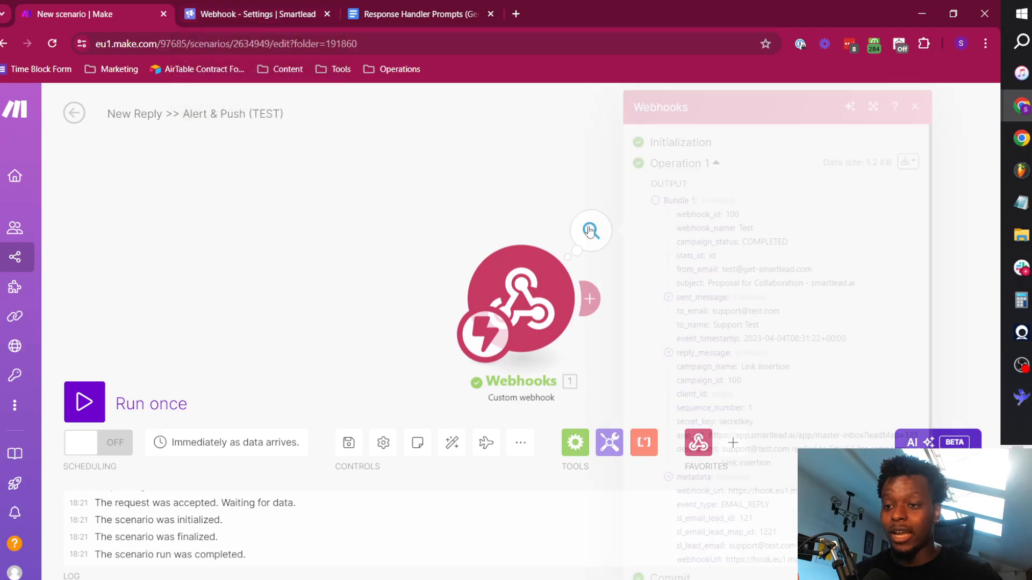
scroll(779, 242, "down", 1)
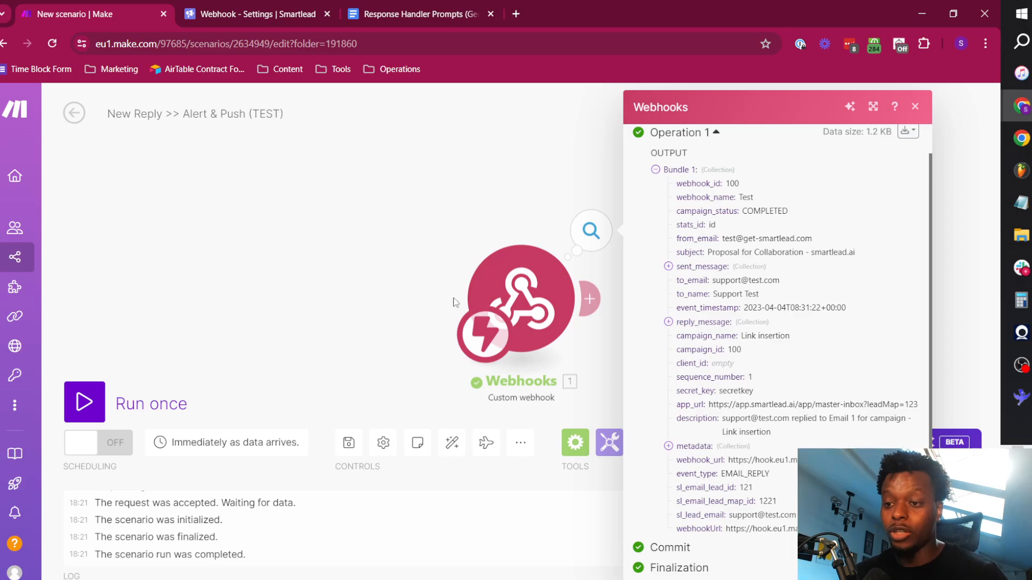
left_click(402, 237)
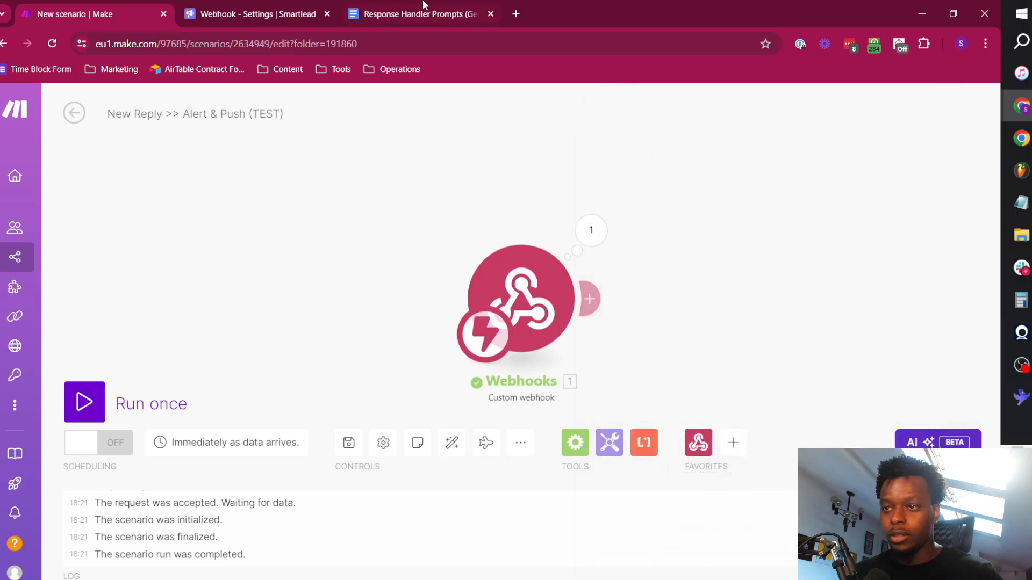
Add an HTTP "Make a request" module after the Webhooks trigger.
left_click(590, 299)
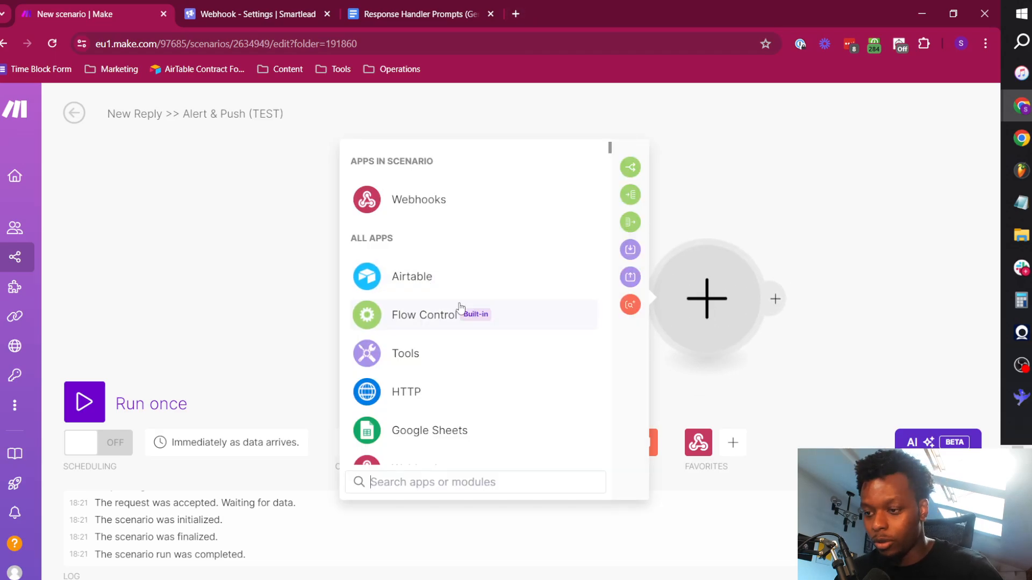
left_click(458, 390)
scroll(484, 350, "down", 2)
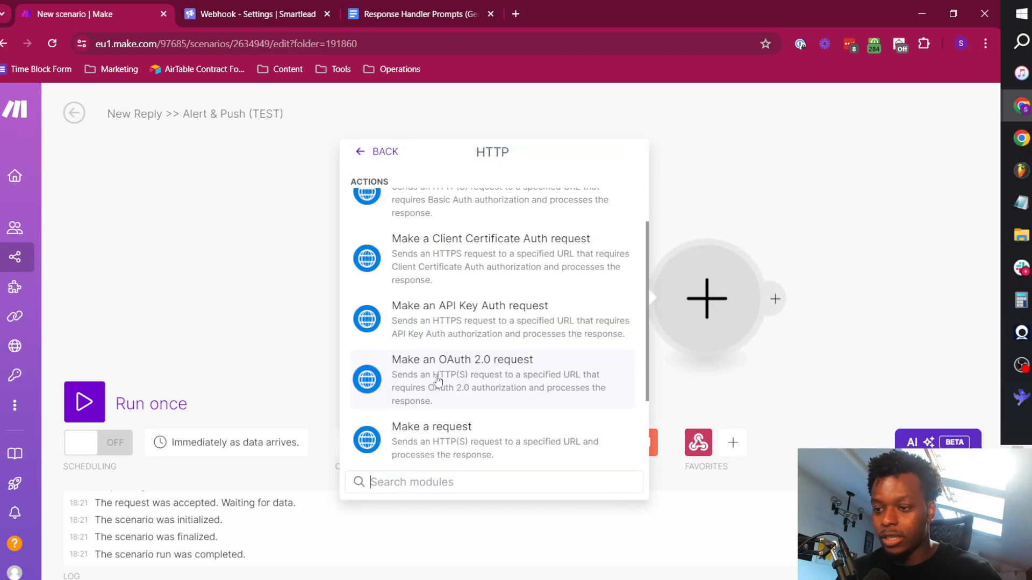
scroll(438, 380, "down", 2)
left_click(438, 381)
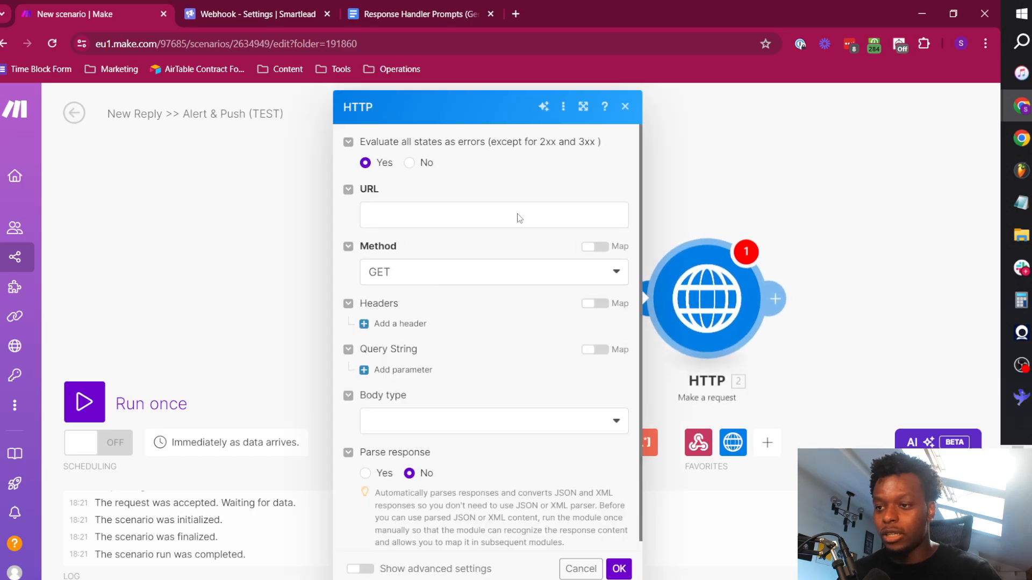
Search the web for "smartlead api reference" in a new browser tab and open the Smartlead API documentation.
left_click(515, 14)
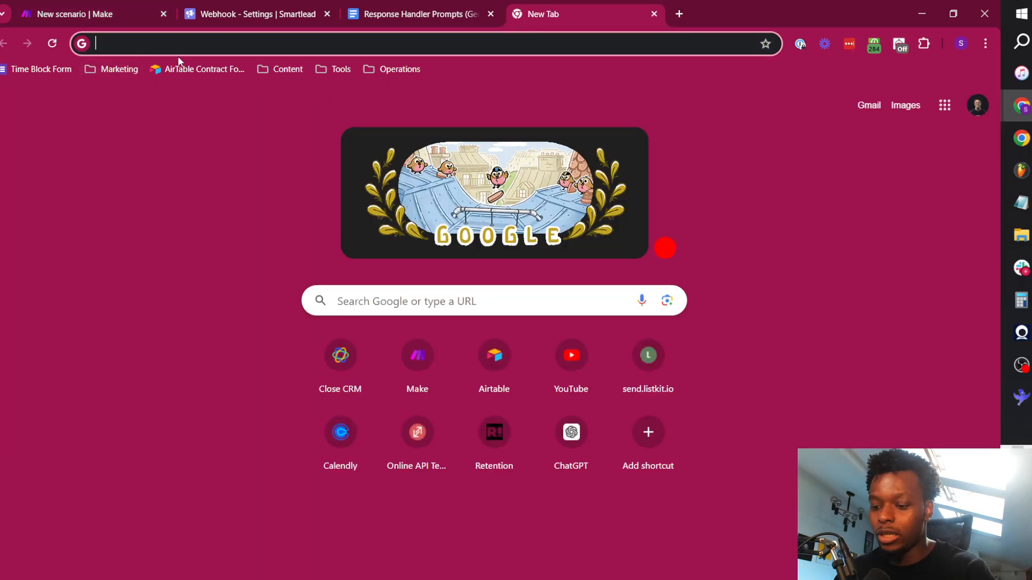
type("smartlead")
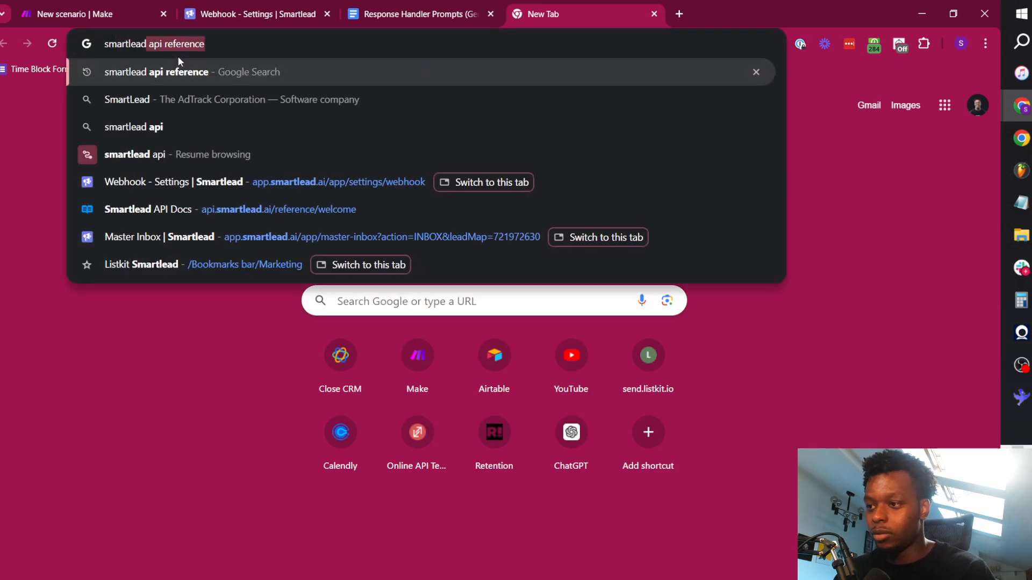
key("Return")
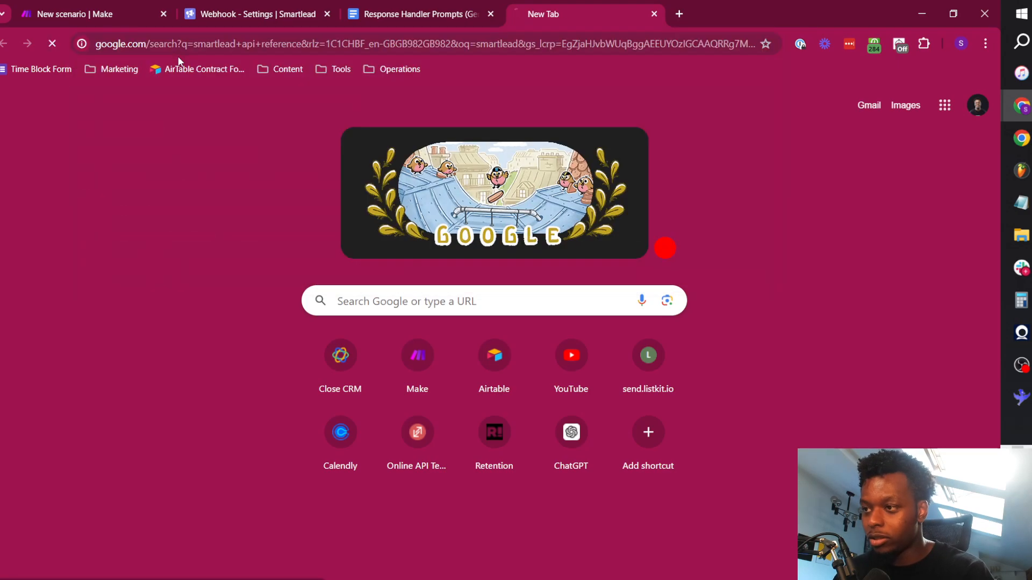
left_click(233, 234)
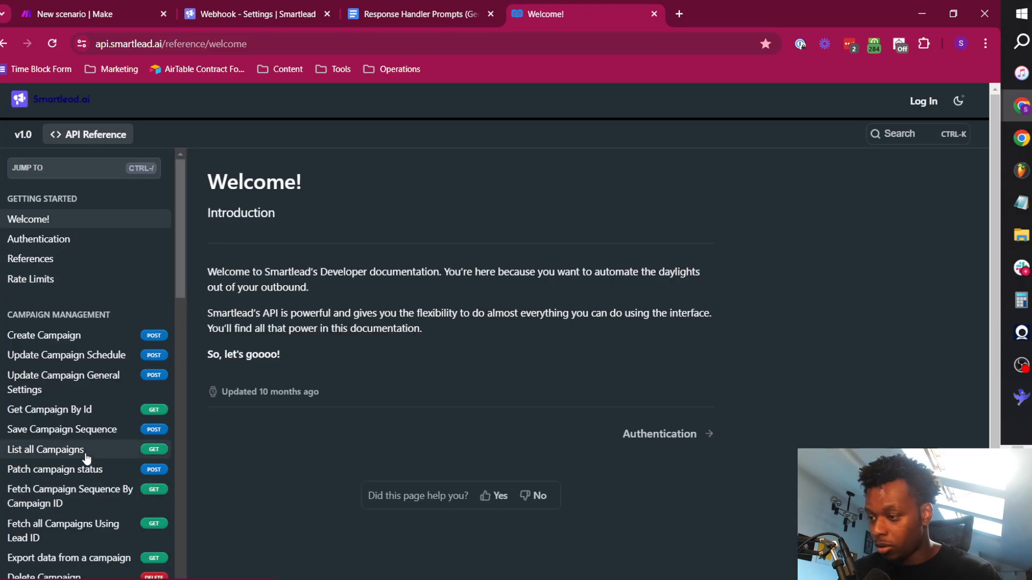
Filter the API reference for "fetch" and open the "Fetch Lead by email address" endpoint.
scroll(82, 446, "down", 3)
scroll(79, 428, "down", 5)
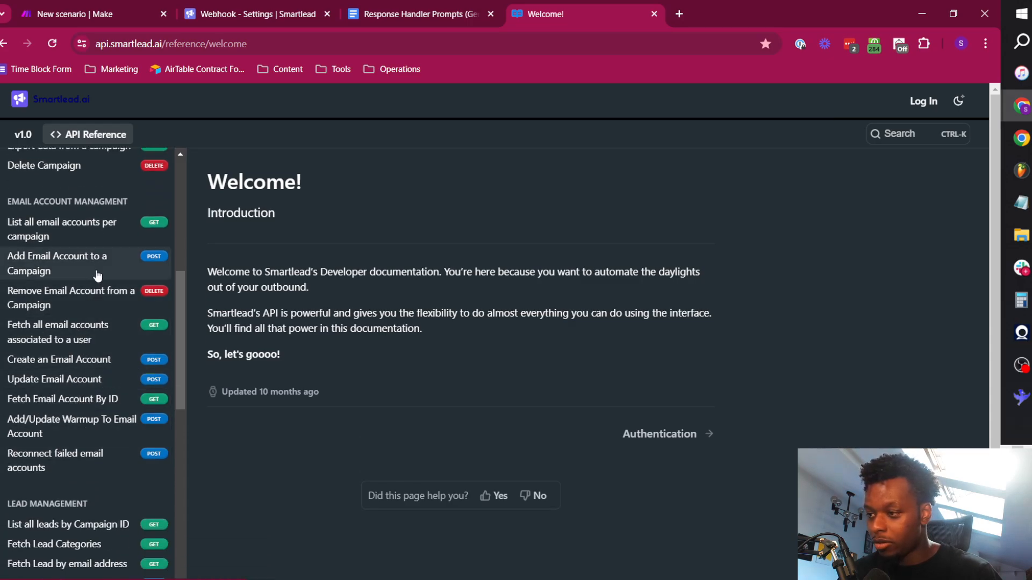
scroll(103, 294, "up", 8)
left_click(87, 179)
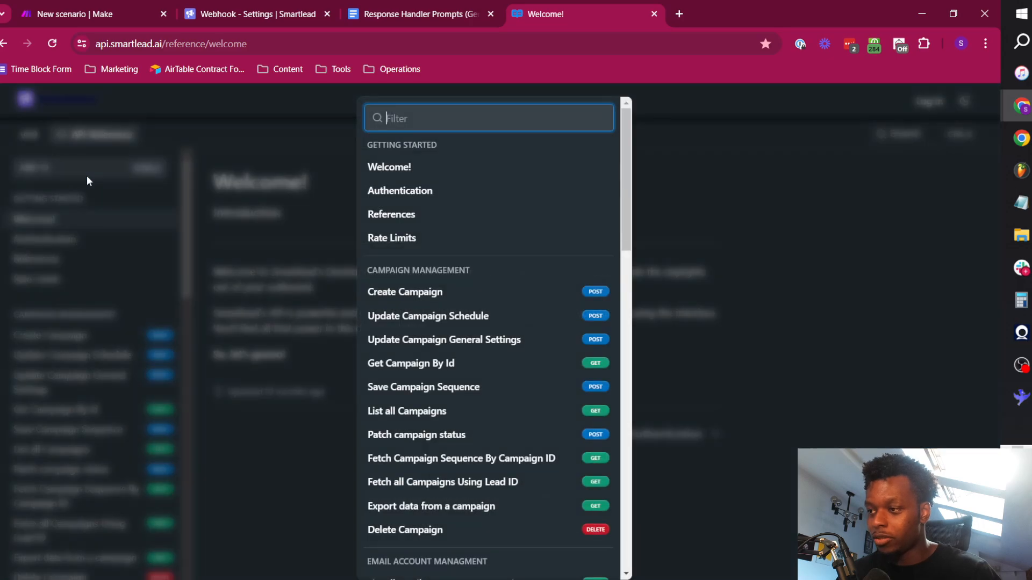
type("fetch")
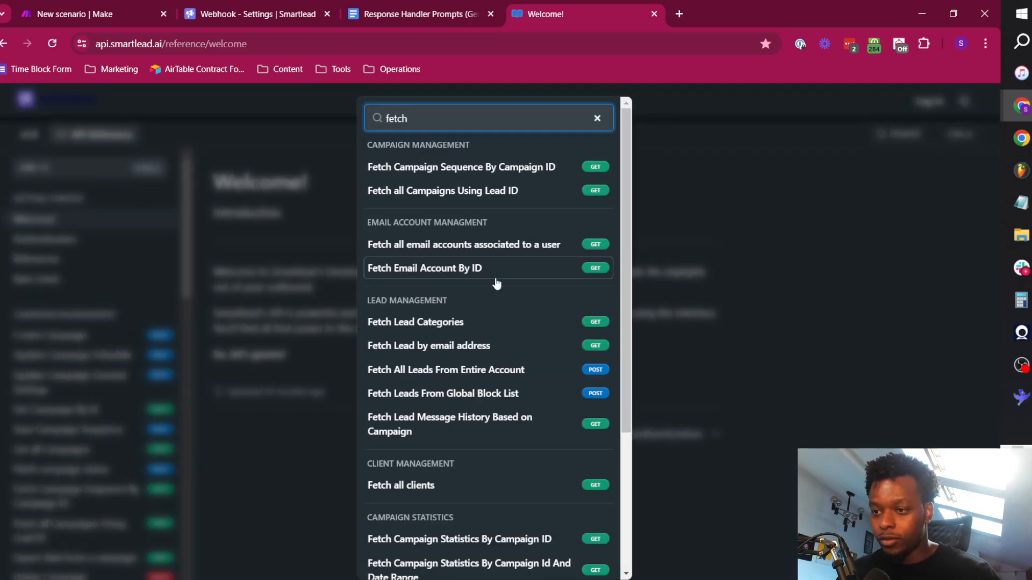
left_click(483, 348)
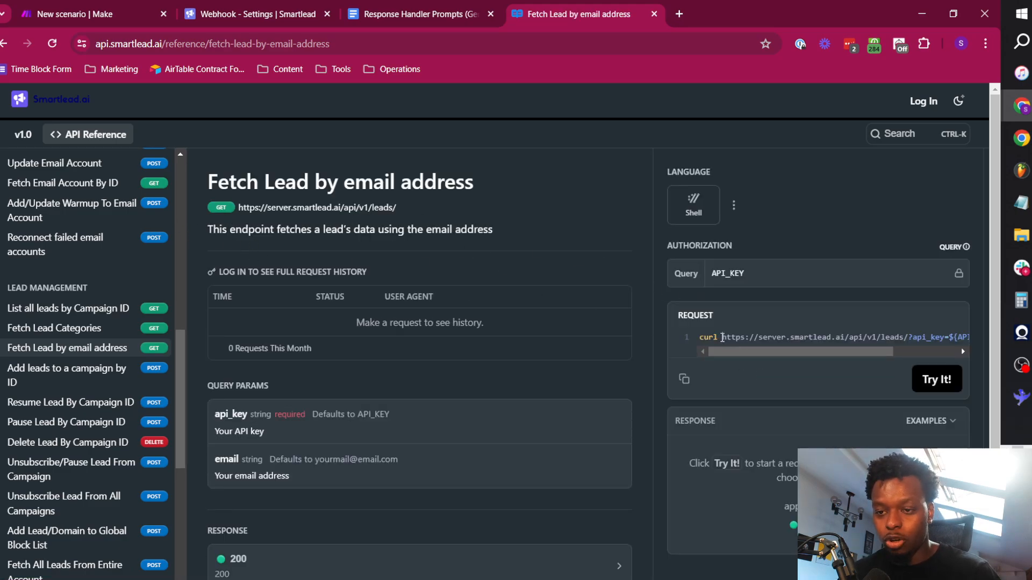
Copy the endpoint's request URL with its api_key and email parameters into the URL of Make's HTTP module.
left_click_drag(721, 337, 975, 339)
key("ctrl+c")
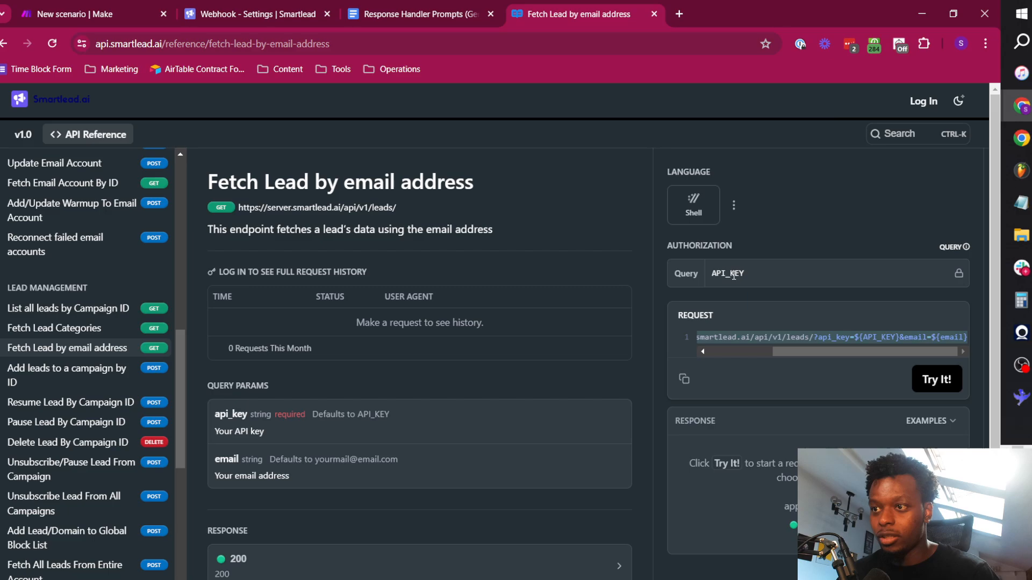
left_click(78, 7)
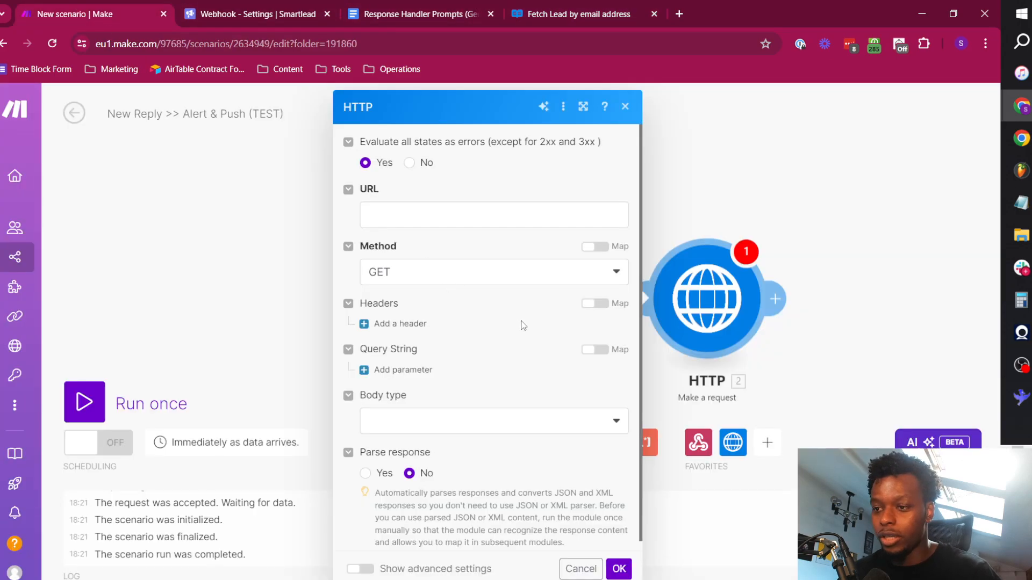
left_click(414, 208)
key("ctrl+v")
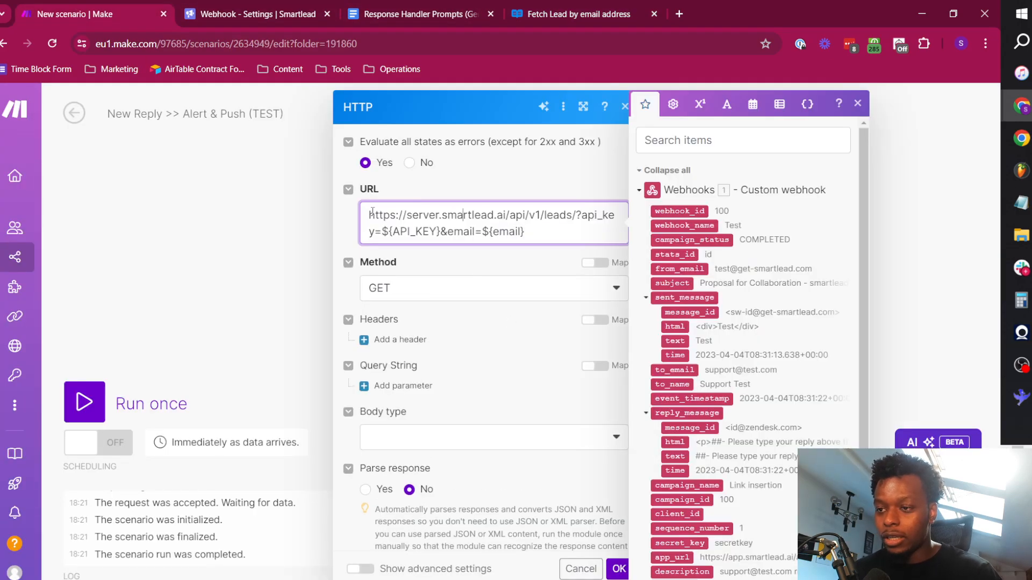
Examine the server address, leads path and api_key parameter in the HTTP module's request URL.
left_click_drag(369, 214, 576, 221)
left_click(590, 220)
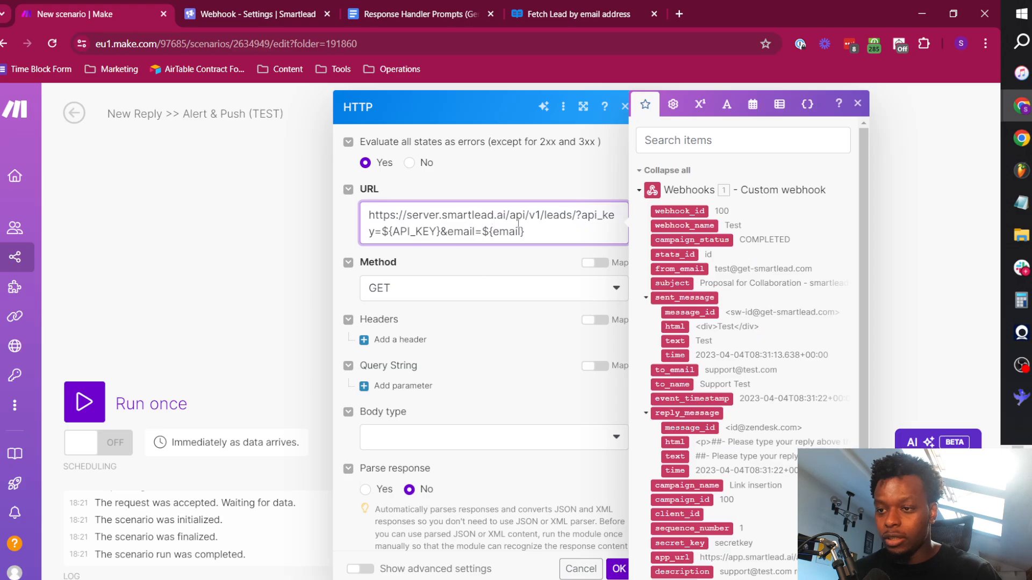
double_click(559, 215)
left_click_drag(422, 215, 518, 216)
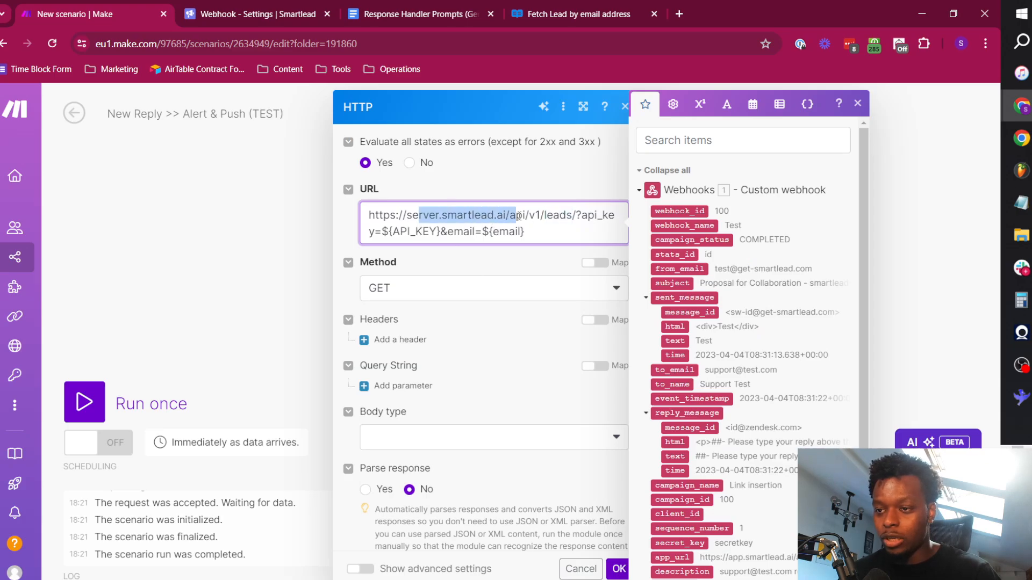
left_click(509, 215)
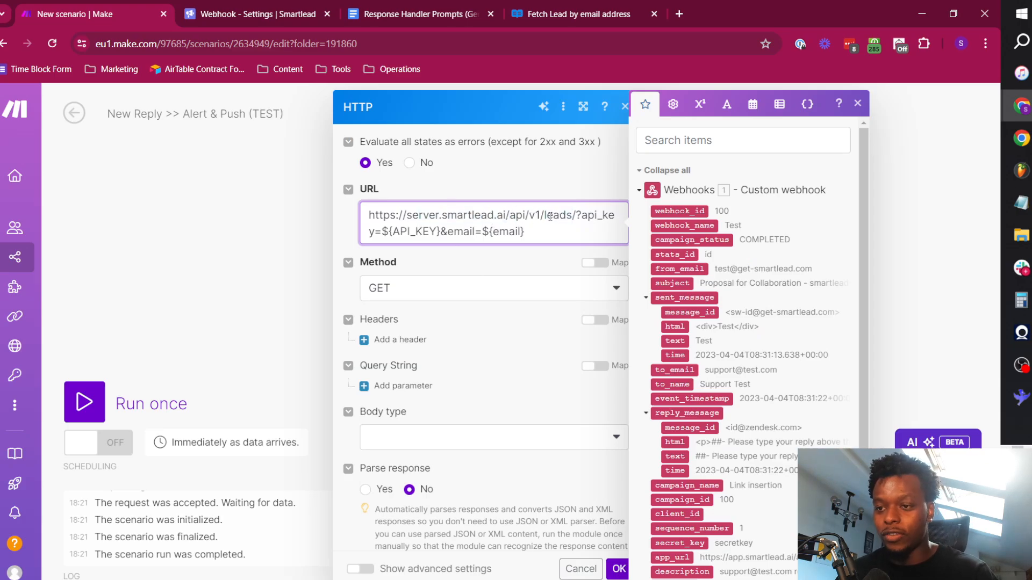
double_click(550, 217)
left_click(583, 216)
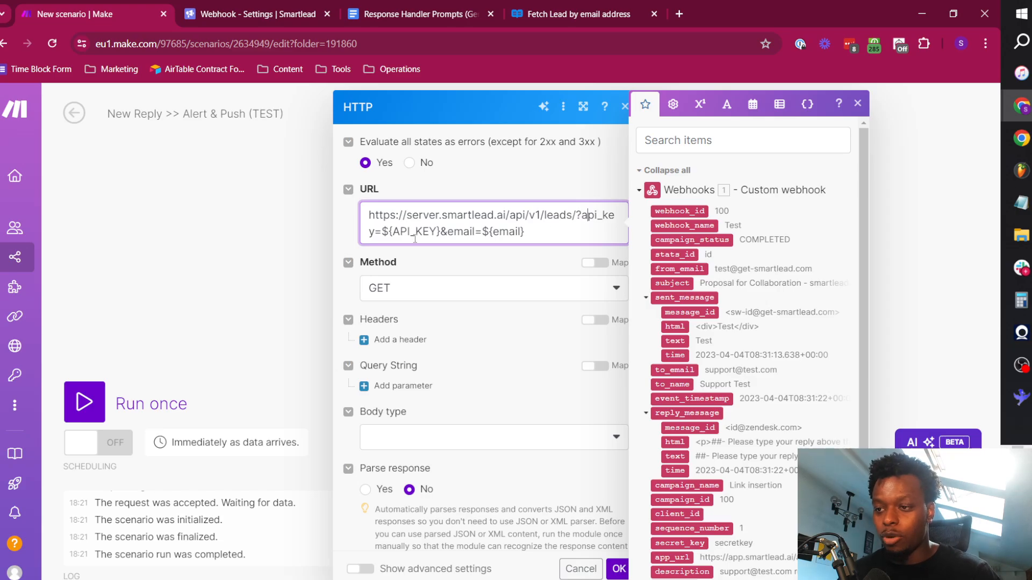
Remove the ${API_KEY} placeholder from the URL and replace ${email} with the webhook's to_email value.
left_click_drag(395, 232, 439, 232)
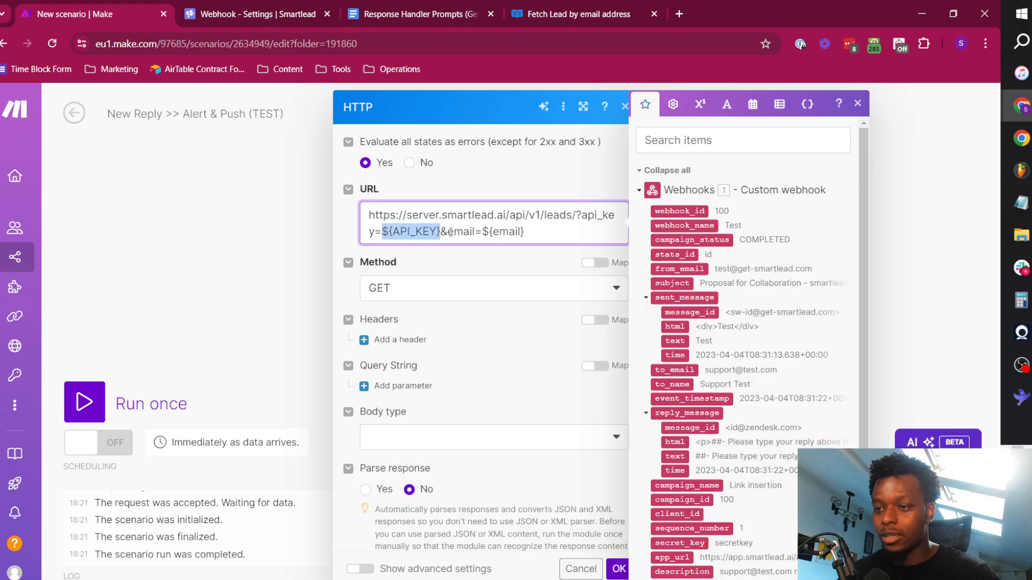
key("BackSpace")
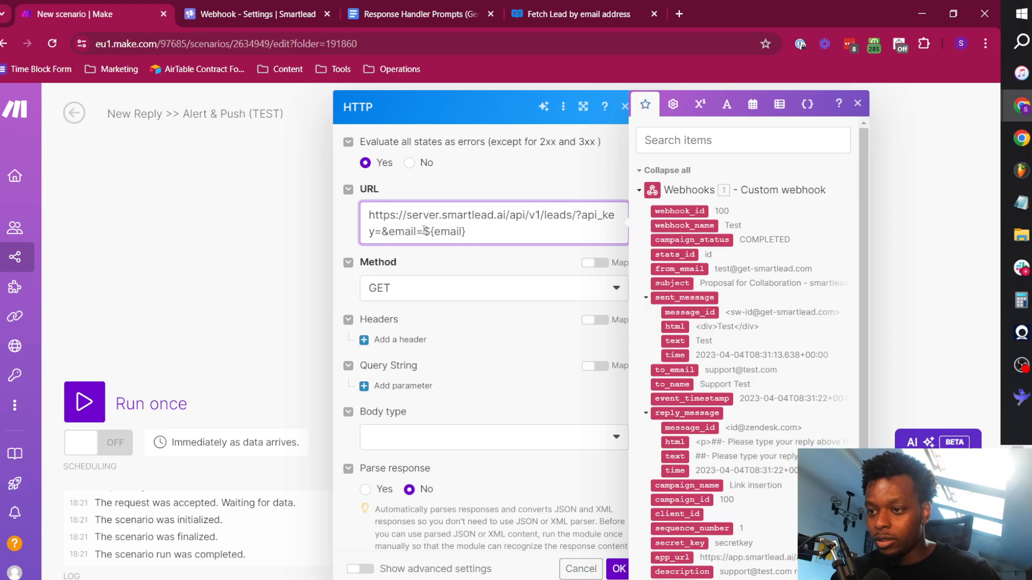
left_click_drag(423, 230, 512, 231)
key("BackSpace")
left_click(705, 141)
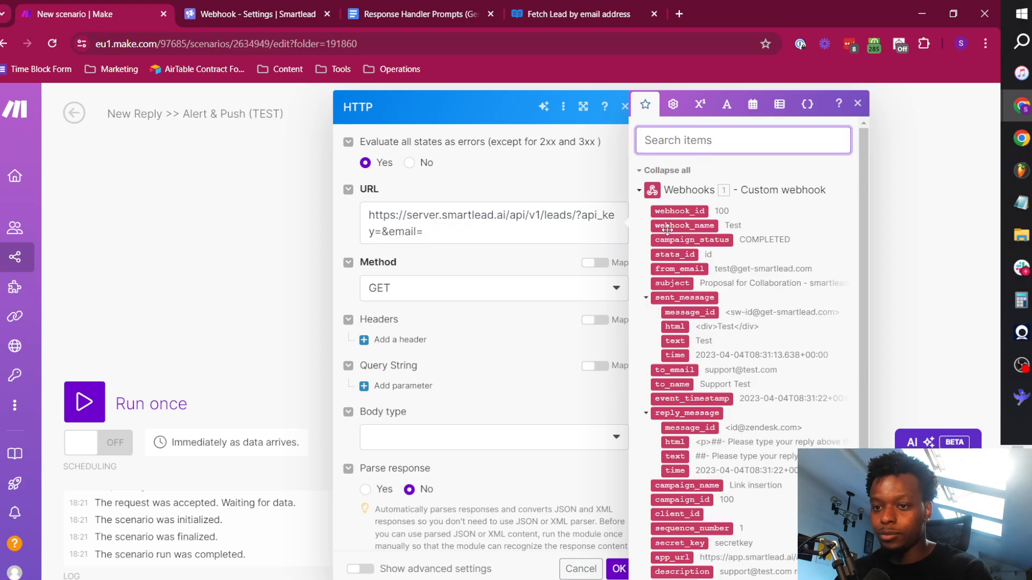
type("to_email")
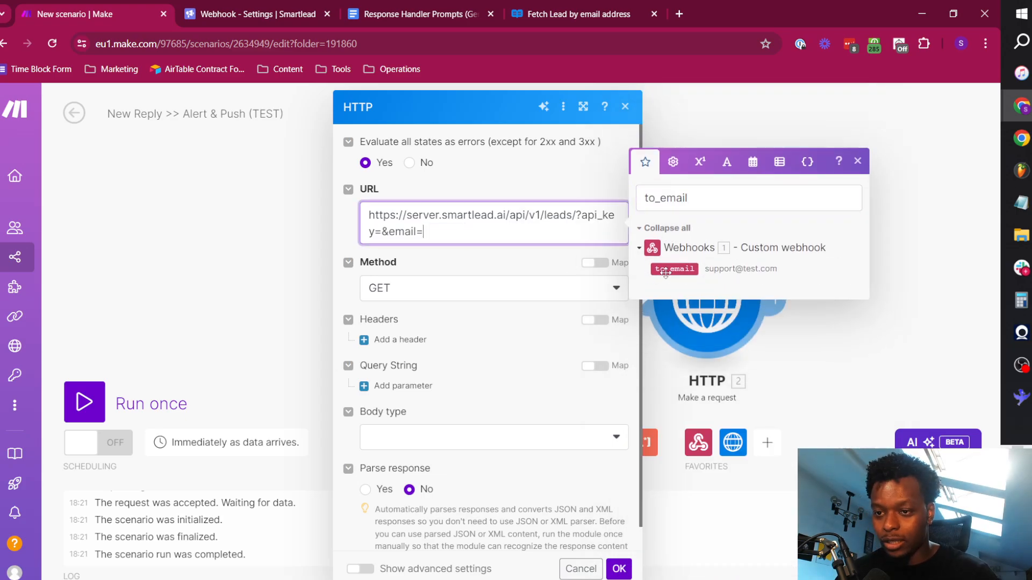
left_click(665, 269)
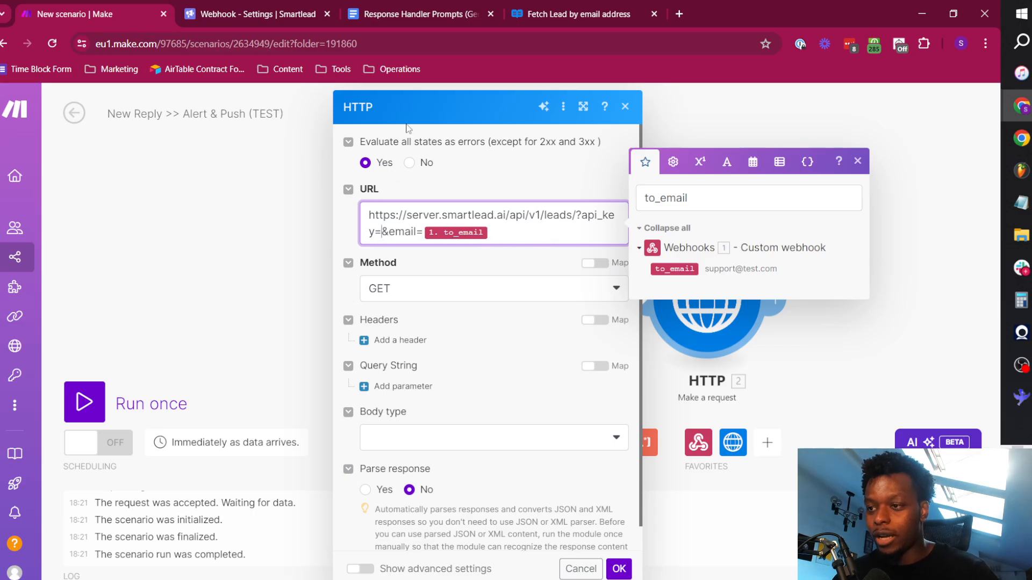
Switch to Smartlead, save the Reply >> Alert & Push webhook and copy the Smartlead API key from the profile settings.
left_click(239, 7)
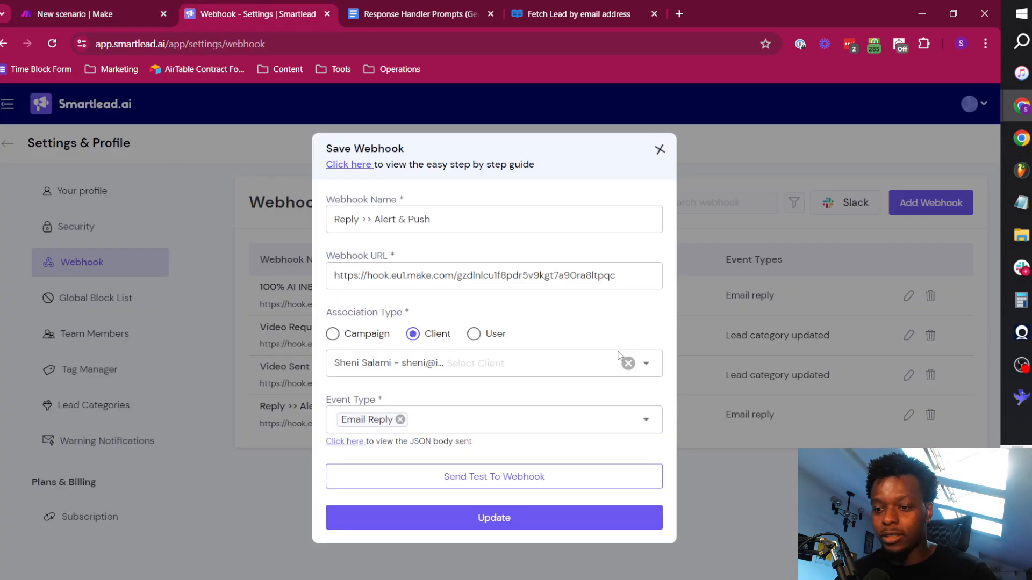
left_click(521, 519)
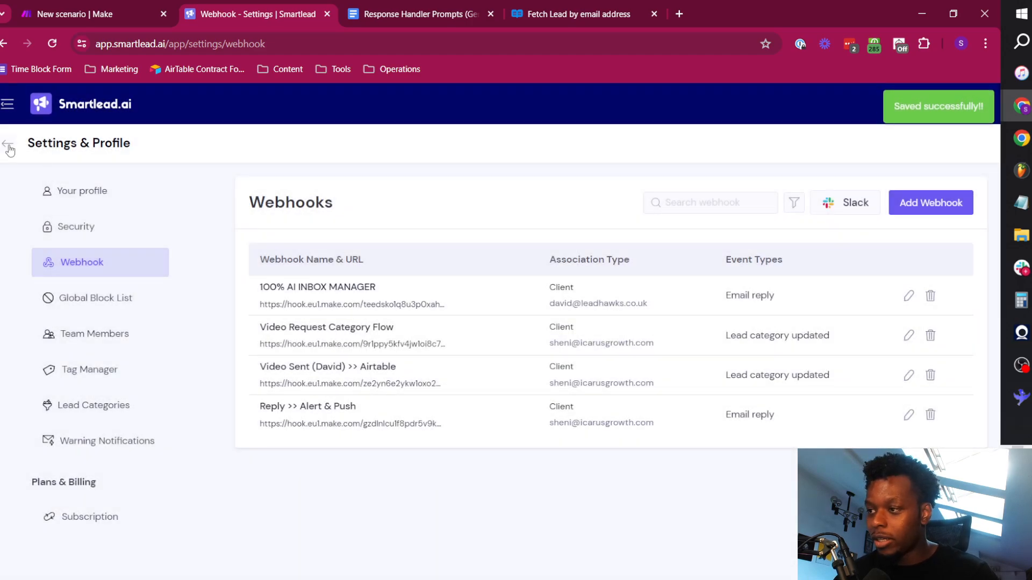
left_click(67, 191)
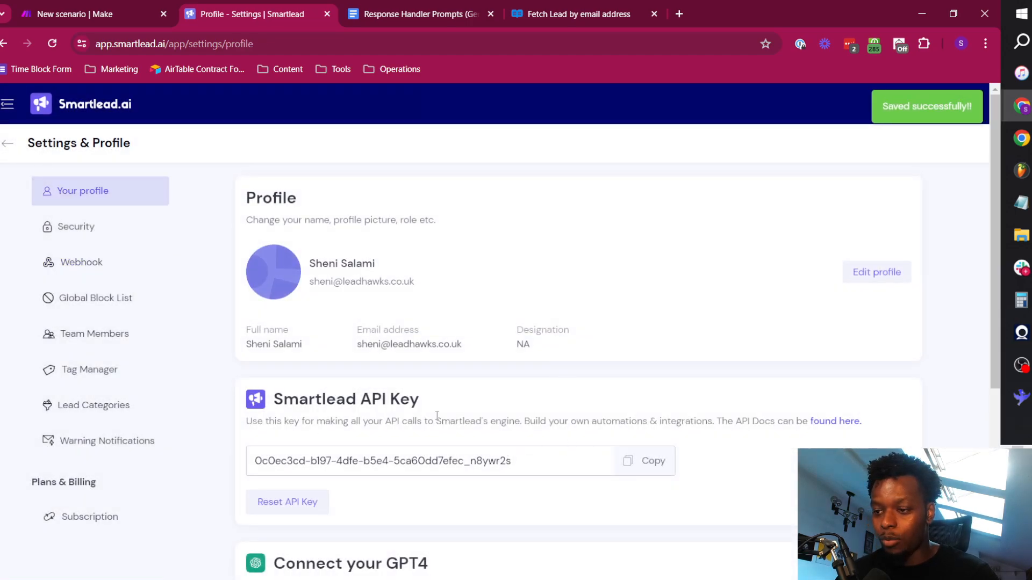
left_click(667, 470)
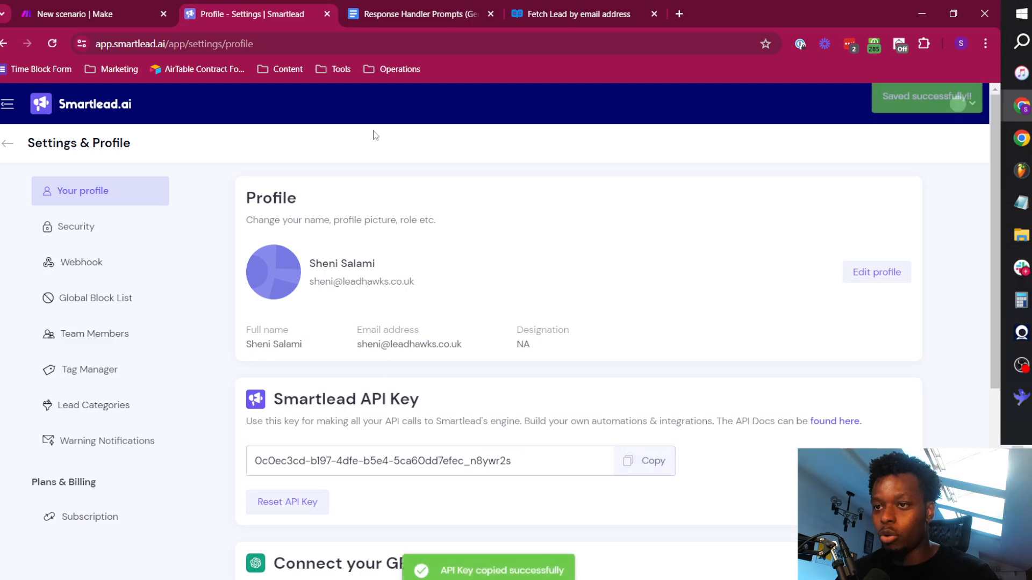
Return to Make and paste the Smartlead API key as the api_key value in the request URL.
left_click(123, 5)
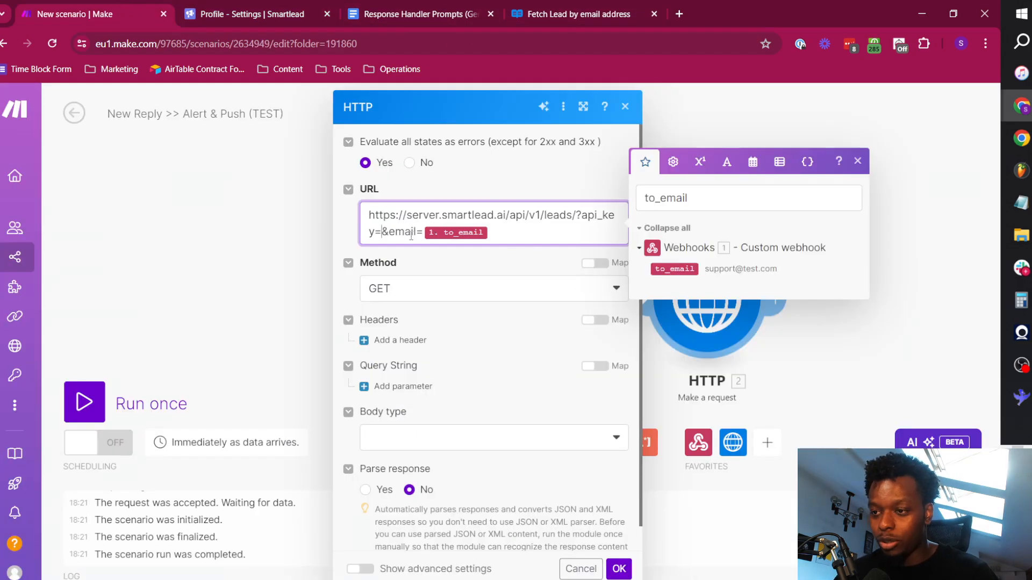
key("ctrl+v")
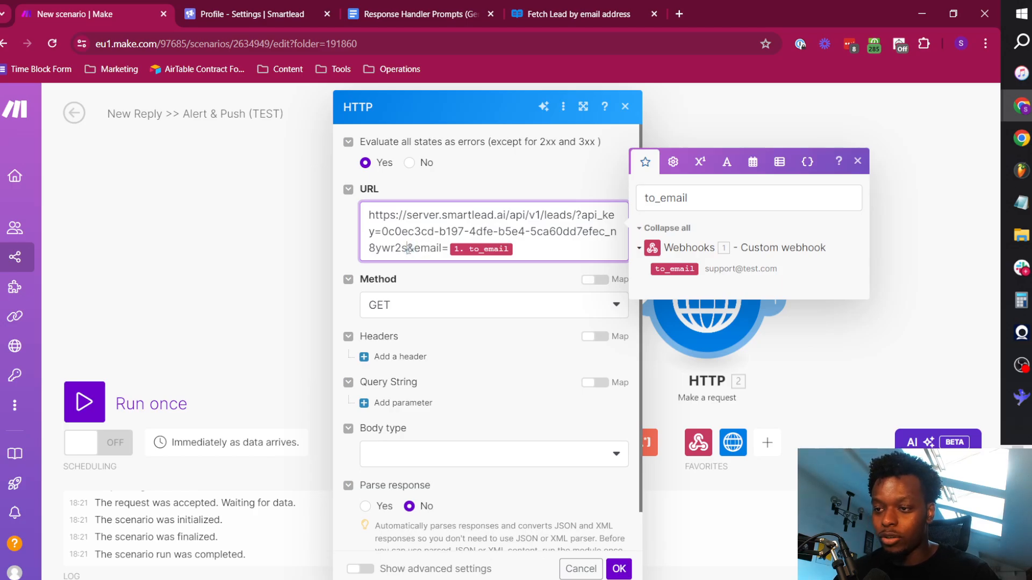
left_click(522, 250)
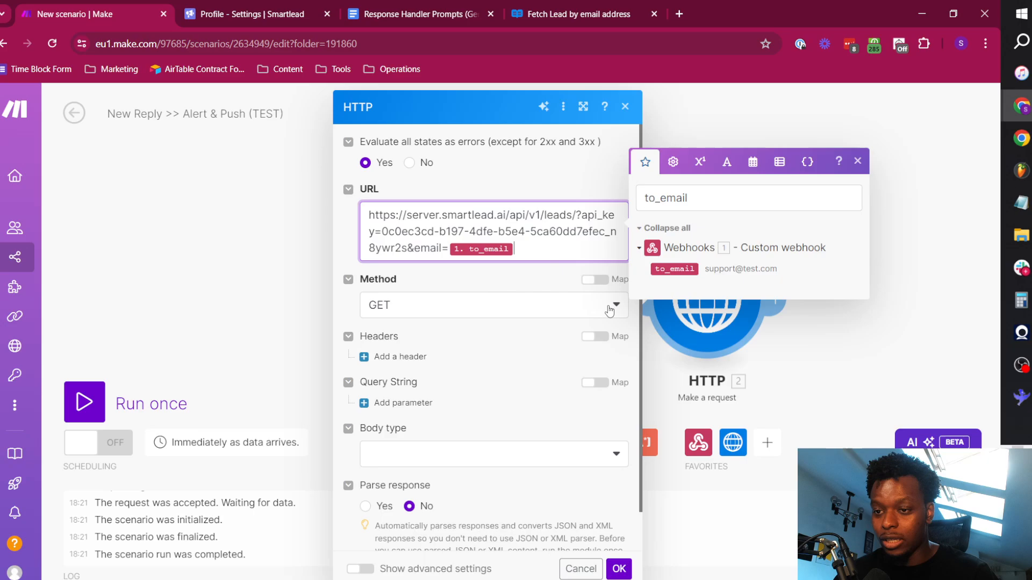
Set the HTTP request method to GET and add a Content_Type header with the value application/json.
left_click(466, 313)
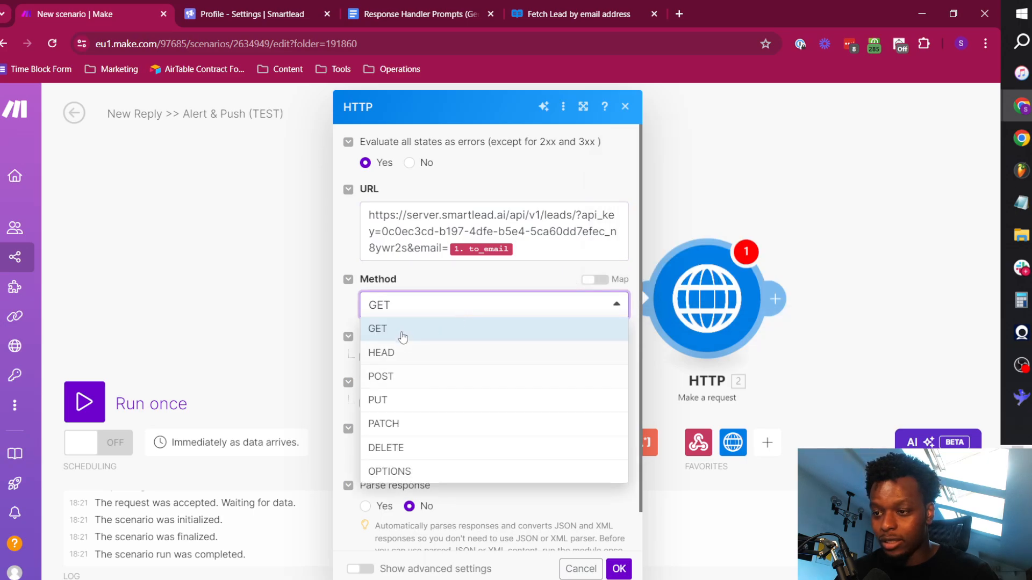
left_click(403, 337)
left_click(413, 358)
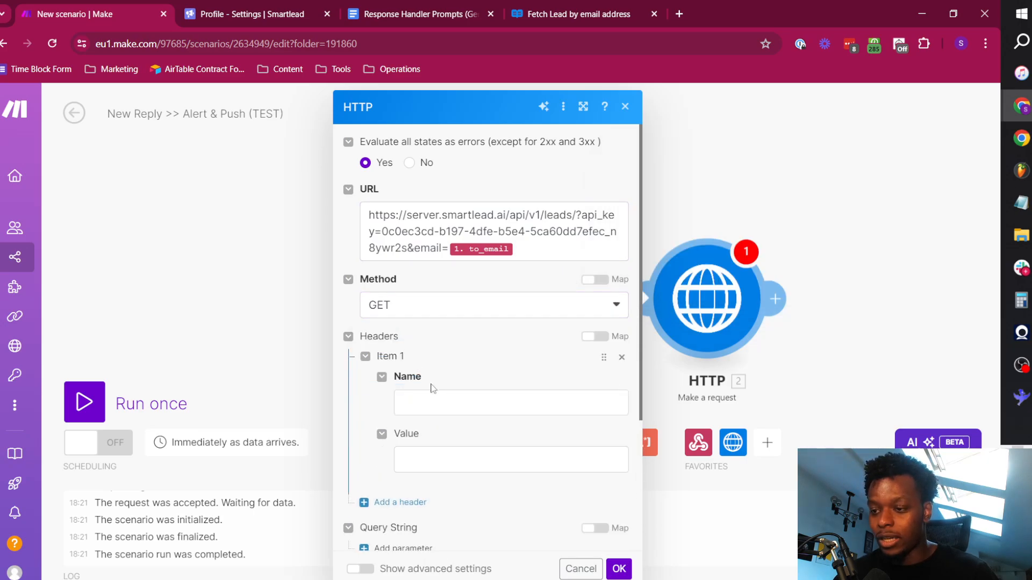
left_click(440, 398)
type("Content_Type")
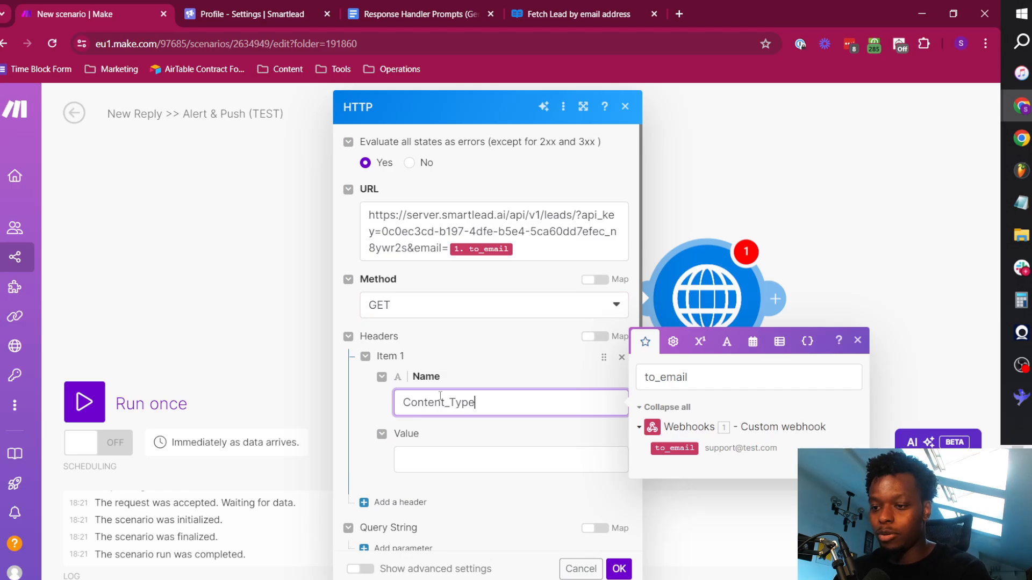
key("Tab")
type("ap")
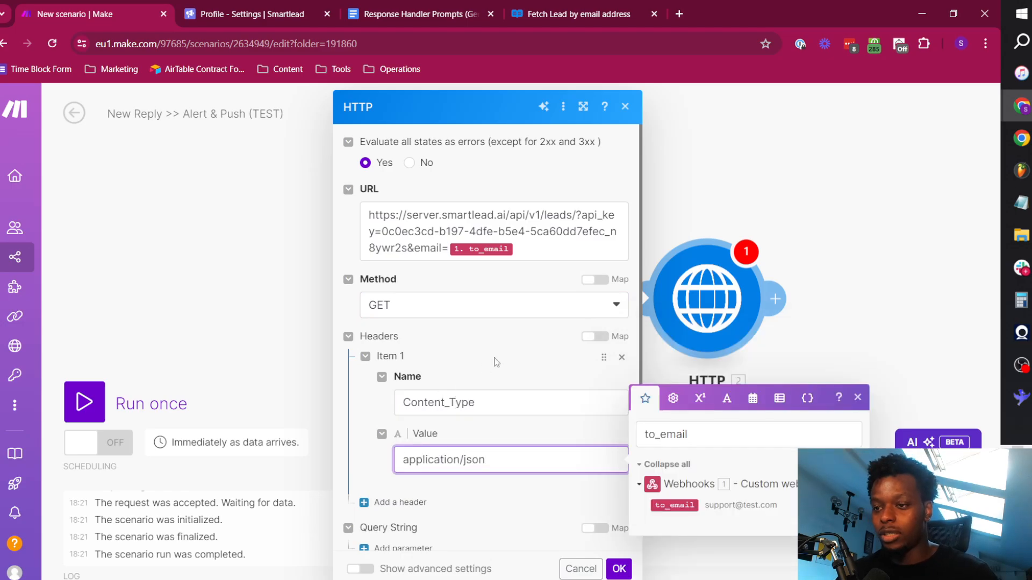
Set the HTTP request's body type to Empty, set Parse response to Yes and confirm the module settings.
scroll(497, 362, "down", 4)
left_click(513, 410)
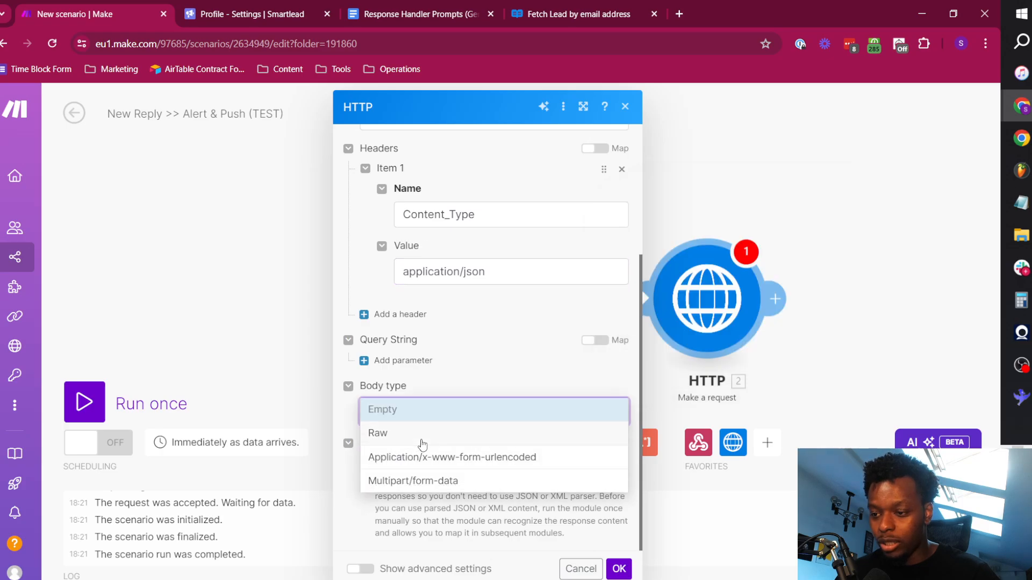
left_click(422, 435)
left_click(530, 413)
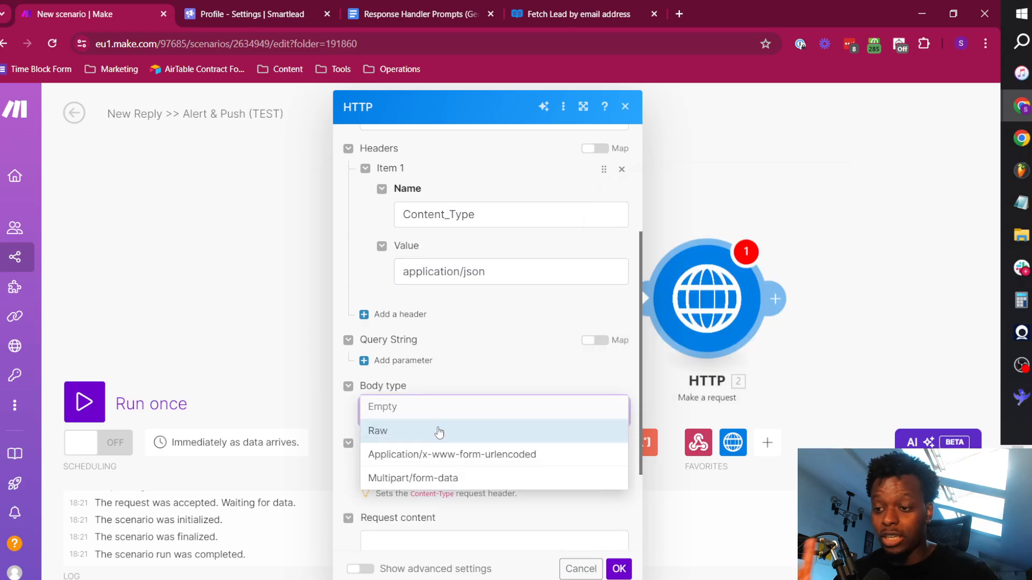
left_click(437, 410)
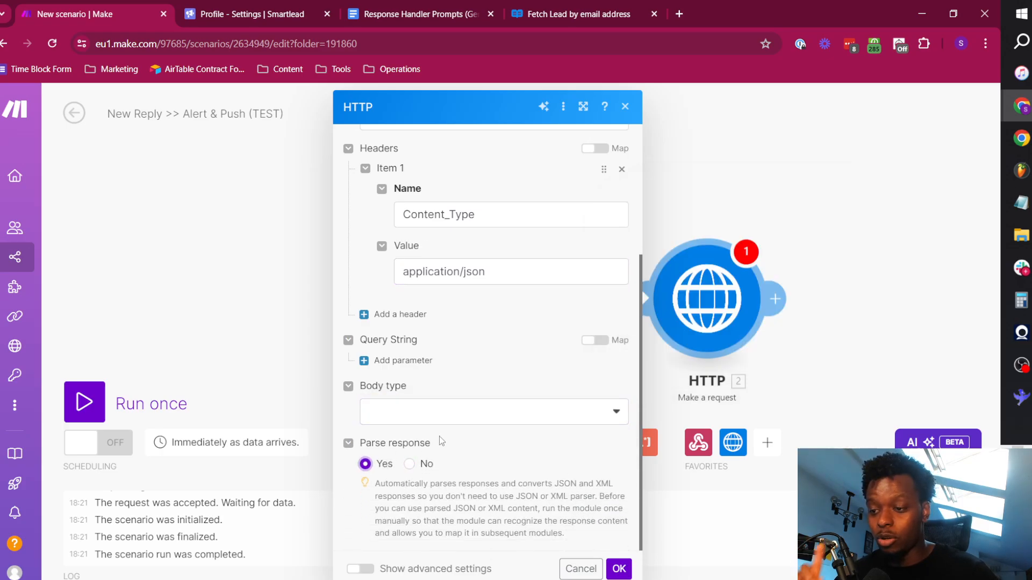
left_click(666, 371)
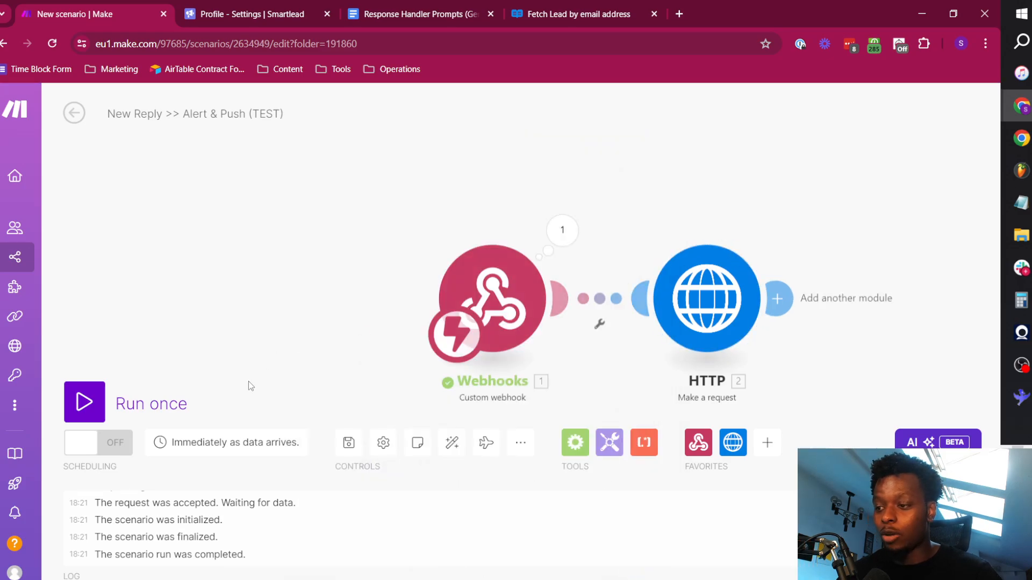
left_click(86, 402)
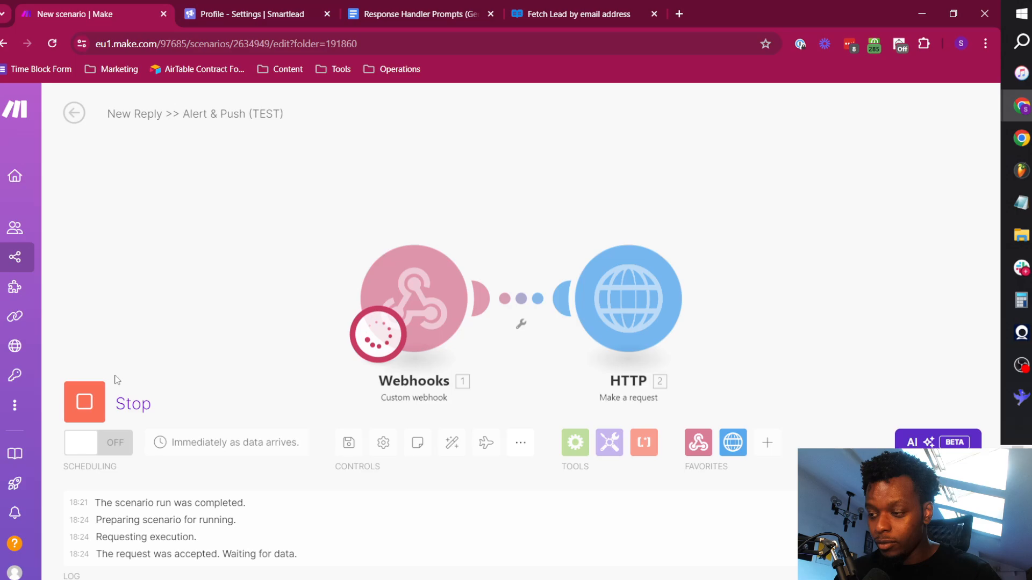
left_click(89, 400)
left_click(436, 302)
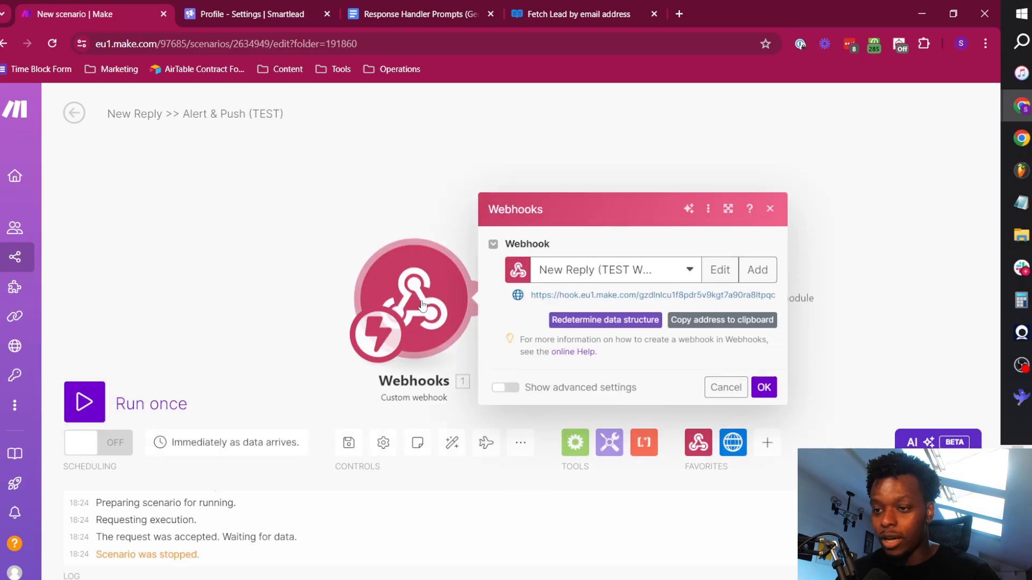
left_click(387, 194)
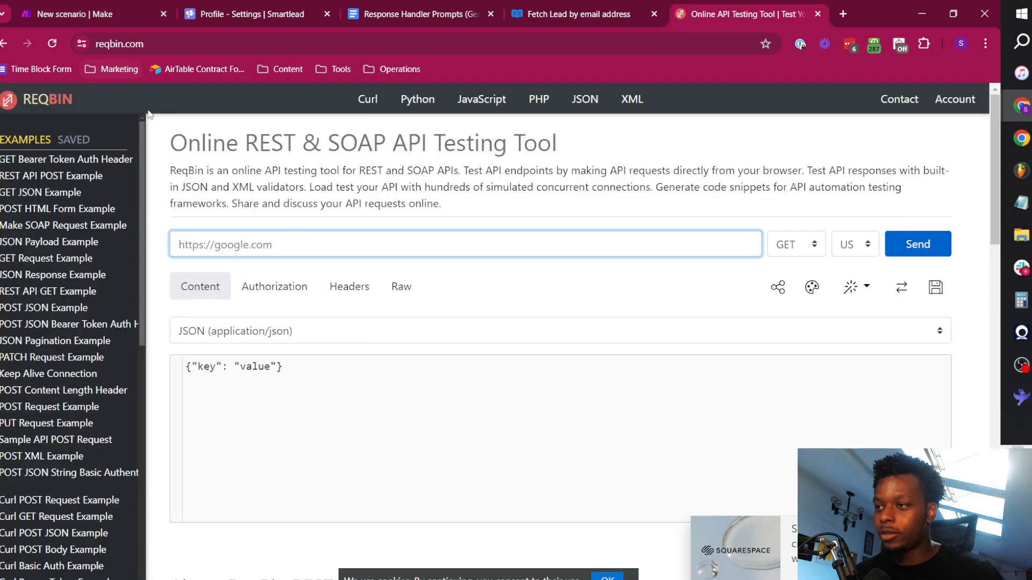
In ReqBin, replace the sample JSON body with the copied Reply >> Alert & Push webhook payload.
left_click_drag(244, 147, 510, 145)
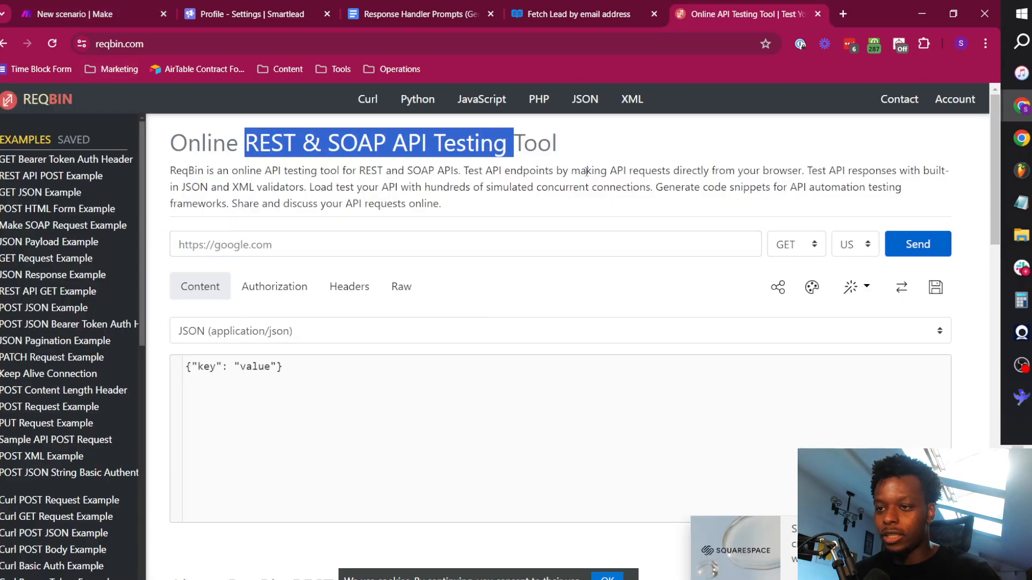
left_click(533, 211)
left_click(353, 434)
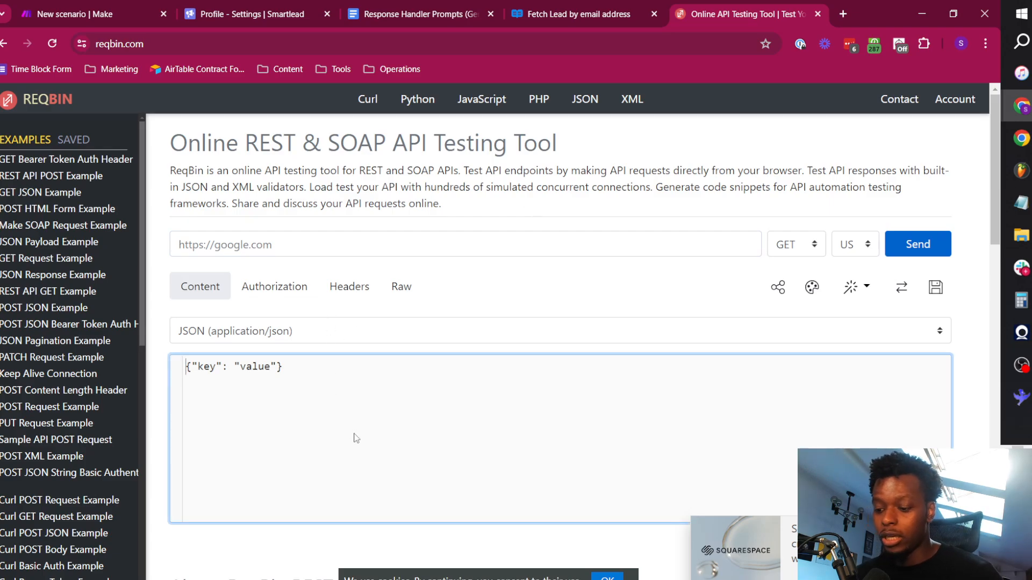
key("ctrl+a")
key("ctrl+v")
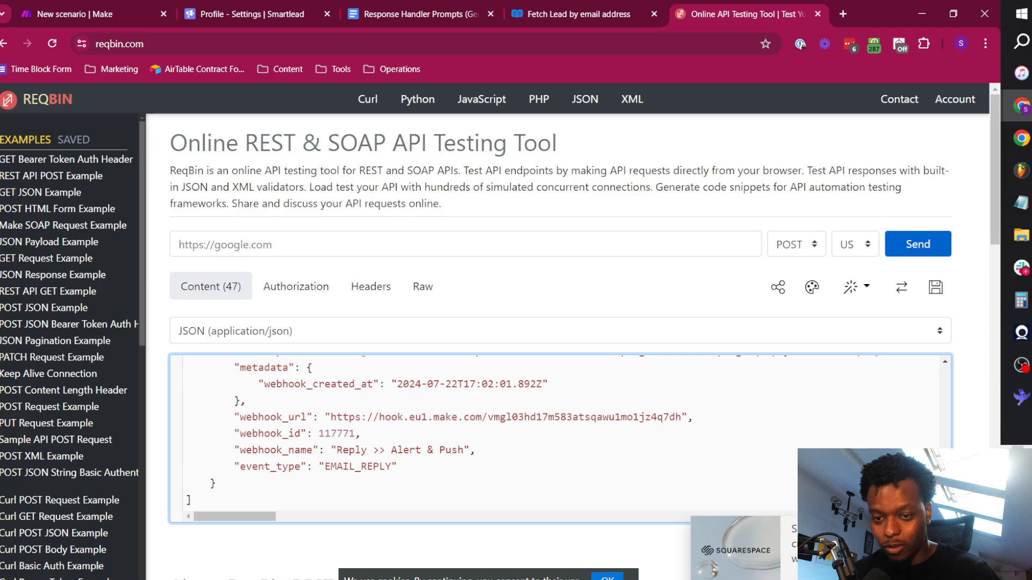
scroll(453, 387, "up", 12)
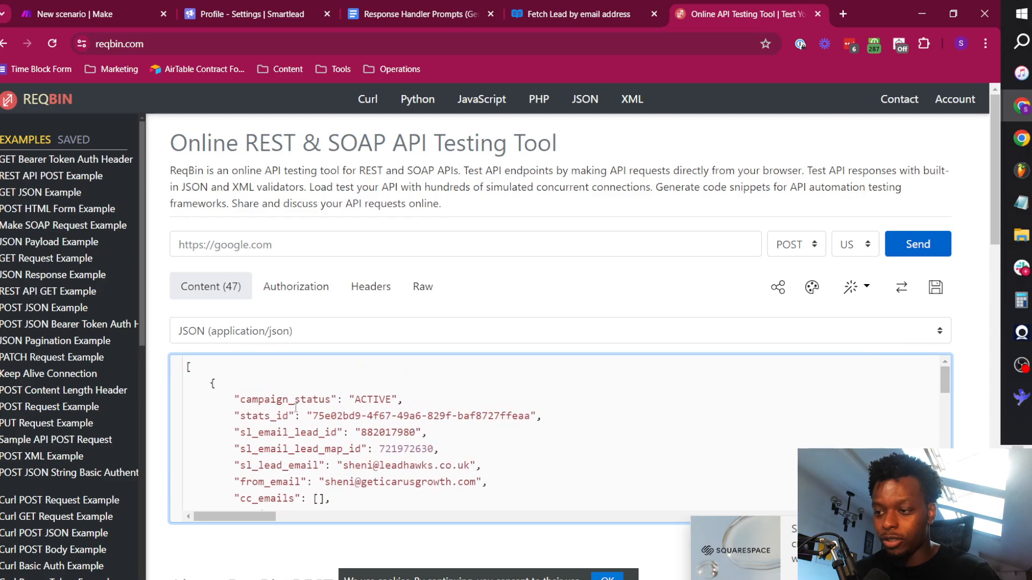
Copy the custom webhook's address from the Make scenario and paste it as the request URL in ReqBin.
left_click(90, 13)
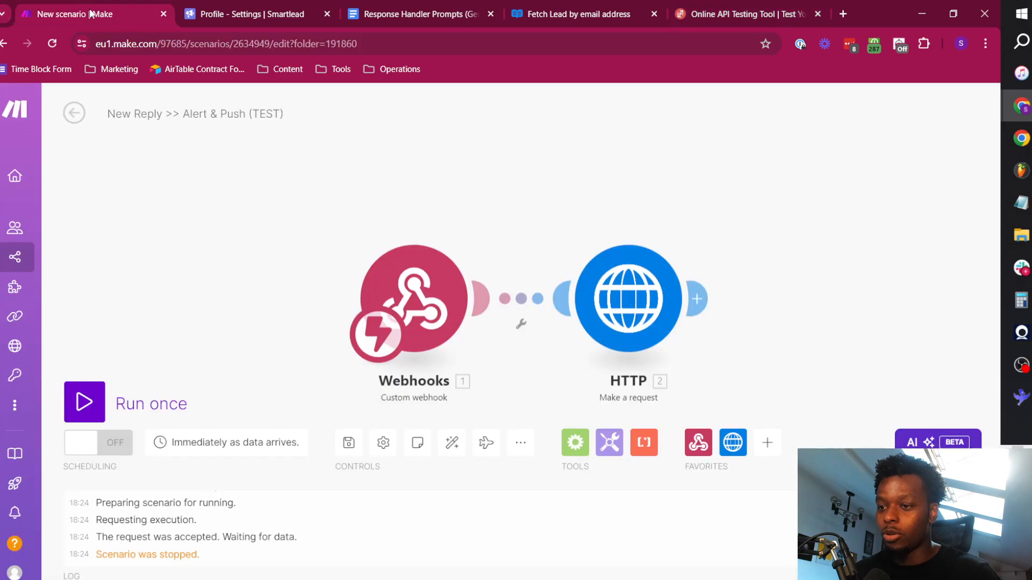
left_click(419, 302)
left_click(721, 319)
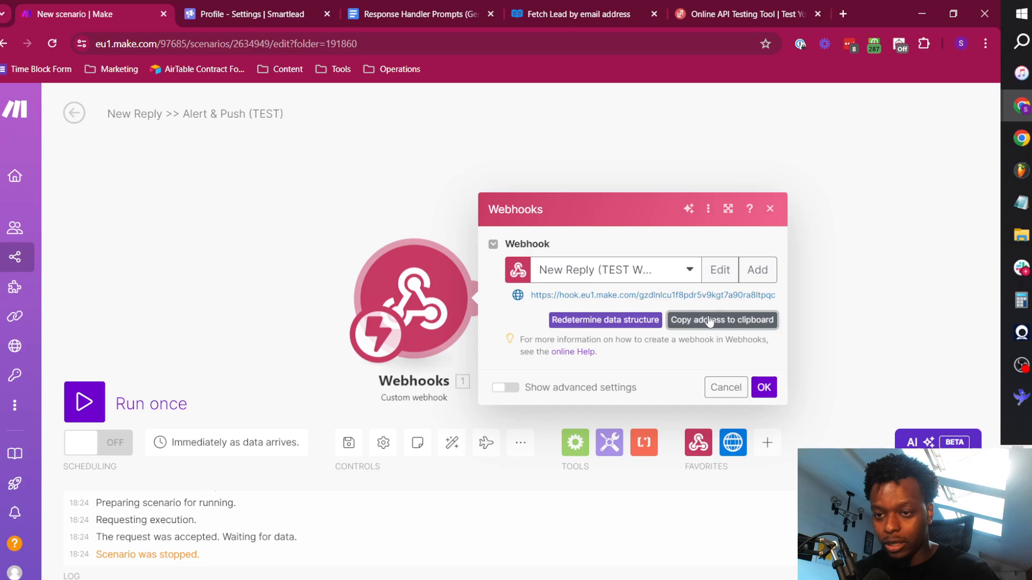
left_click(747, 13)
left_click(301, 245)
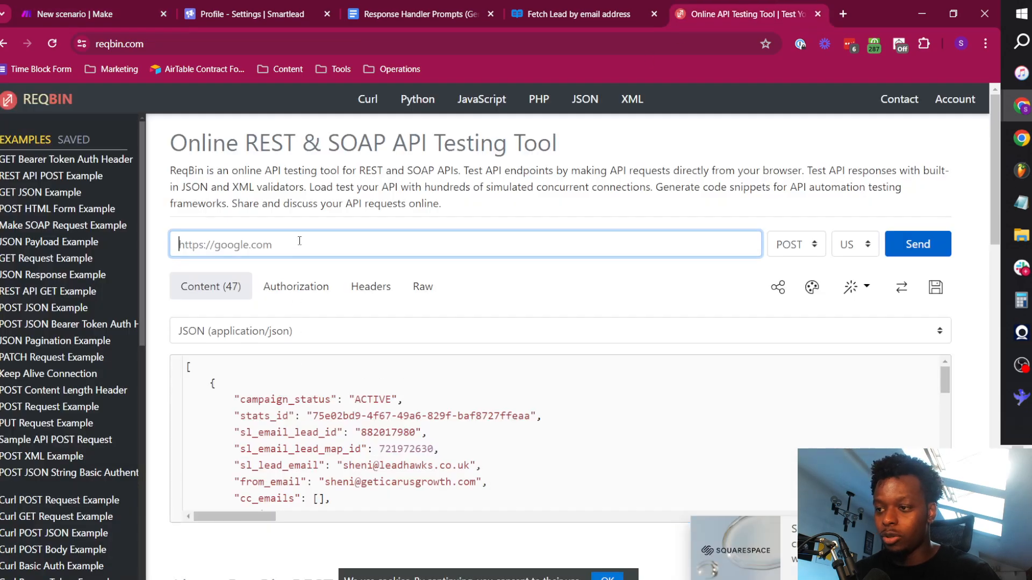
left_click(611, 288)
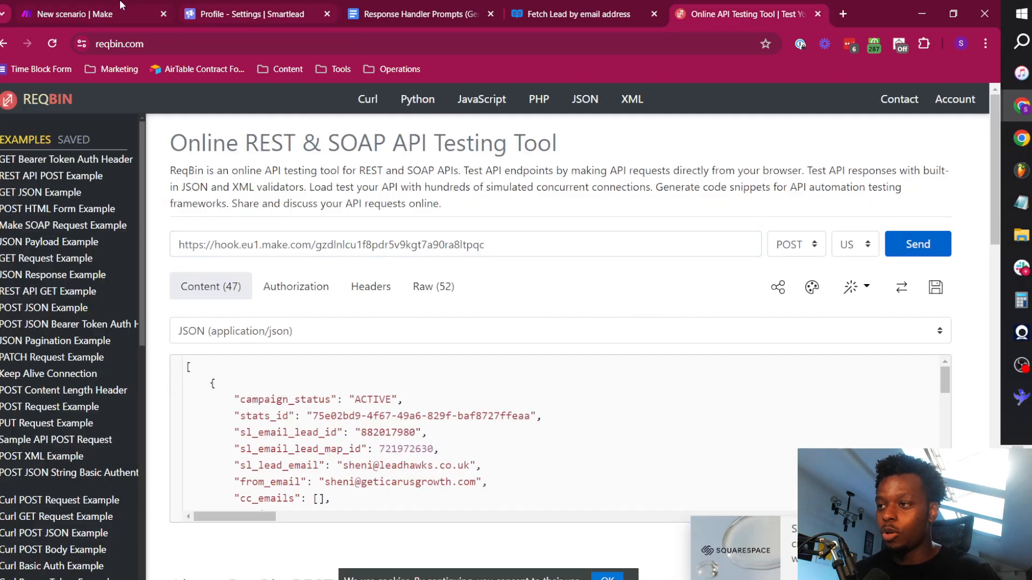
Return to Make, leave the scenario editor with the changes saved, and reopen the scenario for editing.
left_click(119, 7)
left_click(246, 240)
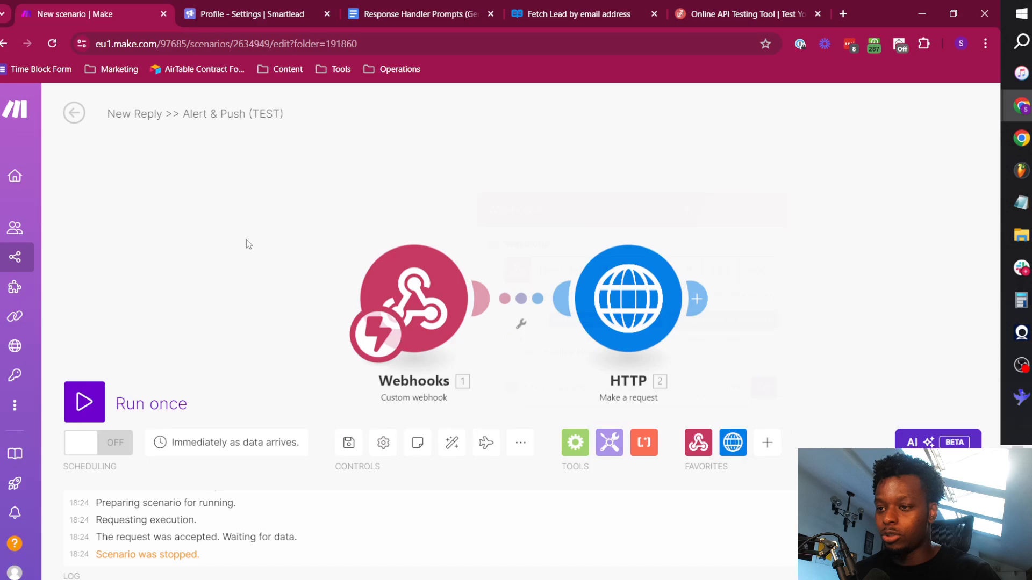
left_click(75, 114)
left_click(629, 214)
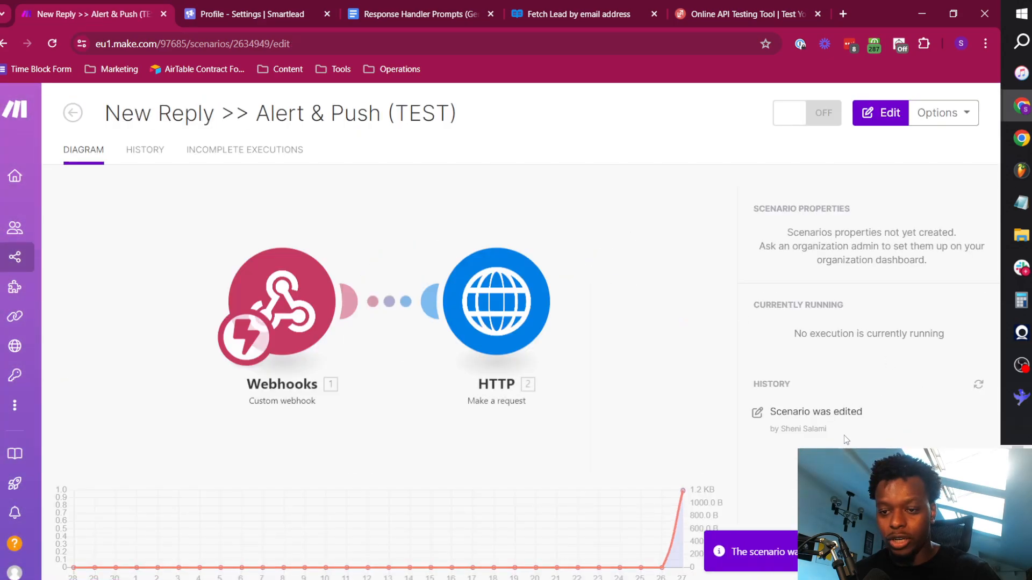
left_click(286, 292)
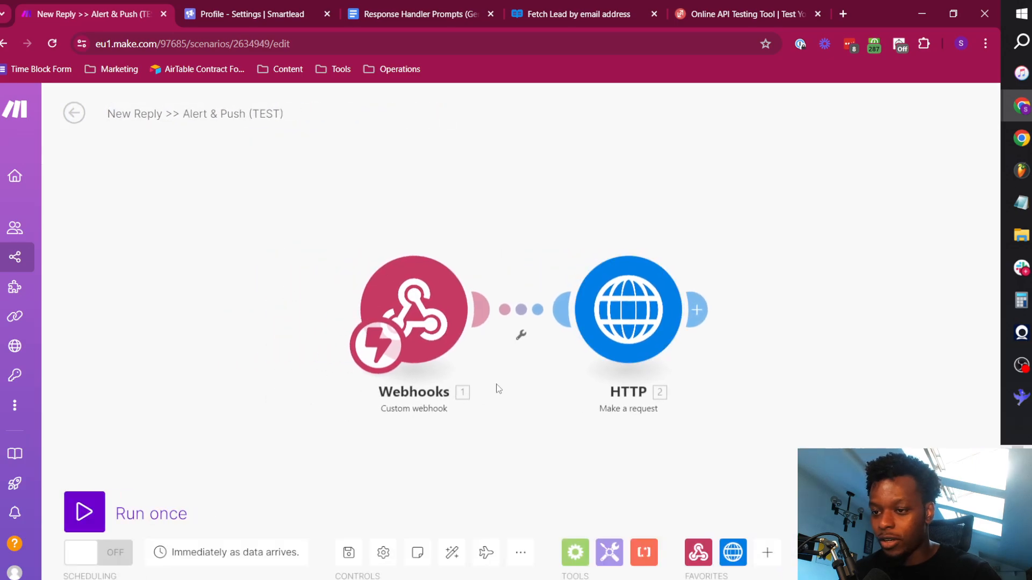
Run the scenario once, switch to Smartlead and send a test from the Reply >> Alert & Push webhook.
left_click(81, 513)
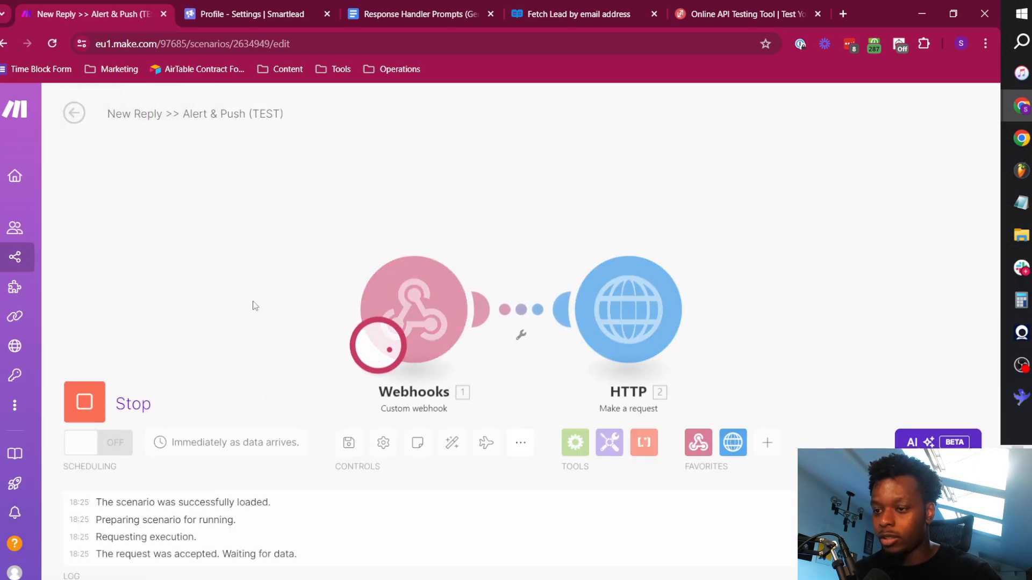
left_click(259, 11)
left_click(89, 266)
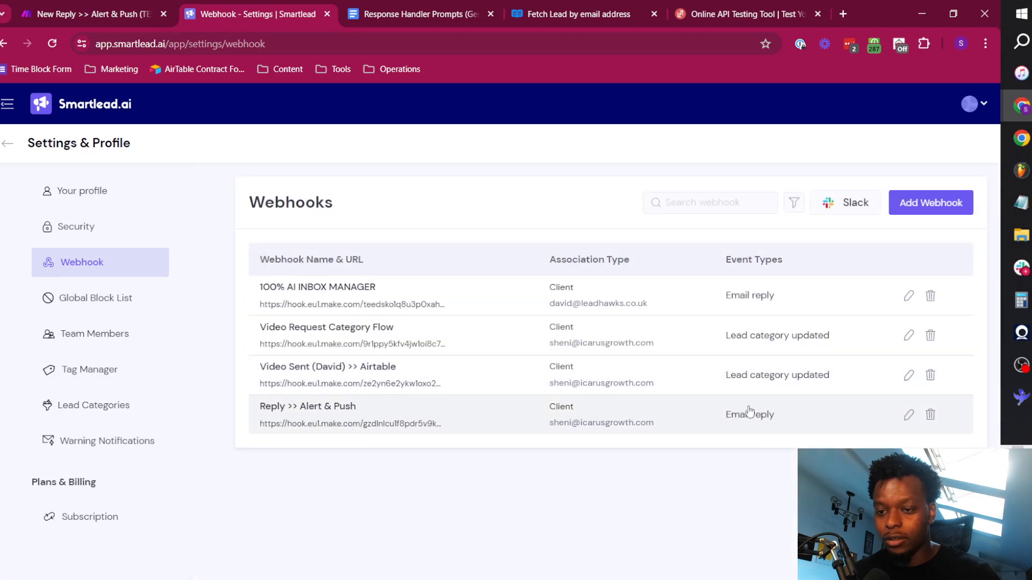
left_click(908, 414)
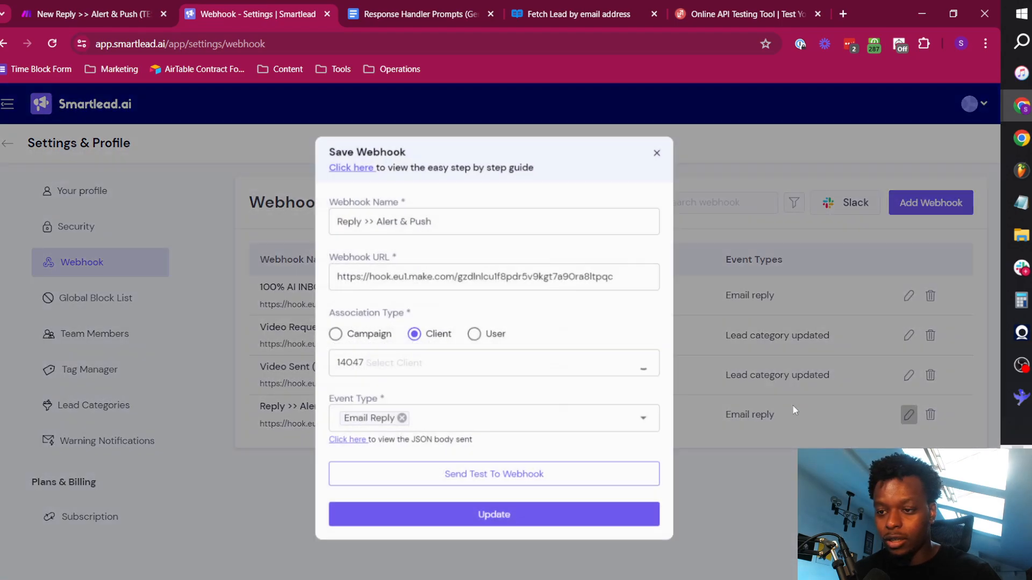
left_click(470, 473)
Return to Make, save the scenario and exit the editor to its overview.
key("ctrl+1")
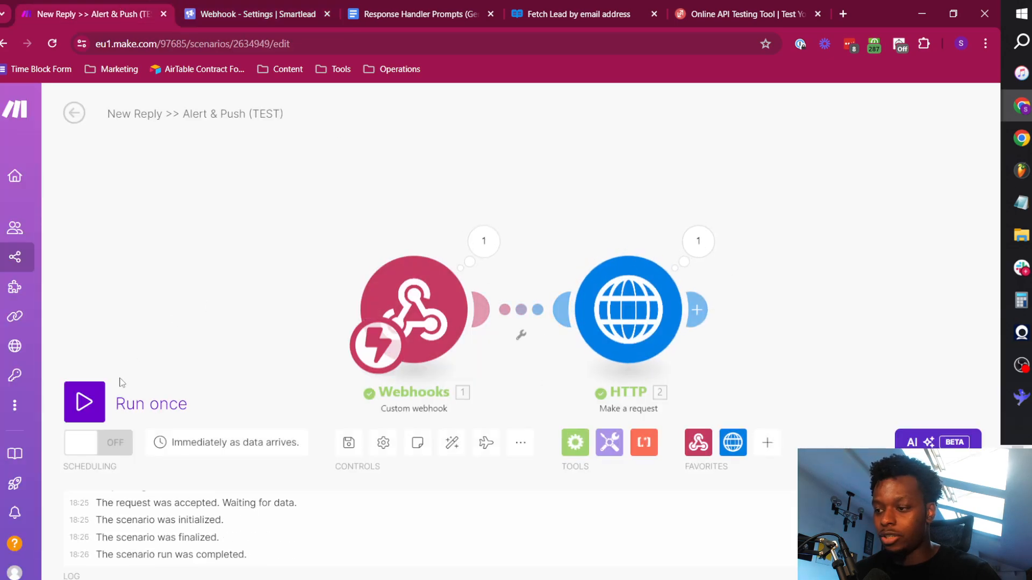
left_click(348, 442)
left_click(75, 113)
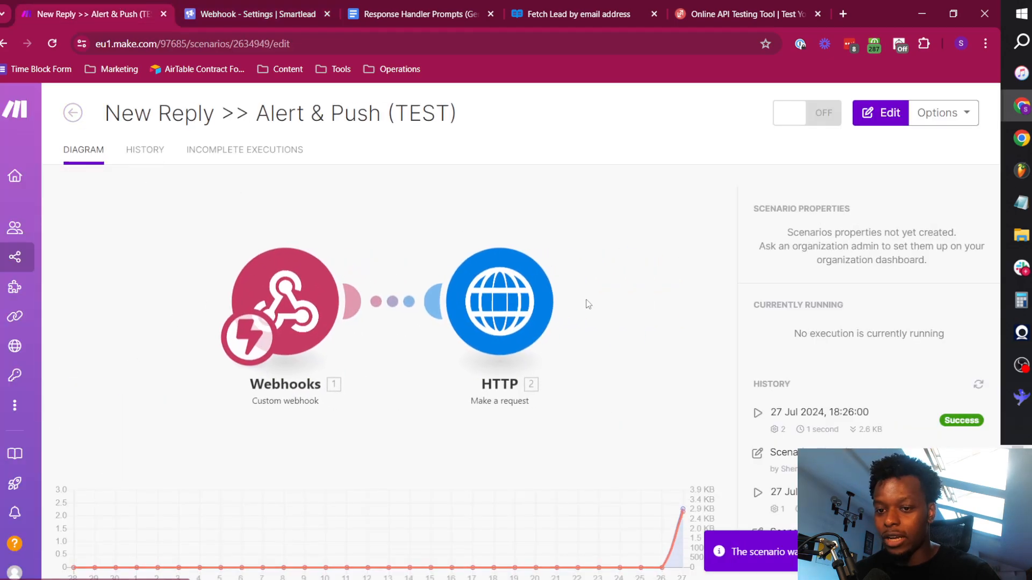
Open the latest run from the scenario history and select the webhook's entire output bundle content.
left_click(894, 439)
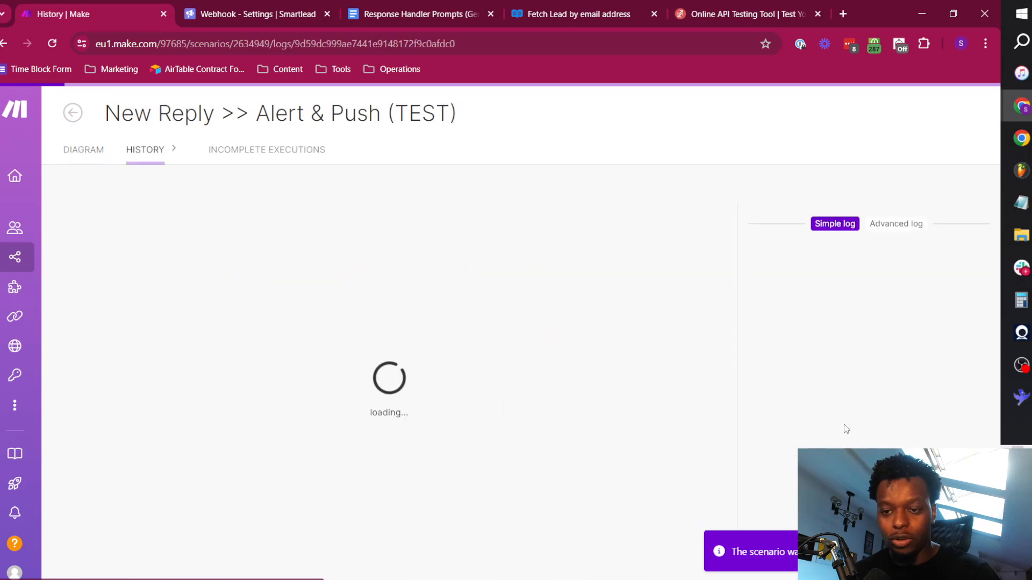
left_click(352, 293)
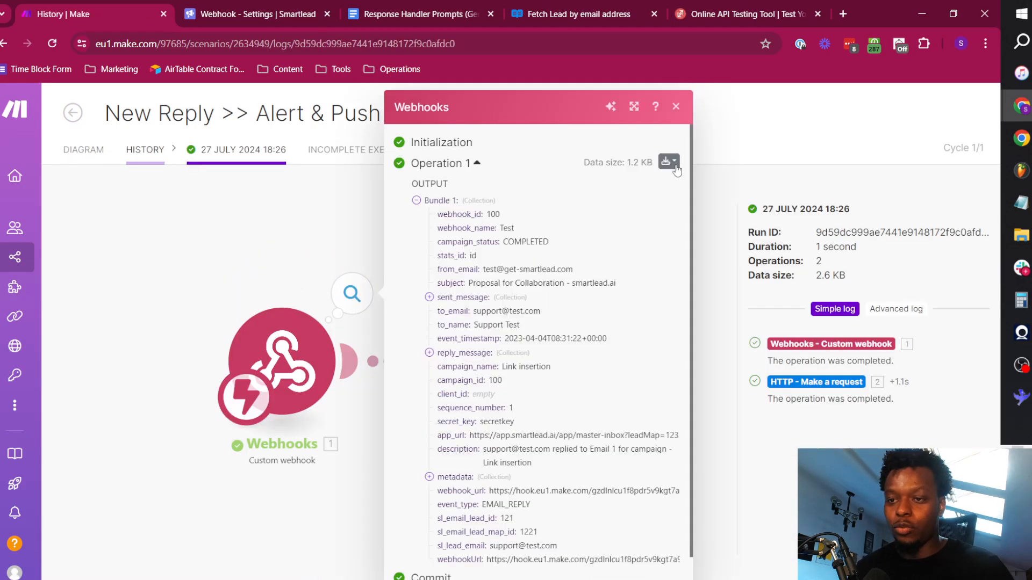
left_click(669, 161)
left_click(615, 211)
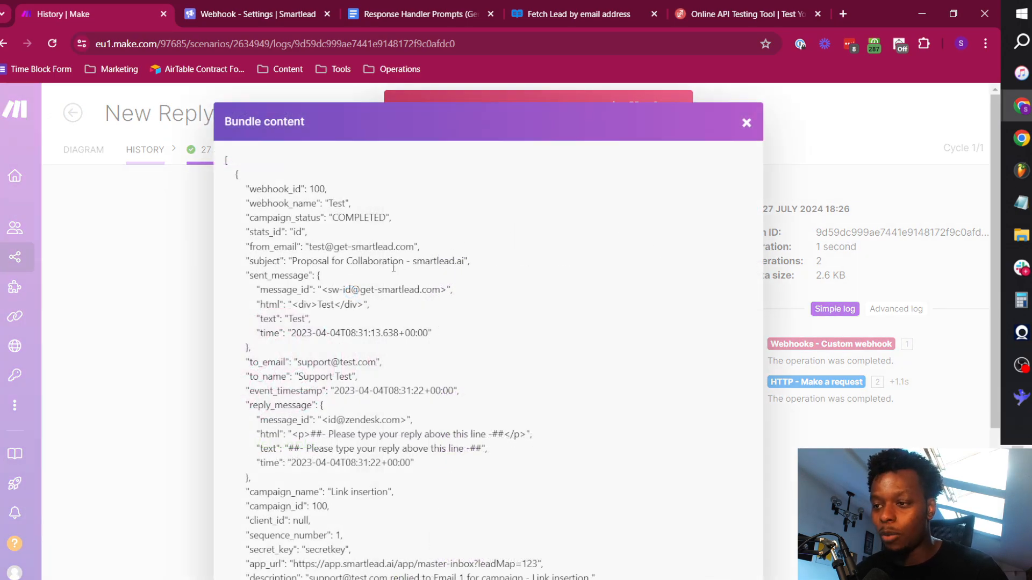
left_click_drag(226, 160, 225, 503)
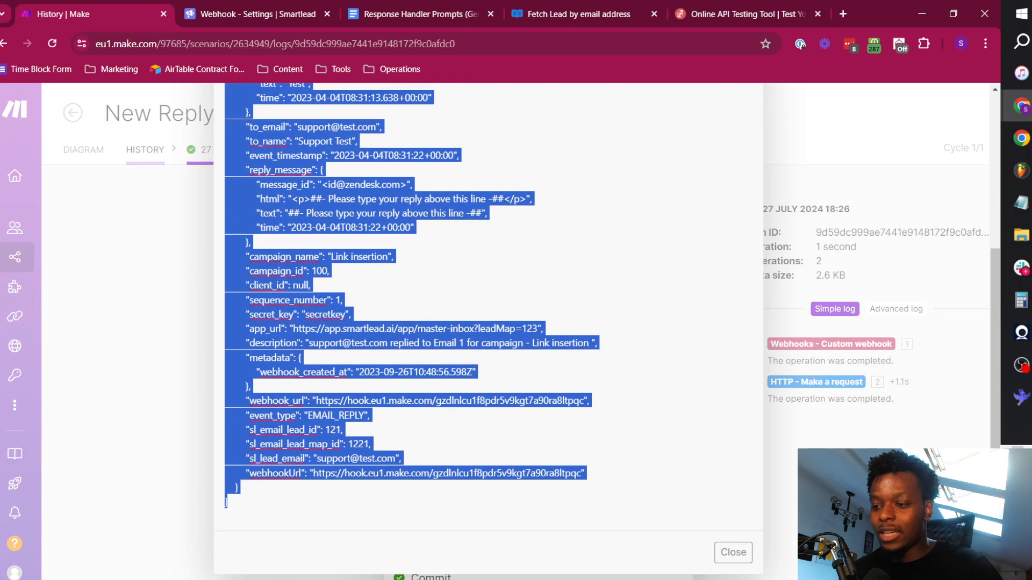
Review the request in ReqBin and the webhook settings in Smartlead, then return to Make and close the bundle content and webhook output.
left_click(736, 6)
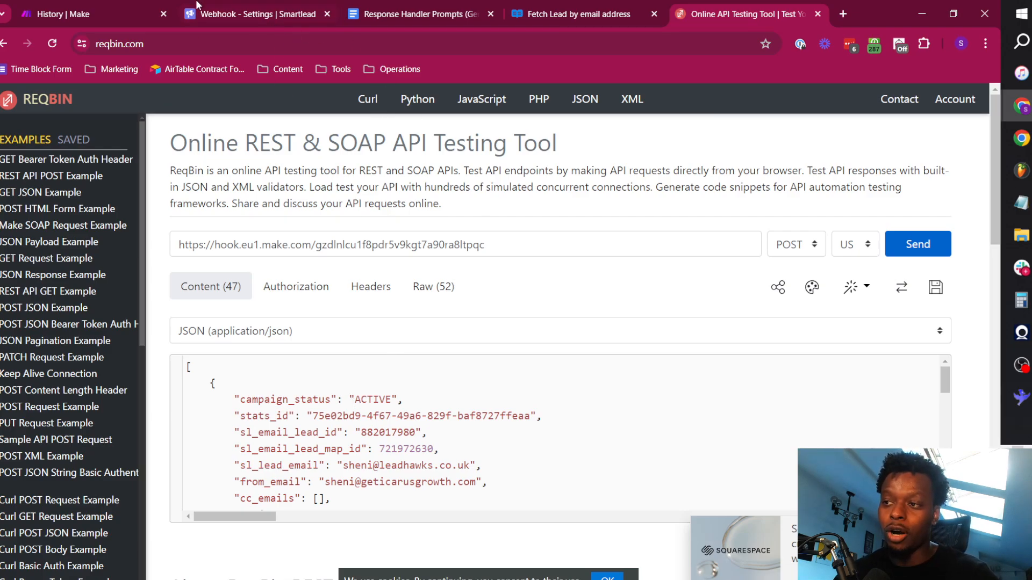
left_click(281, 5)
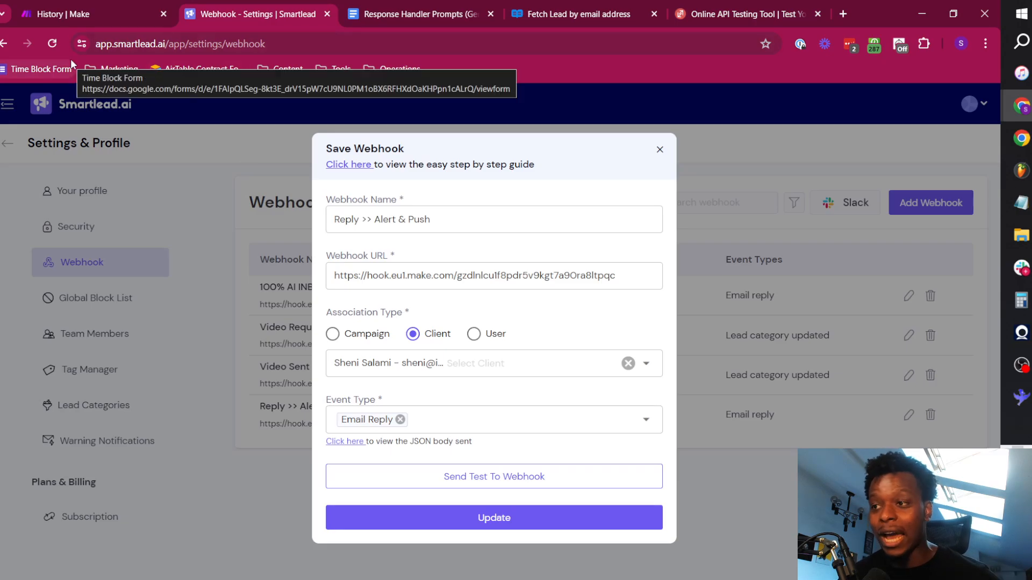
left_click(74, 4)
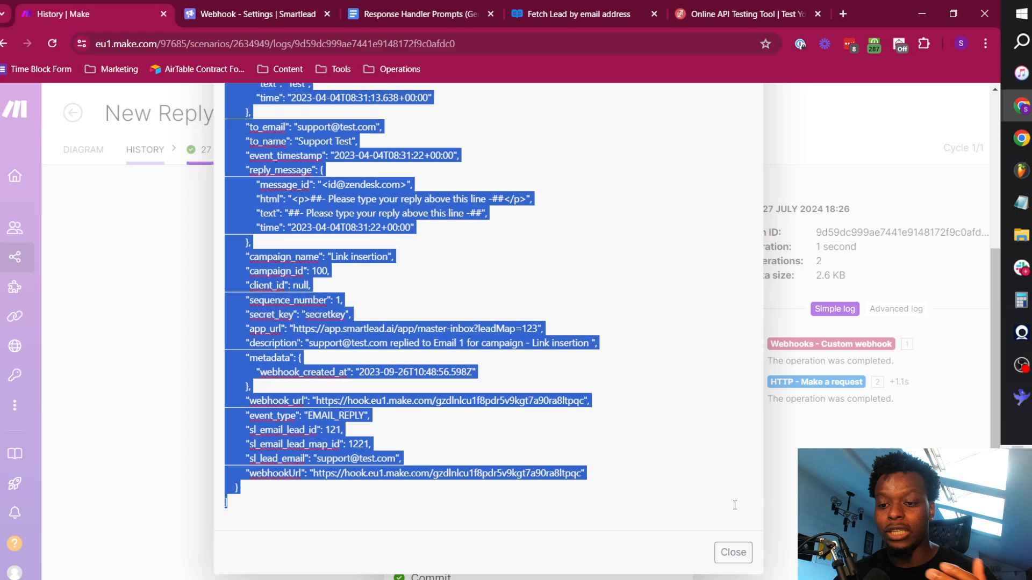
left_click(740, 554)
left_click(305, 252)
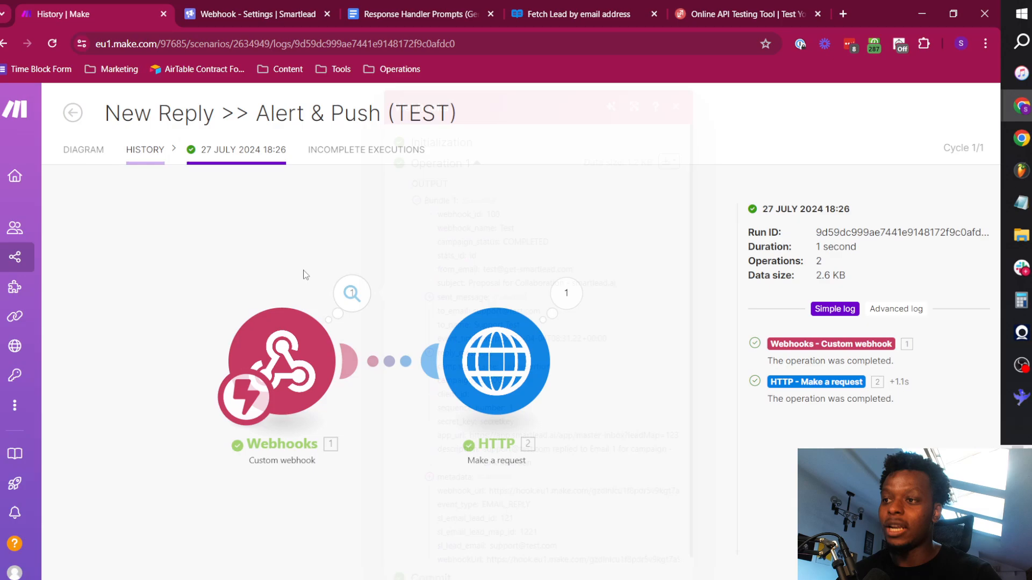
Open the scenario's diagram, run it once, send the JSON payload to the webhook from ReqBin and return to Make.
left_click(727, 9)
left_click(382, 430)
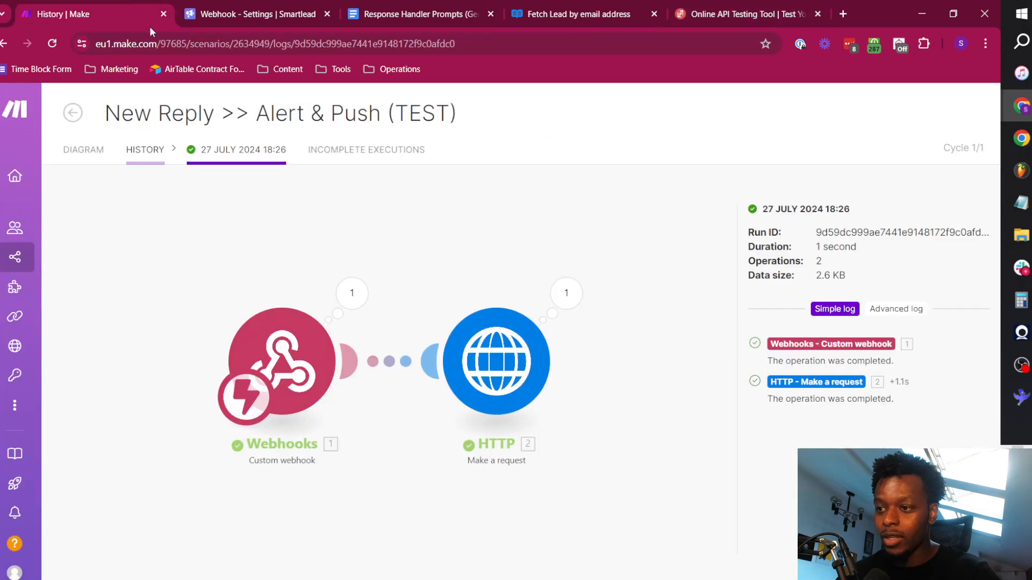
left_click(129, 14)
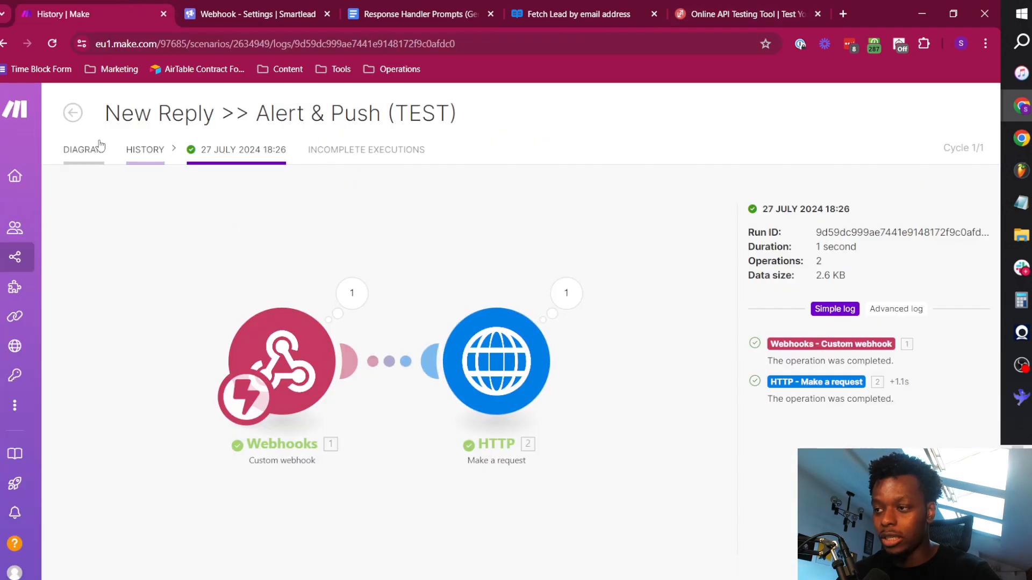
left_click(84, 149)
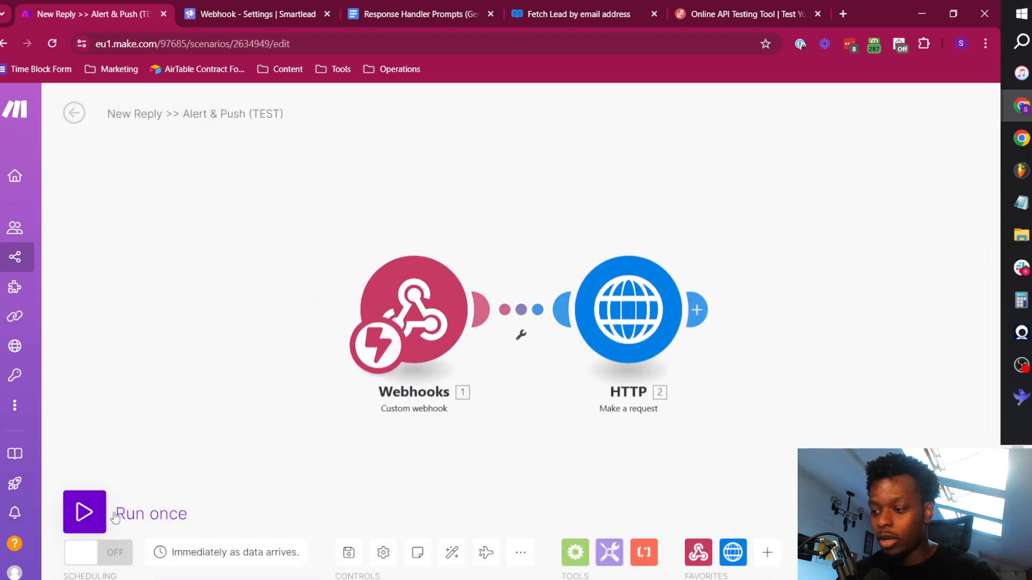
left_click(115, 517)
left_click(752, 15)
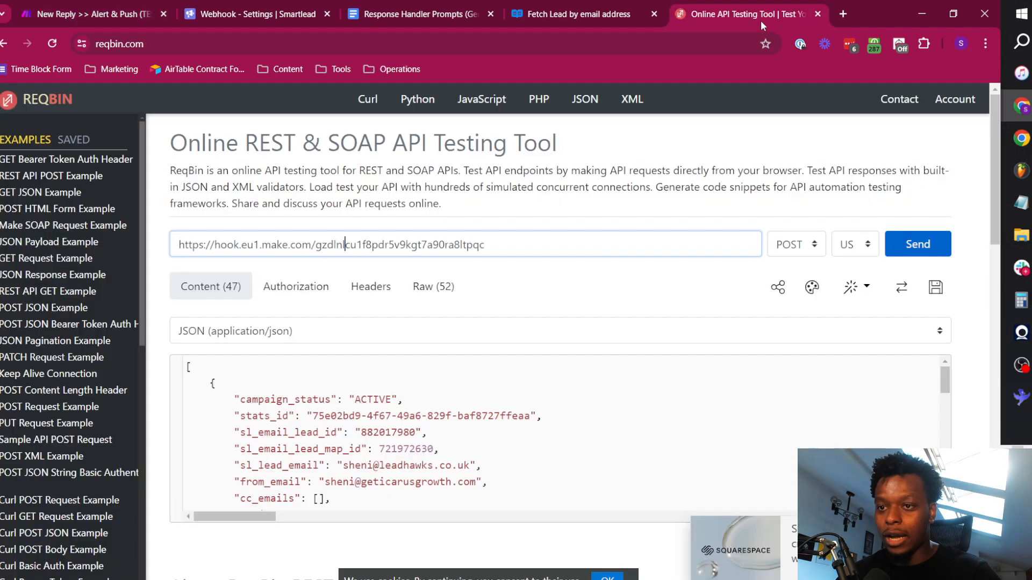
left_click(948, 250)
key("ctrl+1")
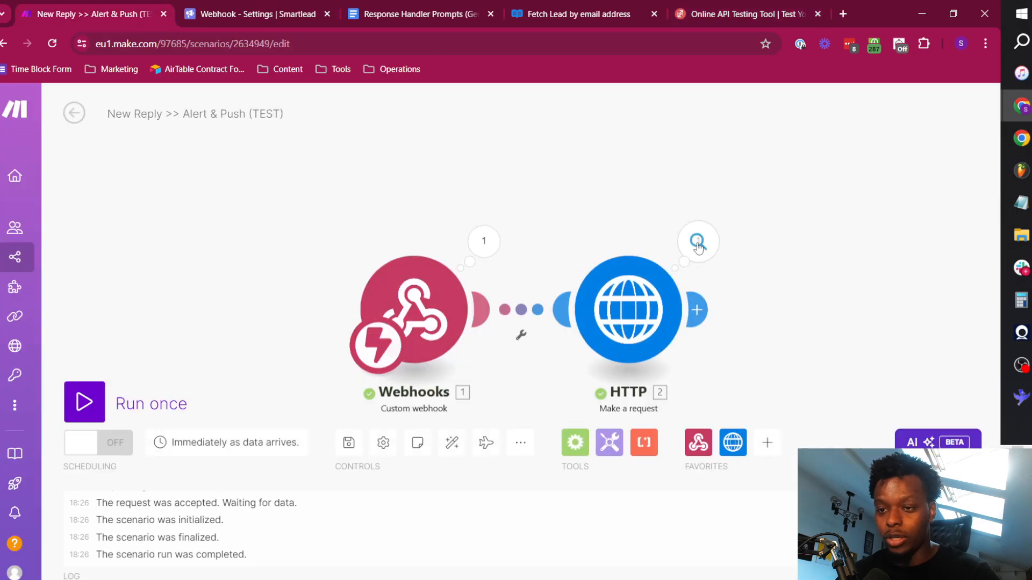
Examine the lead fields in the Data collection of the HTTP module's output bundle.
left_click(698, 243)
scroll(820, 252, "down", 2)
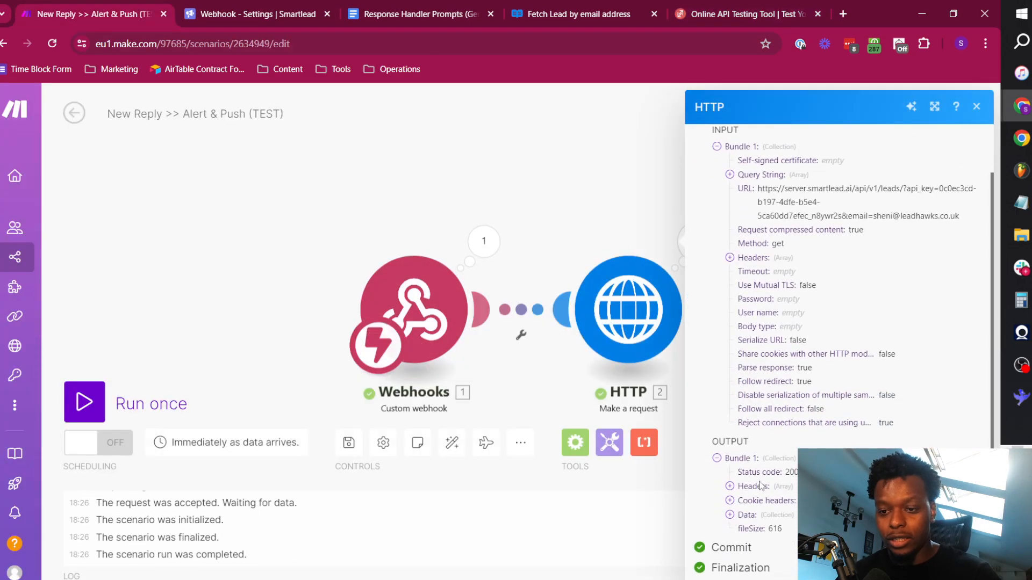
left_click(747, 515)
scroll(822, 333, "down", 4)
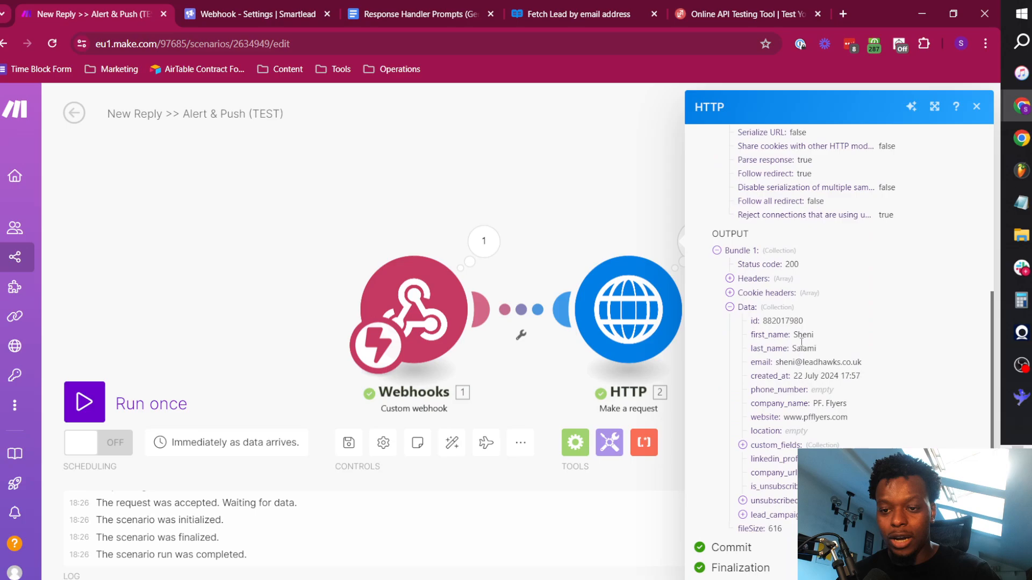
left_click_drag(752, 318, 867, 425)
left_click(867, 427)
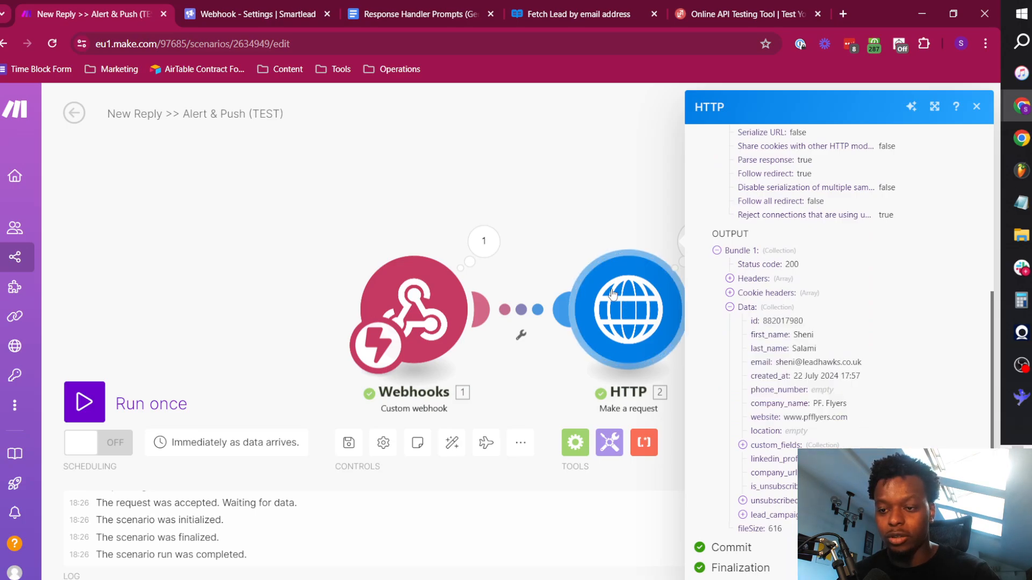
Compare the HTTP module's URL with Smartlead's Fetch Lead by email address reference, review its headers and parse setting, and close the settings.
scroll(827, 330, "up", 5)
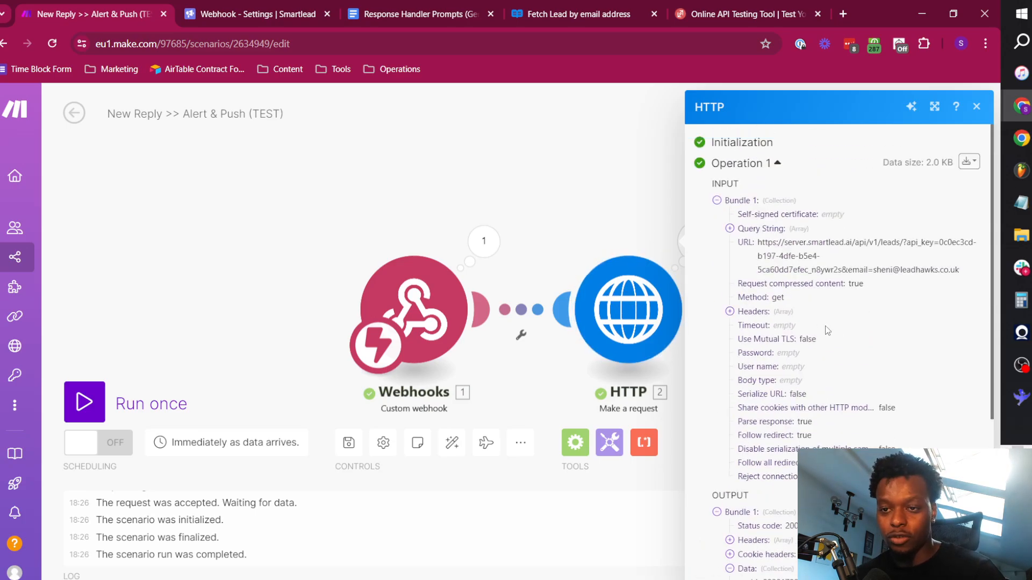
left_click(644, 298)
left_click_drag(721, 215, 939, 218)
left_click(561, 15)
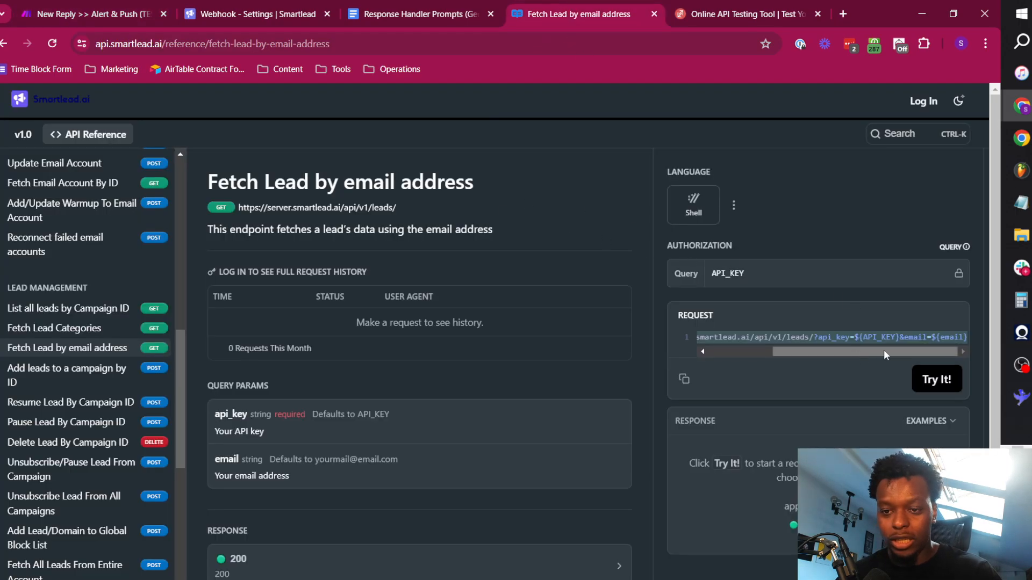
left_click(117, 8)
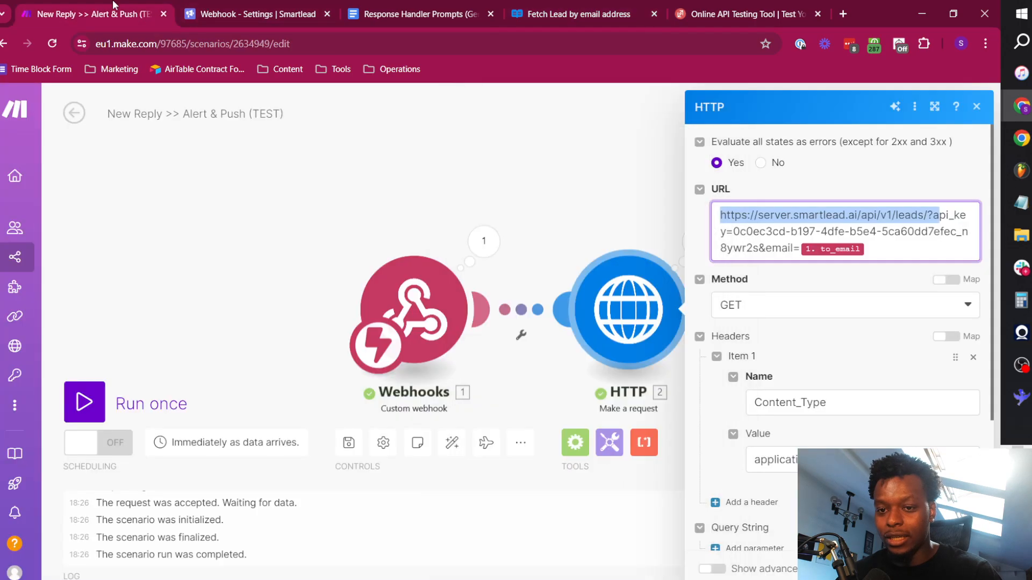
left_click(820, 357)
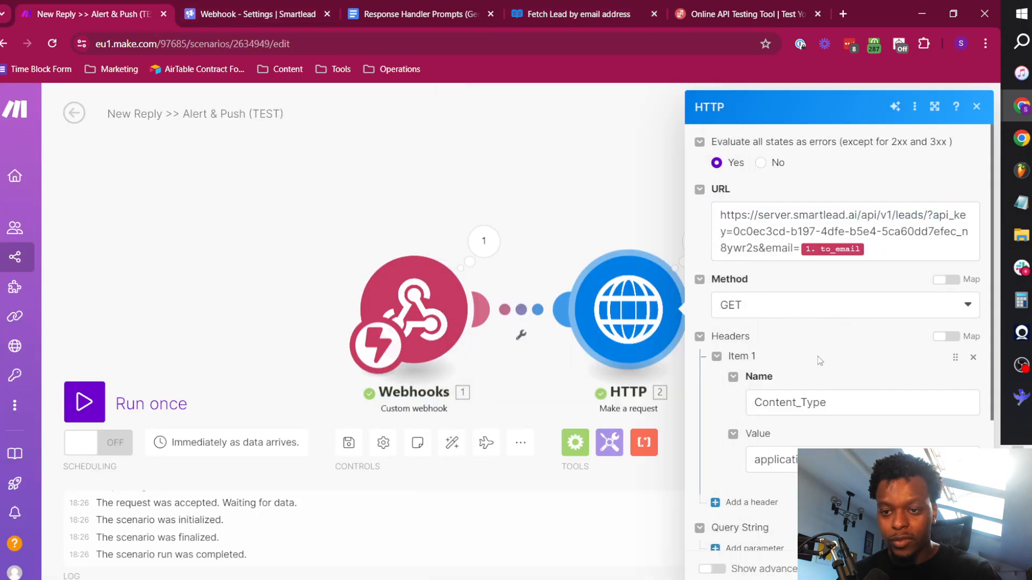
scroll(826, 401, "down", 4)
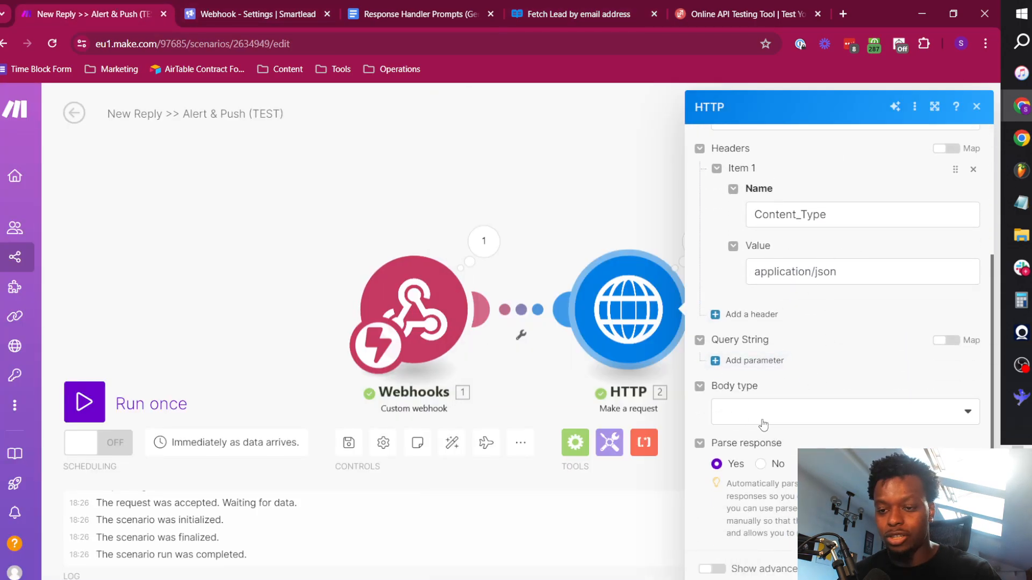
left_click(552, 179)
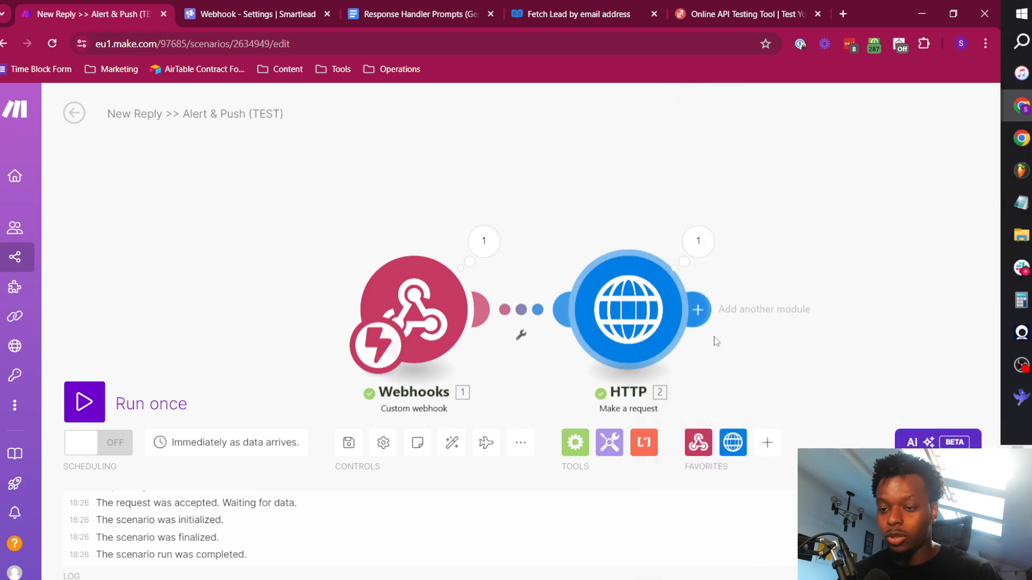
Rename the HTTP module as Fetch Lead By Email.
left_click_drag(768, 289, 664, 260)
right_click(511, 279)
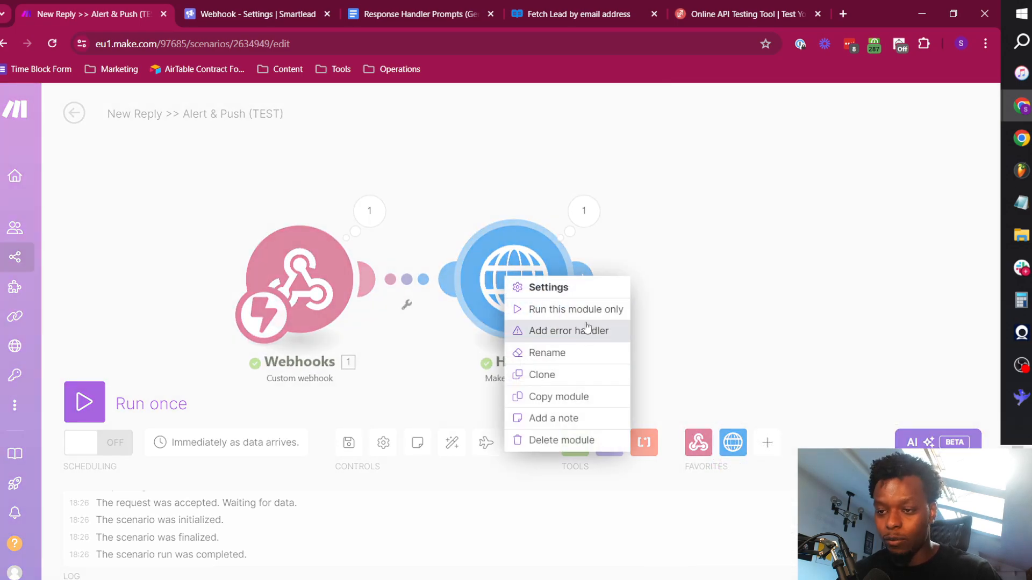
left_click(564, 352)
type("Fetch")
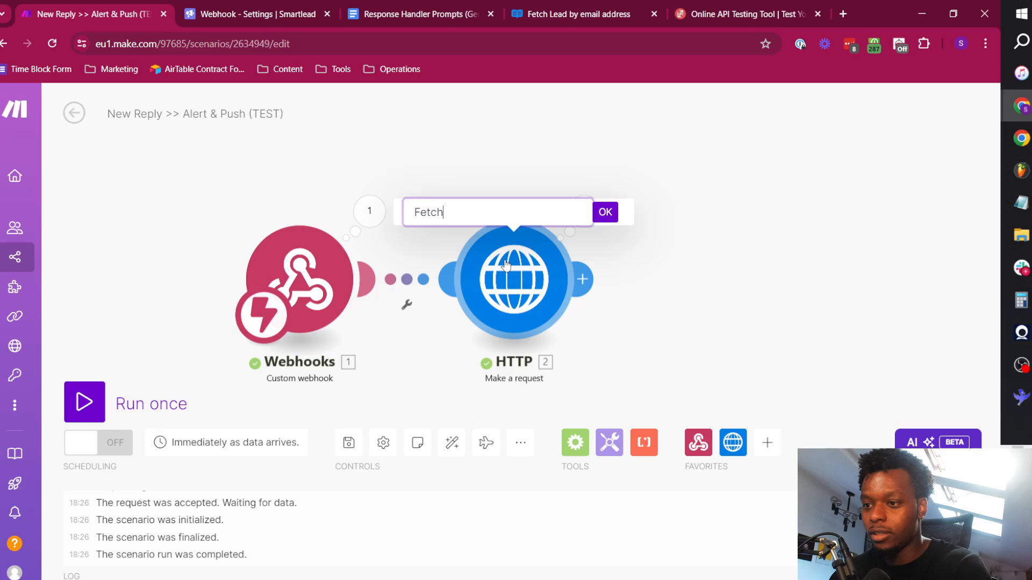
type(" Lead By Email")
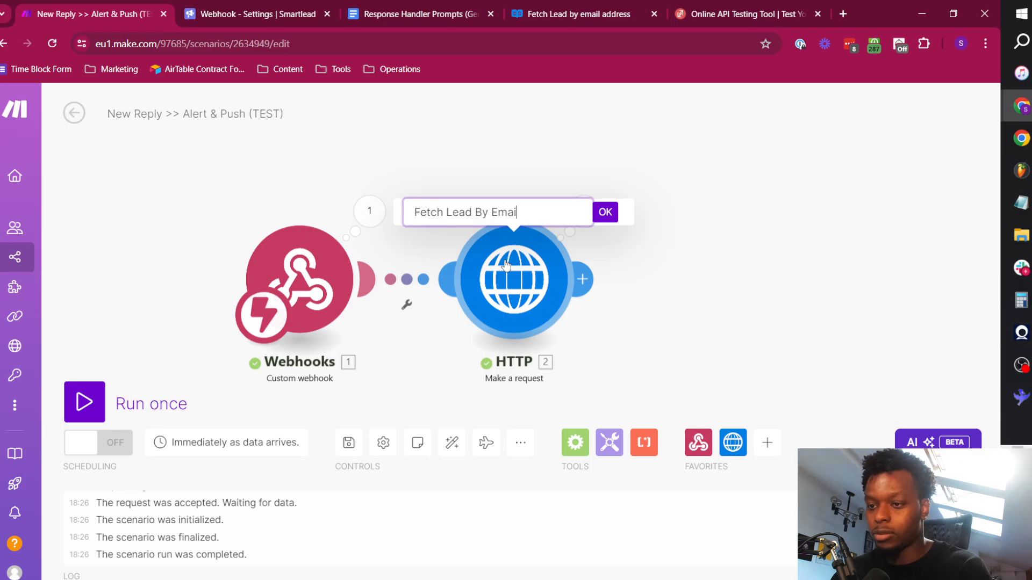
left_click(604, 212)
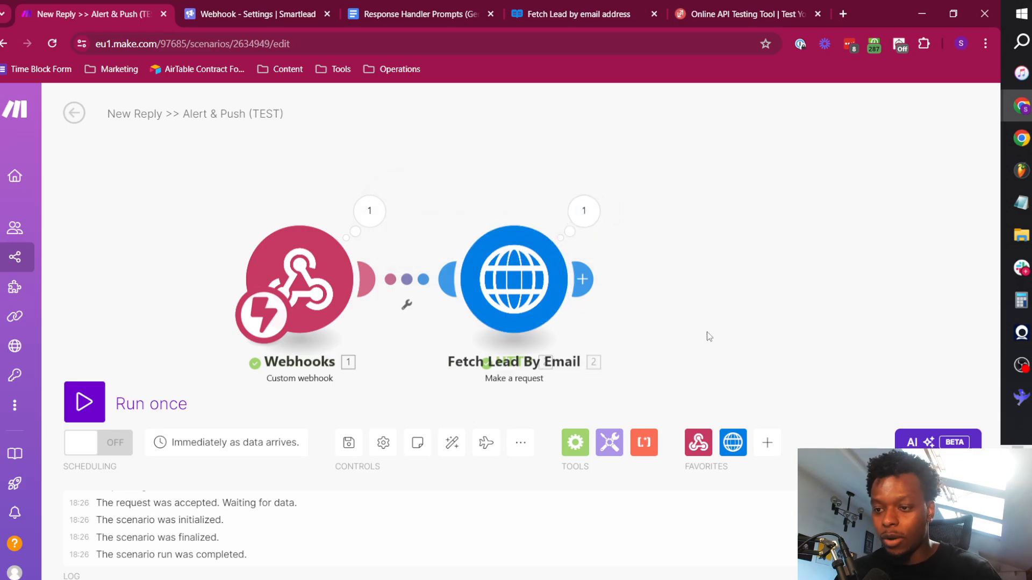
Try to move the overlapping modules apart and delete the duplicate Webhooks module, and leave the scenario editor.
left_click_drag(564, 283, 461, 156)
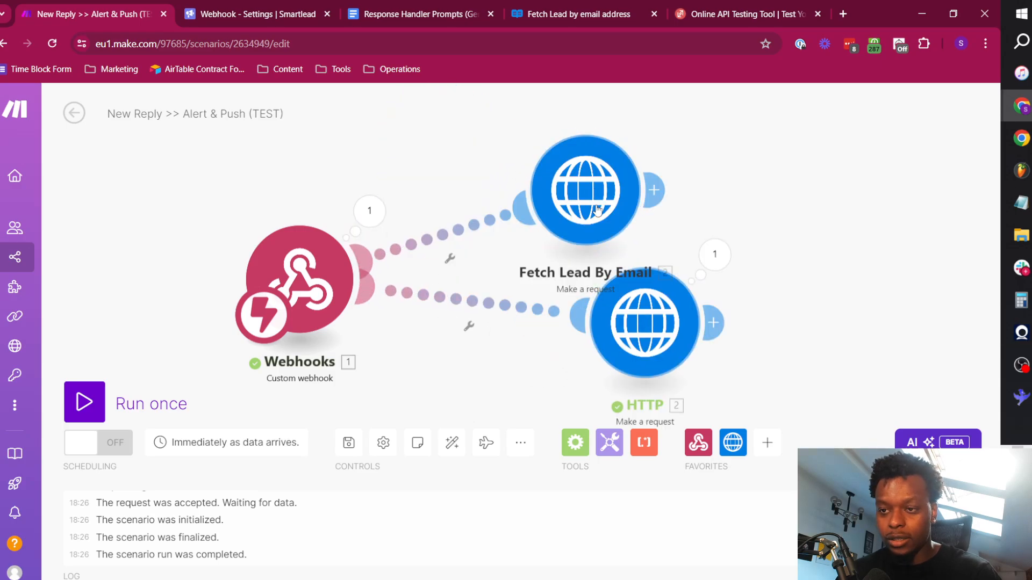
left_click_drag(598, 211, 628, 179)
left_click_drag(311, 280, 432, 122)
right_click(437, 138)
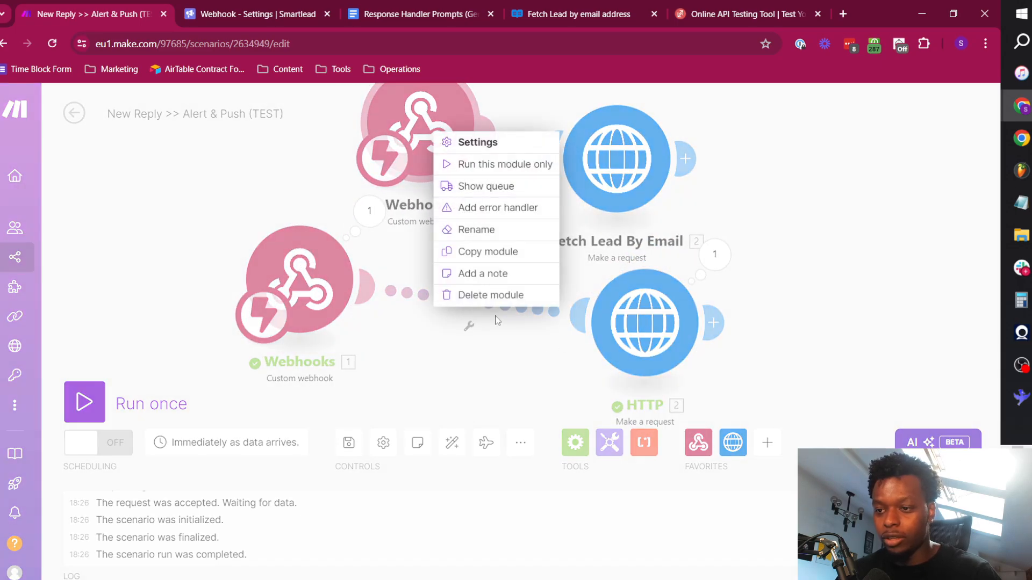
left_click(491, 295)
left_click(652, 255)
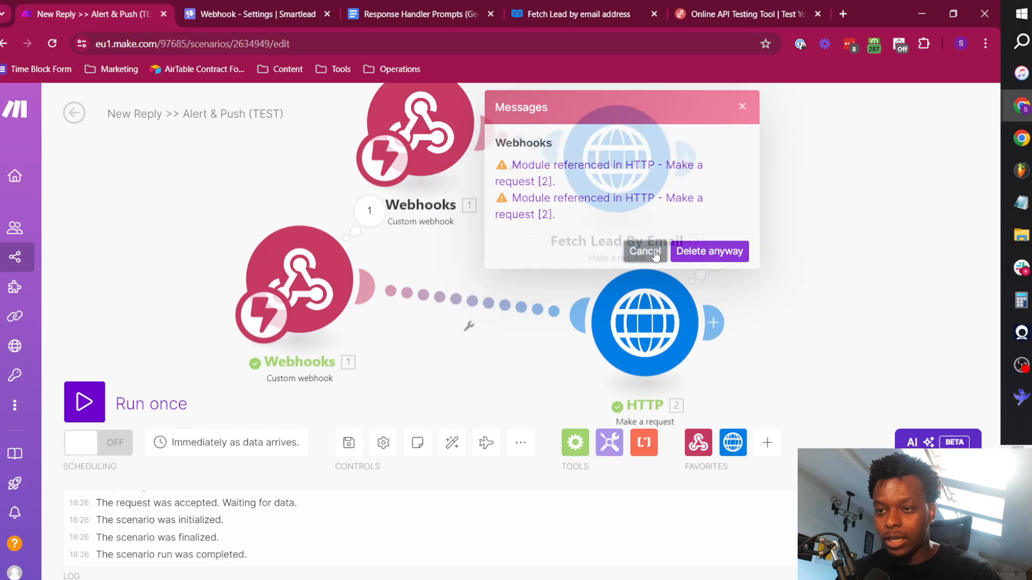
left_click(327, 305)
left_click(611, 368)
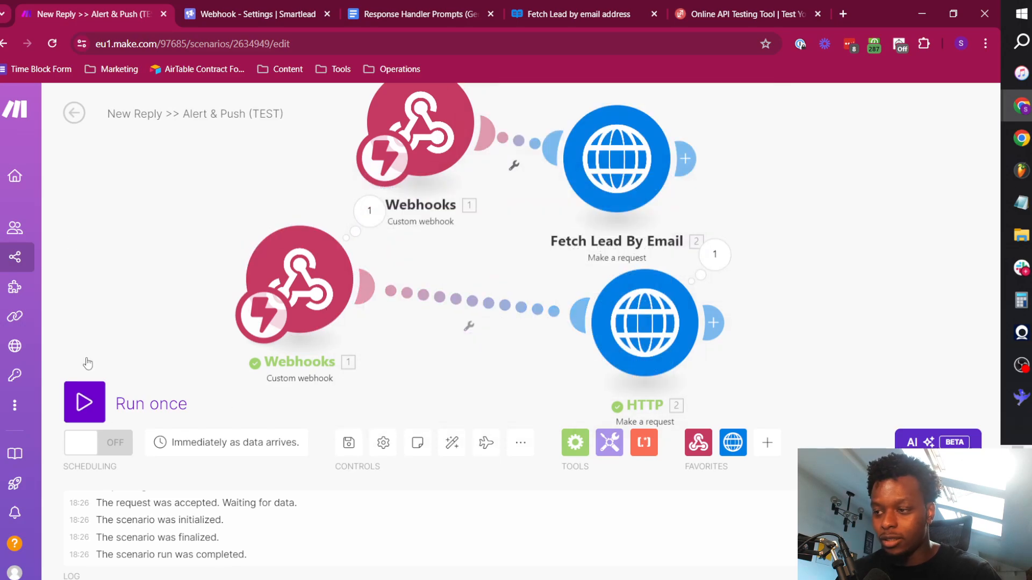
left_click(75, 113)
left_click(598, 215)
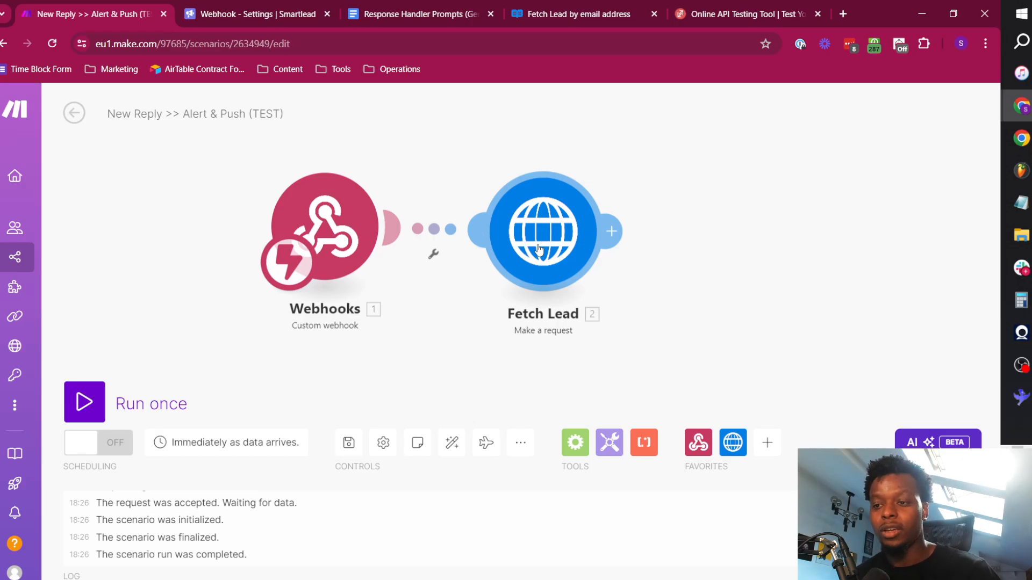
Run the scenario once with the Fetch Lead module, resend the sample reply from ReqBin and return to Make.
left_click(84, 402)
left_click(726, 6)
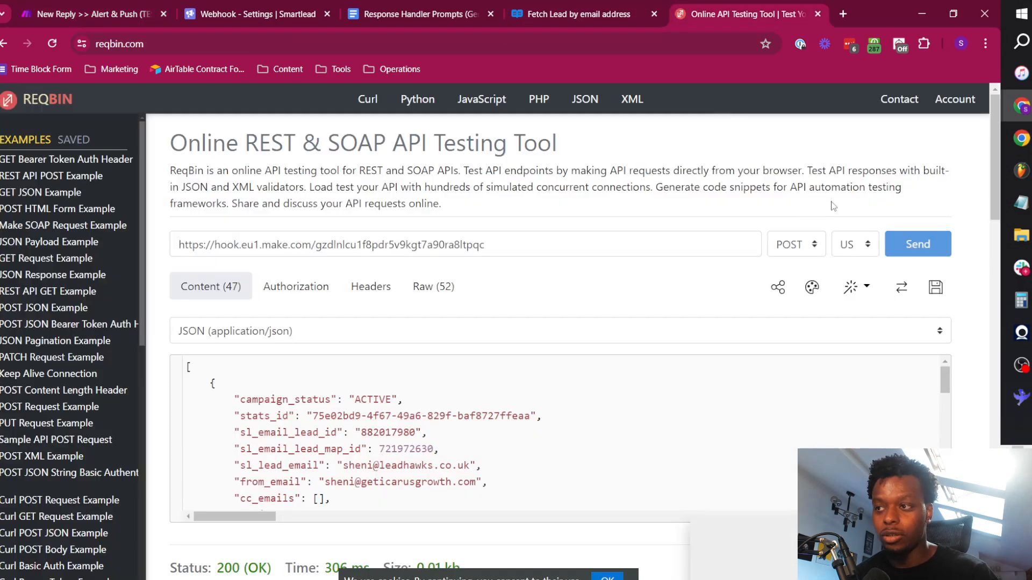
left_click(105, 6)
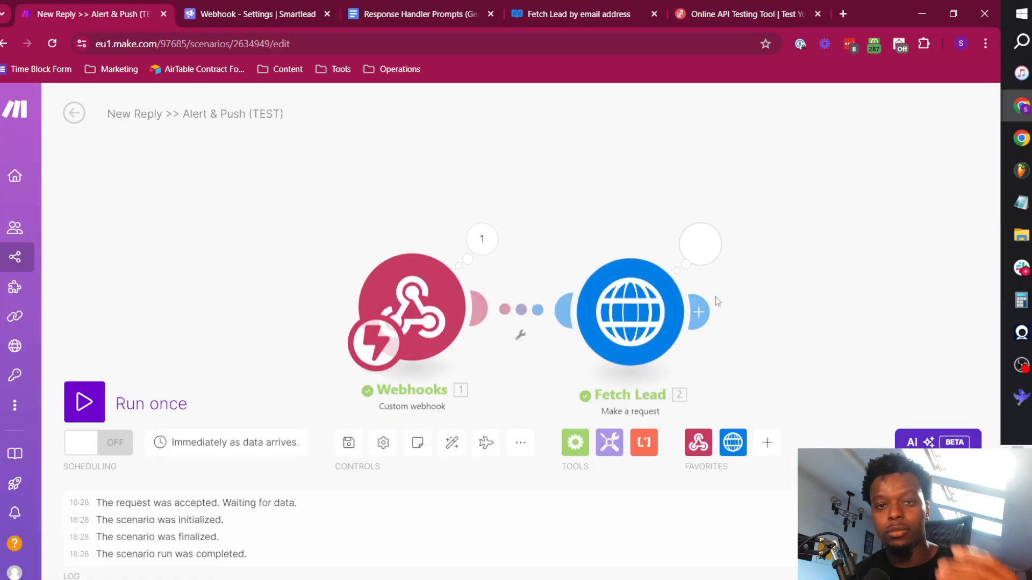
Review the email, company name, website and custom fields in the Fetch Lead output data, and close the output.
left_click(702, 248)
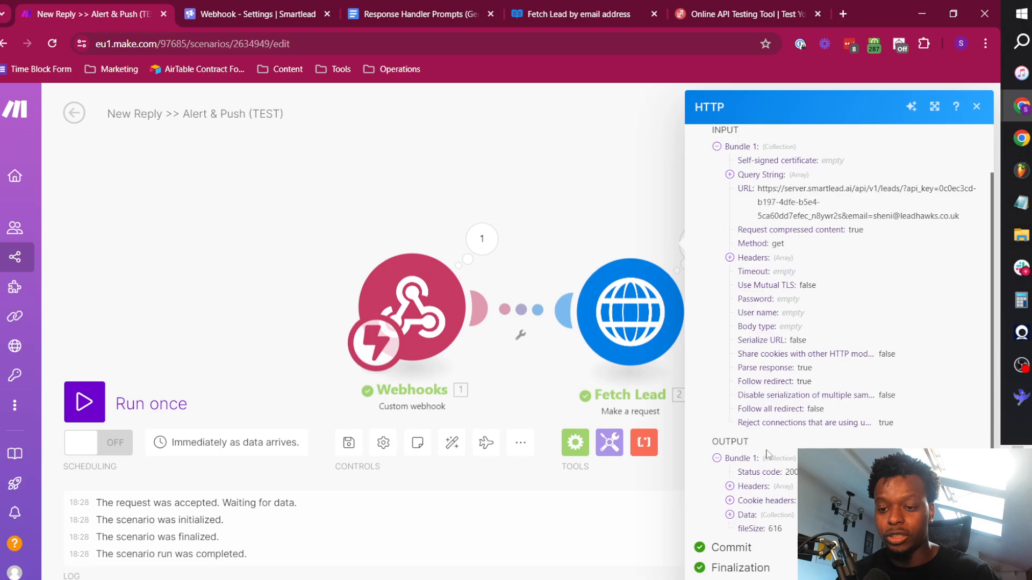
left_click(750, 516)
scroll(806, 376, "down", 4)
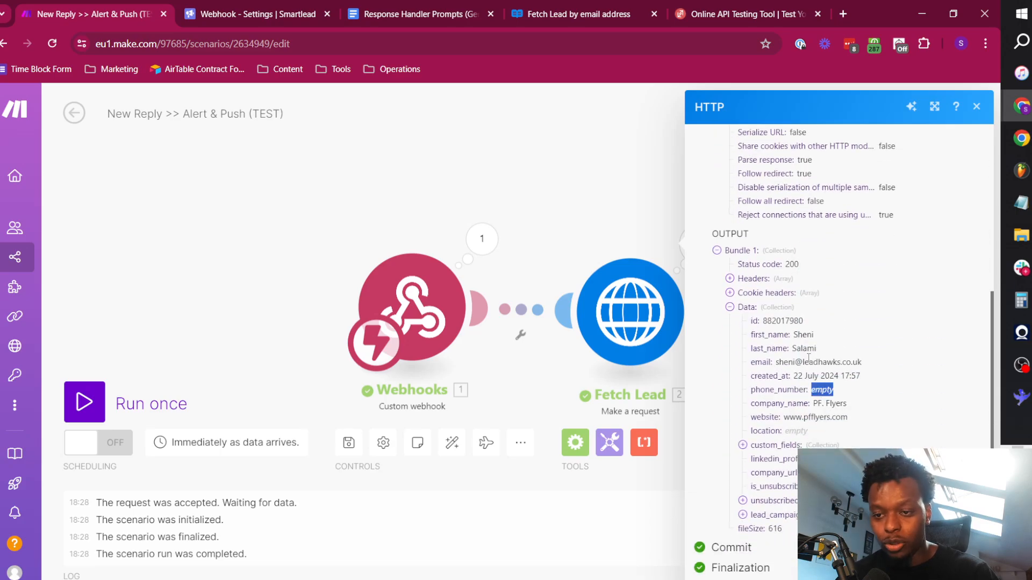
triple_click(809, 362)
triple_click(831, 403)
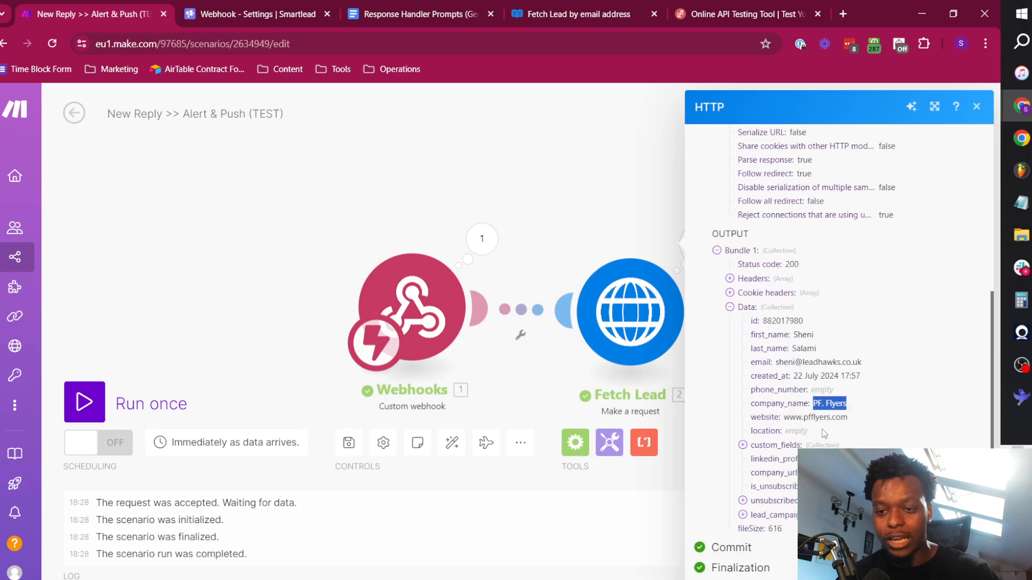
double_click(821, 417)
left_click(784, 446)
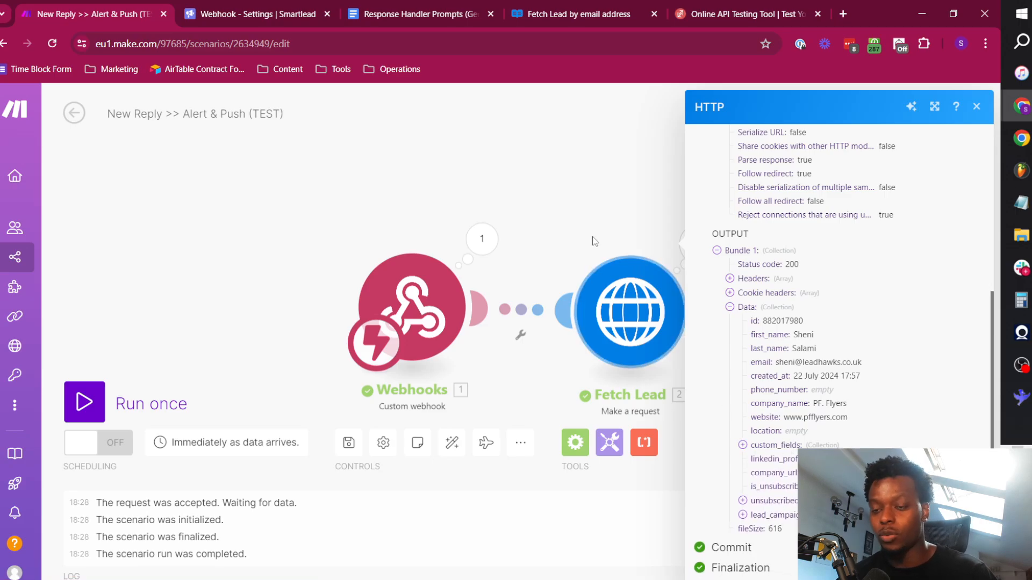
left_click(587, 202)
Add an HTTP Make a request module after the Fetch Lead module.
left_click(707, 322)
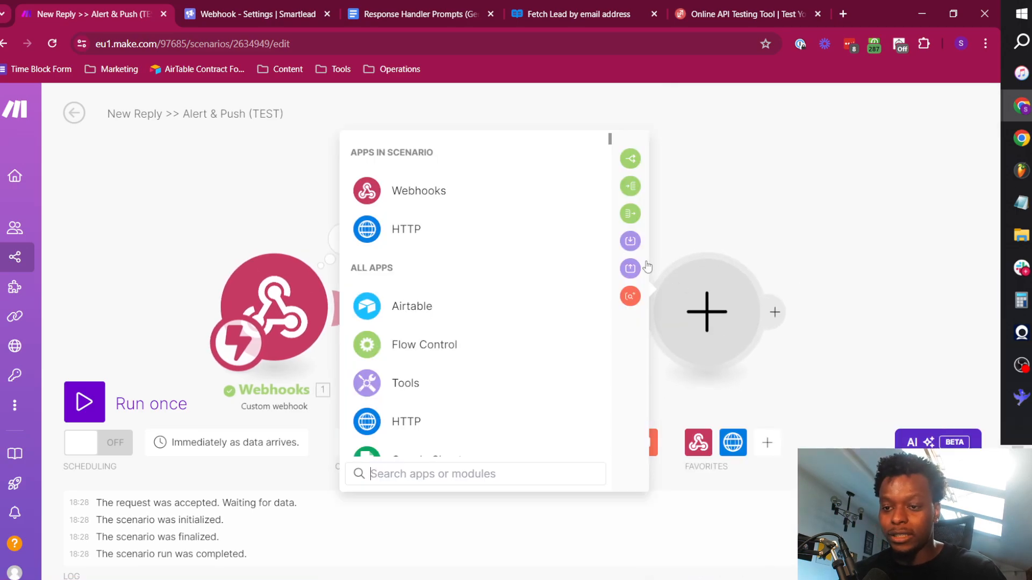
left_click(439, 238)
scroll(483, 365, "down", 3)
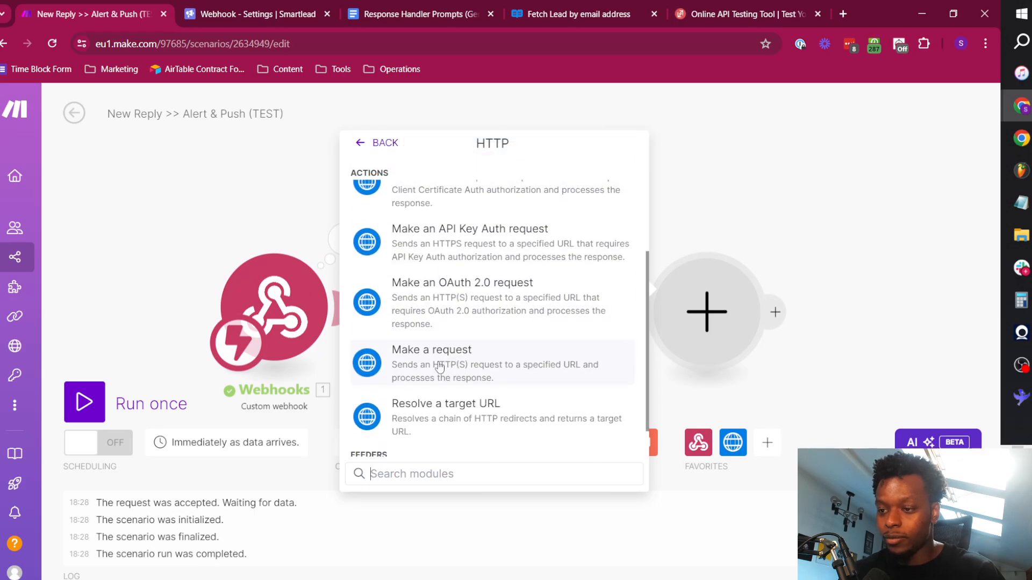
left_click(437, 360)
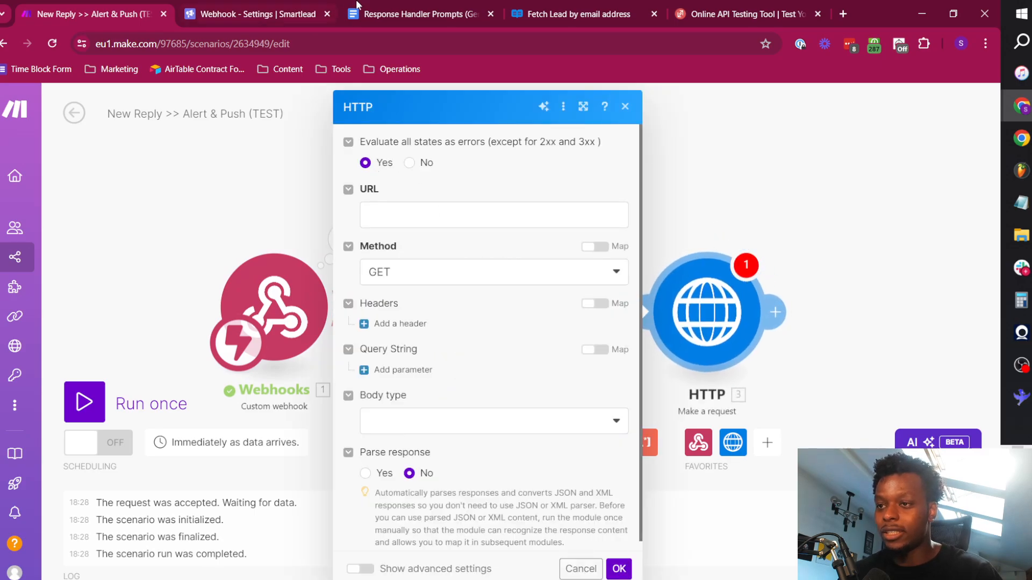
Copy the Fetch Lead Categories request URL from the Smartlead API reference into the new HTTP module's URL, removing the ${API_KEY} placeholder.
left_click(552, 5)
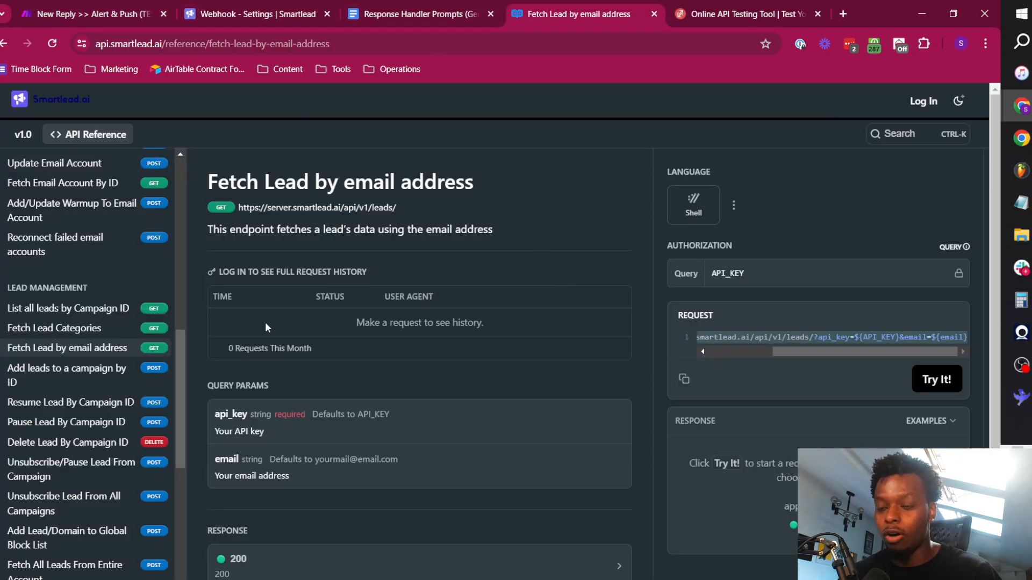
left_click(92, 331)
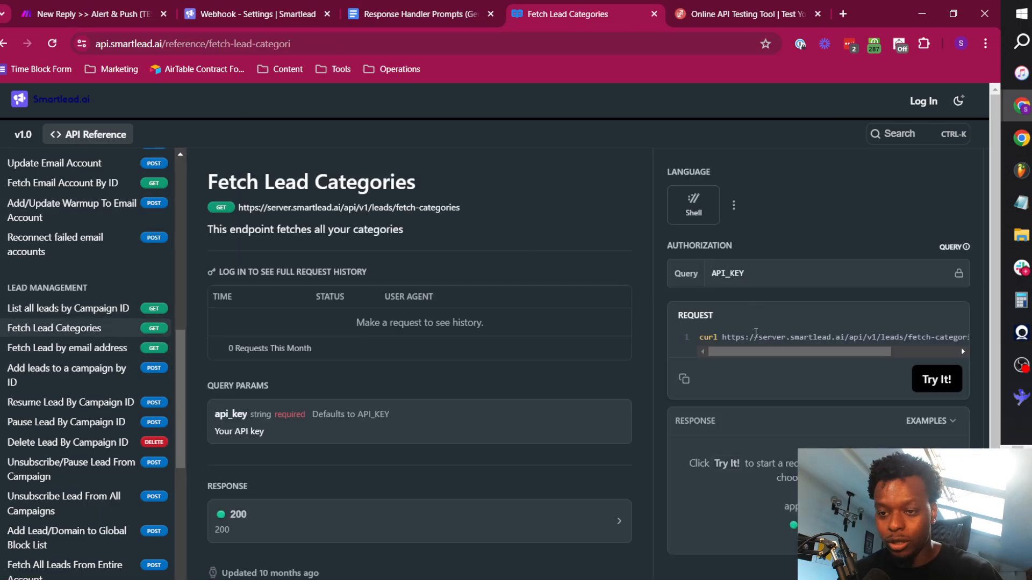
left_click_drag(724, 336, 999, 345)
key("ctrl+c")
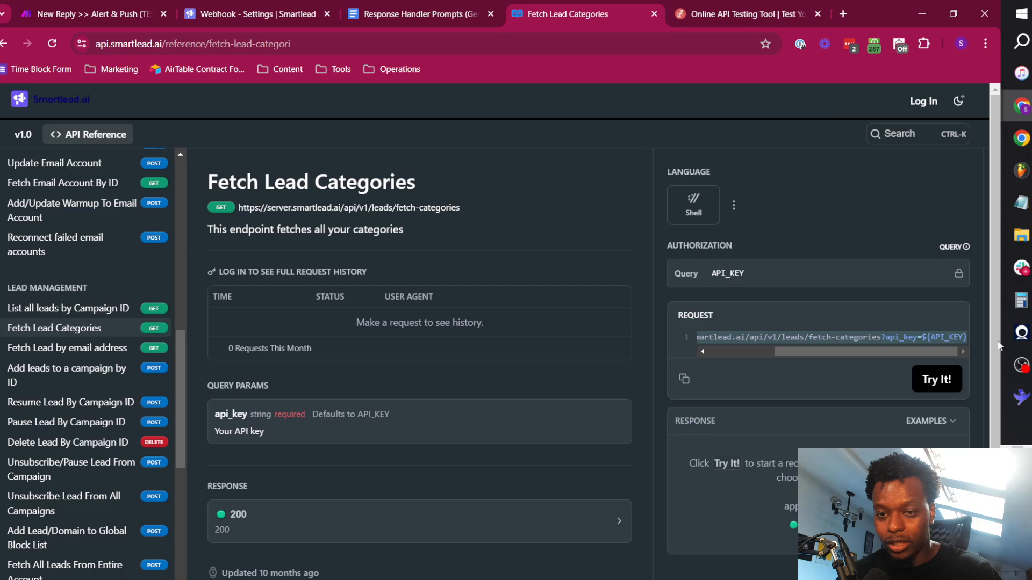
left_click(149, 6)
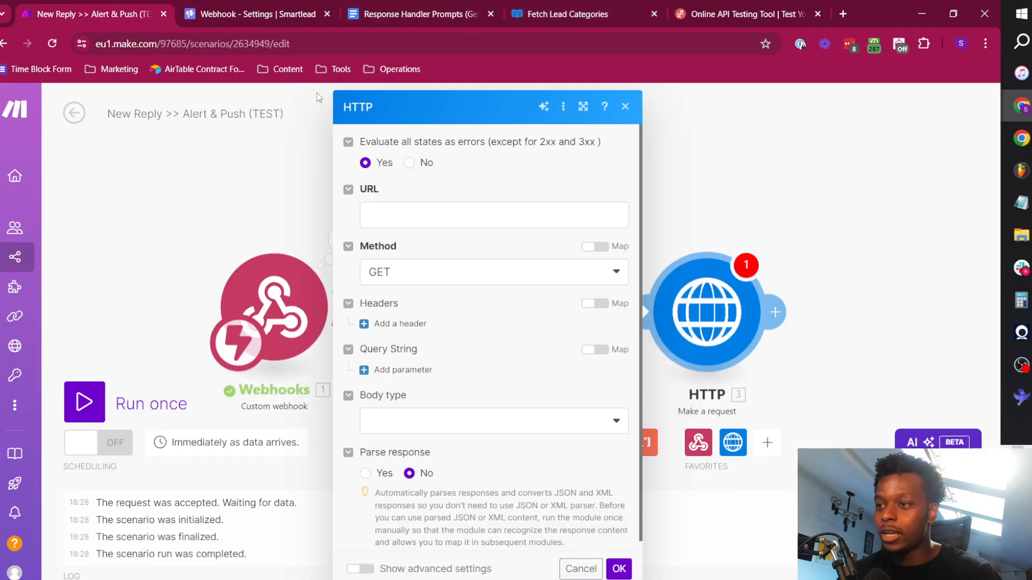
left_click(464, 205)
key("ctrl+v")
left_click_drag(529, 232, 476, 231)
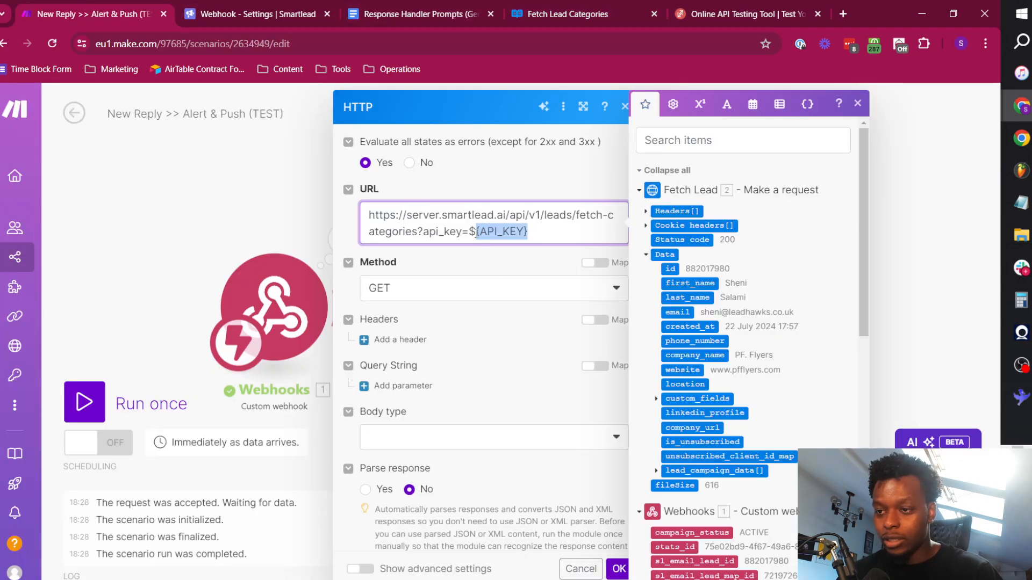
key("BackSpace")
Copy the Smartlead API key from the profile settings, append it to the HTTP module's request URL in Make and save the module.
left_click(223, 4)
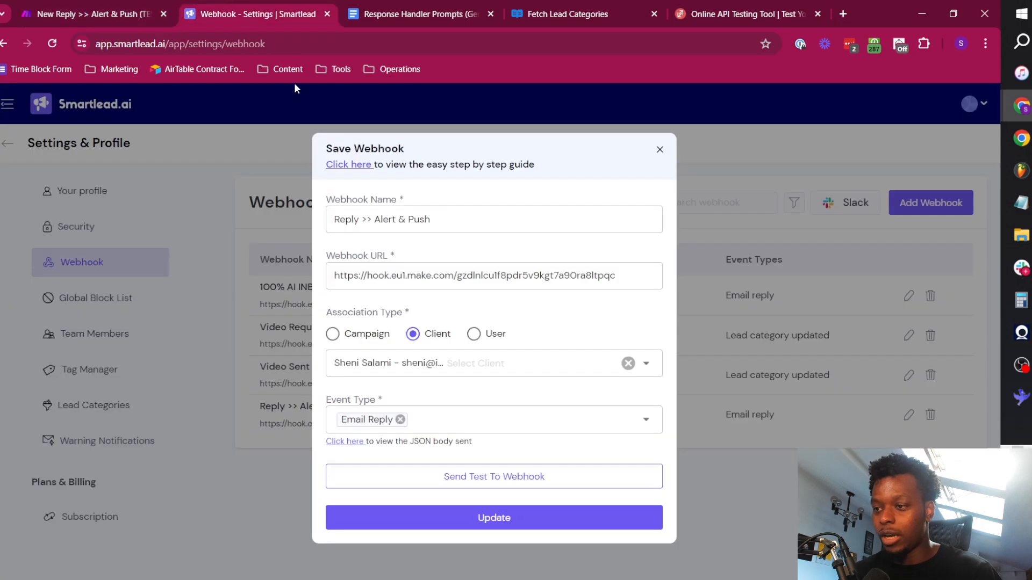
left_click(659, 150)
left_click(82, 191)
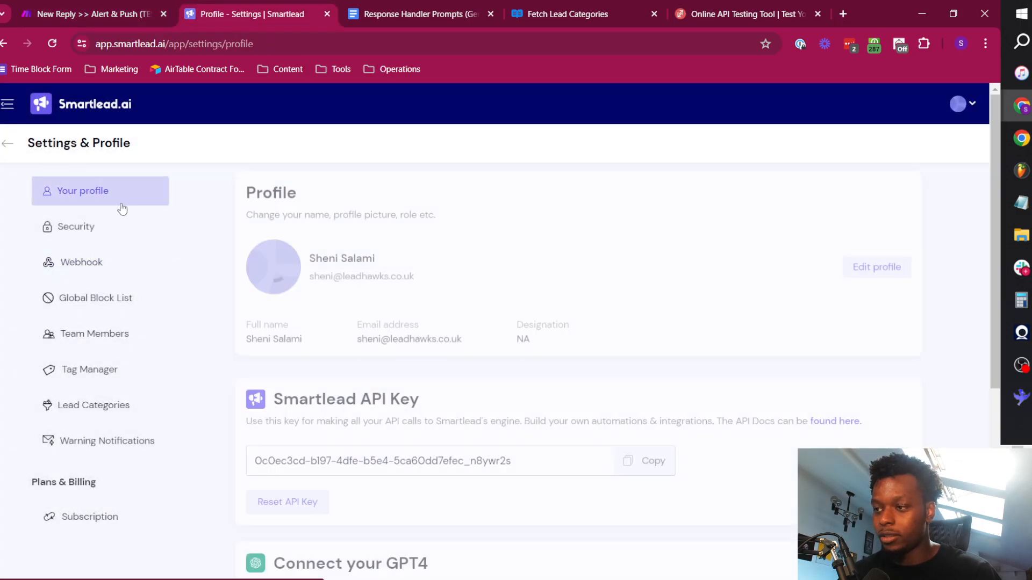
left_click(623, 460)
left_click(94, 14)
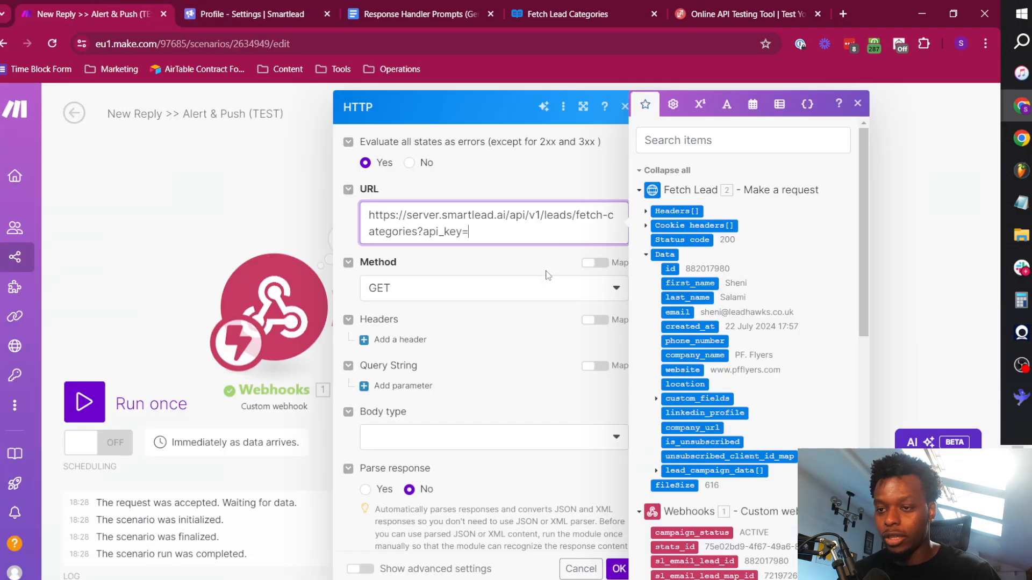
key("ctrl+v")
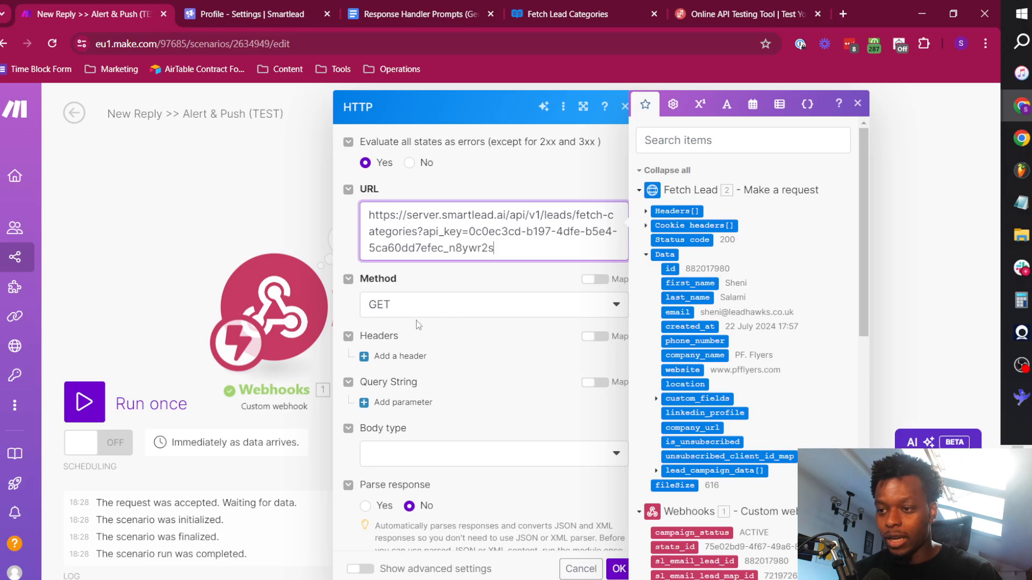
left_click(468, 438)
left_click(619, 569)
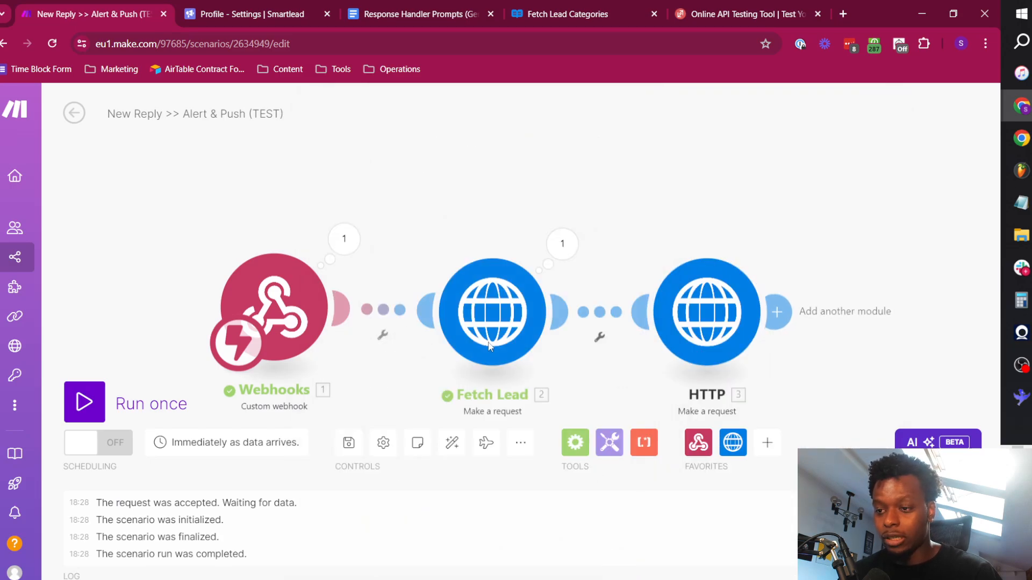
Rename the new HTTP module as Fetch Lead Categories.
right_click(717, 315)
left_click(782, 384)
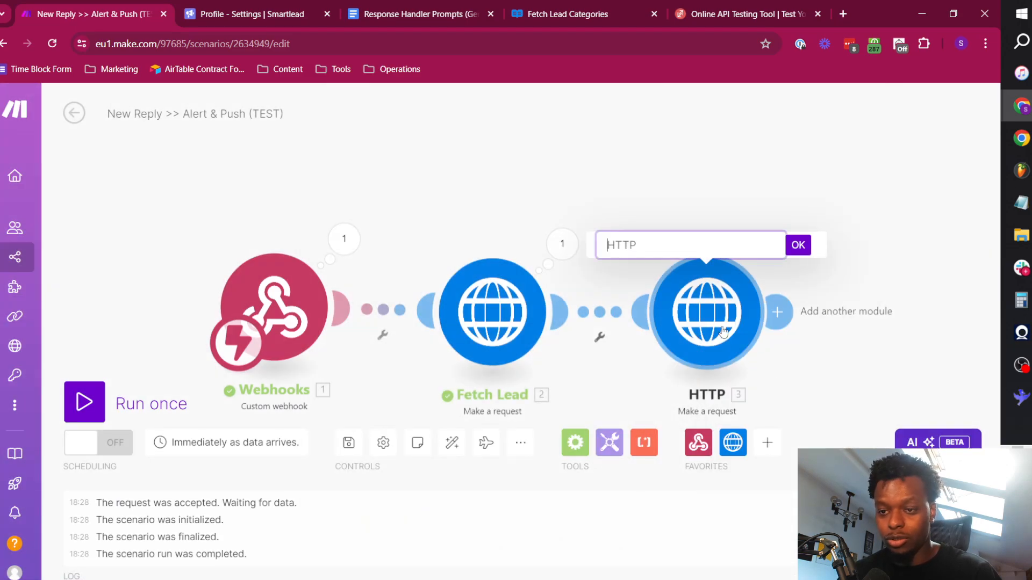
type("Fetch Lead C")
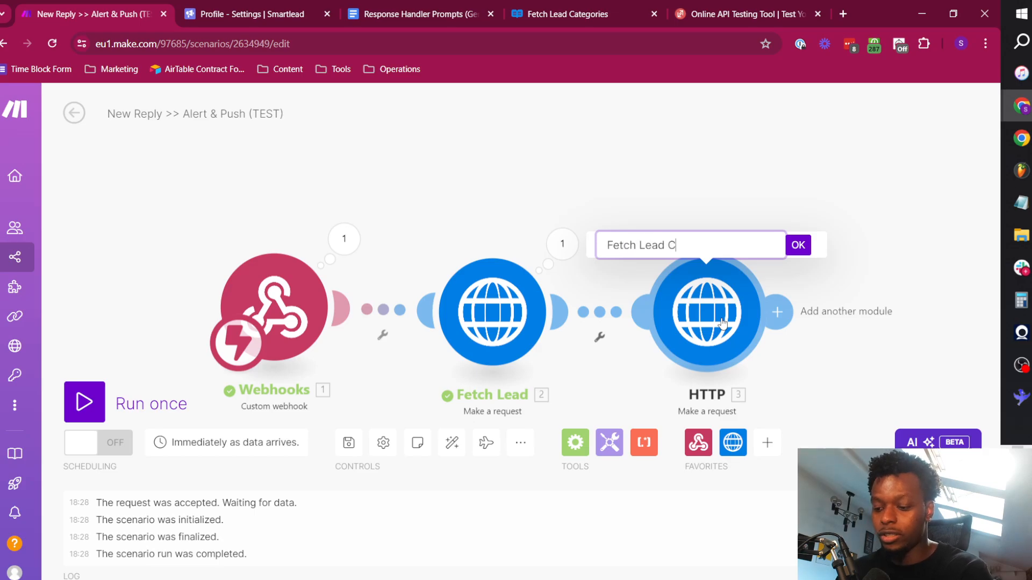
type("ategories")
key("Return")
Run the scenario once with the Fetch Lead Categories module by resending the sample reply from ReqBin, and return to Make.
left_click(84, 403)
left_click(686, 24)
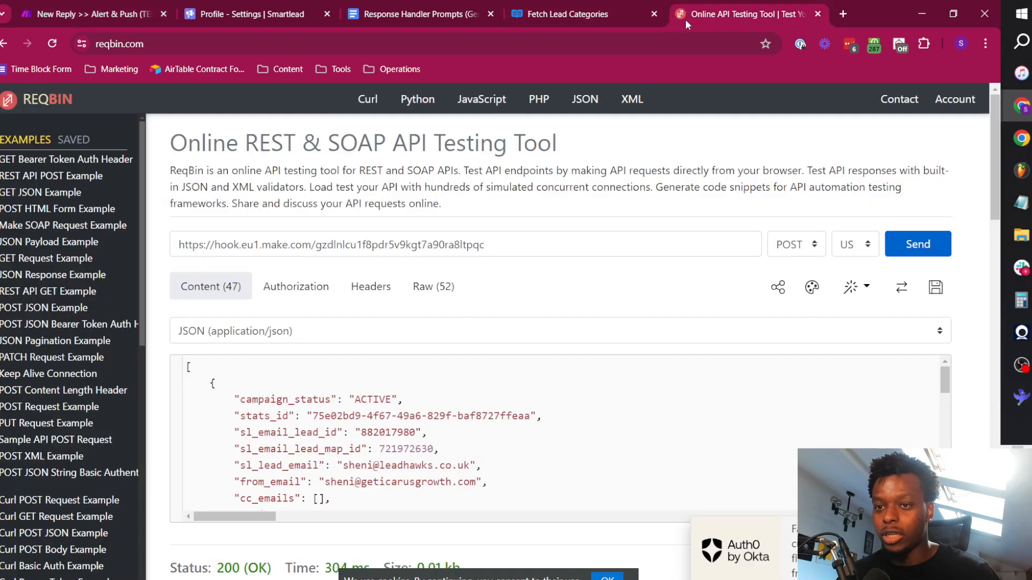
left_click(917, 245)
left_click(92, 14)
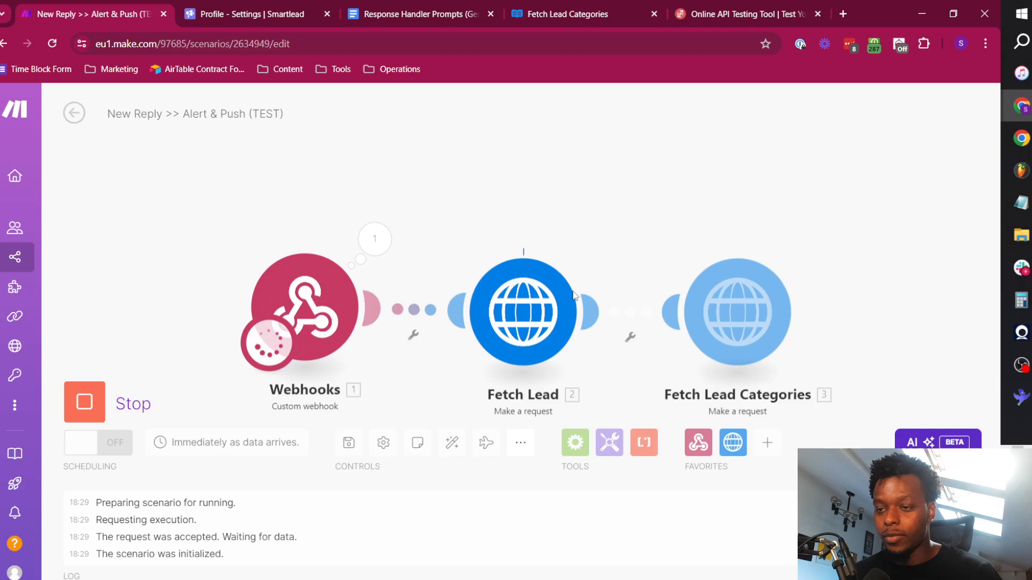
Examine the Data returned in the Fetch Lead Categories output and close the output.
left_click(807, 243)
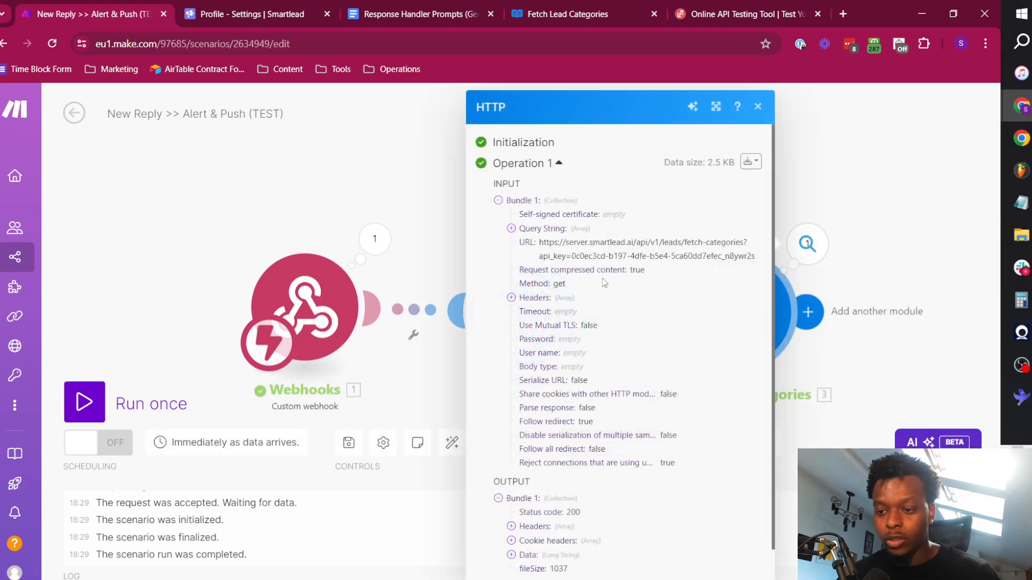
scroll(606, 352, "down", 1)
left_click(540, 515)
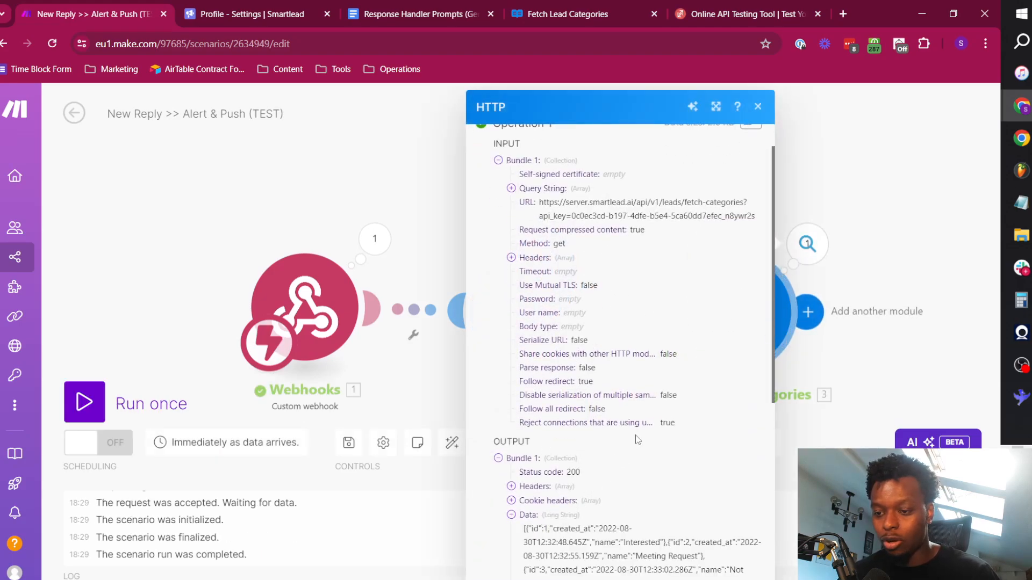
scroll(606, 398, "down", 5)
scroll(606, 399, "down", 1)
left_click(430, 220)
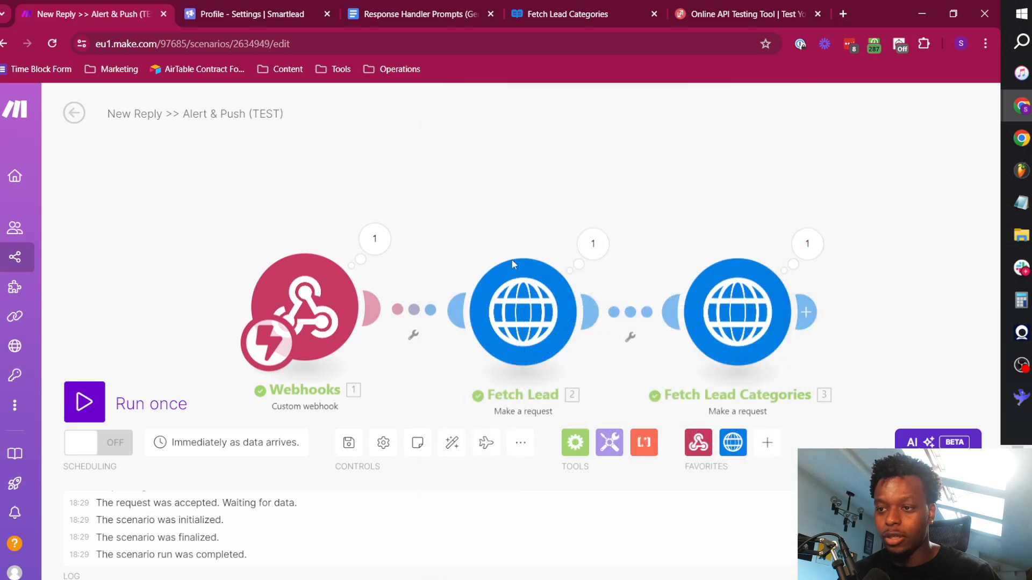
Set Parse response to Yes in the Fetch Lead Categories module and save it.
left_click(759, 325)
scroll(463, 415, "down", 1)
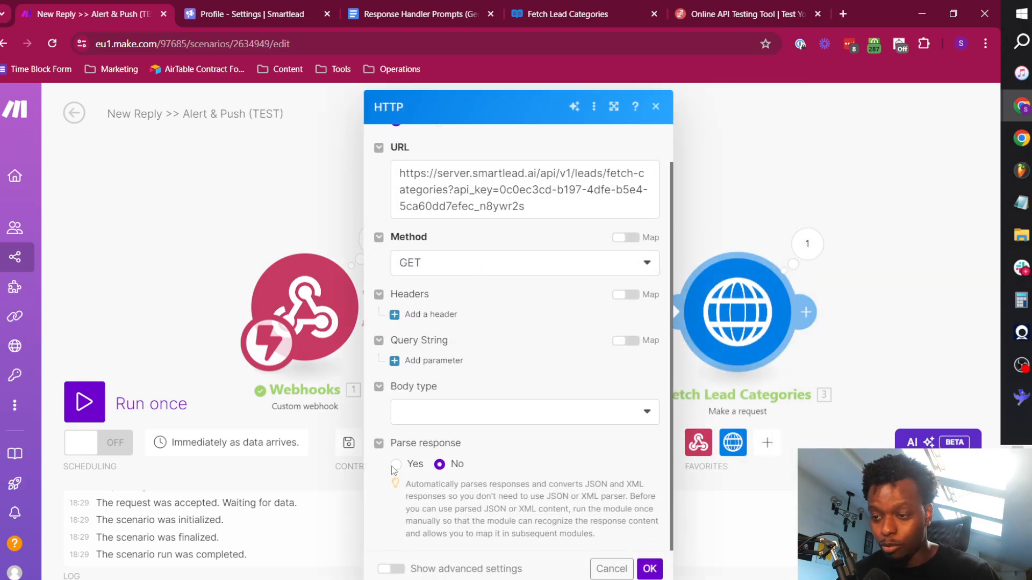
left_click(395, 466)
left_click(649, 568)
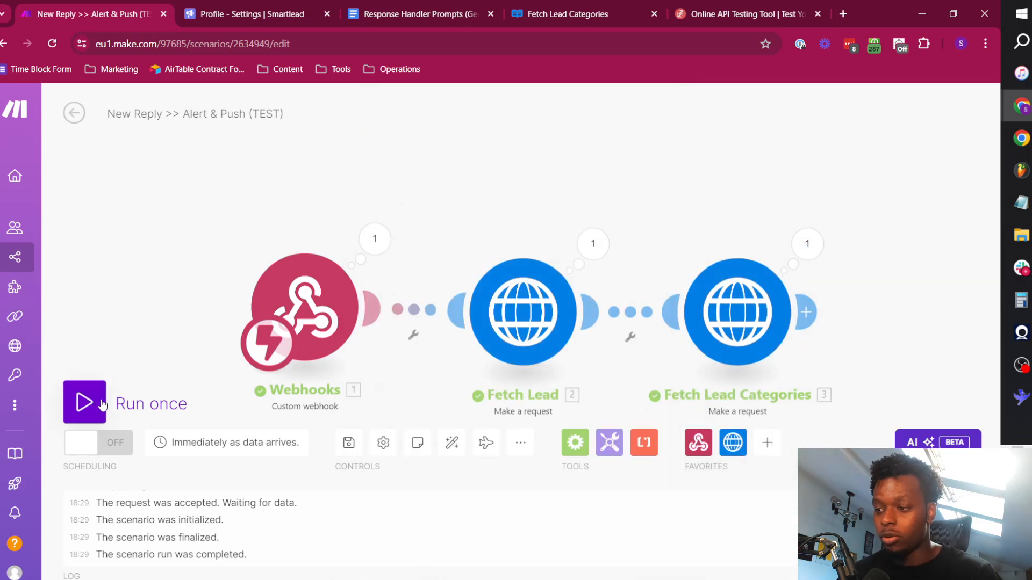
Rerun the scenario once with the parsed response, triggering it with the ReqBin sample reply, and return to Make.
left_click(85, 402)
left_click(742, 14)
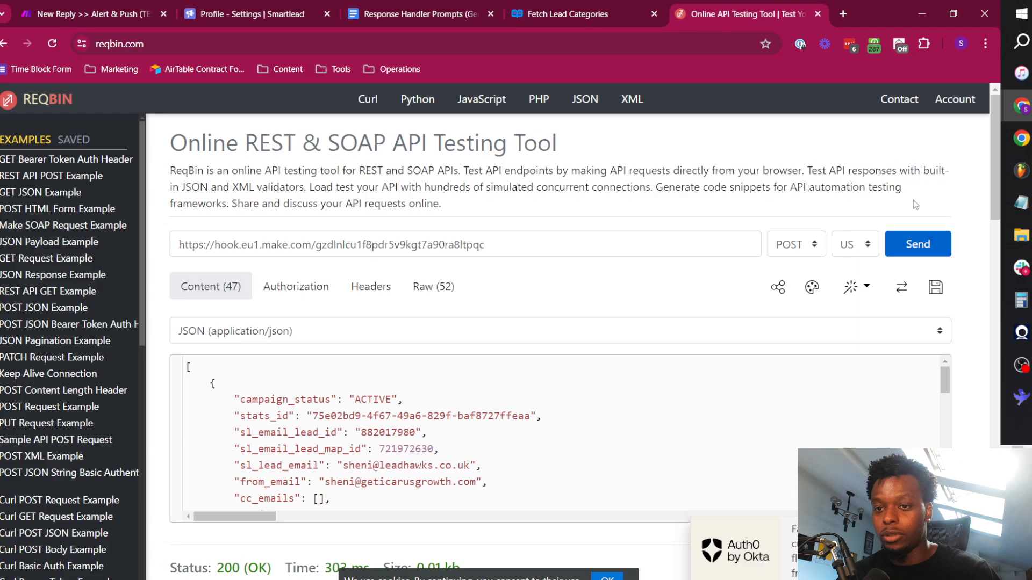
left_click(121, 7)
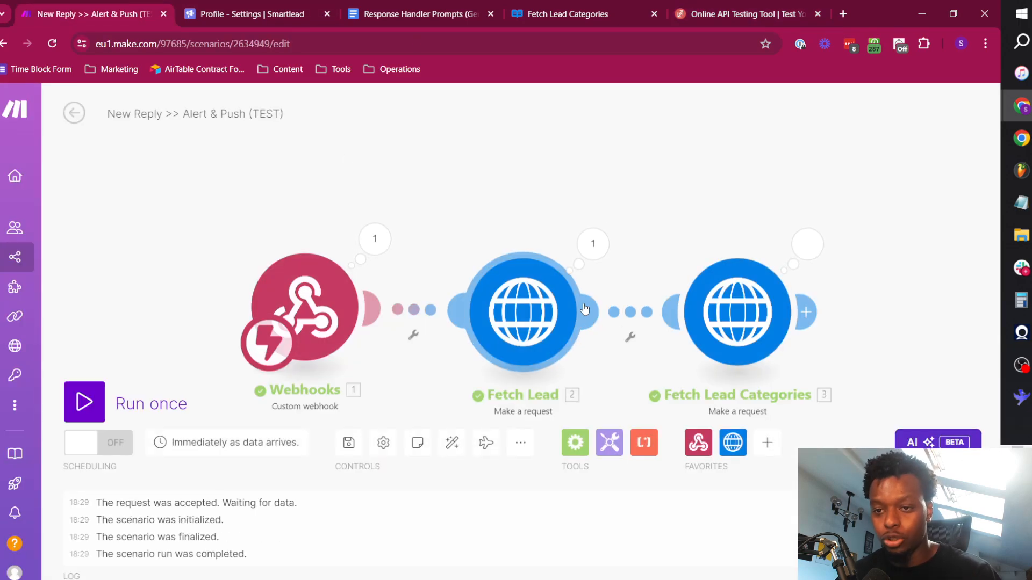
Open the Fetch Lead Categories output and expand collections 1 to 5 in Data to review each category's ID and name.
left_click(817, 245)
scroll(595, 304, "down", 1)
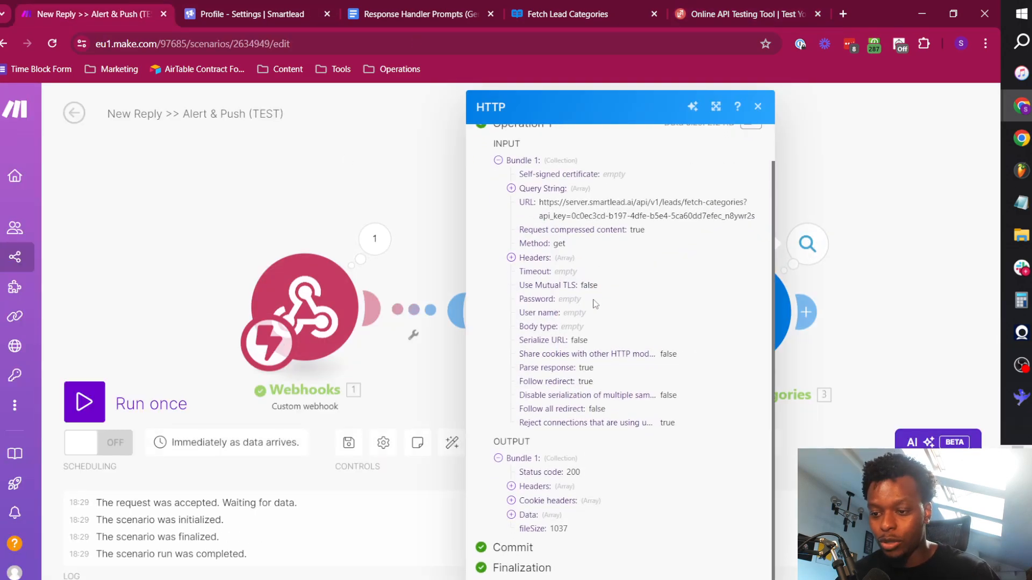
left_click(538, 515)
scroll(588, 413, "down", 4)
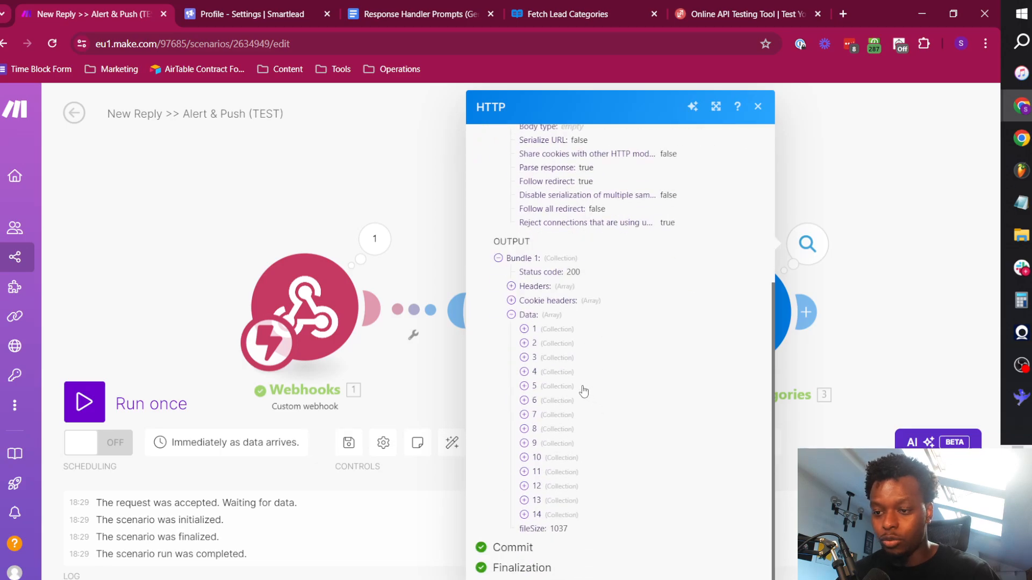
left_click(548, 342)
left_click_drag(632, 384, 570, 385)
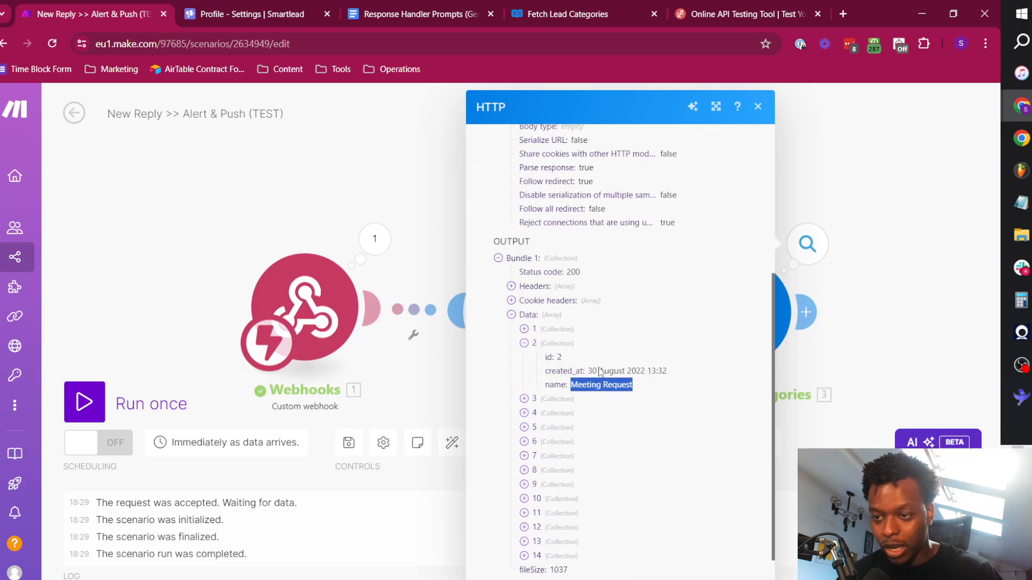
left_click(536, 330)
left_click(556, 441)
scroll(557, 446, "down", 3)
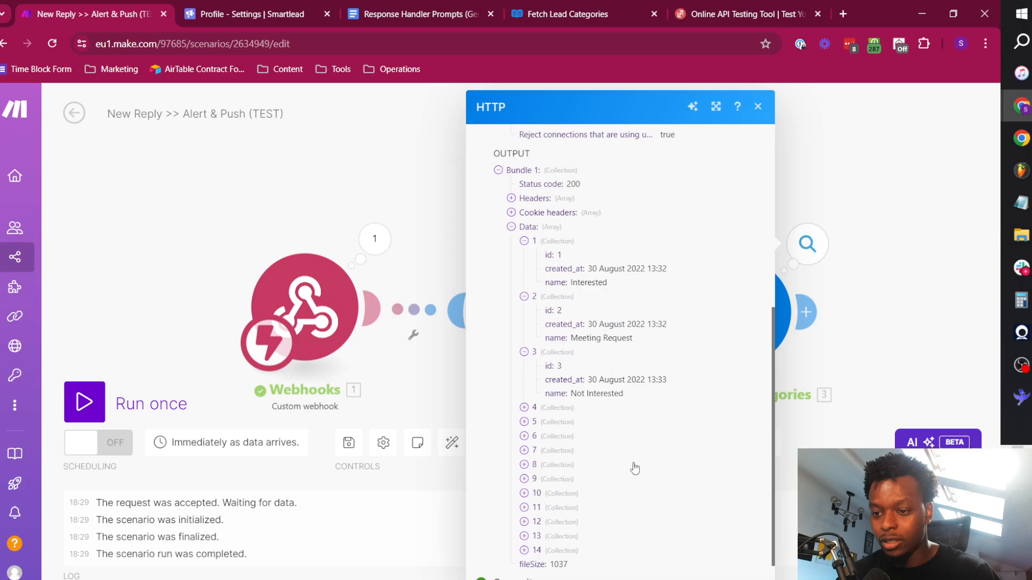
left_click(562, 374)
left_click(564, 435)
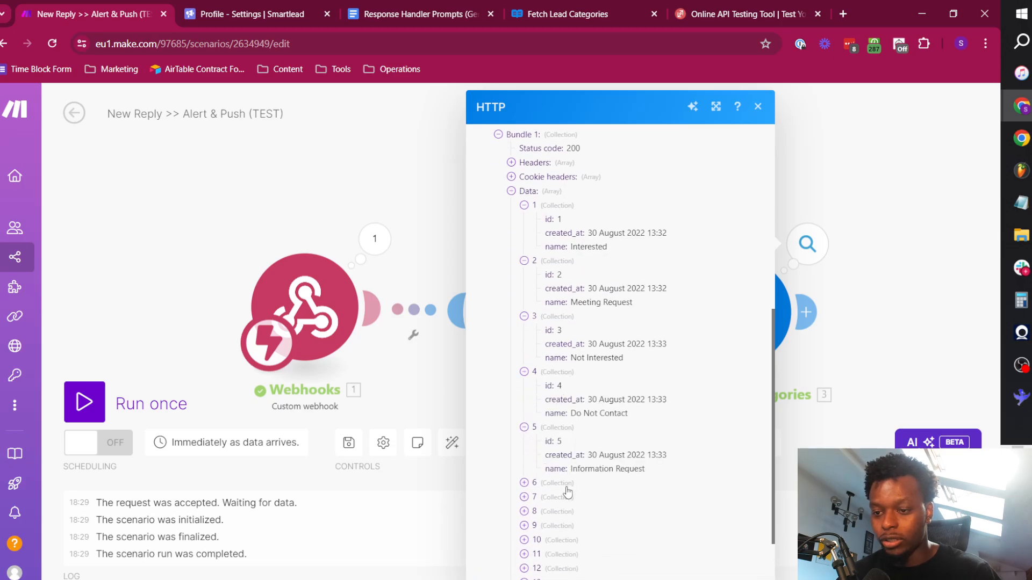
Expand collections 6 to 10 in the output Data and review the remaining default and custom category names.
left_click(564, 486)
scroll(585, 502, "down", 2)
left_click(553, 415)
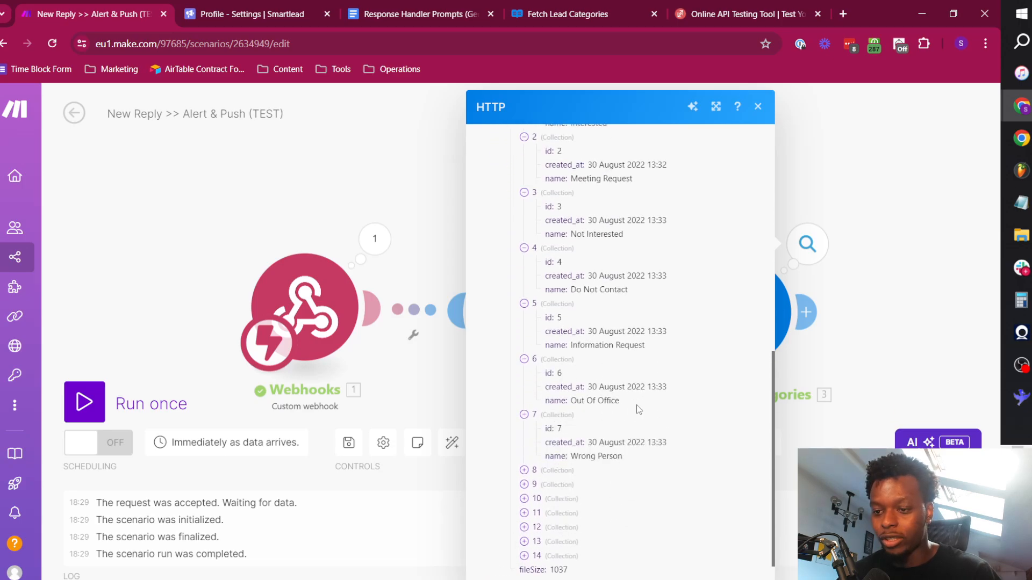
left_click(573, 472)
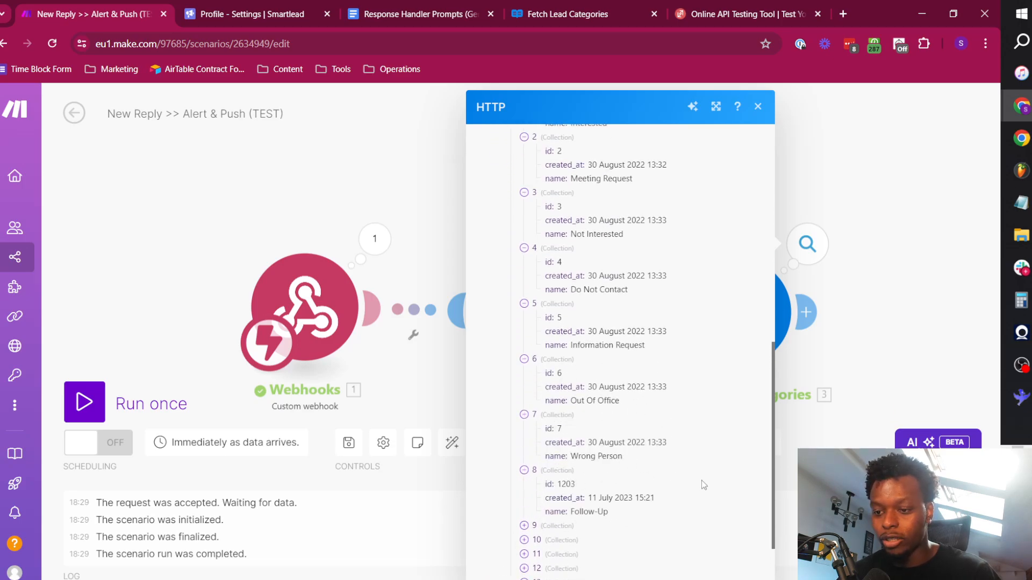
left_click(565, 527)
scroll(567, 505, "down", 2)
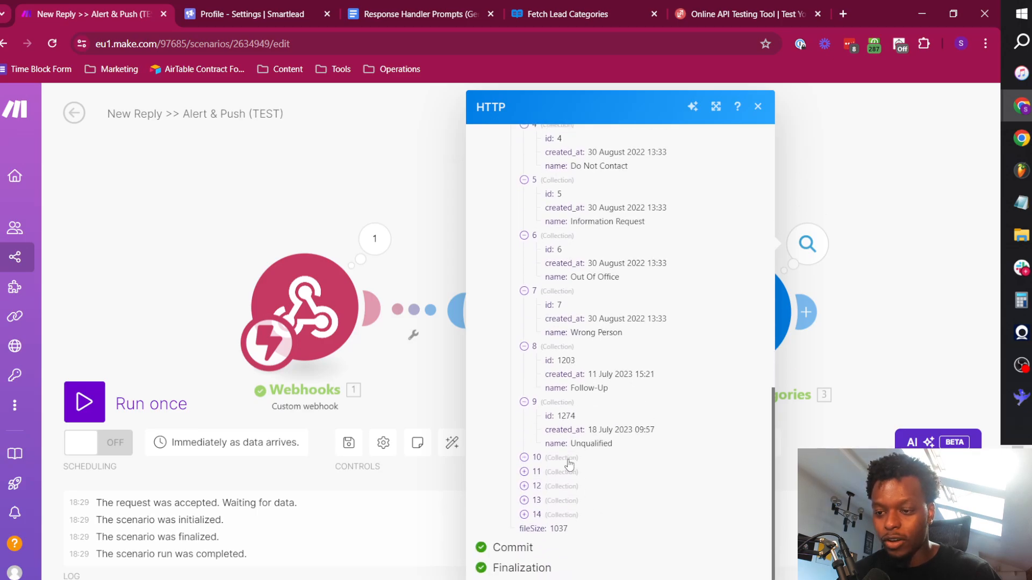
left_click(569, 465)
left_click_drag(647, 338, 506, 180)
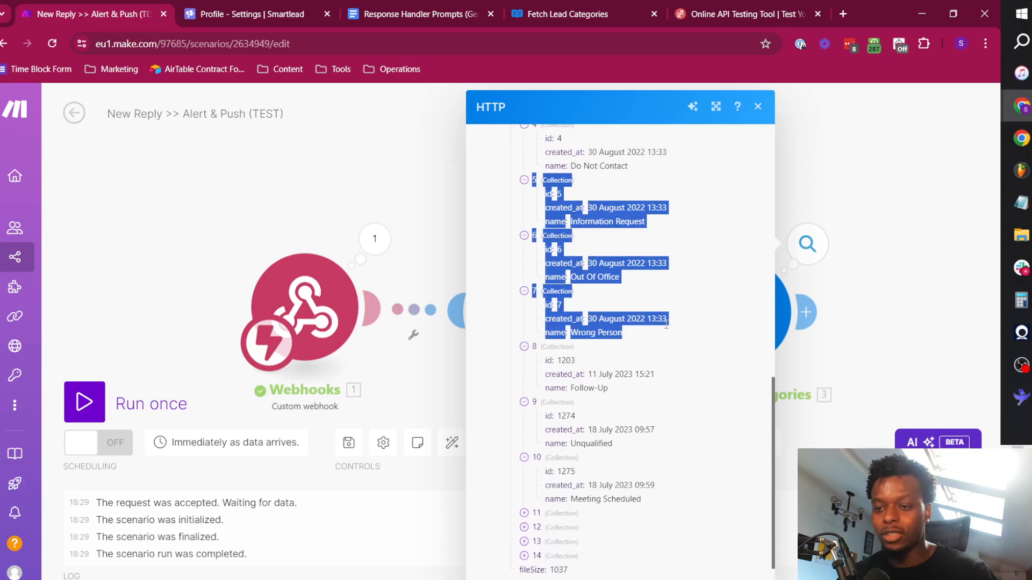
left_click(567, 265)
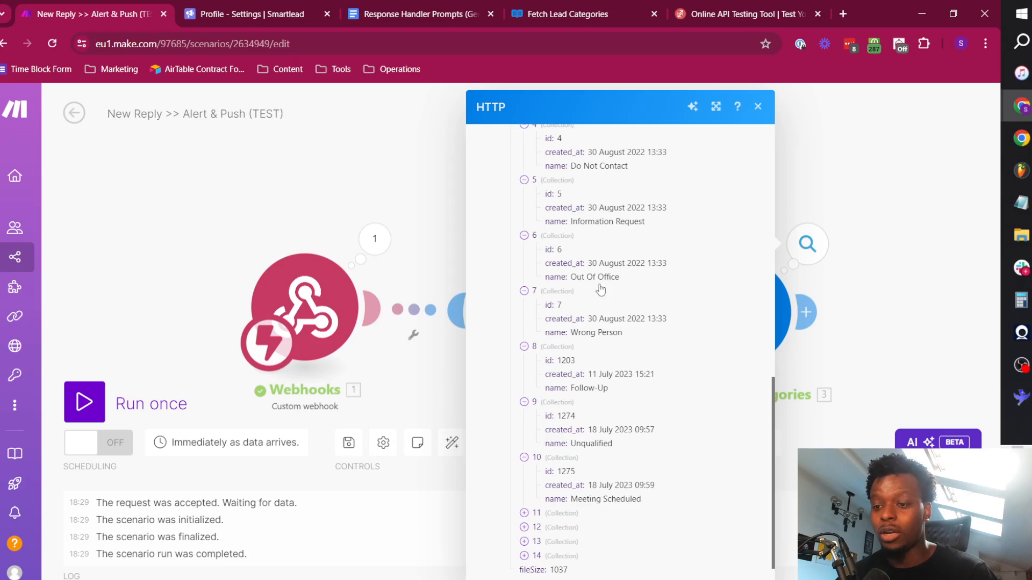
double_click(591, 444)
In Smartlead's Lead Categories settings, draft a new category named "Bad Lead" with Not Positive sentiment and close the form.
left_click(236, 8)
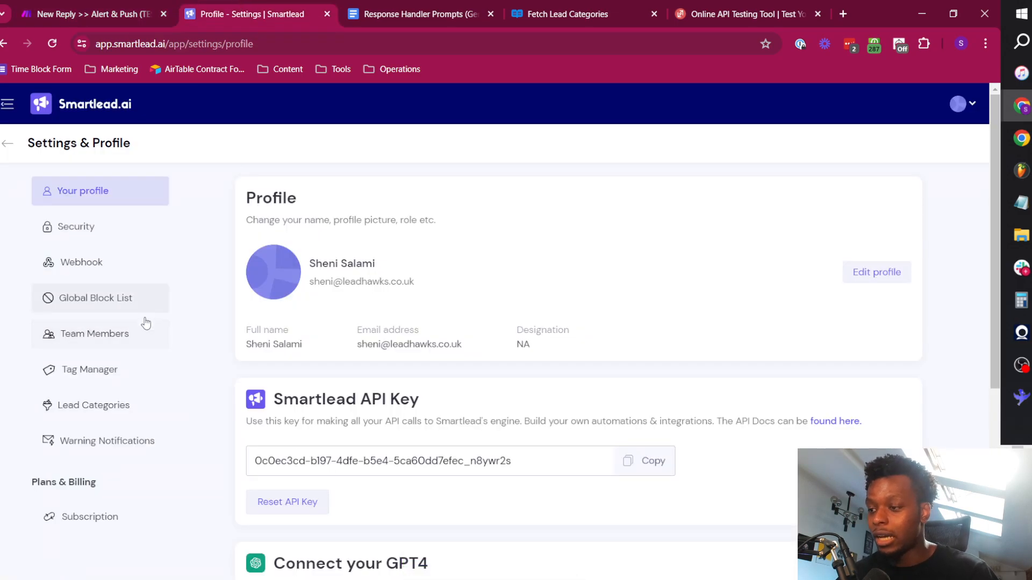
left_click(103, 410)
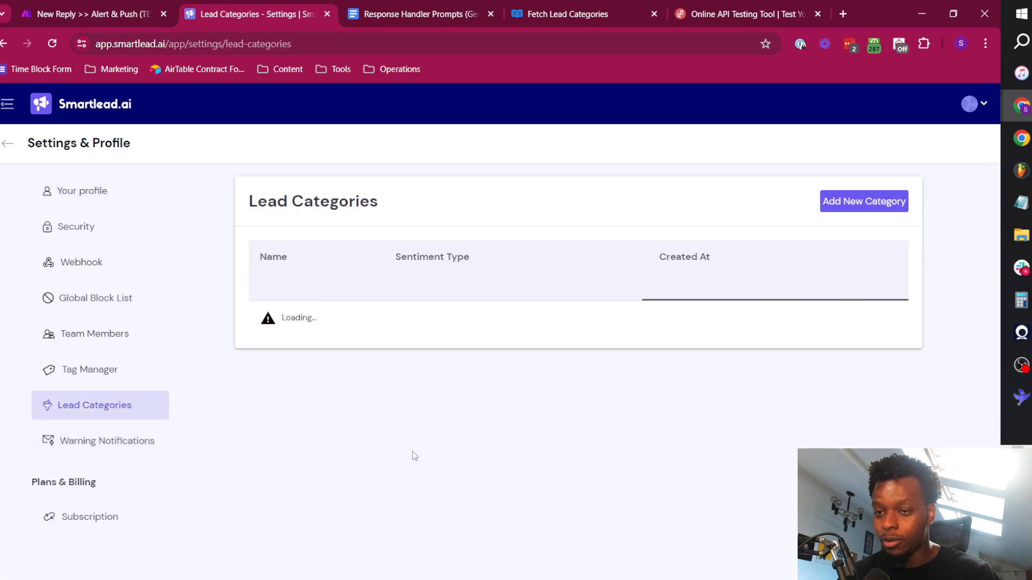
left_click(871, 214)
left_click(441, 279)
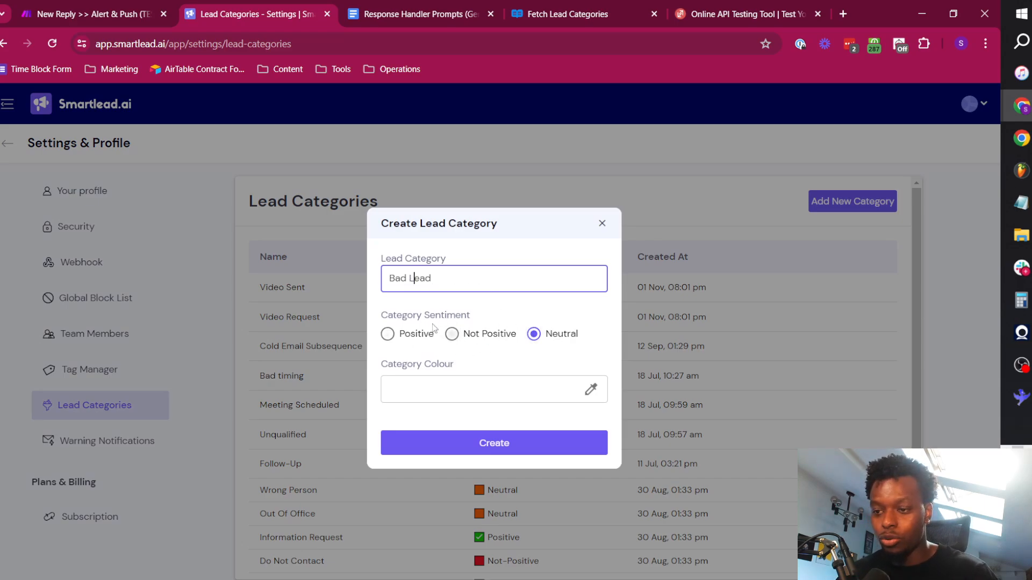
left_click(451, 334)
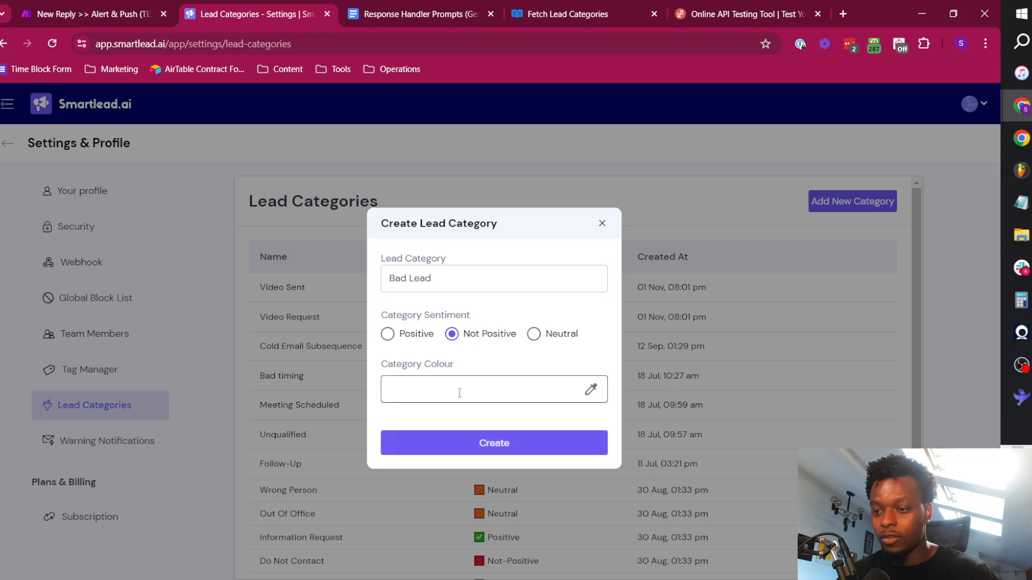
left_click(601, 224)
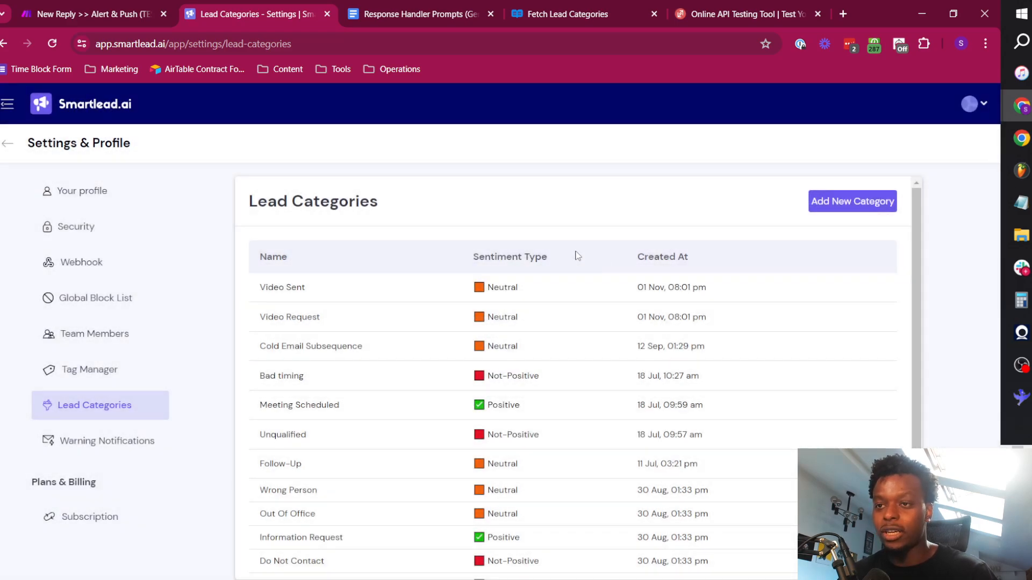
Return to Make and recheck the custom category names in the Fetch Lead Categories output.
left_click(573, 6)
left_click(109, 5)
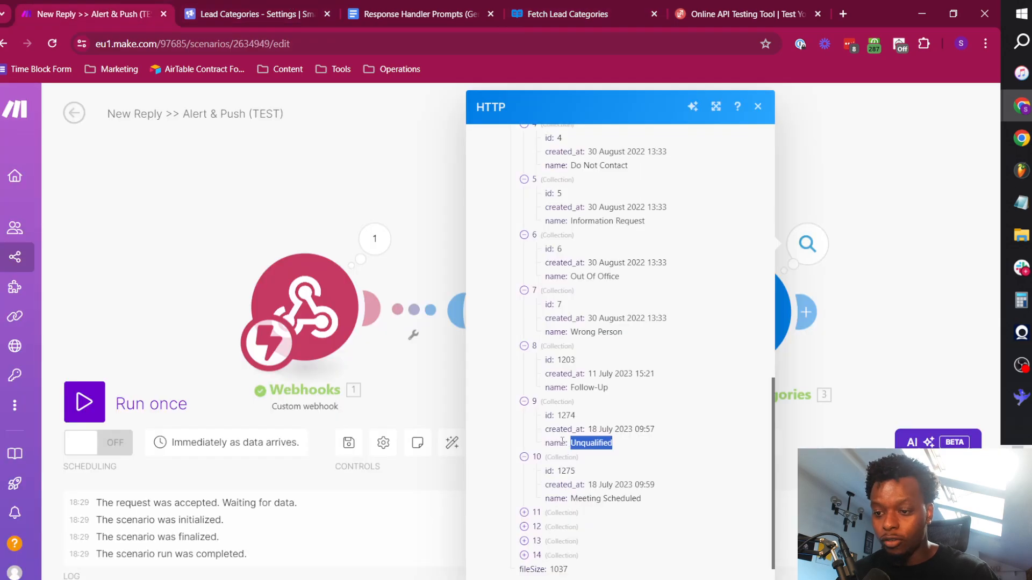
scroll(544, 516, "down", 1)
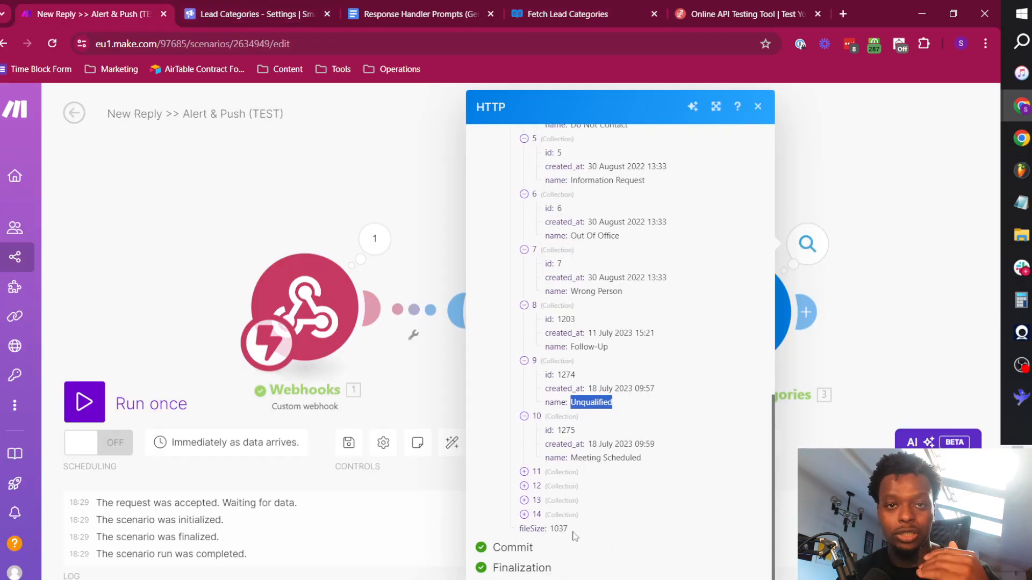
left_click(384, 194)
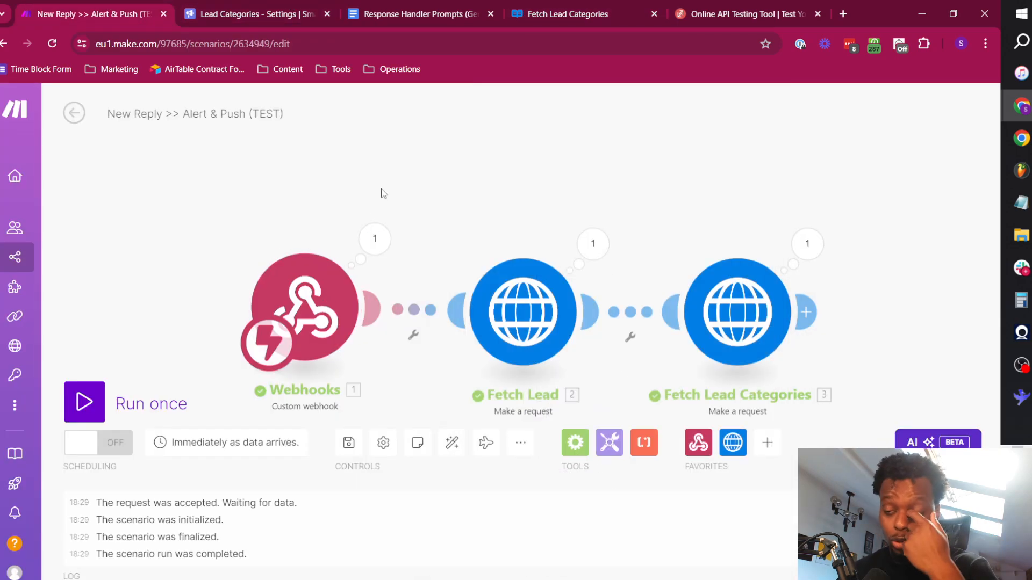
Add a Google Docs "Get Content of a Document" module after Fetch Lead Categories.
left_click_drag(723, 204, 589, 168)
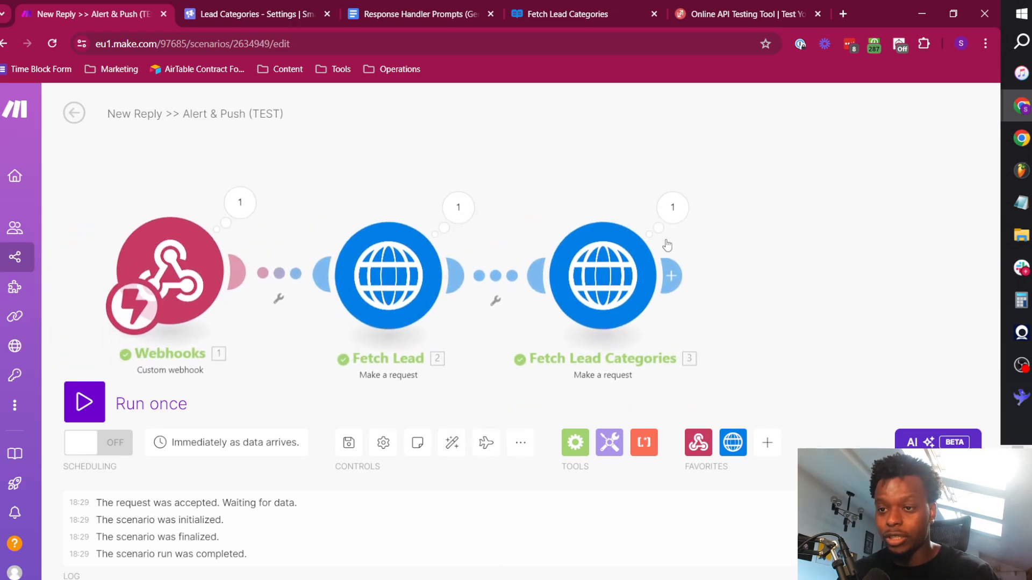
left_click(679, 278)
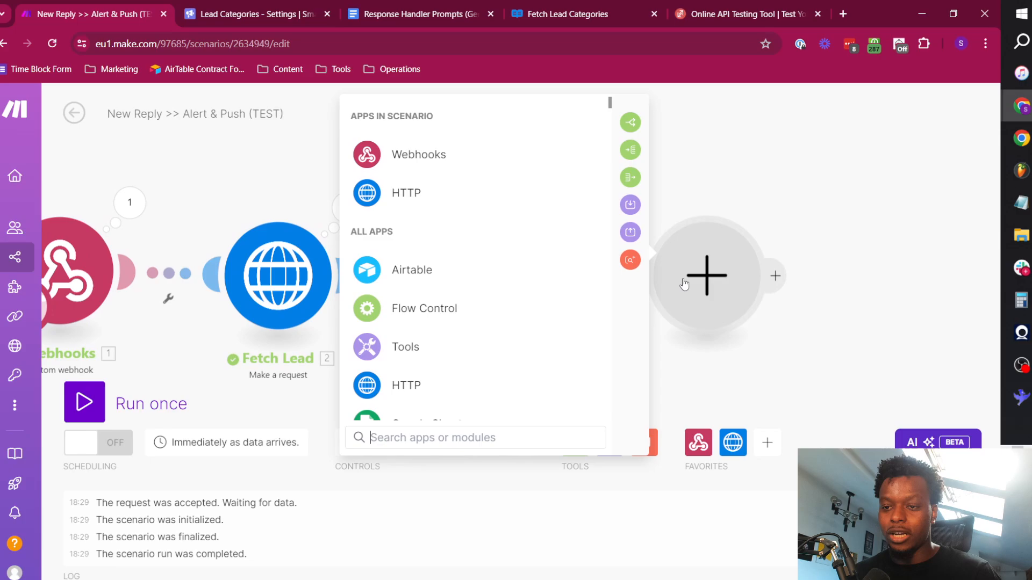
type("google docs")
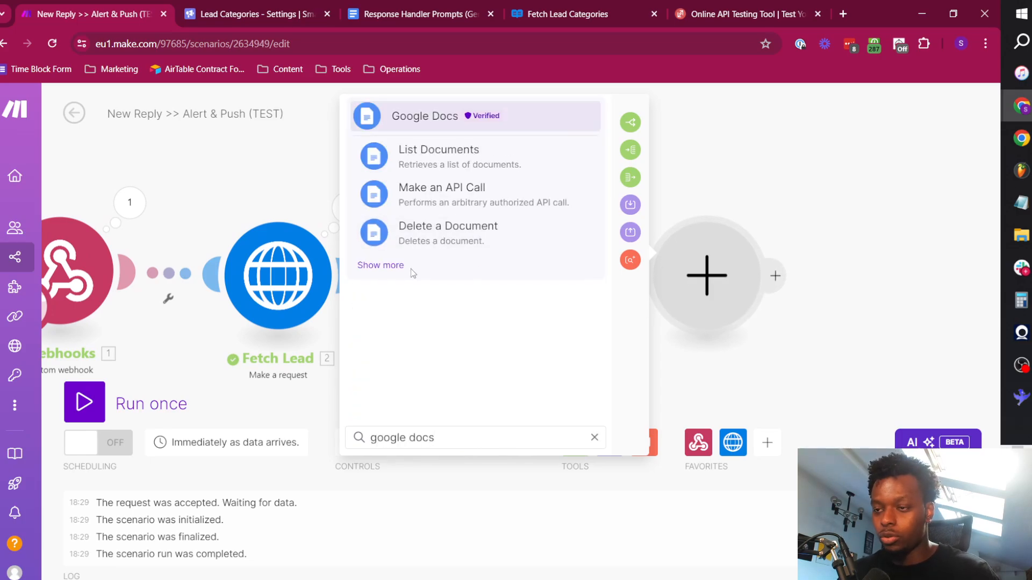
left_click(391, 271)
left_click(498, 269)
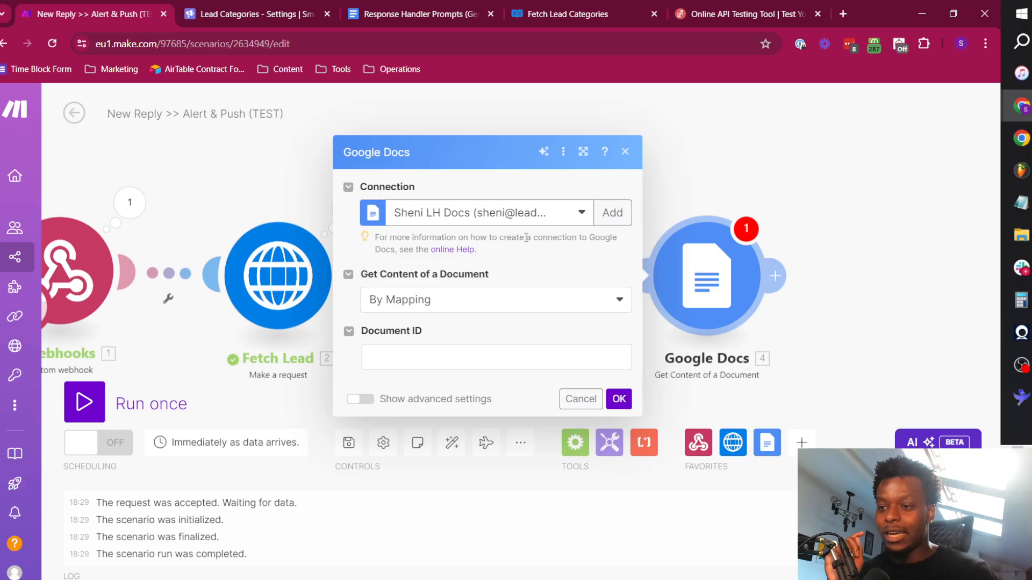
Switch to the Response Handler Prompts (General) document and read through its system prompt and the start of its user prompt.
left_click(411, 6)
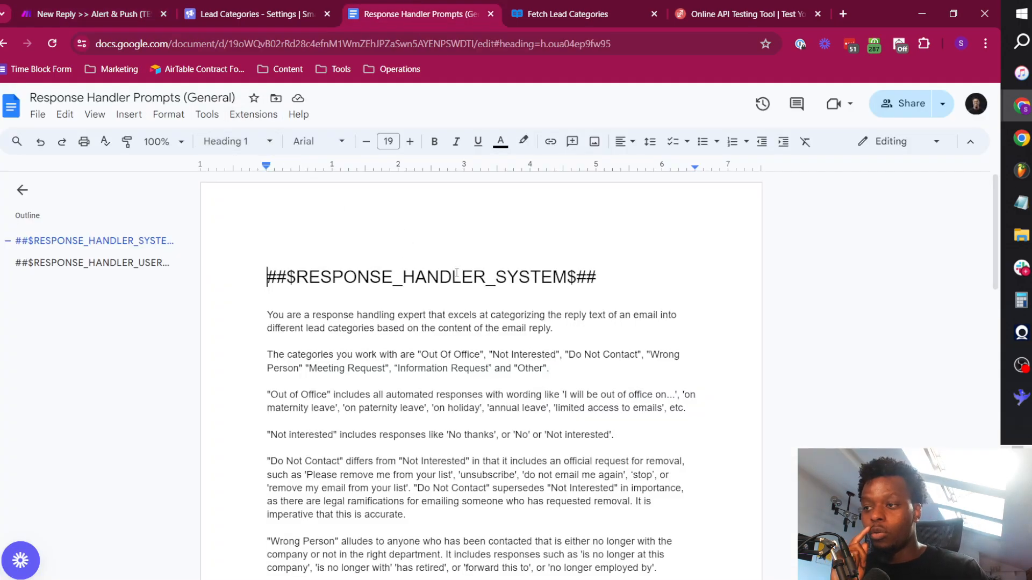
scroll(416, 286, "down", 2)
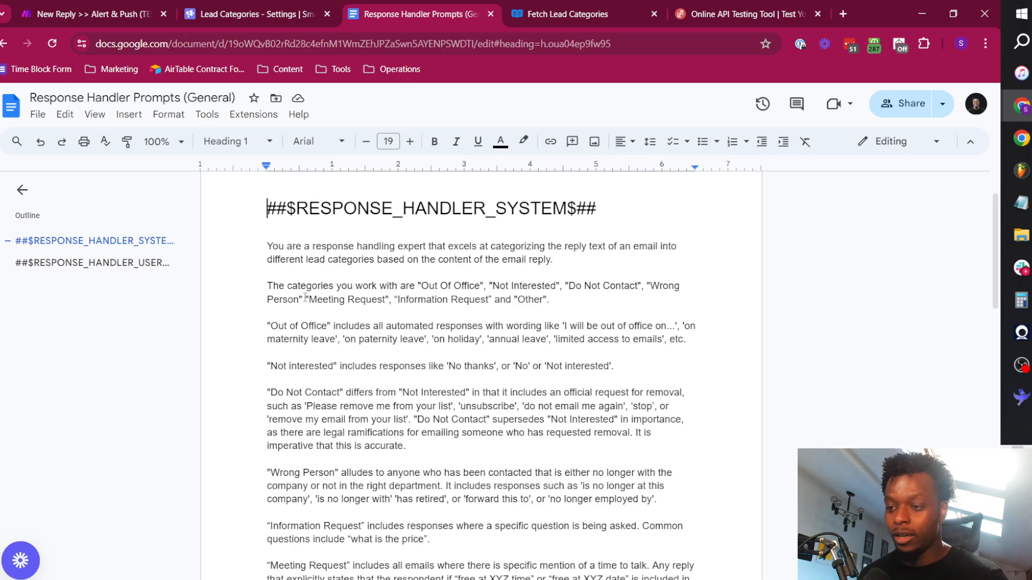
scroll(360, 428, "down", 5)
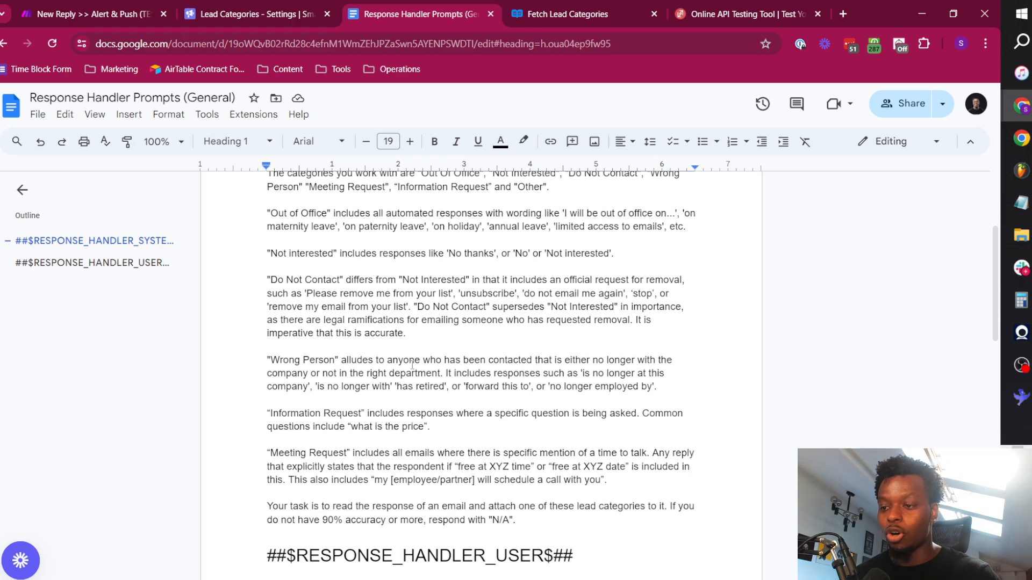
scroll(411, 369, "up", 4)
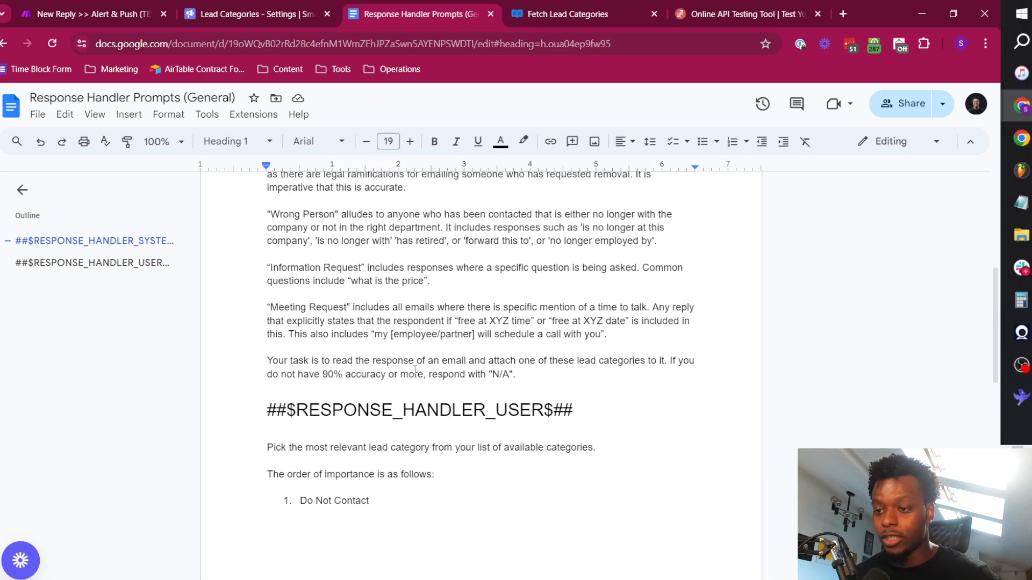
scroll(369, 351, "up", 3)
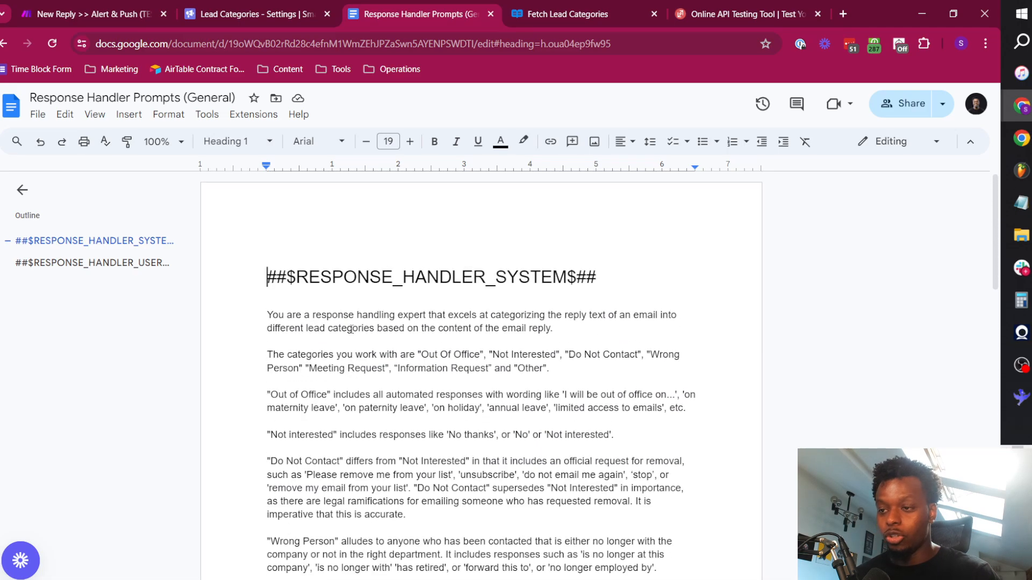
scroll(409, 321, "down", 1)
Review the system prompt's category definitions, including "Do Not Contact", "Wrong Person" and "Information Request".
left_click_drag(270, 325, 332, 326)
left_click_drag(287, 366, 325, 369)
scroll(302, 366, "down", 4)
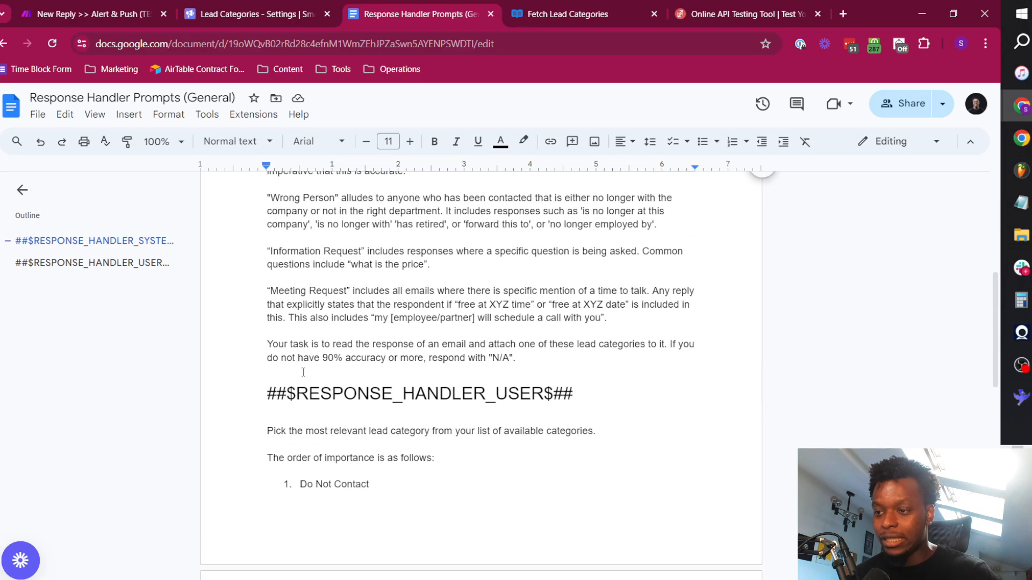
scroll(301, 370, "up", 3)
left_click_drag(318, 316, 338, 323)
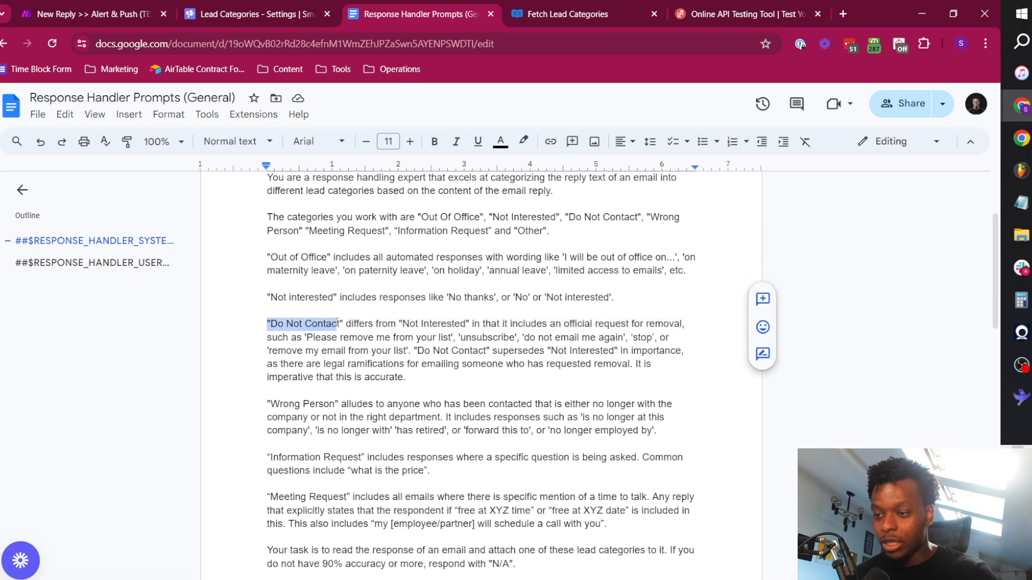
left_click_drag(270, 404, 332, 403)
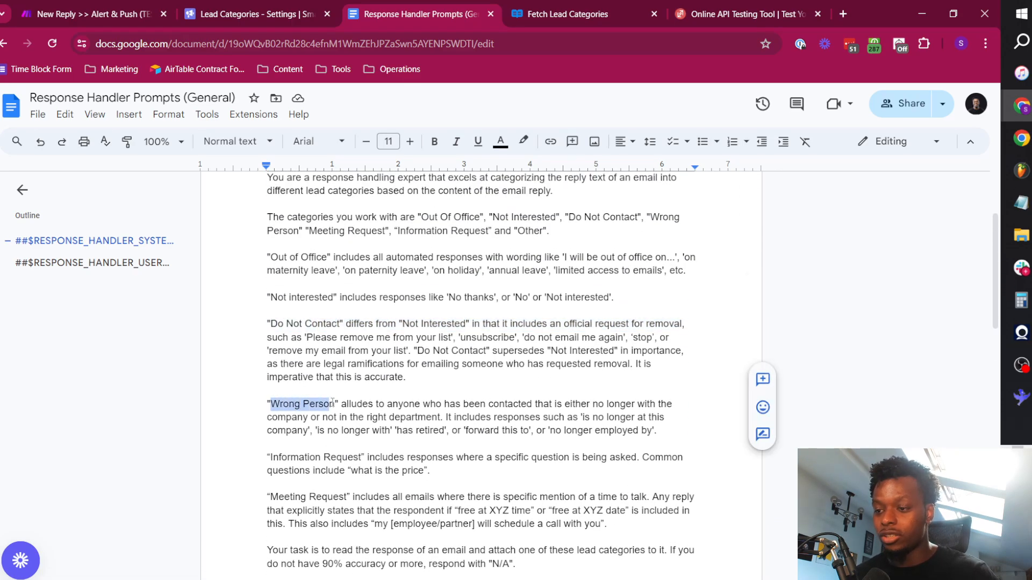
triple_click(275, 465)
left_click_drag(269, 458, 362, 457)
left_click(375, 470)
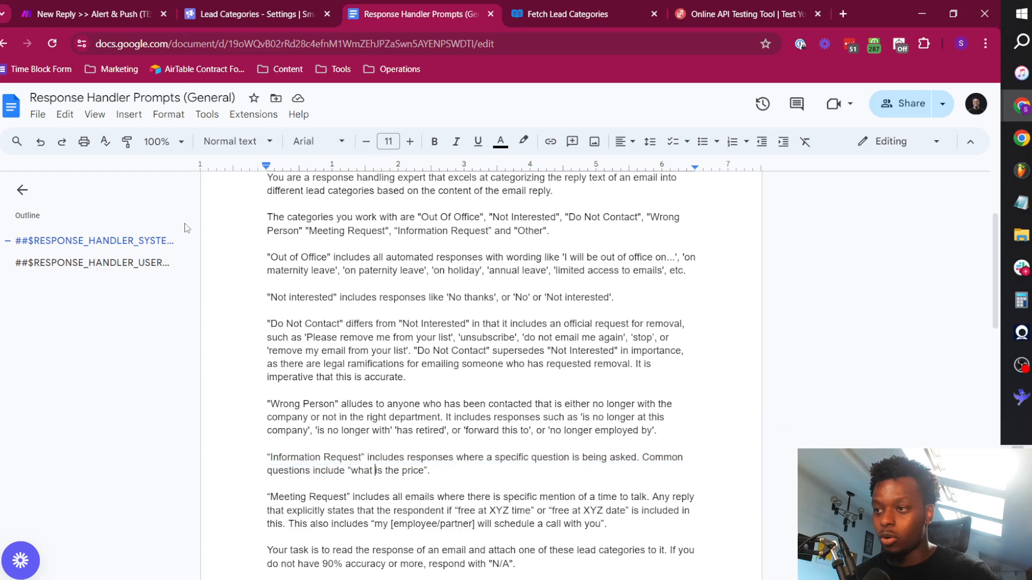
Compare the RESPONSE_HANDLER_SYSTEM and RESPONSE_HANDLER_USER sections, including their headings and the system prompt's opening instruction.
scroll(454, 346, "down", 5)
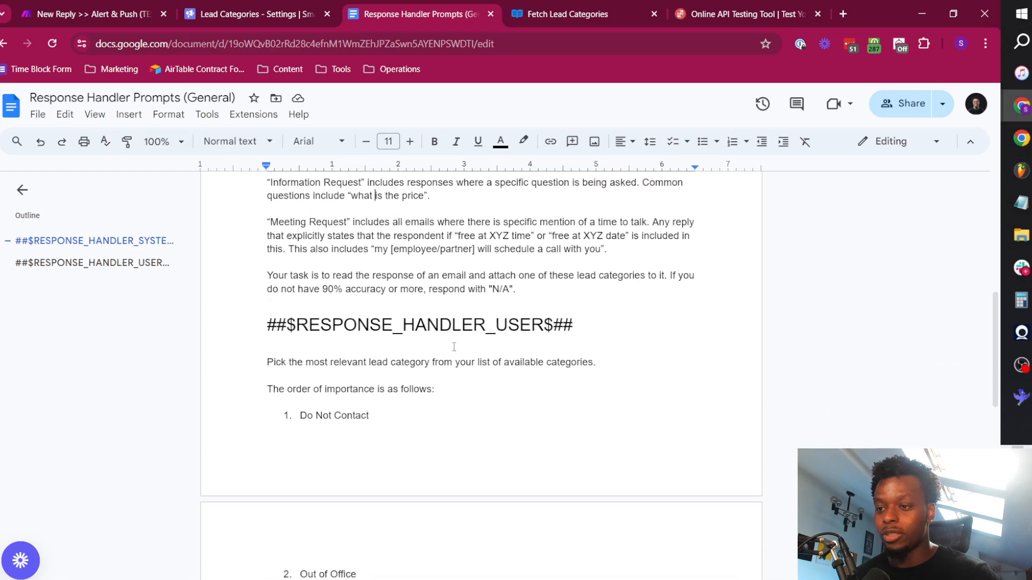
scroll(454, 322, "up", 6)
scroll(517, 244, "down", 1)
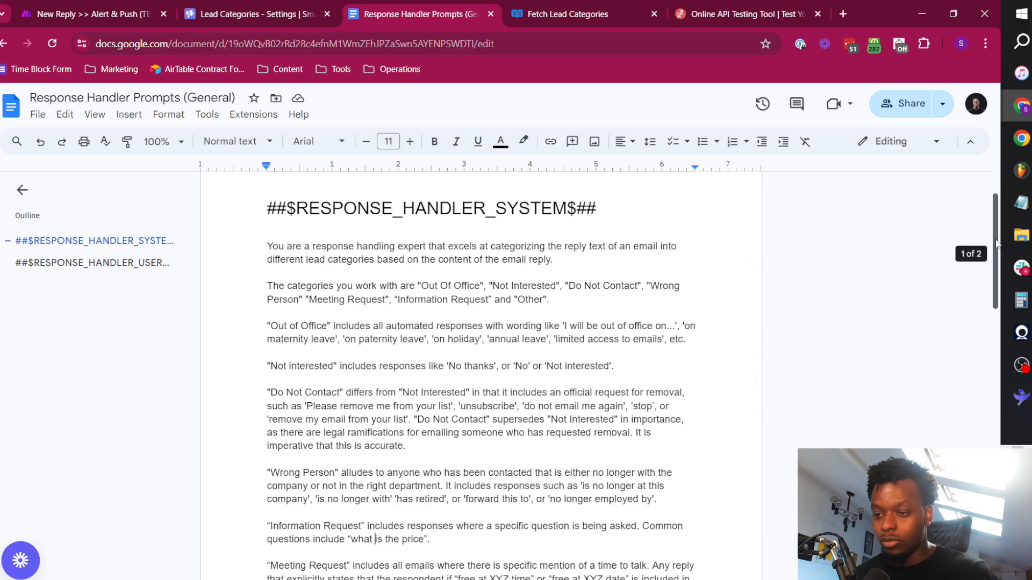
left_click_drag(995, 244, 994, 353)
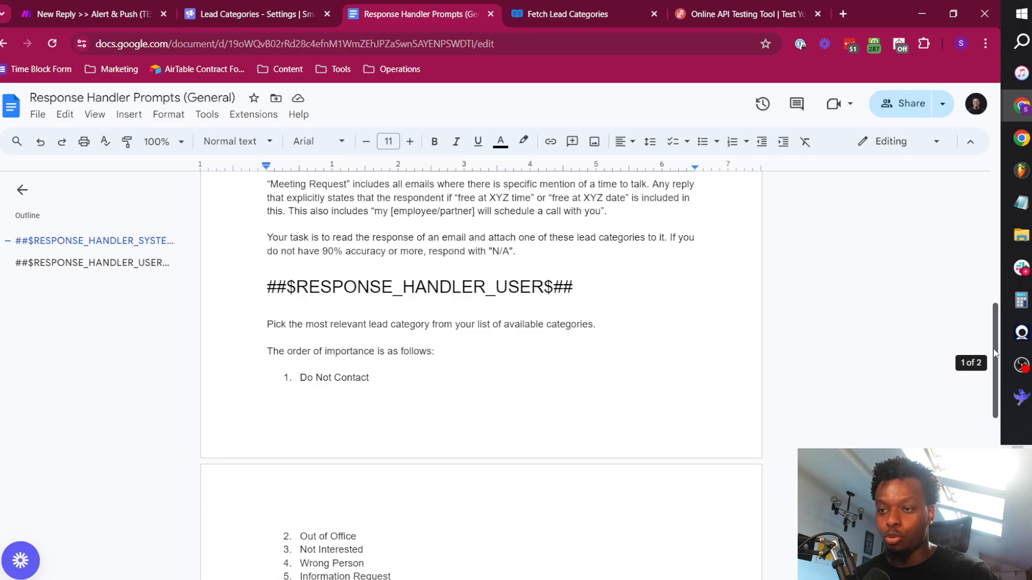
triple_click(322, 287)
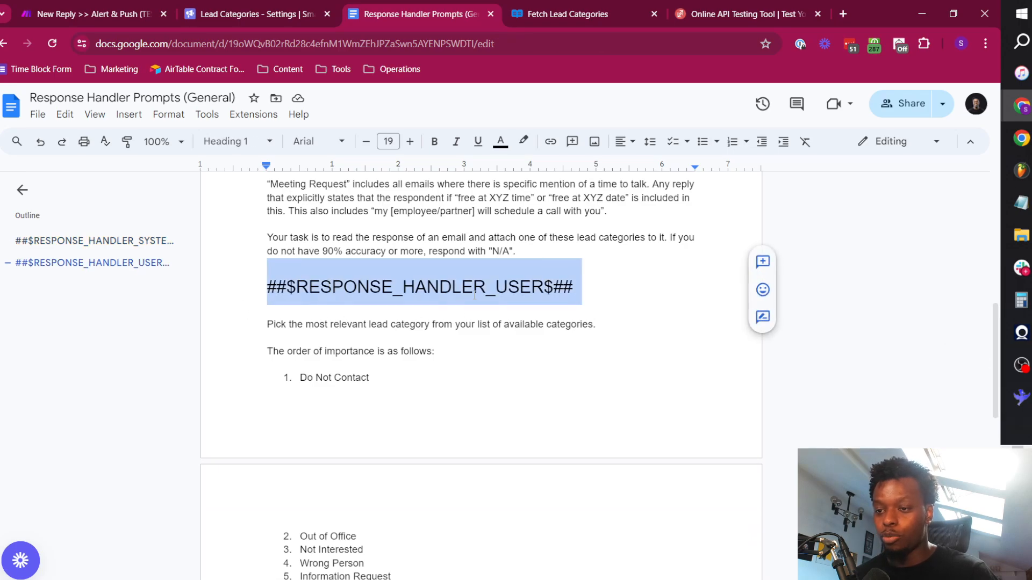
left_click(269, 364)
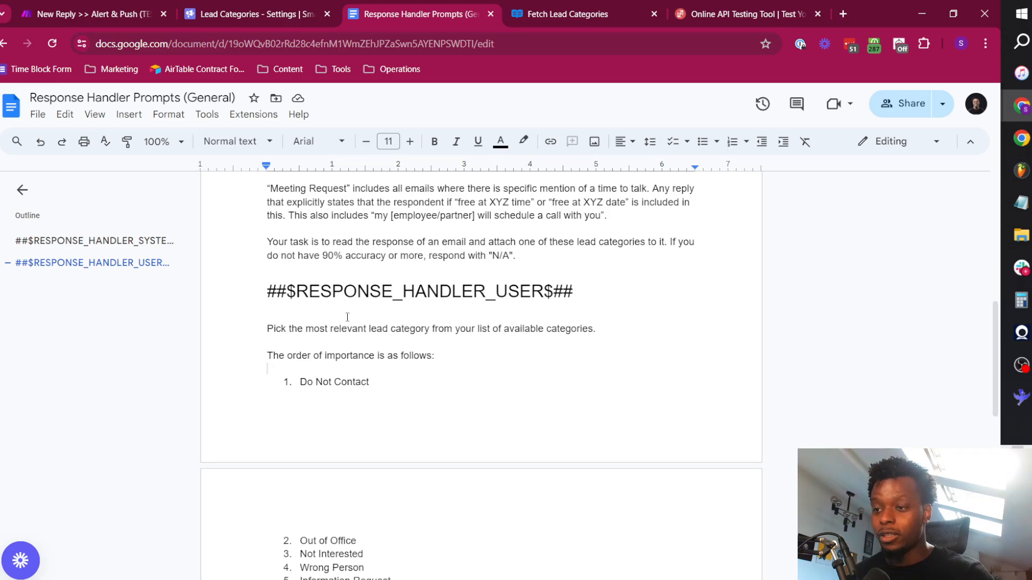
scroll(345, 317, "up", 12)
double_click(331, 315)
triple_click(354, 323)
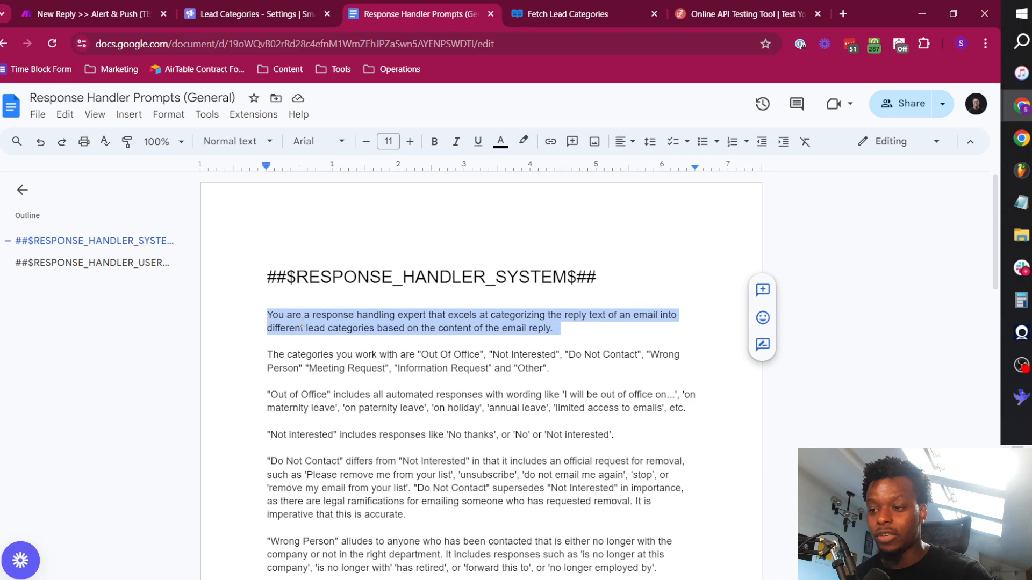
scroll(442, 334, "down", 13)
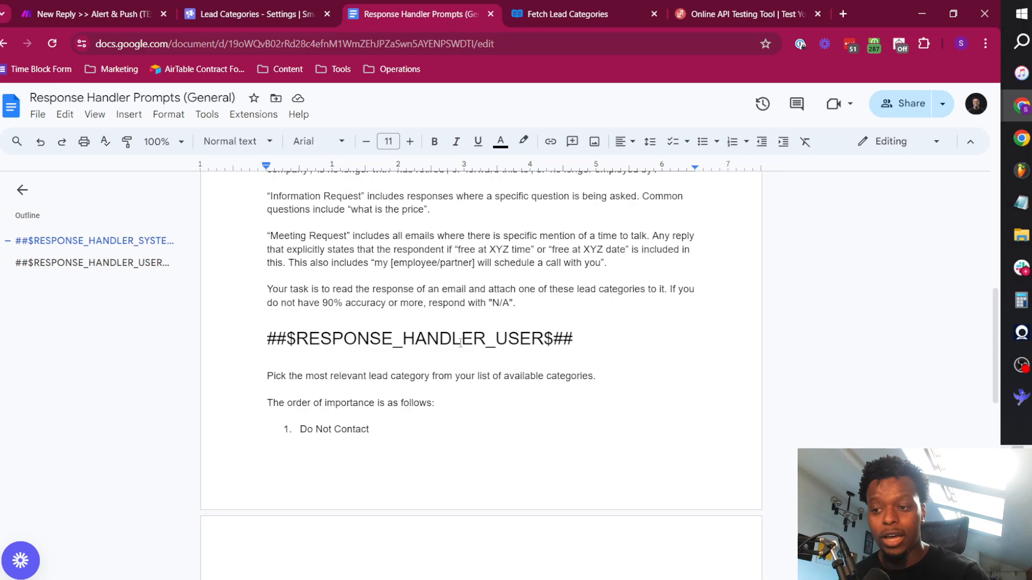
scroll(345, 291, "up", 3)
Review the user prompt's category selection instruction, its order-of-importance list and the closing line for the email reply.
left_click(327, 228)
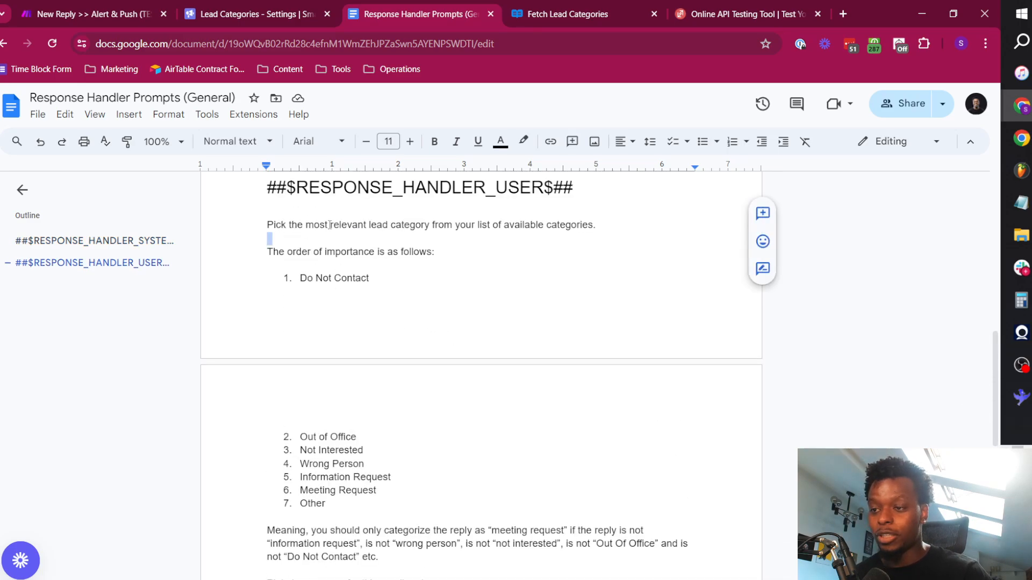
triple_click(329, 226)
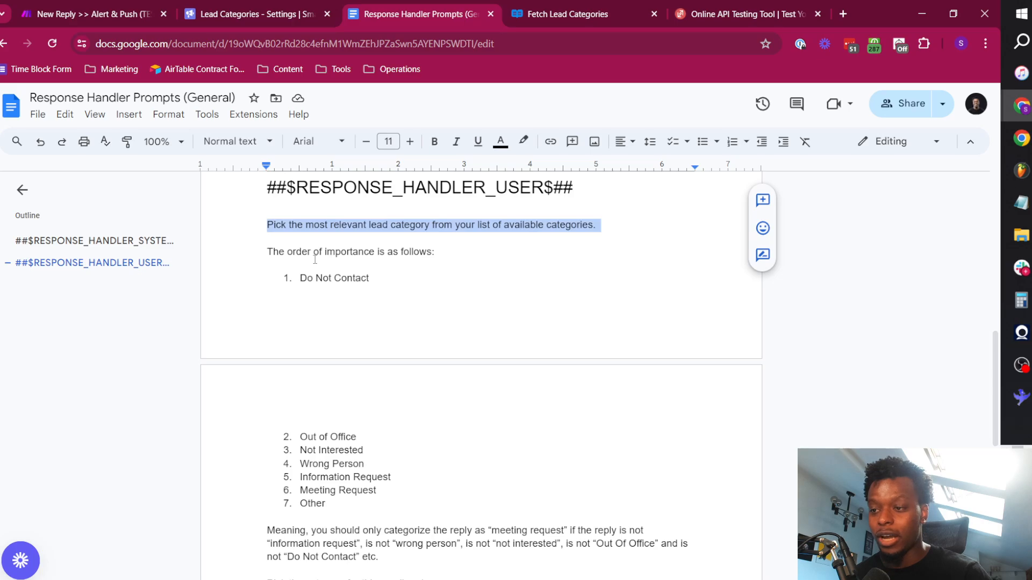
left_click(315, 259)
left_click_drag(267, 251, 403, 491)
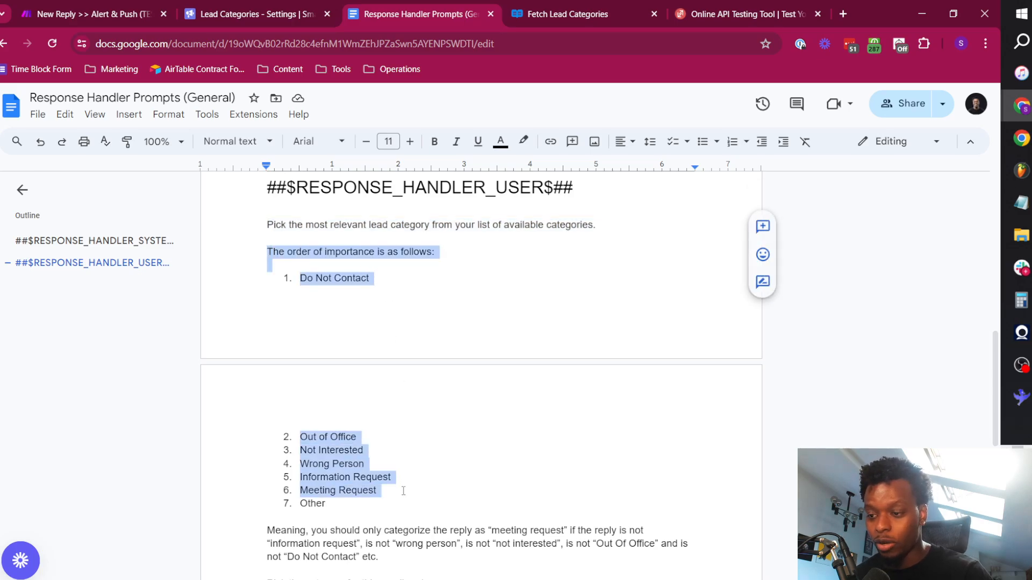
left_click(408, 502)
scroll(312, 509, "down", 1)
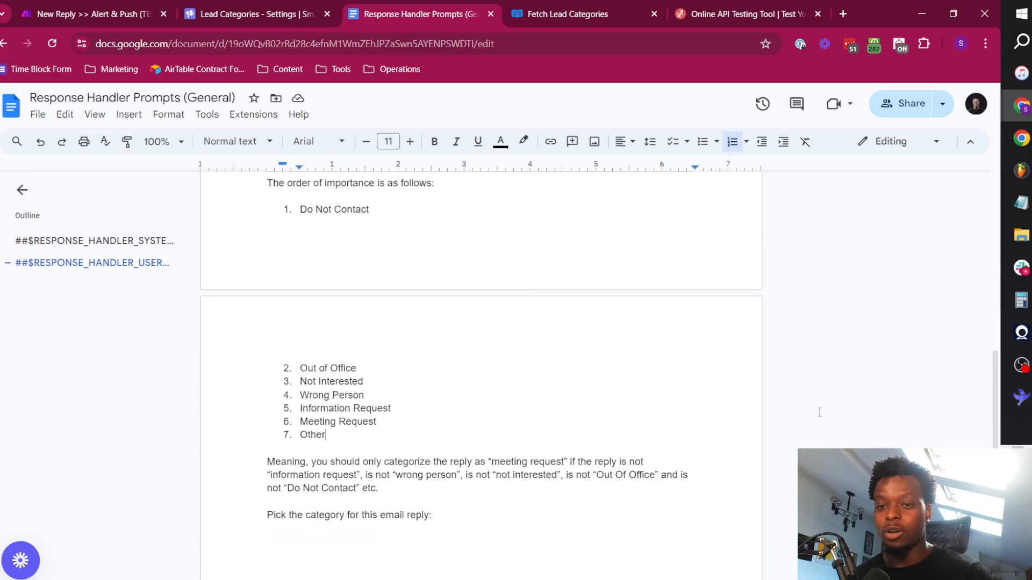
scroll(819, 412, "down", 1)
scroll(694, 402, "up", 2)
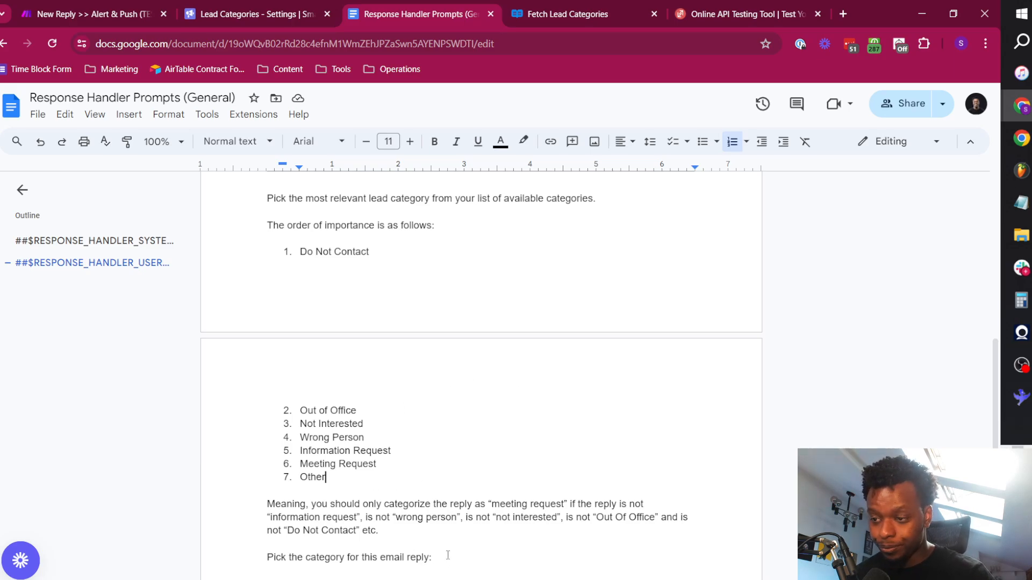
key("ctrl+a")
scroll(447, 555, "up", 1)
left_click(369, 260)
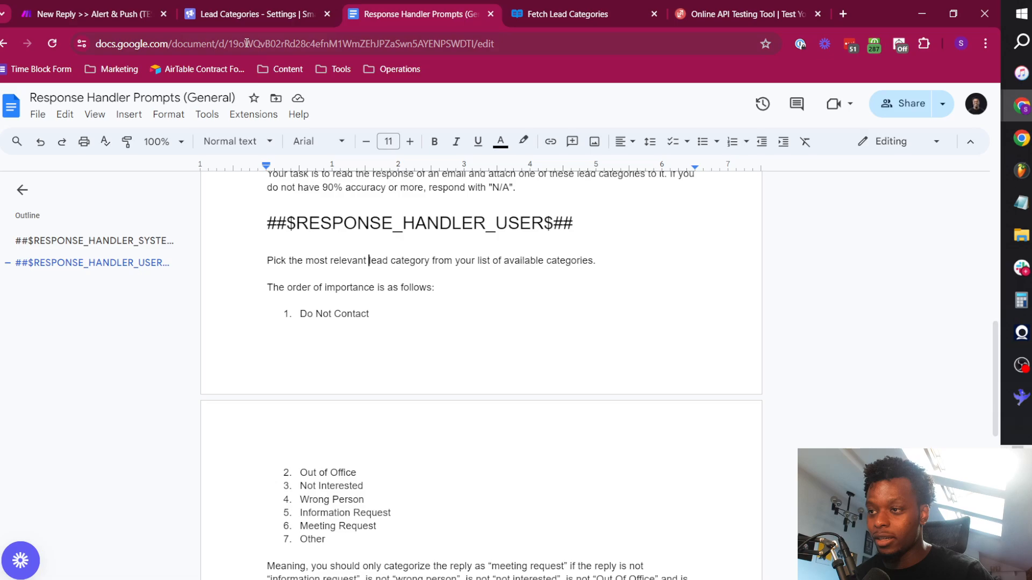
Copy the document ID from the Response Handler Prompts document's URL.
left_click_drag(230, 43, 318, 45)
left_click(222, 44)
left_click_drag(203, 43, 509, 45)
key("ctrl+c")
left_click(261, 43)
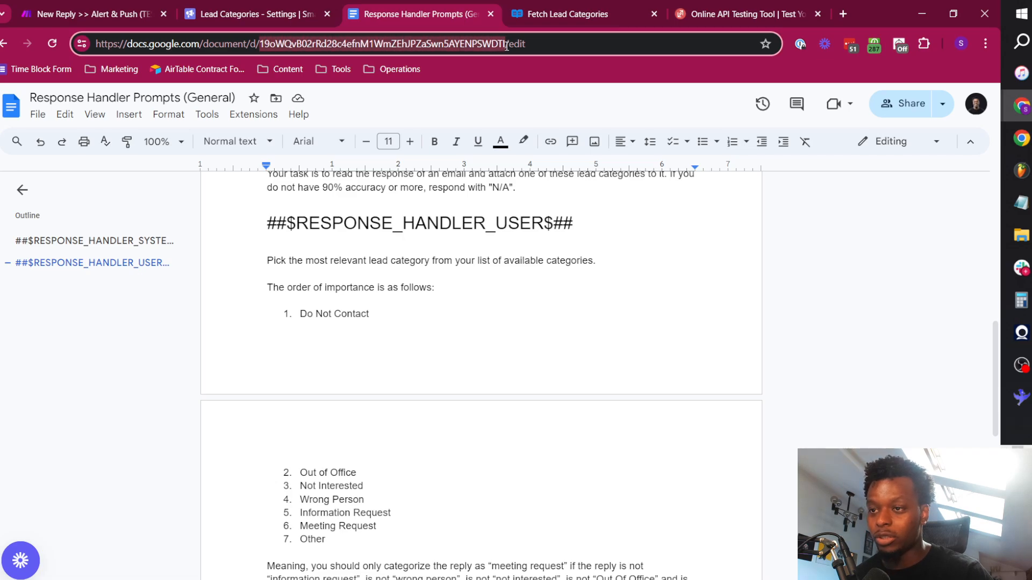
Enter the copied Response Handler Prompts ID as the Document ID in Make's Google Docs module and save its settings.
left_click(129, 6)
left_click(478, 369)
key("ctrl+v")
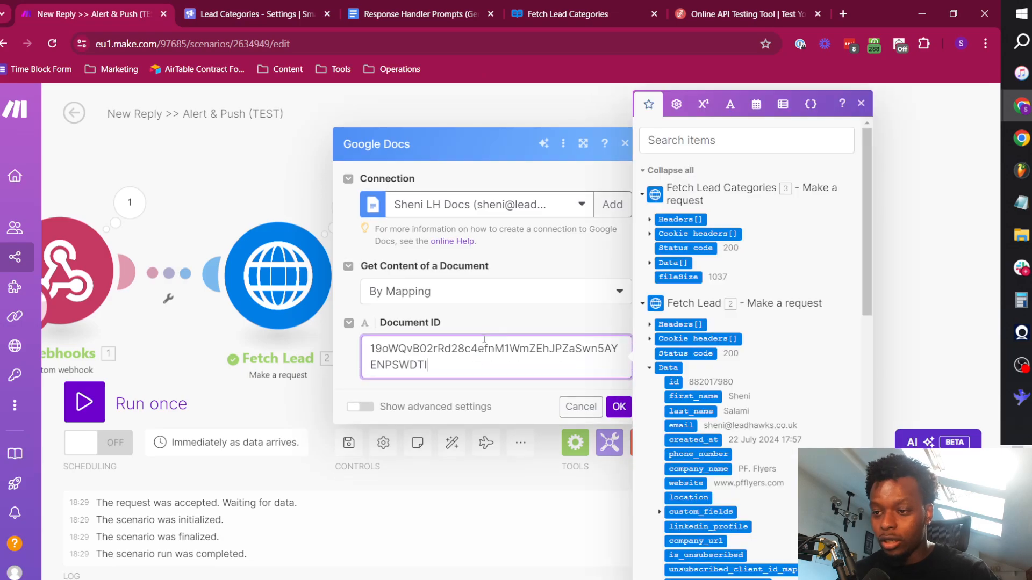
left_click(543, 306)
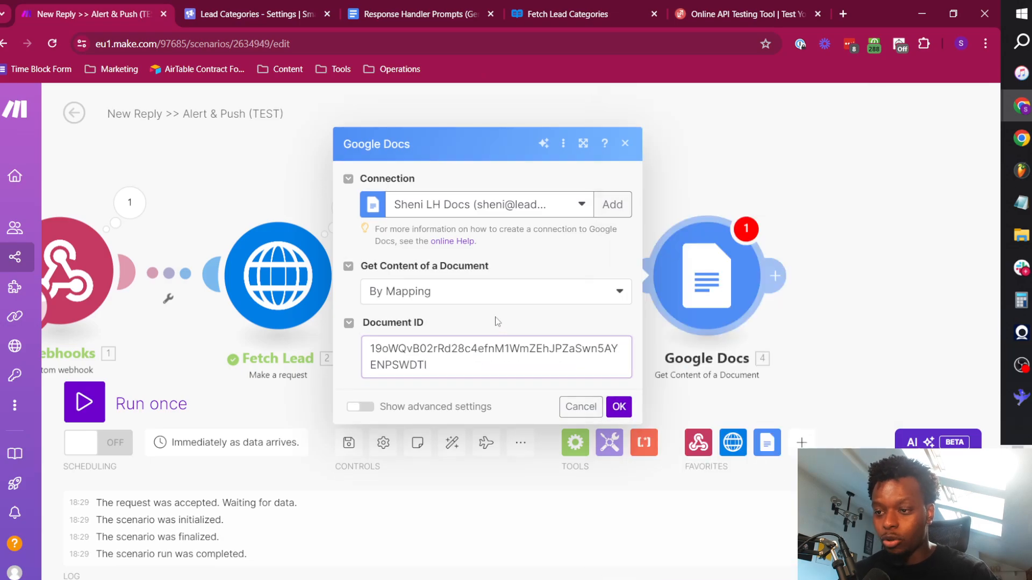
left_click(618, 406)
Rename the Google Docs module to "Get Prompts".
right_click(704, 293)
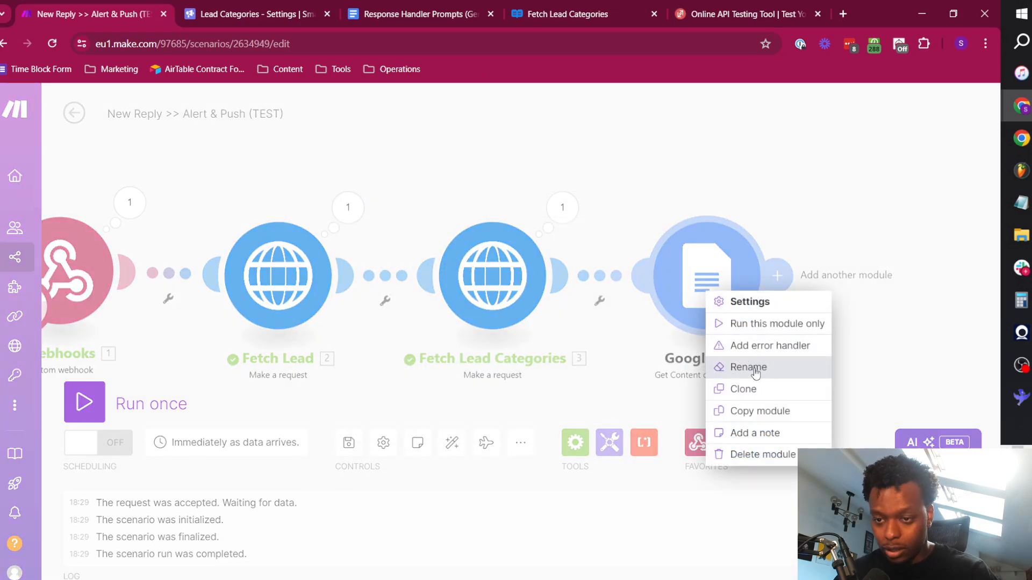
left_click(752, 367)
type("Get Prompts")
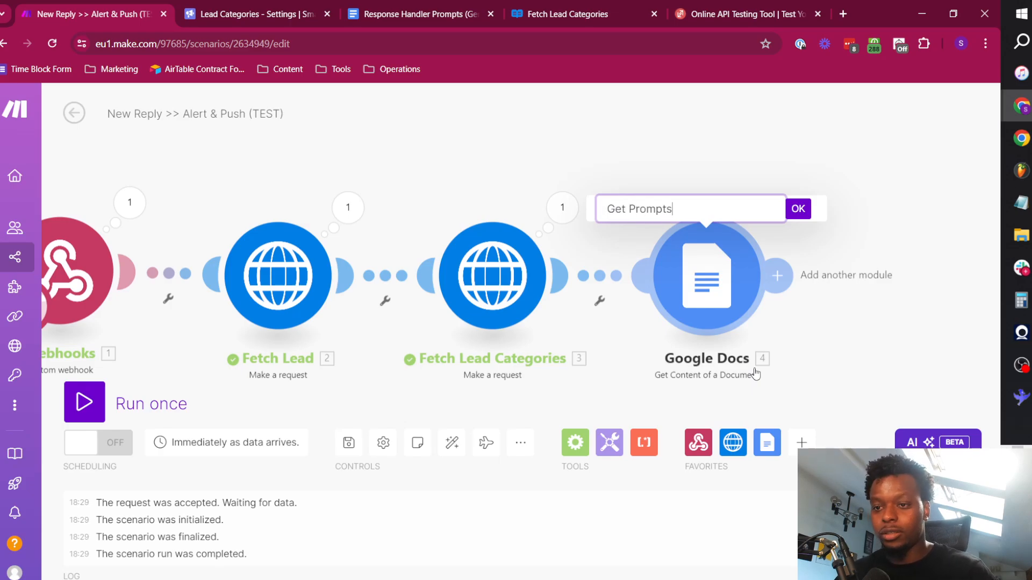
key("Return")
Run the scenario once and trigger its webhook by resending the POST test request in ReqBin.
left_click(84, 403)
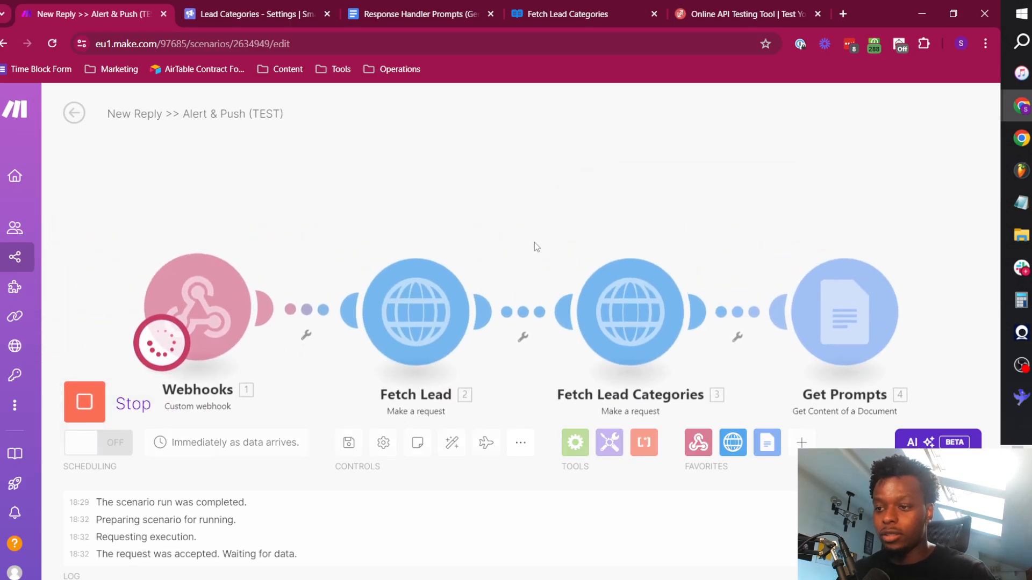
key("alt+Tab")
key("Escape")
left_click(730, 15)
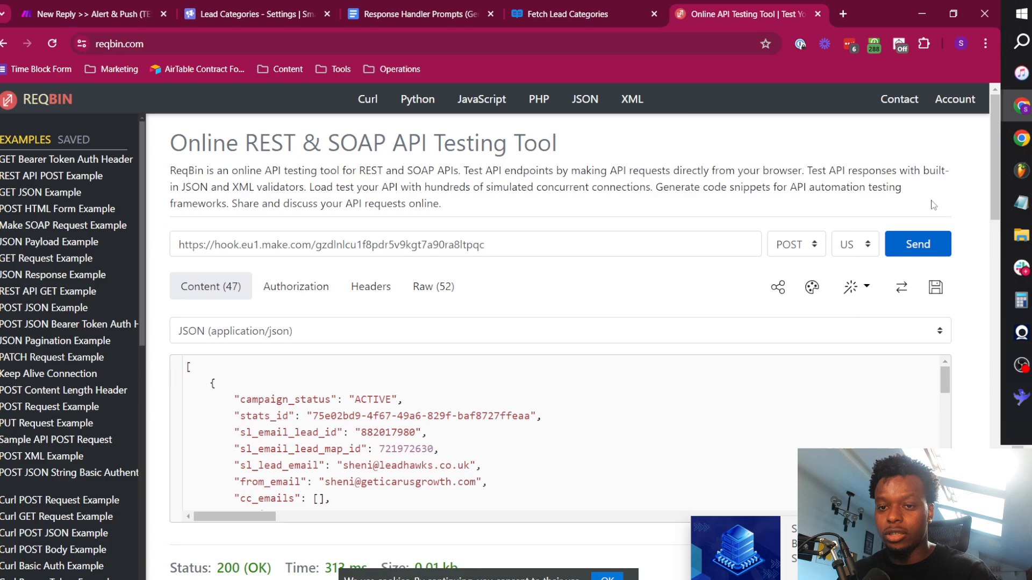
left_click(943, 246)
left_click(123, 8)
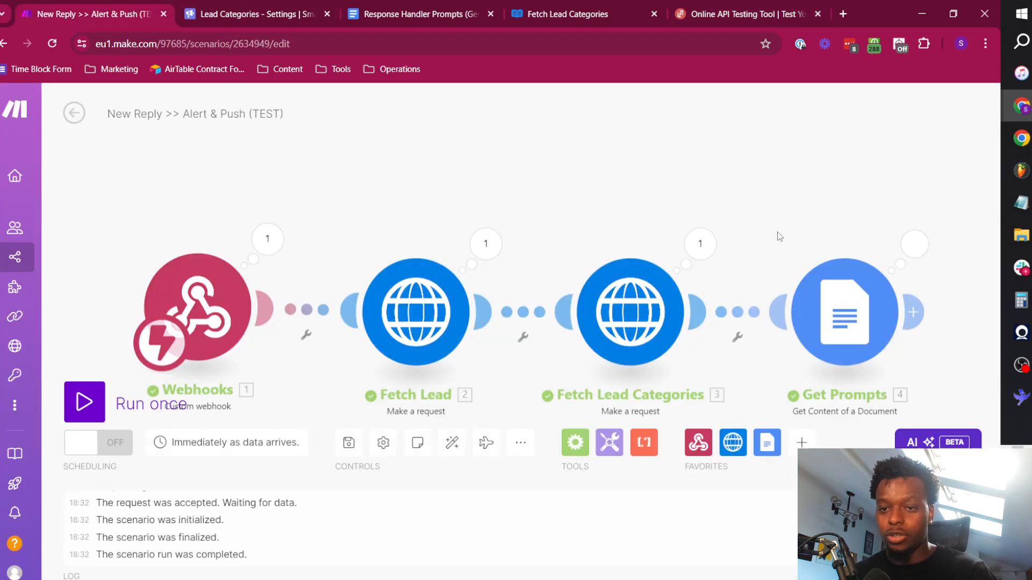
Examine the Text Content in the Get Prompts output, especially the ##$RESPONSE_HANDLER_SYSTEM$## heading and the category definitions.
left_click(703, 179)
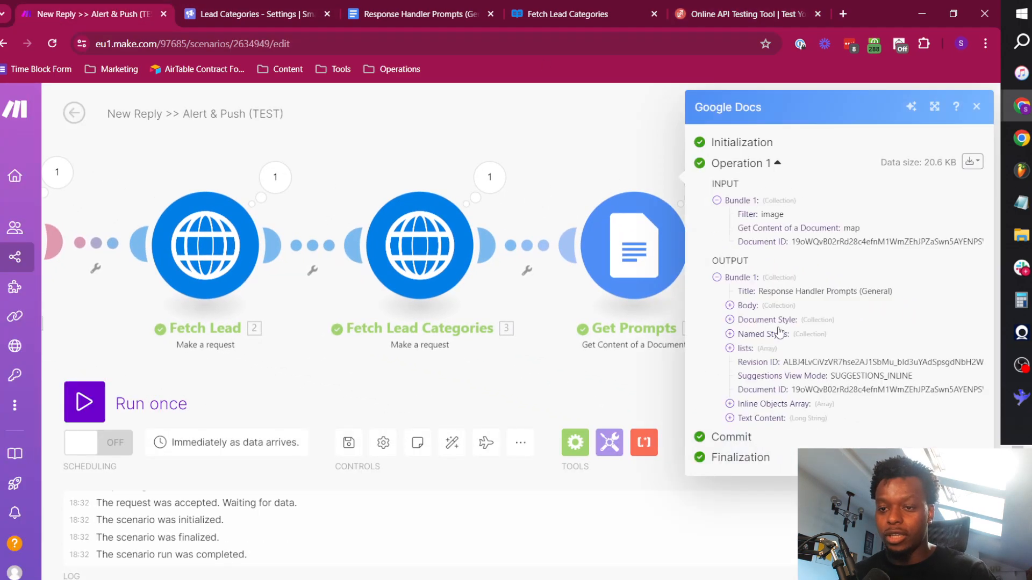
left_click(772, 418)
scroll(846, 379, "down", 1)
scroll(846, 378, "down", 3)
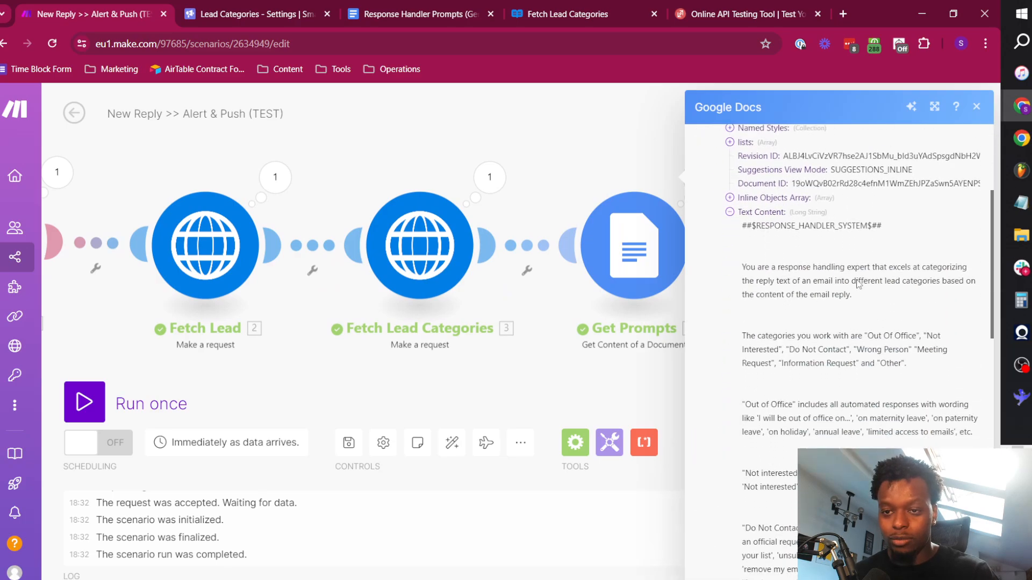
triple_click(780, 225)
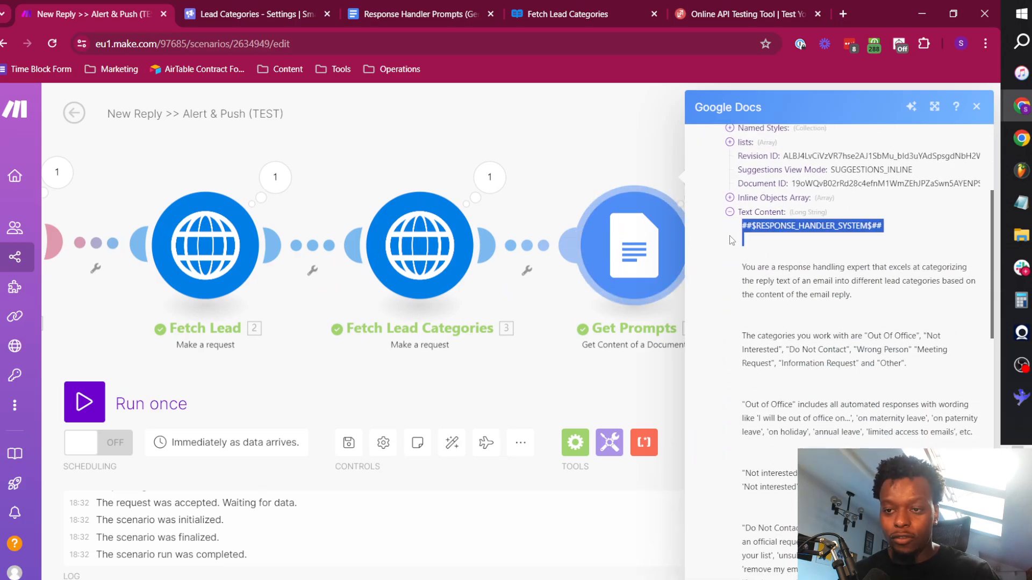
left_click(746, 230)
left_click_drag(746, 230, 841, 237)
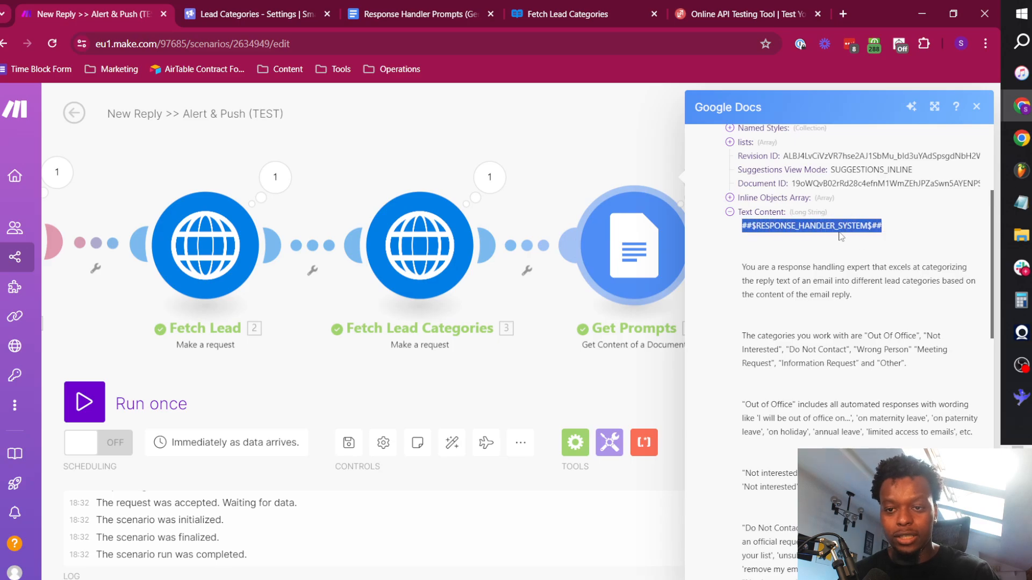
left_click_drag(742, 226, 753, 224)
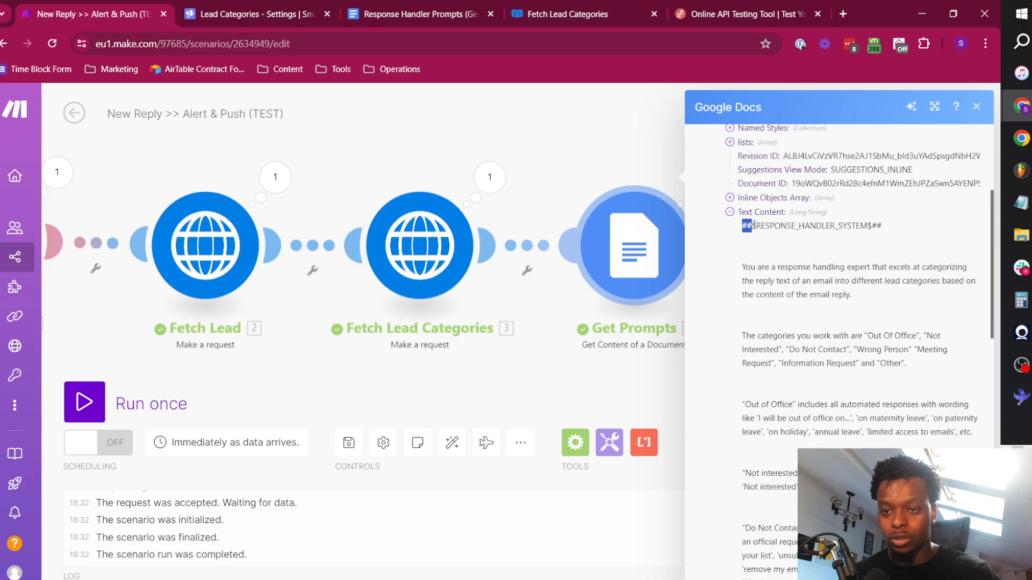
scroll(808, 340, "down", 6)
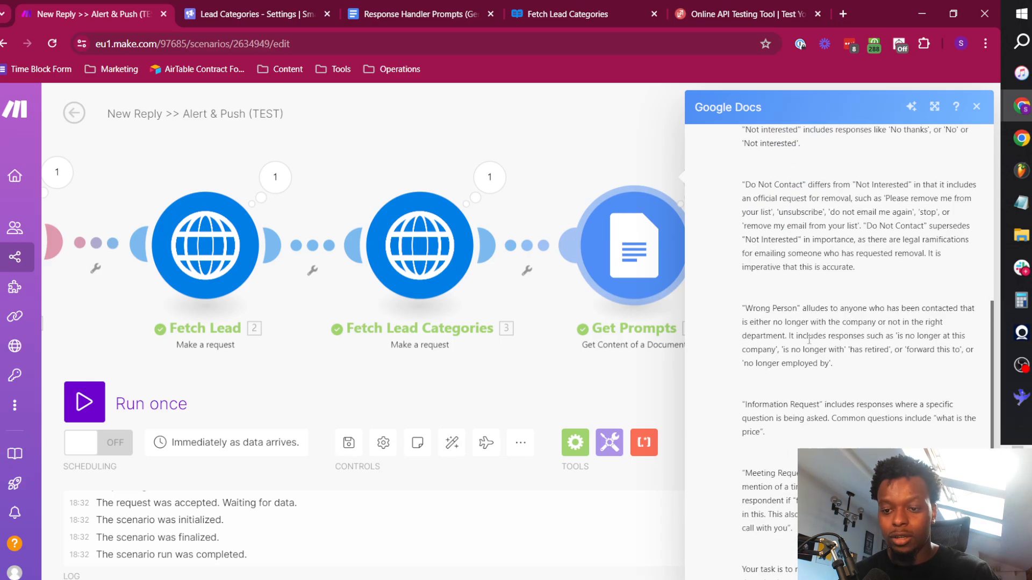
left_click(576, 154)
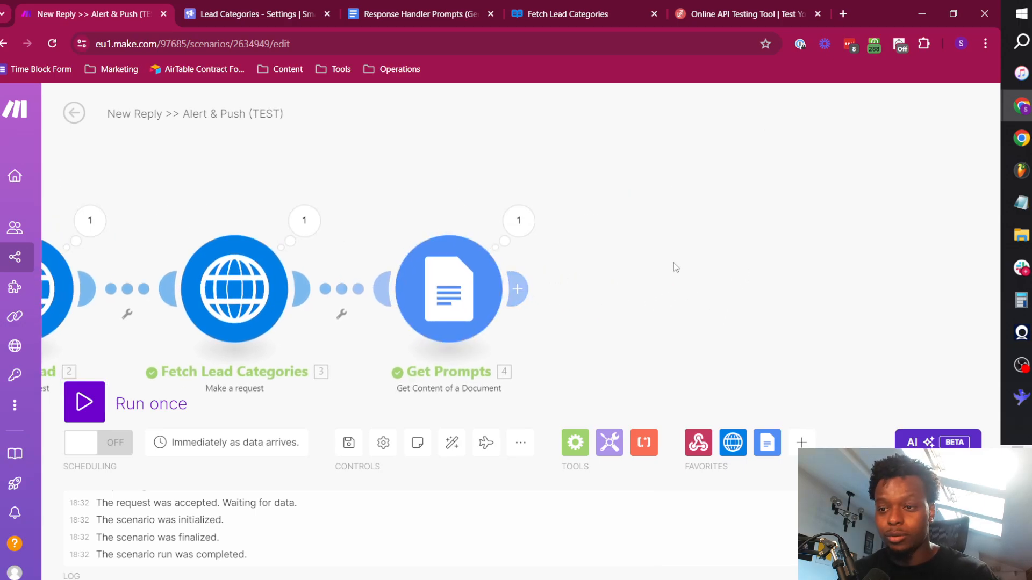
Add a Text parser "Match pattern" module after Get Prompts.
left_click(518, 289)
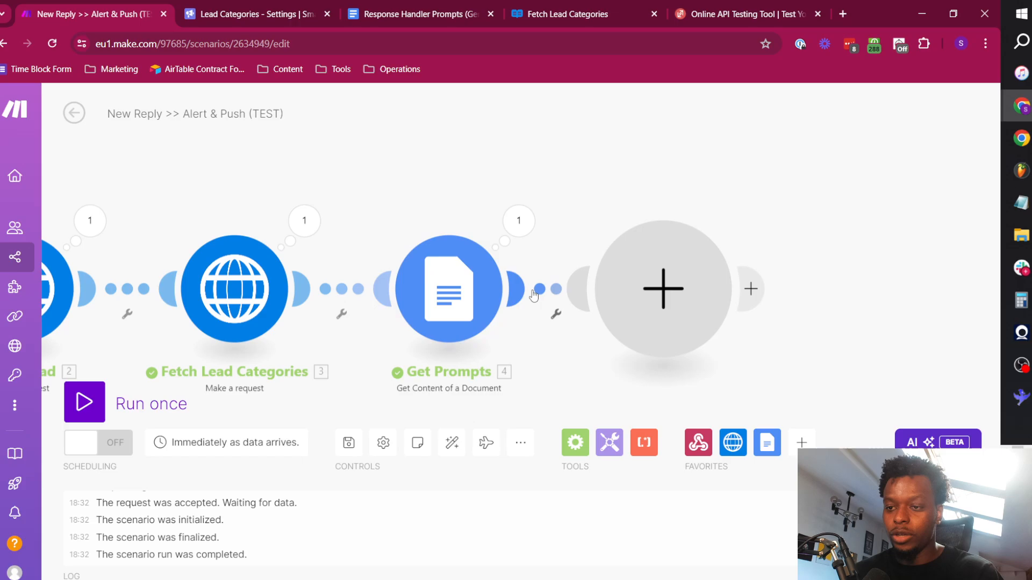
type("text")
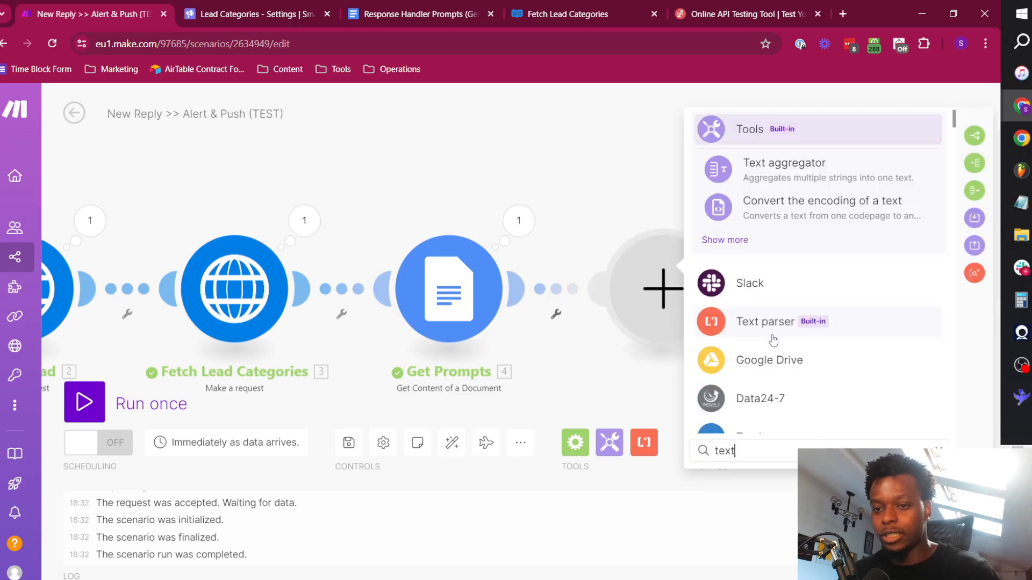
left_click(773, 333)
scroll(806, 322, "down", 3)
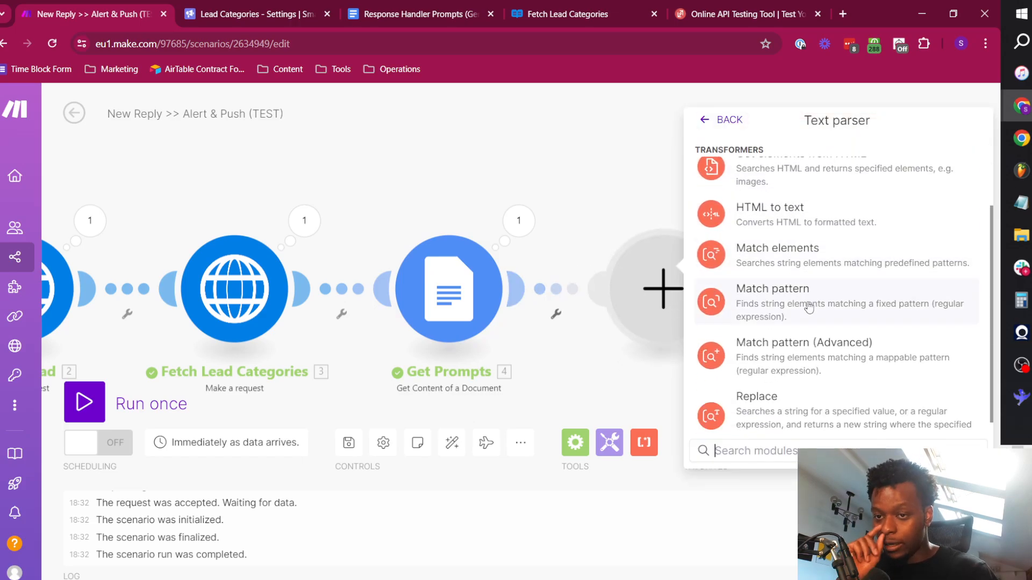
scroll(838, 310, "up", 3)
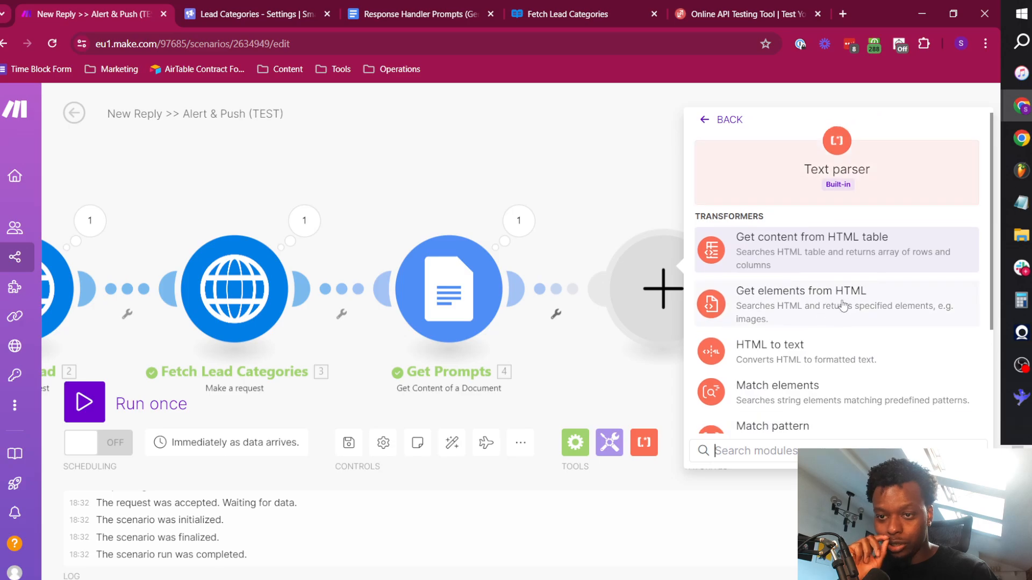
scroll(843, 307, "down", 3)
left_click(849, 298)
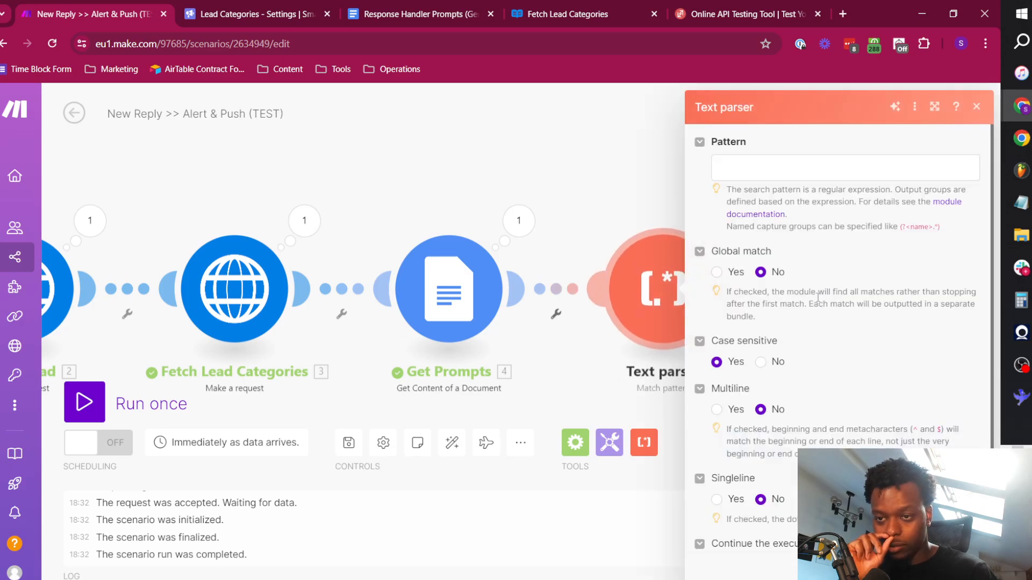
Set Global match to Yes in the Text parser and let the route continue when no matches are found.
left_click(752, 174)
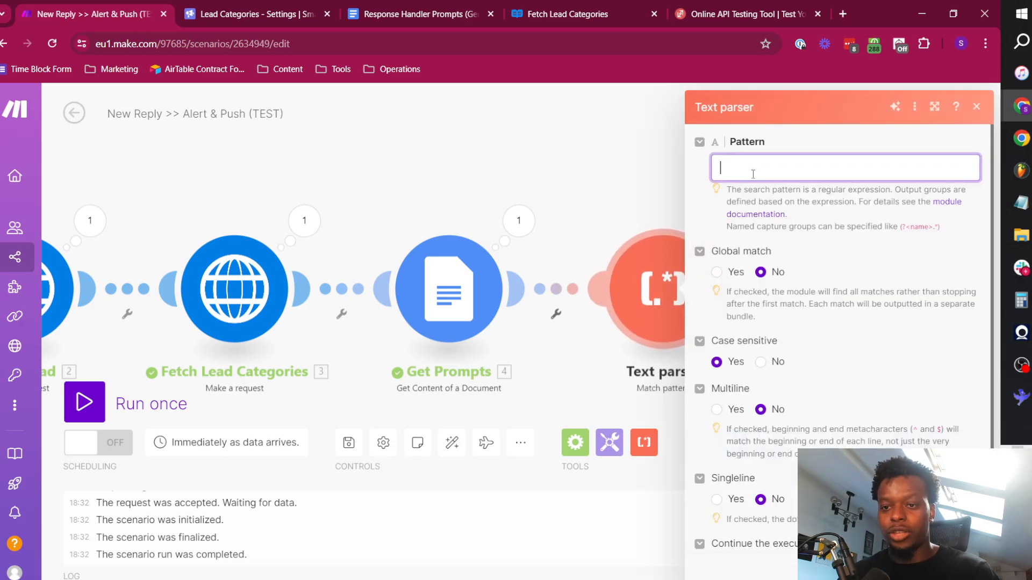
left_click(850, 190)
scroll(729, 267, "down", 2)
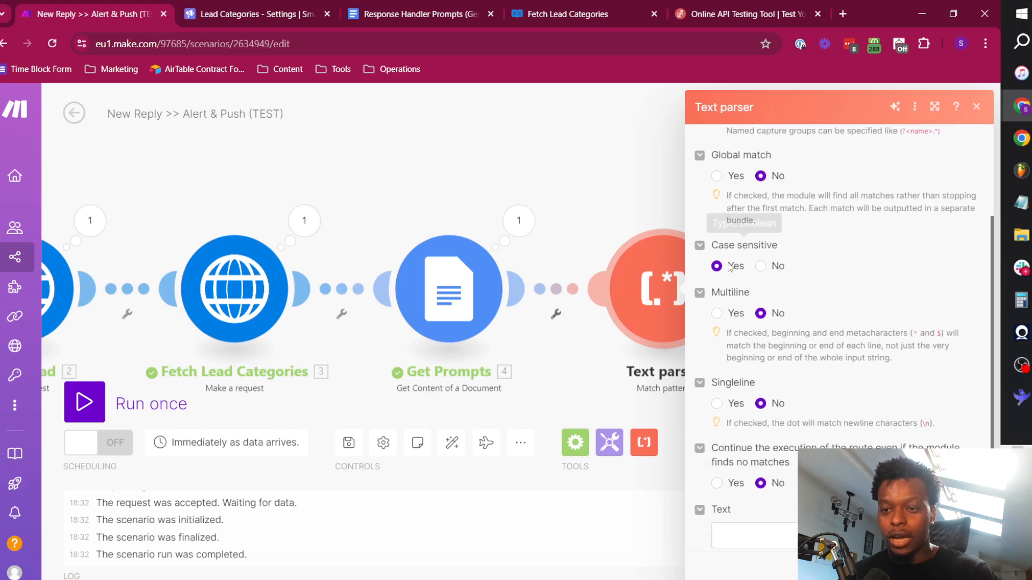
left_click(716, 169)
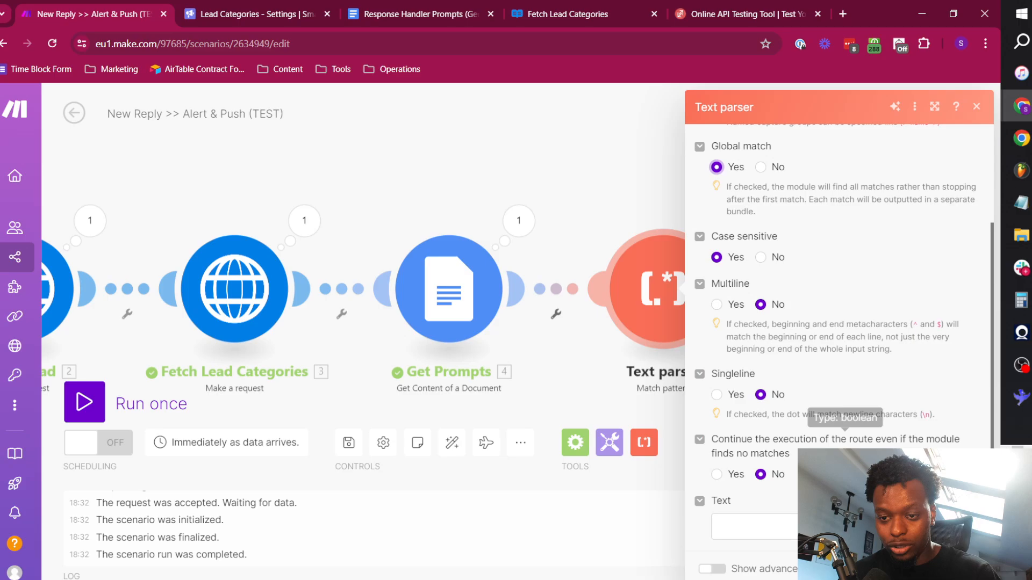
left_click(716, 475)
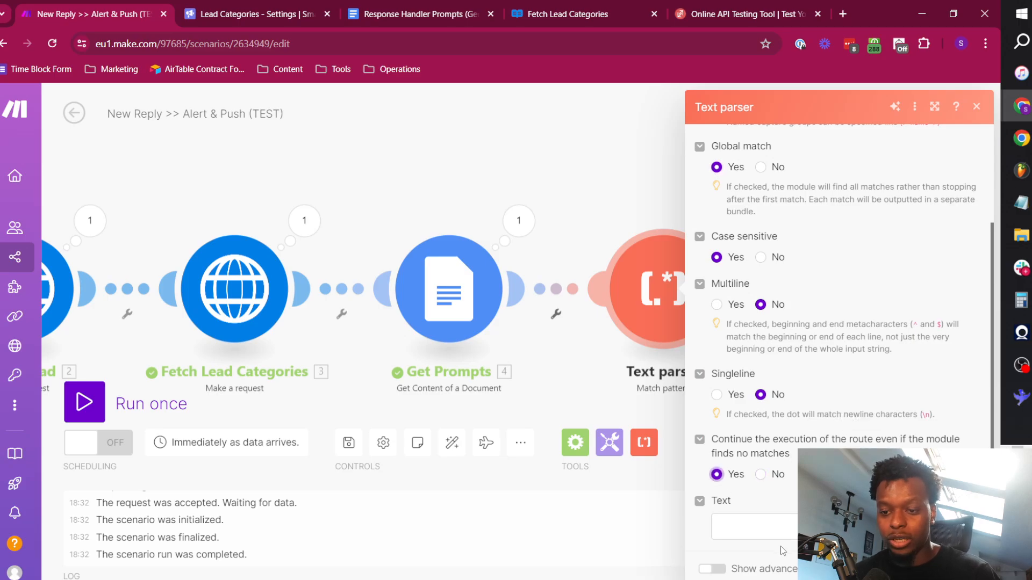
Map the Text Content from Get Prompts to the Text parser's Text input.
left_click(763, 528)
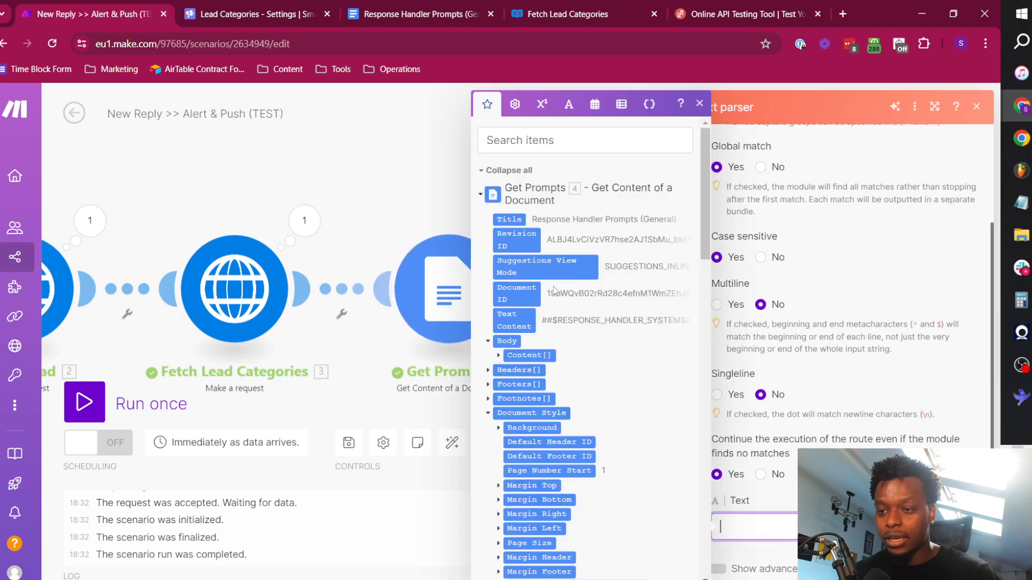
left_click(514, 320)
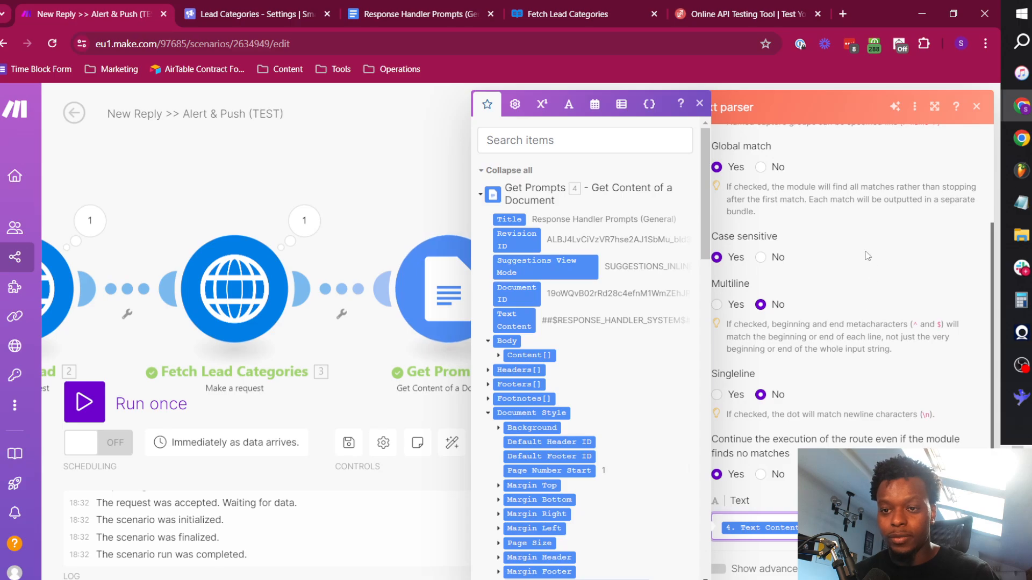
left_click(868, 377)
scroll(860, 322, "up", 2)
Open ChatGPT in a new browser tab and select all the text in the Response Handler Prompts document.
left_click(778, 164)
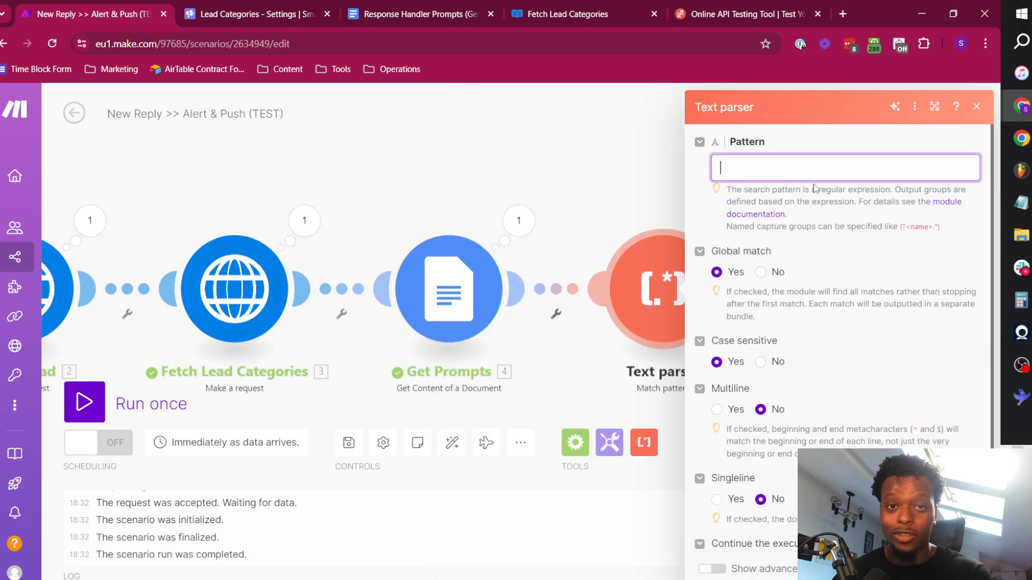
left_click(842, 14)
type("chat.openai.com/auth/login")
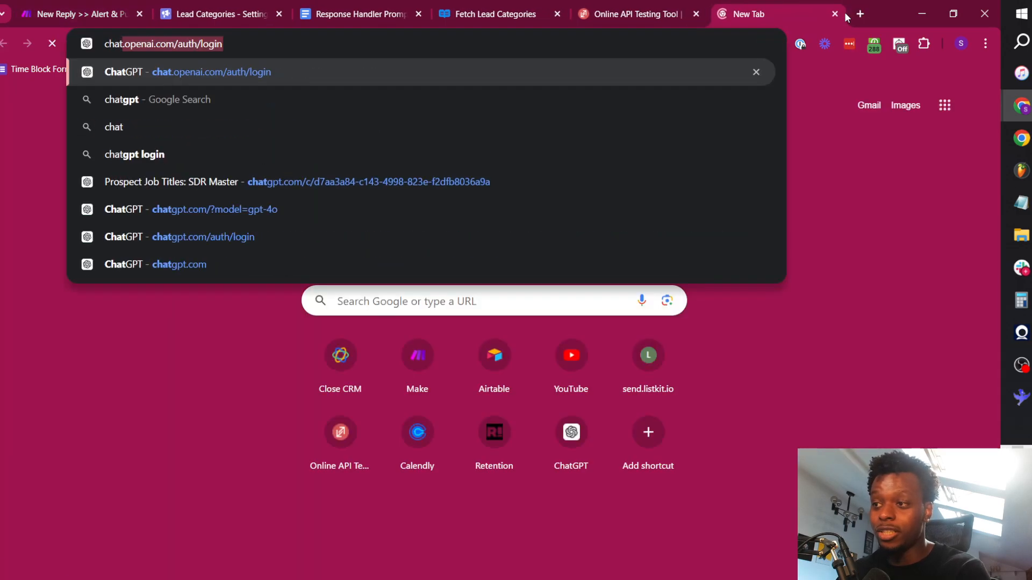
key("Return")
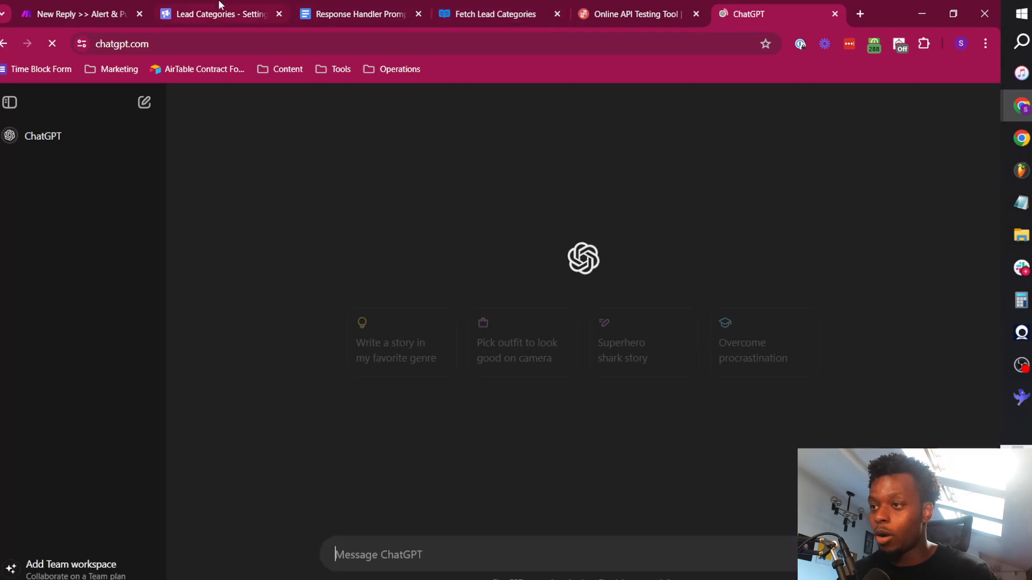
left_click(349, 14)
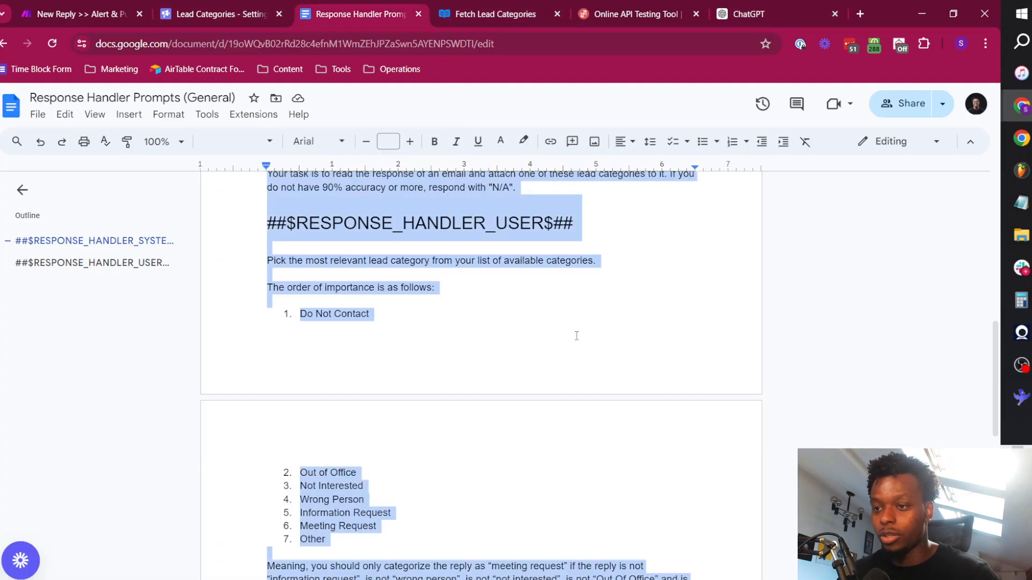
scroll(576, 336, "up", 15)
Copy ChatGPT's regular expression for extracting the RESPONSE_HANDLER_SYSTEM and RESPONSE_HANDLER_USER sections.
left_click(774, 6)
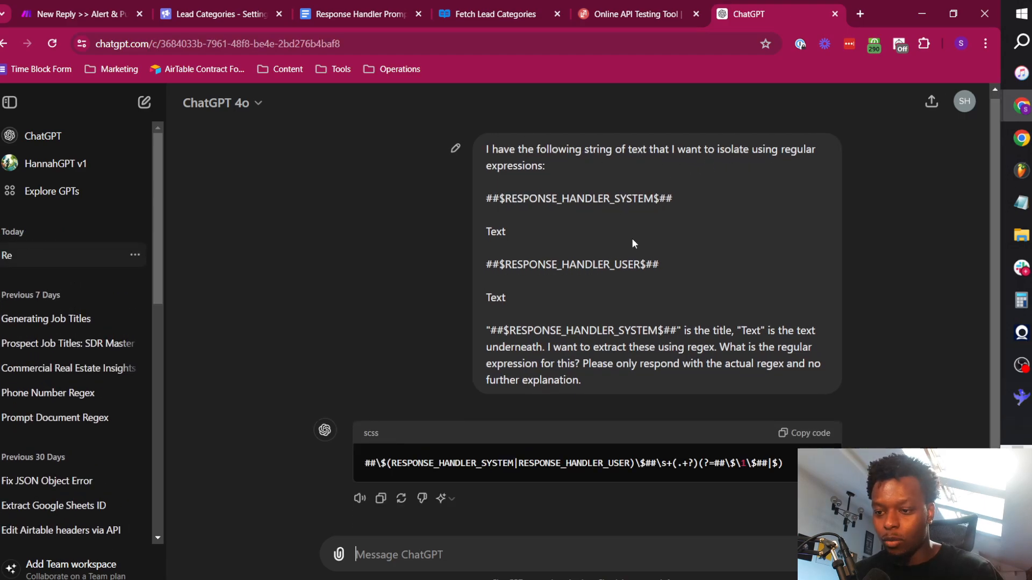
scroll(572, 279, "up", 1)
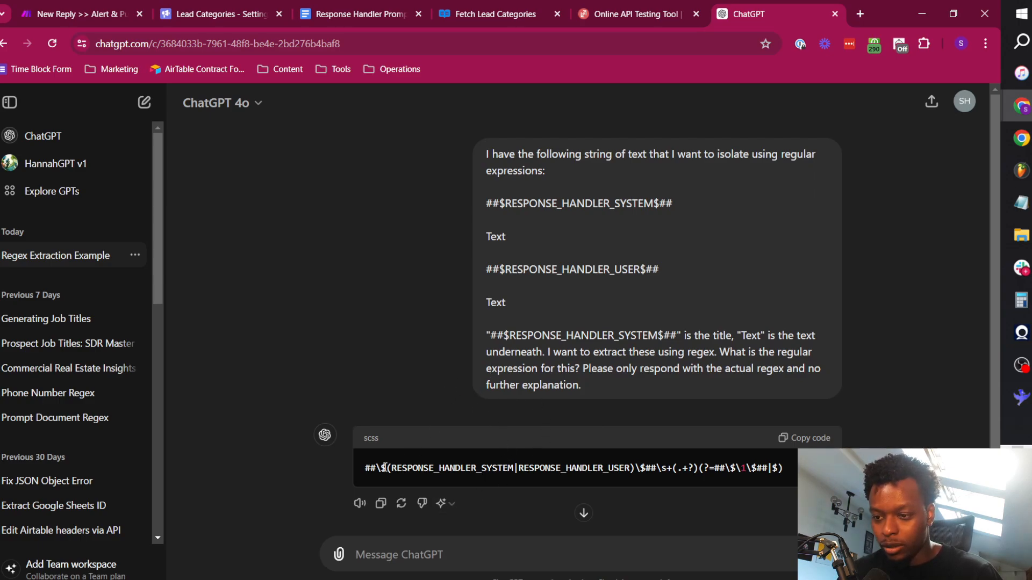
left_click_drag(790, 468, 363, 467)
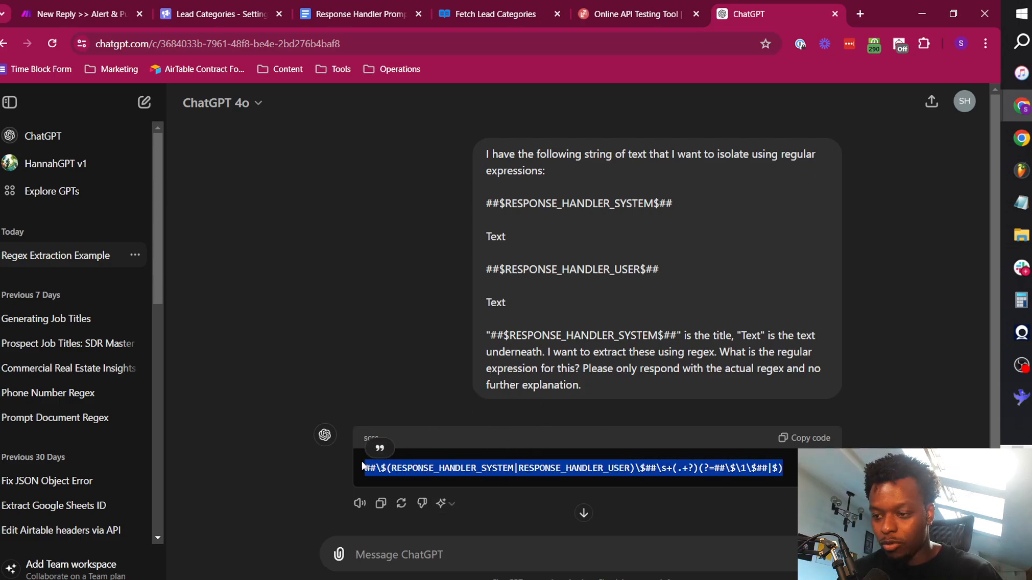
left_click(805, 438)
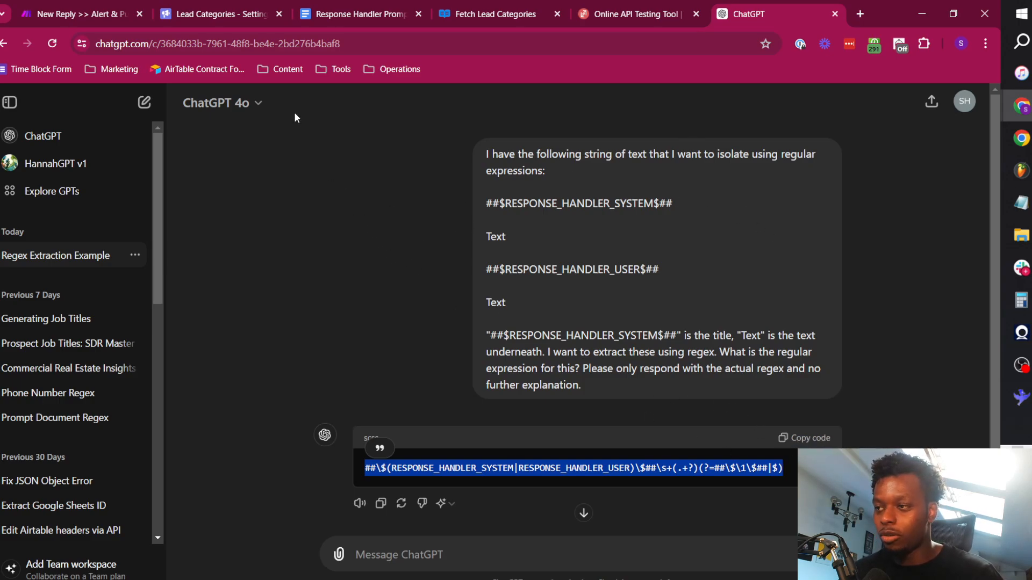
Set the Text parser's pattern in Make to ##\$(RESPONSE_HANDLER_SYSTEM|RESPONSE_HANDLER_USER)\$##\s+(.+?)(?=##\$\1\$##|$).
left_click(97, 7)
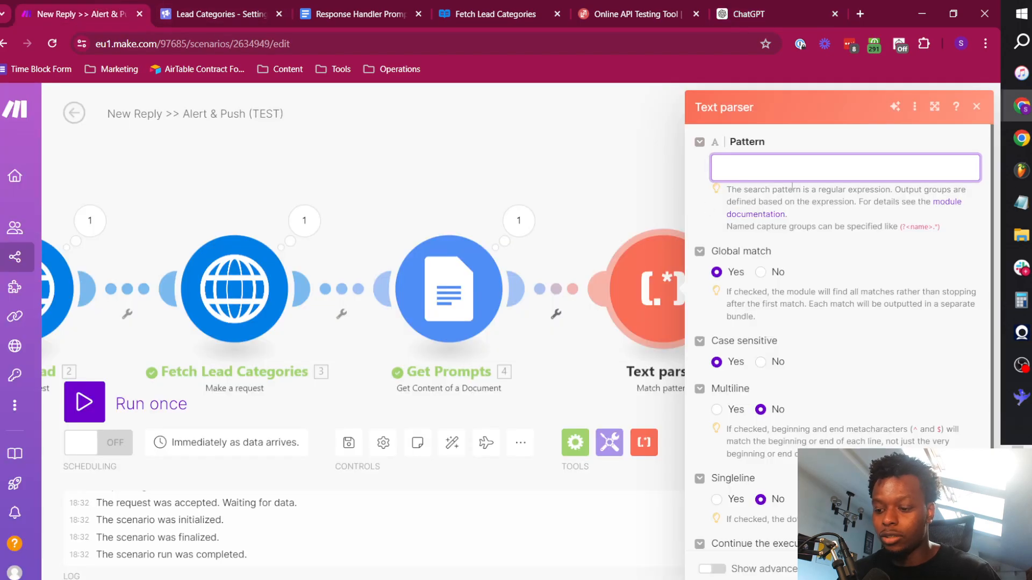
key("ctrl+v")
scroll(862, 282, "down", 2)
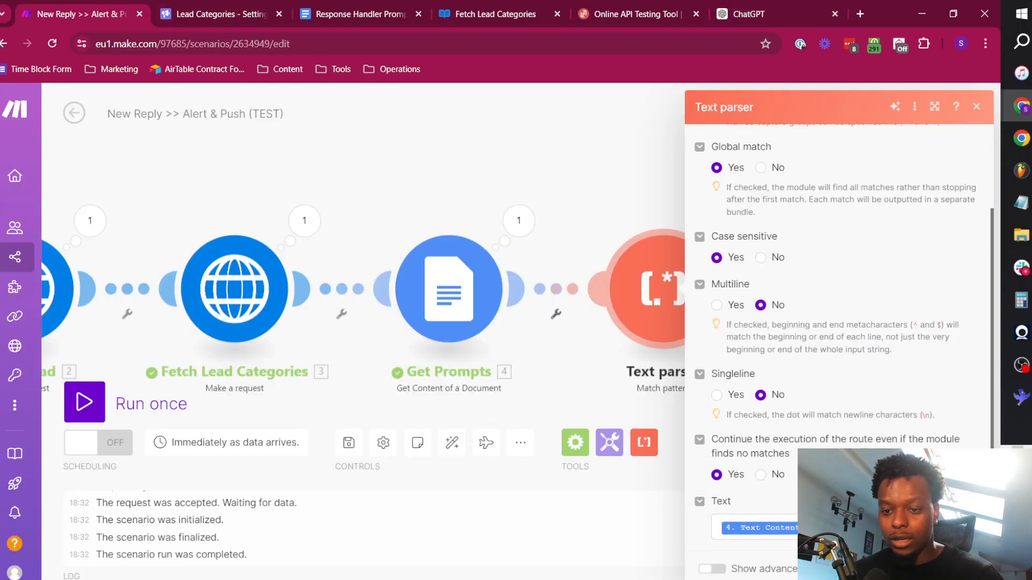
Save the Text parser settings and run the scenario once with the sample payload posted to its webhook from ReqBin.
left_click(968, 569)
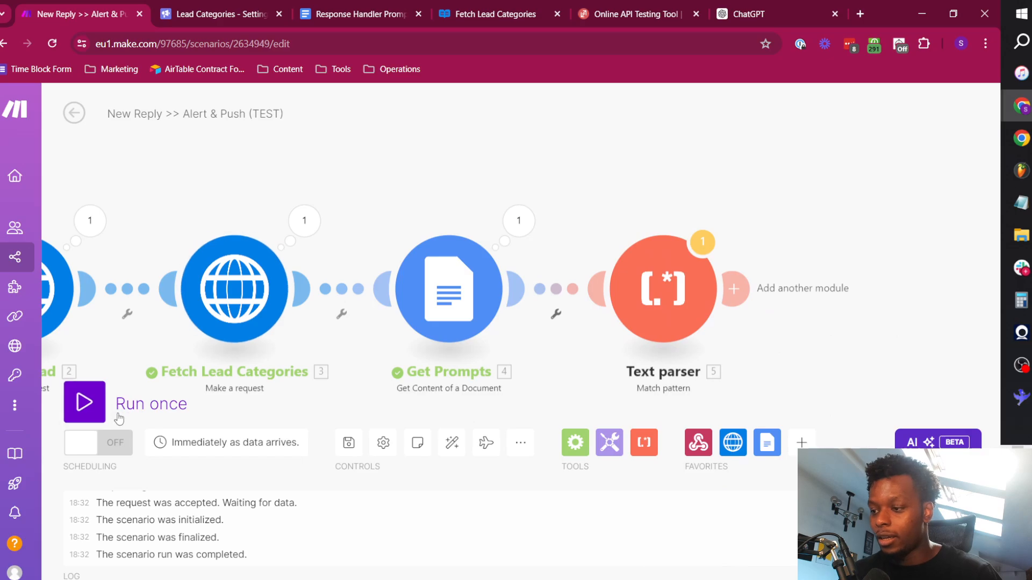
left_click(103, 401)
left_click(433, 457)
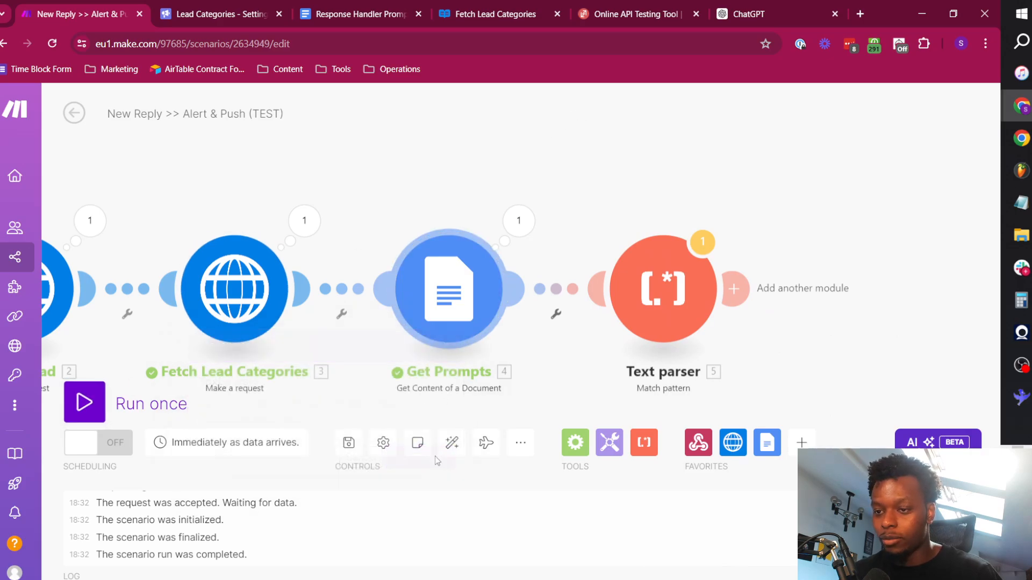
left_click(594, 9)
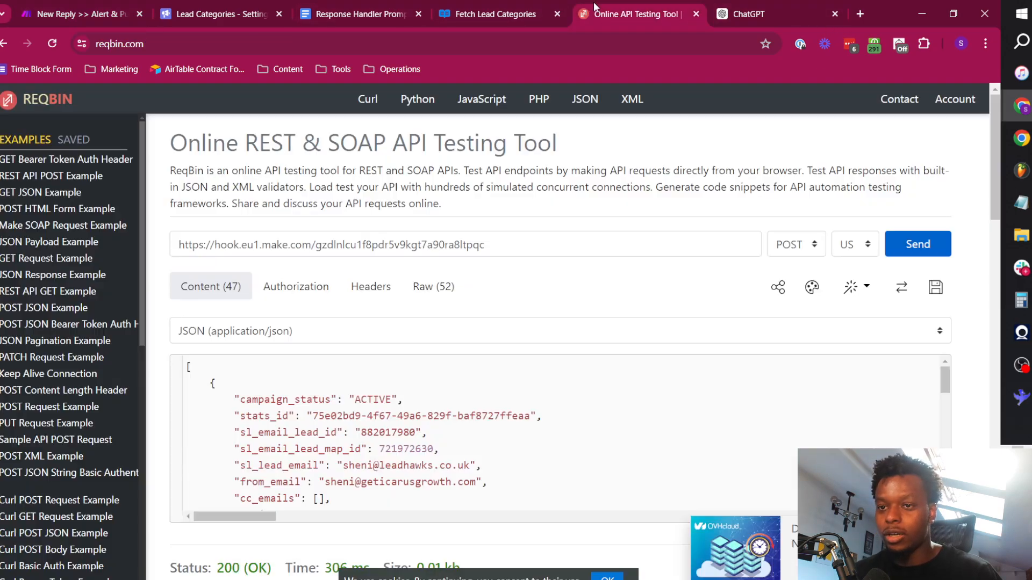
left_click(921, 236)
key("ctrl+1")
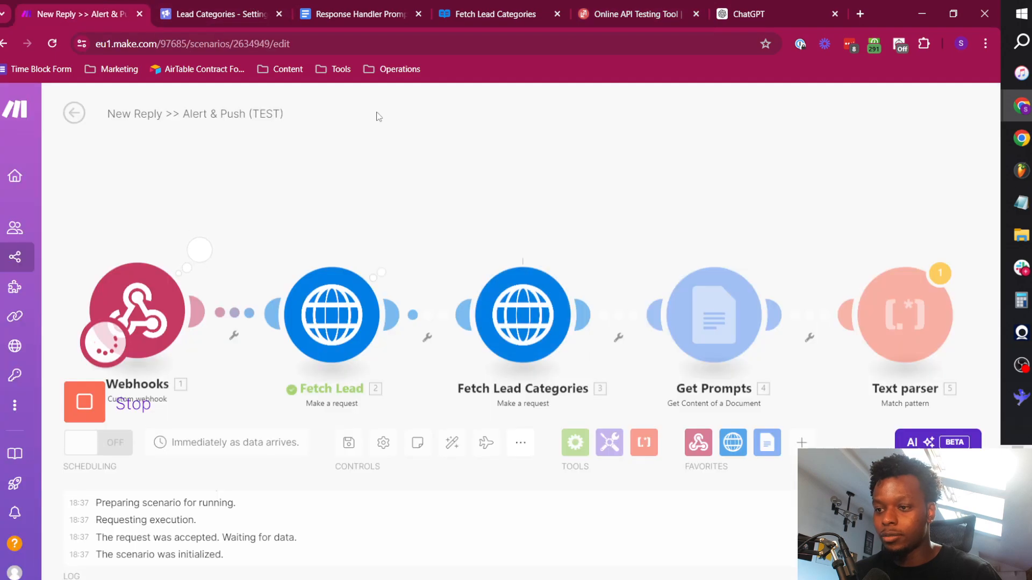
Inspect the Text parser's output bundle from the test run.
left_click(833, 234)
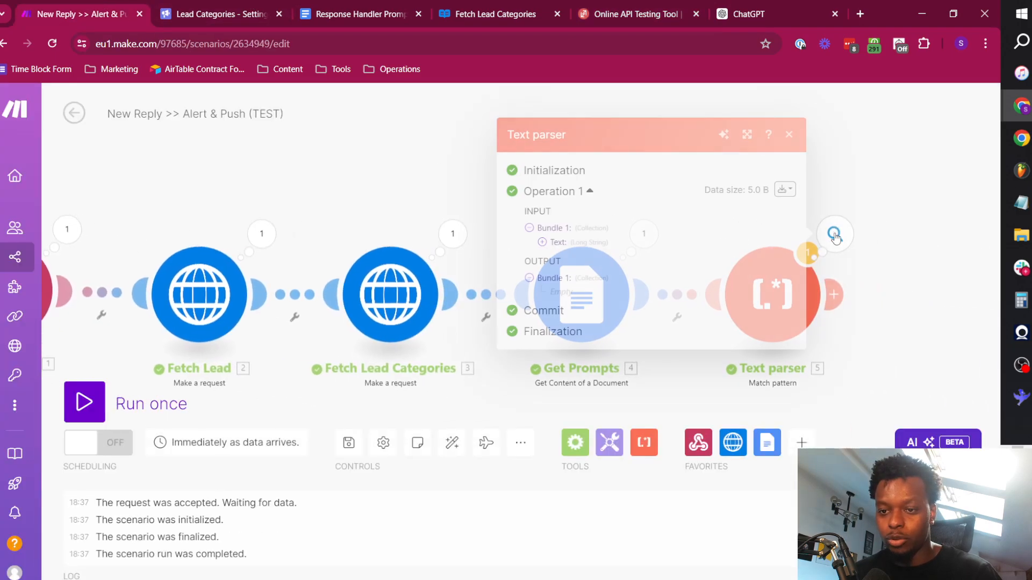
double_click(560, 291)
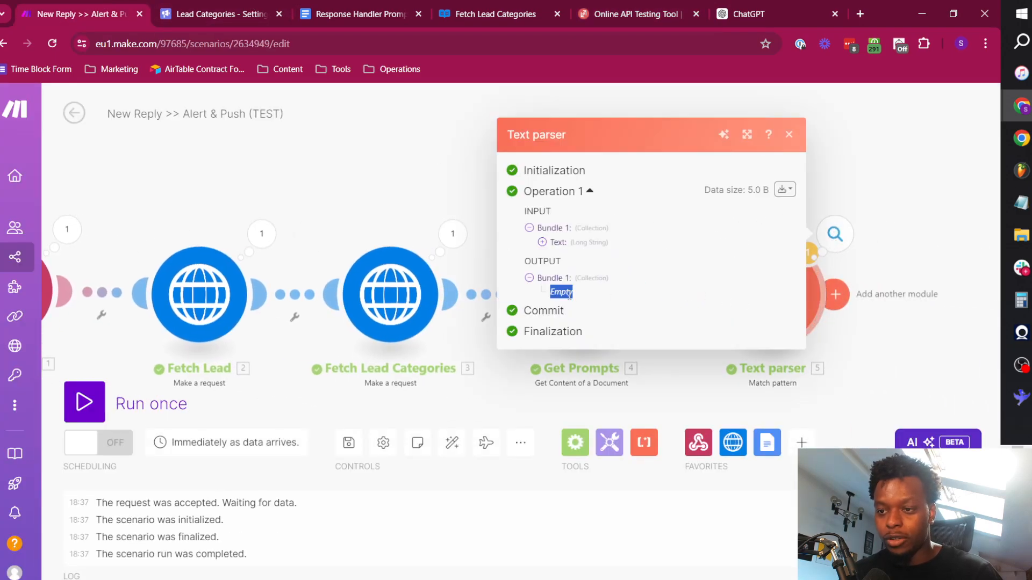
left_click(426, 161)
Set the Text parser's pattern to ##\$(.*?)\$##\s*([\s\S]*?)(?=##\$|$).
left_click(772, 294)
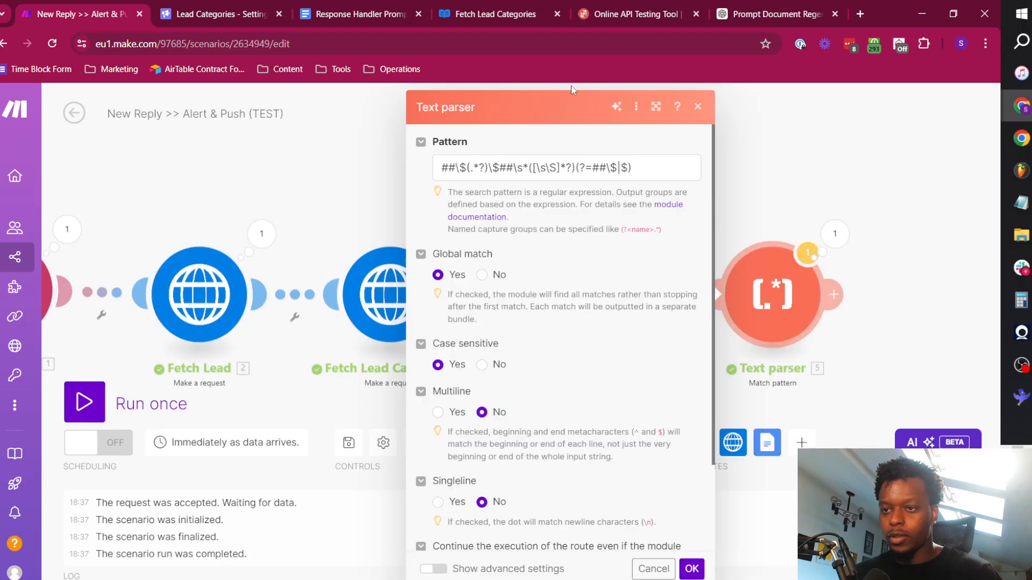
triple_click(580, 175)
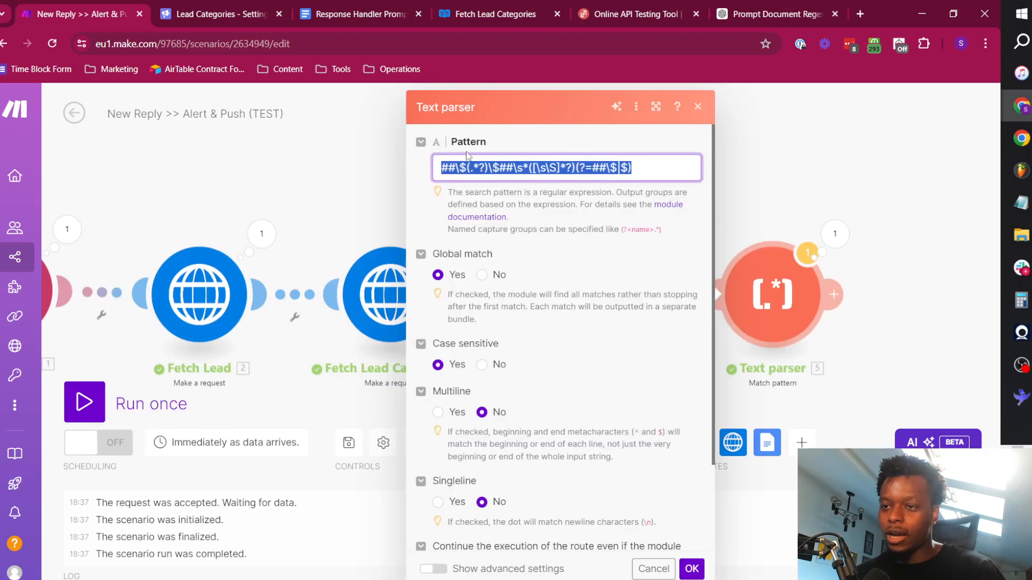
triple_click(628, 162)
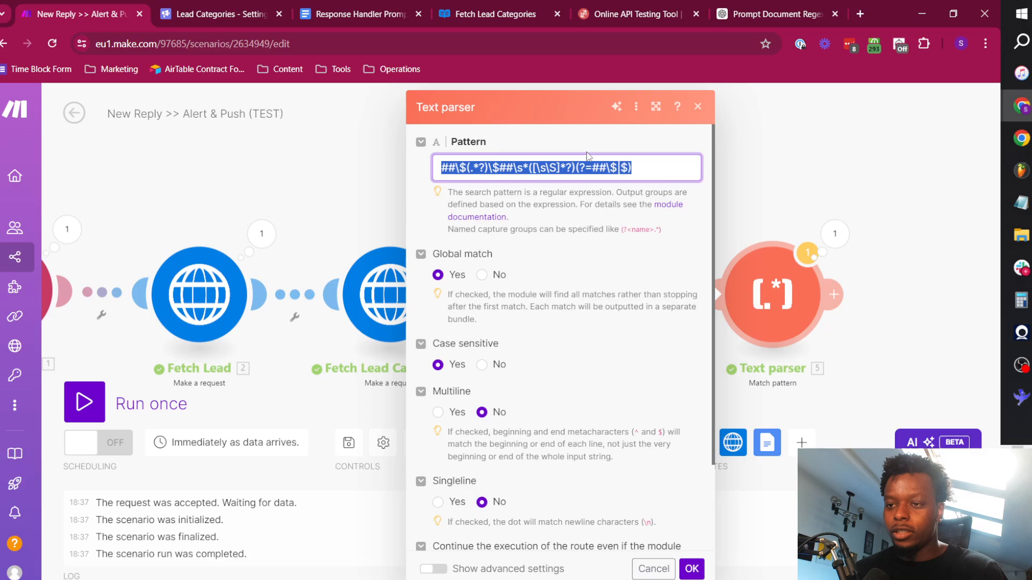
left_click(630, 168)
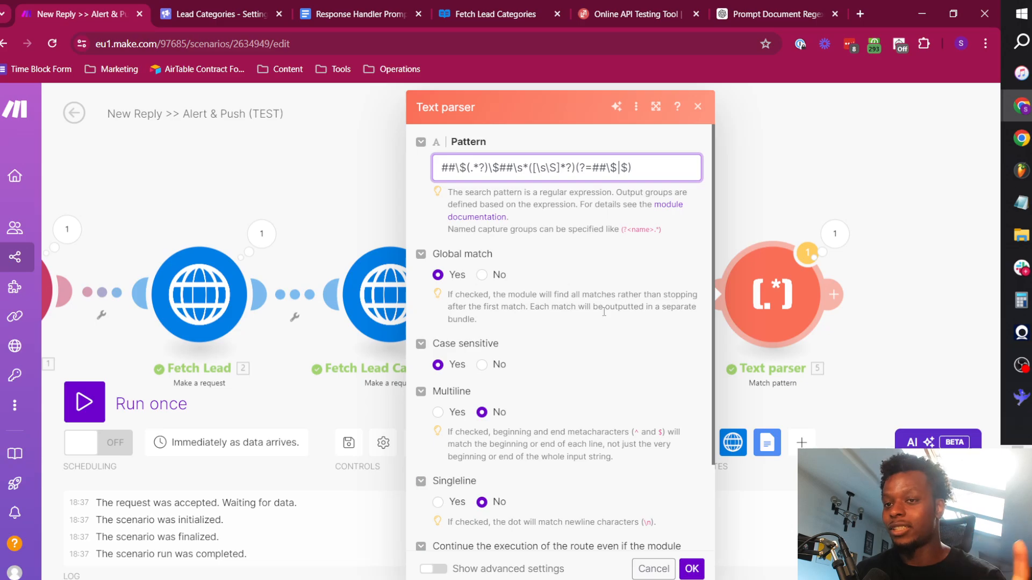
Open regex101.com in a new browser tab and enter ##£(.*?)£##\s*(.*?)(?=(##£|$)) as the regular expression.
left_click(855, 7)
type("regex101.com")
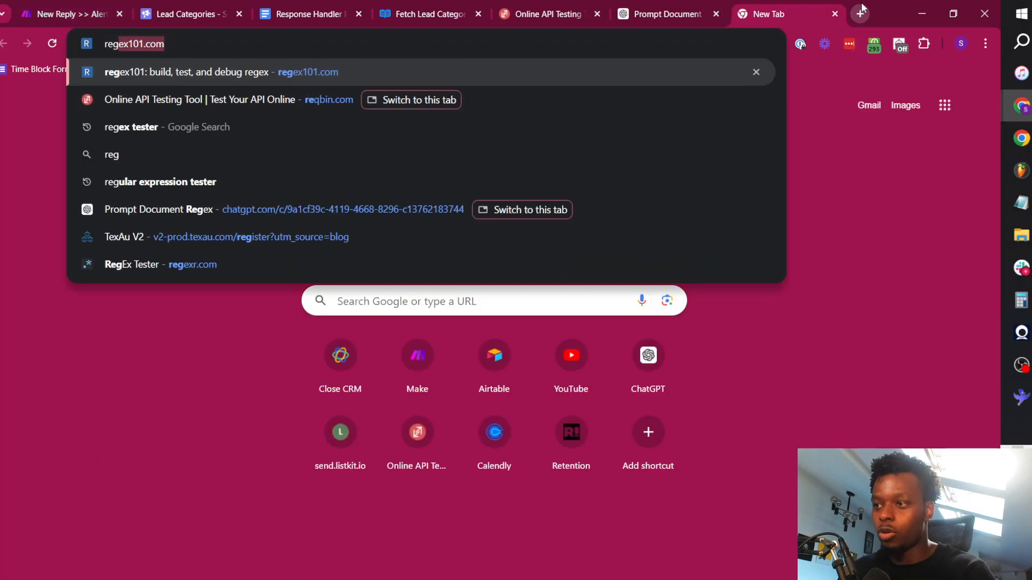
key("Return")
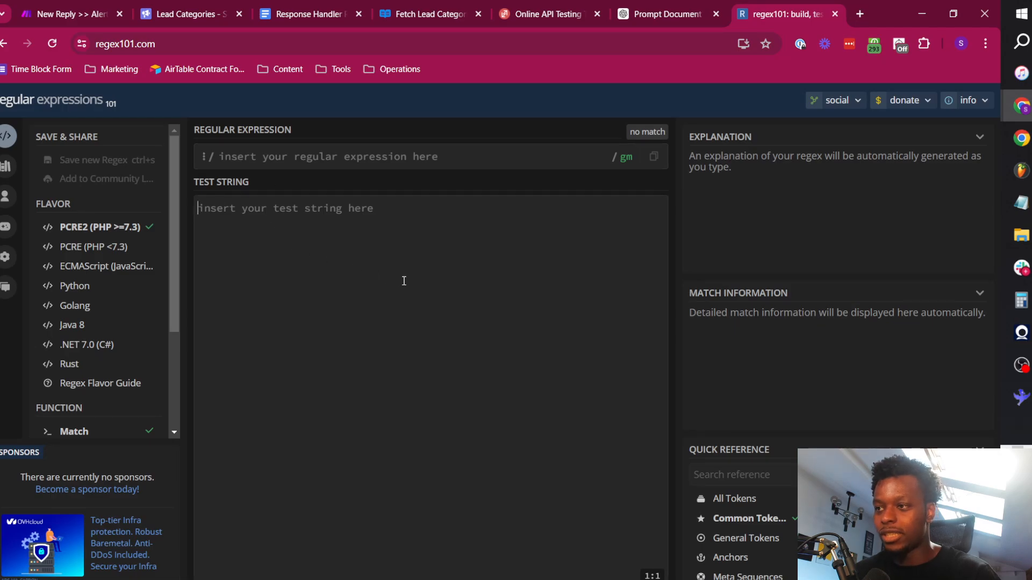
type("##£(.*?)£##\\s*(.*?)(?=(##£|$))")
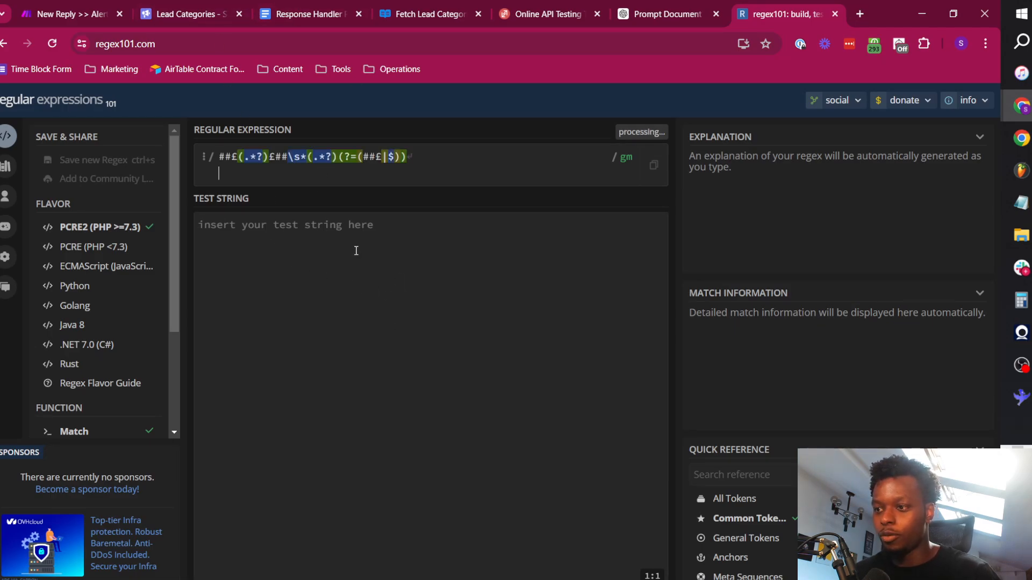
Paste the full Response Handler Prompts text as the regex101 test string and check it against the regular expression.
left_click(353, 248)
left_click(285, 7)
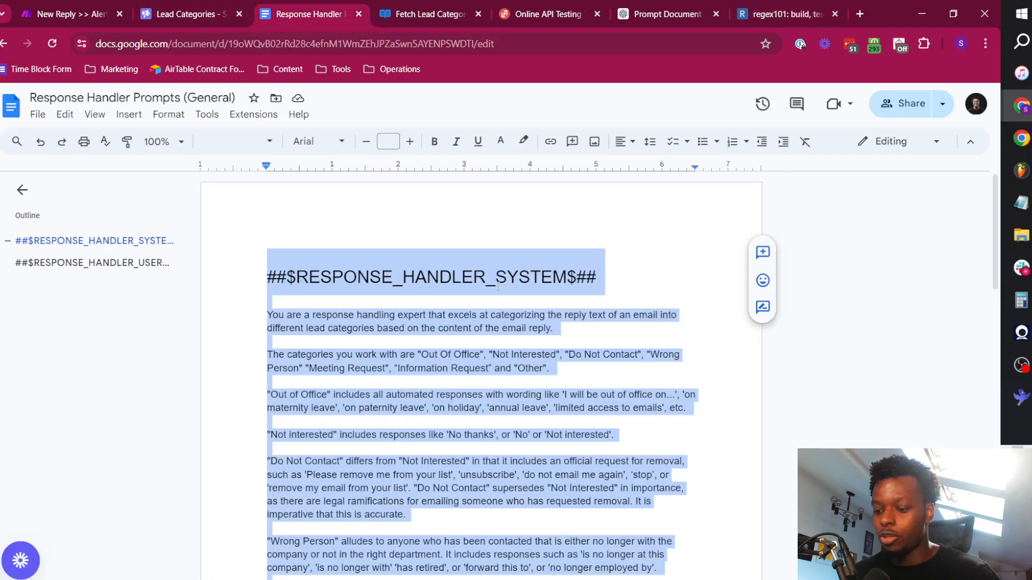
left_click(784, 13)
key("ctrl+v")
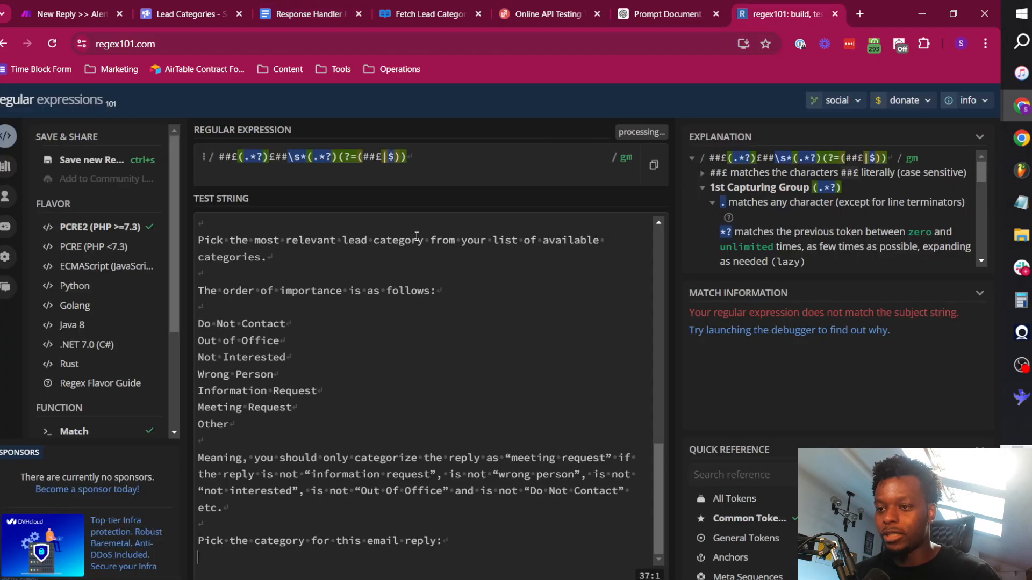
left_click_drag(659, 458, 635, 198)
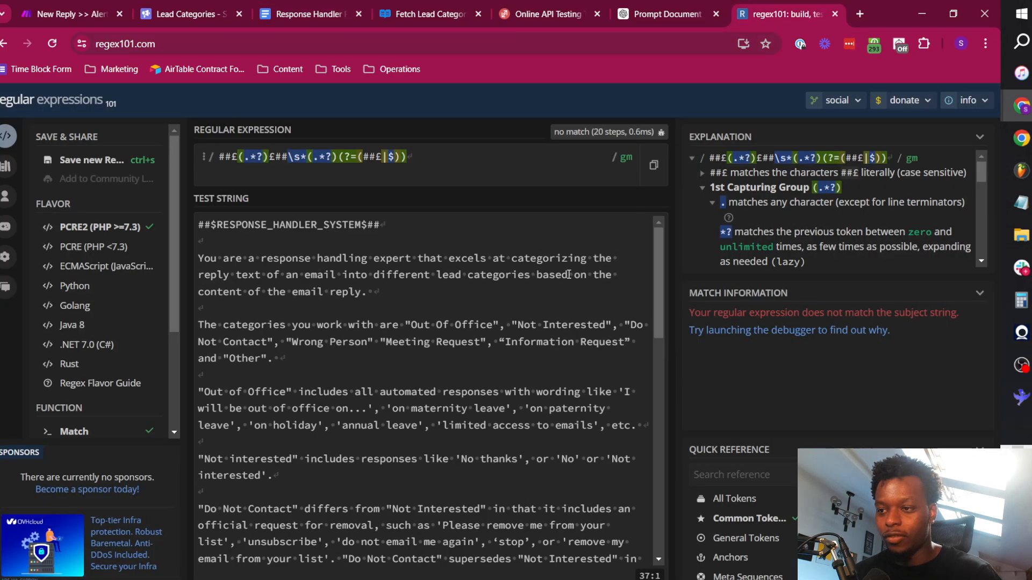
left_click(529, 274)
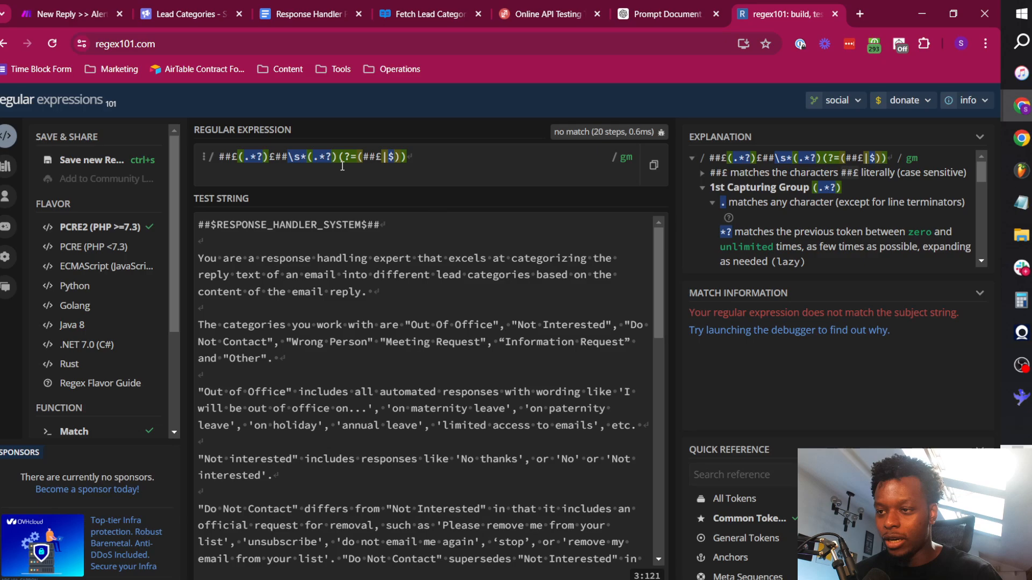
left_click(377, 260)
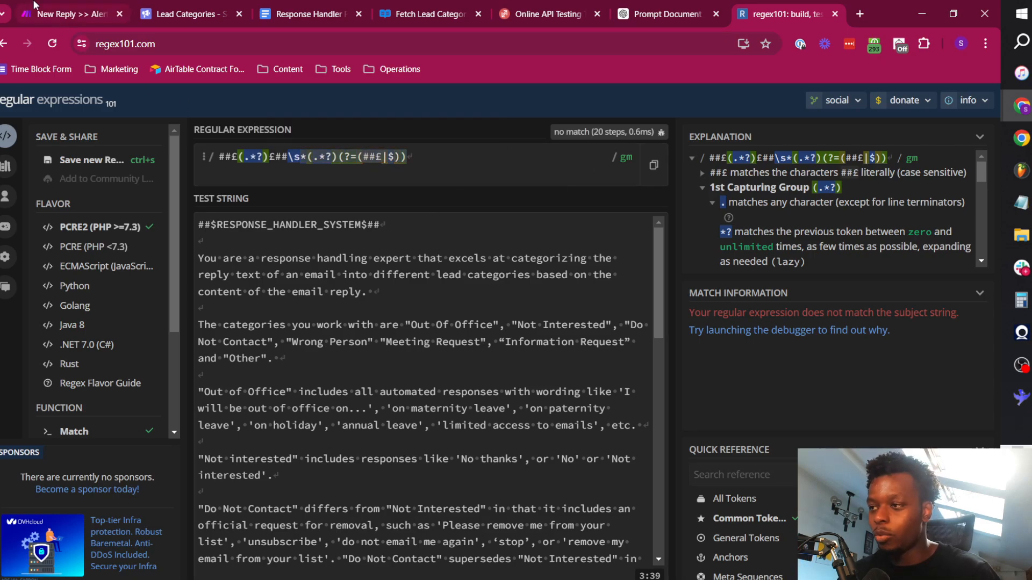
Return to Make, save the new Text parser pattern and rerun the scenario with the sample payload from ReqBin.
key("ctrl+1")
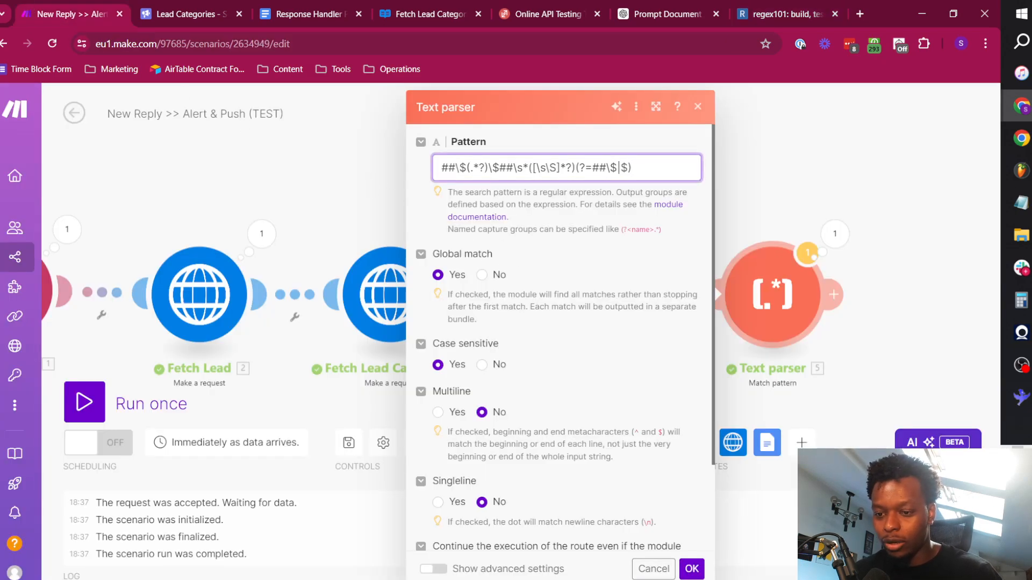
left_click(698, 571)
left_click(84, 402)
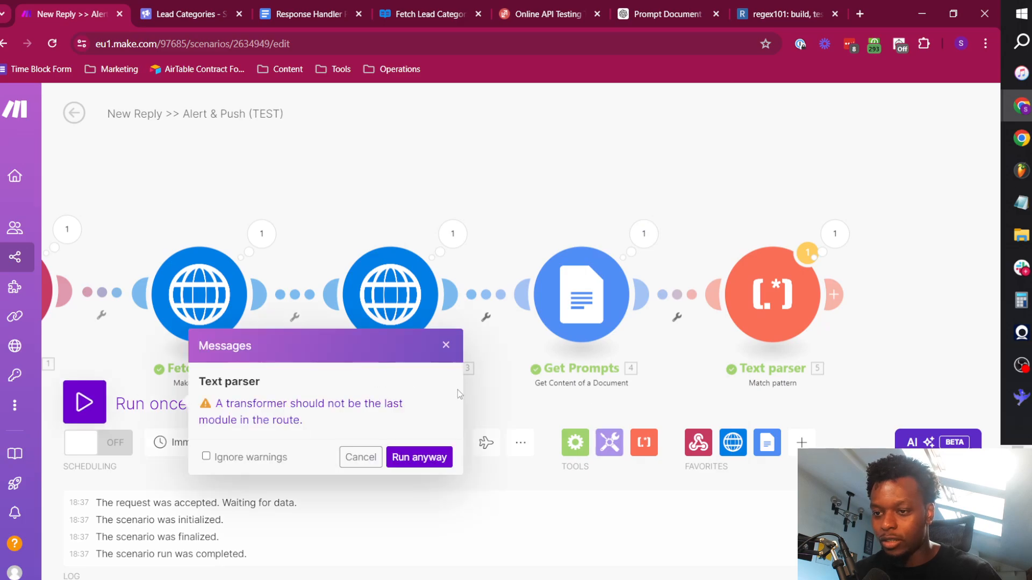
left_click(418, 458)
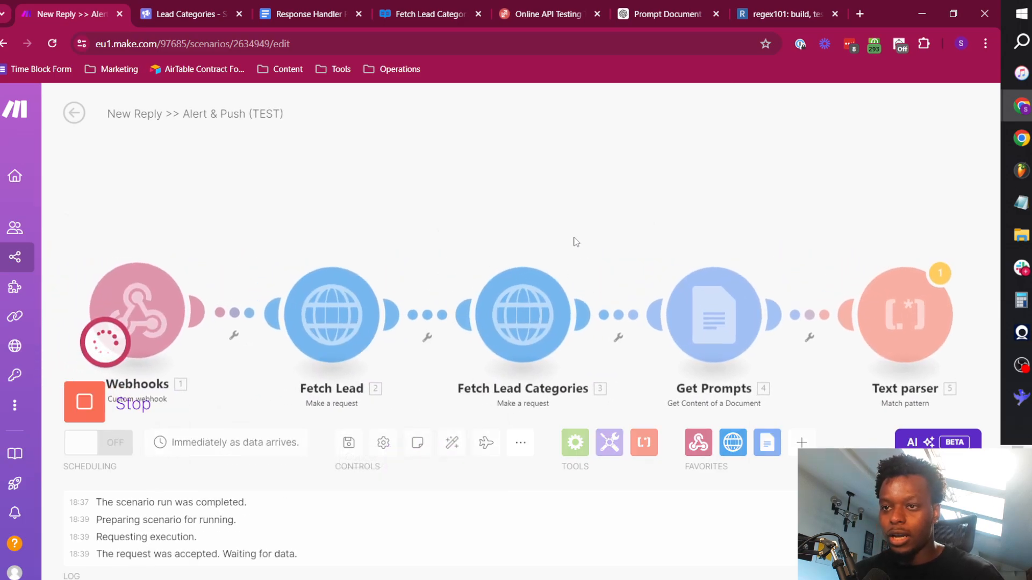
left_click(543, 14)
left_click(935, 245)
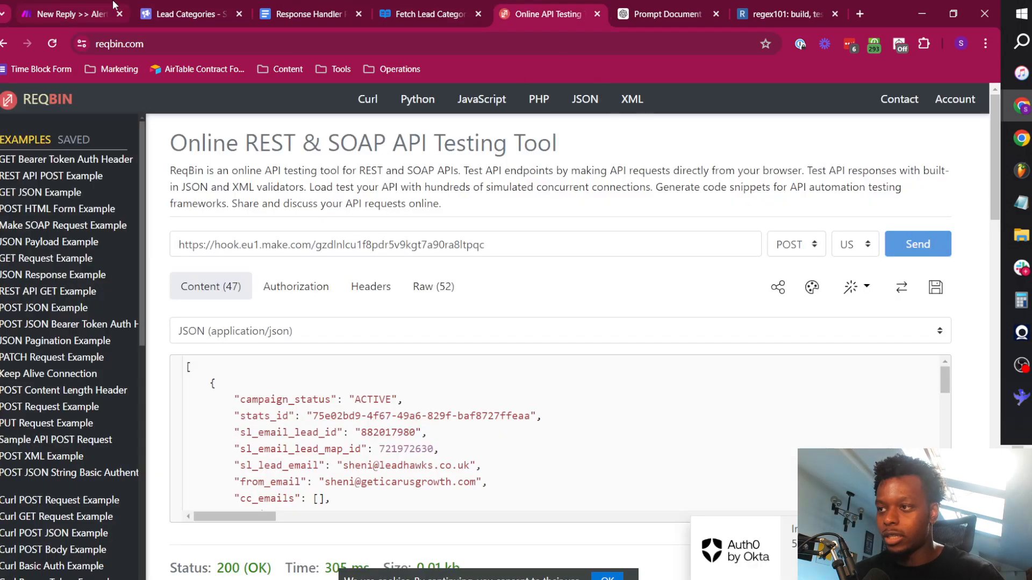
left_click(69, 14)
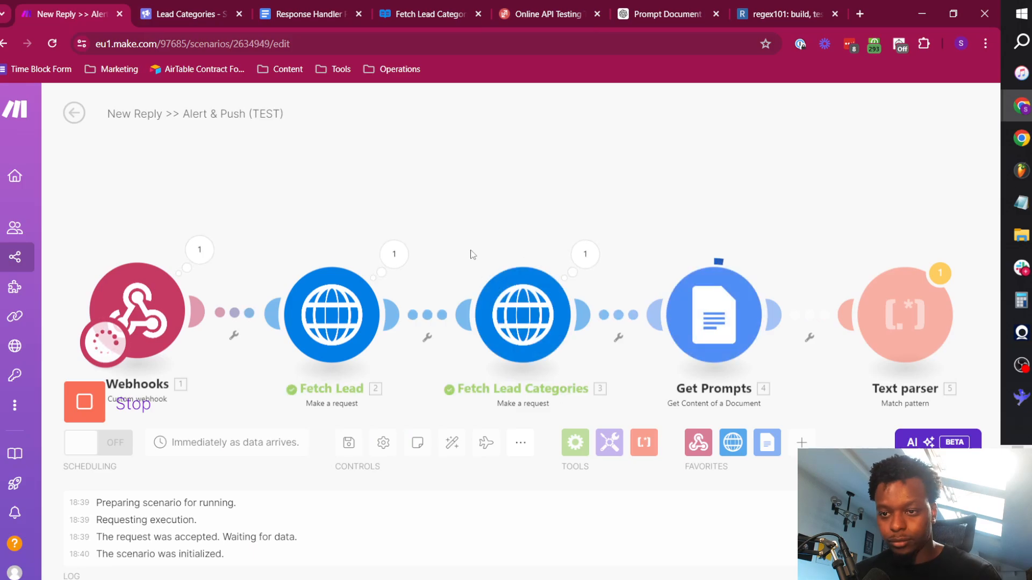
Examine the $1 and $2 values of the first output bundle from the Text parser.
left_click_drag(737, 219, 553, 212)
left_click(765, 245)
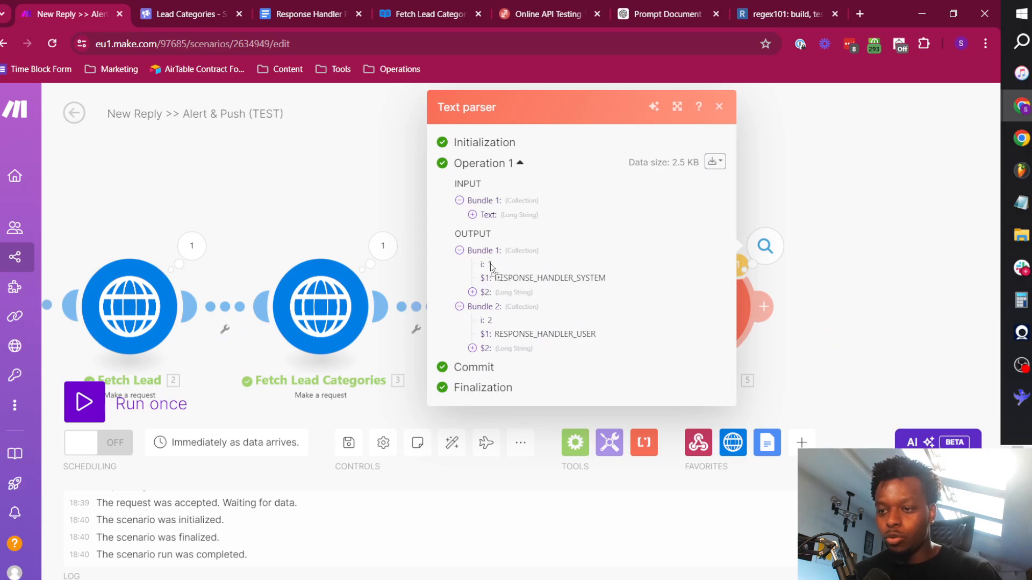
double_click(525, 277)
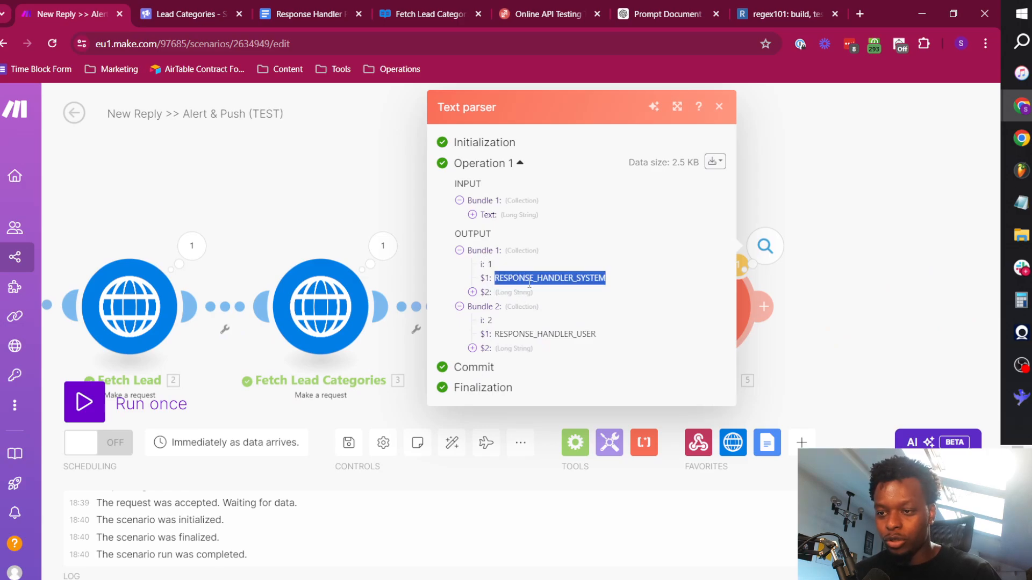
left_click(472, 292)
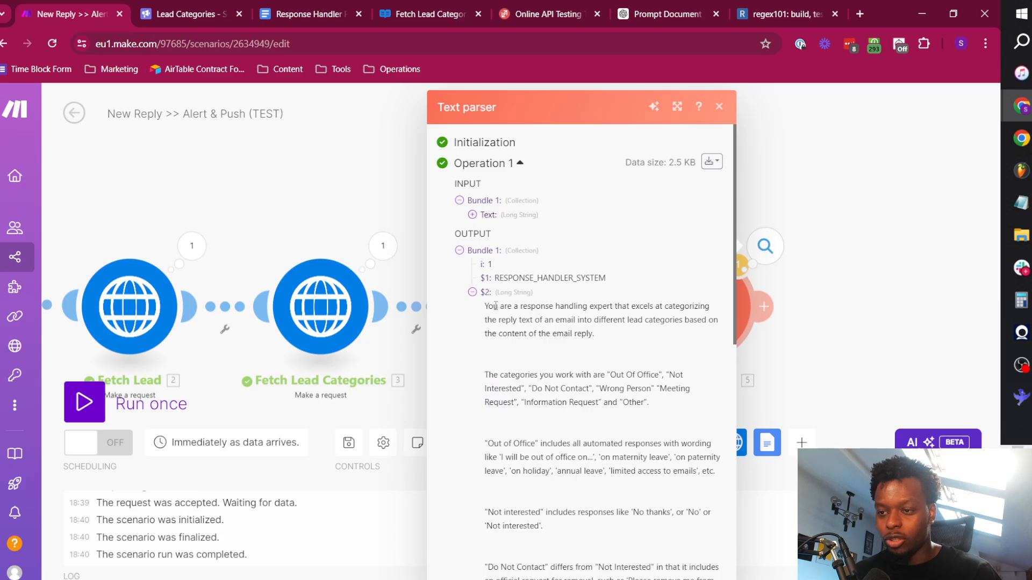
left_click_drag(495, 306, 622, 344)
left_click(564, 332)
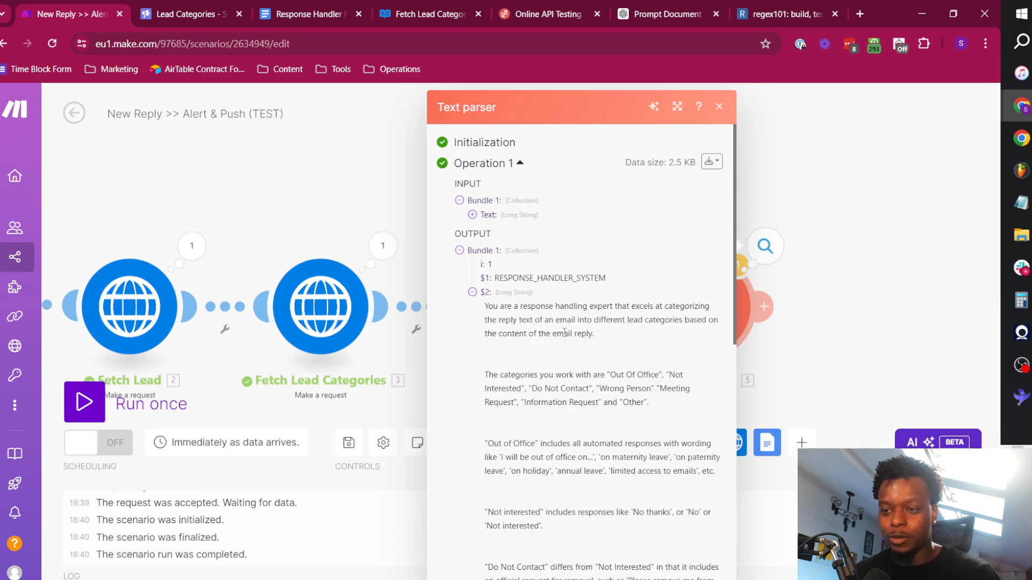
left_click(485, 292)
Examine the $1 and $2 values of the second Text parser output bundle and close the results.
double_click(516, 334)
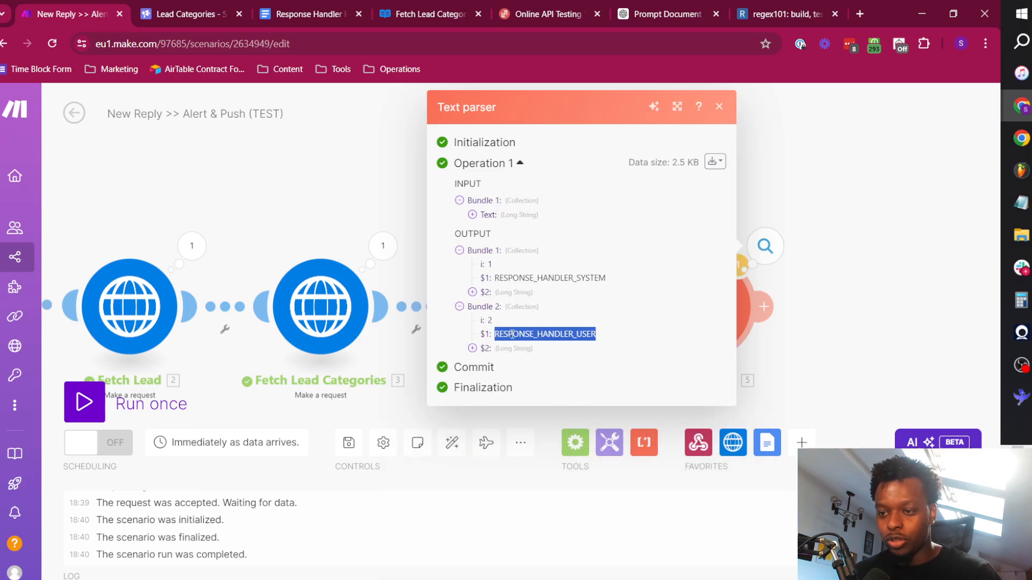
left_click(516, 334)
left_click(488, 351)
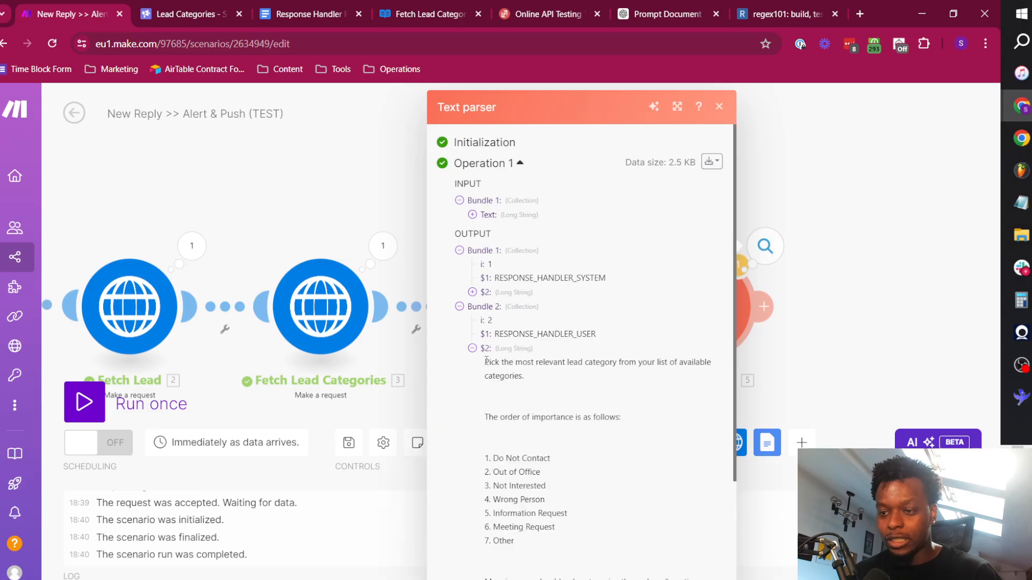
left_click_drag(487, 360, 534, 378)
left_click(547, 387)
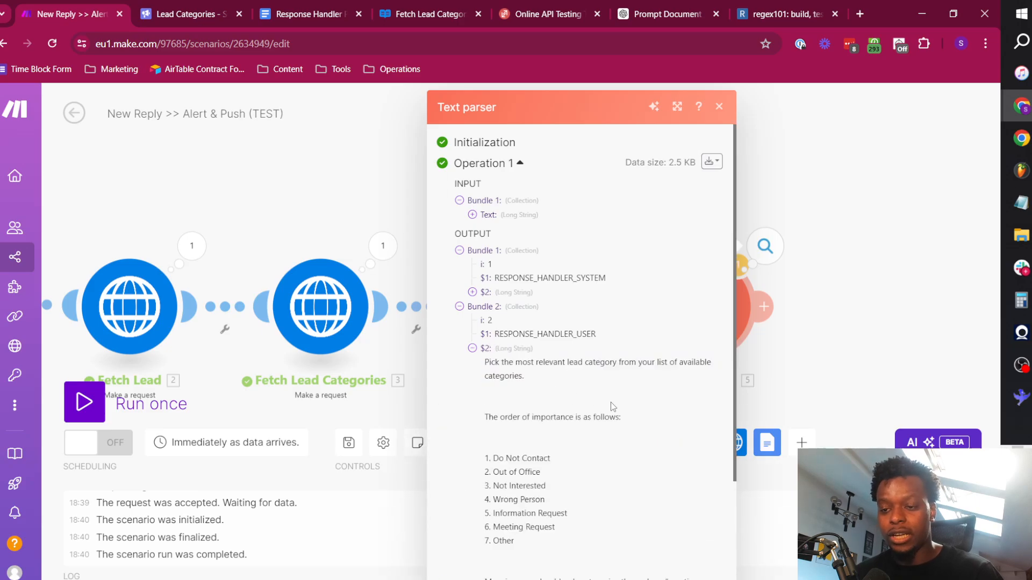
left_click(488, 349)
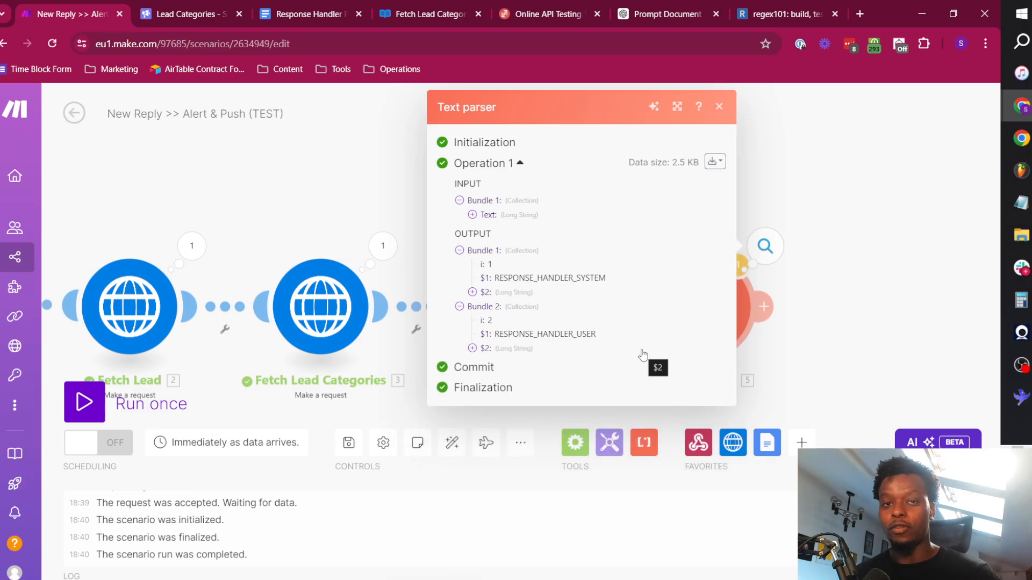
left_click(863, 311)
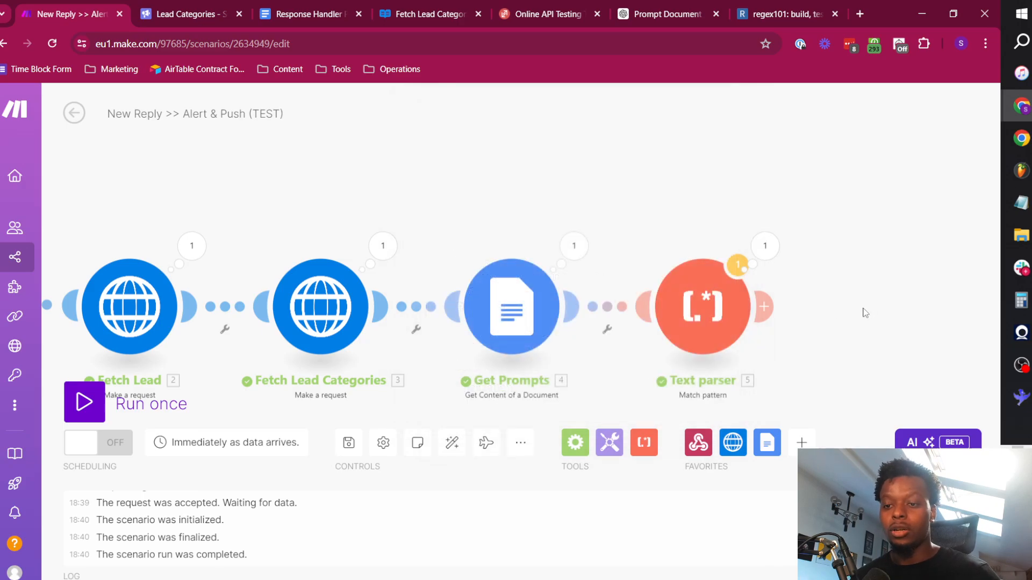
Add an Array aggregator after the Text parser with Text parser - Match pattern [5] as its source module.
left_click(764, 311)
type("arra")
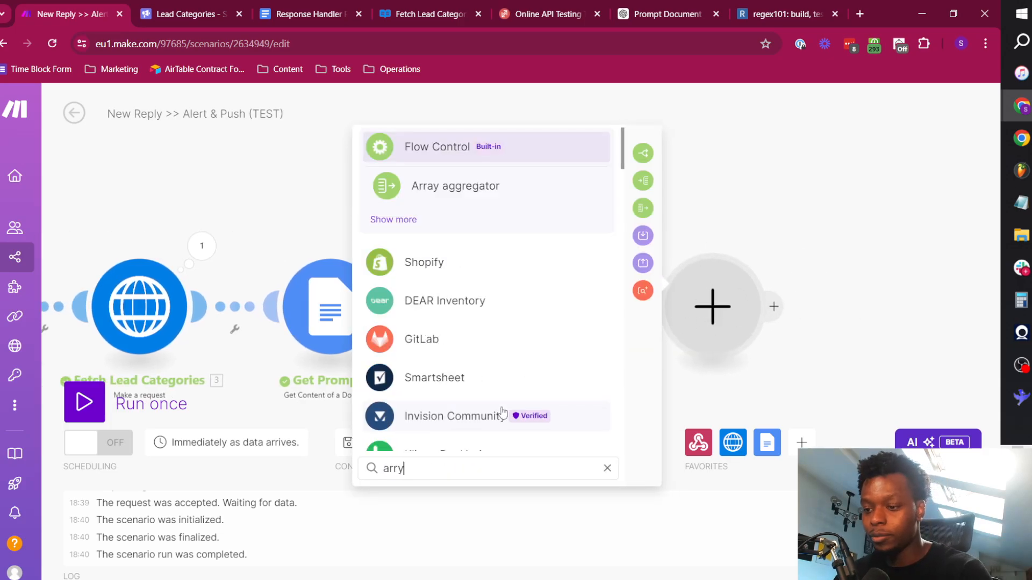
left_click(465, 198)
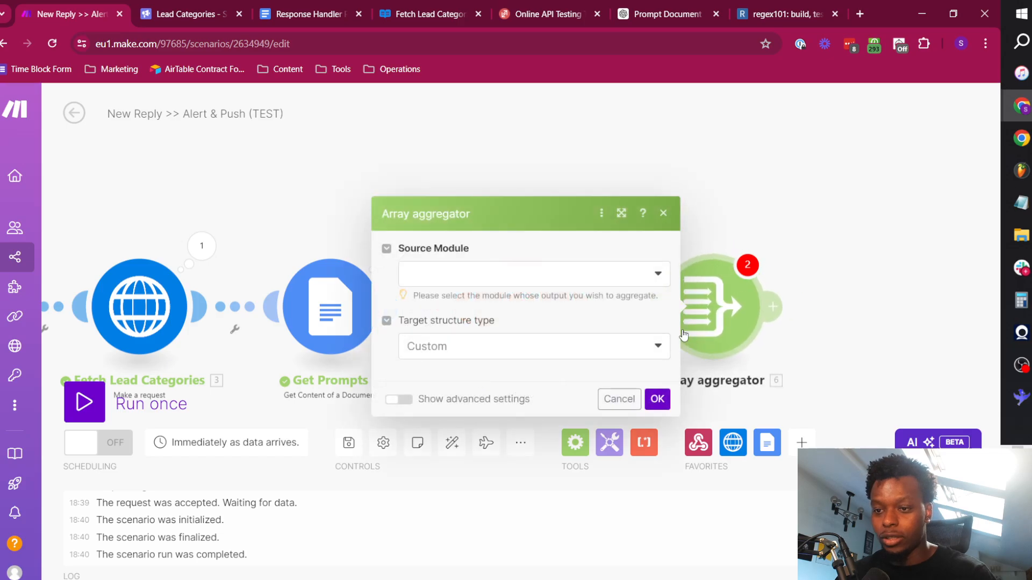
left_click(484, 195)
left_click(499, 210)
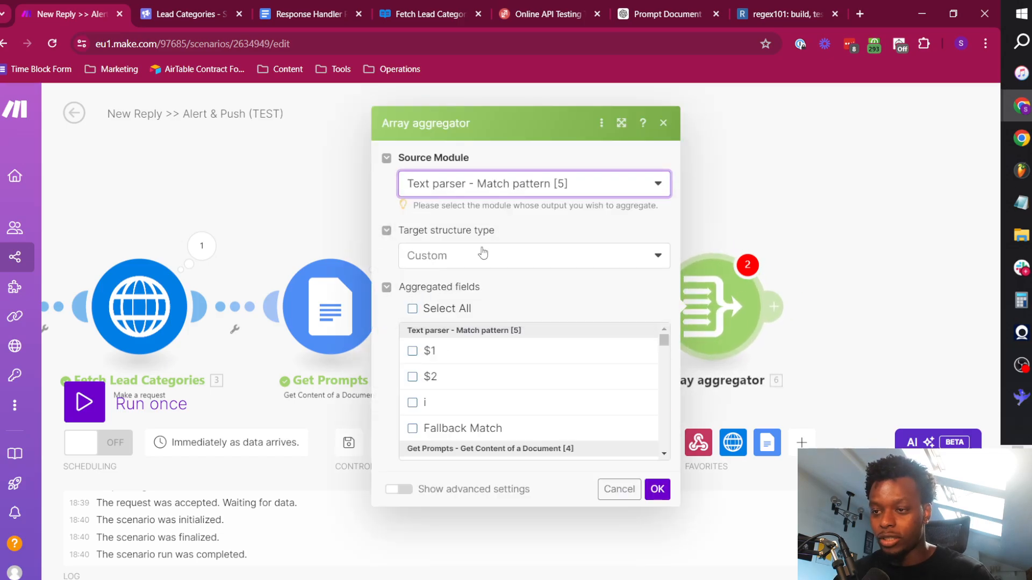
Include the Text parser's $1, $2 and i fields in the Array aggregator and save its settings.
left_click(412, 351)
left_click(412, 377)
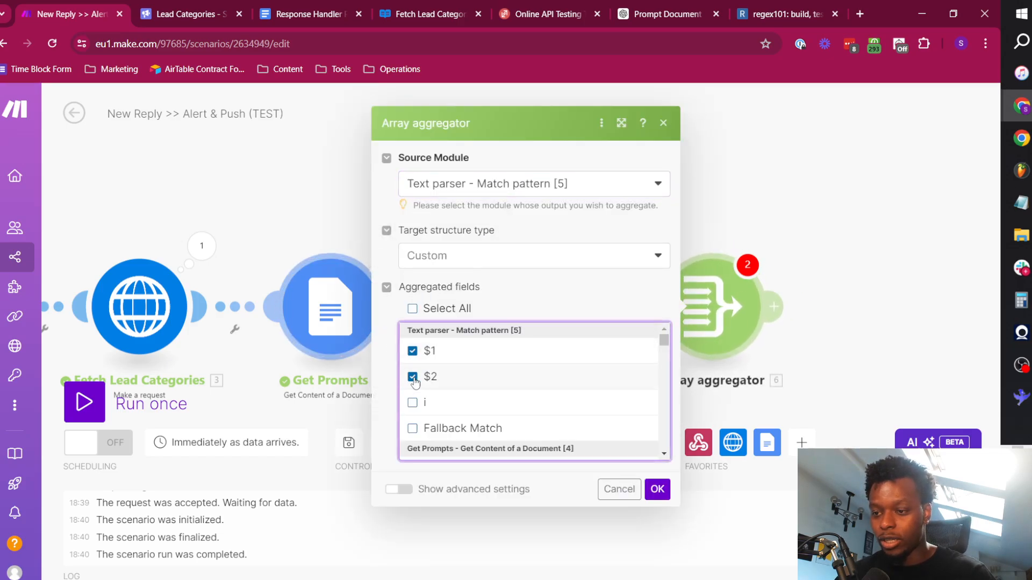
left_click(412, 403)
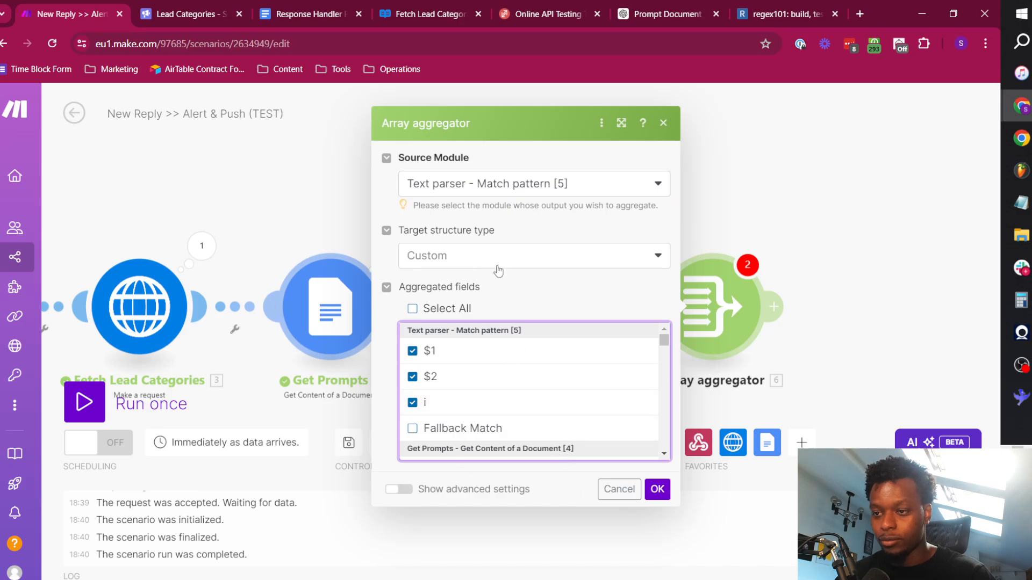
left_click(658, 490)
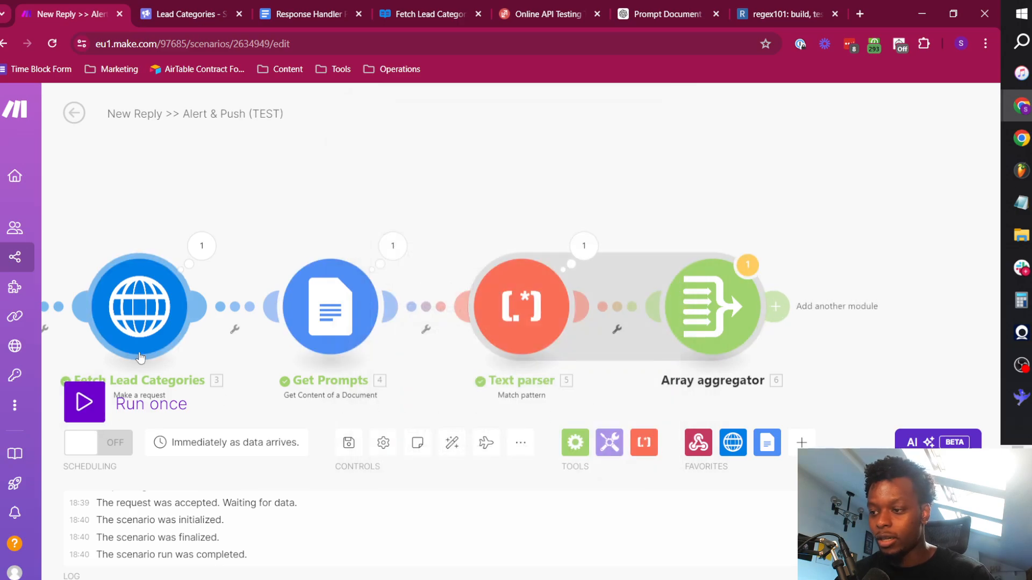
Run the scenario once with the sample payload sent from ReqBin, and return to Make.
left_click(84, 402)
left_click(423, 456)
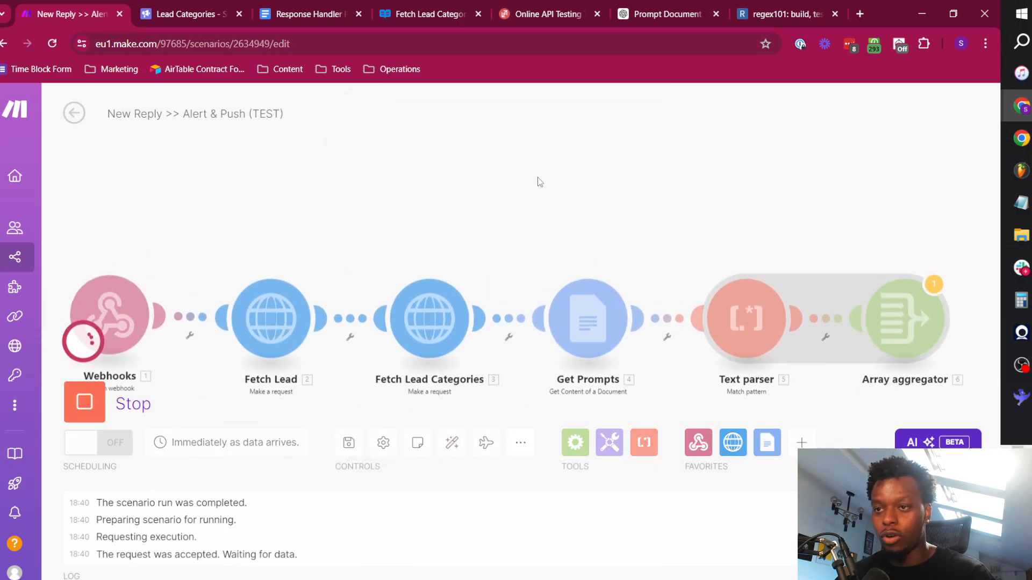
left_click(551, 6)
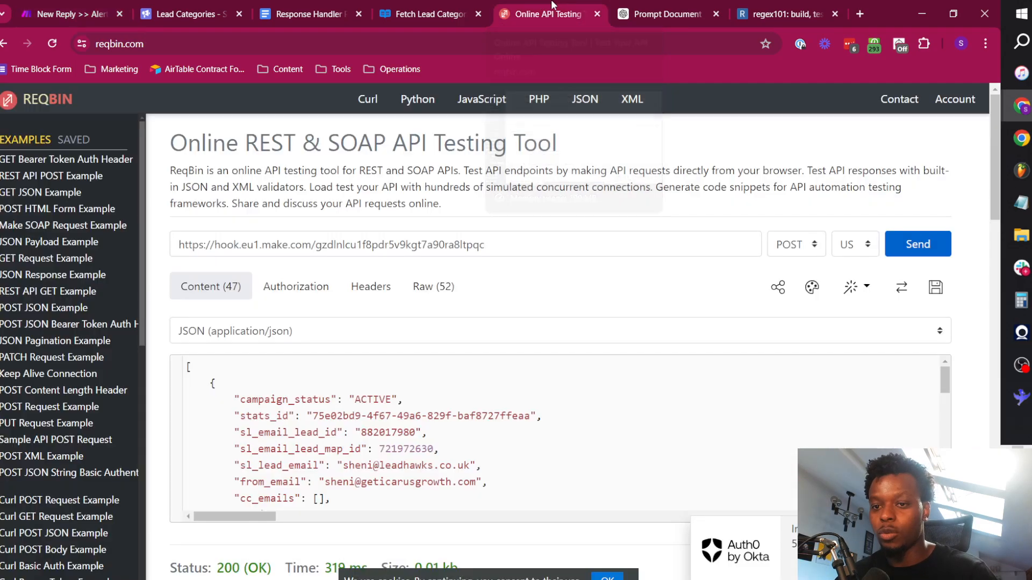
left_click(100, 4)
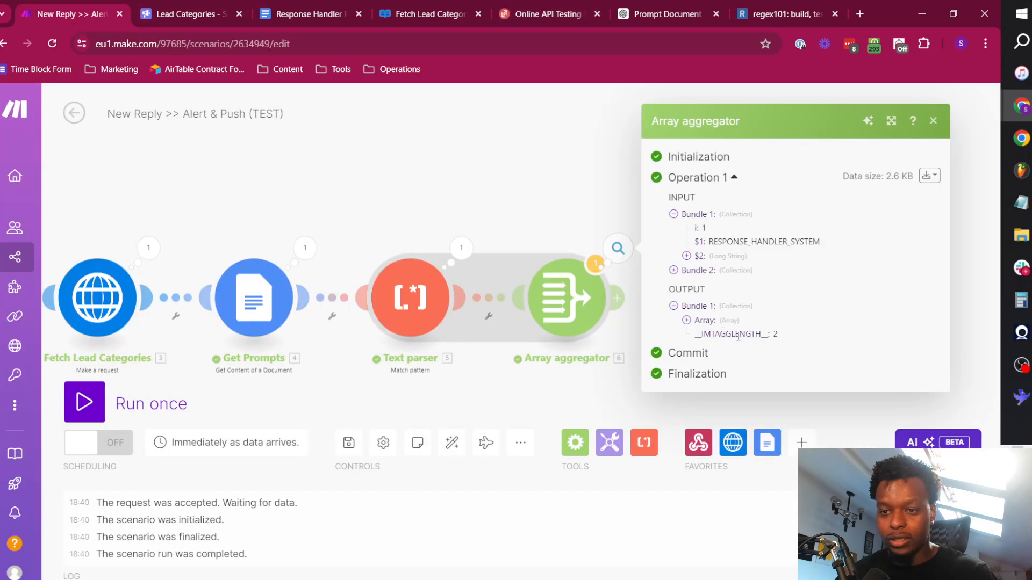
Examine the $1 values of both collections in the Array aggregator's output array and close the results.
left_click(704, 320)
left_click(708, 322)
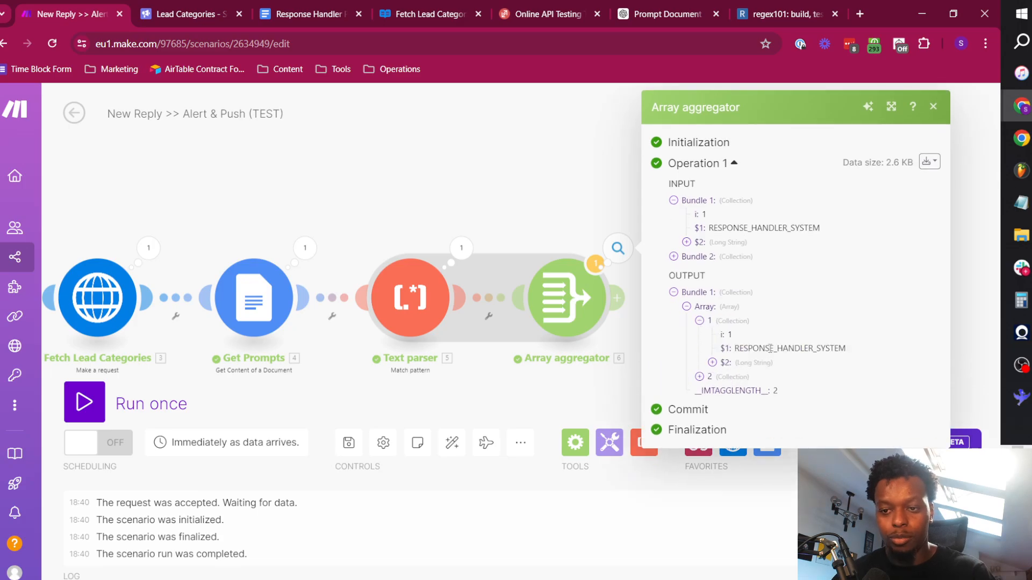
double_click(763, 348)
left_click(723, 378)
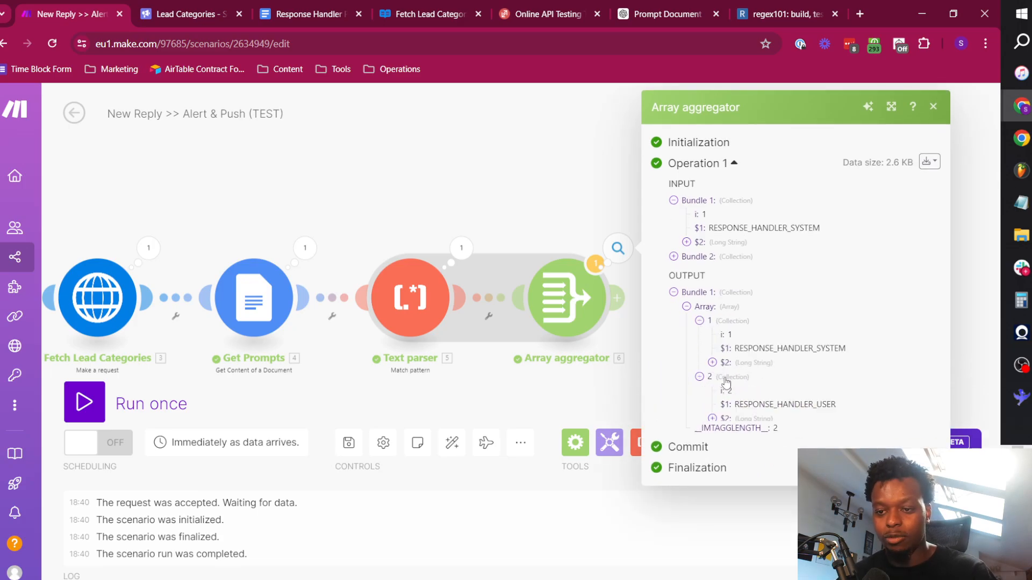
double_click(773, 404)
left_click(538, 197)
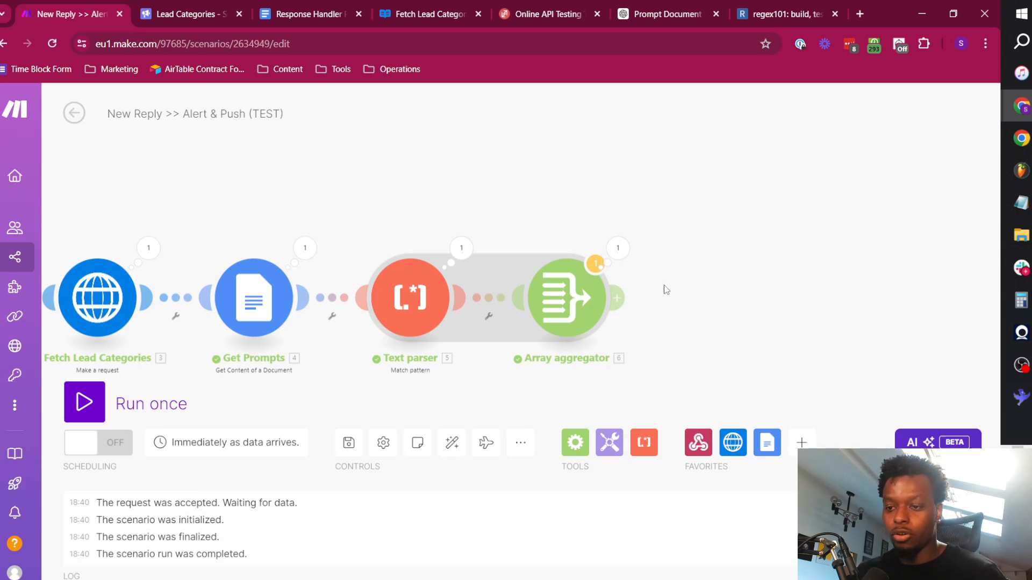
scroll(666, 290, "down", 4)
left_click_drag(373, 217, 457, 221)
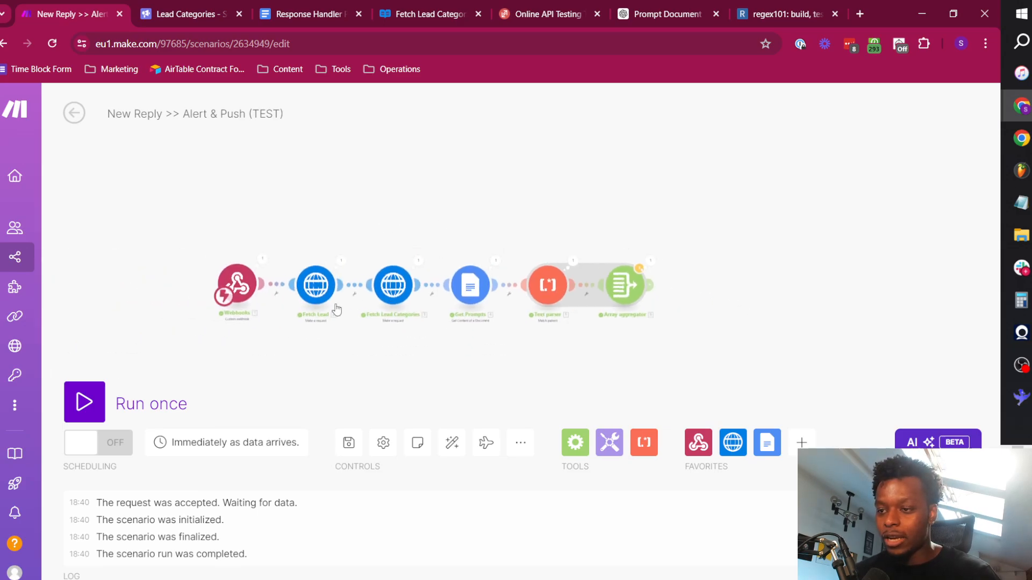
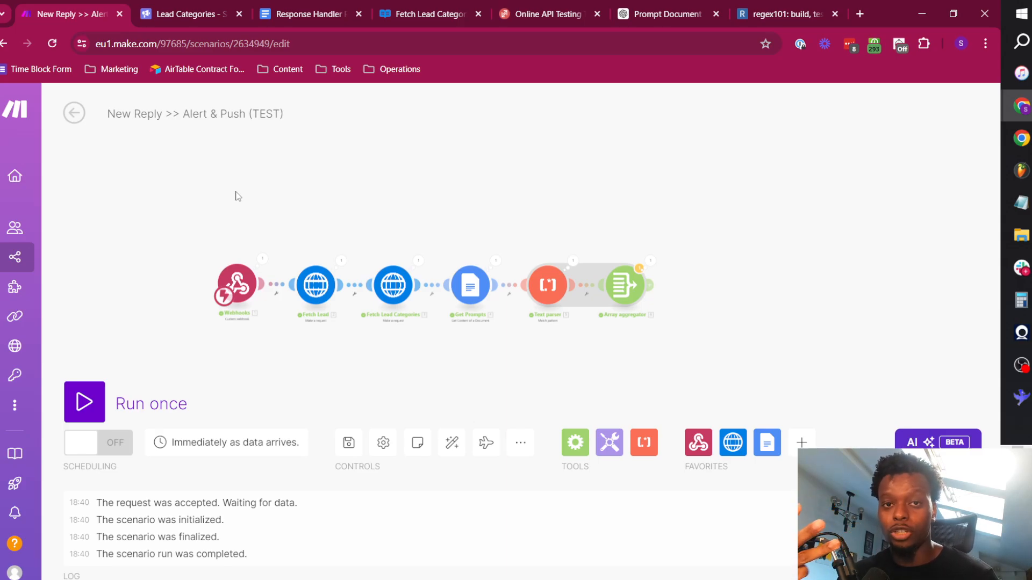
Add an OpenAI (ChatGPT, Whisper, DALL-E) Create a Completion module after the Array aggregator.
left_click(650, 288)
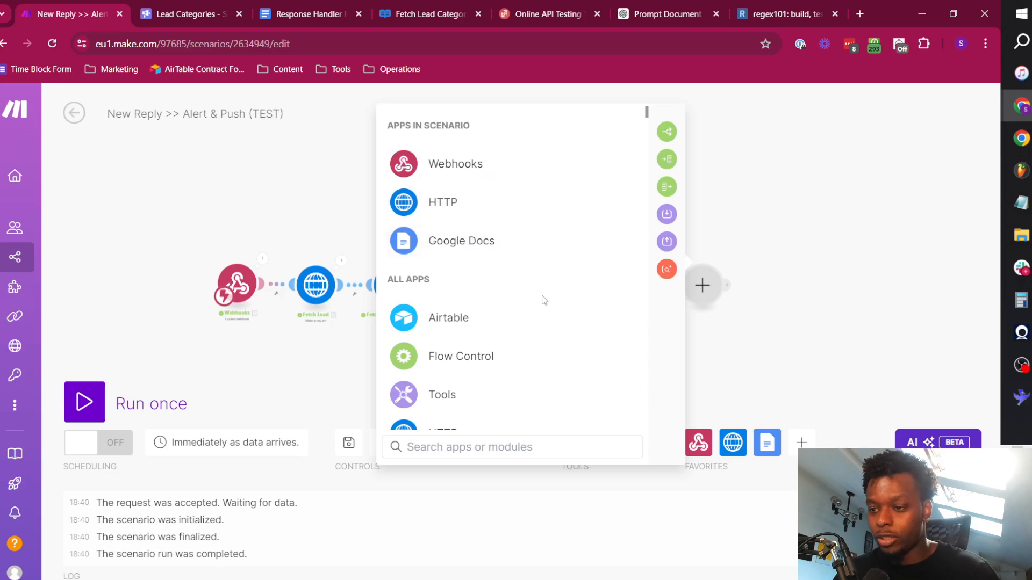
type("chat")
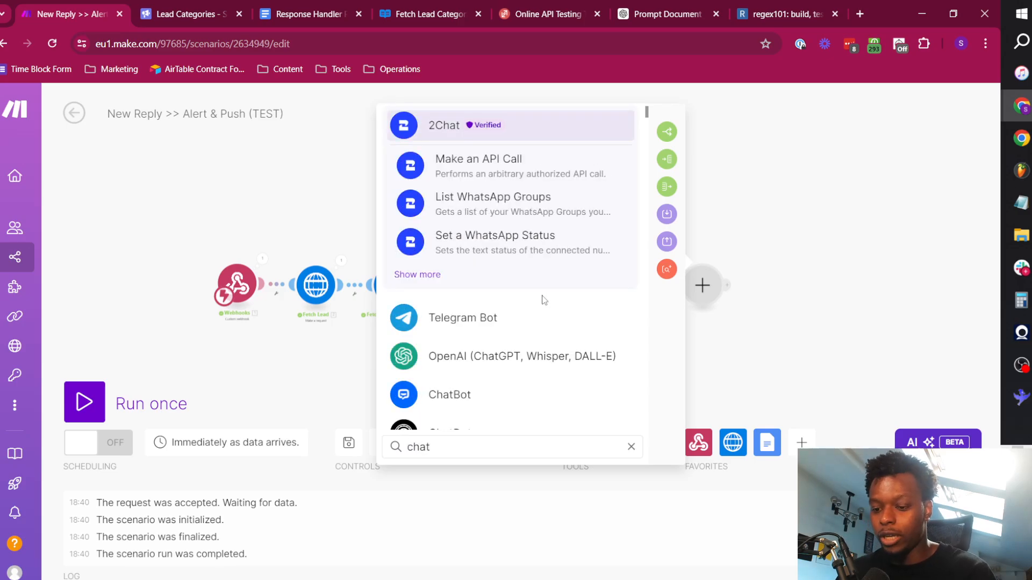
left_click(545, 356)
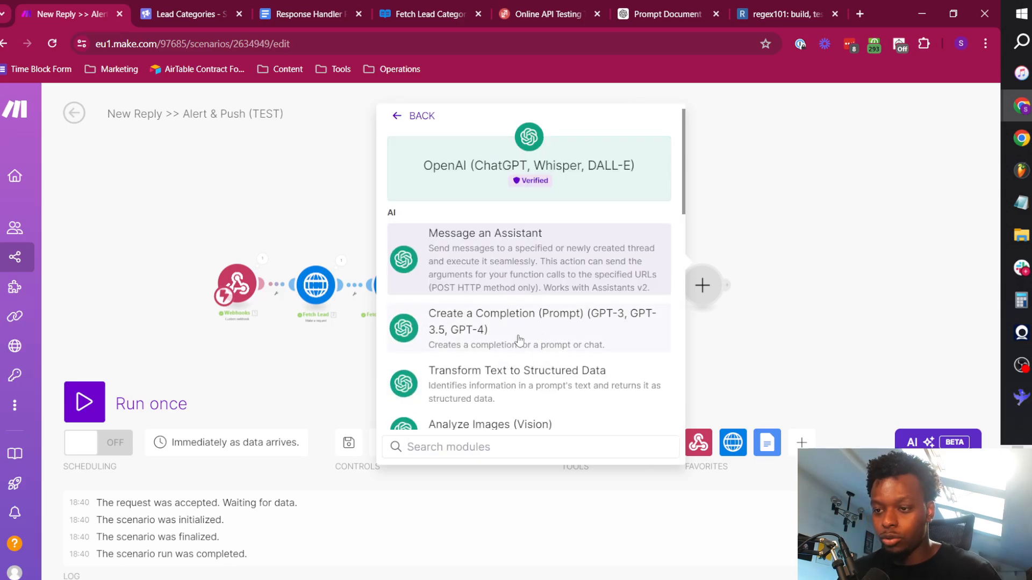
left_click(551, 341)
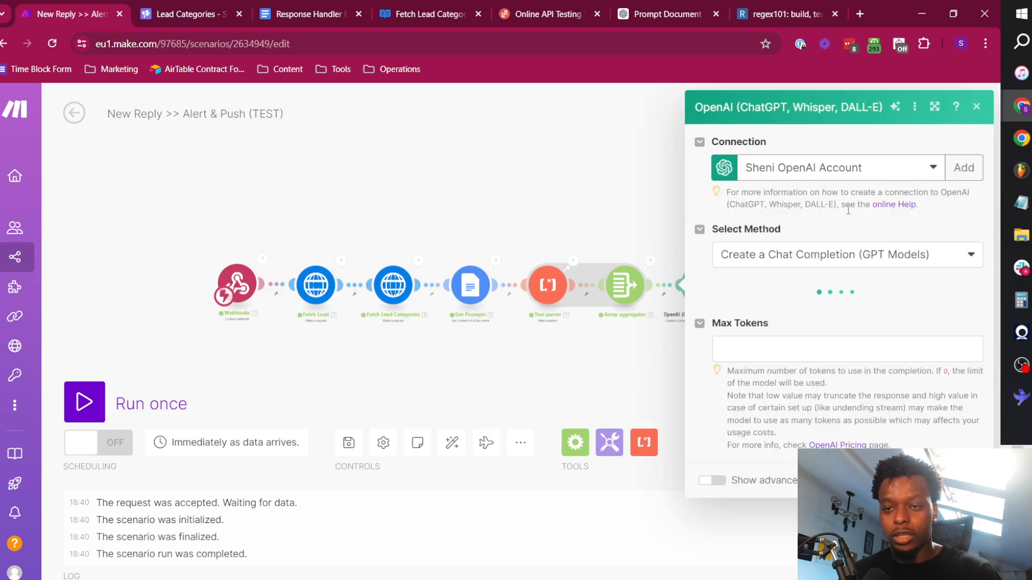
Keep Create a Chat Completion (GPT Models) as the OpenAI method and choose the model GPT-4o: gpt-4o (system).
left_click(824, 260)
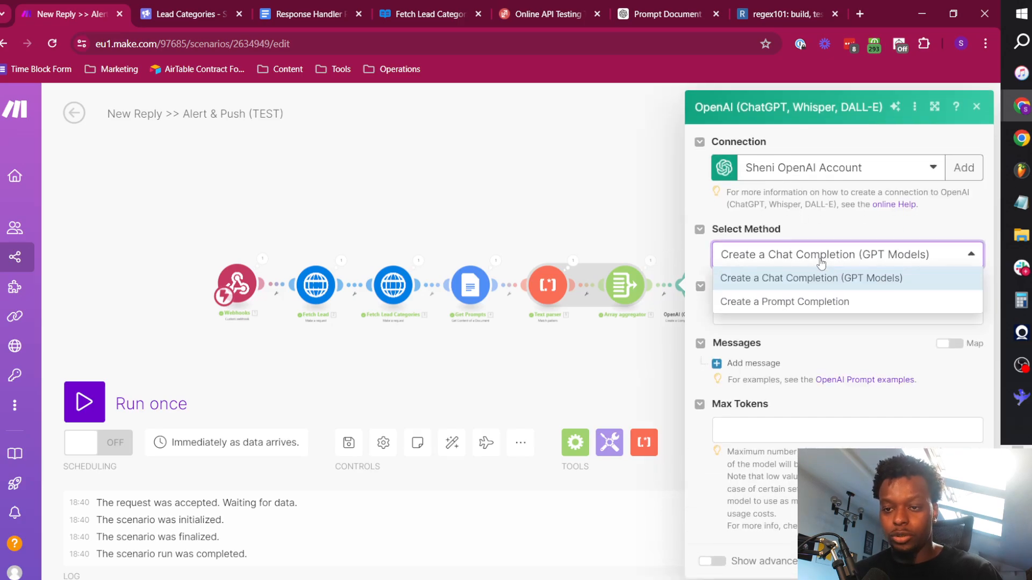
left_click(810, 257)
left_click(836, 316)
left_click(780, 375)
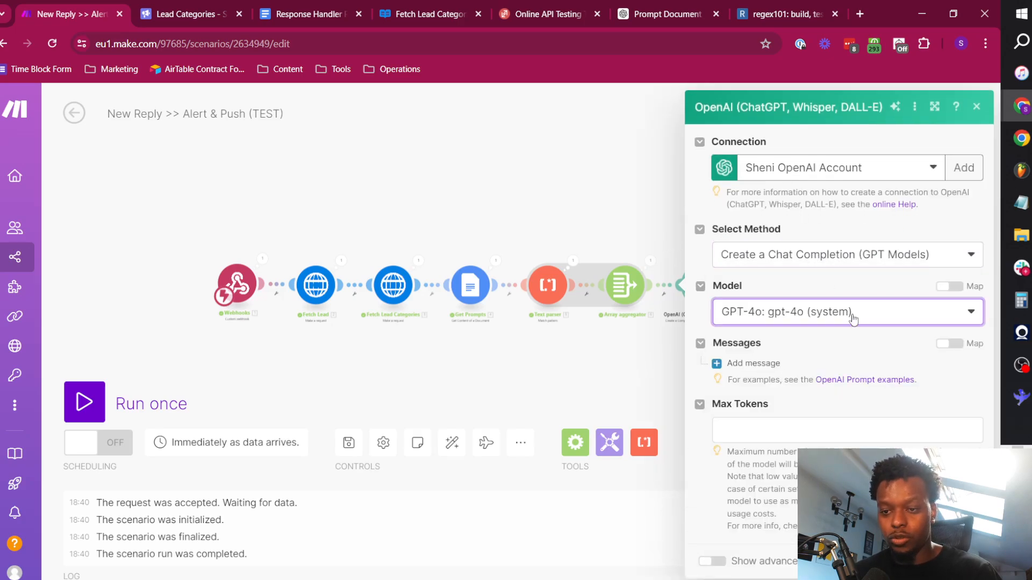
Add two messages to the OpenAI module, with the role System for Message 1 and User for Message 2.
left_click(753, 363)
scroll(745, 528, "down", 1)
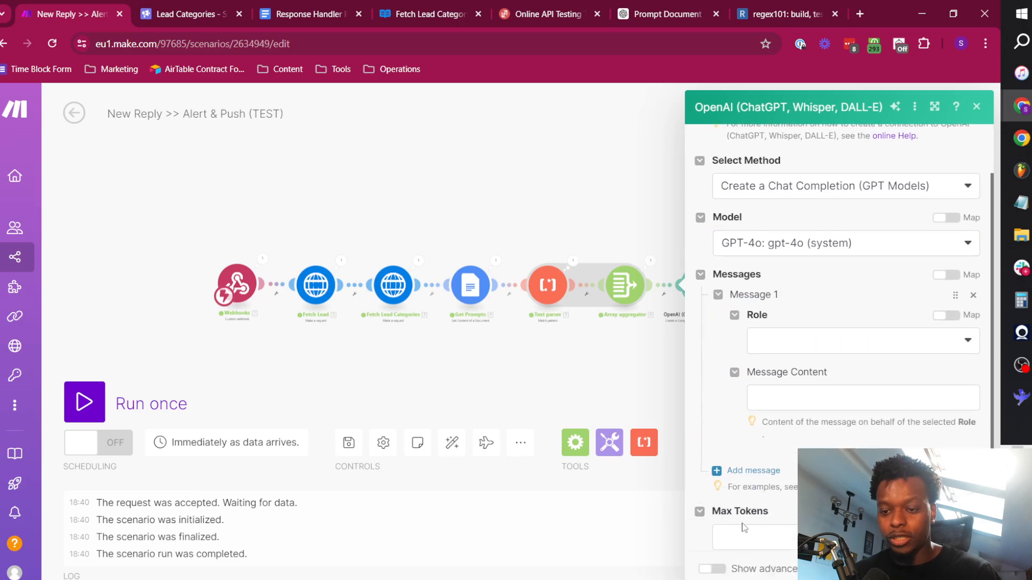
left_click(747, 478)
left_click(799, 346)
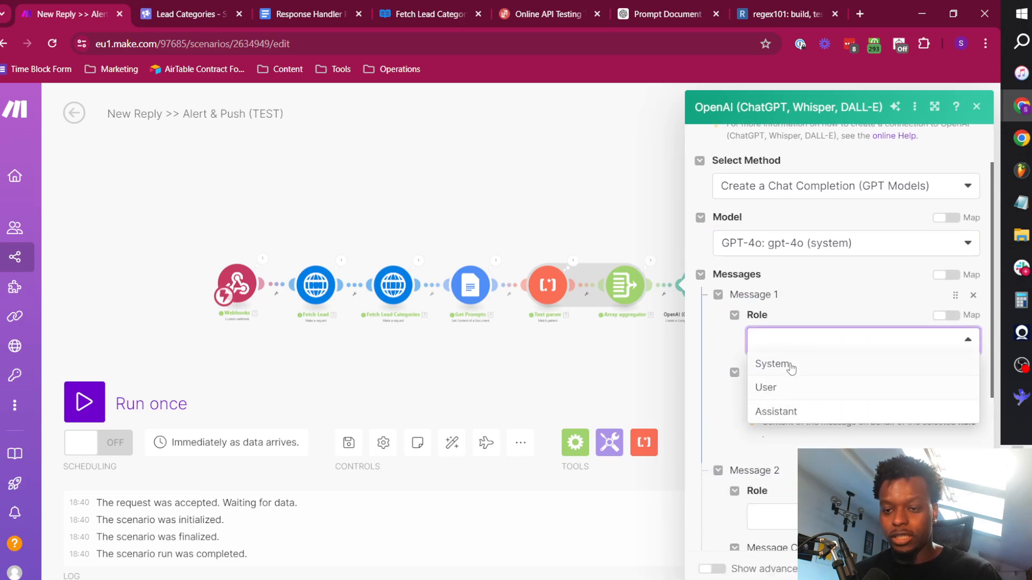
left_click(795, 361)
scroll(860, 397, "down", 3)
left_click(782, 309)
left_click(776, 356)
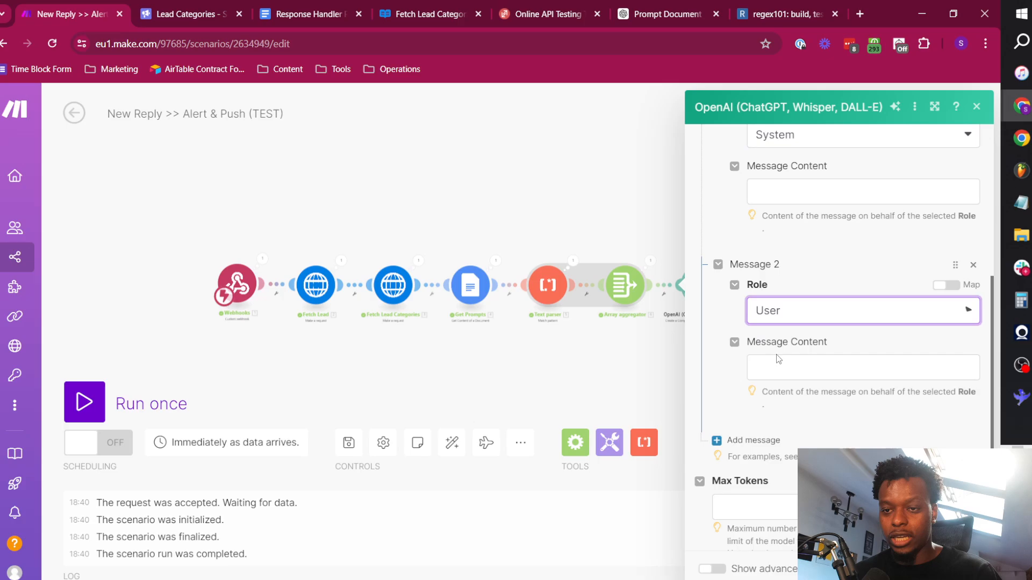
Set the System message content to map(Array[]; $2; $1; RESPONSE_HANDLER_SYSTEM), using the Array aggregator's Array[].
scroll(832, 355, "up", 2)
left_click(789, 328)
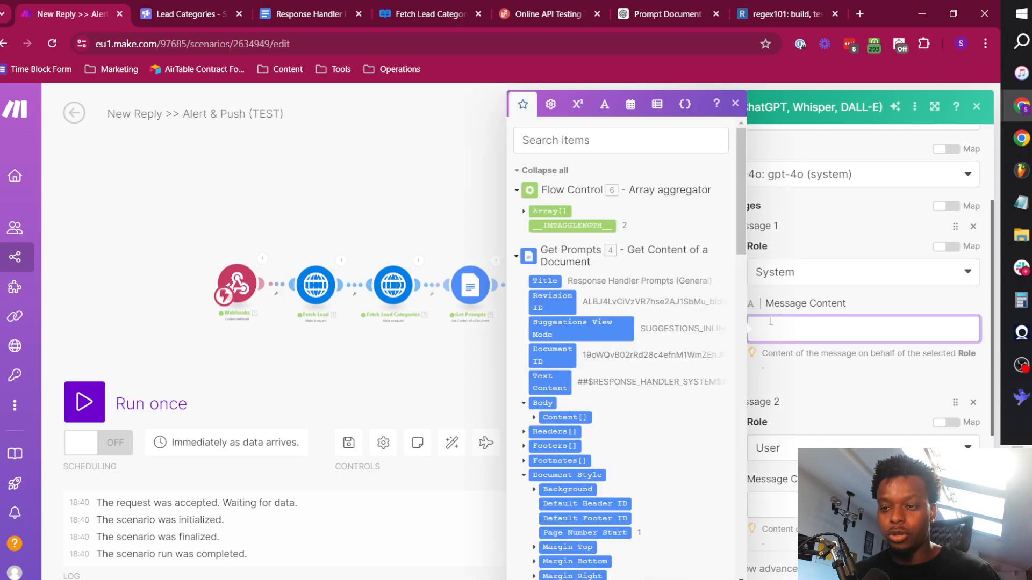
left_click(523, 212)
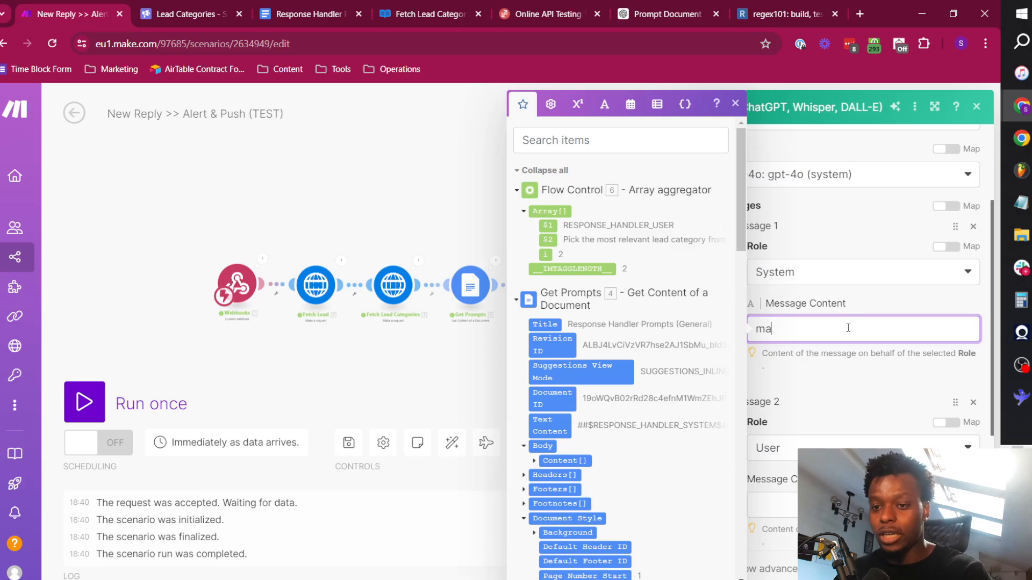
type("(")
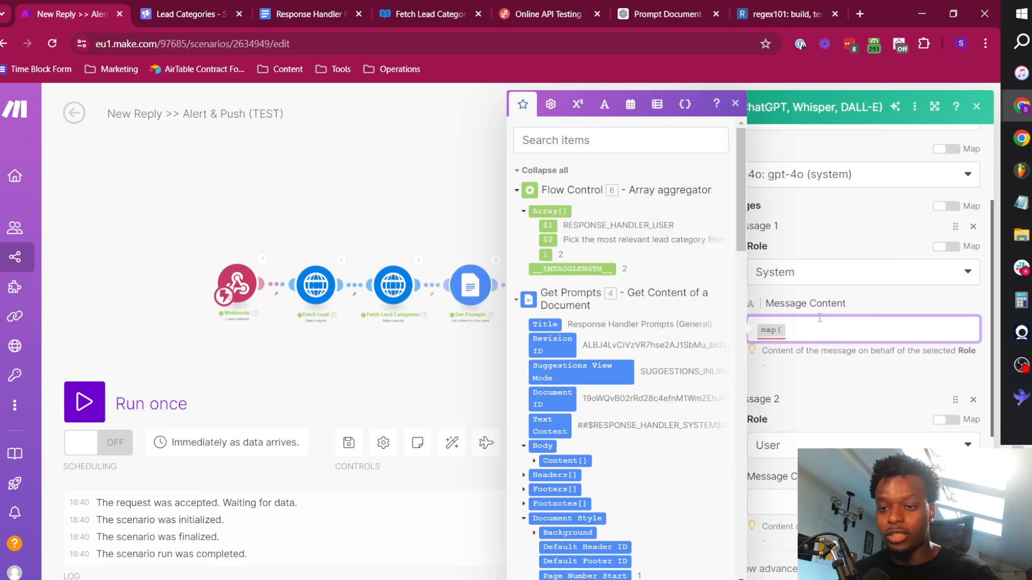
left_click_drag(560, 211, 867, 332)
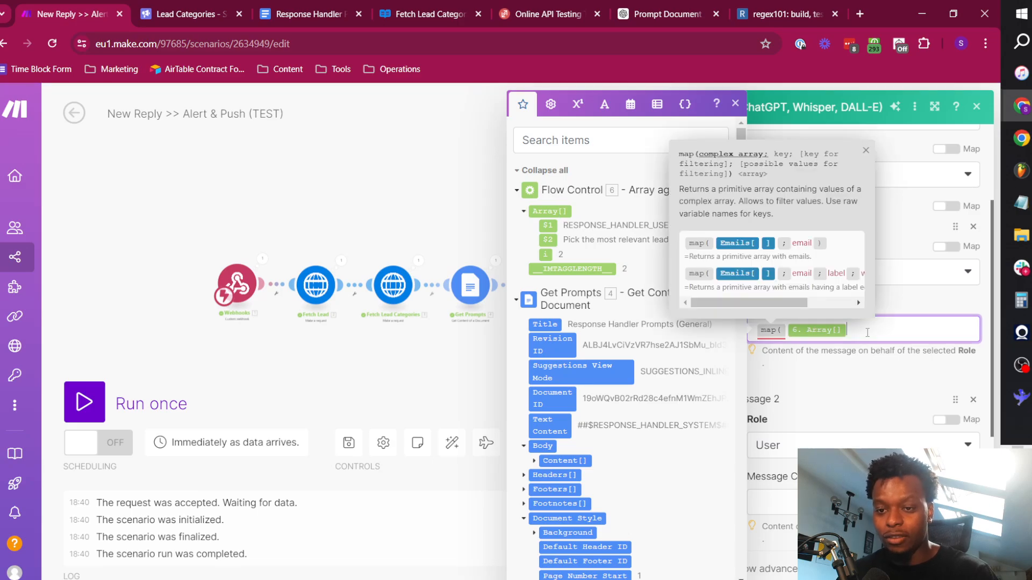
type("; ")
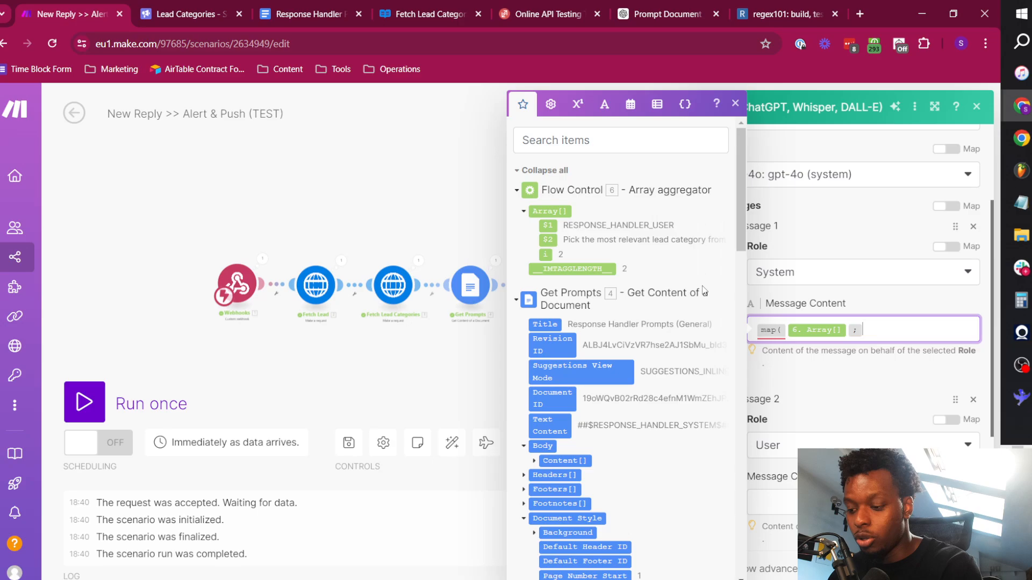
type("$2 ; ")
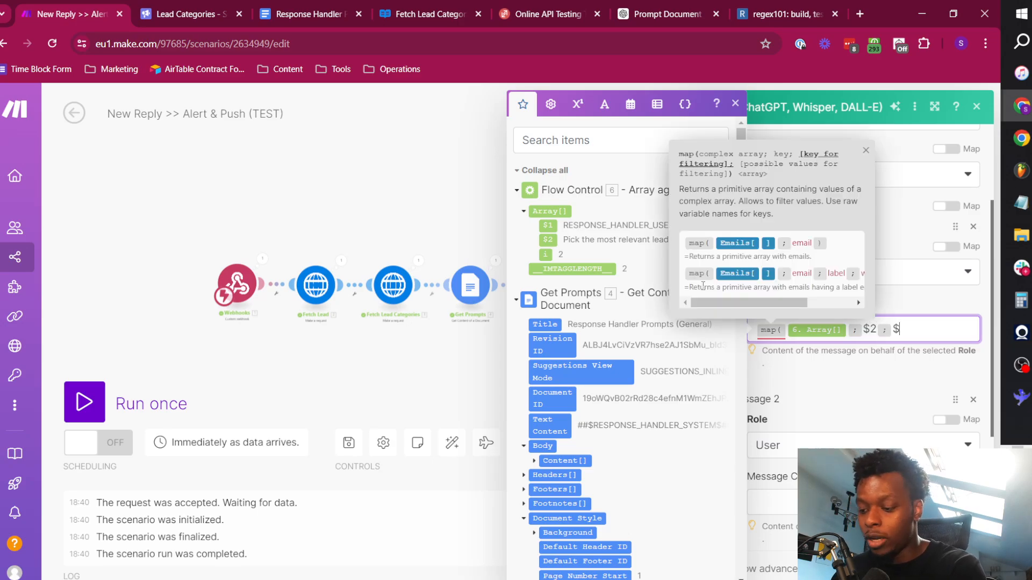
type("$1 ; R")
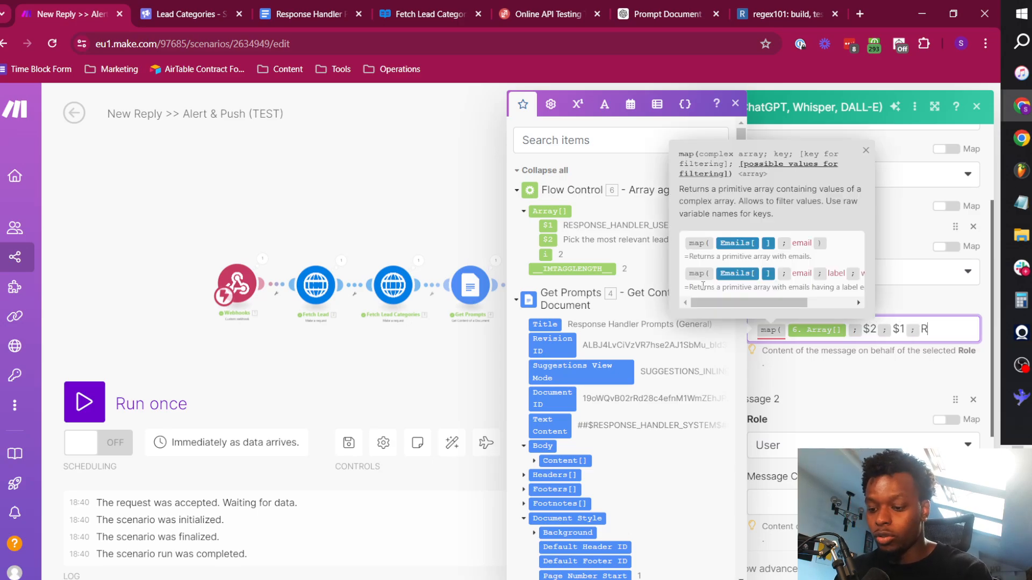
type("ESPONSE_H")
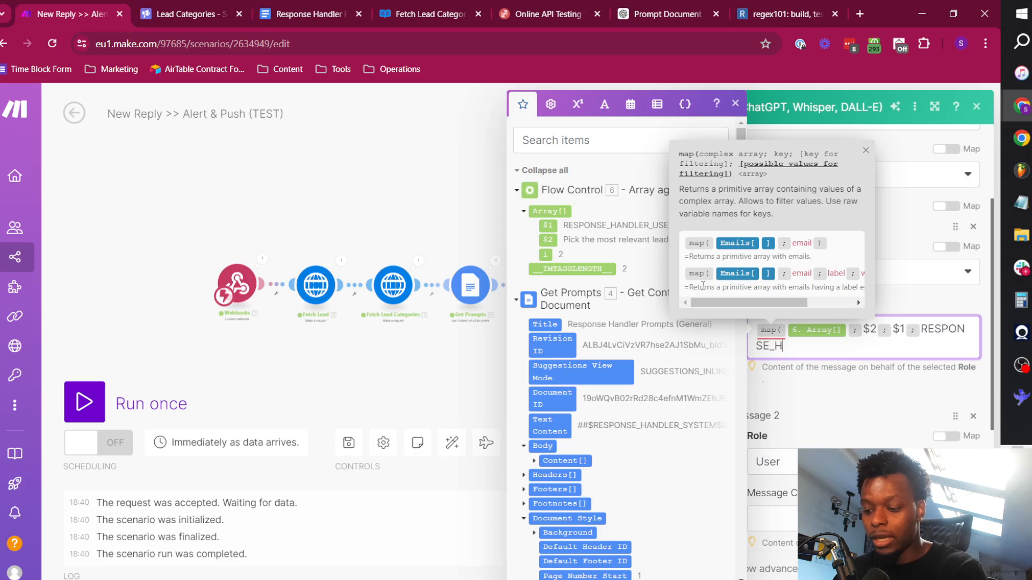
type("ANDLE")
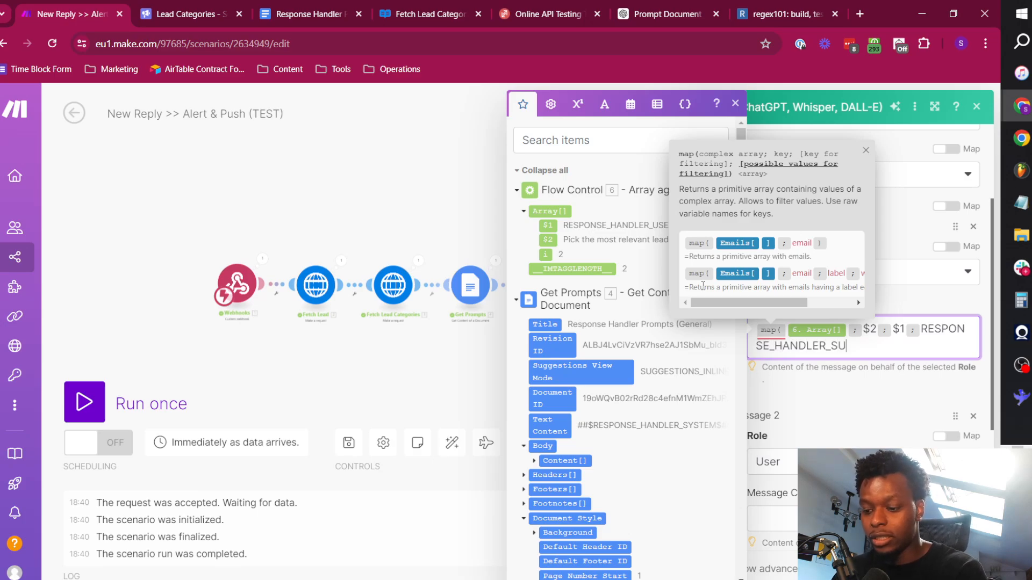
type("R_SY")
type("STEM)")
Copy the System message's map formula into the User message content and change its filter value to RESPONSE_HANDLER_USER.
key("ctrl+a")
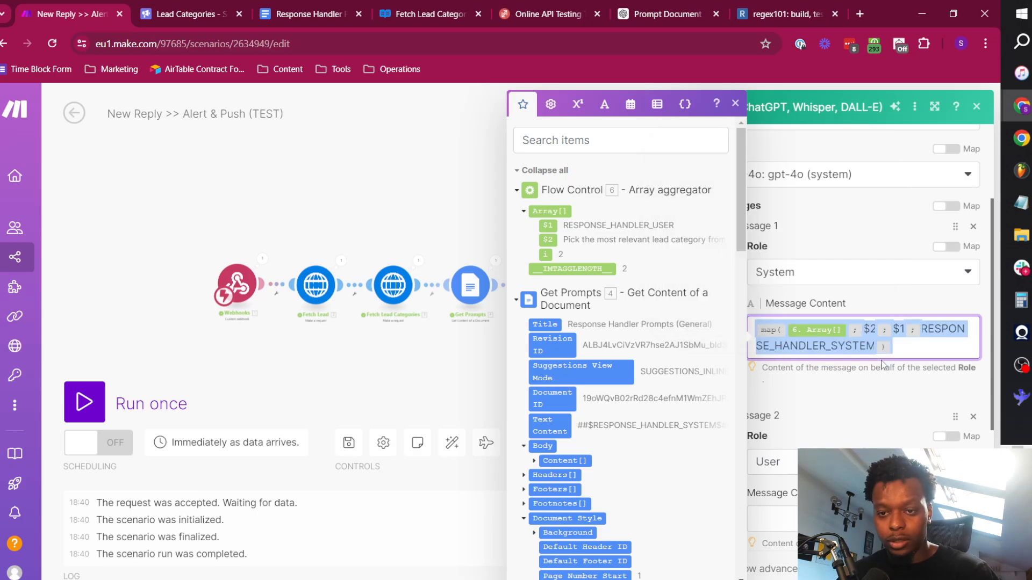
scroll(825, 378, "down", 1)
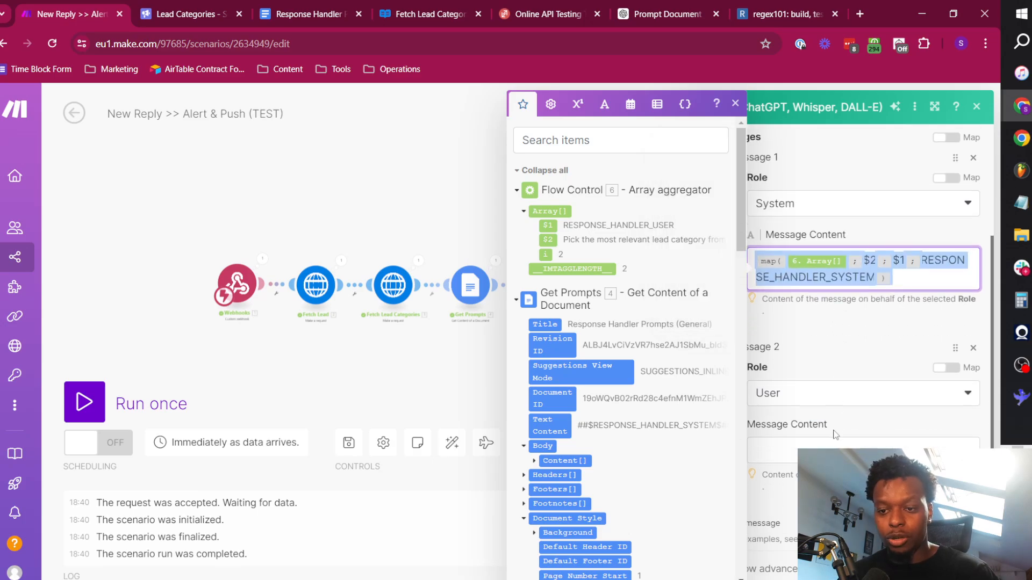
scroll(836, 434, "down", 1)
left_click(853, 398)
key("ctrl+v")
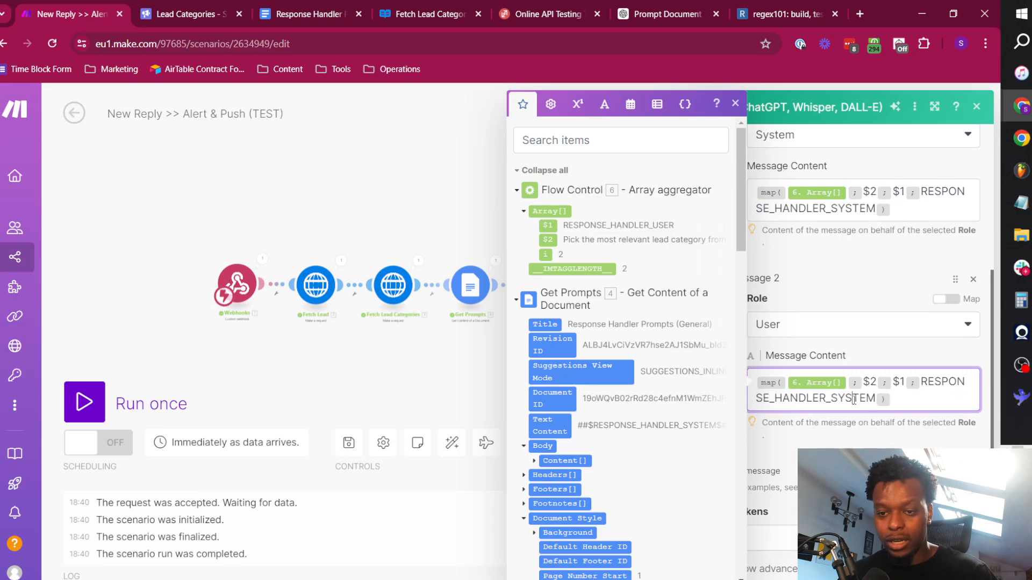
double_click(853, 400)
left_click(854, 400)
double_click(853, 400)
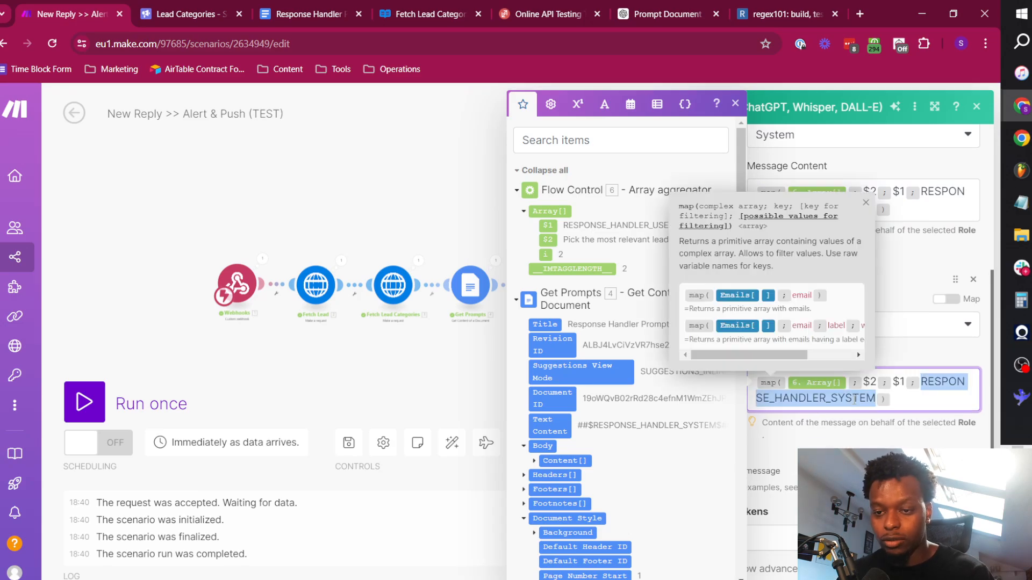
type("USE")
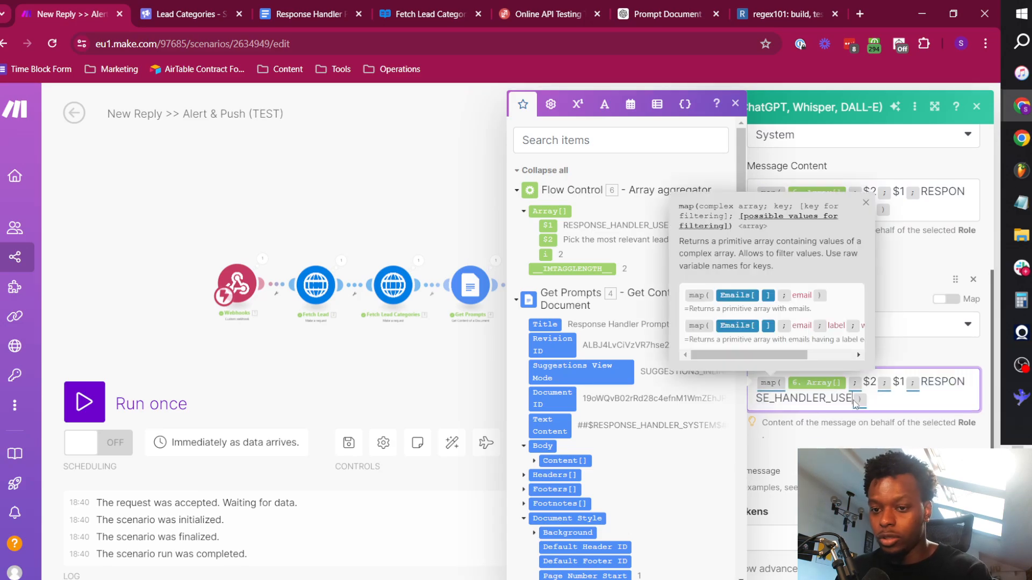
type("R")
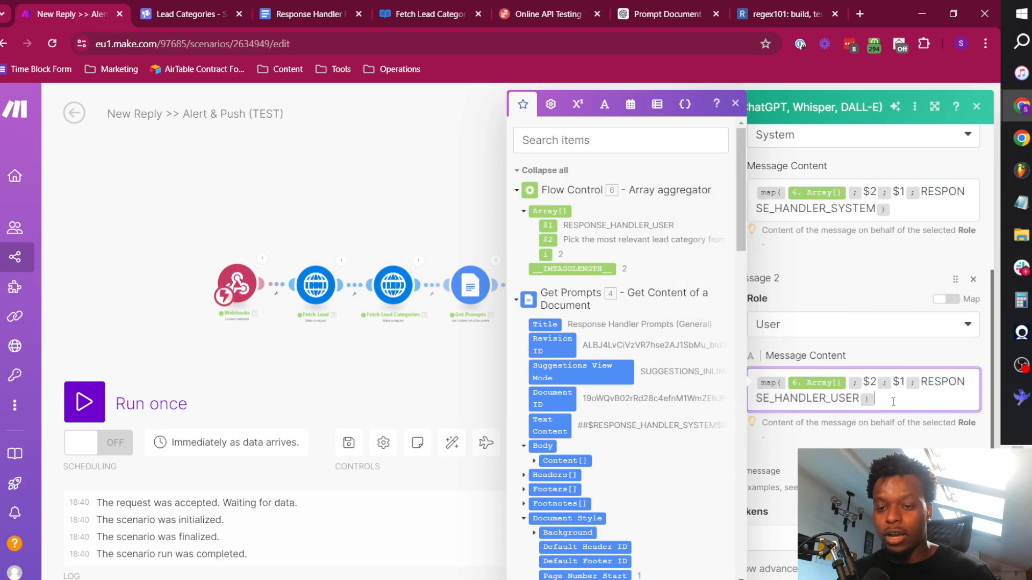
Append the webhook's sent_message: text value to the User message content, below the map formula after a blank line.
key("Return")
key("Return")
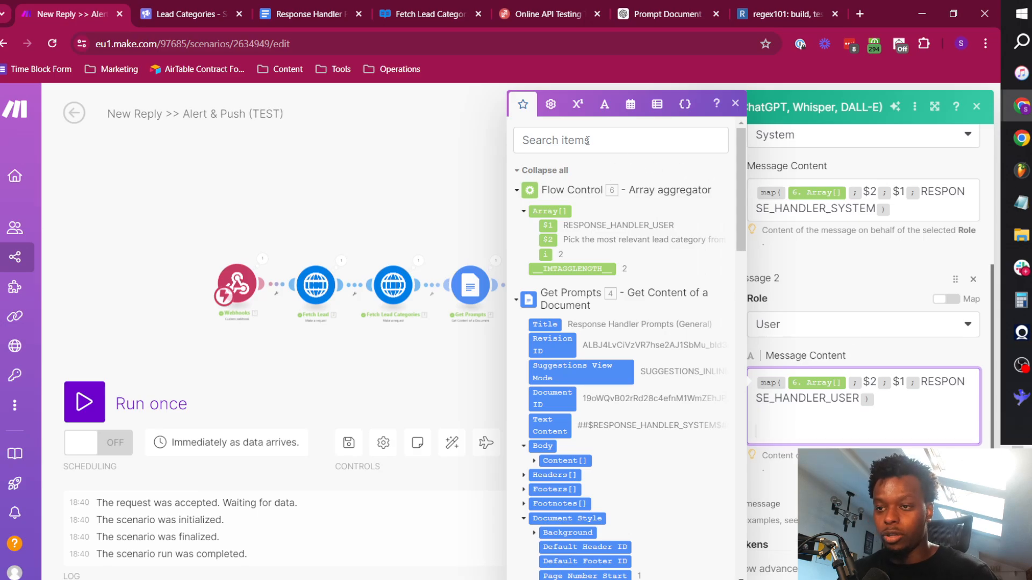
left_click(553, 172)
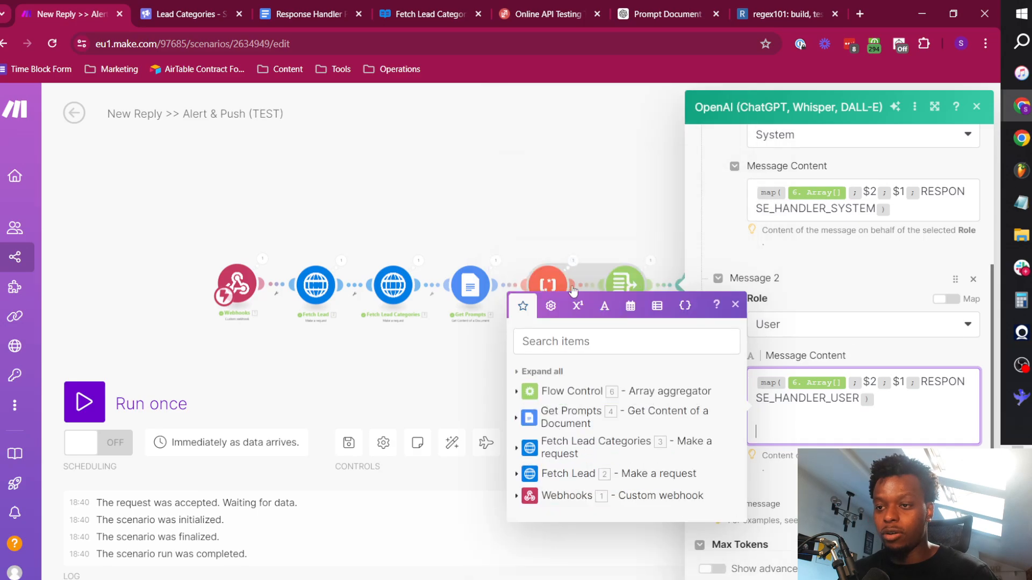
left_click(561, 490)
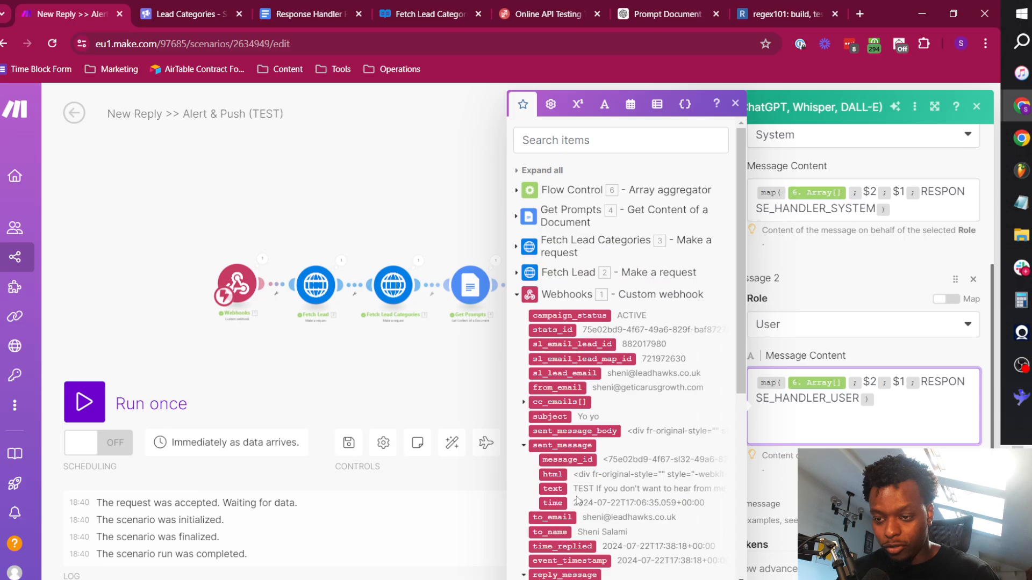
left_click(553, 489)
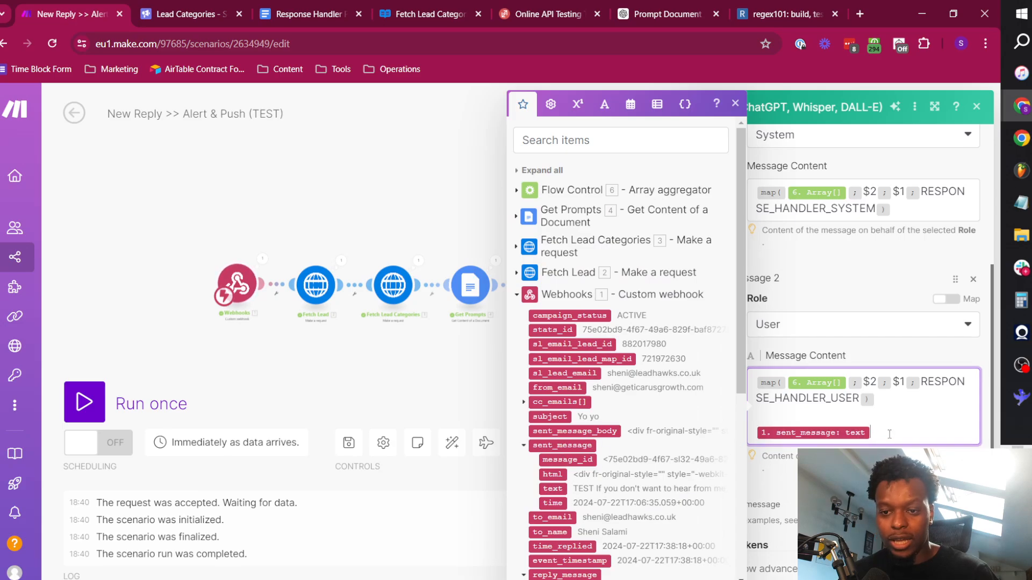
left_click(820, 284)
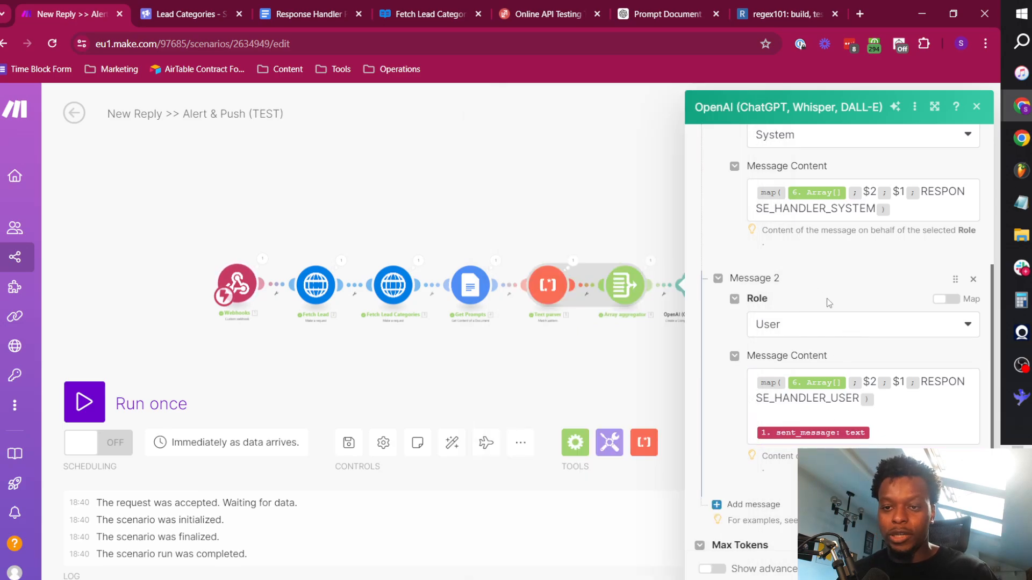
Set the OpenAI module's Max Tokens to 0 and show its advanced settings.
scroll(839, 319, "up", 3)
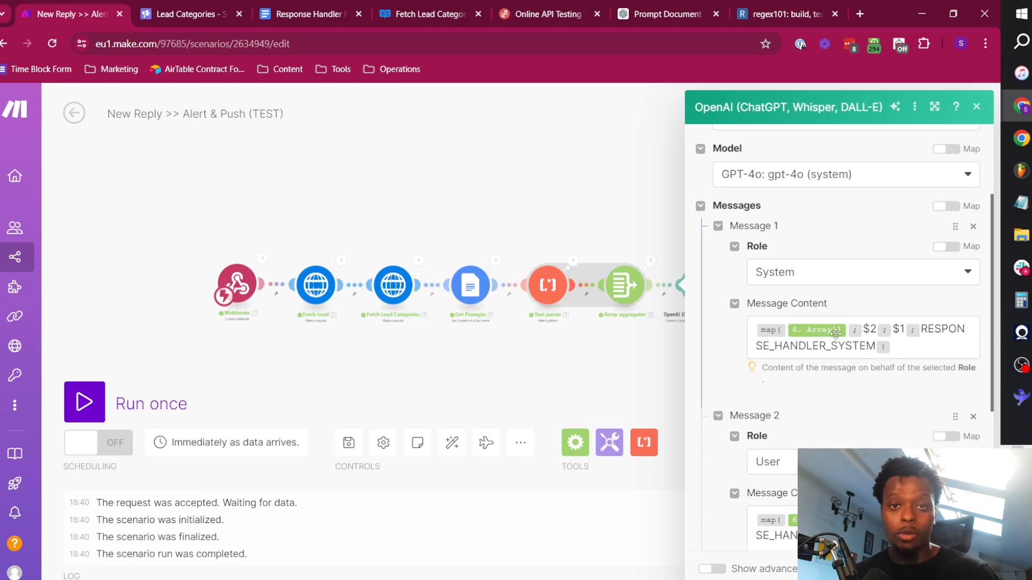
scroll(776, 351, "down", 3)
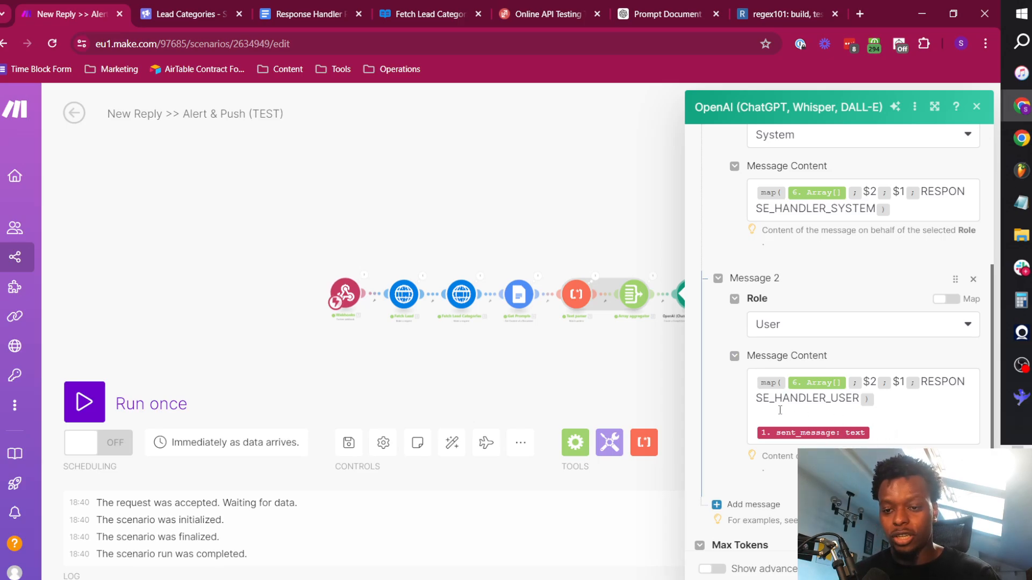
scroll(809, 422, "down", 2)
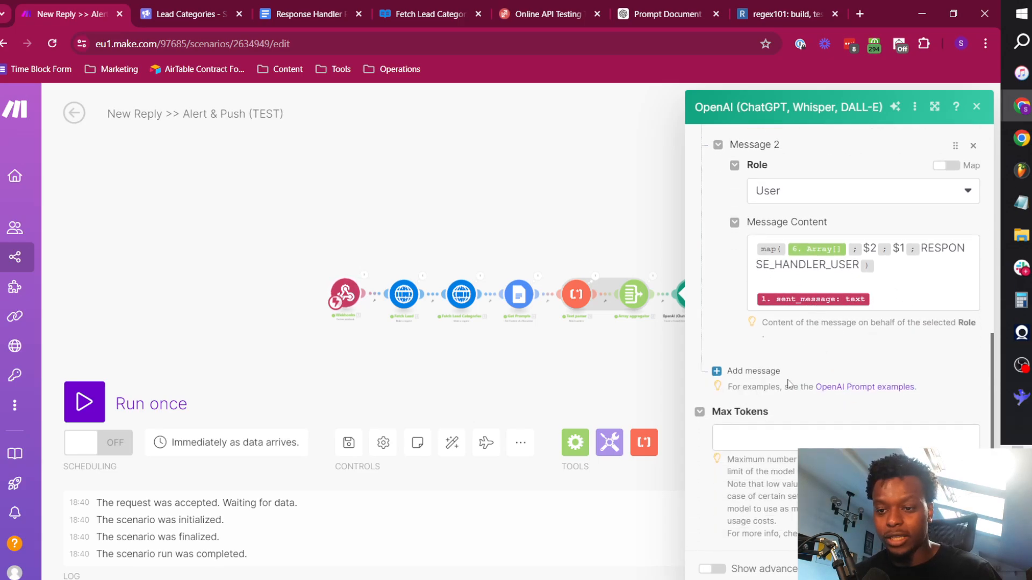
left_click(777, 439)
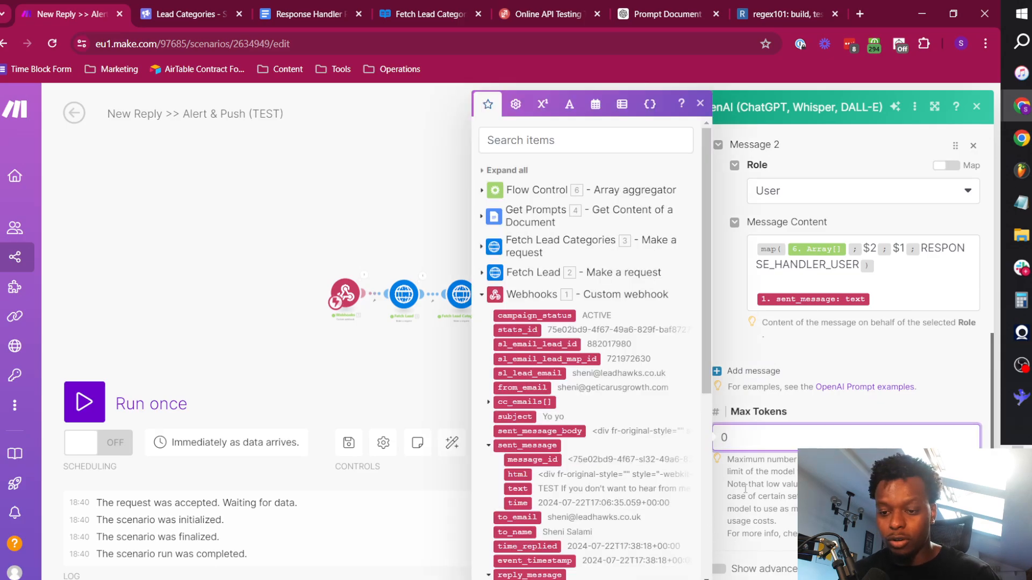
left_click(759, 501)
left_click(720, 572)
Set the OpenAI module's Temperature and Top P to 0.1 each, keep Text as the response format, and save the module.
scroll(836, 414, "down", 4)
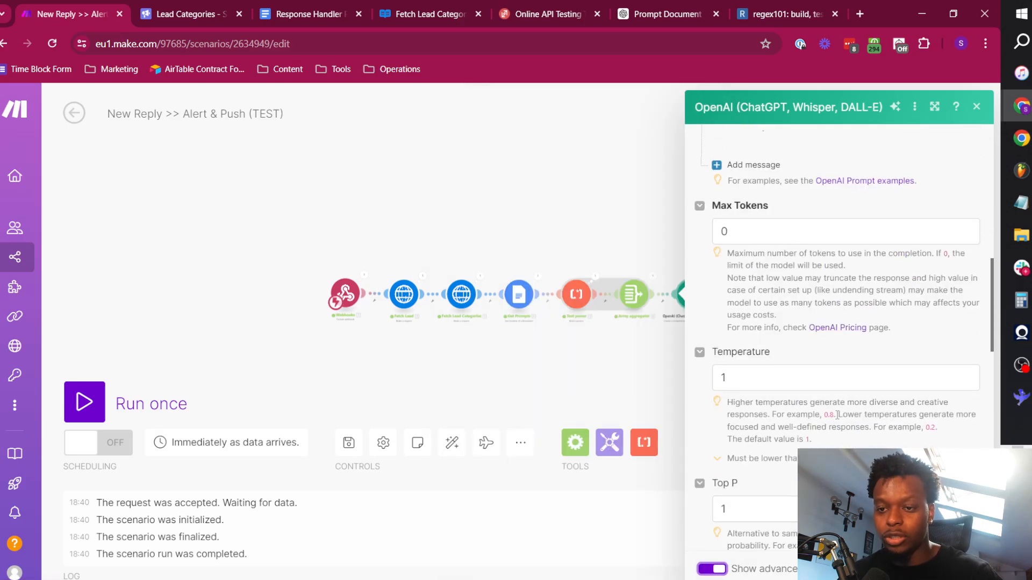
scroll(774, 341, "down", 3)
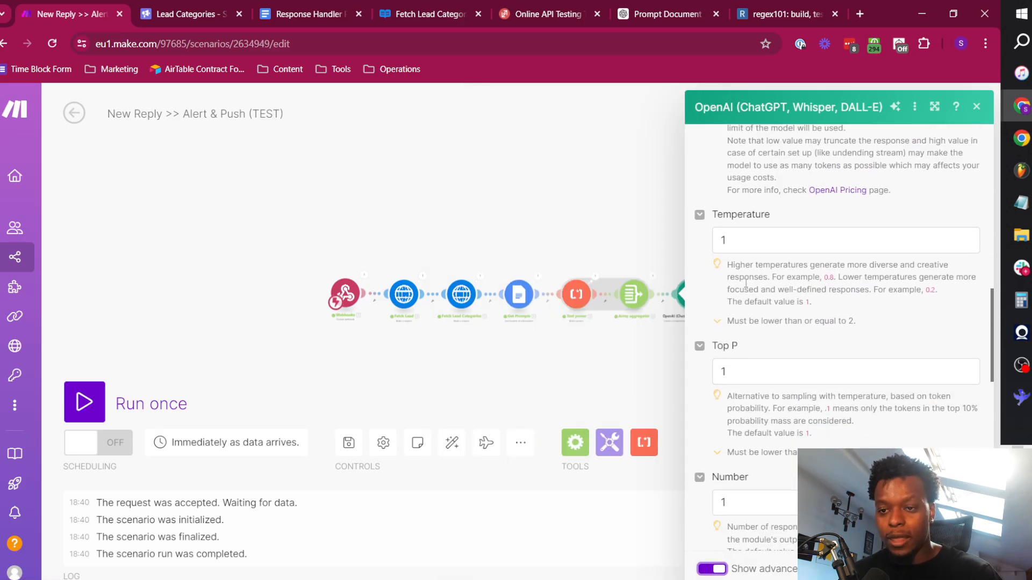
left_click(748, 243)
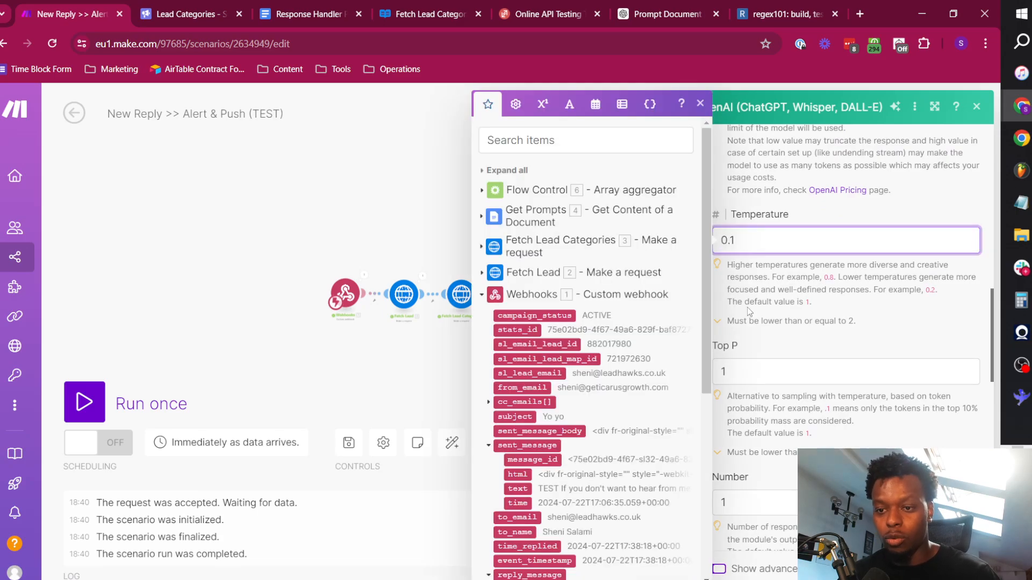
left_click(748, 372)
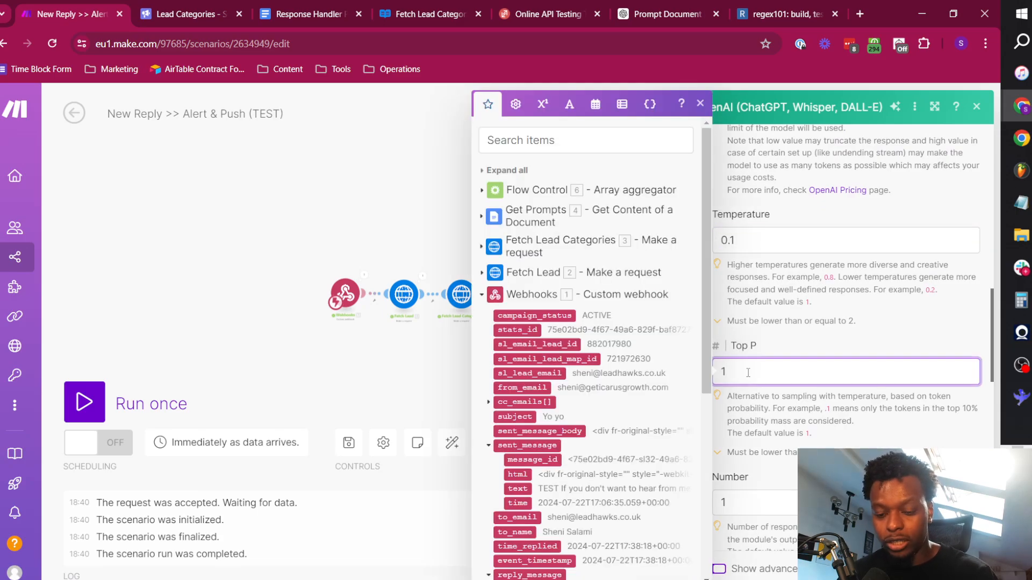
left_click(791, 352)
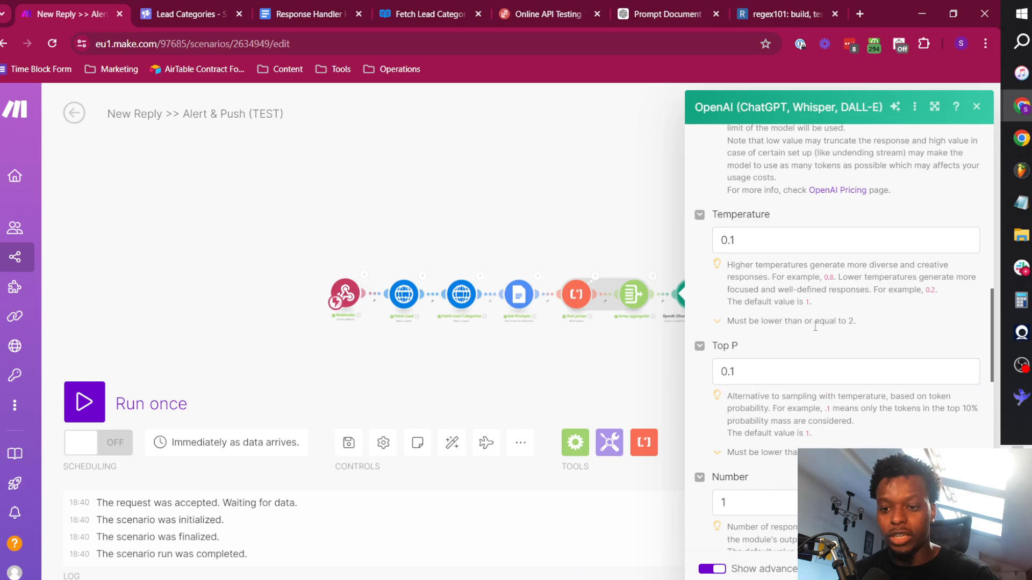
scroll(815, 326, "down", 10)
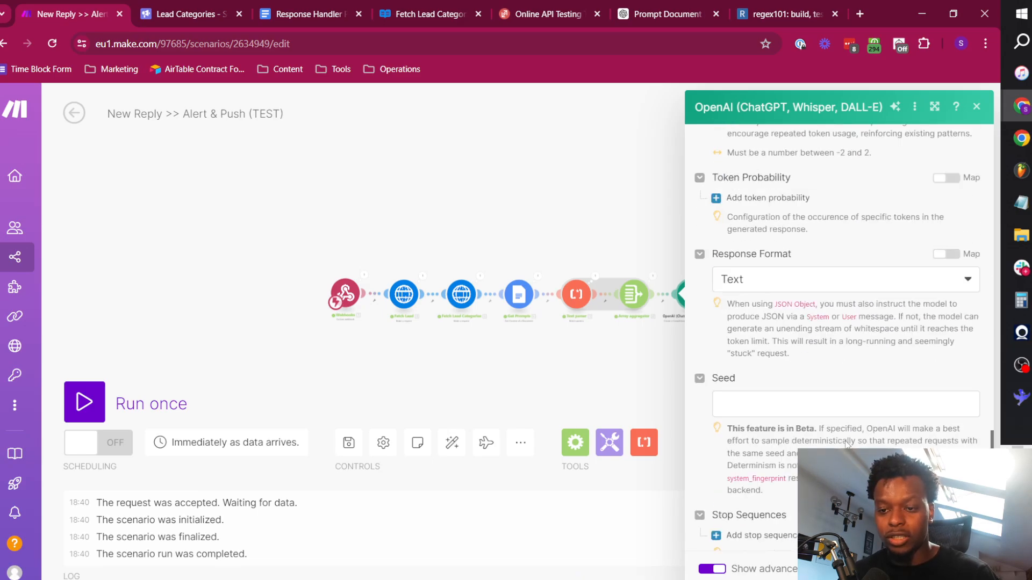
scroll(854, 445, "down", 3)
left_click(967, 569)
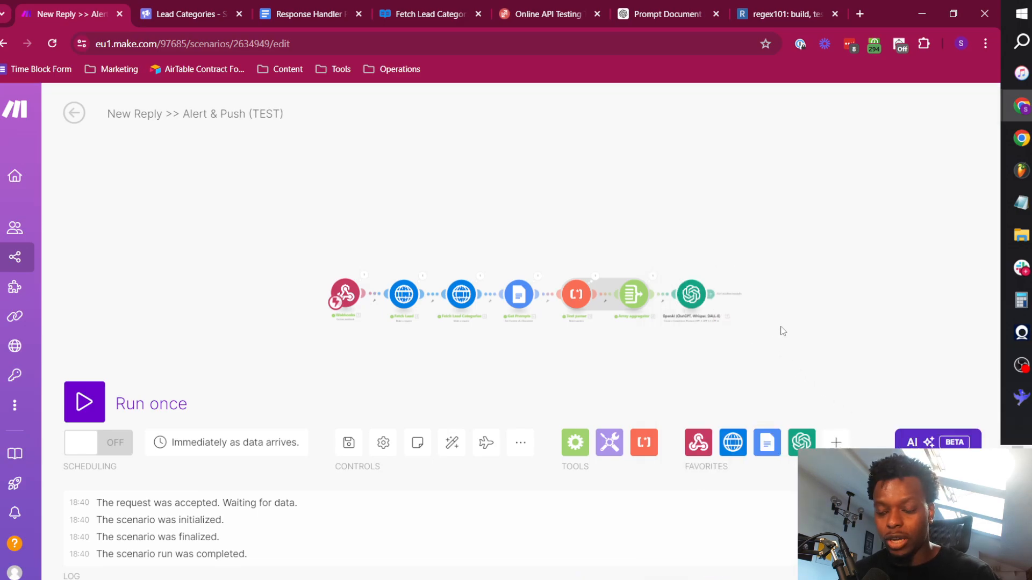
Inspect the webhook's output from the last run, expanding the reply_message collection to read its fields.
left_click_drag(781, 326, 663, 320)
scroll(625, 317, "up", 3)
scroll(613, 281, "down", 4)
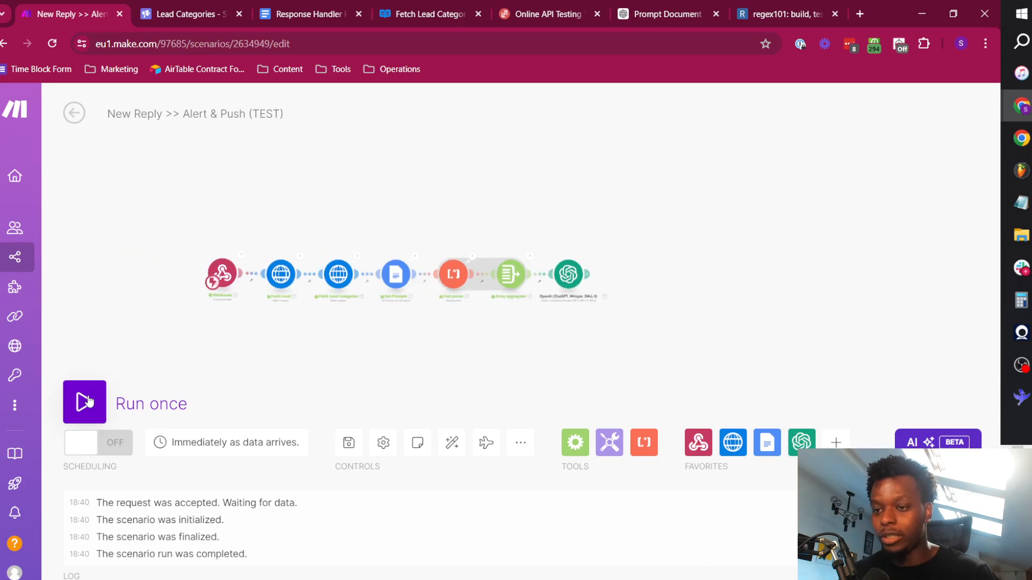
left_click(240, 256)
scroll(387, 318, "down", 3)
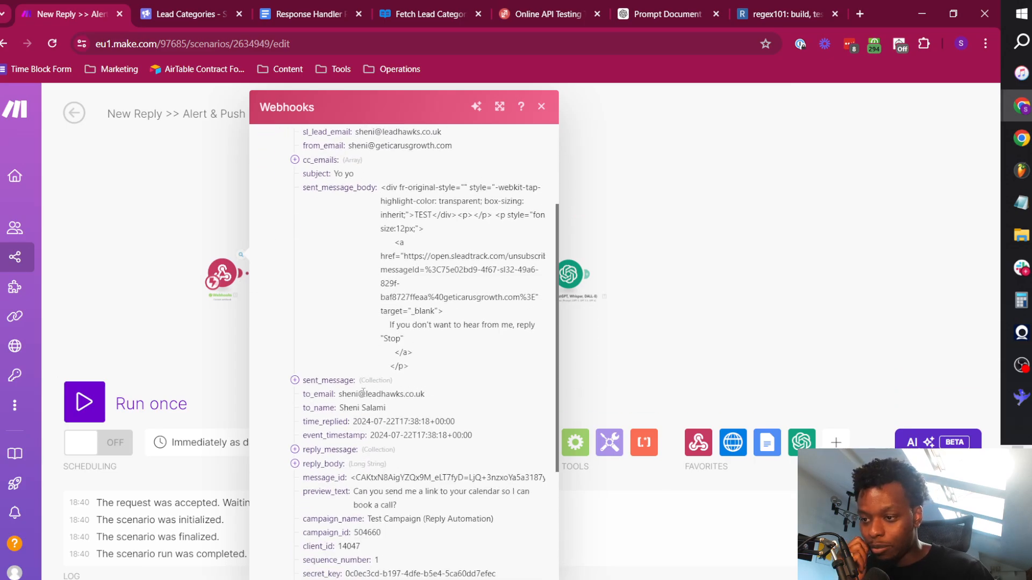
scroll(352, 428, "down", 4)
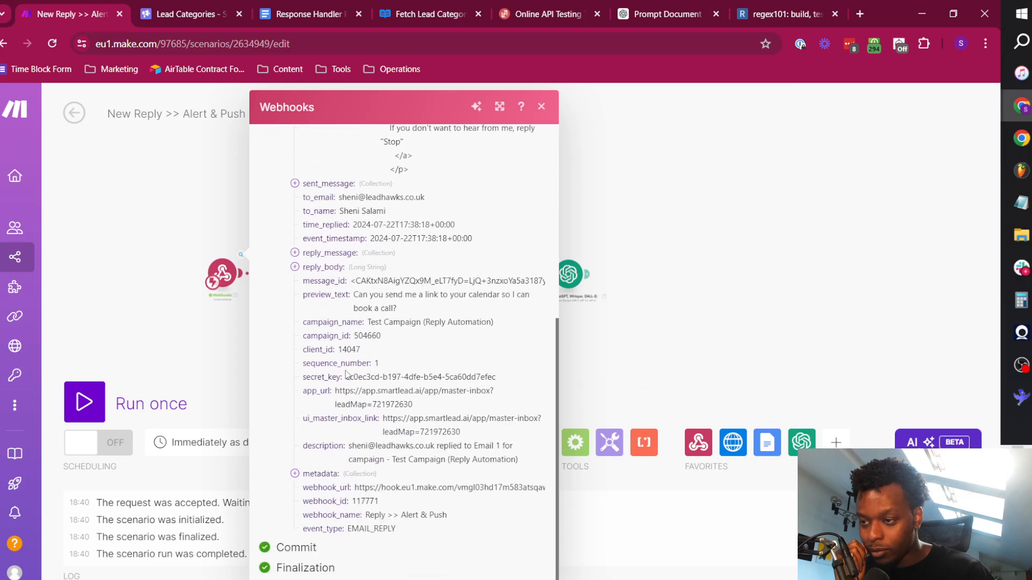
left_click(338, 257)
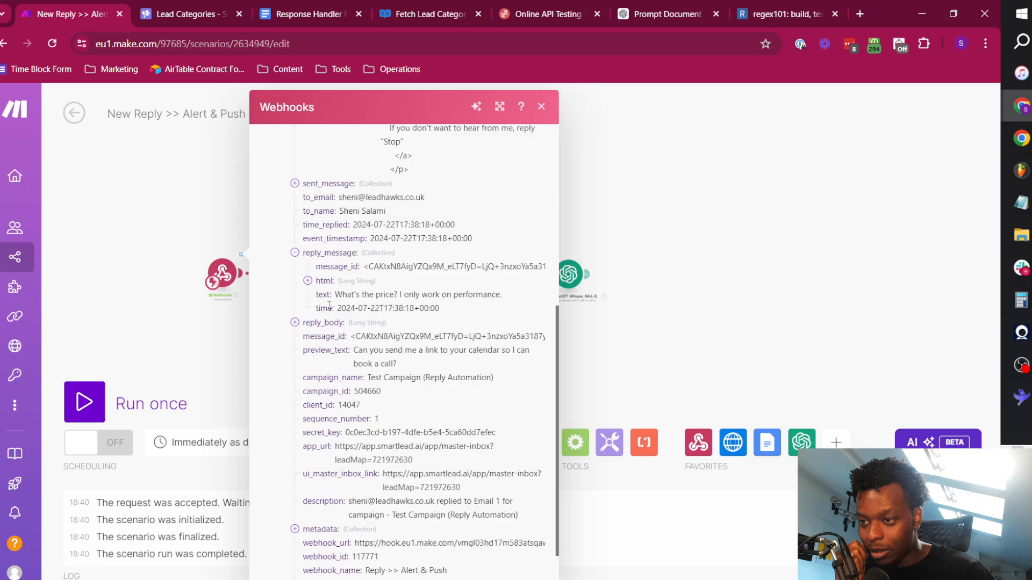
left_click(652, 290)
Replace the sent message token in the OpenAI User message content with the webhook's reply_message: text and save the module.
left_click(567, 277)
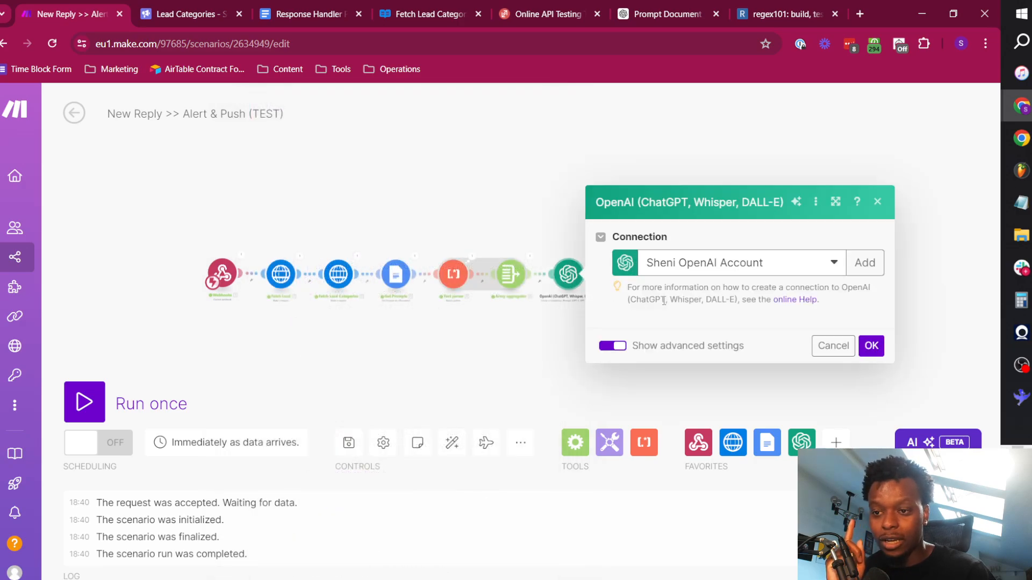
scroll(729, 336, "down", 5)
left_click(771, 373)
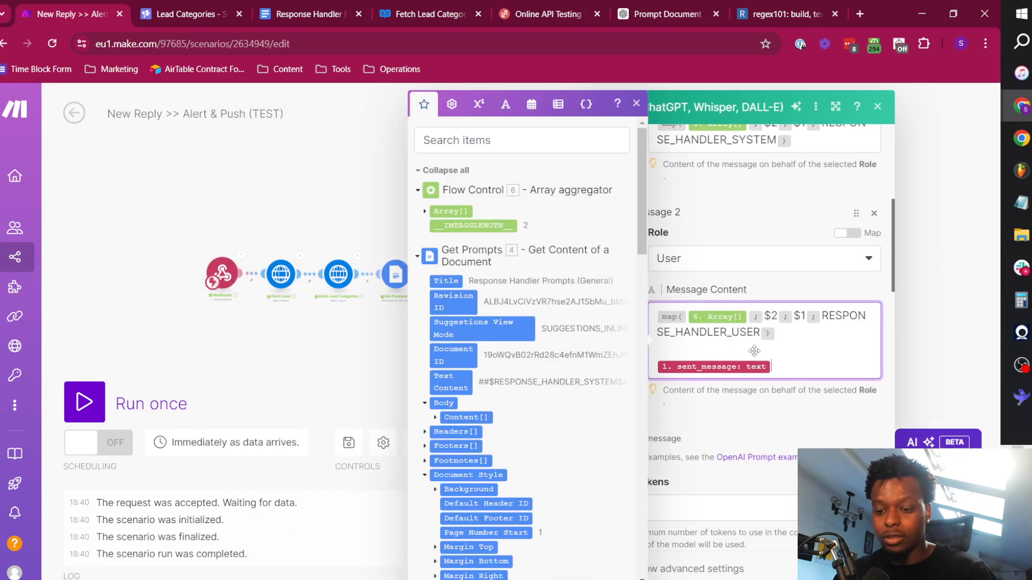
key("BackSpace")
left_click(522, 142)
type("reply")
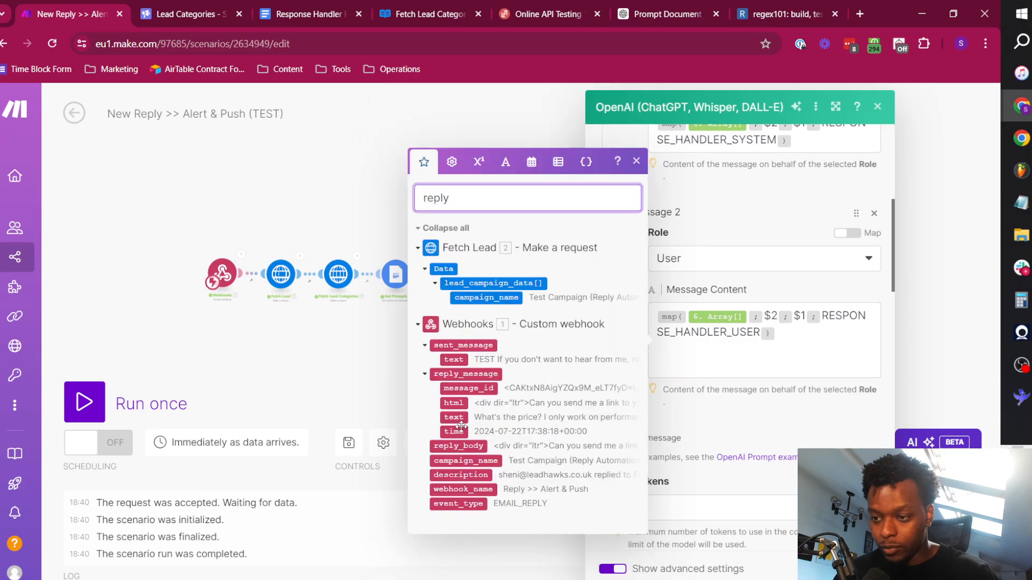
left_click(675, 373)
left_click(454, 417)
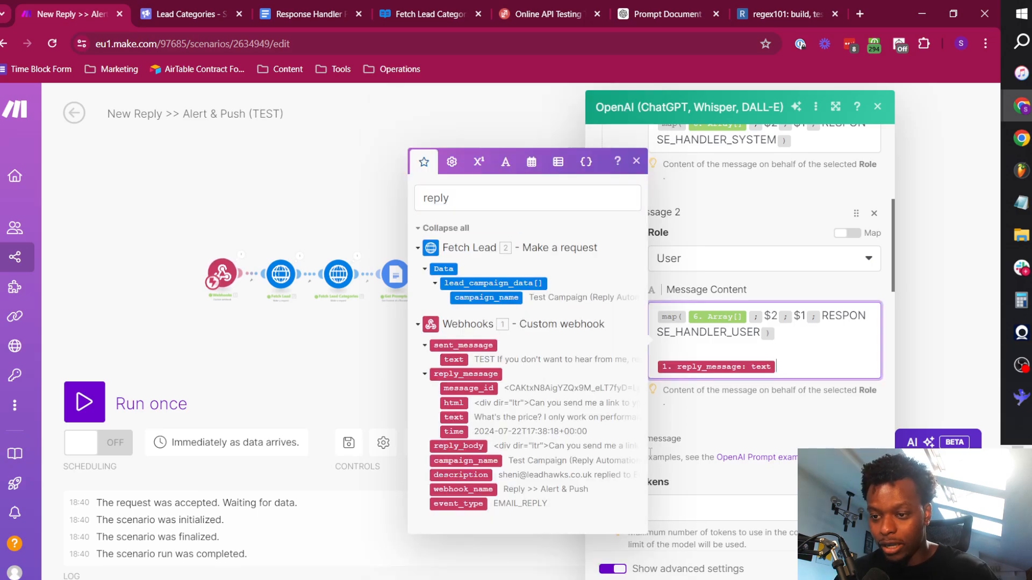
key("ctrl+Return")
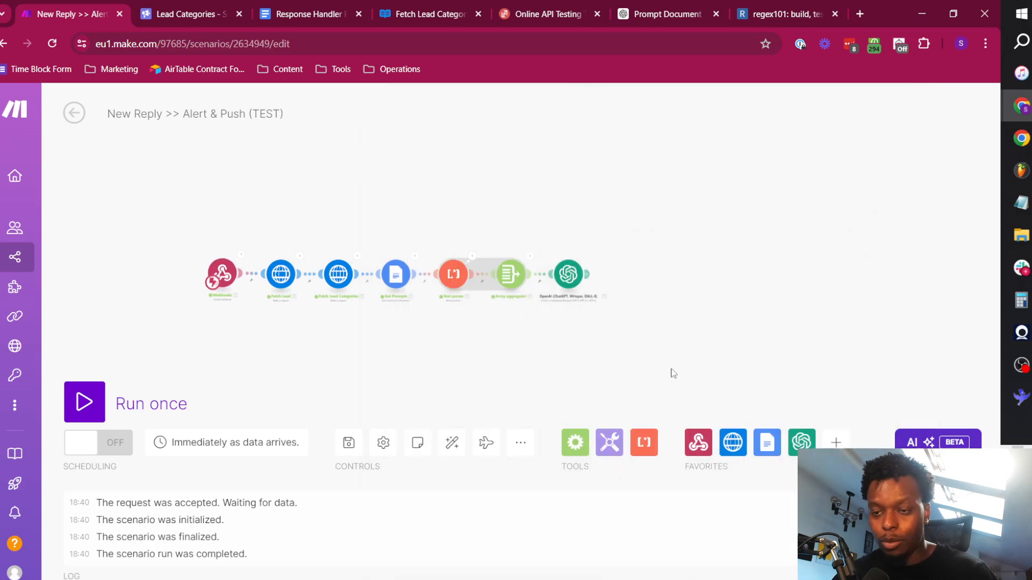
Run the scenario once and trigger its webhook from the Online API Testing page, then return to the scenario.
left_click(119, 385)
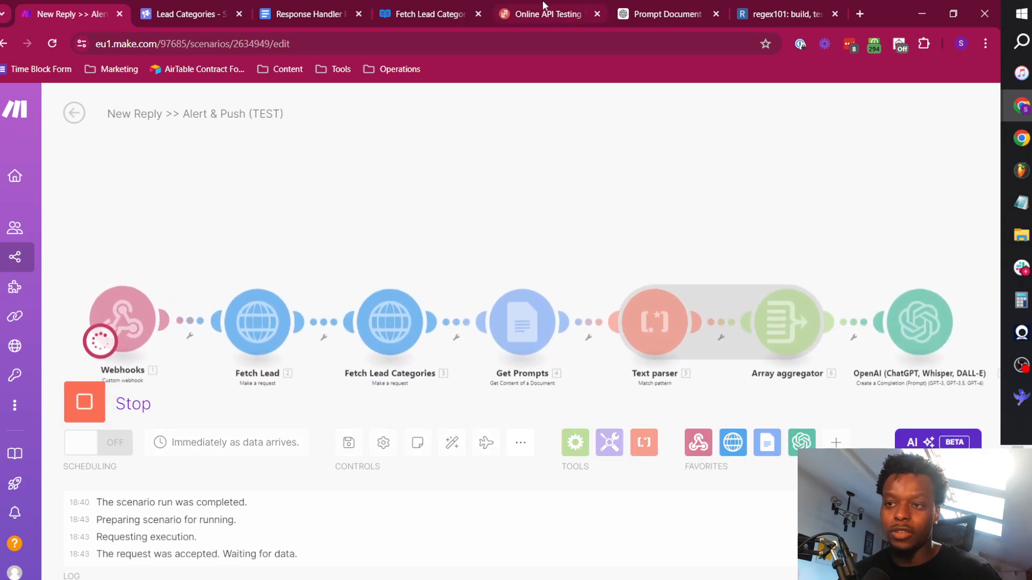
left_click(545, 14)
left_click(25, 7)
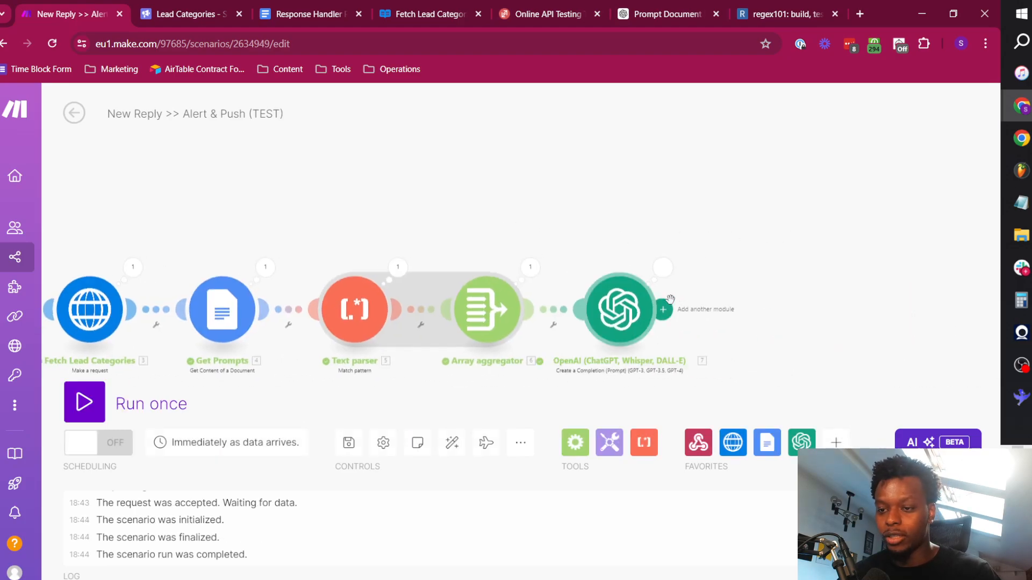
Inspect the OpenAI module's output bundle, expanding Choices down to the first choice's message.
left_click(661, 268)
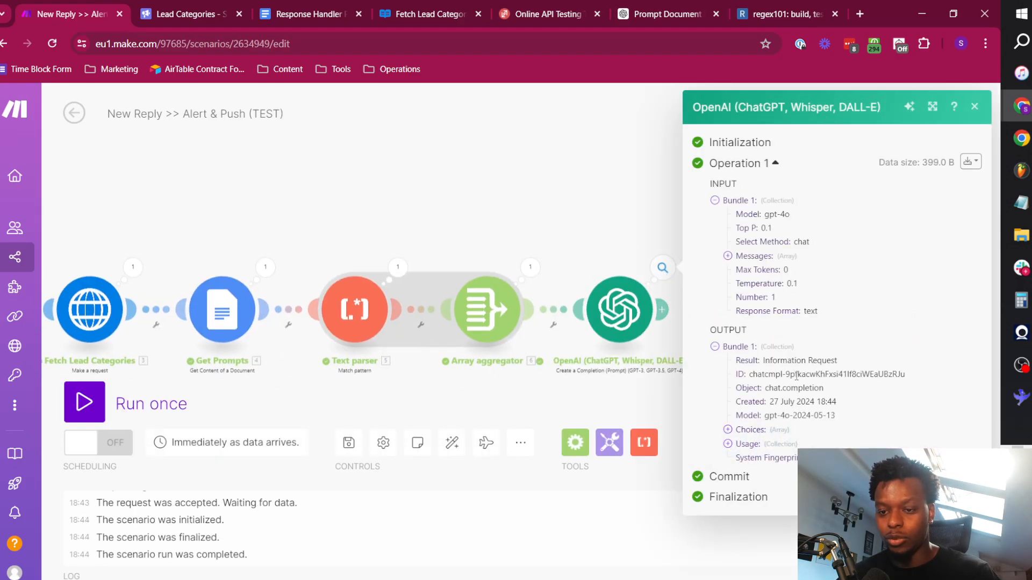
left_click(752, 430)
left_click(753, 444)
left_click(779, 472)
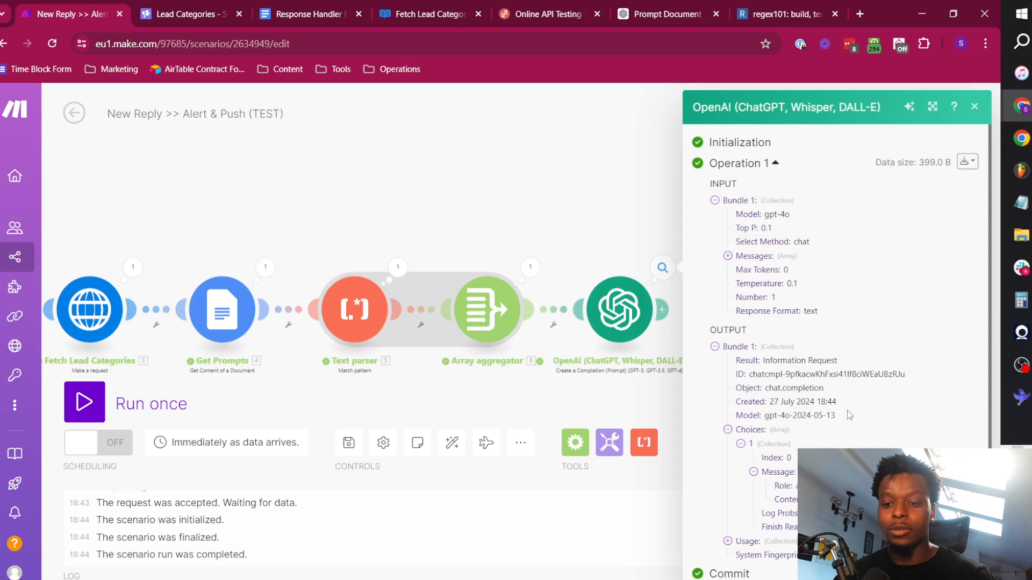
left_click(605, 216)
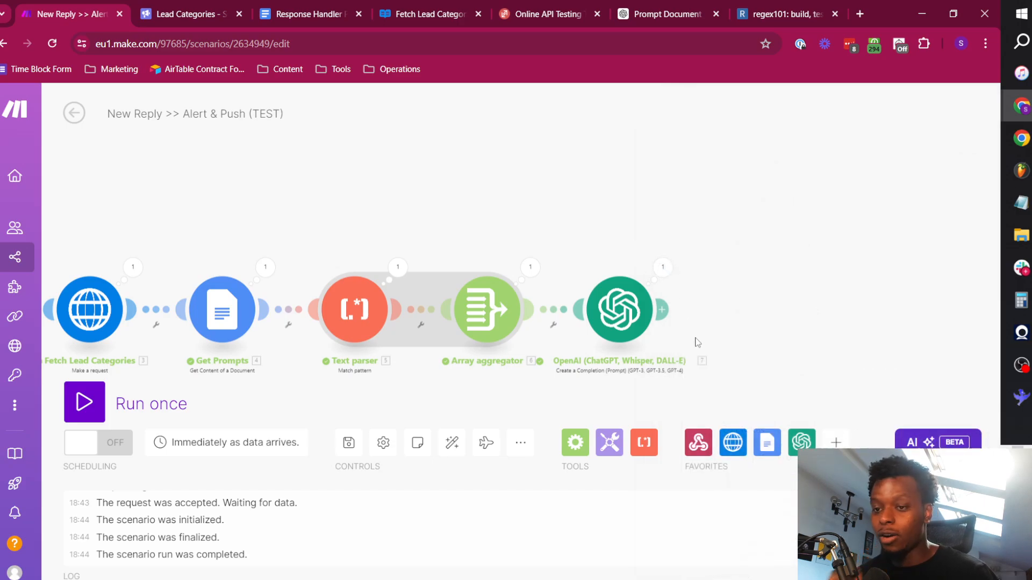
Add a Flow Control Router after the OpenAI module and give it additional routes.
left_click(661, 310)
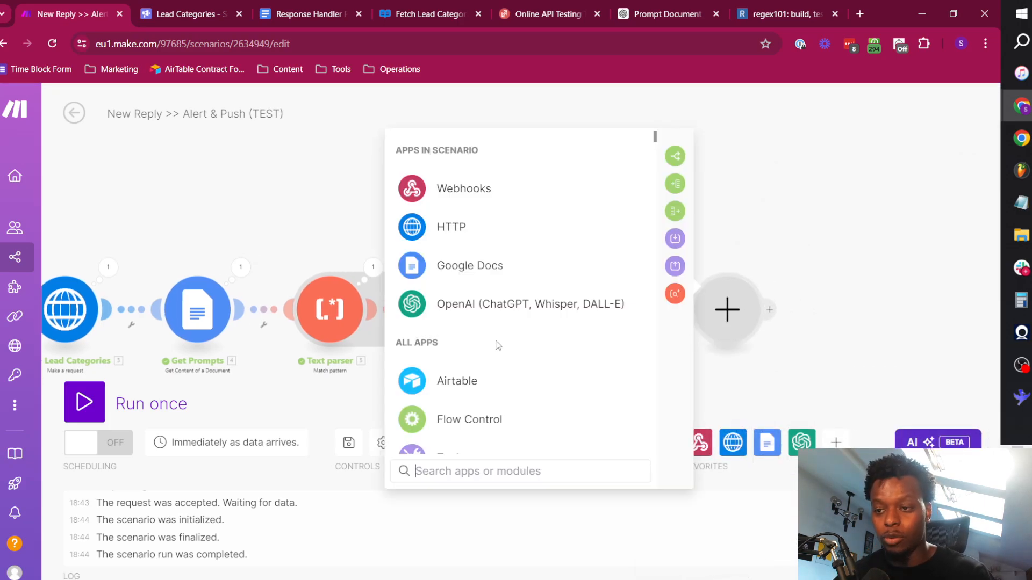
left_click(497, 424)
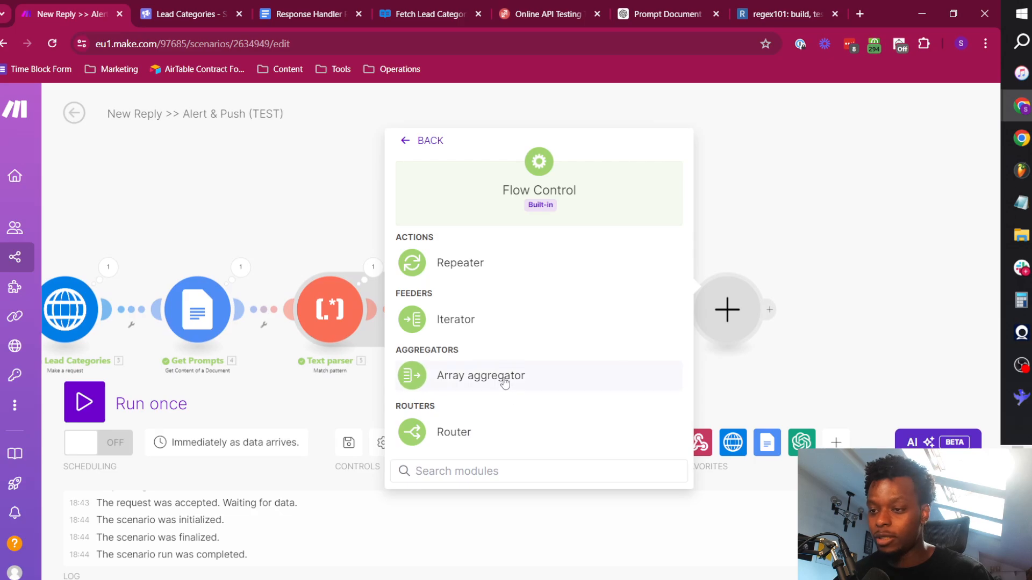
left_click(483, 429)
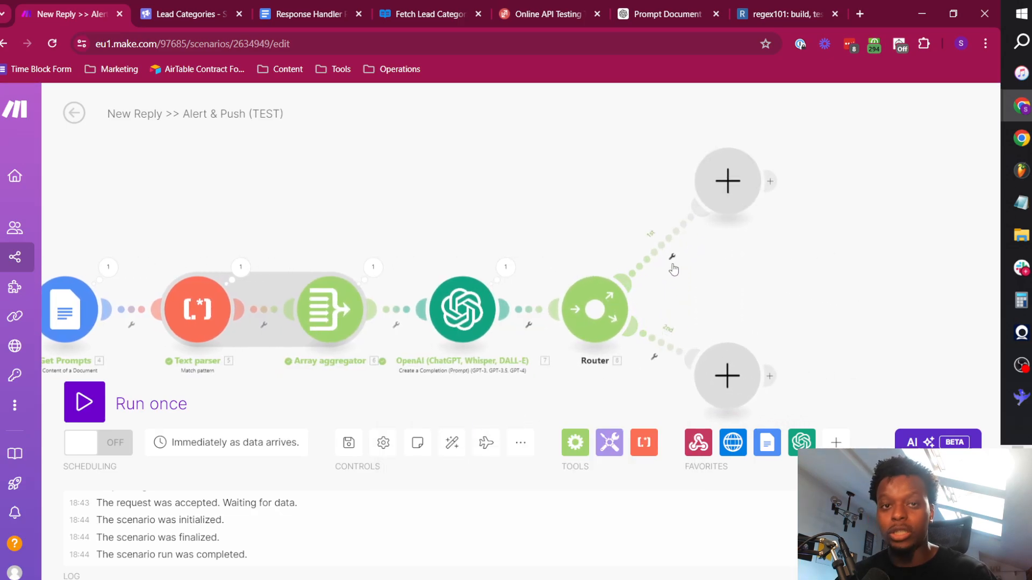
left_click(616, 298)
left_click(602, 320)
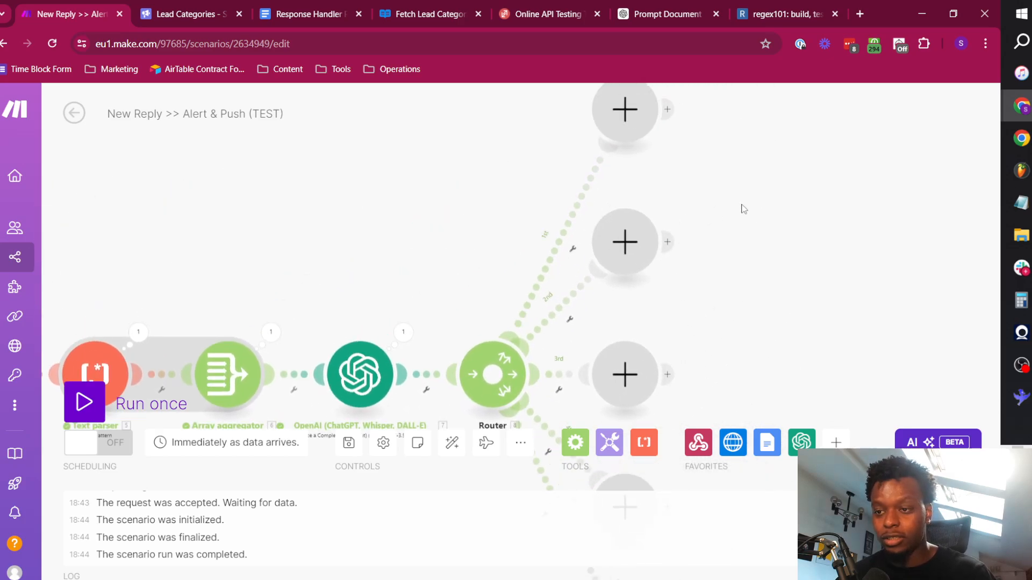
Label the filter on the router's first route Not Interested and save it.
left_click(548, 306)
left_click(559, 318)
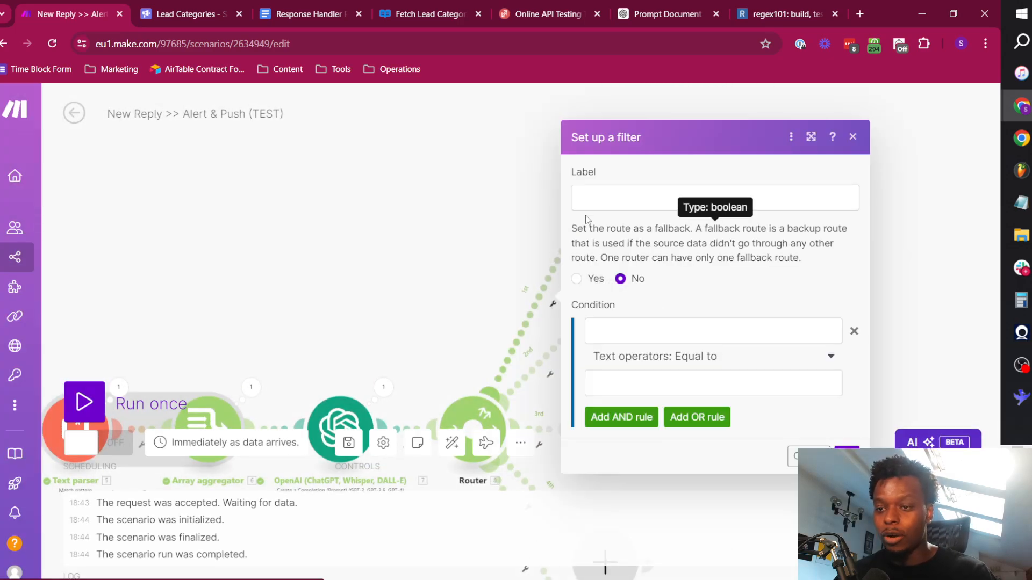
left_click(609, 194)
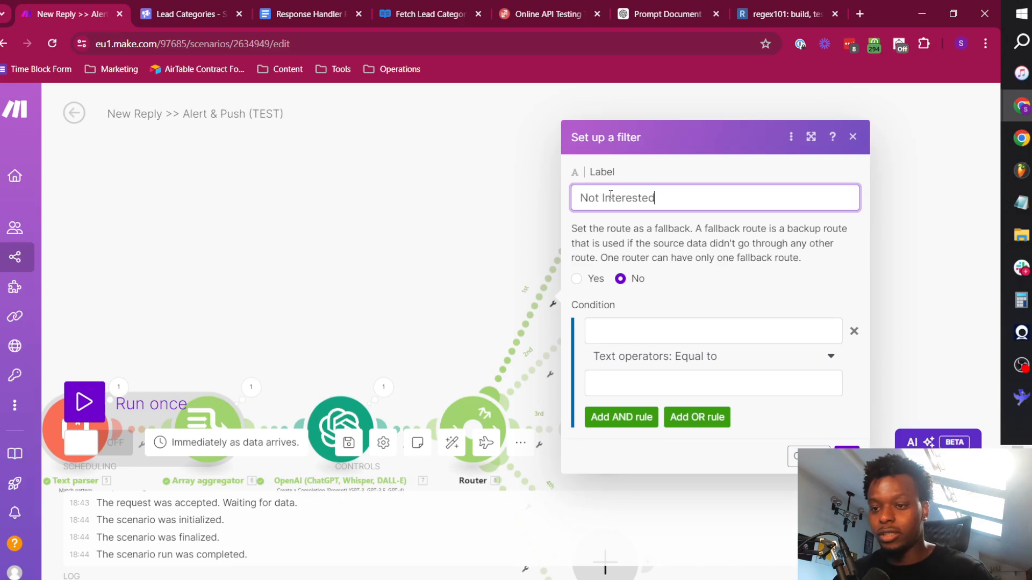
left_click(838, 451)
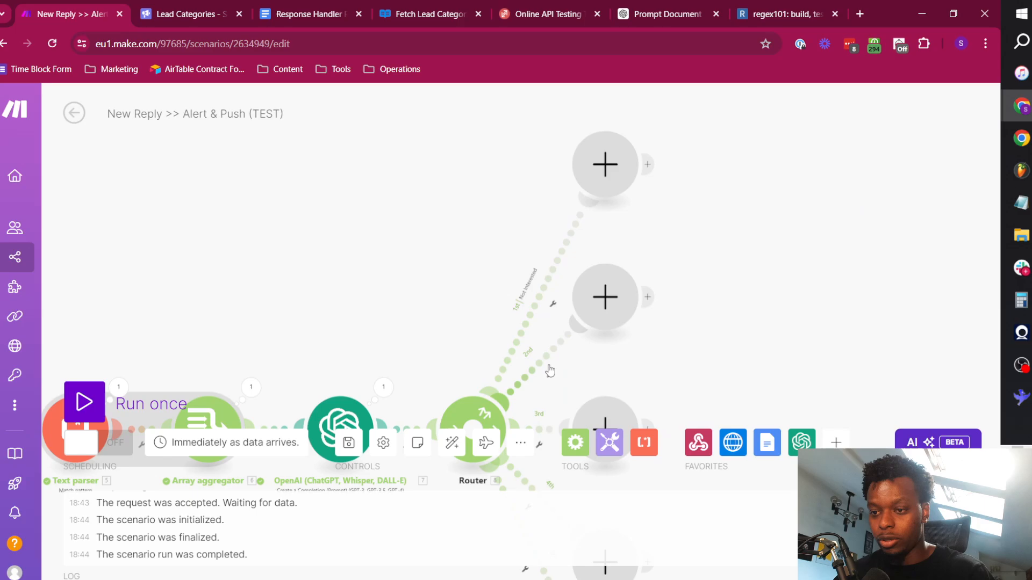
Label the filter on the router's second route Do Not Contact and save it.
left_click(549, 373)
left_click(559, 388)
left_click(622, 266)
type("Do Not Contact")
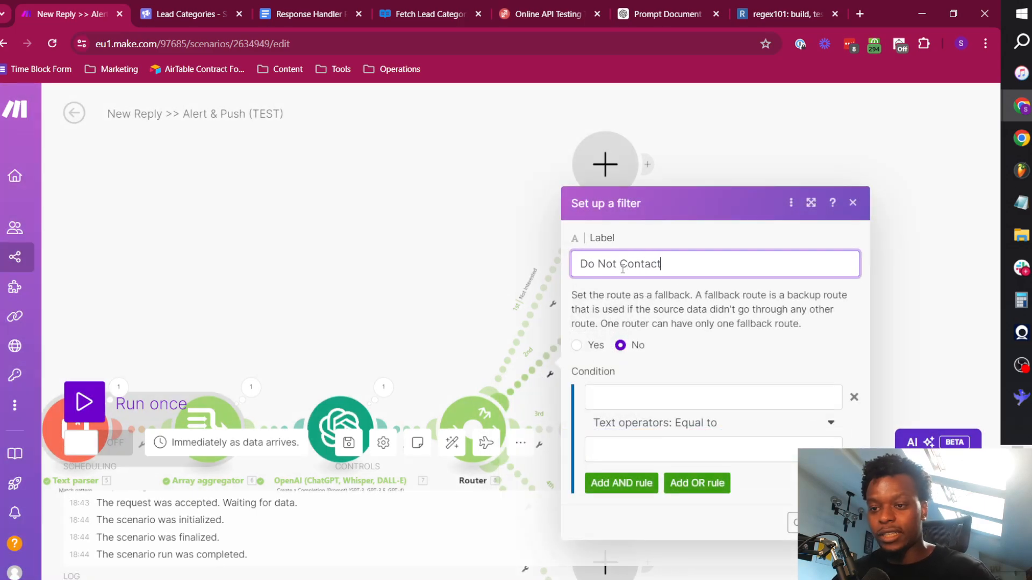
left_click(842, 522)
left_click_drag(709, 311, 748, 221)
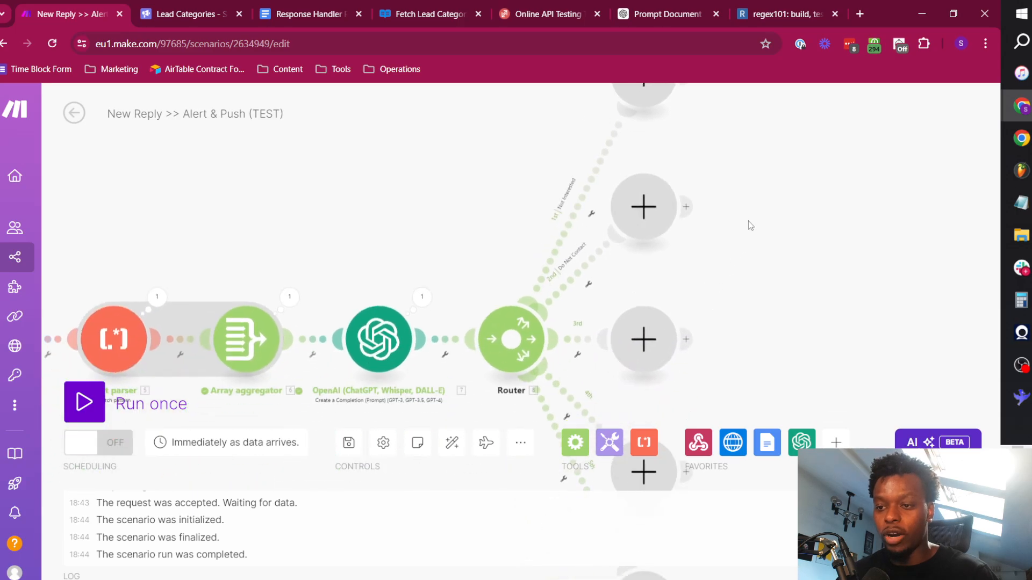
Review the ordered list of lead categories in the Response Handler Prompts document, return to the scenario and look over the router's routes.
left_click(322, 15)
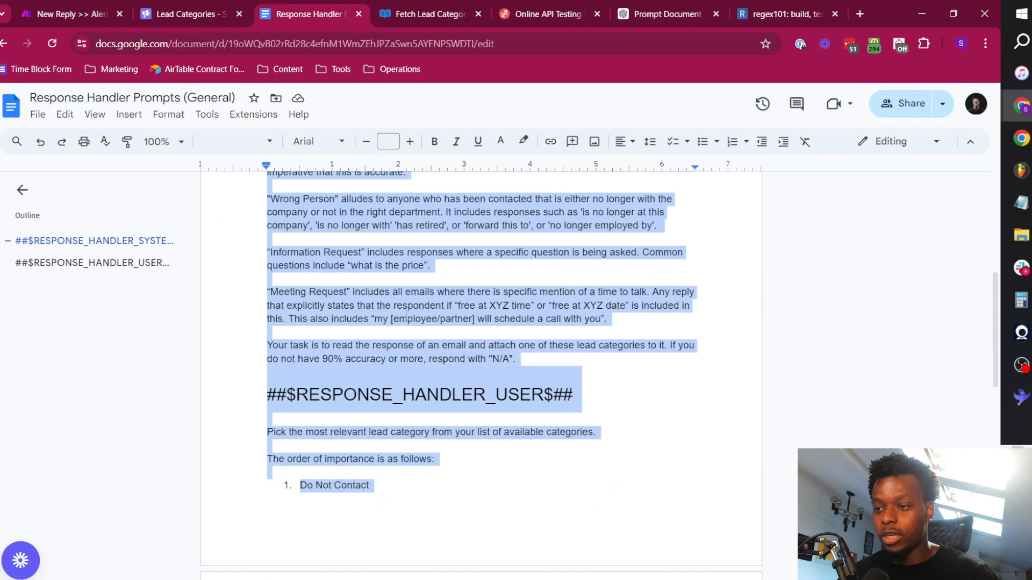
scroll(440, 322, "up", 4)
left_click(379, 399)
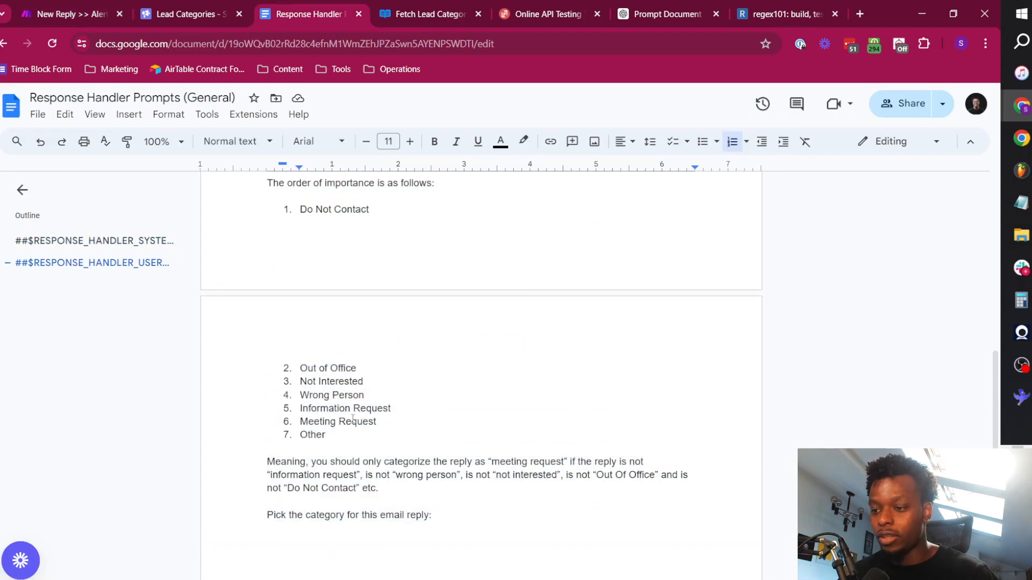
left_click_drag(339, 439, 290, 221)
left_click(378, 393)
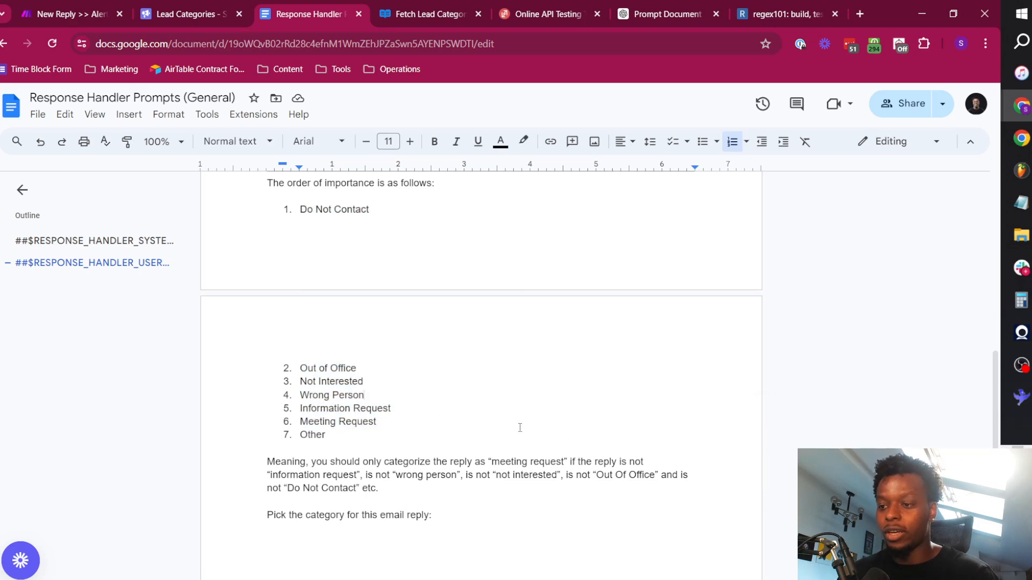
key("ctrl+1")
scroll(509, 310, "up", 3)
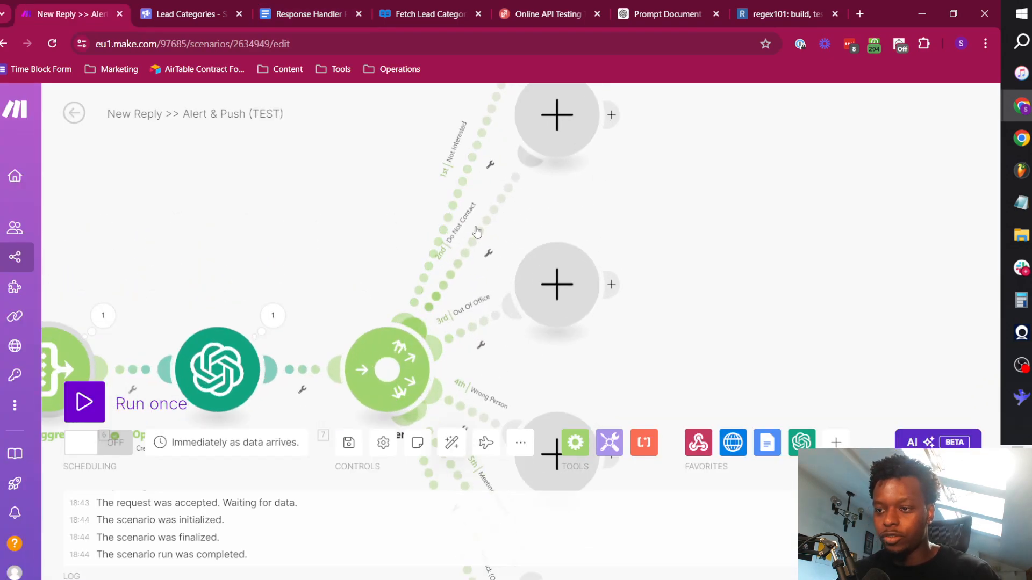
scroll(678, 325, "down", 5)
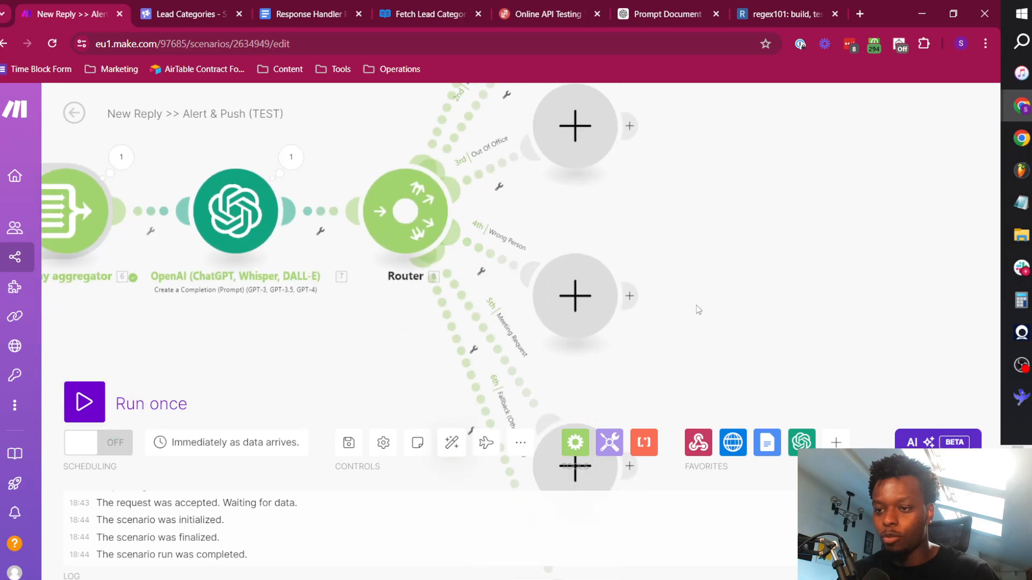
Set the router's sixth route, Fallback (Other Replies), as the fallback route and save its filter.
scroll(489, 299, "down", 2)
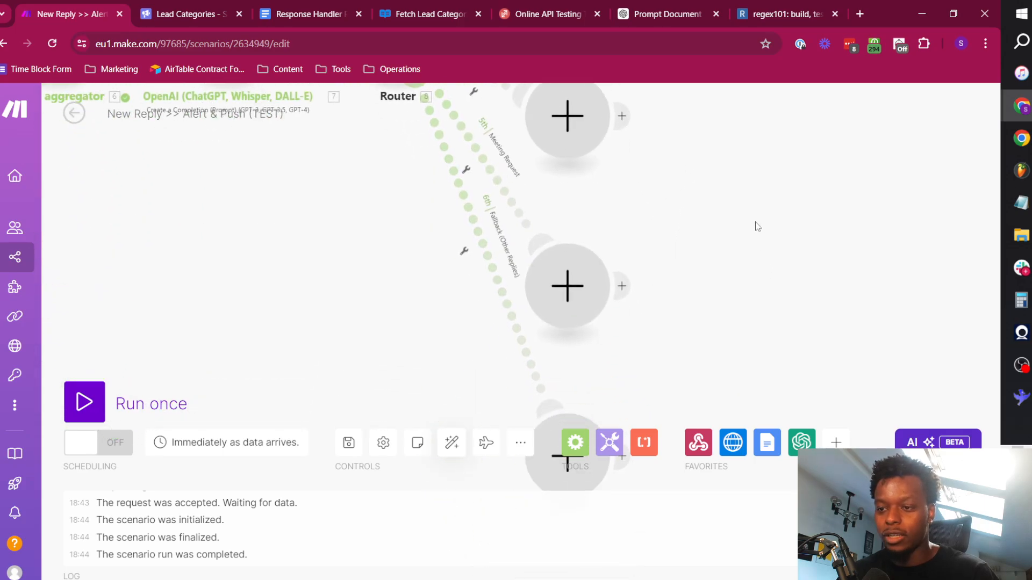
left_click(460, 242)
left_click(465, 256)
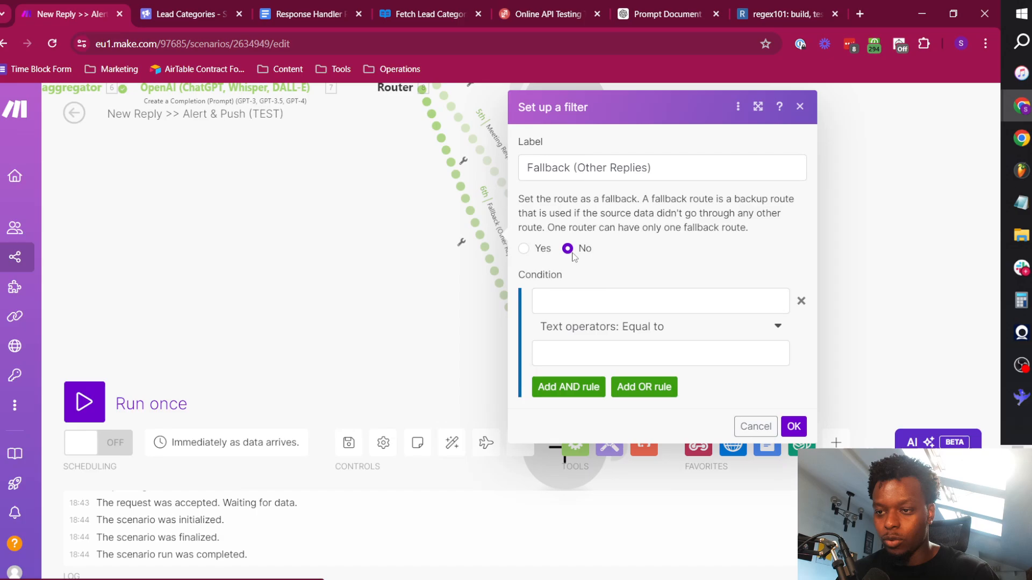
left_click(528, 249)
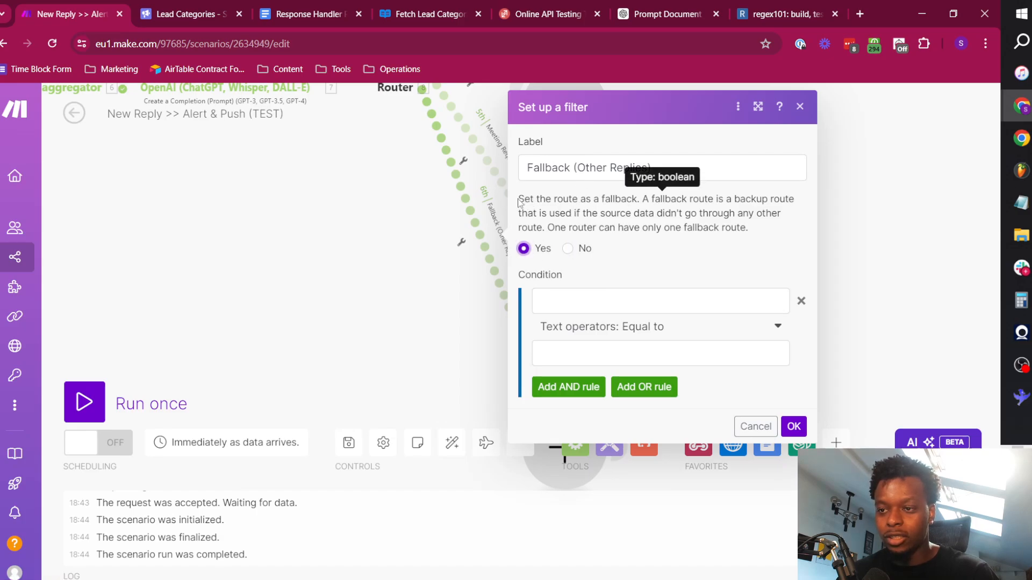
left_click_drag(518, 199, 653, 206)
left_click(683, 217)
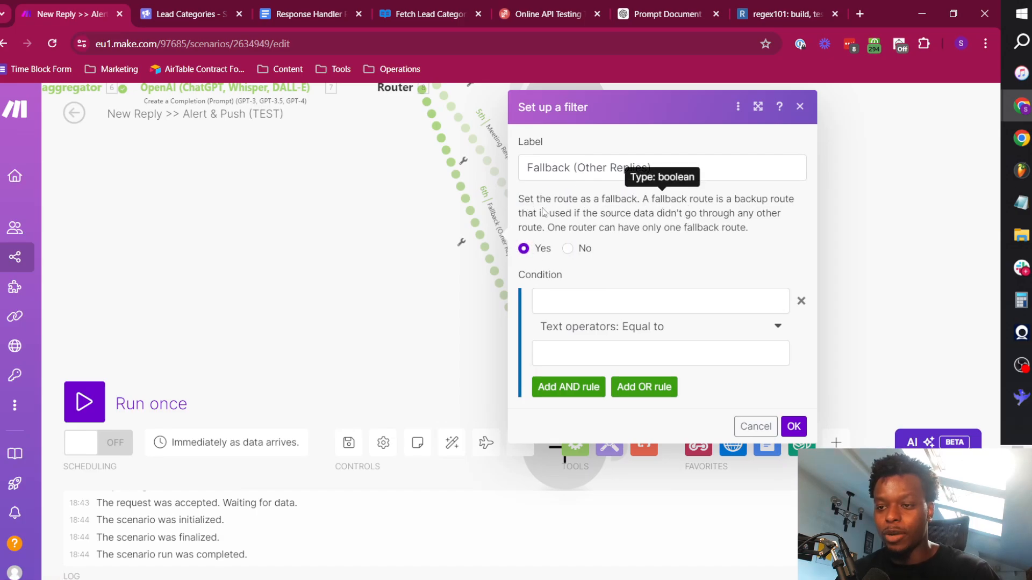
left_click_drag(543, 212, 740, 220)
left_click(618, 256)
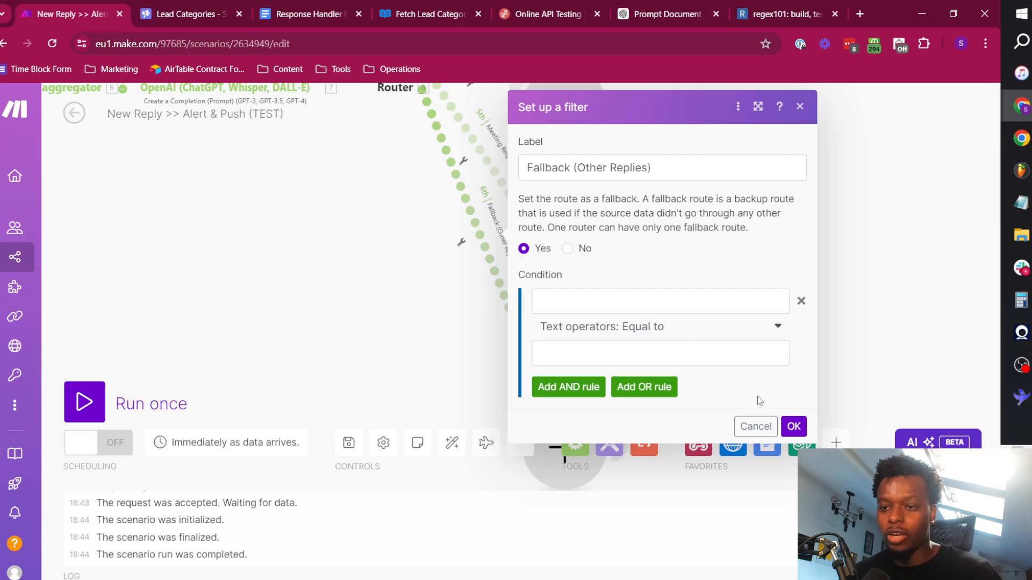
left_click(794, 427)
Map the name from the Fetch Lead Categories data as the condition field of the Not Interested route's filter.
left_click_drag(370, 196, 371, 364)
scroll(667, 223, "up", 7)
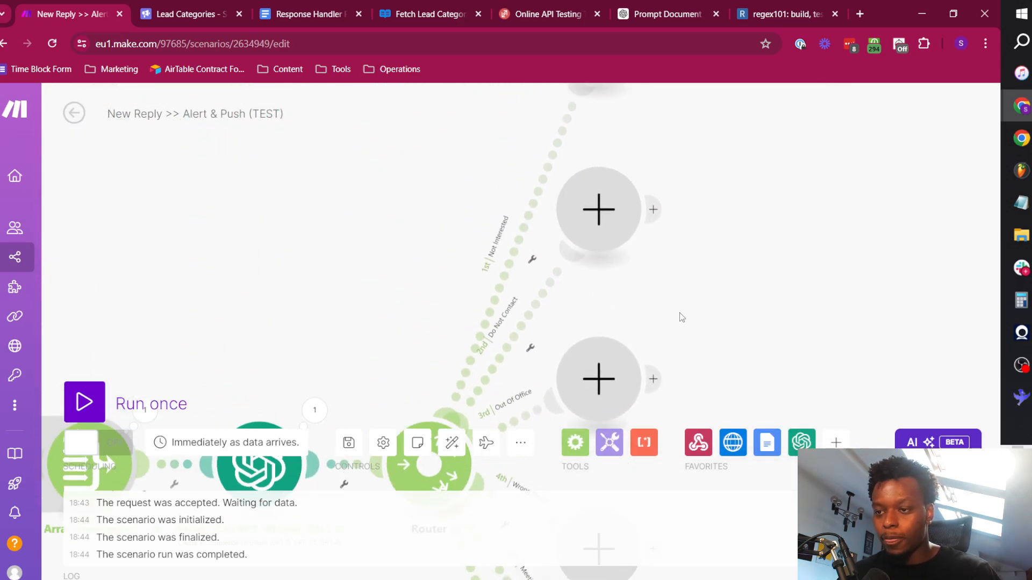
left_click_drag(438, 253, 451, 134)
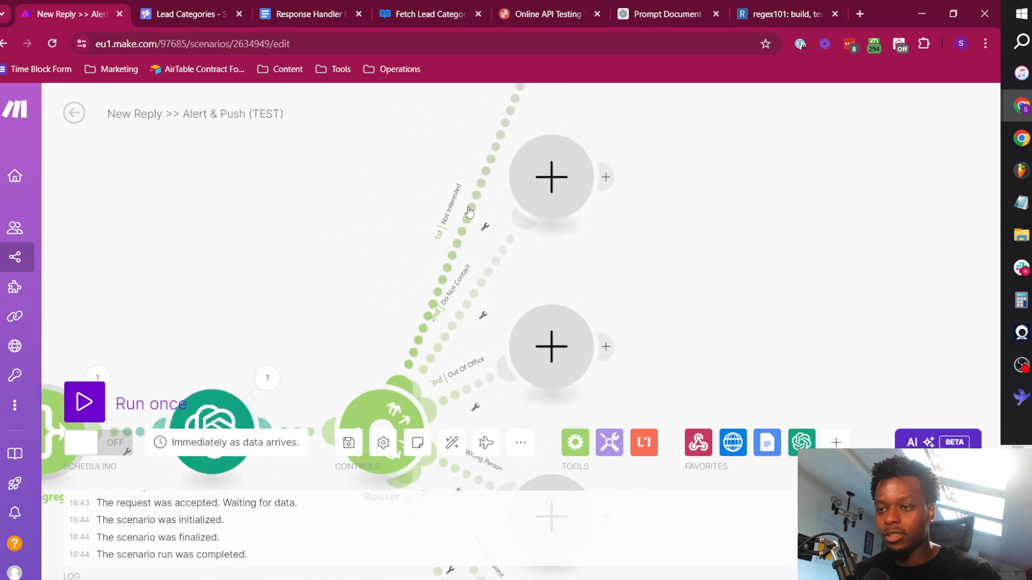
left_click(484, 228)
left_click(503, 255)
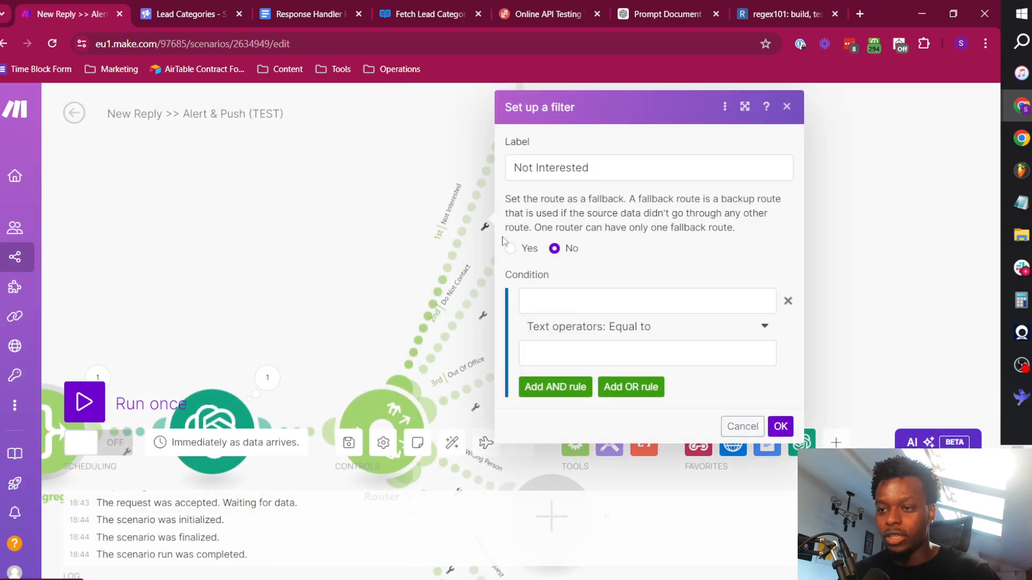
left_click(598, 172)
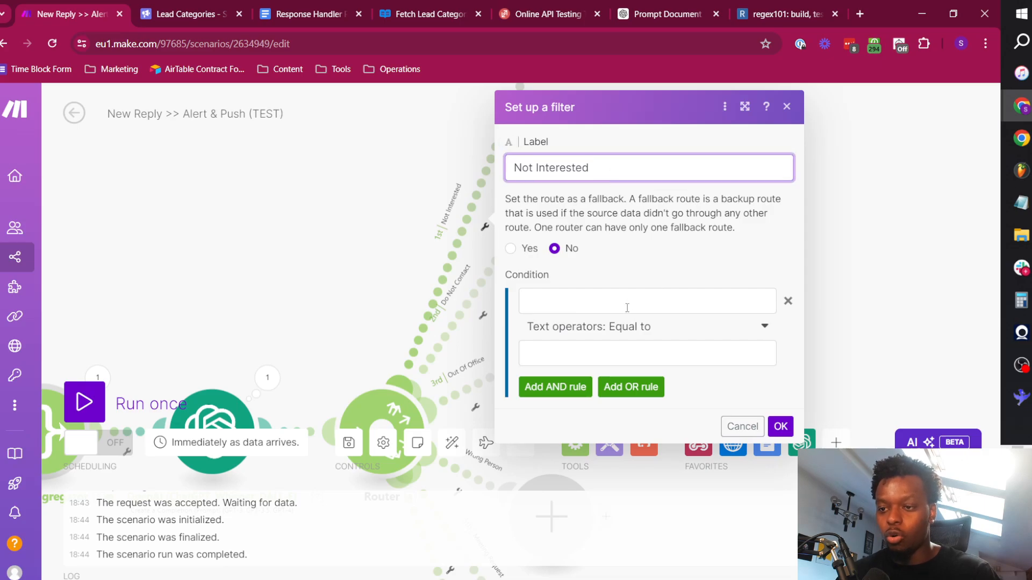
left_click(626, 308)
scroll(364, 349, "down", 4)
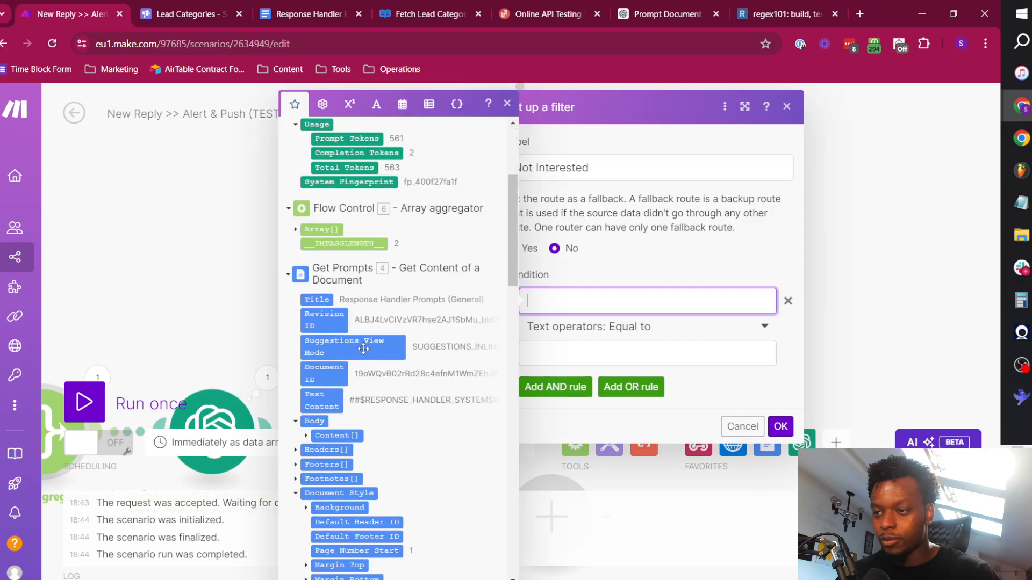
scroll(363, 349, "down", 1)
left_click(288, 265)
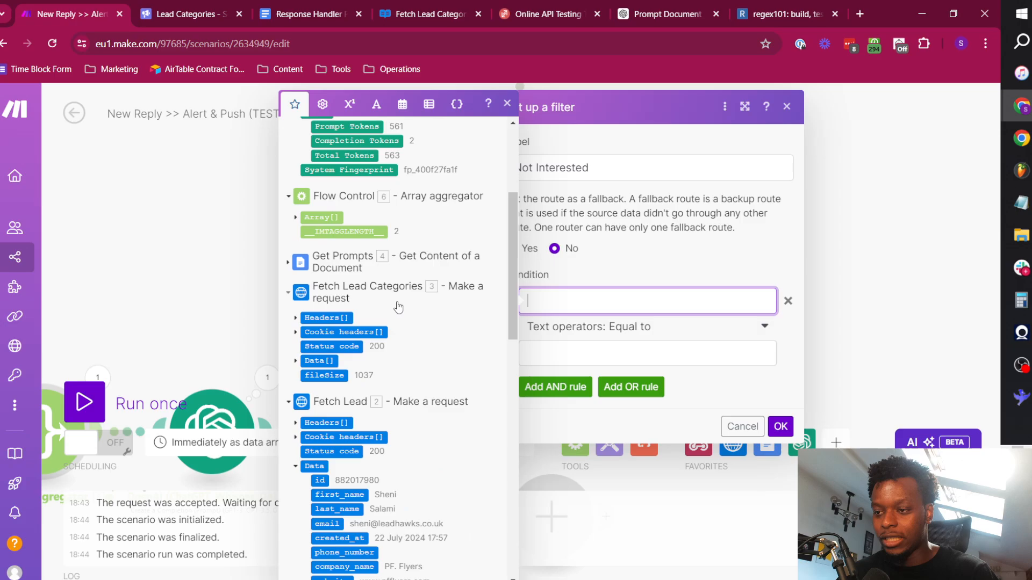
scroll(323, 356, "down", 3)
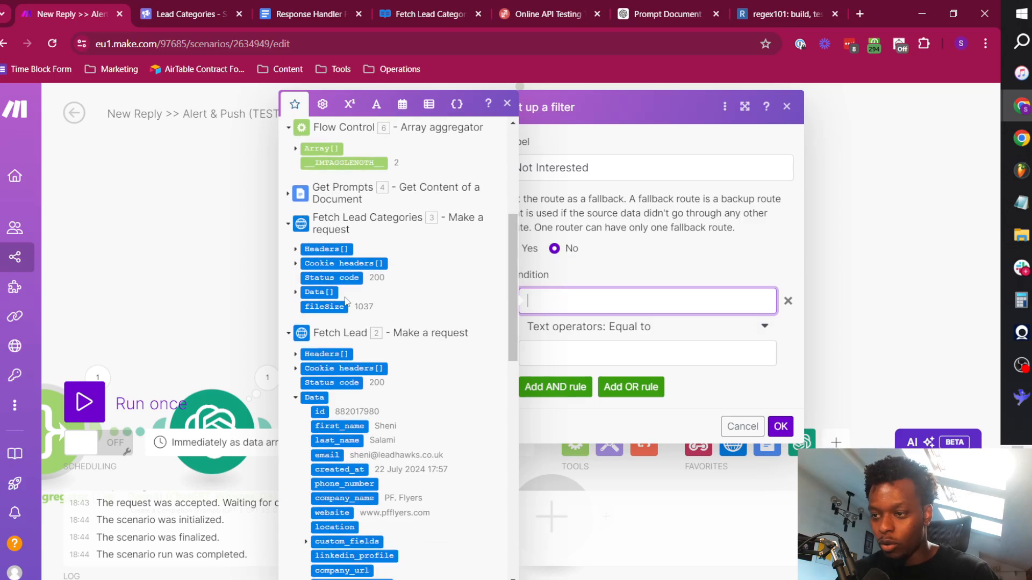
left_click(295, 293)
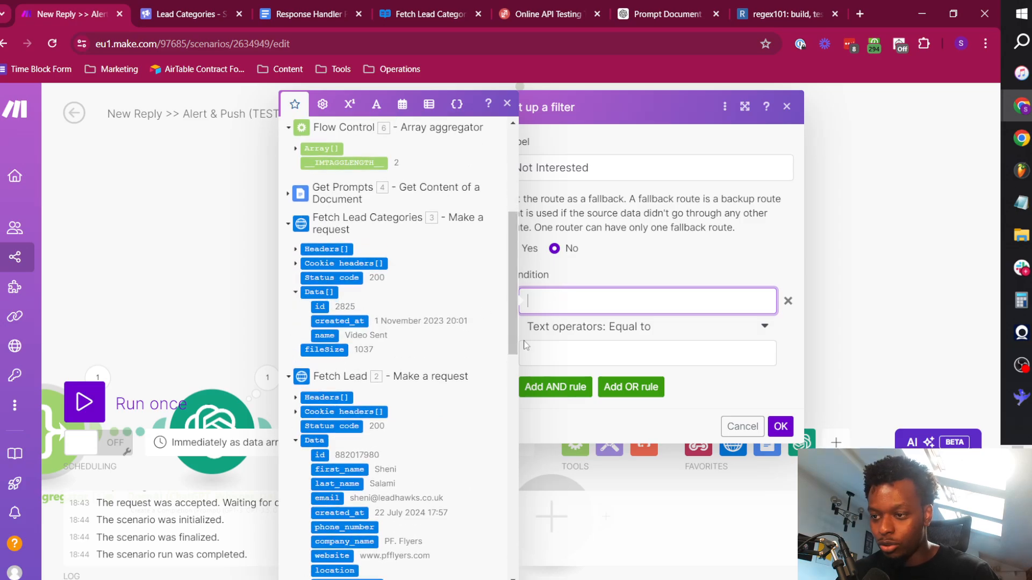
left_click(324, 335)
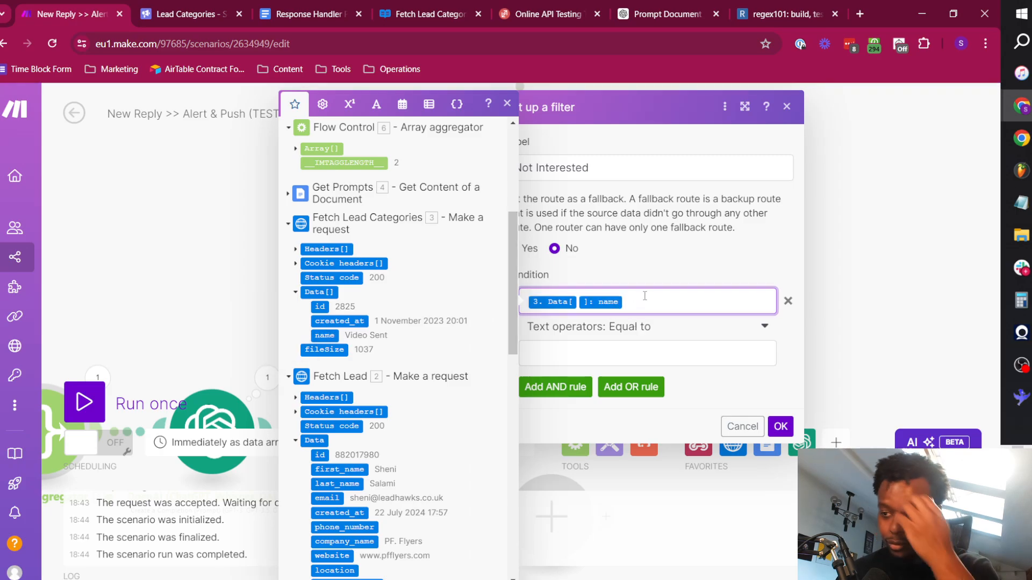
Set the Not Interested condition to Contains (case insensitive) with the value "not interested" and save the filter.
left_click(633, 329)
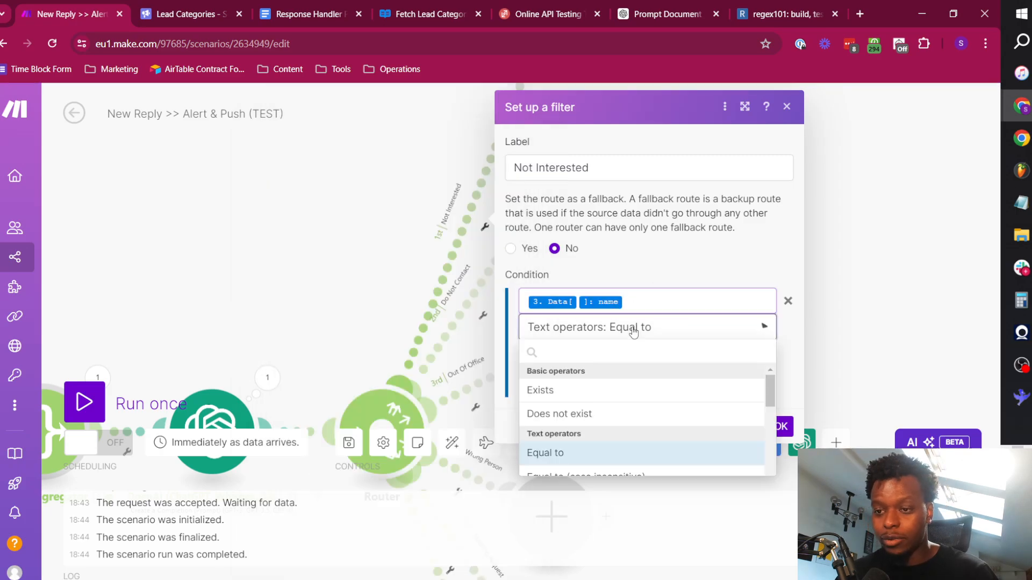
left_click(632, 329)
left_click(628, 329)
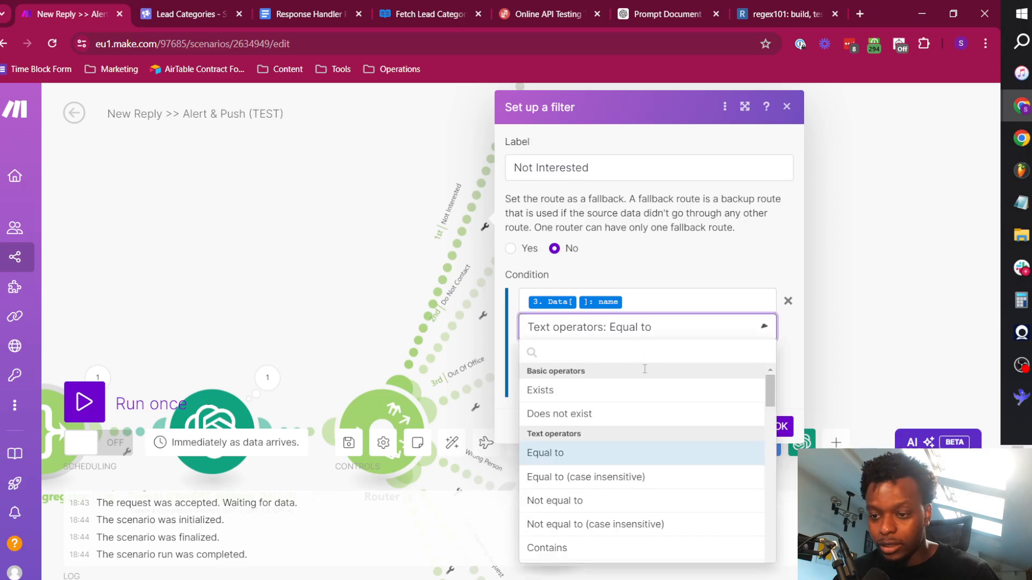
scroll(616, 481, "down", 2)
left_click(604, 439)
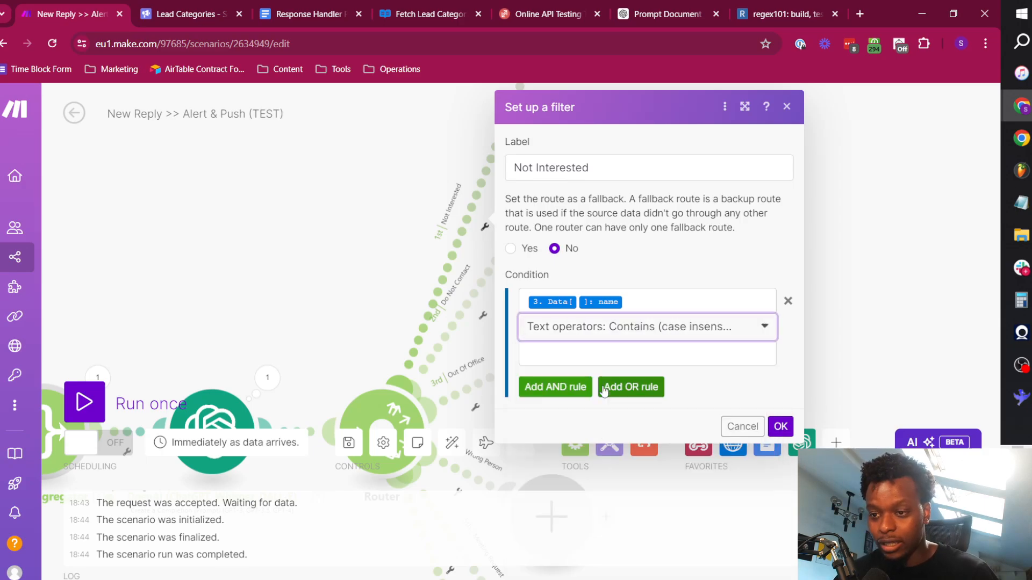
left_click(599, 356)
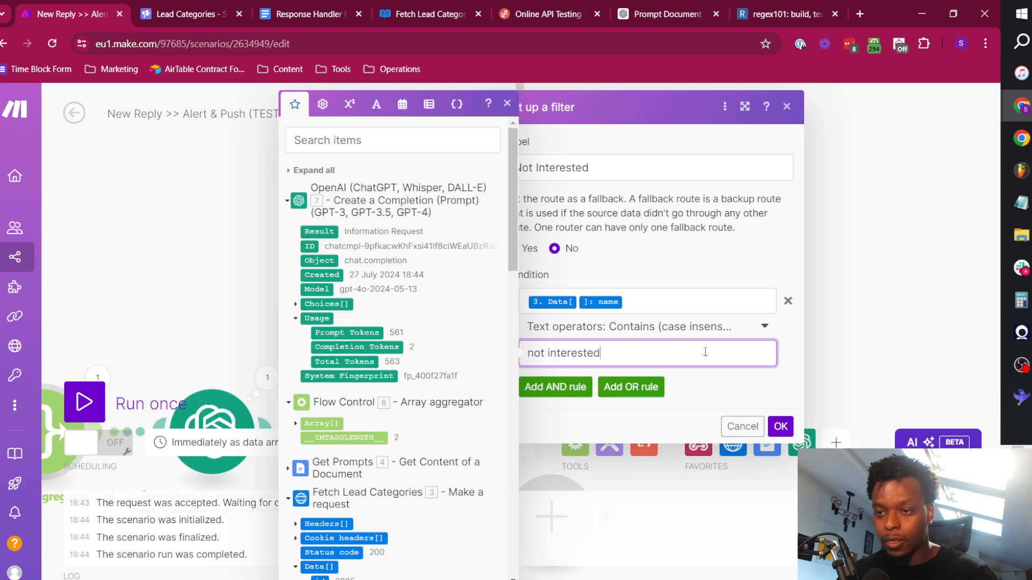
left_click(780, 426)
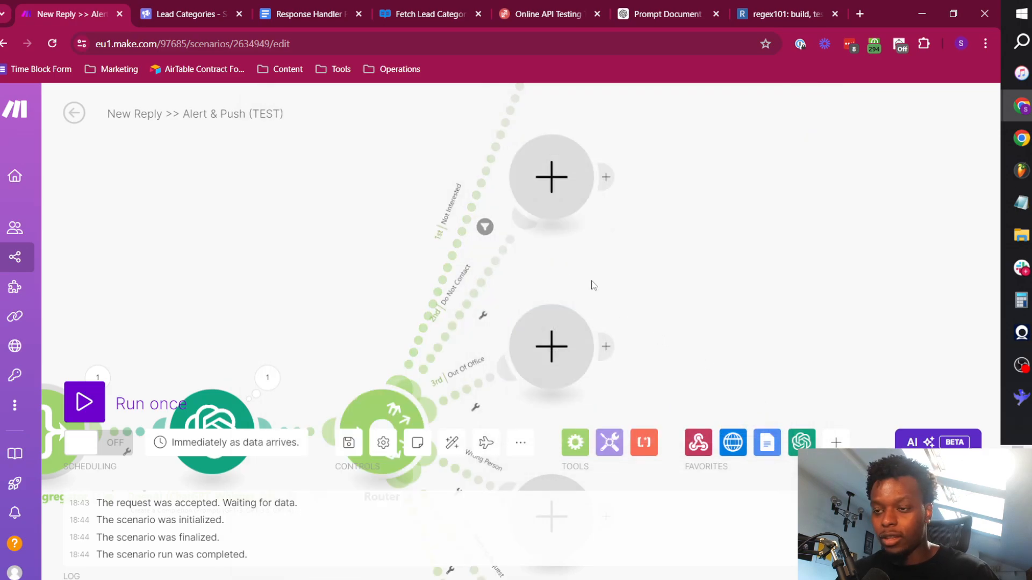
Replace the Not Interested filter's condition field with the OpenAI output Choices[]: Message.Content and save it.
key("alt+Tab")
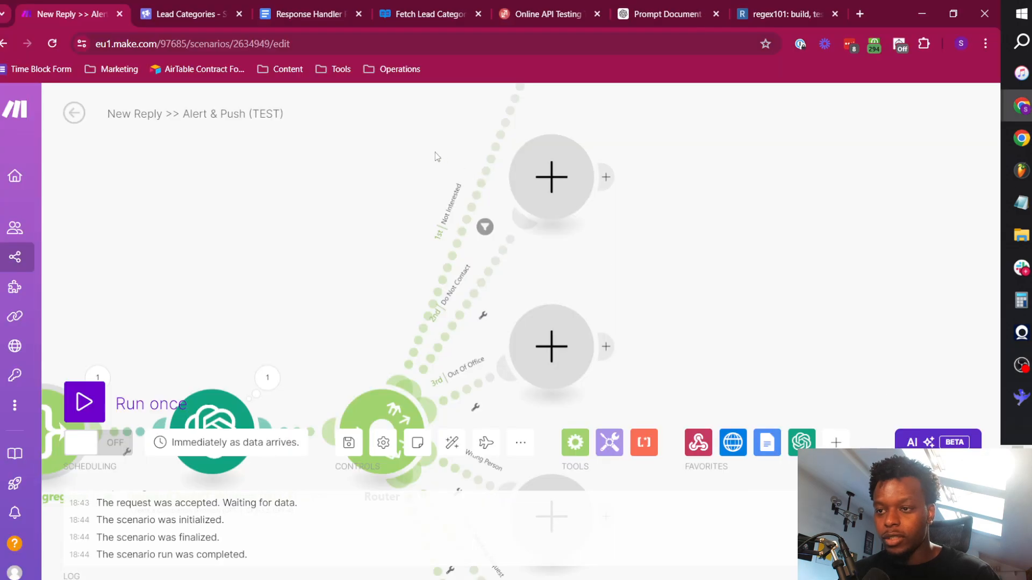
left_click(484, 227)
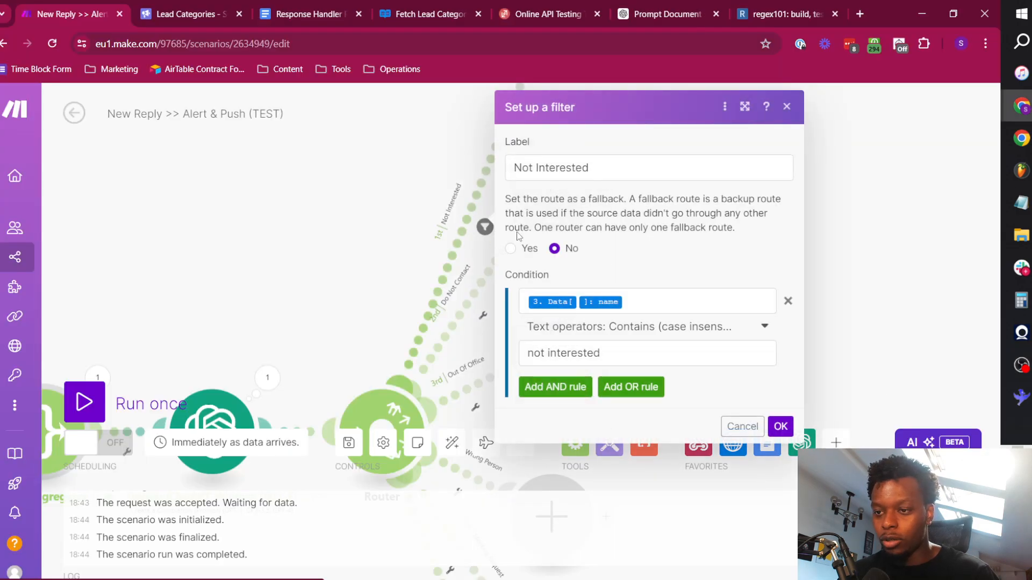
left_click(621, 300)
key("BackSpace")
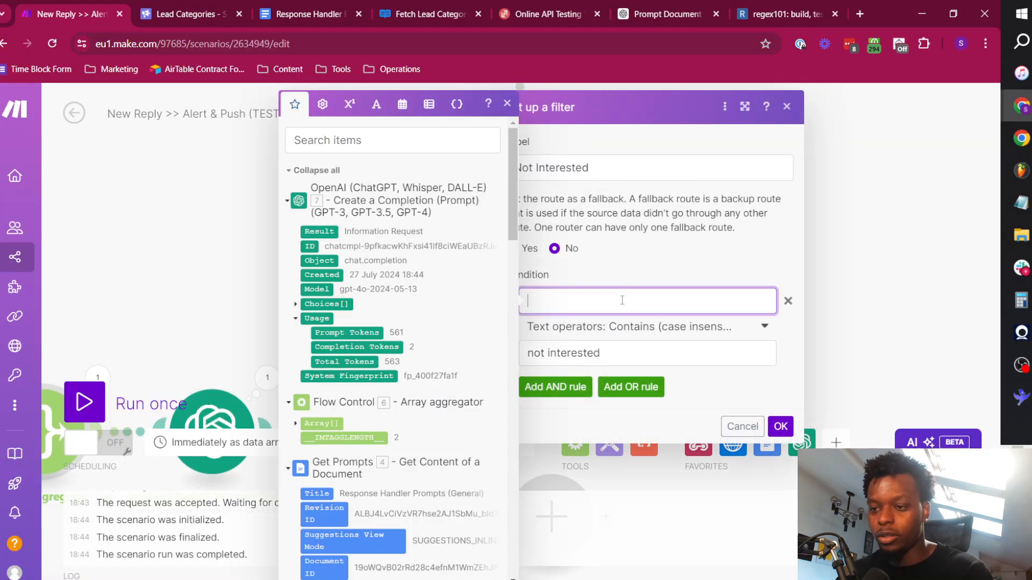
left_click(296, 306)
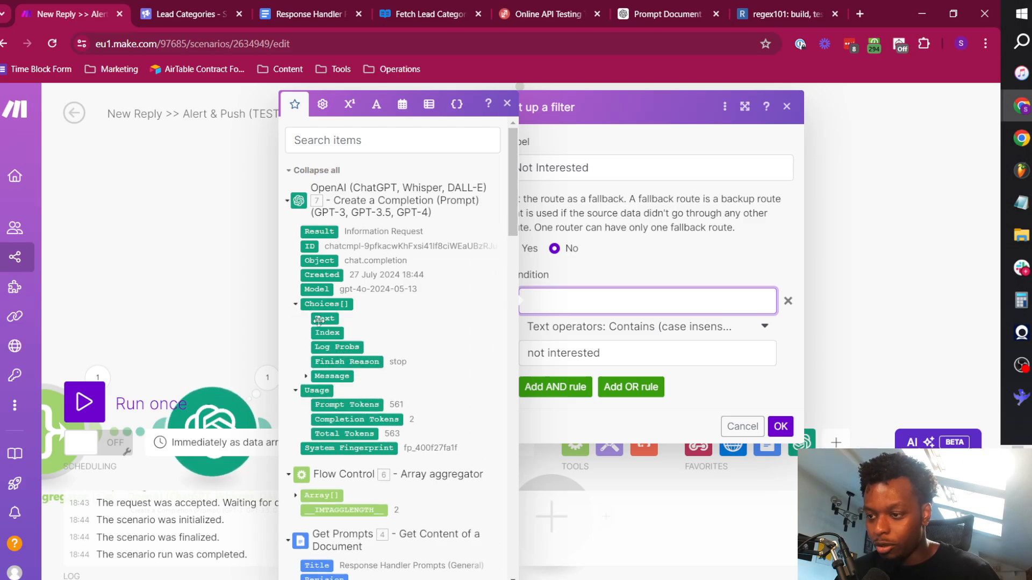
left_click(334, 376)
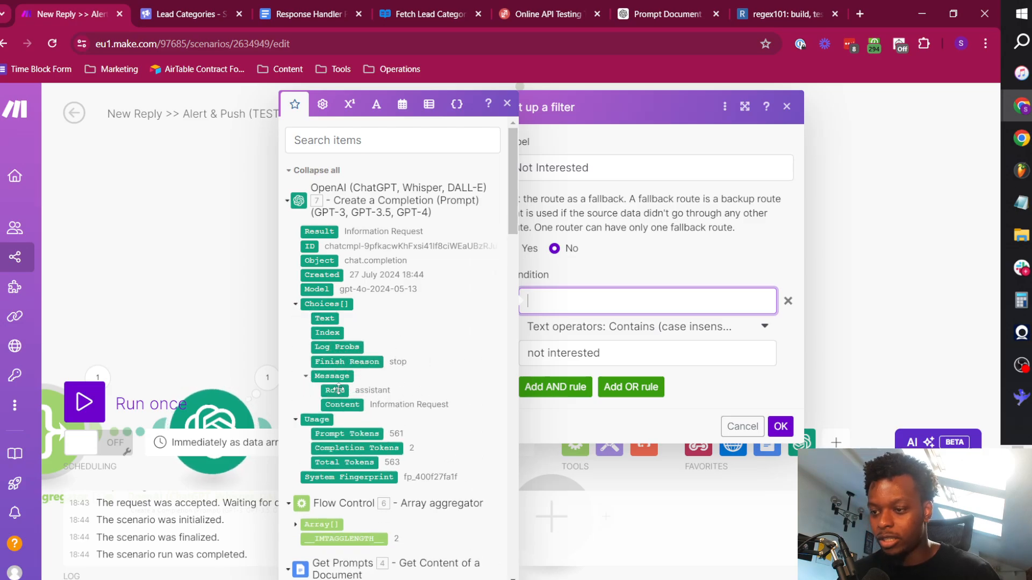
left_click(351, 403)
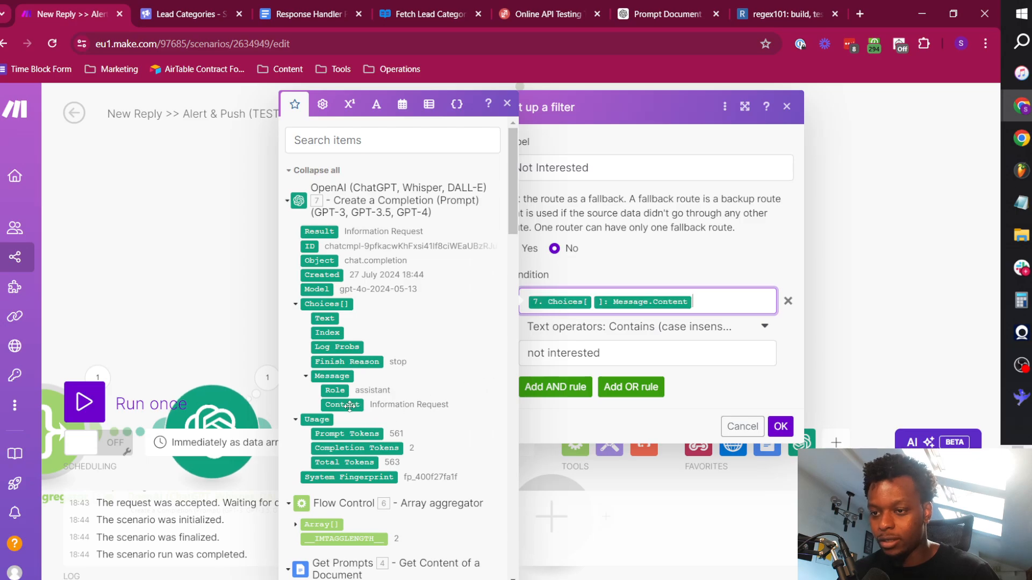
left_click(719, 383)
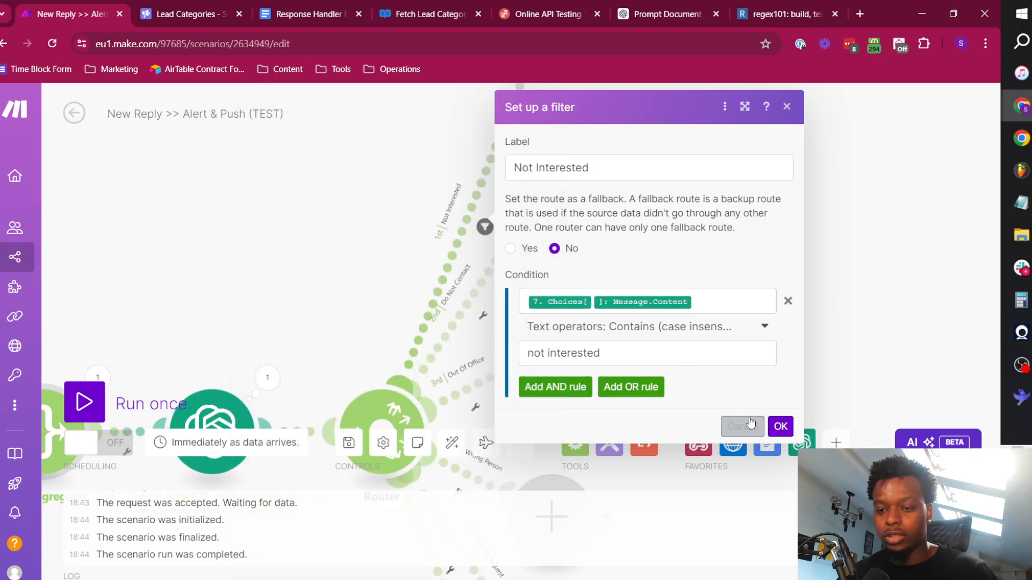
left_click(780, 426)
left_click(472, 305)
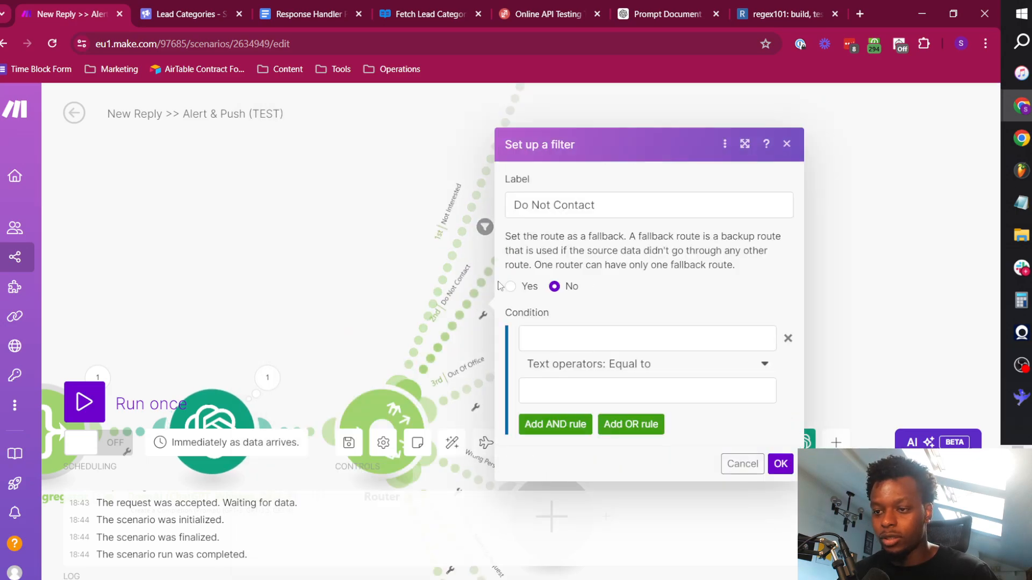
left_click(586, 341)
left_click(186, 257)
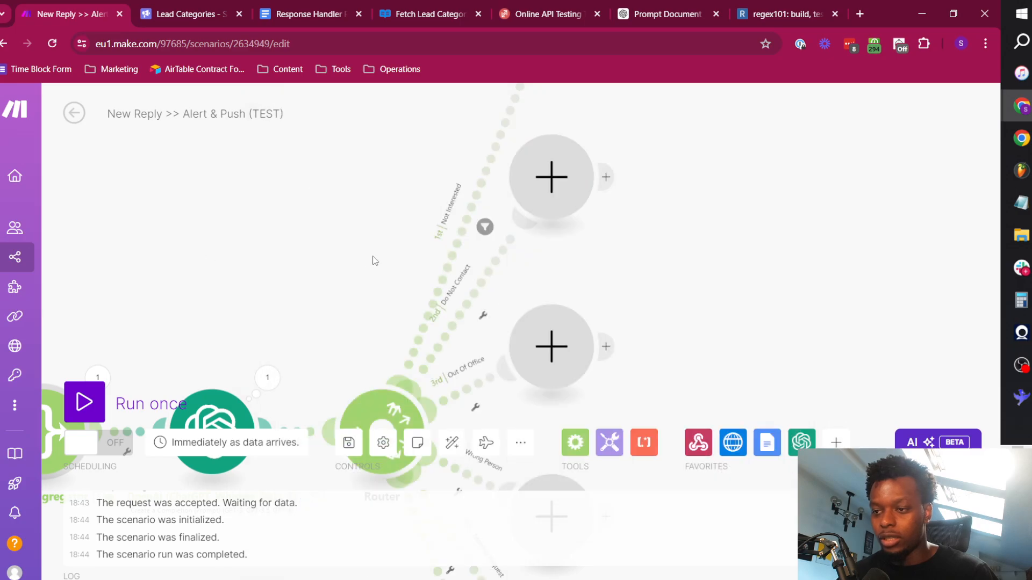
Copy the Choices[]: Message.Content mapping from the Not Interested filter into the Do Not Contact filter's condition field.
left_click(459, 230)
left_click(726, 299)
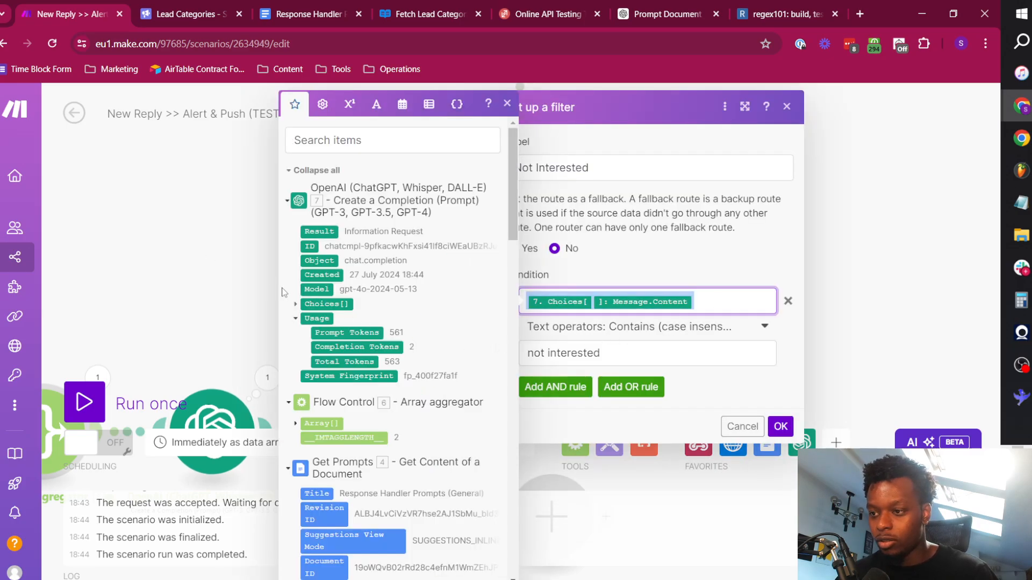
left_click(218, 240)
left_click(477, 316)
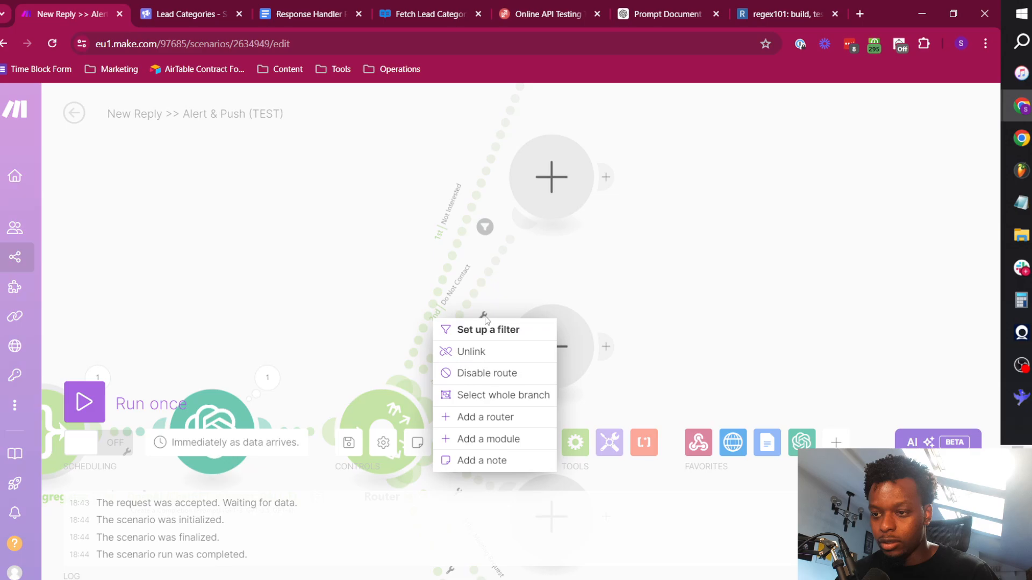
left_click(486, 329)
left_click(589, 338)
type("7. Choices[]: Message.Content")
Set the Do Not Contact condition to Contains (case insensitive) with the value "do not contact" and save the filter.
left_click(589, 395)
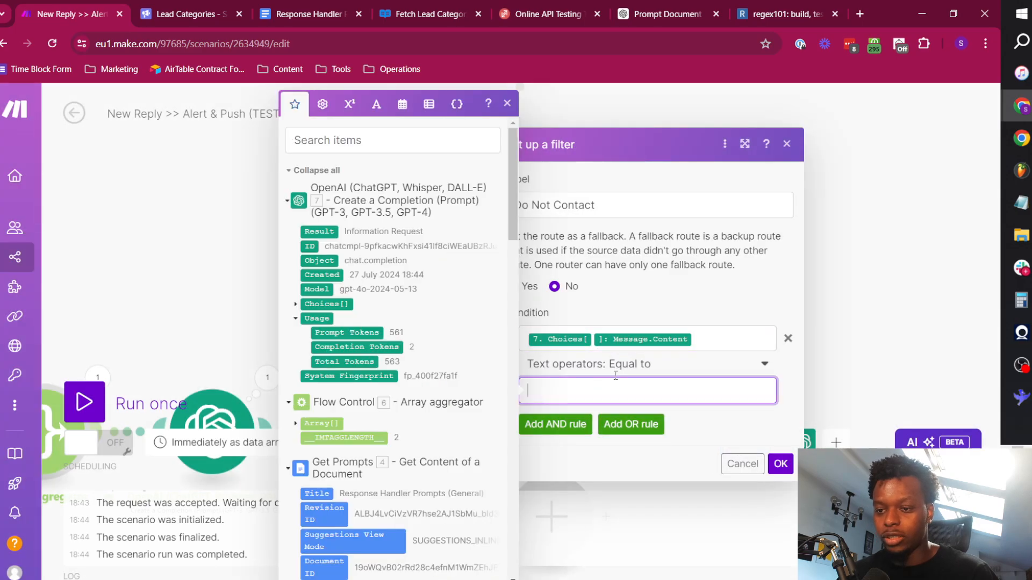
left_click(613, 366)
scroll(618, 516, "down", 1)
scroll(616, 526, "down", 1)
left_click(591, 470)
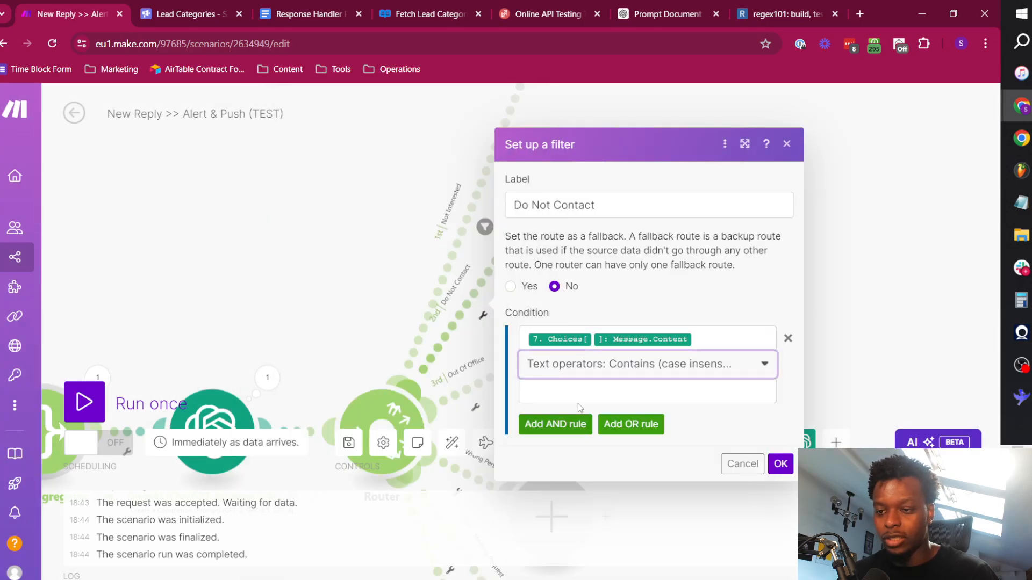
left_click(576, 393)
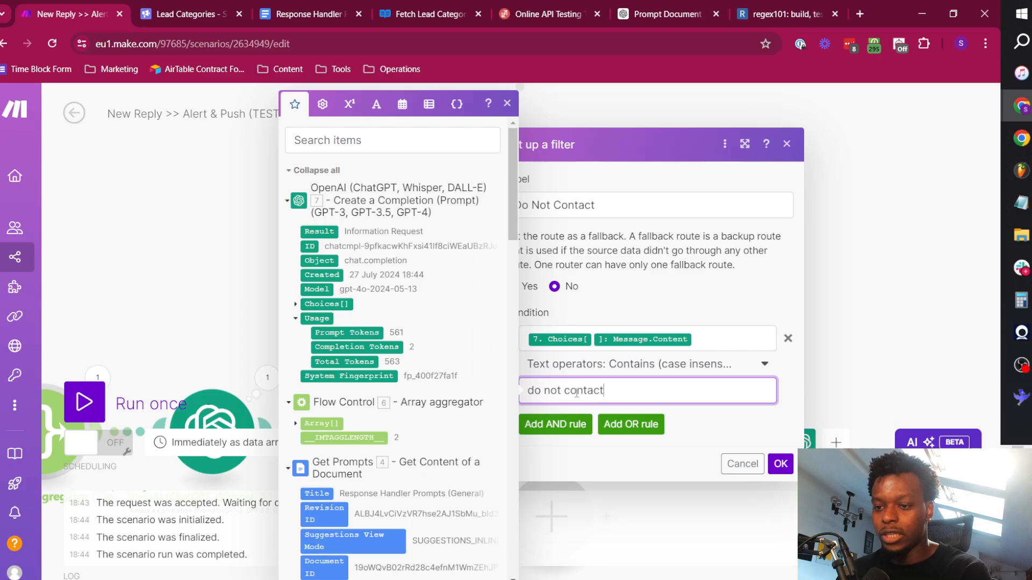
left_click(780, 464)
Set the Out Of Office filter to Choices[]: Message.Content, Contains (case insensitive), "out of office" and save it.
left_click(516, 309)
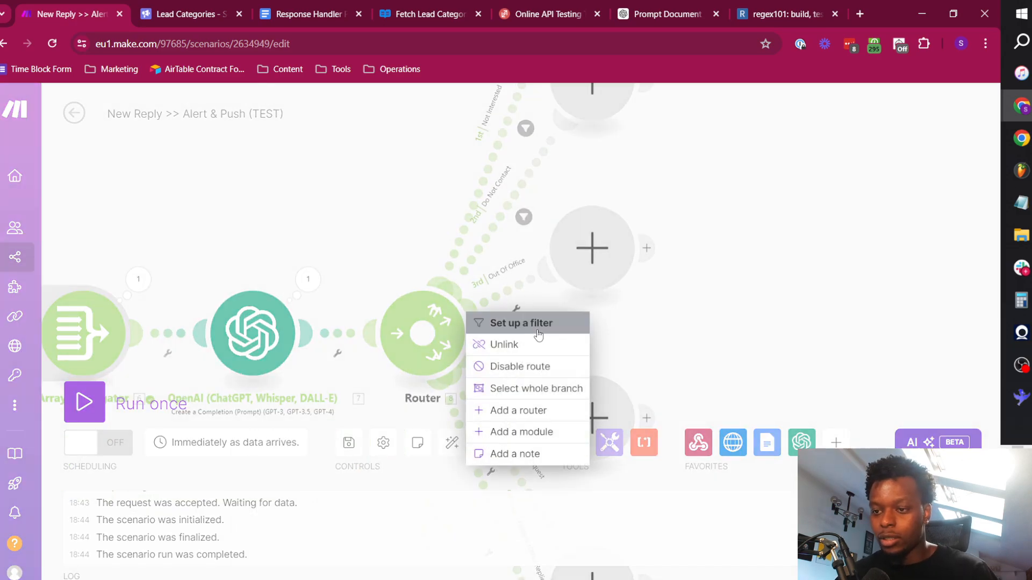
left_click(532, 325)
left_click(694, 325)
type("7. Choices[ ]: Message.Content")
left_click(671, 376)
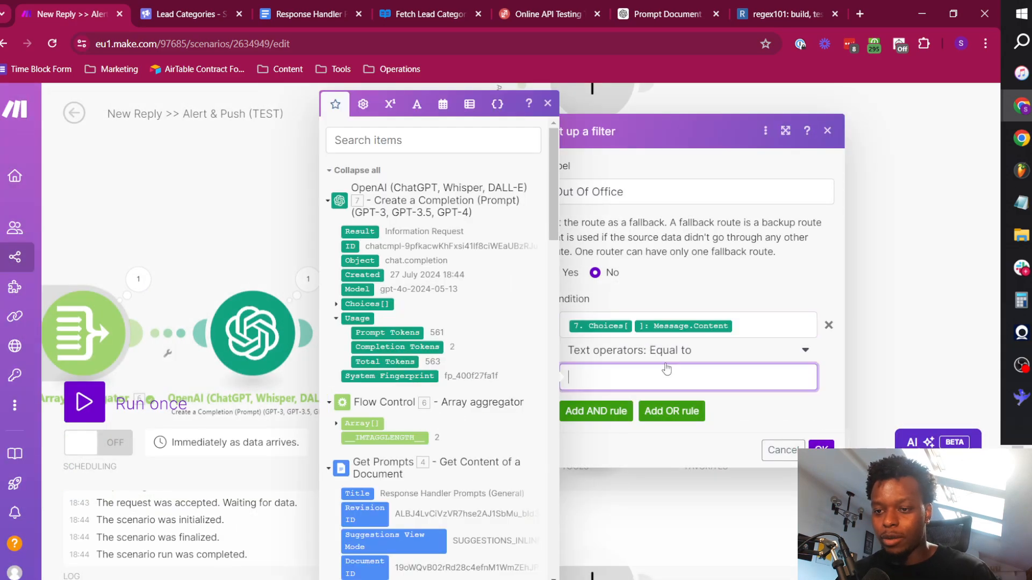
left_click(683, 349)
scroll(642, 537, "down", 2)
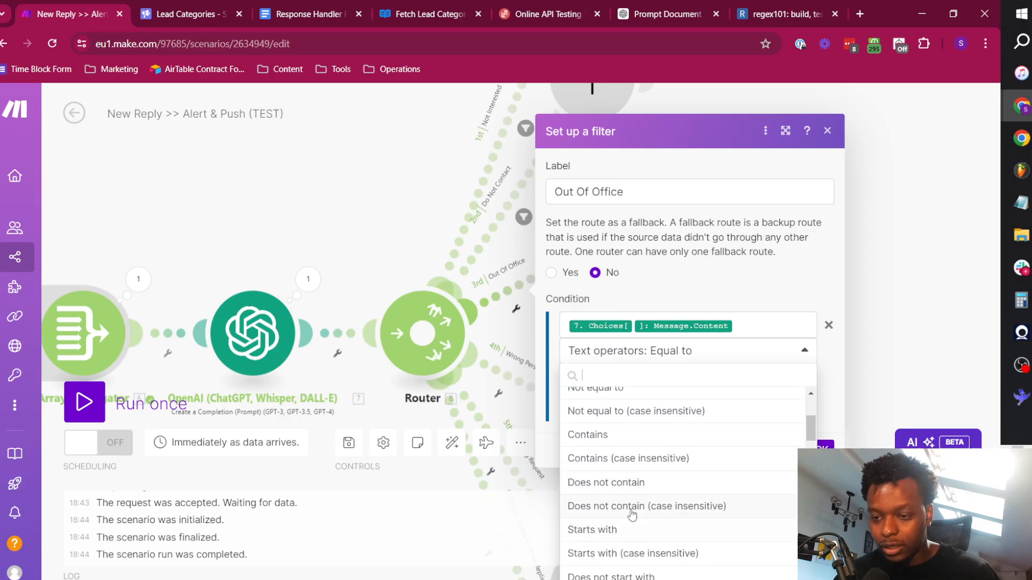
left_click(623, 458)
left_click(635, 377)
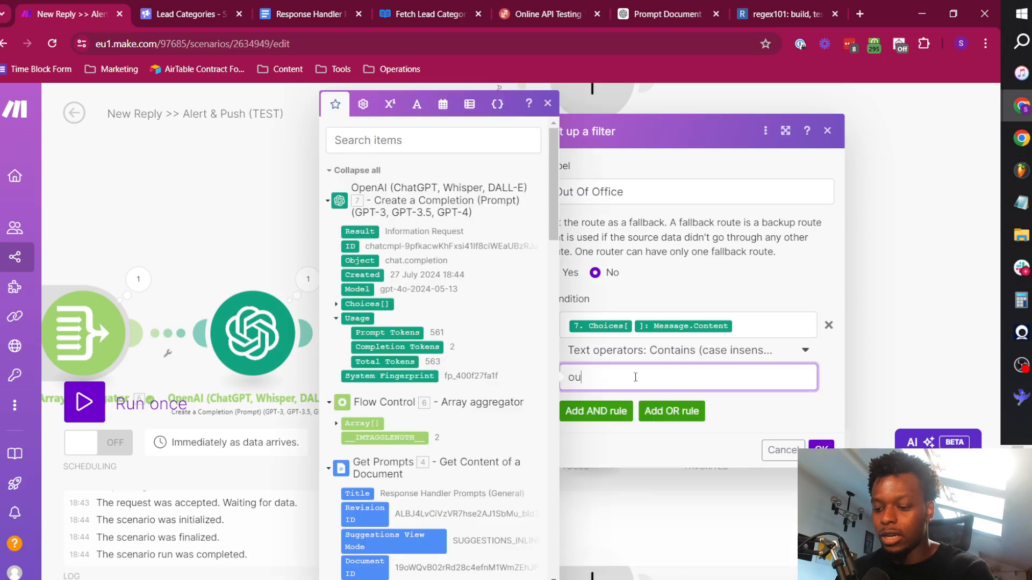
left_click(819, 444)
Set the Wrong Person filter to check Choices[]: Message.Content with Contains (case insensitive) against its category name and save it.
left_click(536, 311)
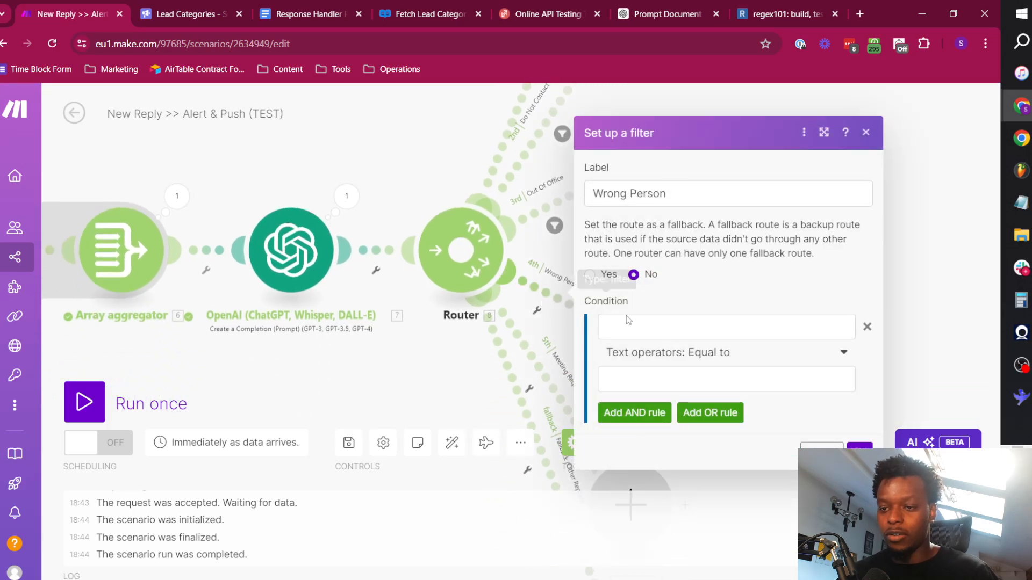
left_click(628, 320)
key("ctrl+v")
left_click(691, 378)
type("w")
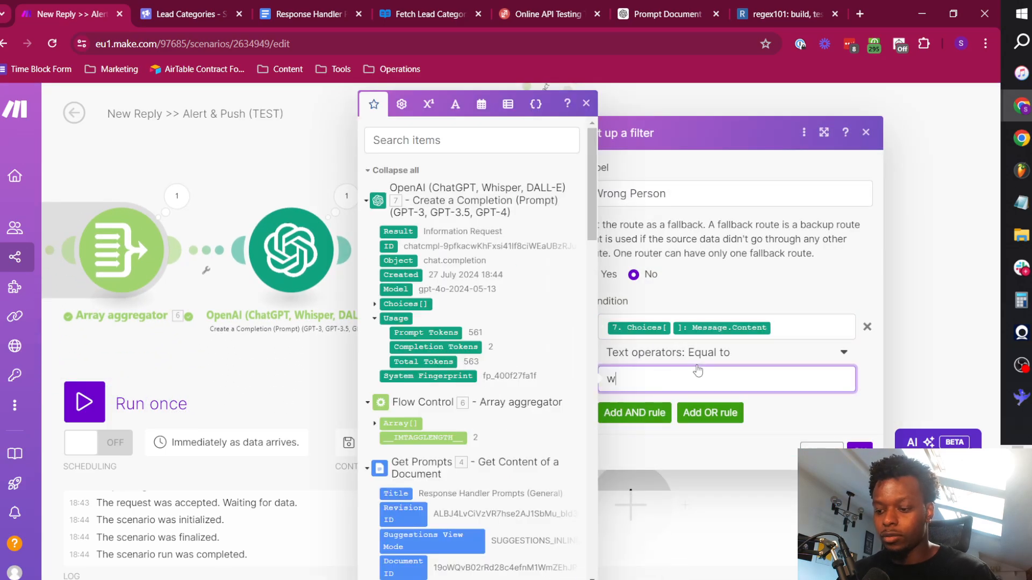
left_click(695, 353)
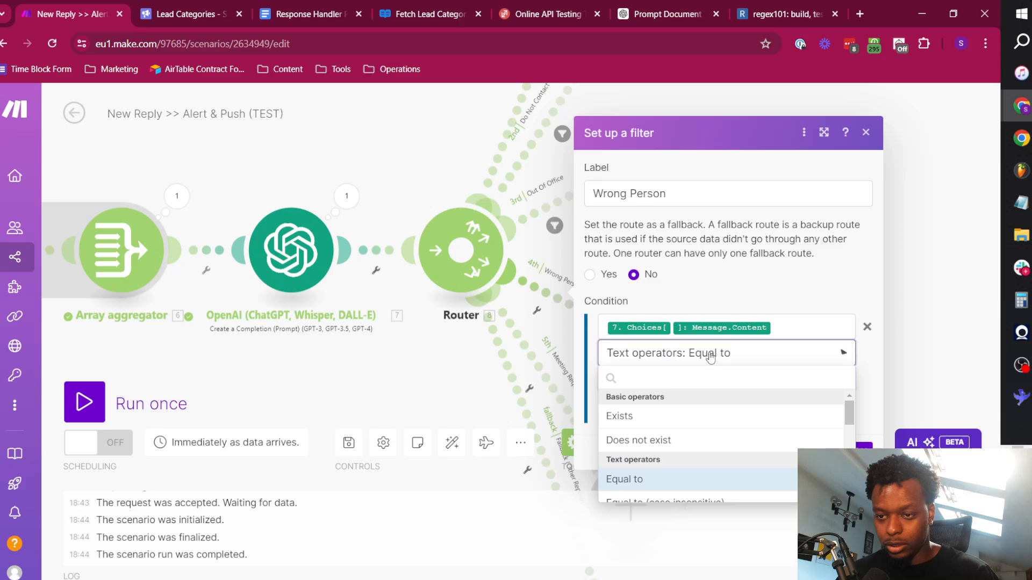
scroll(661, 524, "down", 3)
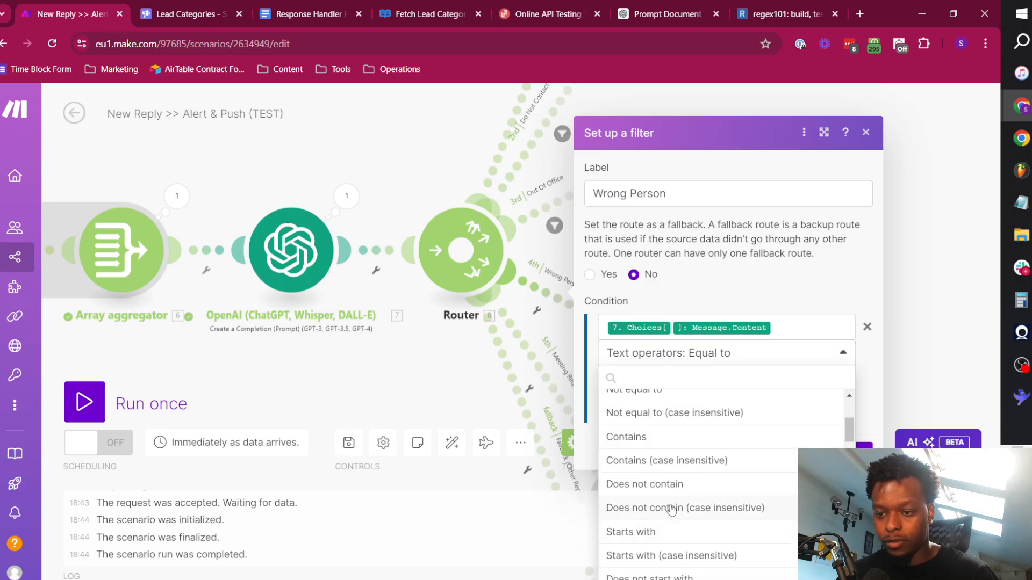
left_click(673, 463)
left_click(859, 451)
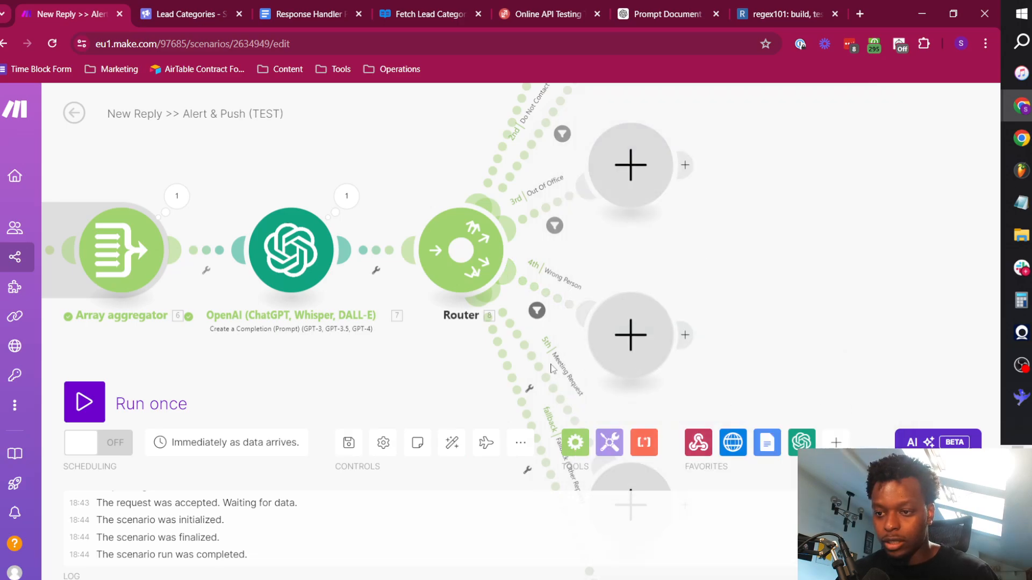
Set the Meeting Request filter to Choices[]: Message.Content, Contains (case insensitive), "meeting request" and save it.
left_click_drag(579, 378, 580, 328)
left_click(536, 341)
left_click(540, 353)
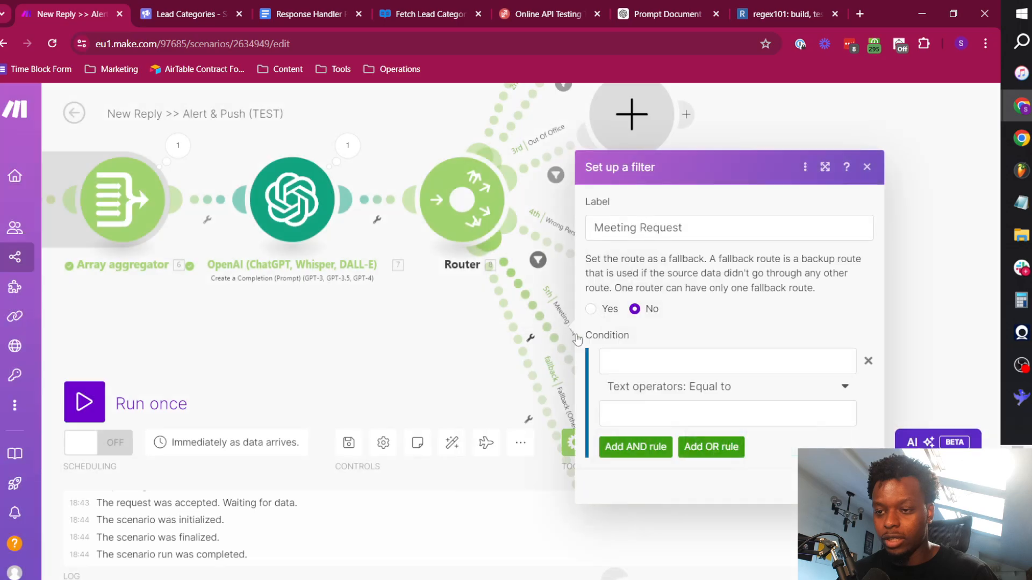
left_click(684, 366)
type("7. Choices[]: Message.Content")
left_click(694, 414)
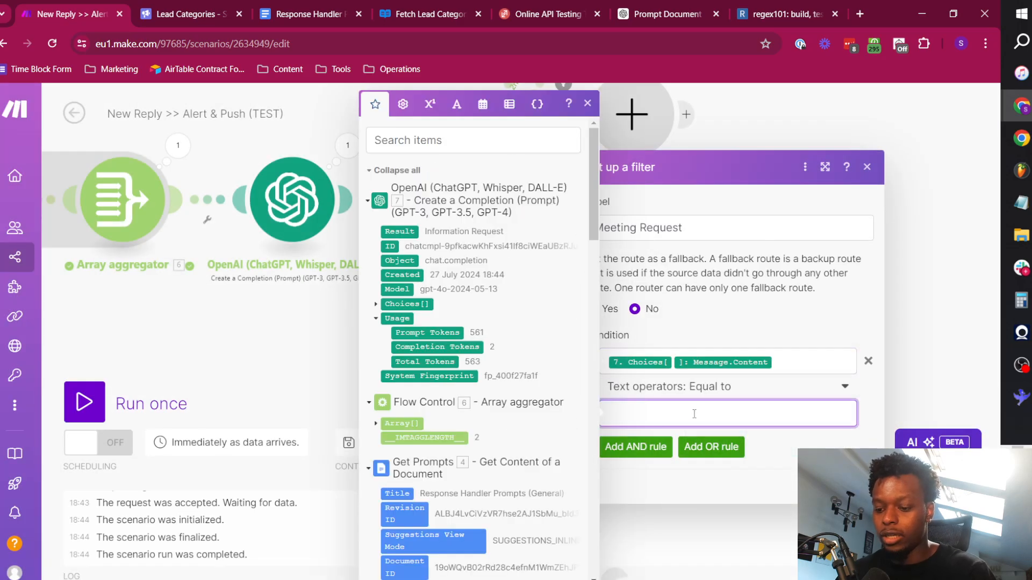
type("meeting request")
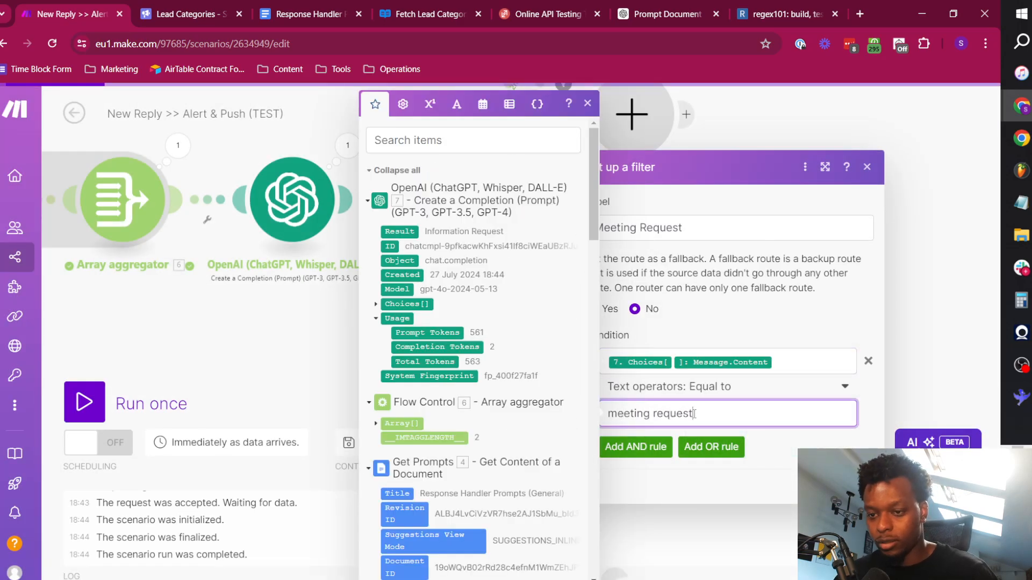
left_click(709, 387)
scroll(688, 506, "down", 1)
scroll(687, 515, "down", 1)
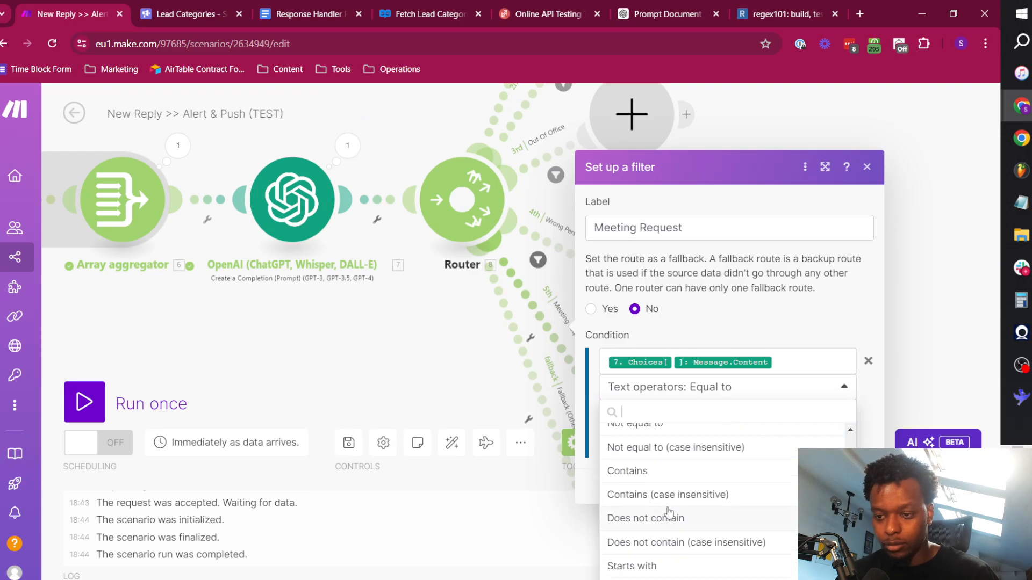
left_click(670, 494)
left_click(858, 487)
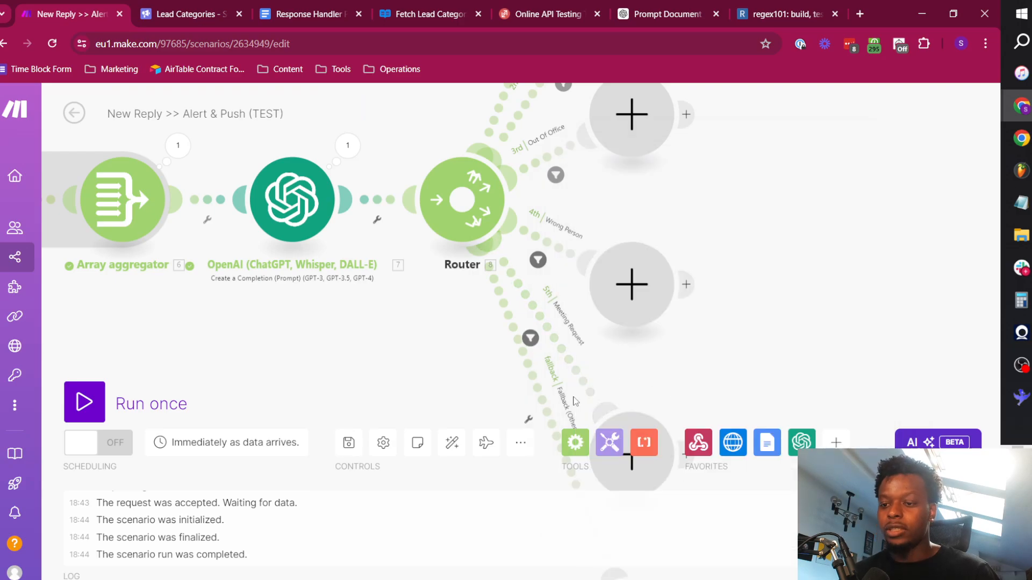
Auto-align the scenario's modules and router paths on the canvas.
scroll(659, 380, "down", 3)
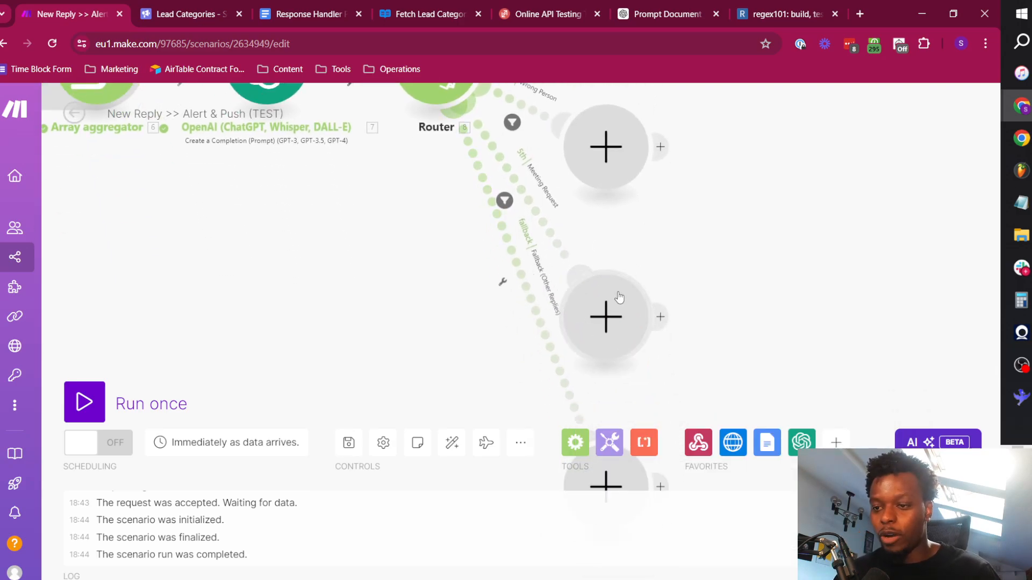
left_click(451, 442)
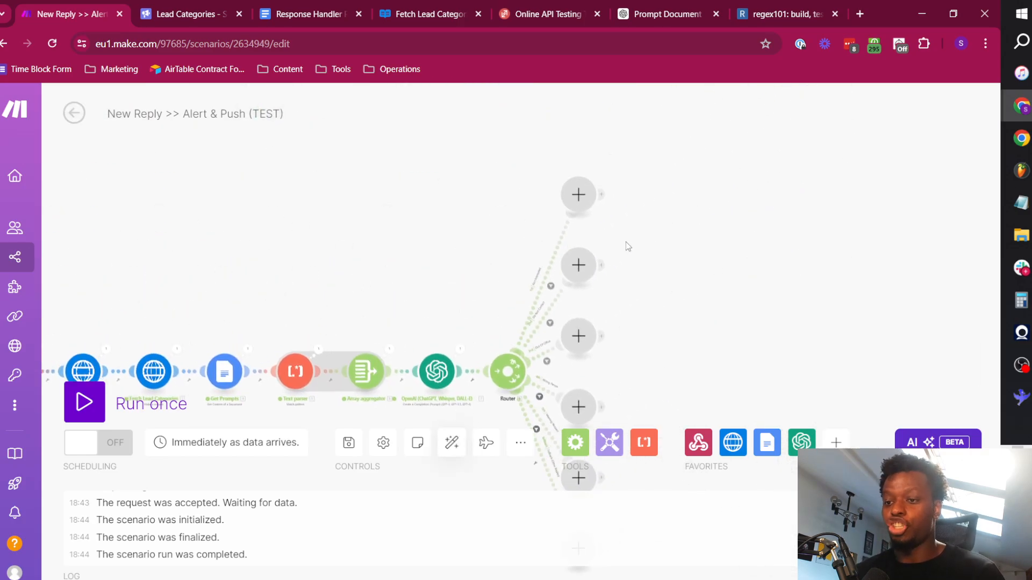
scroll(626, 245, "up", 5)
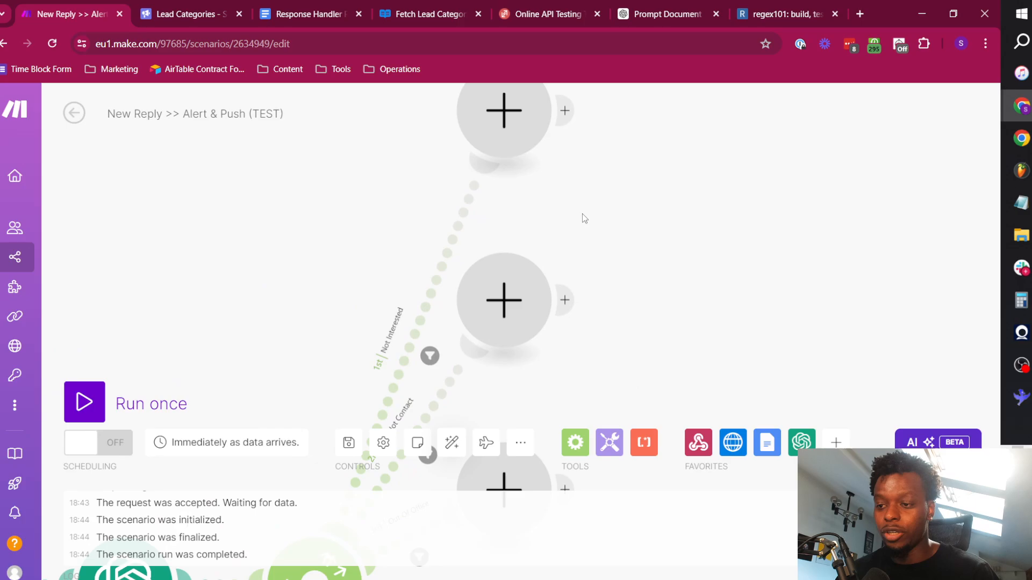
scroll(582, 214, "down", 5)
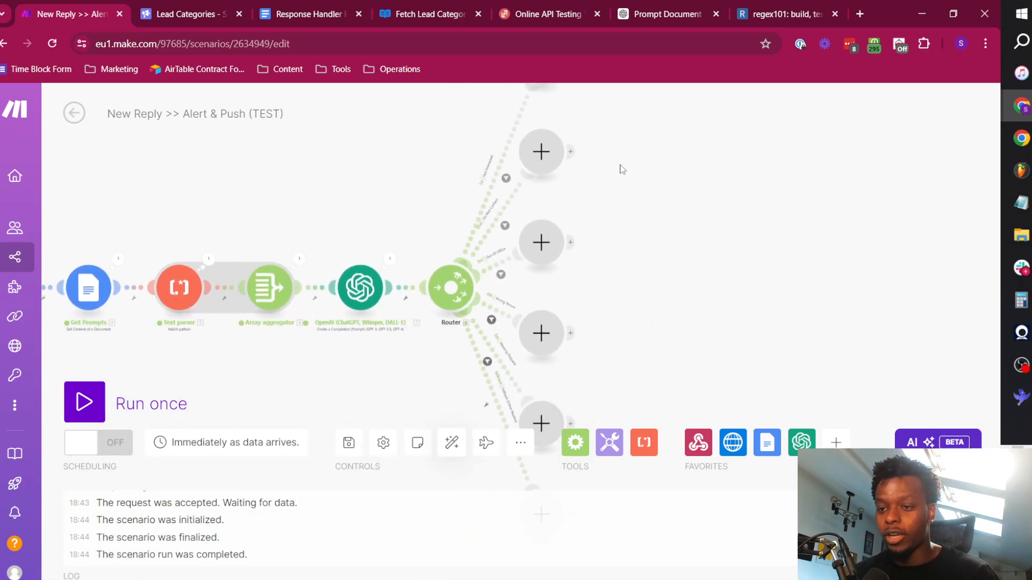
Add an HTTP Make a request module at the end of the router's Not Interested path.
left_click_drag(600, 356, 567, 127)
left_click_drag(641, 177, 641, 375)
left_click_drag(650, 230, 666, 483)
left_click_drag(617, 258, 611, 171)
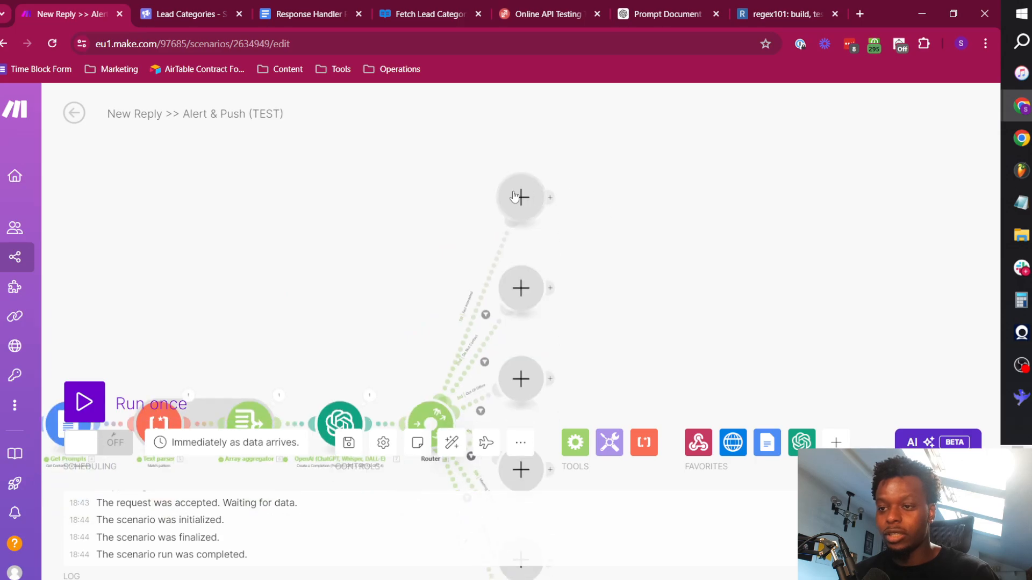
left_click(514, 196)
left_click(640, 189)
scroll(689, 353, "down", 5)
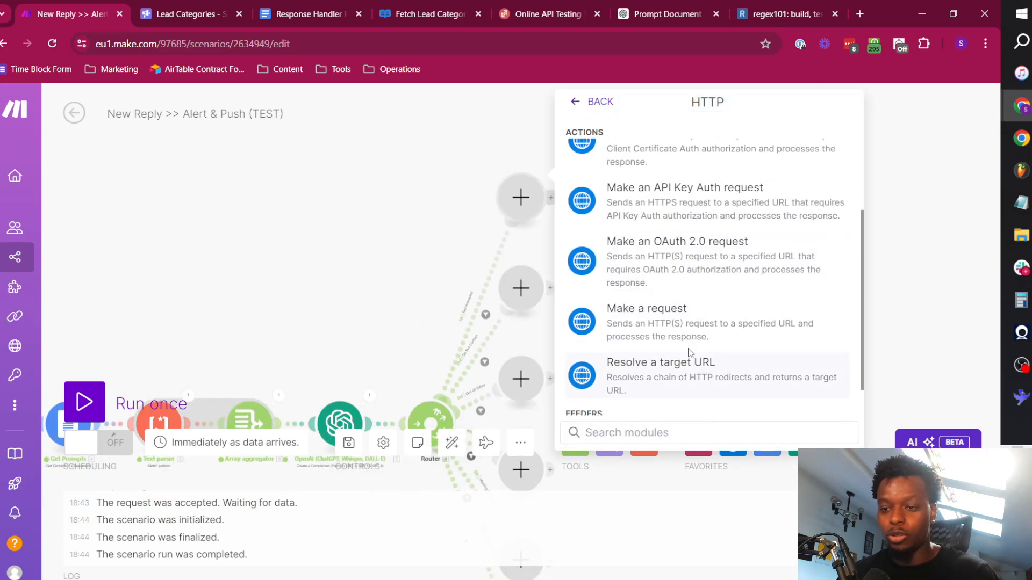
left_click(689, 338)
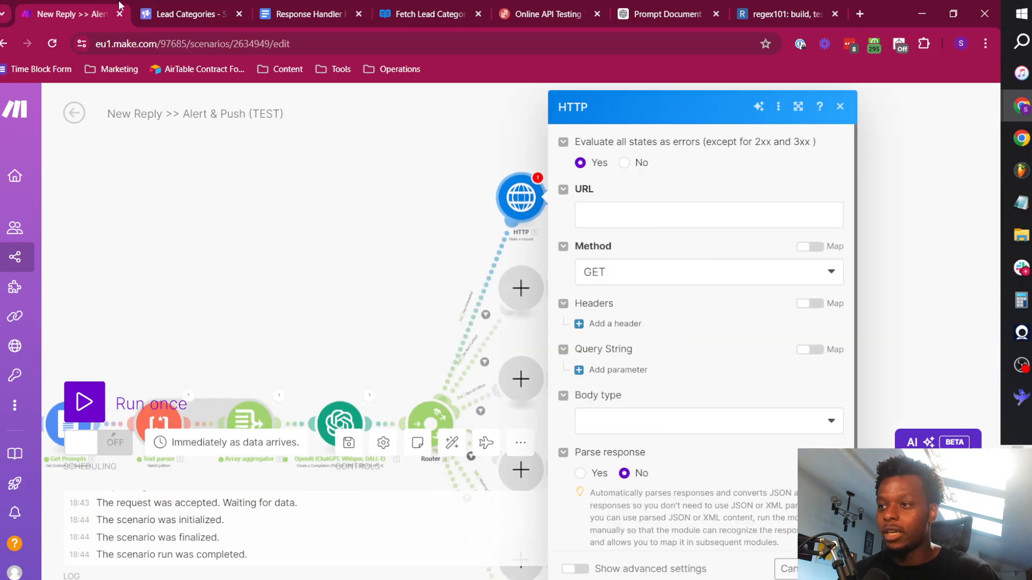
Search the Smartlead API reference for "catego" and open "Update a lead's category based on their campaign".
left_click(384, 7)
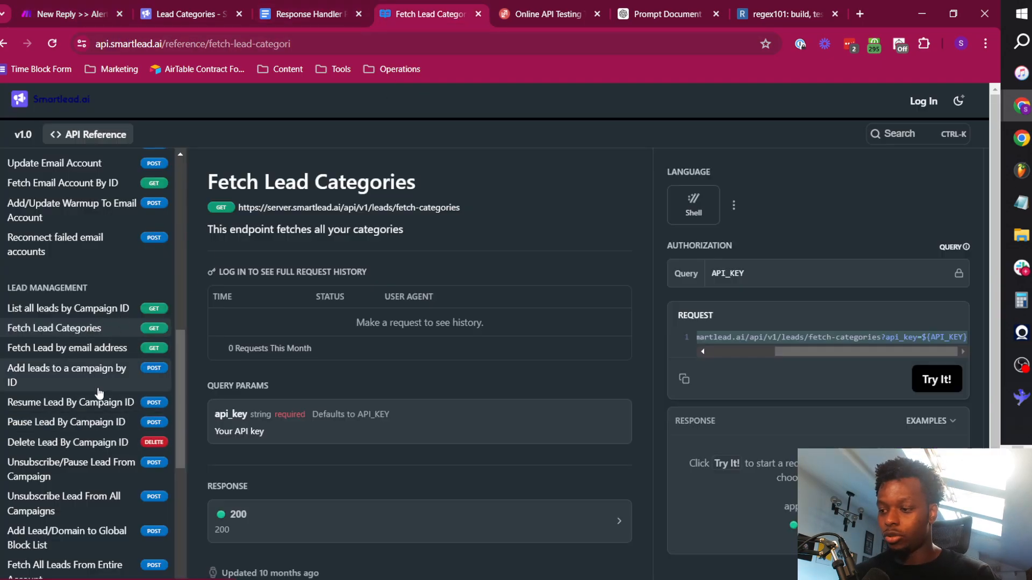
scroll(107, 262, "up", 9)
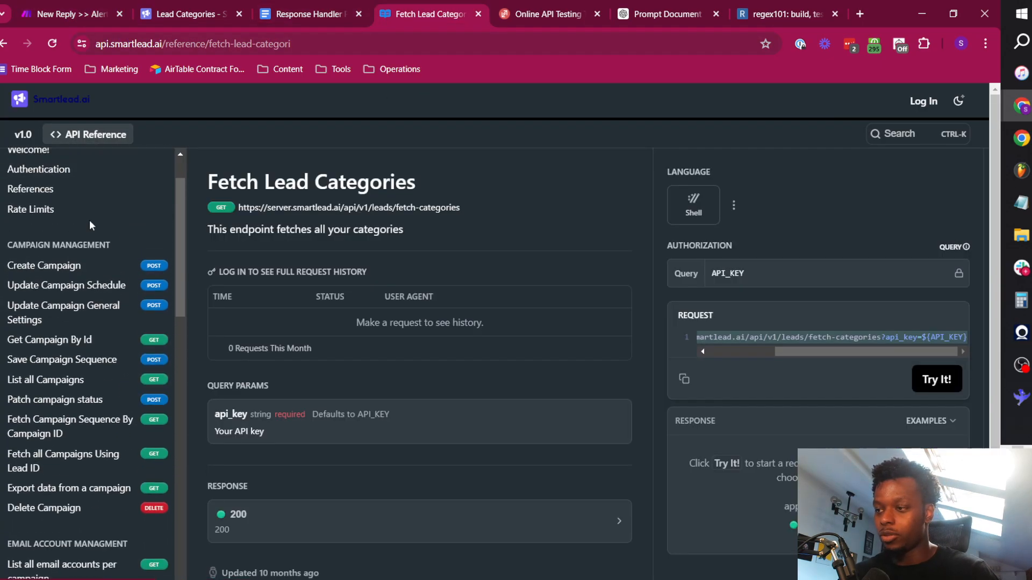
left_click(74, 173)
type("tegor")
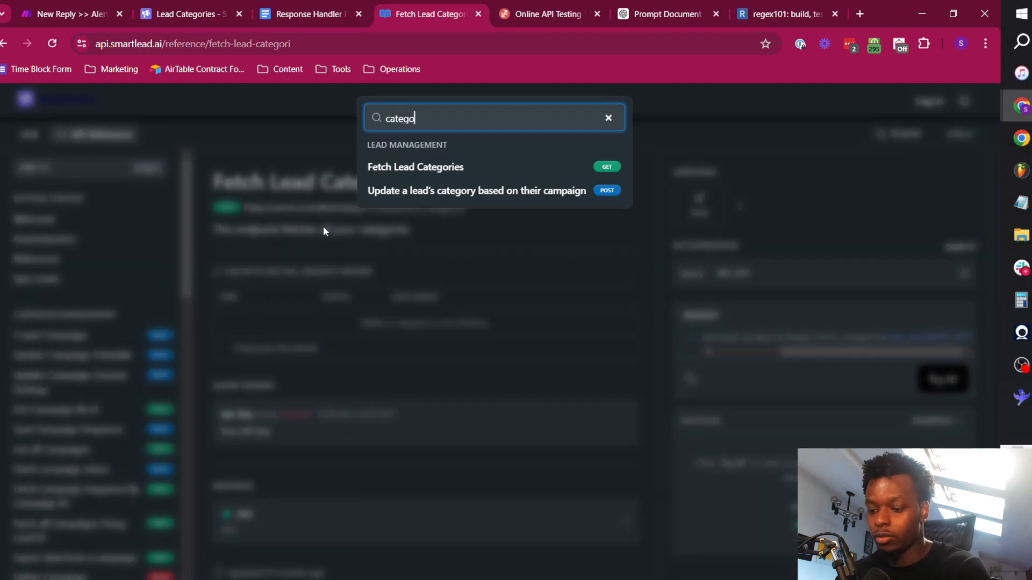
left_click(429, 193)
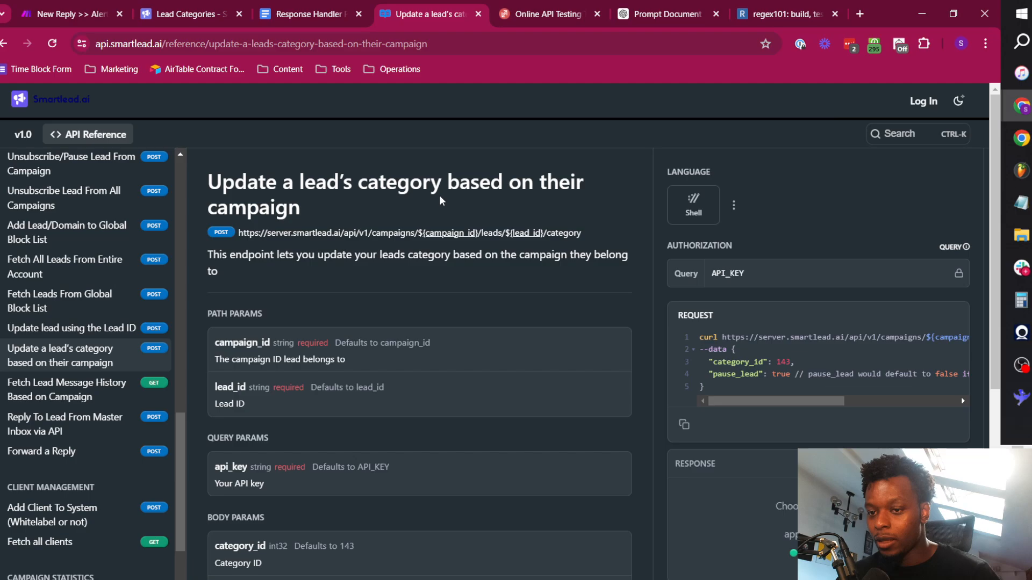
Copy the endpoint's example curl request and examine its category_id and pause_lead parameters.
left_click(684, 424)
left_click_drag(752, 401, 773, 409)
double_click(738, 361)
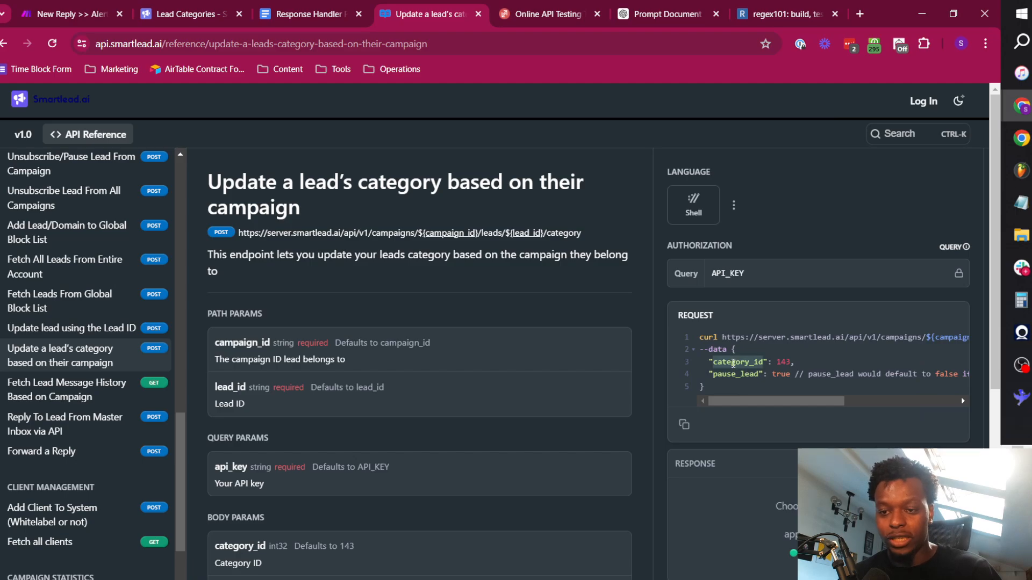
left_click(751, 379)
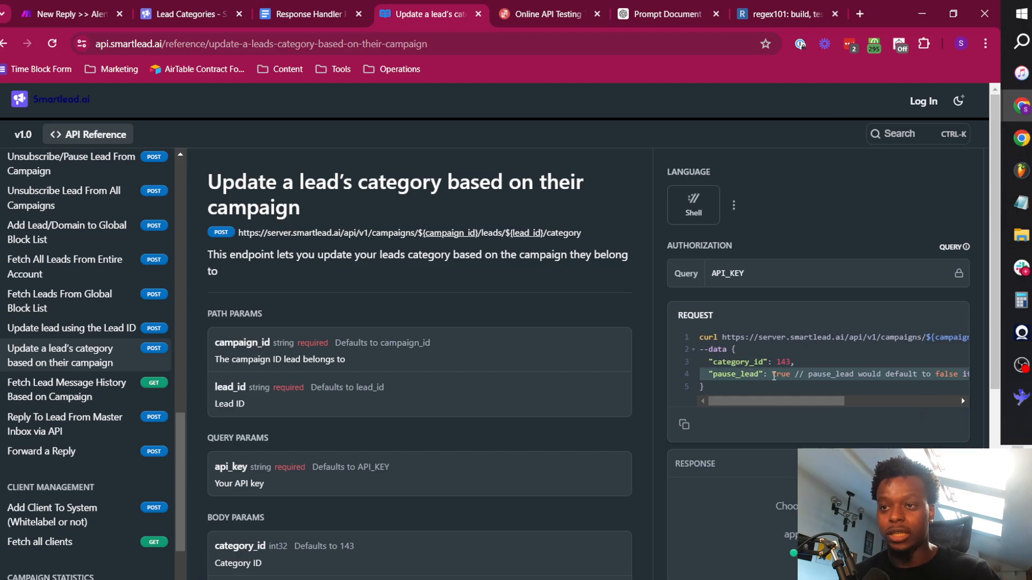
Back in Make, set the HTTP request's method to POST, body type to Raw and content type to JSON (application/json).
left_click(69, 14)
left_click(656, 424)
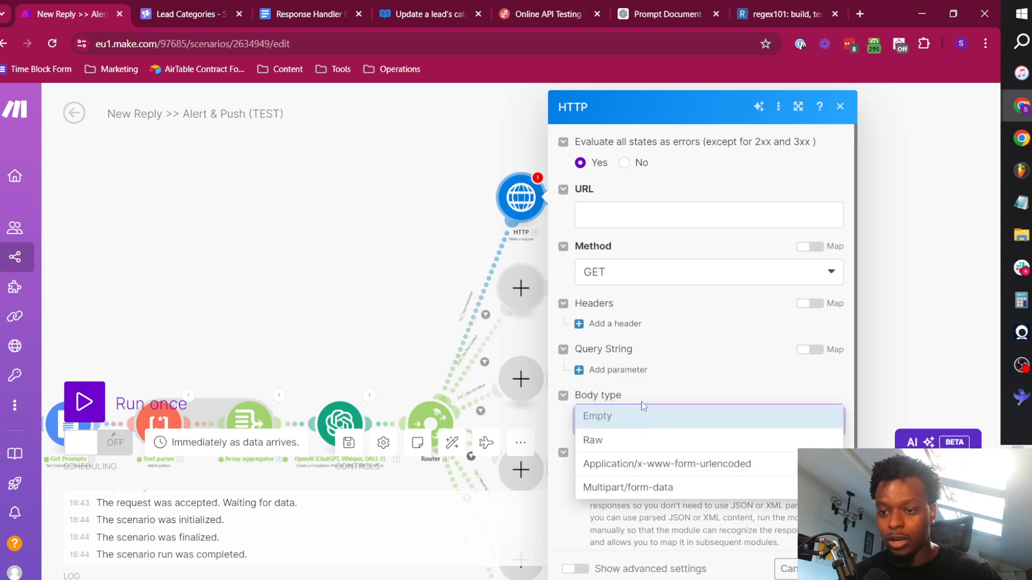
left_click(665, 277)
left_click(642, 348)
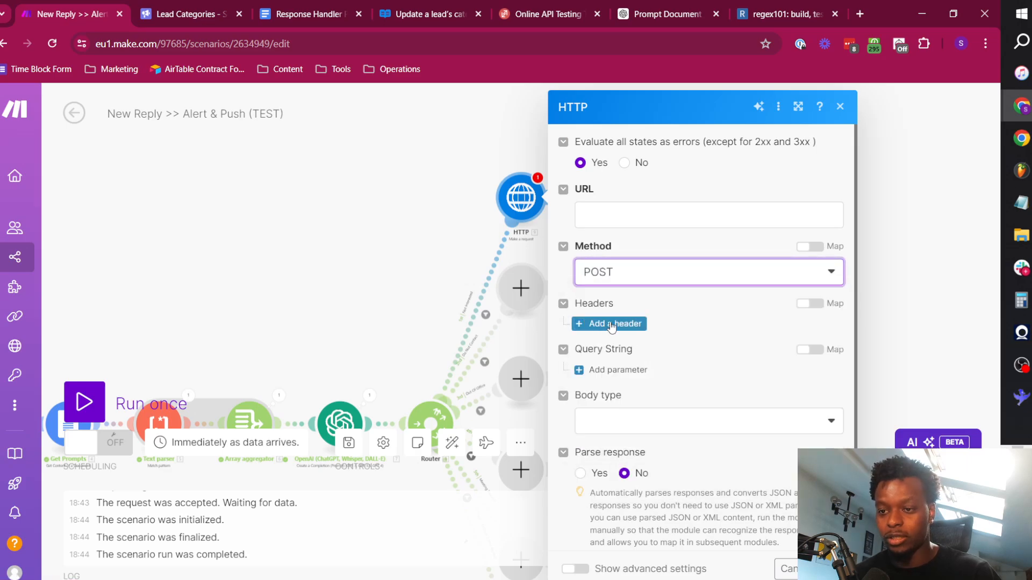
left_click(628, 421)
left_click(642, 439)
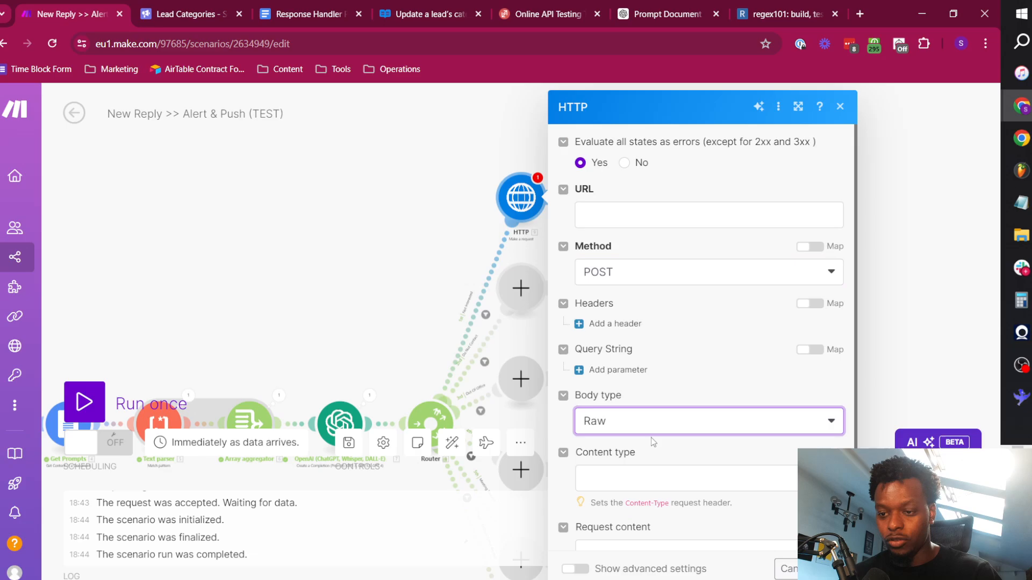
left_click(641, 479)
left_click(637, 382)
Paste the copied Smartlead example into the HTTP module's request content and remove the leading "curl".
scroll(639, 387, "down", 3)
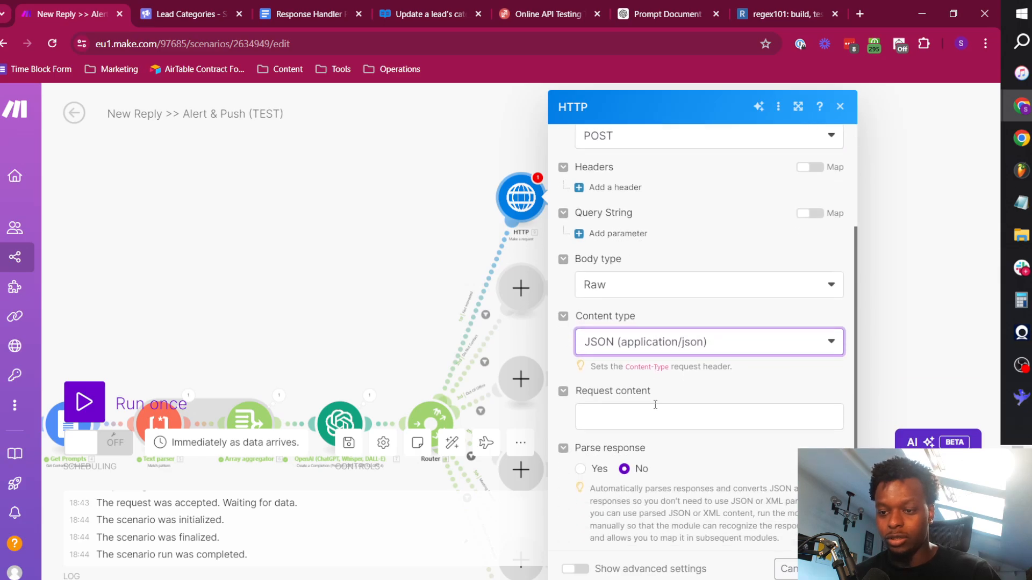
left_click(645, 415)
key("ctrl+v")
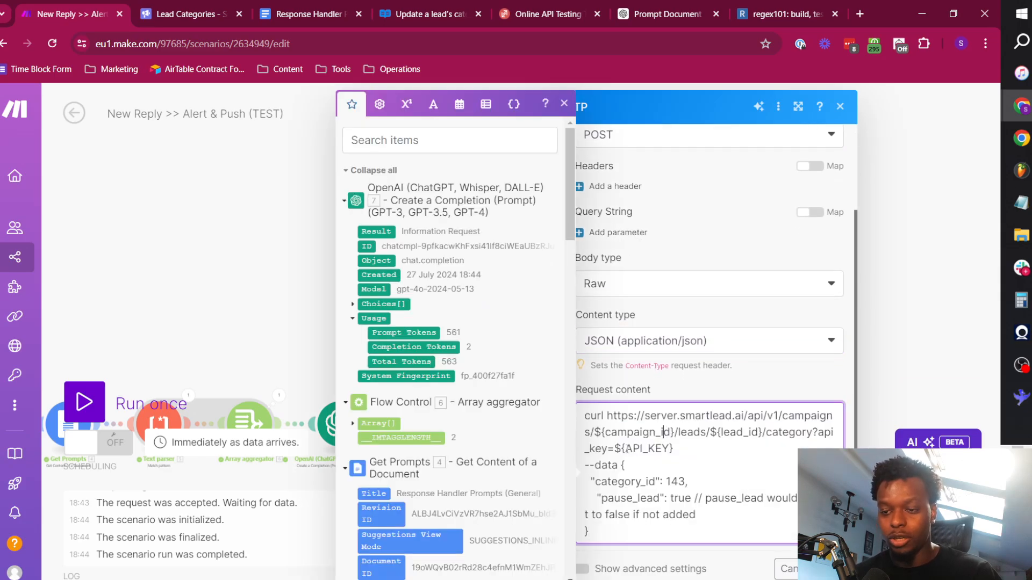
double_click(595, 415)
key("BackSpace")
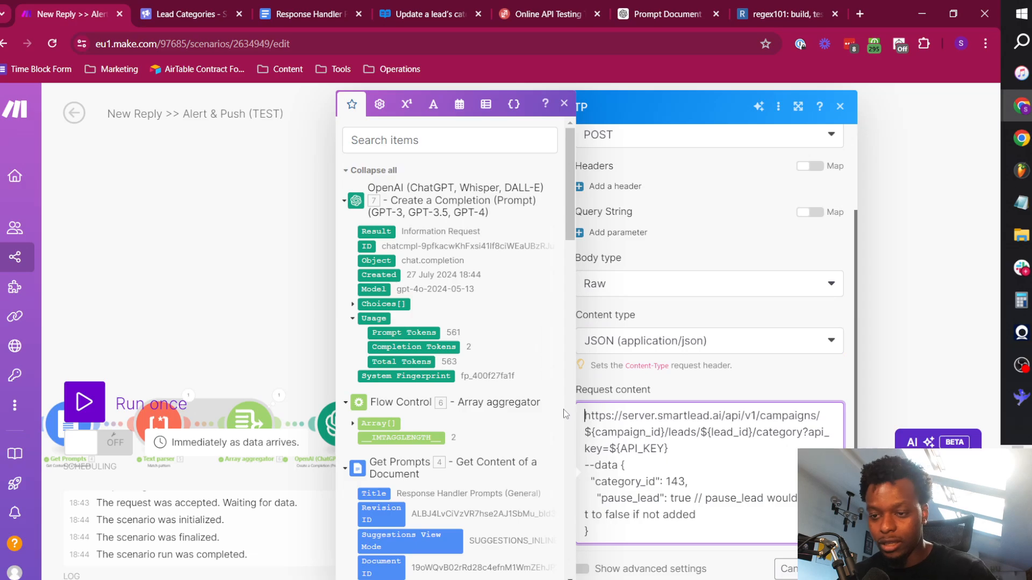
Move the server.smartlead.ai lead category endpoint address from the request content into the HTTP module's URL field.
left_click_drag(712, 443, 588, 379)
key("ctrl+x")
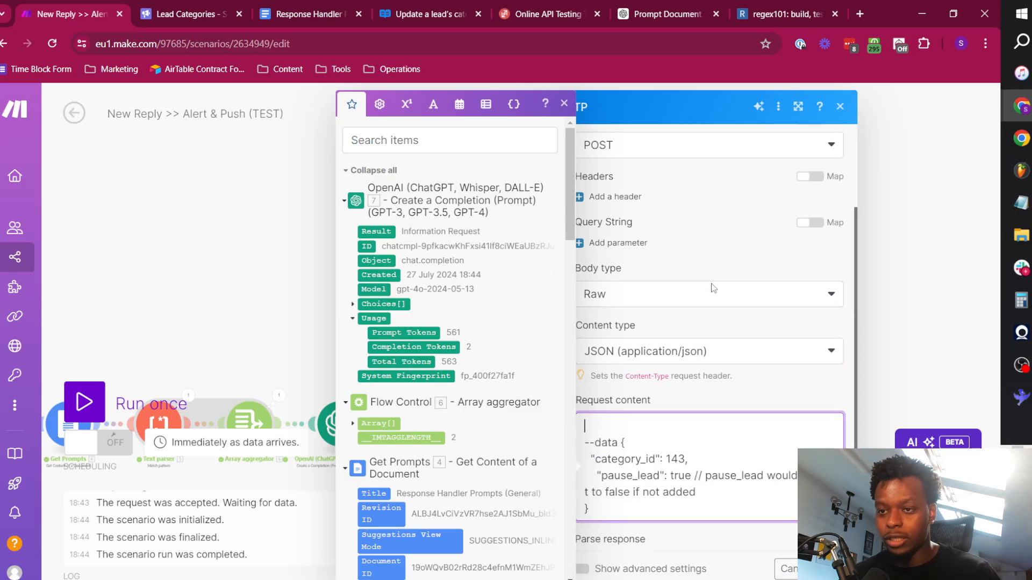
scroll(651, 192, "up", 3)
left_click(653, 214)
key("ctrl+v")
scroll(674, 290, "down", 5)
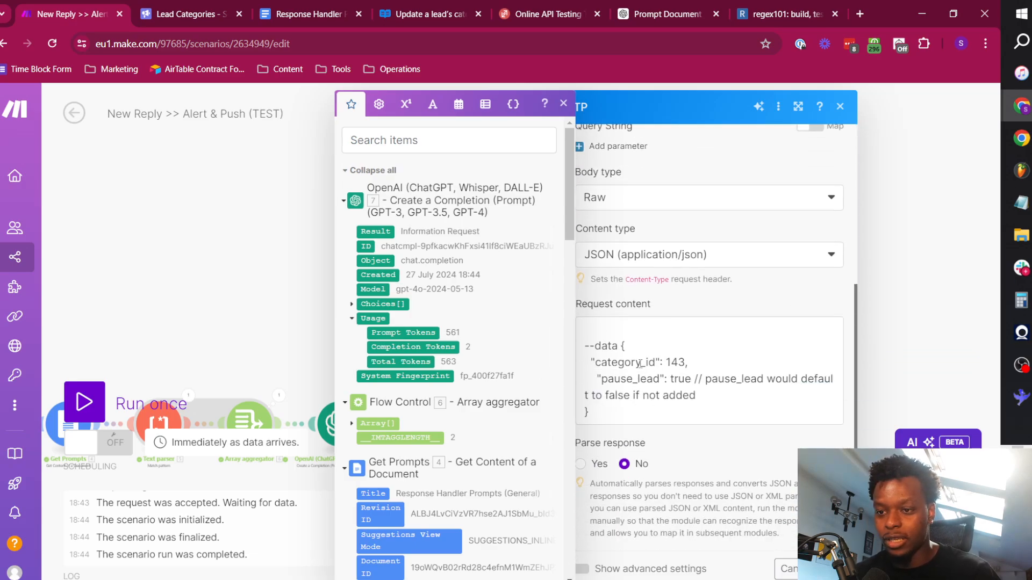
Remove the leading "--data" and the blank line before the JSON body in the HTTP module's request content.
left_click(618, 331)
key("Delete")
key("Delete")
key("Delete")
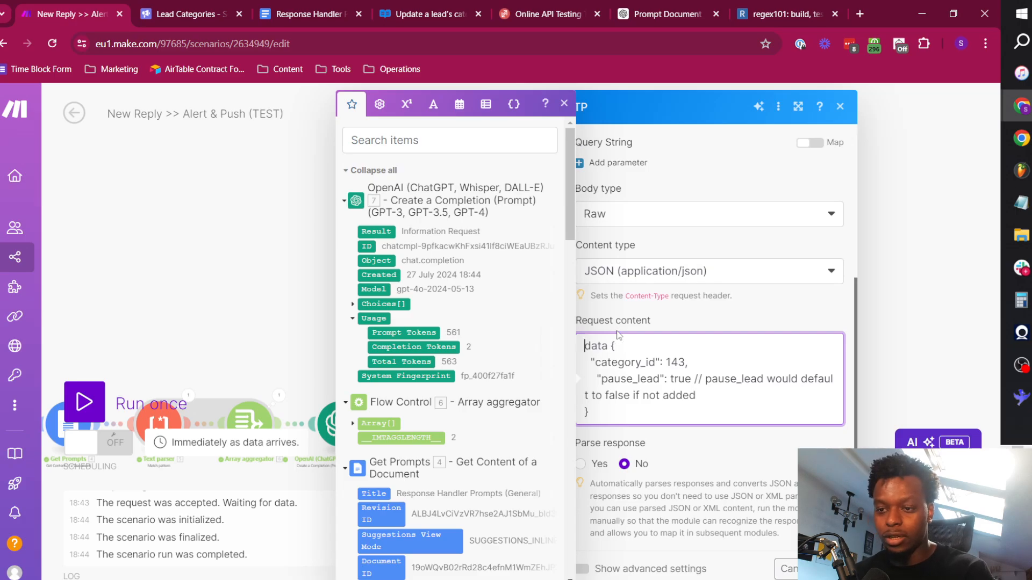
key("ctrl+shift+Right")
key("Delete")
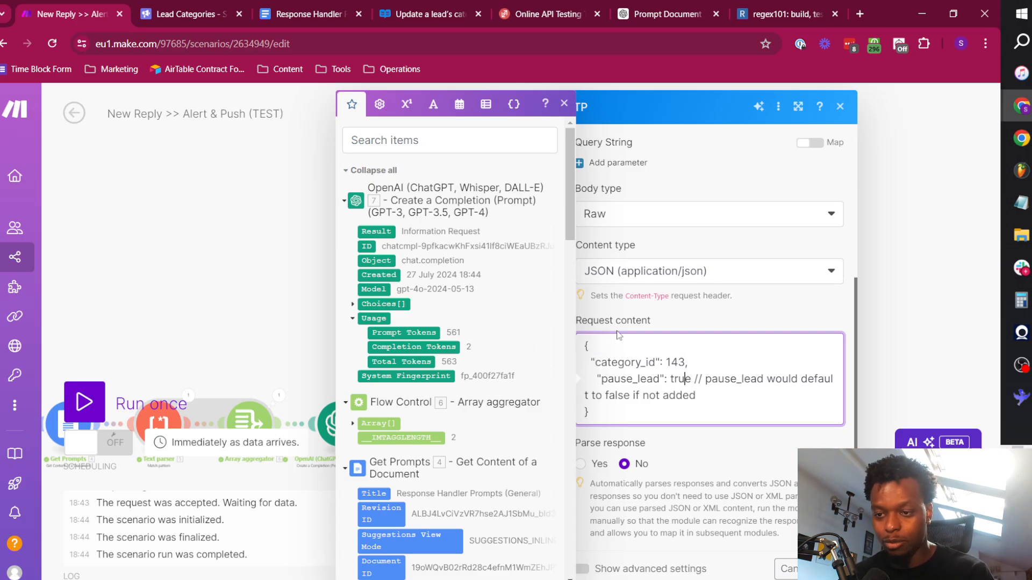
Delete the "// pause_lead would default to false if not added" comment after the pause_lead value in the request content.
key("ctrl+shift+Right")
key("ctrl+shift+Right")
key("ctrl+shift+Right")
key("ctrl+shift+Right")
key("ctrl+shift+Right")
key("ctrl+shift+Right")
key("ctrl+shift+Right")
key("ctrl+shift+Right")
key("ctrl+shift+Right")
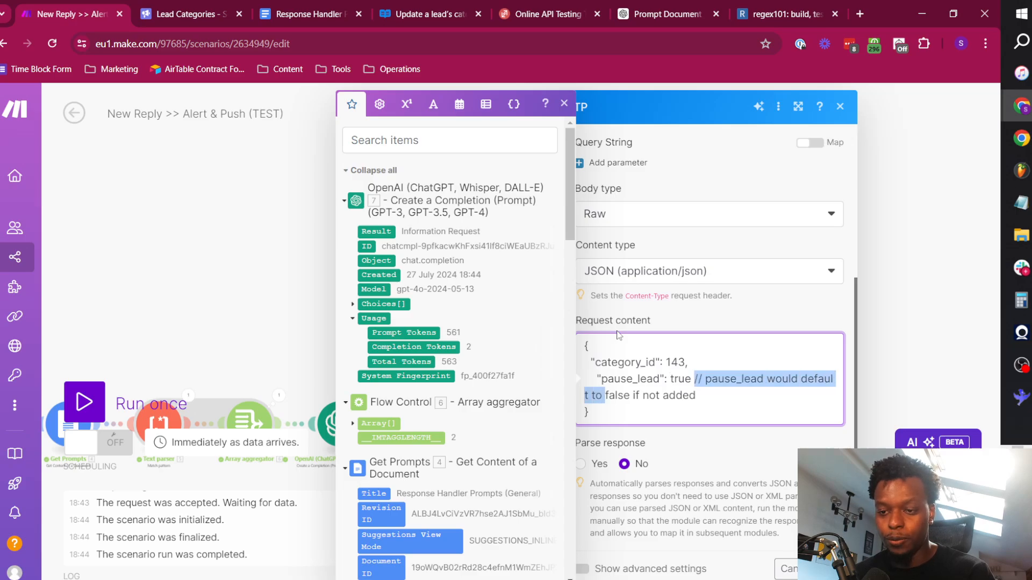
key("Delete")
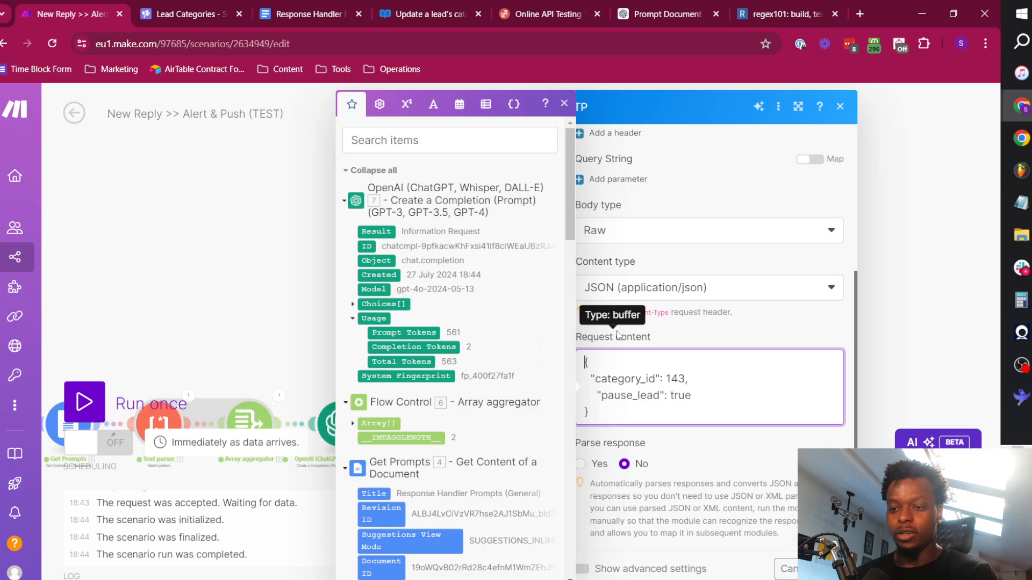
key("ctrl+shift+Right")
key("ctrl+shift+Right")
key("ctrl+shift+Right")
key("ctrl+shift+Right")
key("ctrl+shift+Right")
key("ctrl+shift+Right")
key("ctrl+shift+Right")
key("ctrl+shift+Right")
left_click(717, 336)
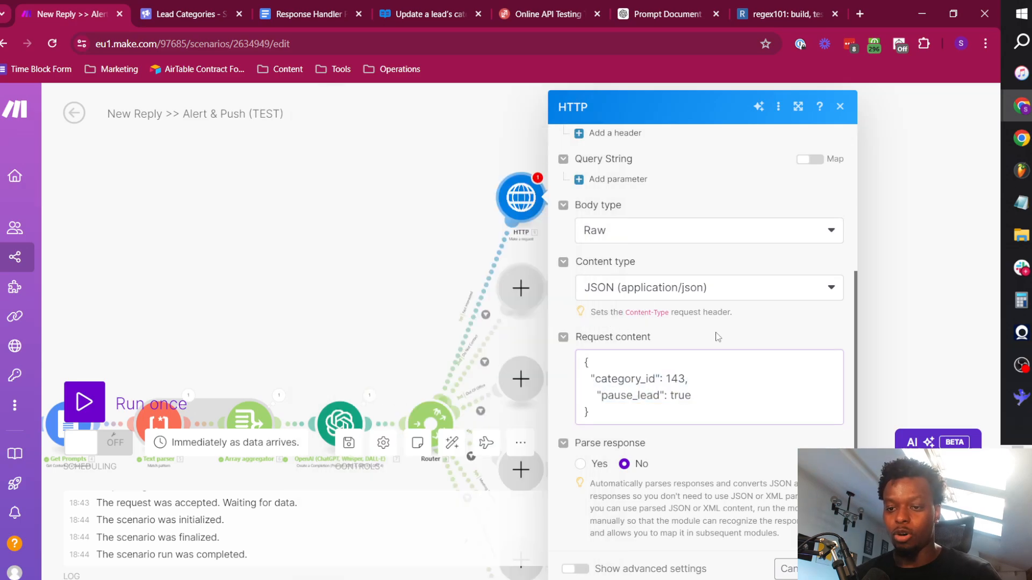
double_click(678, 377)
left_click(729, 329)
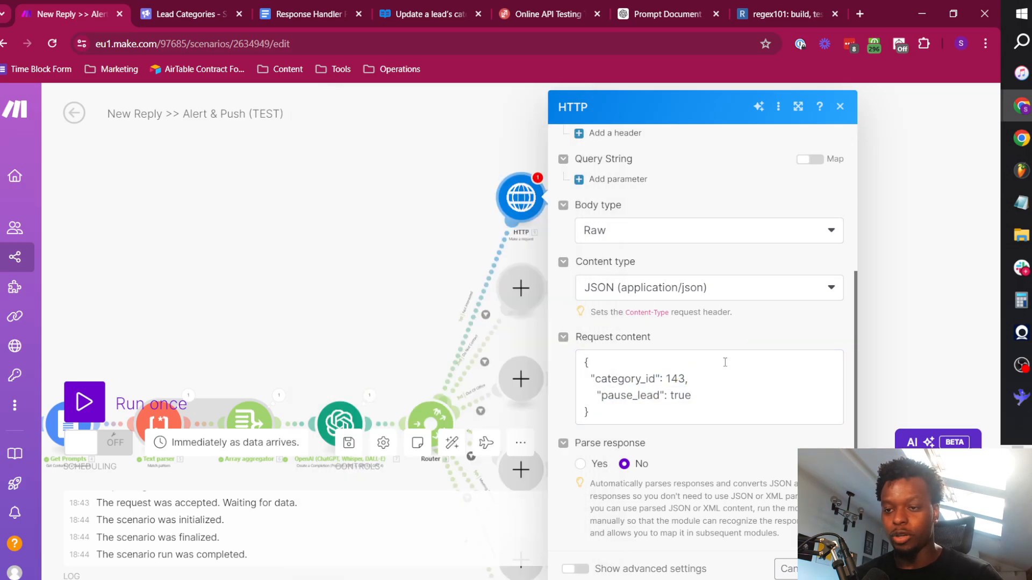
Replace the ${campaign_id} placeholder in the HTTP module's URL with the campaign_id variable from the custom webhook.
scroll(723, 362, "up", 5)
left_click(670, 231)
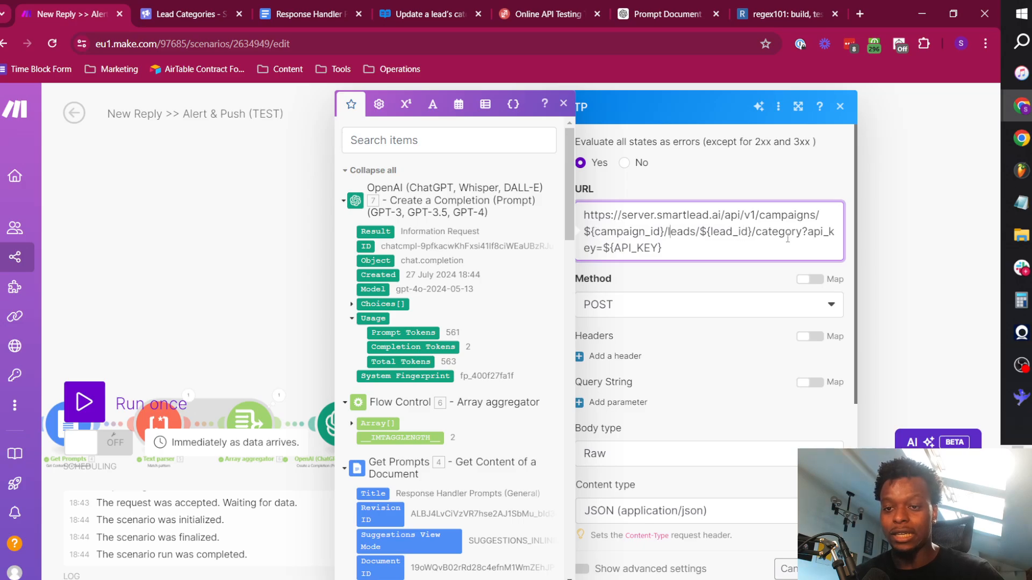
left_click_drag(586, 231, 660, 231)
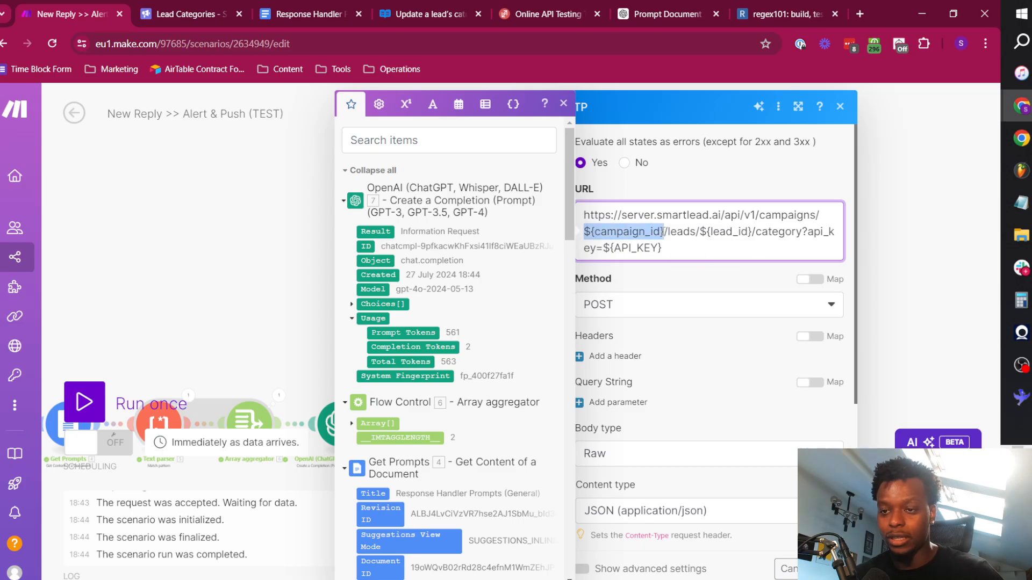
key("BackSpace")
left_click(438, 144)
type("ca")
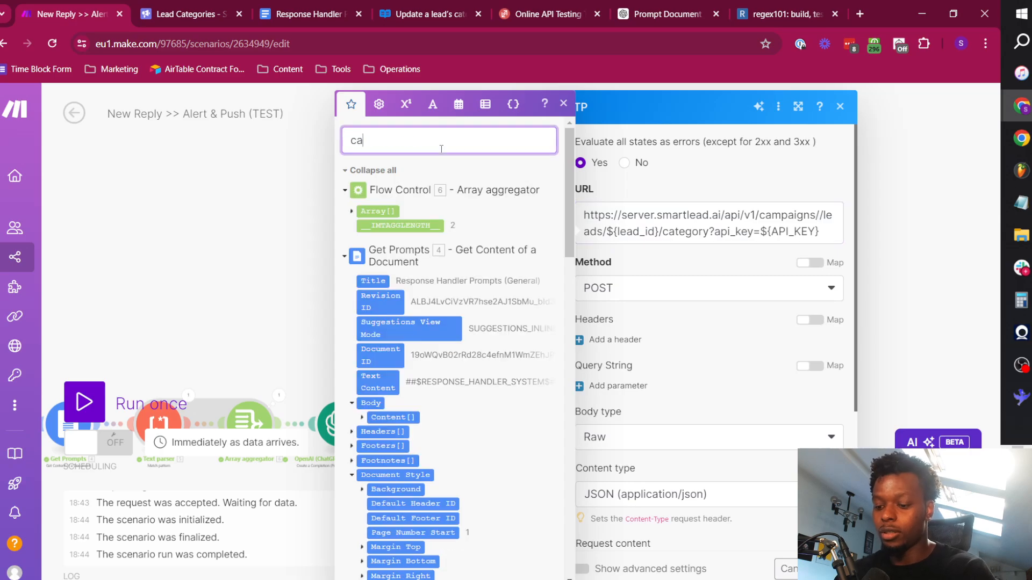
type("mpaign")
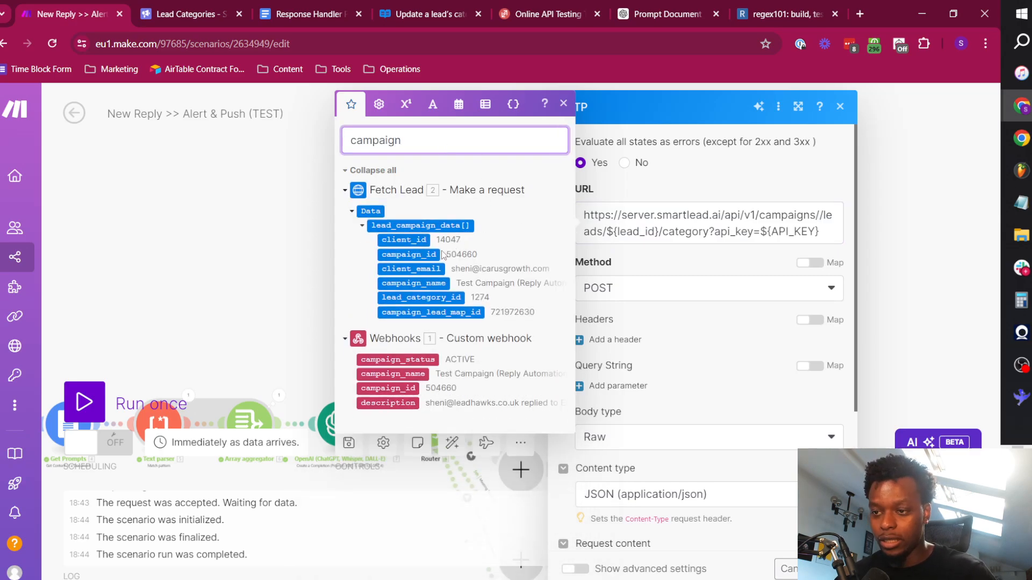
left_click(423, 257)
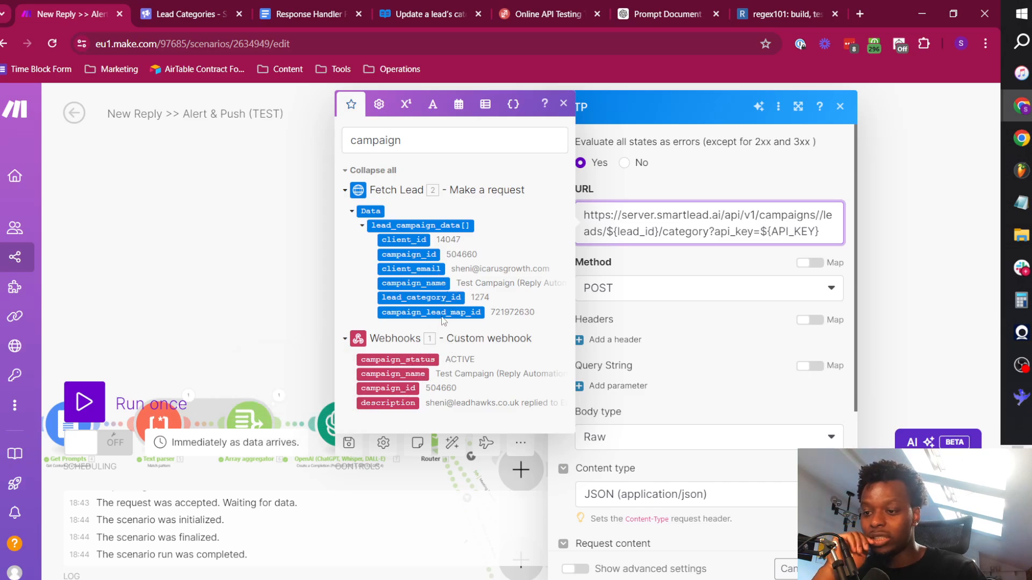
left_click(383, 389)
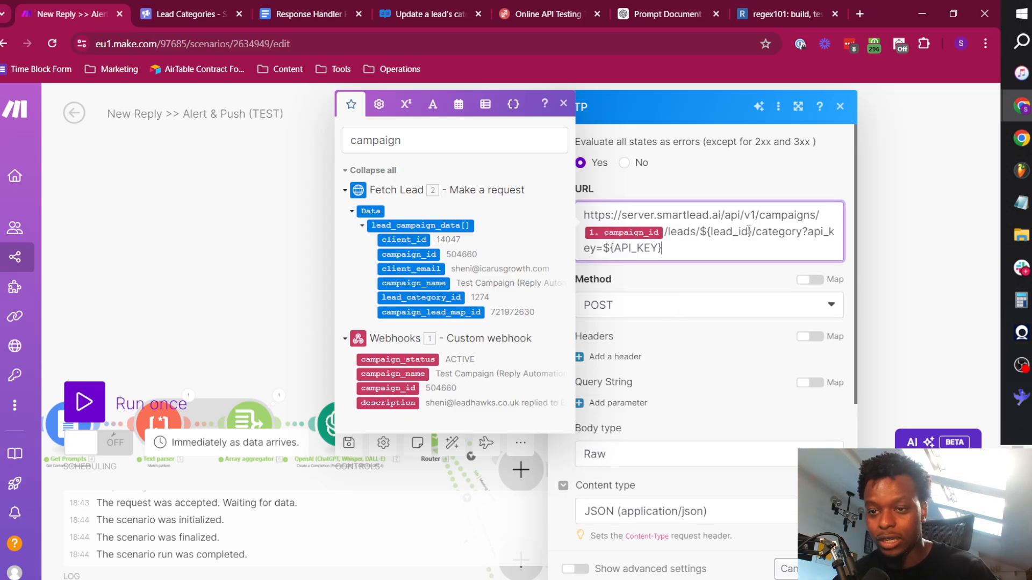
Replace the ${lead_id} placeholder in the URL with the webhook's sl_email_lead_id variable, followed by a slash before "category".
left_click_drag(754, 232, 695, 231)
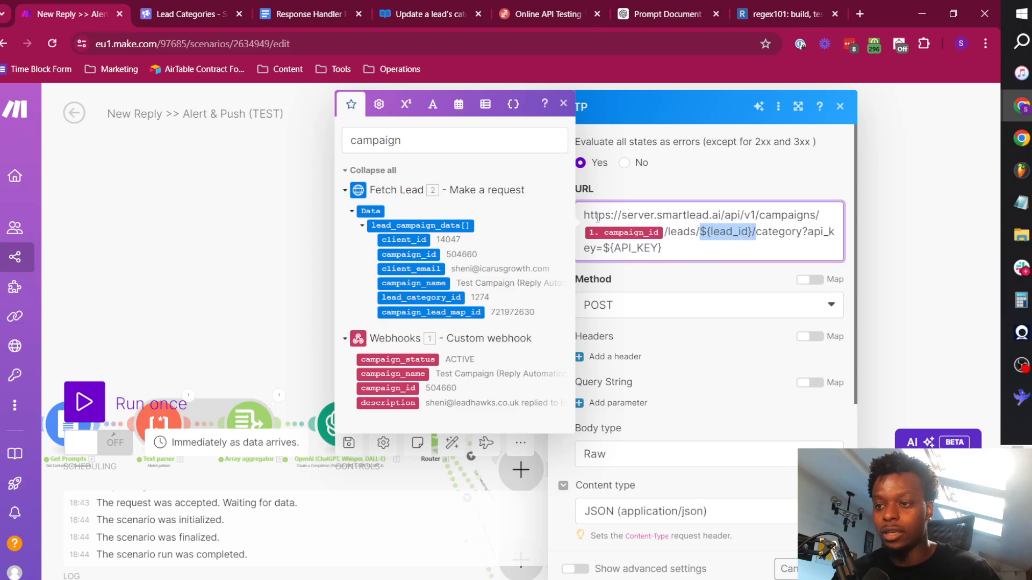
key("BackSpace")
left_click(413, 153)
key("ctrl+a")
type("lead")
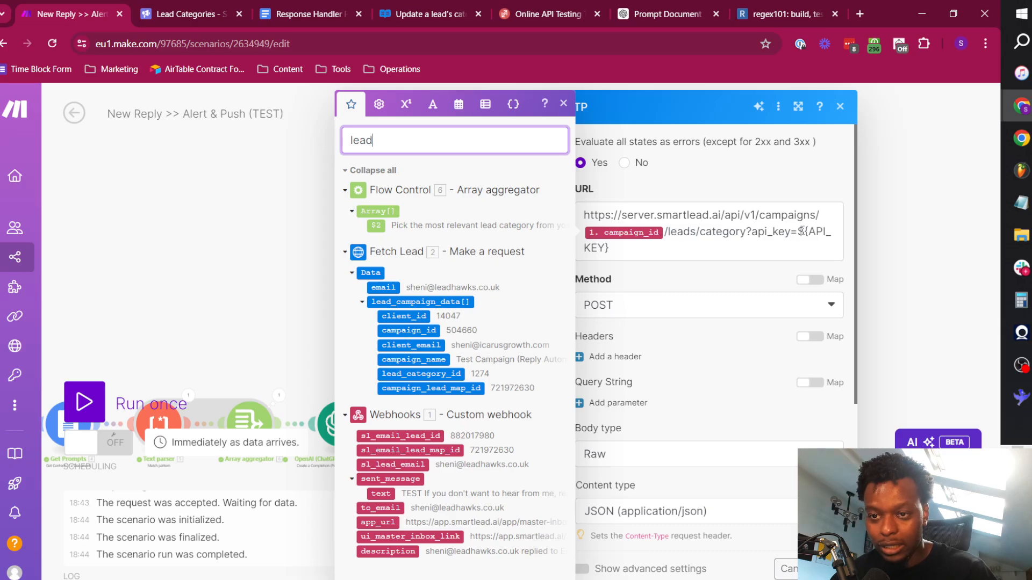
left_click(707, 235)
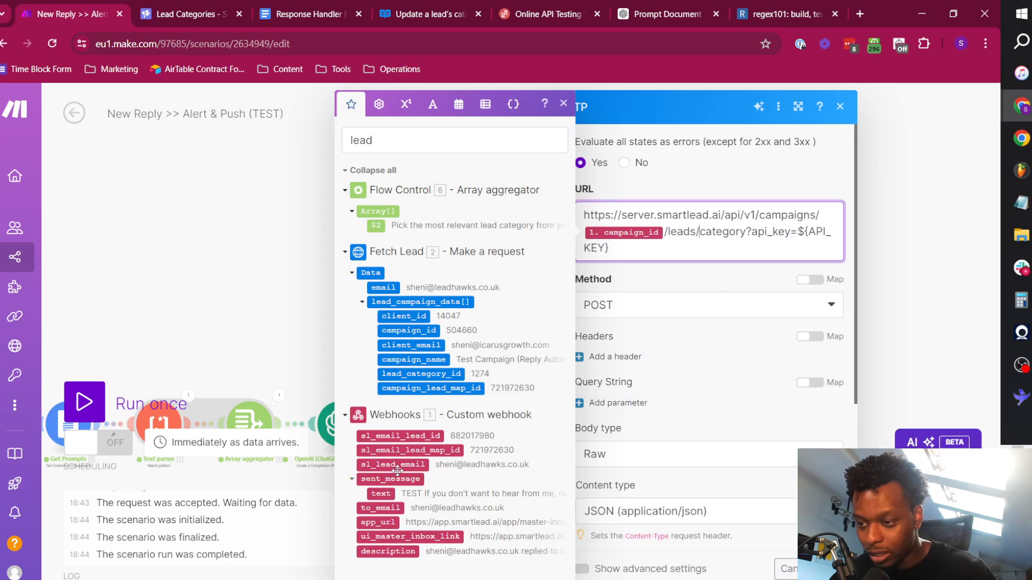
left_click(402, 436)
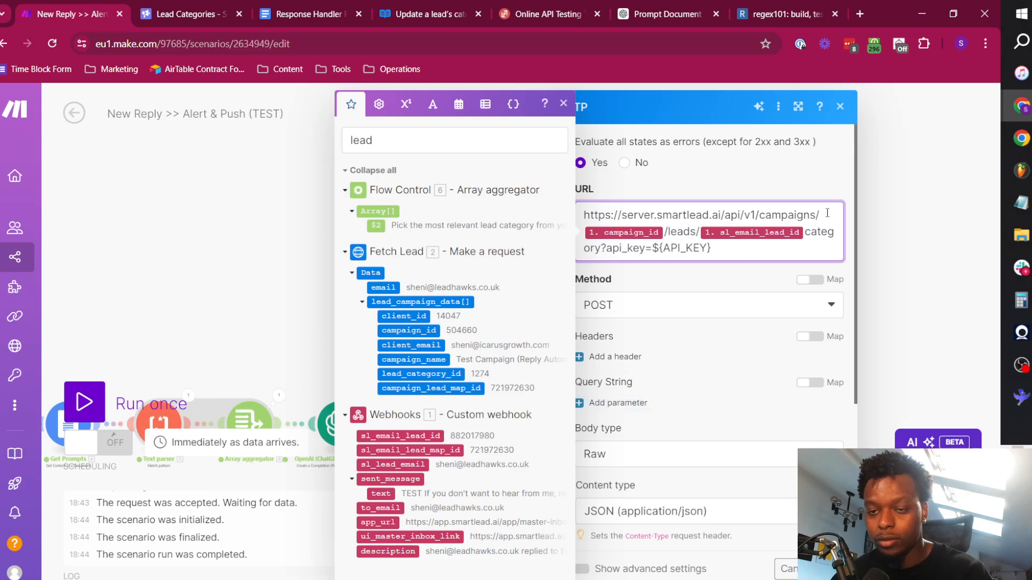
type("/")
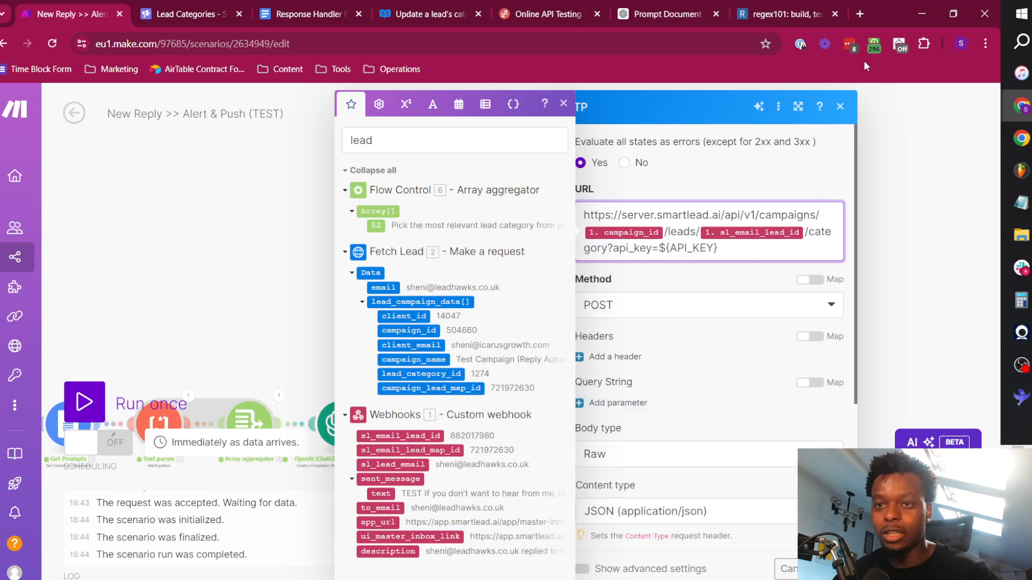
Check the end of the example request address in the Smartlead API reference, and delete the ${API_KEY} placeholder from the URL in Make.
left_click(412, 4)
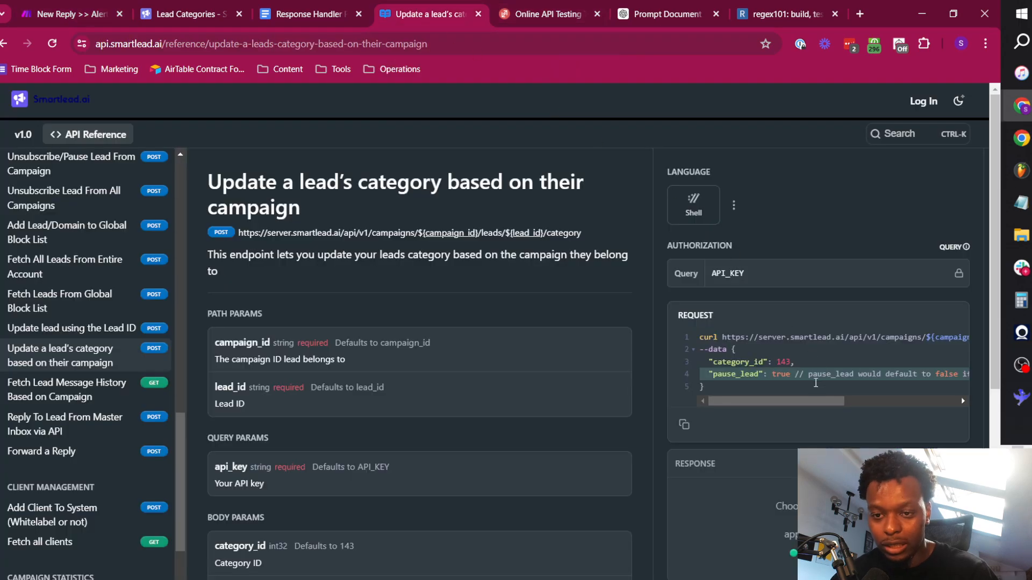
left_click_drag(808, 400, 918, 402)
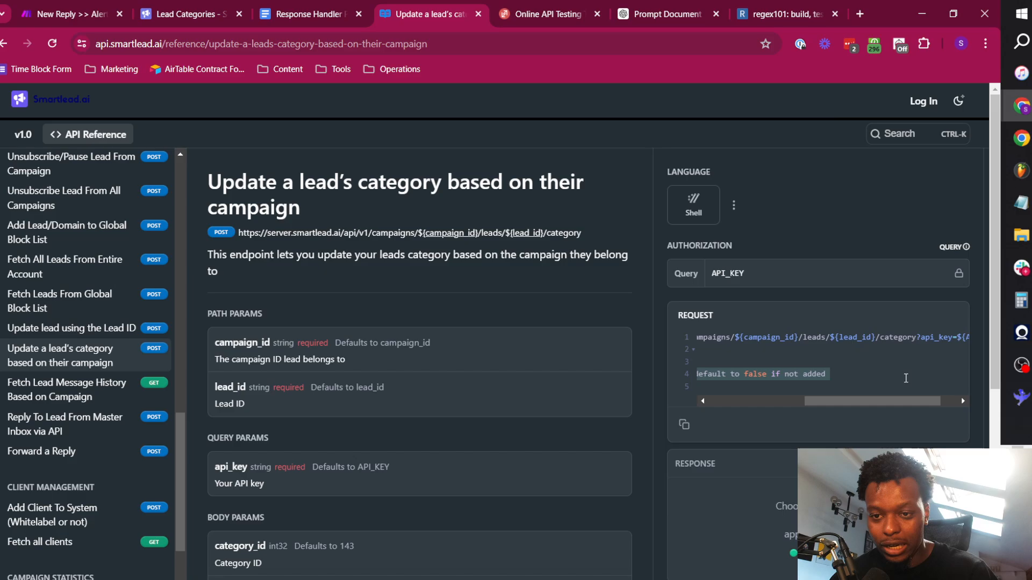
left_click(70, 14)
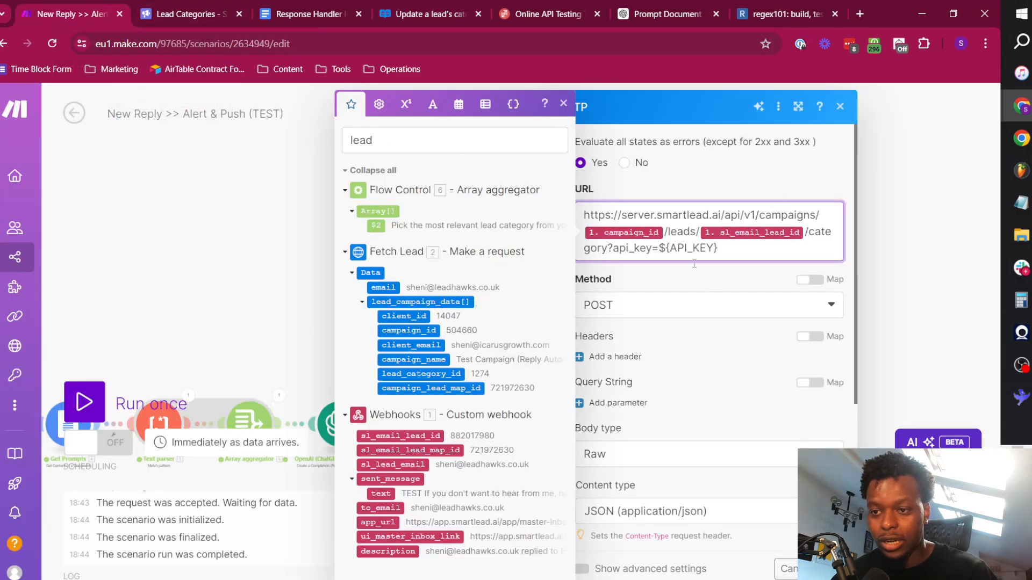
left_click_drag(659, 248, 754, 290)
key("BackSpace")
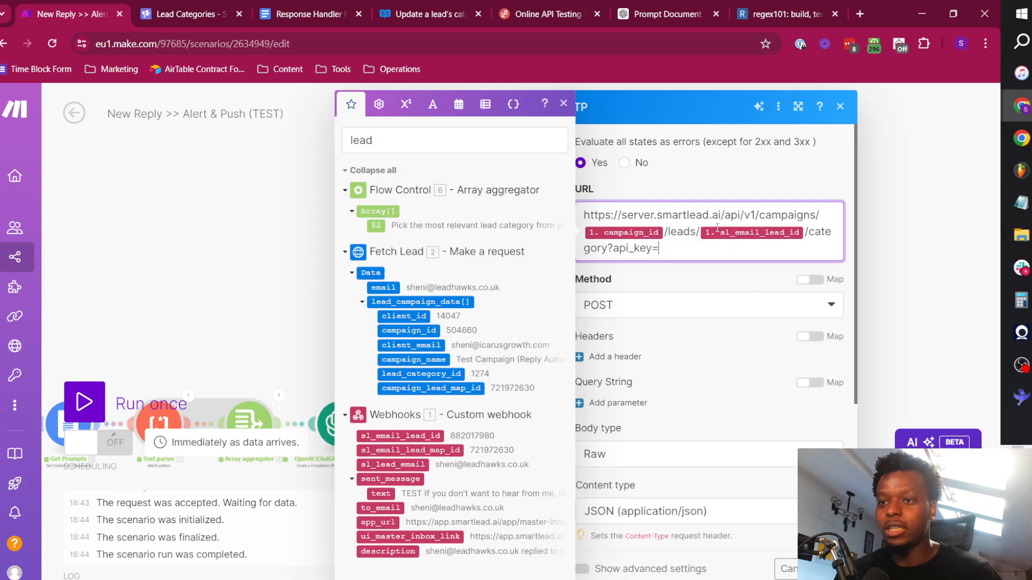
Copy the Smartlead API key from the profile settings and paste it in Make as the URL's api_key value.
left_click(181, 8)
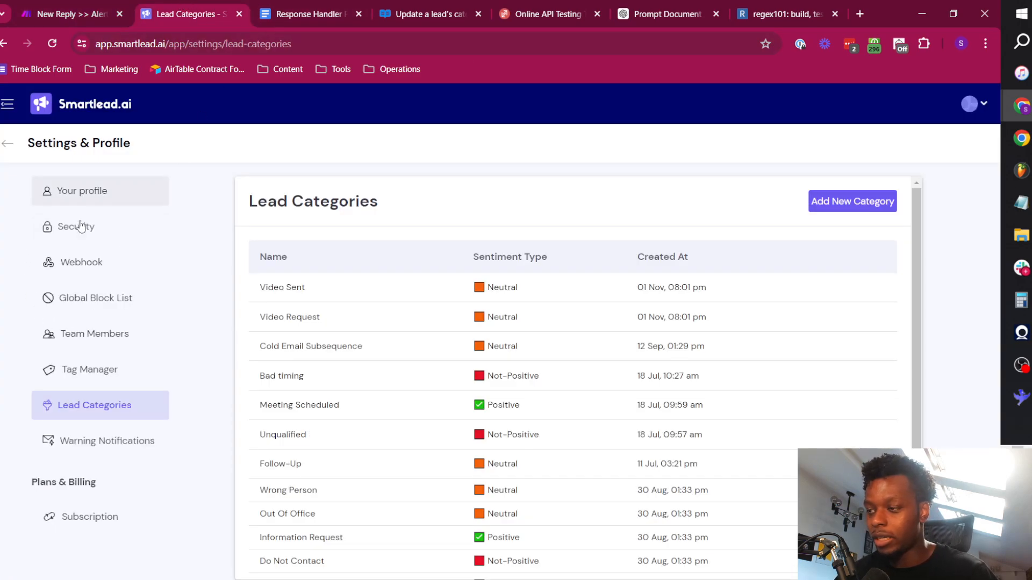
left_click(83, 191)
left_click(642, 458)
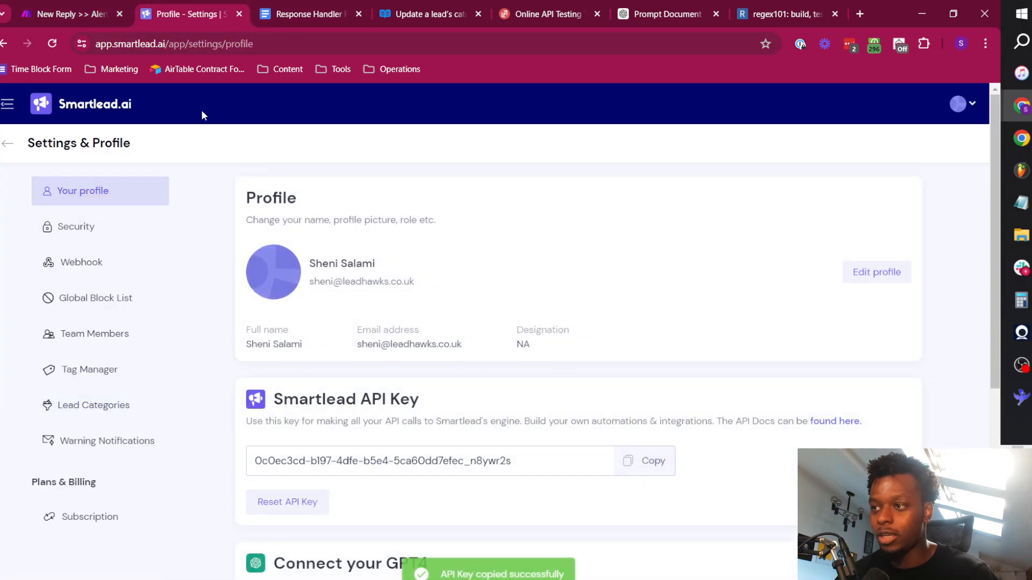
left_click(70, 14)
left_click(683, 256)
key("ctrl+v")
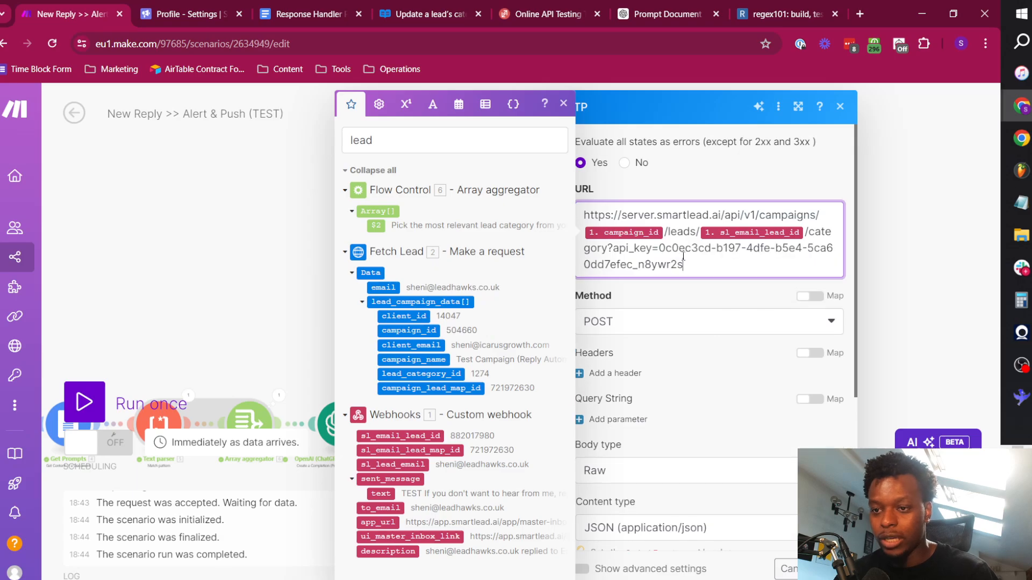
left_click(703, 341)
Check which modules offer variables for the category_id value in the request content, and save the HTTP module's settings.
scroll(699, 333, "down", 4)
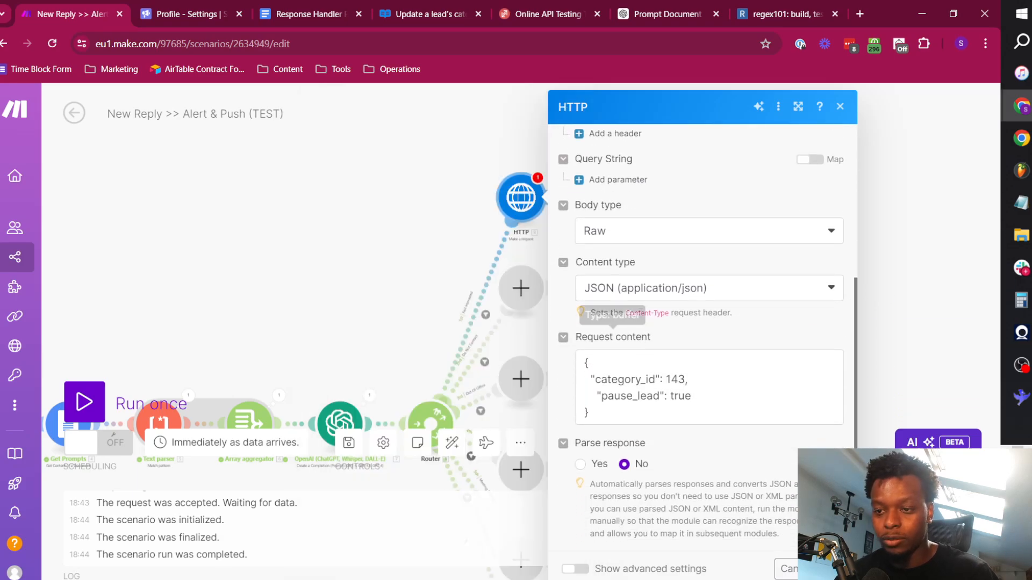
double_click(675, 379)
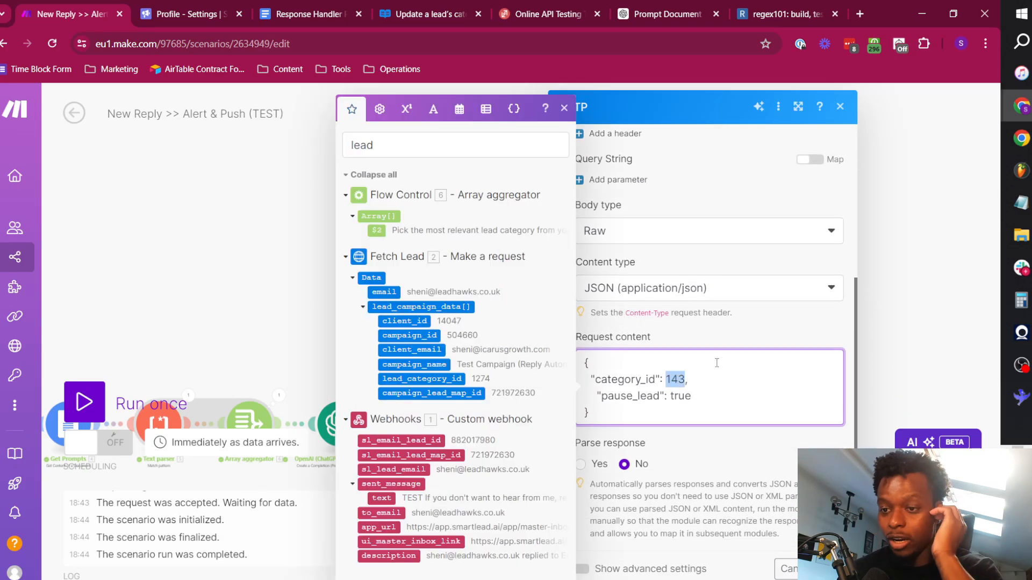
left_click(372, 175)
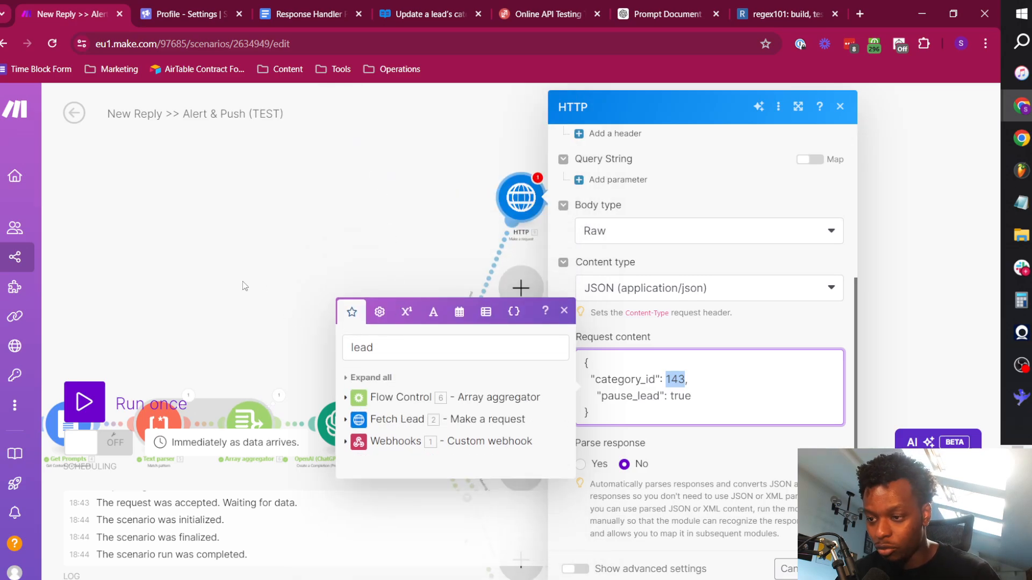
left_click_drag(244, 286, 437, 100)
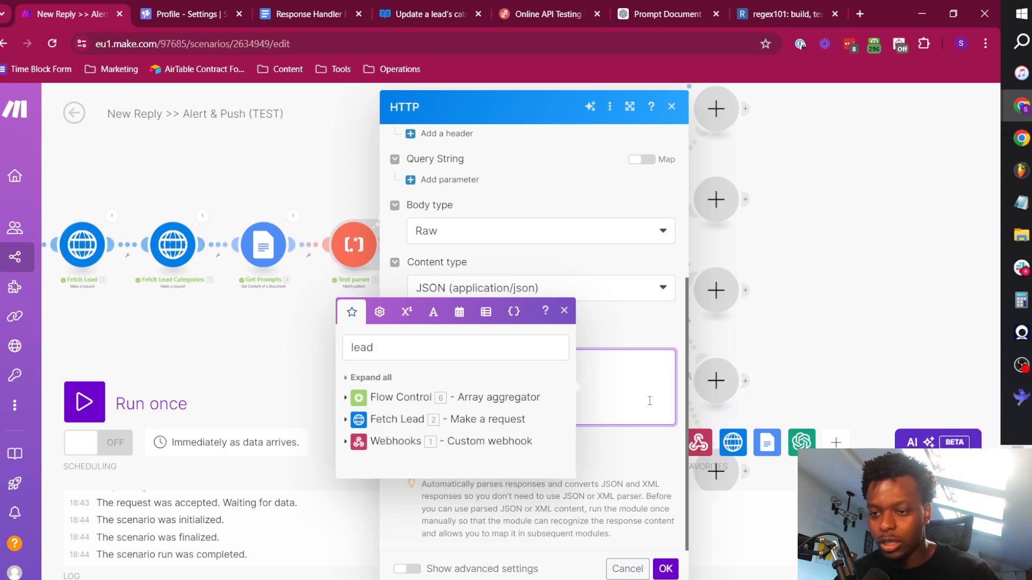
left_click(665, 567)
Run the scenario once, send the sample reply payload to its webhook from ReqBin, and return to Make.
left_click(84, 401)
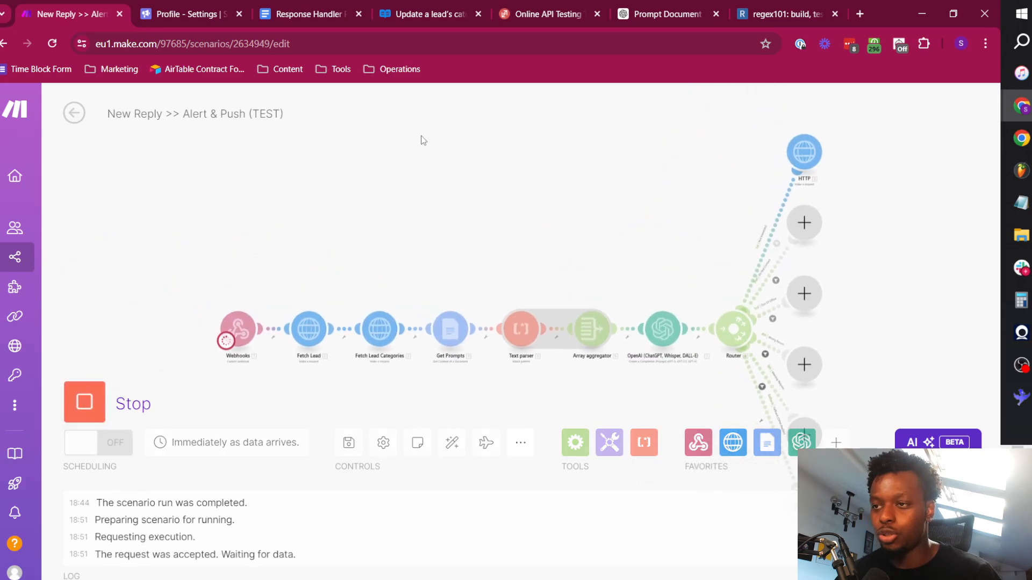
left_click(573, 5)
left_click(893, 240)
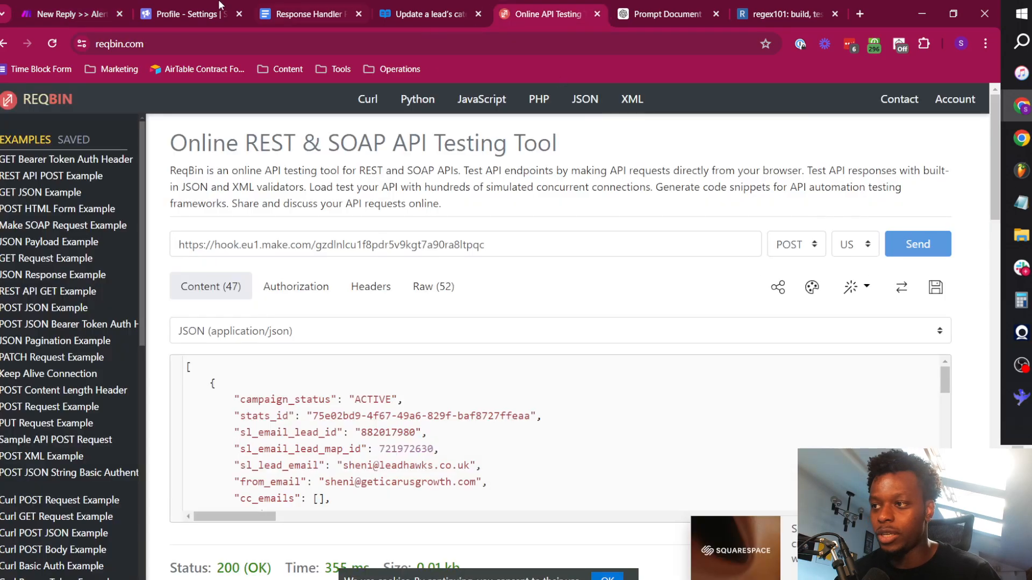
left_click(109, 6)
In the HTTP module's request content, replace the category_id value 143 with a map function over the Fetch Lead Categories Data[] array.
left_click_drag(684, 272, 518, 188)
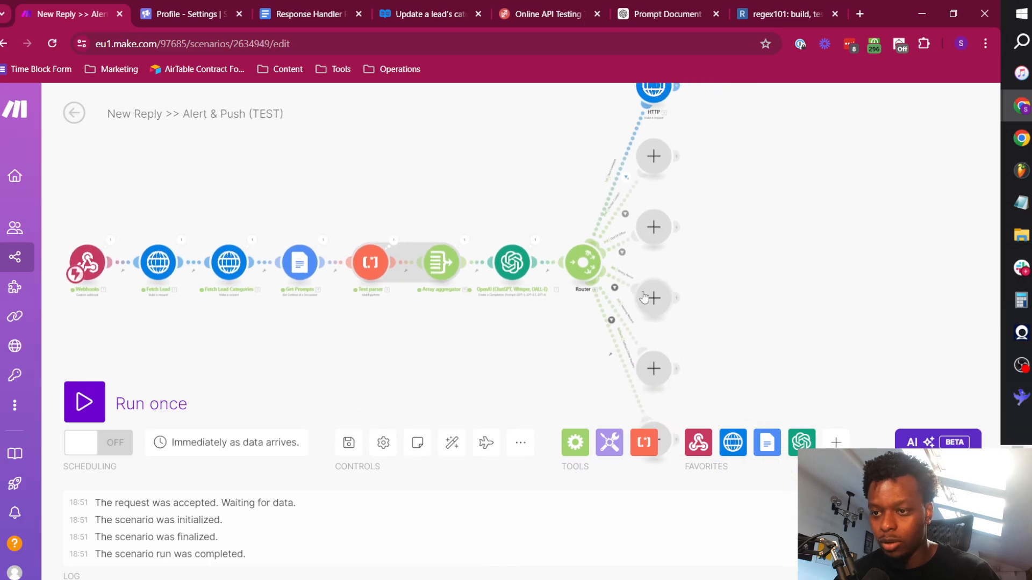
scroll(548, 290, "up", 3)
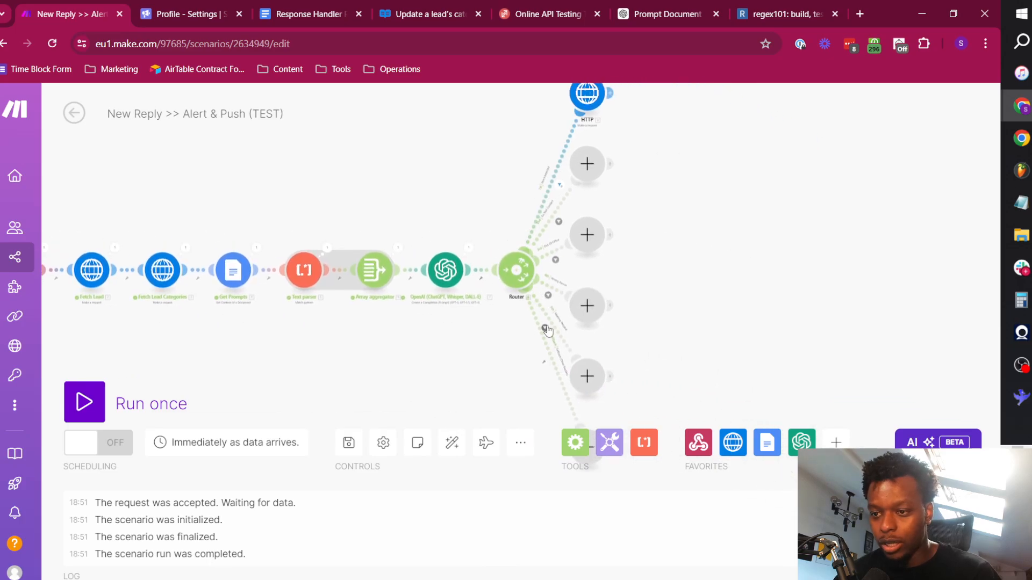
scroll(554, 344, "down", 5)
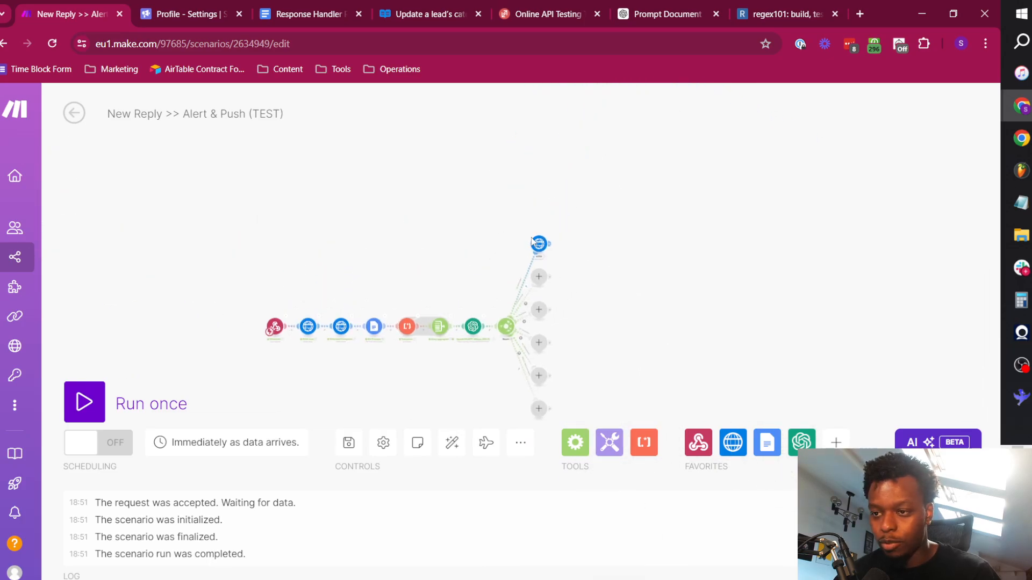
left_click(538, 244)
scroll(684, 361, "down", 5)
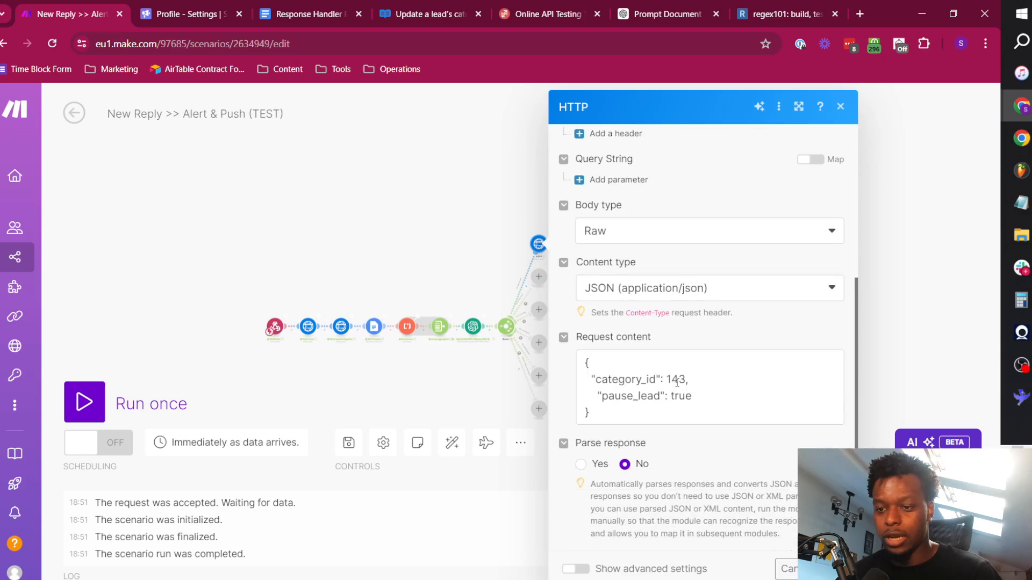
double_click(676, 380)
scroll(408, 269, "down", 3)
scroll(392, 215, "up", 3)
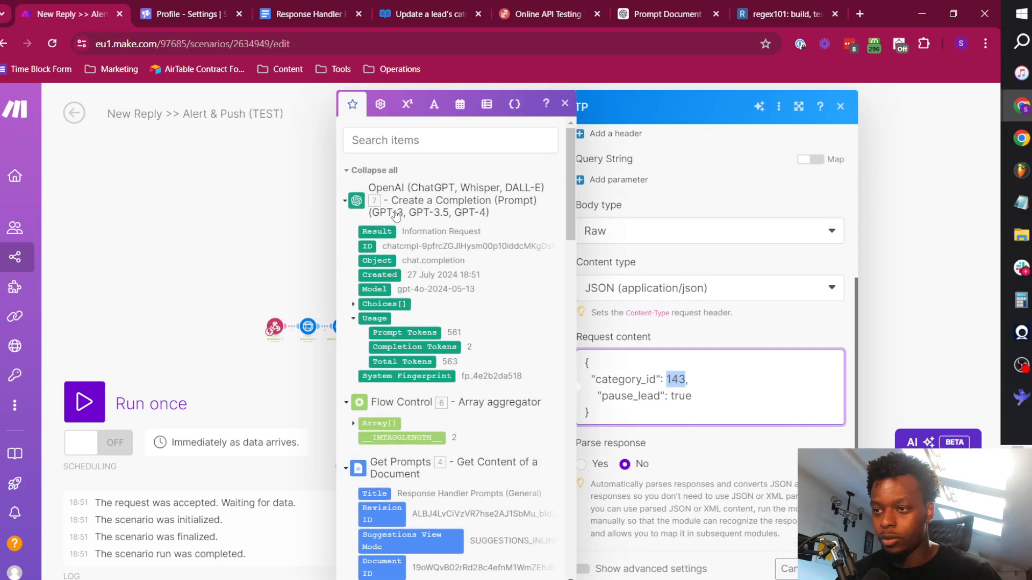
left_click(376, 171)
left_click(417, 449)
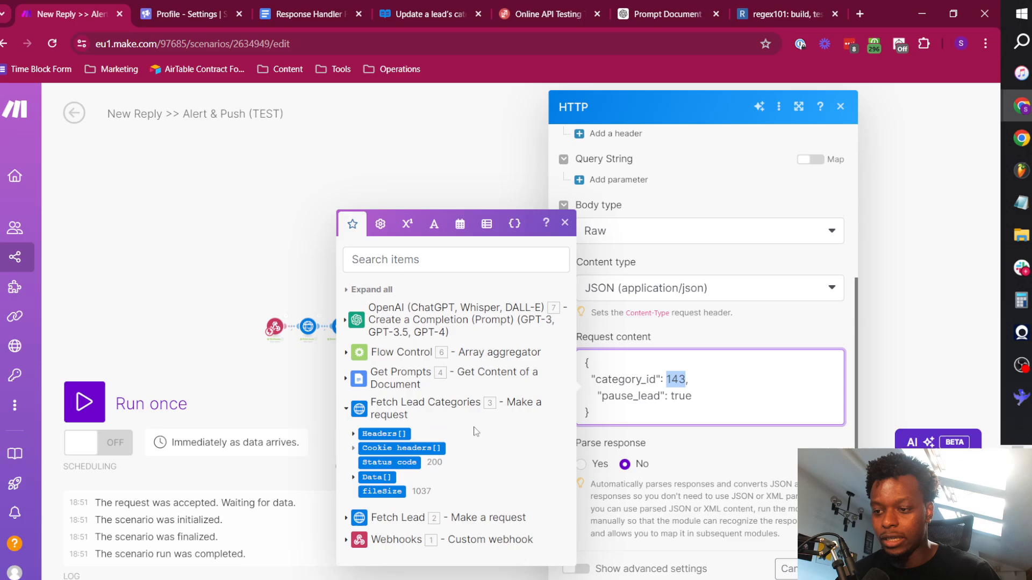
left_click(354, 477)
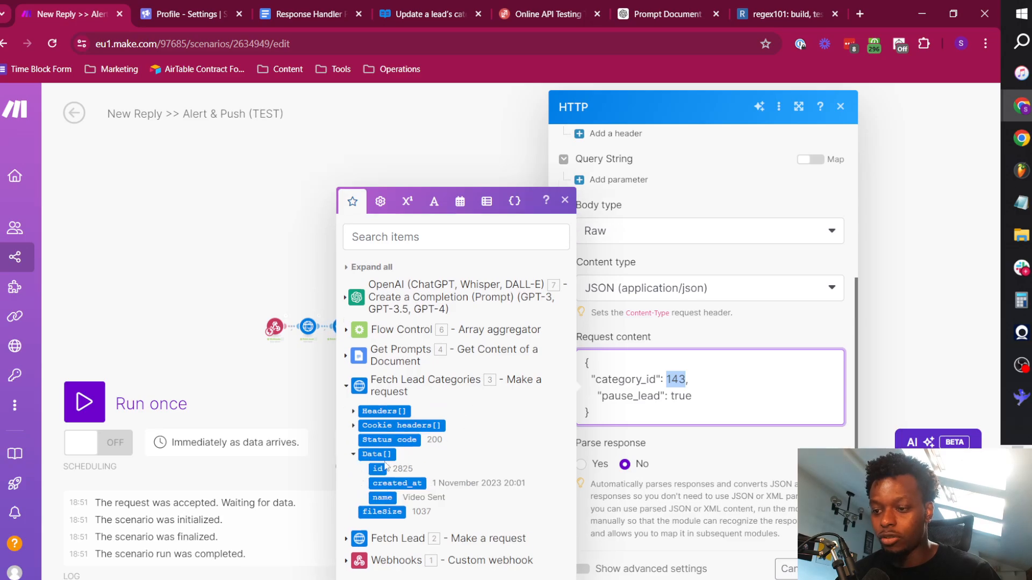
type("map(")
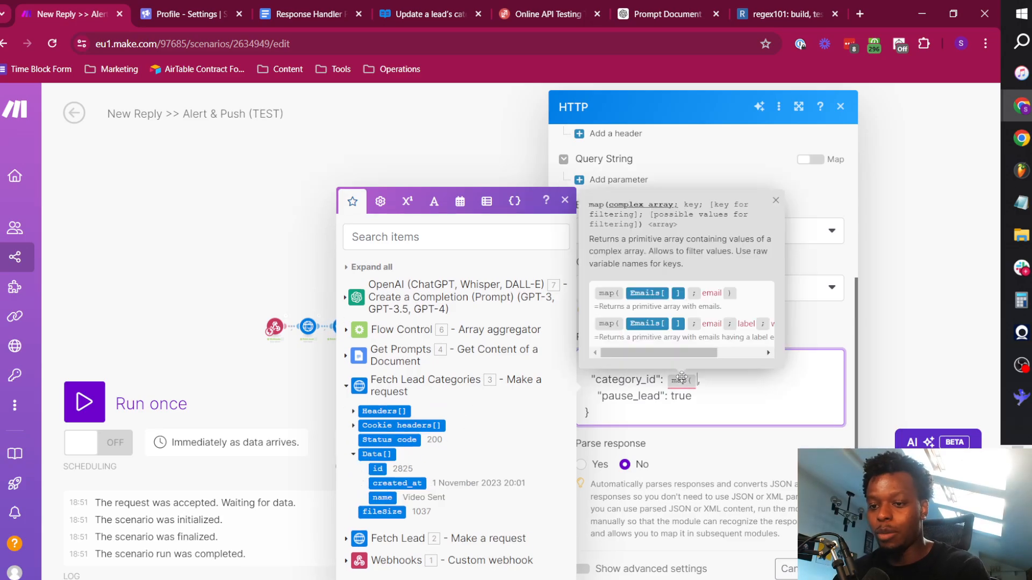
left_click(380, 455)
type(";")
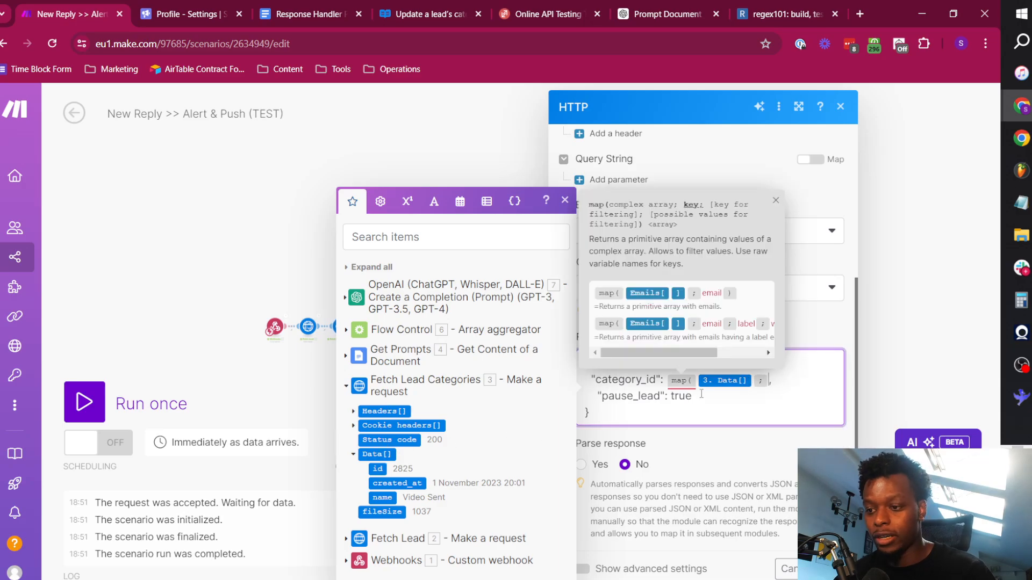
Complete the category_id map function with the key id, the filter key name and the filter value Not Interested.
left_click(378, 468)
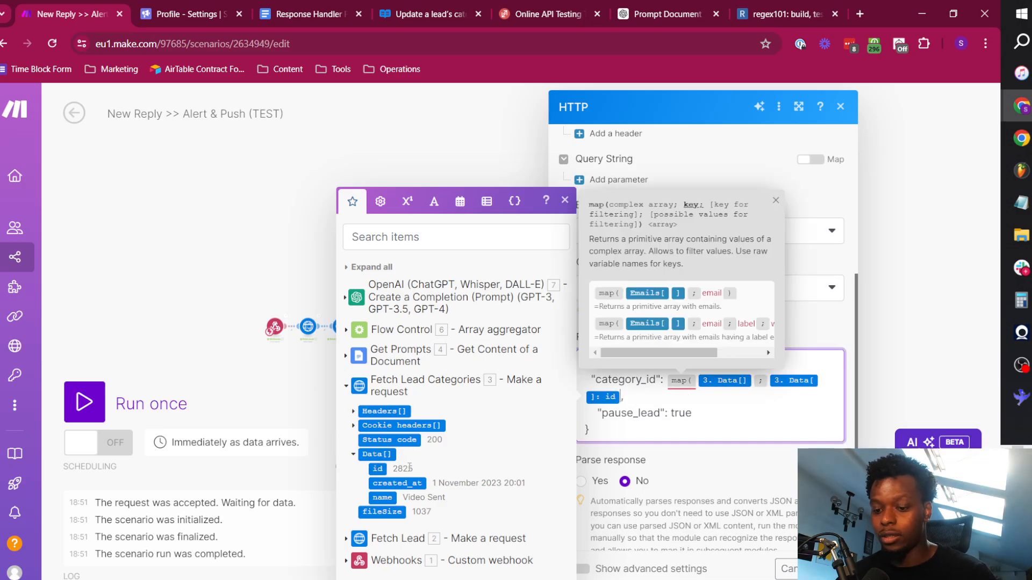
key("BackSpace")
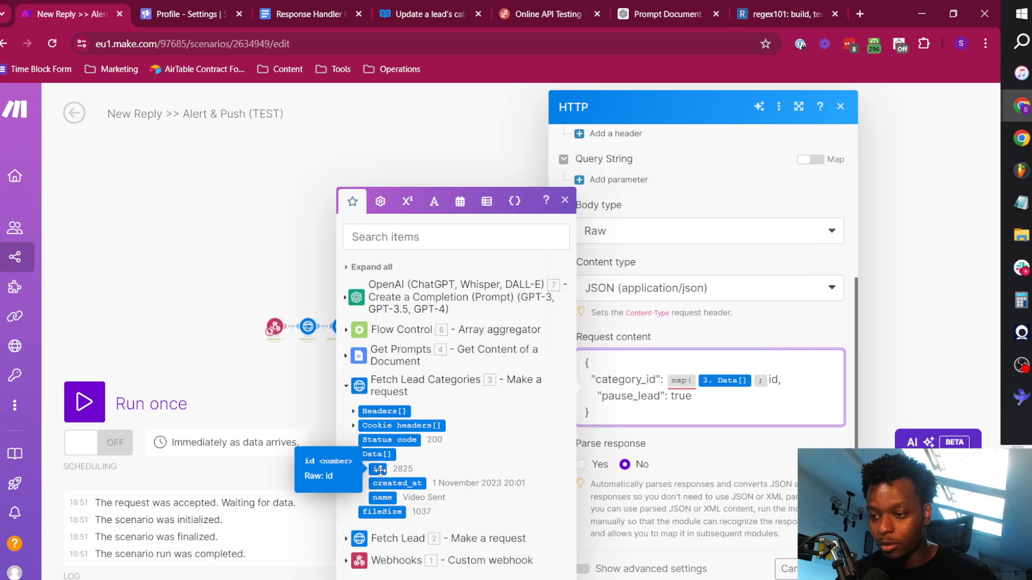
type("; ")
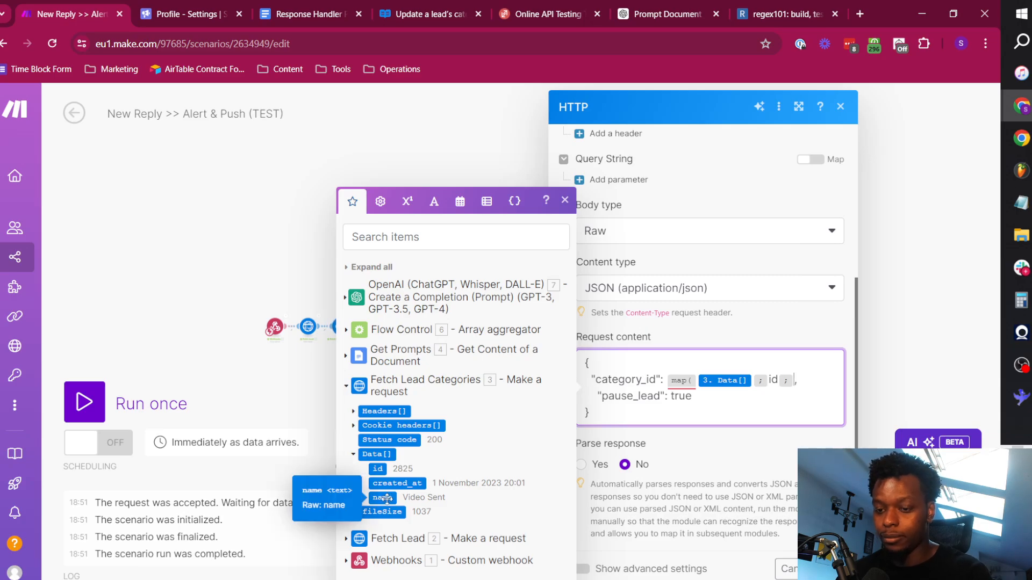
type("name; ")
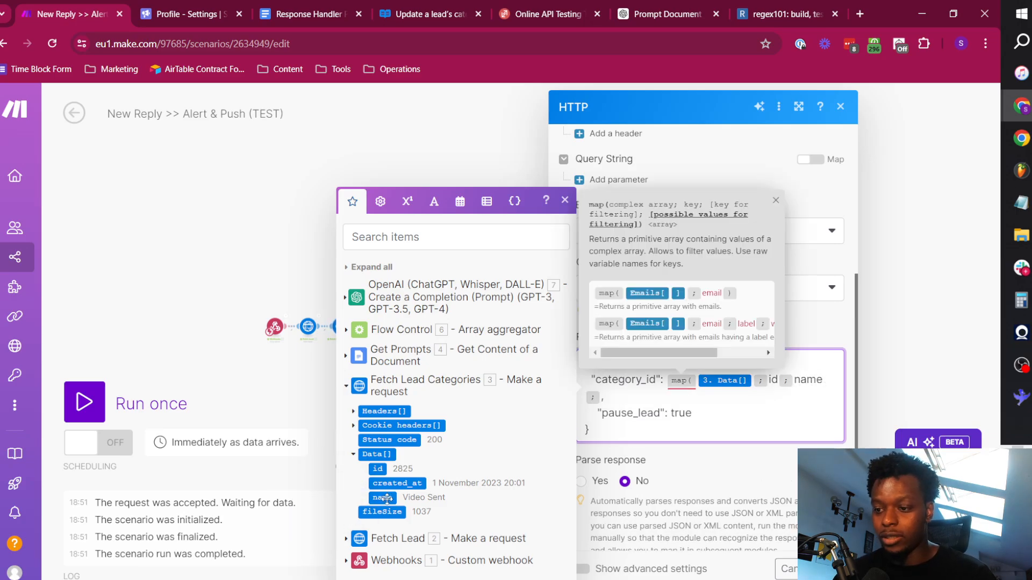
type("Not Interes")
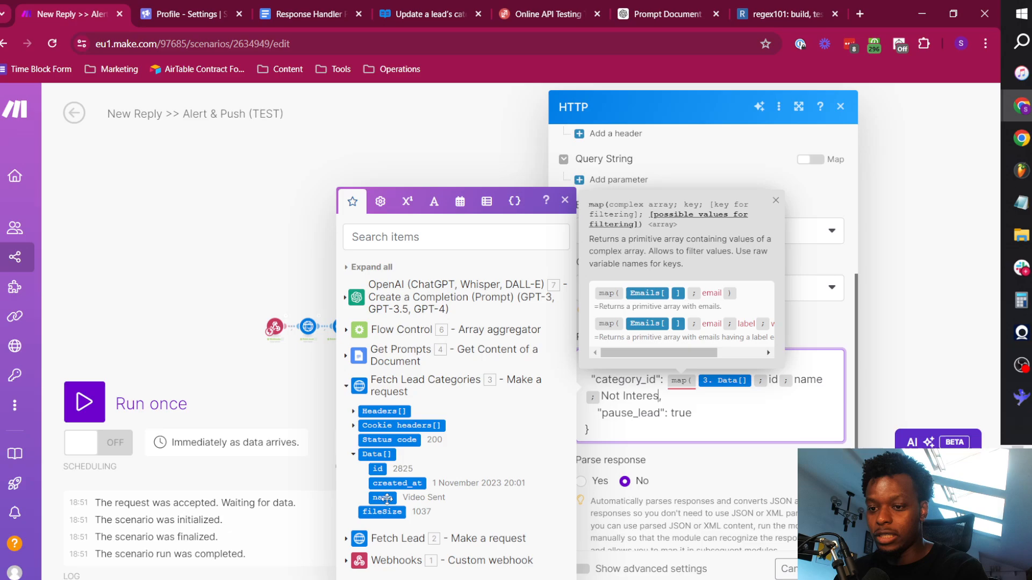
type("ted)")
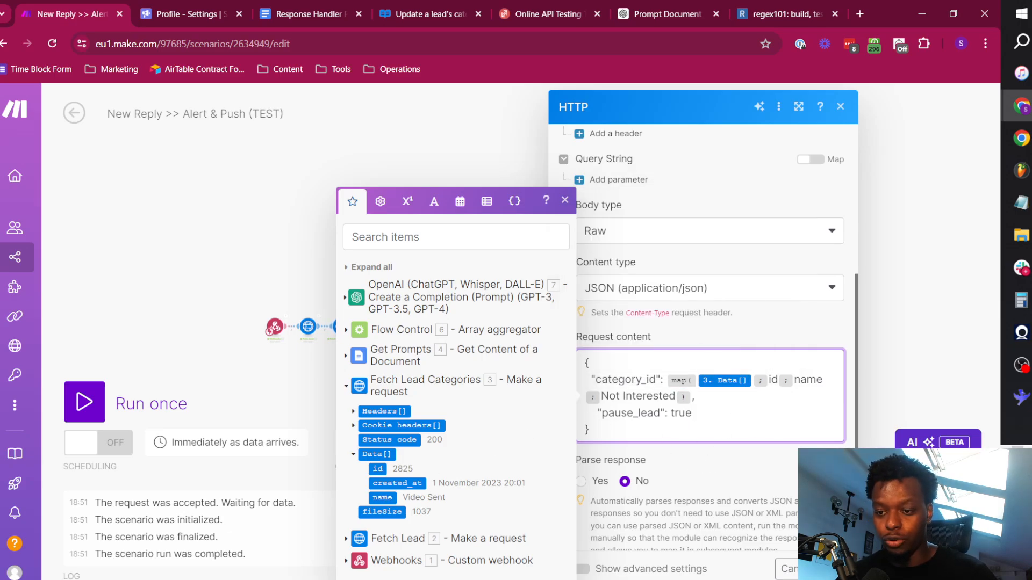
Turn on response parsing for the HTTP module and save its settings.
left_click(582, 482)
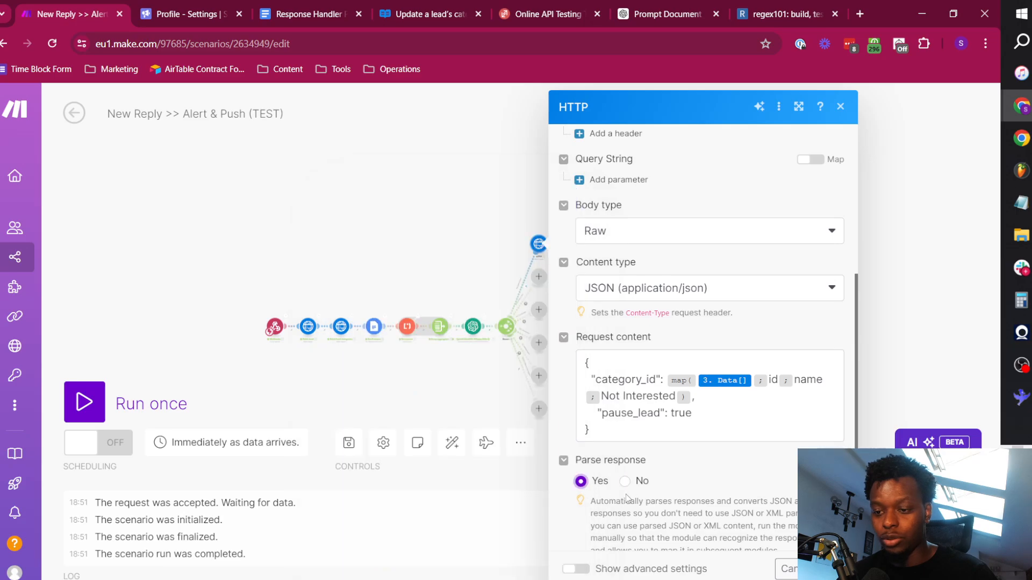
scroll(753, 403, "up", 5)
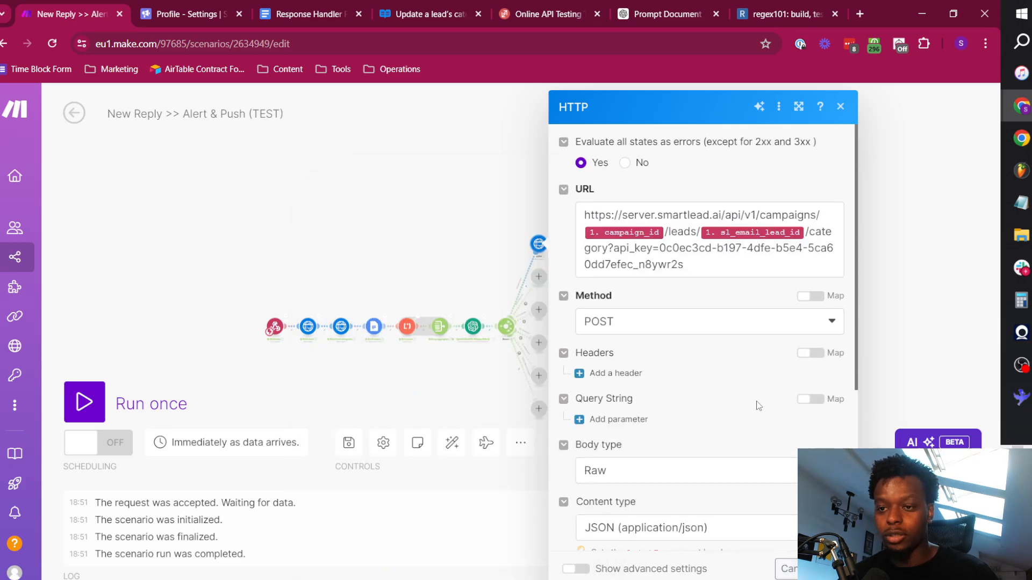
left_click(833, 569)
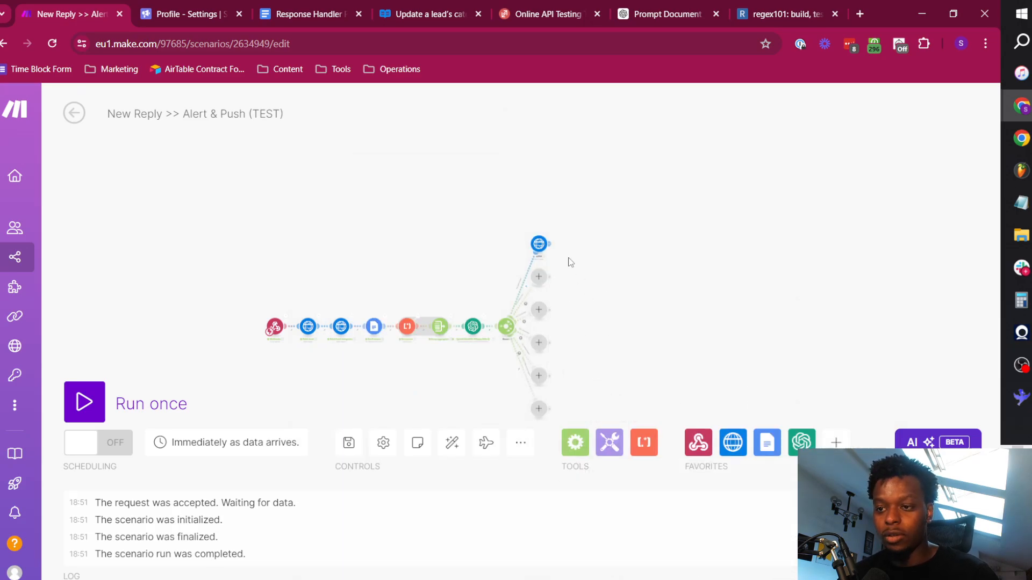
Switch to ReqBin and change the reply_message text in the sample payload to "Not interested".
left_click(525, 9)
scroll(549, 245, "down", 8)
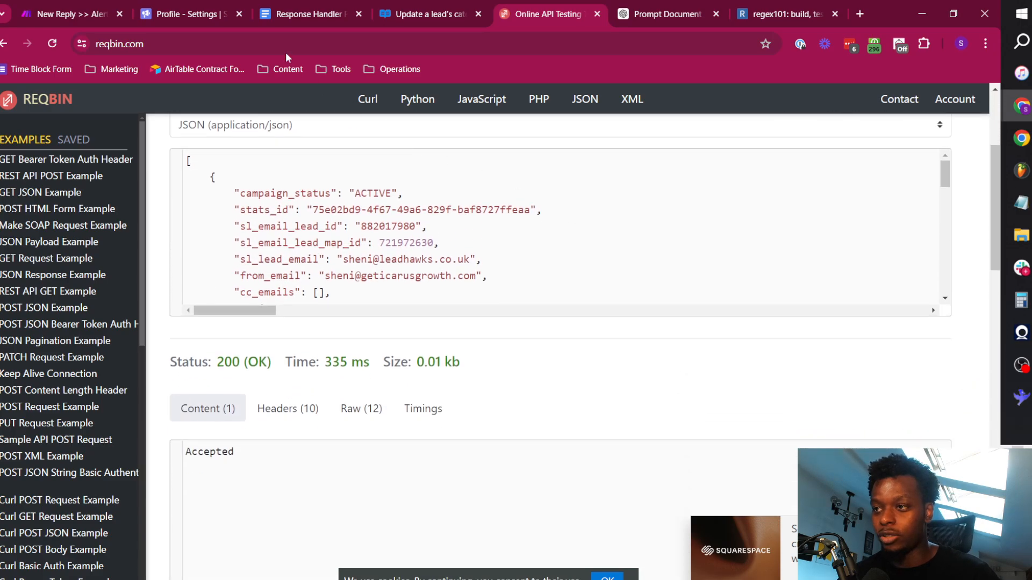
scroll(406, 254, "down", 1)
scroll(405, 254, "up", 2)
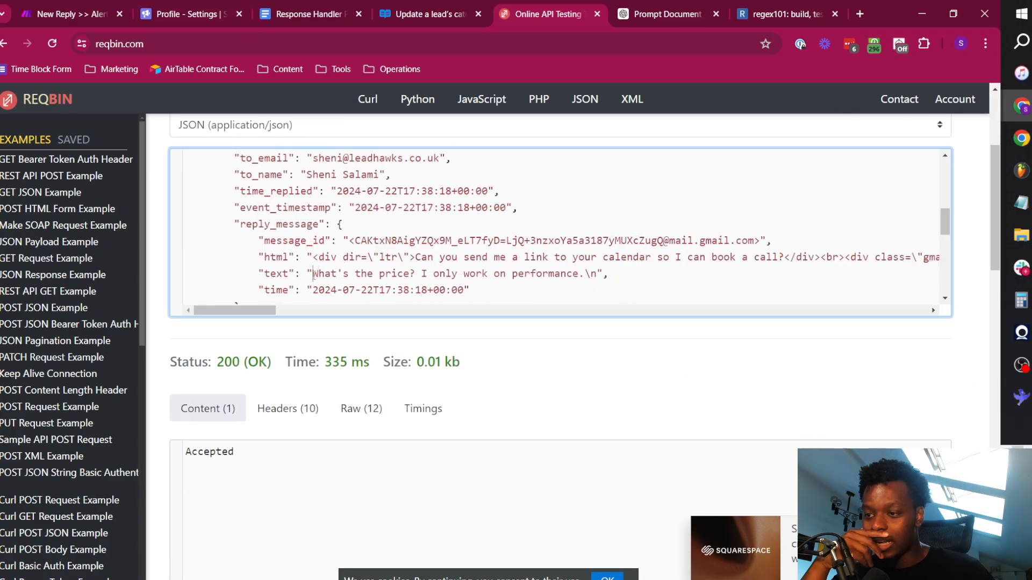
left_click_drag(312, 274, 575, 277)
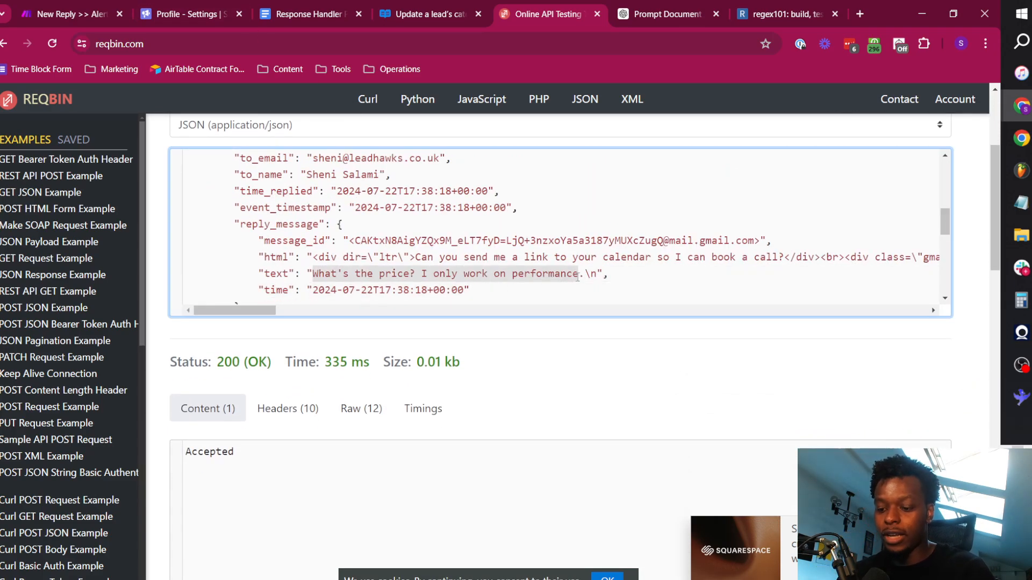
type("Not interested")
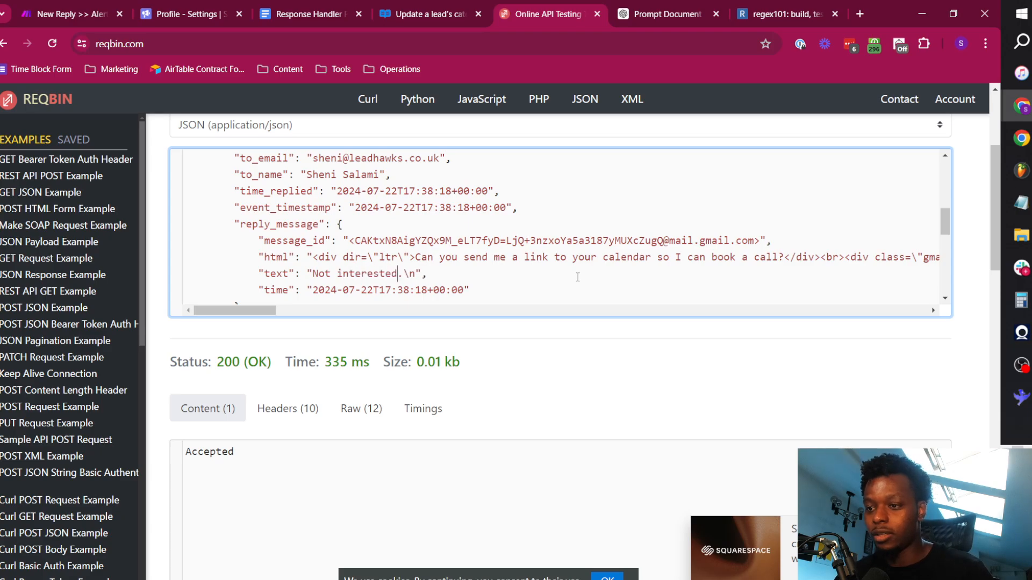
Run the scenario once in Make, send the edited payload to its webhook from ReqBin, and return to Make.
left_click(97, 12)
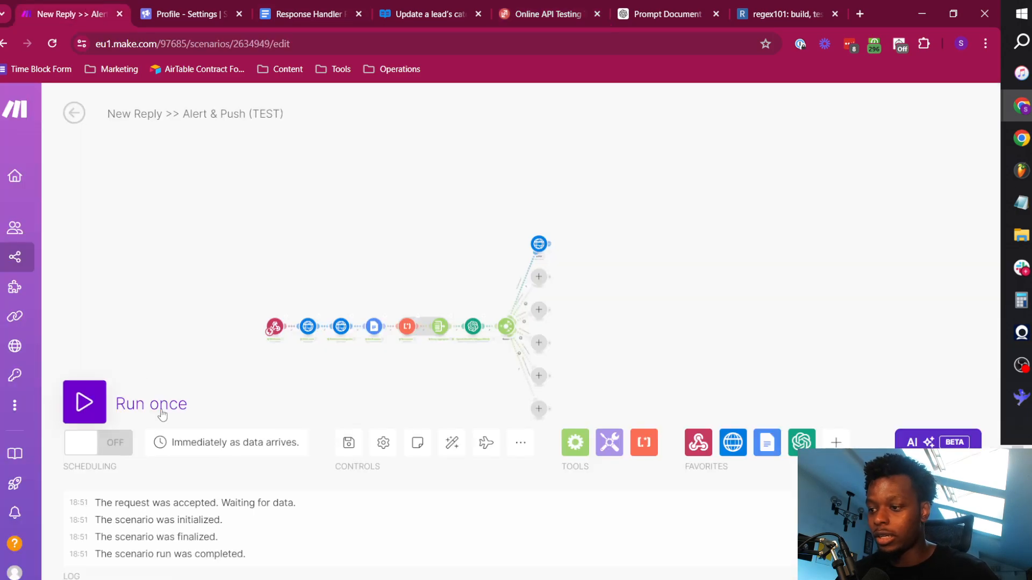
left_click(85, 402)
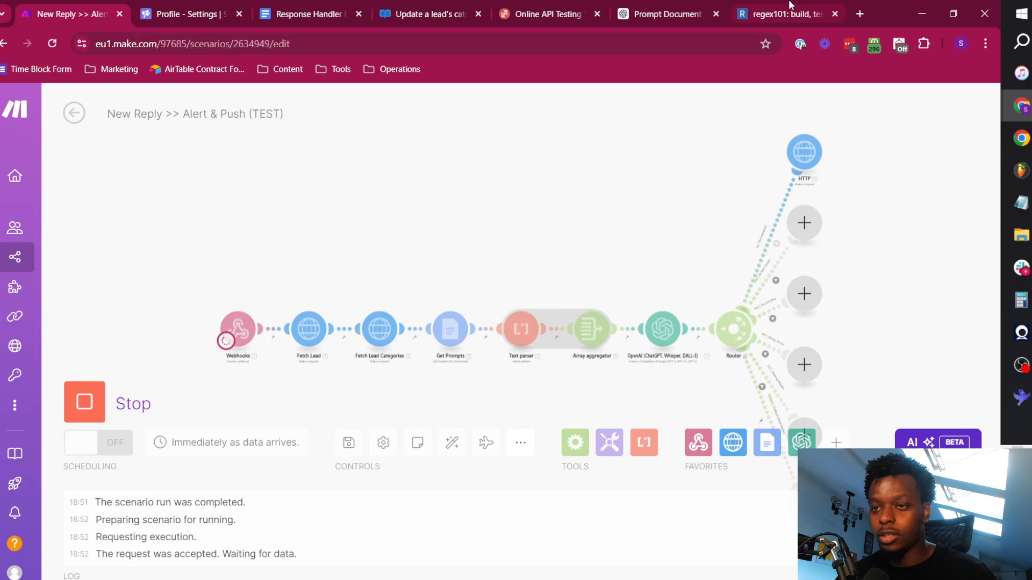
left_click(550, 6)
scroll(756, 375, "up", 3)
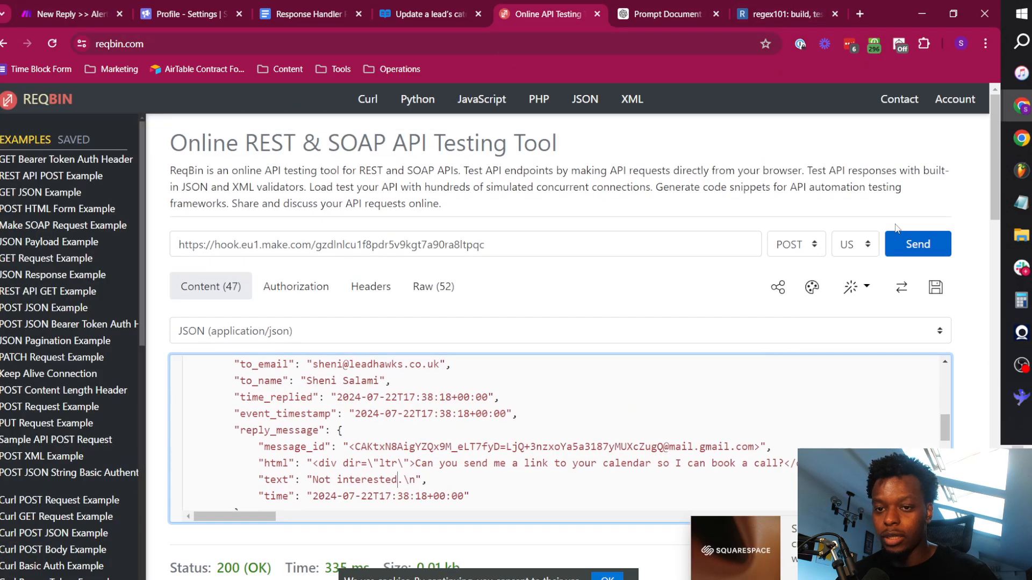
left_click(927, 244)
left_click(98, 9)
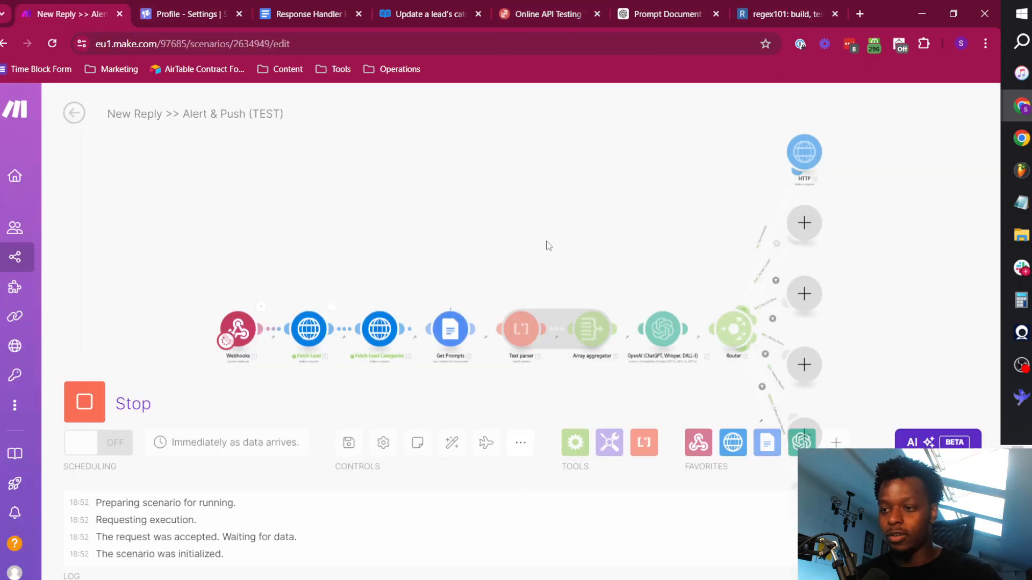
Examine the HTTP module's request content and response data for this run.
left_click(818, 138)
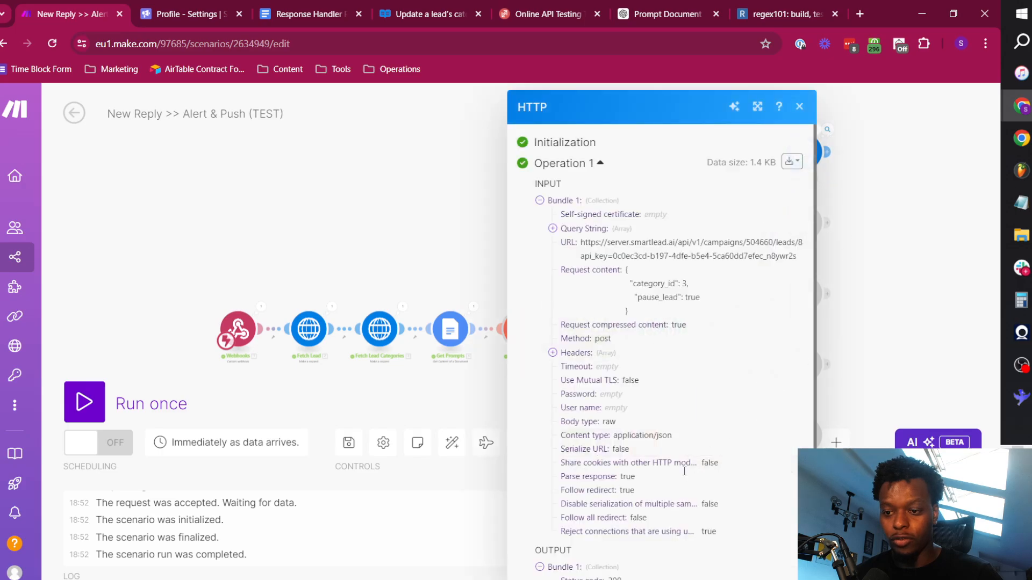
scroll(613, 504, "down", 3)
left_click(566, 516)
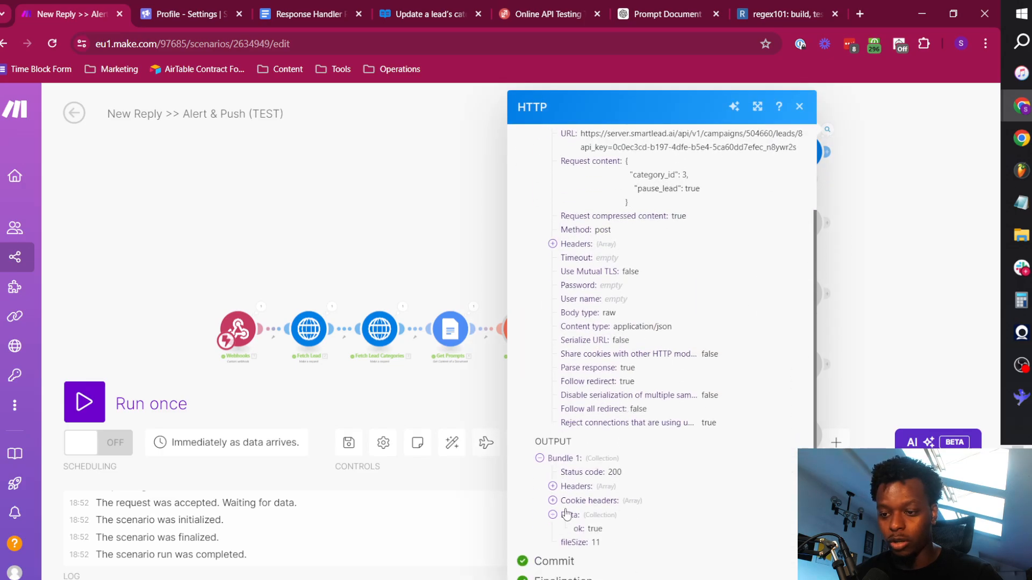
left_click(333, 173)
Review the category_id mapping in the request content of the Not Interested route's HTTP module.
left_click_drag(595, 196, 407, 162)
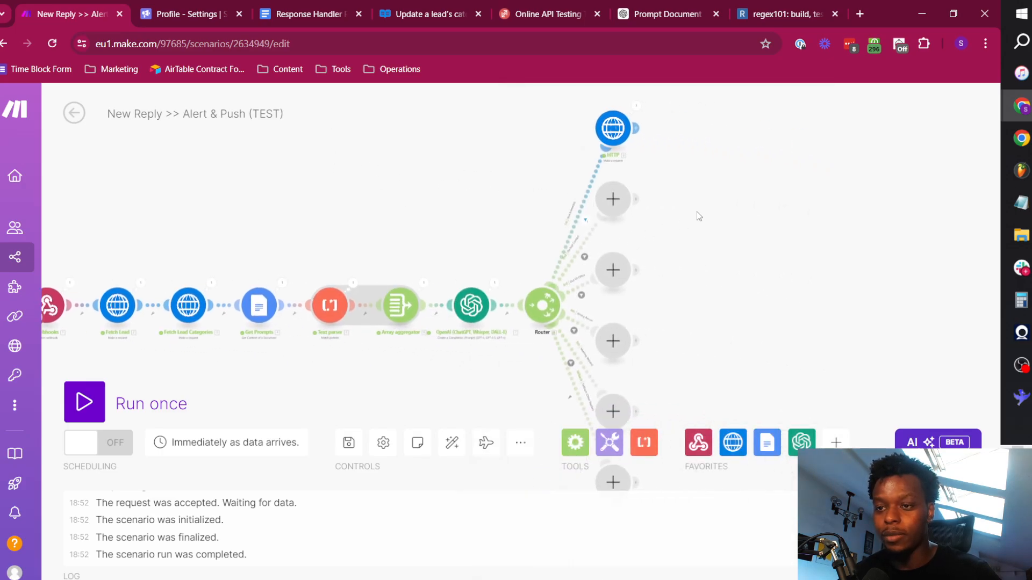
scroll(611, 216, "up", 4)
scroll(715, 196, "down", 2)
left_click_drag(710, 158, 635, 285)
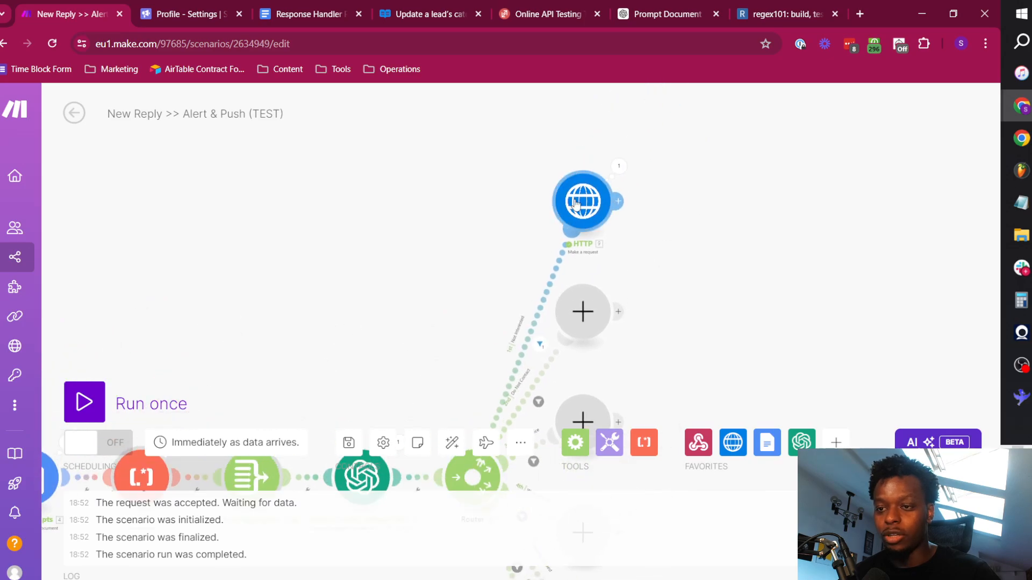
left_click(576, 206)
scroll(815, 414, "down", 5)
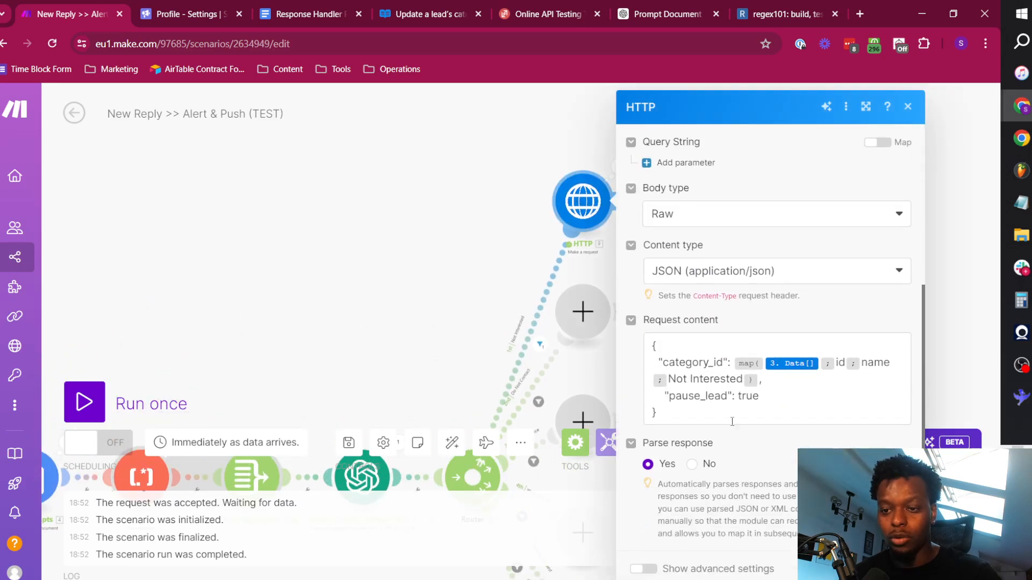
left_click(356, 229)
Check the lead's category in Smartlead's master inbox and return to the scenario in Make.
left_click(177, 15)
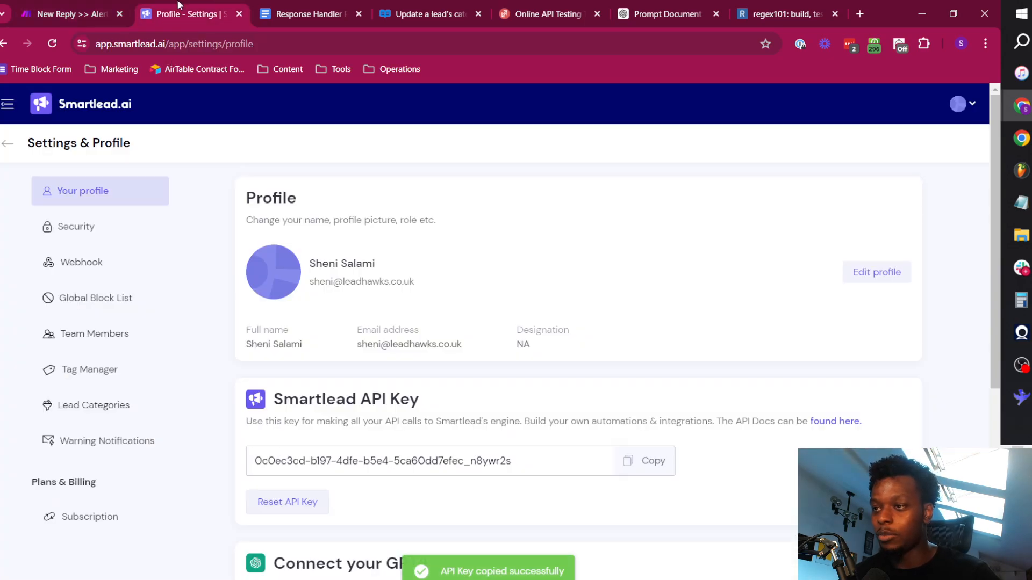
left_click(8, 146)
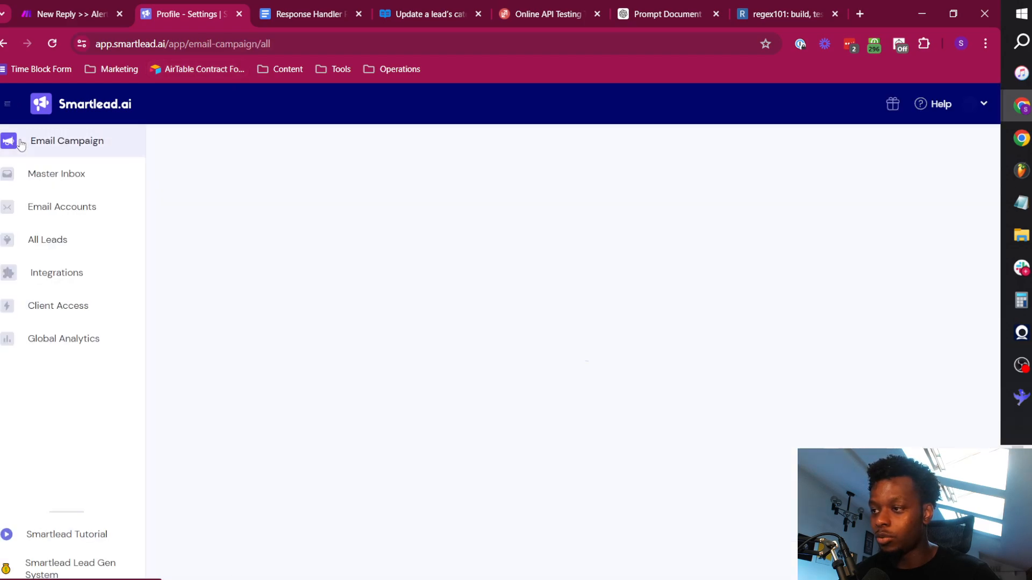
left_click(65, 174)
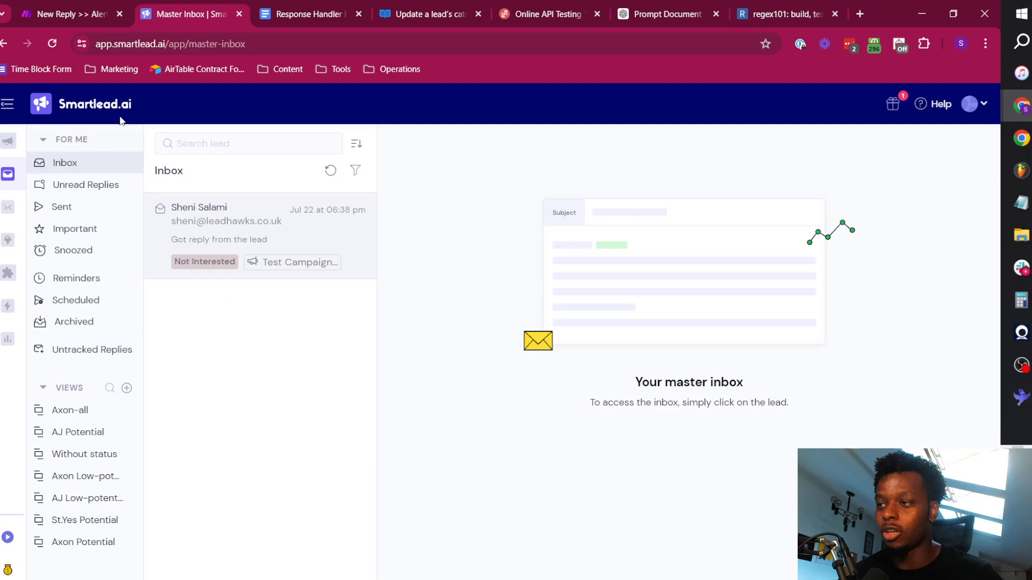
left_click(75, 5)
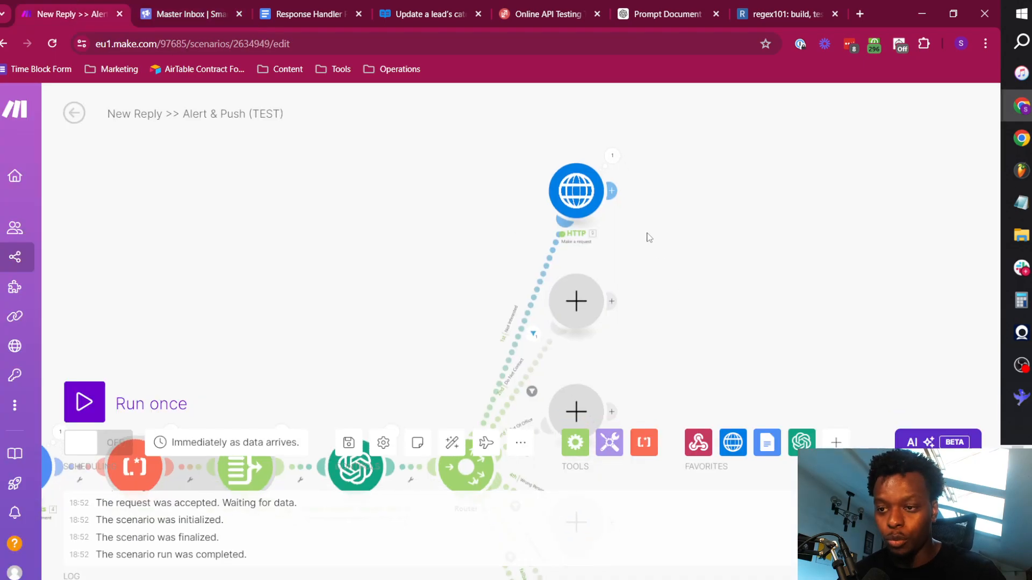
Paste copies of the HTTP module beside the Do Not Contact and Out Of Office routes.
scroll(650, 235, "up", 3)
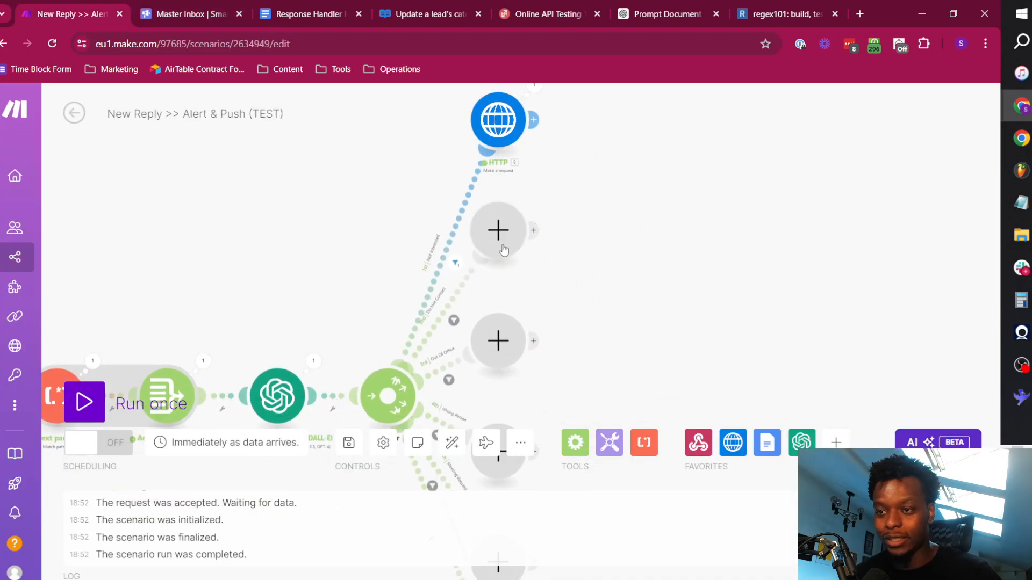
left_click_drag(578, 322, 537, 106)
left_click_drag(558, 230, 556, 269)
scroll(557, 269, "down", 3)
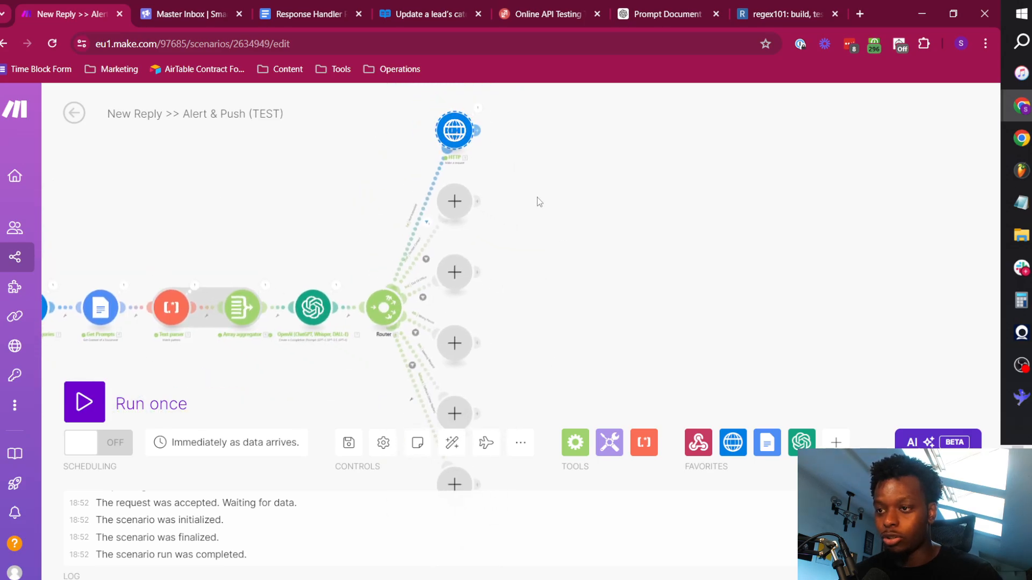
key("ctrl+v")
left_click_drag(845, 239, 832, 219)
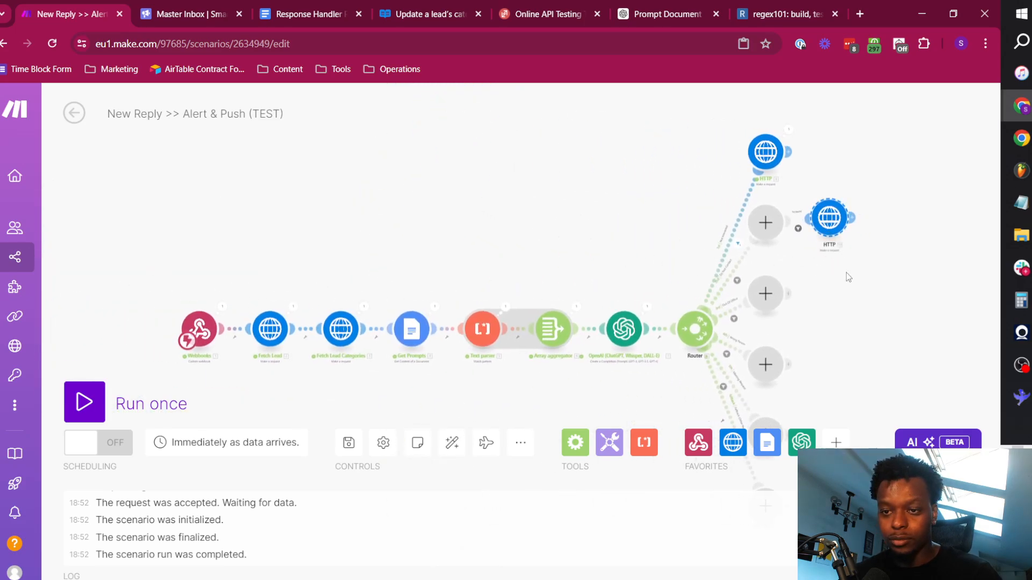
left_click_drag(846, 273, 683, 223)
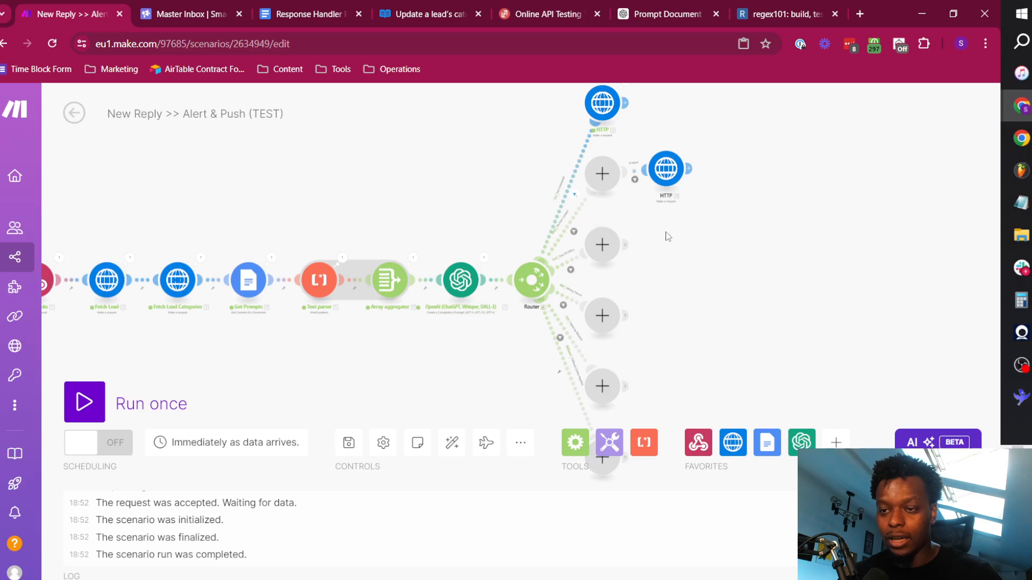
key("ctrl+v")
left_click_drag(843, 303, 830, 298)
left_click_drag(858, 376, 697, 235)
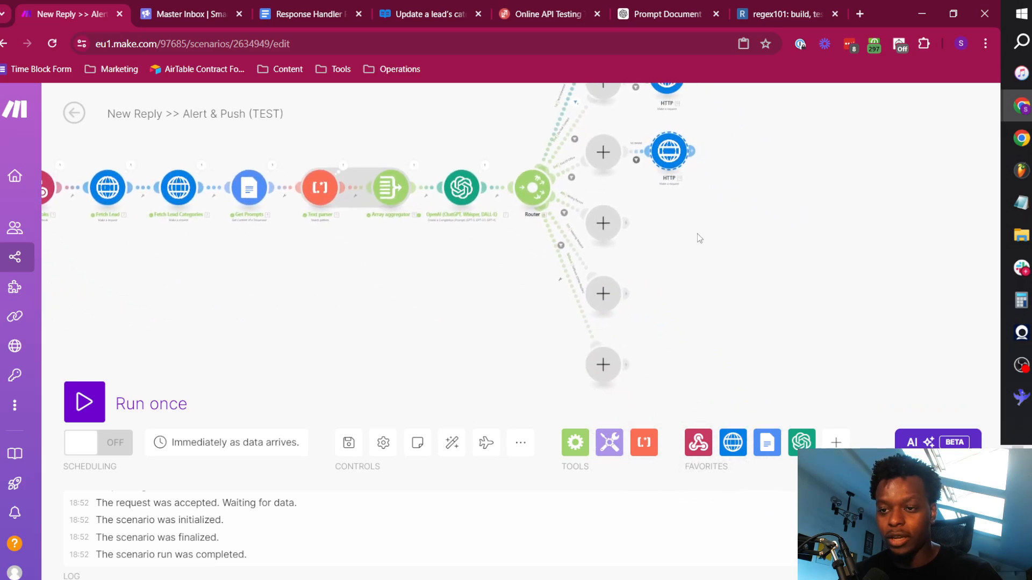
Paste further copies of the HTTP module beside the Wrong Person and Meeting Request routes.
key("ctrl+v")
left_click_drag(829, 374, 841, 368)
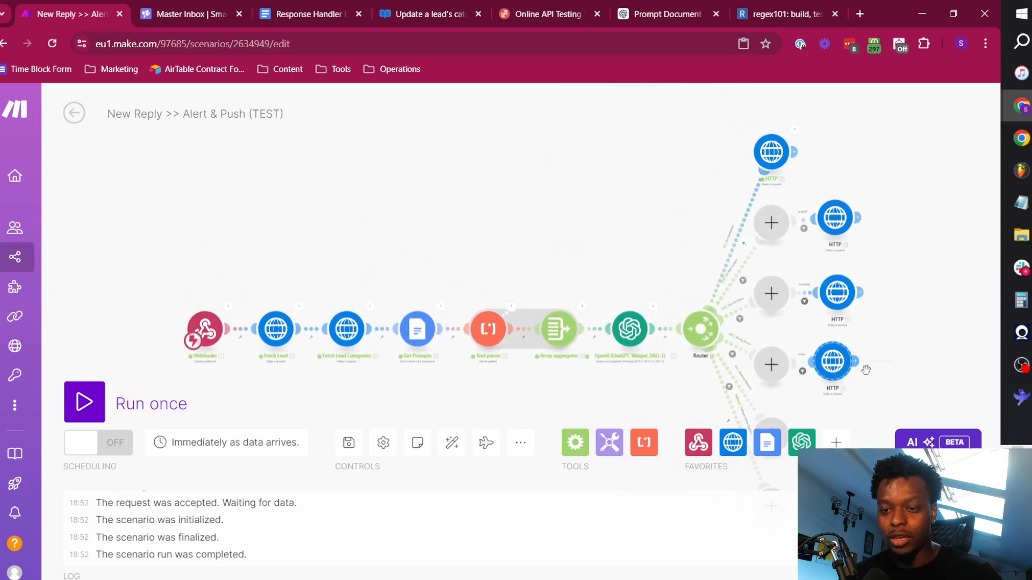
left_click_drag(875, 324, 700, 150)
key("ctrl+v")
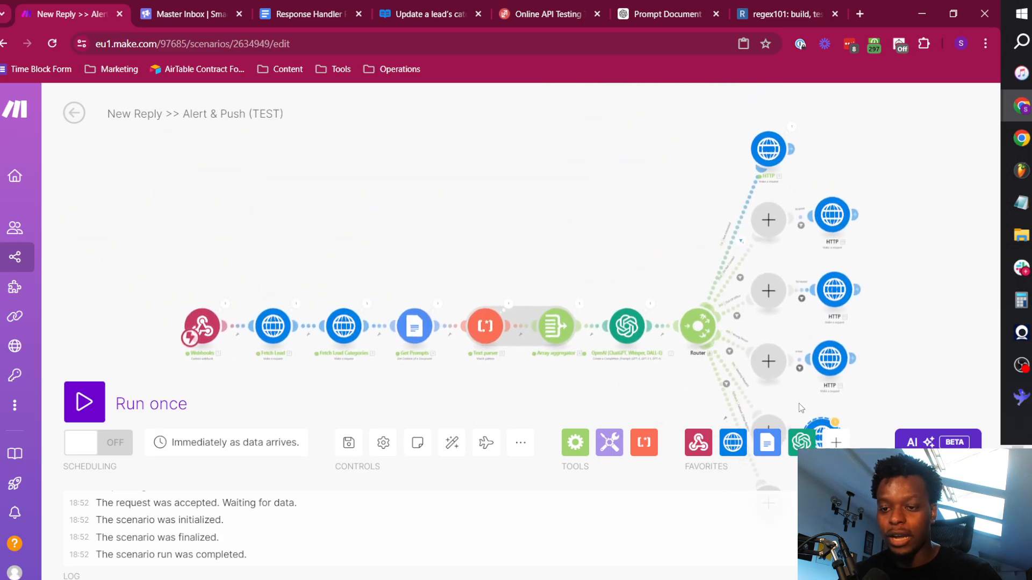
left_click_drag(867, 293, 640, 77)
left_click_drag(599, 223, 620, 221)
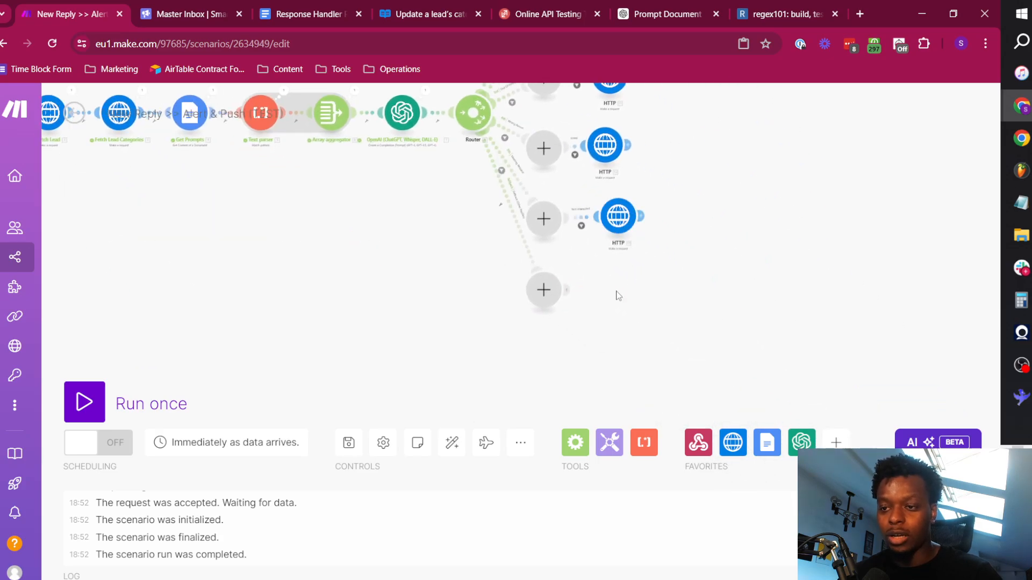
key("ctrl+v")
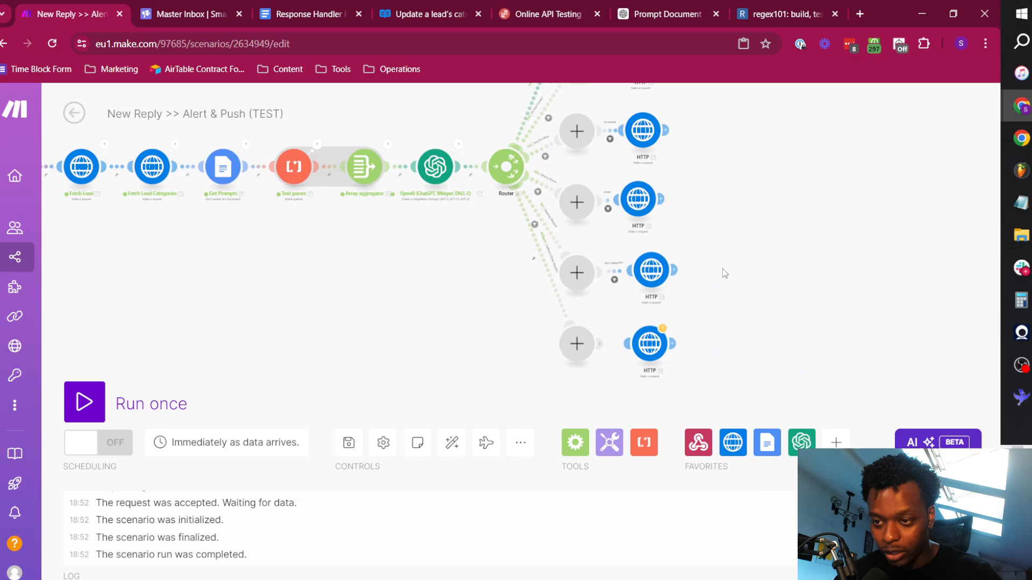
right_click(651, 348)
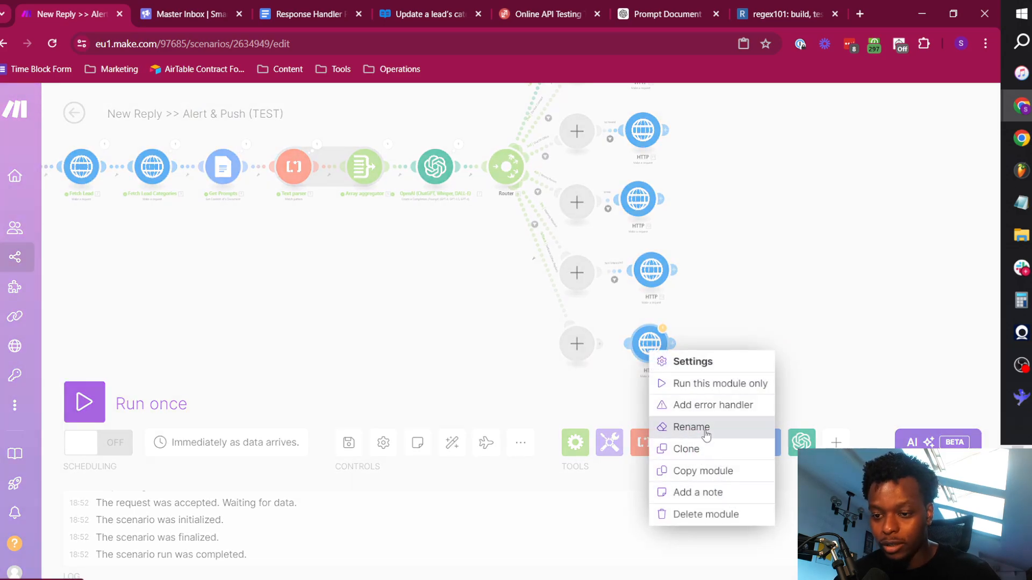
left_click(706, 515)
Clear the copied Not Interested filter's label and condition before the HTTP modules on the Do Not Contact and Out Of Office routes.
scroll(614, 255, "up", 5)
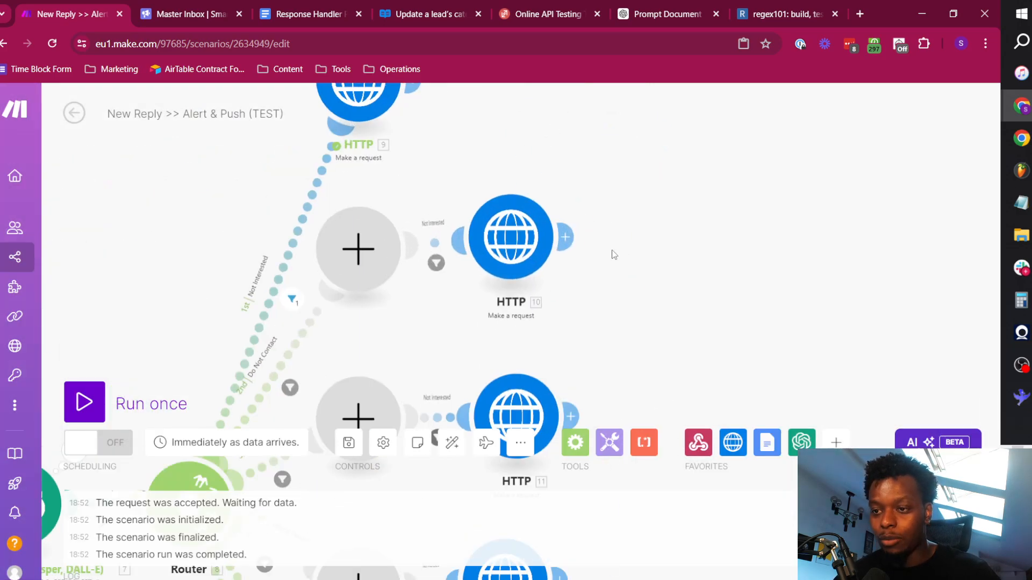
left_click(434, 246)
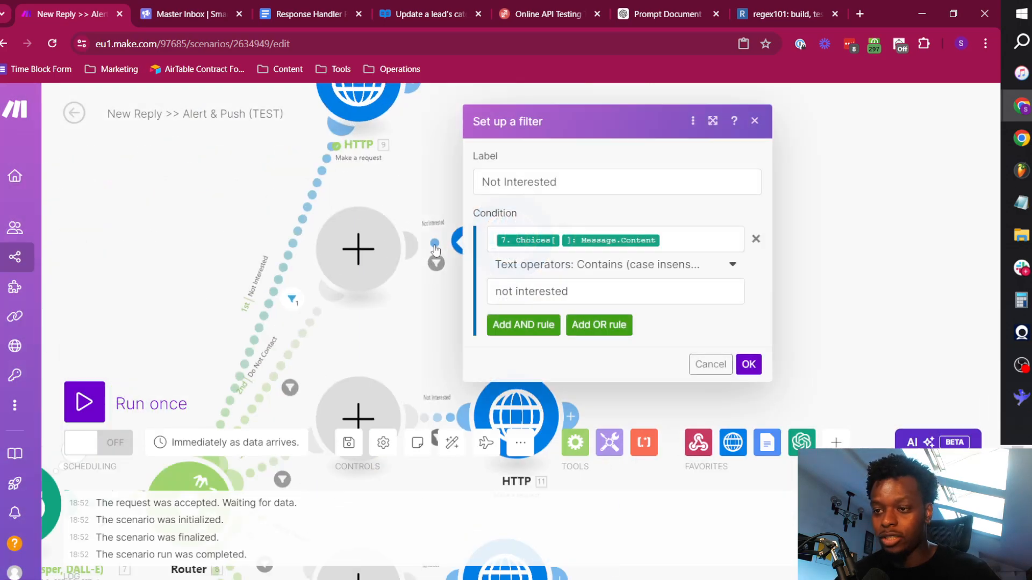
left_click(755, 239)
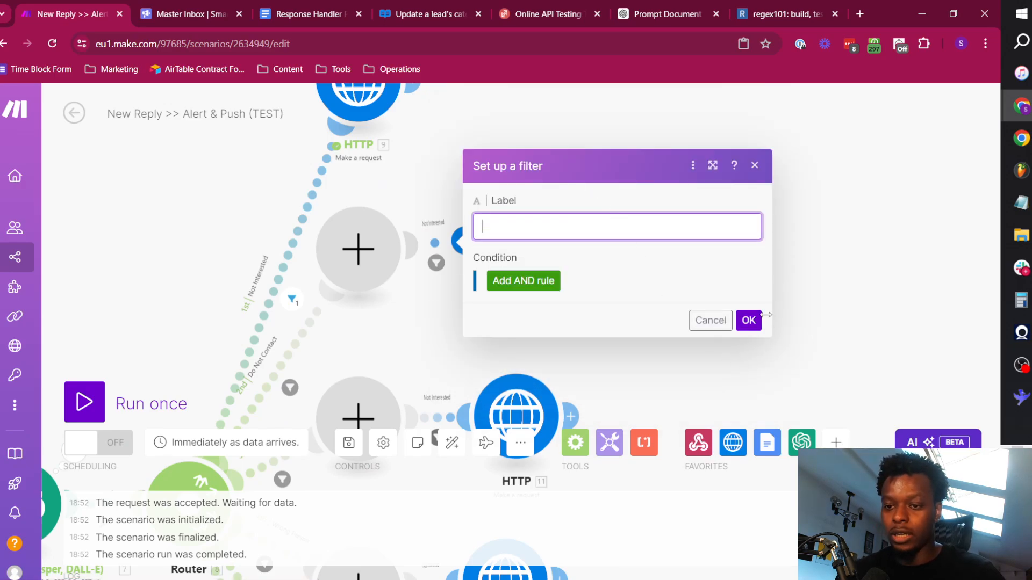
left_click(749, 320)
left_click(489, 277)
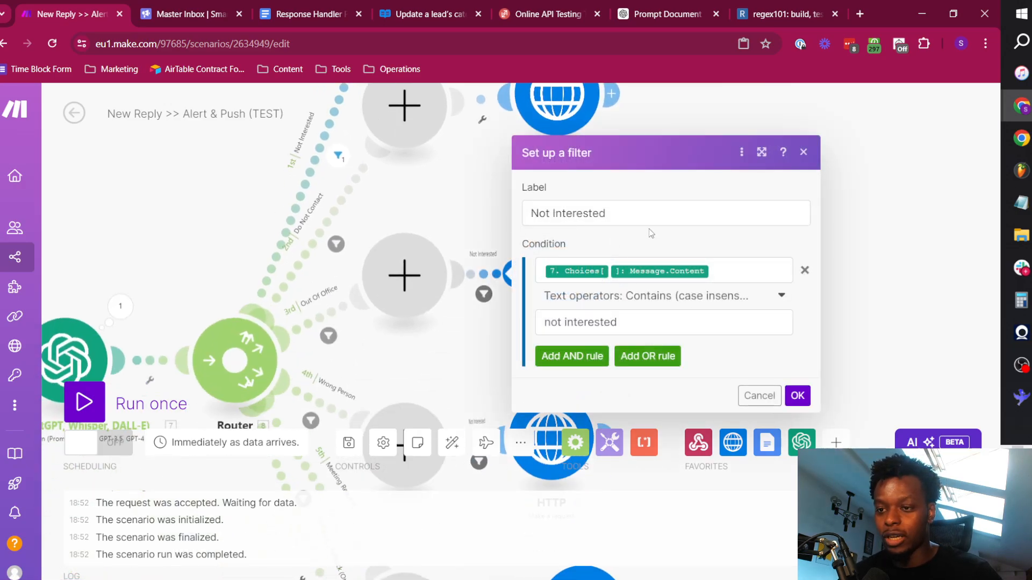
key("BackSpace")
left_click(805, 270)
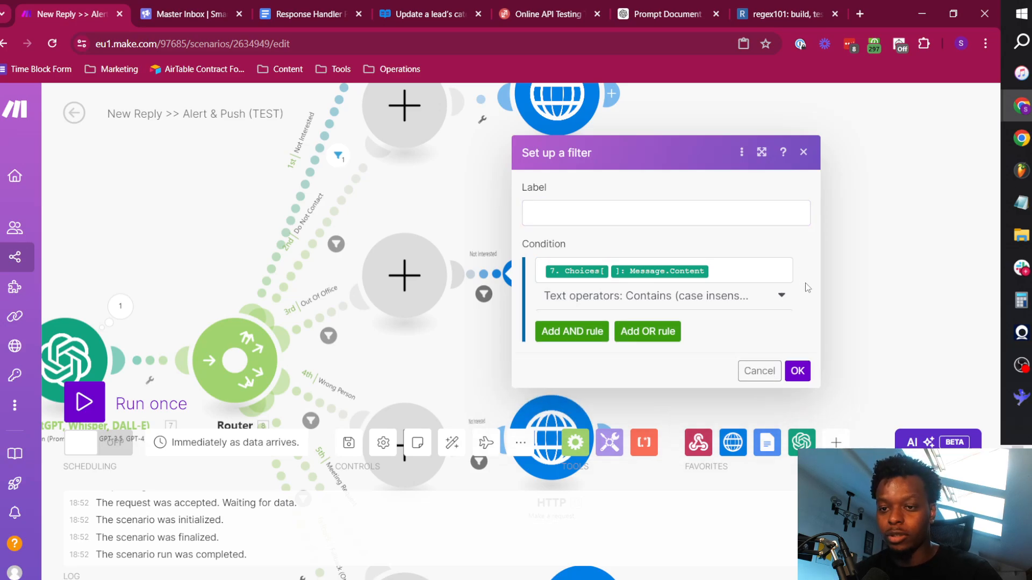
left_click(797, 304)
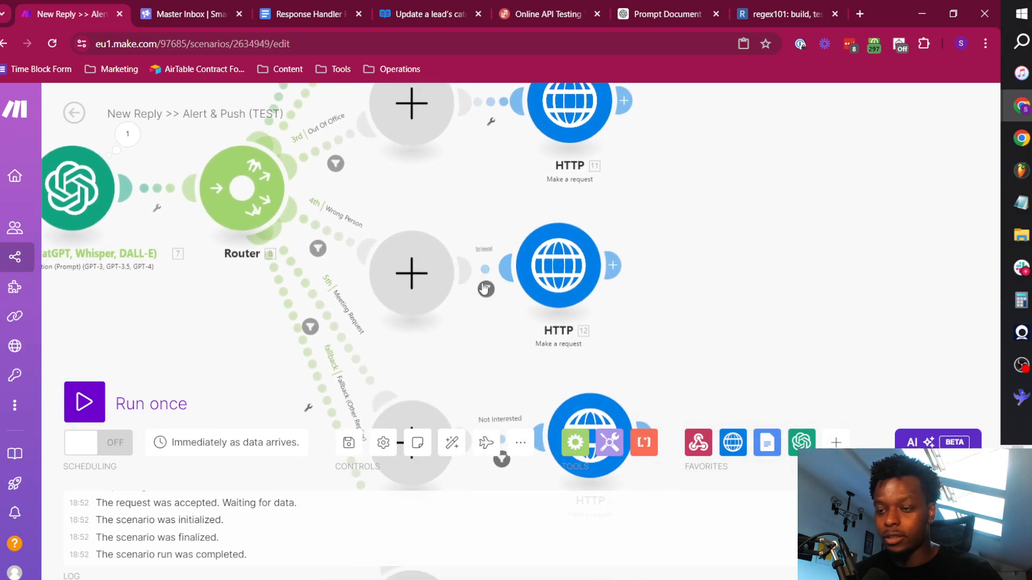
Clear the copied Not Interested filter before the HTTP modules on the Wrong Person and Meeting Request routes.
left_click(490, 291)
left_click(730, 212)
key("ctrl+a")
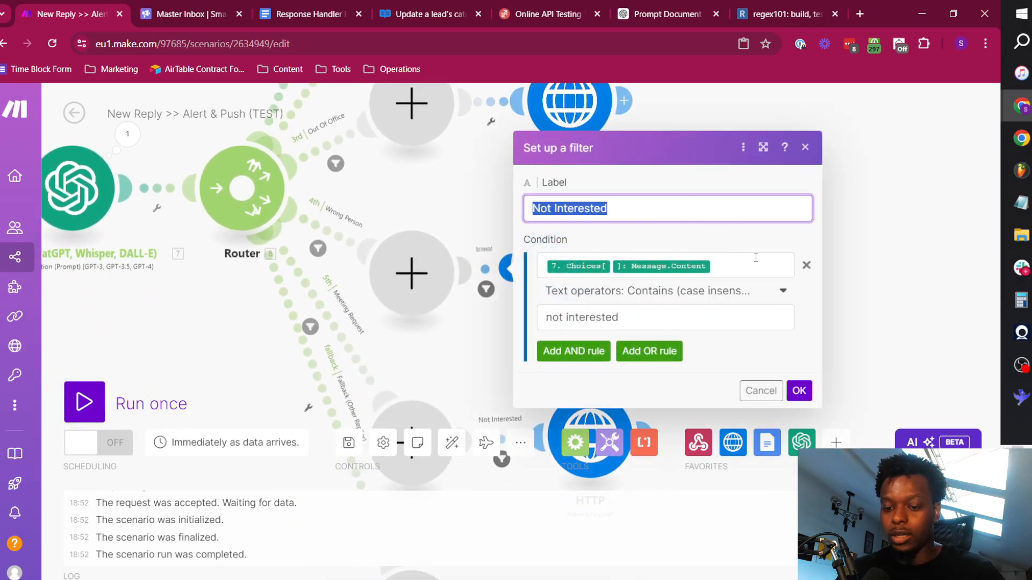
key("BackSpace")
left_click(806, 265)
left_click(797, 303)
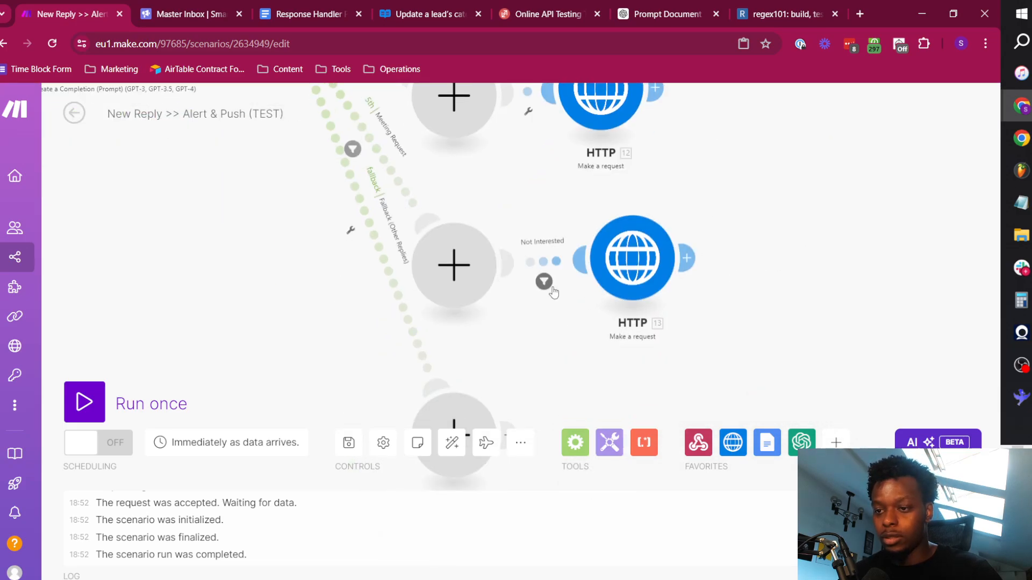
left_click(544, 282)
left_click(592, 200)
key("ctrl+a")
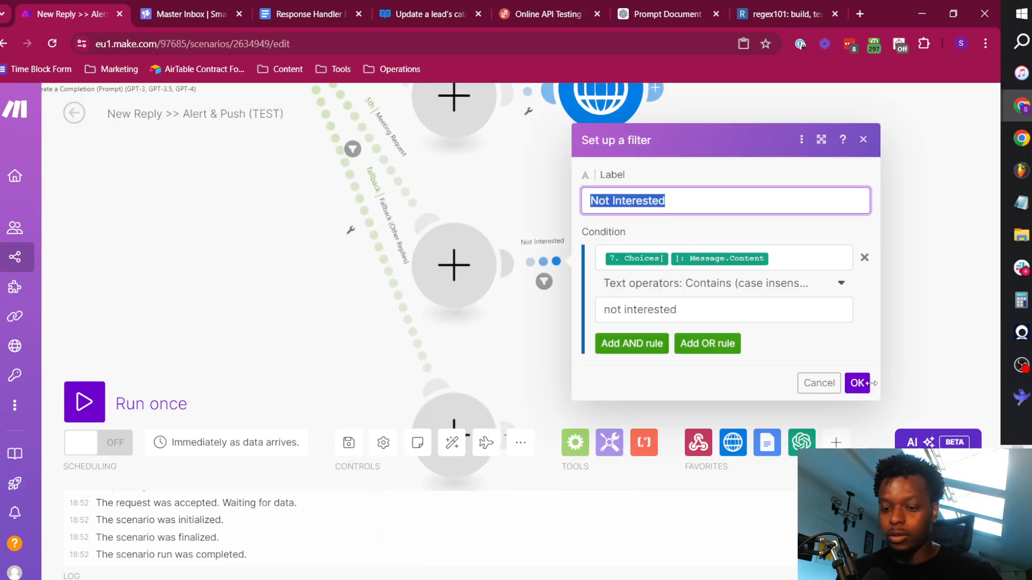
key("BackSpace")
left_click(857, 383)
In the Do Not Contact route's HTTP module, set the category name in the category_id mapping to Do Not Contact.
left_click_drag(677, 386, 730, 493)
scroll(595, 218, "down", 1)
left_click_drag(578, 167, 627, 356)
left_click_drag(622, 229, 618, 293)
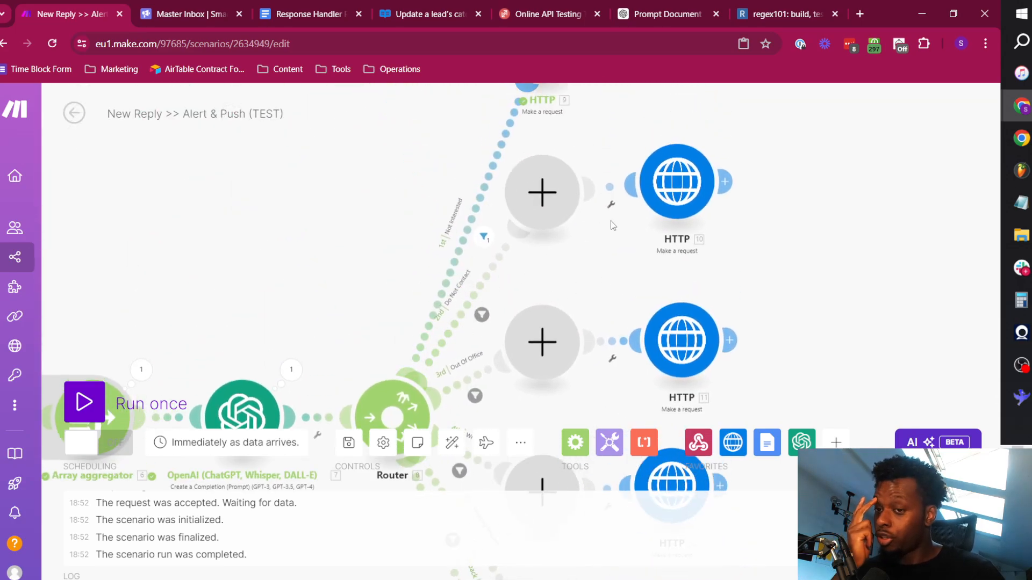
left_click(677, 182)
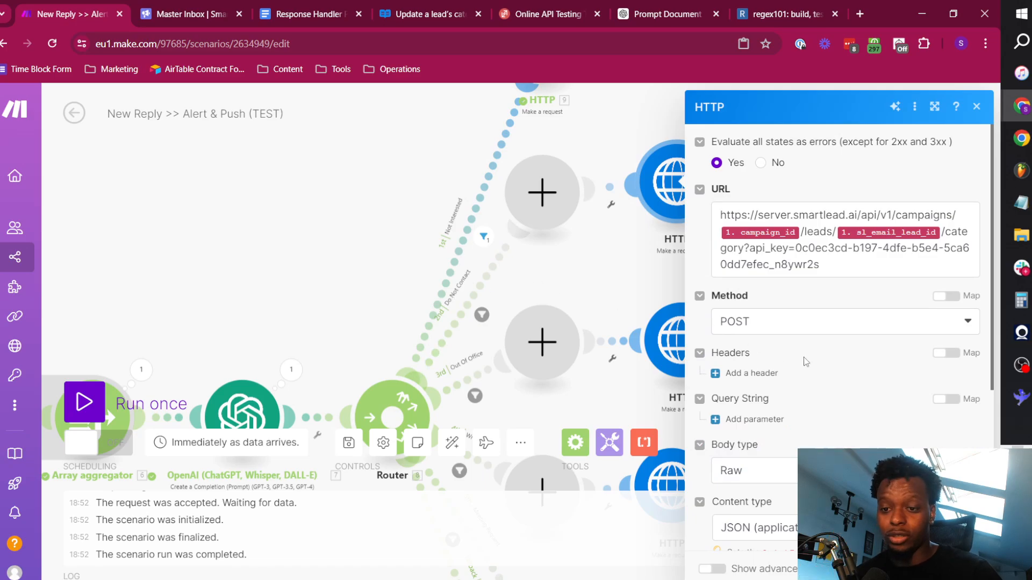
scroll(806, 362, "down", 4)
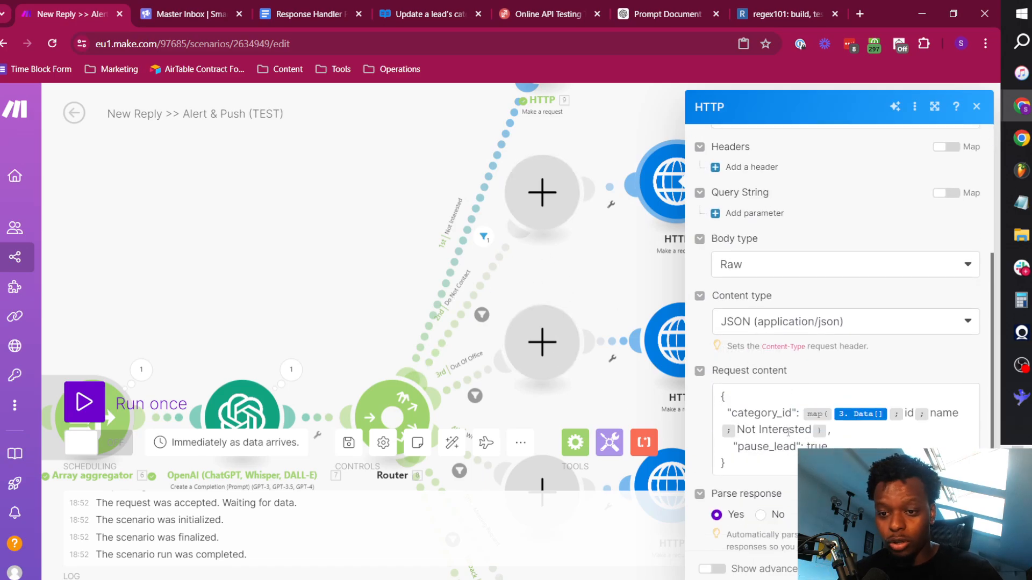
double_click(776, 428)
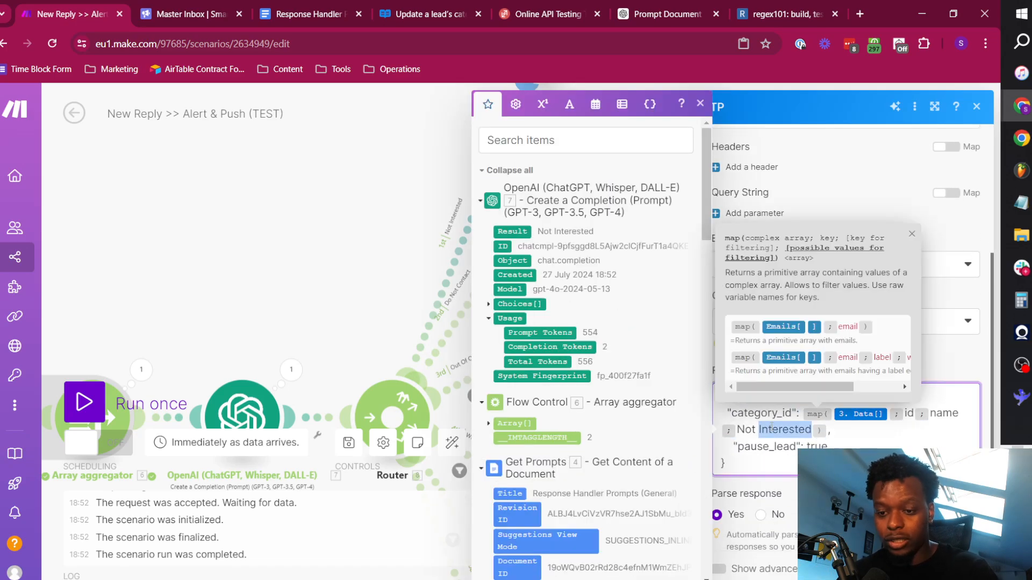
key("BackSpace")
key("BackSpace")
key("BackSpace")
key("BackSpace")
key("BackSpace")
type("Do Not Contac")
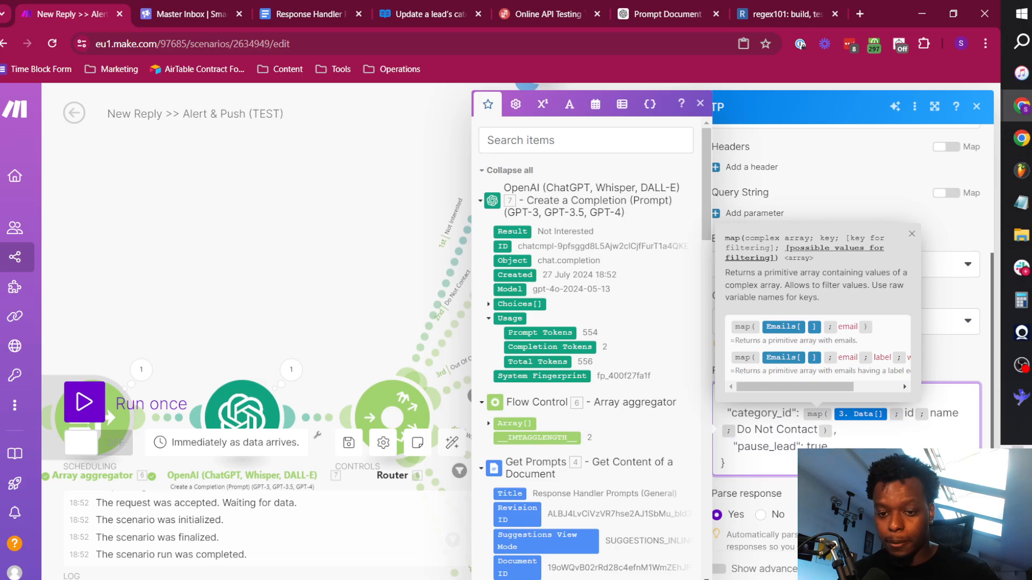
left_click(968, 568)
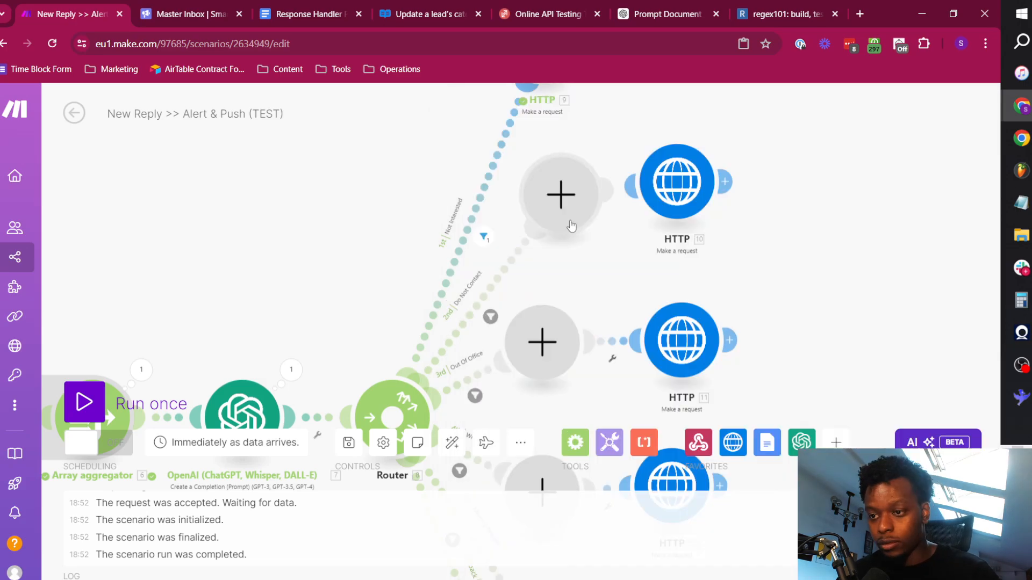
In the Out Of Office route's HTTP module, set the category name in the category_id mapping to Out Of Office.
left_click_drag(601, 286, 530, 185)
left_click(626, 257)
scroll(779, 451, "down", 5)
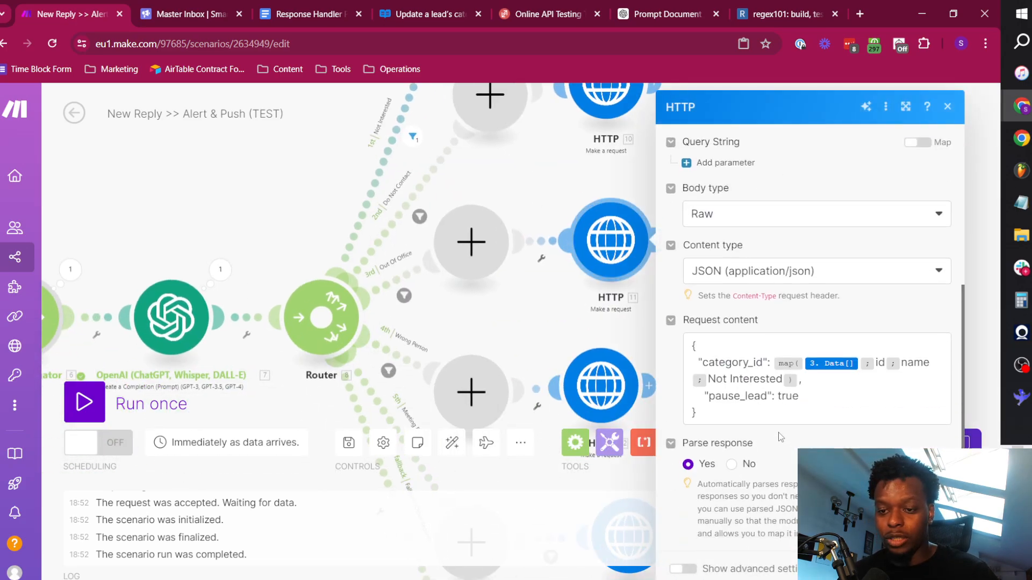
double_click(768, 382)
key("BackSpace")
key("BackSpace")
key("BackSpace")
key("BackSpace")
key("BackSpace")
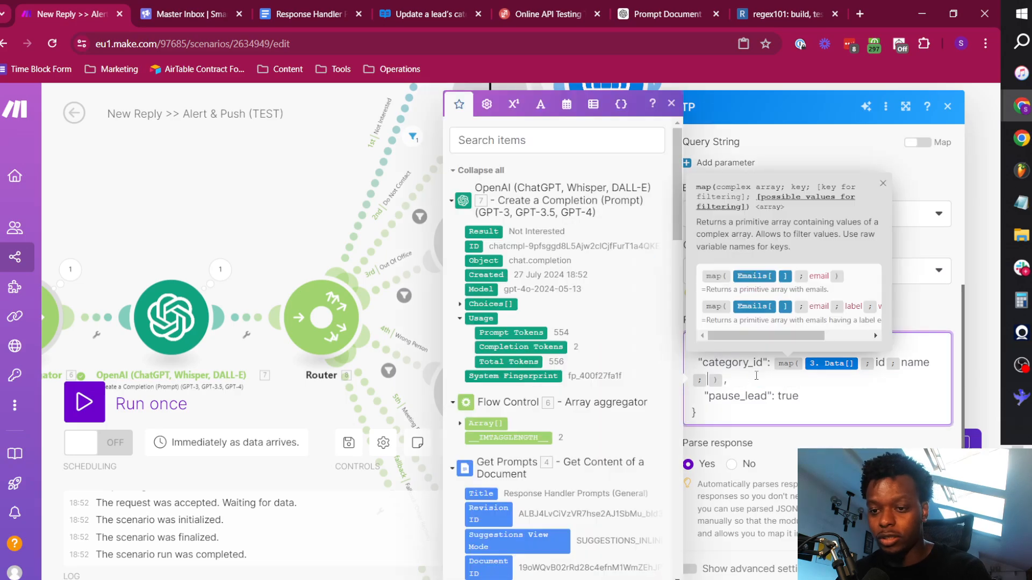
type("Out Of Office")
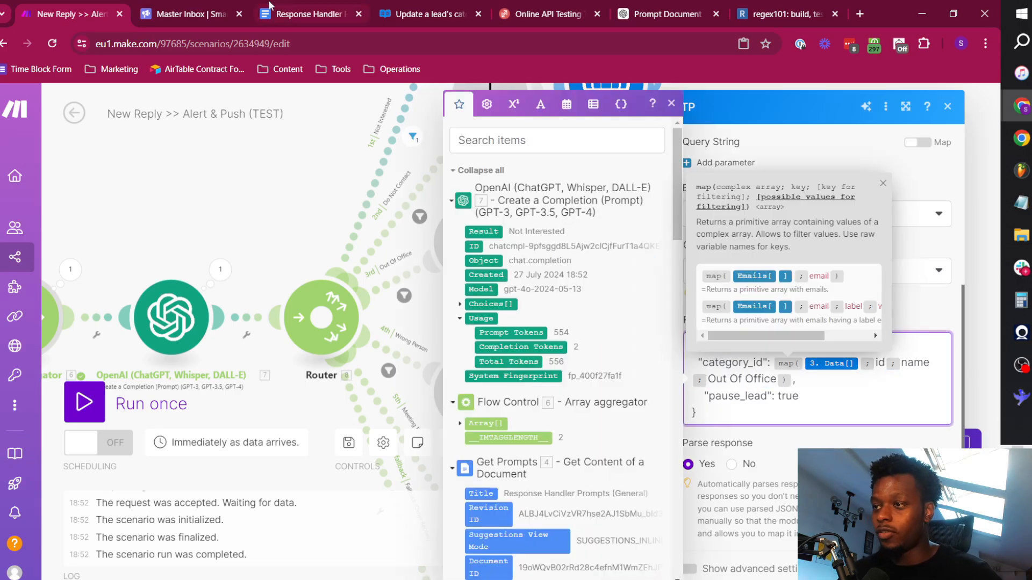
Check the lead category names in Smartlead's settings, return to Make and save the Out Of Office route's HTTP module.
left_click(187, 7)
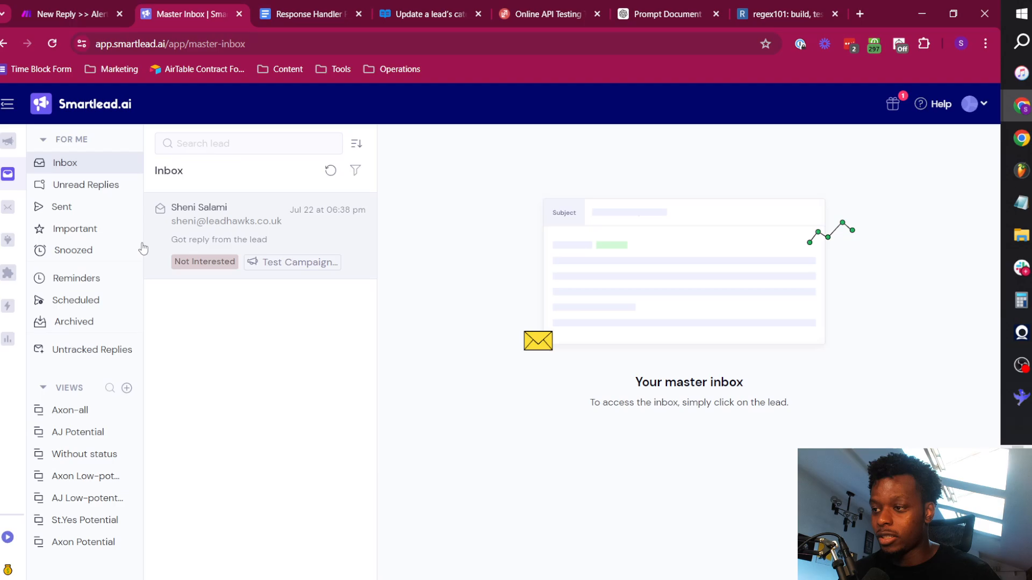
left_click(974, 104)
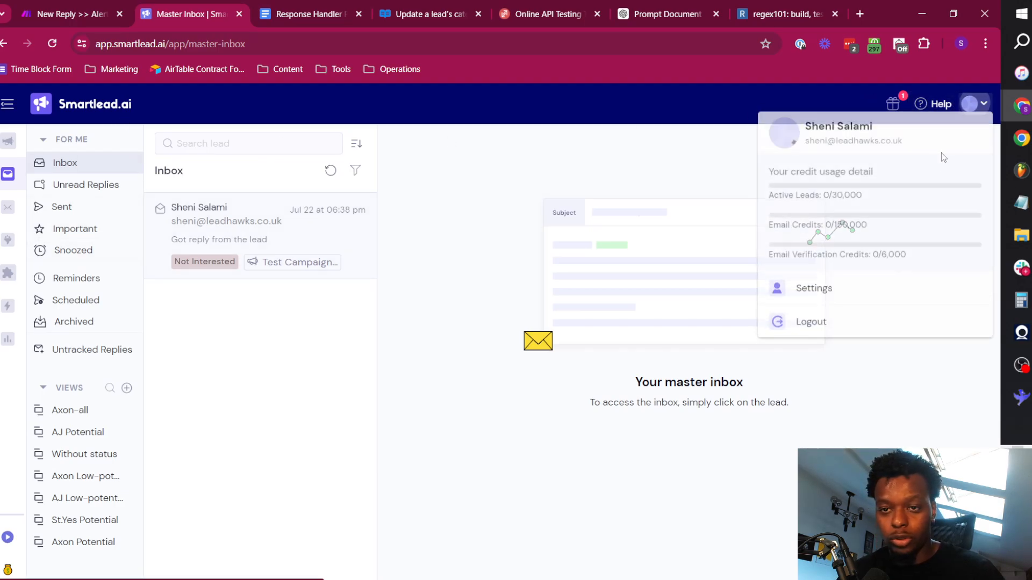
left_click(838, 288)
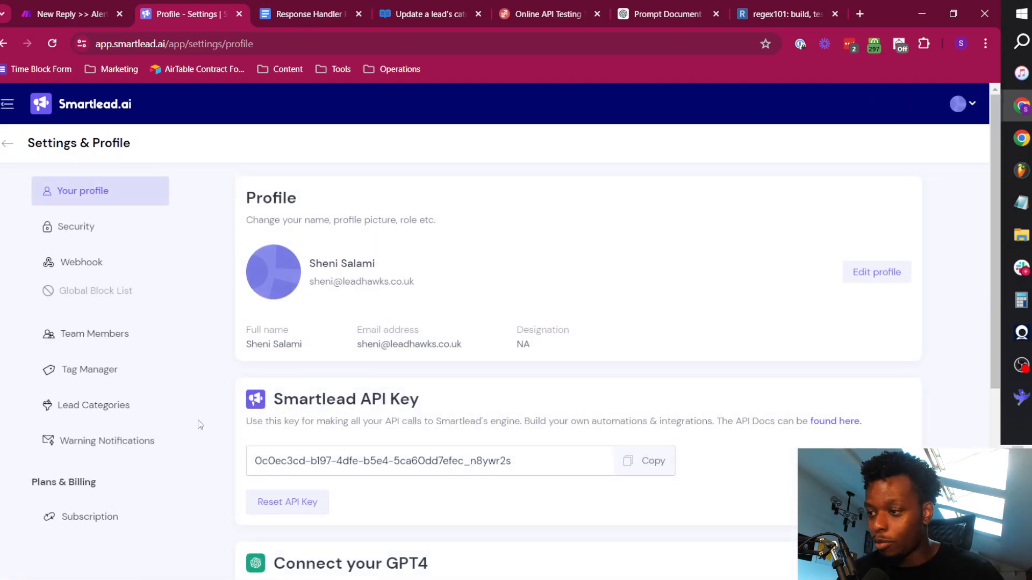
left_click(88, 405)
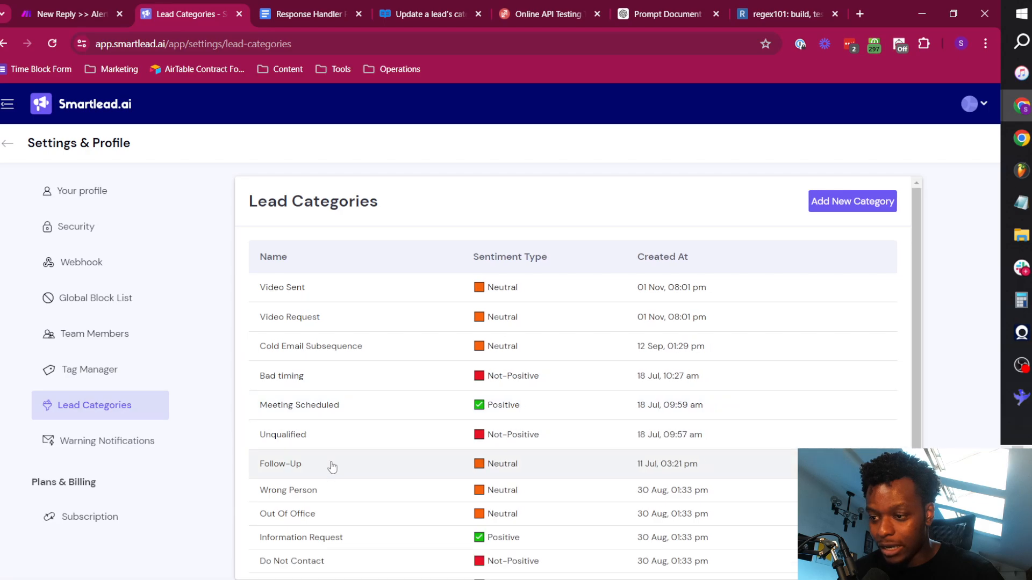
left_click(71, 12)
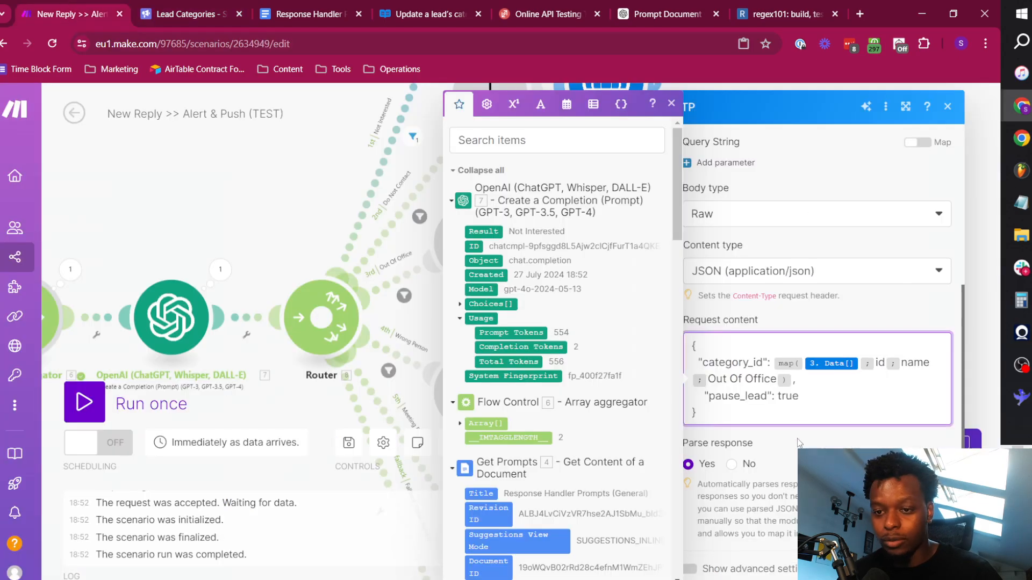
left_click(934, 568)
In the Wrong Person route's HTTP module, set the category name in the category_id mapping to Wrong Person and save it.
left_click_drag(515, 306, 478, 190)
left_click(557, 266)
scroll(731, 391, "down", 5)
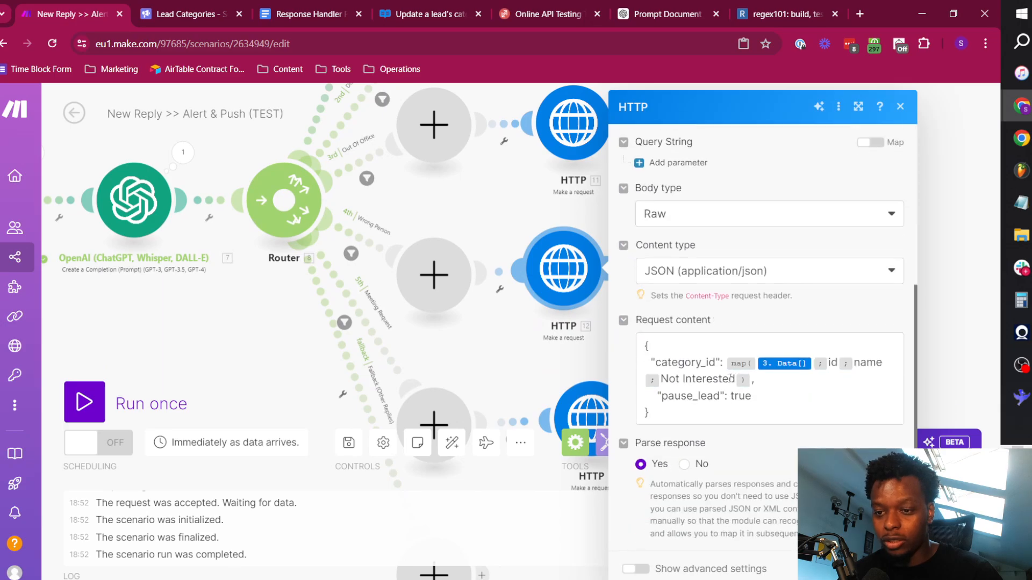
double_click(730, 378)
key("BackSpace")
key("BackSpace")
key("BackSpace")
key("BackSpace")
key("BackSpace")
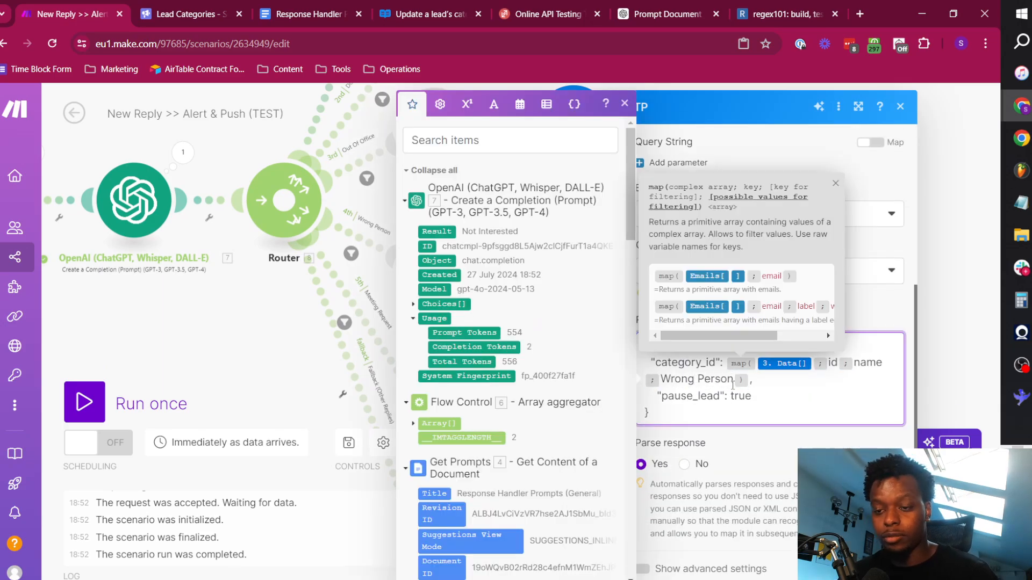
left_click(889, 569)
Clear the copied Not Interested filter condition before the HTTP module on the Meeting Request route.
left_click_drag(493, 326, 517, 230)
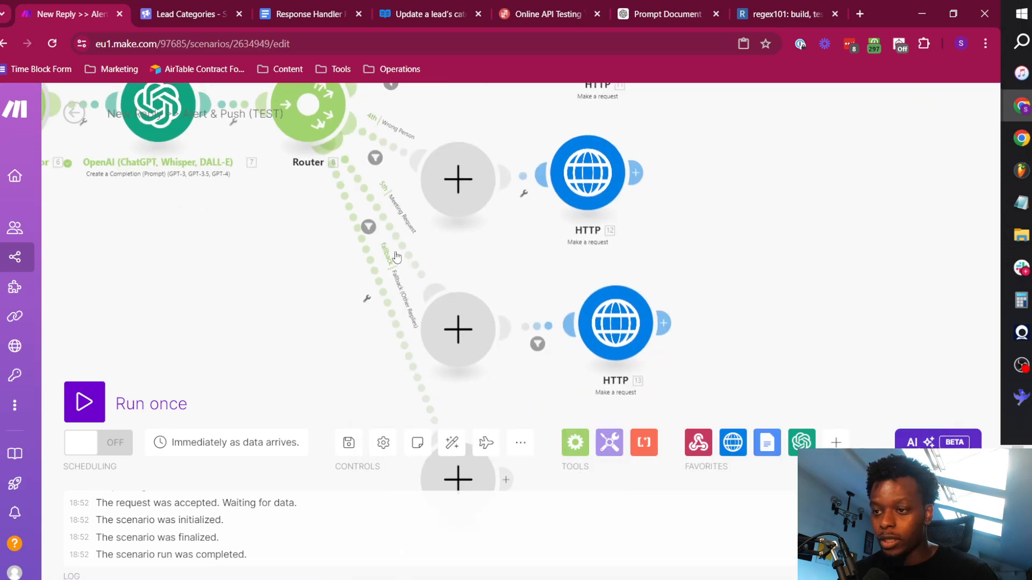
left_click(386, 227)
left_click(758, 277)
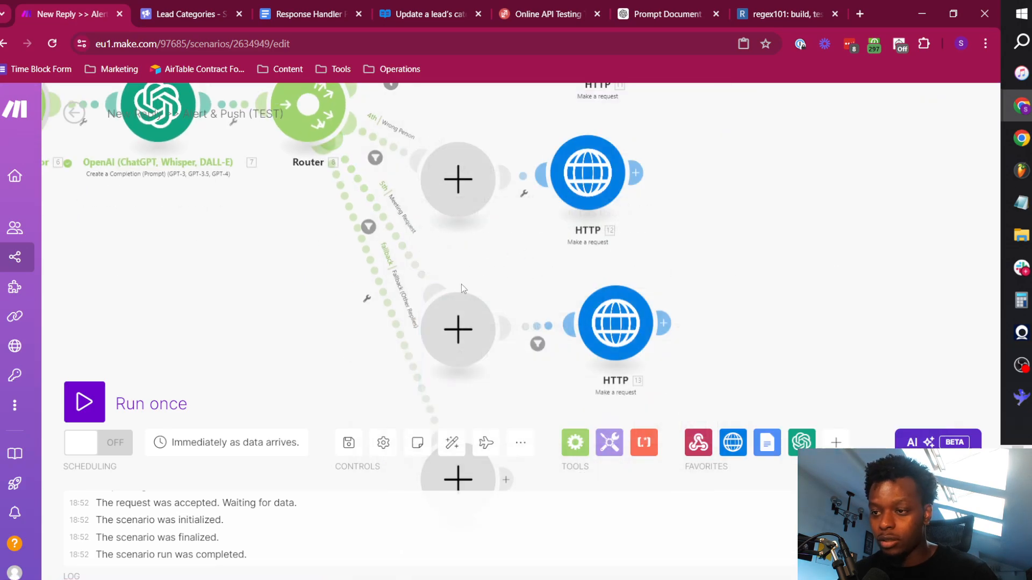
left_click(538, 343)
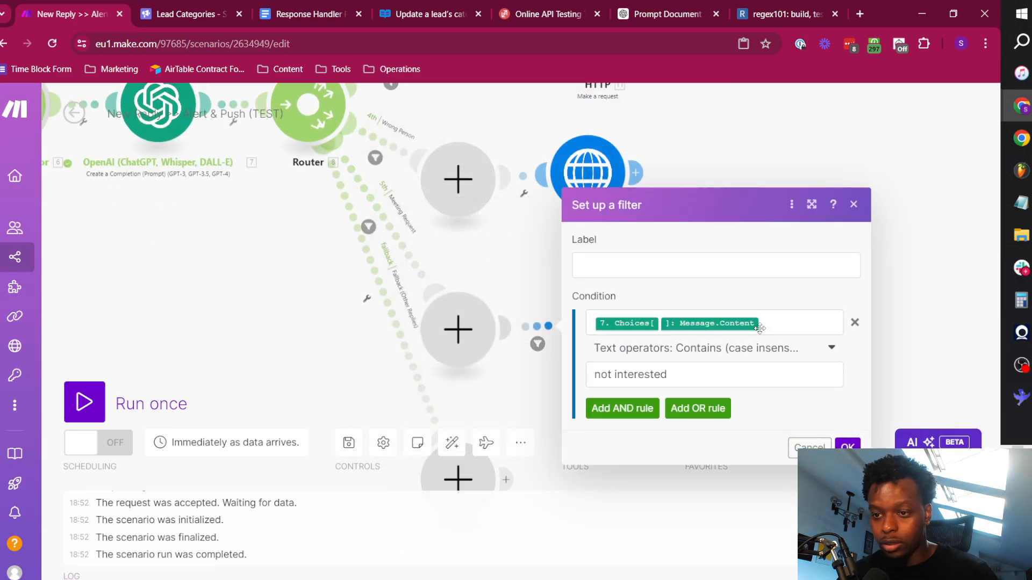
left_click(855, 322)
left_click(845, 357)
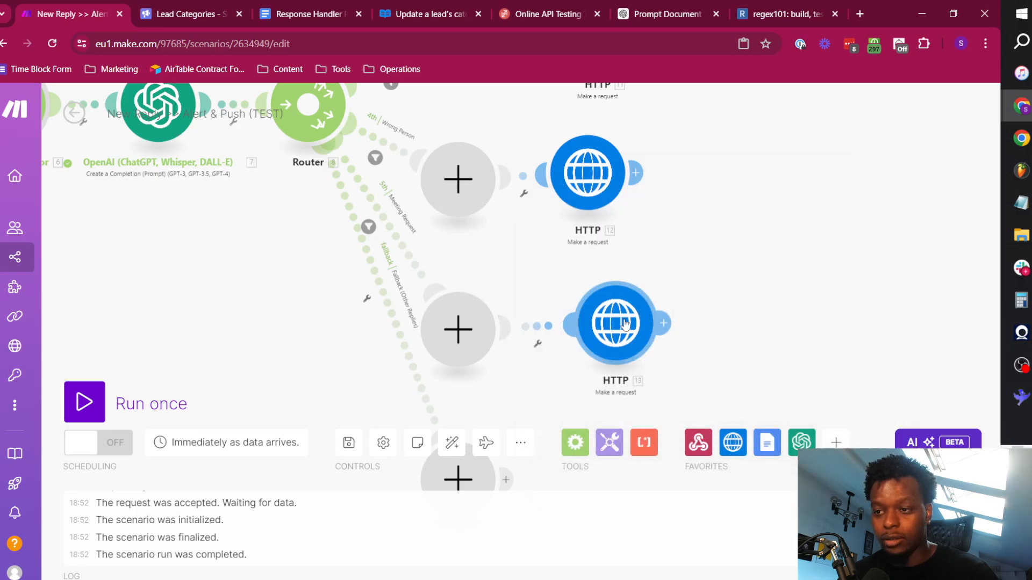
In the Meeting Request route's HTTP module, set the category name in the category_id mapping to Meeting Request and save it.
left_click(624, 324)
scroll(778, 345, "down", 5)
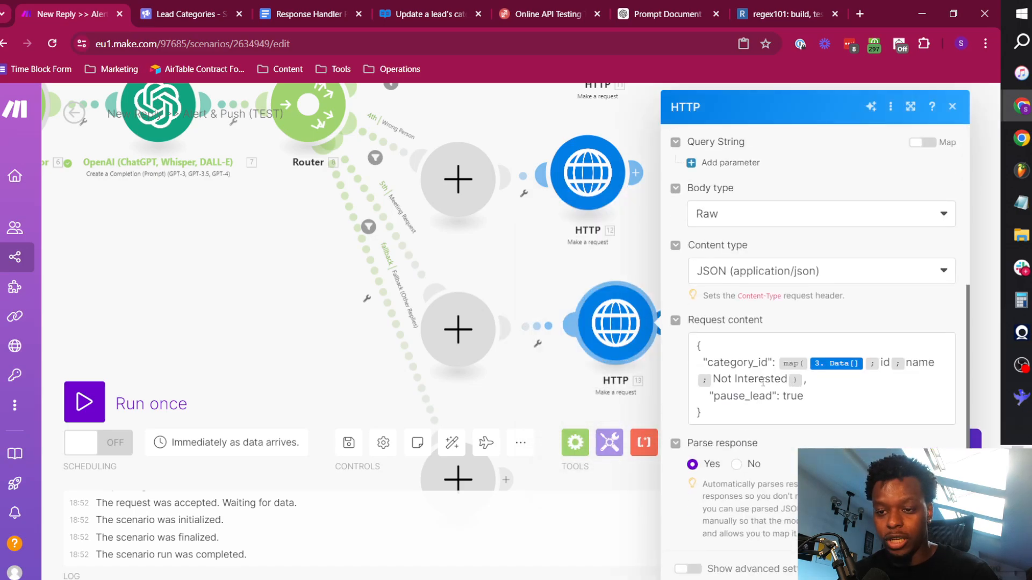
double_click(762, 382)
key("BackSpace")
type("Meeting Requ")
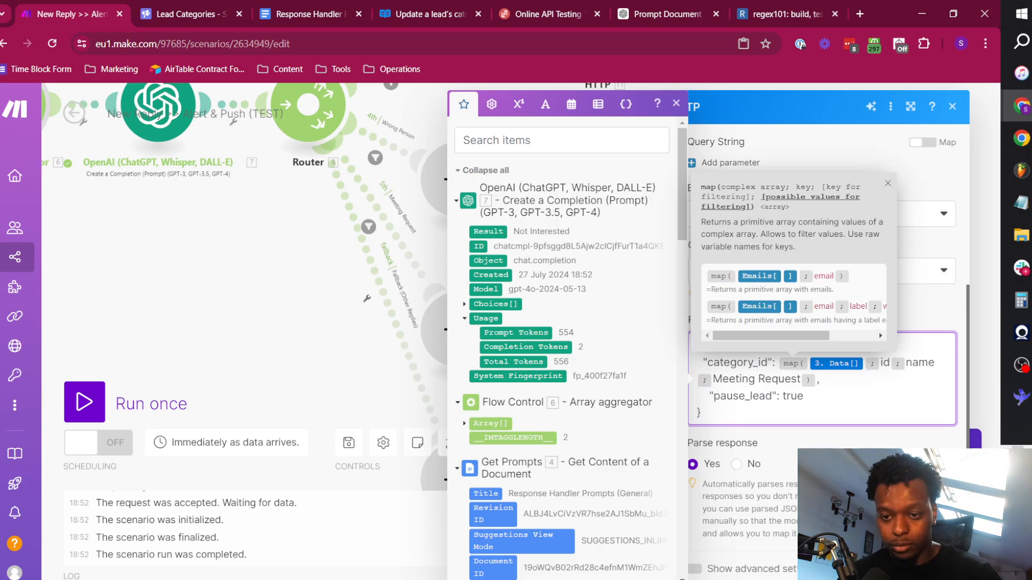
left_click(945, 568)
Delete the empty placeholder modules between the router and the HTTP modules, keeping the fallback one, and auto-align the scenario.
right_click(481, 326)
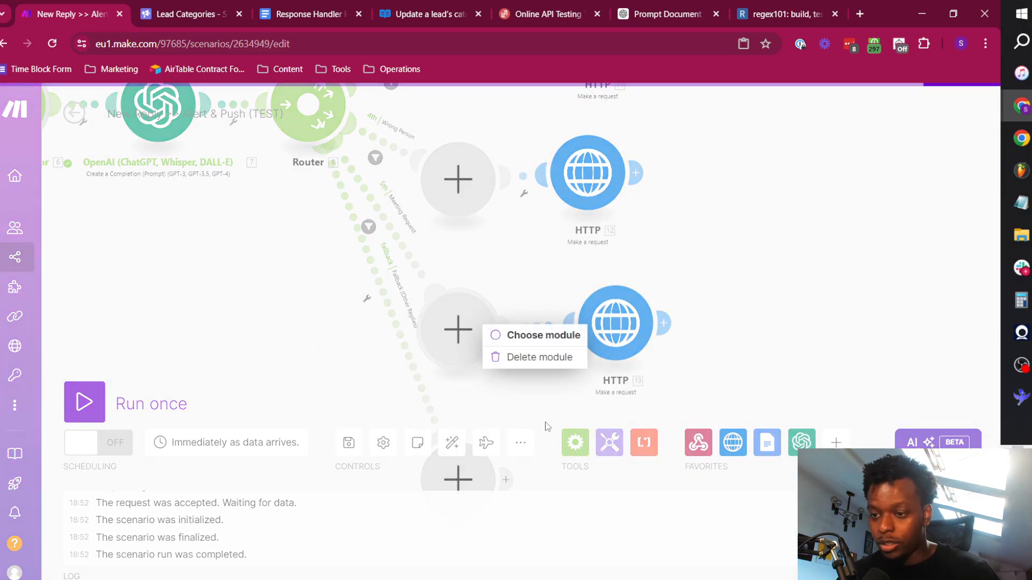
left_click(525, 351)
right_click(469, 187)
left_click(516, 218)
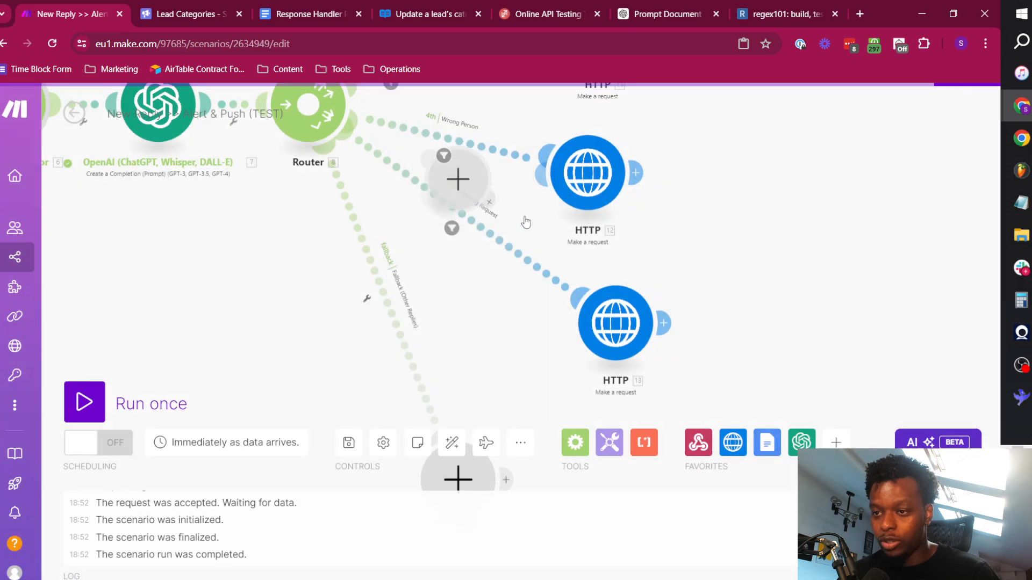
left_click_drag(714, 255, 725, 436)
right_click(469, 211)
left_click(518, 244)
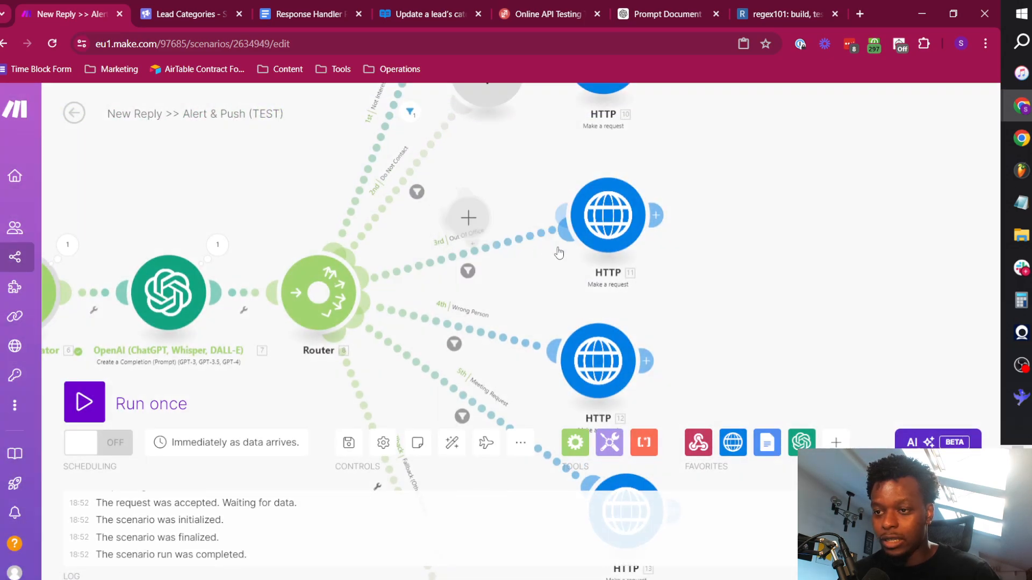
left_click_drag(727, 244, 728, 278)
left_click(451, 442)
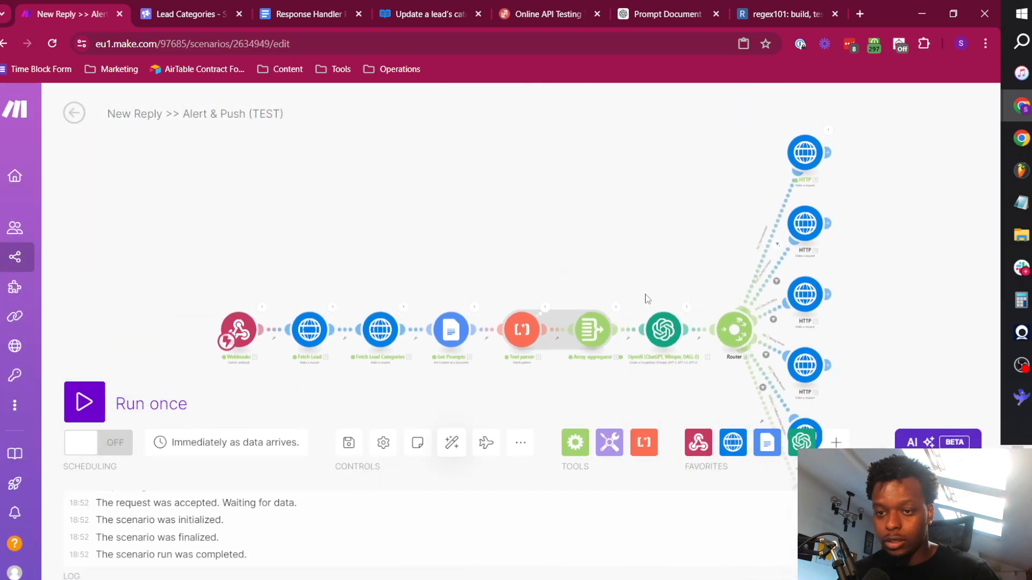
scroll(672, 268, "up", 5)
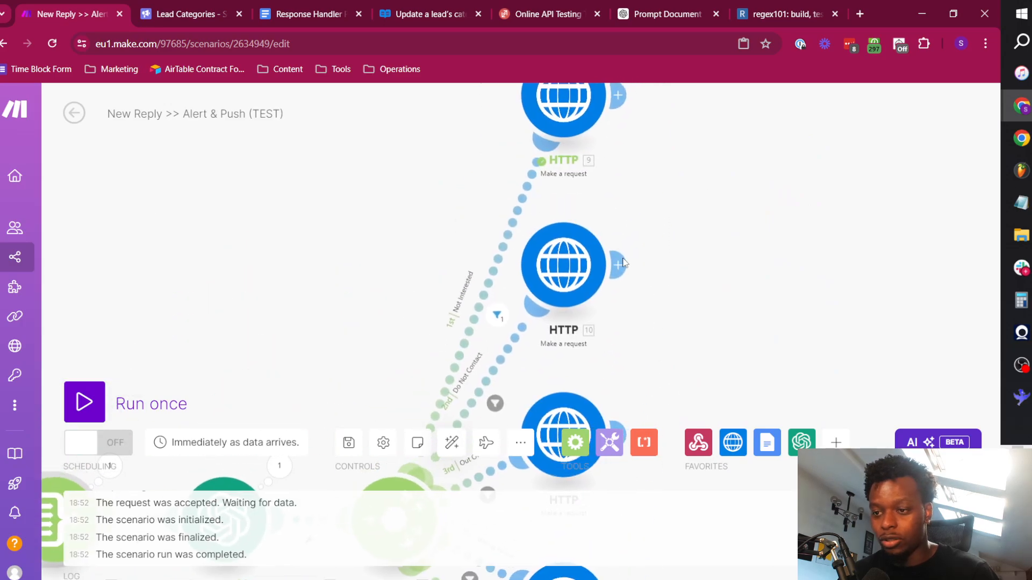
left_click_drag(683, 328, 777, 214)
Switch to ReqBin and change the reply_message text in the JSON body to "I am out of office until 3rd August.".
left_click(580, 10)
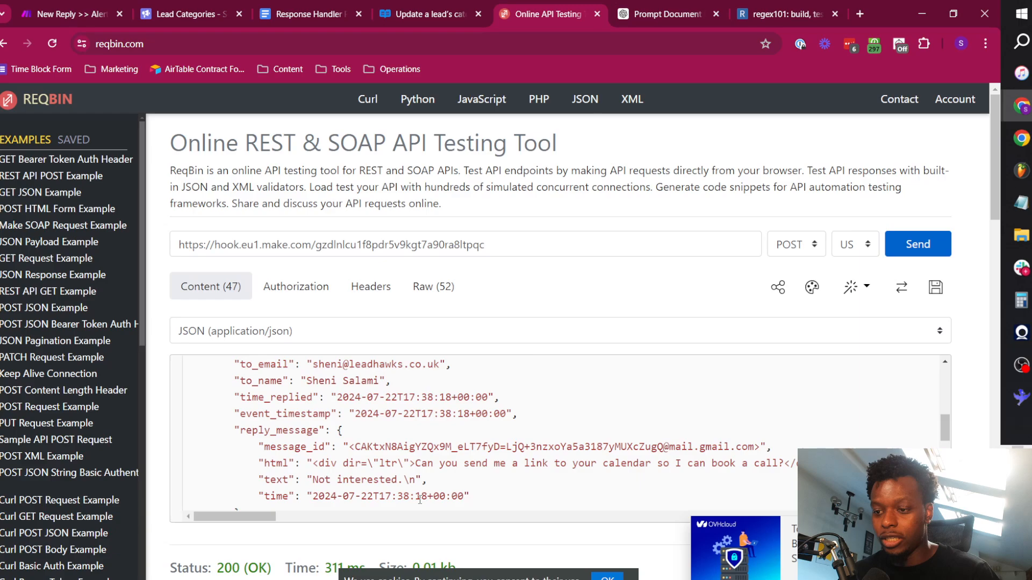
double_click(371, 485)
key("ctrl+BackSpace")
key("ctrl+BackSpace")
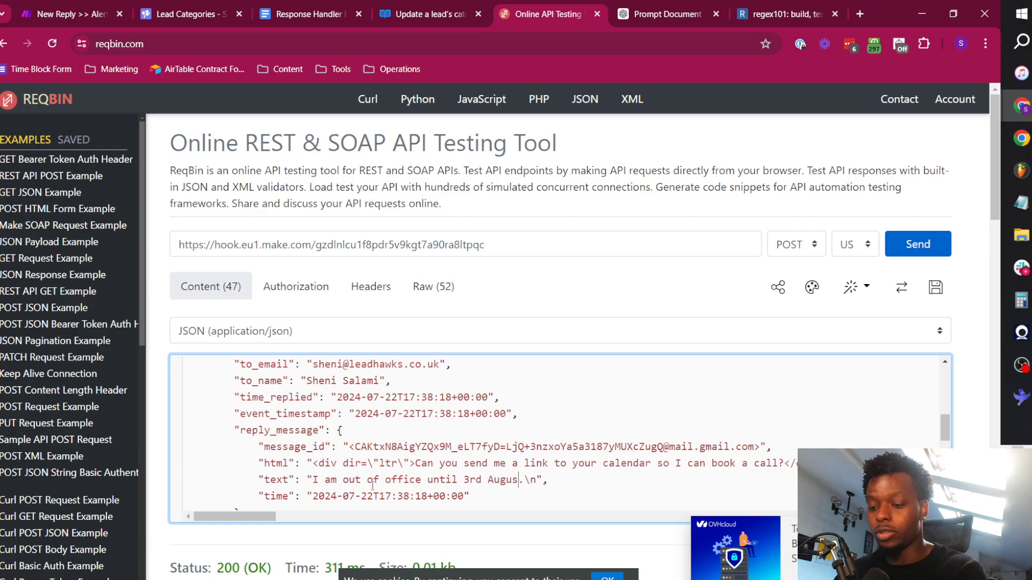
Start a single run of the Make scenario, send the POST request from ReqBin to its webhook, and return to Make.
left_click(64, 13)
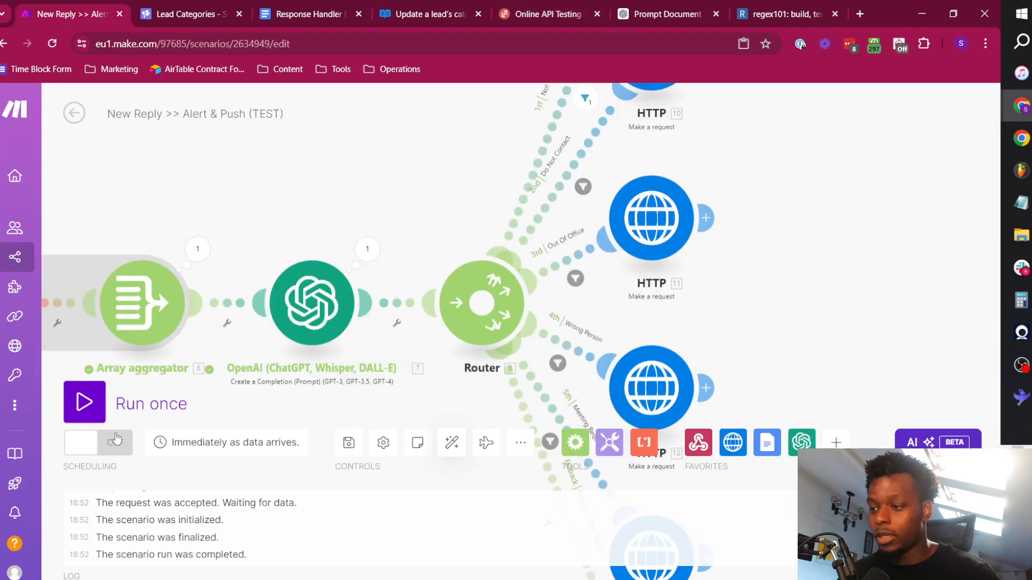
left_click(451, 442)
left_click(85, 402)
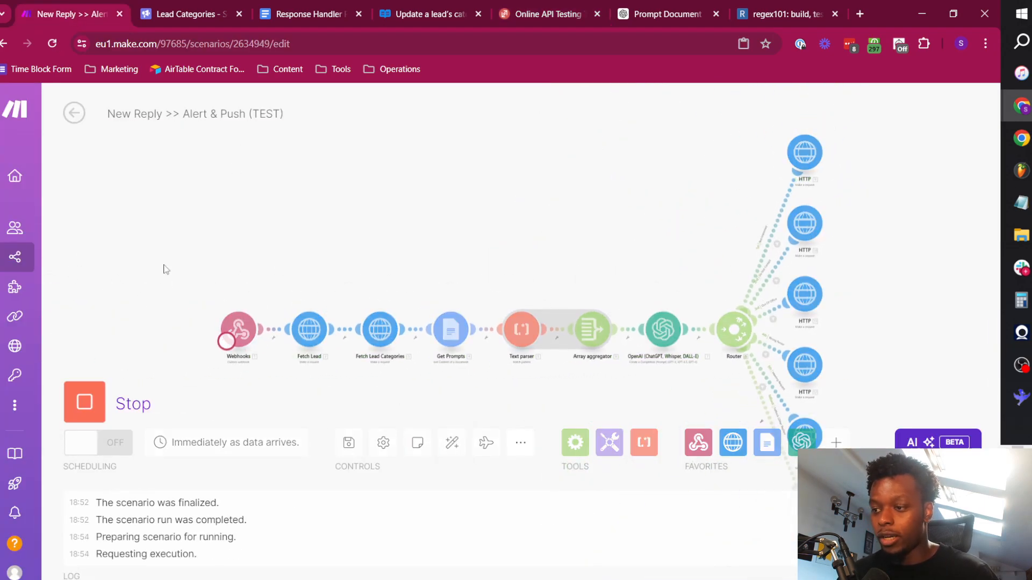
left_click(529, 11)
left_click(890, 238)
key("ctrl+1")
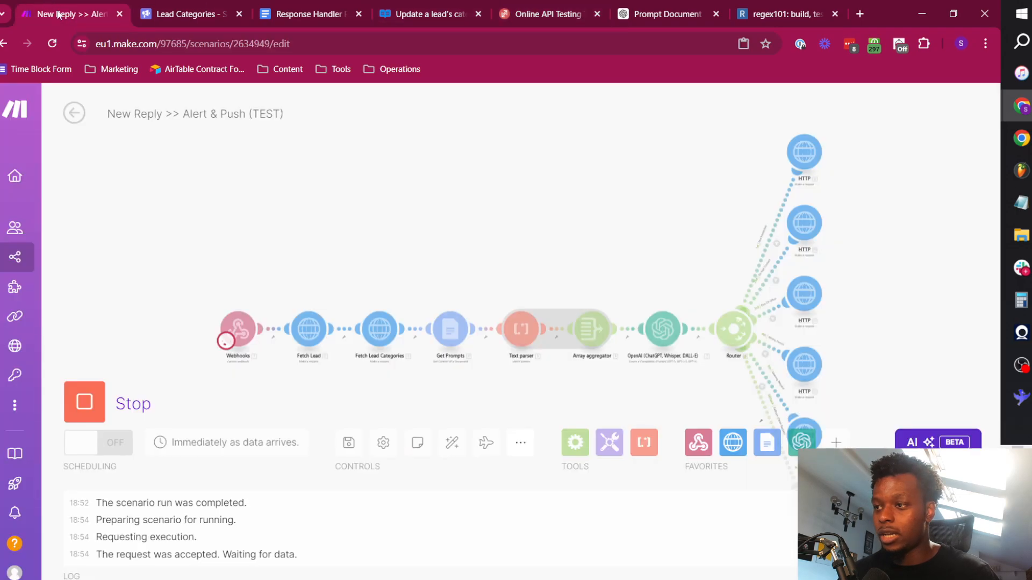
Inspect the request content and output of the Out Of Office route's HTTP module for this run.
left_click_drag(607, 389, 302, 338)
scroll(497, 223, "up", 5)
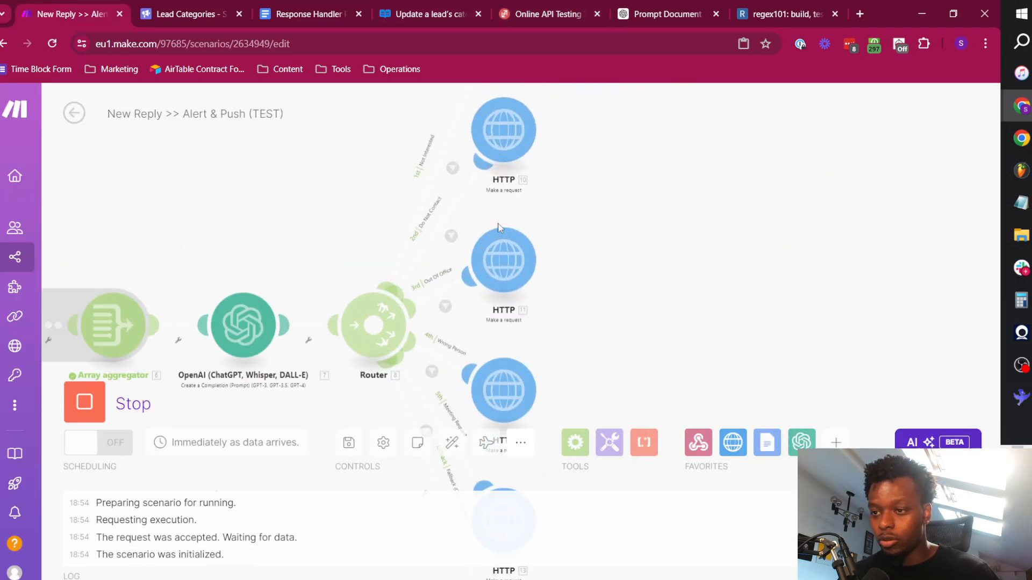
left_click_drag(581, 193, 559, 194)
left_click(540, 217)
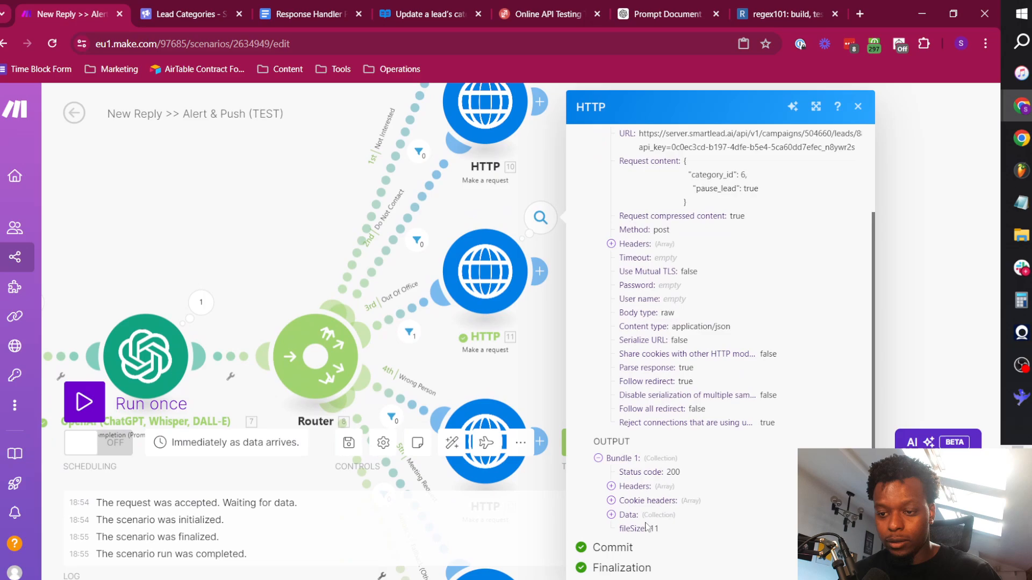
left_click(334, 252)
Check the test lead's category in Smartlead's Master Inbox and return to Make.
left_click(207, 6)
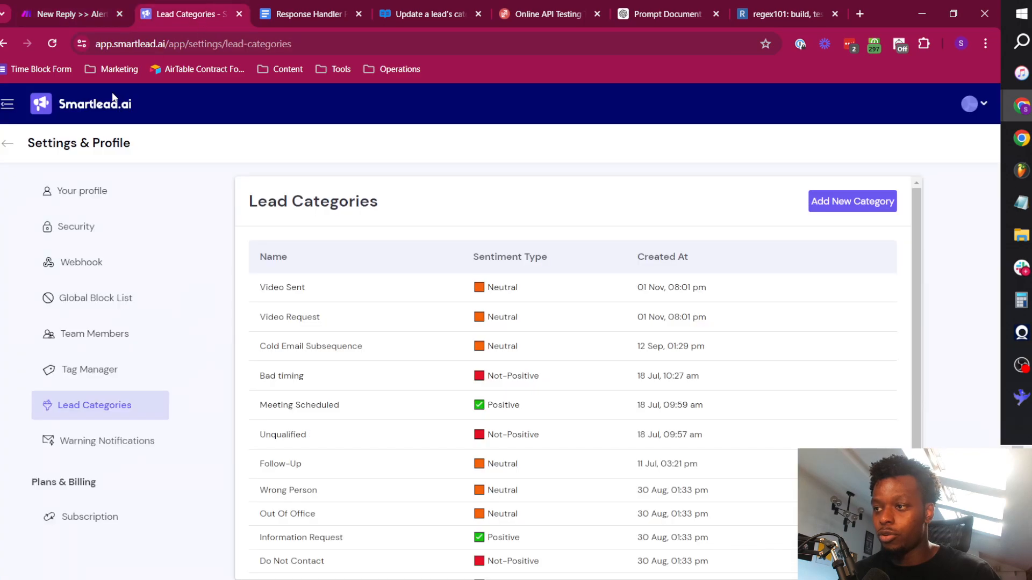
left_click(7, 143)
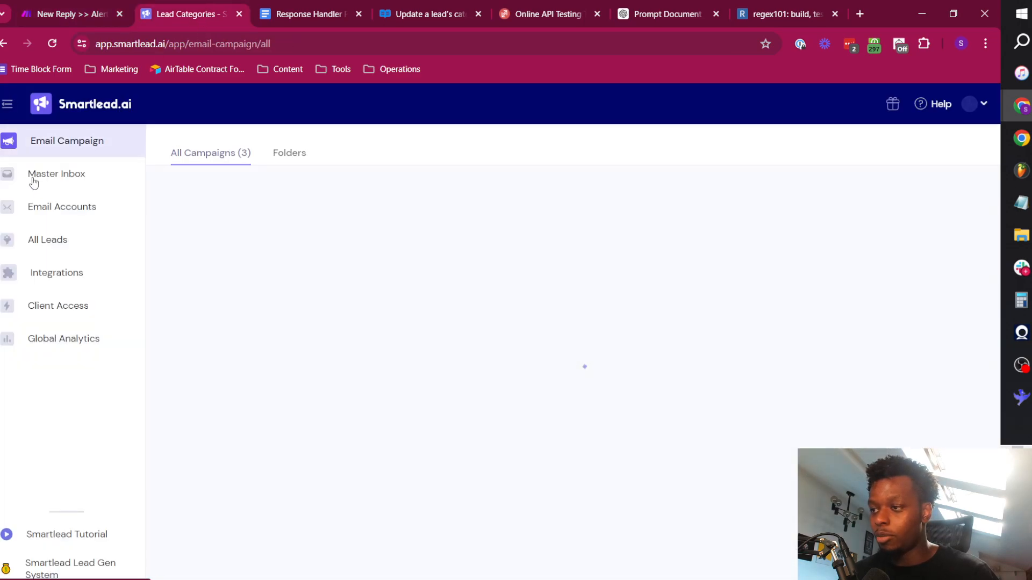
left_click(62, 175)
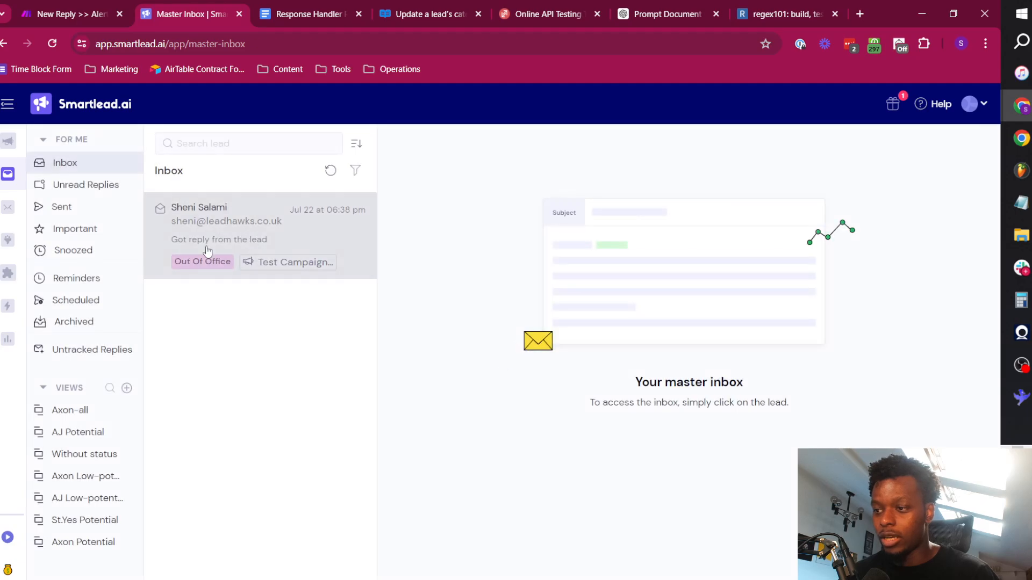
left_click(54, 7)
Review the Not Interested route's HTTP request settings and the category result in the OpenAI module's last run.
left_click_drag(655, 326, 699, 172)
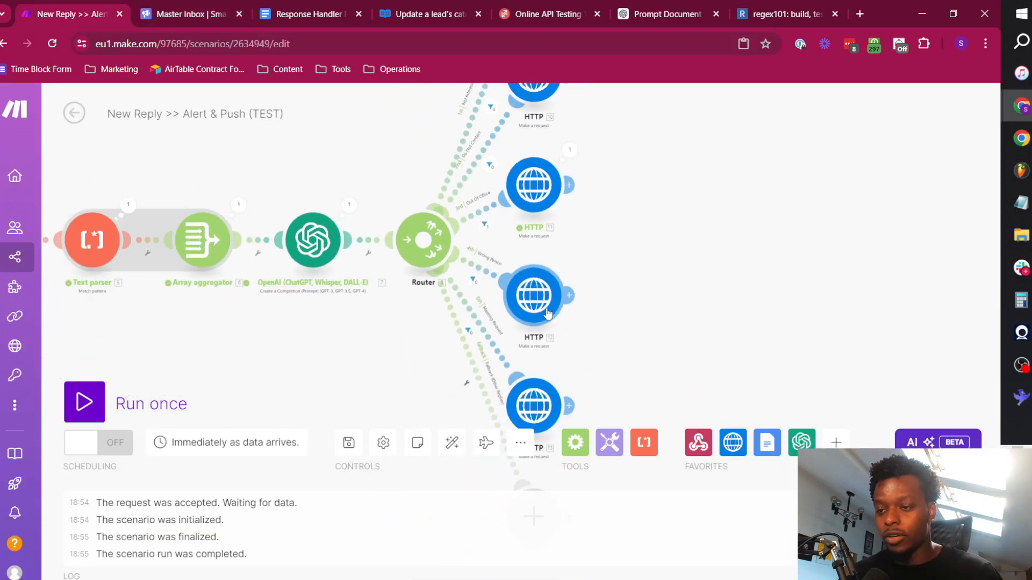
scroll(624, 279, "down", 3)
scroll(625, 239, "down", 2)
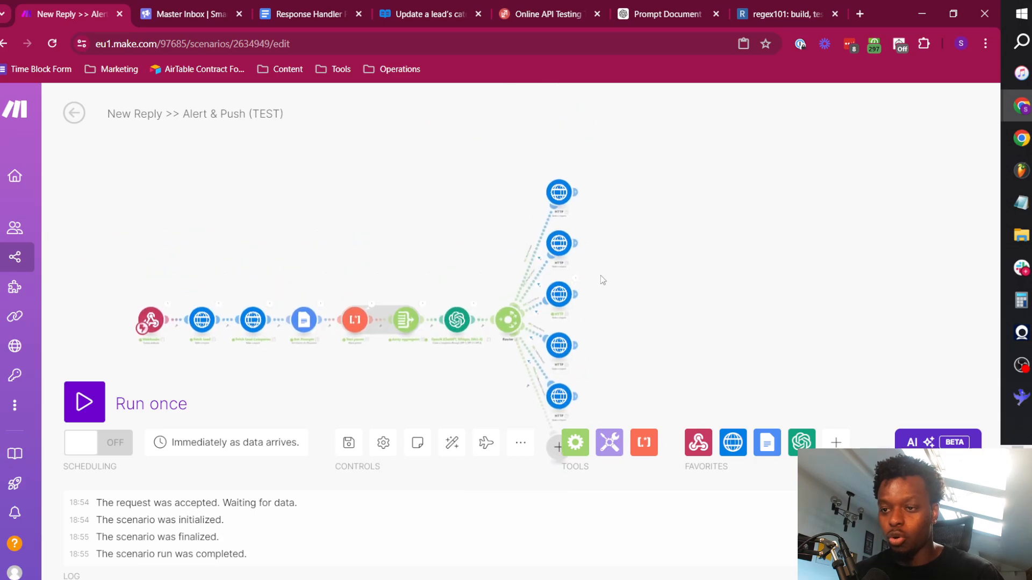
left_click(558, 193)
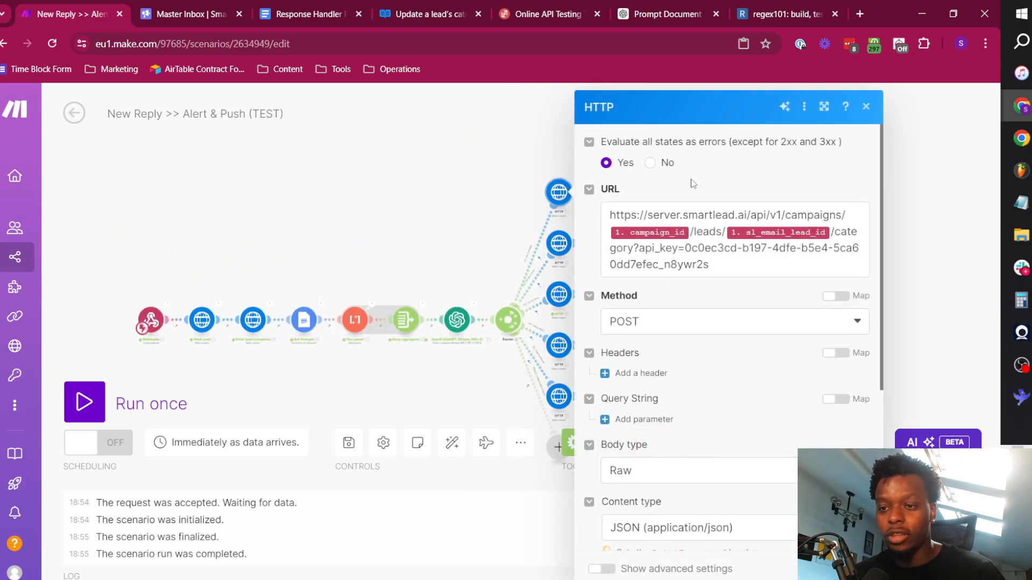
left_click(496, 245)
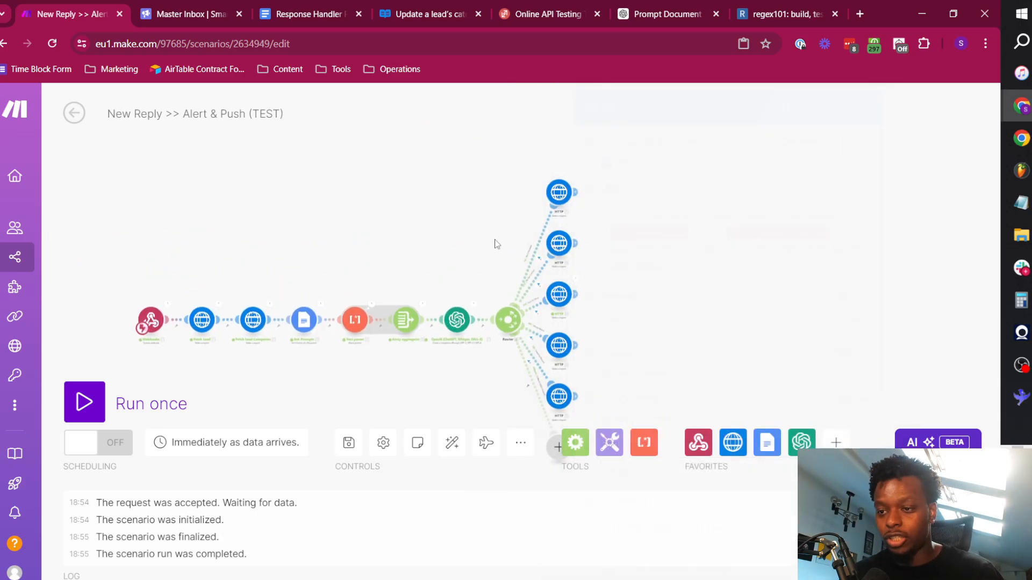
left_click(466, 317)
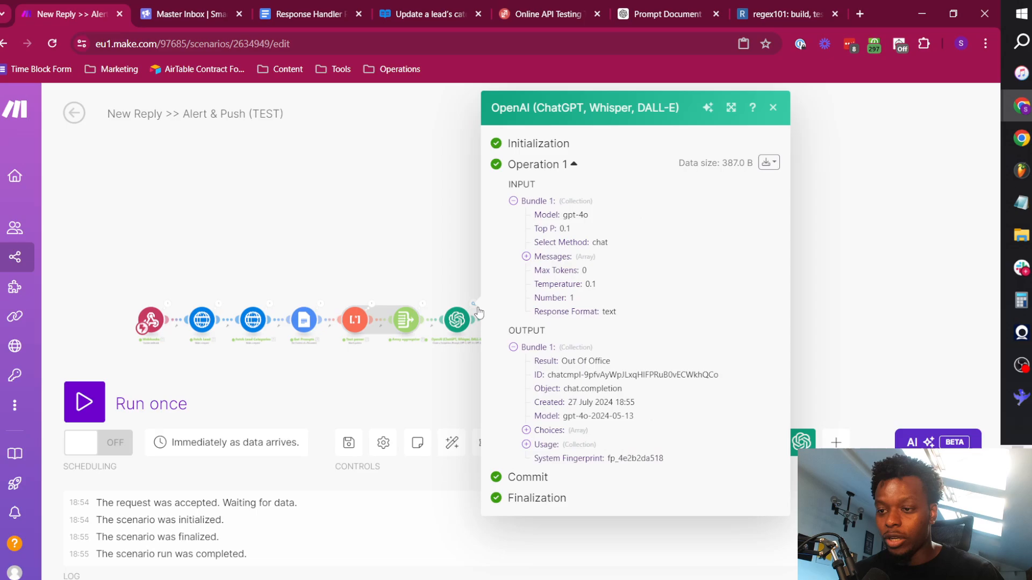
triple_click(598, 364)
left_click(433, 250)
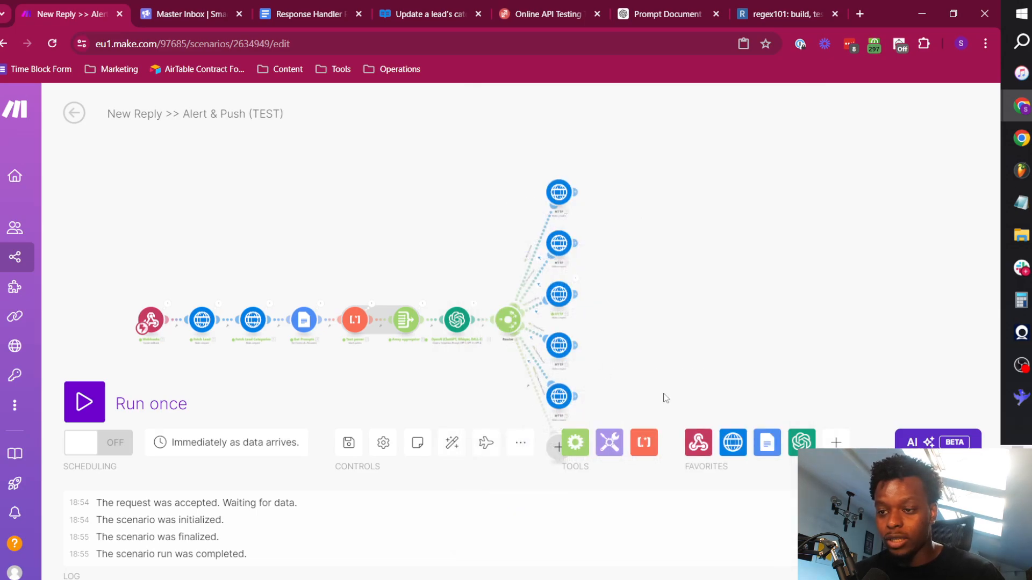
scroll(643, 334, "up", 5)
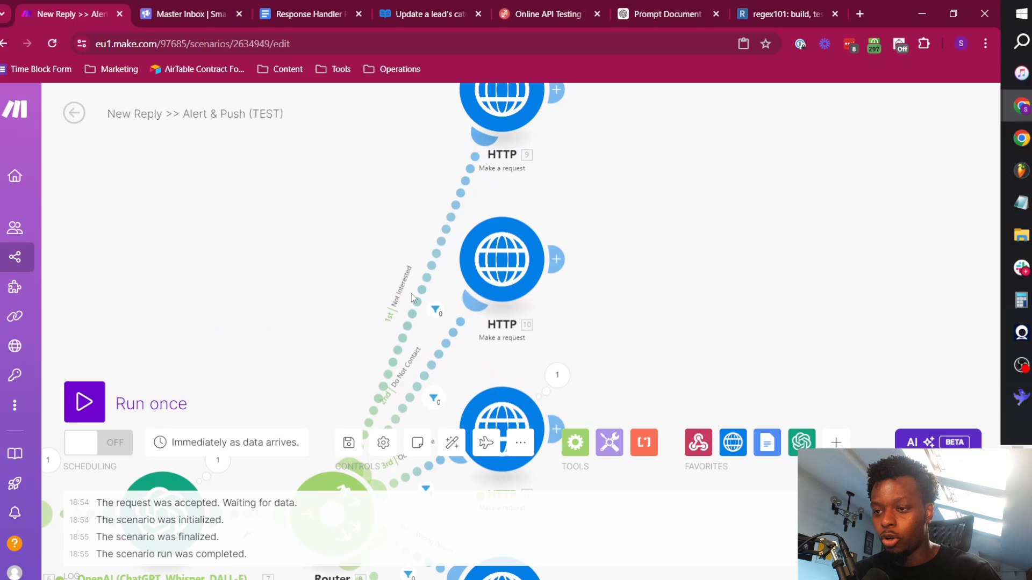
left_click_drag(624, 339, 489, 237)
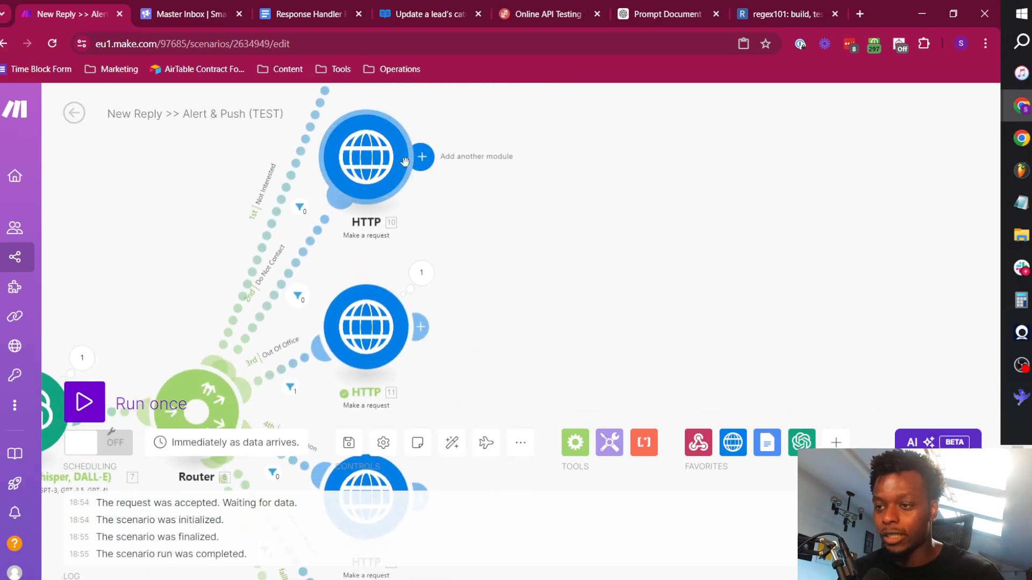
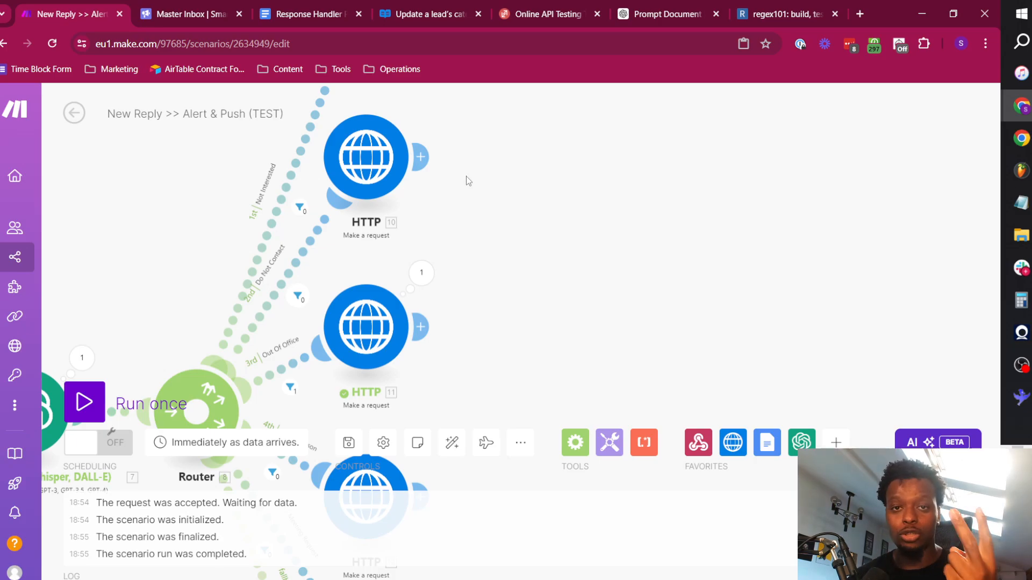
Add an HTTP Make a request module after the Do Not Contact route's HTTP module.
left_click(426, 148)
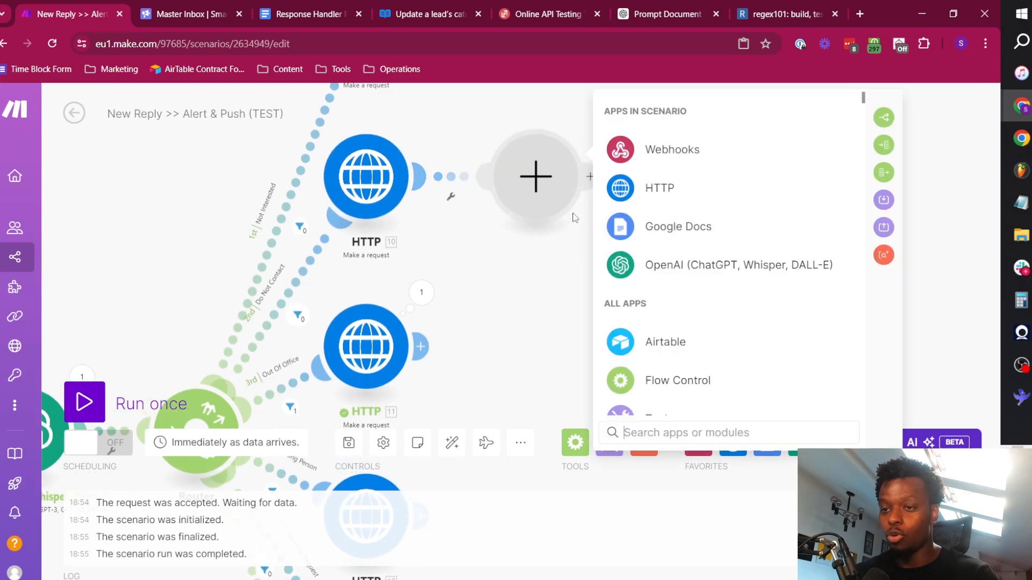
left_click(667, 189)
scroll(708, 315, "down", 3)
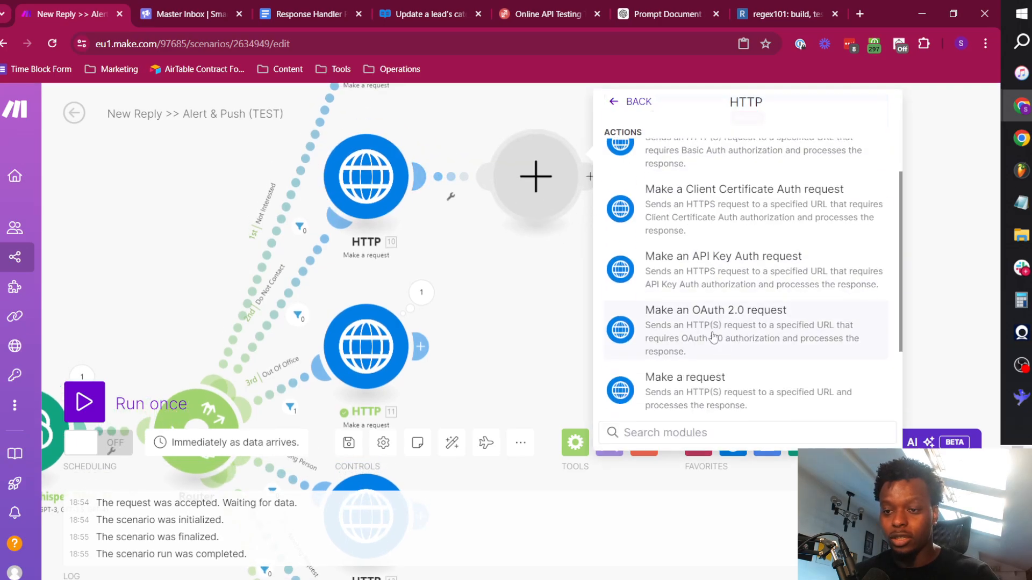
left_click(717, 375)
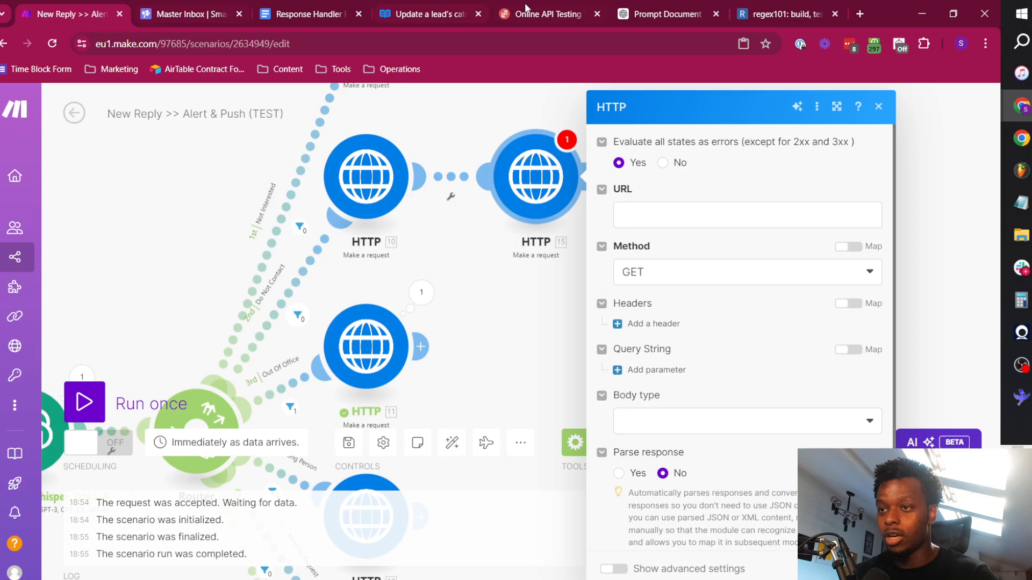
Switch to the Smartlead API reference and copy the sample request of the Unsubscribe Lead From All Campaigns endpoint.
left_click(420, 13)
scroll(86, 242, "up", 1)
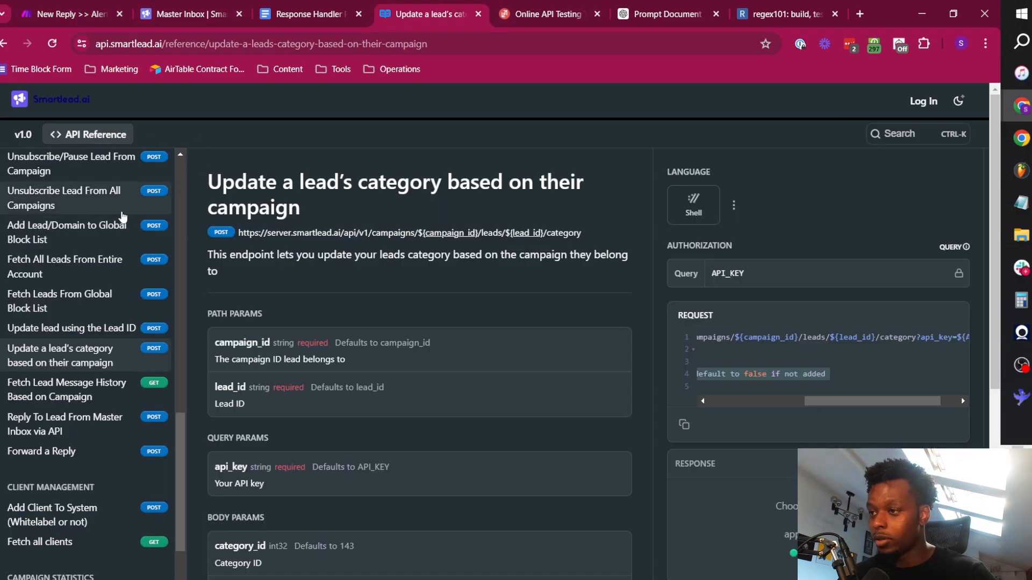
left_click(99, 267)
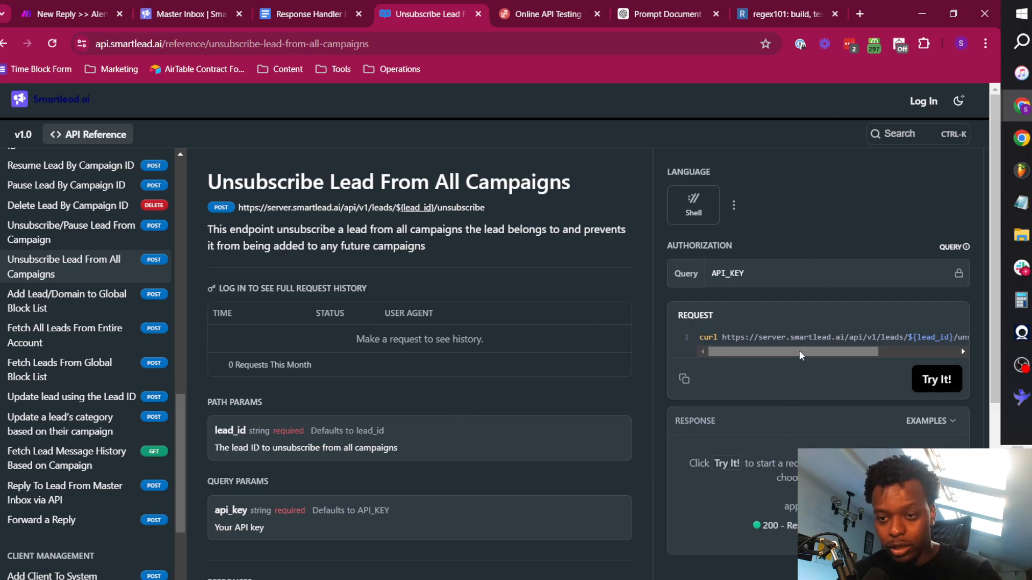
left_click_drag(799, 352, 764, 364)
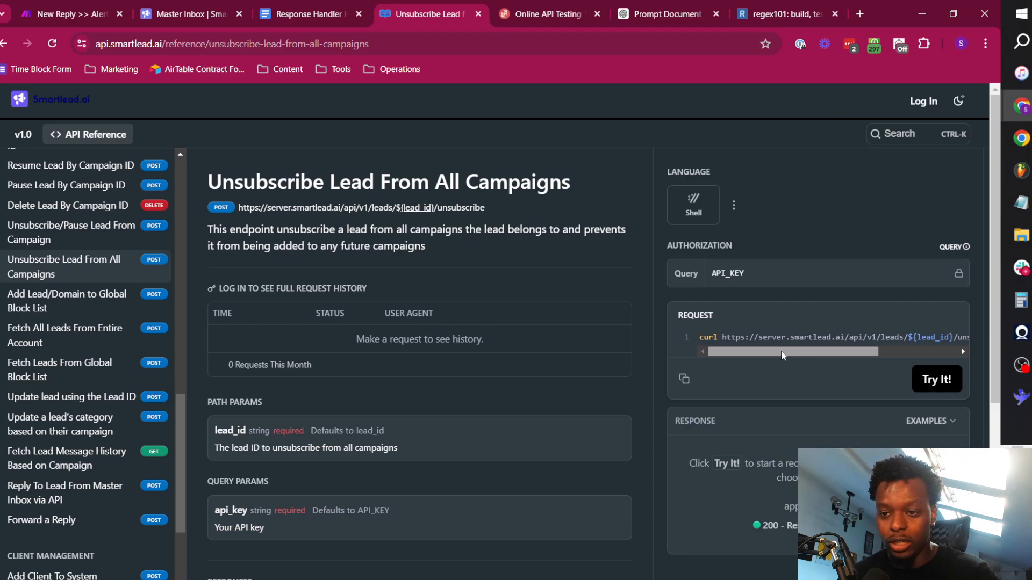
left_click(684, 379)
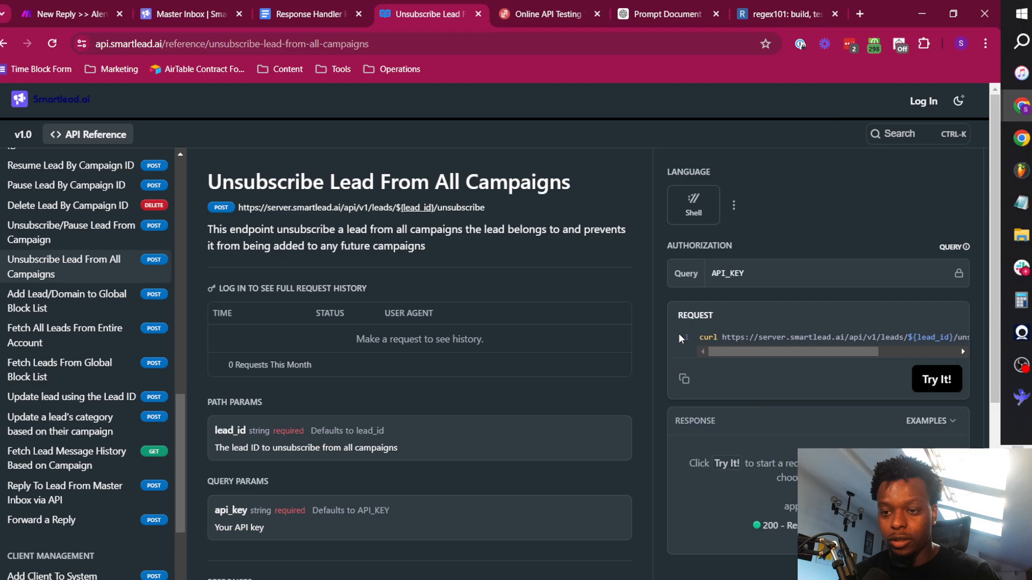
Back in Make, paste the copied request into the new HTTP module's URL and remove the leading "curl".
left_click(68, 6)
left_click(666, 215)
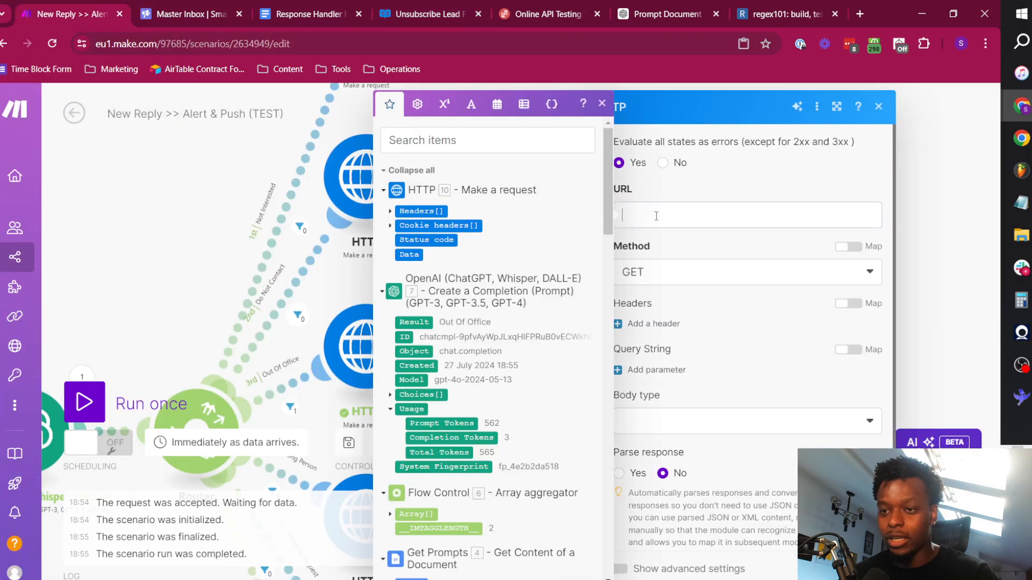
key("ctrl+v")
left_click_drag(646, 215, 622, 214)
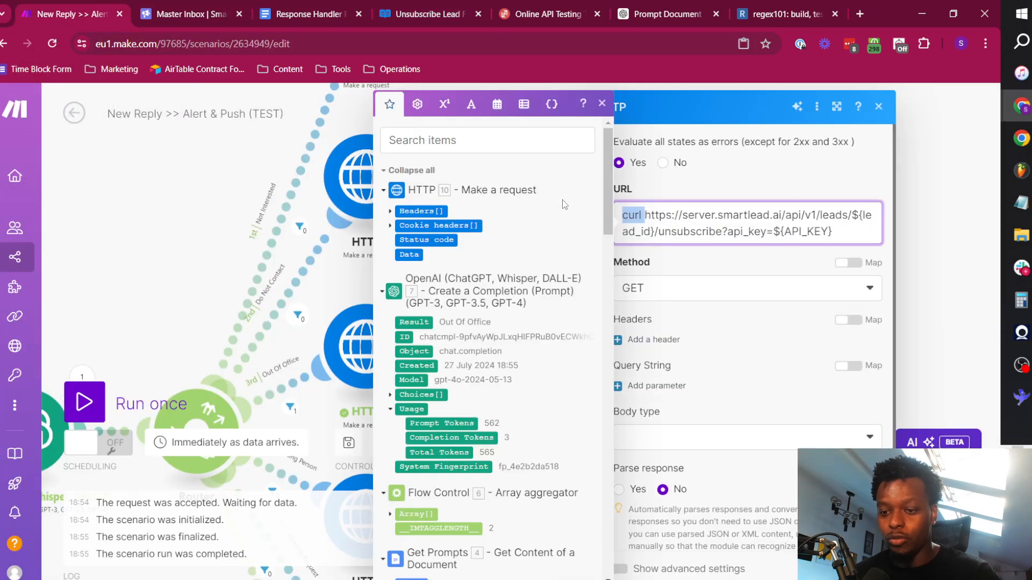
key("BackSpace")
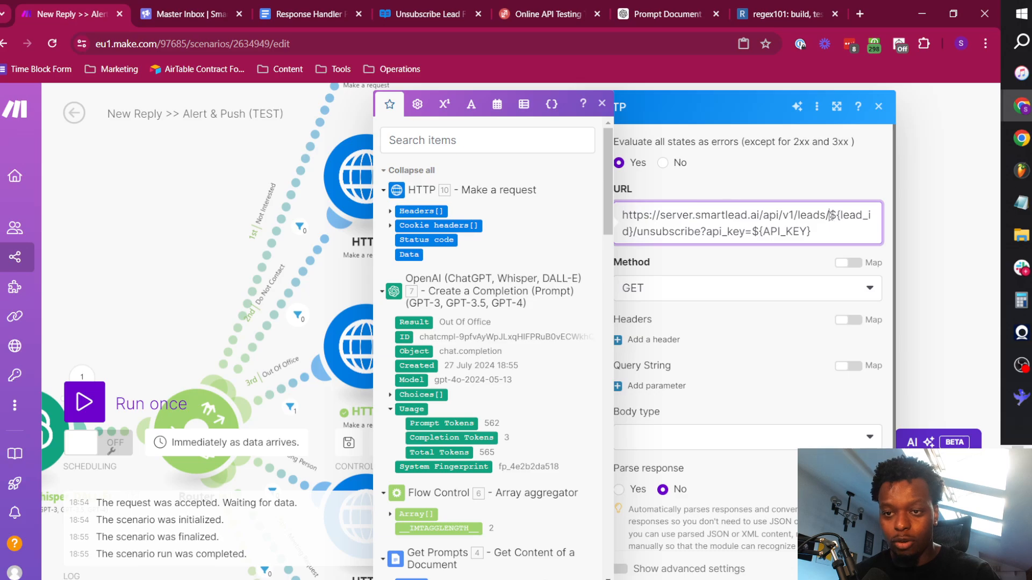
Replace the ${lead_id} placeholder in the URL with the webhook's sl_email_lead_id value.
left_click_drag(830, 215, 634, 231)
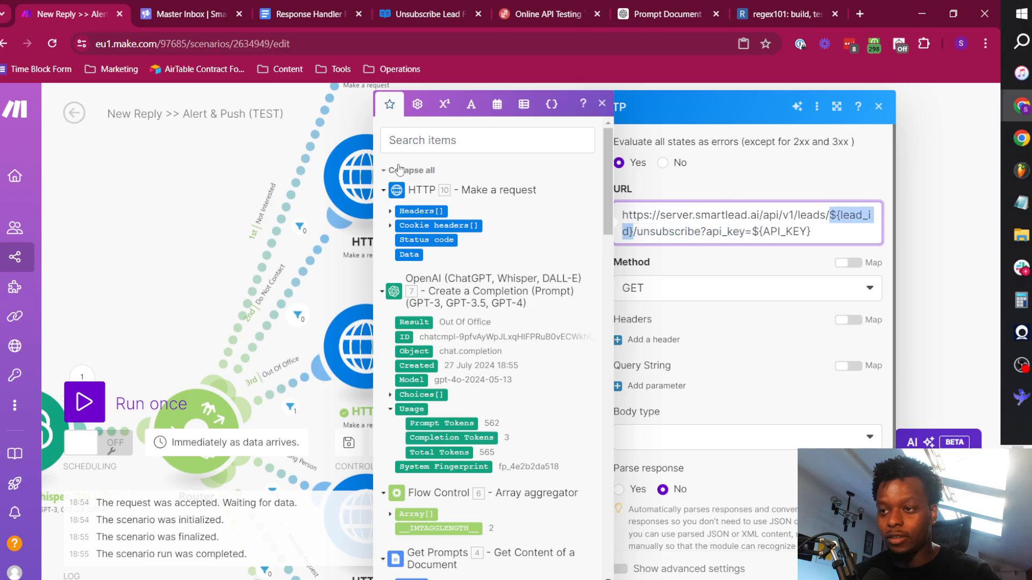
left_click(399, 170)
left_click(435, 359)
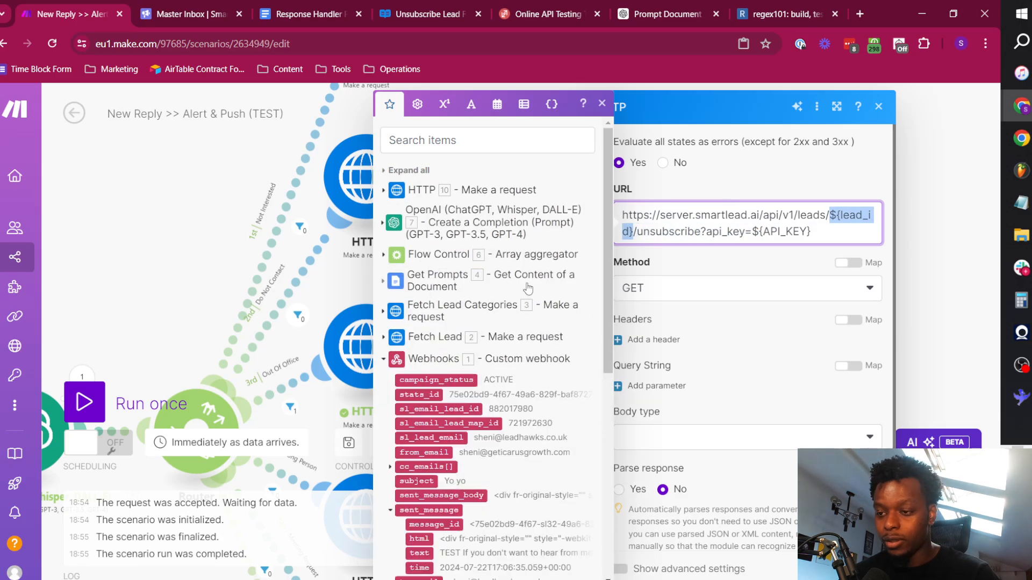
key("BackSpace")
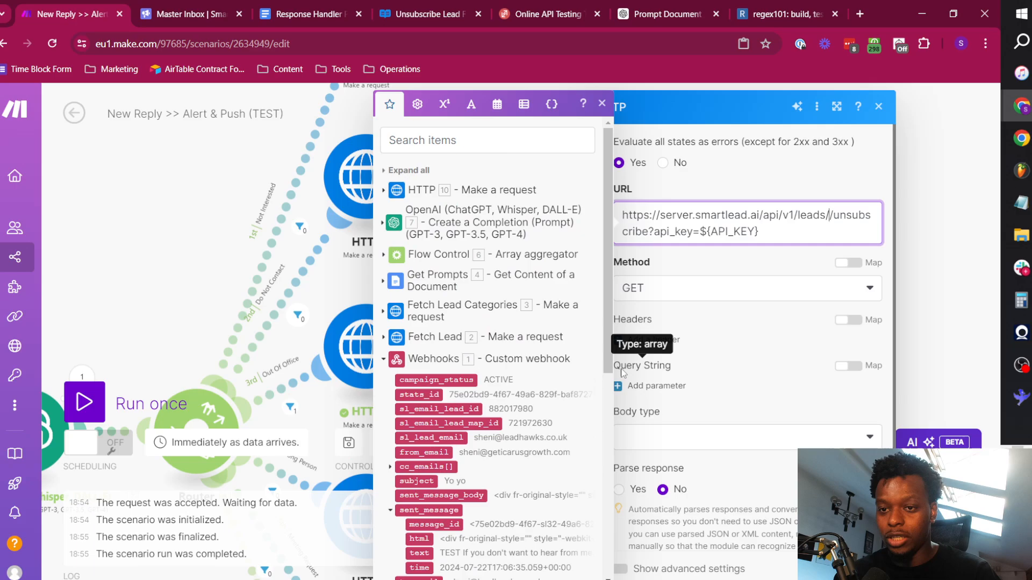
left_click(439, 410)
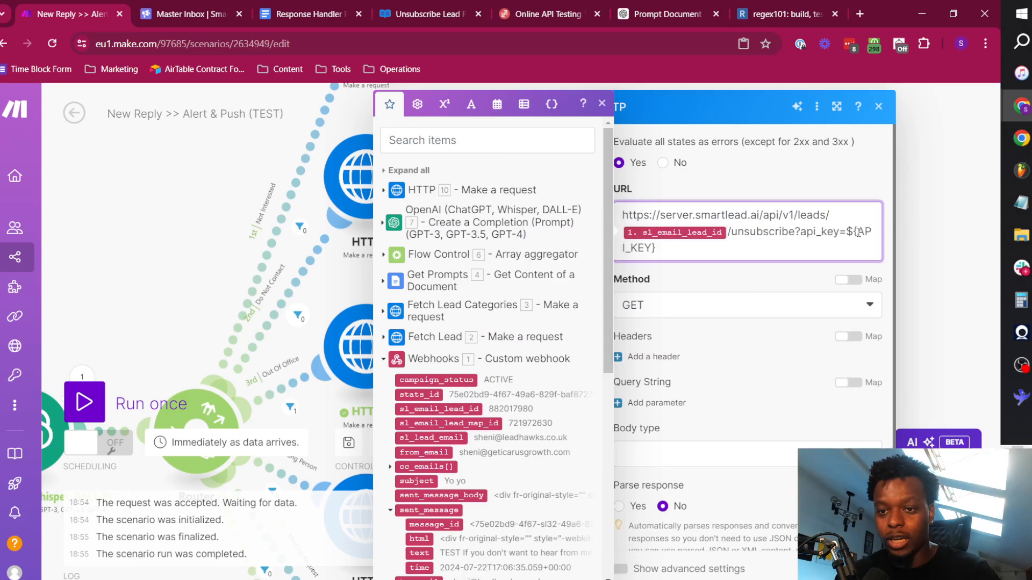
left_click_drag(847, 231, 752, 262)
key("BackSpace")
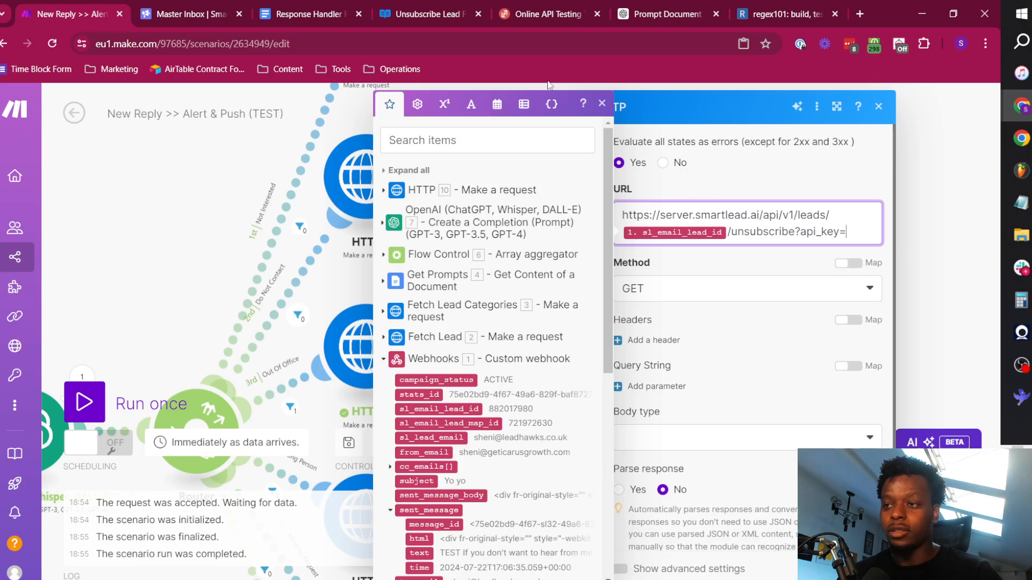
left_click(186, 10)
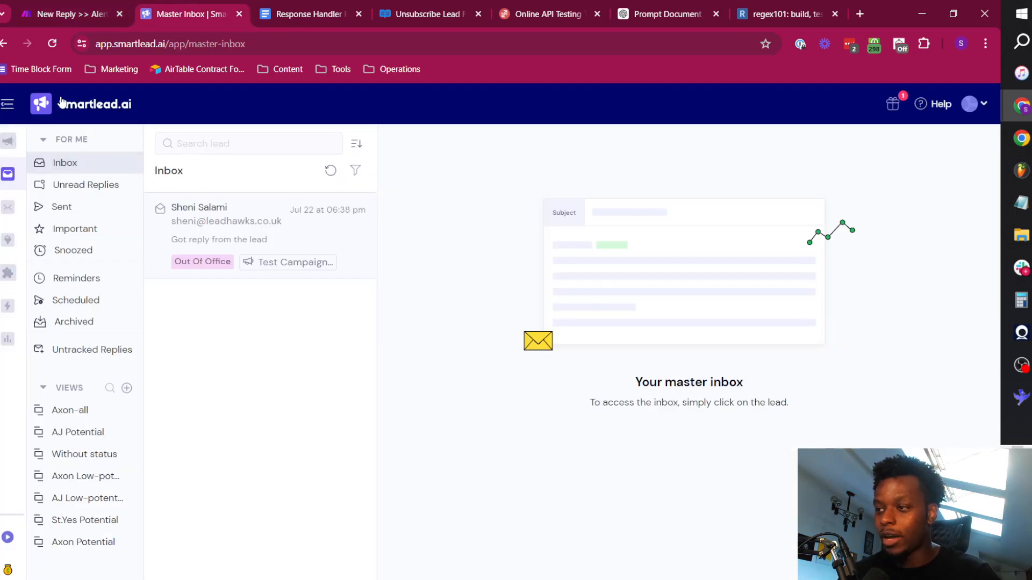
left_click(971, 104)
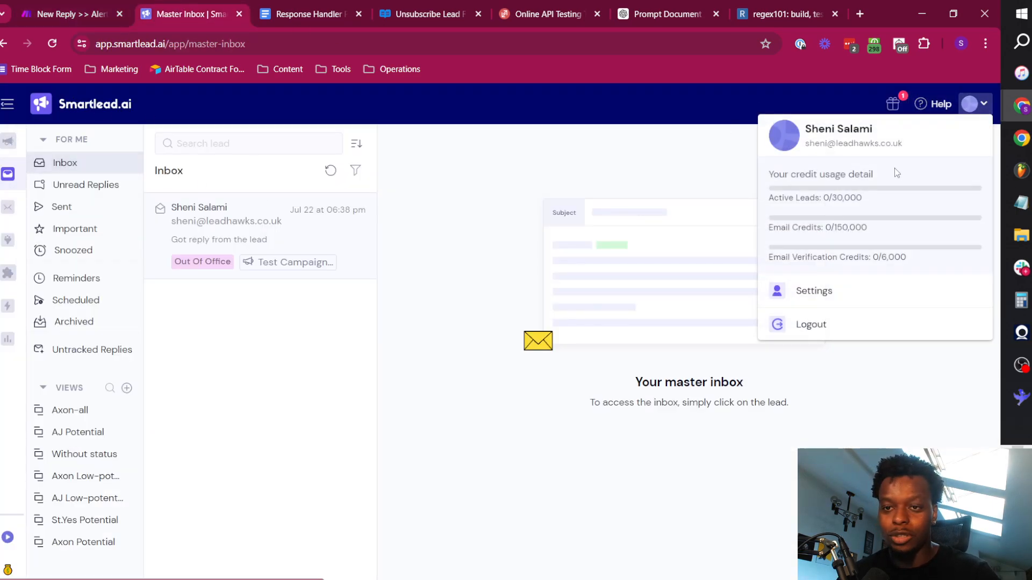
left_click(822, 293)
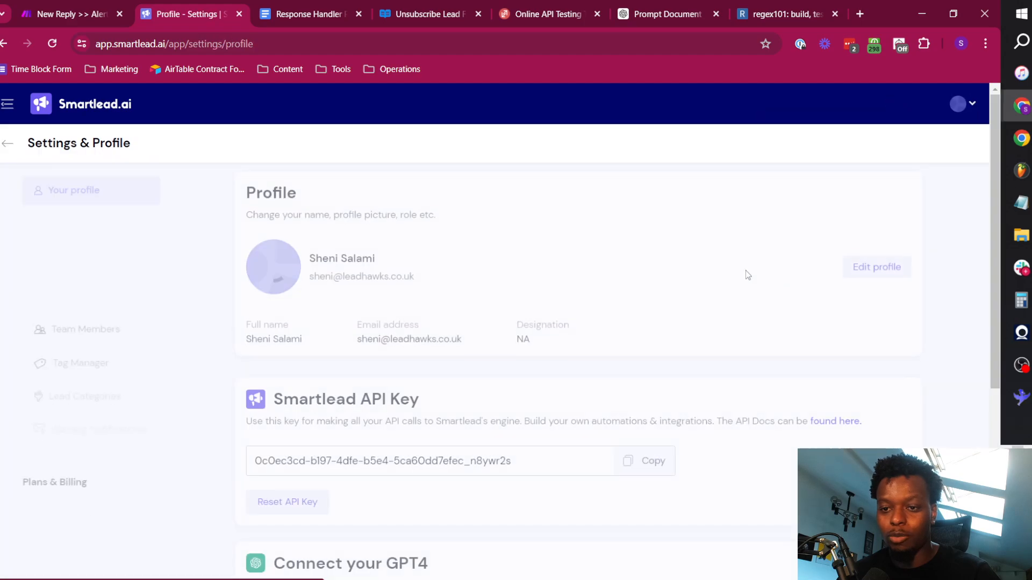
left_click(653, 461)
left_click(97, 10)
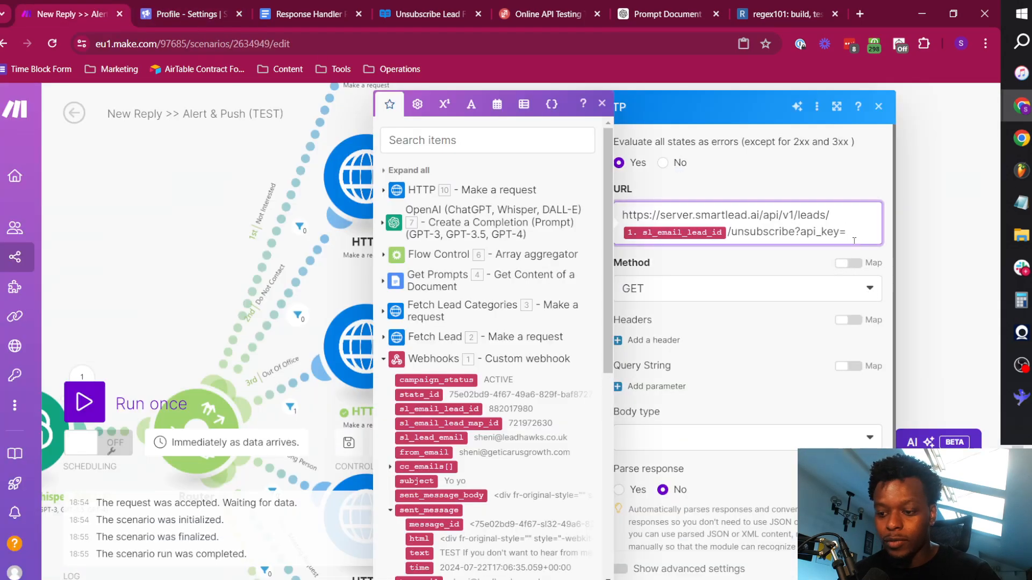
key("ctrl+v")
Set the request method to POST, check the unsubscribe endpoint's parameters in the API reference, and save the module.
left_click(707, 312)
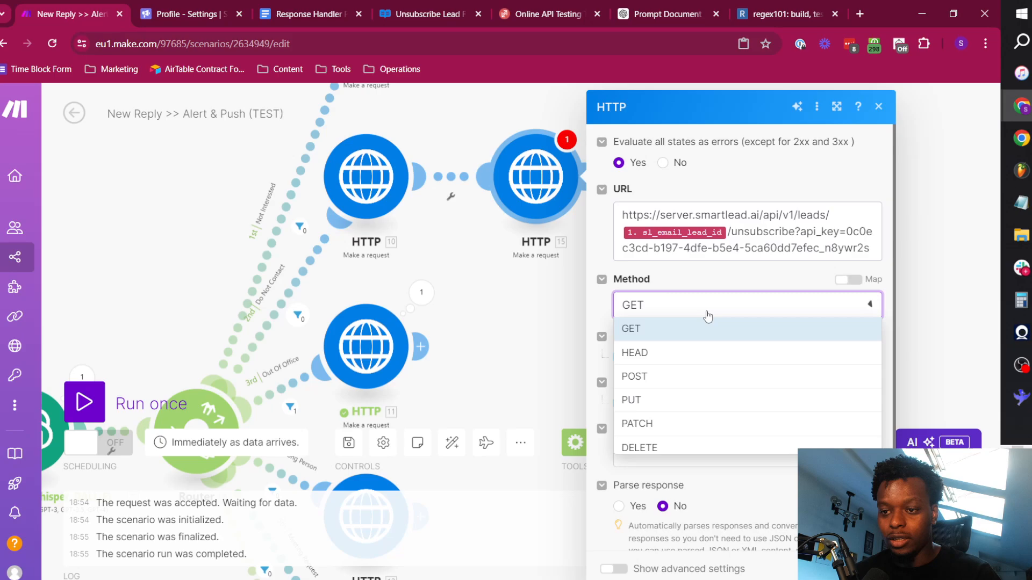
left_click(682, 376)
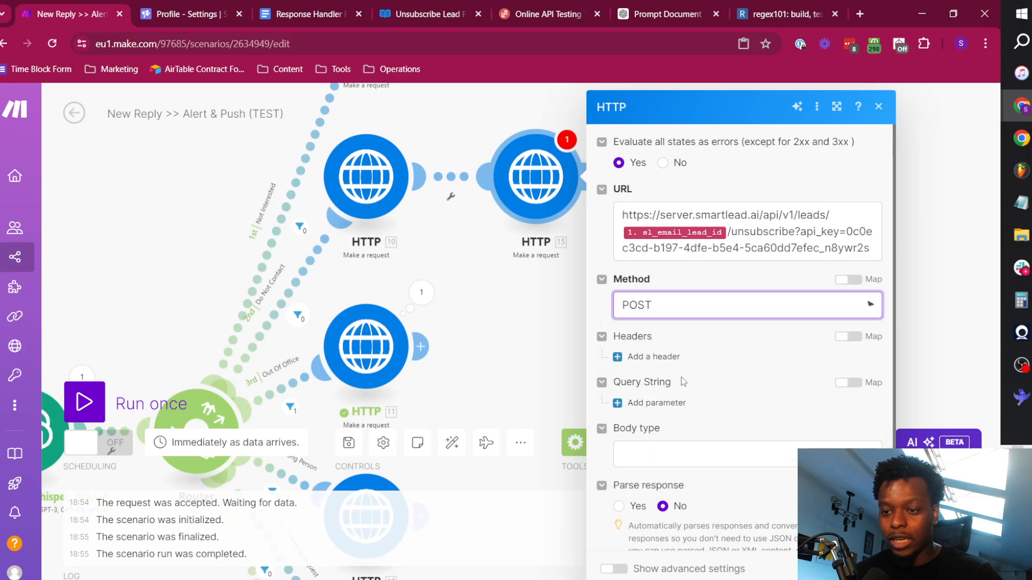
left_click(444, 5)
scroll(339, 403, "down", 6)
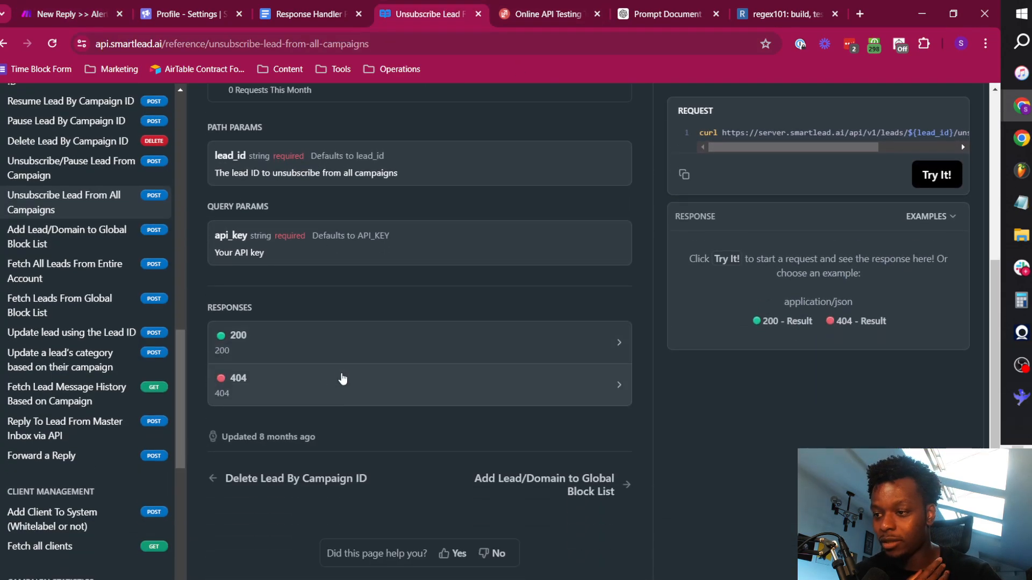
scroll(519, 301, "up", 3)
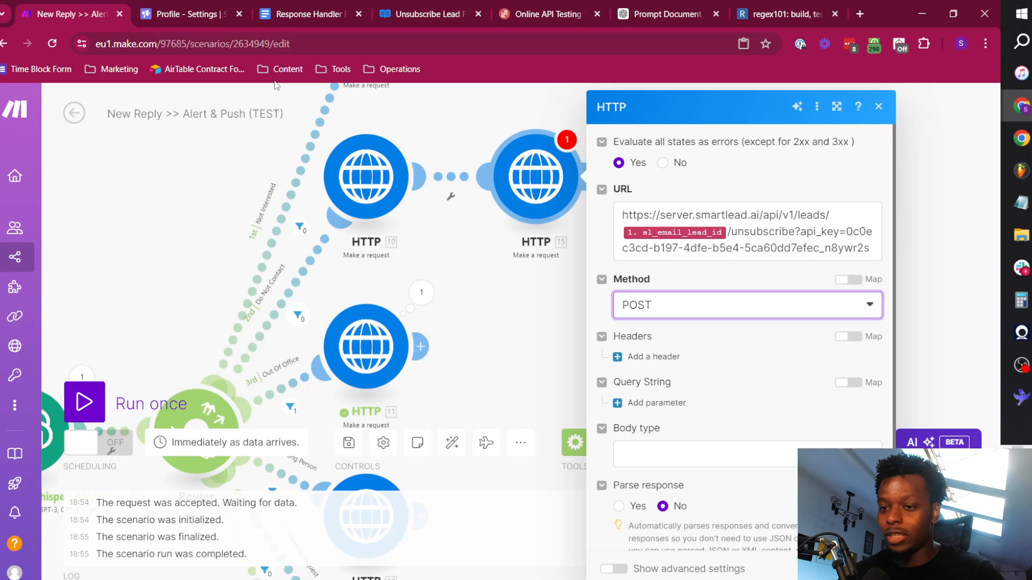
left_click(79, 7)
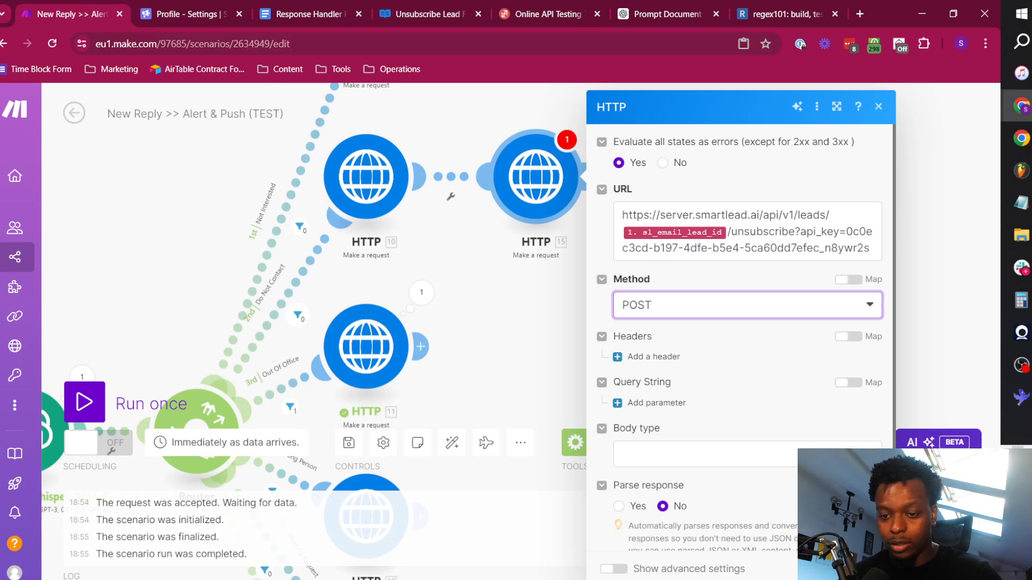
left_click(866, 569)
Rename the new HTTP module on the Do Not Contact route as "Unsub From All Campaigns".
left_click_drag(692, 277, 572, 363)
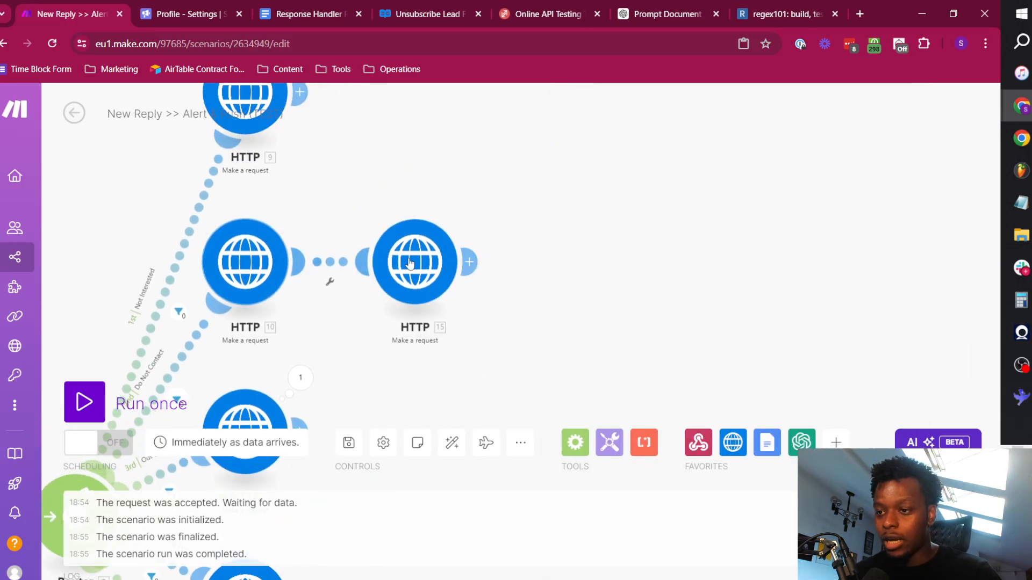
right_click(256, 129)
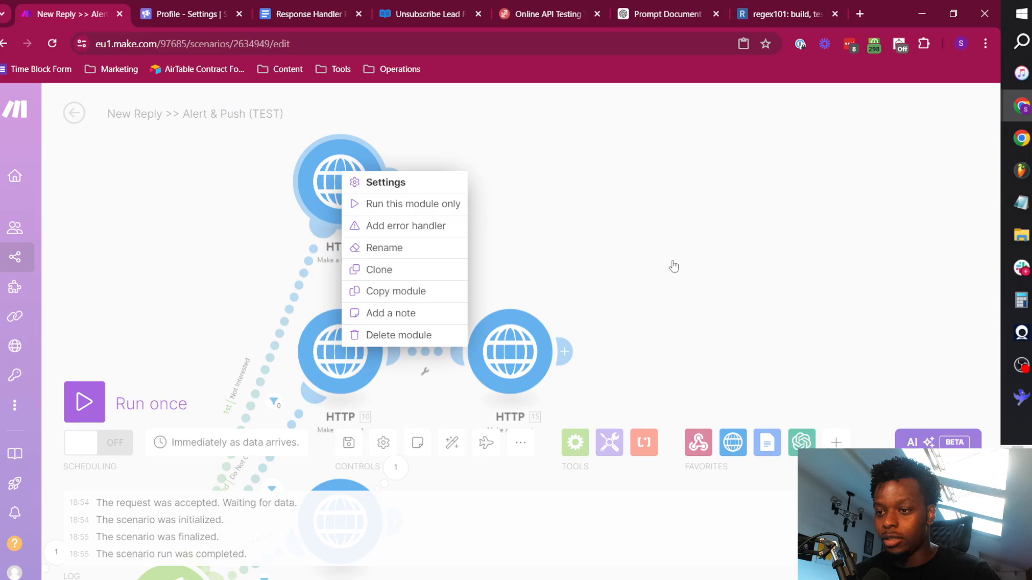
right_click(513, 351)
left_click(553, 433)
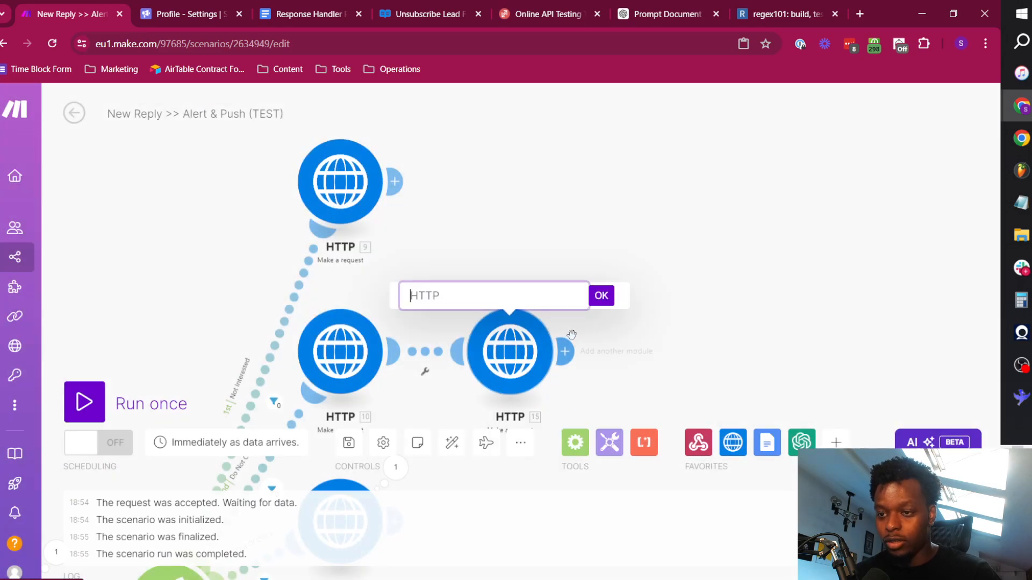
type("Unsub ")
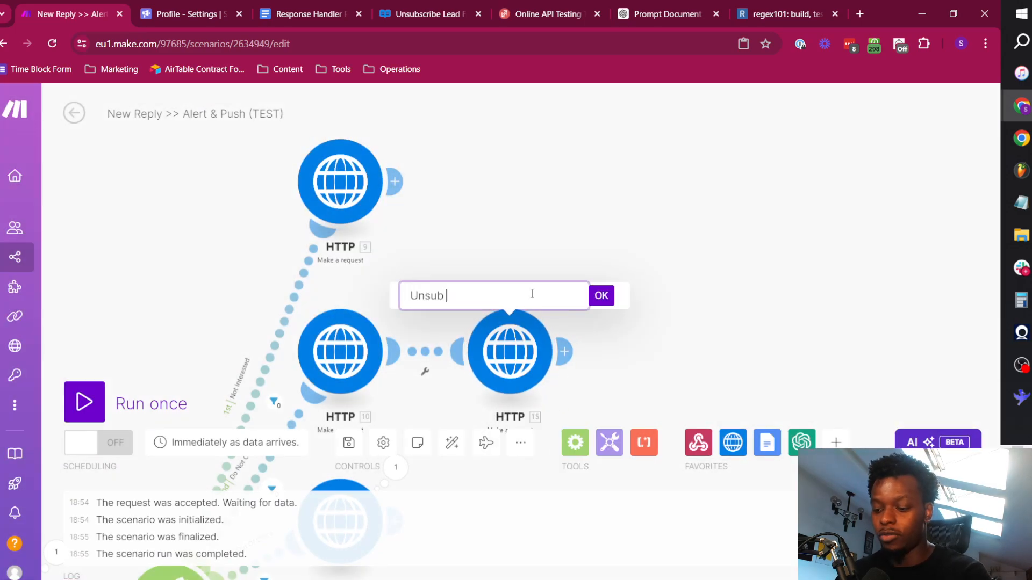
type("From All Campaigns")
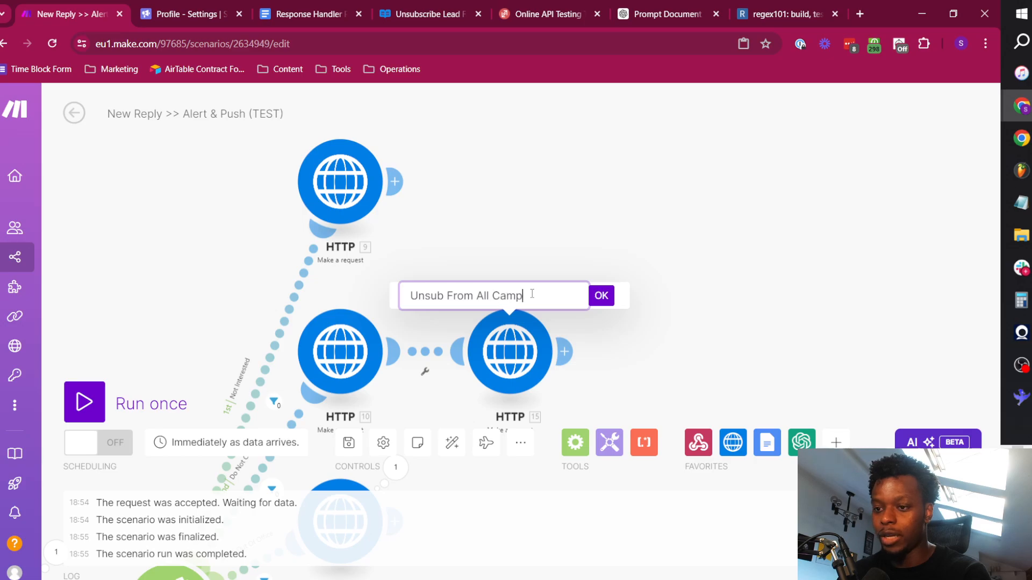
left_click(595, 298)
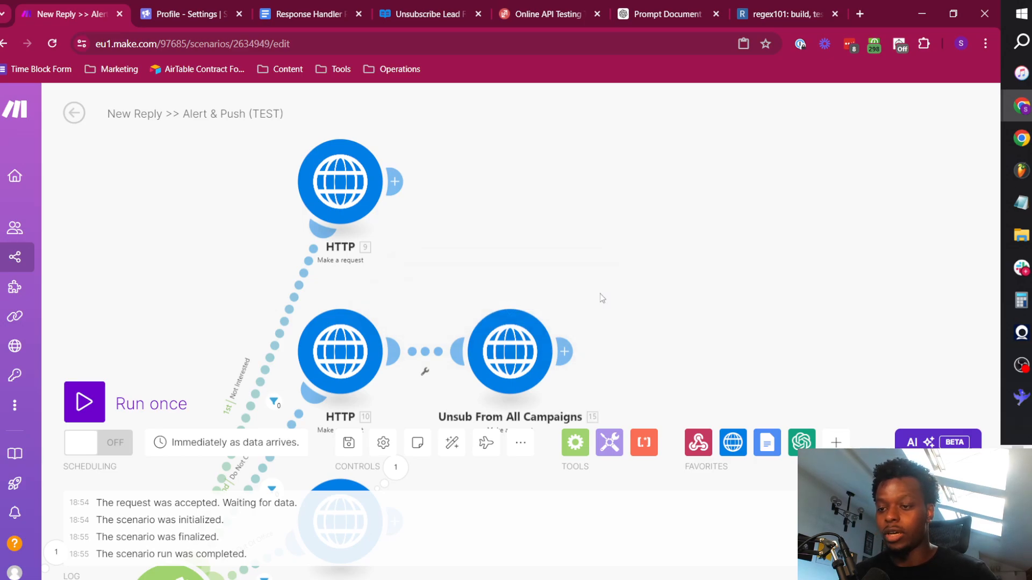
Add another HTTP Make a request module after the Unsub From All Campaigns module.
left_click_drag(659, 322, 478, 231)
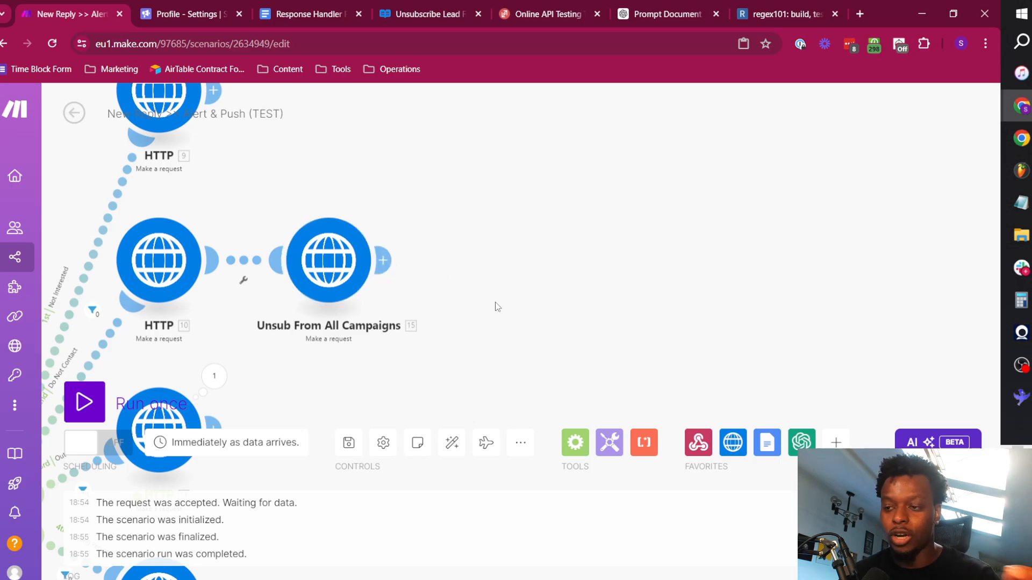
left_click(387, 260)
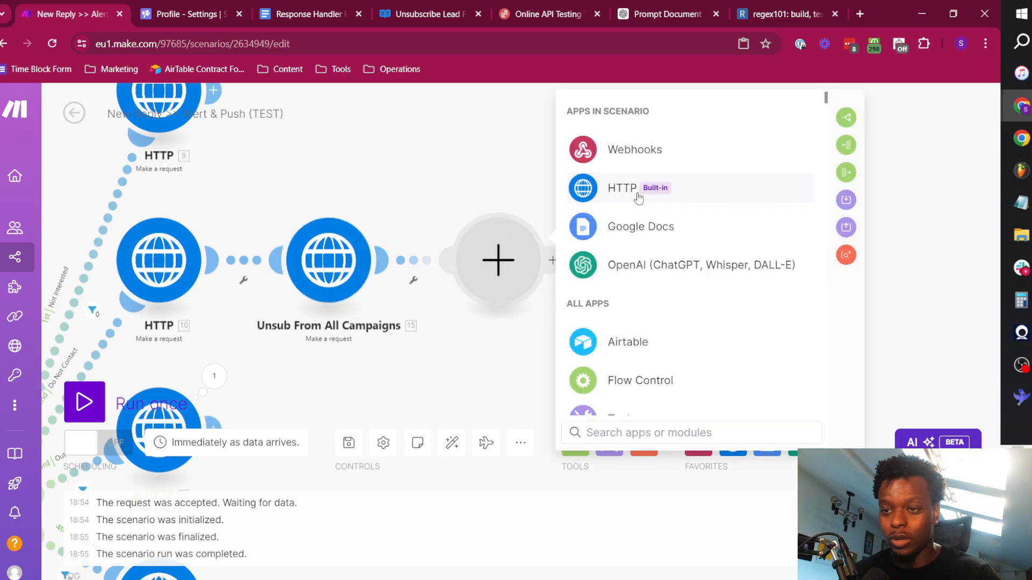
left_click(639, 196)
scroll(650, 278, "down", 5)
left_click(656, 273)
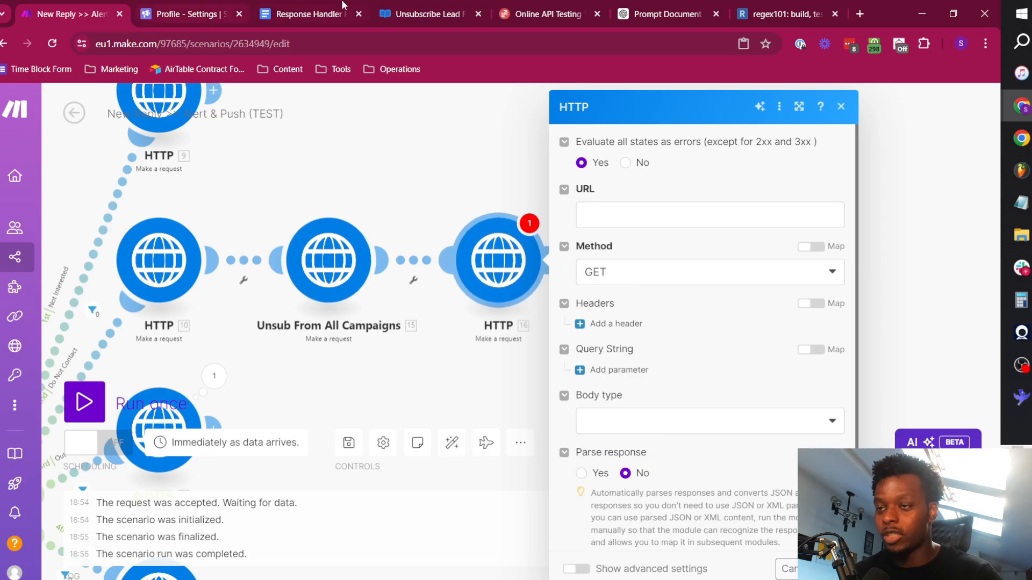
Copy the sample request for Add Lead/Domain to Global Block List from the API reference and paste it into the new HTTP module's URL.
left_click(424, 6)
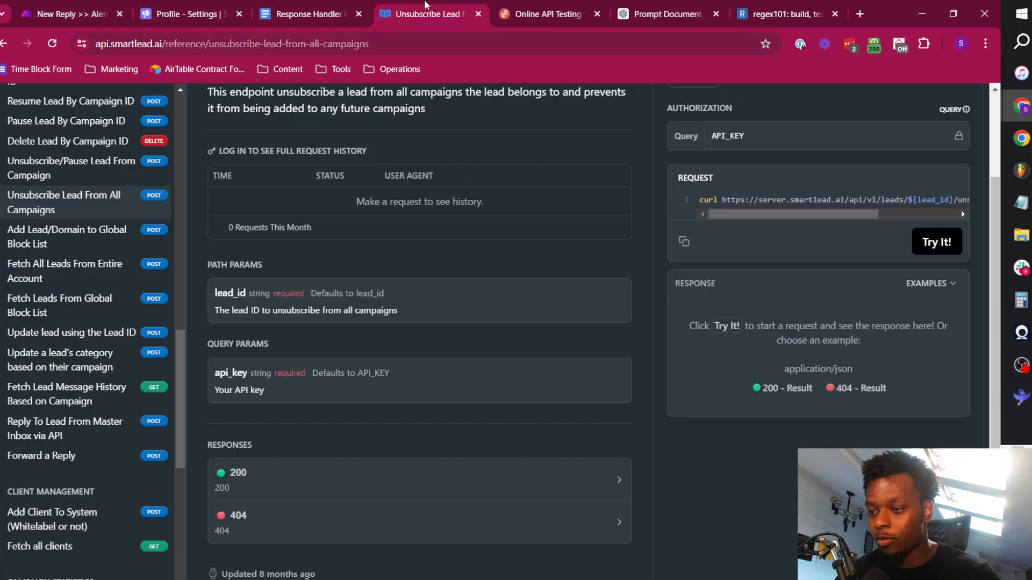
left_click(61, 235)
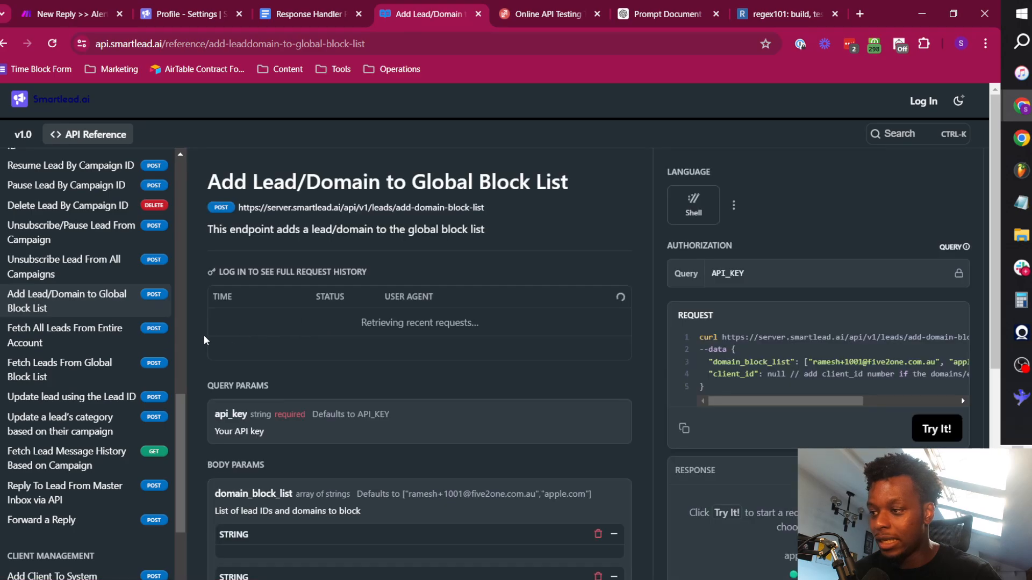
left_click(685, 429)
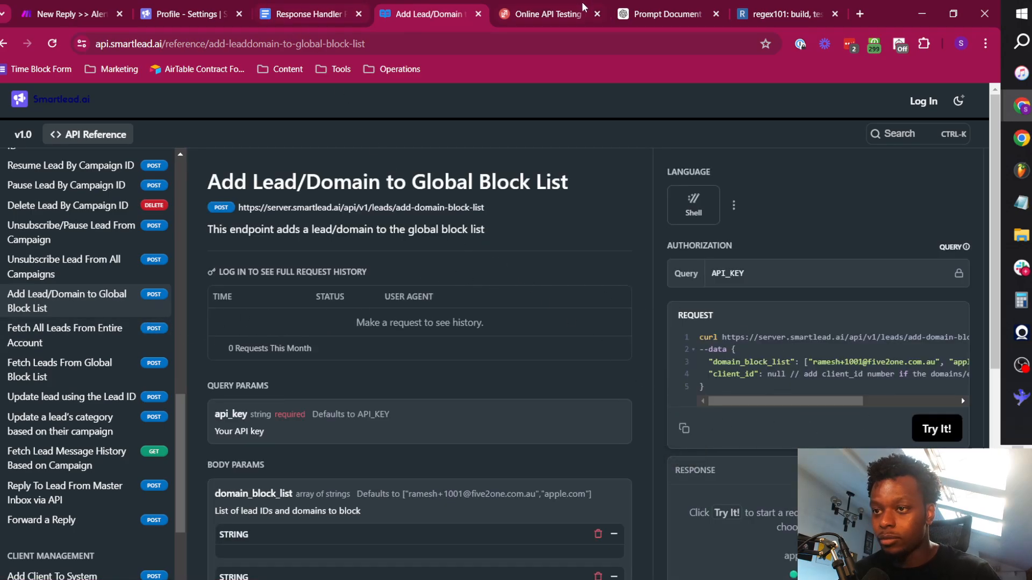
left_click(559, 14)
left_click(93, 6)
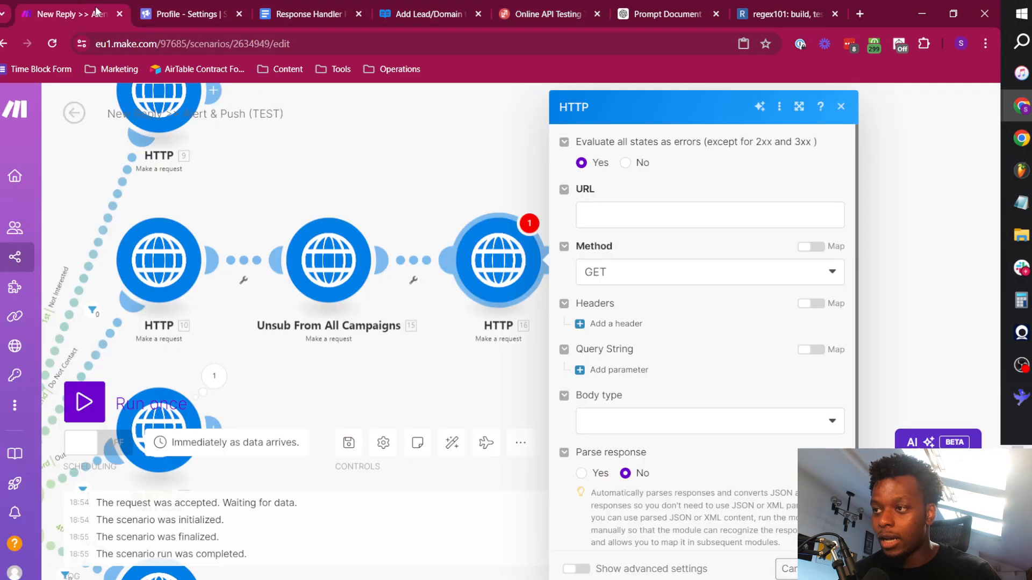
left_click(618, 215)
key("ctrl+v")
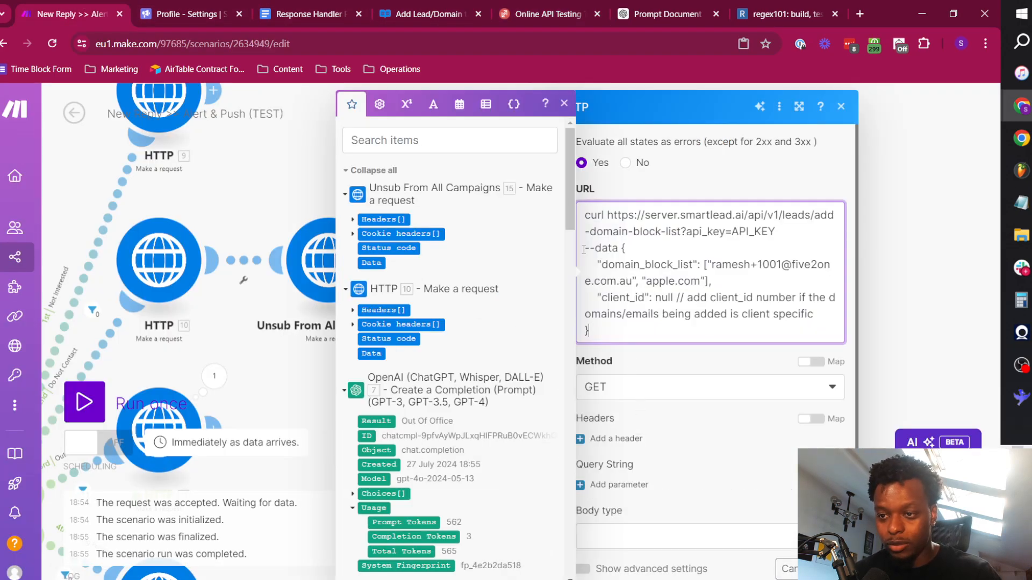
Move the --data block from the URL into the request content, using body type Raw and content type JSON (application/json).
left_click_drag(584, 249, 693, 390)
key("BackSpace")
scroll(649, 416, "down", 1)
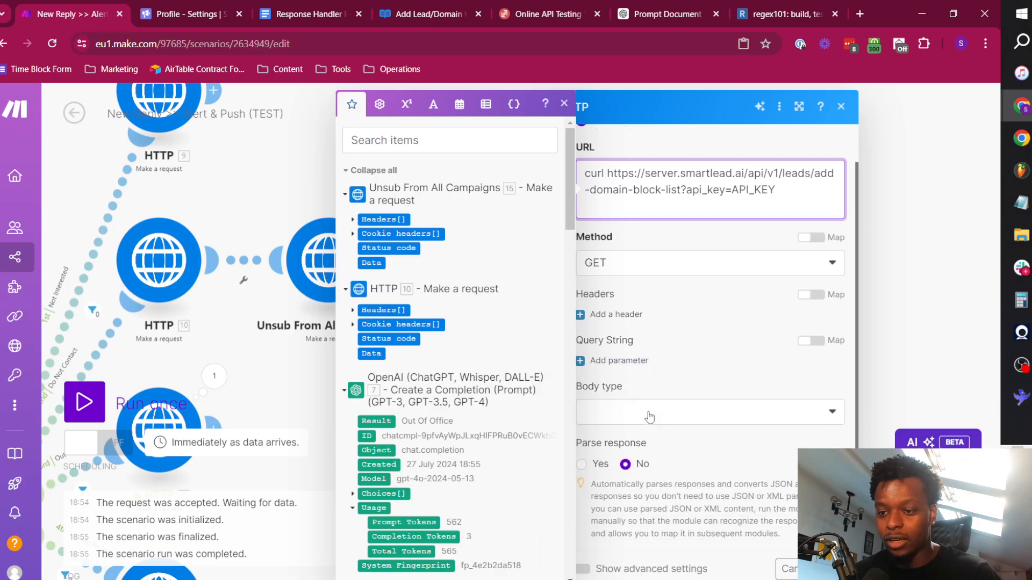
left_click(649, 417)
left_click(621, 432)
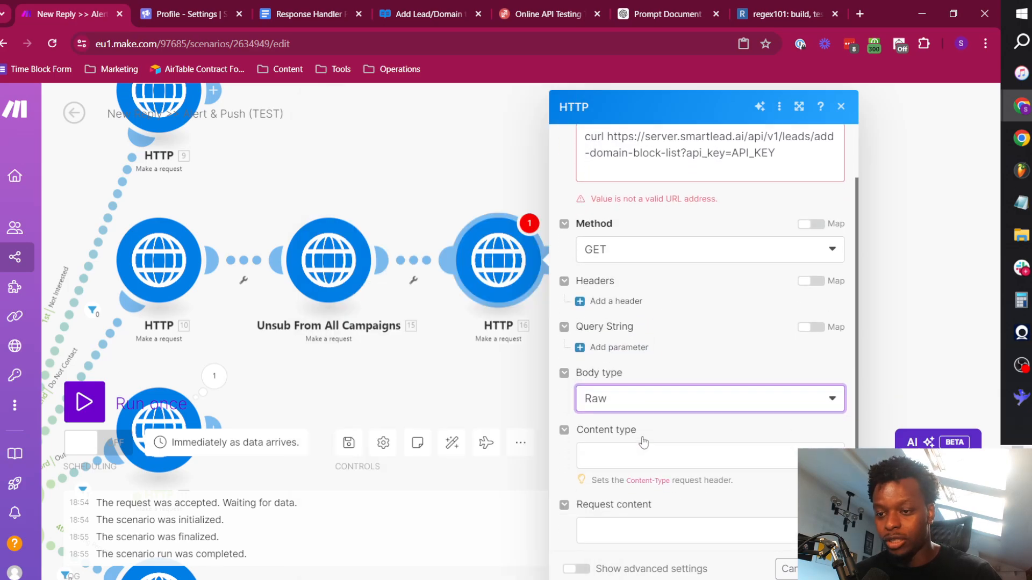
scroll(643, 442, "down", 2)
left_click(637, 361)
left_click(629, 428)
left_click(648, 429)
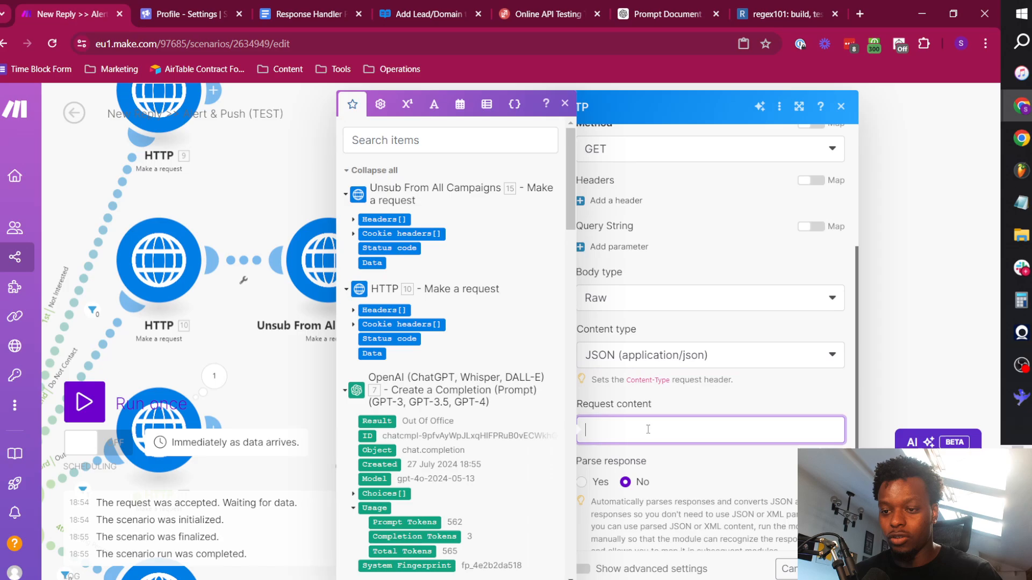
key("ctrl+v")
scroll(639, 306, "up", 3)
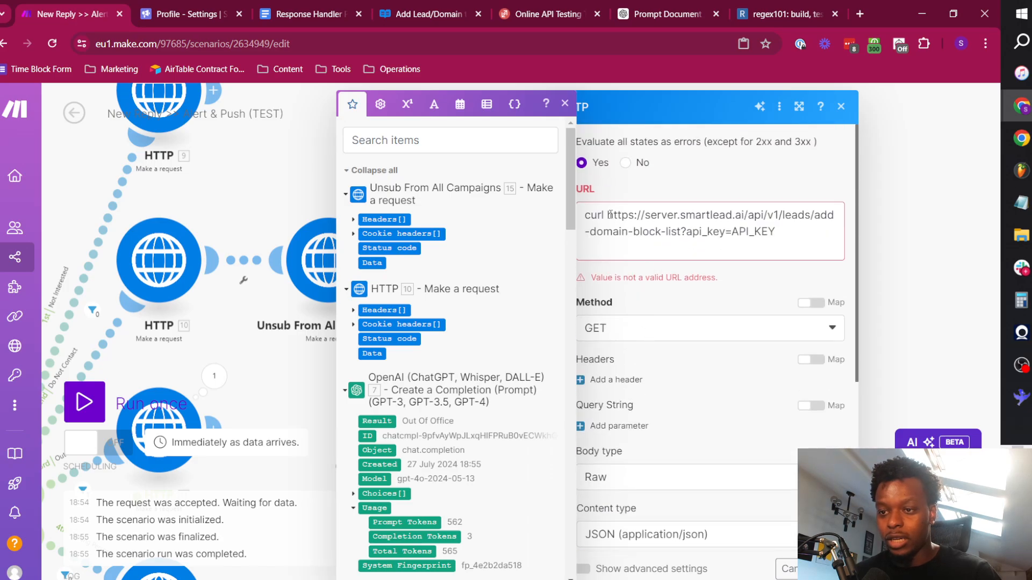
left_click_drag(610, 214, 584, 215)
key("BackSpace")
key("BackSpace")
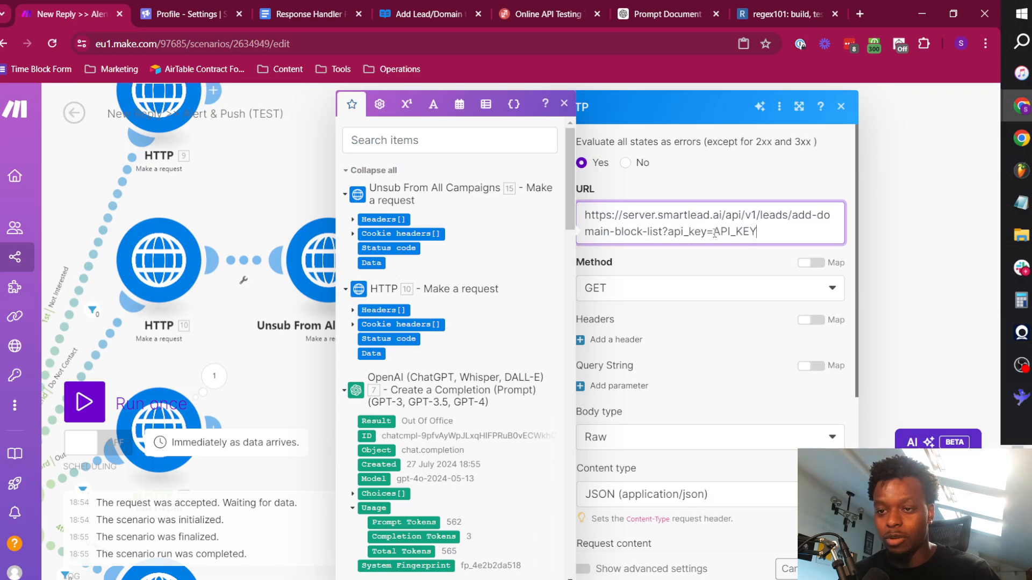
left_click_drag(713, 232, 759, 232)
left_click(185, 14)
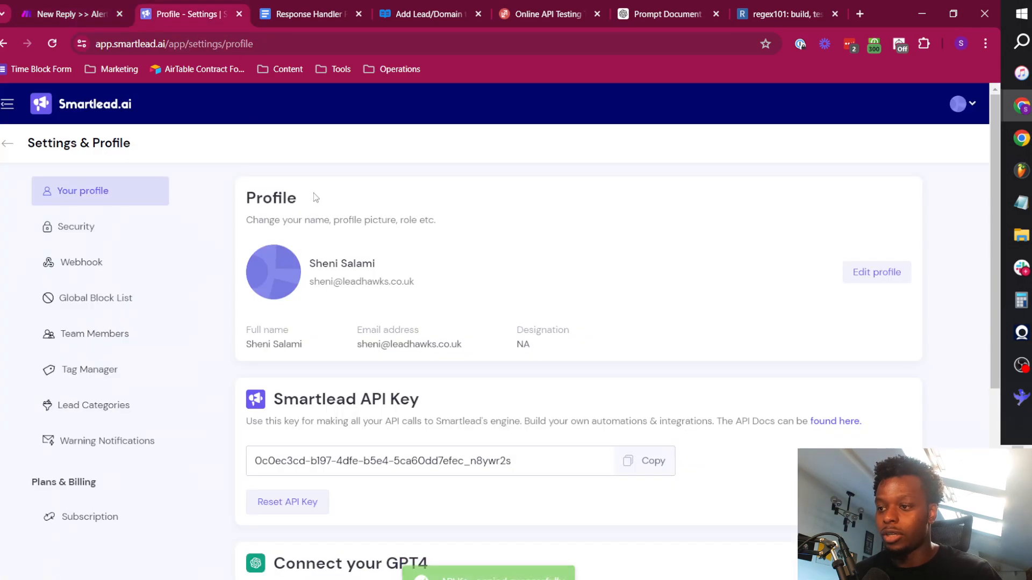
left_click(651, 460)
key("ctrl+shift+Tab")
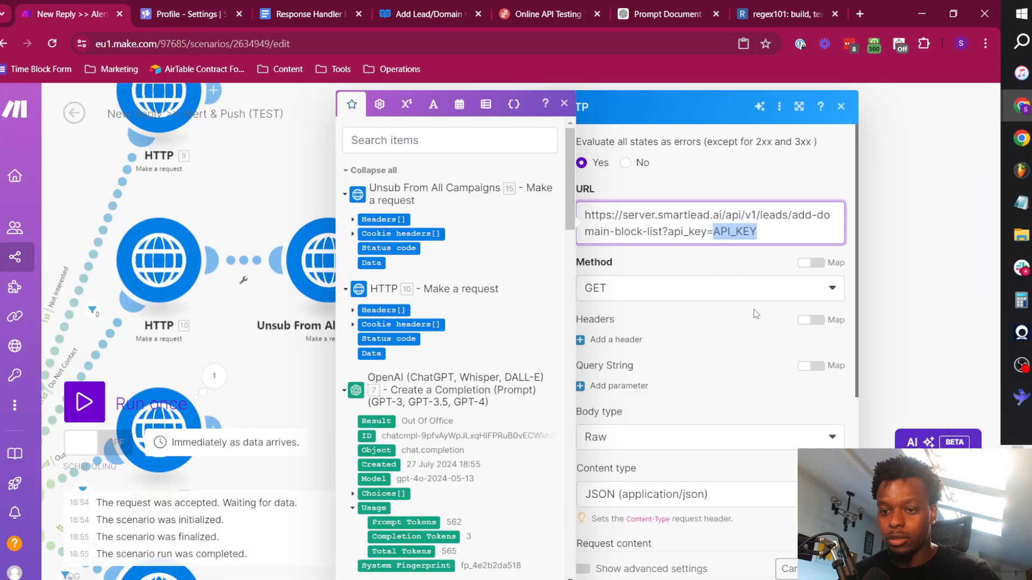
key("BackSpace")
key("ctrl+v")
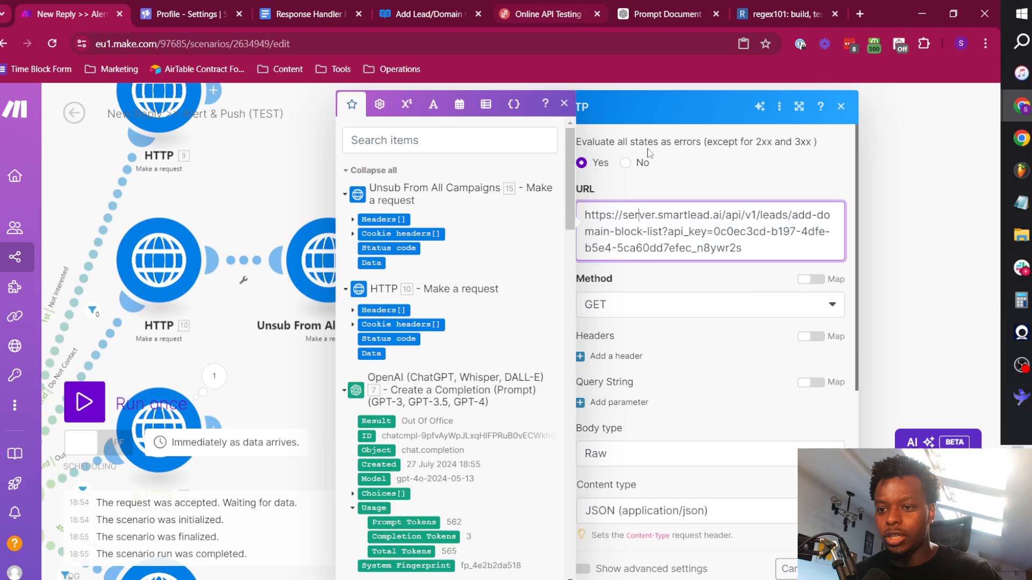
Delete the --data prefix in front of the opening brace in the request content.
scroll(672, 333, "down", 3)
scroll(670, 330, "down", 1)
left_click(623, 329)
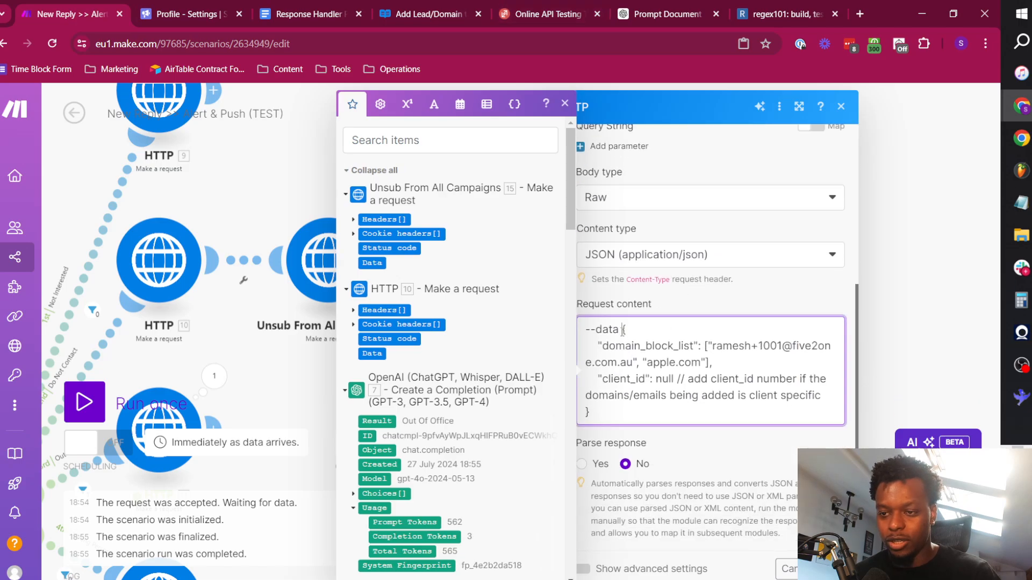
key("shift+Home")
key("BackSpace")
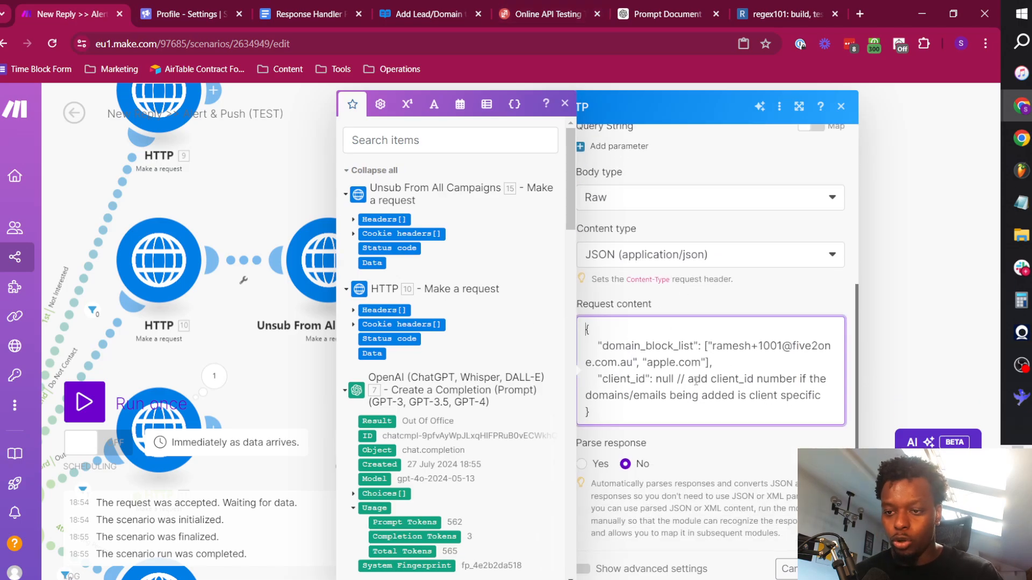
Examine the sample domain_block_list entries and the client_id comment in the request content.
left_click(609, 407)
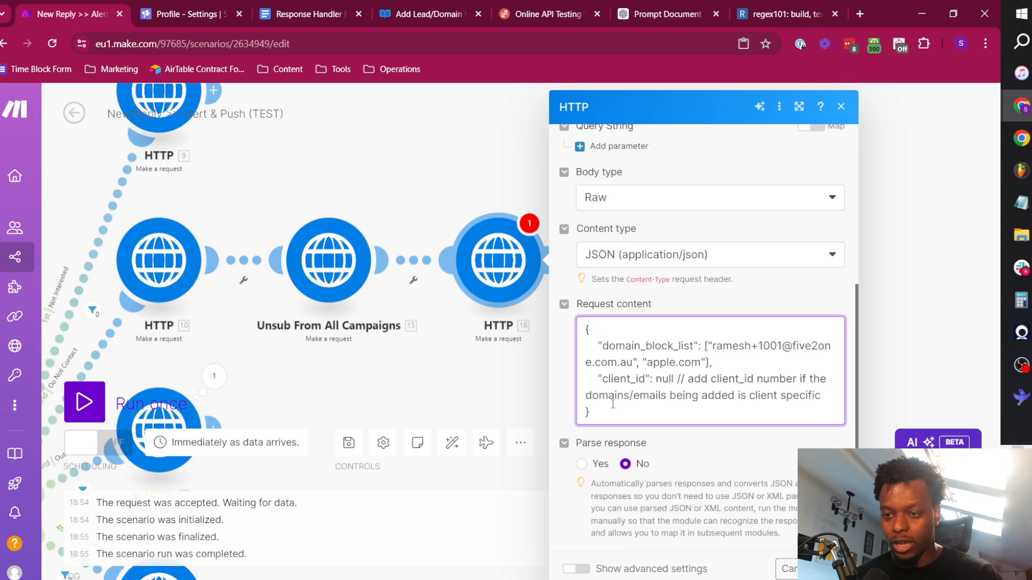
left_click(709, 352)
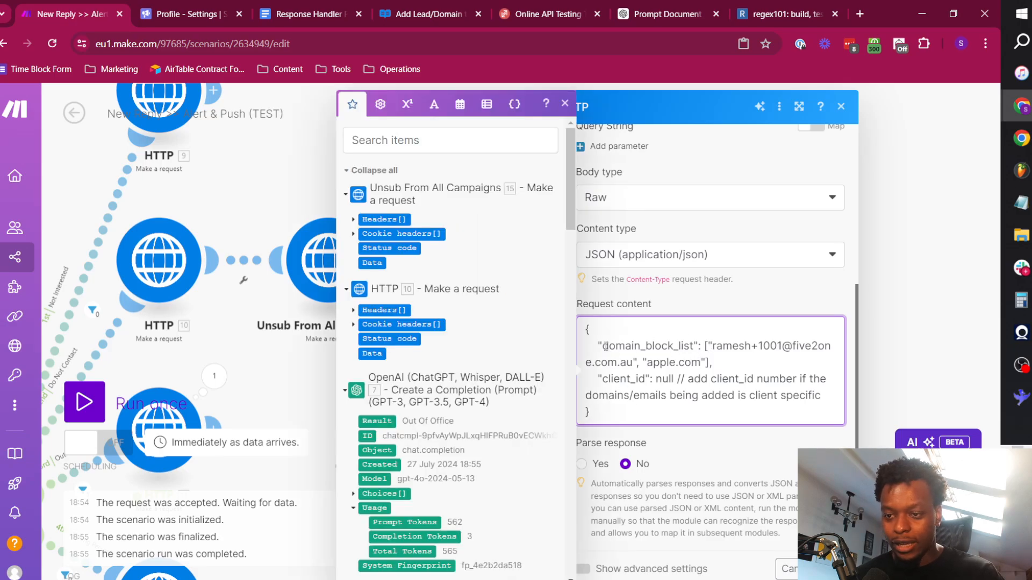
left_click_drag(598, 347, 706, 364)
left_click(640, 364)
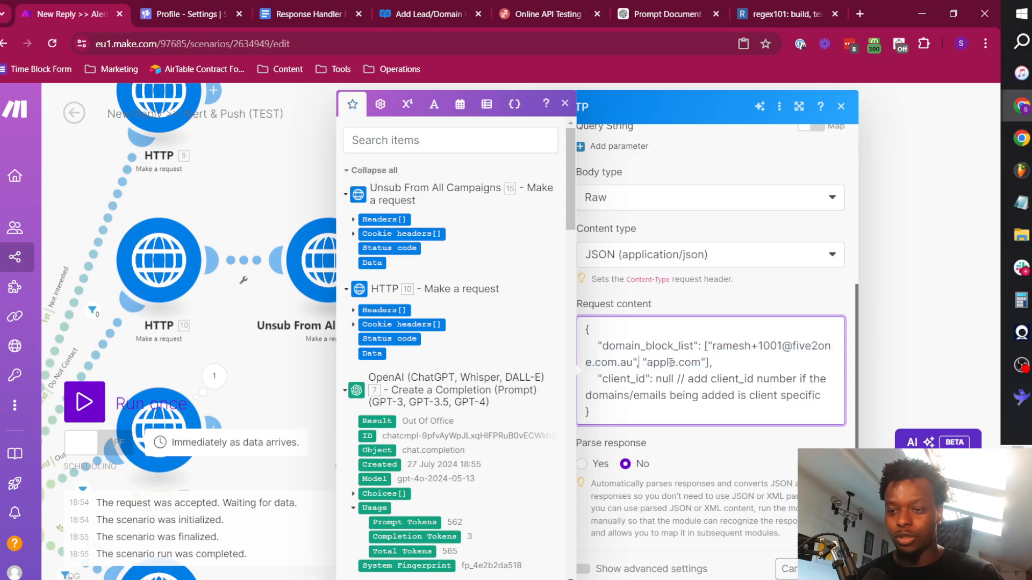
left_click_drag(661, 380, 732, 380)
left_click(779, 379)
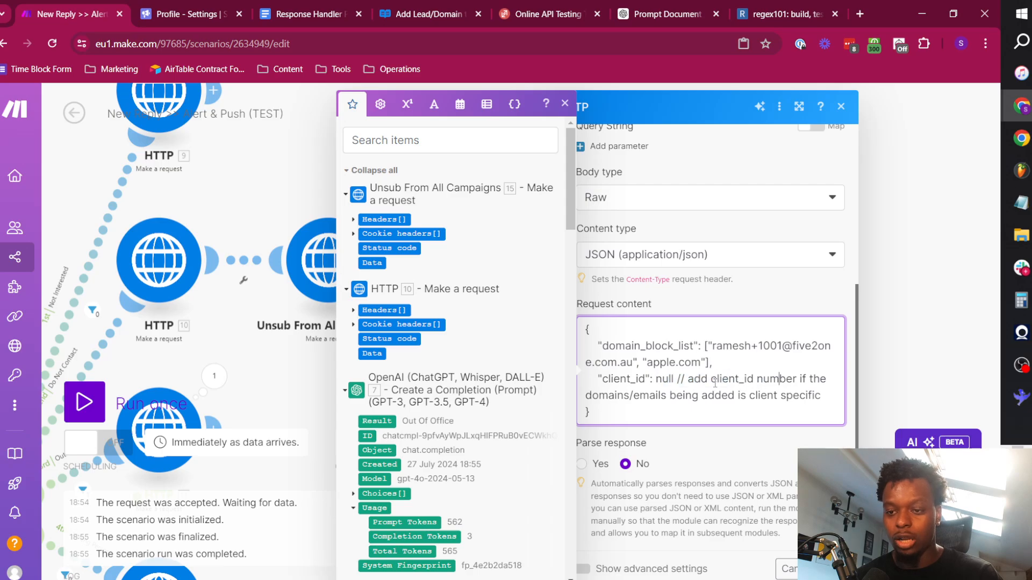
left_click_drag(688, 378, 820, 399)
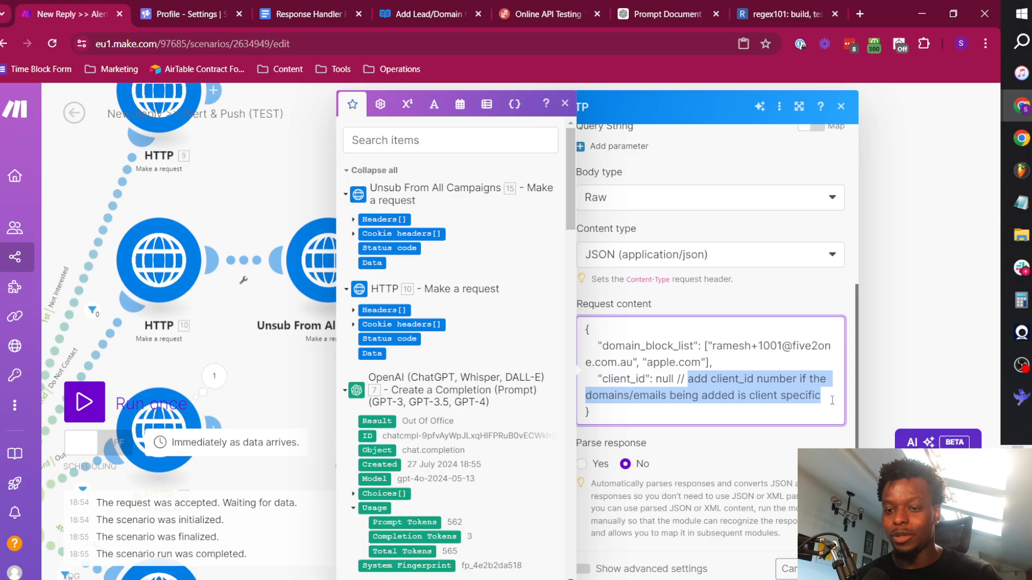
left_click(777, 402)
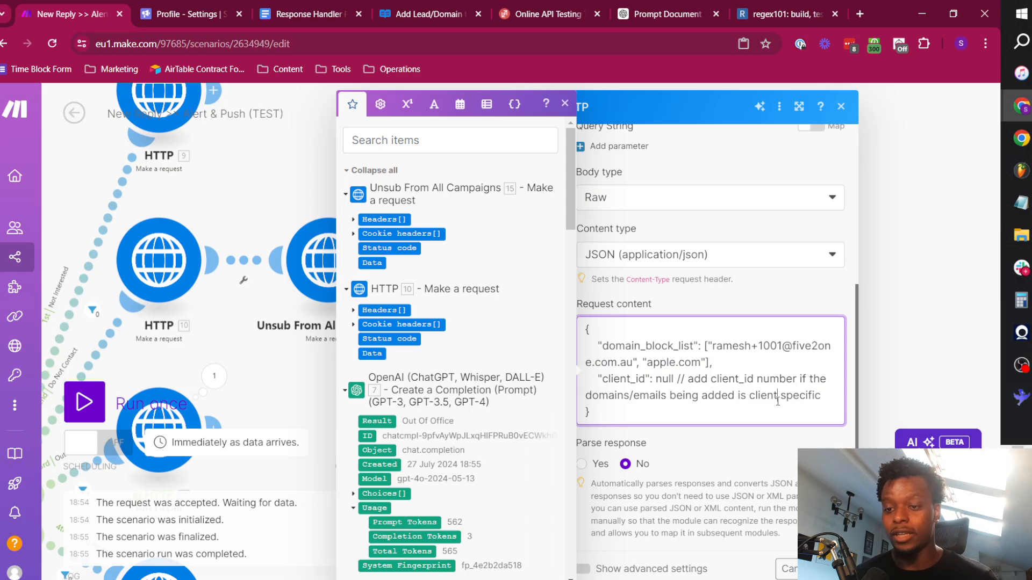
Delete the comment after client_id in the request content and replace its plain-text null with the null keyword token.
double_click(659, 380)
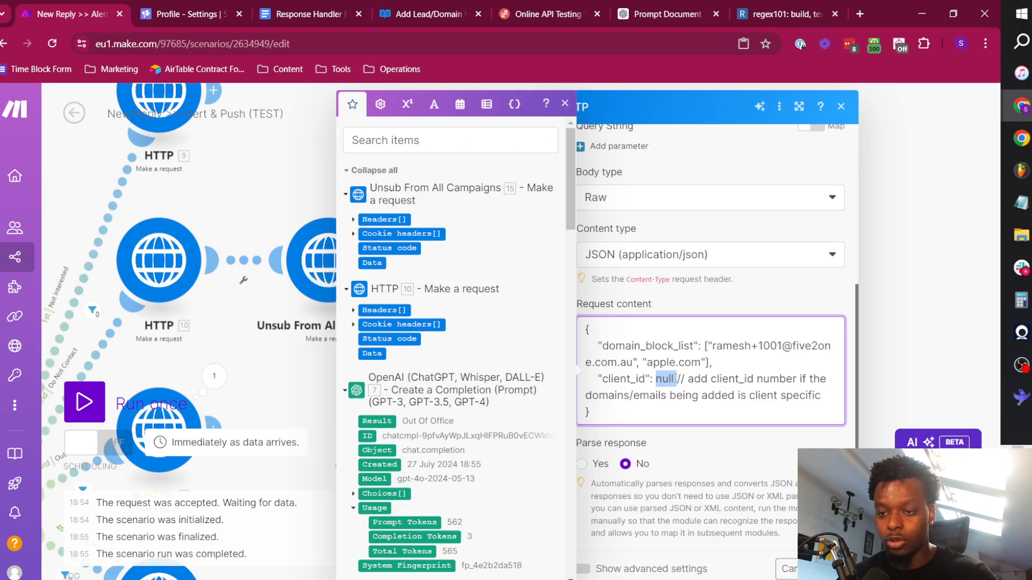
left_click_drag(676, 379, 829, 396)
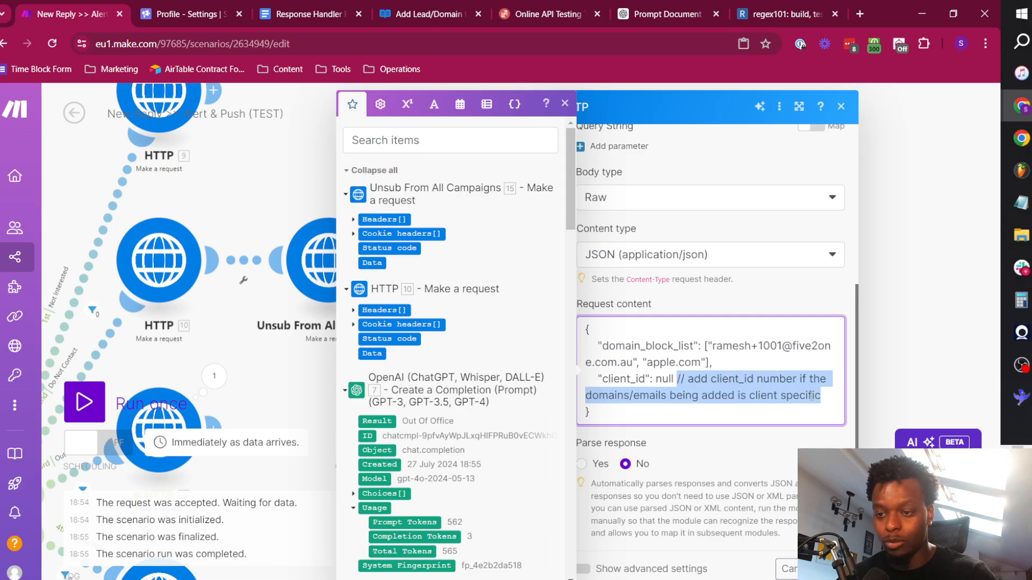
key("BackSpace")
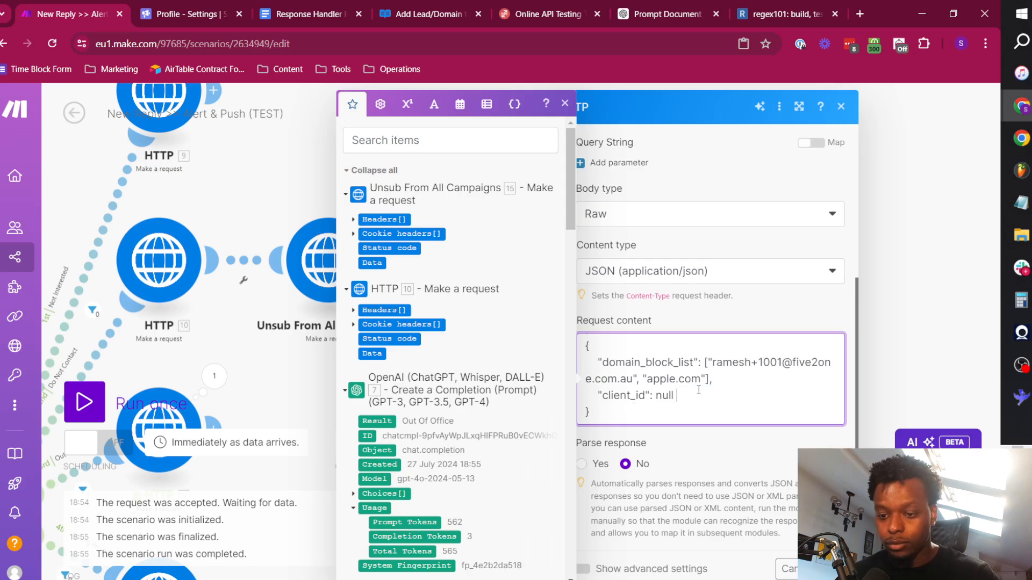
key("ctrl+shift+Left")
key("BackSpace")
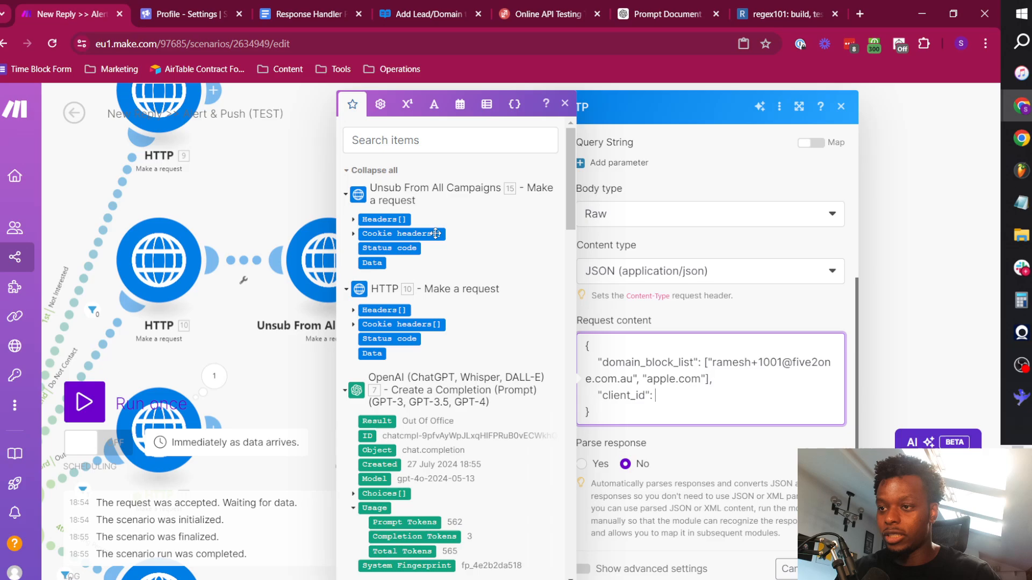
left_click(380, 104)
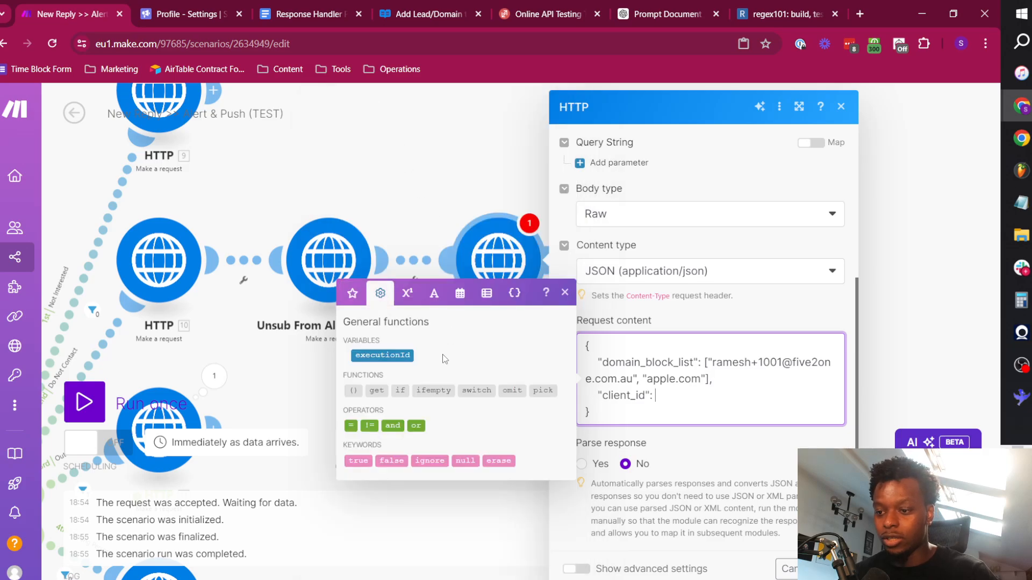
left_click(471, 458)
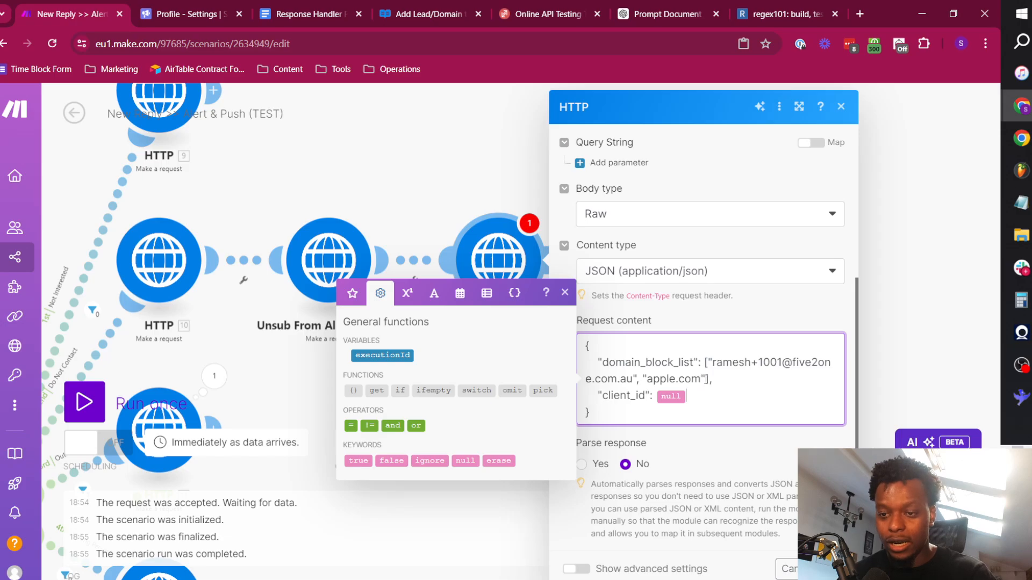
Clear the sample domain and sample email address from domain_block_list, keeping one pair of quotes inside the brackets.
left_click_drag(706, 378, 637, 380)
key("BackSpace")
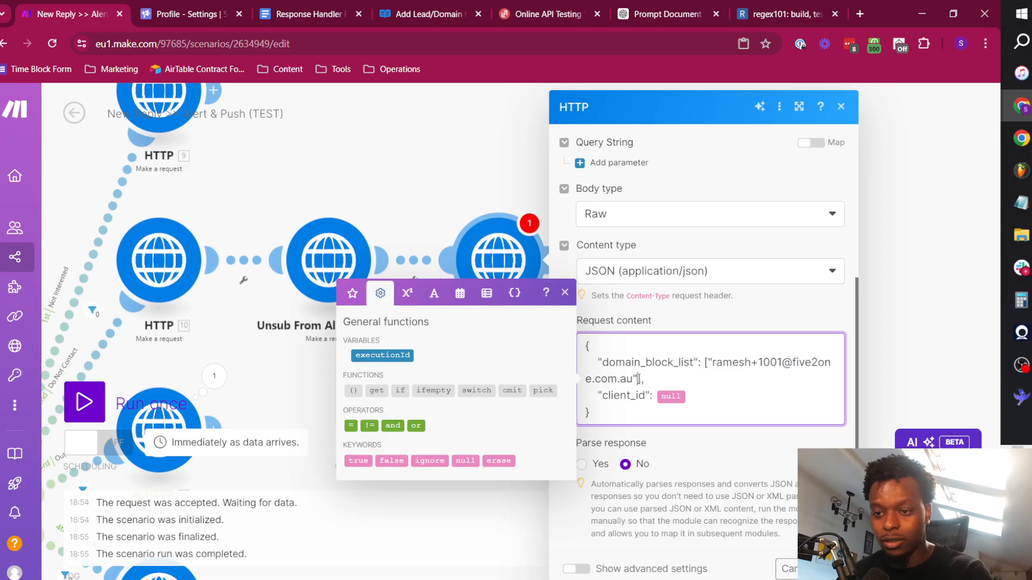
key("ctrl+shift+Left")
key("ctrl+shift+Left")
key("ctrl+shift+Left")
key("ctrl+shift+Left")
key("ctrl+shift+Left")
key("ctrl+shift+Left")
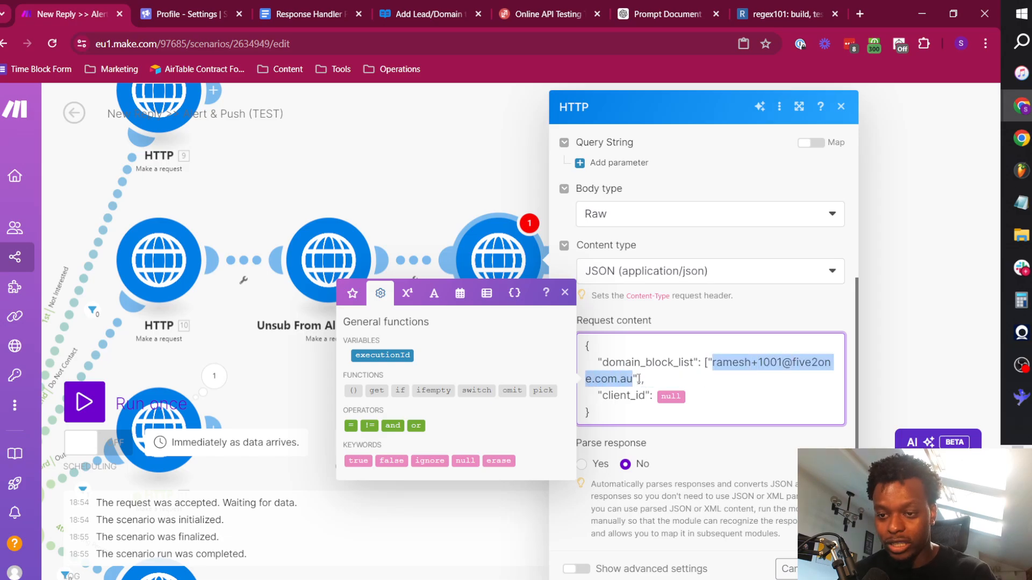
key("BackSpace")
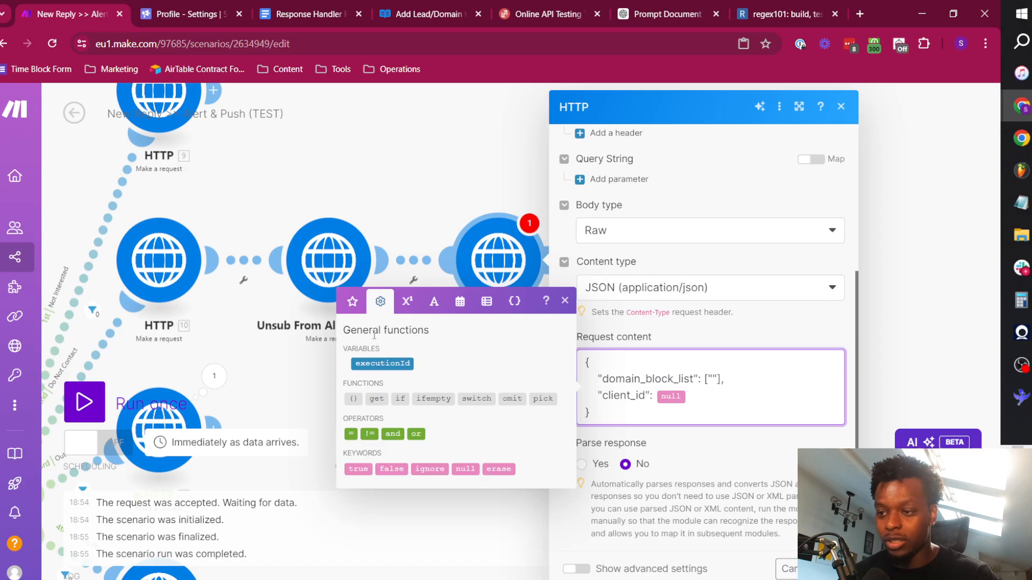
Search the mappable items for "email" and insert the webhook's to_email variable between the domain_block_list quotes.
left_click(353, 302)
left_click(415, 145)
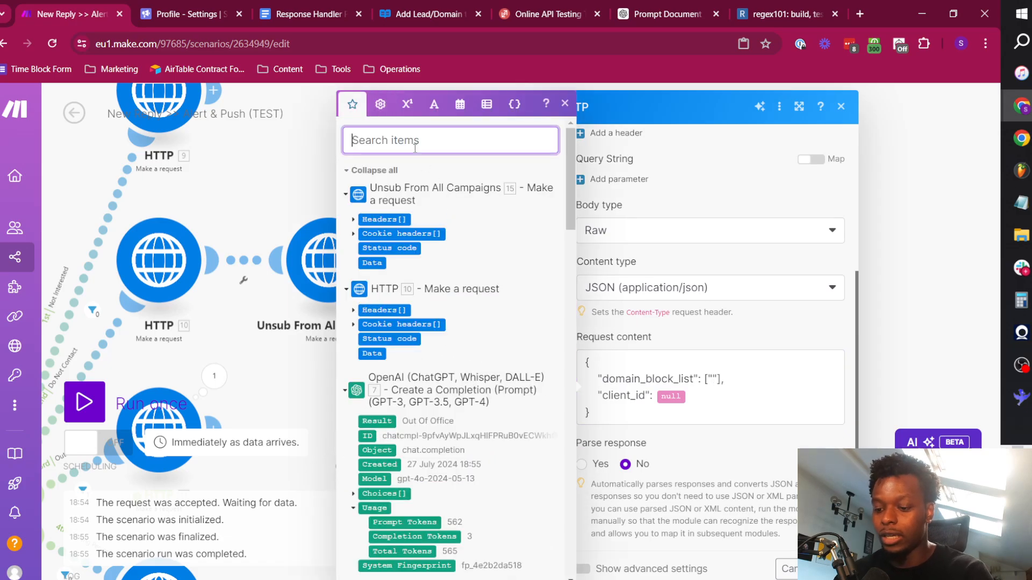
type("email")
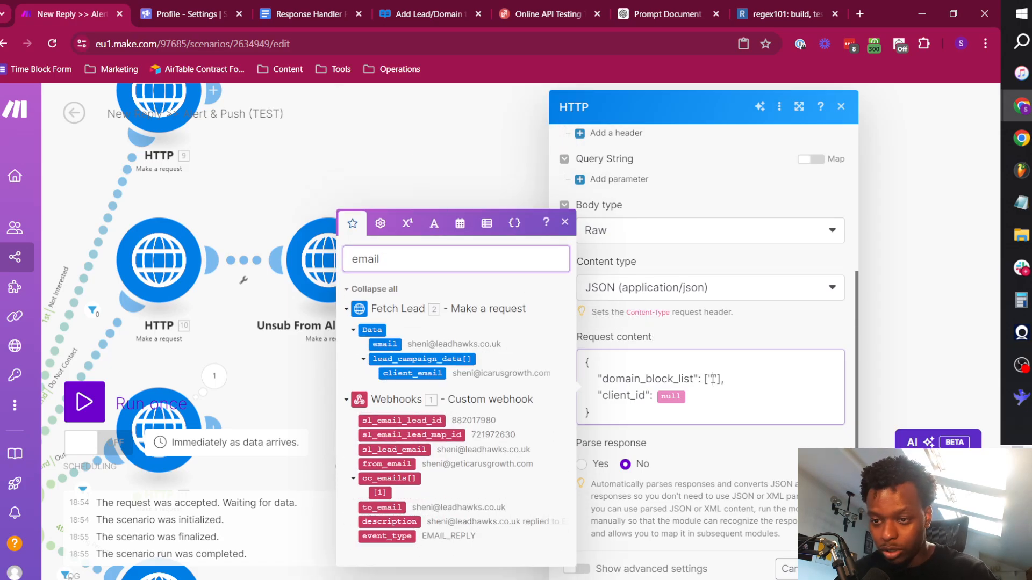
left_click(713, 378)
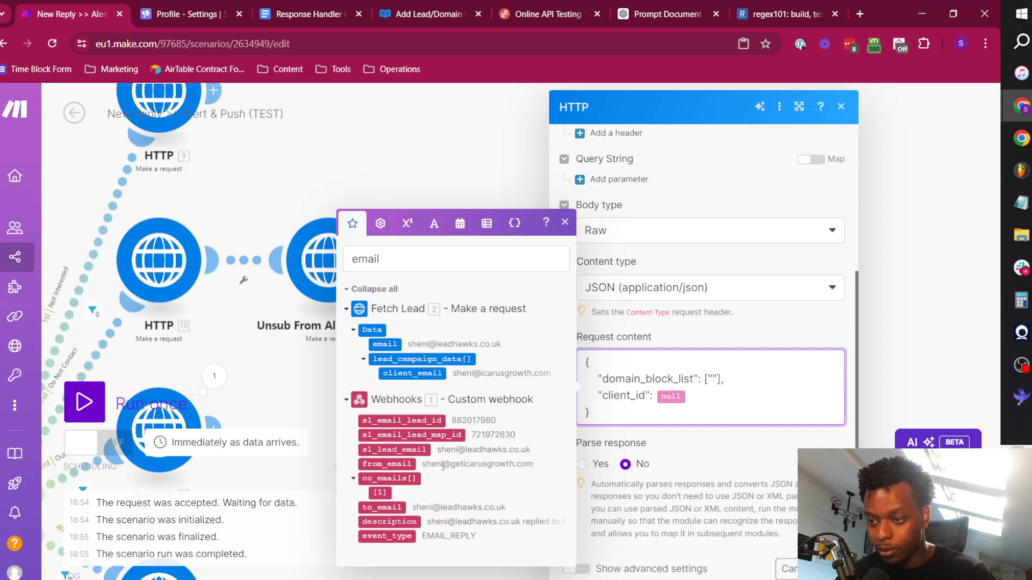
left_click(387, 507)
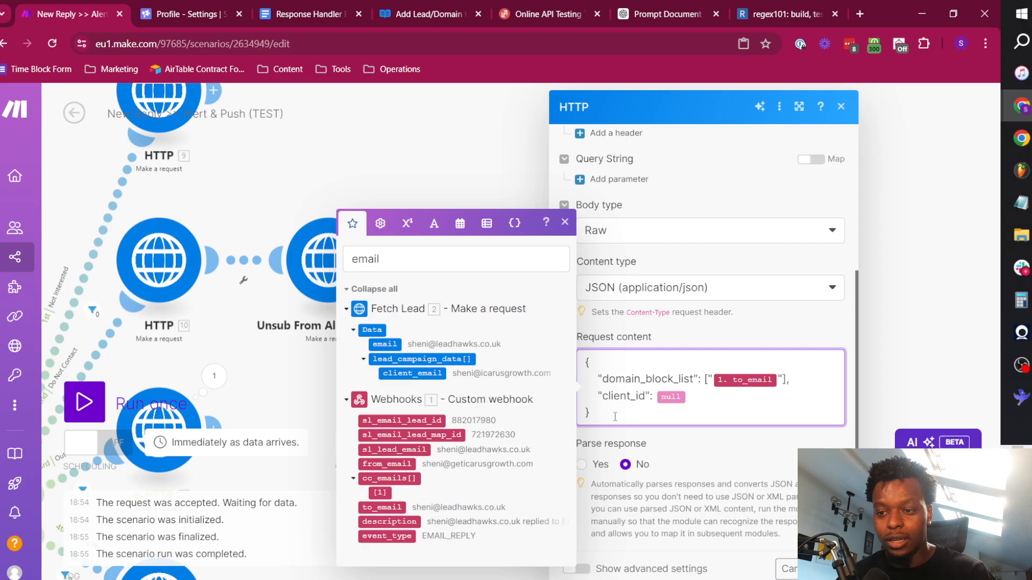
left_click(763, 335)
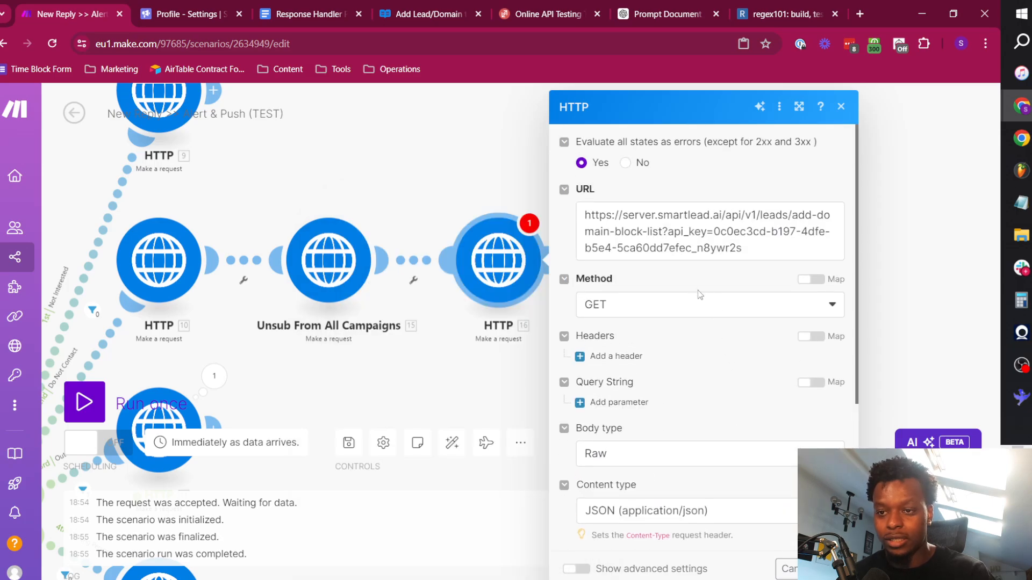
Check the block-list endpoint's method in the Smartlead API reference, set the block-list HTTP request's method to POST and save the module.
triple_click(699, 228)
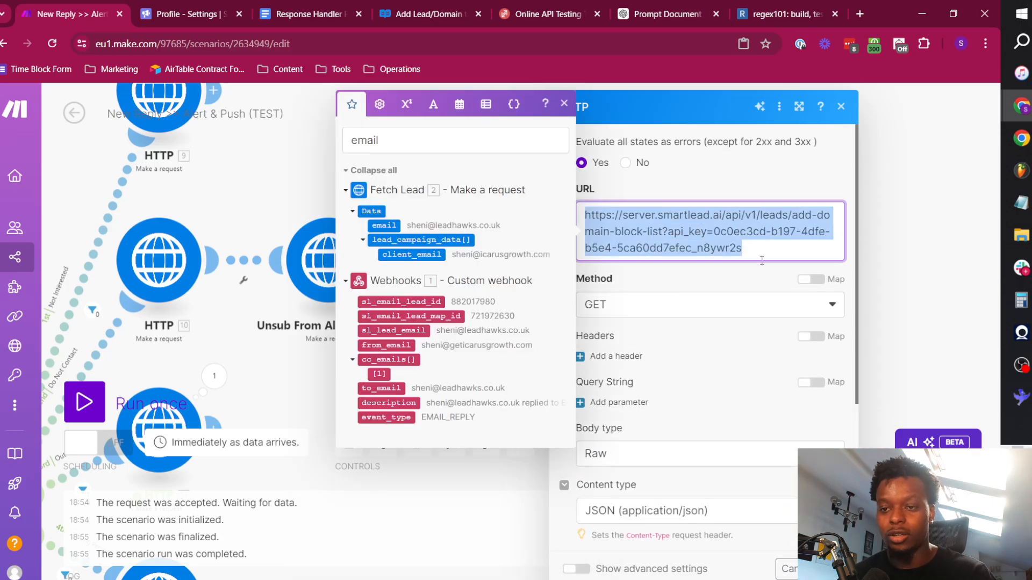
scroll(748, 366, "down", 5)
scroll(721, 311, "up", 5)
left_click(723, 285)
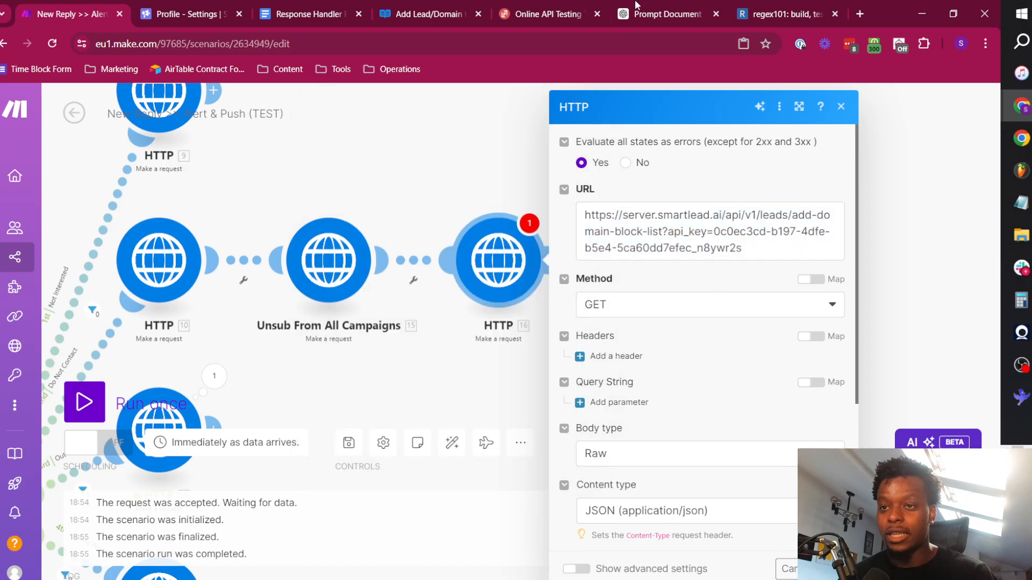
left_click(422, 13)
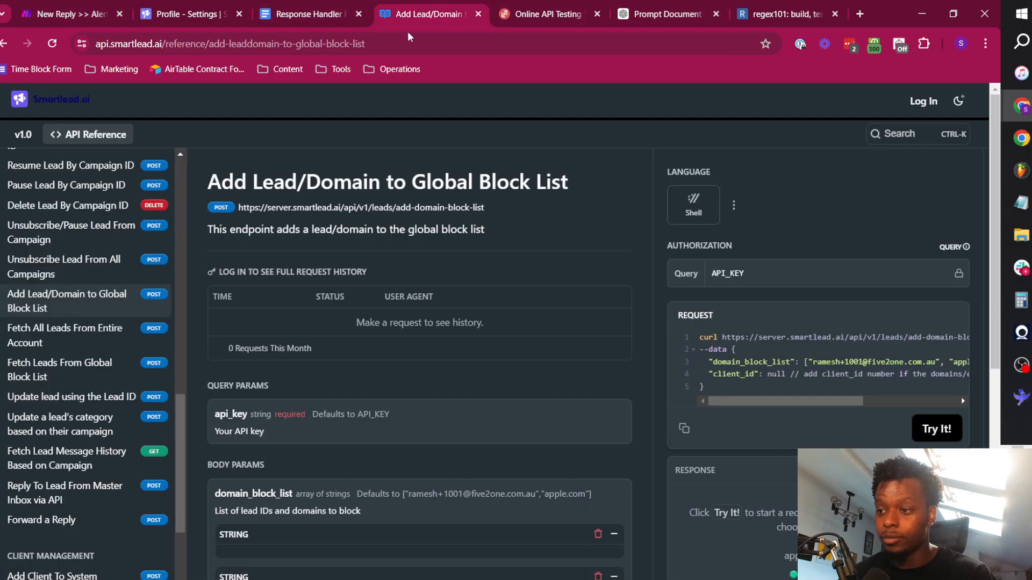
left_click(81, 11)
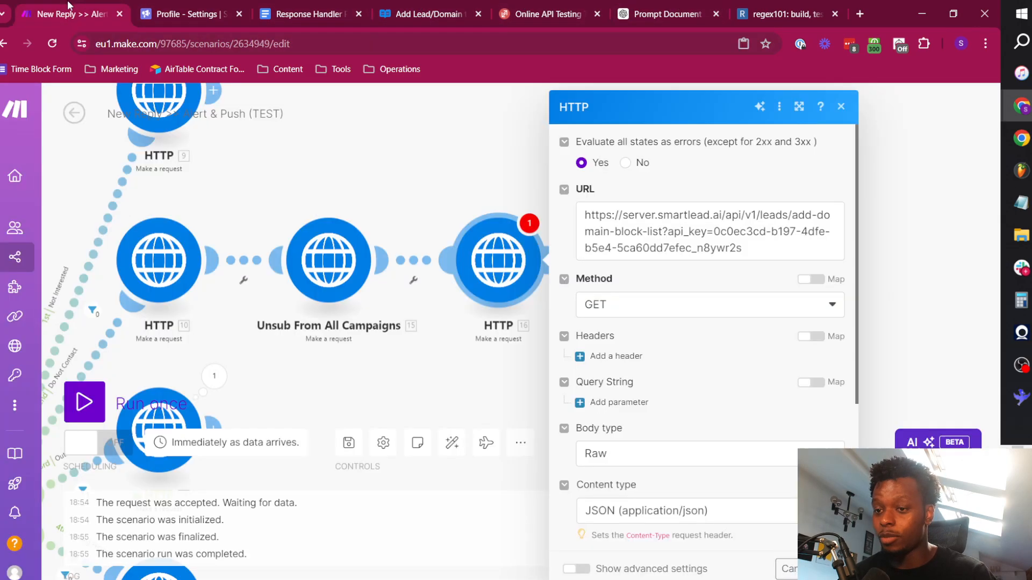
left_click(676, 301)
left_click(639, 377)
scroll(691, 334, "down", 3)
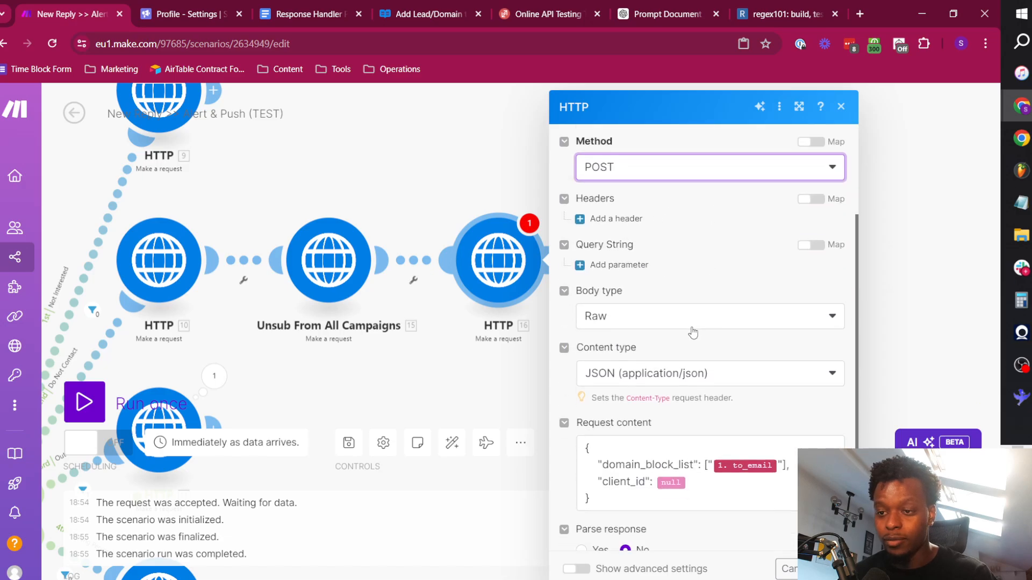
scroll(726, 398, "down", 2)
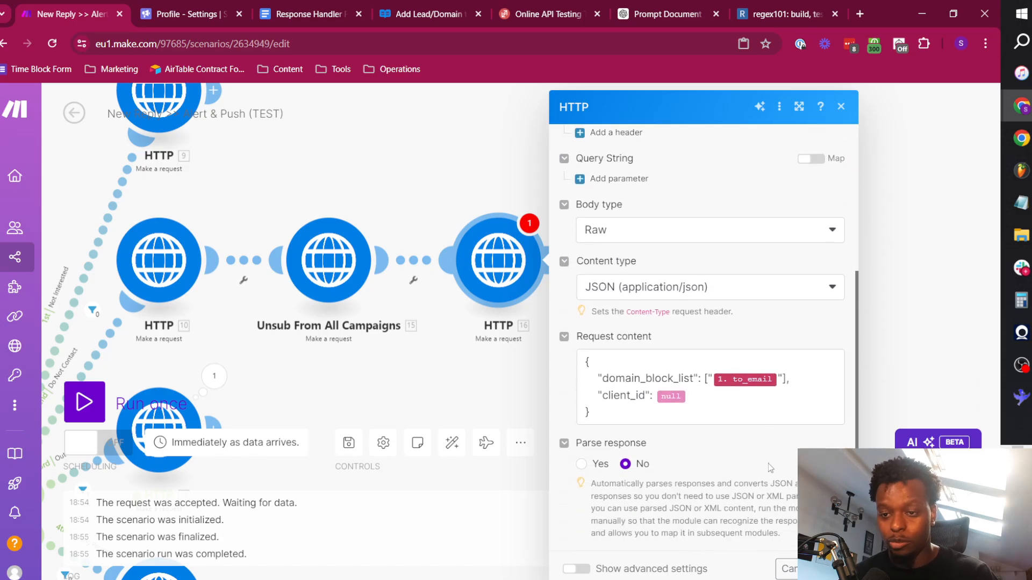
left_click(835, 569)
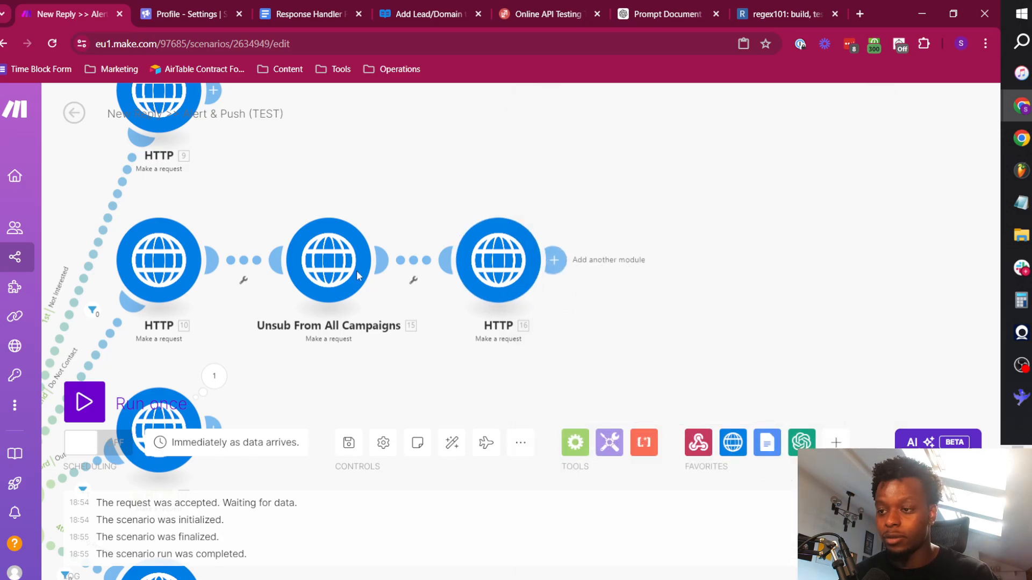
Rename the last HTTP module on the Do Not Contact route to "Add to Global Block List".
left_click(331, 246)
left_click(830, 265)
right_click(496, 268)
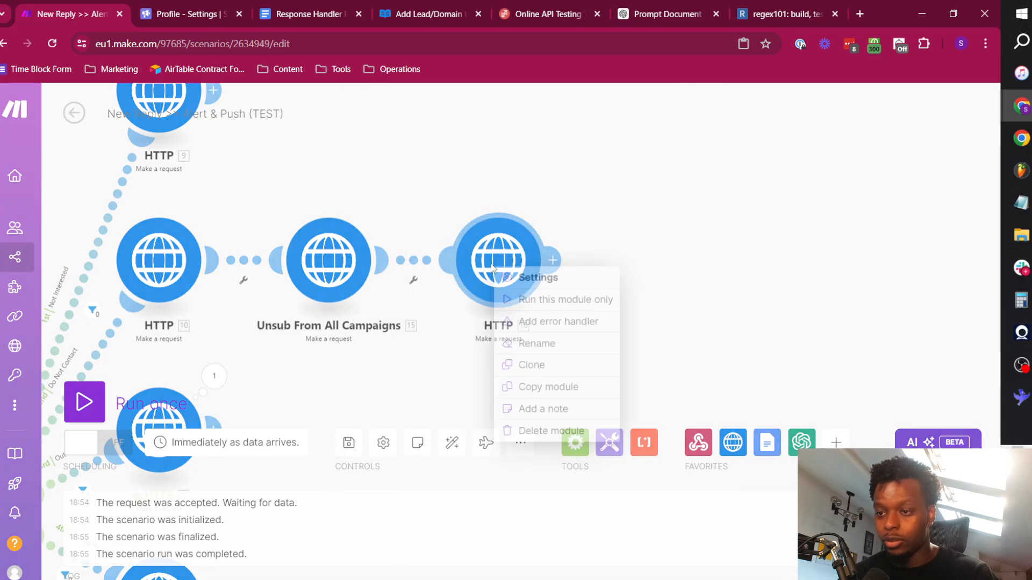
left_click(564, 336)
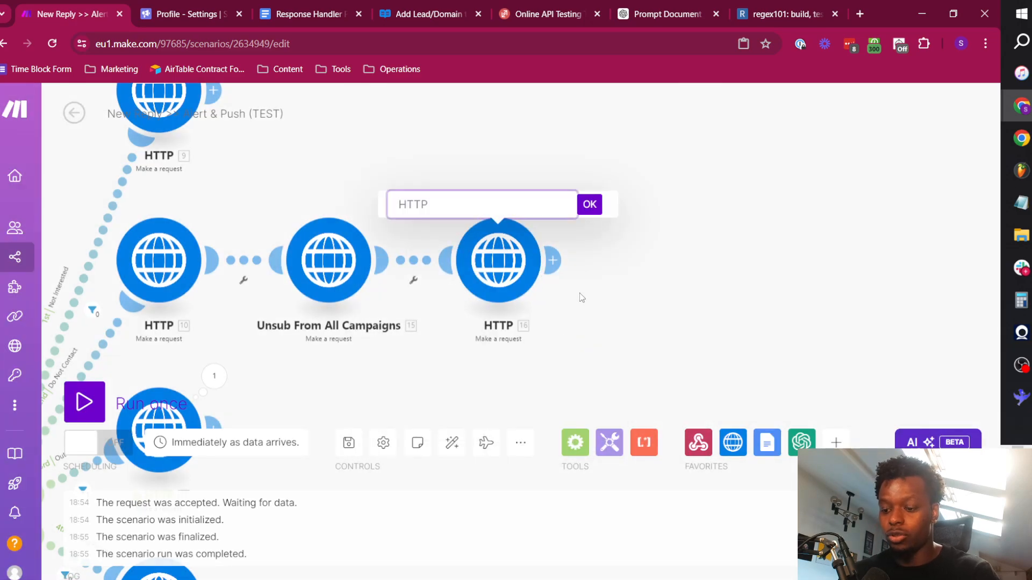
type("Add to Global ")
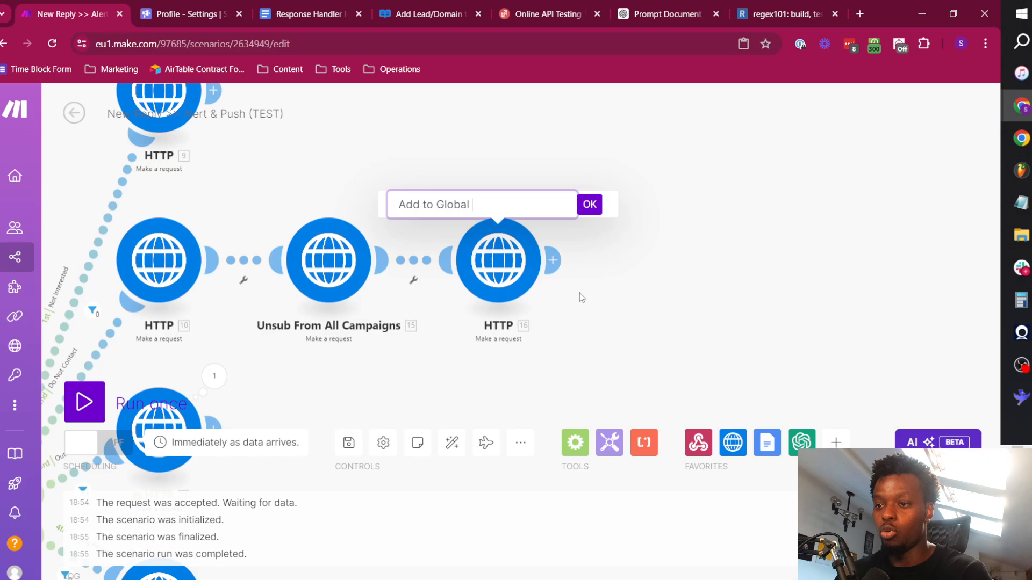
type("Block List")
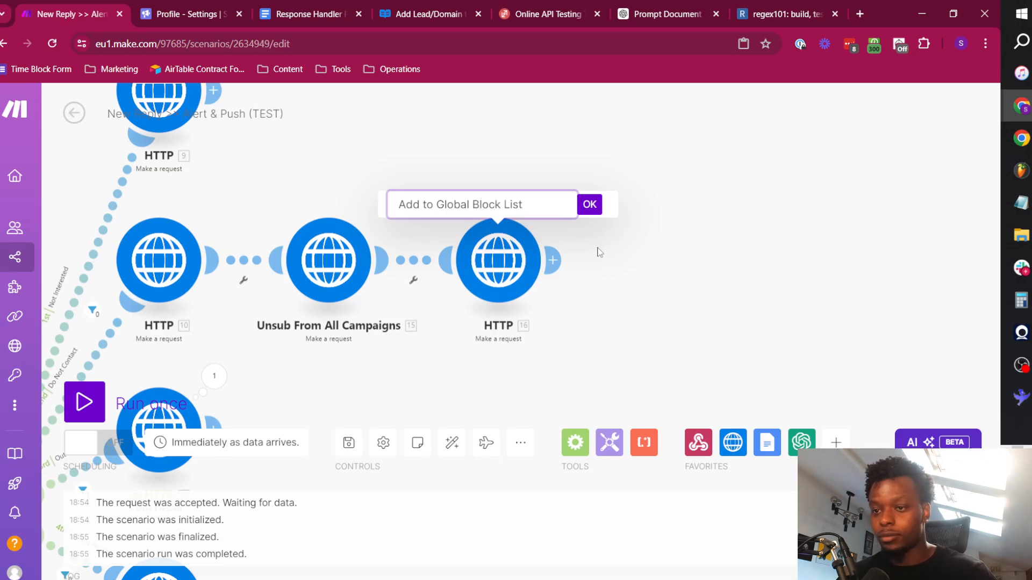
left_click(591, 206)
Examine the last run's input and output for the HTTP request on the Out Of Office route.
left_click_drag(513, 163, 741, 178)
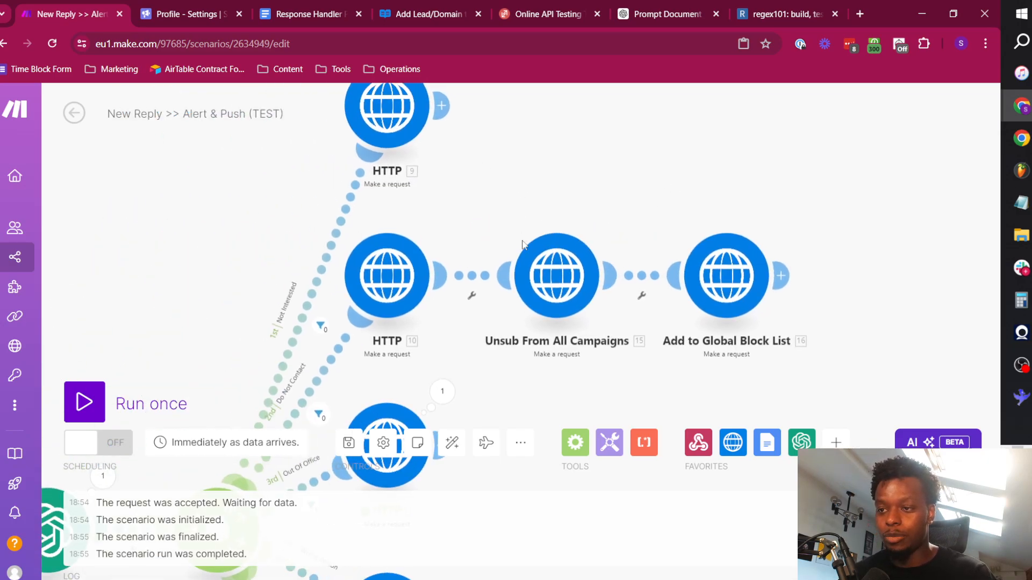
left_click_drag(588, 372, 632, 222)
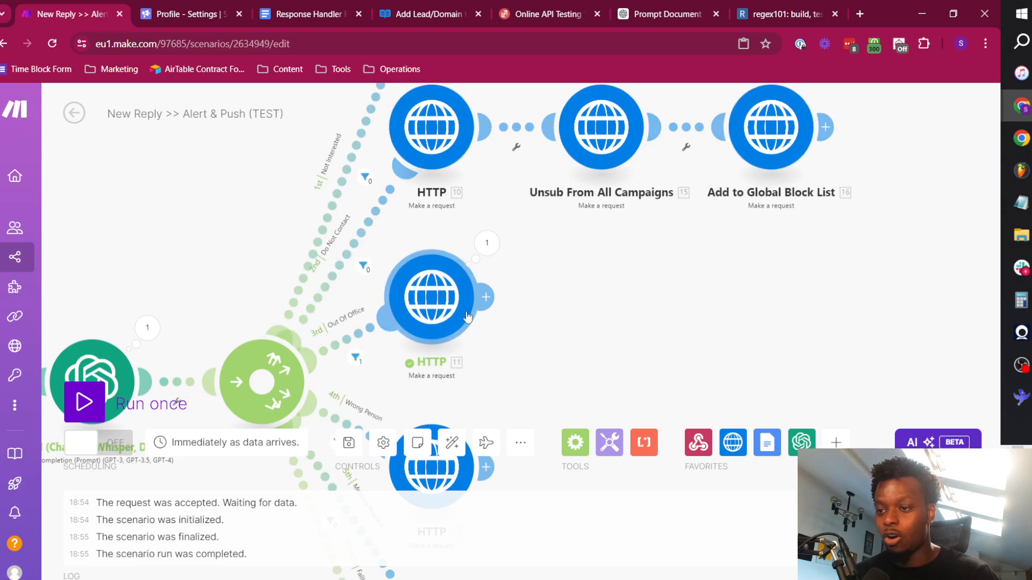
left_click(487, 244)
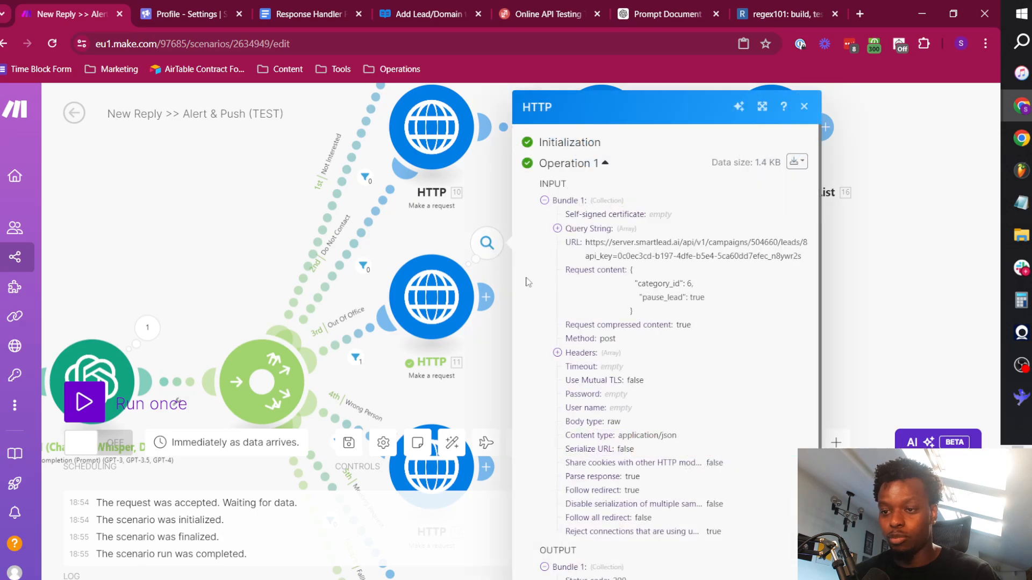
scroll(631, 305, "down", 2)
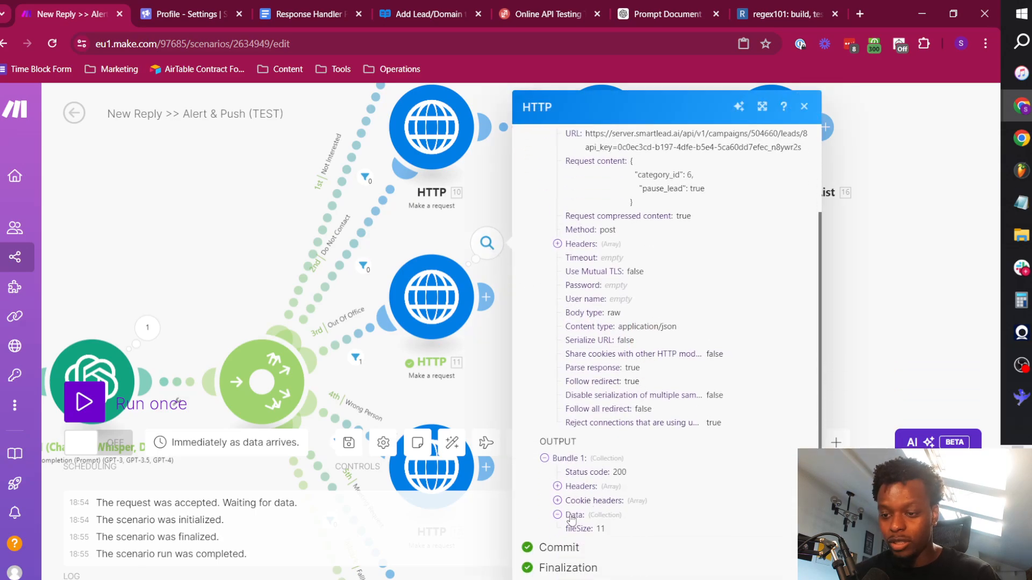
left_click(160, 276)
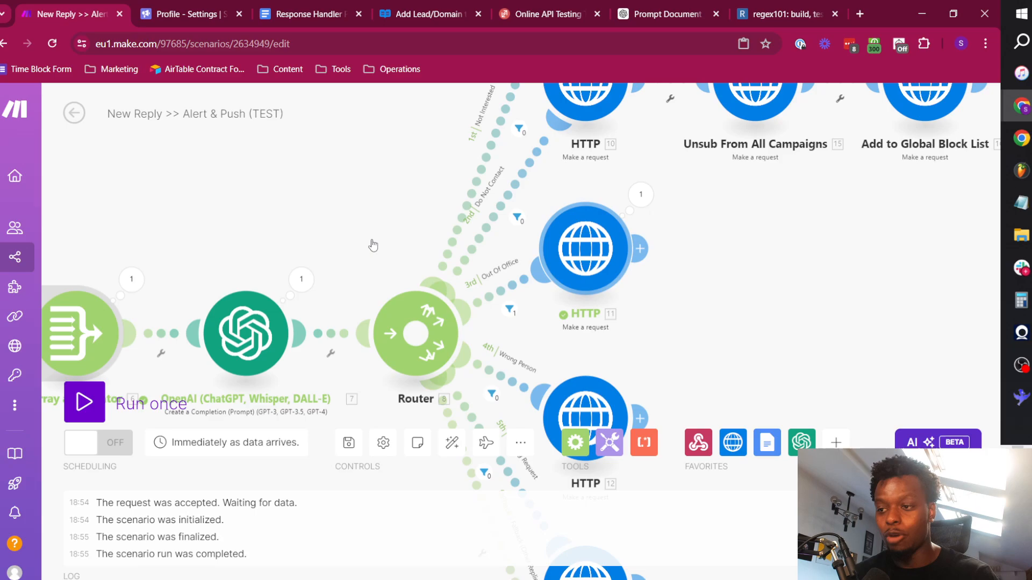
Examine the Webhooks module's last output bundle and expand reply_message to read the reply text.
scroll(281, 208, "down", 3)
left_click_drag(269, 195, 725, 185)
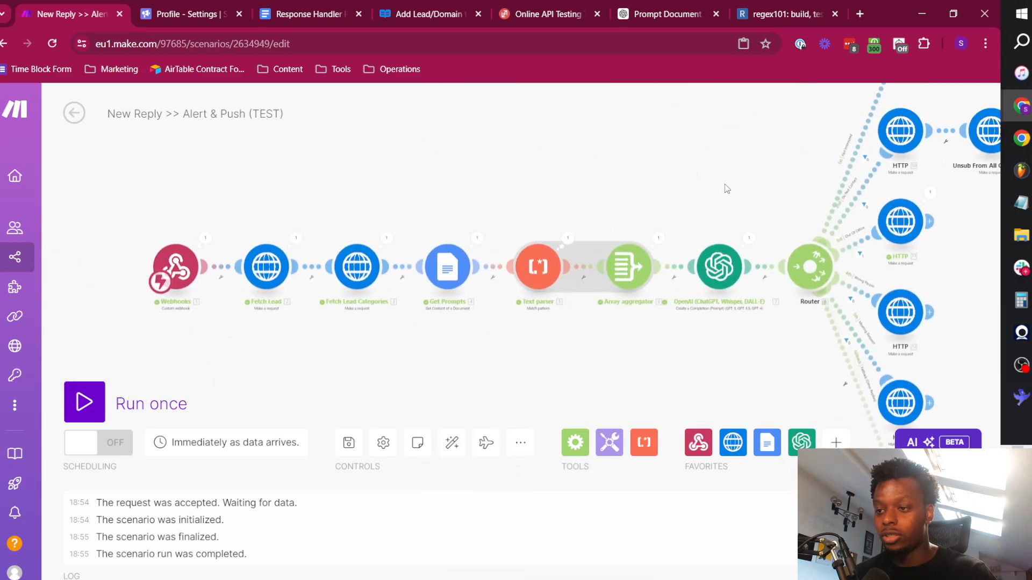
left_click(207, 236)
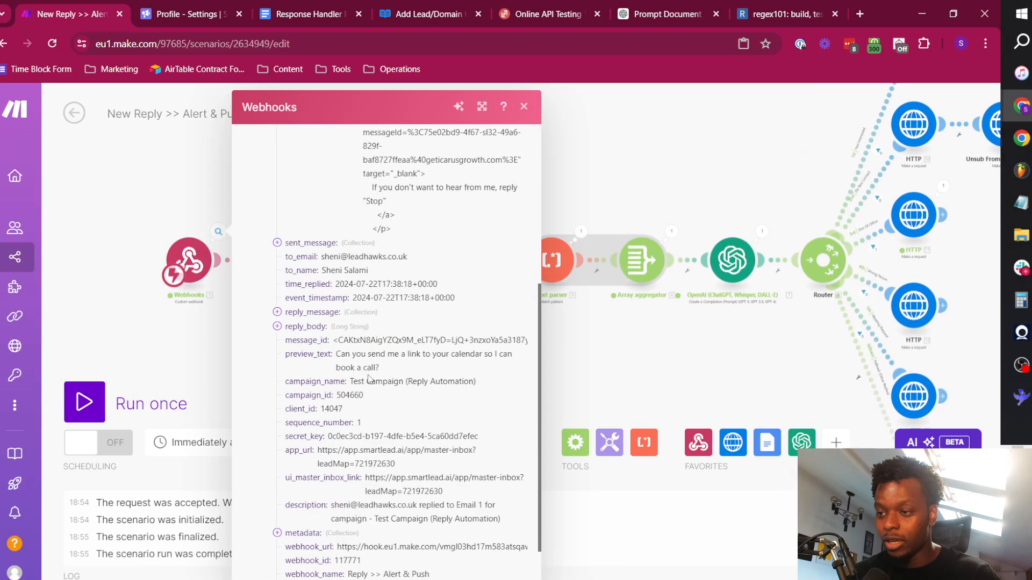
scroll(355, 332, "down", 1)
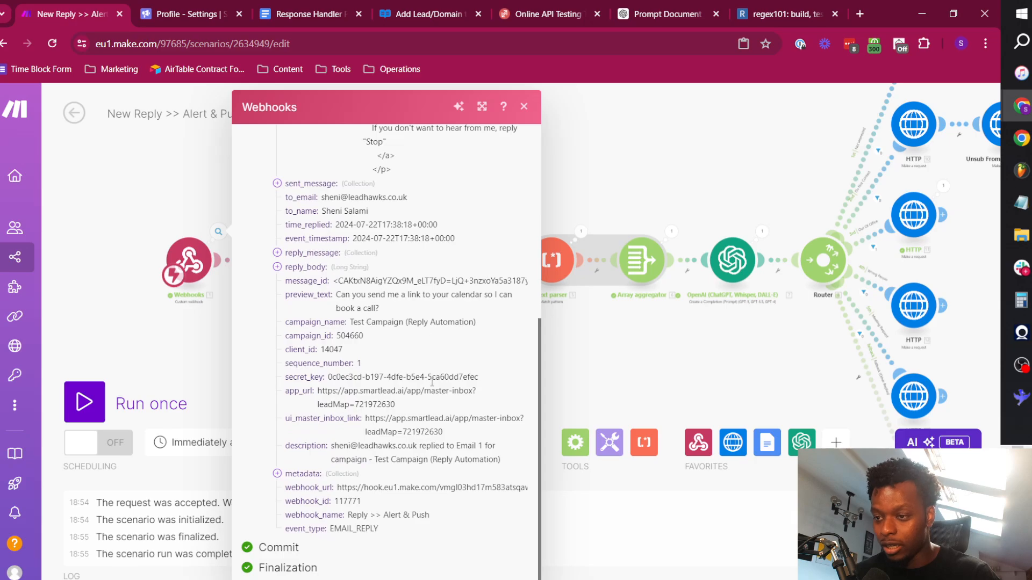
scroll(397, 417, "up", 6)
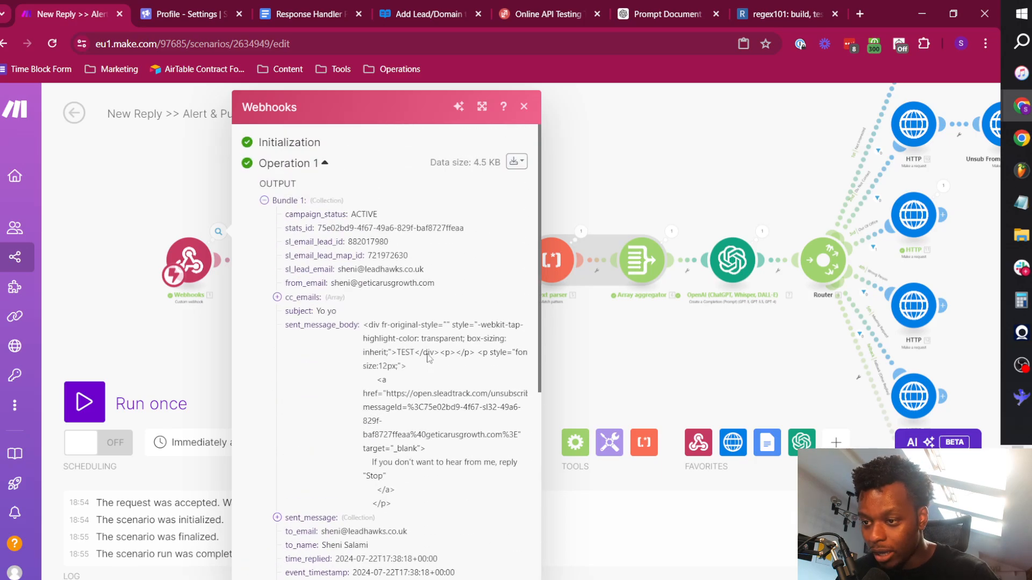
scroll(399, 436, "down", 2)
scroll(399, 436, "down", 2)
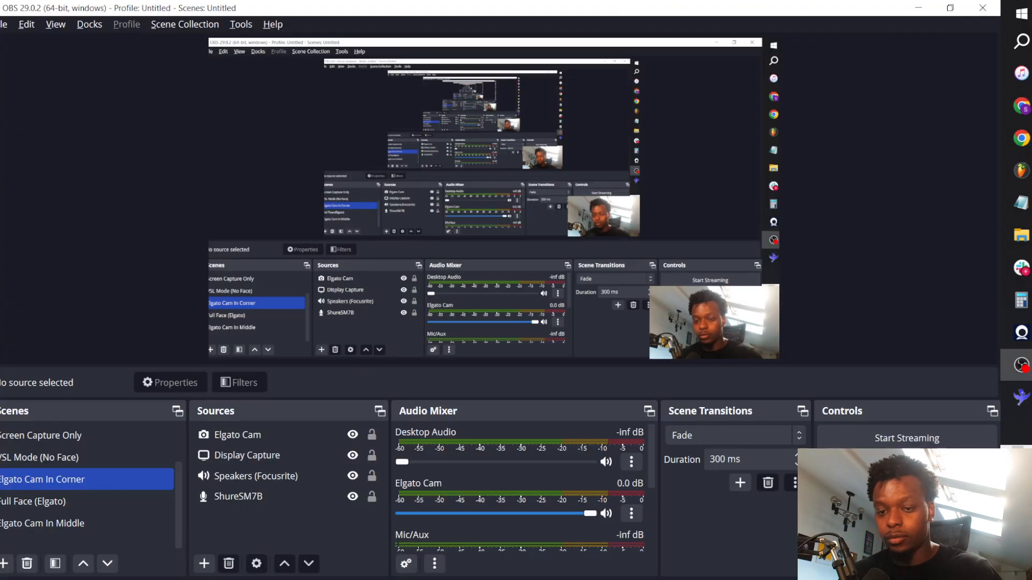
left_click(277, 312)
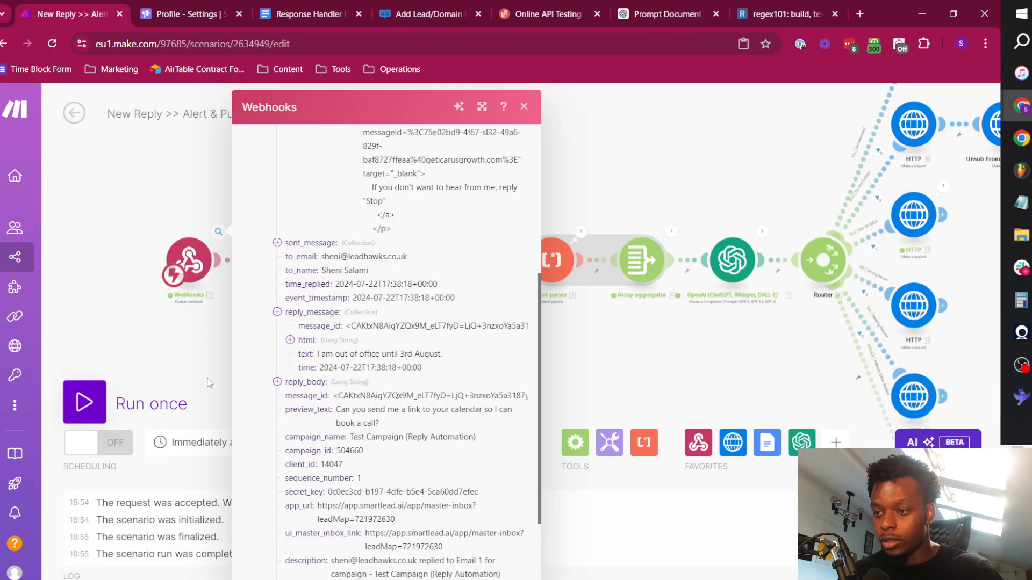
triple_click(326, 354)
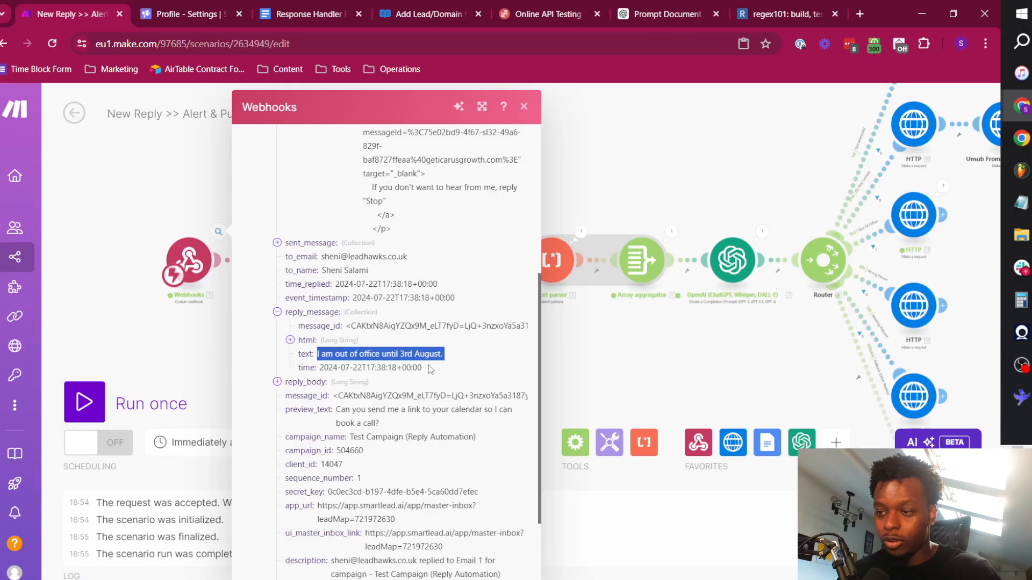
left_click(641, 358)
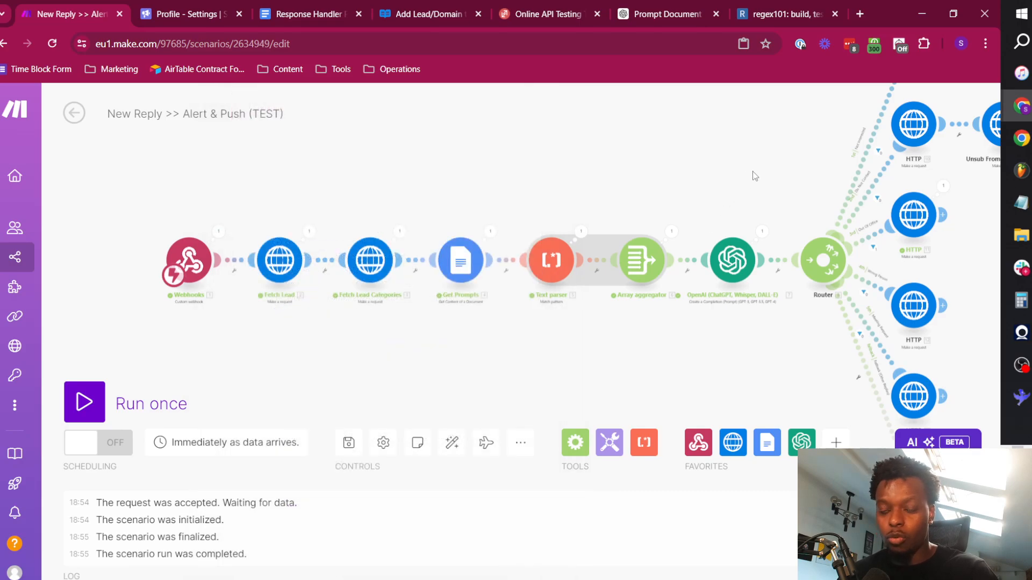
Add an OpenAI Create a Completion module after the Out Of Office route's HTTP request and set its model to GPT-4o.
left_click_drag(751, 173, 453, 211)
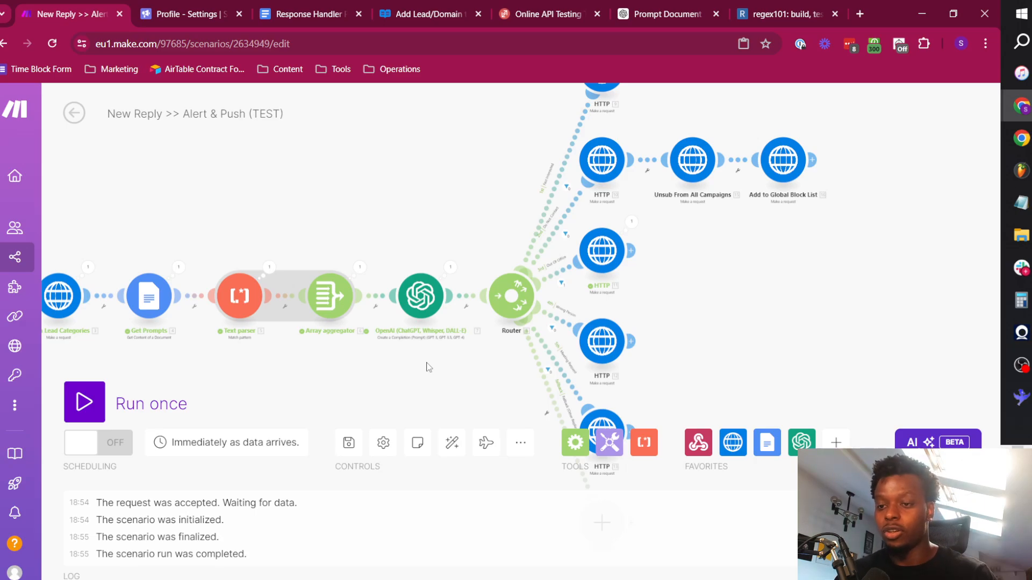
left_click(630, 251)
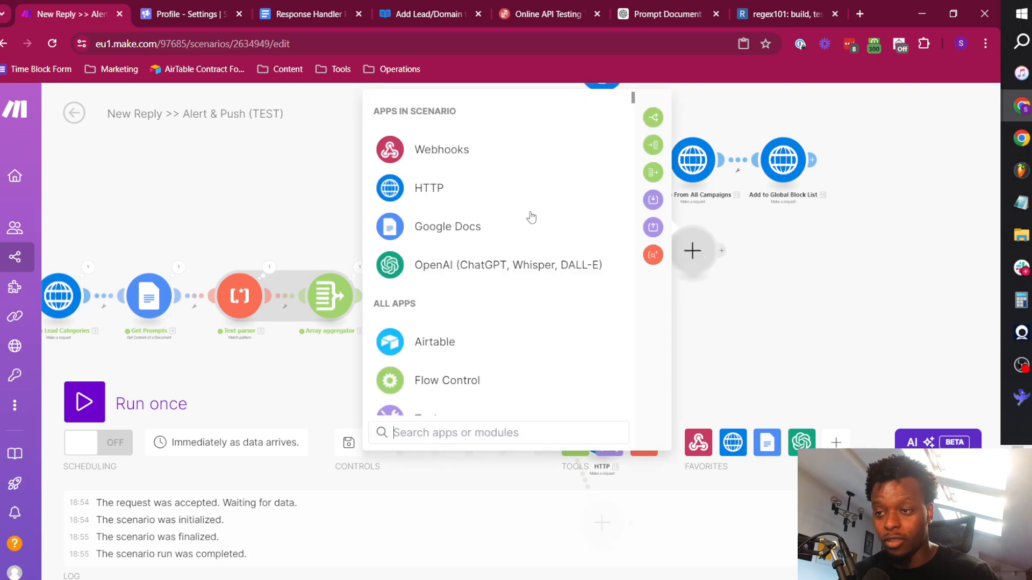
left_click(532, 265)
scroll(504, 333, "down", 3)
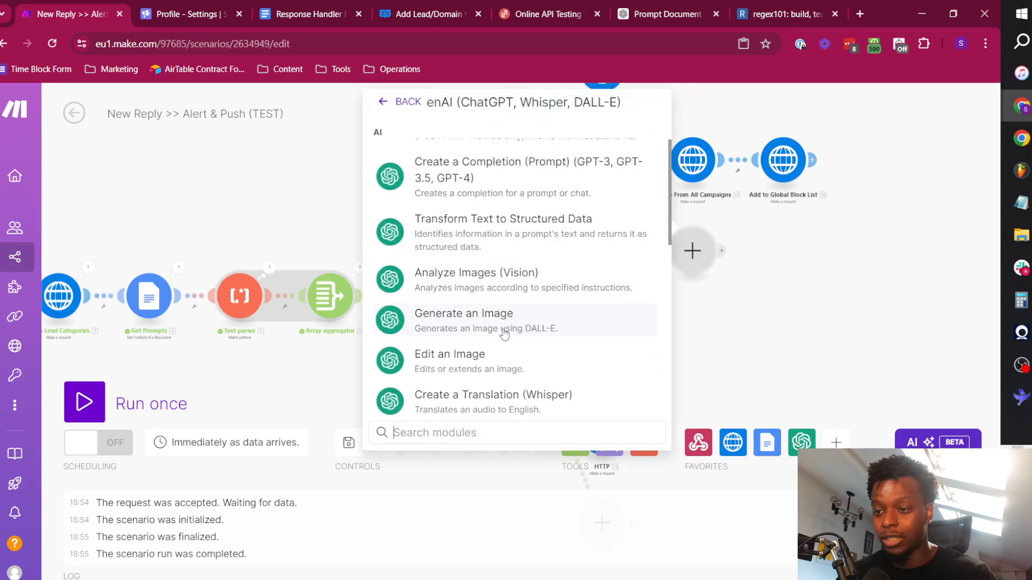
scroll(504, 333, "down", 2)
scroll(511, 341, "up", 5)
left_click(525, 306)
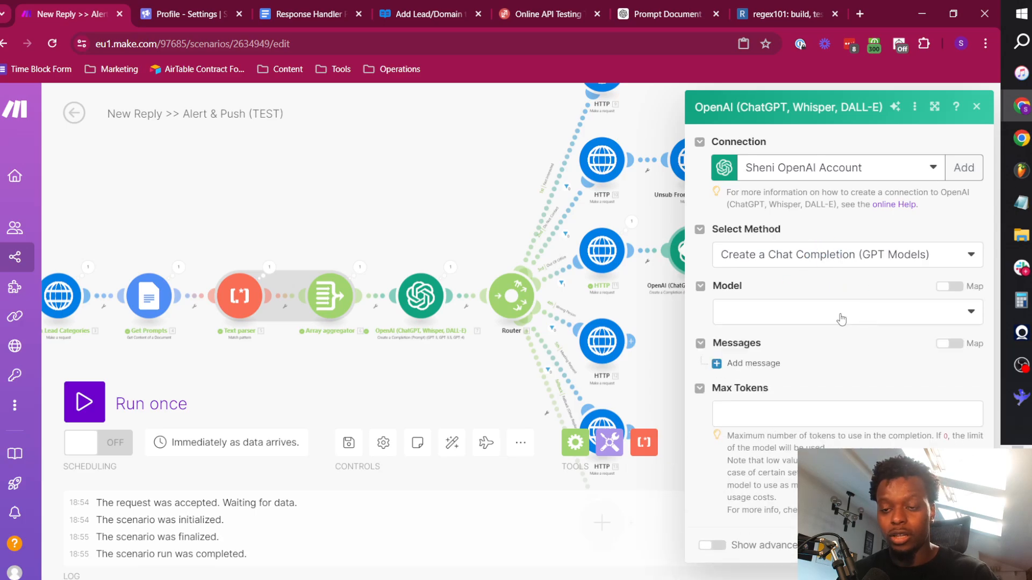
left_click(790, 313)
left_click(779, 374)
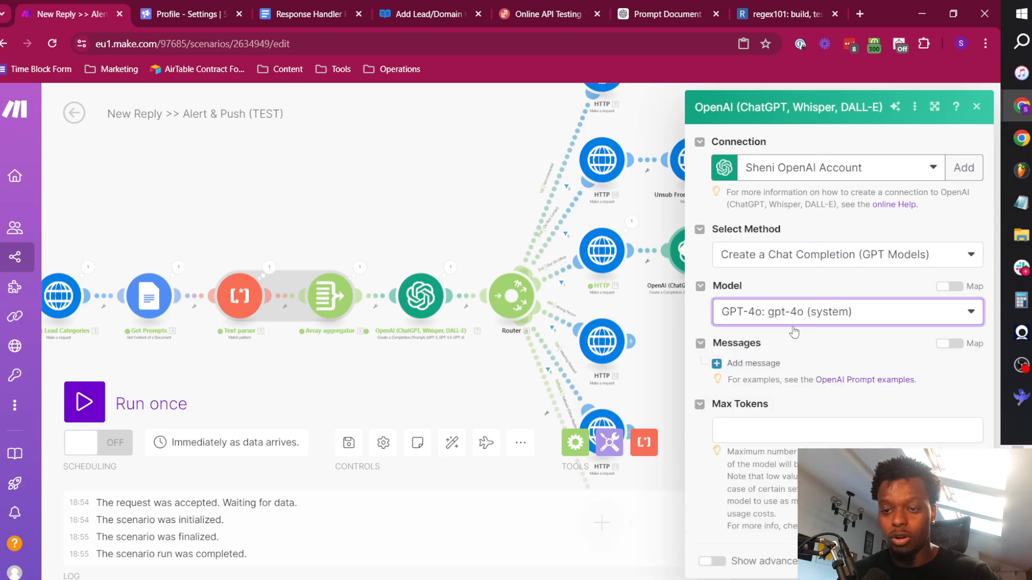
Add two messages to the new OpenAI module, giving the first the System role and the second the User role.
left_click(753, 363)
left_click(758, 537)
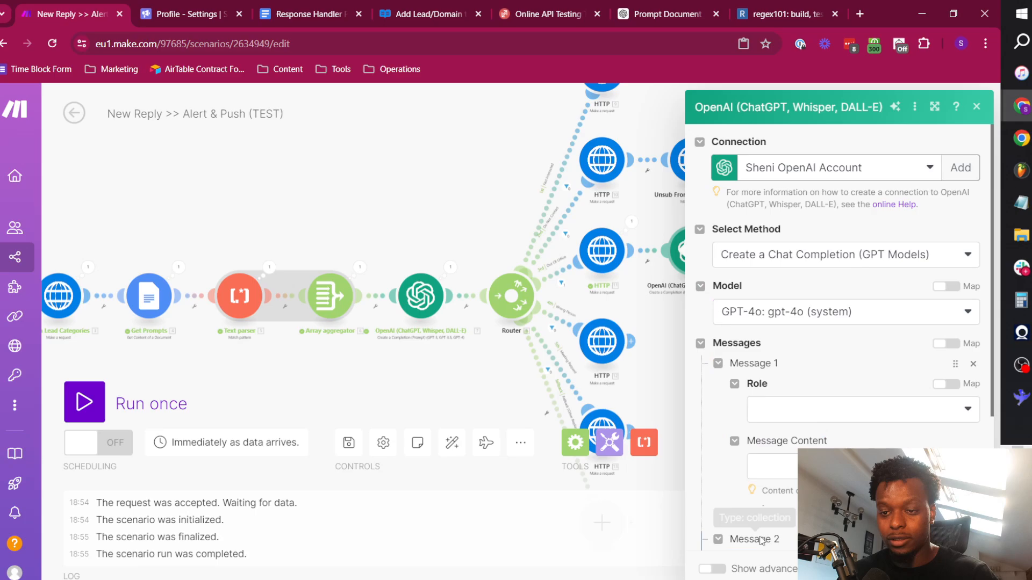
left_click(849, 409)
left_click(772, 418)
scroll(808, 378, "down", 5)
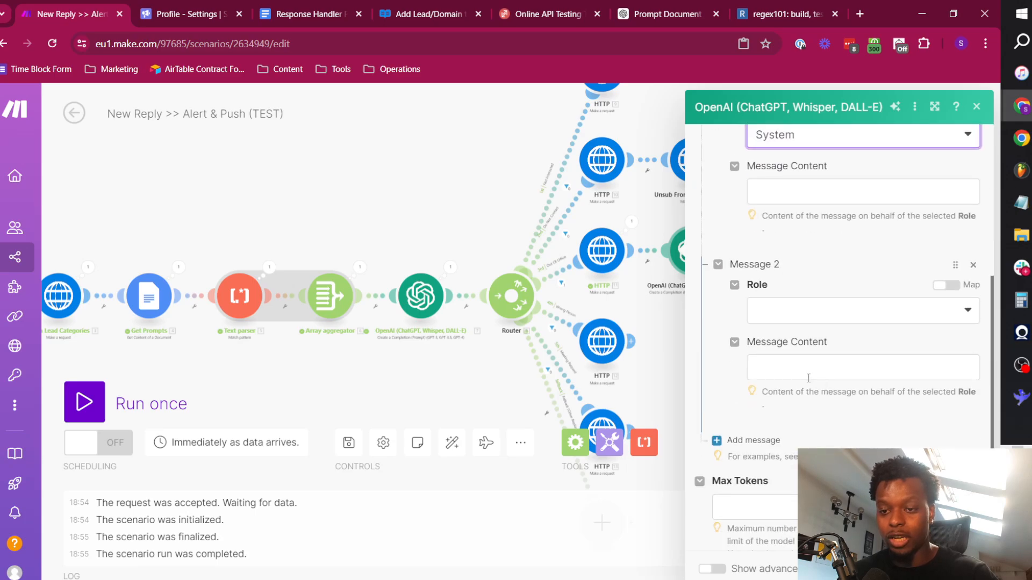
left_click(795, 311)
left_click(794, 356)
scroll(827, 355, "up", 4)
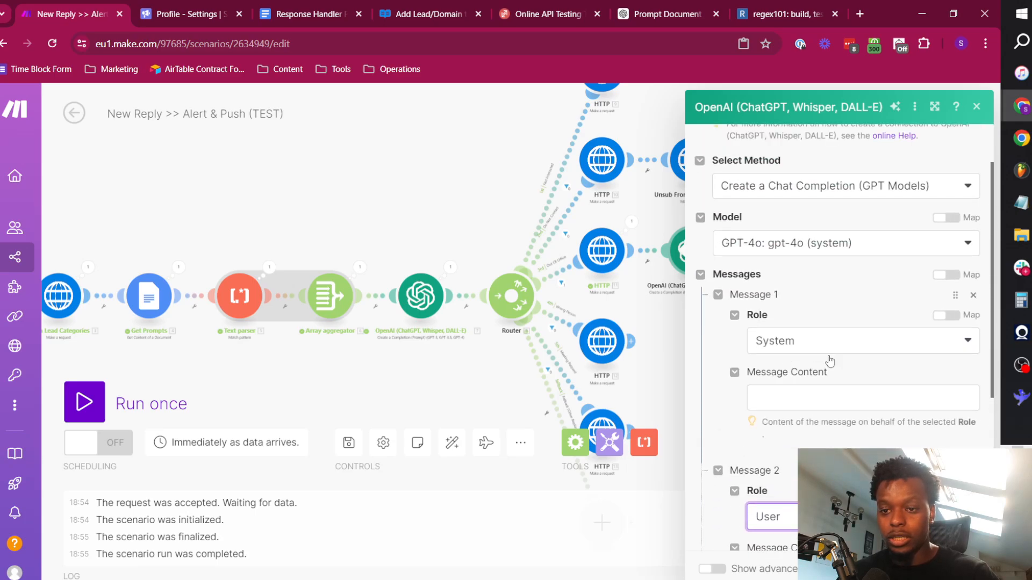
Set the System message content to "Only reply with a whole number. If the answer is a negative number, pass "2" as the response.".
left_click(828, 399)
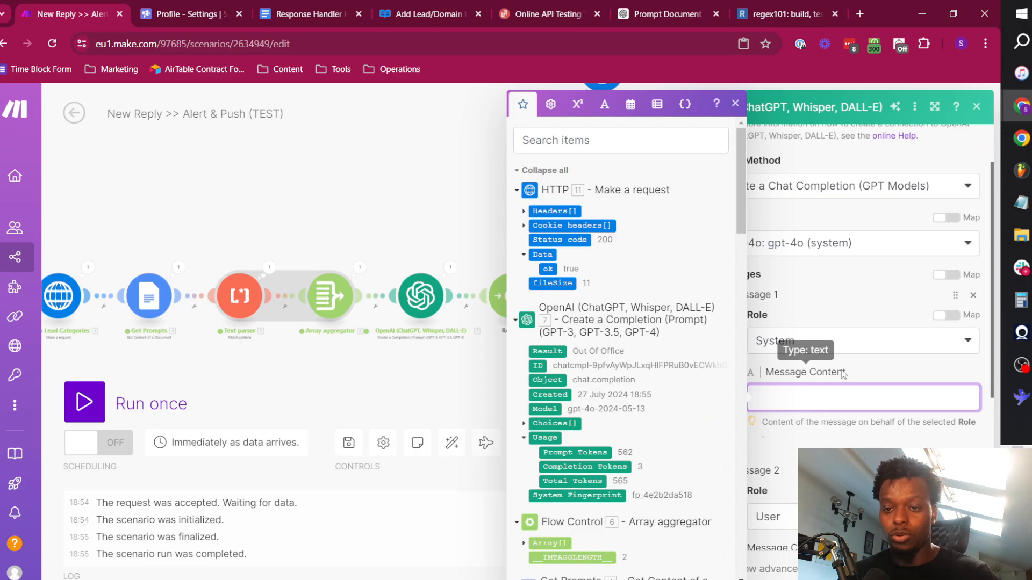
scroll(868, 379, "down", 1)
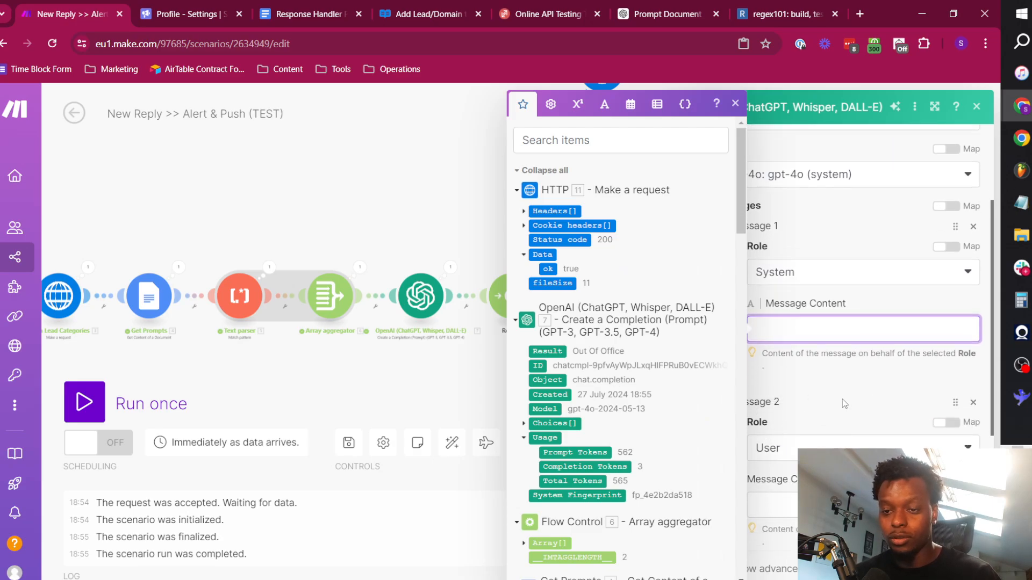
type("Only reply with a whole number. If the answer is a negative number, pass \"2\" as the response.")
left_click(823, 251)
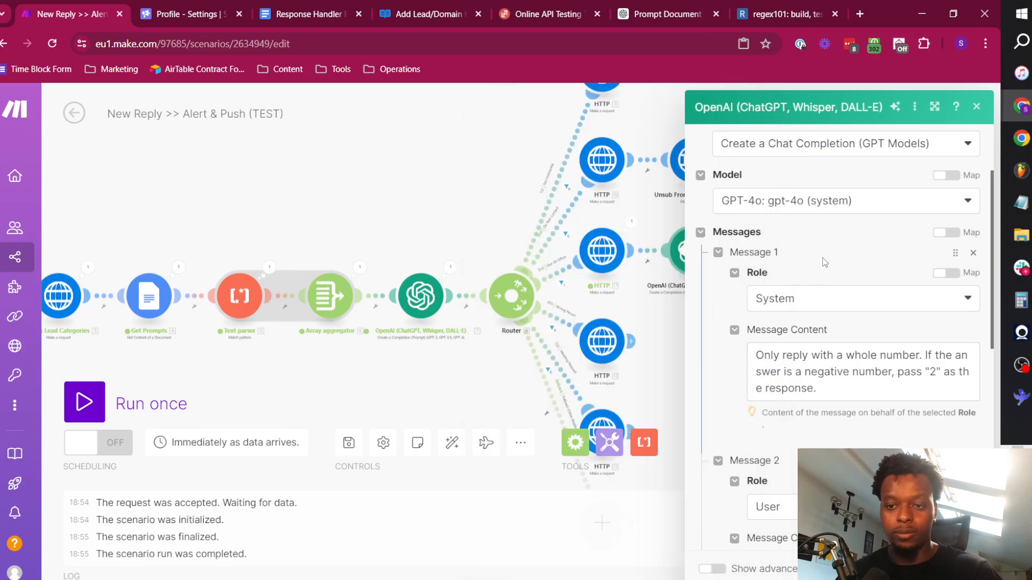
left_click_drag(763, 355, 927, 355)
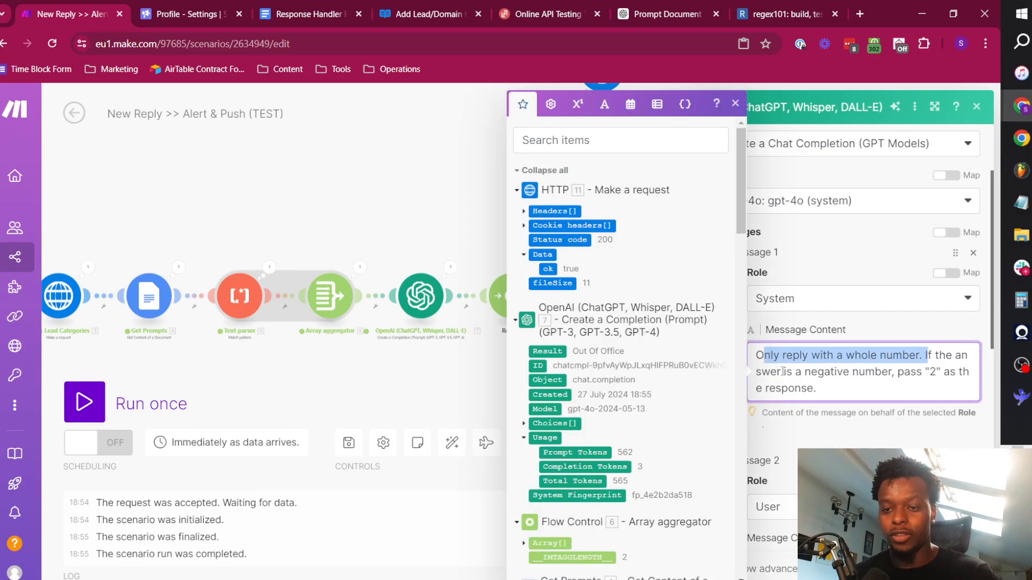
Review the System message wording and the User message's instruction and example for calculating days until the individual is back in office.
left_click_drag(783, 371, 923, 371)
left_click(818, 388)
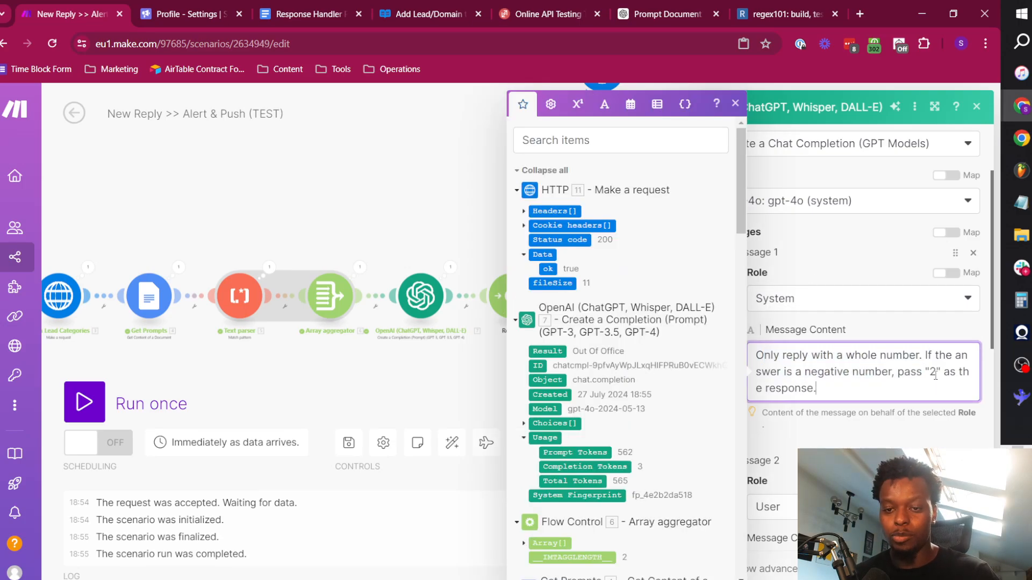
left_click(874, 419)
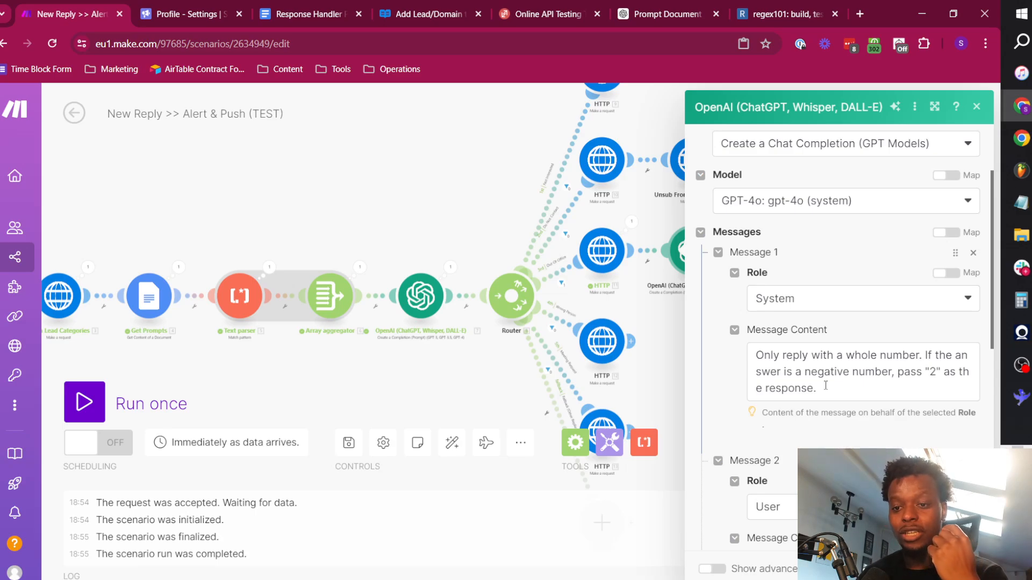
scroll(825, 385, "down", 5)
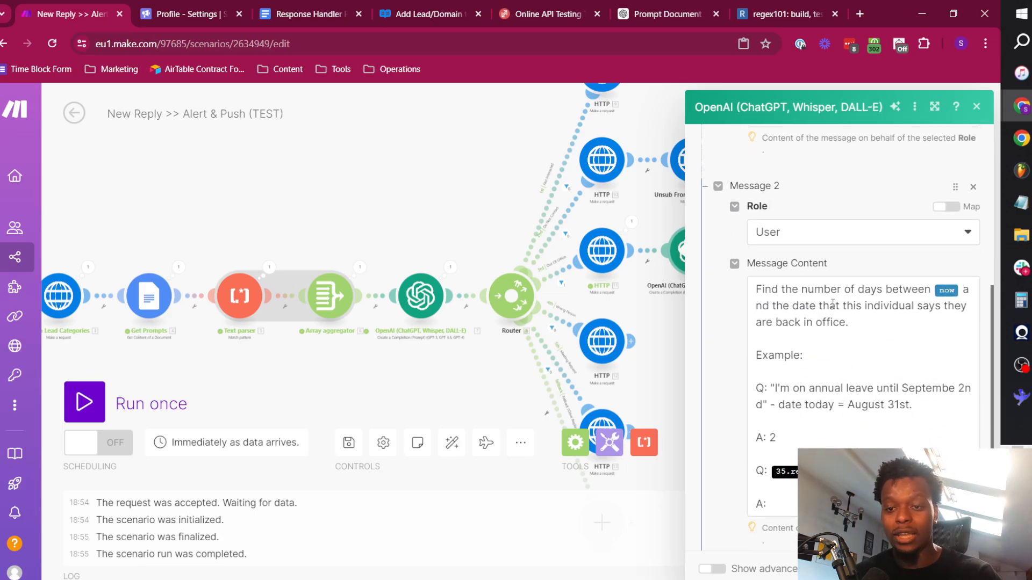
left_click(870, 324)
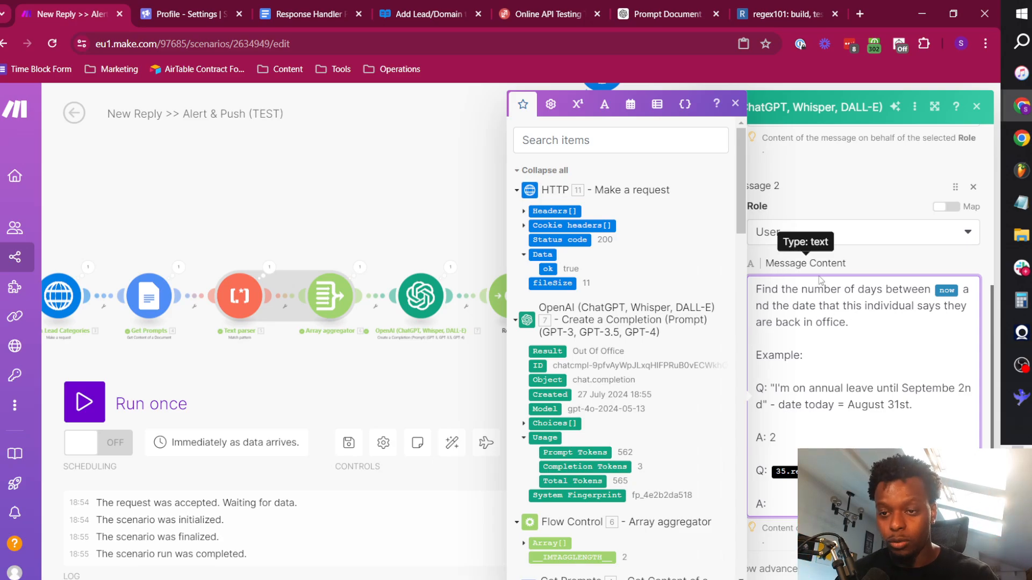
left_click_drag(756, 289, 897, 332)
left_click(837, 334)
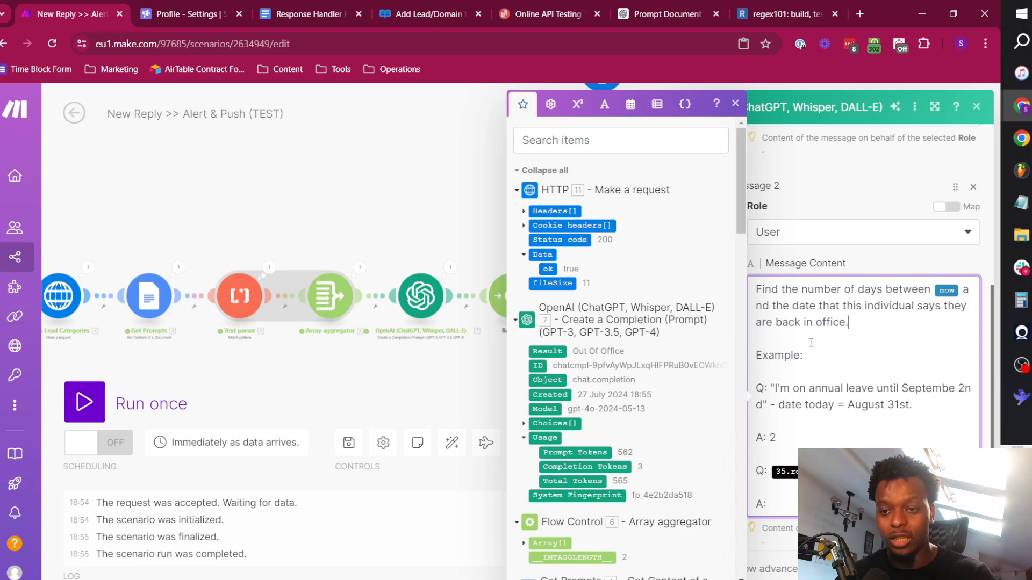
left_click(783, 356)
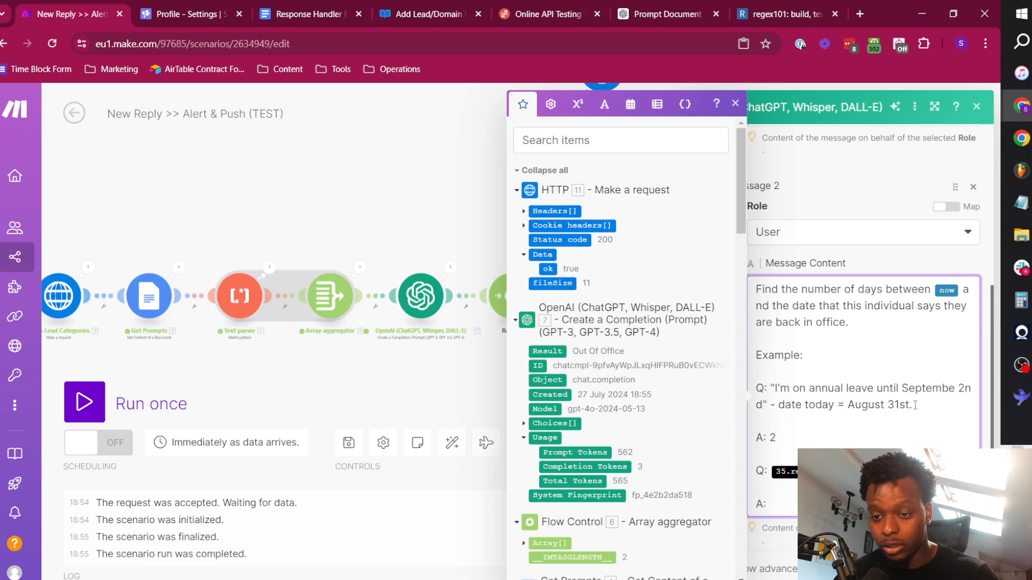
Replace the reply variable in the User message's final "Q:" line with the Webhooks module's reply_message text.
key("BackSpace")
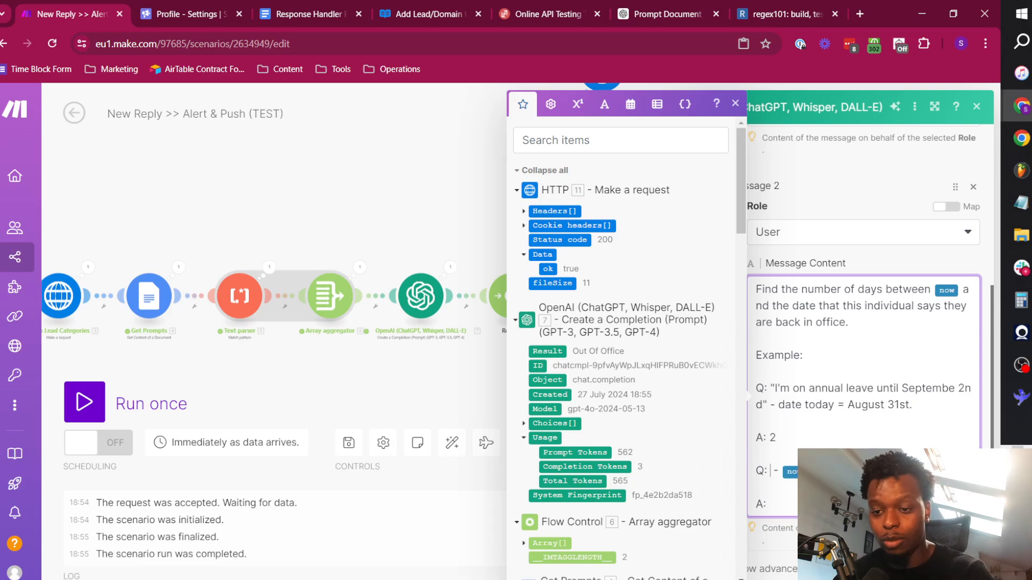
left_click(650, 149)
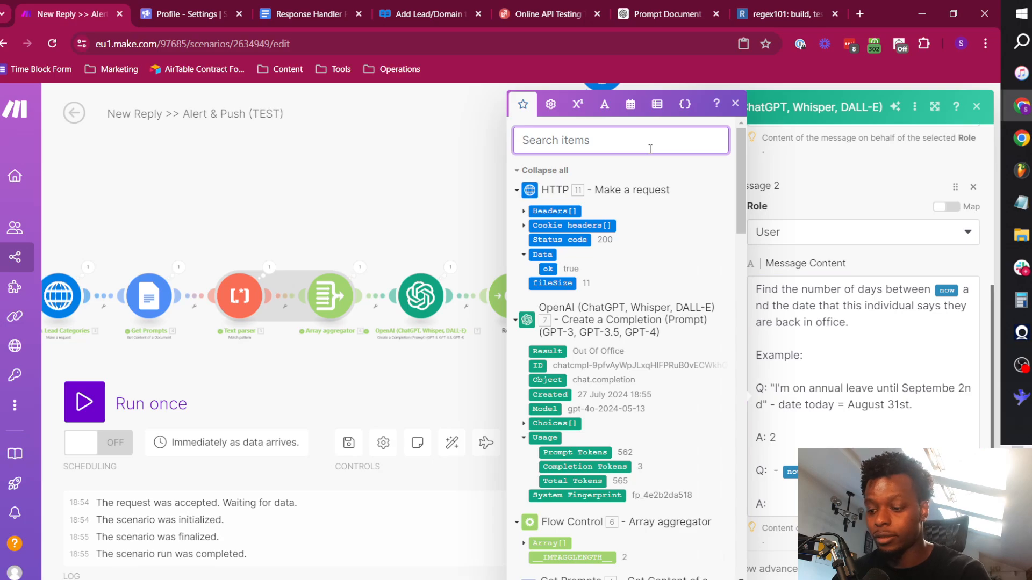
type("reply")
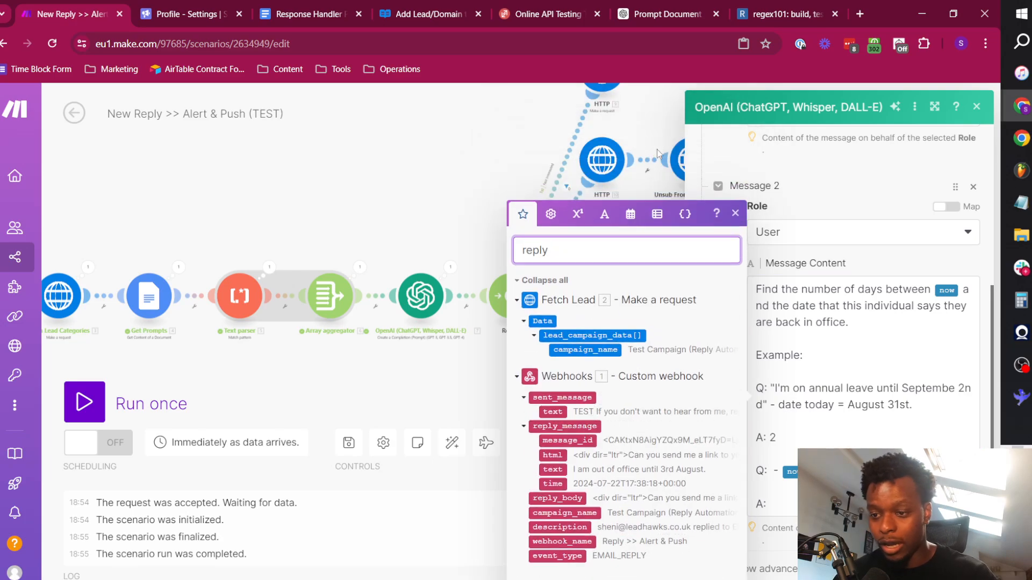
left_click(790, 472)
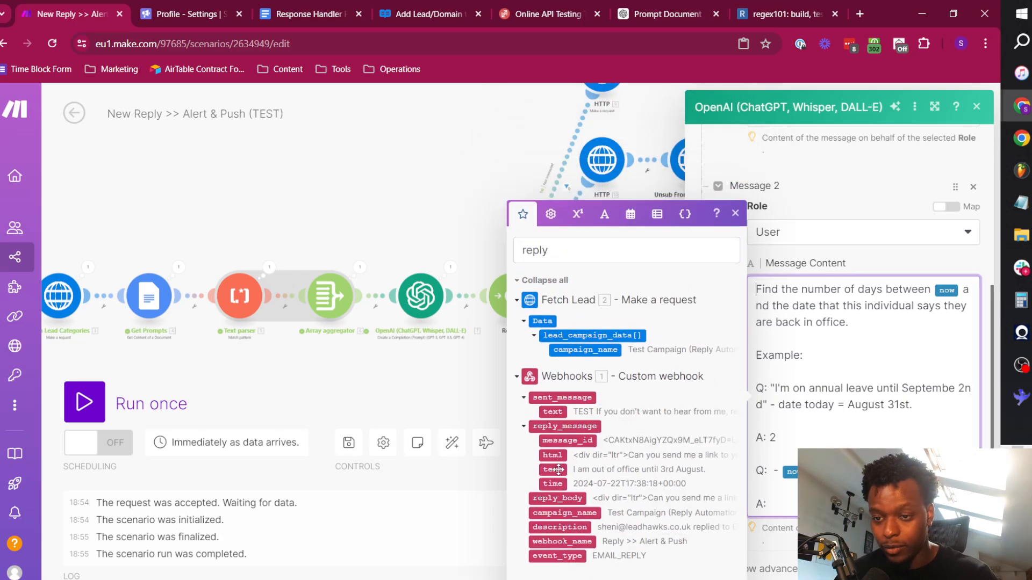
left_click(589, 468)
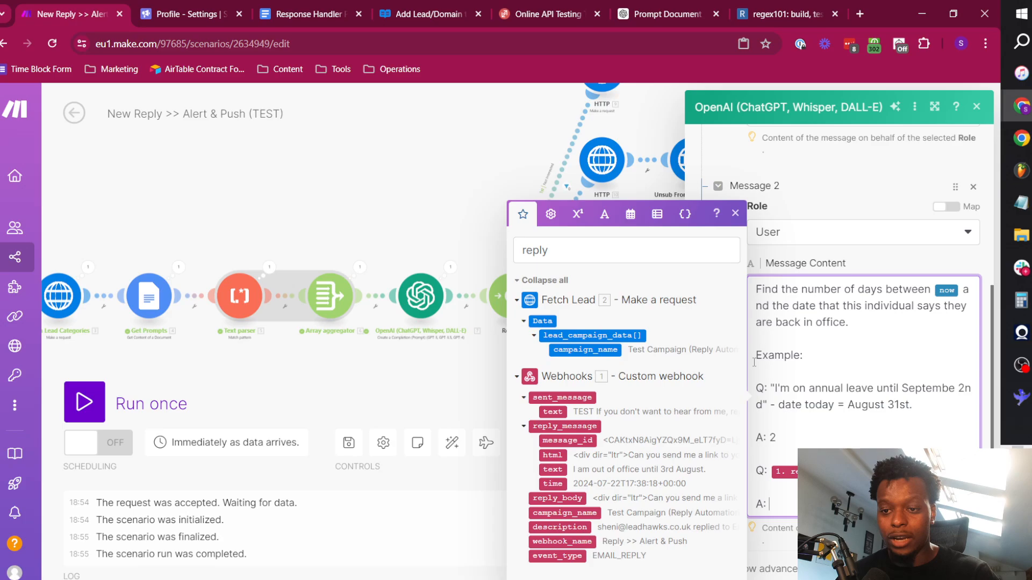
left_click_drag(754, 356, 827, 439)
left_click(774, 388)
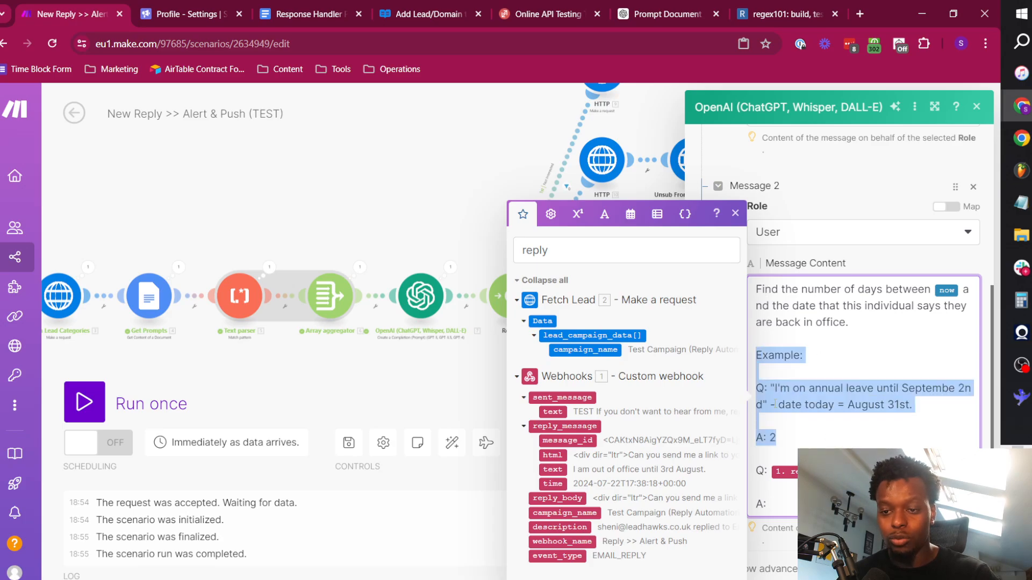
left_click(765, 435)
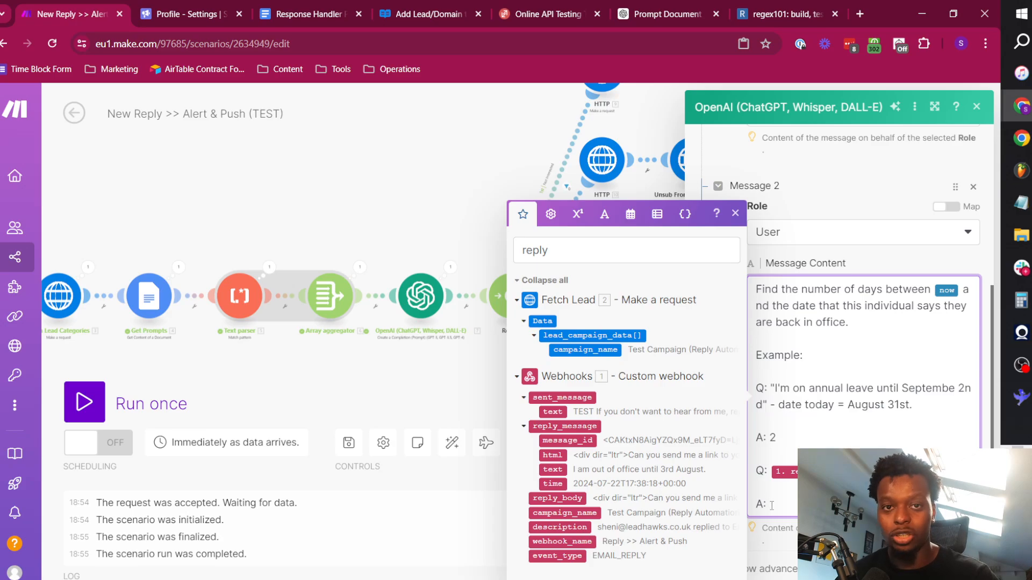
left_click(788, 540)
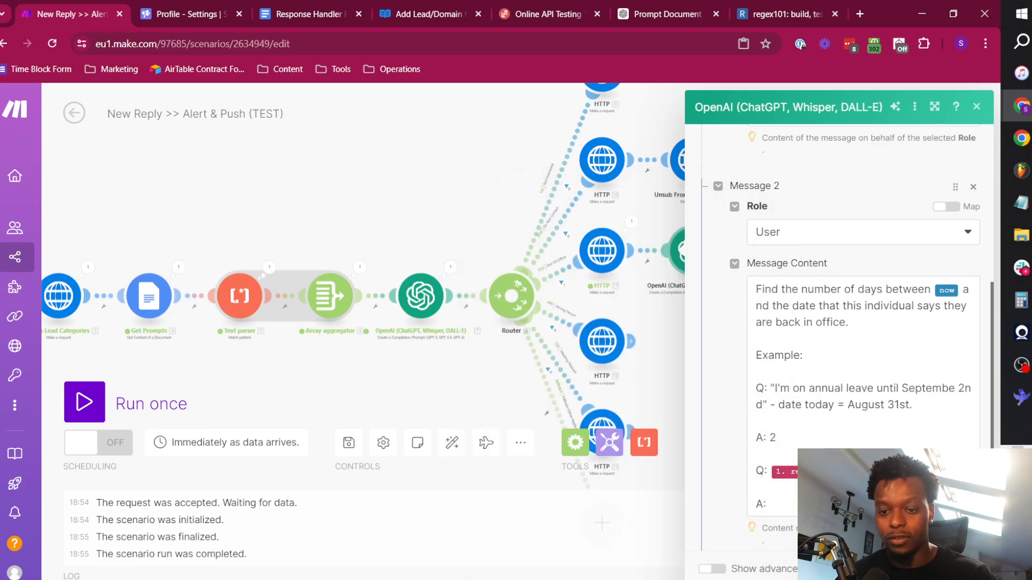
Set the OpenAI module's Max Tokens to 0 and show its advanced settings.
scroll(788, 420, "down", 4)
left_click(779, 434)
type("0")
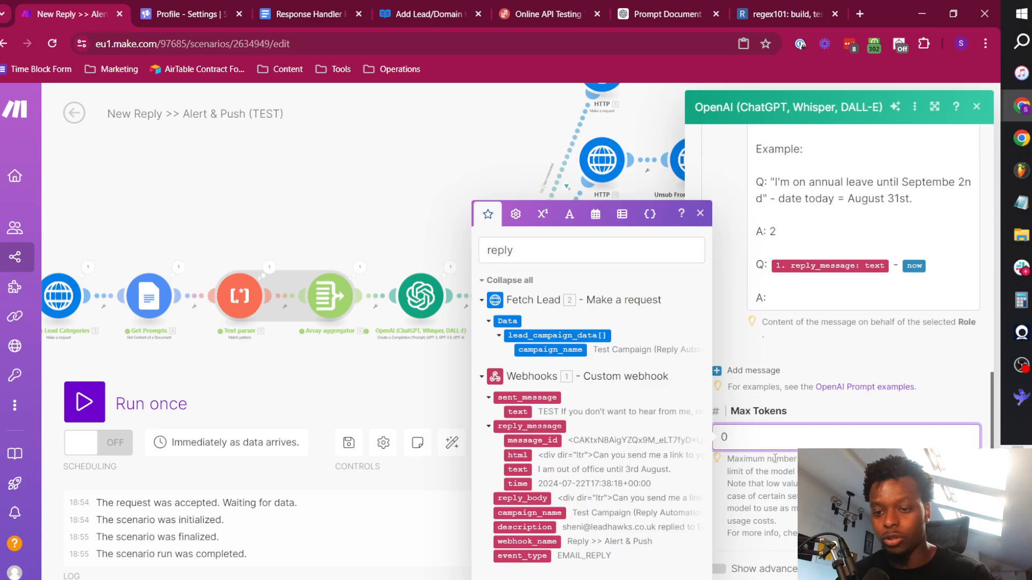
left_click(759, 484)
left_click(715, 568)
scroll(759, 376, "down", 5)
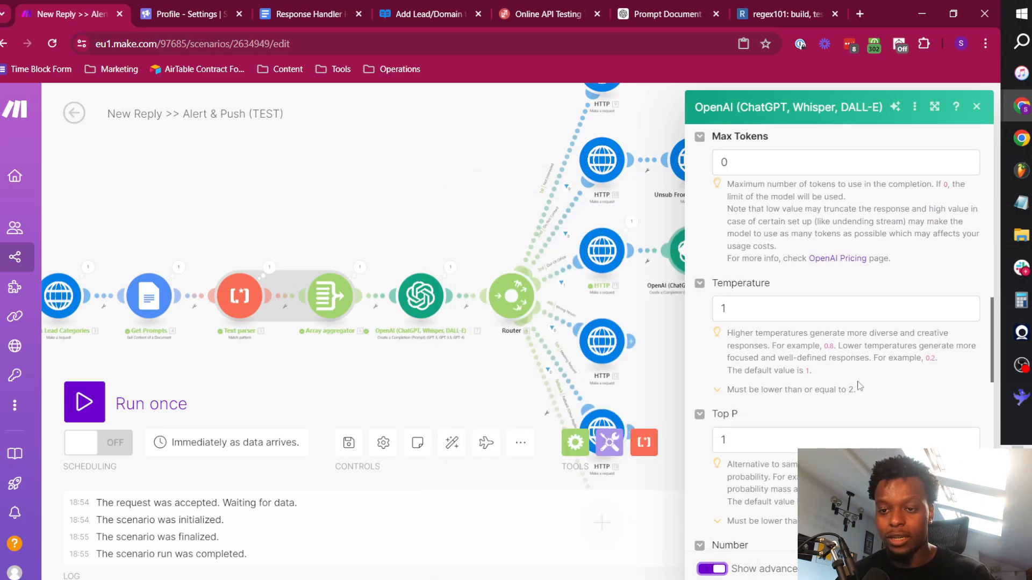
Set both Temperature and Top P to 0.1 and save the OpenAI module.
left_click(759, 311)
type("0.")
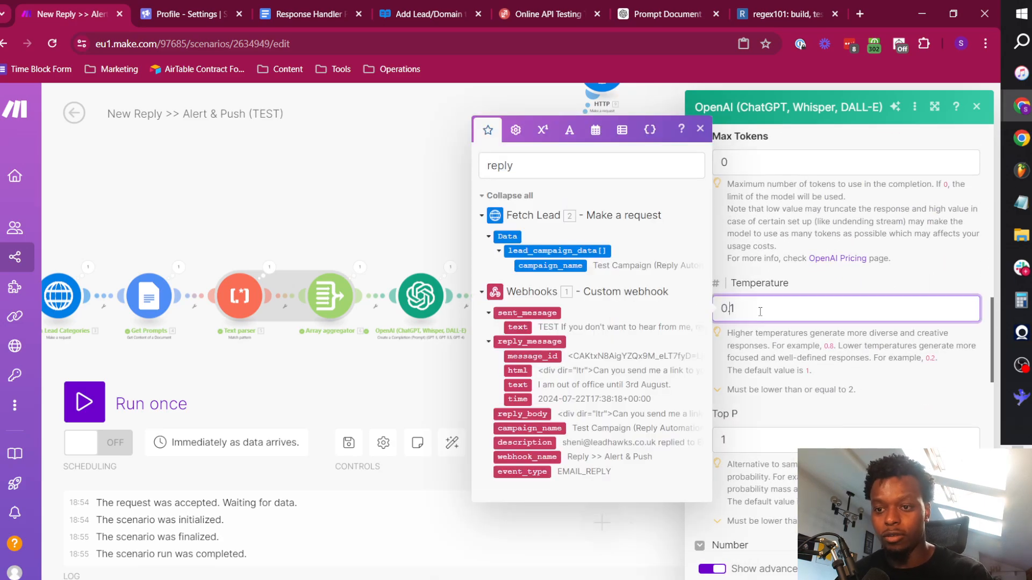
left_click(741, 438)
type("0.")
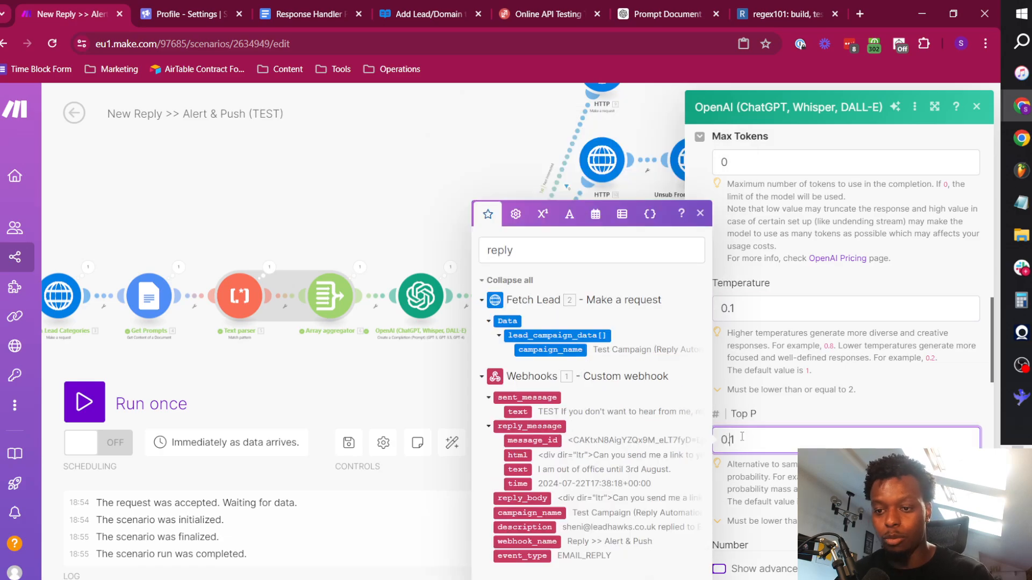
left_click(783, 318)
left_click(910, 337)
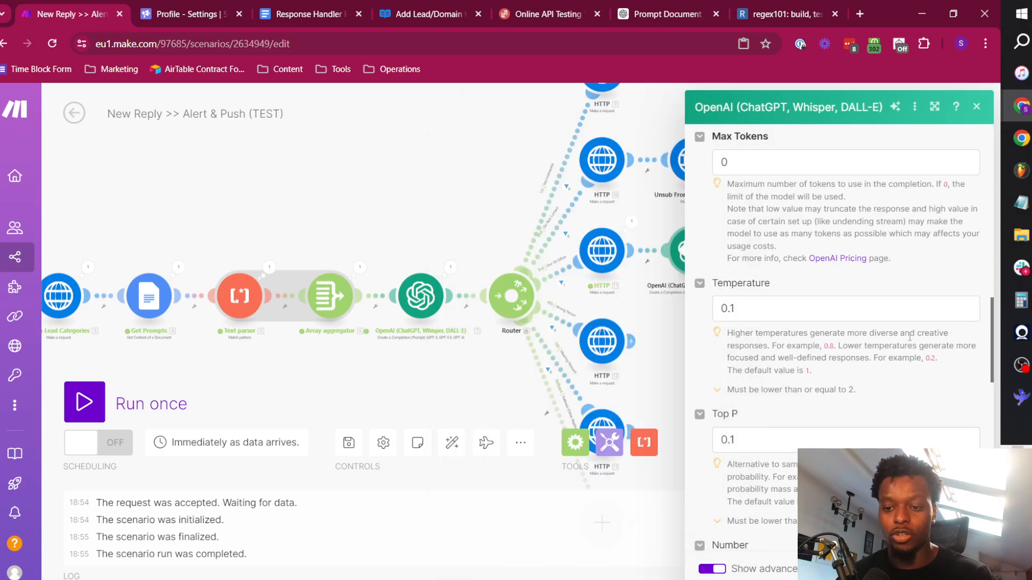
left_click(969, 569)
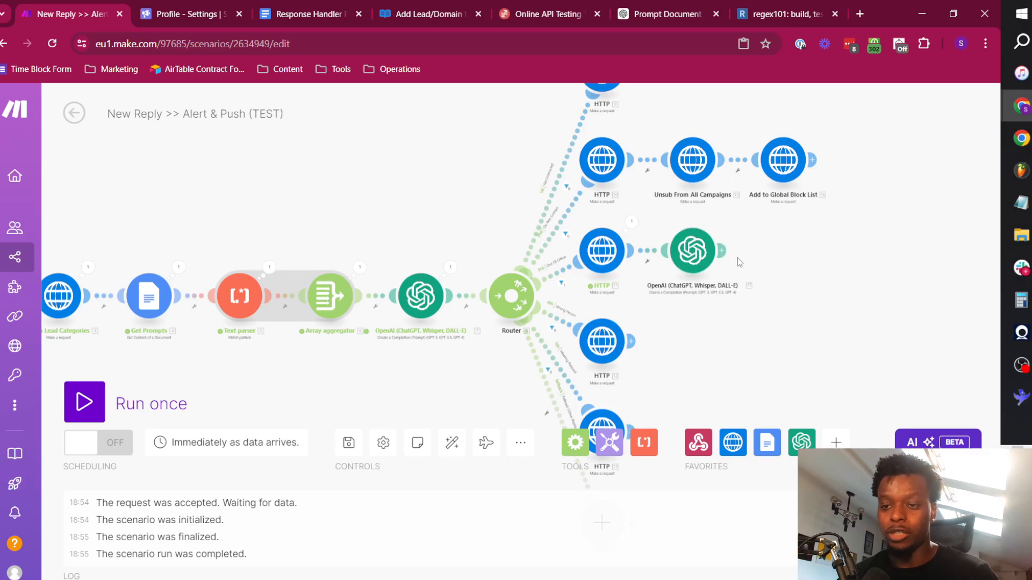
Add an HTTP Make a request module after the Out Of Office route's OpenAI module.
left_click(723, 249)
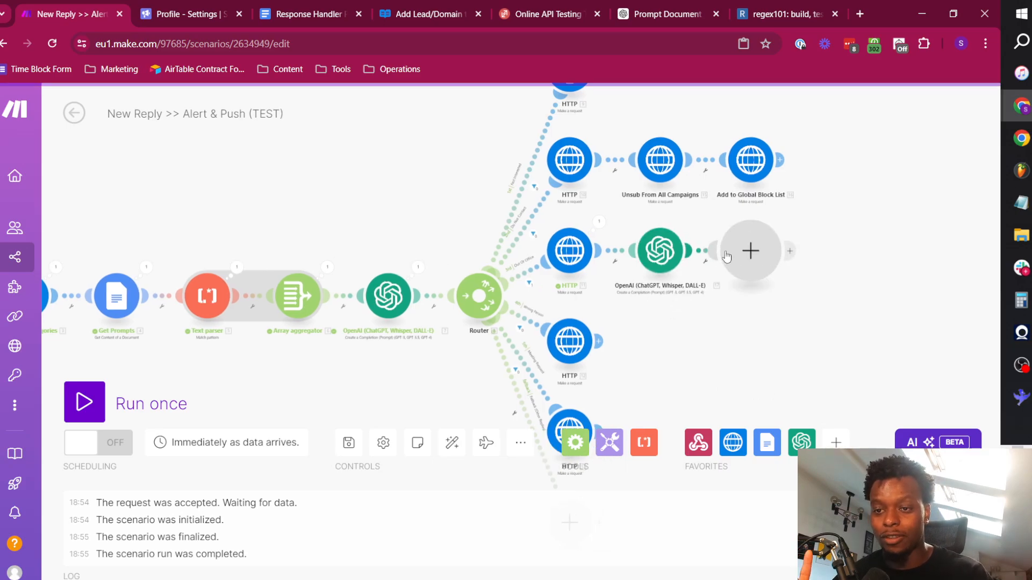
left_click(478, 193)
scroll(508, 207, "down", 5)
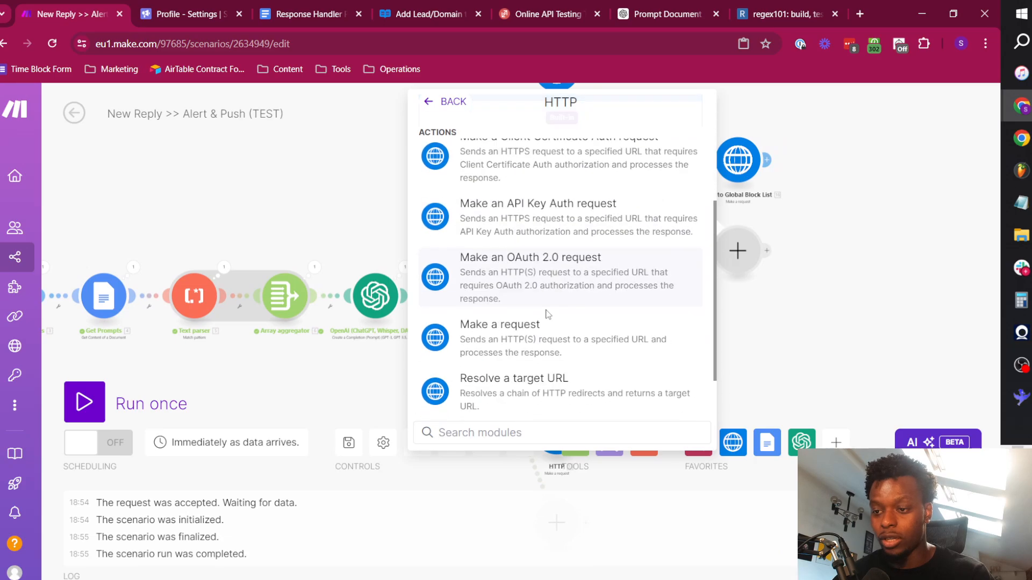
left_click(500, 269)
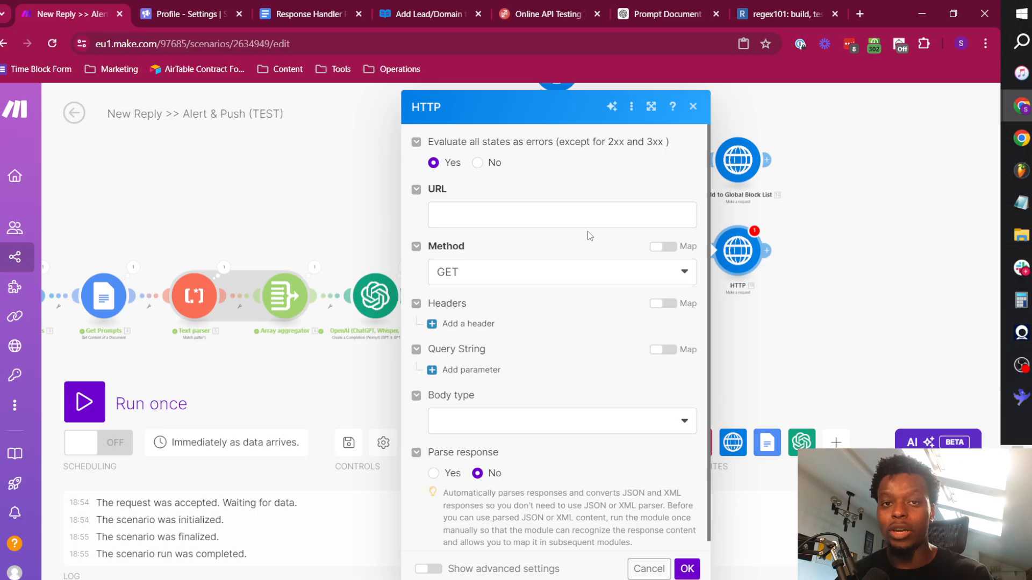
Switch to the Smartlead API reference and copy the sample request for Resume Lead By Campaign ID.
key("ctrl+4")
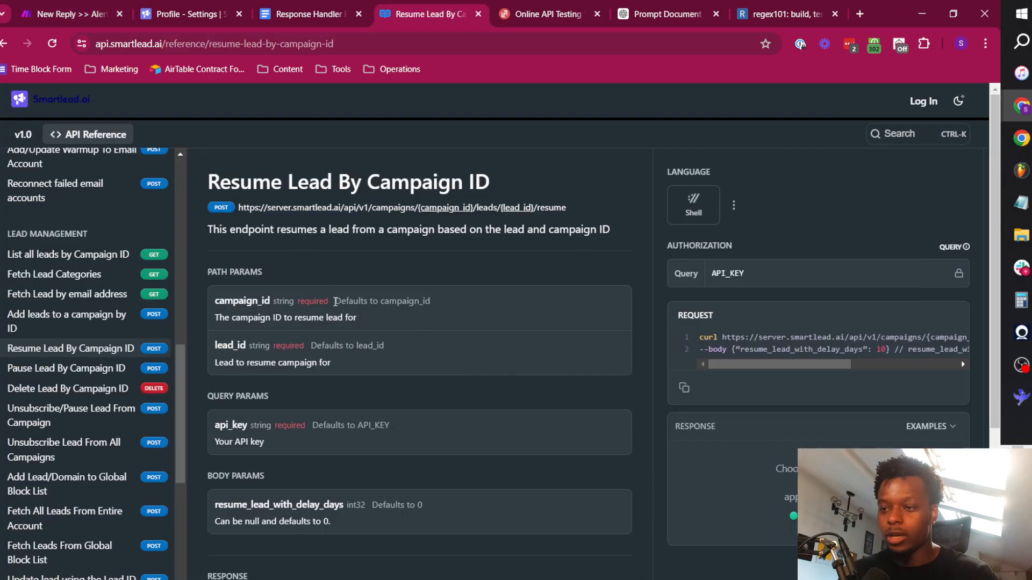
left_click_drag(213, 184, 532, 202)
left_click(497, 187)
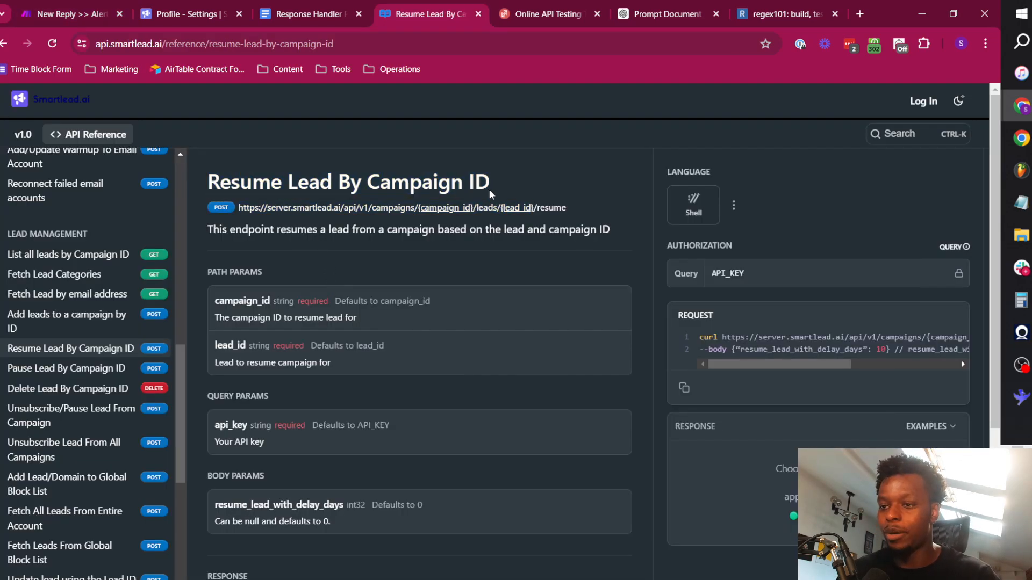
left_click(683, 388)
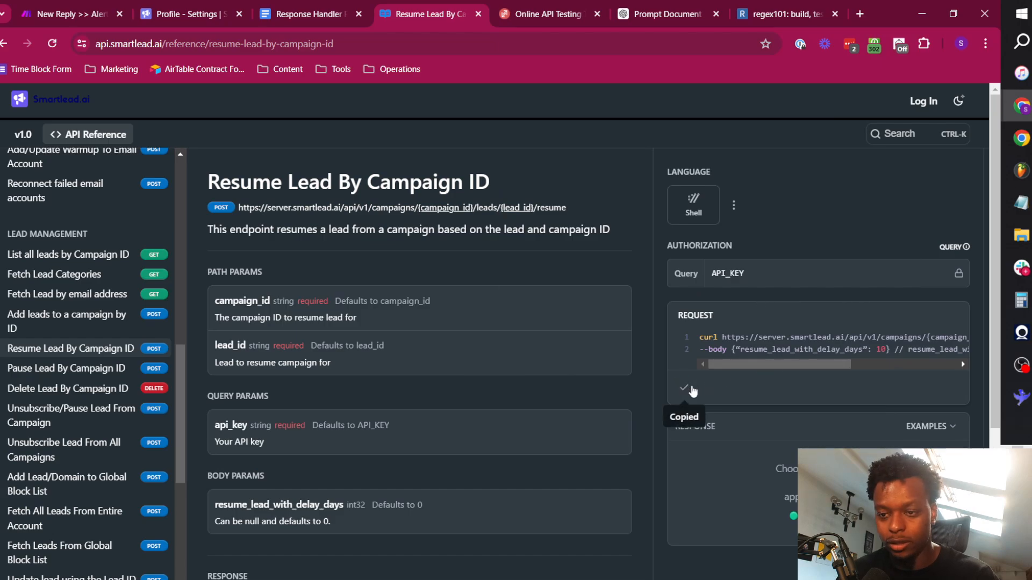
Return to the Make scenario and set the new HTTP module's body type to Raw with content type JSON (application/json).
left_click(86, 6)
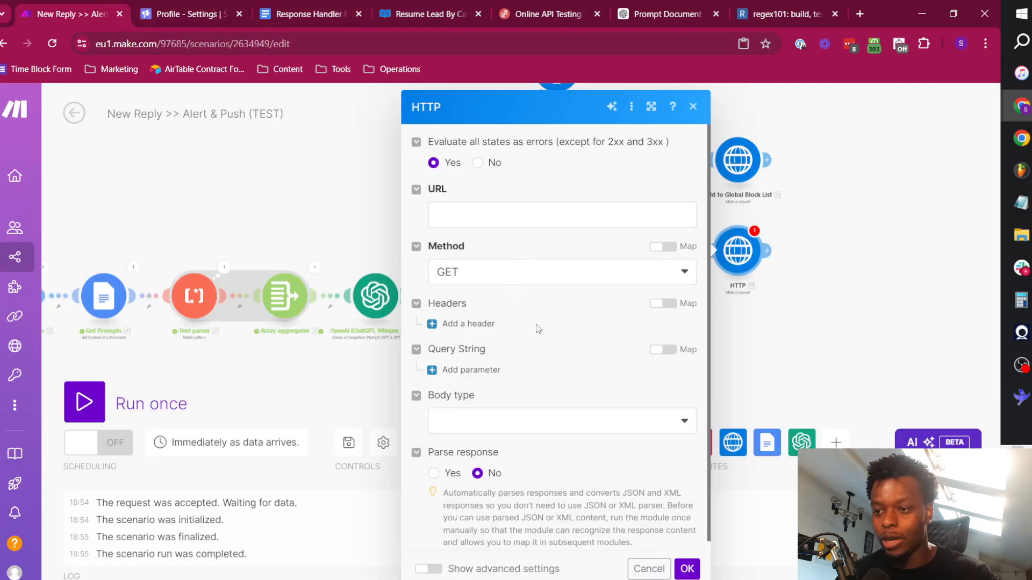
left_click(489, 425)
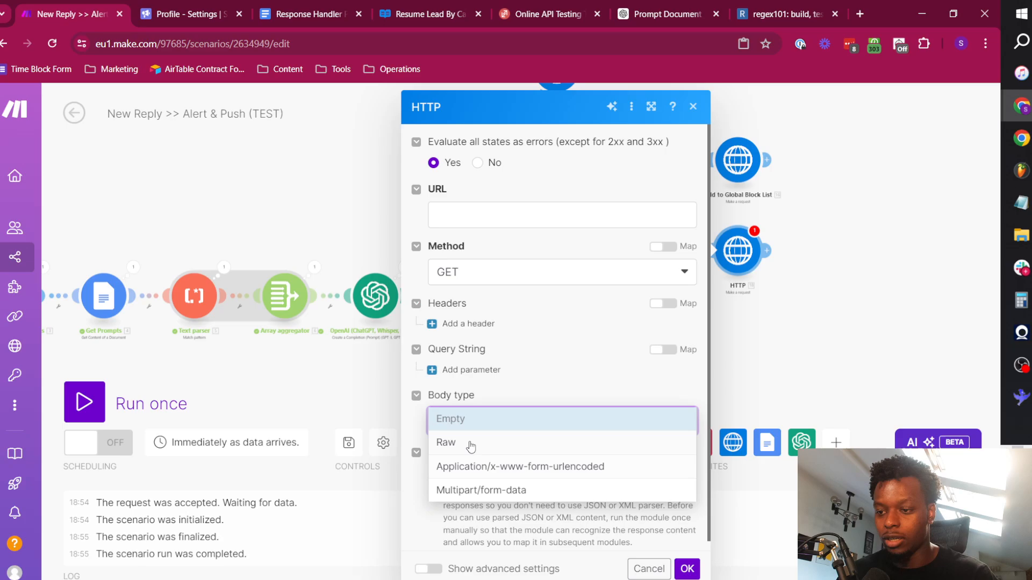
left_click(465, 440)
left_click(493, 481)
left_click(490, 387)
scroll(510, 419, "down", 2)
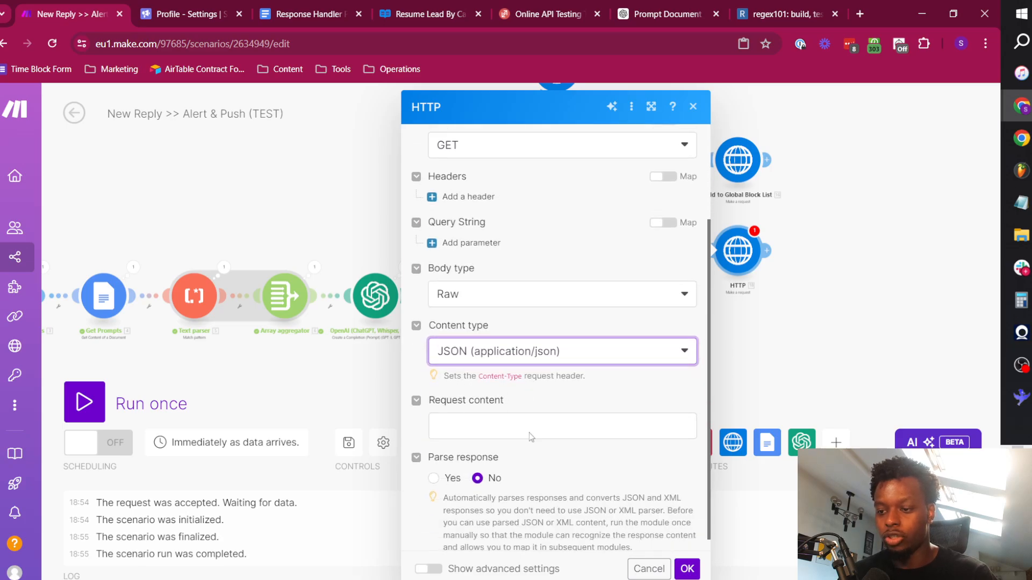
Paste the copied request into Request content and move its Smartlead resume-lead URL, without "curl", into the URL field.
left_click(529, 429)
key("ctrl+v")
double_click(452, 412)
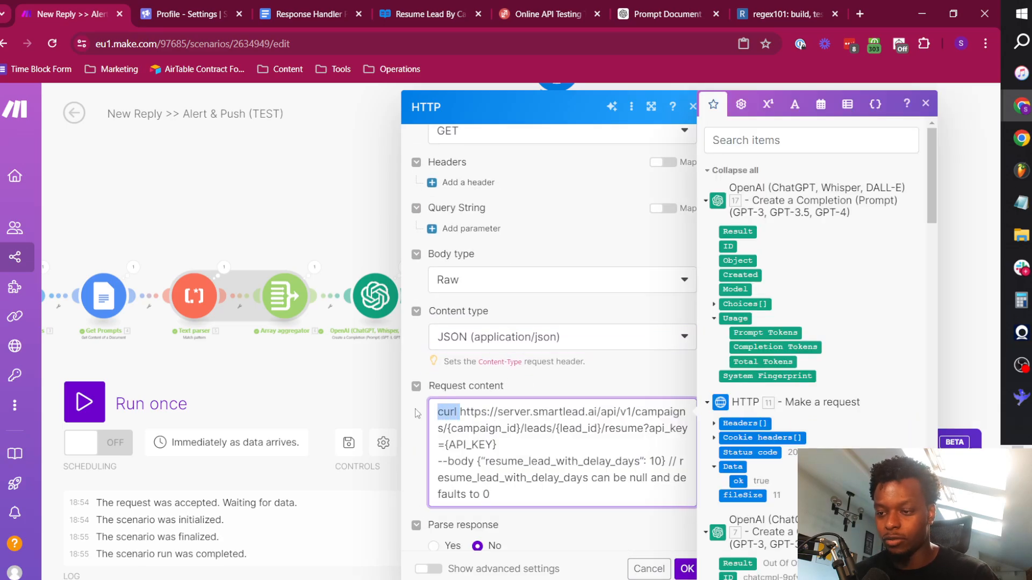
key("BackSpace")
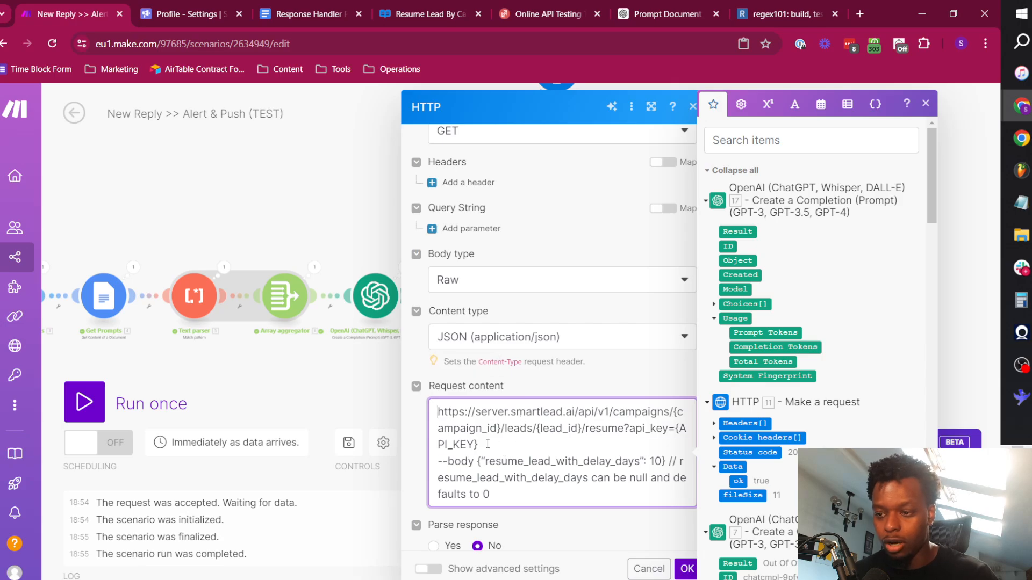
triple_click(520, 419)
key("ctrl+x")
scroll(495, 246, "up", 3)
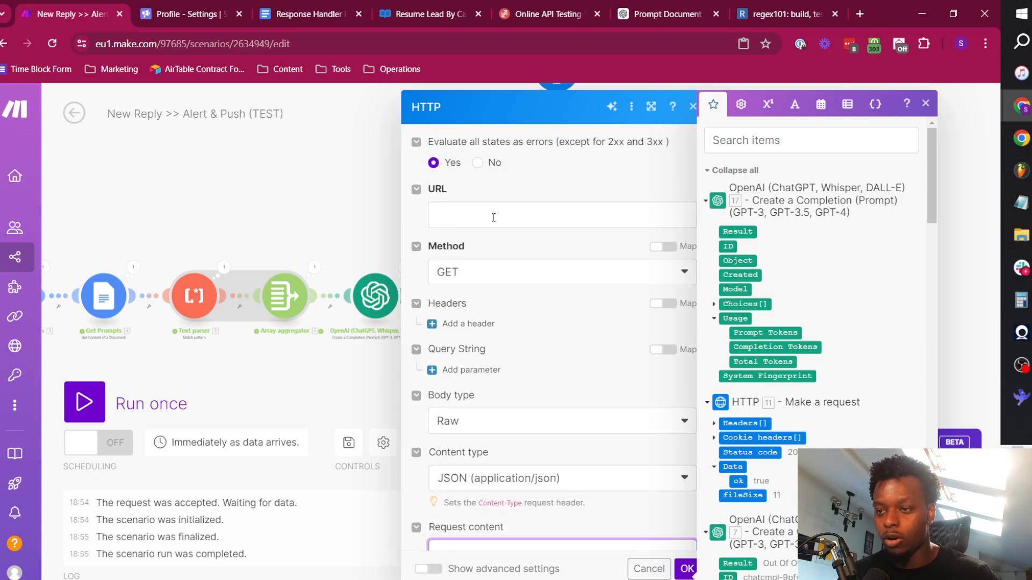
left_click(493, 217)
key("ctrl+v")
Trim the request content to {"resume_lead_with_delay_days": 10}, removing the "--body" prefix and the trailing comment.
scroll(515, 350, "down", 3)
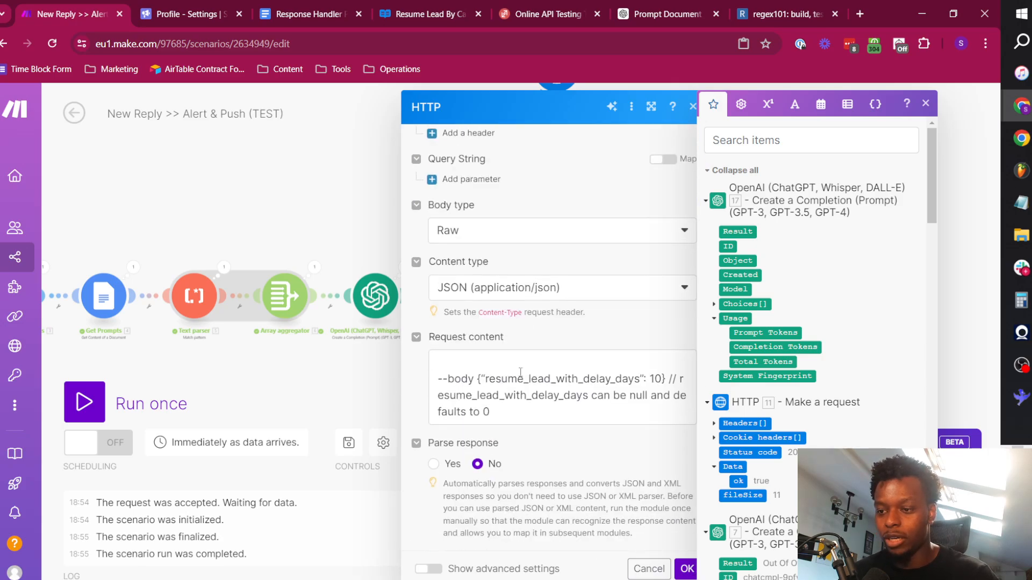
double_click(477, 377)
key("BackSpace")
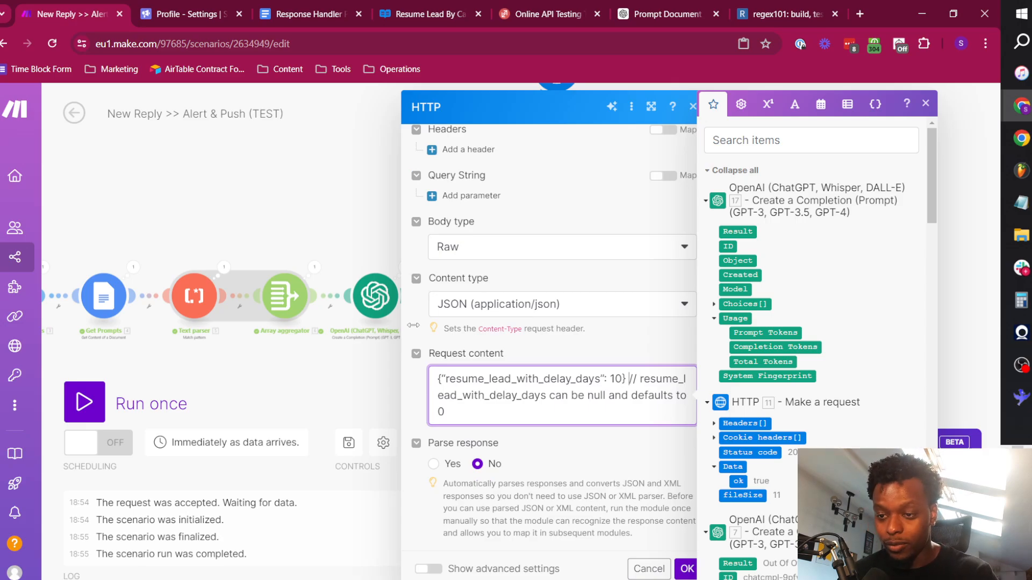
key("ctrl+shift+End")
key("BackSpace")
key("BackSpace")
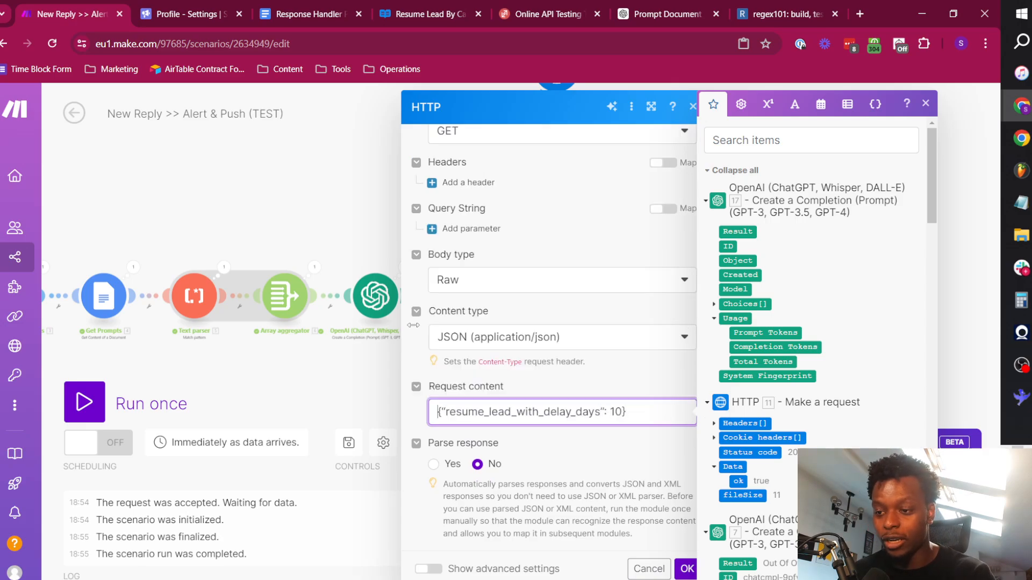
In the request content, replace the curly quotes around resume_lead_with_delay_days with straight quotes and remove the value 10.
key("shift+Left")
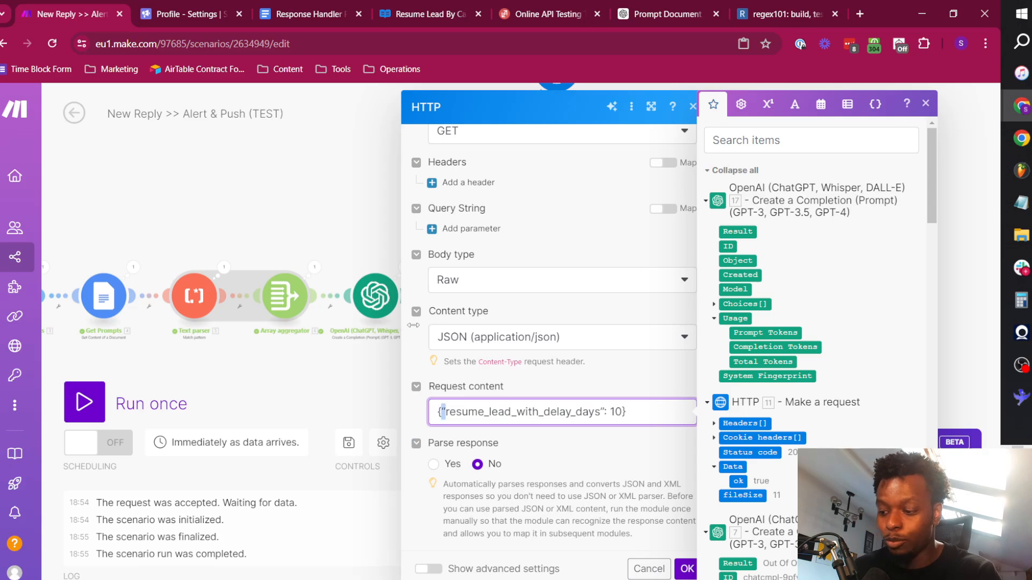
type("\"")
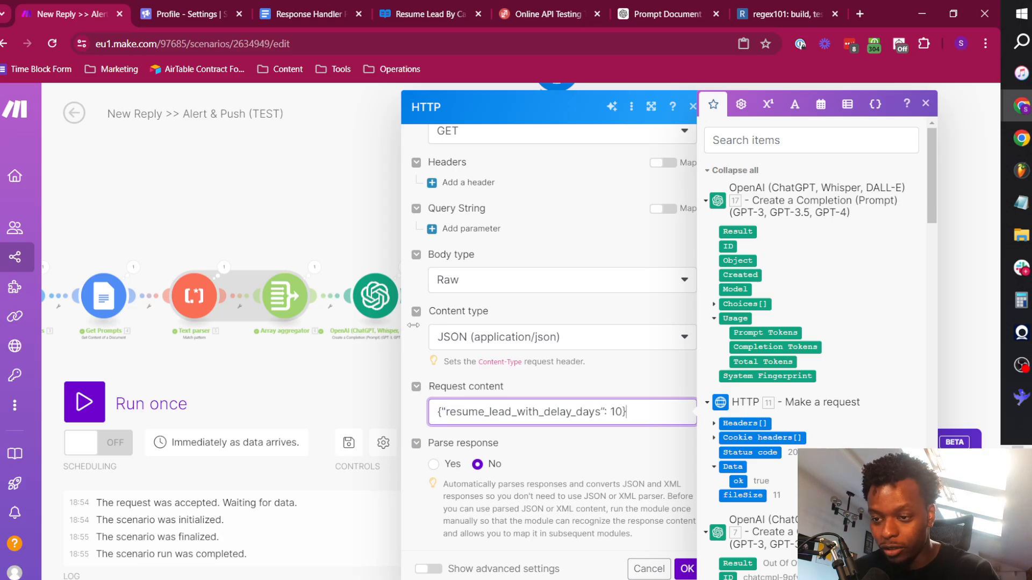
type("\"")
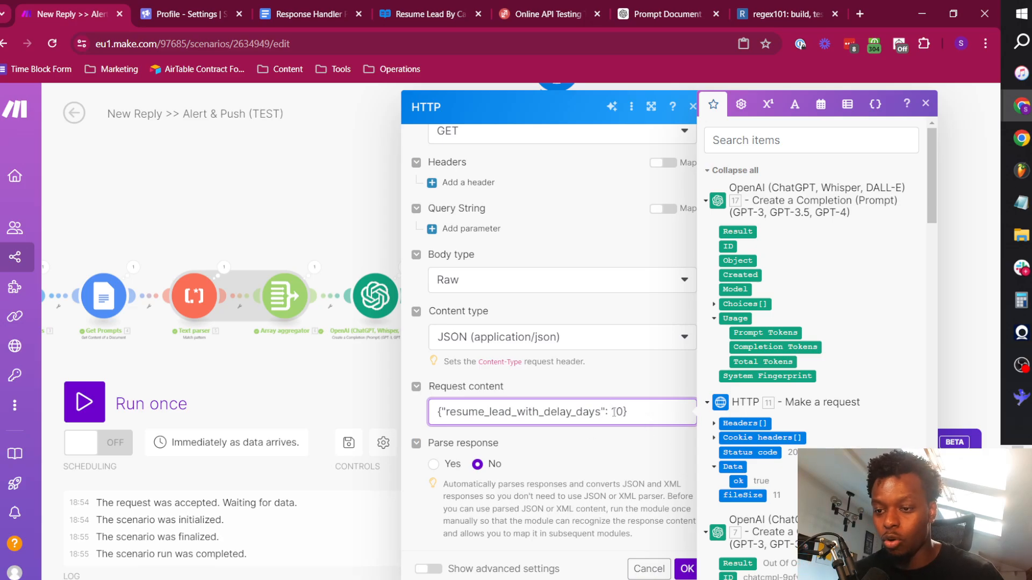
key("BackSpace")
key("BackSpace")
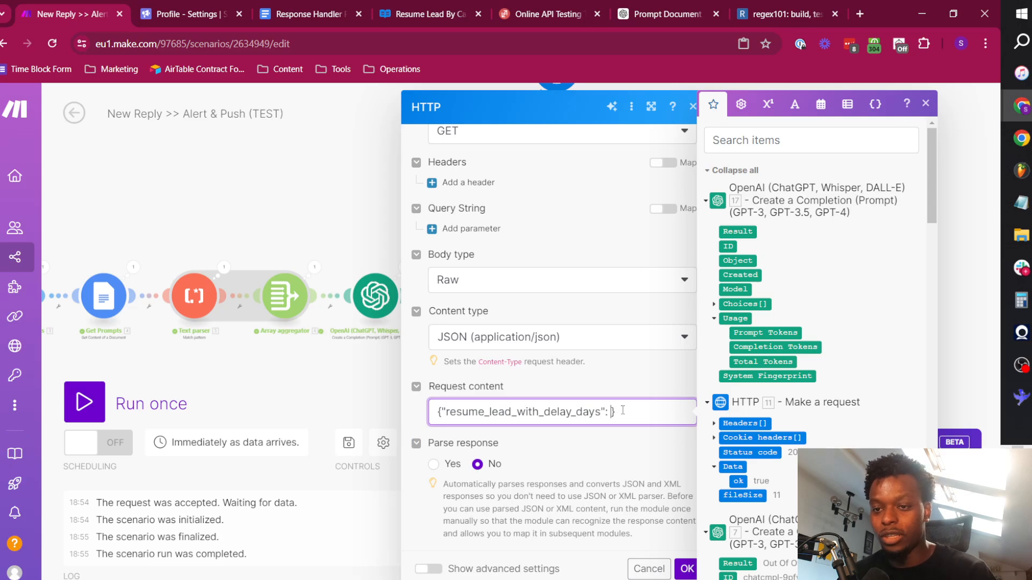
Map Choices[]: Message.Content from OpenAI module 17 as the resume_lead_with_delay_days value.
left_click(714, 305)
left_click(724, 376)
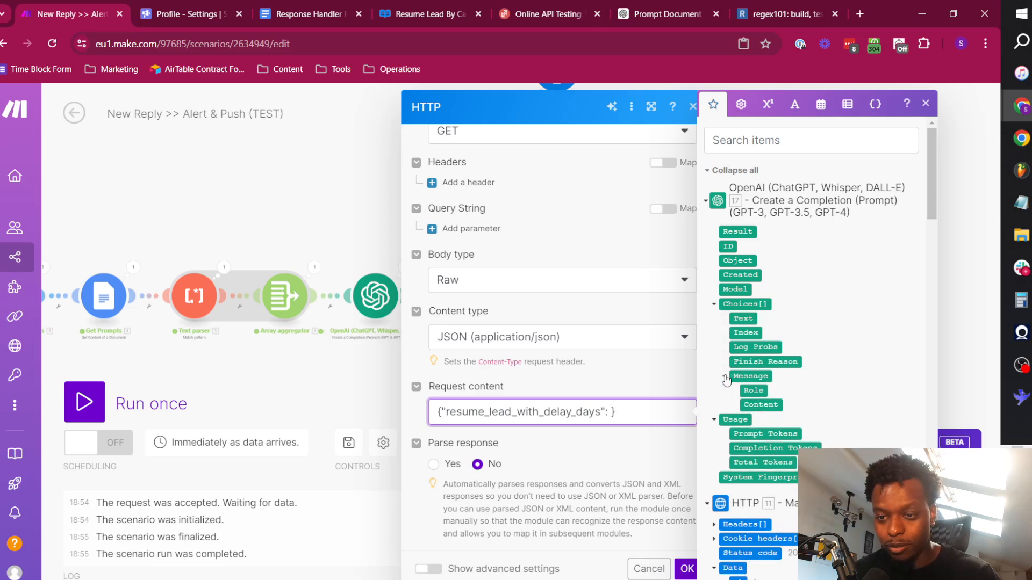
left_click(759, 406)
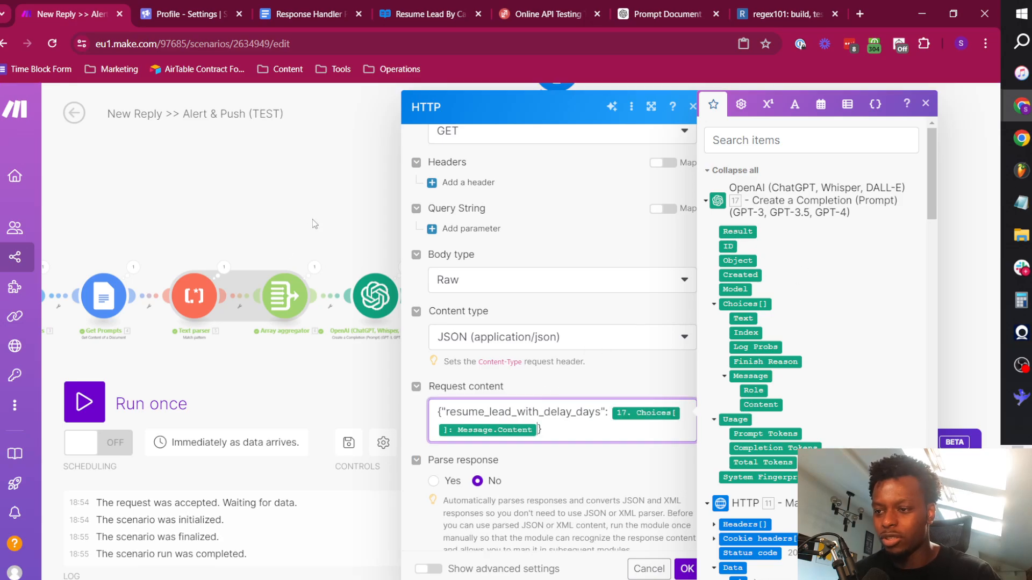
Close the HTTP settings and examine the Result output of the OpenAI categorization module's last run.
left_click(477, 315)
left_click(404, 263)
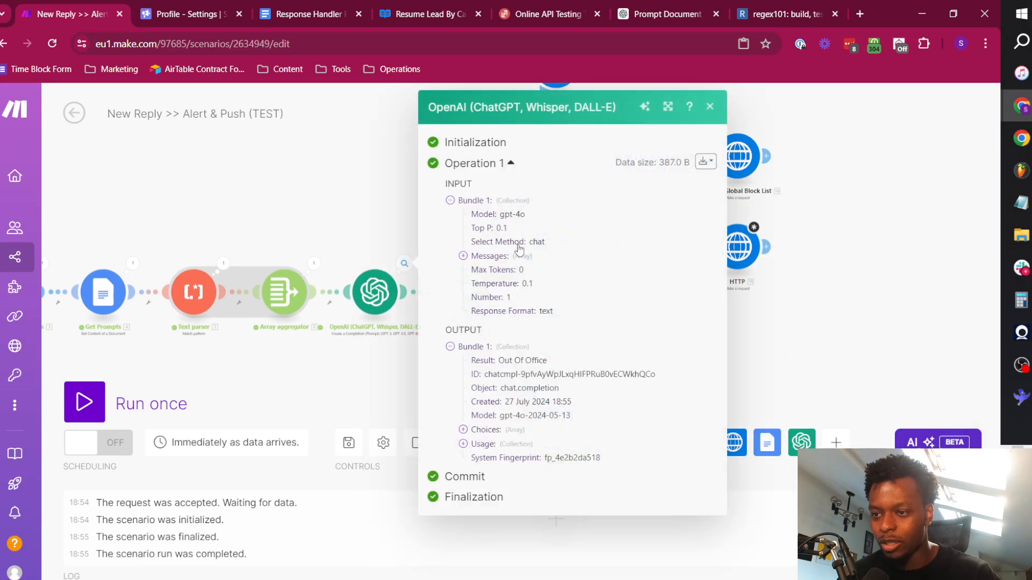
double_click(519, 360)
left_click(359, 212)
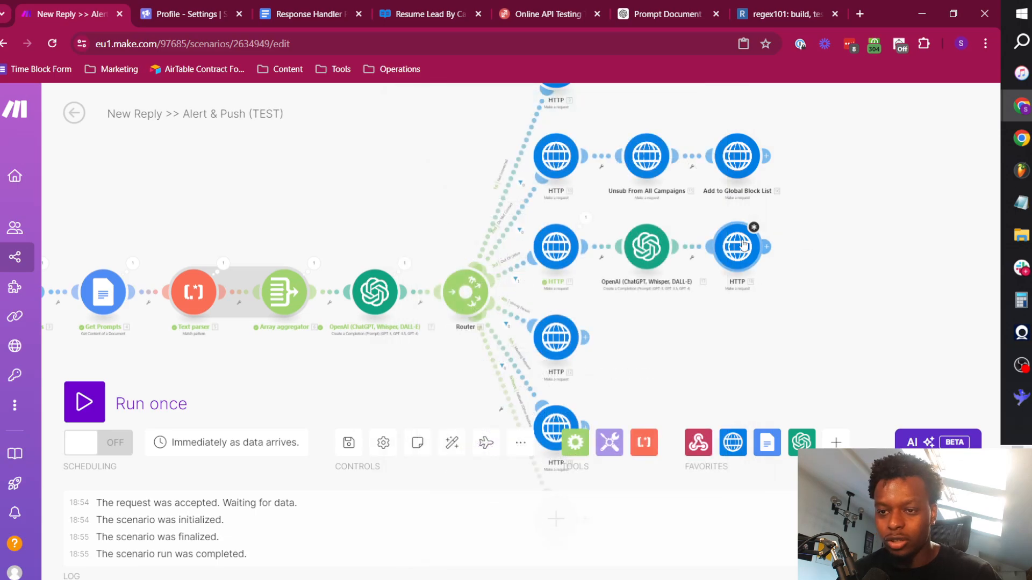
In the last Out Of Office HTTP module, replace the mapped delay value with Result from OpenAI module 17.
left_click(738, 242)
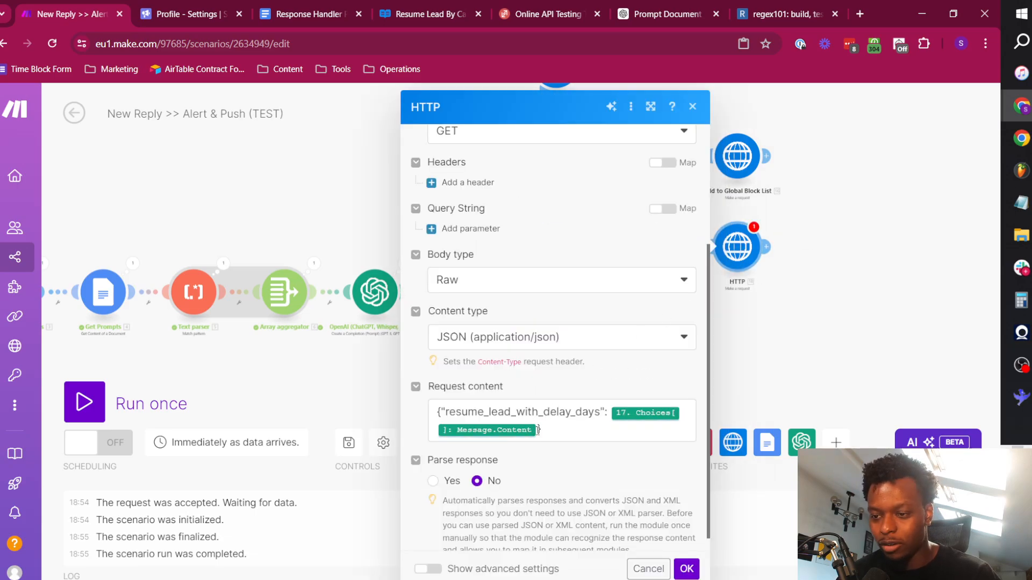
left_click(544, 425)
key("BackSpace")
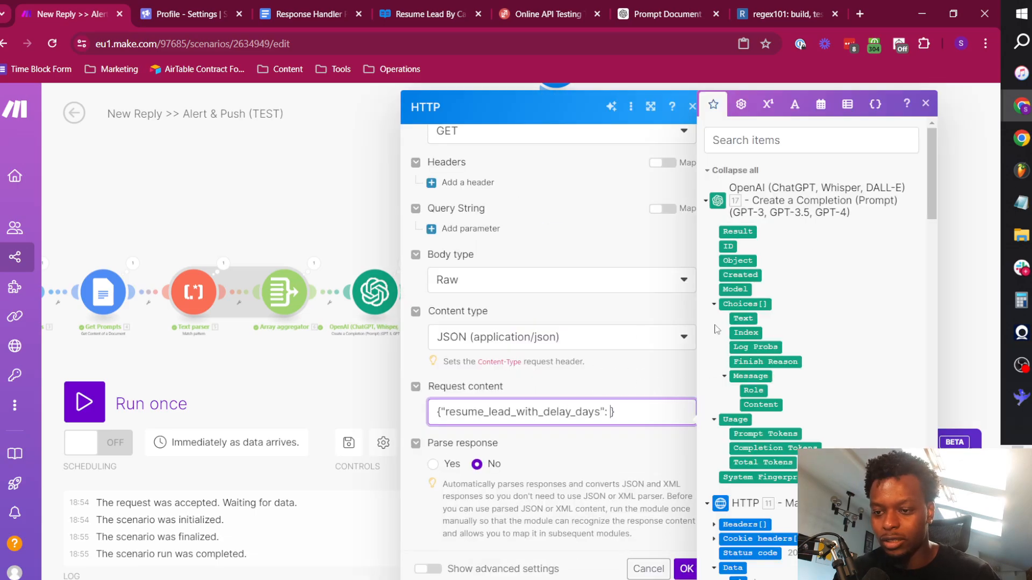
left_click(735, 231)
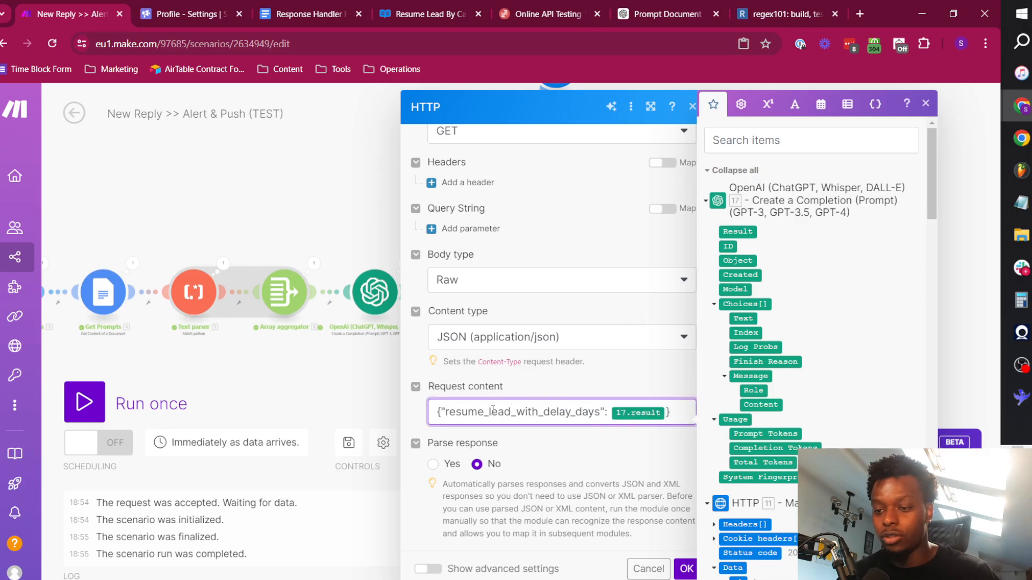
Set the resume-lead HTTP request's method to POST.
scroll(550, 385, "up", 4)
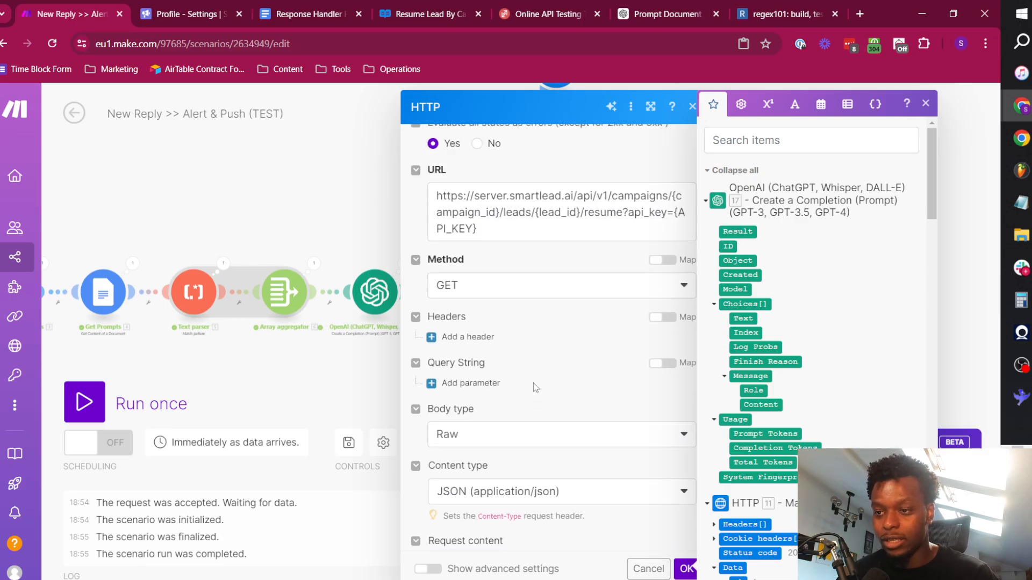
left_click(508, 301)
left_click(484, 377)
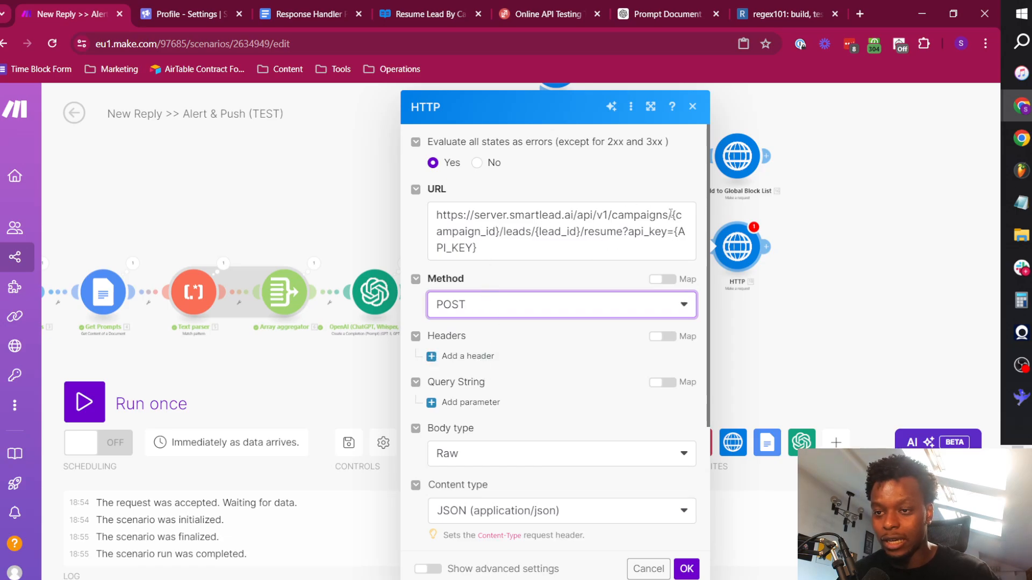
Replace the {campaign_id} placeholder in the request URL with the webhook's campaign_id value.
left_click_drag(670, 214, 502, 232)
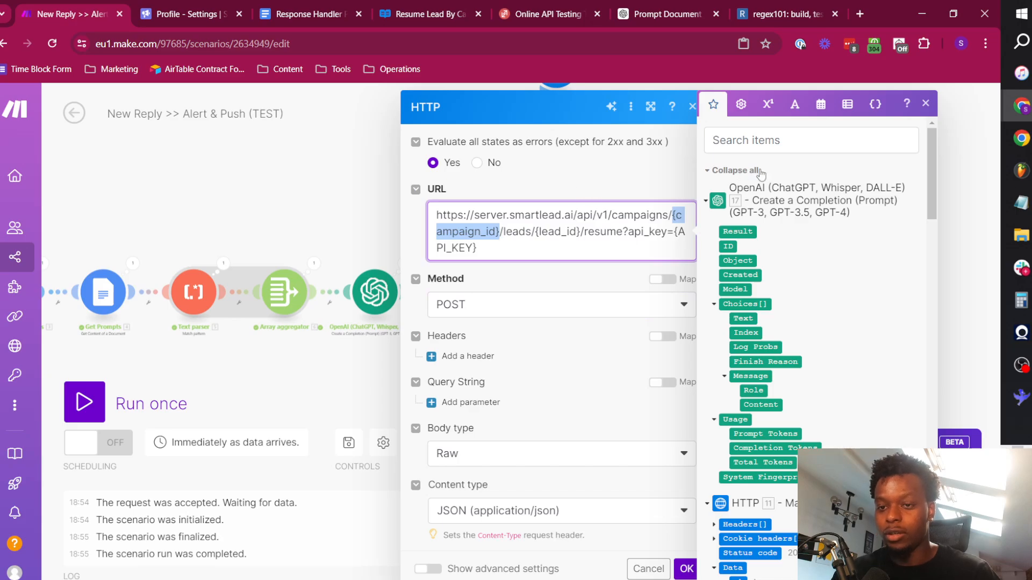
left_click(767, 140)
type("campaign")
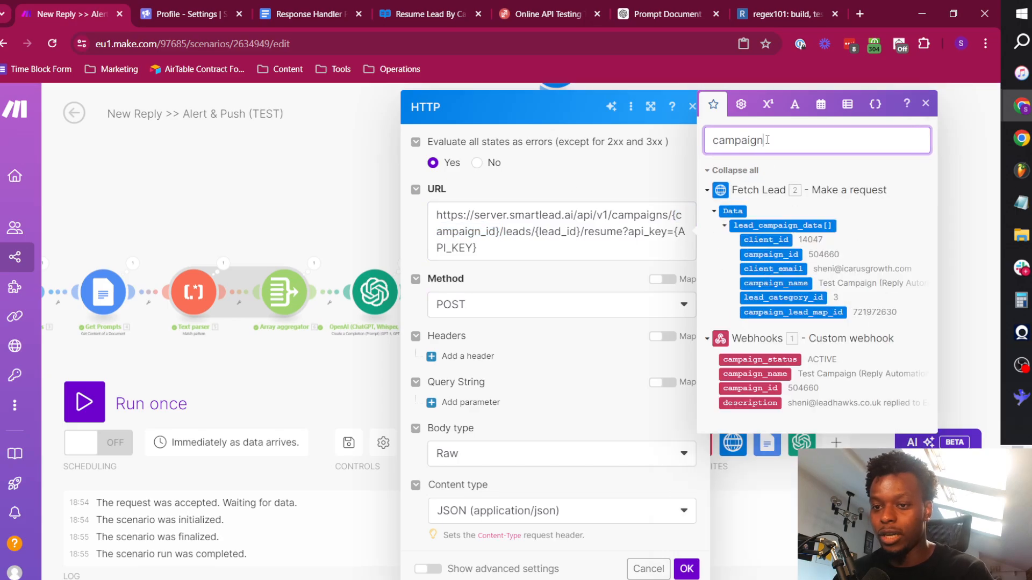
left_click_drag(499, 232, 669, 215)
key("BackSpace")
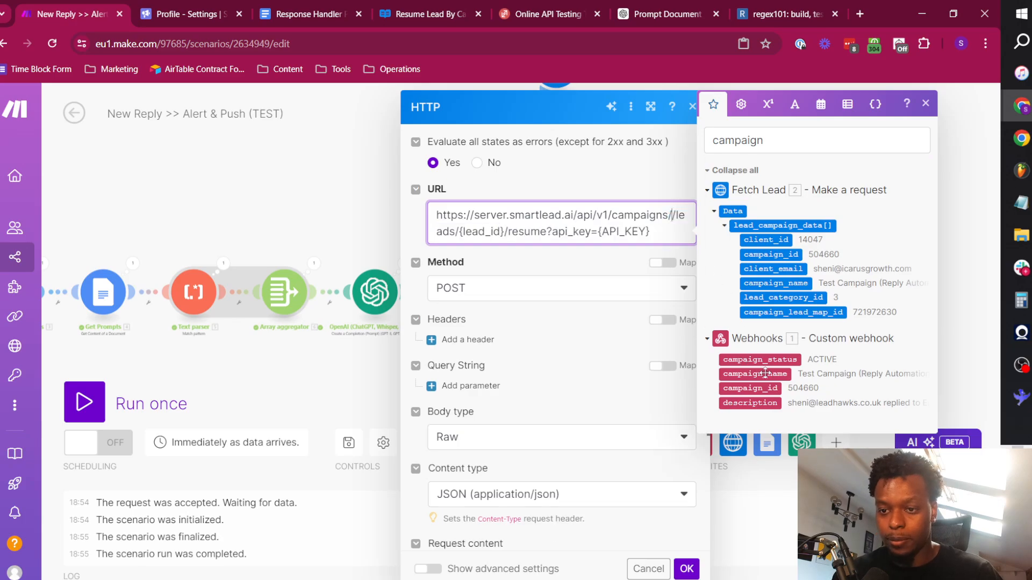
left_click(761, 395)
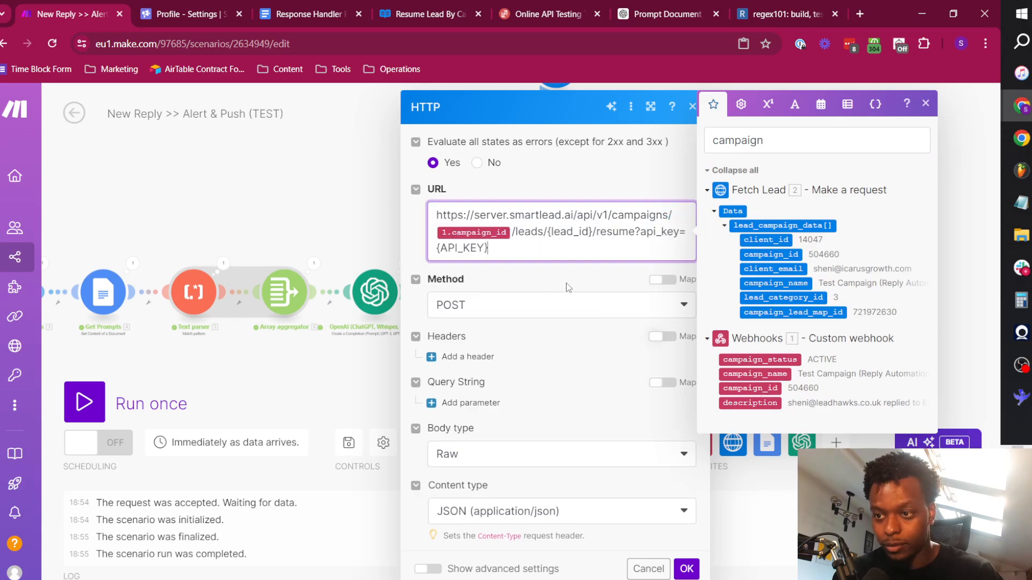
Replace the {lead_id} placeholder in the request URL with the webhook's sl_email_lead_id value.
double_click(591, 232)
key("BackSpace")
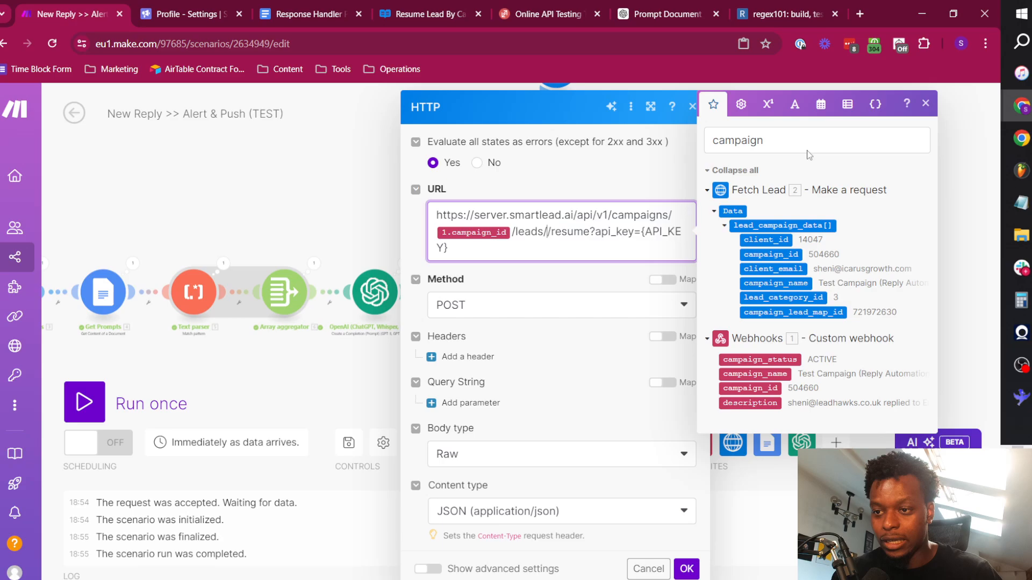
left_click_drag(763, 140, 711, 140)
type("lead")
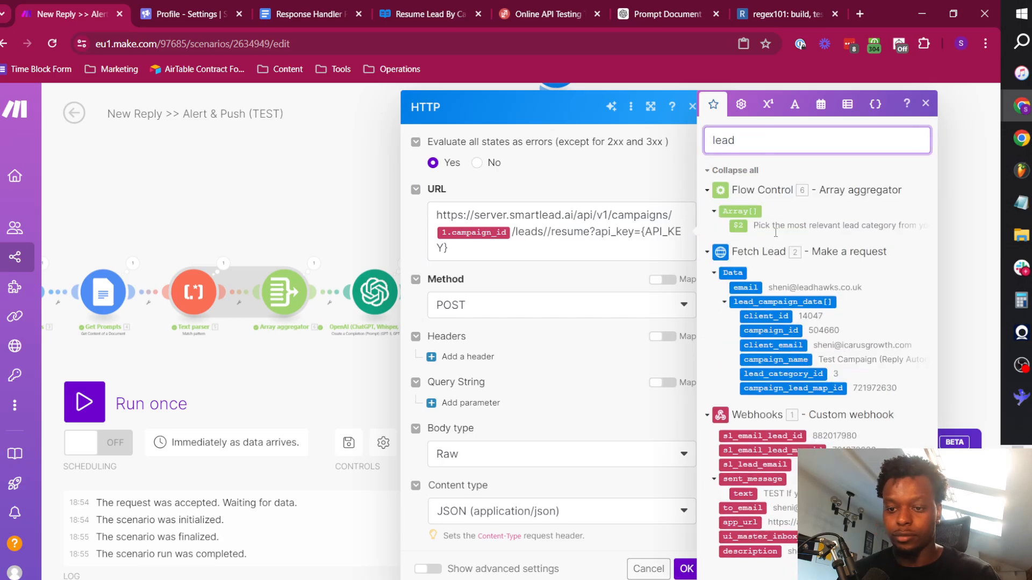
left_click(546, 232)
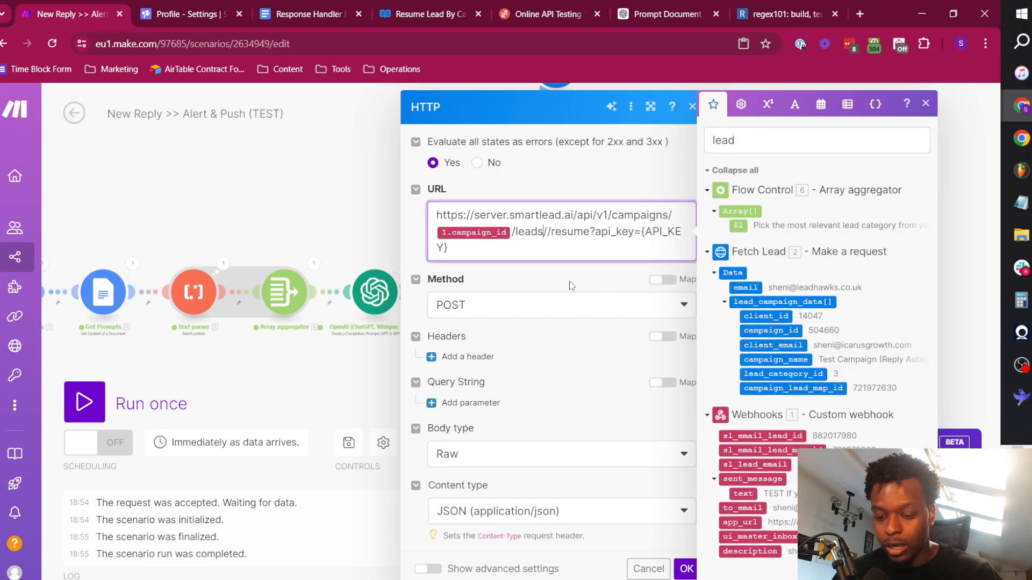
left_click(778, 437)
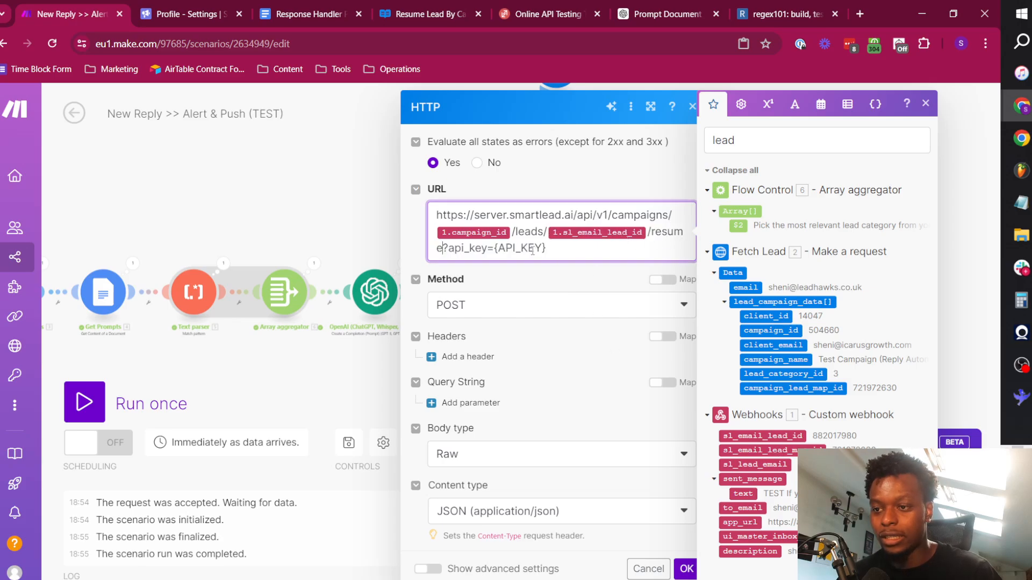
Replace the {API_KEY} placeholder in the request URL with the API key copied from the Smartlead profile settings.
double_click(491, 247)
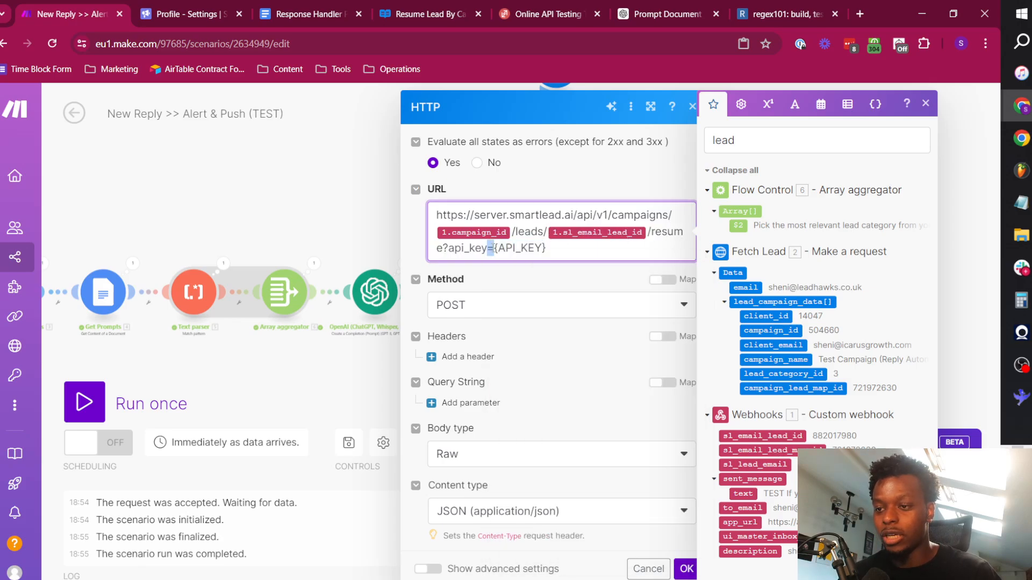
left_click_drag(493, 248, 613, 248)
key("BackSpace")
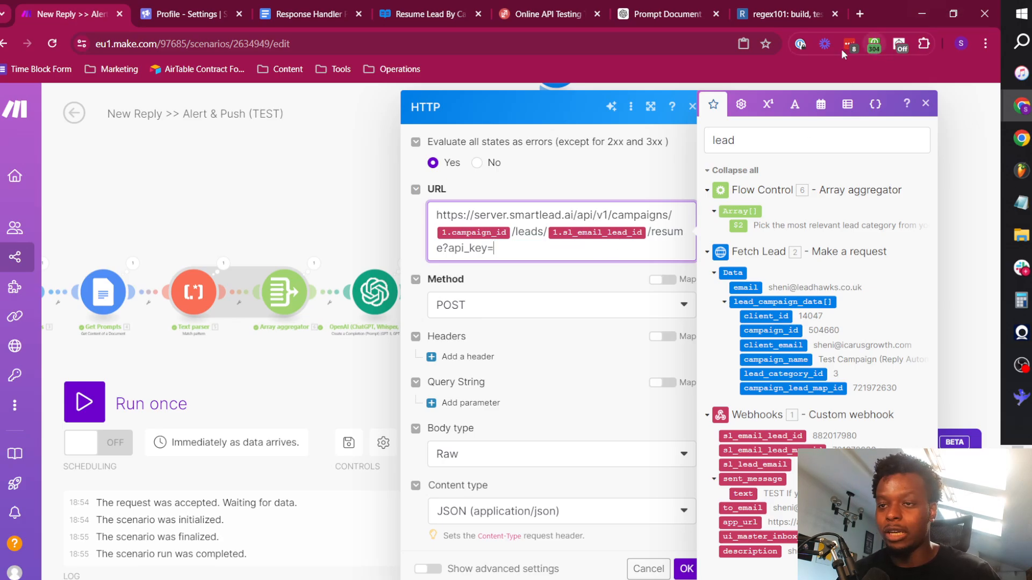
left_click(210, 7)
left_click(643, 456)
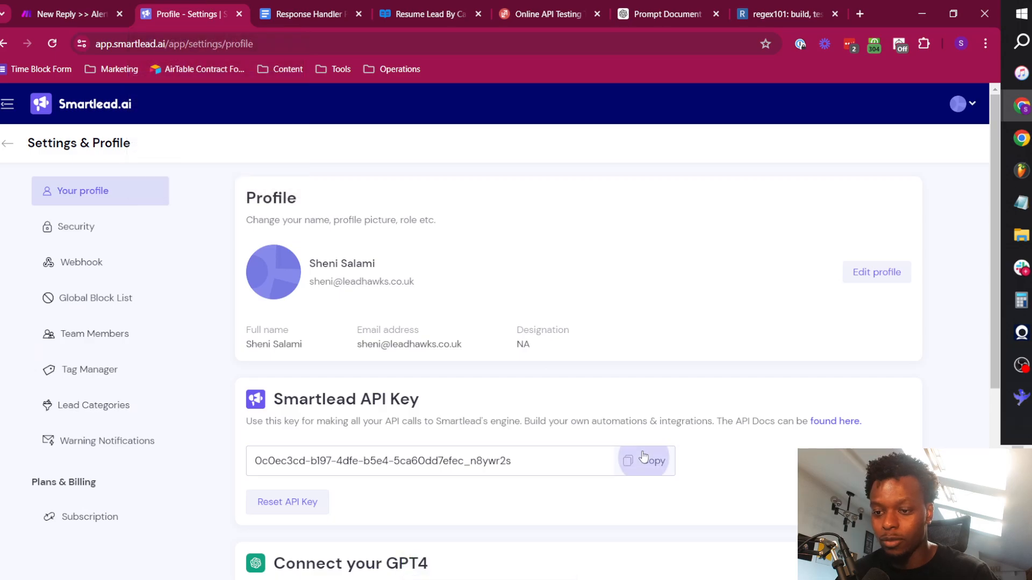
left_click(21, 5)
key("ctrl+v")
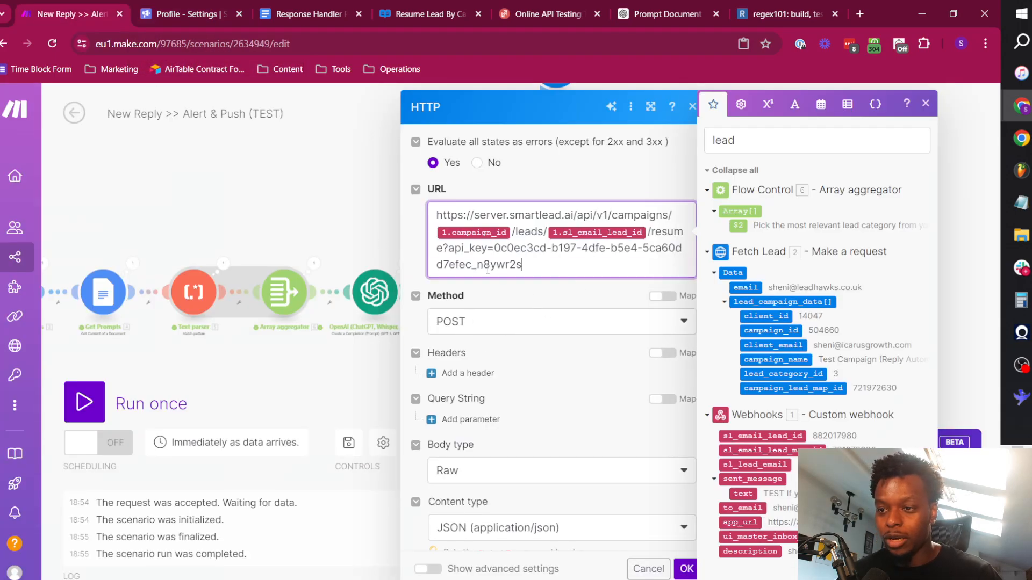
Check the request against the Smartlead API reference, set Parse response to Yes, confirm the module and save the scenario.
left_click(429, 12)
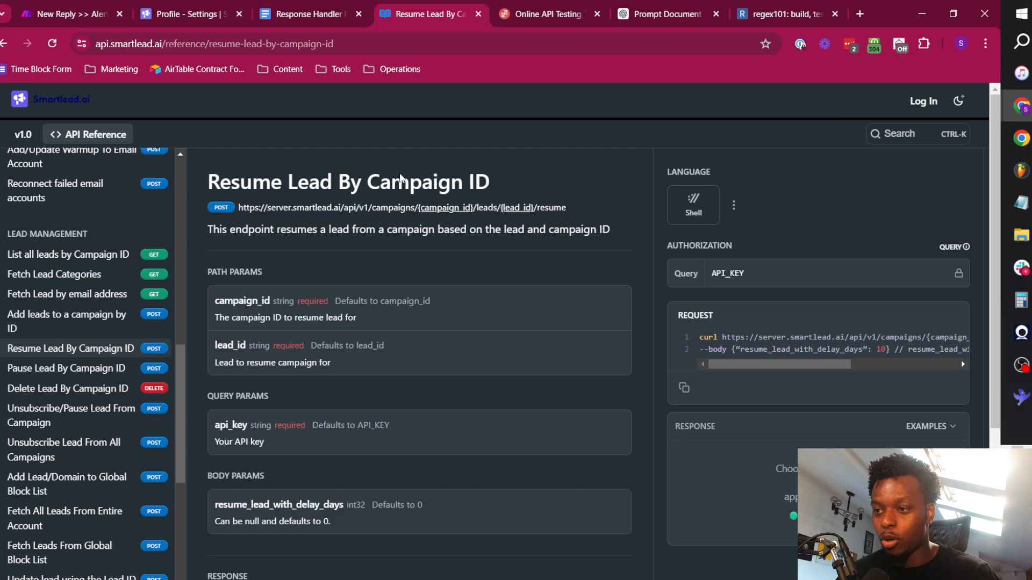
left_click(70, 13)
scroll(486, 264, "down", 3)
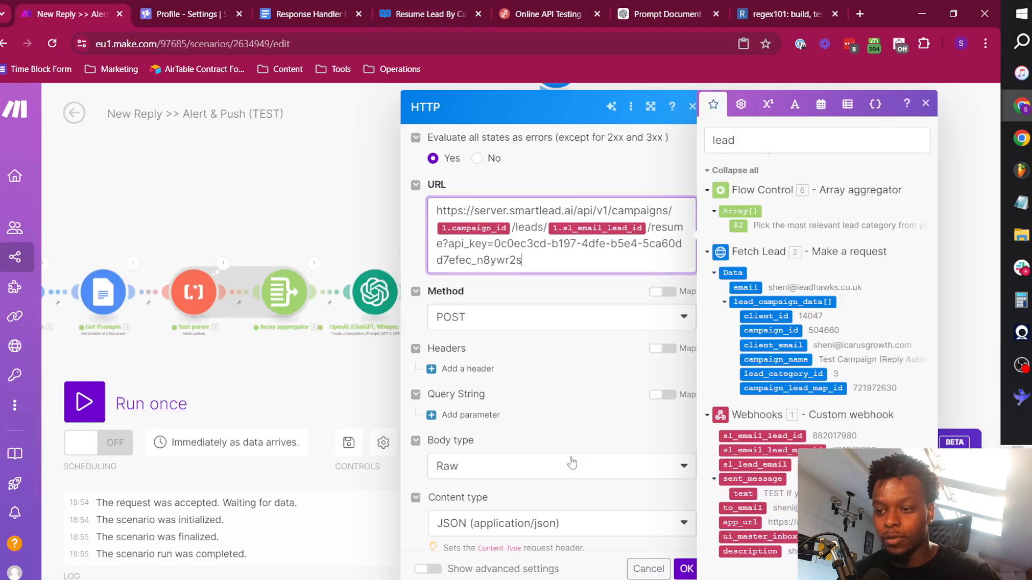
scroll(487, 264, "down", 1)
left_click(533, 421)
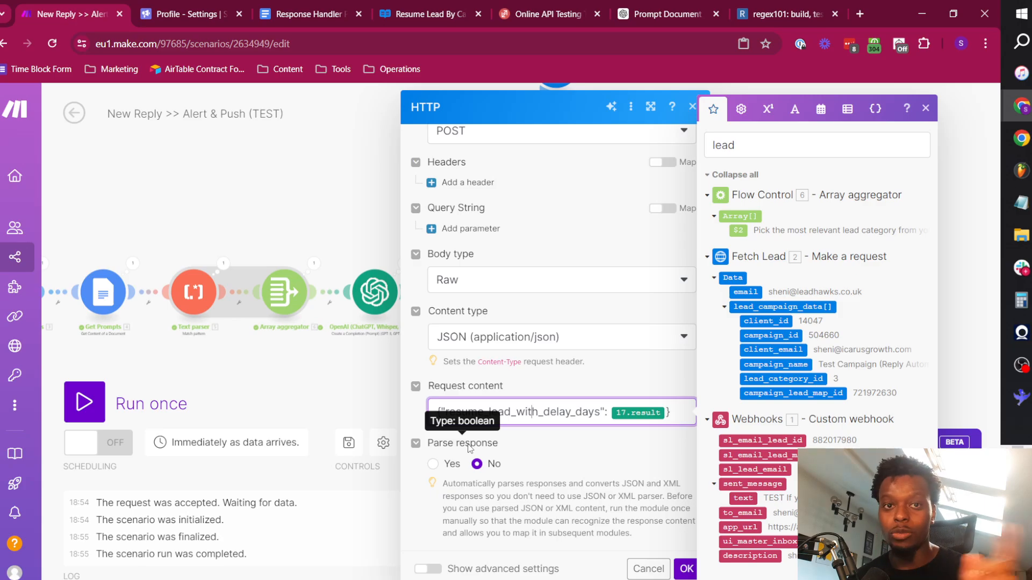
left_click(432, 465)
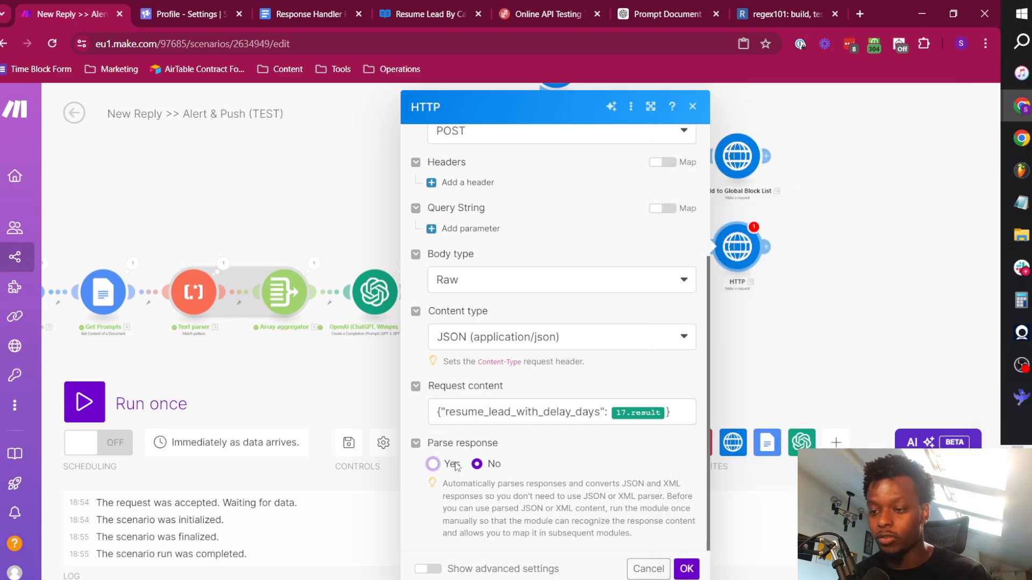
left_click(690, 566)
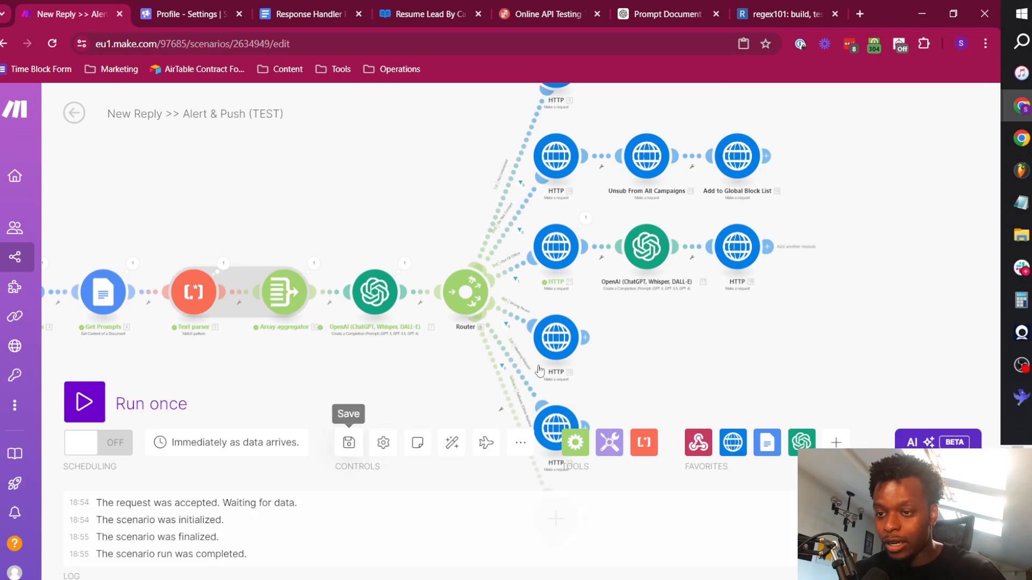
left_click(349, 442)
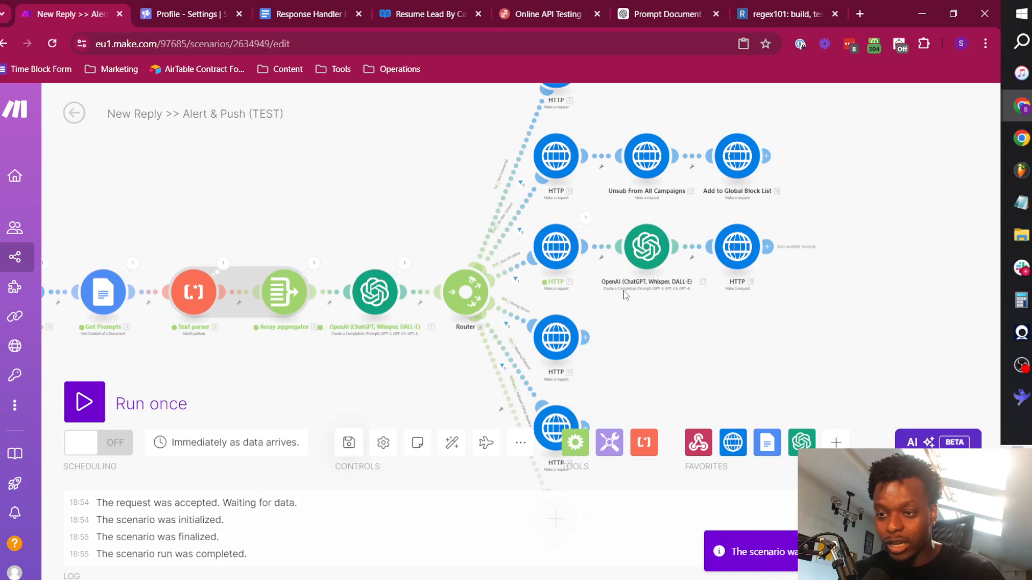
Rename the new HTTP module on the Out Of Office route as "Resume Lead After Delay".
right_click(738, 255)
left_click(789, 331)
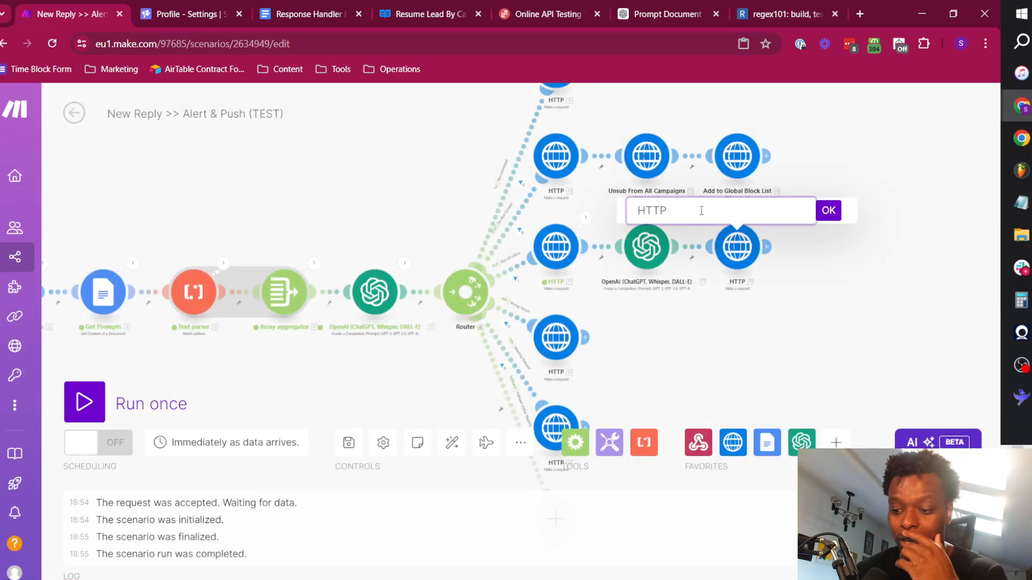
type("Resume Lead")
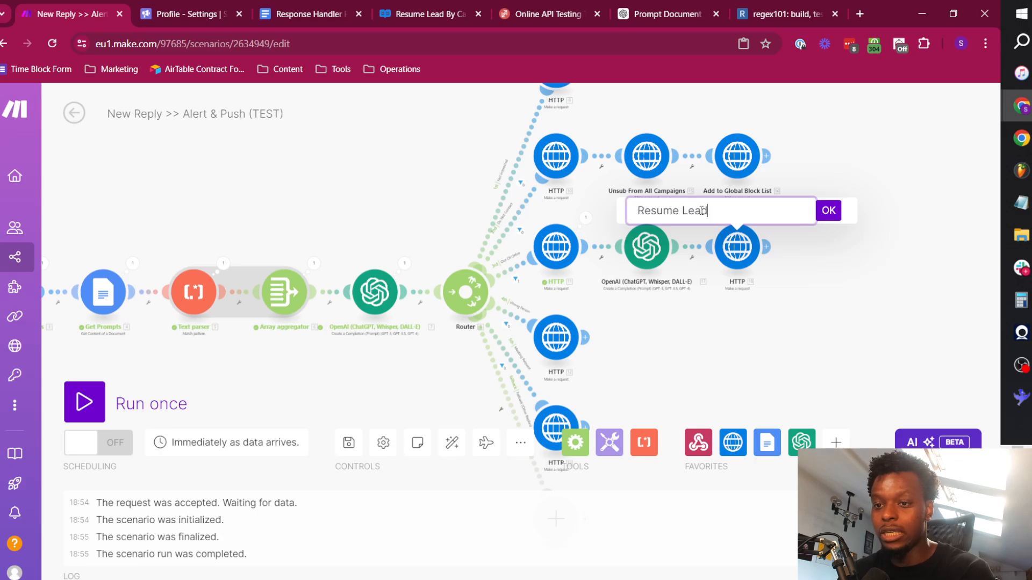
type(" After Delay")
key("Return")
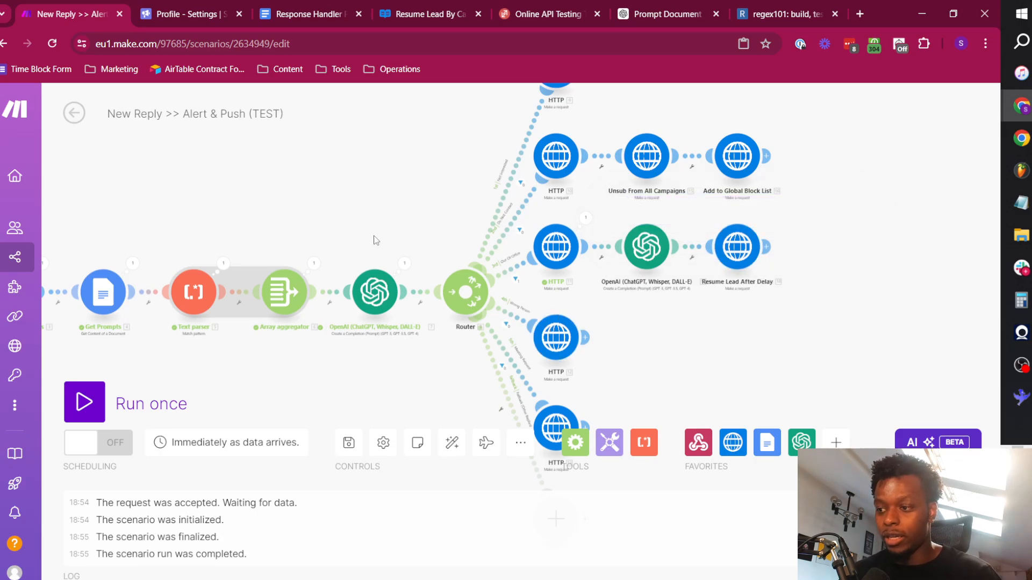
Run the scenario once and send the out-of-office test payload to the webhook from ReqBin.
left_click(85, 402)
left_click(536, 5)
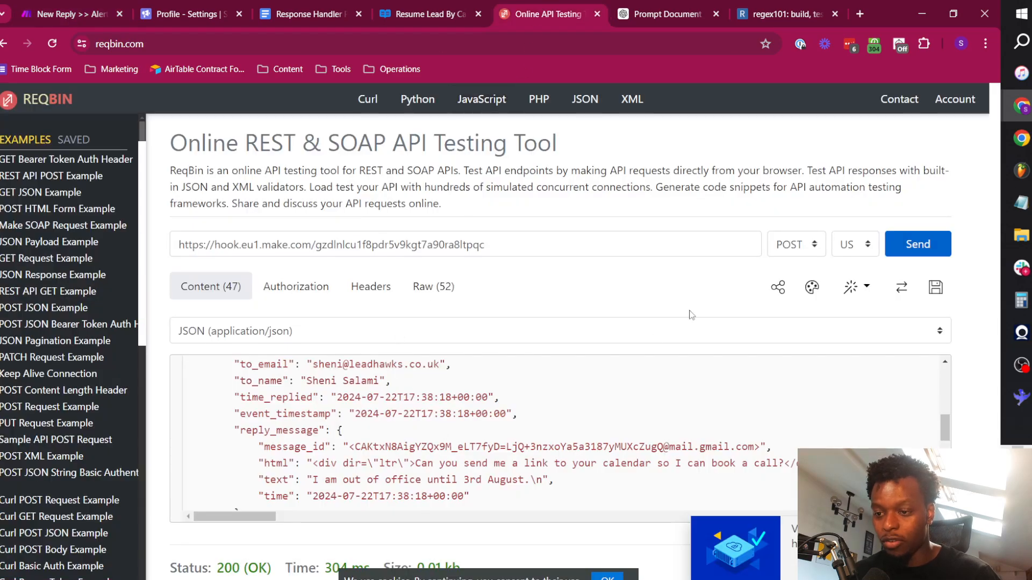
left_click(913, 242)
left_click(78, 8)
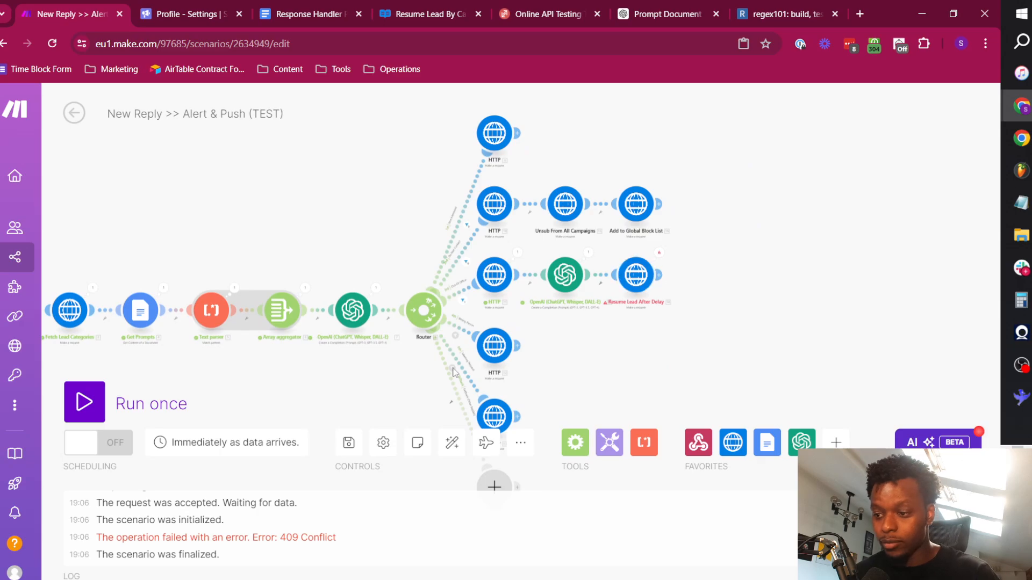
Inspect the error of the Resume Lead After Delay module, the preceding OpenAI module's result and the request settings.
left_click(658, 253)
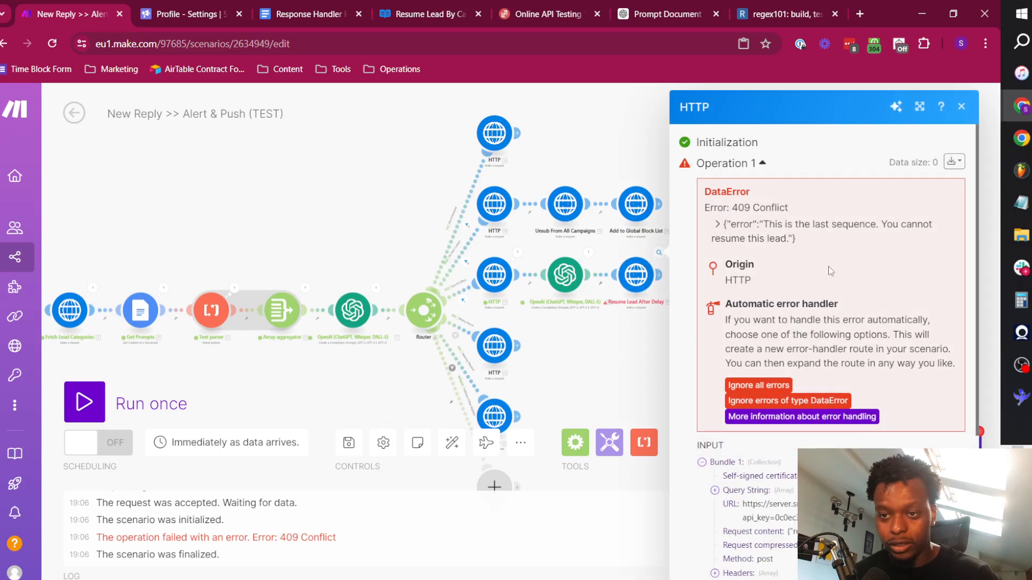
triple_click(781, 230)
left_click(630, 298)
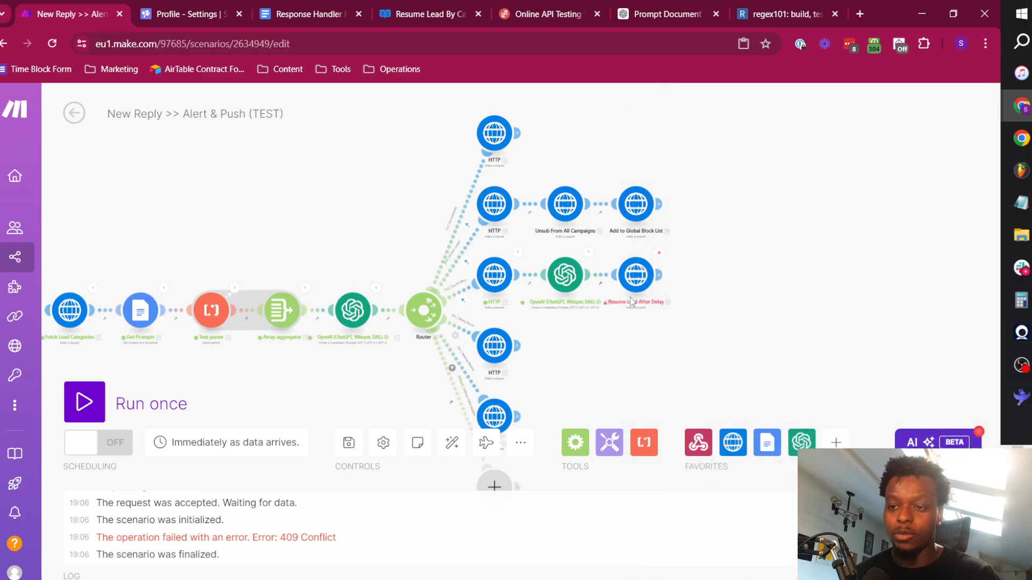
left_click(589, 257)
double_click(681, 360)
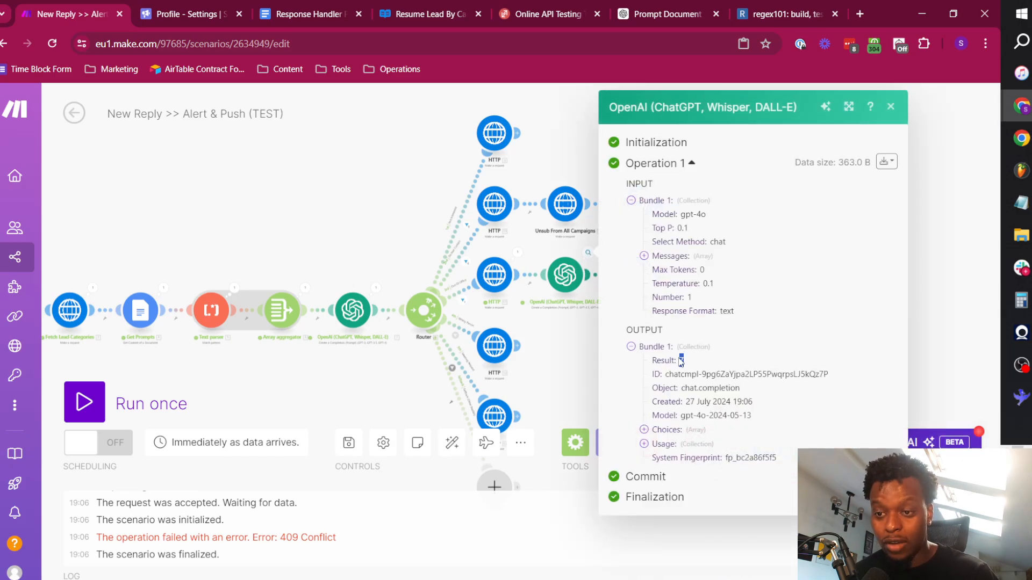
left_click(569, 336)
left_click(636, 275)
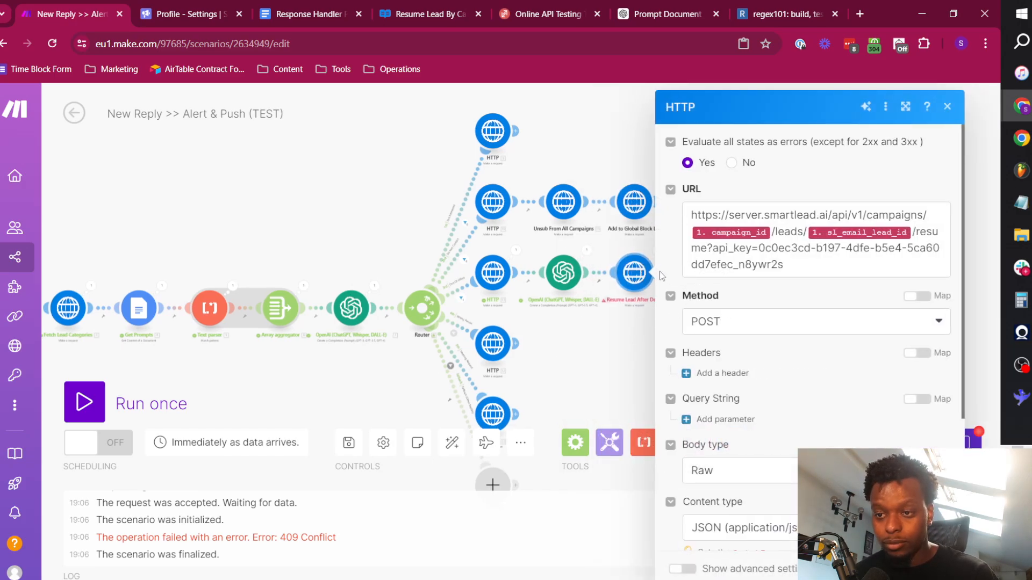
left_click(945, 106)
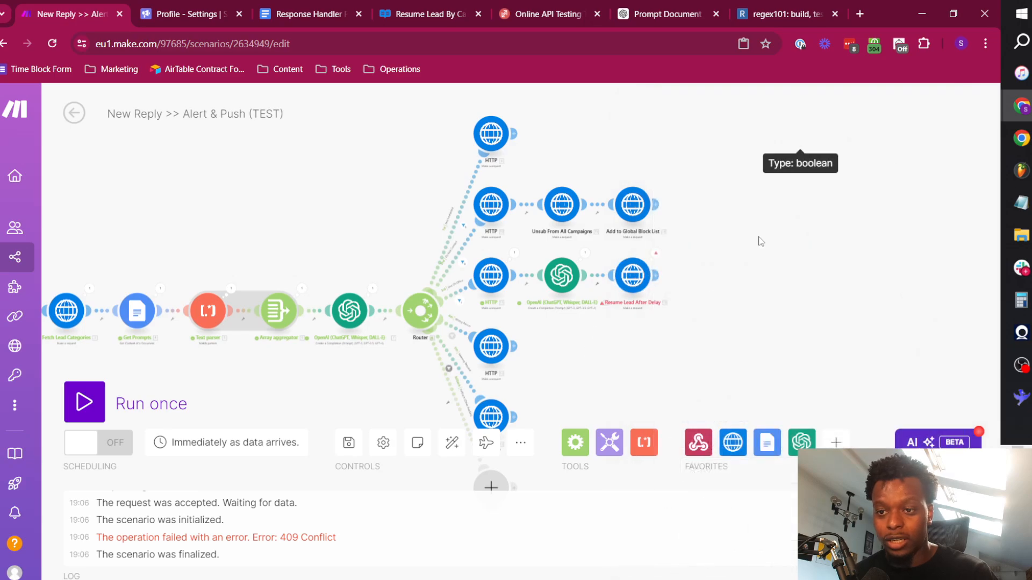
Examine the input bundle sent by Resume Lead After Delay, checking its URL, the resume_lead_with_delay_days data and the returned error text.
left_click(657, 256)
scroll(744, 470, "down", 4)
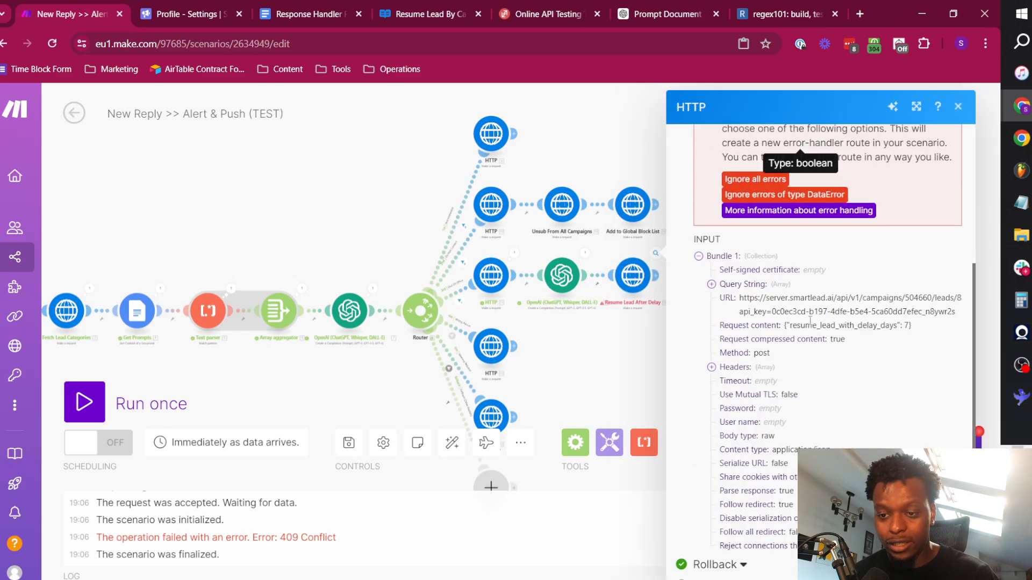
scroll(744, 470, "up", 5)
left_click(950, 161)
left_click(862, 186)
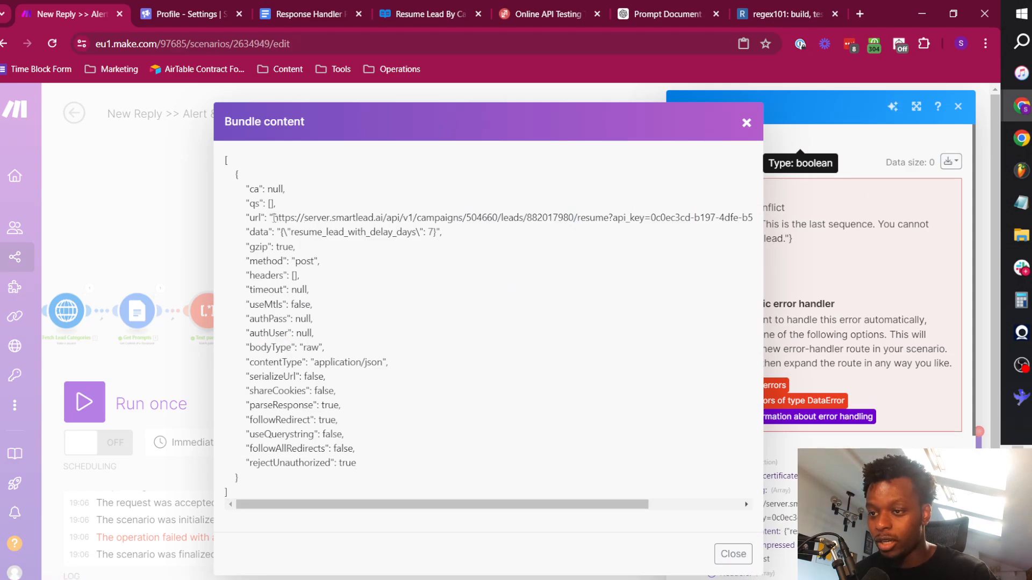
left_click_drag(274, 218, 157, 234)
left_click(258, 219)
triple_click(259, 219)
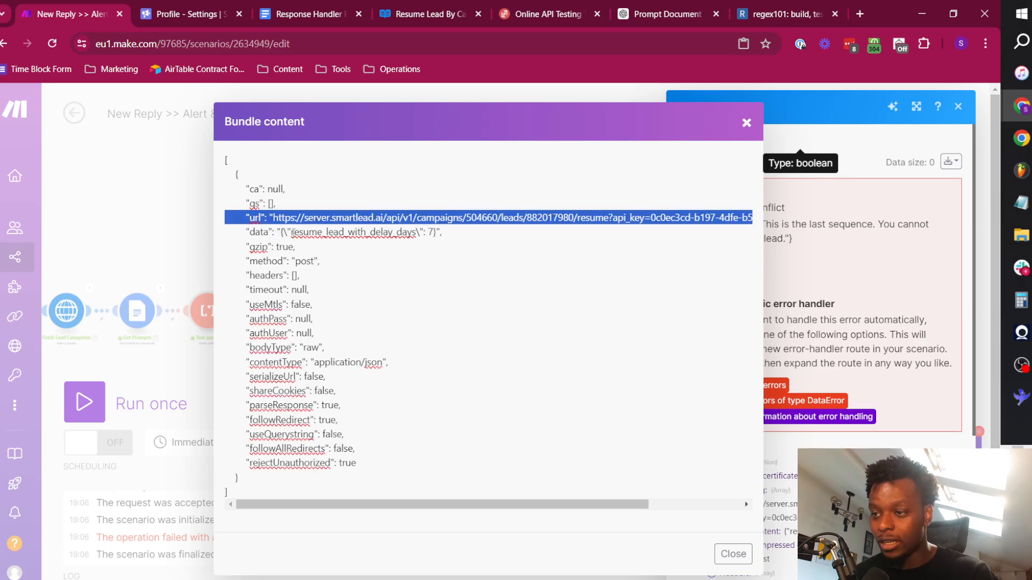
left_click_drag(292, 233, 416, 232)
left_click(424, 233)
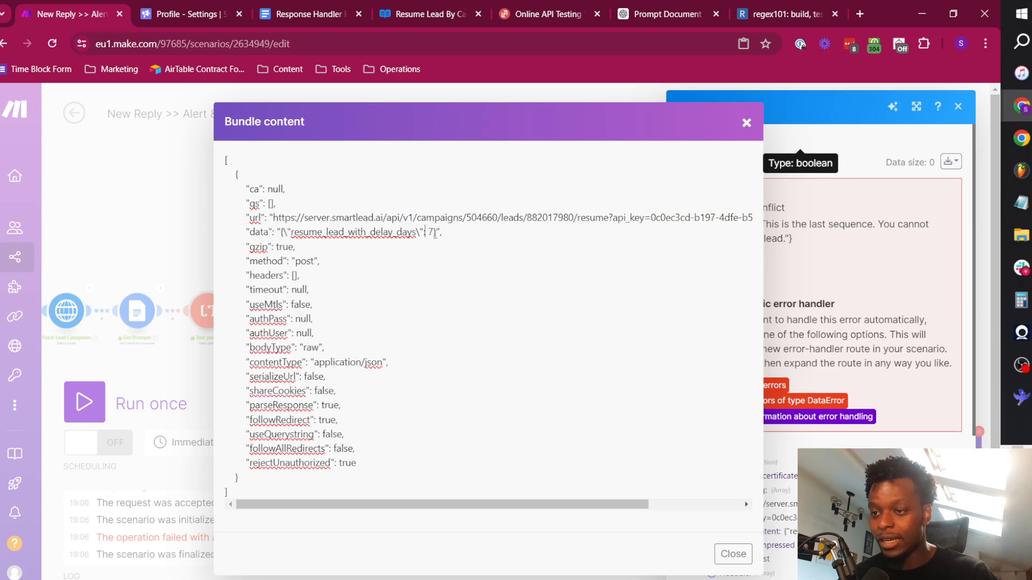
left_click(733, 556)
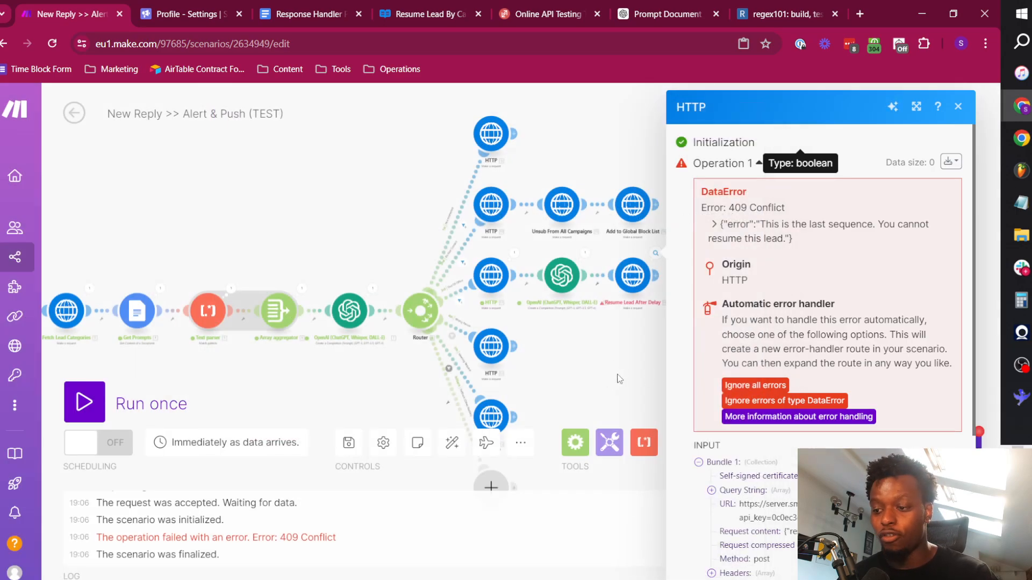
triple_click(784, 224)
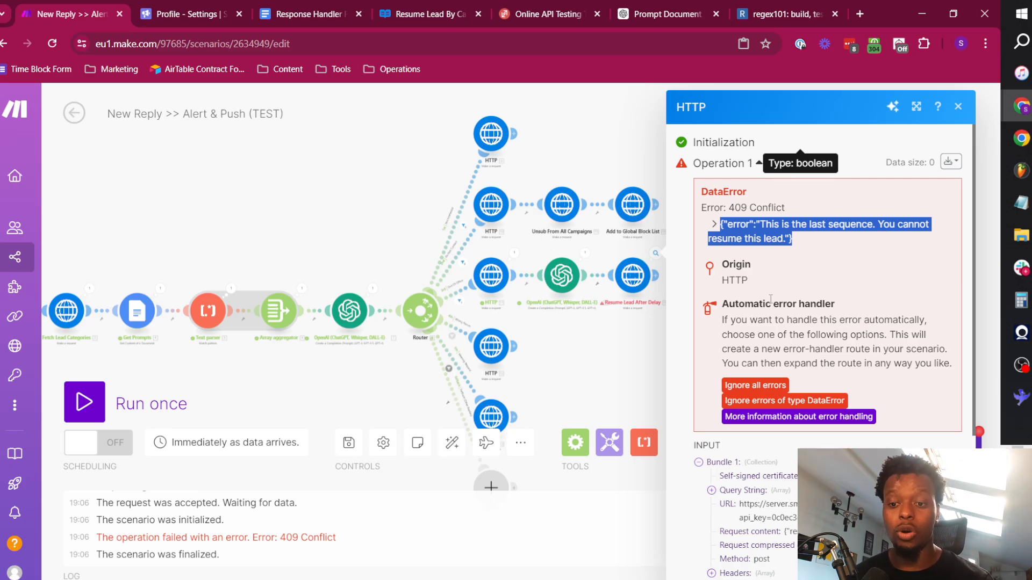
left_click(620, 352)
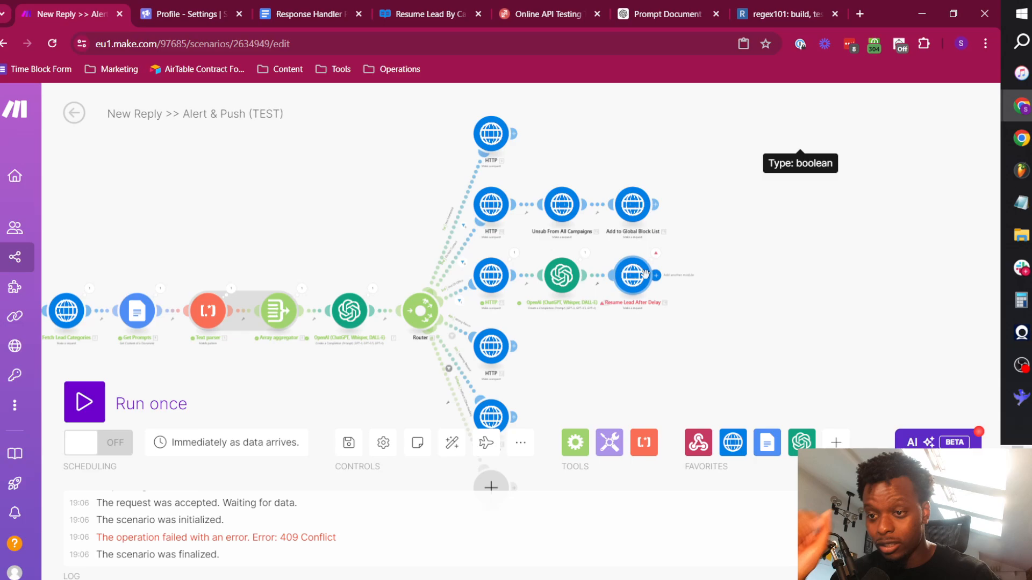
Add an Ignore error handler to the Resume Lead After Delay module and save the scenario.
right_click(624, 280)
left_click(671, 331)
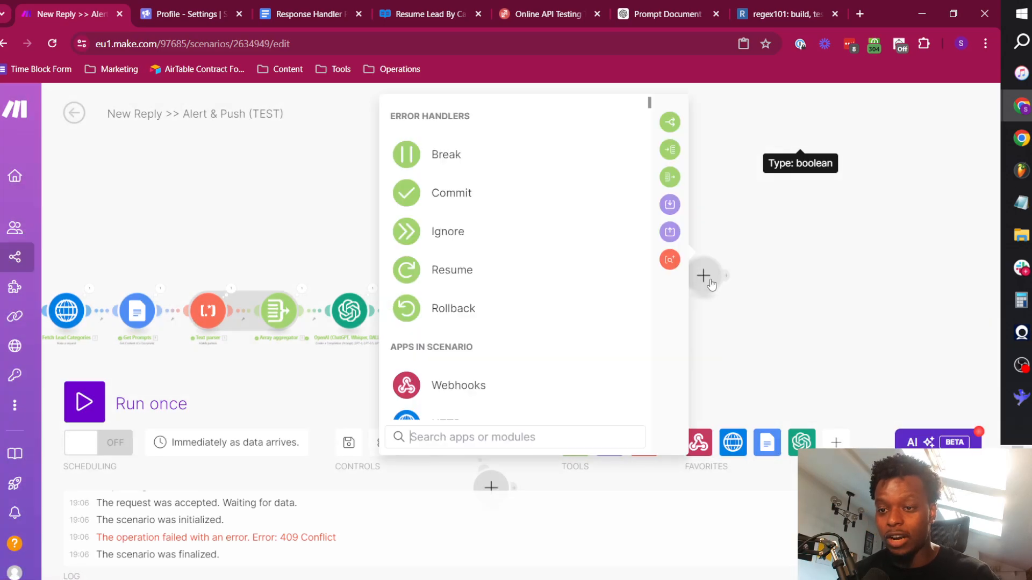
left_click(485, 241)
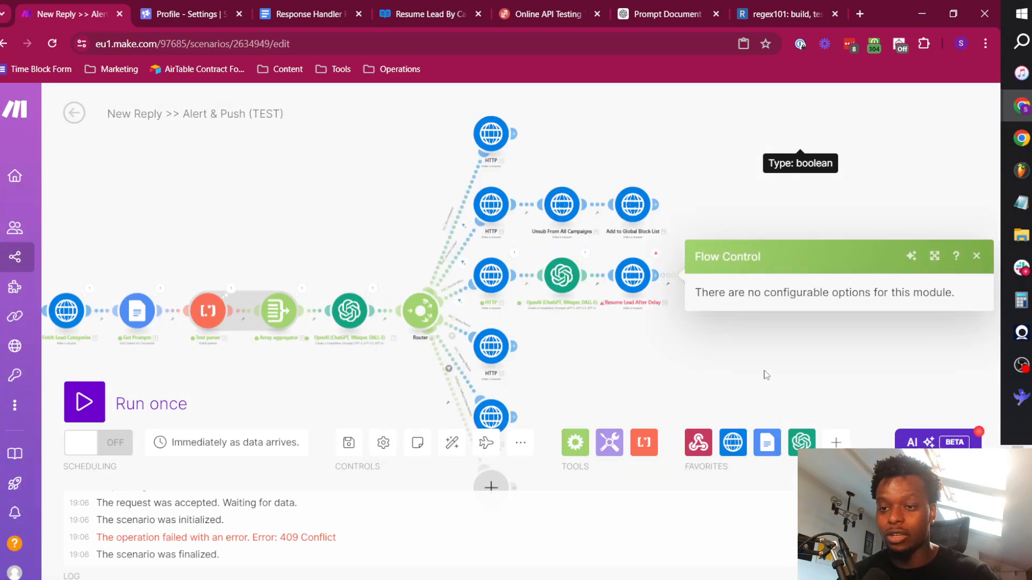
left_click(976, 256)
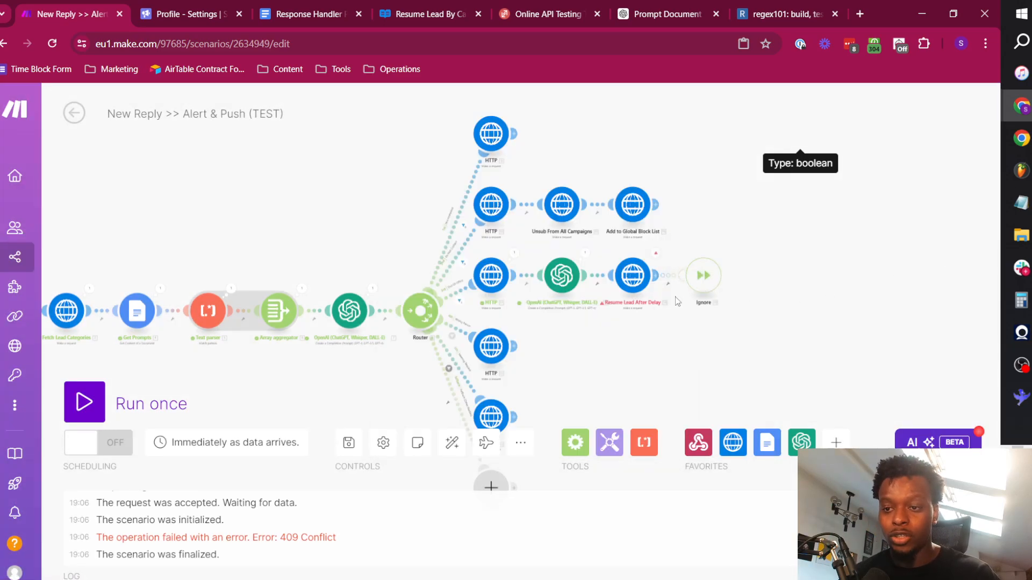
left_click(348, 442)
Rerun the scenario once with the error handler in place, resending the same test payload from ReqBin.
left_click(96, 407)
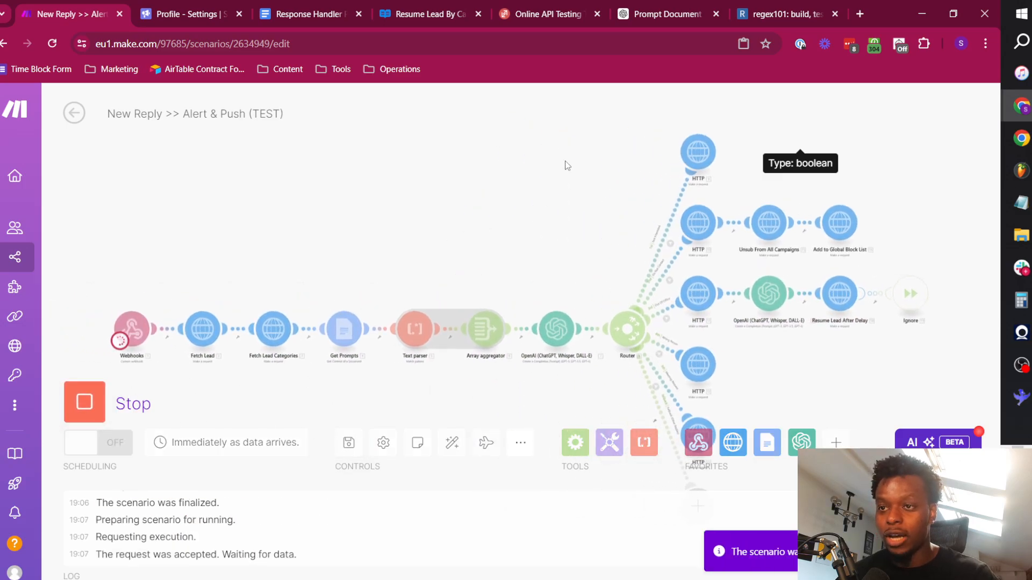
left_click(538, 14)
left_click(917, 242)
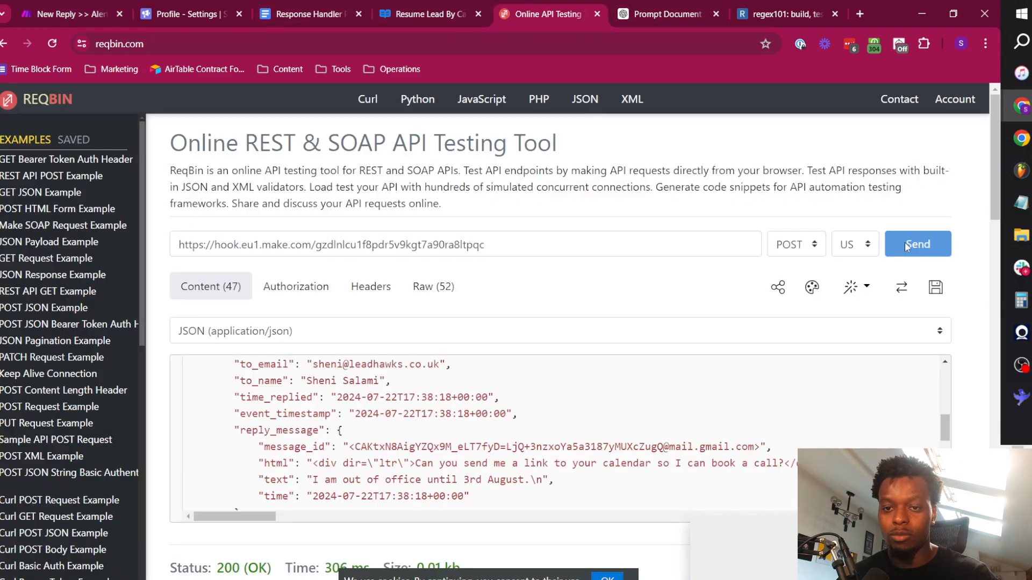
left_click(69, 14)
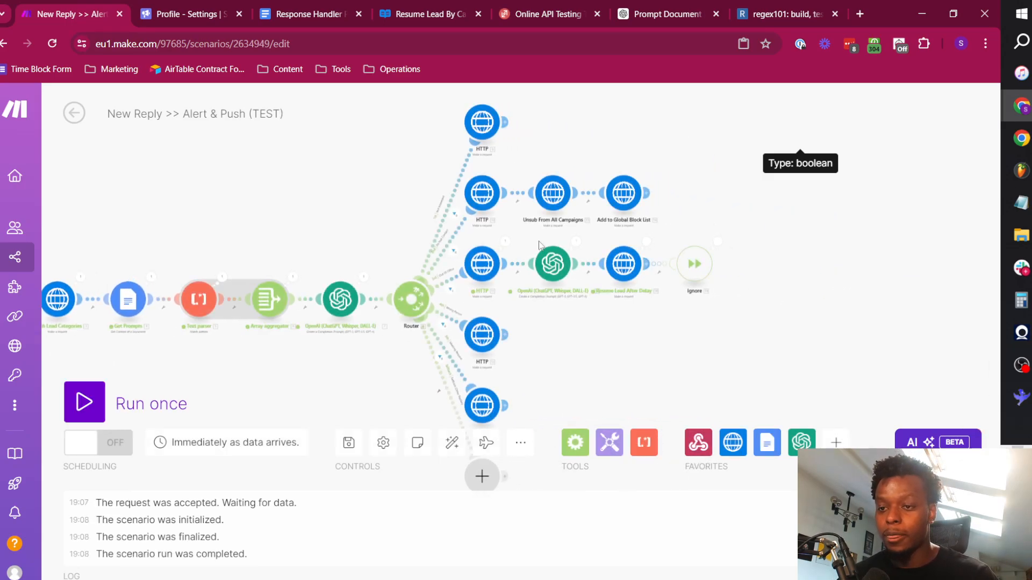
Review the run output of the Resume Lead After Delay module and of its Ignore handler.
left_click(647, 242)
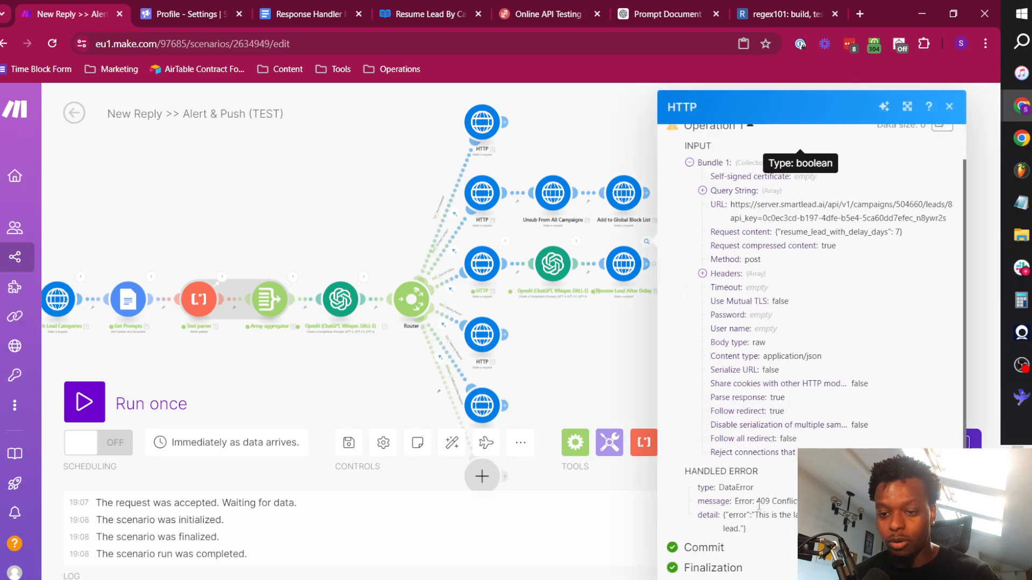
scroll(733, 391, "up", 1)
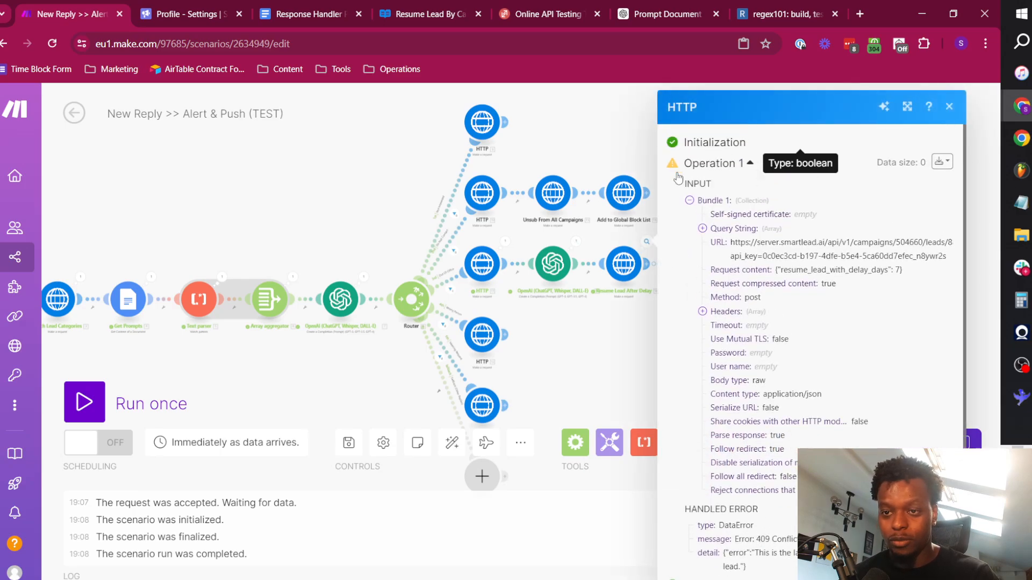
left_click(592, 383)
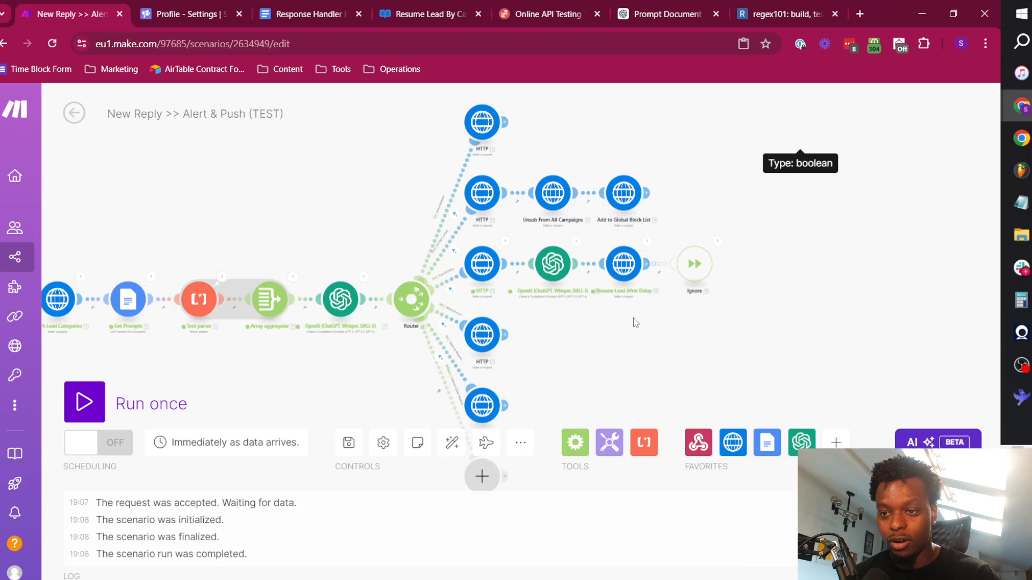
left_click(719, 242)
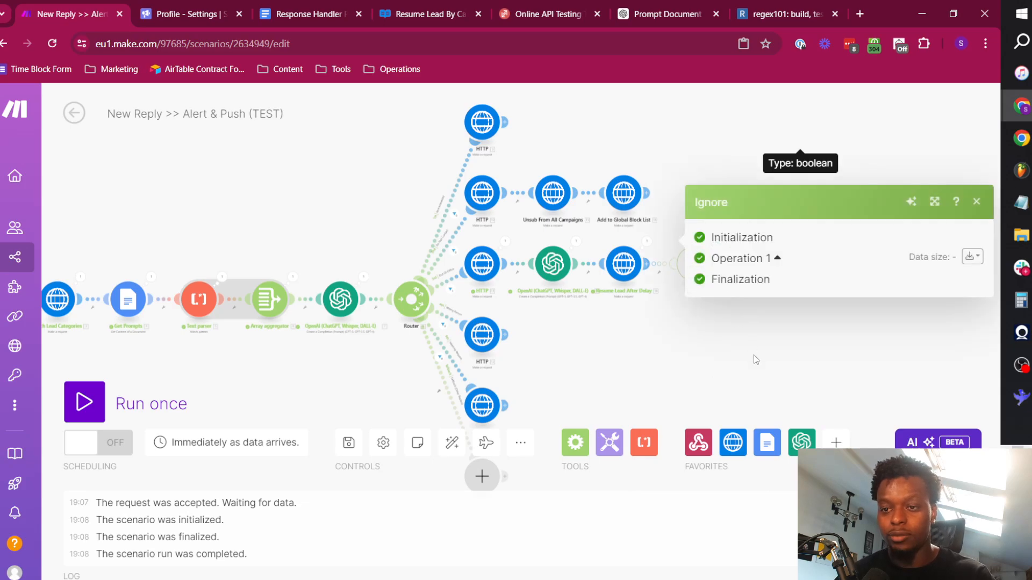
left_click_drag(672, 375, 673, 368)
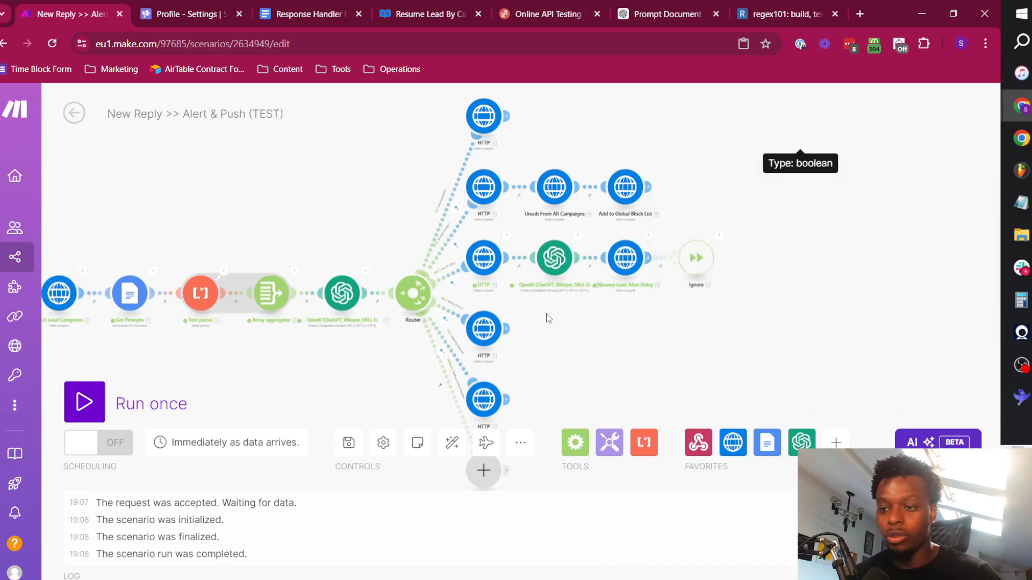
Add a Text parser Match elements module after the HTTP module on the Wrong Person route.
scroll(530, 324, "up", 3)
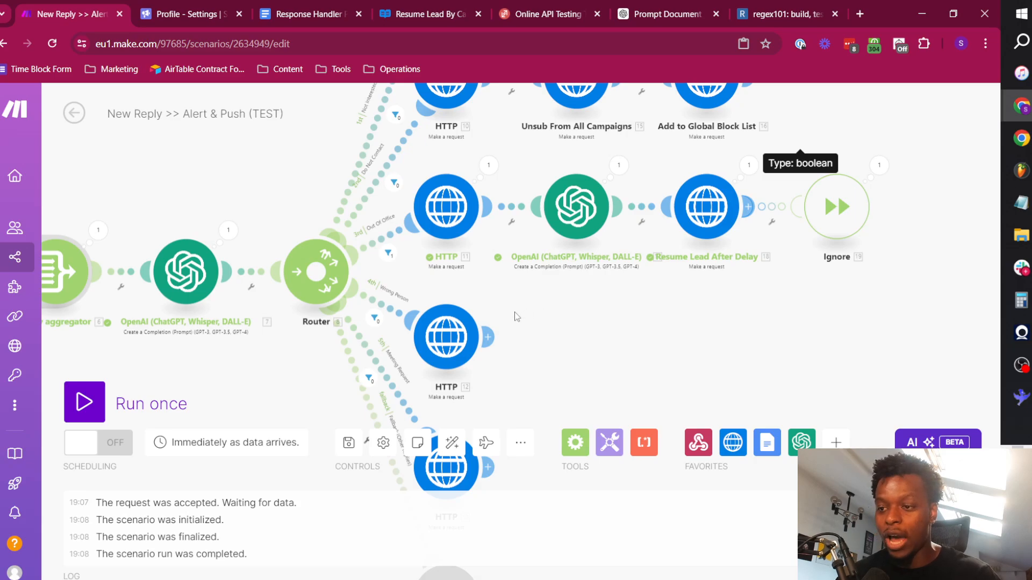
left_click_drag(529, 336, 592, 258)
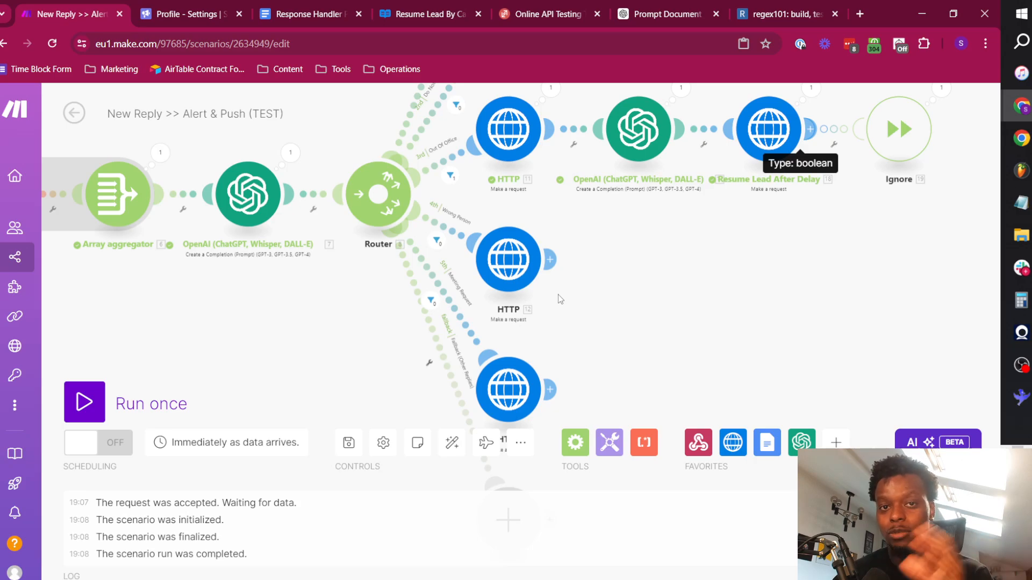
left_click_drag(618, 283, 501, 350)
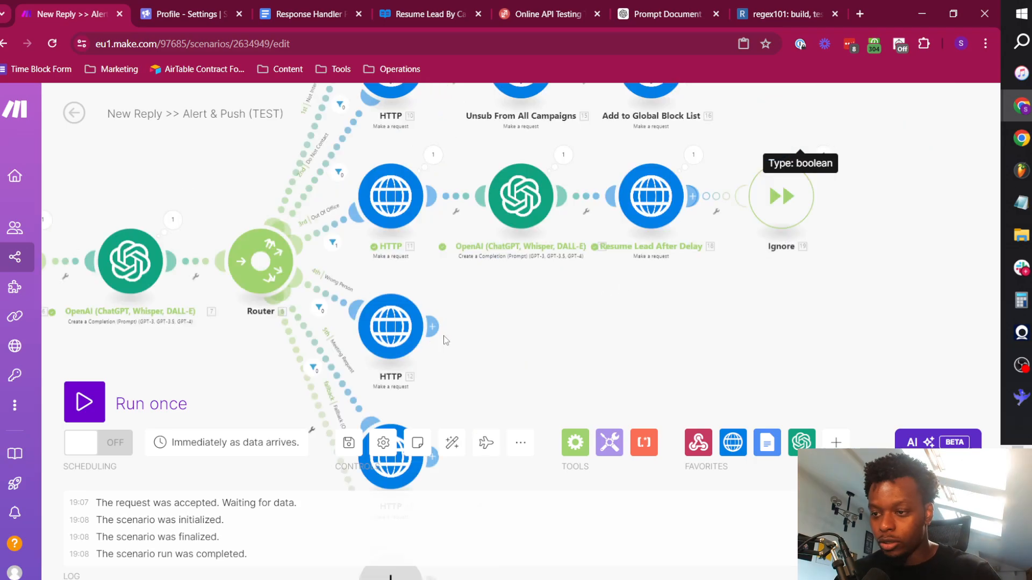
left_click(432, 327)
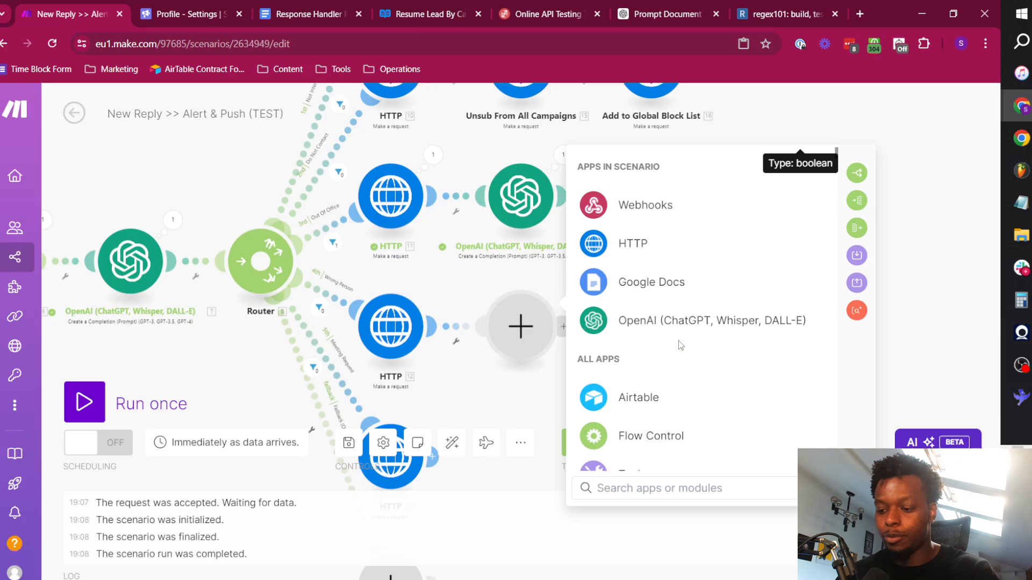
type("text")
left_click(680, 357)
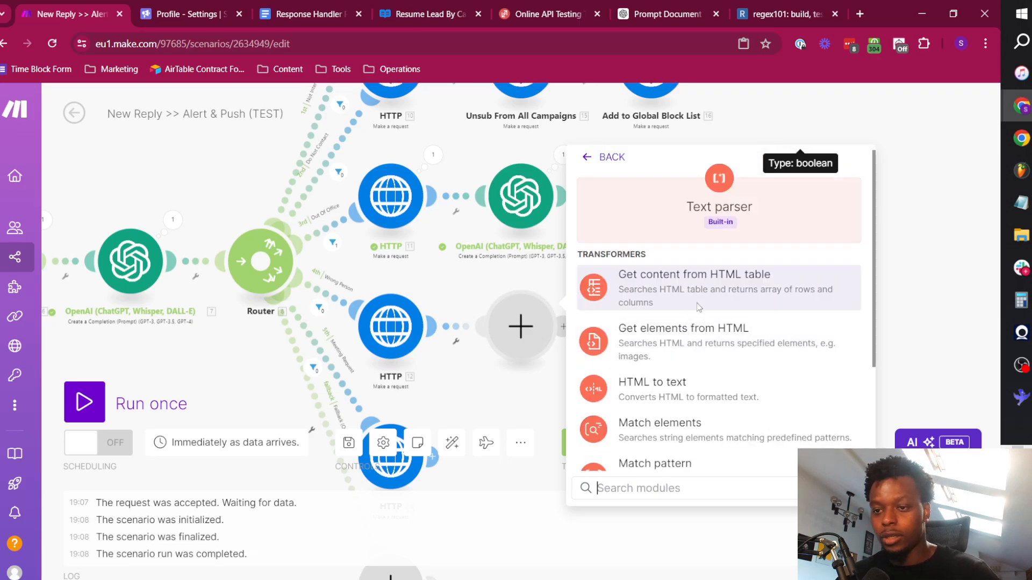
scroll(707, 391, "down", 1)
left_click(699, 367)
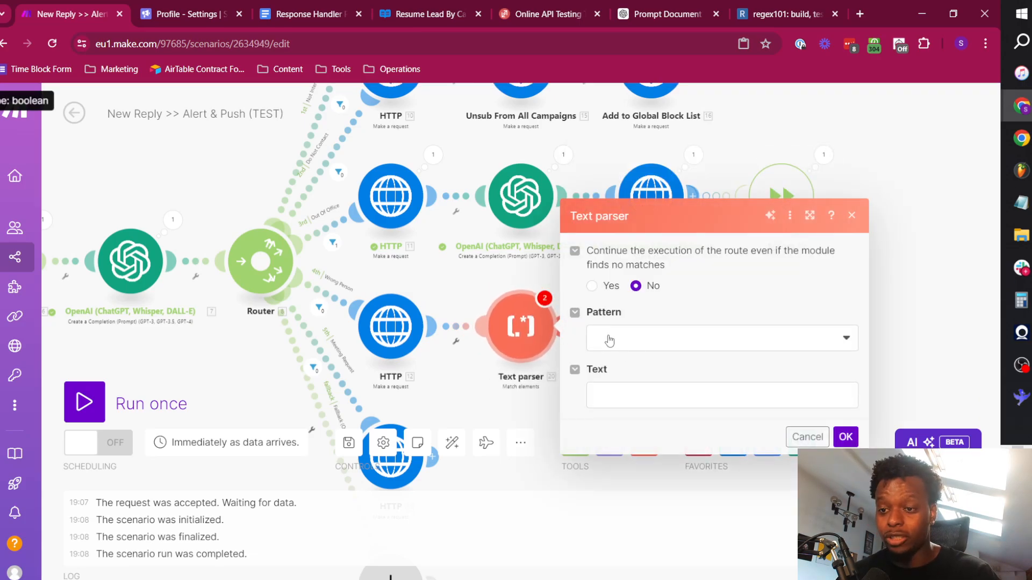
Set the Text parser module's pattern to Email after reviewing the available pattern options.
left_click(667, 348)
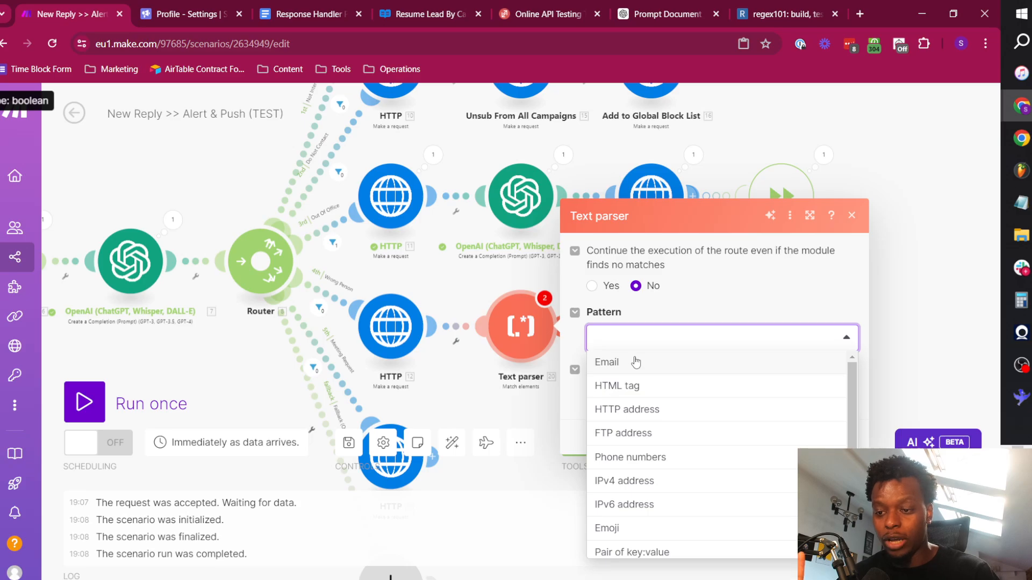
scroll(654, 490, "down", 1)
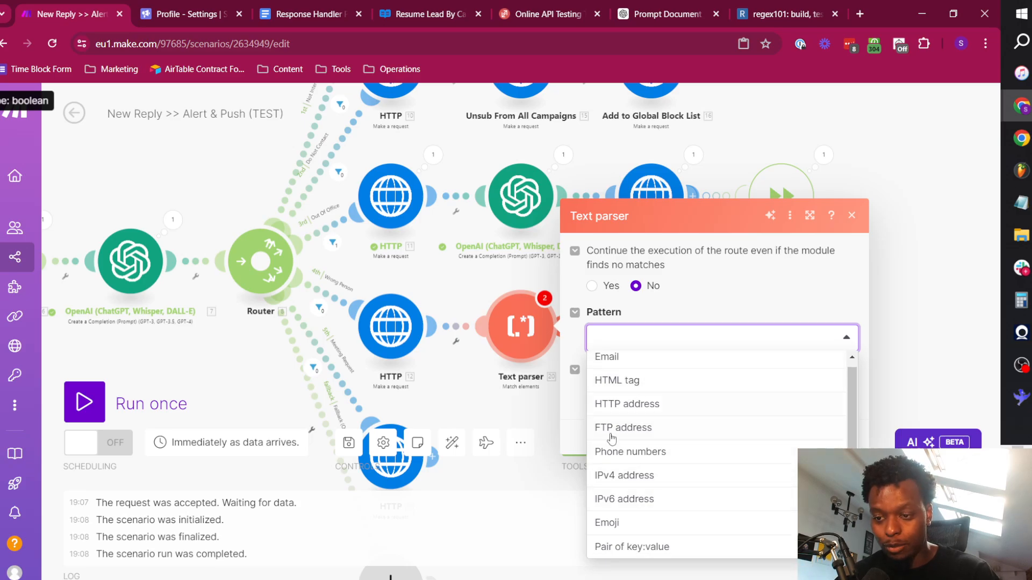
scroll(647, 478, "up", 1)
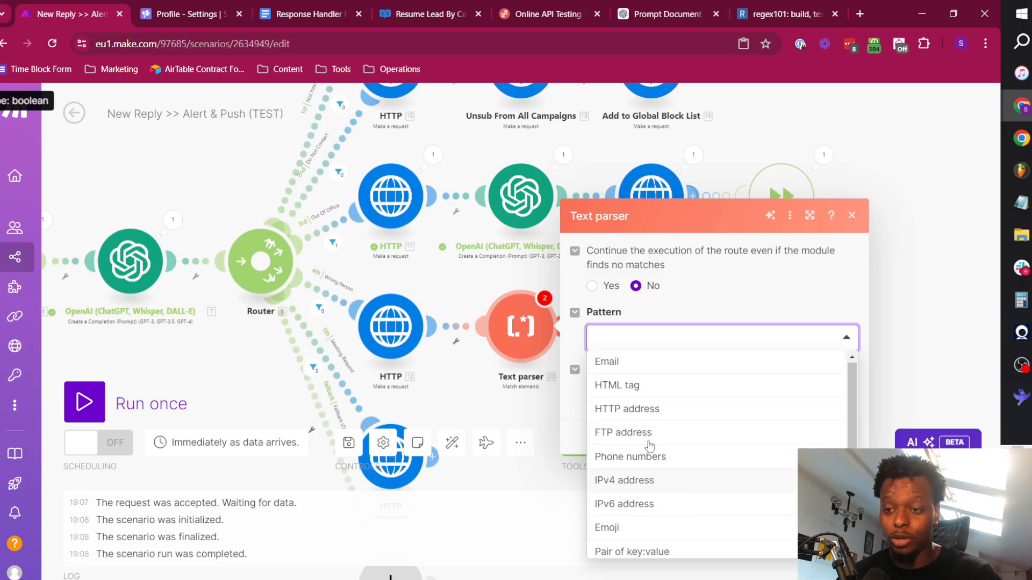
left_click(613, 361)
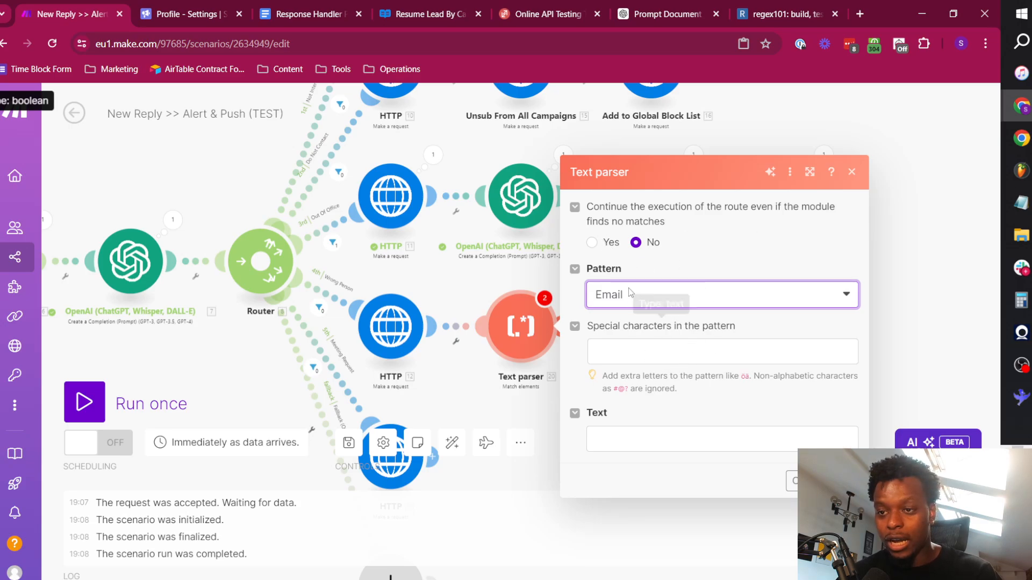
Map the webhook's reply_message text into the Text parser module's Text field and save the module.
left_click(639, 446)
left_click(439, 141)
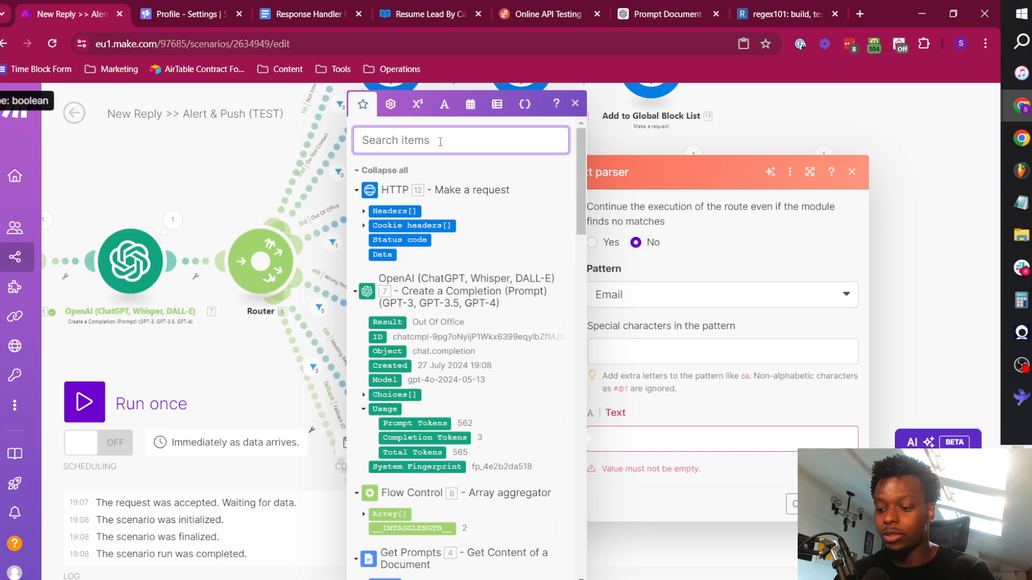
type("reply")
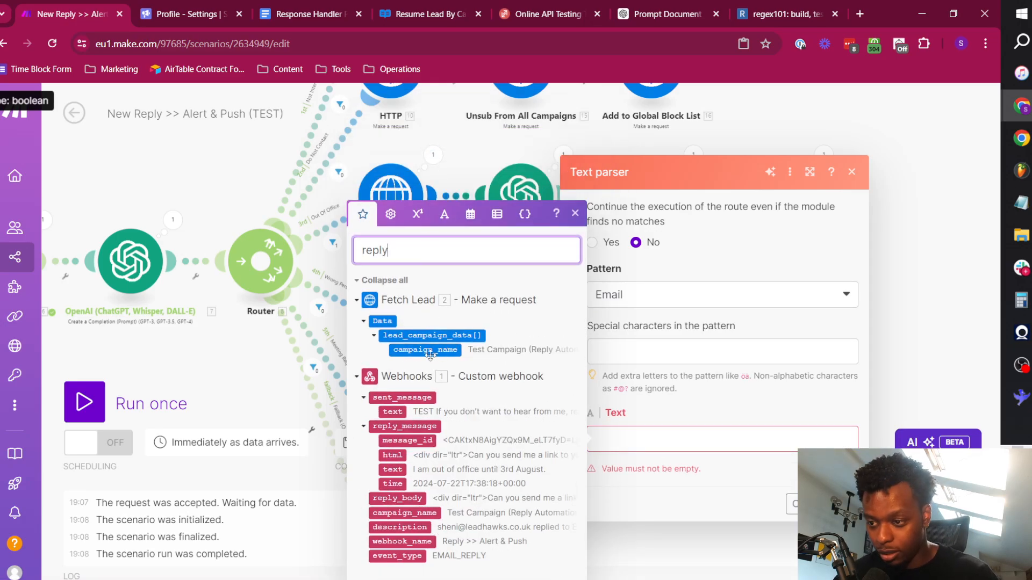
left_click(656, 443)
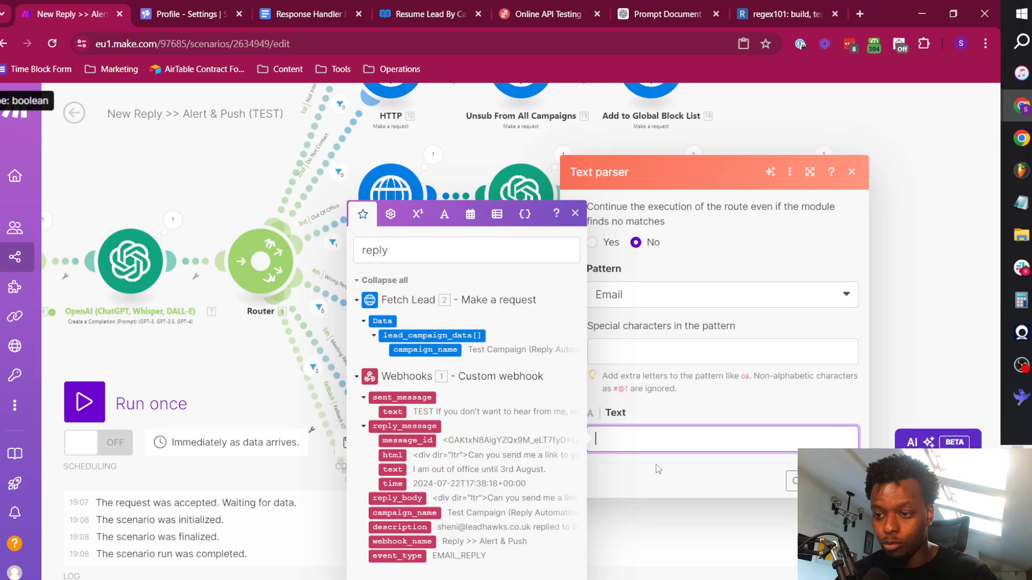
left_click(392, 469)
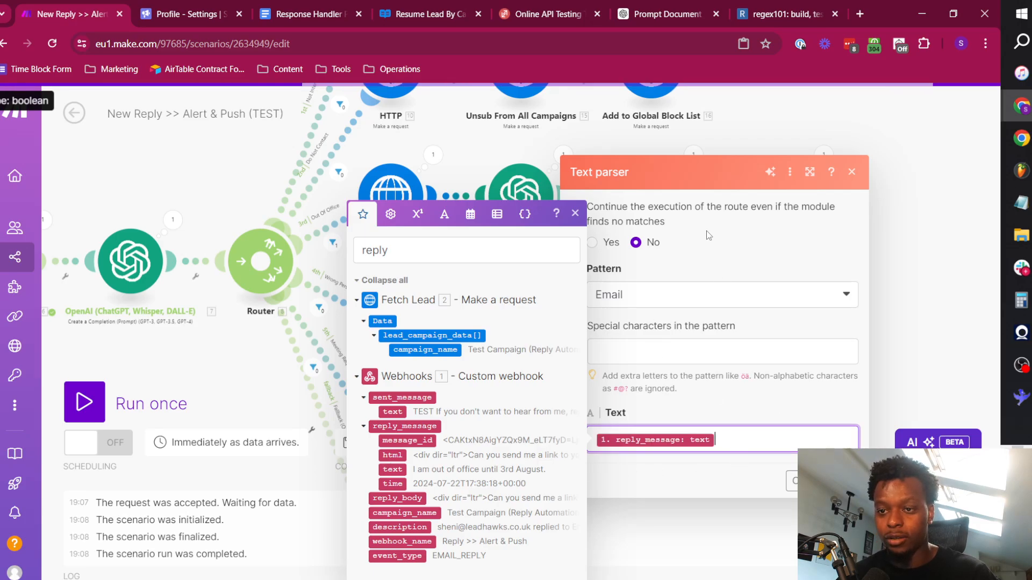
left_click(688, 243)
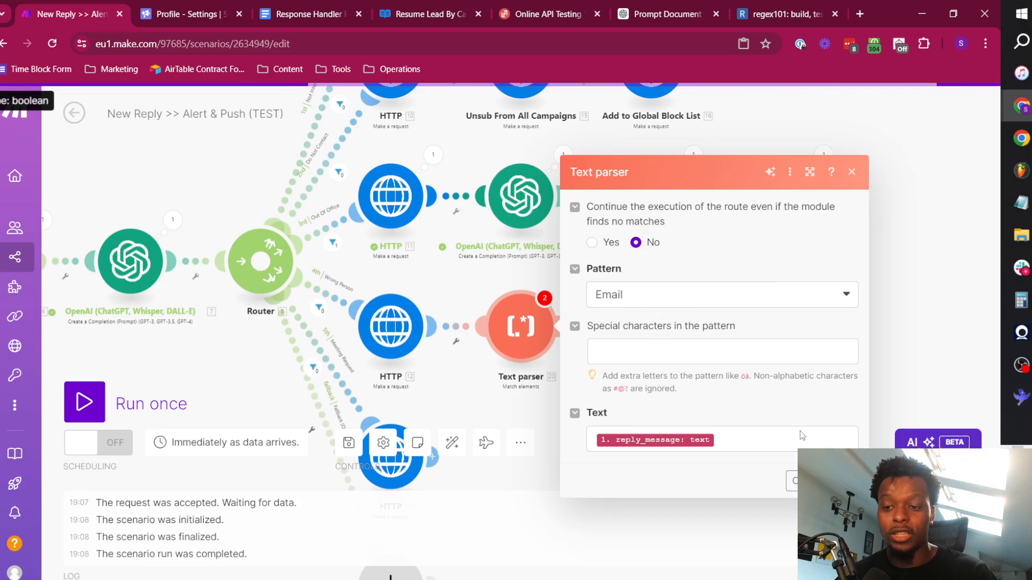
left_click(843, 480)
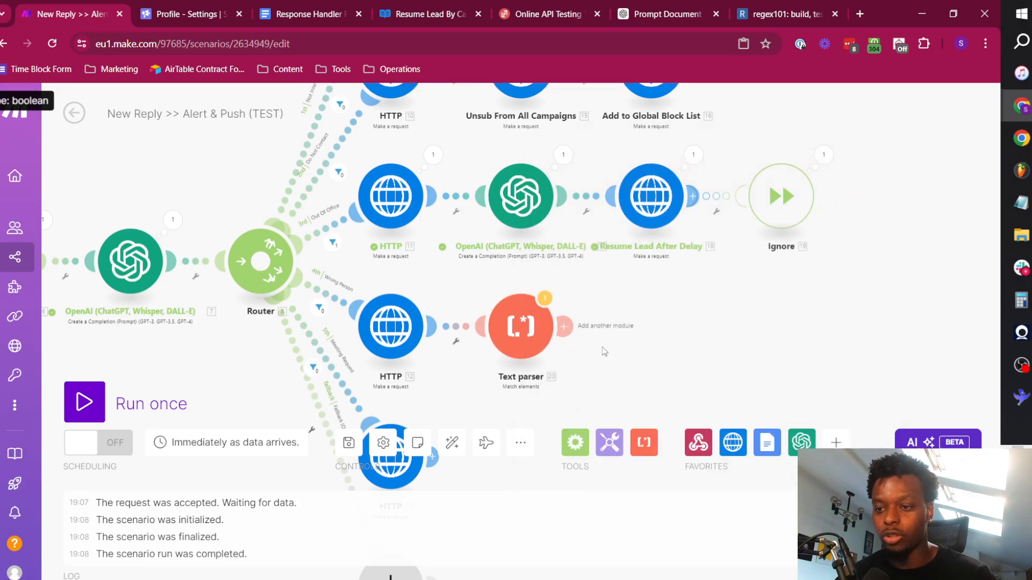
Add an HTTP Make a request module after the Text parser on the Wrong Person route.
left_click(602, 326)
left_click(753, 240)
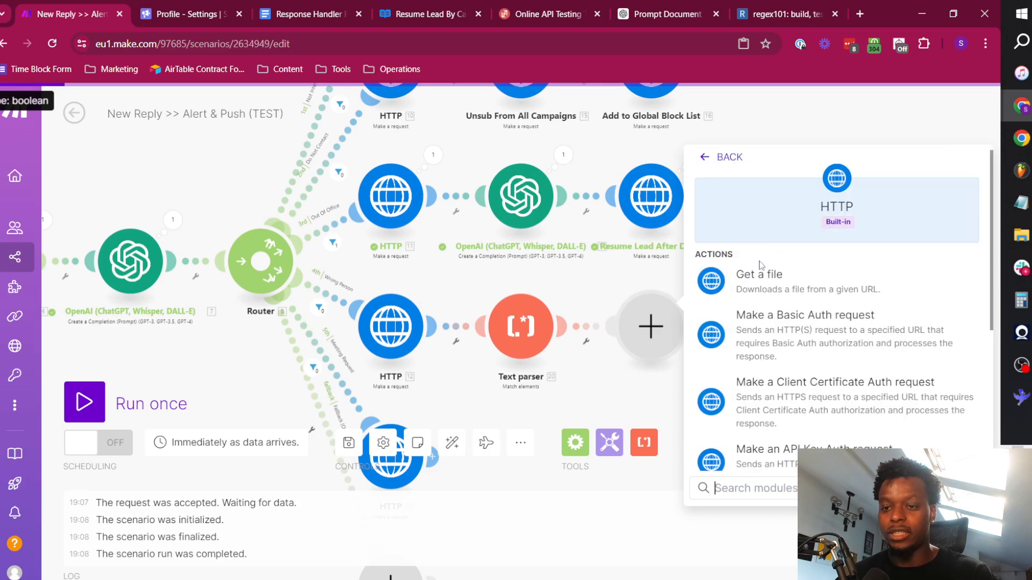
scroll(763, 397, "down", 3)
left_click(774, 436)
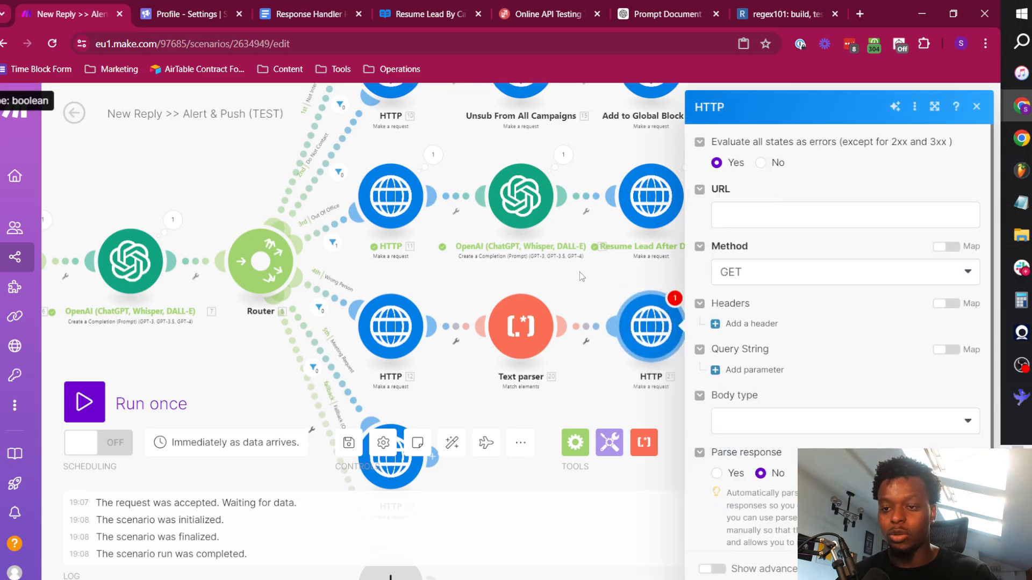
Find the Forward a Reply endpoint in the Smartlead API reference and copy its sample request.
left_click(424, 13)
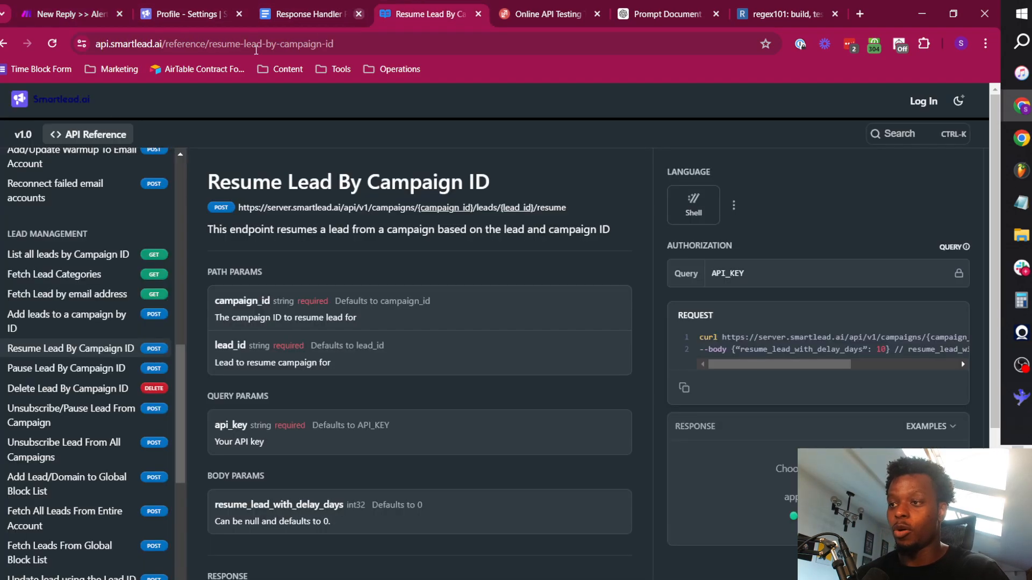
scroll(95, 190, "up", 10)
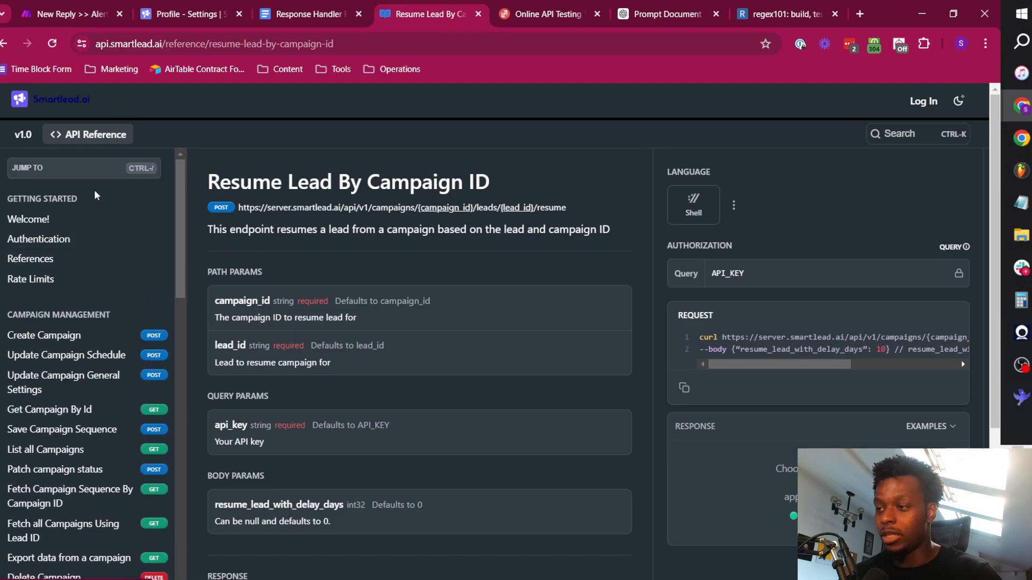
left_click(88, 173)
type("forwa")
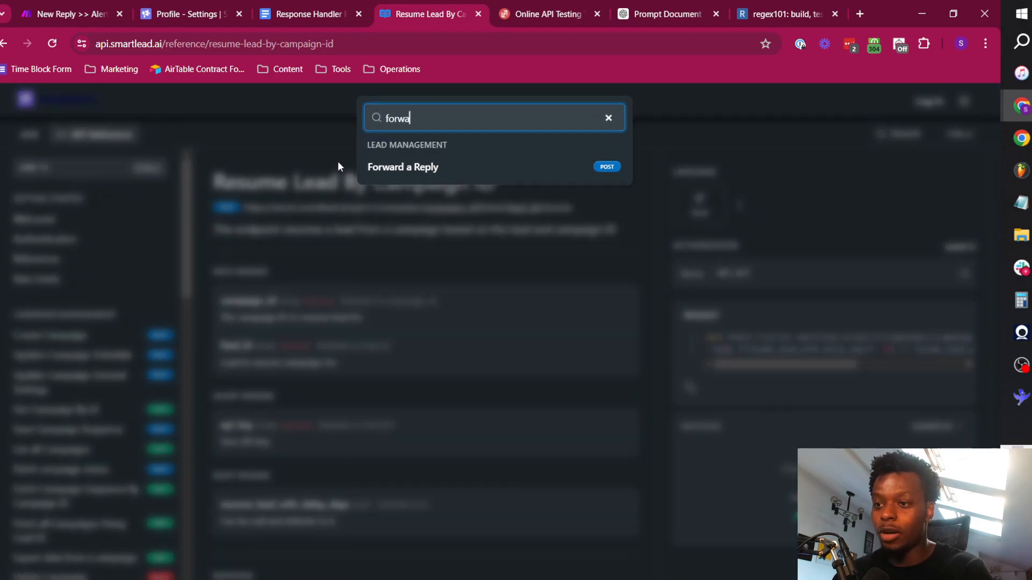
left_click(407, 167)
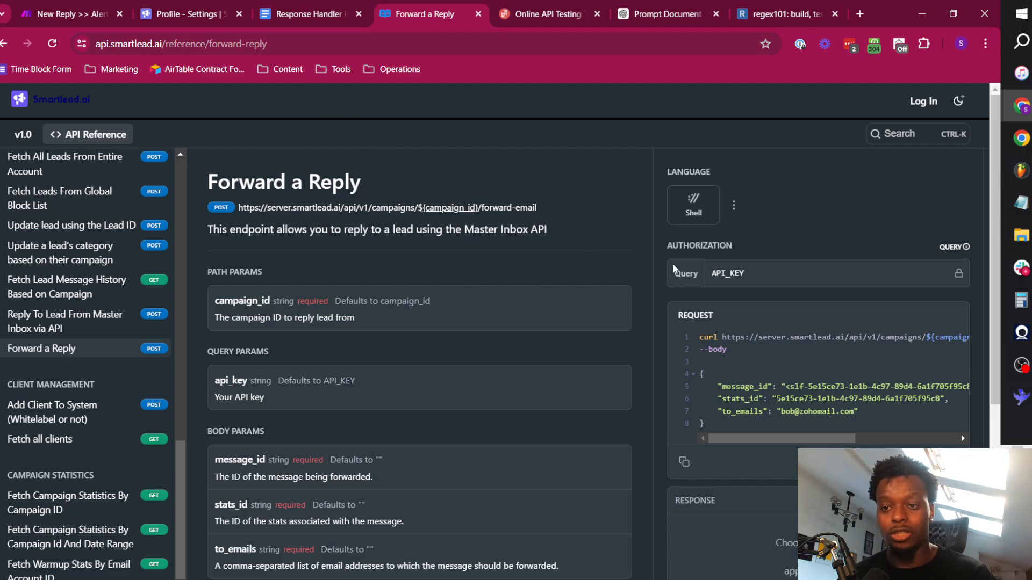
left_click(683, 461)
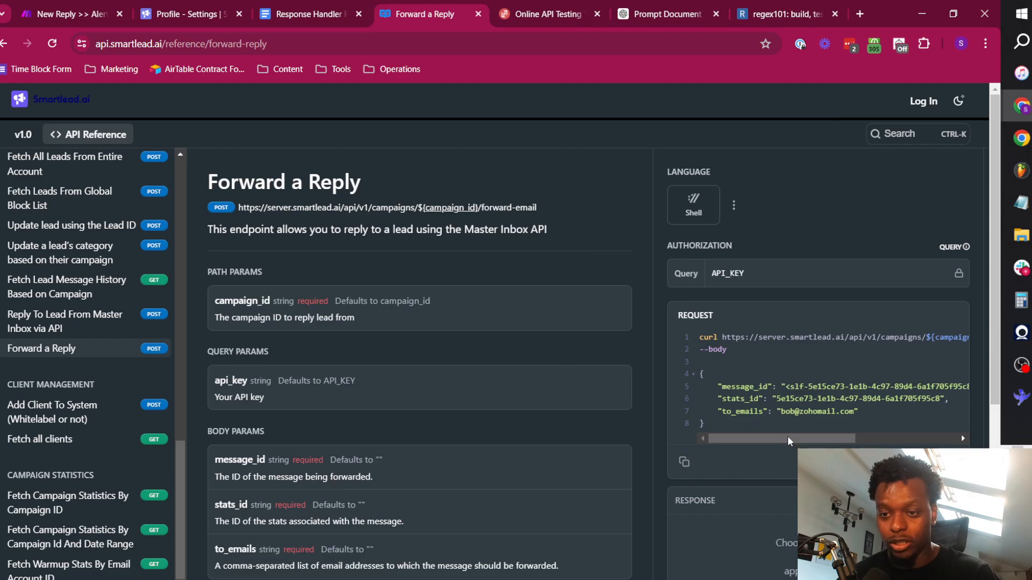
left_click_drag(722, 337, 705, 424)
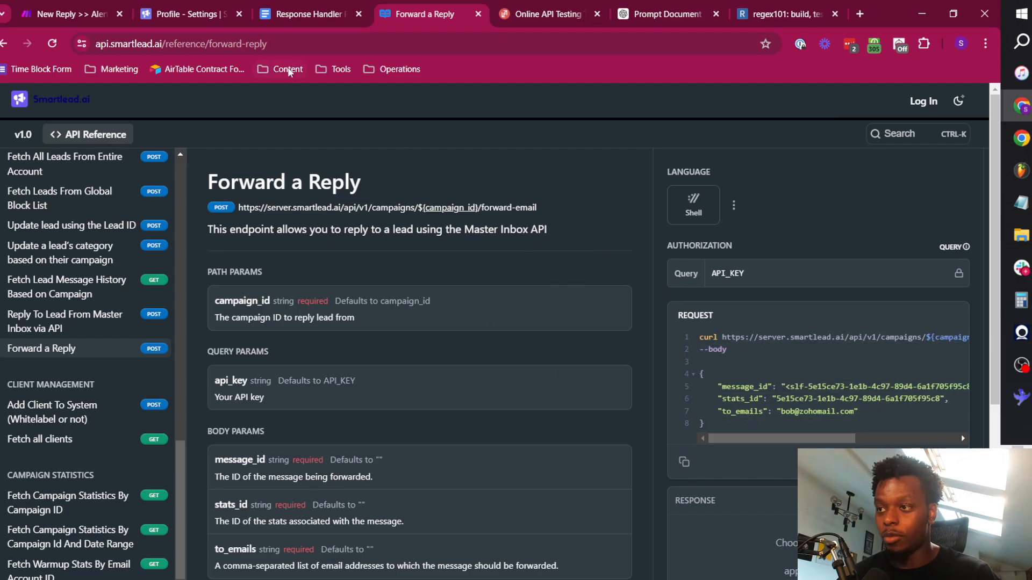
Back in the Make scenario, set the new HTTP request to POST with a Raw body and JSON (application/json) content type.
left_click(61, 10)
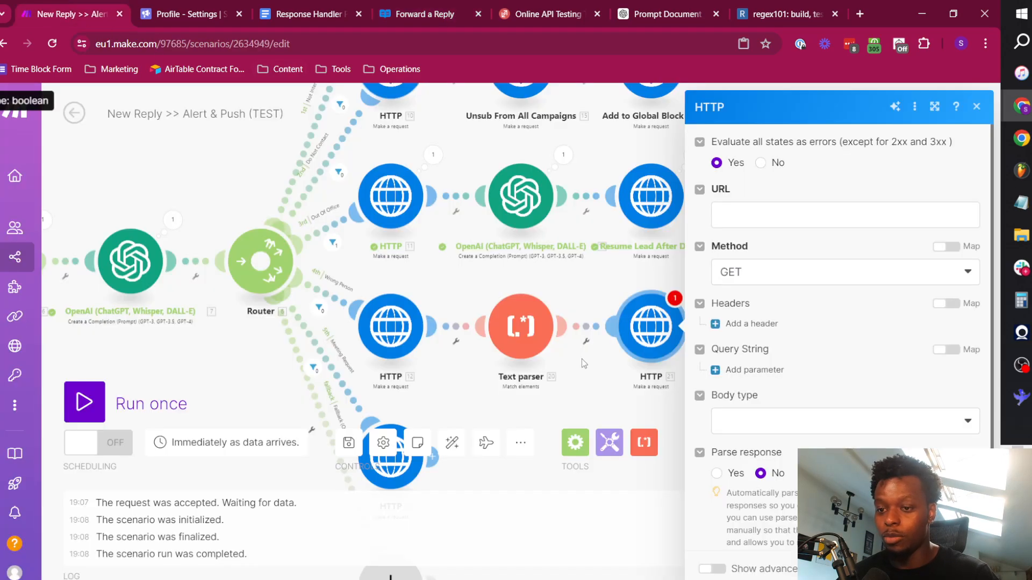
left_click(758, 272)
left_click(754, 343)
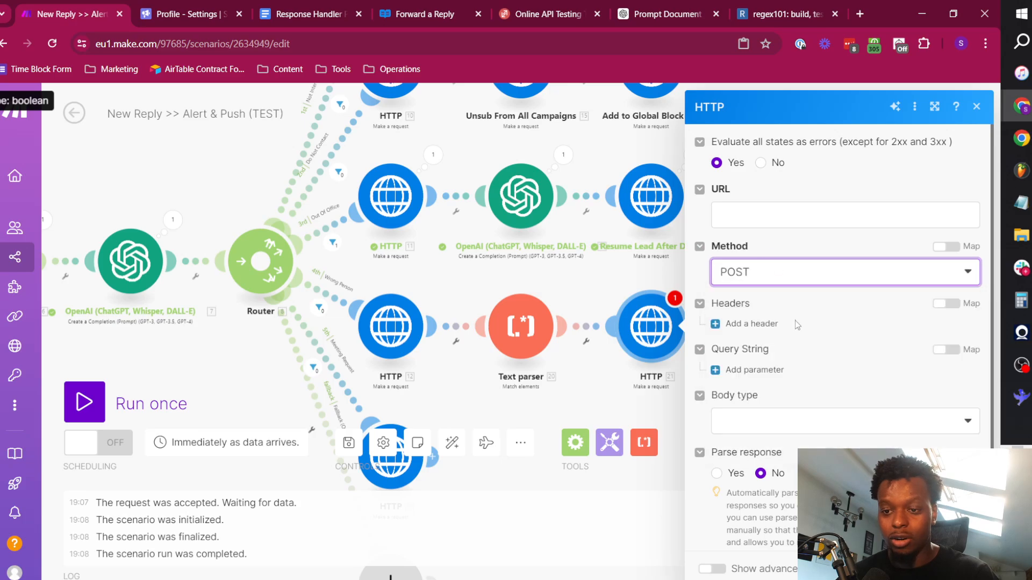
left_click(792, 433)
left_click(751, 449)
left_click(783, 489)
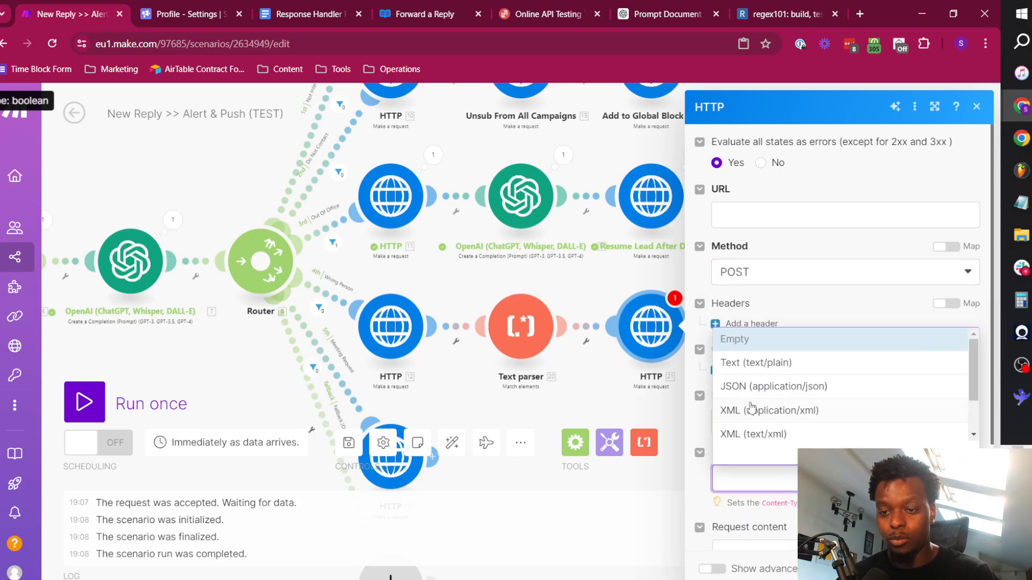
left_click(773, 386)
Paste the copied sample request into the HTTP module's request content and remove the leading "curl".
scroll(752, 387, "down", 2)
left_click(758, 413)
key("ctrl+v")
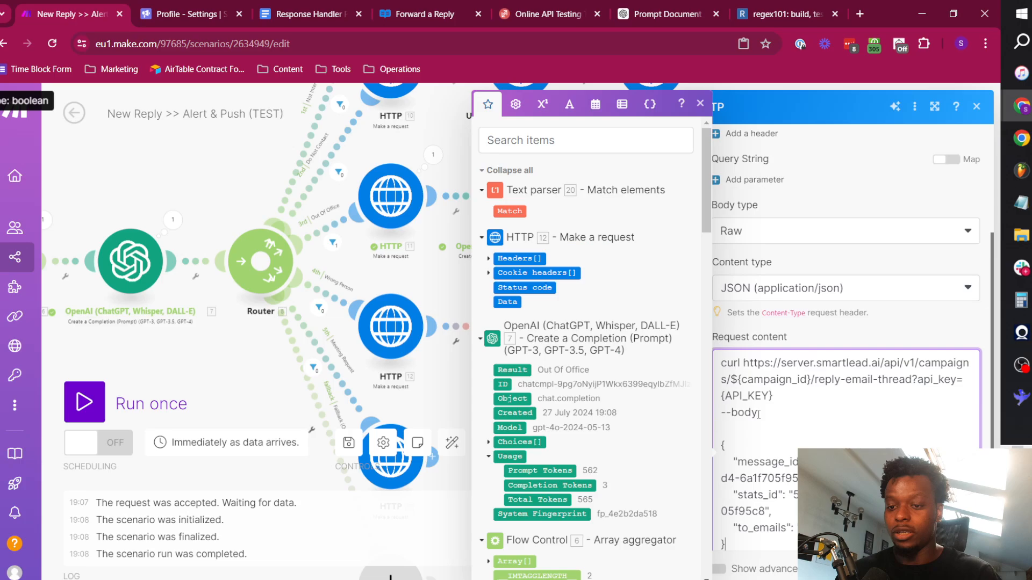
double_click(736, 364)
key("BackSpace")
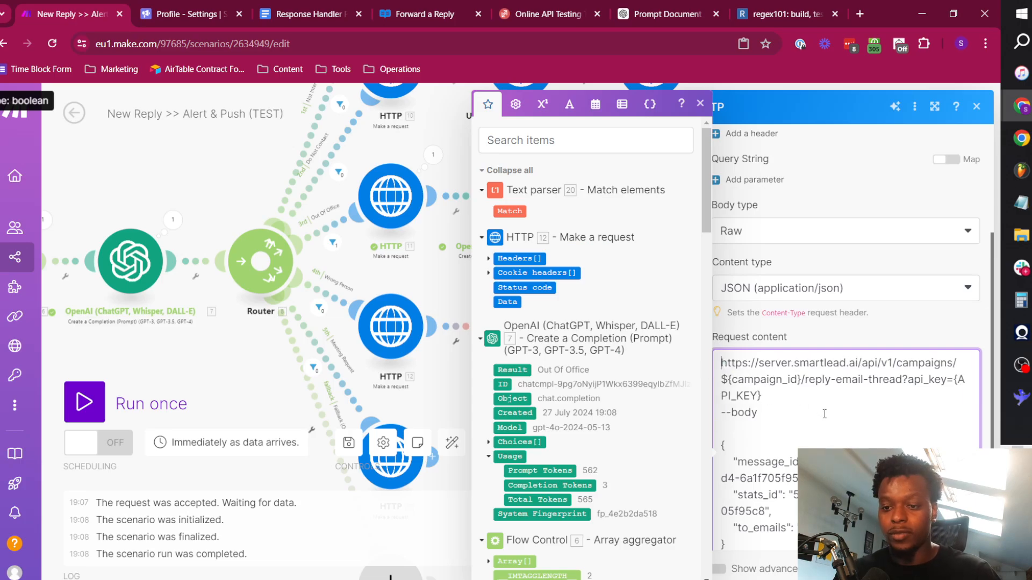
Move the reply-email-thread endpoint address from the request content into the HTTP module's URL field.
triple_click(776, 391)
key("ctrl+x")
scroll(788, 269, "up", 4)
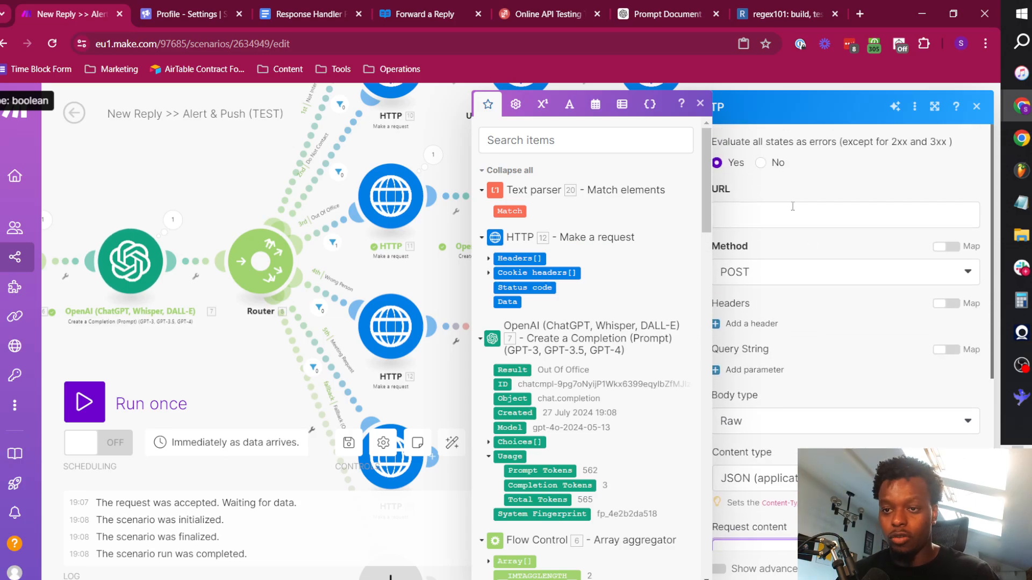
left_click(788, 211)
key("ctrl+v")
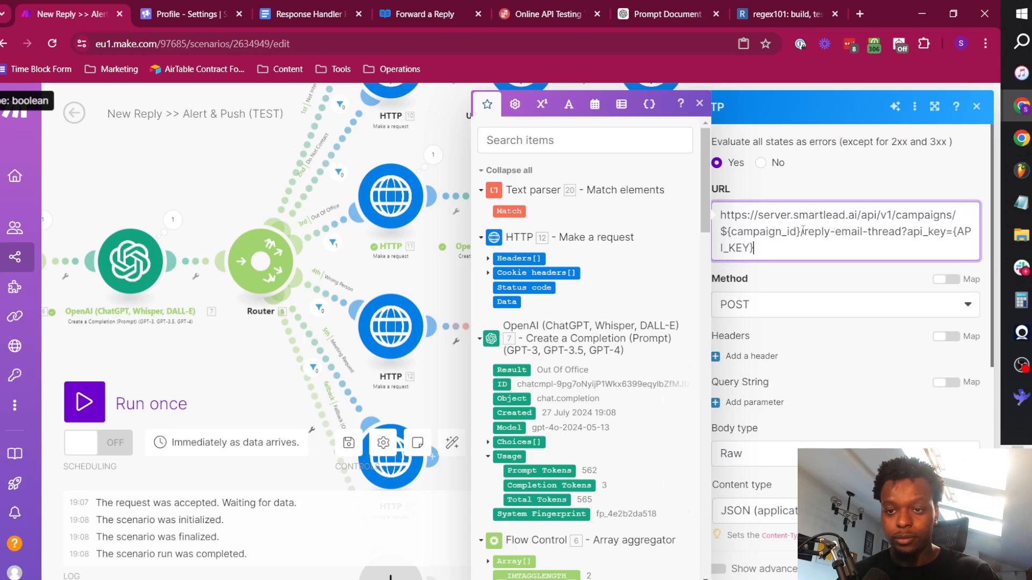
Replace the ${campaign_id} placeholder in the URL with the custom webhook's campaign_id value.
left_click_drag(798, 231, 727, 231)
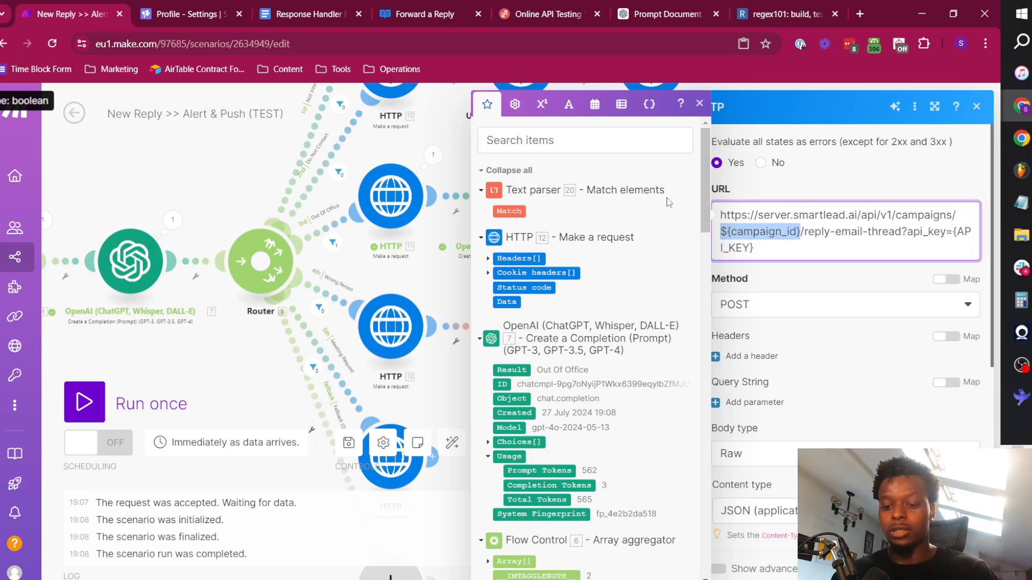
key("BackSpace")
left_click(537, 140)
type("campaign_")
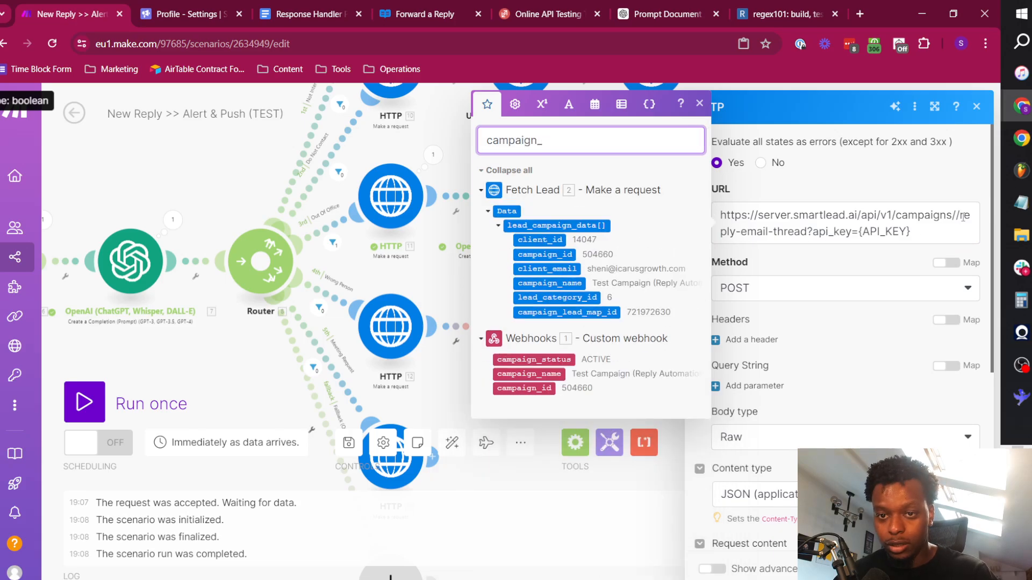
left_click(956, 215)
left_click(525, 388)
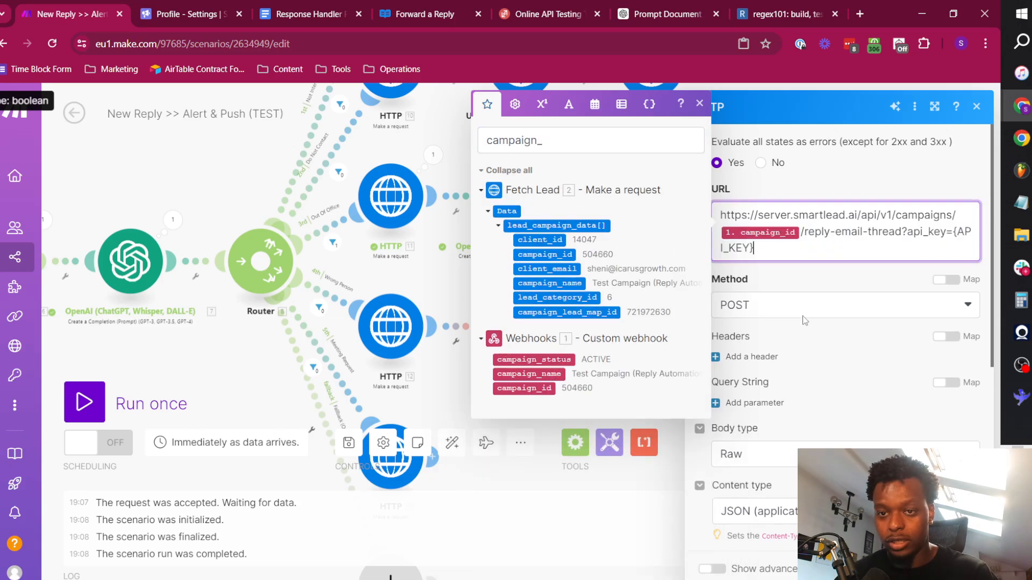
Replace the {API_KEY} placeholder in the URL with the API key copied from the Smartlead profile settings.
left_click_drag(817, 235, 881, 233)
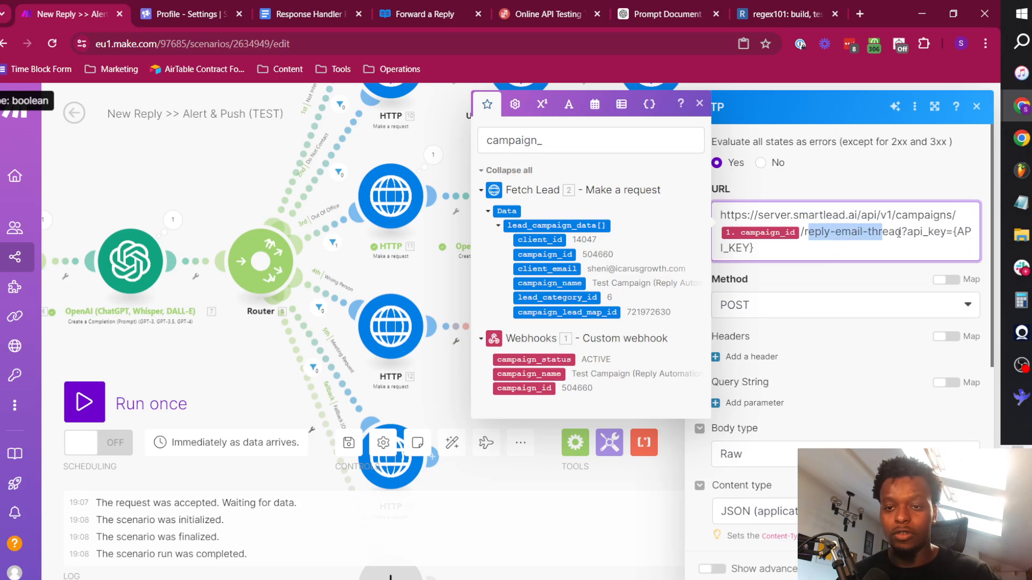
left_click(902, 234)
left_click_drag(953, 231, 754, 248)
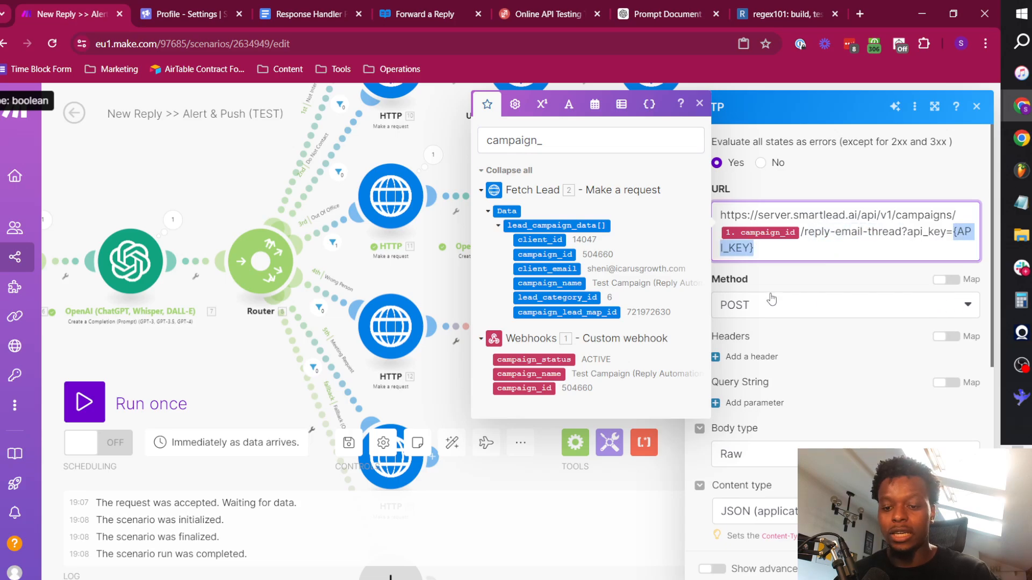
key("Delete")
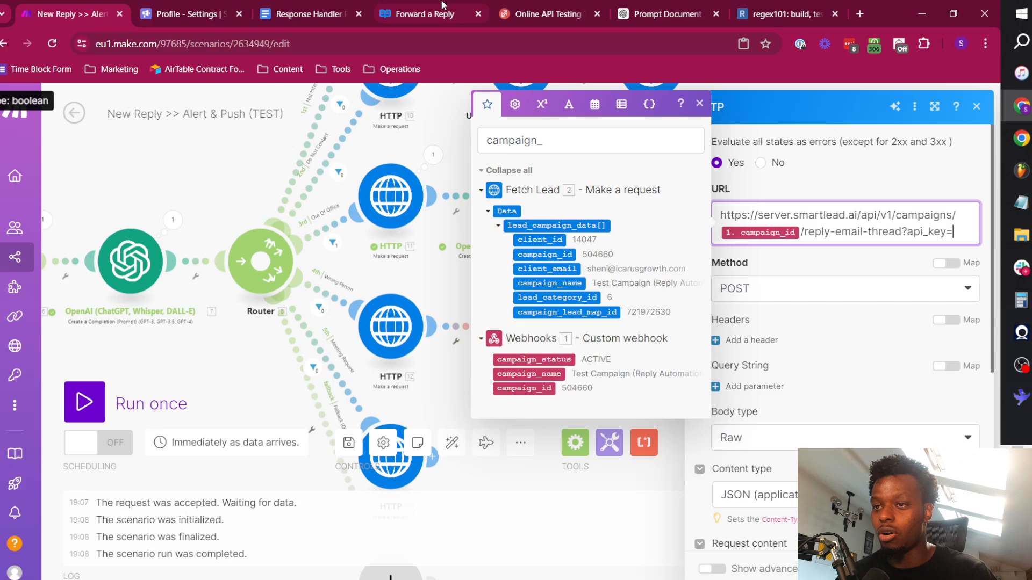
left_click(181, 10)
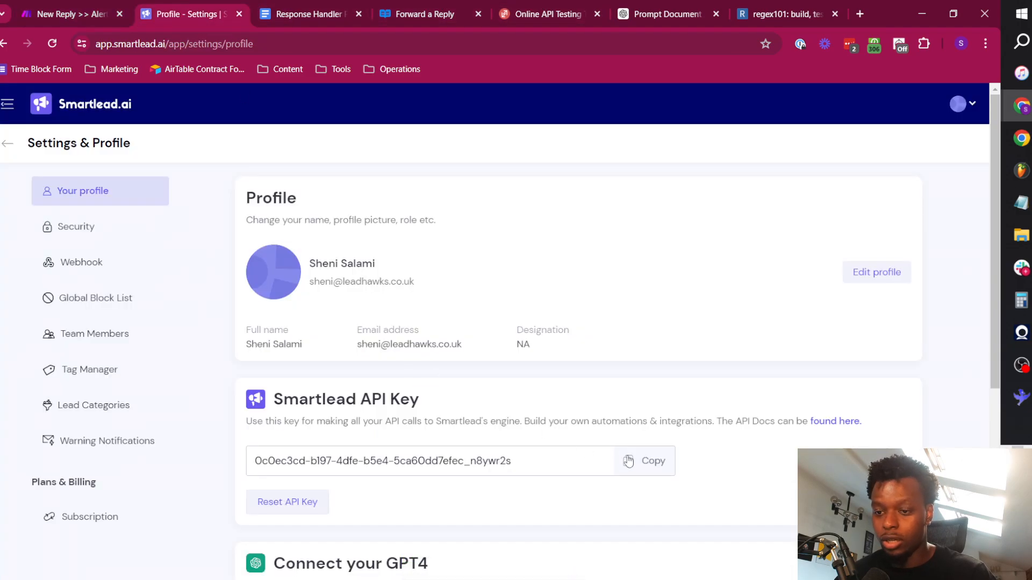
left_click(647, 461)
left_click(72, 10)
key("ctrl+v")
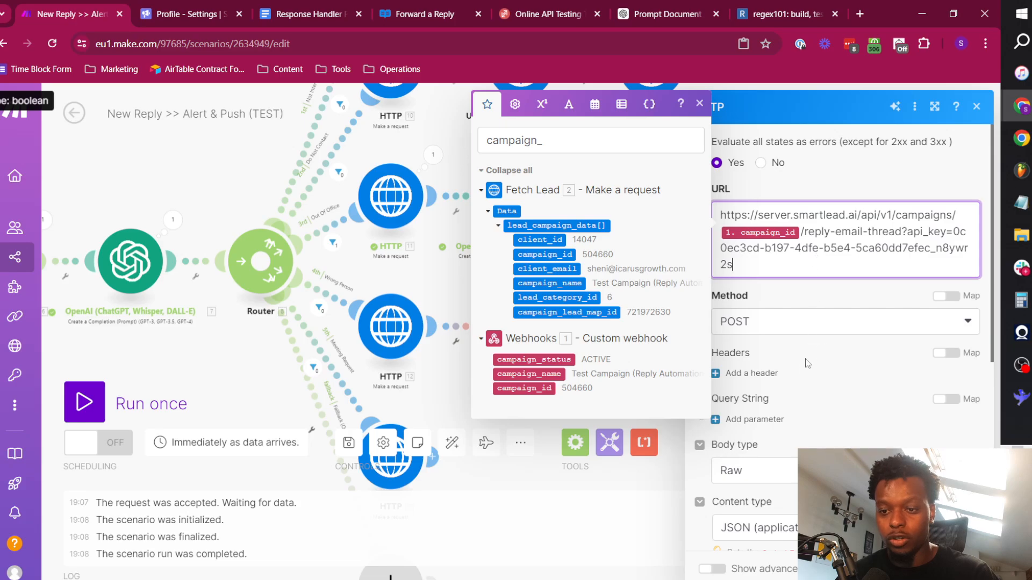
Delete the "--body" text and the blank lines above the JSON object in the request content.
scroll(807, 363, "down", 3)
scroll(827, 382, "down", 3)
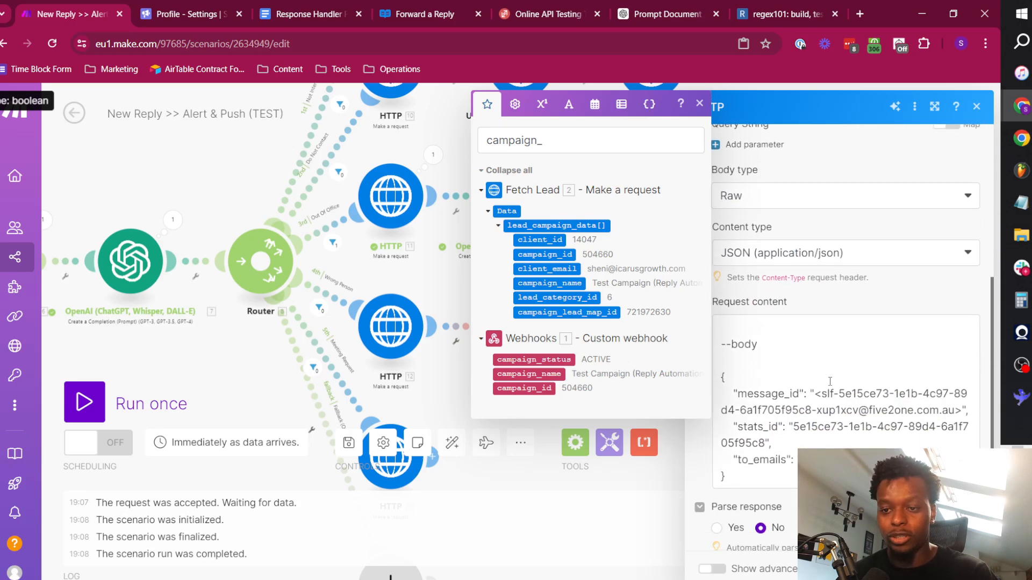
left_click_drag(722, 325, 773, 352)
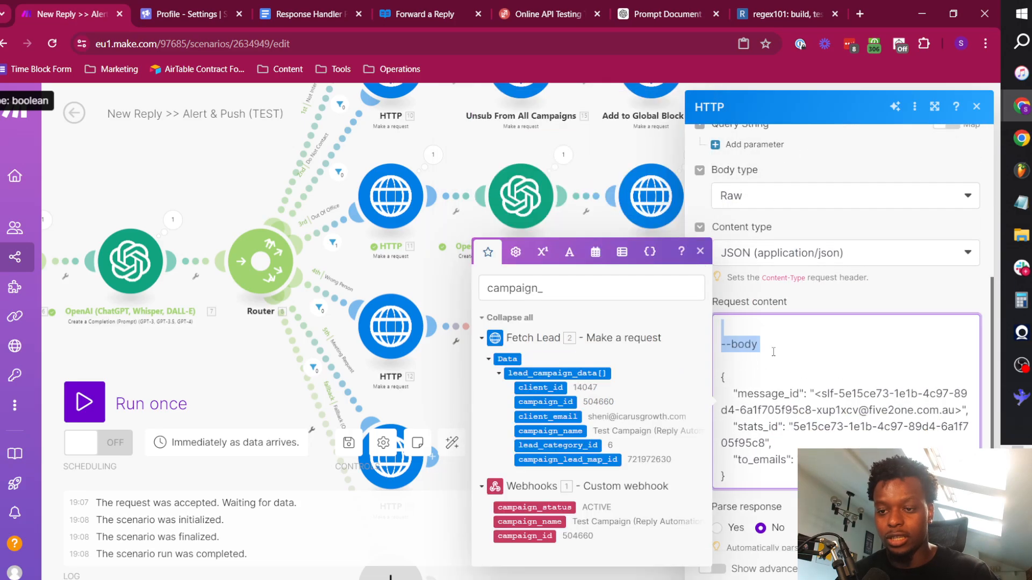
key("Delete")
key("Delete")
key("Delete")
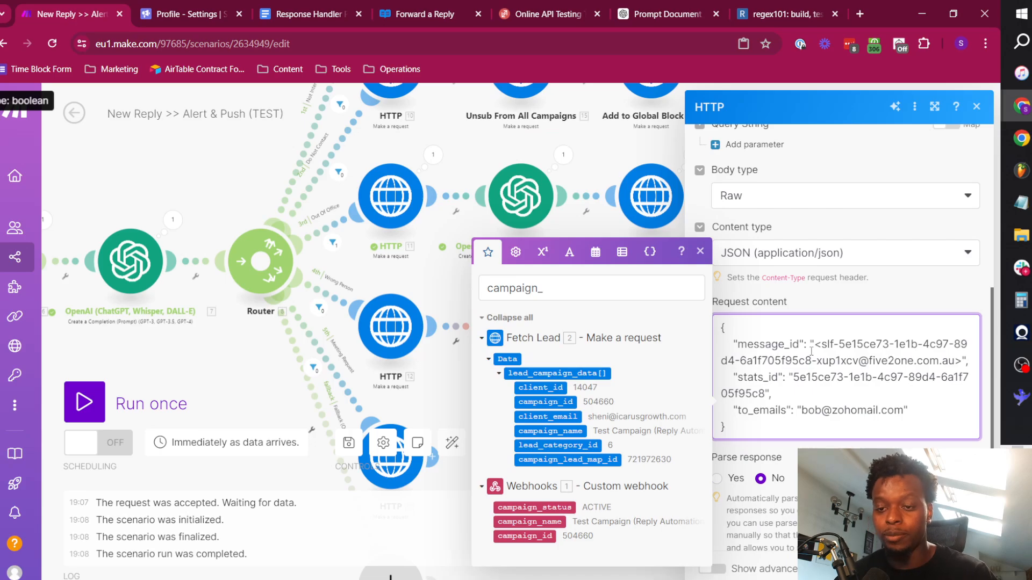
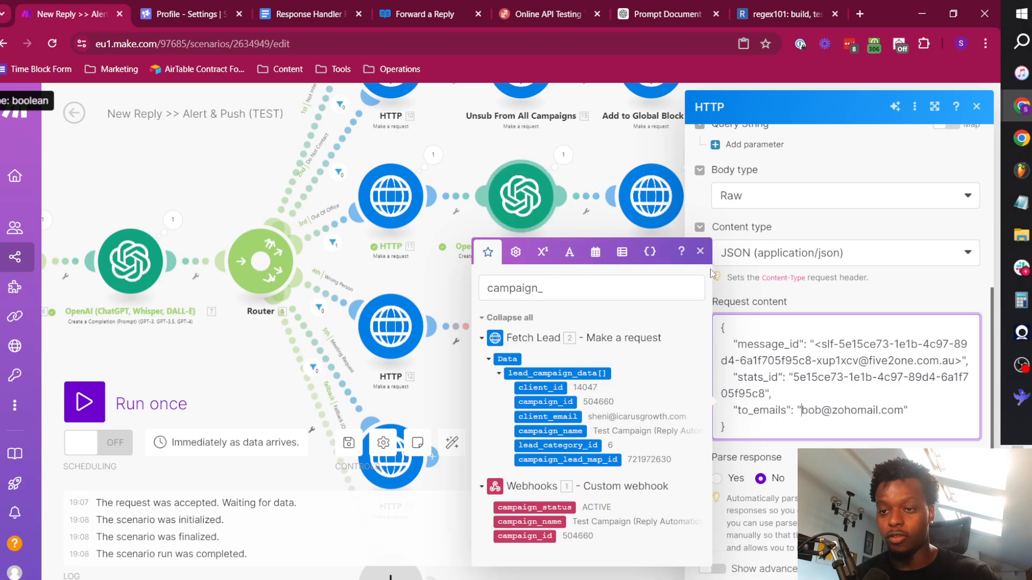
Replace the hard-coded stats_id value in the HTTP request content with the Custom webhook's stats_id variable.
left_click(758, 361)
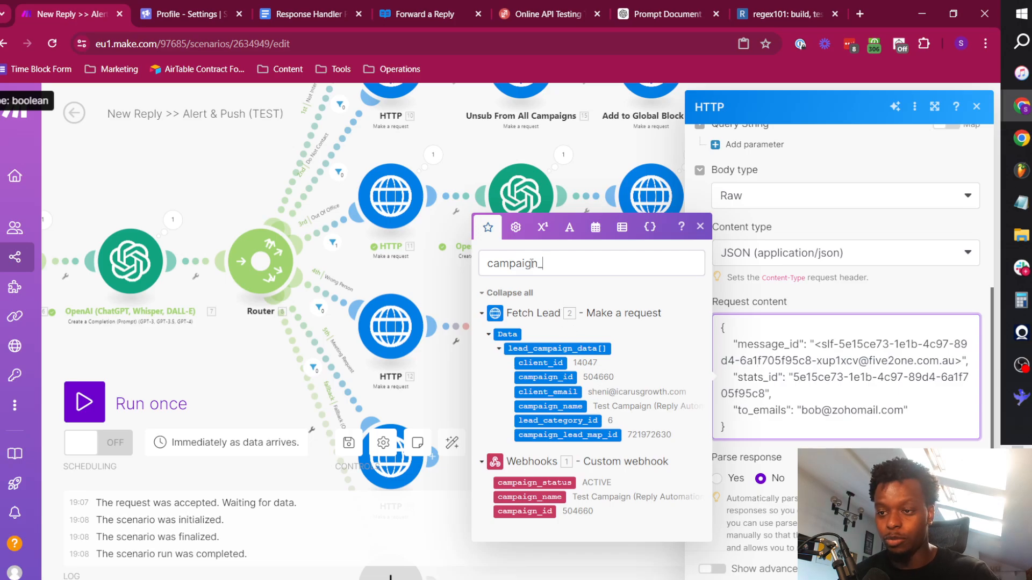
type("stat")
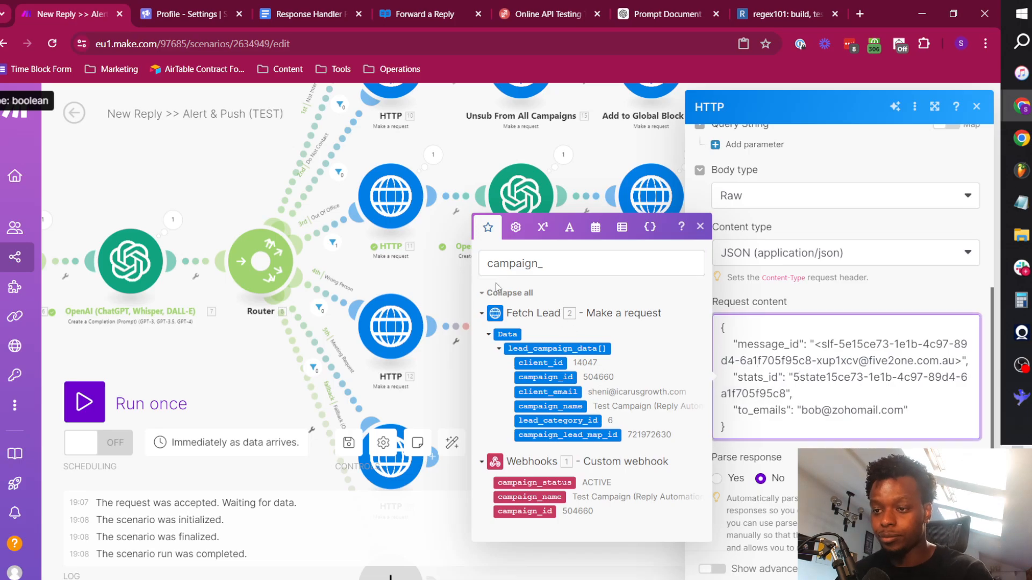
double_click(546, 262)
type("stats")
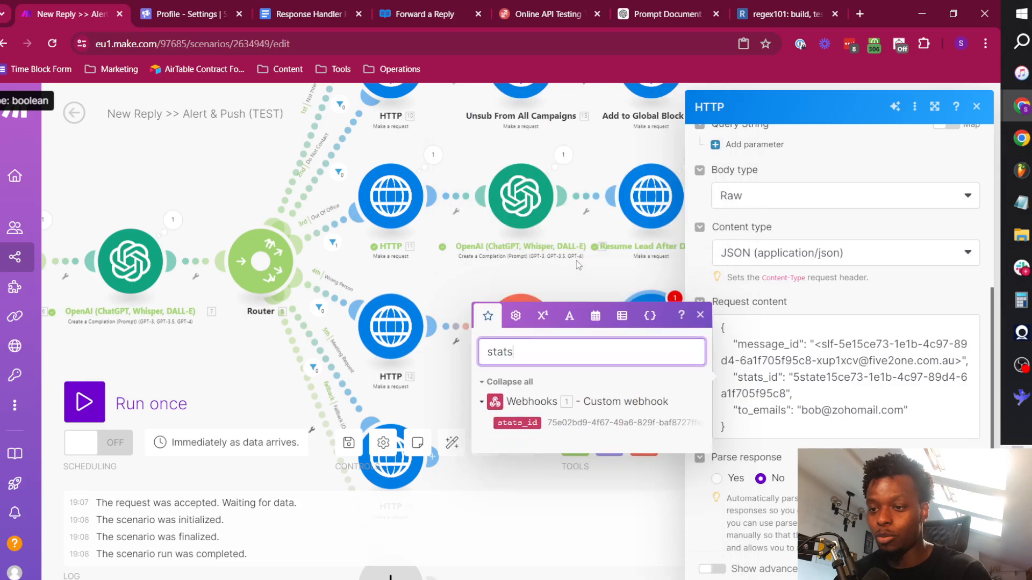
left_click_drag(795, 380, 786, 394)
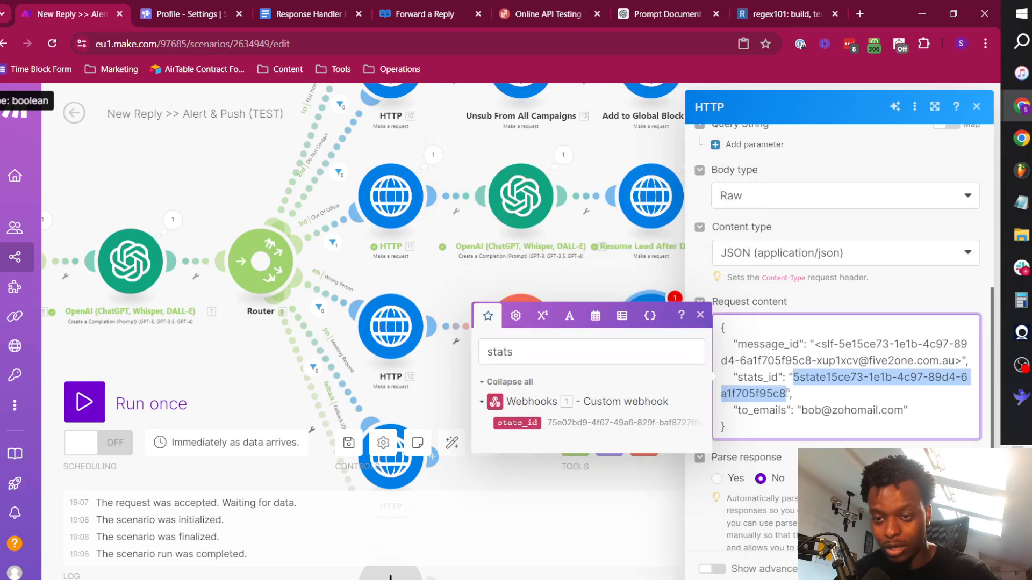
key("BackSpace")
left_click(515, 419)
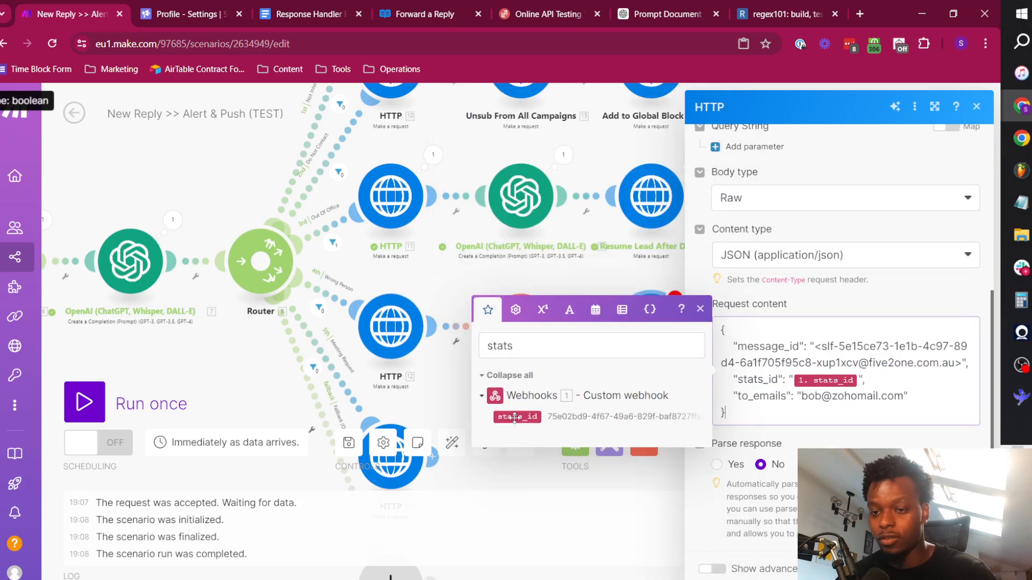
Replace the hard-coded message_id value in the request content with the Custom webhook's message_id from reply_message.
left_click_drag(816, 347, 961, 363)
key("BackSpace")
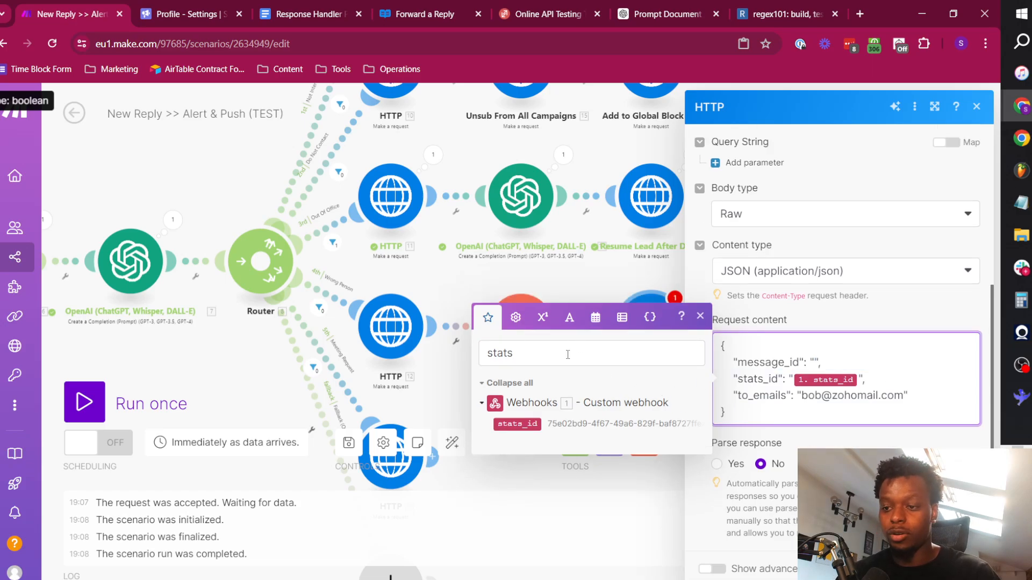
left_click(566, 354)
key("ctrl+a")
key("BackSpace")
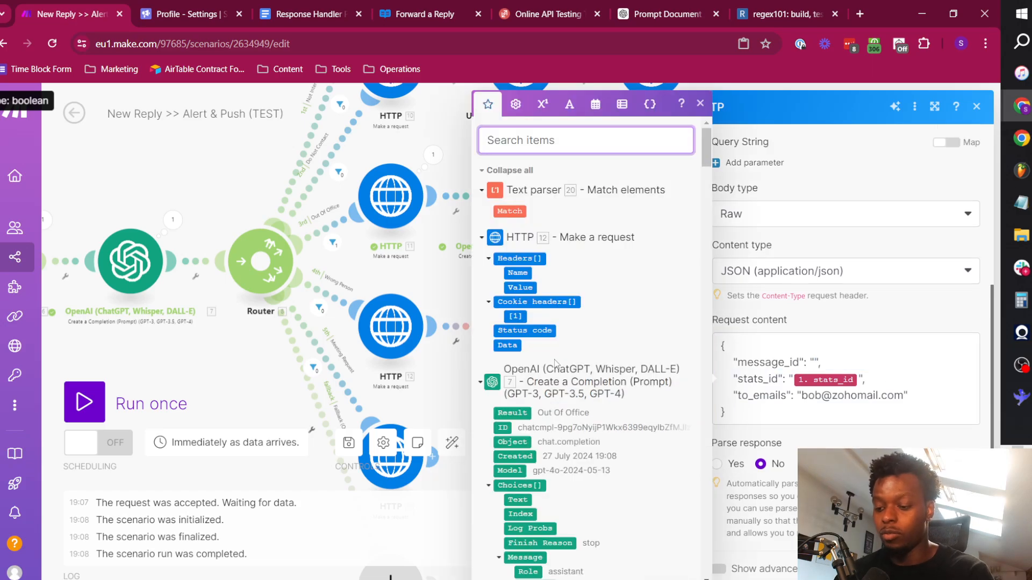
left_click(520, 170)
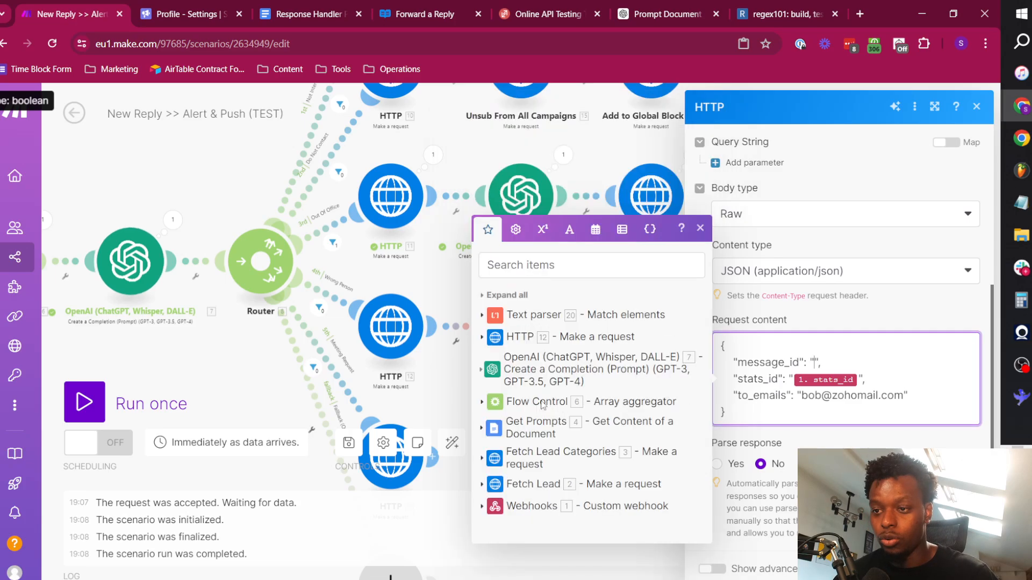
left_click(550, 504)
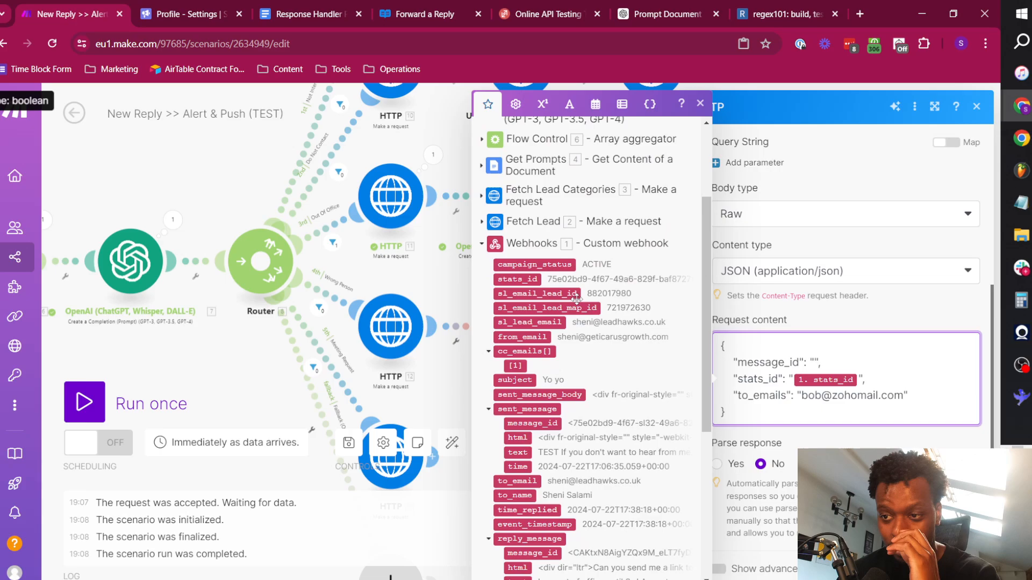
scroll(574, 428, "down", 3)
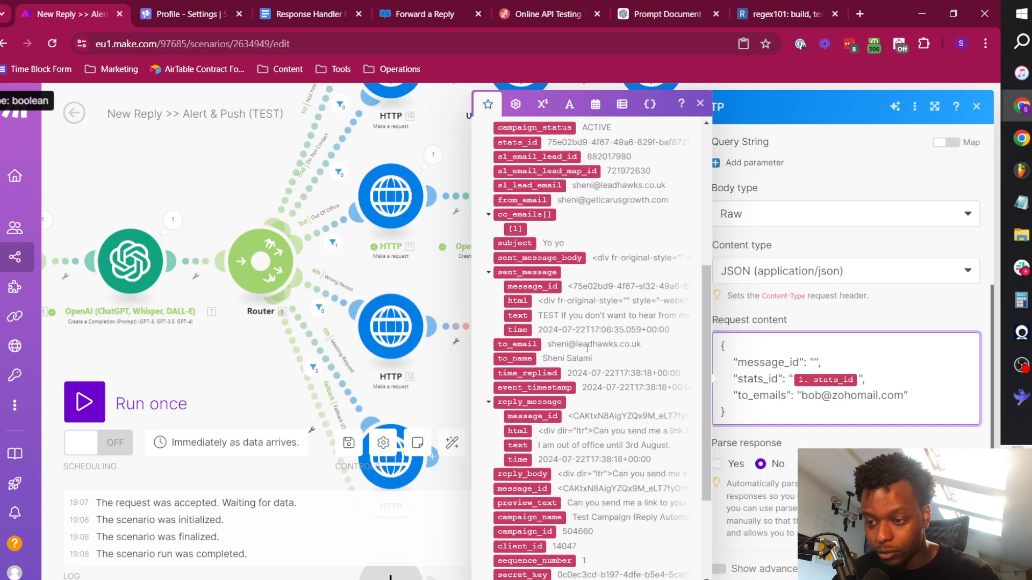
left_click(543, 415)
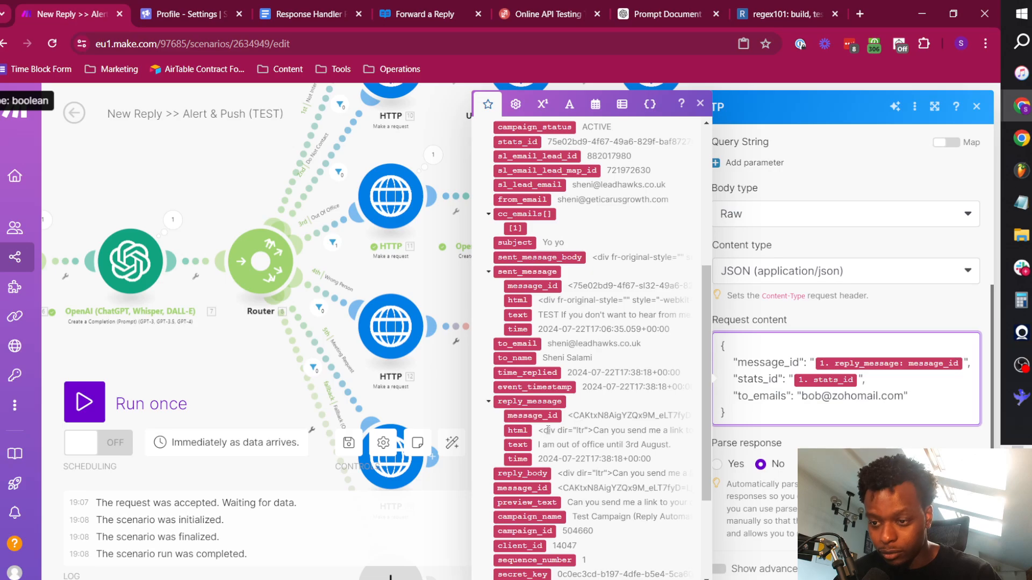
Replace the sample address in to_emails with the Match output of the Text parser module.
left_click_drag(867, 396, 906, 396)
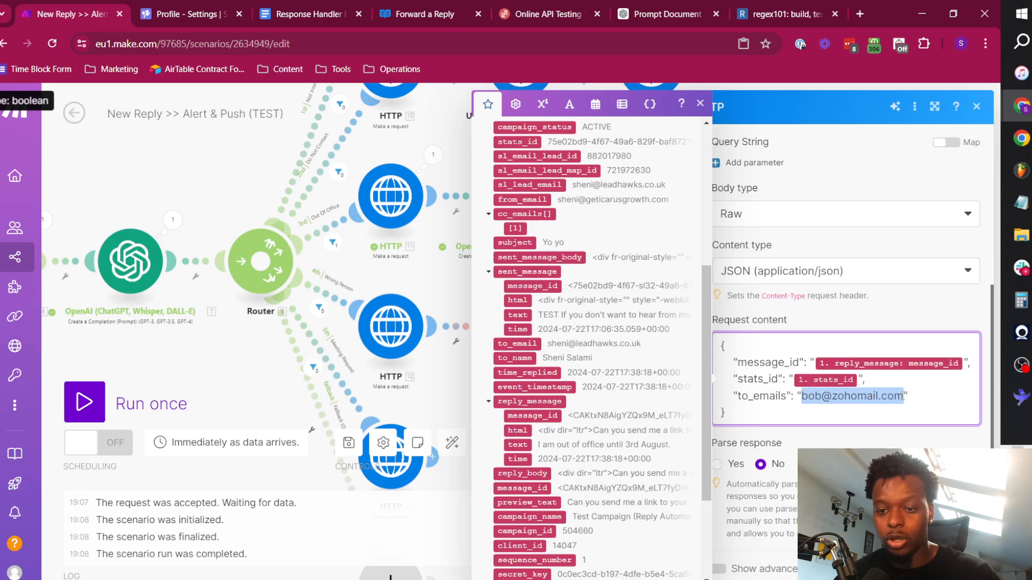
key("BackSpace")
scroll(562, 263, "up", 5)
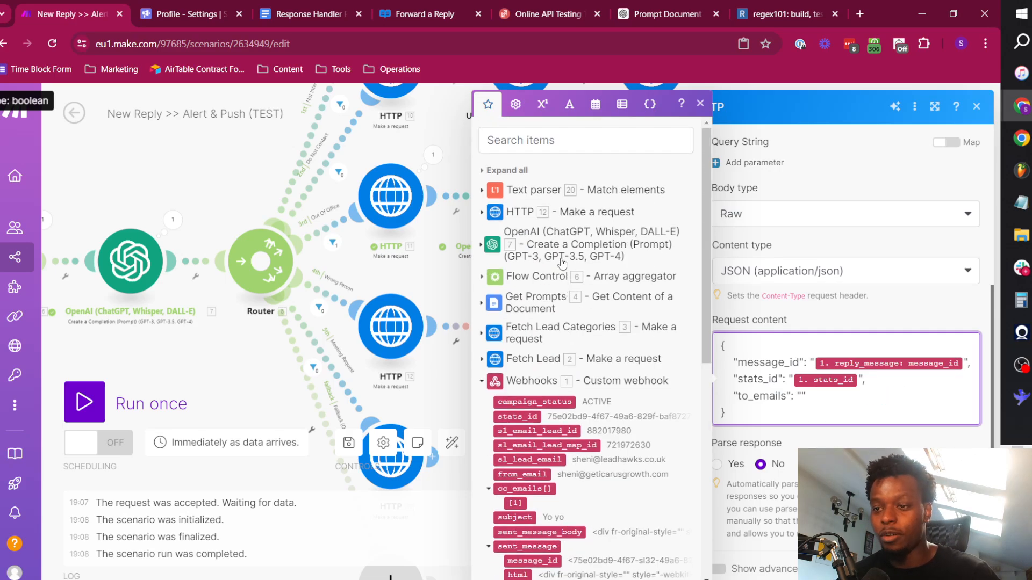
left_click(482, 190)
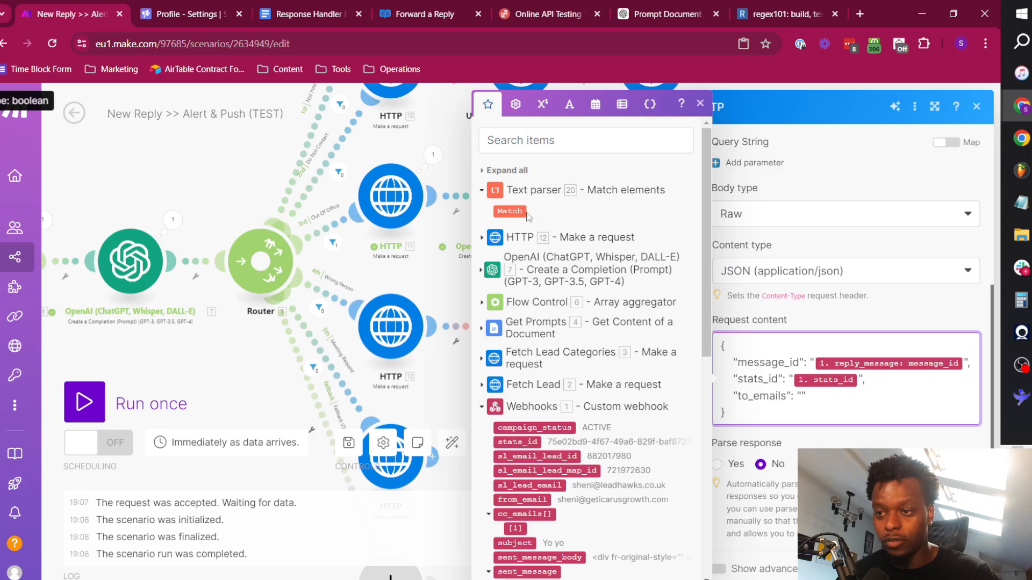
left_click(510, 211)
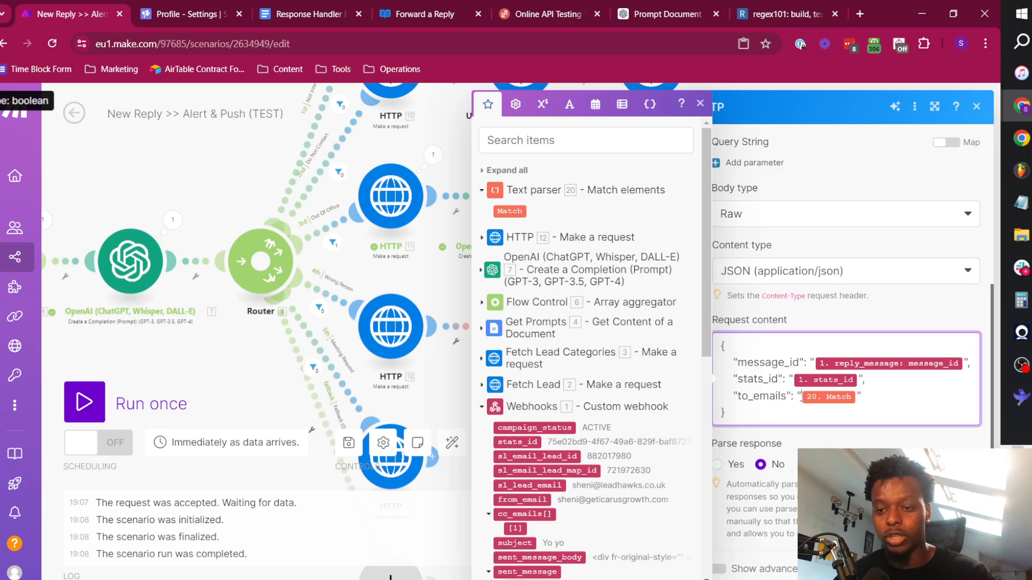
Enable response parsing for the HTTP request and save the module's settings.
left_click_drag(767, 414, 871, 437)
left_click(726, 351)
left_click(925, 399)
scroll(834, 258, "up", 5)
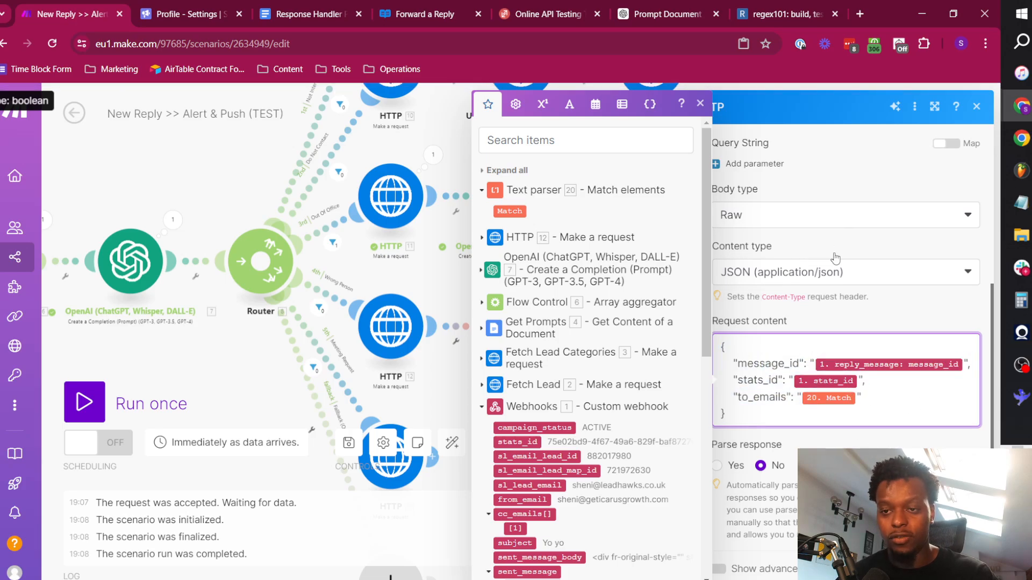
scroll(838, 301, "down", 5)
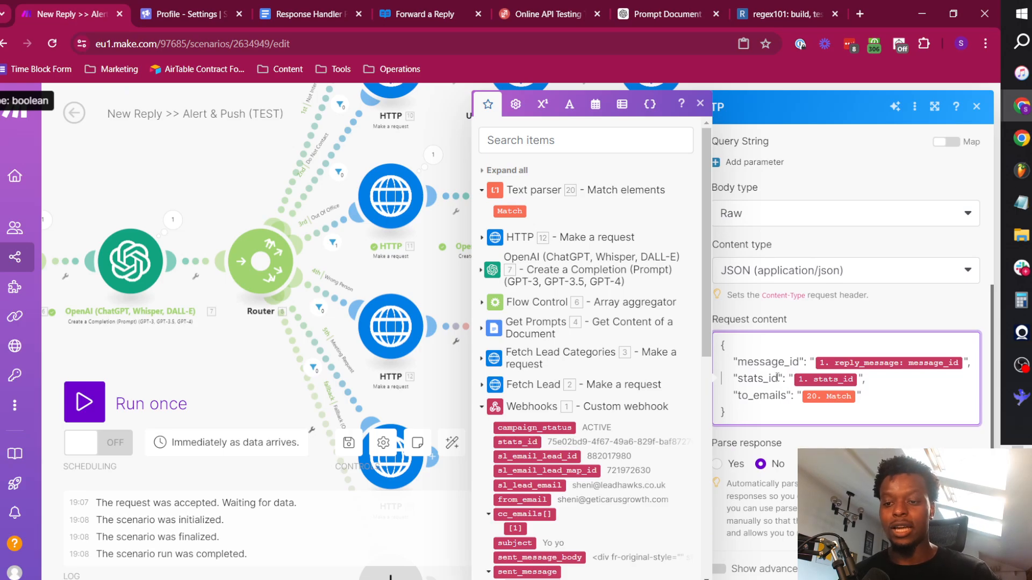
left_click(717, 465)
scroll(763, 304, "up", 5)
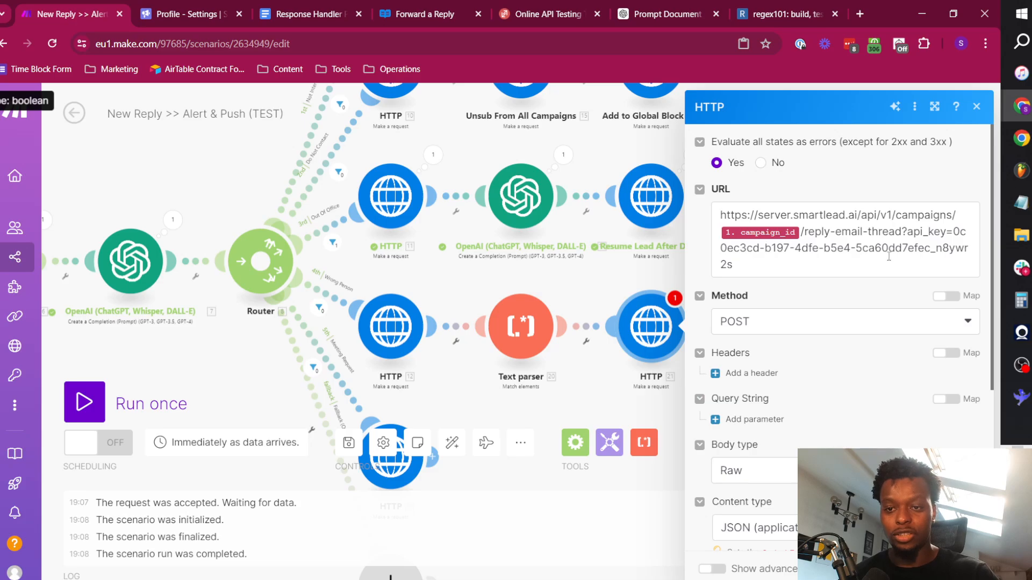
left_click(965, 569)
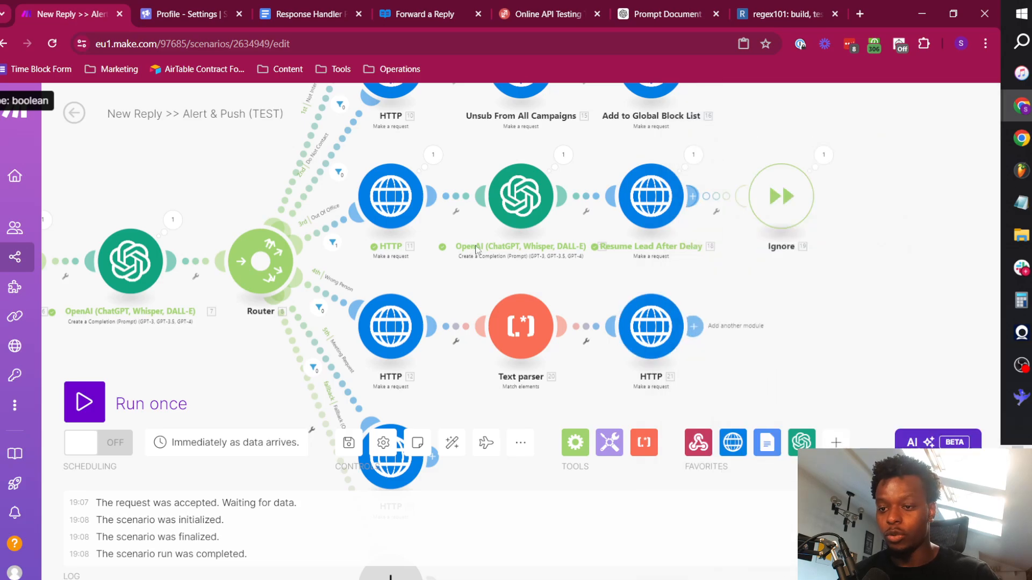
Run the scenario once and, in ReqBin, rewrite the reply_message text to say the contact no longer works here, giving an alternative e-mail for further enquiries.
left_click(84, 402)
left_click(506, 16)
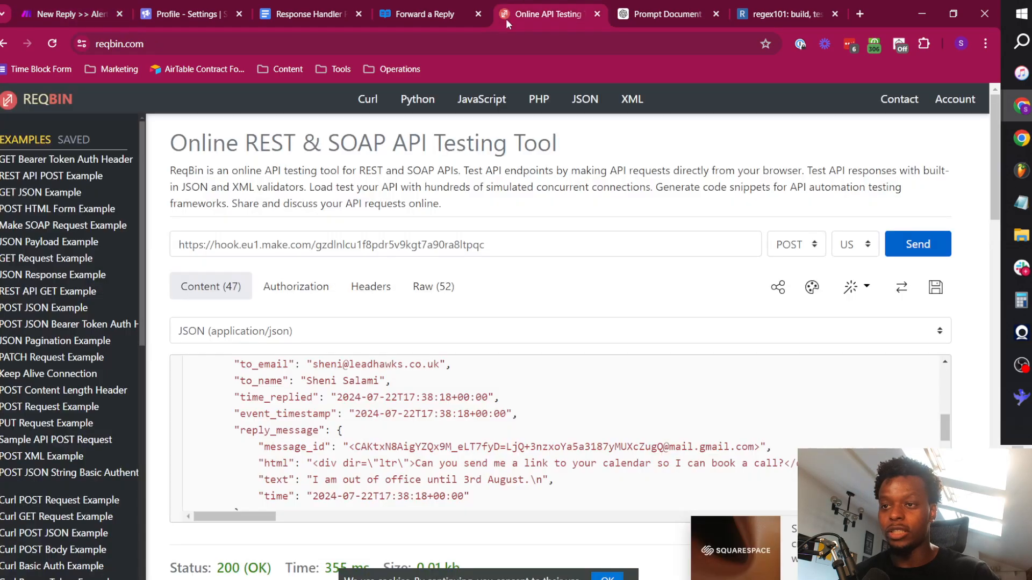
scroll(373, 346, "down", 3)
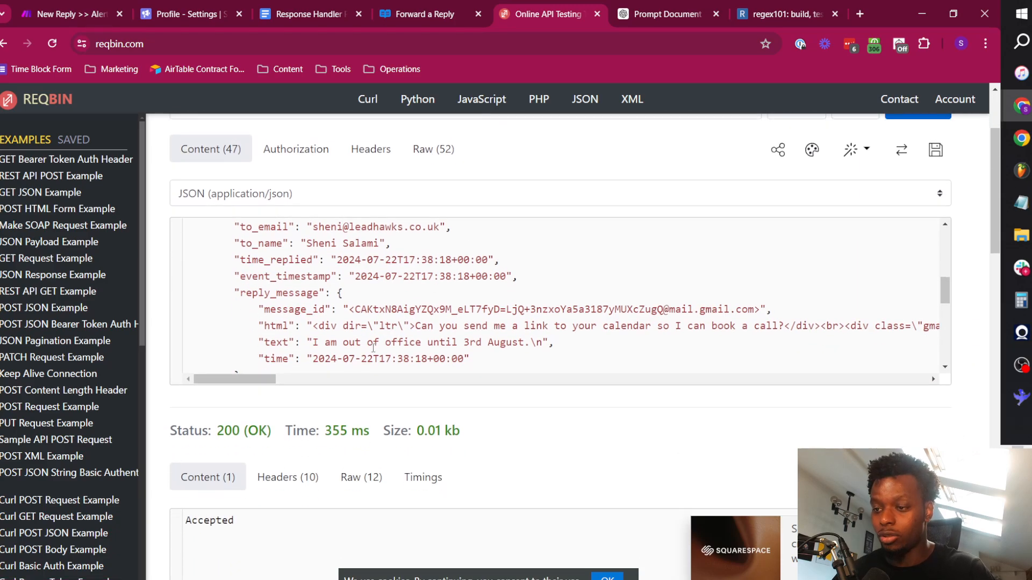
left_click_drag(316, 344, 522, 340)
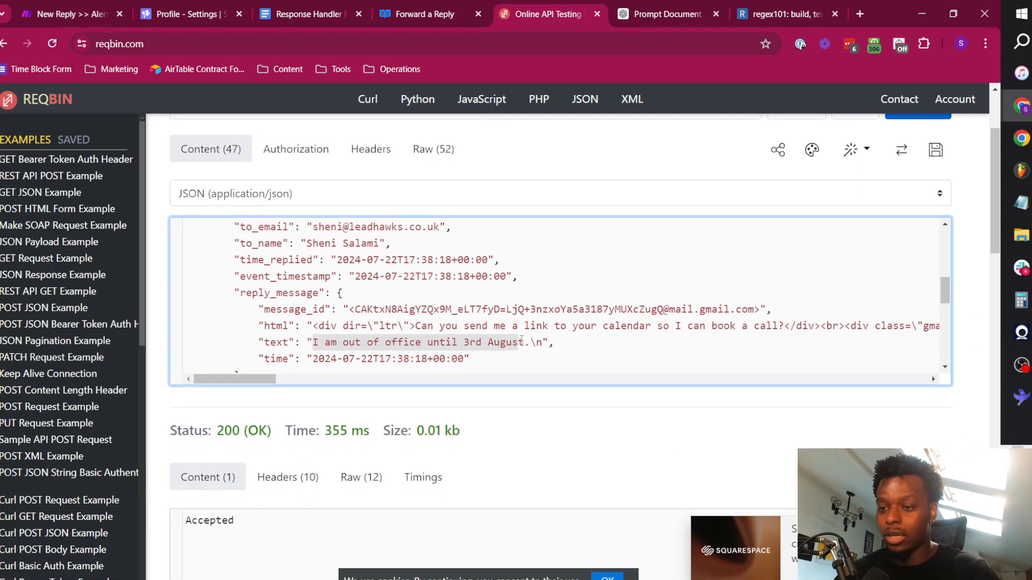
type("Sheni no longe")
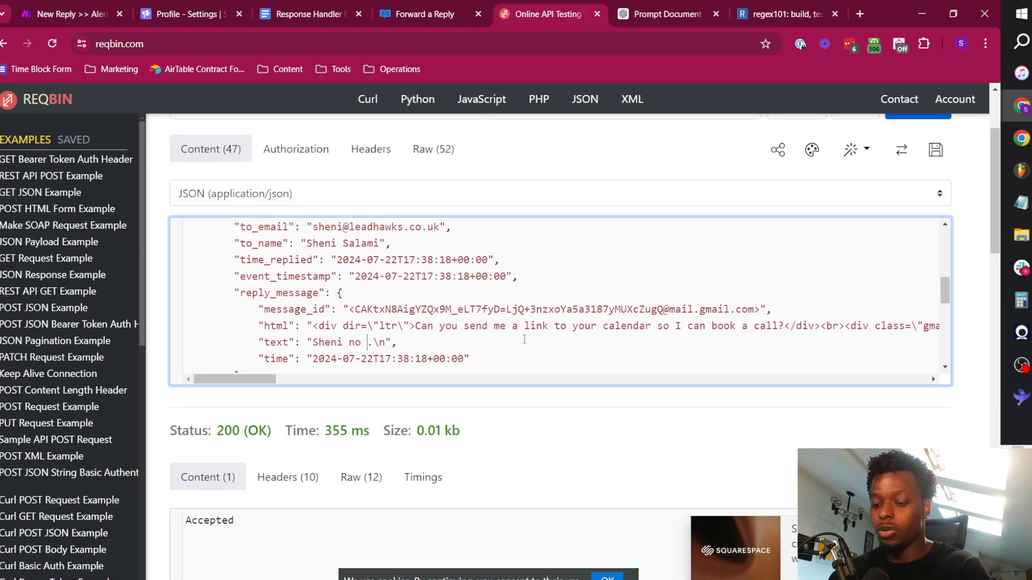
type("r works here. For")
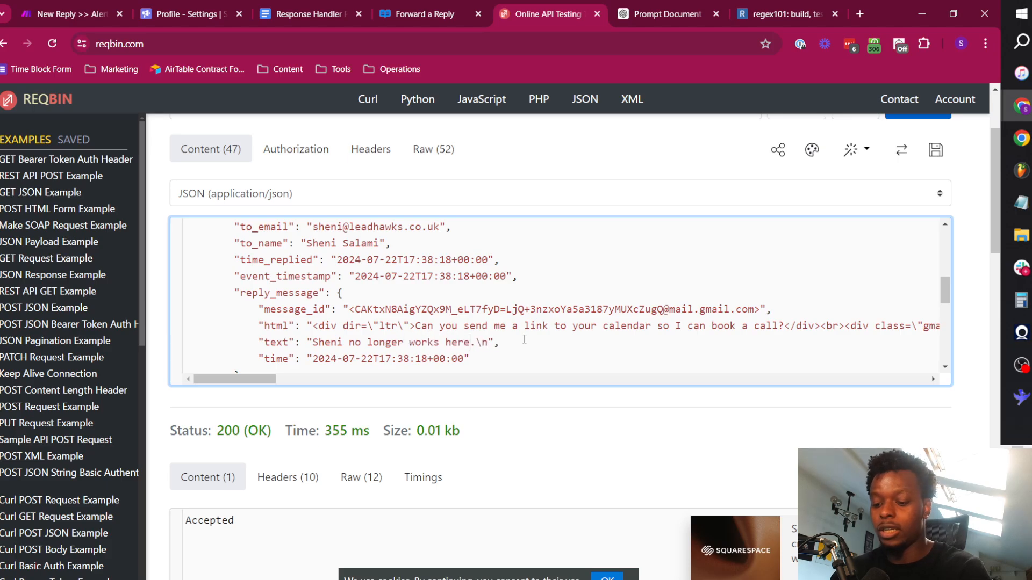
type(" further enquir")
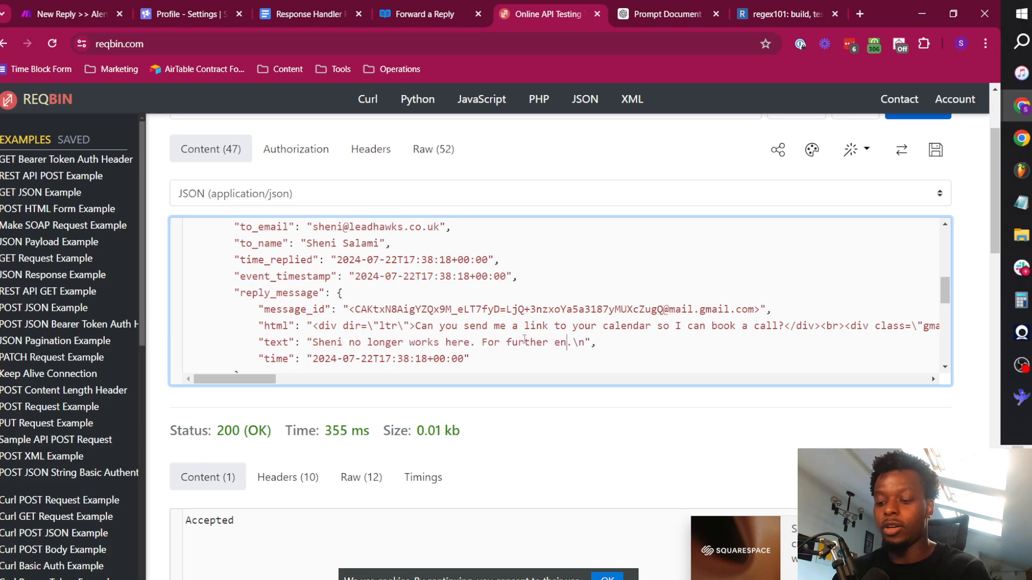
type("ies, please mes")
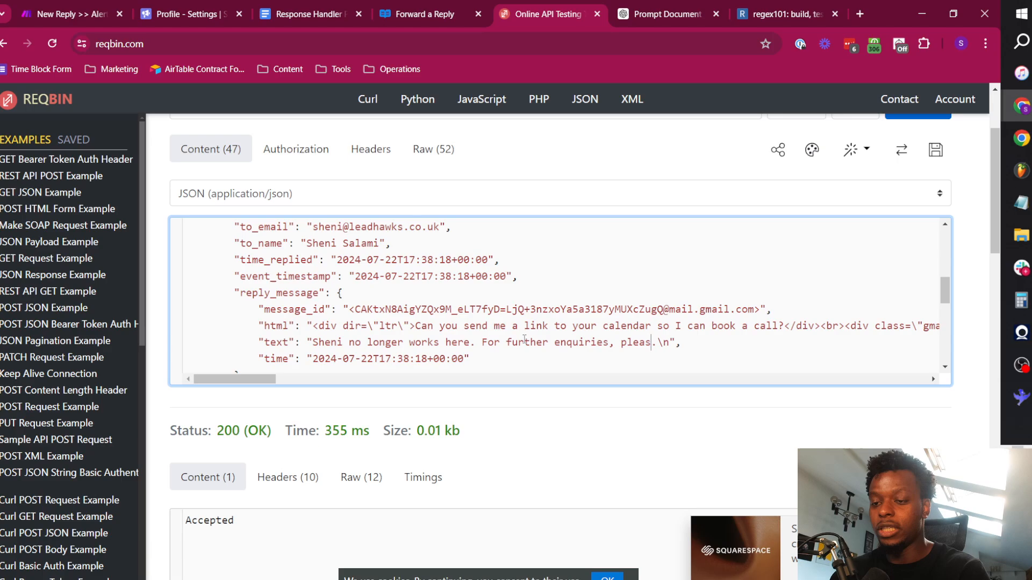
type("sage sge")
key("BackSpace")
key("BackSpace")
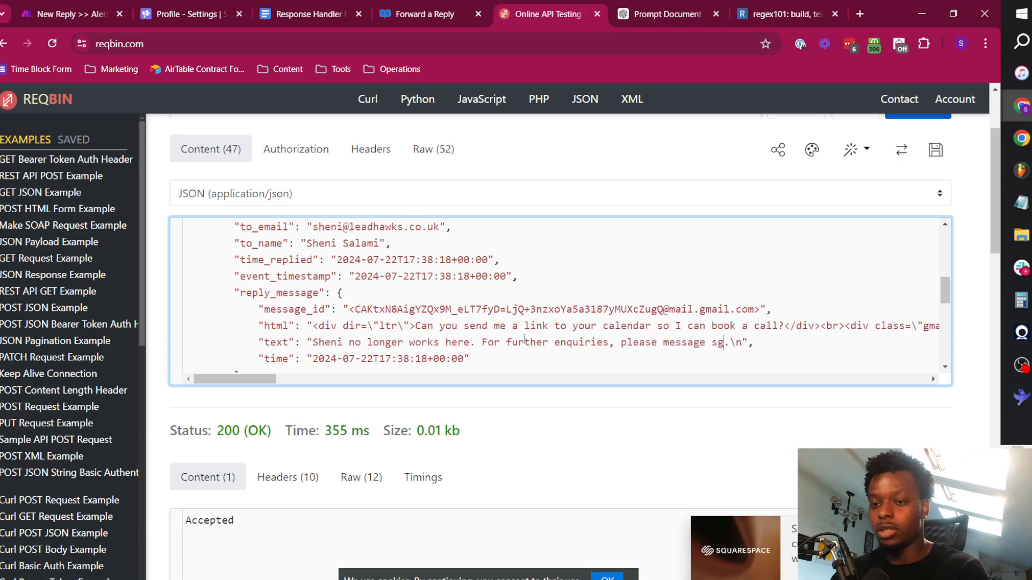
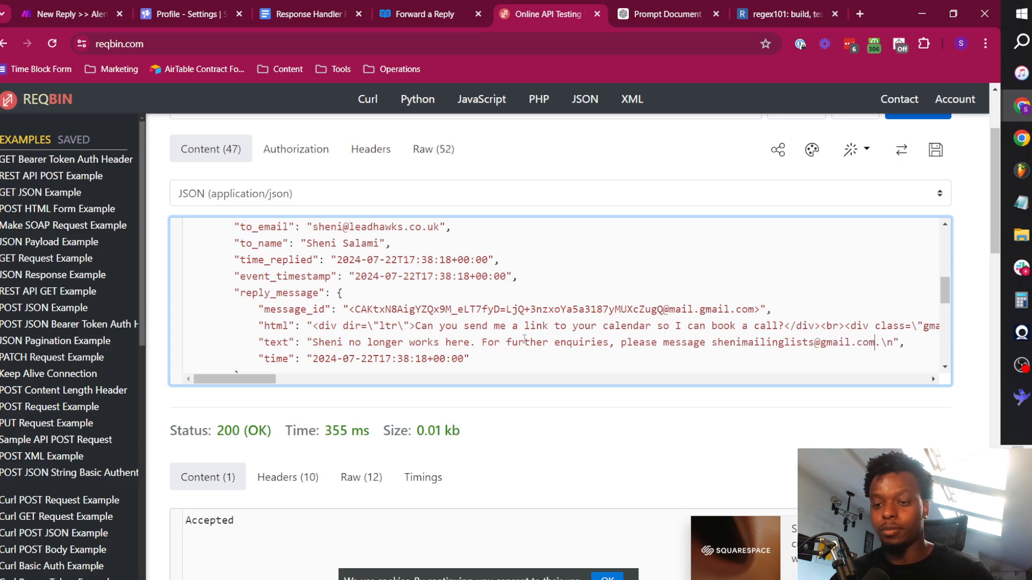
Check in Make that the scenario is waiting for data and send the test payload from ReqBin to the webhook.
scroll(157, 86, "up", 1)
left_click(90, 6)
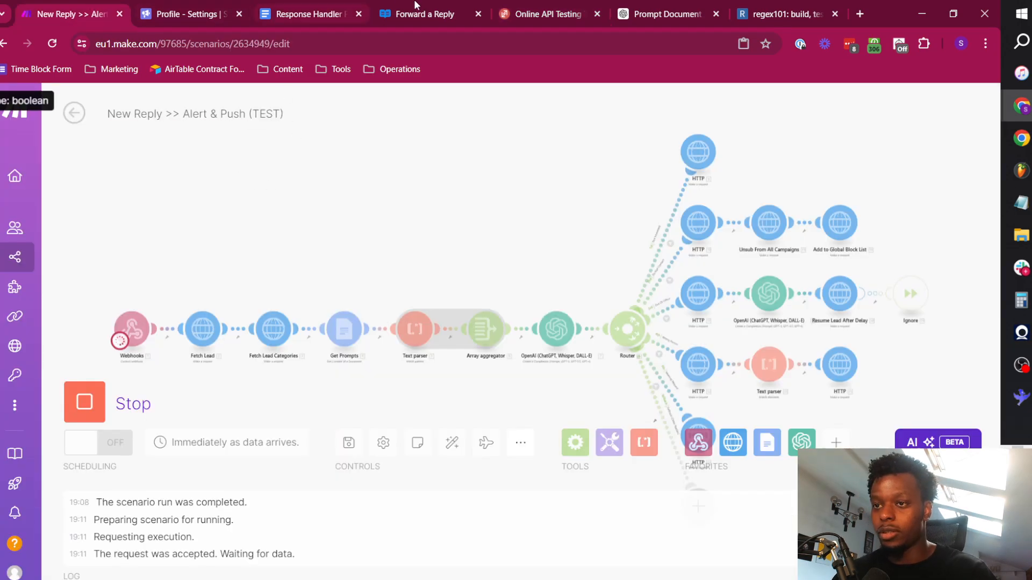
left_click(540, 8)
left_click(918, 175)
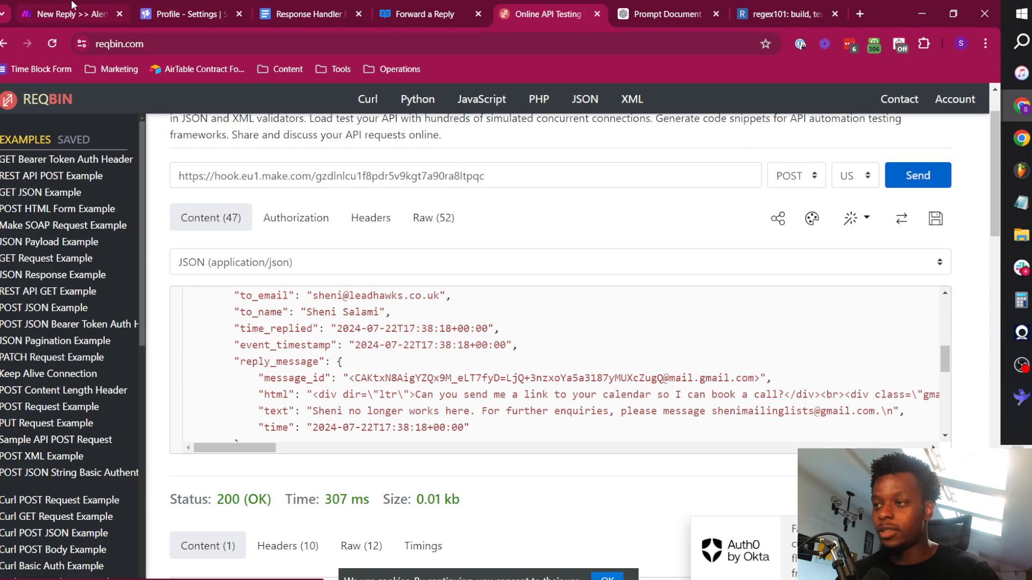
Switch back to the Make scenario and open the run details of the last HTTP module on the Wrong Person route.
left_click(72, 14)
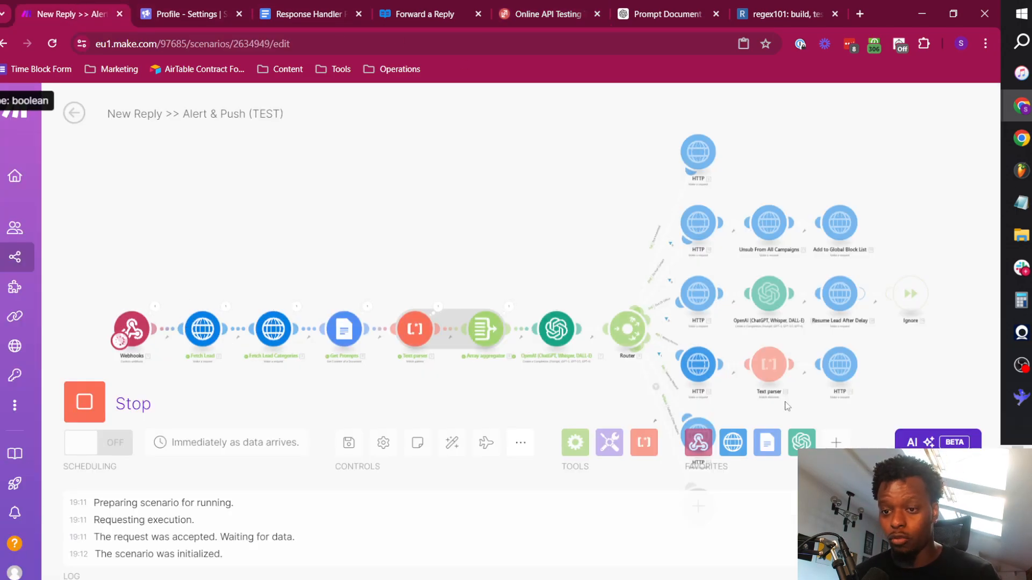
left_click_drag(786, 405, 543, 338)
scroll(546, 329, "up", 2)
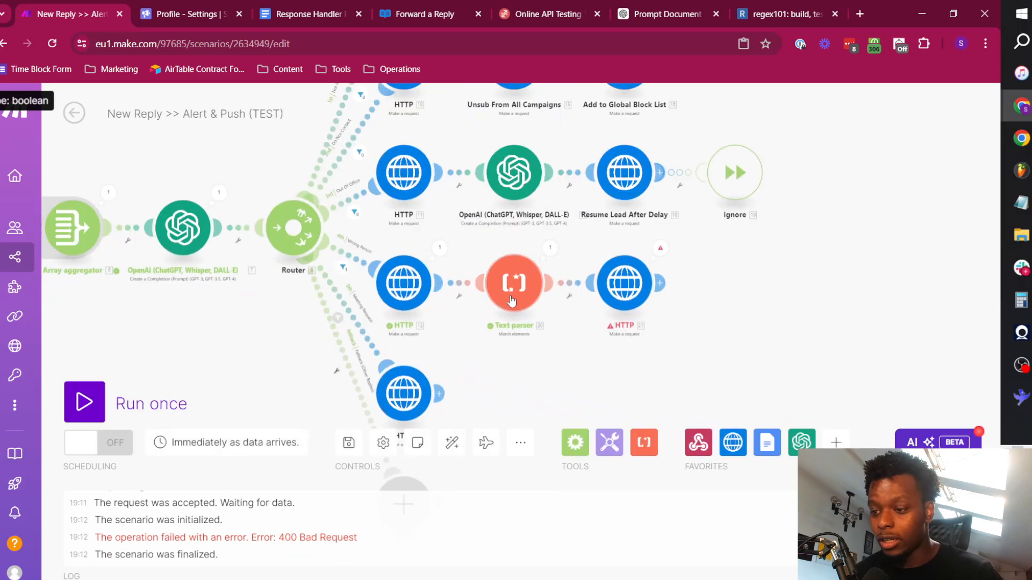
left_click(660, 248)
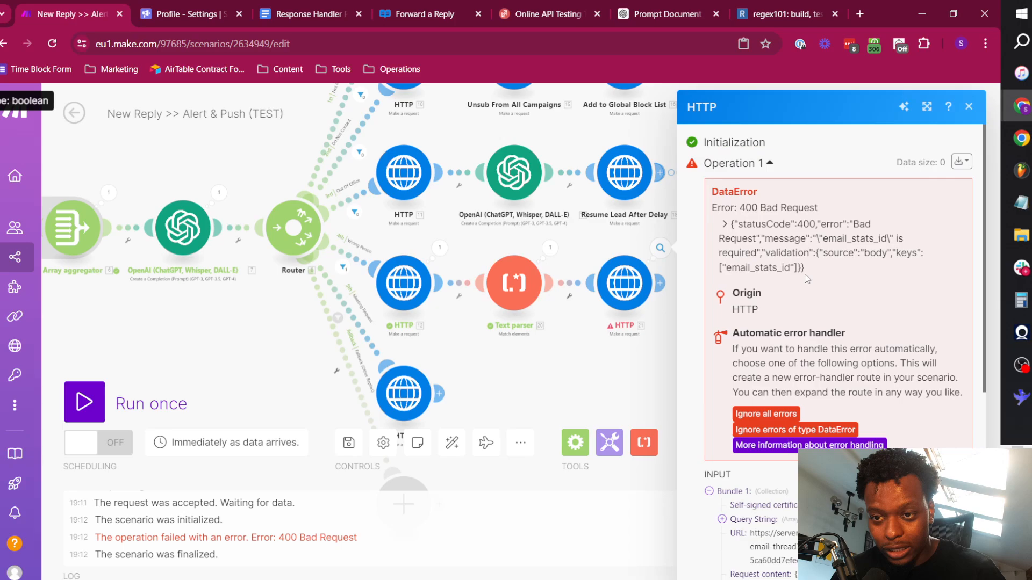
Open the failed HTTP module's settings and check the stats_id mapping in the request content against the available webhook items.
left_click(633, 293)
scroll(817, 338, "down", 5)
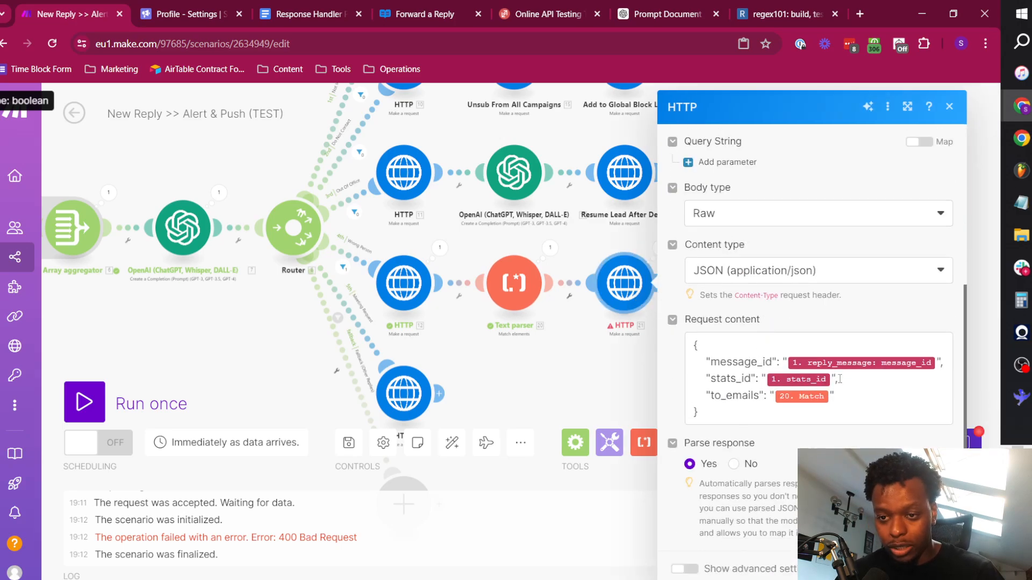
left_click(839, 379)
left_click(530, 151)
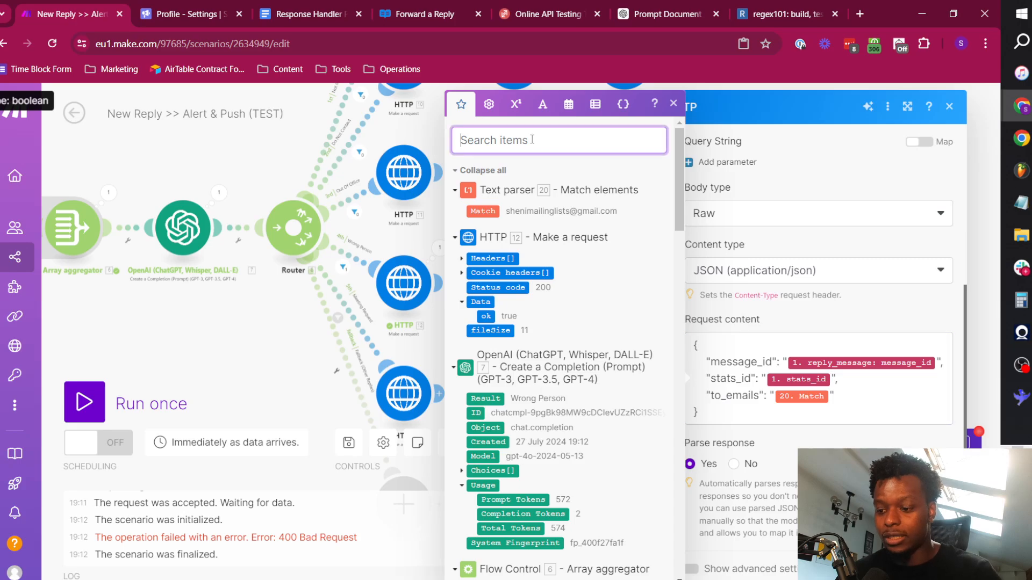
type("stat")
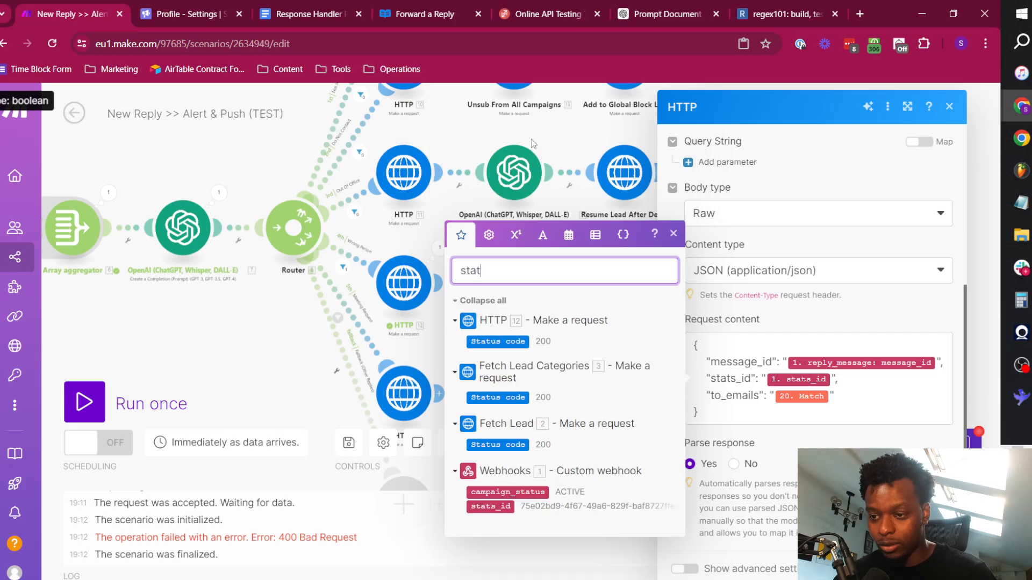
type("s")
left_click(830, 375)
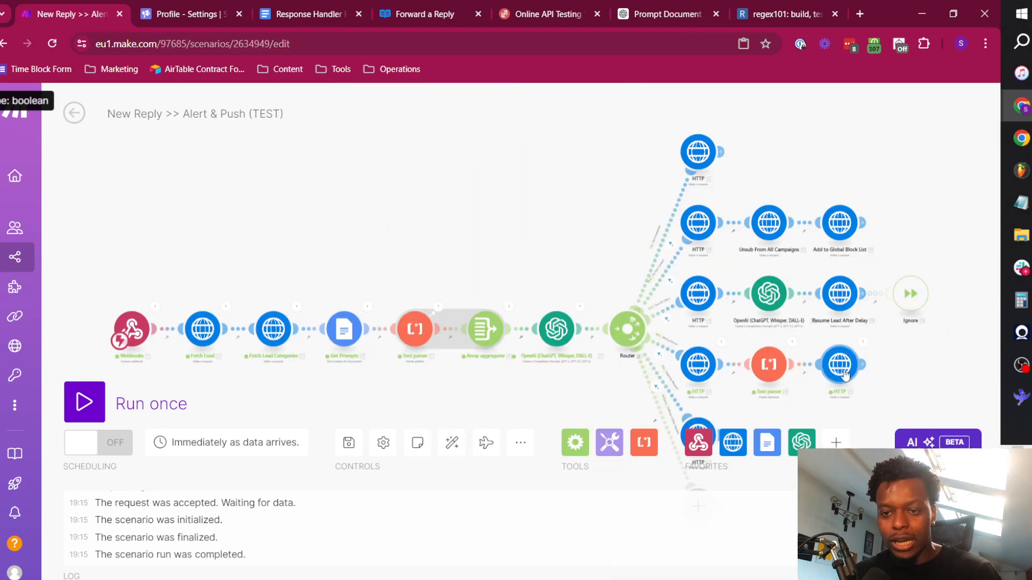
left_click(843, 373)
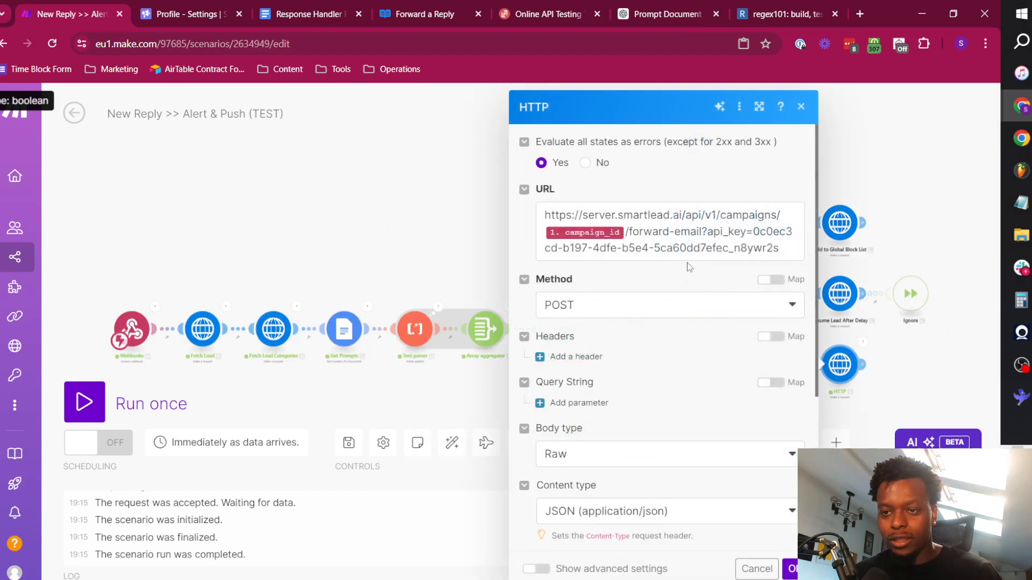
Compare the forward-email path in the module's URL with the endpoint address and sample request on Smartlead's Forward a Reply reference page.
left_click_drag(629, 233, 696, 232)
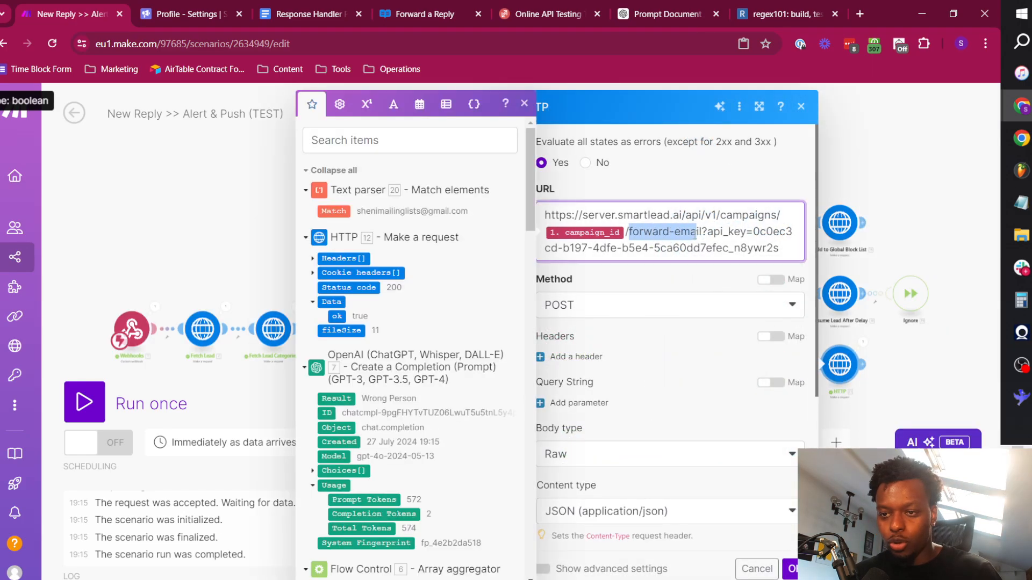
left_click(417, 12)
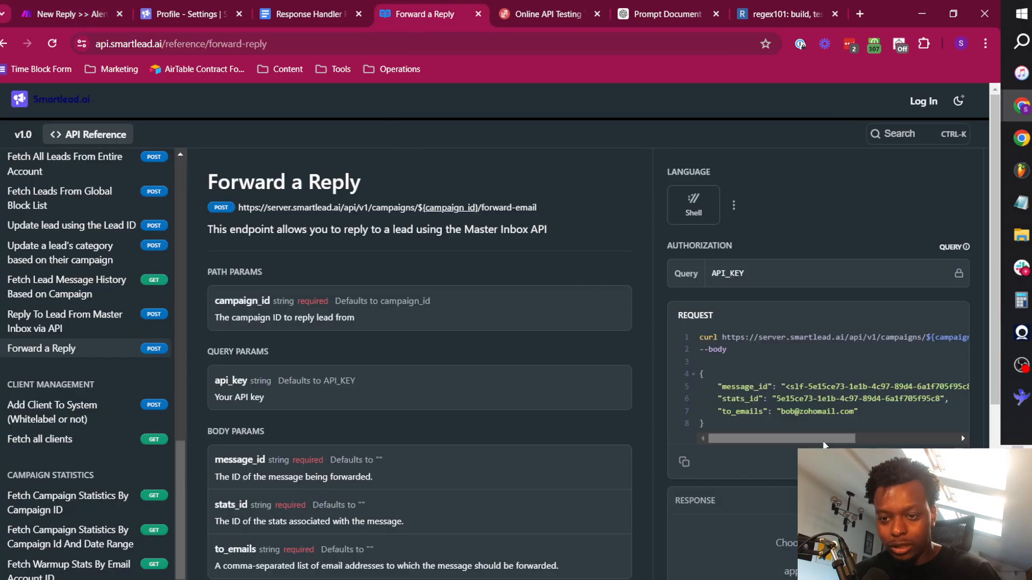
scroll(838, 338, "right", 5)
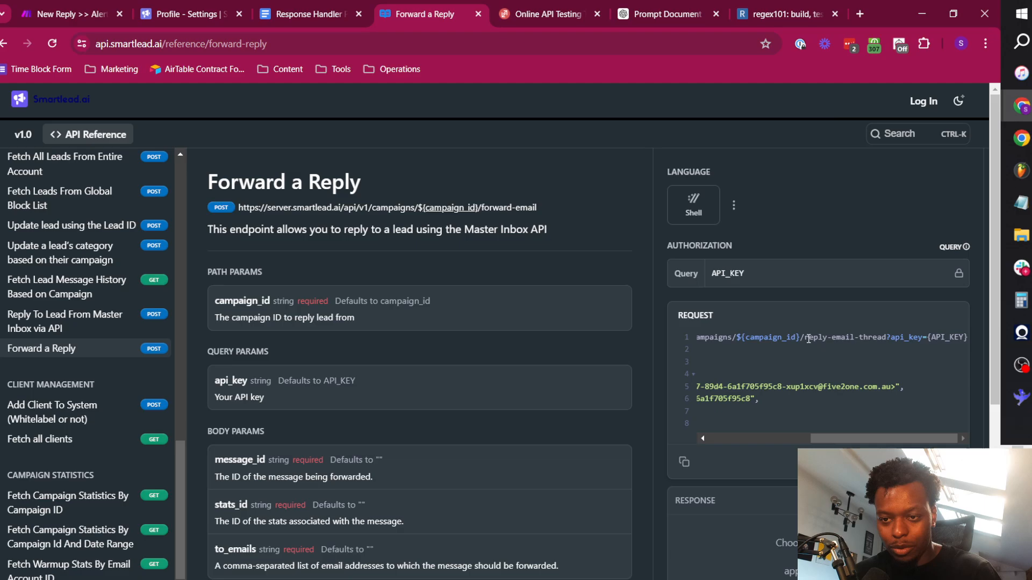
left_click_drag(807, 339, 887, 343)
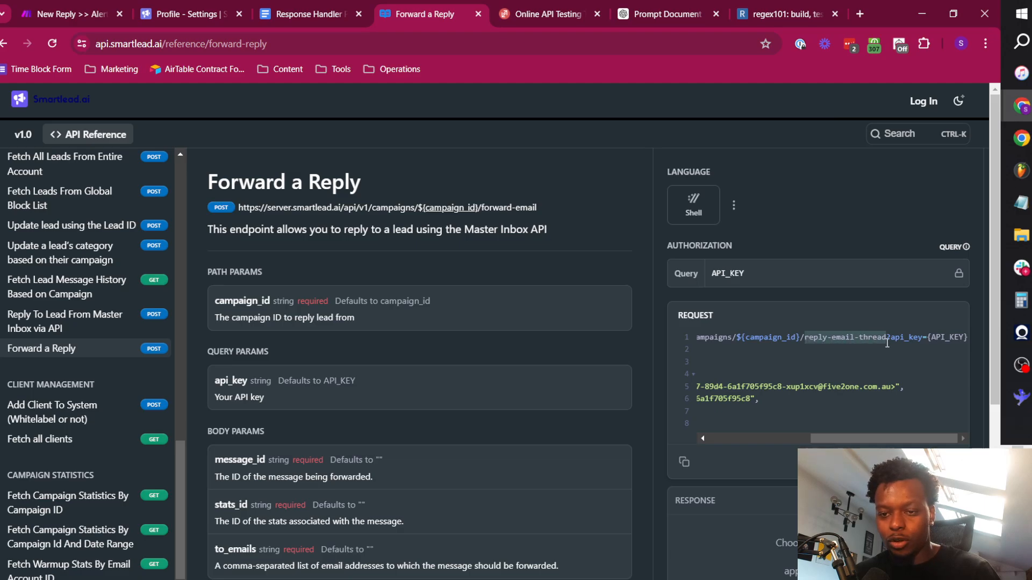
scroll(869, 428, "left", 5)
triple_click(490, 208)
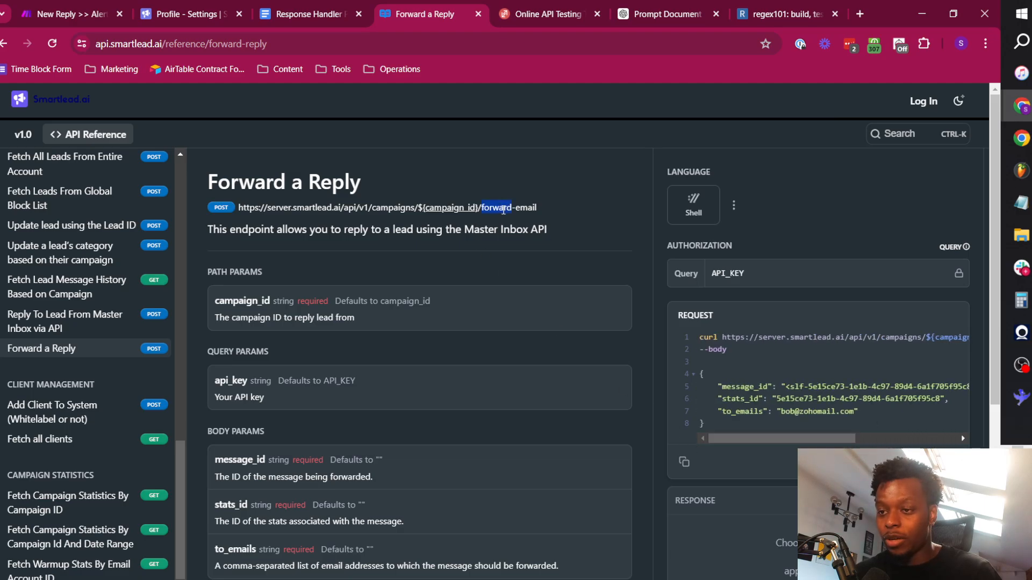
left_click_drag(539, 213, 483, 211)
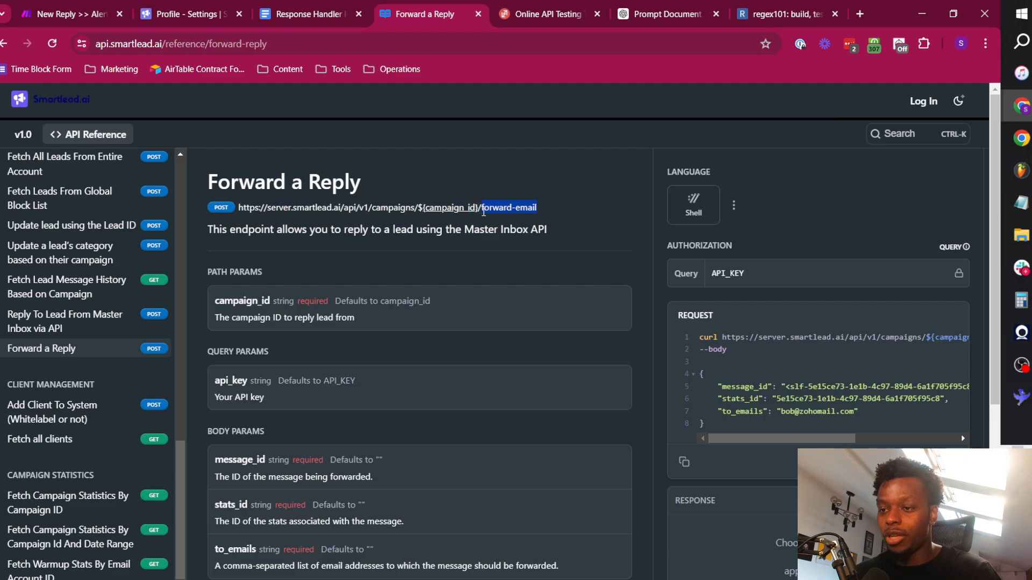
left_click(874, 342)
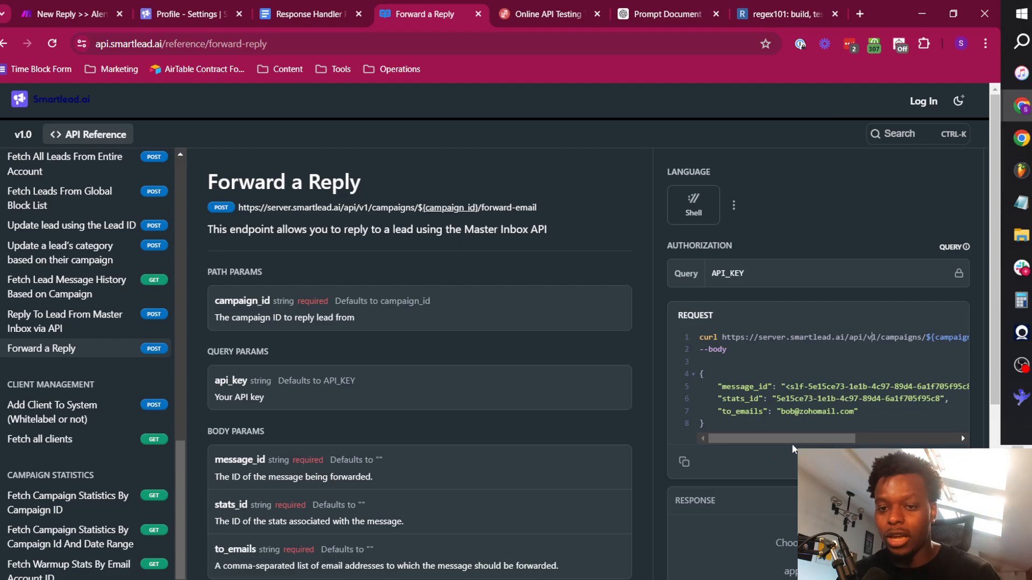
double_click(493, 207)
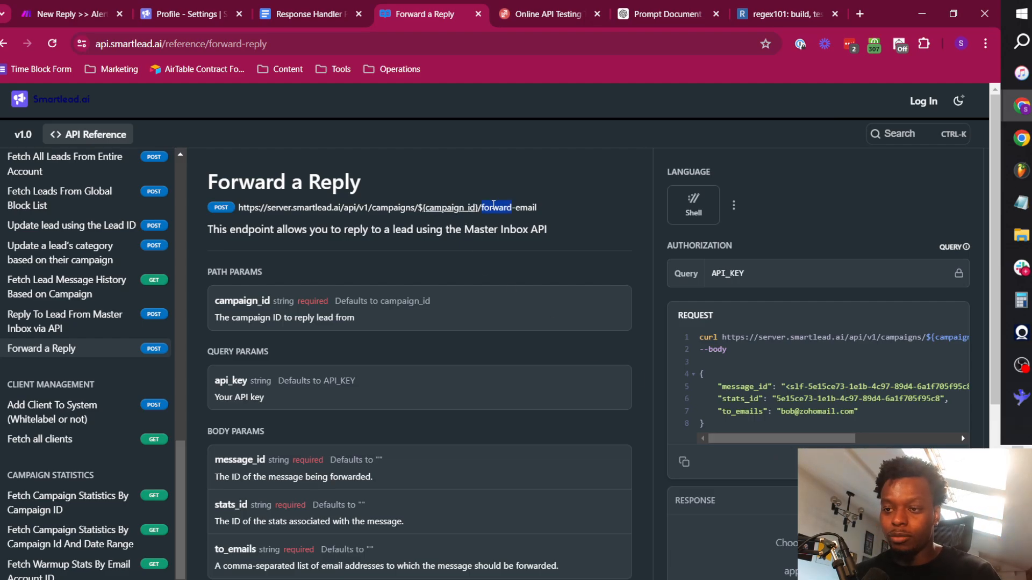
double_click(525, 209)
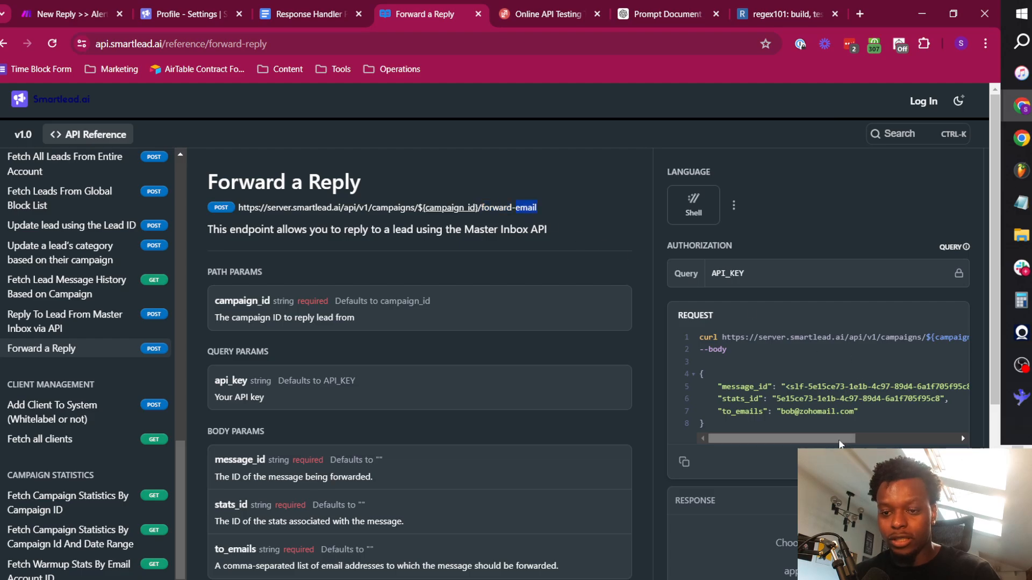
left_click_drag(839, 447, 736, 426)
left_click(888, 353)
Switch back to the Make scenario, review the HTTP module's forward-email URL and request content, and save its settings.
left_click(90, 7)
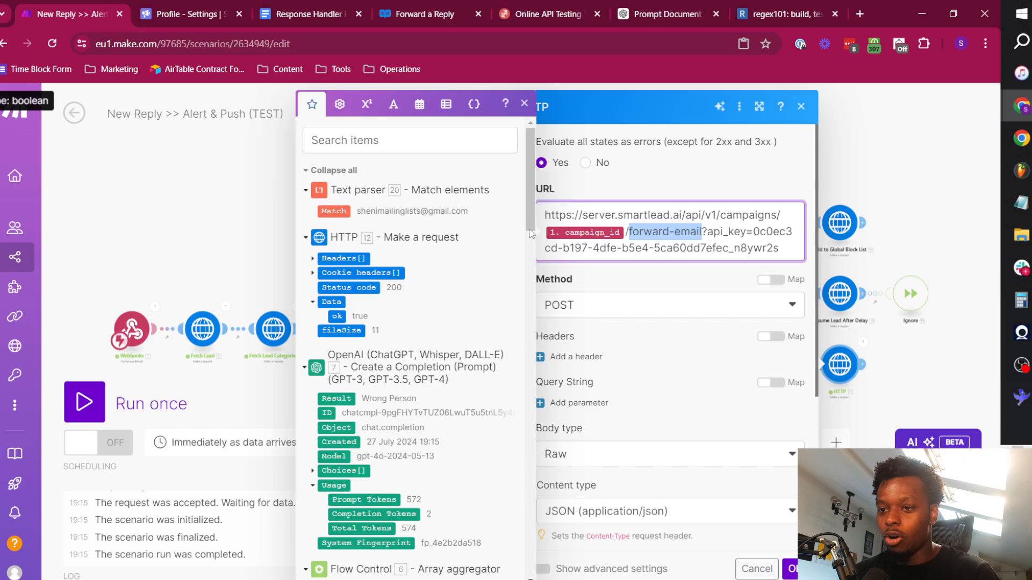
left_click(700, 232)
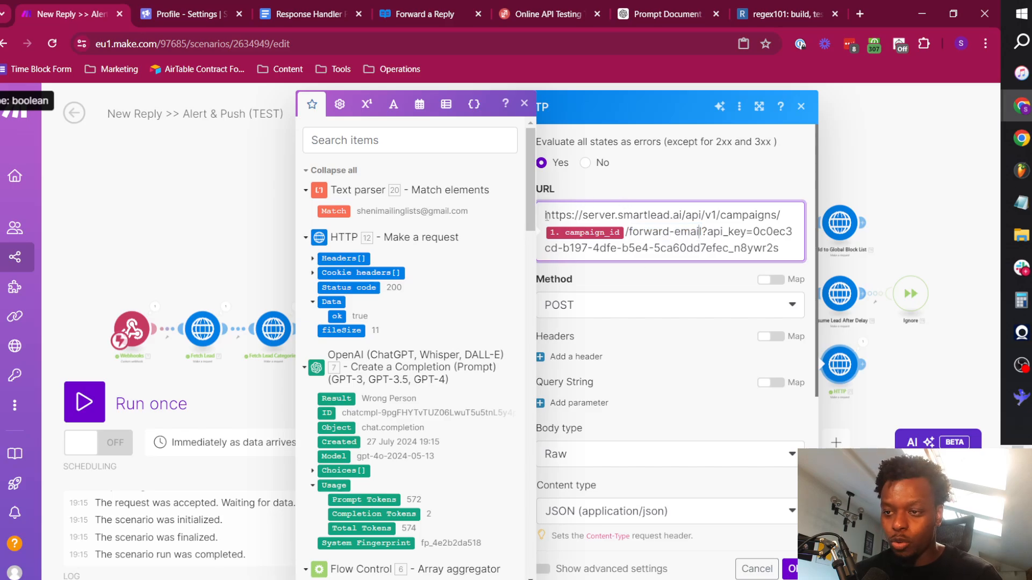
left_click_drag(546, 216, 770, 216)
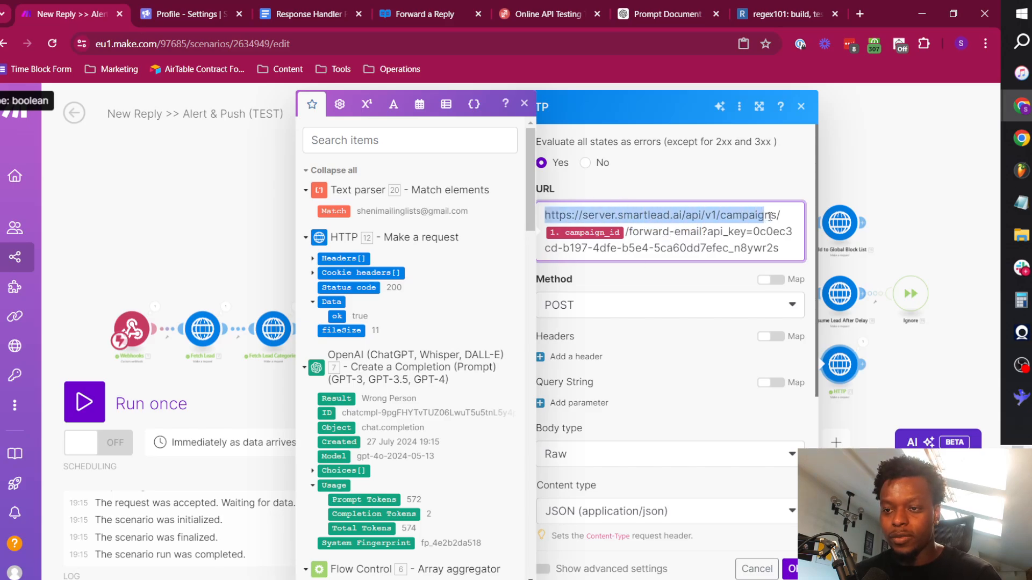
left_click(668, 215)
left_click(716, 216)
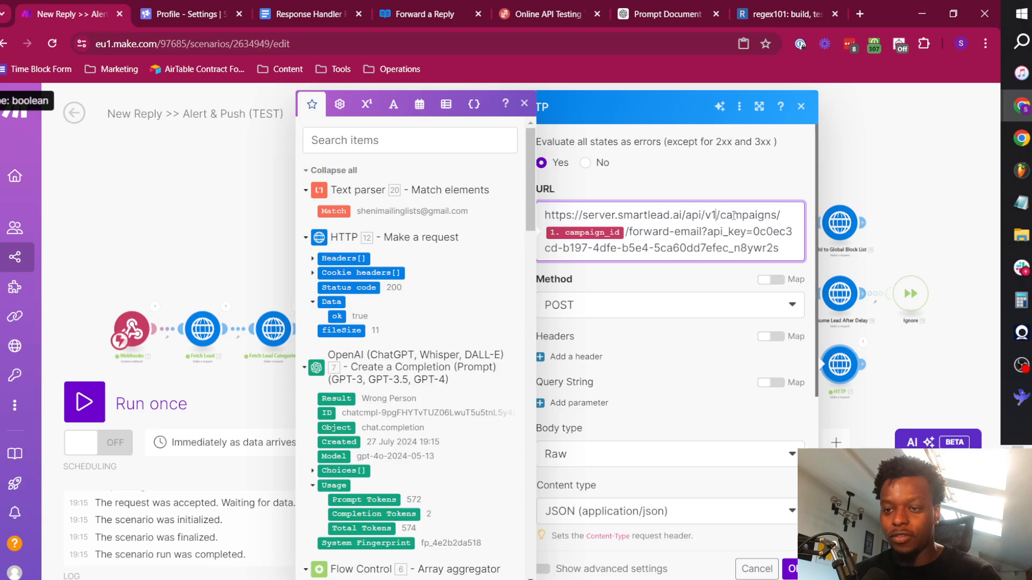
left_click(624, 232)
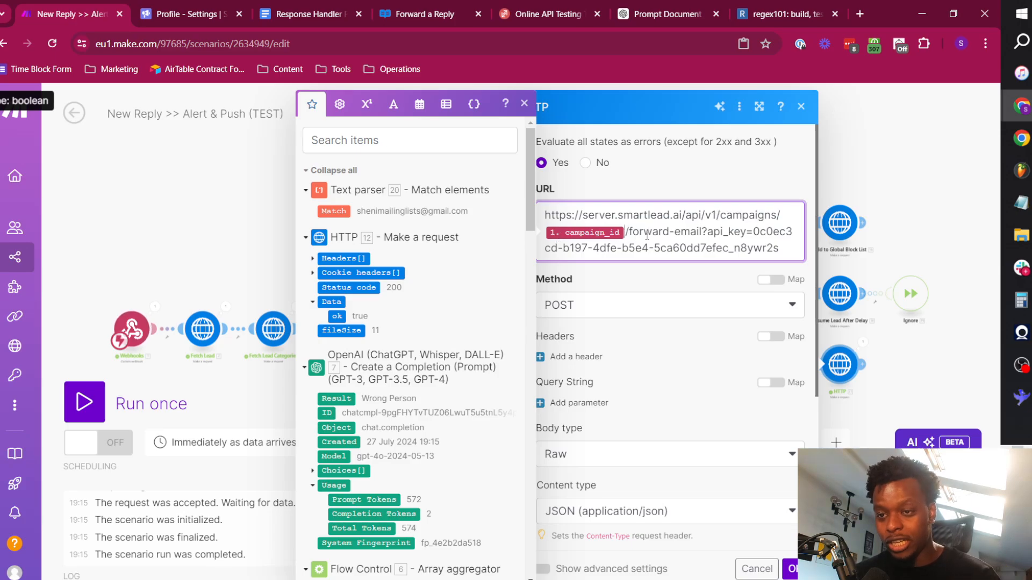
left_click(696, 344)
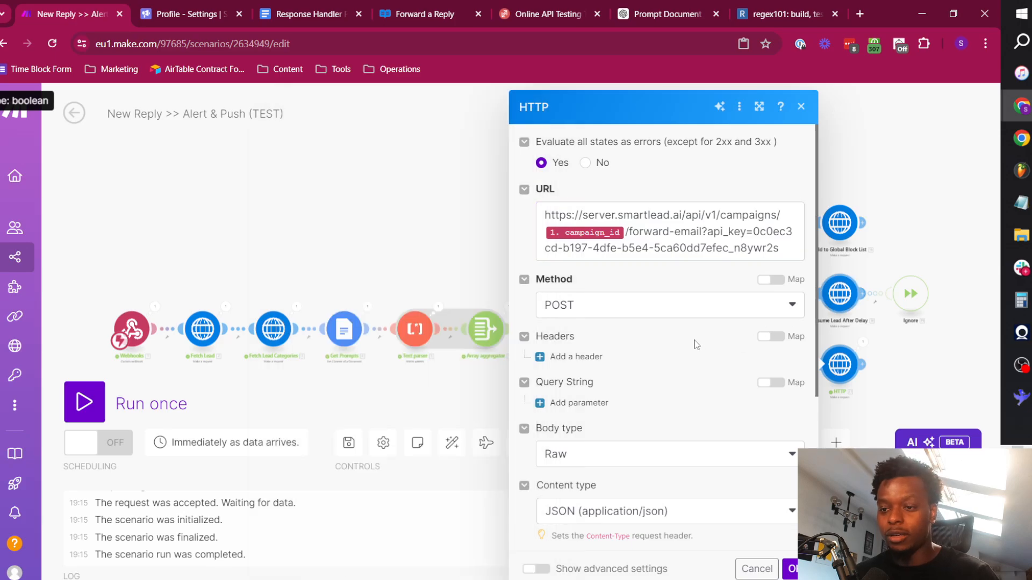
scroll(675, 365, "down", 4)
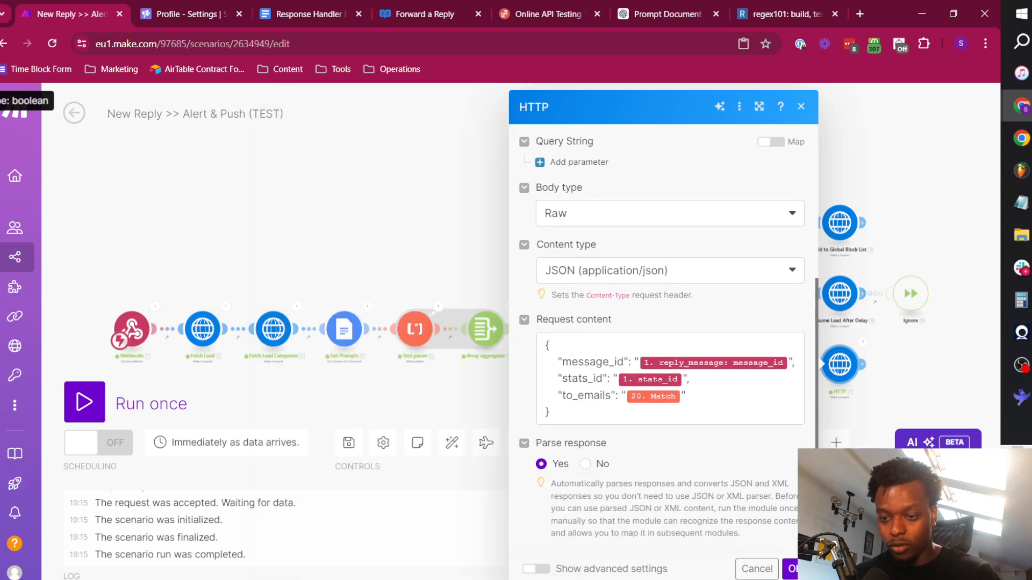
left_click(790, 569)
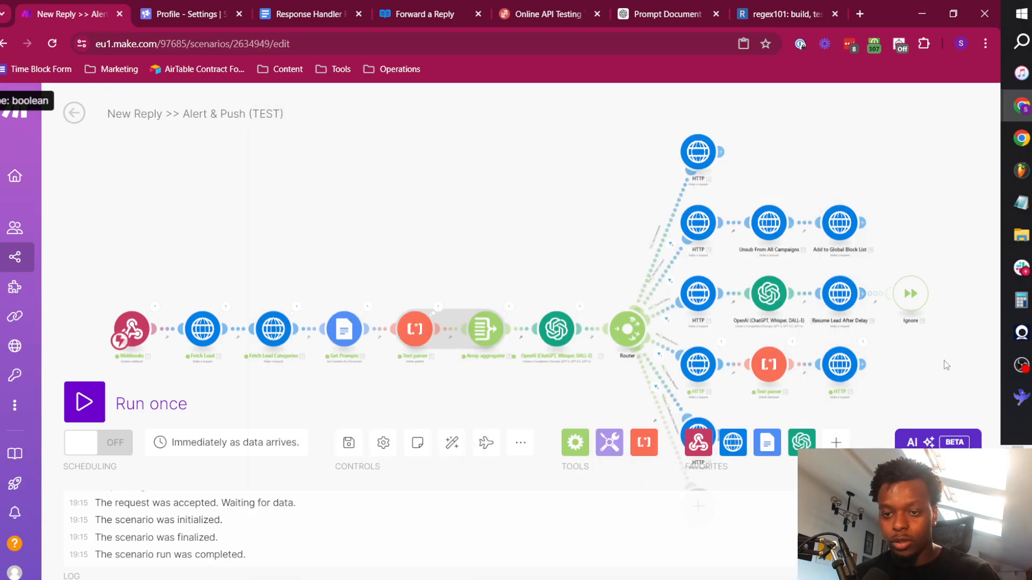
Rename the last HTTP module on the Wrong Person route to "Forward Email".
left_click_drag(913, 361, 776, 233)
scroll(608, 244, "up", 5)
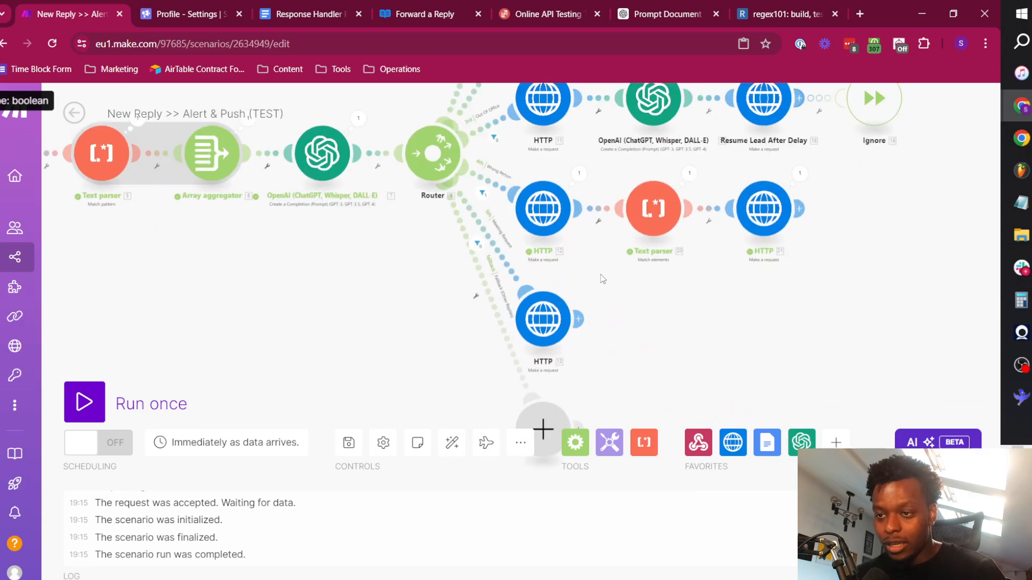
right_click(643, 235)
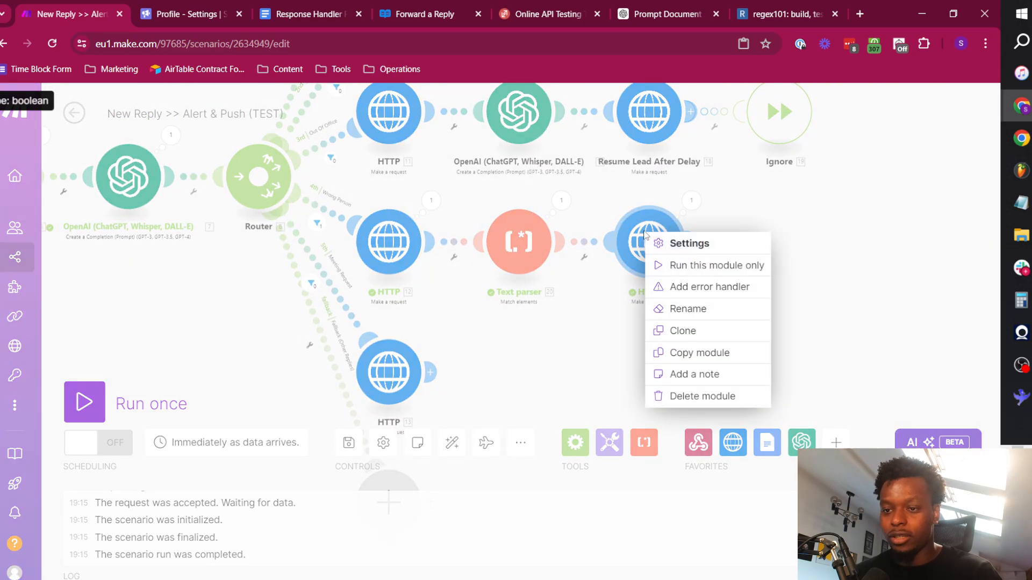
left_click(698, 307)
type("Forwa")
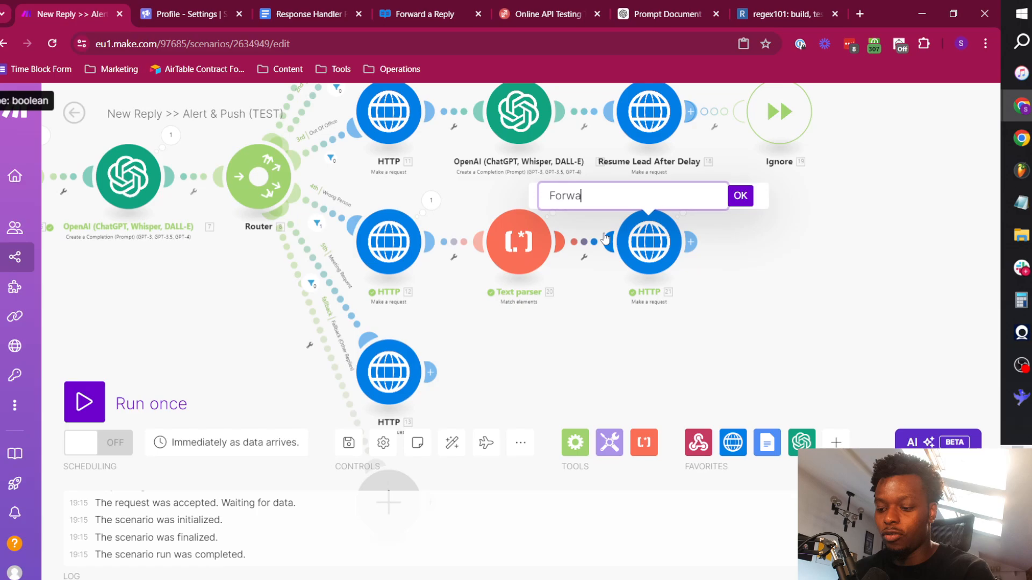
type("rd Email")
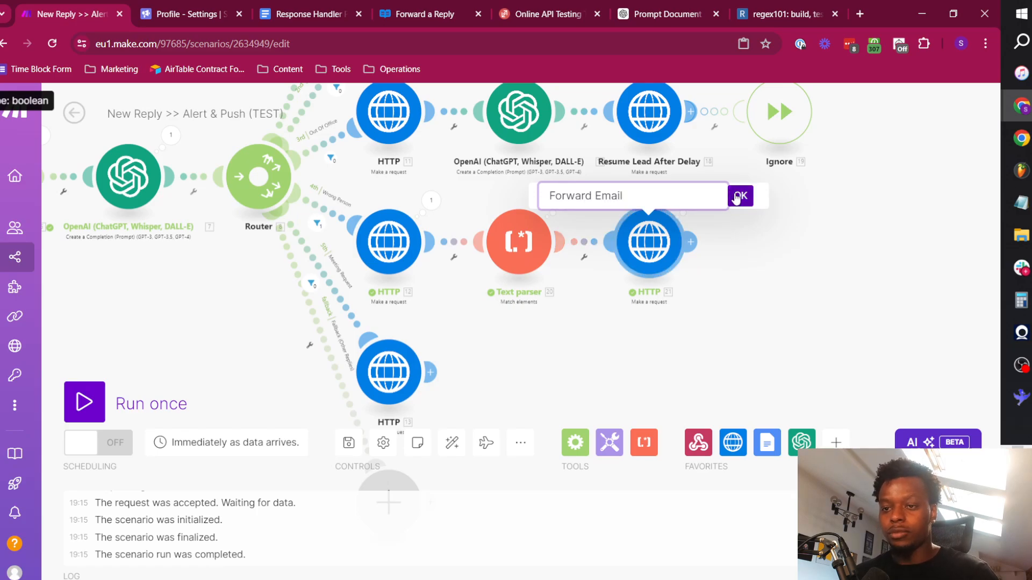
left_click(741, 195)
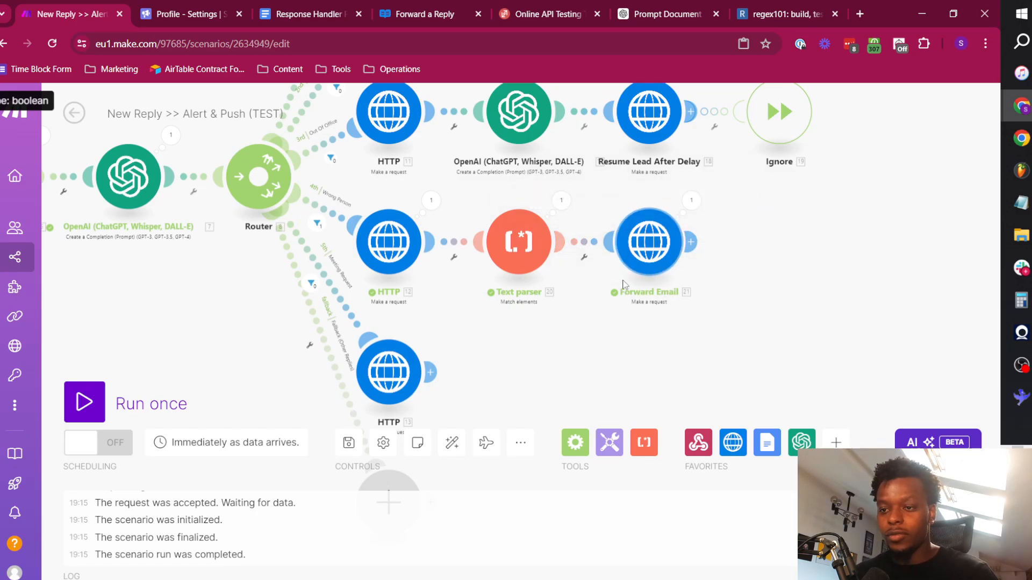
Start a filter between the Text parser and Forward Email modules, using the parser's Match value with the text operator Not equal to.
left_click(584, 256)
left_click(631, 323)
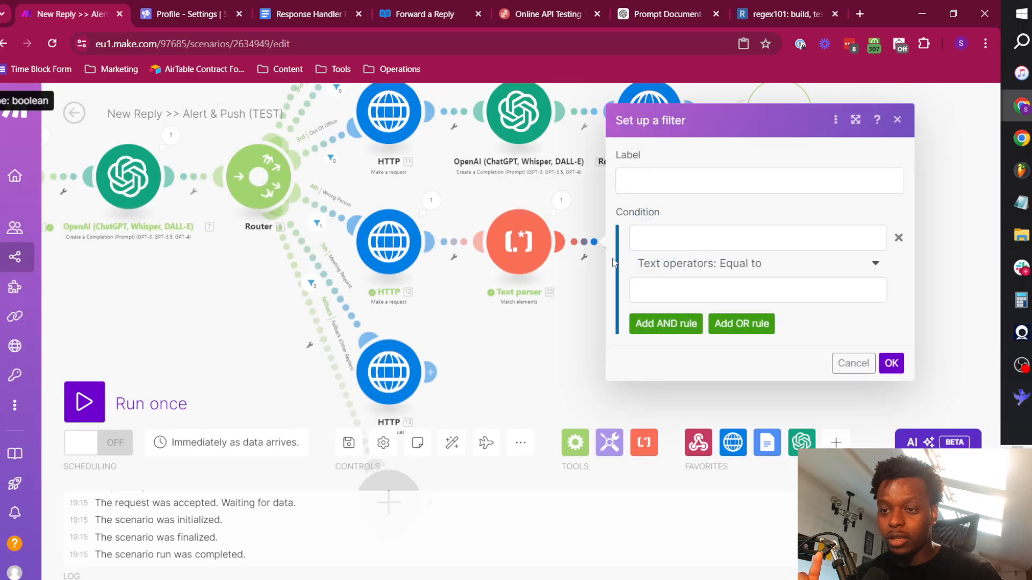
left_click(677, 240)
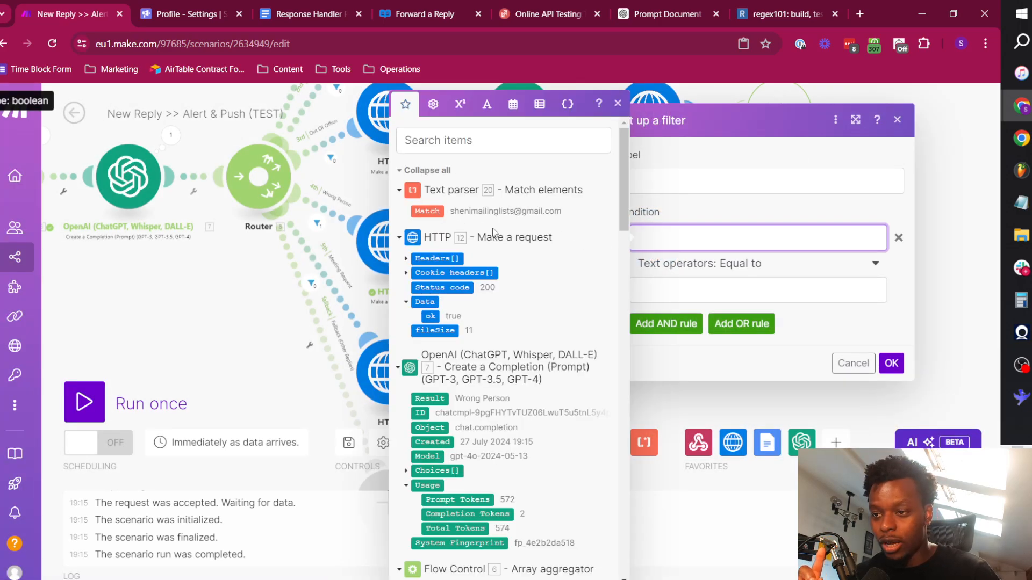
left_click(427, 211)
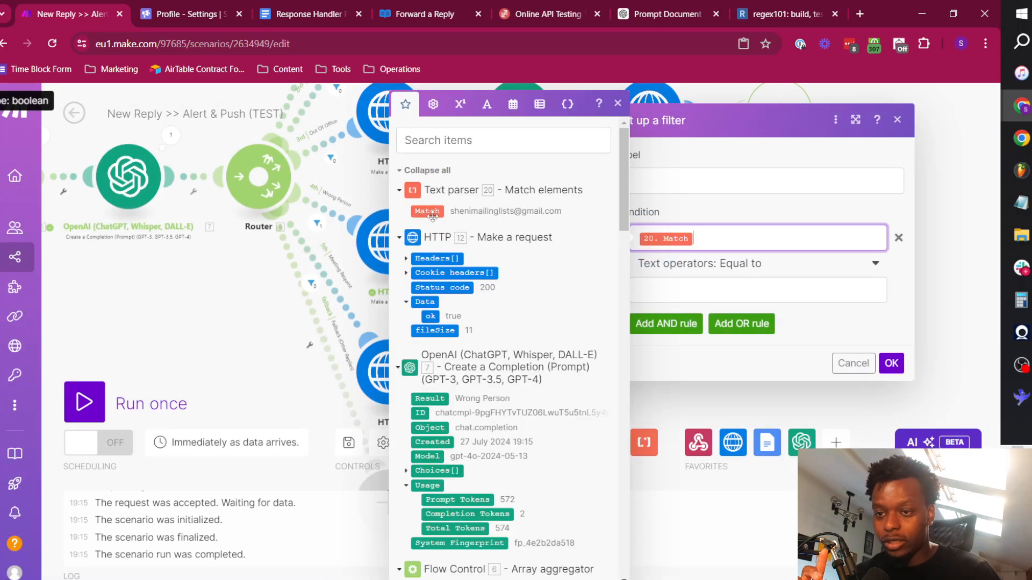
left_click(758, 264)
left_click(715, 437)
left_click(671, 290)
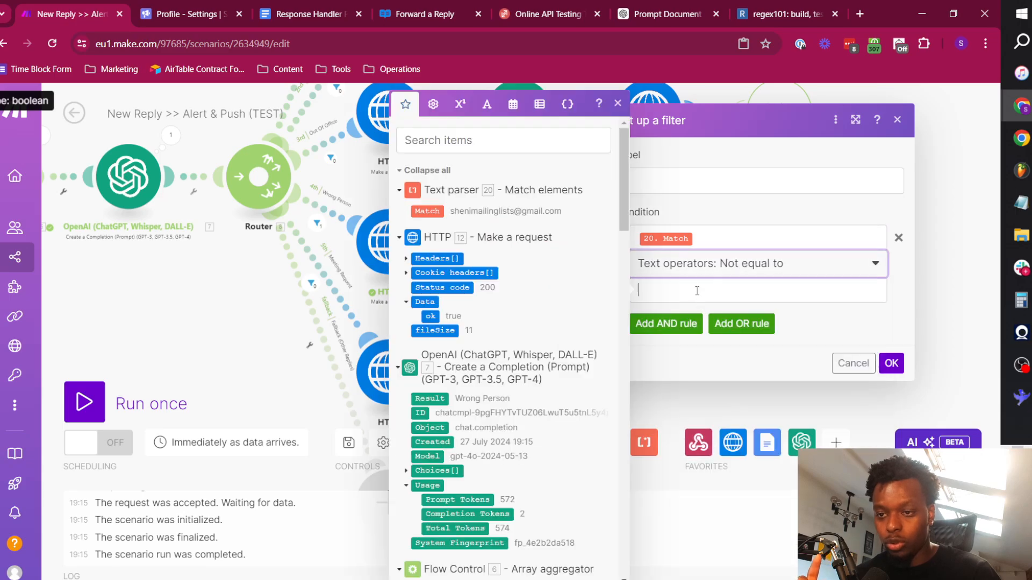
Find the webhook's to_email item and map it as the filter condition's comparison value.
left_click(537, 141)
type("to_")
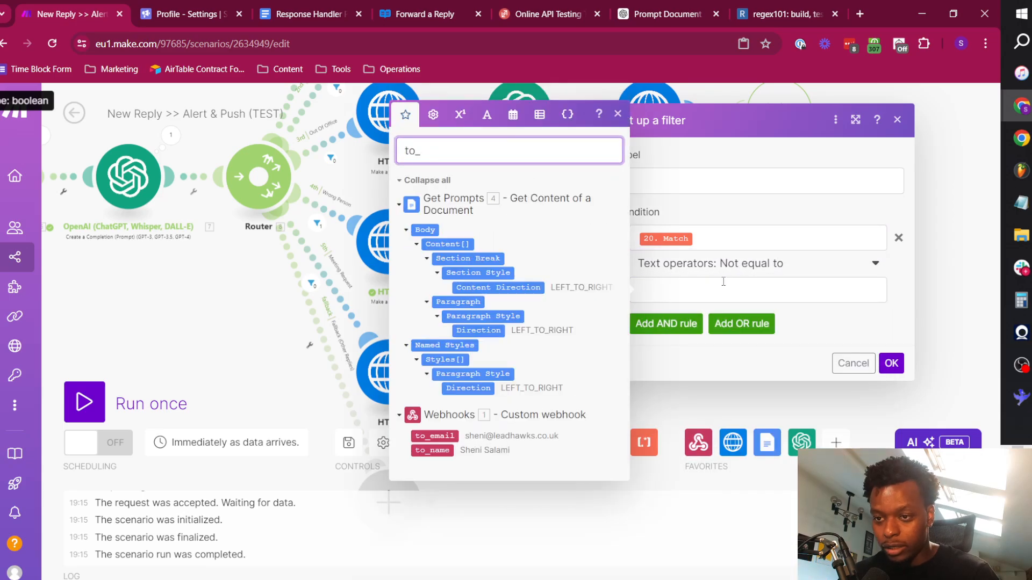
left_click(655, 284)
left_click(468, 435)
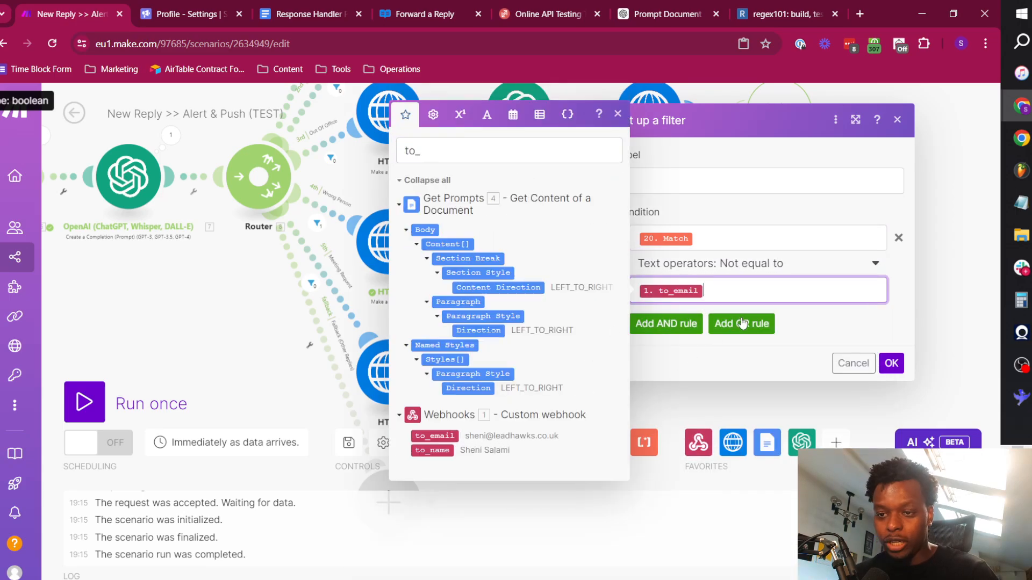
left_click(909, 309)
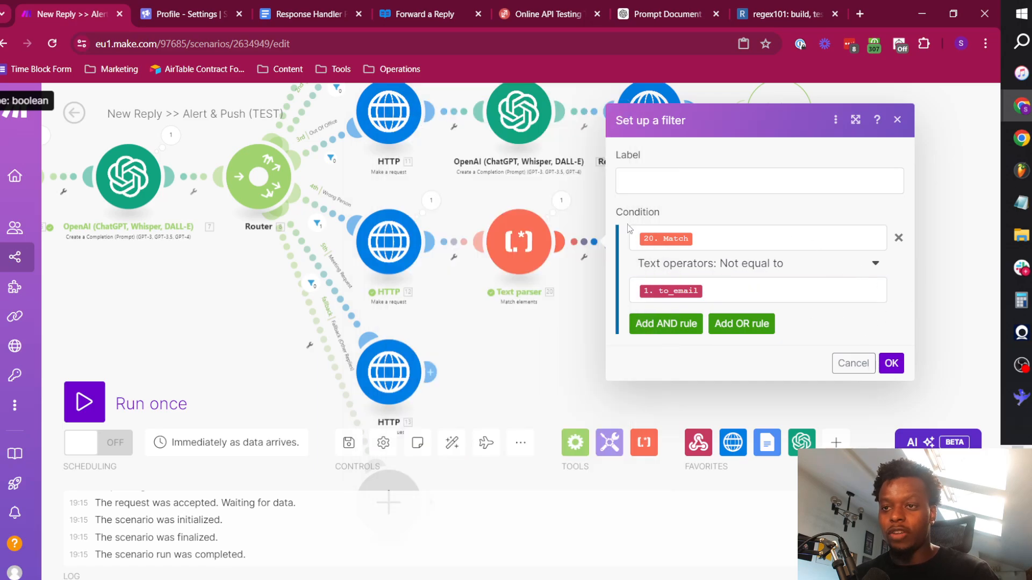
Switch to ReqBin and review the reply_message text in the test webhook payload.
left_click(565, 15)
scroll(407, 407, "down", 10)
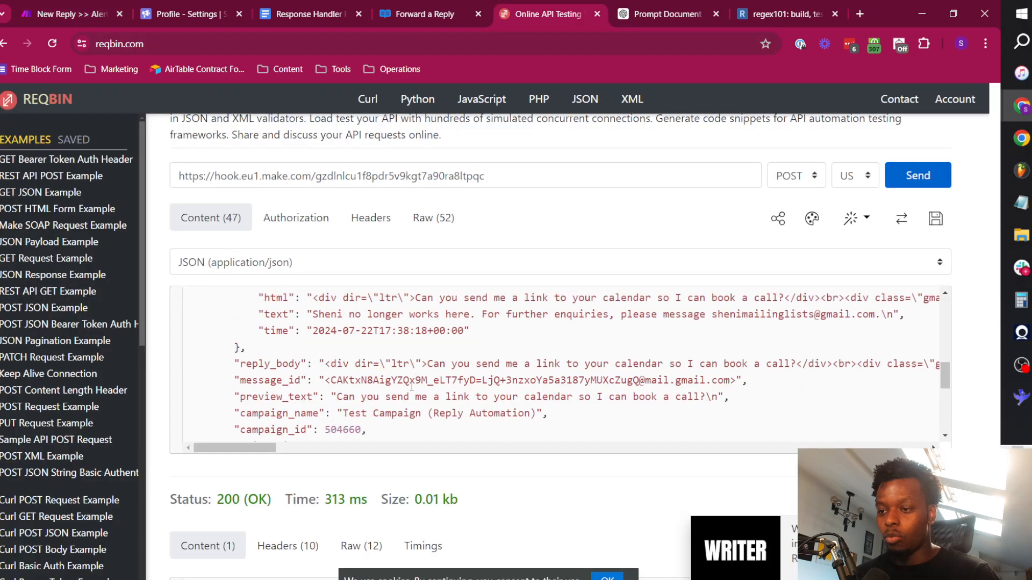
scroll(365, 380, "up", 5)
scroll(365, 380, "down", 3)
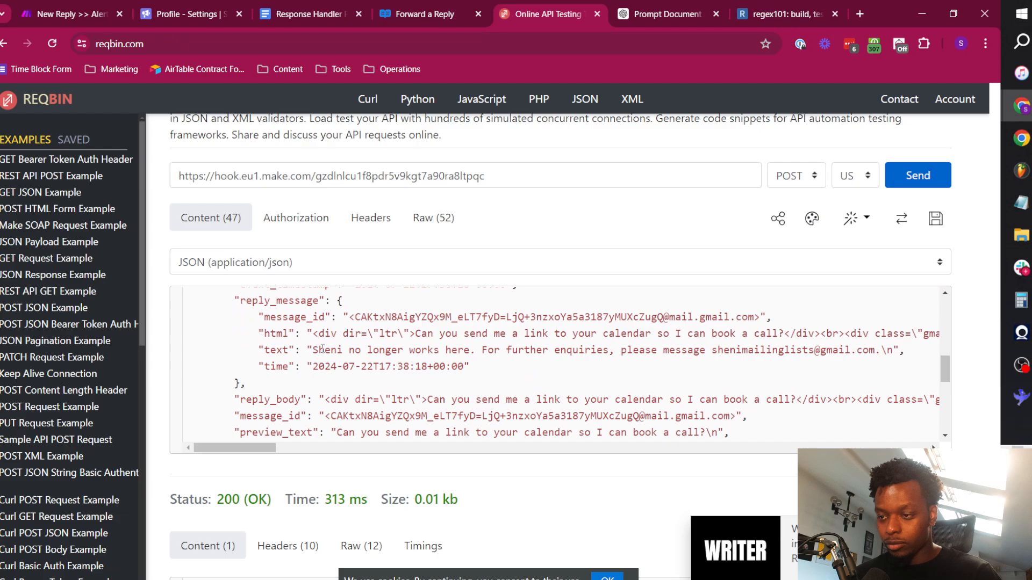
left_click_drag(313, 350, 475, 353)
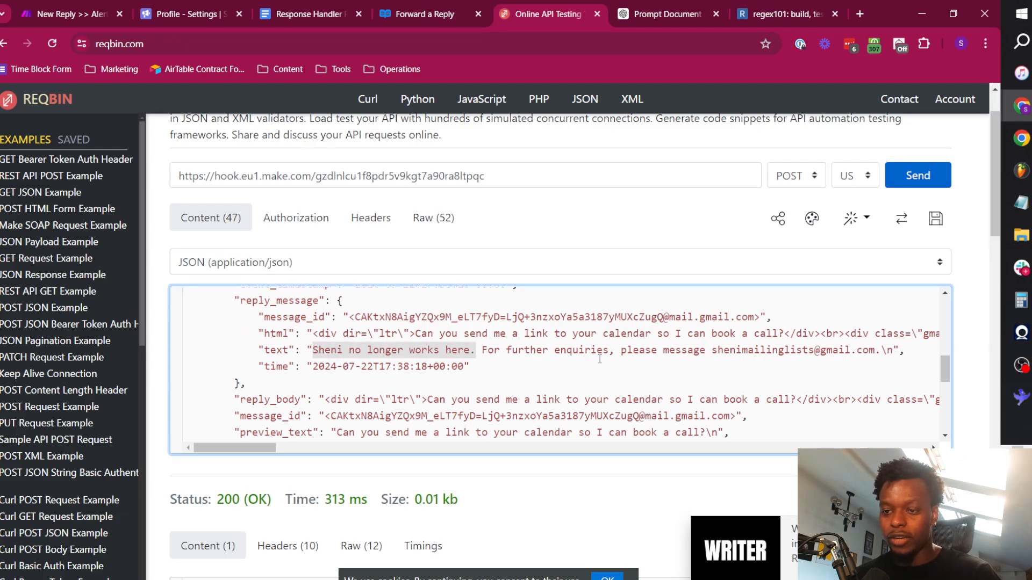
left_click(762, 350)
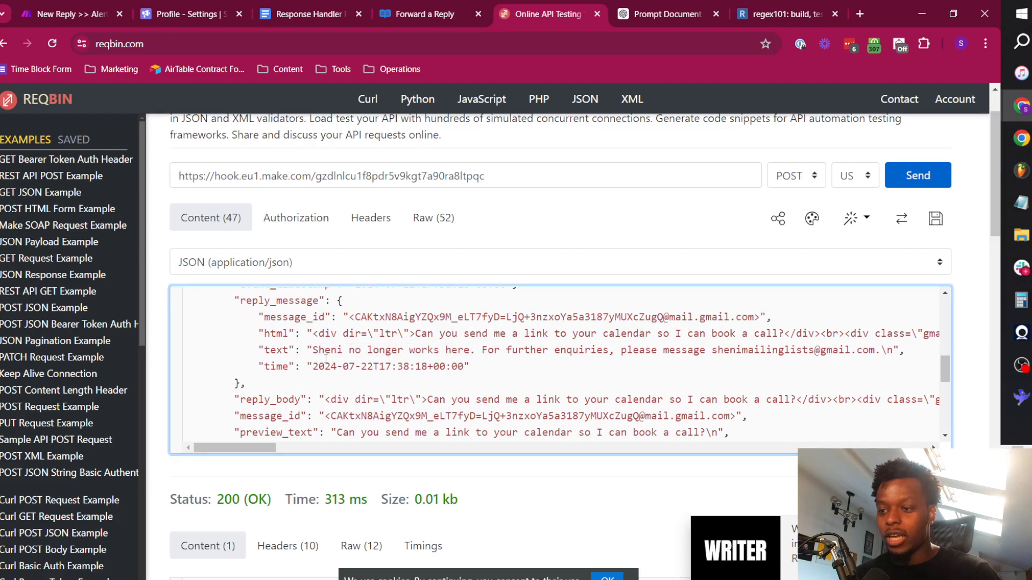
Try replacing the name at the start of the reply_message text with that person's e-mail address.
double_click(324, 350)
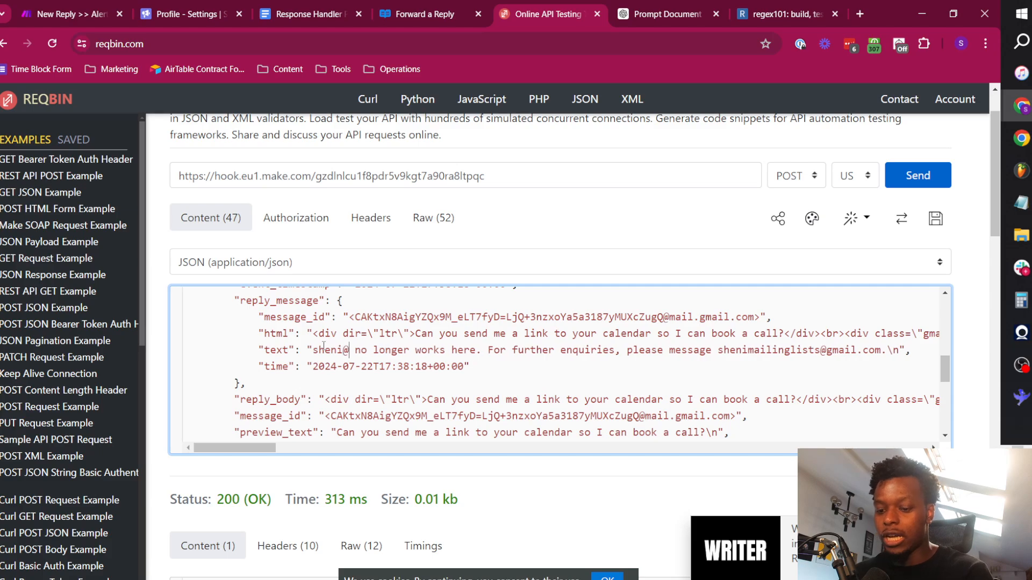
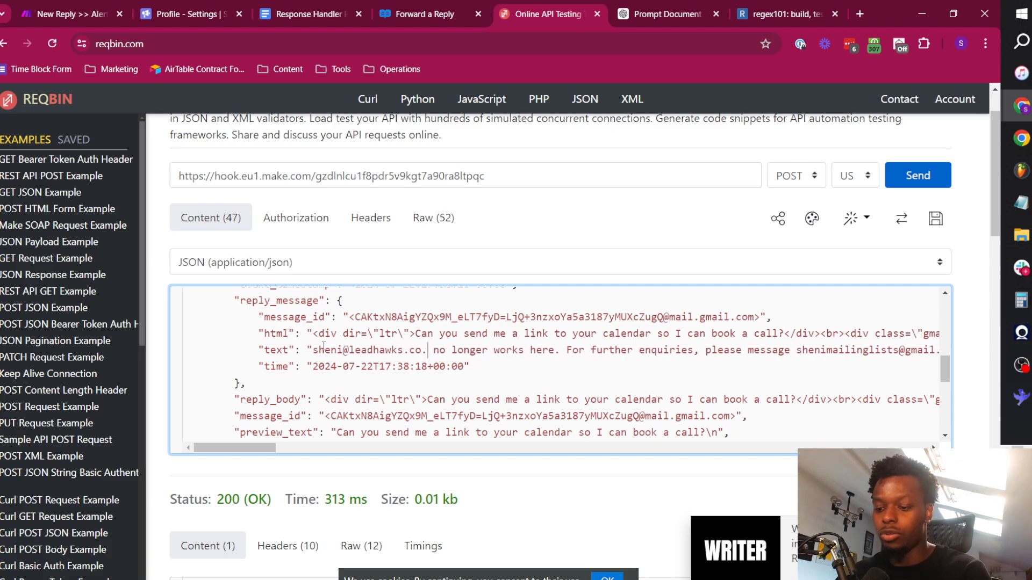
key("shift+Left")
key("shift+Left")
key("shift+Left")
key("shift+Left")
key("shift+Left")
key("shift+Left")
key("shift+Left")
key("shift+Left")
key("shift+Left")
key("shift+Left")
key("shift+Left")
key("shift+Left")
key("shift+Left")
key("shift+Left")
key("shift+Left")
key("shift+Left")
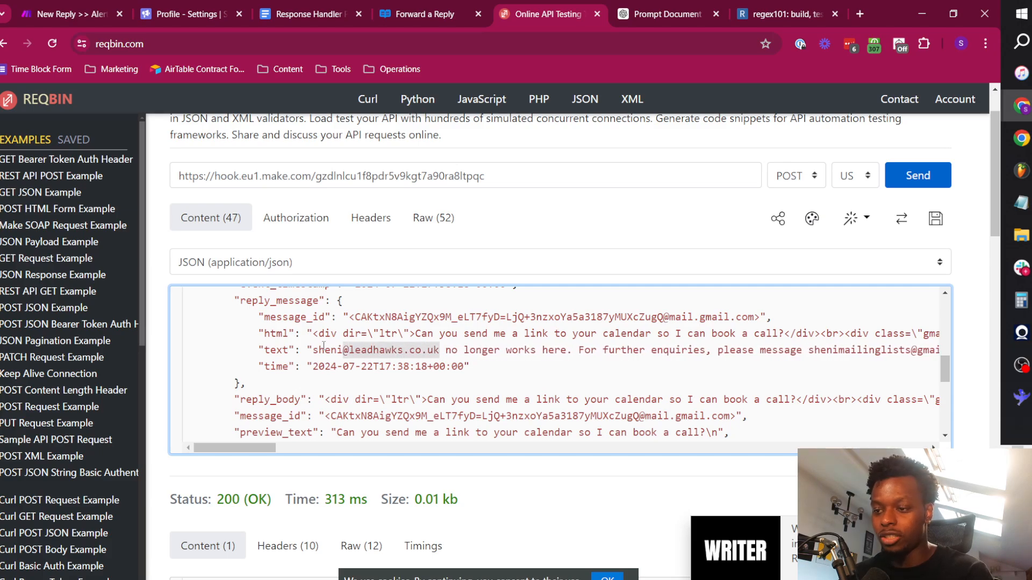
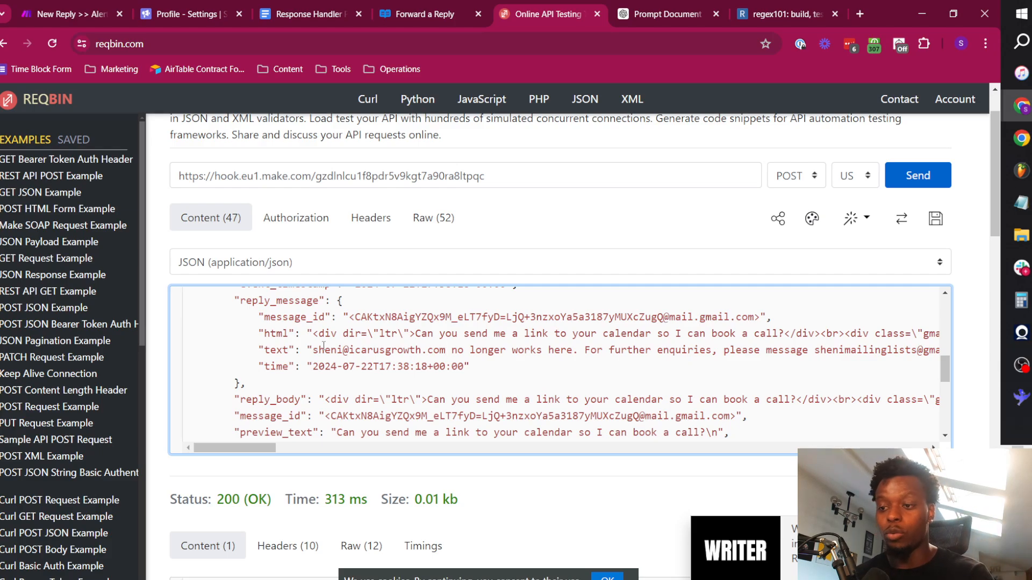
Restore the person's name in place of the e-mail address in the reply_message text.
key("ctrl+shift+Right")
key("ctrl+shift+Right")
key("ctrl+shift+Right")
key("ctrl+shift+Right")
key("ctrl+shift+Right")
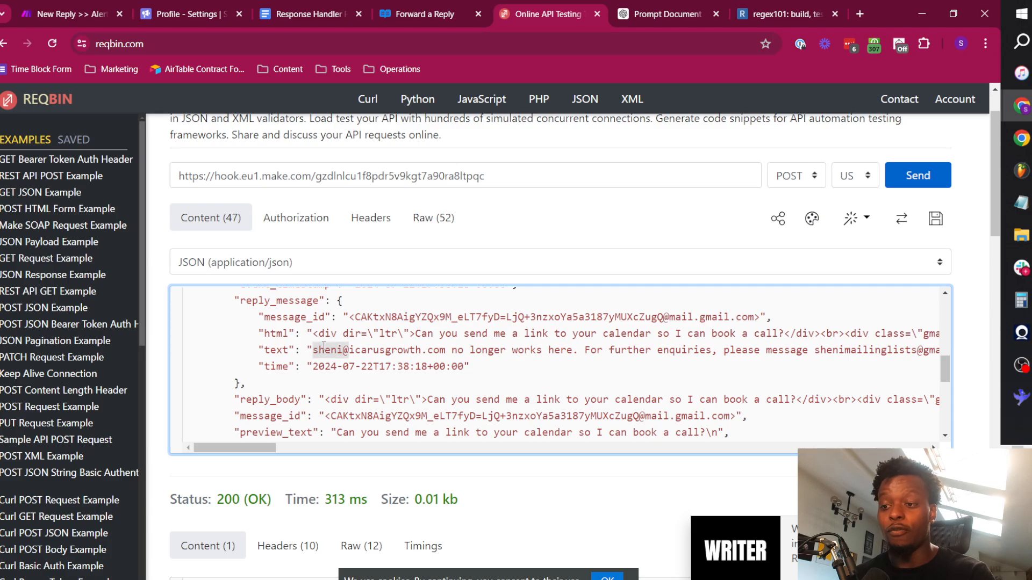
type("Sheni")
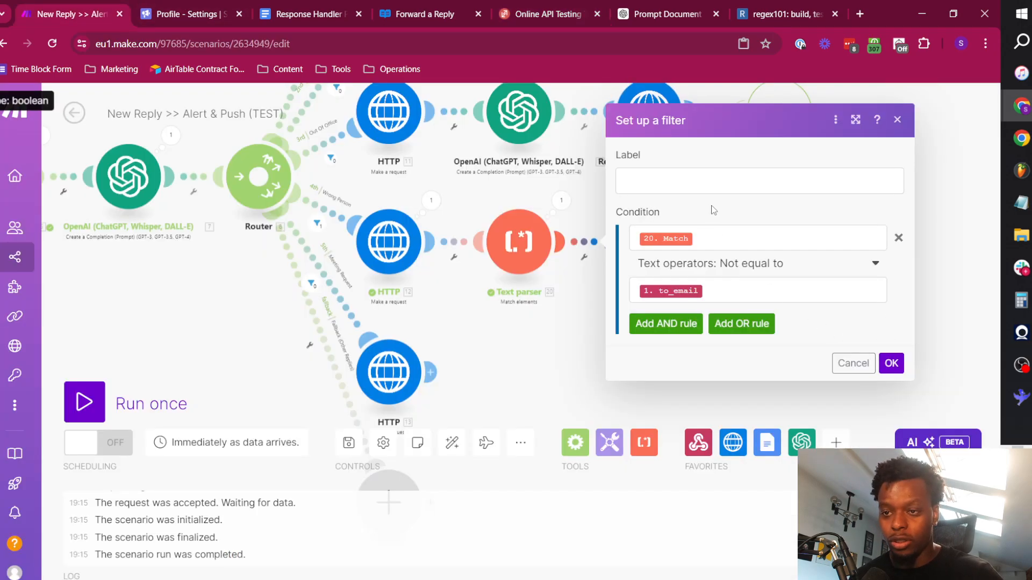
Return to the Make scenario, label the filter "Not Matching Non-Existent" and save it.
left_click(701, 179)
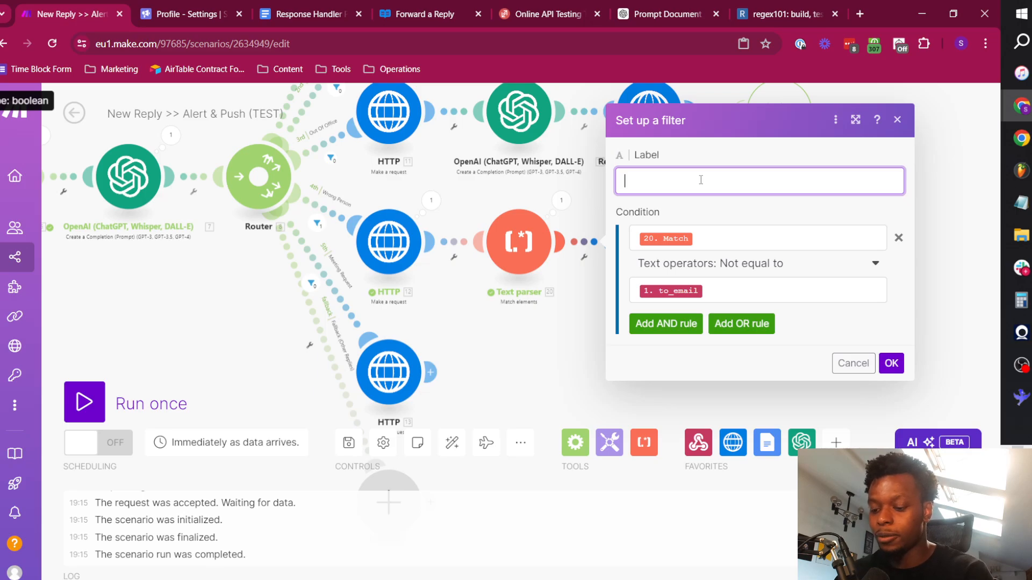
type("Not Matc")
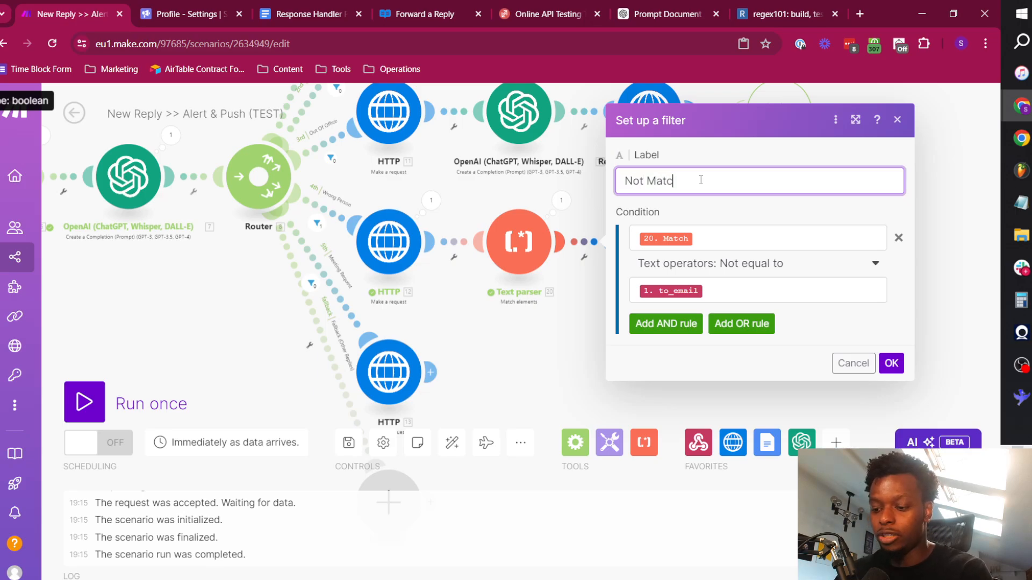
type("hing Non-Existent")
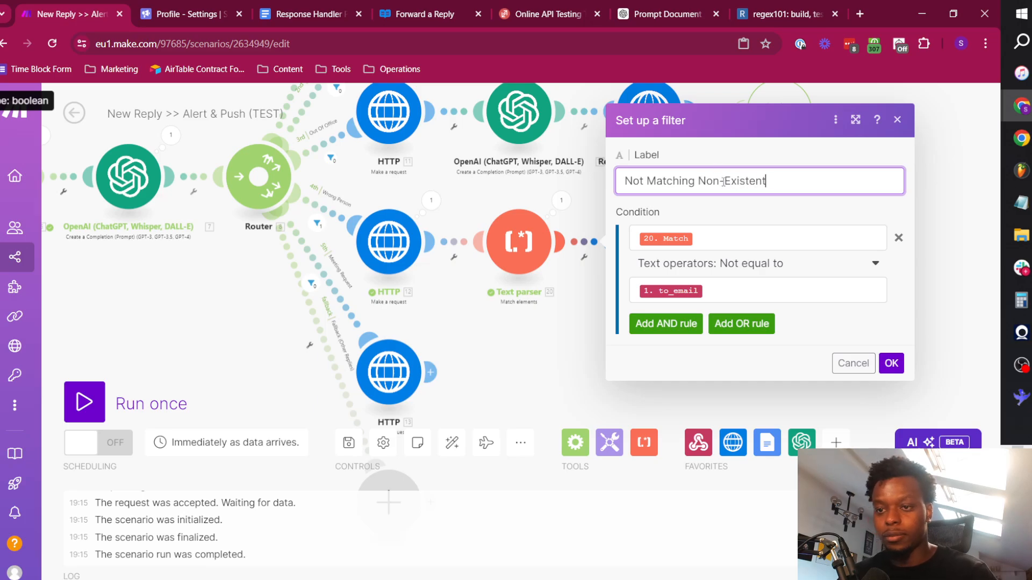
left_click(891, 364)
Auto-align the scenario's modules and look over the resulting layout of the routes.
left_click_drag(629, 297, 698, 307)
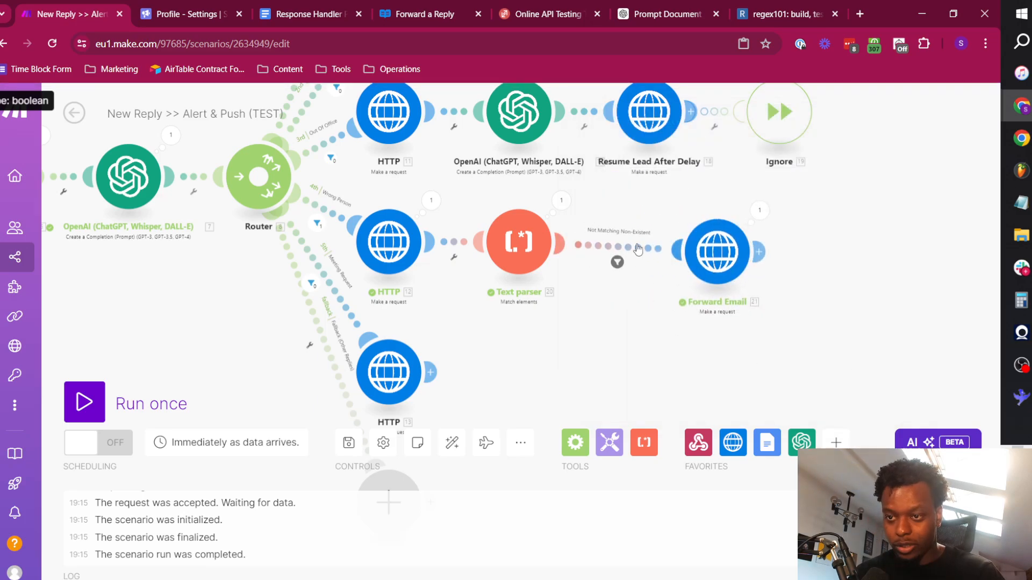
left_click(451, 442)
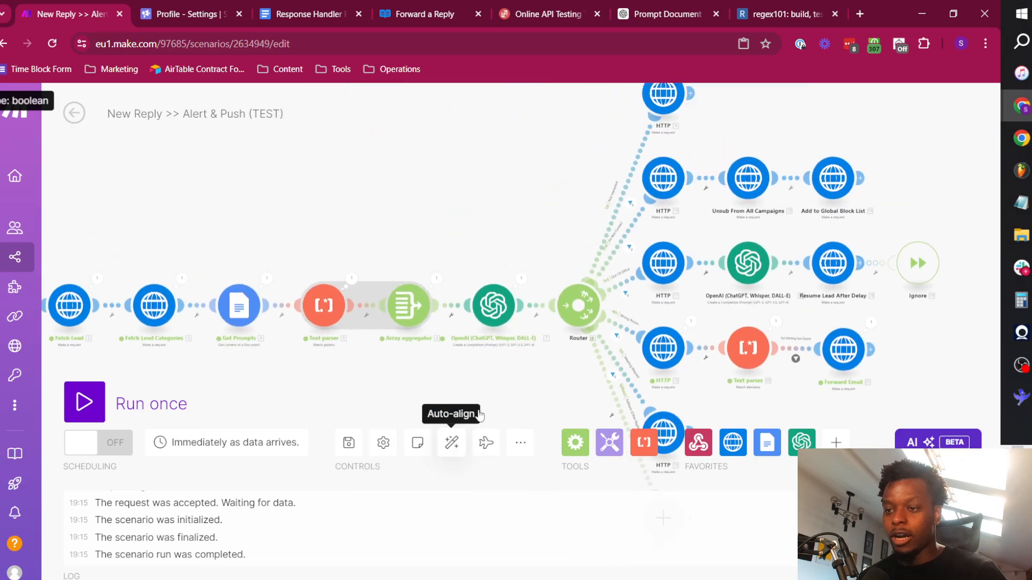
scroll(591, 301, "up", 5)
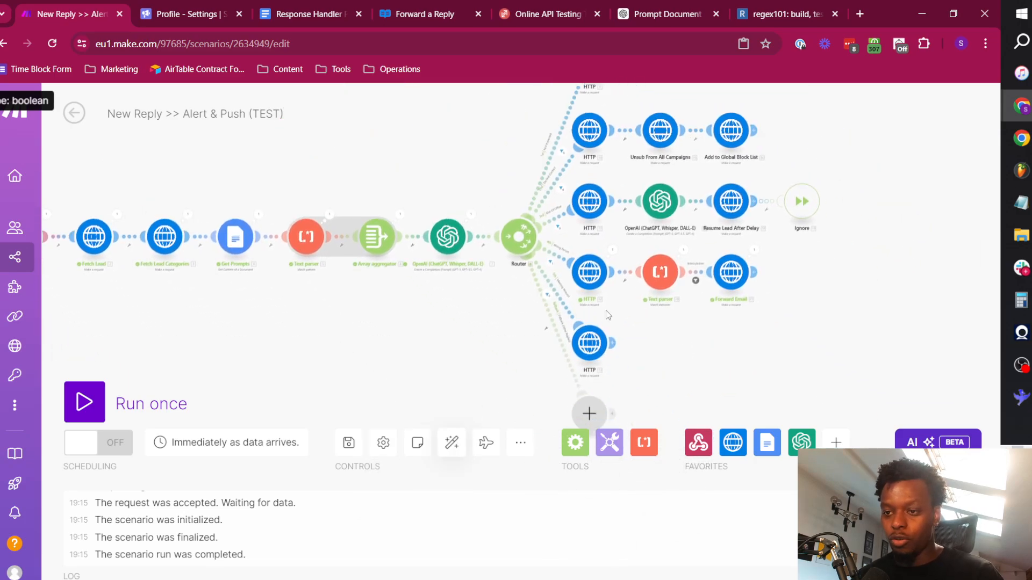
left_click_drag(683, 352, 601, 242)
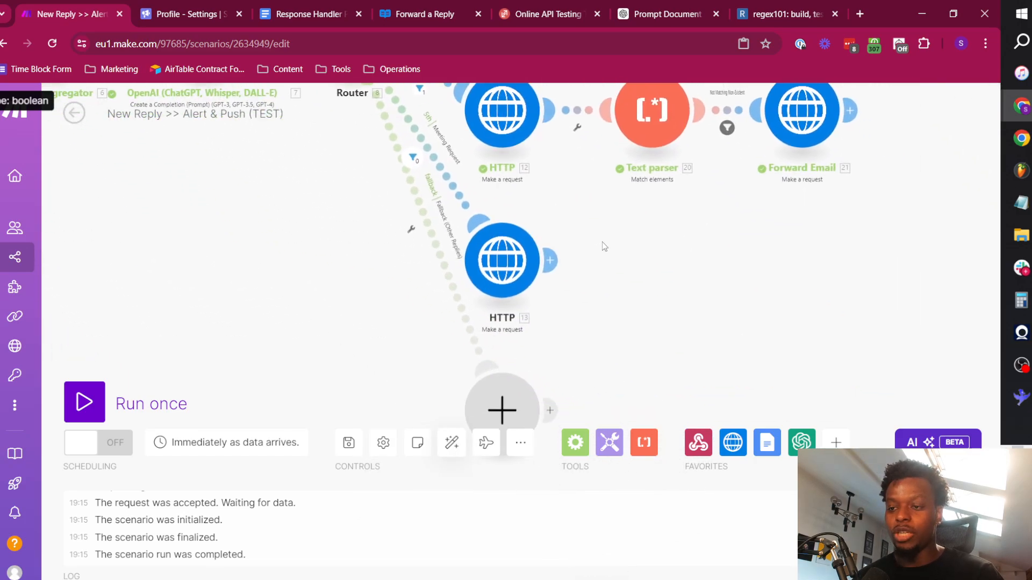
scroll(634, 263, "down", 3)
scroll(638, 265, "down", 4)
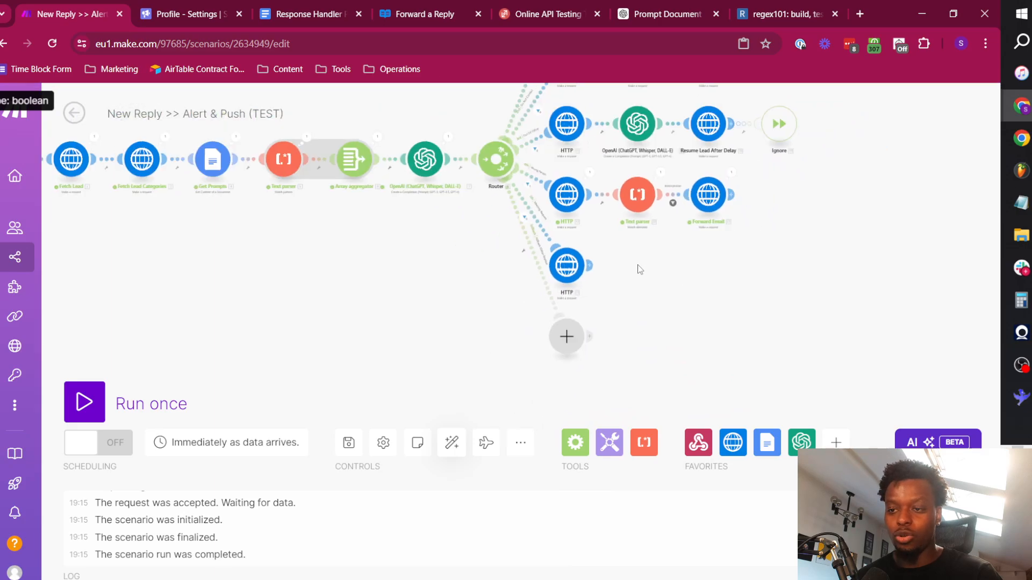
scroll(535, 338, "up", 3)
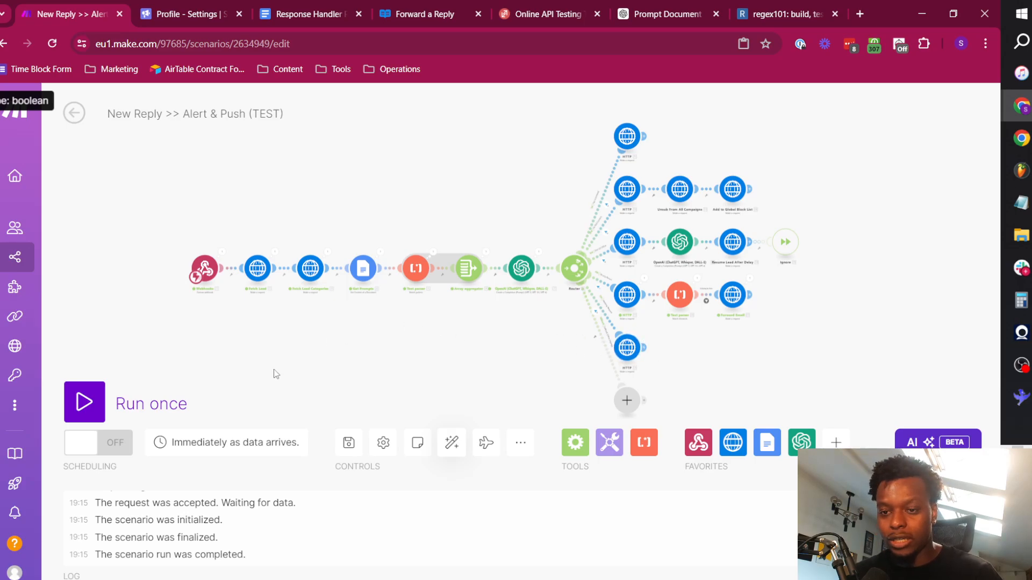
Add a Calendly Get an Event module after the HTTP module on the Meeting Request route.
left_click_drag(734, 356, 636, 357)
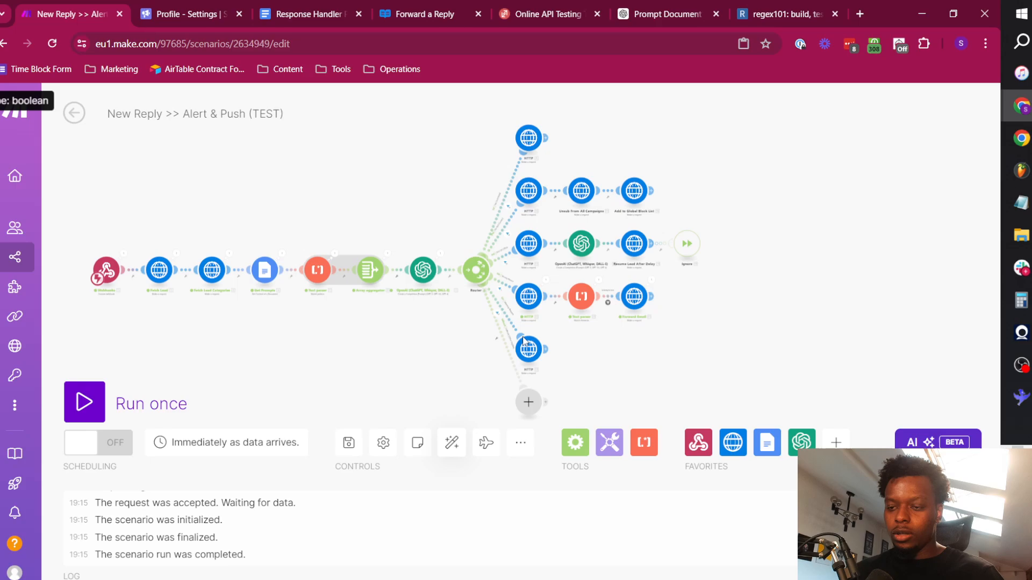
scroll(559, 363, "up", 3)
scroll(558, 358, "up", 4)
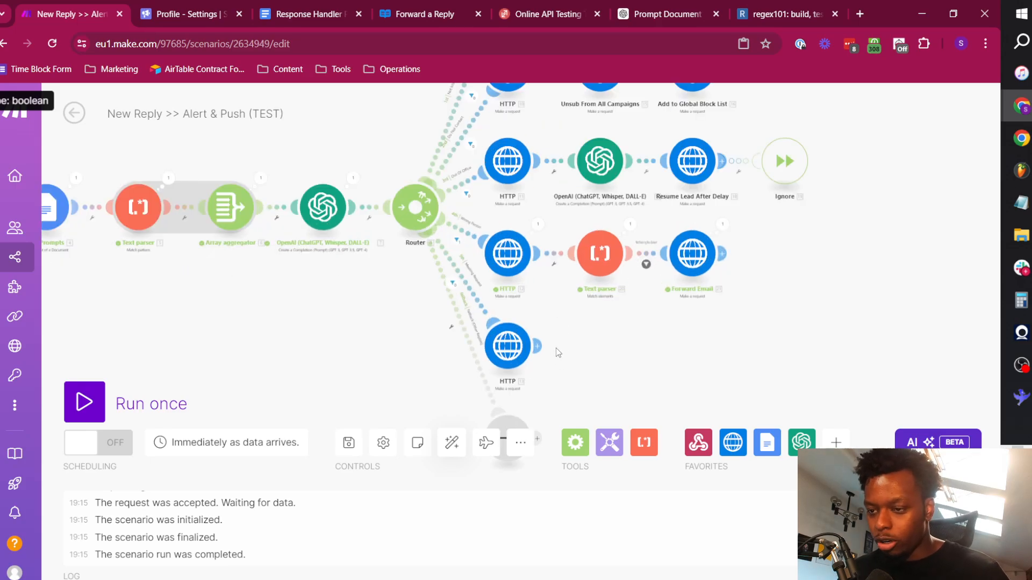
left_click(527, 350)
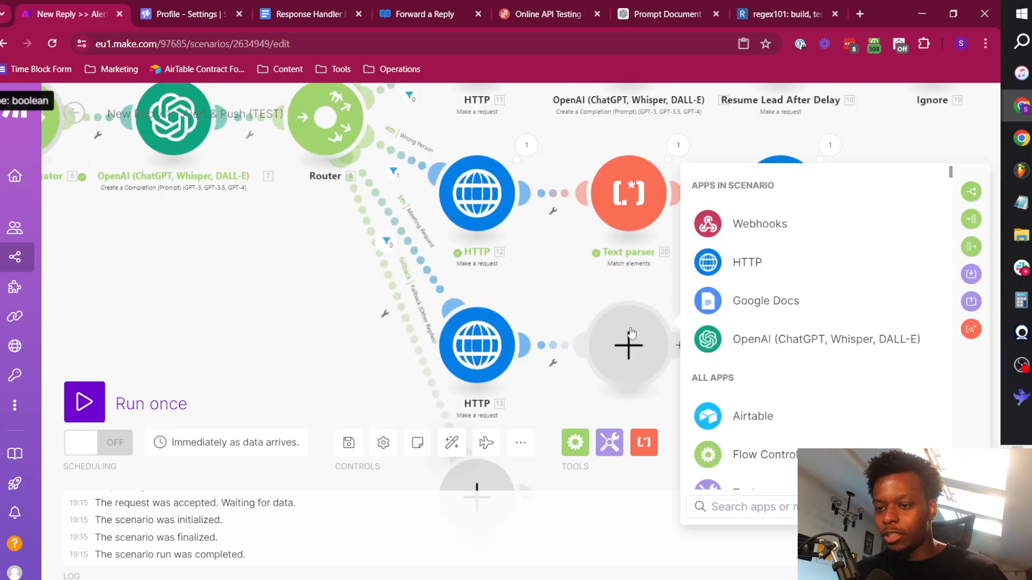
type("calendl")
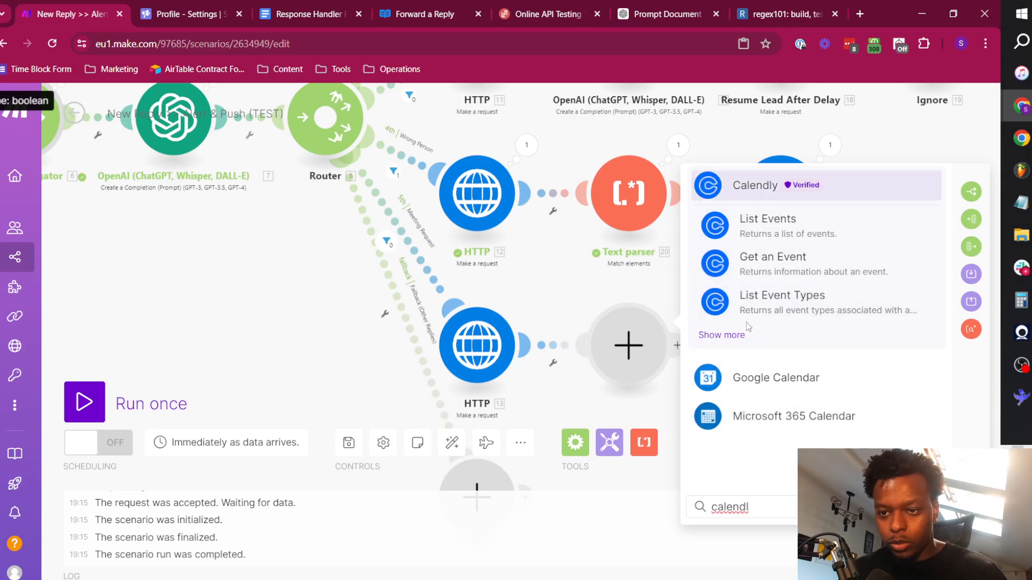
left_click(755, 185)
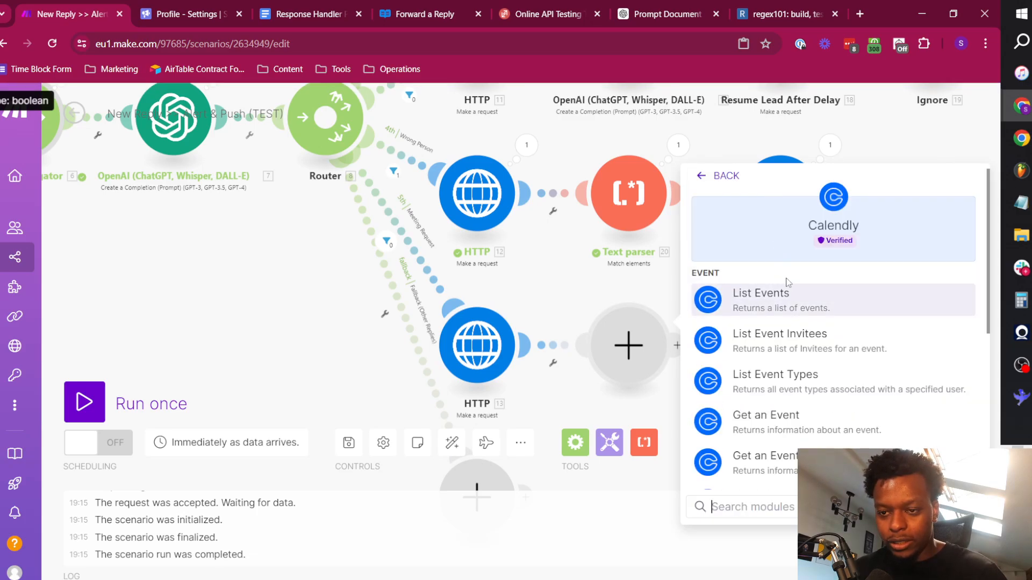
left_click(843, 434)
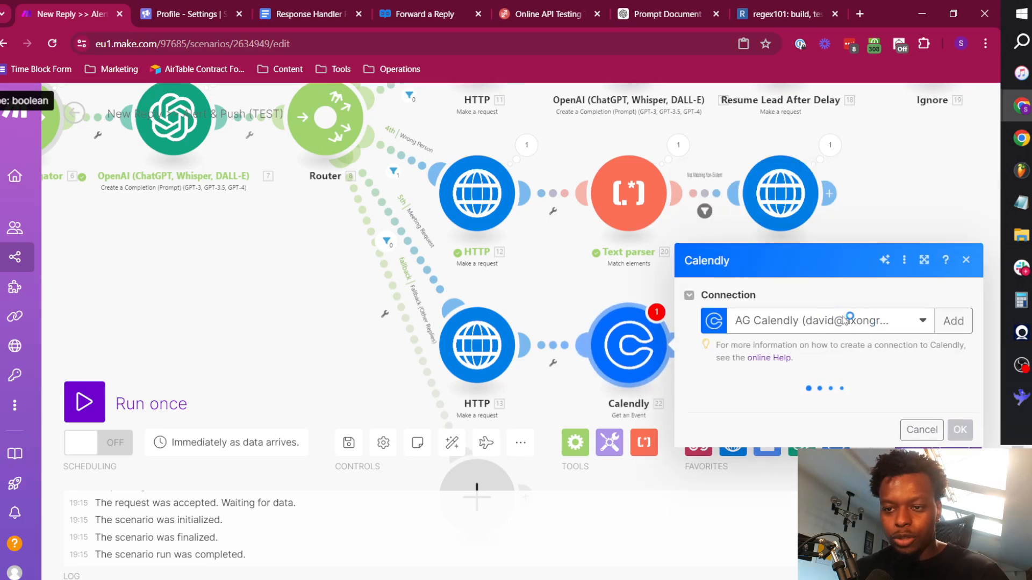
Try the Icarus Growth connection with an unmapped event selection, and delete the Calendly Get an Event module.
left_click(813, 299)
scroll(828, 424, "down", 3)
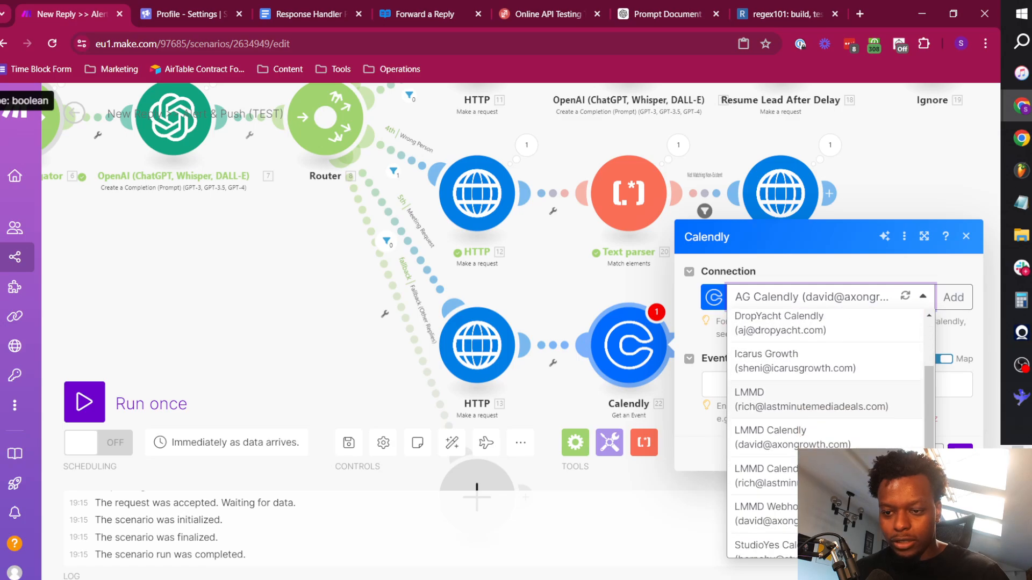
scroll(817, 414, "up", 2)
left_click(820, 417)
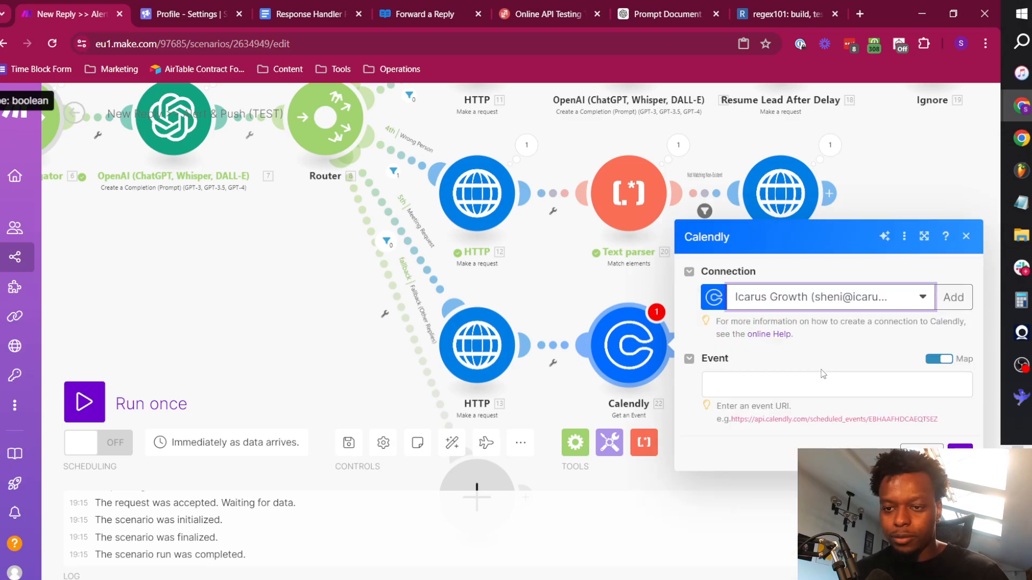
left_click(938, 359)
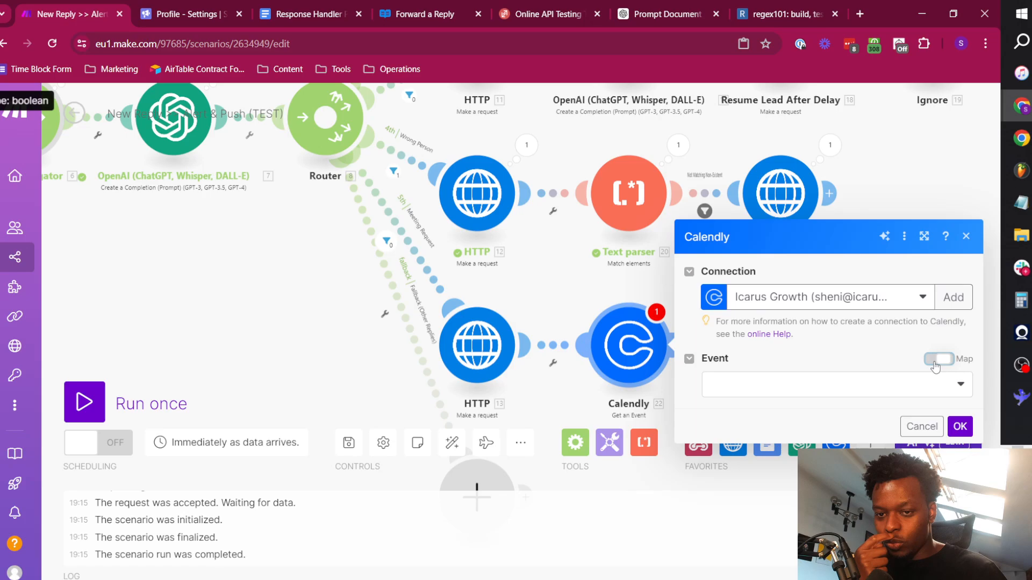
left_click(860, 390)
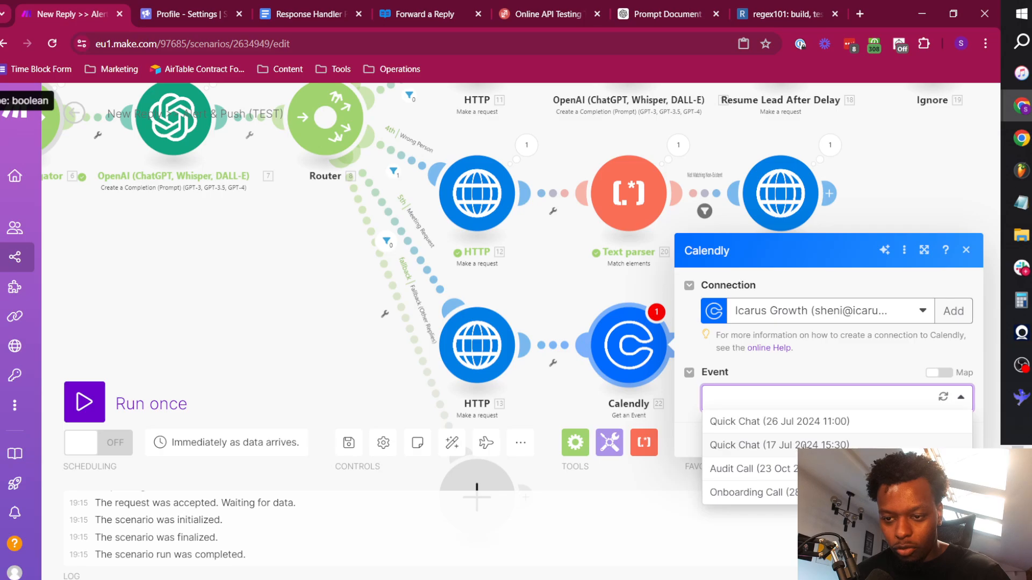
left_click(826, 374)
right_click(618, 338)
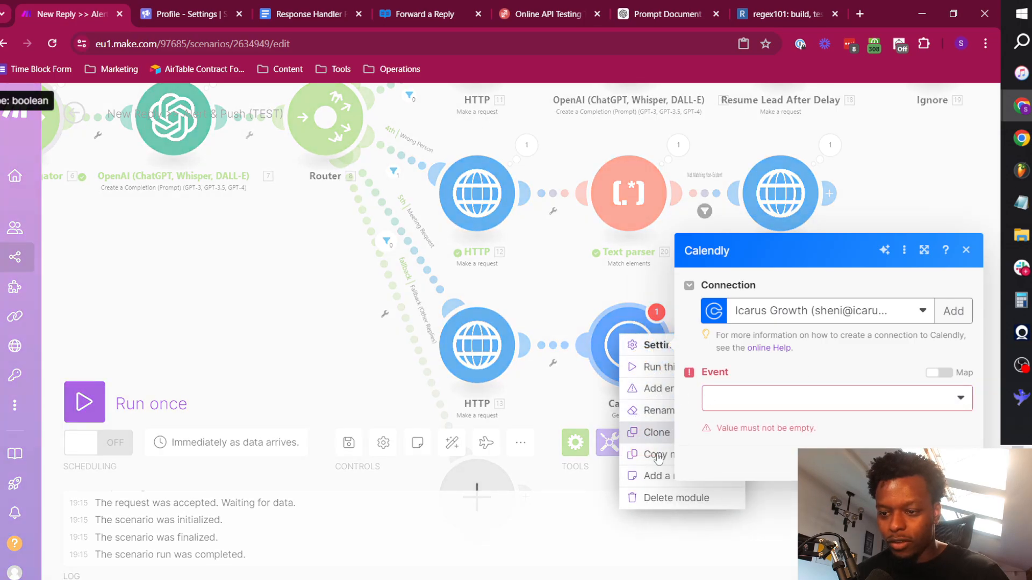
left_click(666, 497)
Add a Calendly Get an Event Type module after the HTTP module on the Meeting Request route.
left_click(628, 344)
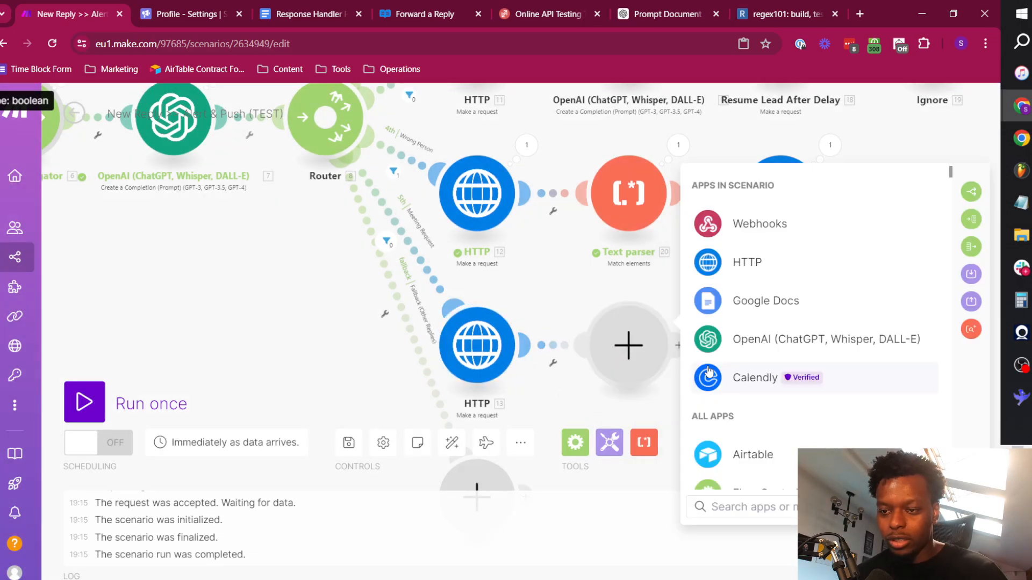
left_click(764, 383)
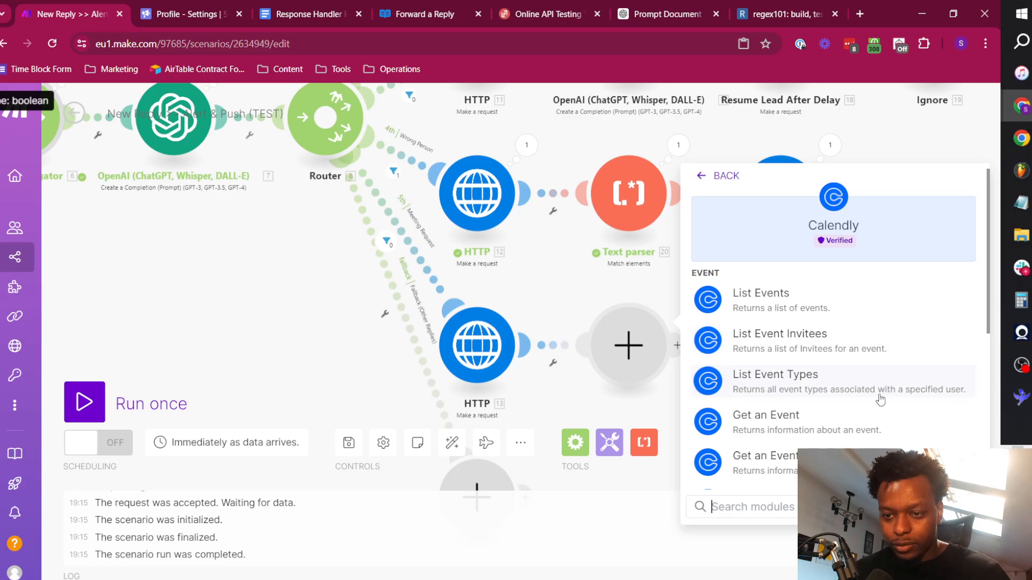
scroll(871, 393, "down", 3)
left_click(815, 370)
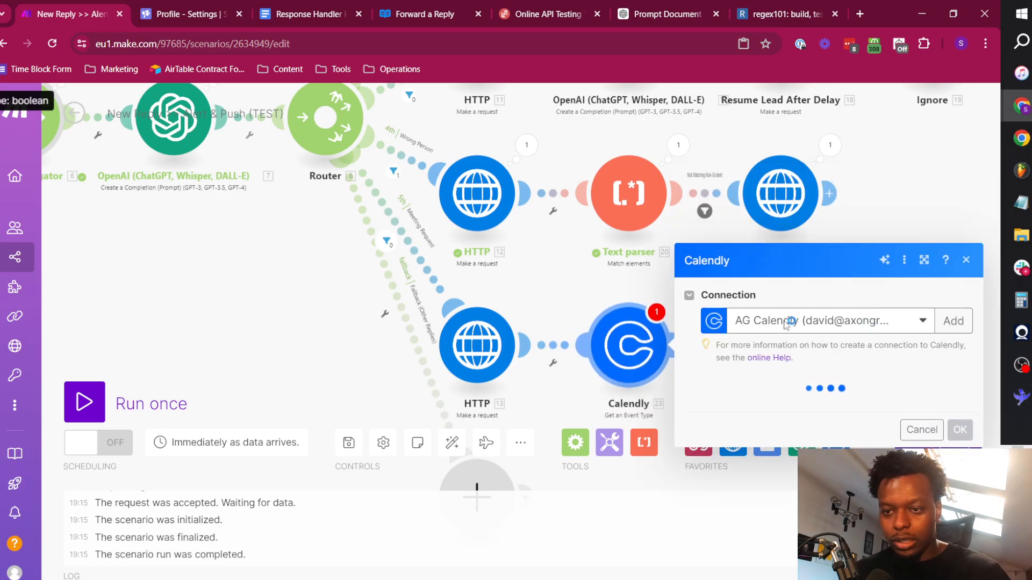
Set the Calendly module's connection to Icarus Growth and its unmapped event type to Quick Chat (Lead Generation).
left_click(815, 298)
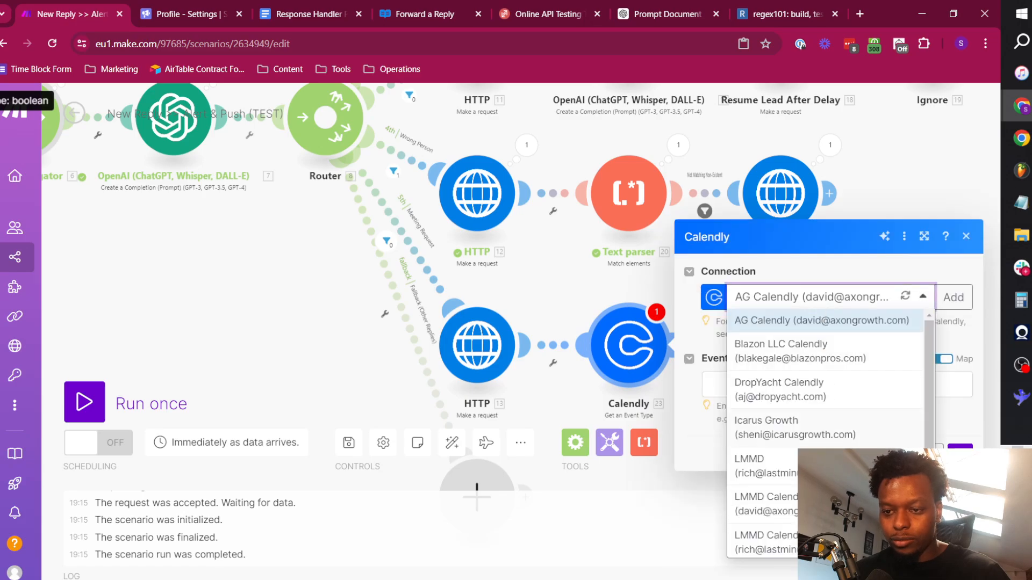
left_click(799, 431)
left_click(807, 383)
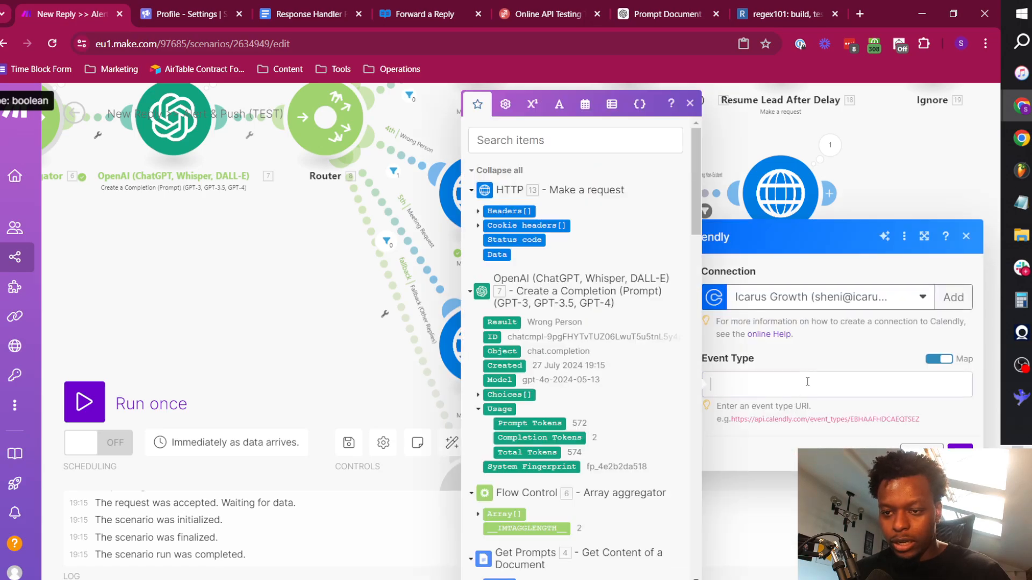
left_click(939, 359)
left_click(842, 391)
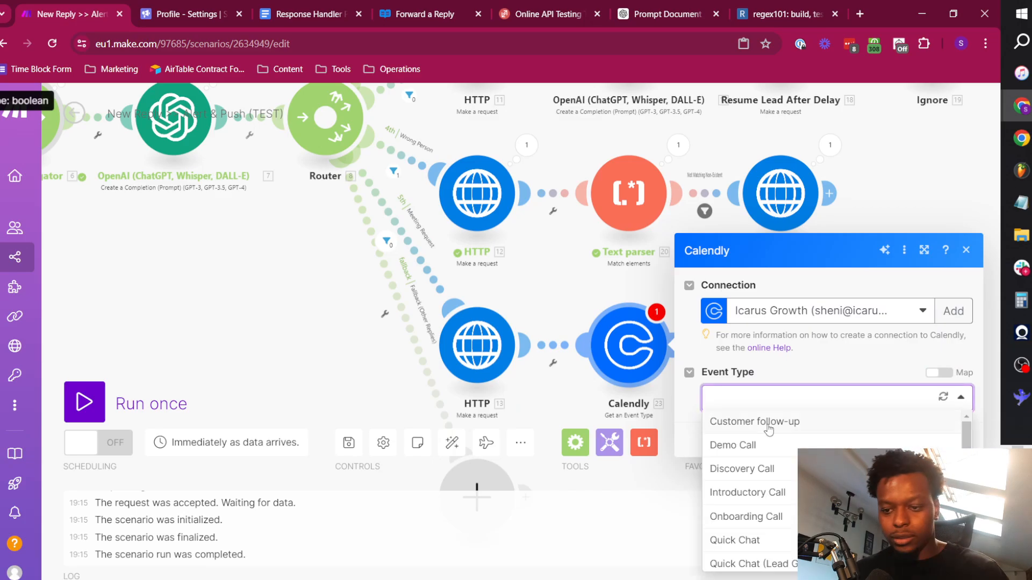
left_click(795, 563)
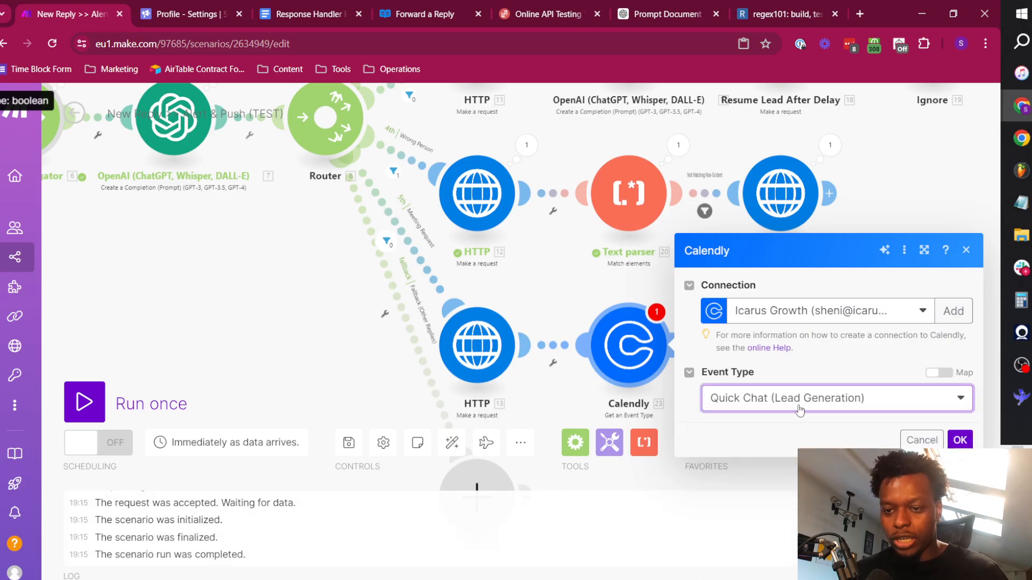
left_click(968, 444)
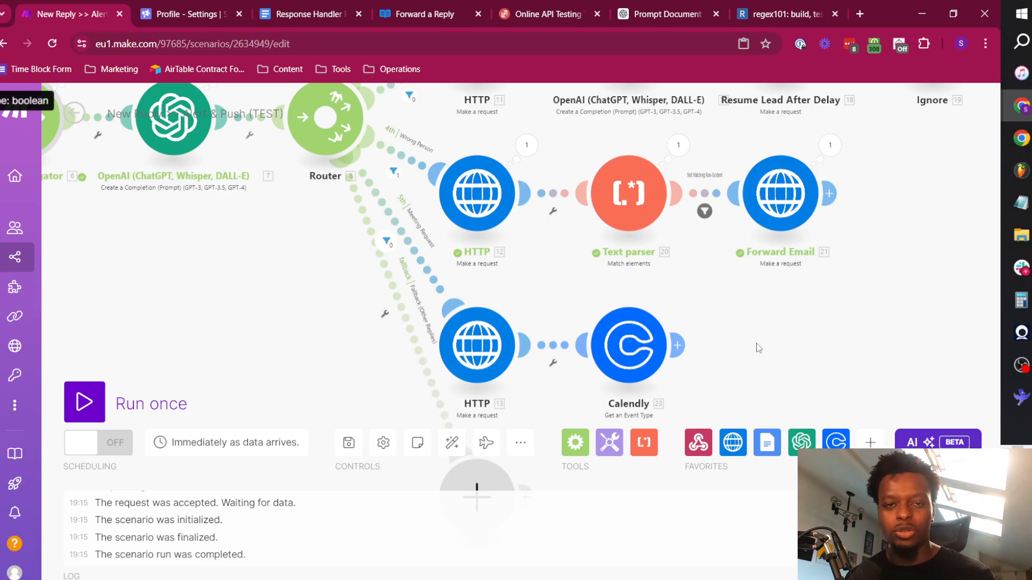
left_click(630, 347)
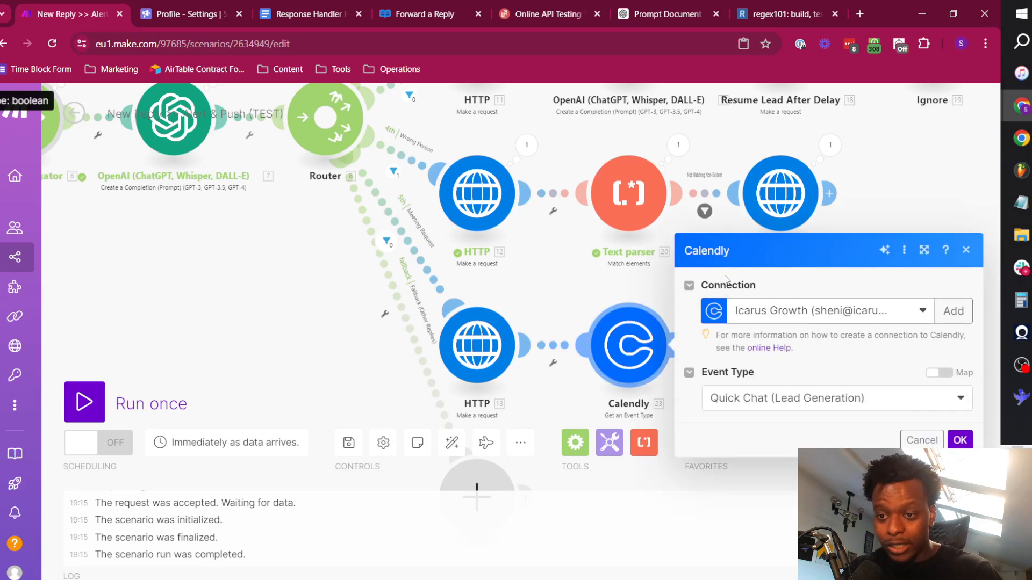
left_click(960, 439)
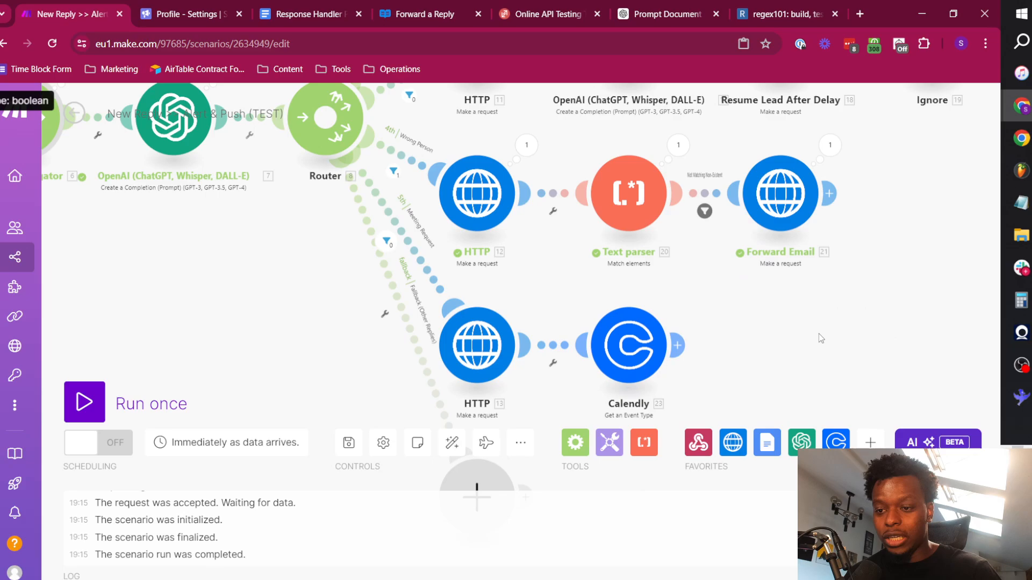
left_click(643, 275)
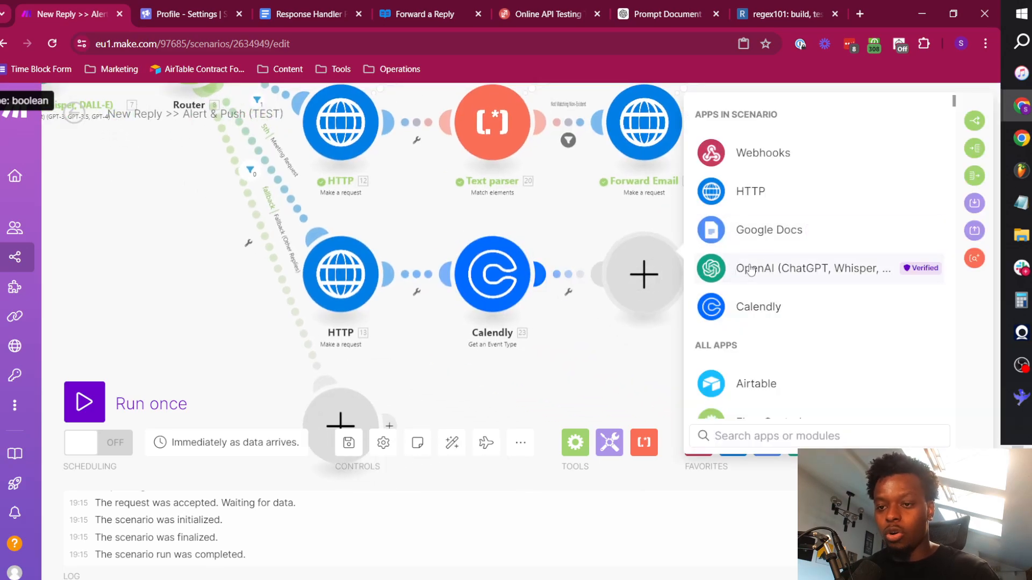
left_click(635, 352)
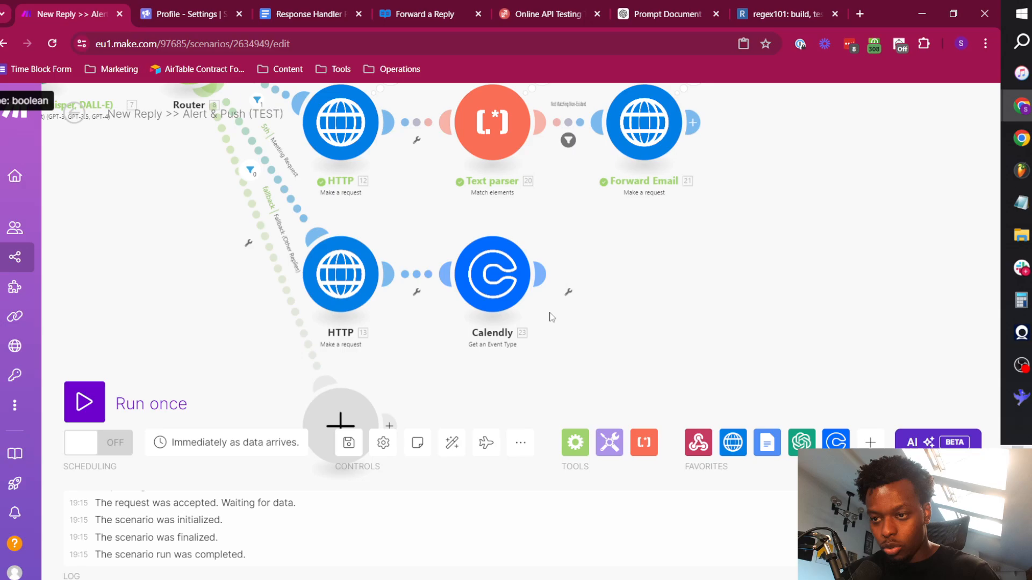
Run only the Calendly Get an Event Type module and examine its output bundle, including the scheduling URL.
right_click(498, 275)
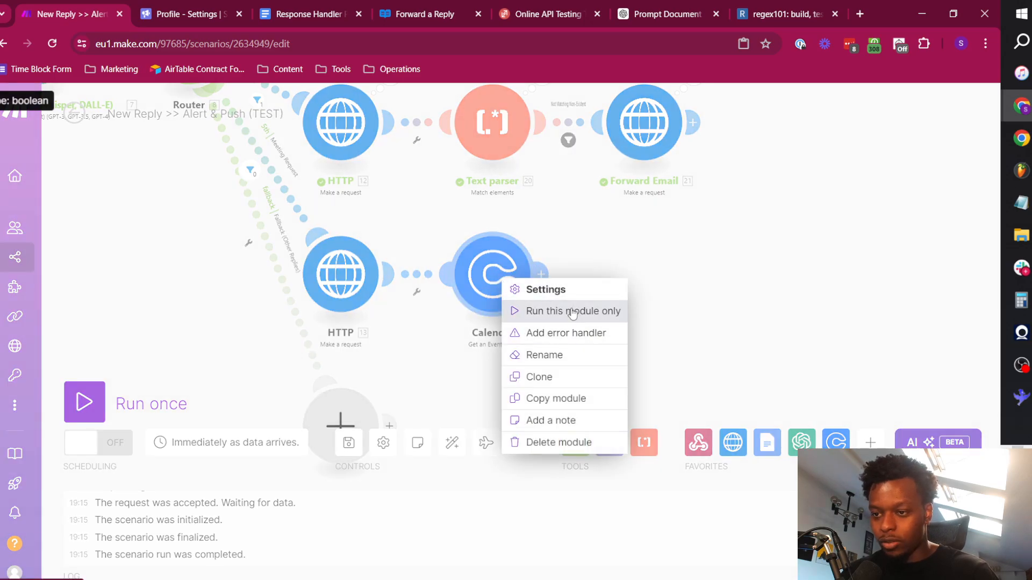
left_click(574, 317)
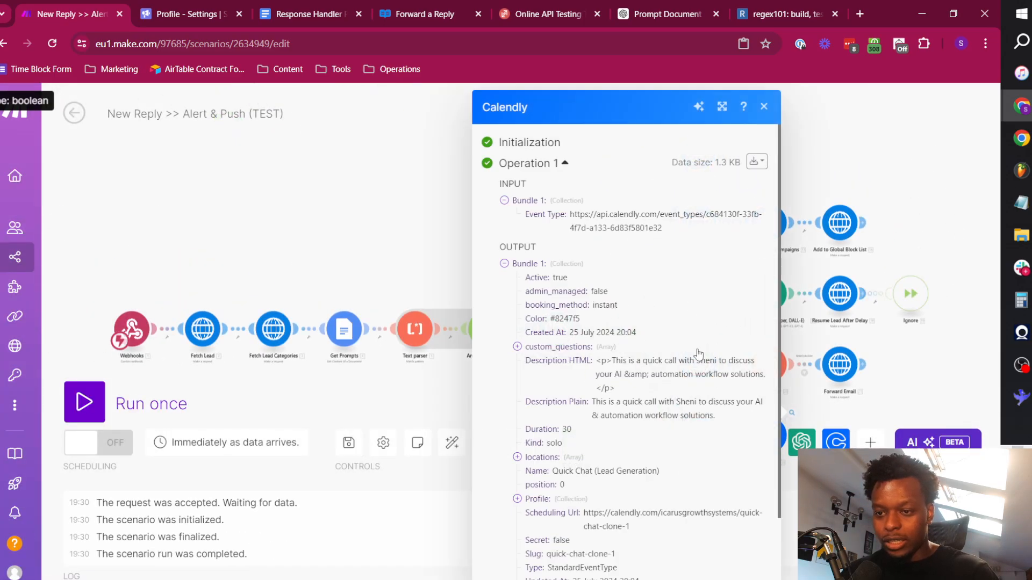
scroll(597, 431, "down", 2)
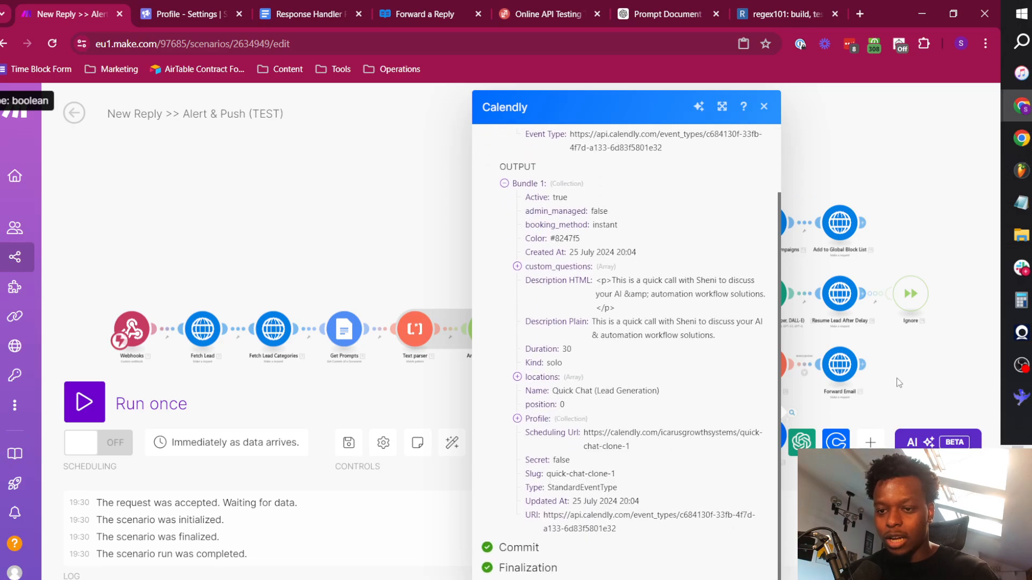
scroll(752, 242, "up", 2)
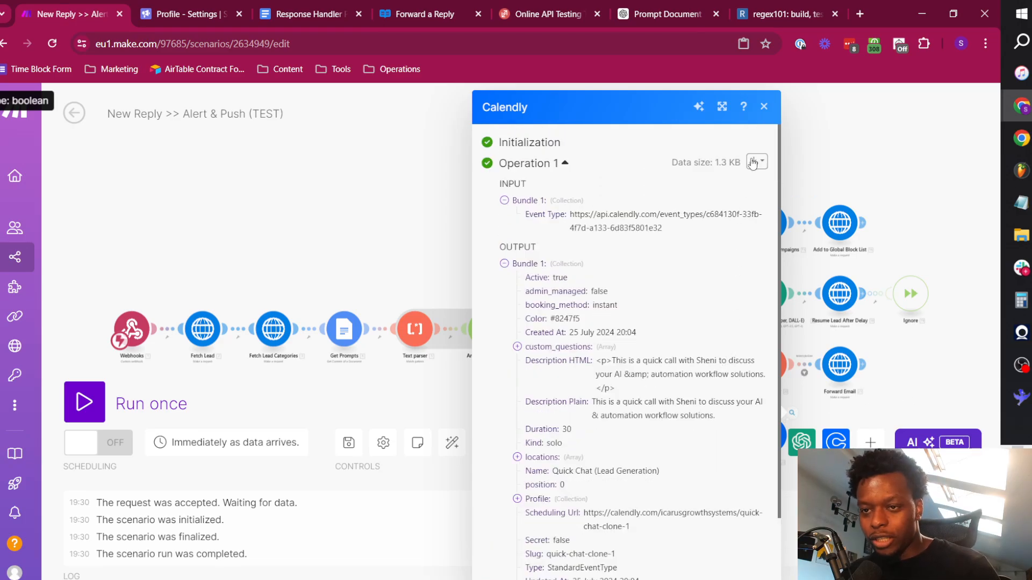
left_click(764, 107)
Add an OpenAI Create a Completion (Prompt) module after the Calendly module on the Meeting Request route.
left_click_drag(800, 423, 594, 289)
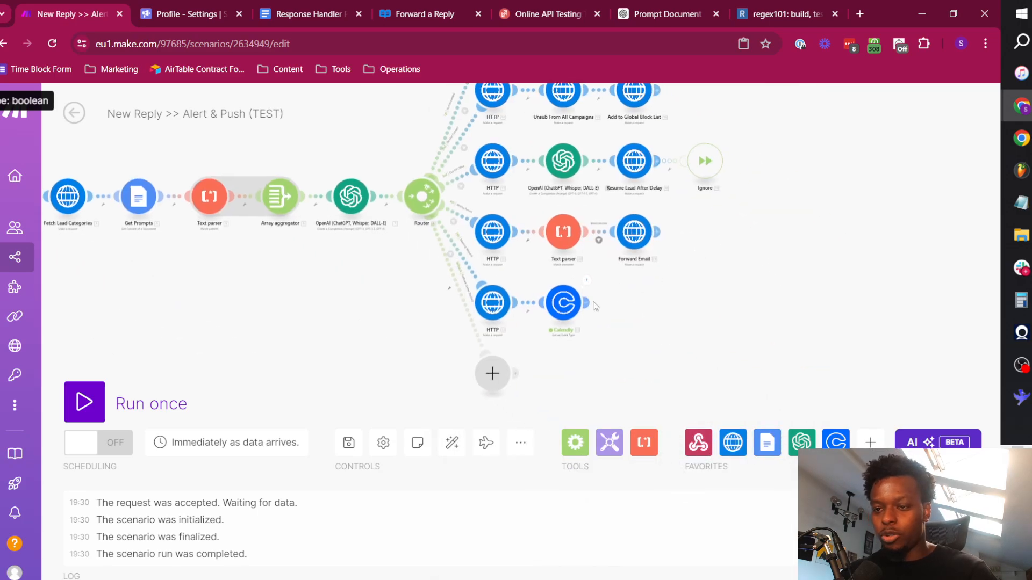
left_click(632, 302)
left_click(752, 361)
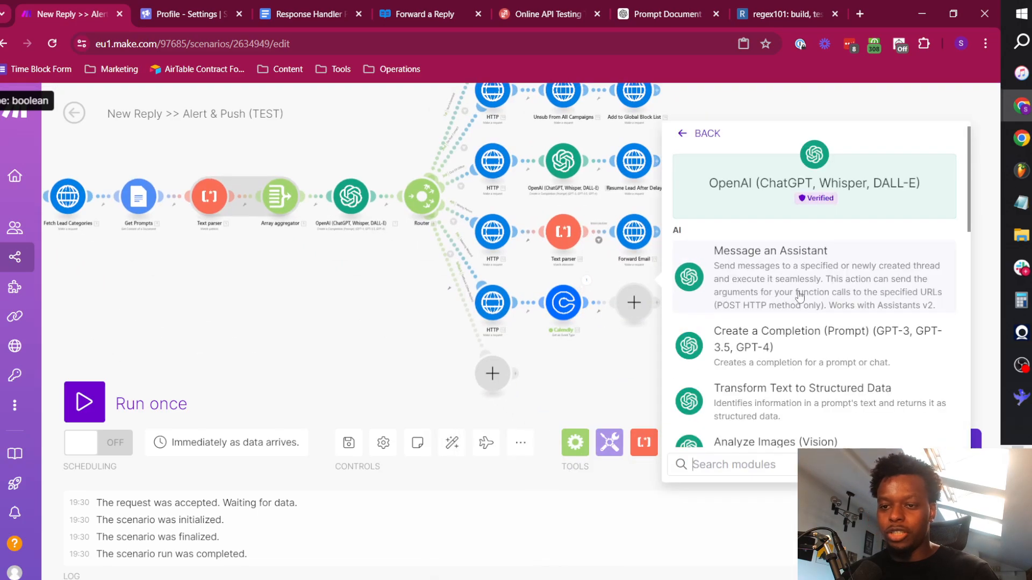
scroll(769, 360, "down", 4)
scroll(774, 376, "up", 4)
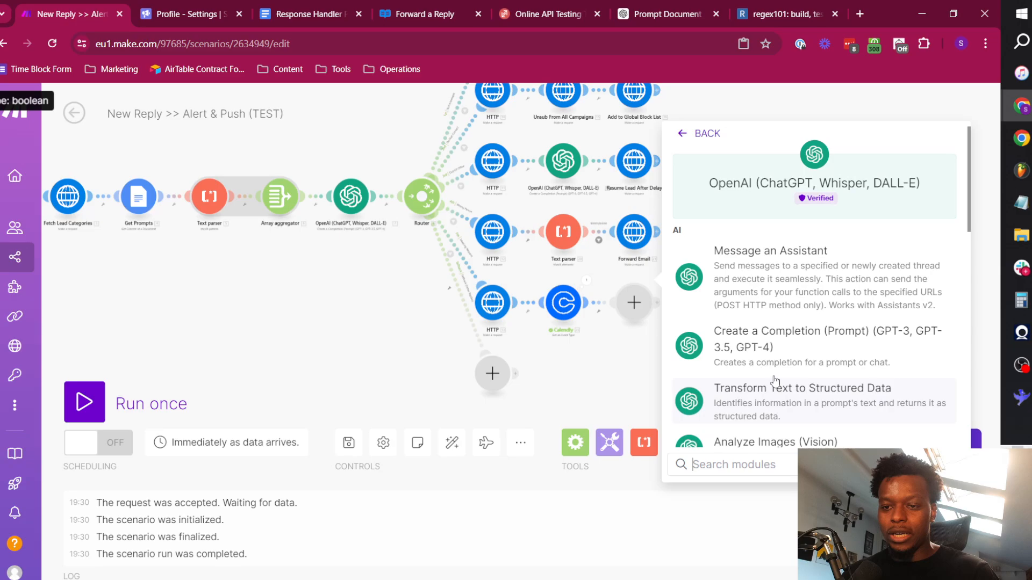
left_click(785, 343)
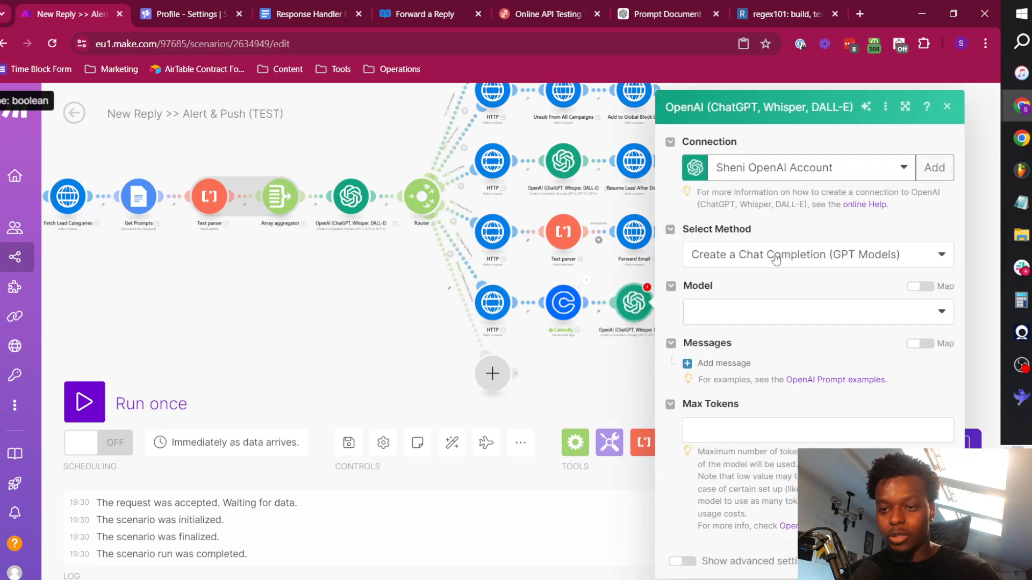
Keep the Create a Chat Completion (GPT Models) method and set the model to gpt-4o (system).
left_click(775, 259)
left_click(775, 259)
left_click(778, 304)
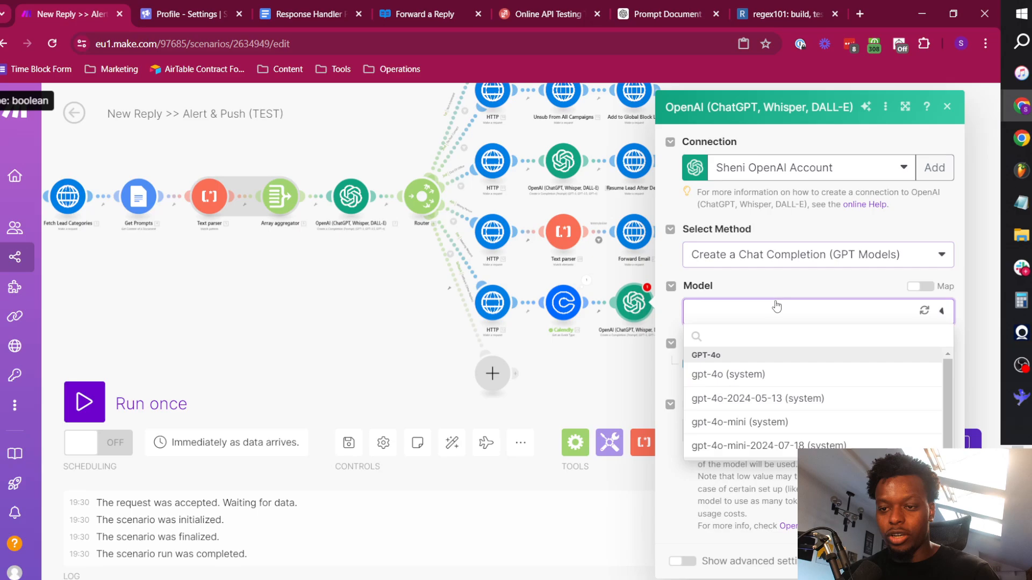
left_click(751, 376)
Add two messages to the completion, giving the first the System role and the second the User role.
left_click(752, 366)
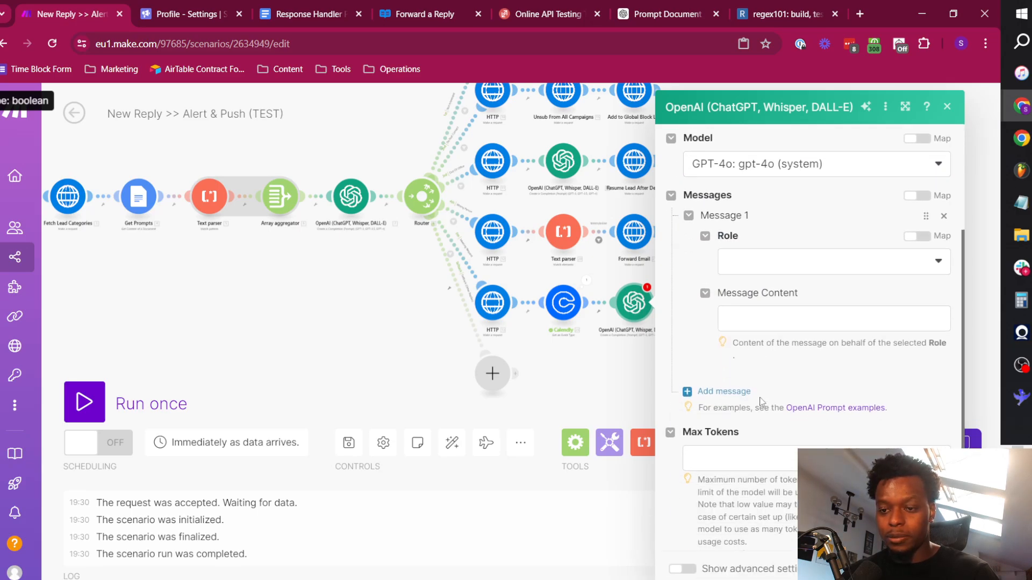
left_click(724, 370)
left_click(774, 242)
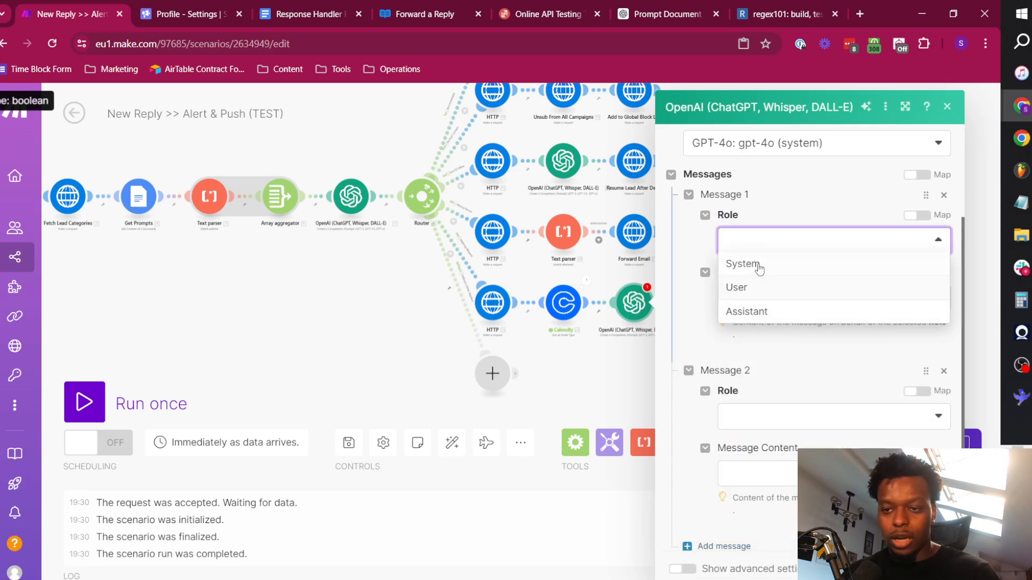
left_click(758, 265)
left_click(755, 424)
left_click(750, 436)
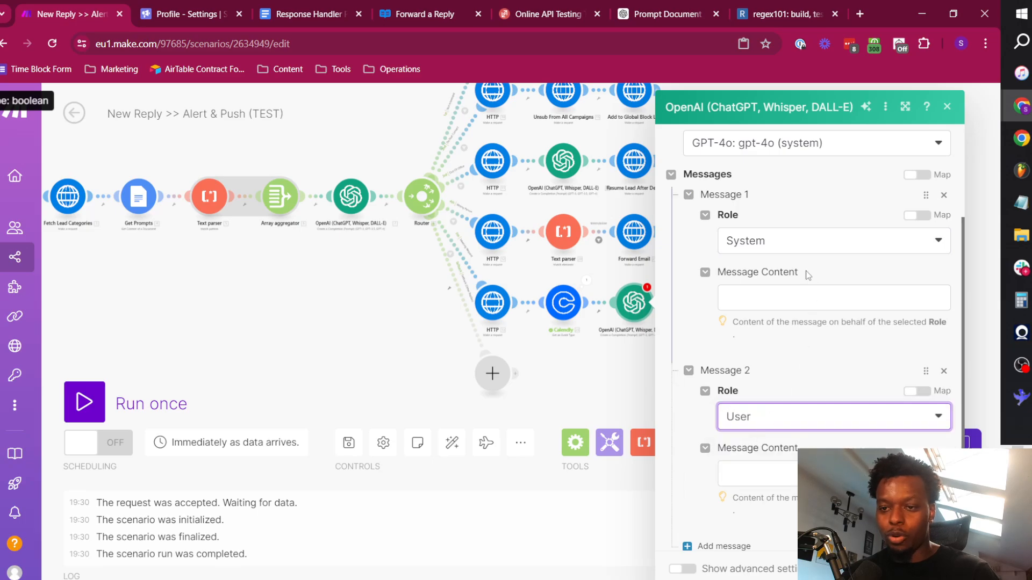
Enter a system message instructing the model to respond only with a valid date in the exact same date format as the input.
left_click(747, 356)
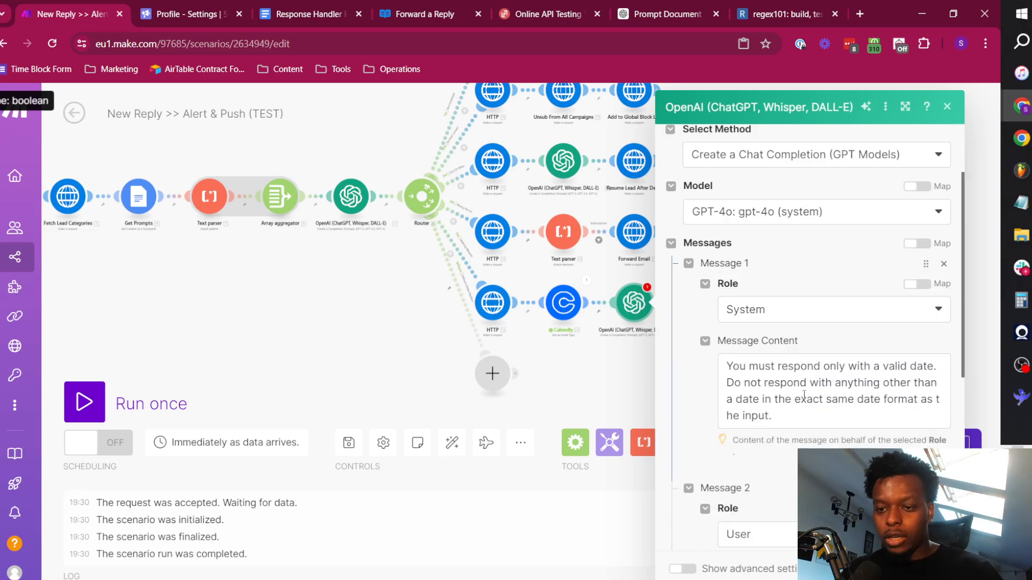
double_click(804, 399)
double_click(774, 398)
left_click(747, 366)
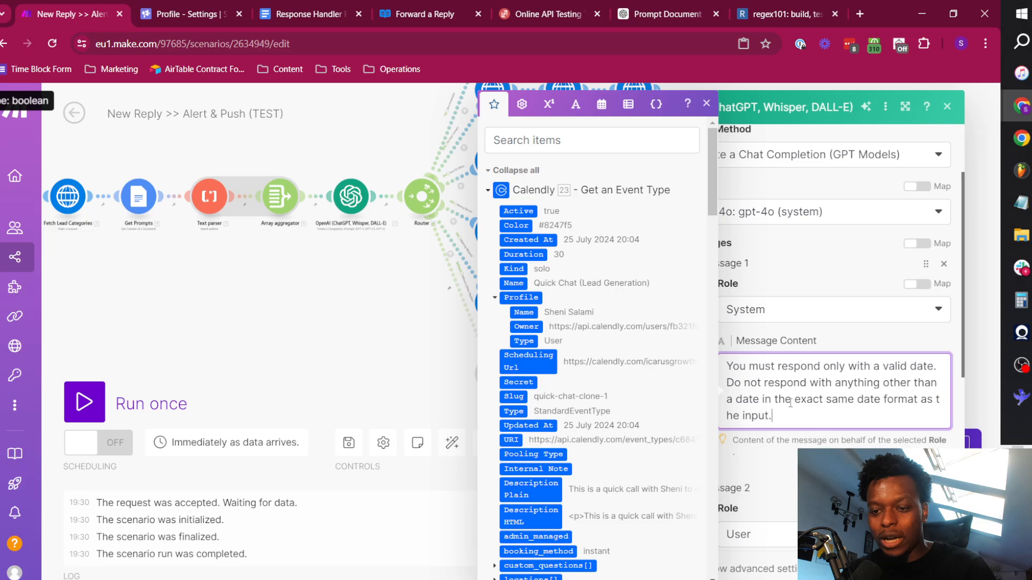
Enter a user message asking to round the now variable to the nearest whole minute if invalid, otherwise return the exact input as is.
scroll(790, 403, "down", 5)
left_click(755, 316)
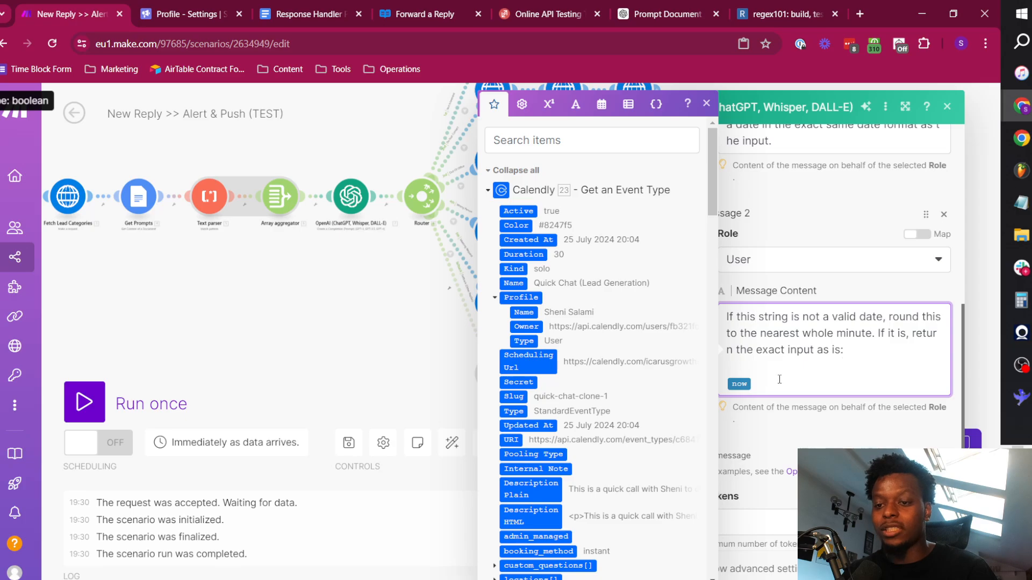
left_click(388, 312)
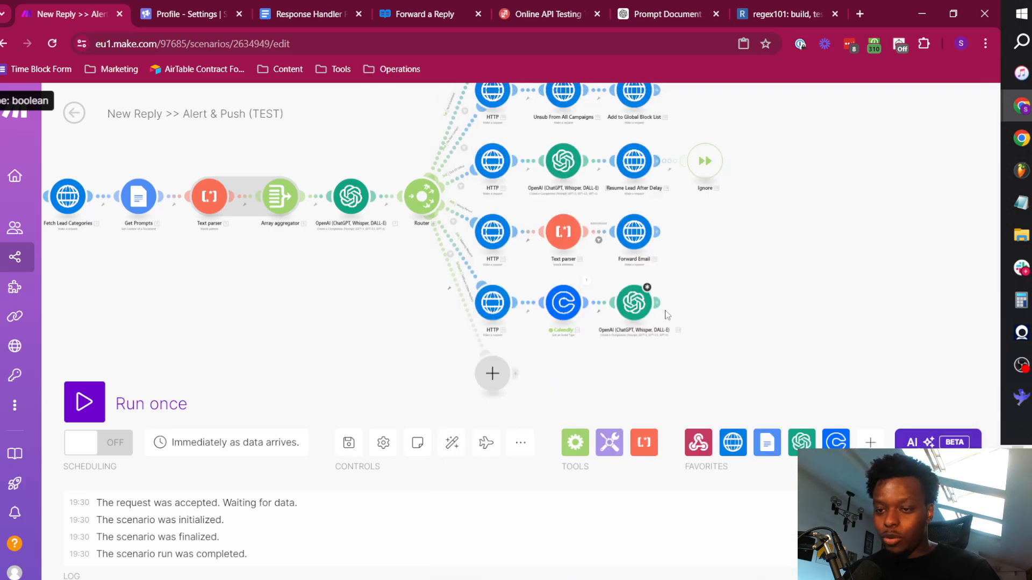
Set the OpenAI module's max tokens to 0 and save its settings.
scroll(815, 392, "down", 2)
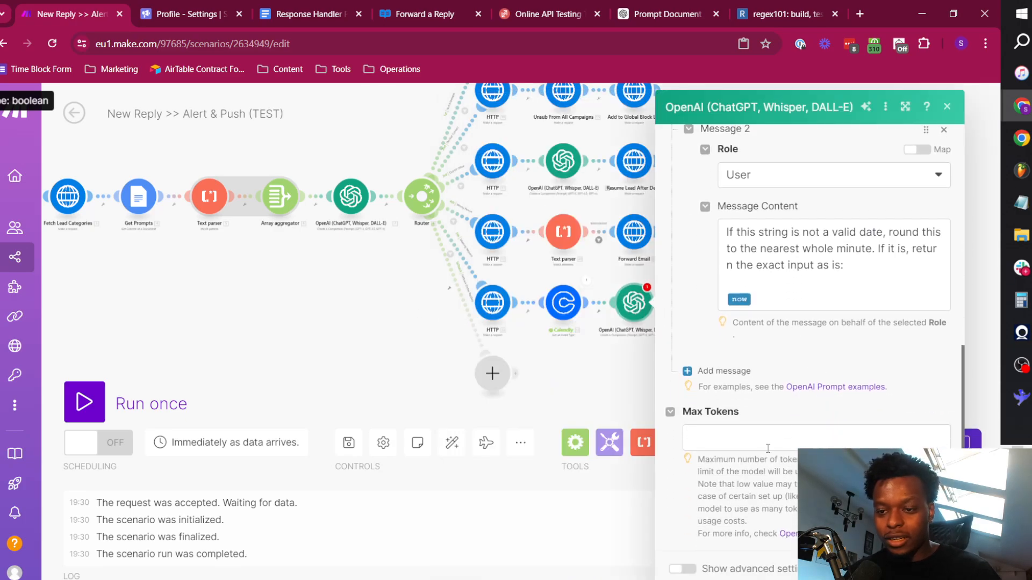
left_click(755, 439)
type("0")
left_click(741, 469)
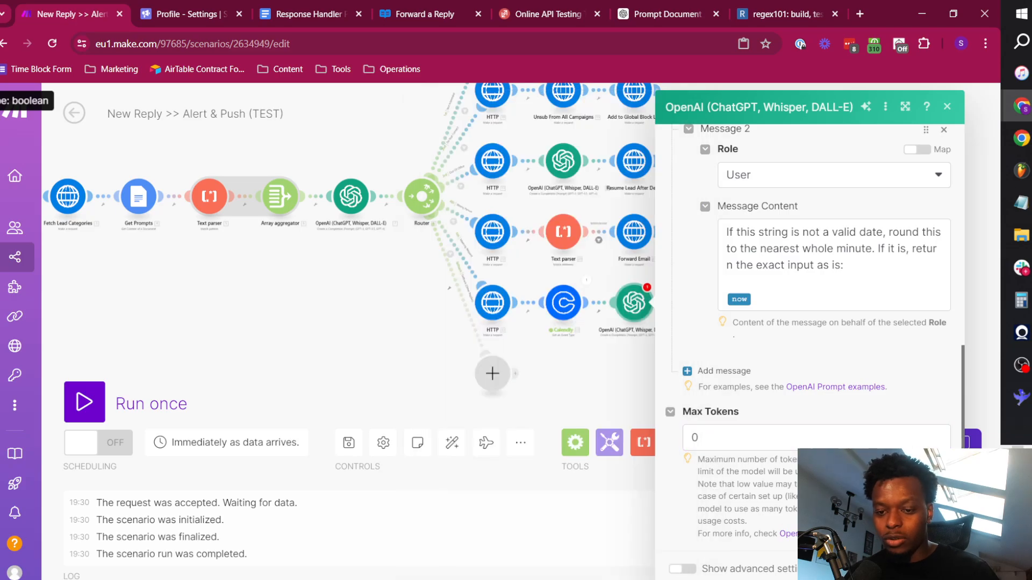
left_click(935, 569)
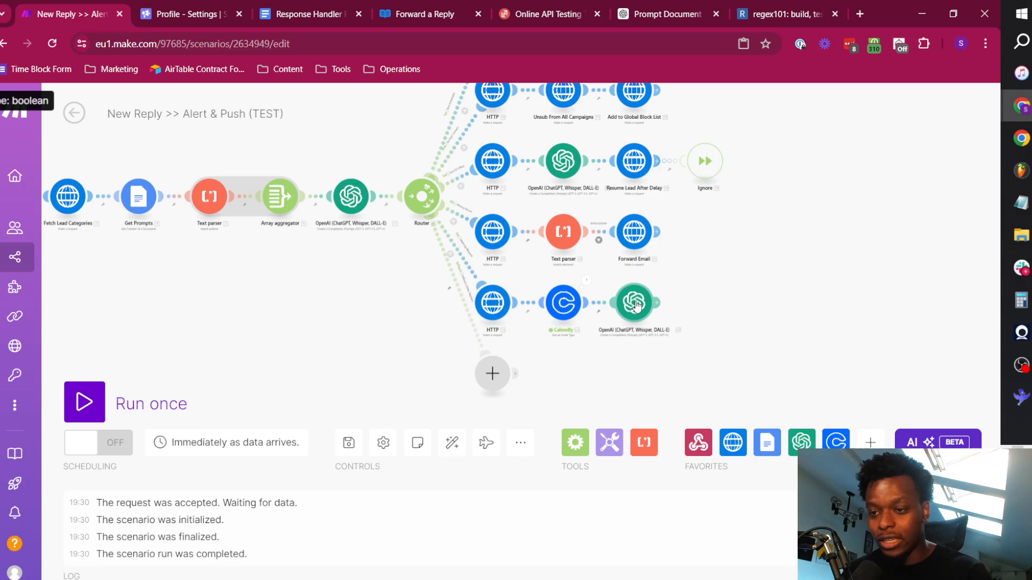
Rename the Calendly module on the Meeting Request route to "Get Calendar".
right_click(561, 305)
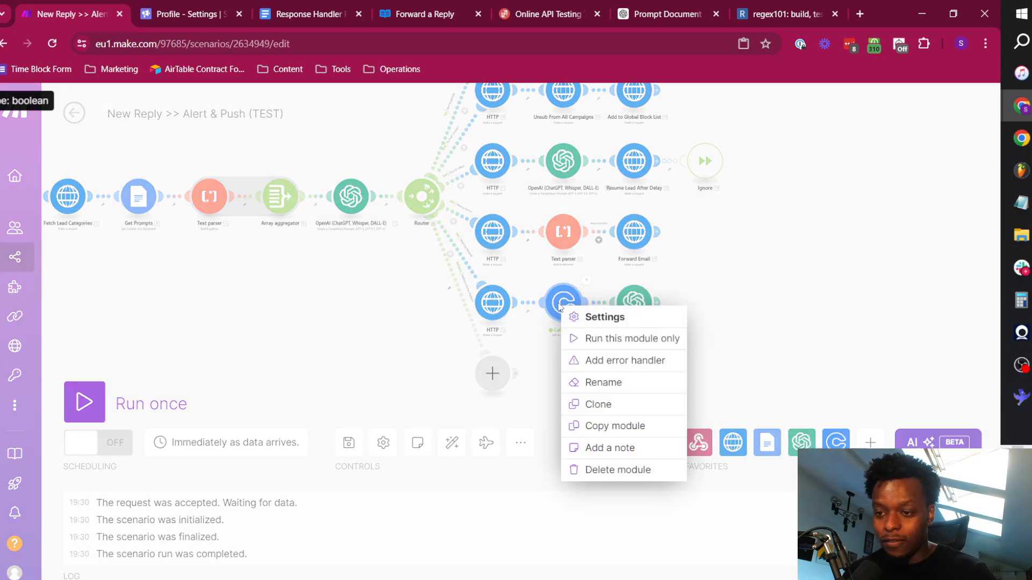
left_click(623, 382)
type("List ")
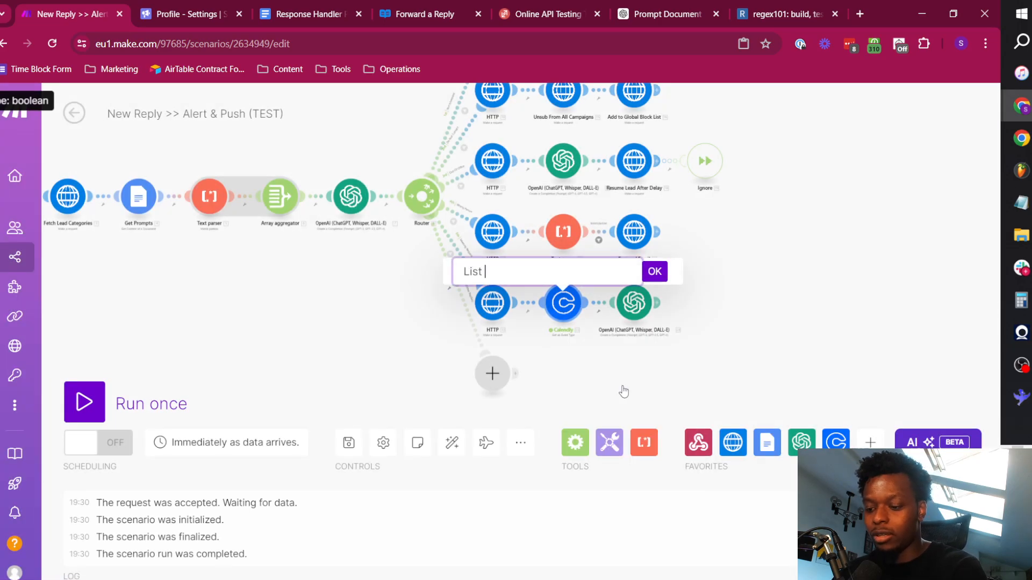
type("Calendar")
key("ctrl+Left")
key("shift+Home")
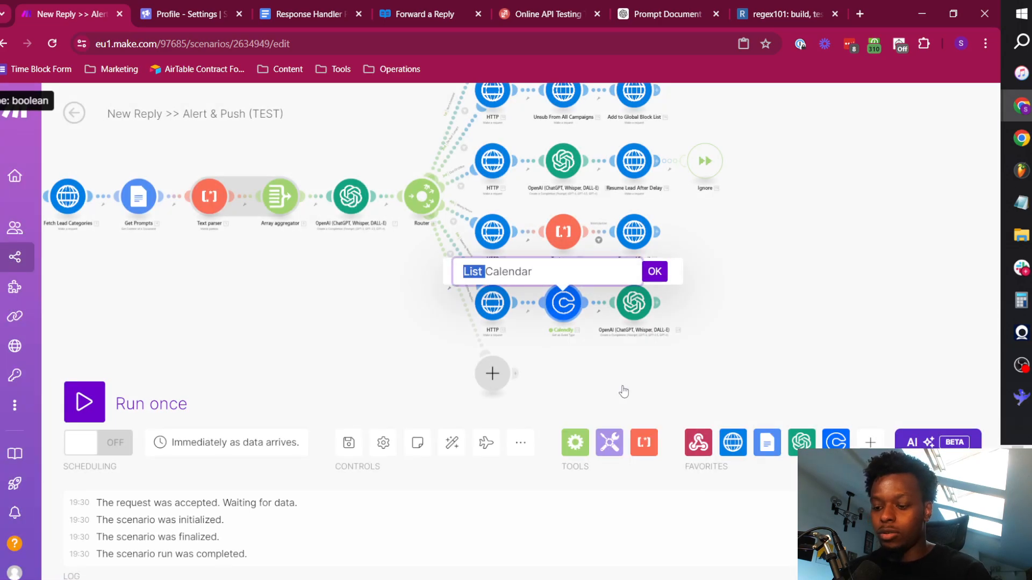
type("Get")
left_click(656, 272)
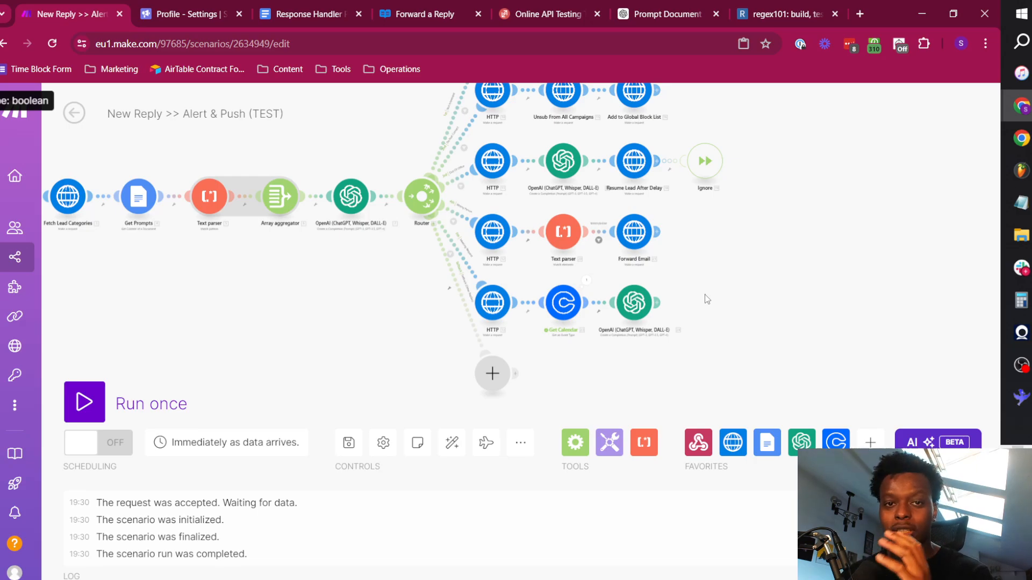
Try wrapping the now variable in a setSecond function in the Meeting Request route's OpenAI user message.
left_click(634, 302)
scroll(747, 418, "down", 6)
left_click(756, 416)
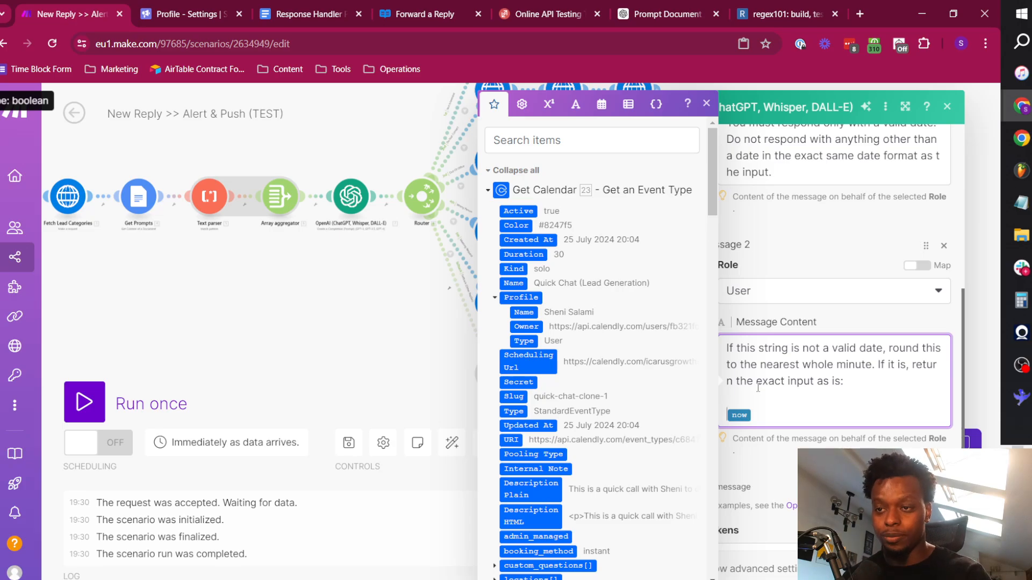
left_click(601, 103)
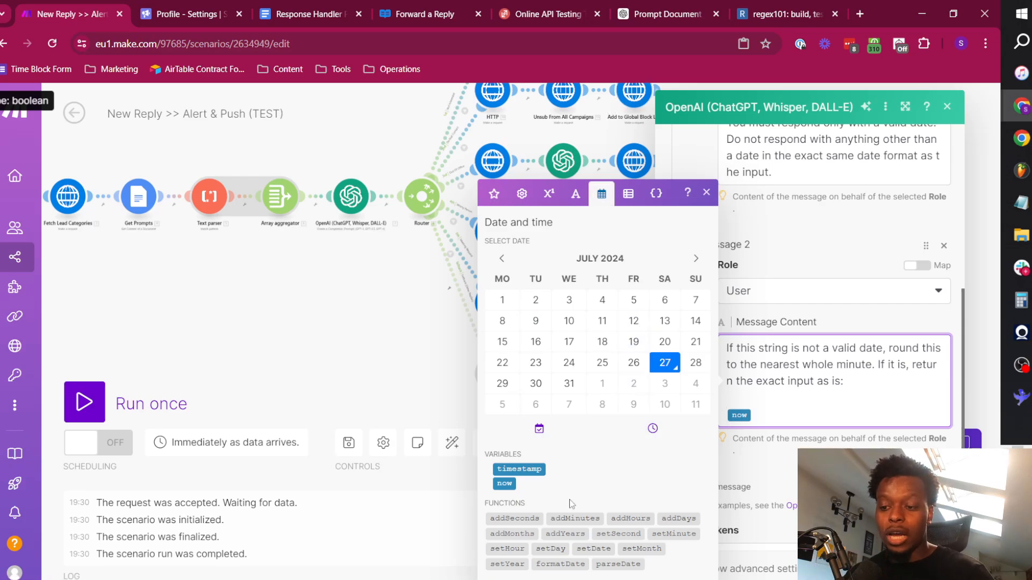
left_click(619, 534)
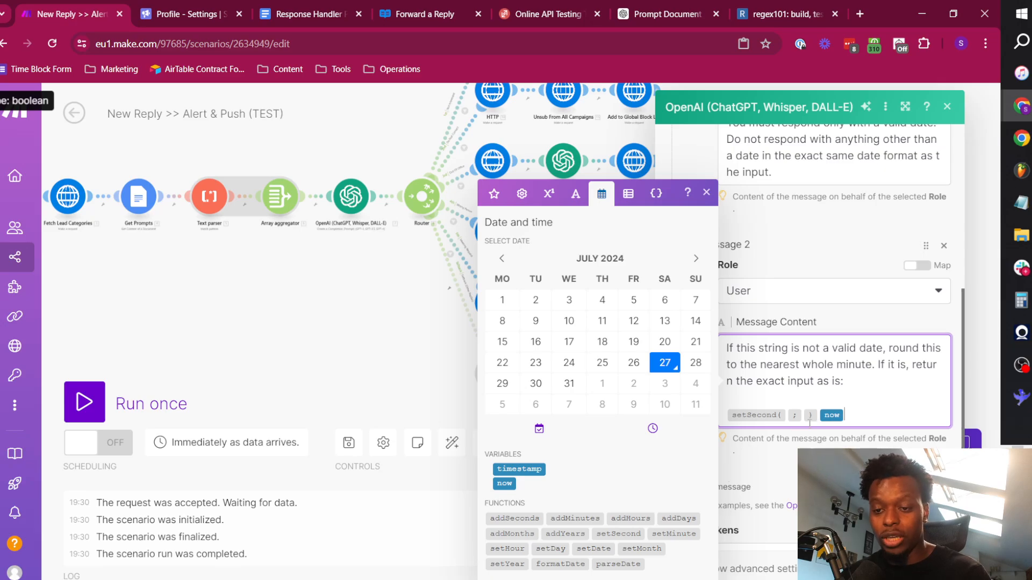
key("BackSpace")
key("BackSpace")
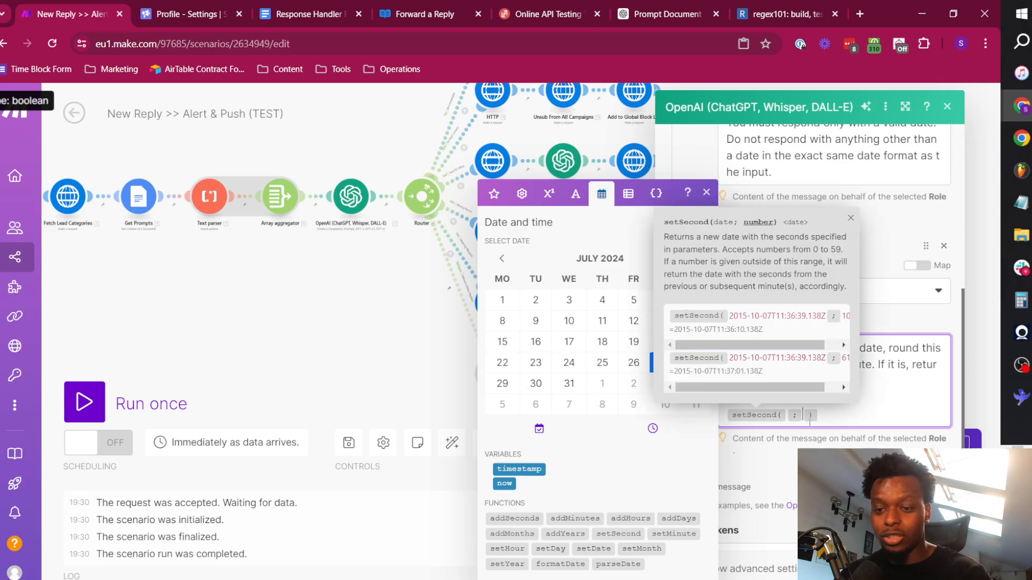
left_click(786, 415)
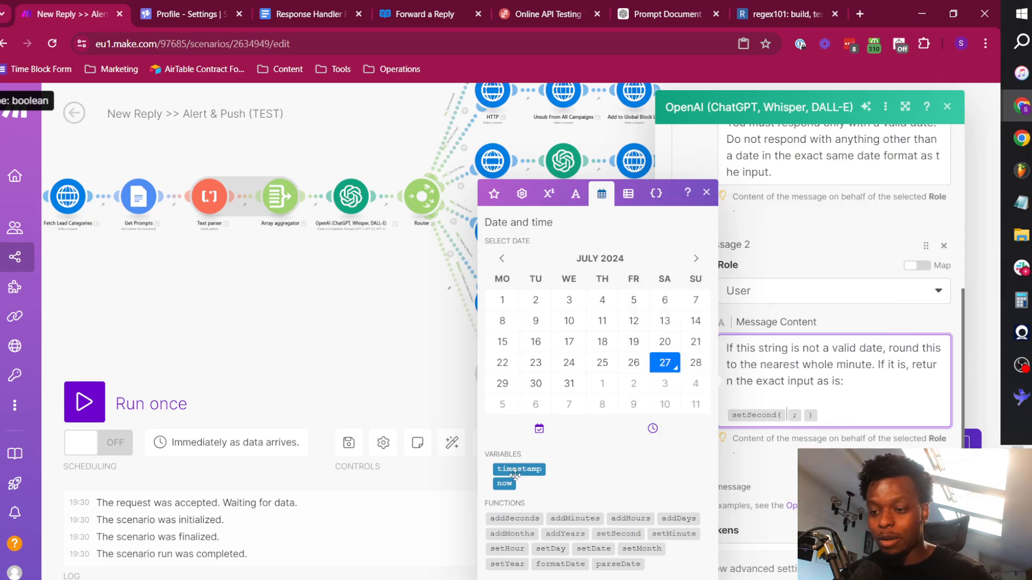
left_click(503, 483)
left_click(828, 414)
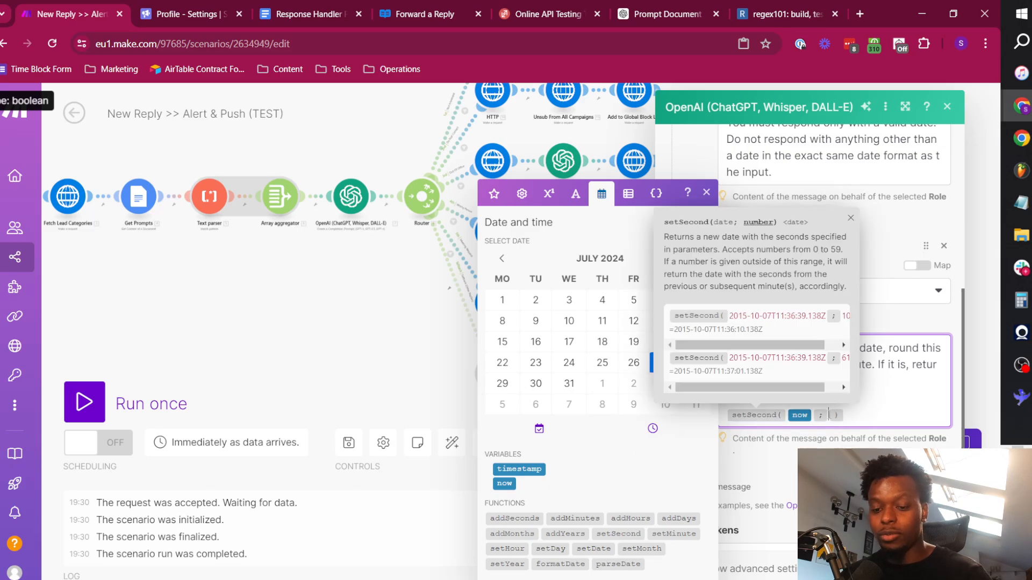
key("Right")
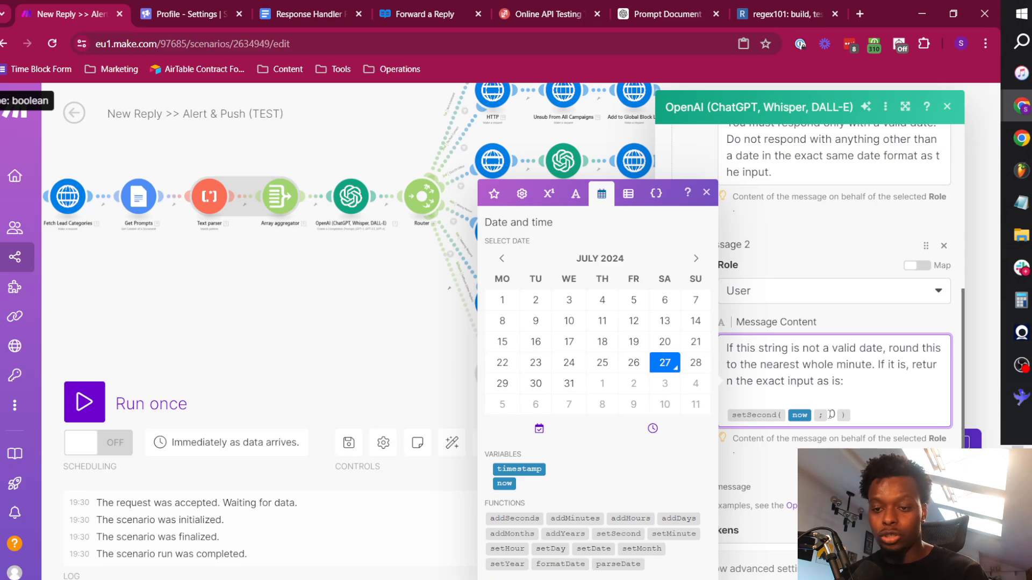
Remove the setSecond function from the user message, keeping only the now variable, and save the OpenAI module.
key("BackSpace")
key("BackSpace")
key("BackSpace")
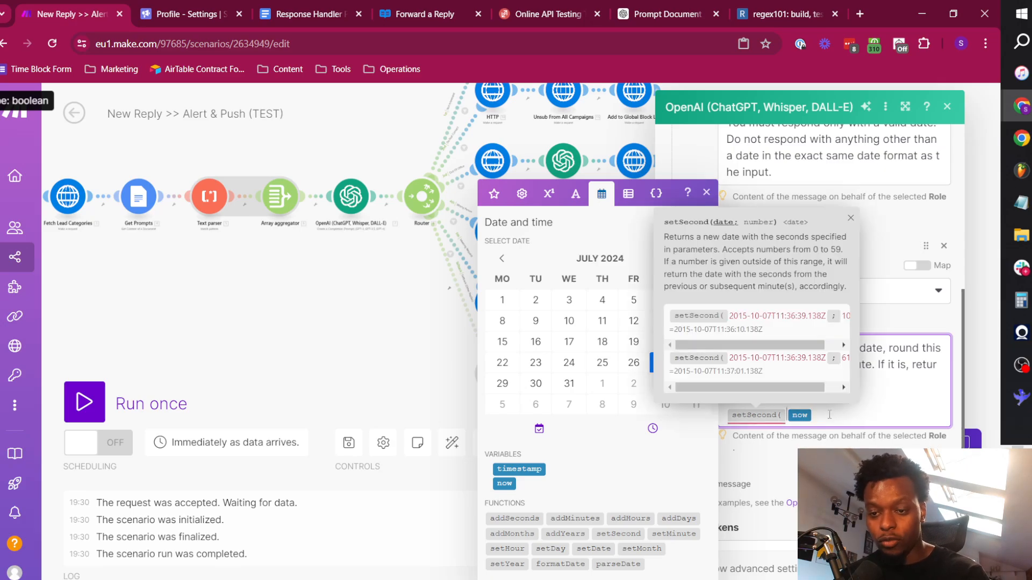
key("Left")
key("BackSpace")
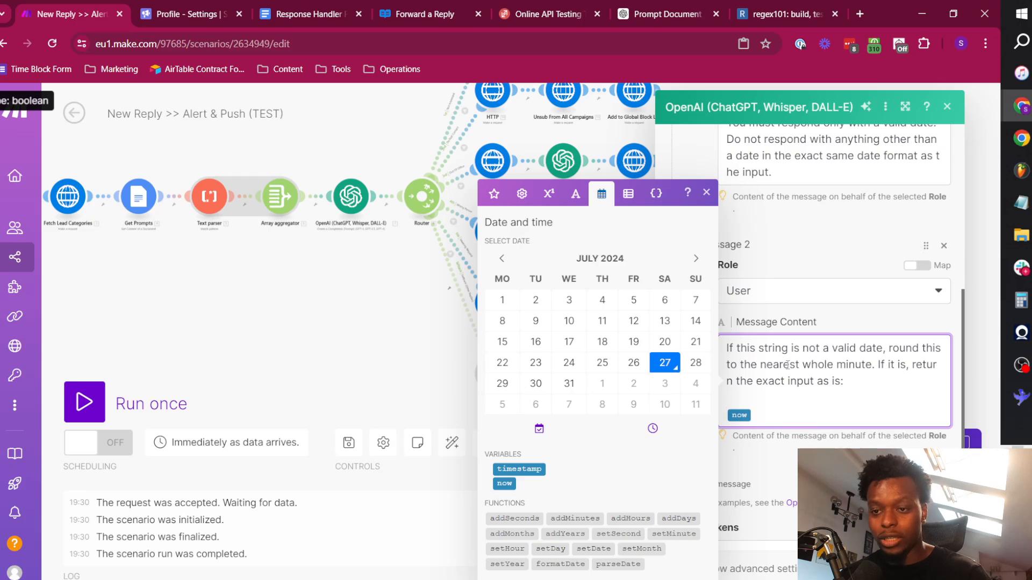
scroll(833, 344, "down", 2)
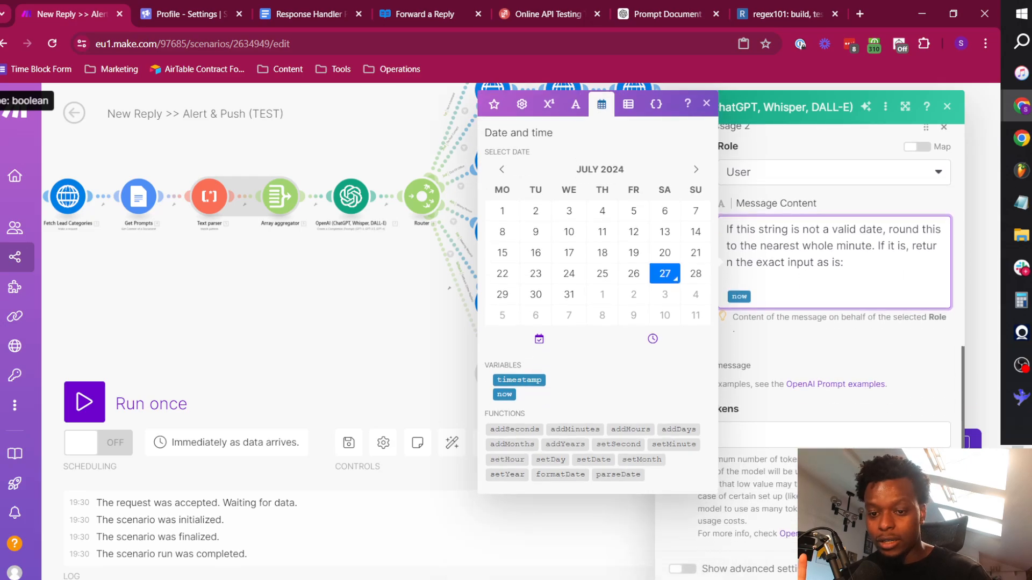
left_click(939, 569)
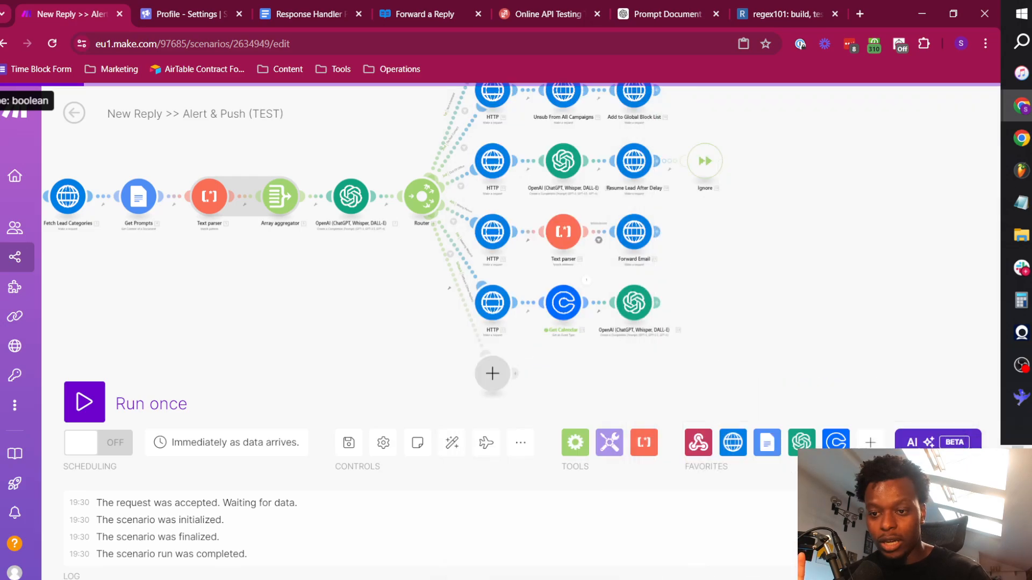
Show the advanced settings of the Meeting Request route's OpenAI module, set Temperature and Top P to 0.1, and save.
left_click(630, 303)
scroll(746, 363, "down", 8)
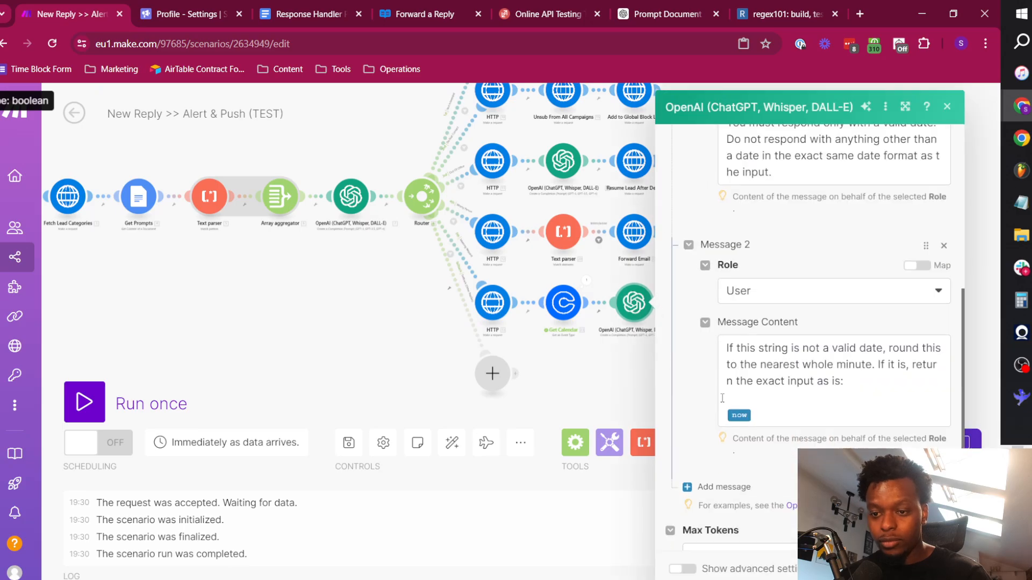
left_click(682, 569)
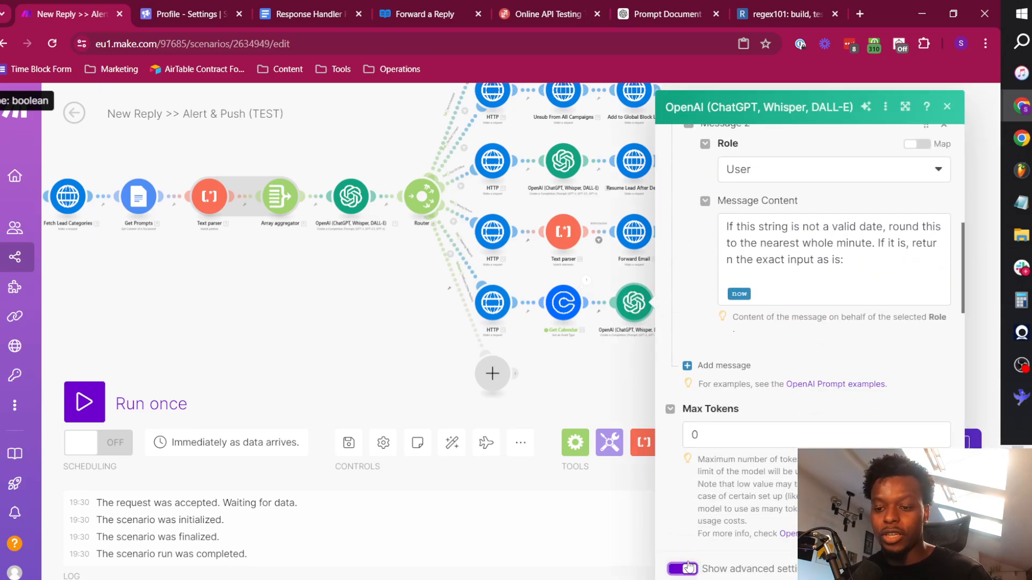
scroll(746, 310, "down", 5)
left_click(744, 312)
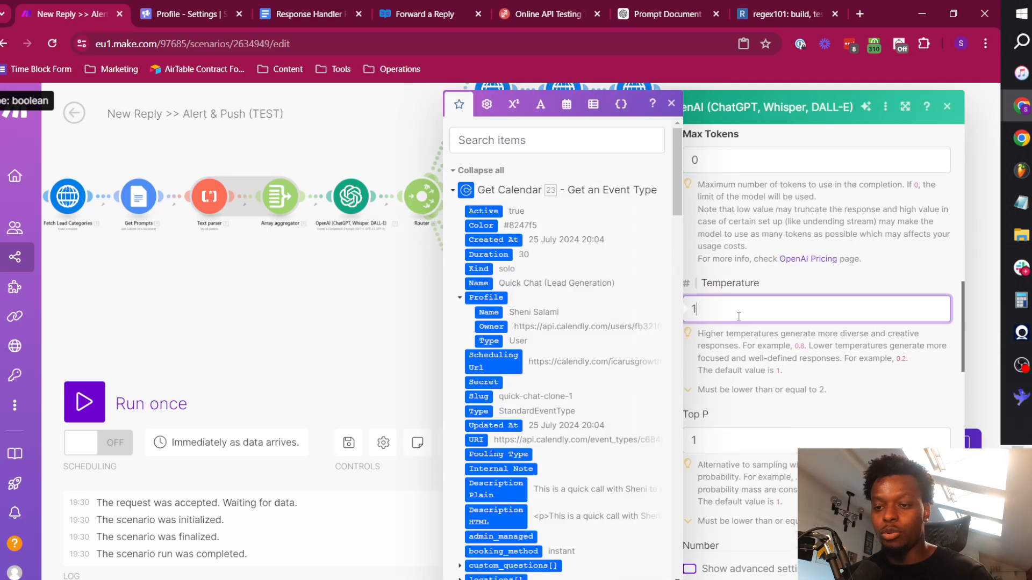
type("0.")
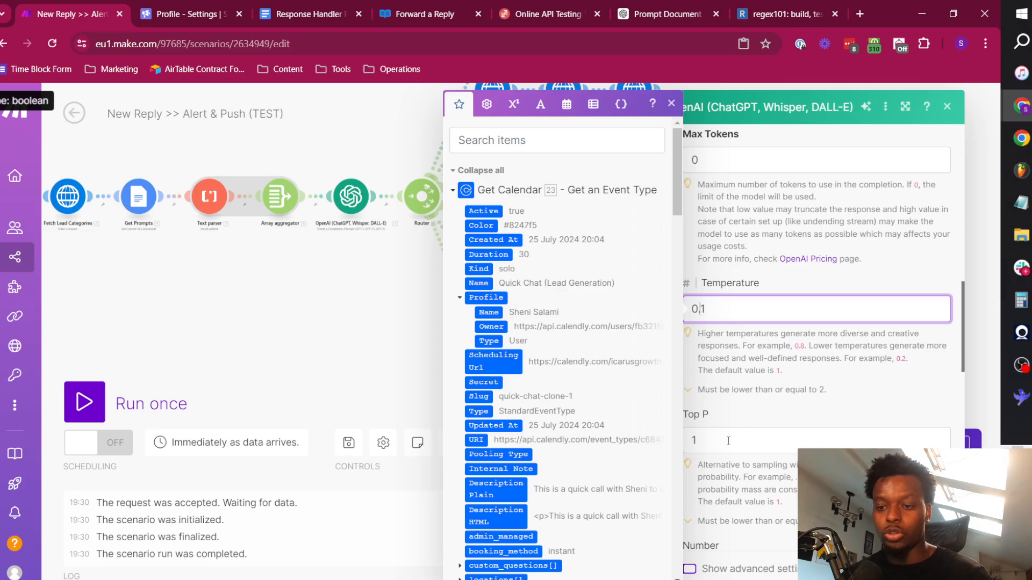
left_click(718, 418)
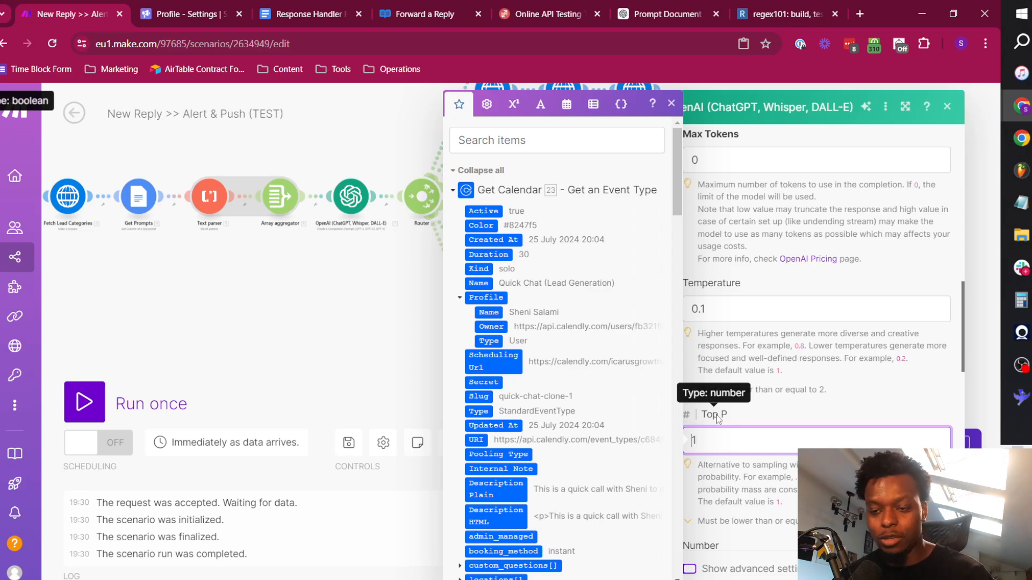
left_click(780, 359)
scroll(780, 359, "down", 4)
left_click(935, 568)
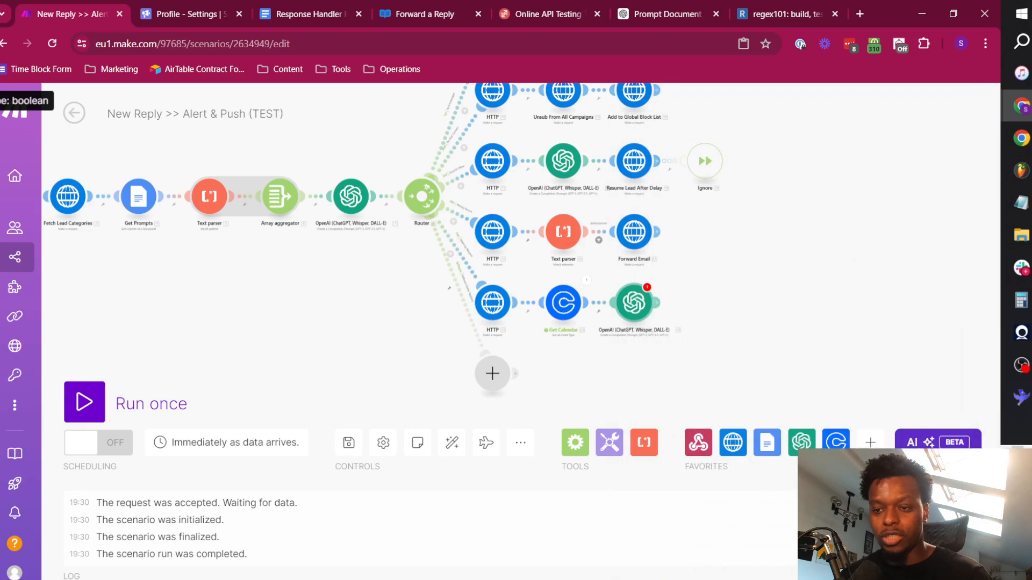
Review the OpenAI module's messages, max tokens, temperature and Top P settings, and save it again.
right_click(640, 299)
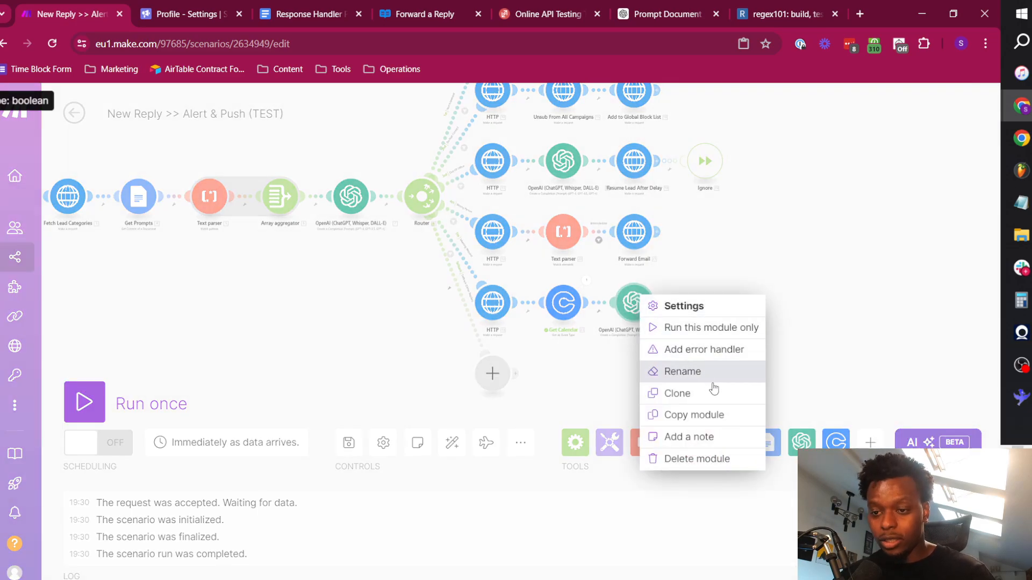
left_click(611, 369)
left_click(633, 306)
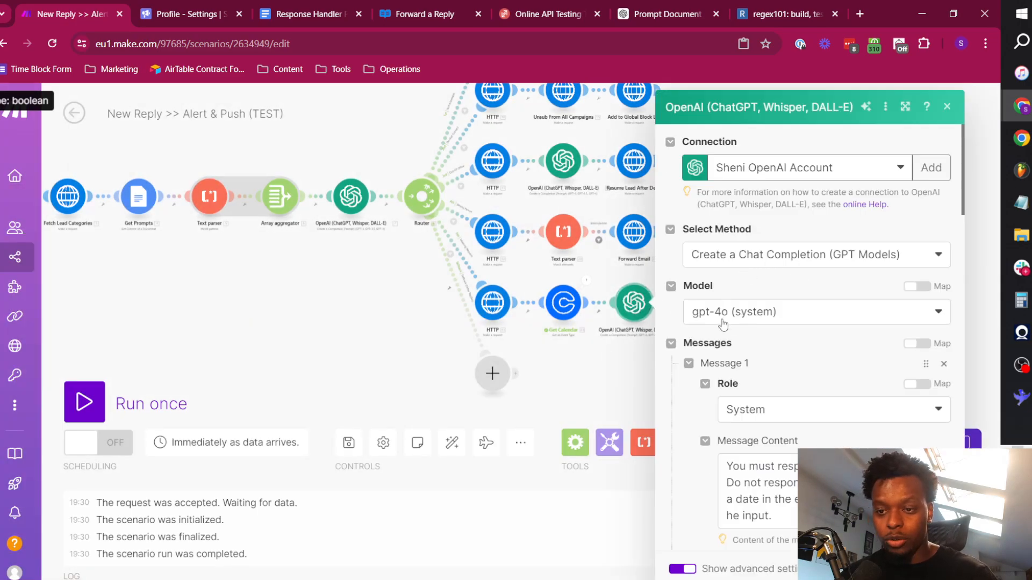
scroll(790, 323, "down", 4)
scroll(790, 271, "down", 5)
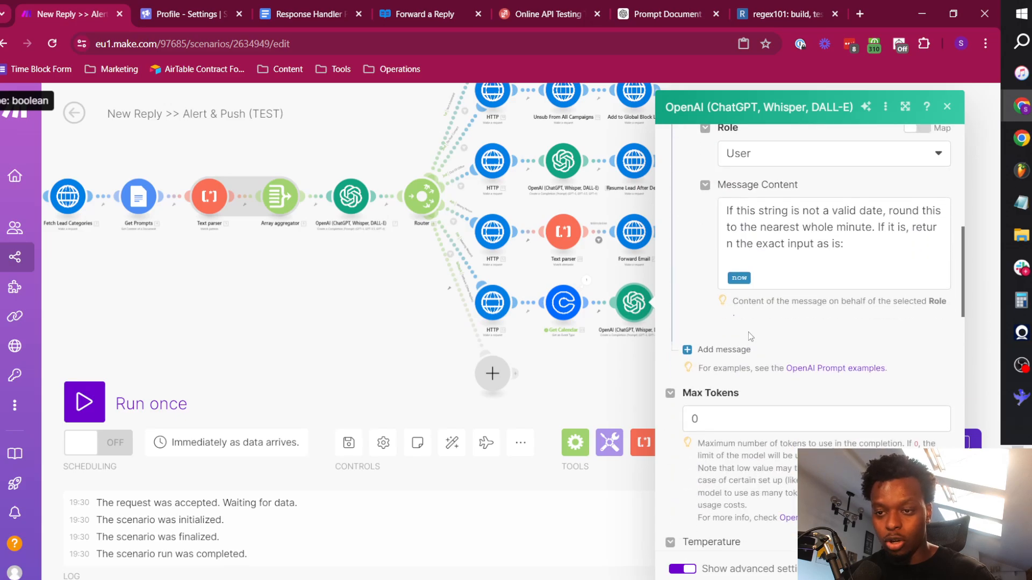
scroll(795, 312, "up", 2)
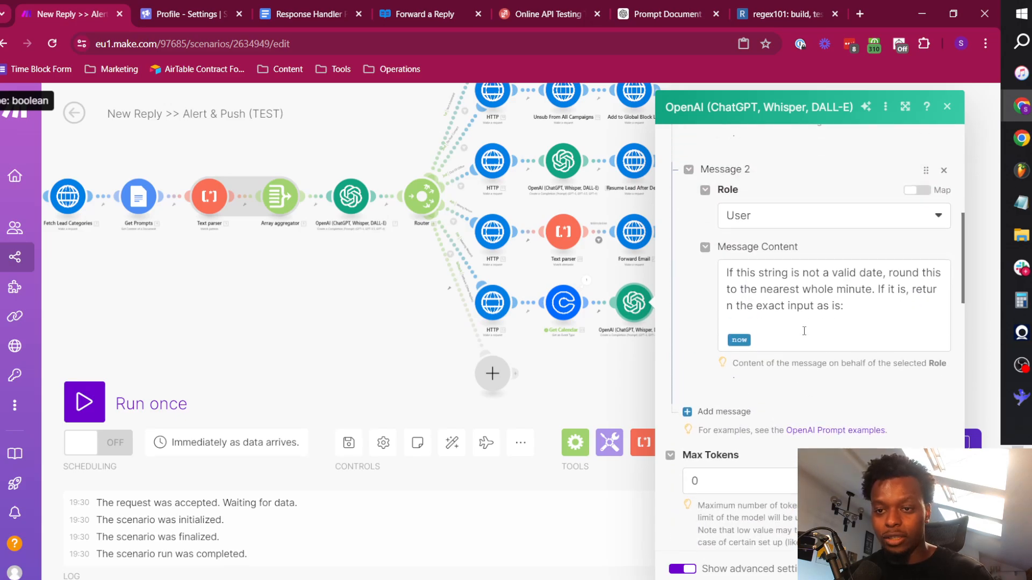
scroll(701, 383, "down", 7)
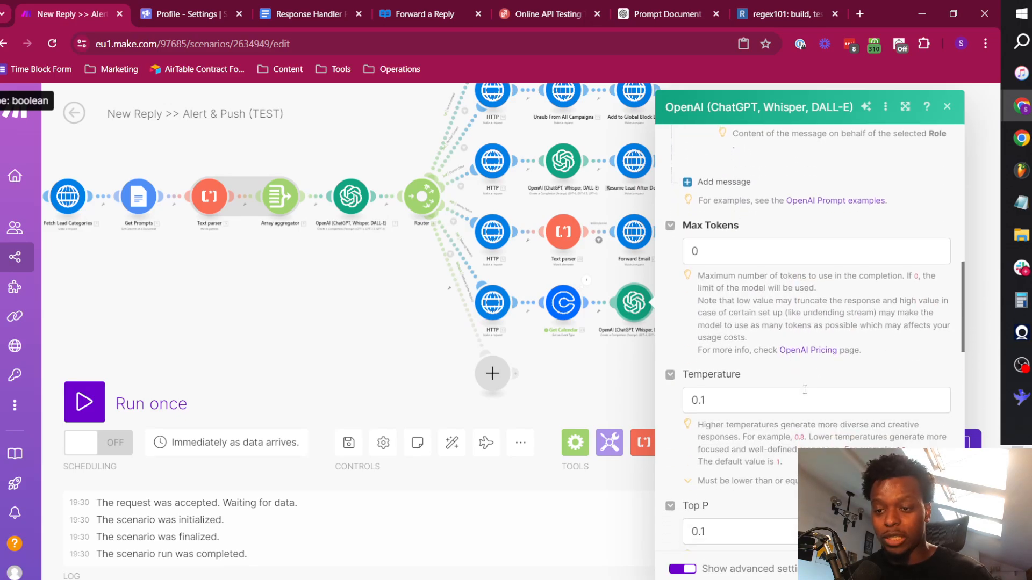
left_click(717, 222)
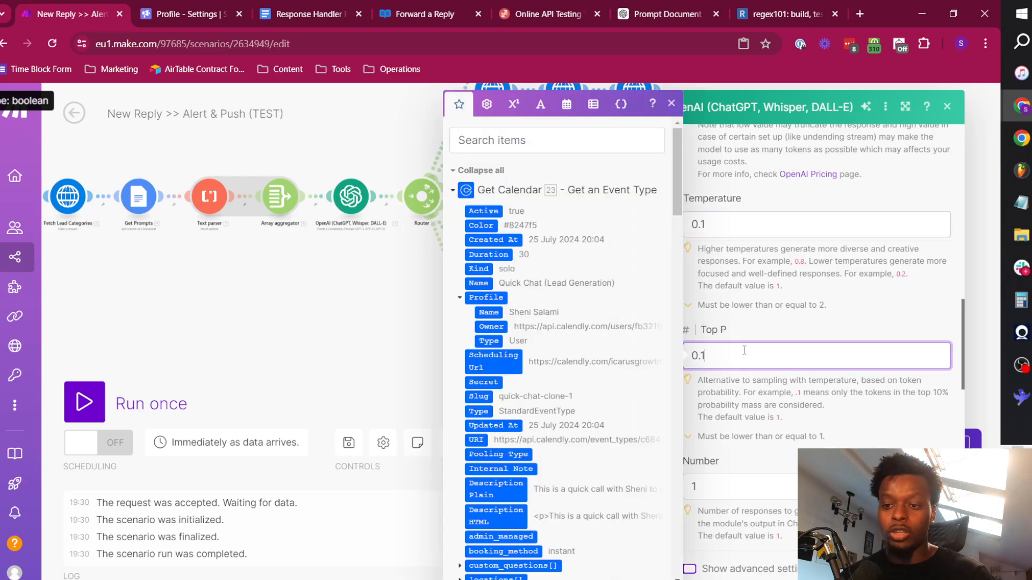
key("Tab")
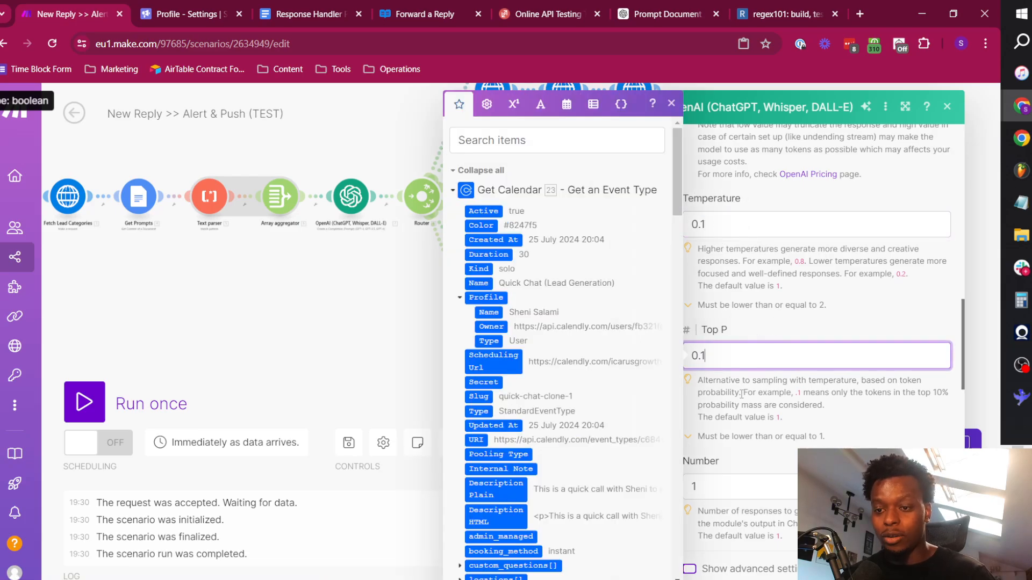
scroll(806, 414, "down", 4)
key("Return")
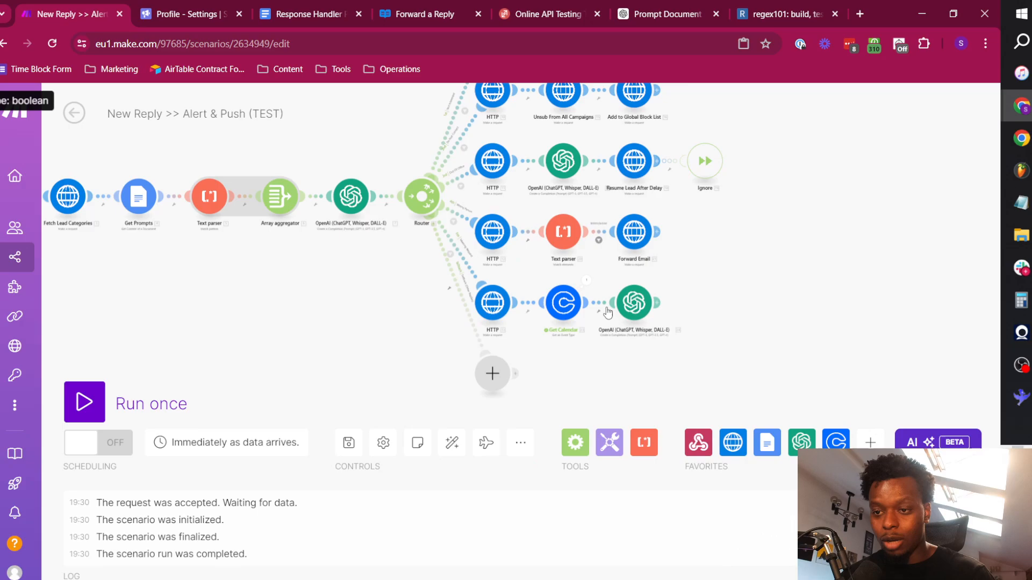
Run only the Meeting Request route's OpenAI module and check the date in its output result.
right_click(641, 299)
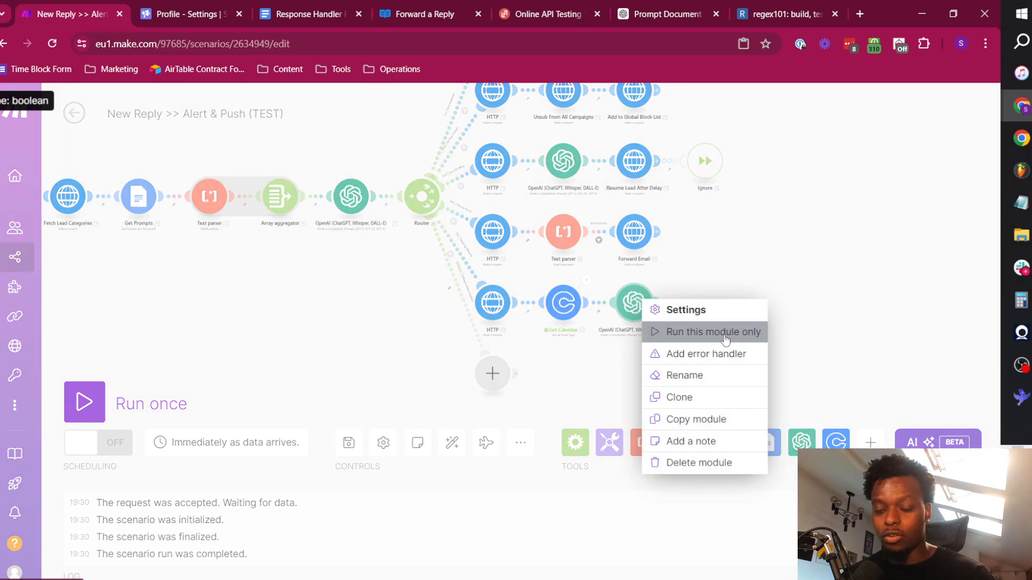
left_click(709, 331)
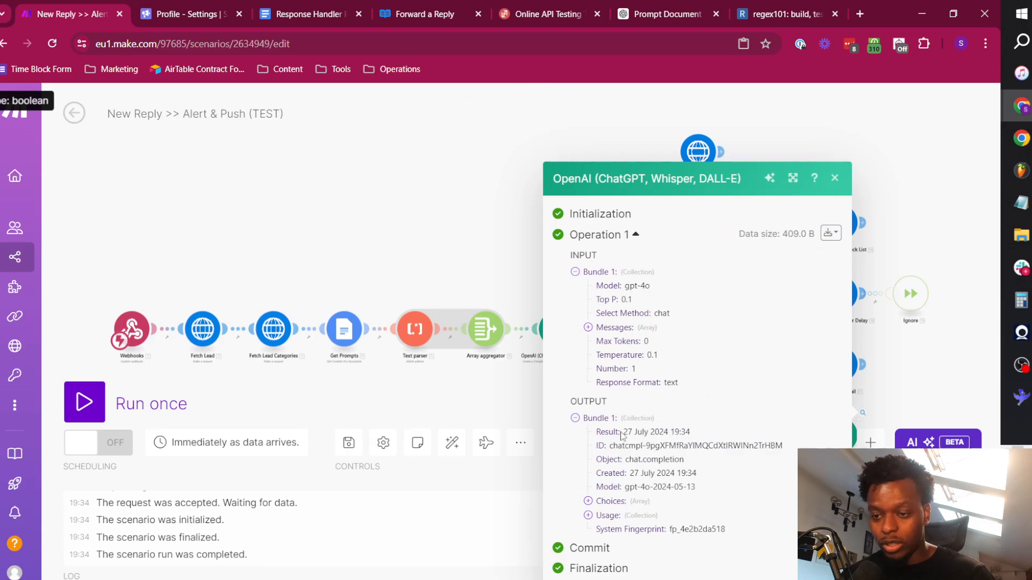
left_click_drag(619, 428, 701, 435)
left_click(701, 427)
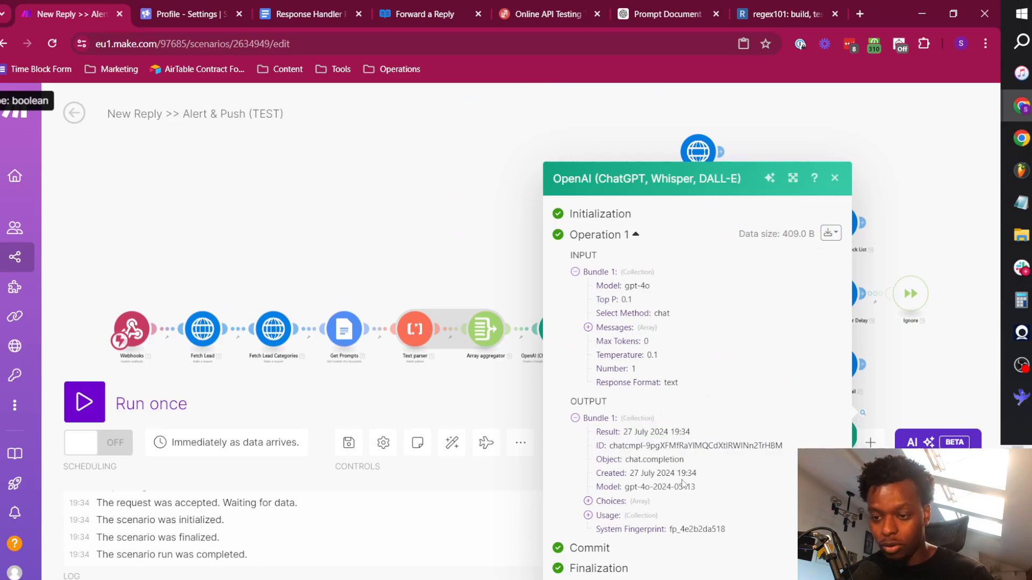
Expand the second input message in the run details and examine the timestamp passed to the model.
left_click(617, 327)
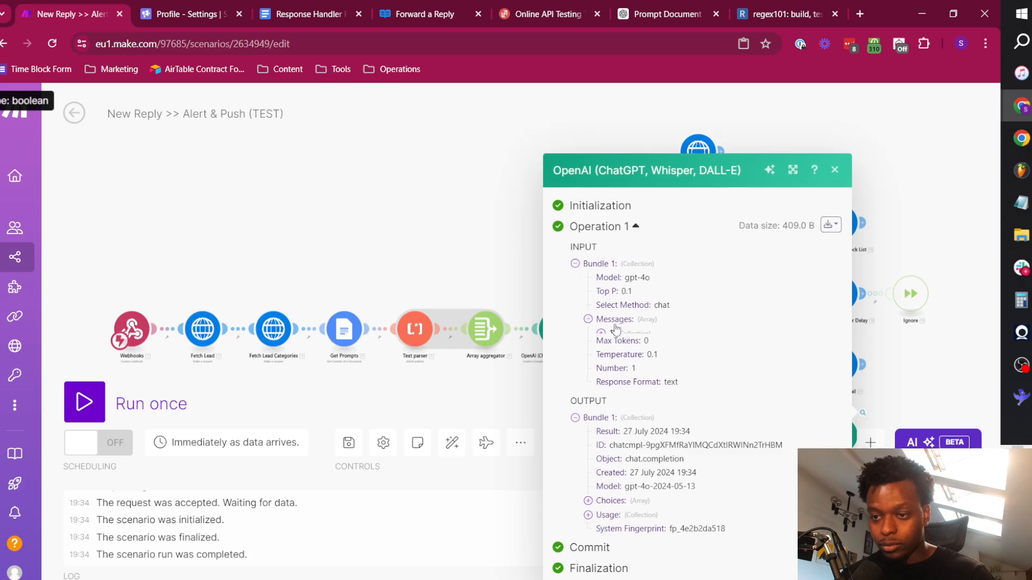
left_click(613, 328)
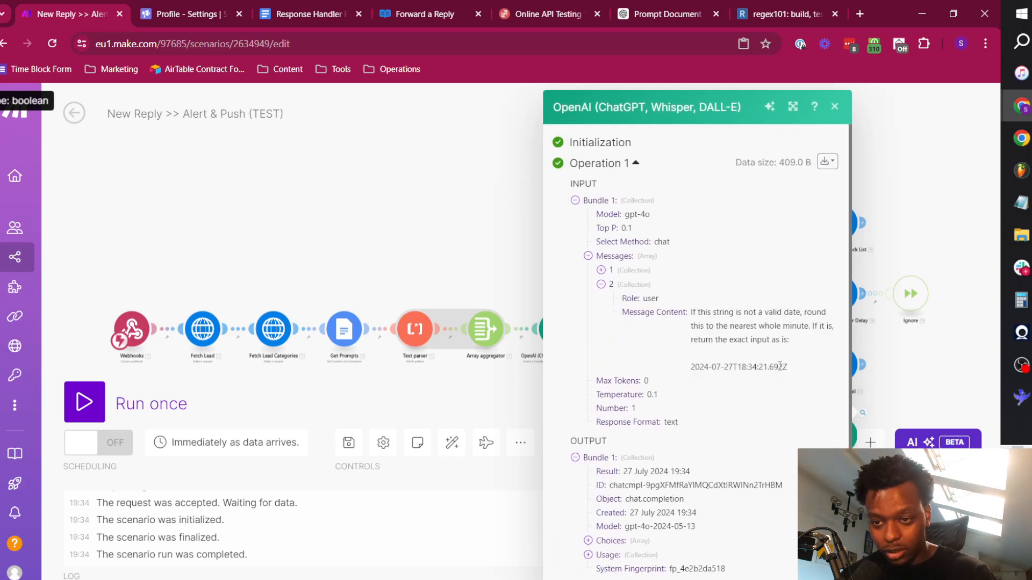
left_click_drag(783, 366, 693, 366)
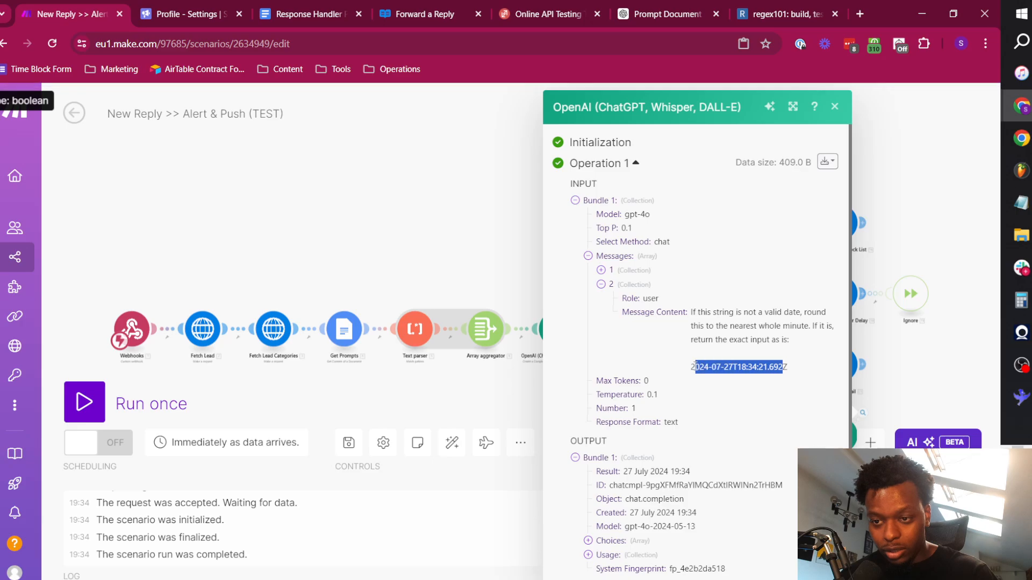
left_click(787, 369)
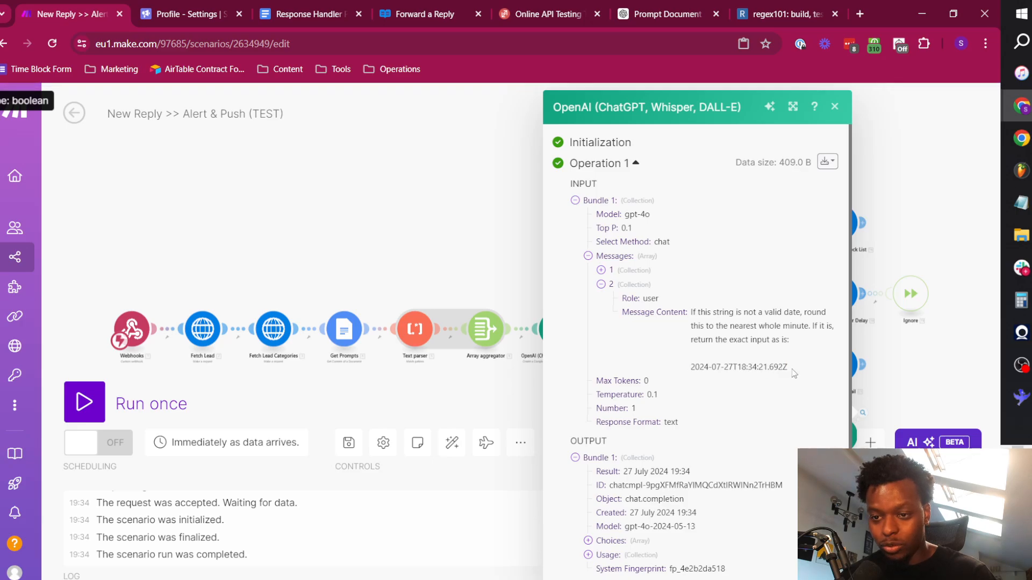
left_click(917, 396)
Reopen the OpenAI module's run details and expand its user message to compare the input with the output.
left_click_drag(914, 399, 735, 294)
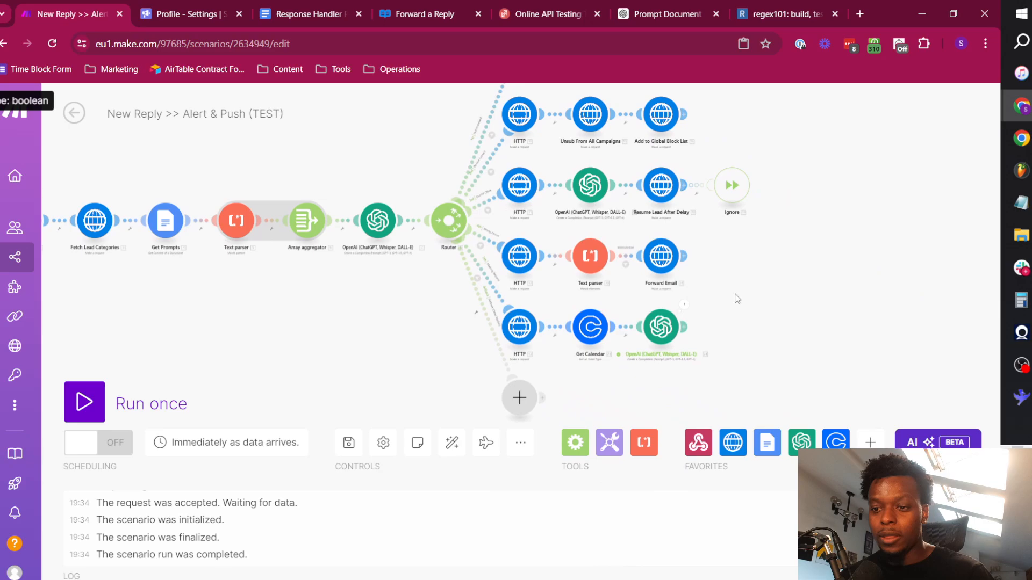
left_click(683, 304)
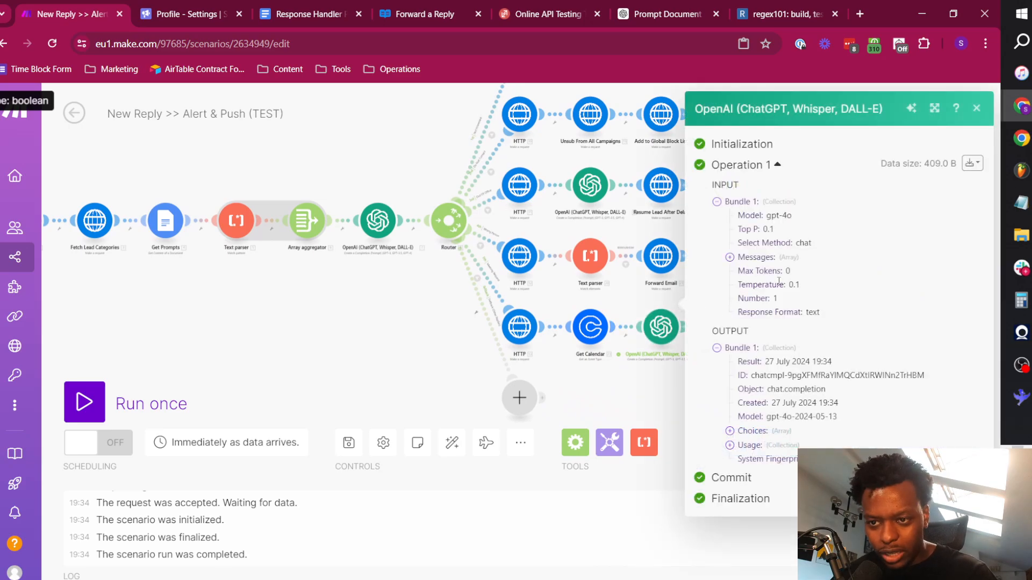
left_click(755, 257)
left_click(752, 284)
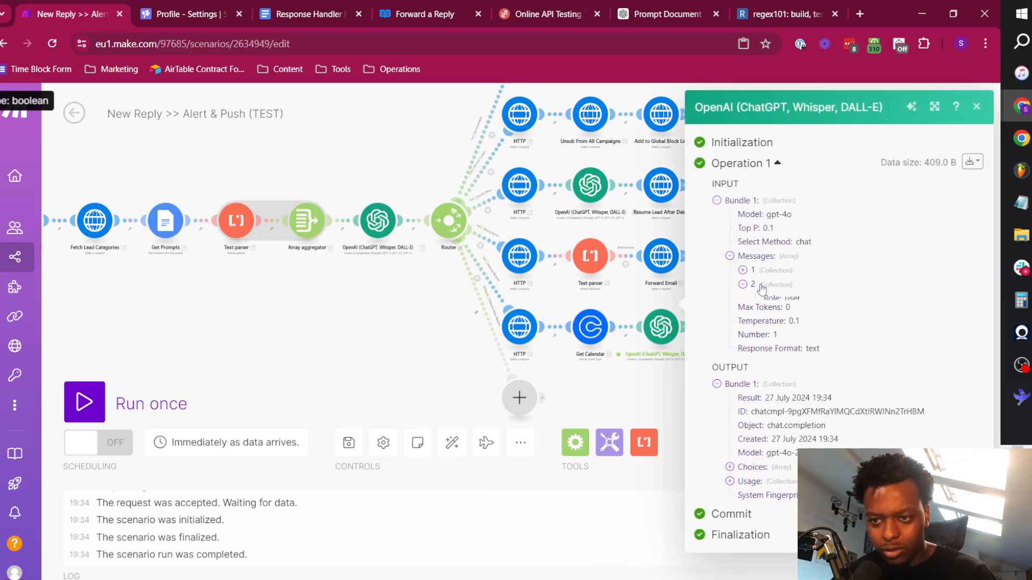
Check the seconds in the timestamp passed to the OpenAI module, and close its run details.
mouse_move(909, 369)
left_mouse_down()
mouse_move(891, 369)
mouse_move(901, 370)
left_mouse_up()
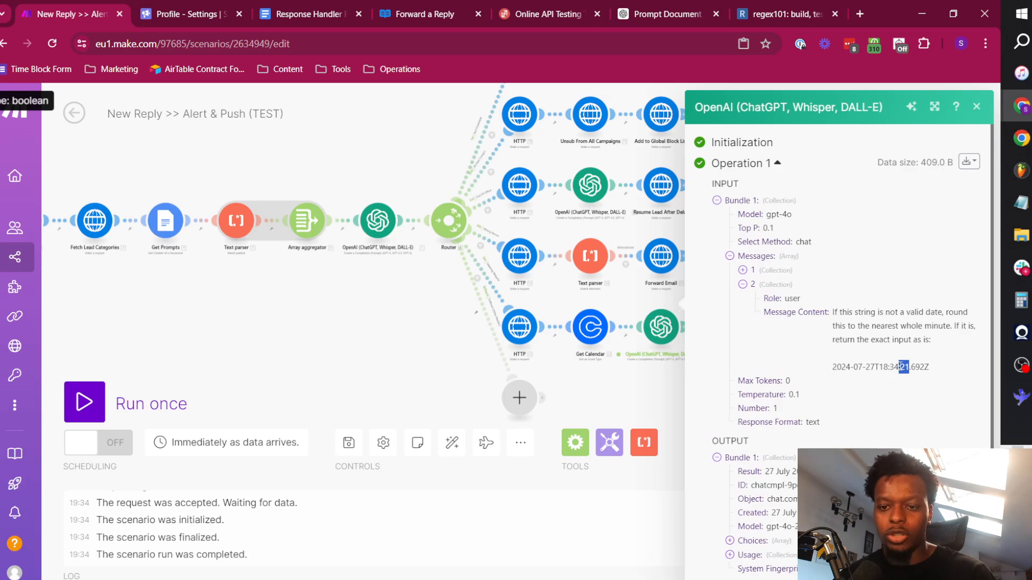
left_click(911, 389)
left_click(977, 106)
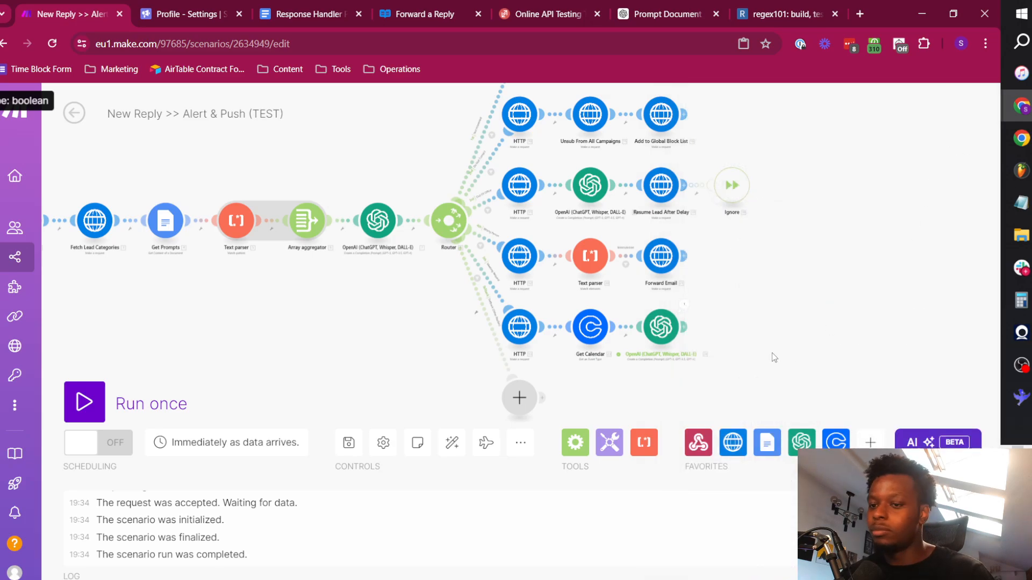
Rename the Meeting Request route's OpenAI module as "Fix Times".
right_click(664, 335)
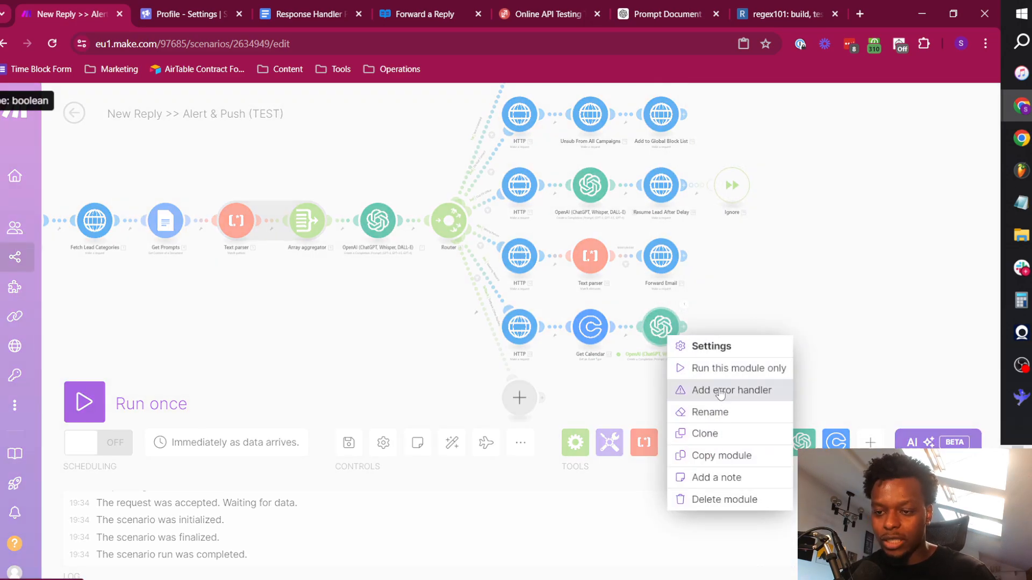
left_click(709, 413)
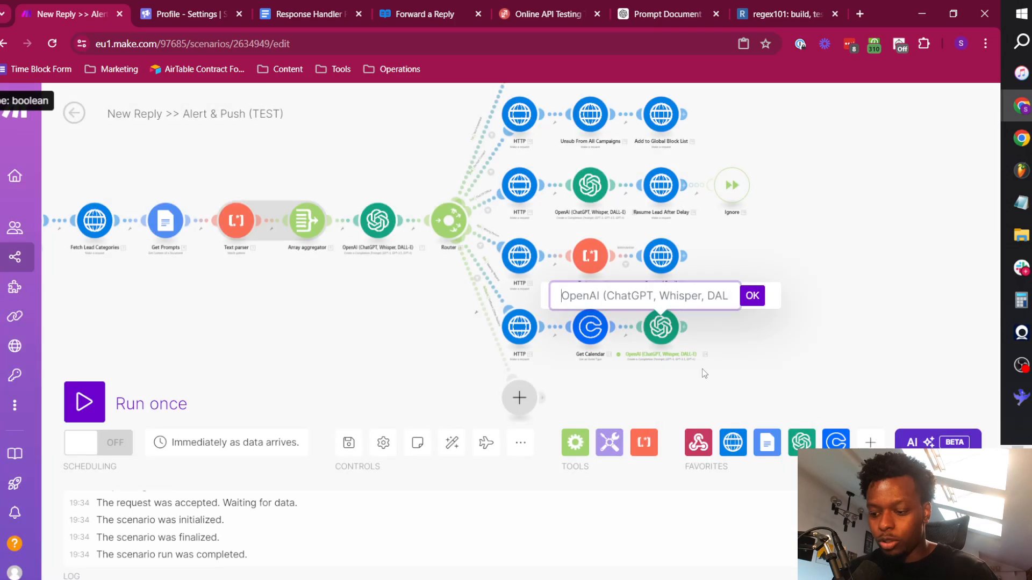
type("fIX tIMES")
key("ctrl+shift+Left")
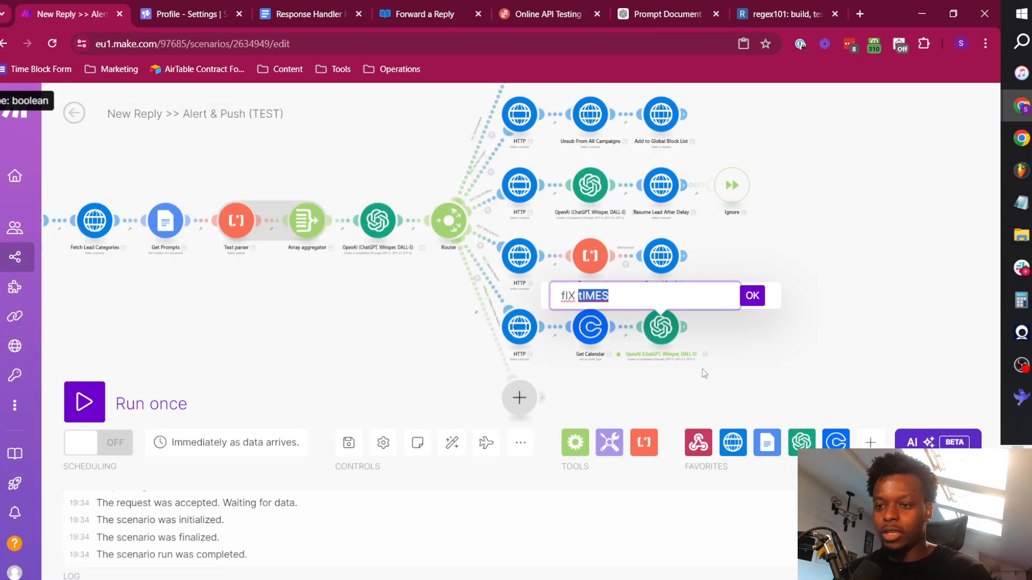
key("ctrl+shift+Left")
type("Fix Times")
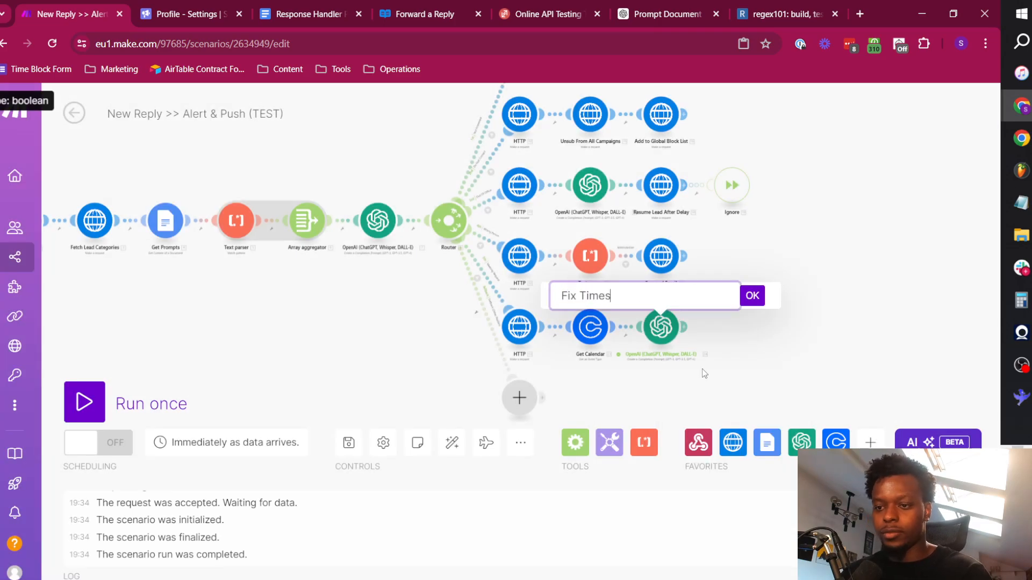
left_click(753, 296)
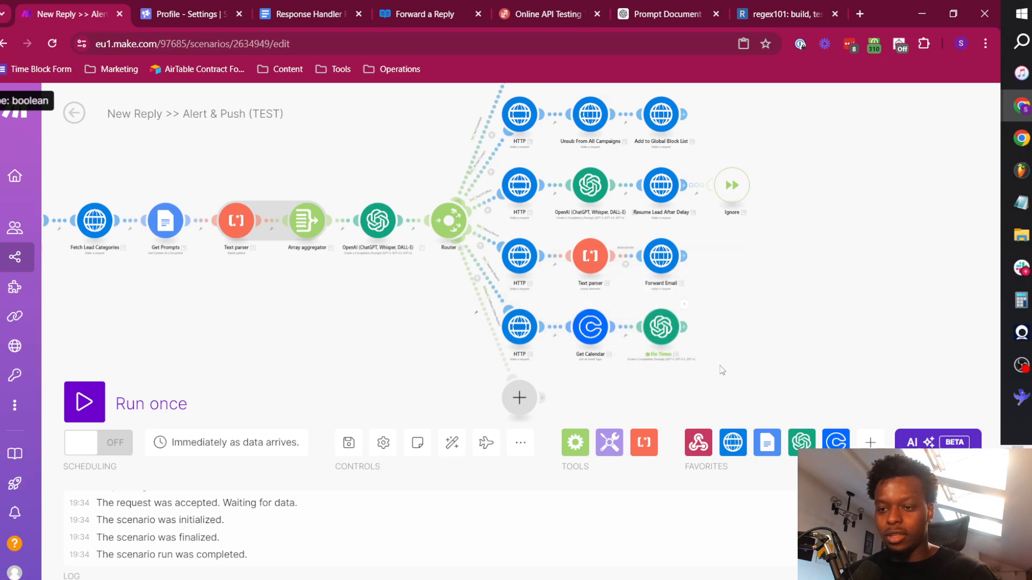
Add a Calendly API call module after Fix Times on the Meeting Request route.
left_click(685, 327)
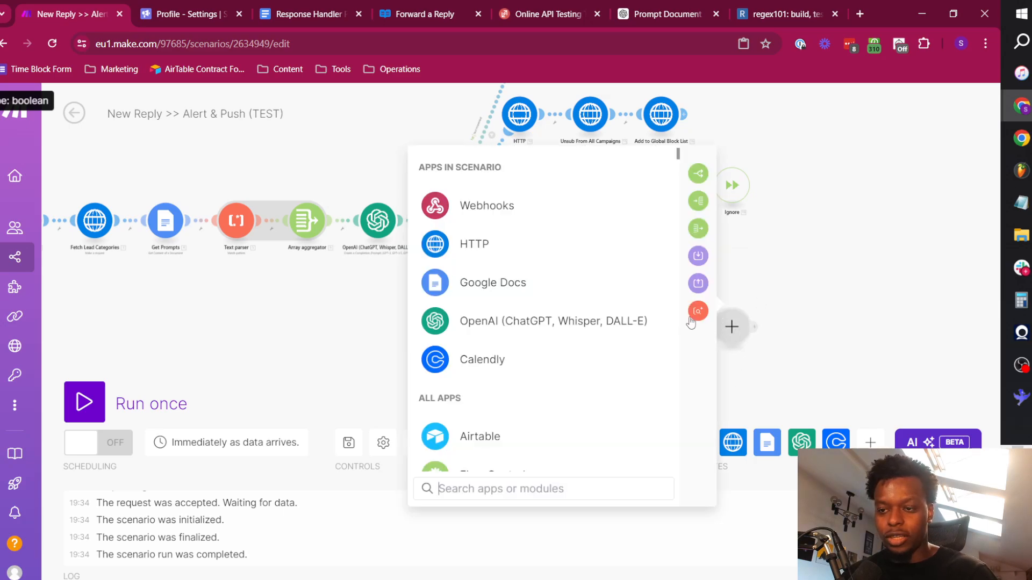
left_click(487, 355)
scroll(537, 365, "down", 5)
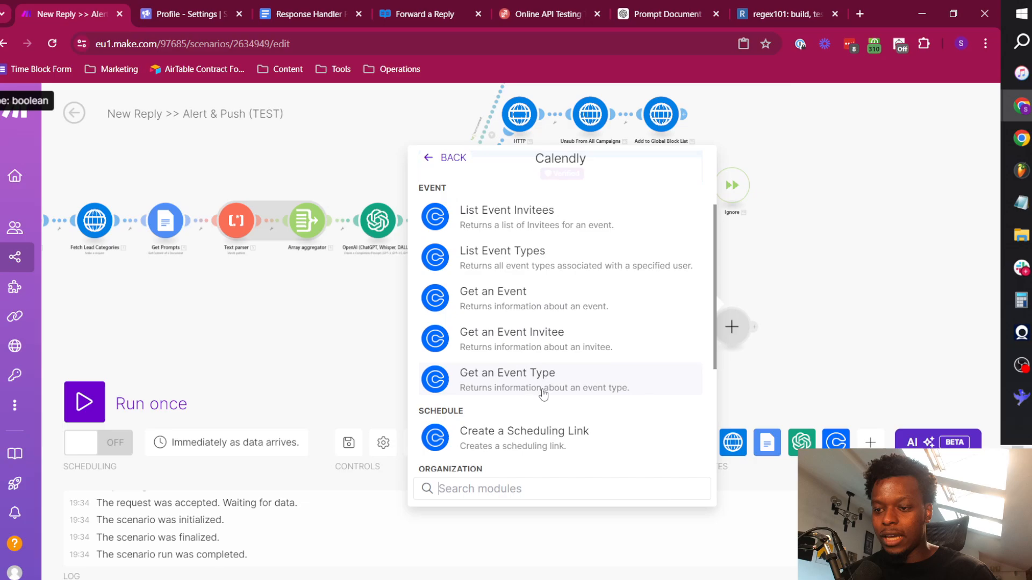
left_click(532, 445)
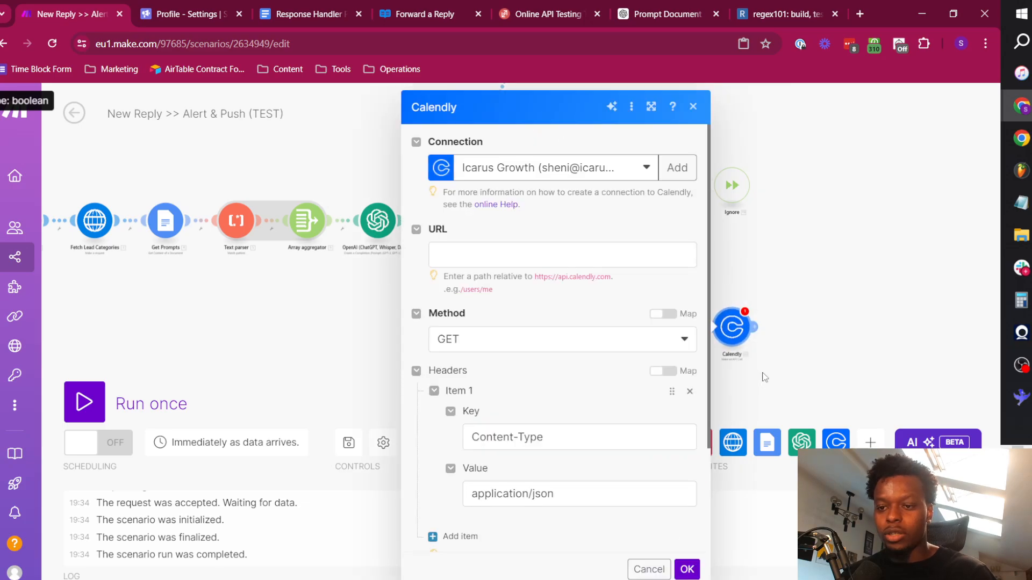
Search the web for "calendly api" in a new browser tab and open the Calendly Developer API Reference.
left_click(859, 14)
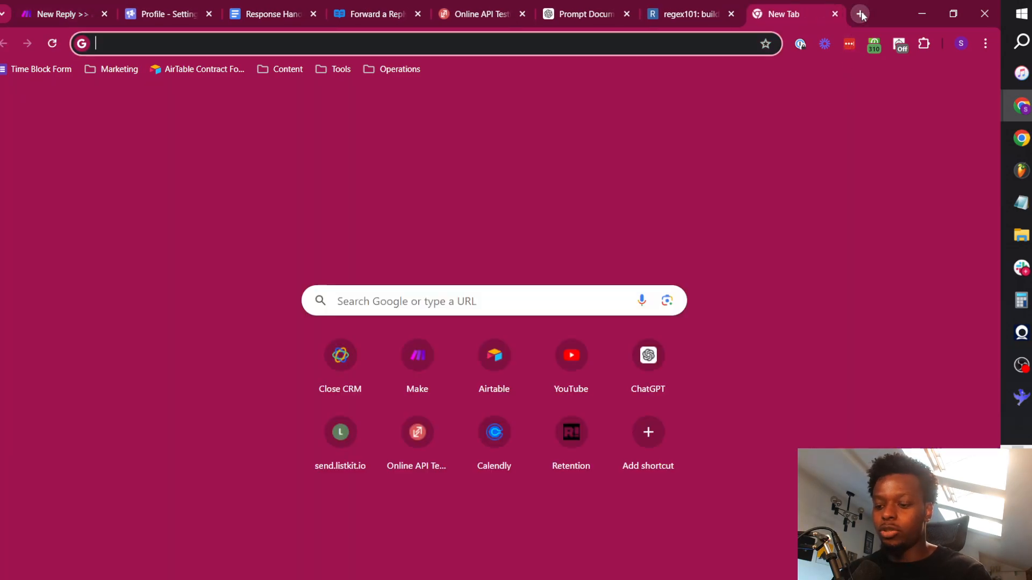
type("calendly api")
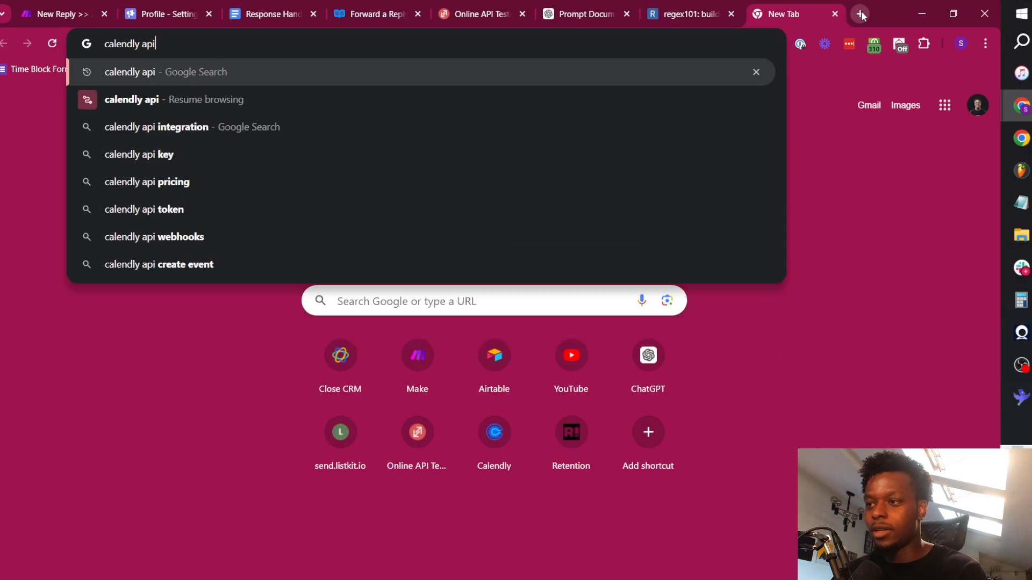
key("Return")
scroll(337, 278, "down", 3)
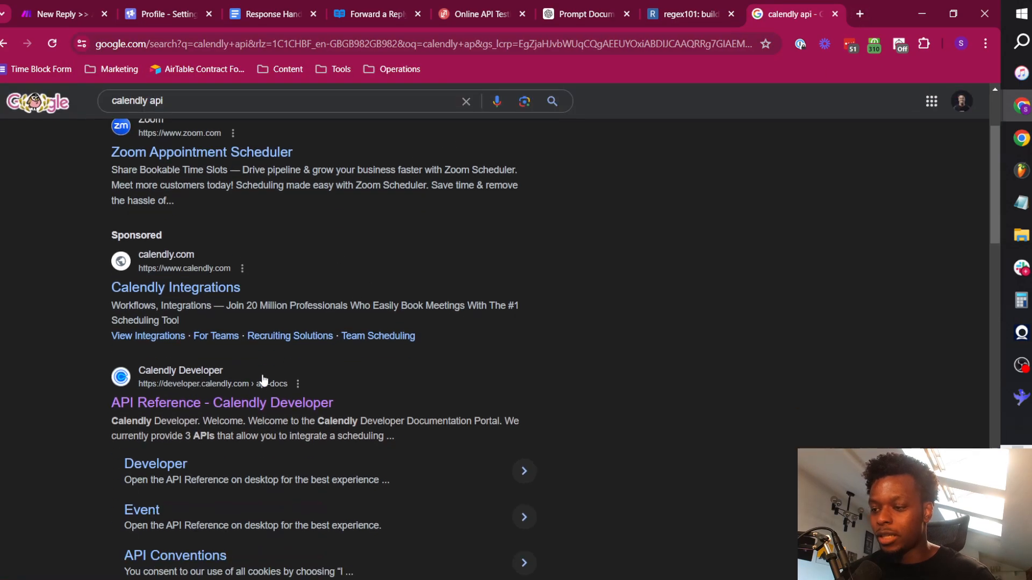
left_click(261, 398)
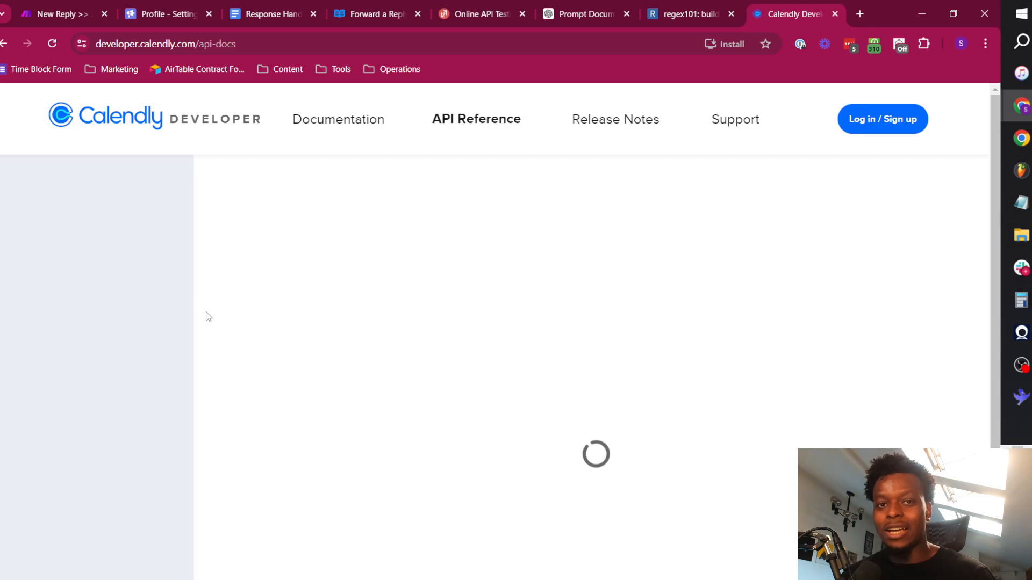
Open the List Event Type Available Times endpoint under Event Types in the Calendly API Reference.
scroll(89, 389, "down", 6)
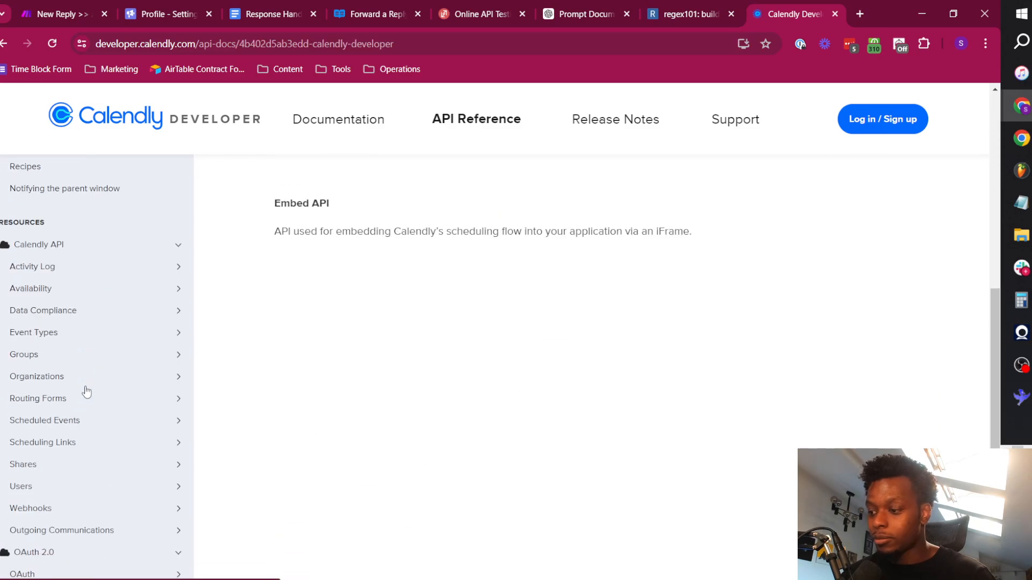
left_click(32, 334)
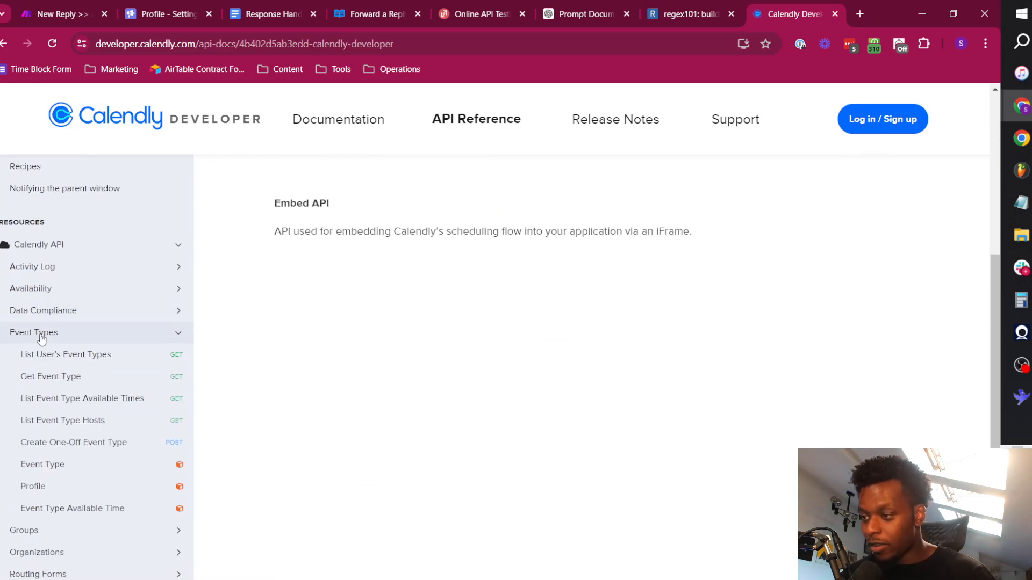
left_click(71, 398)
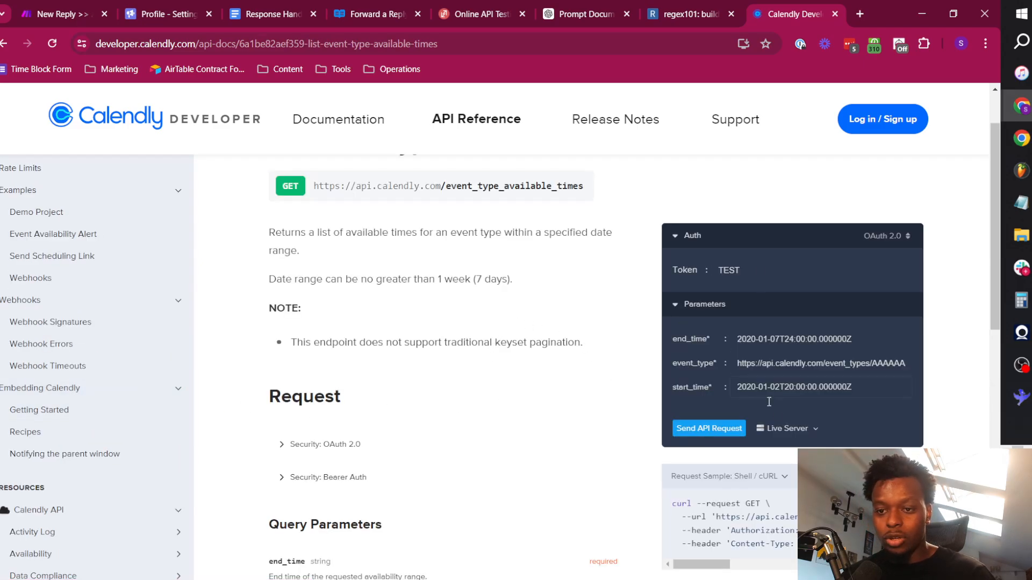
scroll(478, 243, "up", 1)
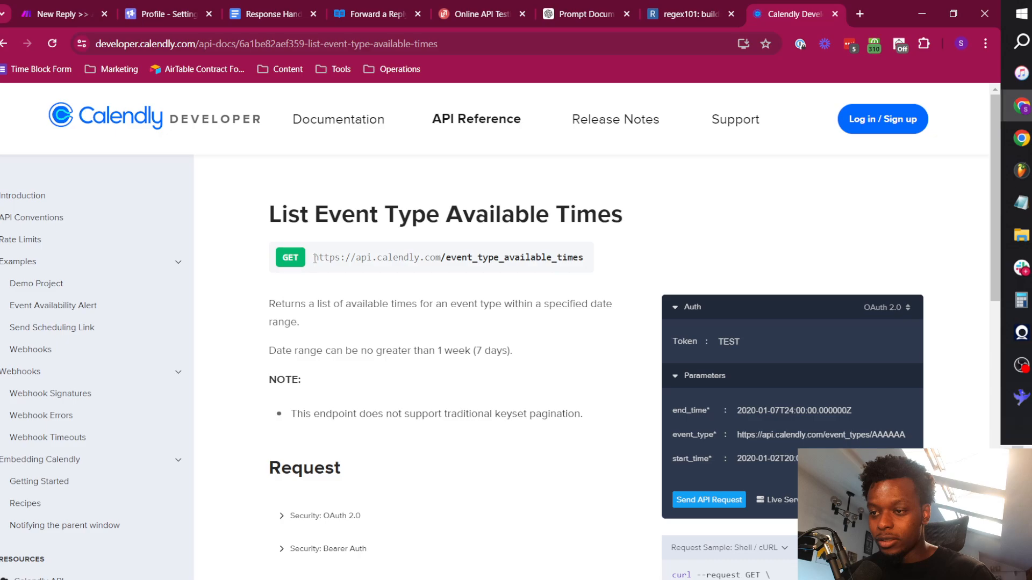
Copy the path /event_type_available_times from the endpoint documentation and enter it as the Calendly module's URL in Make.
left_click_drag(315, 258, 591, 273)
left_click(553, 377)
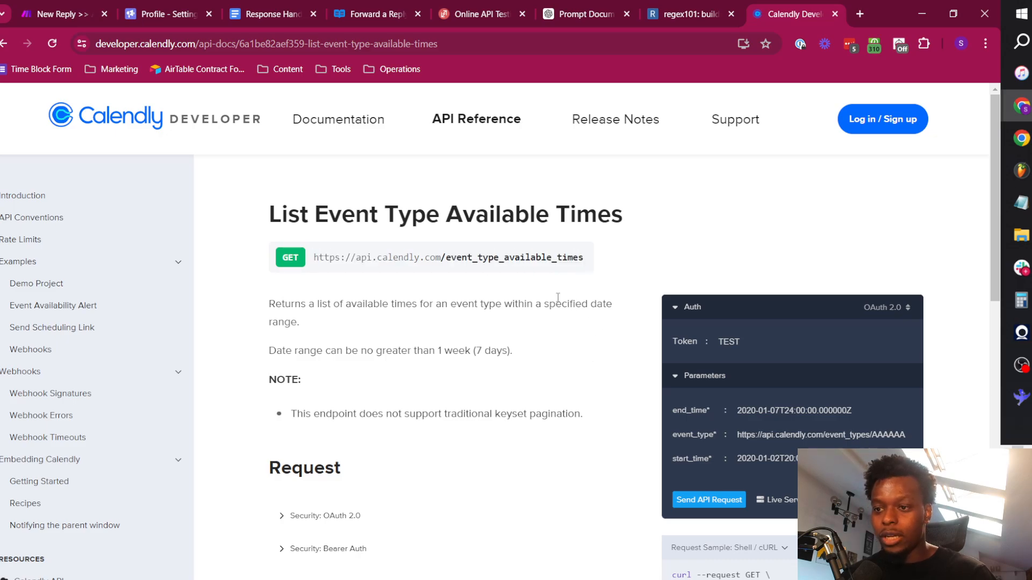
left_click_drag(442, 261, 598, 296)
key("ctrl+c")
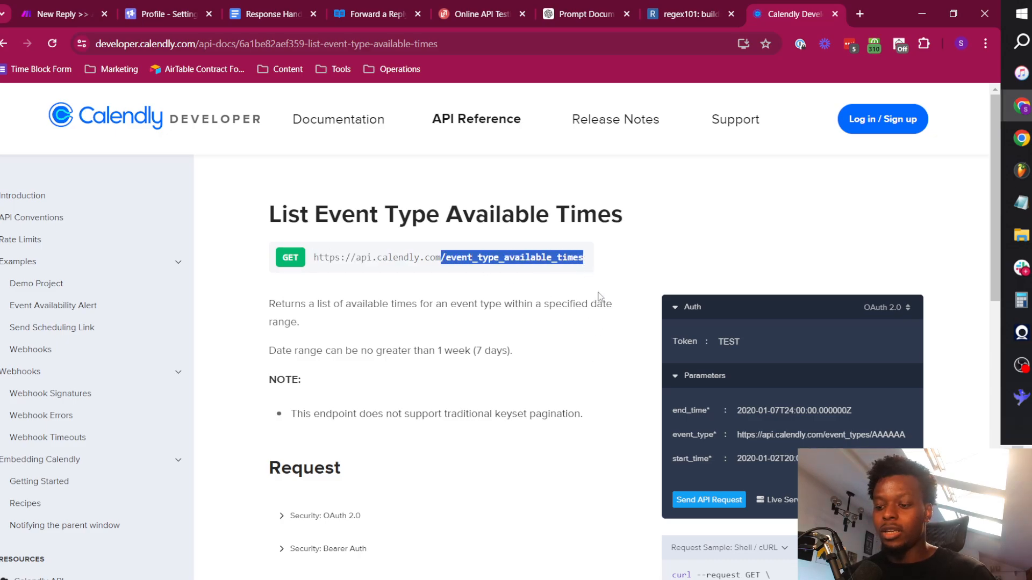
left_click(75, 7)
left_click(510, 251)
key("ctrl+v")
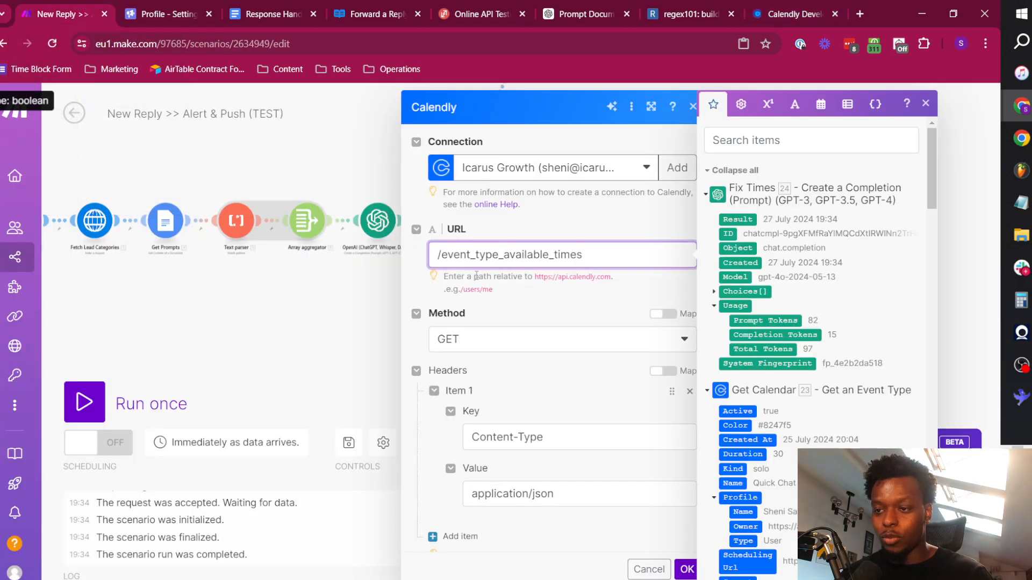
left_click_drag(461, 259, 590, 258)
left_click(590, 259)
left_click(546, 321)
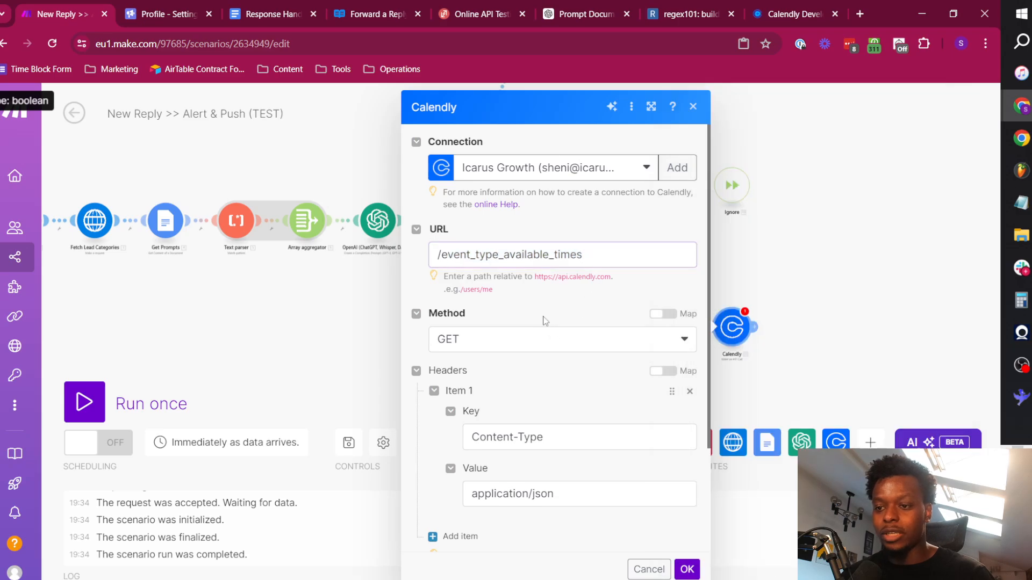
Compare the Calendly module's request settings with the documentation and examine the endpoint's required query parameters end_time, event_type and start_time.
left_click(782, 7)
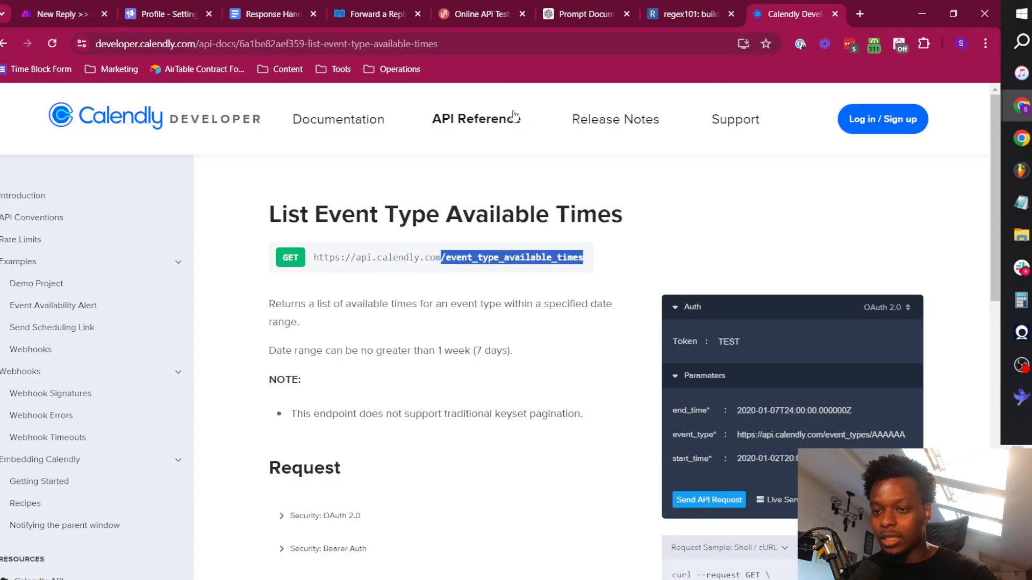
left_click(75, 6)
scroll(537, 359, "down", 3)
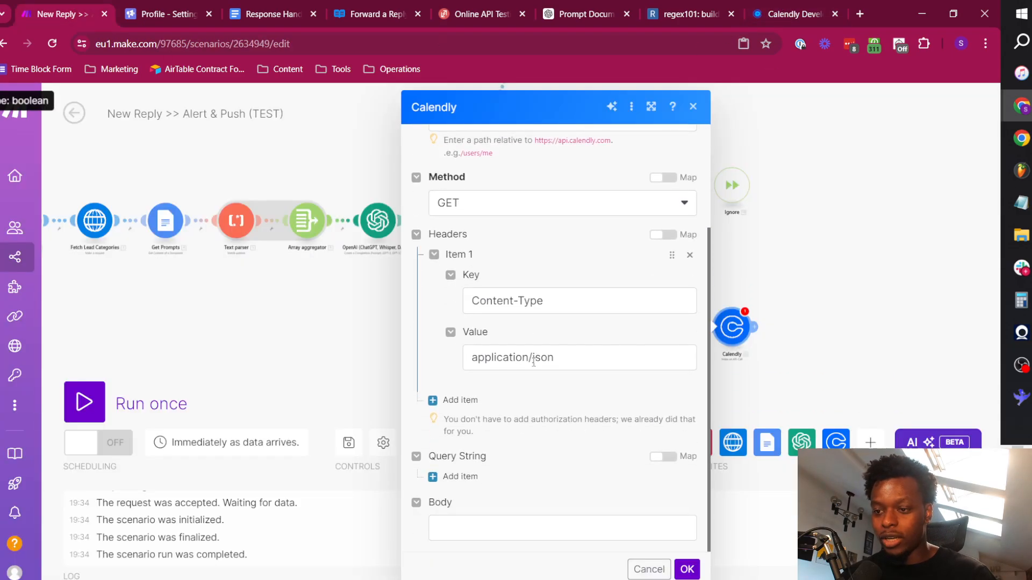
left_click(780, 6)
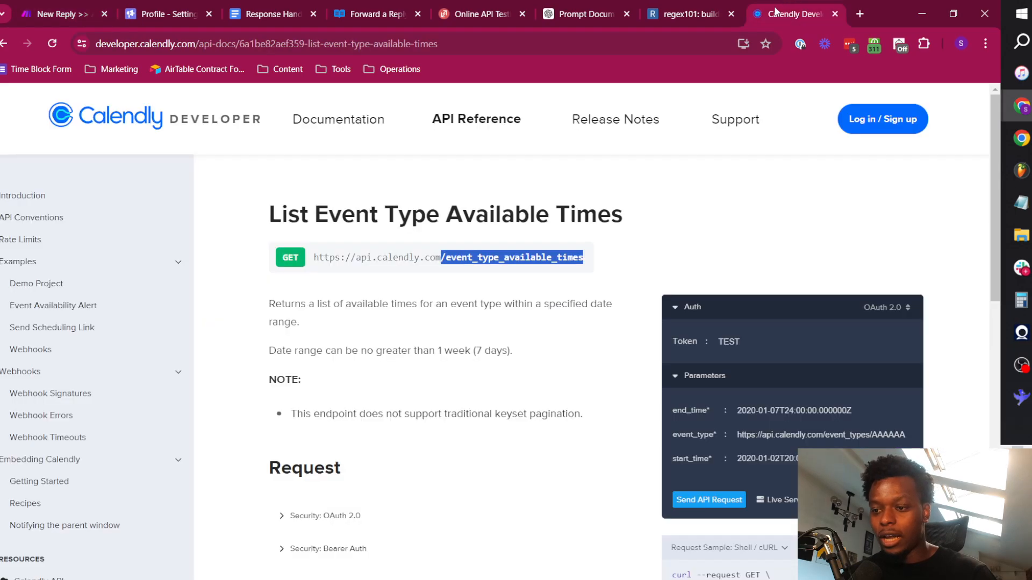
scroll(410, 347, "down", 3)
scroll(410, 348, "down", 5)
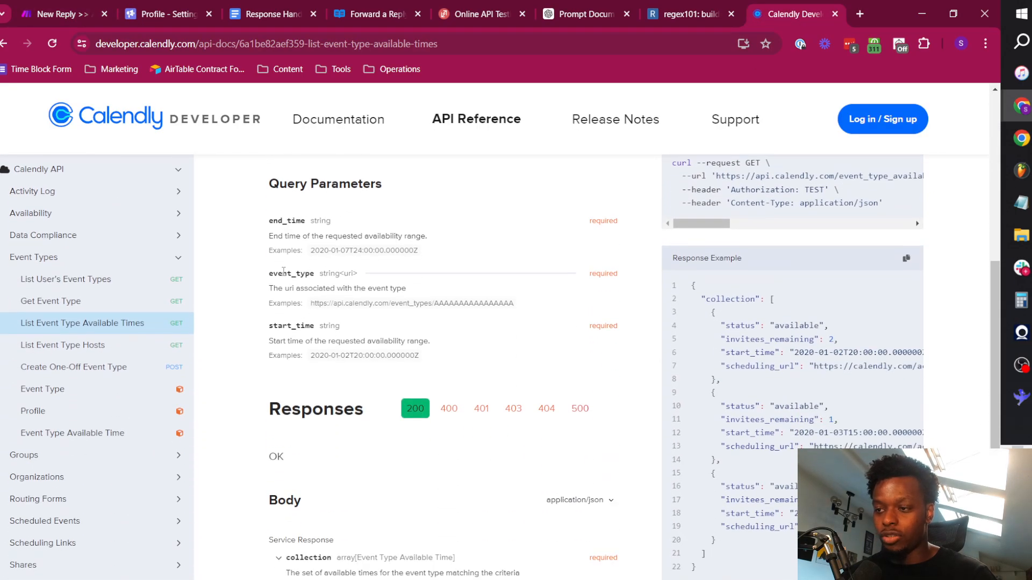
left_click_drag(272, 221, 302, 221)
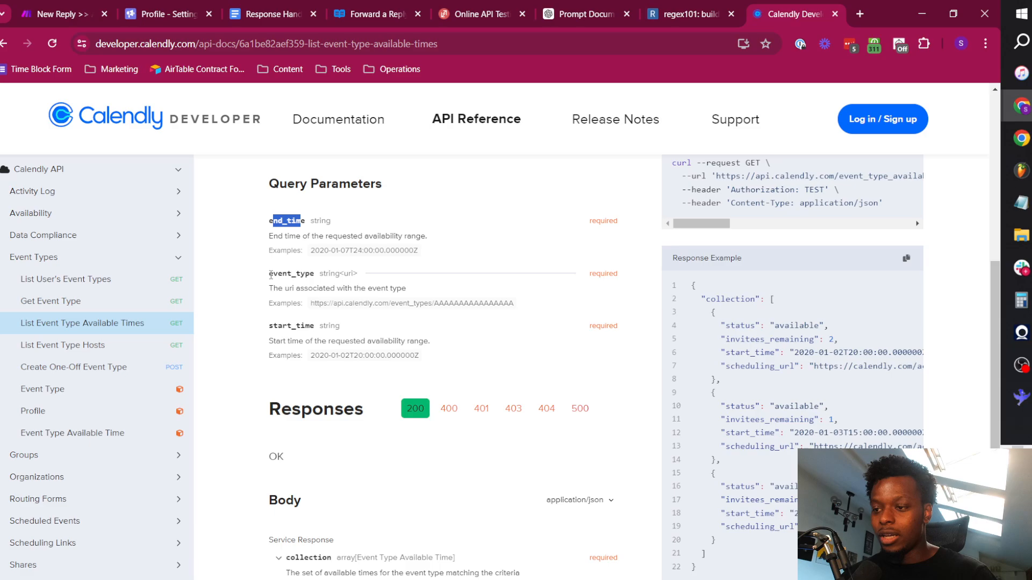
left_click_drag(271, 325, 319, 326)
left_click_drag(270, 275, 321, 274)
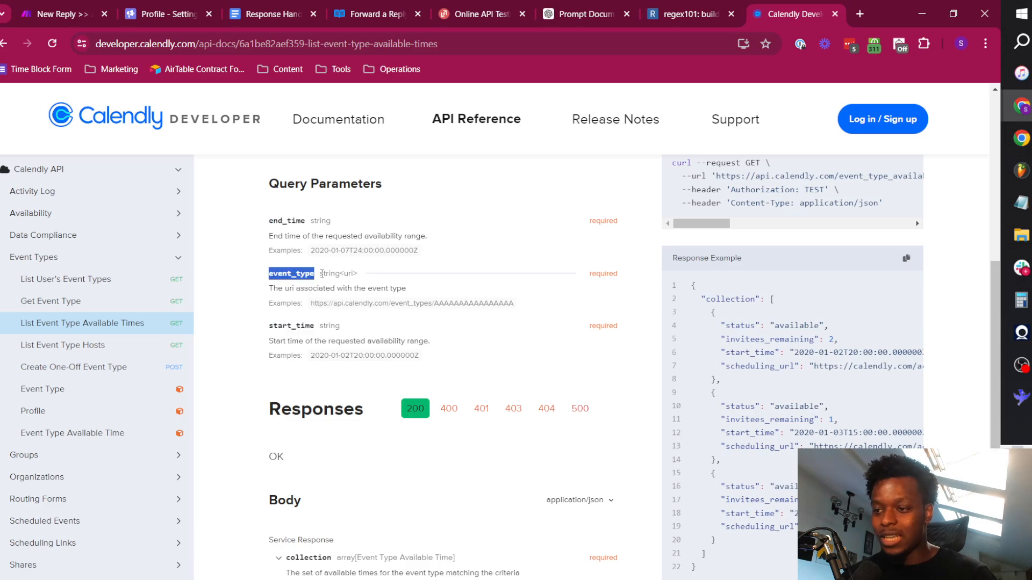
left_click(482, 280)
scroll(471, 272, "up", 5)
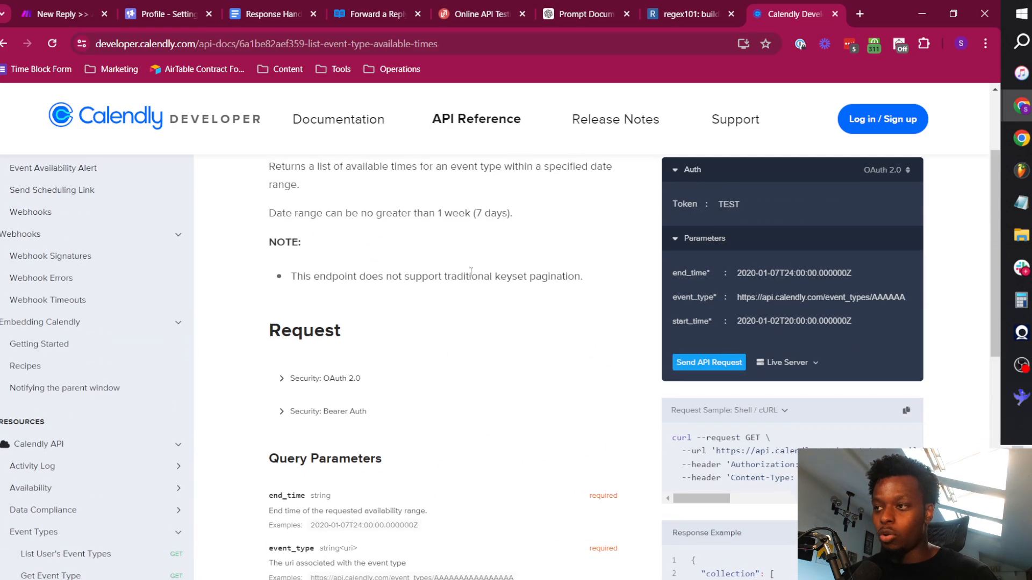
Return to the Make scenario and add three empty query string items to the Calendly module.
left_click(96, 5)
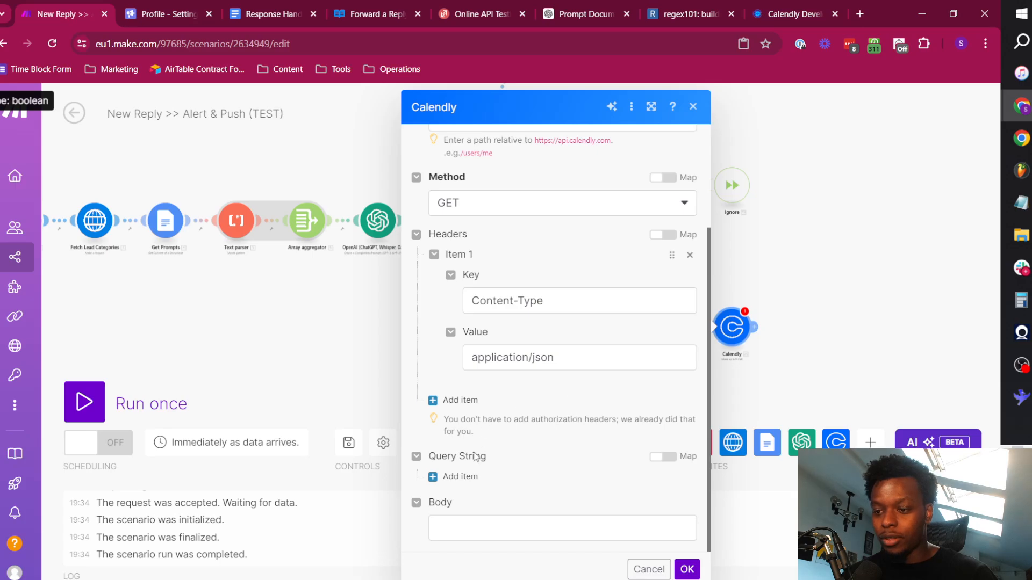
left_click(464, 476)
scroll(483, 457, "down", 3)
left_click(467, 476)
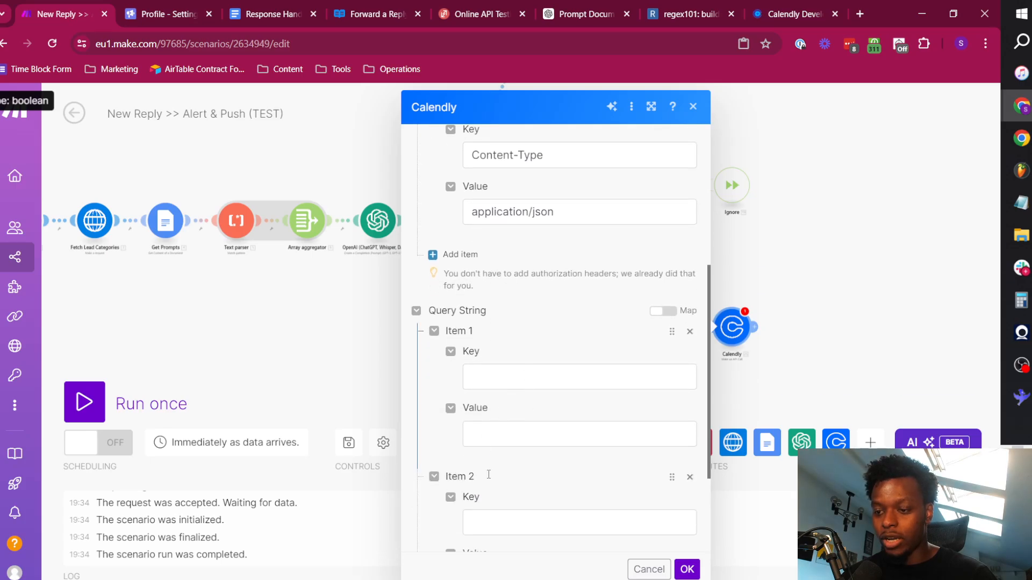
scroll(486, 456, "down", 3)
left_click(454, 477)
scroll(595, 349, "down", 3)
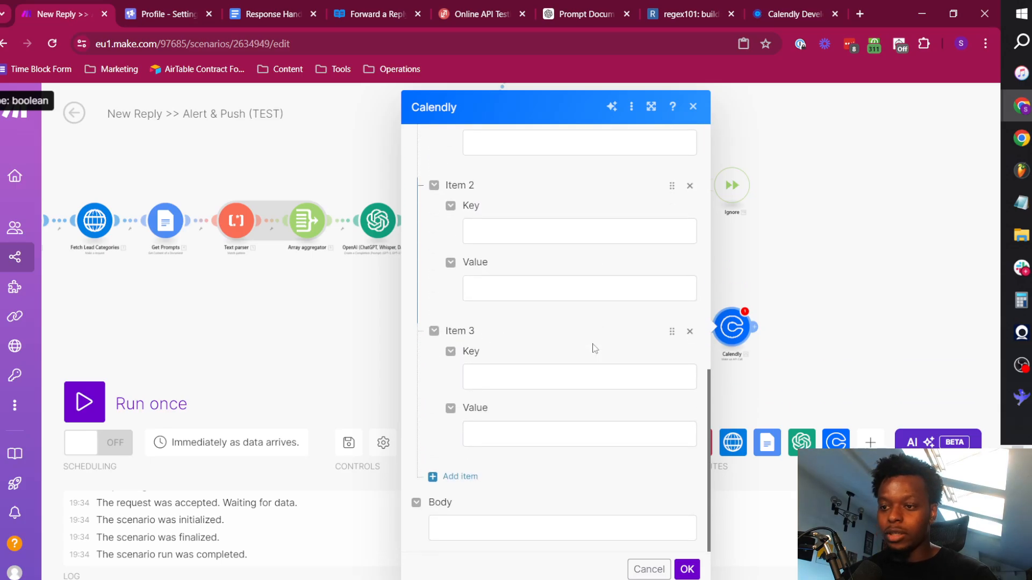
Fill the Calendly module's first query string item with key event_type and the URI from the Get Calendar module as its value.
scroll(596, 344, "up", 3)
left_click(503, 223)
left_click(493, 349)
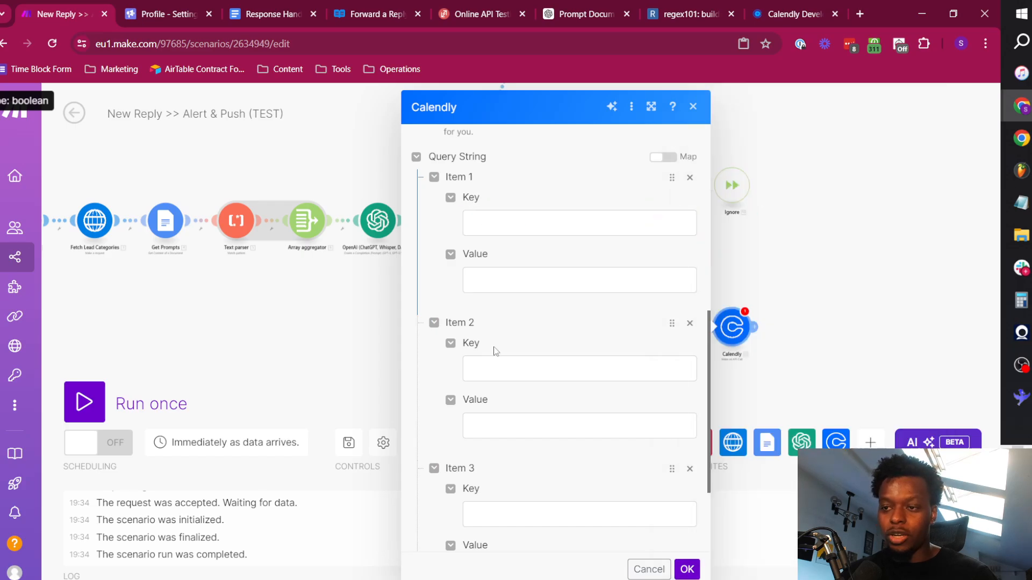
left_click(489, 223)
type("event_ty")
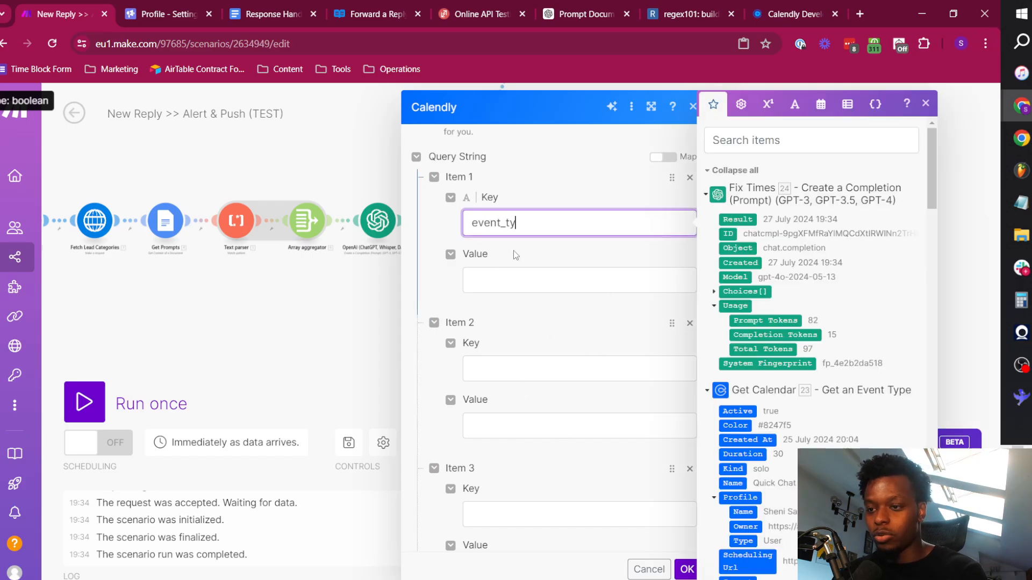
type("pe")
left_click(517, 286)
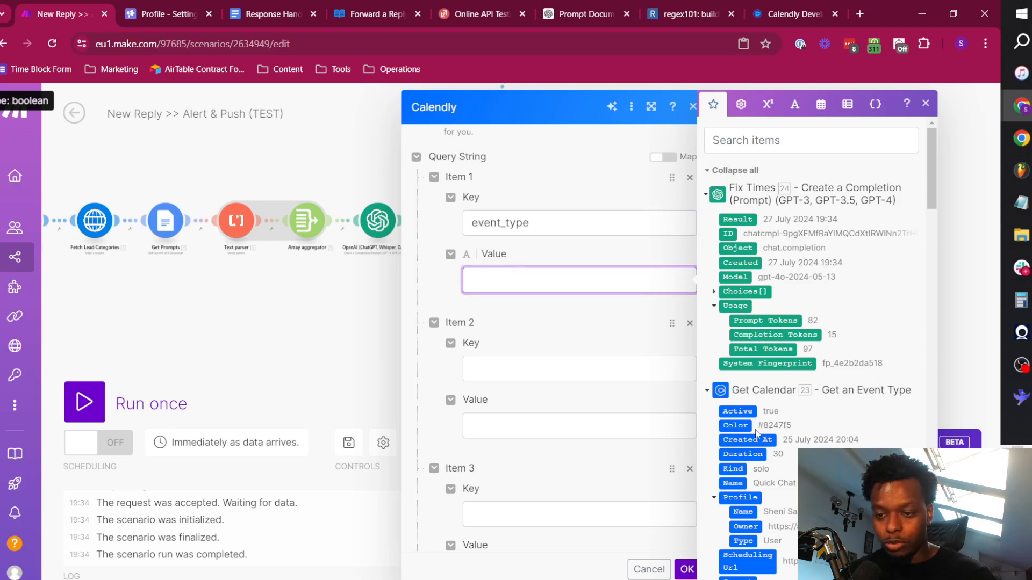
scroll(757, 438, "down", 5)
scroll(776, 478, "up", 5)
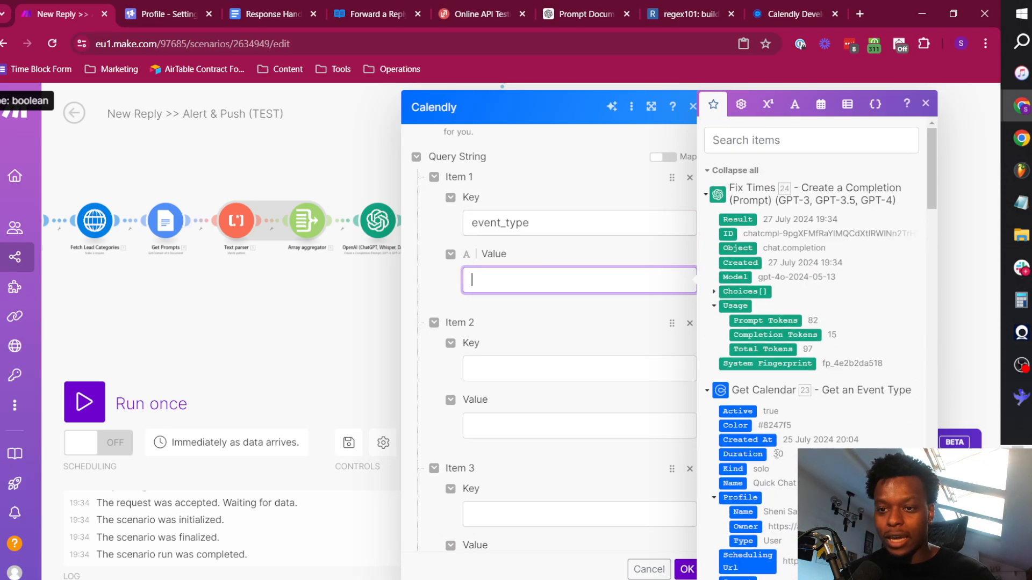
scroll(758, 392, "down", 5)
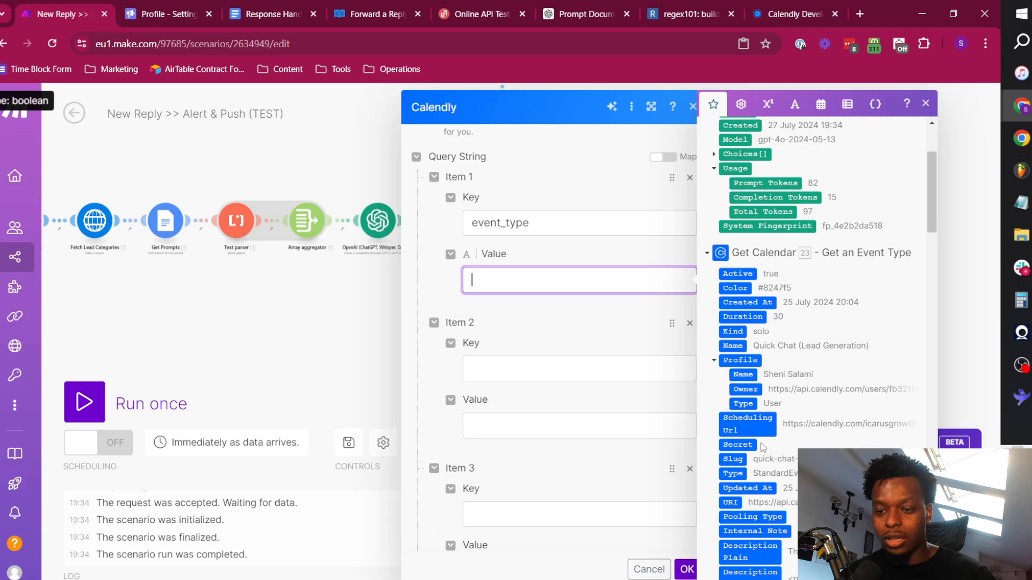
left_click(731, 365)
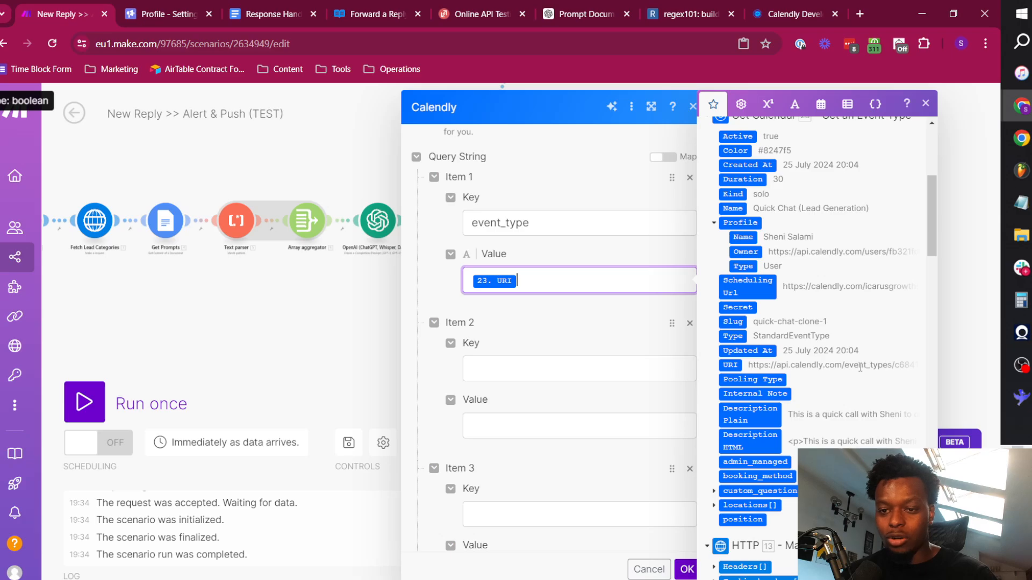
Enter start_time as the key of the second query string item and end_time as the key of the third.
left_click(525, 368)
type("s")
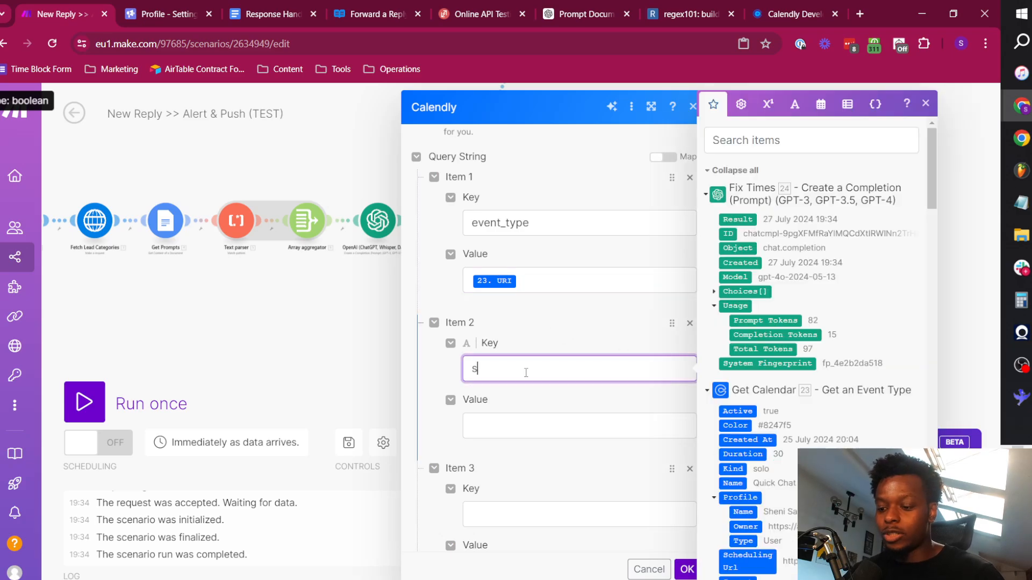
type("tart_time")
key("Escape")
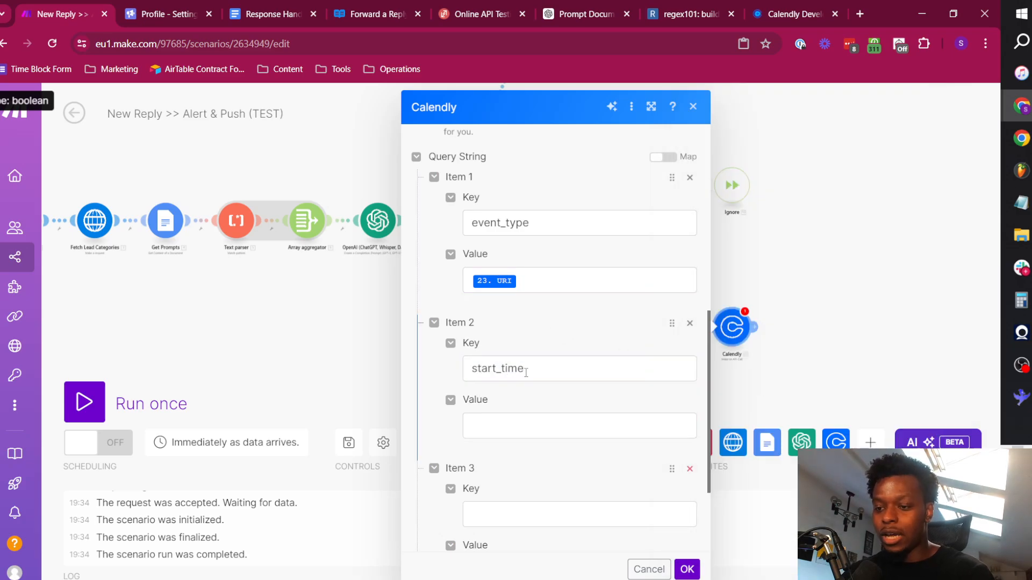
left_click(507, 517)
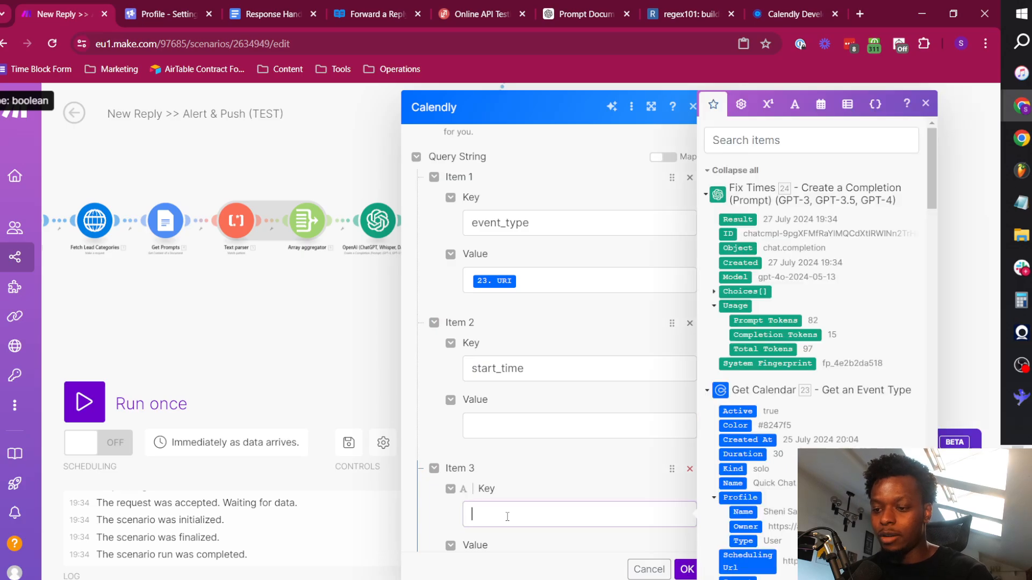
type("end_time")
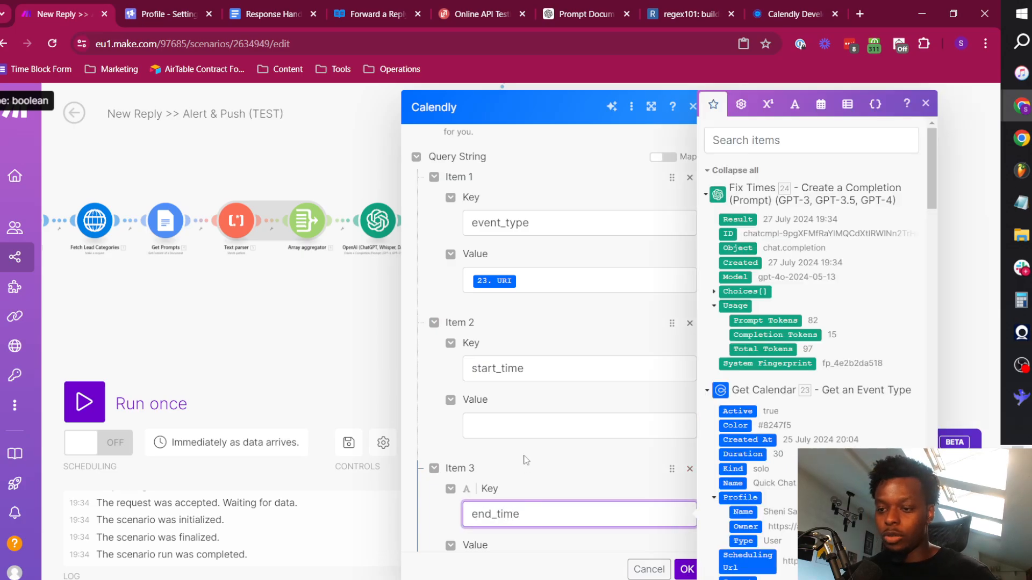
Map the Result of the Fix Times module as the start_time value and close the Calendly module's settings.
left_click(518, 424)
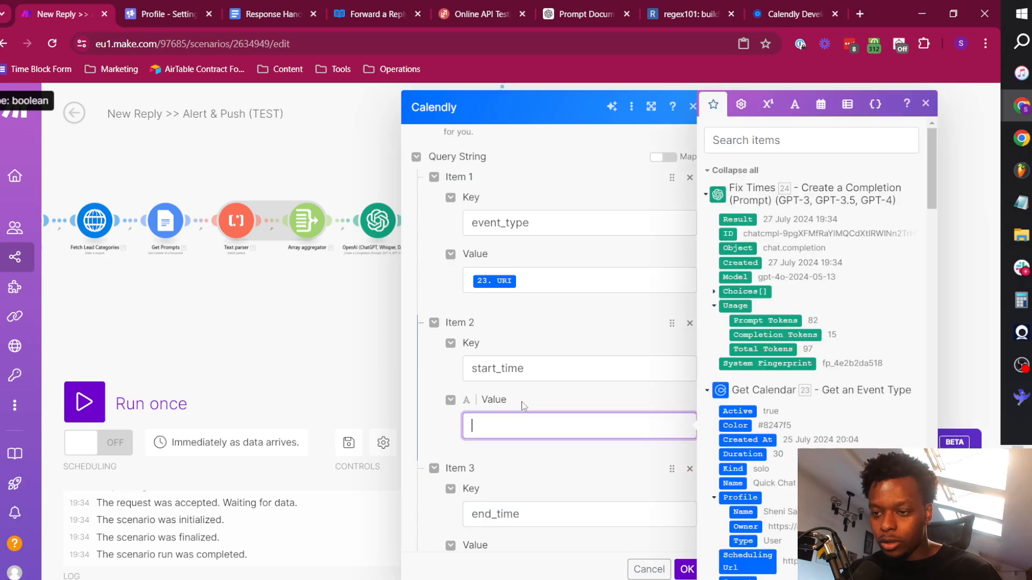
left_click(714, 291)
left_click(724, 363)
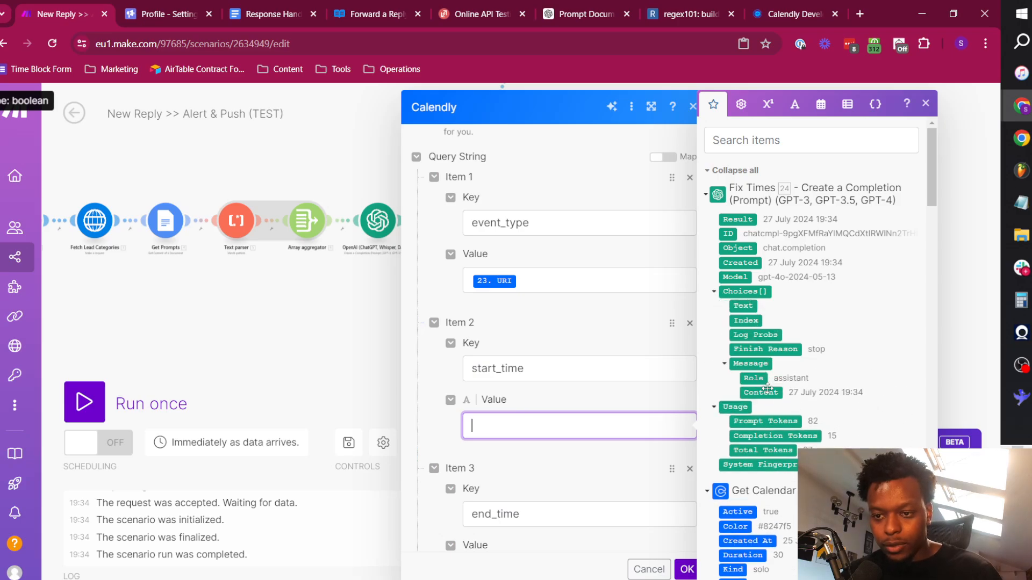
left_click(737, 219)
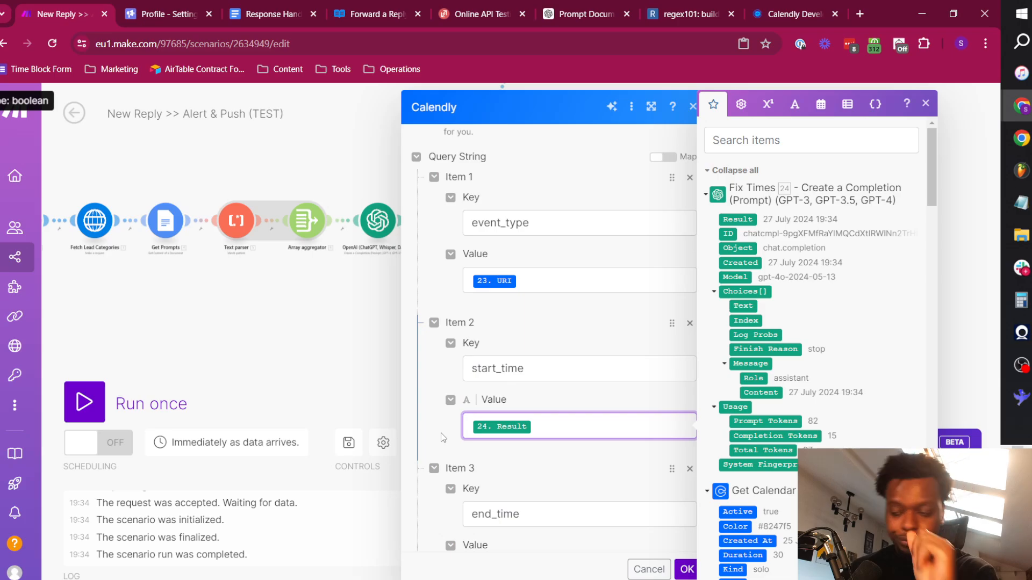
left_click(820, 107)
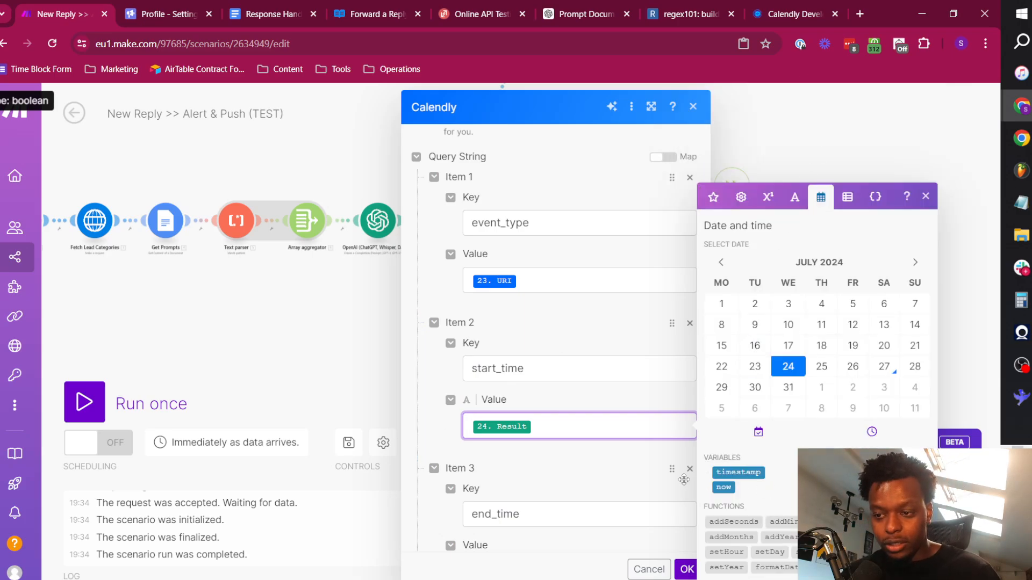
left_click(385, 353)
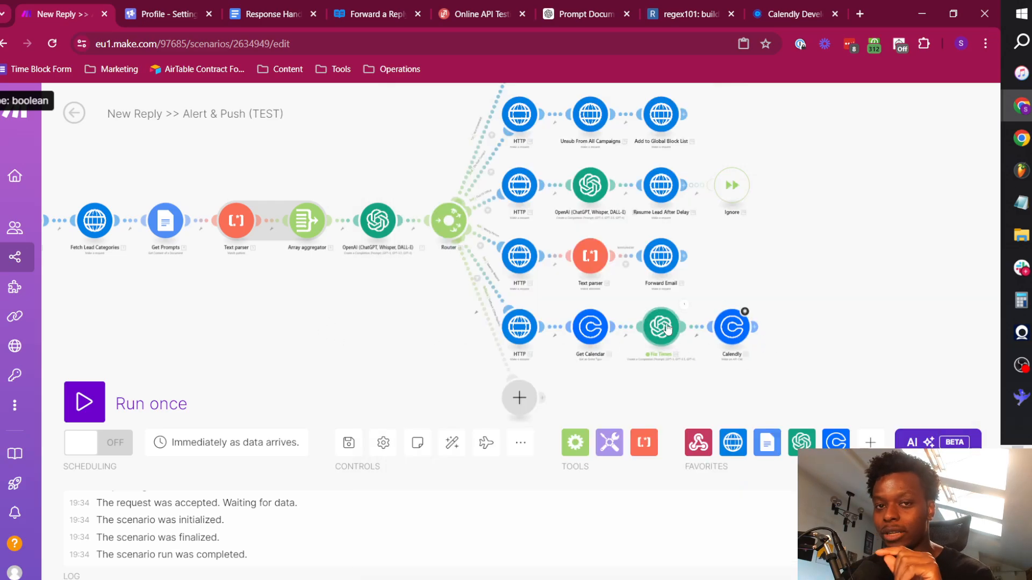
Reopen the Calendly module at the end of the Meeting Request route and review its query string items.
left_click_drag(279, 285, 429, 288)
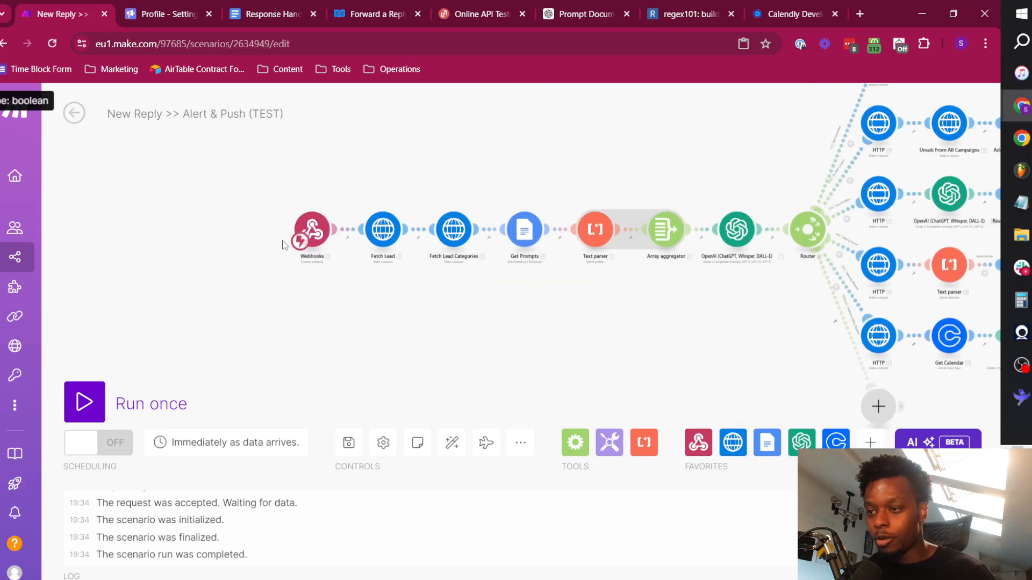
scroll(284, 245, "up", 4)
scroll(604, 336, "down", 3)
left_click_drag(762, 357, 394, 299)
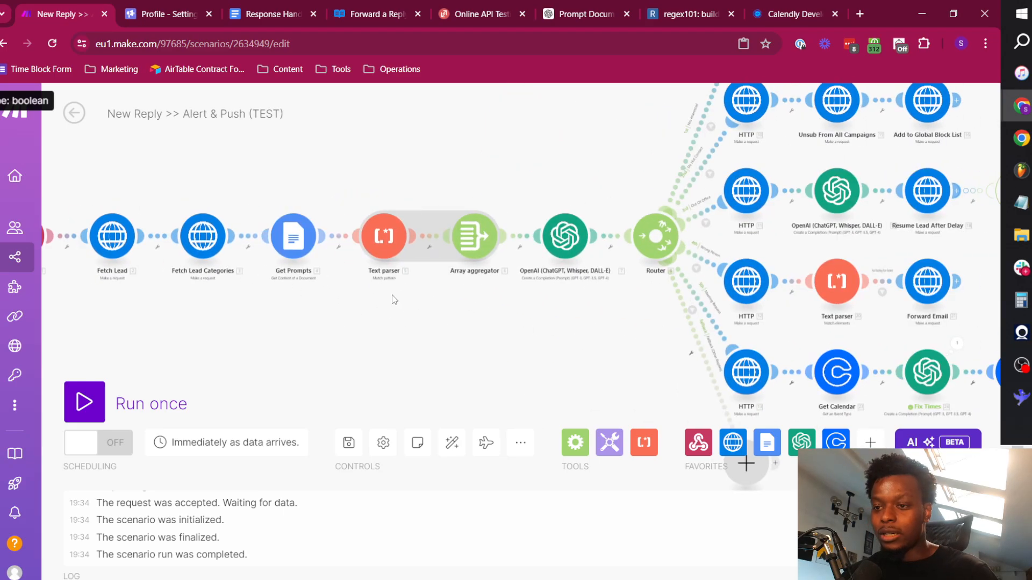
left_click_drag(626, 371, 311, 248)
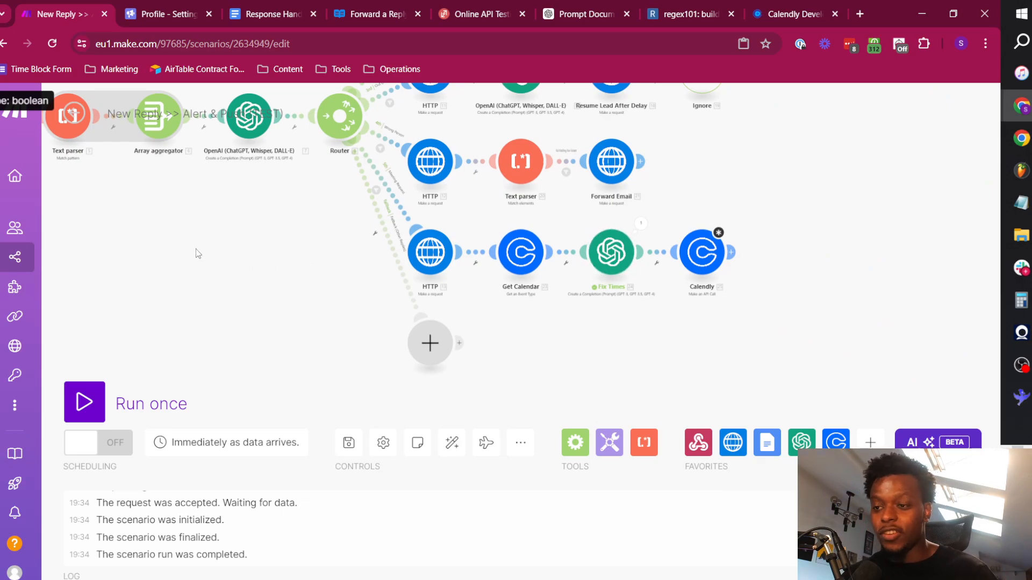
left_click(700, 262)
scroll(814, 379, "down", 5)
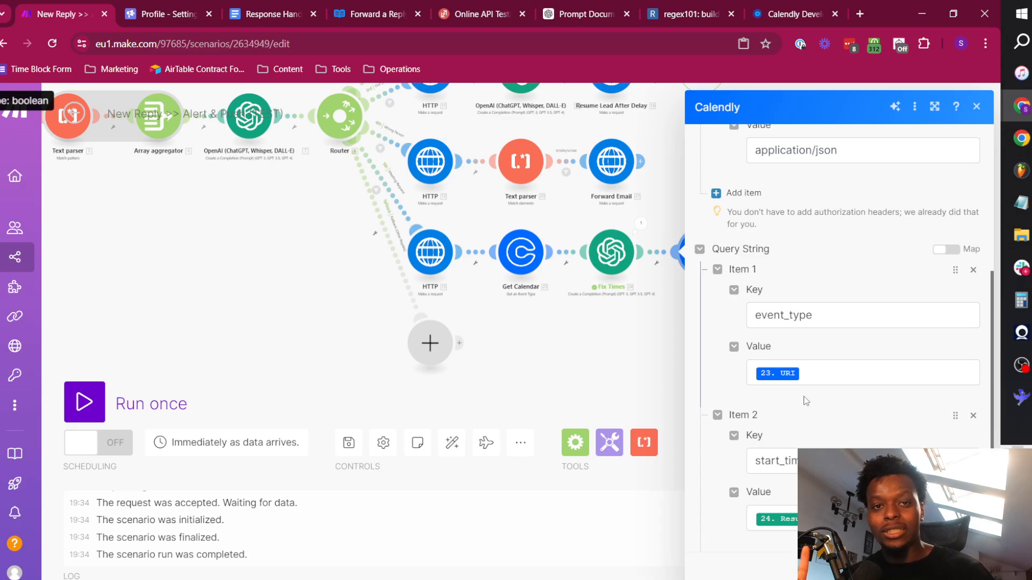
Check the date range restriction in the List Event Type Available Times documentation of the Calendly API Reference.
left_click(790, 11)
scroll(433, 315, "up", 1)
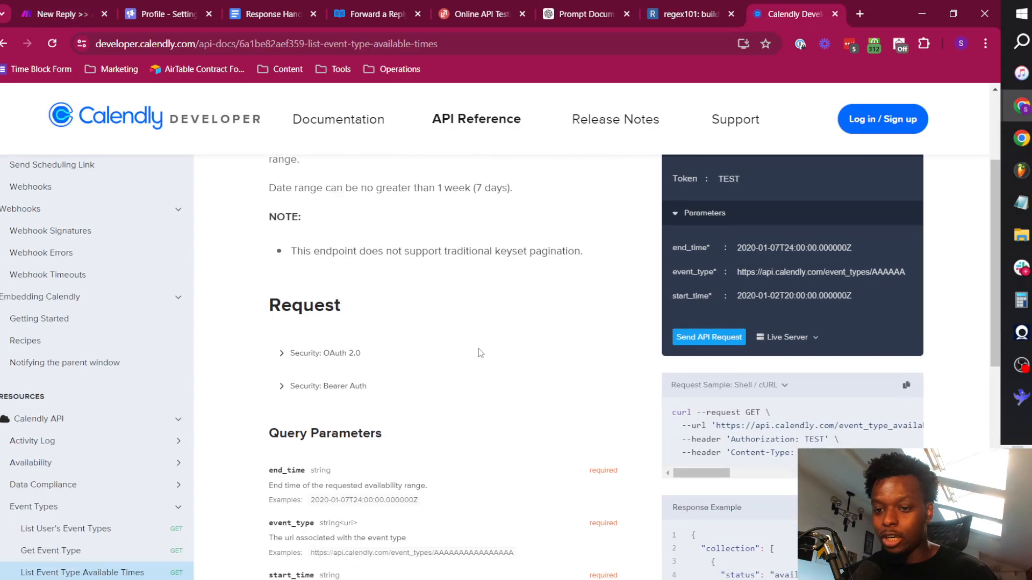
scroll(479, 352, "down", 3)
scroll(422, 396, "up", 4)
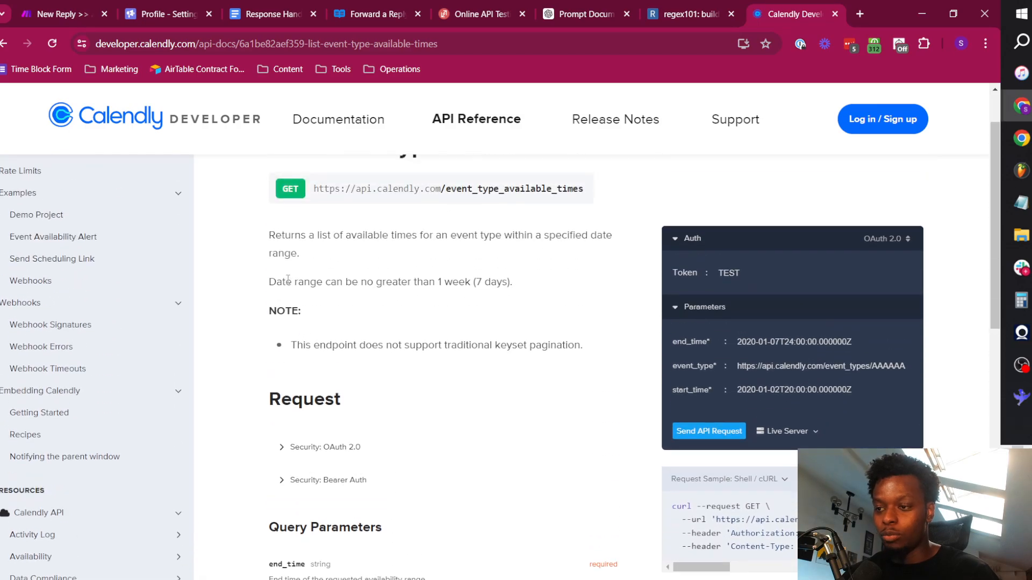
left_click_drag(275, 282, 477, 281)
left_click(514, 285)
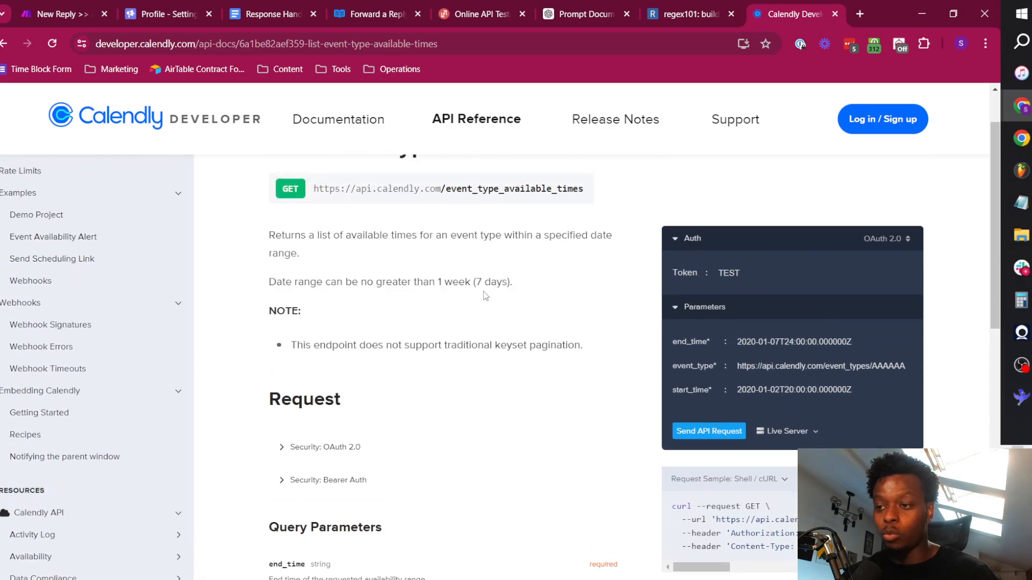
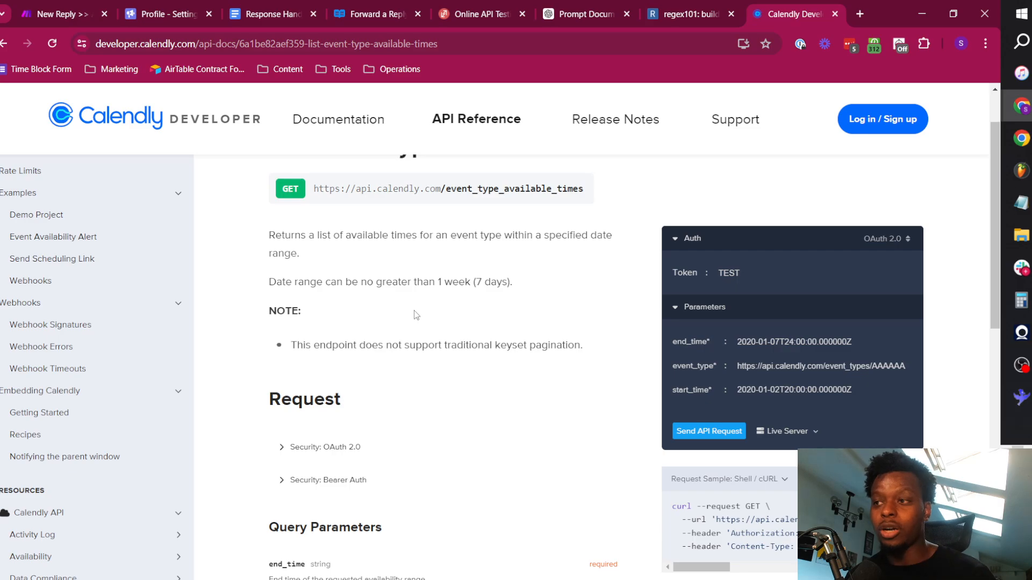
Switch back to the Make scenario and bring the Calendly module's start_time and end_time query string items into view.
key("ctrl+1")
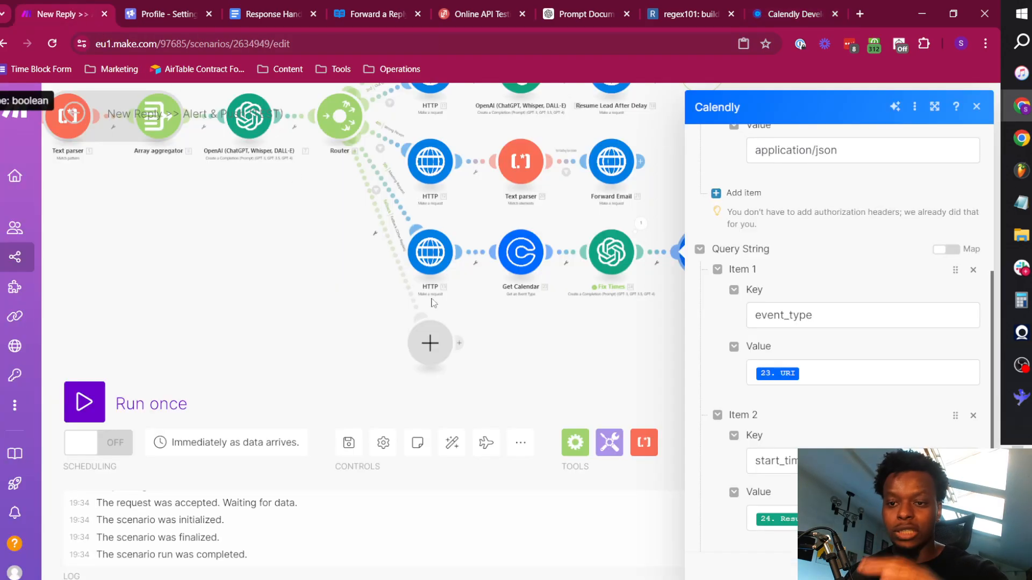
scroll(806, 398, "down", 5)
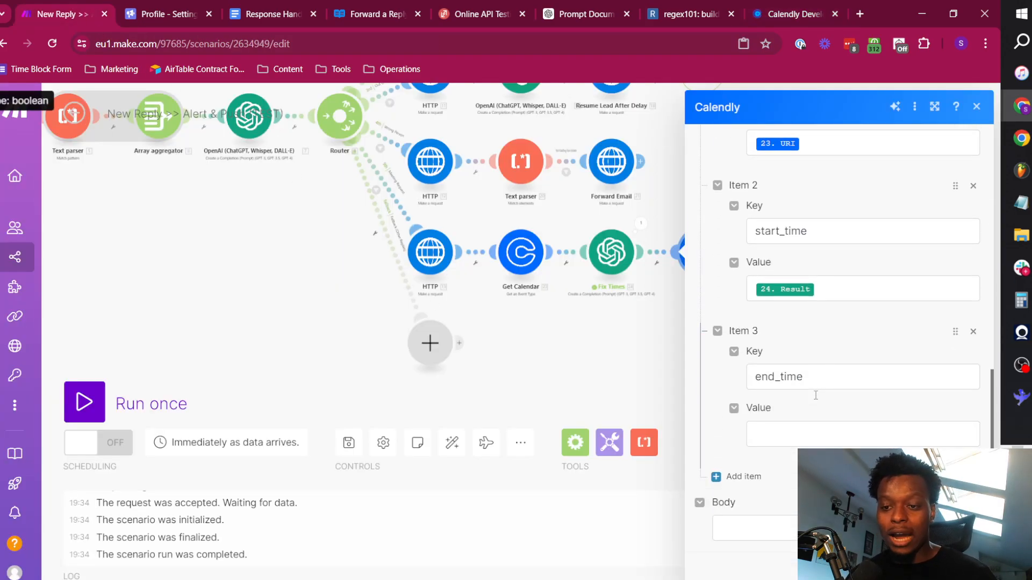
left_click(823, 293)
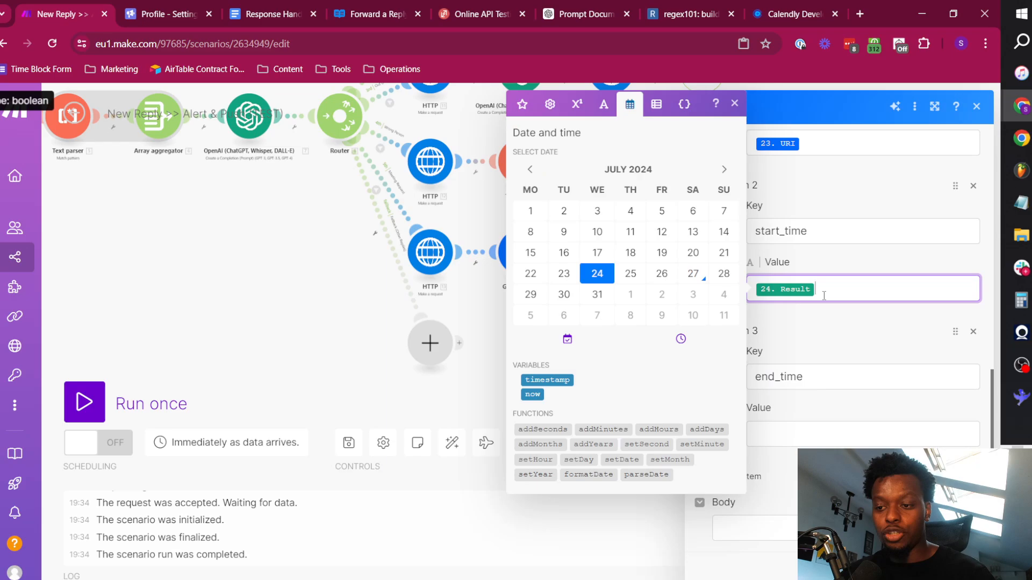
left_click(531, 394)
key("BackSpace")
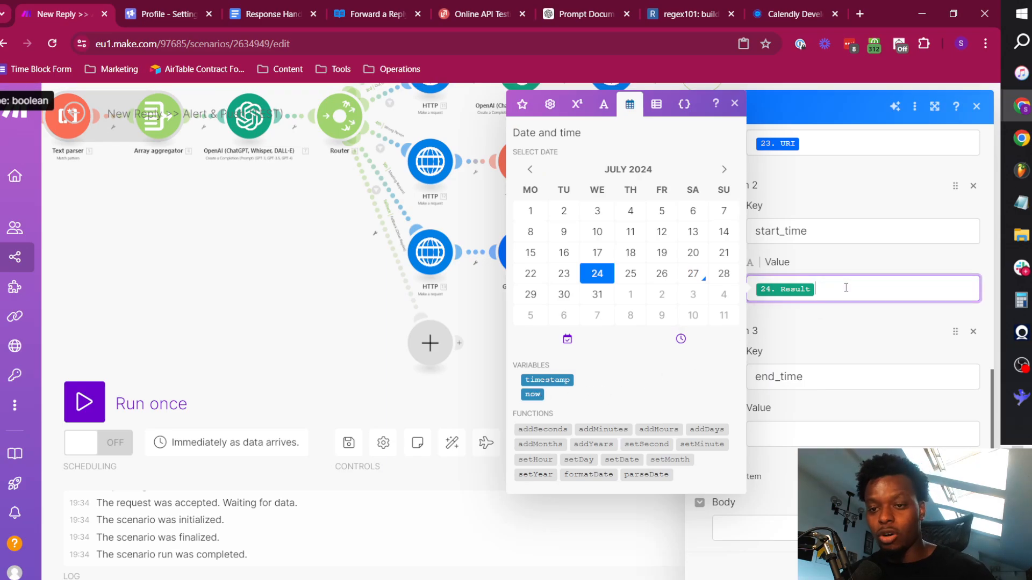
left_click(835, 319)
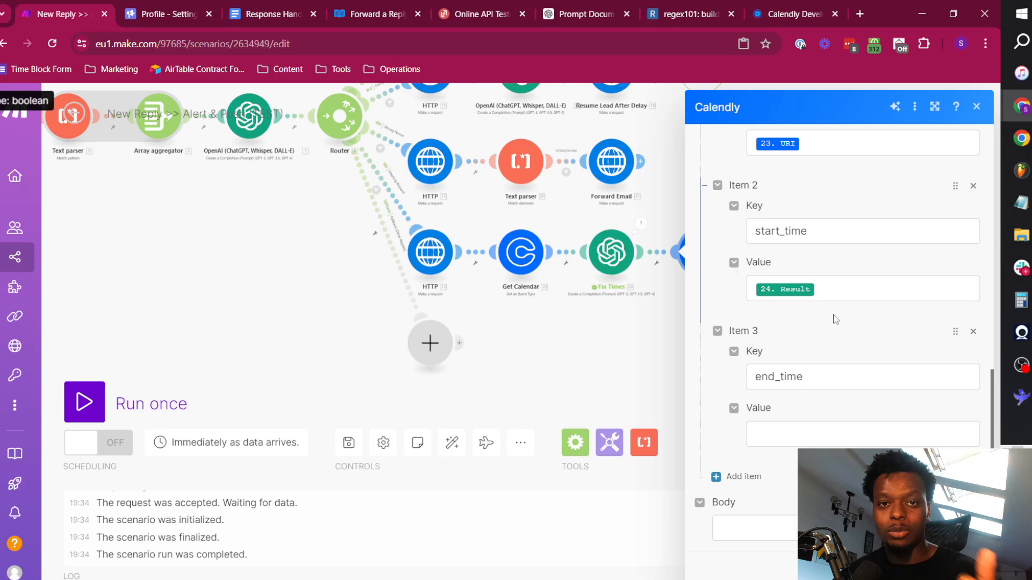
Wrap the Fix Times Result in the start_time value in an addHours function that adds 2 hours.
left_click(834, 290)
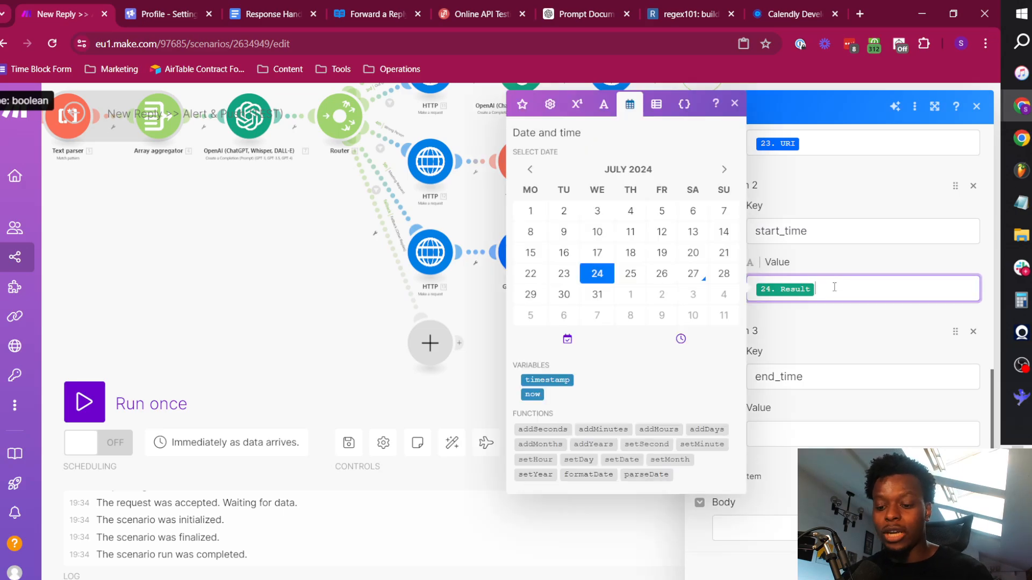
left_click(668, 428)
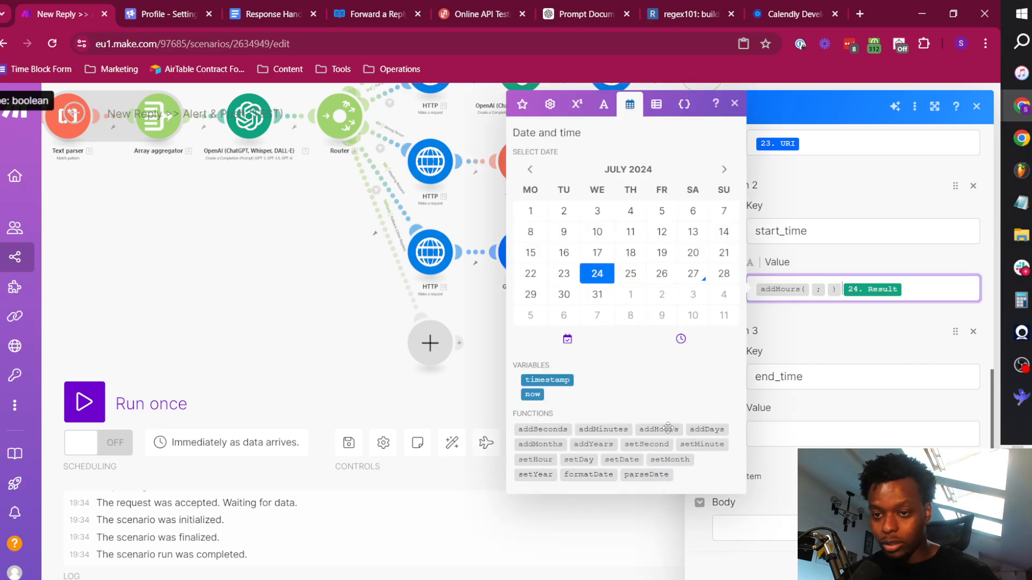
key("shift+Right")
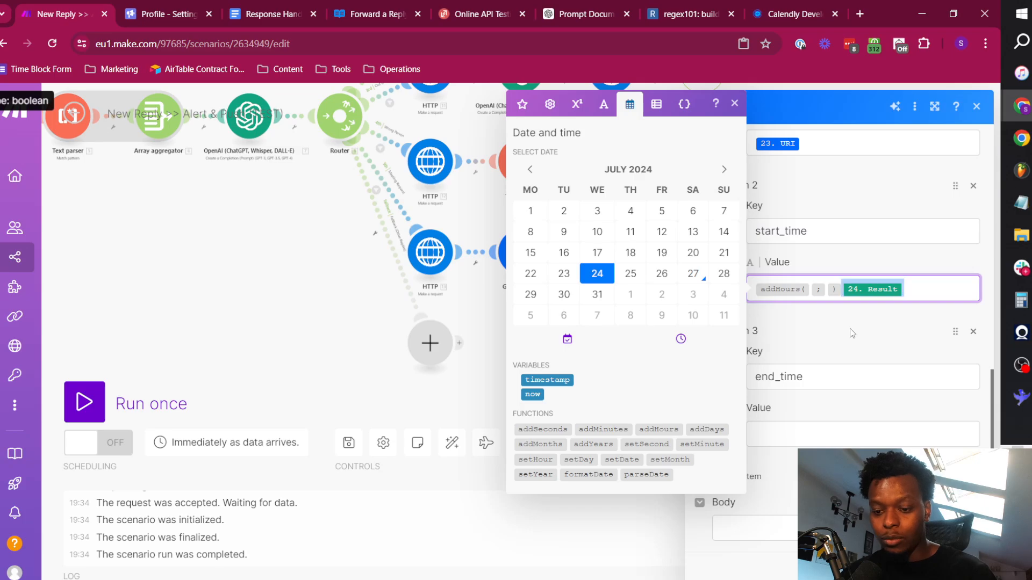
key("ctrl+x")
key("Left")
key("Left")
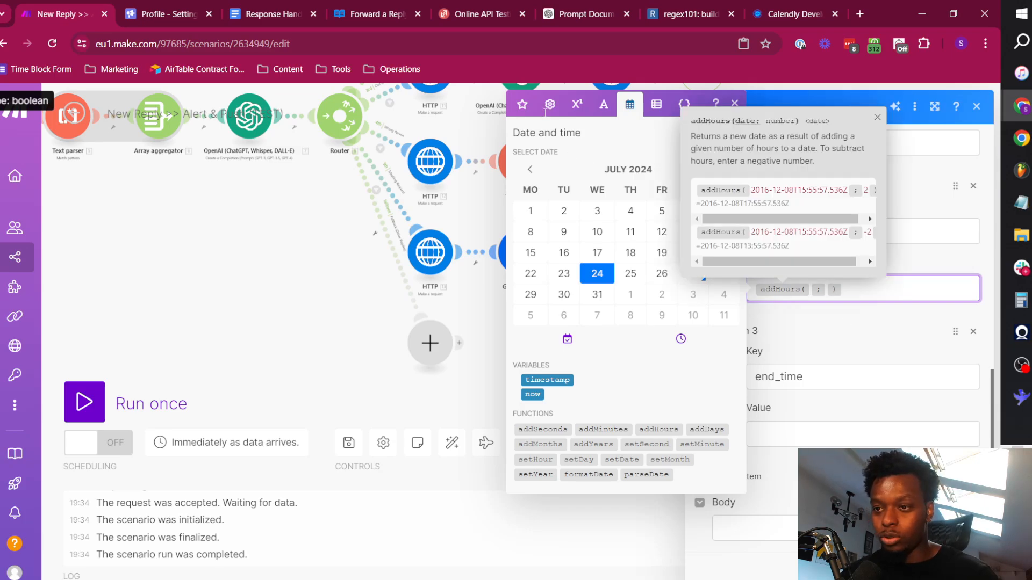
left_click(521, 105)
key("ctrl+v")
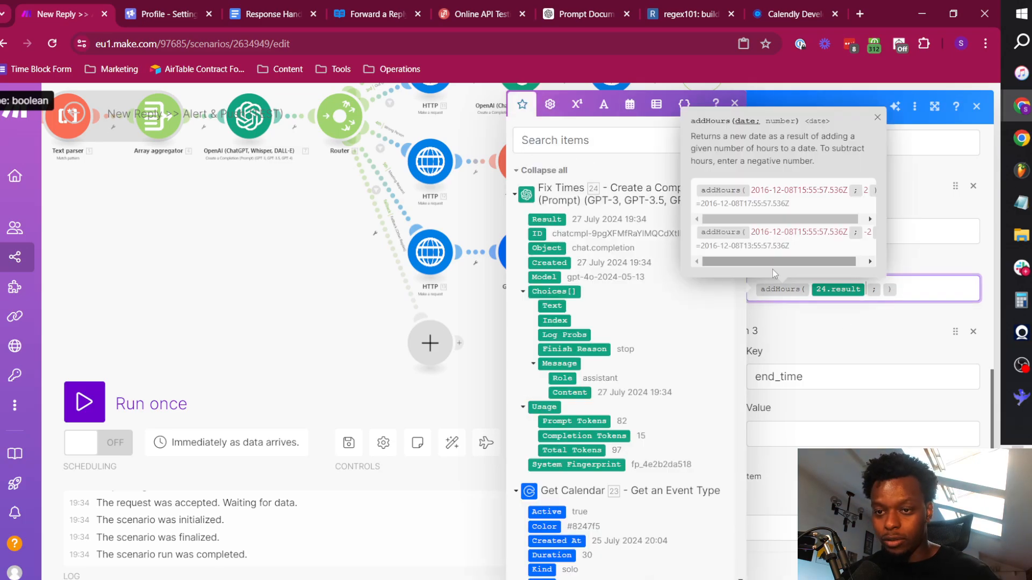
left_click(881, 292)
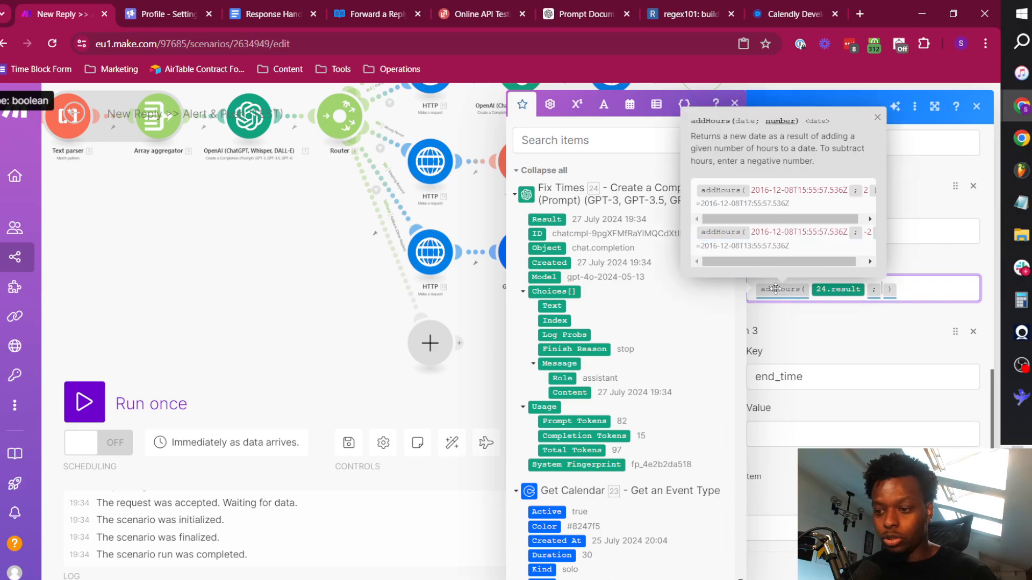
type("2")
Nest the start_time value's addHours expression as the date argument of a formatDate function, followed by an argument separator.
left_click(924, 298)
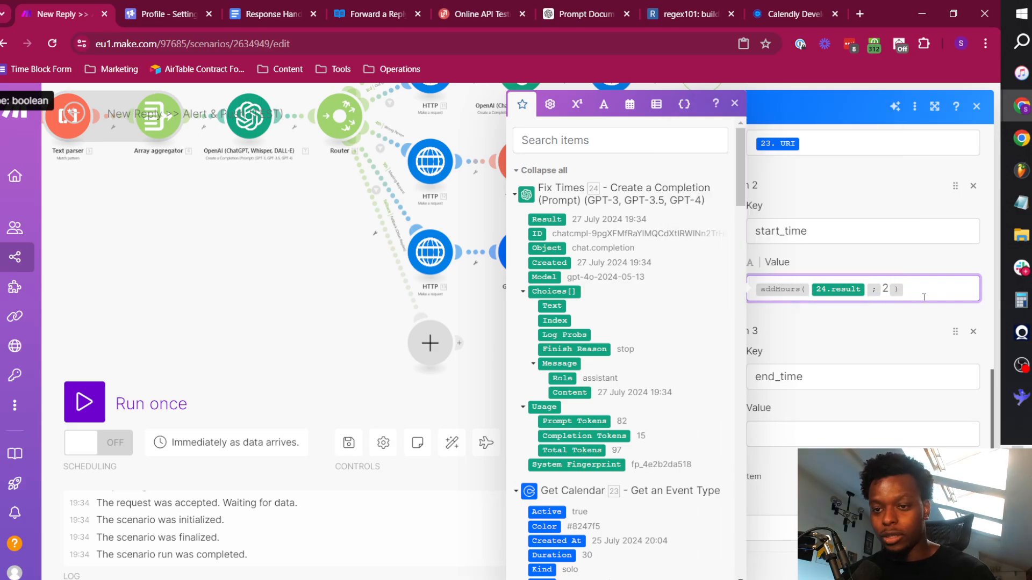
key("Left")
key("Left")
key("Left")
key("Left")
key("Left")
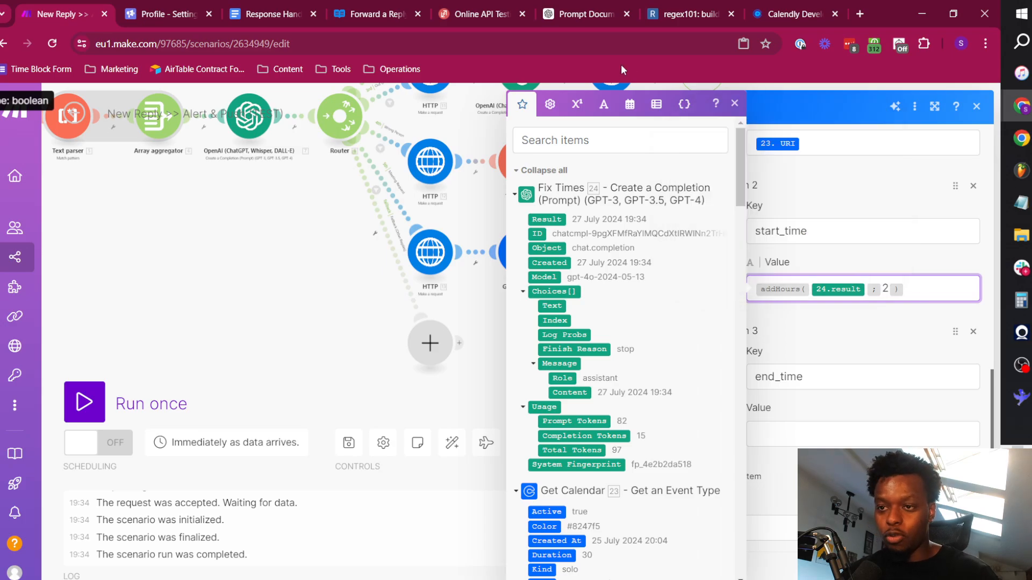
left_click(630, 104)
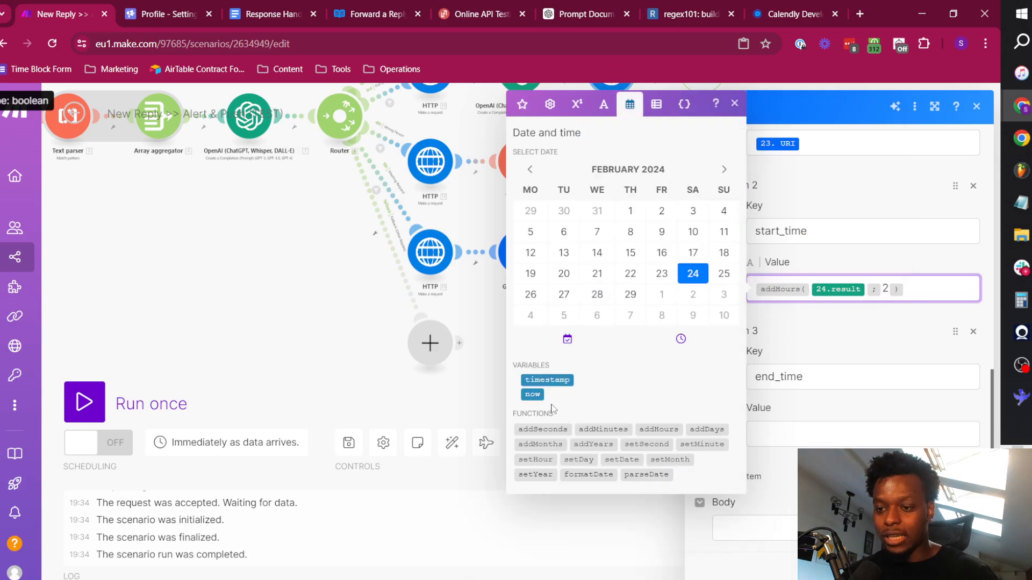
left_click(588, 475)
key("BackSpace")
key("BackSpace")
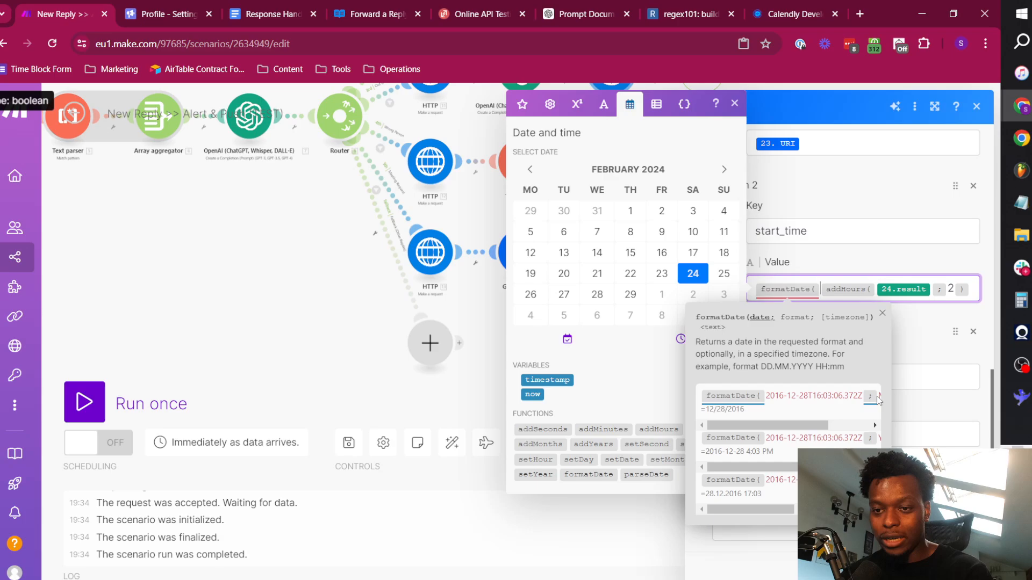
key("Right")
key("Right")
key("Right")
key("Right")
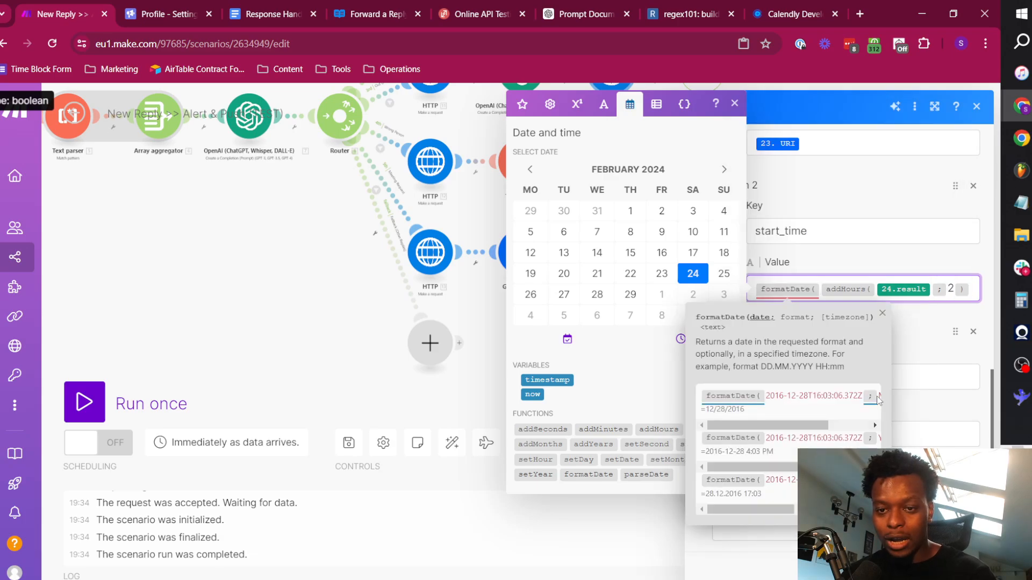
type(";")
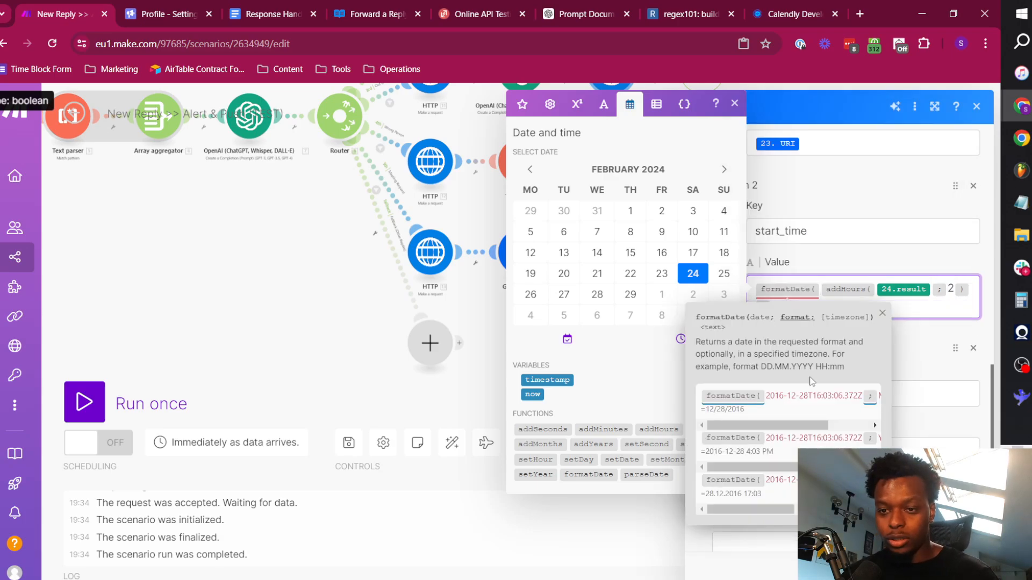
left_click(882, 314)
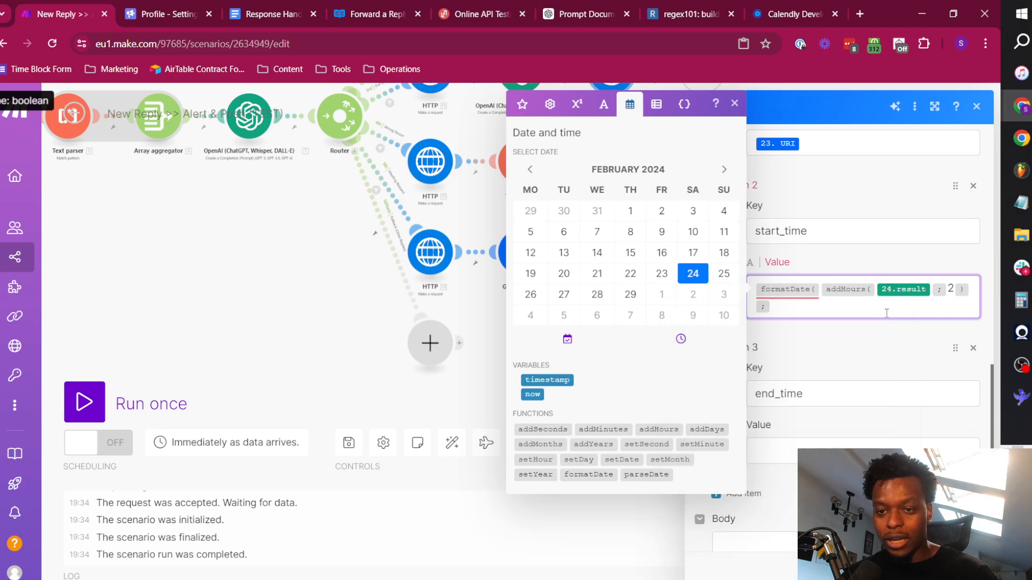
Enter YYYY-MM-DDTHH:MM:SS.SSSSSS as the format argument of formatDate in the start_time value.
left_click(831, 310)
type("YYYY-MM-DDTHH:MM:SS.SSSSSS")
double_click(800, 305)
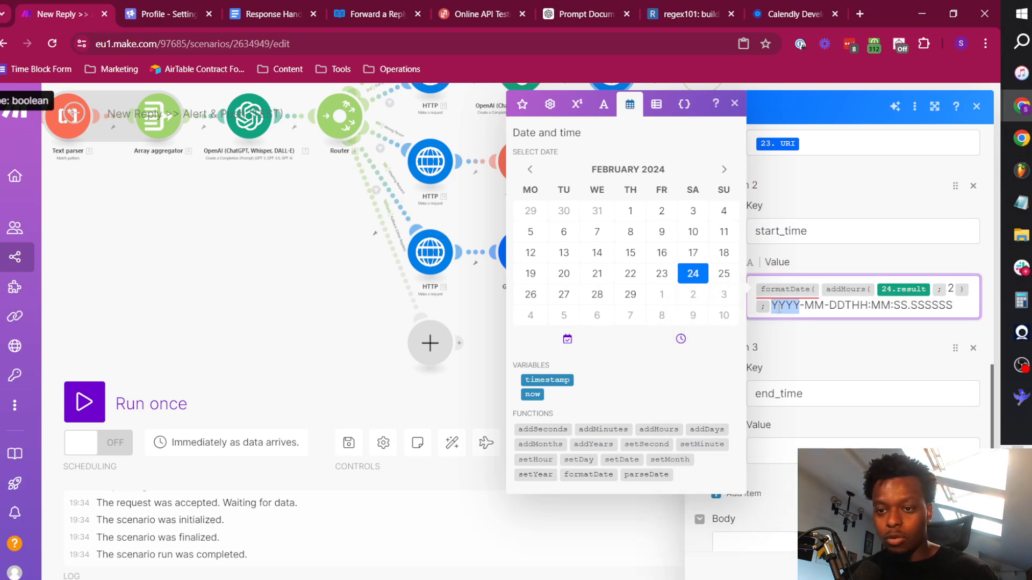
left_click(802, 307)
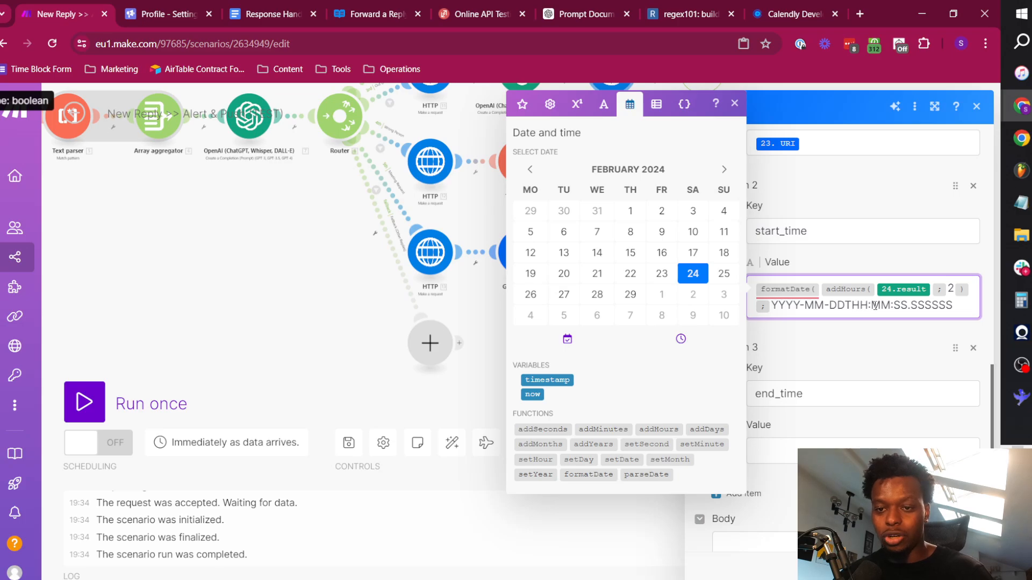
left_click(960, 312)
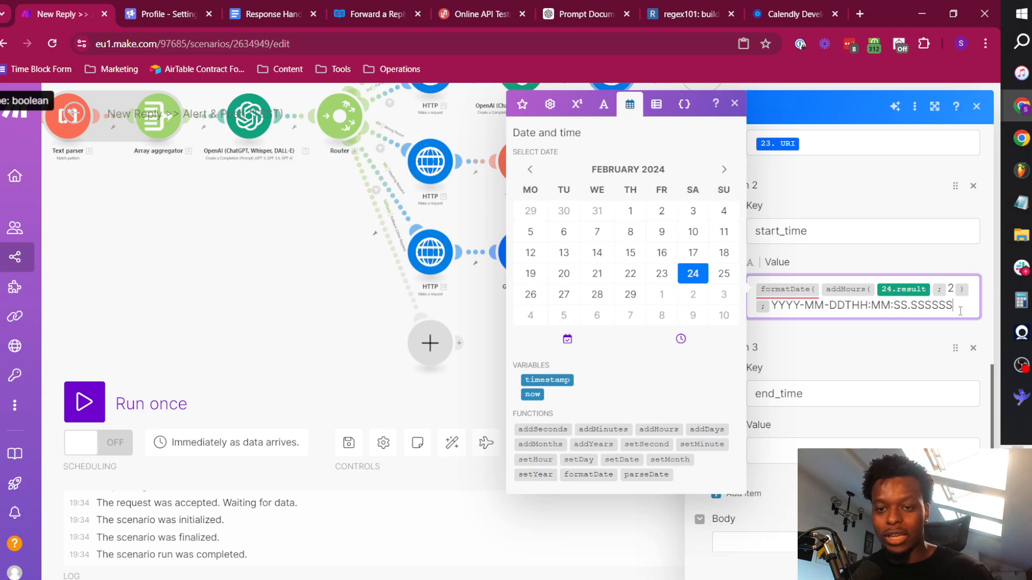
Examine each part of the start_time timestamp format in the request sample of the Calendly API documentation.
left_click(779, 8)
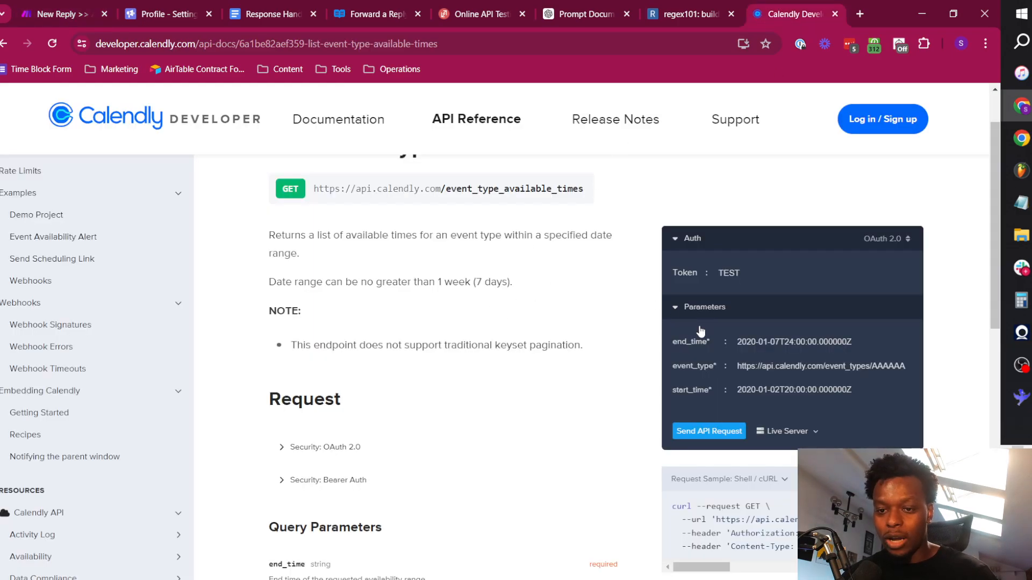
scroll(564, 349, "down", 4)
left_click_drag(710, 362, 848, 361)
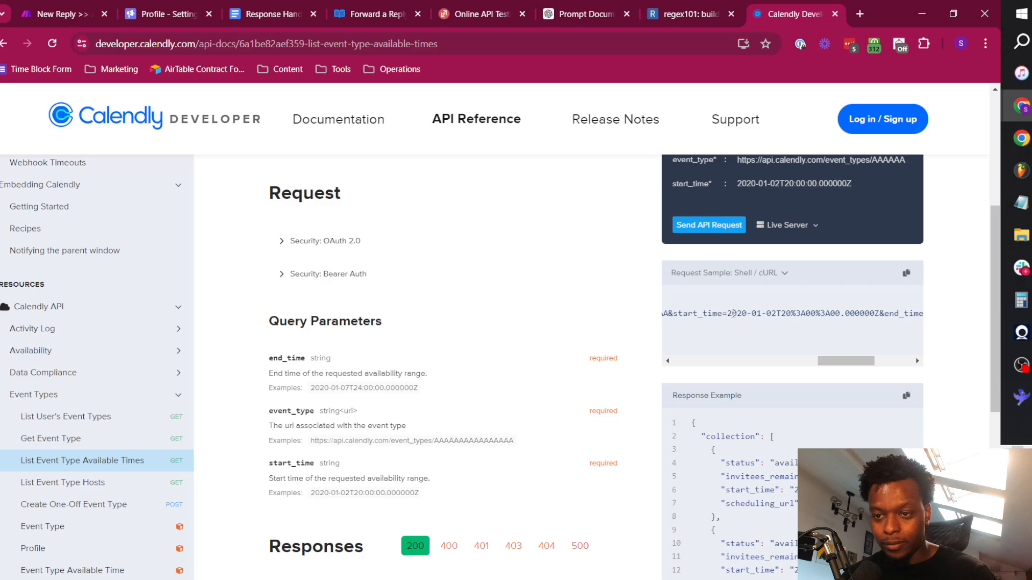
left_click_drag(727, 313, 748, 313)
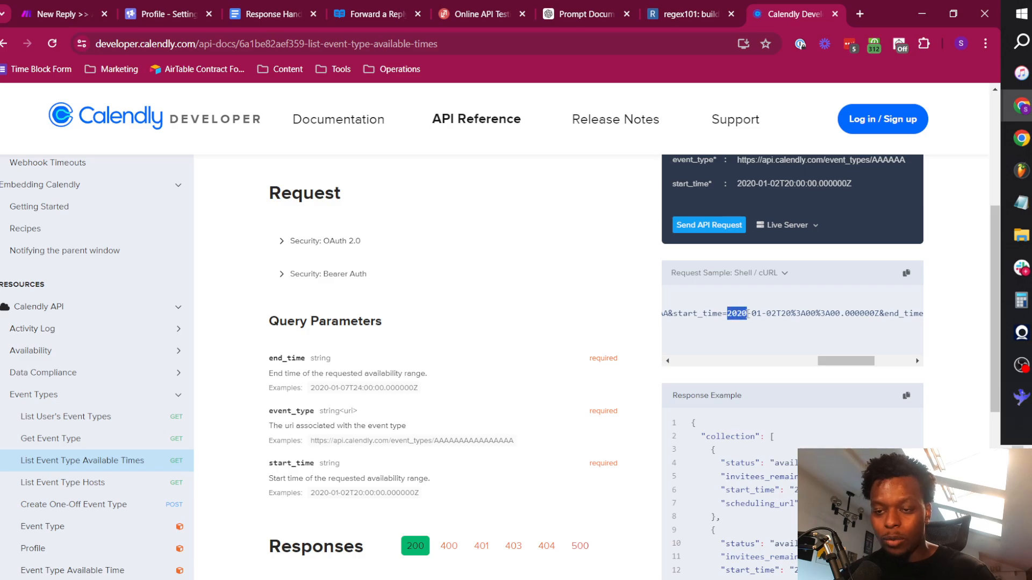
left_click(757, 314)
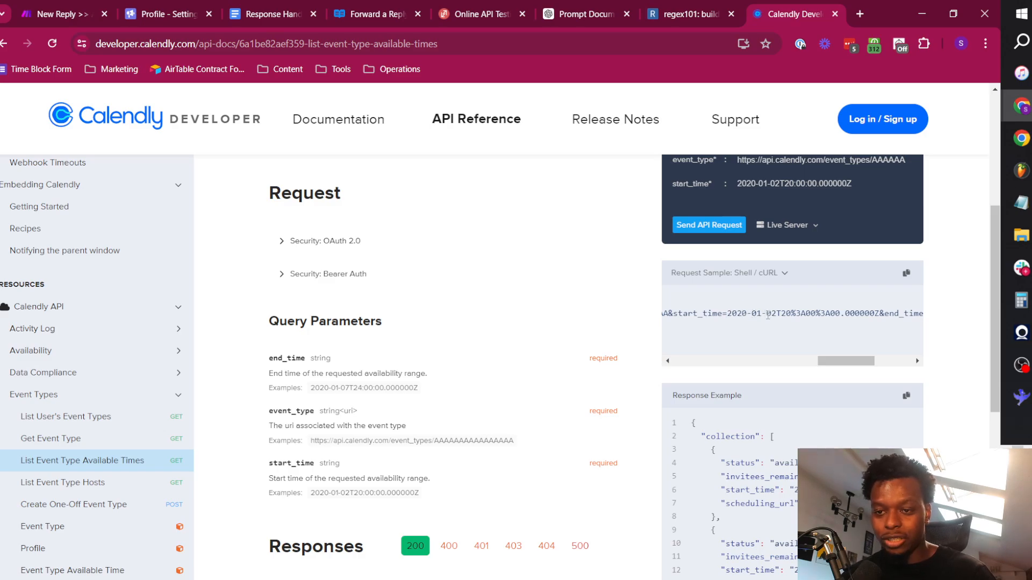
left_click(785, 314)
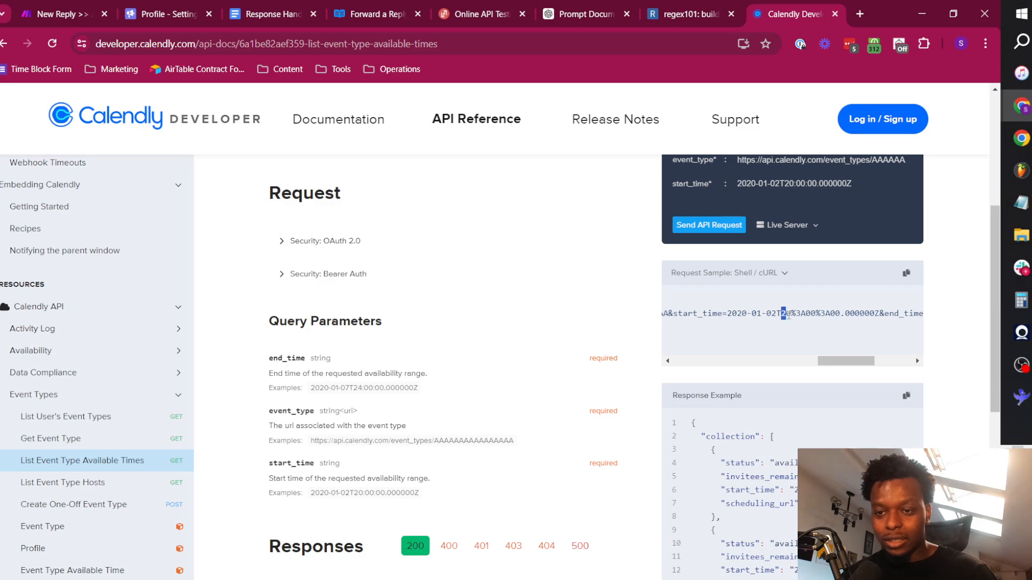
left_click_drag(796, 313, 805, 313)
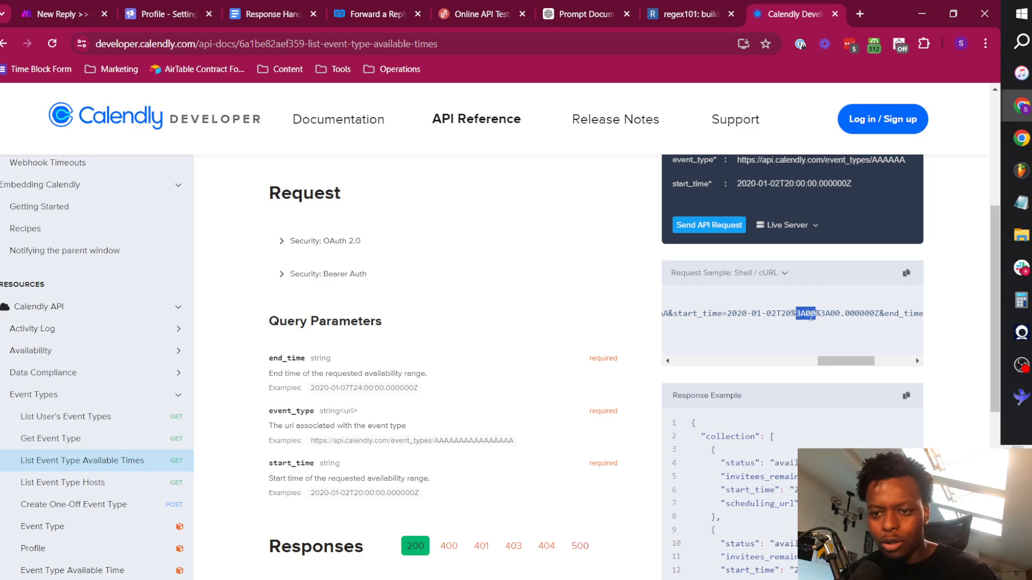
left_click_drag(830, 313, 875, 314)
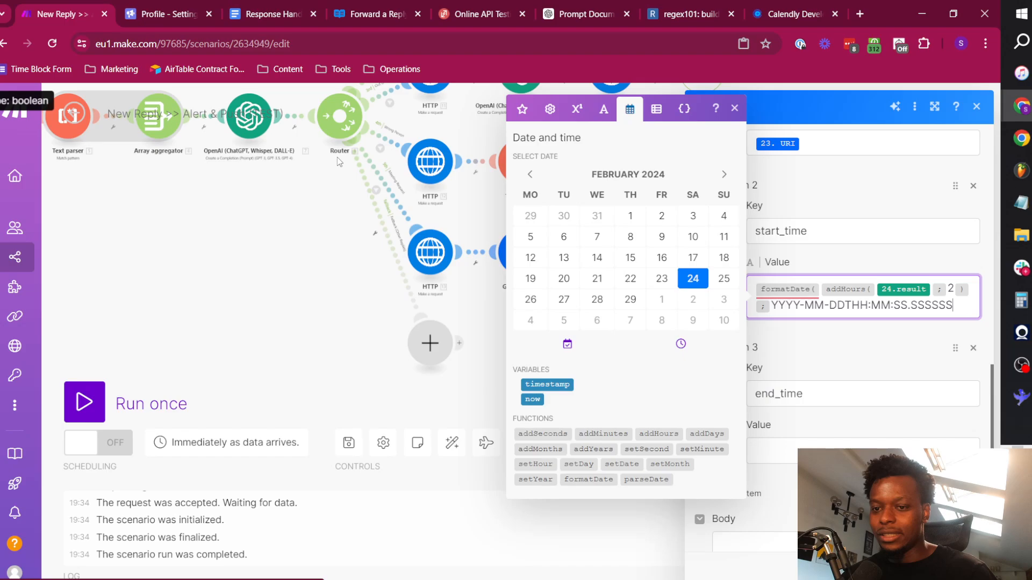
Back in the Make scenario, add GMT as the timezone argument of the start_time formatDate function and close its parenthesis.
left_click(72, 7)
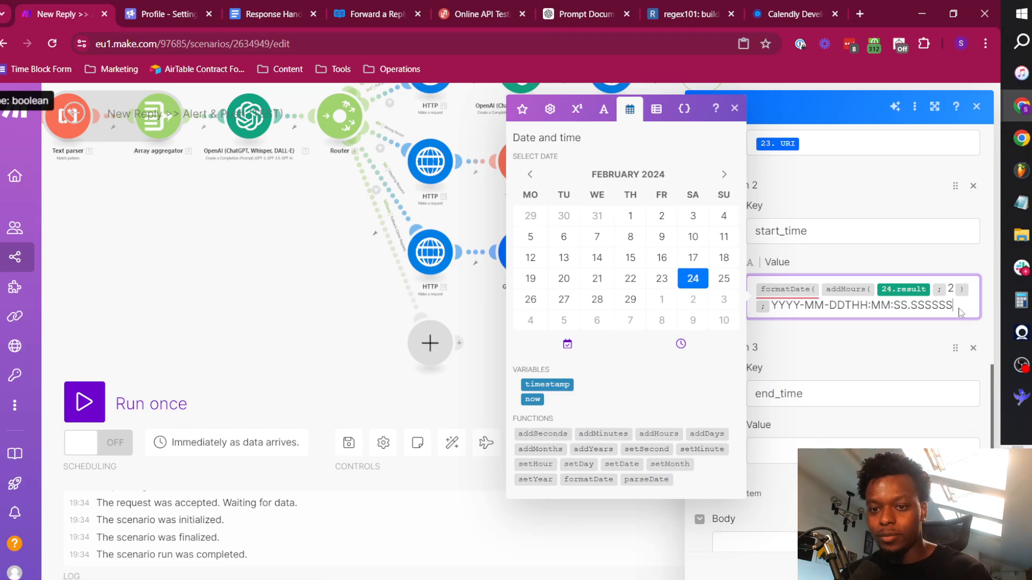
type("; ")
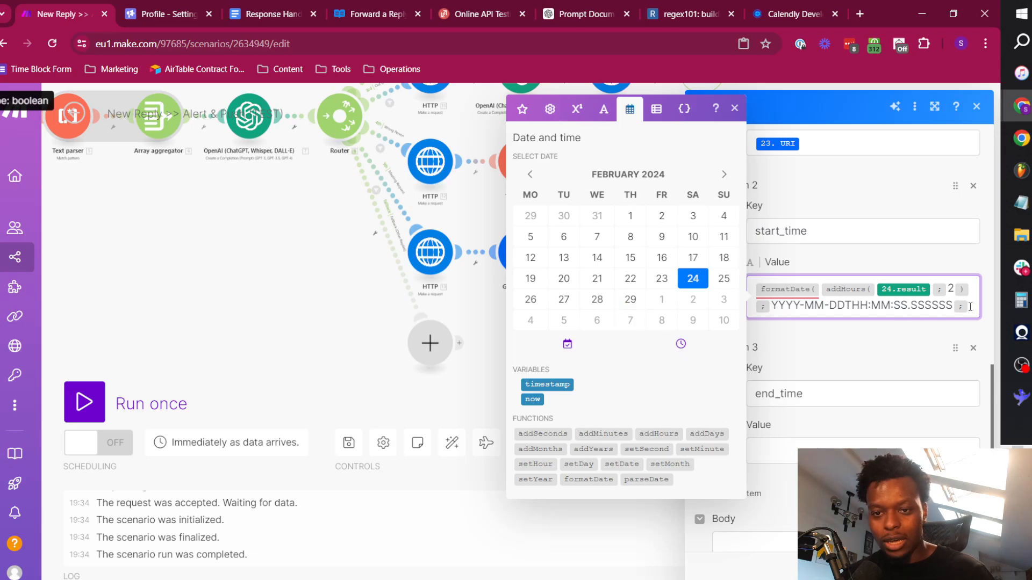
type("GM")
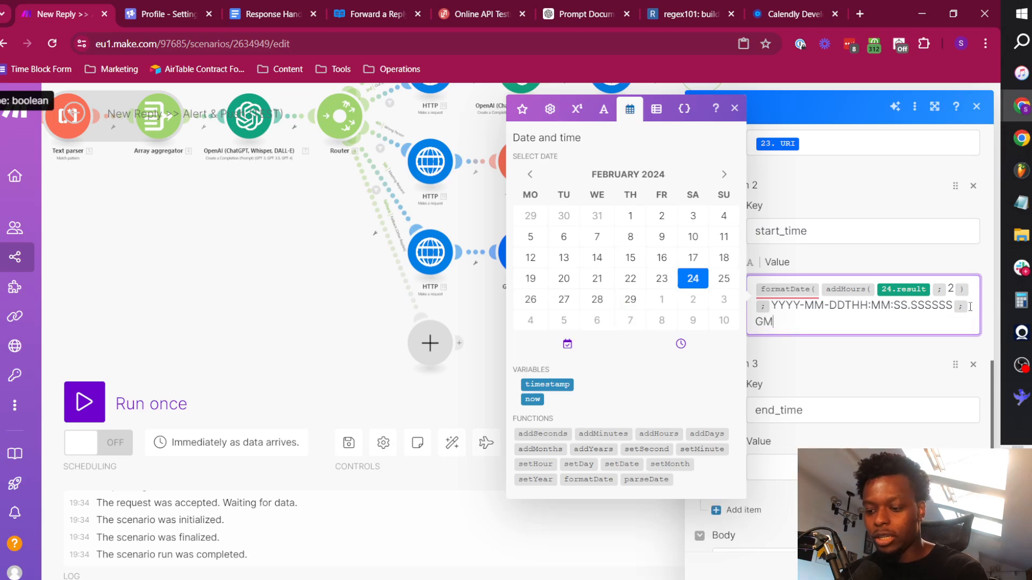
type("T )")
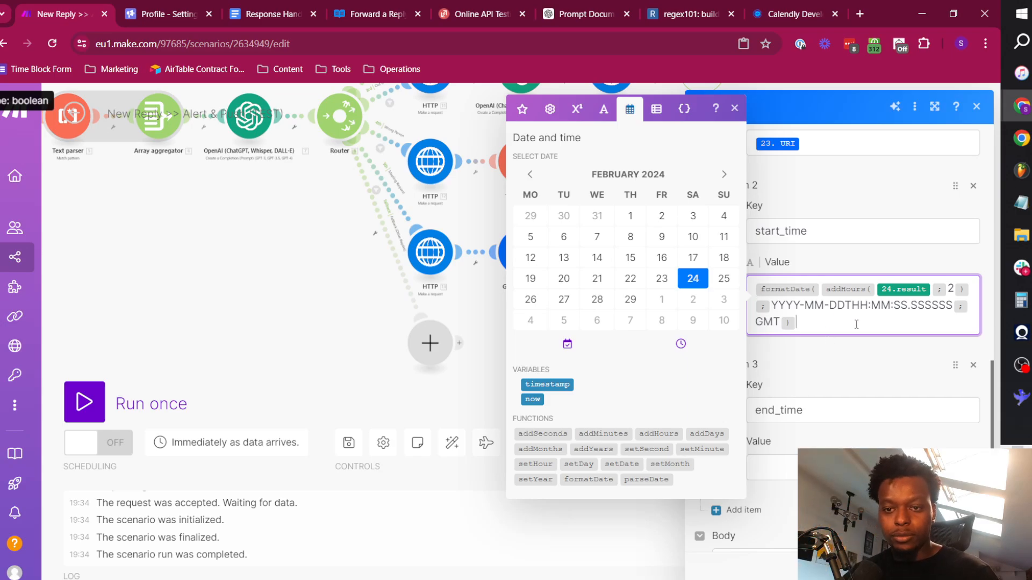
Copy the complete start_time formatDate expression into the empty end_time value.
key("ctrl+a")
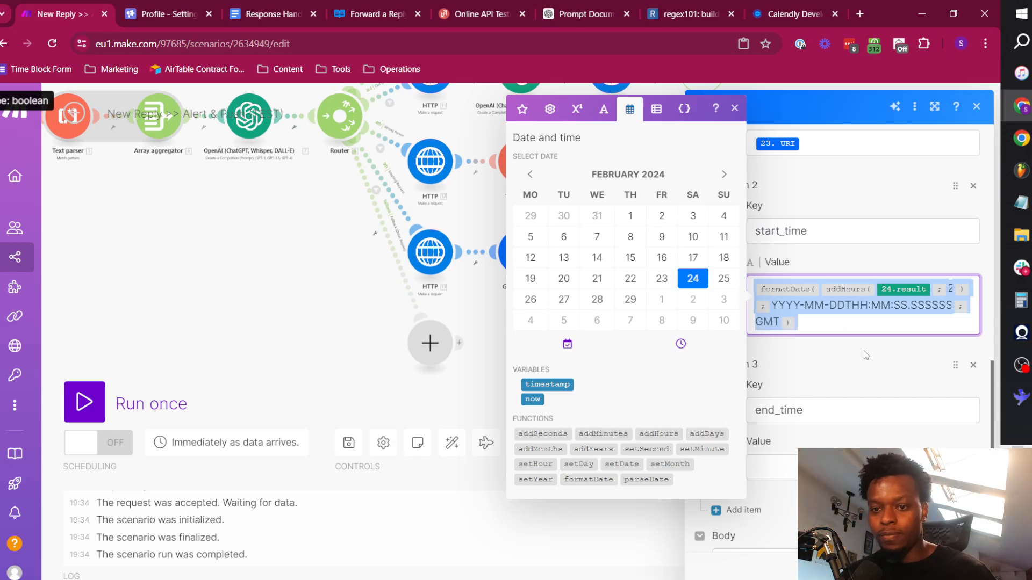
left_click(772, 463)
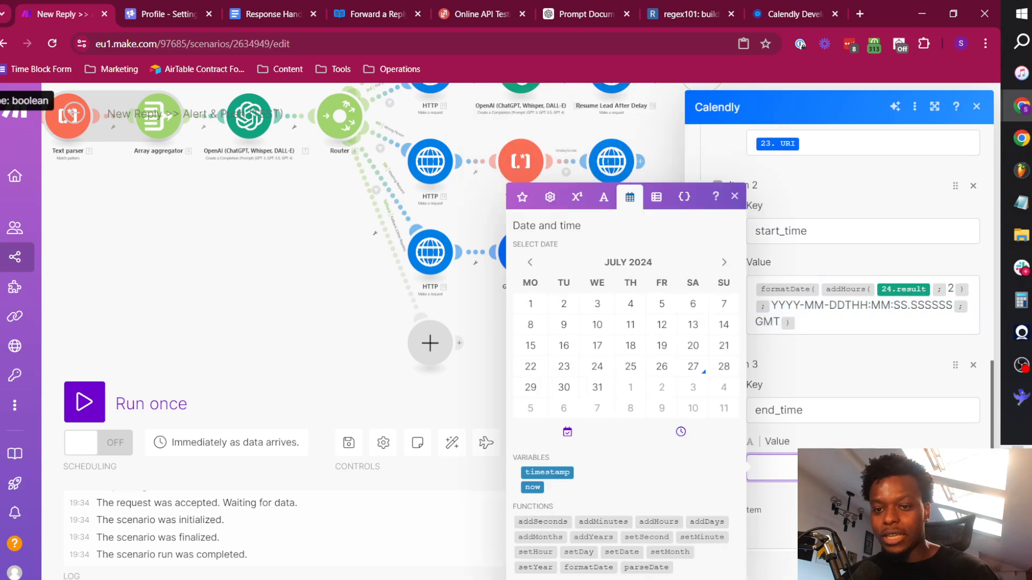
type("formatDate(addHours(24.result;2);YYYY-MM-DDTHH:MM:SS.SSSSSS;GMT)")
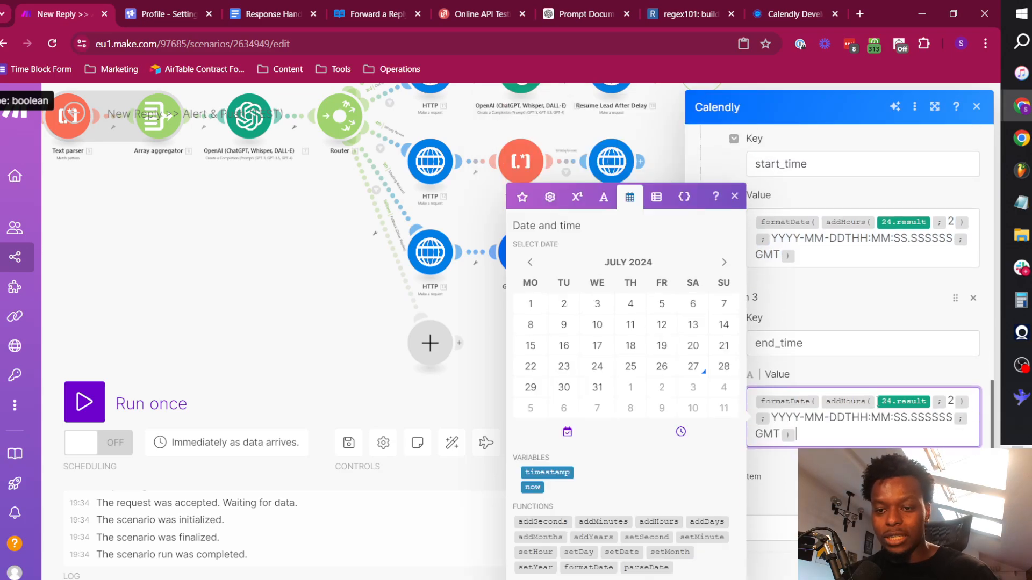
In the end_time value, replace the addHours function with addDays, set its number argument to 6, and close the module settings.
mouse_move(877, 402)
key("BackSpace")
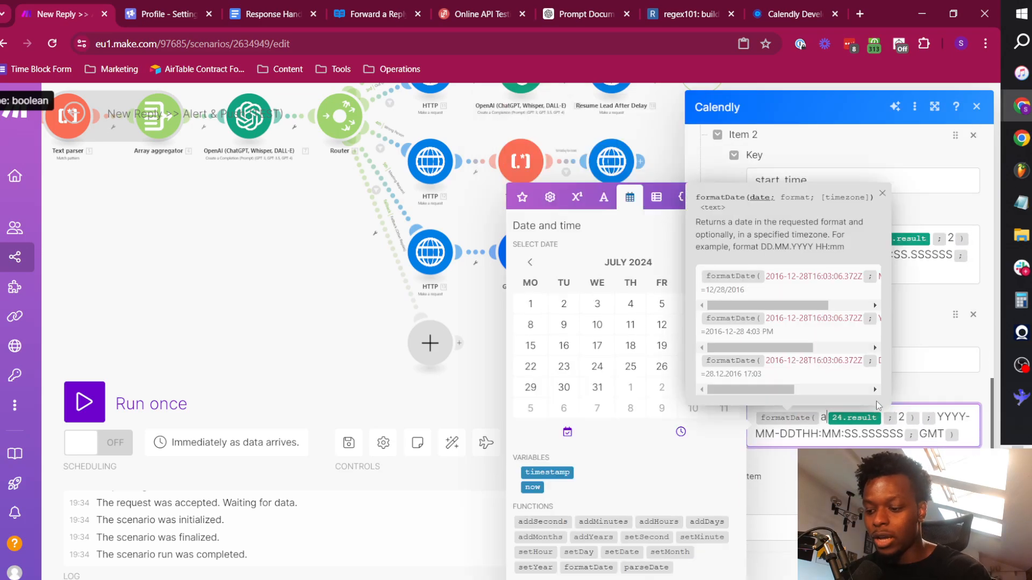
type("addDays(")
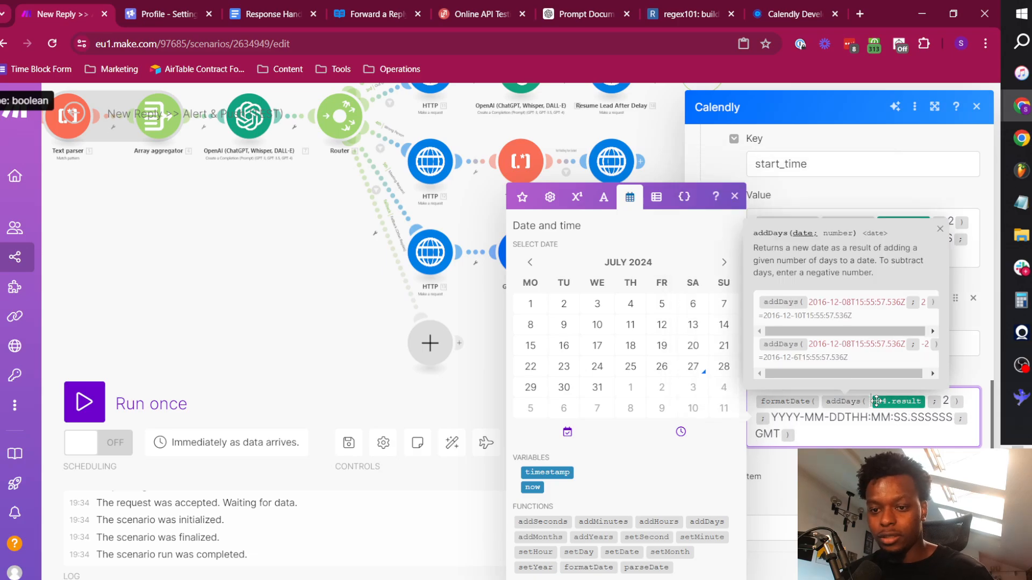
double_click(945, 400)
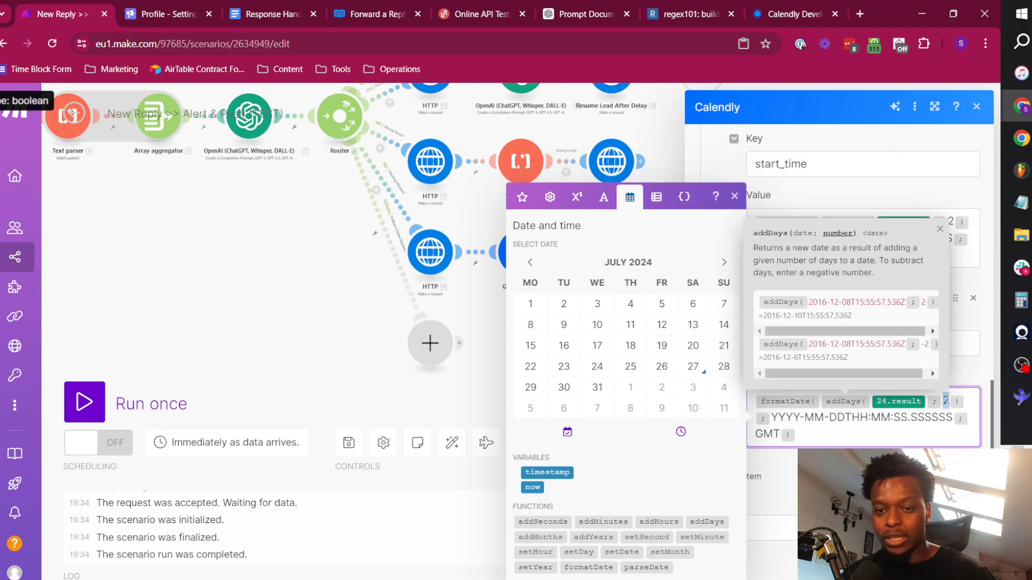
type("6")
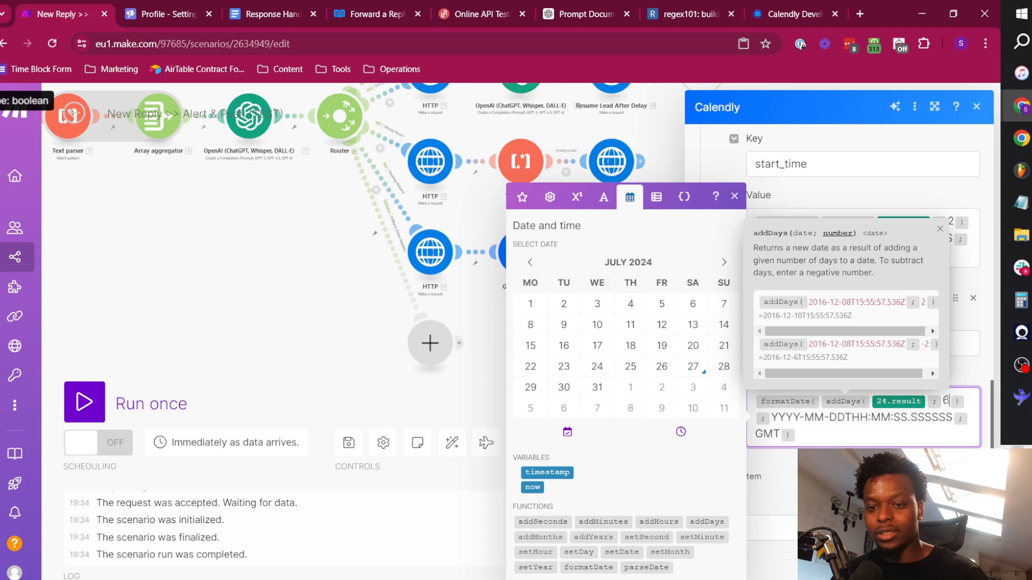
left_click(845, 442)
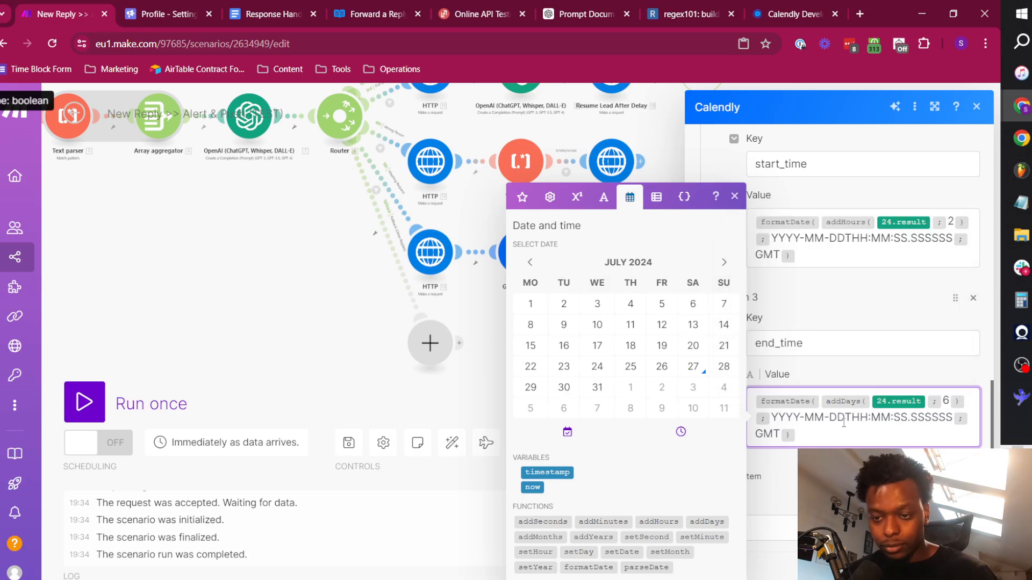
left_click(844, 302)
scroll(842, 279, "up", 10)
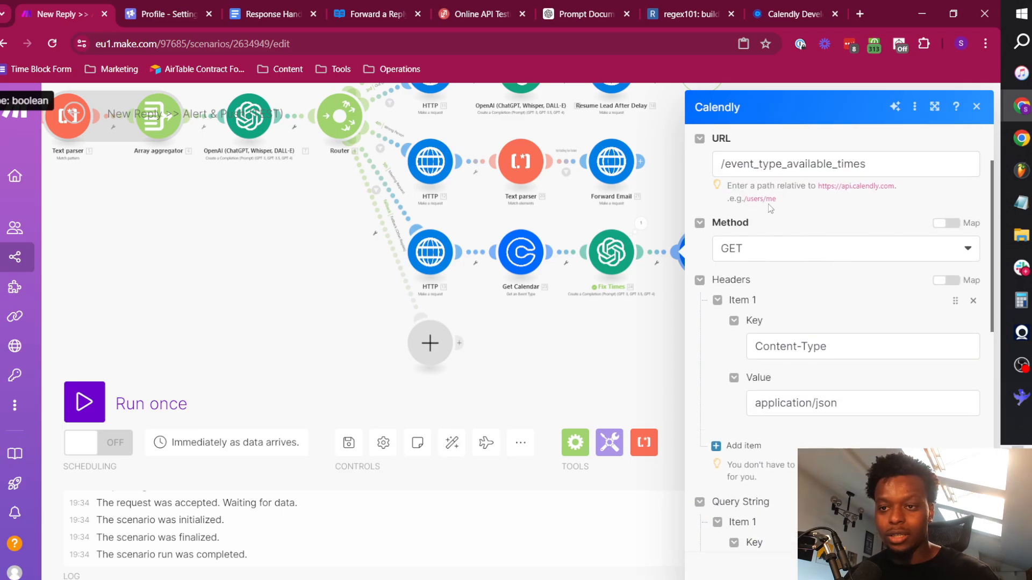
key("Escape")
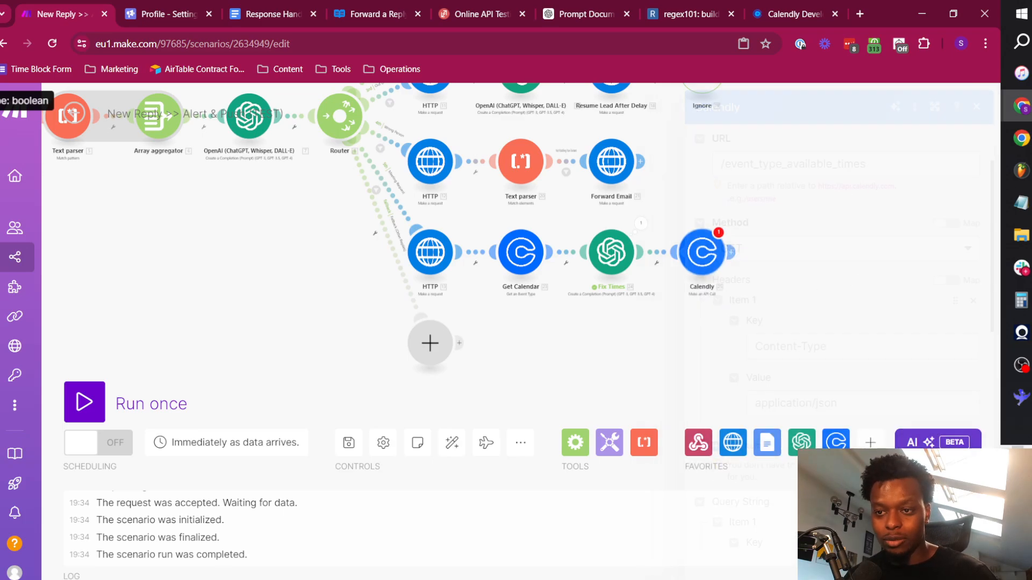
Rename the last Calendly module on the Meeting Request route as List Event Type Available Times.
right_click(708, 262)
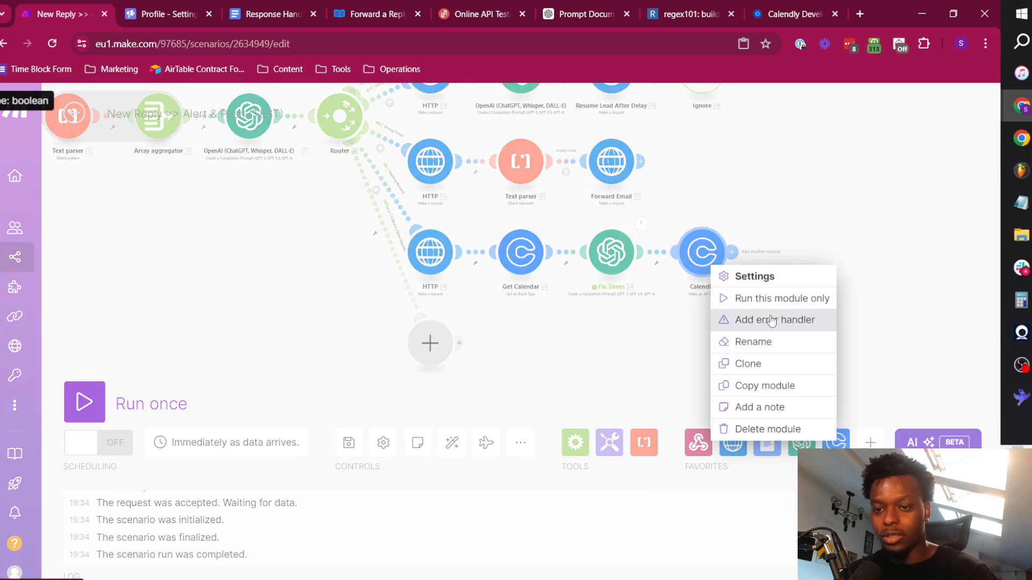
left_click(760, 343)
type("Lis")
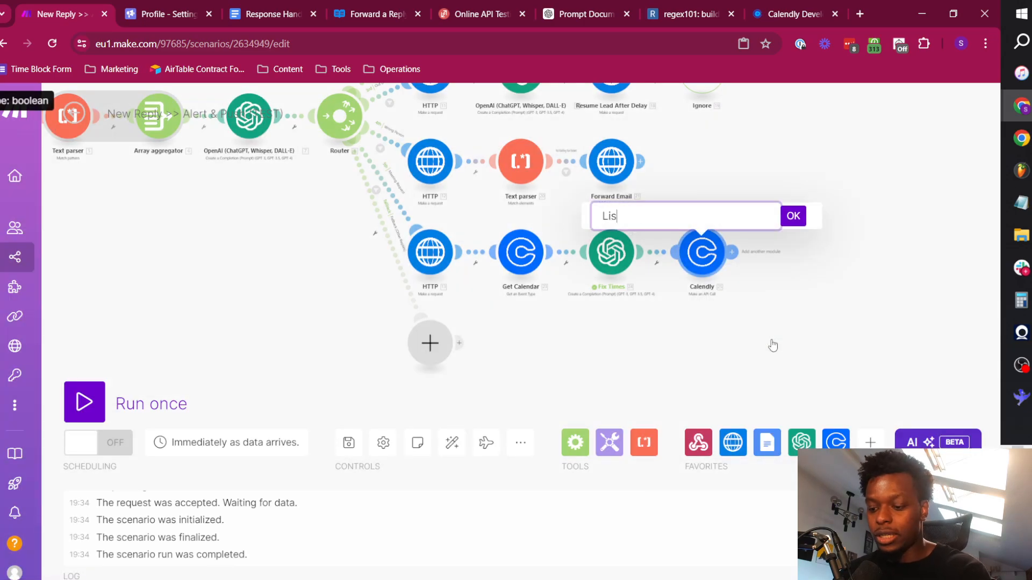
type("t Evene")
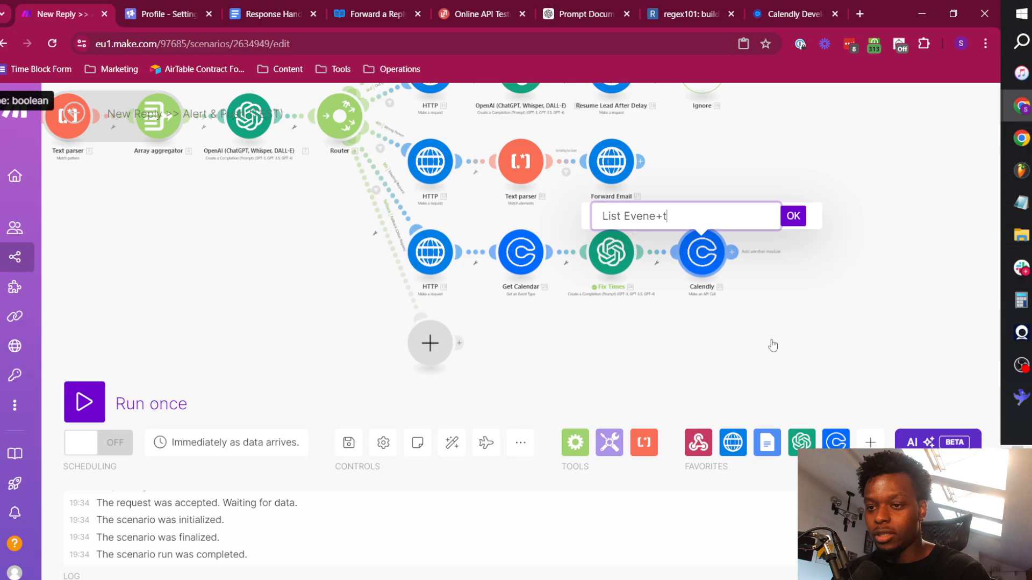
type("+t")
key("BackSpace")
key("BackSpace")
key("BackSpace")
type("t Type ")
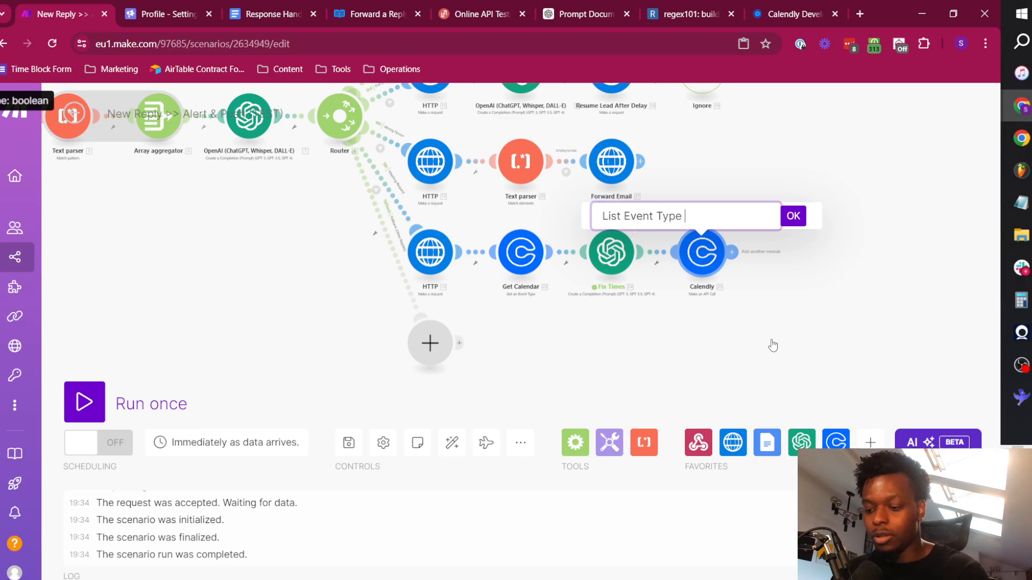
type("Available Times")
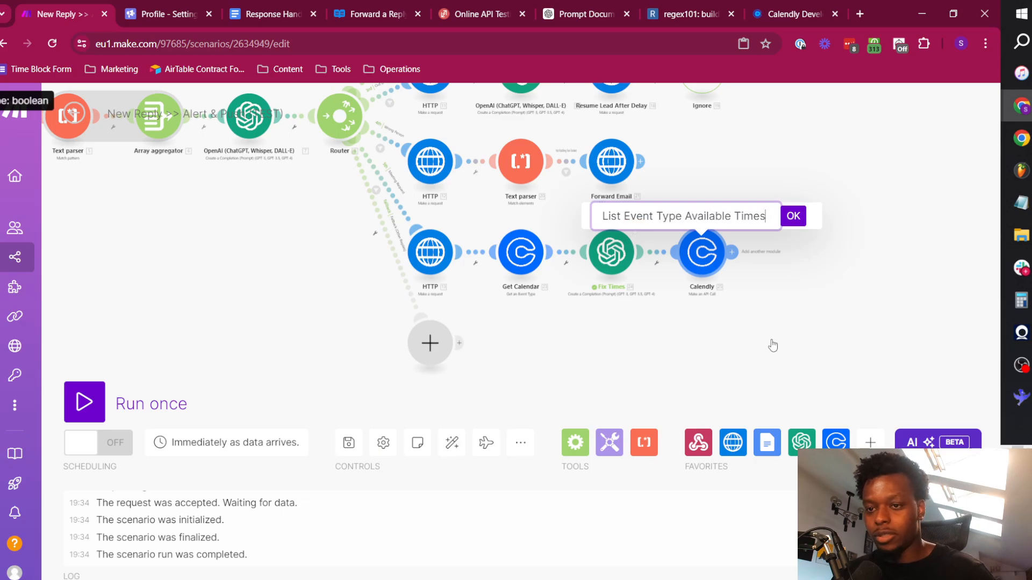
left_click(793, 217)
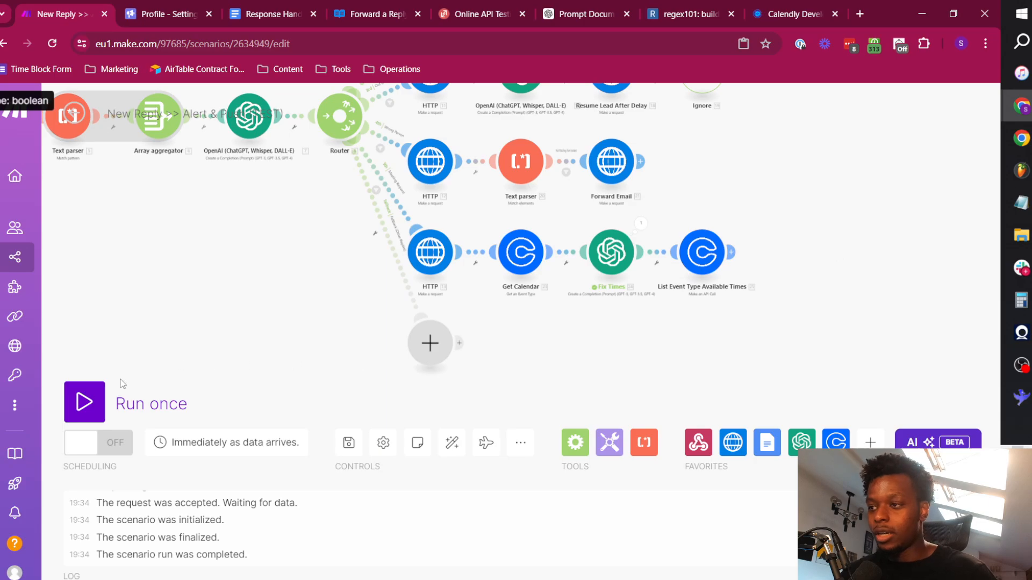
Run the scenario once and send the ReqBin request with text "Can you tell me when's best for a quick chat? I'm available on Monday.".
left_click(84, 402)
key("ctrl+5")
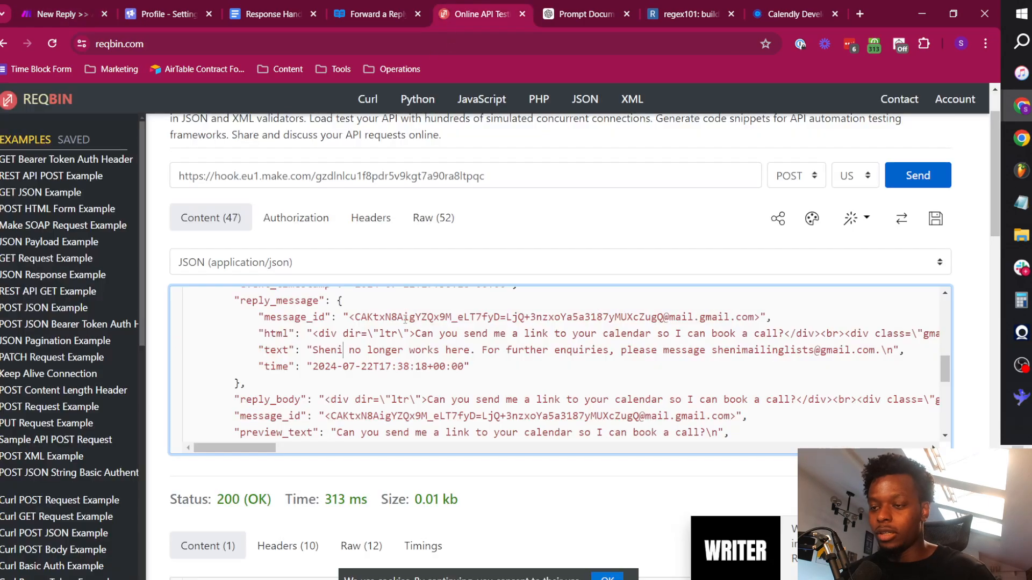
left_click_drag(314, 352, 873, 350)
type("Can you ")
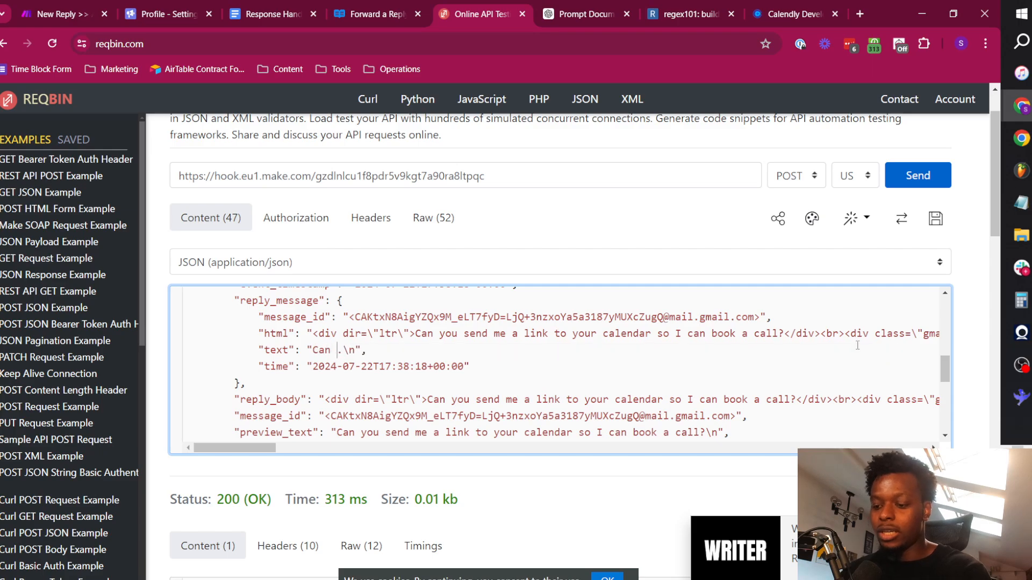
type("tell me when's b")
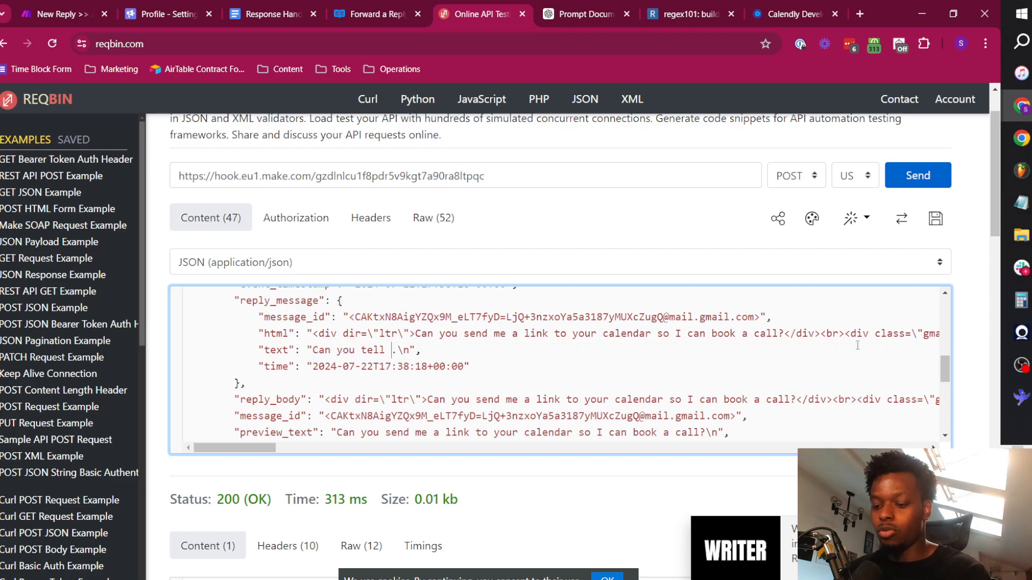
type("est for a quick c")
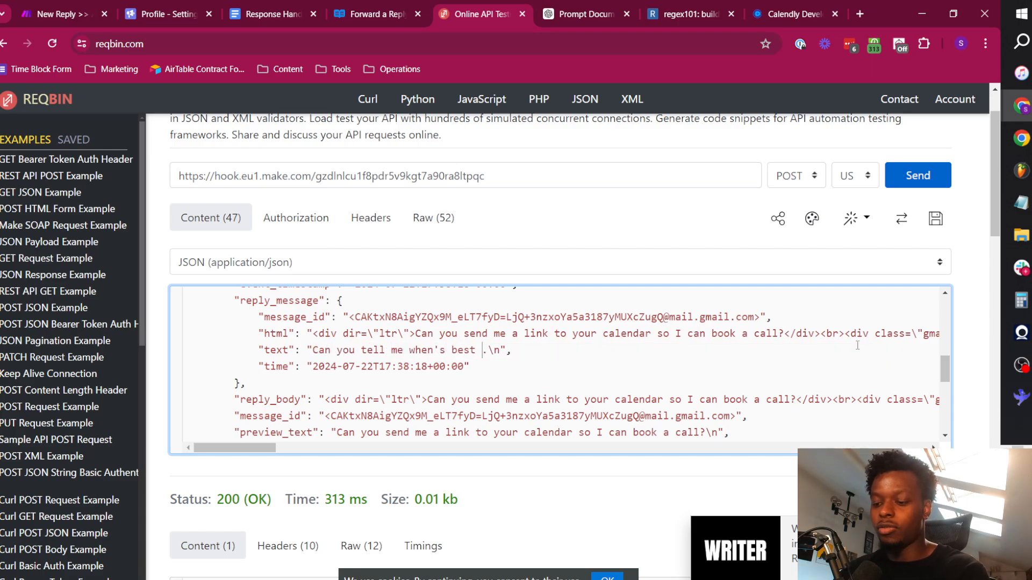
type("hat? I'm avail")
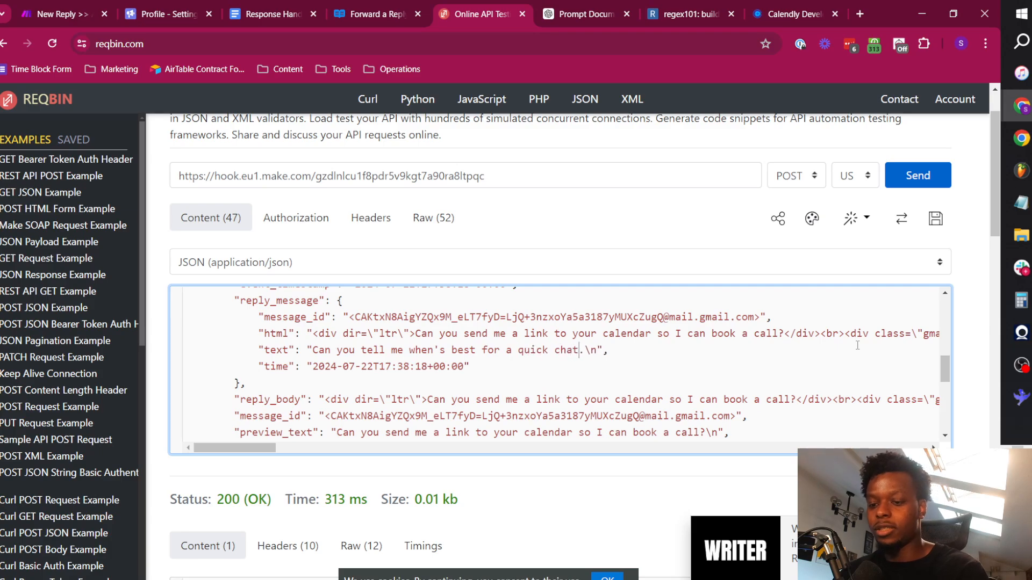
type("able on M")
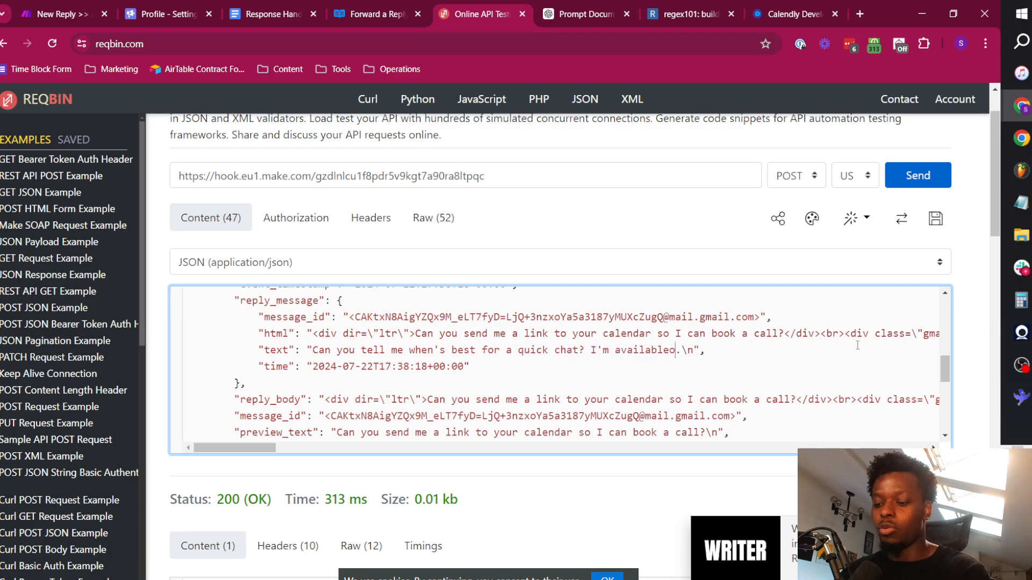
type("onday")
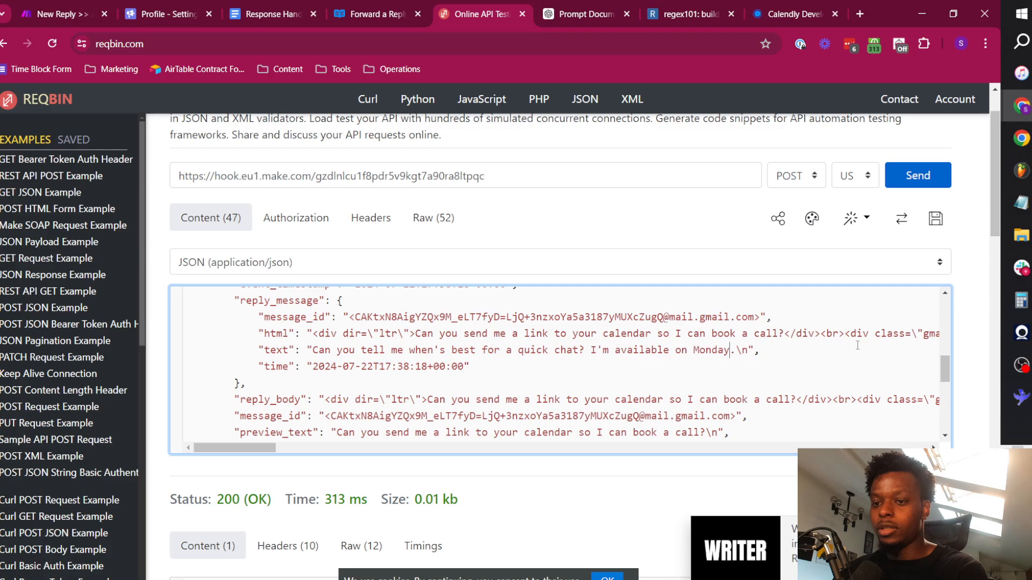
left_click(935, 184)
Back in the Make scenario, inspect the List Event Type Available Times output, expanding the body's collection array and its item 15.
key("ctrl+1")
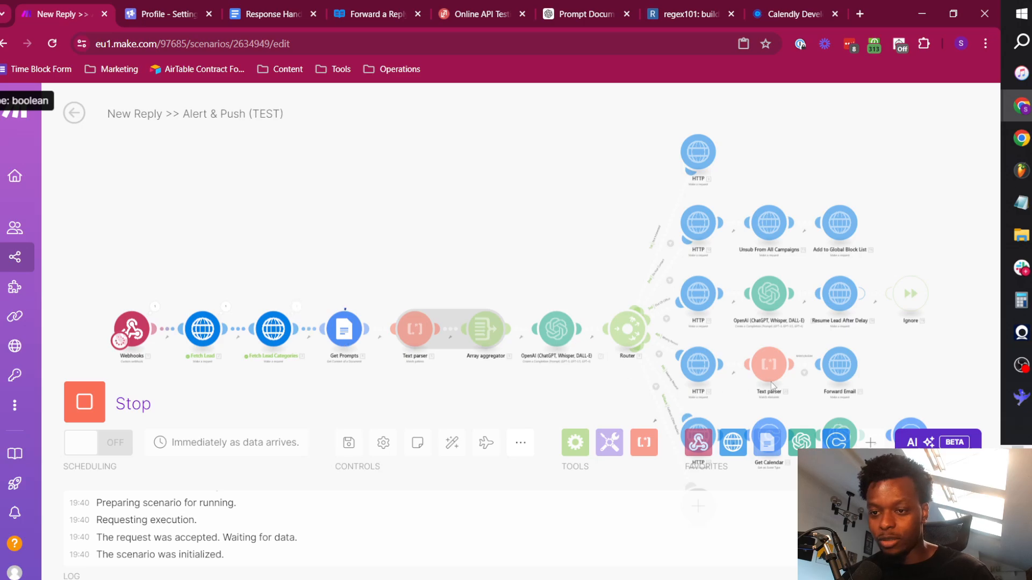
left_click_drag(910, 375, 553, 209)
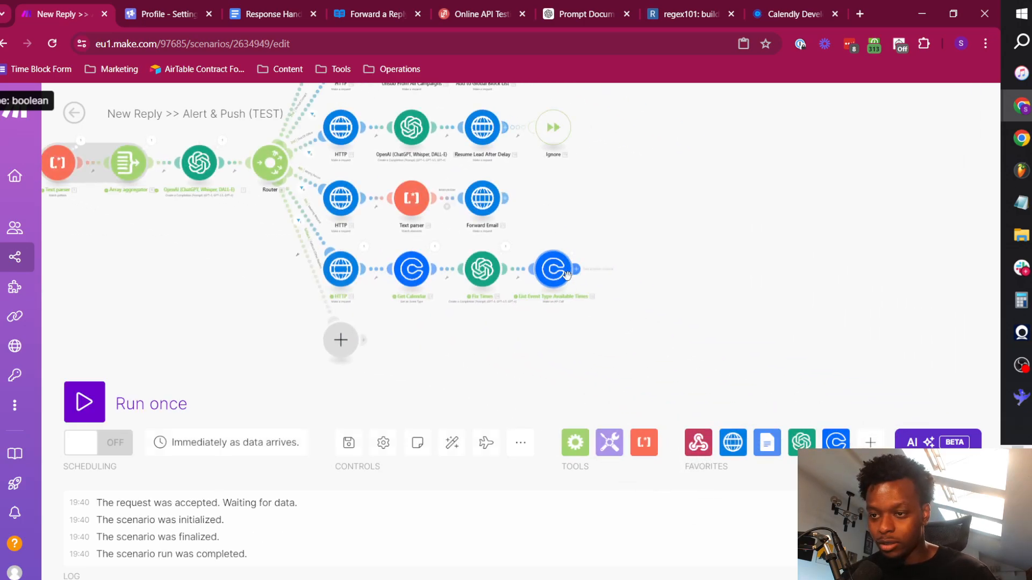
left_click(576, 250)
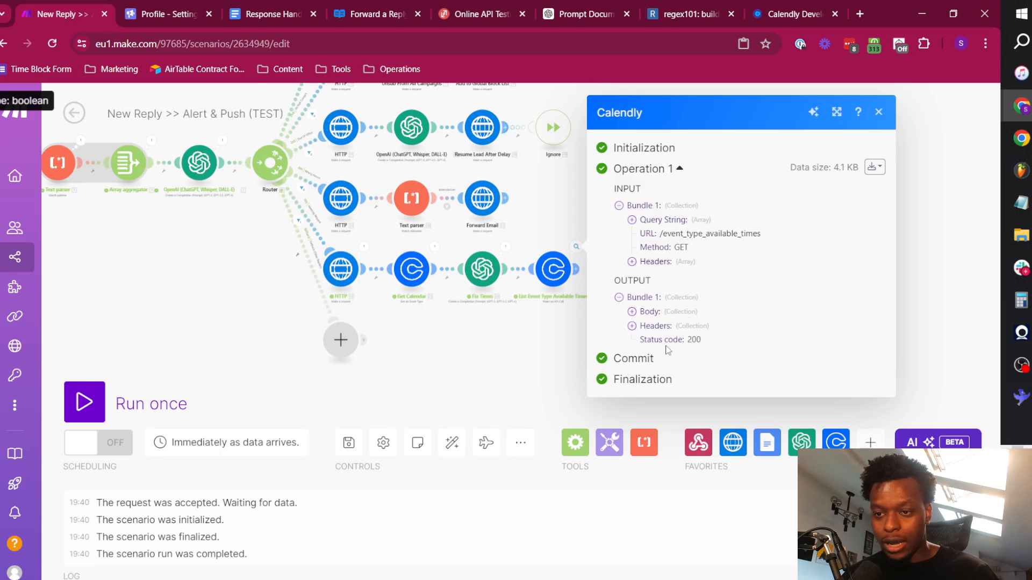
left_click(651, 311)
left_click(673, 321)
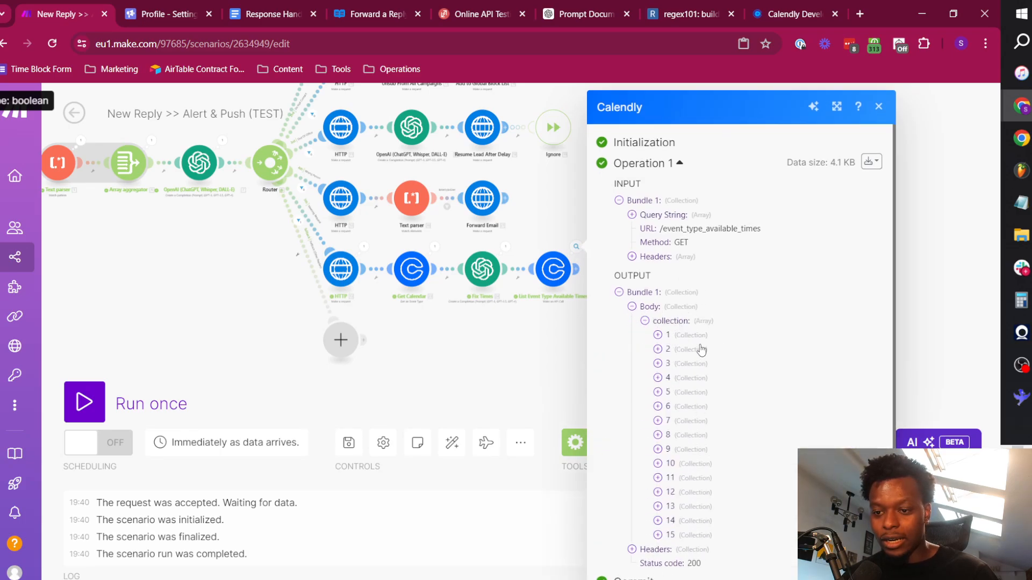
scroll(685, 408, "down", 1)
left_click(691, 504)
scroll(709, 457, "down", 2)
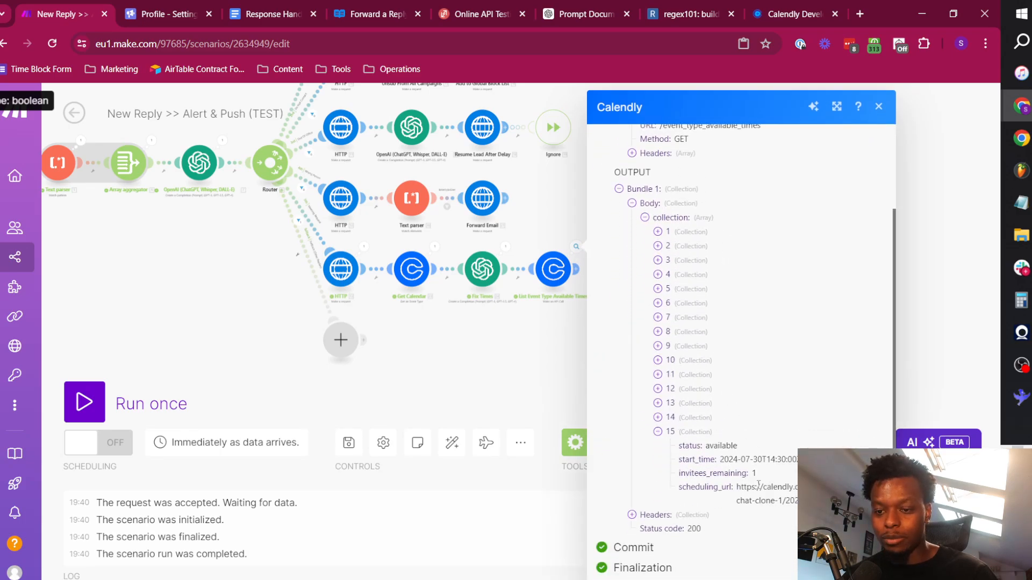
Expand collection items 14 through 1 in the Calendly output to review the available slots.
left_click(697, 418)
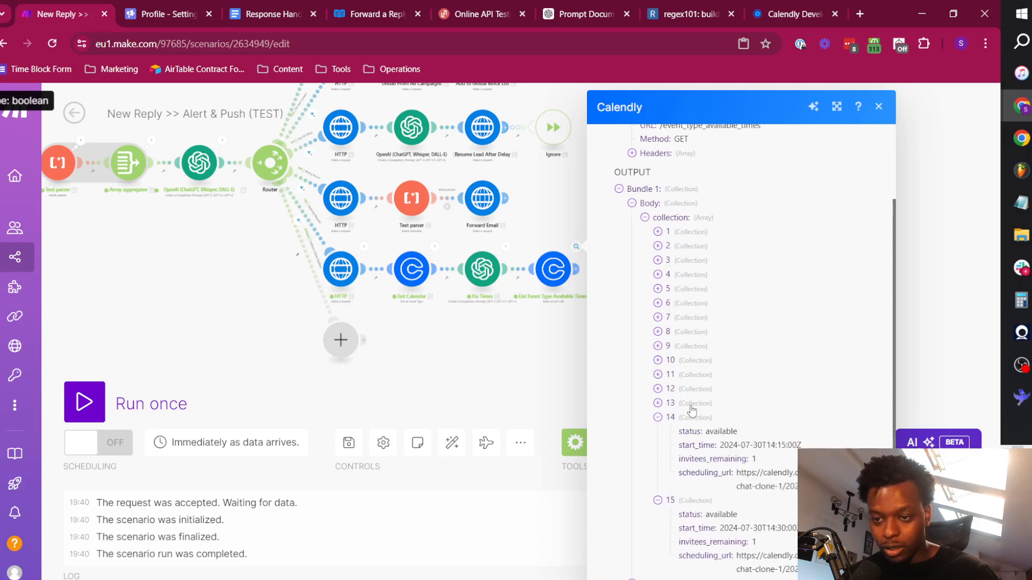
left_click(691, 405)
left_click(688, 389)
left_click(689, 374)
left_click(688, 359)
left_click(688, 345)
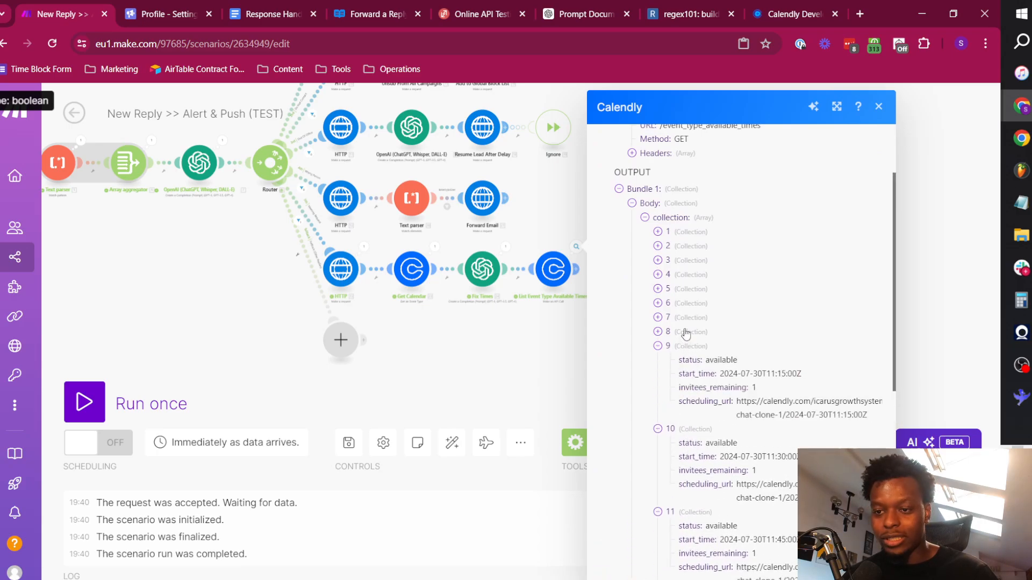
left_click(688, 332)
left_click(687, 317)
left_click(686, 303)
left_click(686, 288)
left_click(686, 274)
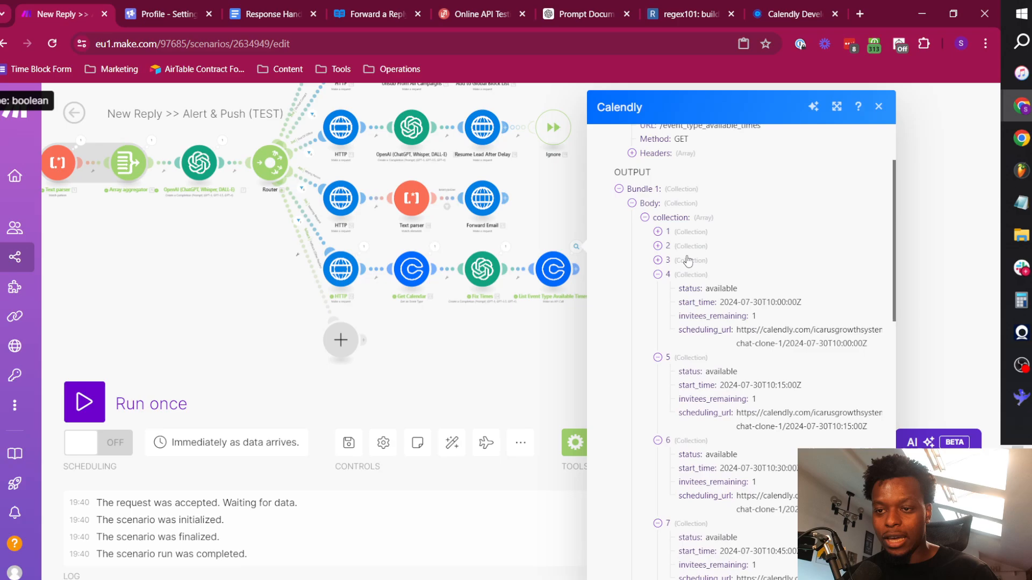
left_click(687, 260)
left_click(688, 246)
left_click(689, 232)
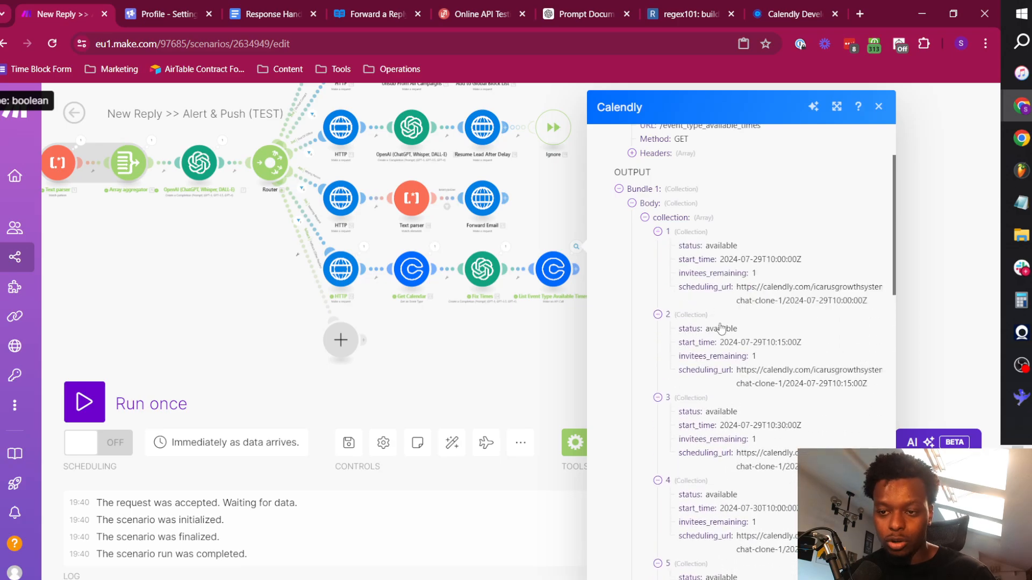
Compare the minutes in the start_time values of the first three slots, and close the output.
double_click(785, 425)
triple_click(777, 342)
double_click(781, 259)
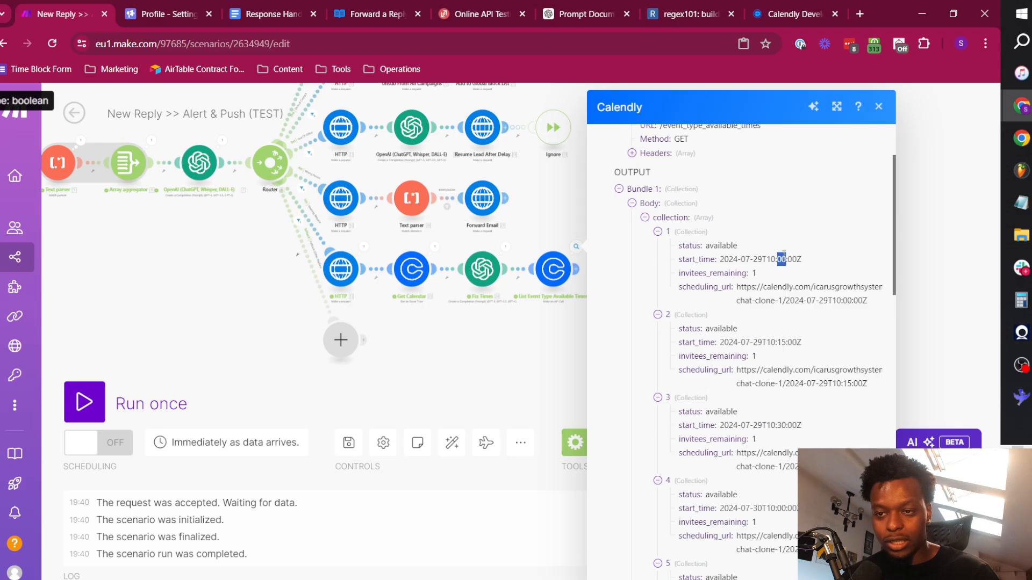
left_click(442, 293)
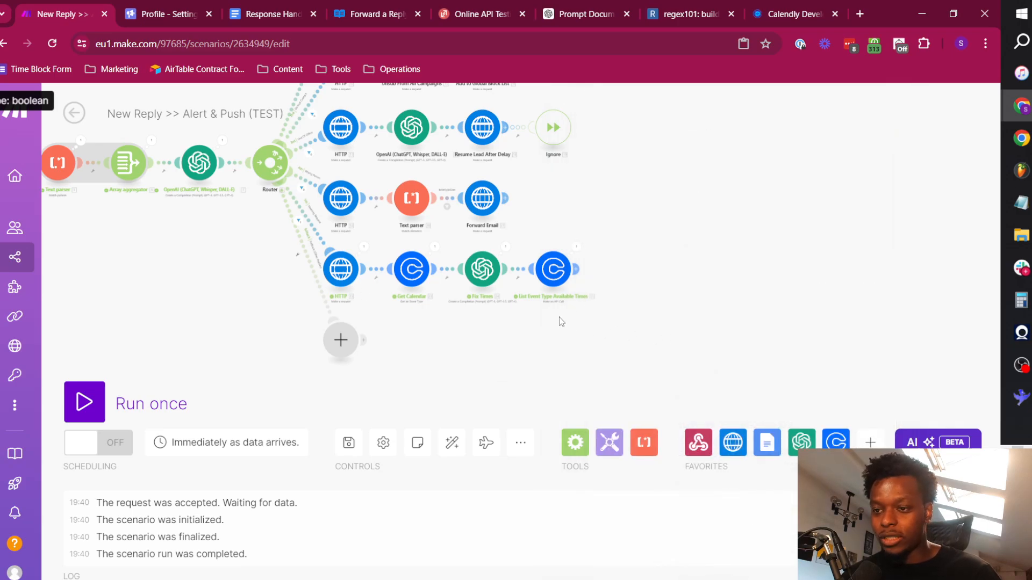
Add an OpenAI Create a Completion module after List Event Type Available Times and set its model to gpt-4o (system).
left_click(577, 269)
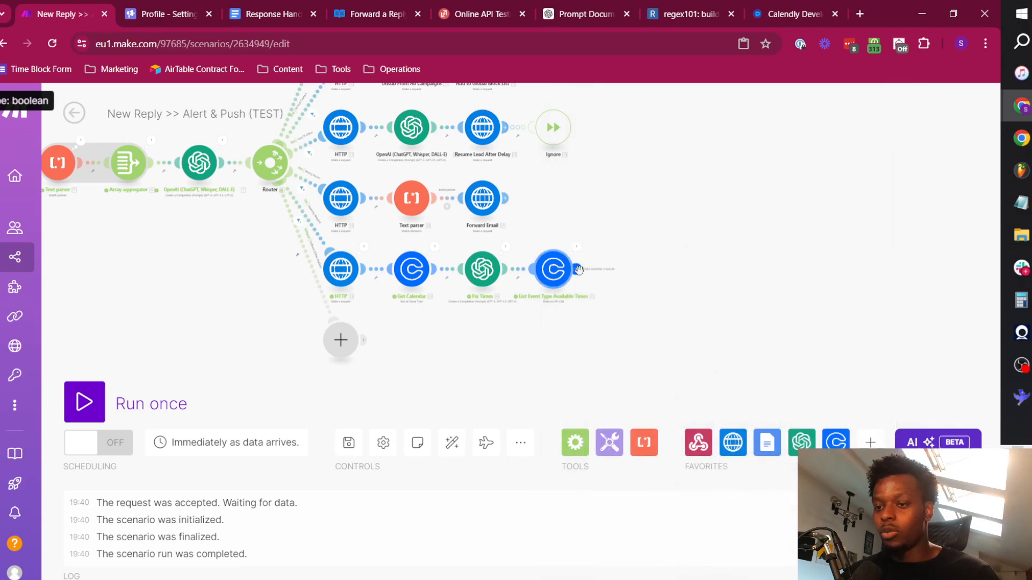
left_click(726, 264)
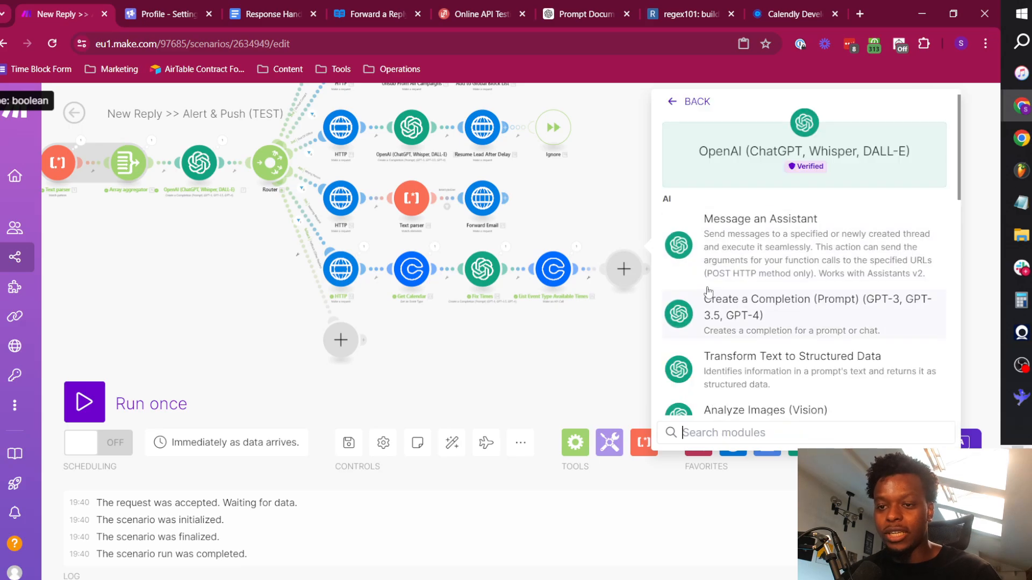
scroll(768, 318, "down", 2)
scroll(767, 318, "down", 8)
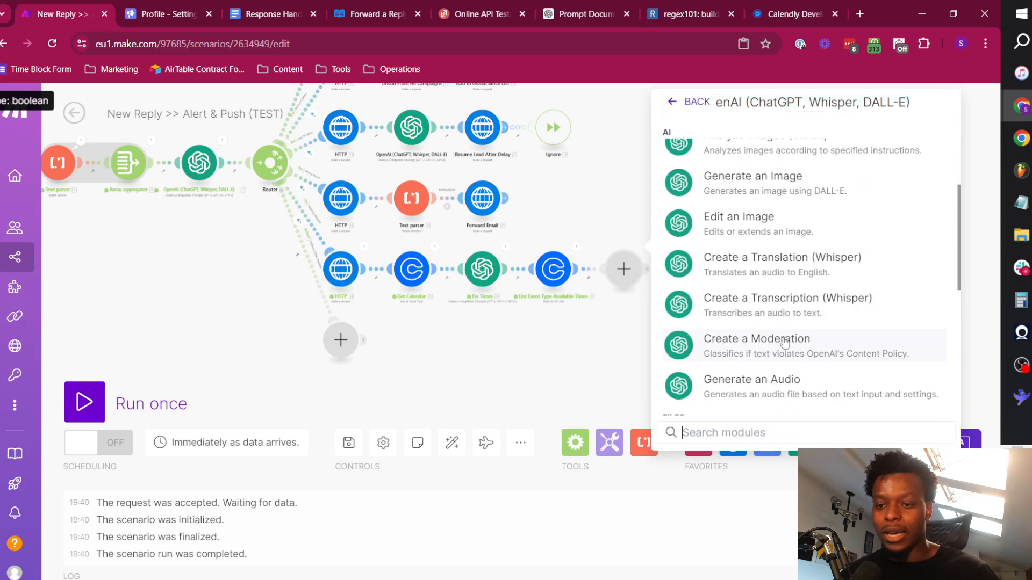
scroll(785, 340, "up", 10)
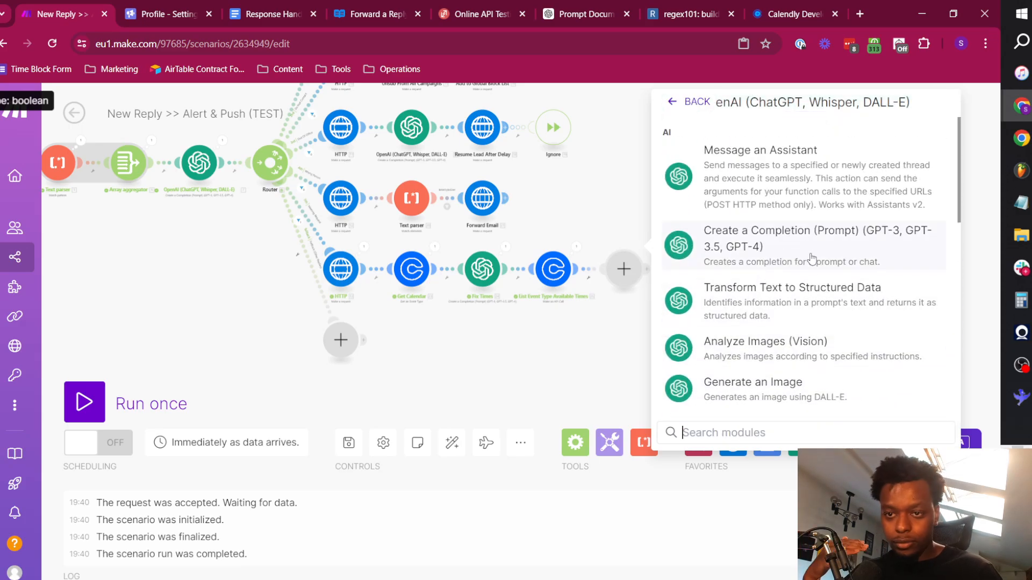
scroll(803, 290, "down", 1)
left_click(799, 263)
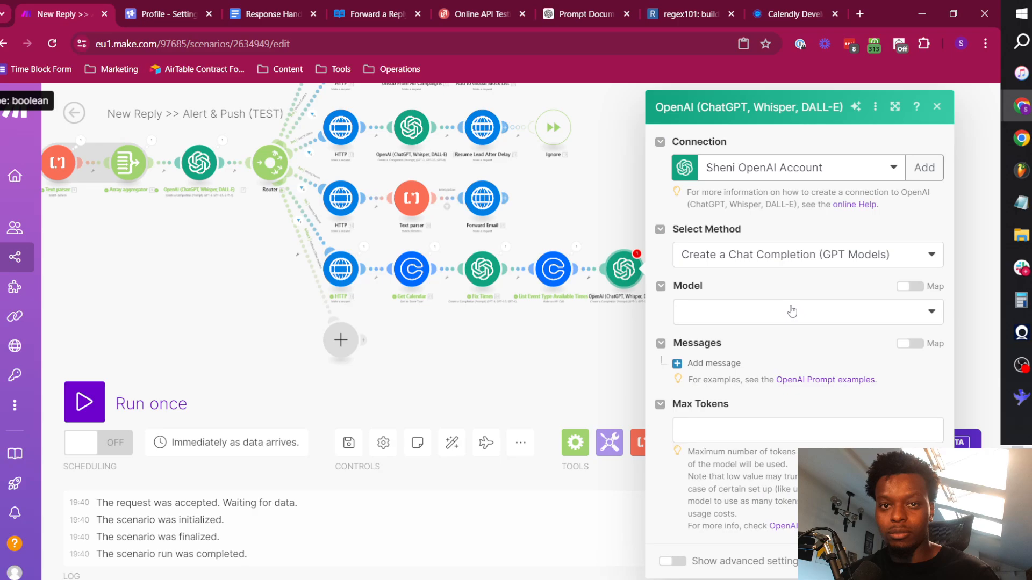
left_click(792, 311)
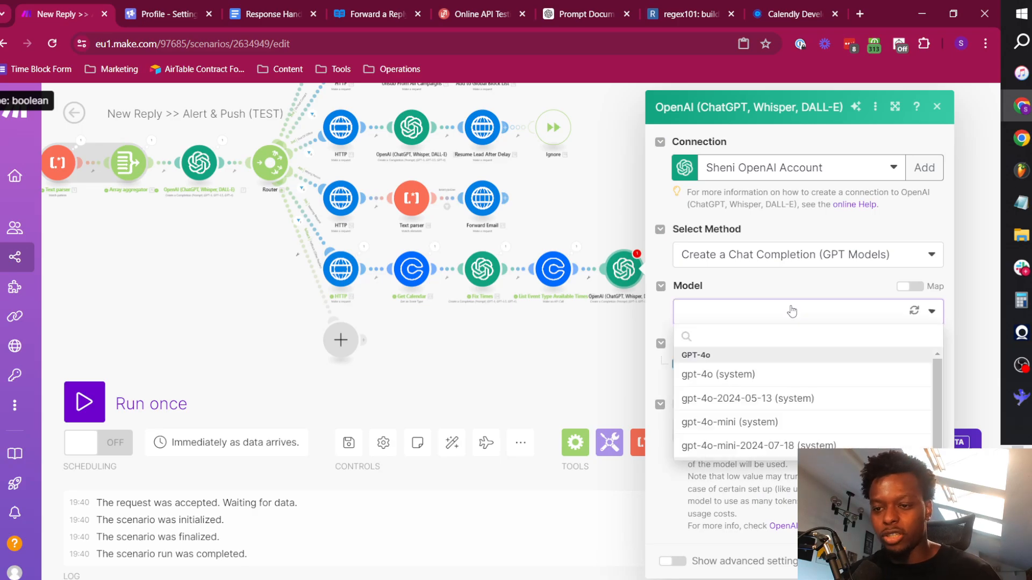
left_click(747, 377)
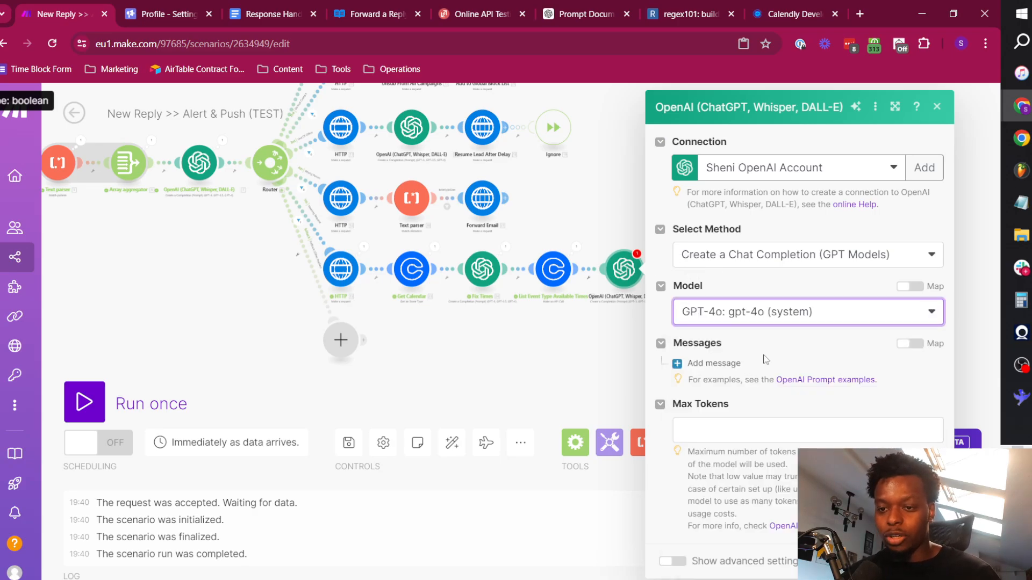
Add two messages to the completion, giving Message 1 the System role and Message 2 the User role.
left_click(714, 363)
scroll(708, 403, "down", 3)
left_click(707, 403)
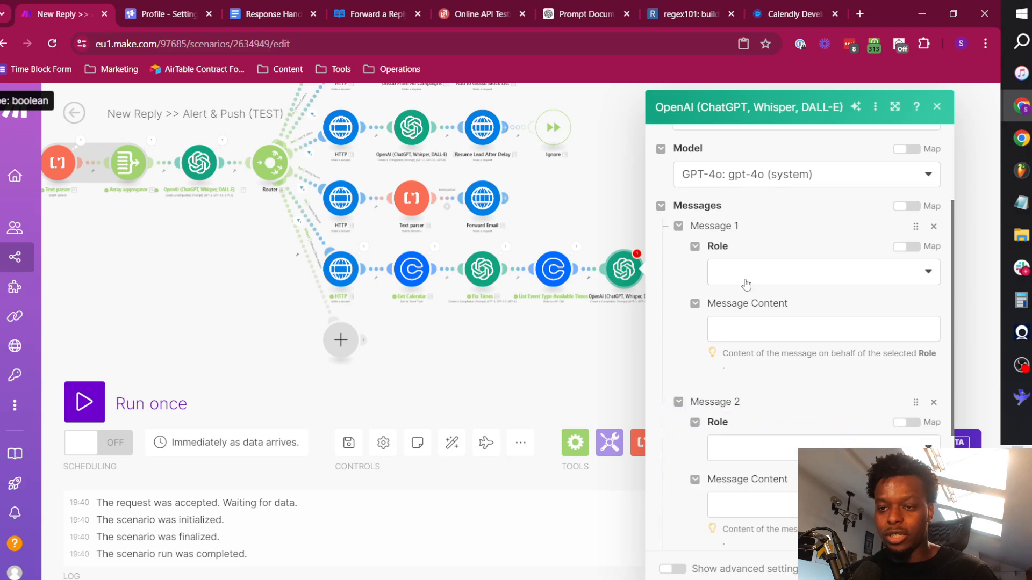
left_click(745, 273)
left_click(749, 298)
left_click(747, 453)
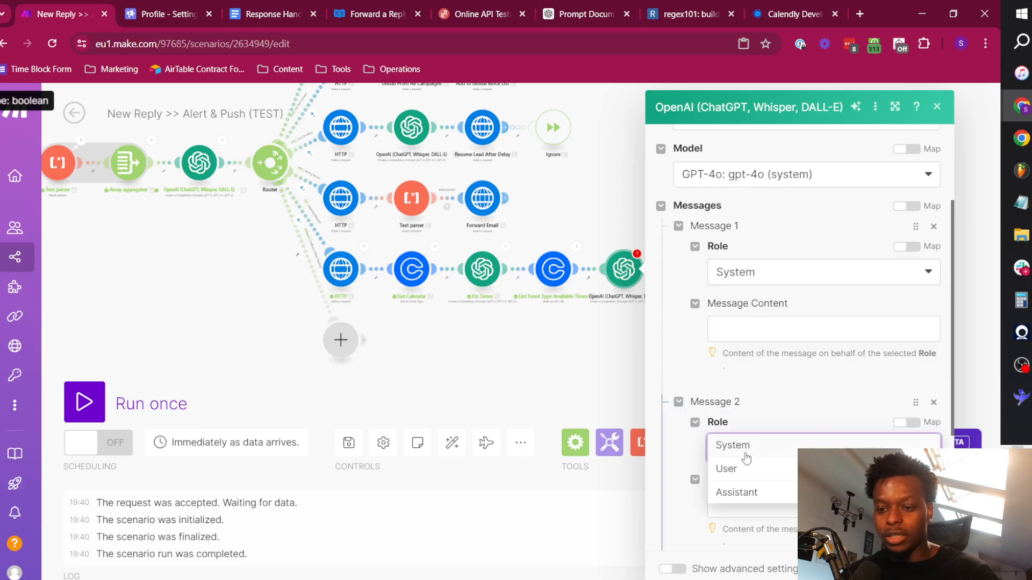
left_click(752, 469)
Enter a System prompt converting Z-format times into bulleted London and EST ranges, and a User prompt requesting three date & time ranges in "DDDD Do MMM YYYY" format.
left_click(741, 329)
left_click(779, 365)
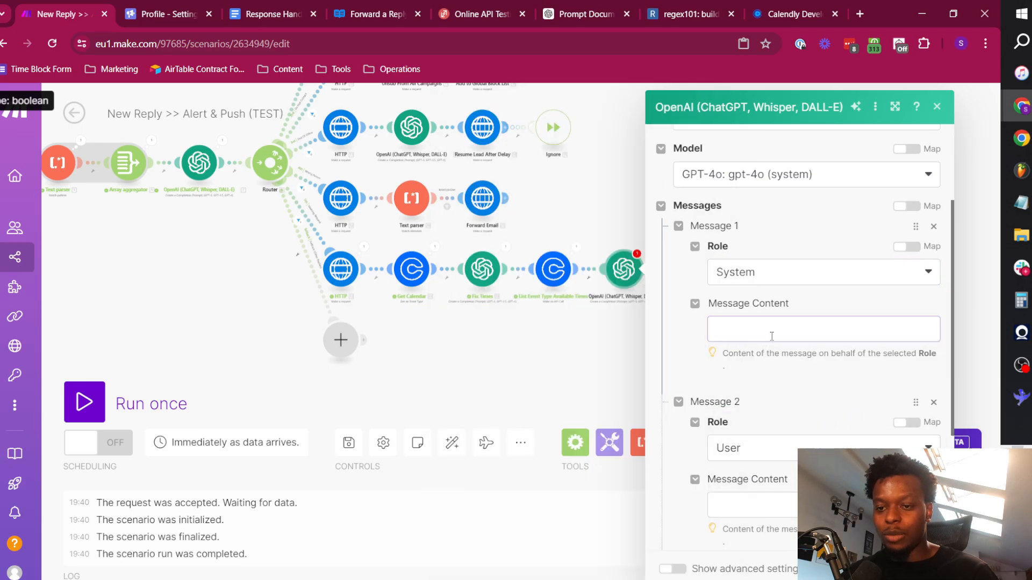
left_click(772, 334)
left_click(797, 504)
left_click(797, 379)
left_click(772, 332)
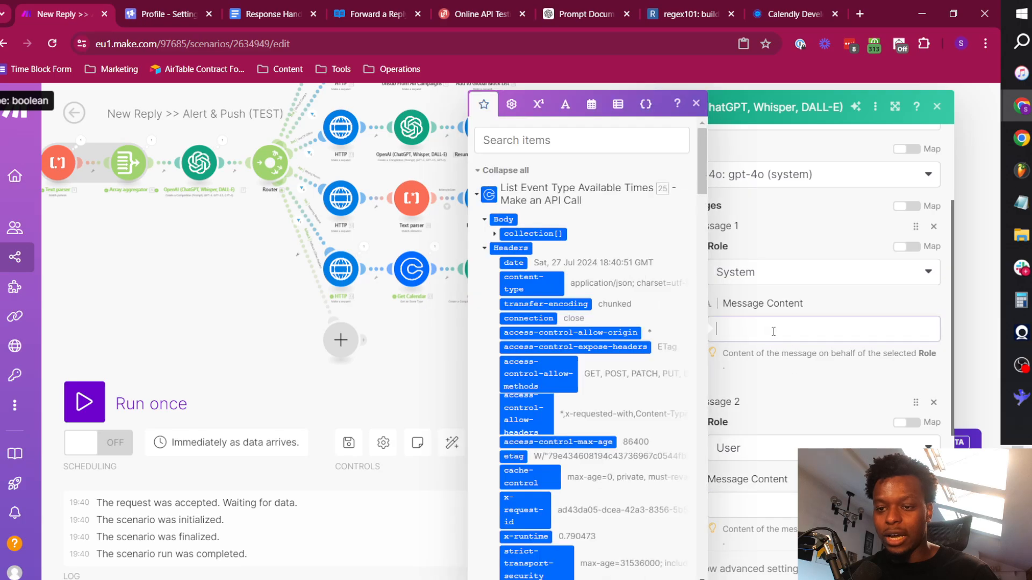
left_click(772, 353)
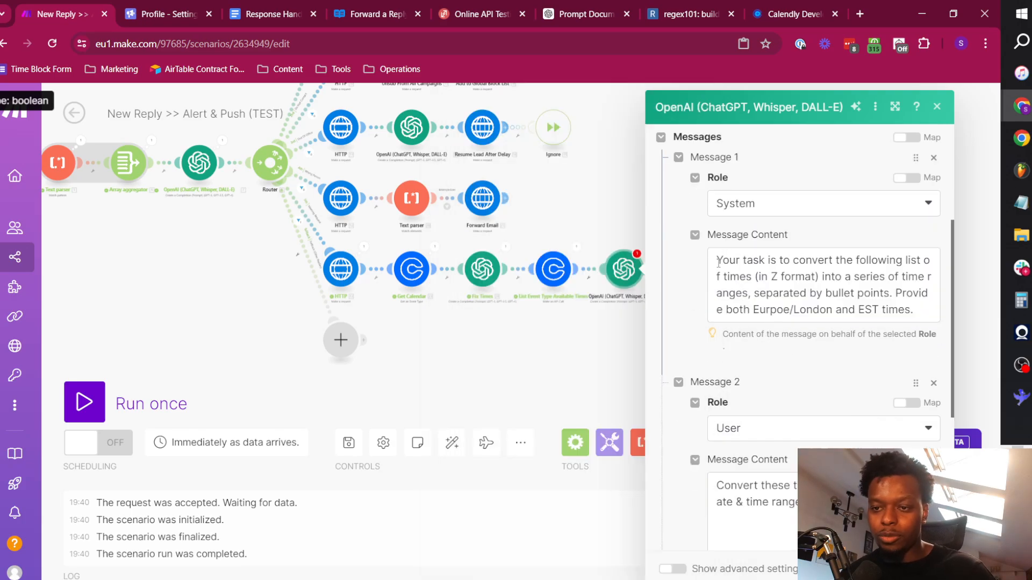
left_click_drag(718, 263, 744, 294)
left_click(759, 294)
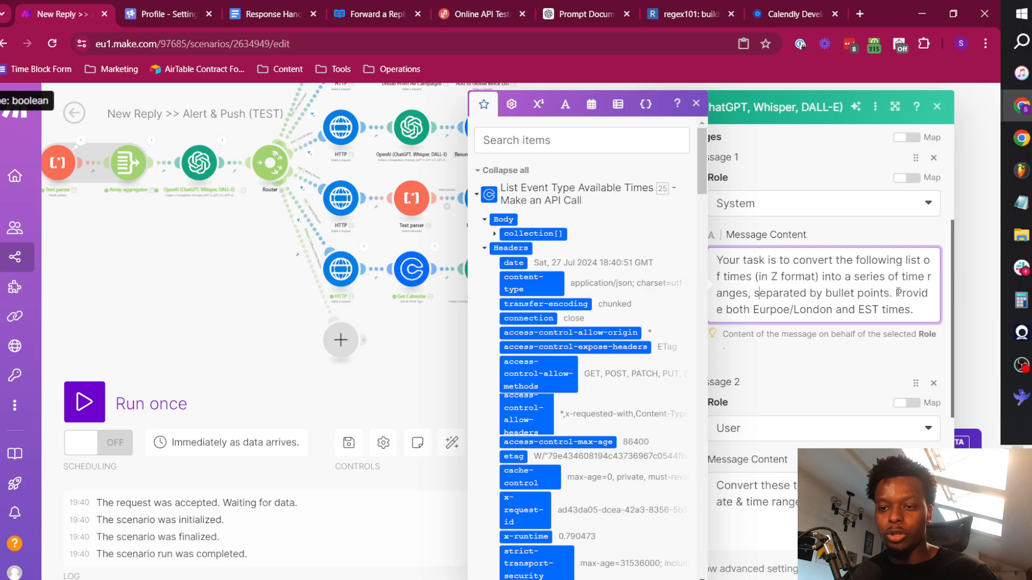
Correct the misspelled region name in the System message so it reads "Europe/London".
left_click_drag(897, 293, 767, 310)
left_click(784, 311)
key("BackSpace")
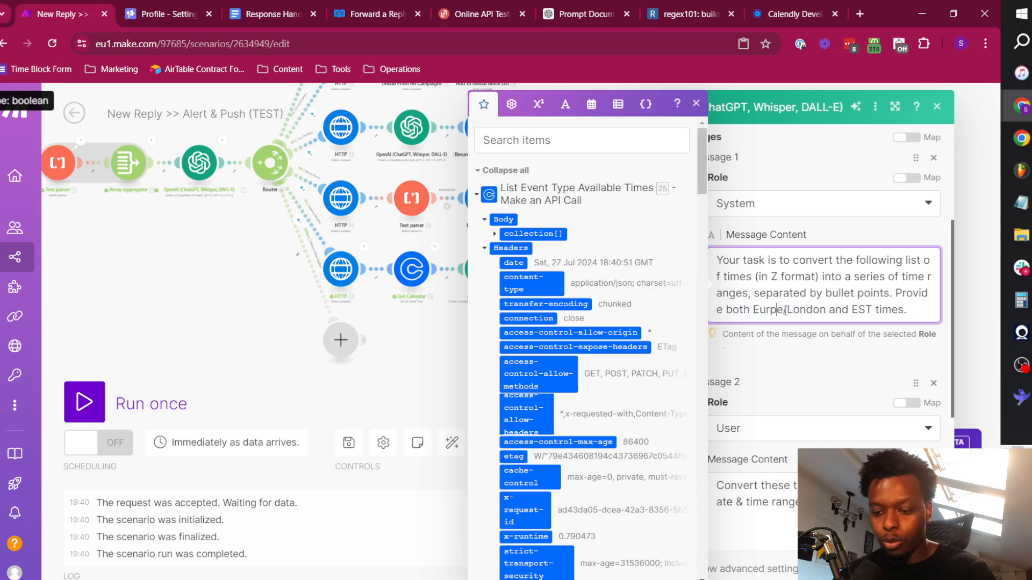
key("BackSpace")
type("op")
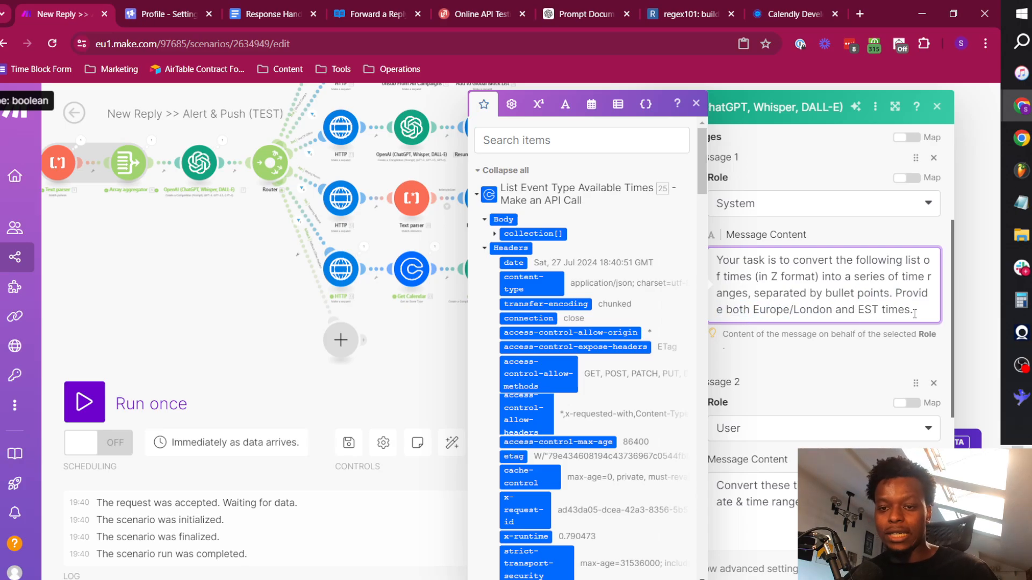
Insert a map() function into the User message's blank line that returns start_time from the Calendly body's collection[] array.
left_click(812, 357)
scroll(764, 359, "down", 3)
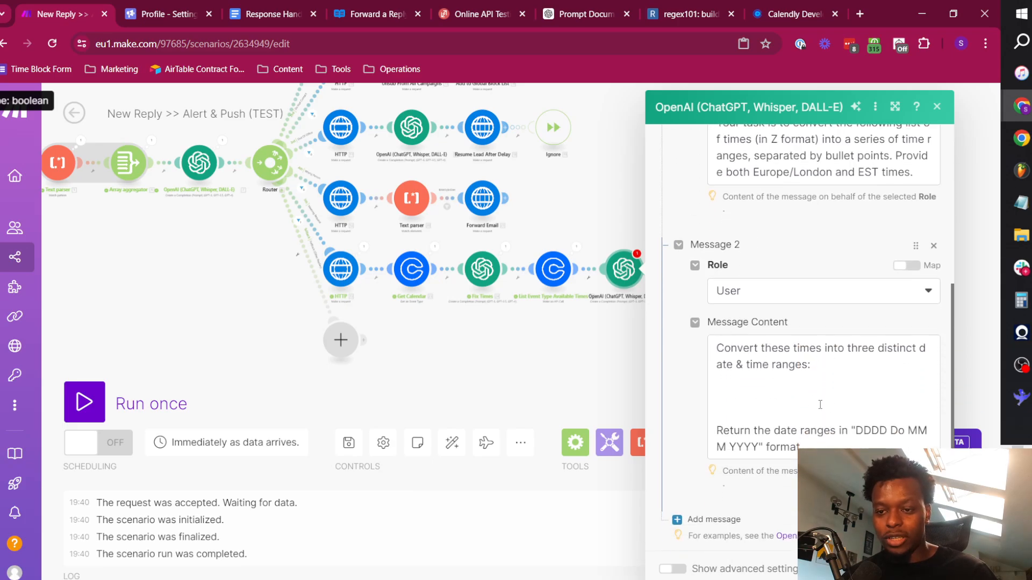
left_click(782, 398)
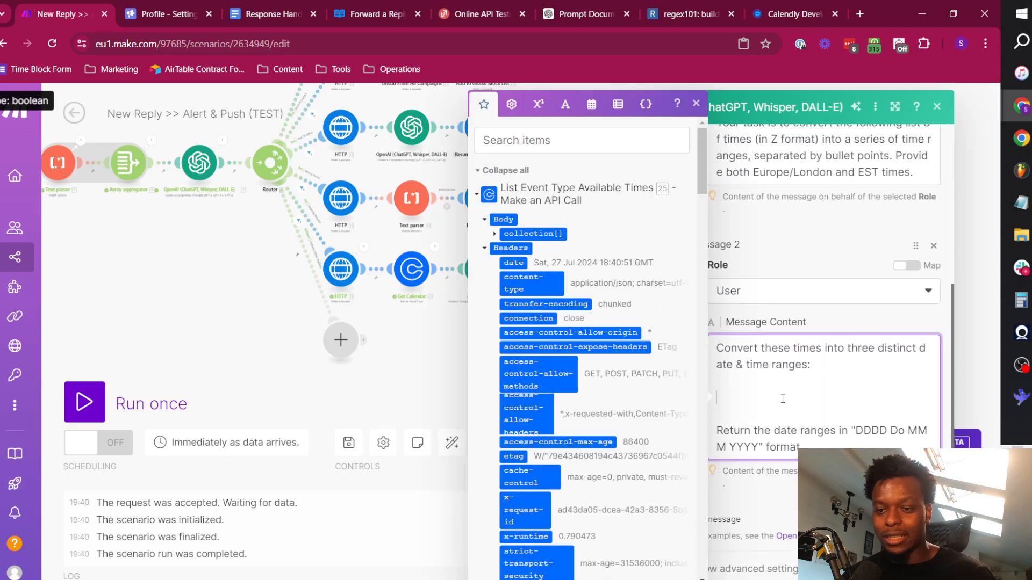
double_click(855, 348)
left_click(851, 377)
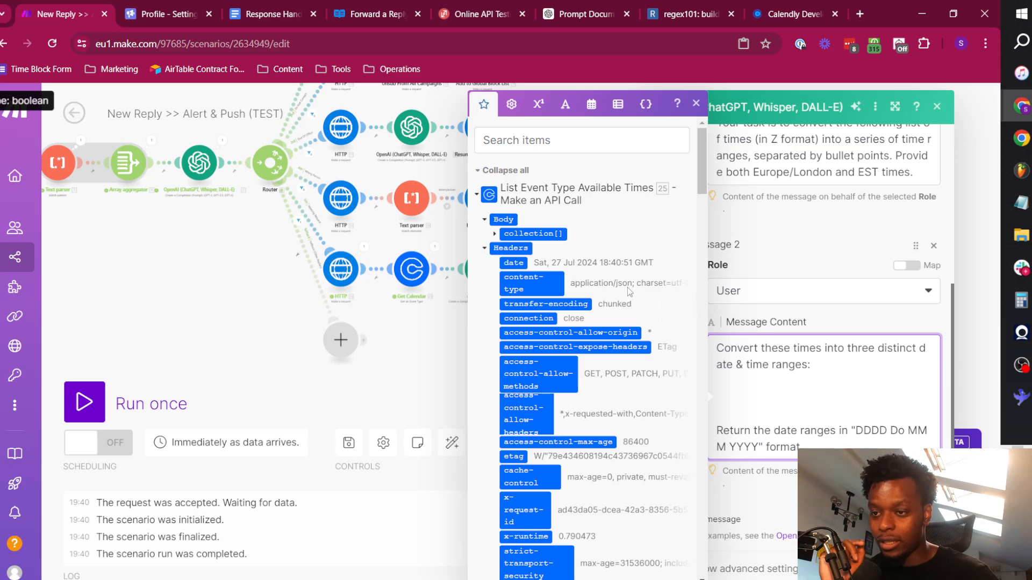
left_click(494, 234)
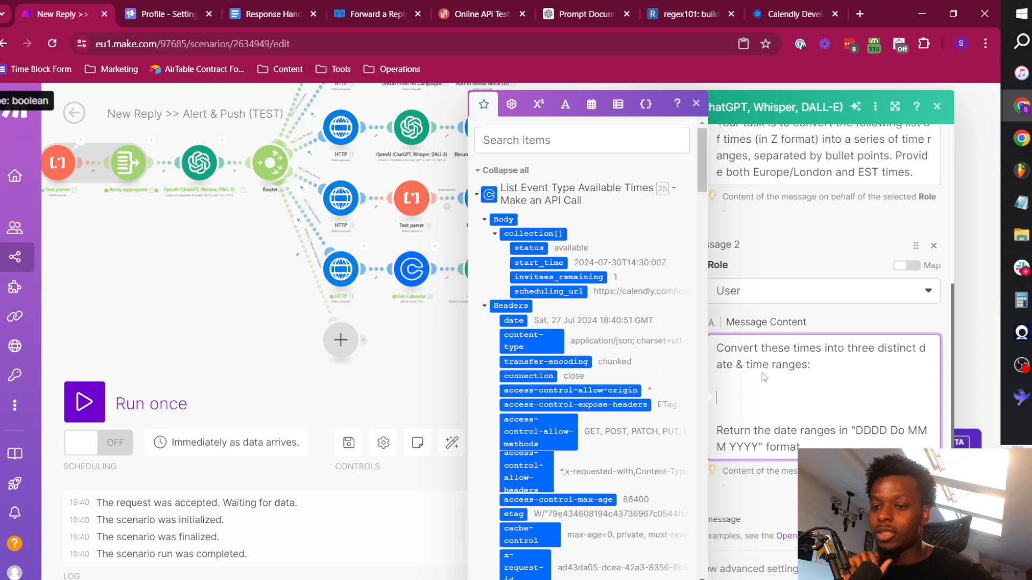
type("(")
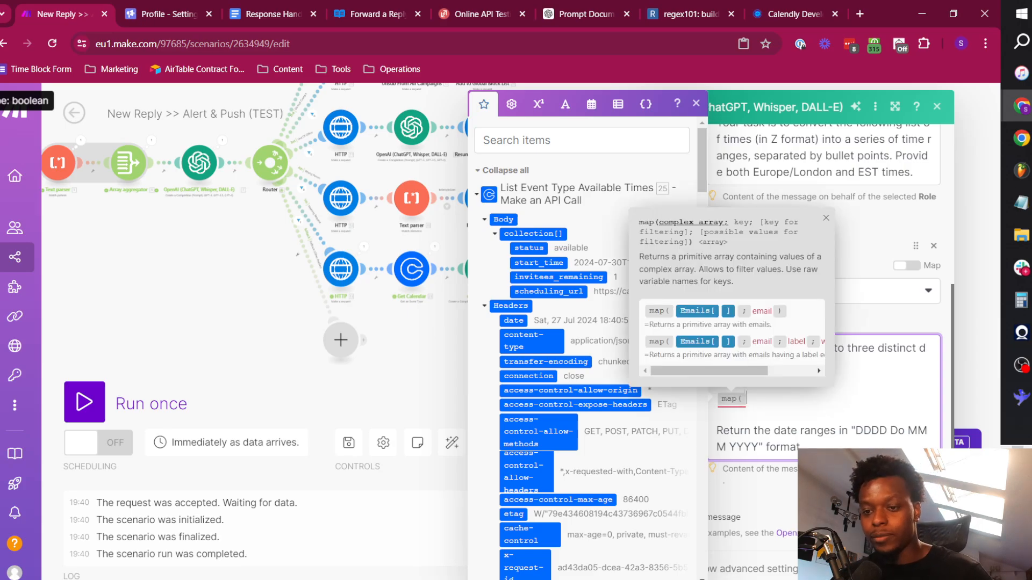
left_click(543, 234)
type(";")
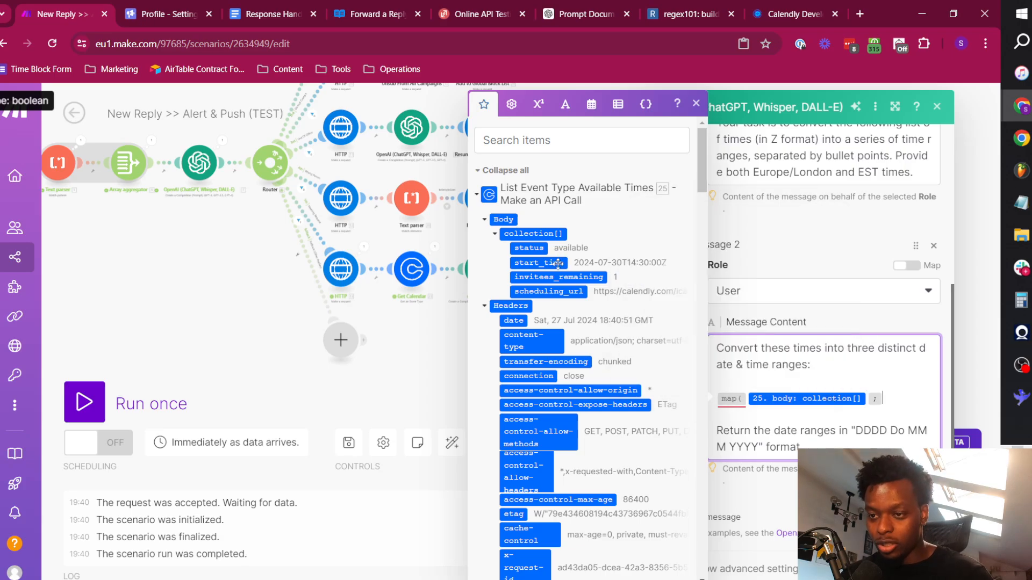
type("s")
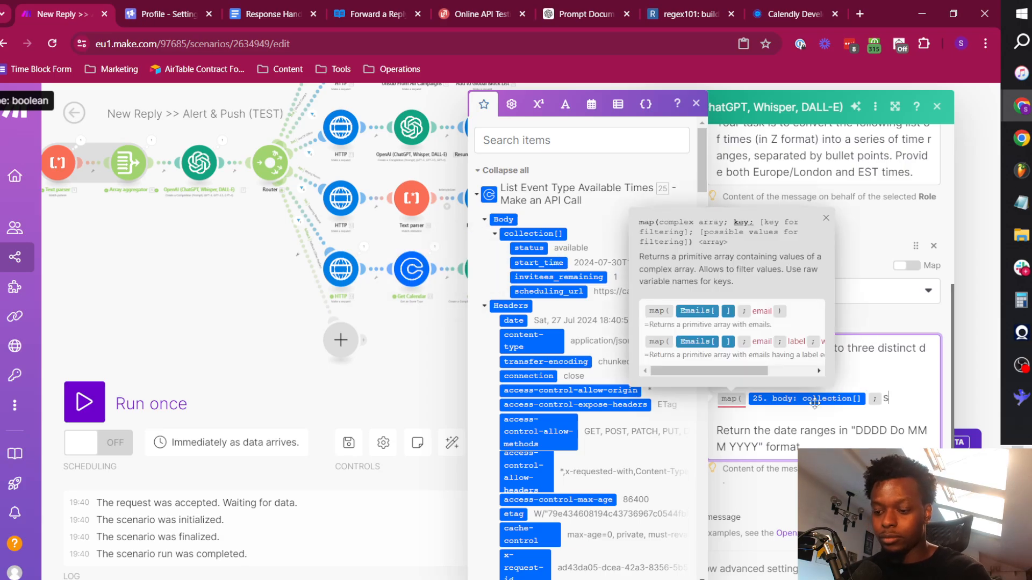
type("tart_time")
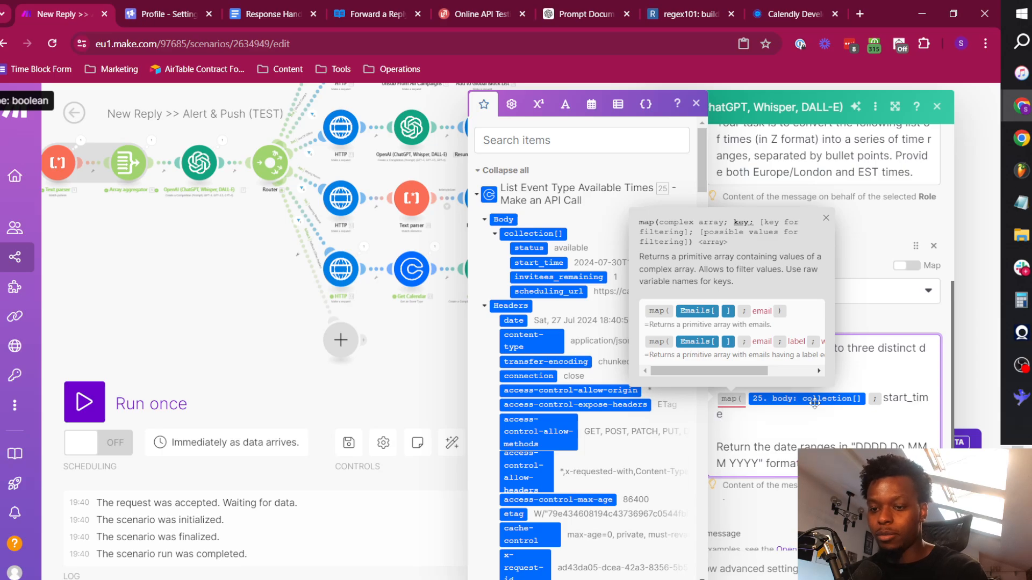
type(")")
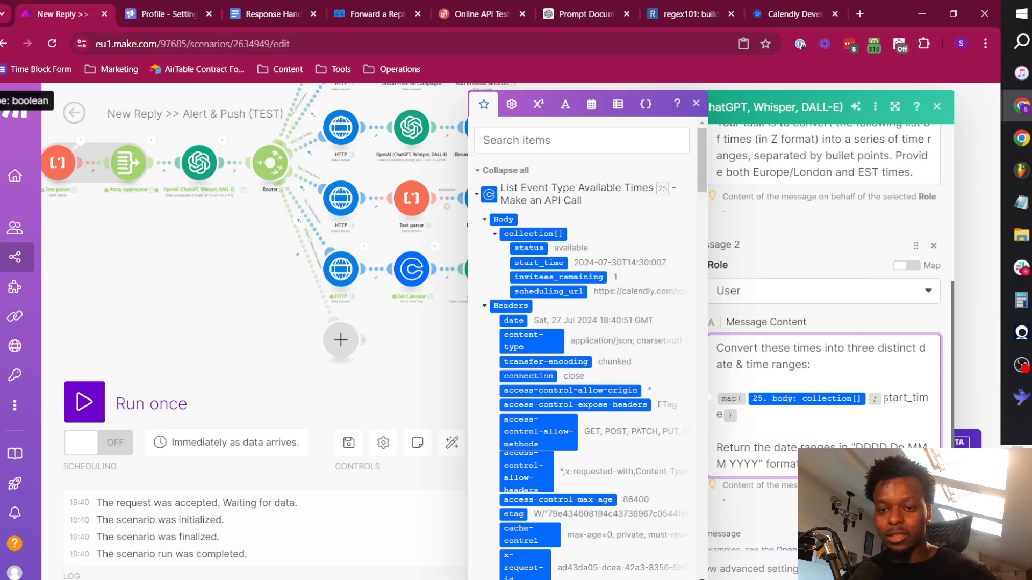
key("Return")
Set Max Tokens to 0, show the advanced settings, set Temperature and Top P to 0.1, and save the module.
scroll(736, 435, "down", 3)
left_click(737, 436)
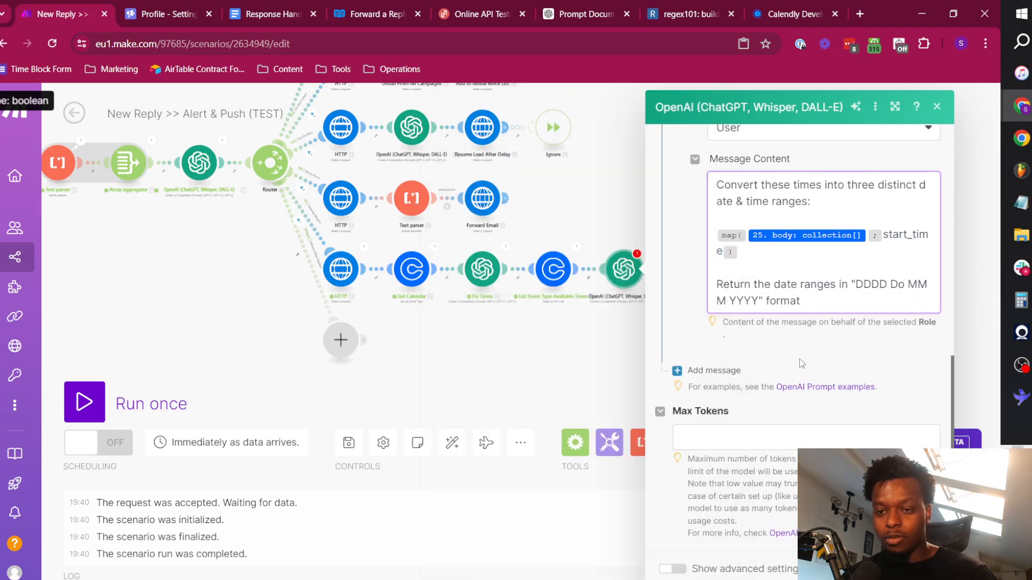
left_click(711, 470)
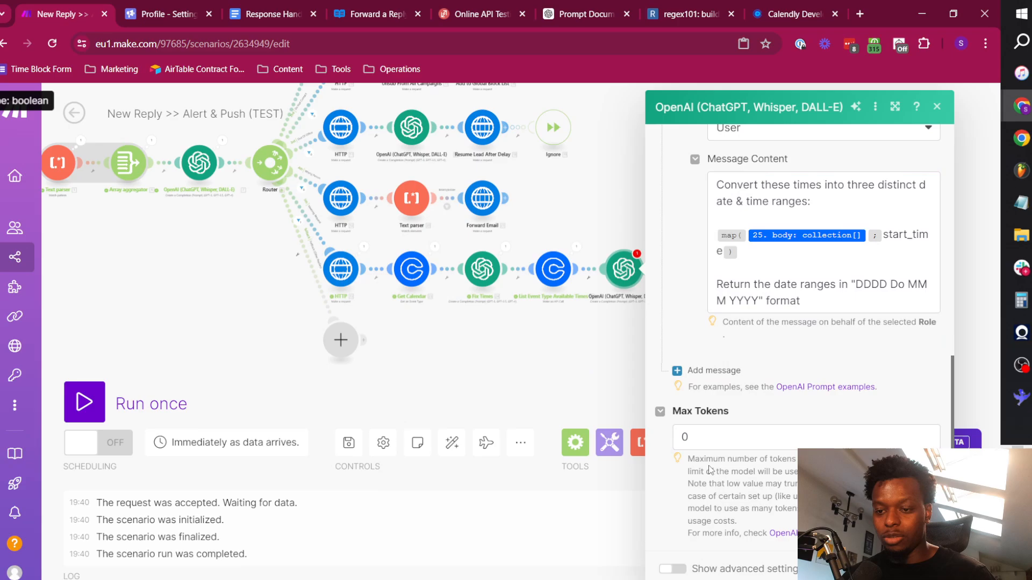
left_click(672, 566)
scroll(787, 396, "down", 5)
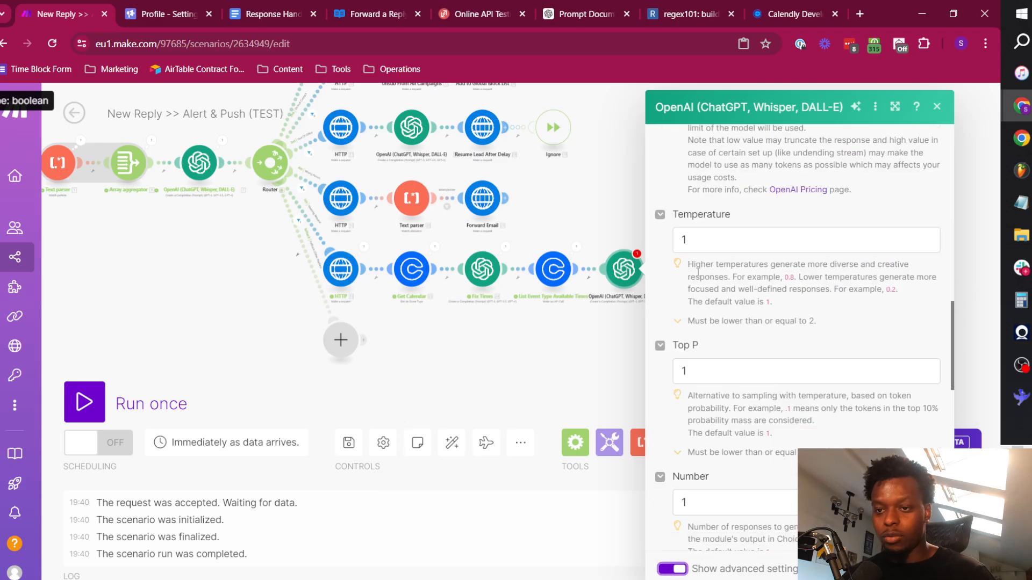
left_click(689, 249)
key("Left")
type("0.")
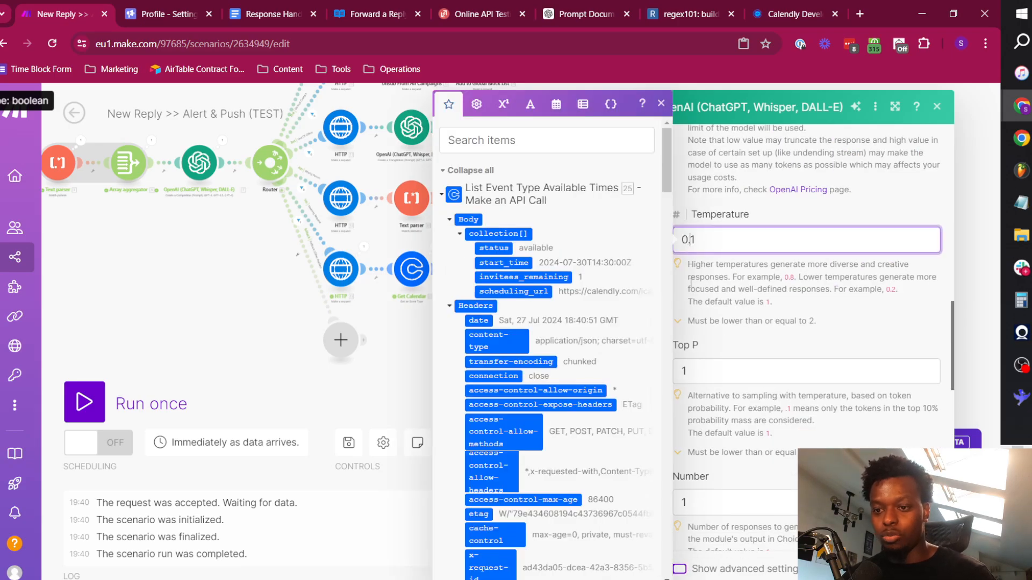
left_click(710, 369)
key("Left")
type("0.")
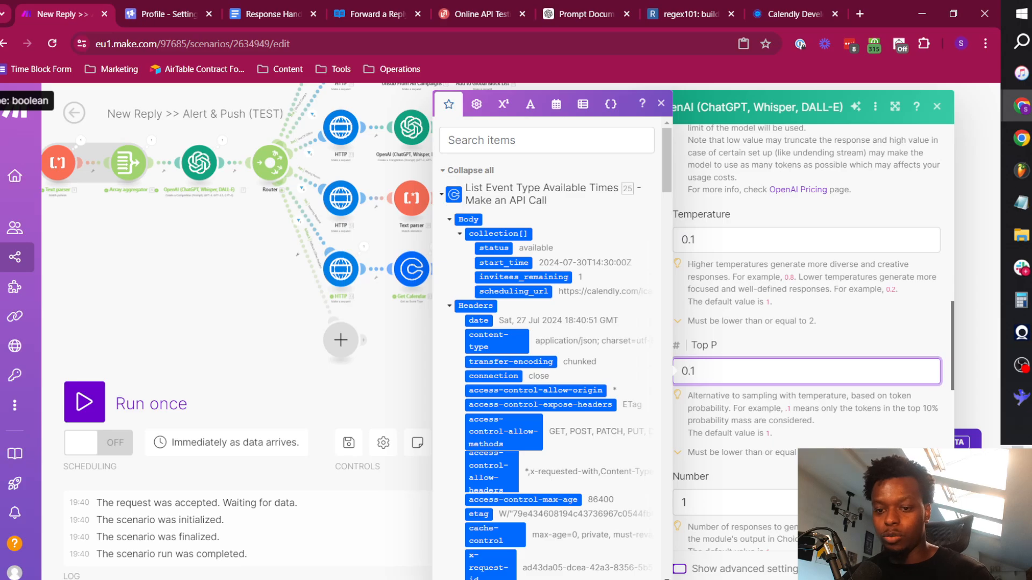
left_click(924, 568)
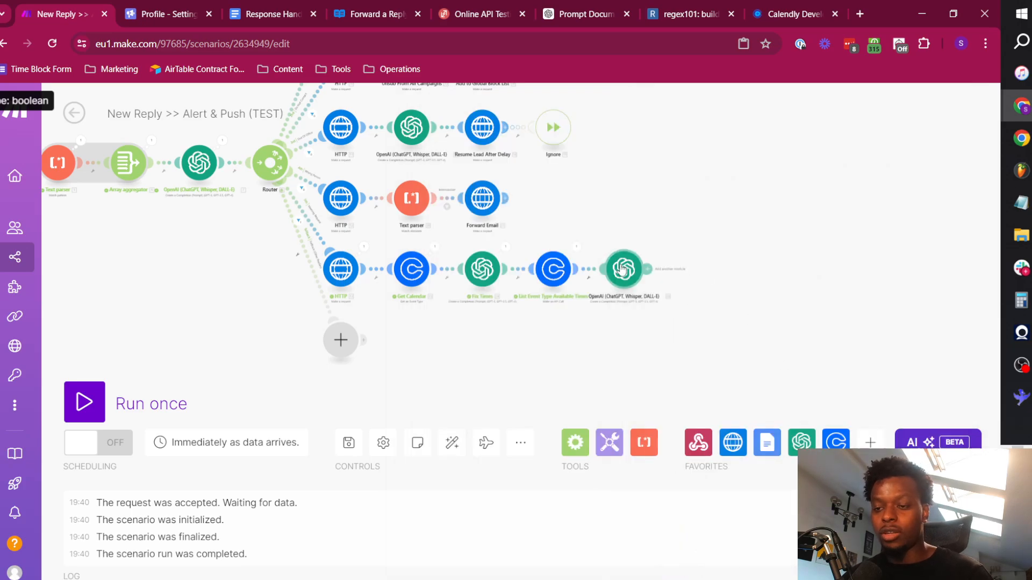
Run the scenario once and resend the POST request to its webhook from ReqBin.
left_click(84, 401)
left_click(481, 14)
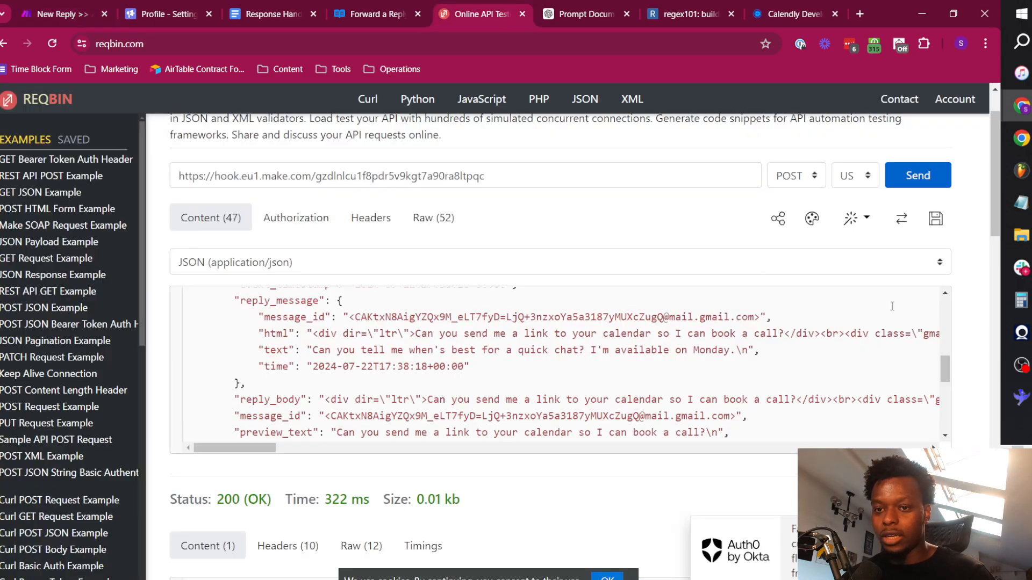
left_click(919, 177)
Return to the Make scenario and inspect the start times in the User message input of the last OpenAI module's run.
key("ctrl+1")
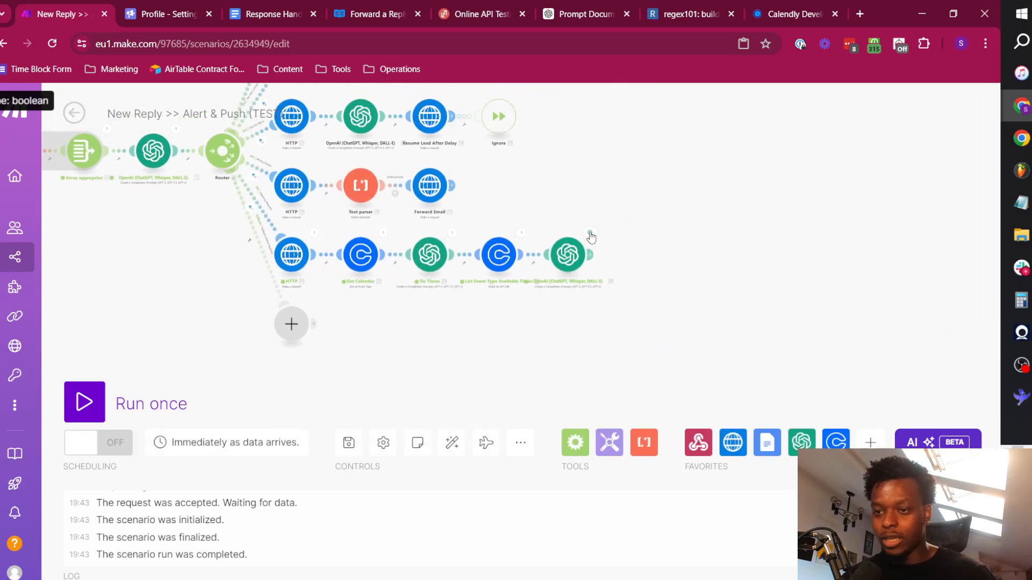
left_click(589, 234)
left_click(672, 256)
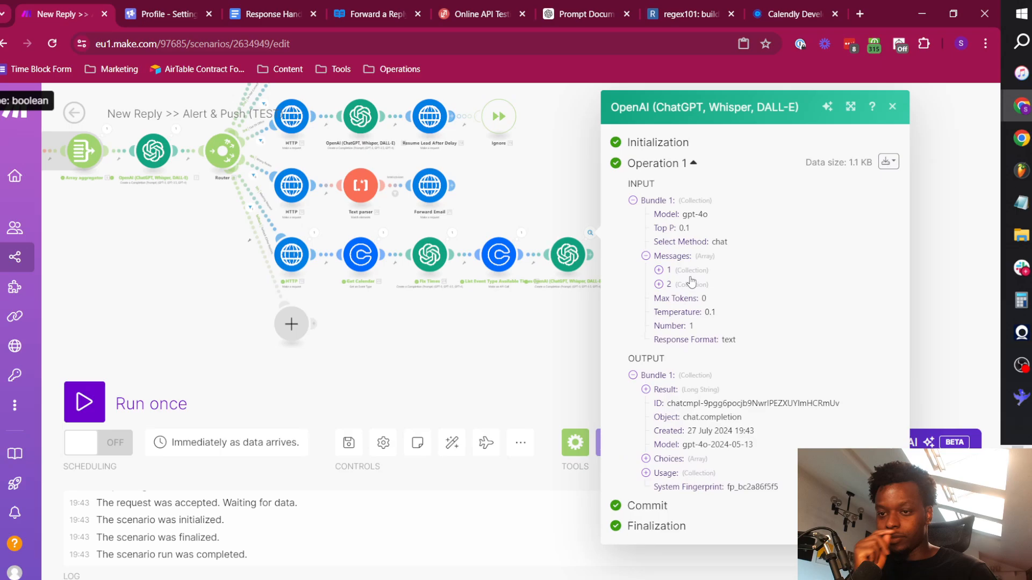
left_click(678, 285)
scroll(782, 381, "down", 1)
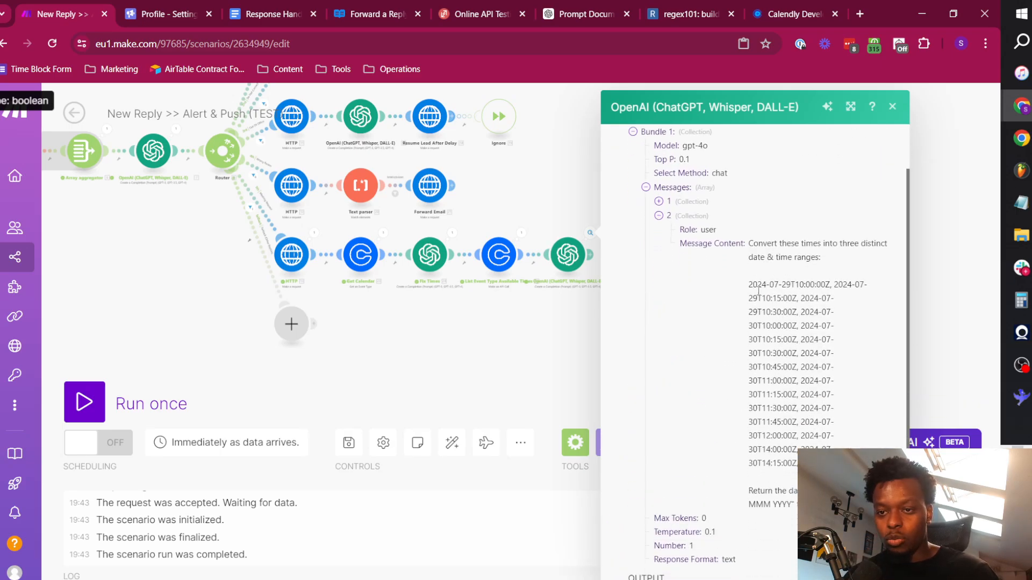
left_click_drag(748, 290, 795, 355)
left_click(766, 307)
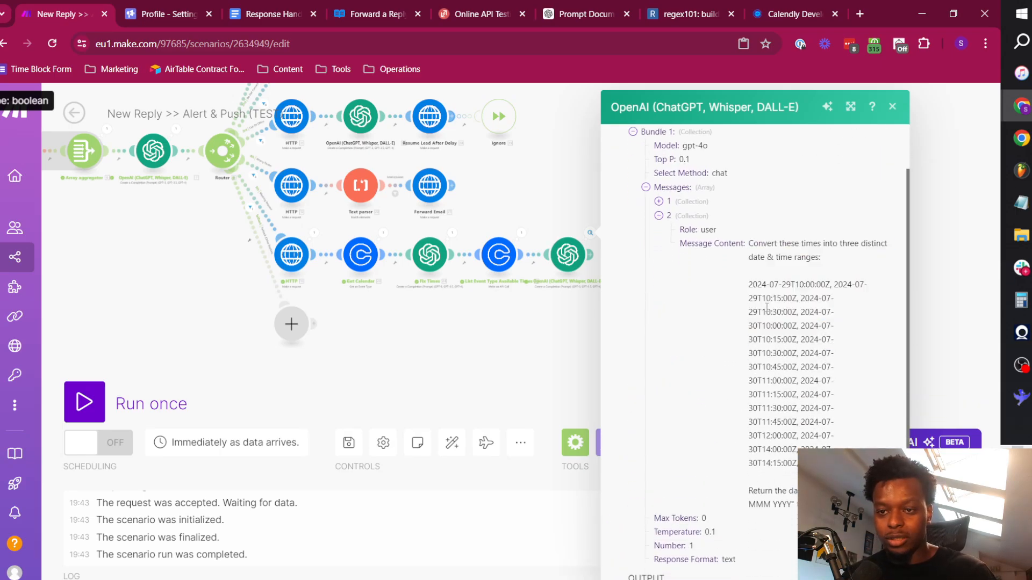
left_click_drag(751, 287, 798, 467)
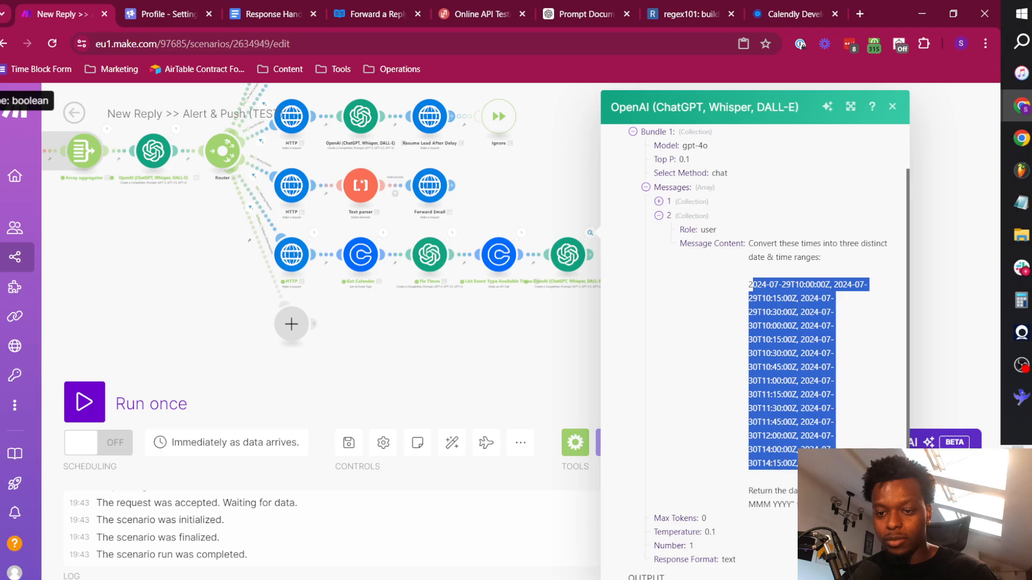
Examine the OpenAI module's output Result, comparing the date and time ranges under the Europe/London and EST headings.
left_click(590, 234)
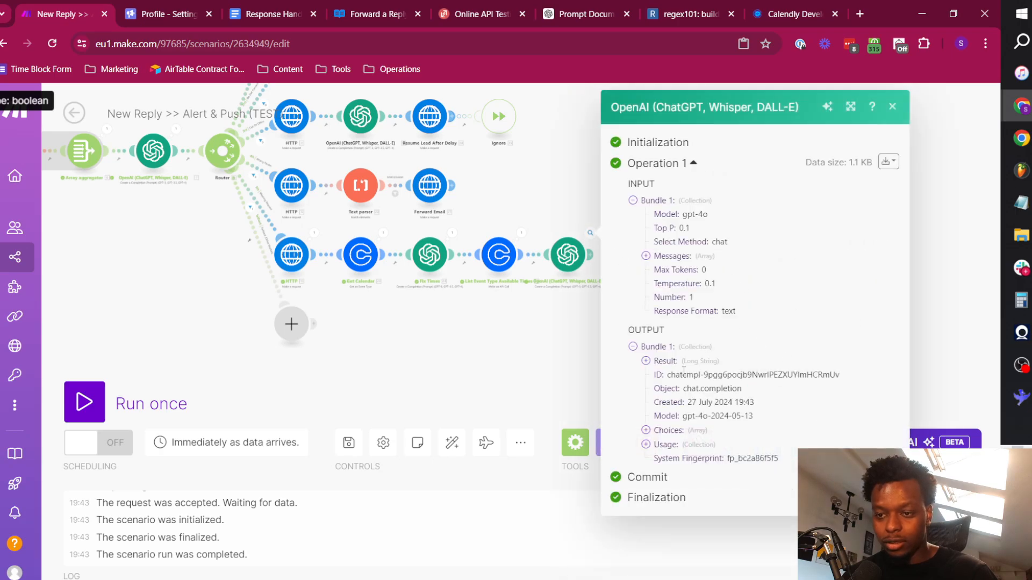
left_click(666, 361)
scroll(666, 237, "down", 3)
left_click_drag(658, 238, 862, 267)
left_click(736, 285)
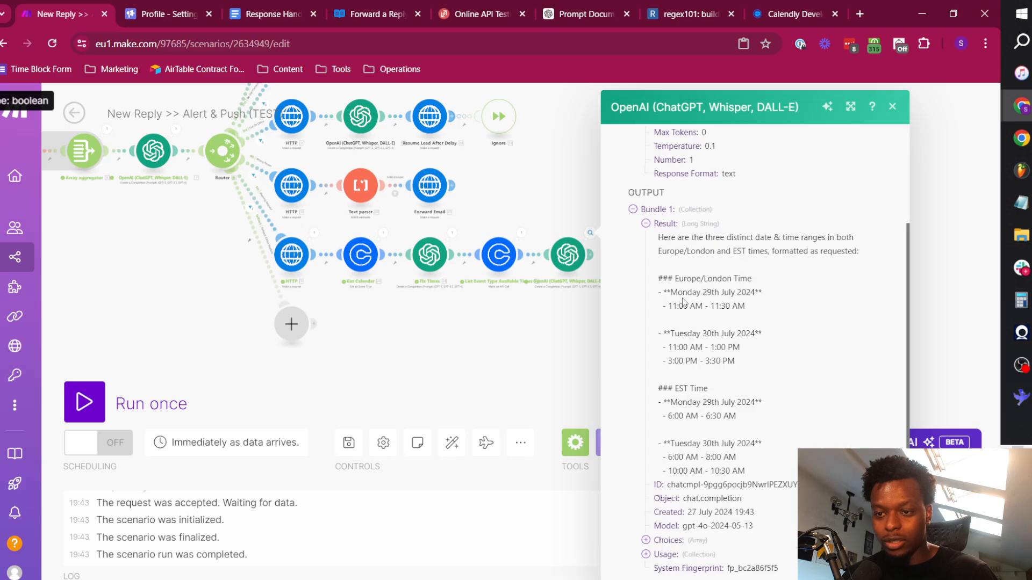
left_click_drag(659, 283, 754, 308)
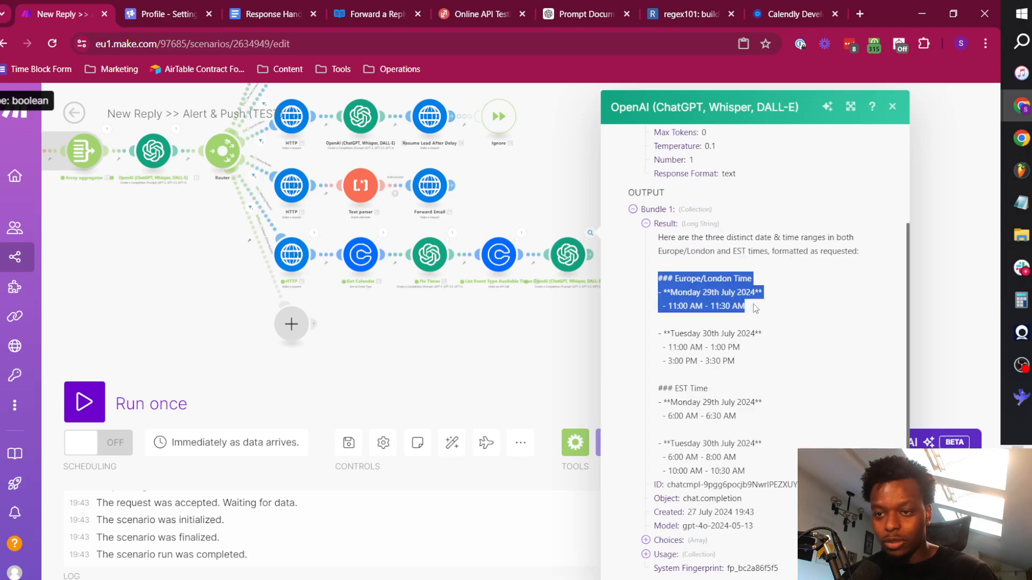
left_click(726, 305)
left_click_drag(672, 305, 744, 306)
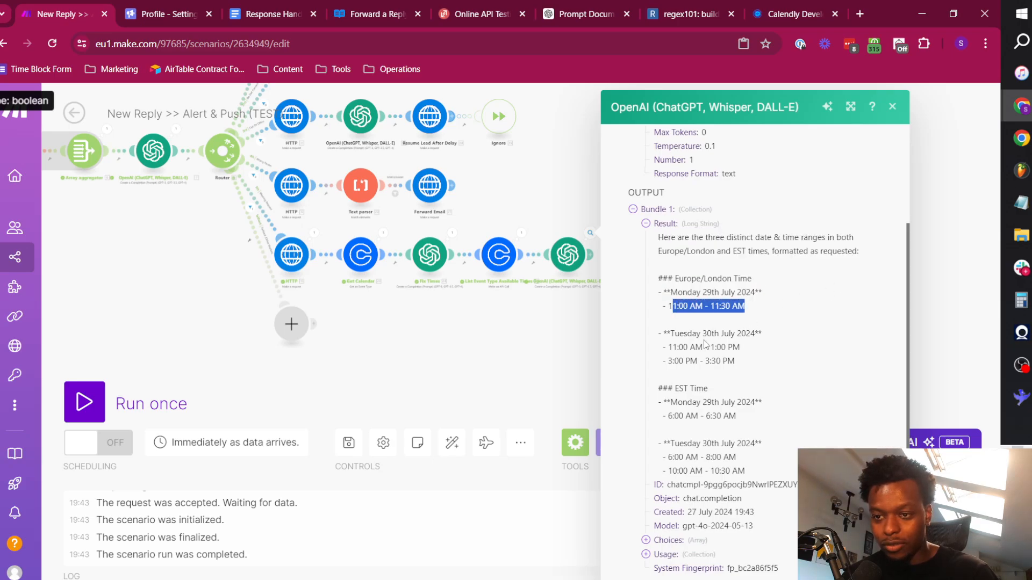
left_click(706, 344)
left_click_drag(662, 348, 737, 363)
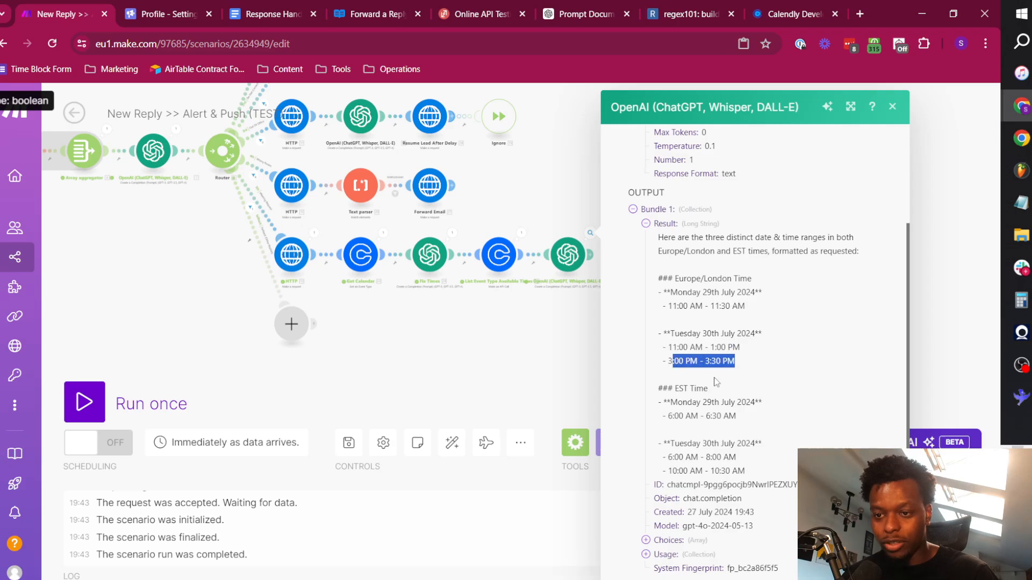
left_click(664, 419)
left_click_drag(659, 405, 765, 424)
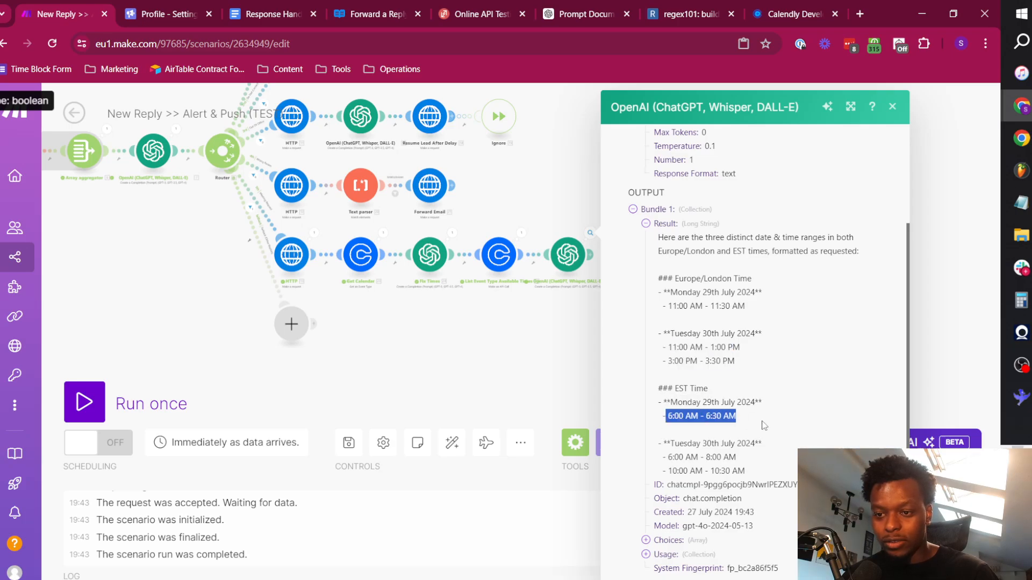
scroll(715, 407, "down", 1)
left_click_drag(675, 418, 765, 426)
left_click(780, 375)
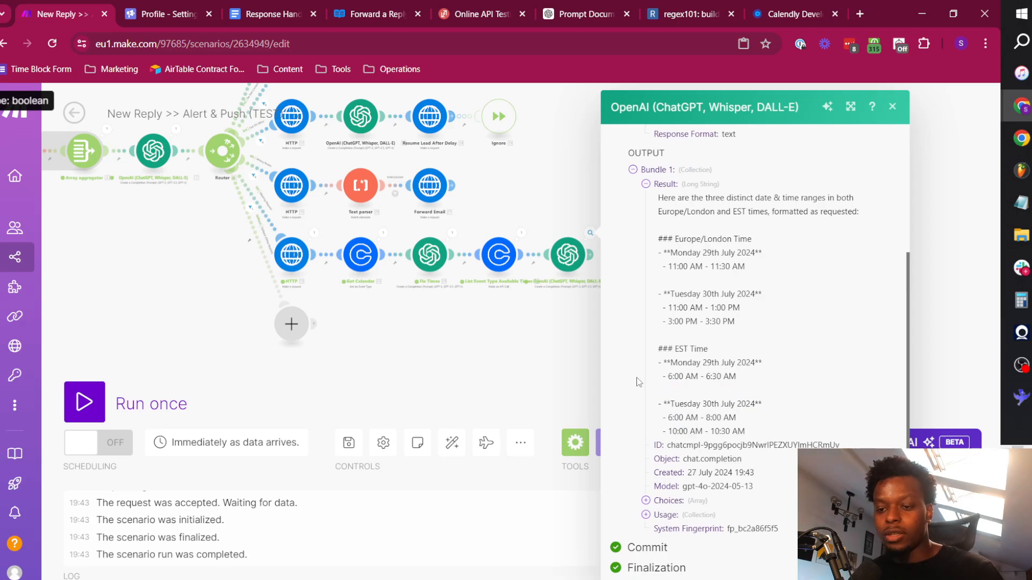
left_click(535, 328)
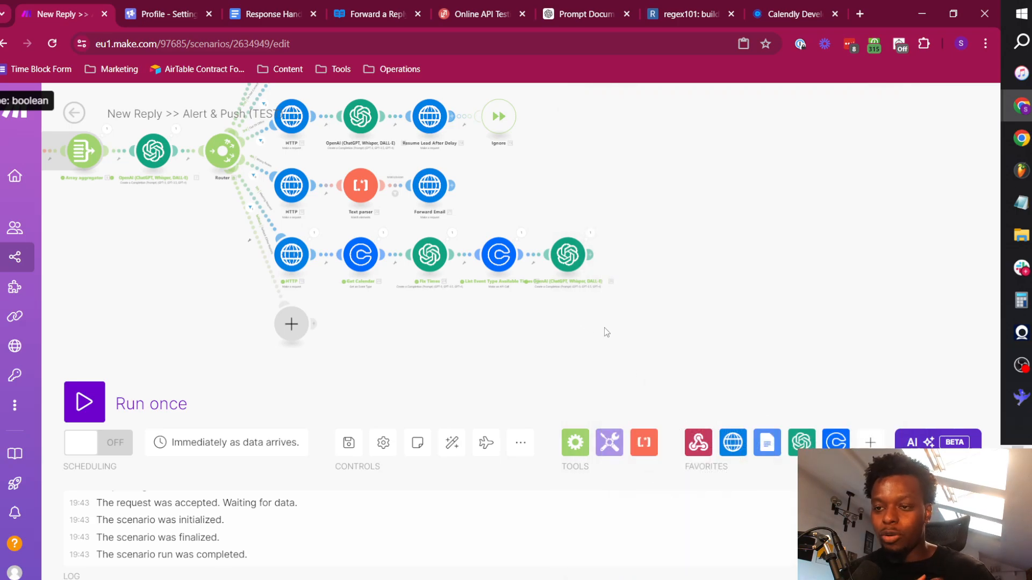
Add a Slack "Create a Message" module after the last OpenAI module on the Meeting Request route.
left_click(592, 254)
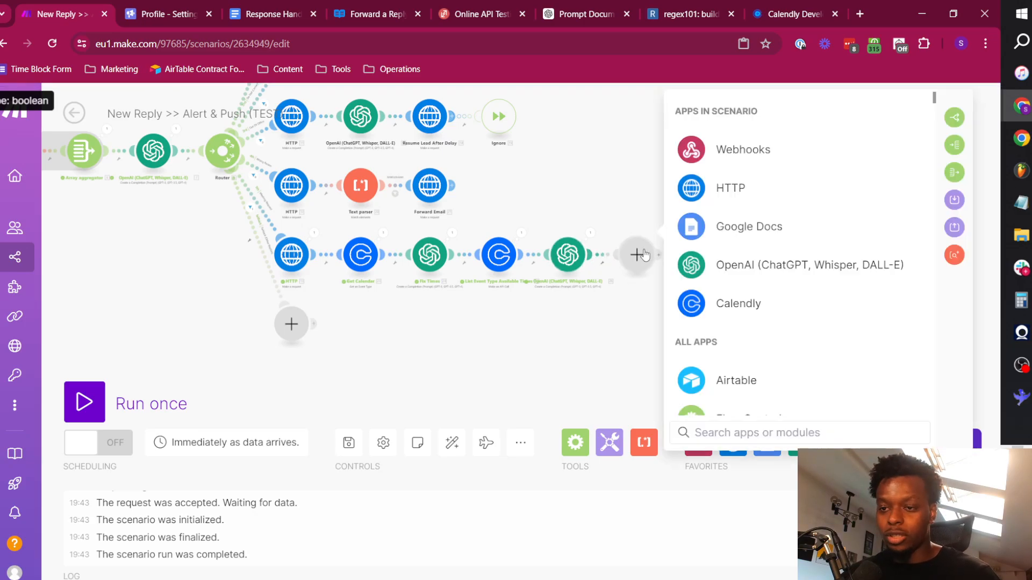
type("slack")
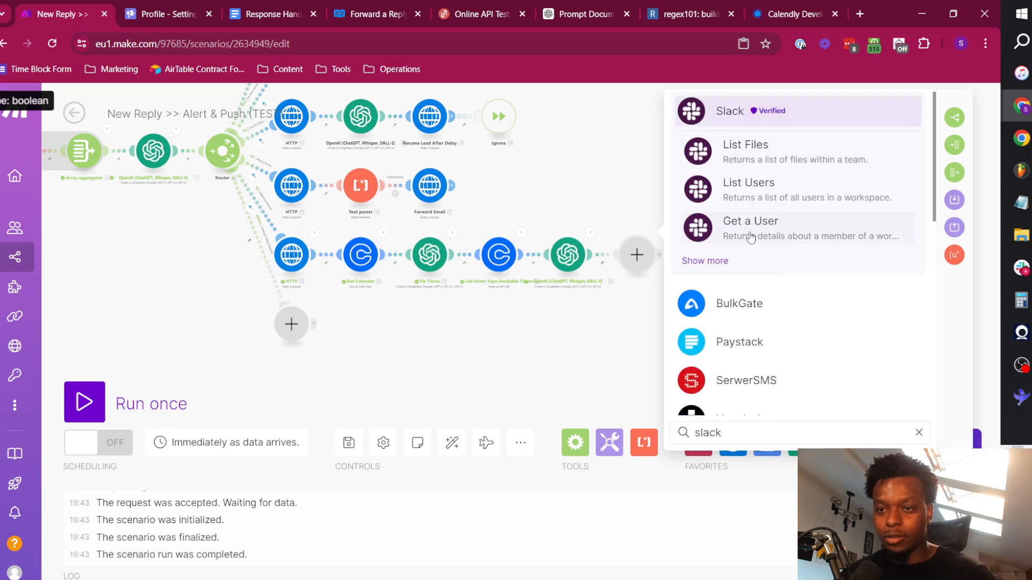
left_click(731, 114)
scroll(836, 327, "down", 4)
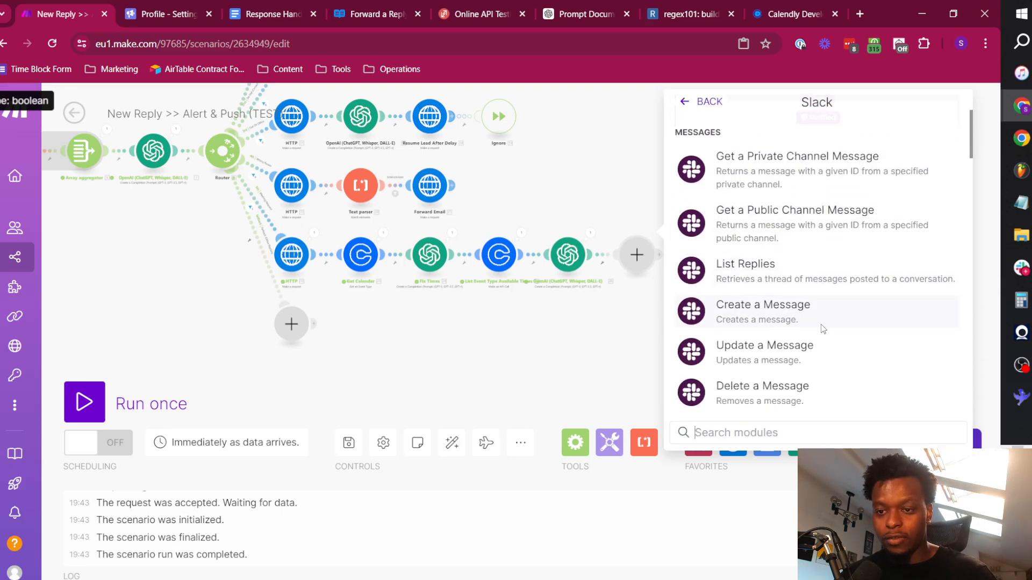
left_click(784, 212)
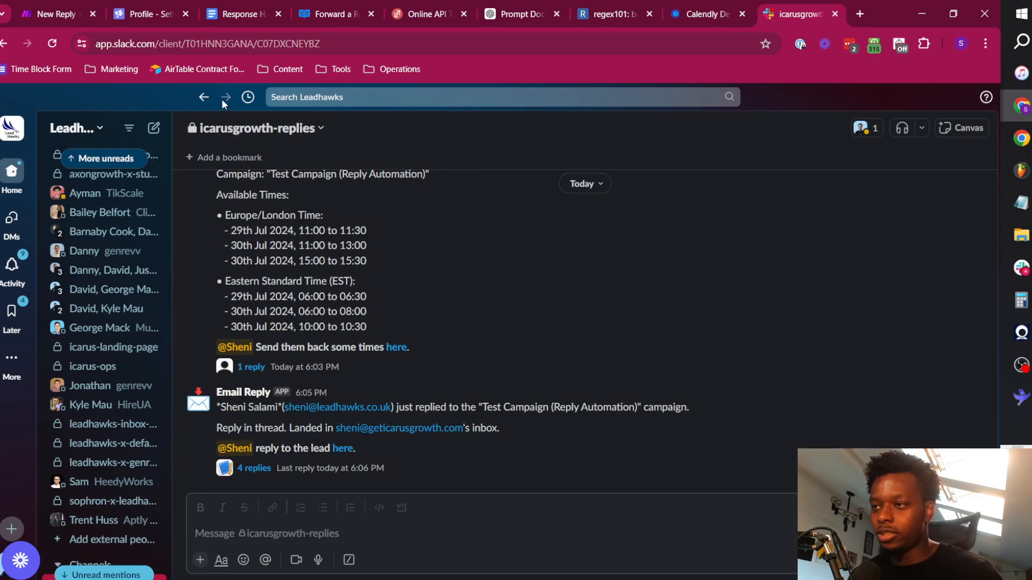
Return from Slack to the Make scenario and set the Slack module's connection to the personal LeadHawks account.
left_click(62, 5)
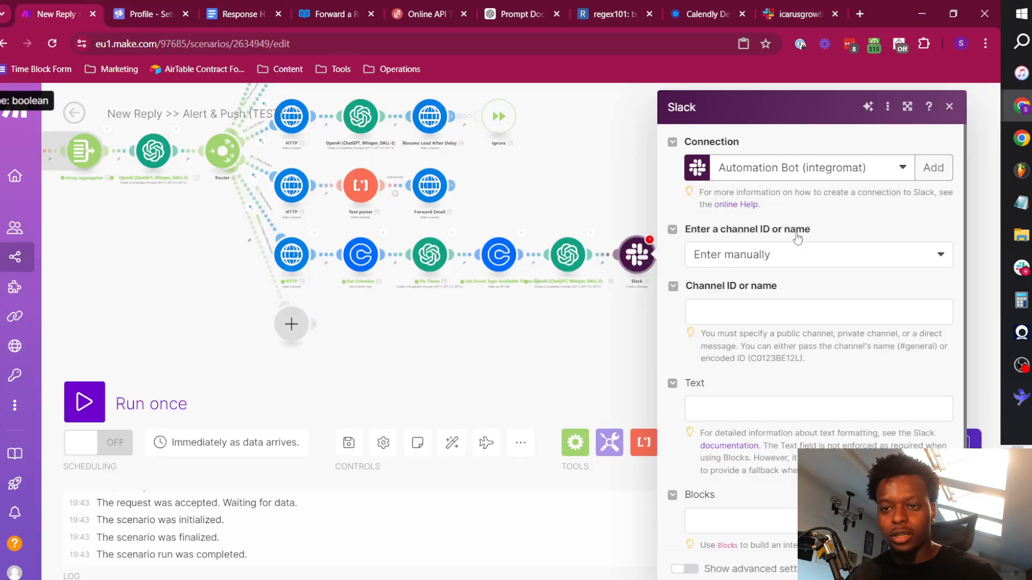
left_click(826, 172)
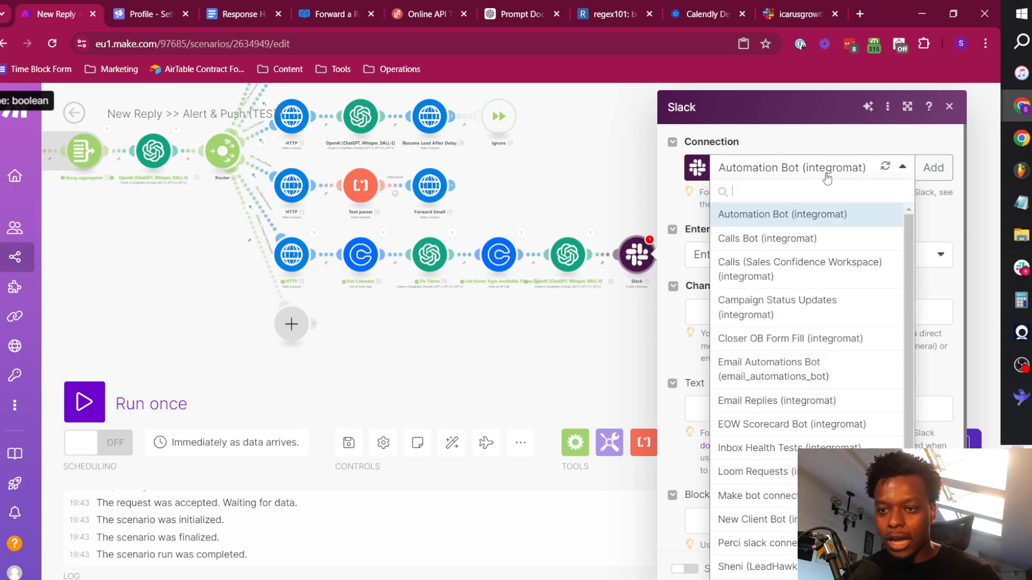
scroll(794, 489, "down", 1)
left_click(794, 545)
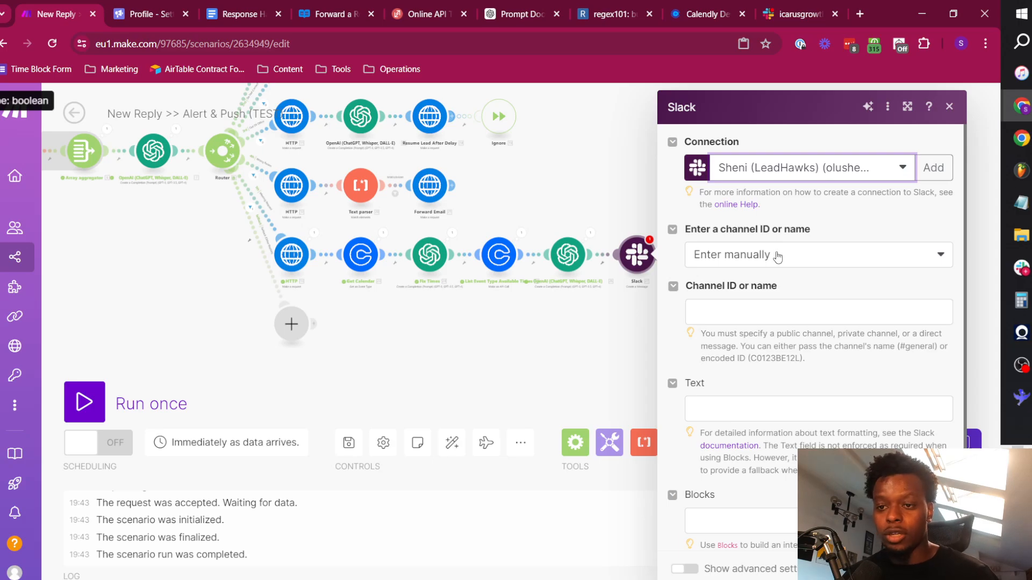
left_click(777, 258)
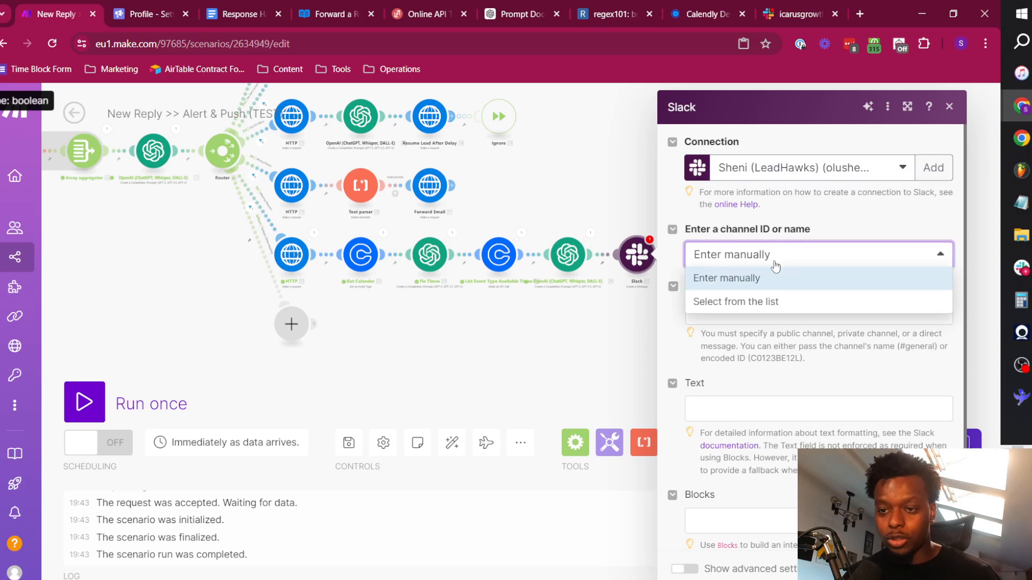
left_click(760, 302)
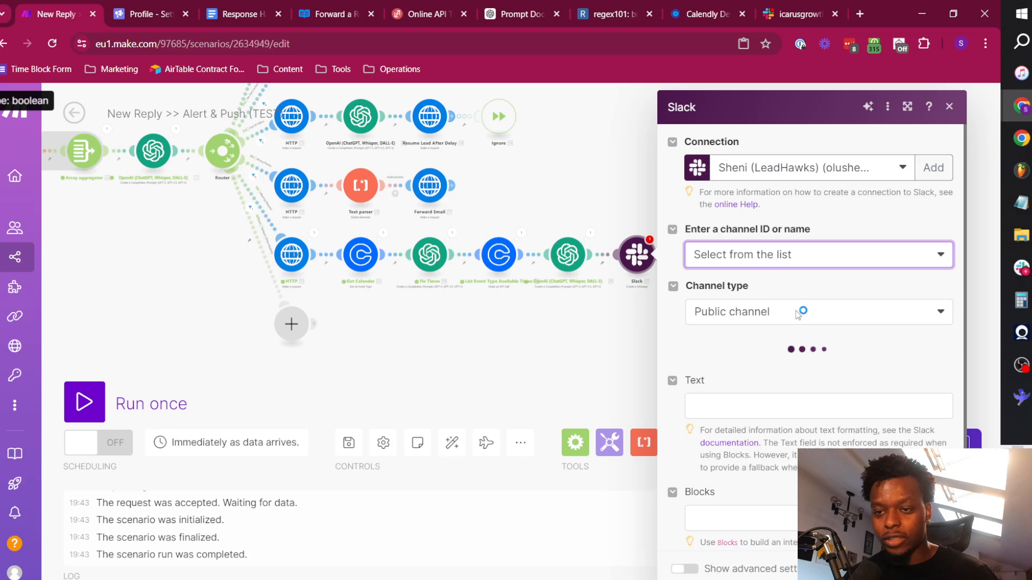
left_click(747, 321)
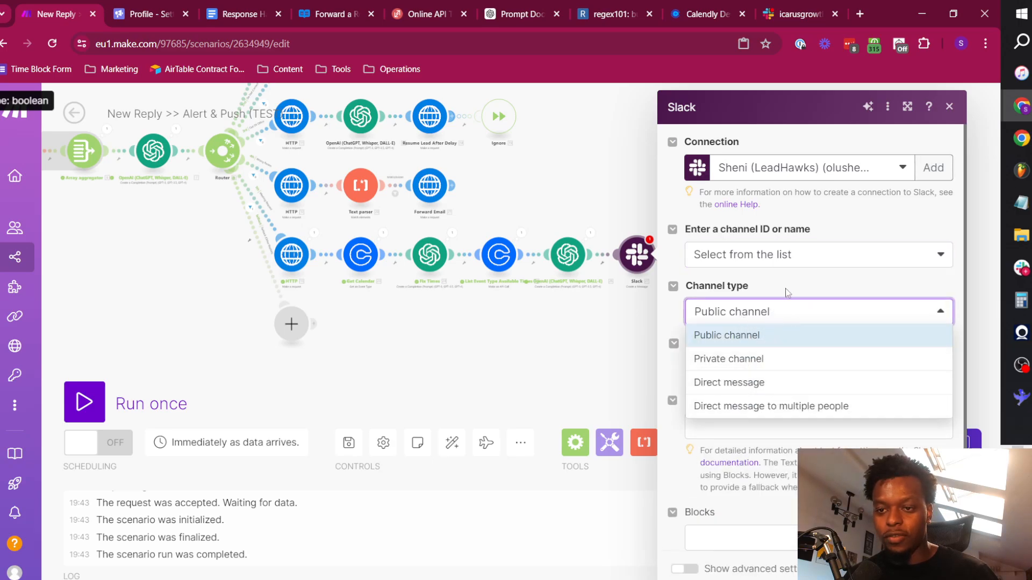
left_click(780, 252)
left_click(740, 277)
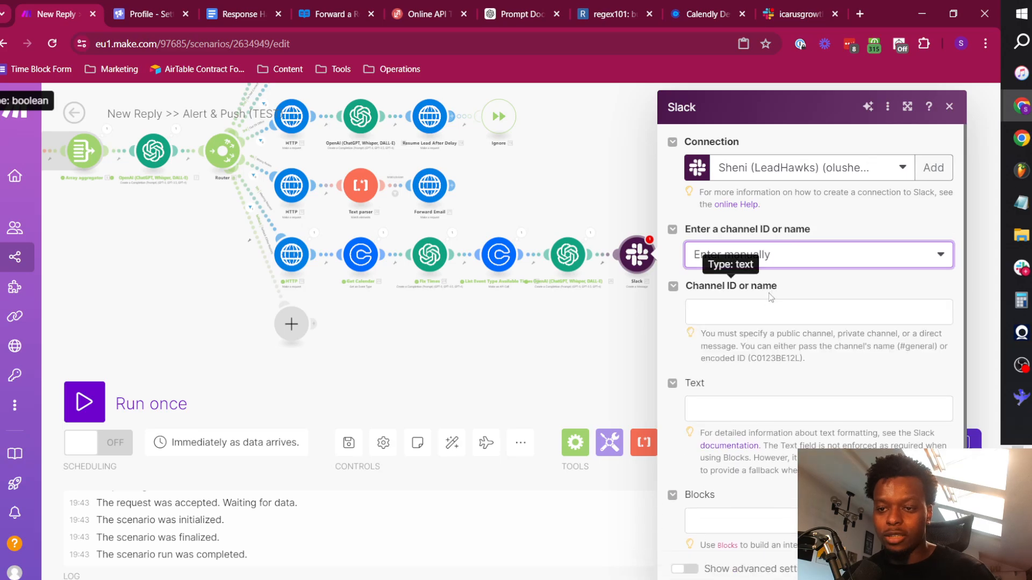
Copy the icarusgrowth-replies channel's ID from its details in Slack and paste it as the Make Slack module's channel, C07DXCNEYBZ.
left_click(769, 308)
left_click(791, 3)
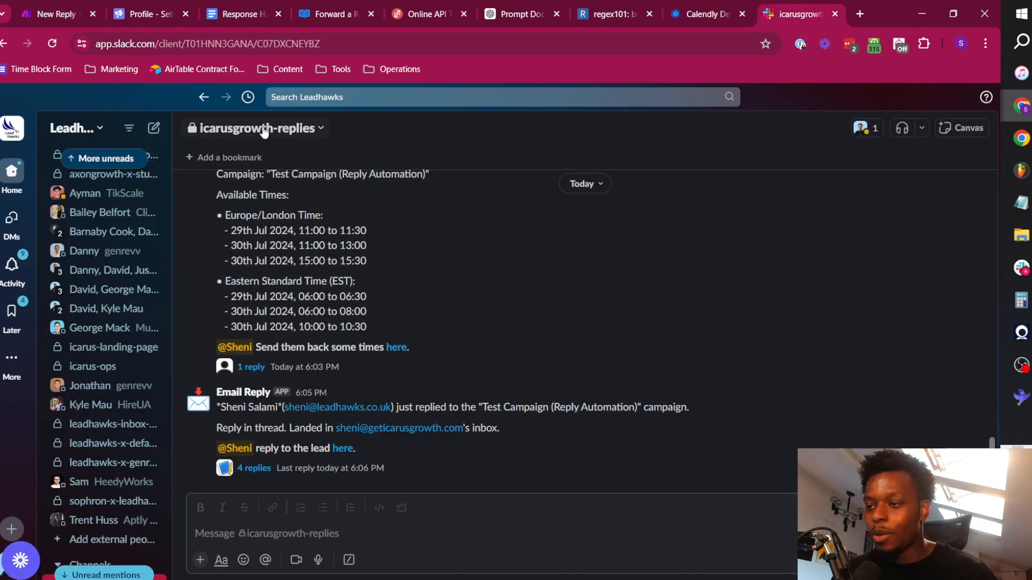
left_click(295, 134)
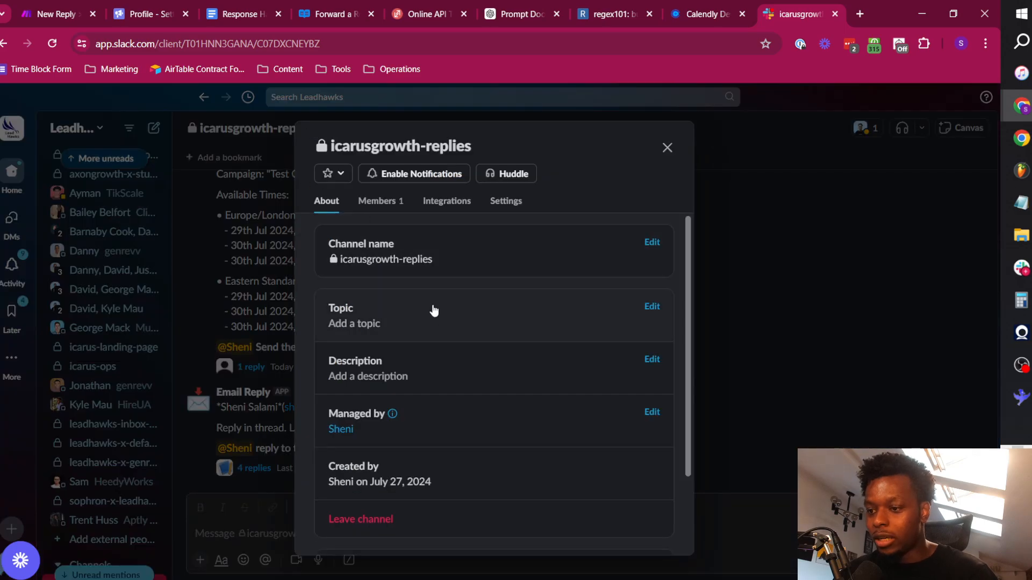
scroll(452, 349, "down", 3)
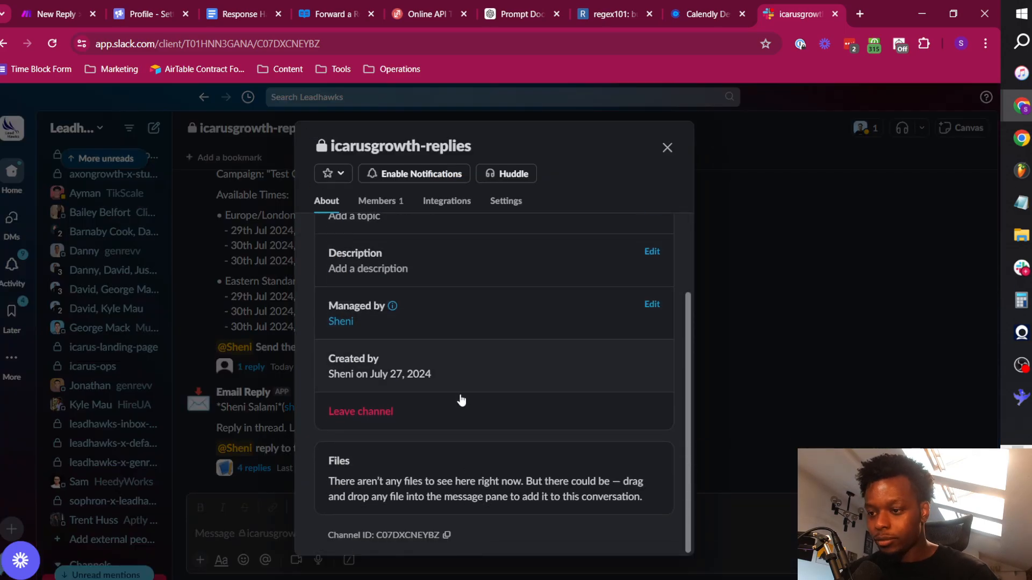
left_click(447, 536)
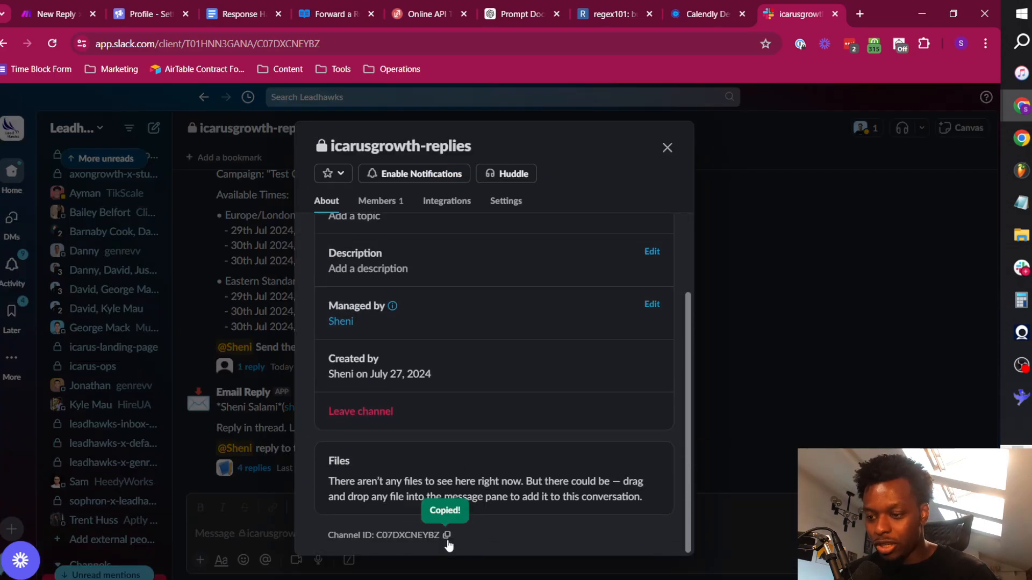
left_click(81, 7)
key("ctrl+v")
left_click(857, 327)
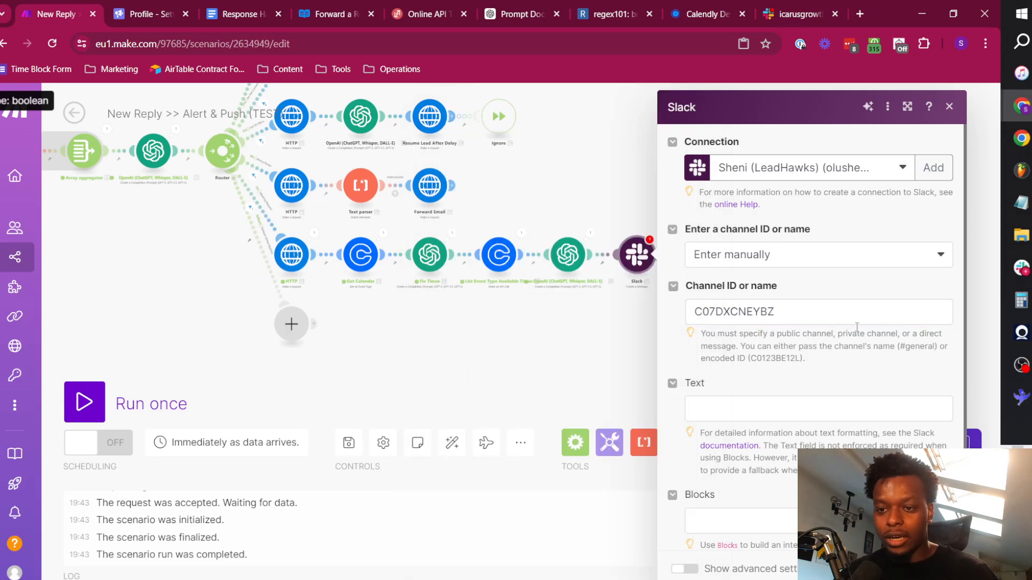
Insert the first_name value from the Fetch Lead data at the start of the Slack message's Text.
scroll(736, 355, "down", 1)
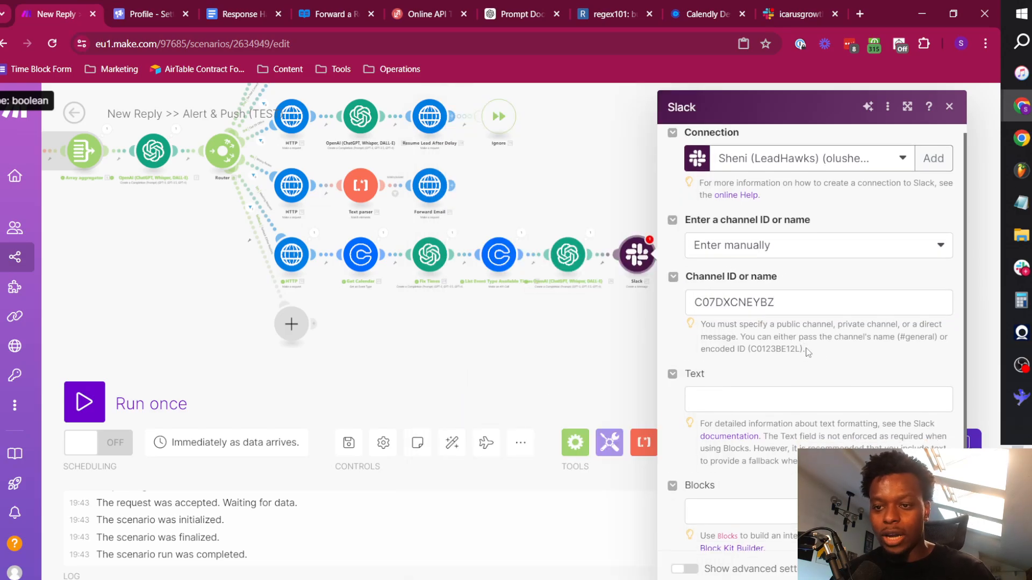
left_click(729, 389)
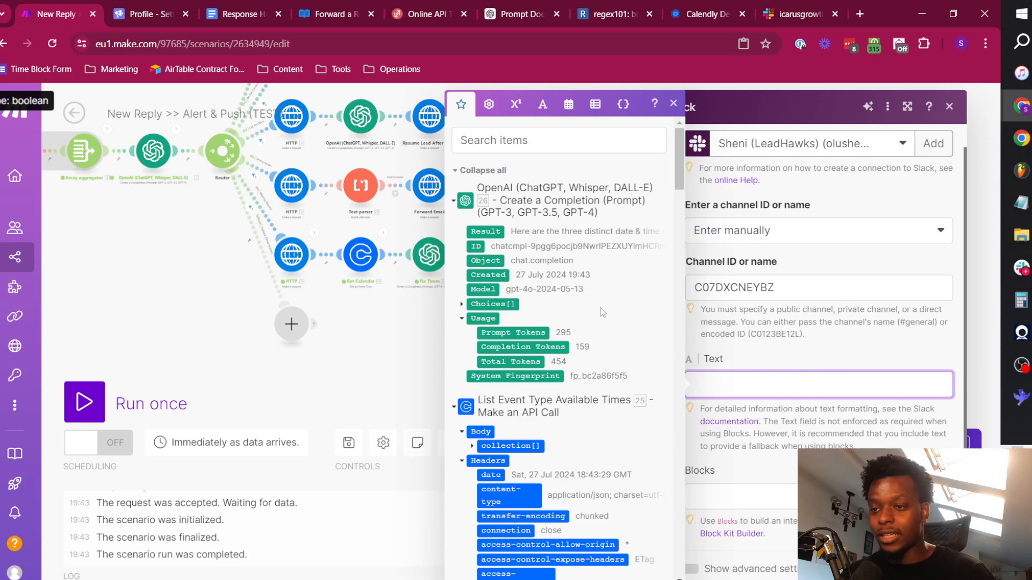
scroll(602, 288, "down", 1)
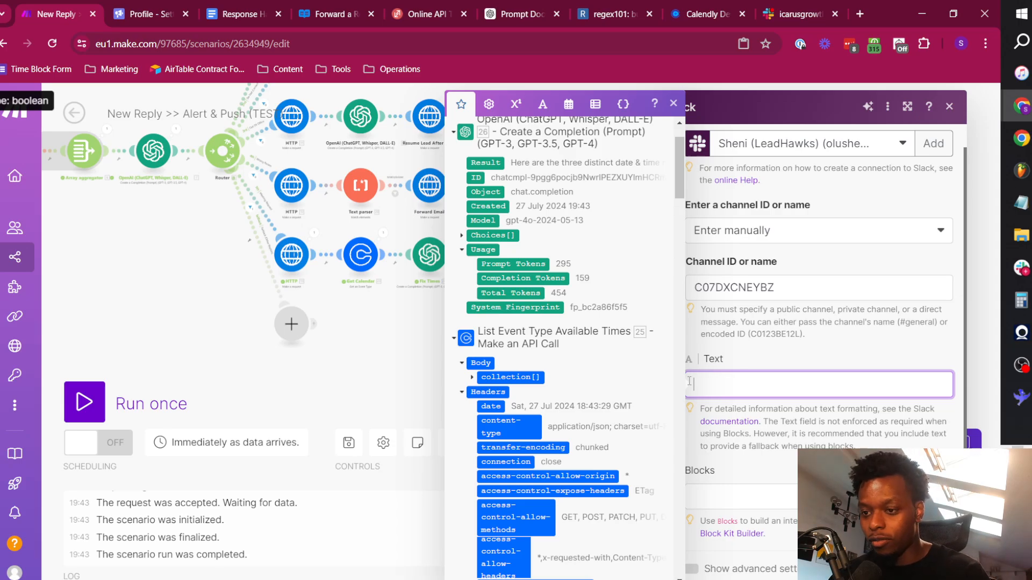
scroll(585, 246, "up", 2)
left_click(468, 172)
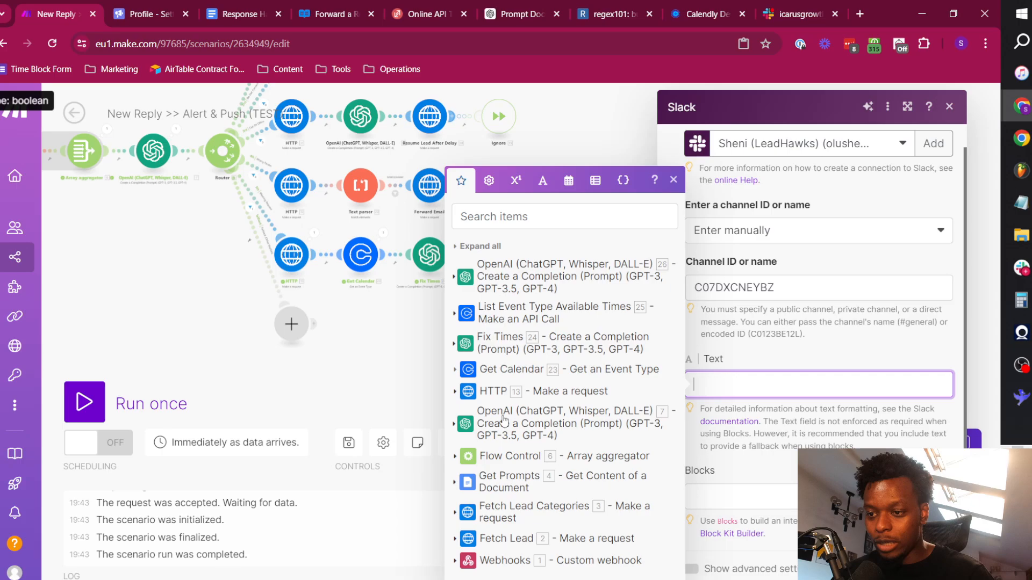
left_click(457, 539)
scroll(554, 397, "down", 3)
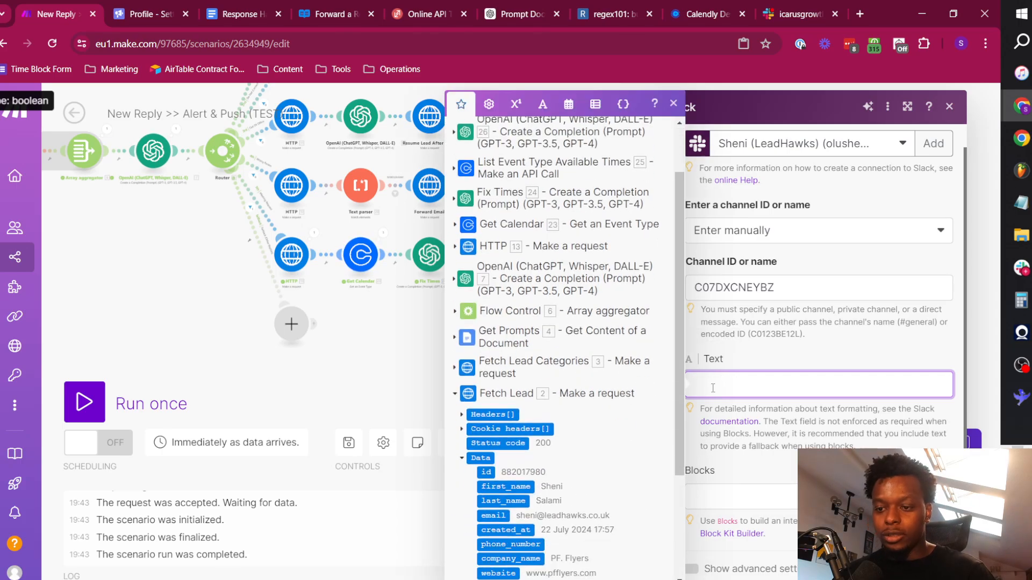
scroll(553, 398, "down", 3)
left_click(513, 349)
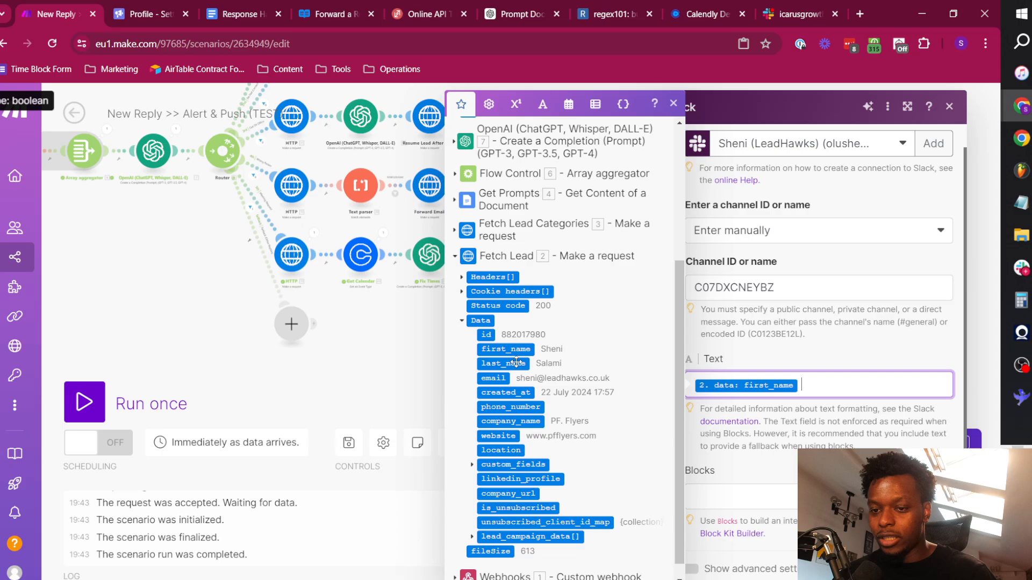
Add the Fetch Lead last_name value and "has just put in a meeting request :eyes:" to the Slack message's Text, followed by a blank line.
left_click(505, 365)
type("has ")
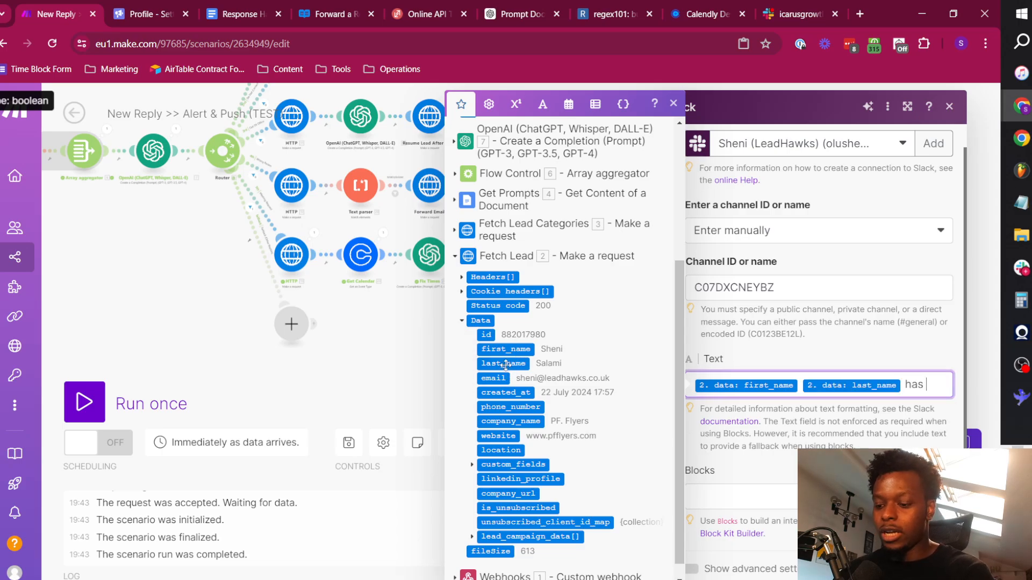
type("just put")
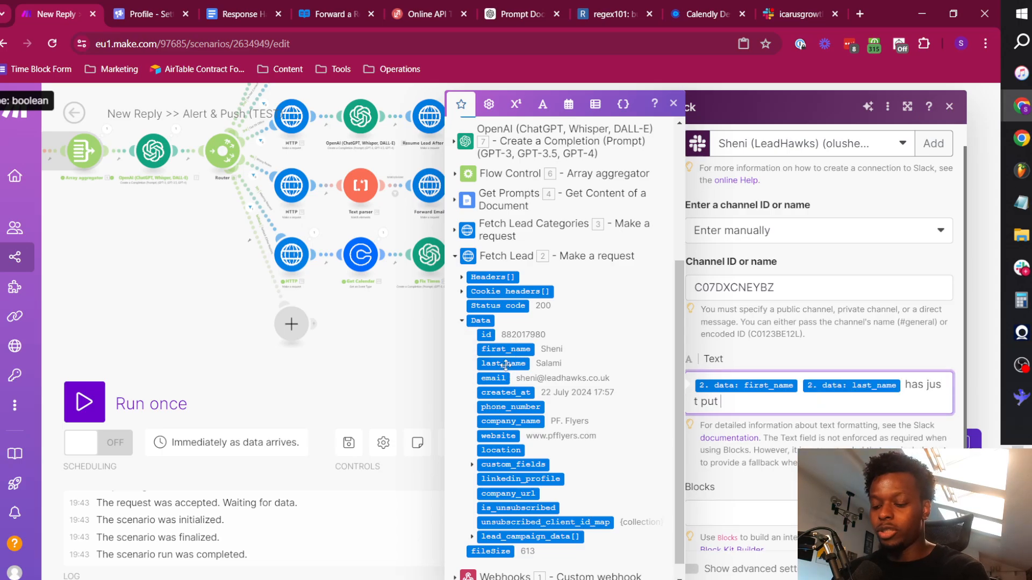
type(" in a meeting req")
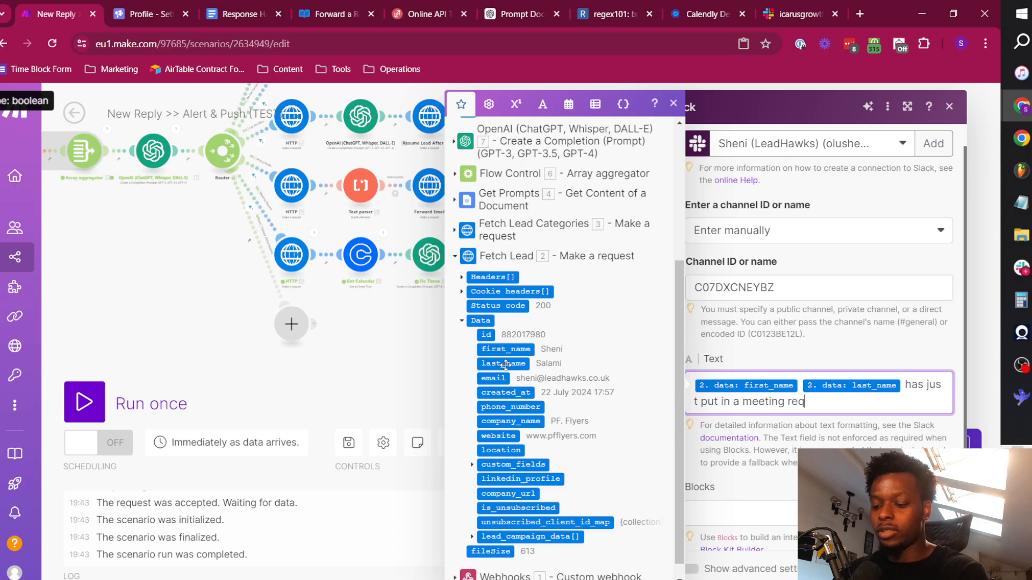
type("uest :eyes")
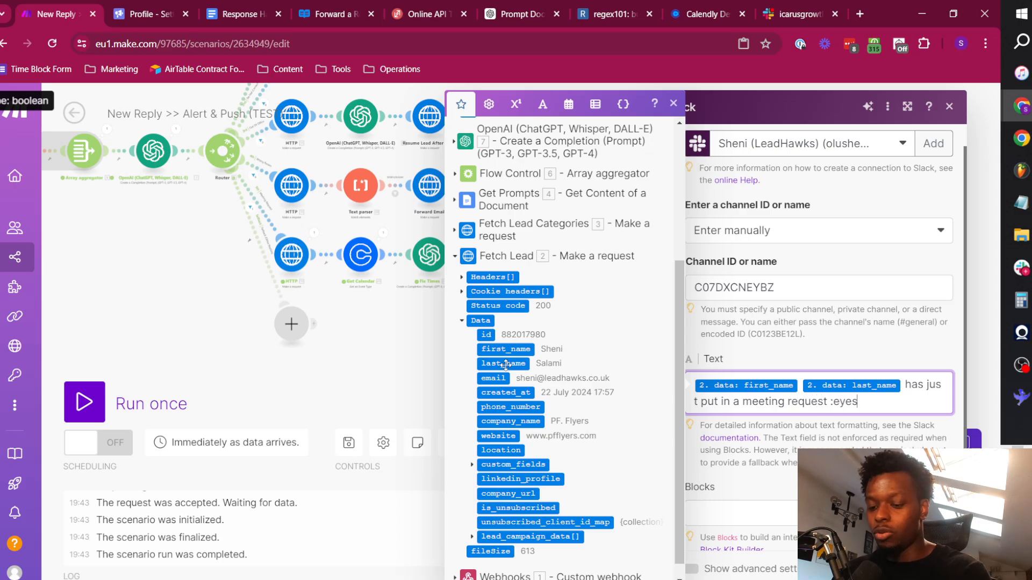
type(":")
key("Return")
key("Return")
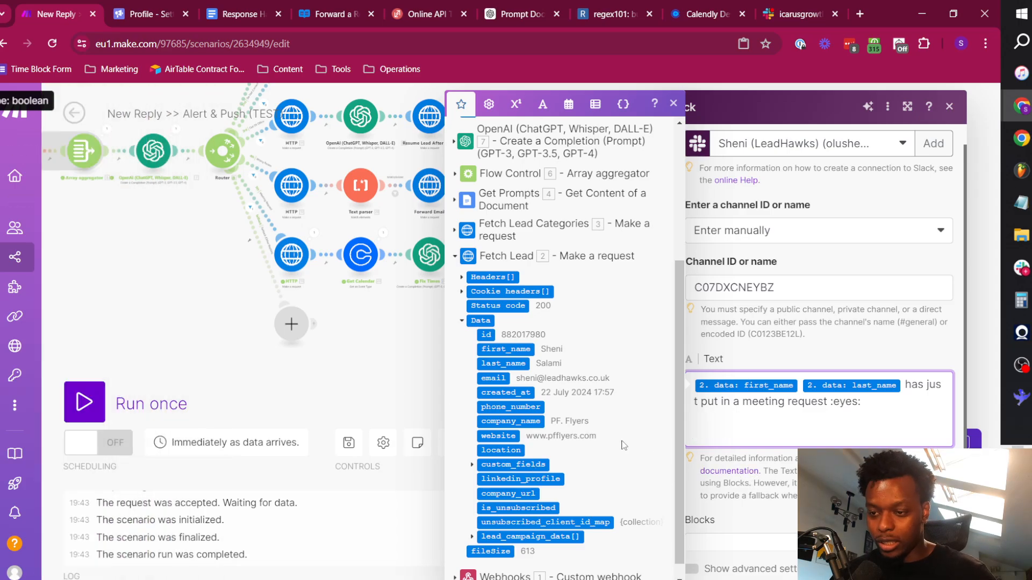
Add "Company Name:" and "Website:" lines to the message, each filled with the matching company_name or website value from Fetch Lead.
type("Company Nam")
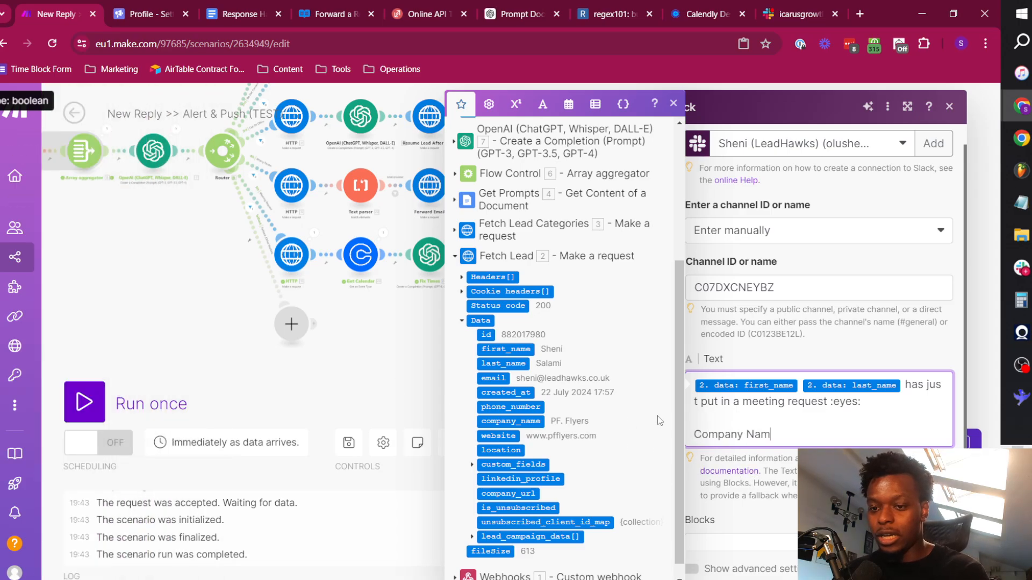
type("e:")
left_click(532, 421)
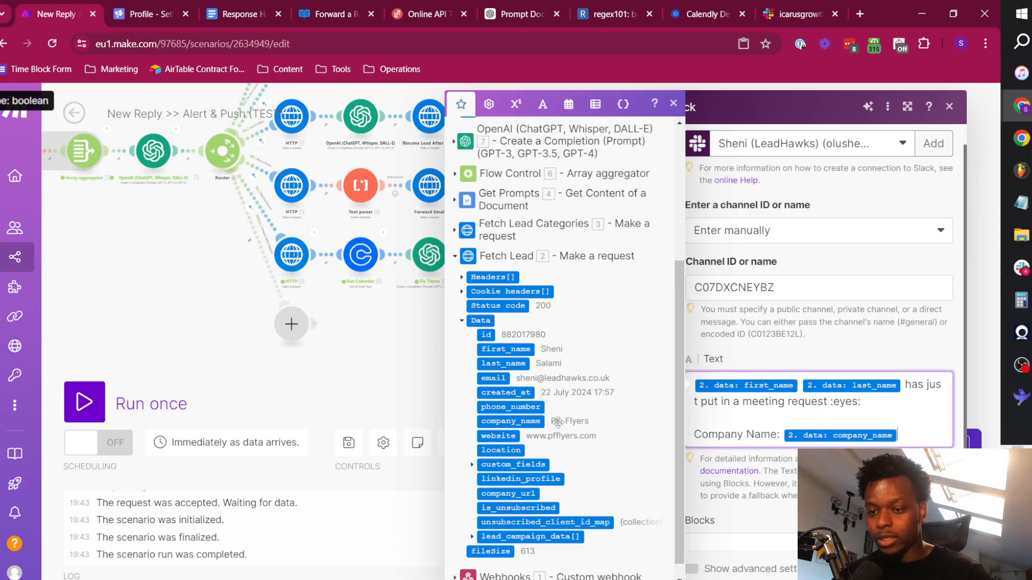
key("Return")
key("Return")
type("Website:")
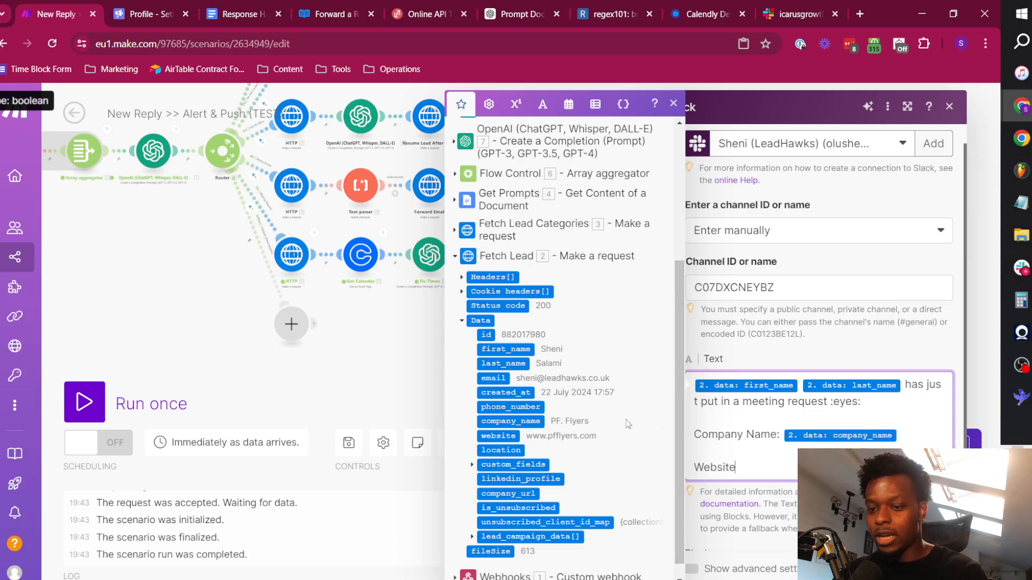
left_click(508, 437)
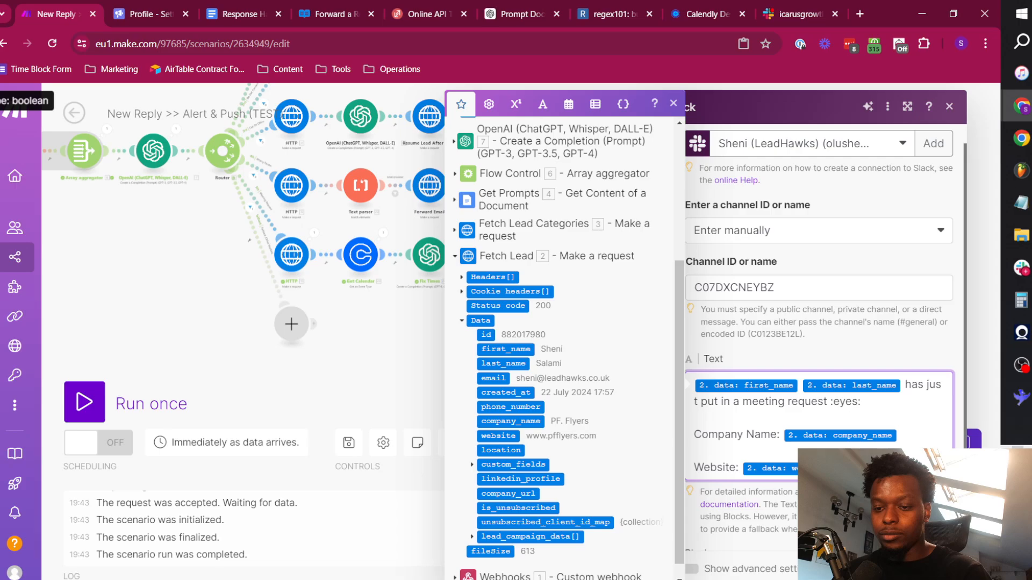
Add an "Available Times:" heading to the message with the Result of OpenAI module 26 beneath it.
key("Return")
key("Return")
scroll(616, 407, "down", 1)
type("Available Tim")
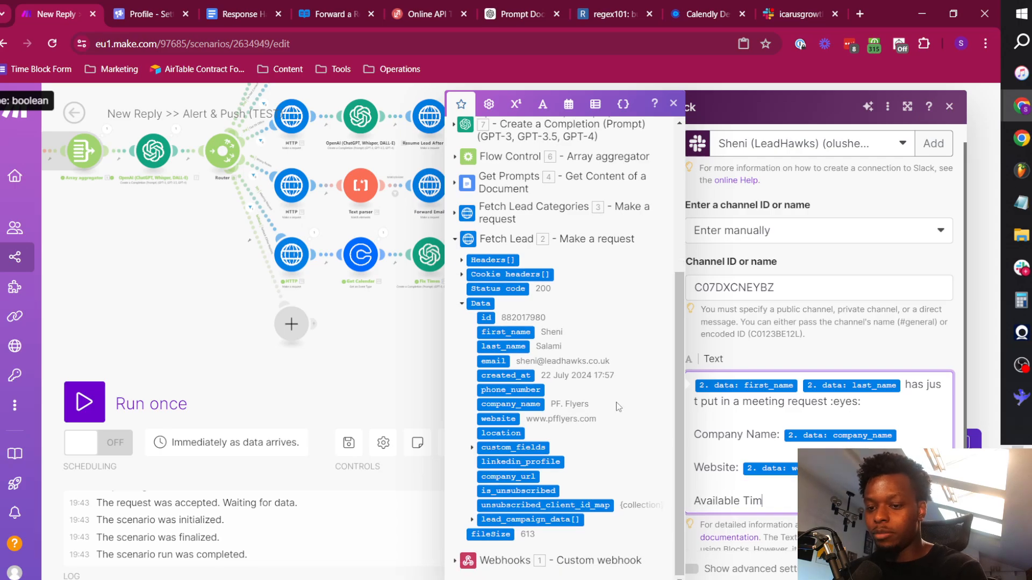
type("es:")
key("Return")
scroll(560, 334, "up", 3)
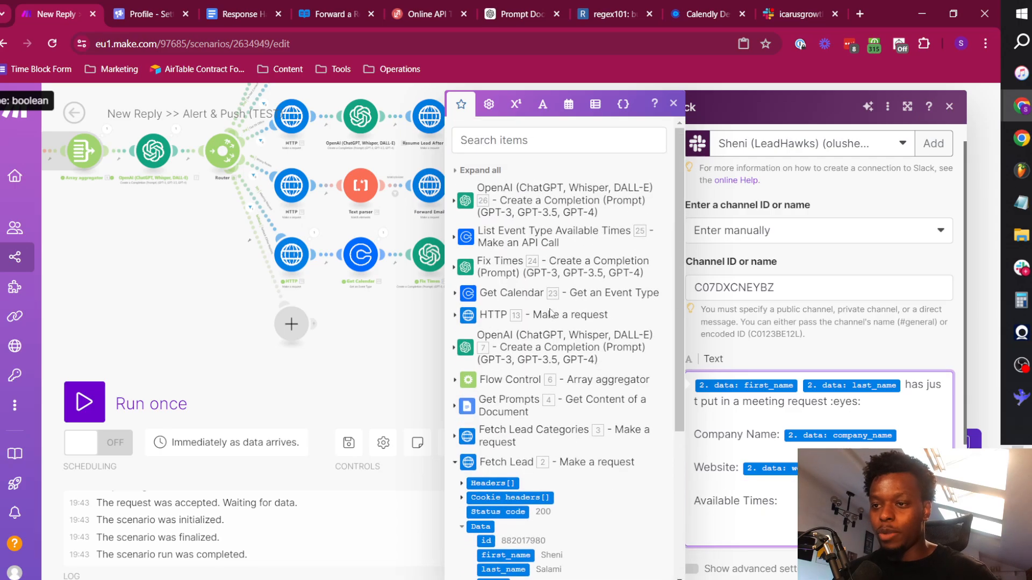
left_click(497, 201)
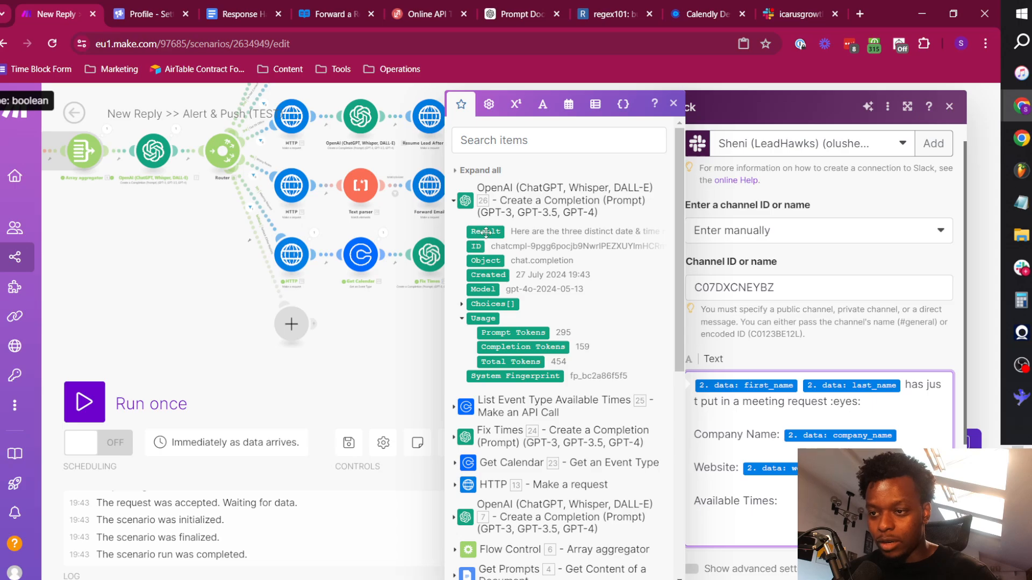
left_click(486, 233)
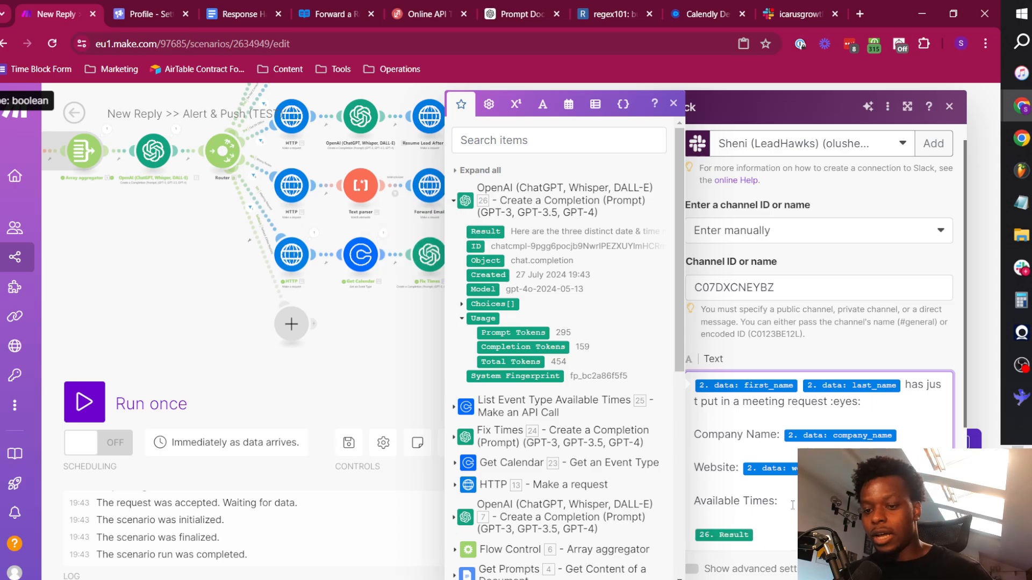
Add the closing bold line "*<@> send them the available times <here>*" below the OpenAI result in the message.
scroll(792, 482, "down", 3)
left_click(722, 383)
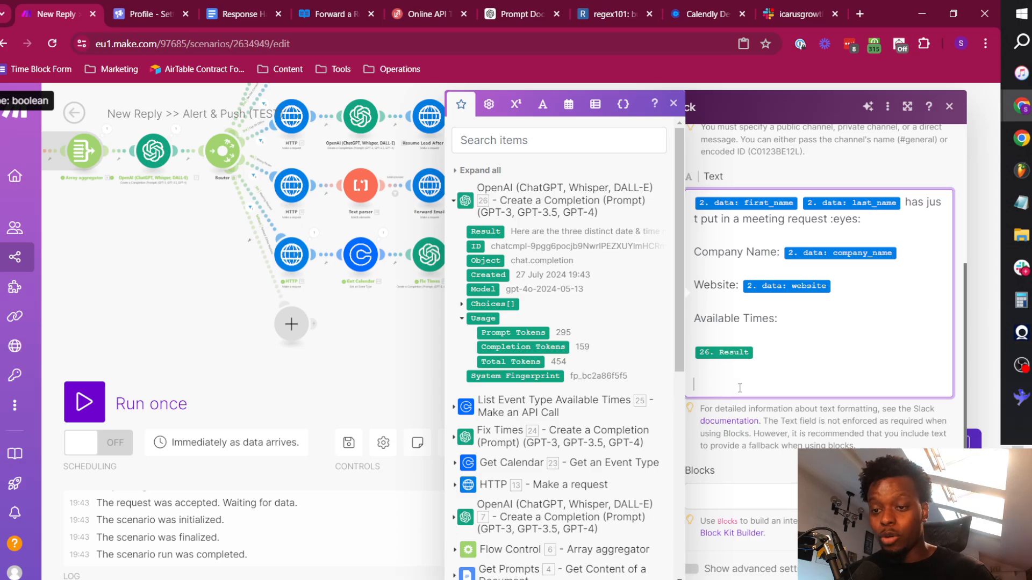
type("<@>")
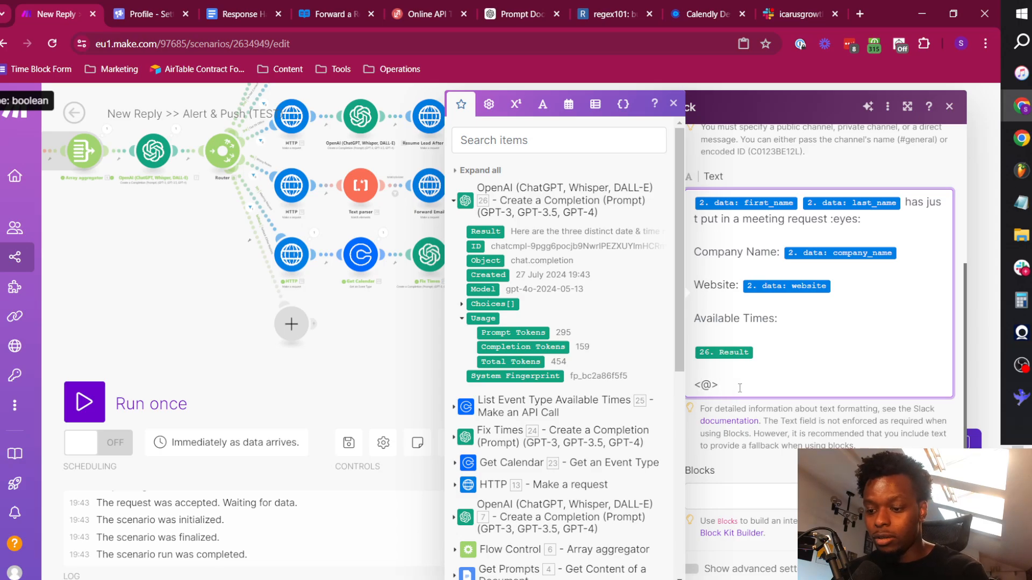
type("*")
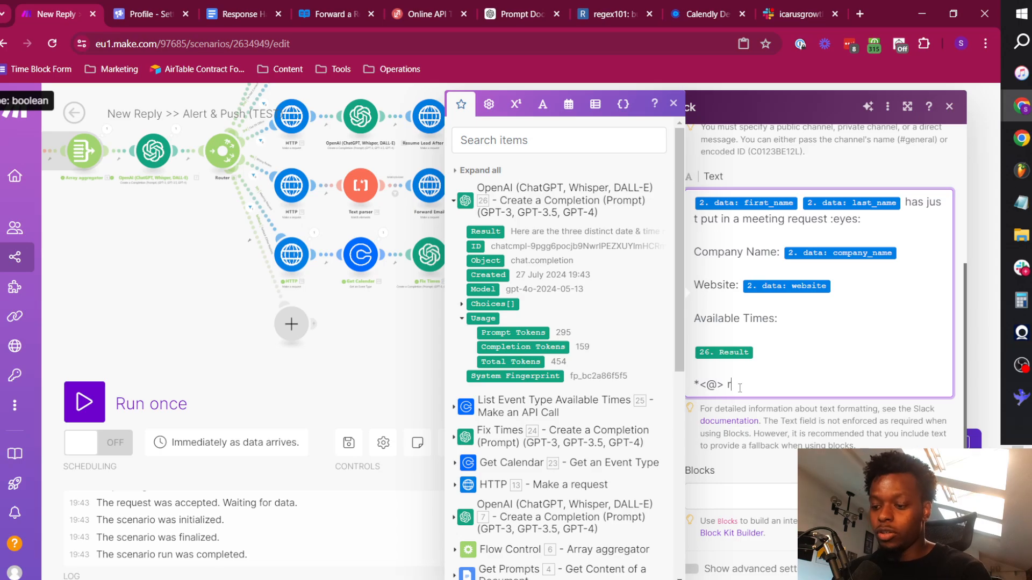
type(" send them th")
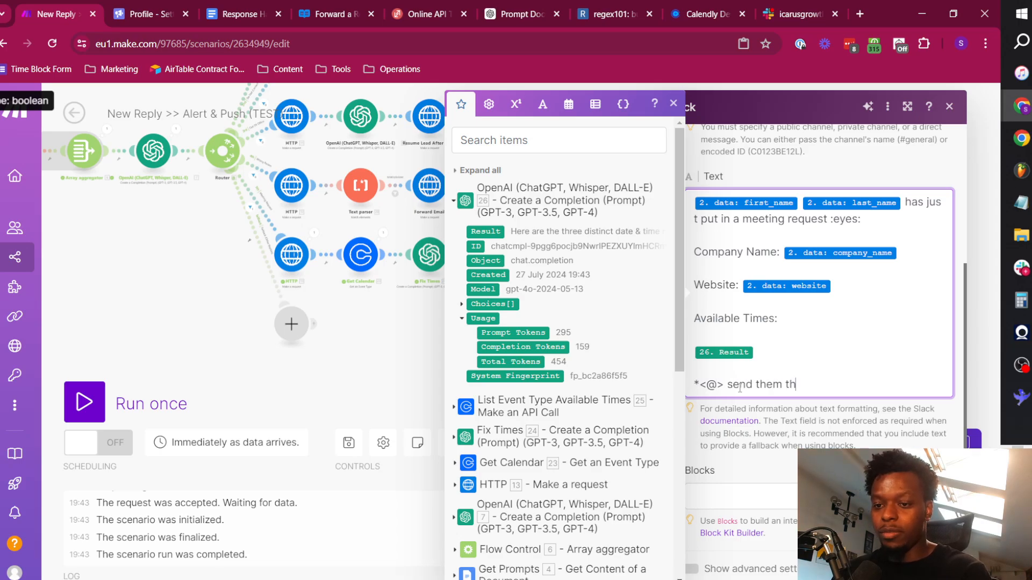
type("e available tim")
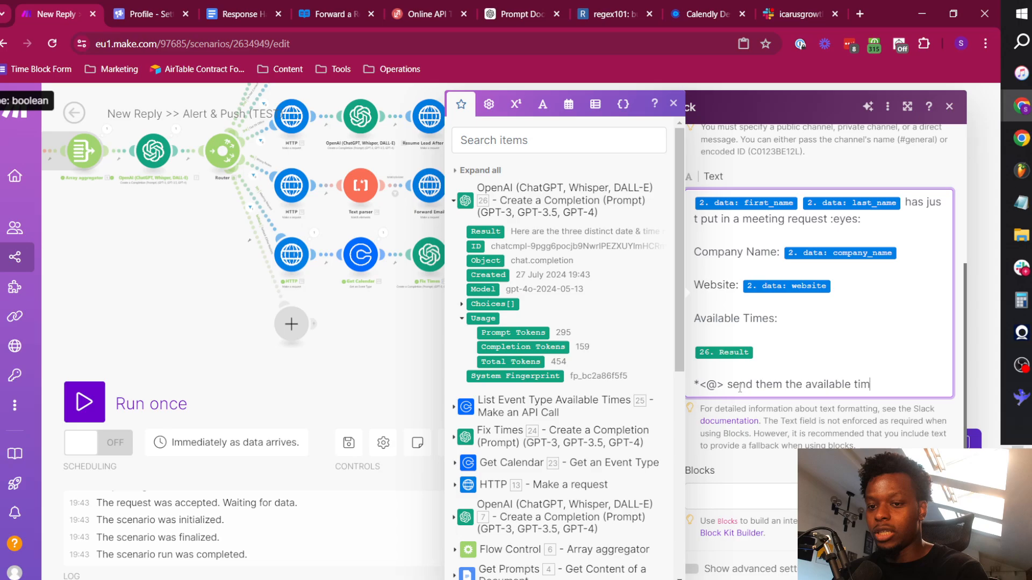
type("es here")
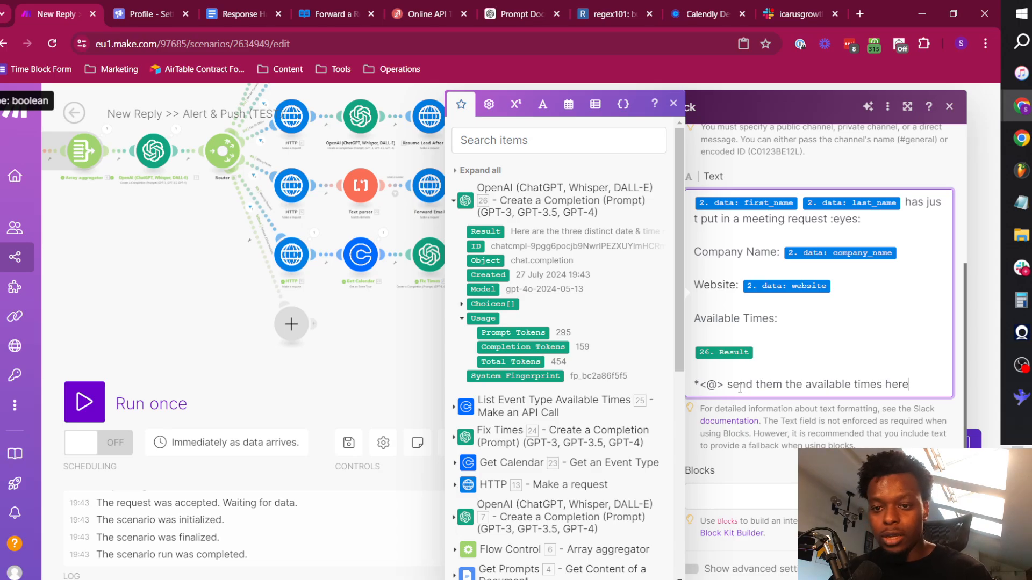
type("<")
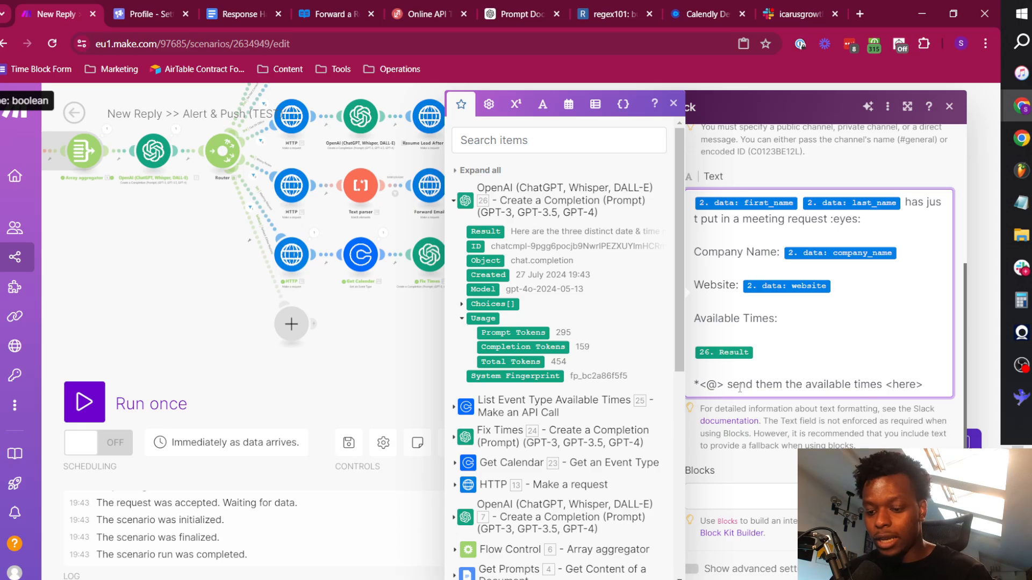
type("*")
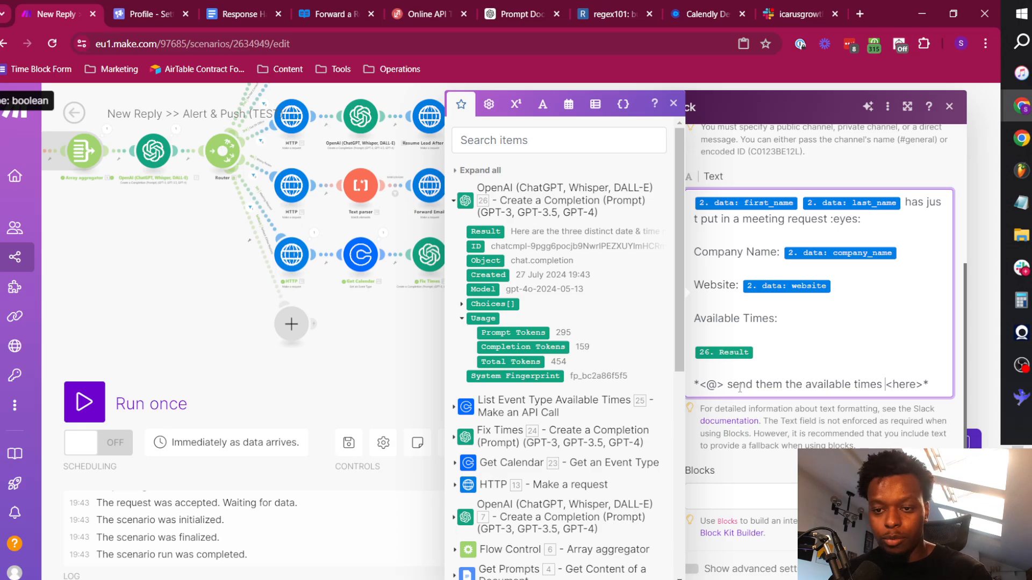
Link the word "here" by putting the webhook's ui_master_inbox_link value and a | separator before it inside the angle brackets.
key("shift+Right")
key("Right")
key("Right")
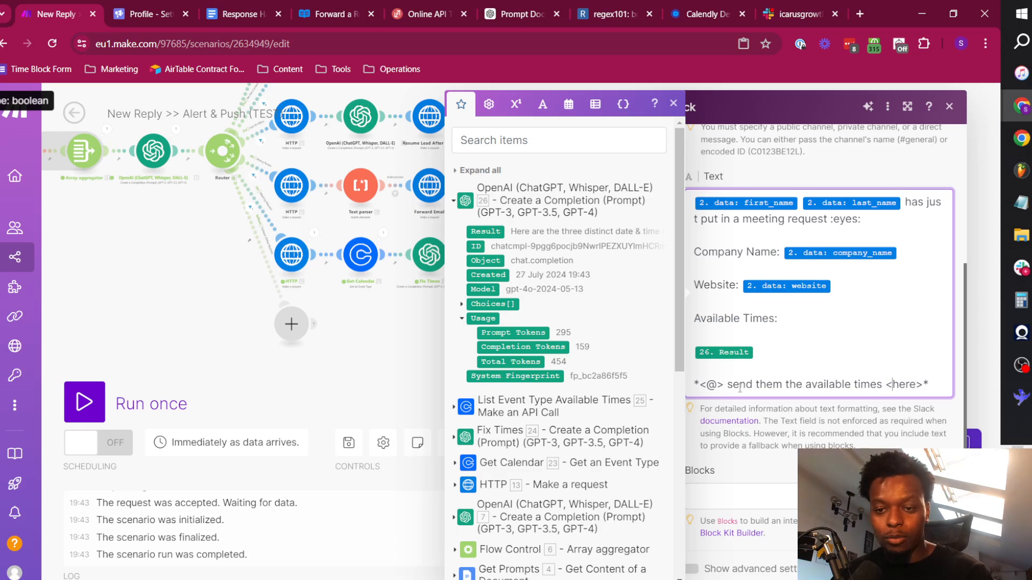
type("|")
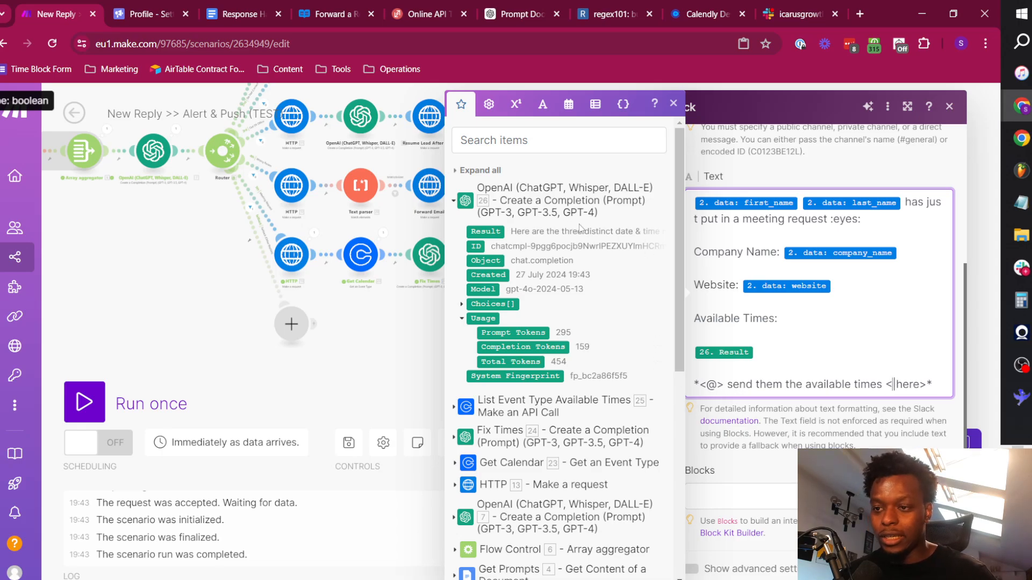
left_click(486, 171)
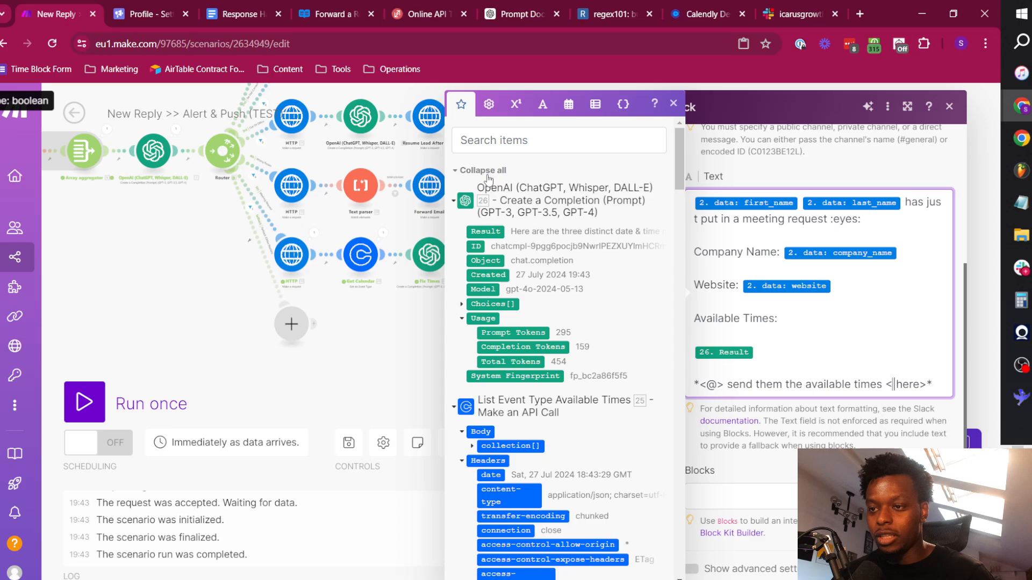
left_click(483, 172)
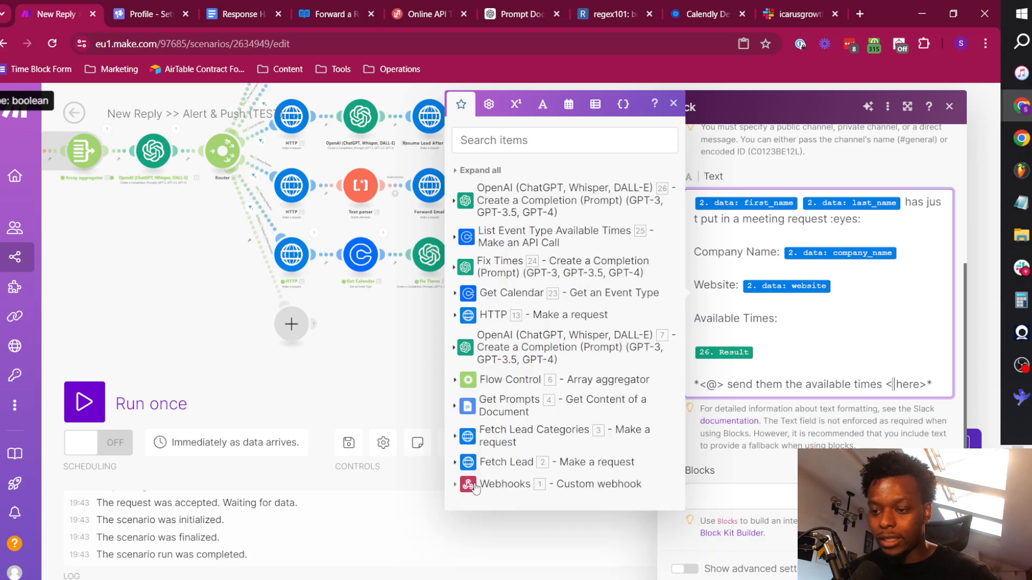
left_click(481, 486)
scroll(521, 465, "down", 6)
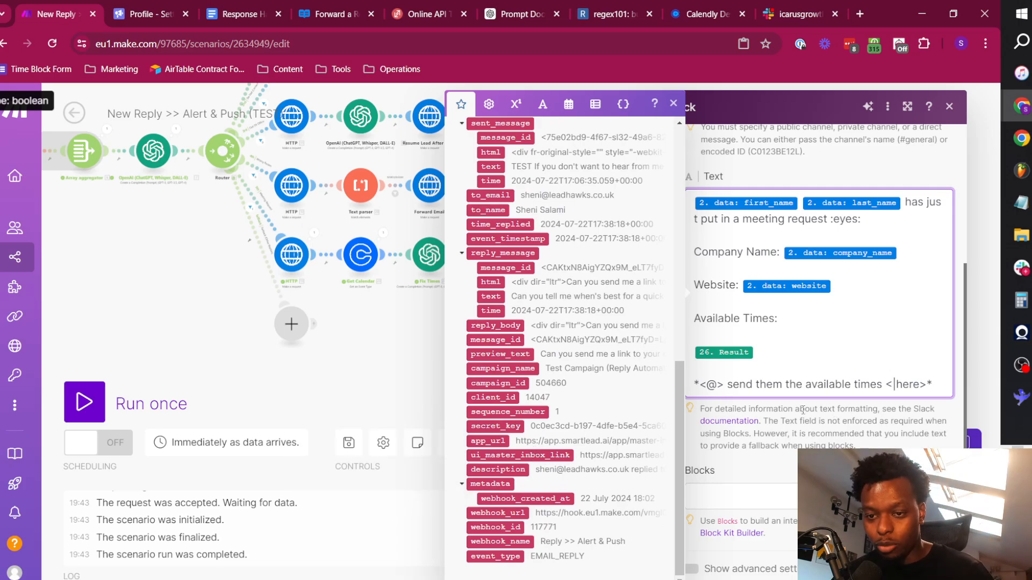
left_click(546, 456)
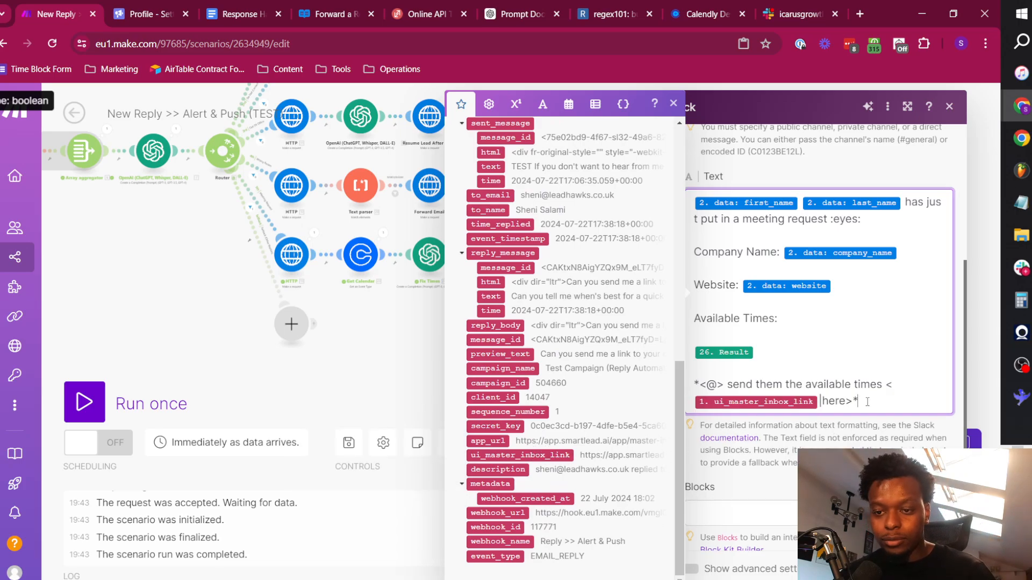
double_click(833, 402)
left_click(849, 403)
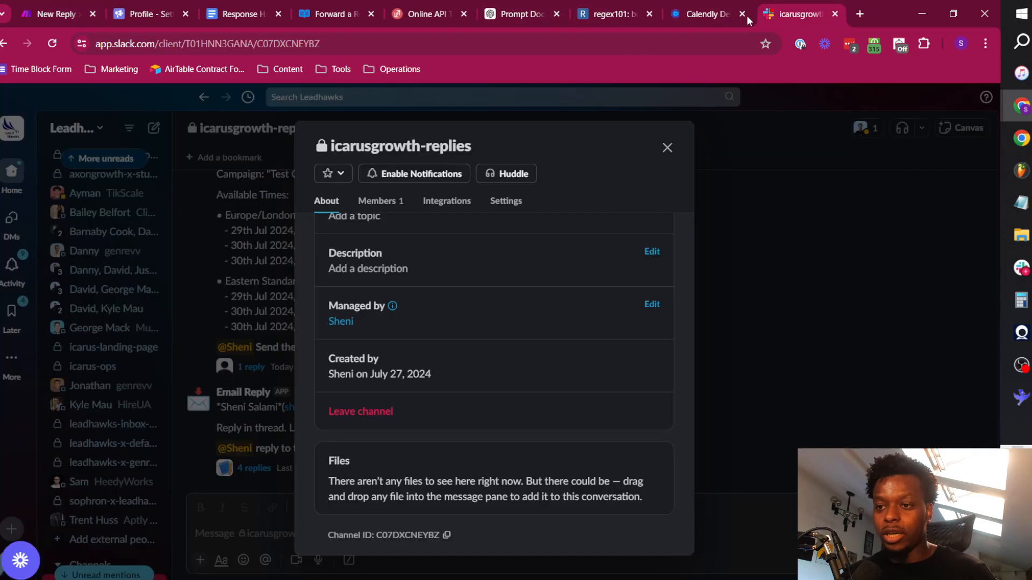
Copy the mentioned teammate's member ID from their Slack profile and paste it after the @ in the Make message's mention.
left_click(774, 7)
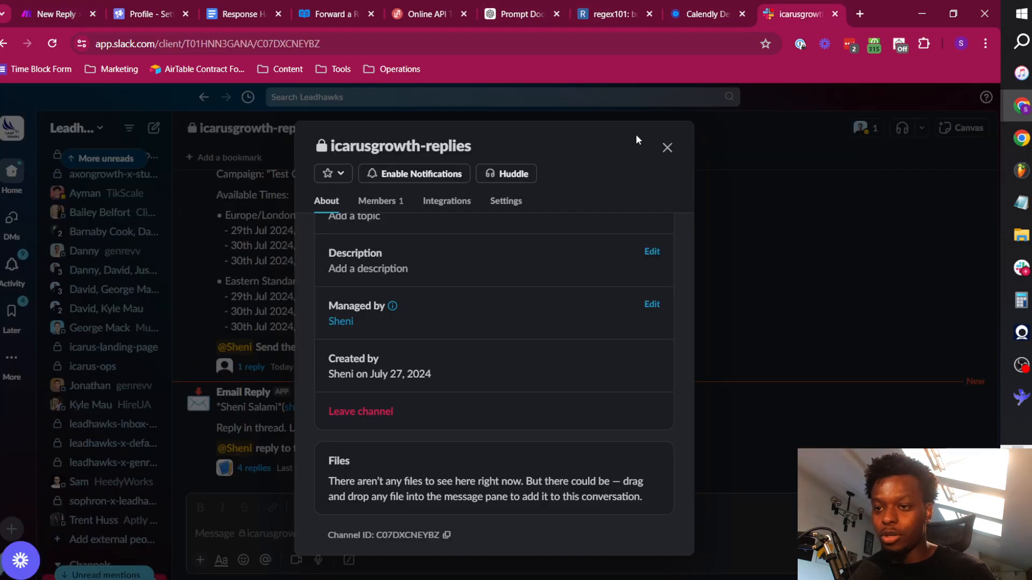
left_click(665, 146)
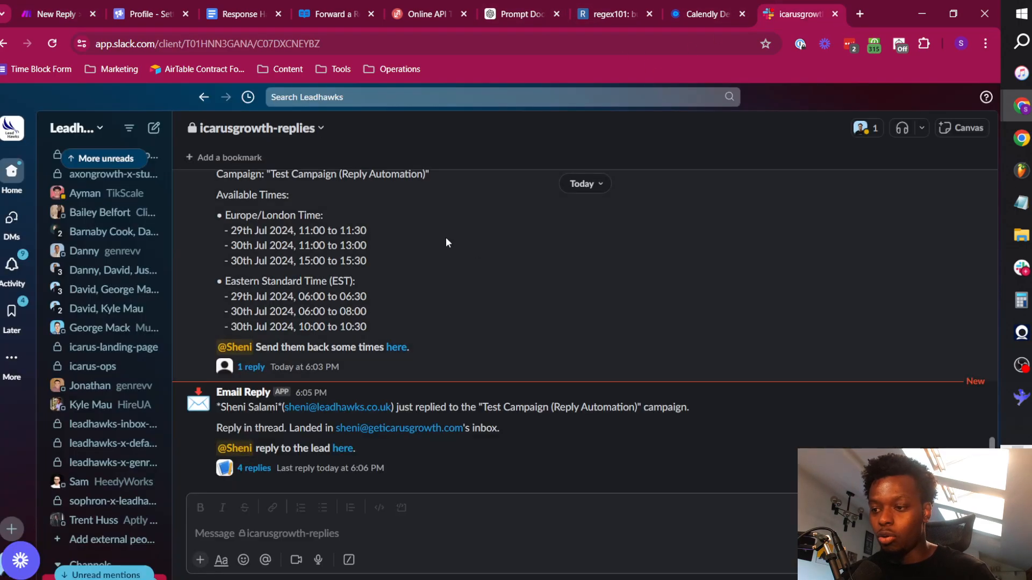
left_click(234, 449)
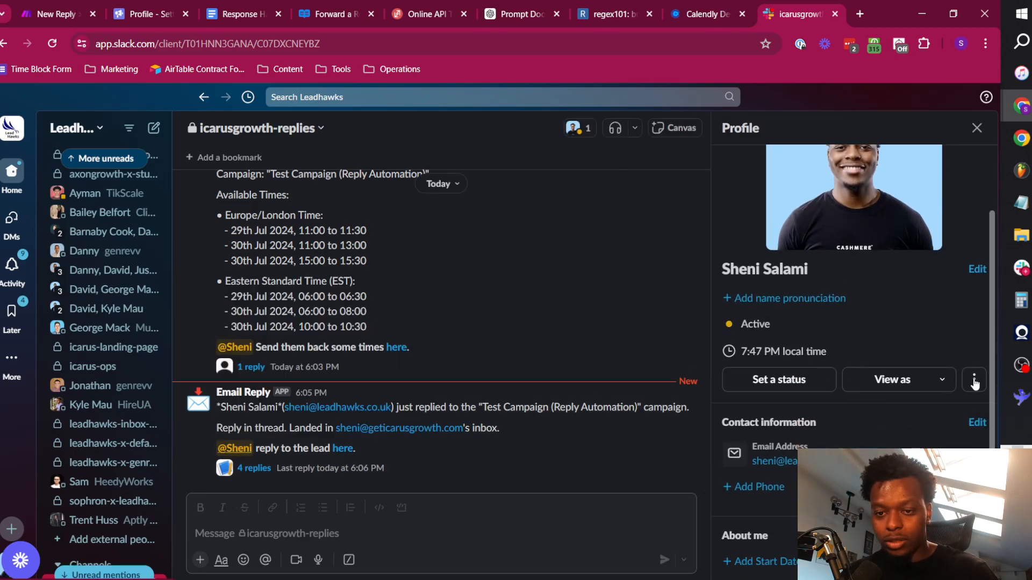
left_click(974, 380)
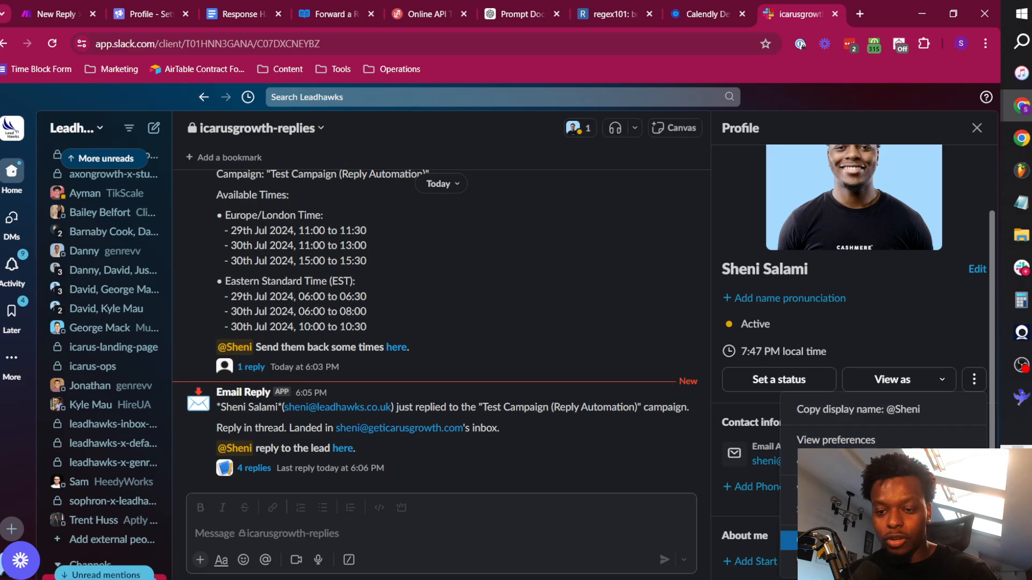
left_click(884, 541)
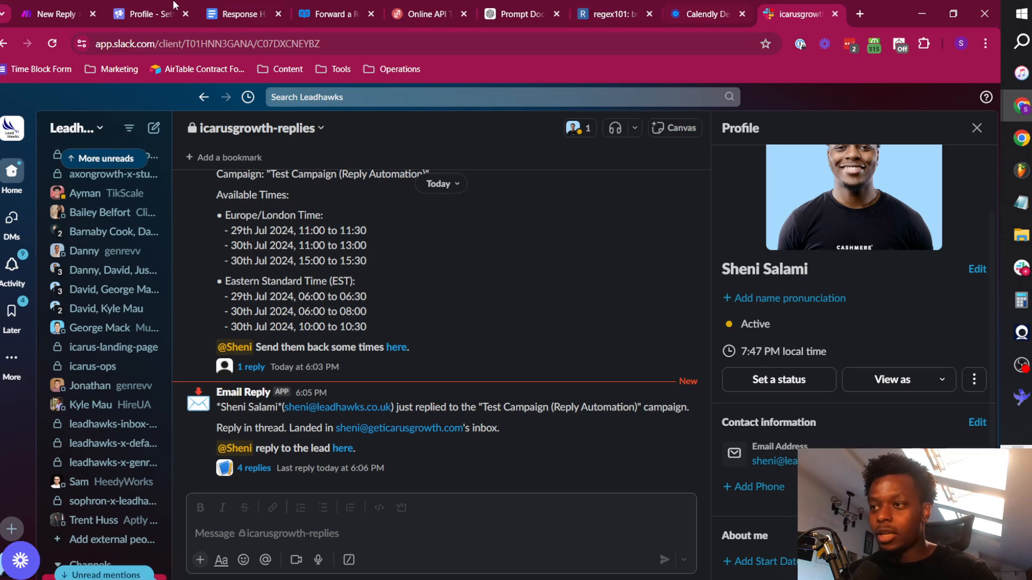
left_click(75, 6)
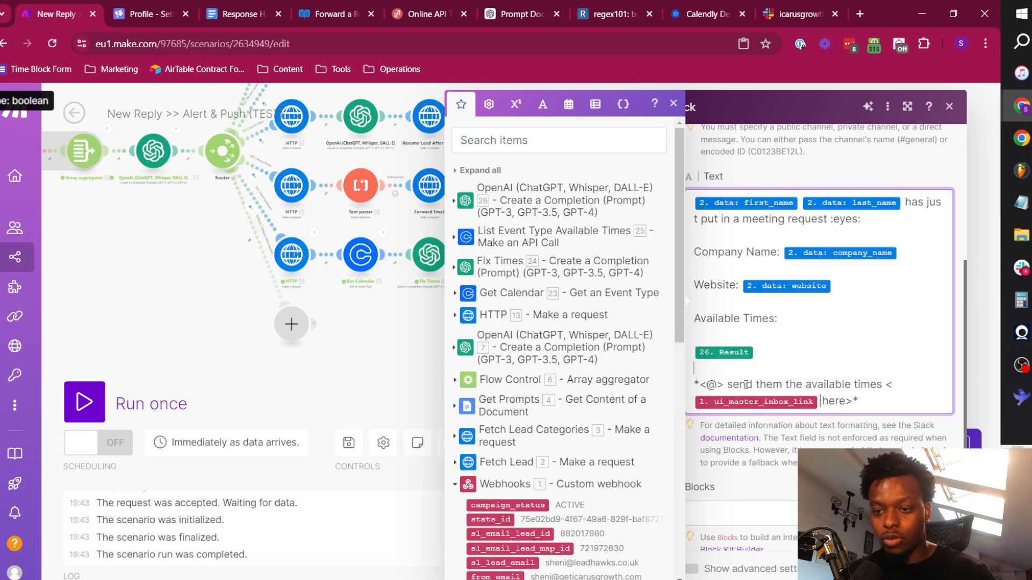
key("ctrl+v")
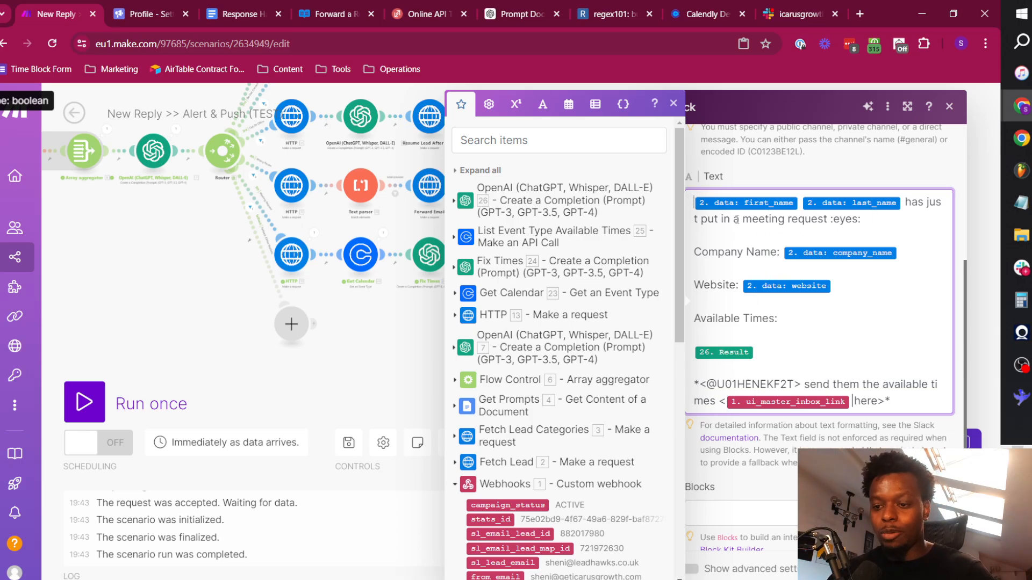
Bold the lead's first and last name at the start of the Slack message by enclosing them in asterisks.
type("*")
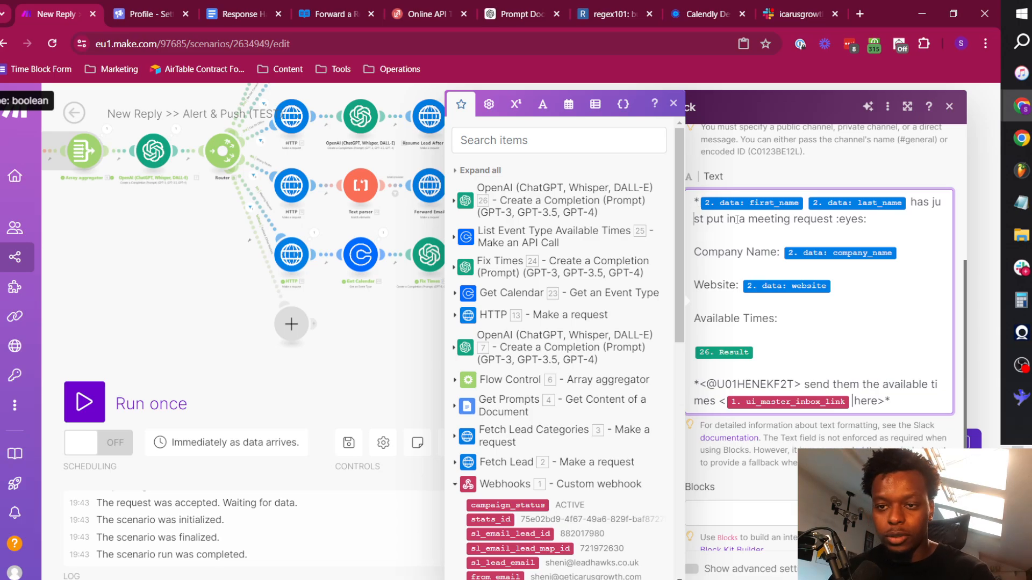
key("Left")
key("Left")
type("*")
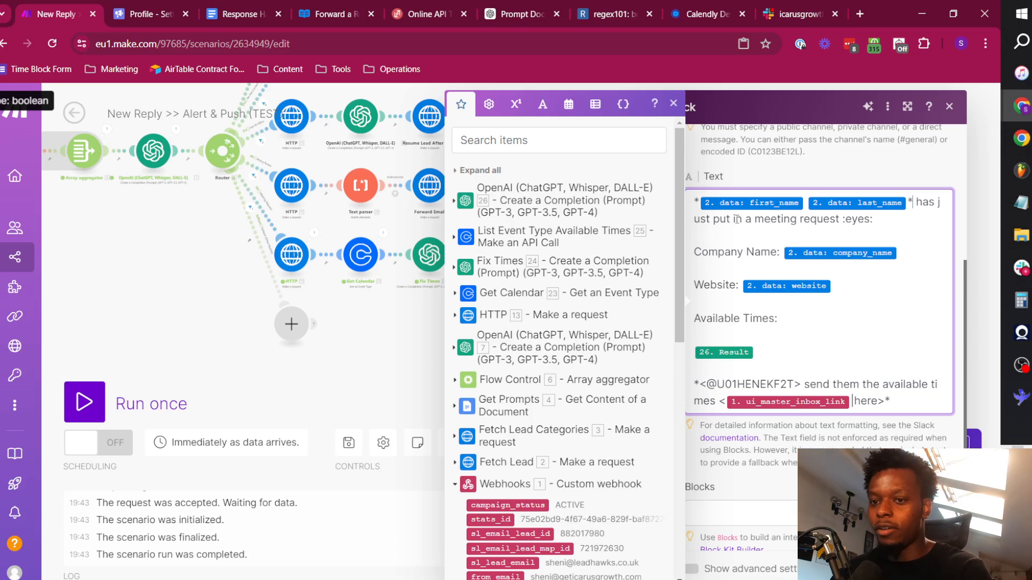
Bold the "Company Name:" label in the message by enclosing it in asterisks.
left_click(735, 219)
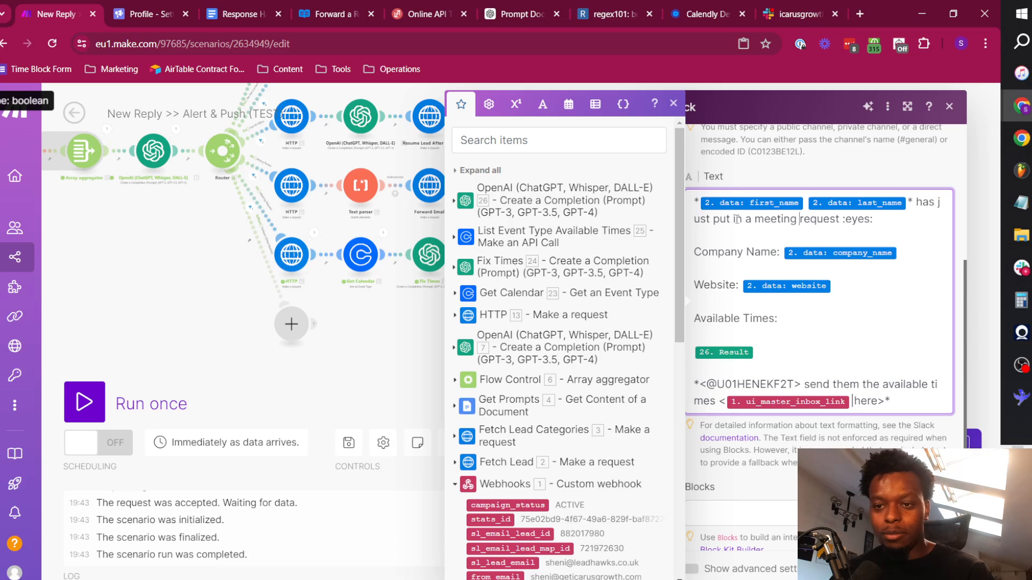
key("Right")
key("Right")
key("Right")
key("Right")
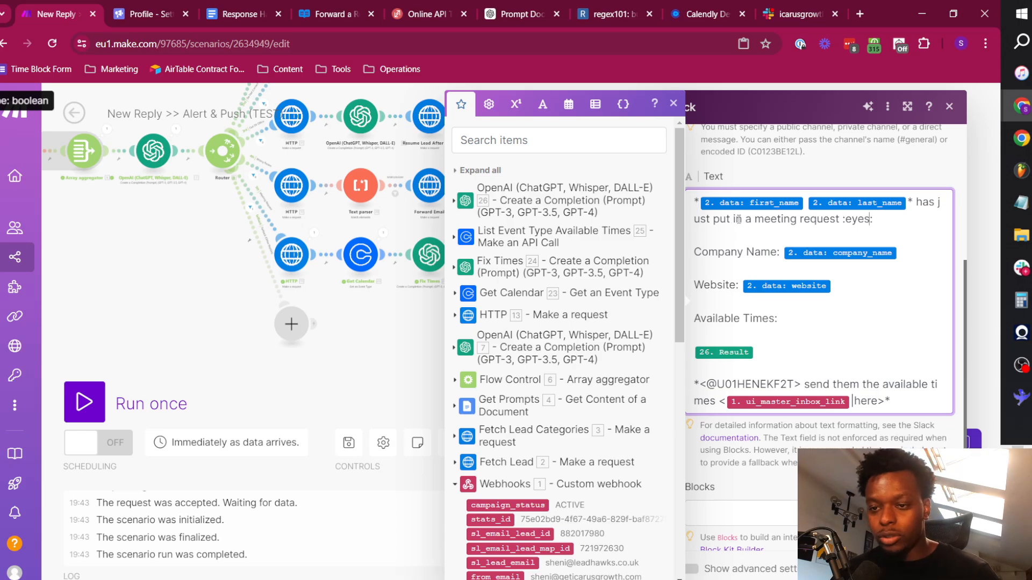
type("*")
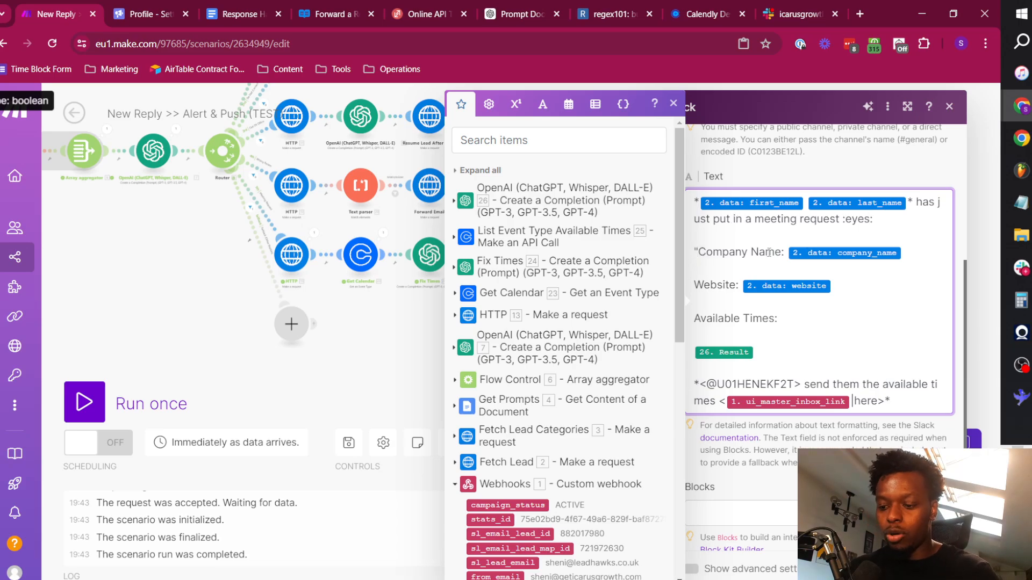
key("BackSpace")
type("*")
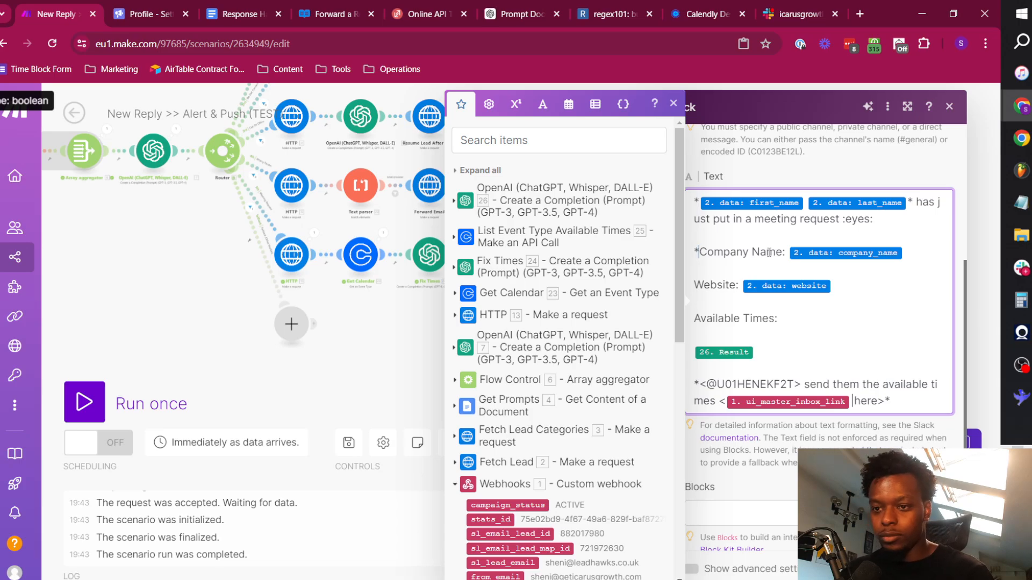
type("*")
key("Down")
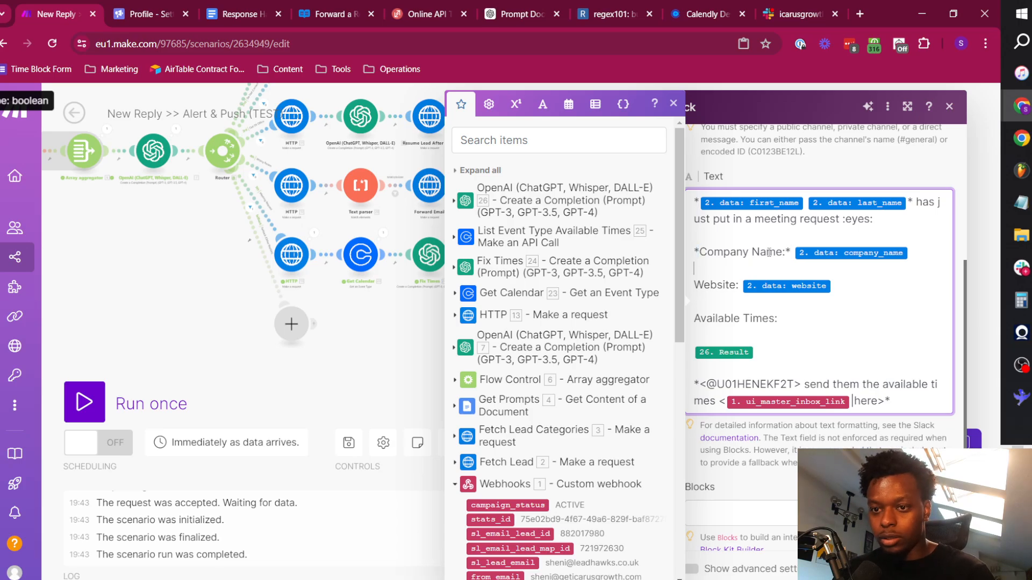
type("*")
Bold the "Website:" and "Available Times:" labels with asterisks and save the Slack module.
key("Right")
key("Right")
key("Right")
key("Right")
key("Right")
key("Right")
key("Right")
key("Right")
type("*")
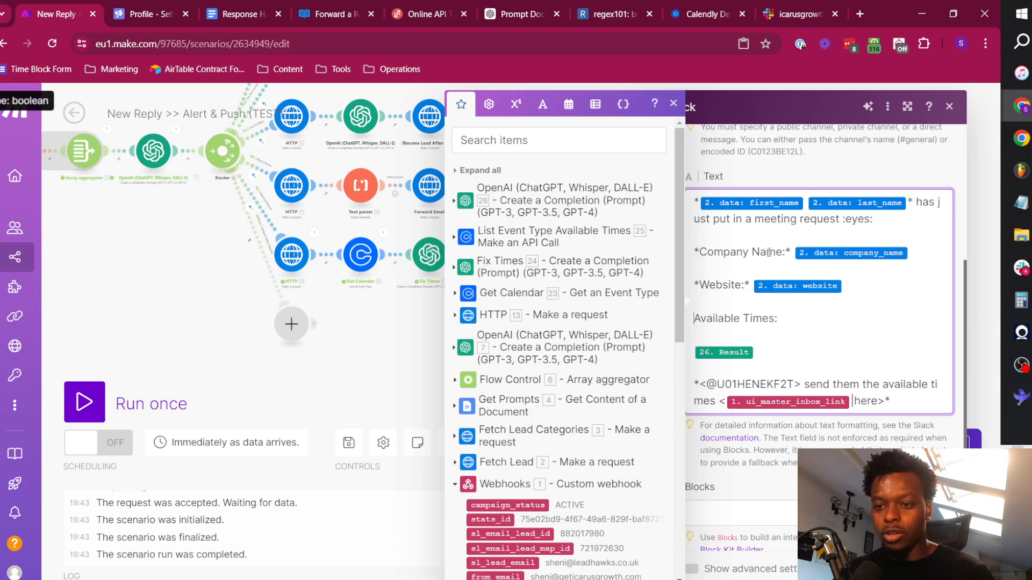
type("*")
key("Down")
type("*")
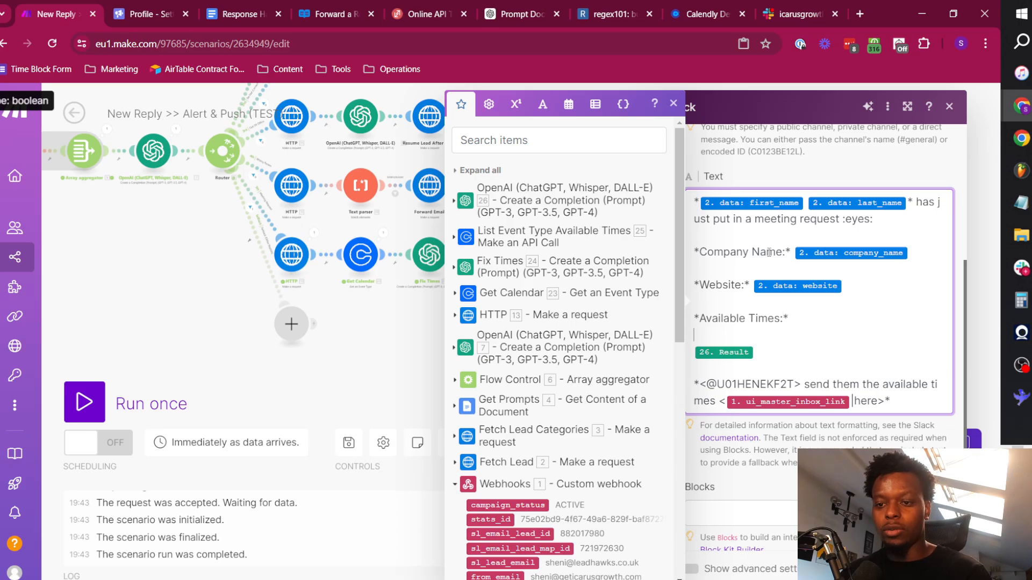
scroll(792, 323, "down", 1)
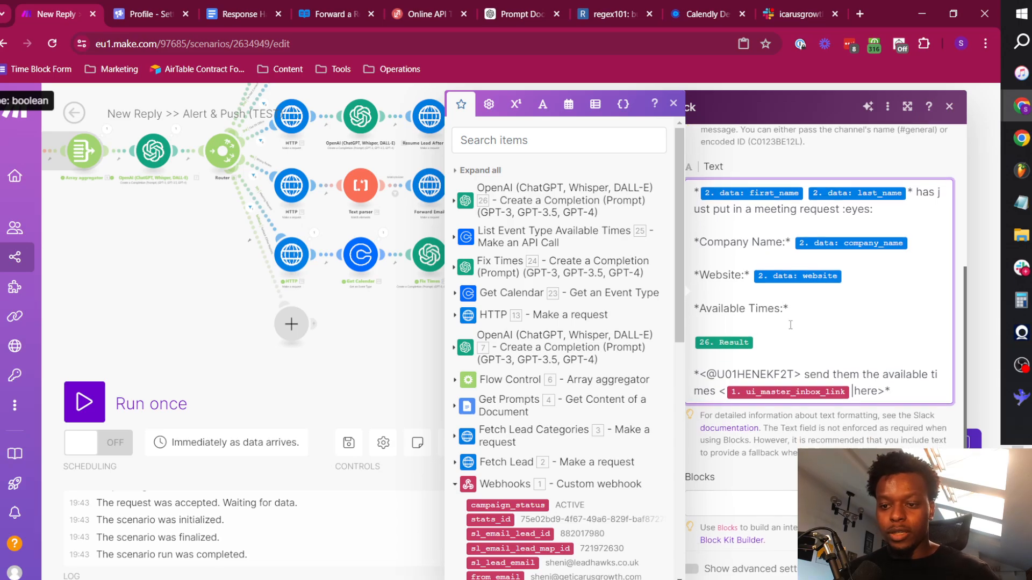
left_click(825, 413)
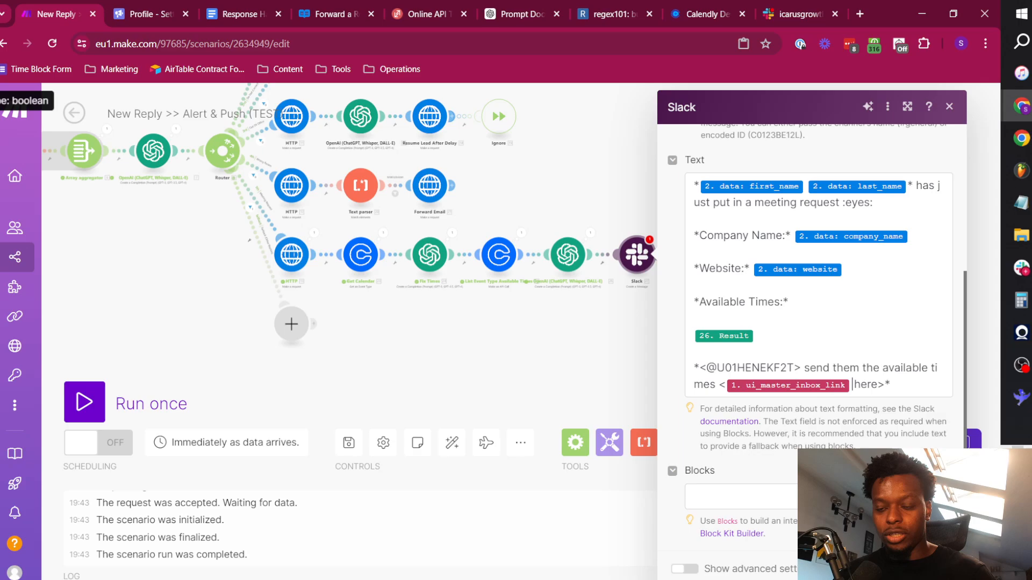
left_click(941, 569)
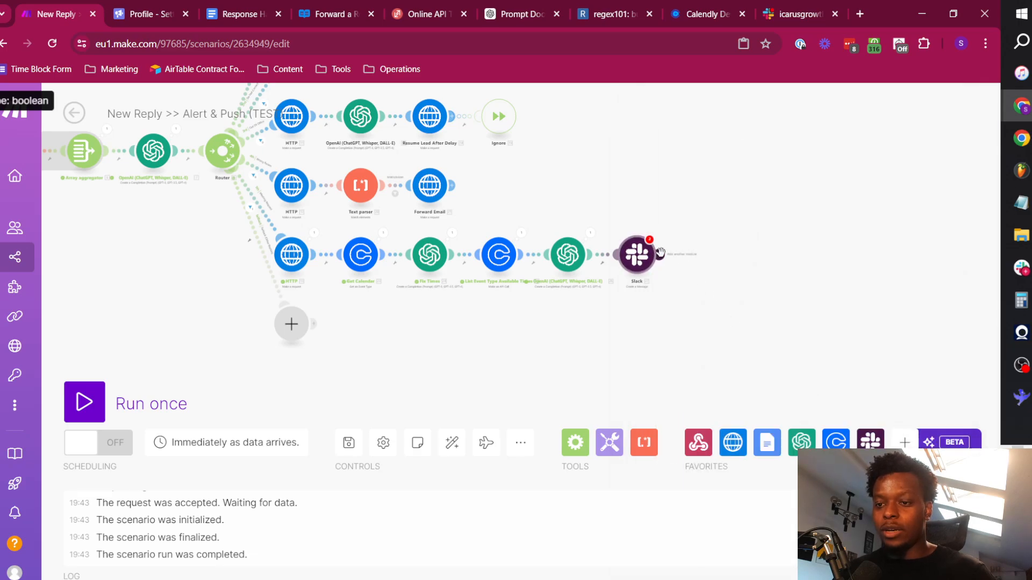
Add a second Slack Create a Message module after the first one on the Meeting Request route.
left_click(705, 254)
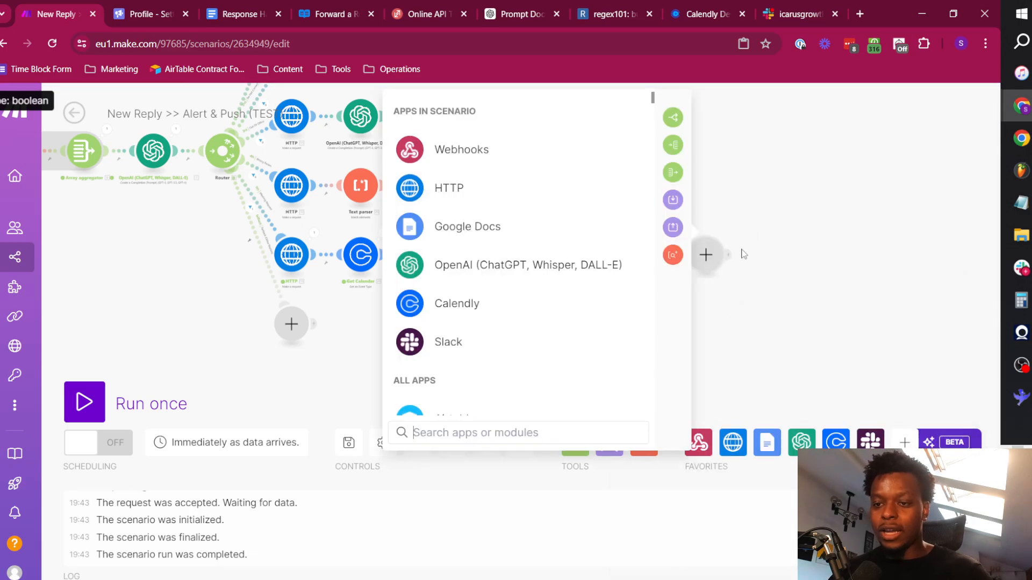
left_click(474, 345)
scroll(524, 349, "down", 5)
scroll(511, 327, "up", 3)
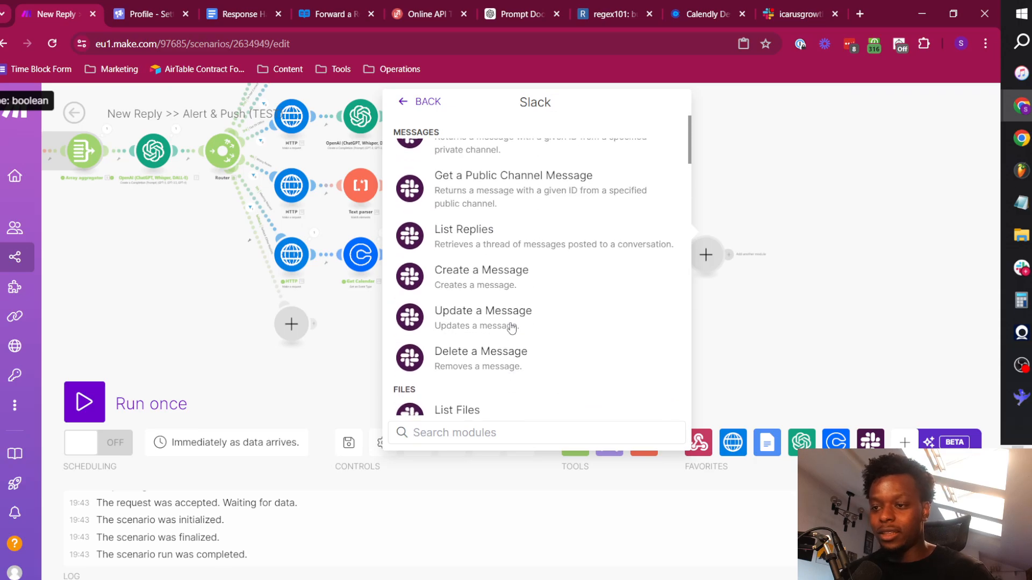
scroll(511, 328, "up", 2)
left_click(532, 342)
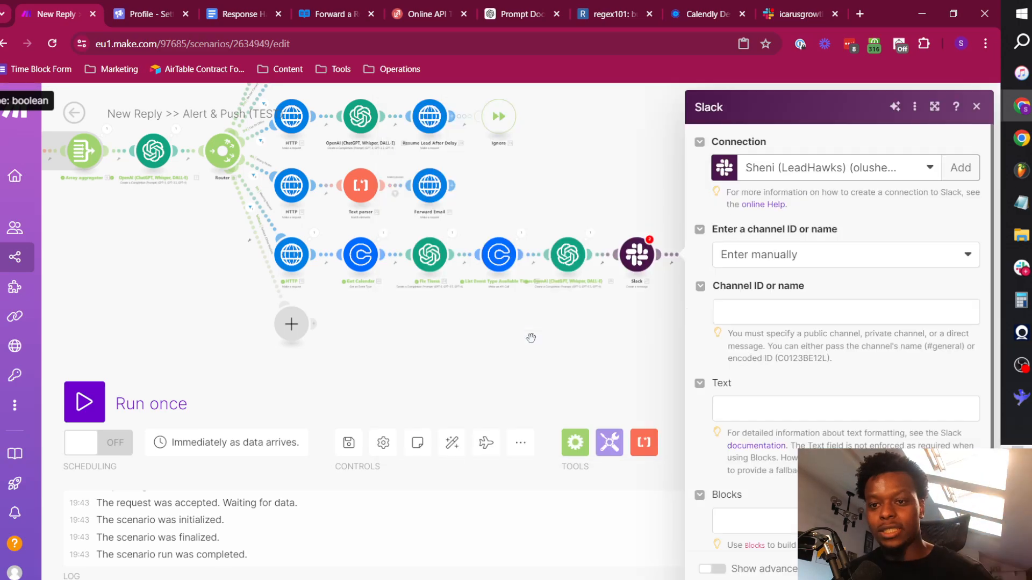
Copy the channel ID of icarusgrowth-replies from Slack and paste it as the new Make module's channel.
left_click(784, 311)
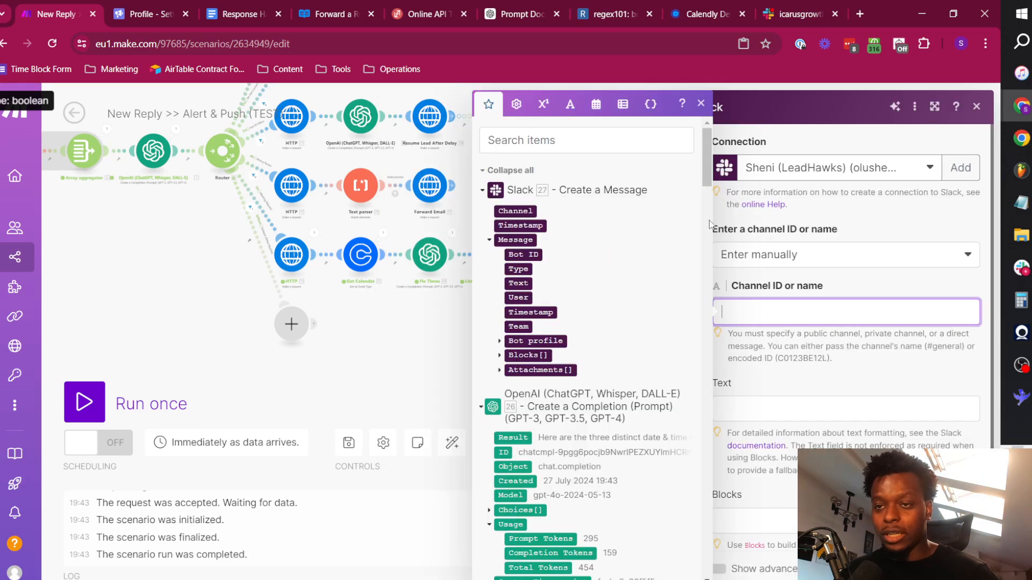
key("alt+Tab")
key("alt+Tab")
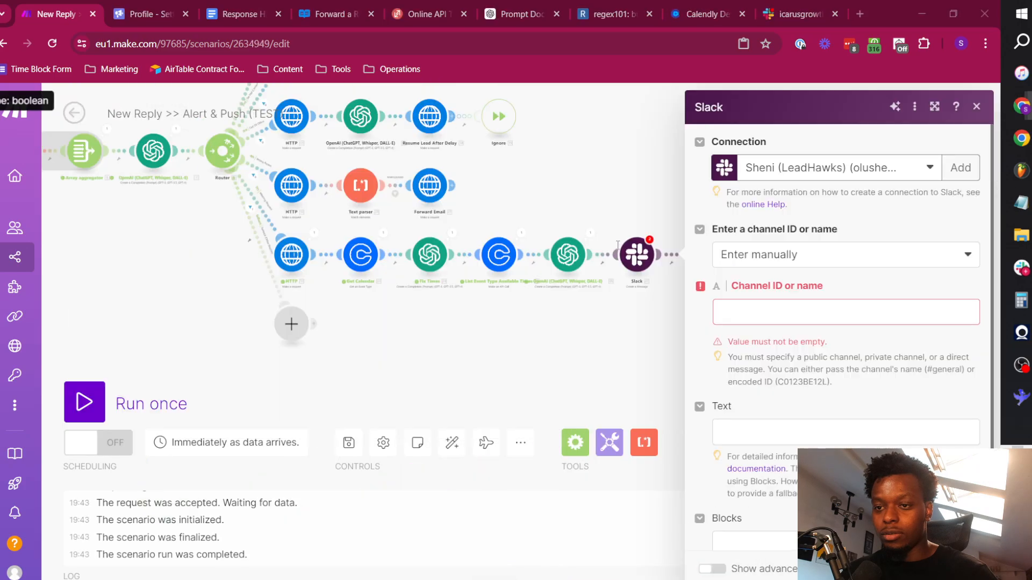
key("alt+Tab")
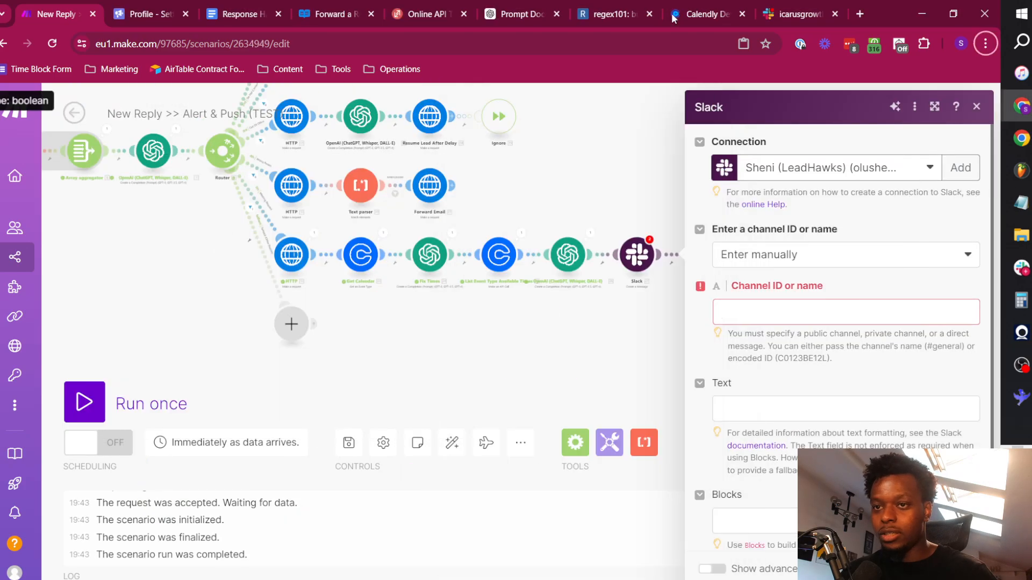
left_click(793, 15)
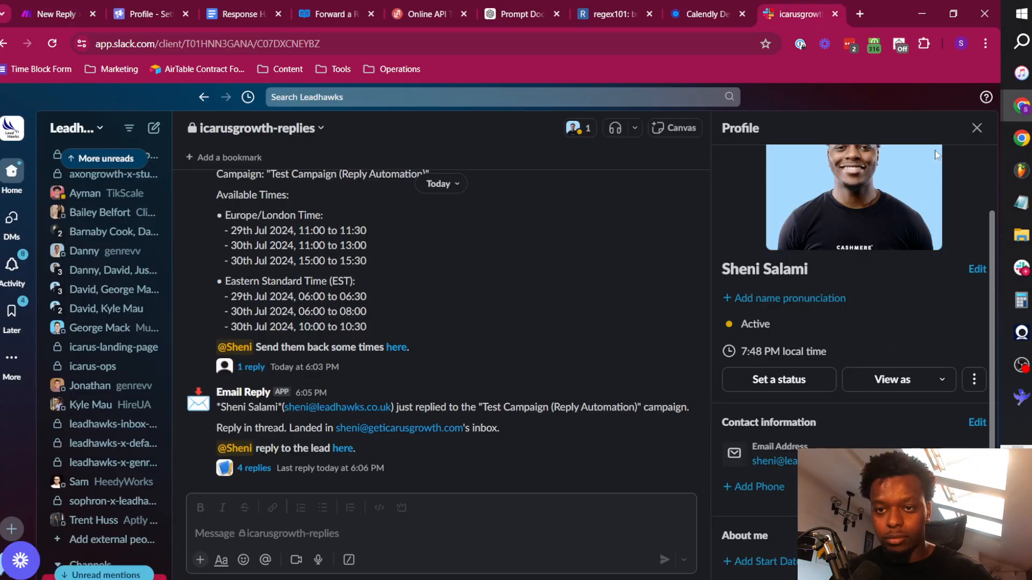
left_click(257, 128)
scroll(499, 534, "down", 3)
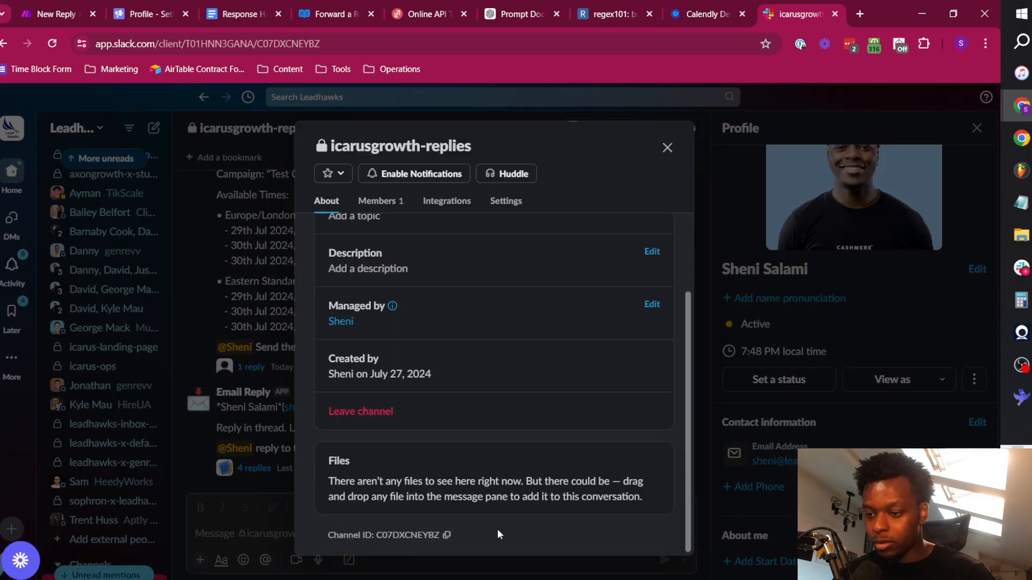
left_click(446, 535)
key("ctrl+1")
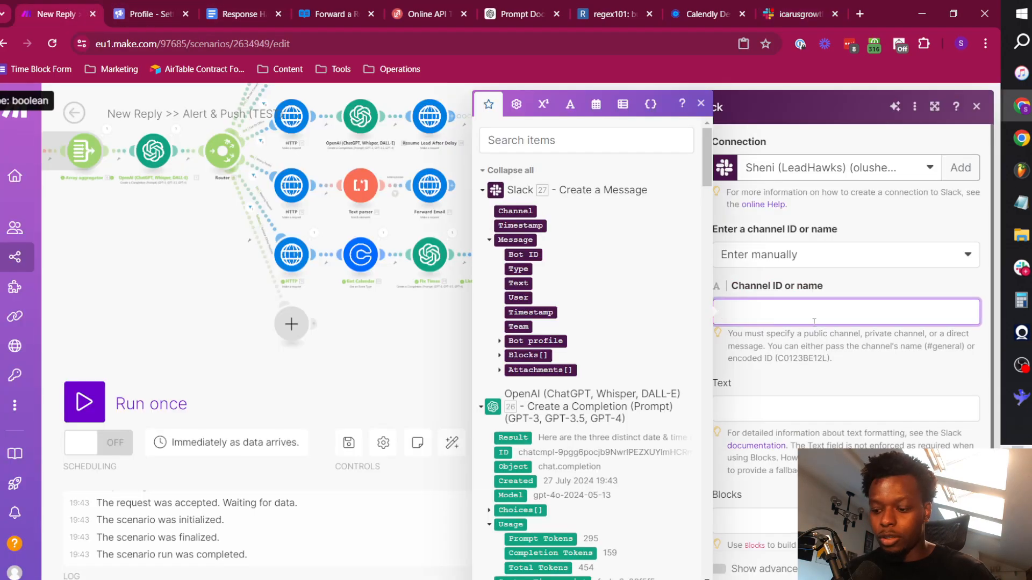
key("ctrl+v")
Map the webhook's reply_message text into the new Slack module's message text.
left_click(792, 414)
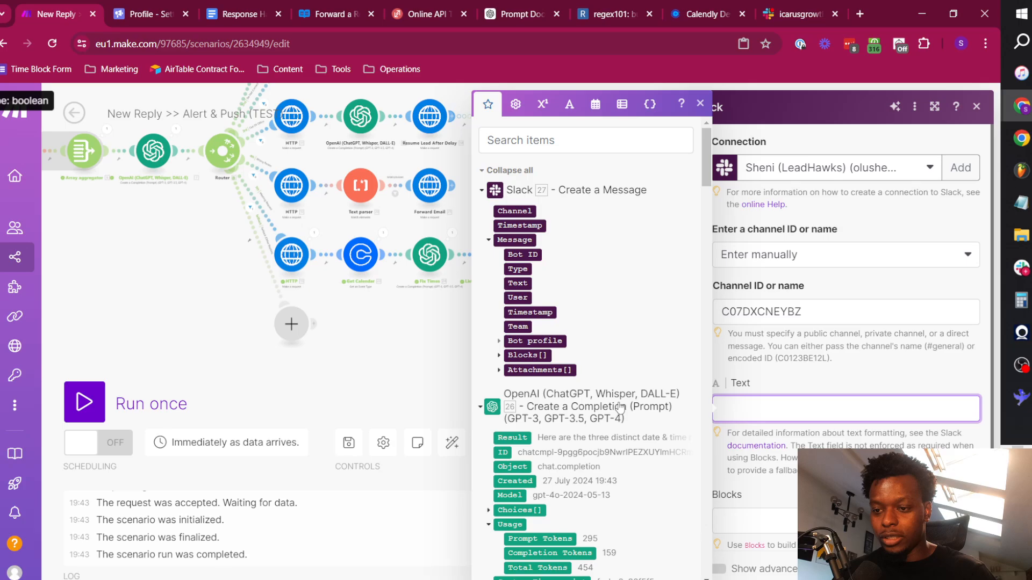
left_click(512, 173)
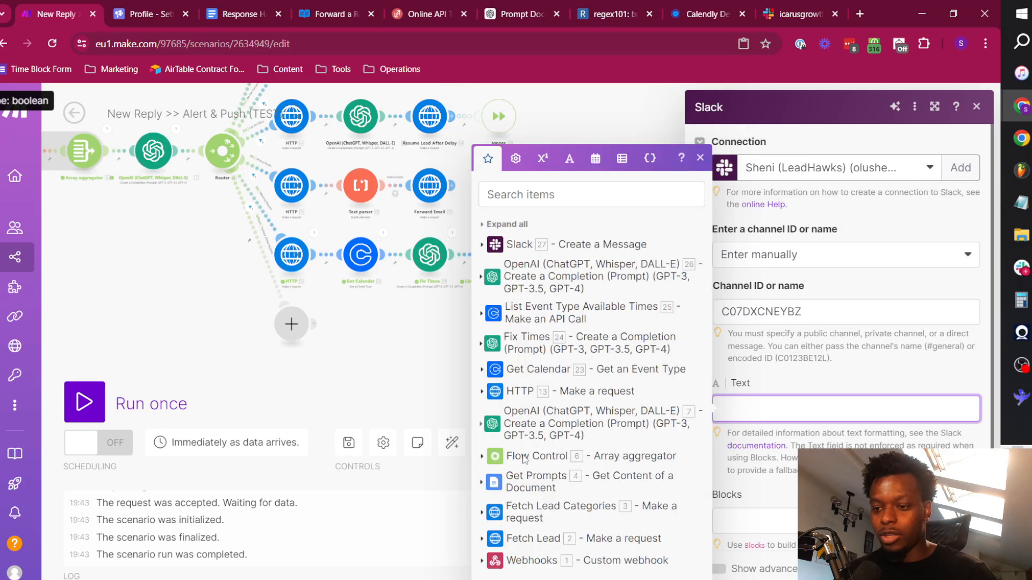
left_click(531, 562)
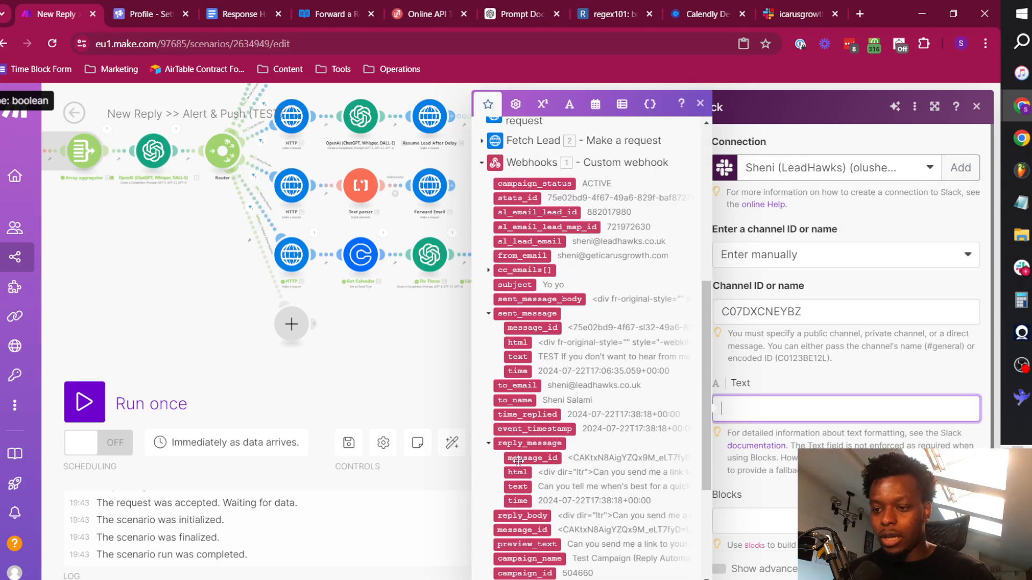
left_click(518, 487)
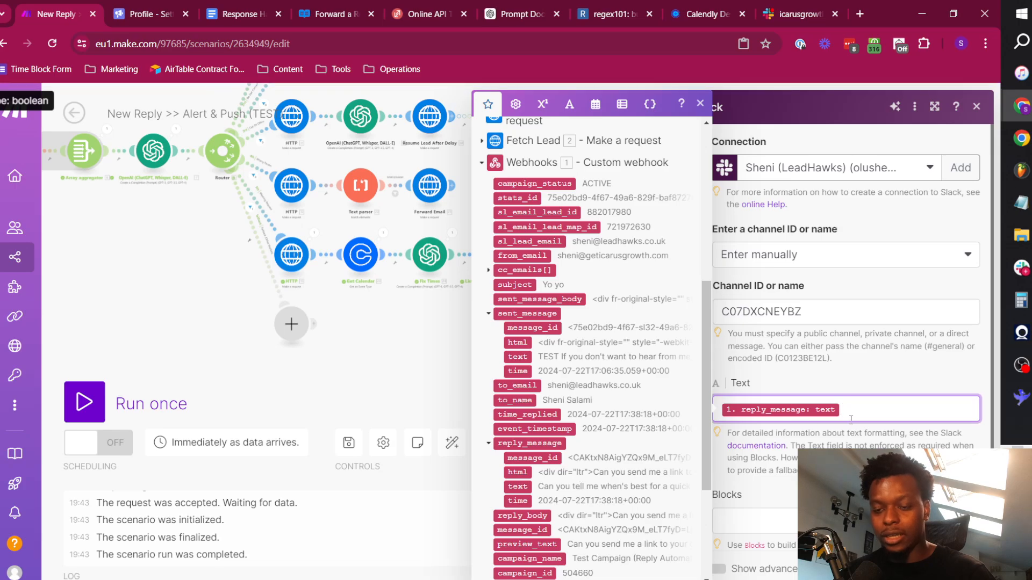
Add a "Reply:" heading and a blank line above the mapped reply text.
key("Left")
key("Return")
key("Return")
key("Up")
key("Up")
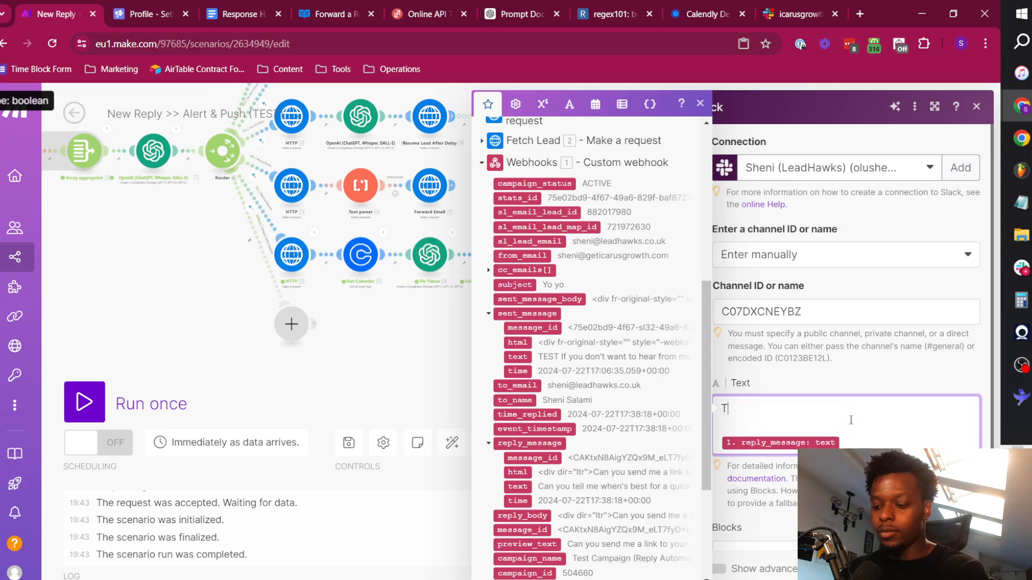
left_click(856, 392)
double_click(726, 409)
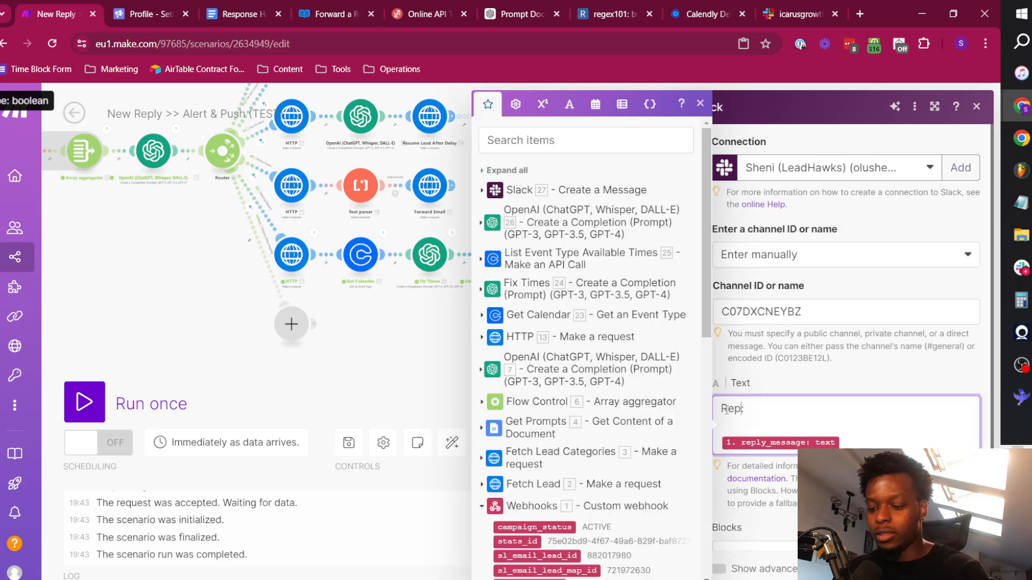
left_click(834, 355)
scroll(793, 385, "down", 1)
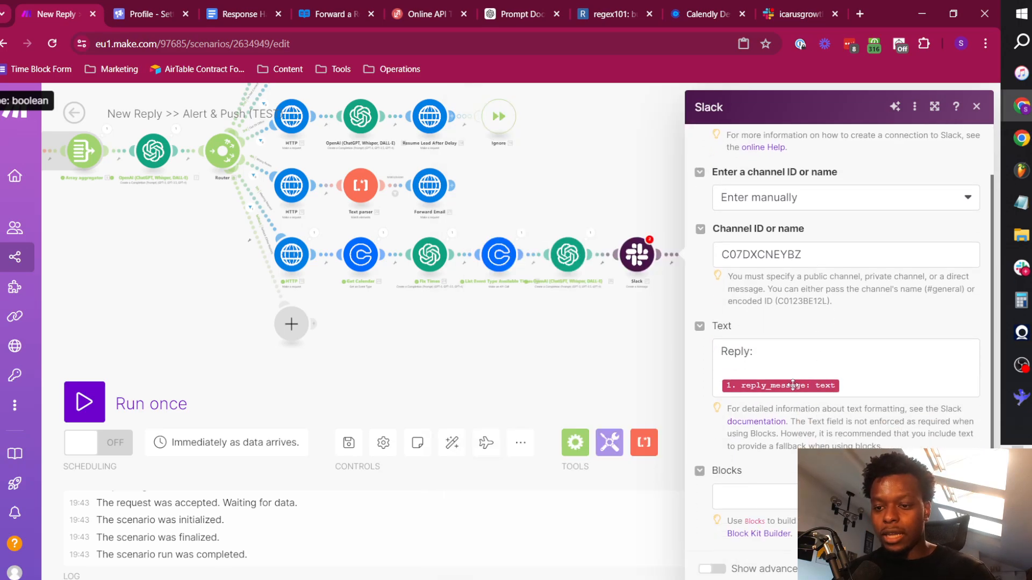
Show the advanced settings and set the thread message ID to the Timestamp of Slack module 27.
left_click(718, 569)
scroll(786, 501, "down", 5)
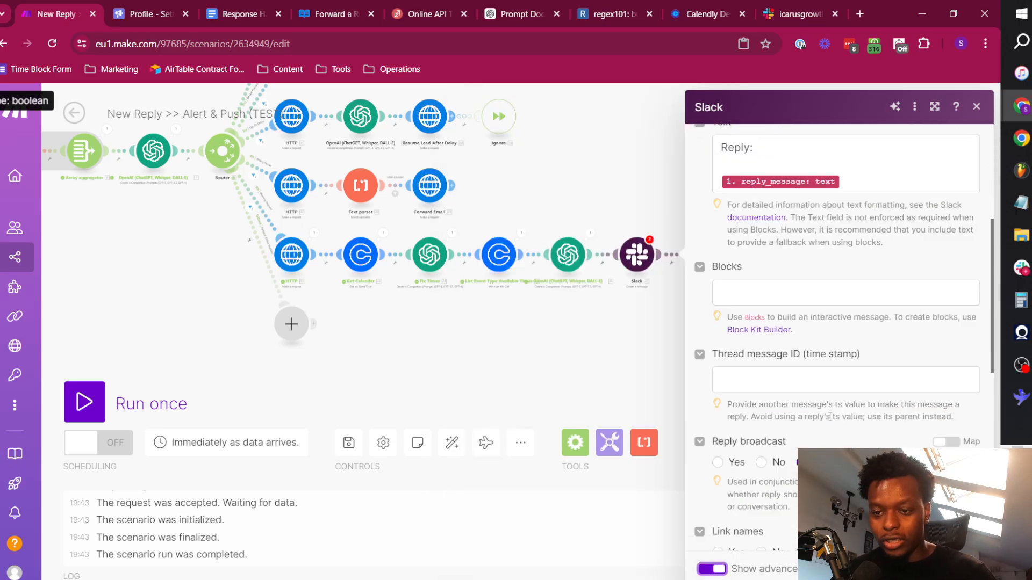
left_click(781, 310)
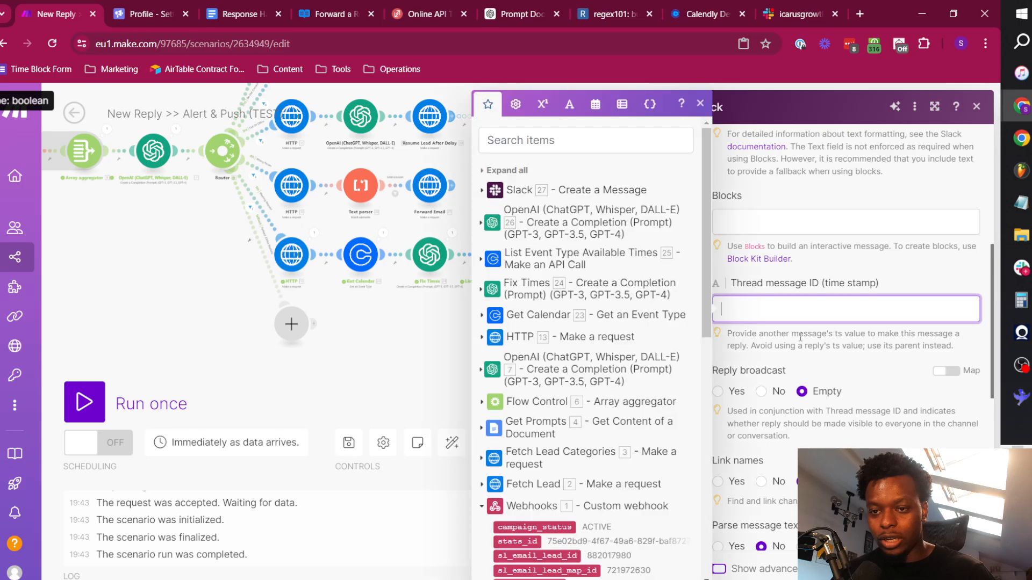
left_click(531, 192)
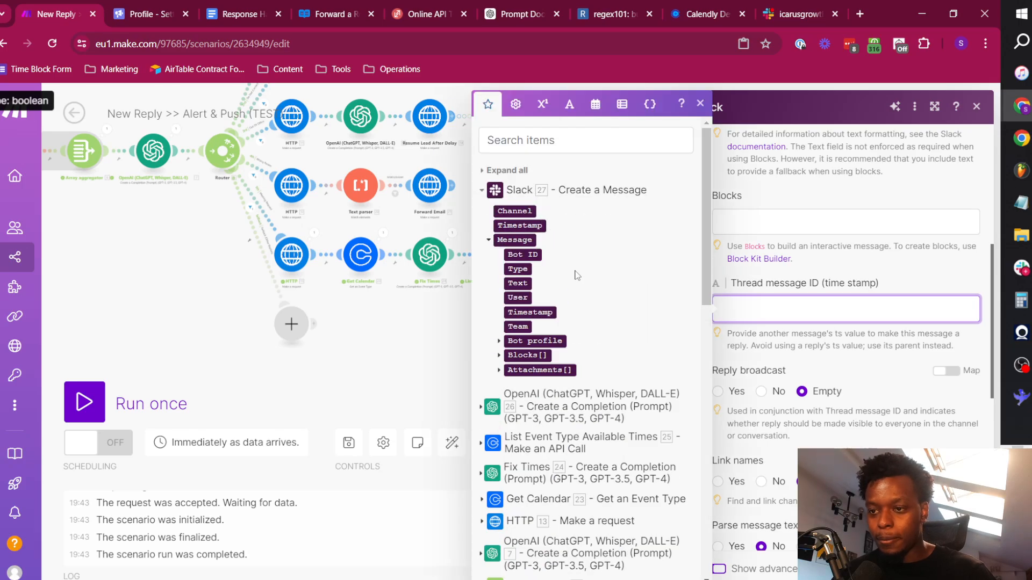
left_click(519, 226)
Set both Reply broadcast and Link names to No for the threaded message.
left_click(840, 370)
scroll(752, 293, "down", 3)
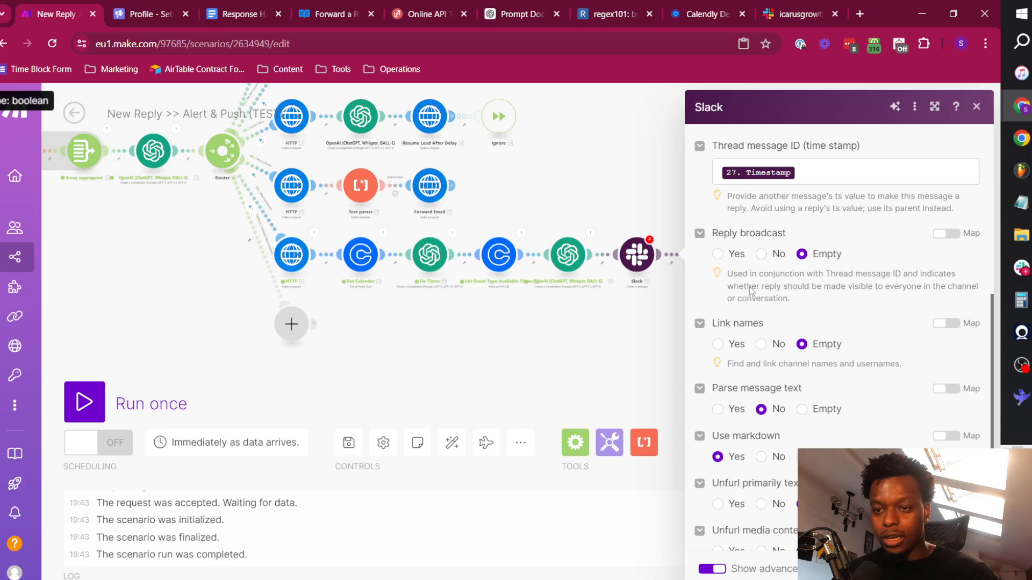
left_click(762, 345)
scroll(753, 333, "down", 3)
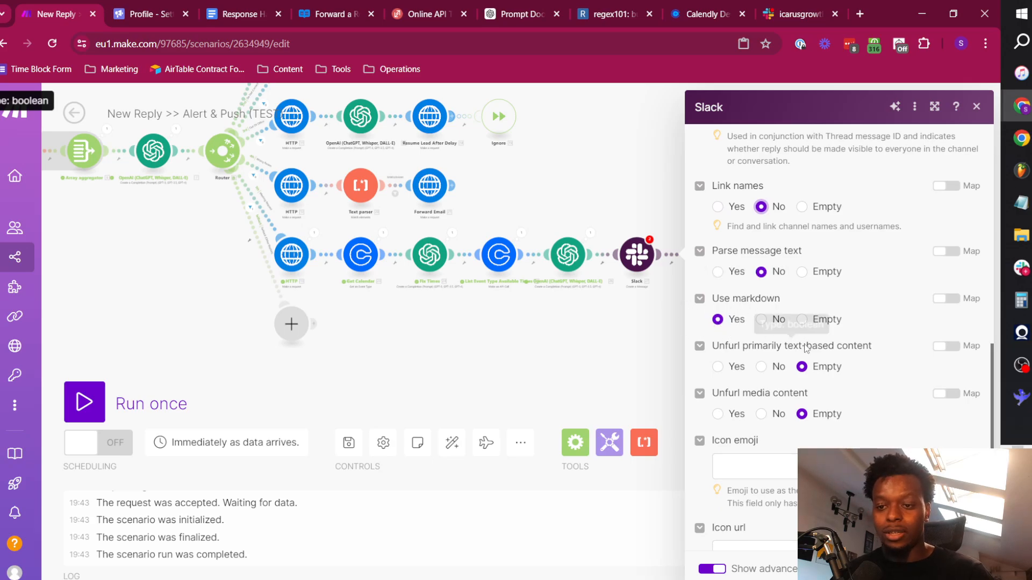
scroll(769, 410, "down", 3)
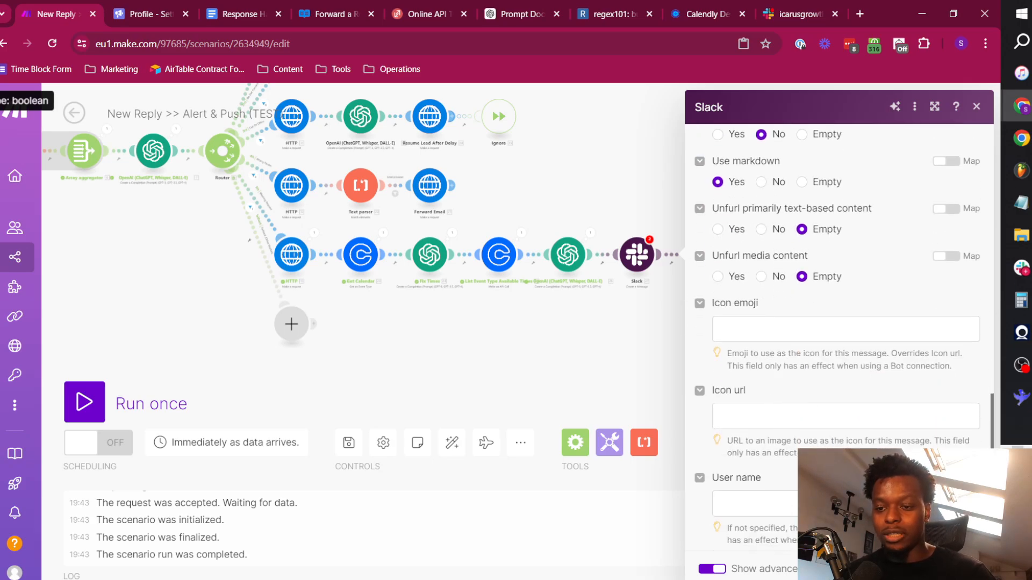
scroll(810, 374, "up", 10)
scroll(810, 374, "down", 10)
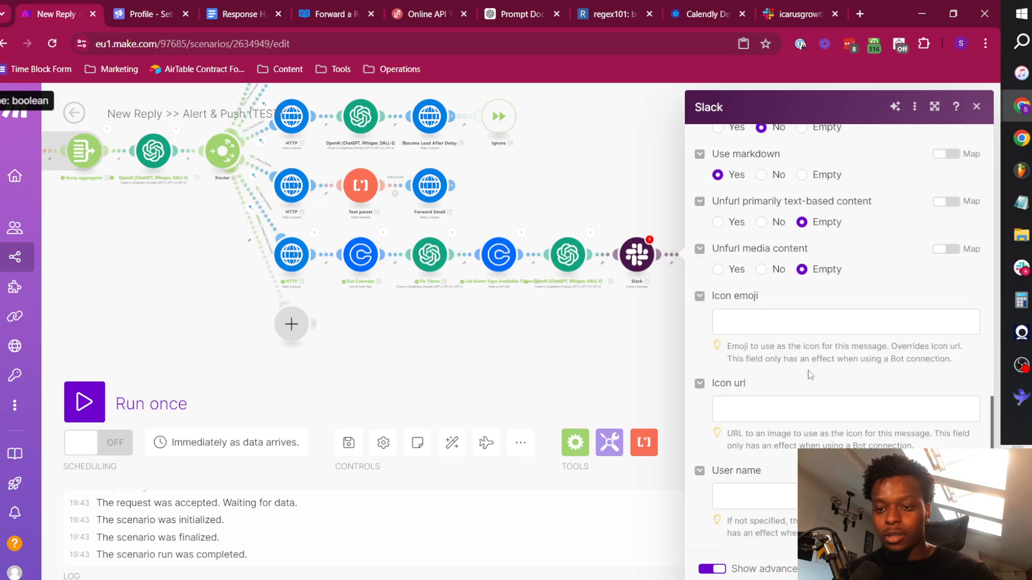
Set the threaded Slack message's user name to "New Reply".
left_click(736, 318)
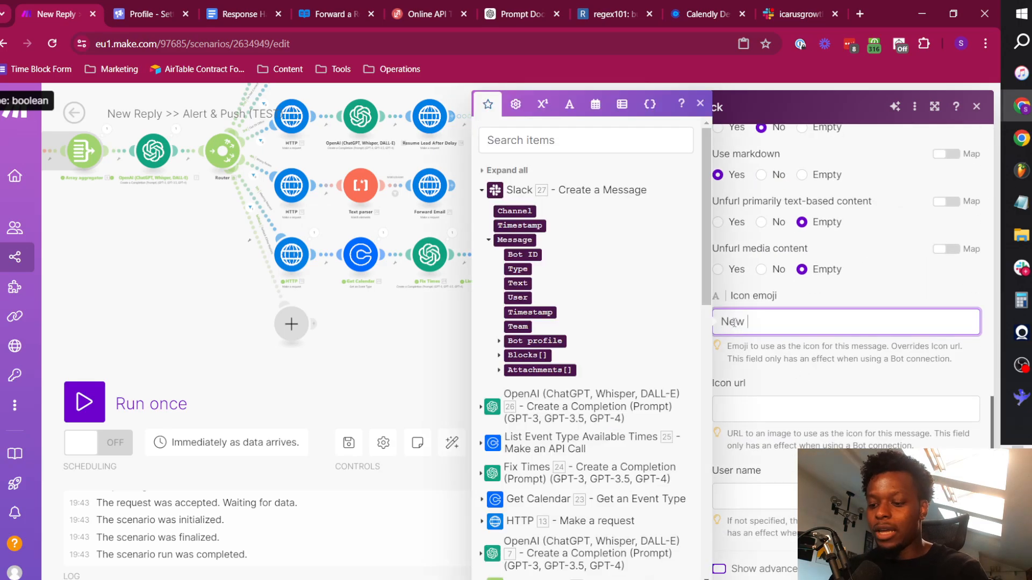
left_click(782, 502)
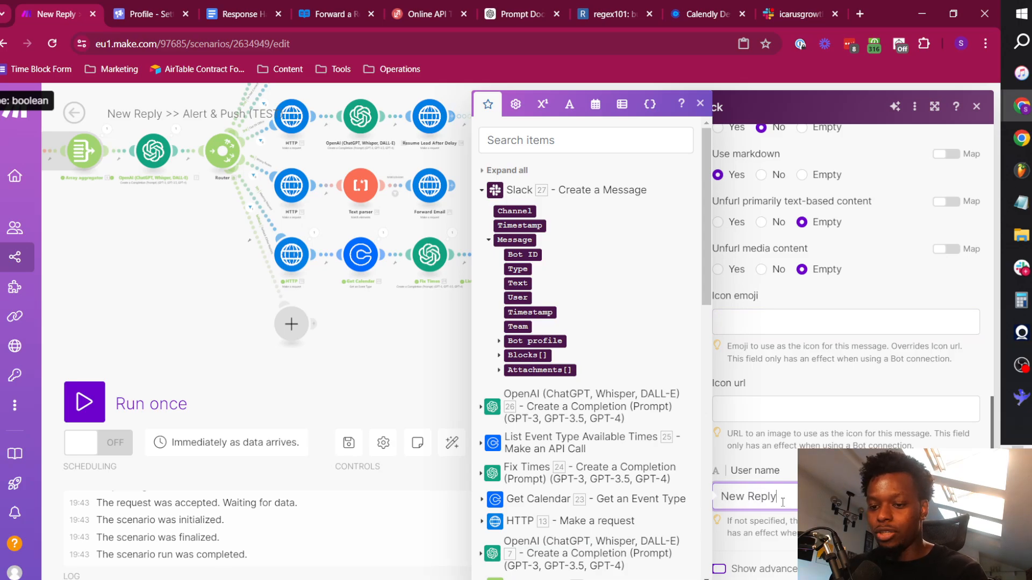
left_click(863, 446)
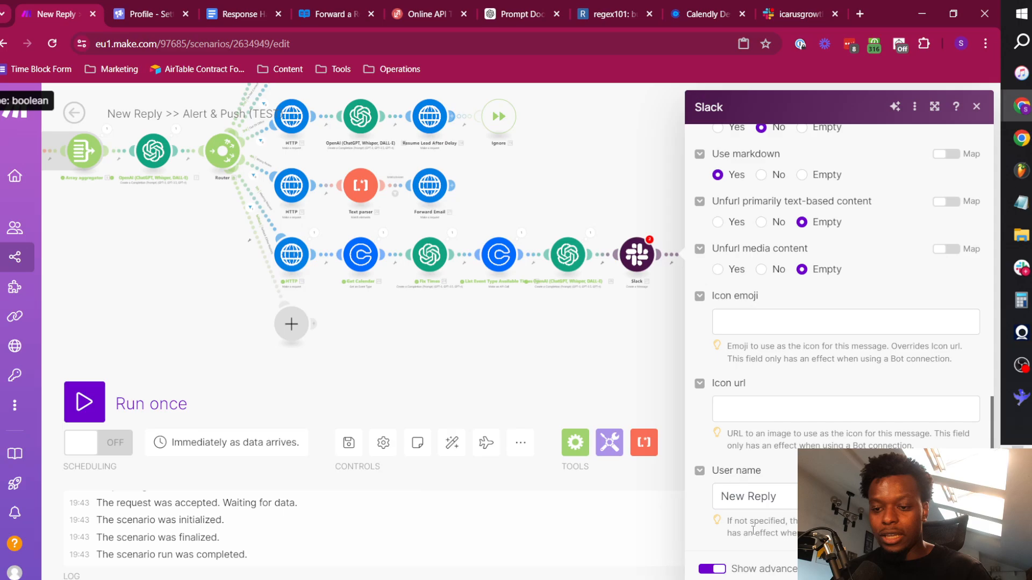
triple_click(860, 527)
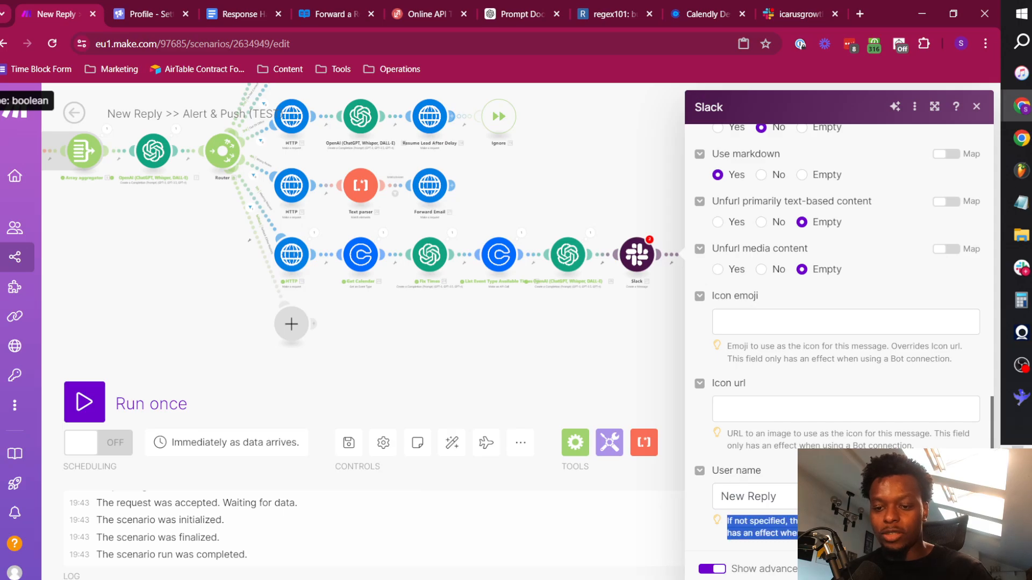
left_click(828, 442)
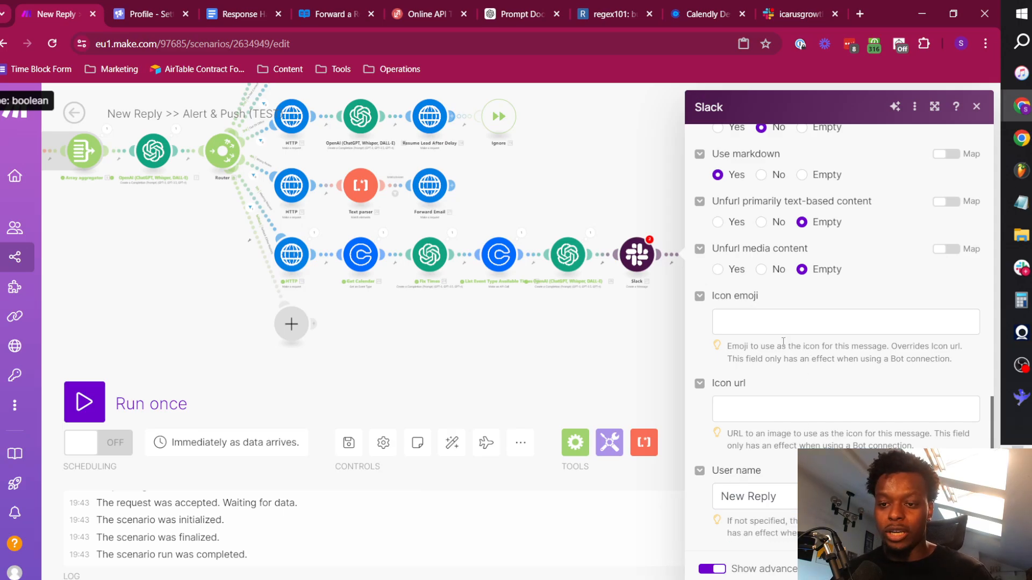
scroll(774, 328, "up", 5)
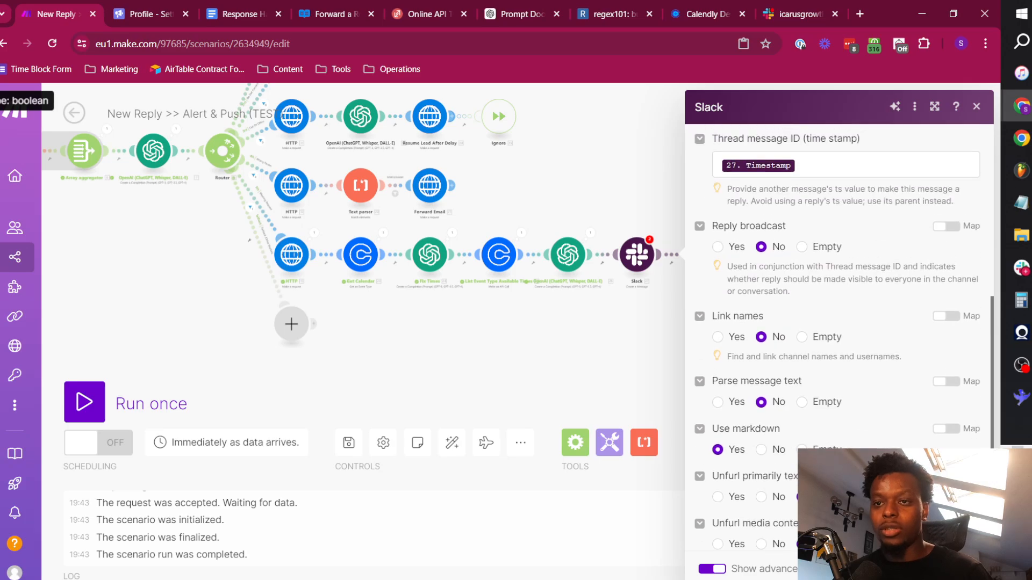
scroll(857, 322, "down", 5)
left_click(785, 322)
left_click(836, 369)
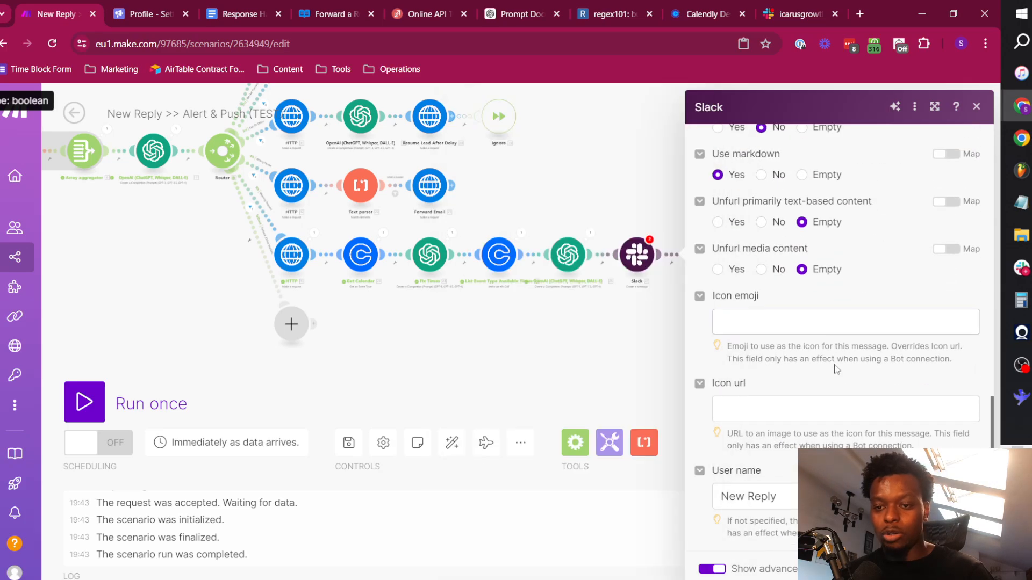
Search the web in a new browser tab for "slack emoji codes emojidev".
left_click(861, 14)
type("emoji")
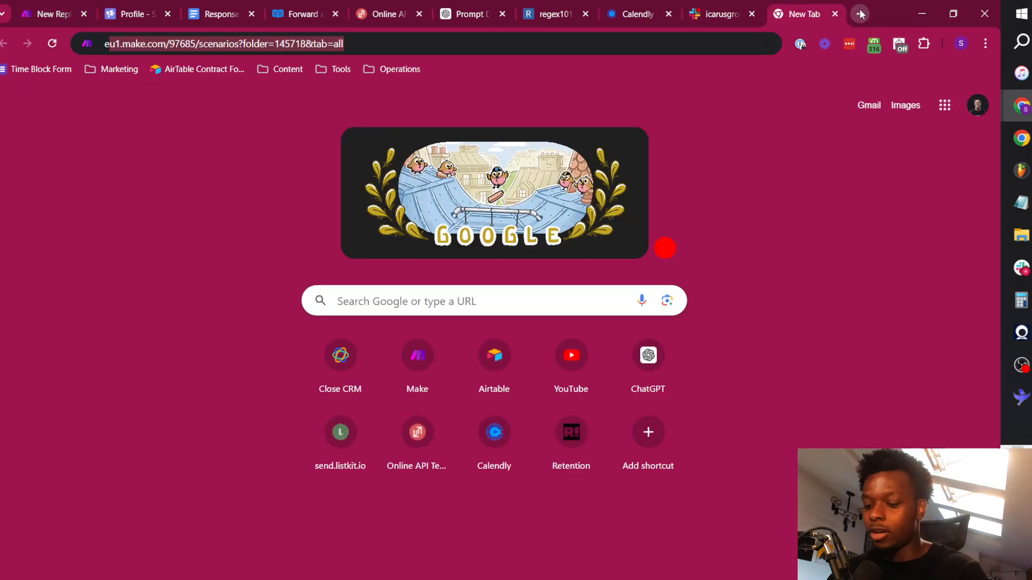
type("do")
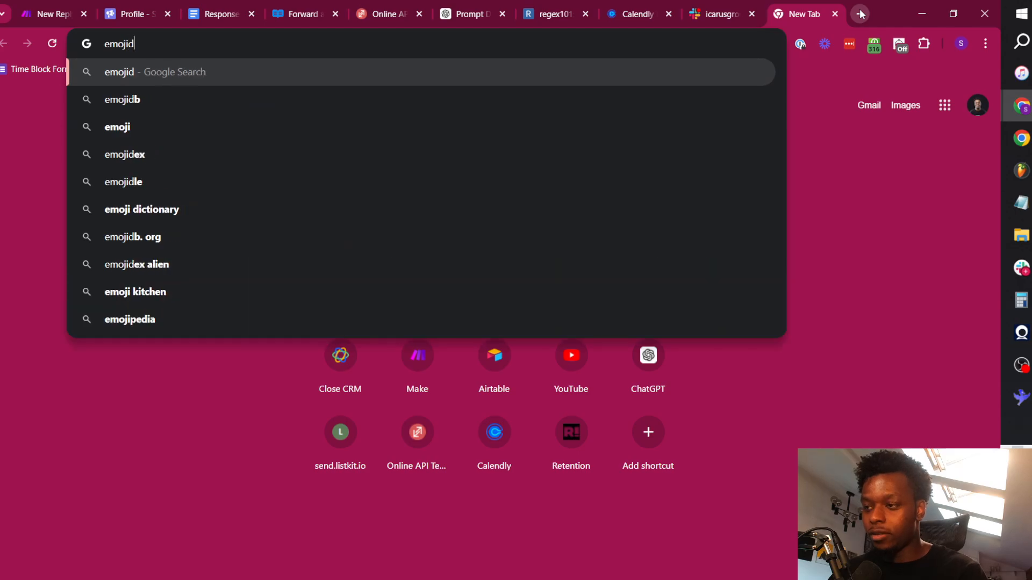
key("BackSpace")
key("BackSpace")
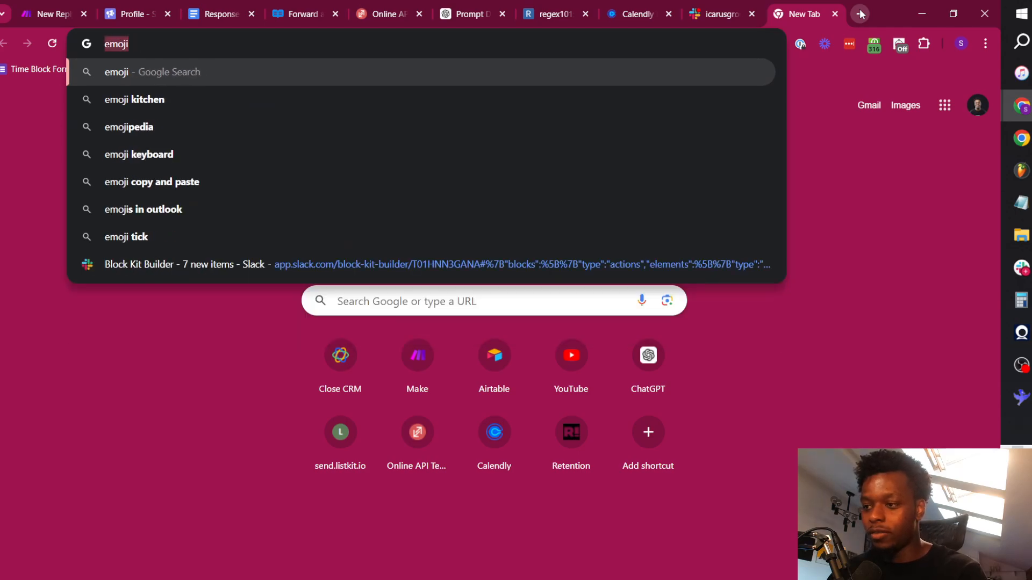
key("BackSpace")
type("slack emoj")
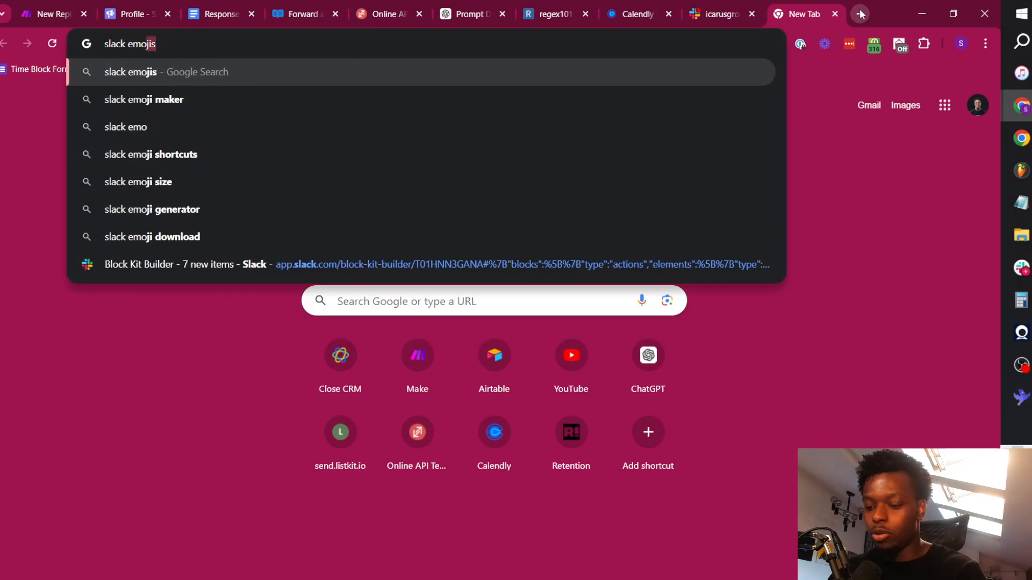
type("i codes emoji")
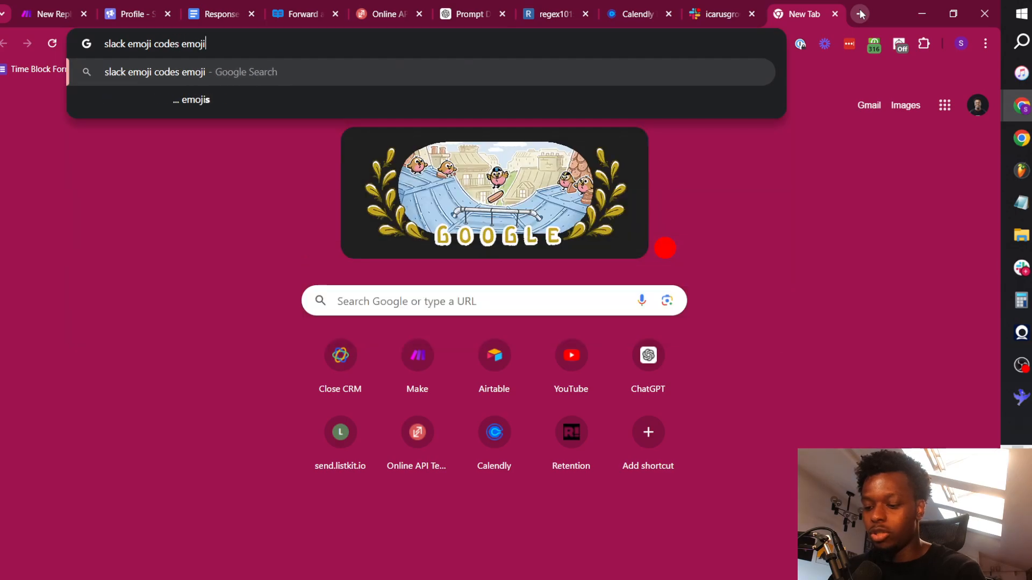
type("dev")
key("Return")
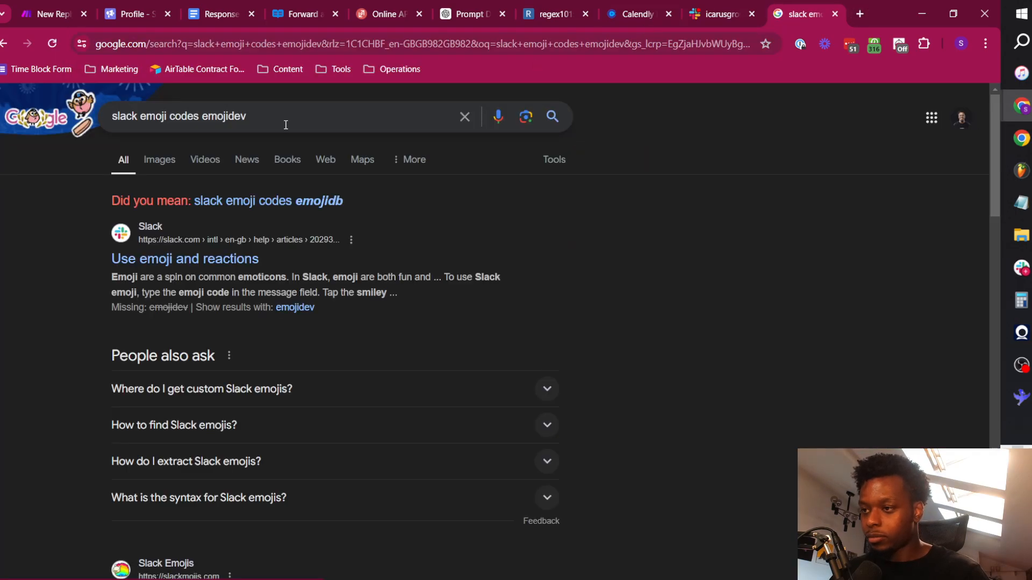
Revise the web search to "slack emoji codes emojibase" and open Emojibase's shortcodes table.
left_click(291, 124)
key("BackSpace")
key("BackSpace")
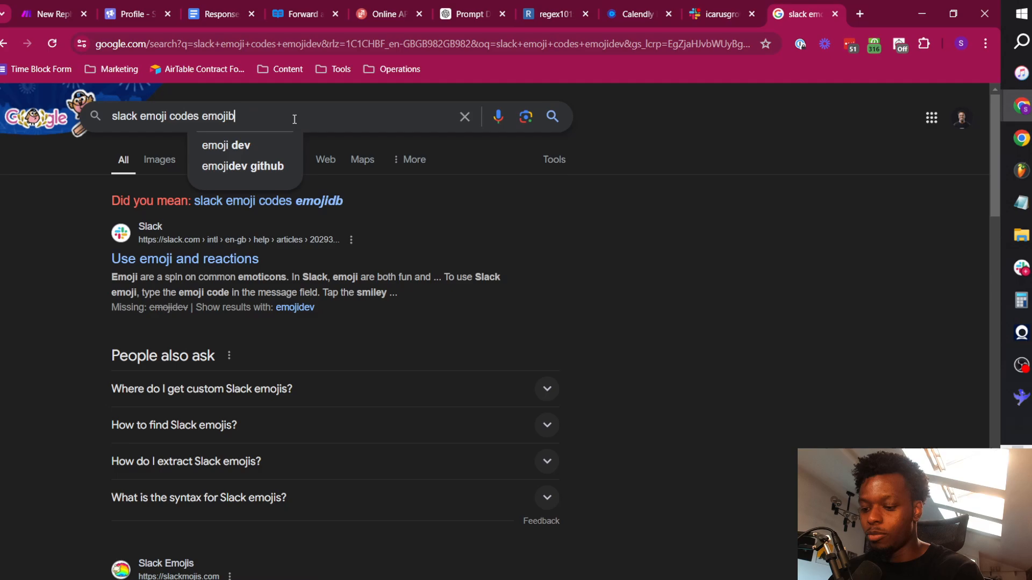
type("base")
key("Return")
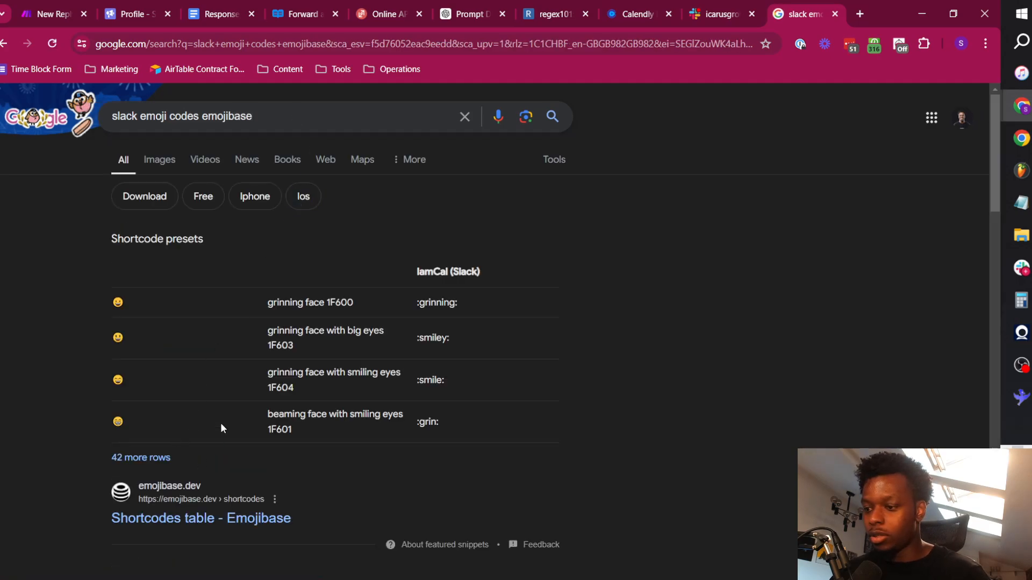
left_click(239, 530)
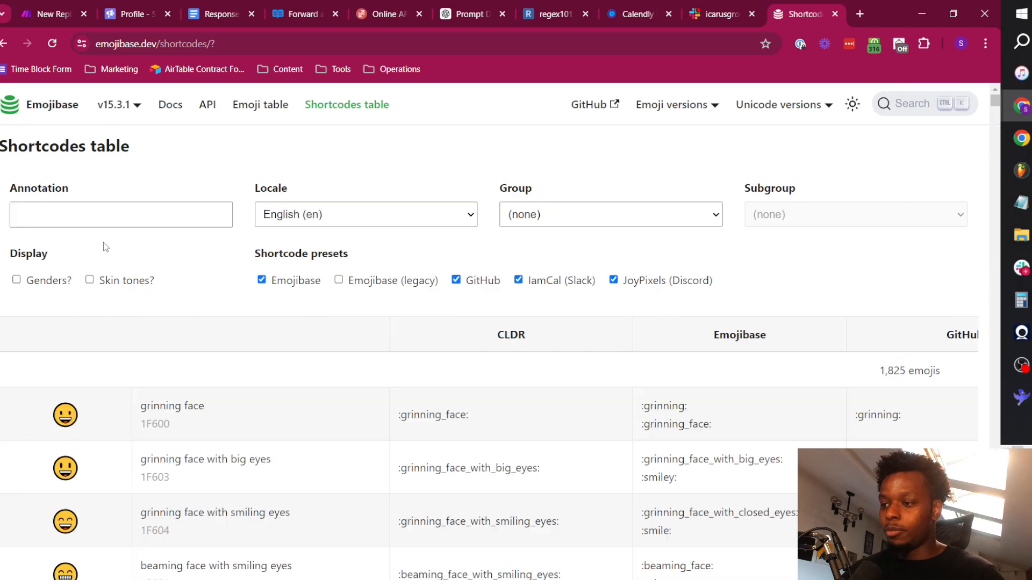
Filter the shortcodes table by "emai" and copy the Slack shortcode :e-mail: of the e-mail emoji.
left_click(69, 214)
type("emai")
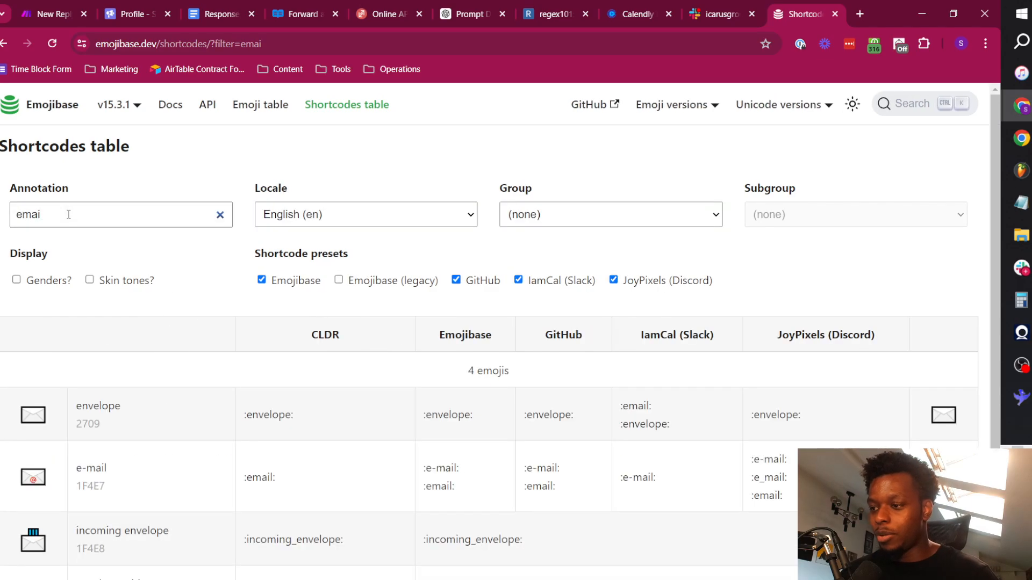
scroll(124, 393, "down", 3)
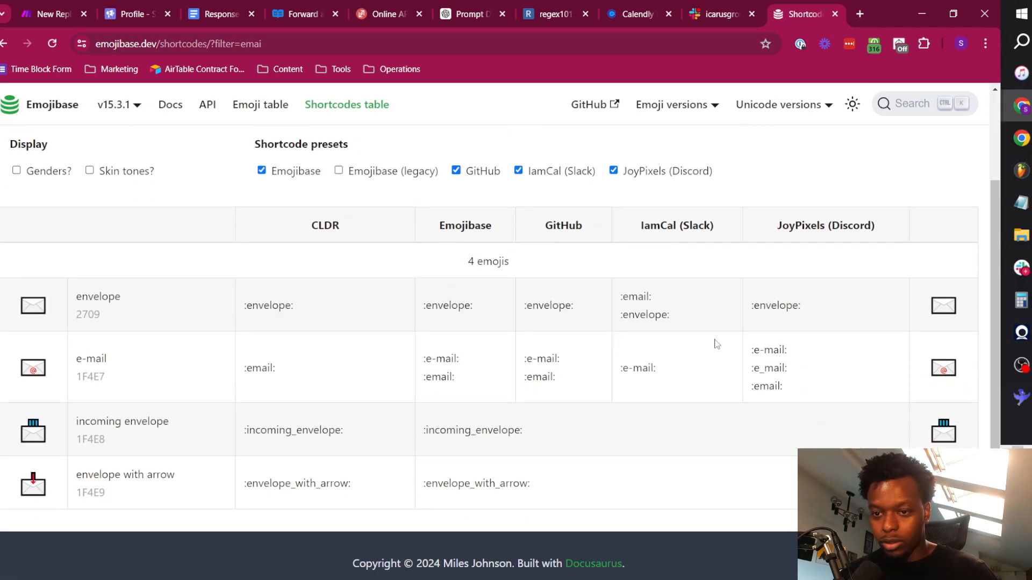
triple_click(679, 360)
key("ctrl+c")
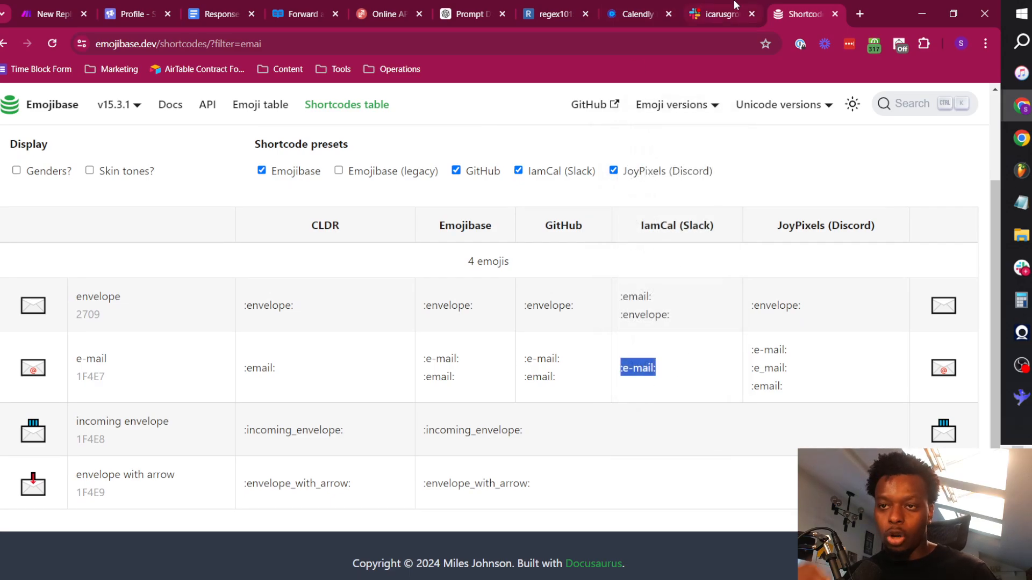
Back in Make, set the threaded Slack message's icon emoji to :e-mail: and save the module.
left_click(53, 14)
left_click(846, 322)
key("ctrl+v")
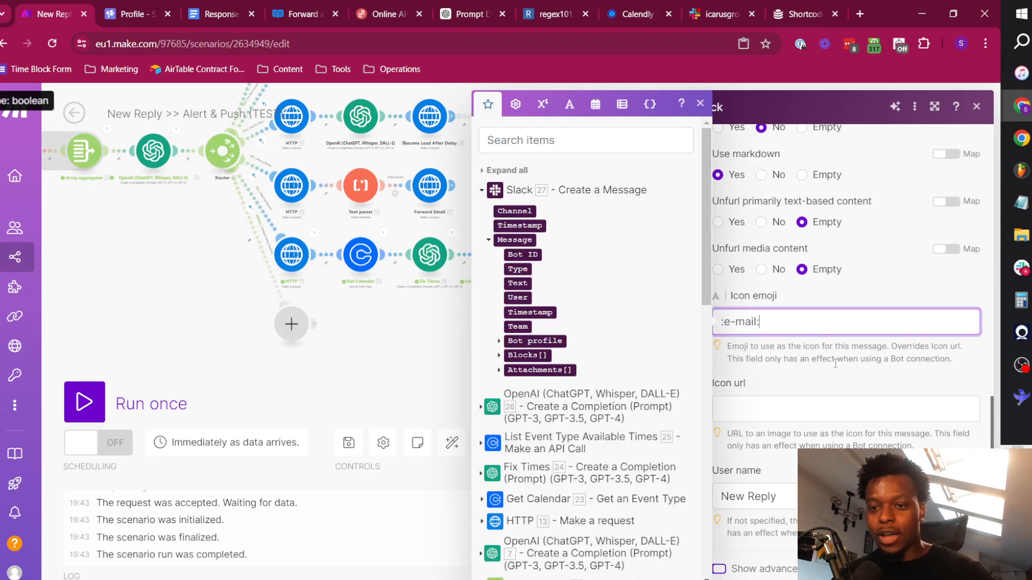
key("Escape")
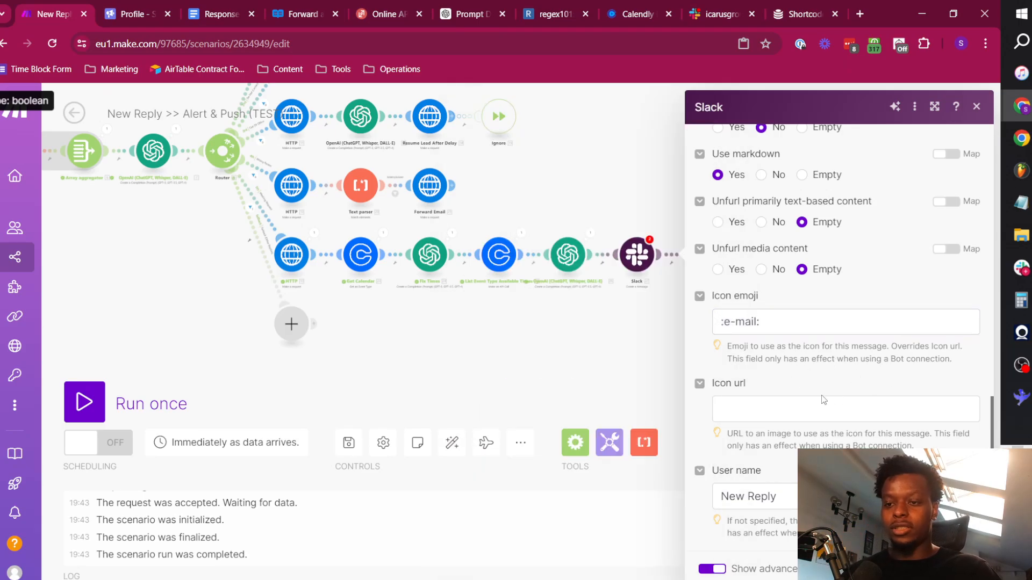
scroll(855, 401, "up", 10)
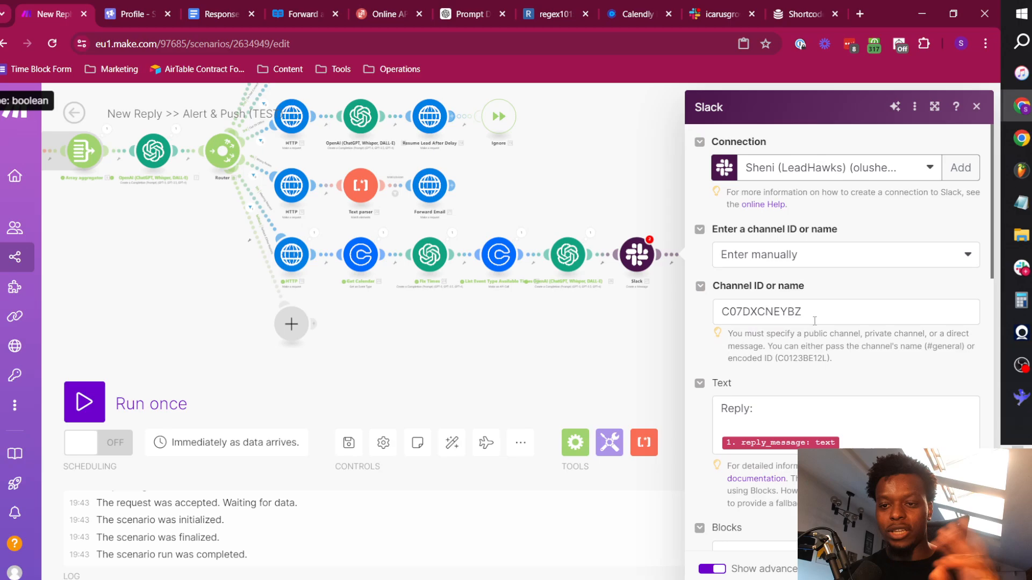
scroll(814, 321, "down", 12)
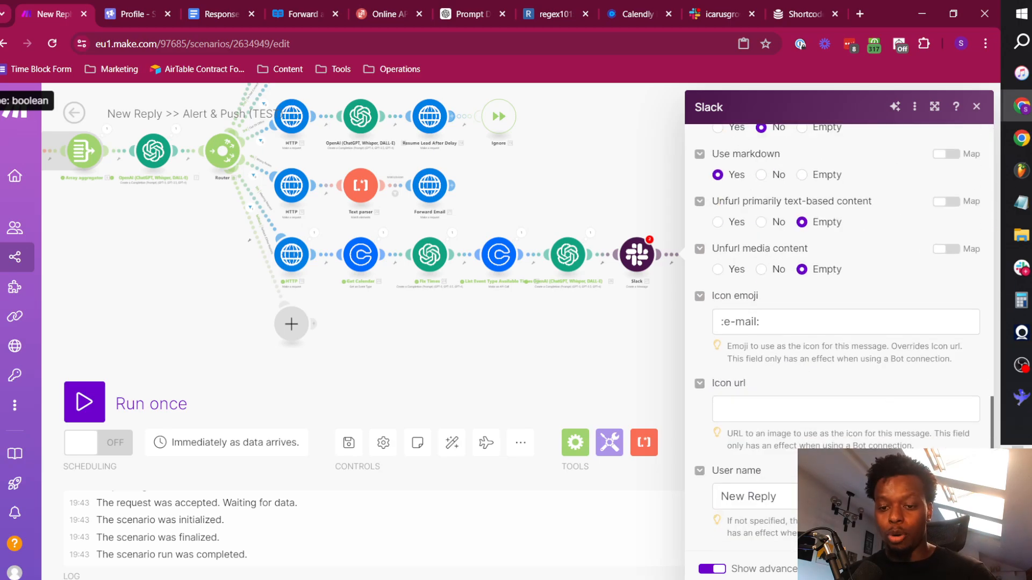
left_click(962, 568)
Open the first Slack alert module, show its advanced settings and set the user name to "Meeting Request".
left_click(637, 256)
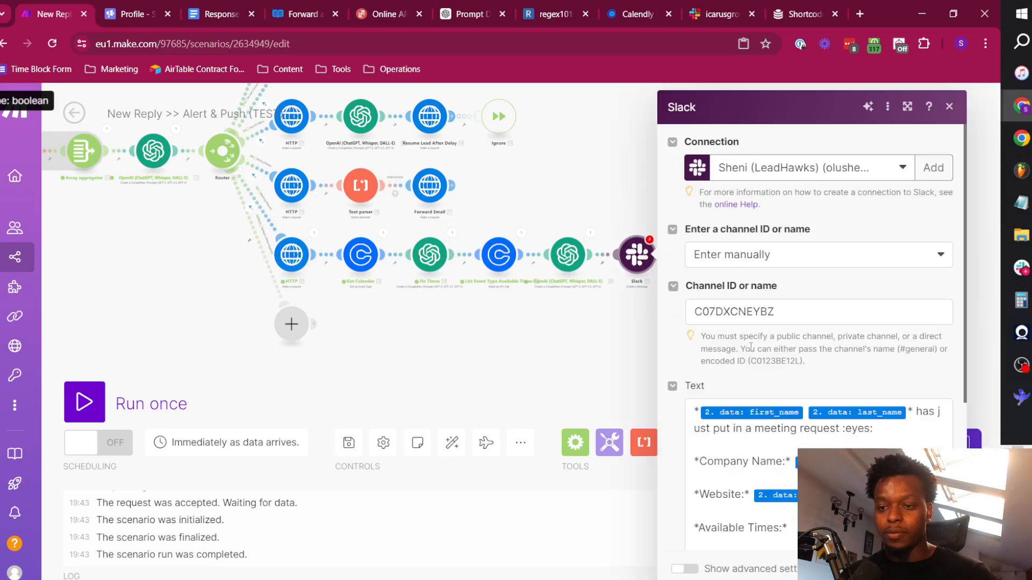
scroll(760, 333, "down", 4)
left_click(684, 568)
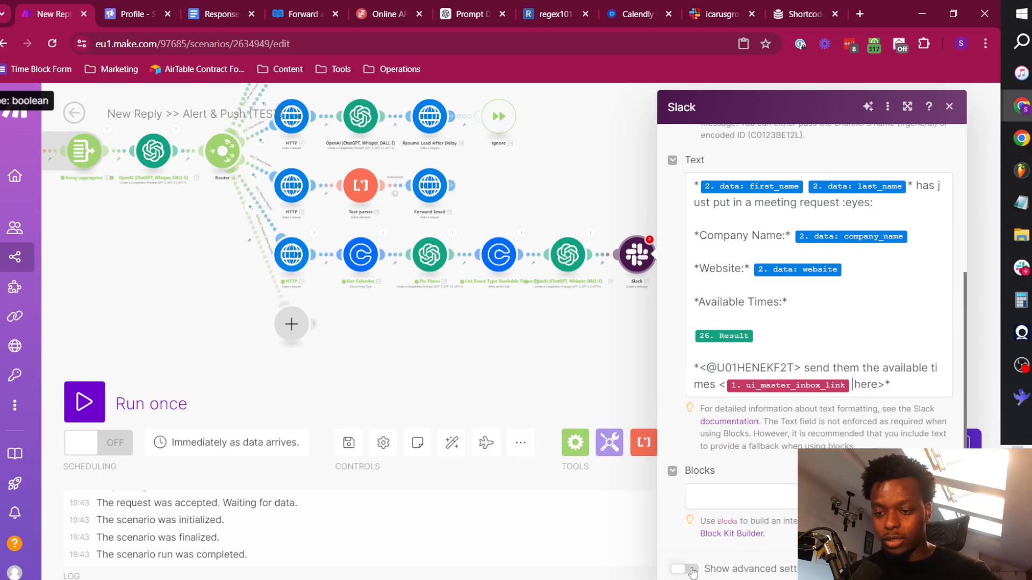
scroll(795, 390, "down", 3)
scroll(795, 390, "down", 8)
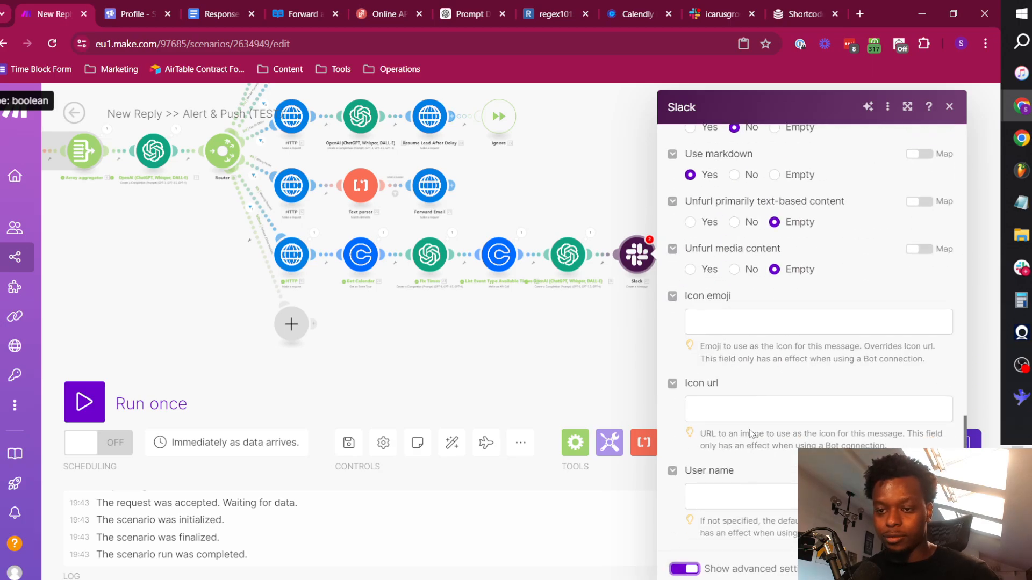
left_click(749, 493)
type("Meeting ")
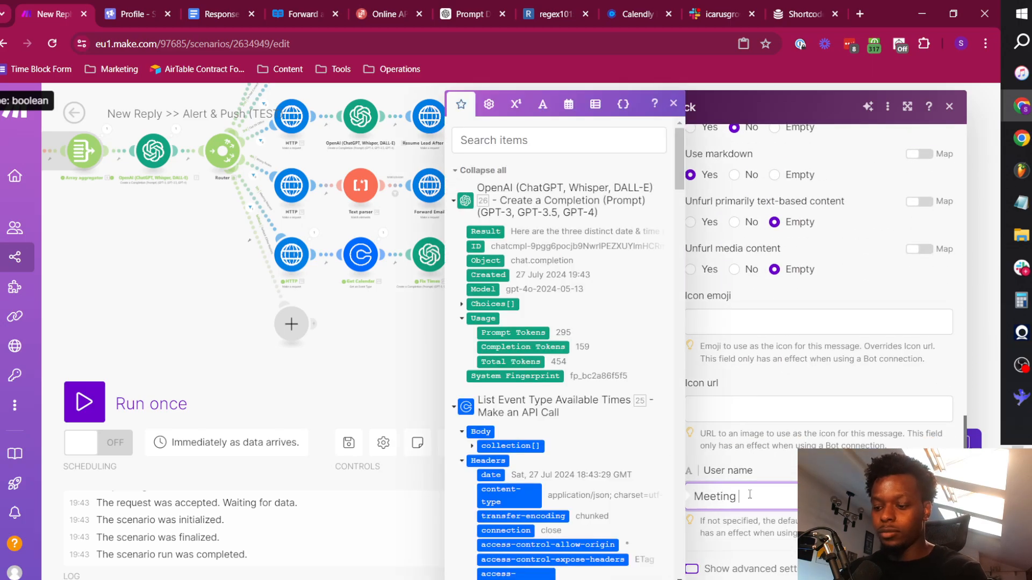
type("Request")
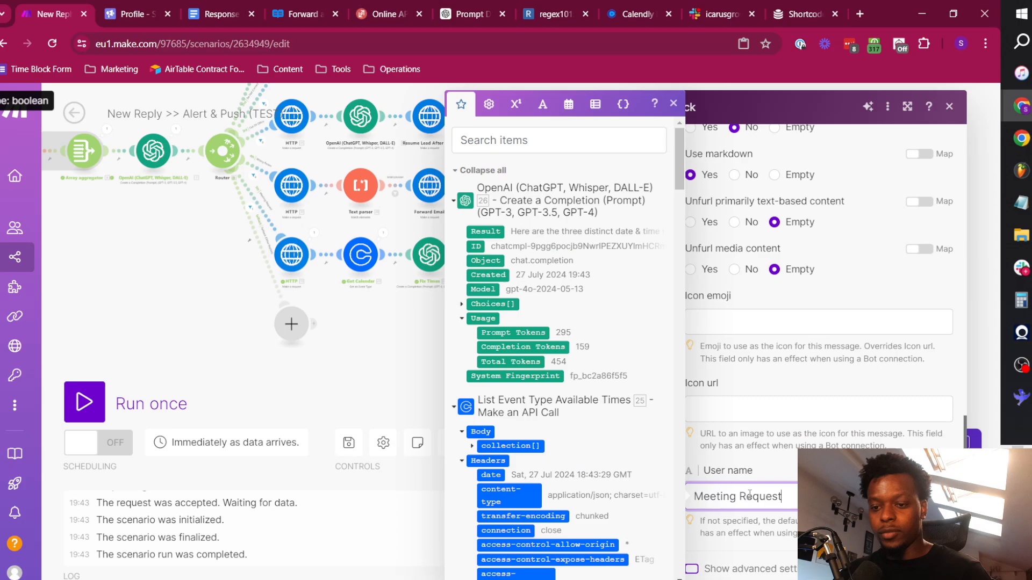
left_click(755, 383)
Filter the Emojibase shortcodes table by "phone" and copy the Slack shortcode :telephone: for the alert's icon emoji.
left_click(740, 318)
left_click(783, 13)
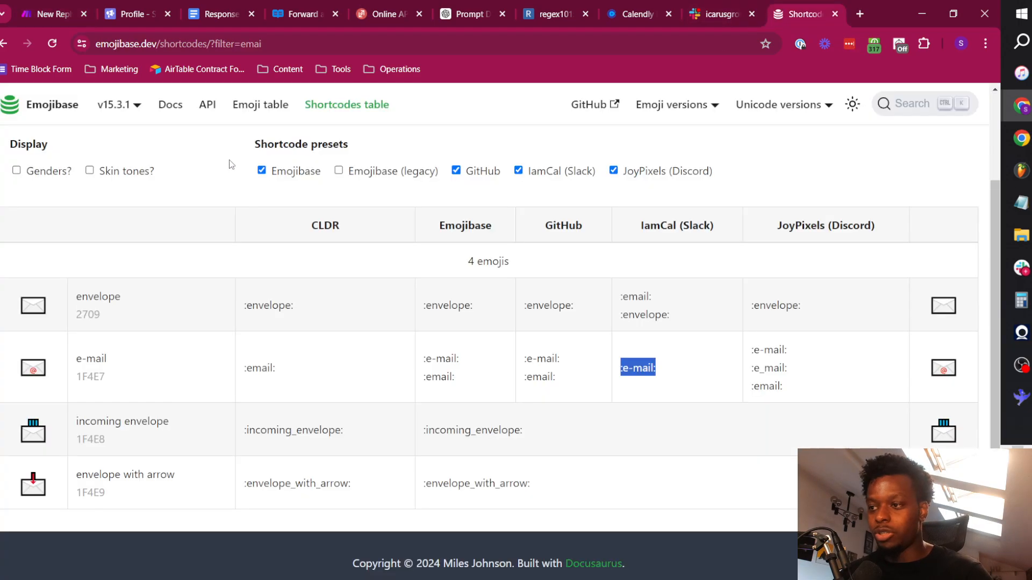
scroll(141, 296, "up", 2)
left_click(83, 214)
key("ctrl+a")
type("p")
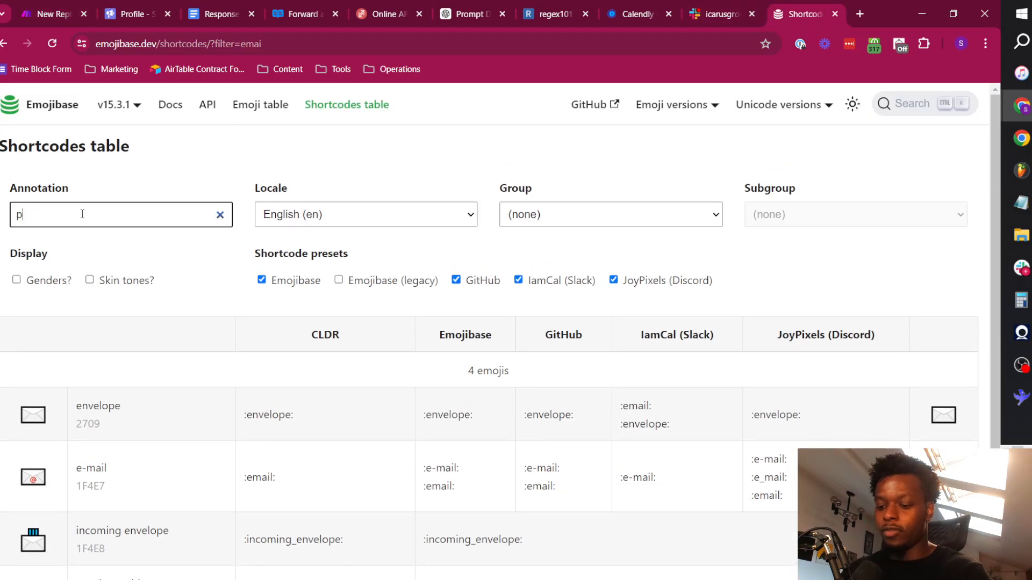
type("hone")
scroll(138, 389, "down", 7)
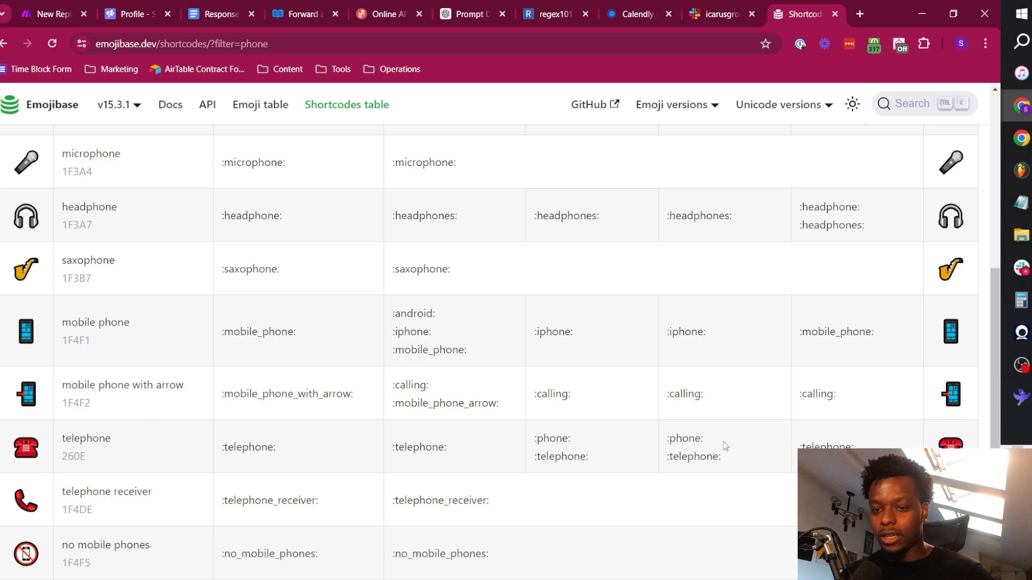
scroll(734, 450, "up", 7)
scroll(734, 408, "down", 8)
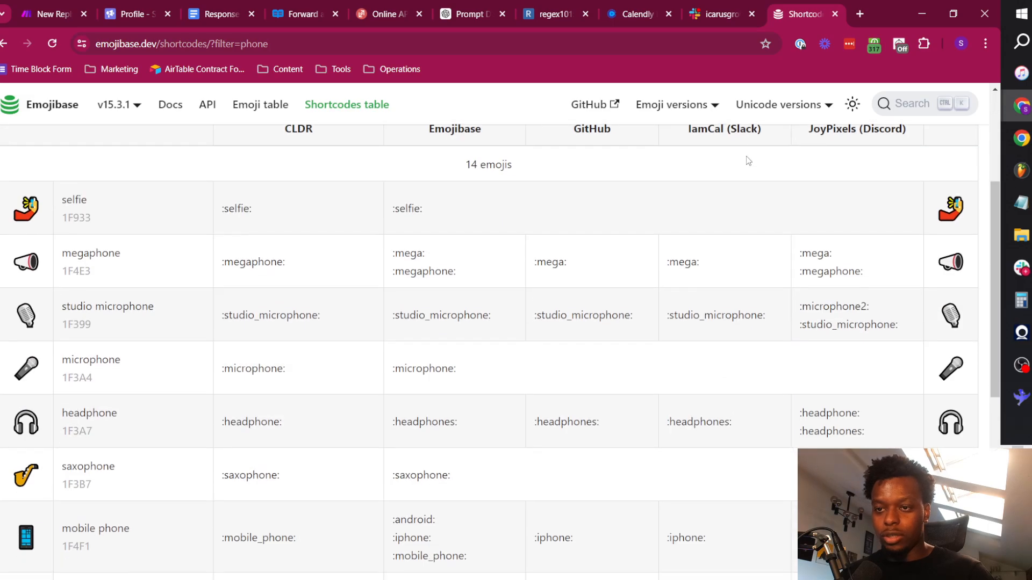
left_click_drag(732, 390, 667, 394)
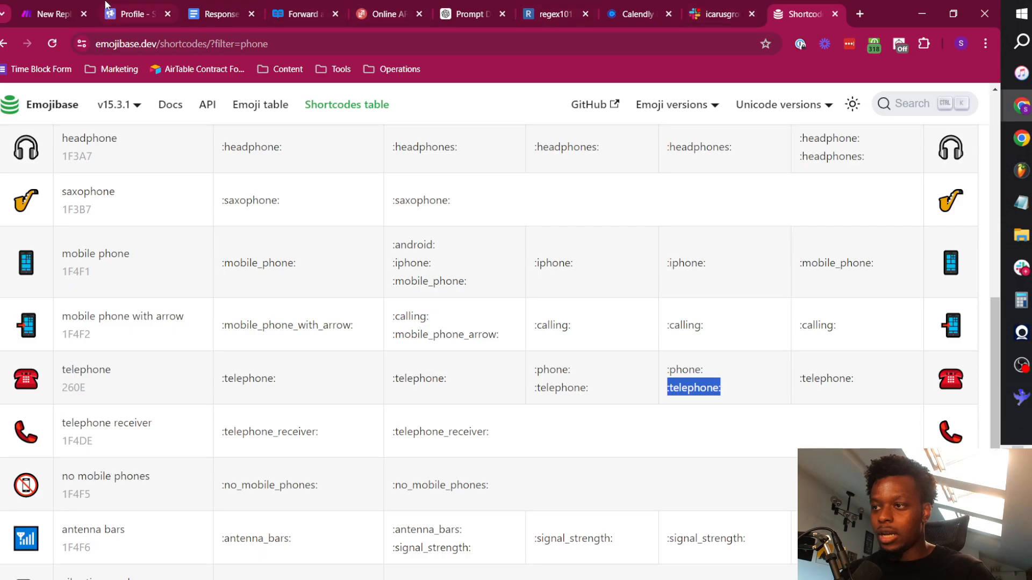
Back in Make, set the meeting request alert's icon emoji to :telephone: and save the module.
left_click(48, 12)
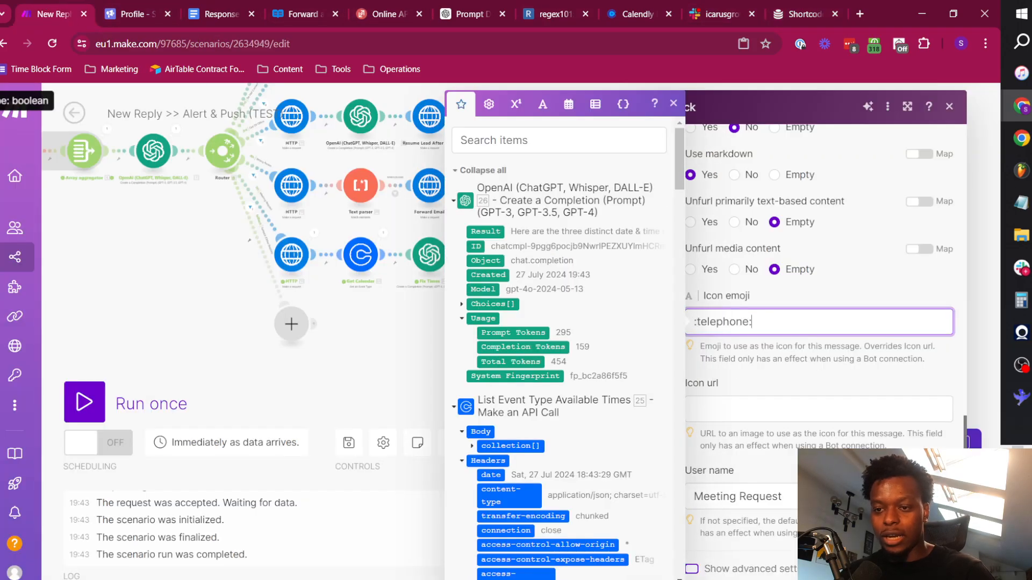
left_click(942, 568)
Check the settings of the threaded Slack reply module and the text of the meeting request alert module.
left_click(703, 257)
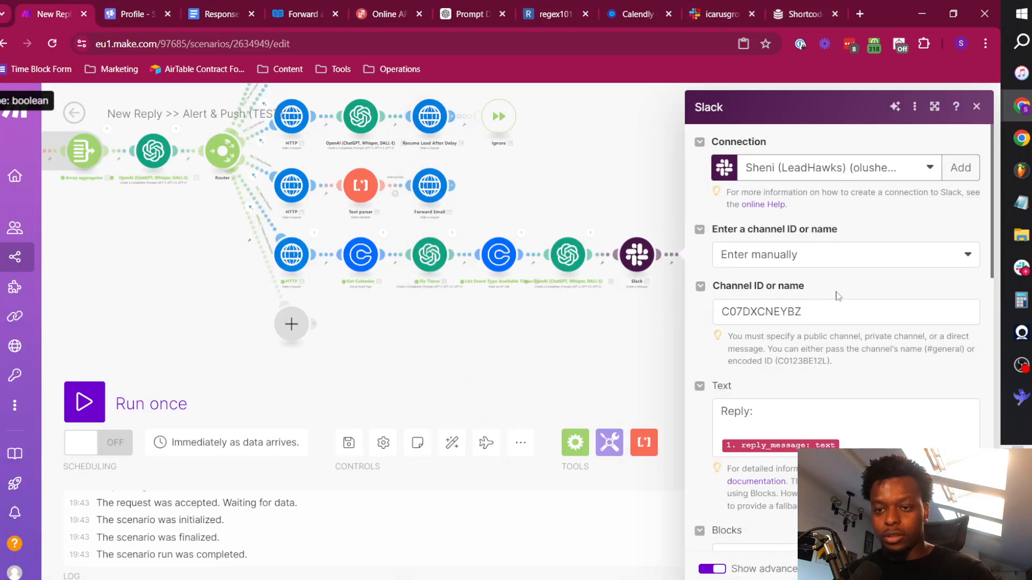
scroll(823, 342, "down", 7)
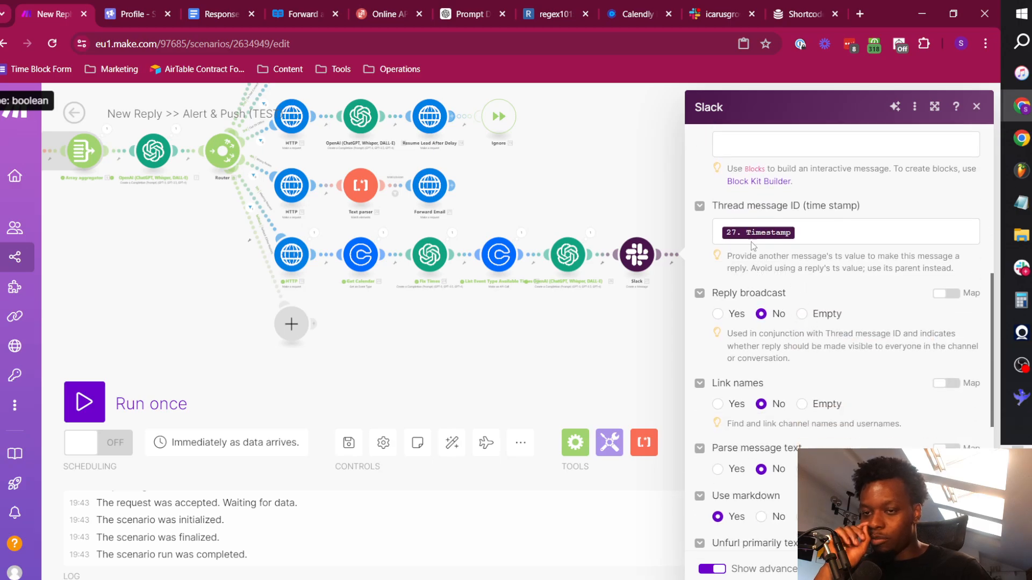
left_click(637, 260)
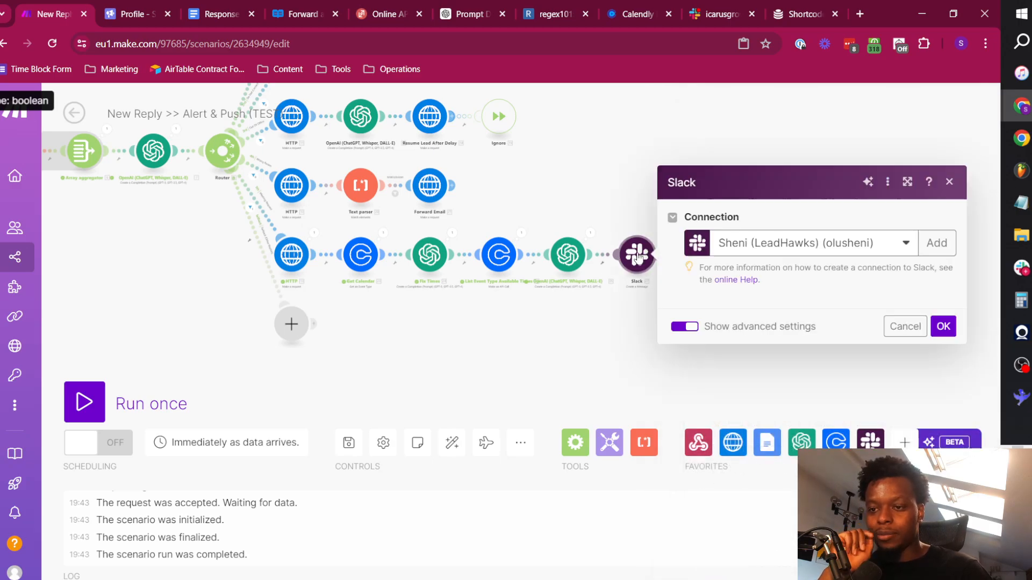
scroll(747, 300, "down", 3)
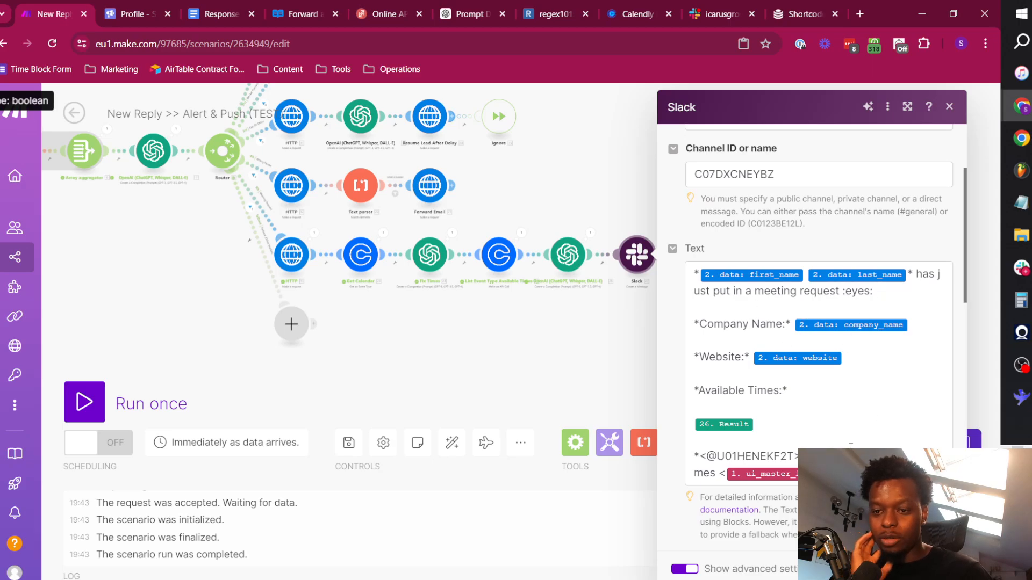
left_click(628, 350)
left_click(703, 255)
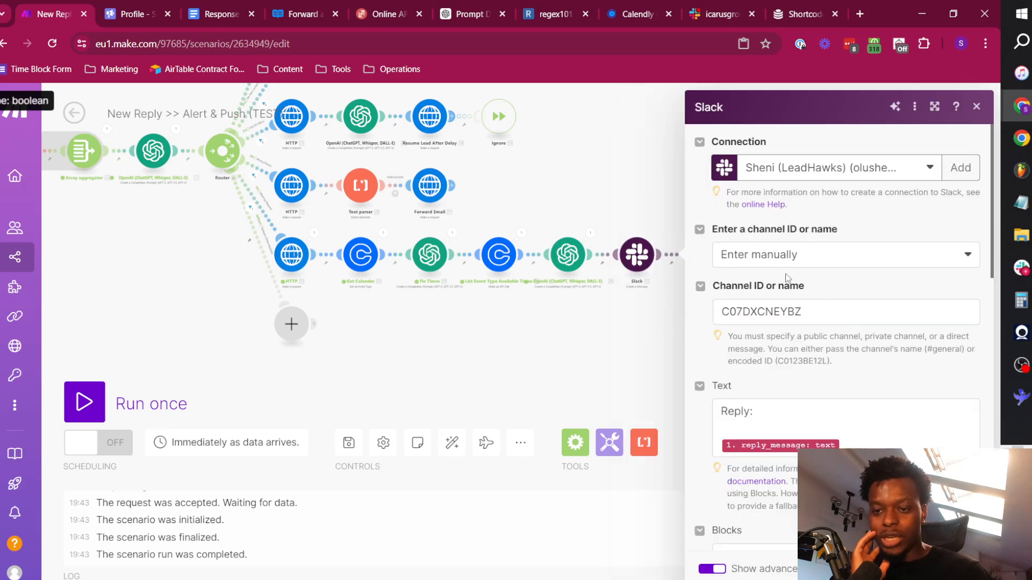
left_click(591, 358)
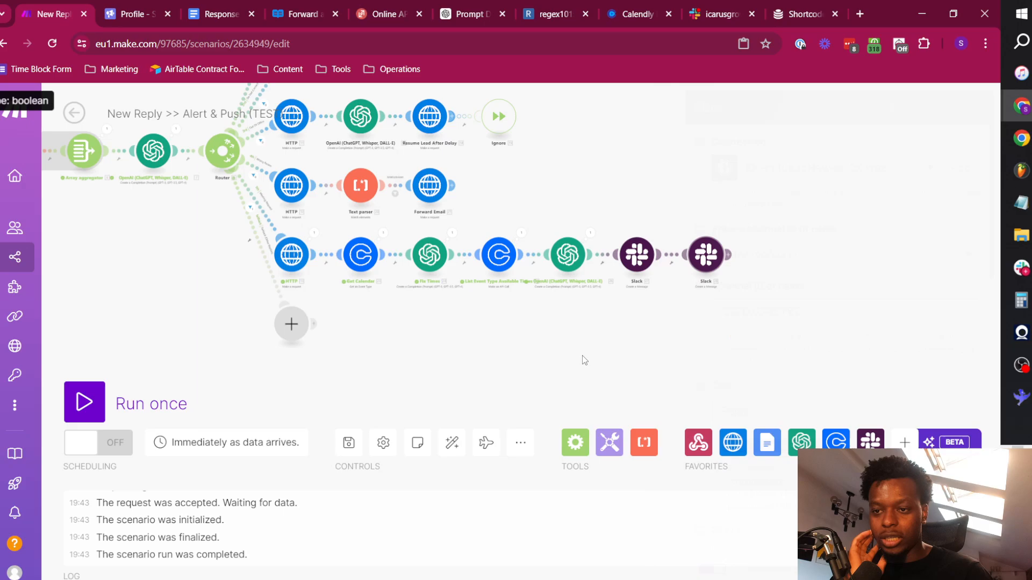
Add an Ignore error handler to the threaded Slack reply module and save the scenario.
right_click(706, 254)
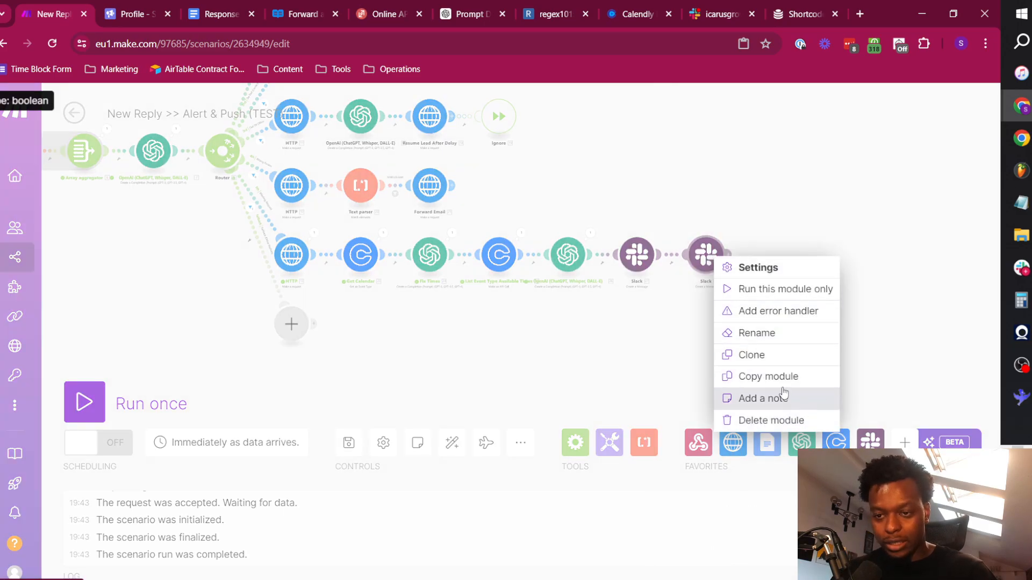
left_click(779, 310)
left_click(509, 240)
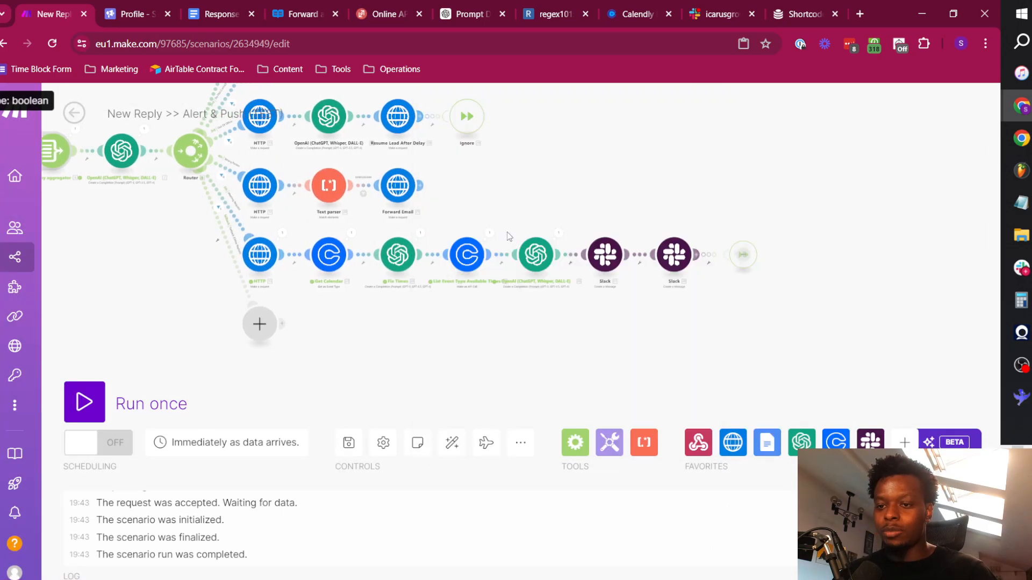
left_click(704, 235)
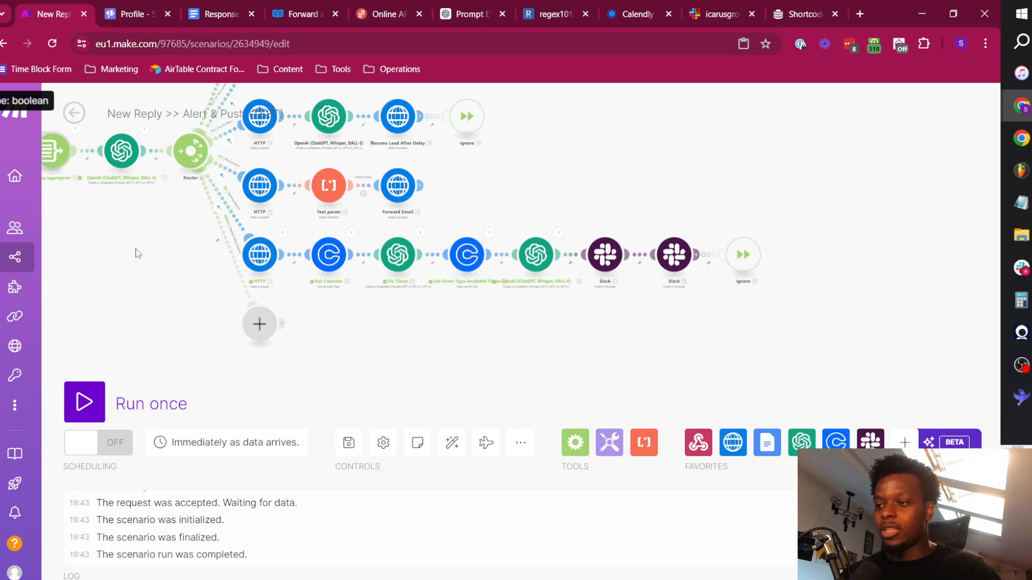
left_click_drag(138, 253, 214, 271)
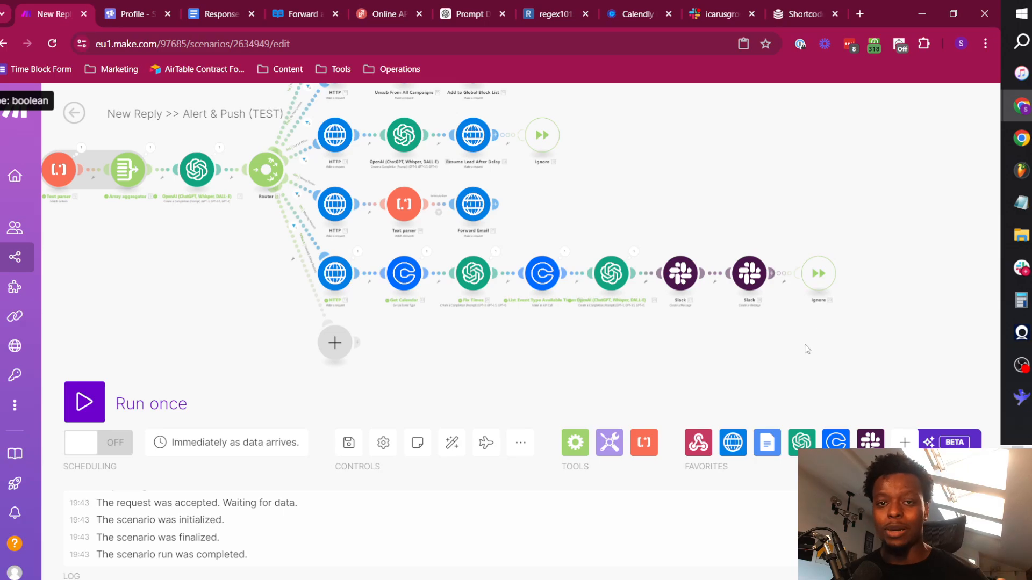
left_click(347, 444)
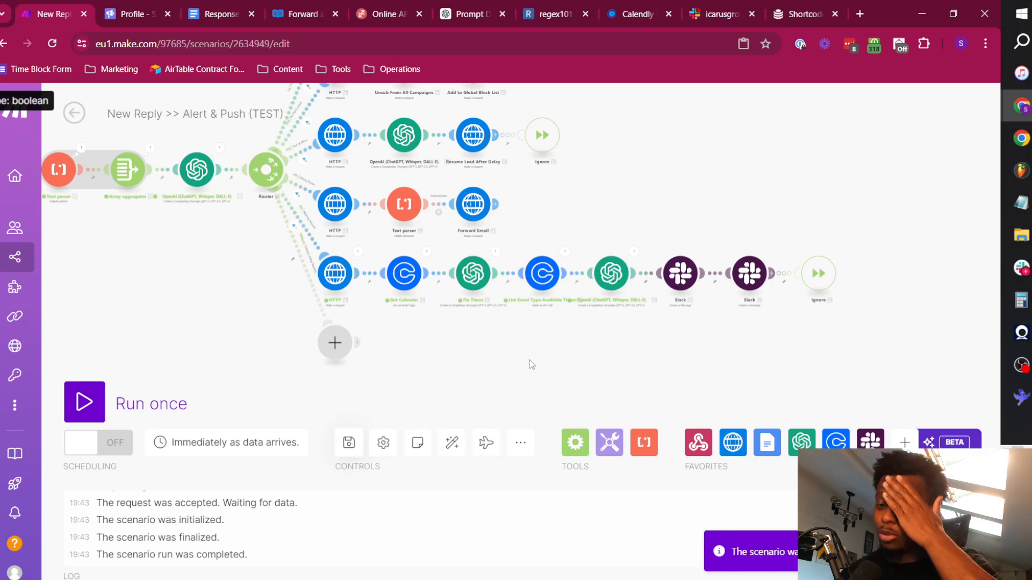
Run the scenario once and send the test payload with the "quick chat" reply text to its webhook from ReqBin.
left_click_drag(237, 294, 371, 369)
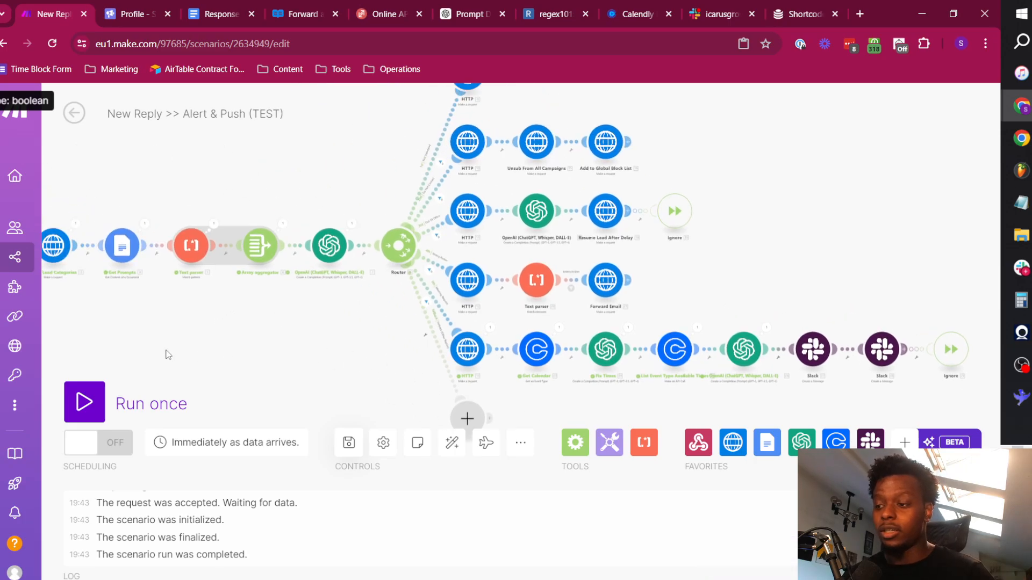
left_click(85, 403)
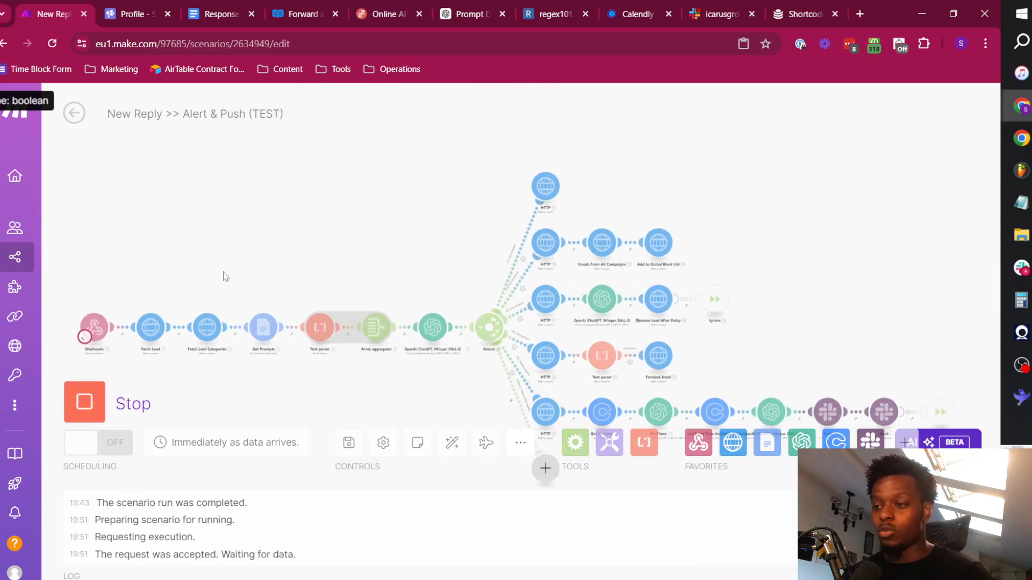
left_click(400, 12)
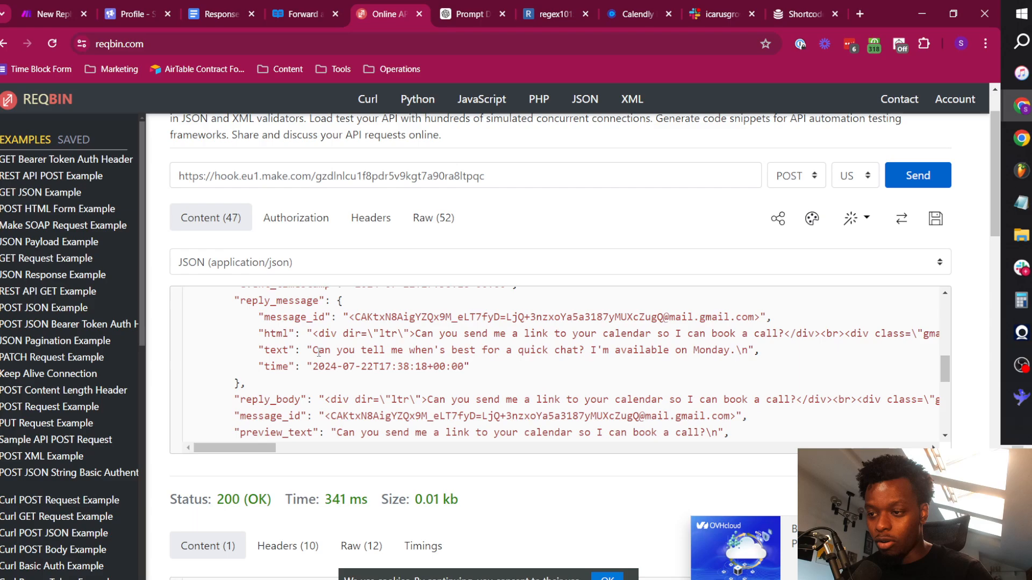
left_click_drag(314, 353, 712, 348)
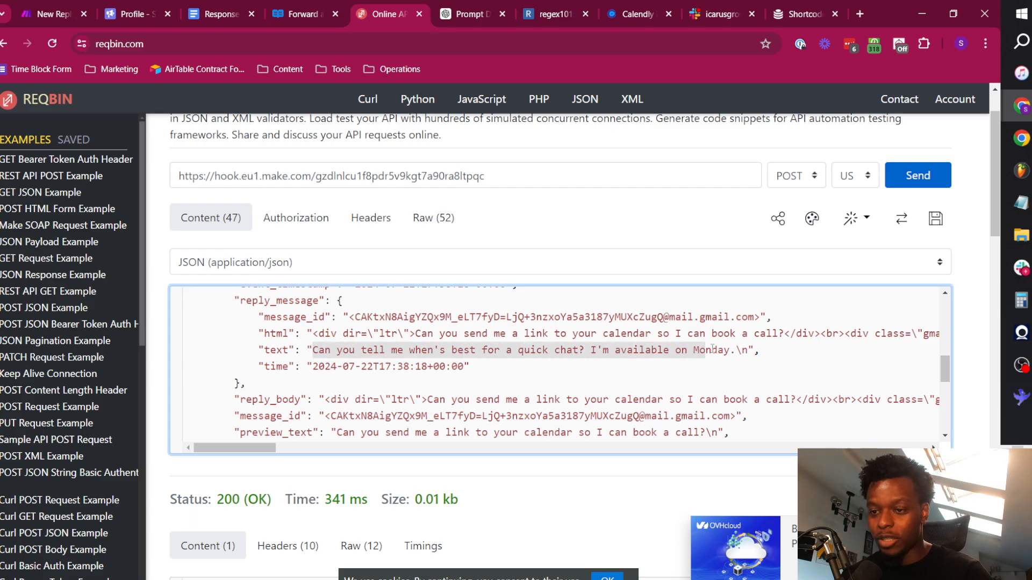
left_click(917, 178)
Back in Make, follow the test run from lead categorisation through the Meeting Request route to its Slack modules.
left_click(57, 10)
left_click_drag(262, 309, 256, 217)
scroll(161, 294, "up", 3)
left_click_drag(417, 291, 286, 331)
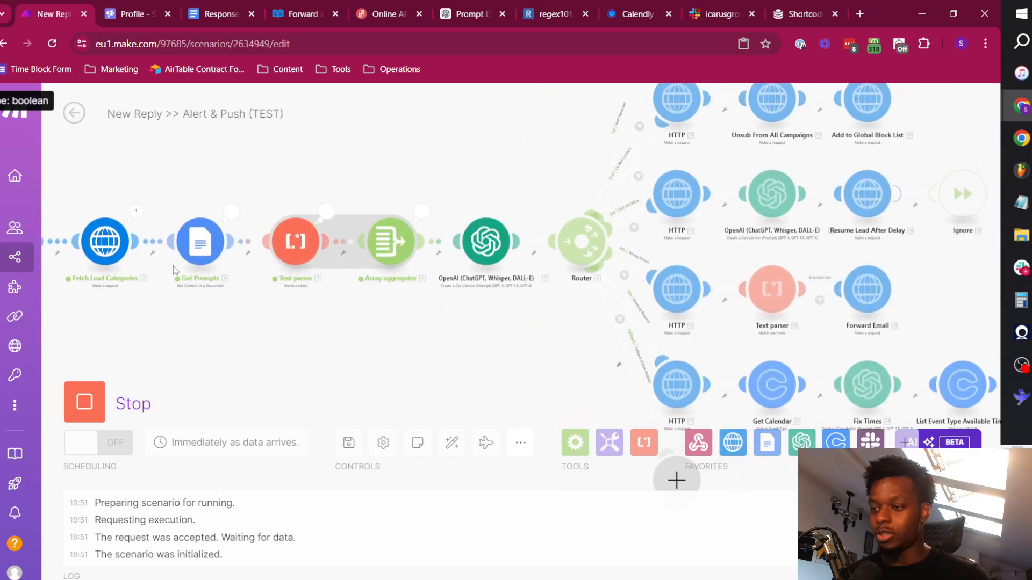
left_click_drag(546, 277, 281, 233)
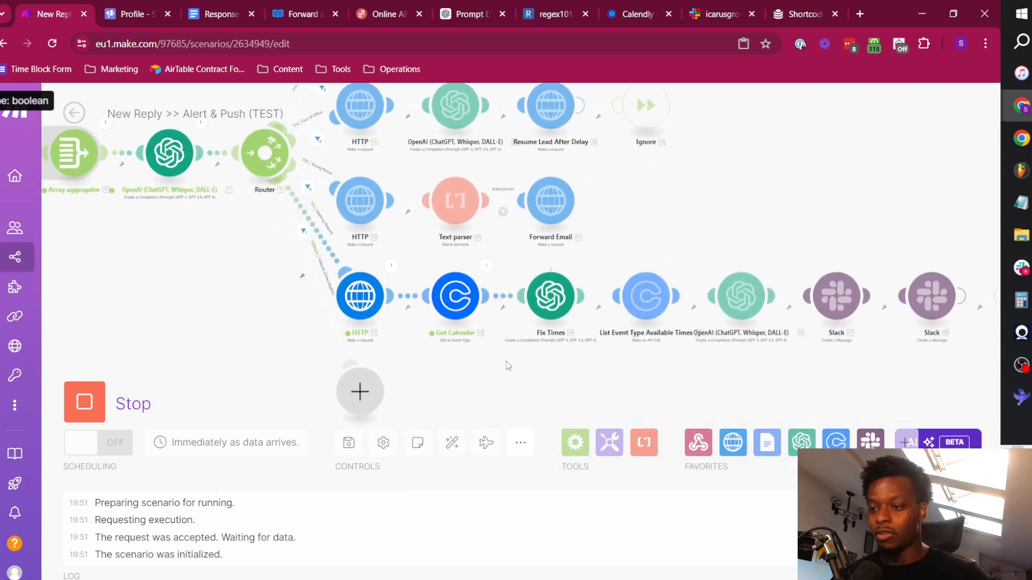
left_click_drag(666, 366, 449, 361)
left_click_drag(689, 362, 463, 356)
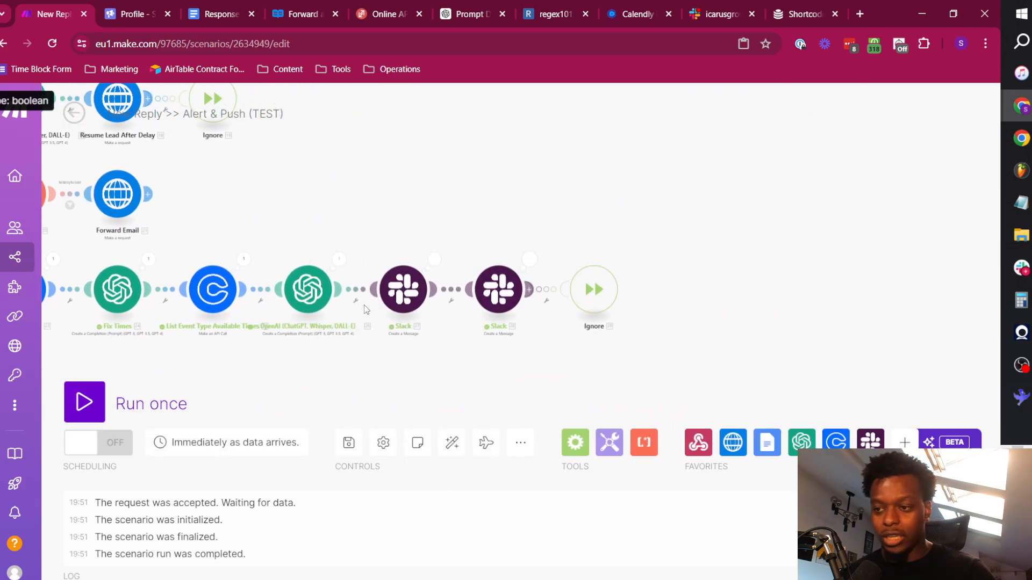
Switch to Slack, close the channel details and profile, and bring up the new meeting request alert in icarusgrowth-replies.
left_click(706, 8)
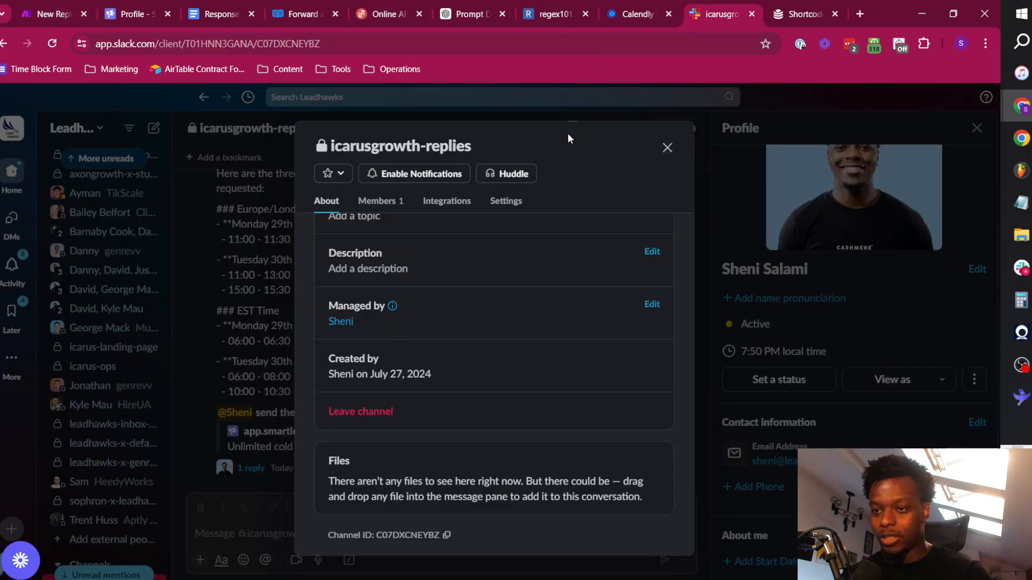
left_click(666, 146)
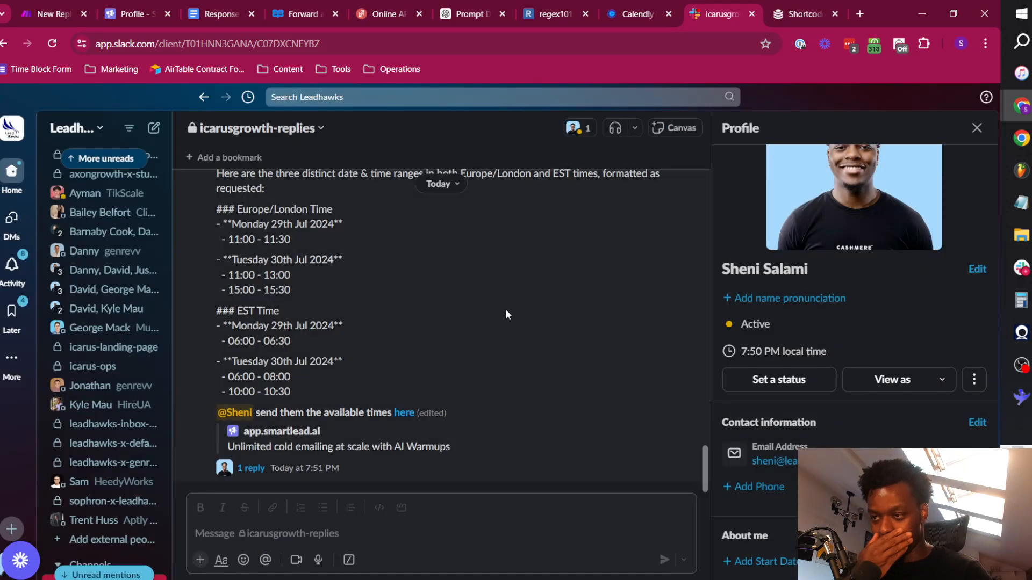
left_click(976, 128)
scroll(237, 299, "up", 3)
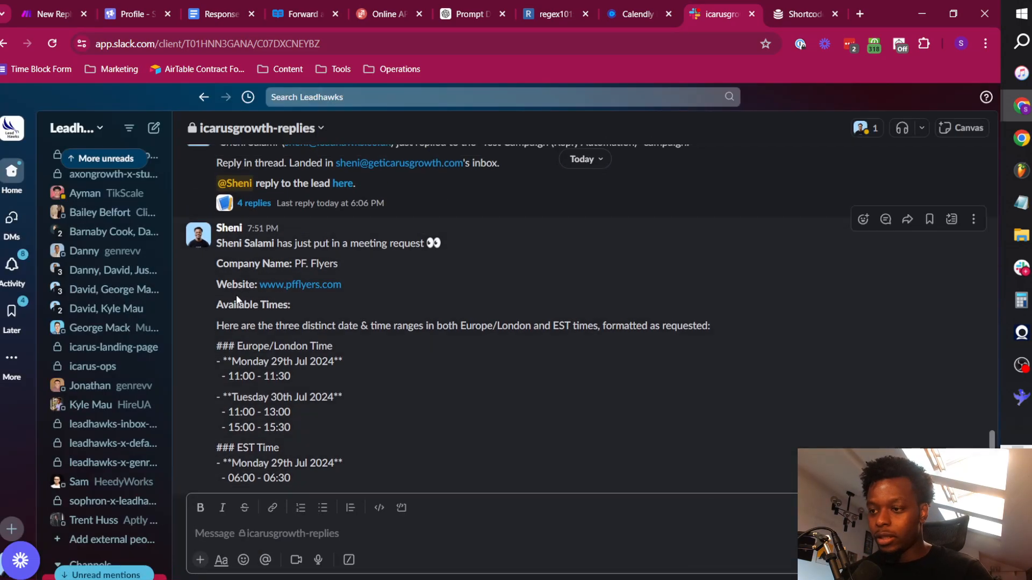
scroll(236, 300, "down", 2)
Review the alert's heading, company name and the sentence introducing the available times.
left_click(257, 177)
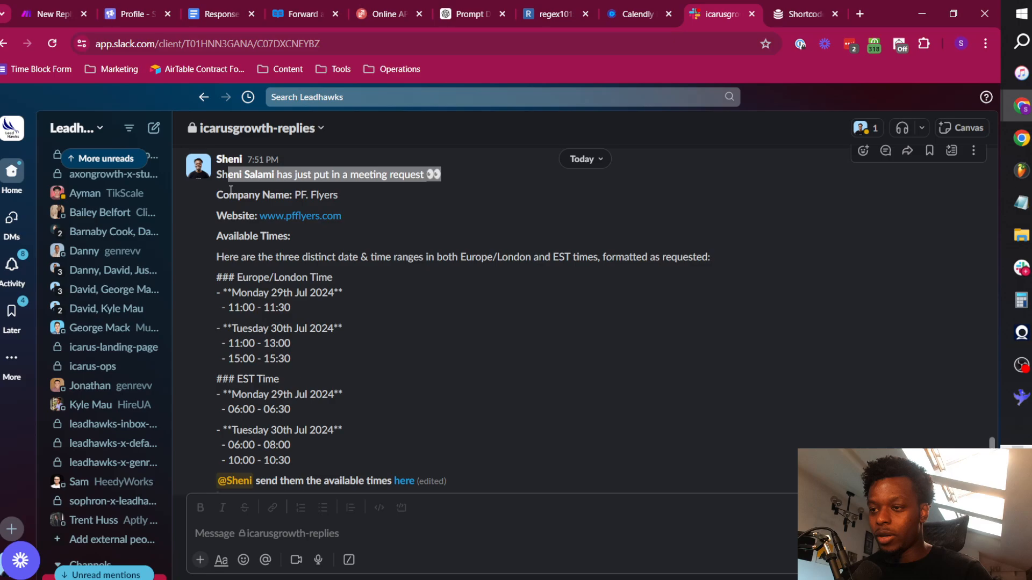
left_click_drag(229, 194, 338, 195)
left_click_drag(230, 240, 710, 258)
left_click(550, 303)
left_click_drag(222, 263, 733, 259)
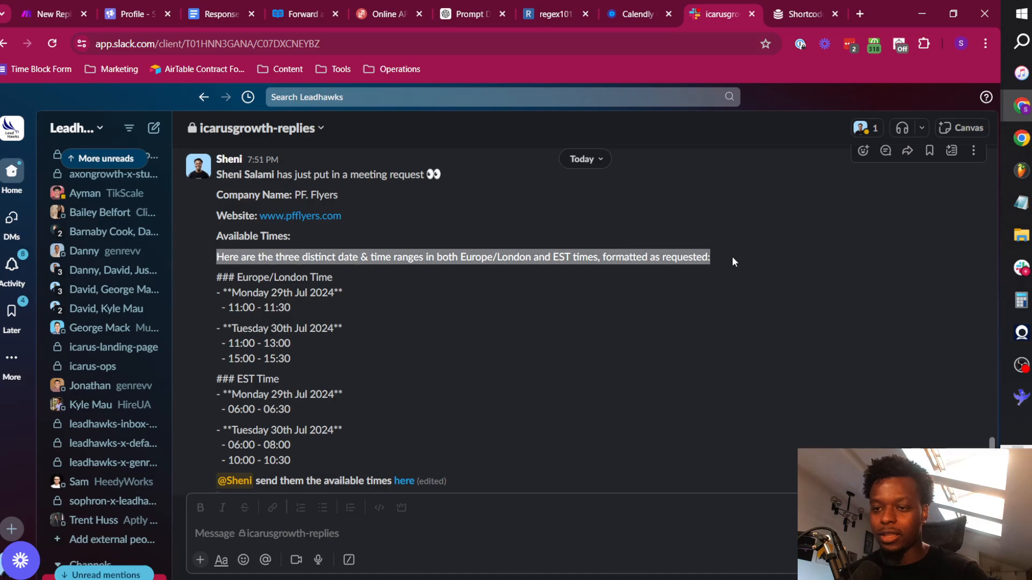
left_click(324, 311)
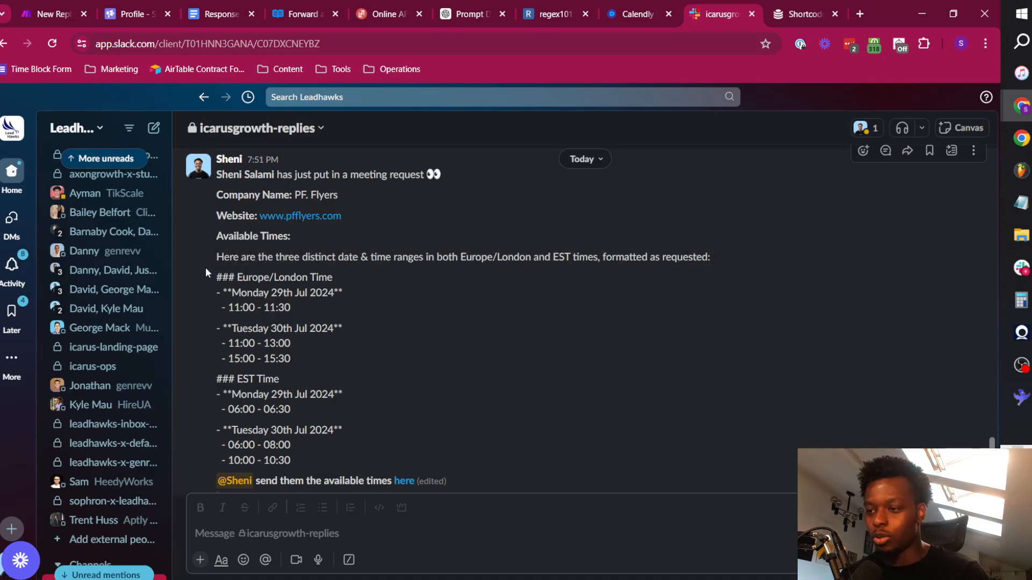
Check the alert's Europe/London and EST time ranges and open its link to the lead's conversation in Smartlead.
left_click_drag(240, 293, 304, 316)
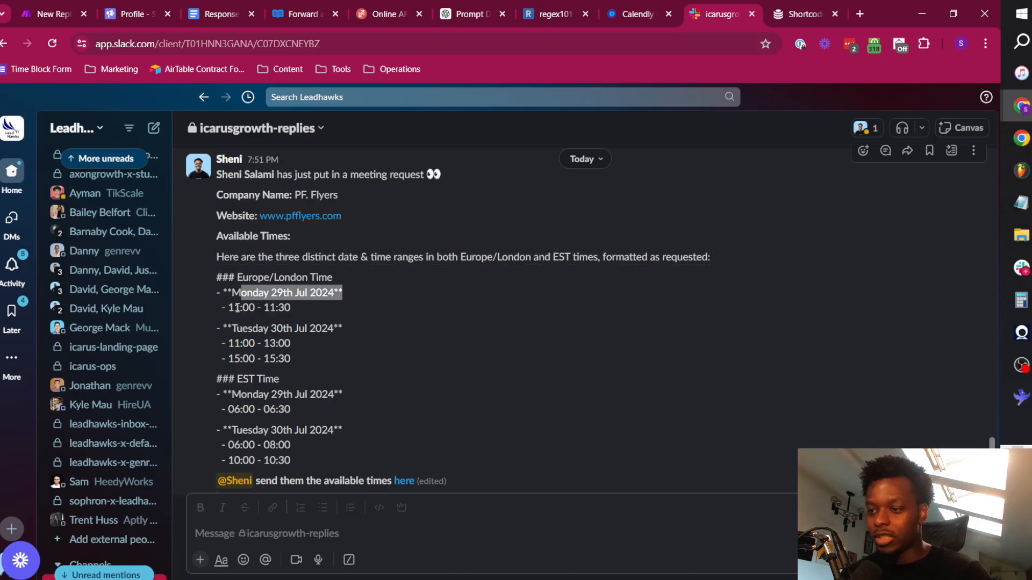
left_click_drag(235, 308, 334, 330)
left_click_drag(250, 344, 310, 377)
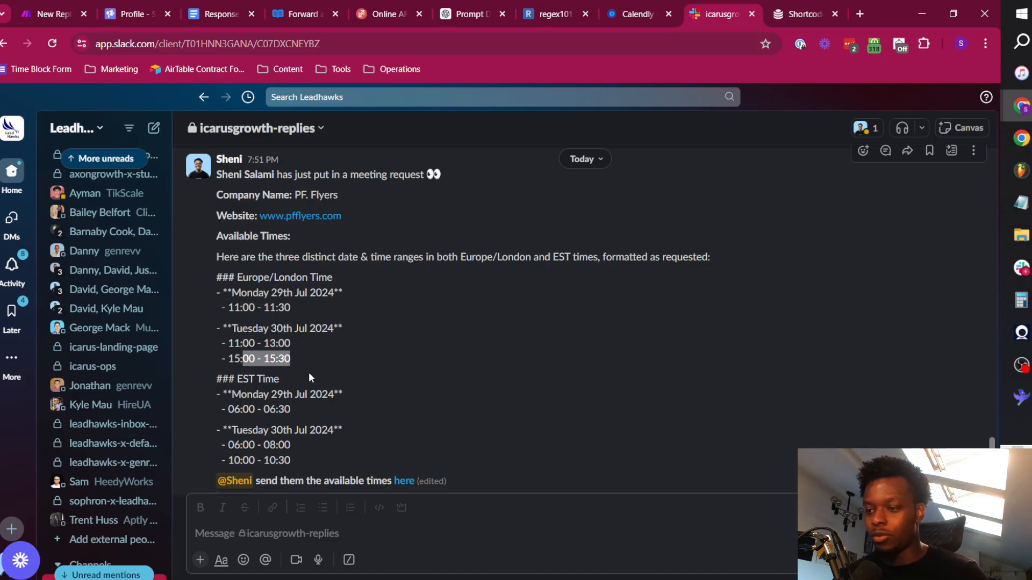
left_click(251, 380)
triple_click(251, 379)
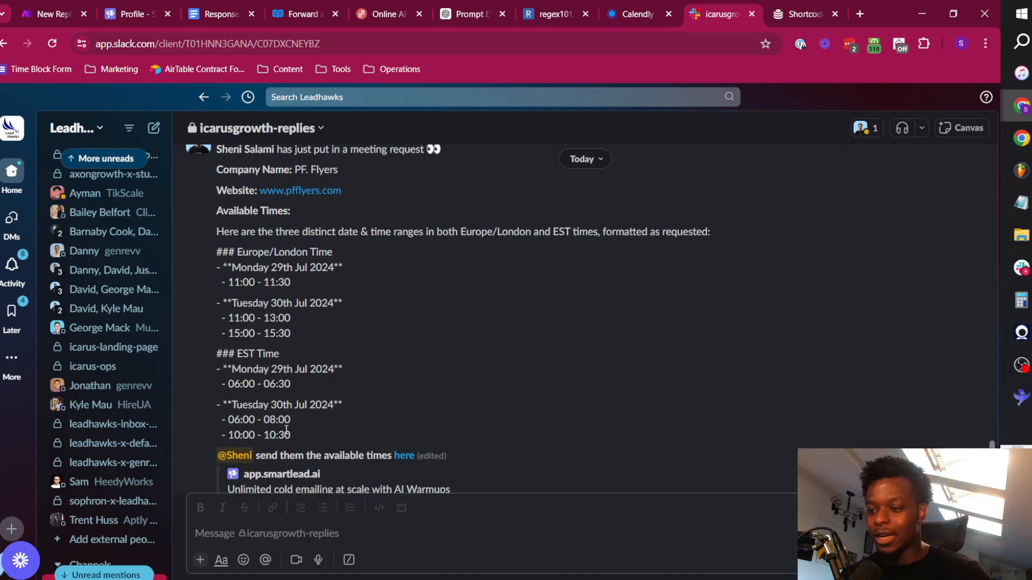
left_click_drag(278, 413, 379, 418)
left_click(479, 367)
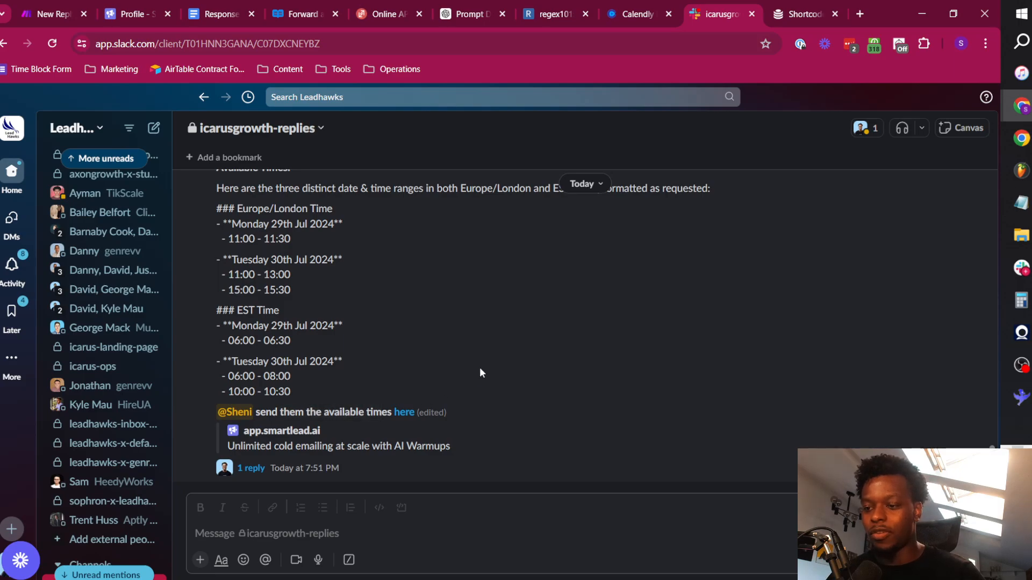
left_click(404, 412)
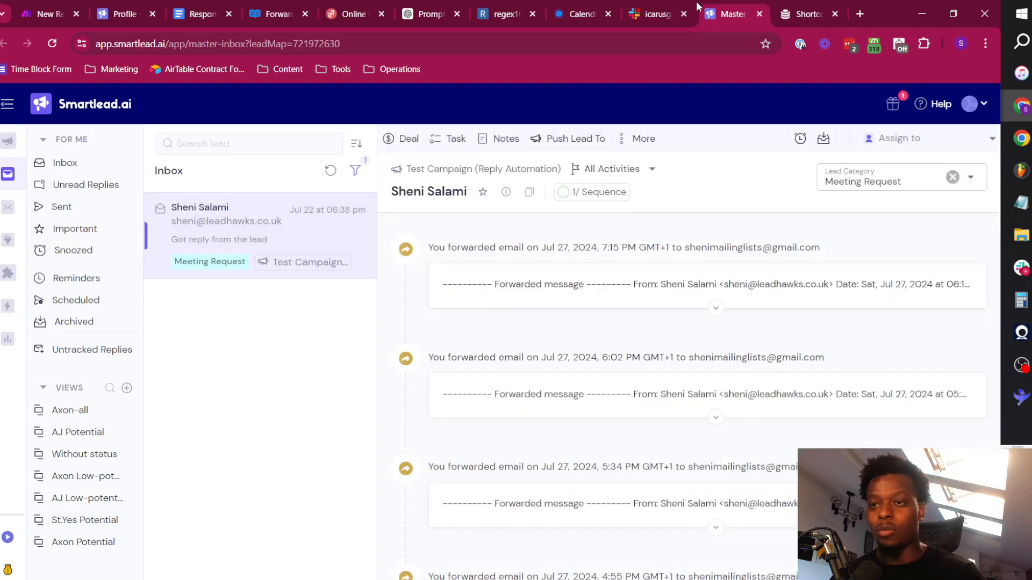
Back in Make, look over the whole scenario and trace the Meeting Request route up to its Slack modules.
left_click(58, 6)
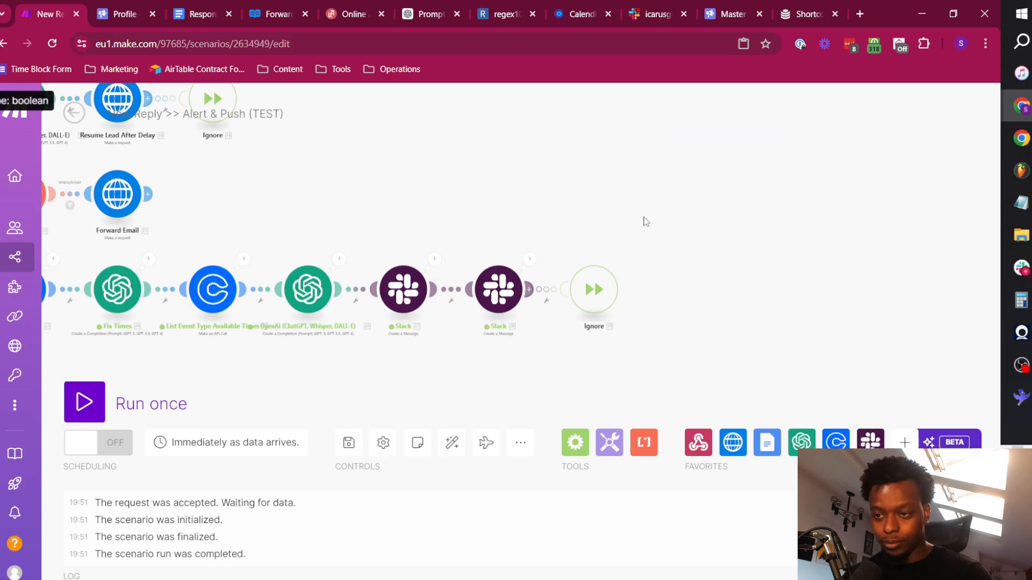
left_click_drag(644, 217, 903, 223)
left_click_drag(555, 213, 780, 181)
left_click_drag(276, 232, 313, 281)
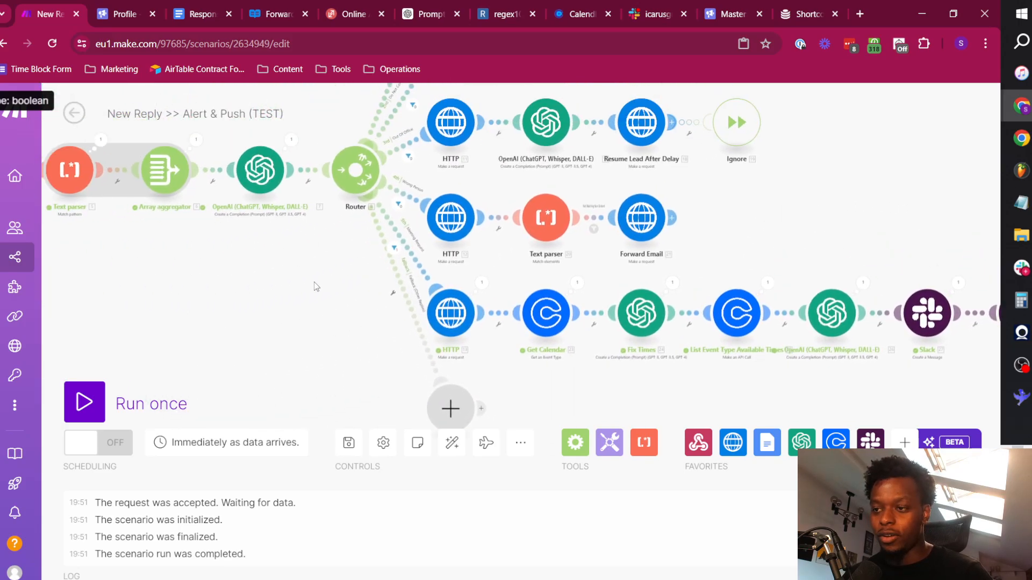
scroll(314, 282, "down", 5)
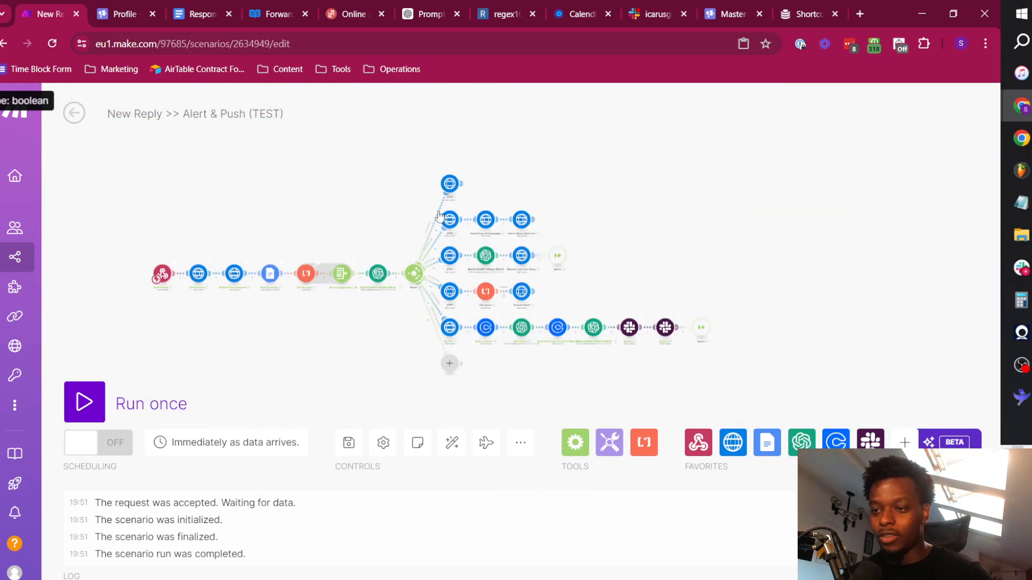
scroll(349, 344, "up", 5)
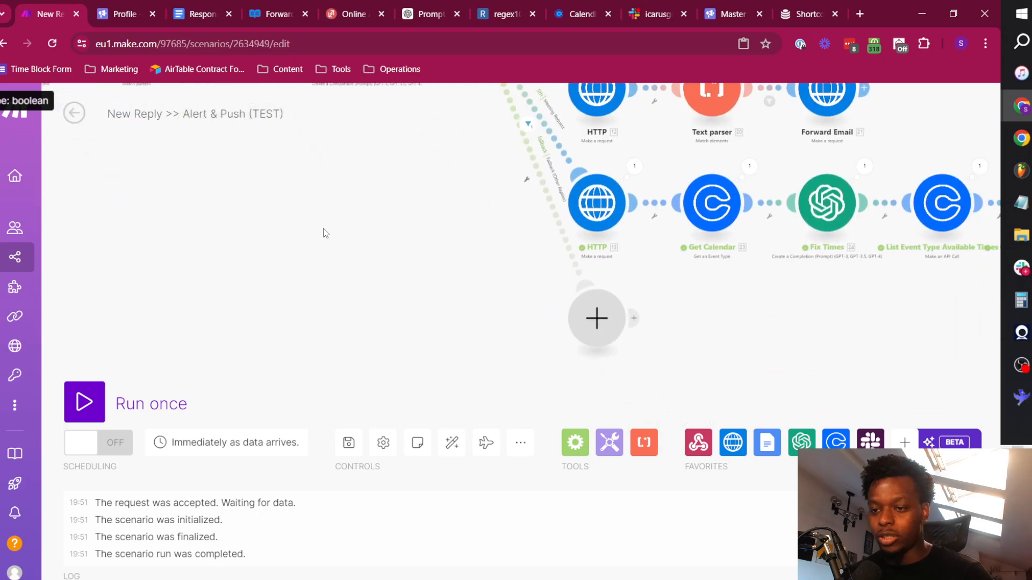
left_click_drag(553, 298, 436, 265)
left_click_drag(565, 263, 551, 332)
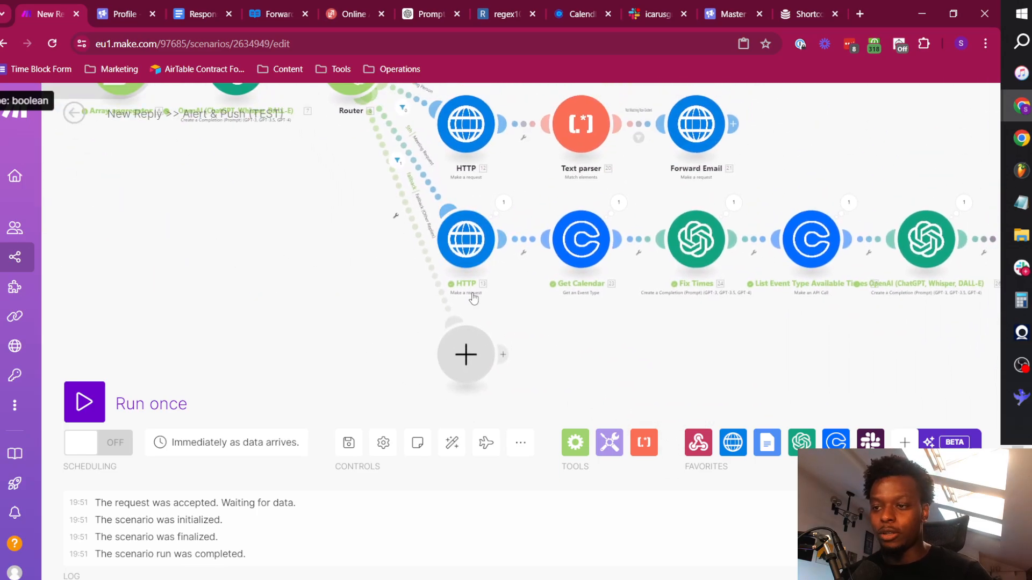
left_click_drag(671, 347, 428, 339)
left_click_drag(843, 338, 674, 338)
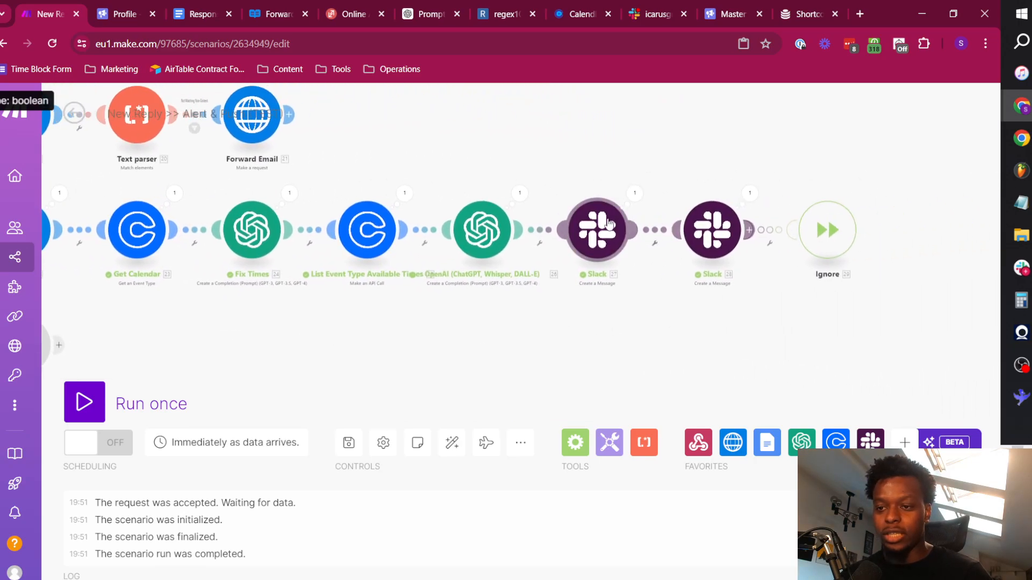
Duplicate the two connected Slack modules at the end of the Meeting Request route.
left_click(609, 224, "shift")
left_click(729, 234, "shift")
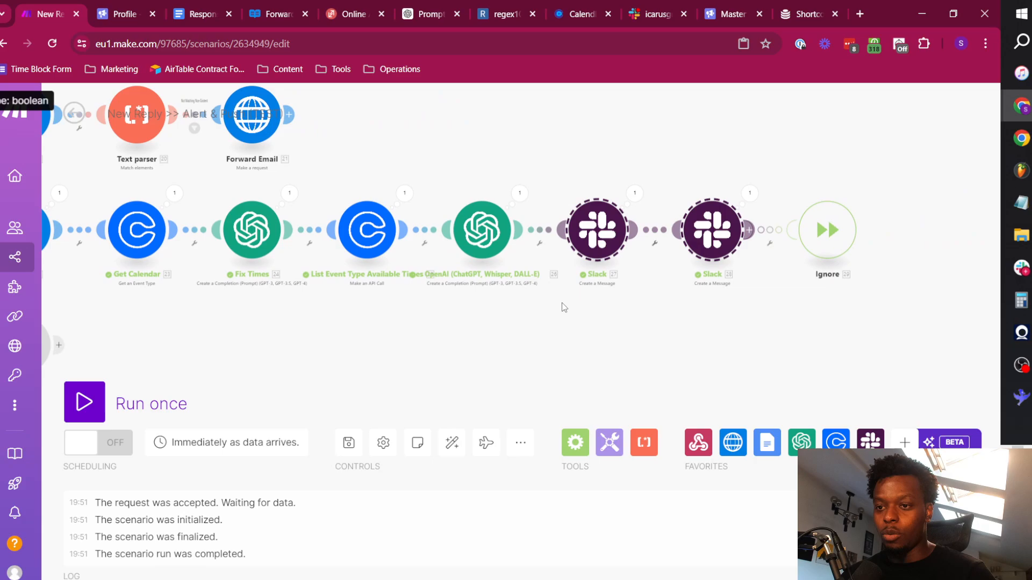
left_click_drag(470, 321, 685, 273)
key("ctrl+c")
key("ctrl+v")
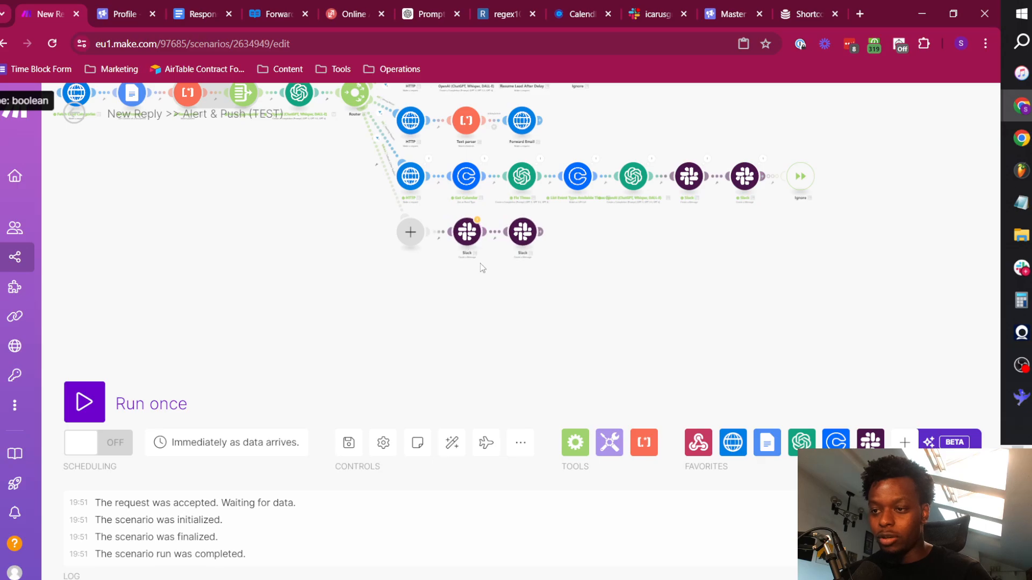
Delete the empty placeholder module ahead of the copied Slack modules so they connect directly to the router's fallback route.
scroll(465, 274, "up", 3)
right_click(325, 188)
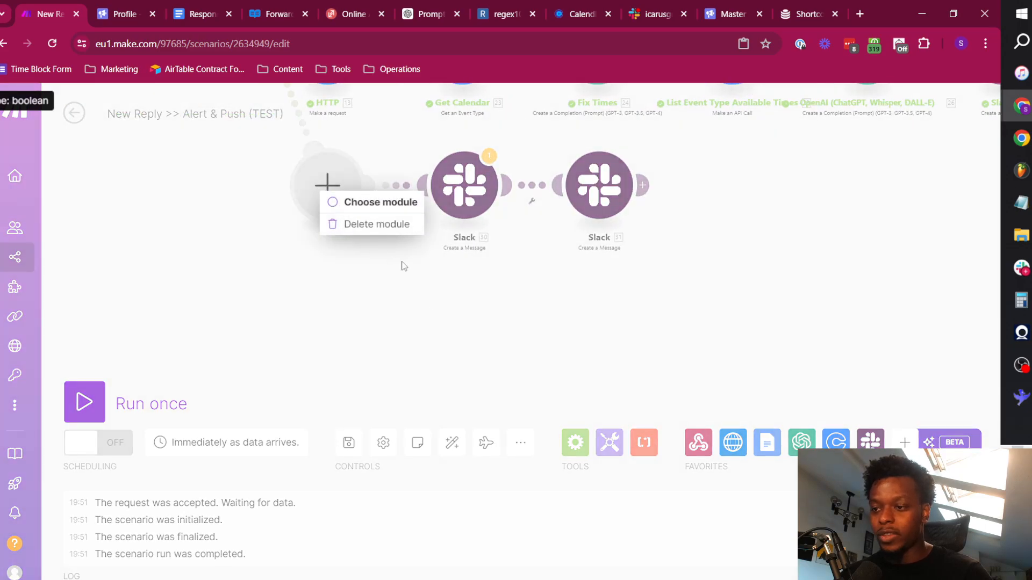
left_click(453, 290)
left_click_drag(462, 190, 433, 230)
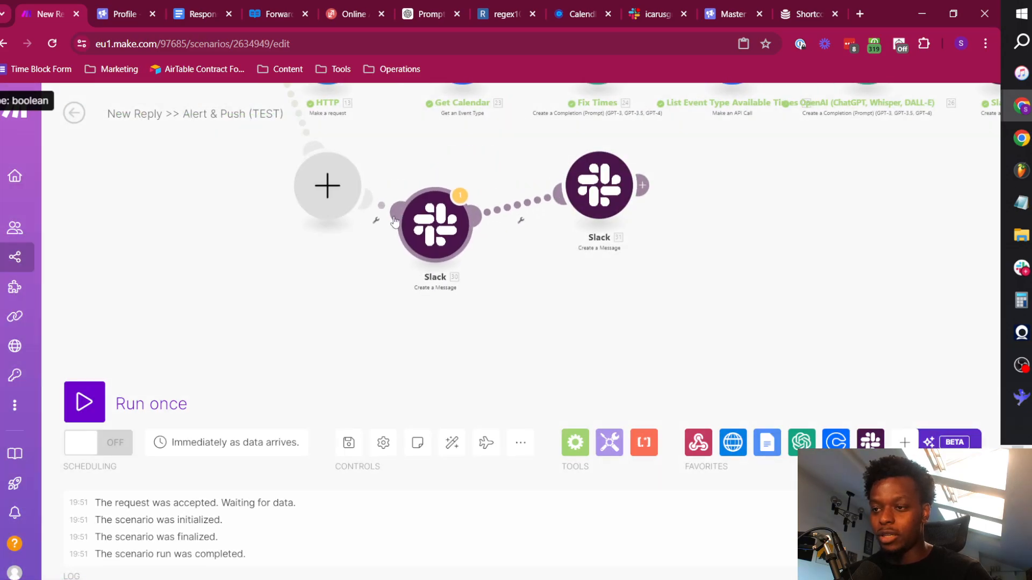
right_click(345, 203)
left_click(387, 236)
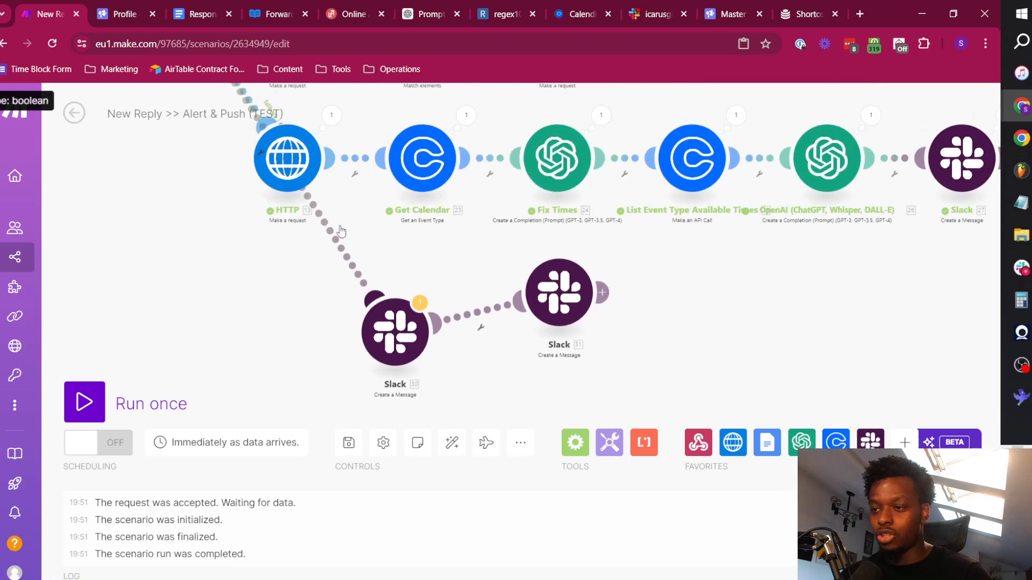
Auto-align all modules in the scenario to tidy the new fallback route.
left_click_drag(210, 187, 370, 353)
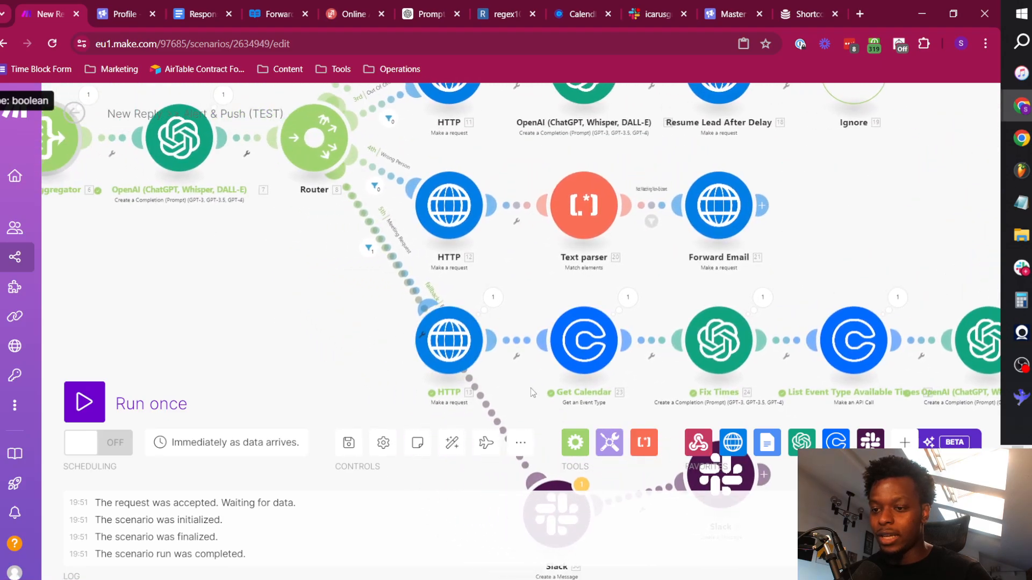
left_click_drag(540, 429, 595, 260)
left_click(451, 443)
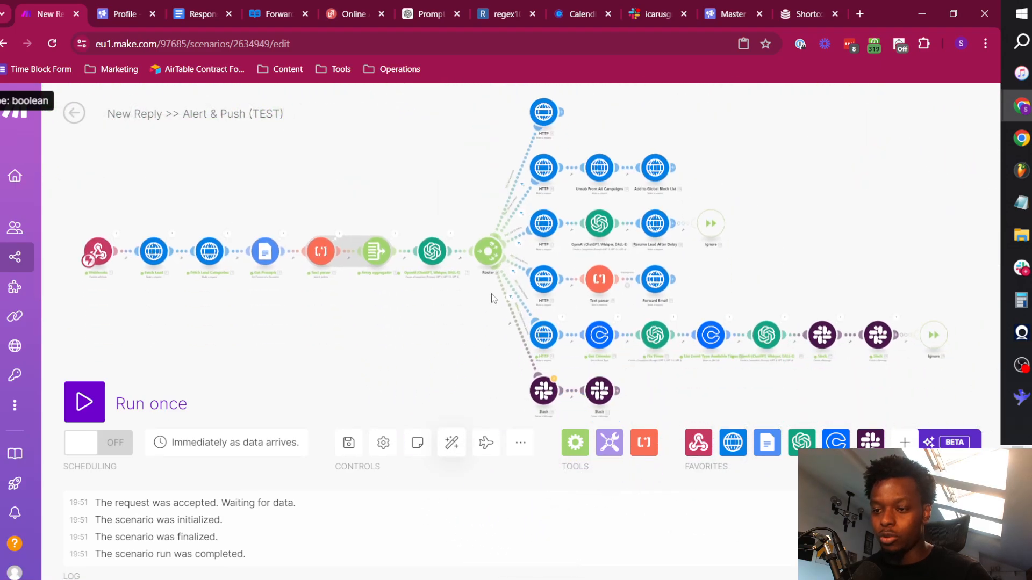
Check the filter label and fallback setting on the route to the copied Slack modules, leaving them as they are.
scroll(541, 319, "up", 5)
left_click(462, 278)
left_click(473, 290)
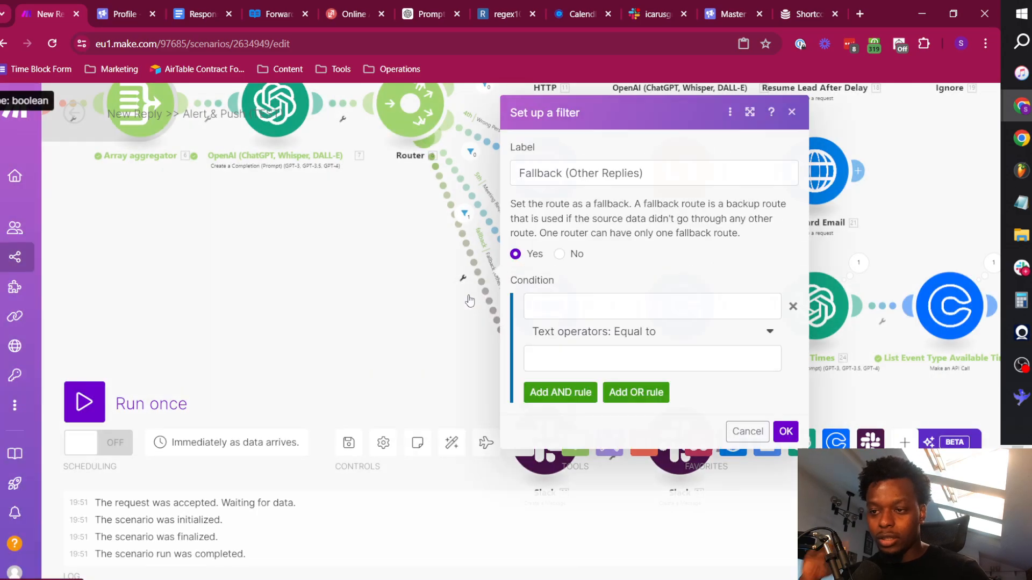
left_click(752, 434)
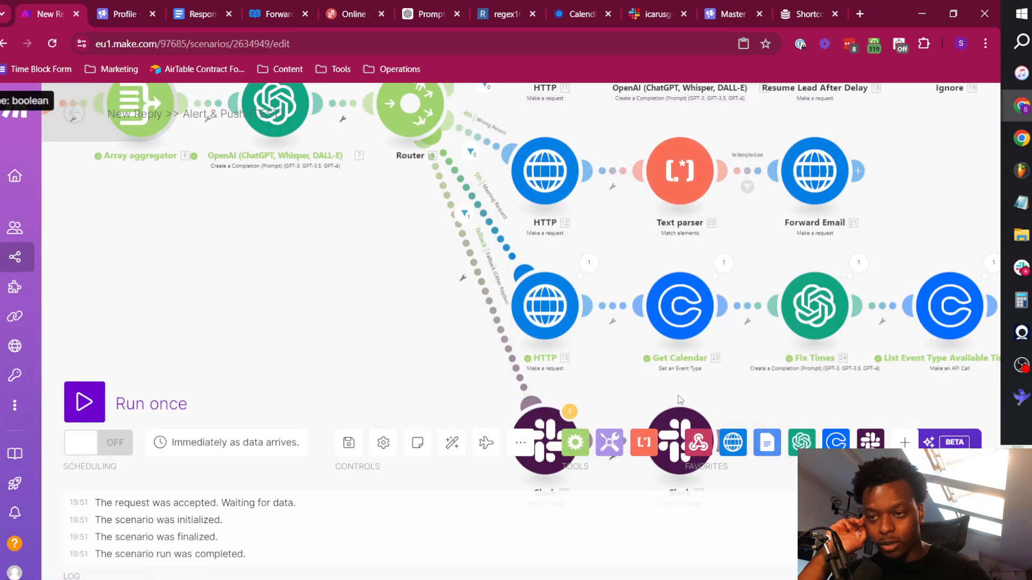
In the first copied Slack module's message text, remove the Available Times heading and the 26.result value beneath it.
left_click_drag(372, 303, 336, 239)
left_click(508, 374)
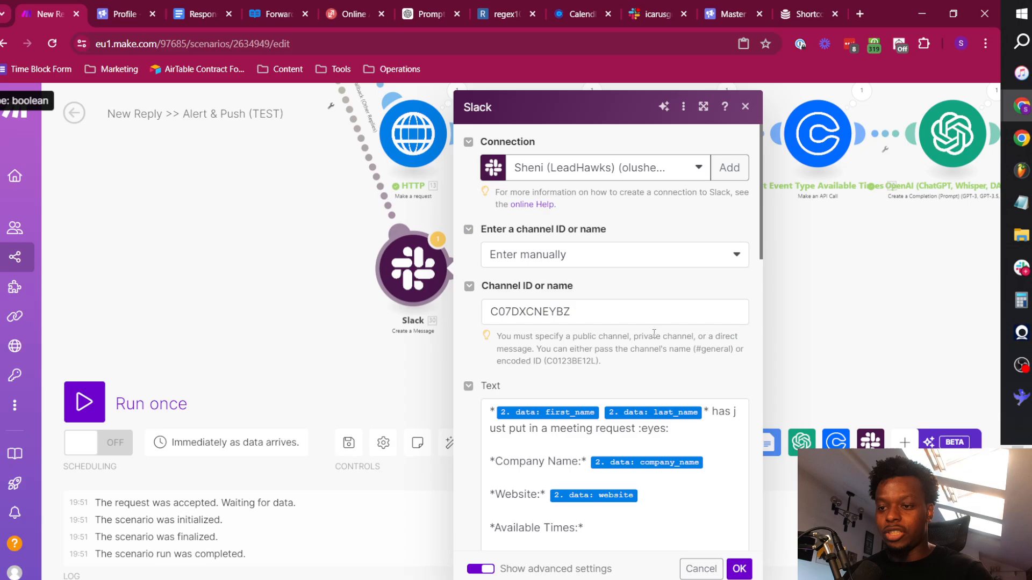
scroll(622, 287, "down", 3)
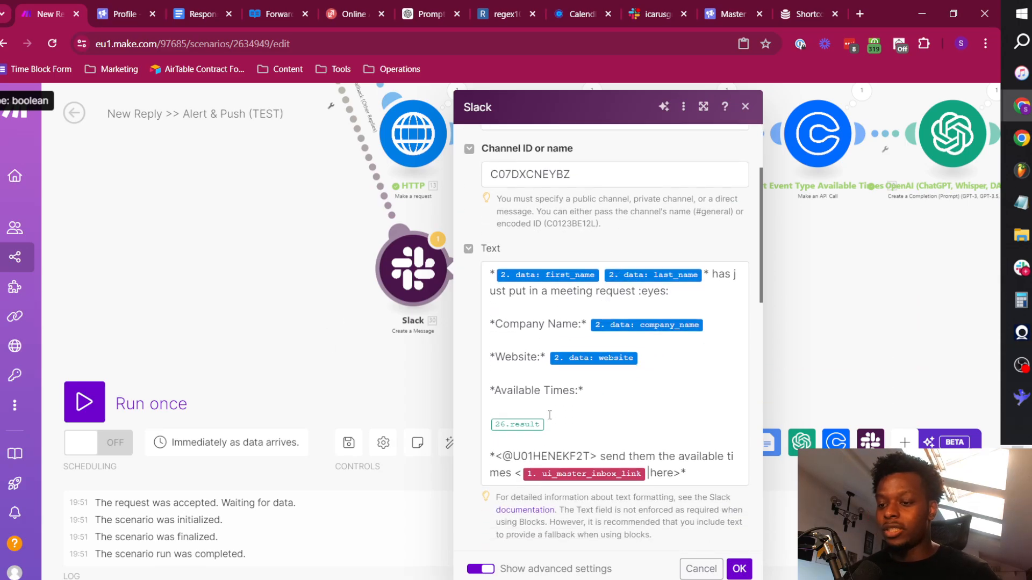
left_click(589, 413)
left_click_drag(568, 430, 486, 391)
key("BackSpace")
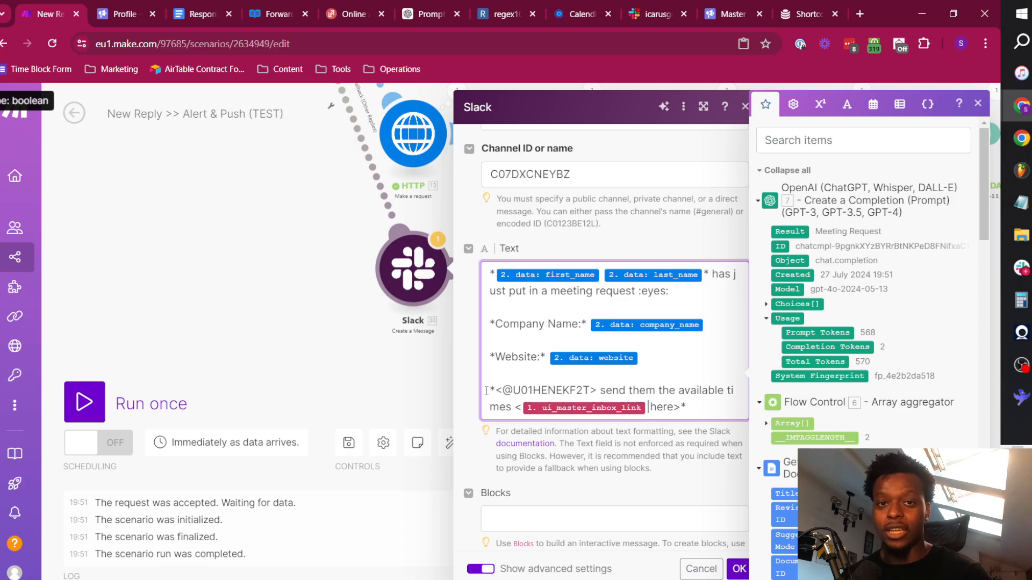
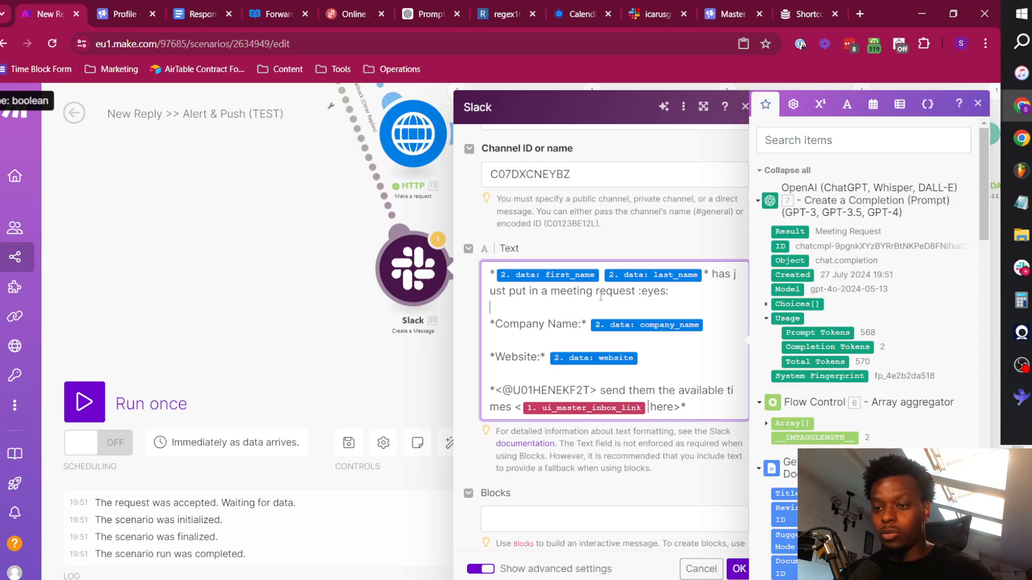
In the Slack message text, replace the meeting request wording after the lead's name with "replied to" and the webhook's campaign_name value.
scroll(591, 225, "up", 3)
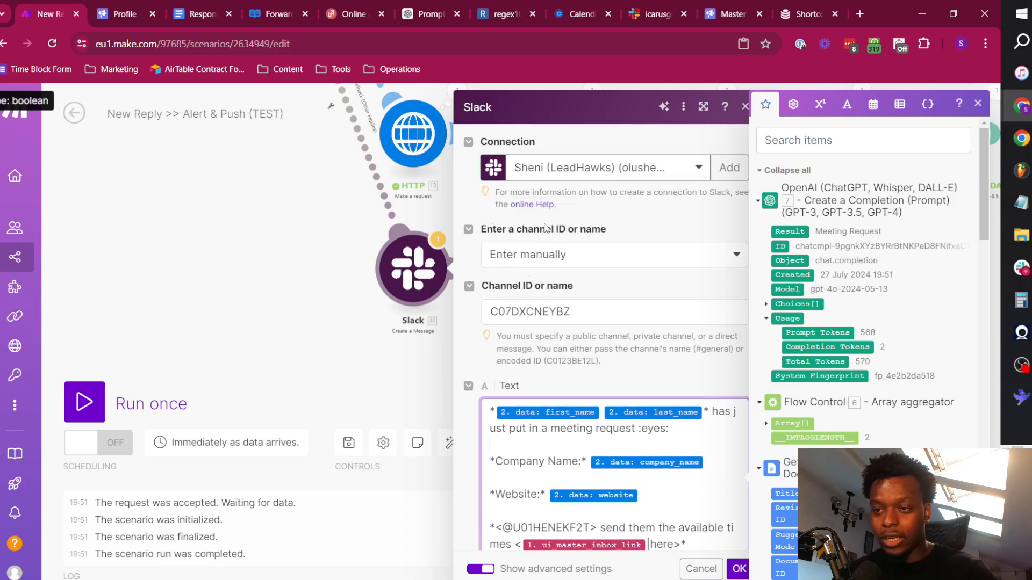
scroll(606, 317, "down", 3)
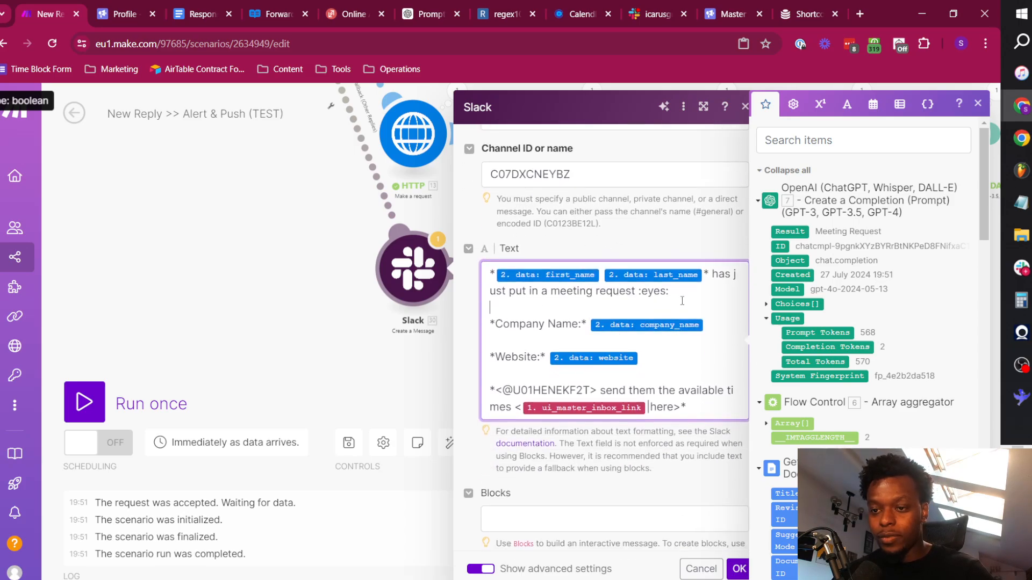
left_click_drag(679, 295, 713, 275)
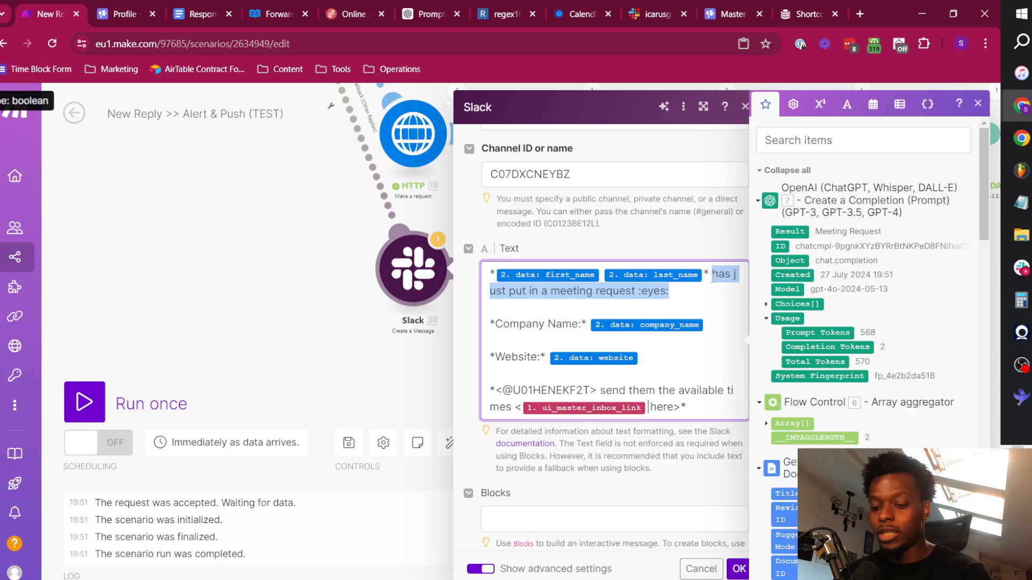
type("replied to")
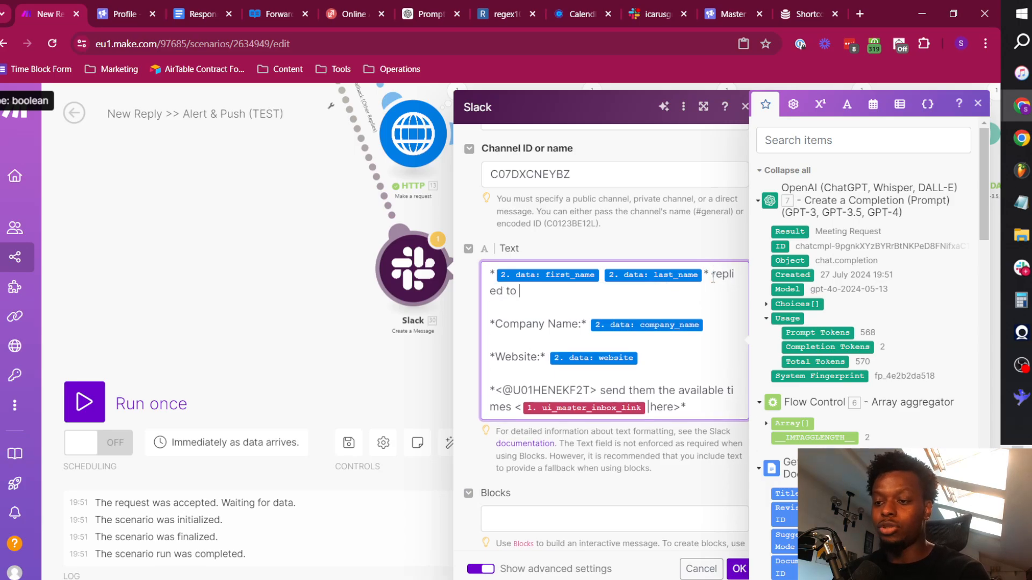
left_click(794, 170)
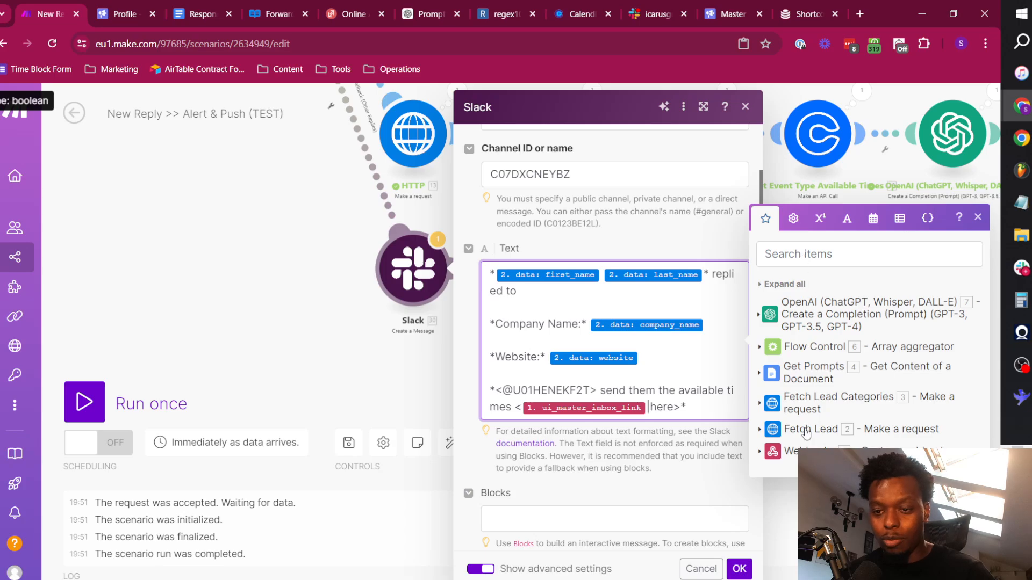
left_click(804, 450)
scroll(668, 237, "down", 1)
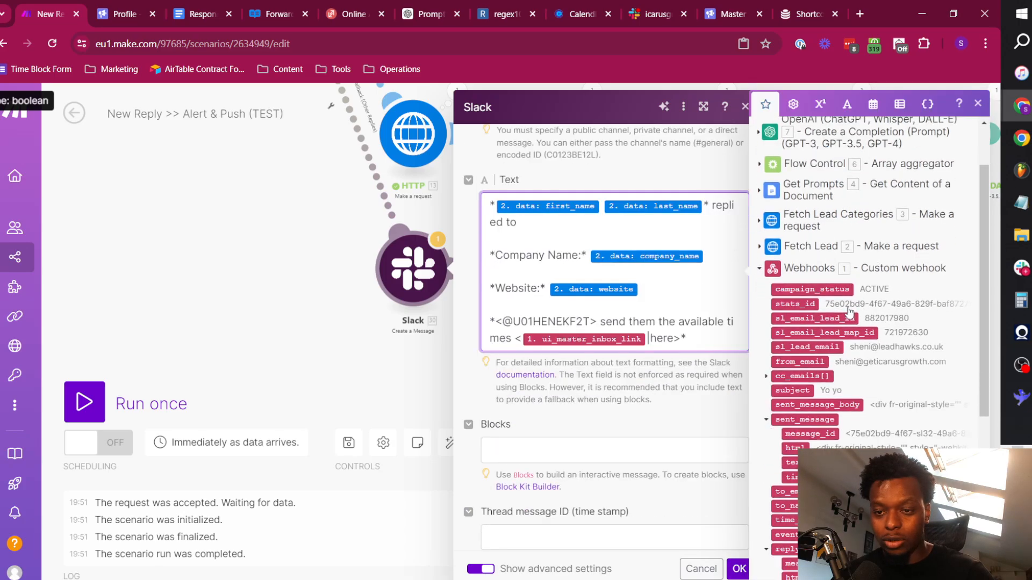
scroll(837, 415, "down", 1)
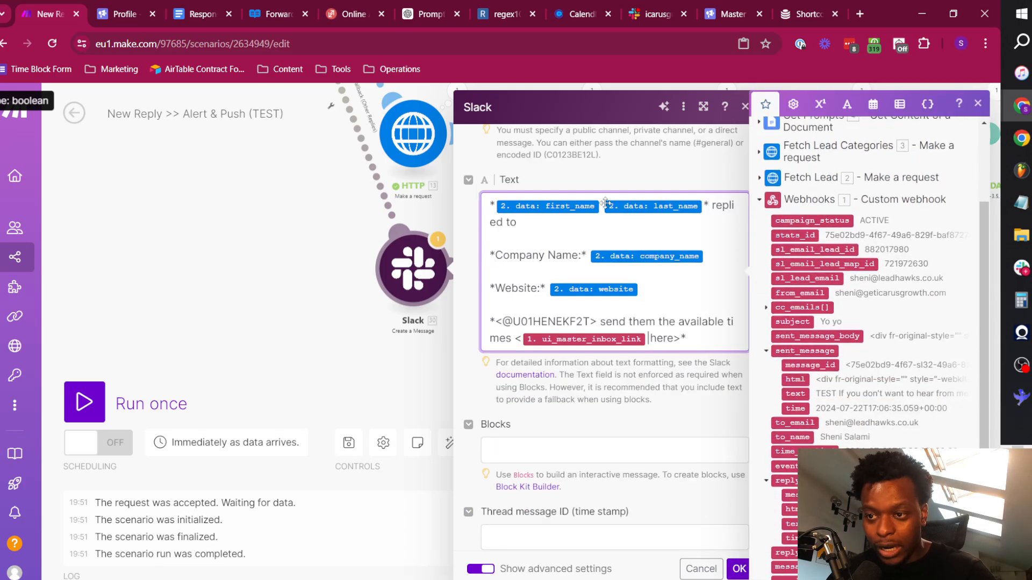
scroll(897, 423, "down", 3)
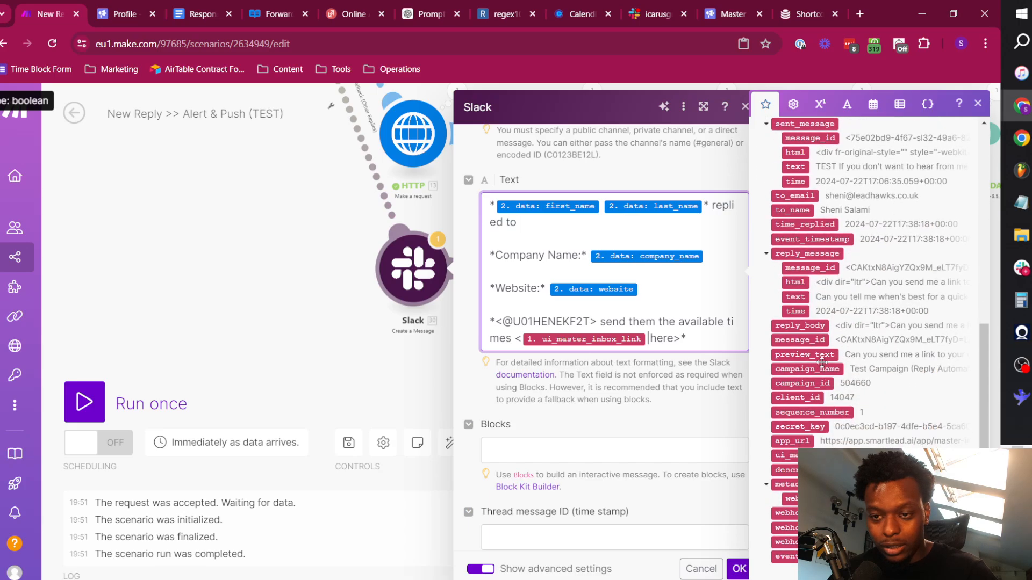
left_click(817, 370)
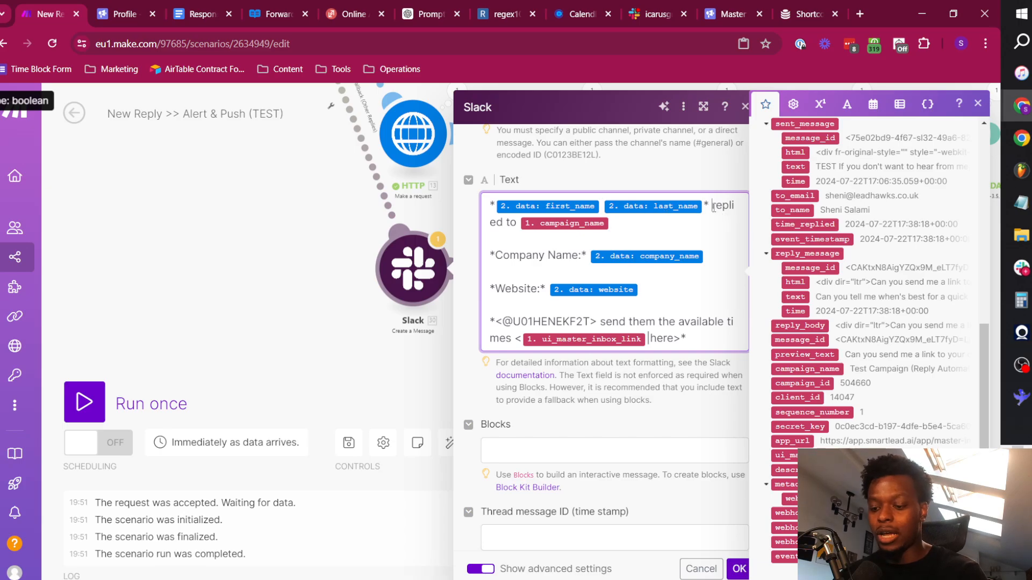
Complete the opening sentence so it reads just replied to the "campaign_name" campaign, with the campaign value in quotation marks.
type("just")
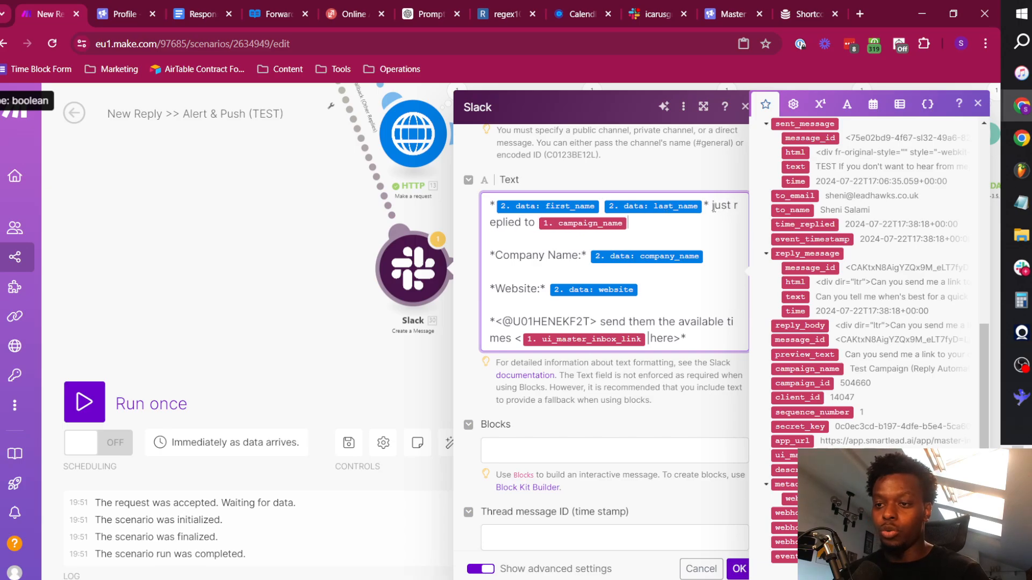
key("Left")
type("the \"")
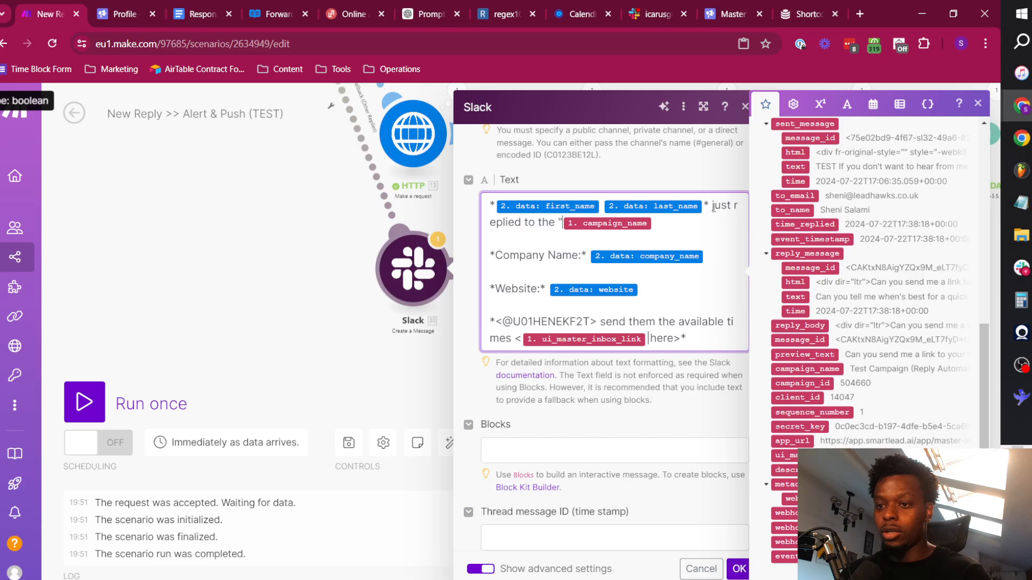
type(" campaign")
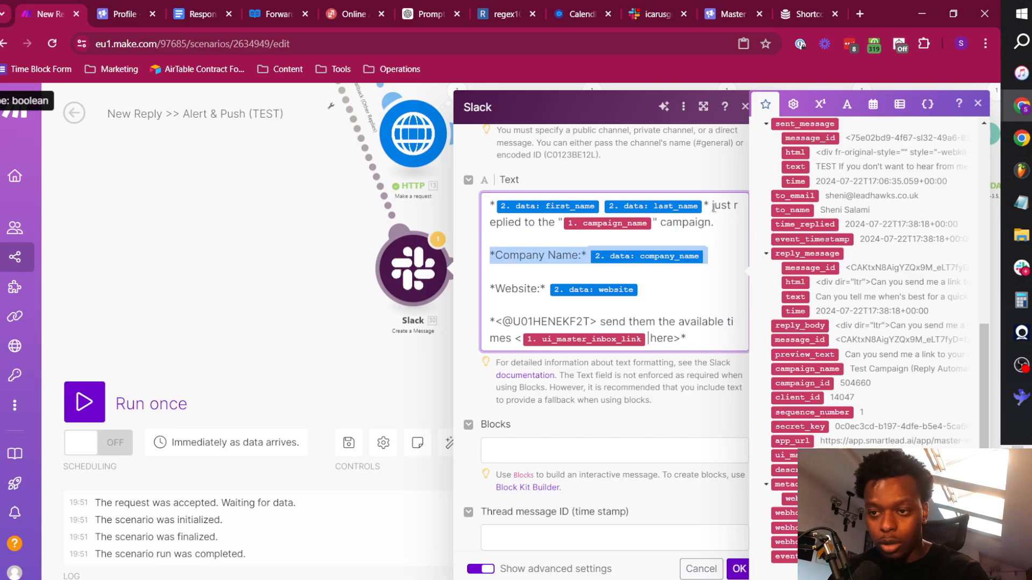
type(".")
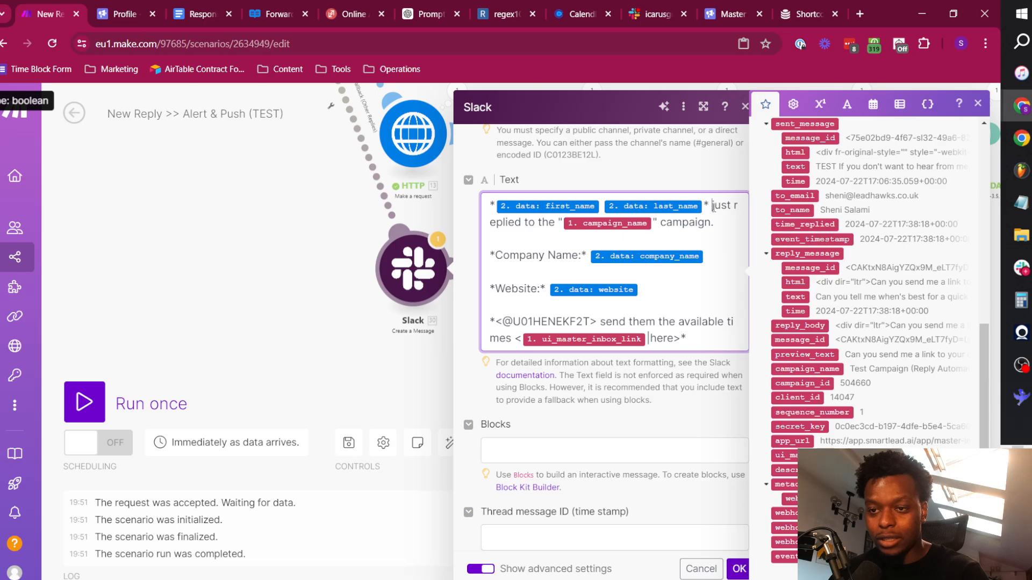
Insert the webhook's to_email value in parentheses between the lead's name and "just replied".
left_click(713, 206)
type("(")
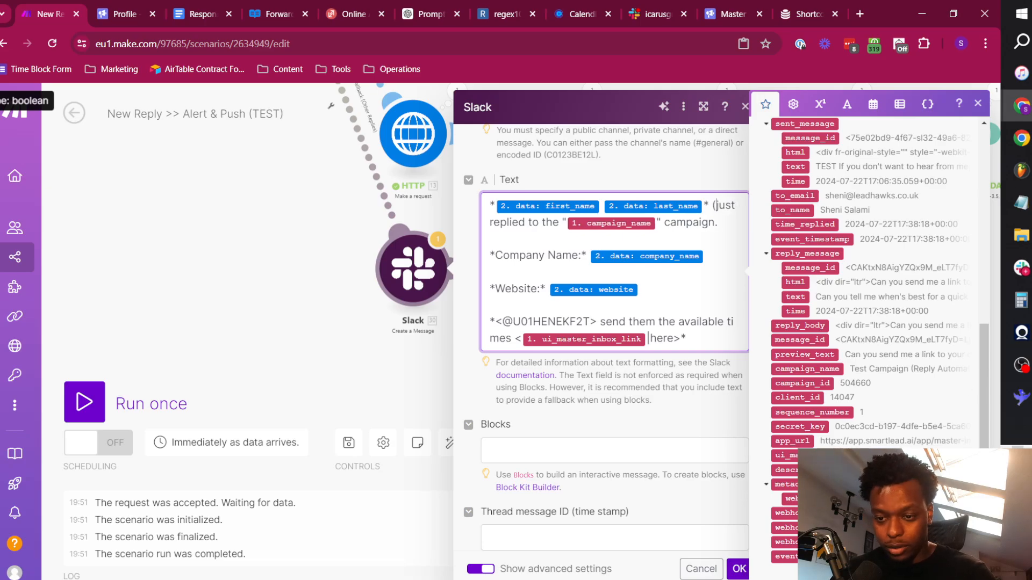
scroll(804, 343, "up", 5)
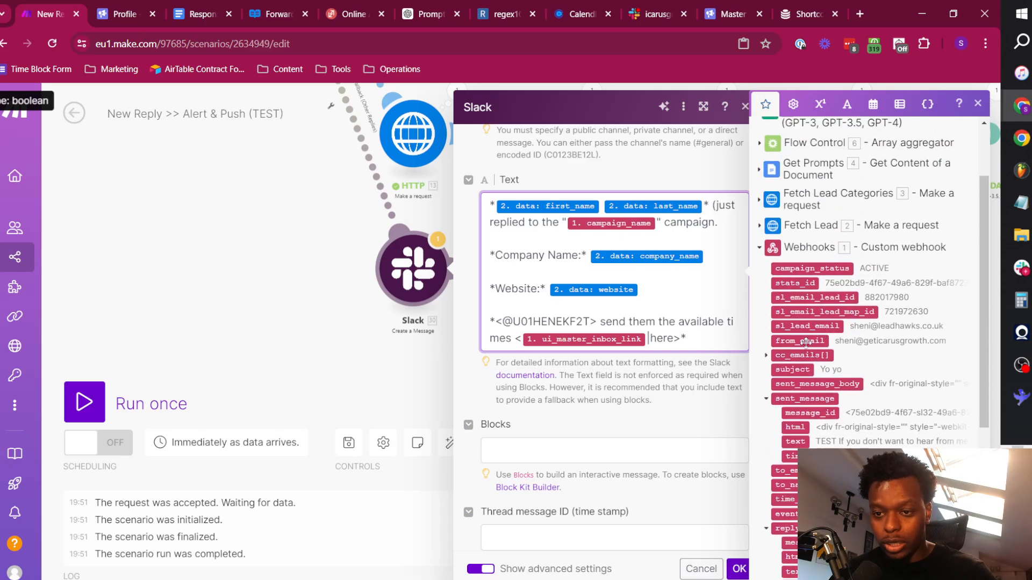
left_click(789, 473)
type(")")
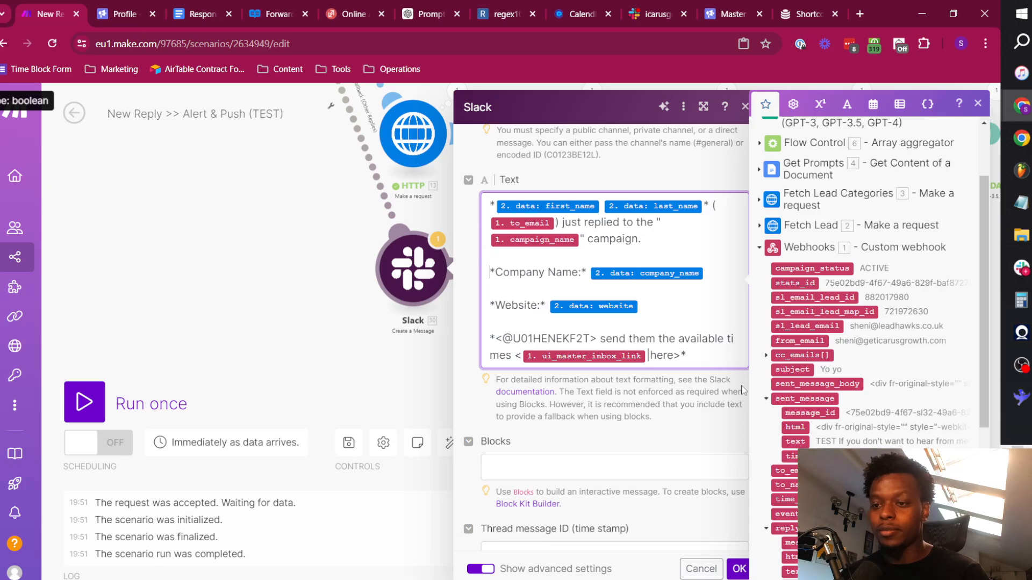
Remove the Company Name line from the message and add the line "Reply in thread." below the Website line.
key("shift+Down")
key("BackSpace")
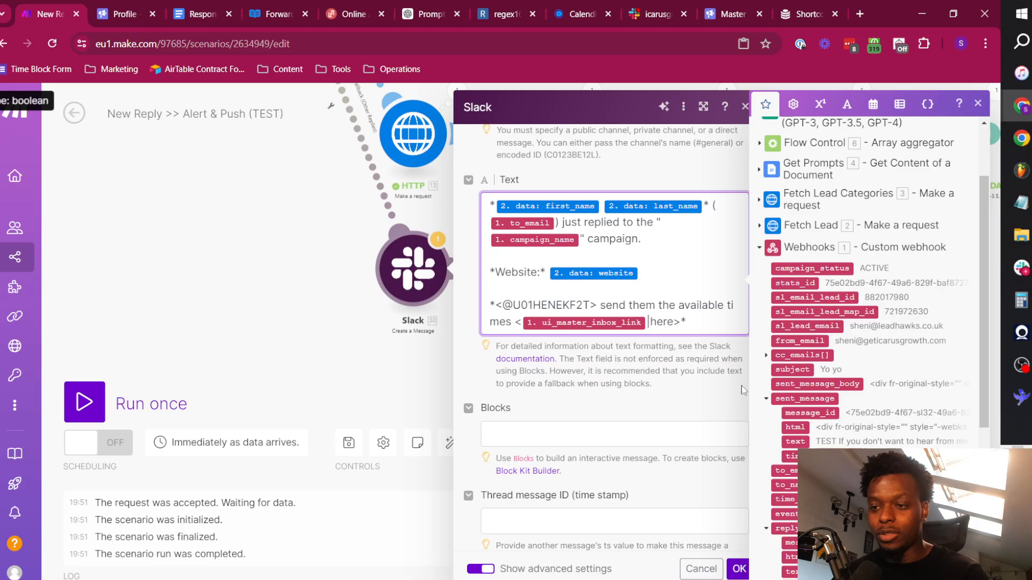
key("Return")
key("Return")
type("R")
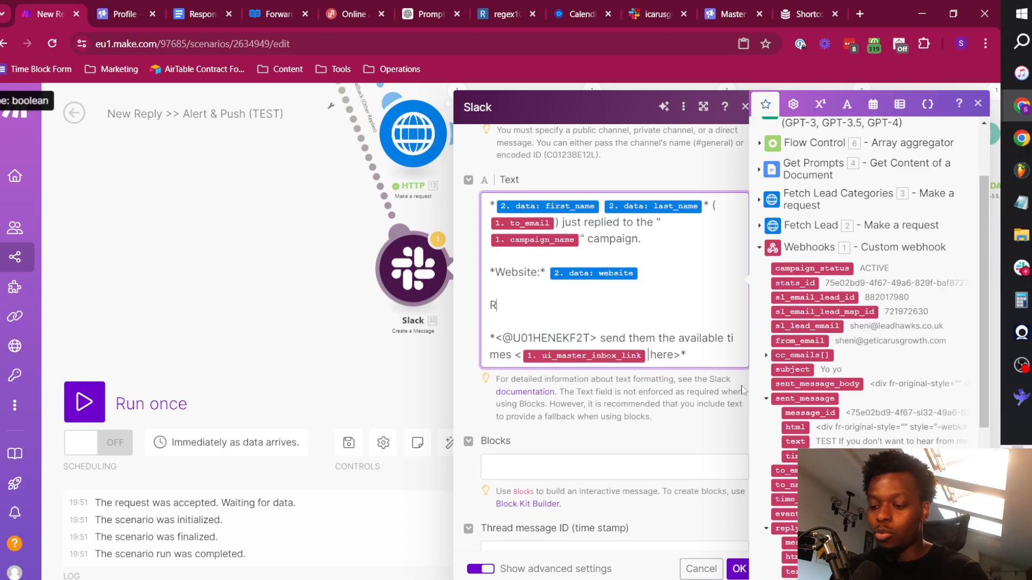
type("eply in thread.")
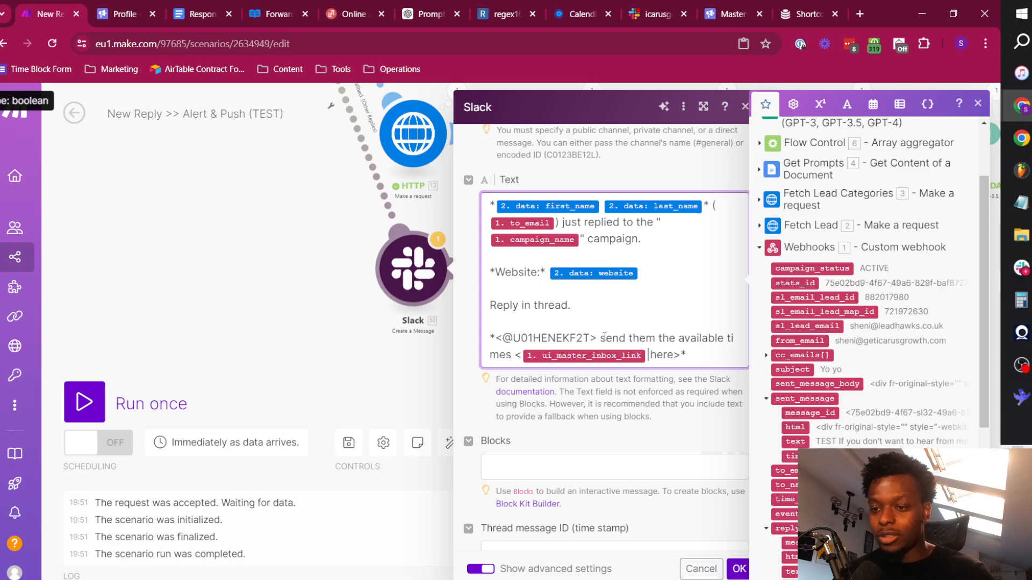
Replace "send them the available times" after the user mention with "look at the reply in the thread and determine the next action.".
left_click_drag(601, 338, 510, 359)
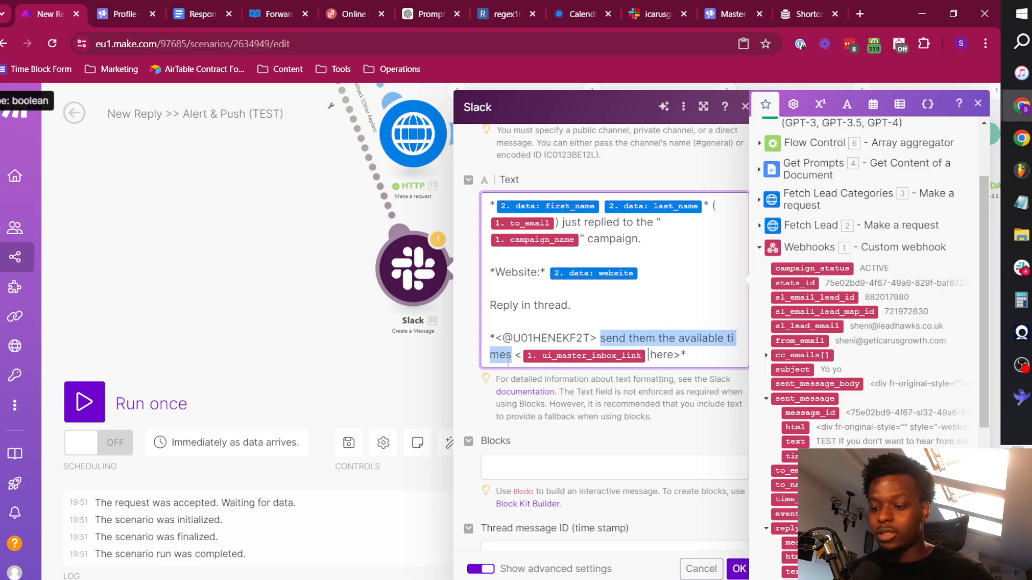
type("look at the rep")
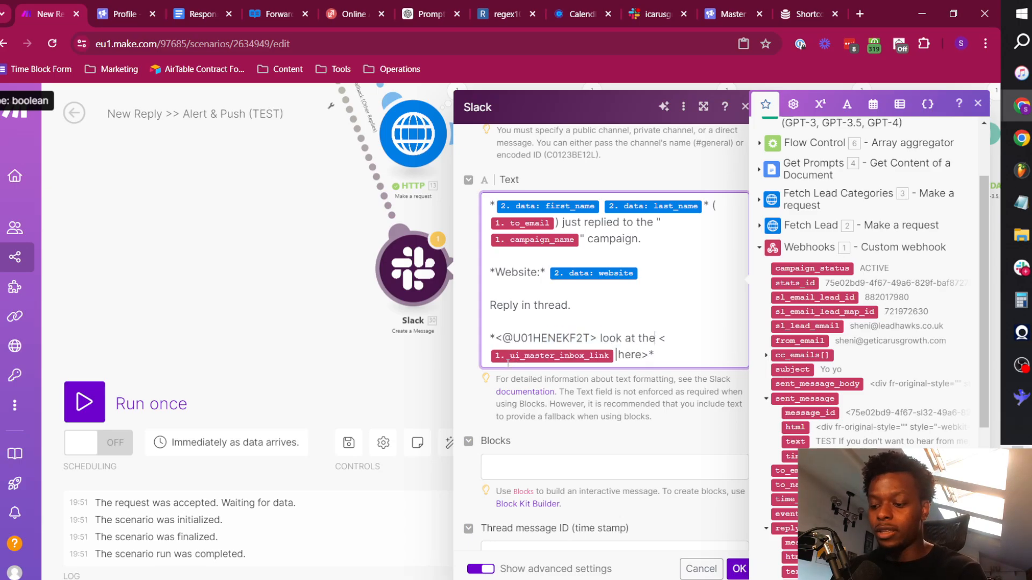
type("ly in the thread and")
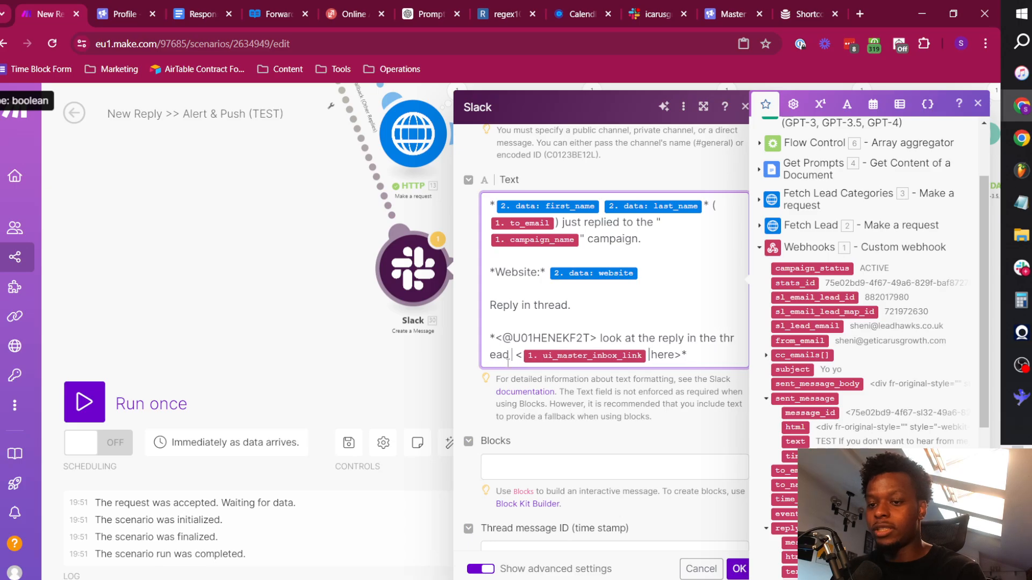
type(" determine the")
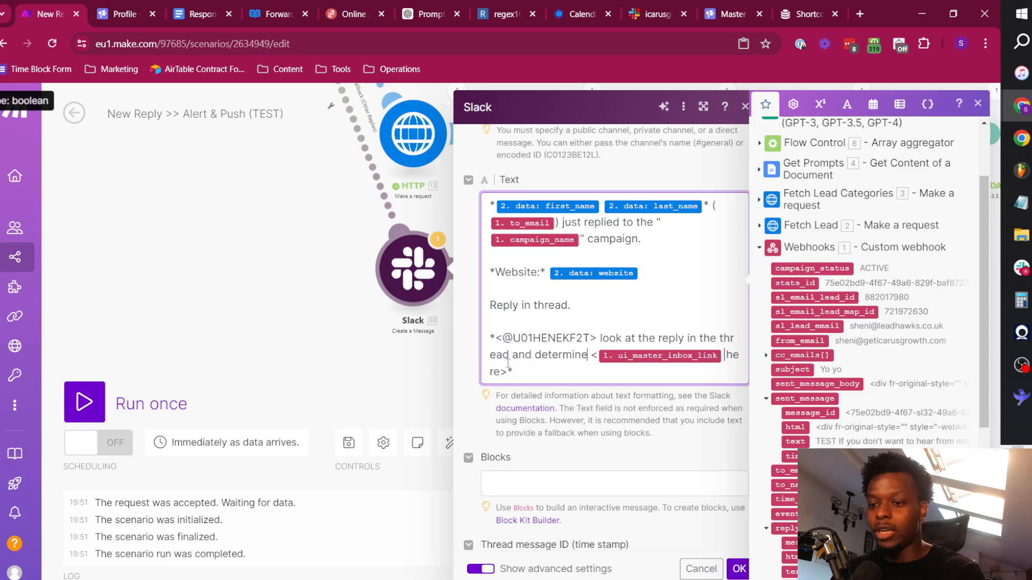
type(" next action")
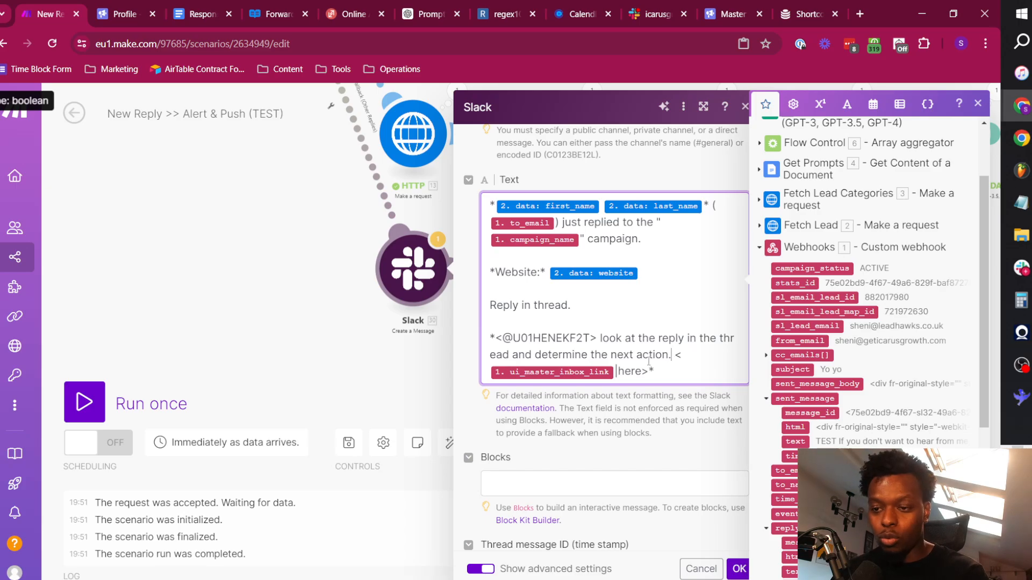
type(". Mast")
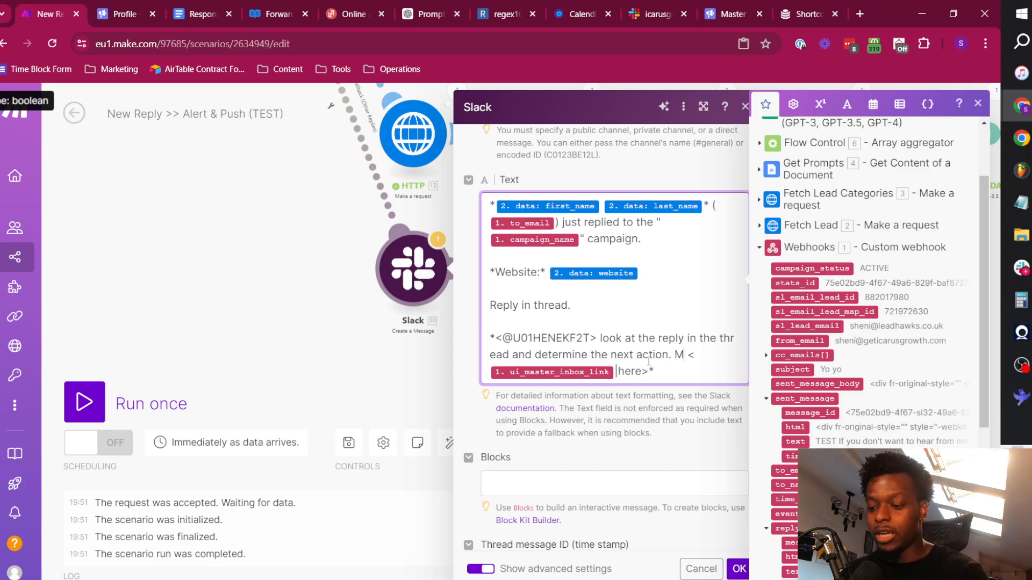
type("er inbox")
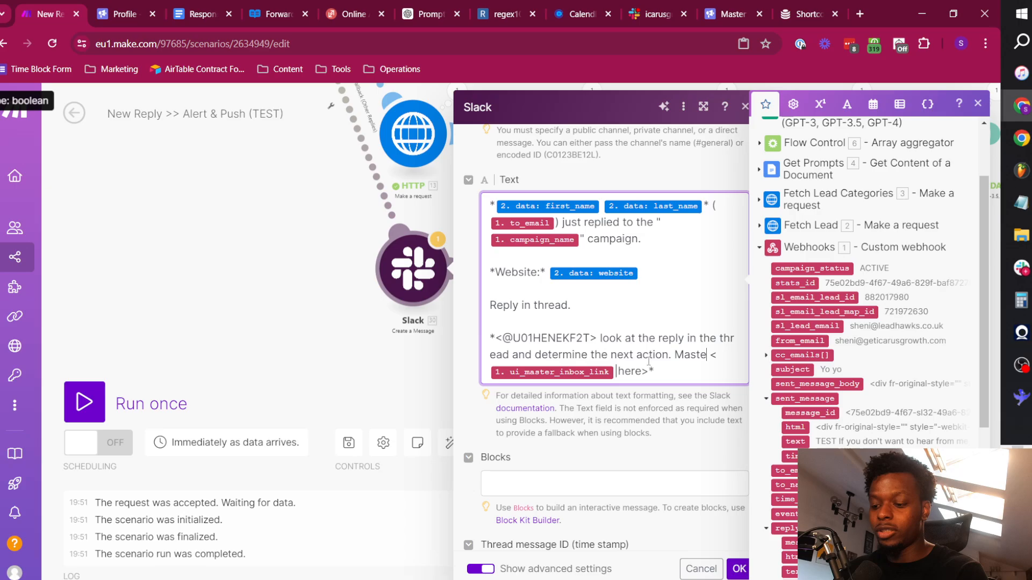
type(" link")
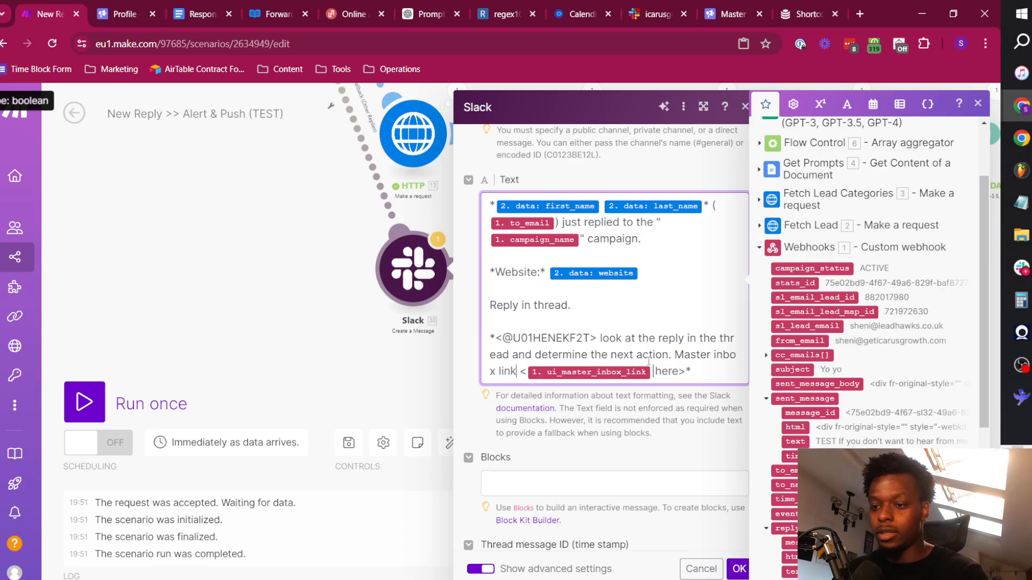
type(" is")
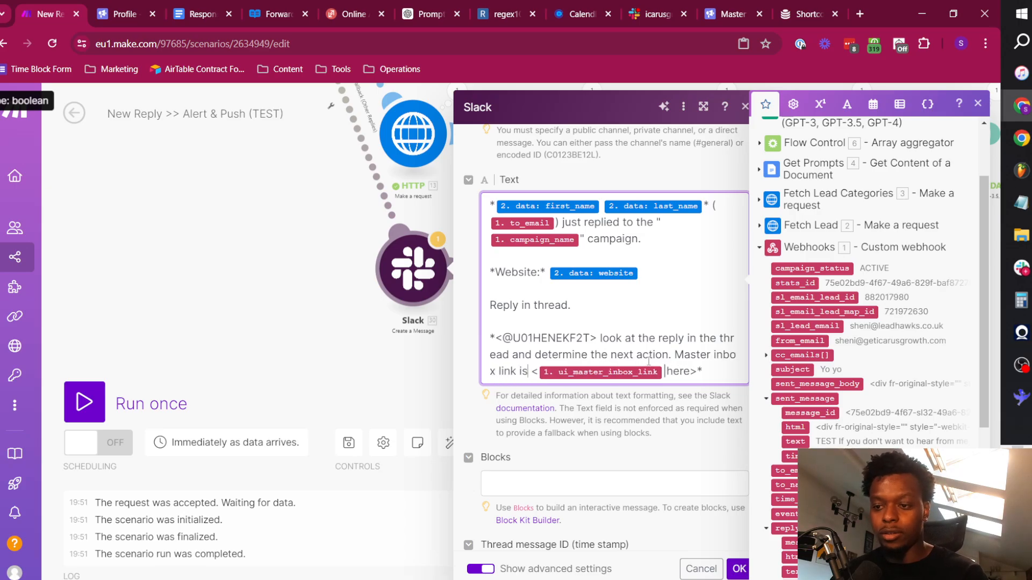
Introduce the inbox link with "Master inbox link is" and move it to a separate paragraph, keeping the instruction and the link bold.
key("ctrl+Left")
key("ctrl+Left")
key("ctrl+Left")
key("ctrl+Left")
key("Return")
key("Return")
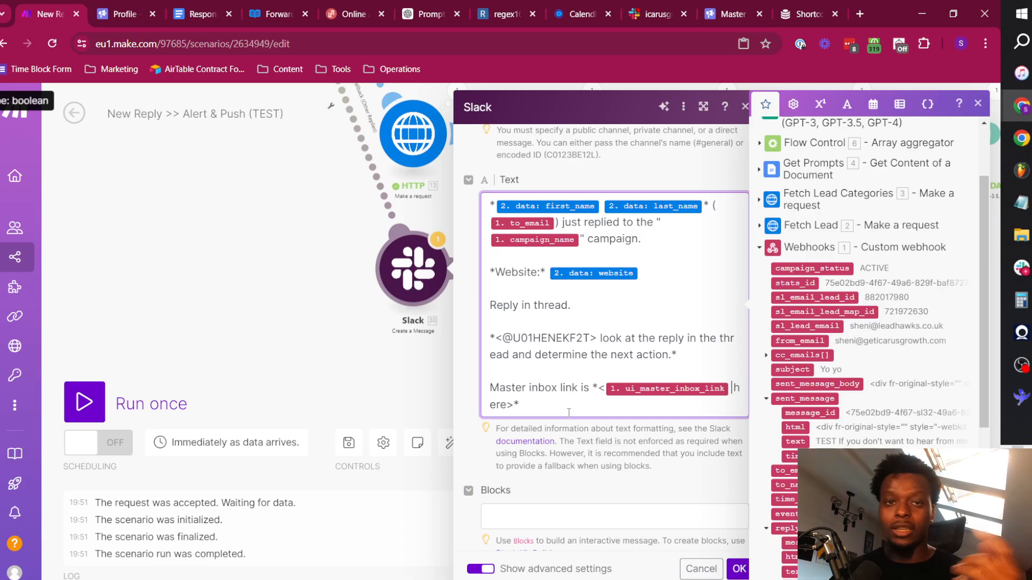
Set the Slack message's bot user name to New Reply.
scroll(568, 412, "down", 10)
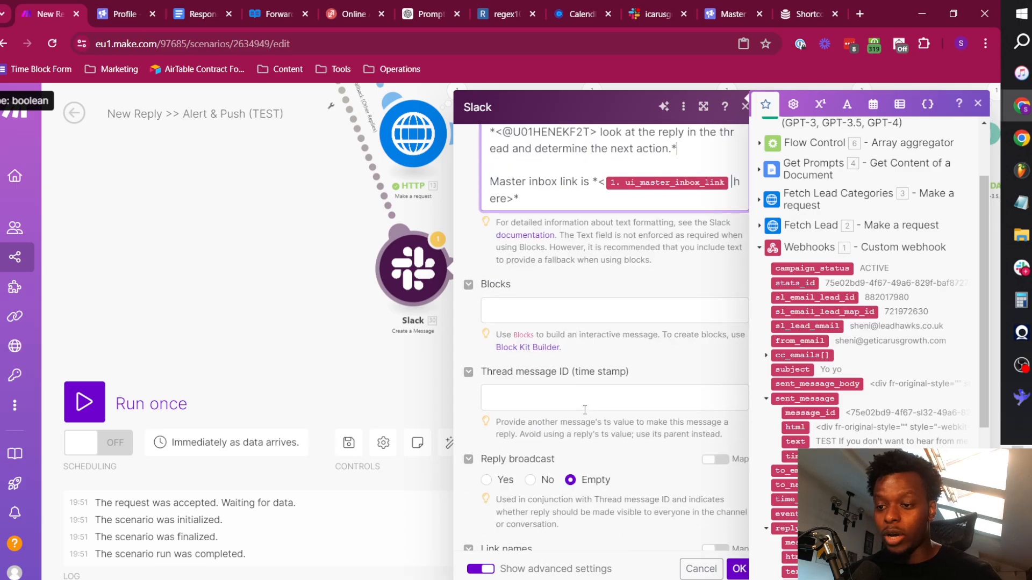
scroll(585, 362, "down", 3)
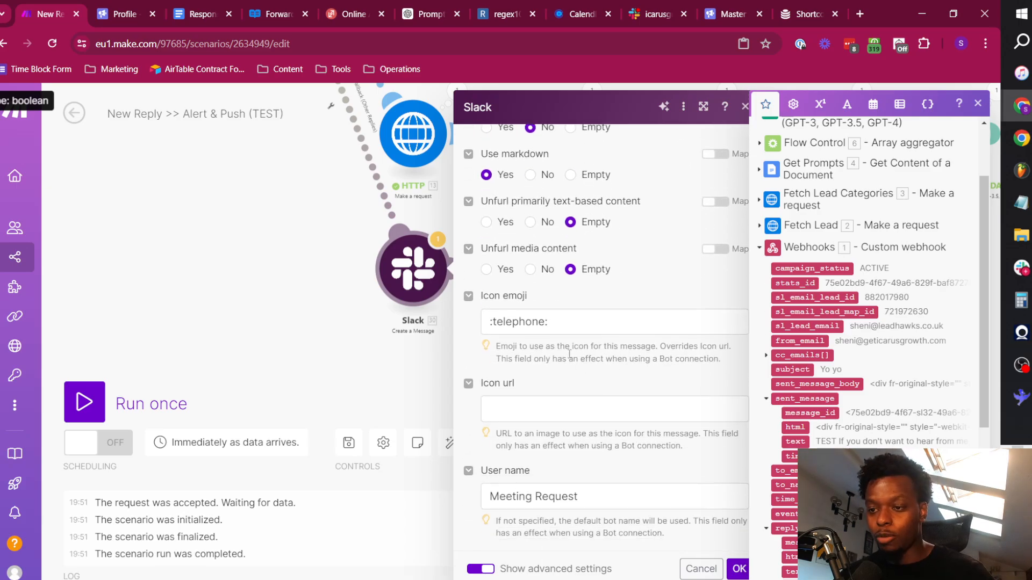
triple_click(615, 489)
type("N")
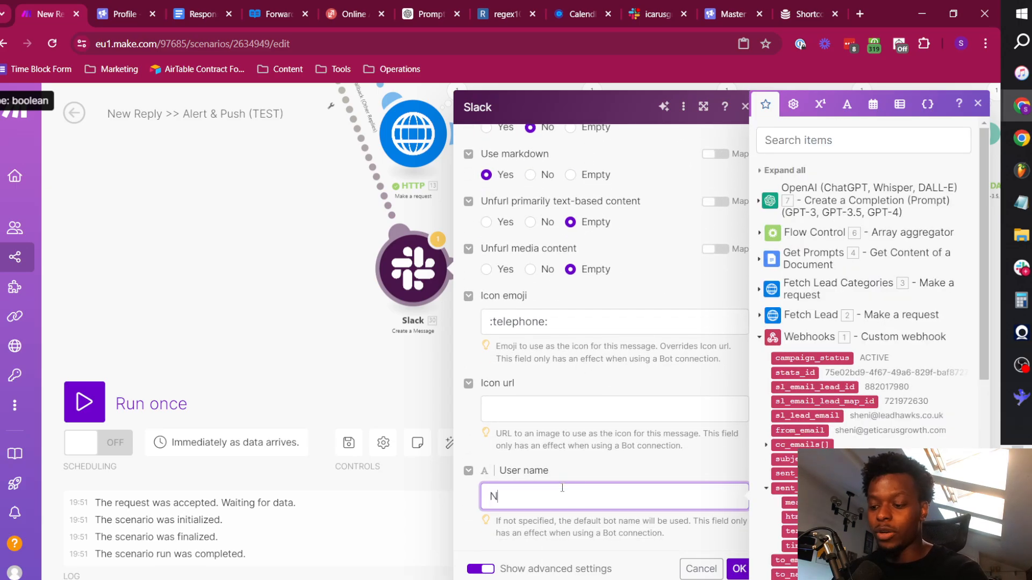
type("ew Reply")
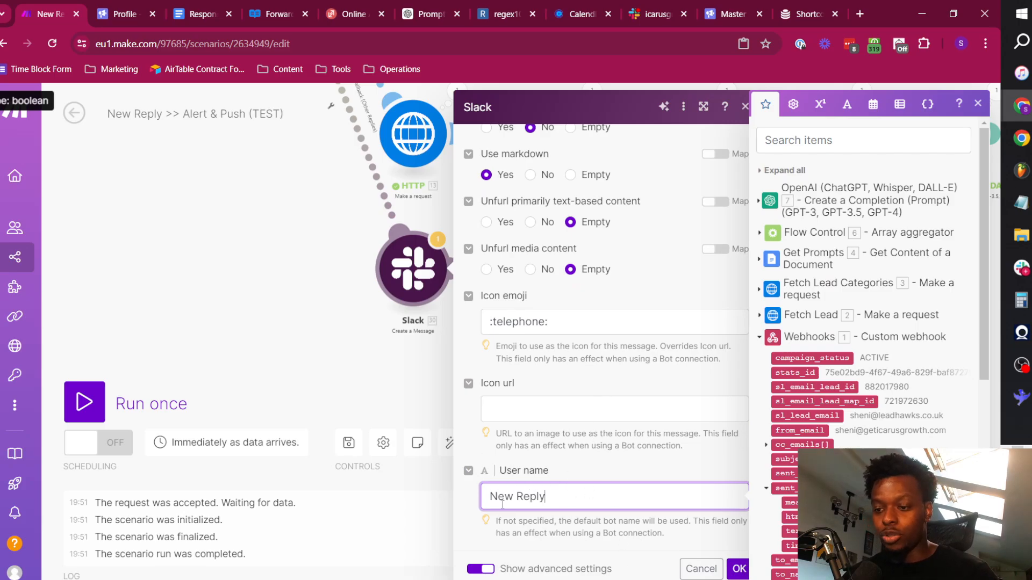
Filter the Emojibase shortcodes table by "emai" and copy the :envelope_with_arrow: shortcode.
left_click(789, 7)
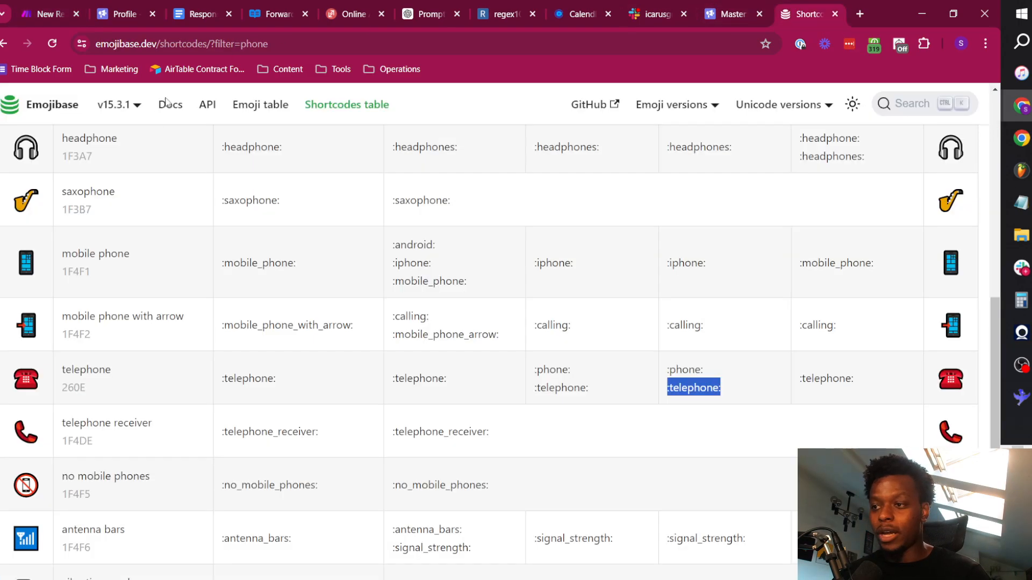
scroll(156, 210, "up", 10)
left_click(127, 217)
key("ctrl+a")
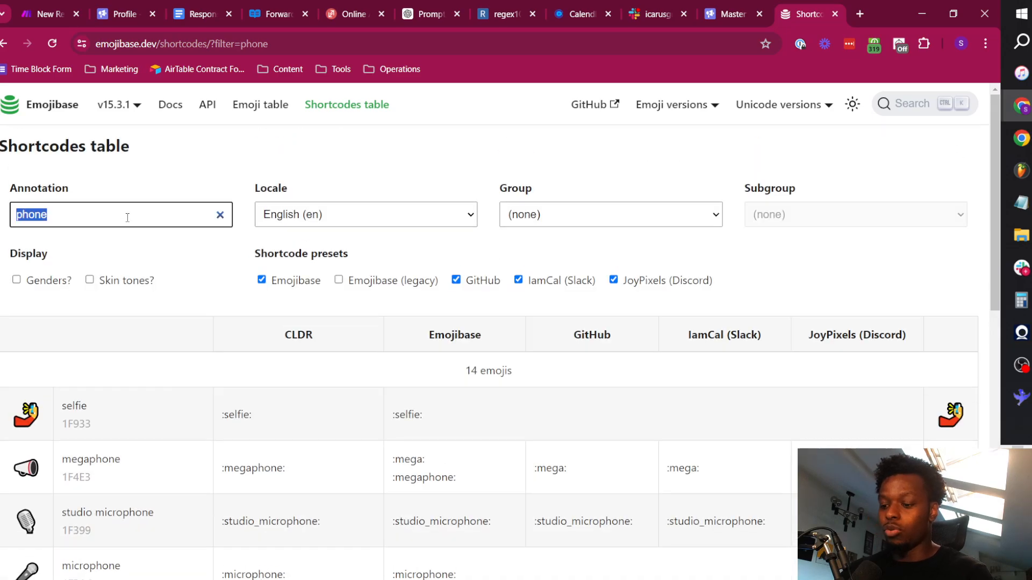
type("emai")
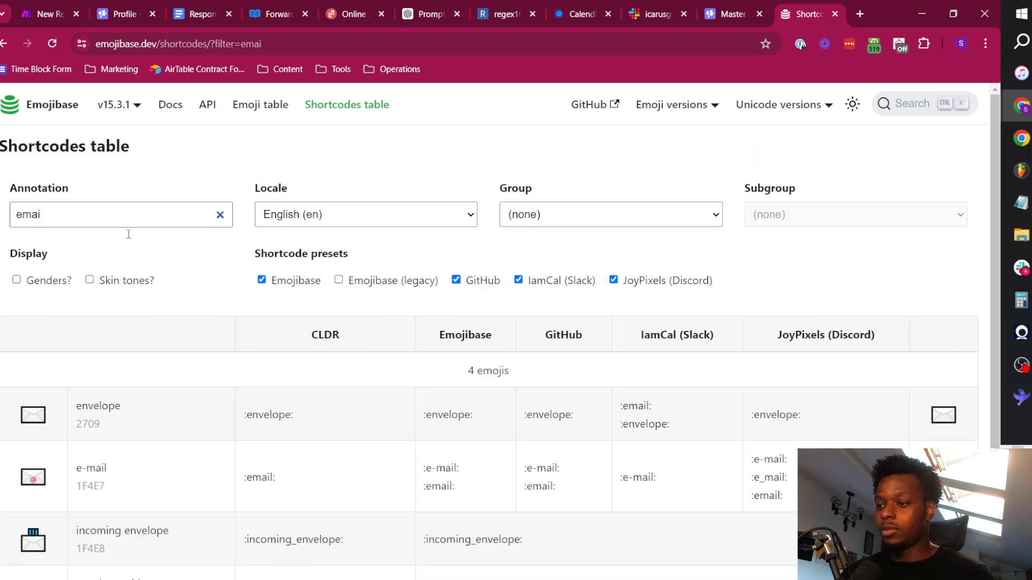
scroll(173, 253, "down", 2)
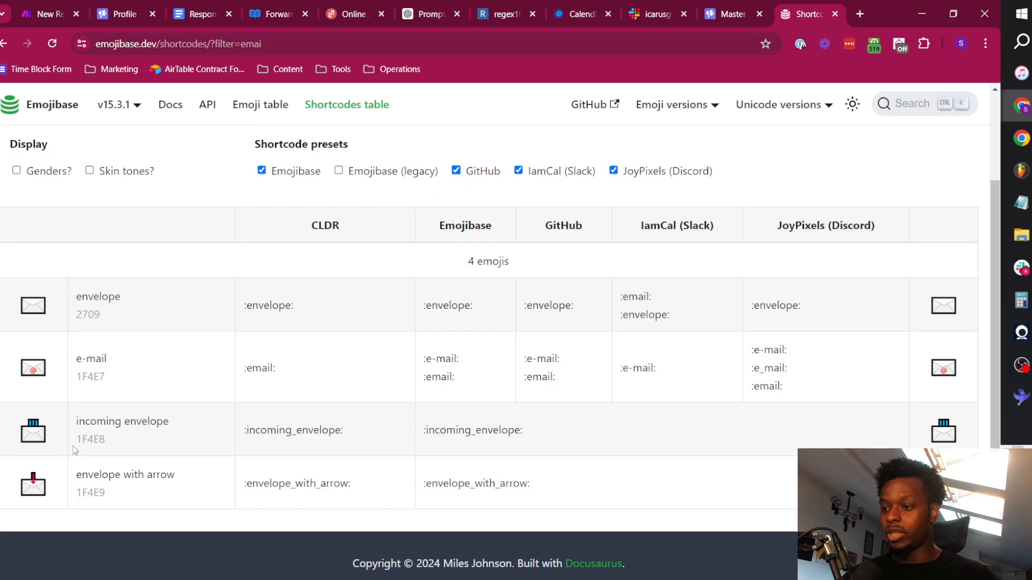
left_click_drag(546, 486, 421, 490)
key("ctrl+c")
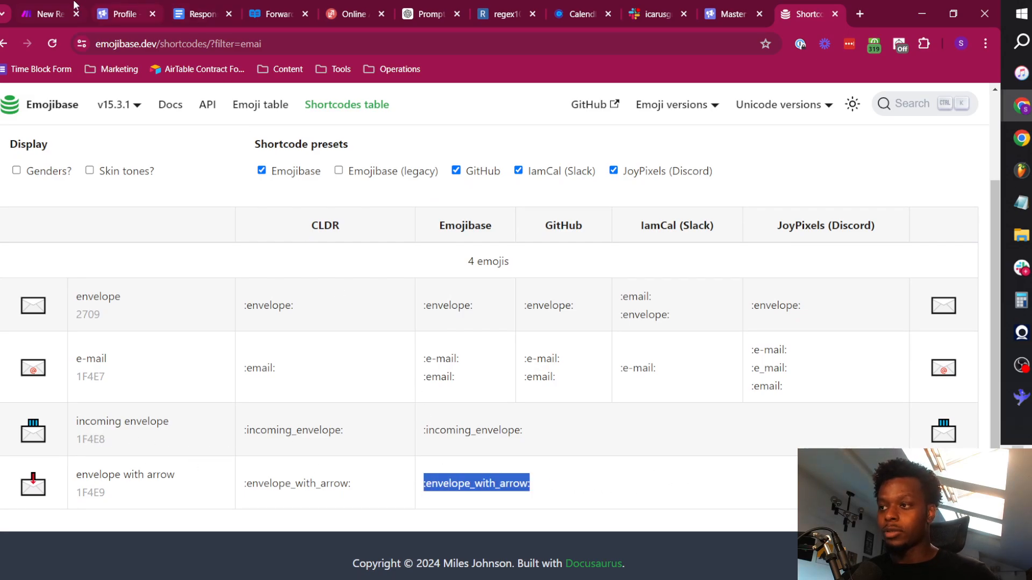
Return to the scenario and set the first fallback Slack message's icon emoji to :envelope_with_arrow:.
left_click(55, 7)
triple_click(554, 324)
key("ctrl+v")
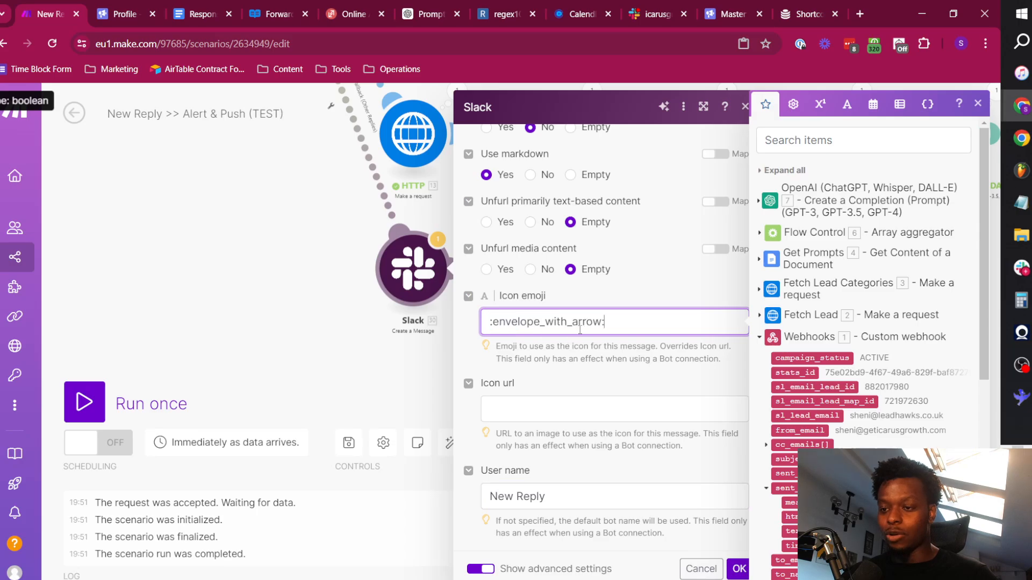
Remove "in the thread" from the instruction after the user mention in the message text and save the Slack module.
scroll(636, 332, "up", 15)
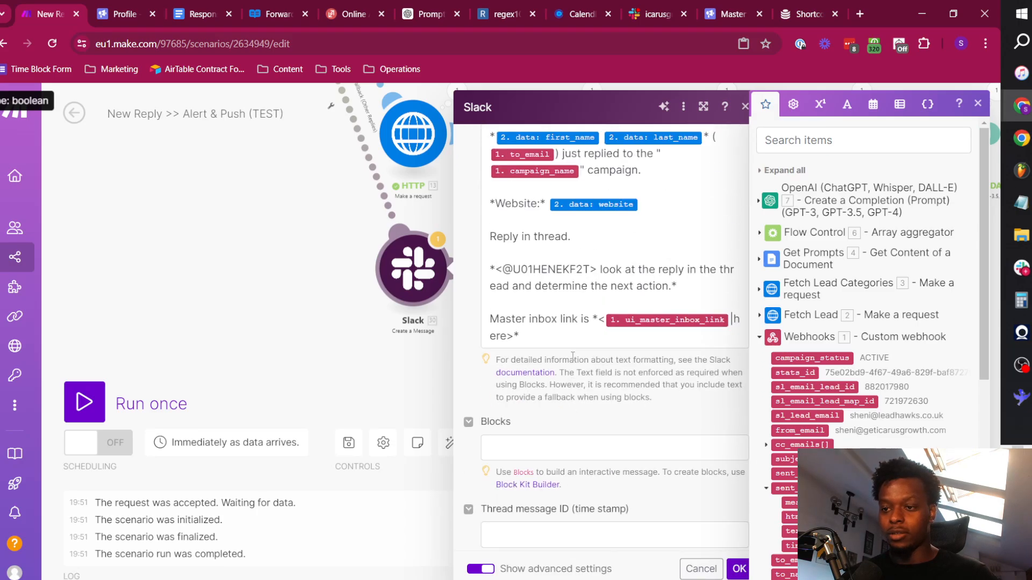
scroll(562, 357, "up", 3)
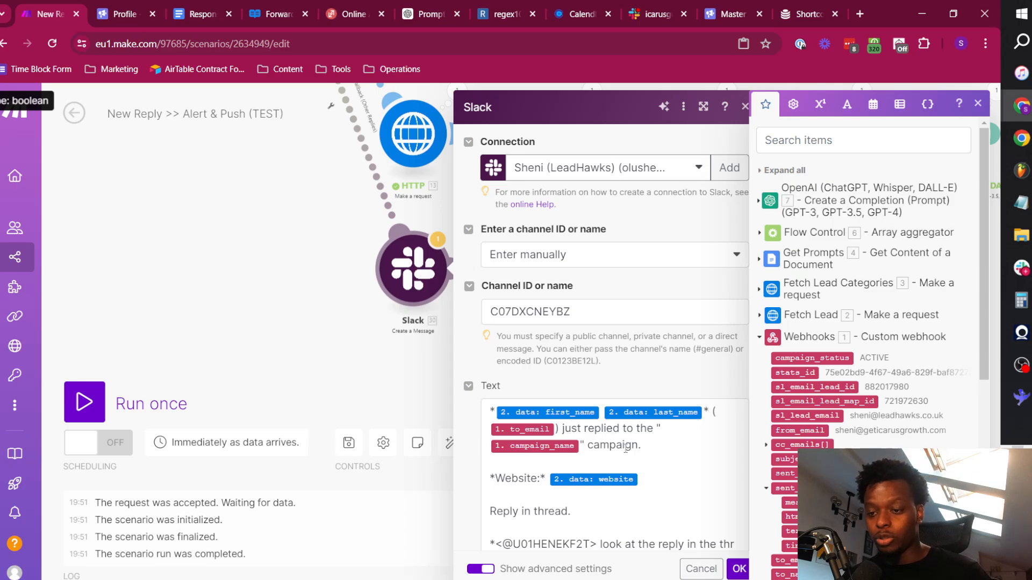
scroll(623, 456, "down", 3)
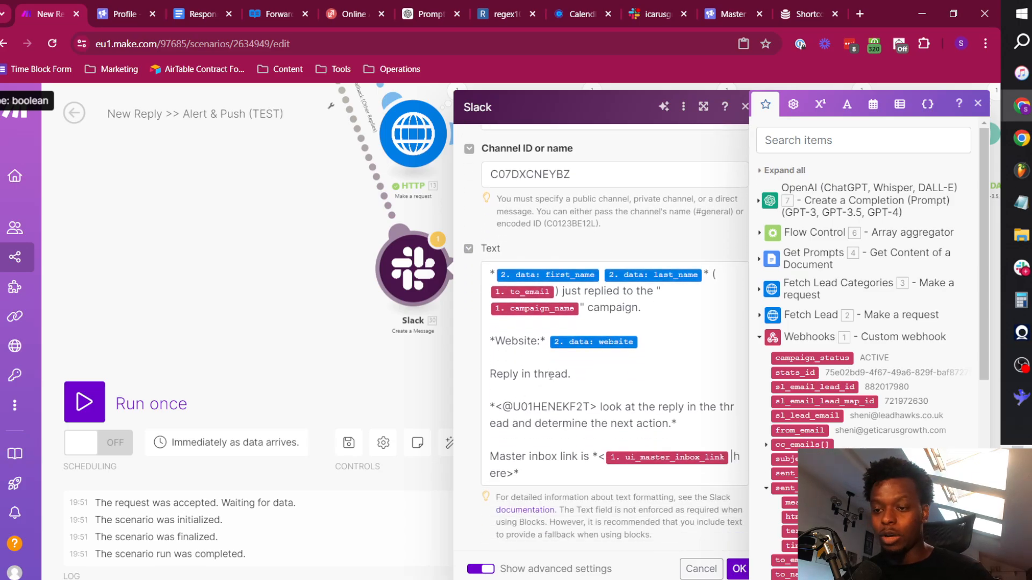
left_click_drag(522, 375, 571, 374)
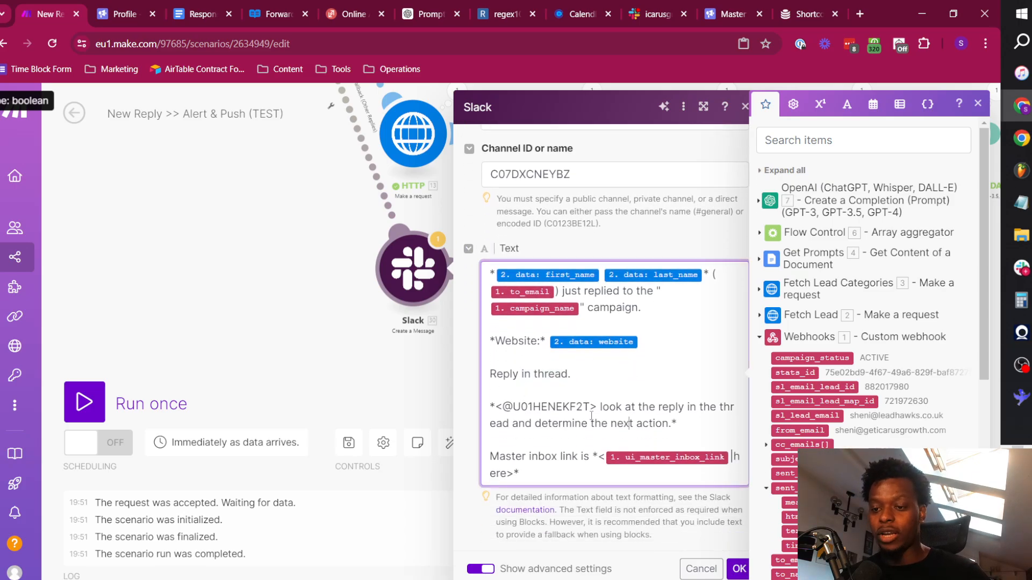
left_click_drag(609, 407, 709, 407)
left_click(521, 423)
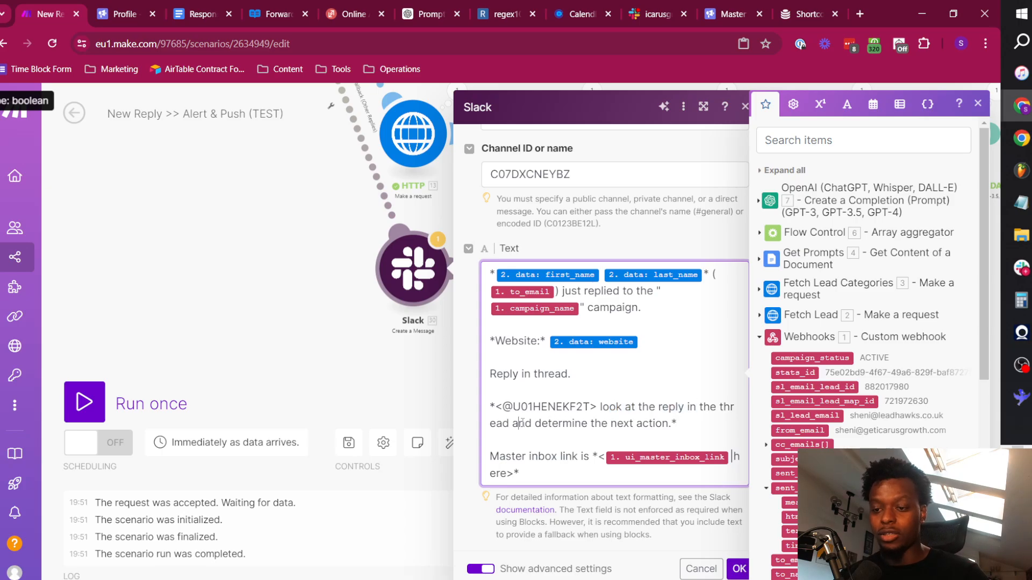
key("BackSpace")
key("BackSpace")
key("BackSpace")
key("BackSpace")
key("BackSpace")
key("BackSpace")
key("BackSpace")
key("BackSpace")
key("BackSpace")
key("BackSpace")
key("BackSpace")
key("BackSpace")
key("BackSpace")
key("BackSpace")
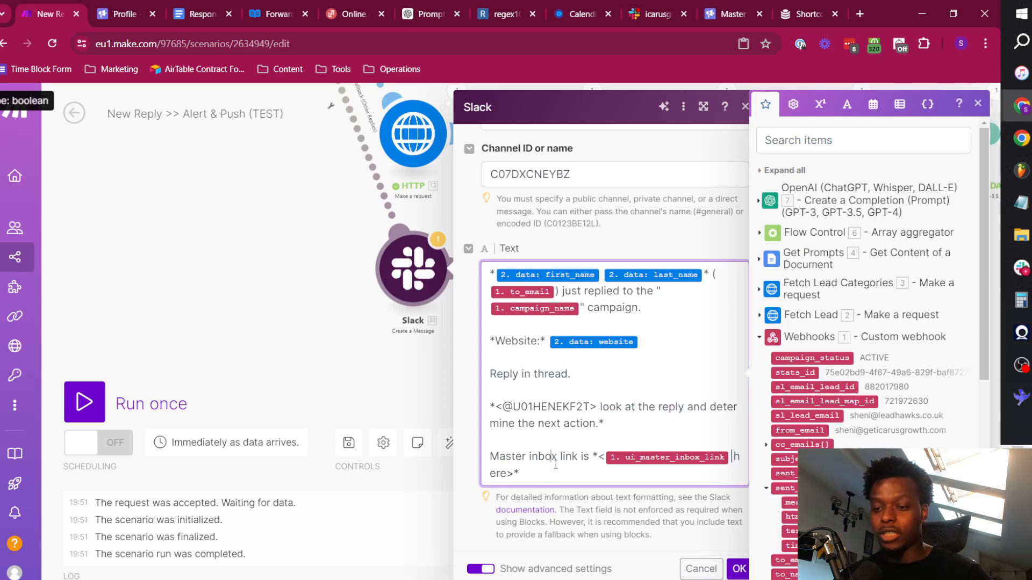
left_click(736, 567)
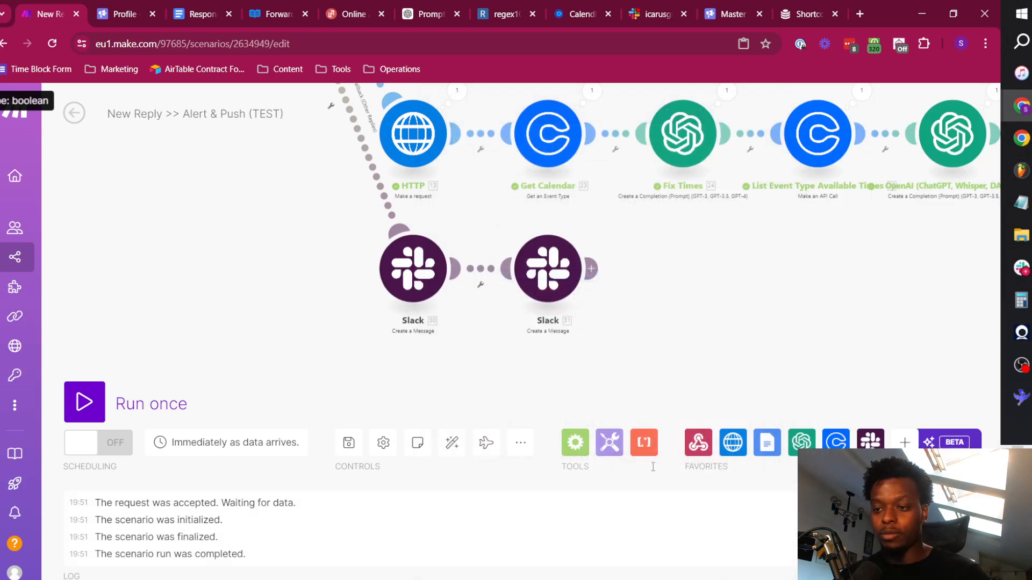
Review the second fallback Slack module's reply text, thread message ID, icon emoji and user name.
left_click(548, 269)
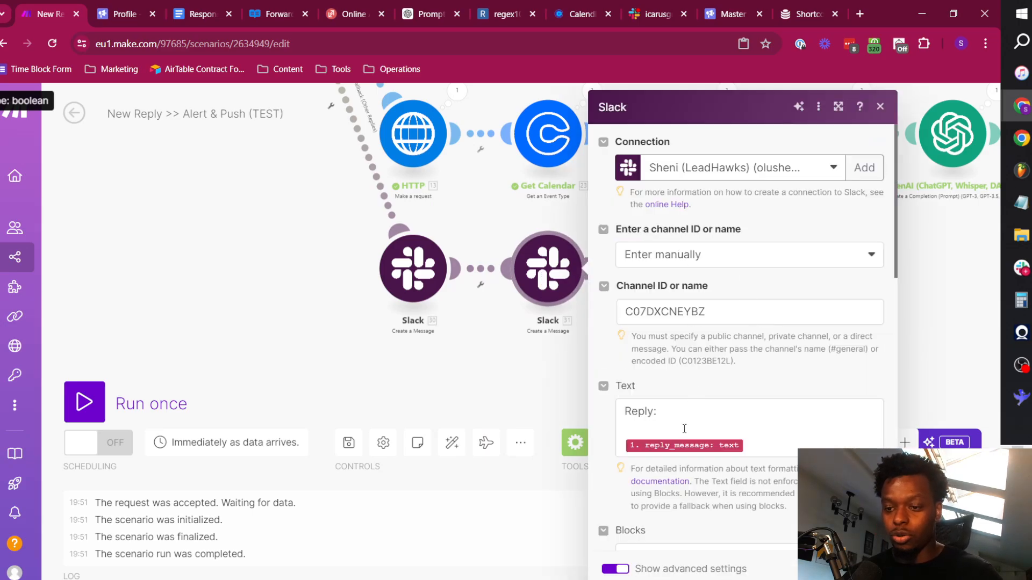
left_click(684, 428)
scroll(711, 430, "down", 1)
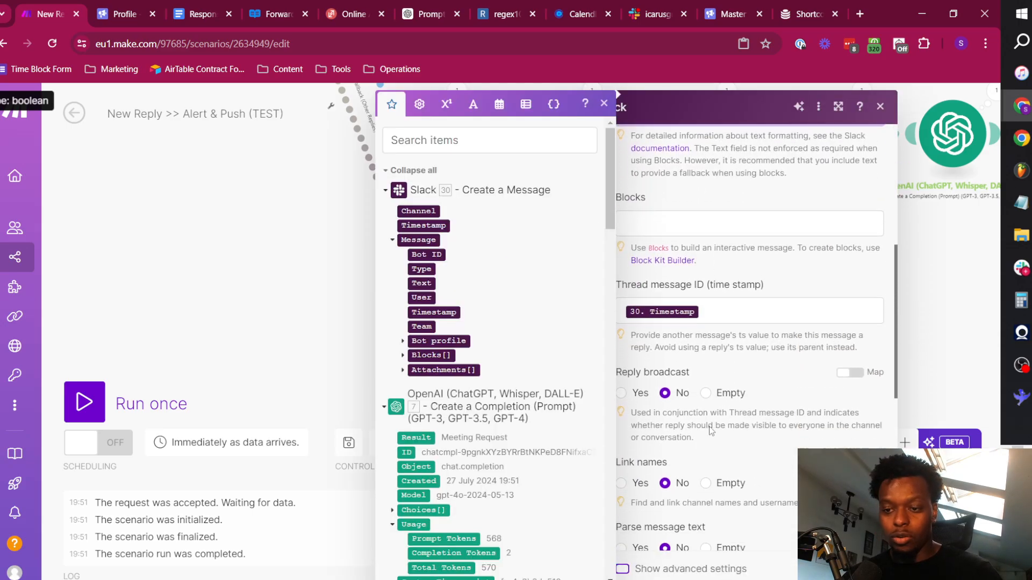
scroll(704, 422, "down", 8)
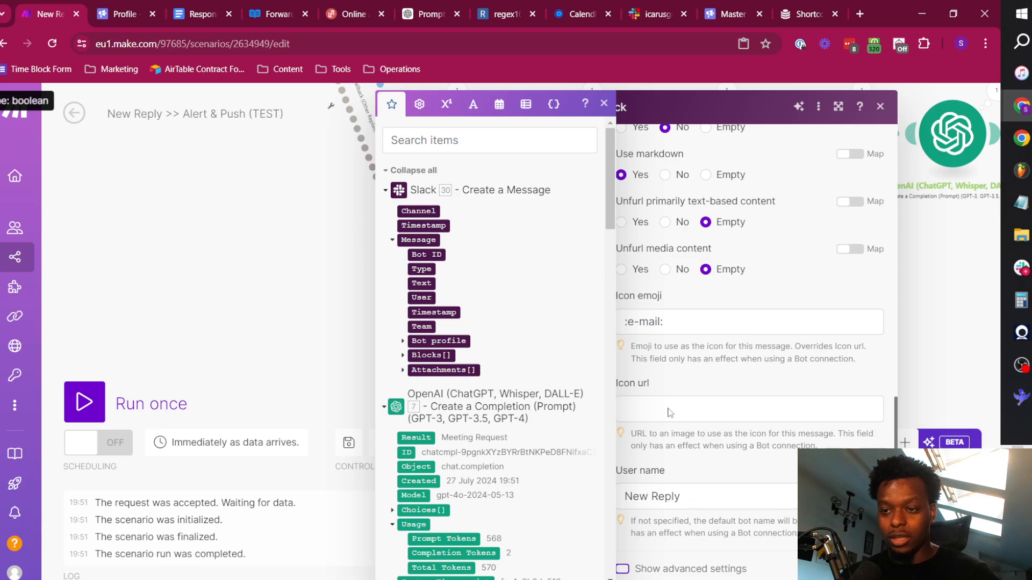
scroll(688, 407, "up", 10)
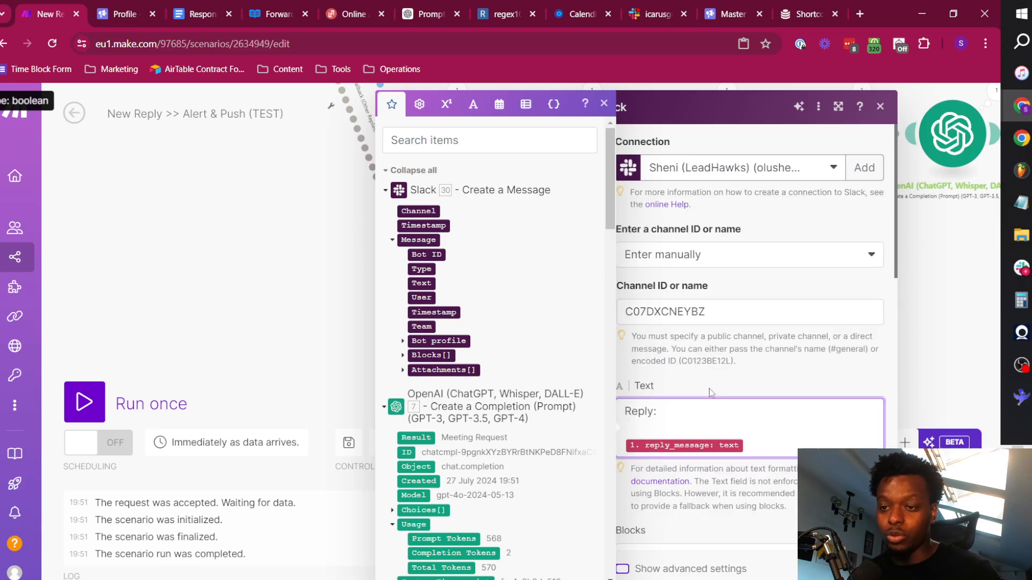
left_click(867, 569)
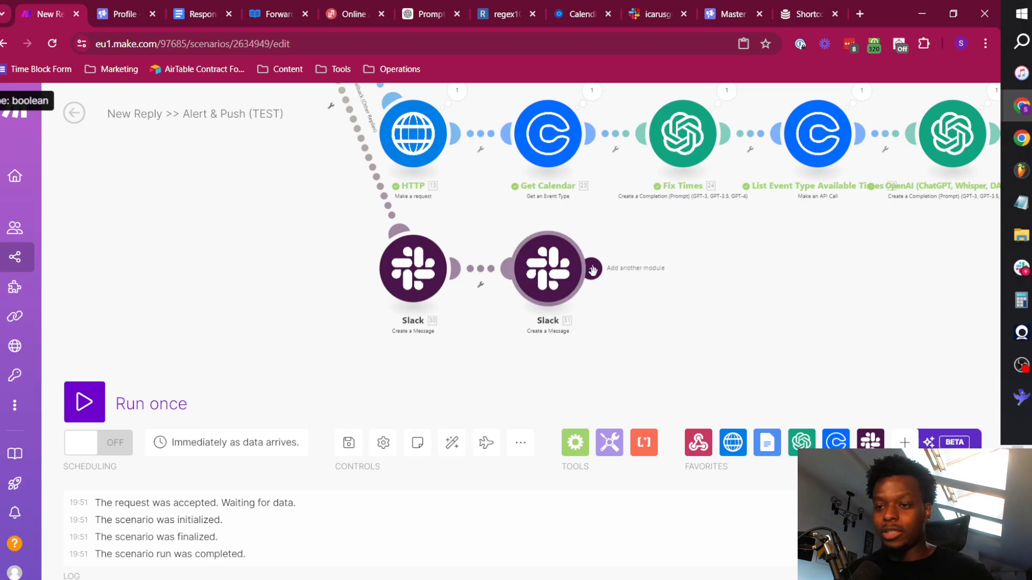
Append a copy of the thread-reply Slack module to the end of the fallback route.
scroll(701, 301, "down", 3)
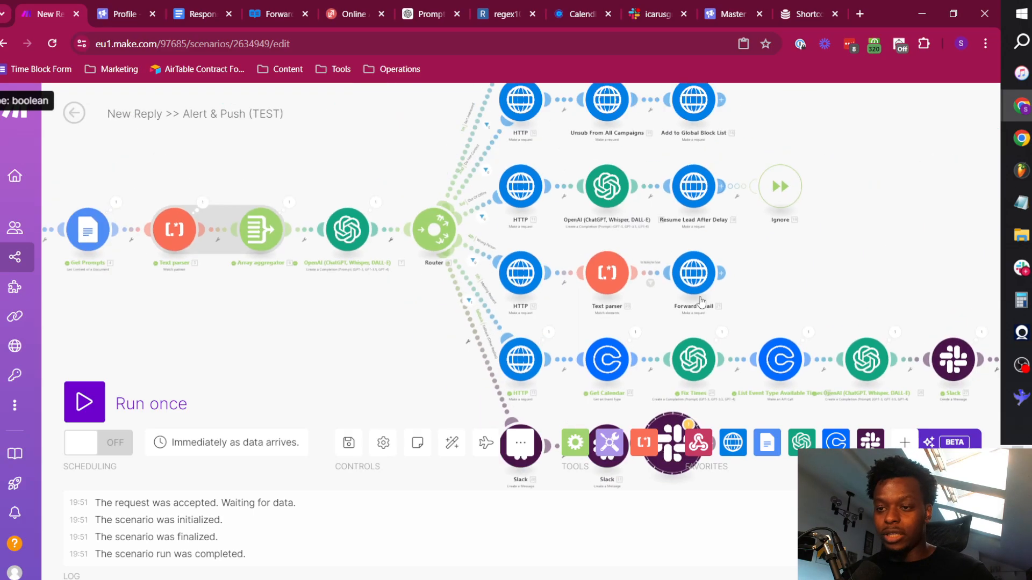
scroll(701, 303, "down", 2)
left_click_drag(771, 354, 654, 186)
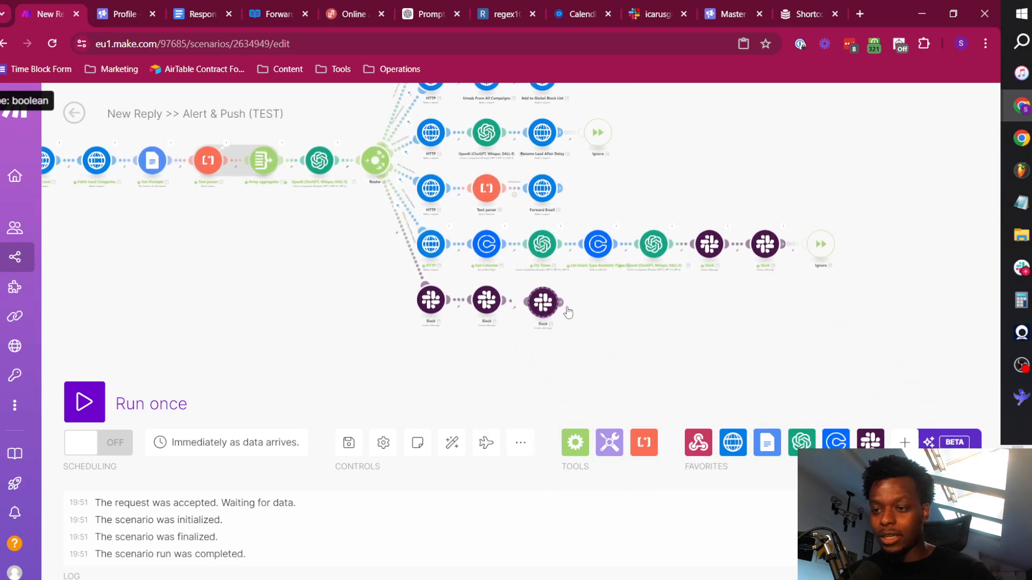
scroll(564, 341, "up", 4)
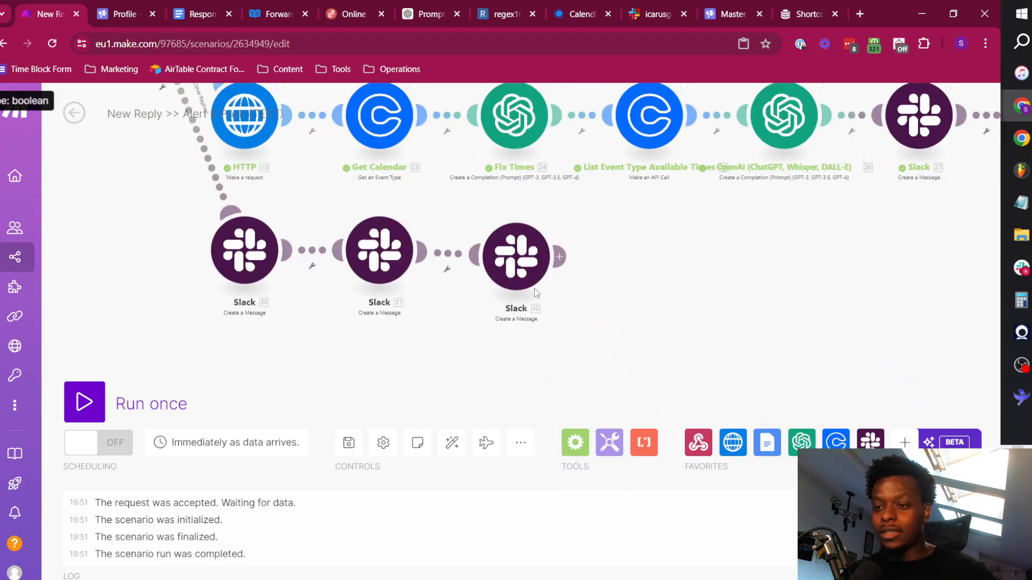
In the new third Slack module, clear the message text and replace the thread message ID with the Timestamp from Slack module 31.
left_click(507, 268)
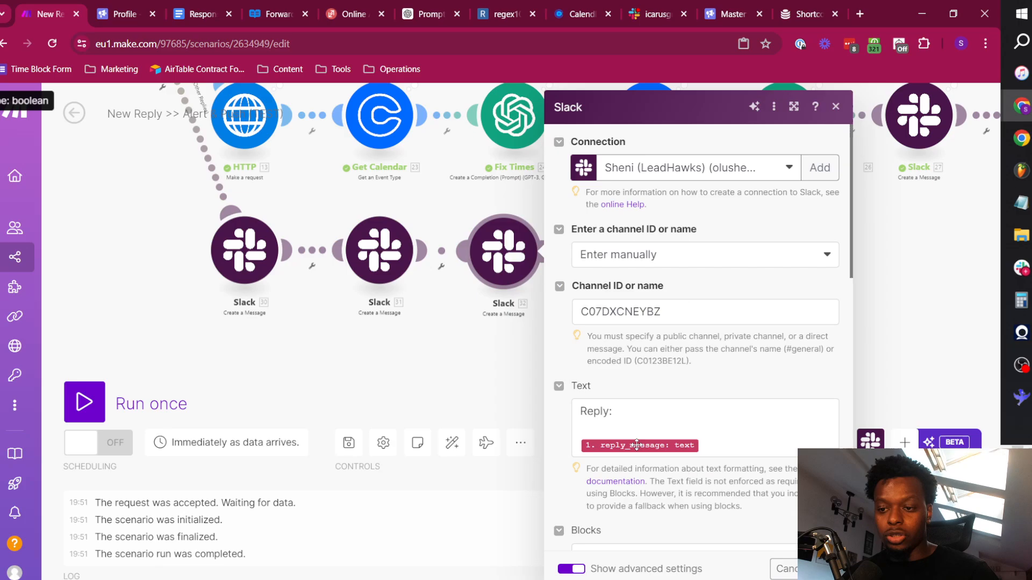
left_click(655, 422)
scroll(693, 355, "down", 7)
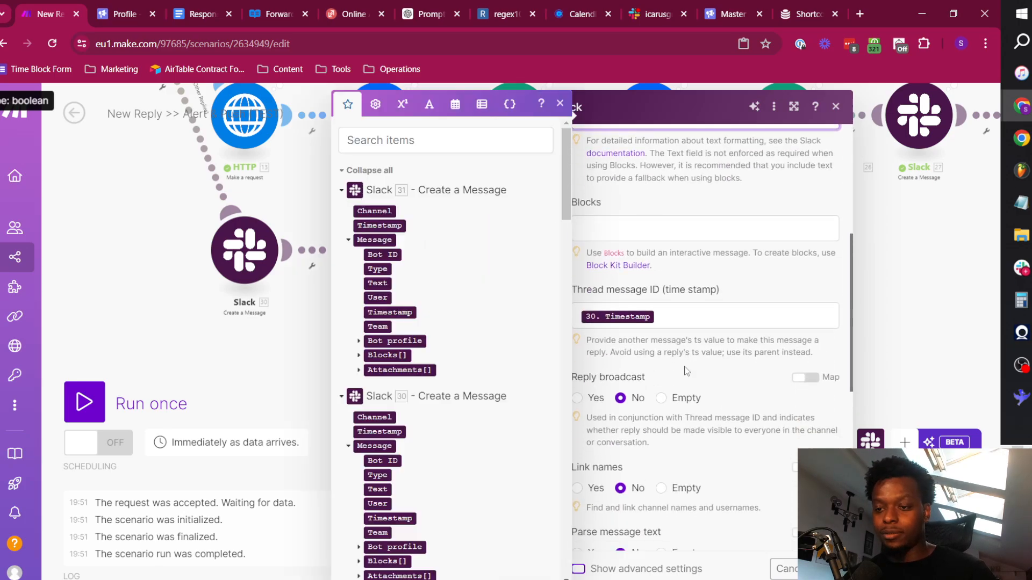
left_click(665, 267)
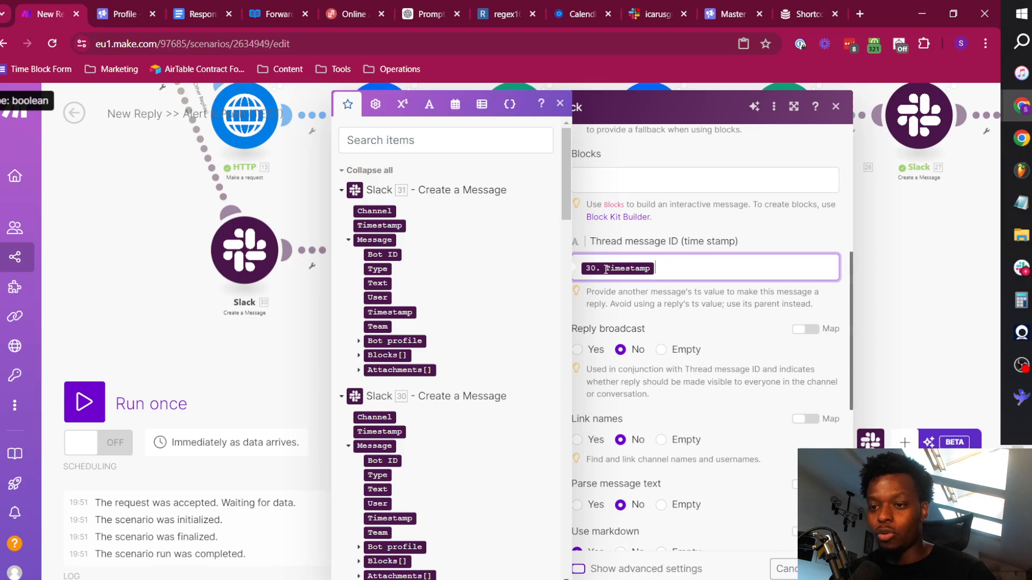
mouse_move(609, 271)
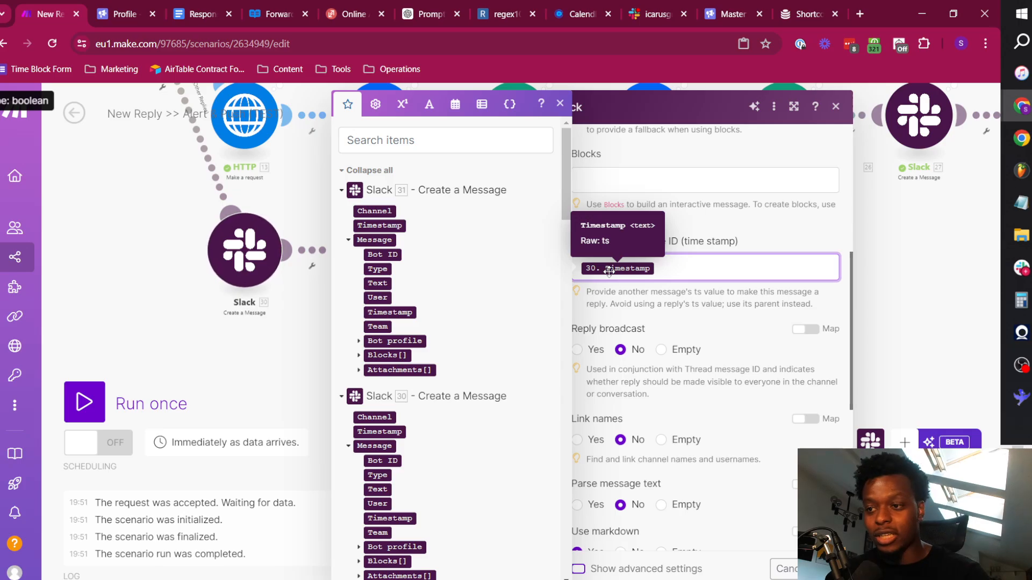
key("BackSpace")
left_click_drag(408, 225, 675, 258)
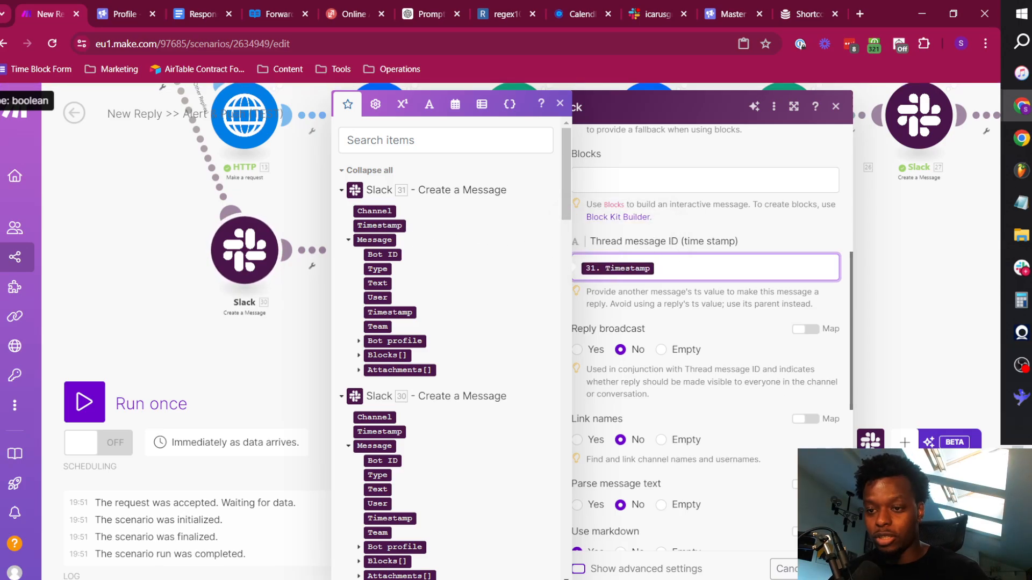
Set the third Slack message's bot user name to "Qualified?".
scroll(726, 453, "down", 7)
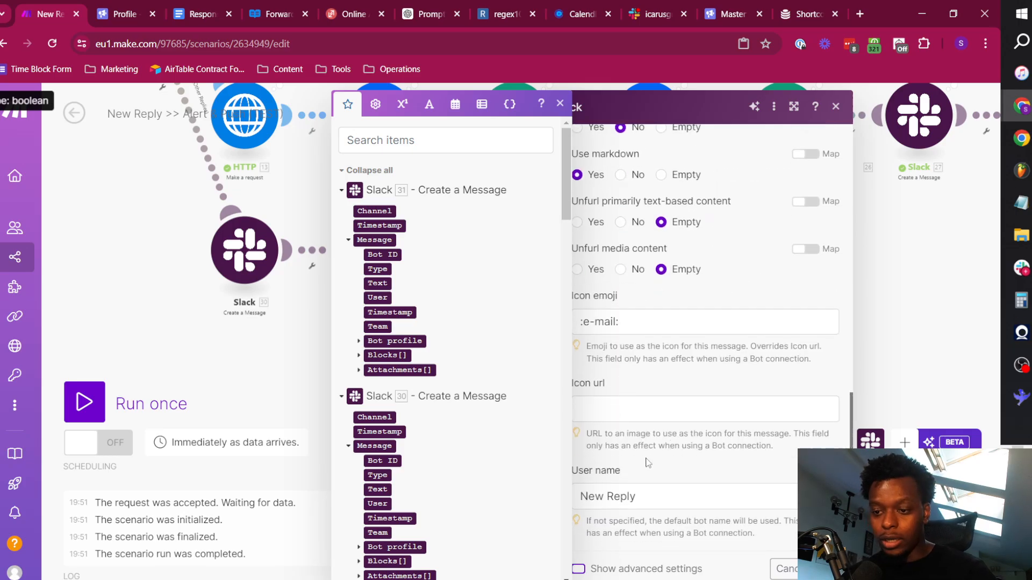
left_click(667, 492)
key("ctrl+a")
key("BackSpace")
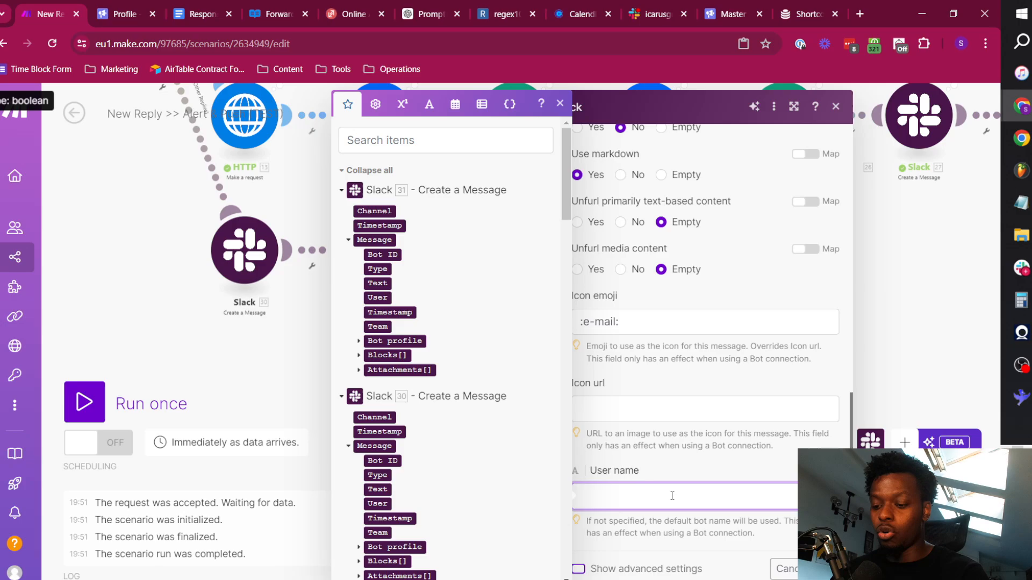
type("Qualified?")
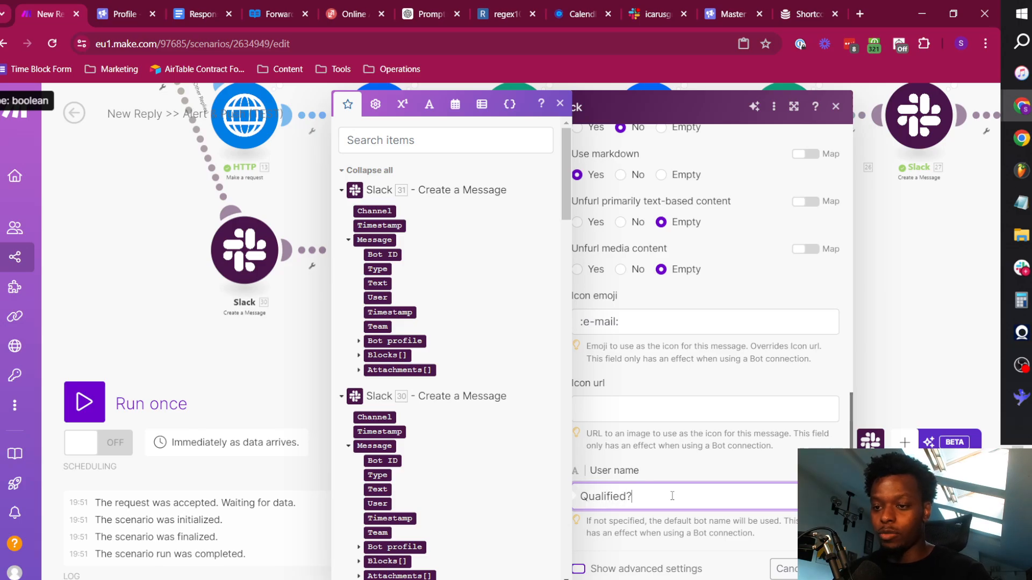
Look up the thinking face shortcode on Emojibase and set the third Slack message's icon emoji to :thinking_face:.
left_click(790, 5)
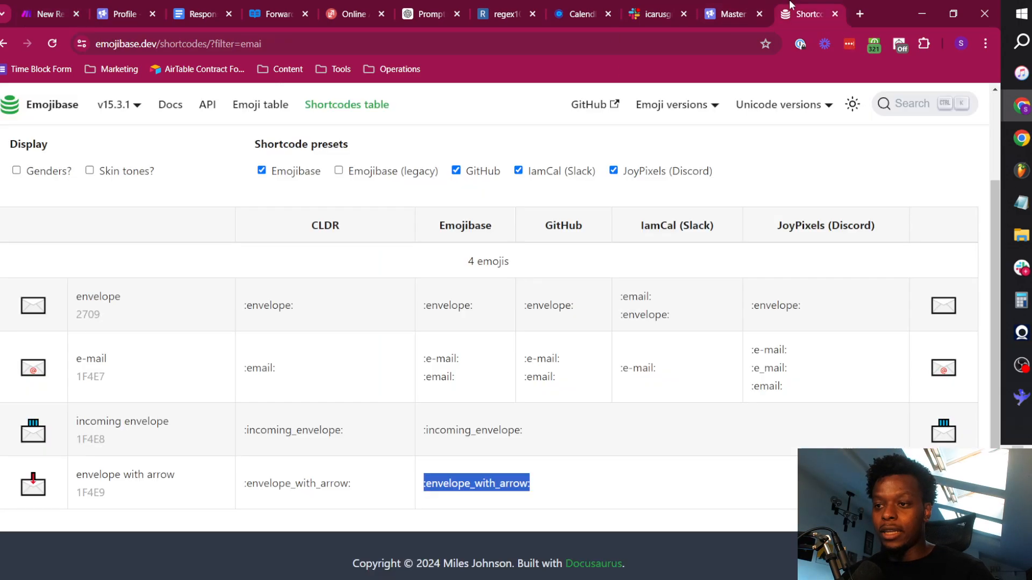
scroll(76, 230, "up", 2)
left_click(76, 212)
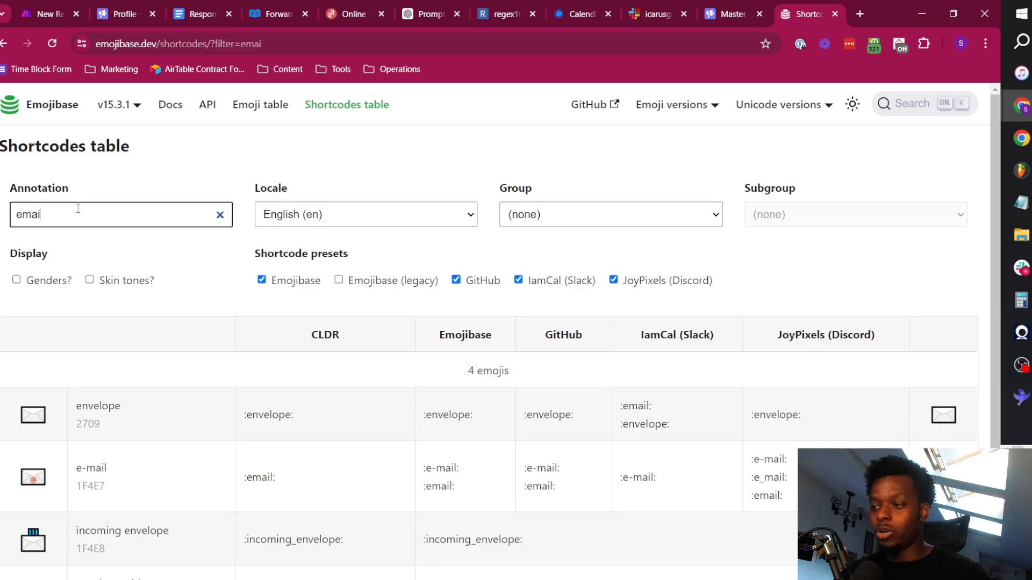
key("ctrl+a")
key("BackSpace")
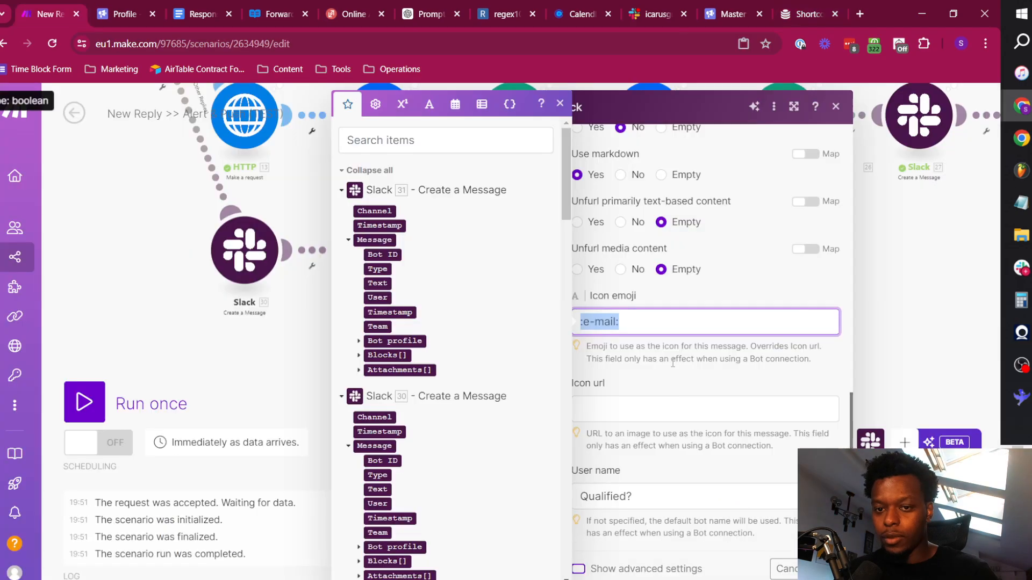
type(":thinking_face:")
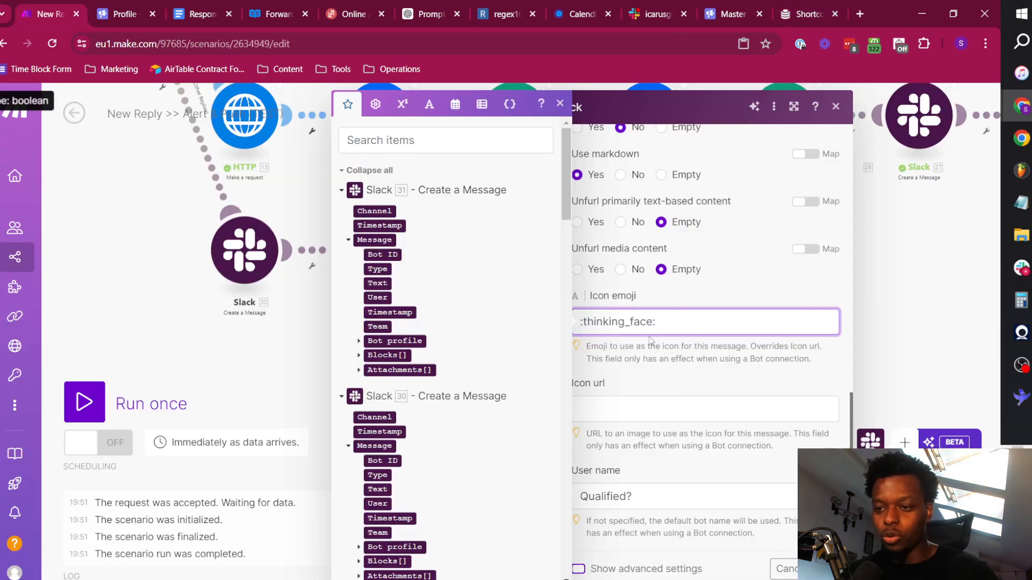
left_click(731, 366)
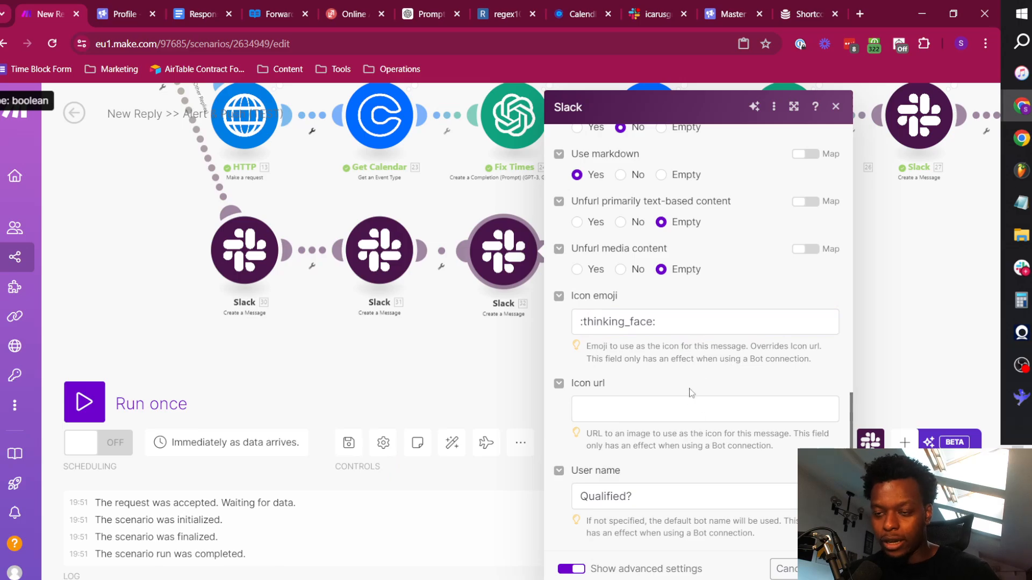
scroll(692, 392, "up", 10)
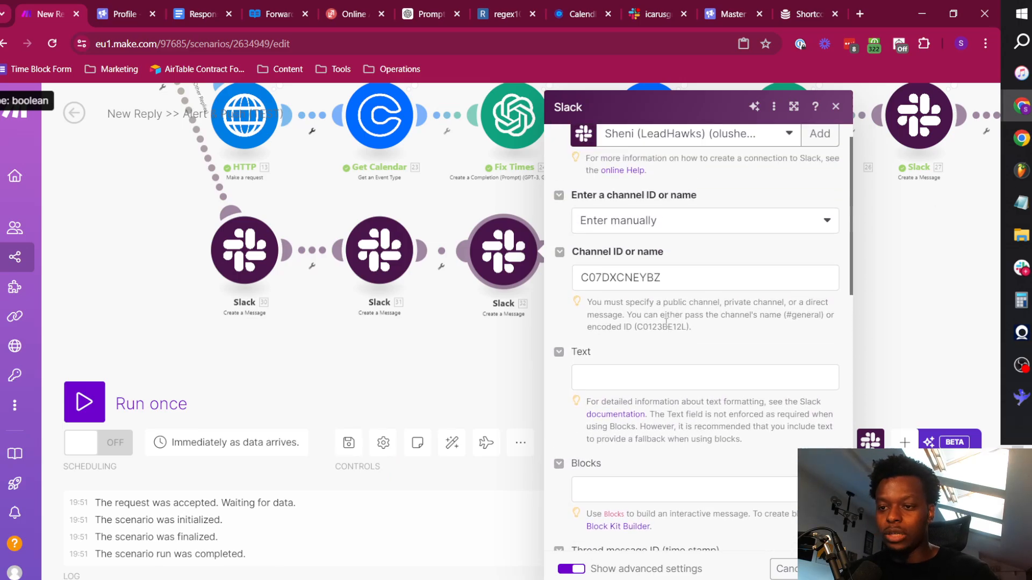
Close the third Slack module's settings and auto-align all modules in the scenario.
scroll(665, 321, "down", 2)
left_click(433, 417)
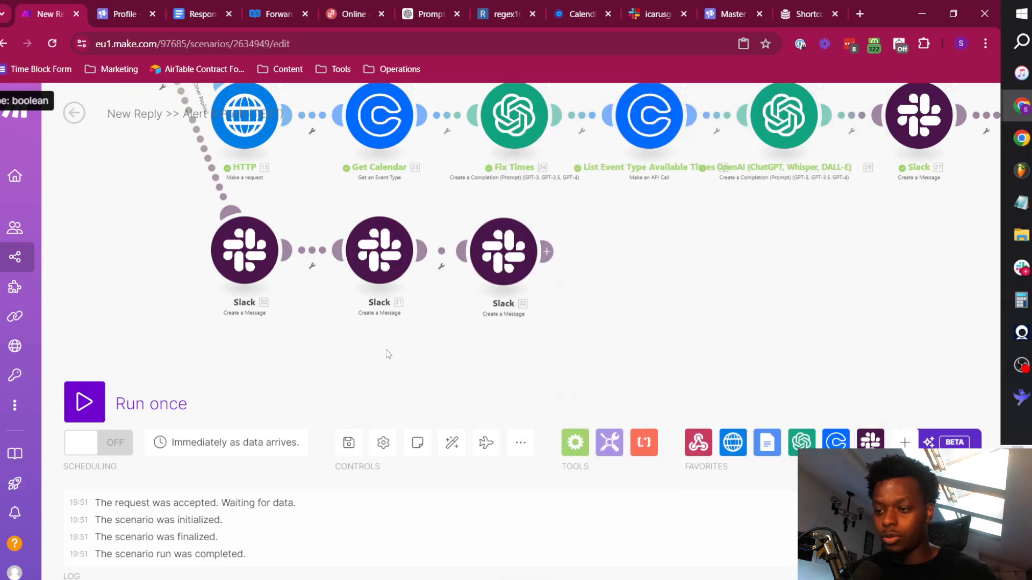
left_click(452, 442)
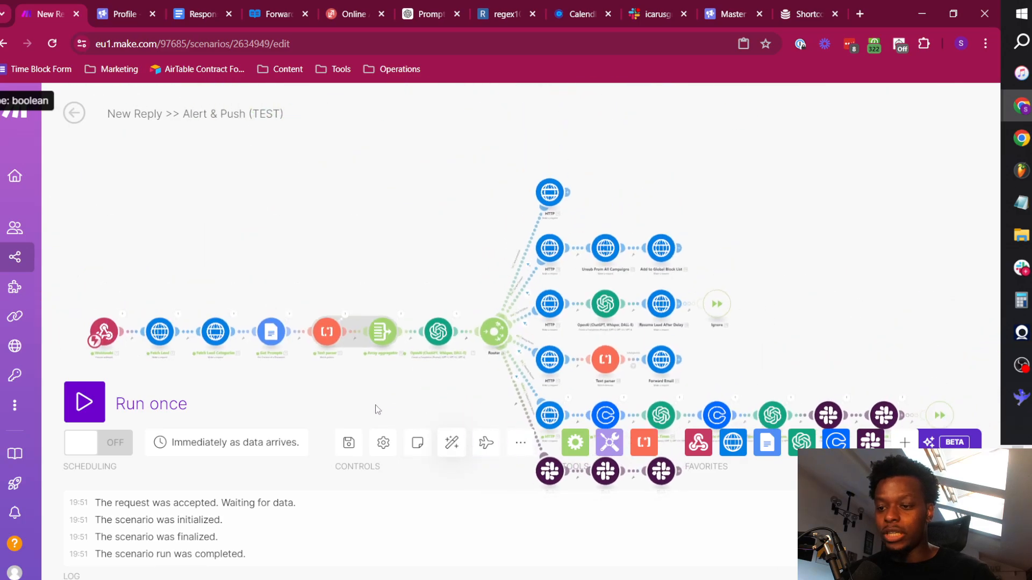
left_click_drag(378, 410, 397, 323)
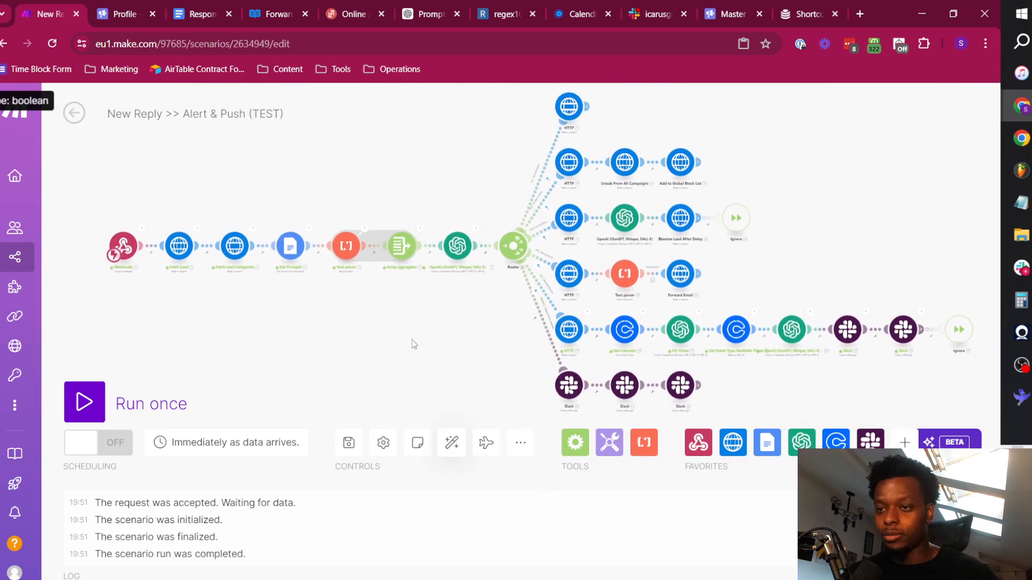
Open the Slack API apps page at api.slack.com/apps in a new browser tab.
left_click(860, 12)
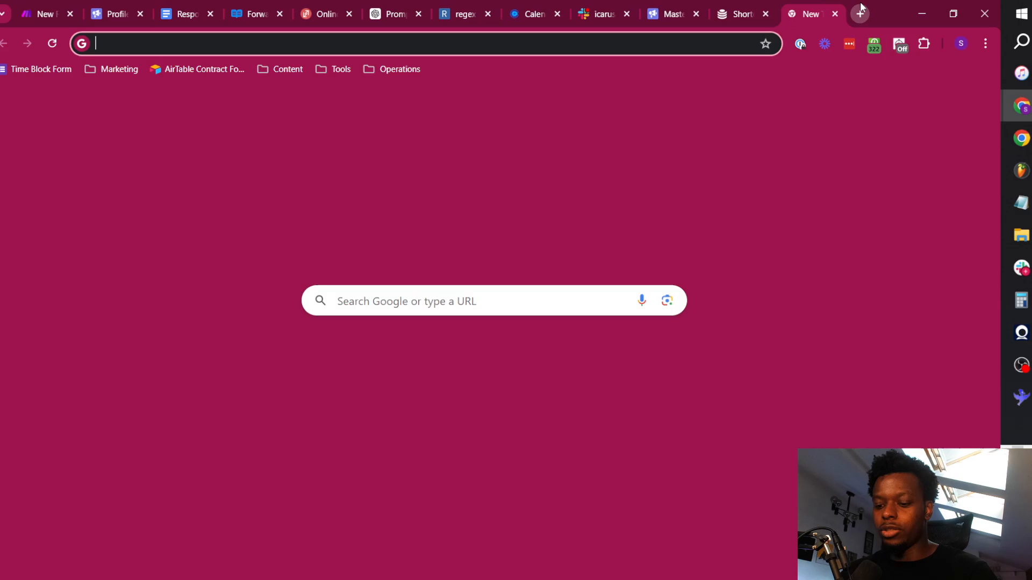
type("api.")
key("Right")
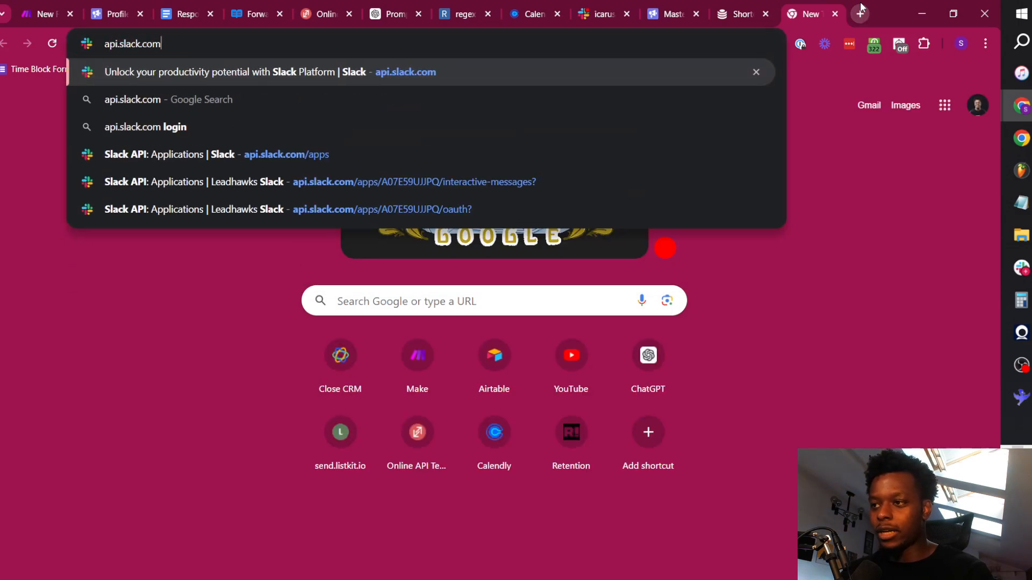
type("/app")
key("Return")
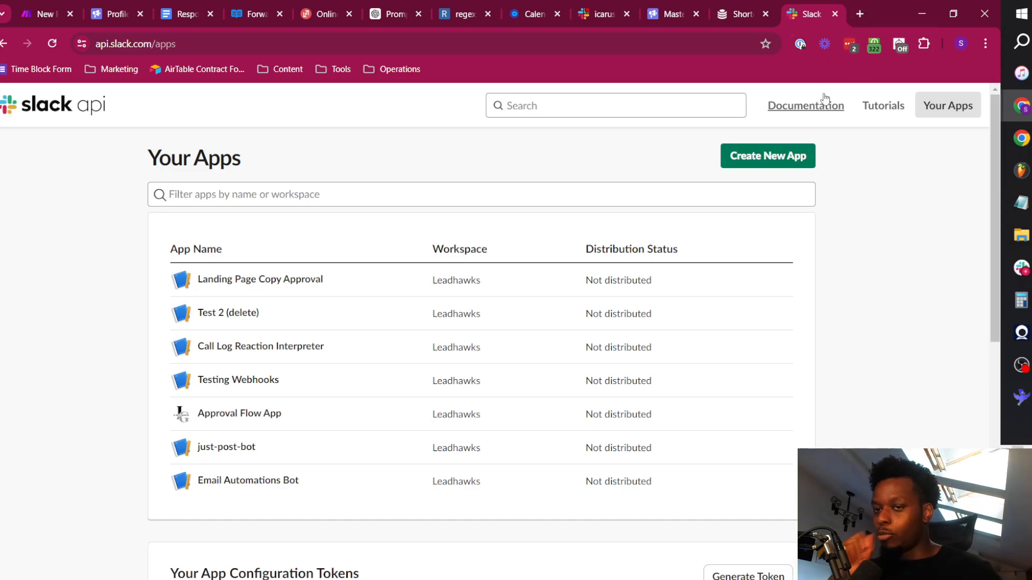
Create a Slack app from scratch named "Email Automations TEST" in the Leadhawks workspace.
left_click(769, 157)
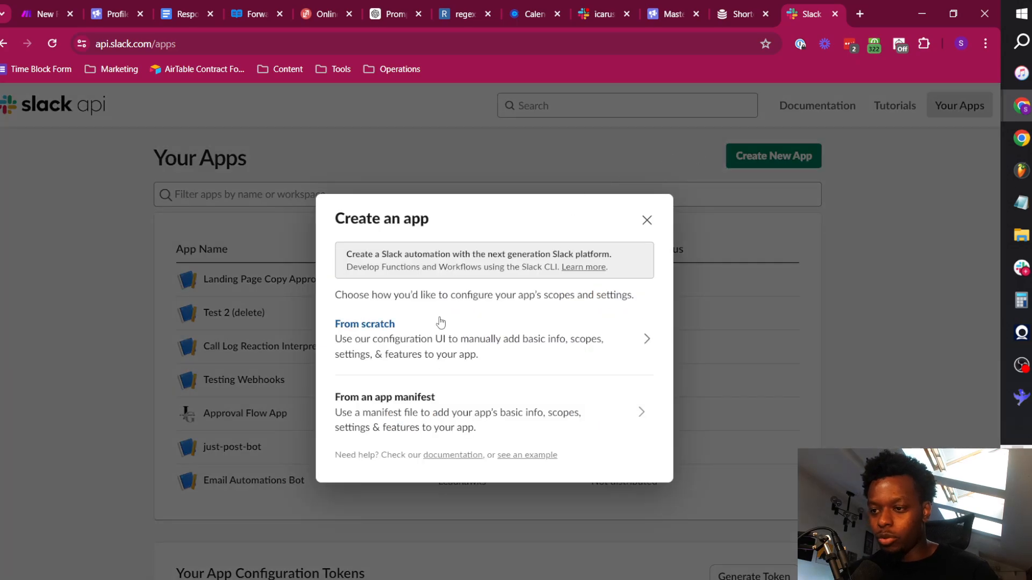
left_click(452, 329)
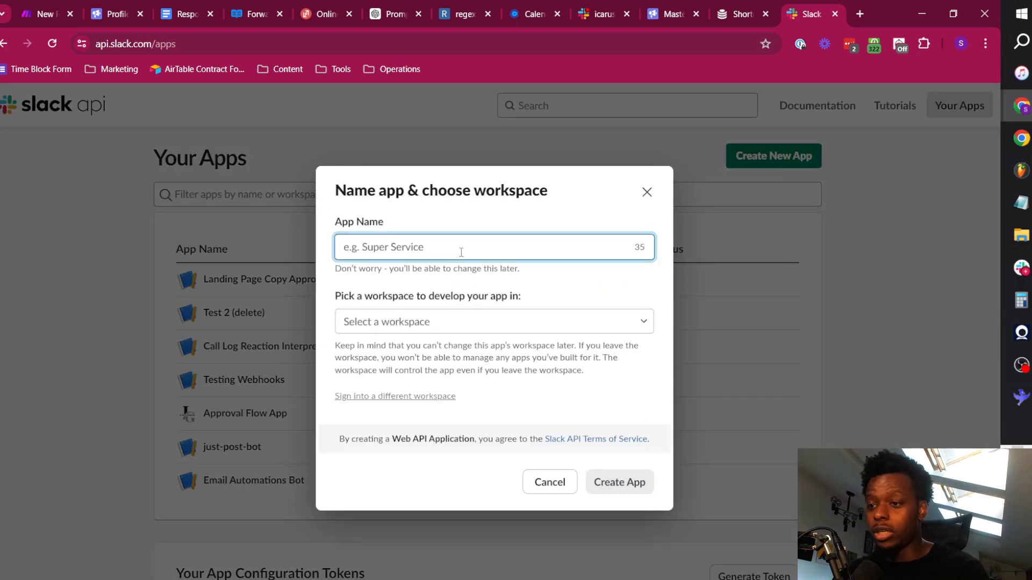
type("Email Automations ")
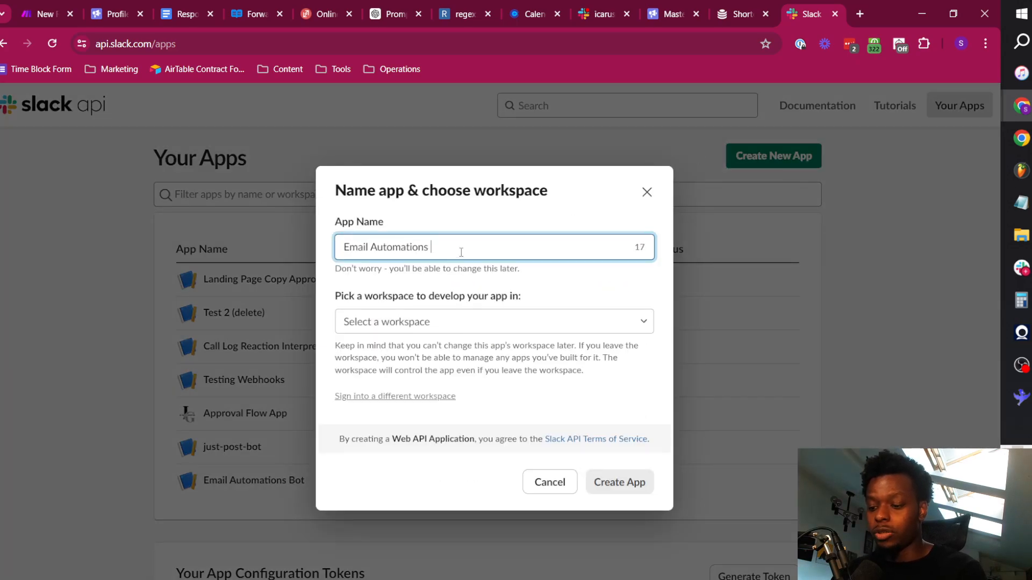
type("TEST")
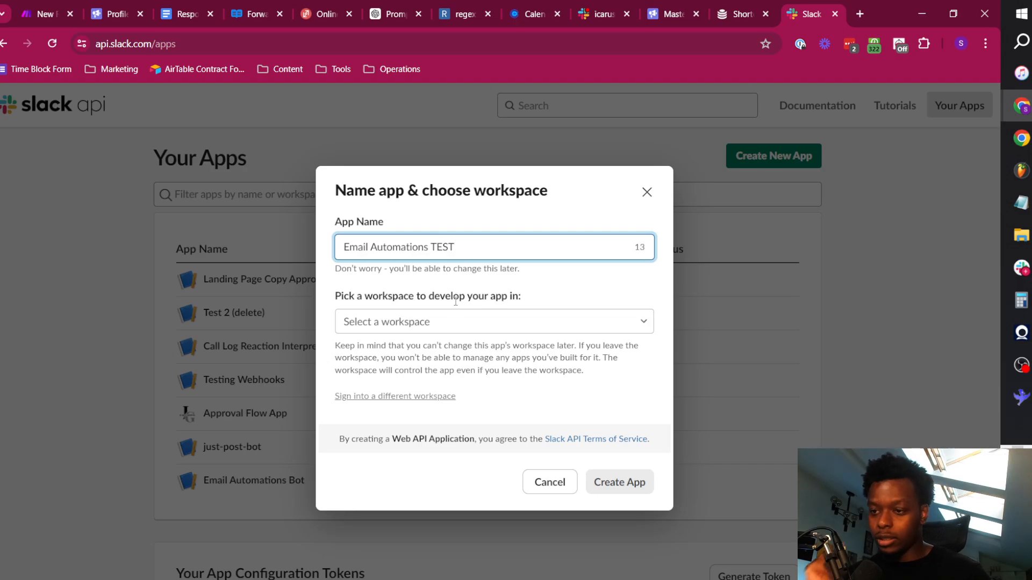
left_click(462, 324)
left_click(476, 348)
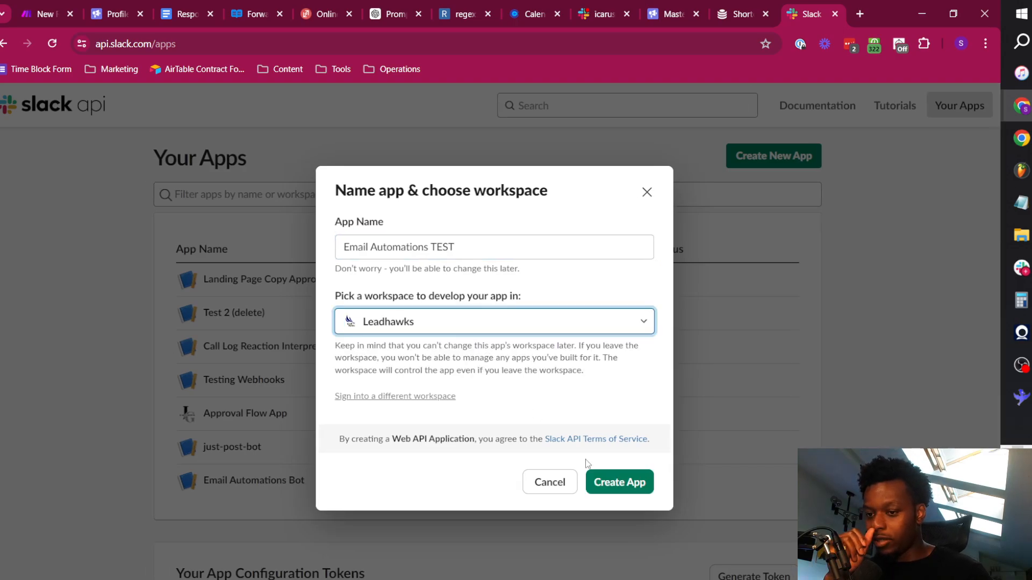
left_click(618, 482)
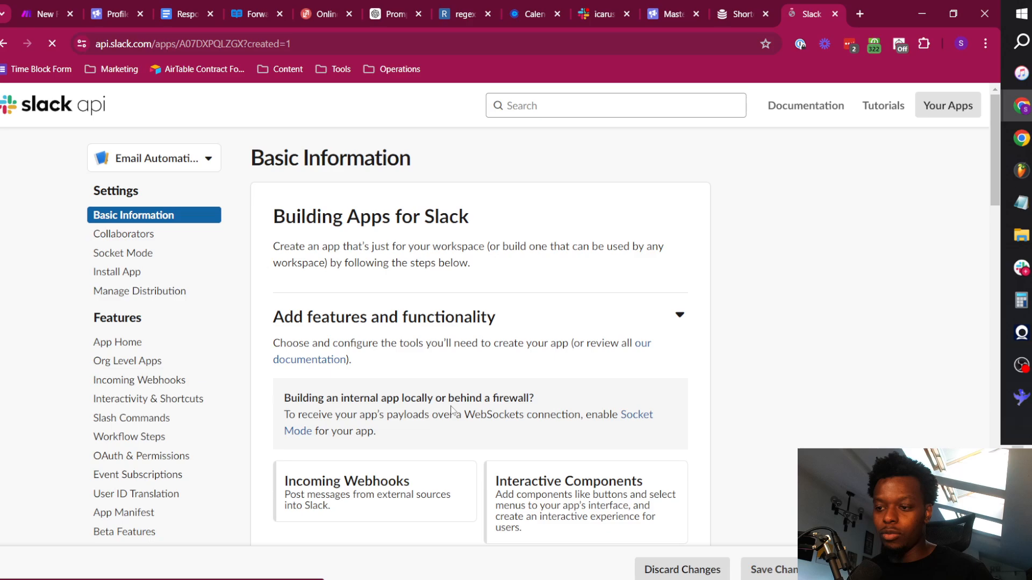
In the new app's OAuth permissions, add the bot token scopes channels:join and channels:manage.
scroll(574, 352, "down", 4)
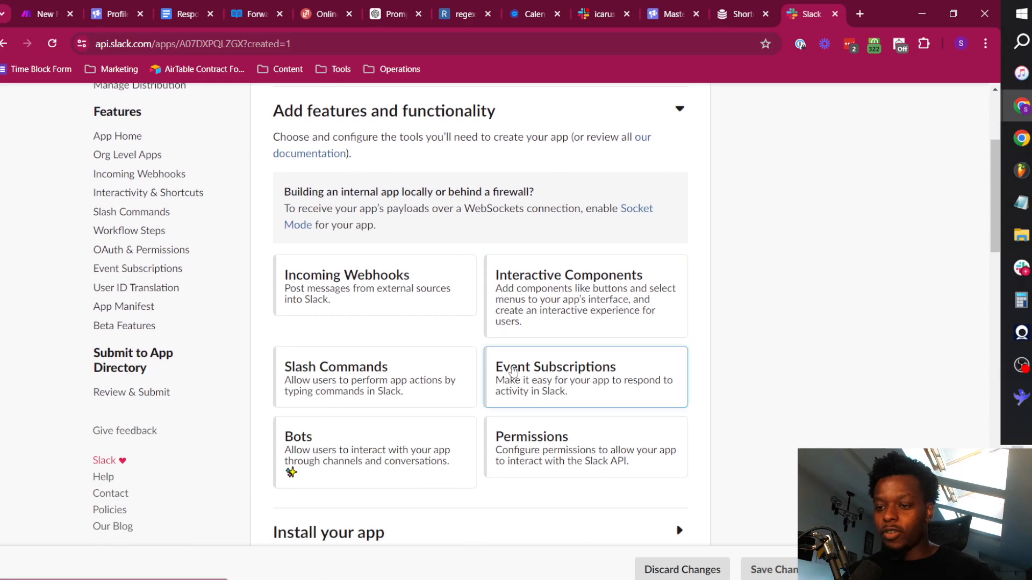
left_click(576, 457)
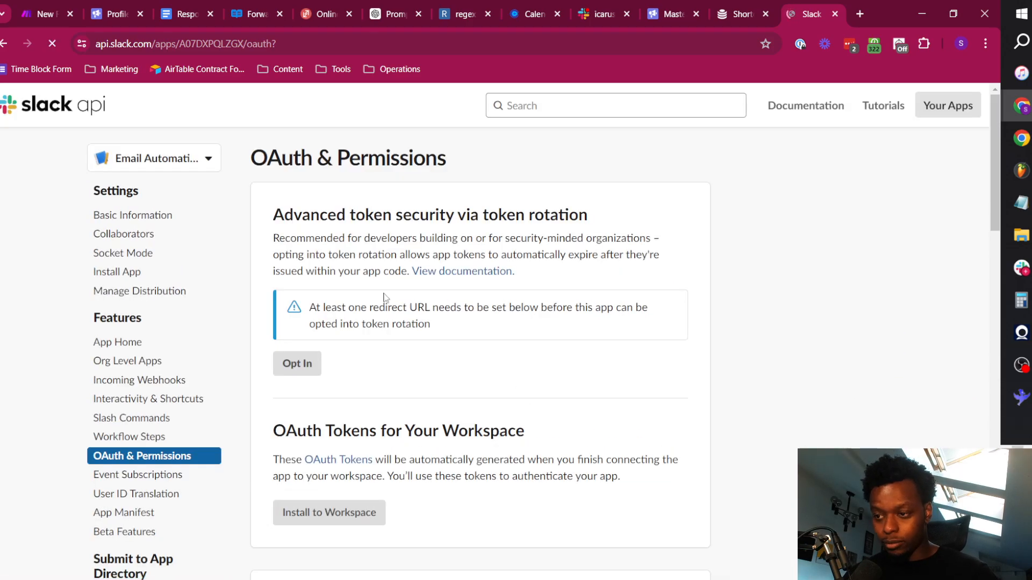
scroll(391, 322, "down", 4)
scroll(392, 317, "up", 2)
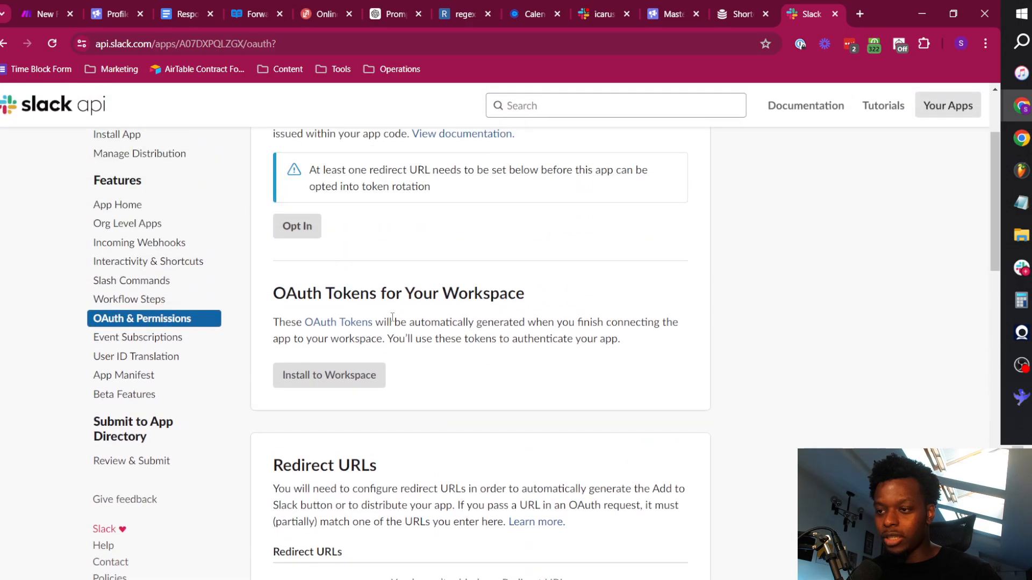
scroll(392, 317, "down", 10)
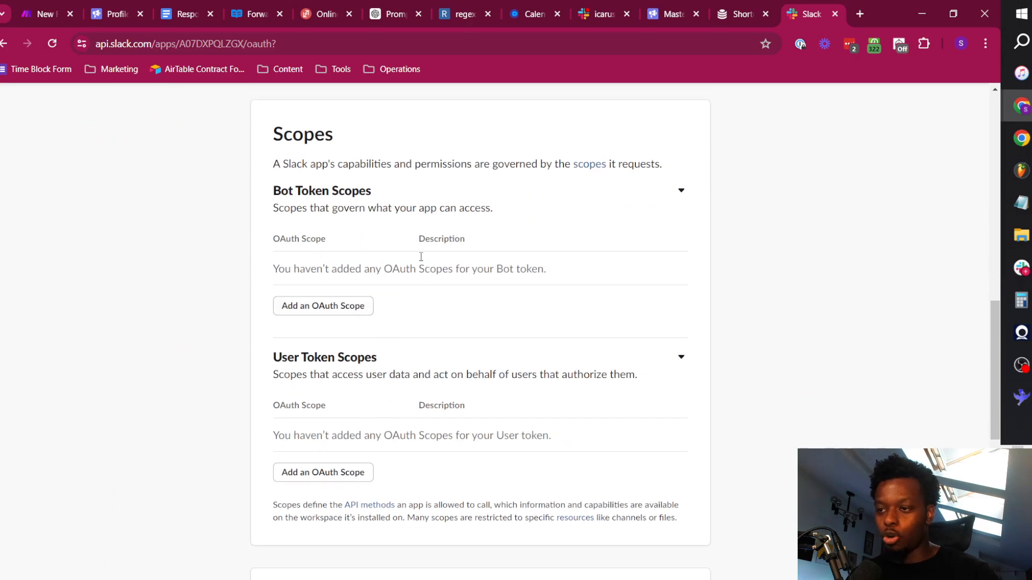
left_click(361, 311)
type("chann")
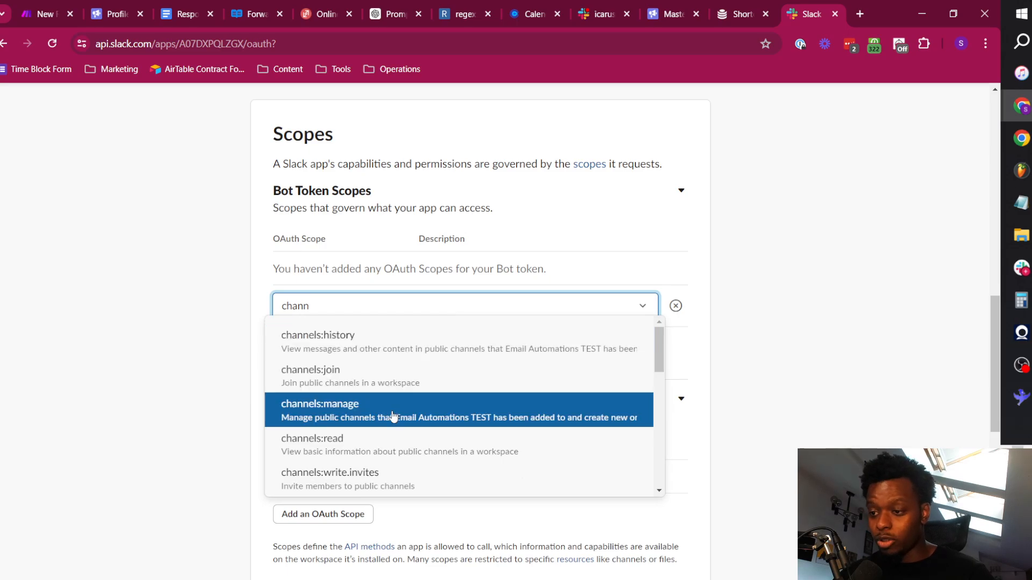
left_click(376, 377)
left_click(373, 322)
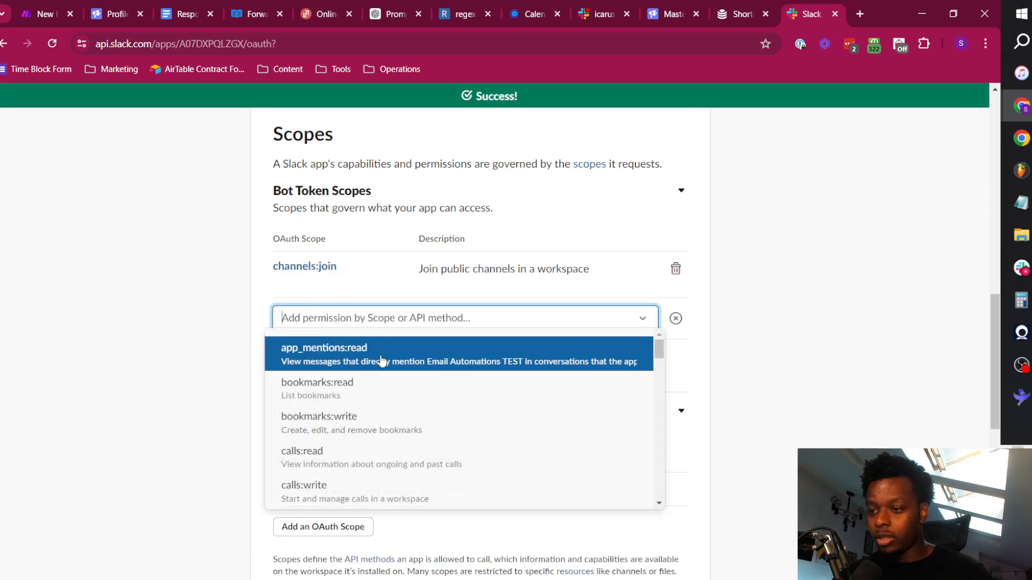
type("chann")
left_click(391, 389)
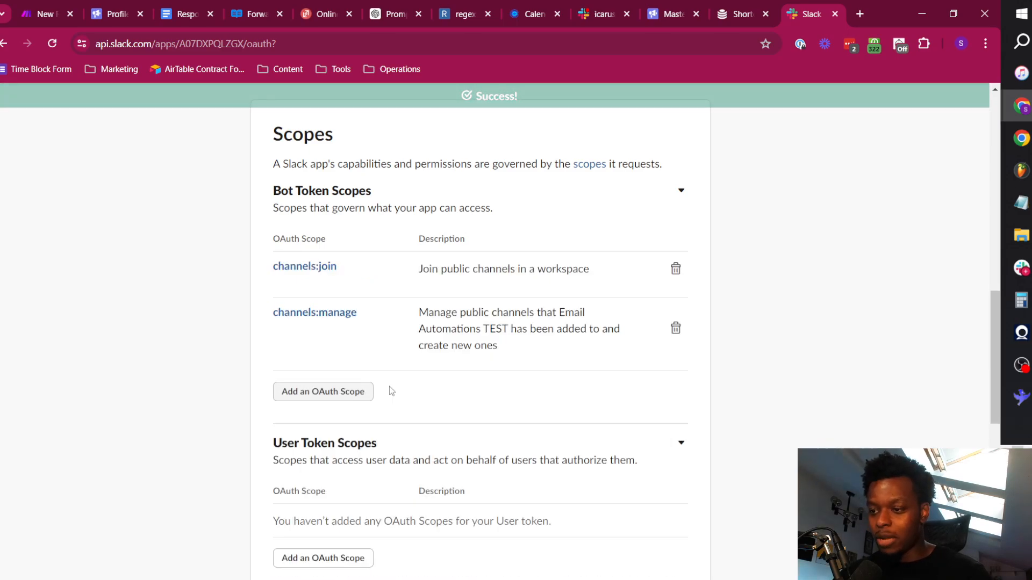
Add the channels:read and channels:history scopes to the app's bot token.
left_click(333, 392)
type("chann")
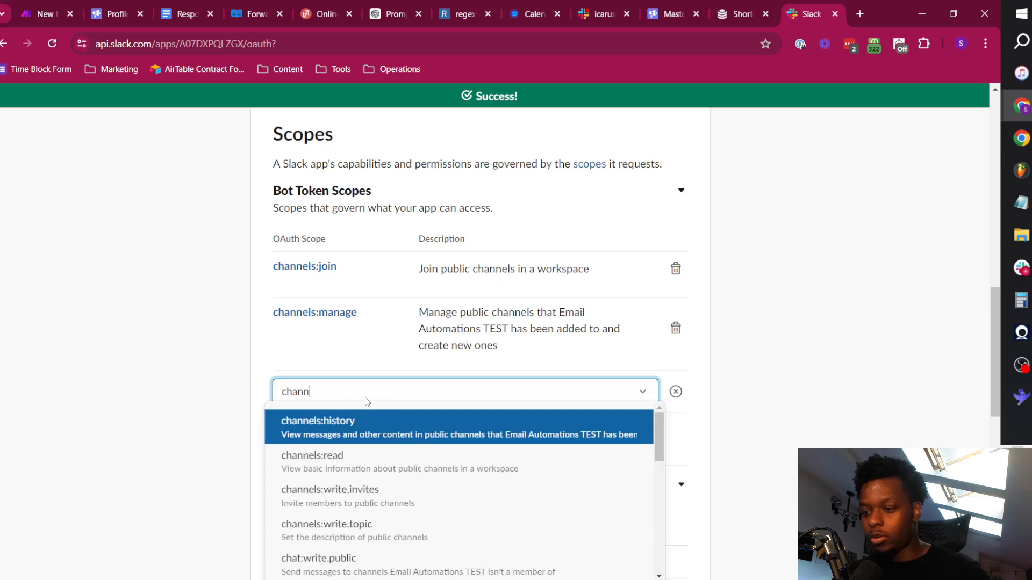
left_click(369, 457)
left_click(354, 459)
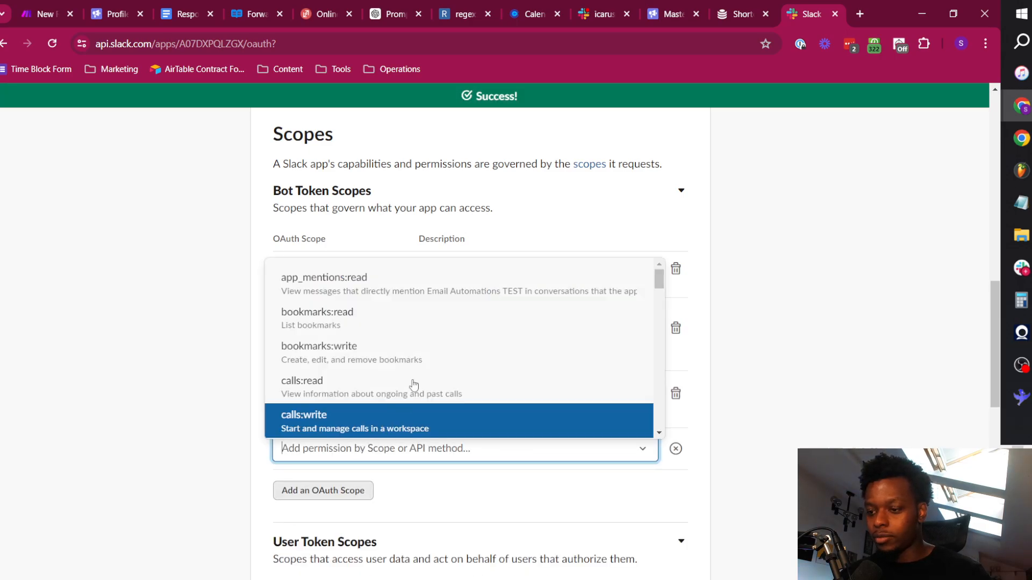
type("channels")
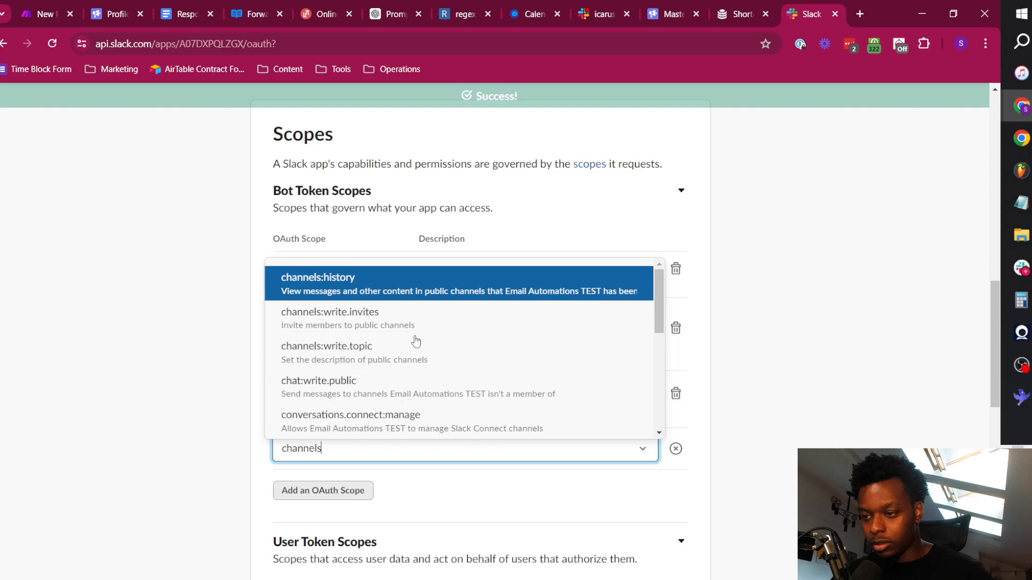
scroll(430, 360, "down", 4)
scroll(375, 295, "up", 4)
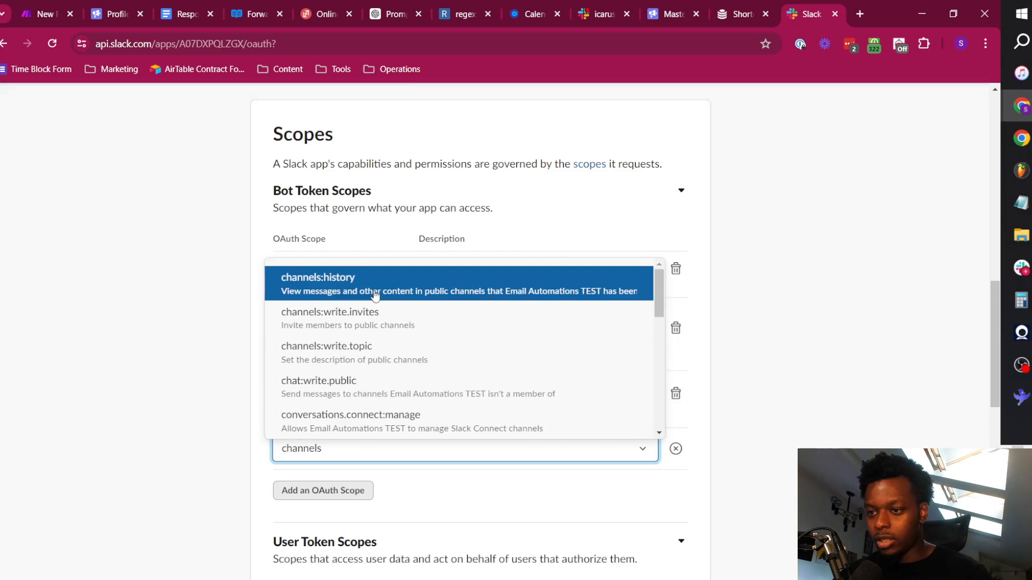
left_click(375, 295)
Add the private-channel scopes groups:history and groups:read to the app's bot token.
scroll(350, 415, "down", 3)
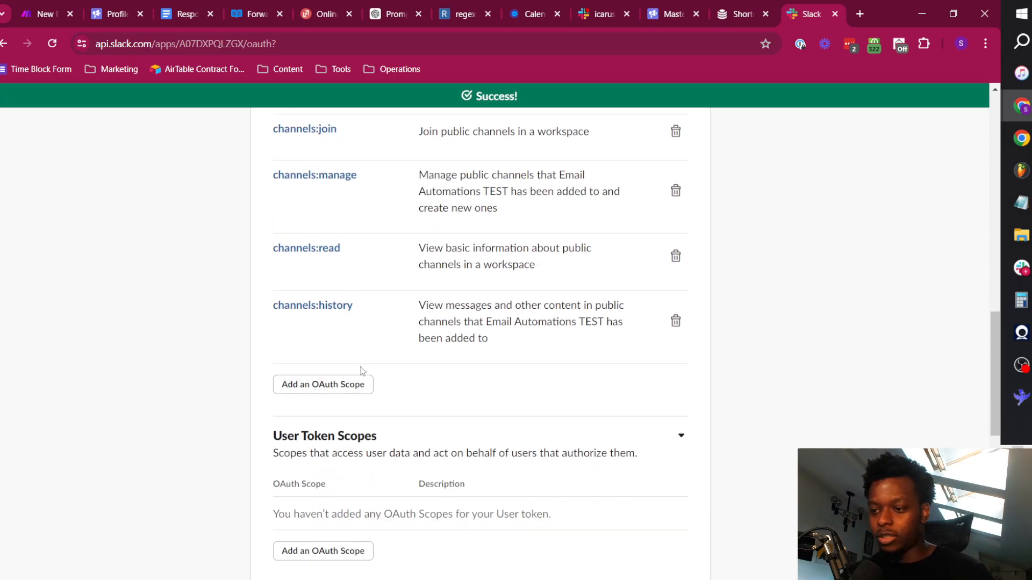
left_click(348, 391)
type("groups")
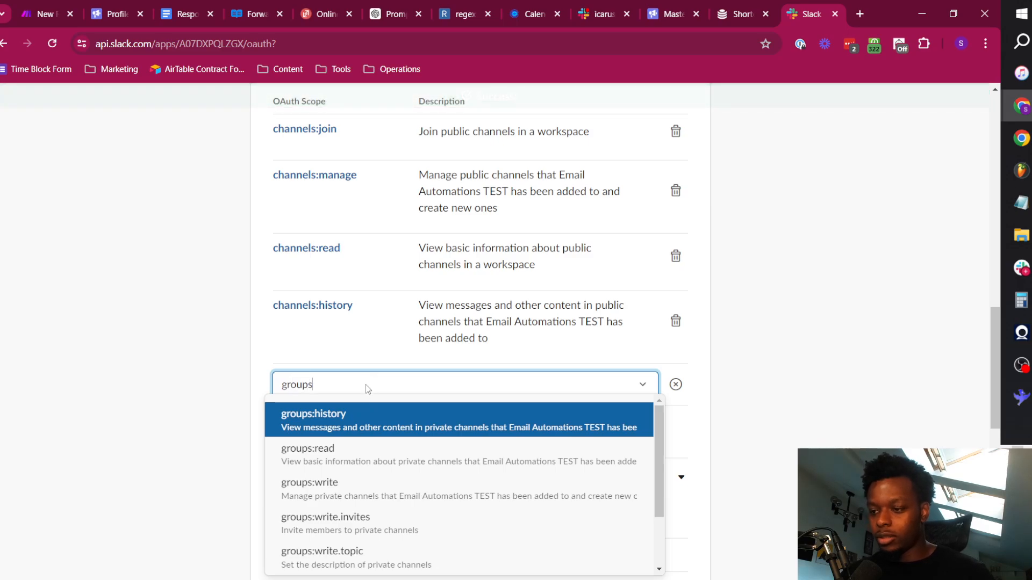
left_click(359, 419)
left_click(339, 466)
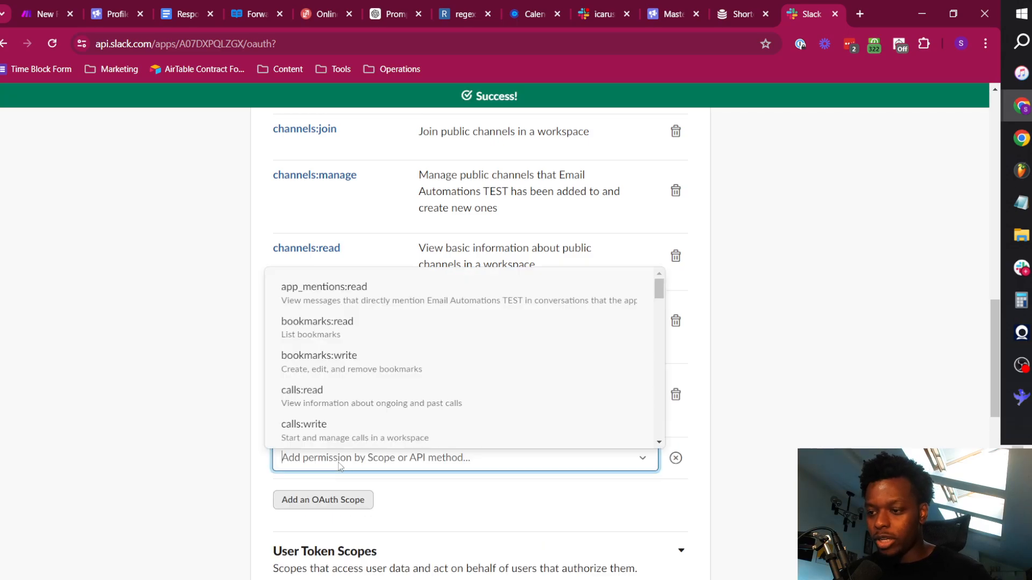
type("groups")
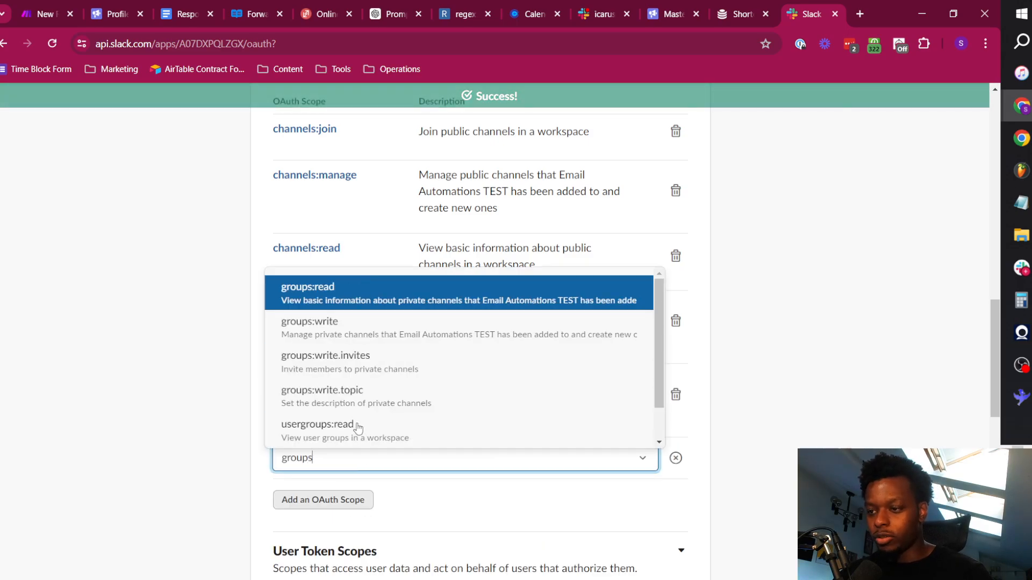
left_click(357, 303)
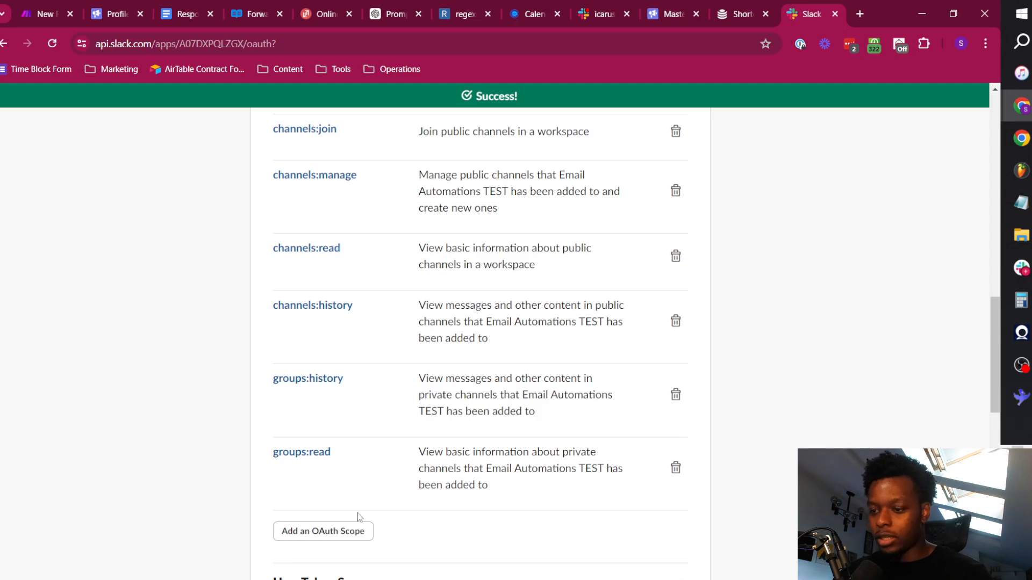
Add the groups:write and groups:write.invites scopes to the app's bot token.
left_click(357, 531)
type("groups")
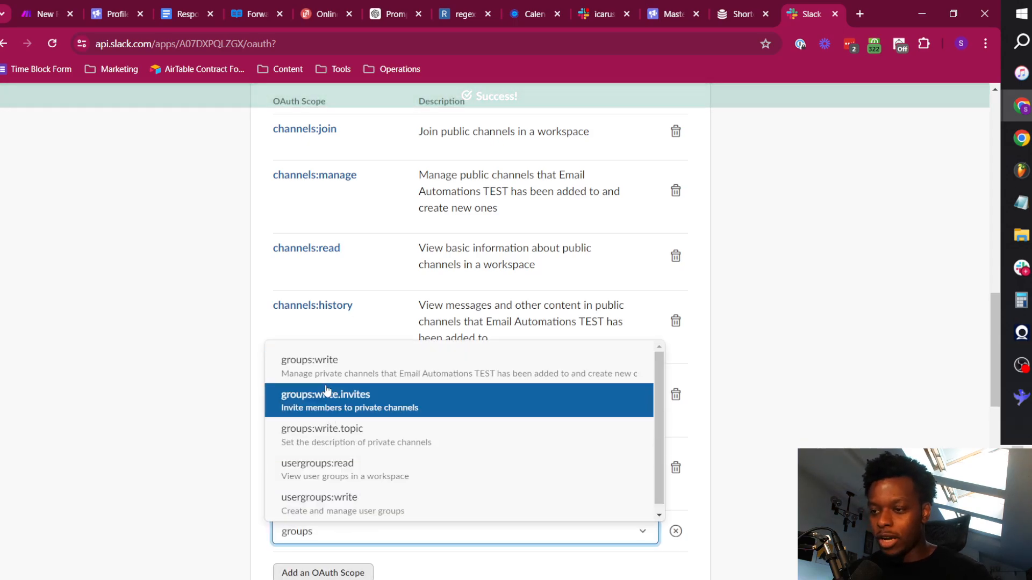
left_click(322, 361)
scroll(322, 430, "down", 5)
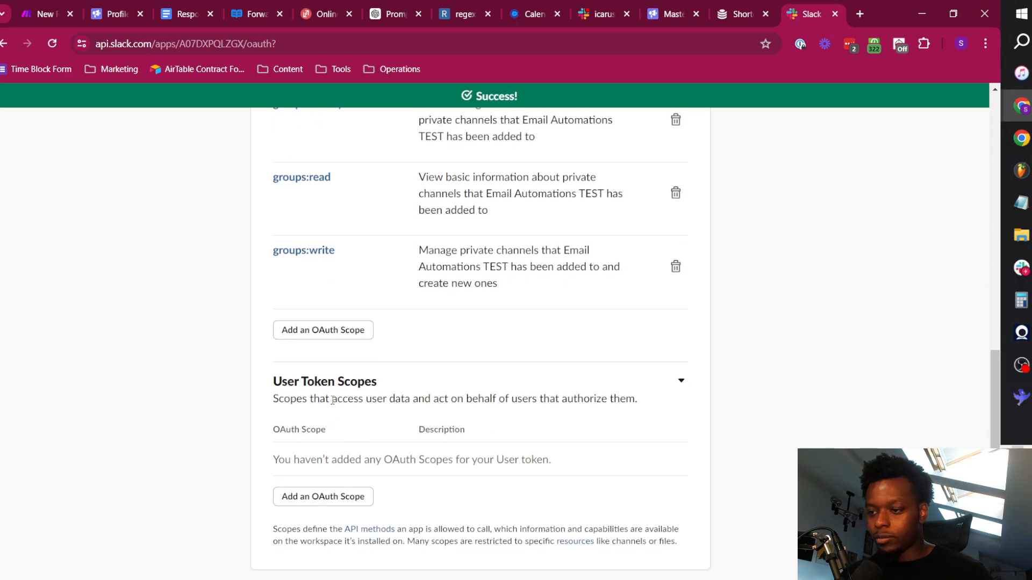
left_click(324, 330)
type("groups")
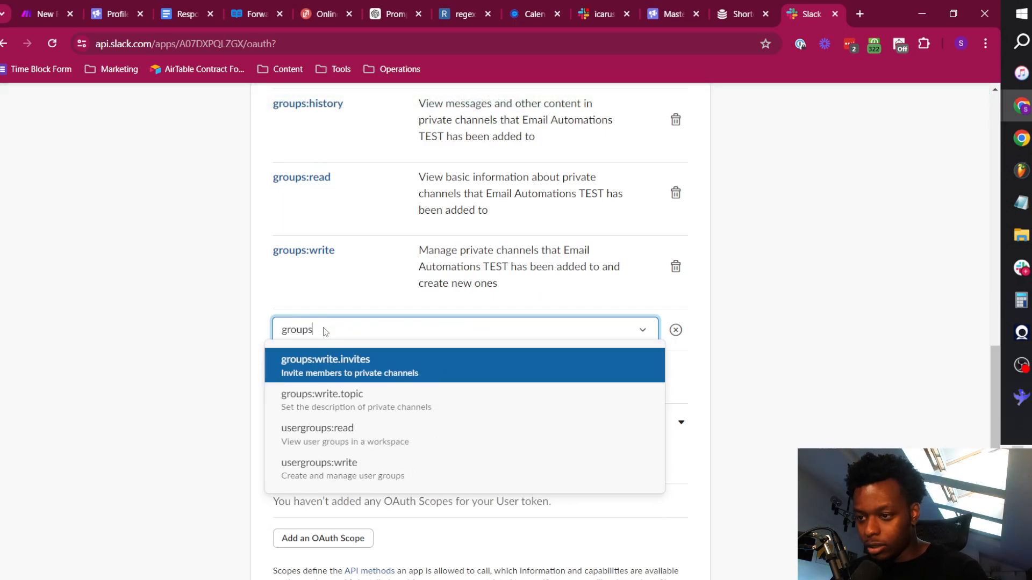
left_click(338, 357)
Add the messaging scopes chat:write and chat:write.public to the app's bot token.
left_click(335, 381)
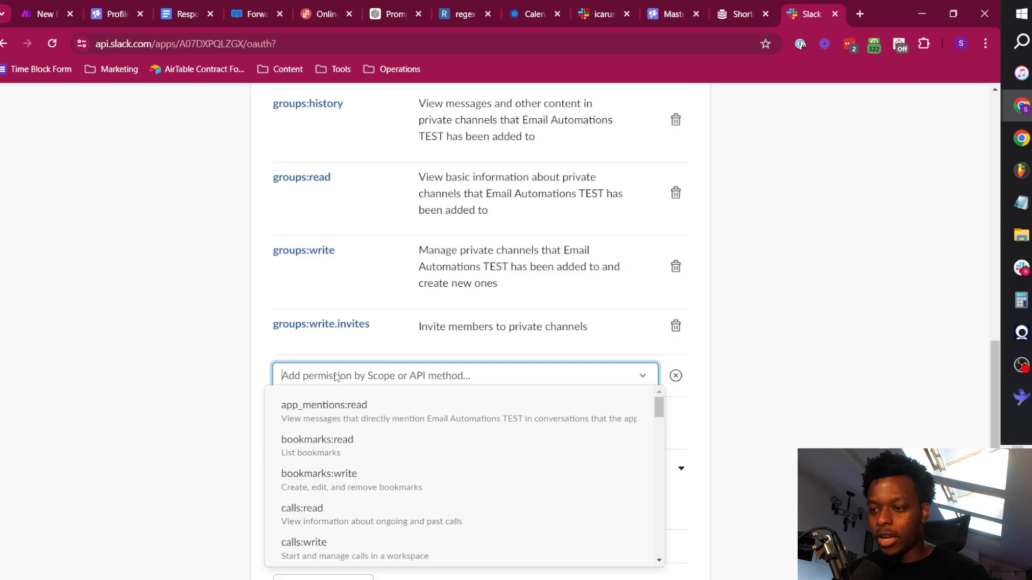
type("chat")
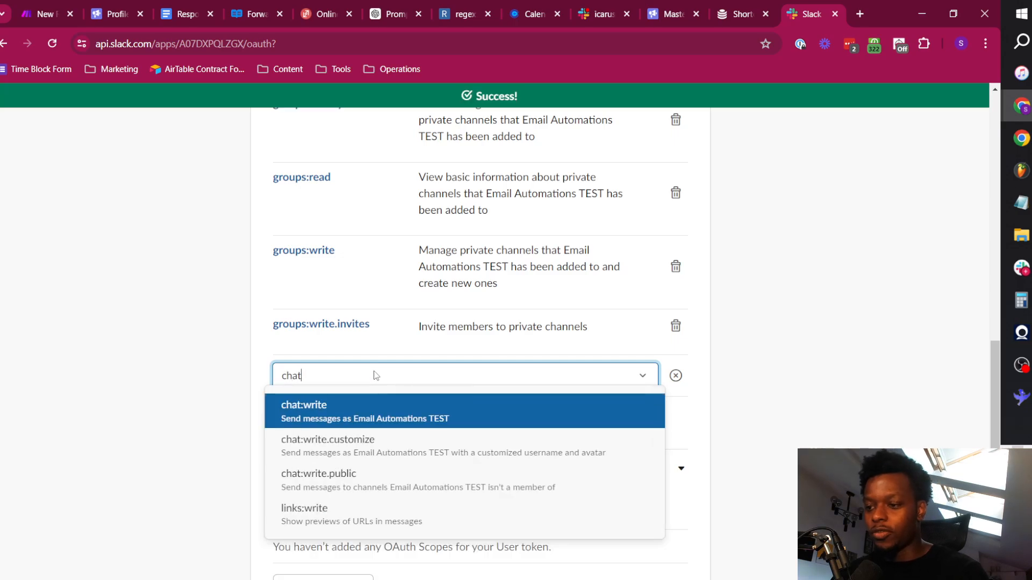
left_click(373, 410)
left_click(350, 424)
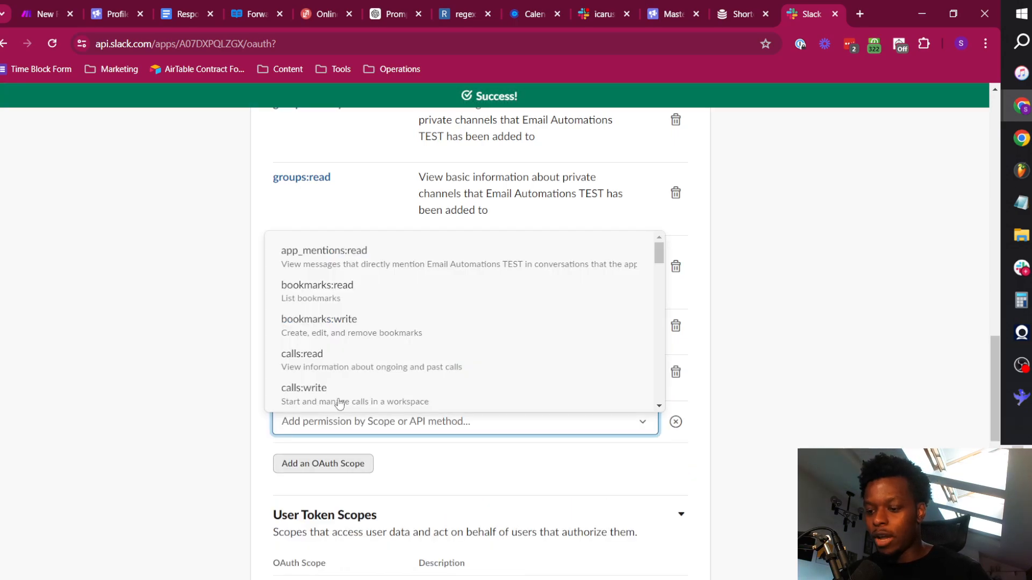
type("chat")
left_click(354, 492)
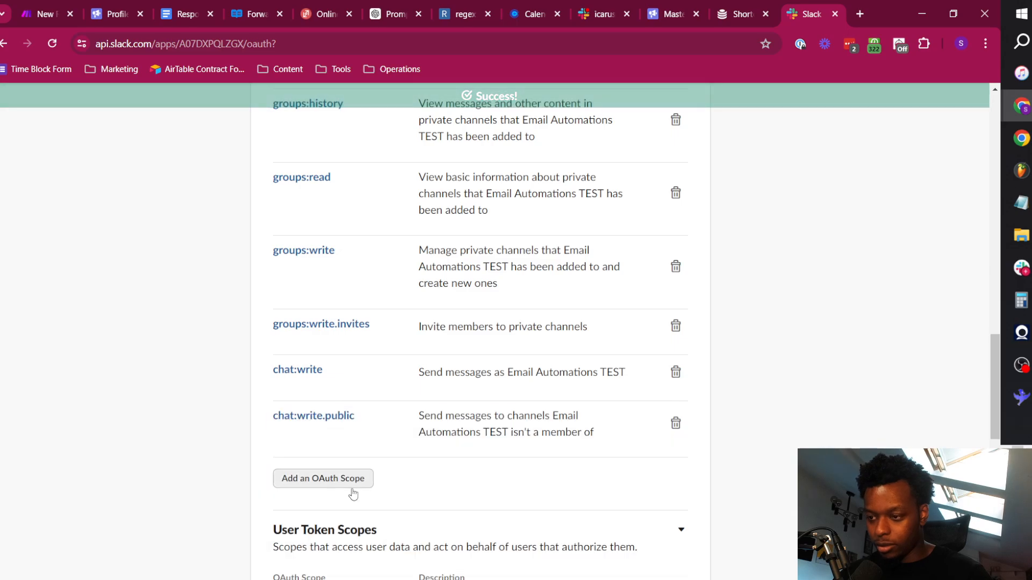
scroll(306, 385, "down", 5)
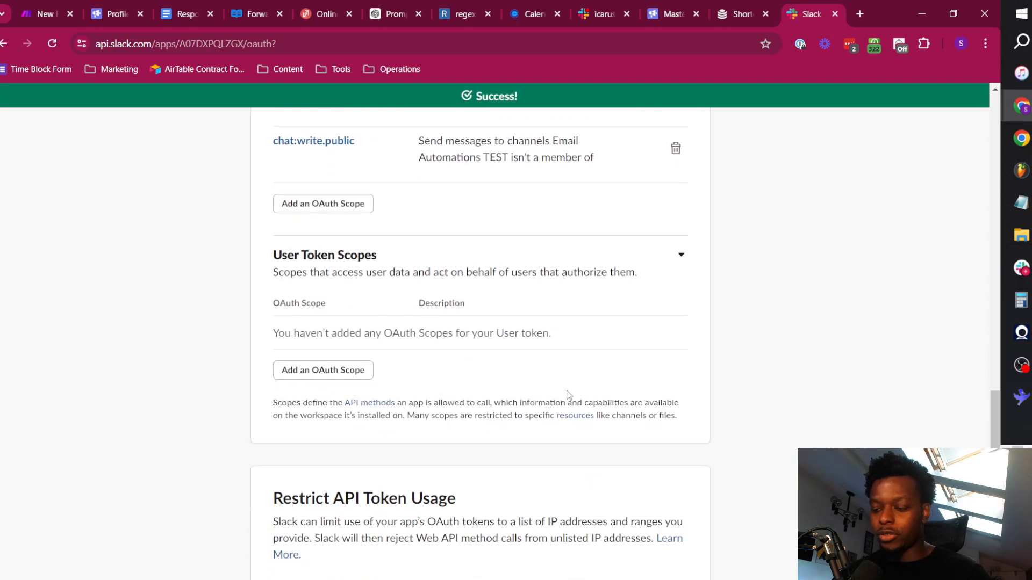
scroll(535, 383, "down", 6)
scroll(522, 363, "up", 20)
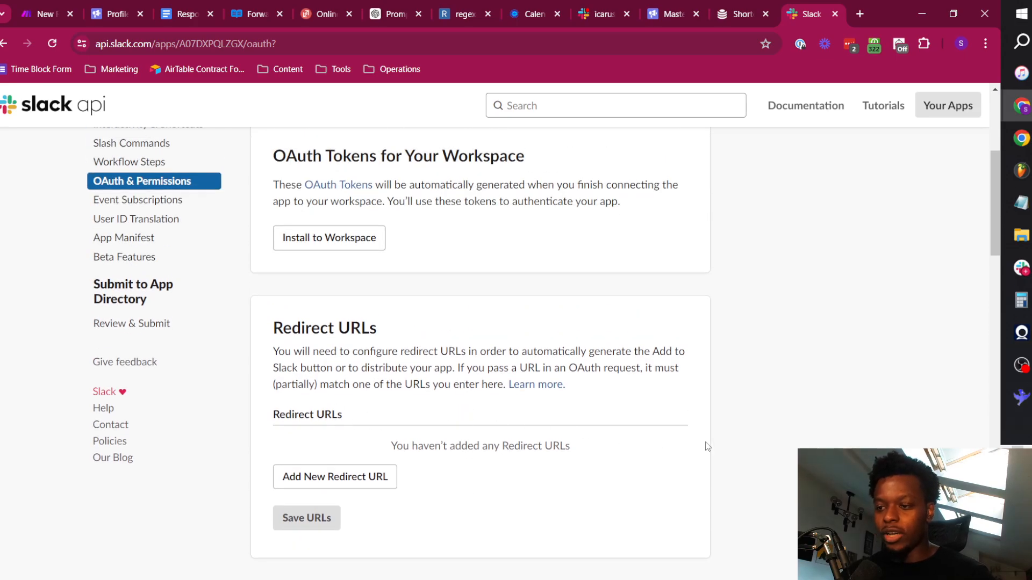
left_click(347, 476)
type("https://www.integromat.com/oauth/cb/slack3")
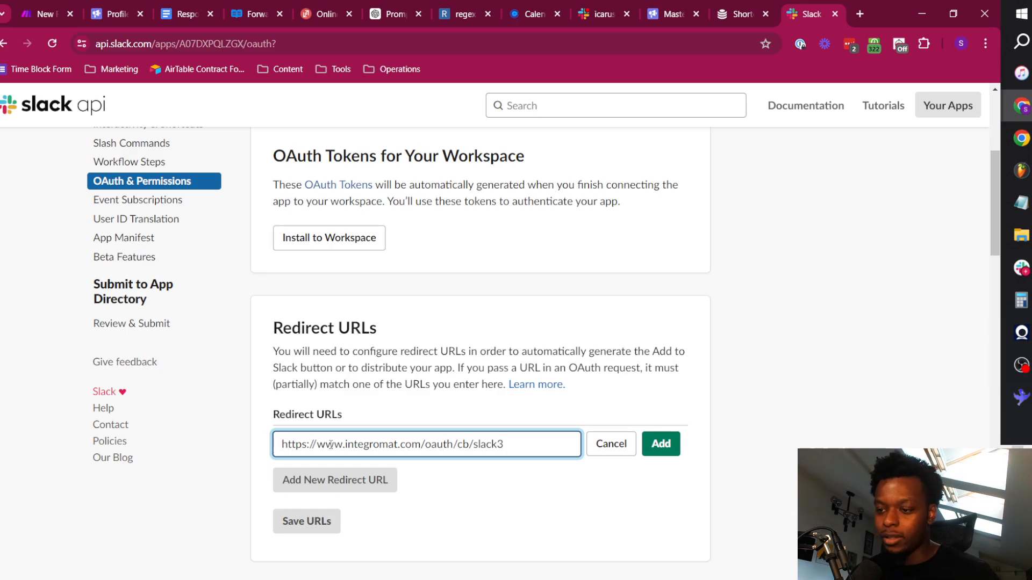
left_click(519, 440)
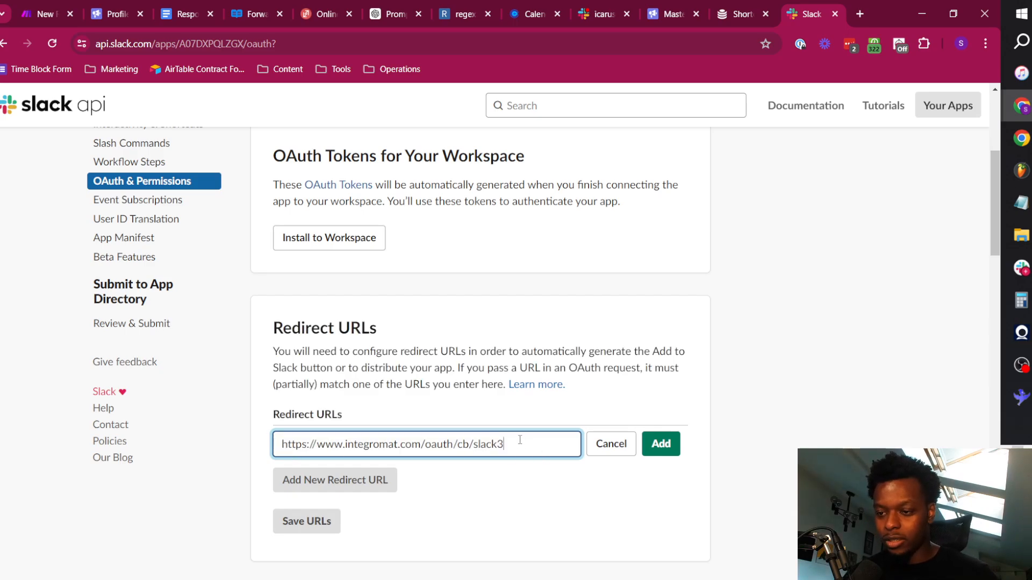
left_click(659, 453)
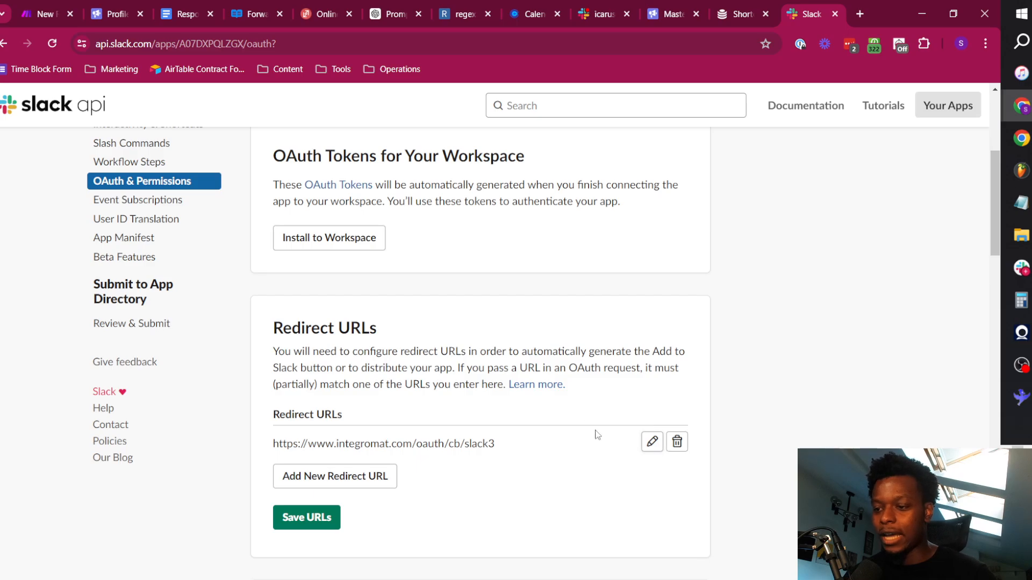
left_click(306, 517)
Install the Email Automations TEST app to the Leadhawks workspace and allow the permissions it requests.
scroll(492, 488, "down", 6)
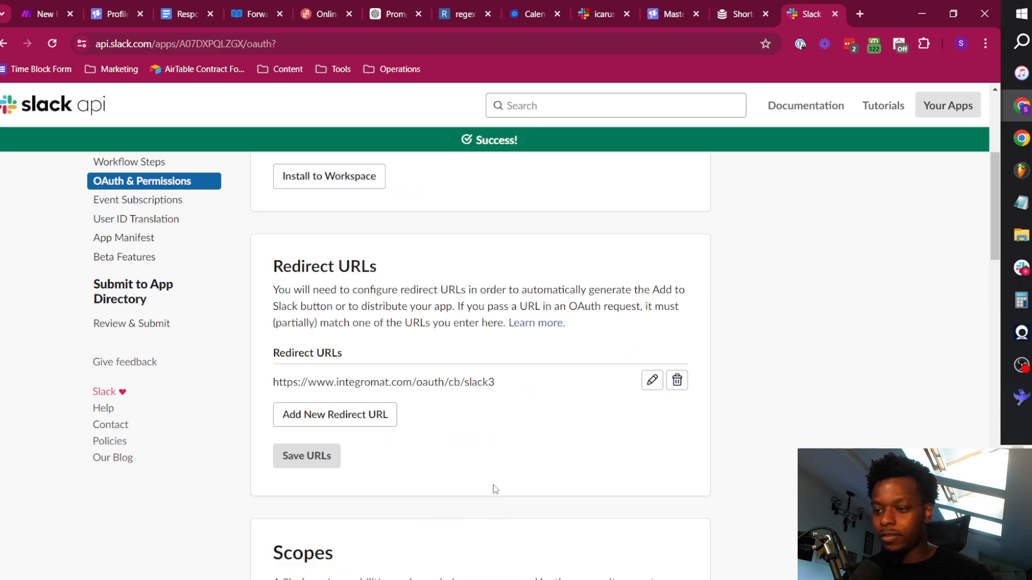
scroll(218, 351, "down", 9)
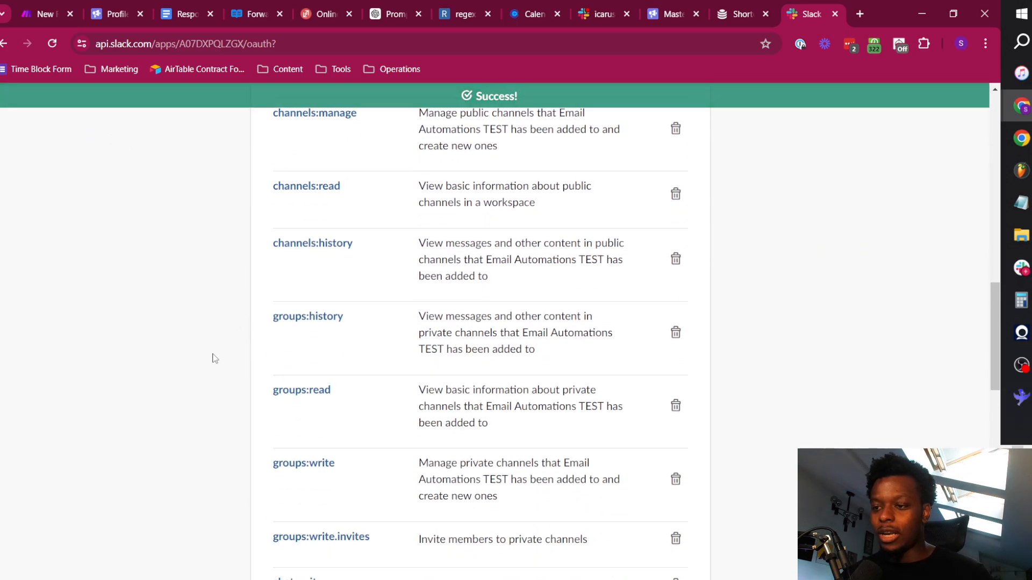
scroll(398, 422, "down", 1)
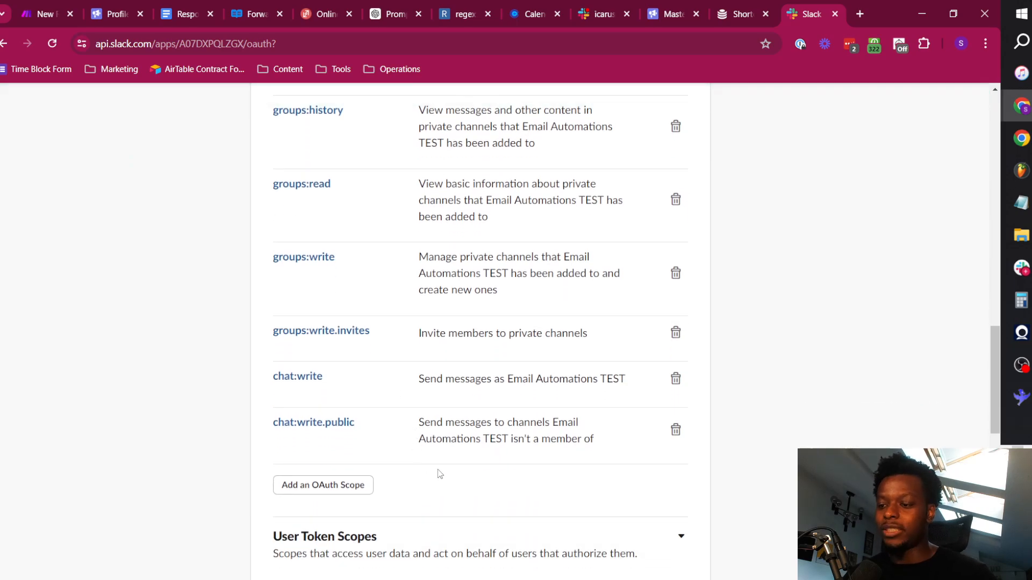
scroll(444, 434, "up", 8)
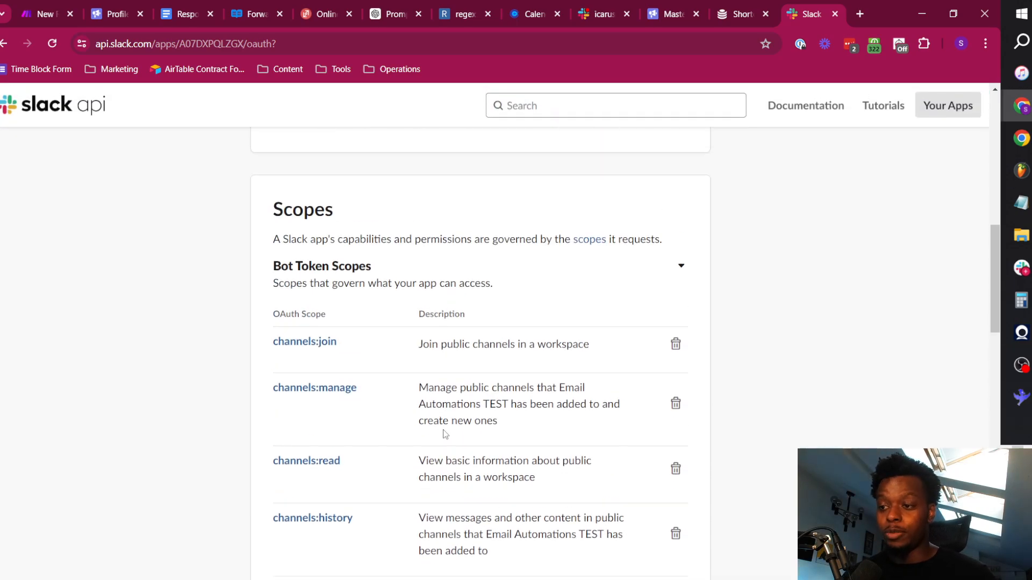
scroll(444, 434, "down", 10)
scroll(433, 443, "up", 11)
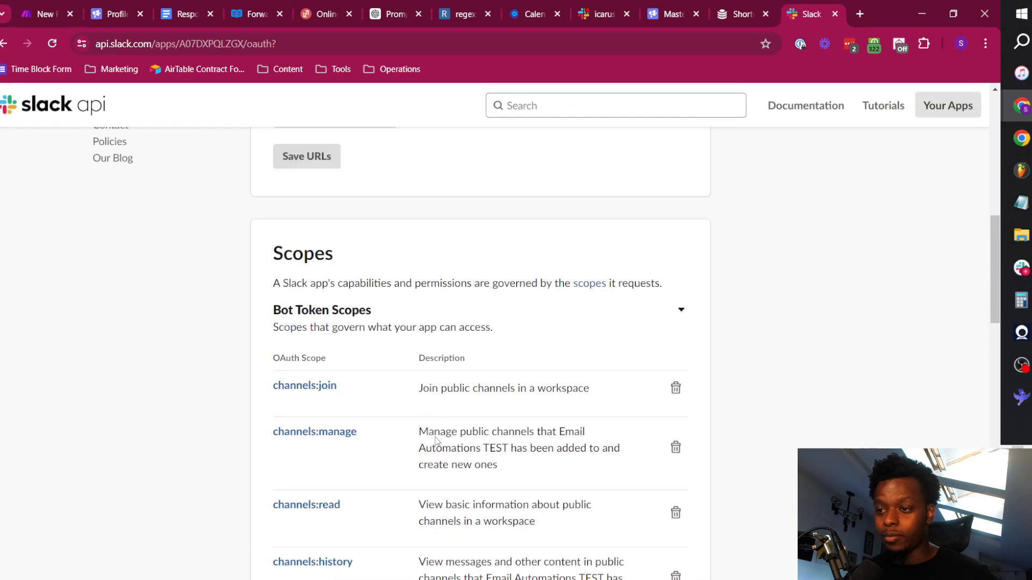
scroll(419, 430, "up", 5)
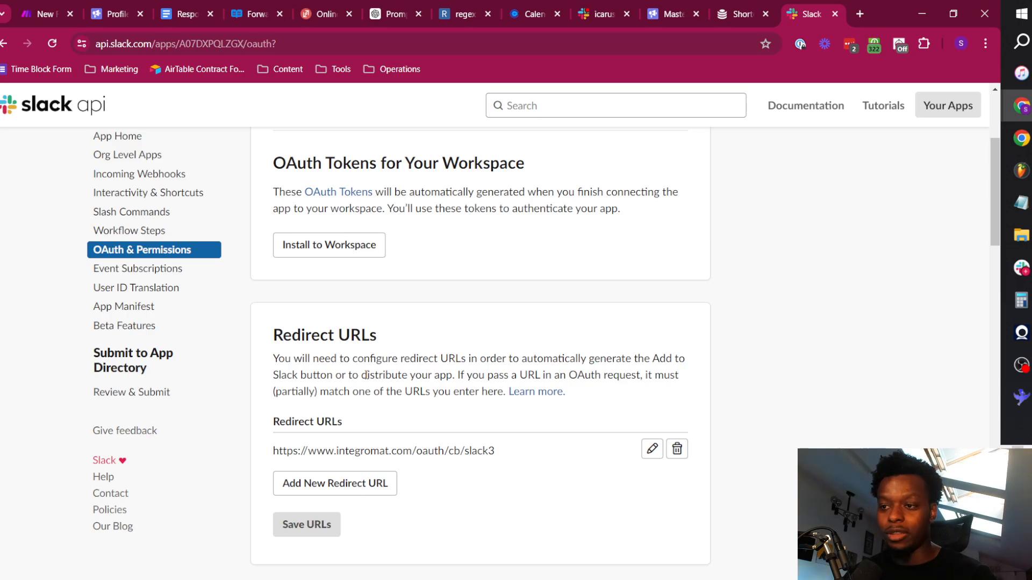
scroll(366, 375, "up", 3)
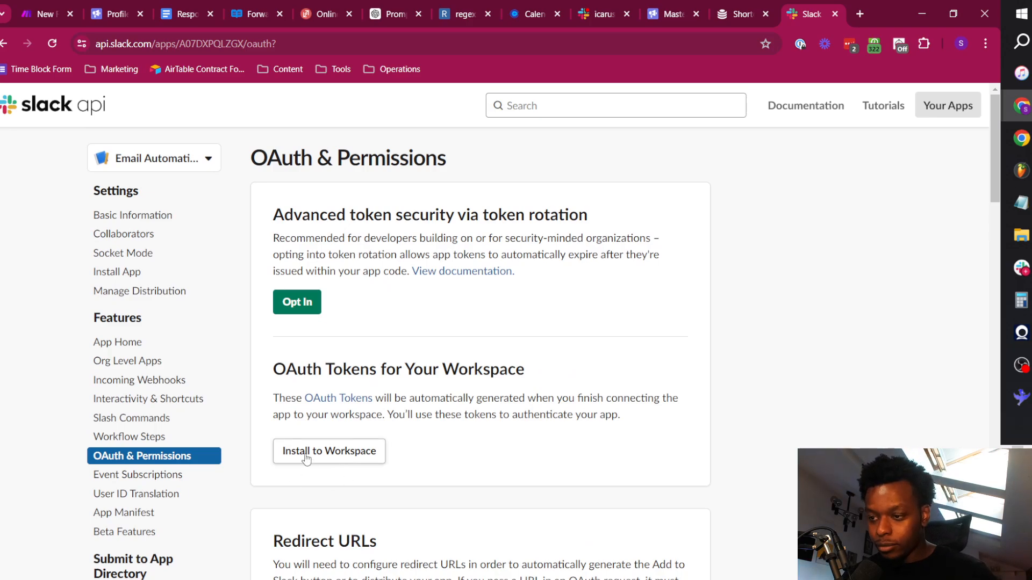
left_click(346, 457)
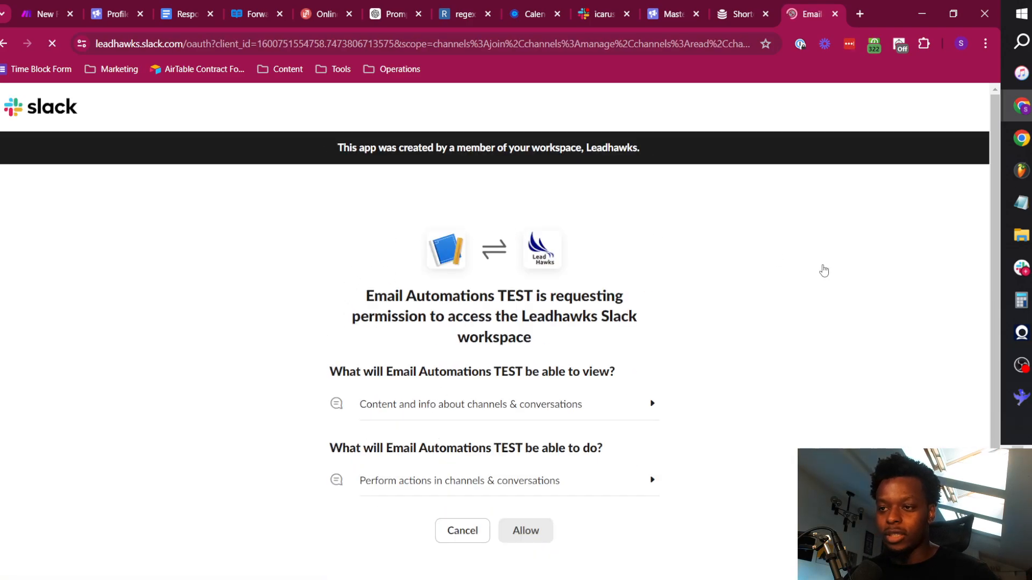
scroll(627, 420, "down", 1)
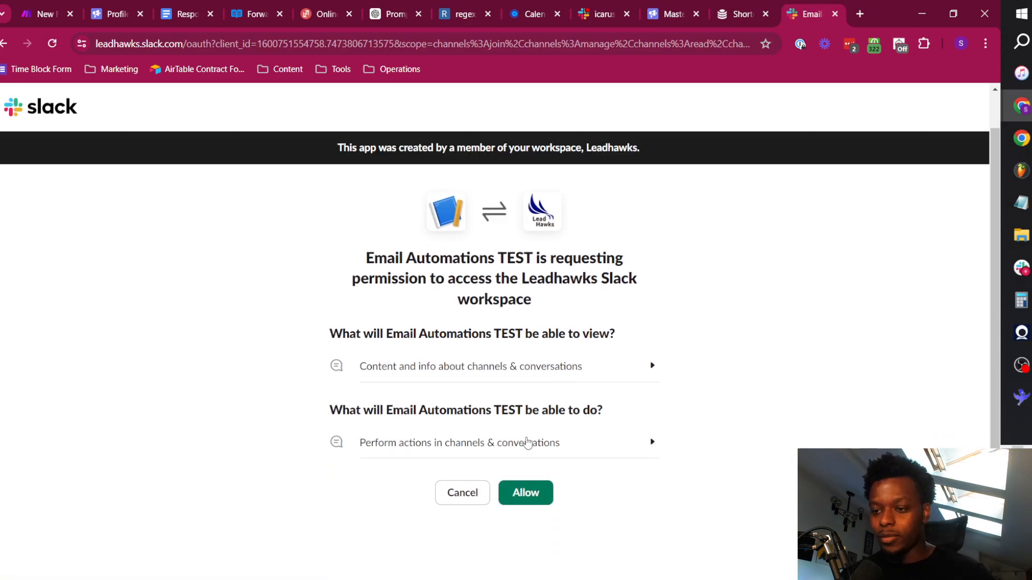
left_click(540, 498)
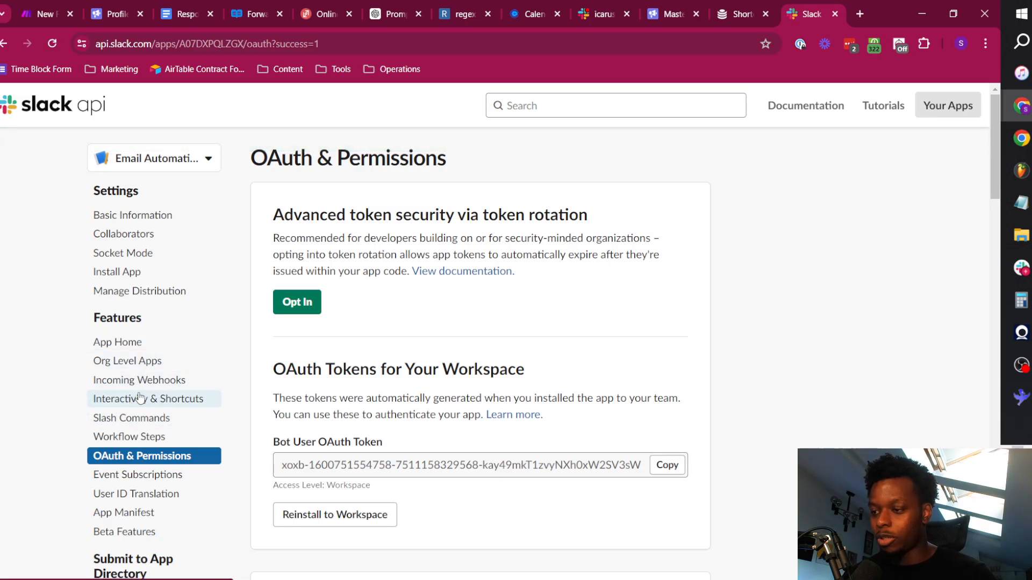
Turn on interactivity for the Slack app and start filling in its request URL.
left_click(141, 399)
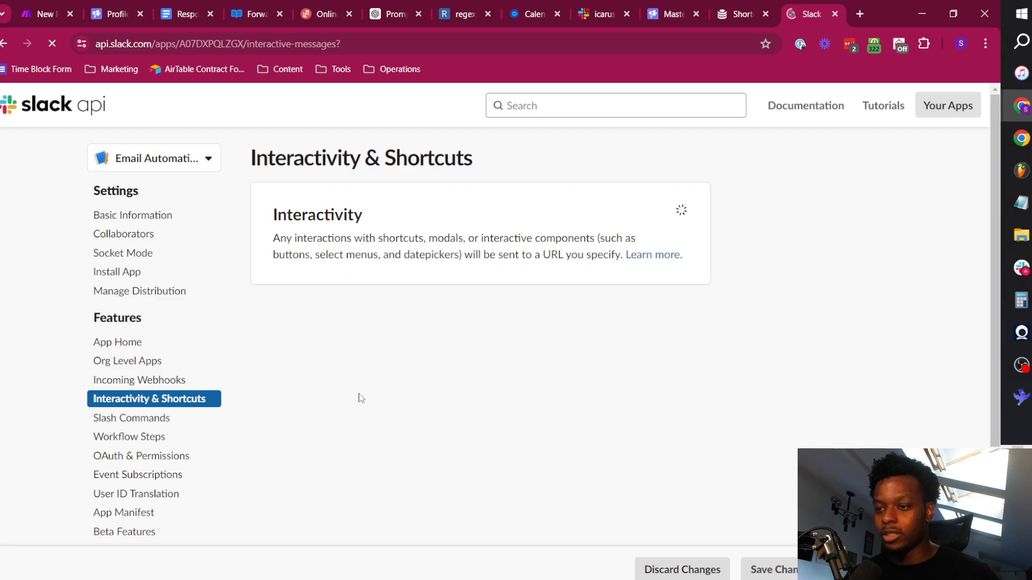
left_click(665, 212)
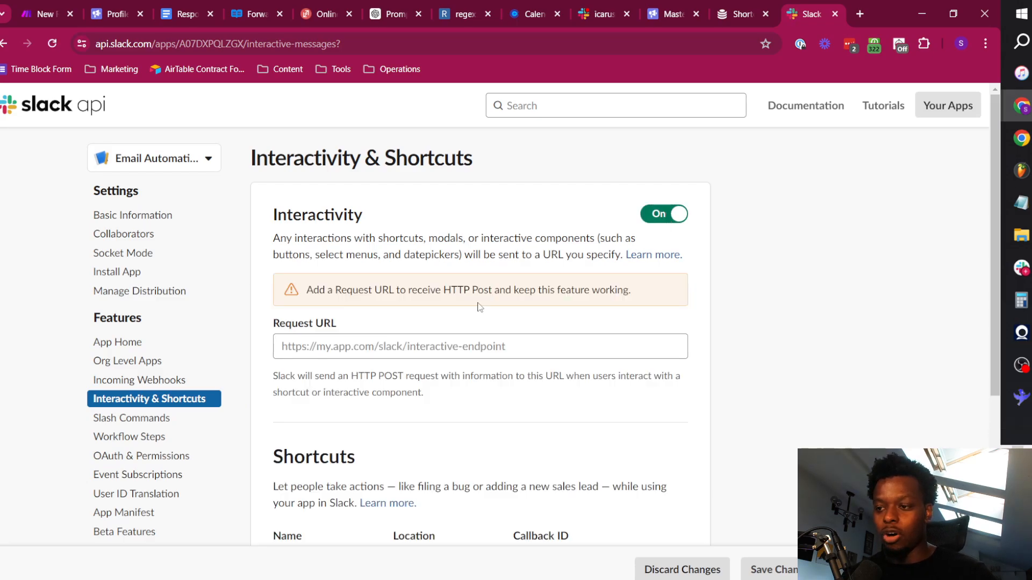
left_click(367, 350)
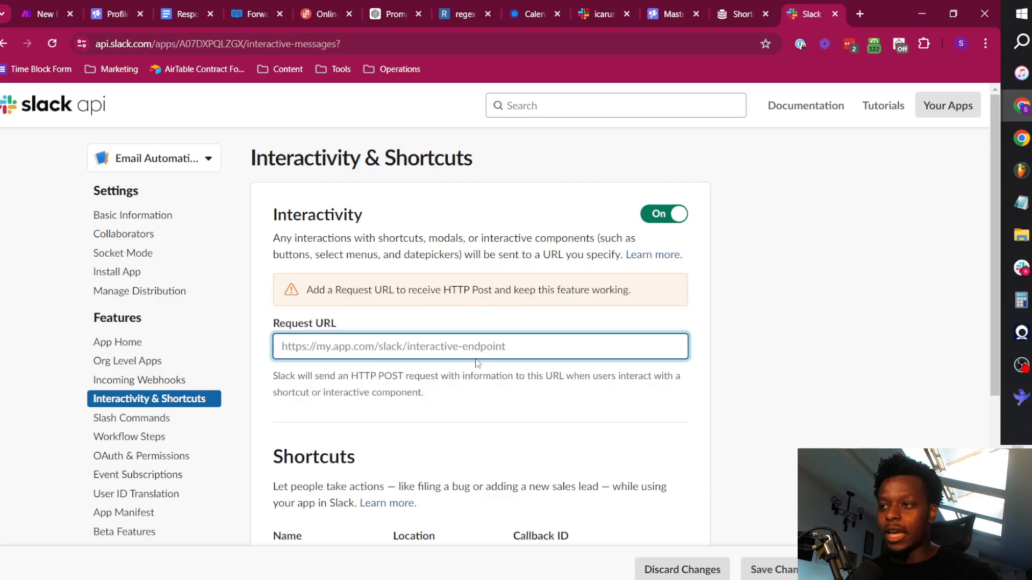
Switch to Make, save the New Reply >> Alert & Push (TEST) scenario and duplicate its browser tab.
left_click(43, 4)
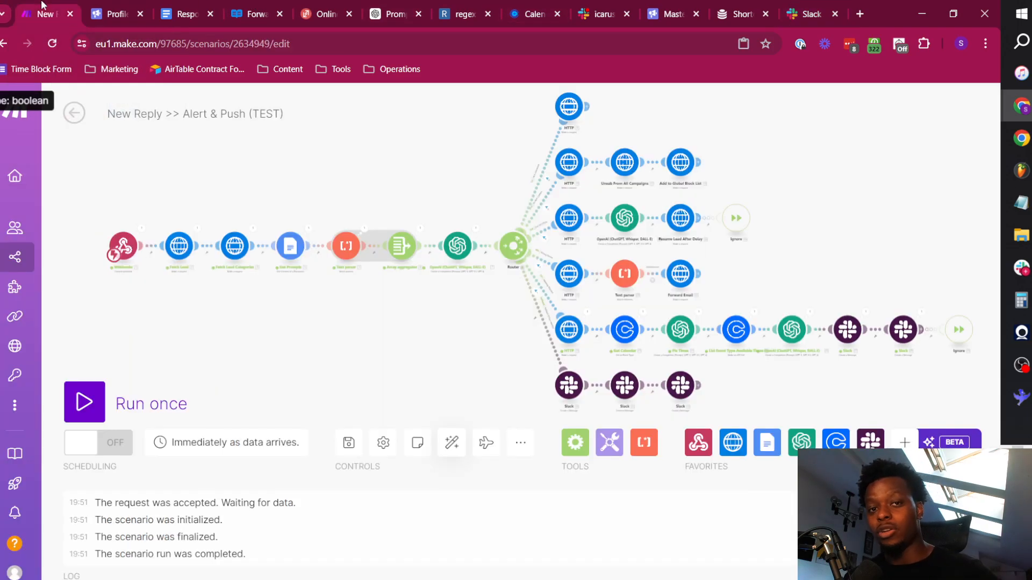
left_click(357, 436)
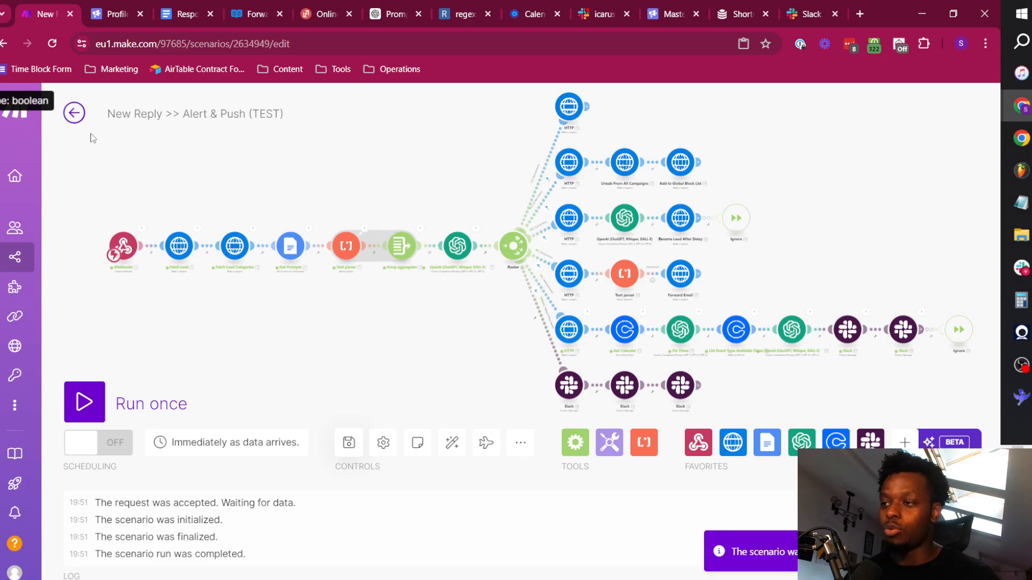
right_click(56, 4)
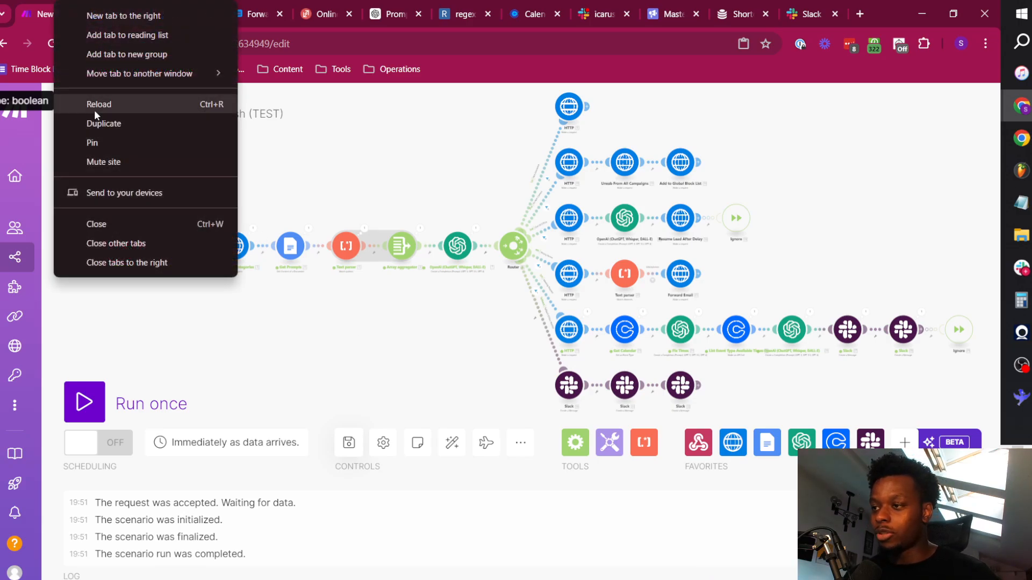
left_click(107, 122)
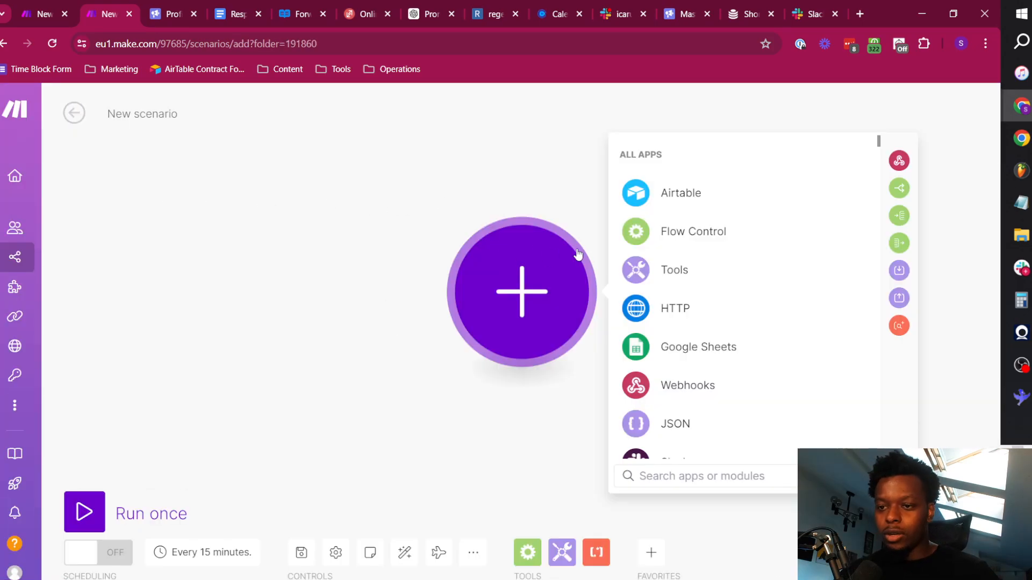
Create a new Make scenario in the duplicated tab and name it Qualified Reply TEST.
left_click(147, 118)
type("Q")
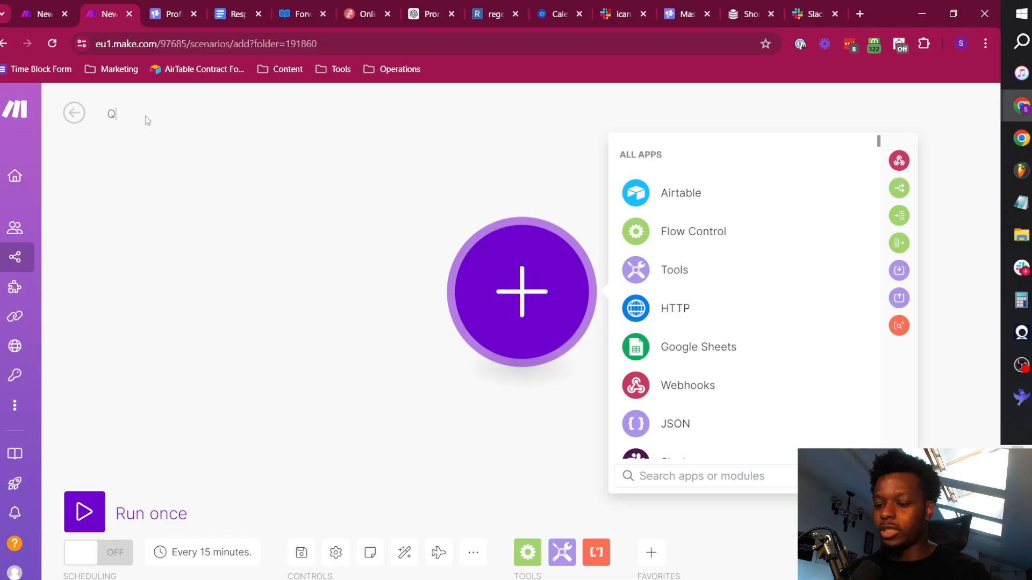
type("ualified Reply ")
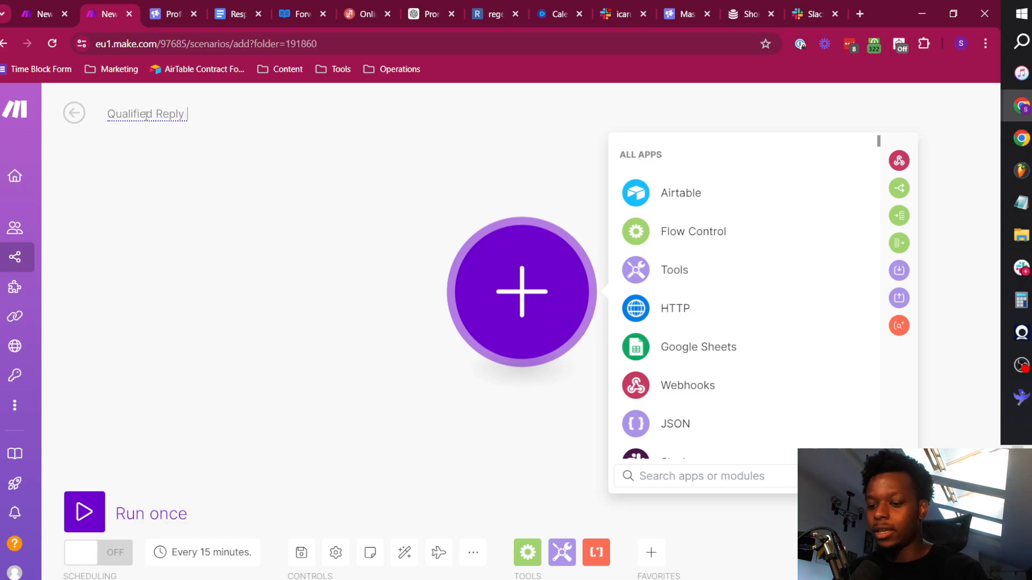
type("TEST")
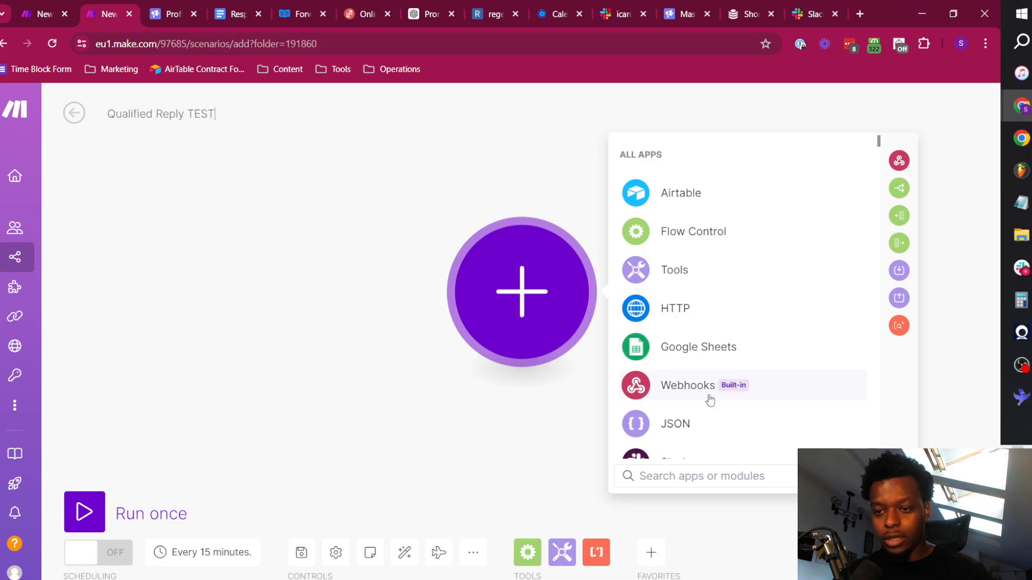
Add a custom webhook trigger to the scenario with a new webhook named Qualified Replies TEST.
left_click(709, 398)
left_click(729, 303)
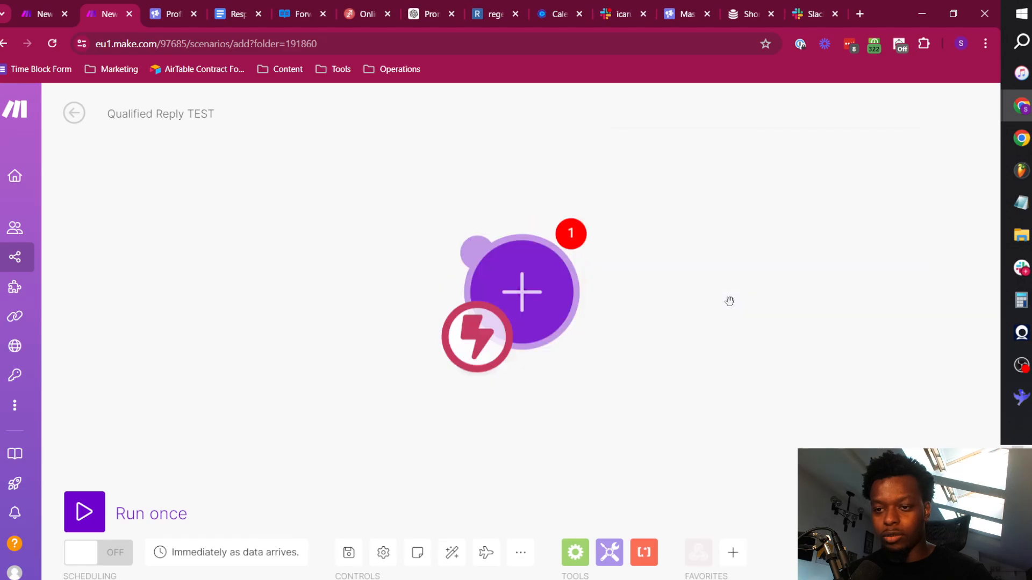
left_click(882, 287)
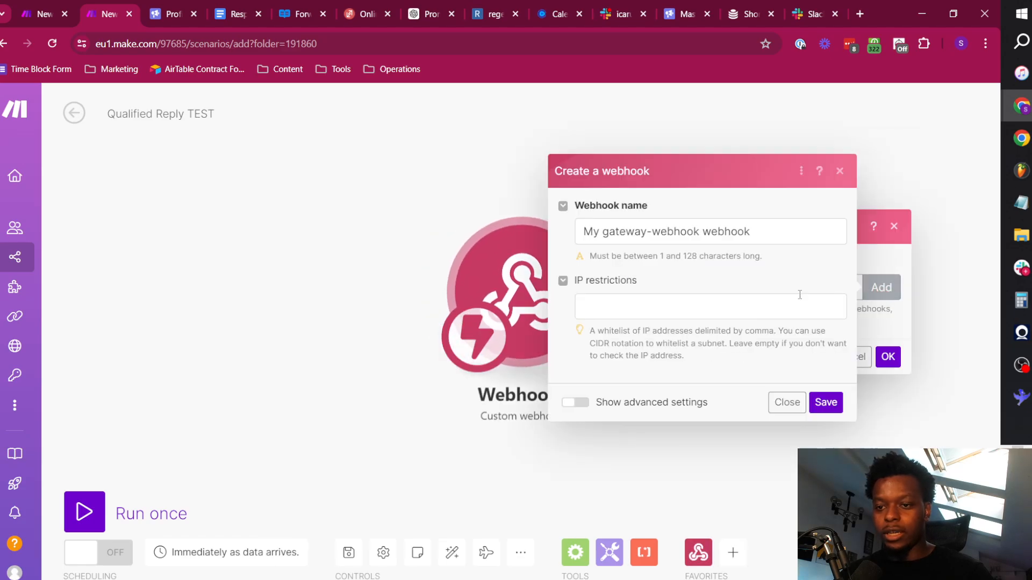
left_click(650, 231)
key("ctrl+a")
type("Qualifi")
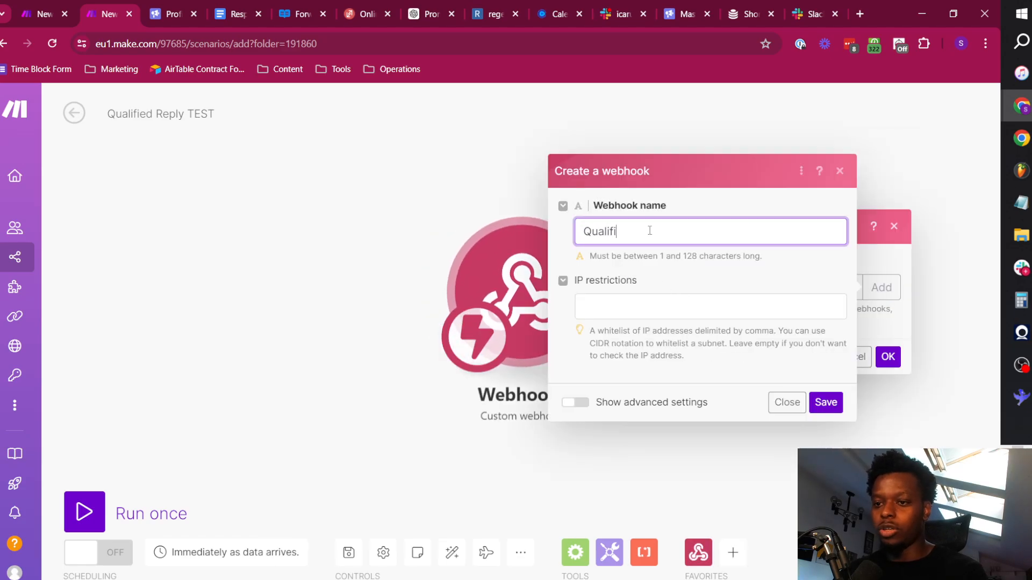
type("ed Replies")
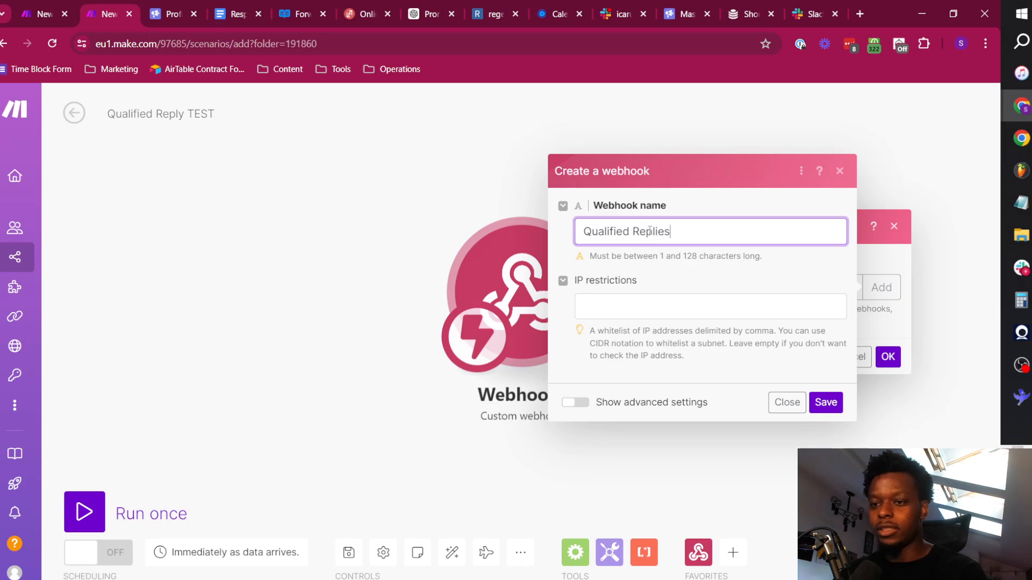
type(" TEST")
left_click(825, 401)
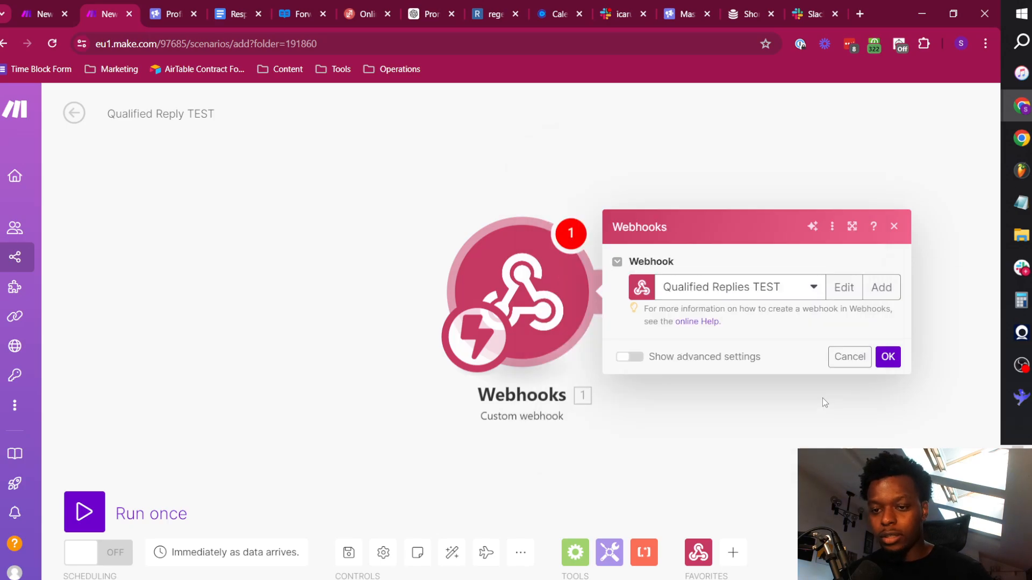
Copy the new webhook's address, set it as the Slack app's interactivity request URL and save the changes.
left_click(848, 345)
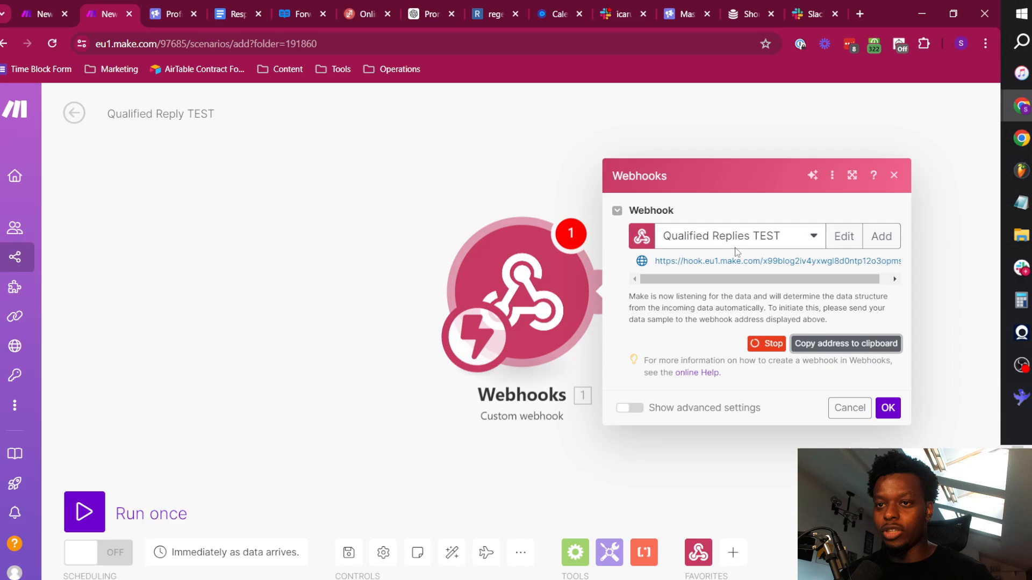
left_click(804, 8)
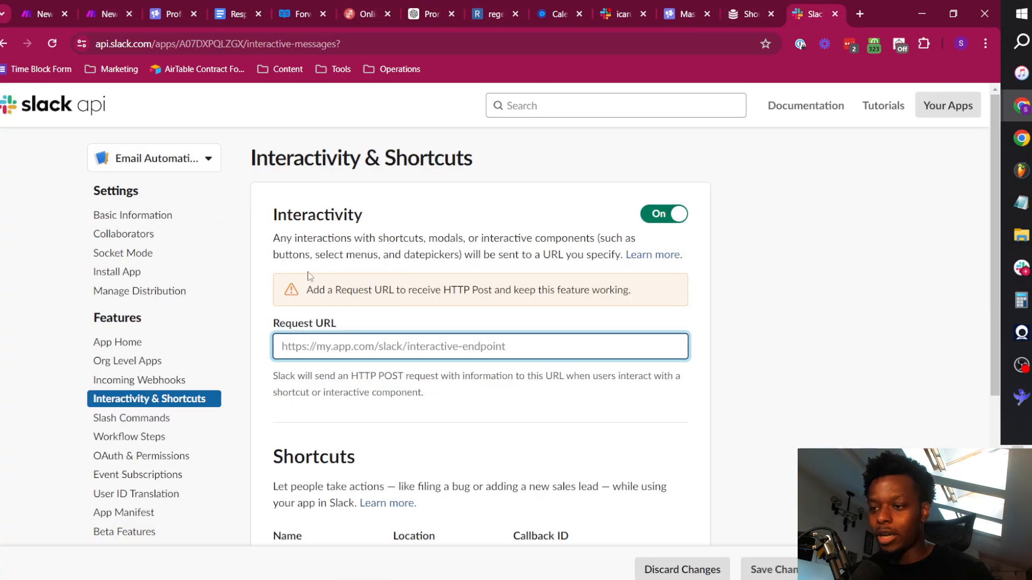
key("ctrl+v")
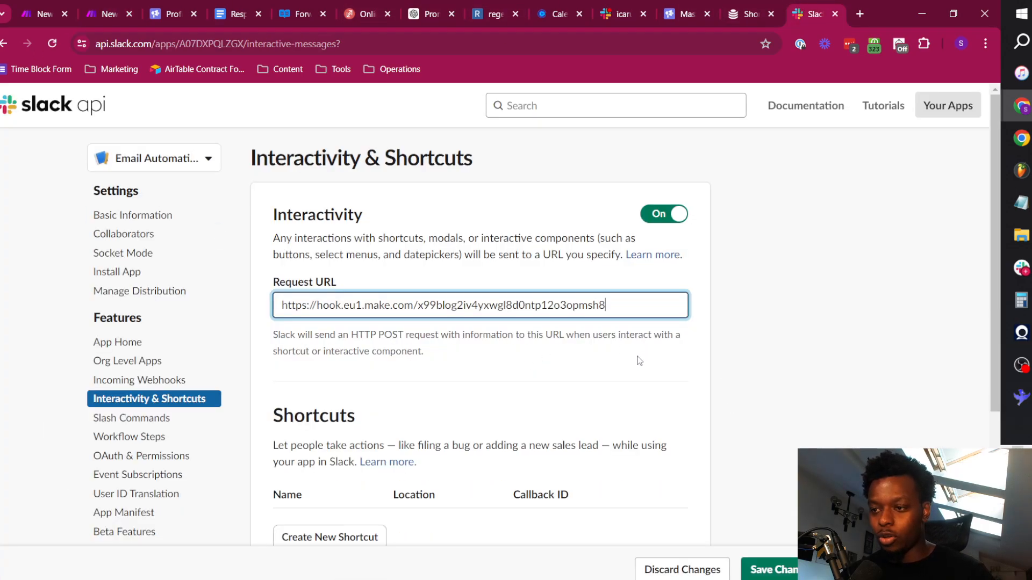
left_click(537, 352)
scroll(529, 350, "down", 4)
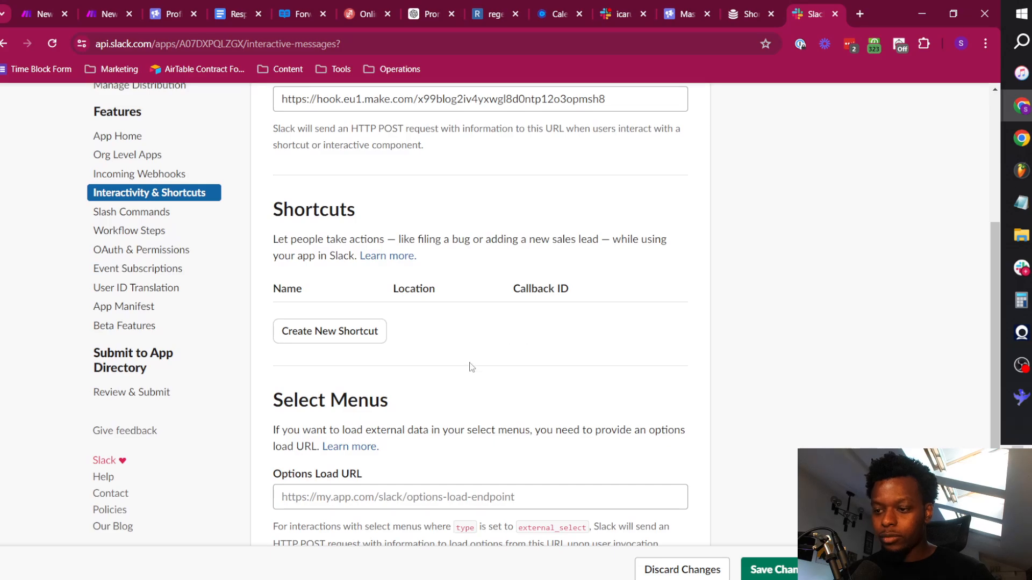
scroll(526, 376, "up", 6)
left_click(787, 569)
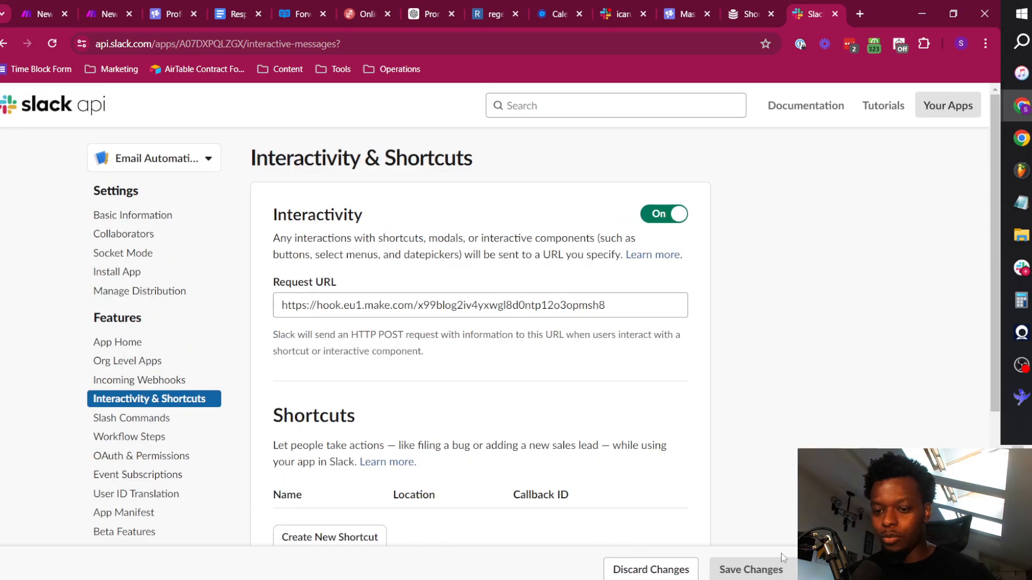
Activate incoming webhooks for the Email Automations TEST Slack app.
left_click(138, 380)
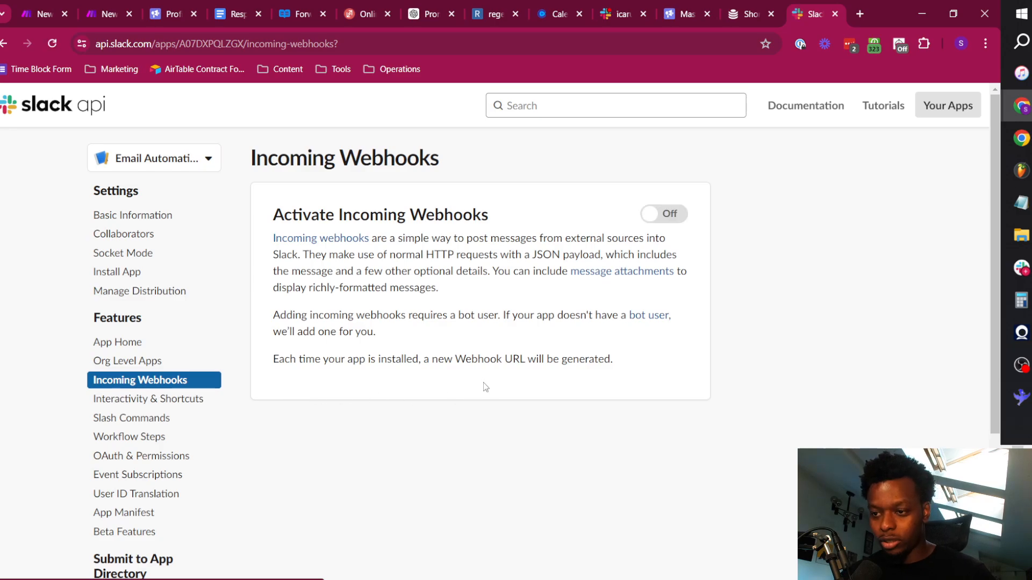
left_click(665, 220)
scroll(390, 465, "down", 4)
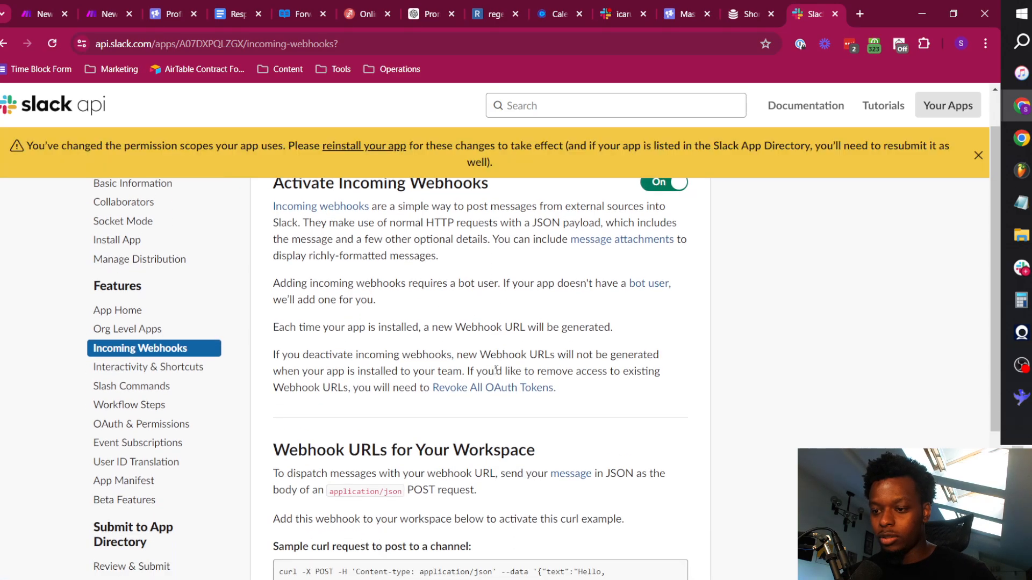
scroll(367, 453, "down", 2)
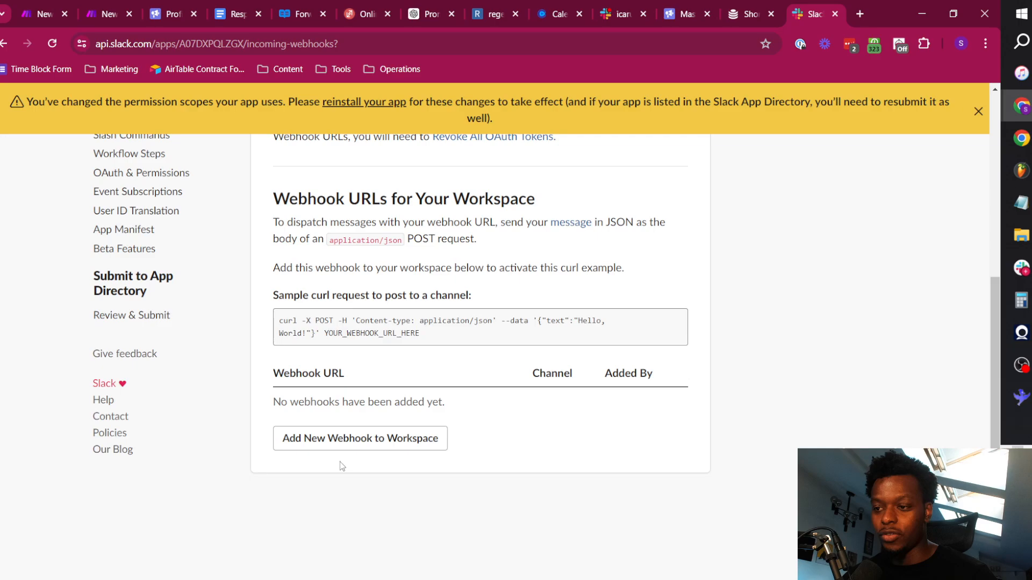
Add a new webhook to the Leadhawks workspace, choosing icarusgrowth-replies as the channel to post to and allowing access.
left_click(398, 438)
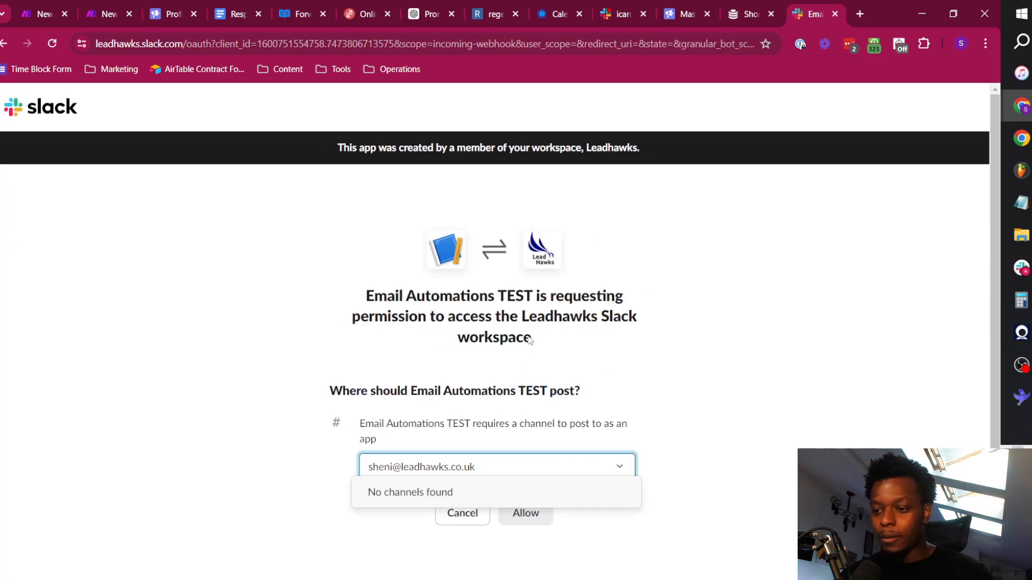
scroll(510, 339, "down", 1)
key("ctrl+a")
key("BackSpace")
left_click(217, 362)
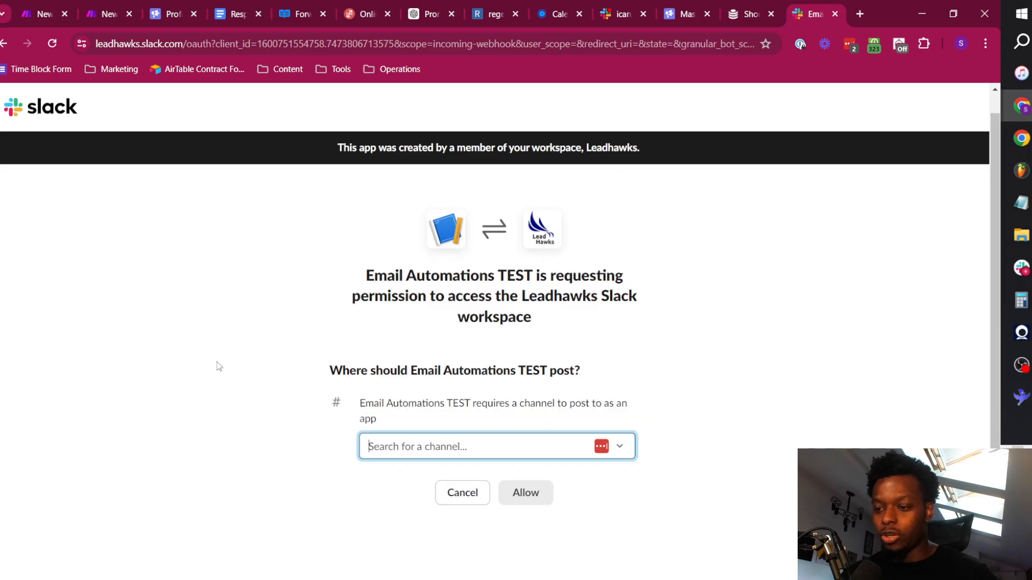
left_click(534, 444)
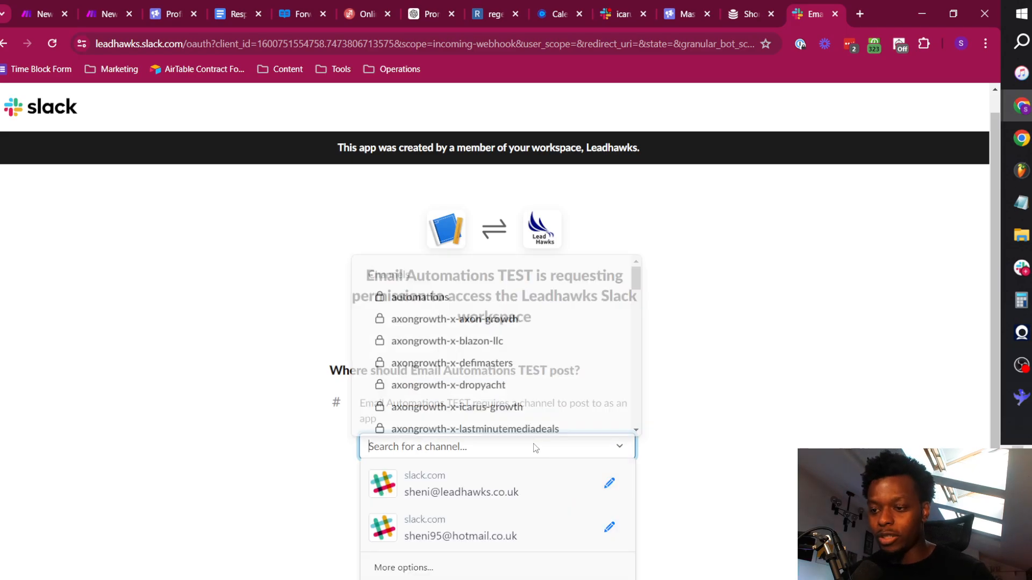
type("icaru")
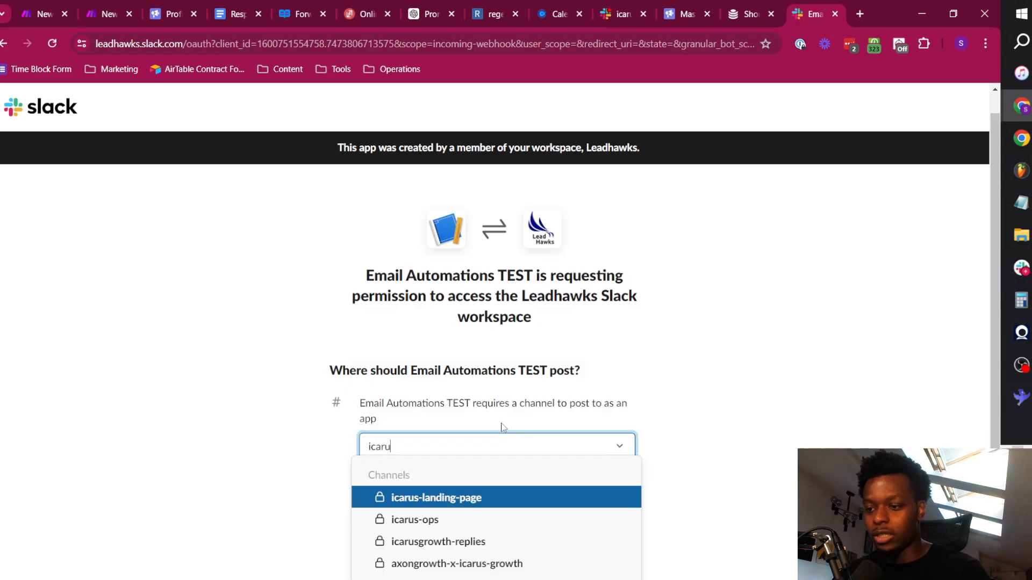
left_click(509, 542)
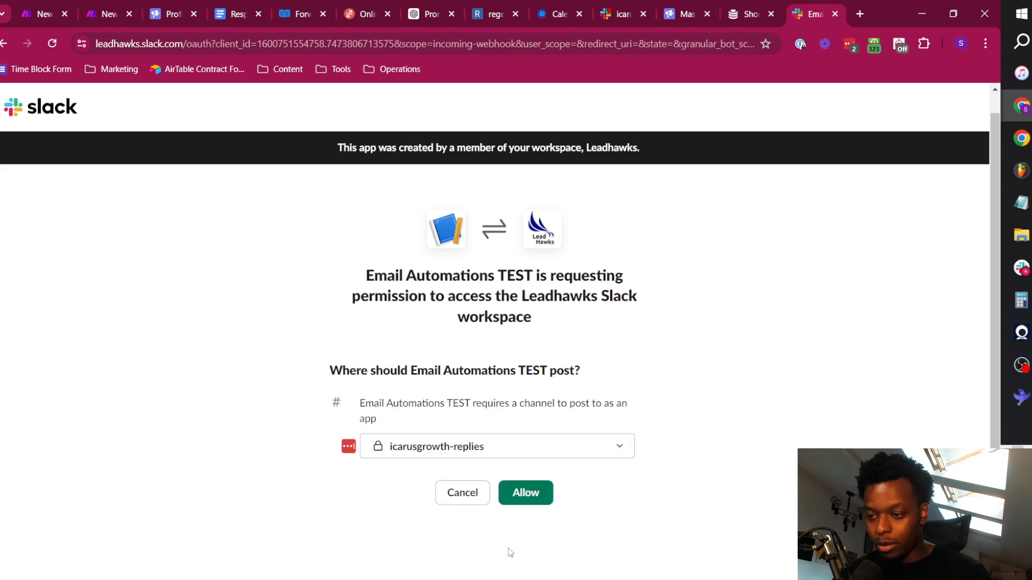
left_click(533, 496)
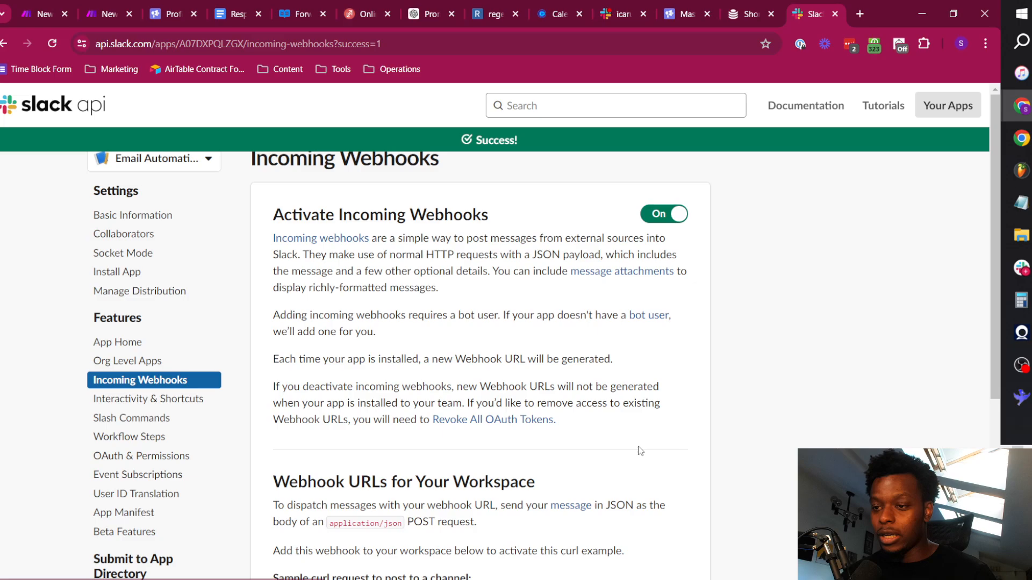
scroll(376, 468, "down", 5)
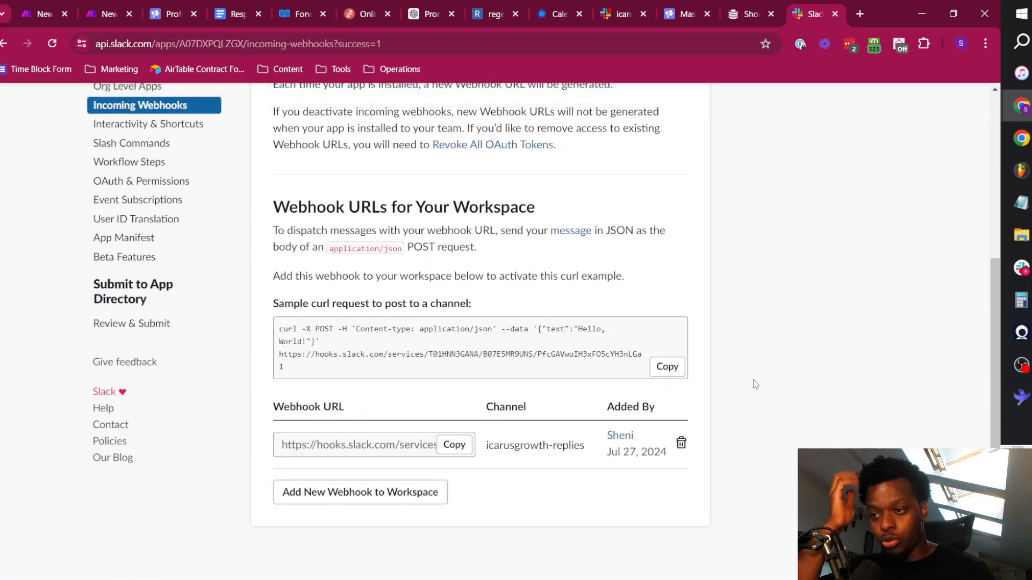
scroll(752, 383, "up", 5)
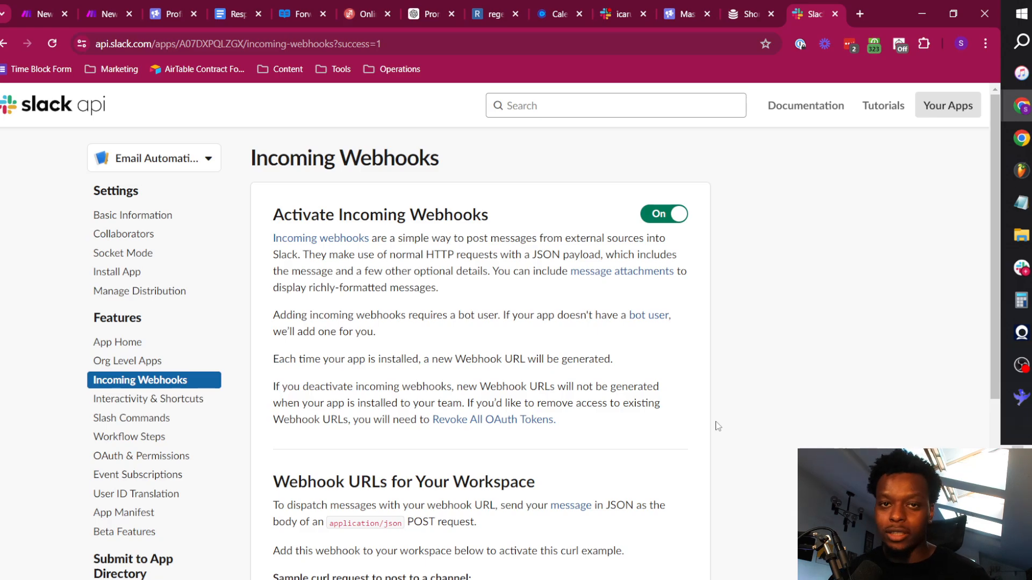
scroll(717, 426, "down", 5)
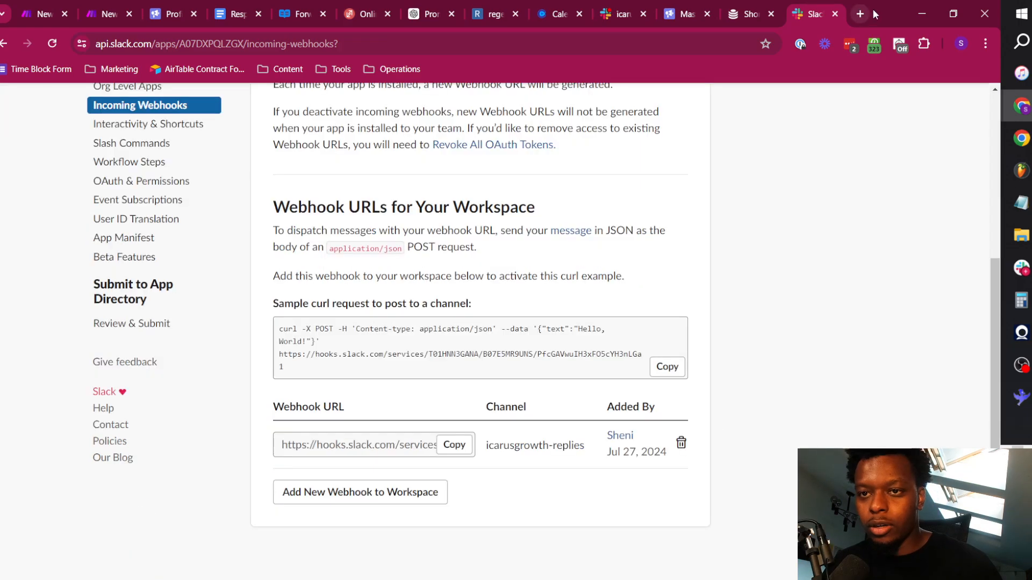
Search the web for "block kit builder slack" in a new browser tab and open the Block Kit Builder from Slack's Block Kit page.
left_click(860, 14)
type("api.slack.com/")
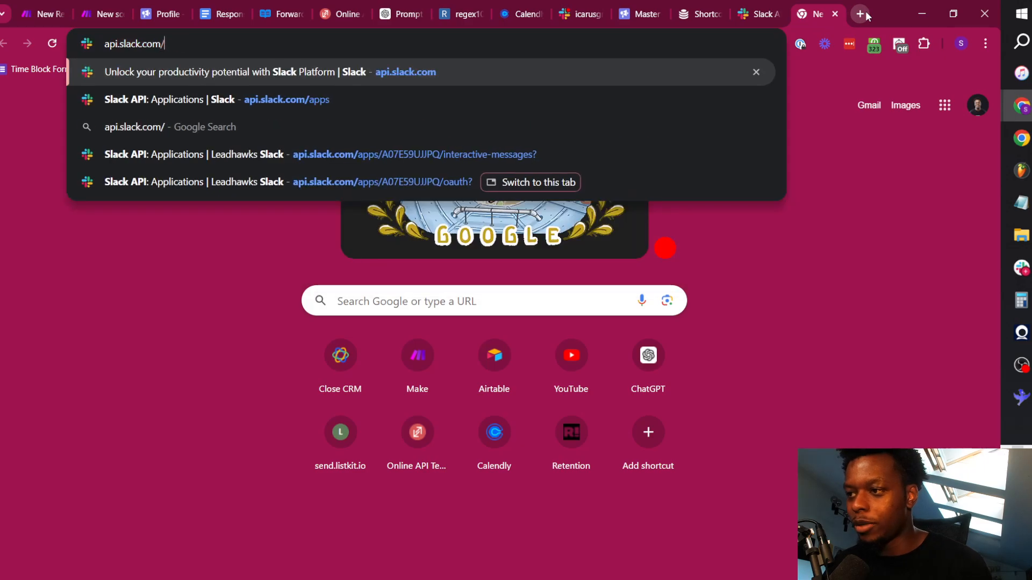
key("ctrl+a")
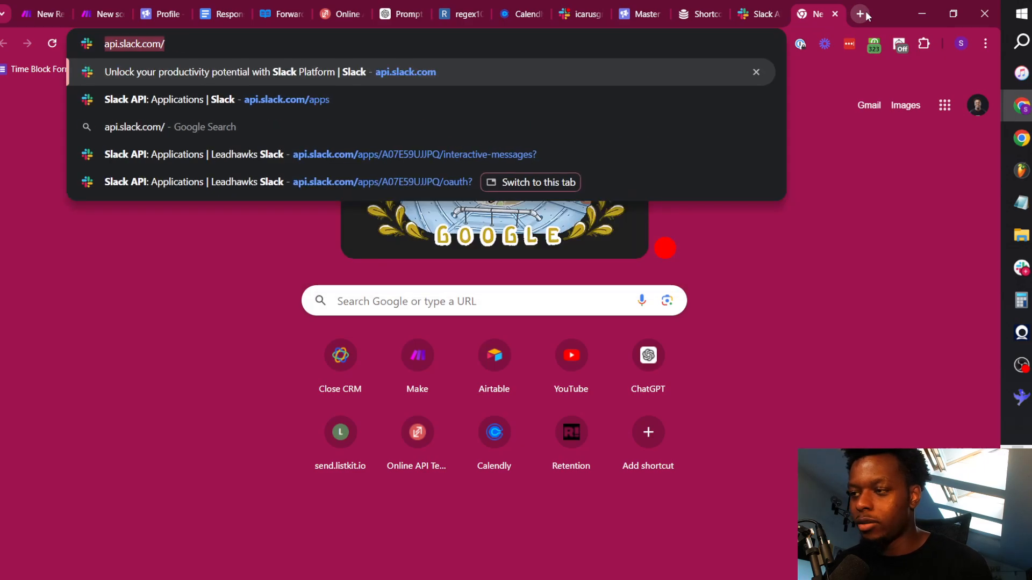
key("BackSpace")
type("block b")
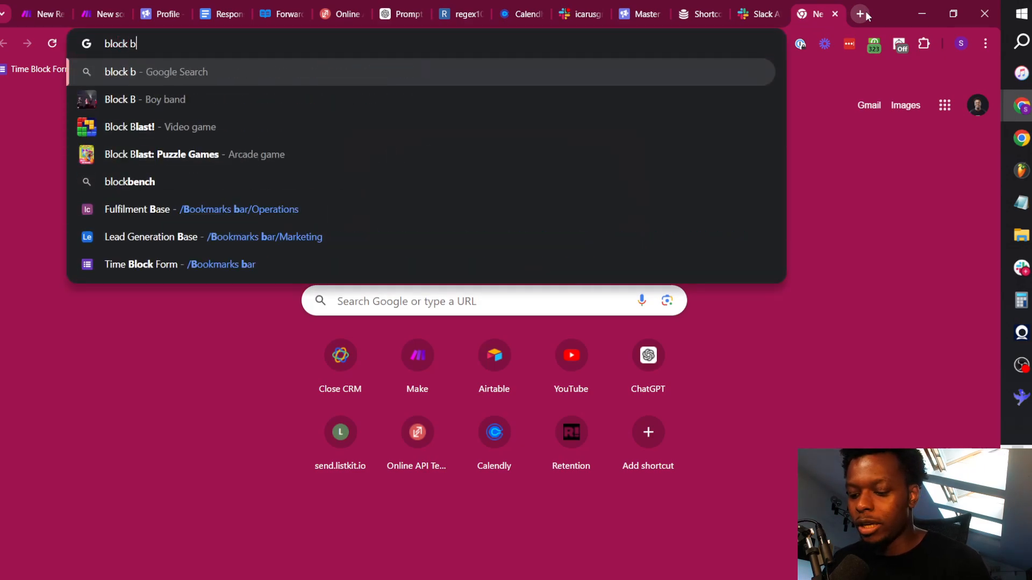
key("BackSpace")
type("kit builder slack")
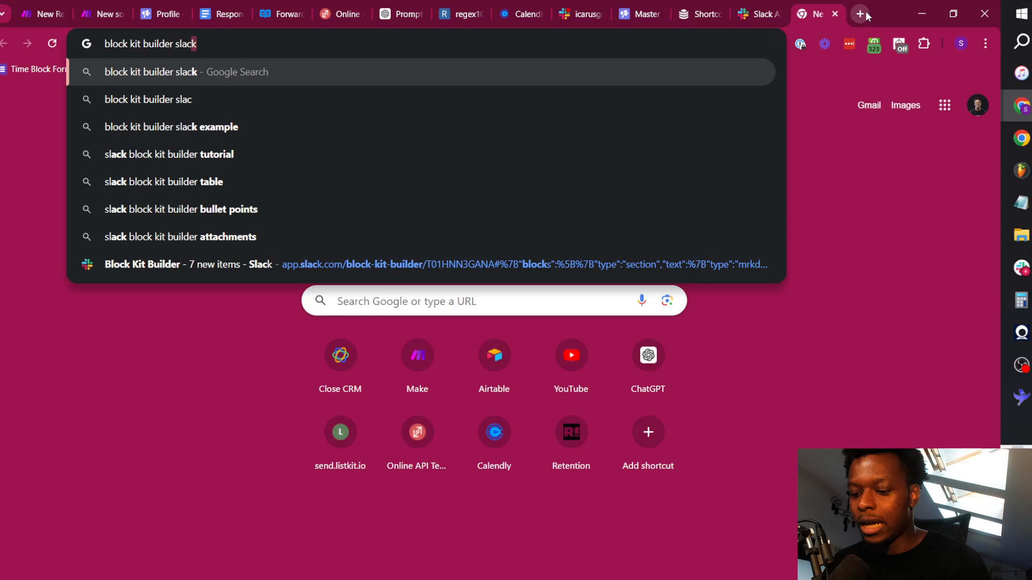
key("Return")
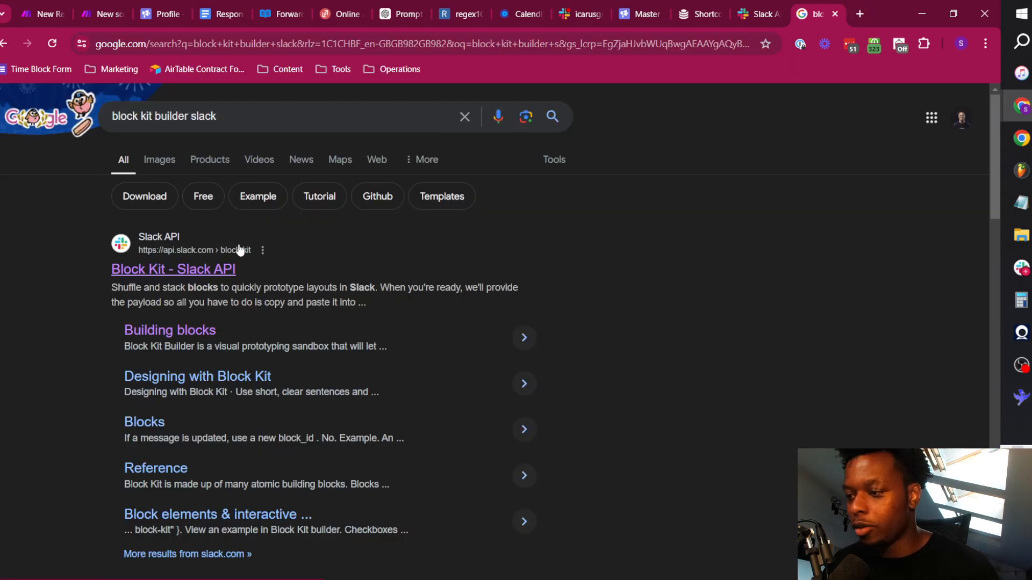
left_click(204, 269)
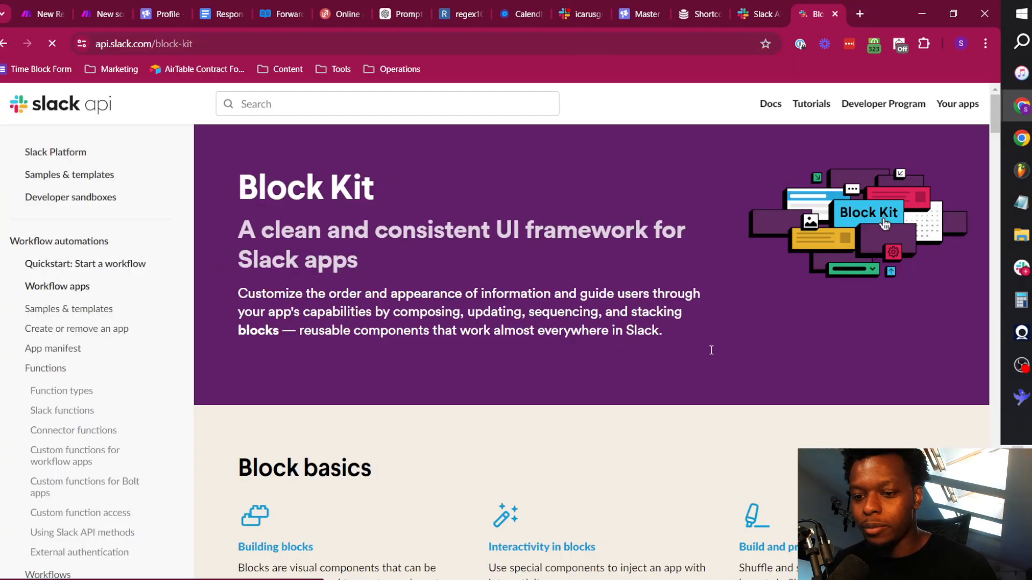
scroll(711, 350, "down", 5)
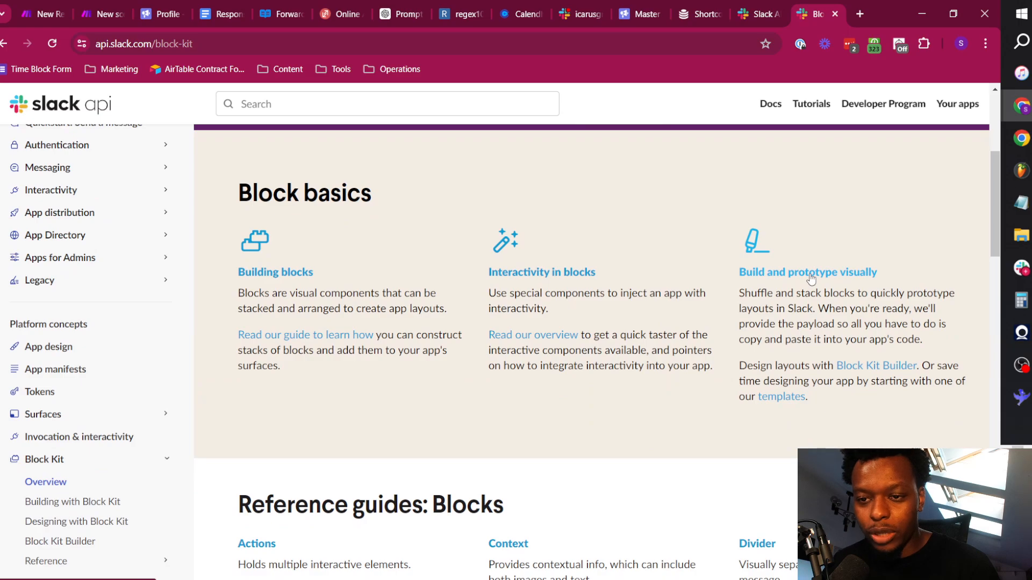
left_click(811, 274)
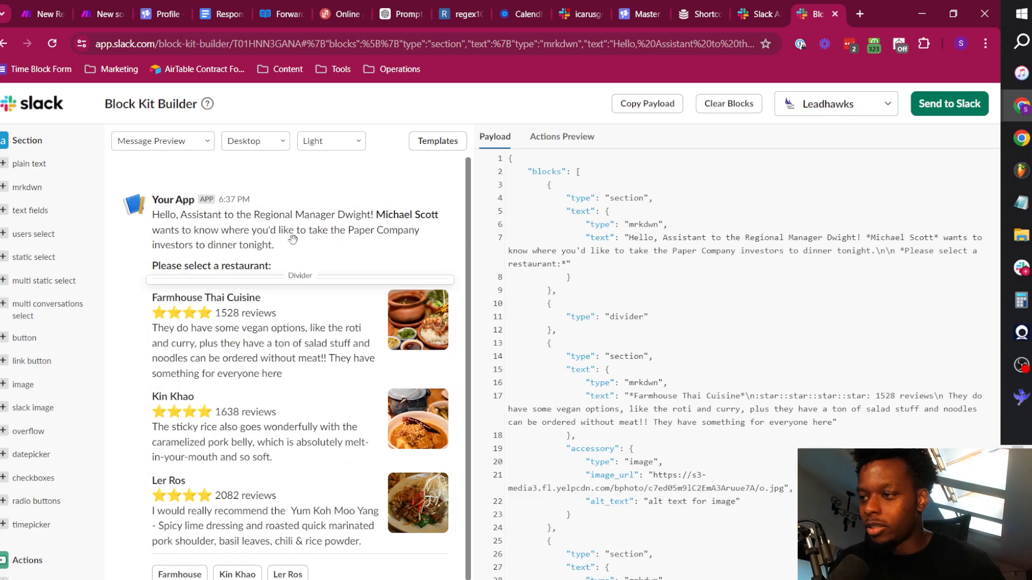
Load the Time Off request approval message template and delete both section blocks above the Approve and Deny buttons.
left_click(440, 140)
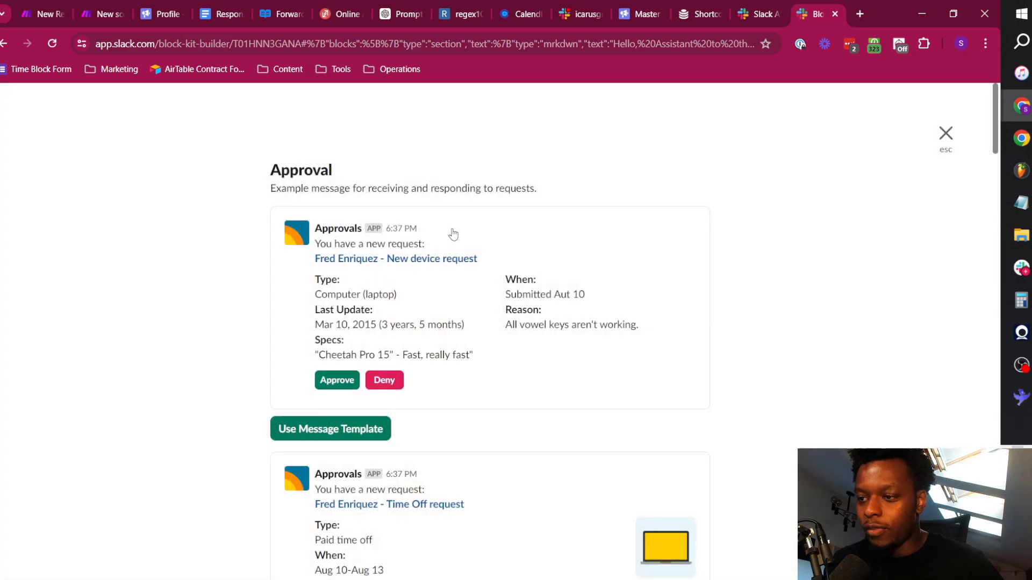
scroll(510, 323, "down", 5)
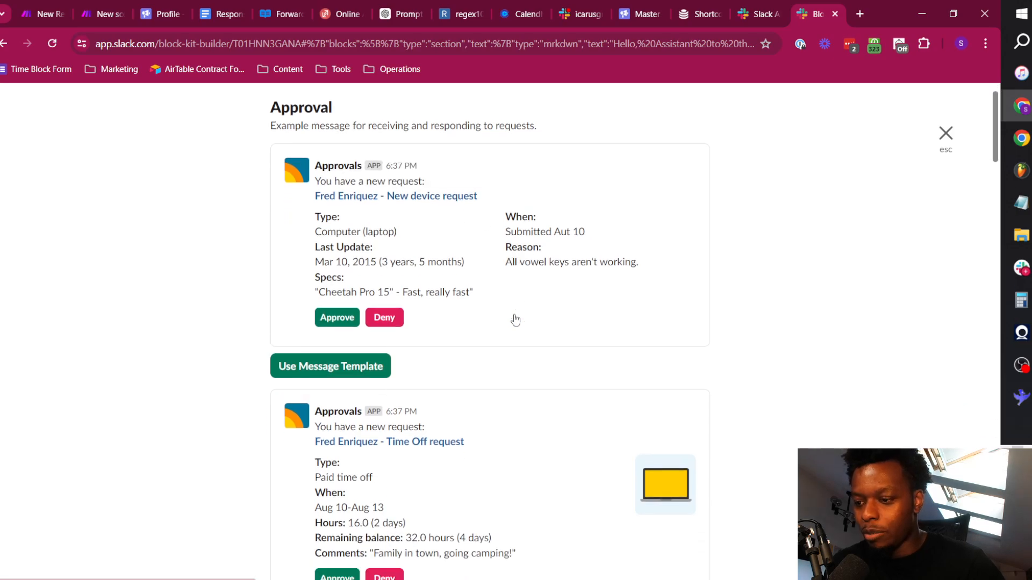
left_click(373, 417)
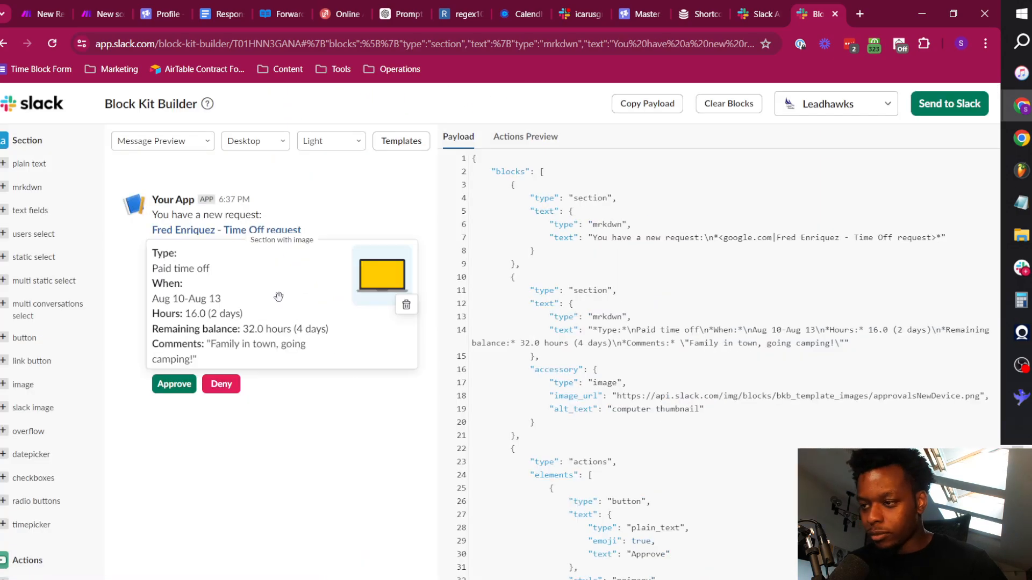
left_click(406, 305)
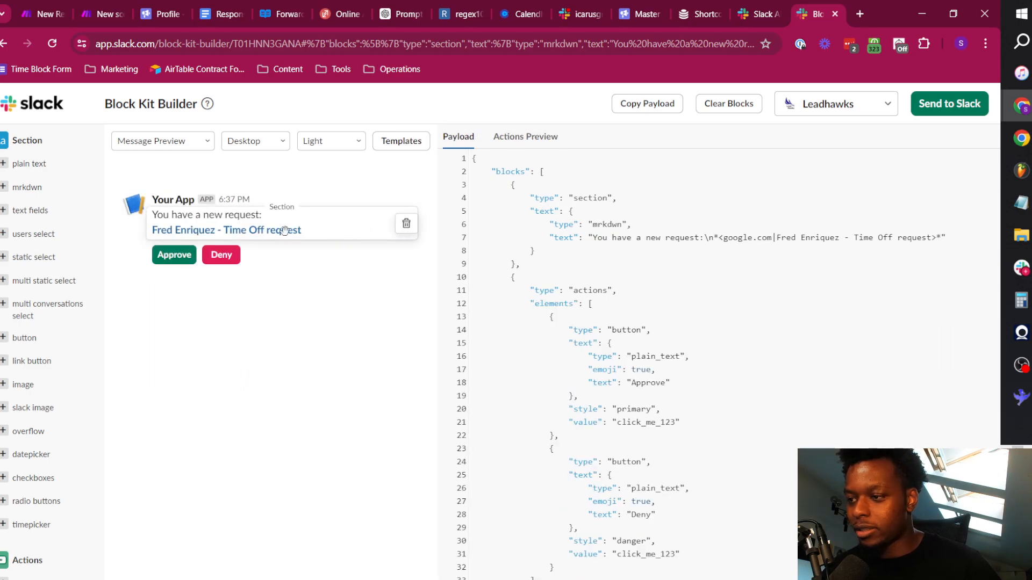
left_click(407, 223)
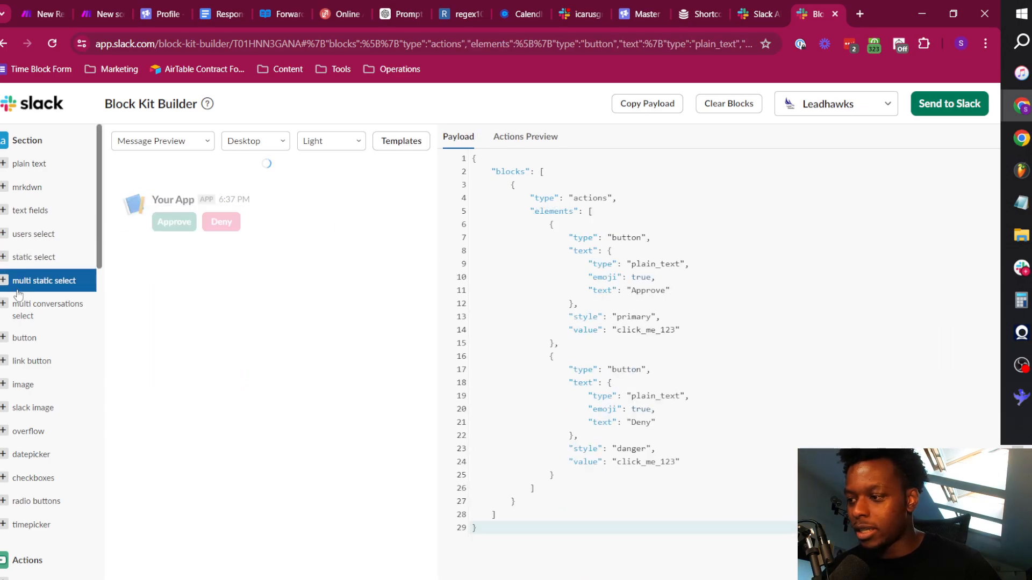
Add a mrkdwn section above the Approve and Deny buttons with the text "_Is this lead qualified?_".
left_click(26, 187)
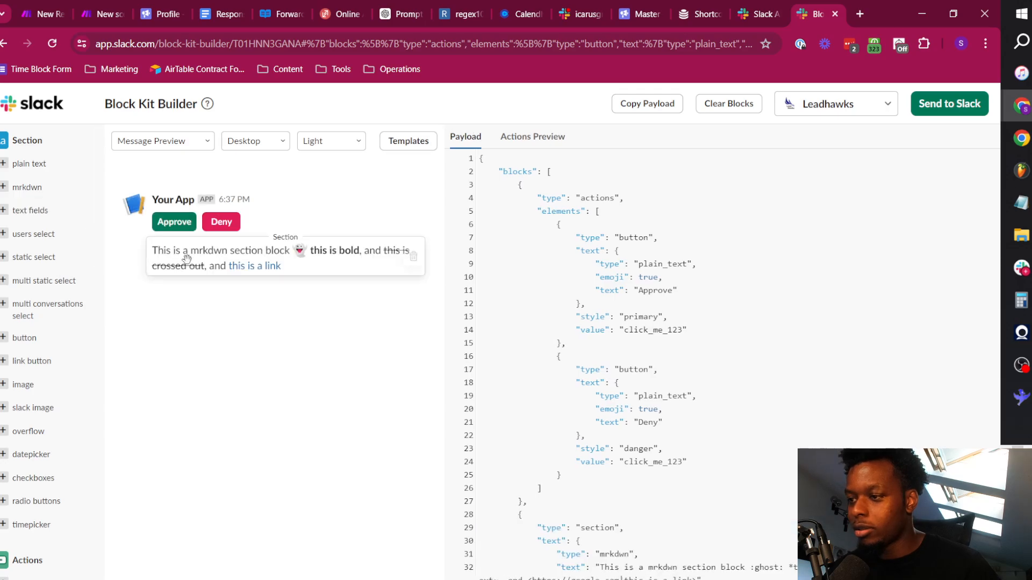
left_click_drag(187, 258, 193, 218)
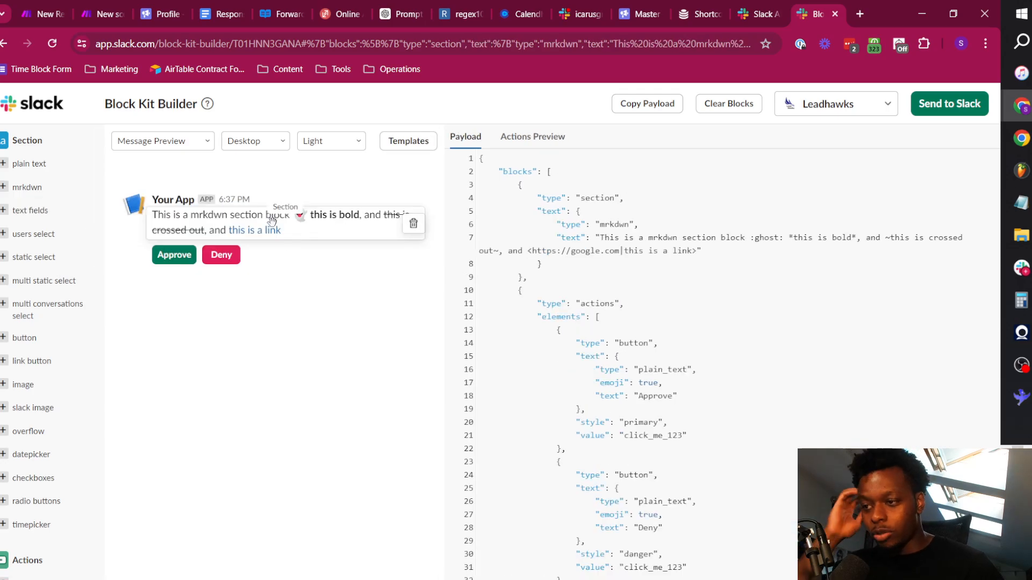
left_click(601, 238)
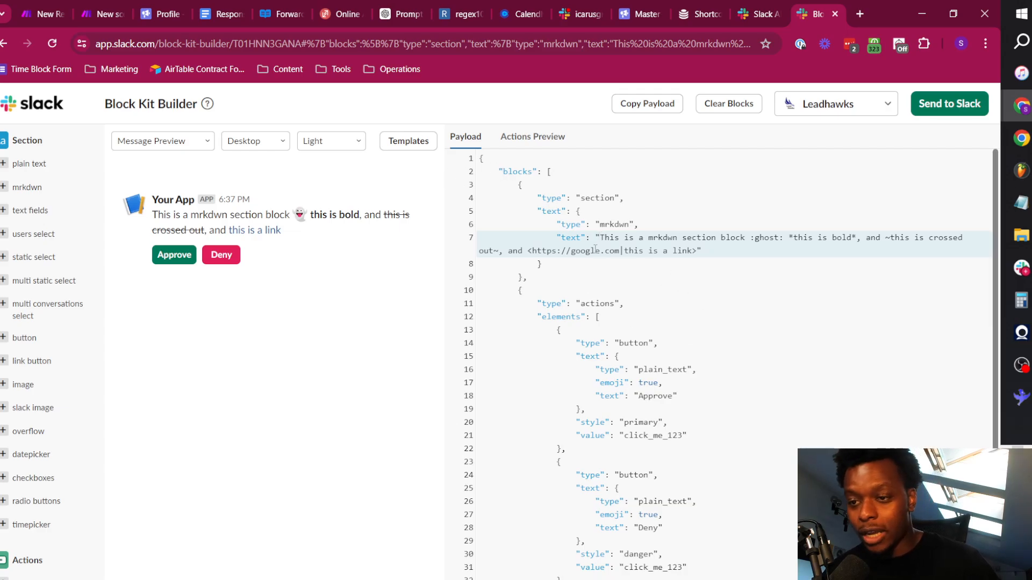
left_click_drag(601, 239, 686, 255)
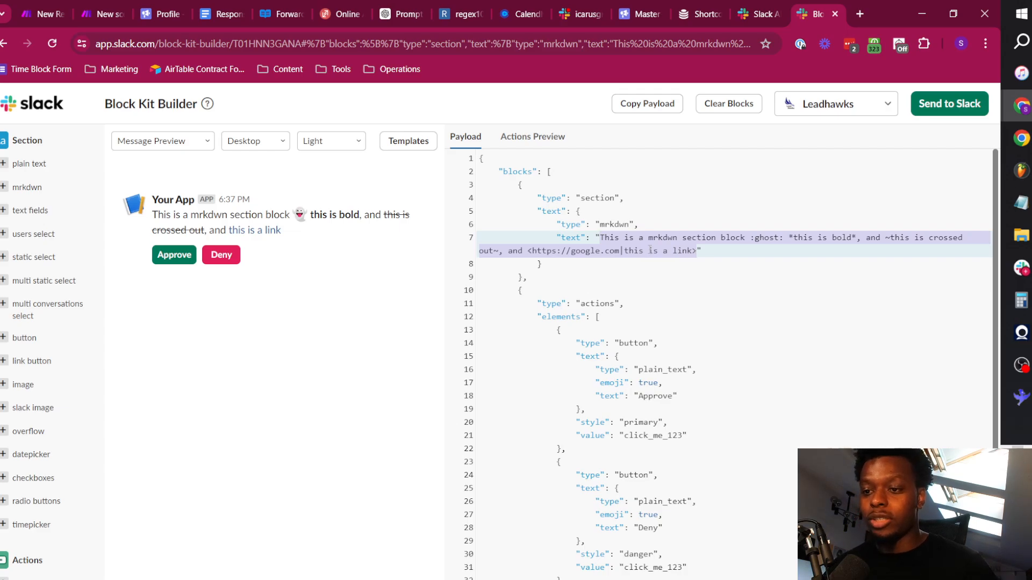
type("I")
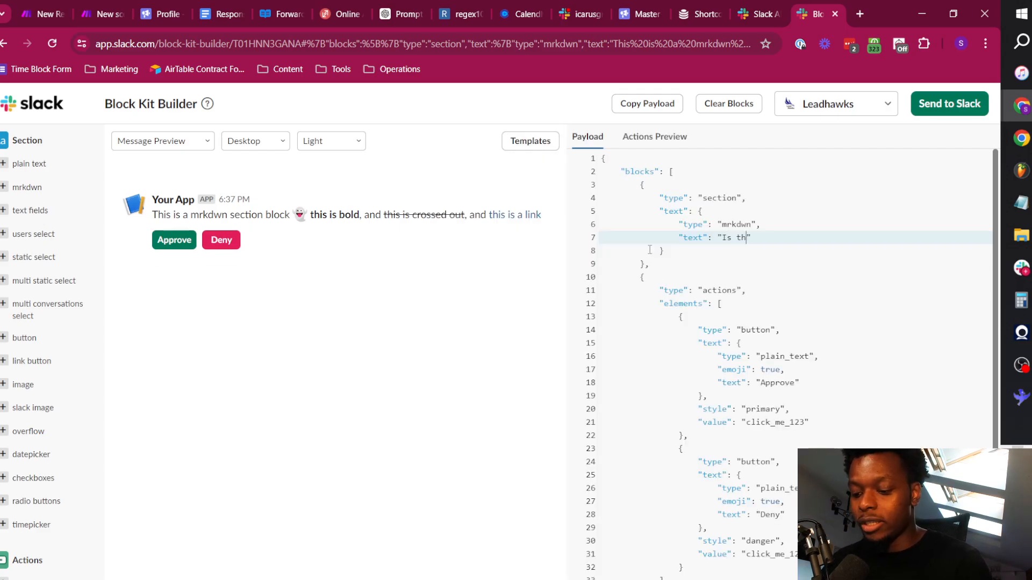
type("s this lead qualified?")
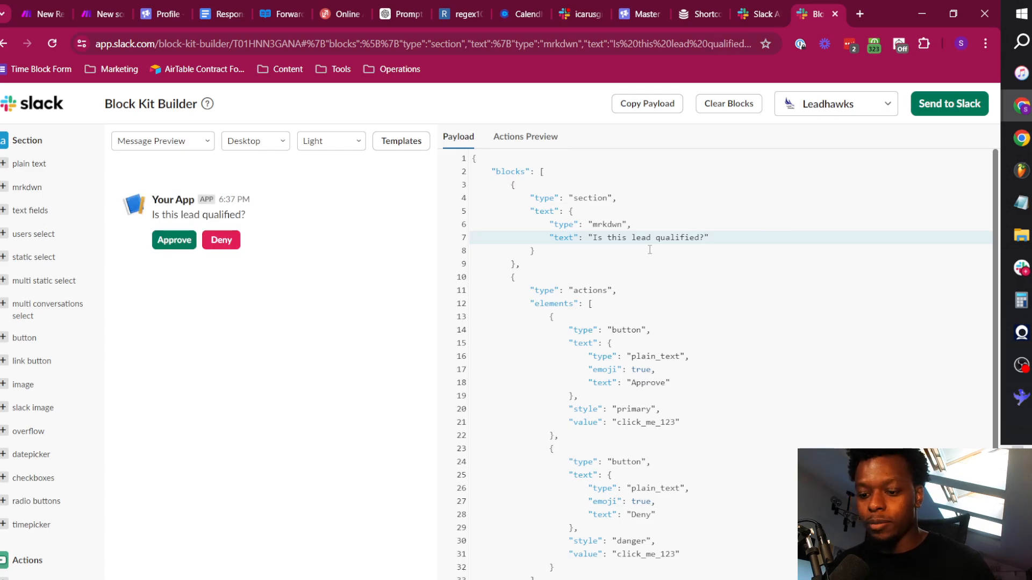
type("_")
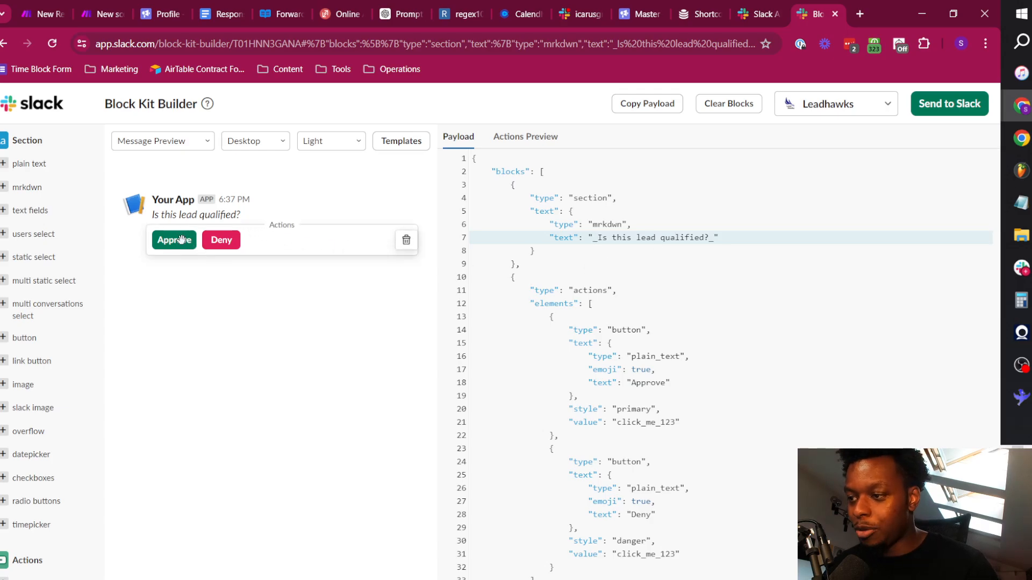
Relabel the Approve button as "Qualifed" and the Deny button as "Unqualified" in the message payload.
scroll(659, 376, "down", 1)
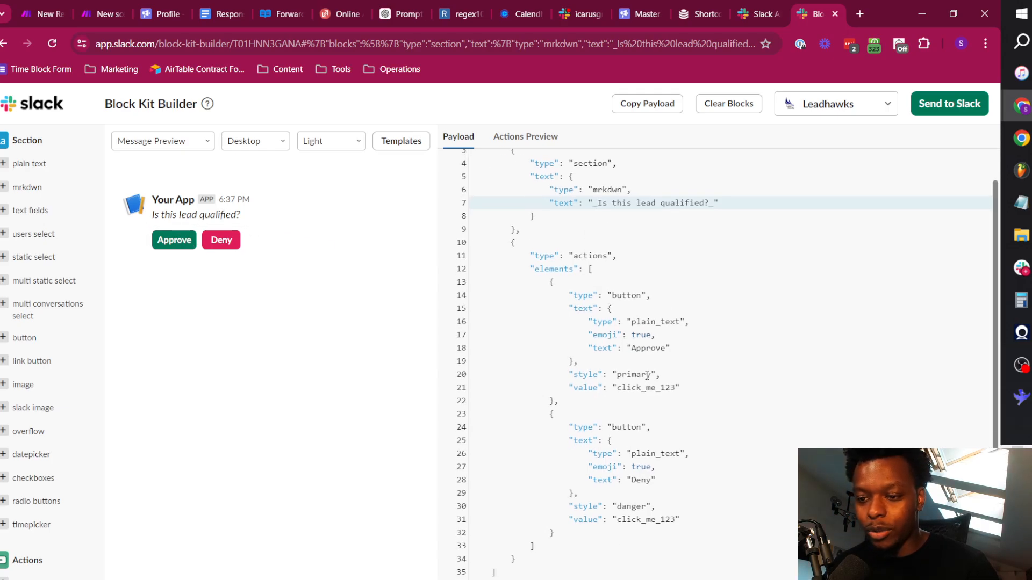
double_click(656, 345)
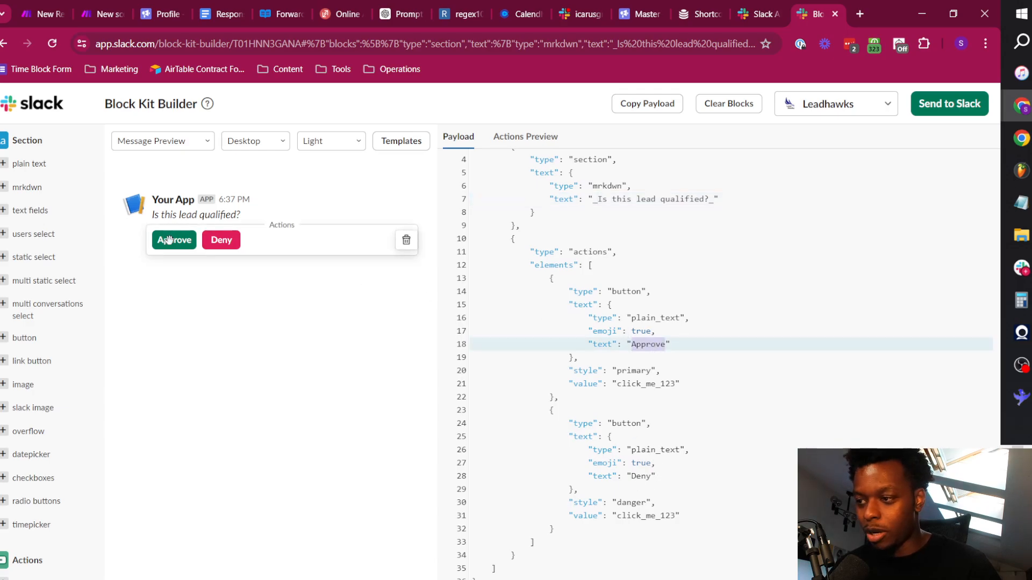
double_click(640, 477)
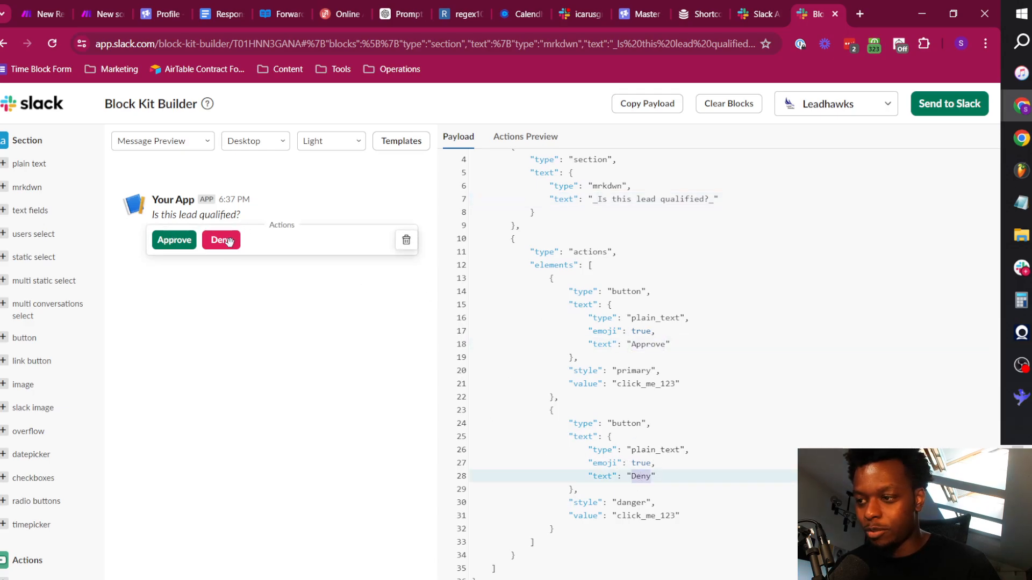
double_click(645, 344)
type("Qualifed")
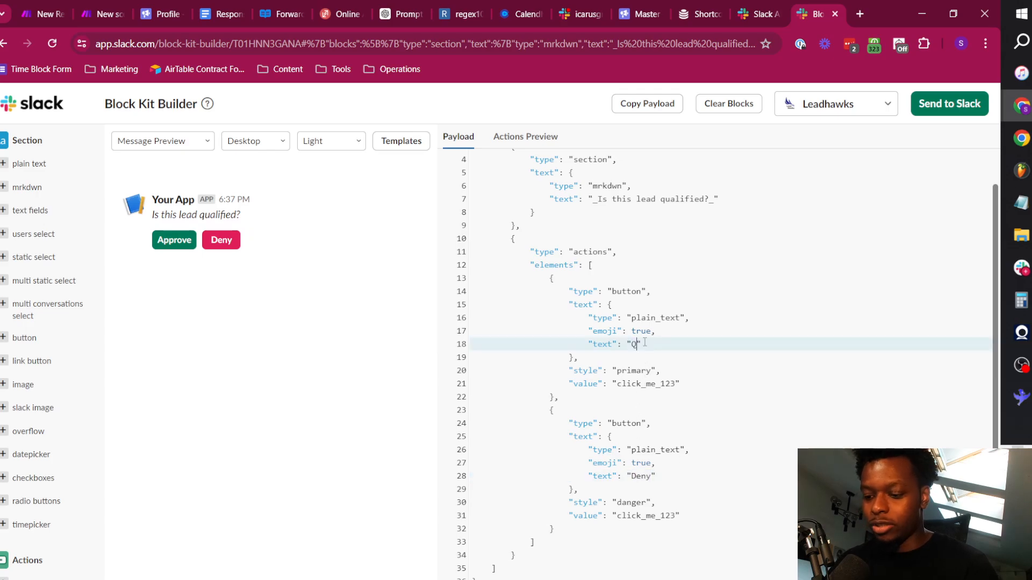
double_click(639, 476)
type("Unqualifed")
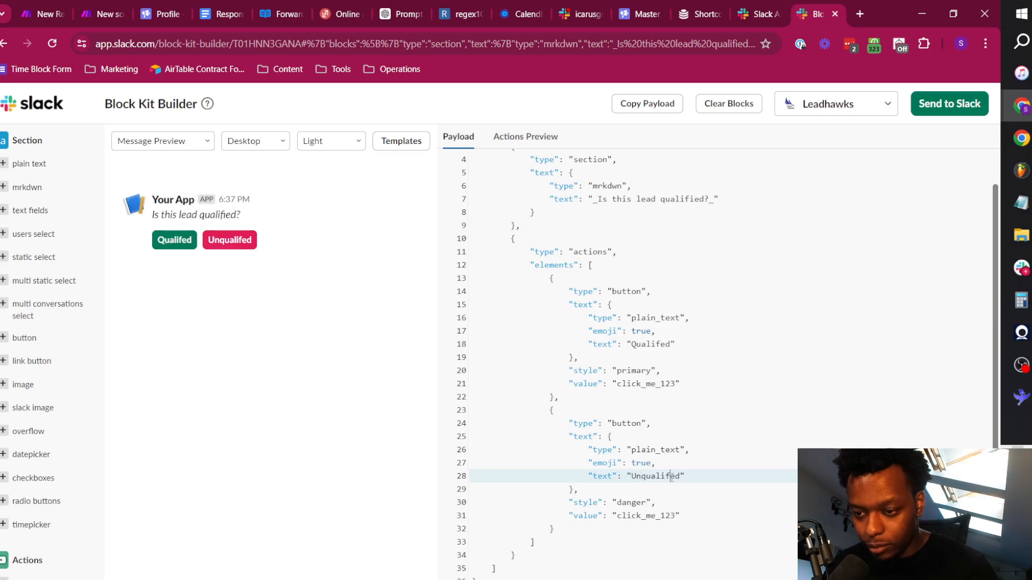
left_click(671, 476)
type("i")
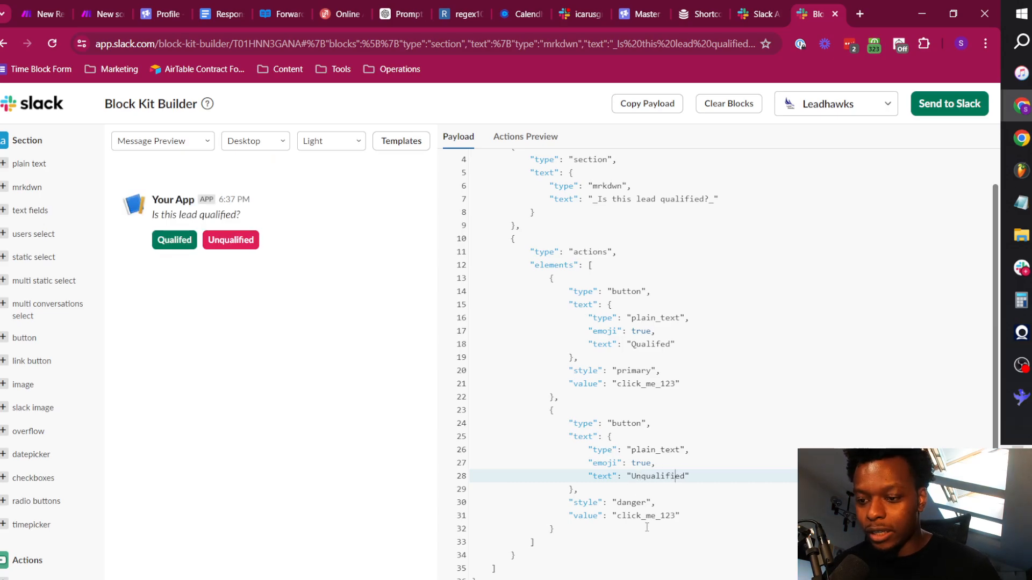
Replace the click_me_123 value of both buttons in the payload with the copied sample e-mail address.
left_click(643, 517)
left_click(638, 384)
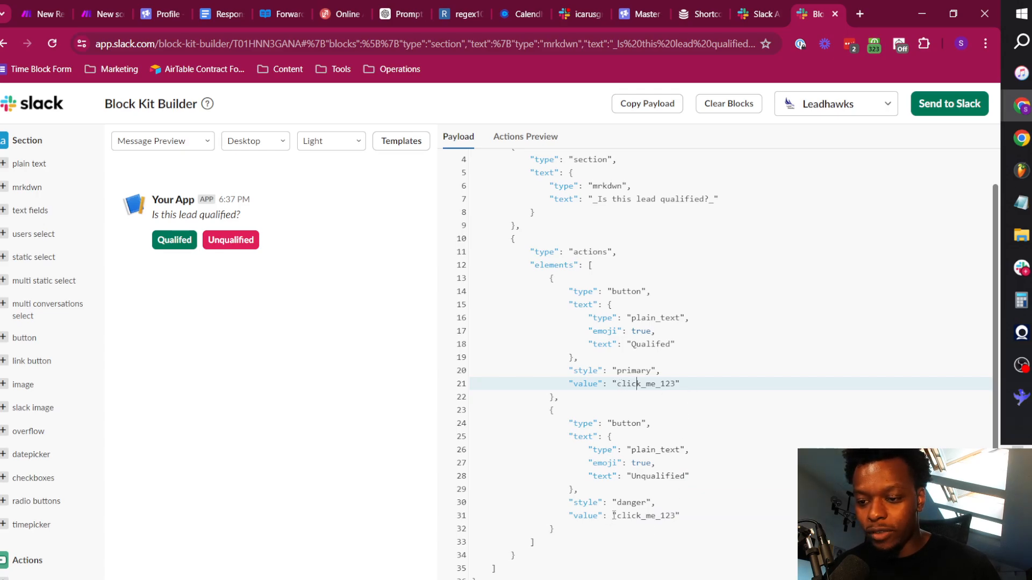
left_click_drag(617, 385, 676, 386)
key("BackSpace")
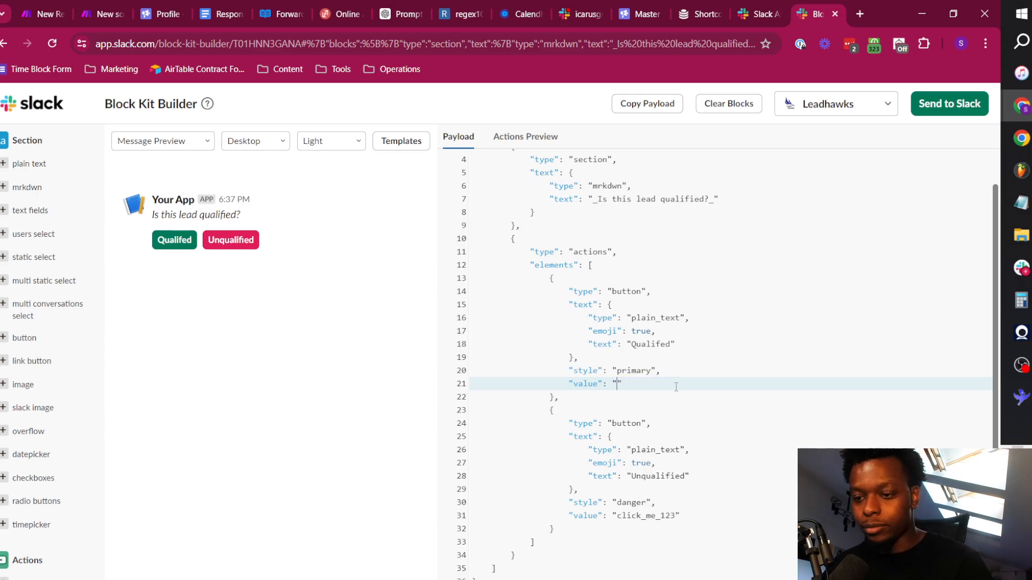
key("ctrl+v")
key("ctrl+shift+Left")
key("ctrl+shift+Left")
key("ctrl+shift+Left")
key("ctrl+shift+Left")
key("ctrl+shift+Left")
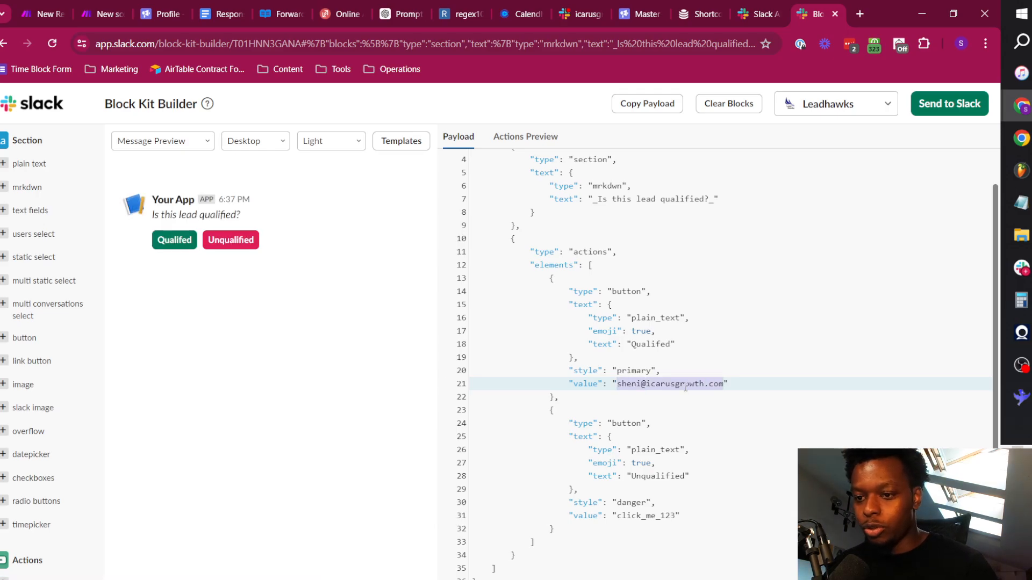
left_click_drag(676, 517, 616, 517)
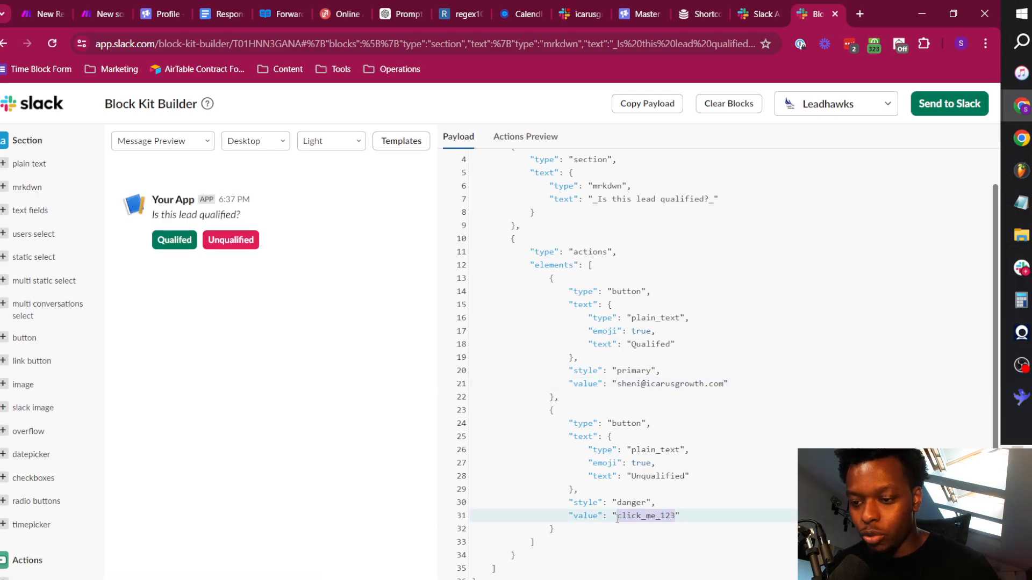
key("ctrl+v")
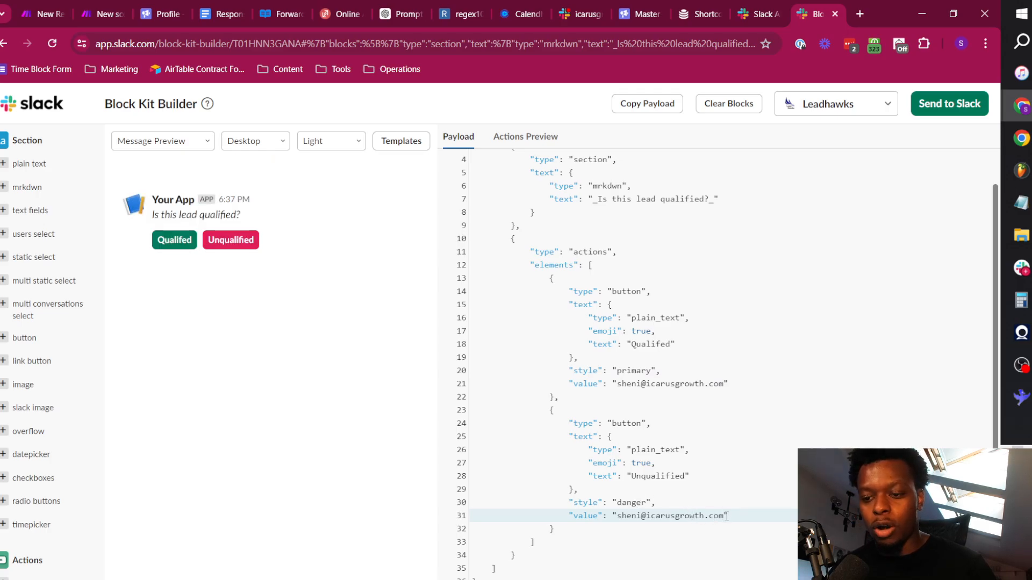
left_click_drag(726, 517, 567, 519)
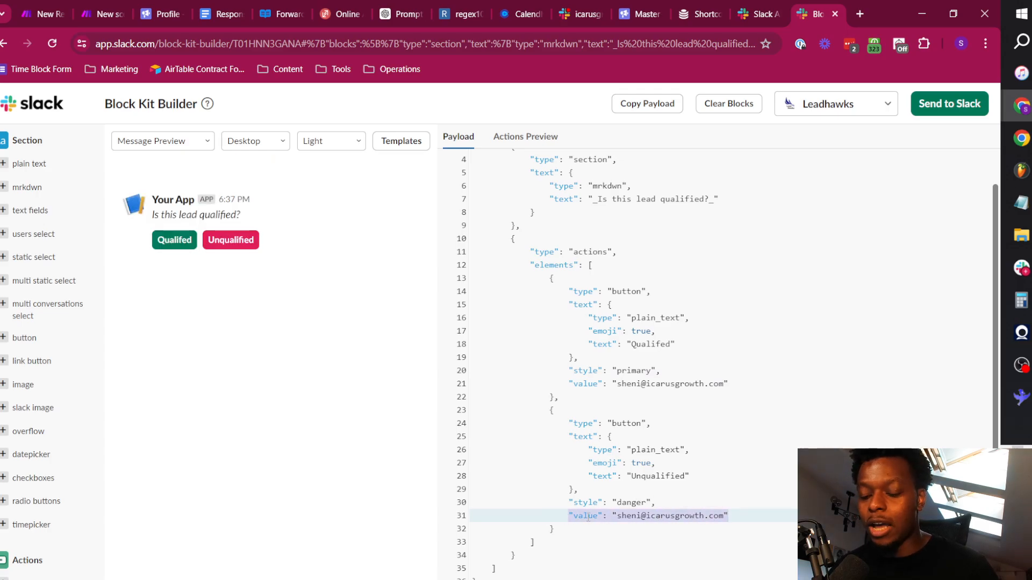
left_click(628, 517)
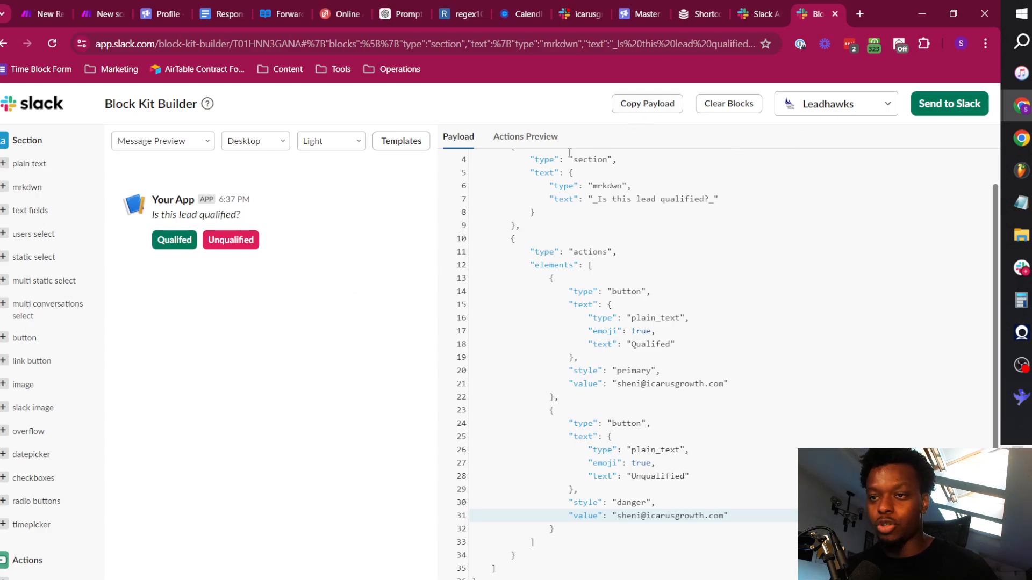
Switch to the New Reply >> Alert & Push (TEST) scenario in Make and paste the message payload into the last bottom-branch Slack module's Blocks.
left_click(54, 8)
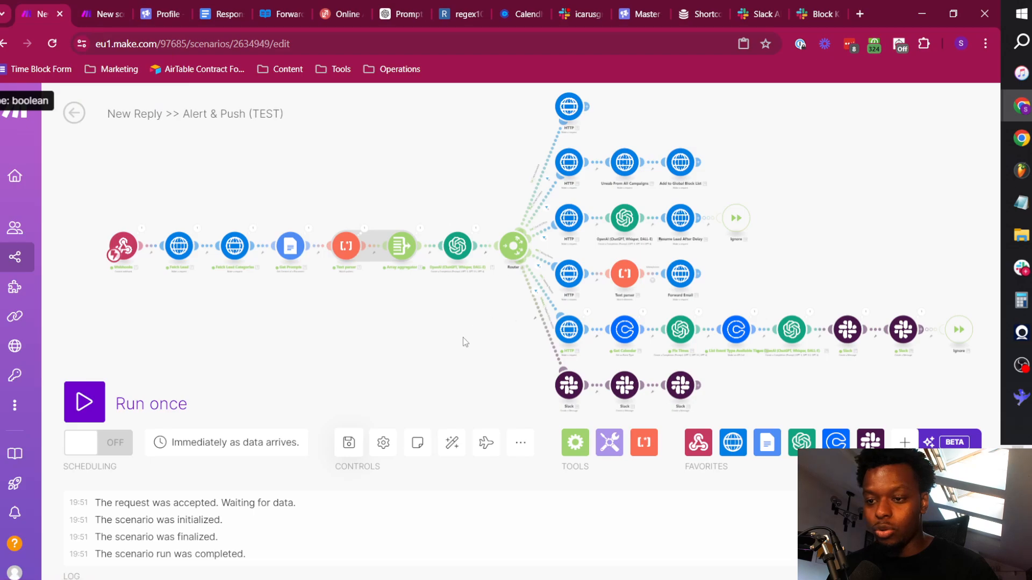
left_click_drag(463, 337, 298, 206)
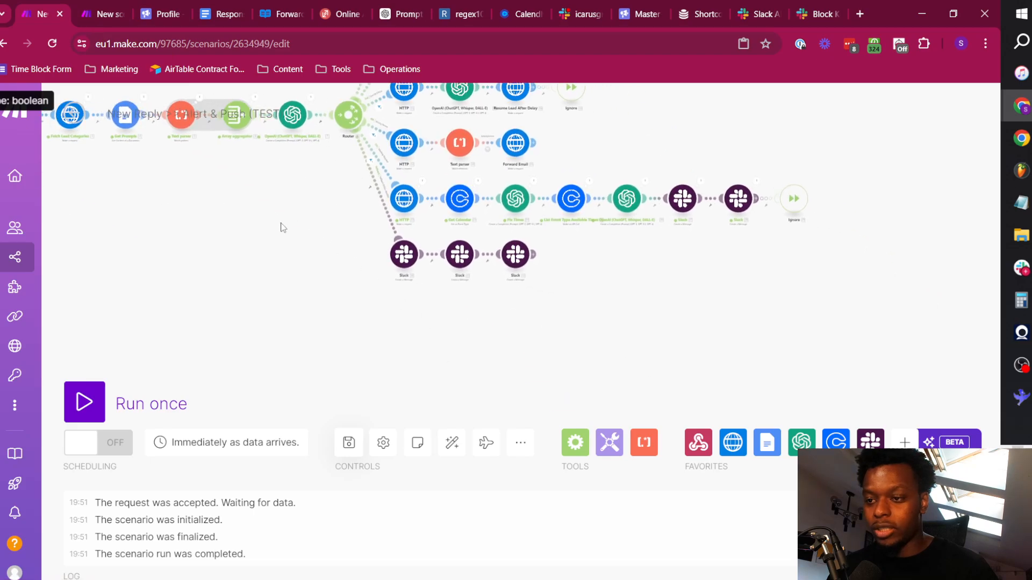
left_click(516, 258)
scroll(738, 364, "down", 4)
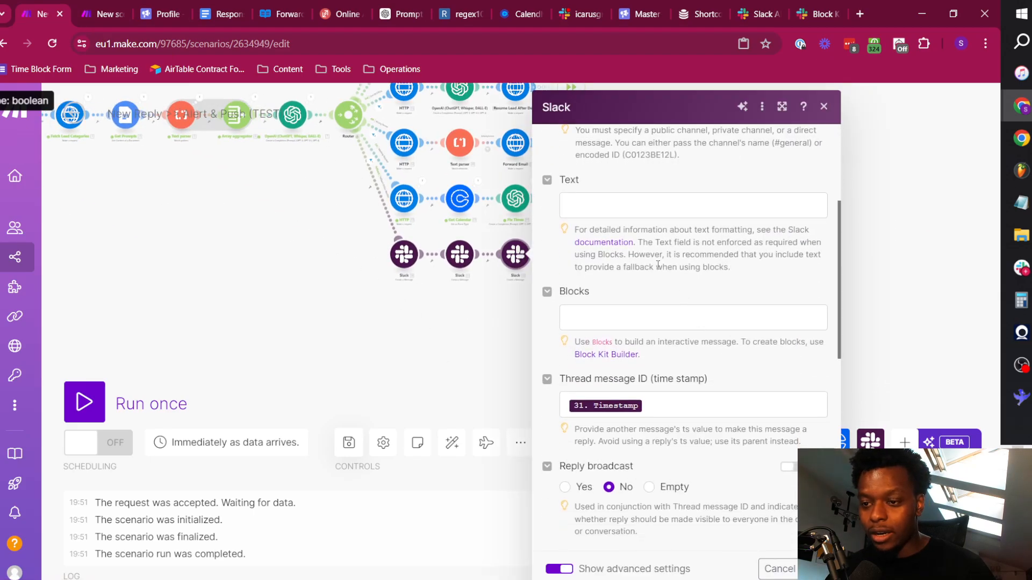
left_click(616, 320)
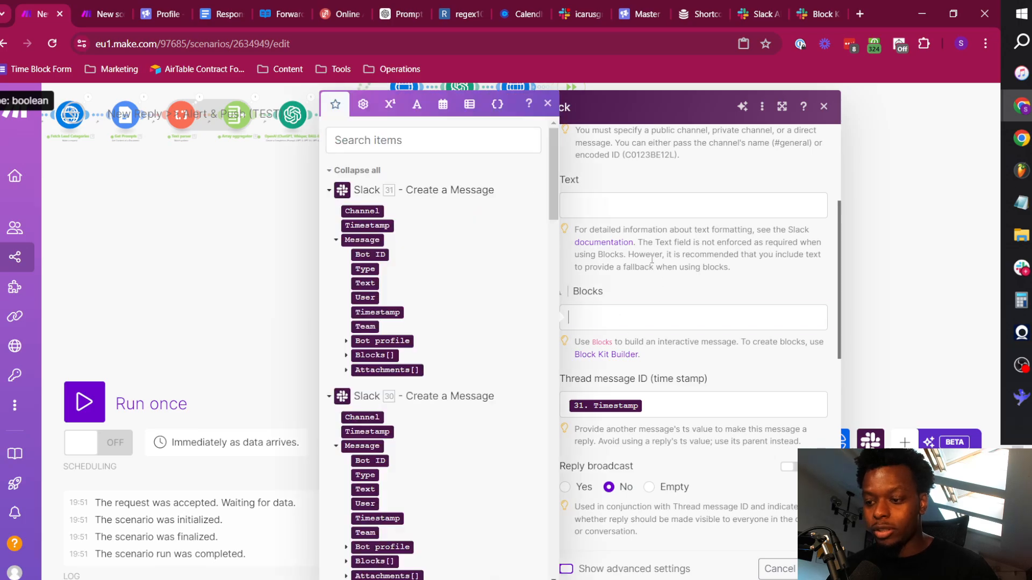
key("ctrl+v")
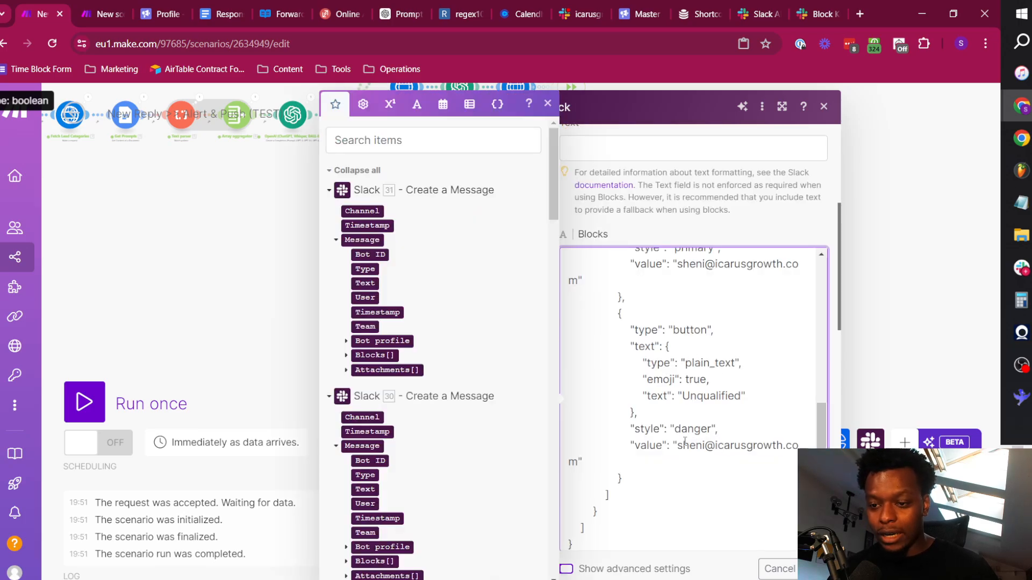
Replace the Unqualified button's value in the Blocks code with the custom webhook's to_email variable.
left_click_drag(678, 445, 576, 462)
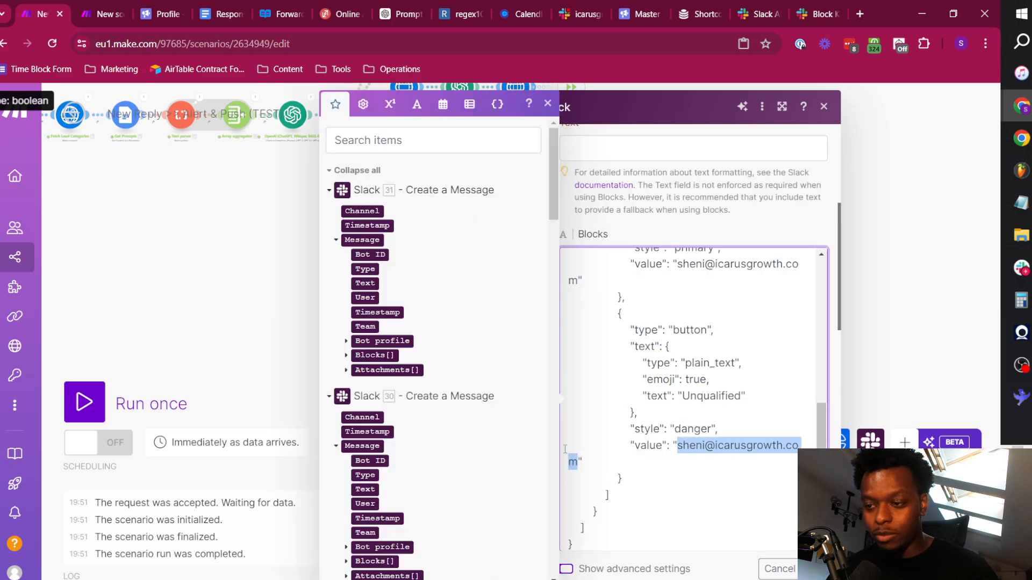
key("BackSpace")
left_click(406, 143)
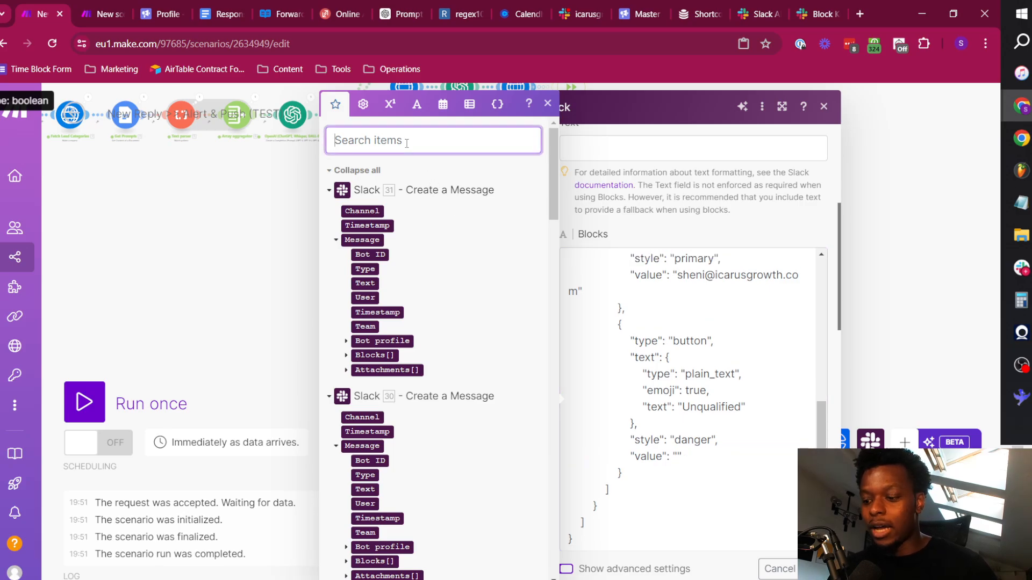
left_click(357, 171)
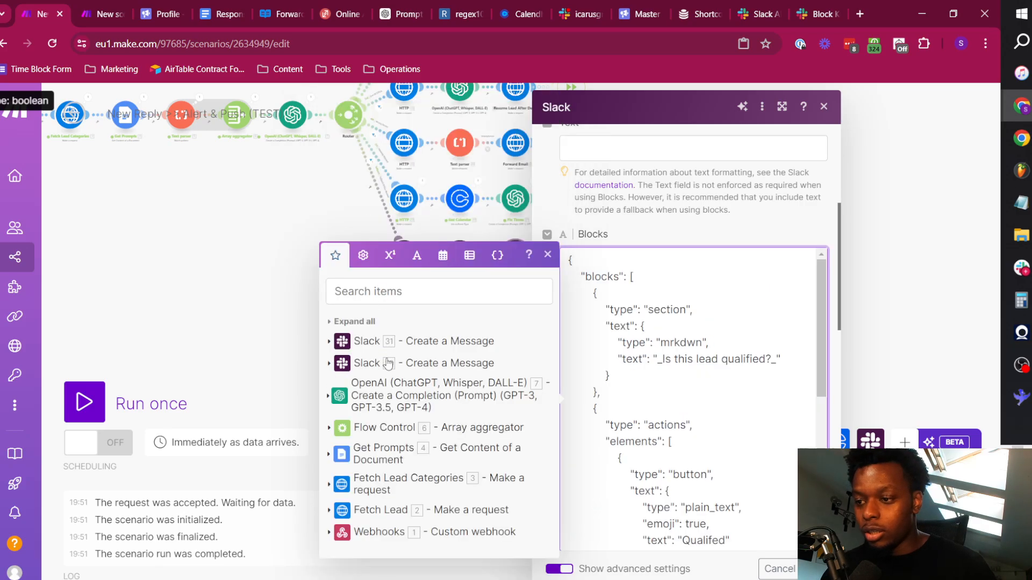
left_click(383, 532)
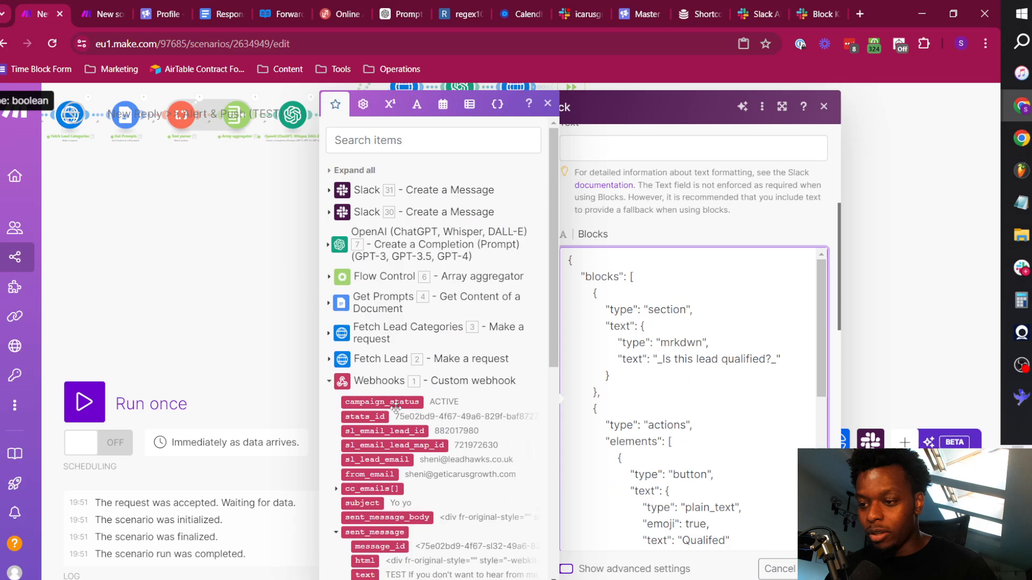
scroll(422, 417, "down", 4)
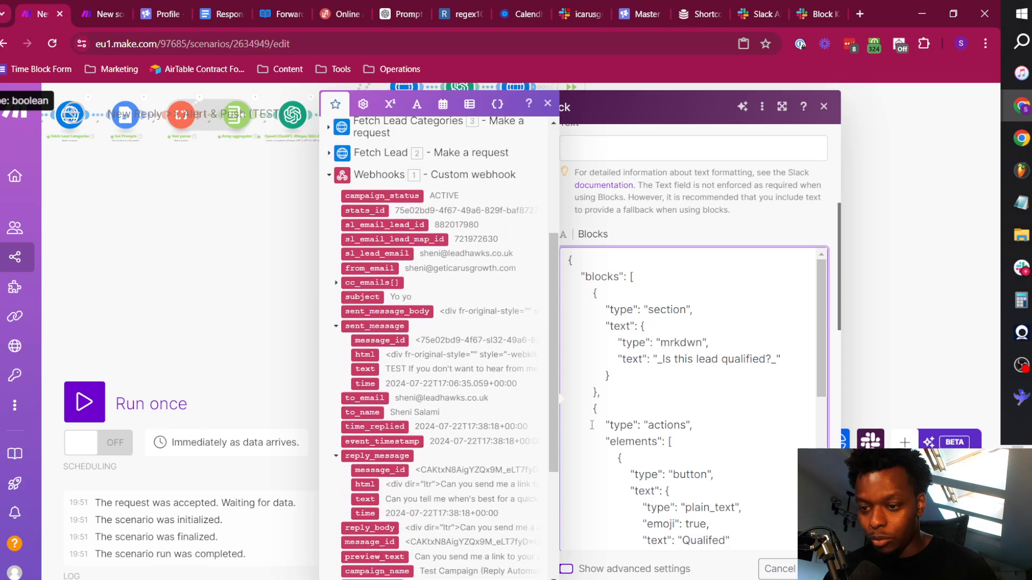
scroll(716, 376, "down", 7)
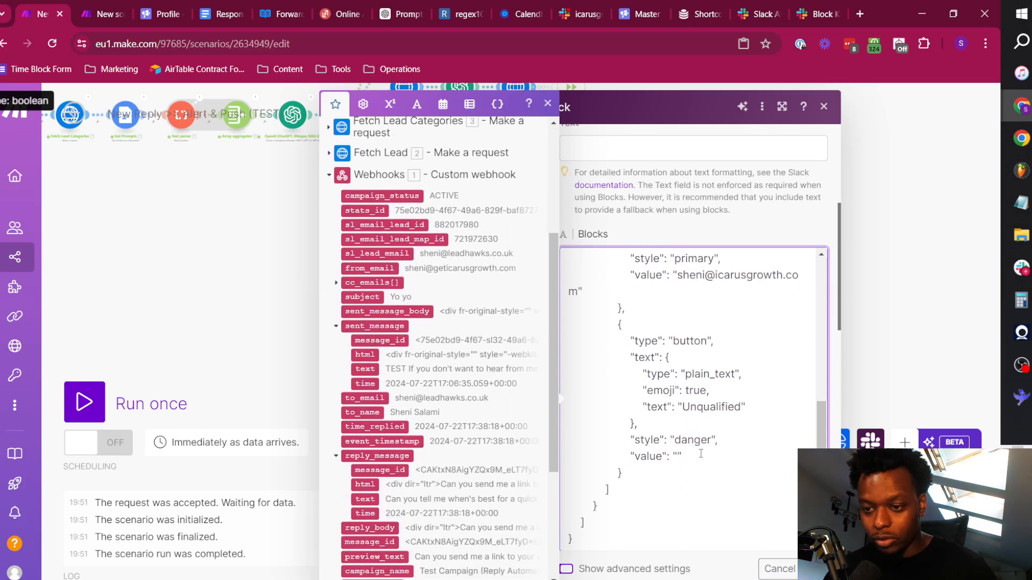
scroll(376, 408, "up", 3)
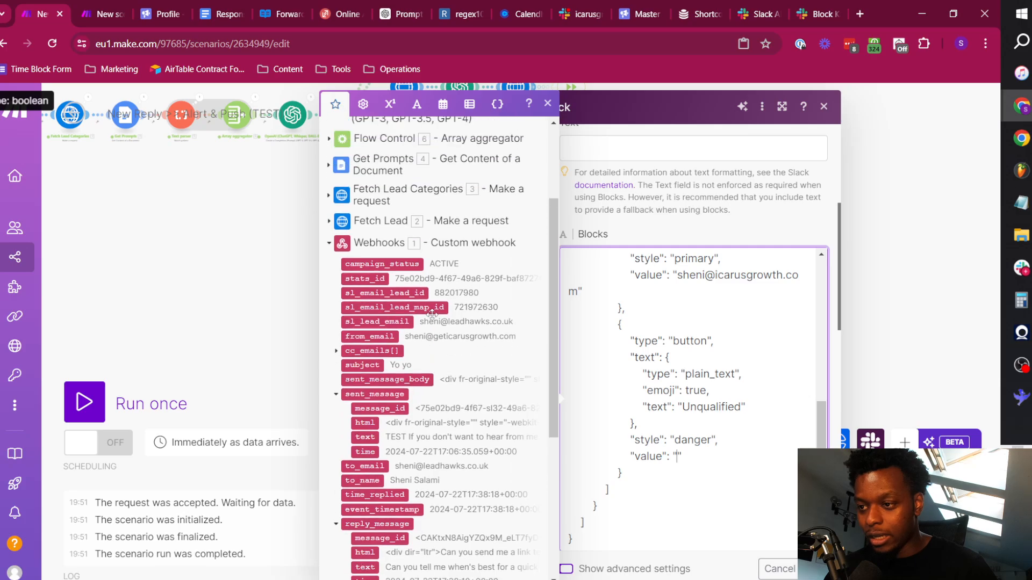
scroll(377, 435, "down", 3)
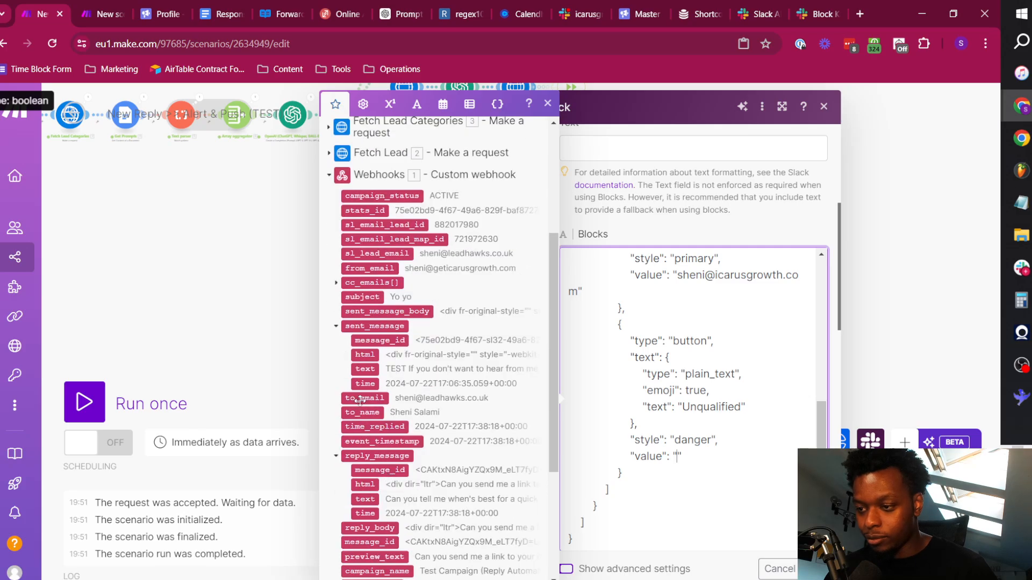
left_click(366, 400)
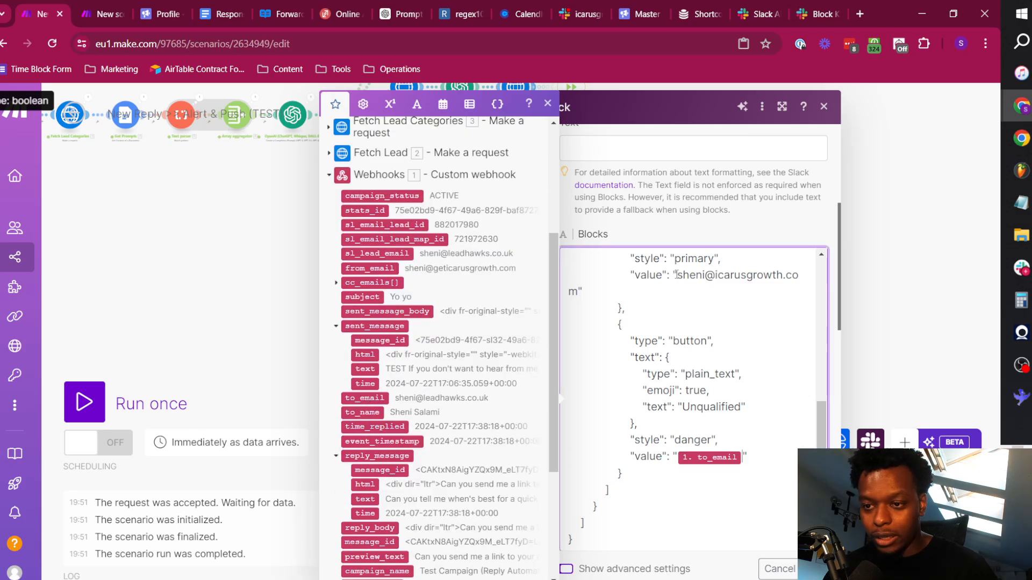
Replace the e-mail in the Qualifed button's value with the webhook's to_email variable and save the Slack module.
left_click_drag(676, 274, 578, 291)
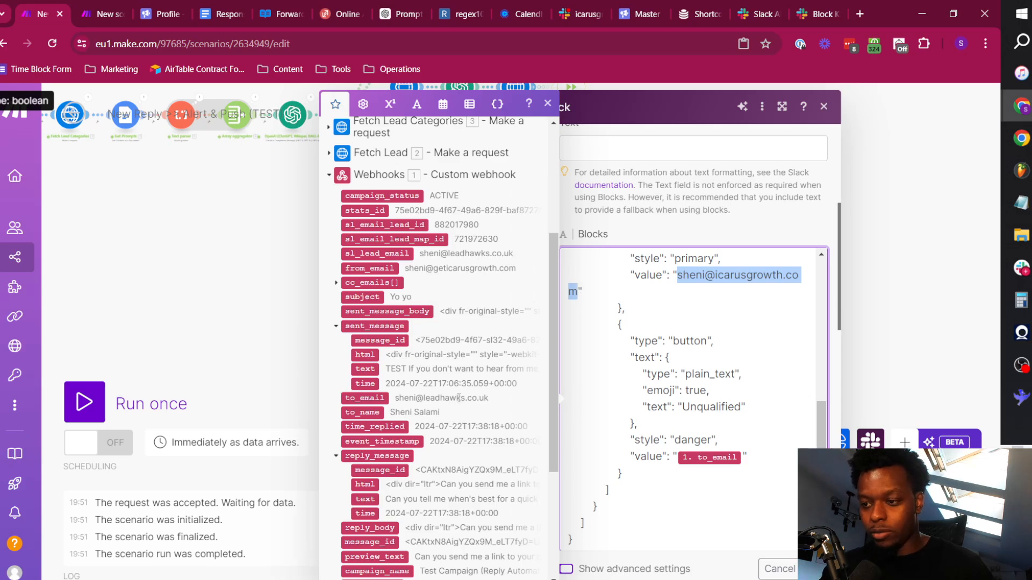
key("BackSpace")
left_click(359, 397)
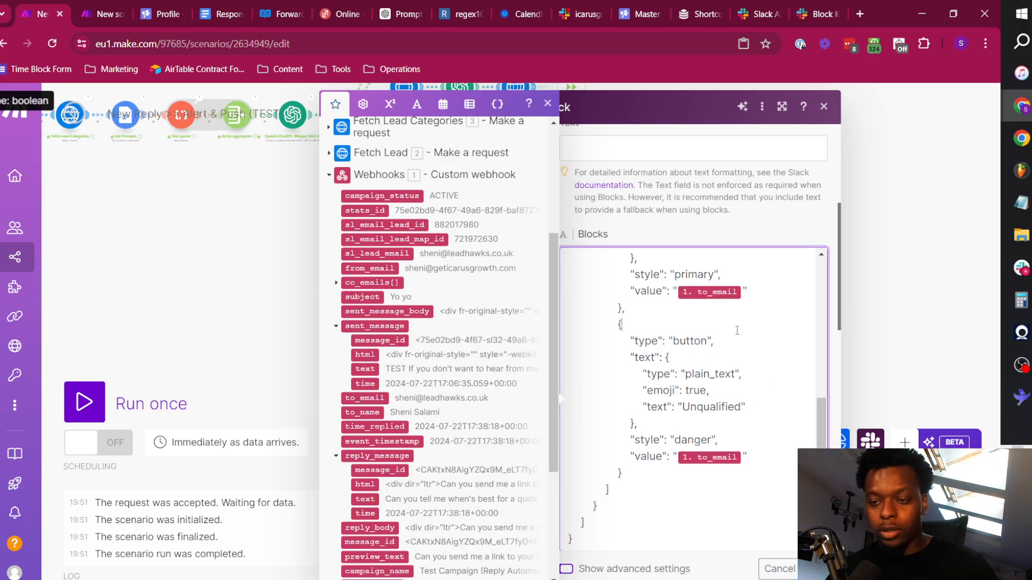
scroll(784, 431, "up", 5)
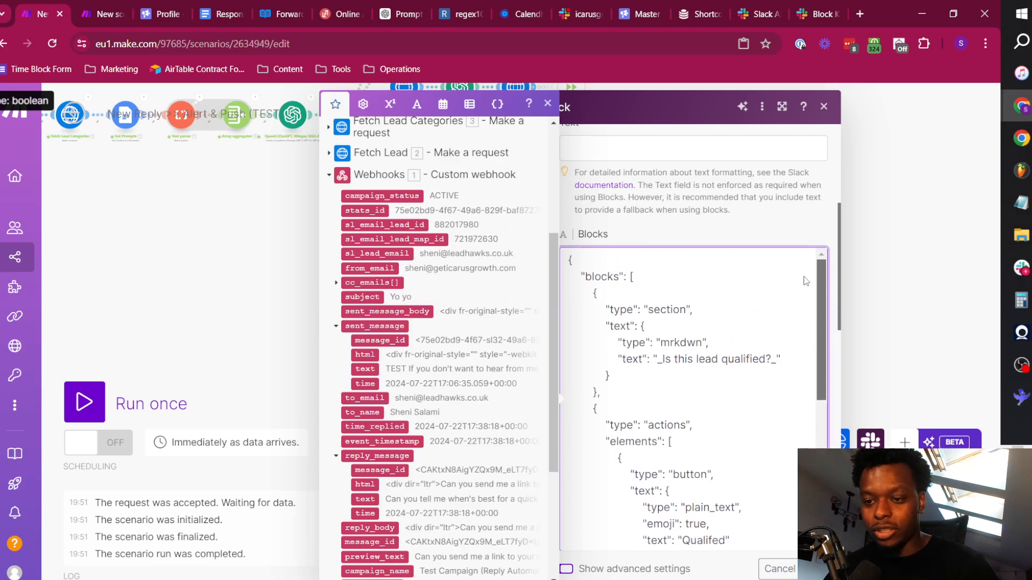
left_click(727, 220)
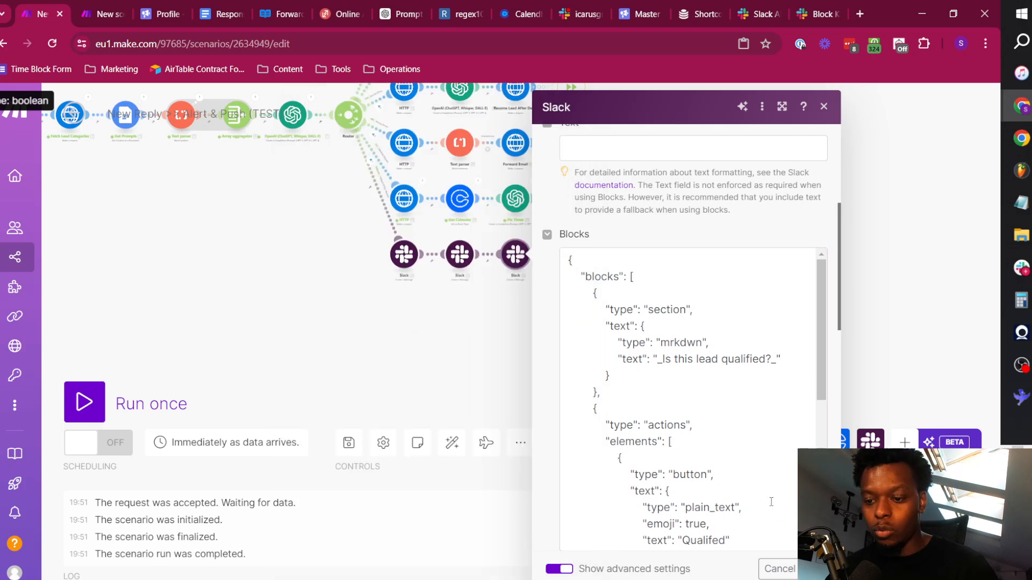
scroll(692, 277, "up", 5)
left_click(815, 569)
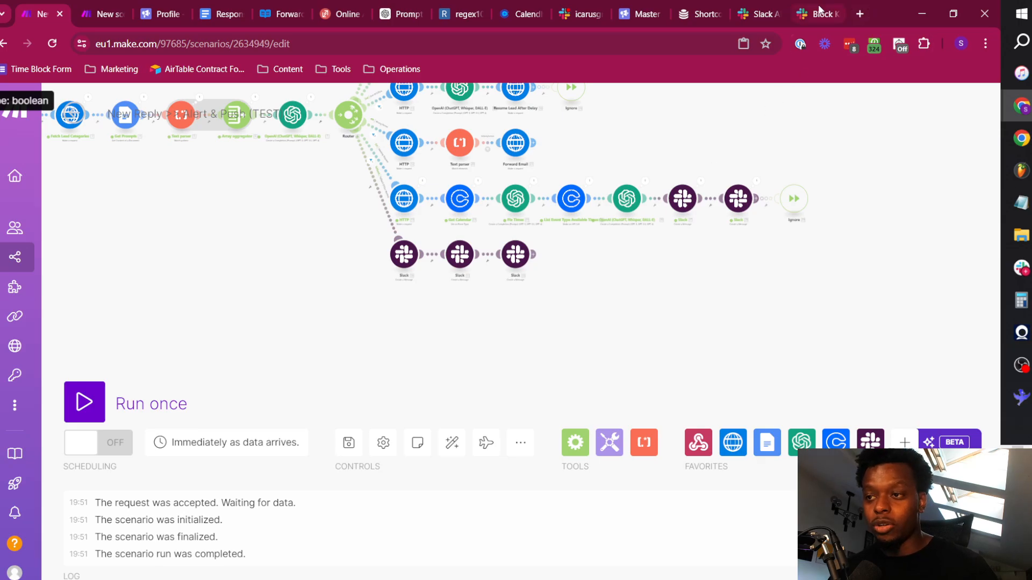
Switch to Slack and examine the integration notice for Email Automations TEST in the icarusgrowth-replies channel.
left_click(580, 5)
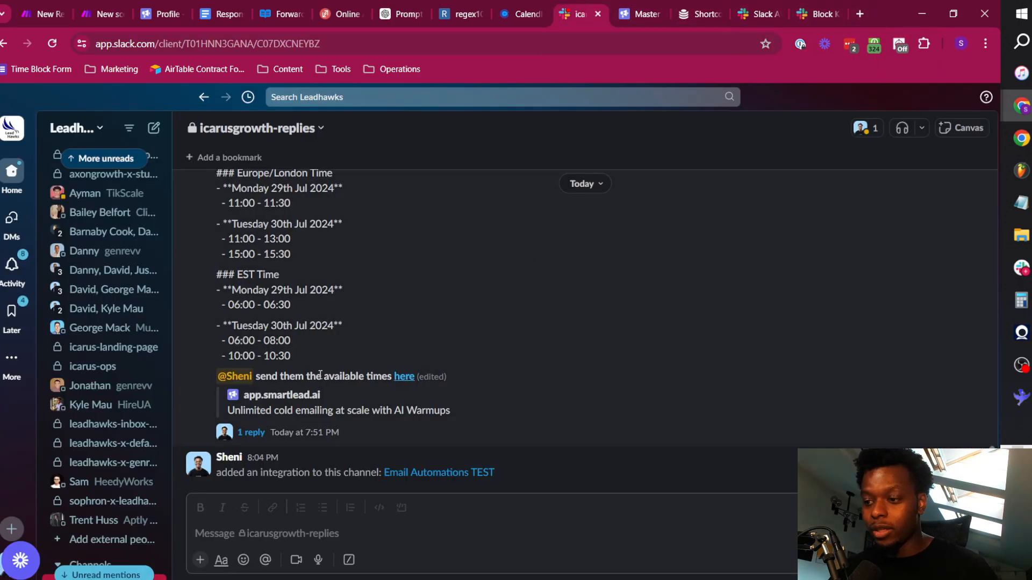
left_click_drag(225, 475, 271, 483)
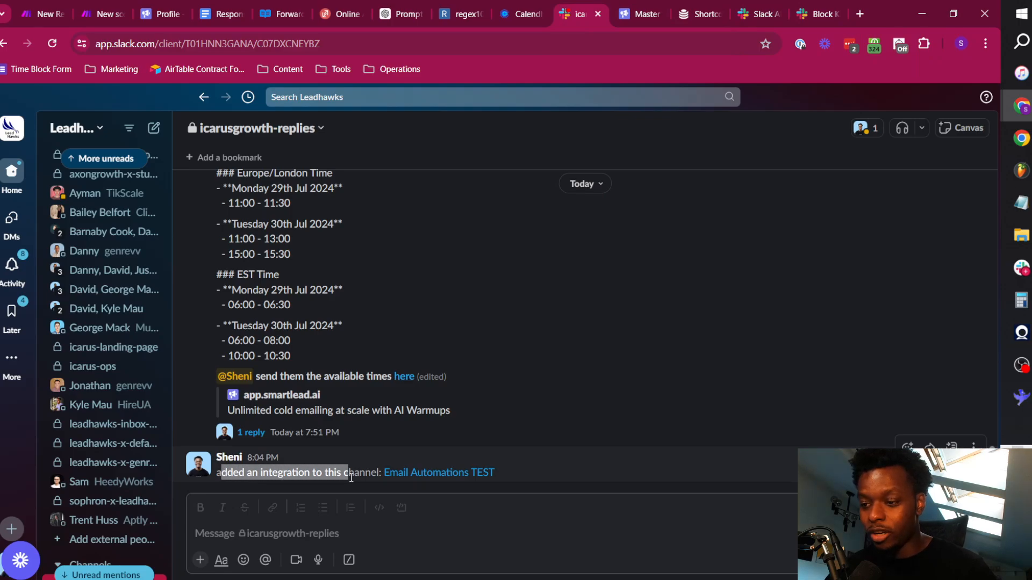
left_click_drag(351, 477, 372, 479)
left_click(555, 509)
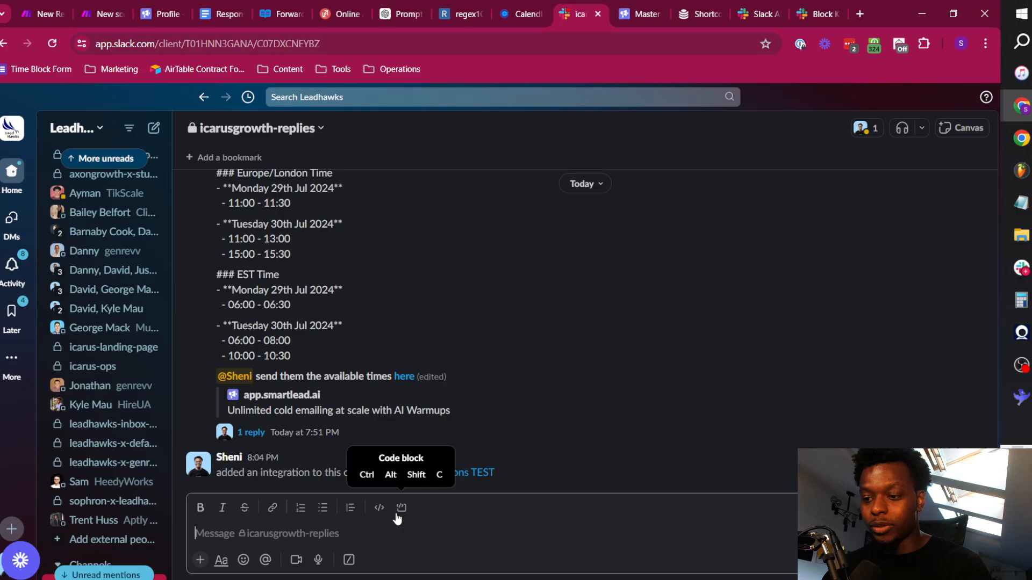
Mention Email Automations TEST in the icarusgrowth-replies channel and invite the app to the channel.
type("@email")
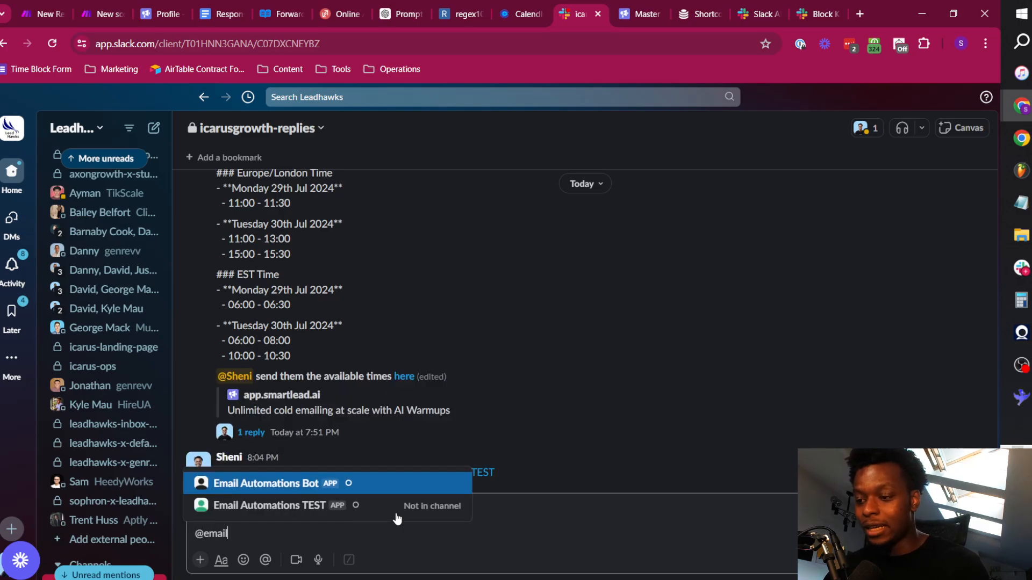
left_click(396, 514)
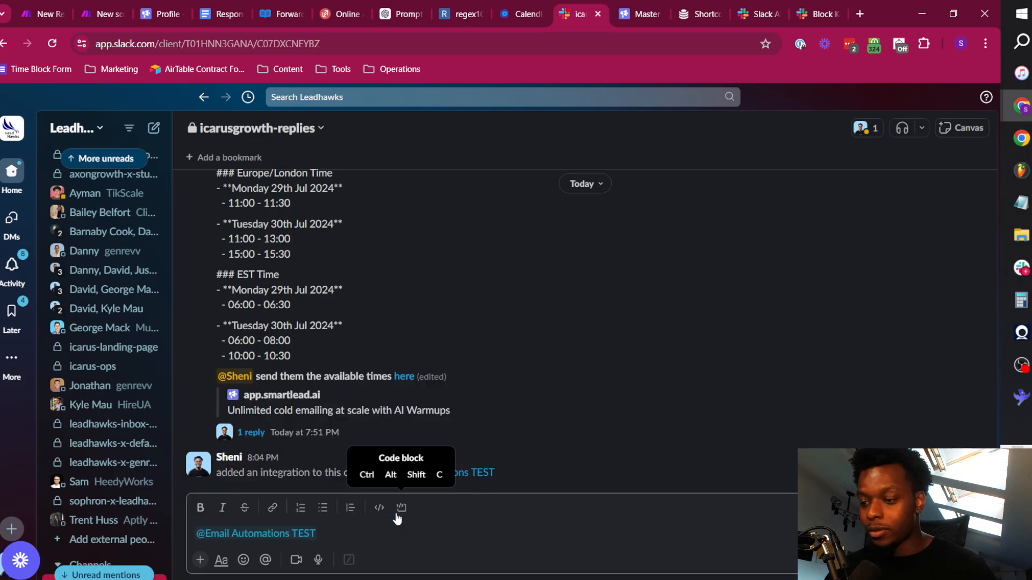
key("Return")
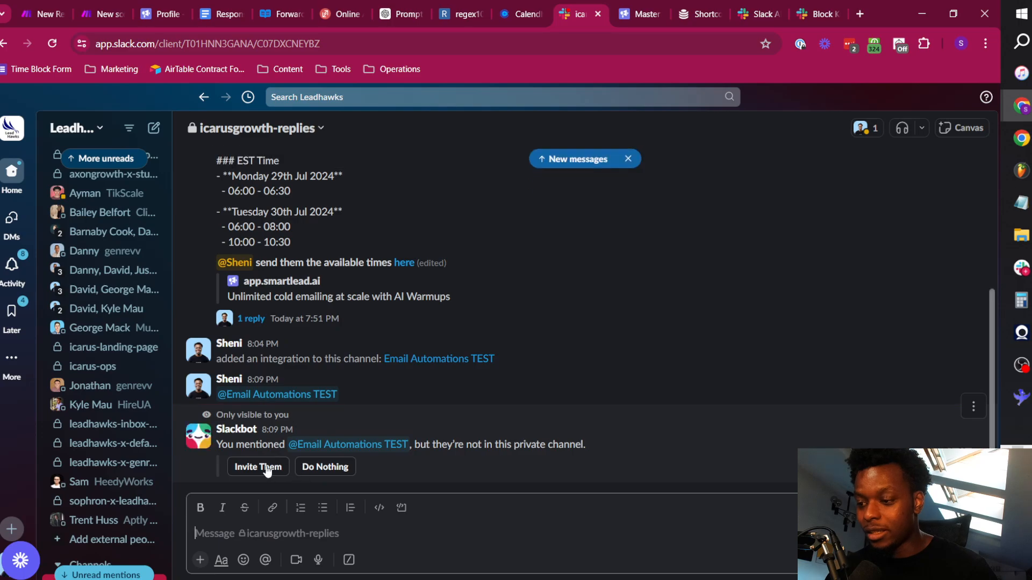
left_click(265, 466)
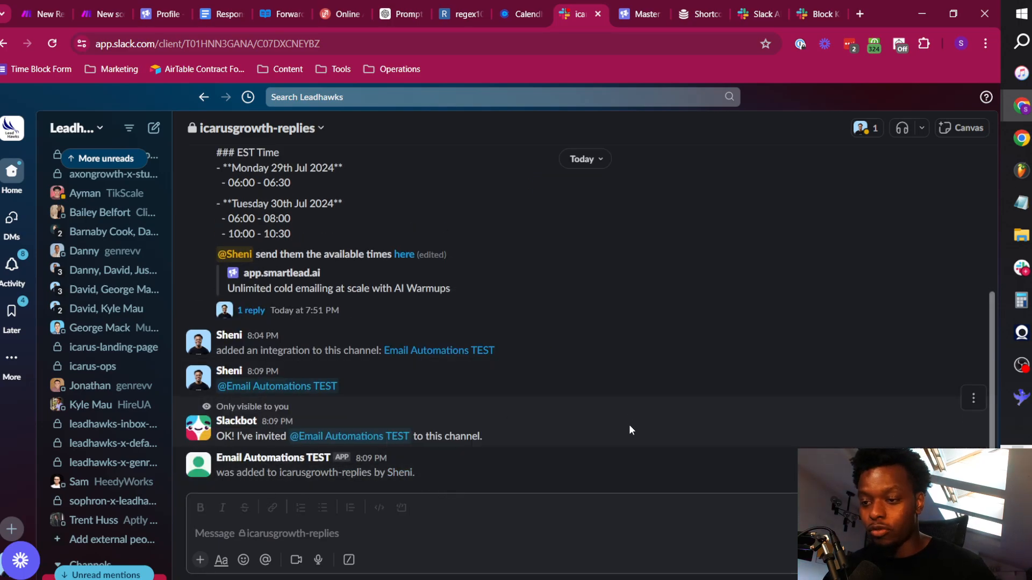
Switch to the Make scenario and start a new Slack (bot) connection in the last bottom-branch Slack module.
left_click(45, 5)
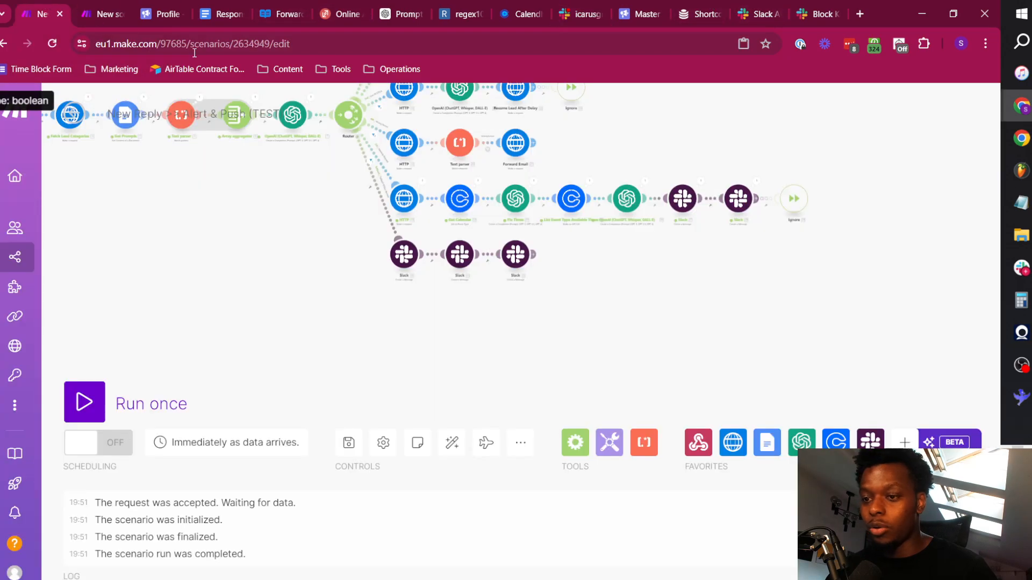
left_click(519, 257)
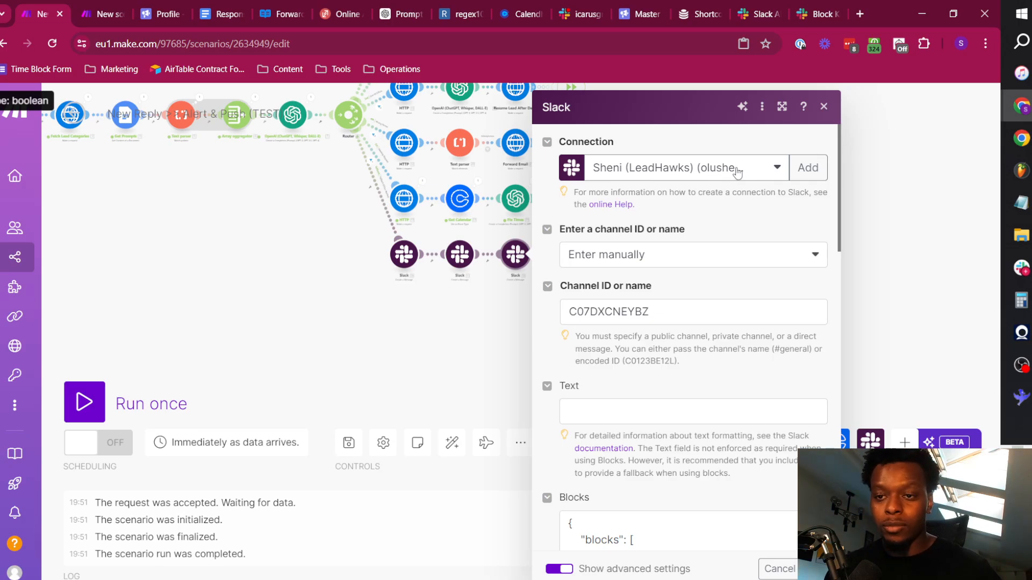
left_click(807, 167)
left_click(599, 170)
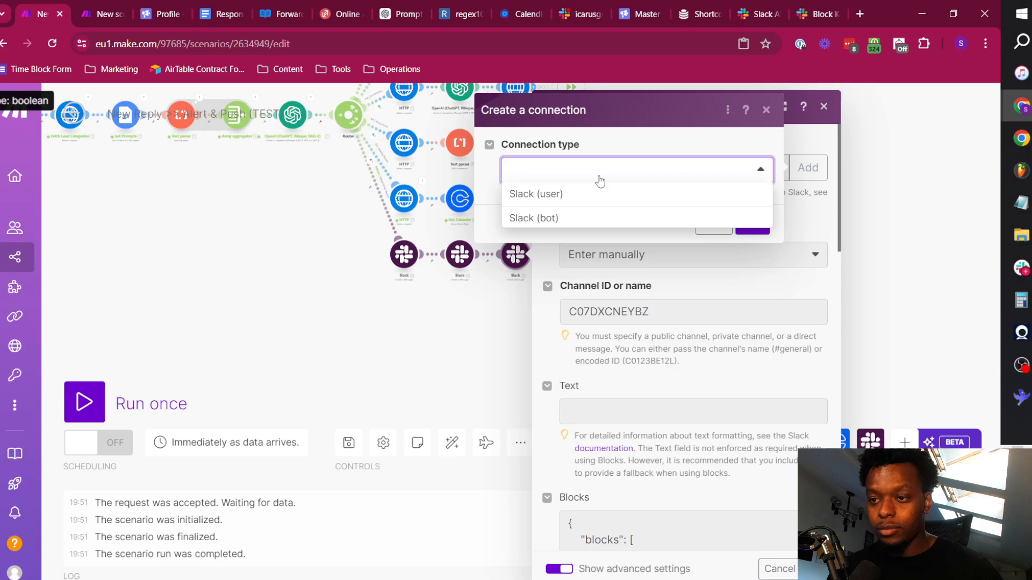
left_click(557, 217)
Name the new Slack bot connection Email Automations TEST.
left_click(598, 226)
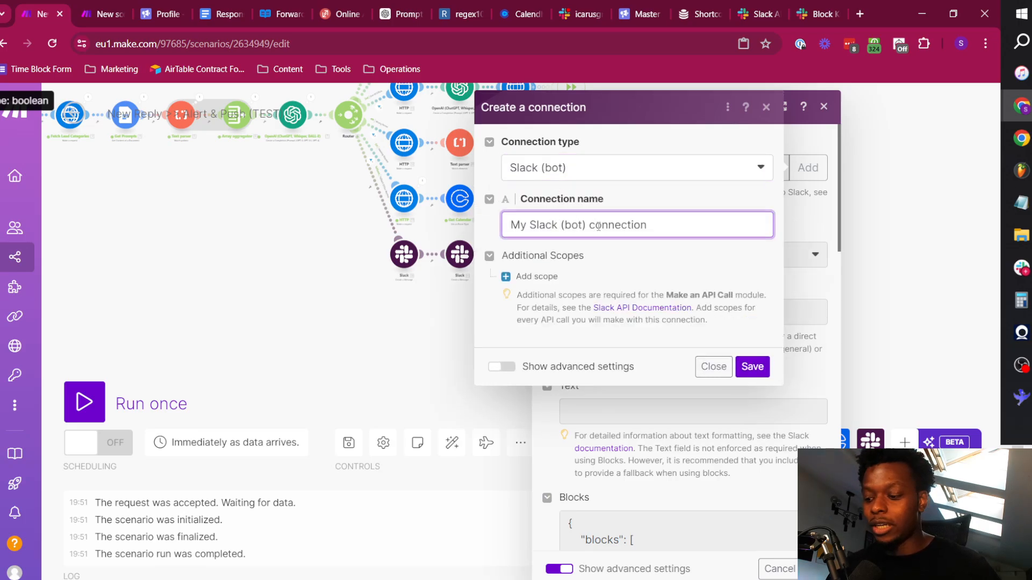
key("ctrl+a")
type("Email ")
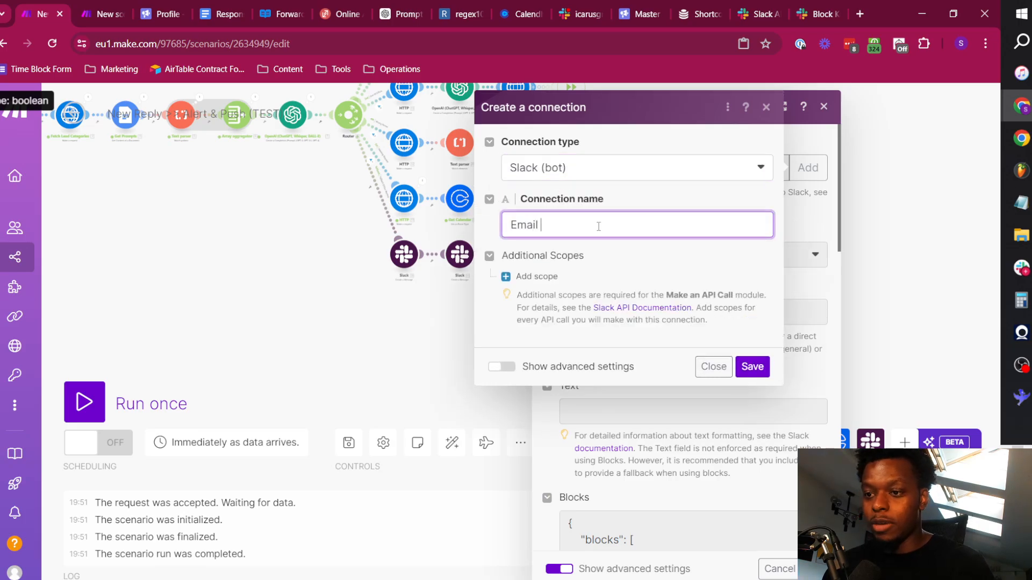
type("Aiau")
key("BackSpace")
key("BackSpace")
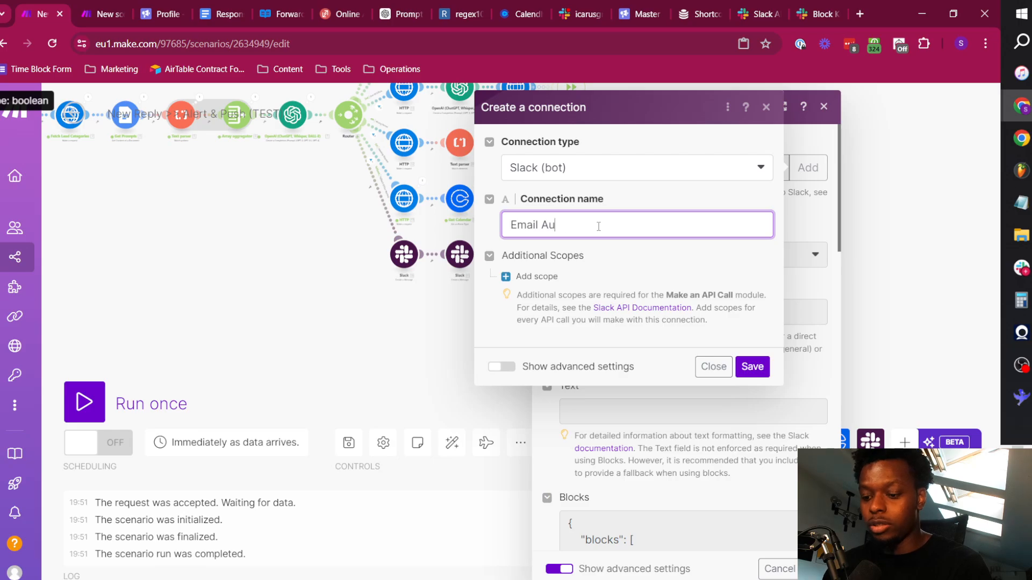
type("tomations TEST")
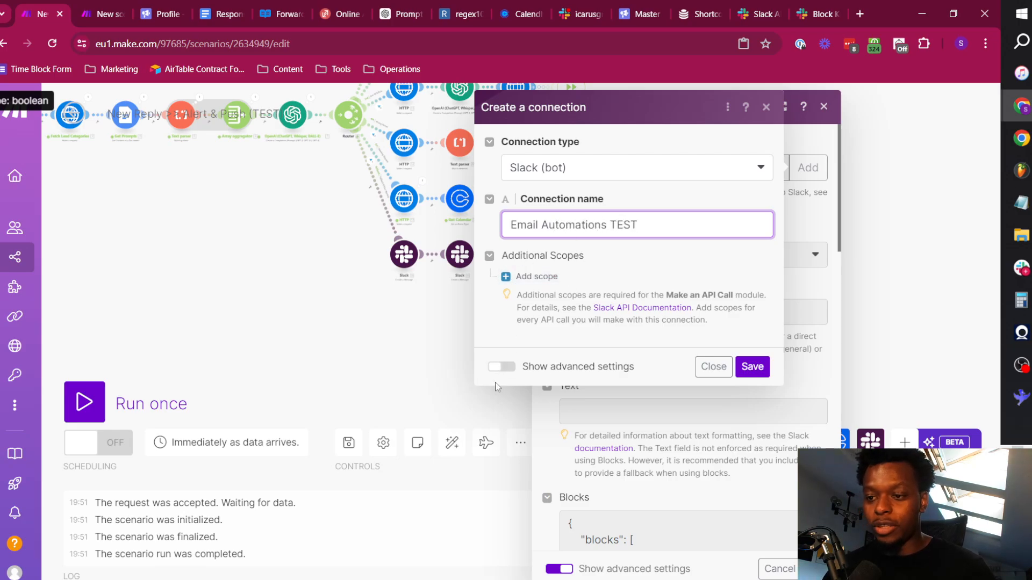
Show the connection's advanced settings and fill in the Client ID copied from the Slack API app's Basic Information page.
left_click(495, 367)
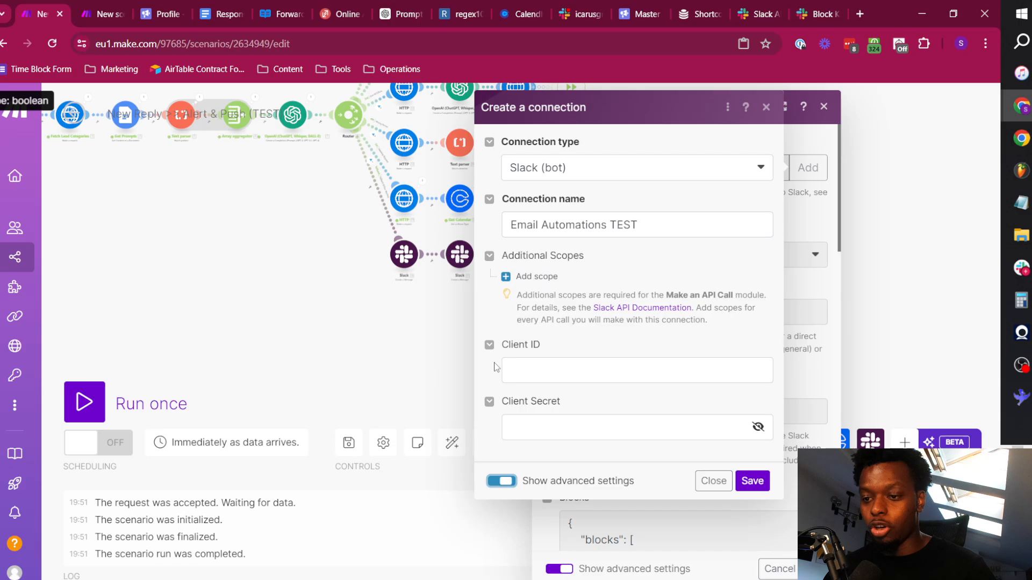
left_click(553, 362)
left_click(598, 426)
left_click(598, 375)
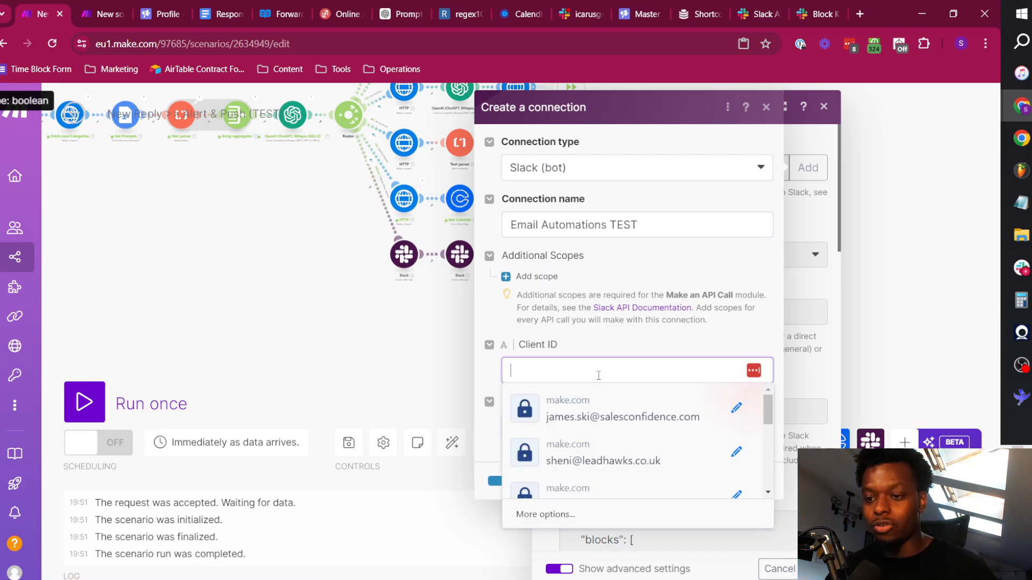
left_click(763, 12)
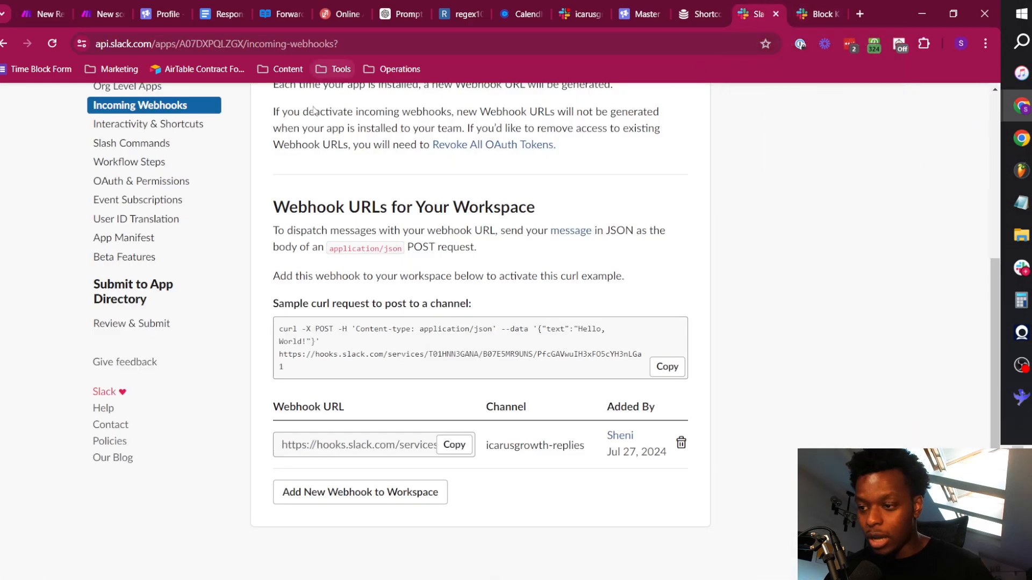
scroll(135, 250, "up", 4)
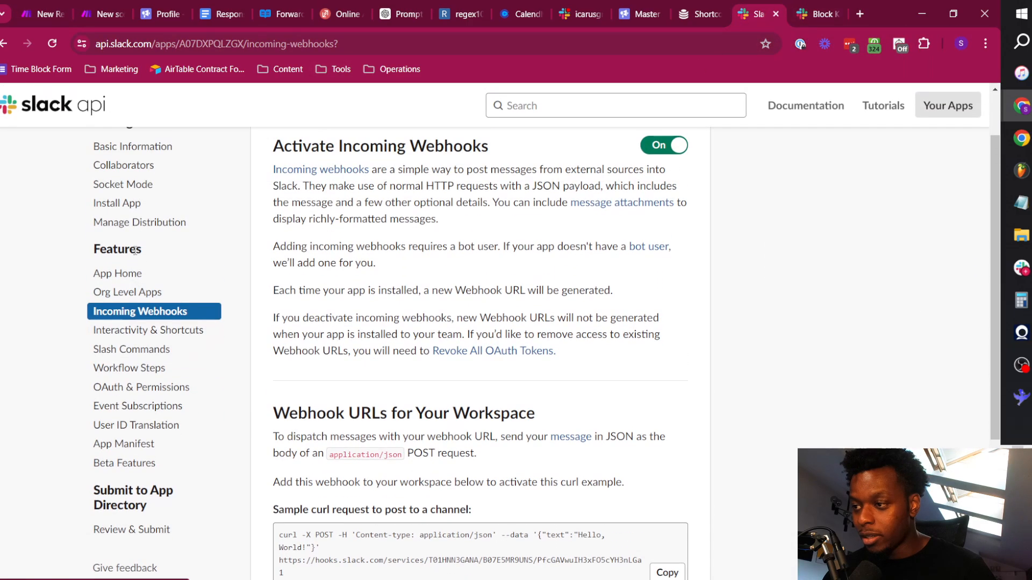
scroll(135, 250, "up", 1)
left_click(131, 216)
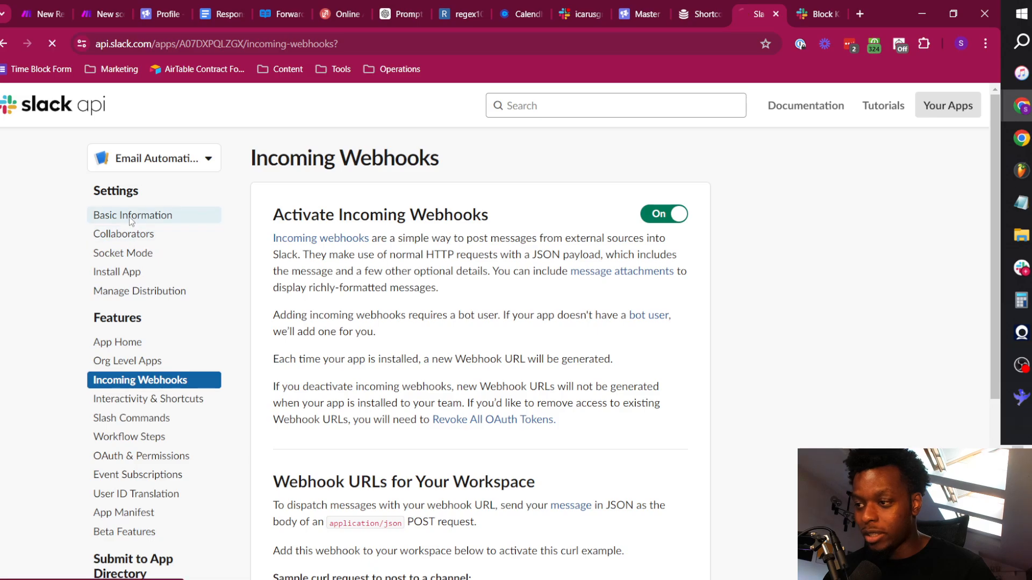
scroll(548, 396, "down", 6)
left_click_drag(450, 322, 273, 321)
key("ctrl+c")
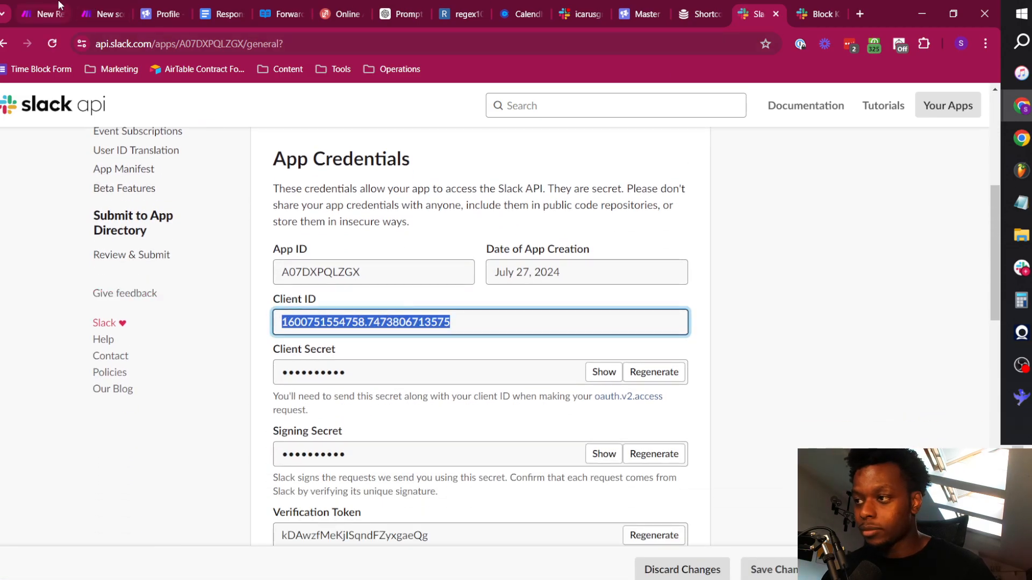
left_click(59, 5)
key("ctrl+v")
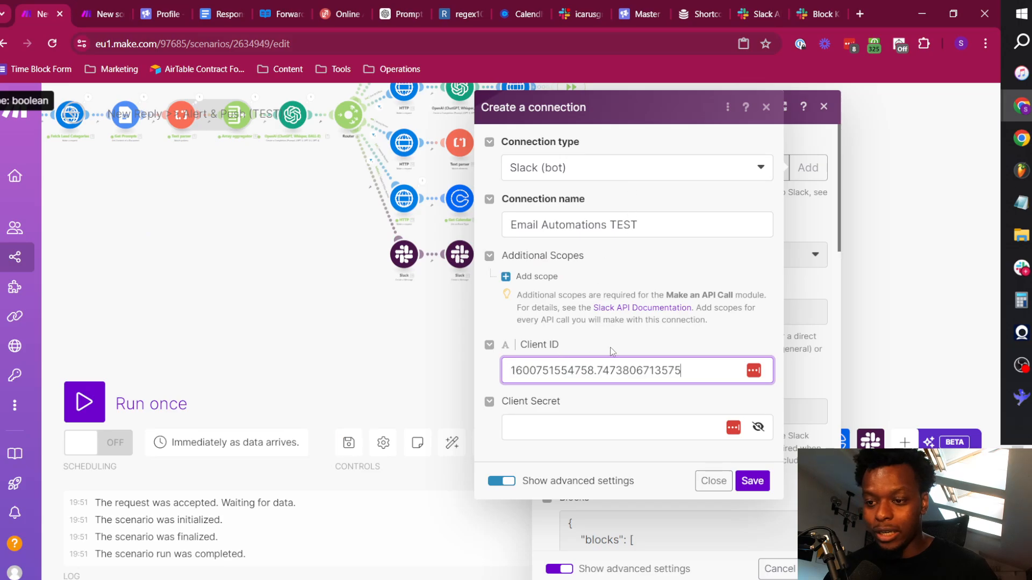
Copy the app's client secret from the Slack API credentials and paste it into the connection's Client Secret field in Make.
left_click(621, 428)
left_click(834, 7)
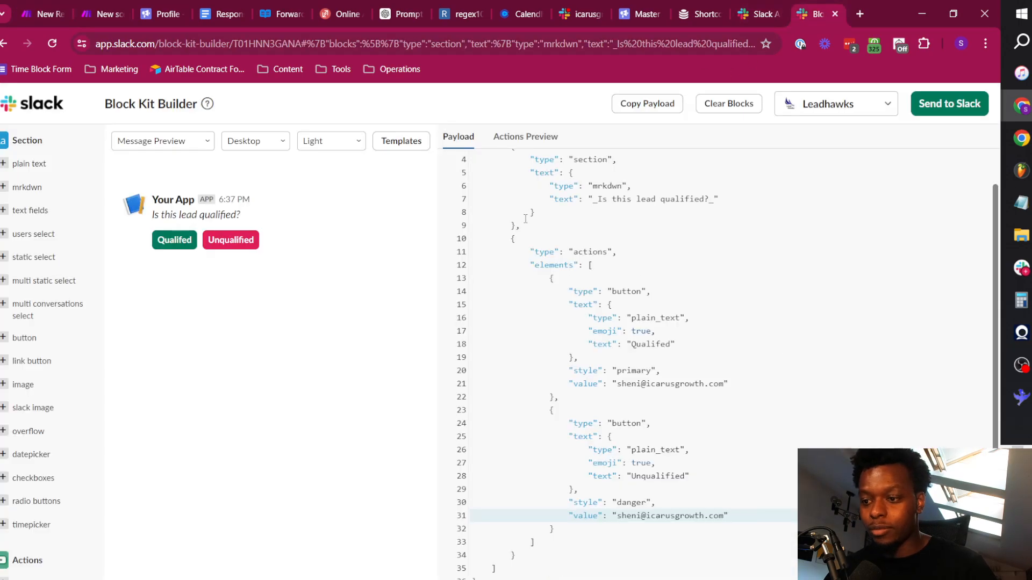
left_click(758, 14)
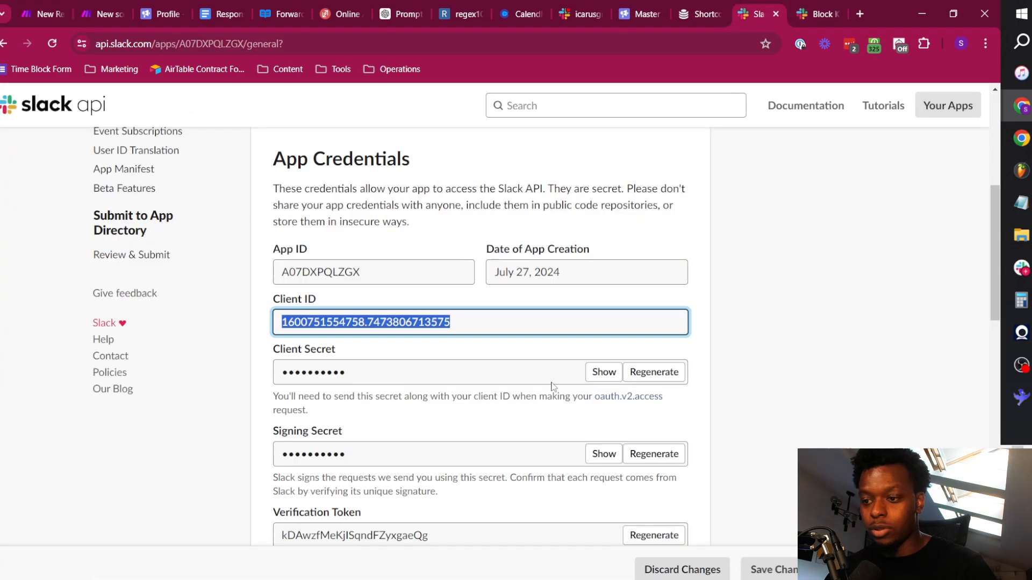
left_click(603, 372)
left_click(43, 13)
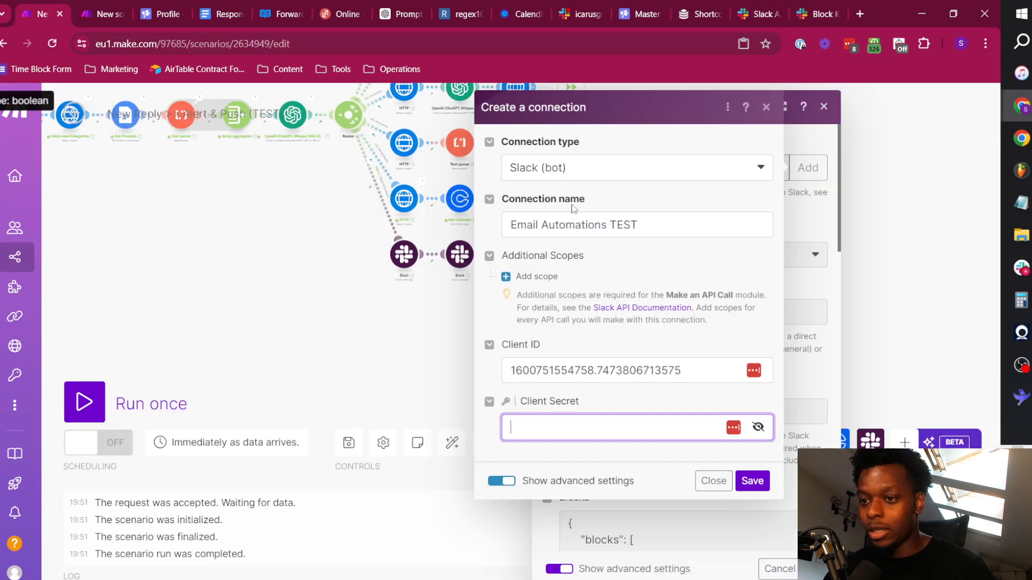
key("ctrl+v")
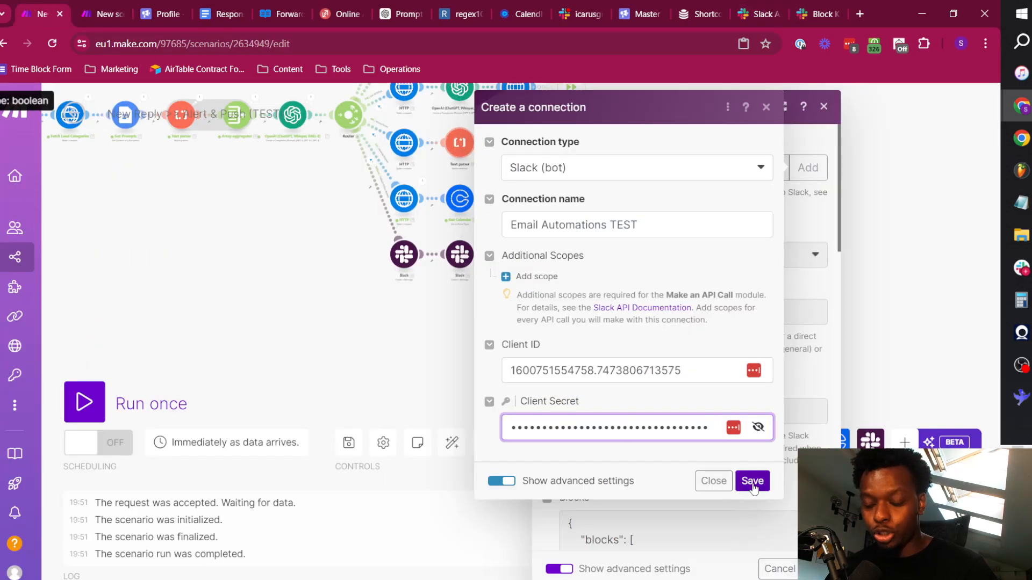
left_click(697, 457)
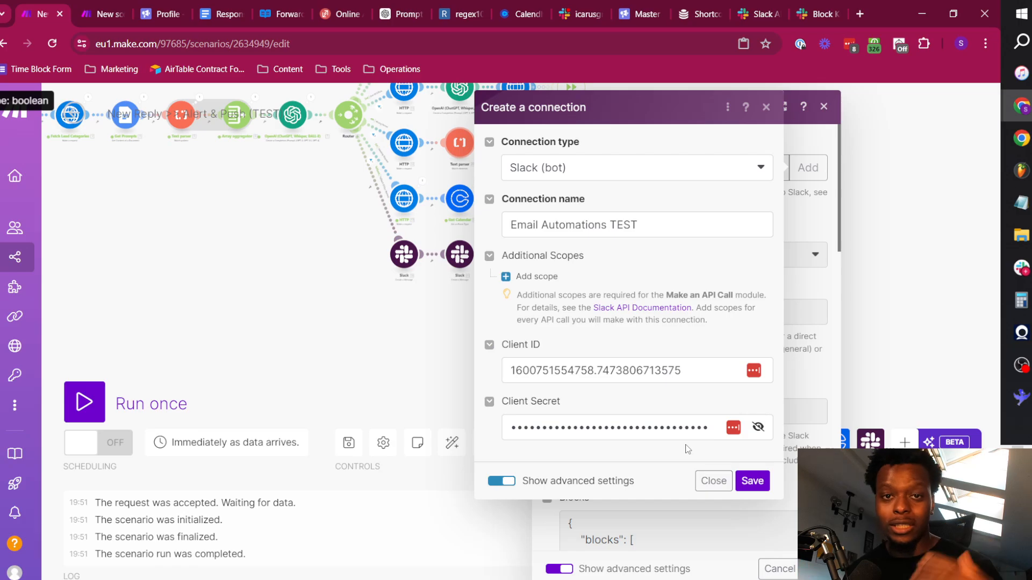
Save the connection, decline storing the credentials in LastPass, review the requested channel actions and allow access to the Leadhawks workspace.
left_click(750, 481)
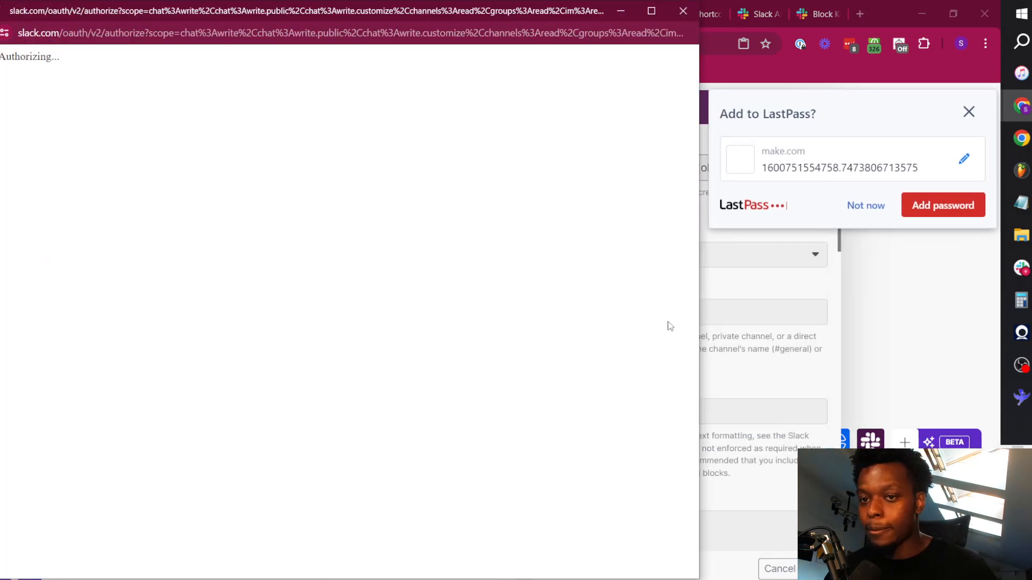
left_click(871, 206)
key("alt+Tab")
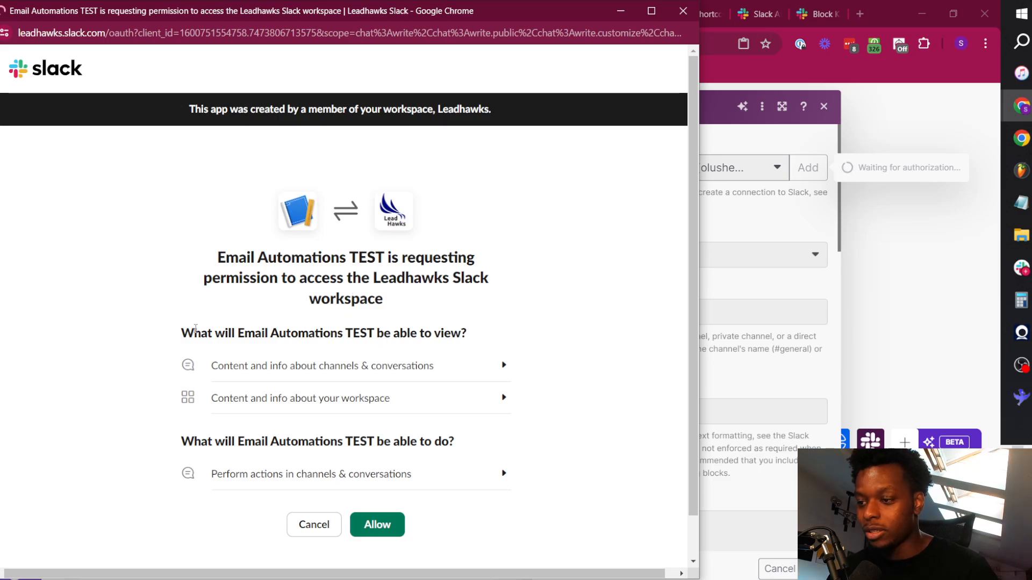
left_click_drag(200, 331, 433, 337)
left_click(417, 325)
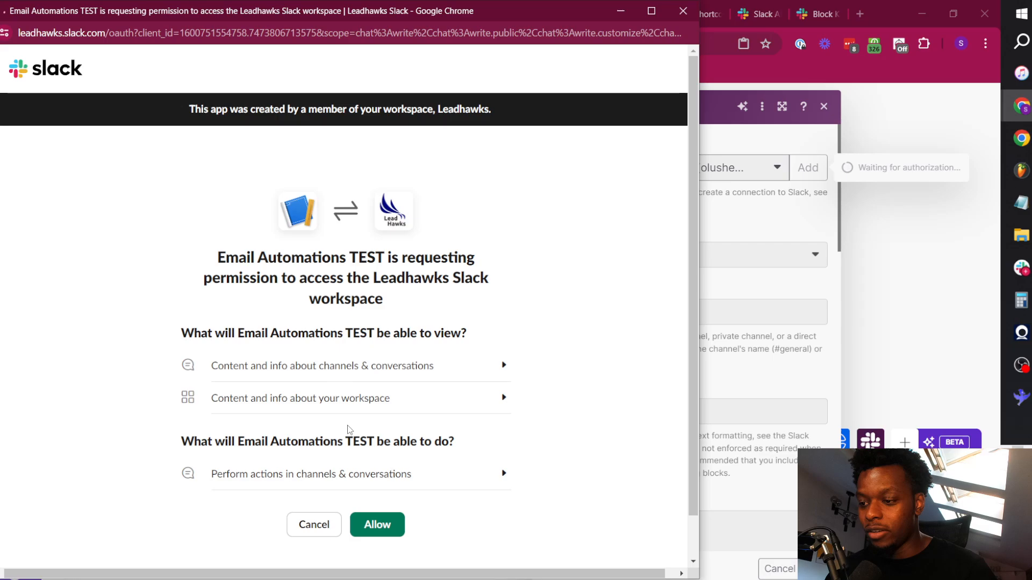
left_click(486, 477)
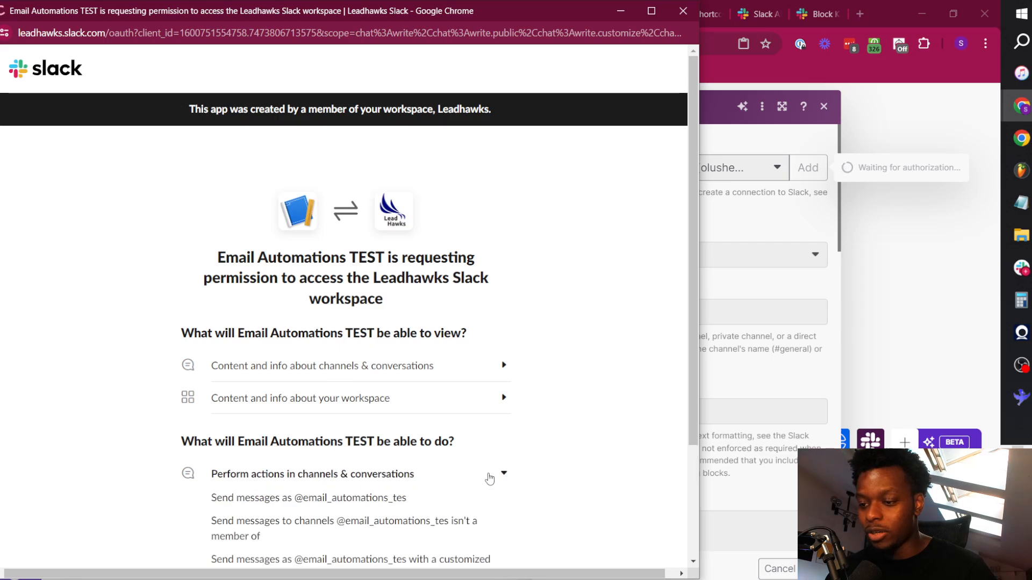
scroll(486, 411, "down", 3)
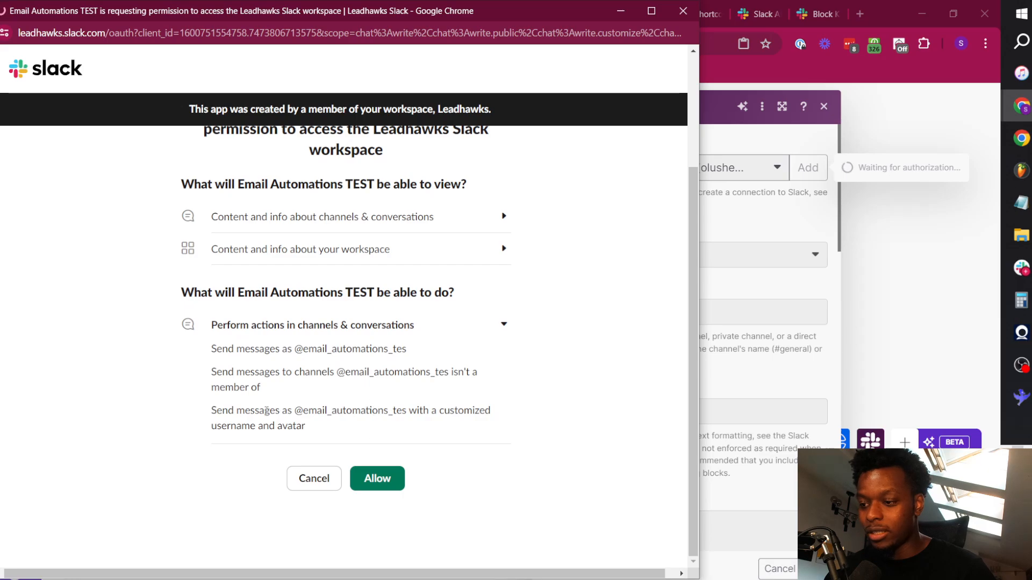
left_click(394, 480)
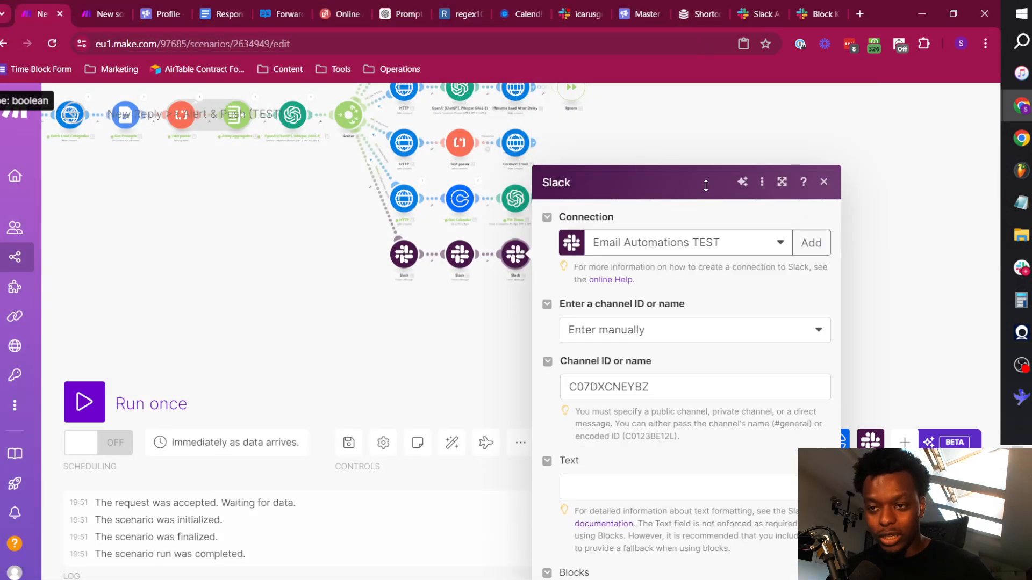
Review the Blocks code of the Slack module and close its settings.
scroll(679, 279, "down", 5)
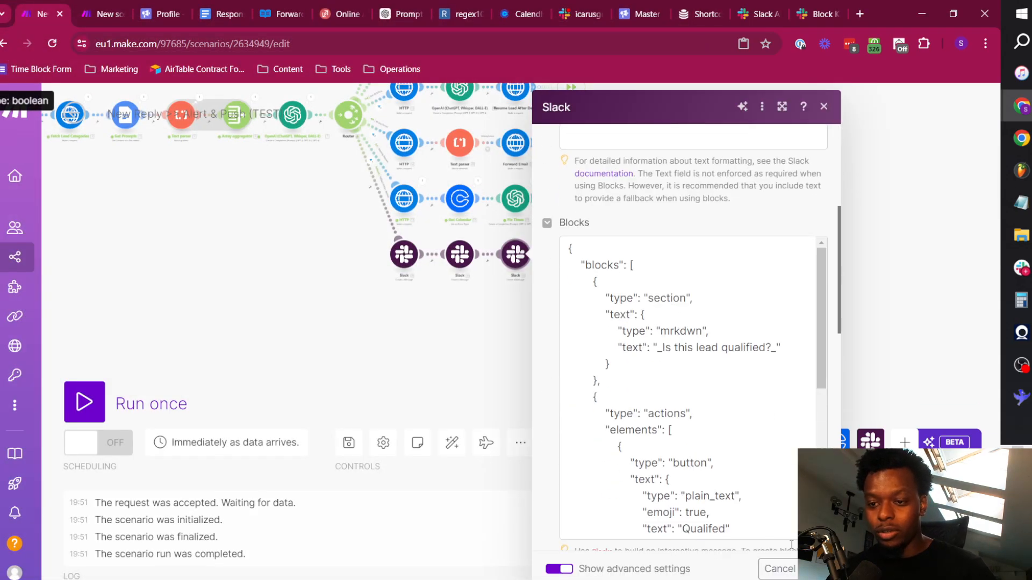
scroll(763, 374, "down", 5)
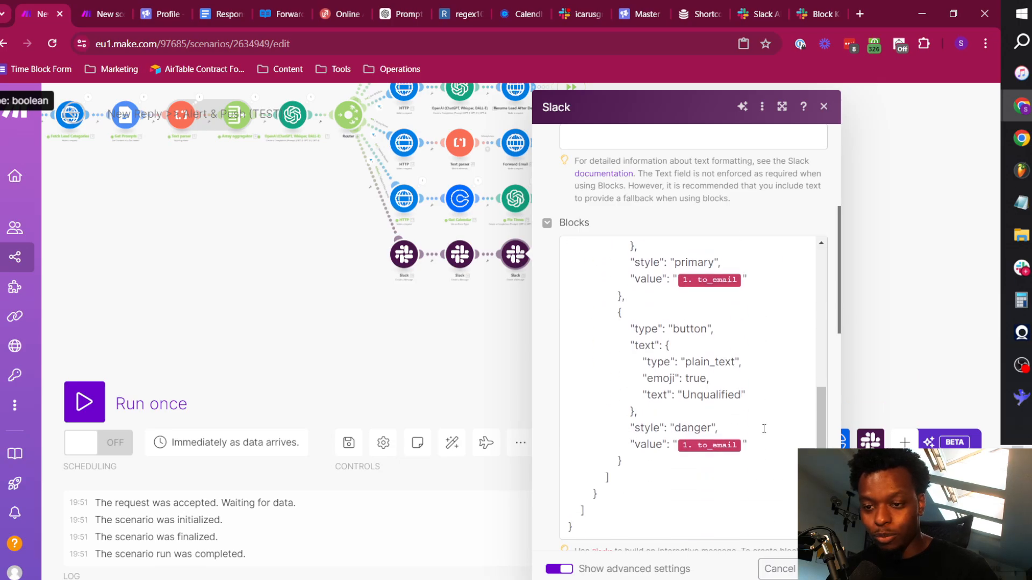
scroll(732, 299, "up", 5)
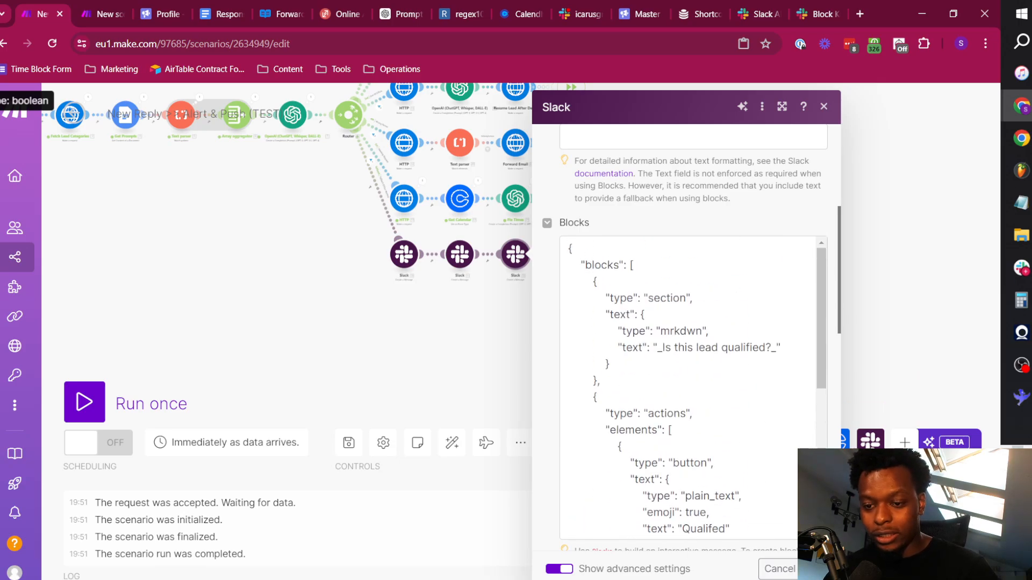
left_click(329, 349)
left_click_drag(314, 302, 512, 400)
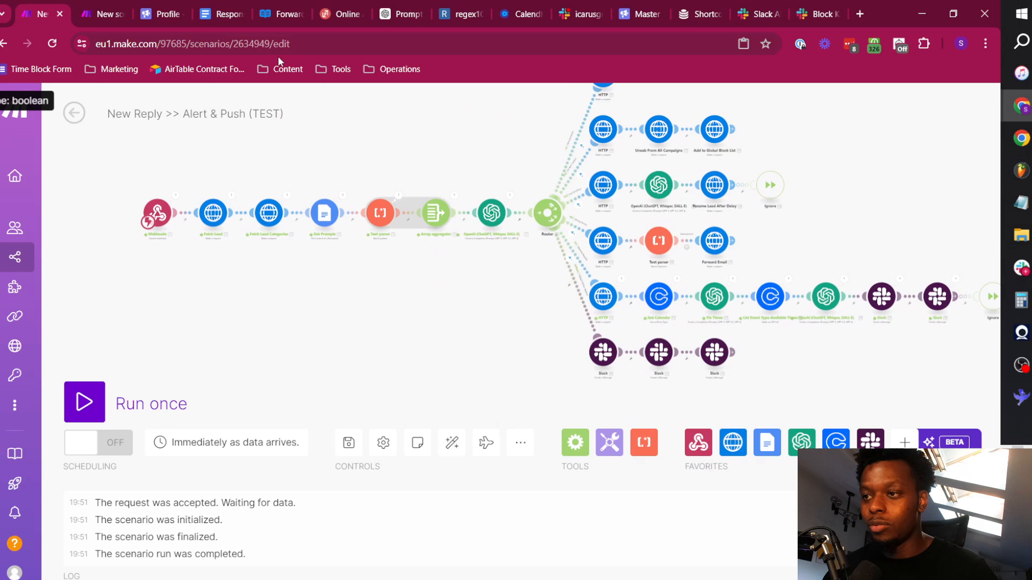
Switch to ReqBin and replace the reply_message text in the JSON body with "What's the price?", keeping the trailing \n.
left_click(337, 11)
left_click(337, 350)
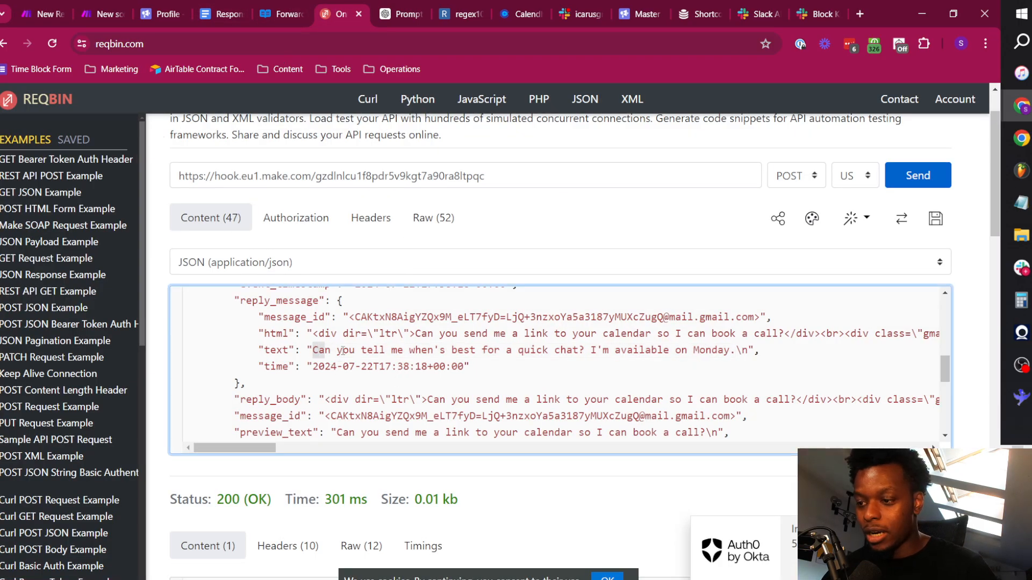
left_click_drag(342, 351, 732, 352)
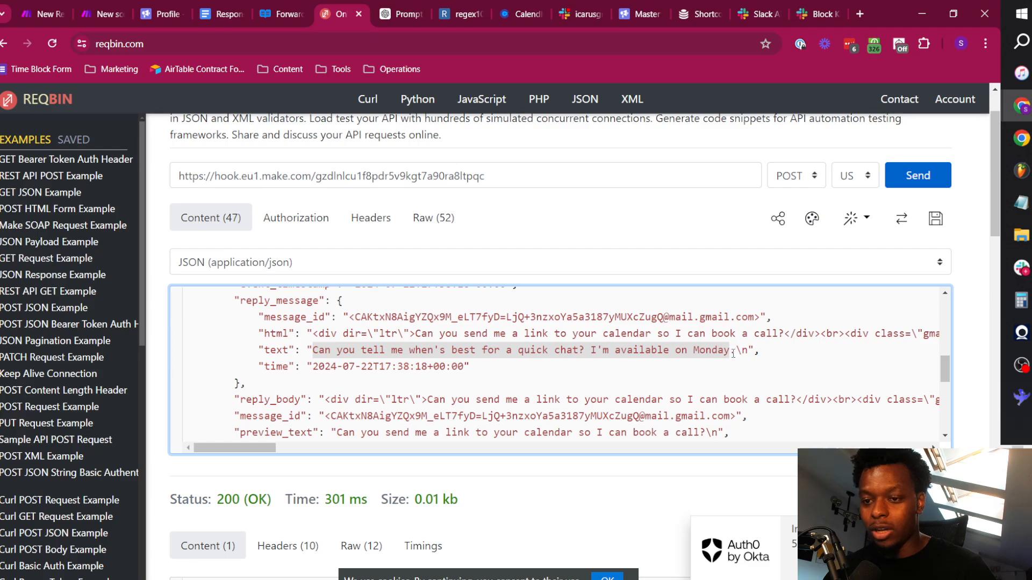
type("What's the rp")
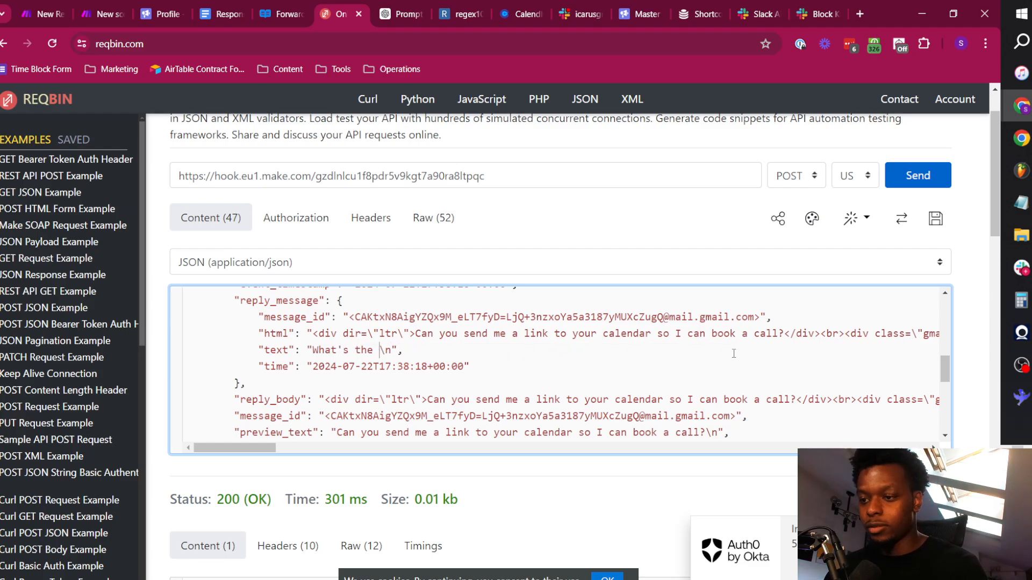
Run the New Reply >> Alert & Push (TEST) scenario once in Make and send it the test request from ReqBin.
left_click(64, 3)
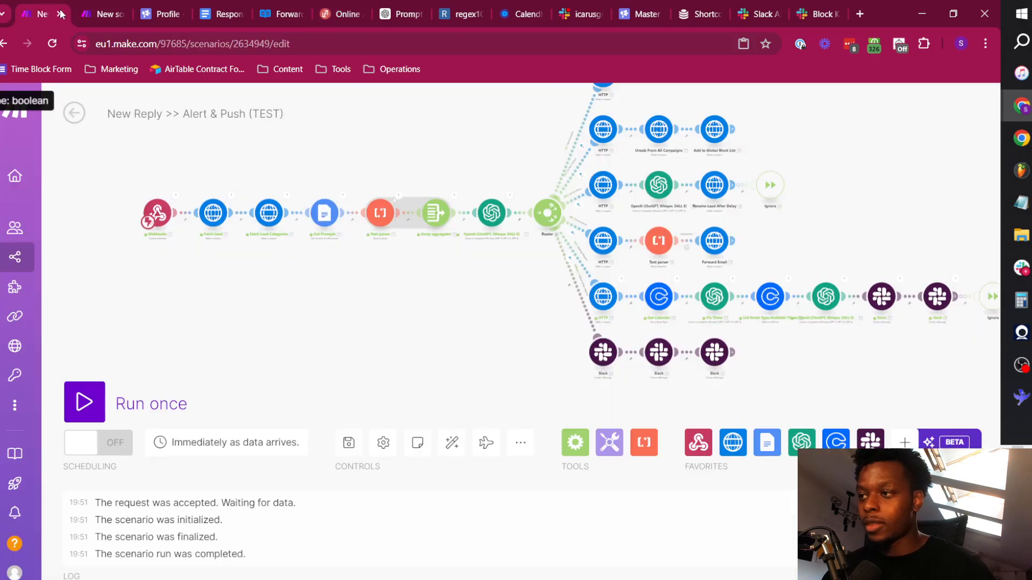
left_click(90, 409)
left_click(329, 5)
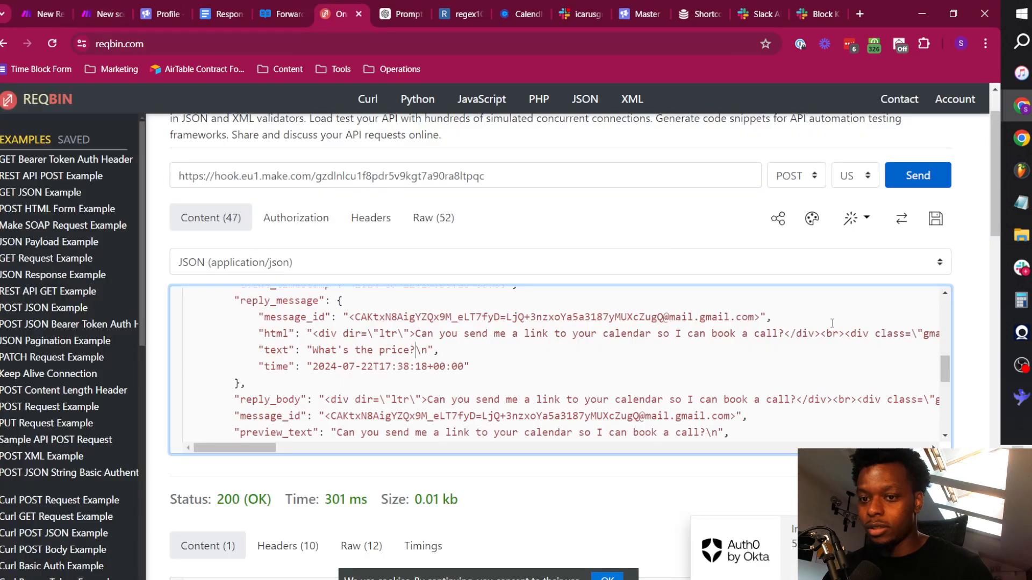
left_click(33, 12)
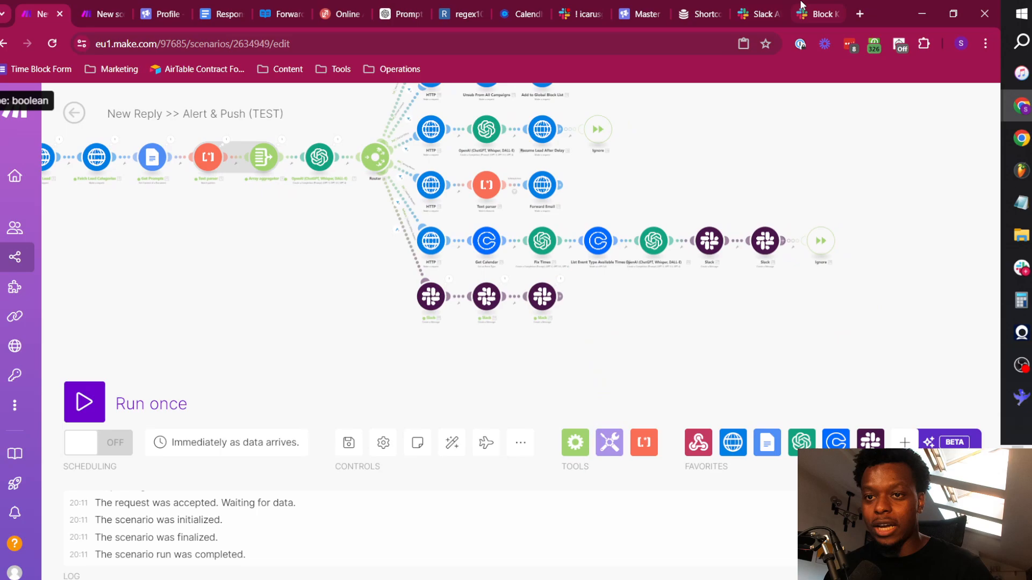
Open the new alert's thread in Slack's icarusgrowth-replies channel and dismiss the Slackbot link-preview notice to review the qualification message.
left_click(567, 6)
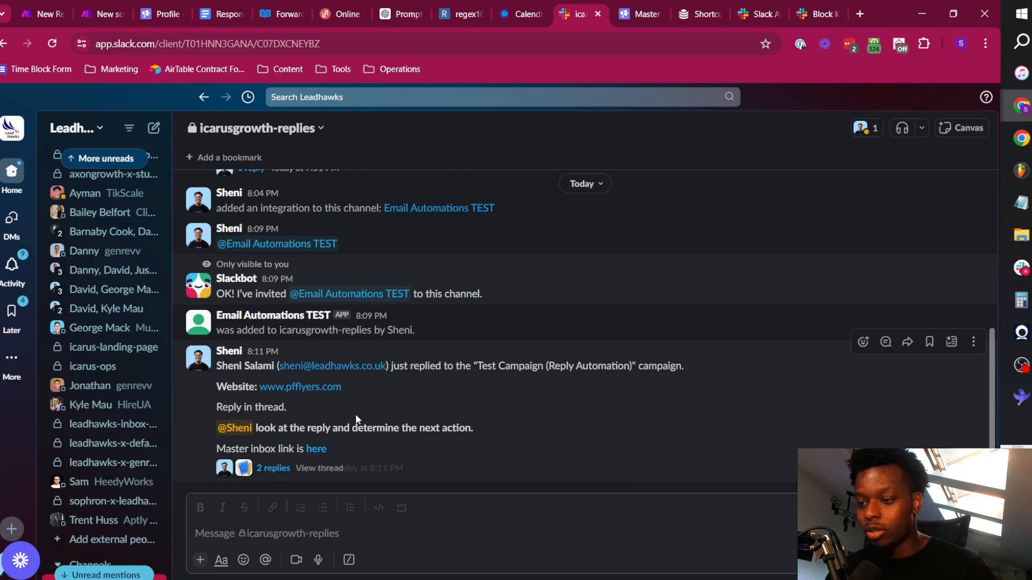
left_click(274, 469)
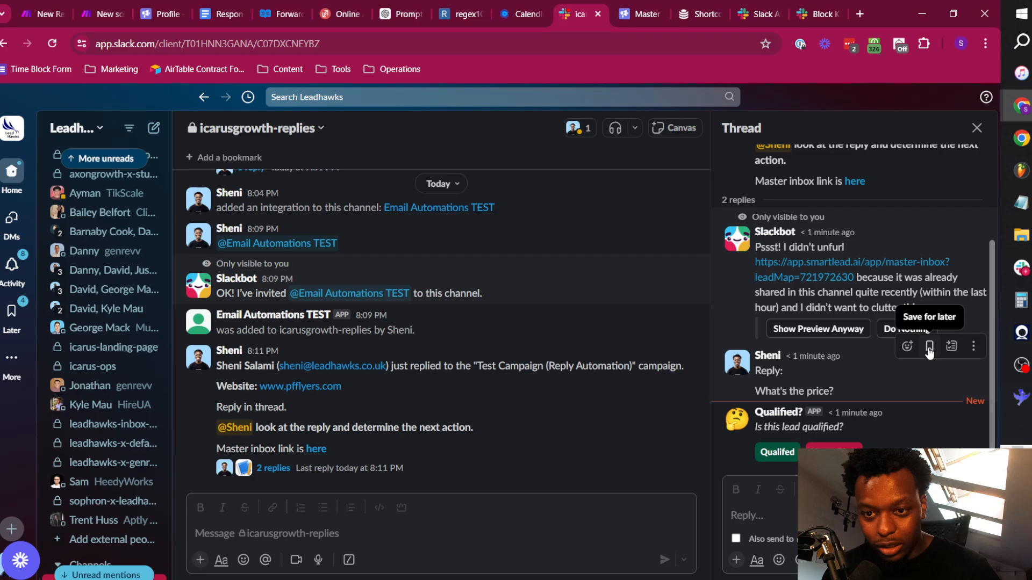
left_click(894, 329)
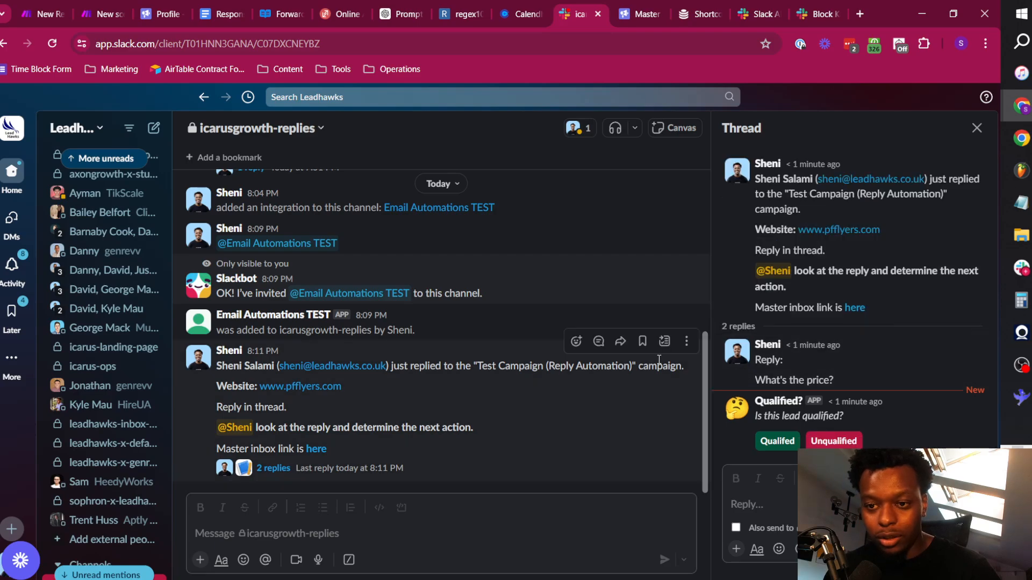
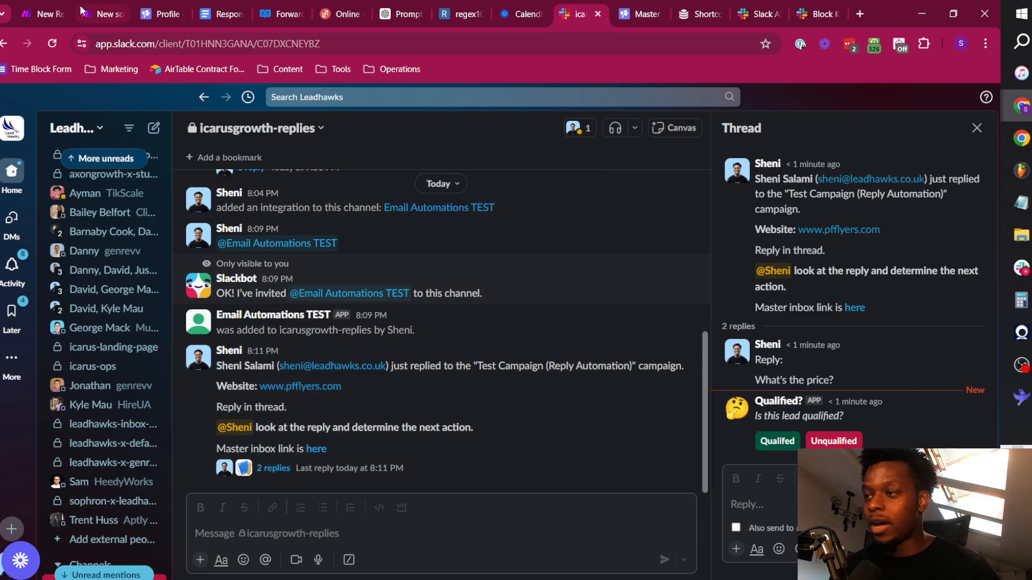
Switch to the New Reply >> Alert & Push (TEST) scenario in Make and examine the last Slack module and Ignore handler on the Meeting Request route.
left_click(46, 7)
scroll(286, 267, "up", 3)
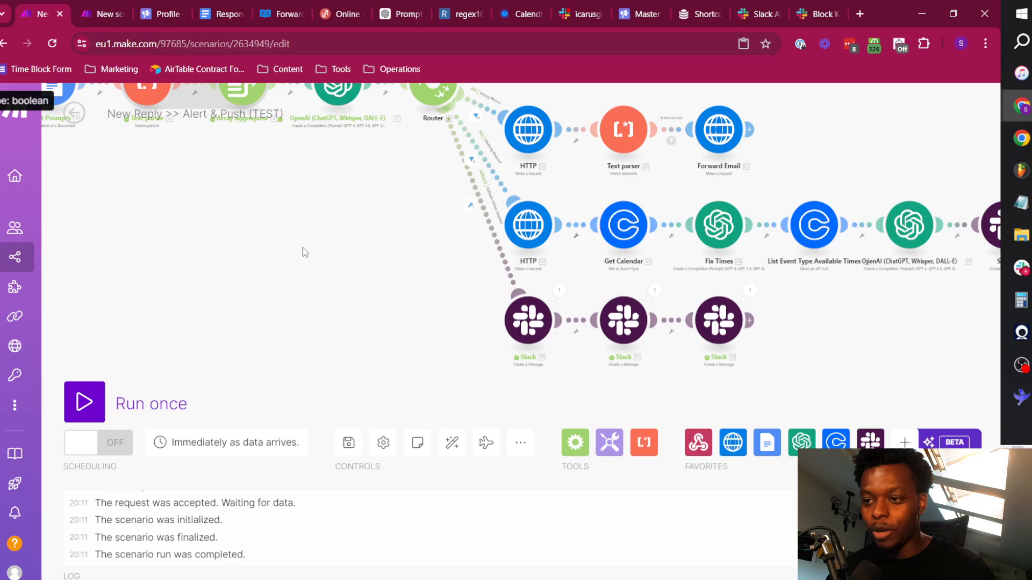
scroll(302, 249, "down", 3)
left_click_drag(297, 245, 352, 305)
right_click(610, 348)
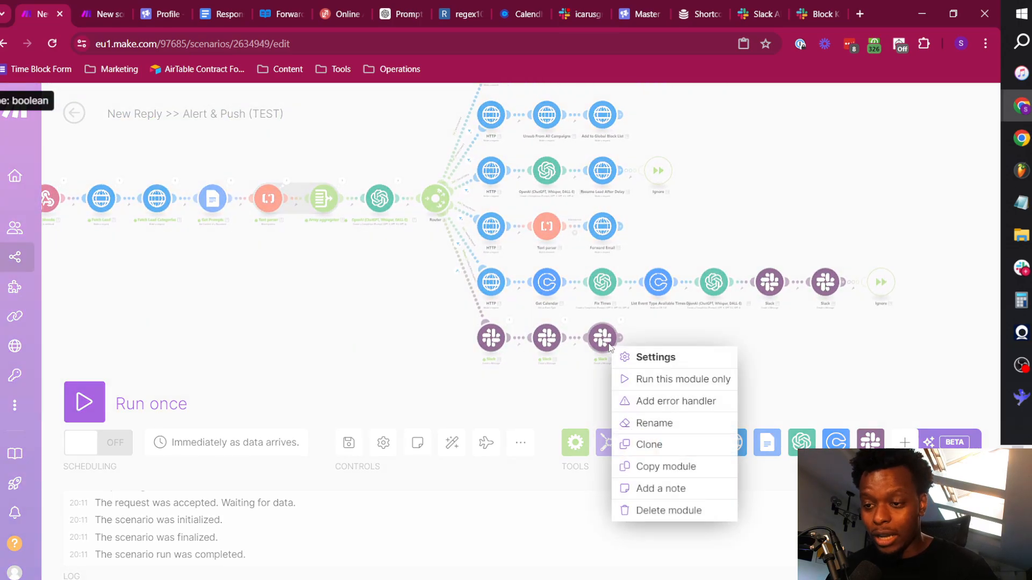
key("Escape")
right_click(547, 339)
left_click(854, 337)
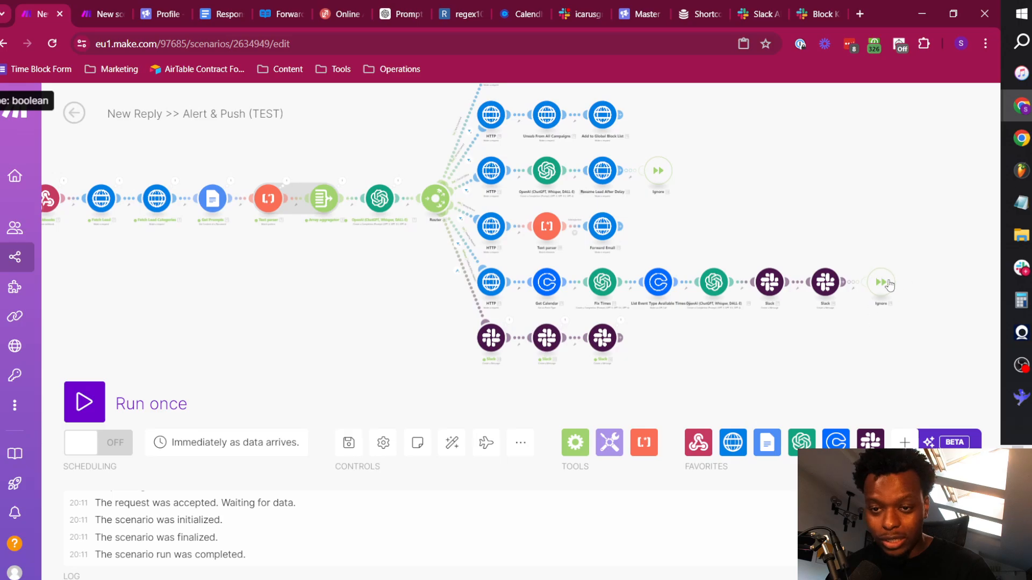
left_click(826, 283)
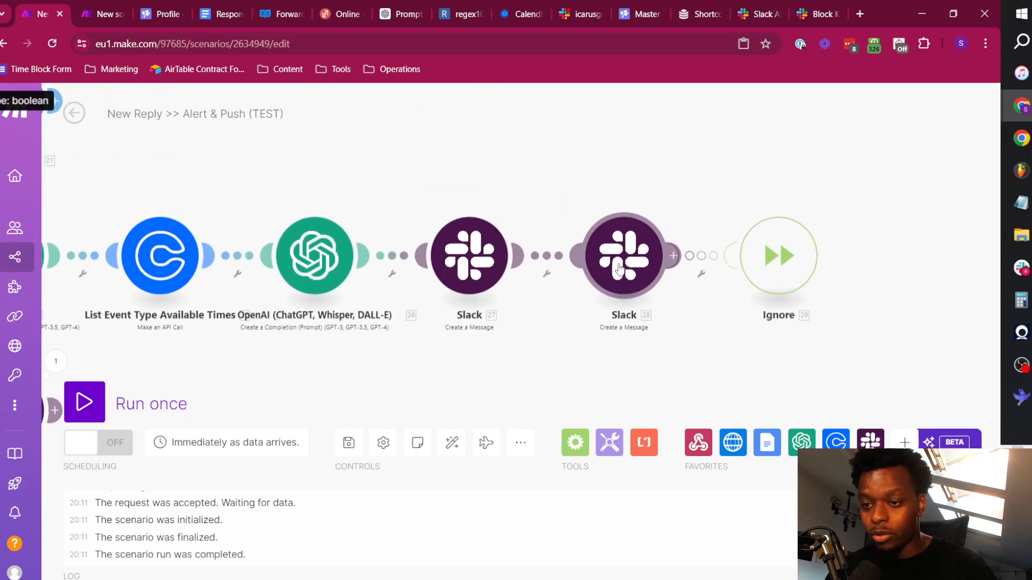
scroll(766, 265, "down", 4)
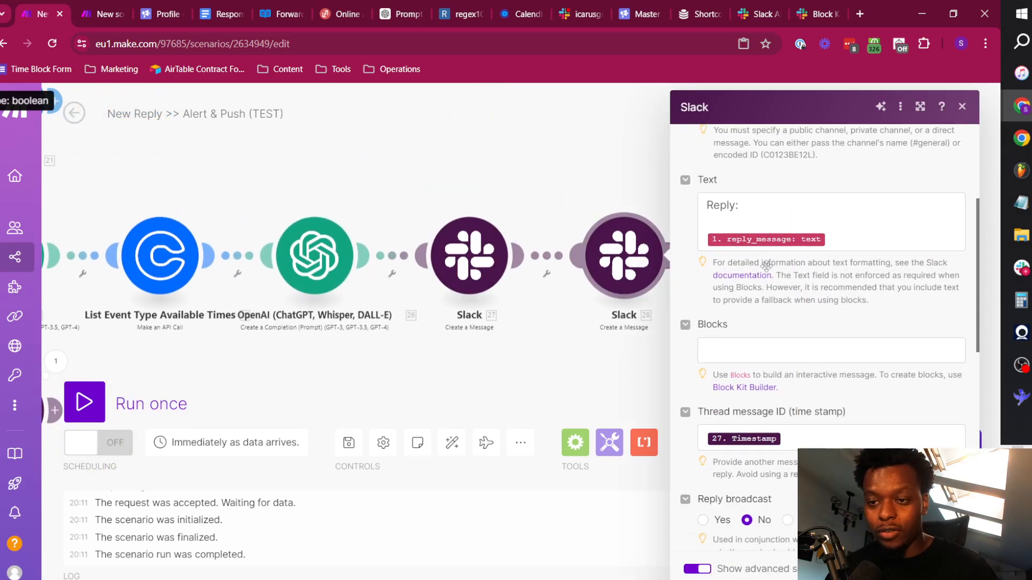
left_click(636, 359)
scroll(468, 327, "down", 4)
left_click_drag(385, 362, 579, 270)
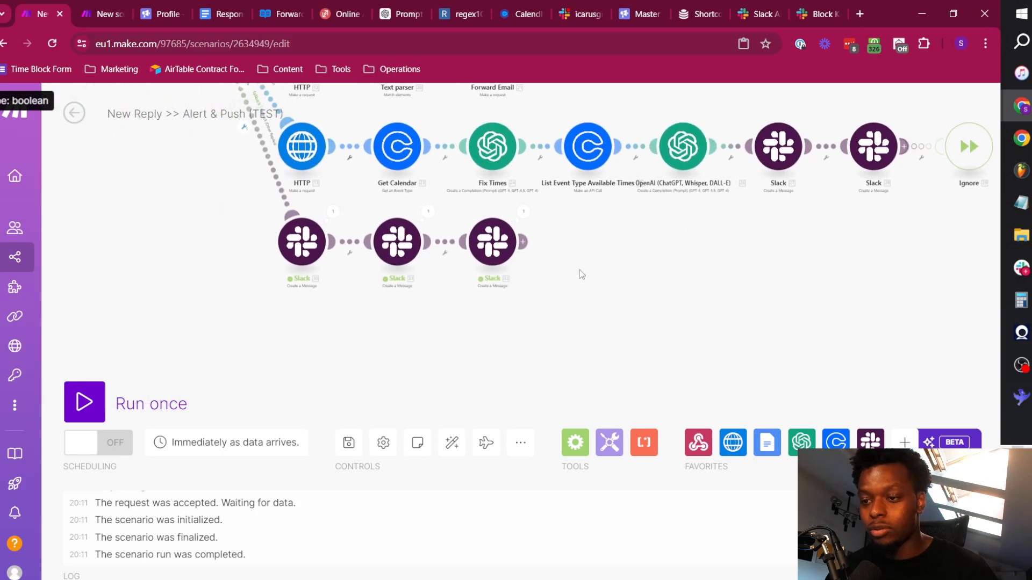
left_click_drag(790, 251, 686, 278)
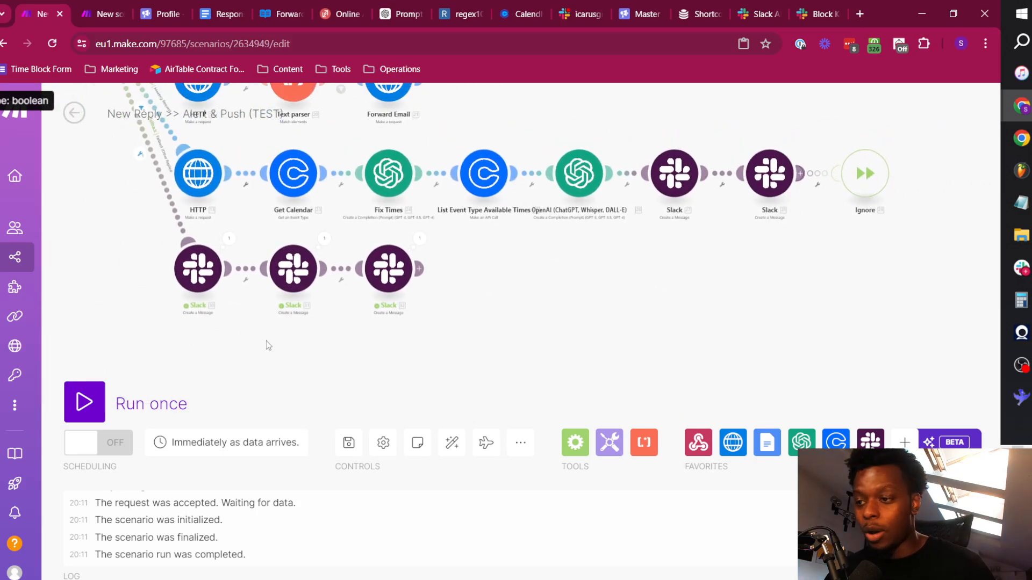
Add an Ignore error handler to the second Slack module on the fallback route and auto-align the scenario.
right_click(290, 271)
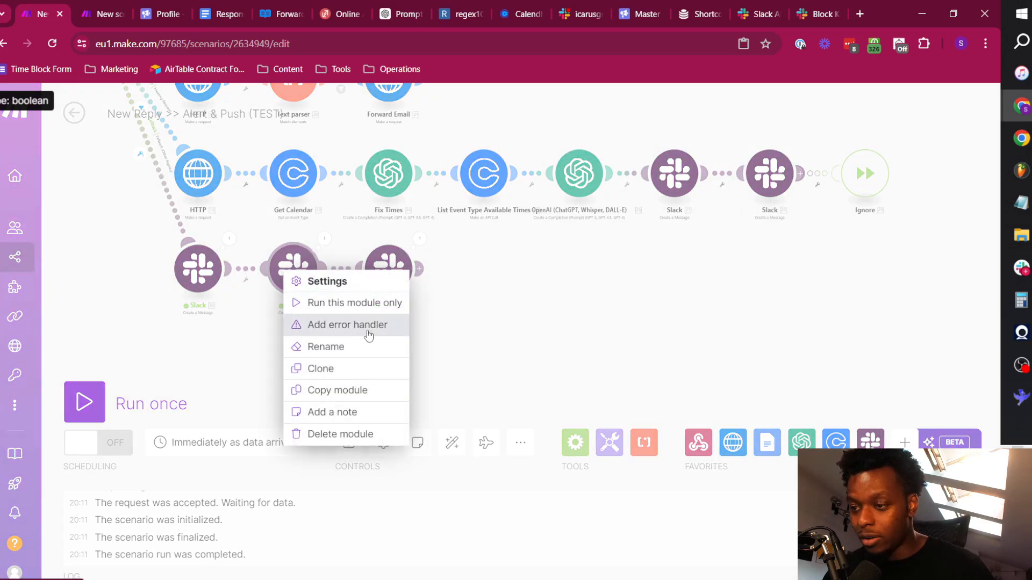
left_click(368, 332)
left_click(483, 272)
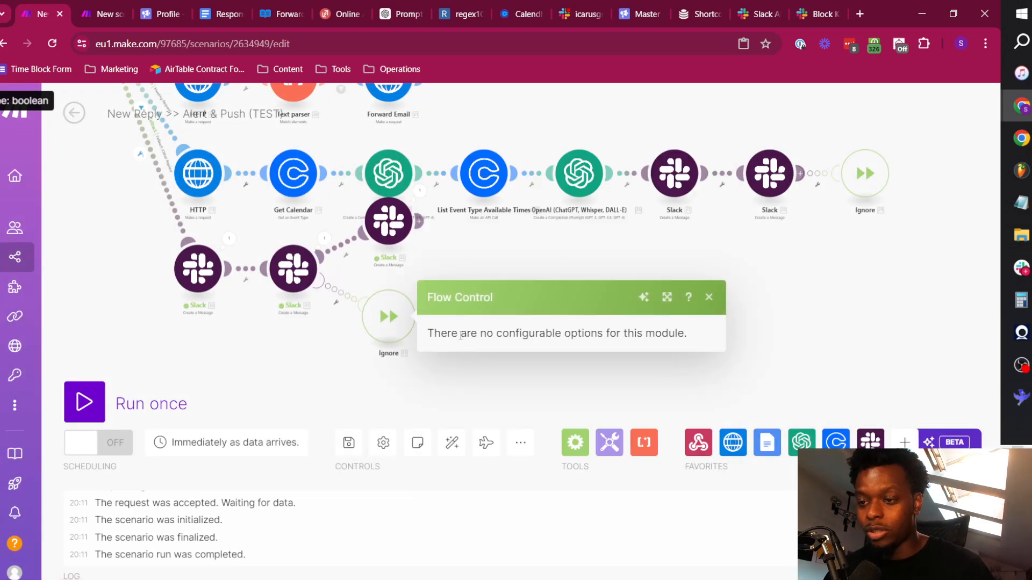
left_click(773, 335)
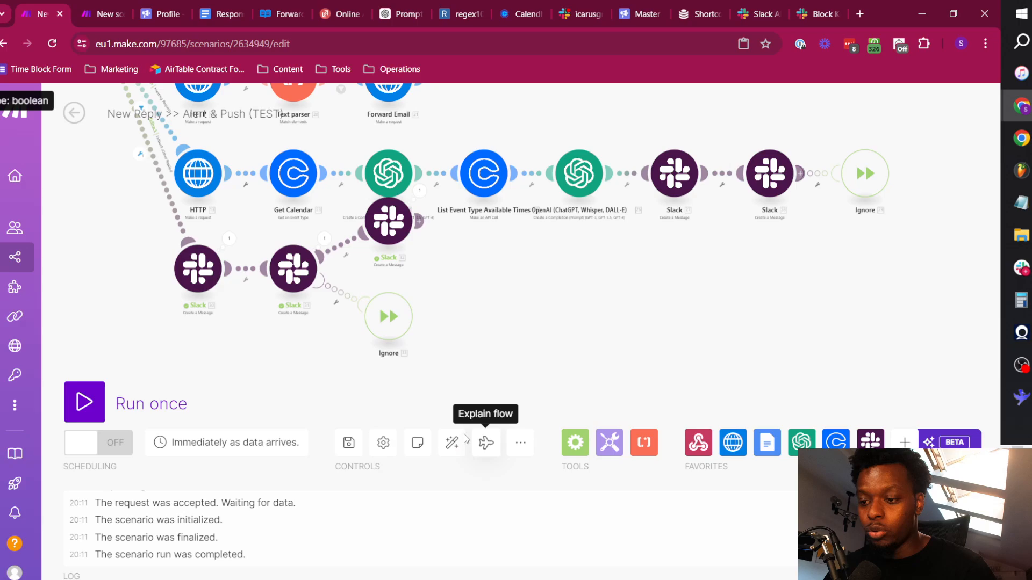
left_click(451, 442)
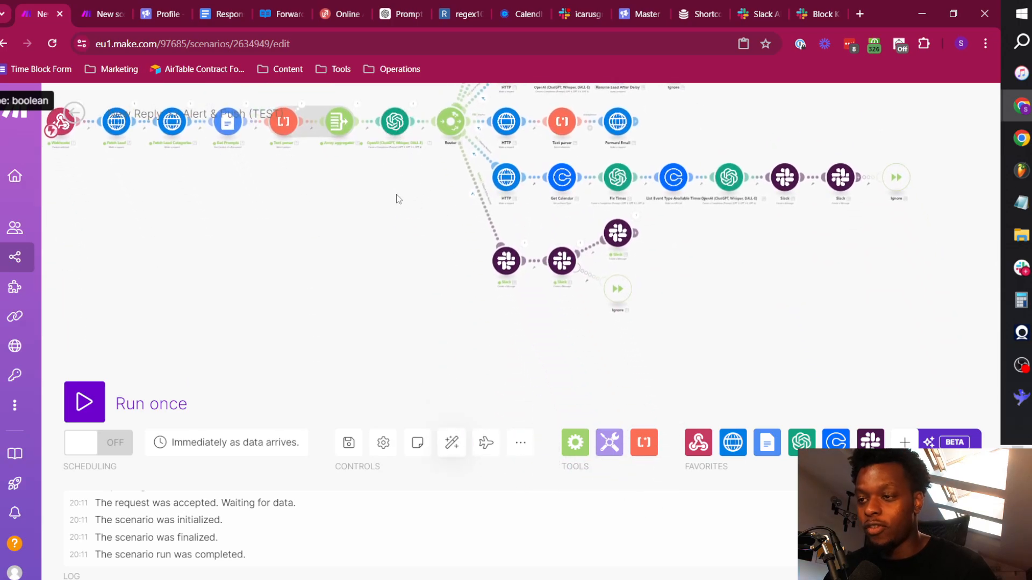
scroll(398, 199, "up", 5)
scroll(514, 338, "down", 2)
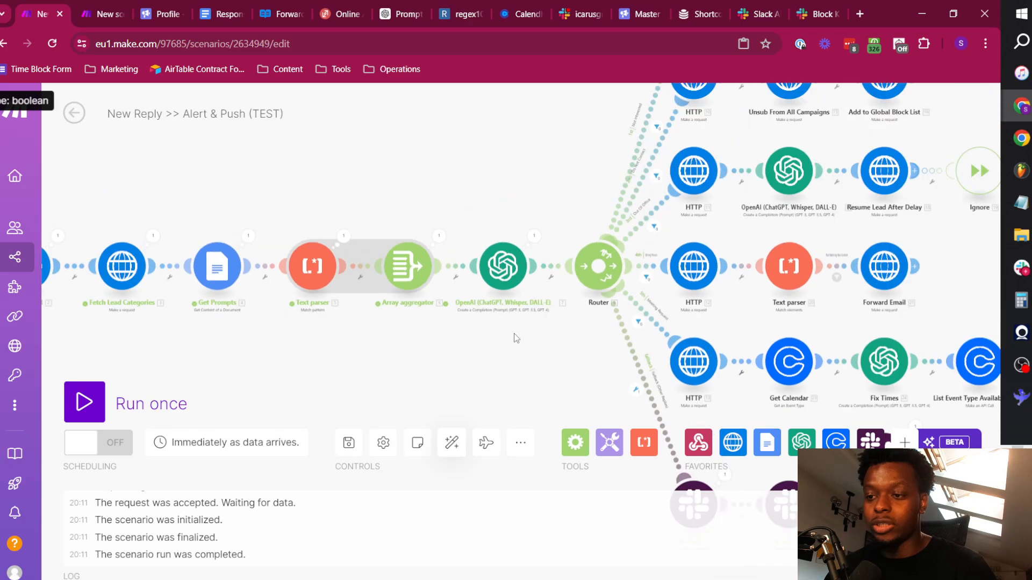
scroll(513, 334, "down", 2)
left_click_drag(527, 345, 404, 243)
right_click(377, 173)
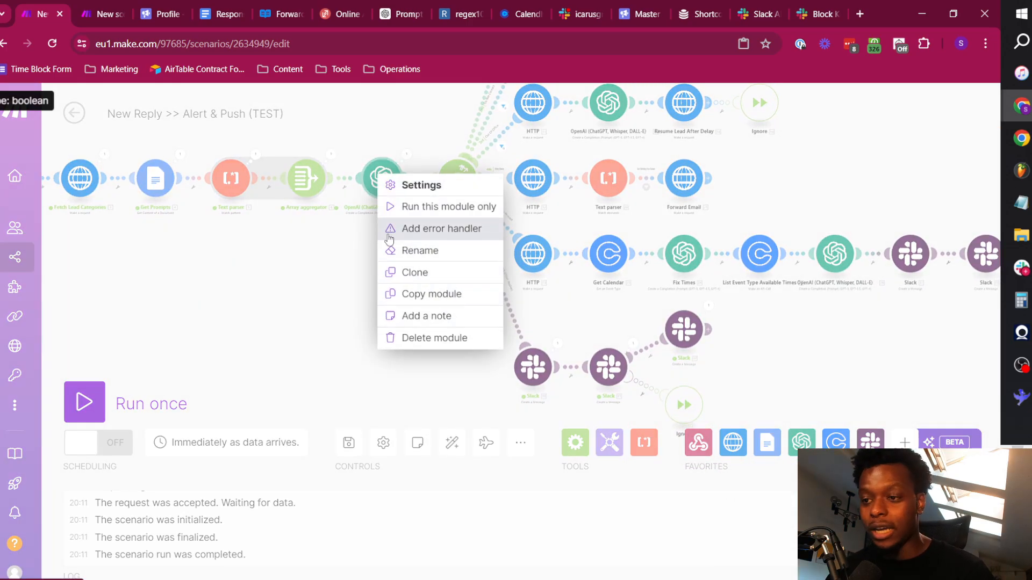
left_click(389, 228)
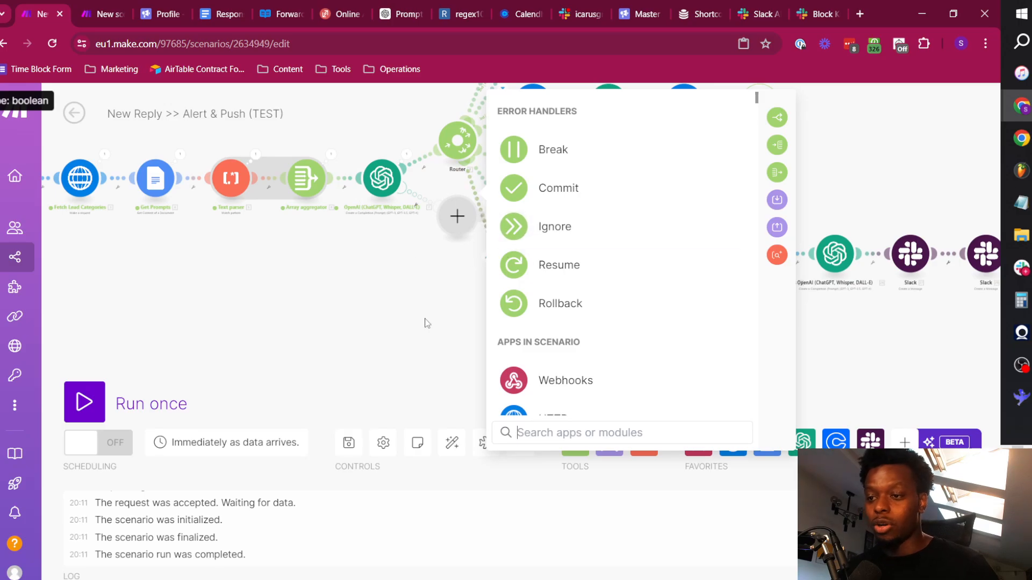
left_click(570, 432)
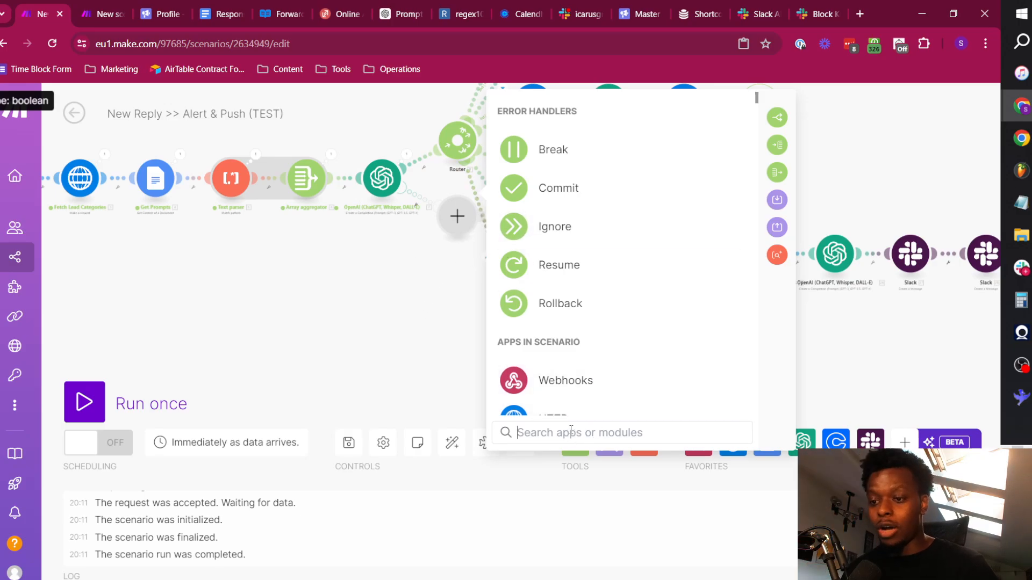
left_click(389, 309)
Add a Router as the error handler of the OpenAI module before the main router and delete one of its empty branches.
right_click(384, 184)
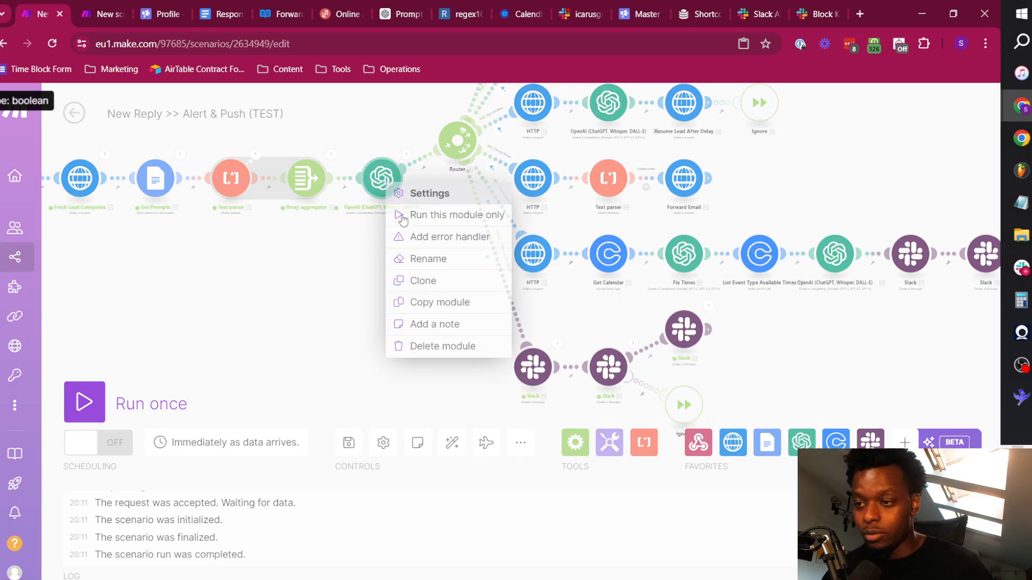
left_click(453, 238)
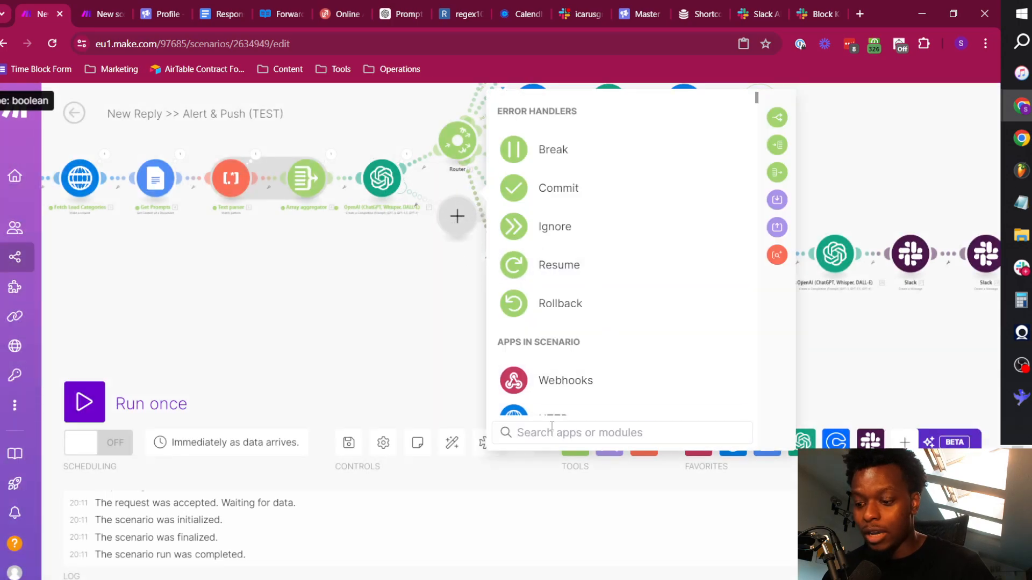
type("route")
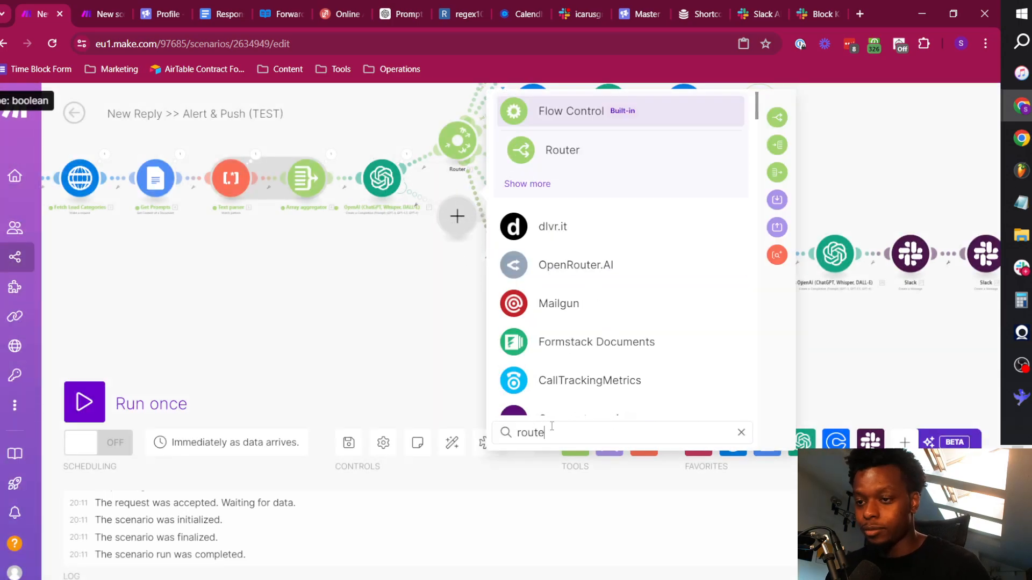
left_click(562, 150)
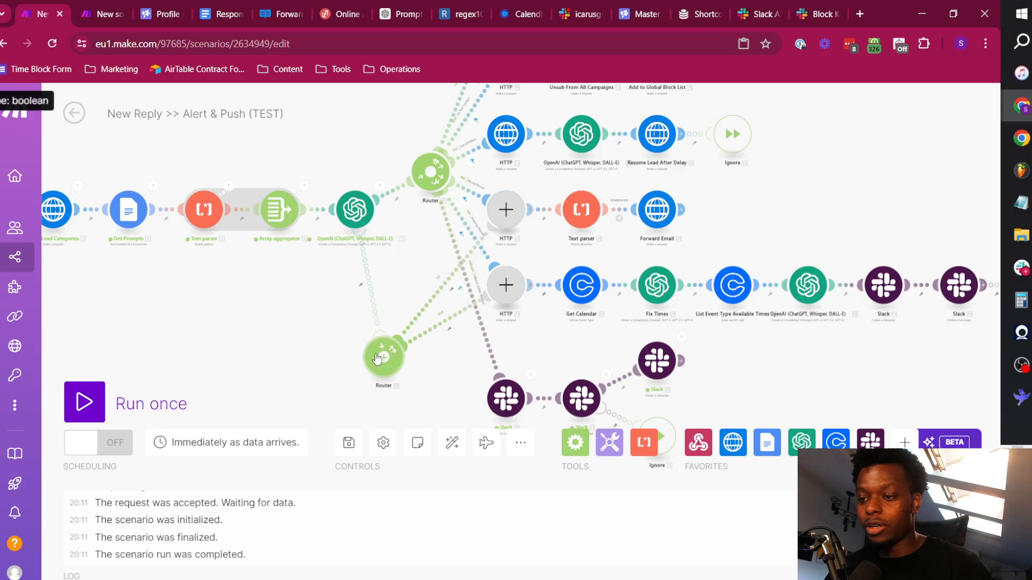
right_click(510, 214)
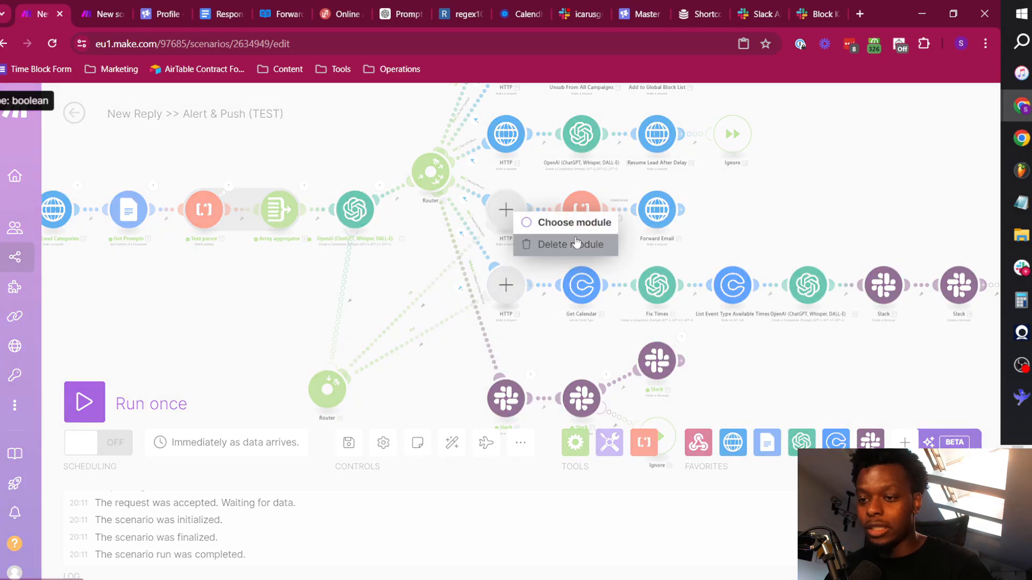
left_click(554, 243)
Copy the fallback route's three Slack modules and Ignore handler onto the error-handling Router, delete the remaining empty module and auto-align the scenario.
left_click_drag(424, 356, 401, 228)
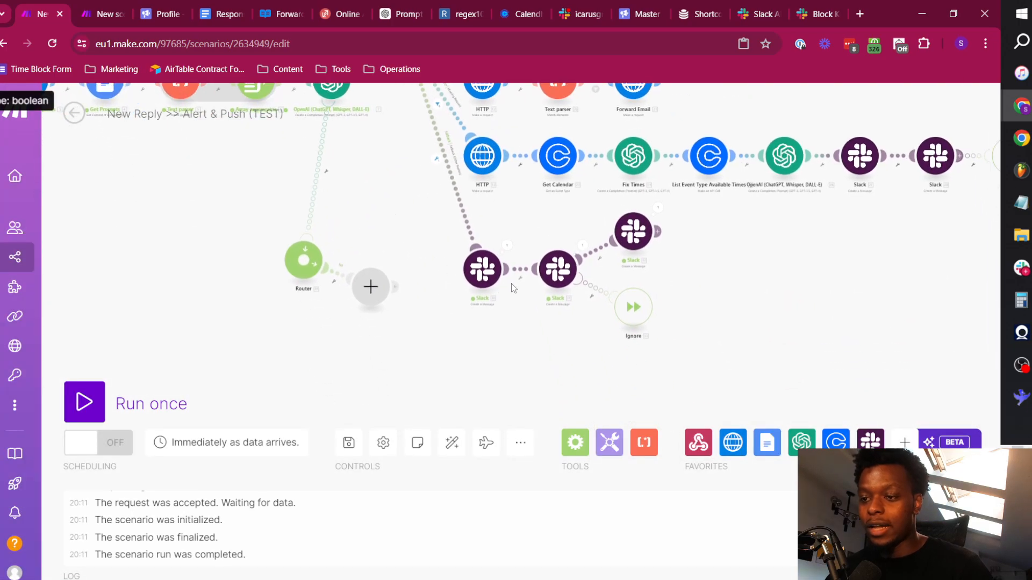
left_click_drag(504, 326, 468, 268)
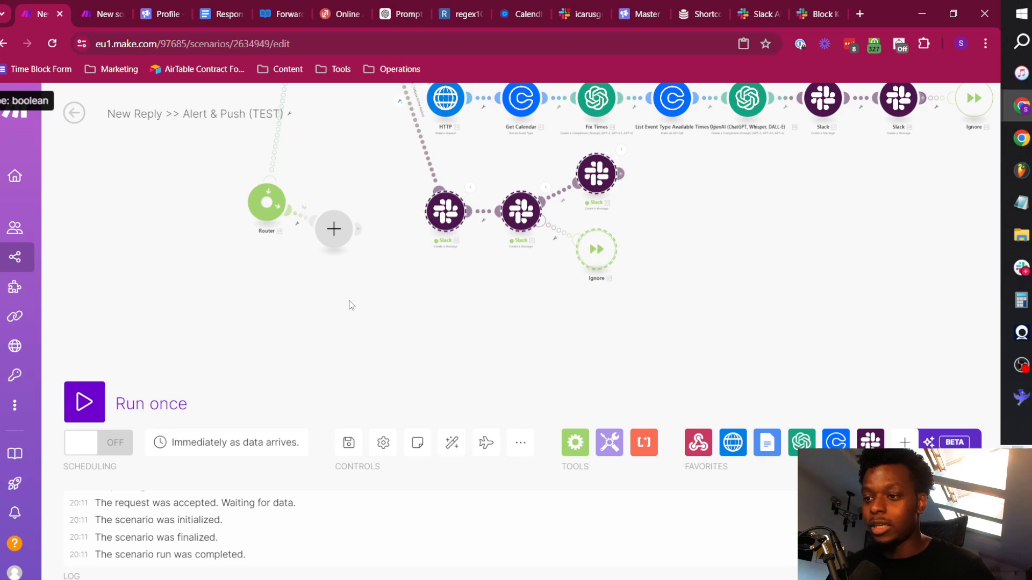
key("ctrl+v")
left_click_drag(295, 379, 302, 179)
left_click_drag(457, 245, 306, 298)
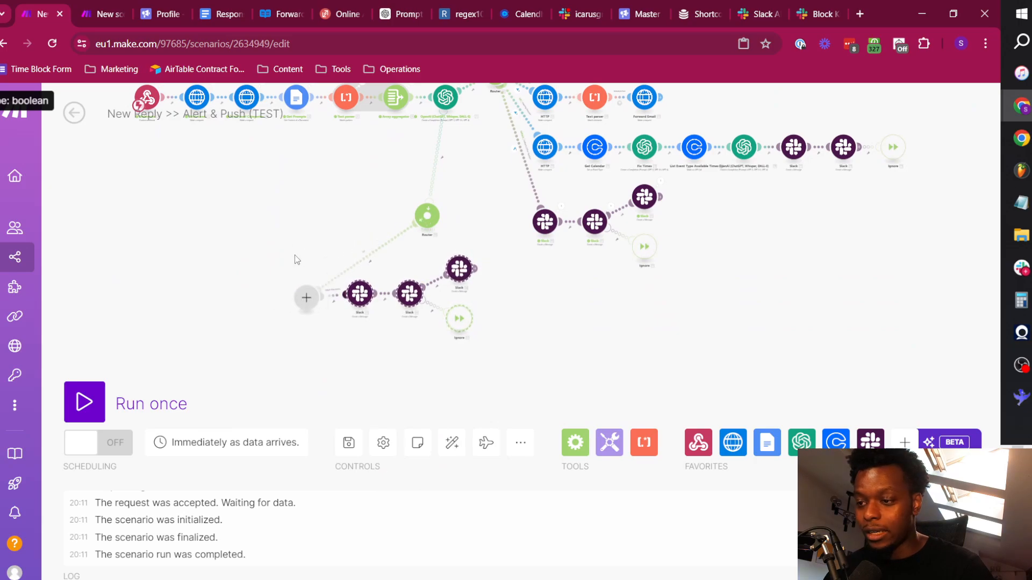
left_click_drag(288, 243, 316, 231)
right_click(336, 286)
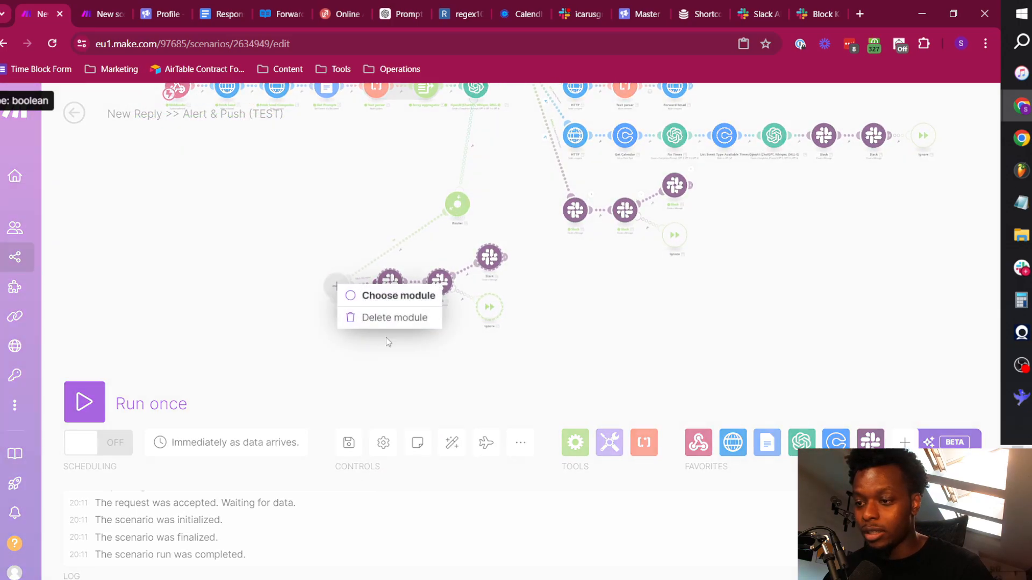
left_click(397, 324)
left_click(452, 442)
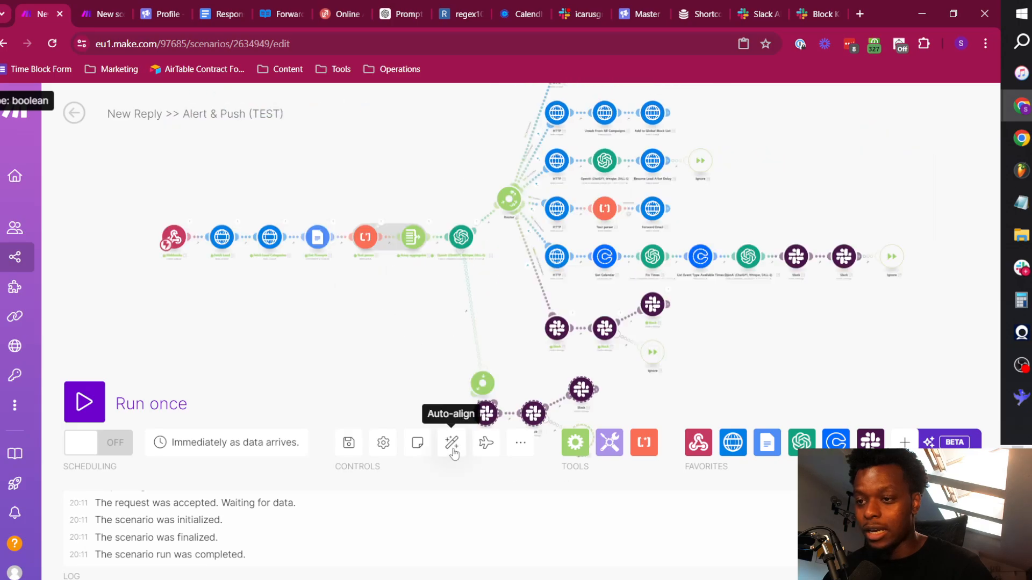
Inspect the filter between the error-handling Router and its first Slack module, and close it unchanged.
left_click_drag(740, 361, 499, 169)
left_click_drag(186, 266, 395, 280)
scroll(577, 294, "up", 5)
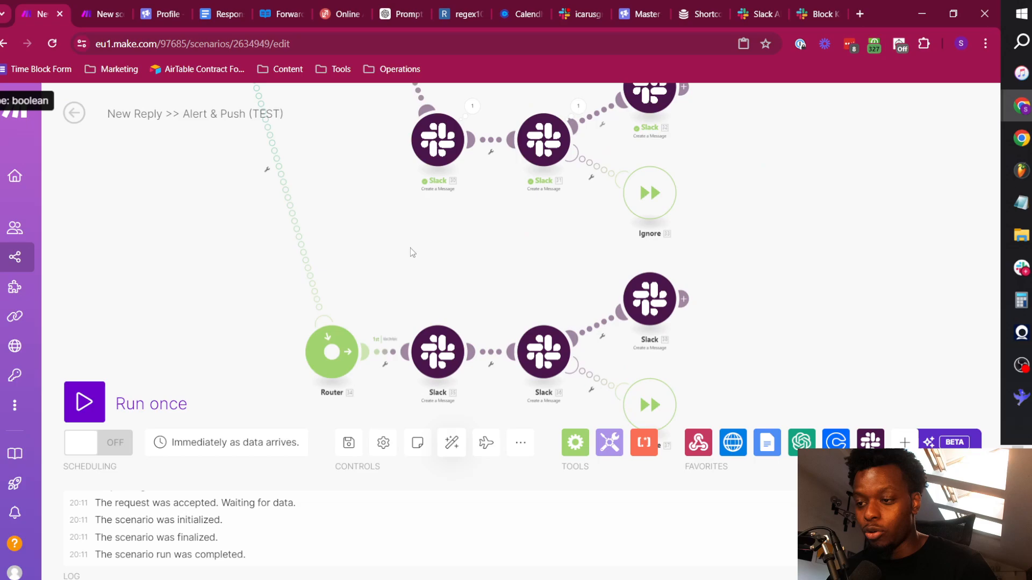
left_click(392, 350)
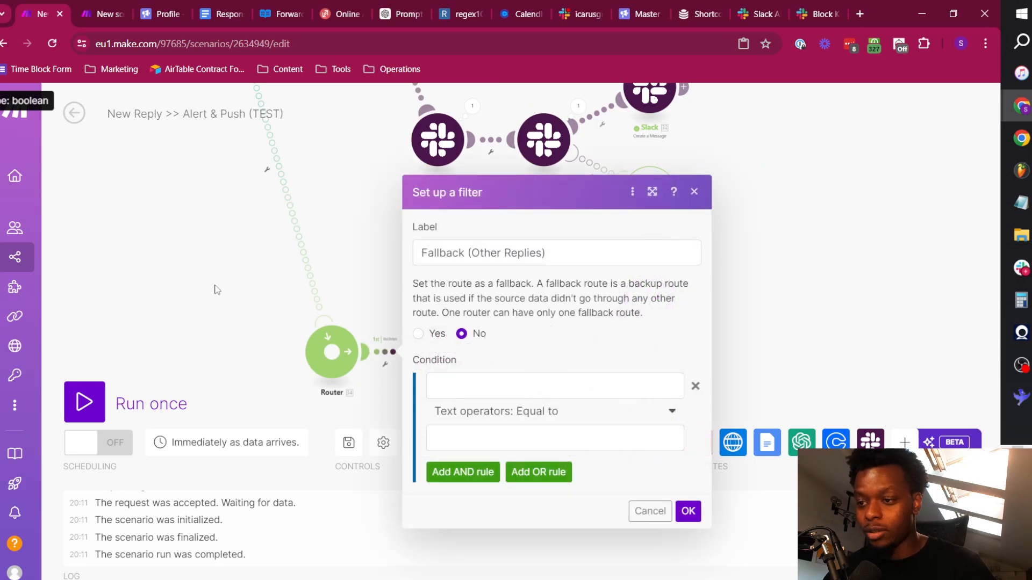
left_click(224, 236)
scroll(217, 218, "down", 5)
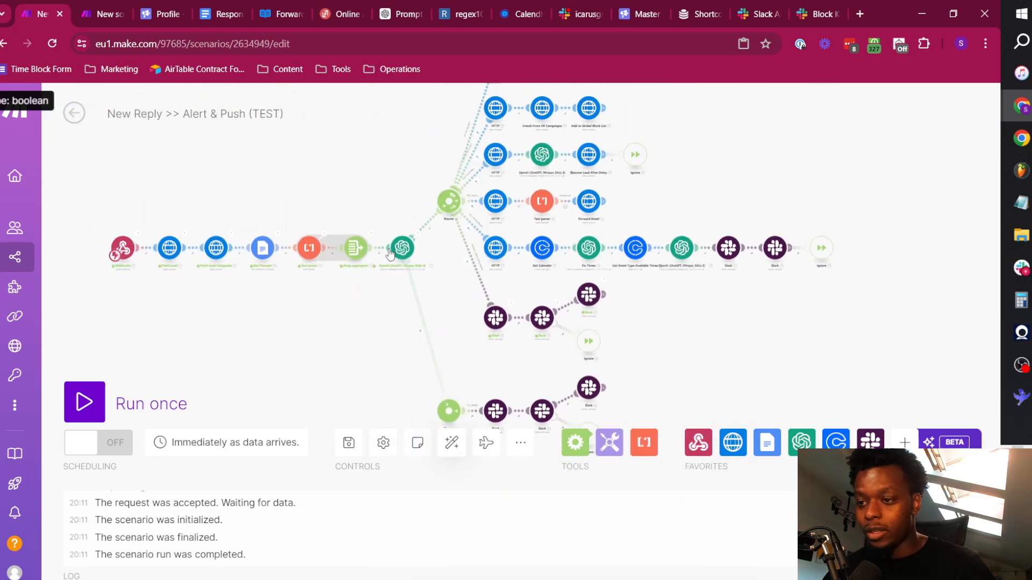
Review the complete error-handling route and the message text in its first Slack module's settings.
scroll(417, 286, "up", 5)
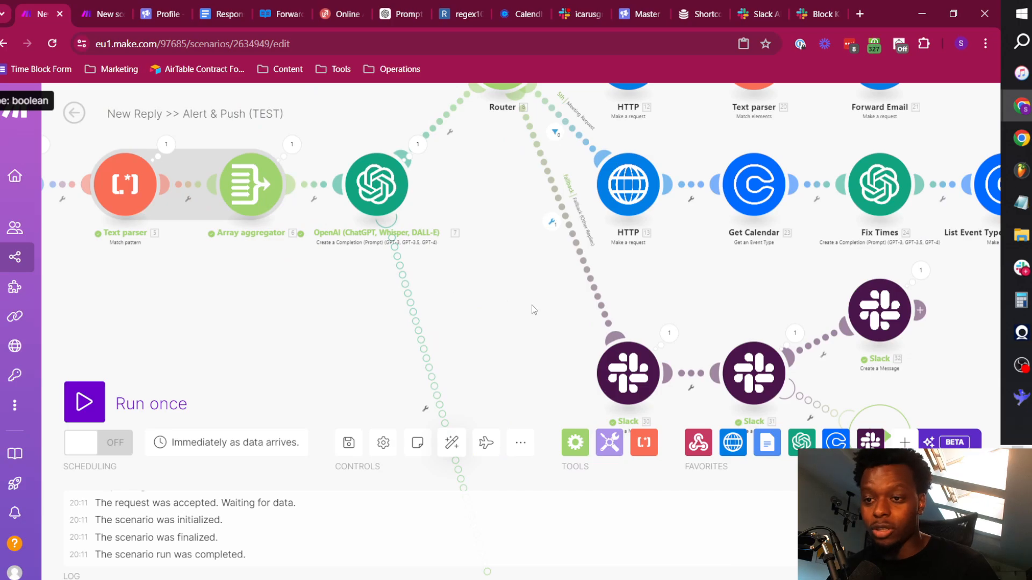
scroll(531, 304, "down", 5)
left_click_drag(729, 337, 705, 314)
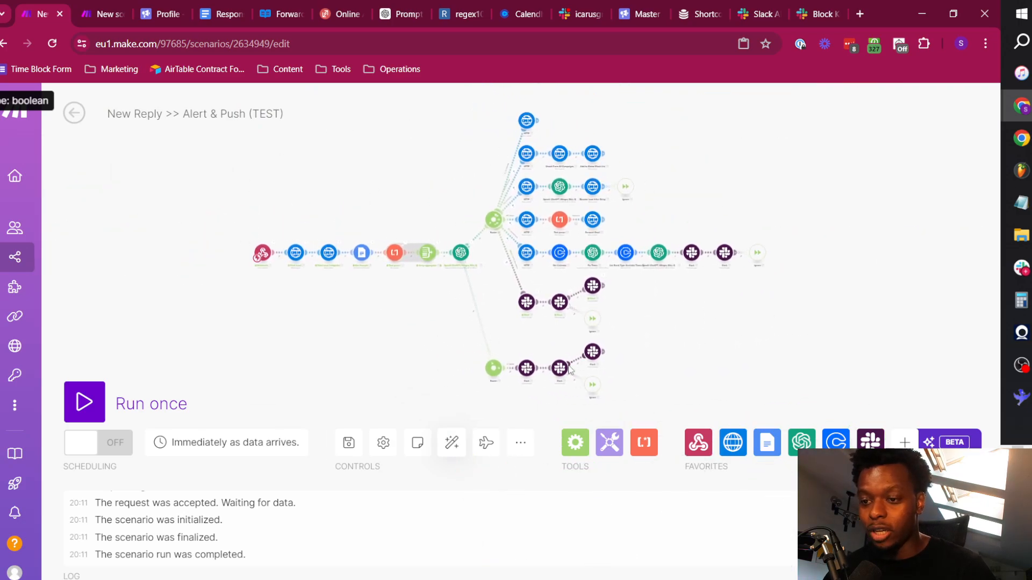
scroll(569, 367, "up", 5)
left_click_drag(482, 333, 473, 166)
left_click(375, 219)
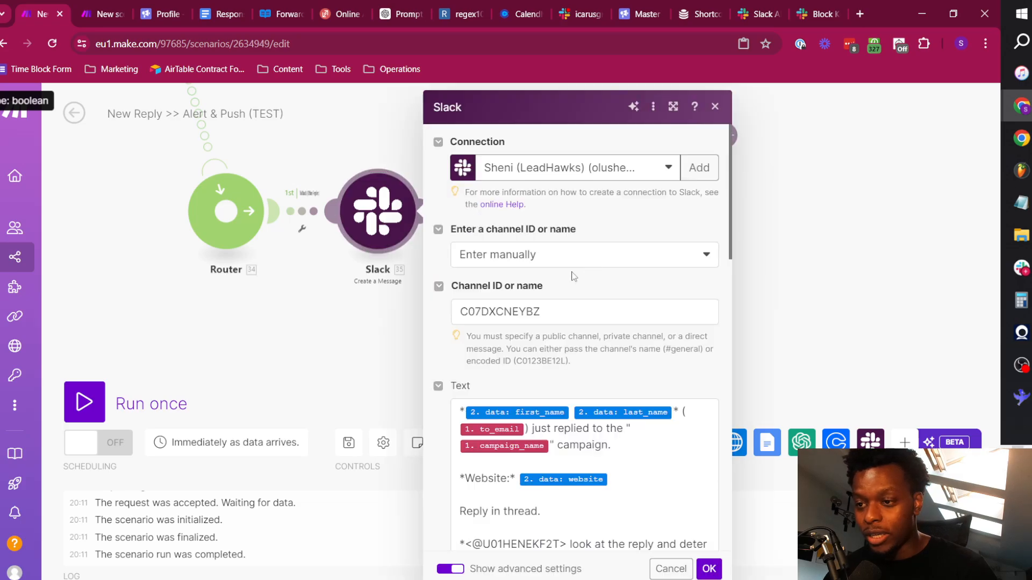
scroll(698, 418, "down", 7)
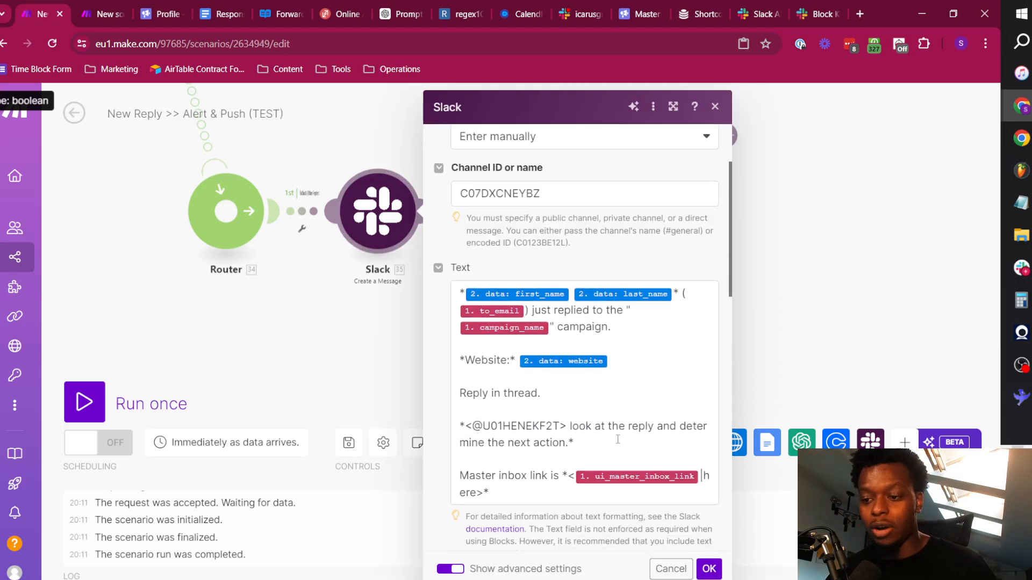
left_click(767, 297)
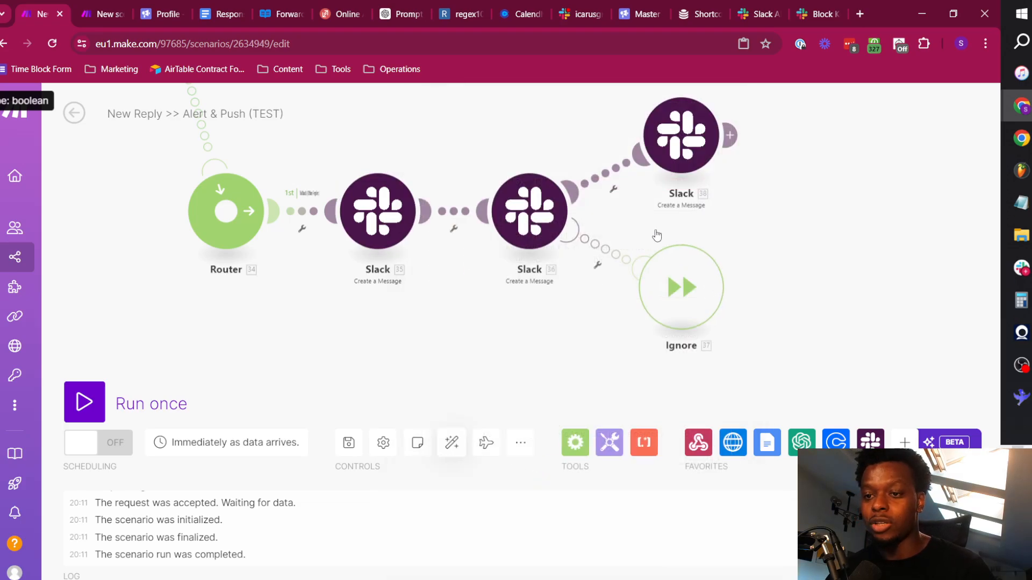
Check the qualification buttons in the Slack alert thread and switch to the Qualified Reply TEST scenario in Make.
left_click(576, 14)
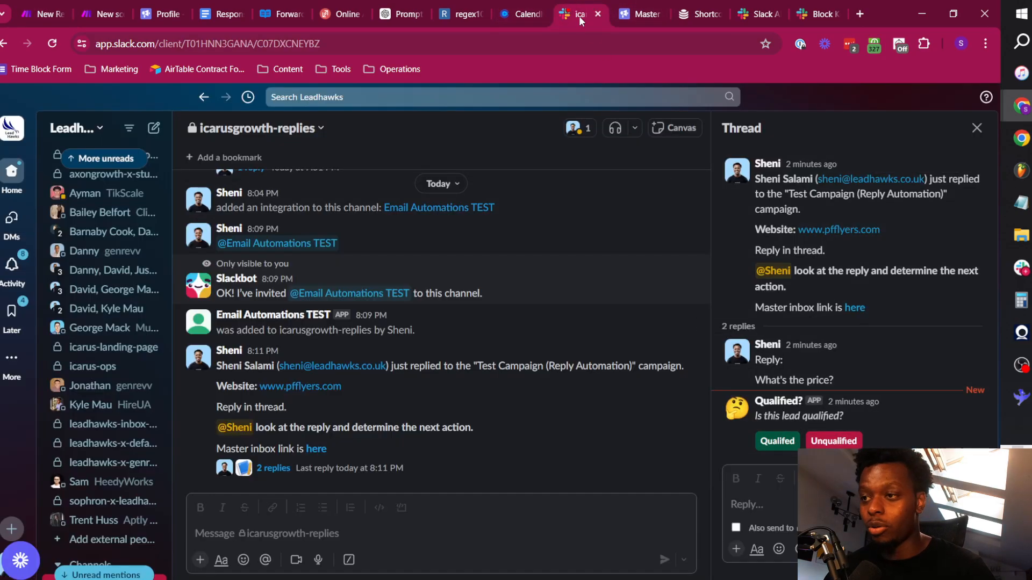
left_click(99, 7)
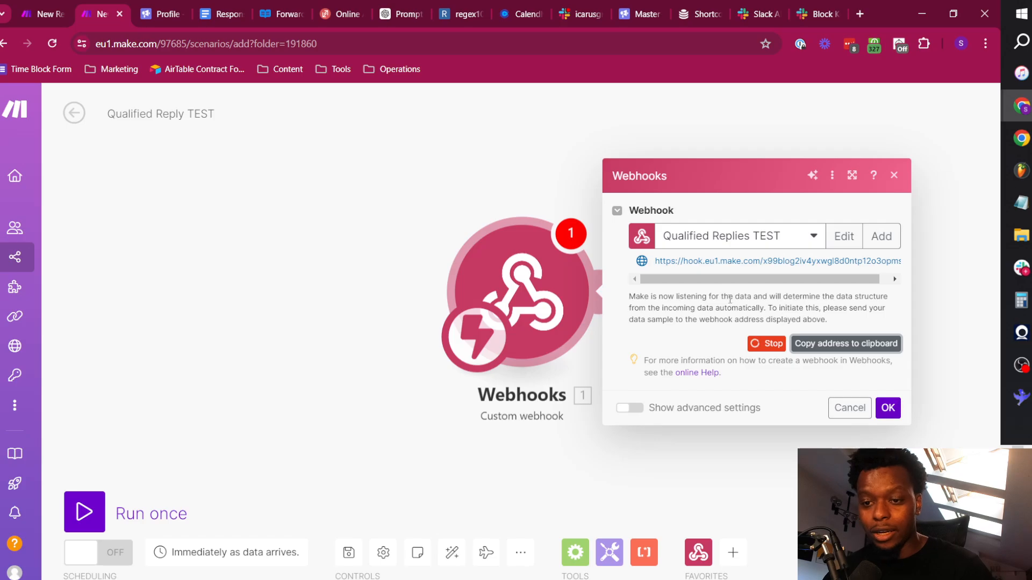
Confirm the Qualified Replies TEST webhook, run the scenario once, and send it sample data with the green qualified button in the Slack alert thread.
left_click(889, 408)
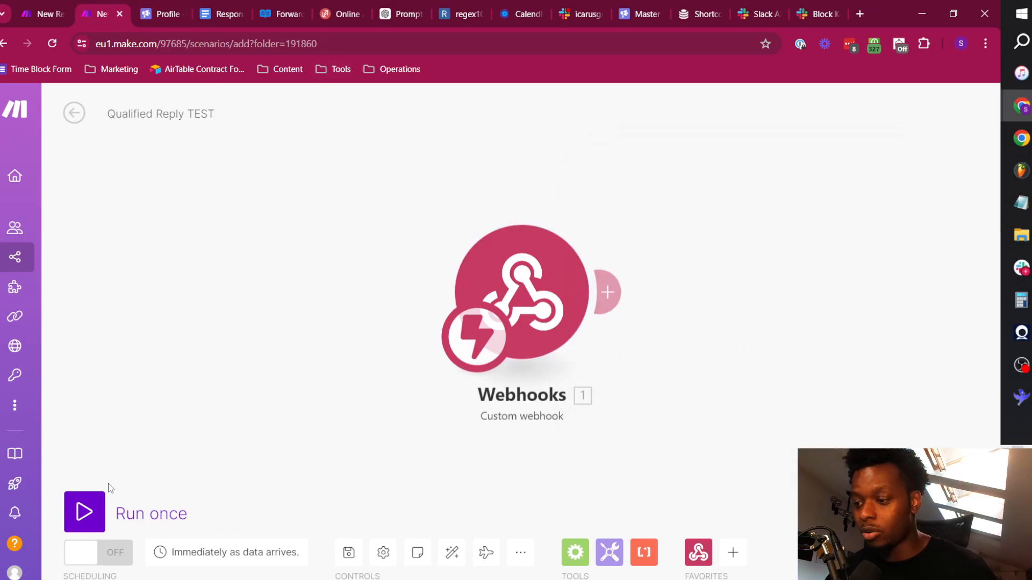
left_click(92, 508)
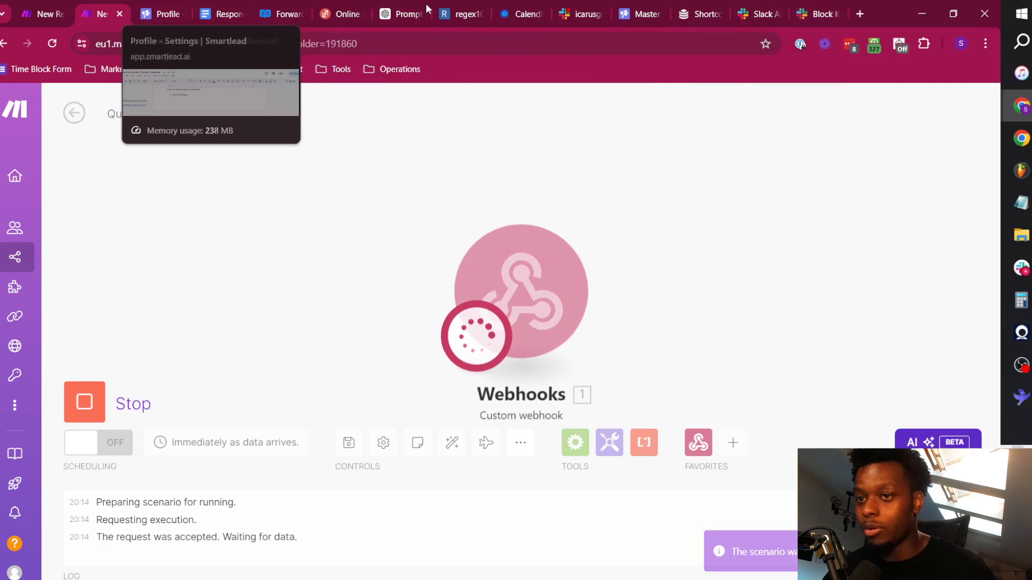
left_click(580, 13)
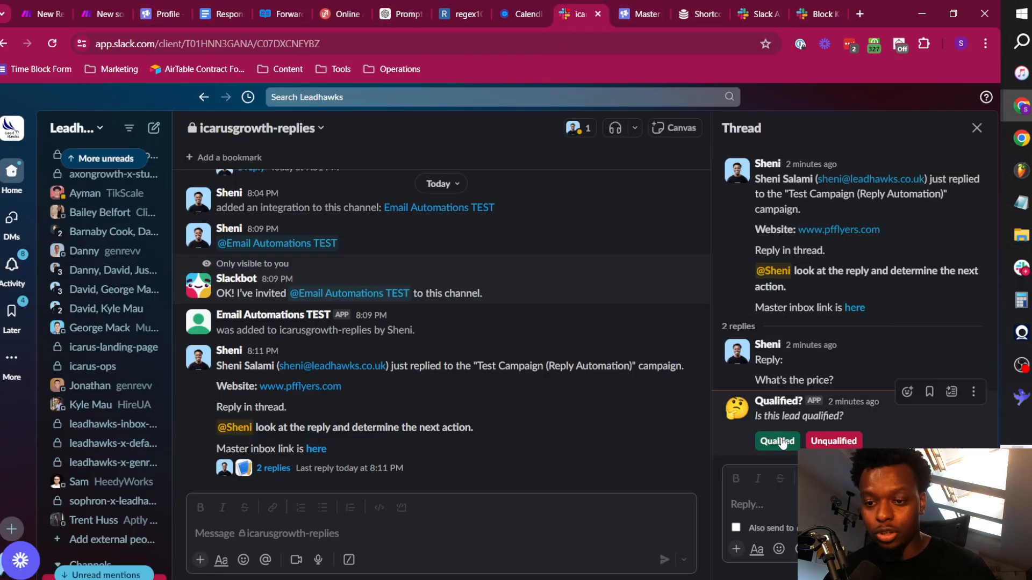
left_click(62, 4)
left_click(93, 4)
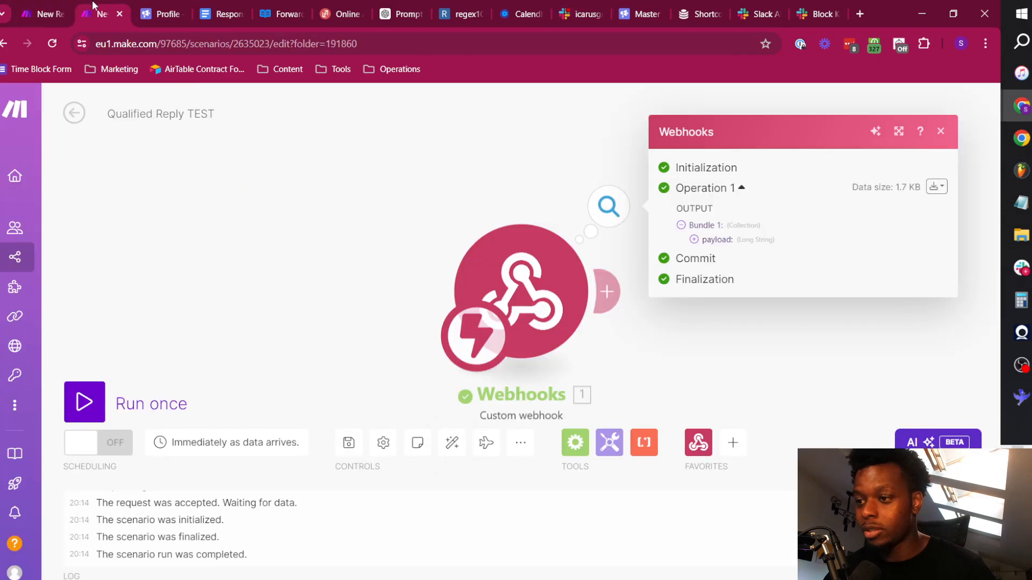
Examine the payload string in the webhook's output bundle and close the output.
left_click(712, 240)
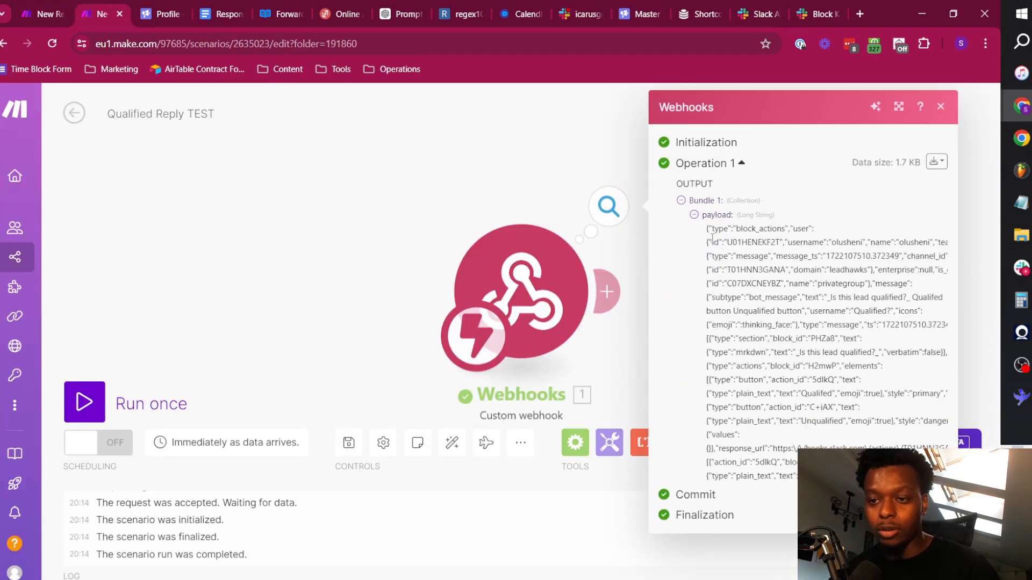
left_click_drag(705, 231, 798, 481)
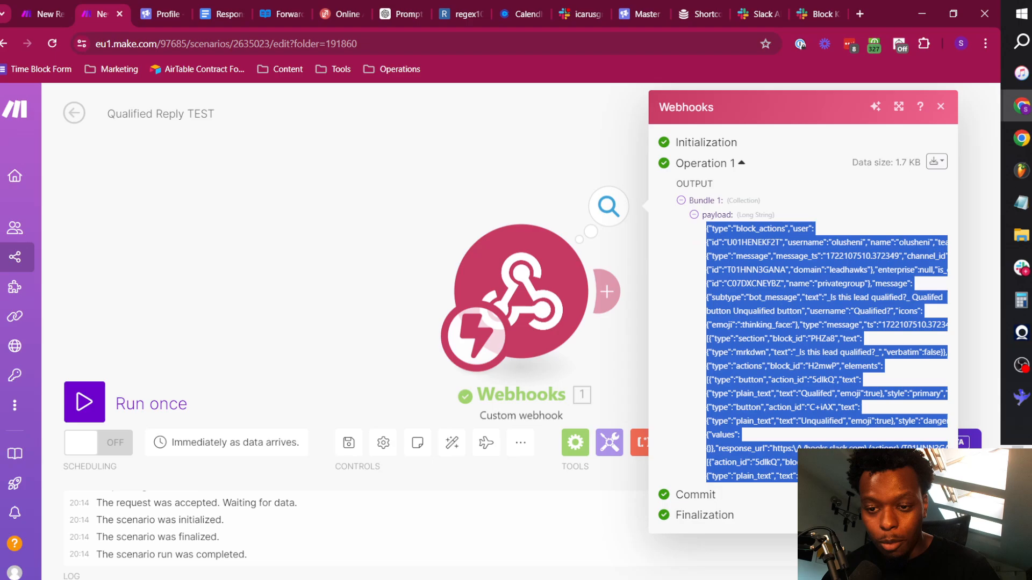
left_click(838, 478)
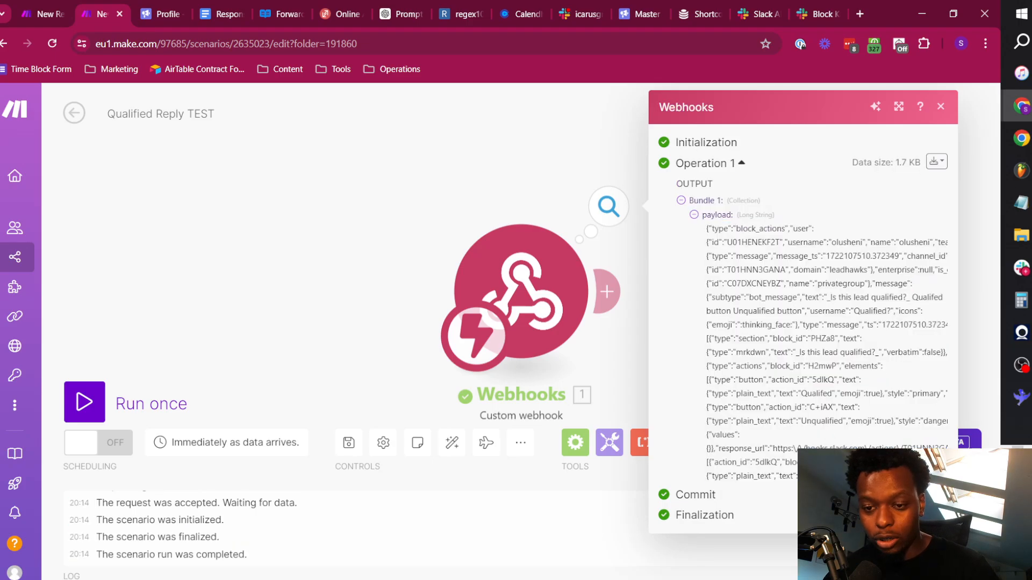
left_click(466, 188)
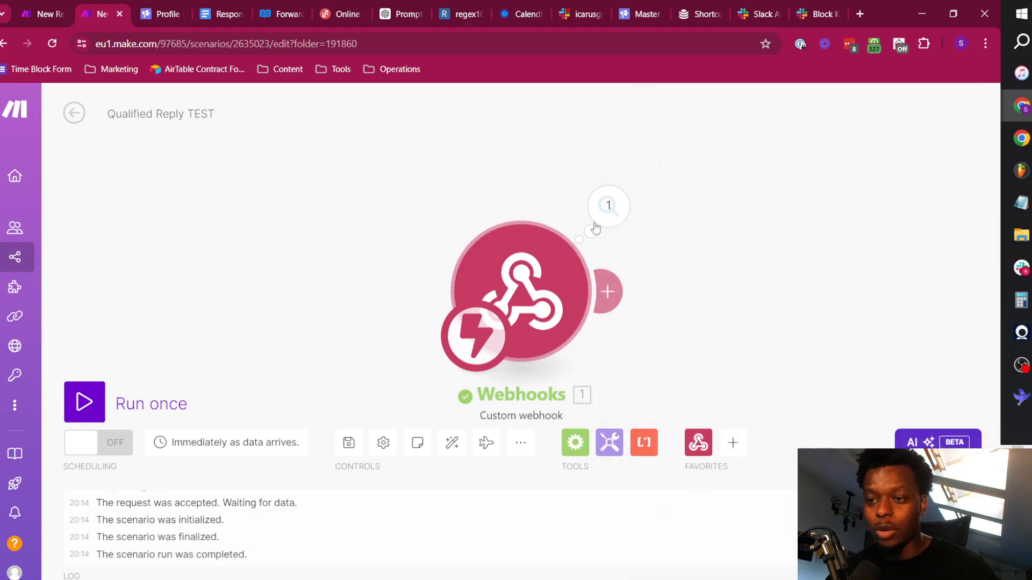
left_click(607, 208)
left_click(717, 239)
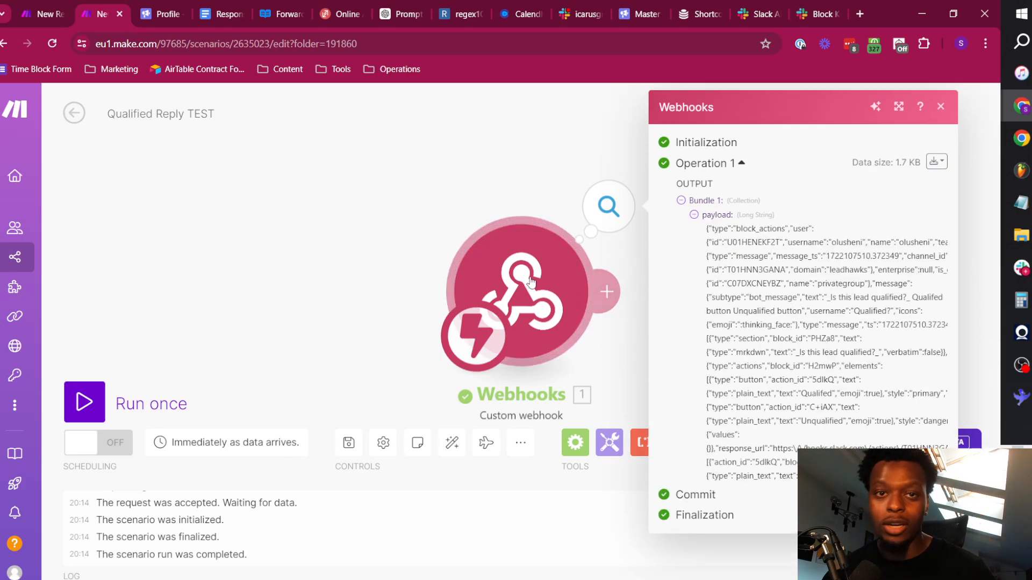
left_click(443, 185)
Add a Parse JSON module after the webhook and map the webhook's payload into its JSON string.
left_click_drag(720, 292, 450, 214)
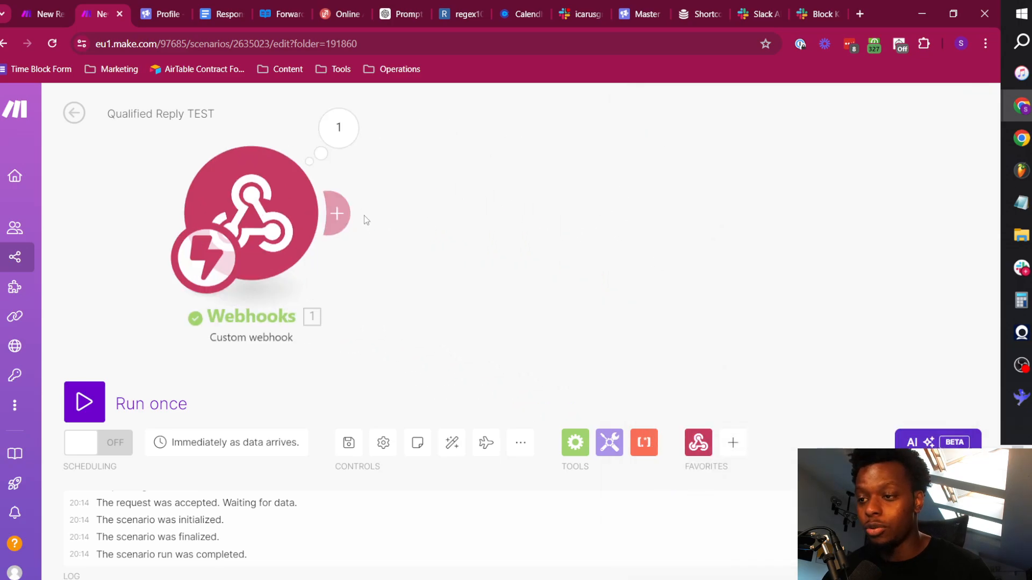
left_click(337, 214)
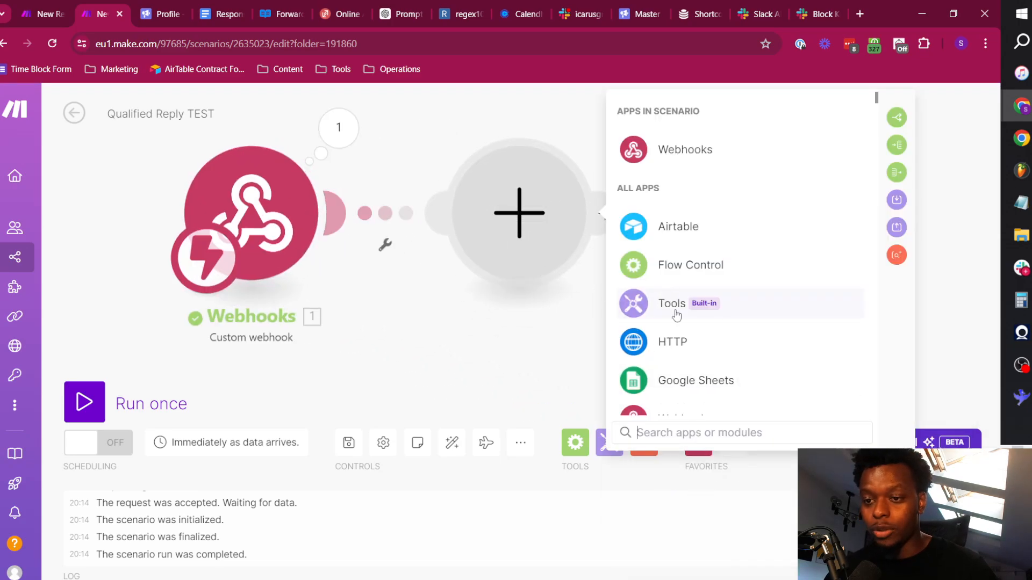
type("parse j")
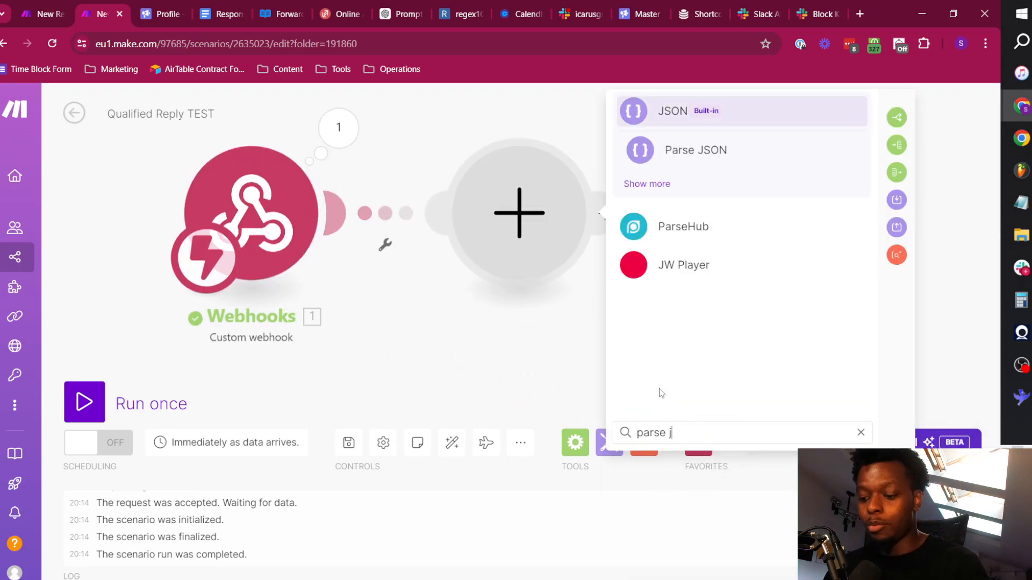
type("son")
left_click(689, 152)
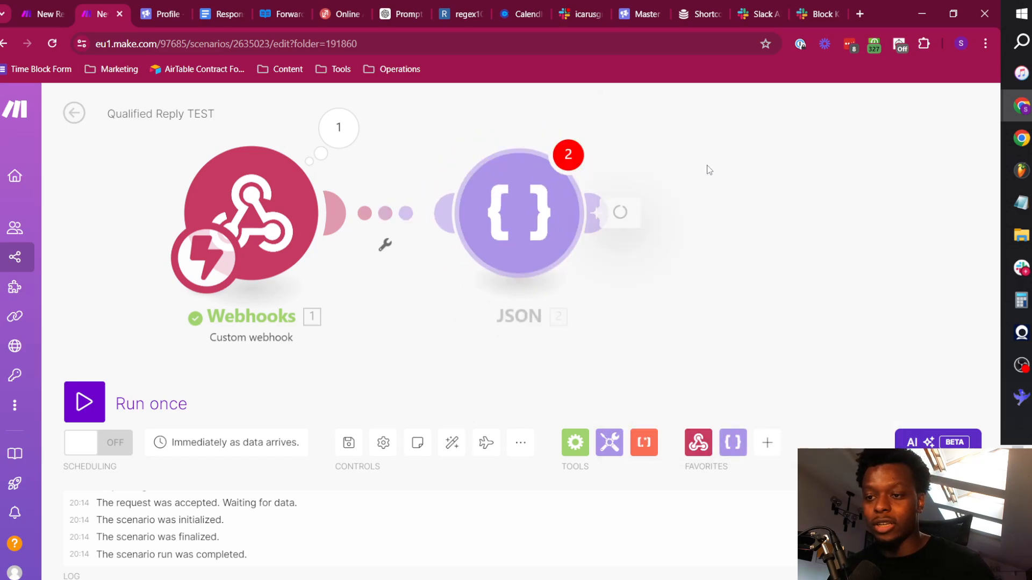
left_click_drag(430, 321, 671, 272)
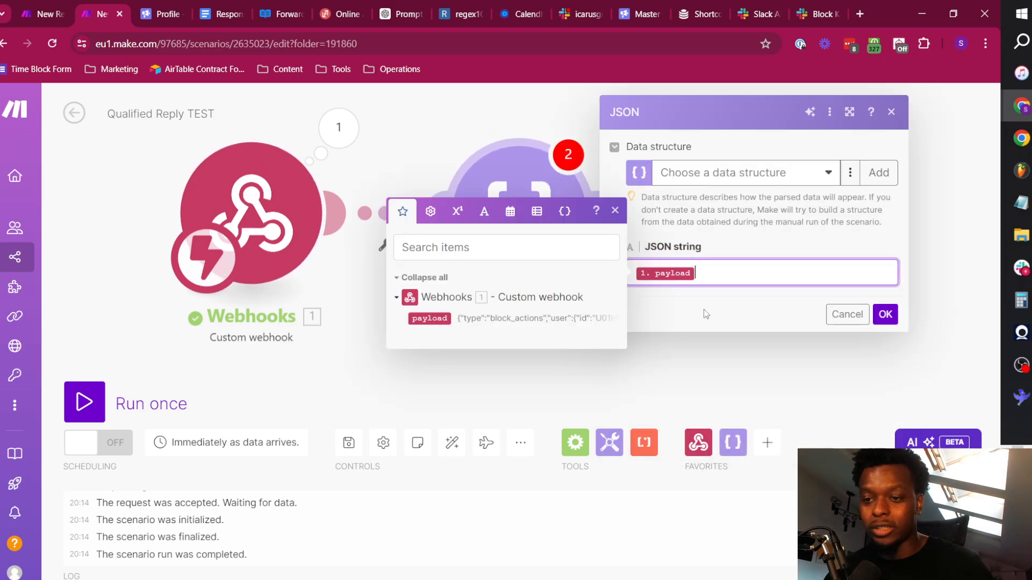
left_click(885, 314)
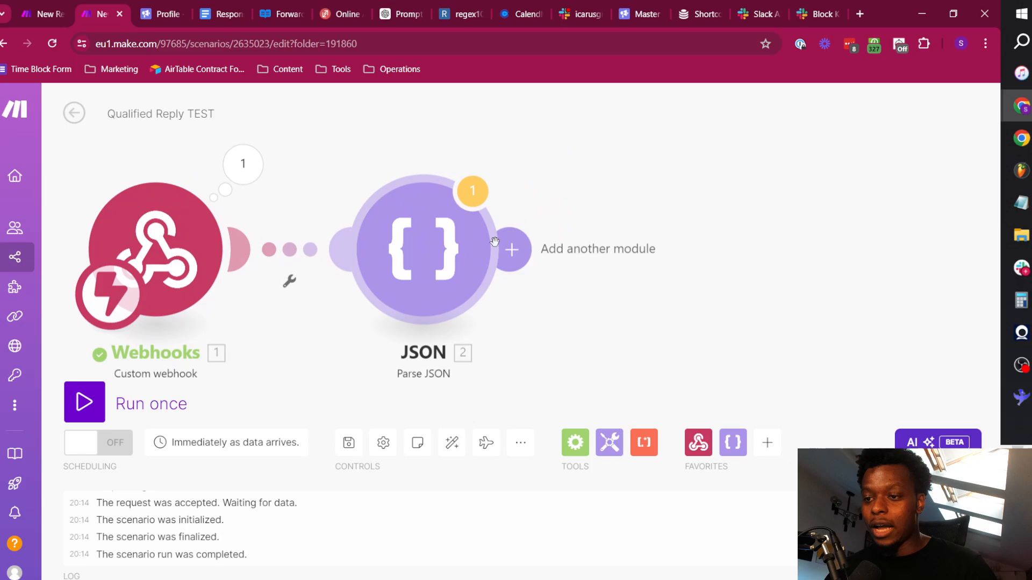
Add a Flow Control Router after the Parse JSON module.
left_click(524, 247)
left_click(395, 305)
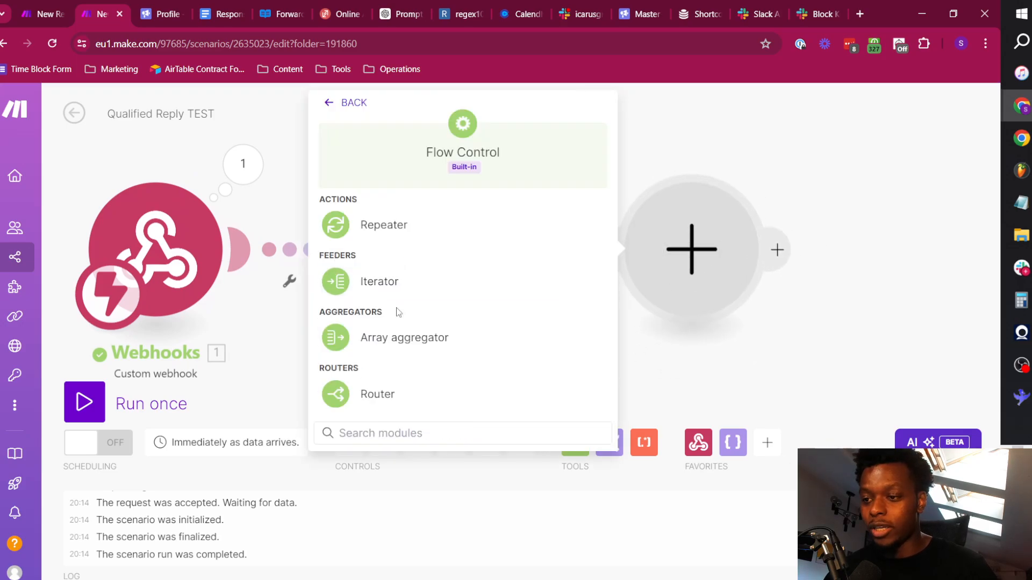
left_click(422, 397)
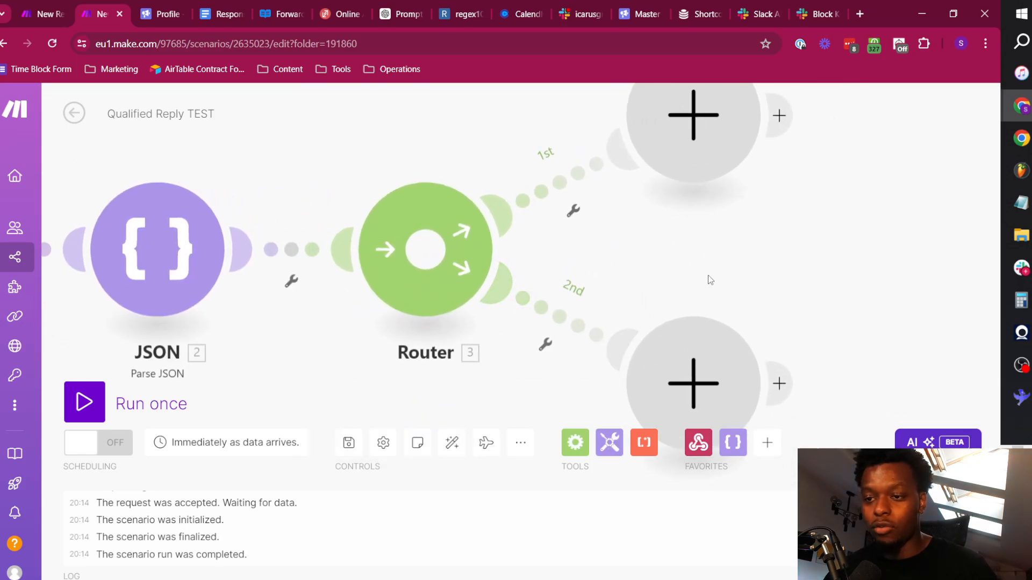
Label the filter on the Router's first route Qualified and on its second route Unqualified, and save the scenario.
left_click(571, 211)
left_click(593, 247)
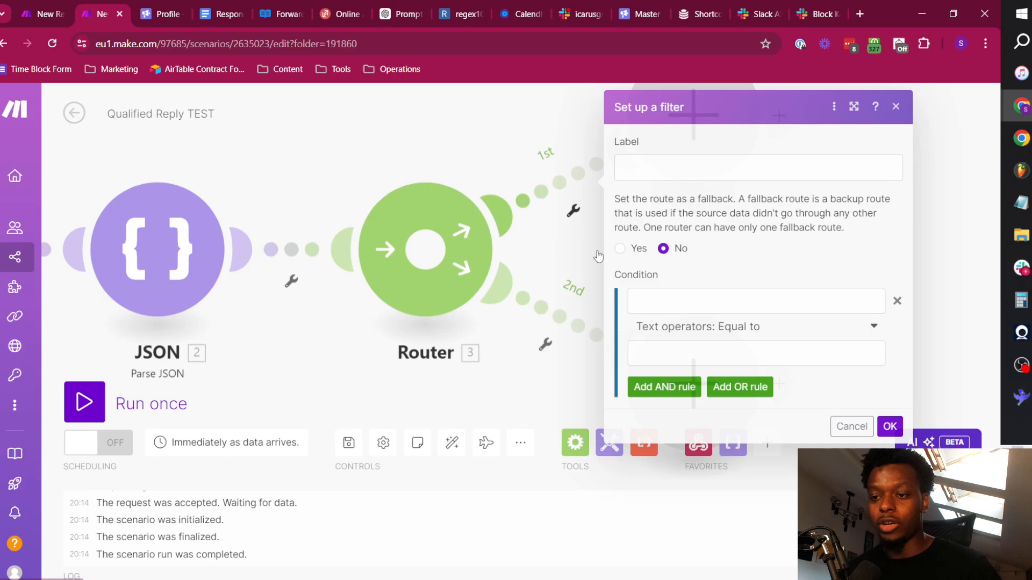
left_click(688, 166)
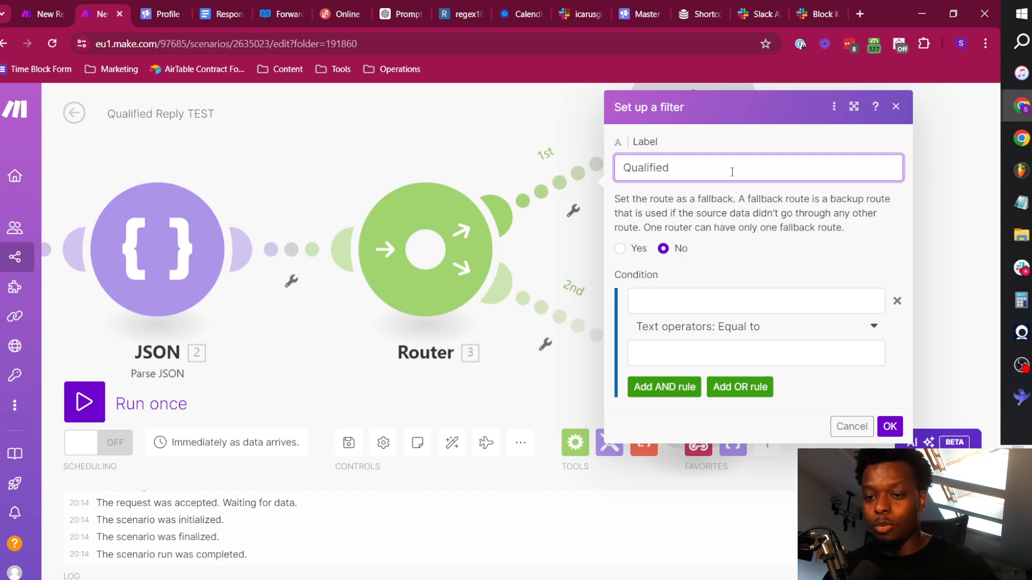
left_click(890, 426)
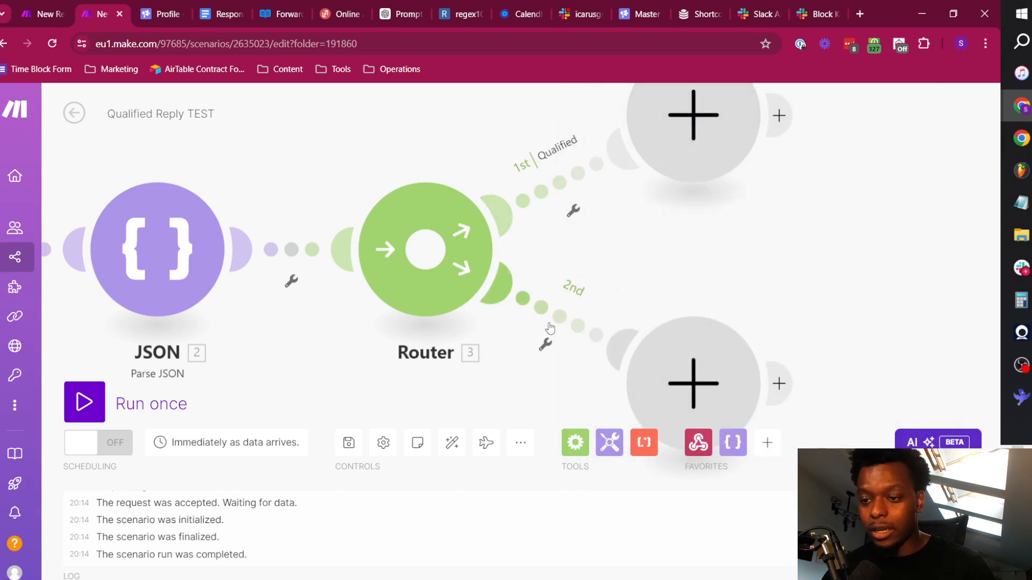
right_click(566, 327)
left_click(591, 335)
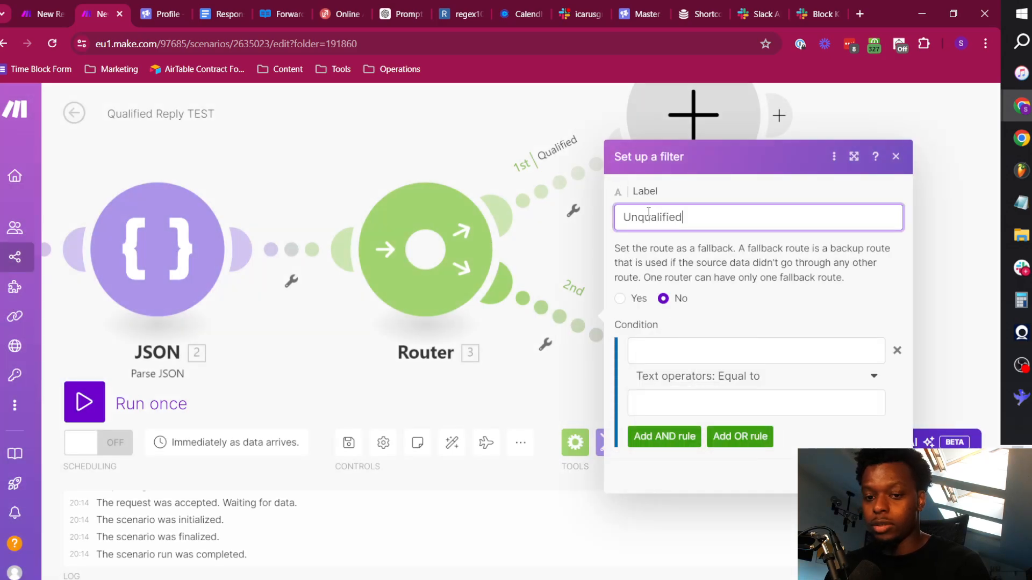
key("Return")
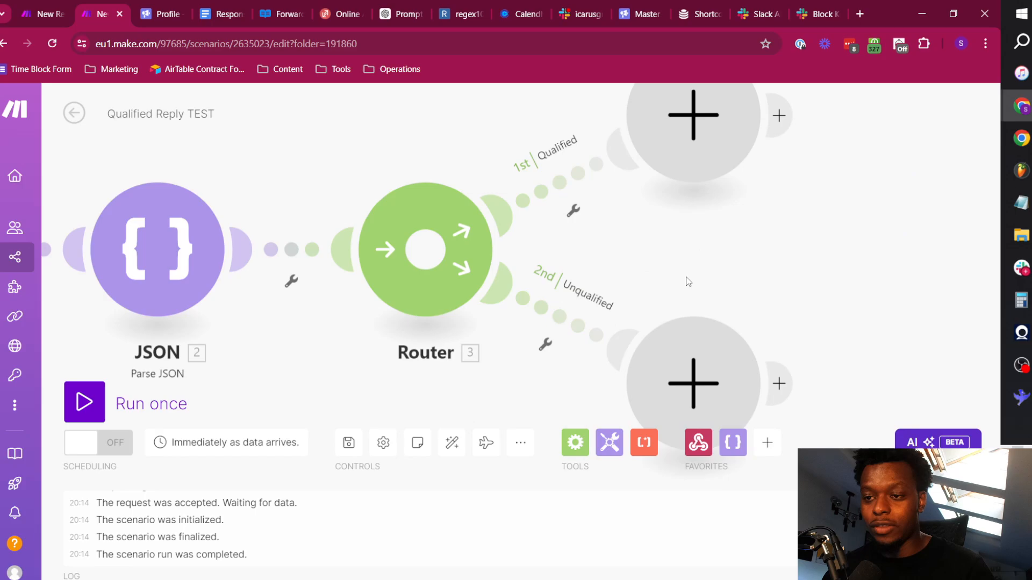
left_click_drag(684, 279, 715, 241)
left_click(361, 451)
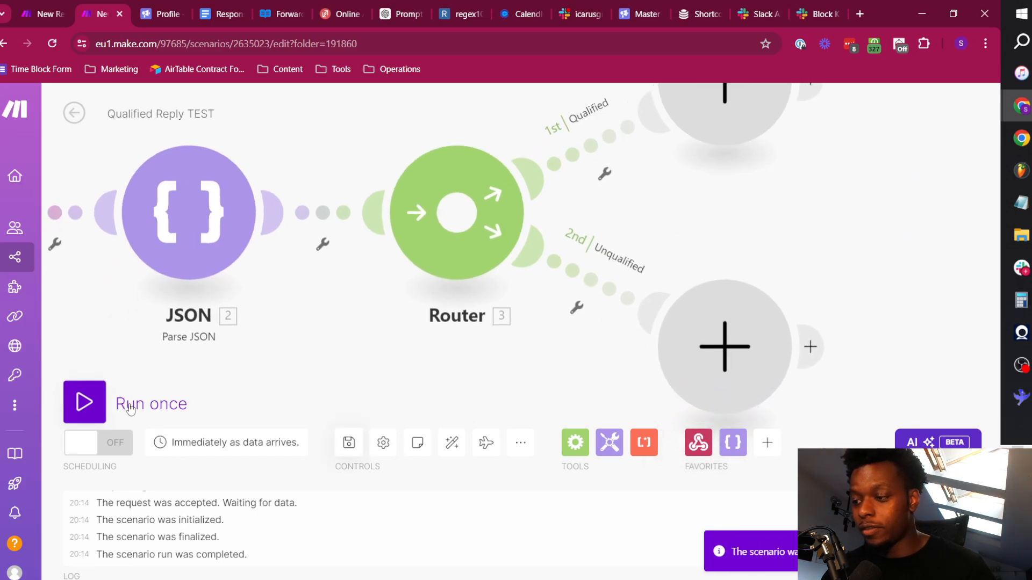
Trigger the green qualified button in the Slack alert thread again and run the Make scenario once using the existing webhook data.
scroll(271, 354, "down", 1)
scroll(266, 343, "down", 1)
left_click_drag(262, 334, 488, 317)
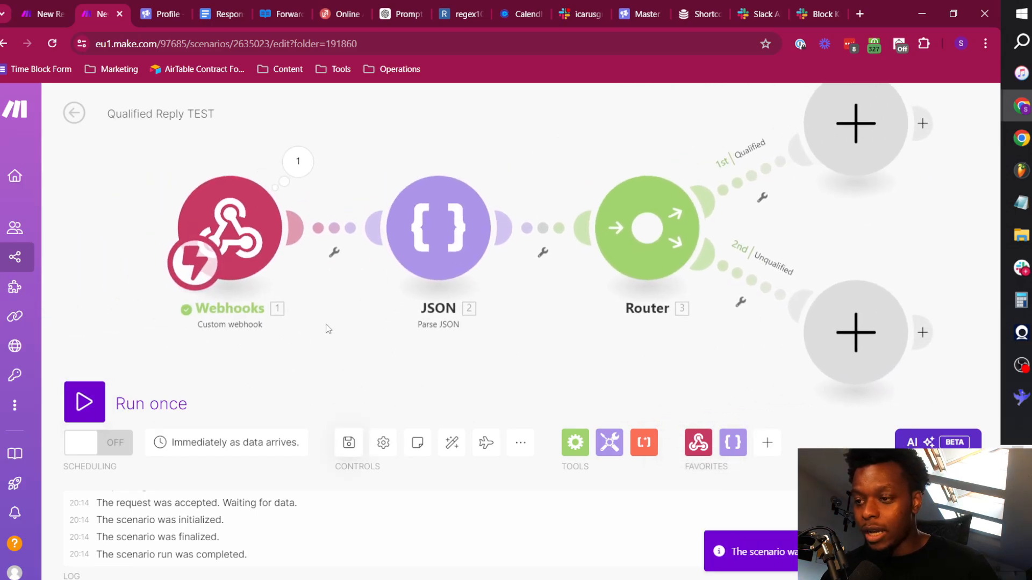
left_click(572, 6)
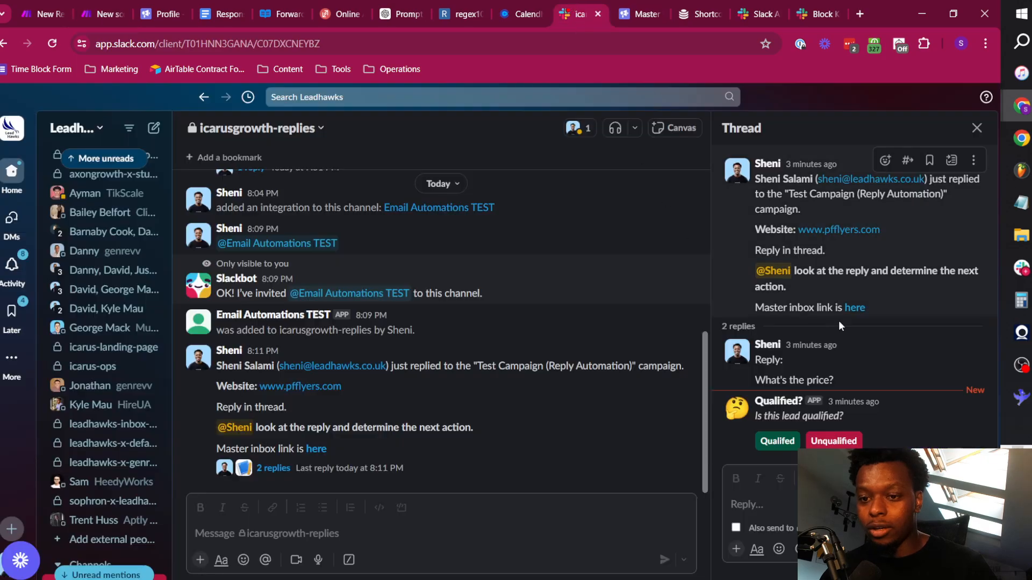
left_click(100, 9)
left_click(81, 400)
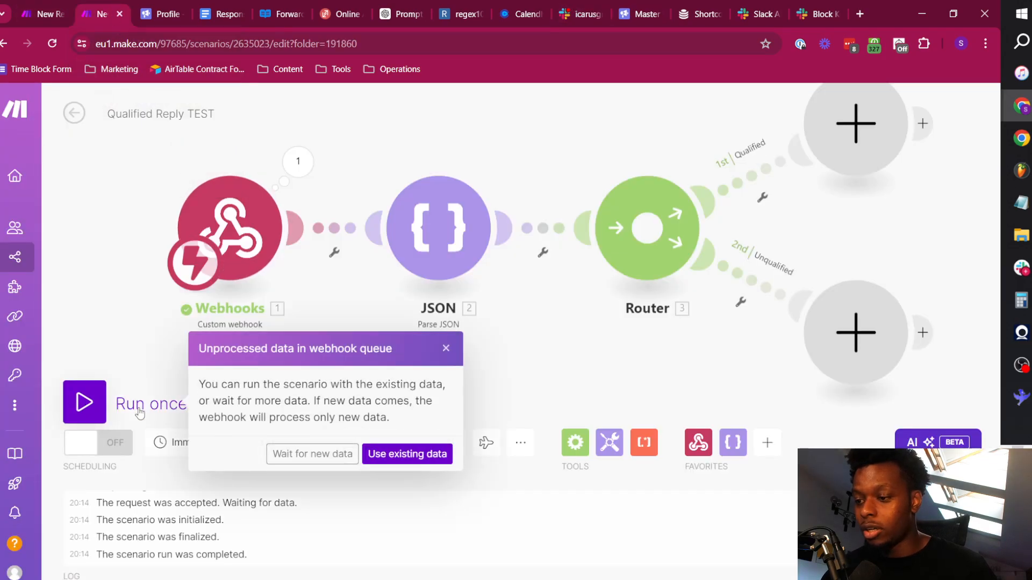
left_click(438, 460)
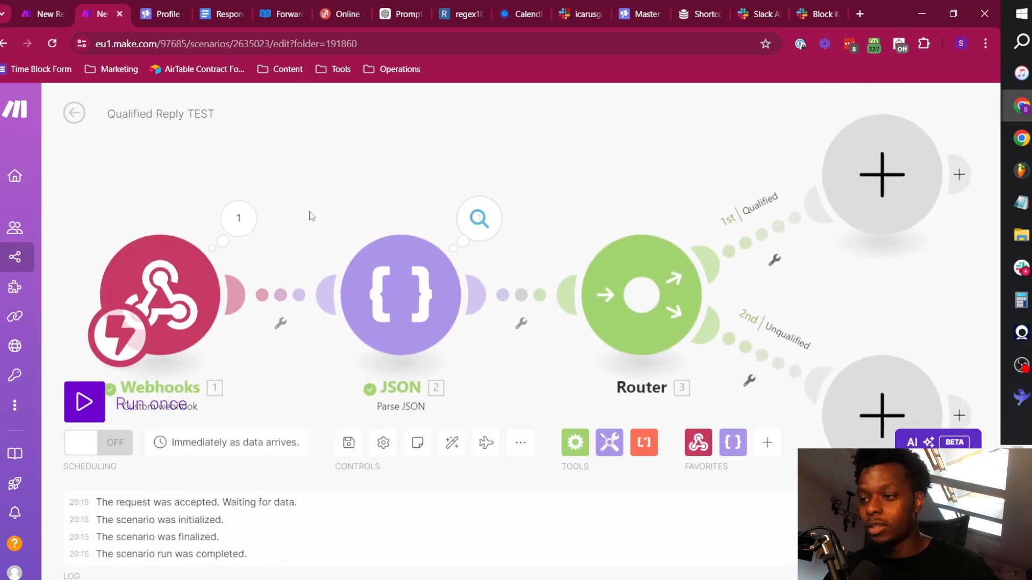
Examine the webhook payload and the Parse JSON output, expanding the first action's text collection and checking its button text and value.
left_click(238, 218)
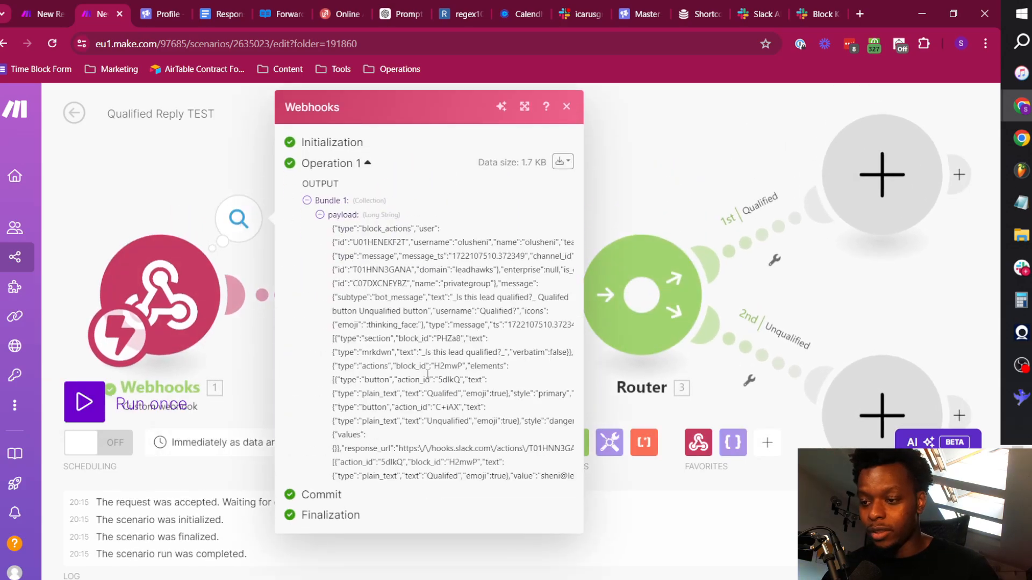
left_click(174, 165)
left_click(479, 218)
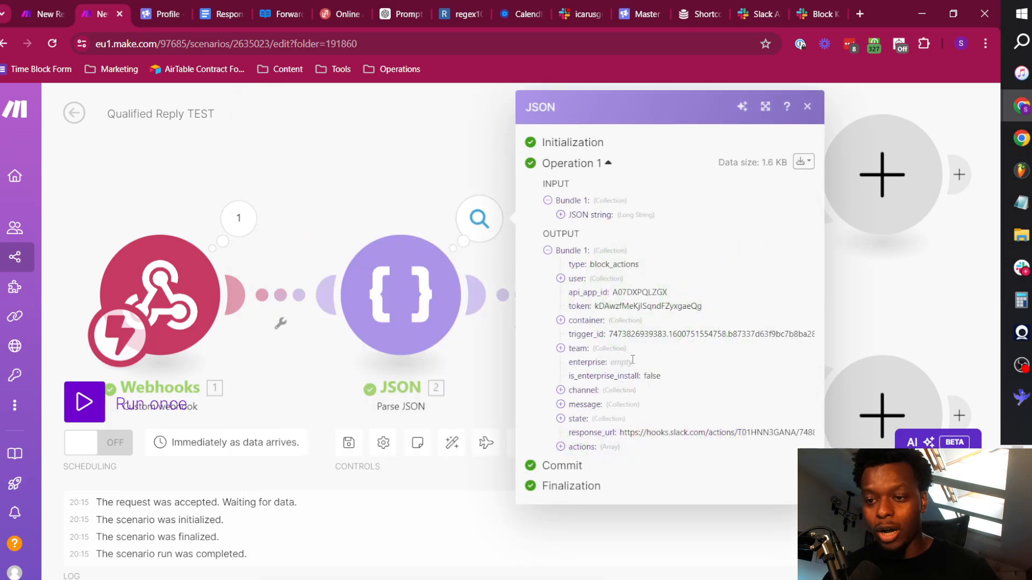
left_click(591, 448)
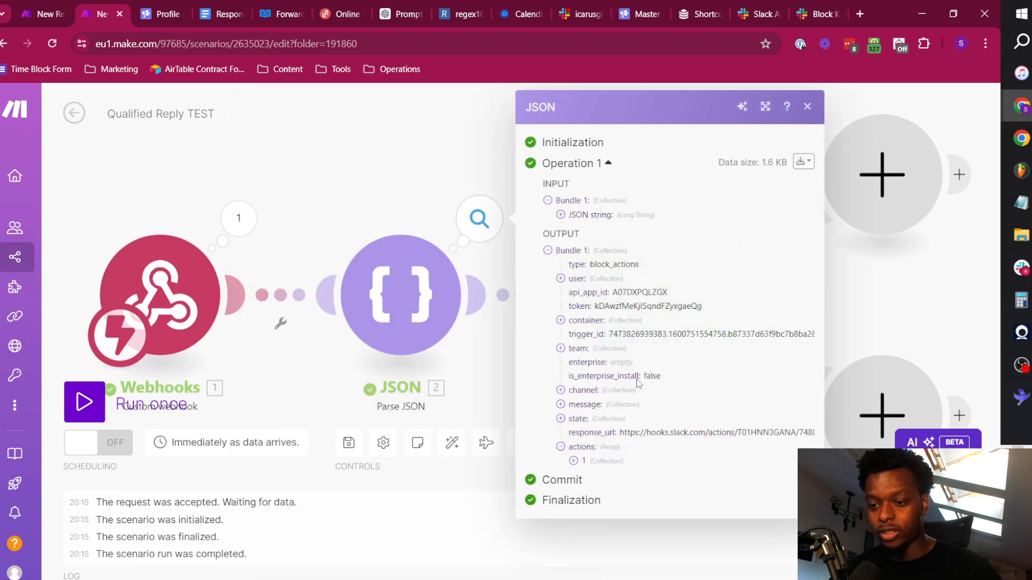
left_click(601, 463)
scroll(662, 429, "down", 1)
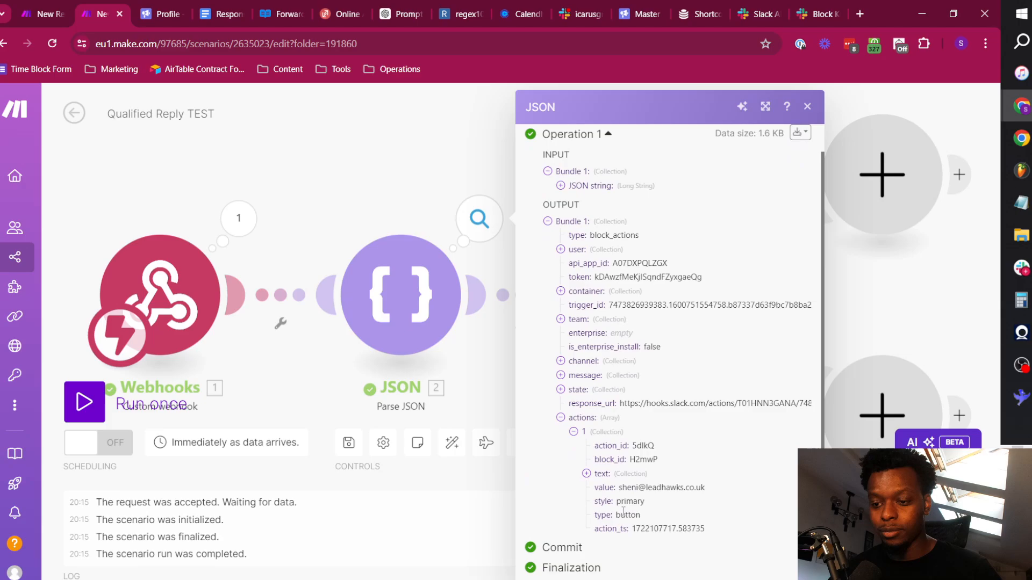
left_click(617, 475)
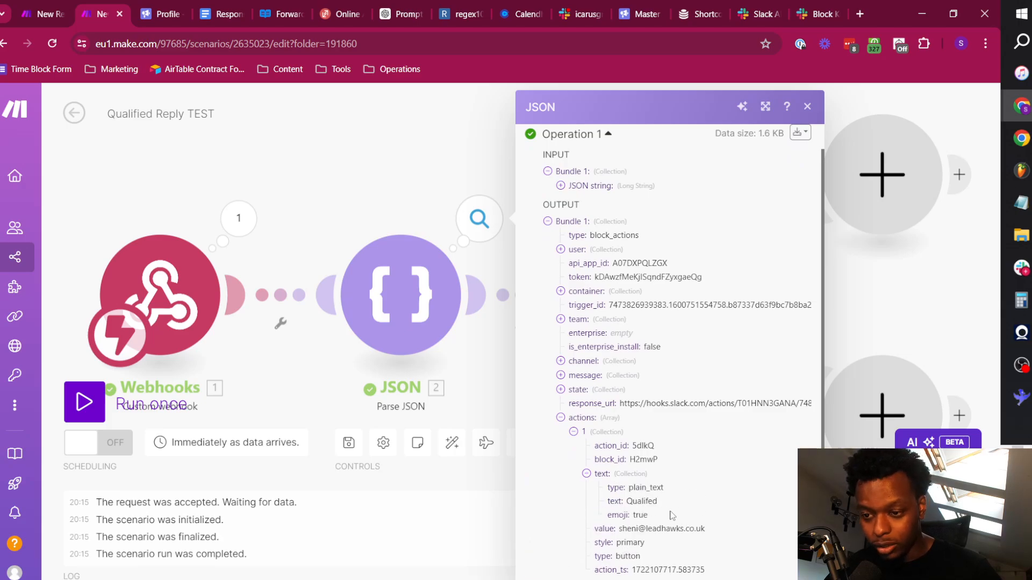
double_click(648, 502)
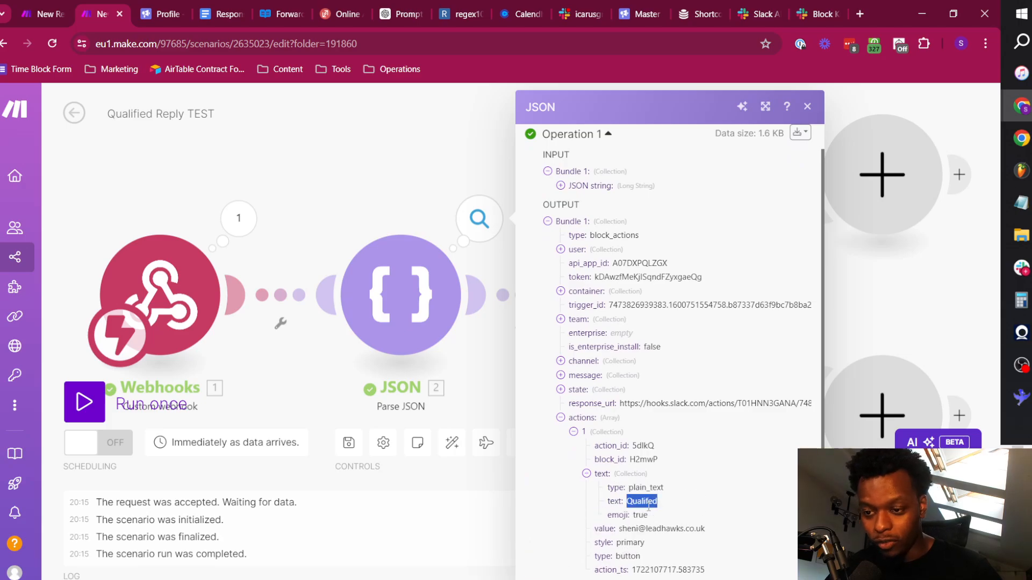
triple_click(676, 527)
triple_click(676, 526)
left_click(675, 478)
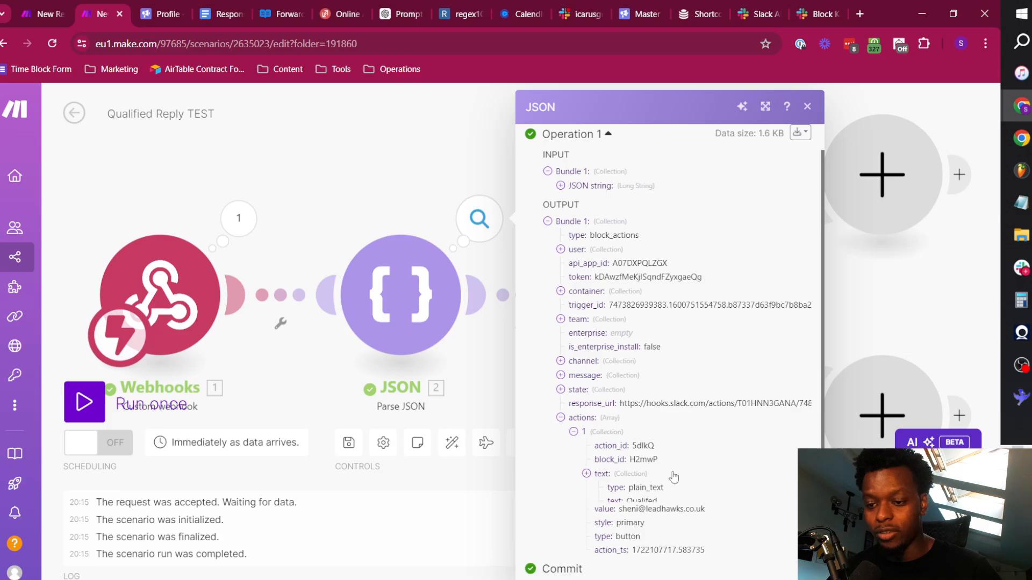
left_click(652, 478)
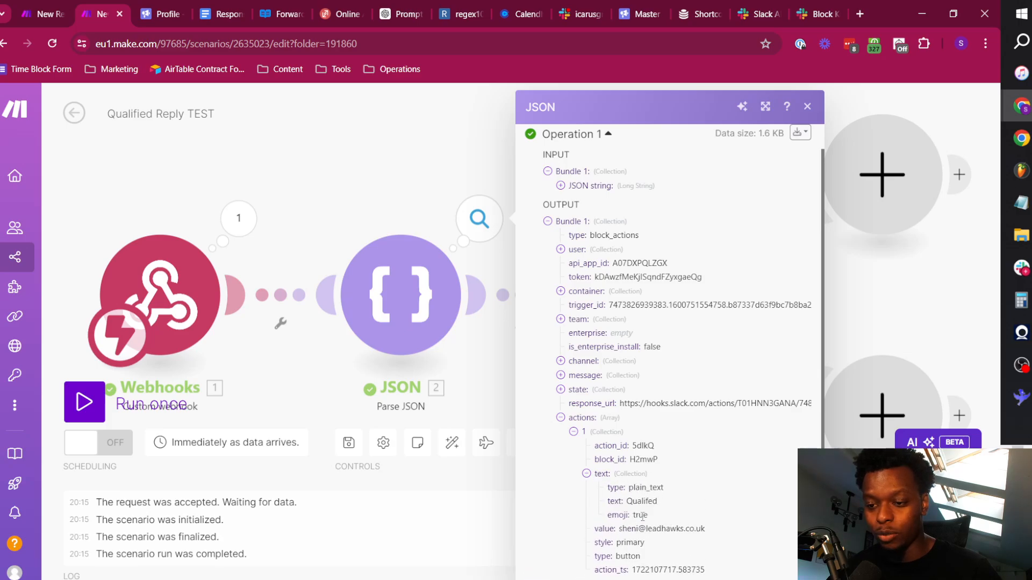
Review the Slack message modules in the New Reply >> Alert & Push (TEST) scenario and the reply alert in the icarusgrowth-replies channel.
left_click(58, 7)
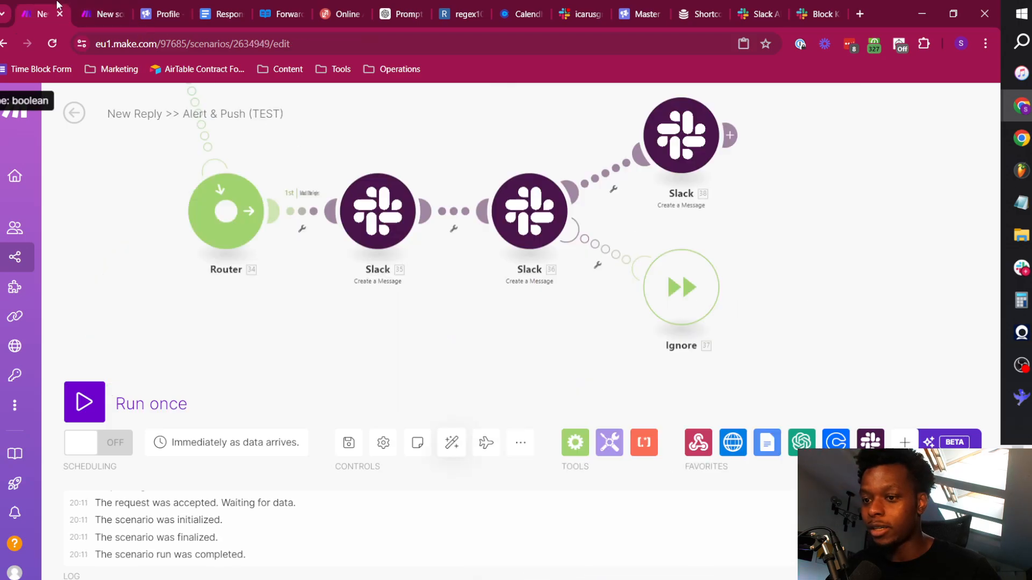
scroll(494, 226, "down", 5)
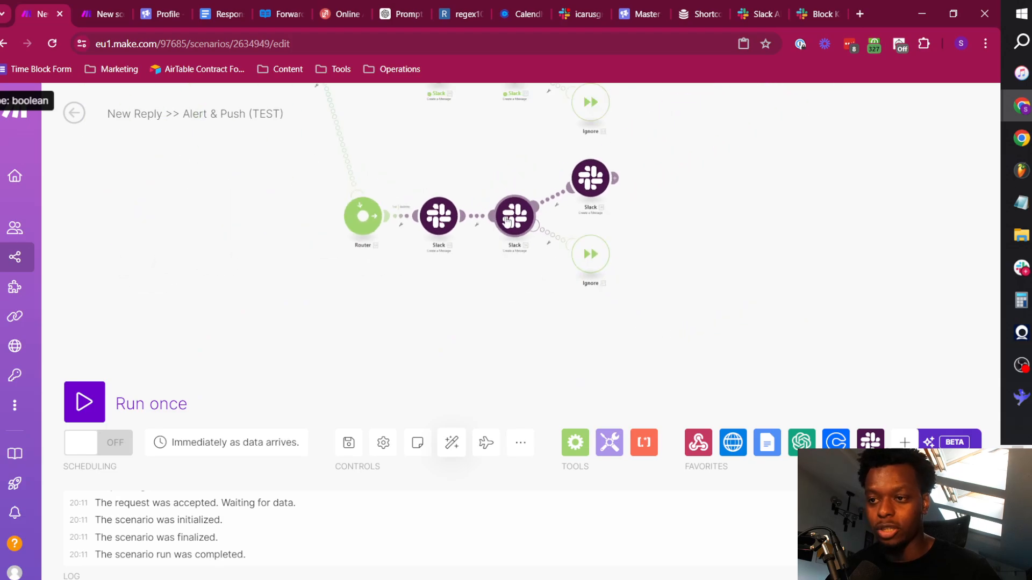
left_click_drag(599, 106, 620, 237)
scroll(615, 202, "up", 5)
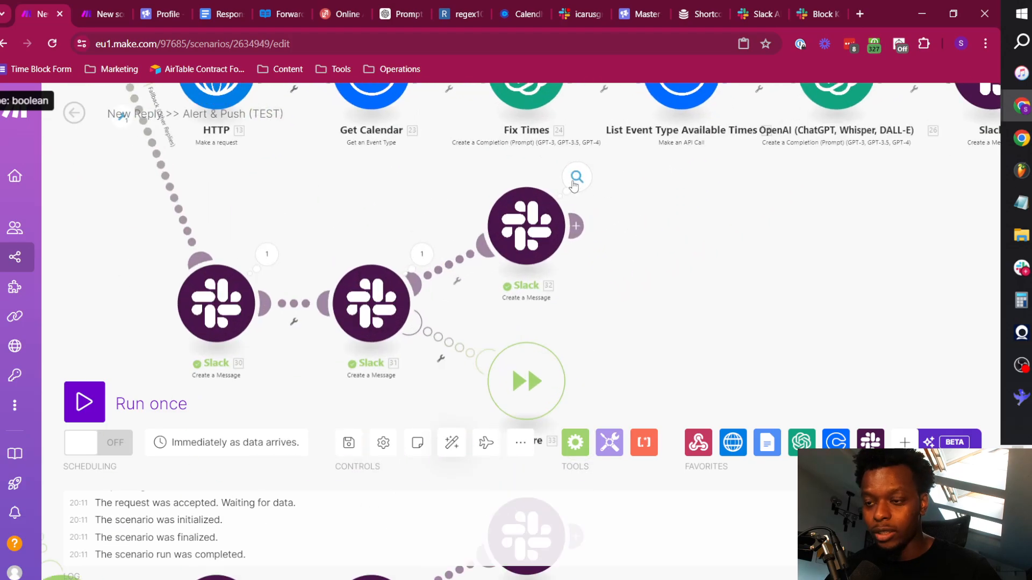
left_click(571, 6)
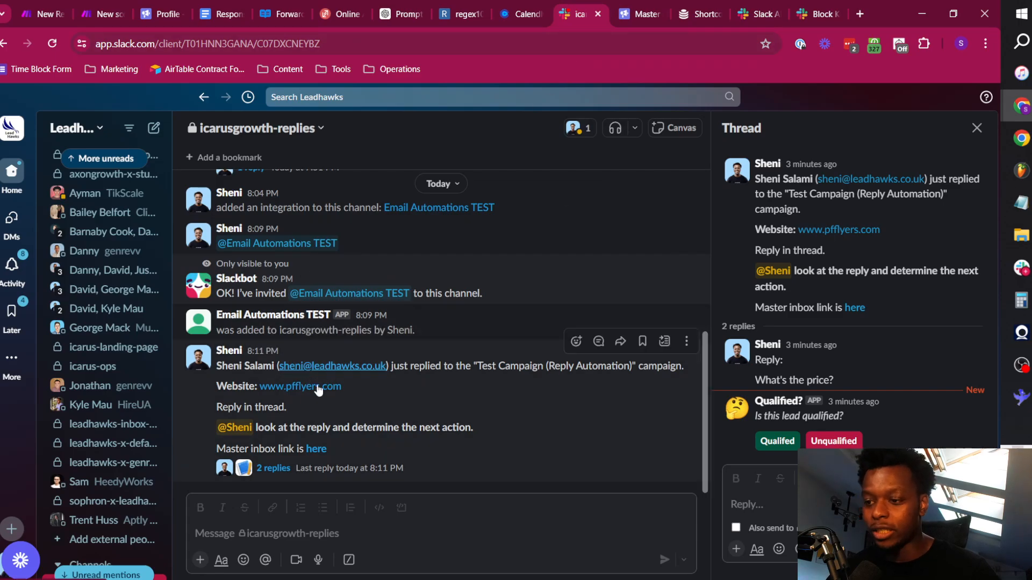
left_click(44, 12)
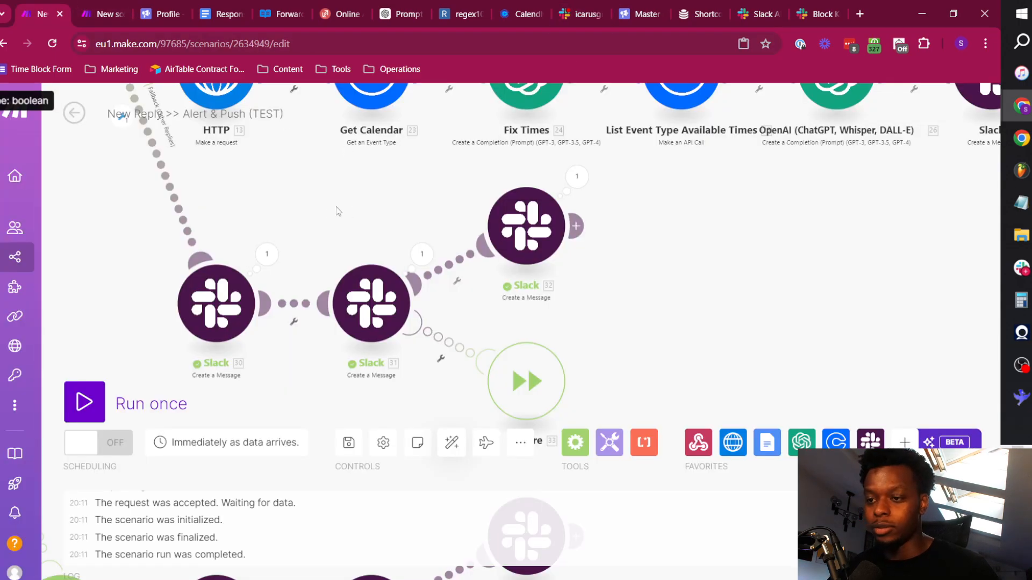
left_click(123, 7)
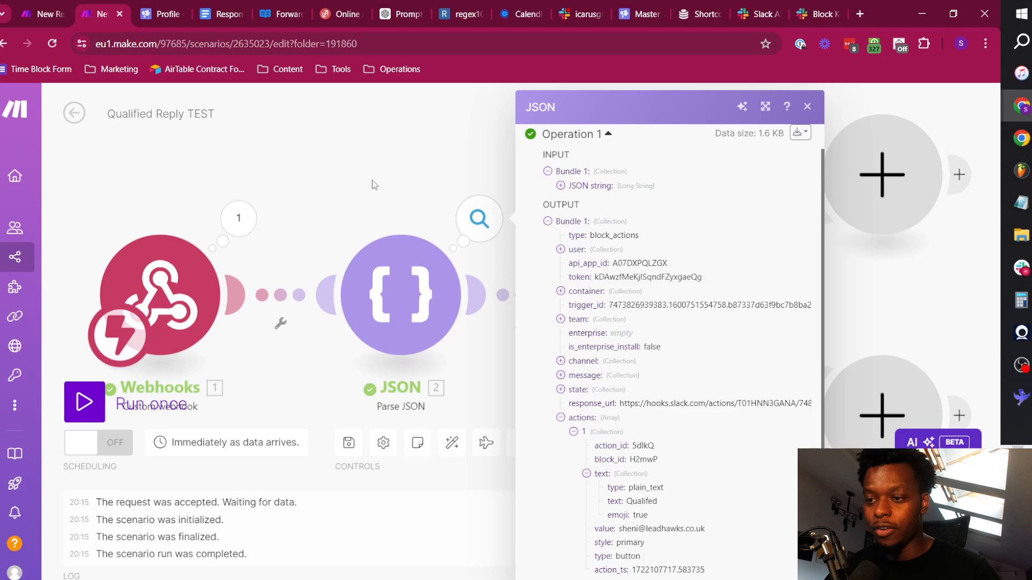
Compare the Router's Qualified and Unqualified routes in the Qualified Reply TEST scenario with the answer buttons in the Slack alert thread.
scroll(578, 223, "down", 1)
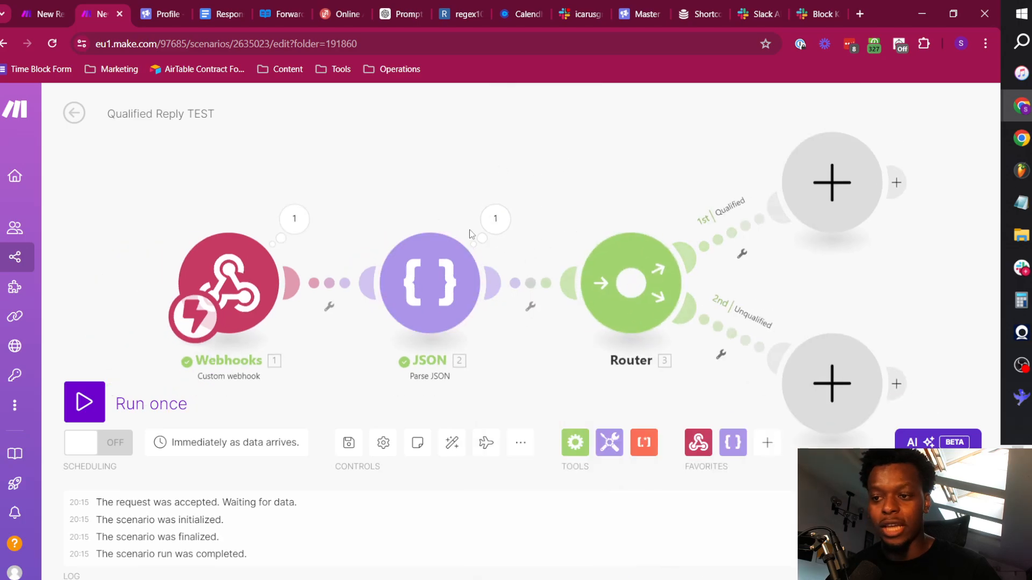
left_click_drag(683, 202, 505, 201)
scroll(515, 192, "down", 1)
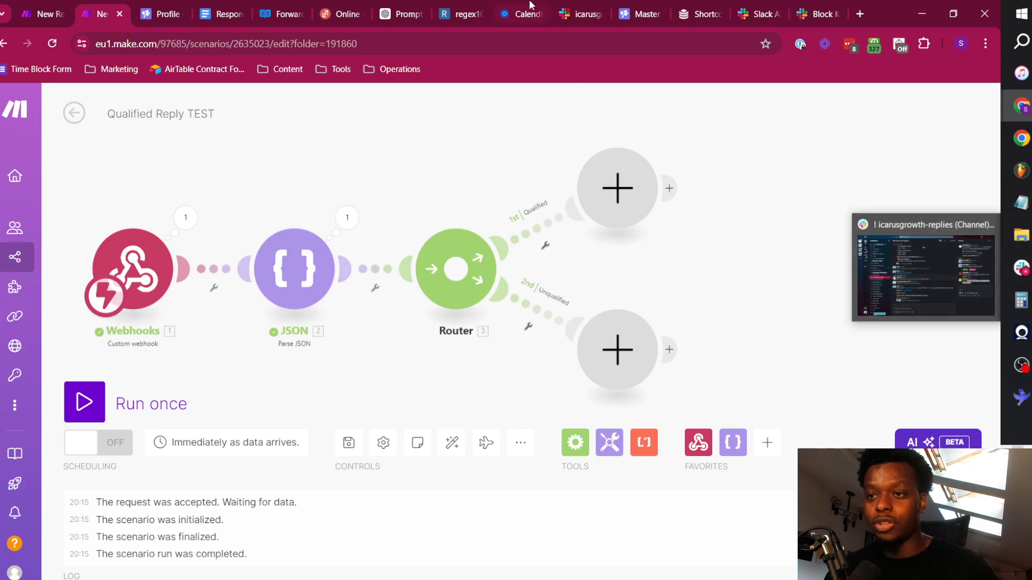
left_click(595, 10)
left_click(782, 441)
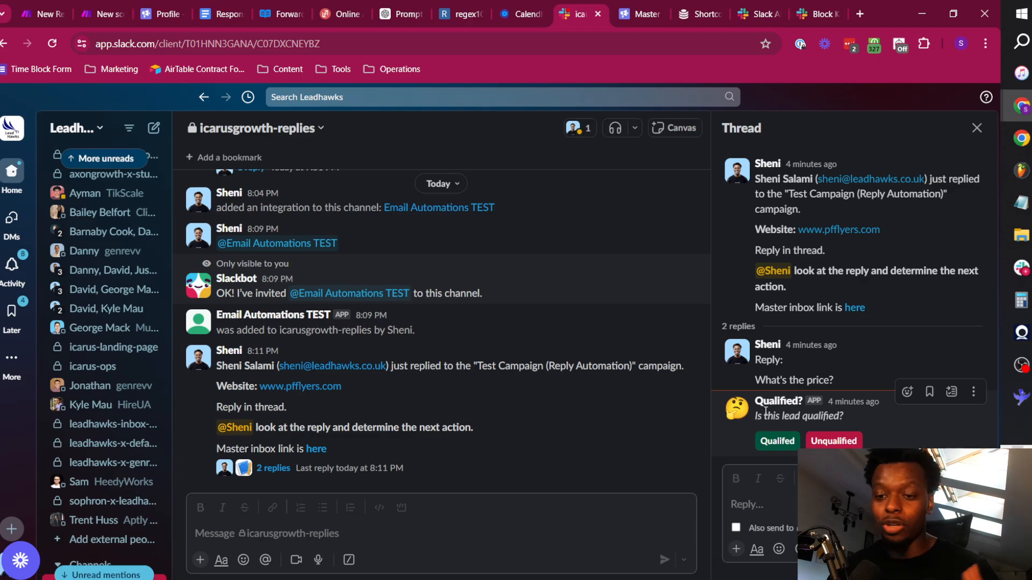
left_click(35, 8)
left_click(99, 7)
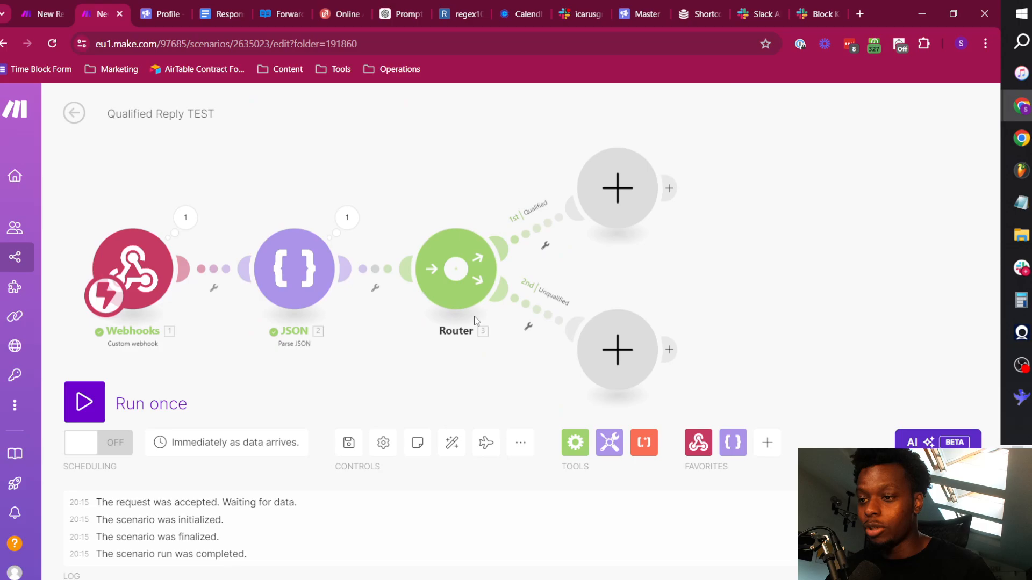
left_click_drag(307, 367, 401, 360)
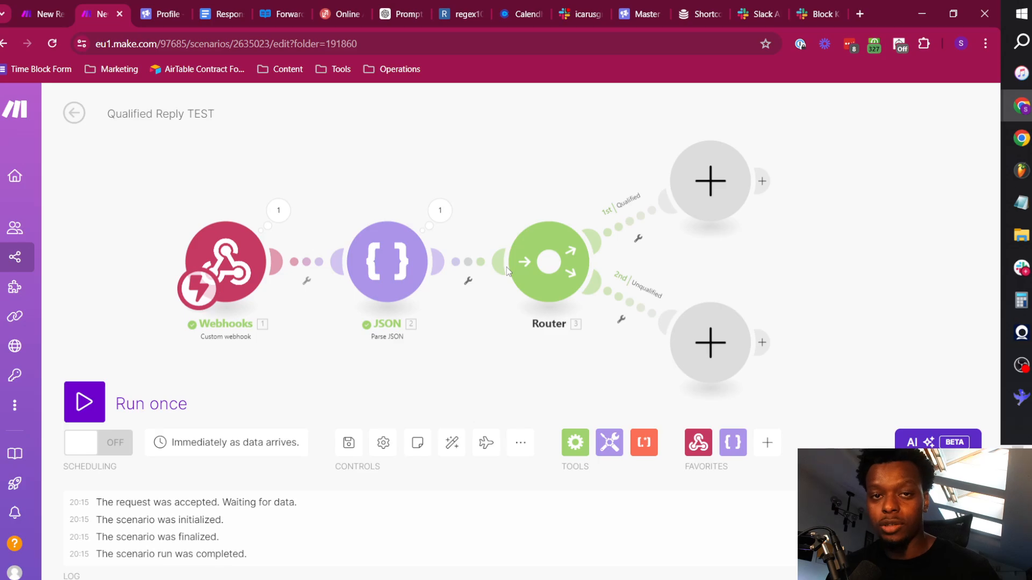
Add a Slack Create a Message module to the Router's Qualified route, using the Email Automations TEST connection.
left_click(709, 183)
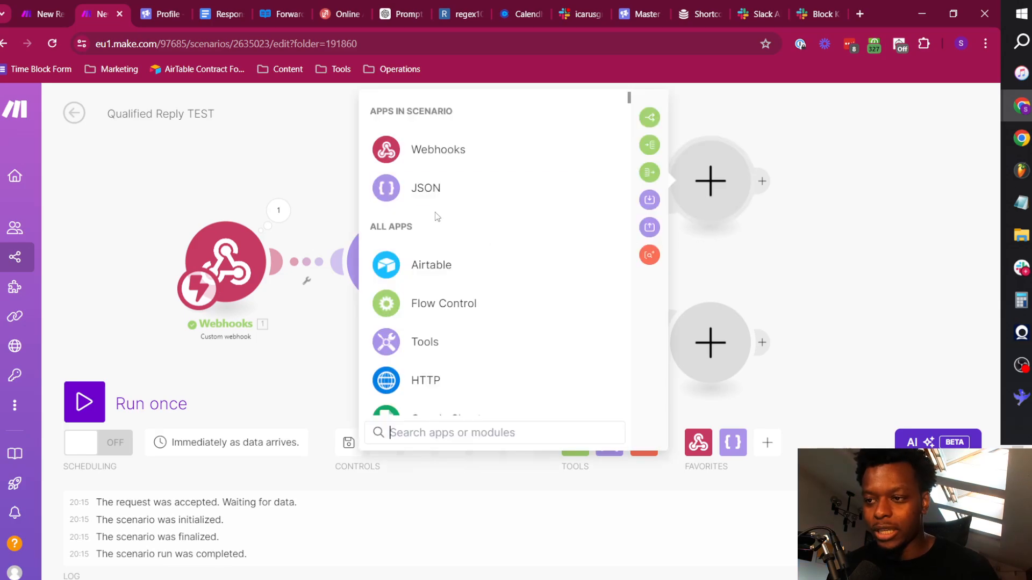
type("slack")
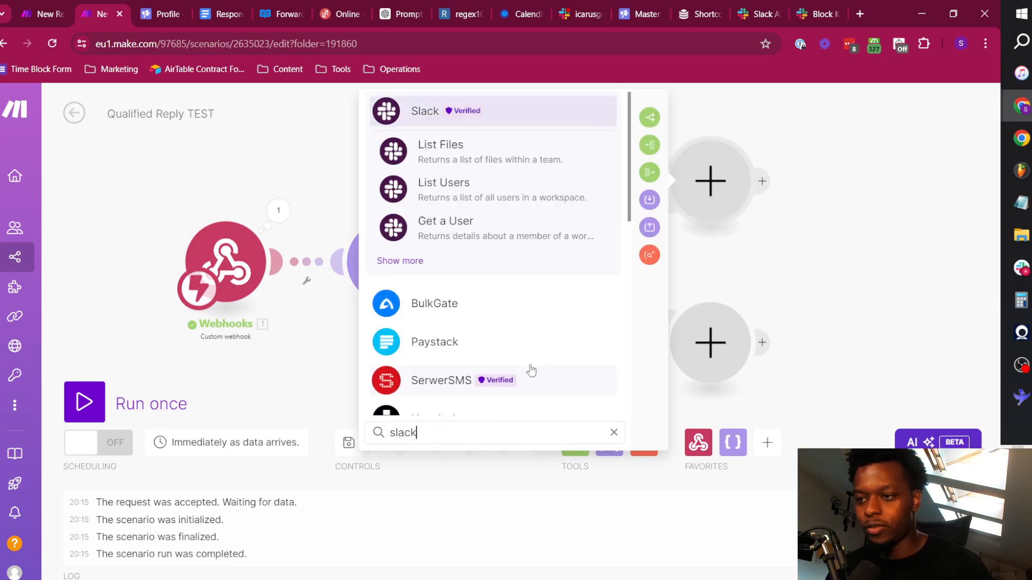
left_click(465, 115)
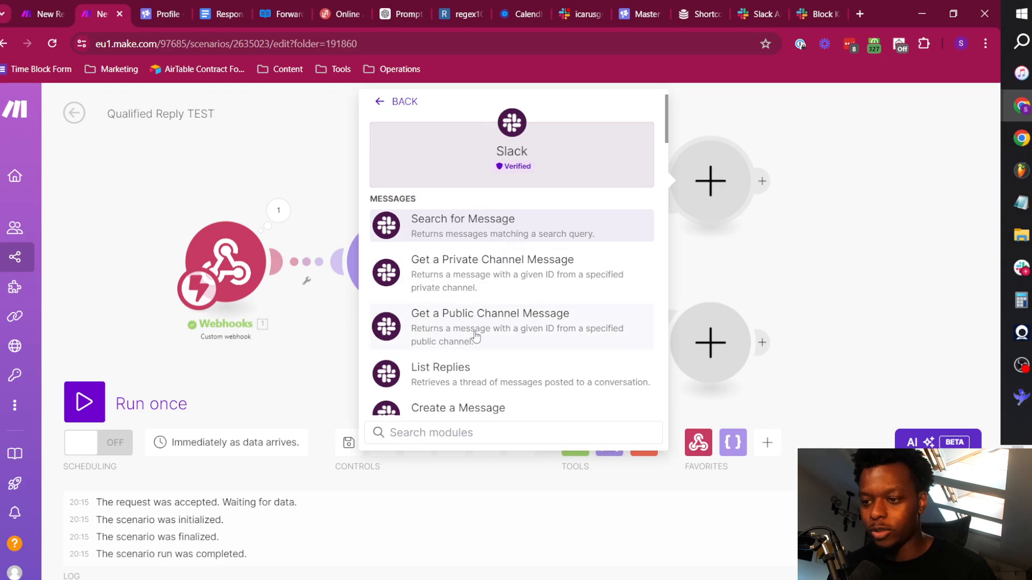
scroll(472, 334, "down", 2)
left_click(500, 355)
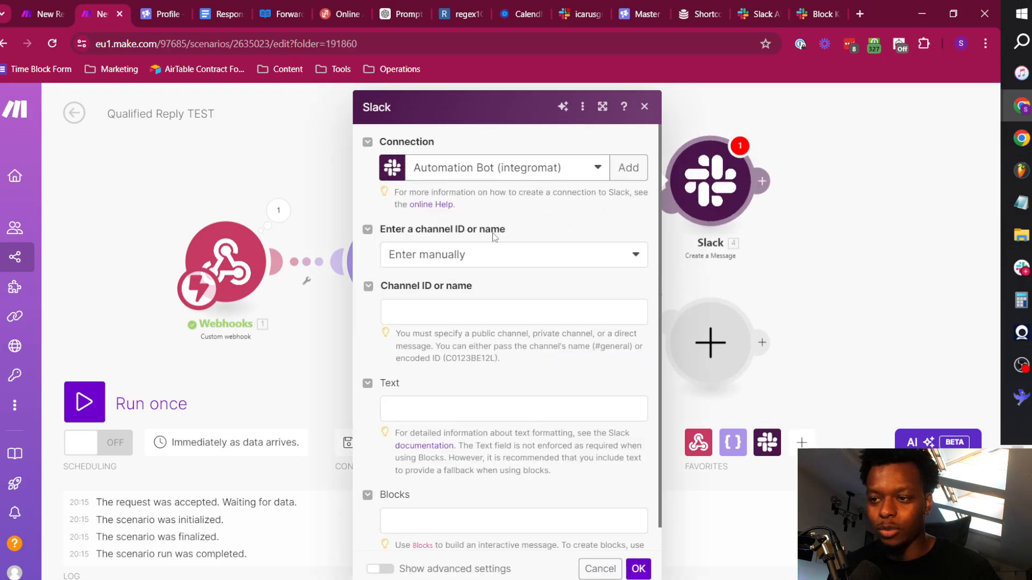
left_click(526, 171)
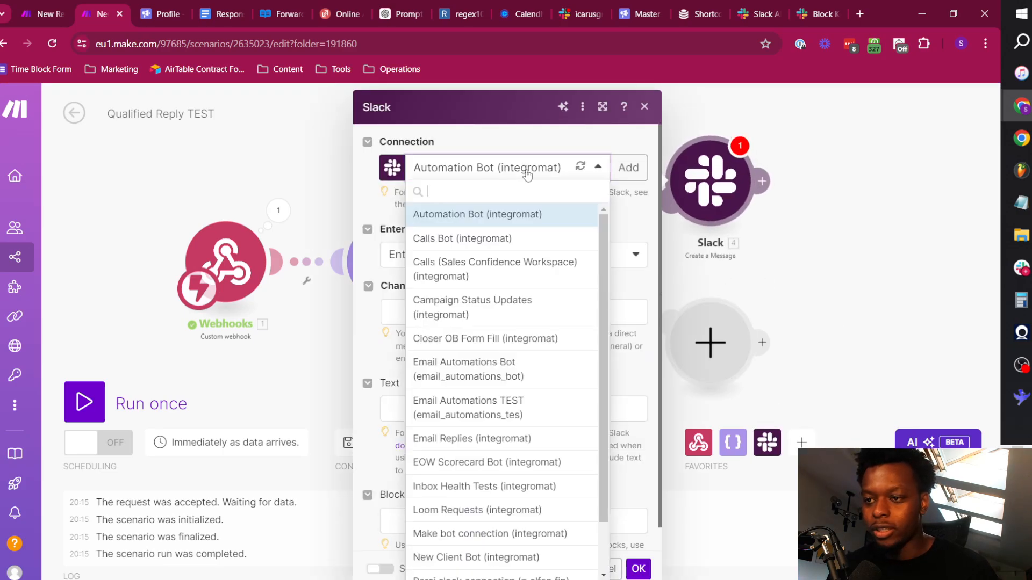
left_click(466, 408)
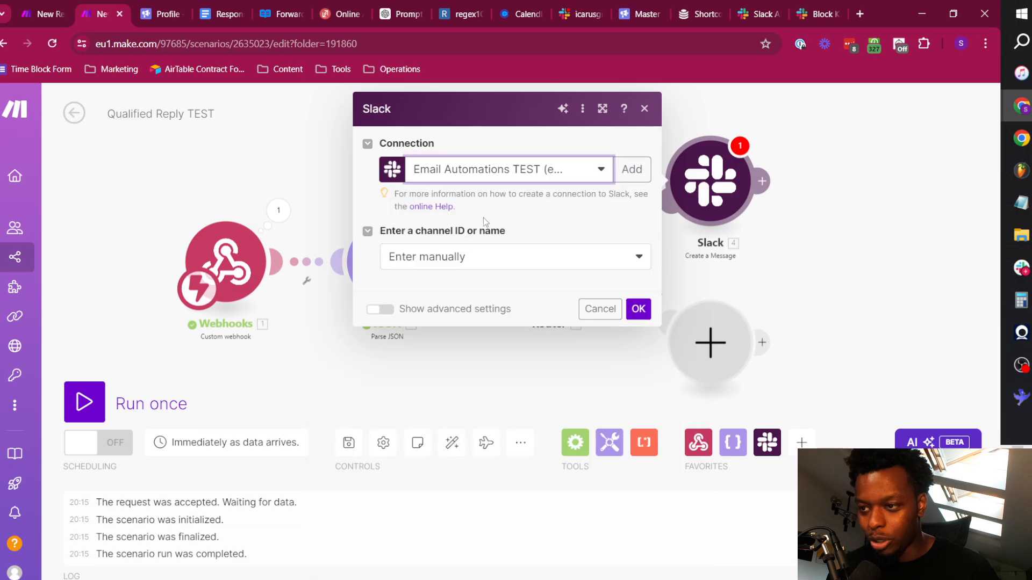
Keep manual channel entry and set the channel to C07DXCNEYBZ, copied from the icarusgrowth-replies channel details in Slack.
left_click(475, 260)
left_click(490, 253)
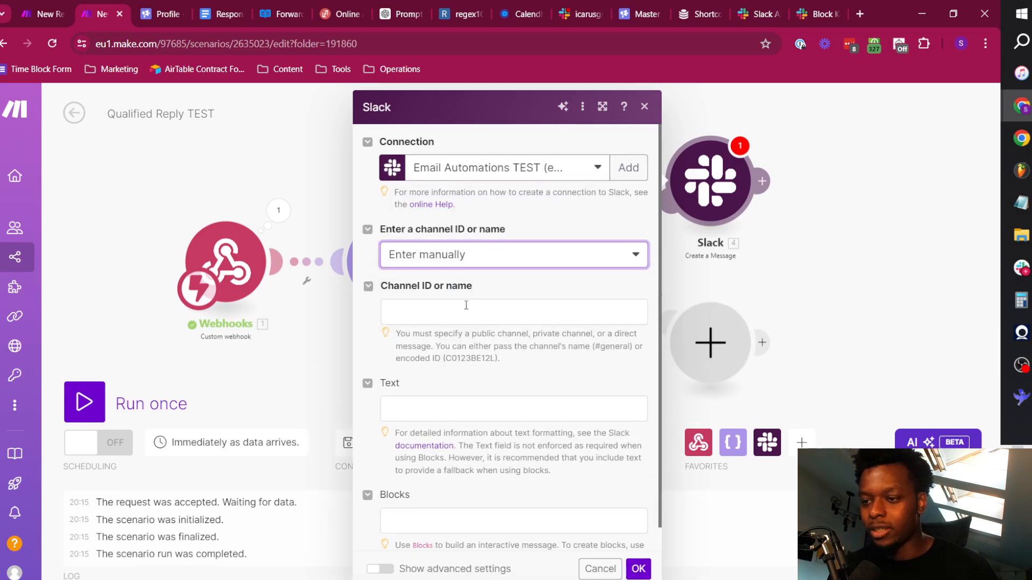
left_click(466, 305)
left_click(581, 8)
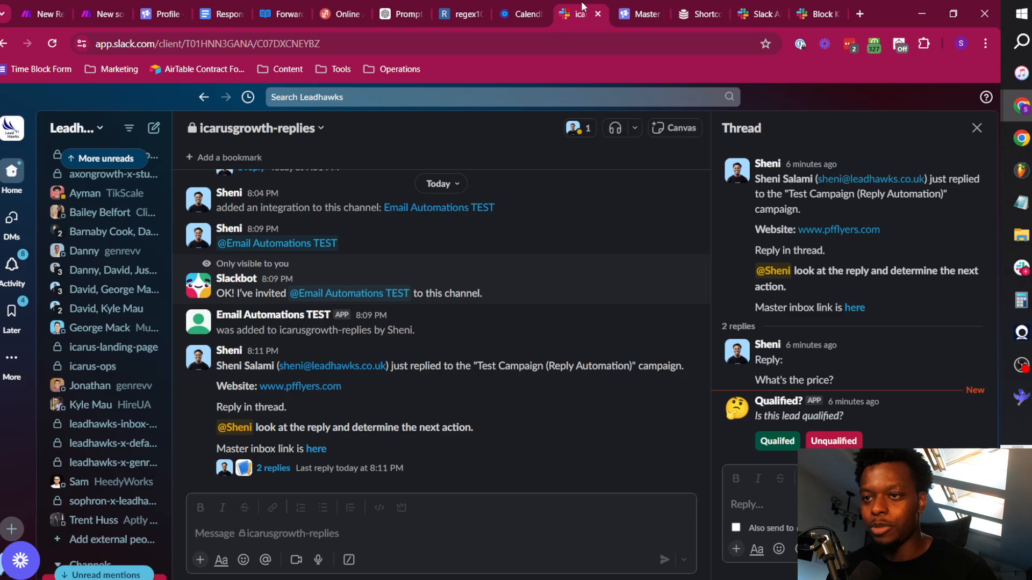
left_click(287, 133)
scroll(465, 417, "down", 5)
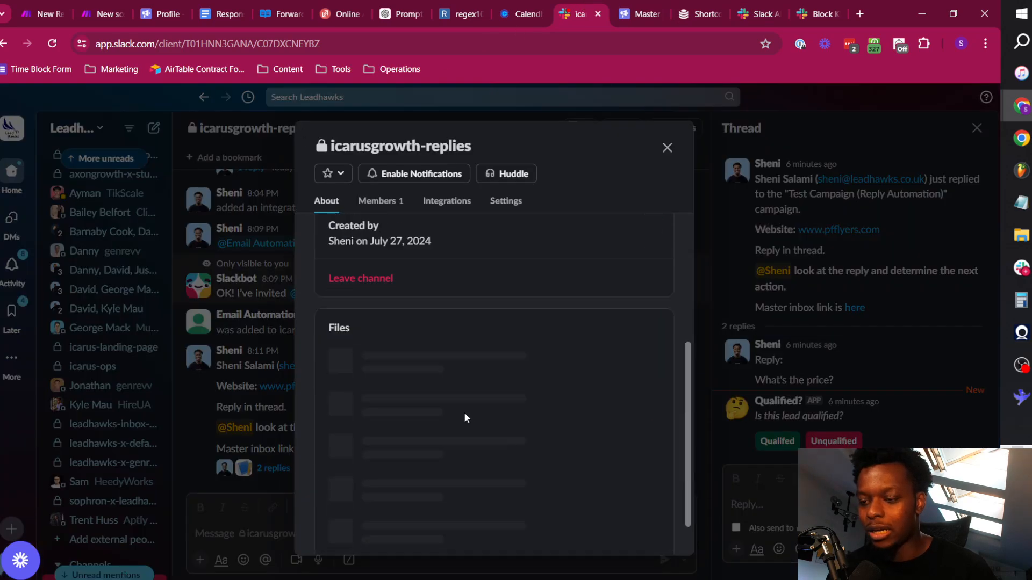
scroll(439, 514, "up", 3)
left_click(447, 535)
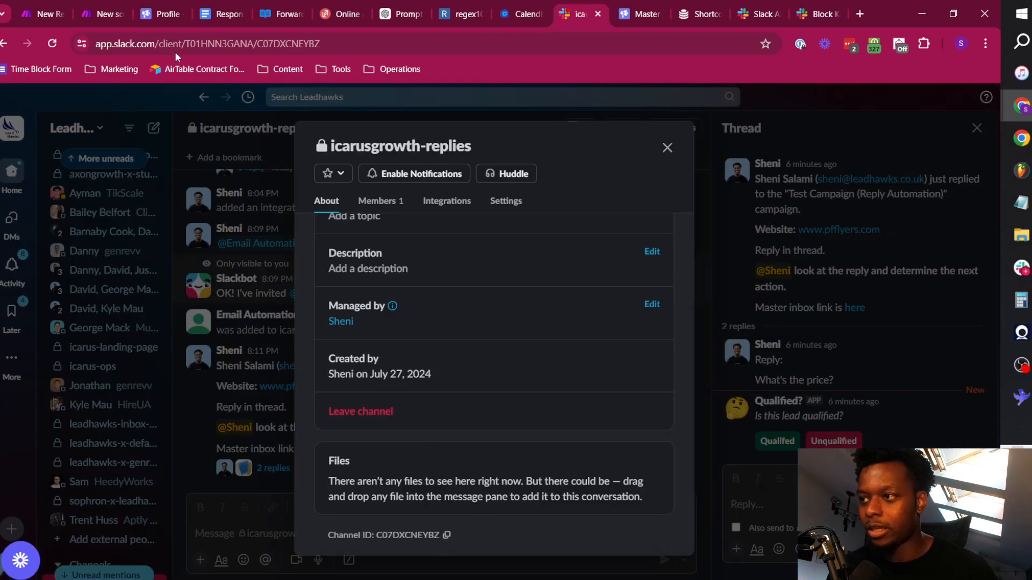
left_click(98, 7)
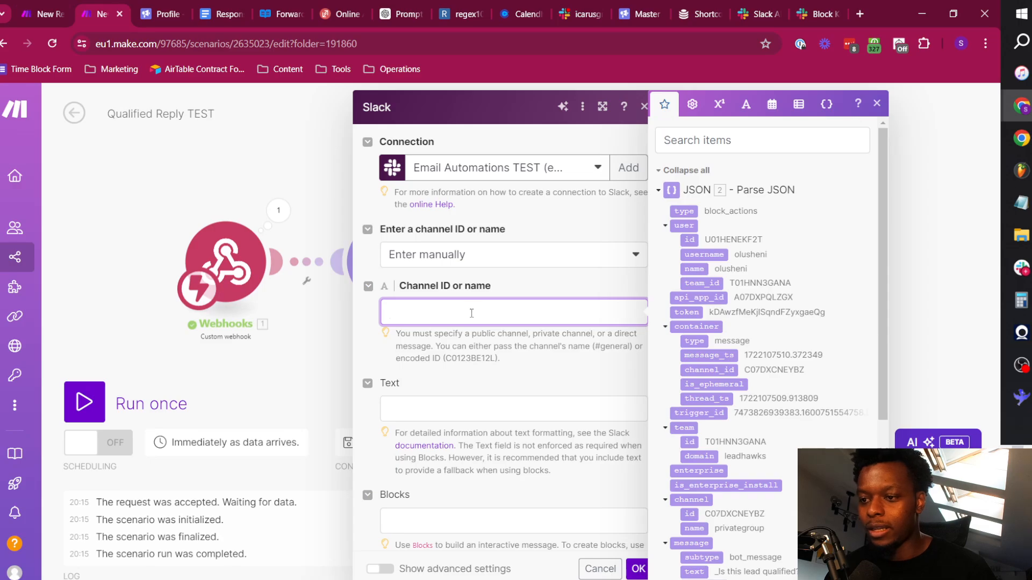
key("ctrl+v")
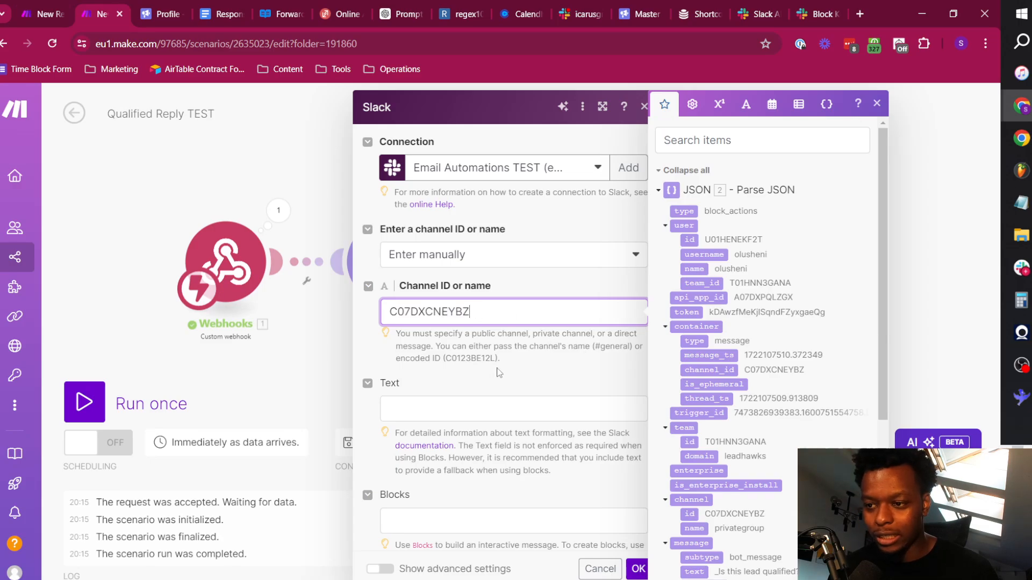
Set the message text to a mention of your own Slack member ID followed by "marked as QUALIFIED. Check Close for further actions.".
left_click(448, 400)
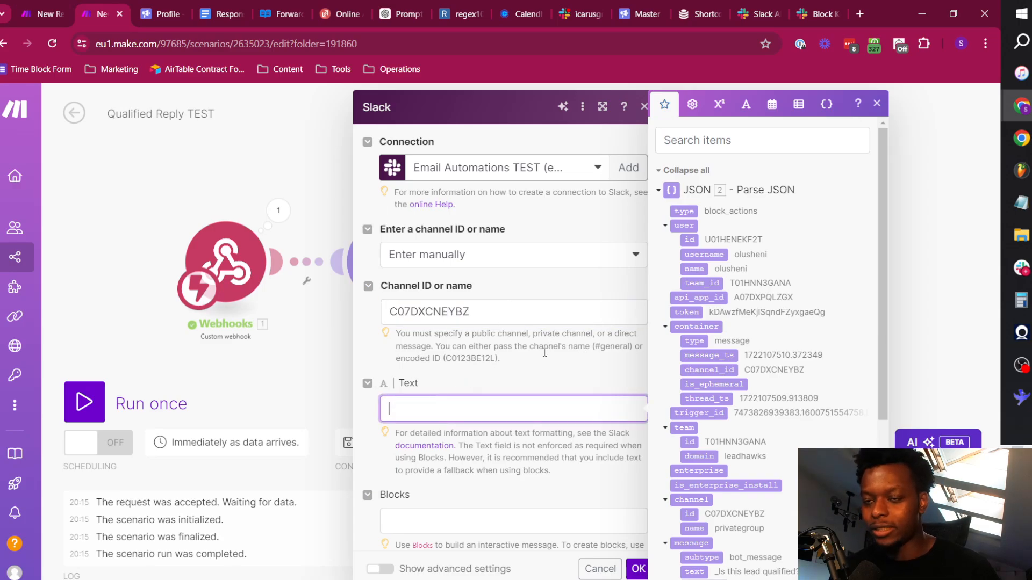
left_click(577, 5)
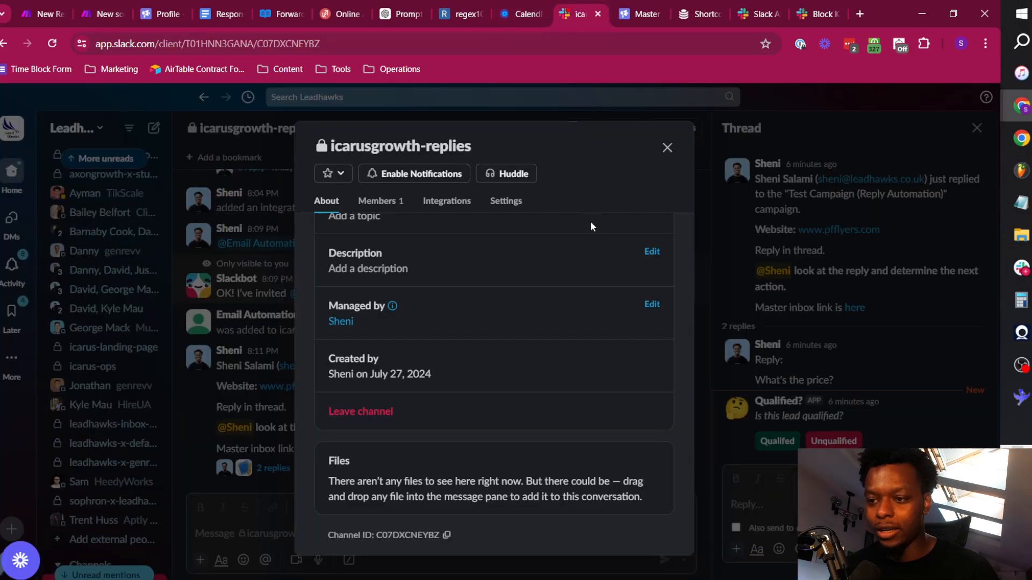
left_click(668, 148)
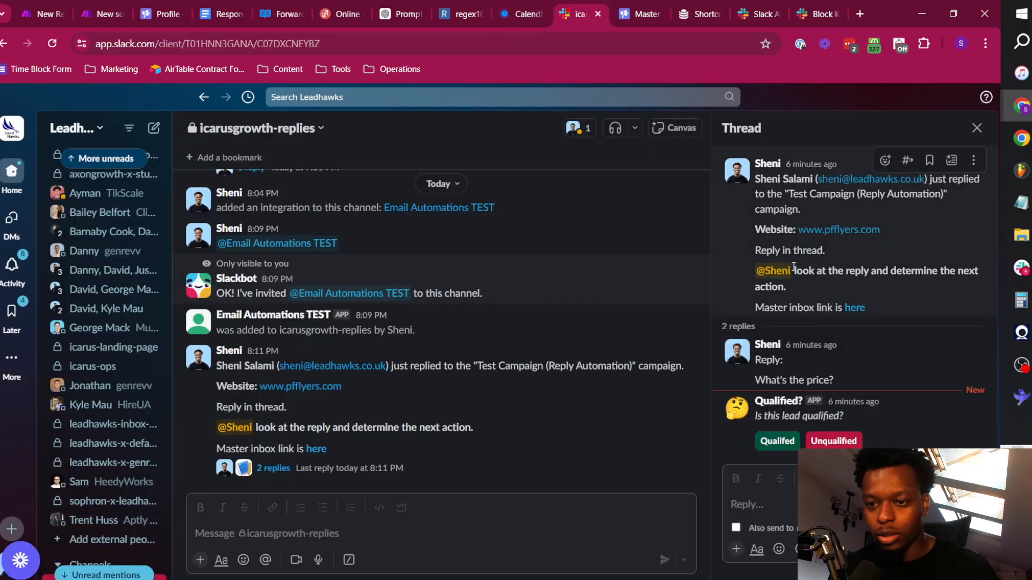
left_click(740, 353)
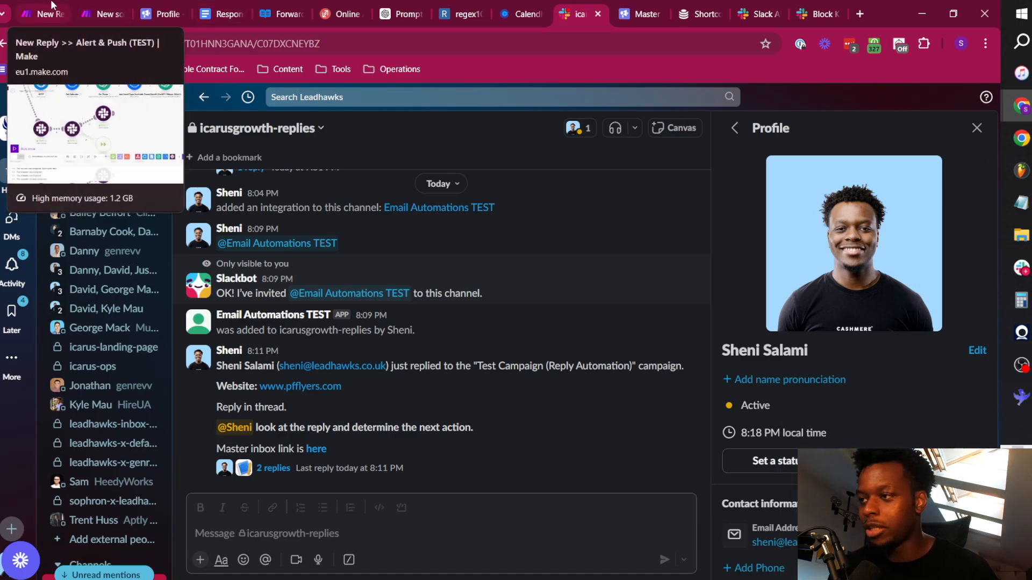
left_click(82, 6)
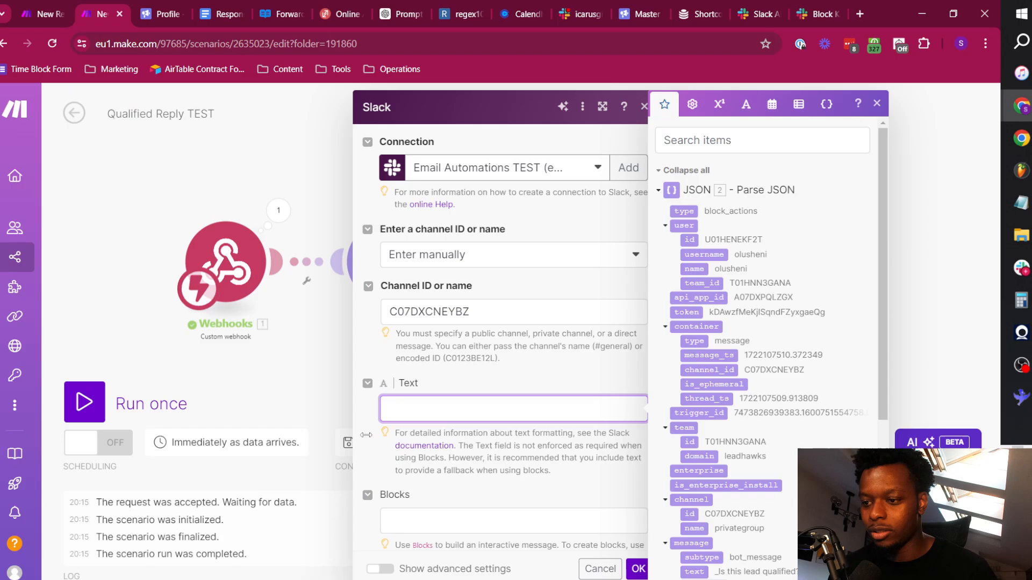
type("U01HENEKF2T")
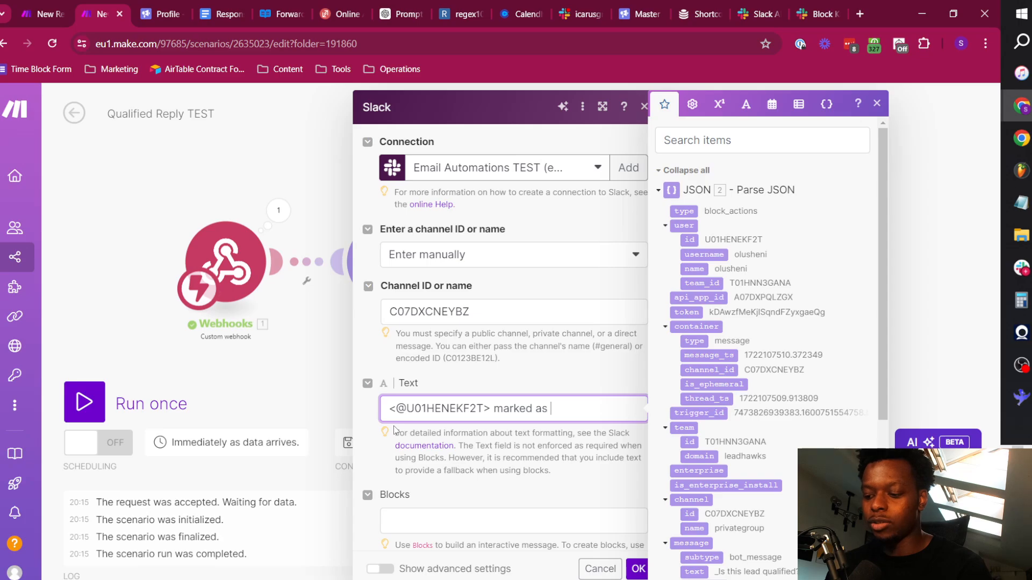
type("> marked as QUALIFIED")
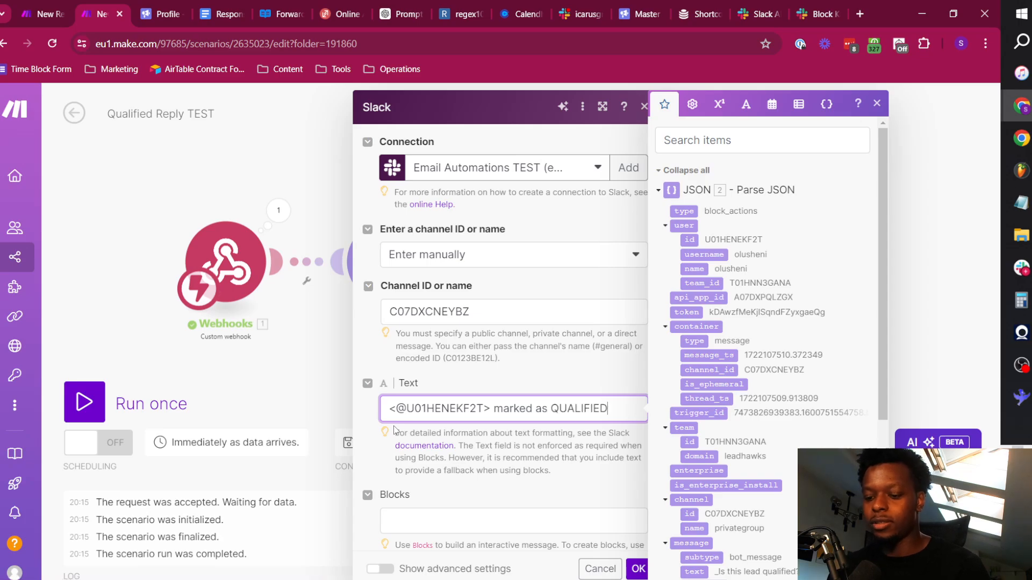
type(". Chek")
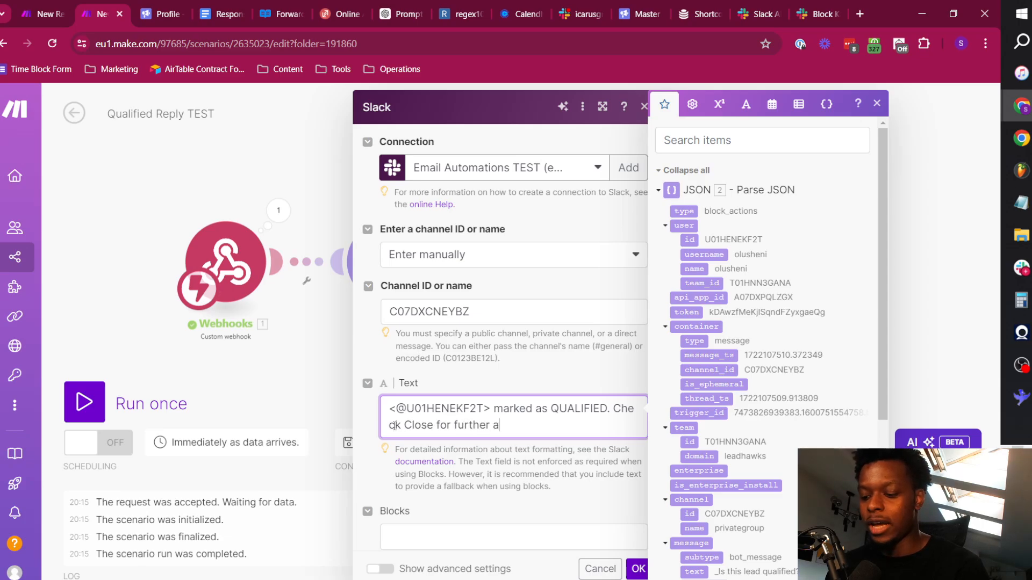
left_click(494, 368)
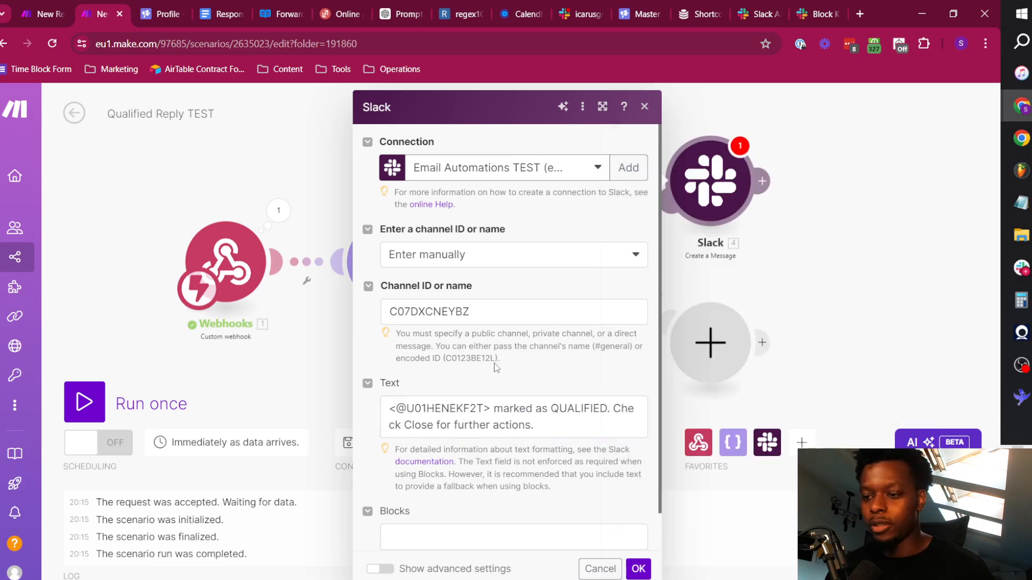
Show the Slack module's advanced settings and map the thread message ID to message_ts from the parsed JSON's container.
scroll(495, 361, "down", 1)
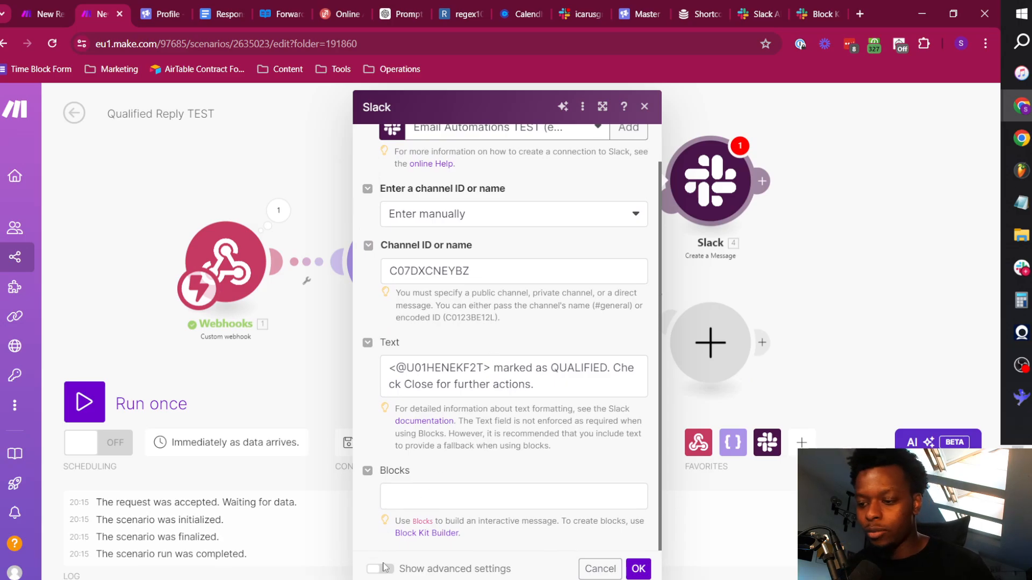
left_click(384, 567)
scroll(485, 371, "down", 4)
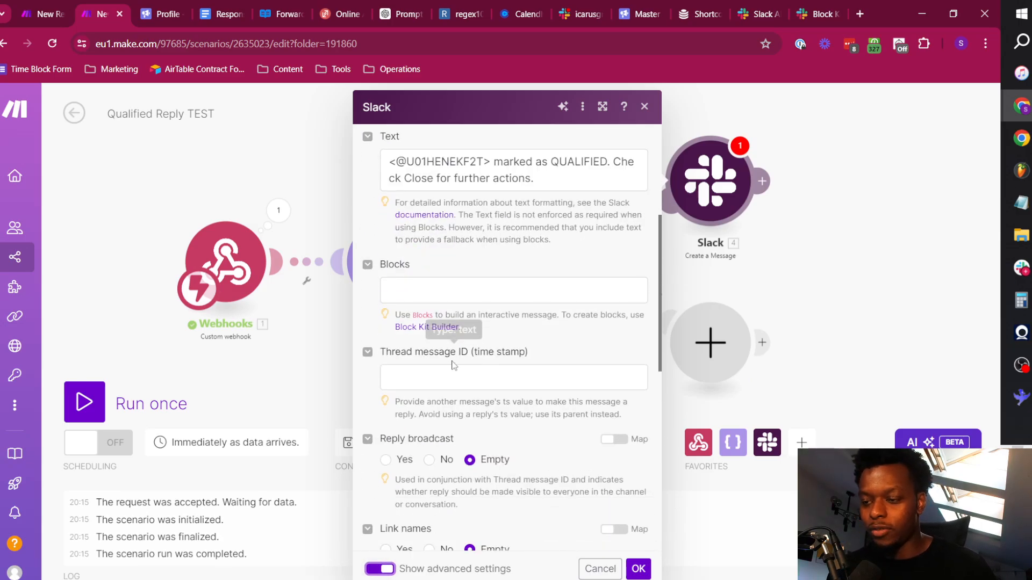
left_click(435, 388)
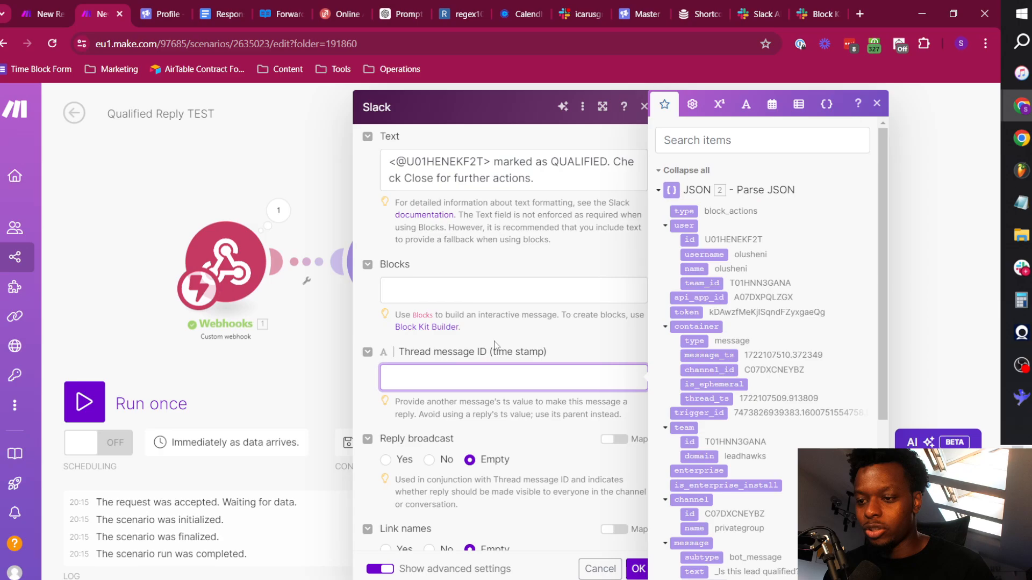
scroll(486, 367, "up", 5)
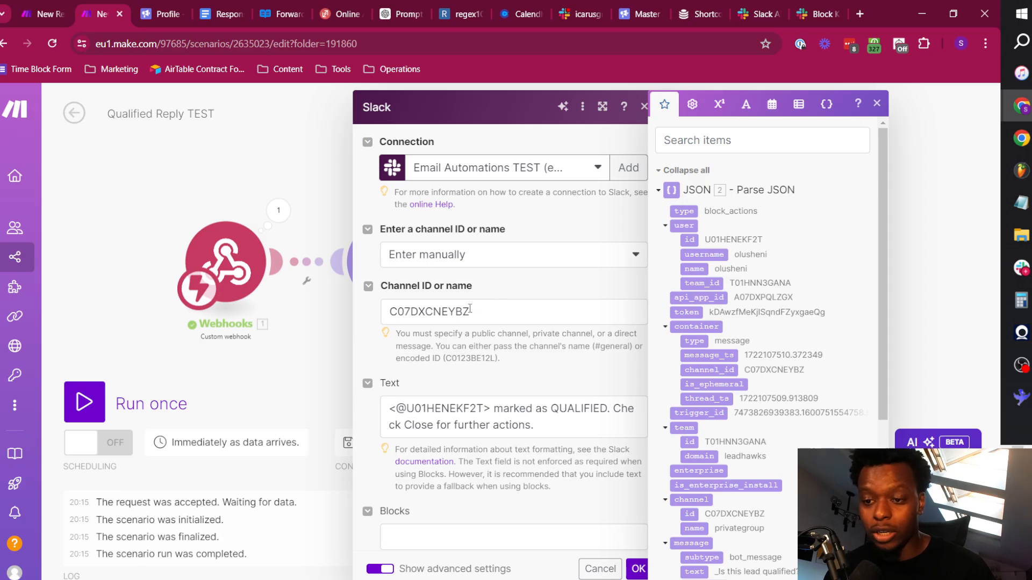
scroll(532, 403, "down", 3)
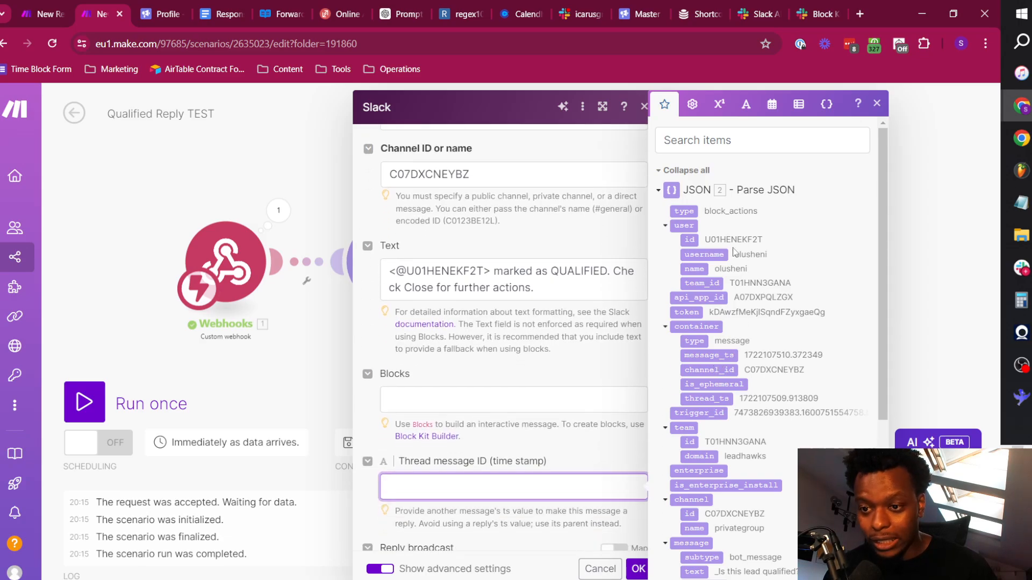
left_click(695, 354)
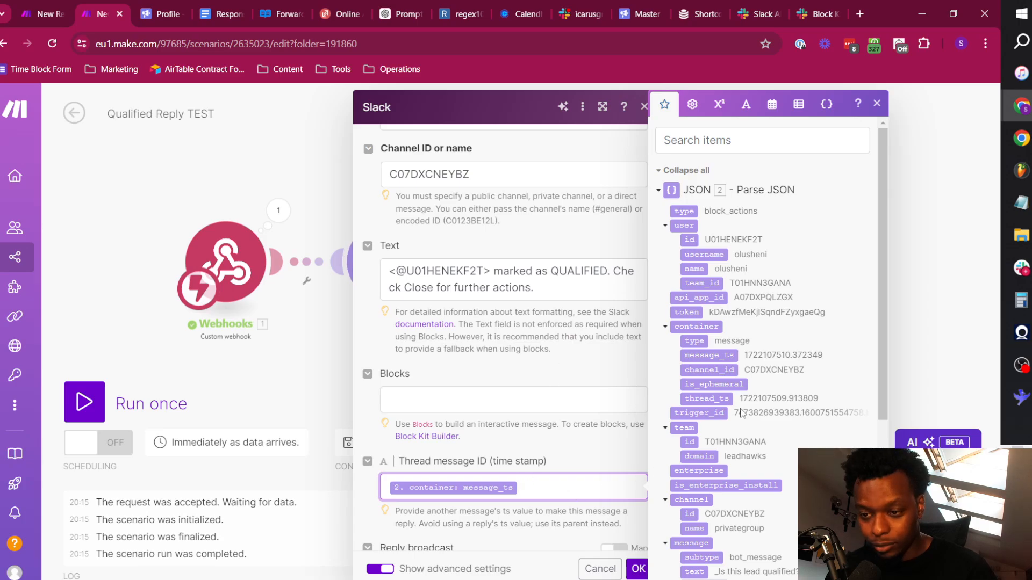
Search the mappable JSON items for message and for ts to compare the available timestamp fields.
left_click(740, 142)
type("messag")
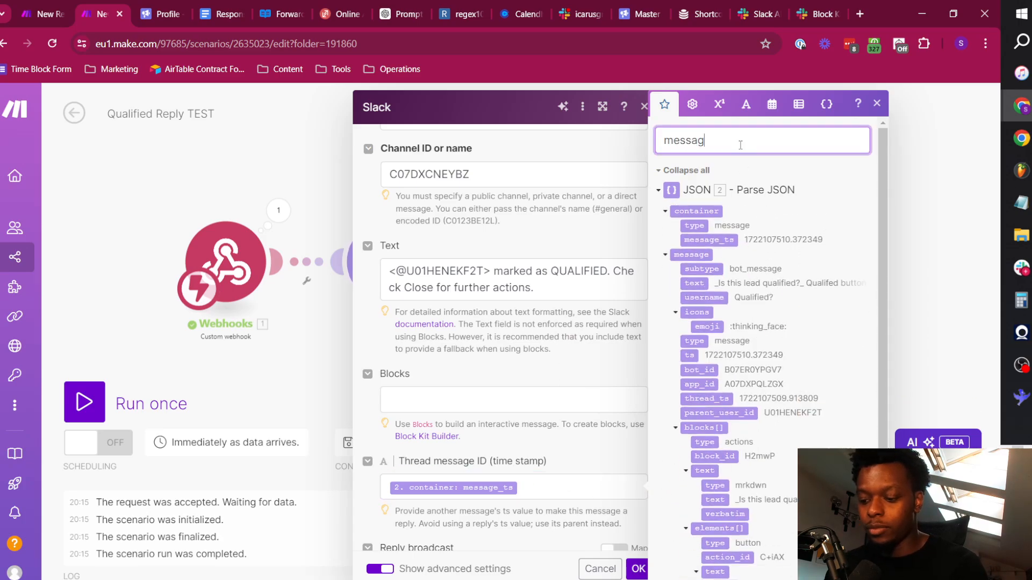
type("e.")
key("BackSpace")
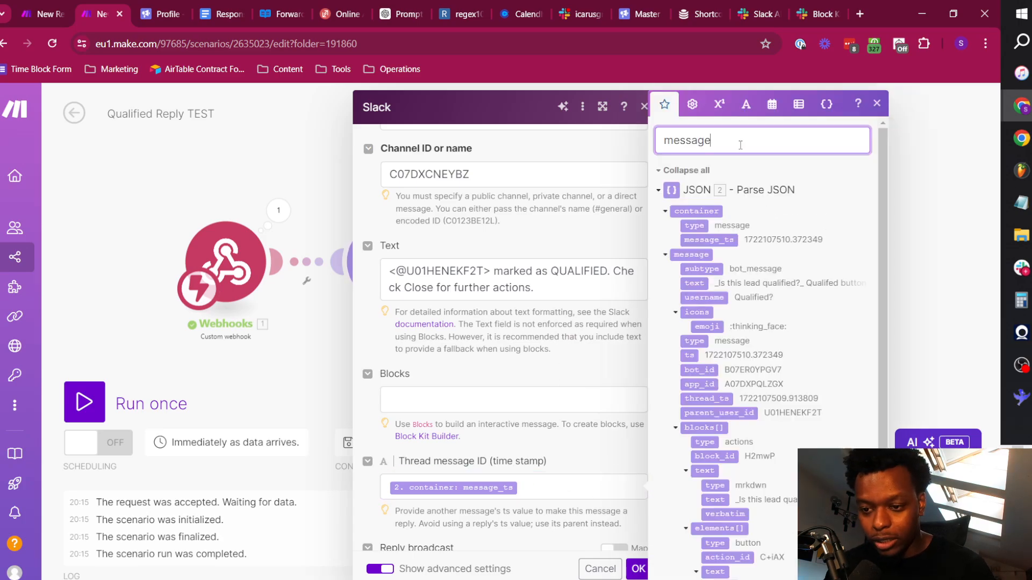
key("ctrl+a")
type("ts")
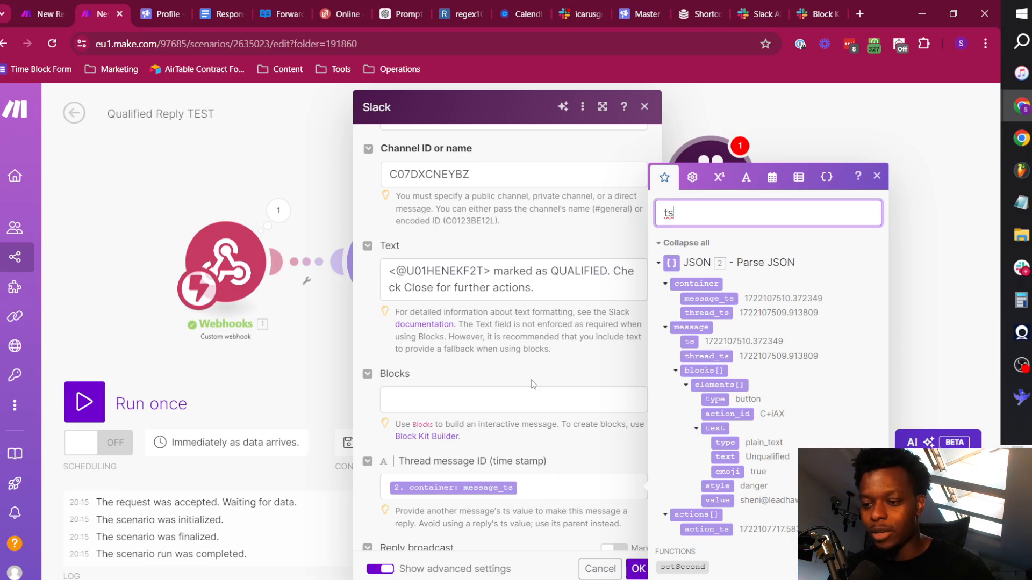
Set Reply broadcast to No and Link names to Yes, and wrap QUALIFIED in asterisks in the message text.
scroll(533, 384, "down", 4)
scroll(481, 395, "down", 3)
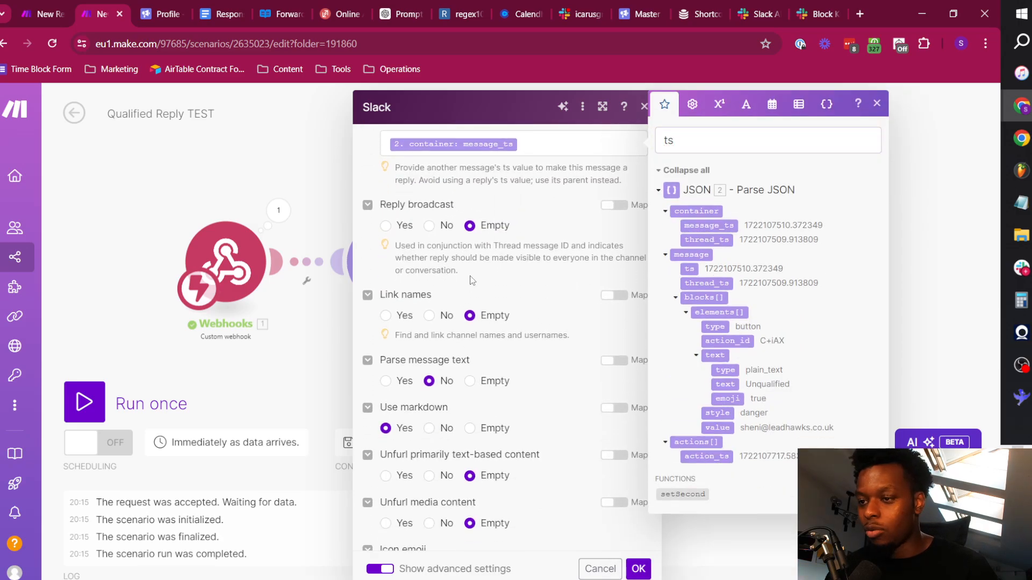
left_click(429, 225)
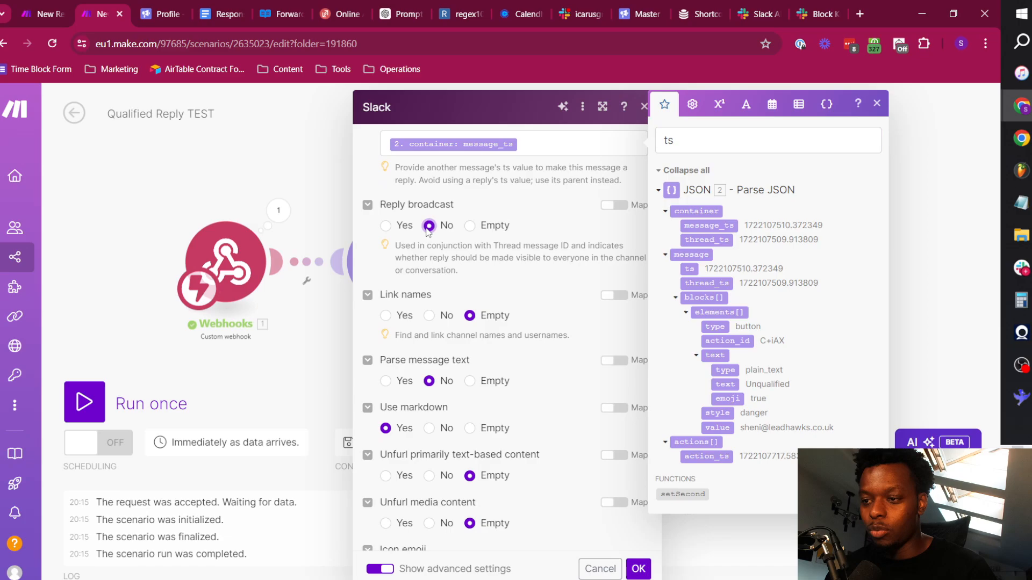
left_click(400, 319)
scroll(414, 389, "down", 3)
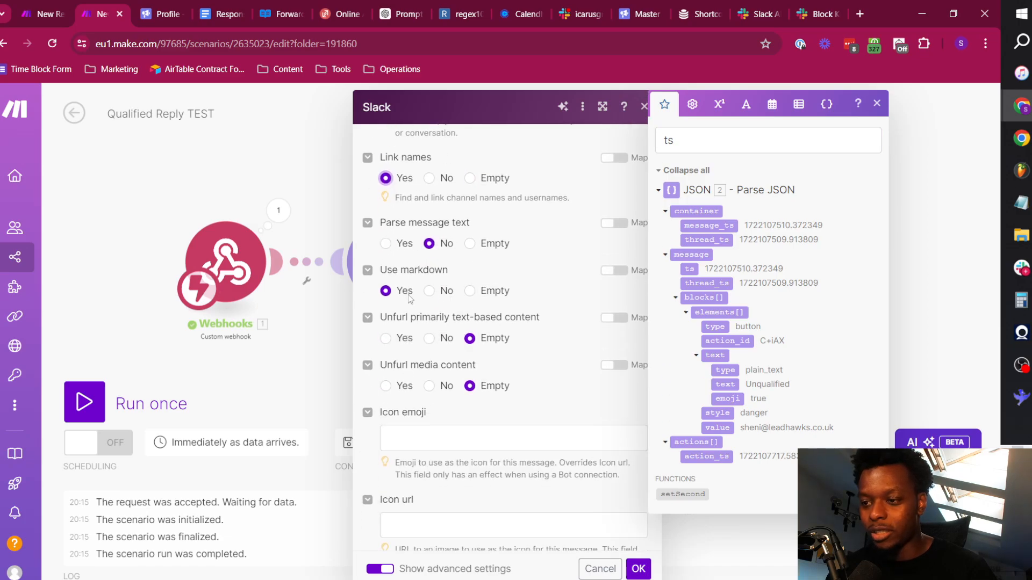
scroll(437, 321, "up", 10)
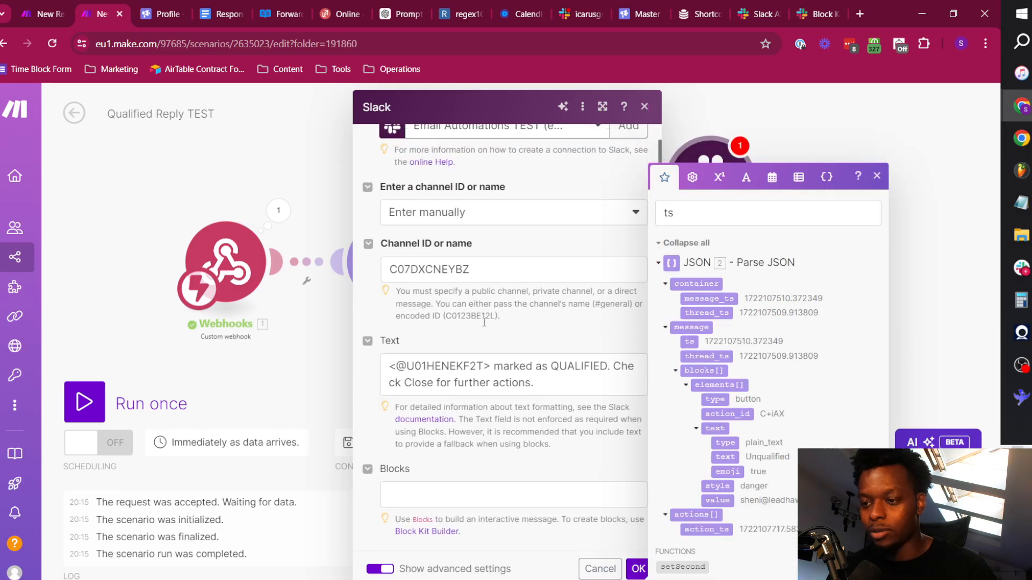
left_click(550, 401)
Set both Unfurl primarily text-based content and Unfurl media content to No.
scroll(550, 404, "down", 10)
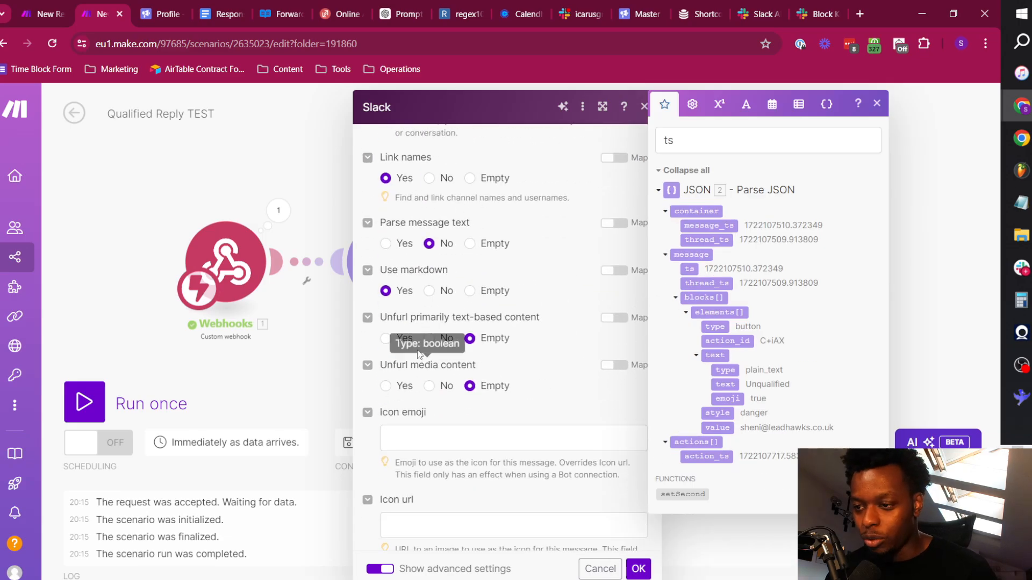
left_click(429, 338)
left_click(429, 386)
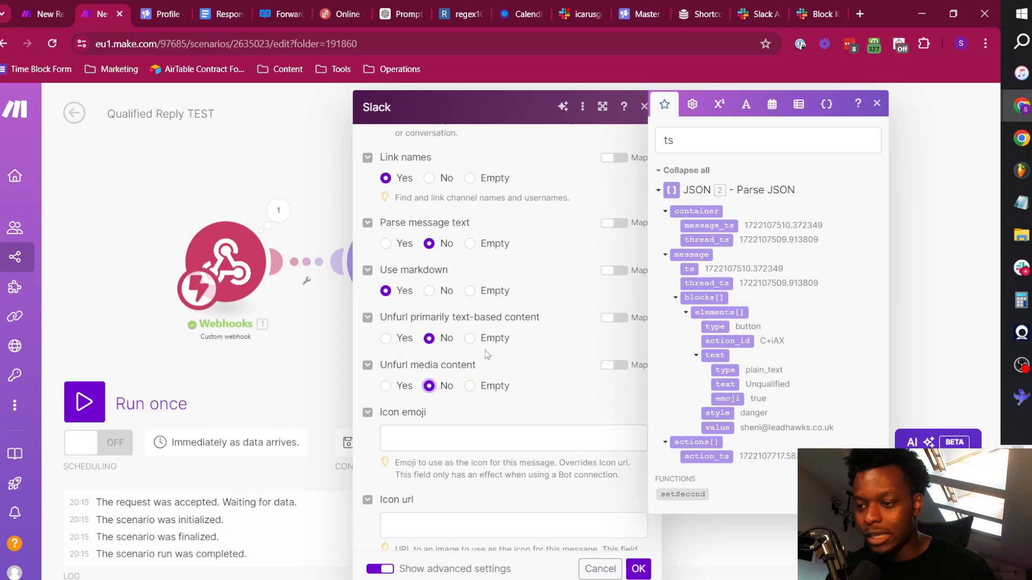
Switch to the Emojibase shortcodes table, filter it by check, and copy the Slack shortcode :white_check_mark:.
scroll(432, 376, "down", 2)
left_click(438, 320)
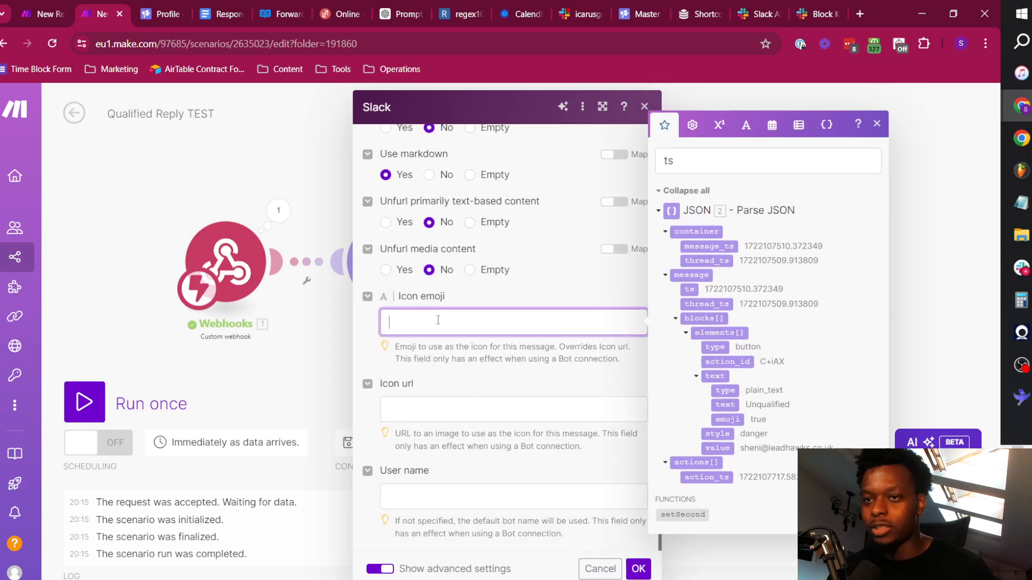
left_click(693, 8)
scroll(130, 160, "up", 20)
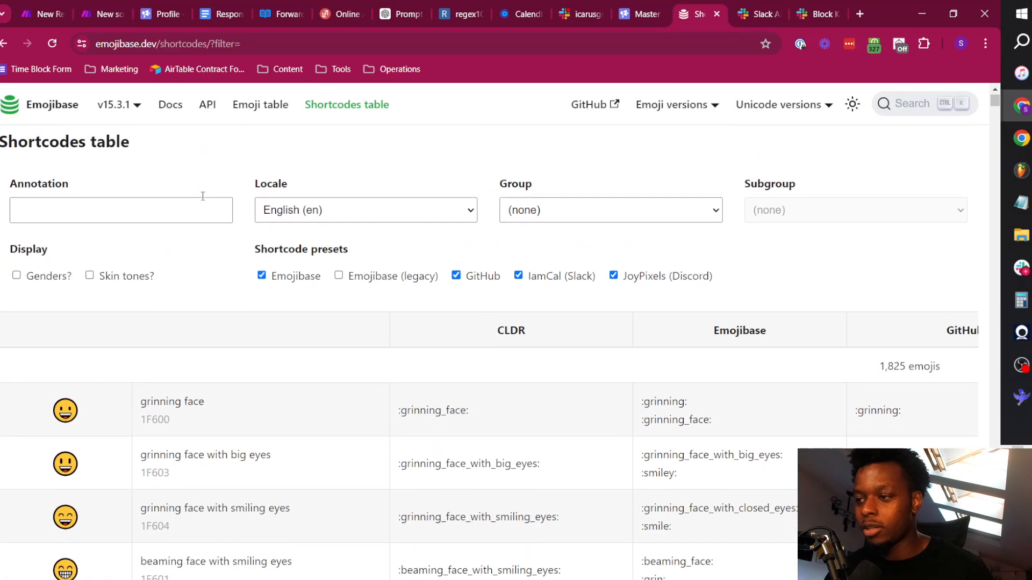
left_click(194, 210)
type("check")
scroll(343, 288, "down", 3)
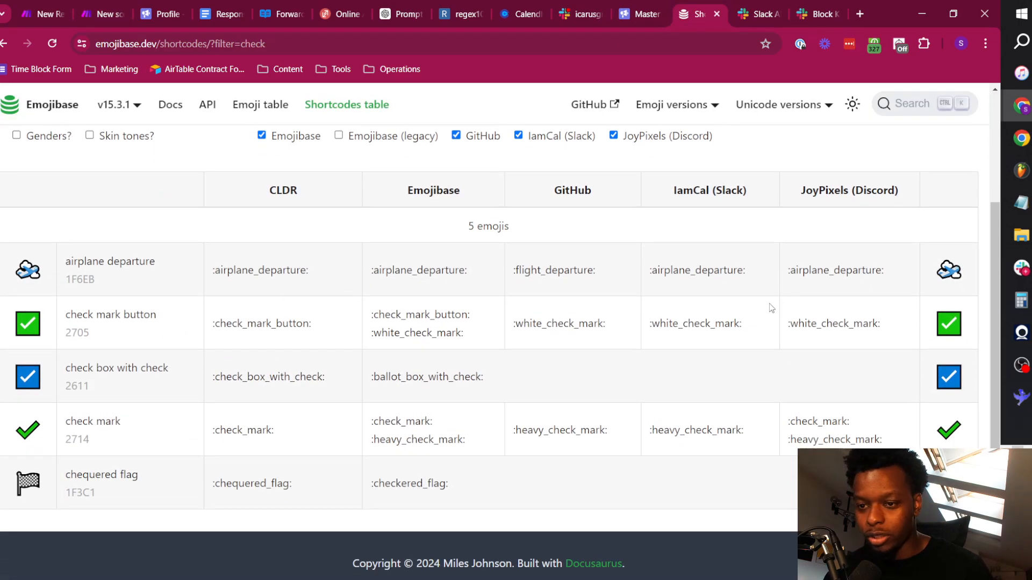
left_click_drag(755, 327, 646, 324)
key("ctrl+c")
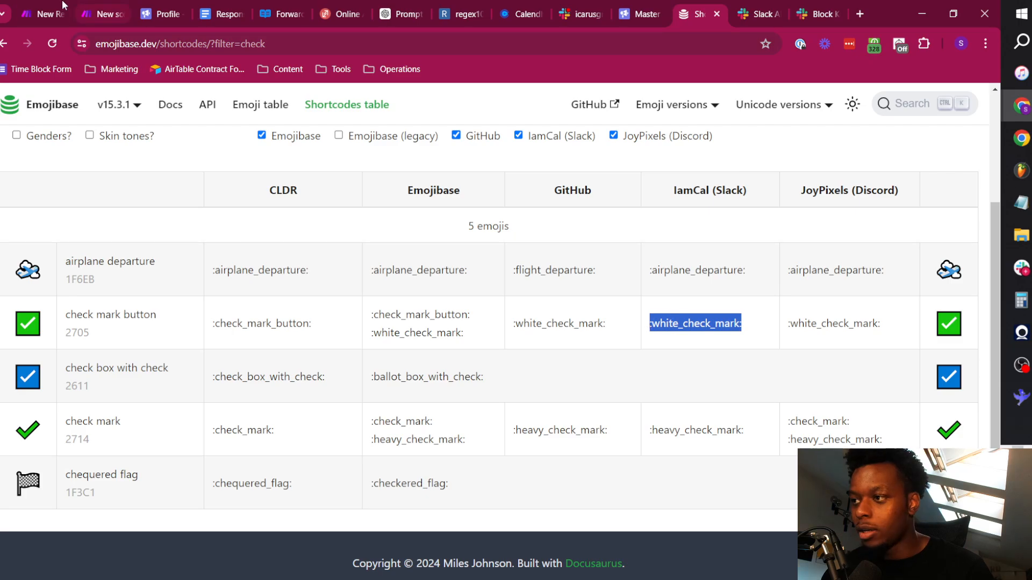
Back in Make, set the icon emoji to :white_check_mark: and the user name to Qualified!, then save the Slack module.
left_click(104, 11)
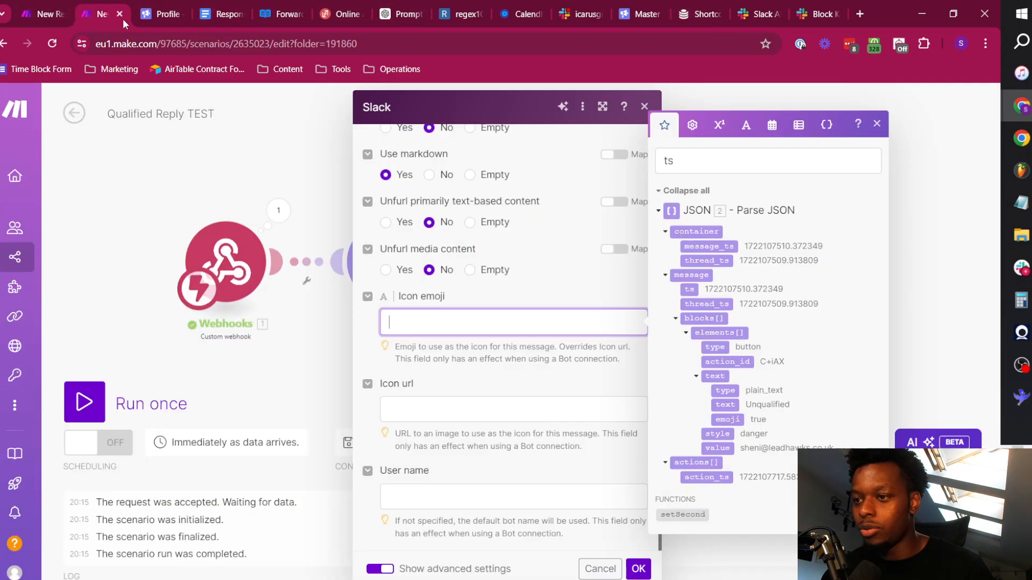
left_click(454, 325)
key("ctrl+v")
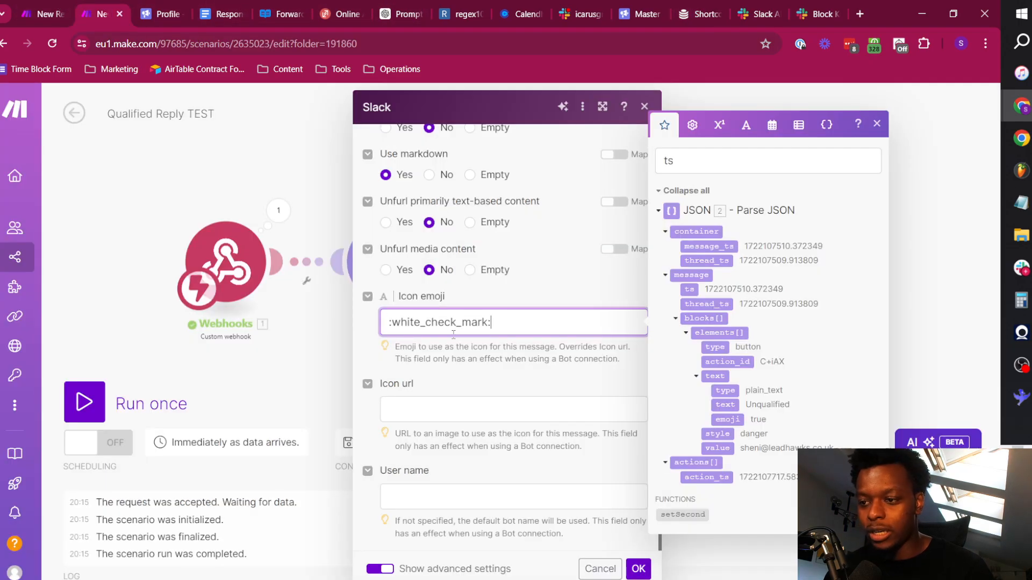
left_click(450, 497)
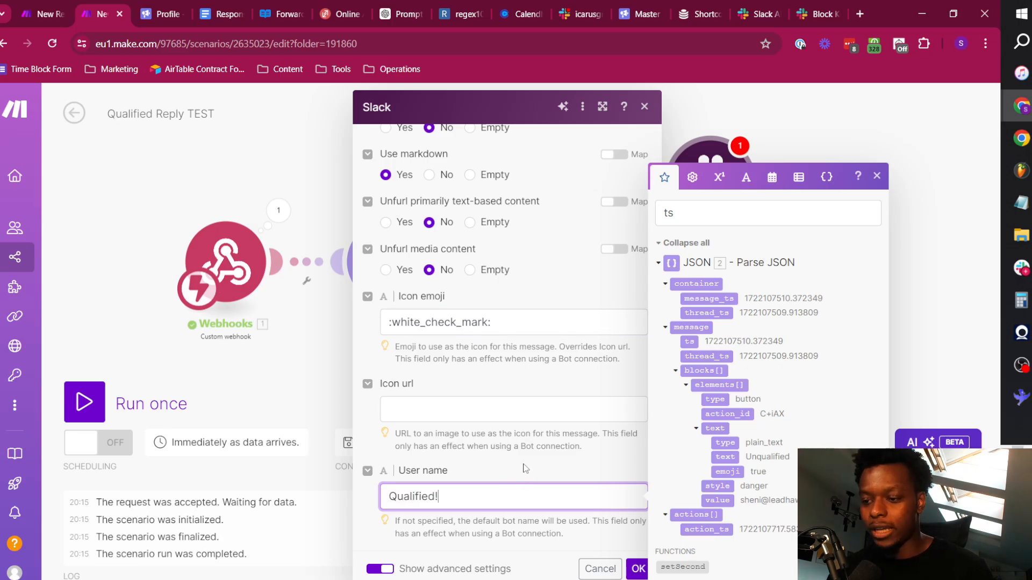
left_click(635, 572)
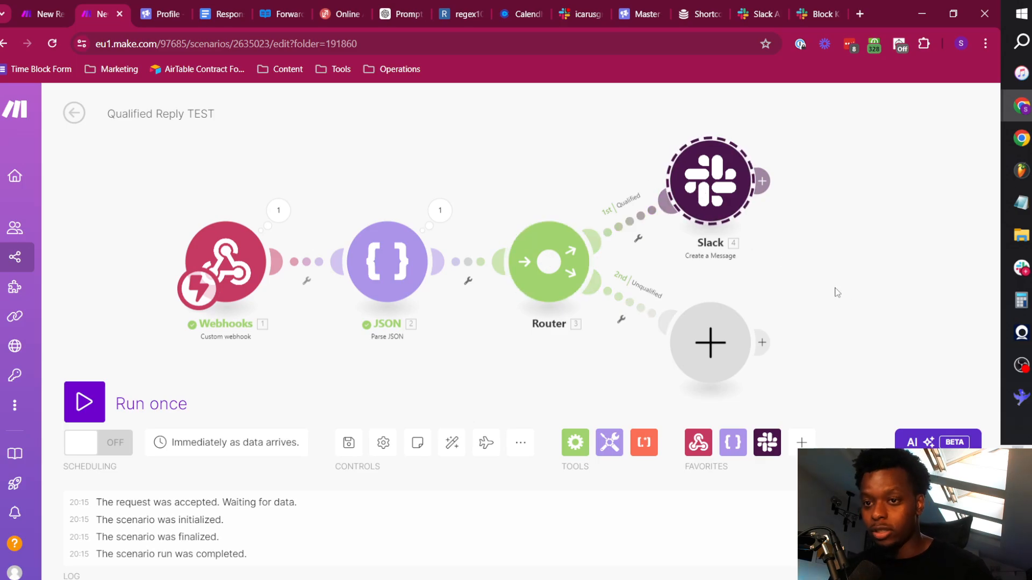
Duplicate the Qualified route's Slack module and put the copy in place of the empty module on the Router's second route.
left_click_drag(790, 305, 686, 262)
key("ctrl+v")
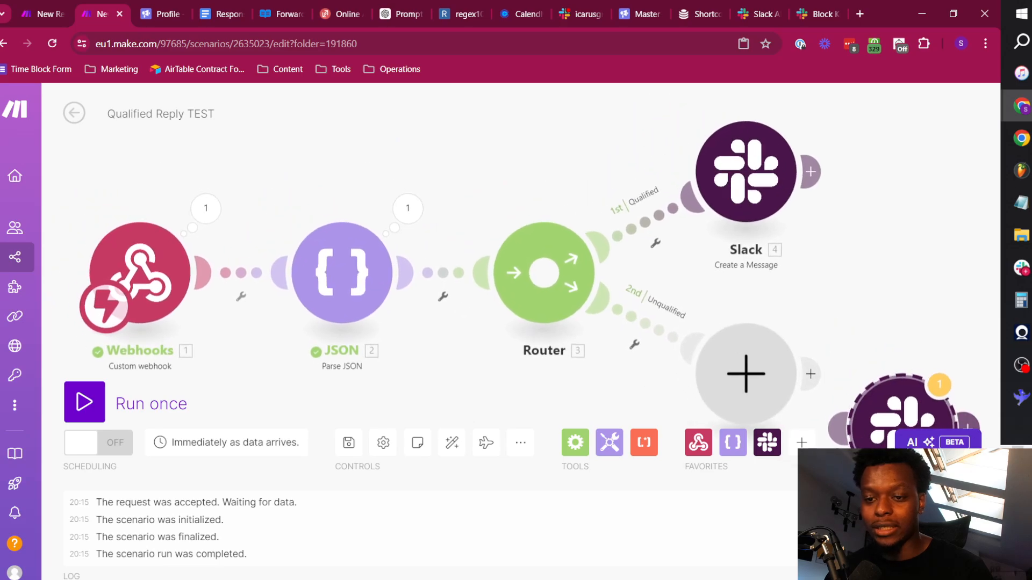
left_click_drag(811, 326, 573, 201)
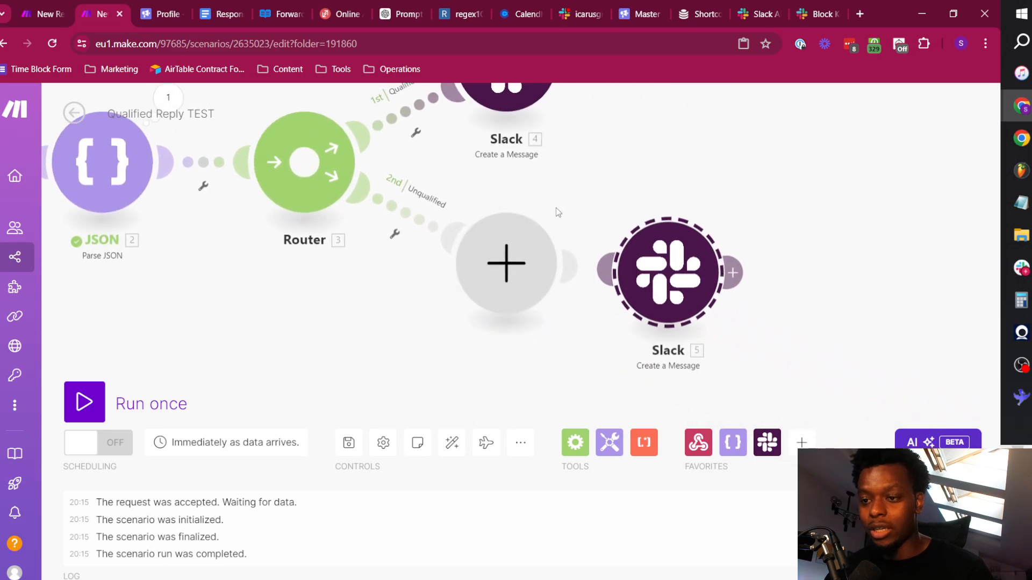
right_click(517, 259)
left_click(575, 289)
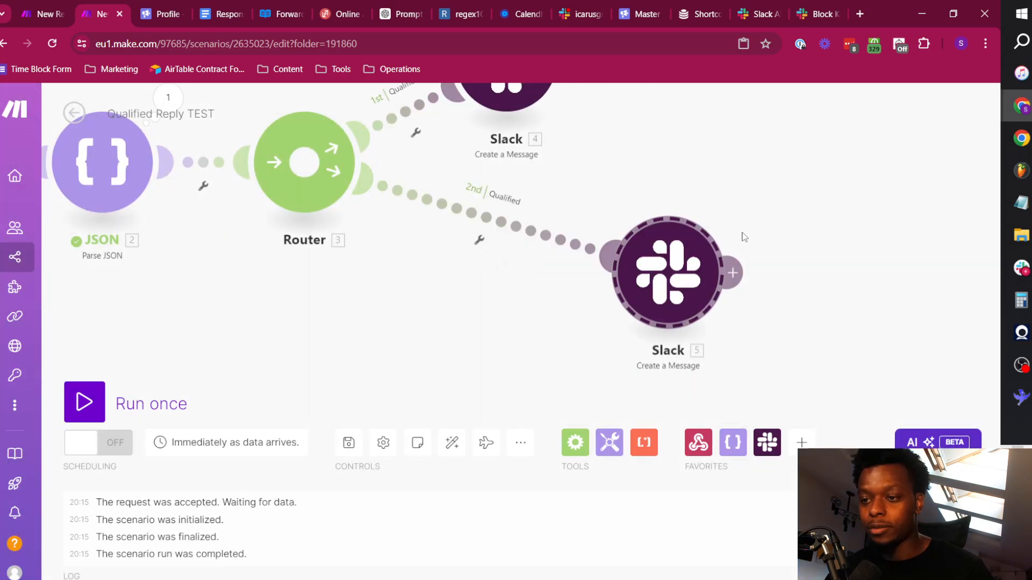
In the duplicated Slack module, change the wording after the member mention to "prospect marked as unqualified.".
left_click(665, 278)
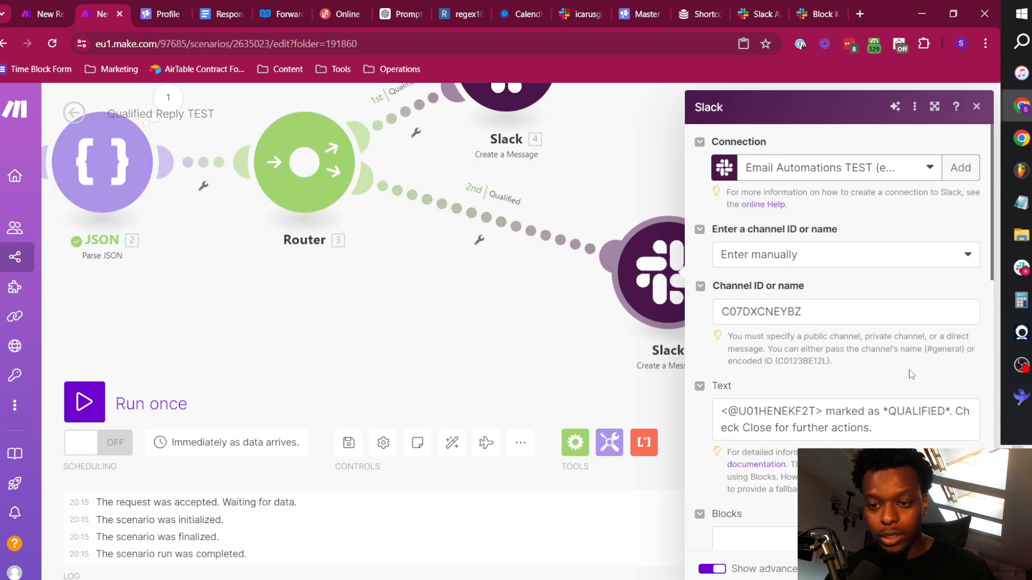
scroll(788, 324, "down", 3)
double_click(908, 279)
key("BackSpace")
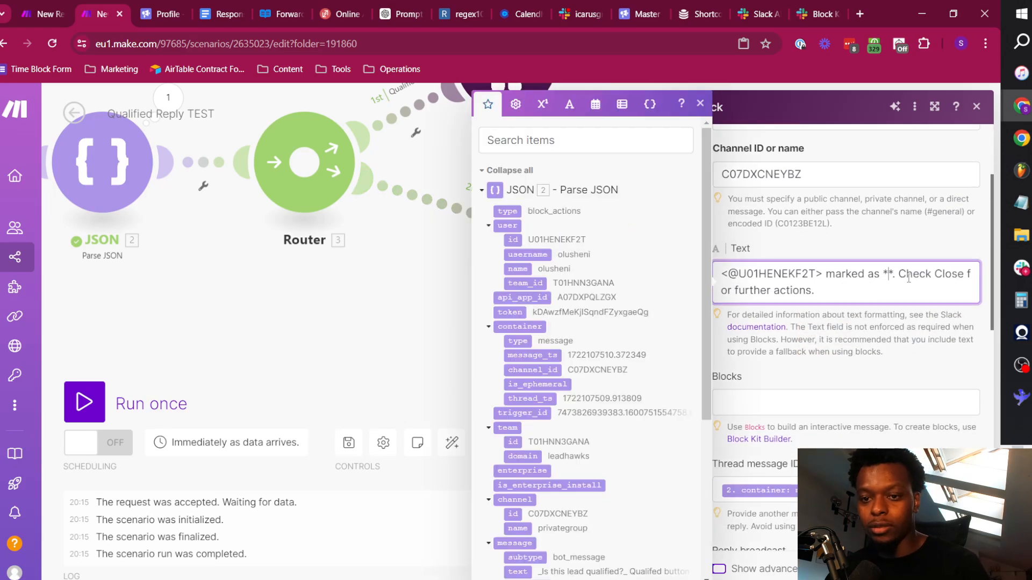
type("unqualifie")
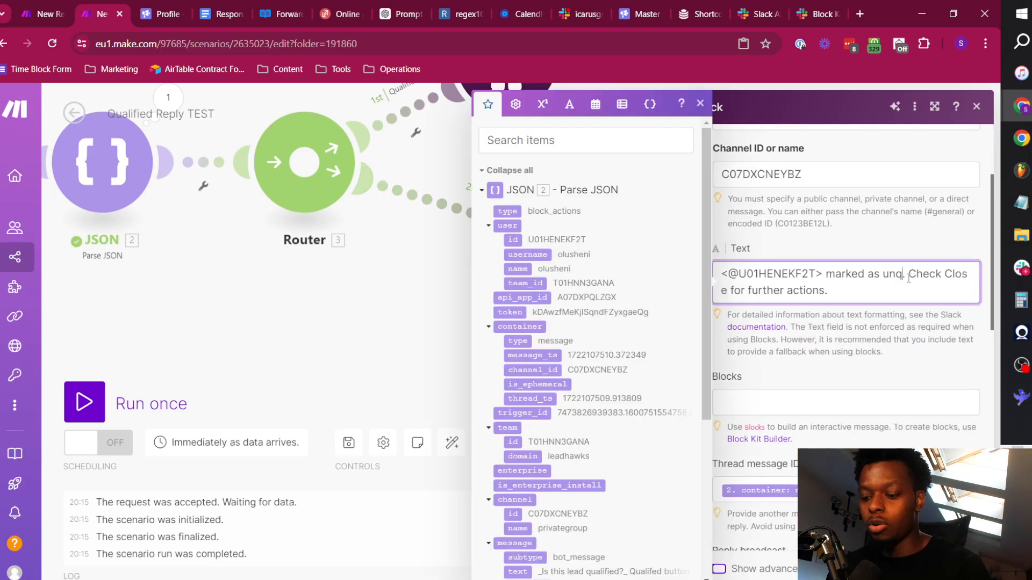
type("d")
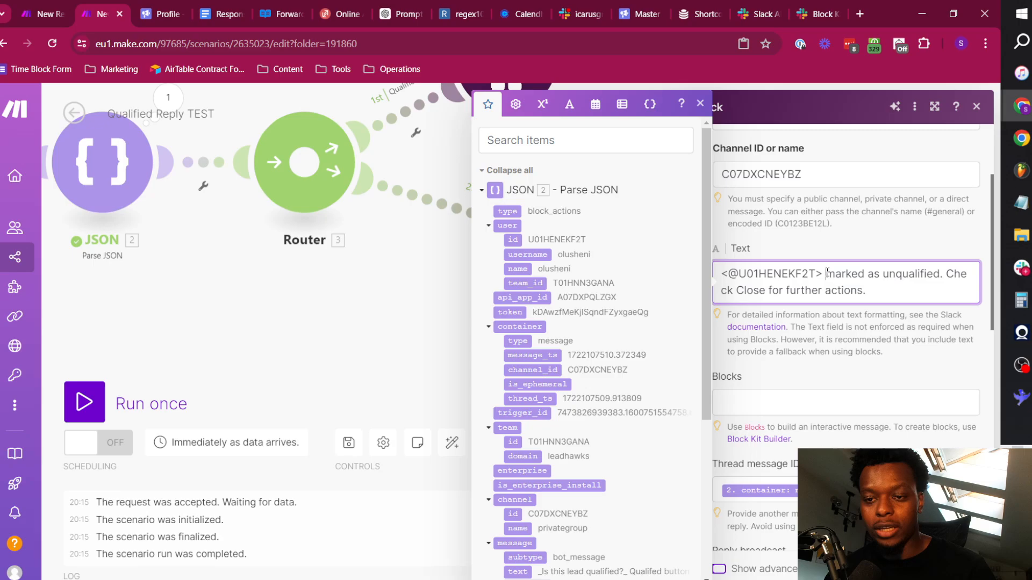
type("prospect")
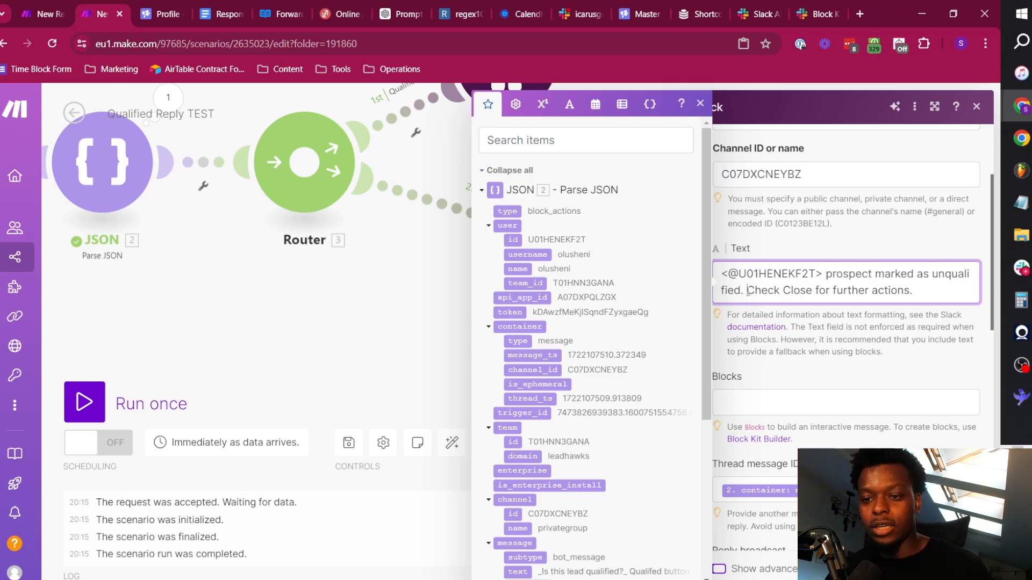
Replace "Check Close for further actions." in the unqualified message with "Lead categories being updated in Smartlead".
left_click_drag(747, 290, 947, 294)
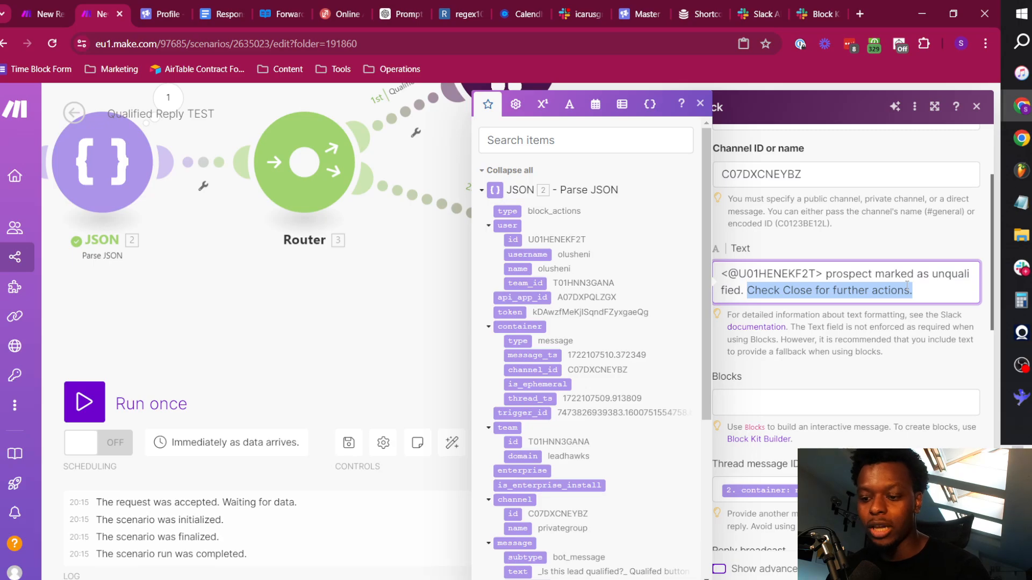
type("Lead categories")
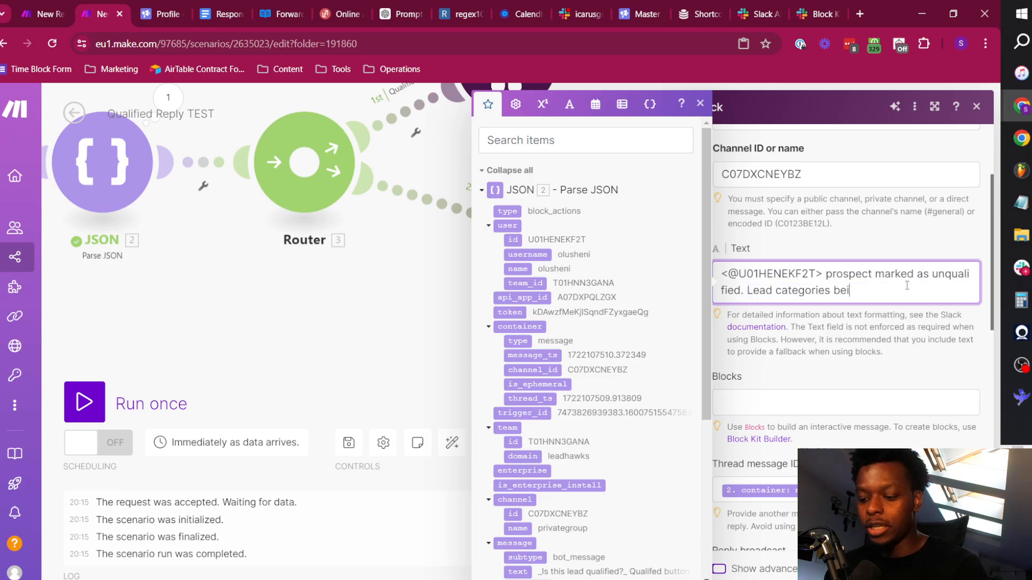
type(" being updated in Sm")
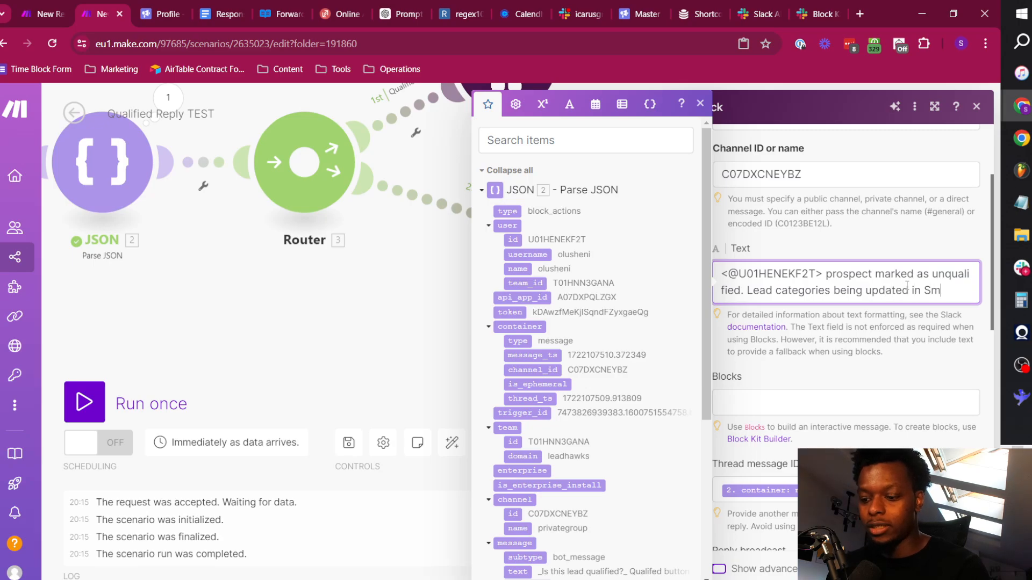
type("artlead")
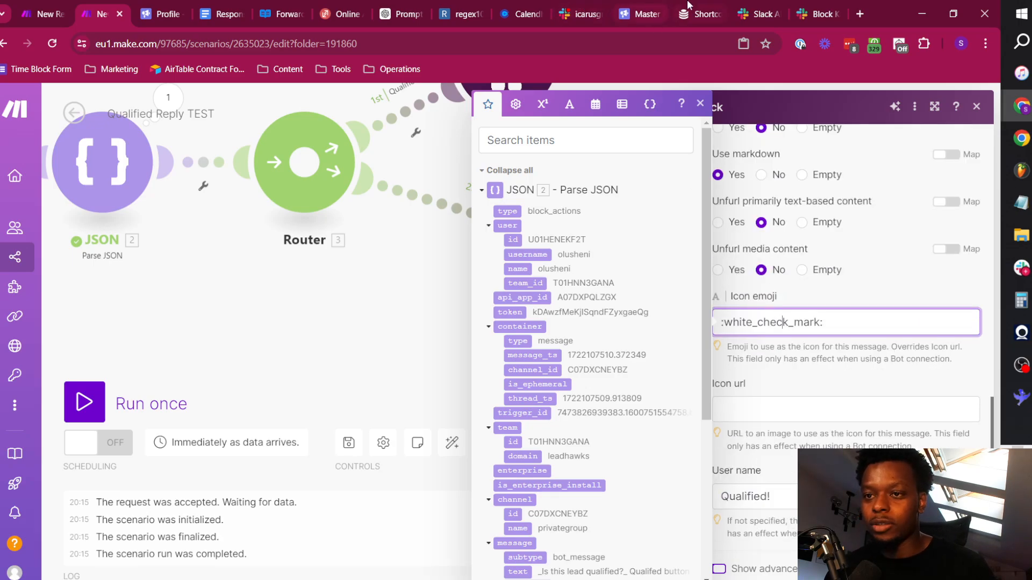
Switch to the Emojibase shortcodes table and search its annotations for "x".
left_click(689, 8)
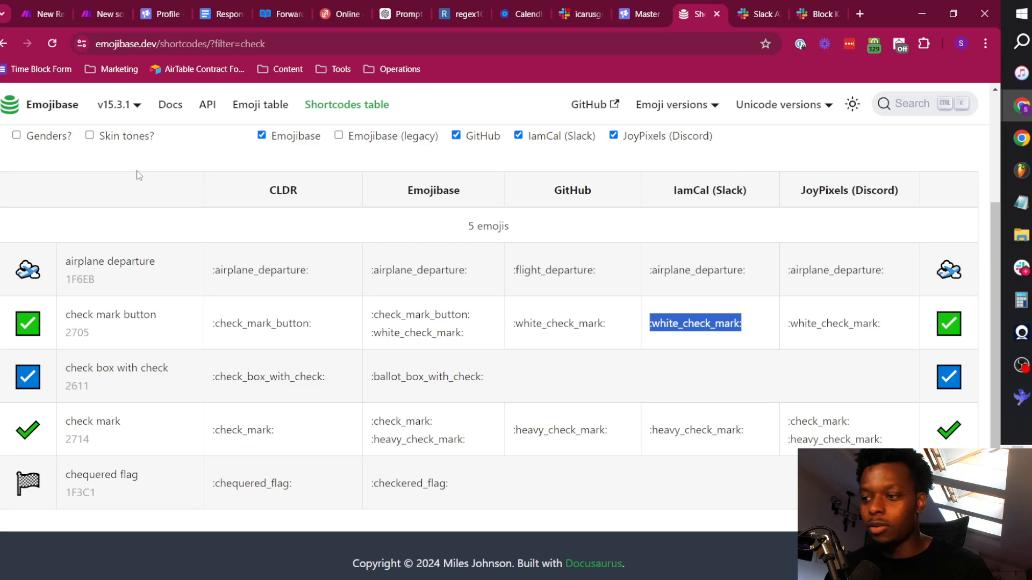
scroll(260, 213, "up", 3)
left_click(152, 208)
key("ctrl+a")
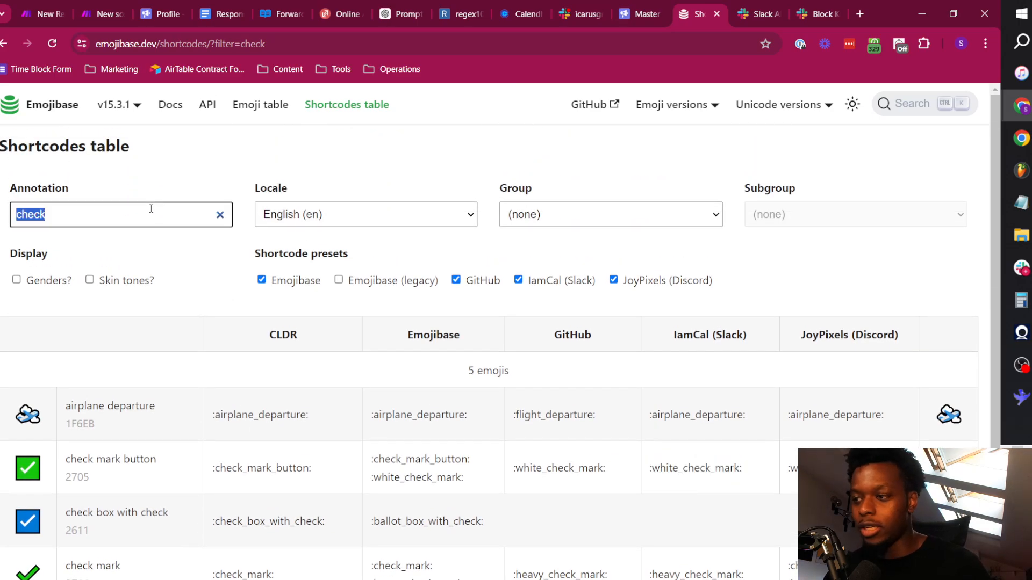
type("x")
scroll(191, 386, "down", 20)
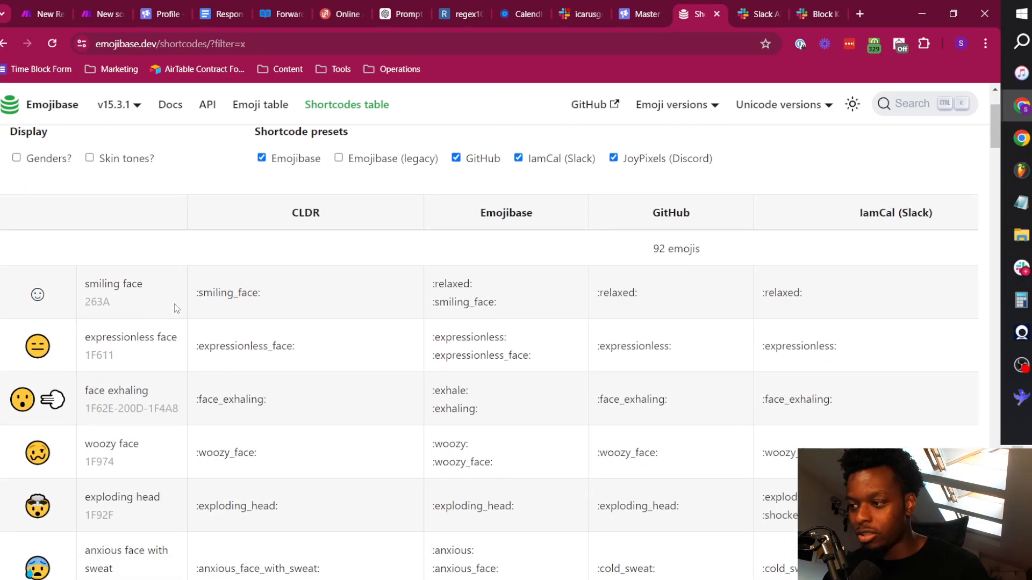
scroll(192, 339, "up", 20)
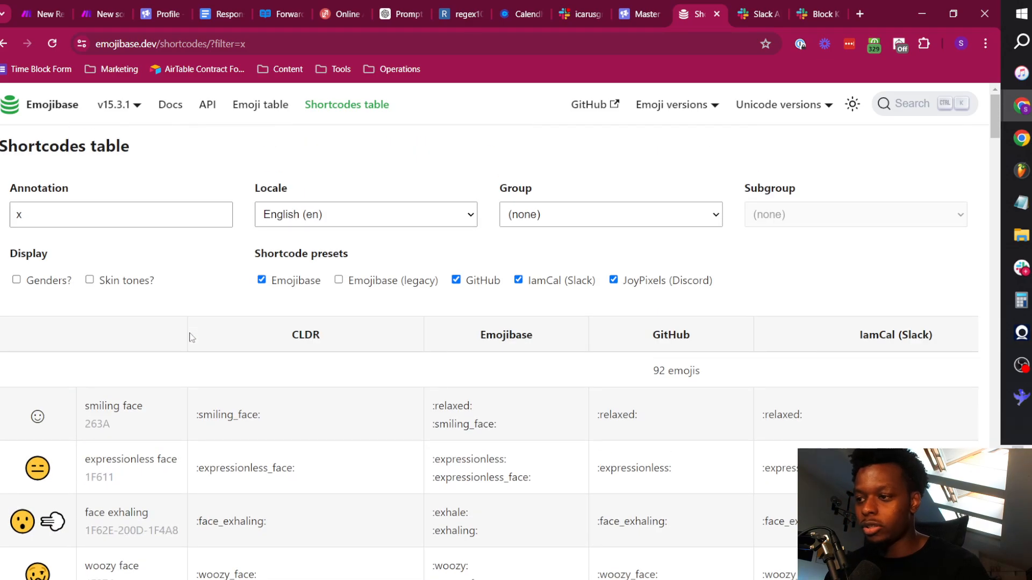
Search the shortcodes table for "cross" and copy the cross mark's Slack shortcode :x:.
left_click(129, 207)
type("cr")
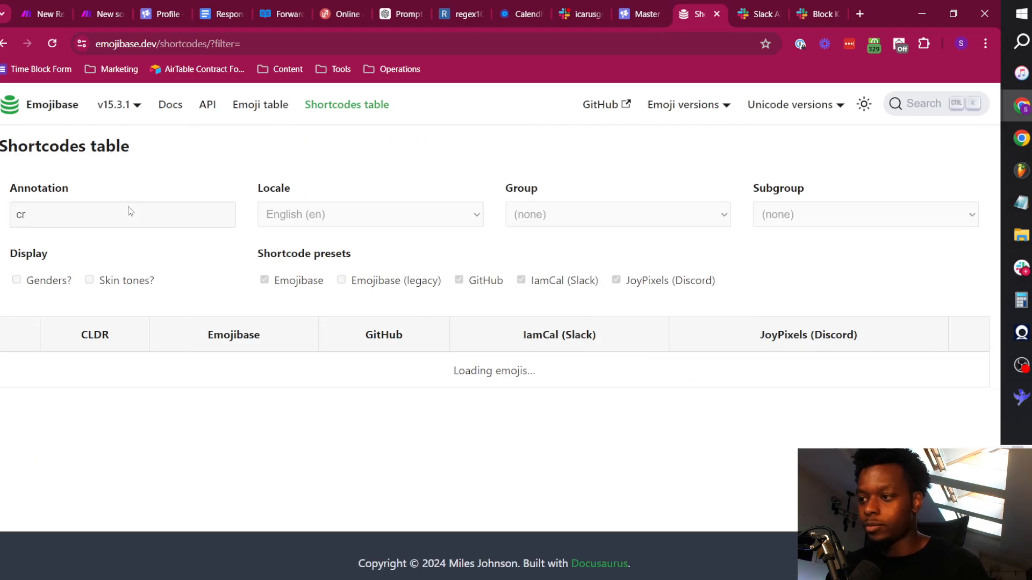
type("oss")
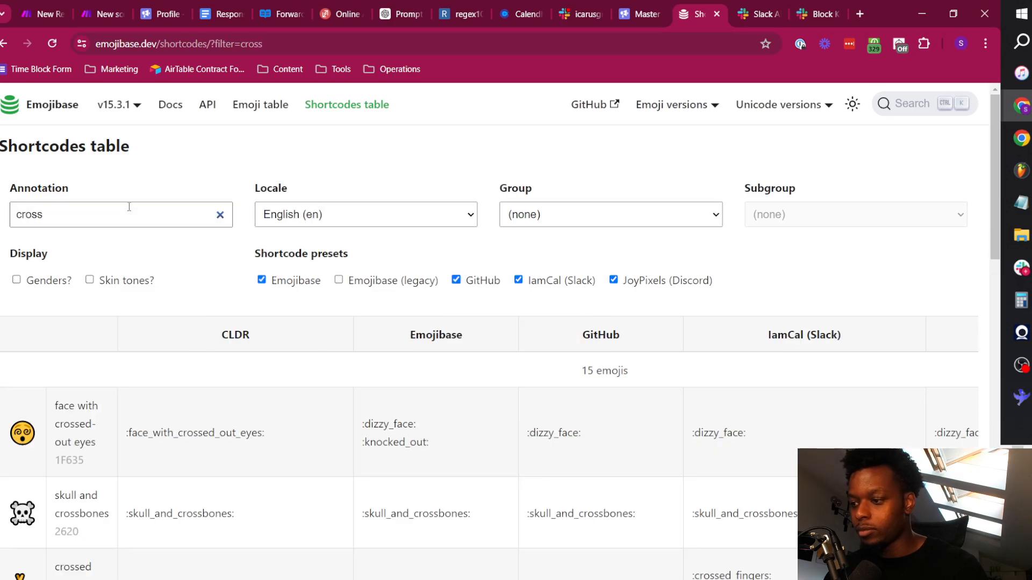
scroll(208, 333, "down", 10)
scroll(231, 304, "down", 8)
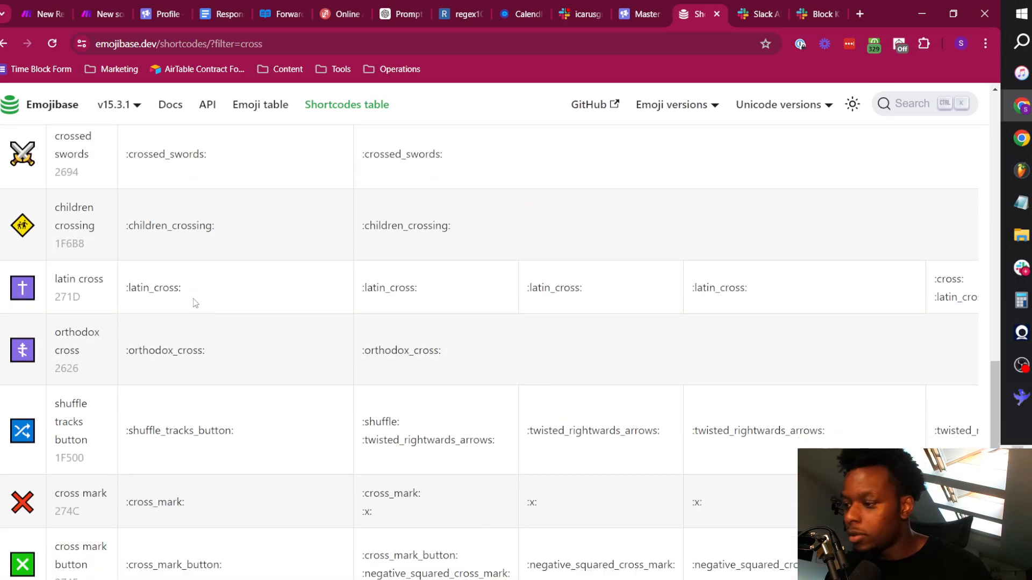
scroll(715, 342, "up", 18)
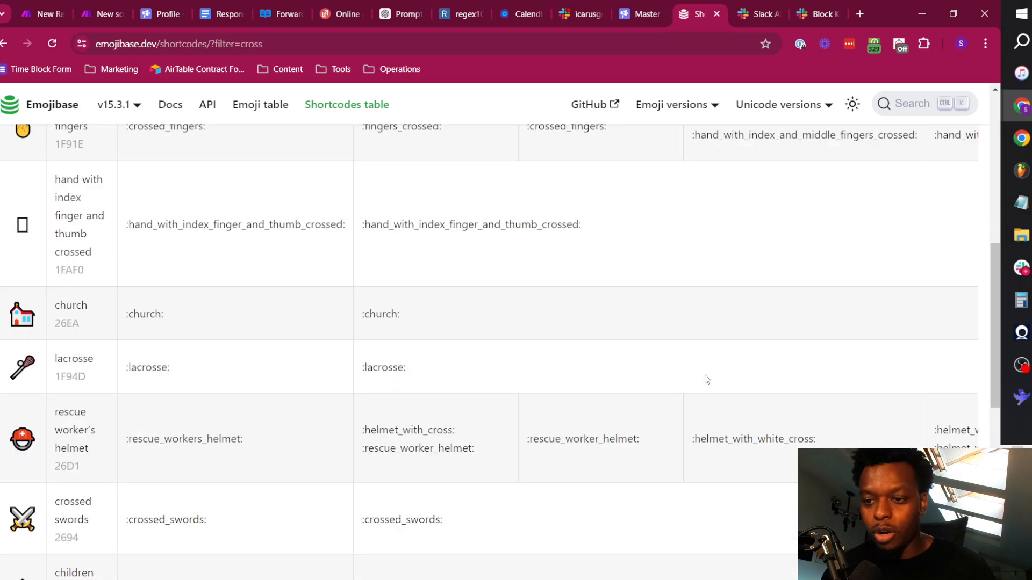
scroll(709, 379, "down", 18)
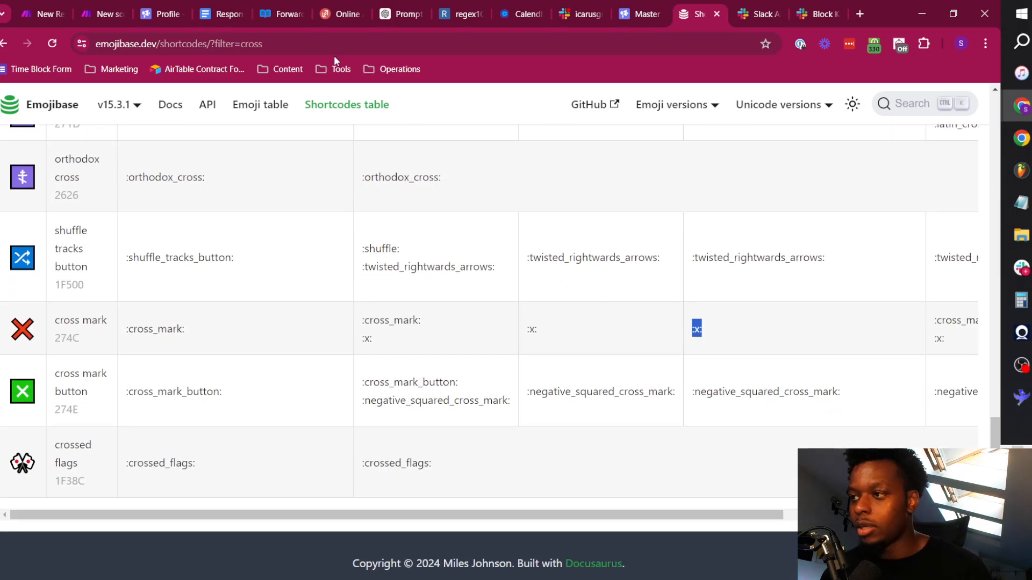
Back in Make, set the icon emoji of the unqualified Slack message to :x:.
left_click(99, 7)
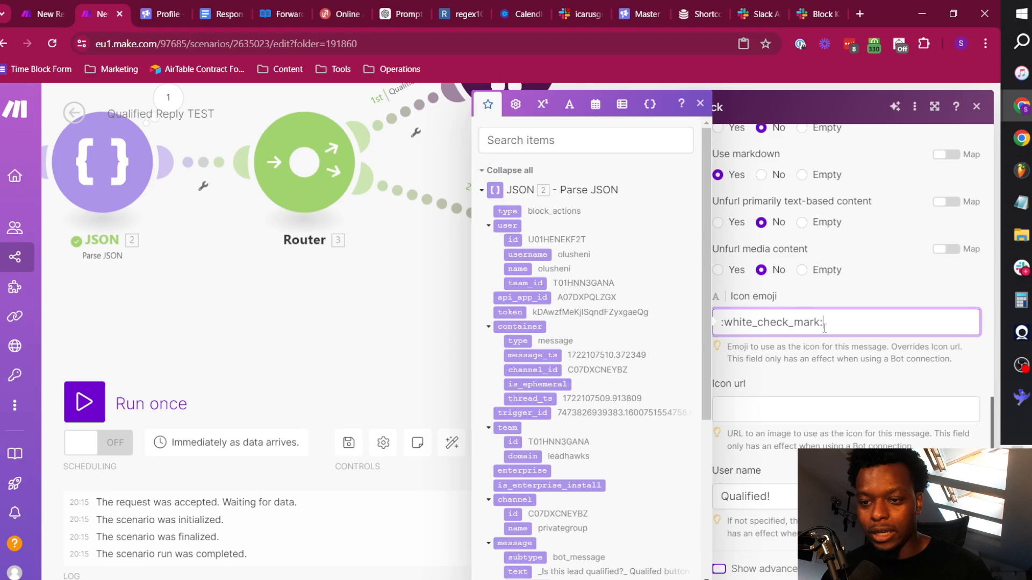
key("ctrl+a")
type(":x:")
scroll(821, 359, "up", 8)
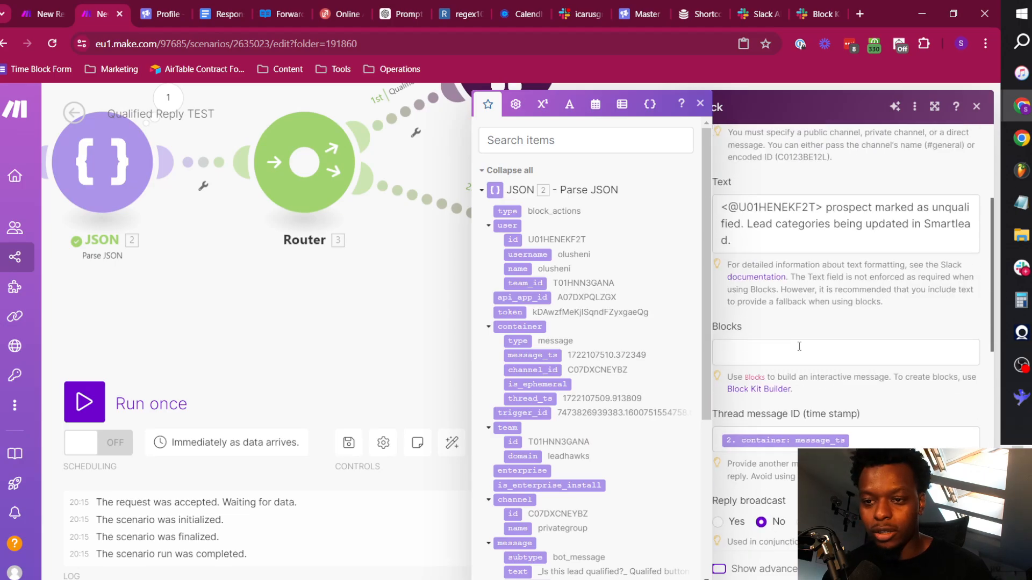
scroll(821, 365, "down", 7)
scroll(811, 373, "down", 1)
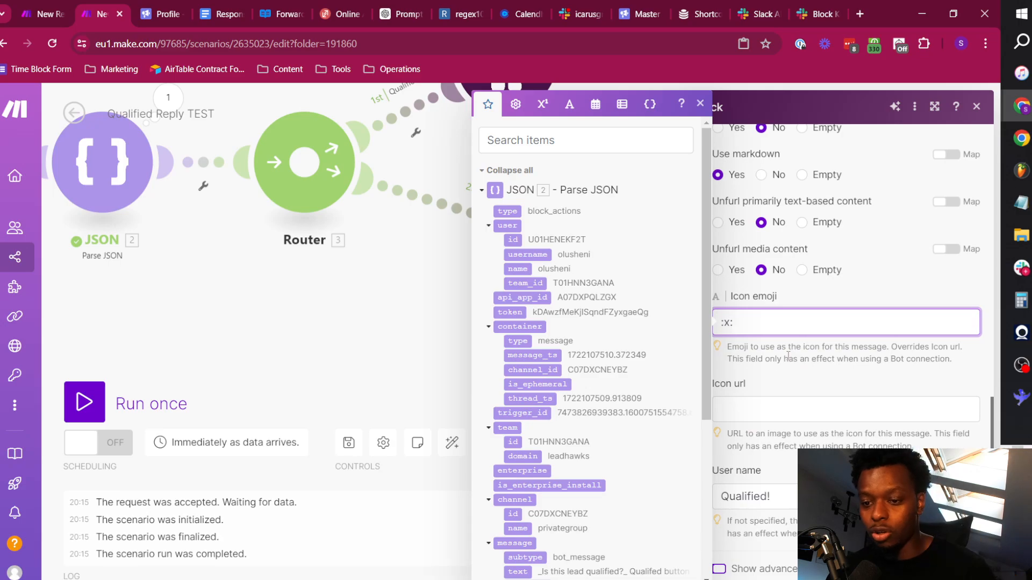
Set the unqualified Slack message's user name to Unqualified and save the module.
left_click(784, 502)
key("ctrl+a")
type("Unqu")
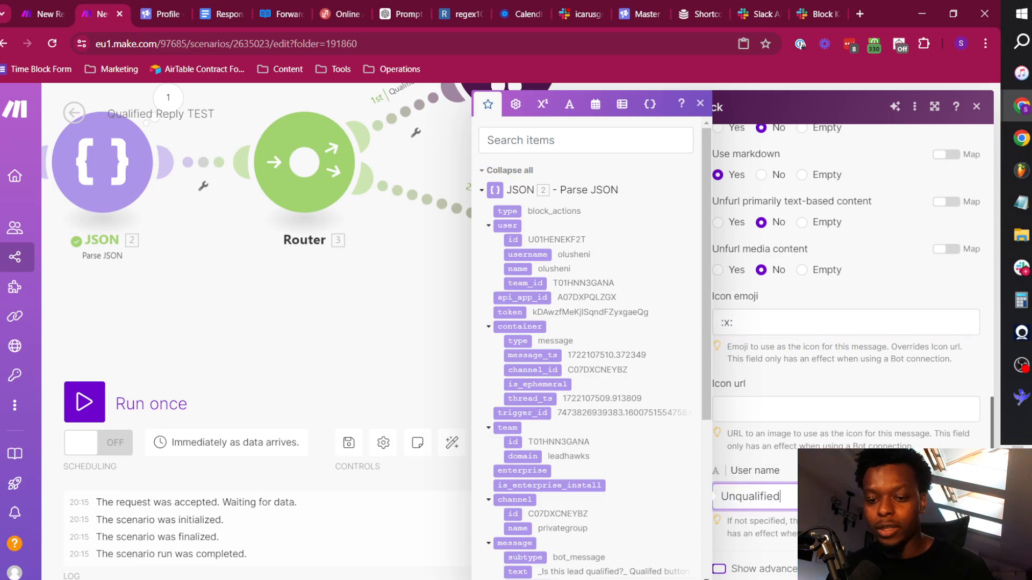
scroll(777, 402, "up", 10)
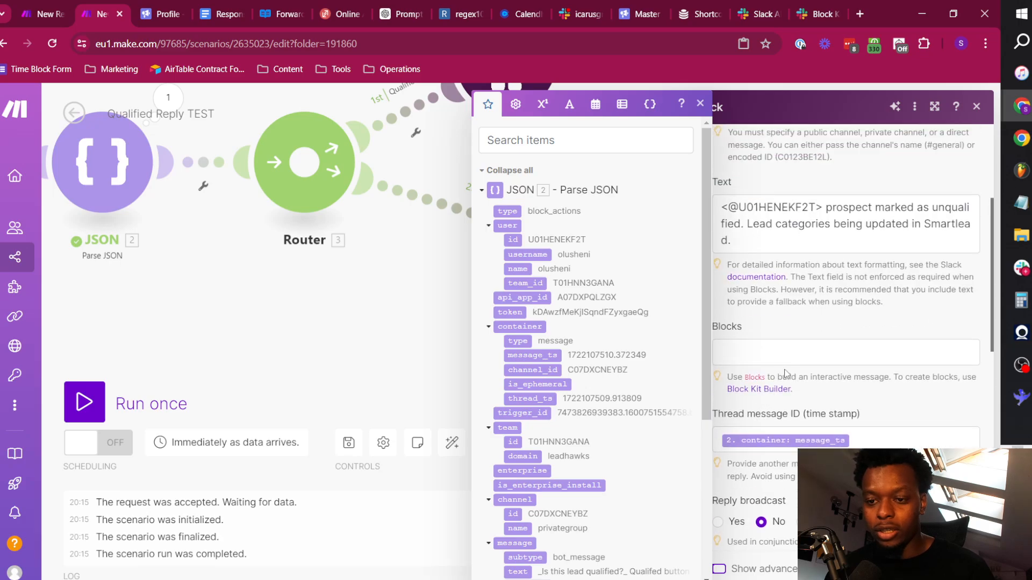
left_click(962, 569)
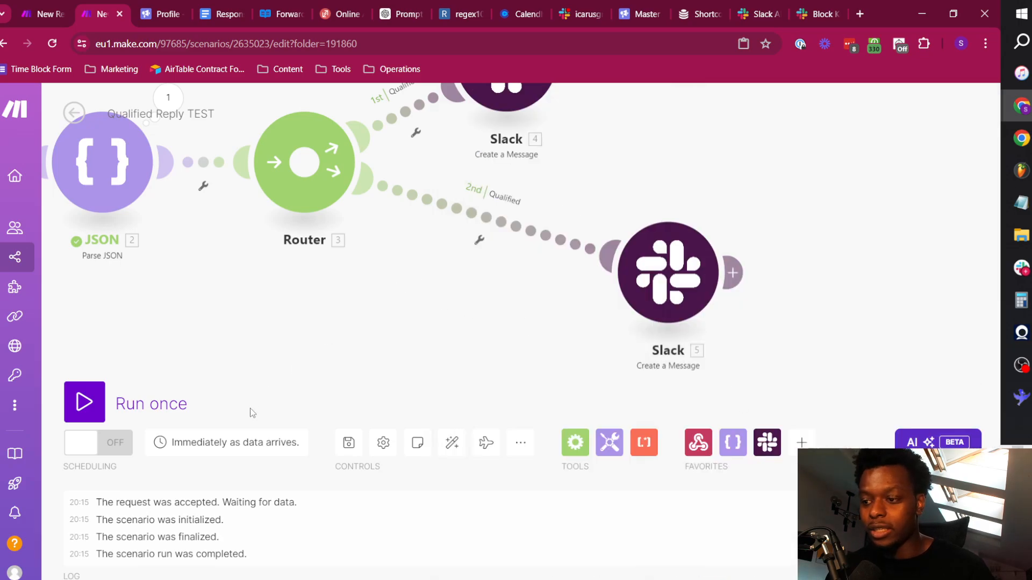
Auto-align the scenario's modules and relabel the filter on the Router's second route as Unqualified.
left_click(451, 442)
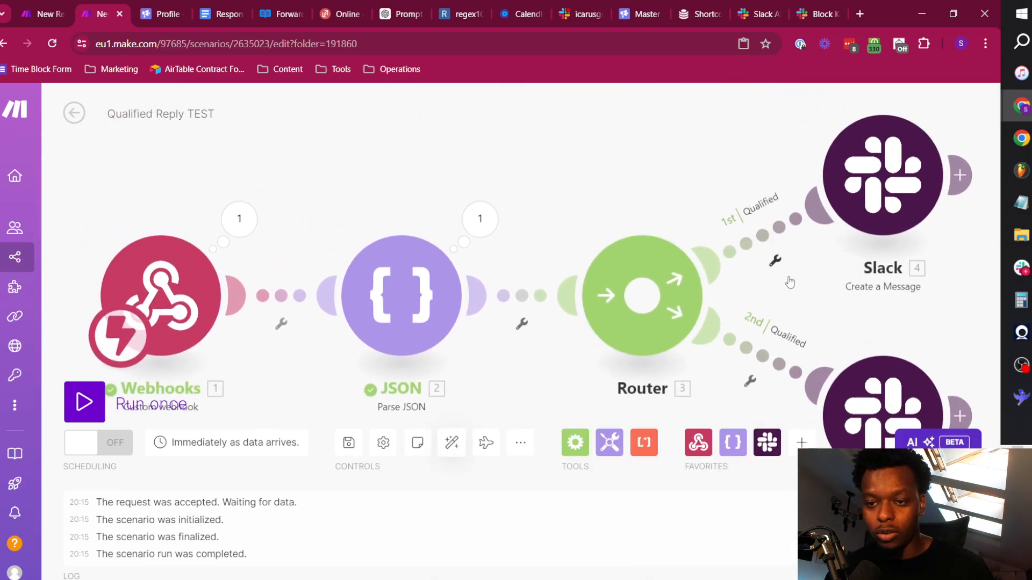
left_click(773, 358)
left_click(794, 371)
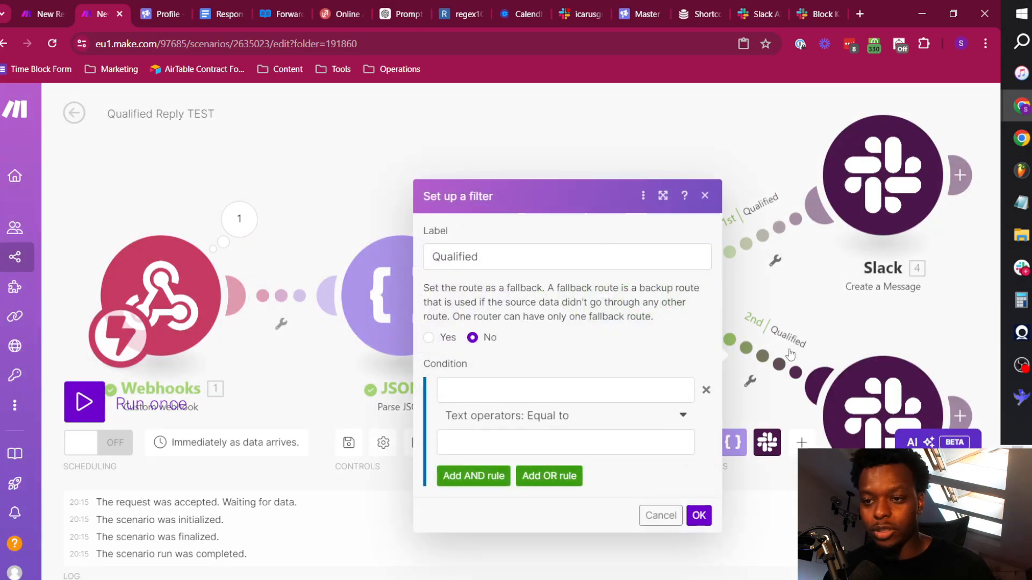
left_click(434, 257)
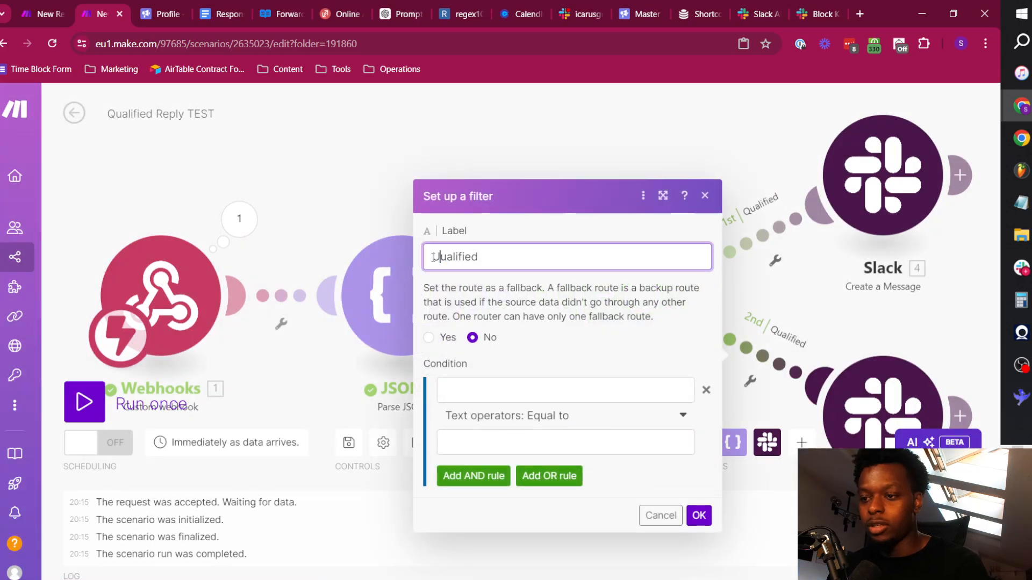
key("BackSpace")
type("Unq")
key("Return")
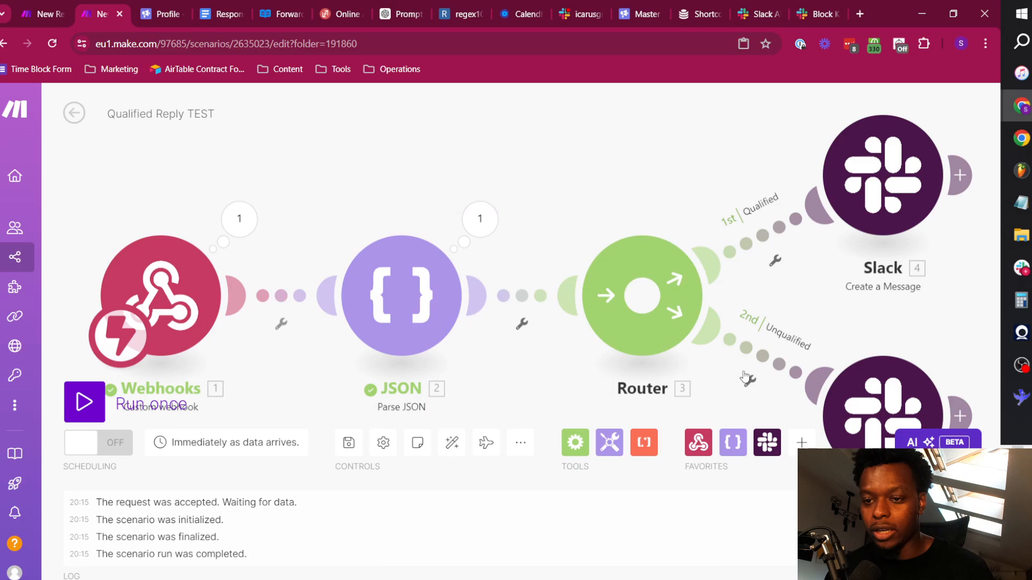
In the Qualified route's filter, find the clicked button's text by searching "quali" and map actions[]: text.text as the condition's first value.
left_click(776, 236)
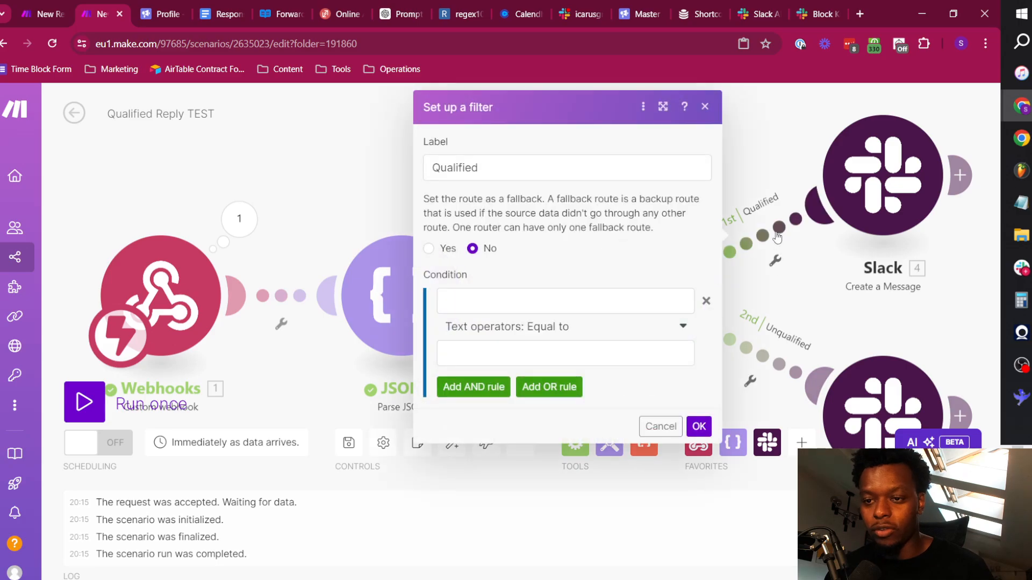
left_click(488, 302)
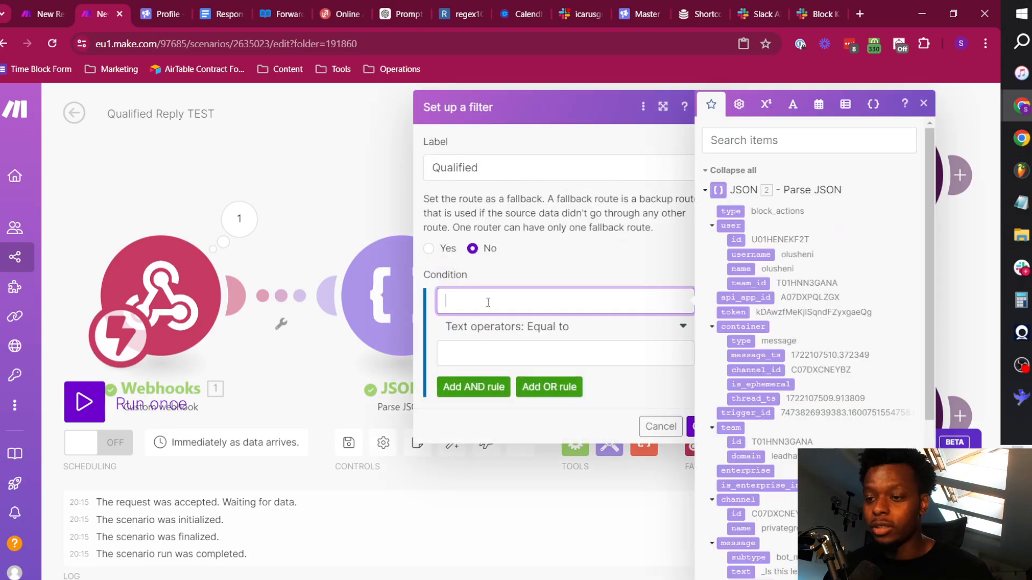
left_click(745, 141)
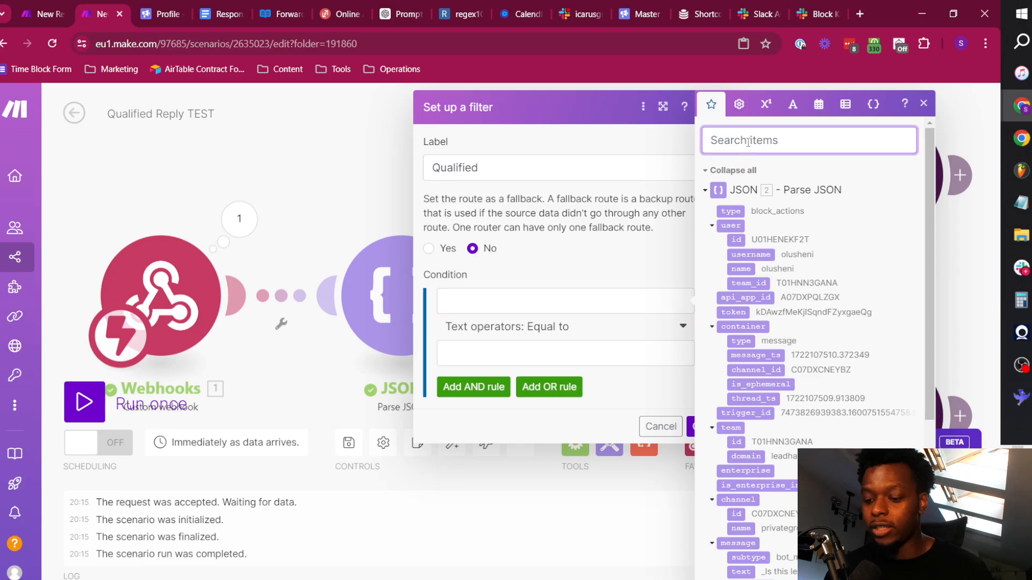
type("quali")
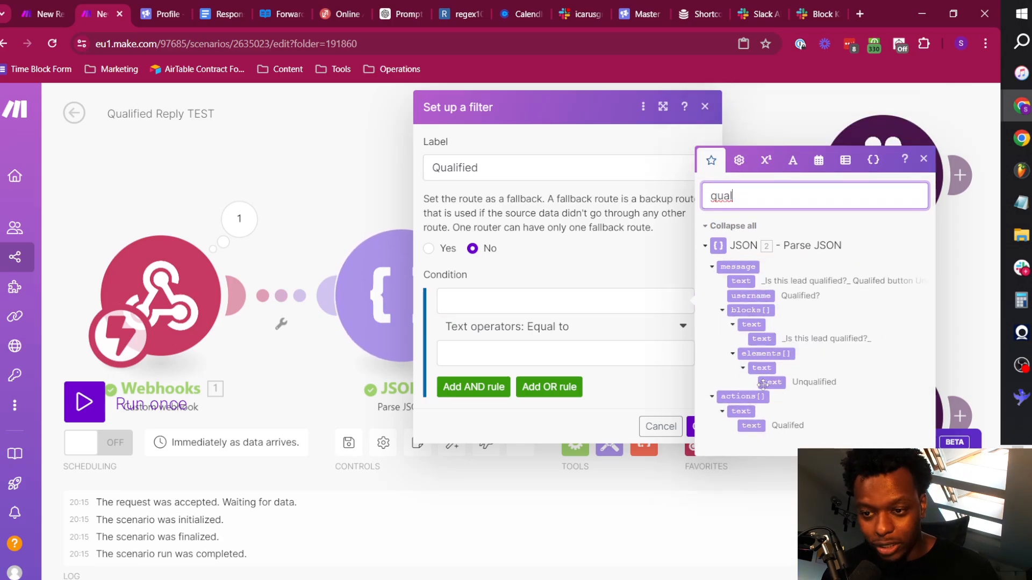
left_click(524, 302)
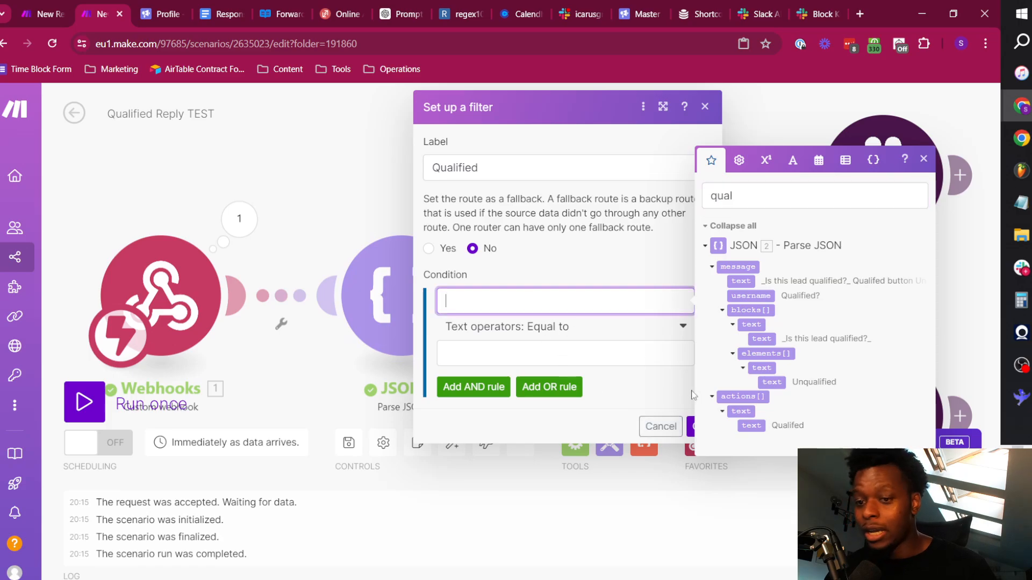
left_click(751, 426)
Set the Qualified condition to Starts with (case insensitive) "quali" and save the filter.
left_click(584, 328)
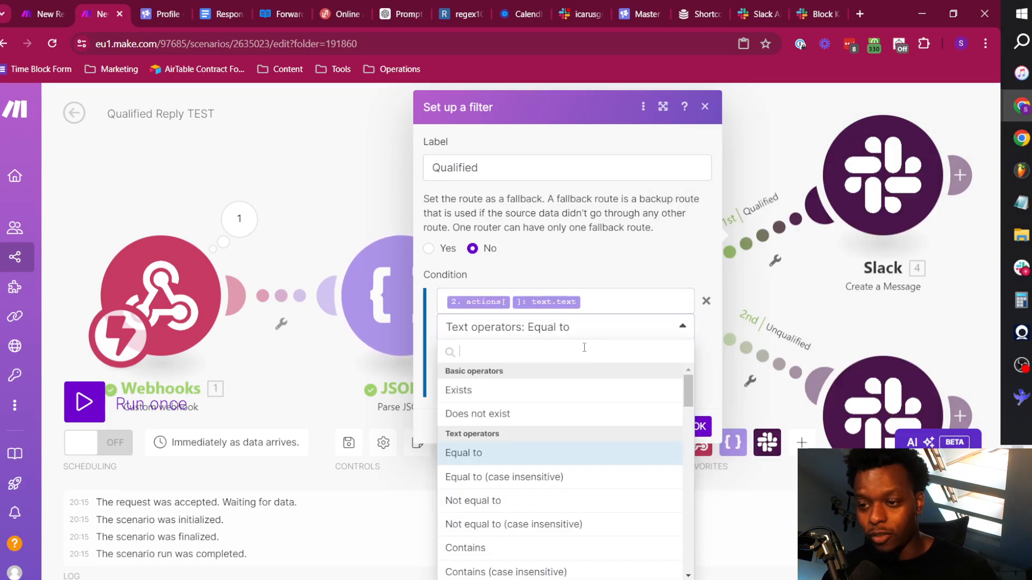
scroll(529, 516, "down", 1)
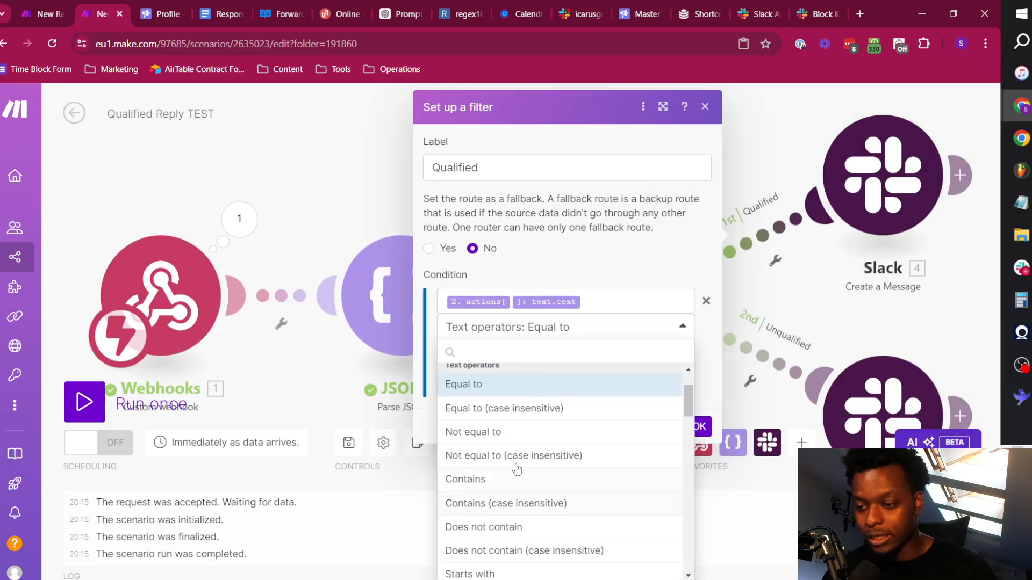
scroll(527, 515, "down", 1)
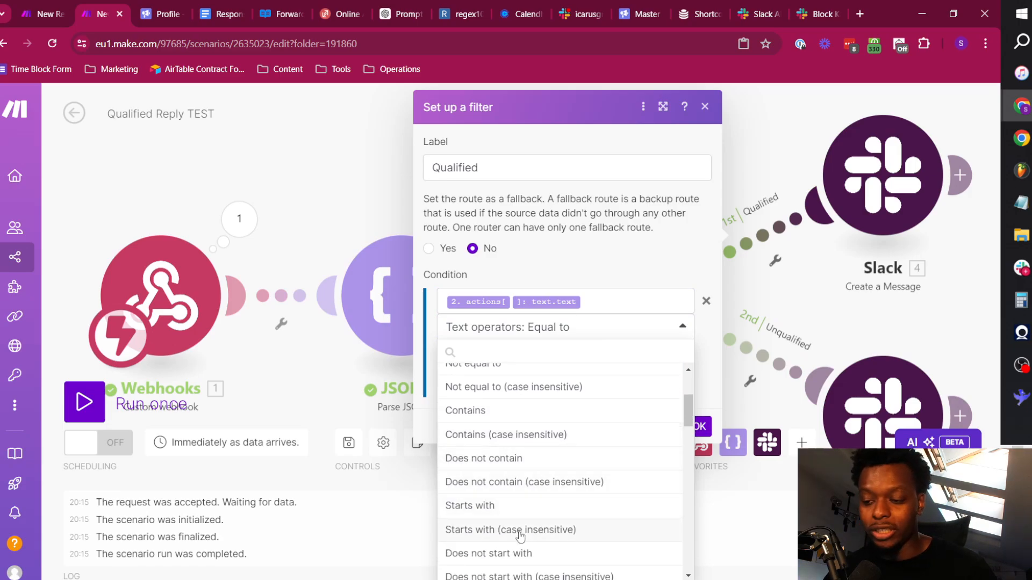
left_click(519, 532)
left_click(498, 352)
type("q")
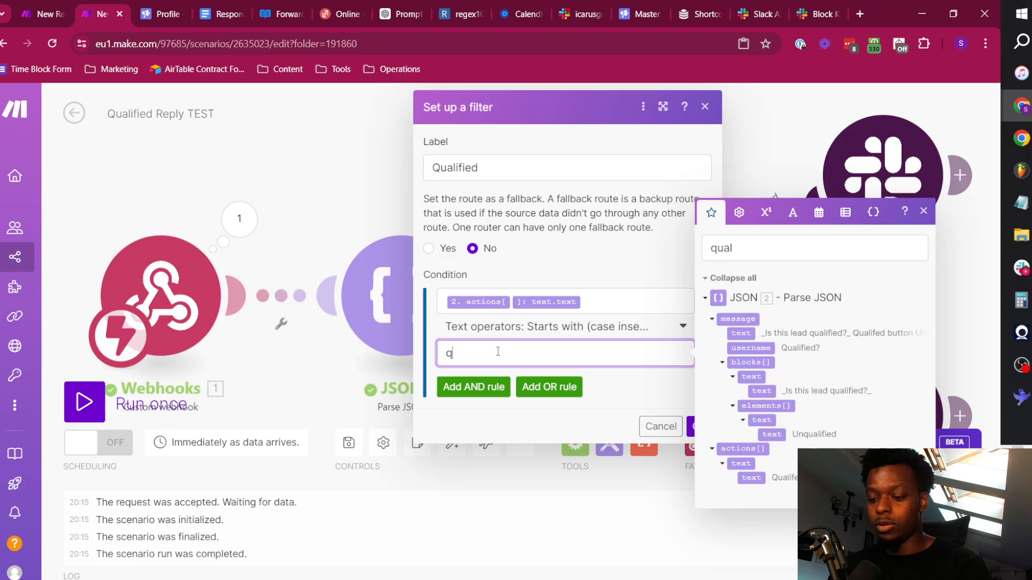
type("uali")
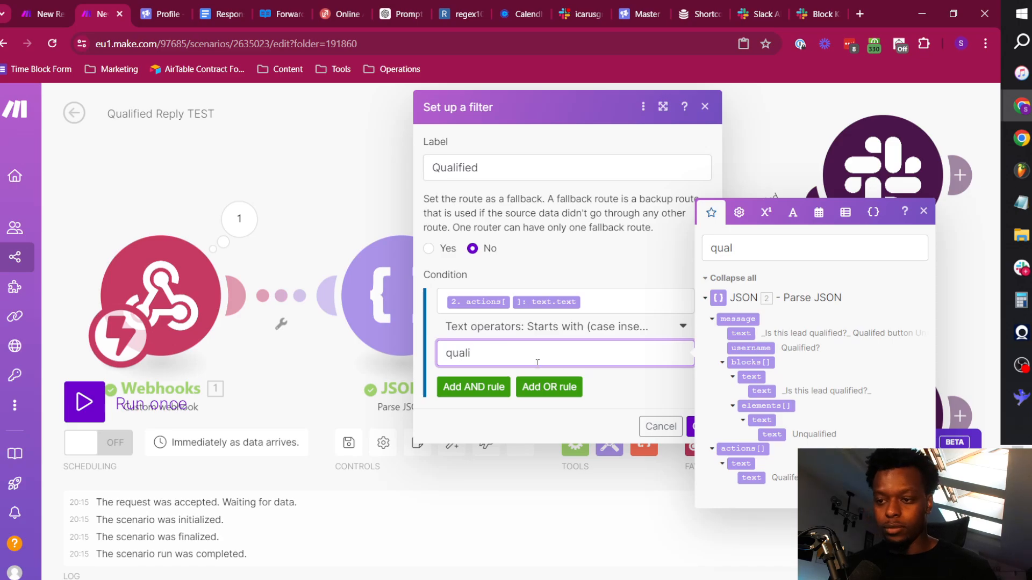
left_click(678, 403)
left_click(700, 425)
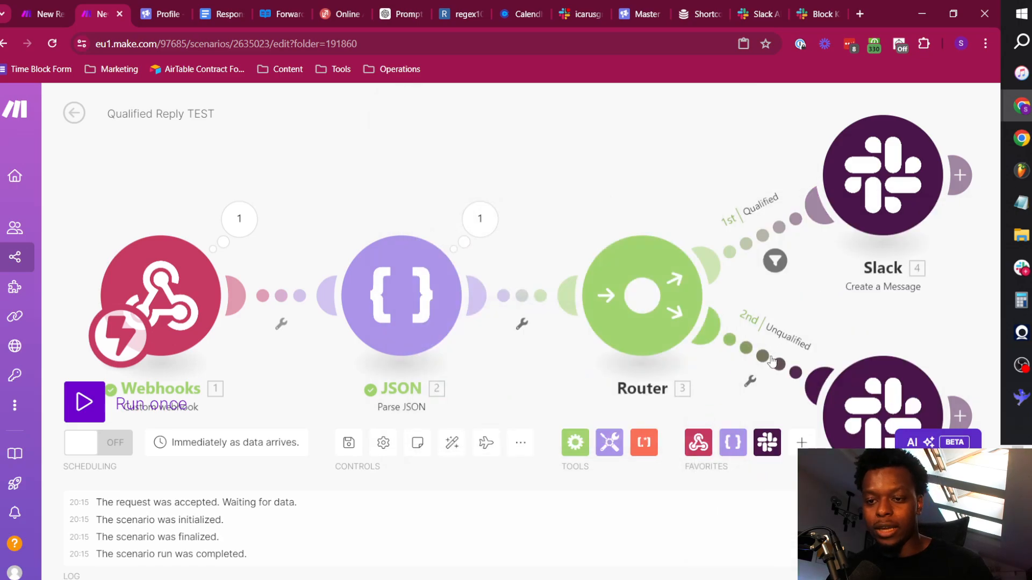
In the Unqualified route's filter, search the mappable items for "quali" and map actions[]: text.text as the condition's first value.
left_click(774, 355)
left_click(817, 430)
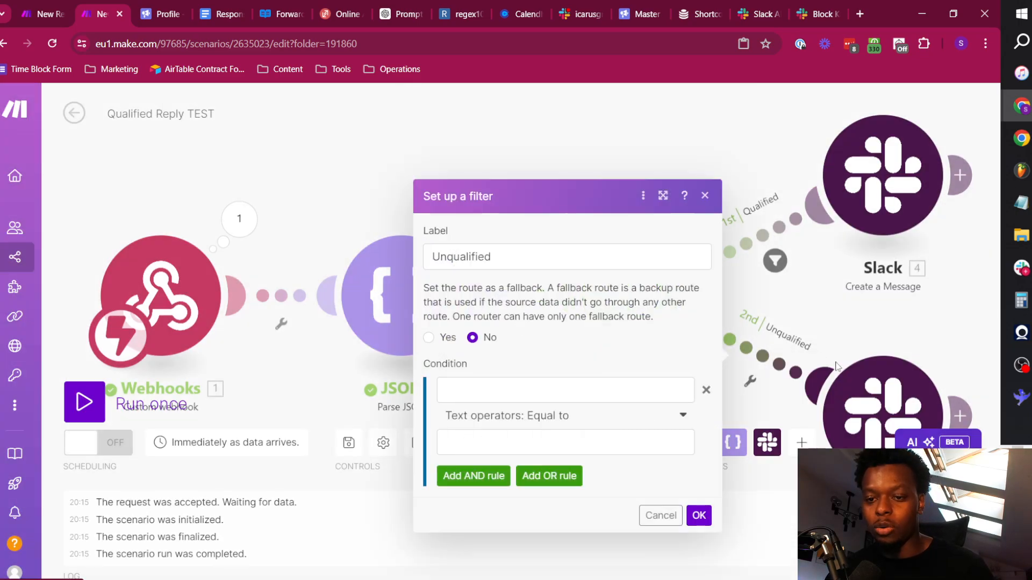
left_click(501, 389)
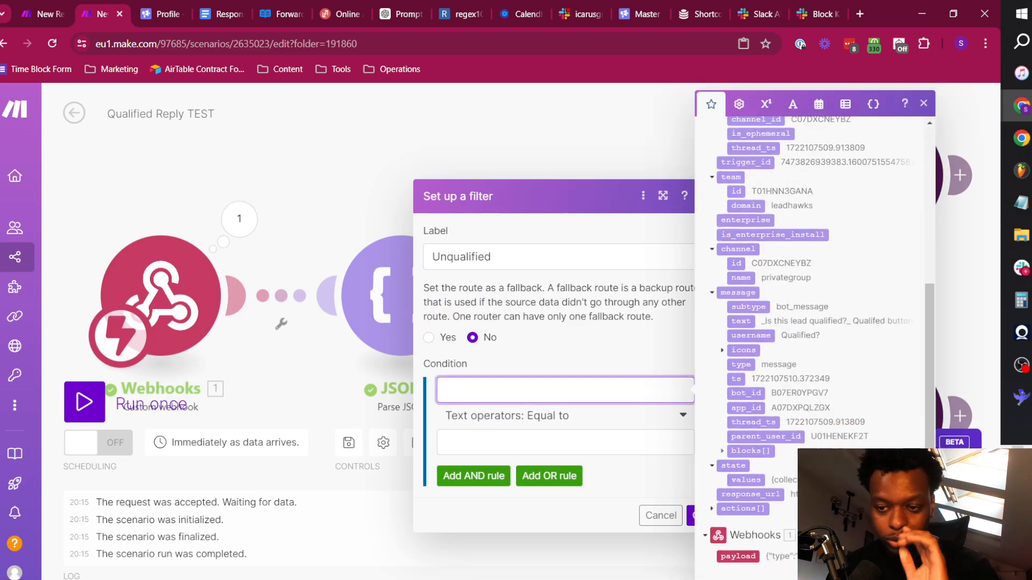
scroll(811, 207, "up", 10)
left_click(798, 140)
type("quali")
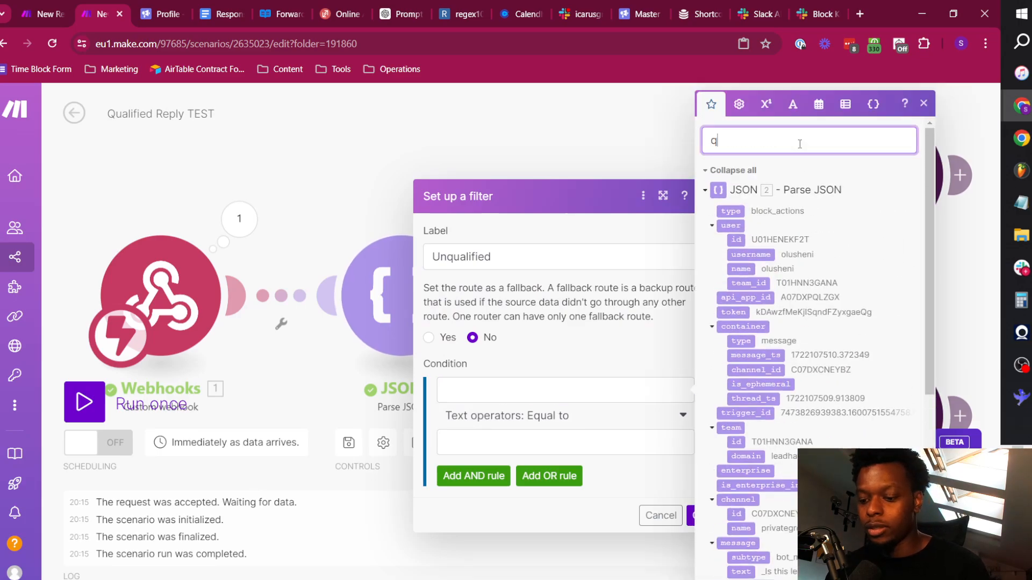
left_click(539, 387)
left_click(752, 515)
Set the Unqualified condition to Starts with (case insensitive) "unqual" and save the filter.
left_click(537, 416)
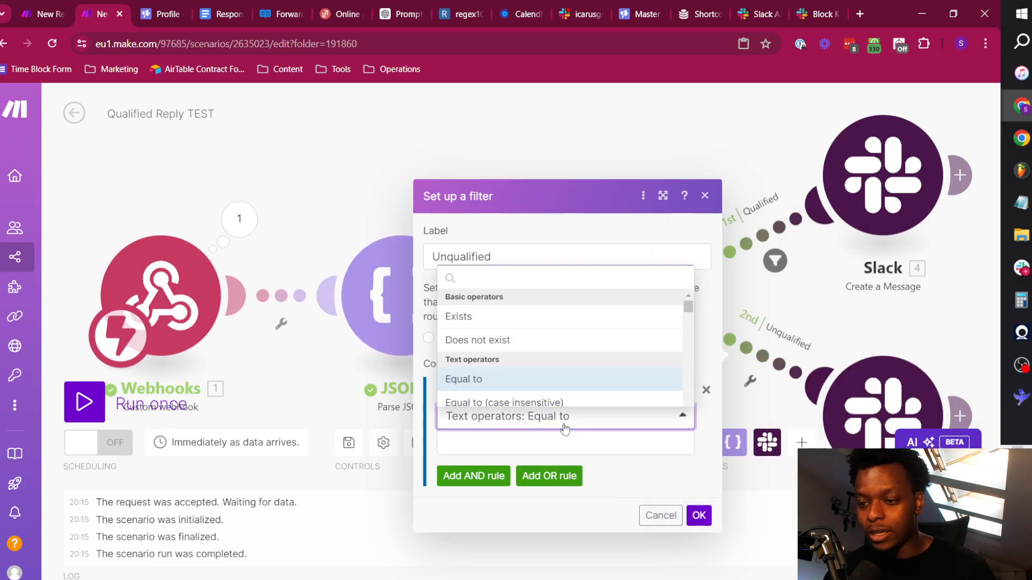
scroll(516, 391, "down", 3)
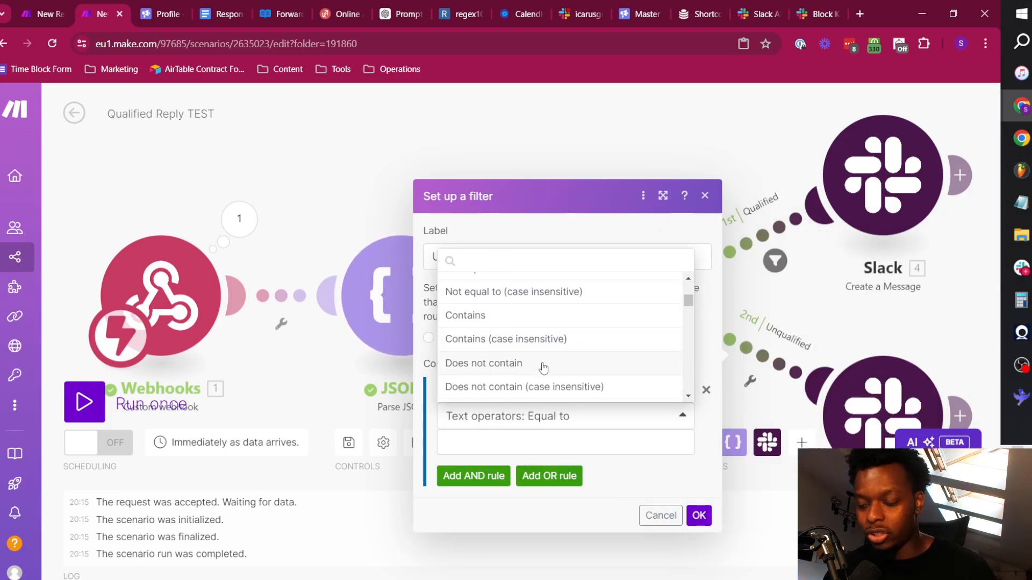
scroll(540, 366, "down", 2)
left_click(508, 302)
left_click(528, 442)
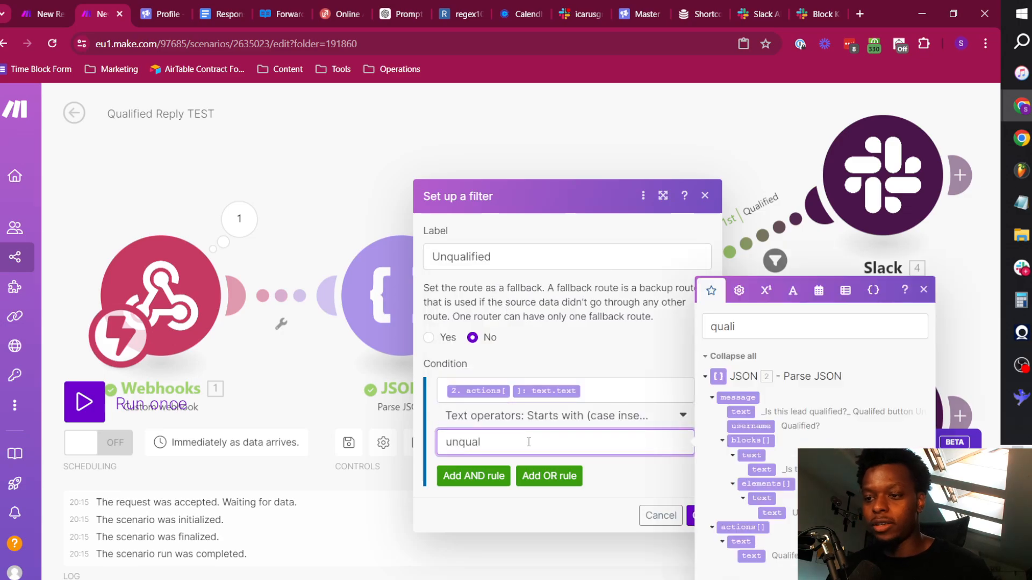
left_click(651, 479)
left_click(699, 514)
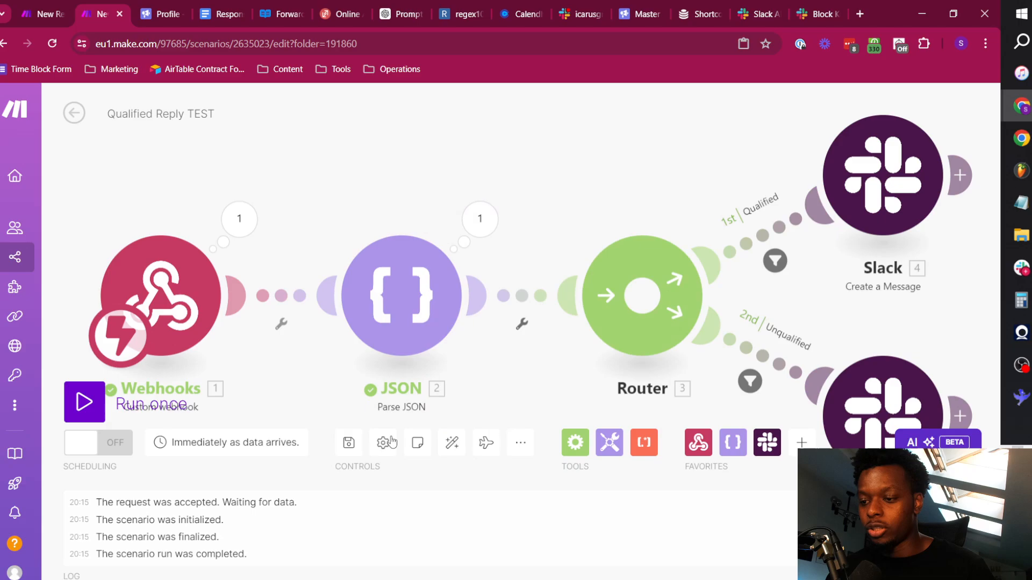
Run the scenario once with the existing webhook data and check the latest reply thread in Slack's icarusgrowth-replies channel.
left_click(85, 403)
left_click(446, 348)
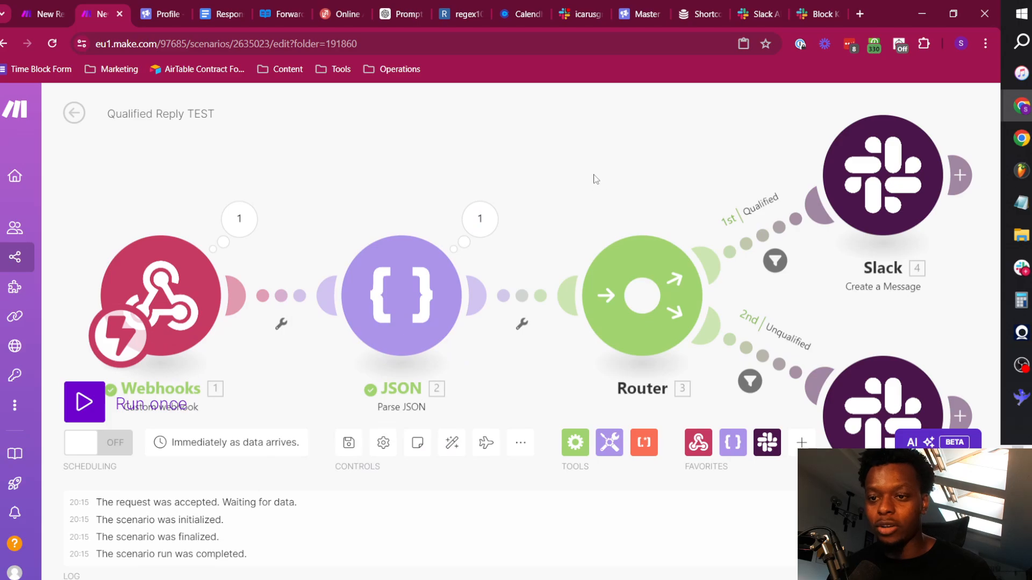
left_click(94, 400)
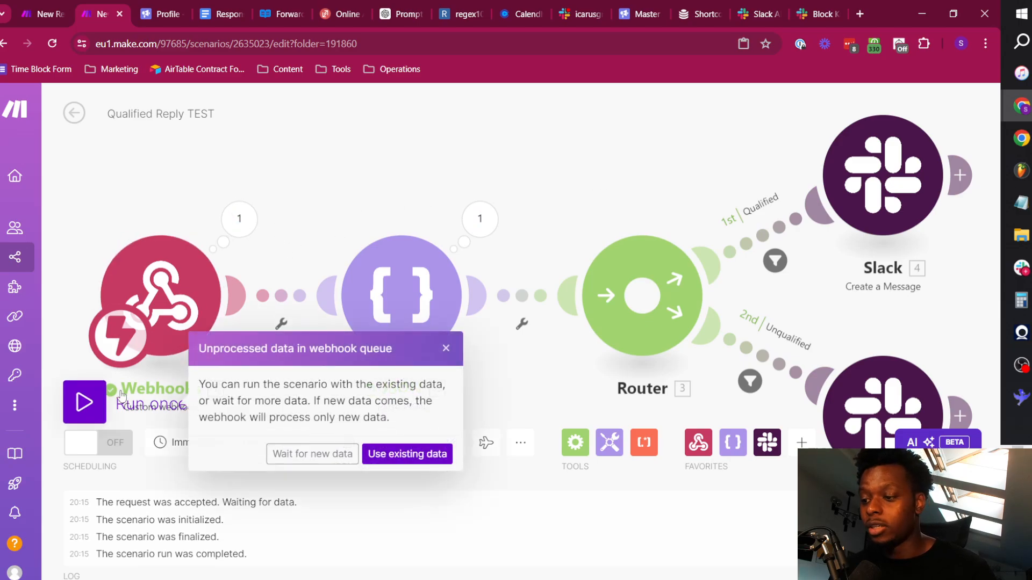
left_click(439, 453)
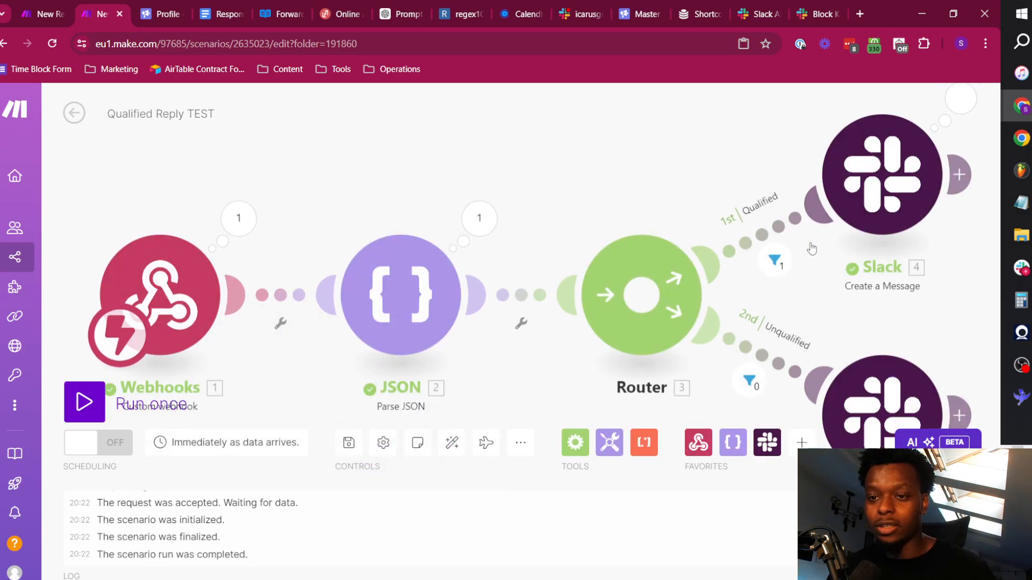
left_click(583, 14)
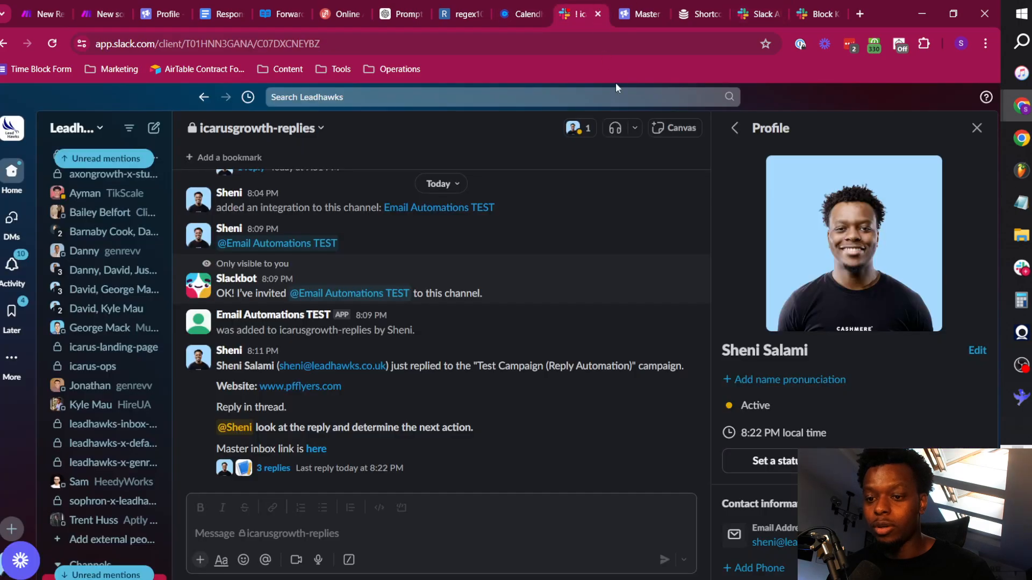
left_click(273, 467)
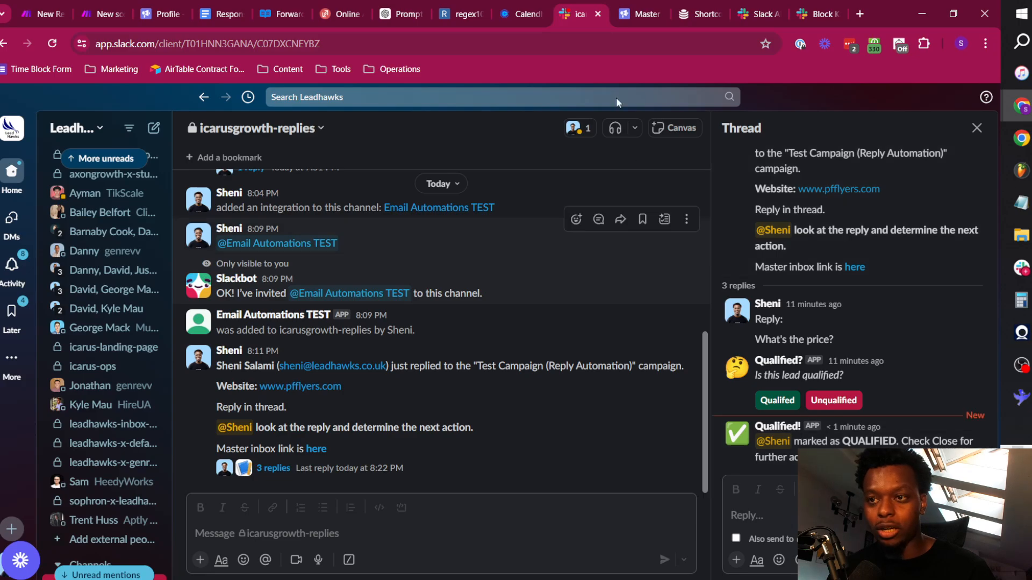
Back in Make, insert "prospect" before "marked as" in the qualified Slack message text and save the module.
left_click(91, 7)
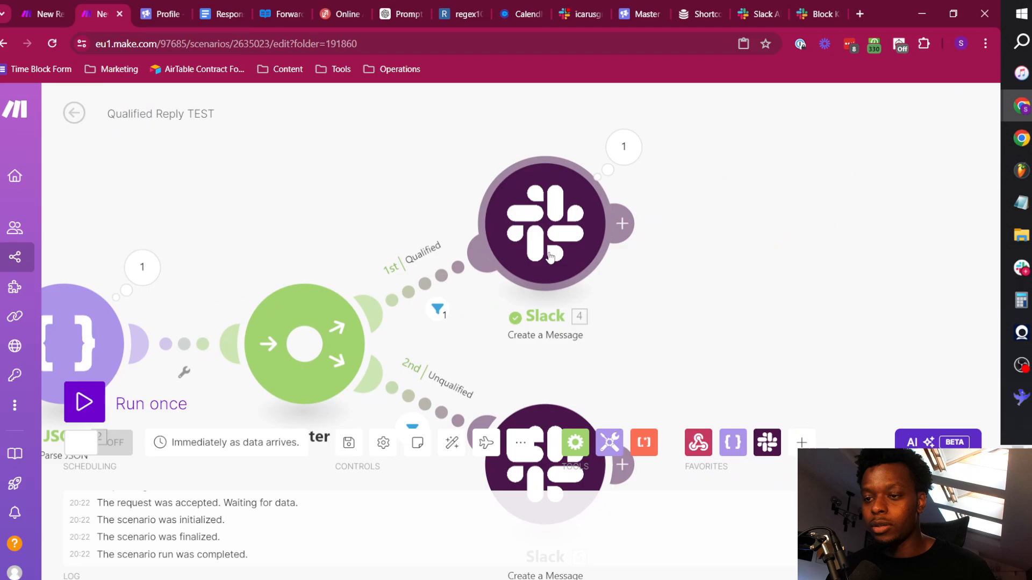
left_click(558, 223)
left_click(760, 410)
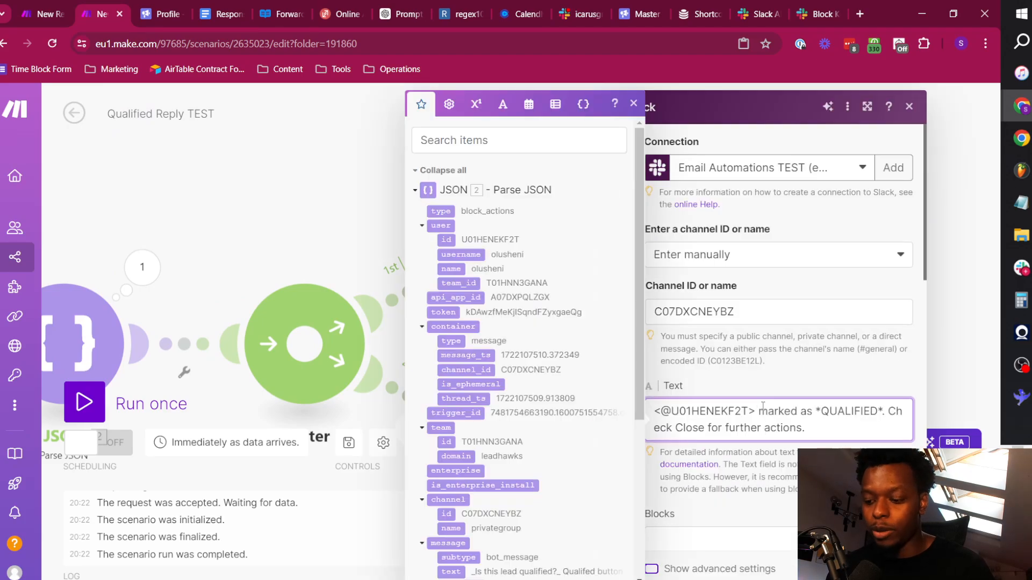
type("prospect")
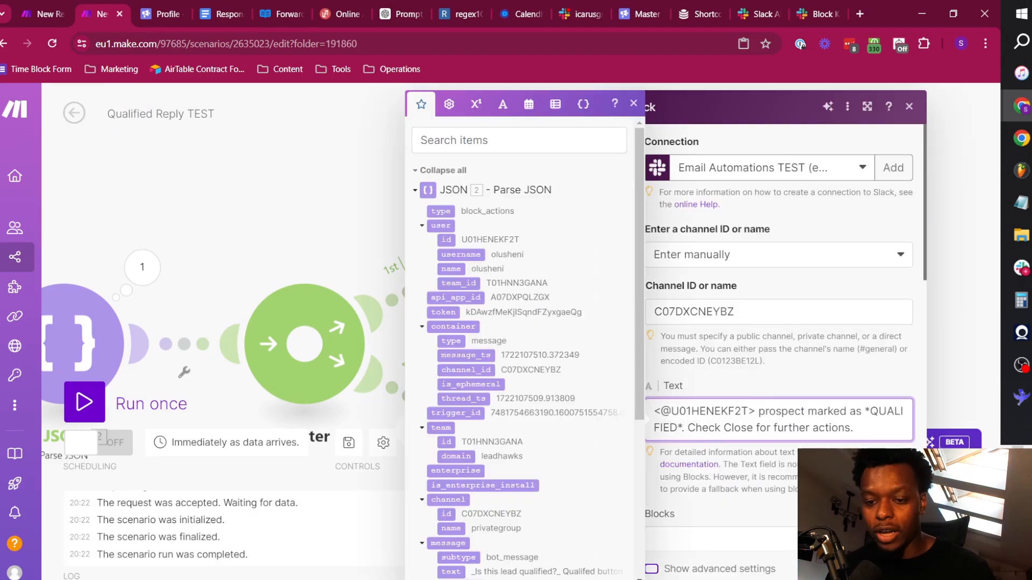
left_click(895, 568)
Add an HTTP Make a request module after the Slack module on the Unqualified route.
scroll(542, 211, "down", 5)
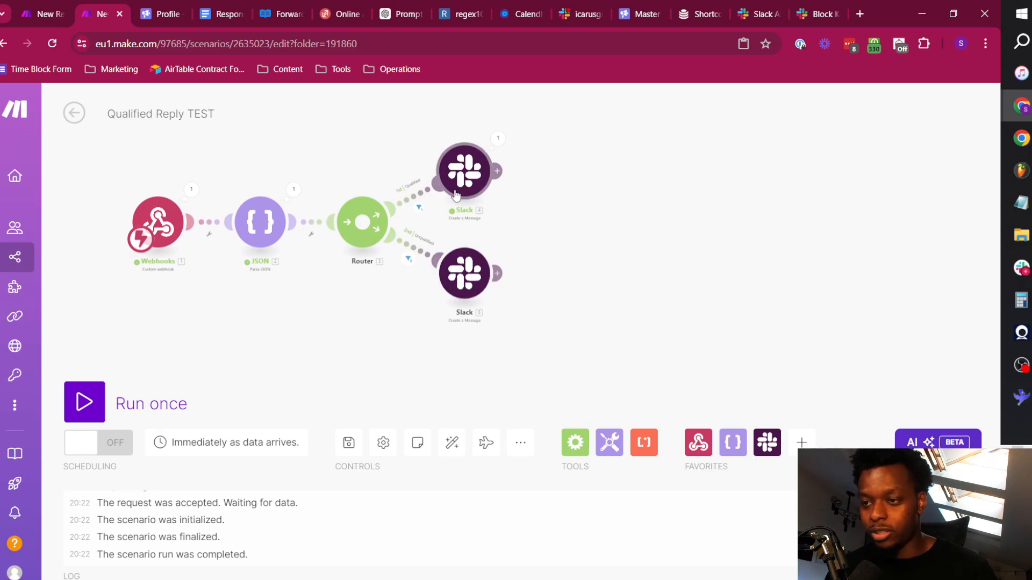
scroll(509, 275, "up", 2)
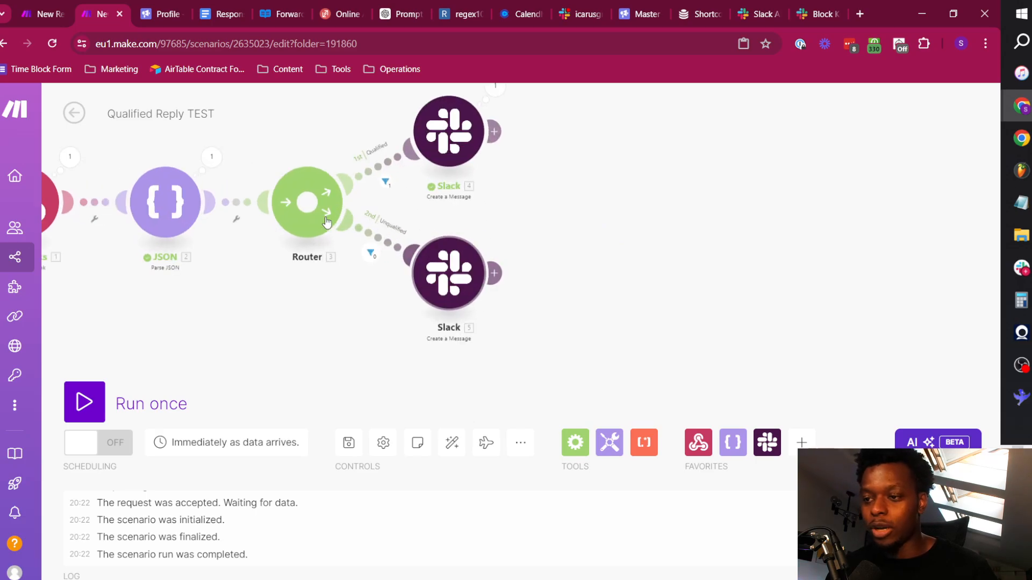
left_click(494, 273)
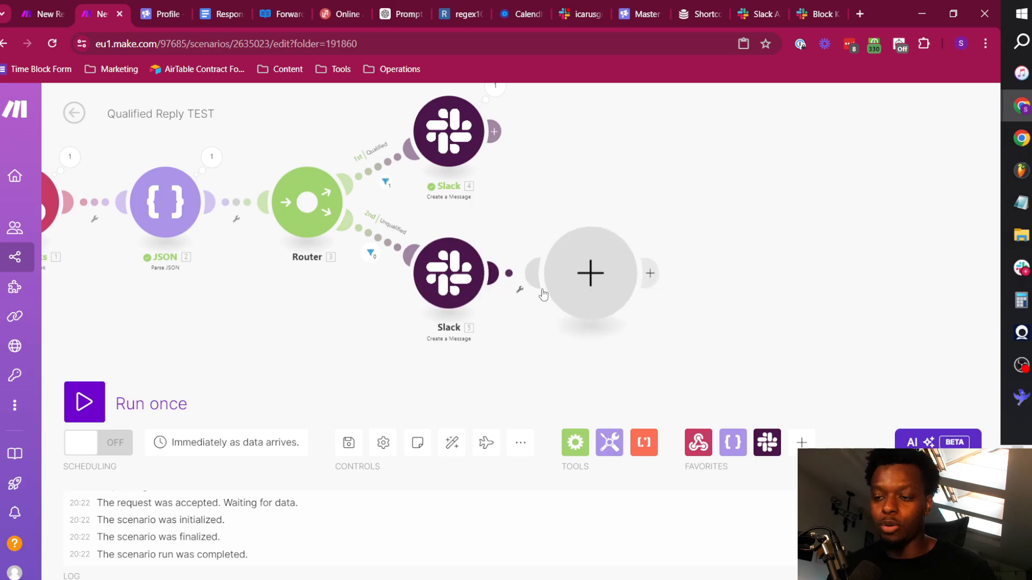
scroll(730, 376, "down", 3)
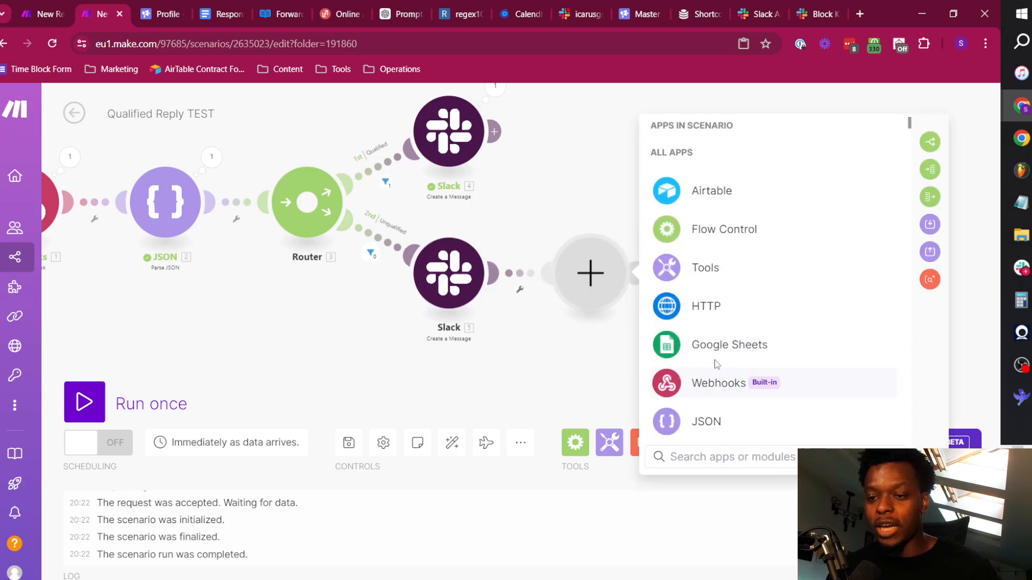
left_click(733, 303)
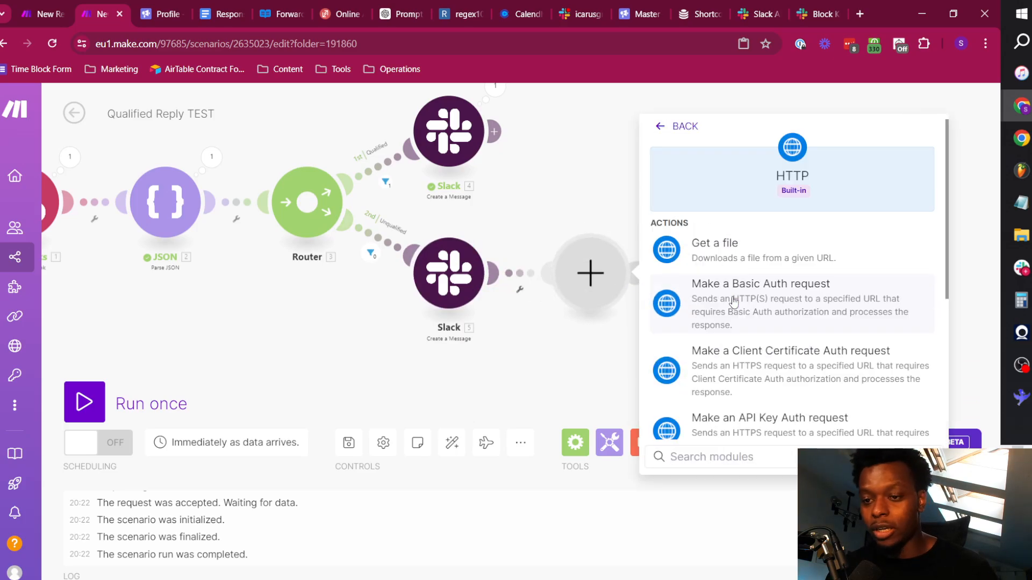
scroll(751, 360, "down", 3)
left_click(747, 309)
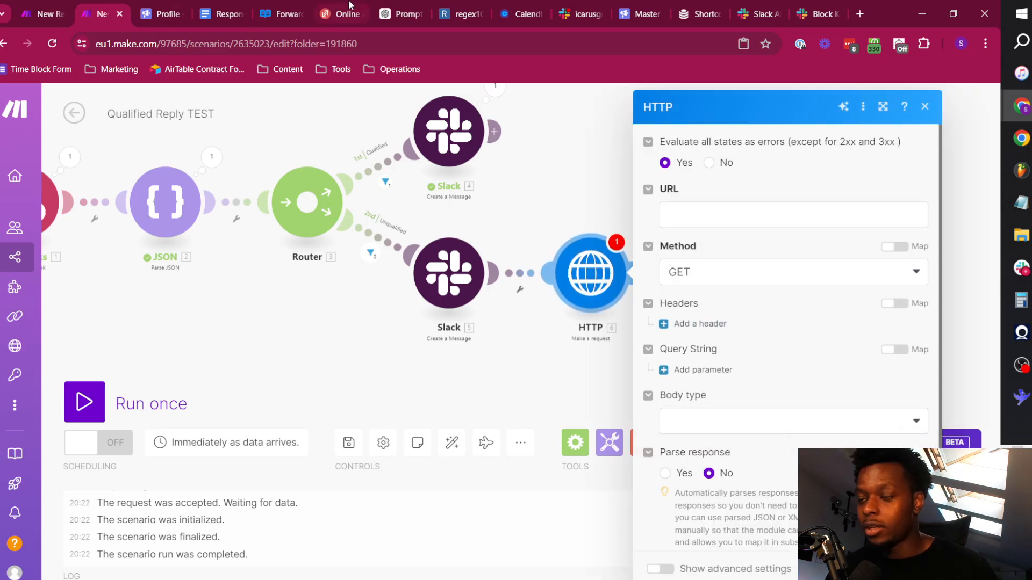
Switch to the Smartlead API reference, search for "fetch" and open the Fetch Lead by email address endpoint.
left_click(294, 5)
scroll(91, 363, "up", 4)
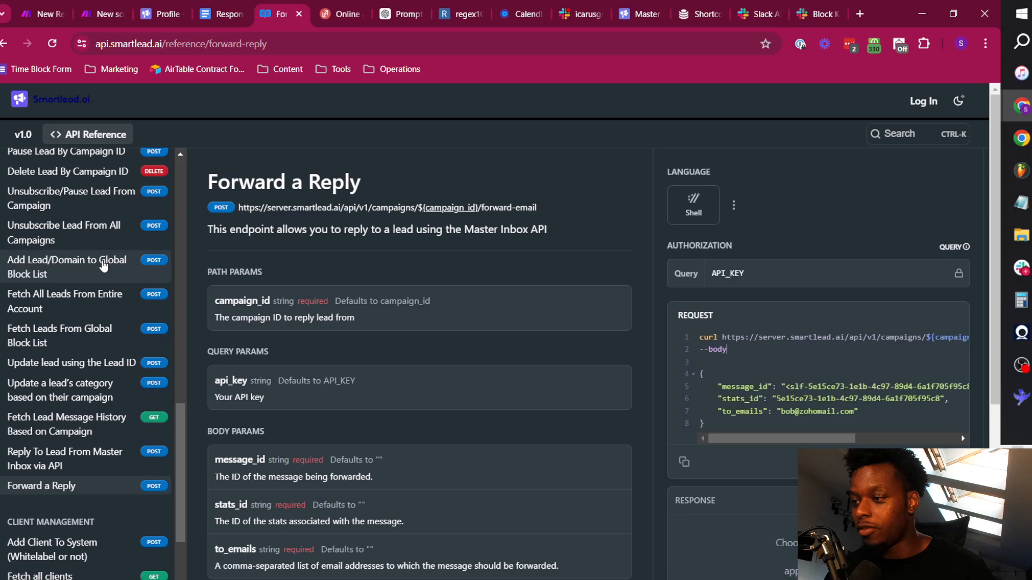
scroll(91, 363, "up", 10)
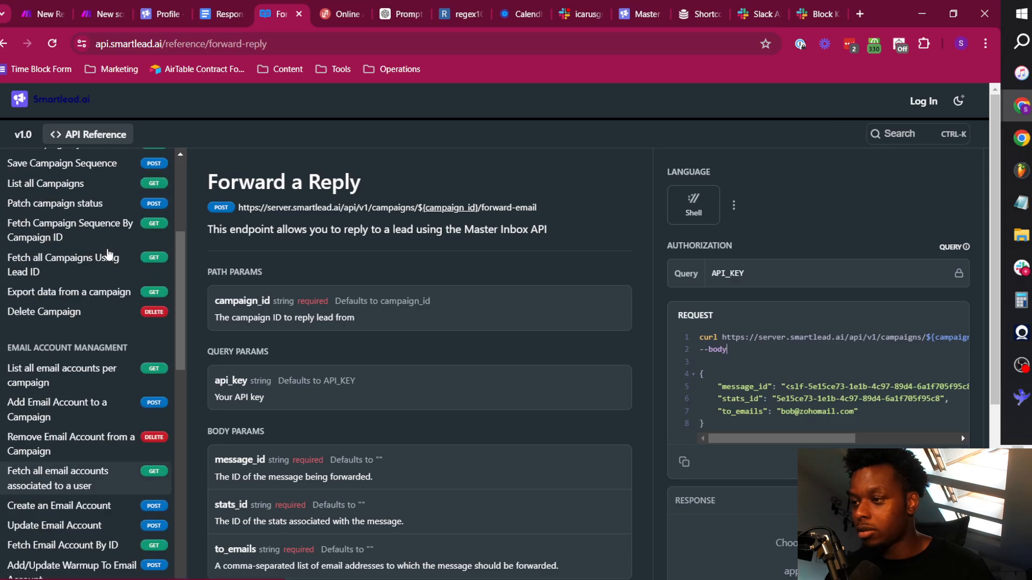
left_click(75, 173)
type("fetch")
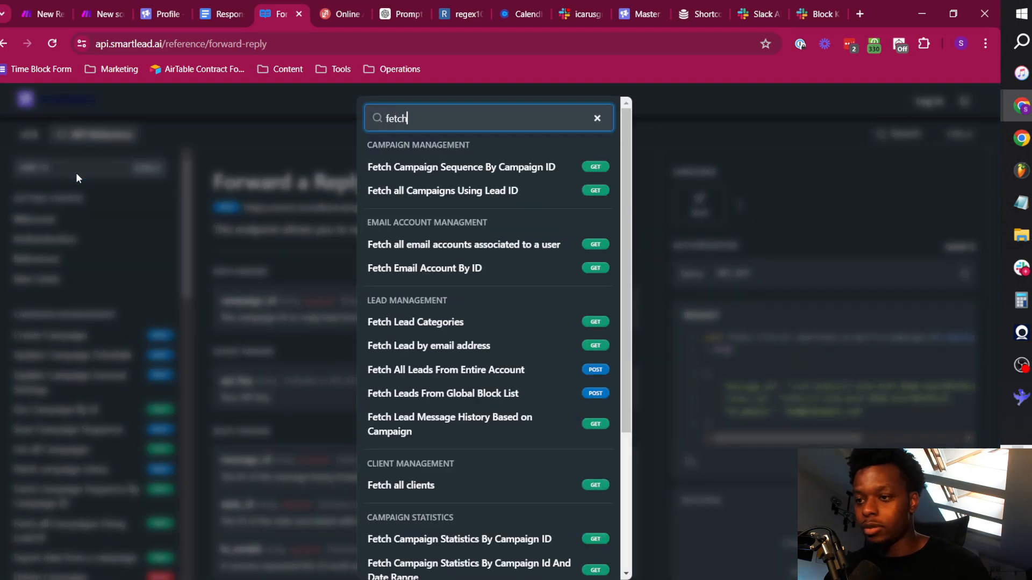
left_click(456, 345)
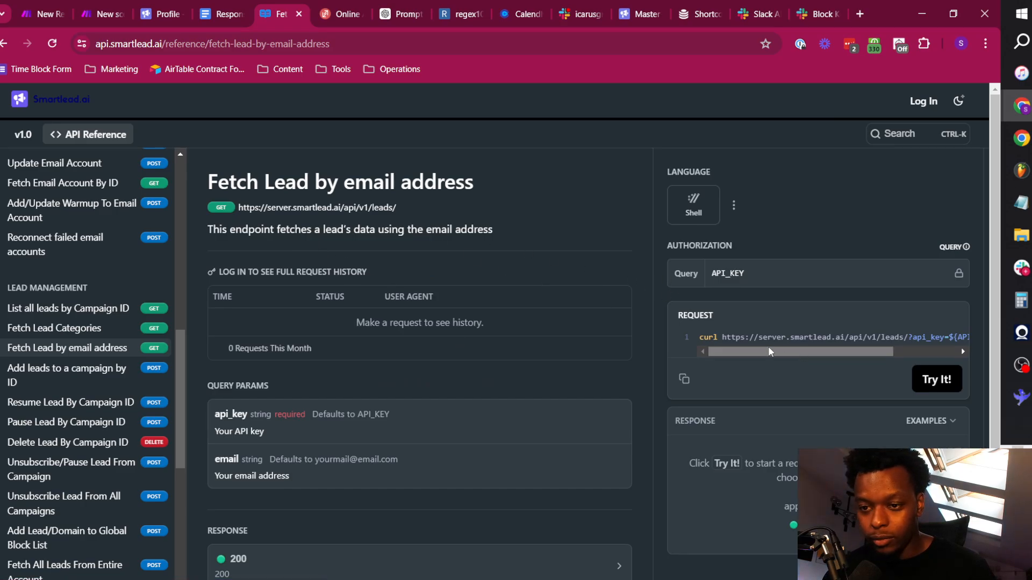
Copy the Fetch Lead by email address request into the Make HTTP module's URL and remove the leading "curl".
left_click_drag(769, 351, 744, 357)
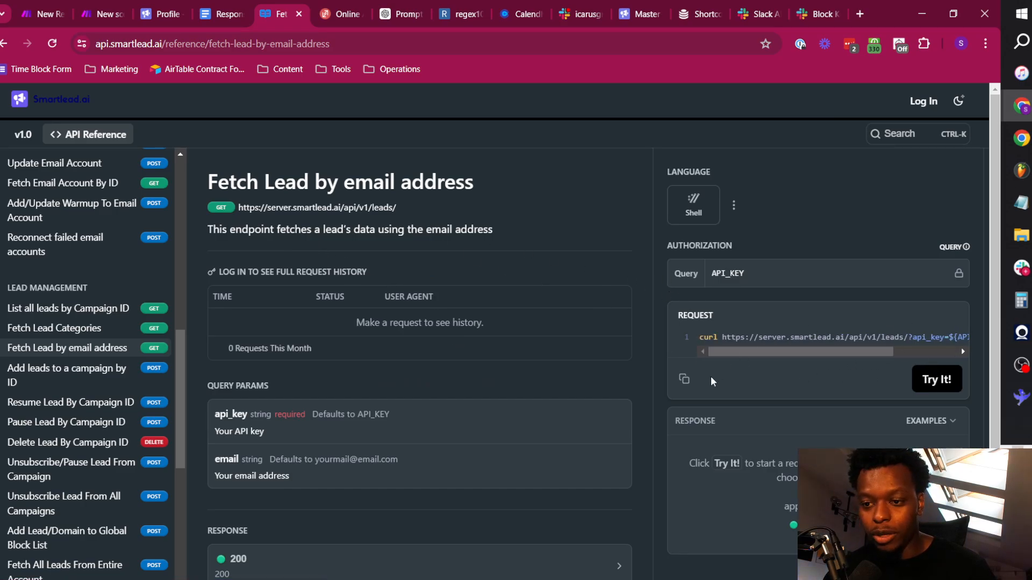
left_click(683, 379)
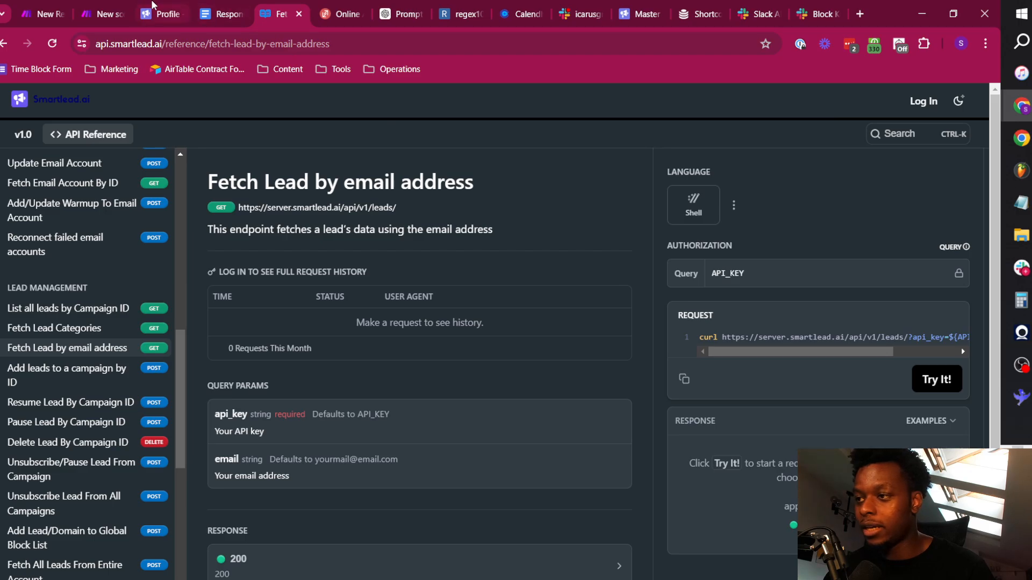
left_click(102, 13)
left_click(698, 226)
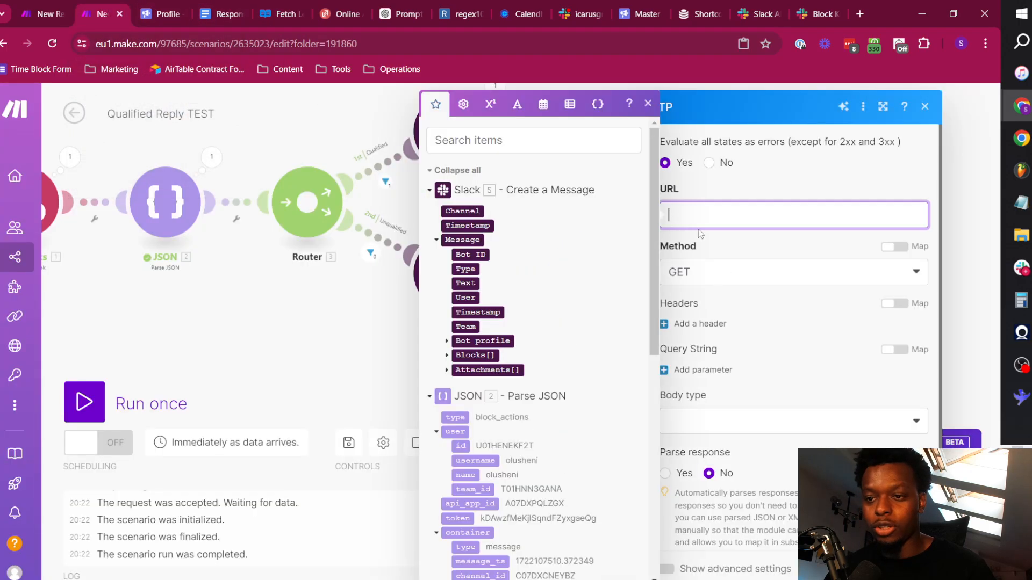
key("ctrl+v")
left_click_drag(691, 215, 667, 215)
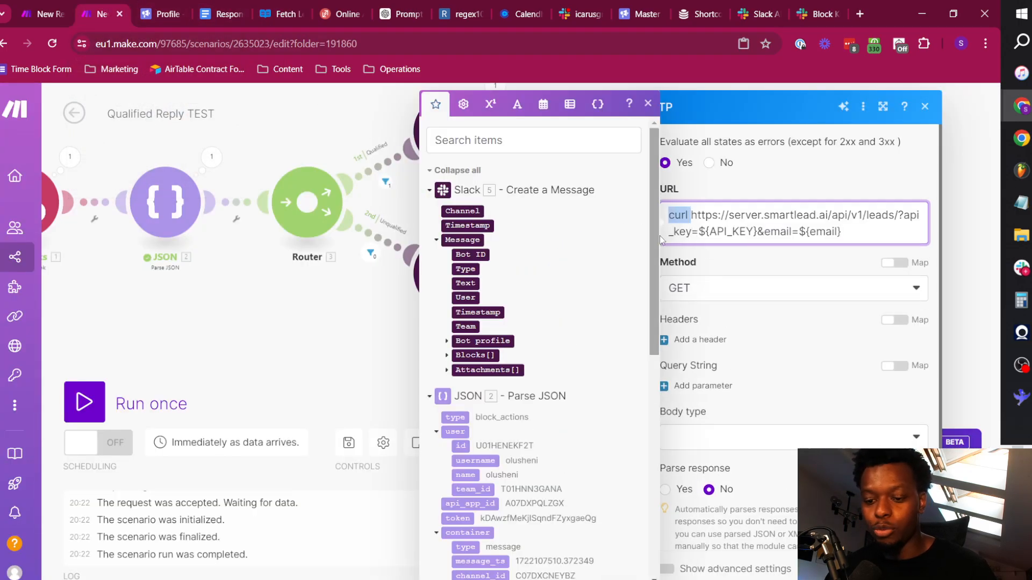
key("BackSpace")
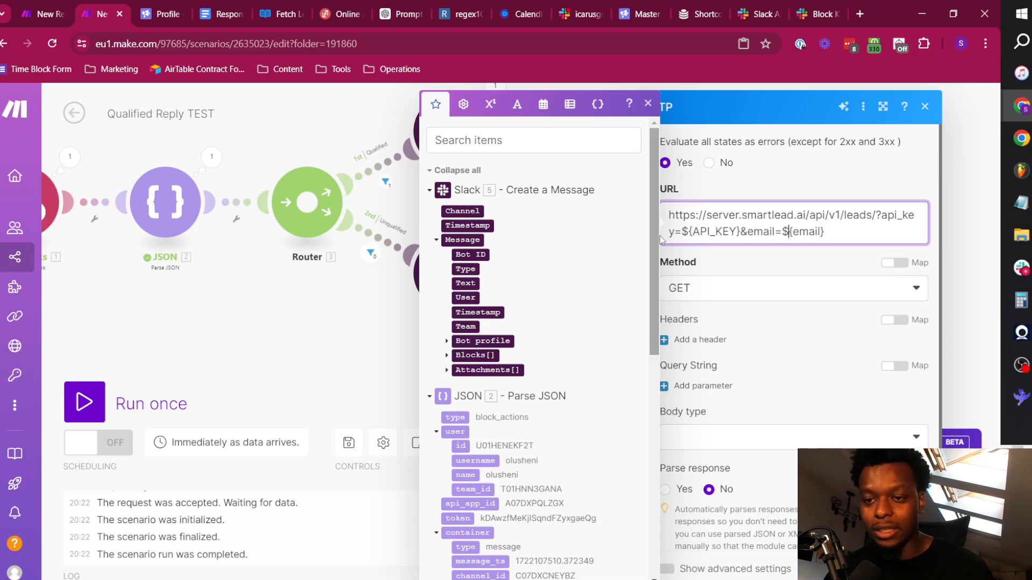
Delete the ${email} placeholder from the end of the HTTP request URL.
key("shift+Right")
key("shift+Right")
key("shift+Right")
key("shift+Right")
key("shift+Right")
key("shift+Right")
key("shift+Right")
key("shift+Right")
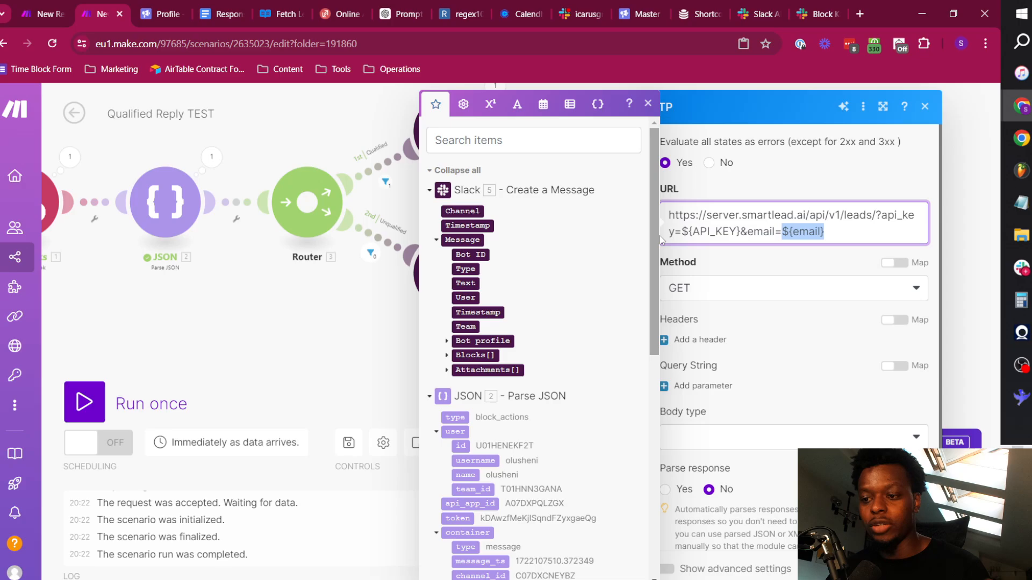
key("BackSpace")
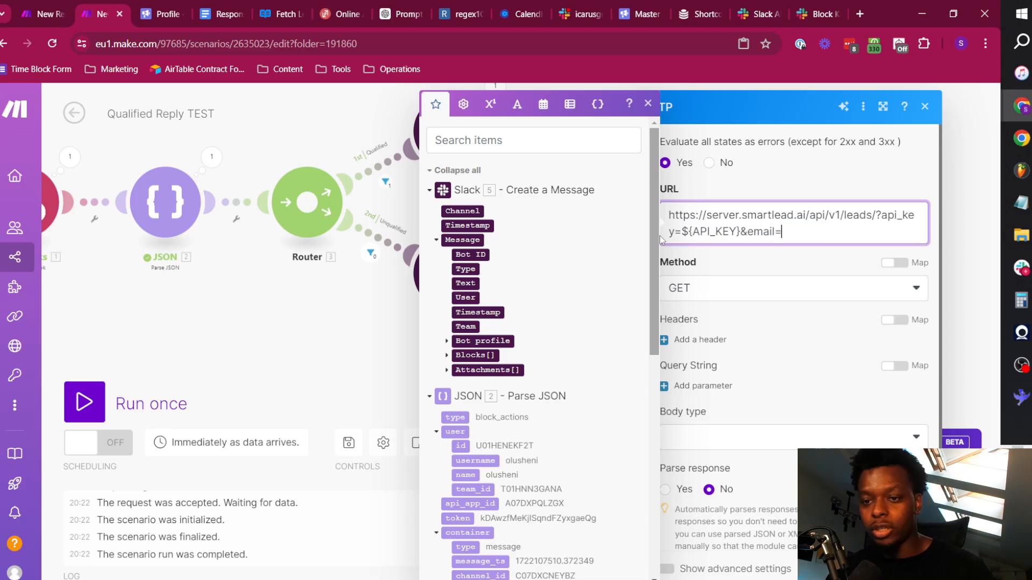
Search the mappable items for "@" and map the JSON actions[] value to the email parameter at the end of the request URL.
scroll(525, 317, "down", 4)
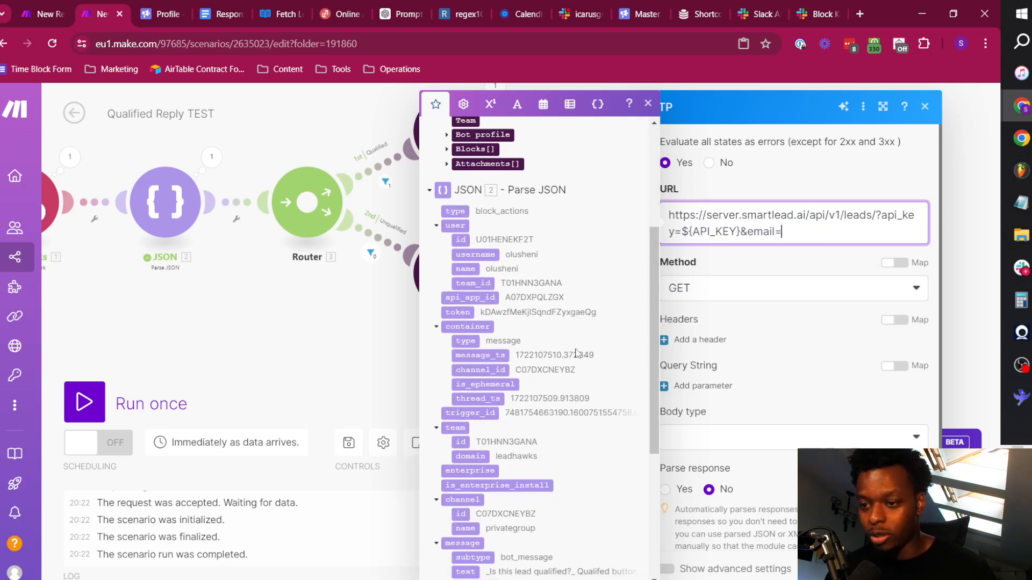
scroll(577, 353, "up", 4)
left_click(514, 136)
type("@")
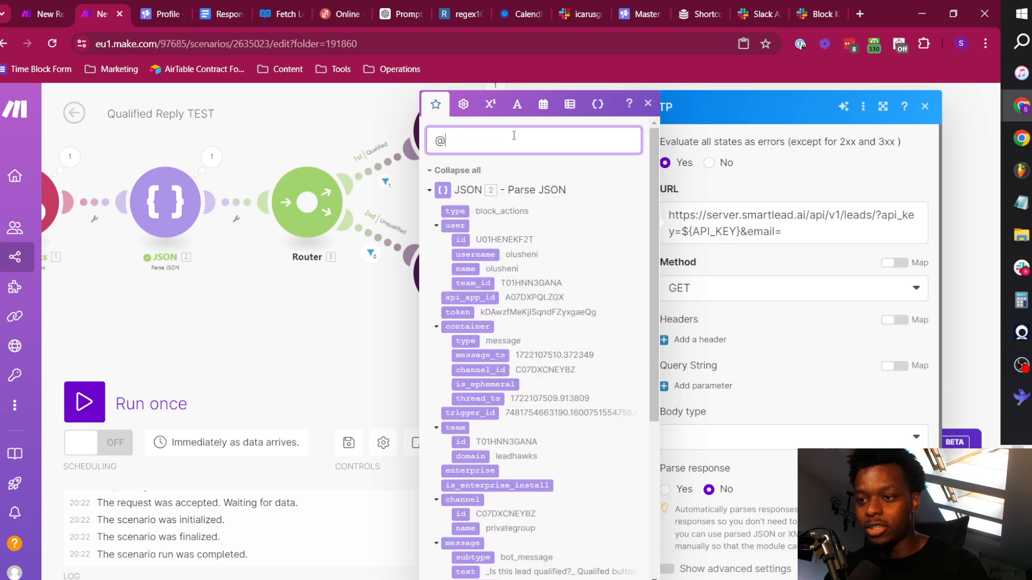
left_click(823, 238)
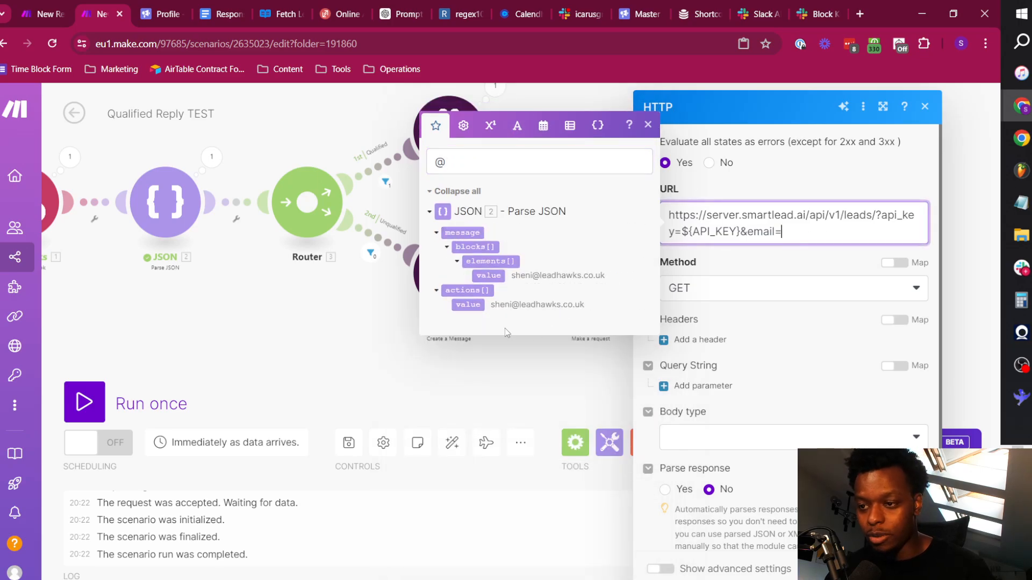
left_click(468, 305)
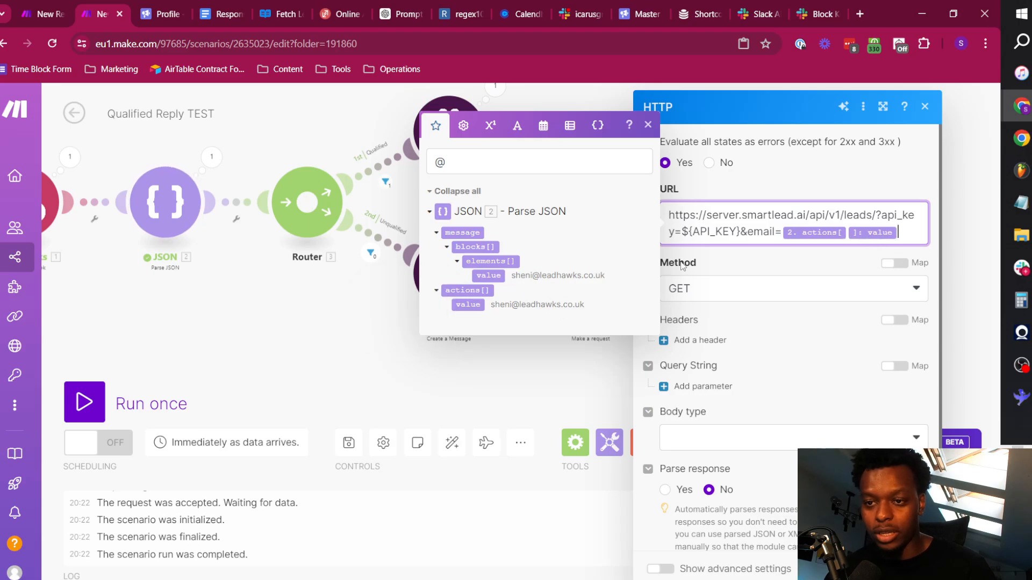
Replace the ${API_KEY} placeholder in the request URL with the API key copied from the Smartlead profile, and save the module.
left_click_drag(739, 232, 682, 232)
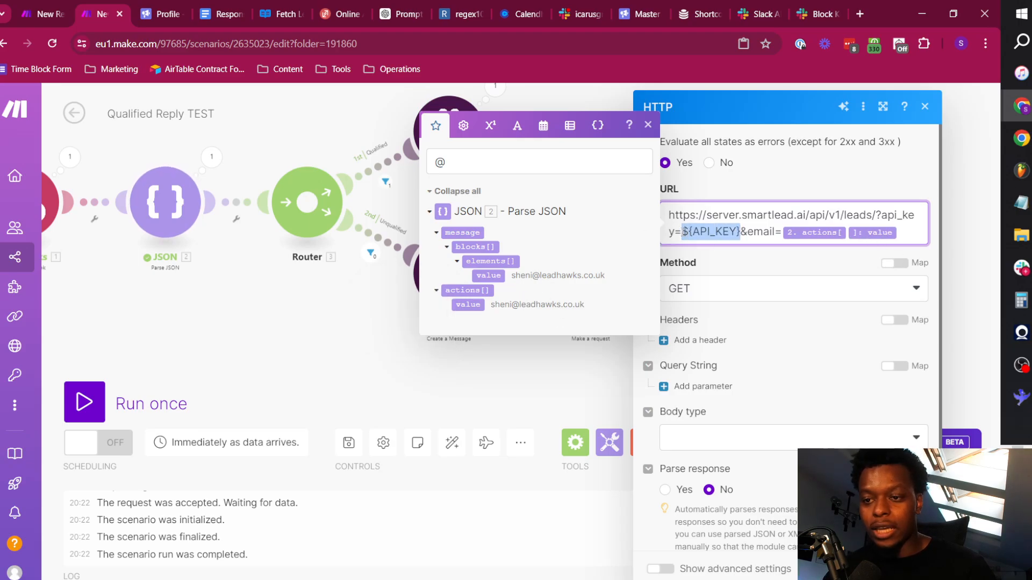
left_click(172, 6)
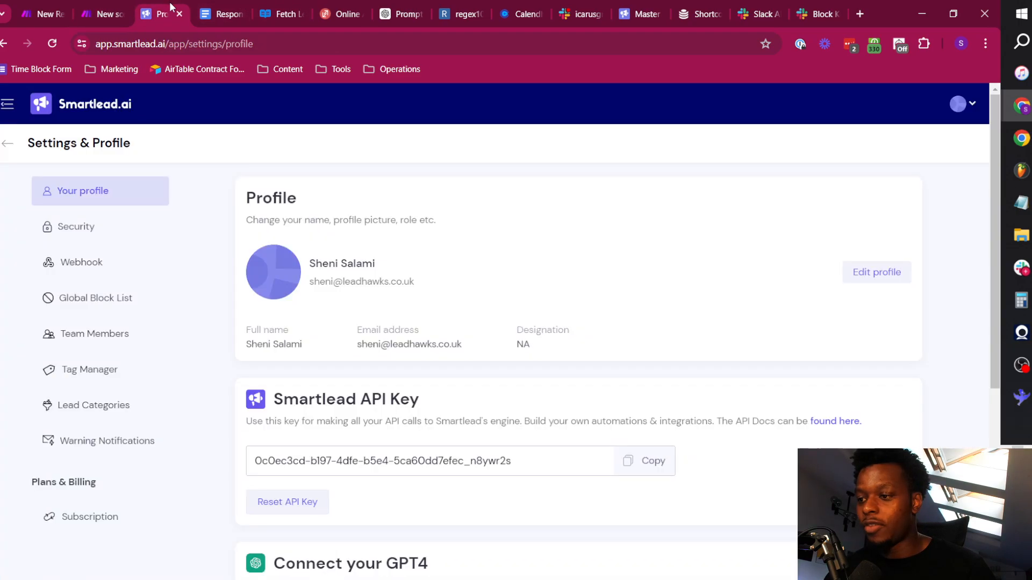
left_click(649, 462)
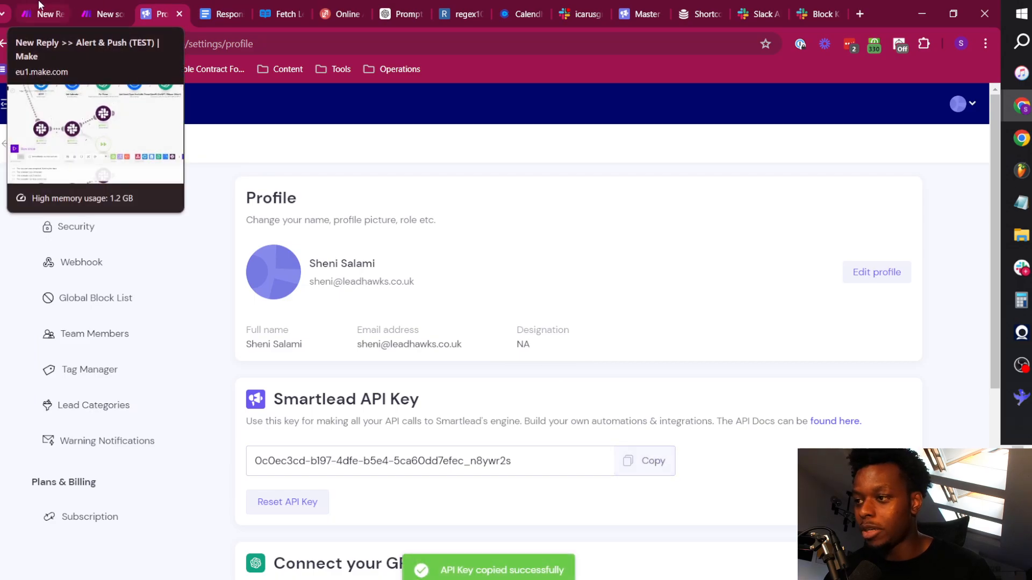
left_click(101, 14)
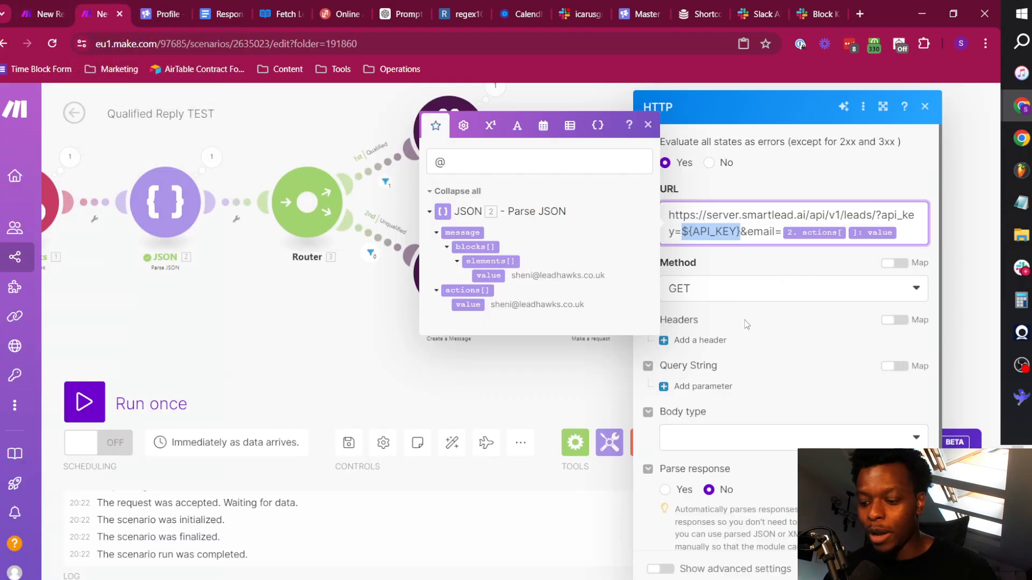
key("ctrl+v")
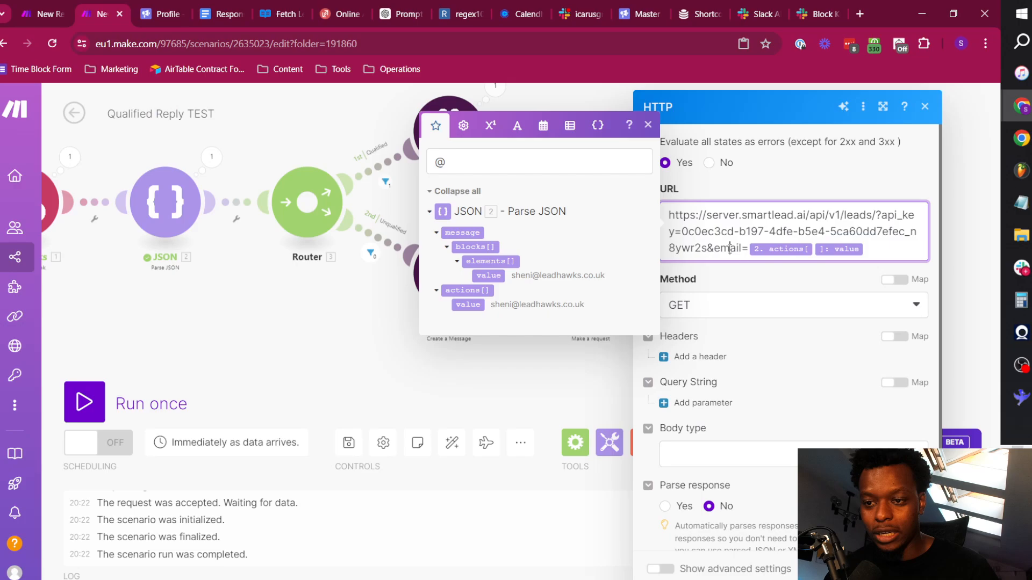
scroll(747, 382, "down", 1)
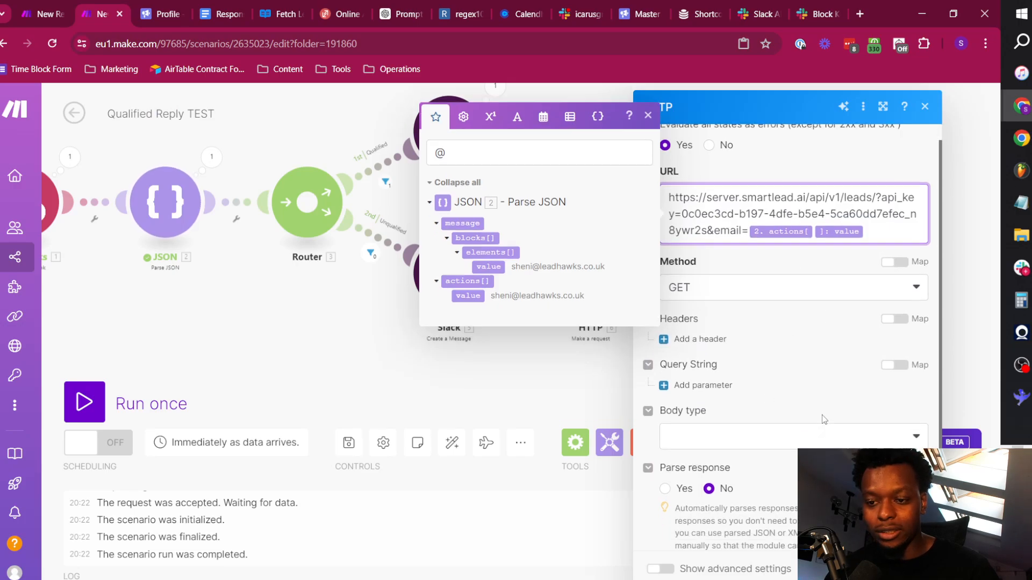
left_click(910, 568)
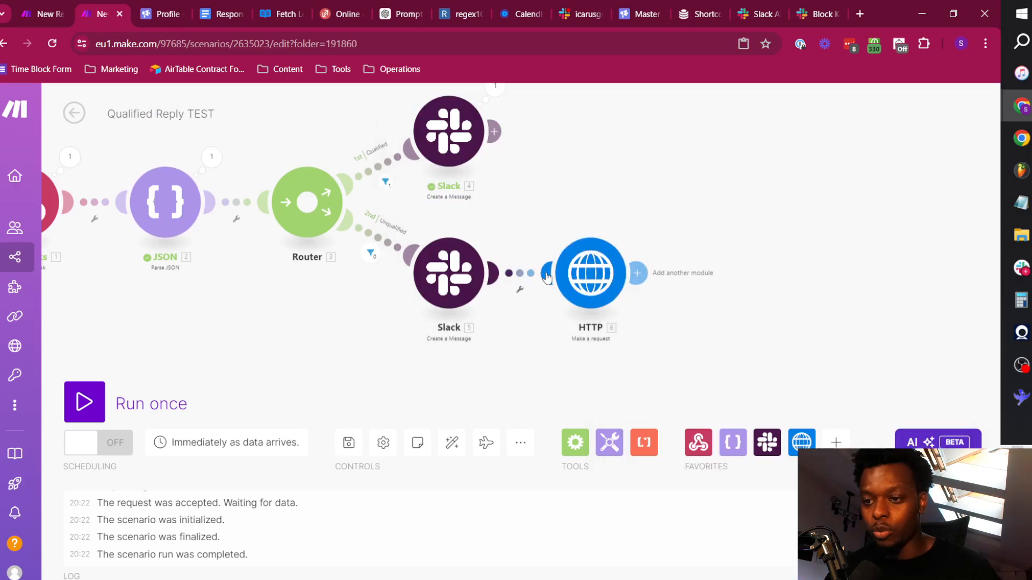
Rename the HTTP module on the Unqualified route as "Fetch Lead".
right_click(601, 280)
left_click(667, 364)
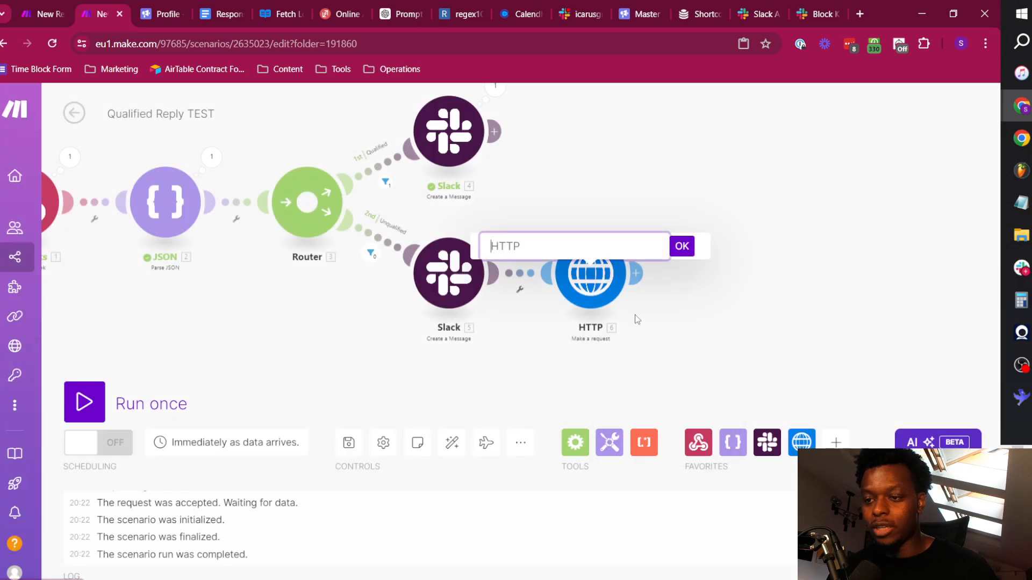
type("Fetch Lead")
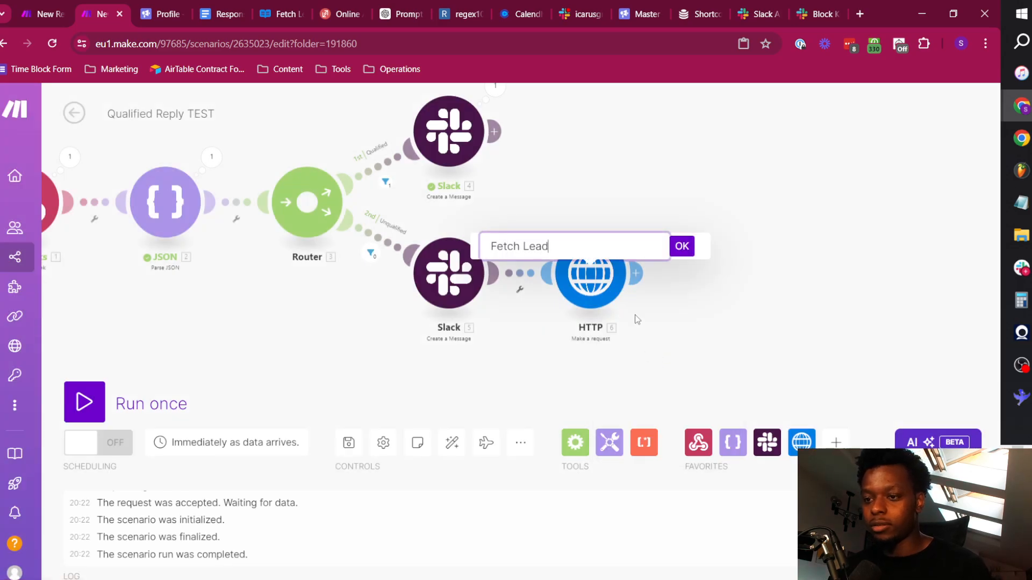
left_click(681, 245)
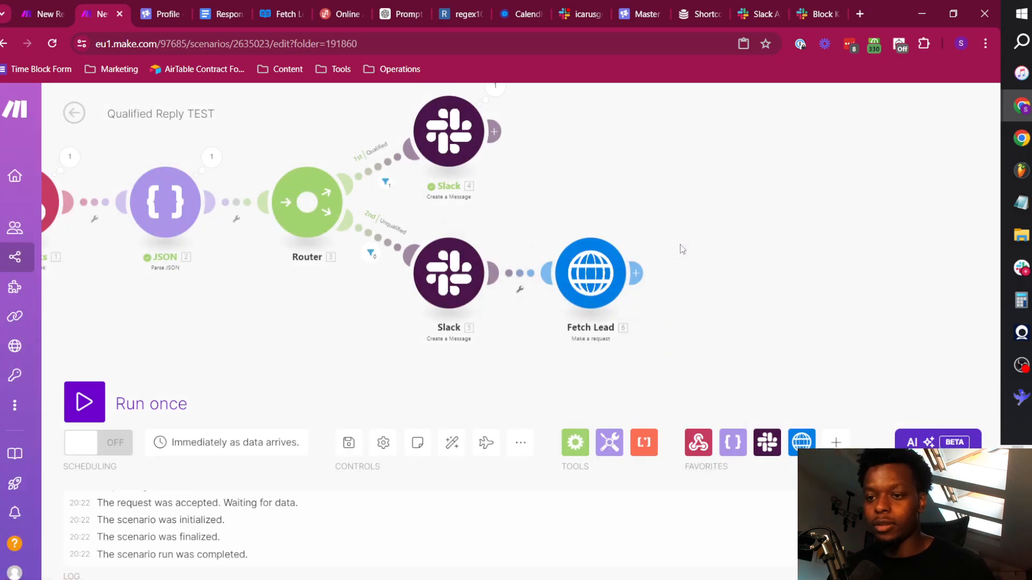
Add another HTTP Make a request module after the Fetch Lead module.
left_click(638, 272)
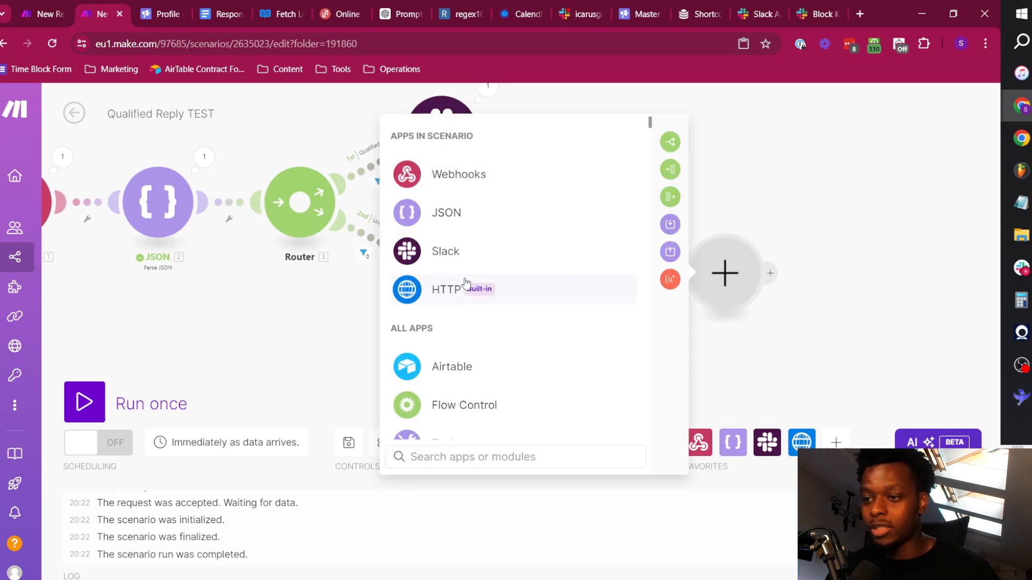
left_click(438, 277)
scroll(534, 344, "down", 3)
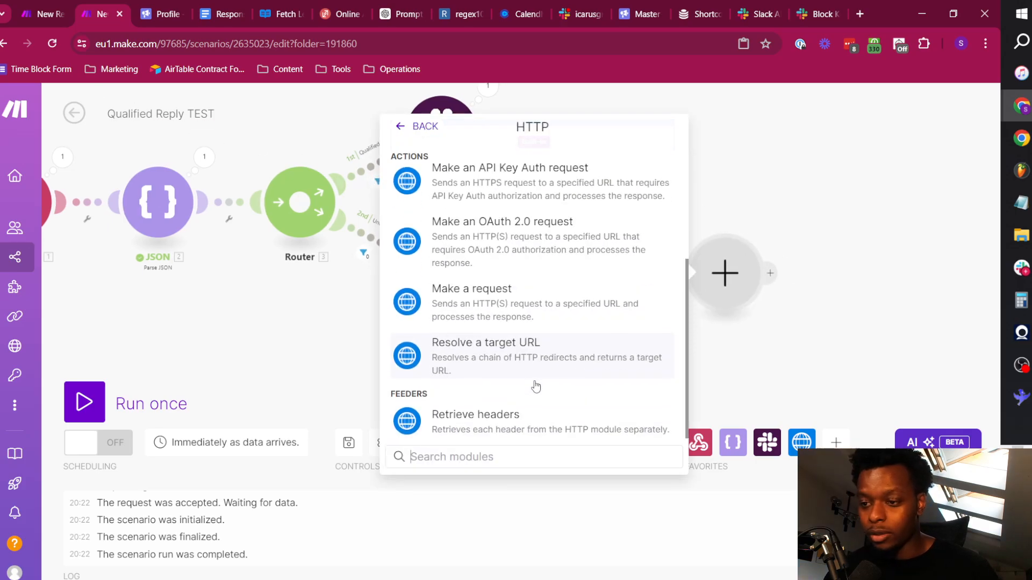
left_click(532, 301)
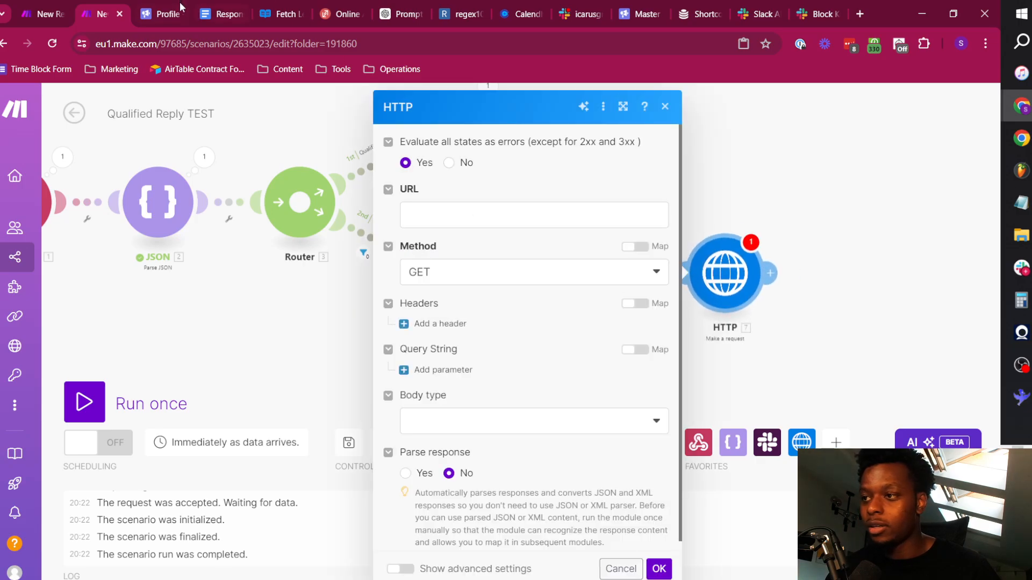
Switch to the Smartlead API reference, search for "categor" and open the Fetch Lead Categories endpoint.
left_click(277, 13)
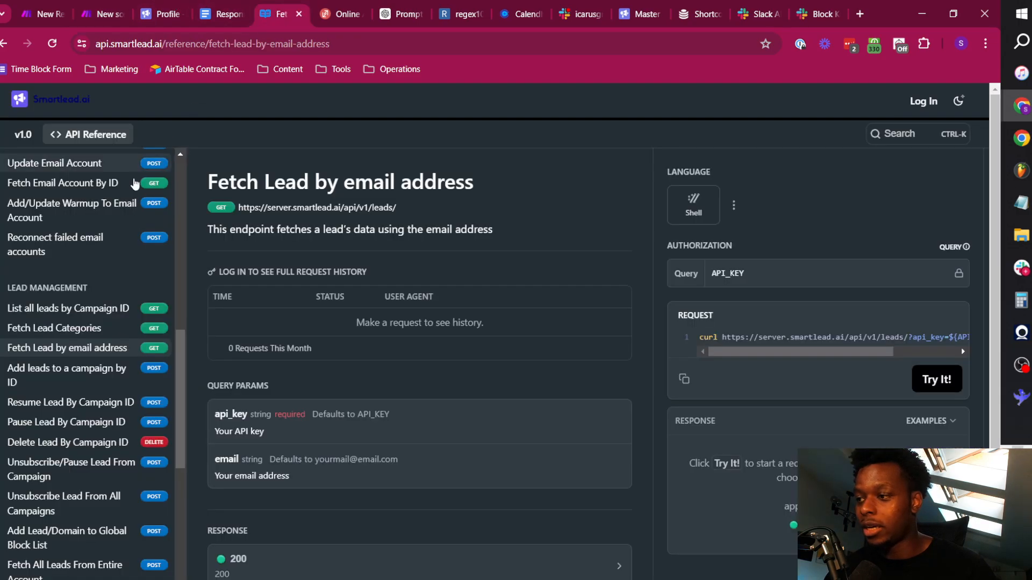
scroll(67, 220, "up", 10)
left_click(78, 168)
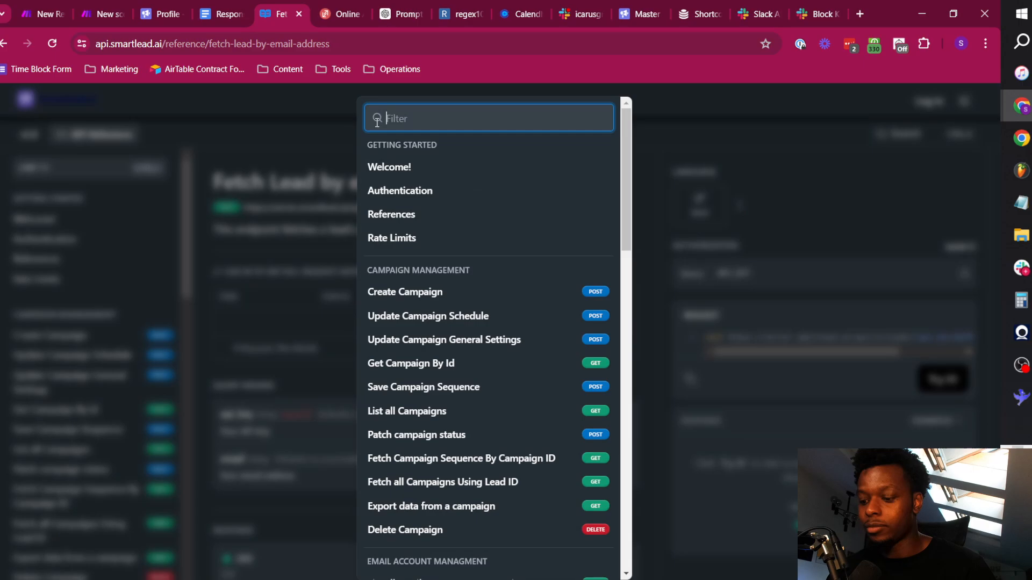
type("categor")
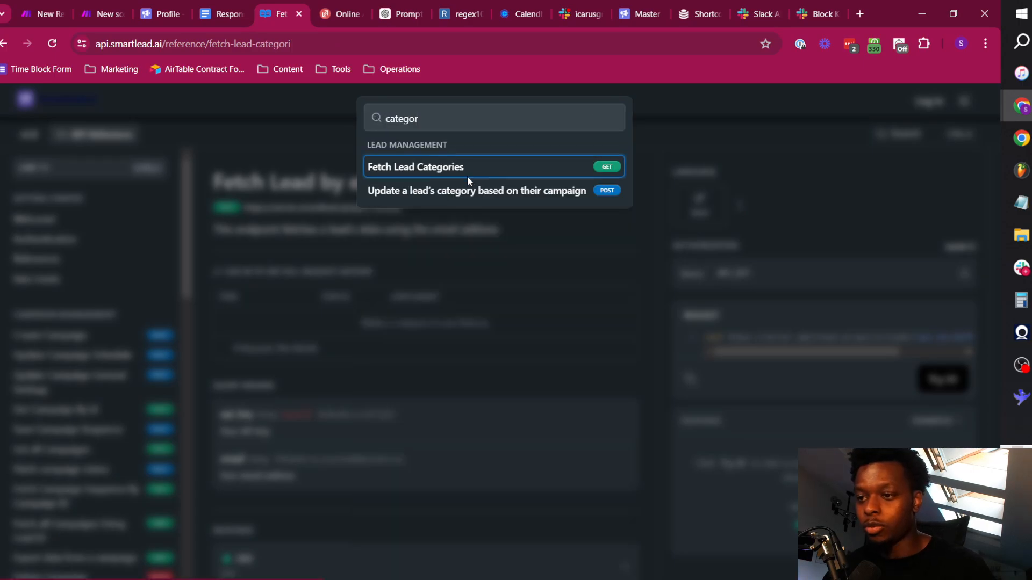
left_click(467, 175)
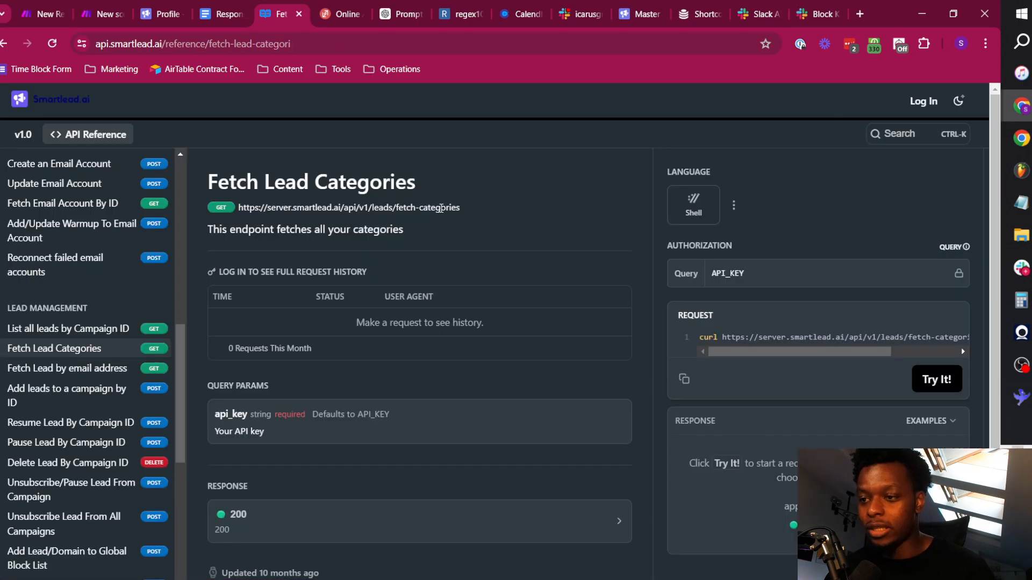
Copy the Fetch Lead Categories request into the new Make HTTP module's URL and remove the leading "curl".
left_click(685, 379)
left_click(90, 5)
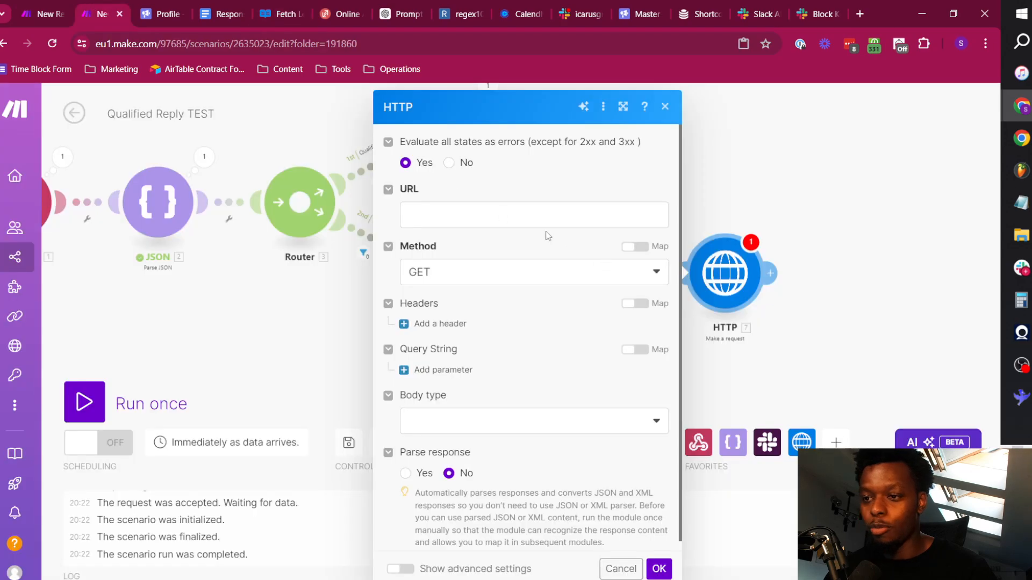
left_click(544, 221)
key("ctrl+v")
left_click(430, 215)
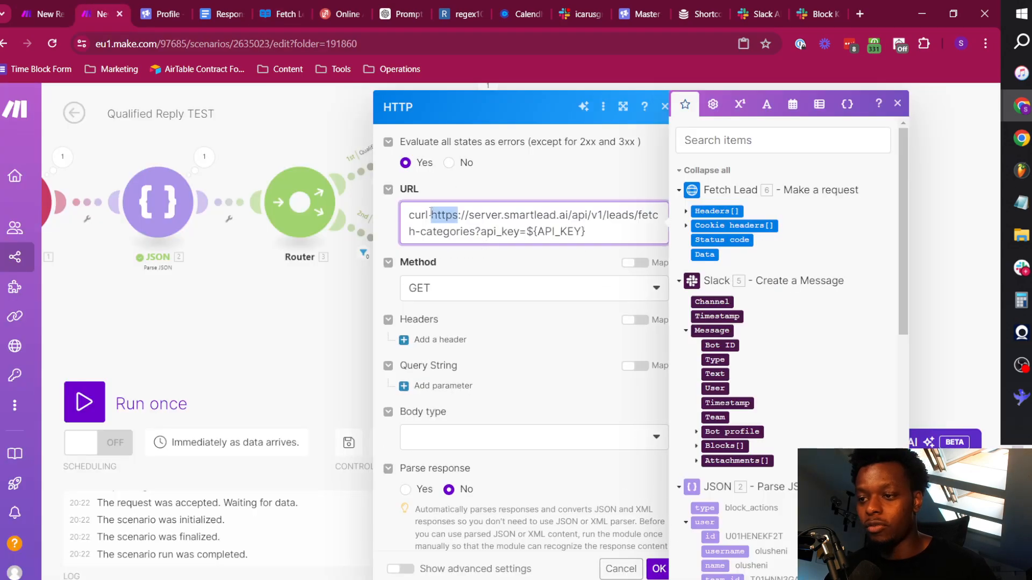
key("shift+Home")
key("BackSpace")
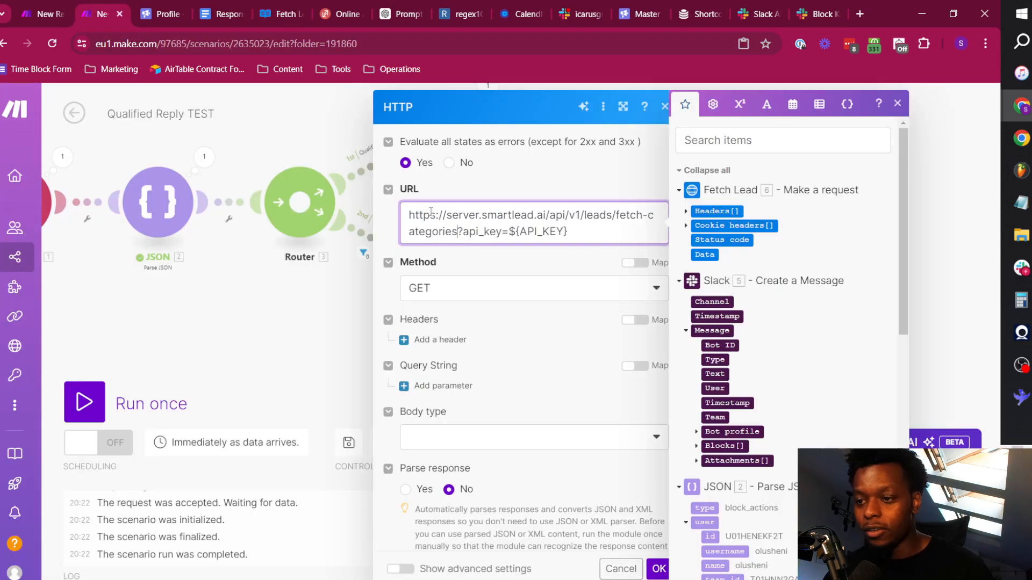
Replace the ${API_KEY} placeholder in the fetch-categories URL with the API key copied from the Smartlead profile.
key("shift+End")
key("BackSpace")
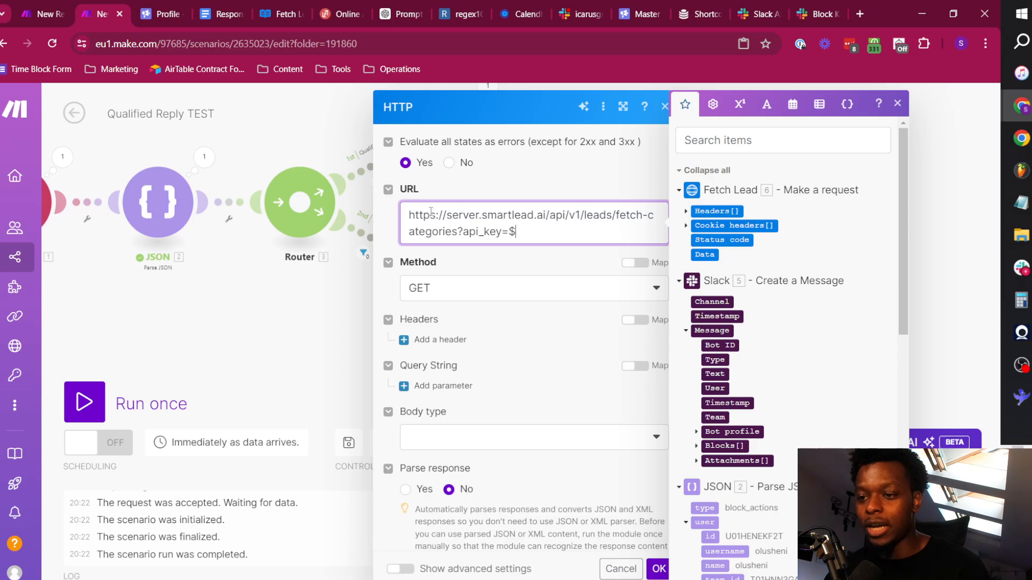
left_click(153, 21)
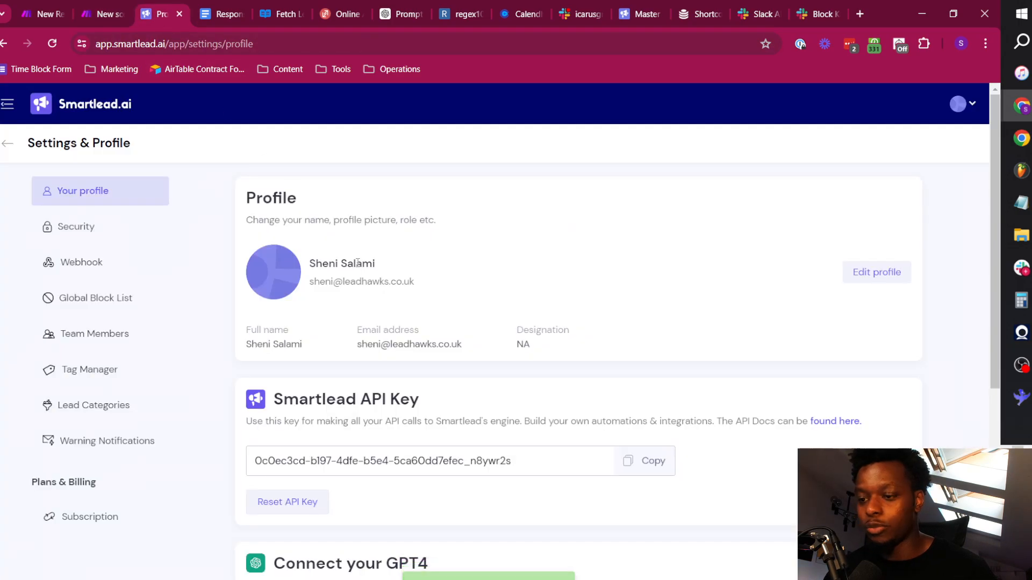
left_click(643, 463)
left_click(105, 6)
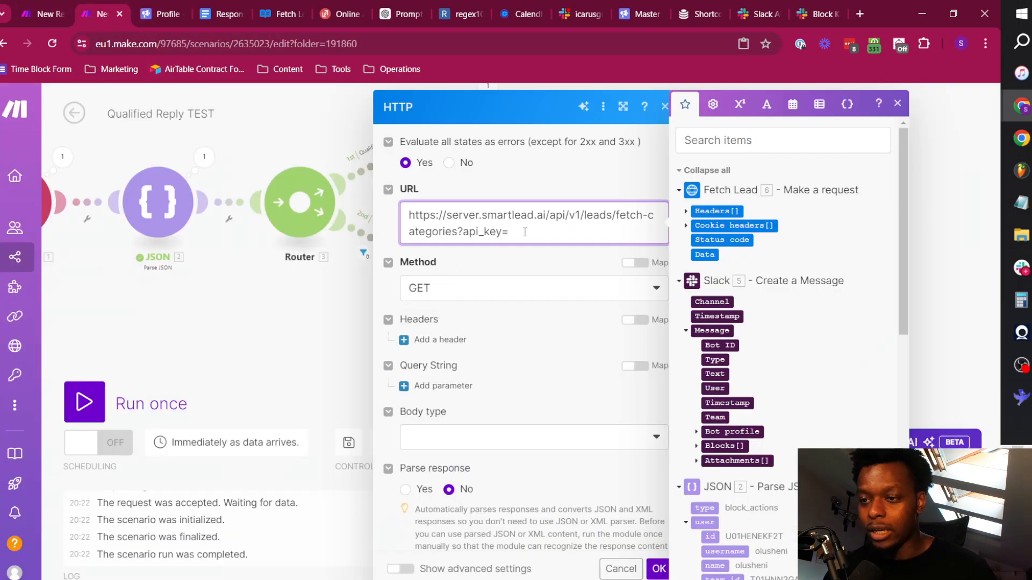
key("ctrl+v")
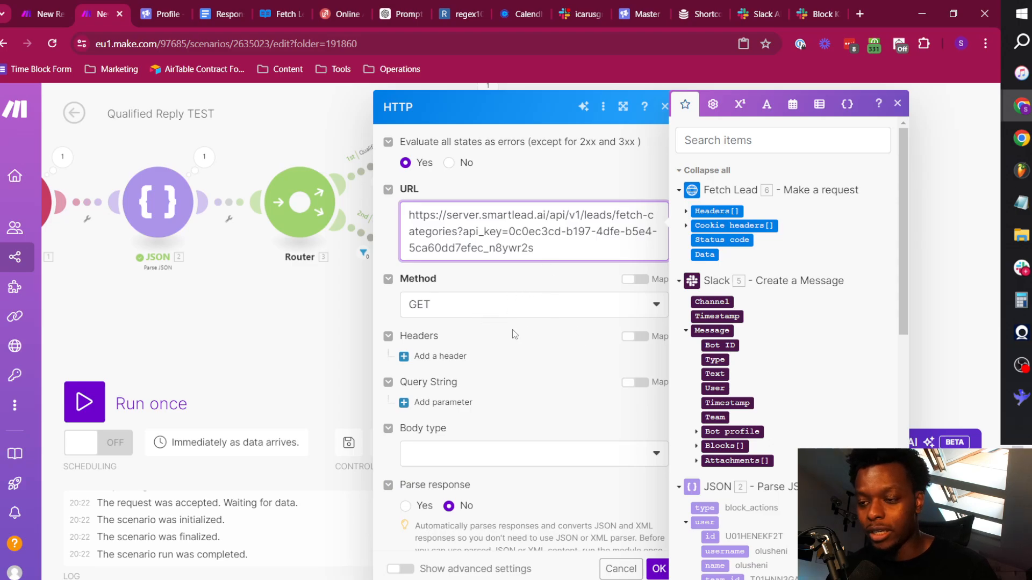
Set Parse response to Yes in the fetch-categories HTTP module and in the Fetch Lead module, saving both.
left_click(408, 520)
left_click(659, 568)
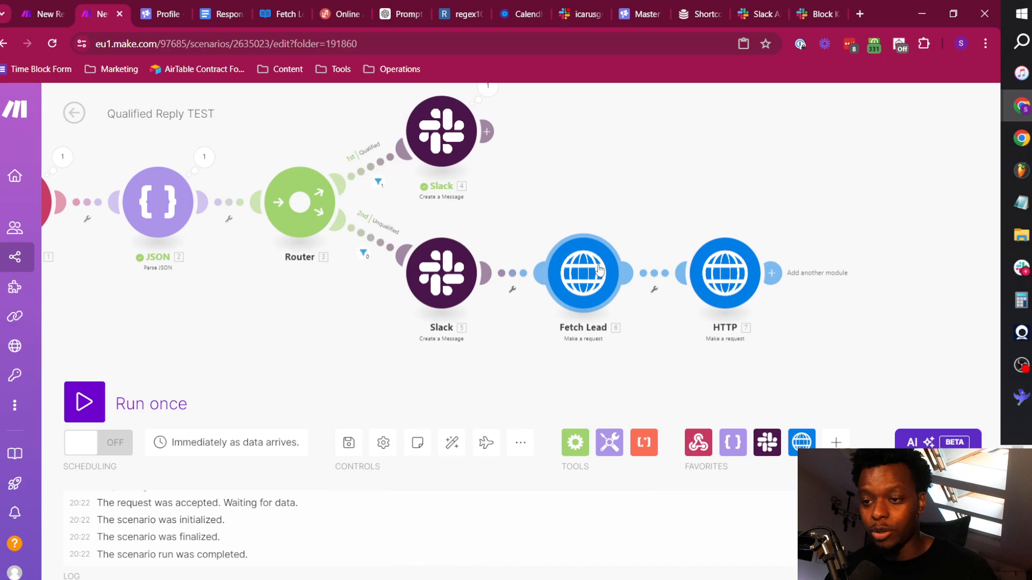
left_click(600, 269)
scroll(687, 492, "down", 1)
left_click(658, 465)
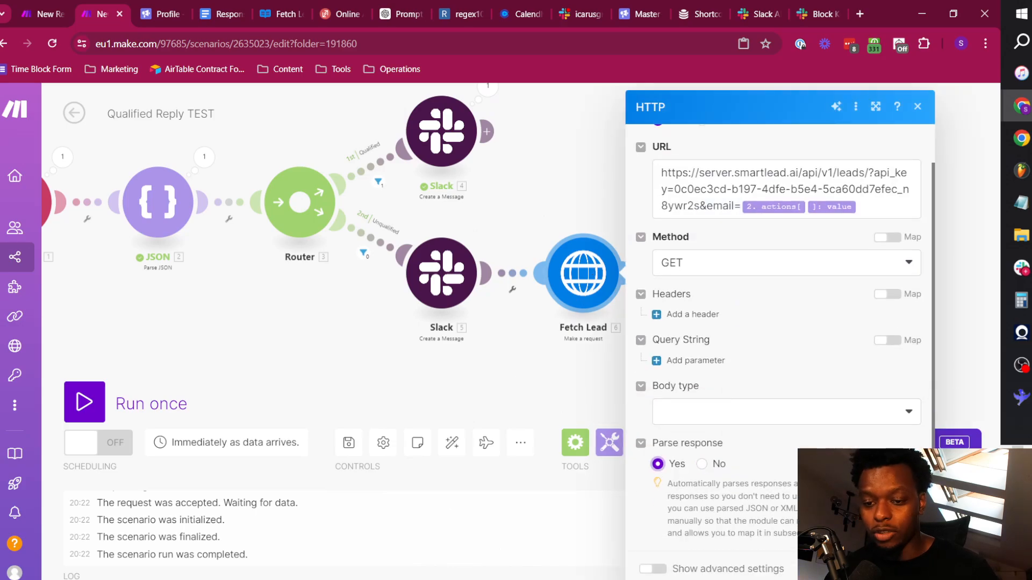
left_click(908, 568)
Rename the last HTTP module on the Unqualified route as "Fetch Lead Categories".
right_click(722, 280)
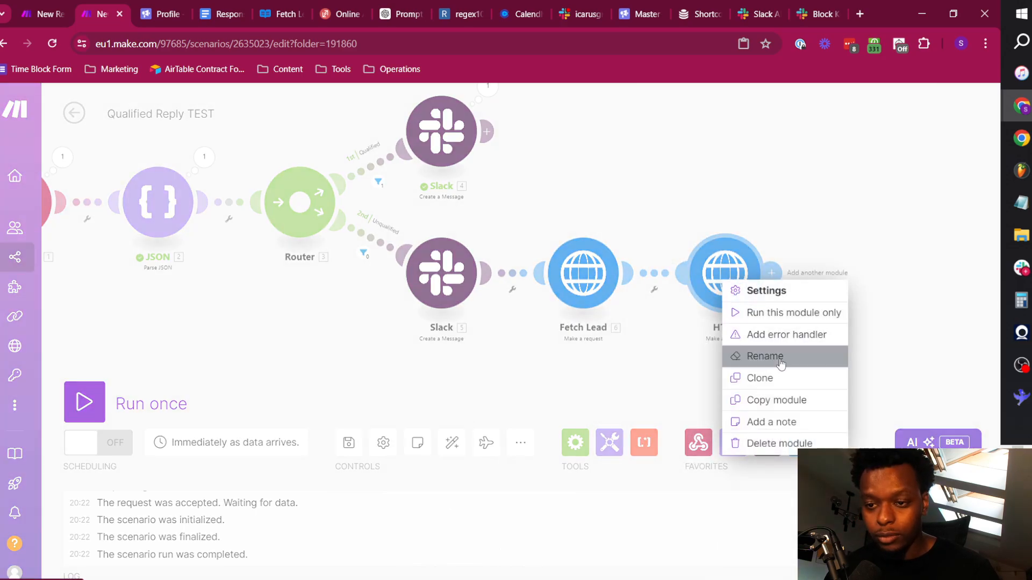
left_click(779, 356)
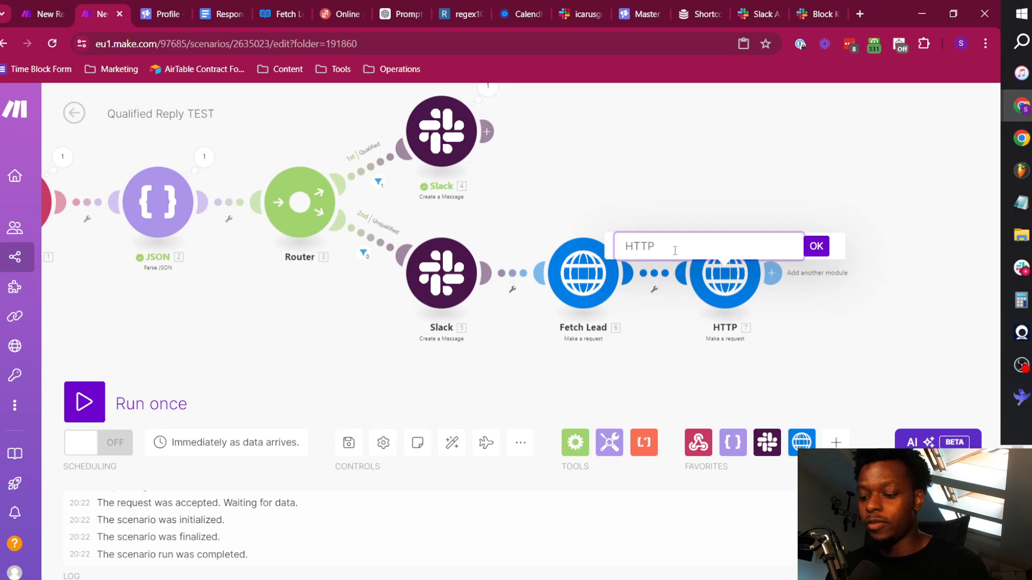
type("Fetch")
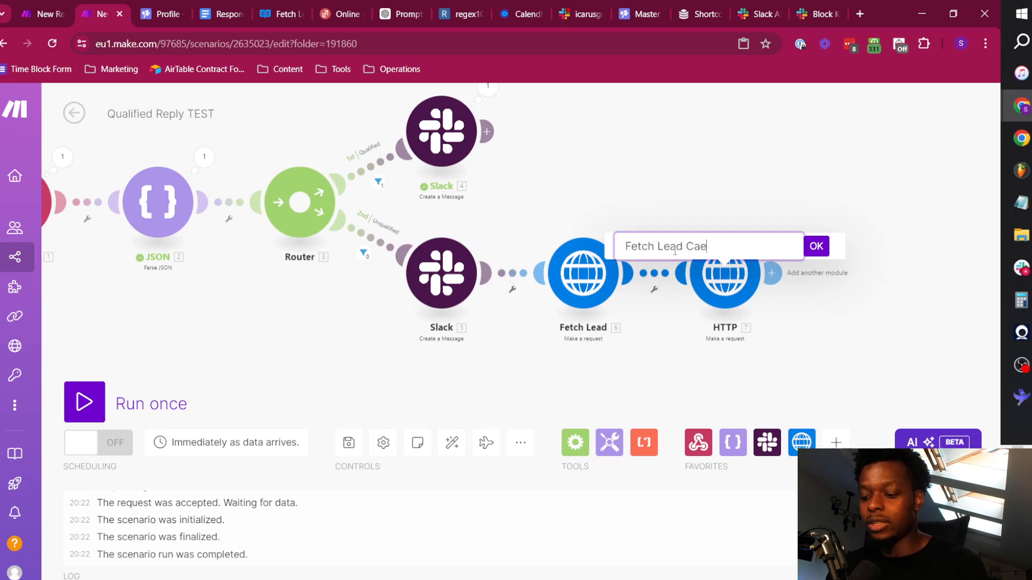
type(" Lead Categories")
key("Return")
left_click(821, 272)
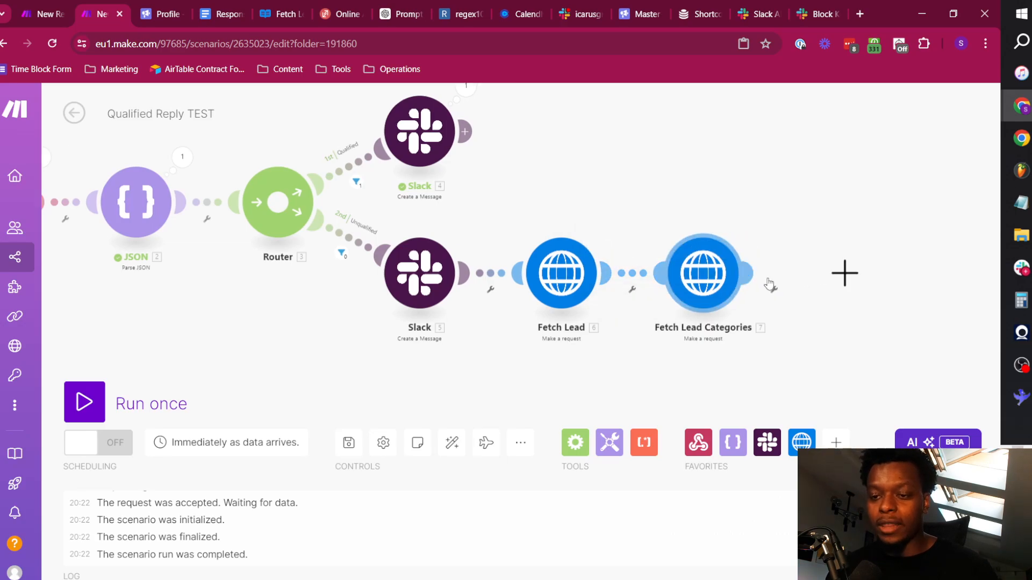
left_click(513, 283)
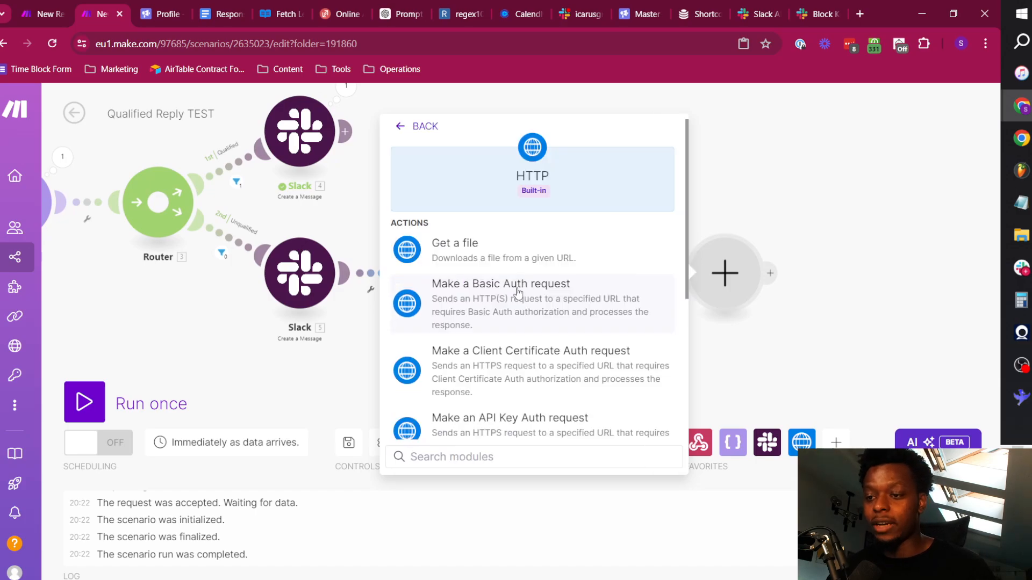
left_click(793, 232)
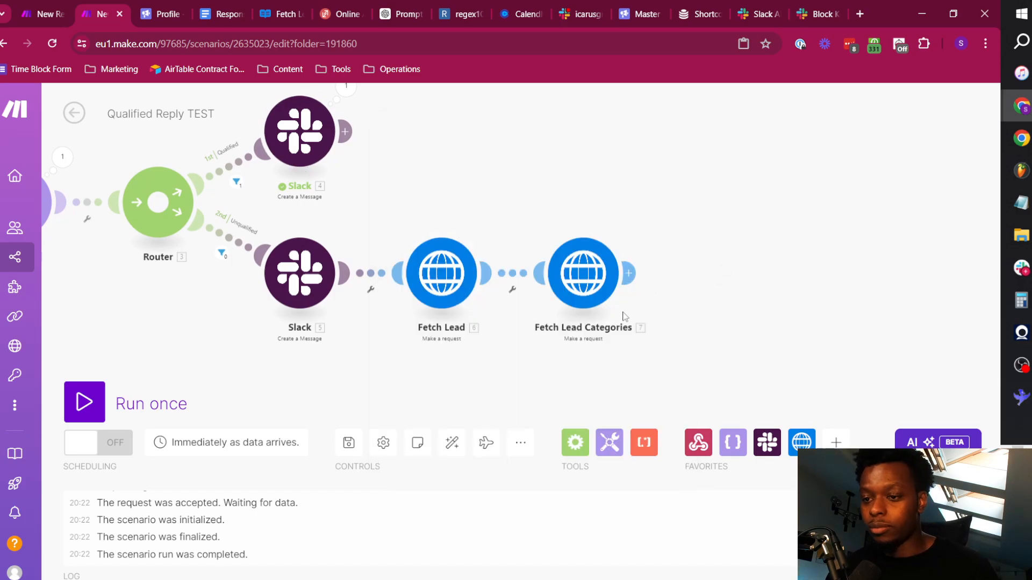
Copy the Meeting Request route's HTTP module from the New Reply scenario into Qualified Reply TEST and connect it after Fetch Lead Categories.
left_click(34, 7)
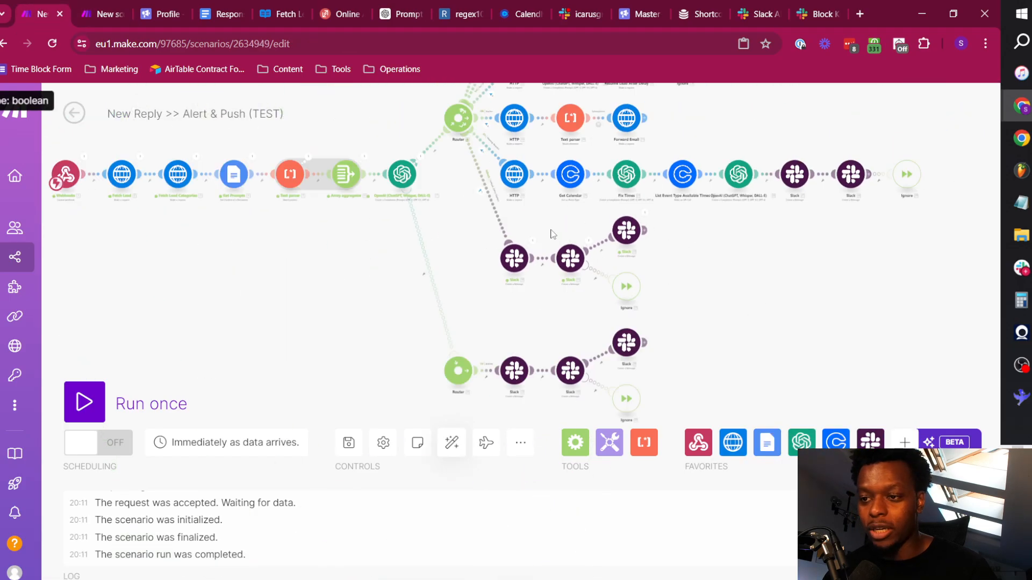
scroll(553, 233, "up", 3)
scroll(541, 219, "down", 2)
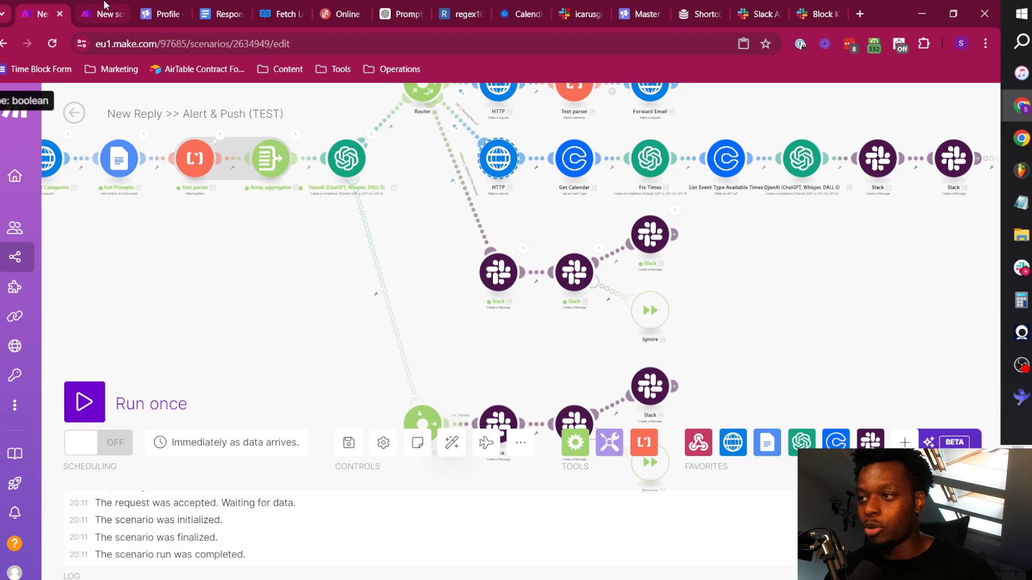
key("ctrl+Tab")
key("ctrl+v")
left_click_drag(705, 299, 631, 170)
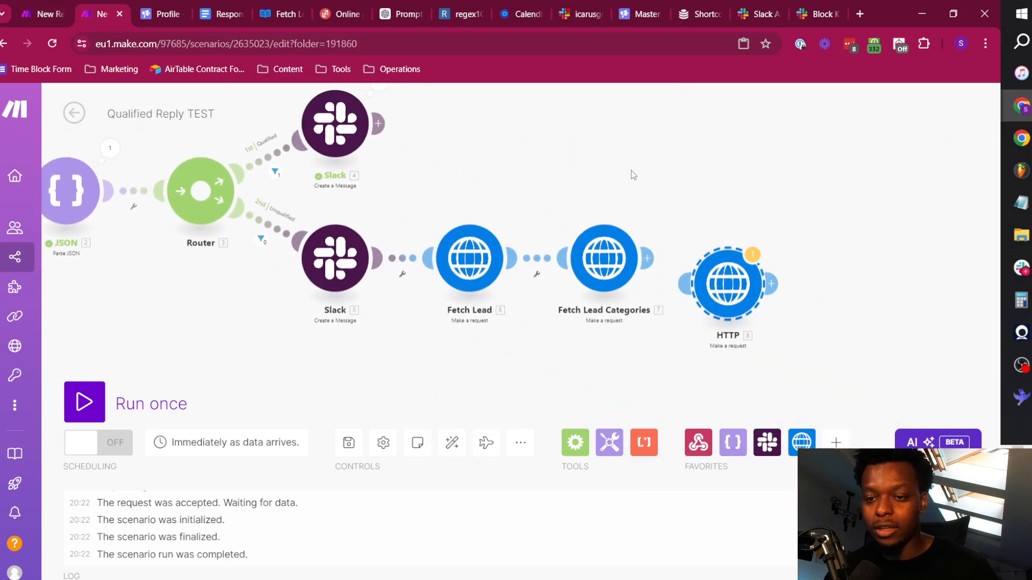
left_click_drag(673, 280, 633, 251)
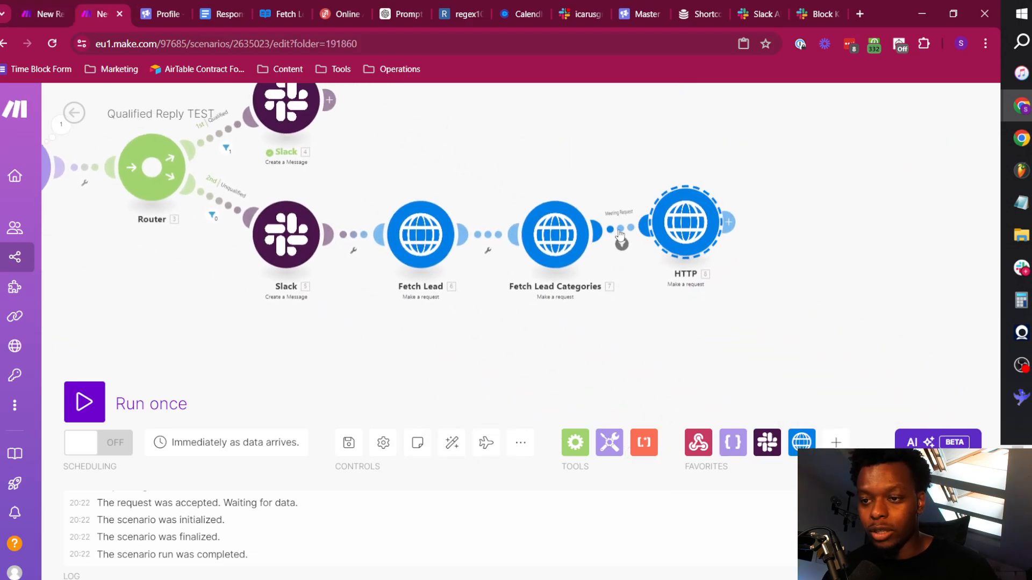
Clear the Meeting Request label and condition from the filter between Fetch Lead Categories and the pasted HTTP module.
right_click(620, 231)
left_click(653, 248)
triple_click(759, 170)
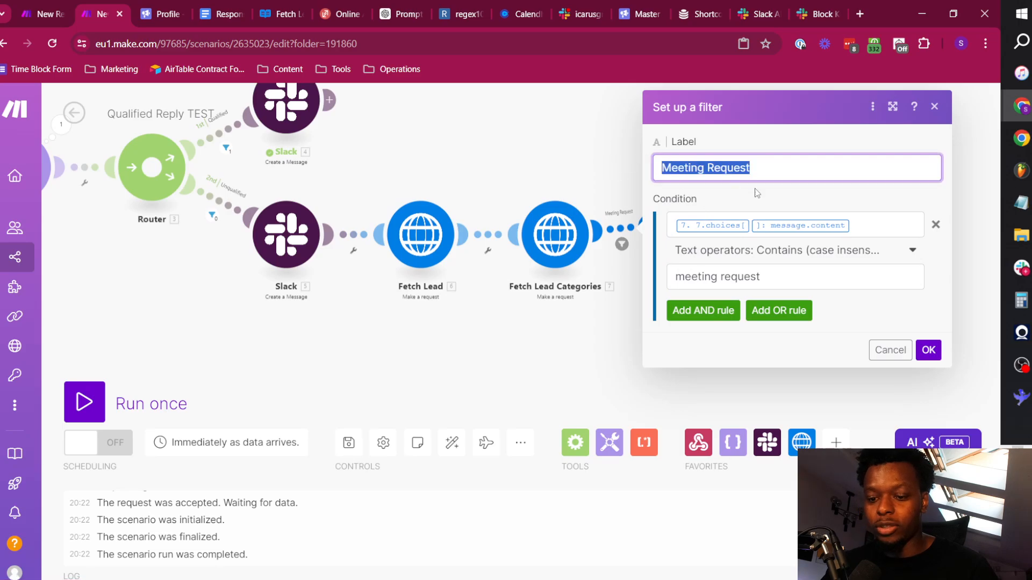
key("BackSpace")
left_click(935, 224)
left_click(927, 260)
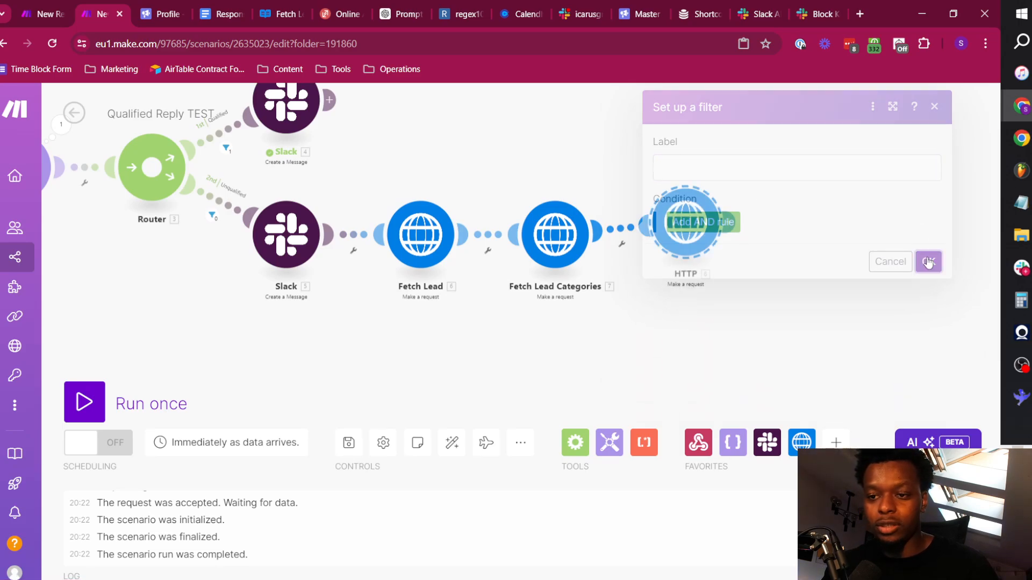
Review the pasted HTTP module's mapped URL, method and request content, and close its settings.
left_click(686, 222)
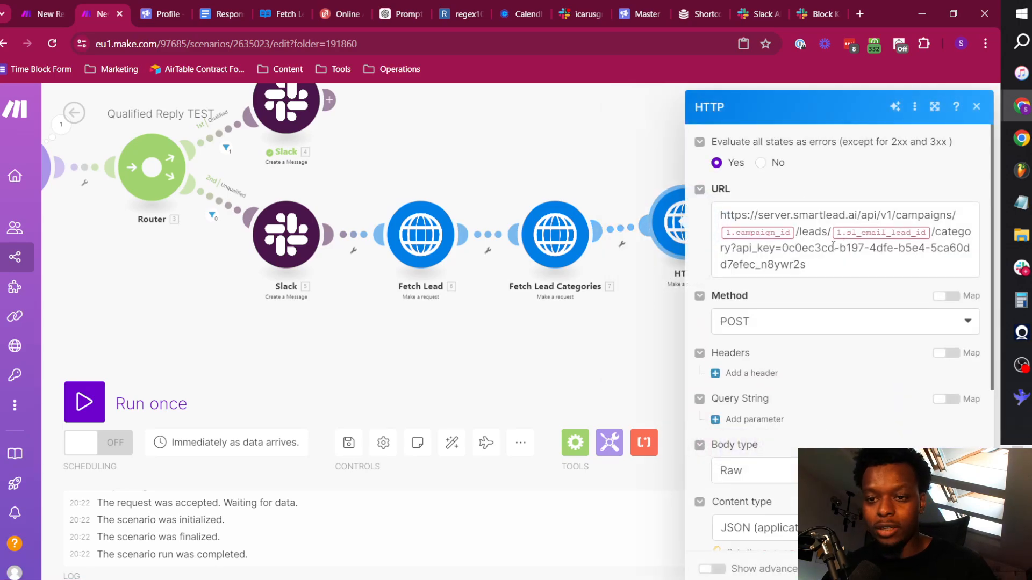
left_click(797, 232)
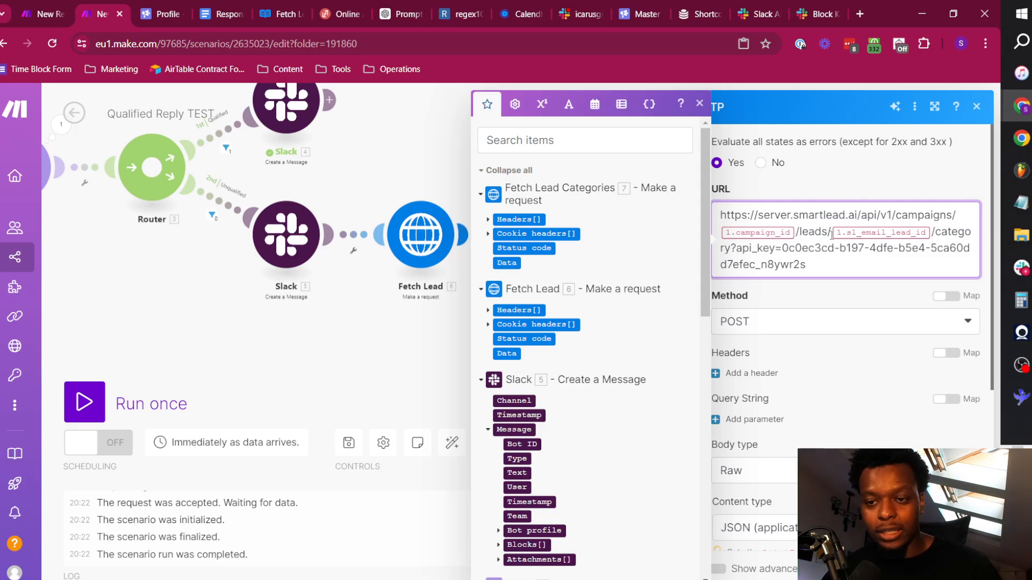
left_click_drag(907, 234, 939, 235)
left_click(809, 259)
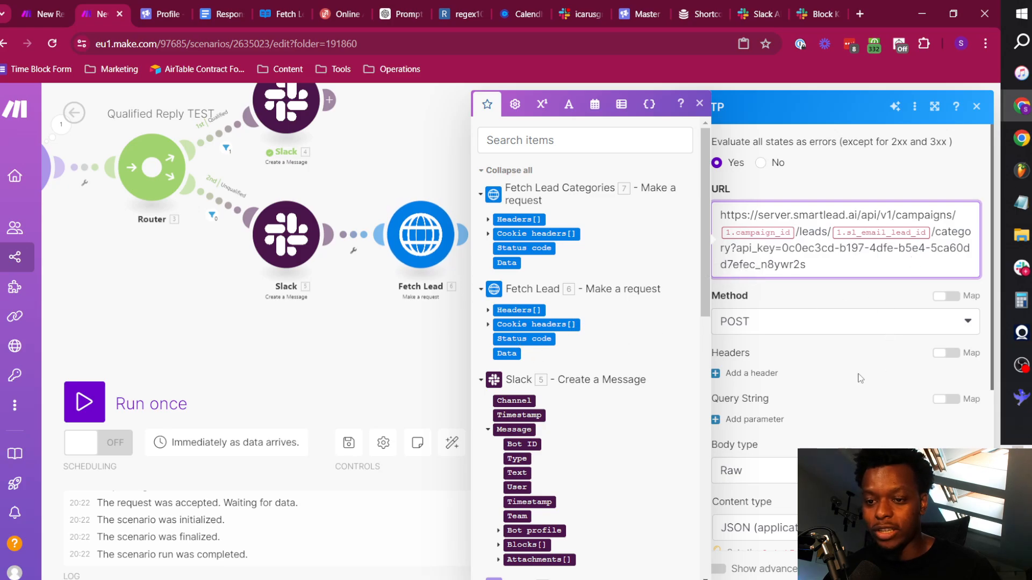
scroll(833, 384, "down", 5)
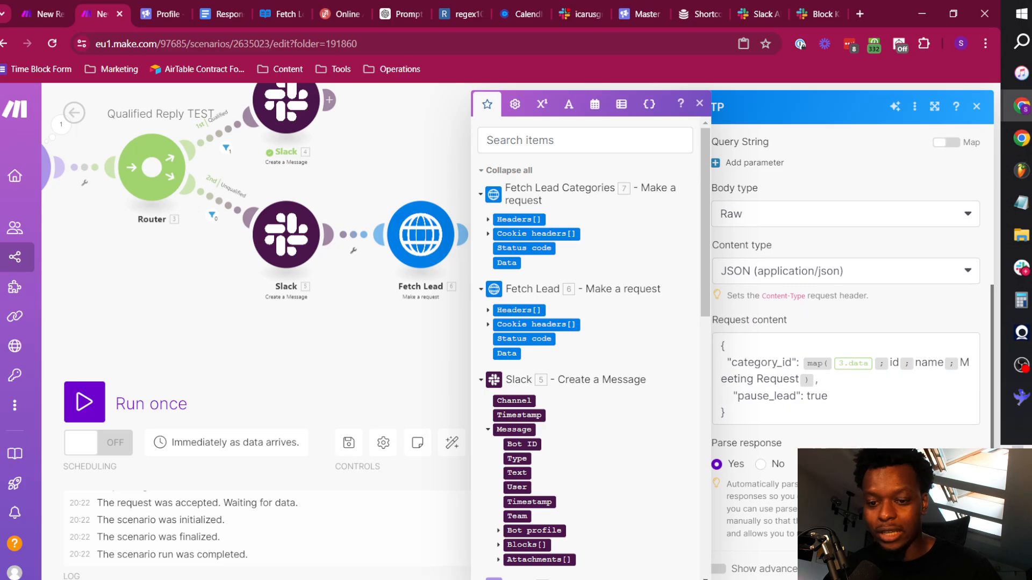
left_click(966, 568)
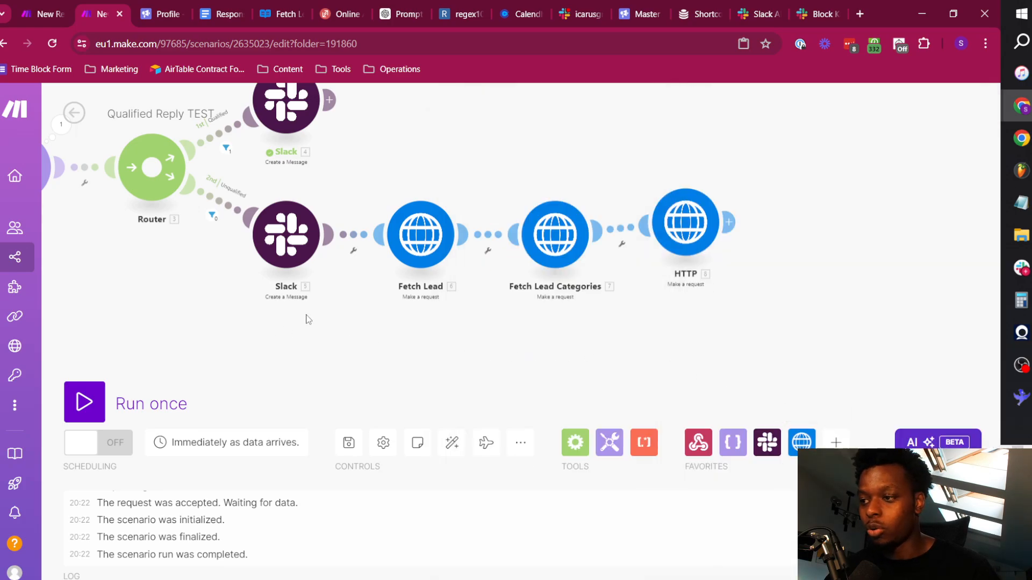
Run the scenario once, mark the lead as Unqualified in the icarusgrowth-replies Slack thread, and return to the Make scenario.
left_click(85, 402)
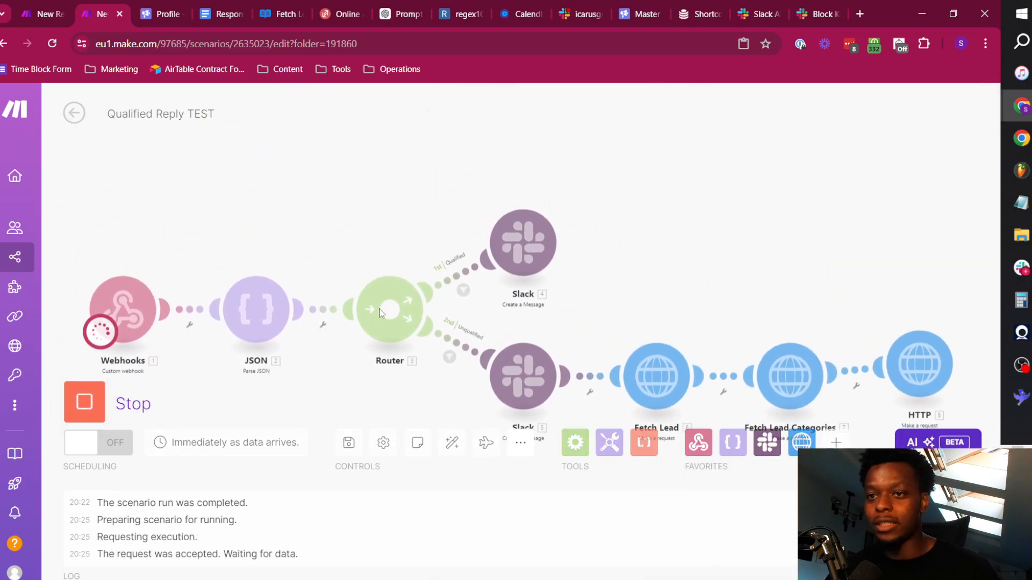
left_click(578, 14)
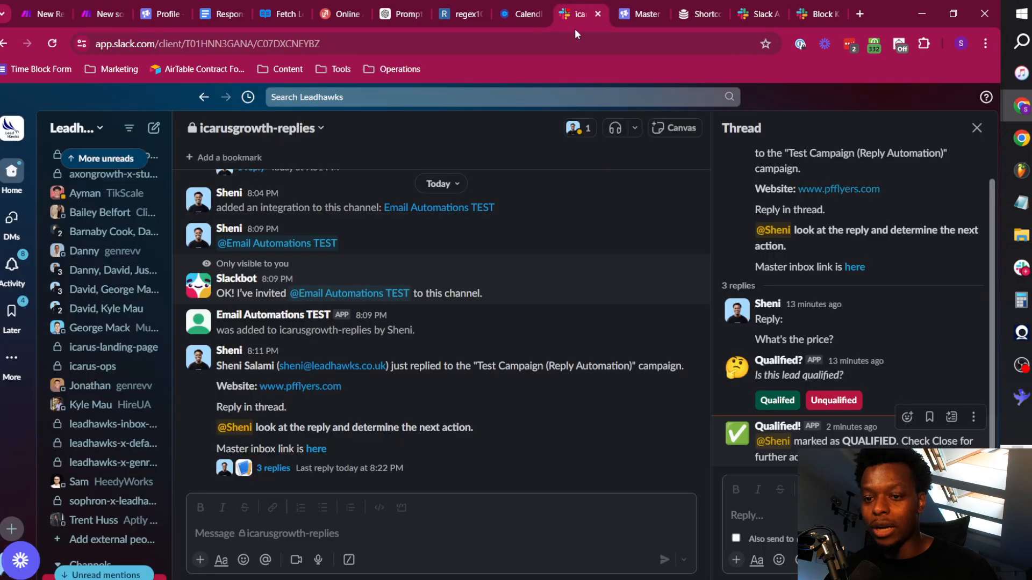
left_click(839, 404)
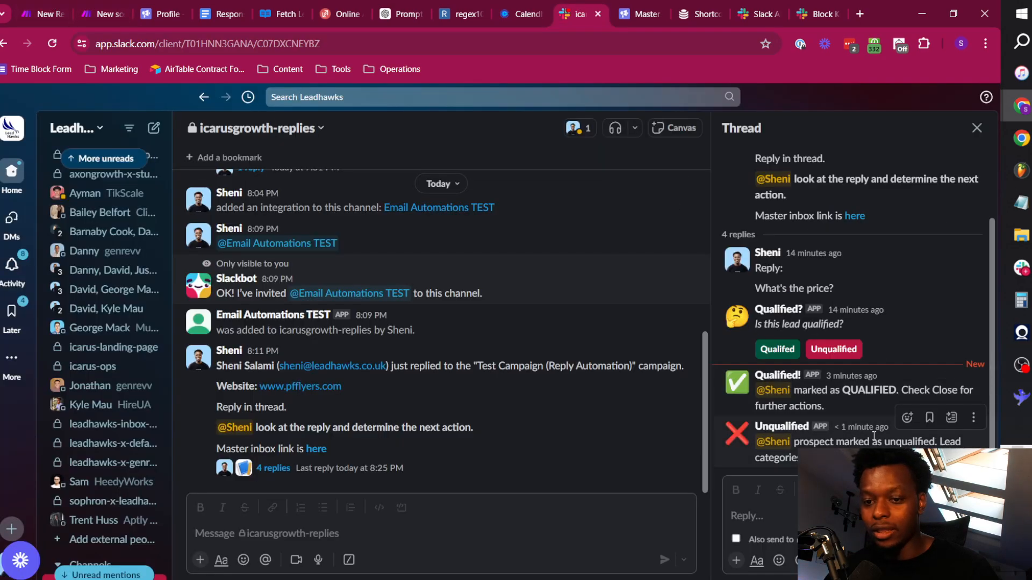
triple_click(873, 437)
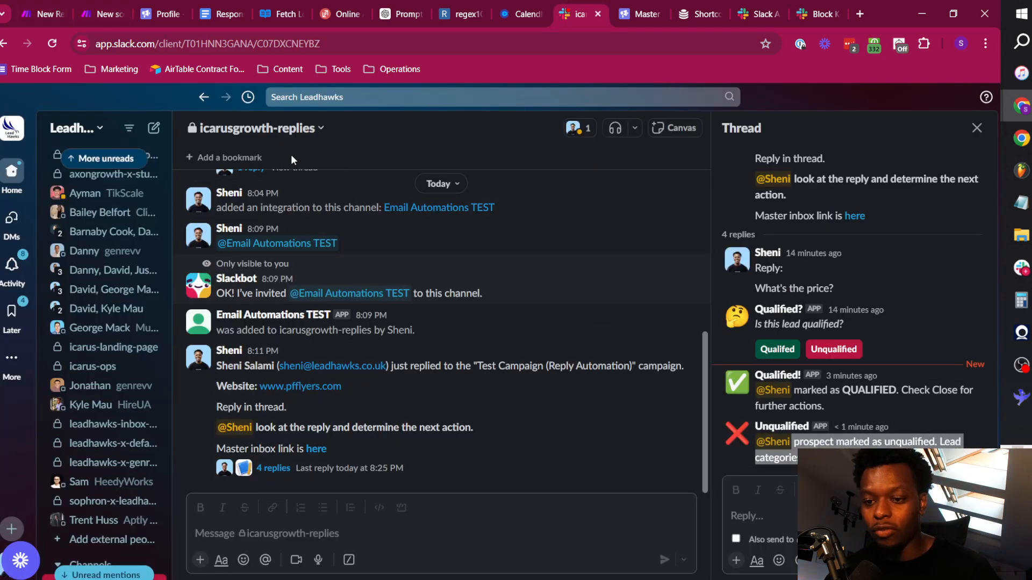
left_click(93, 4)
scroll(667, 279, "right", 3)
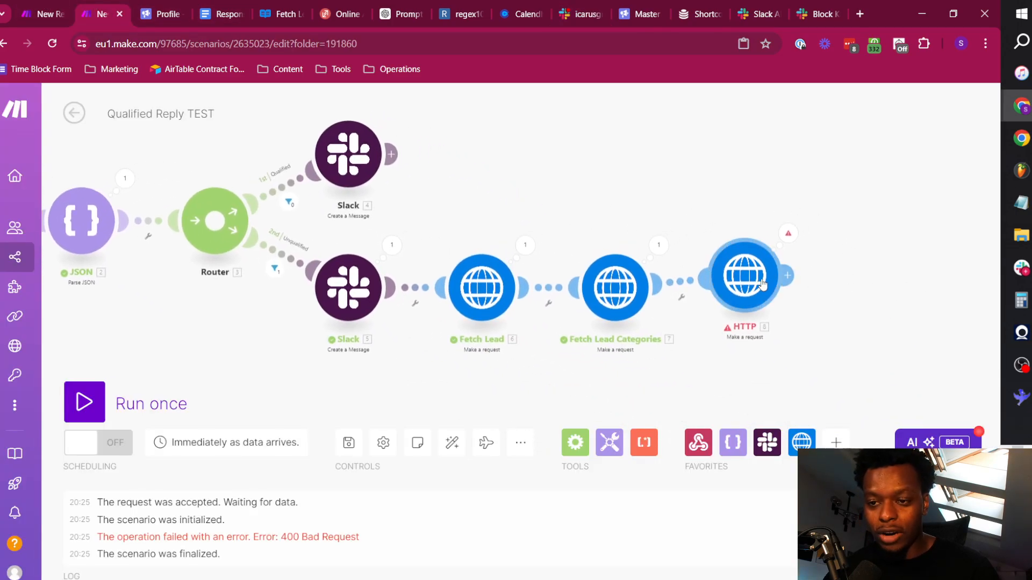
Replace the broken campaign_id reference in the last HTTP module's URL with campaign_id from Fetch Lead's lead_campaign_data.
left_click_drag(763, 283, 772, 295)
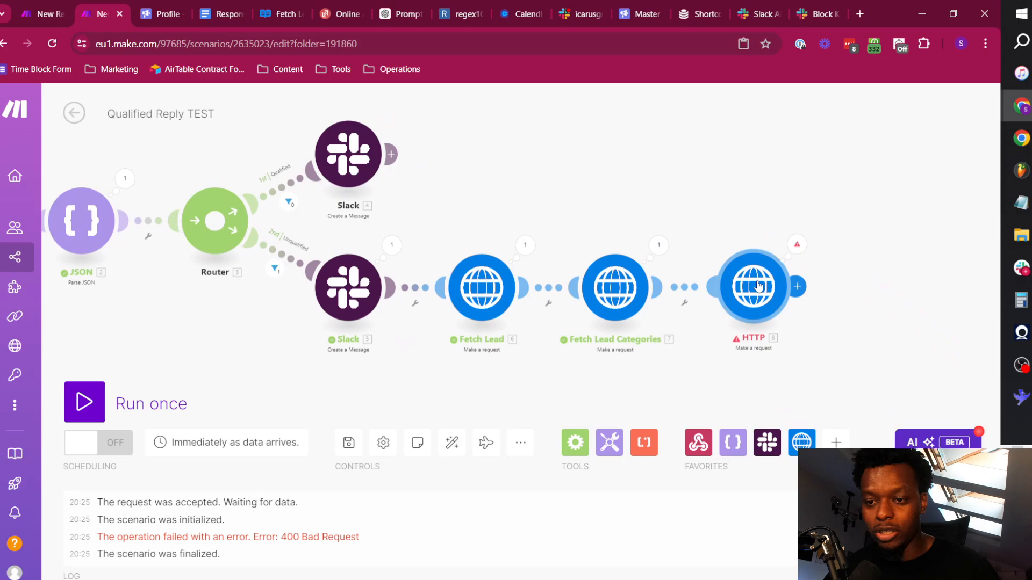
left_click(758, 286)
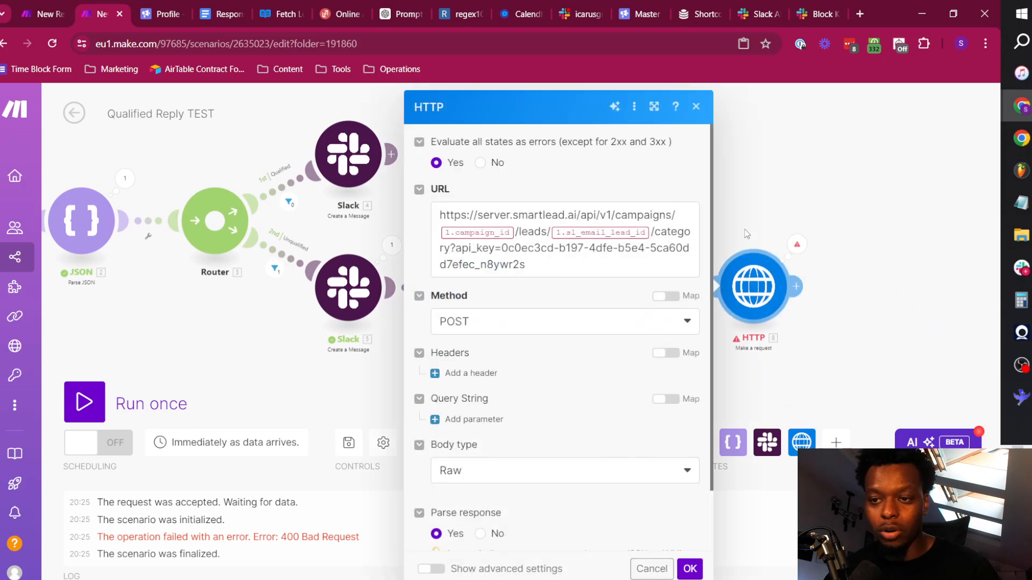
left_click(515, 230)
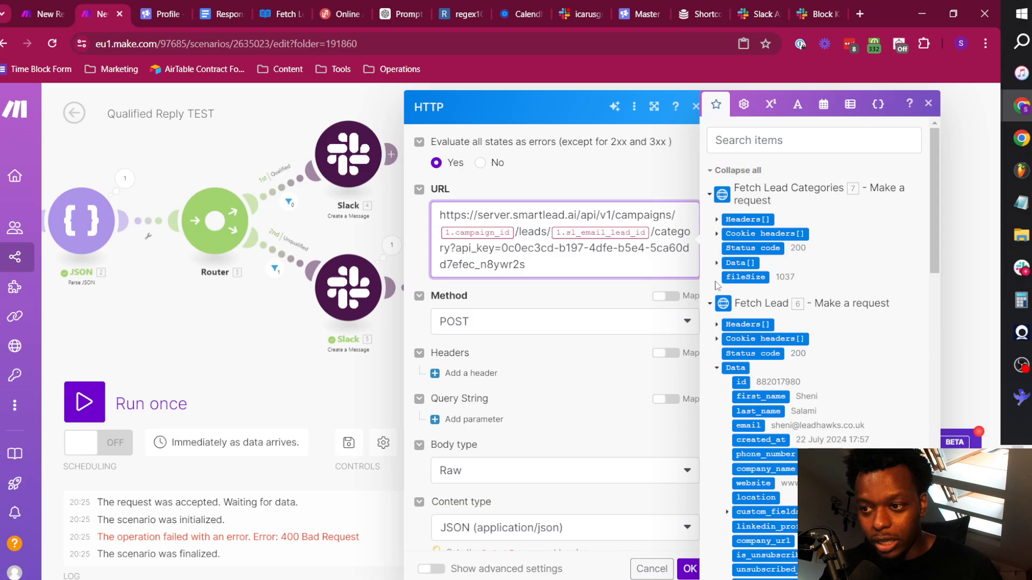
scroll(780, 328, "down", 3)
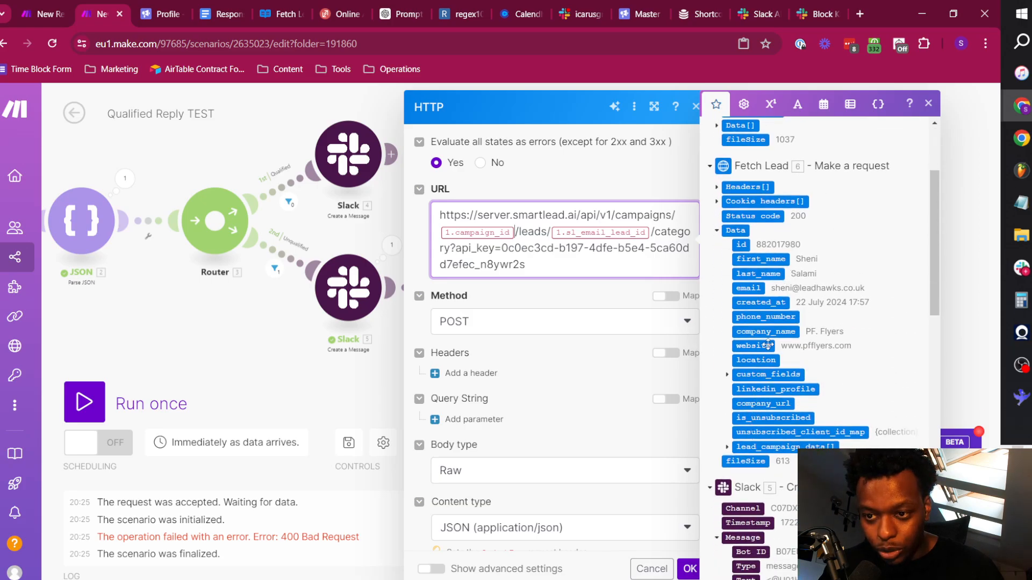
scroll(799, 345, "up", 5)
left_click(788, 141)
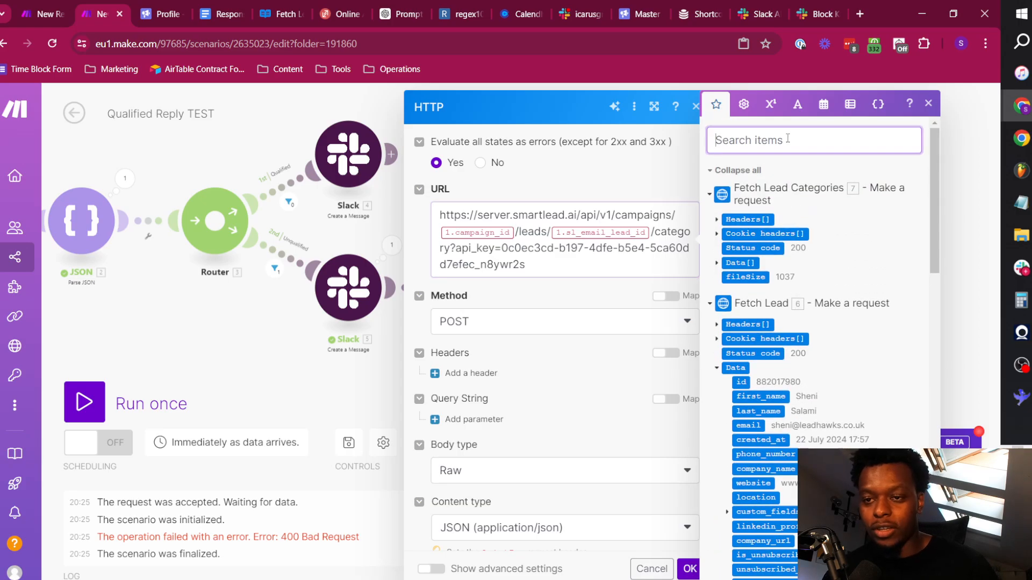
type("campaign")
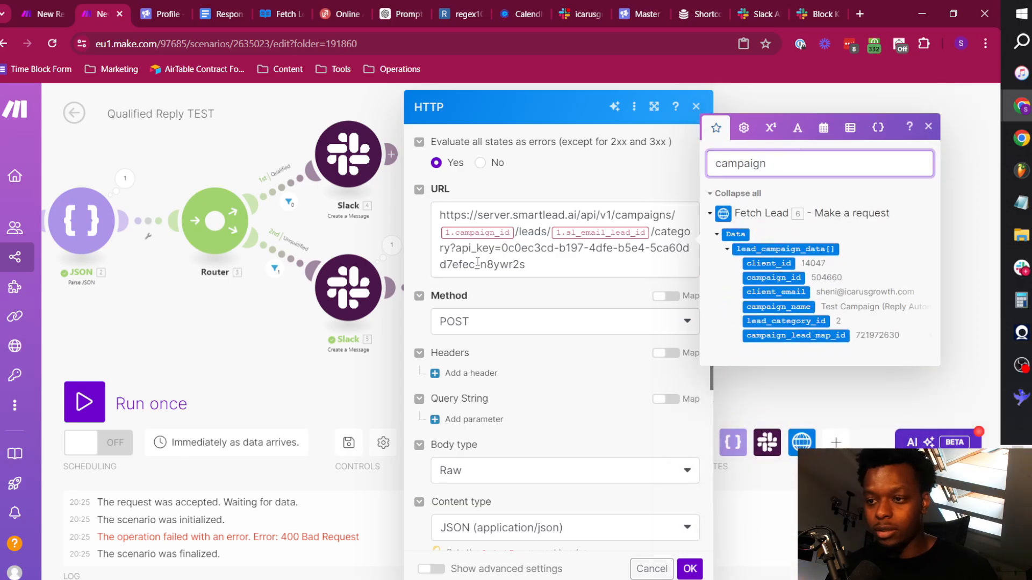
left_click(515, 233)
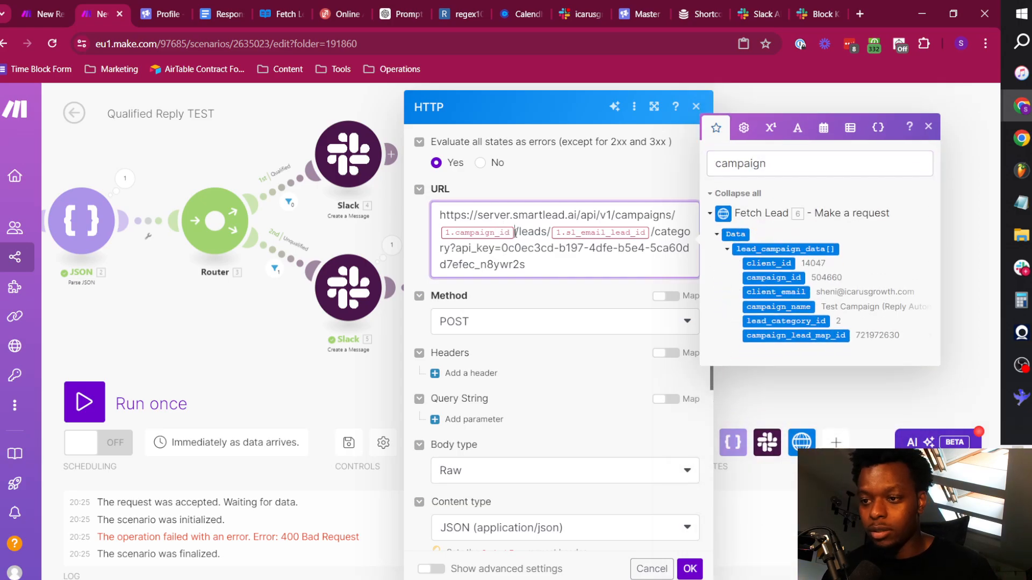
left_click(763, 278)
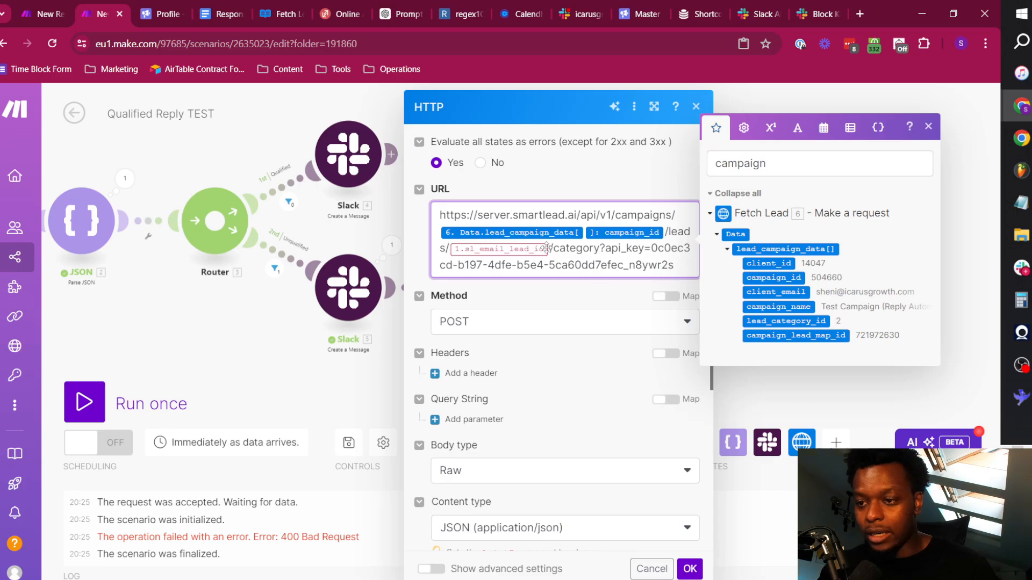
Replace the sl_email_lead_id reference in the HTTP module's URL with the data id from Fetch Lead.
key("BackSpace")
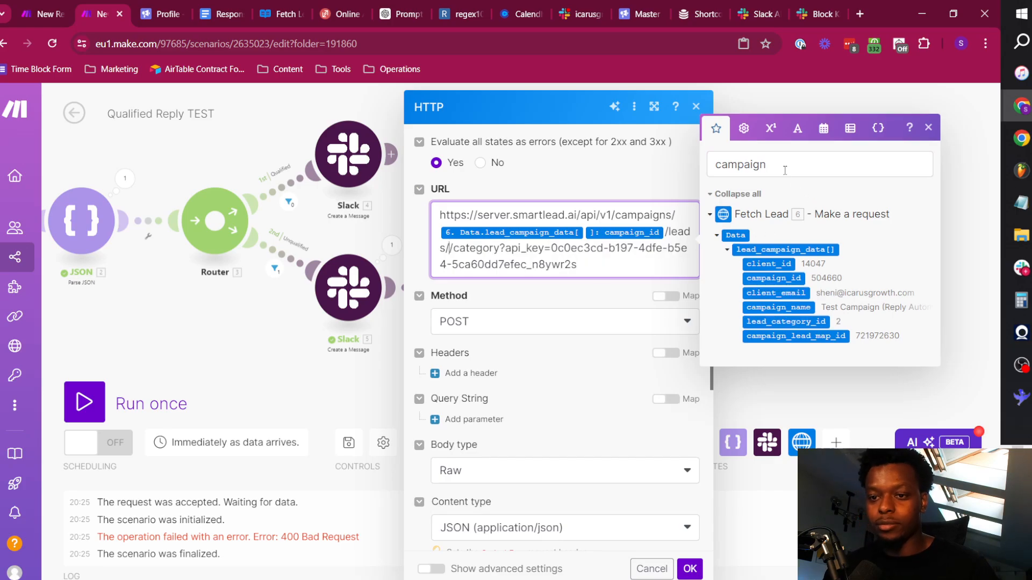
left_click(783, 166)
key("ctrl+BackSpace")
type("lead")
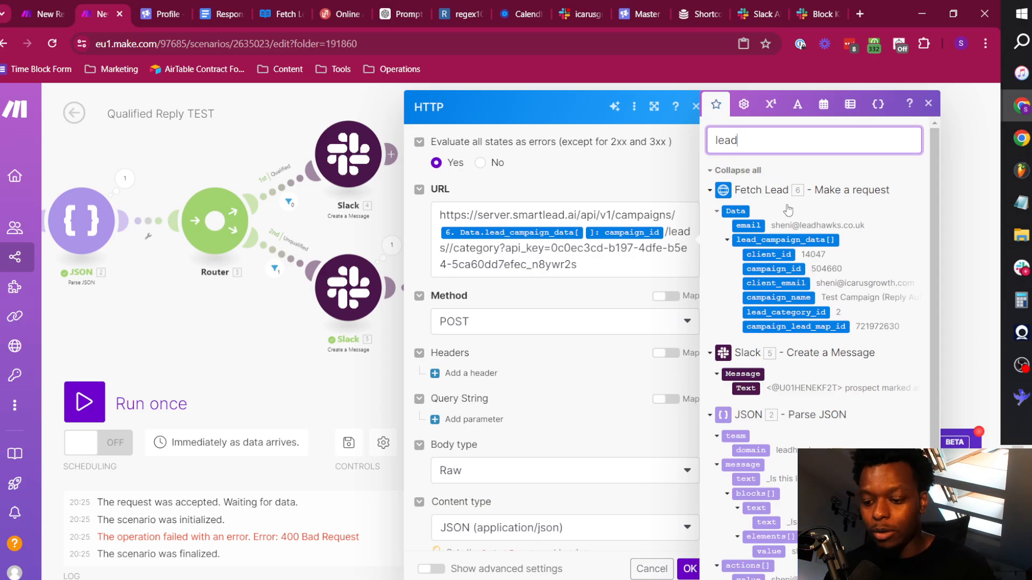
key("ctrl+BackSpace")
type("ID")
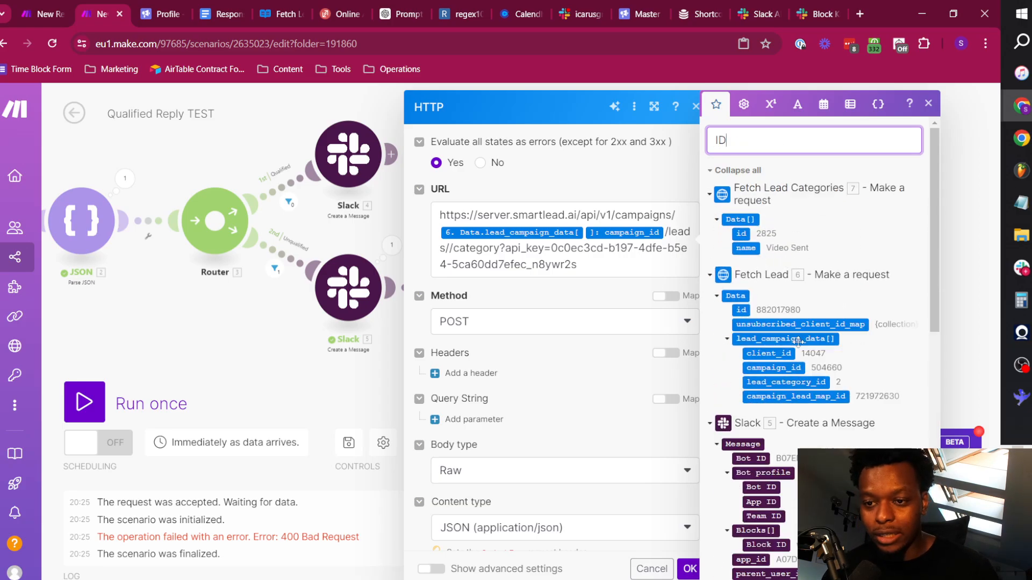
left_click(446, 248)
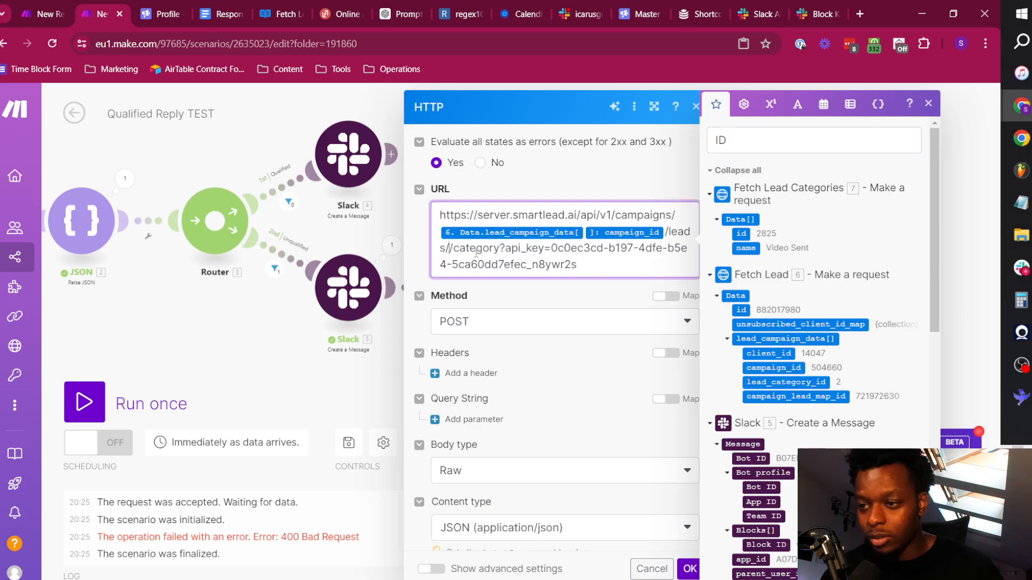
left_click(740, 309)
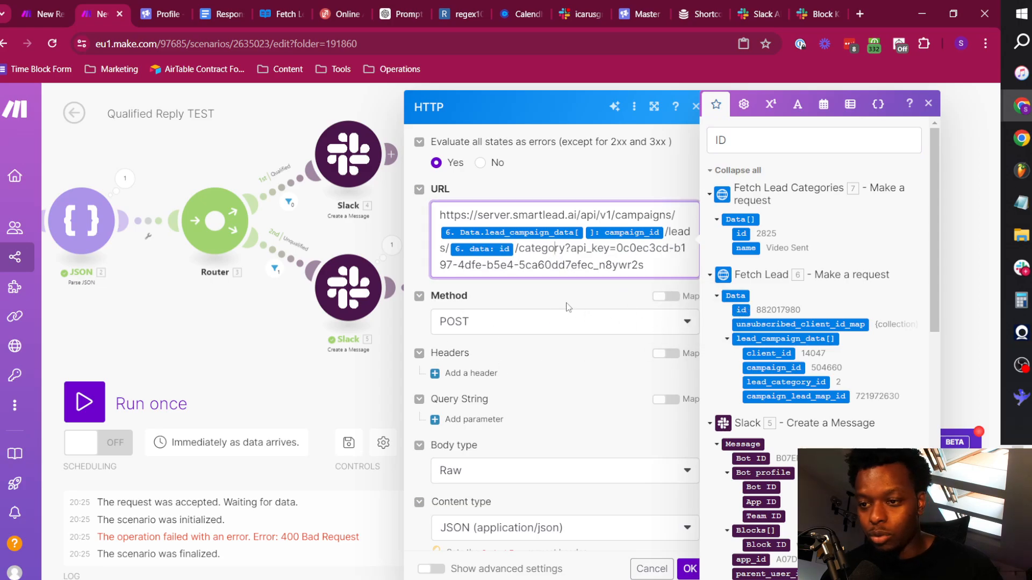
In the last HTTP module's request content, map category_id from Fetch Lead Categories' Data[] filtered by the name Unqualified, and save the module.
scroll(606, 336, "down", 5)
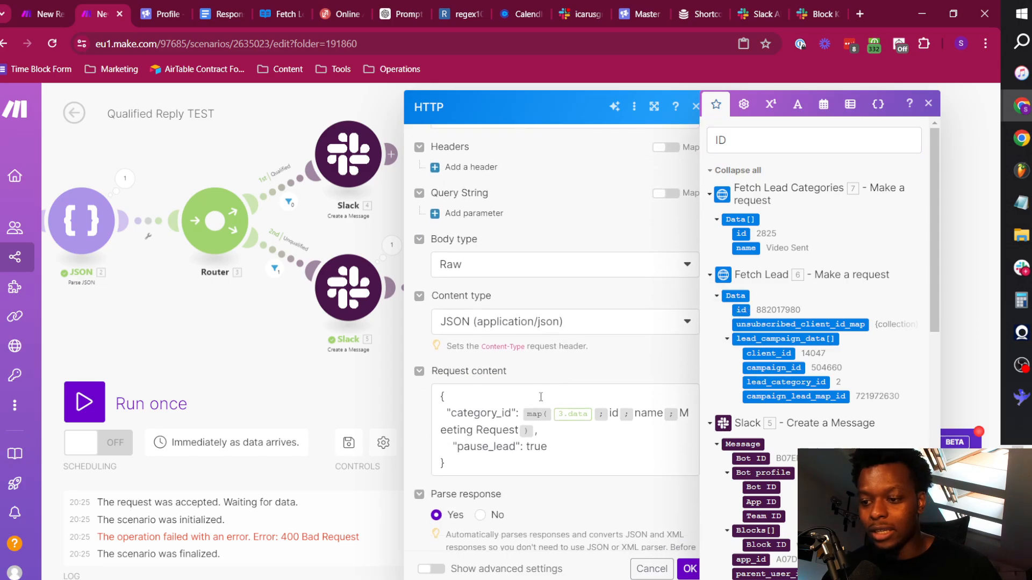
left_click(605, 364)
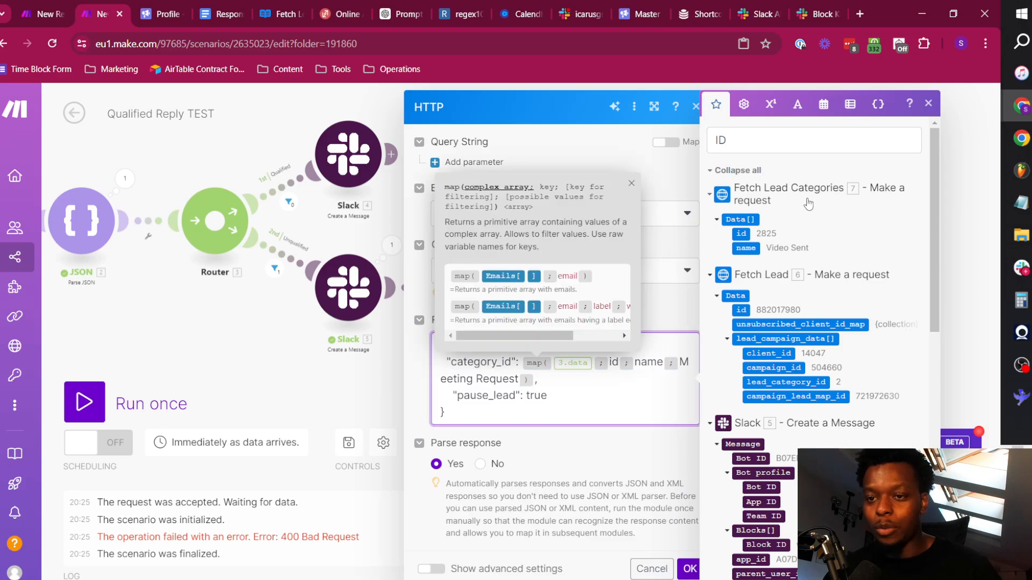
left_click(660, 379)
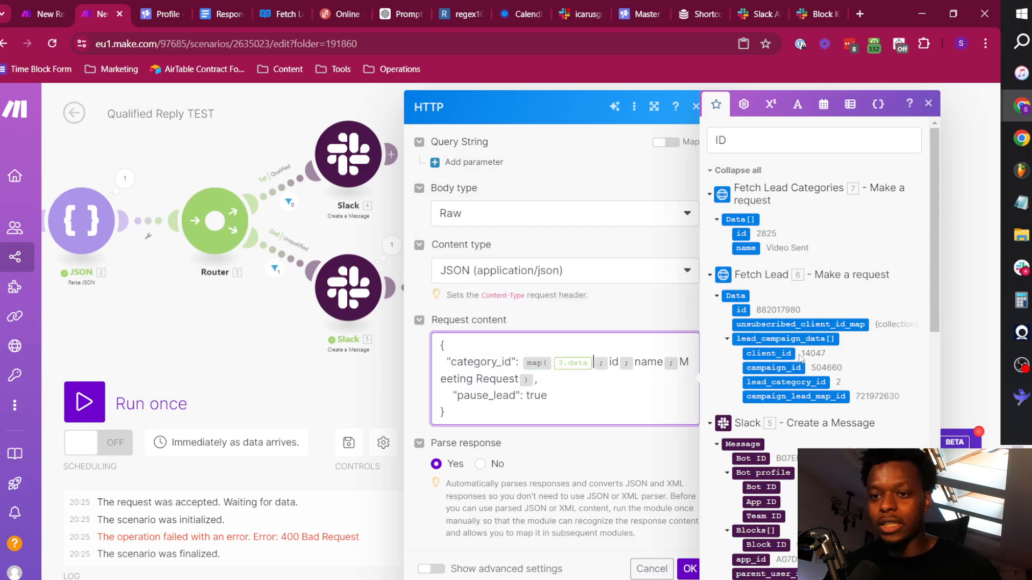
left_click(746, 219)
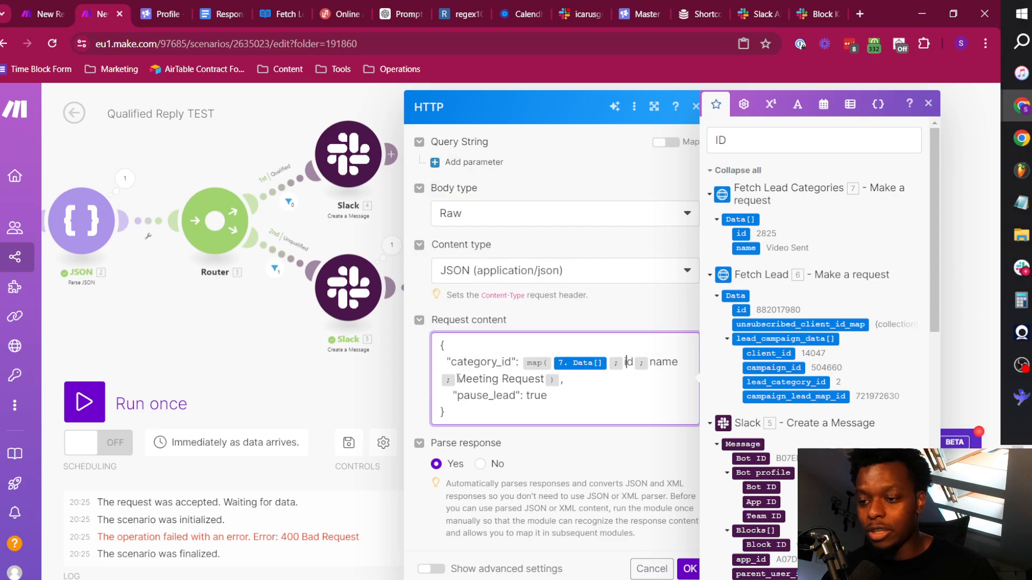
left_click_drag(457, 378, 545, 380)
type("Unqualified")
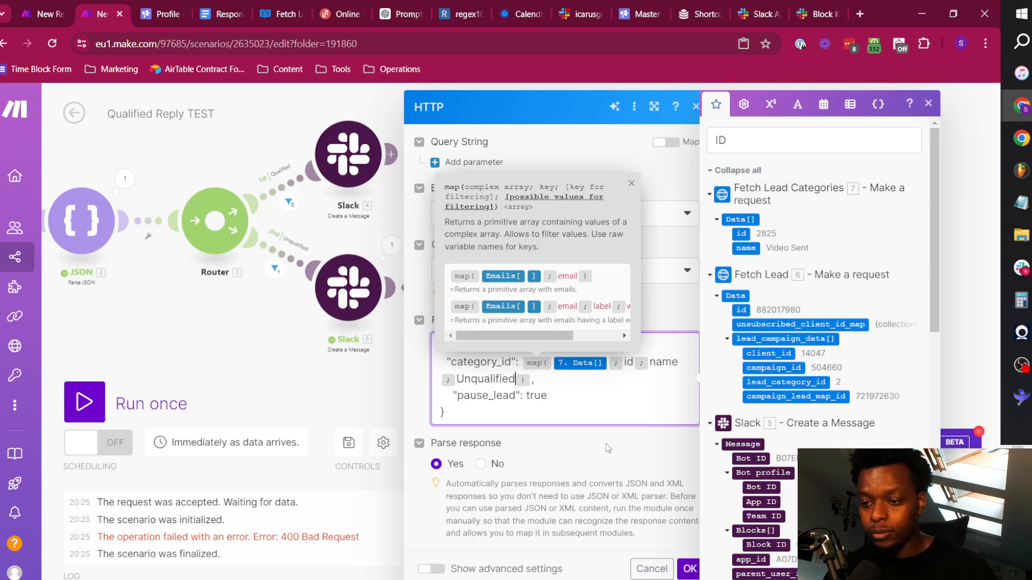
left_click(689, 569)
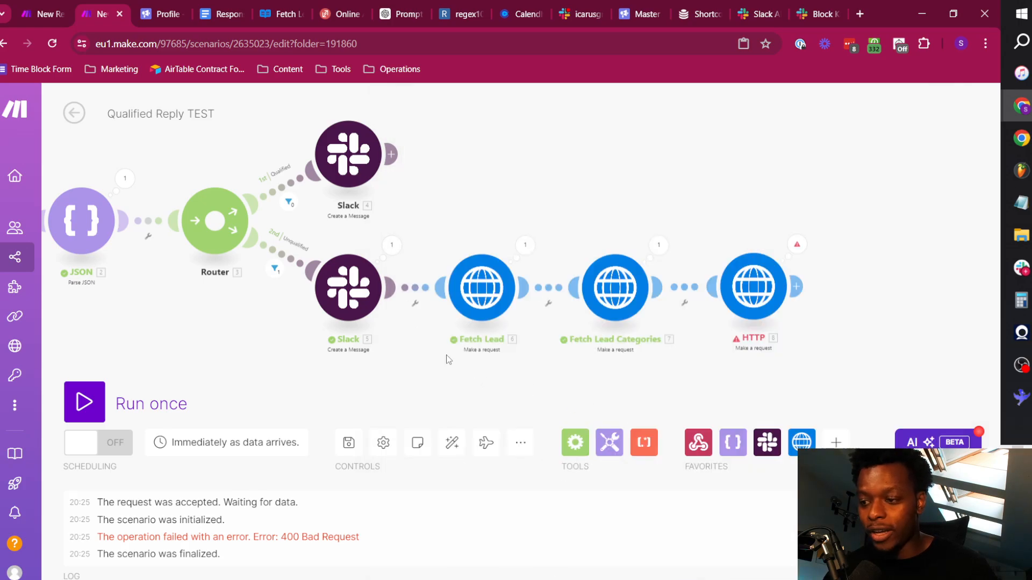
Run the scenario once and open the test lead's conversation in the Smartlead master inbox.
left_click(85, 402)
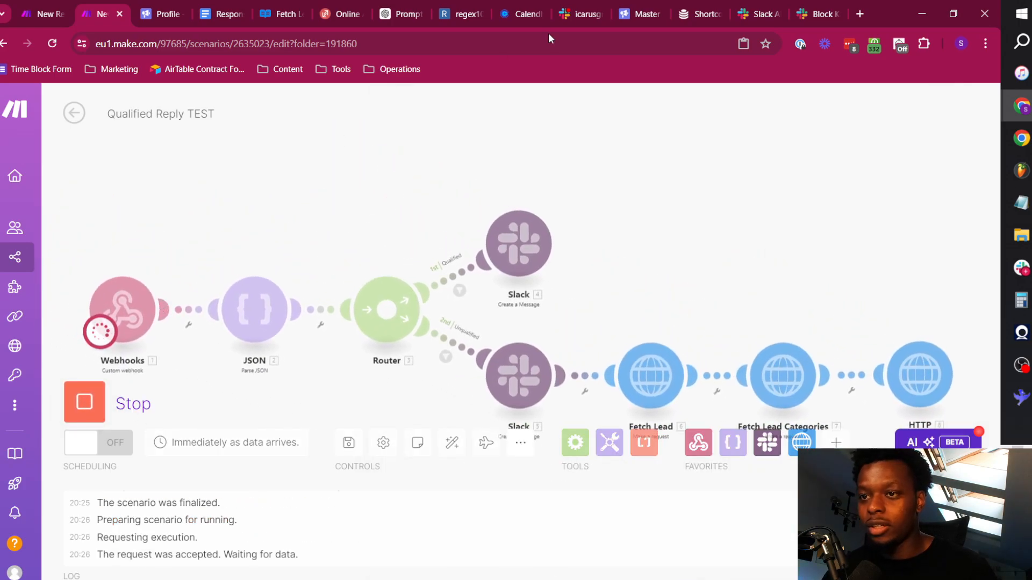
left_click(168, 15)
left_click(7, 143)
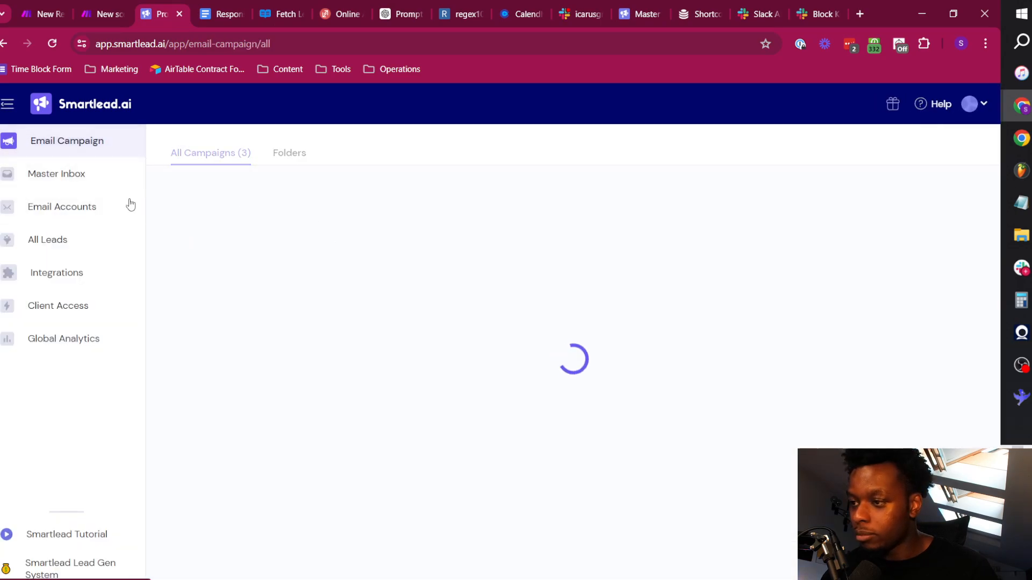
left_click(60, 175)
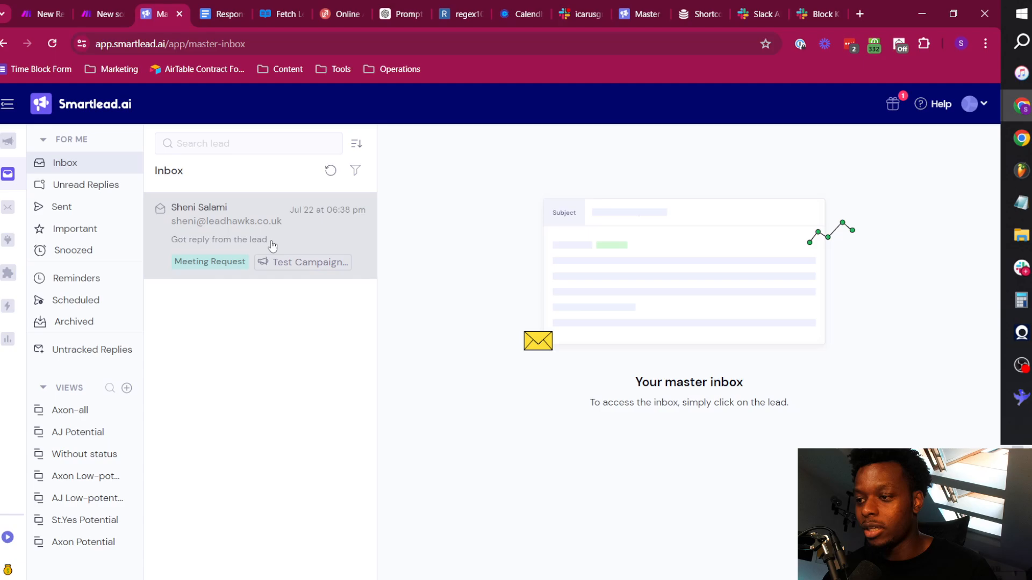
left_click(272, 246)
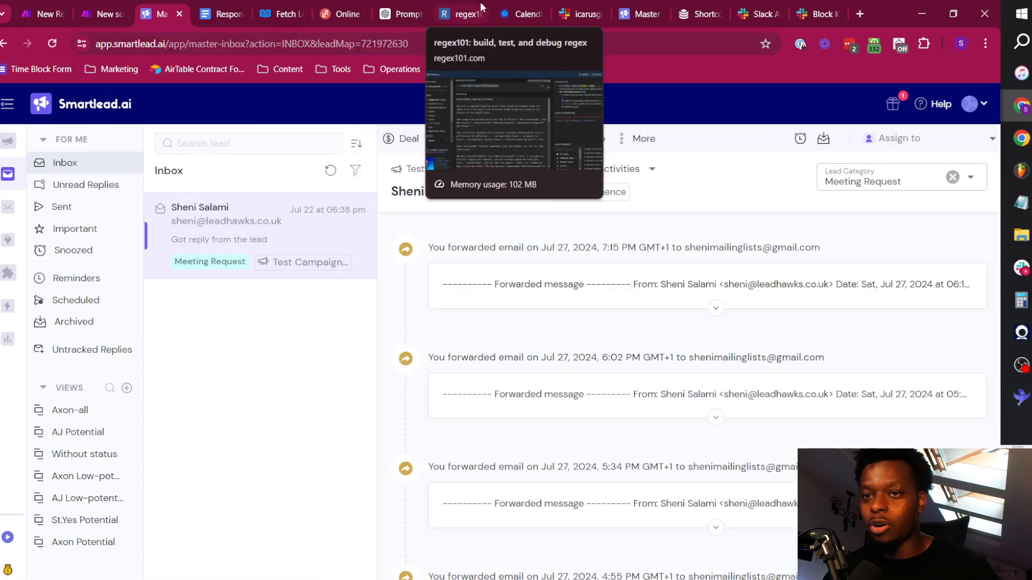
Mark the lead as Unqualified in the icarusgrowth-replies Slack thread.
left_click(573, 17)
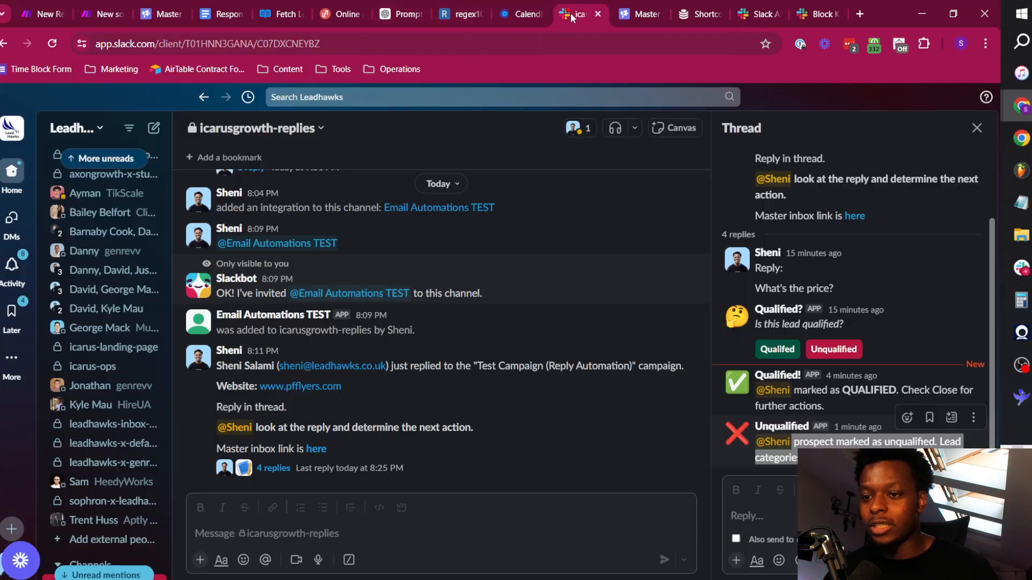
left_click(863, 391)
left_click(846, 354)
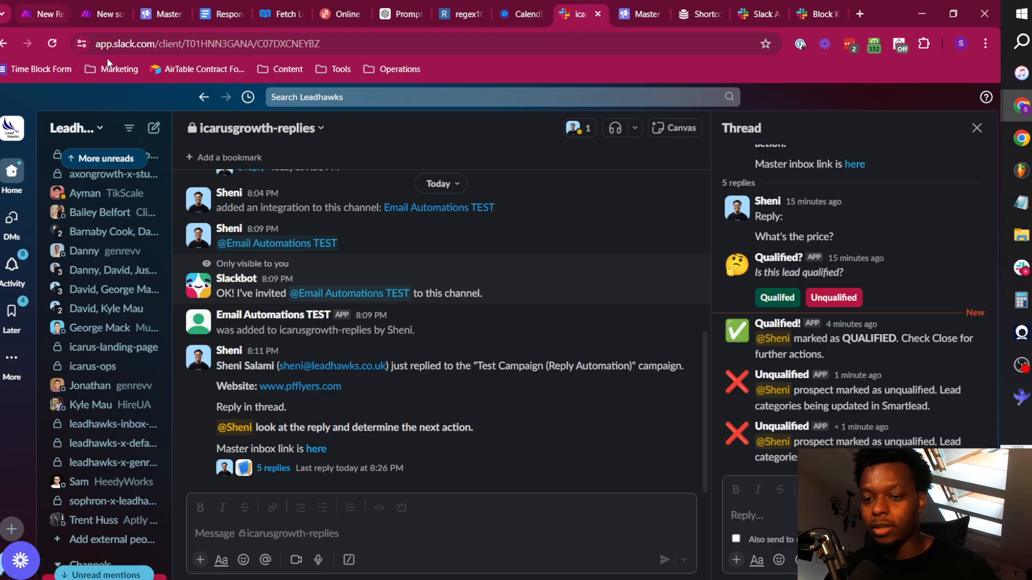
Check the Make scenario run, and reload the lead in the Smartlead master inbox to examine its lead category.
left_click(44, 2)
left_click(102, 2)
left_click_drag(693, 247, 504, 173)
left_click(162, 14)
left_click(218, 46)
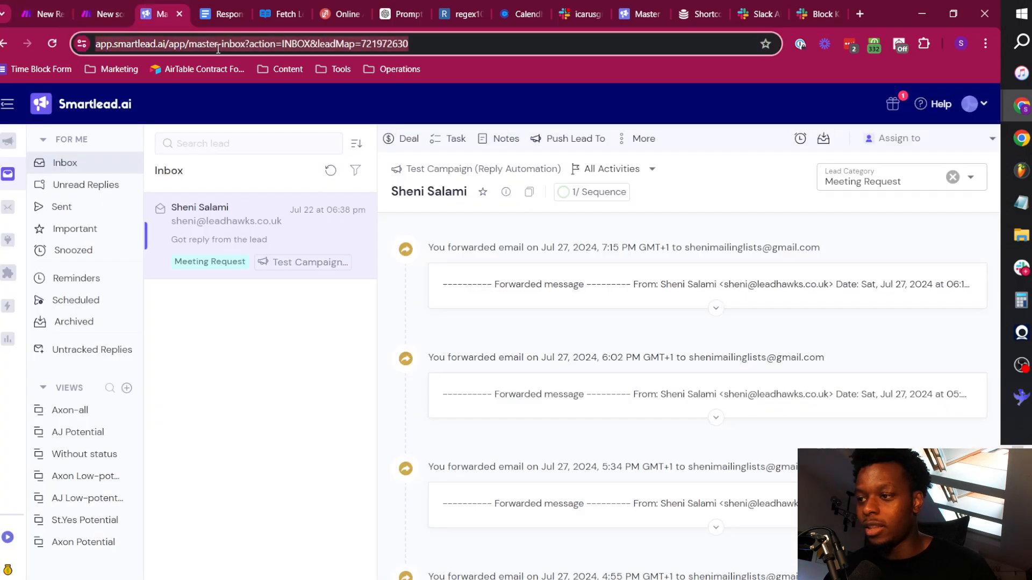
key("Return")
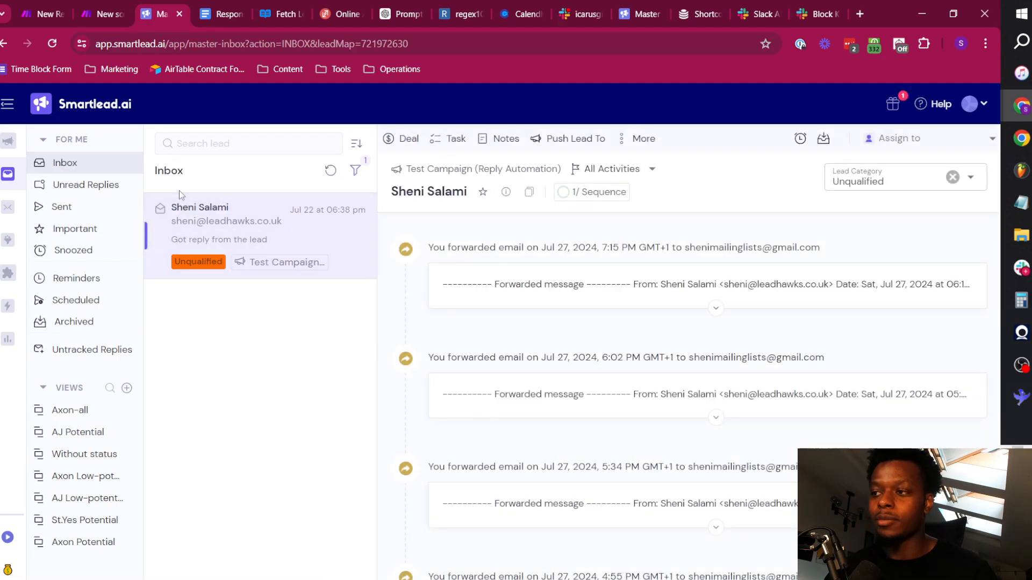
In the Make scenario, duplicate Fetch Lead, attach the copy after the Qualified route's Slack module, and confirm its settings.
left_click(99, 6)
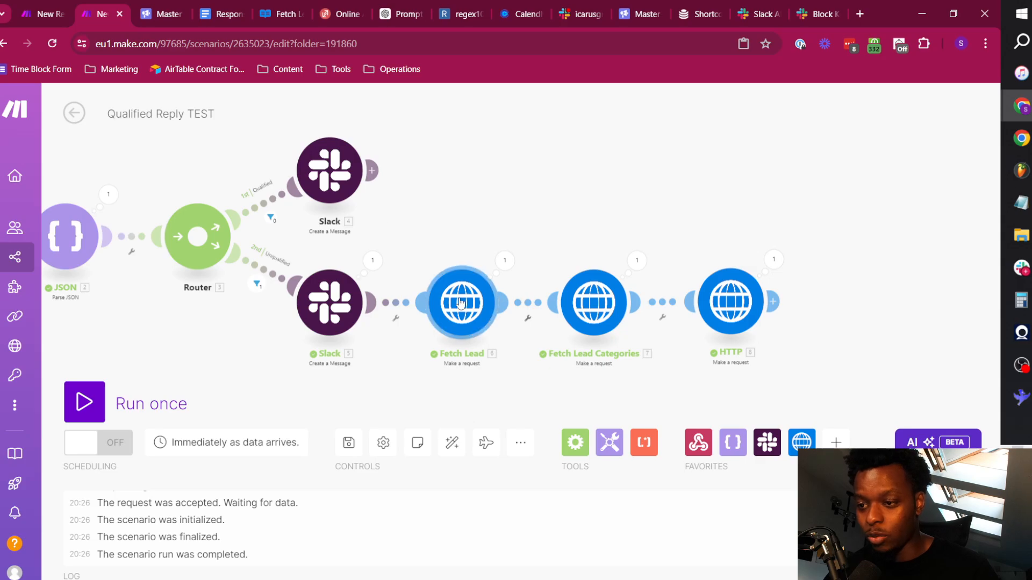
key("ctrl+v")
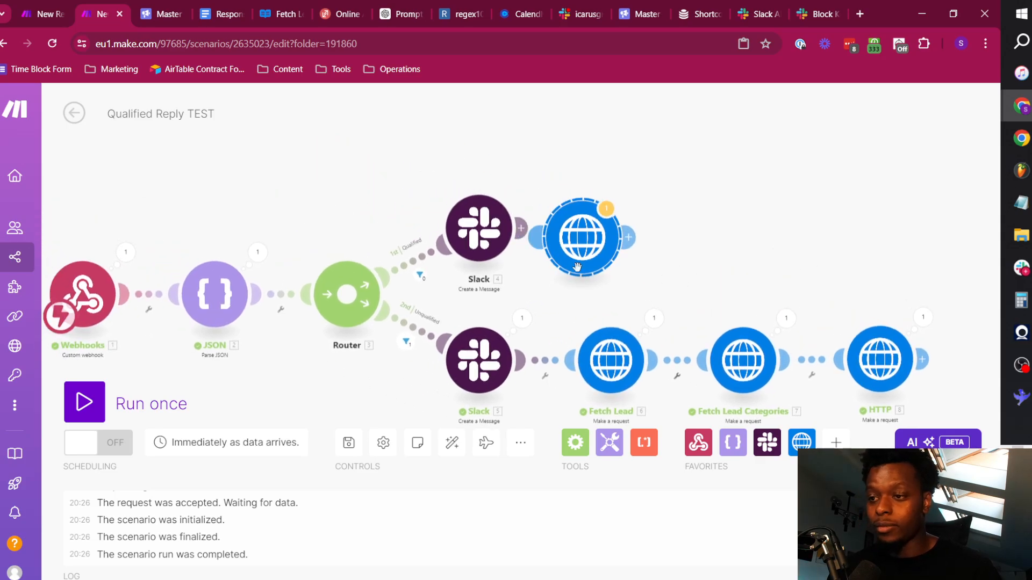
left_click_drag(621, 261, 669, 258)
left_click(670, 248)
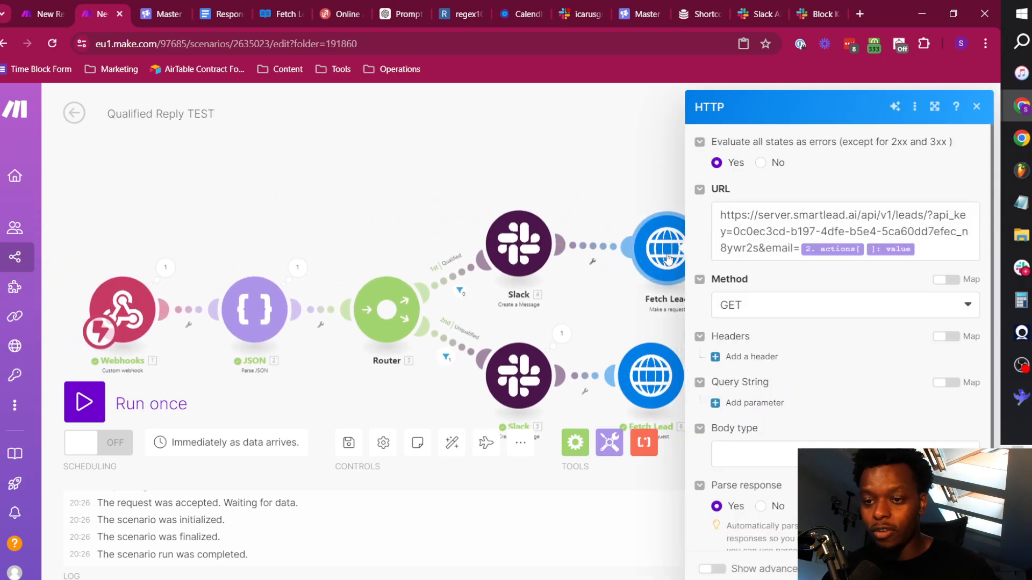
scroll(828, 311, "down", 1)
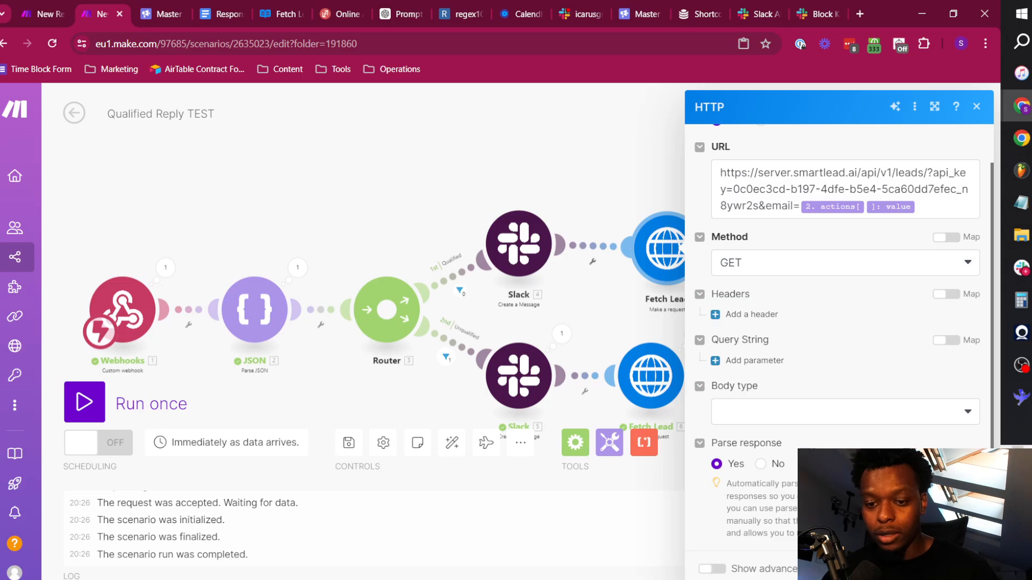
left_click(967, 568)
Move the copied Fetch Lead module closer to the Qualified Slack module and auto-align the scenario's modules.
left_click_drag(673, 254, 637, 255)
left_click(636, 254)
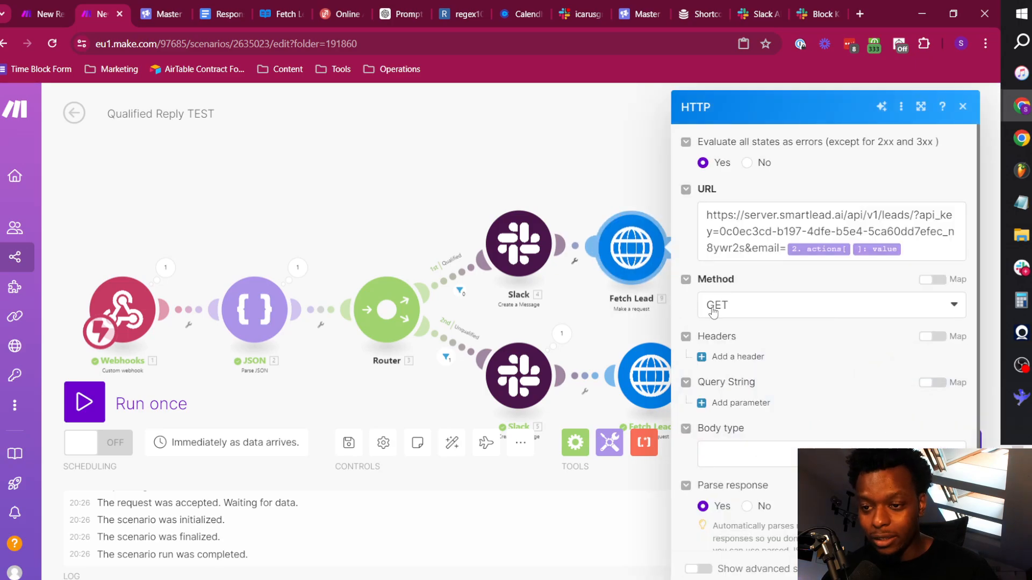
left_click(617, 324)
left_click_drag(769, 280, 559, 211)
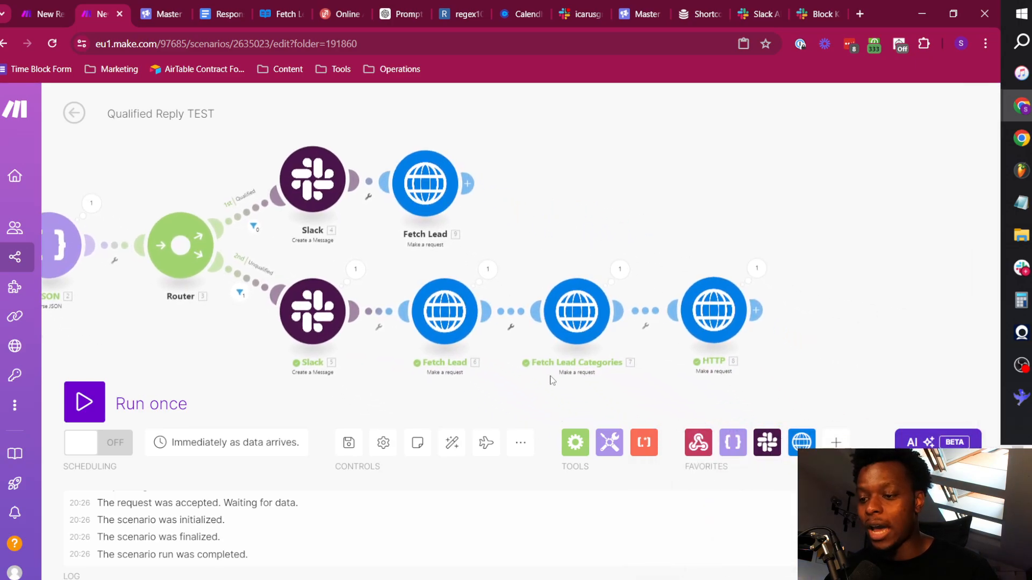
left_click(452, 454)
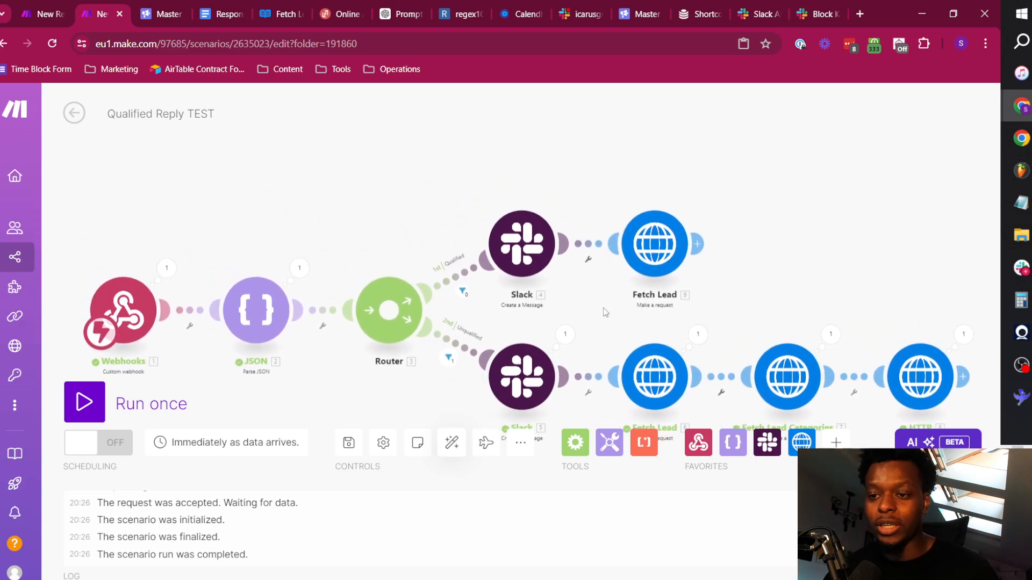
Add a Close CRM Search Leads module after the Qualified route's Fetch Lead, select the Icarus Growth connection, and review its search fields.
left_click(697, 243)
type("close")
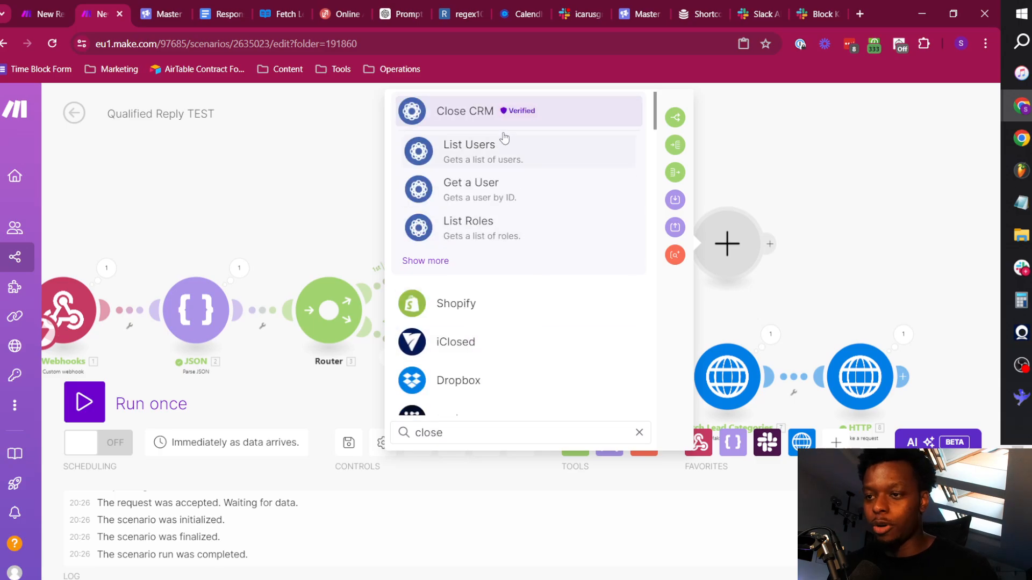
left_click(500, 120)
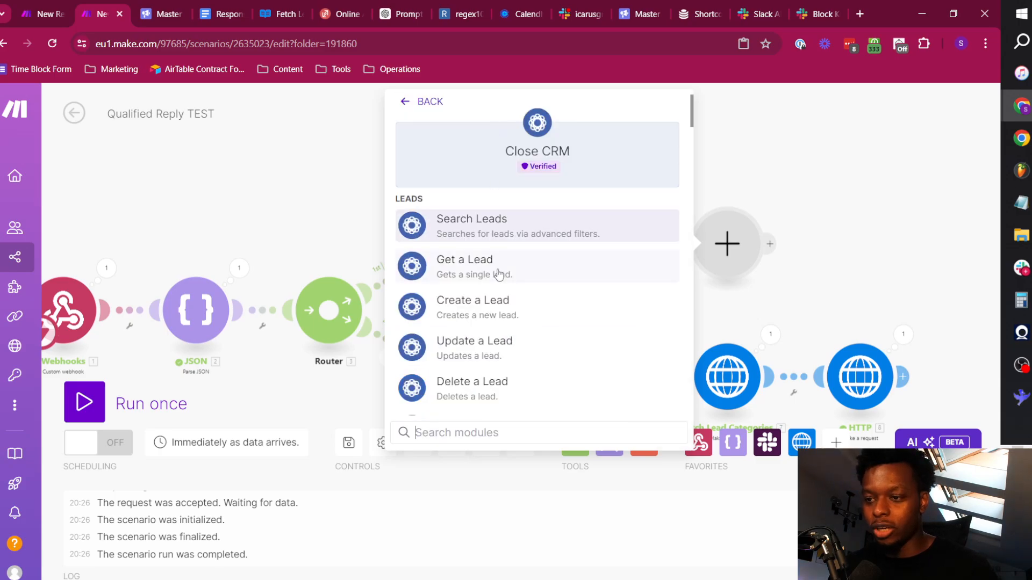
left_click(497, 223)
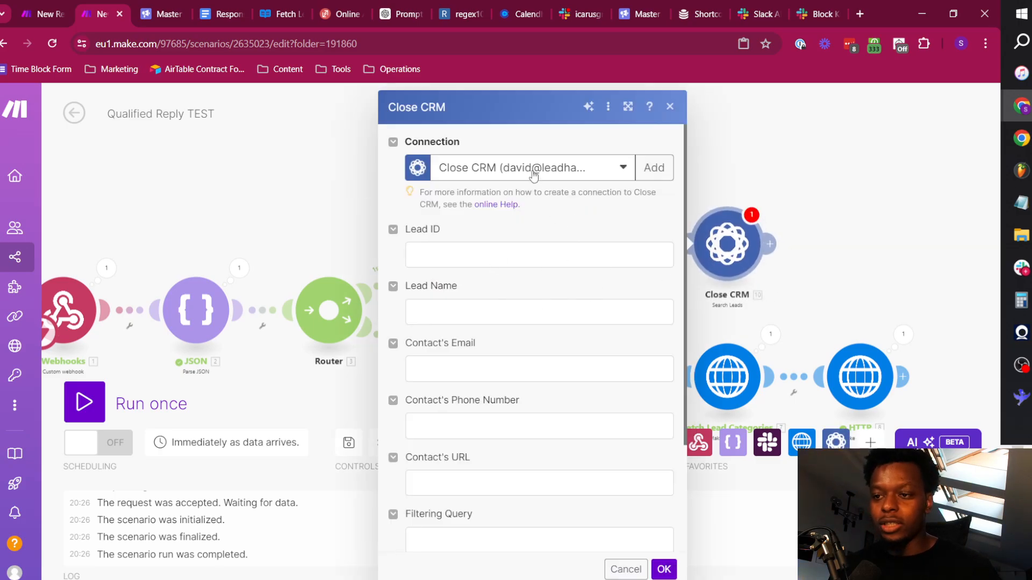
left_click(534, 173)
left_click(497, 211)
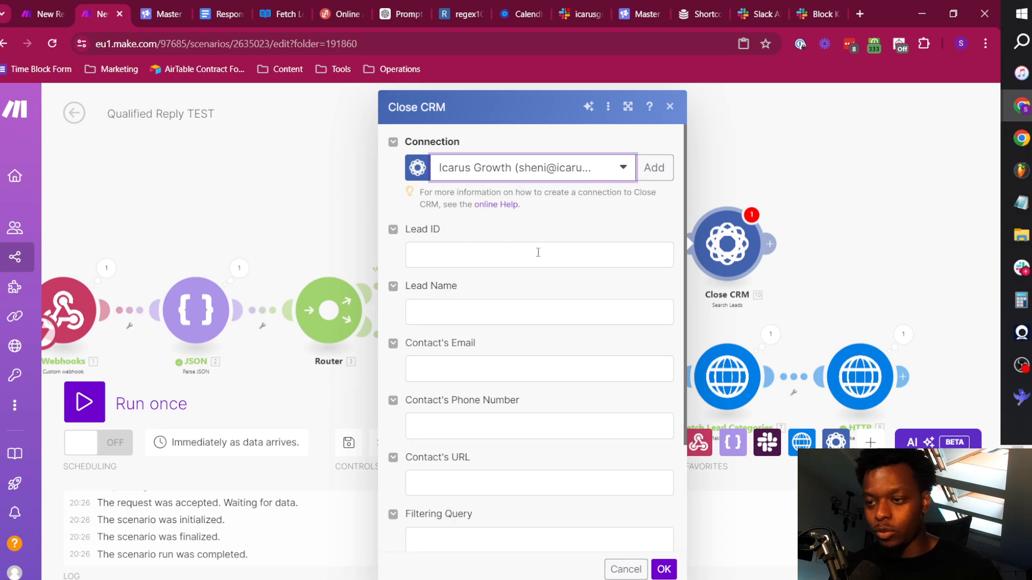
scroll(526, 323, "down", 3)
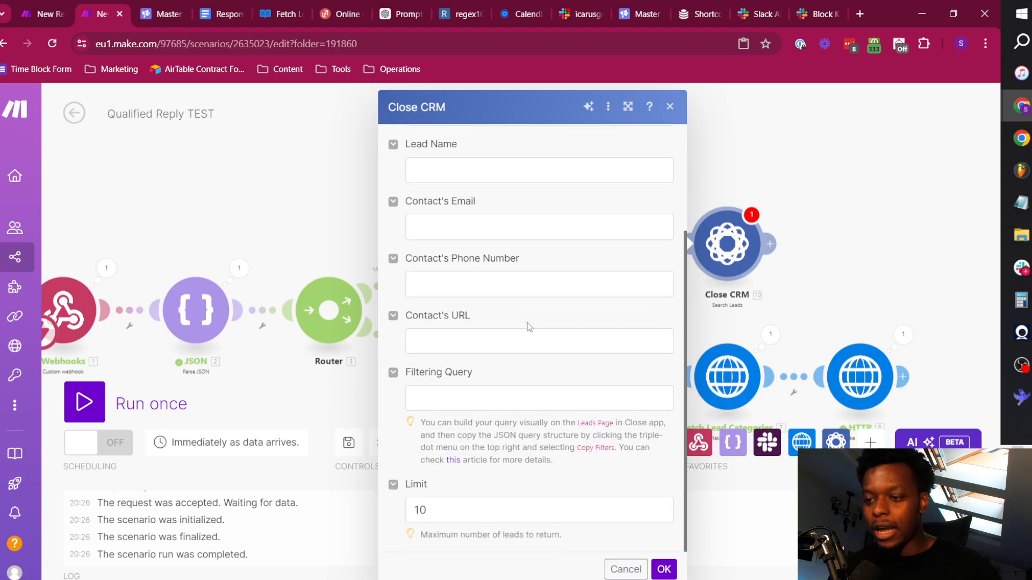
scroll(507, 362, "up", 3)
scroll(483, 301, "down", 3)
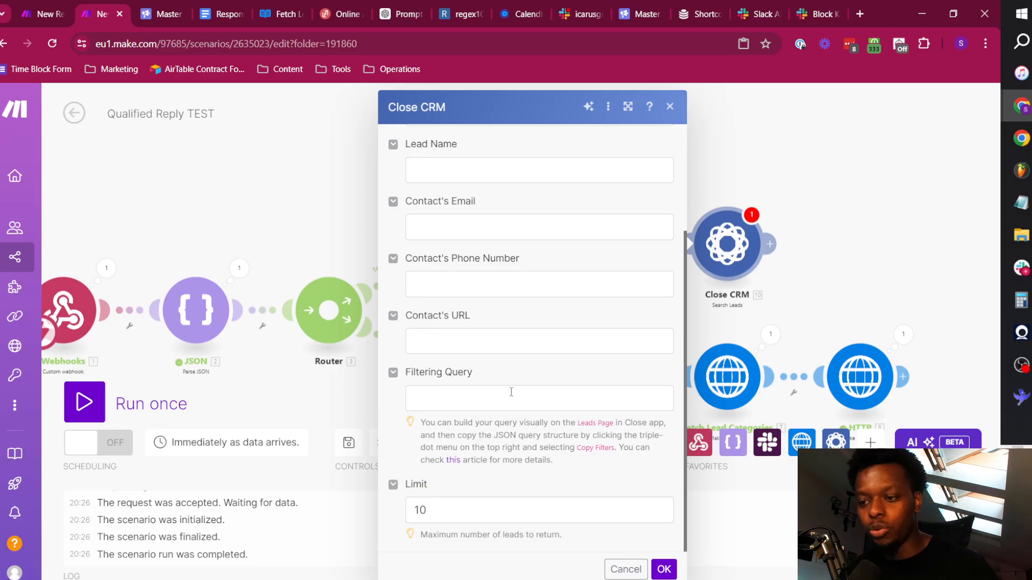
Open the Close CRM leads page at app.close.com/leads/ in a new browser tab.
left_click(860, 13)
type("app")
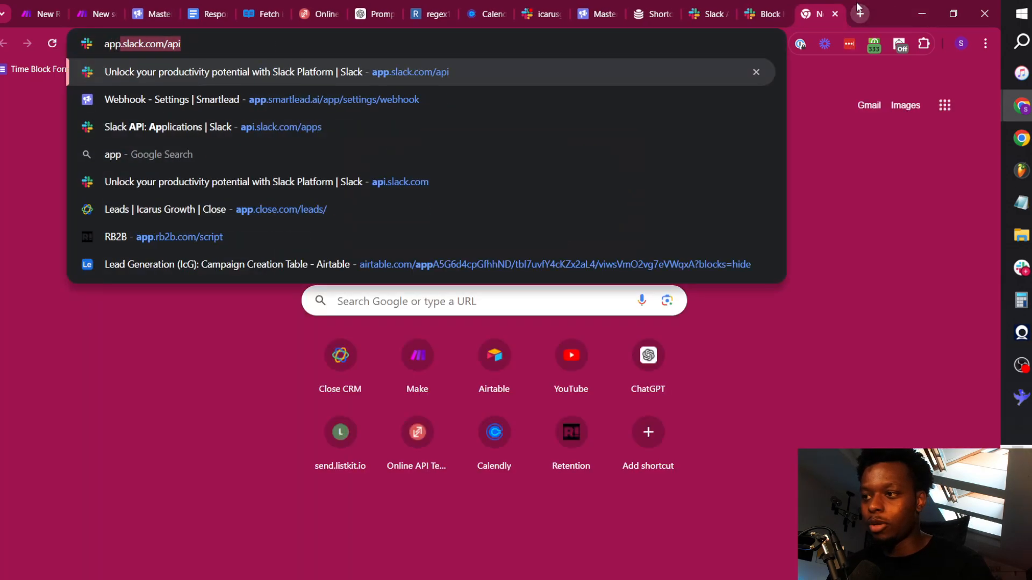
type(".close.com/leads/")
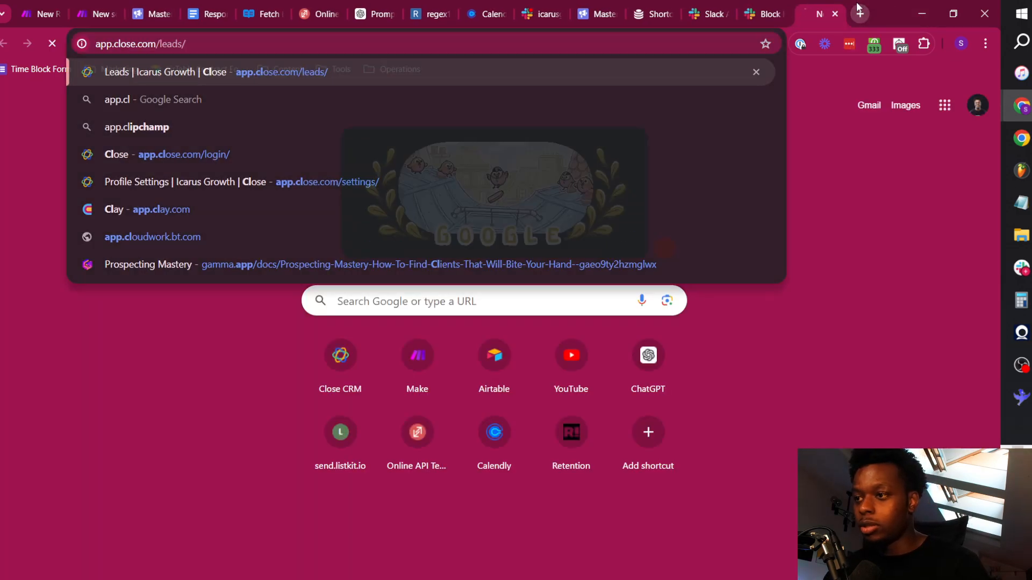
key("Return")
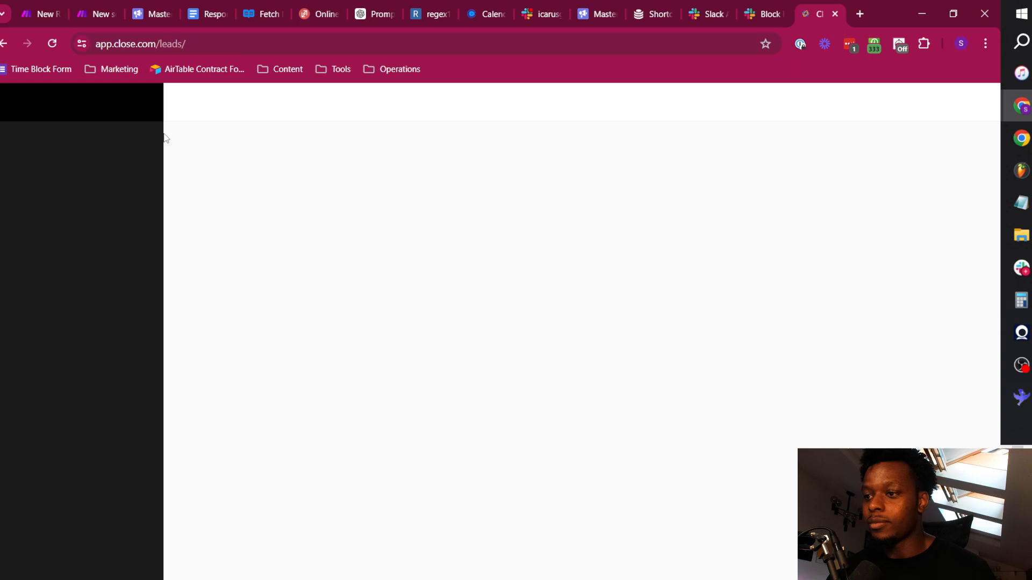
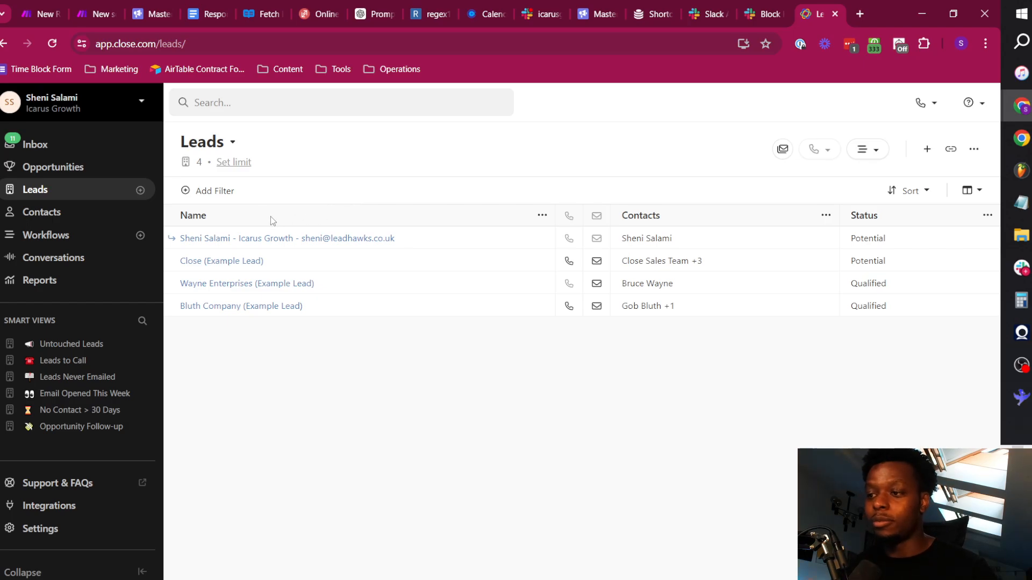
Filter the leads by Name containing the exact words of the test lead's email address.
left_click(214, 191)
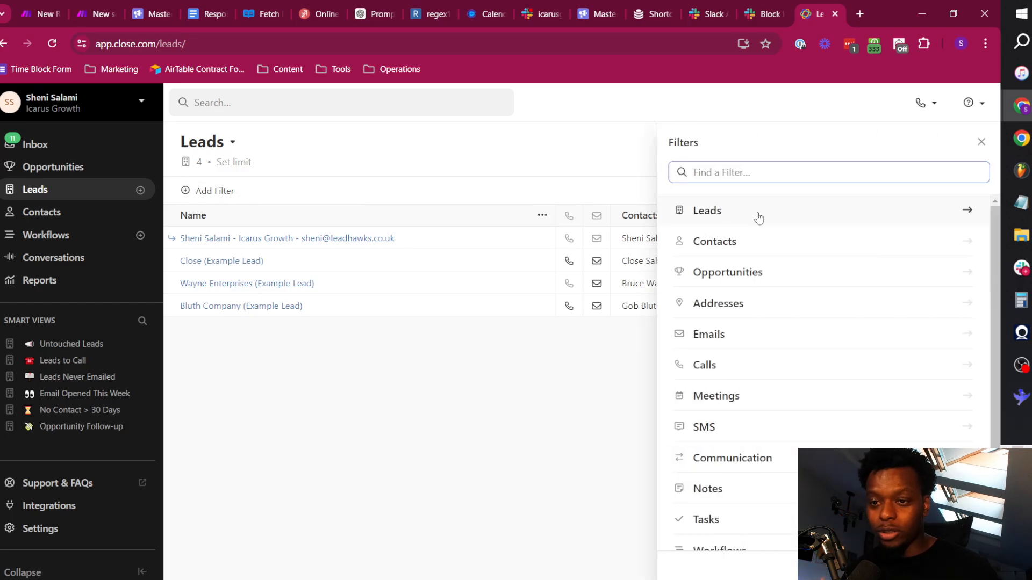
left_click(758, 217)
scroll(754, 455, "down", 1)
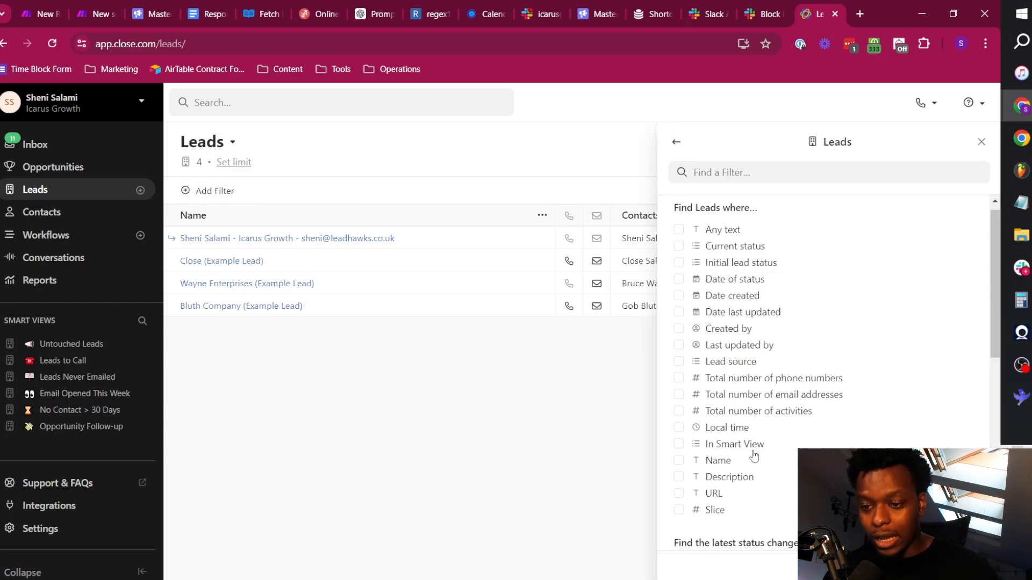
scroll(754, 456, "down", 1)
left_click(679, 401)
scroll(816, 425, "down", 1)
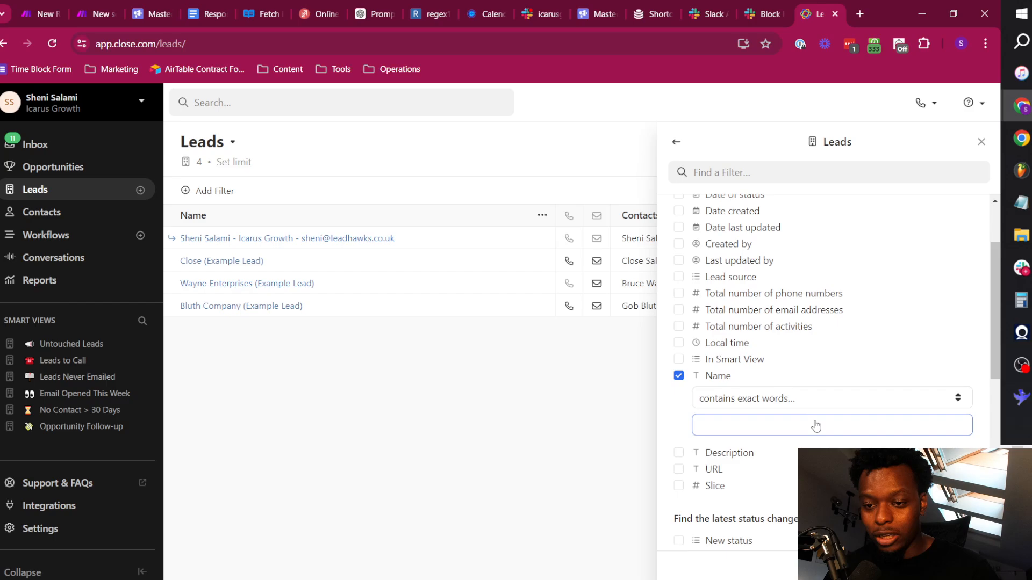
scroll(816, 425, "down", 1)
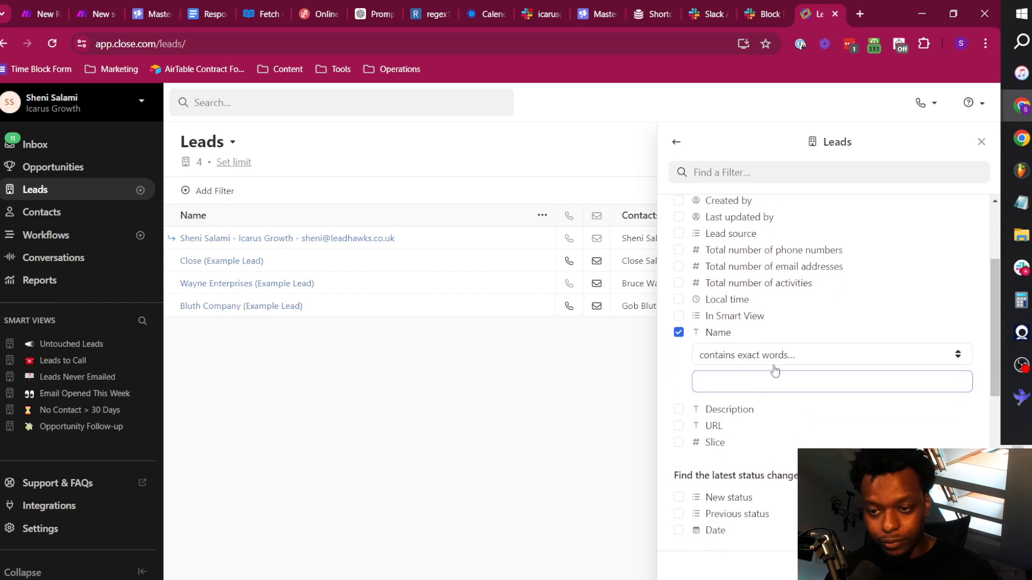
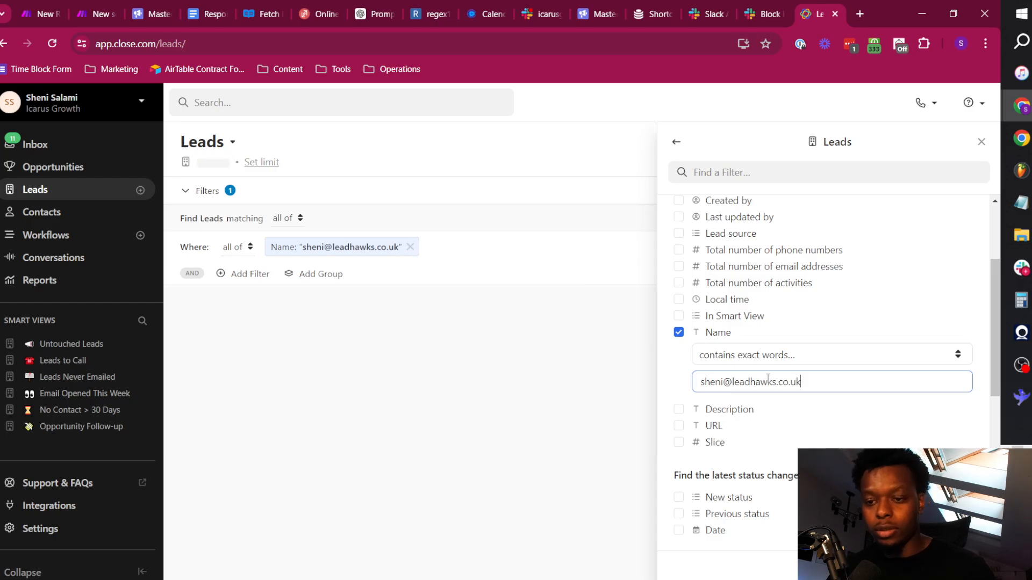
key("Return")
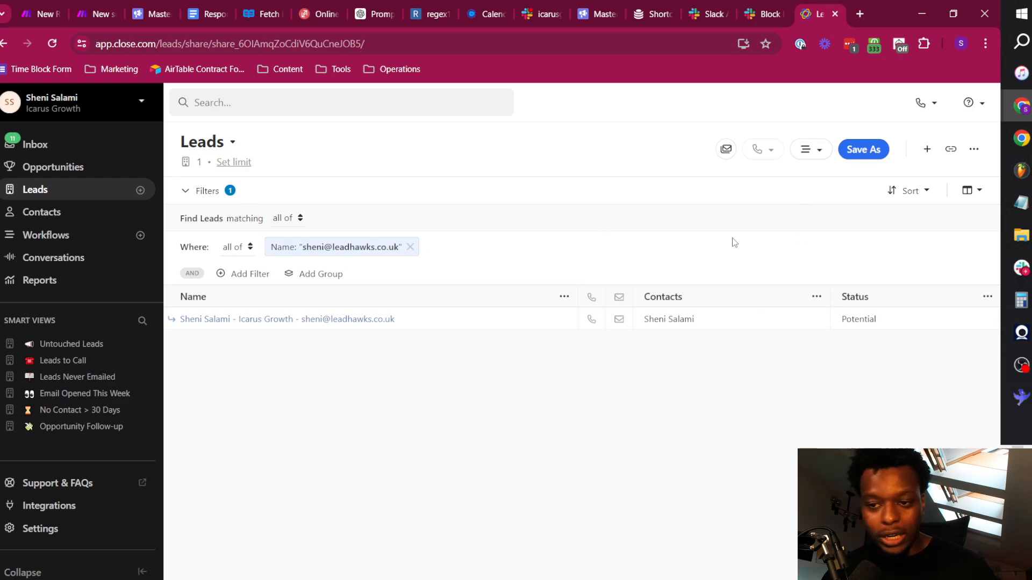
Copy the lead filters as JSON and paste them into the Close CRM module's Filtering Query in Make.
left_click(974, 150)
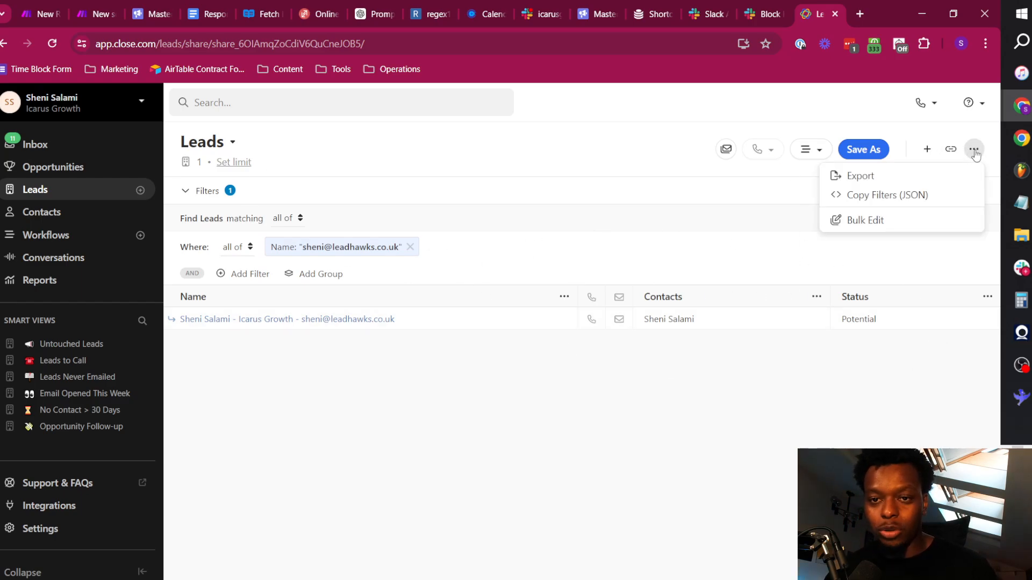
left_click(907, 195)
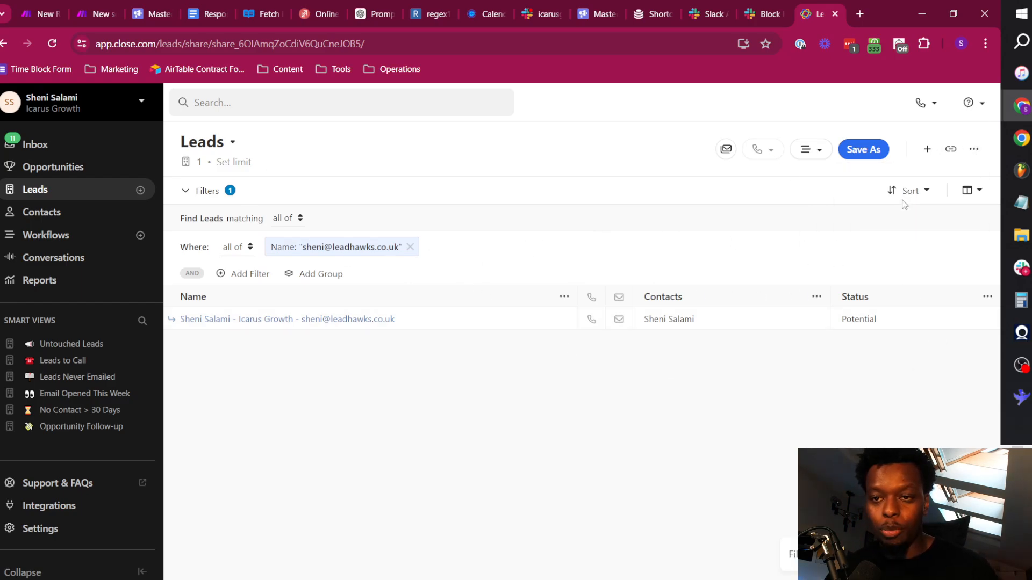
left_click(110, 9)
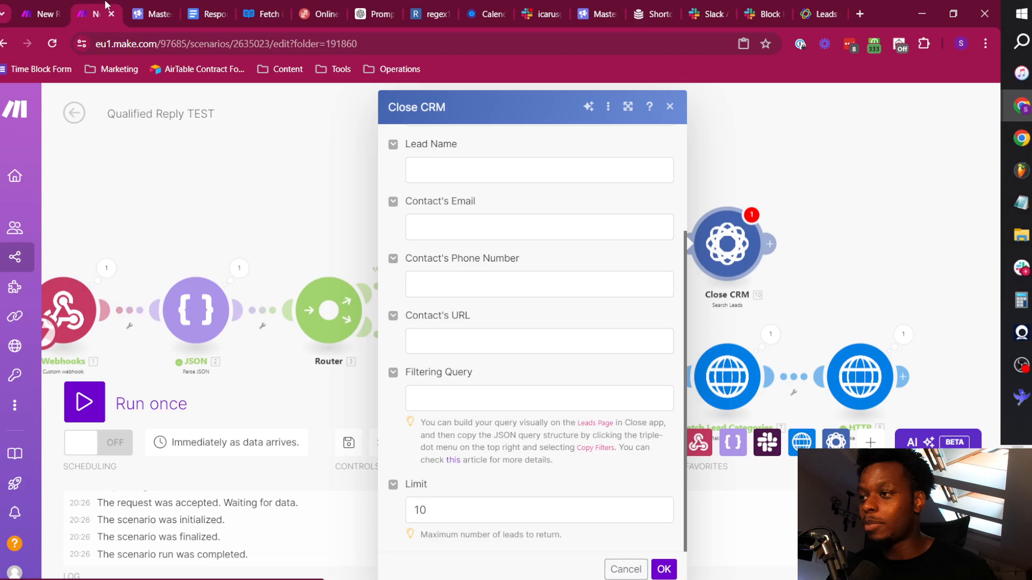
left_click(493, 398)
key("ctrl+v")
scroll(543, 389, "up", 10)
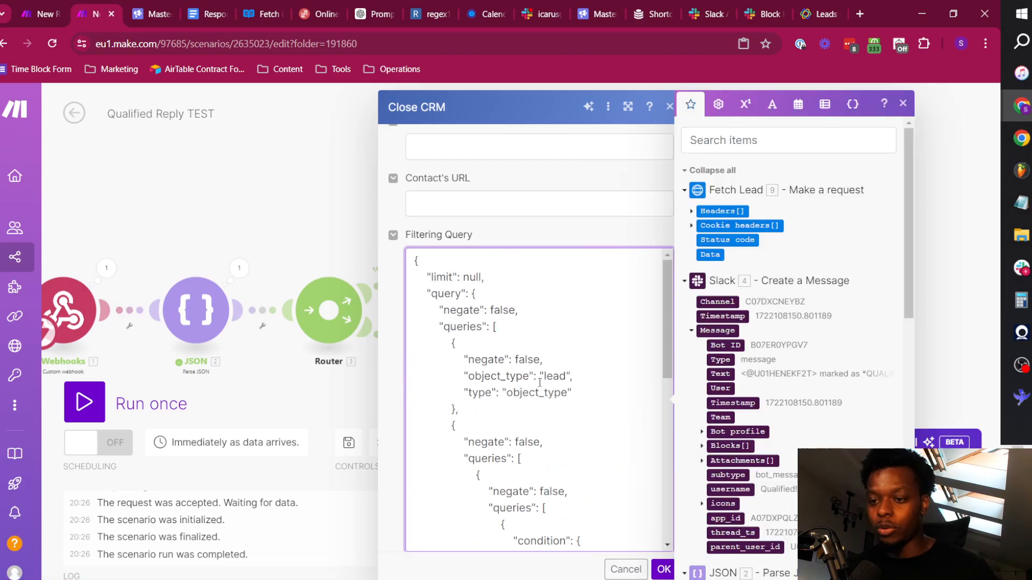
Remove the hard-coded email address from the condition's "value" in the filtering query, keeping the quotation marks.
scroll(535, 350, "down", 3)
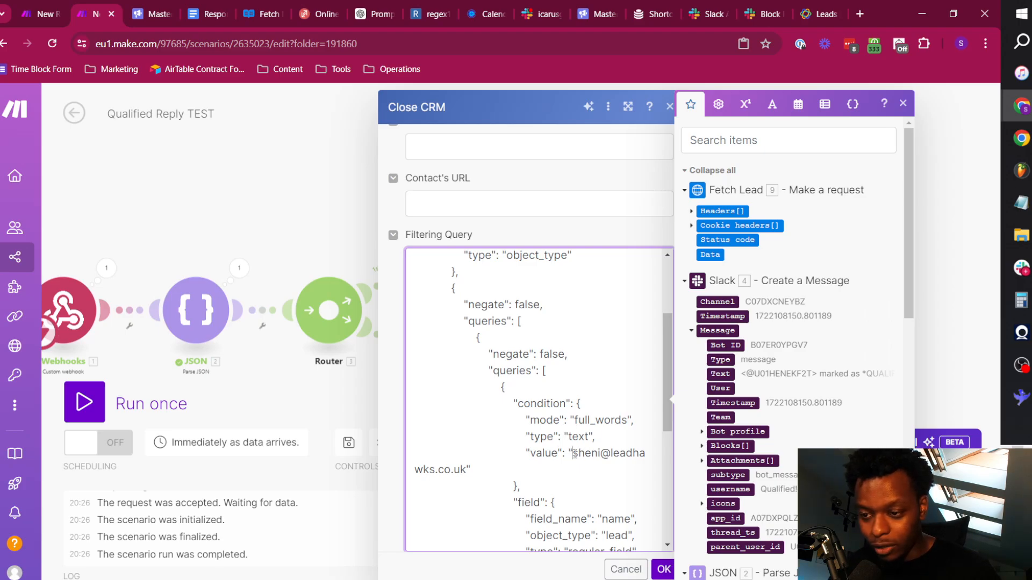
left_click_drag(573, 454, 502, 466)
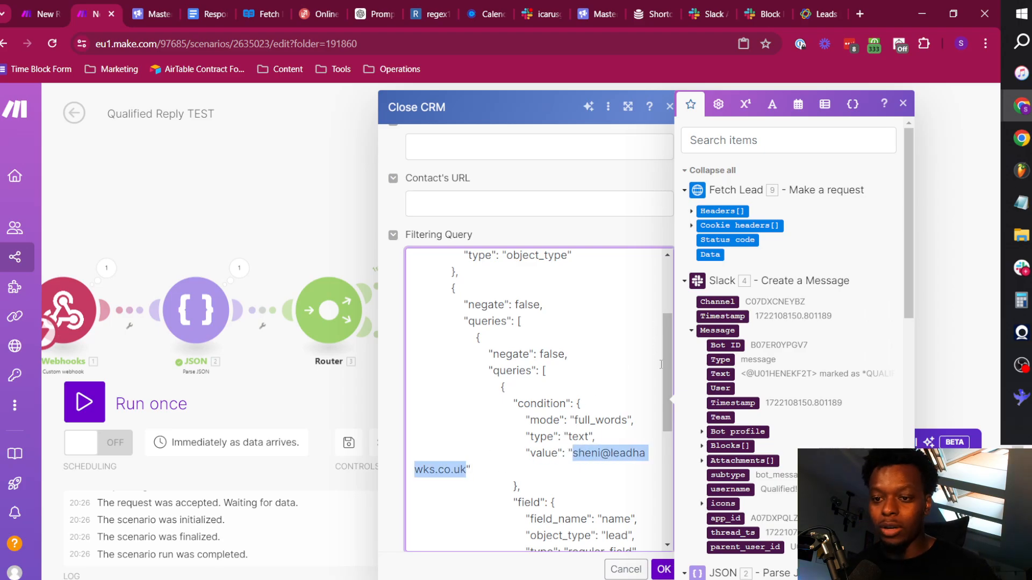
key("BackSpace")
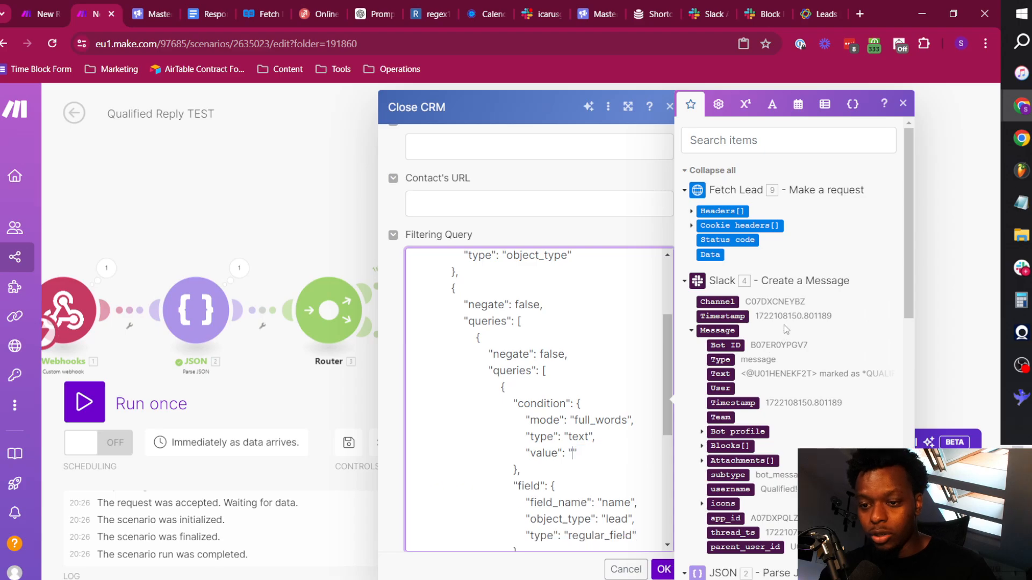
Find the email mapping by searching the items for "@" and insert Parse JSON's actions[] value between the condition value's quotation marks.
scroll(784, 323, "down", 10)
scroll(784, 323, "up", 10)
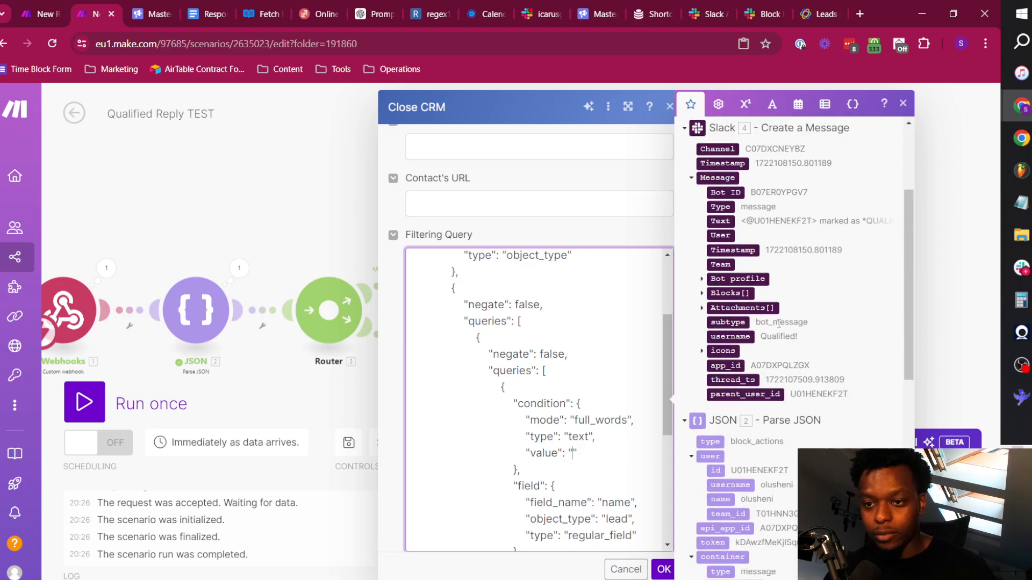
left_click(764, 138)
type("@")
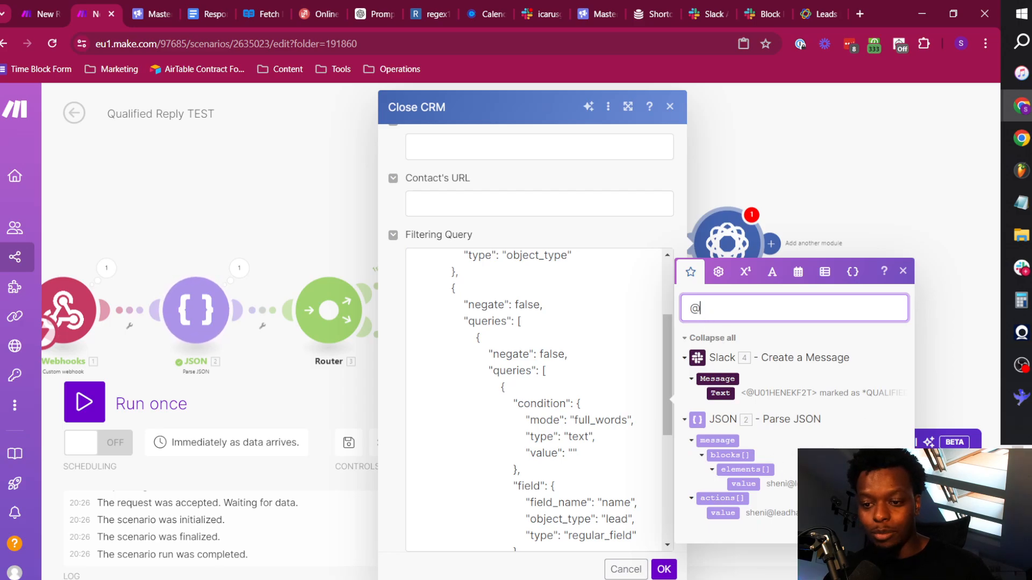
key("BackSpace")
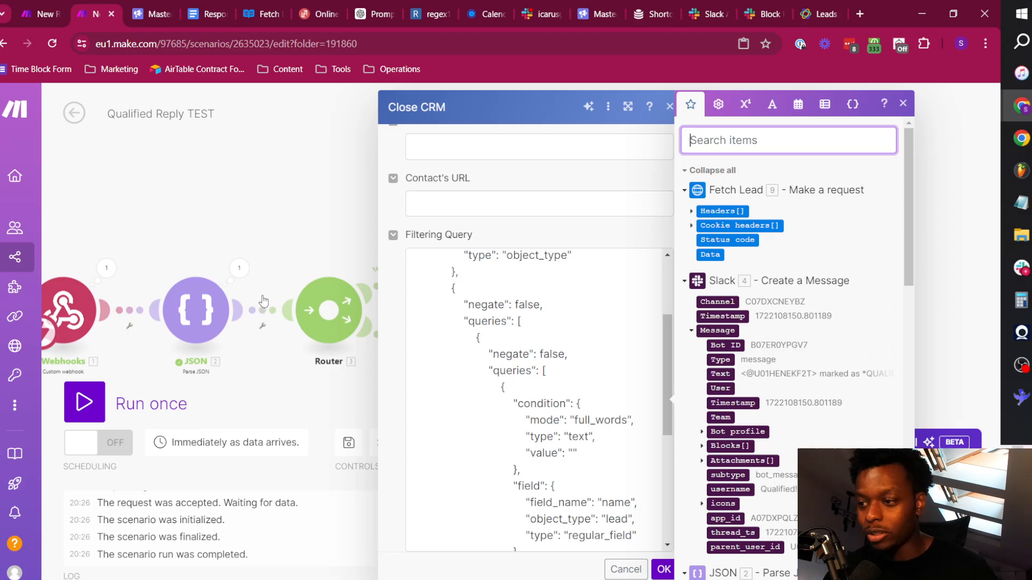
type("@")
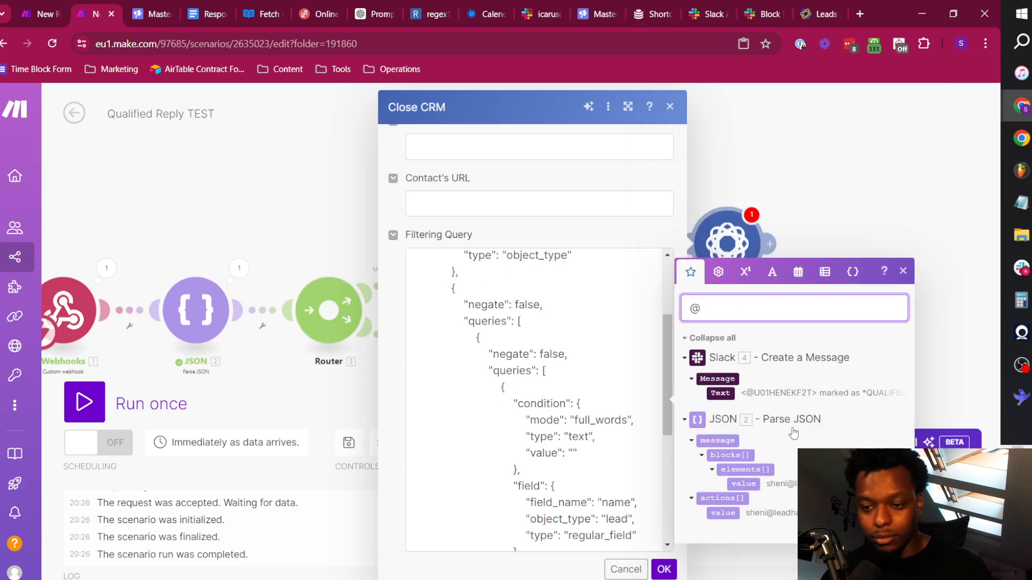
left_click(526, 397)
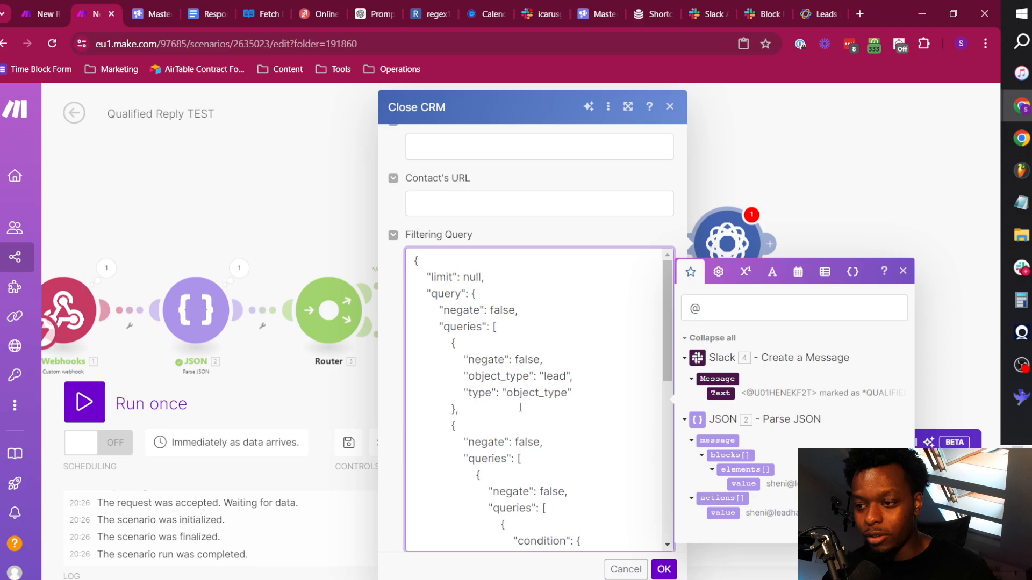
scroll(526, 398, "down", 3)
scroll(526, 397, "down", 5)
scroll(537, 395, "up", 10)
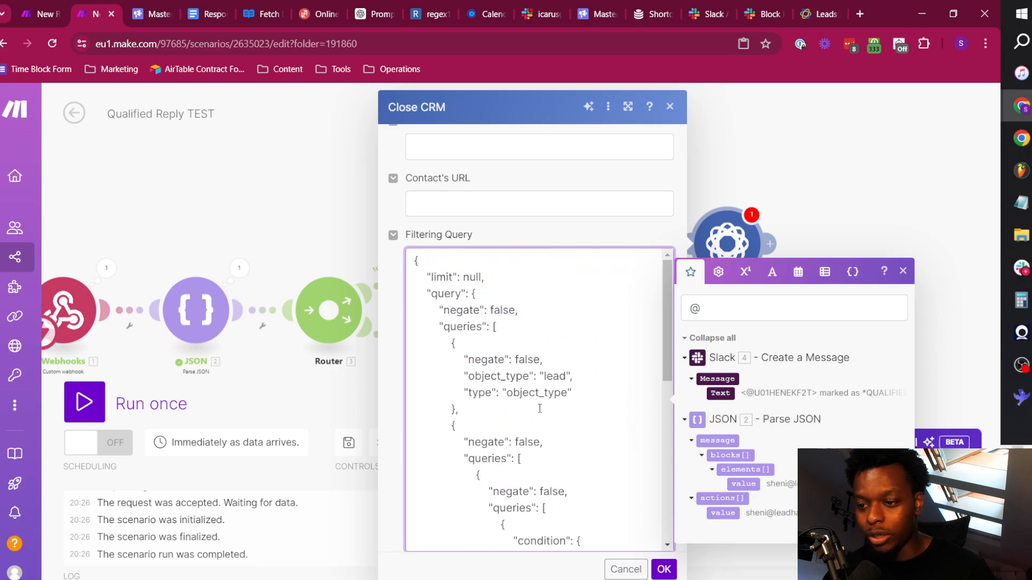
scroll(559, 389, "down", 2)
scroll(558, 389, "down", 4)
scroll(579, 386, "up", 4)
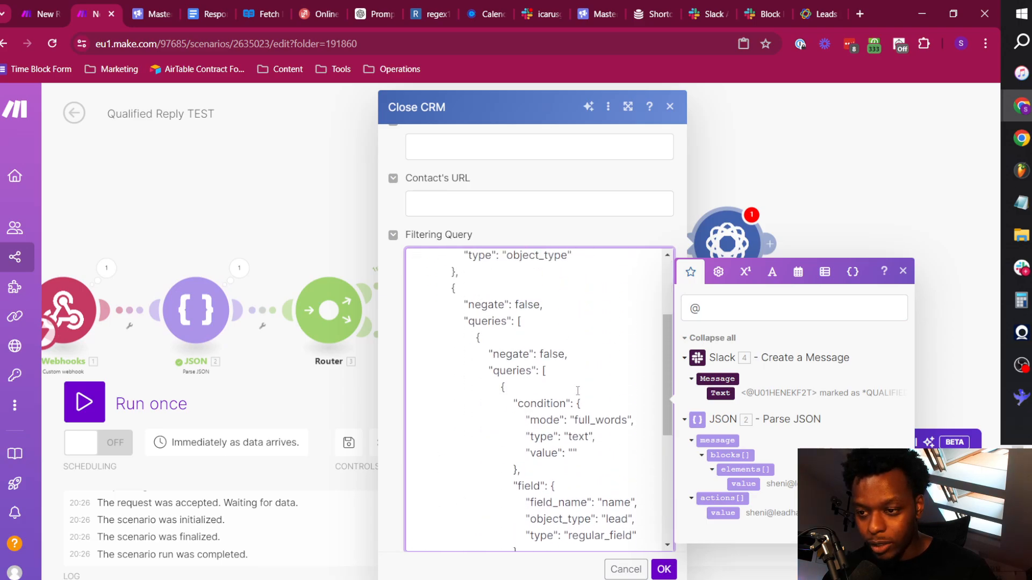
left_click(723, 513)
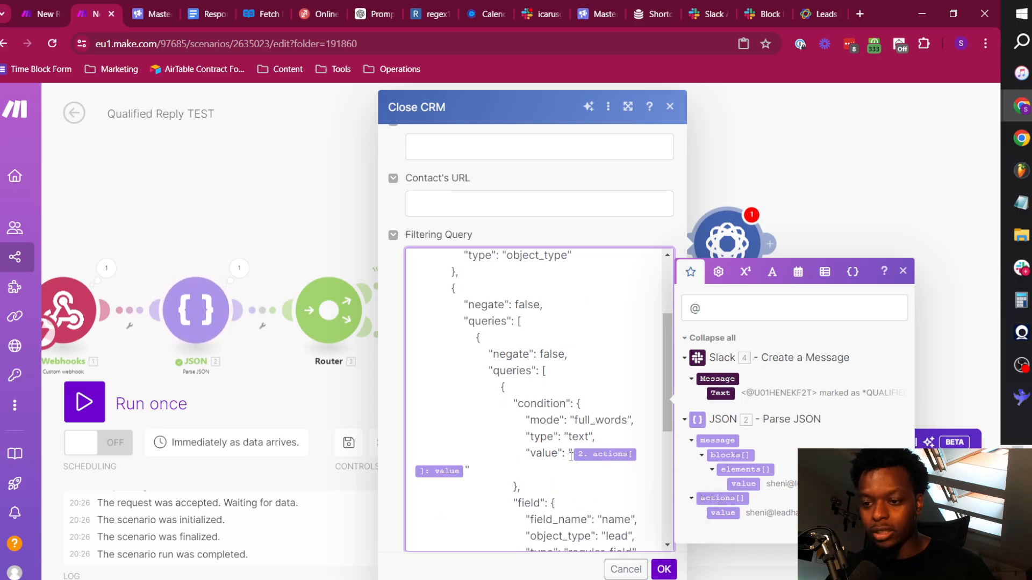
Review the filtering query against the name filter on the Leads page in Close, and return to the Make scenario.
scroll(490, 341, "up", 3)
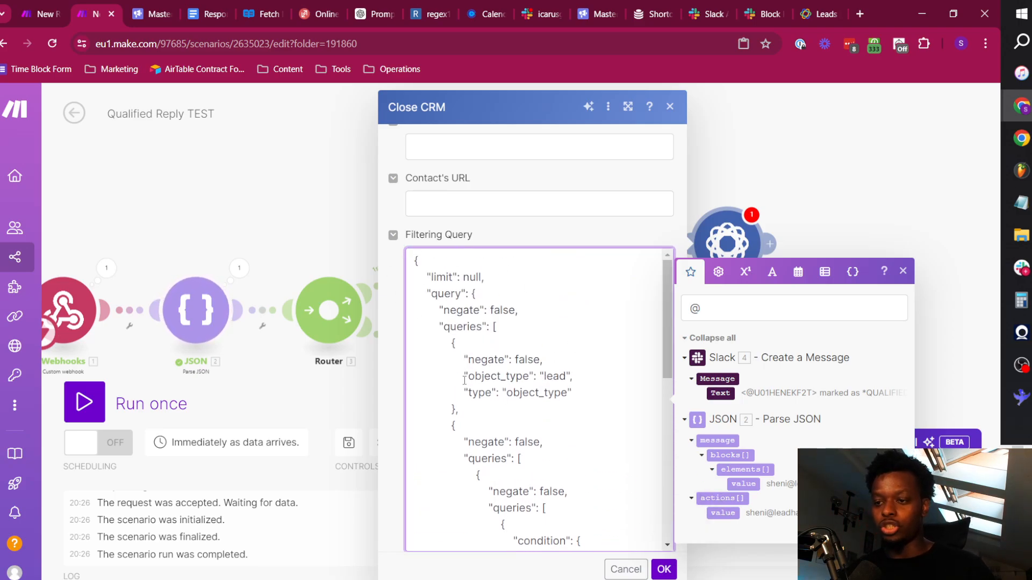
scroll(520, 405, "down", 4)
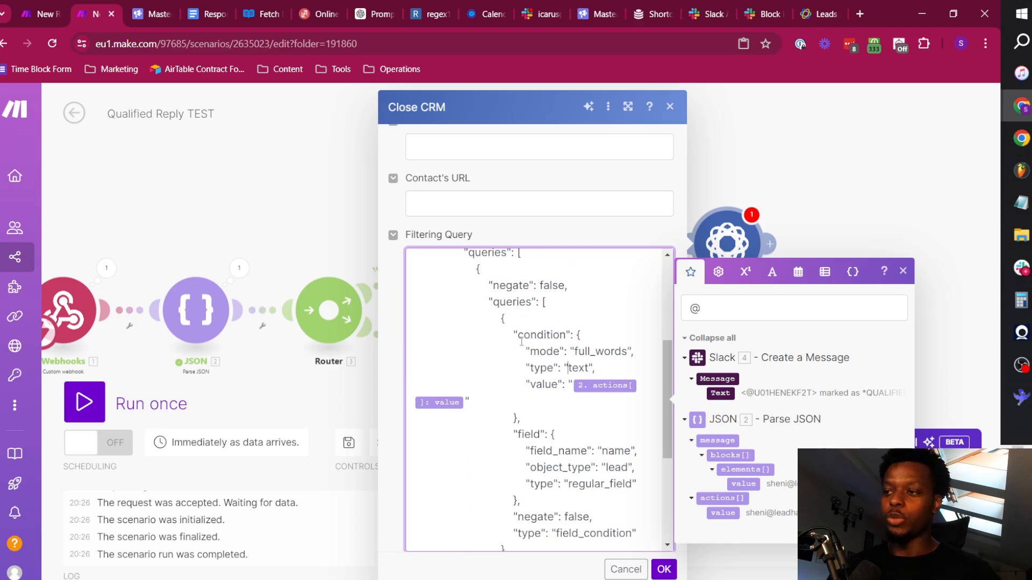
left_click(815, 10)
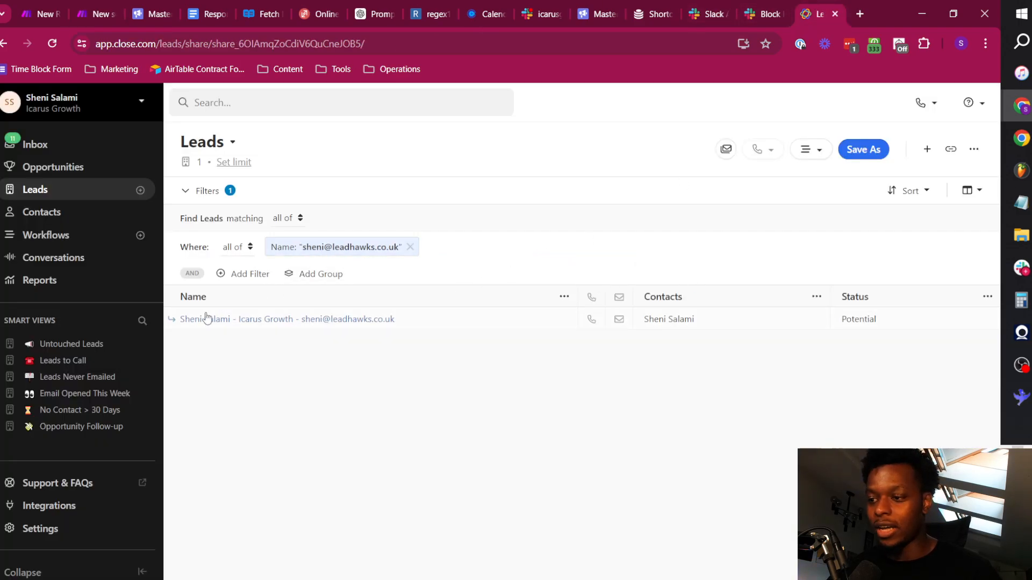
left_click(89, 5)
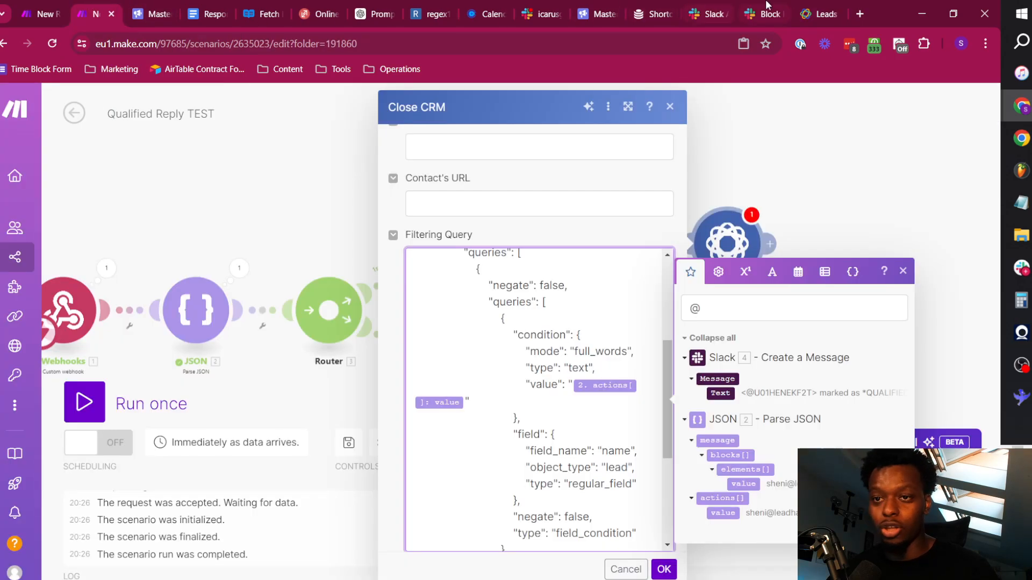
left_click(806, 14)
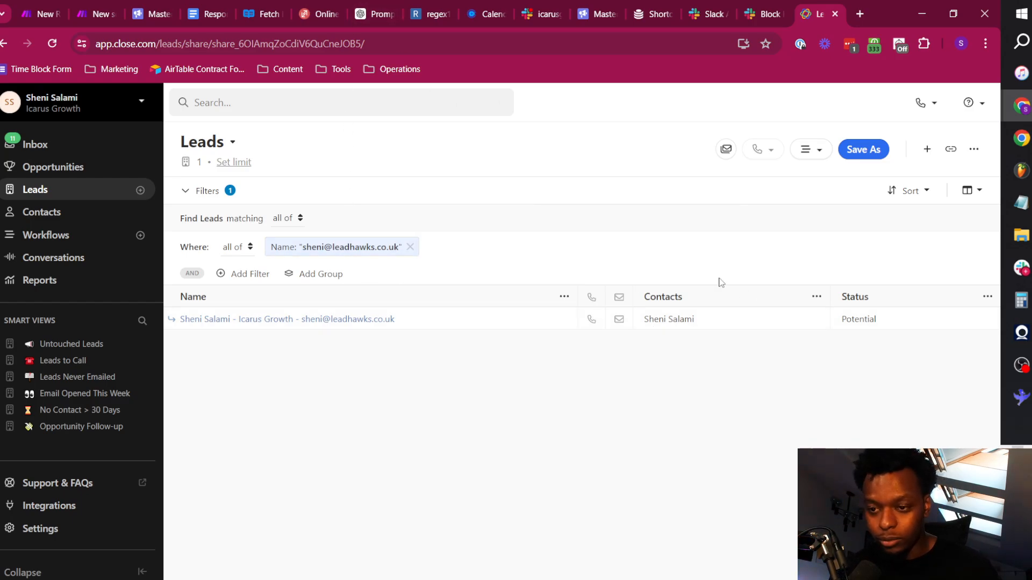
left_click(88, 8)
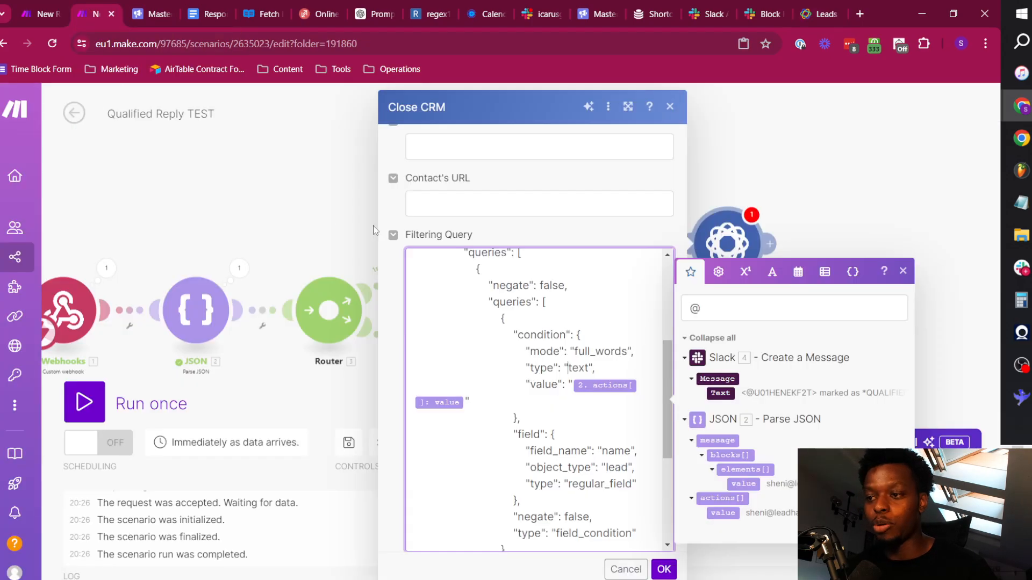
Clear the item search and save the Close CRM Search Leads module's settings.
left_click(688, 319)
key("BackSpace")
left_click(665, 574)
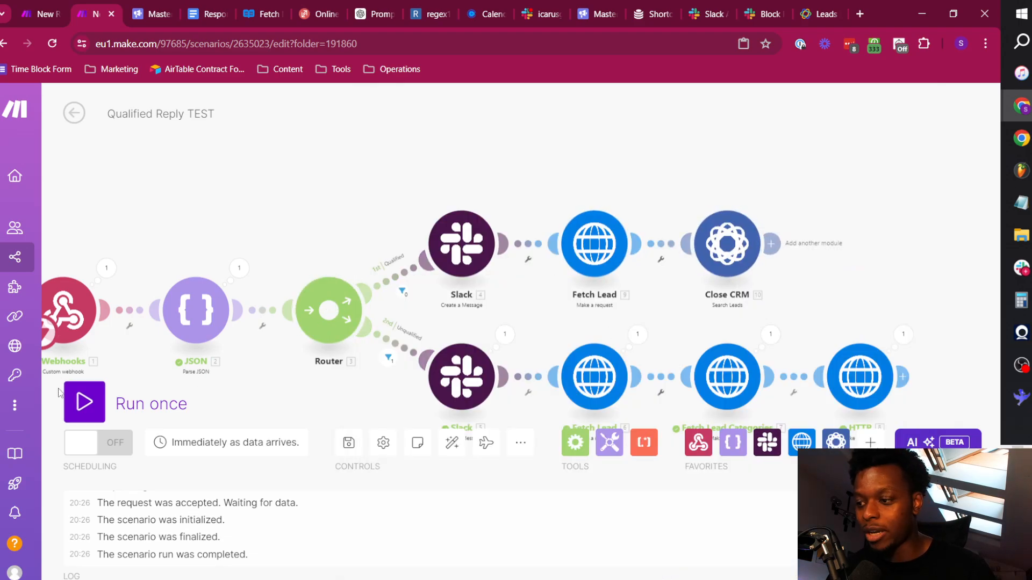
Run the scenario once and trigger it by marking the lead as qualified in the icarusgrowth-replies thread in Slack.
left_click(84, 402)
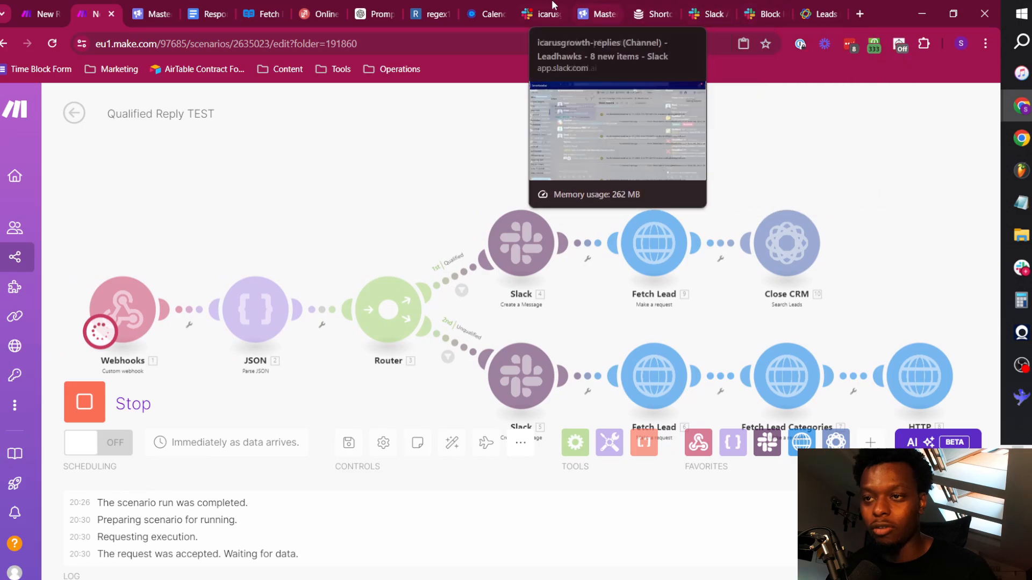
left_click(542, 14)
left_click(777, 298)
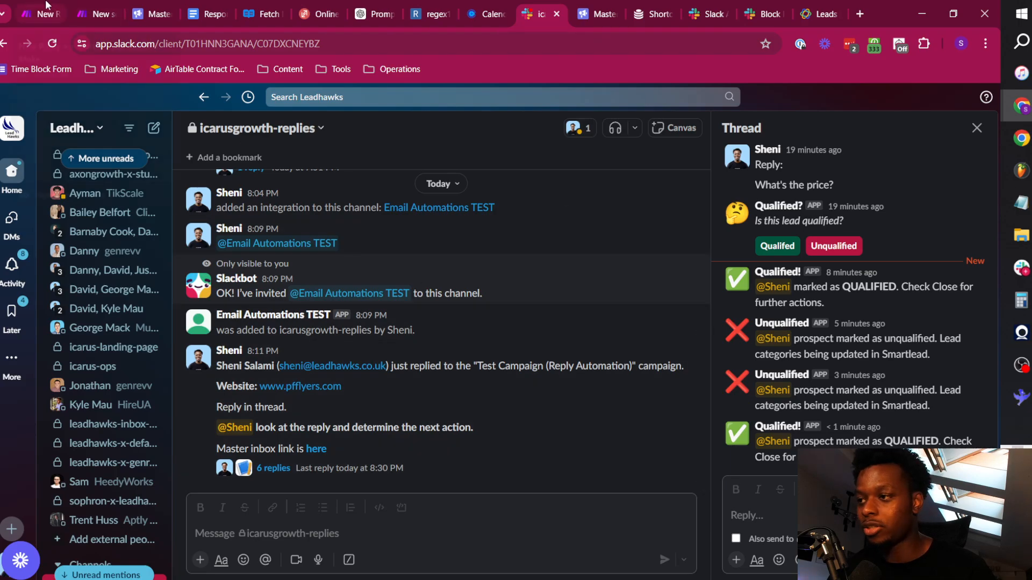
Back in Make, inspect the run's Fetch Lead output data and the Close CRM search results.
left_click(90, 9)
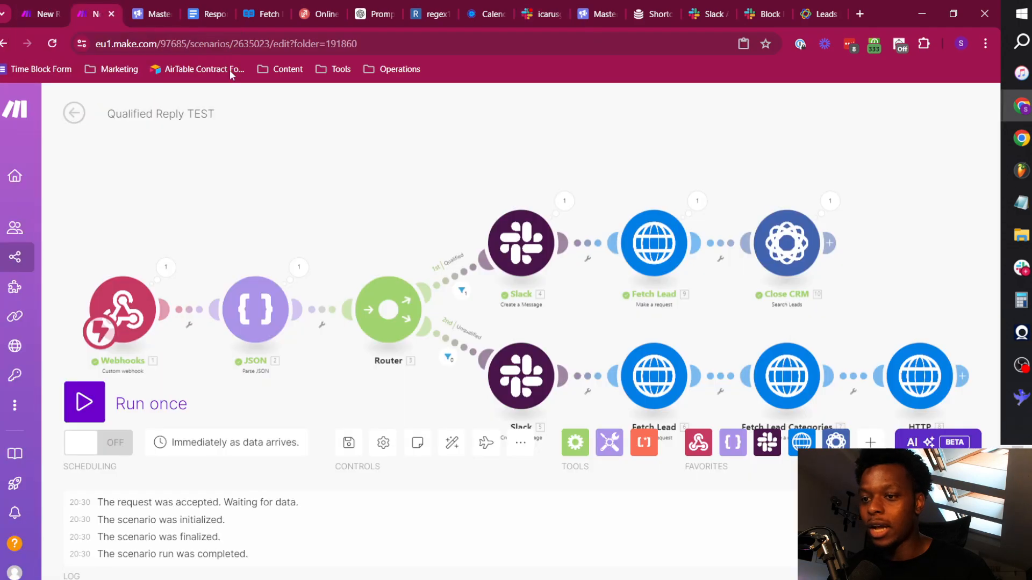
left_click(704, 206)
scroll(740, 546, "down", 1)
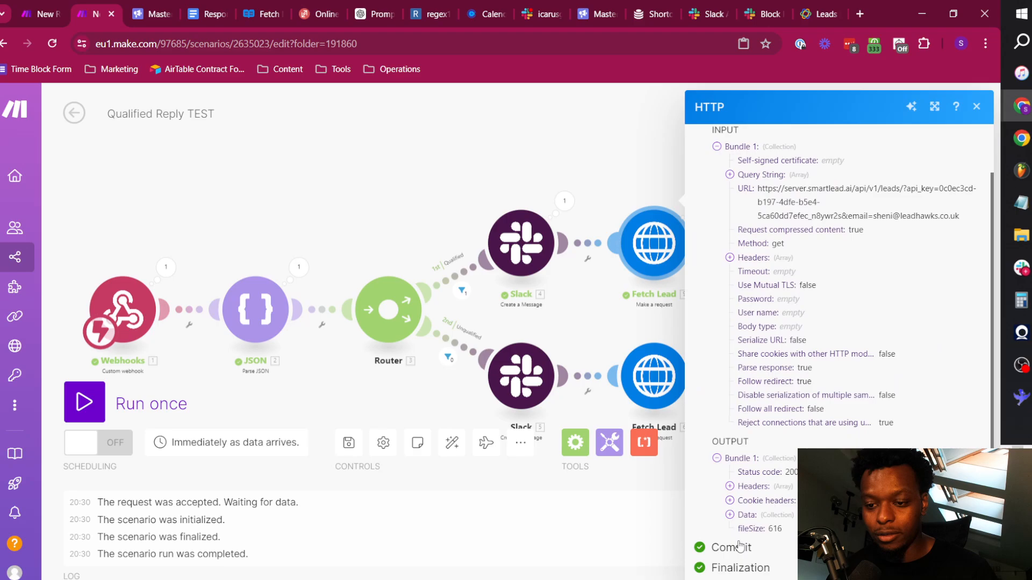
left_click(746, 516)
scroll(745, 516, "down", 4)
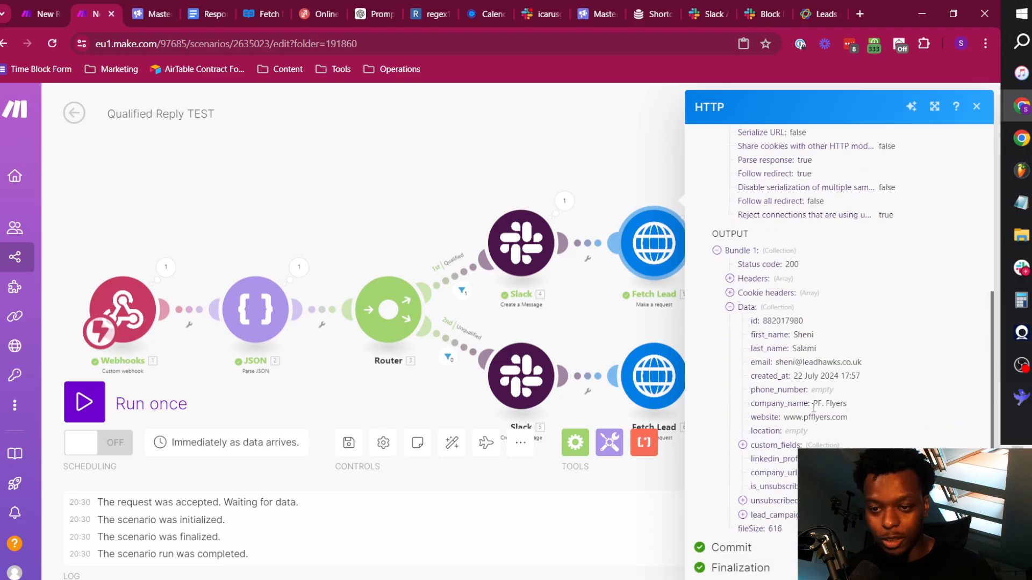
left_click(632, 176)
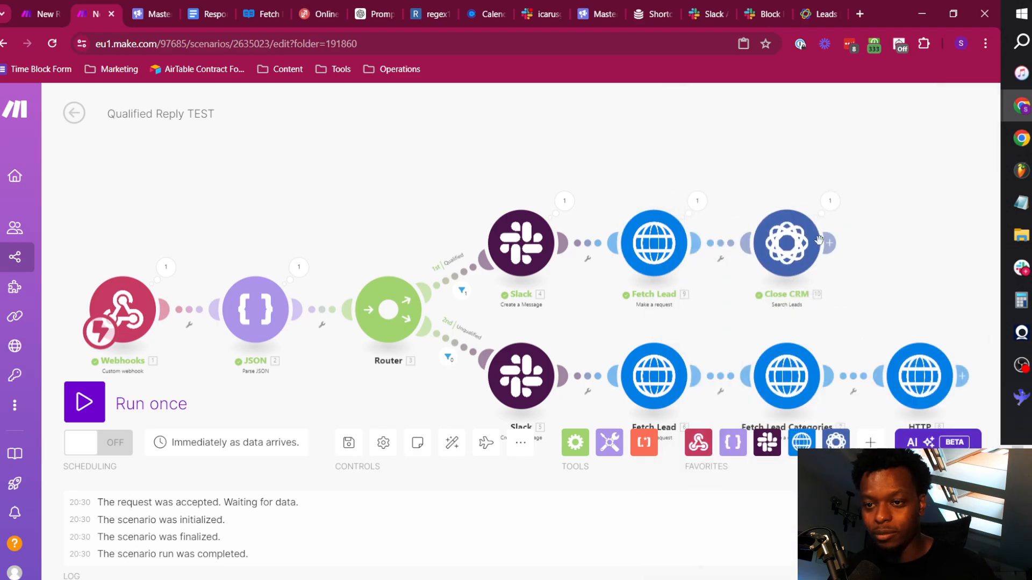
left_click(830, 204)
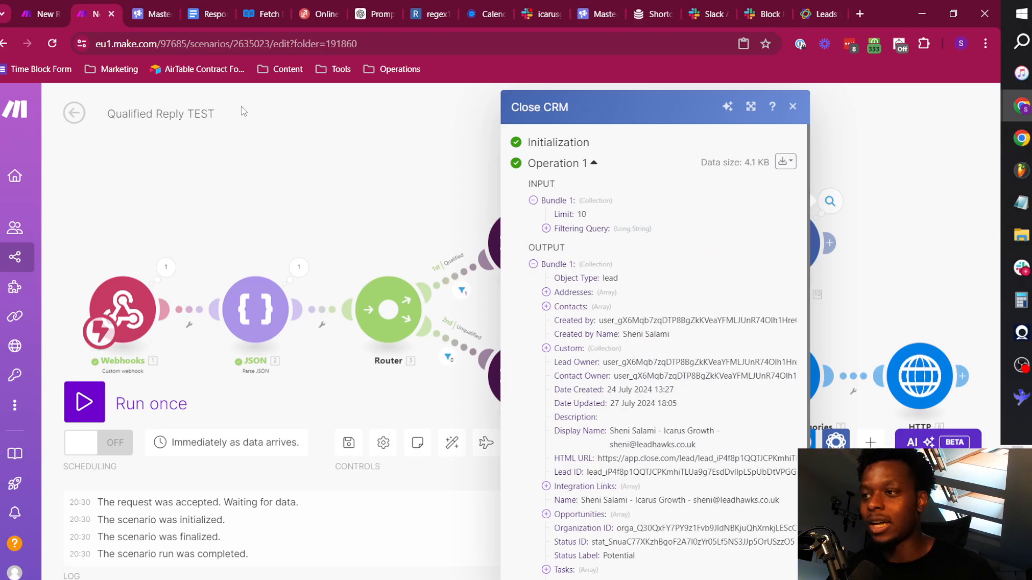
Close the search output and add a Flow Control Router after the Close CRM Search Leads module.
left_click_drag(405, 202, 293, 156)
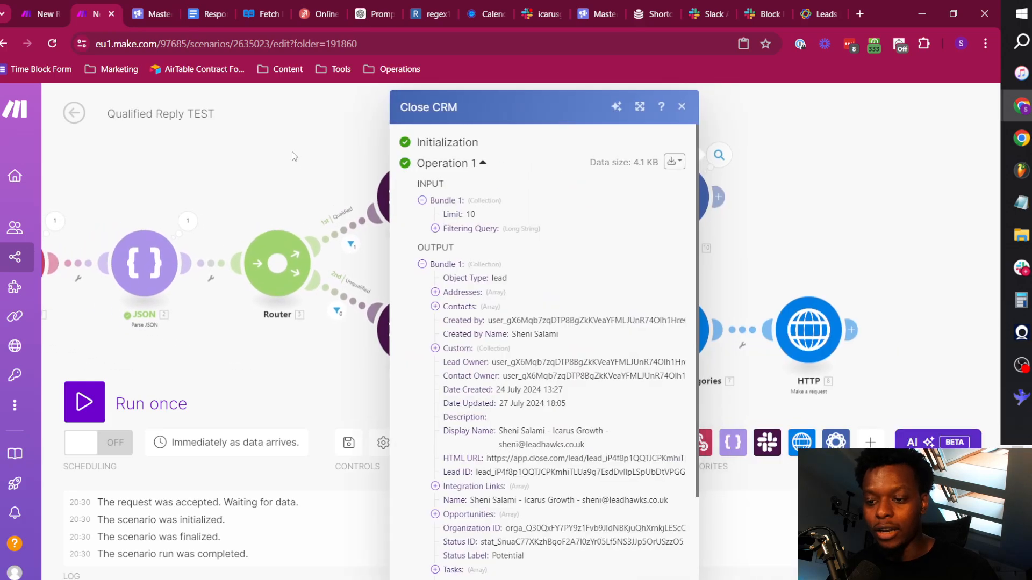
scroll(473, 284, "down", 3)
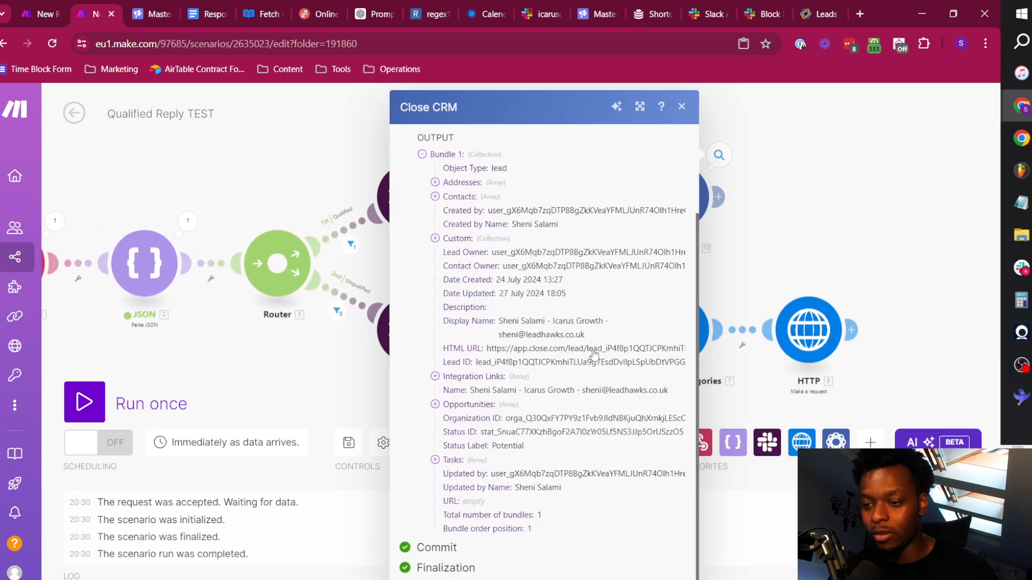
left_click(819, 239)
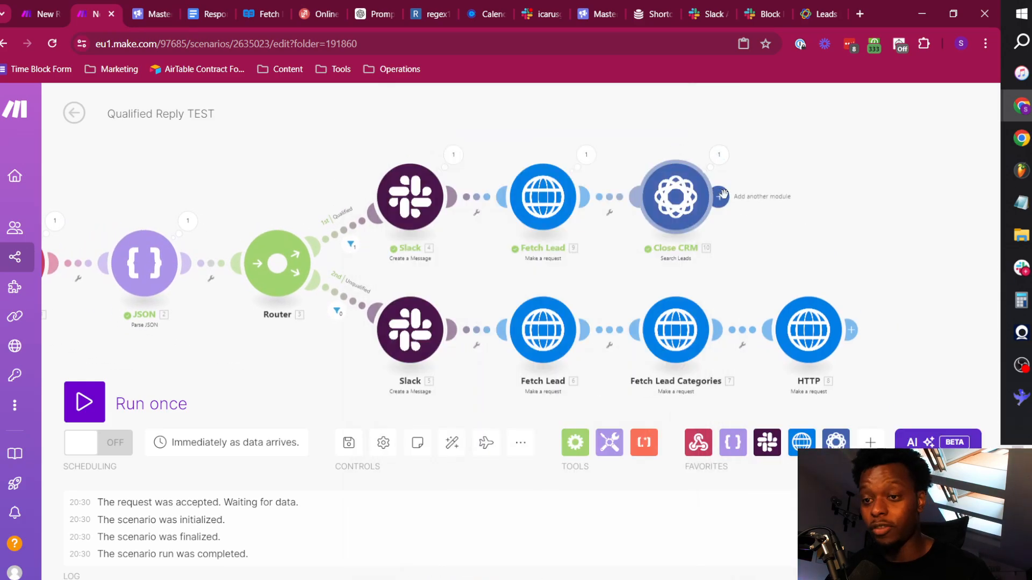
left_click(722, 195)
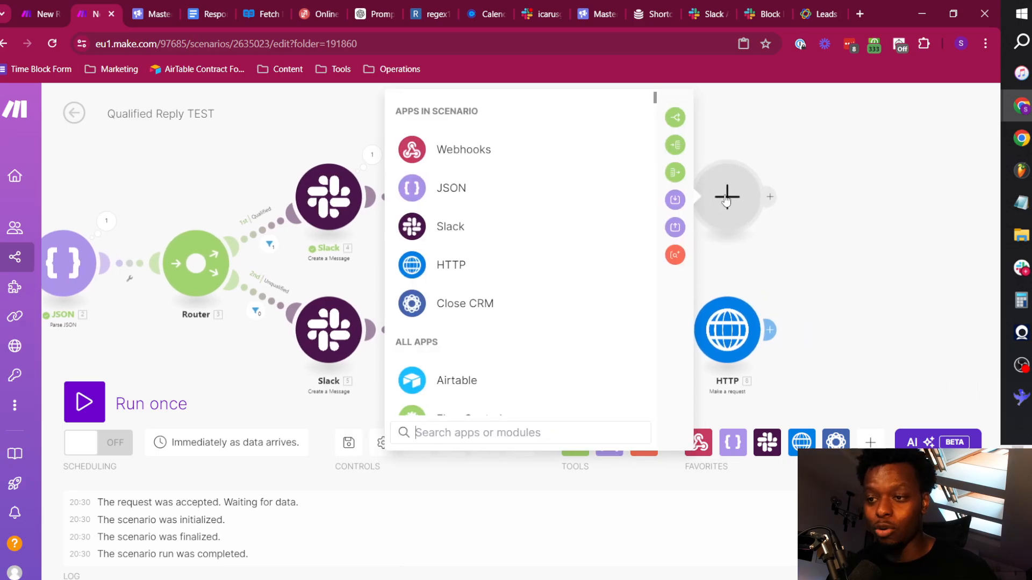
left_click(472, 353)
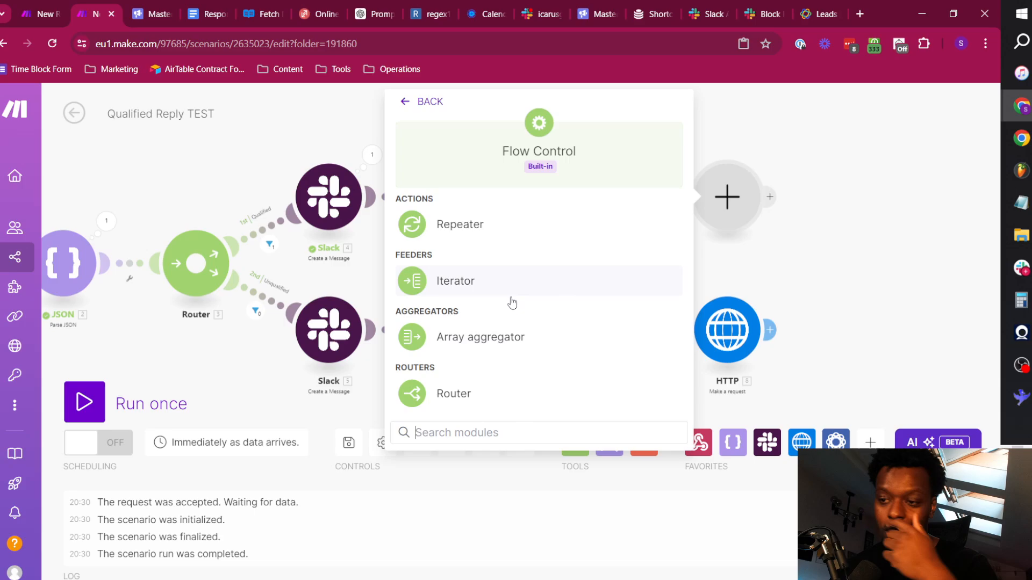
left_click(445, 400)
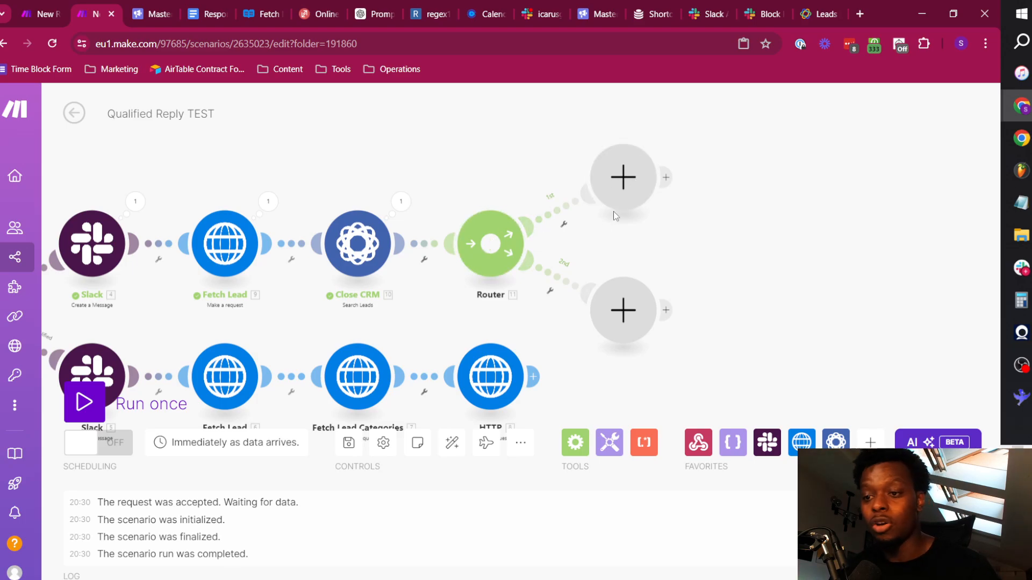
Set up a filter labelled Found on the new router's first route, requiring the Search Leads Total number of bundles not equal to 0.
left_click(561, 221)
left_click(554, 260)
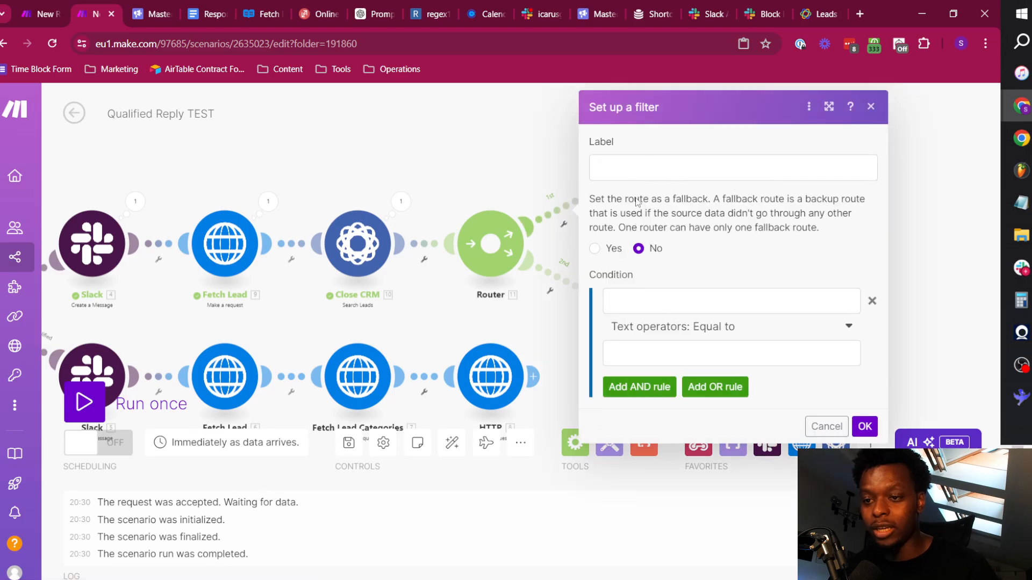
left_click(663, 304)
left_click(467, 211)
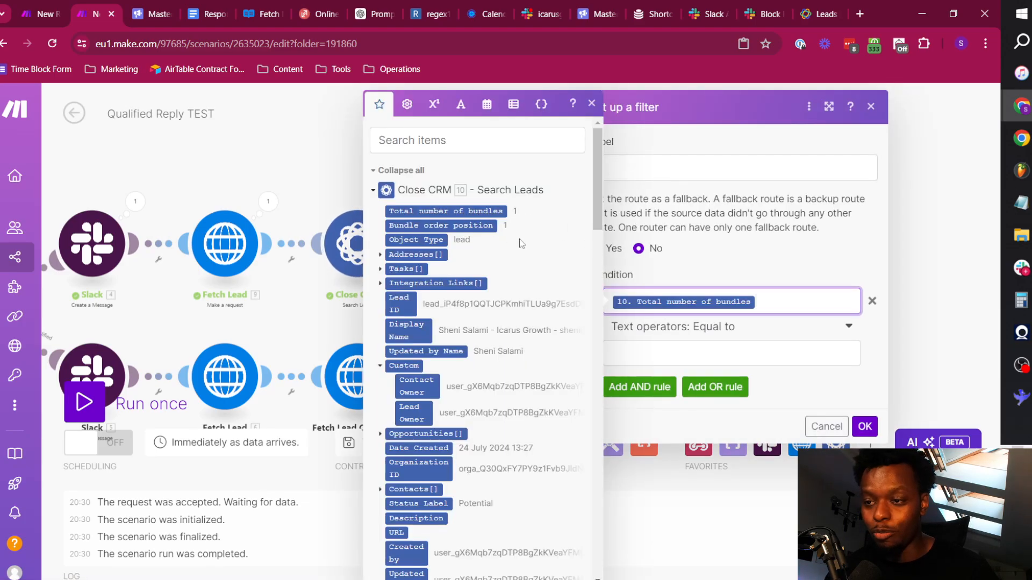
left_click(727, 345)
left_click(708, 326)
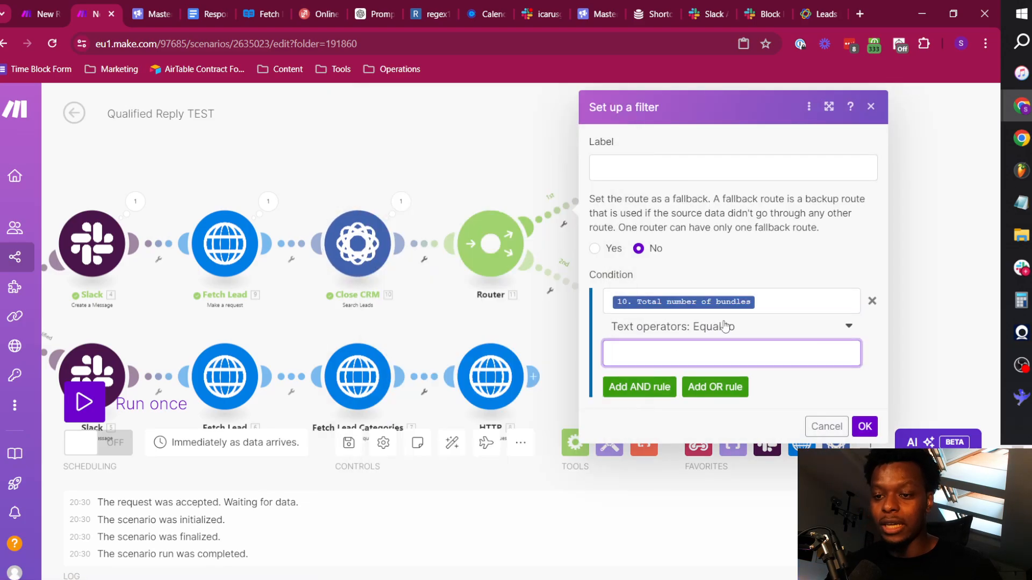
left_click(666, 503)
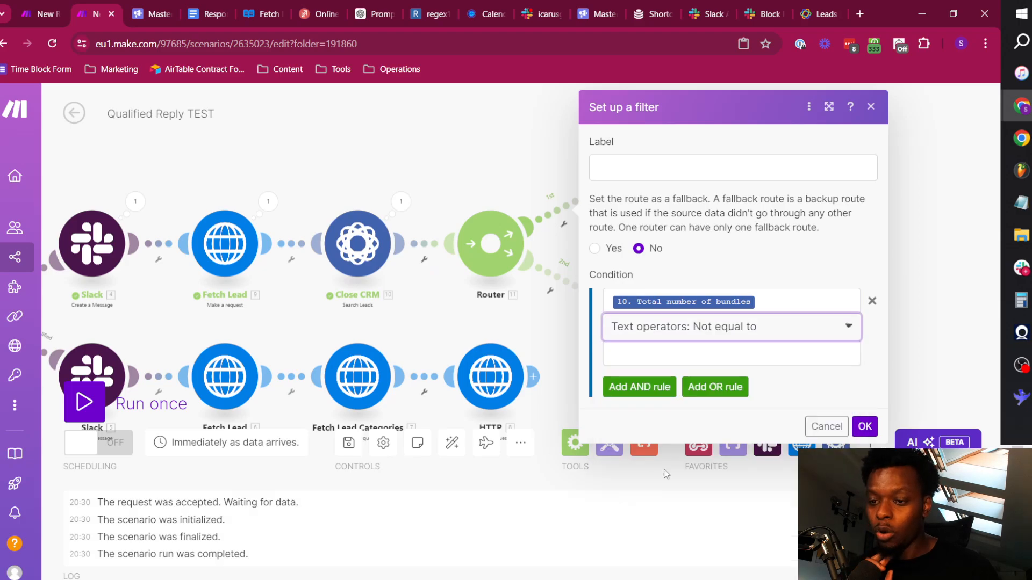
left_click(692, 356)
left_click(691, 164)
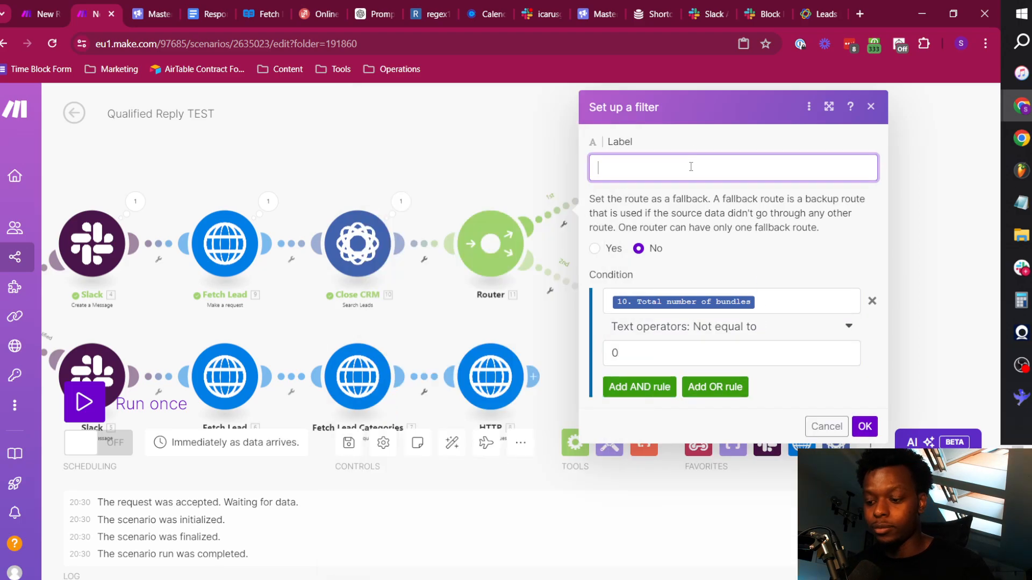
left_click(860, 425)
Set up a filter labelled Not Found on the new router's second route, requiring the Search Leads Total number of bundles equal to 0.
left_click(549, 293)
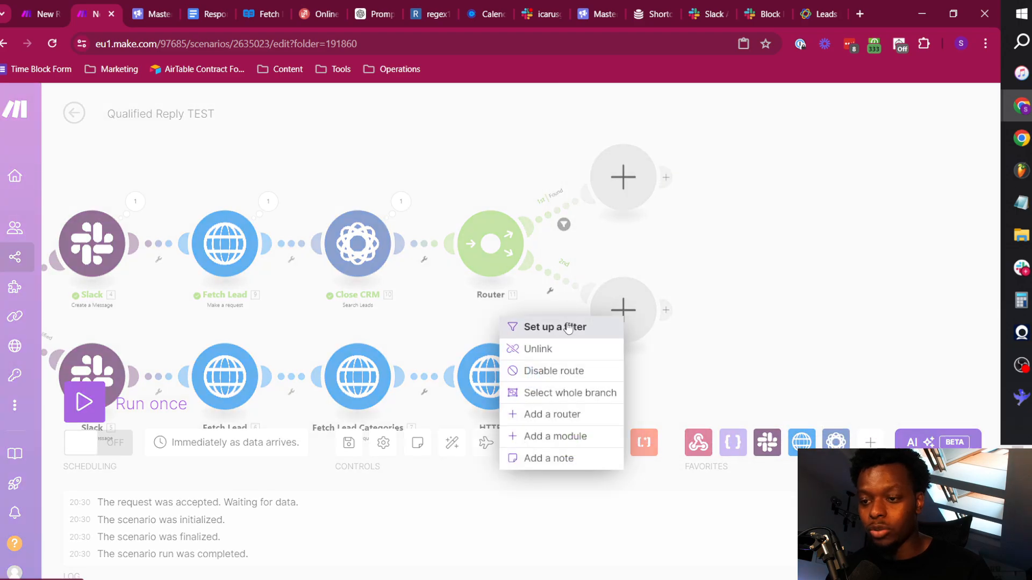
left_click(553, 327)
left_click(671, 187)
type("Not F")
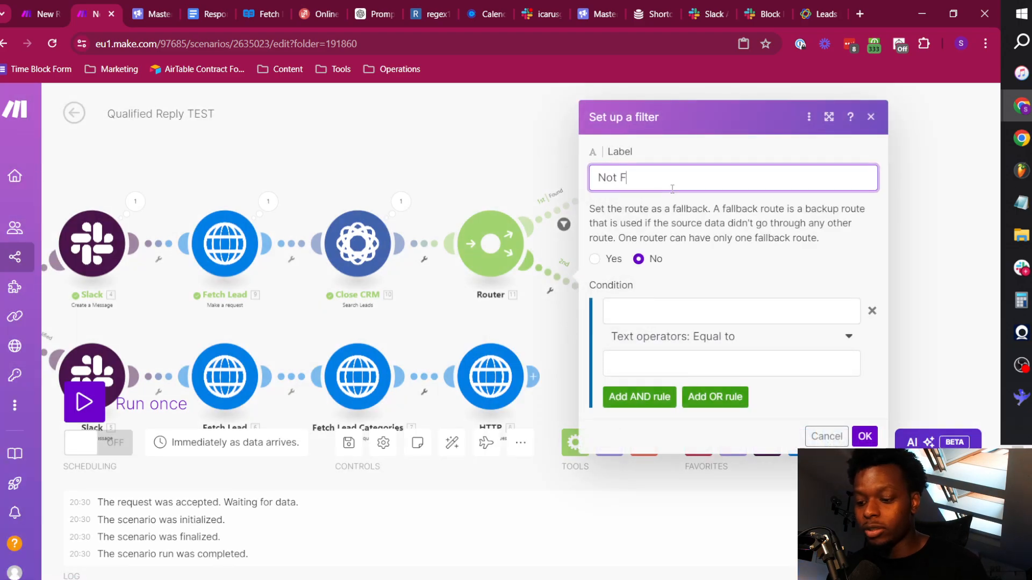
type("ound")
left_click(678, 302)
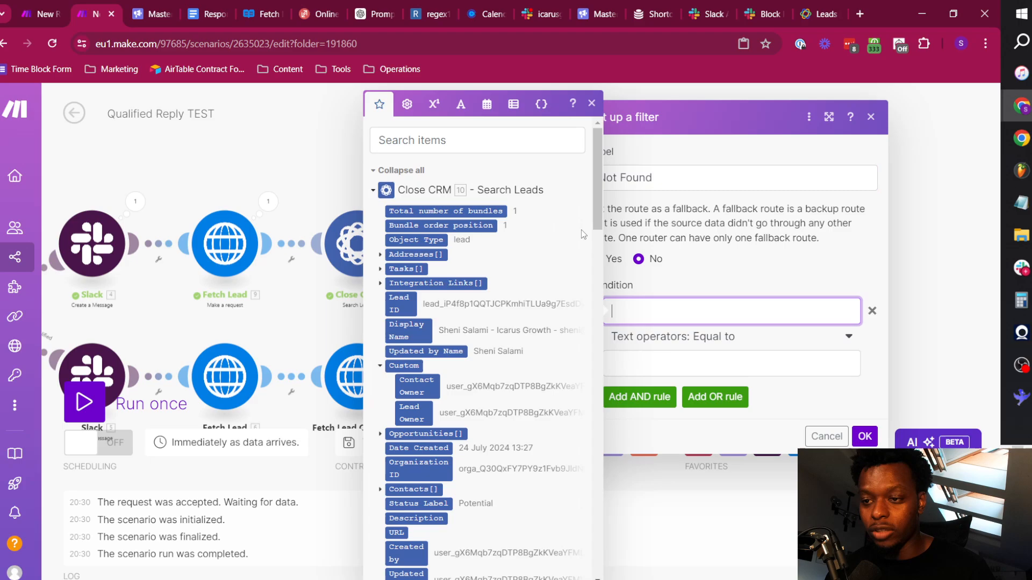
left_click(486, 211)
left_click(734, 344)
left_click(673, 361)
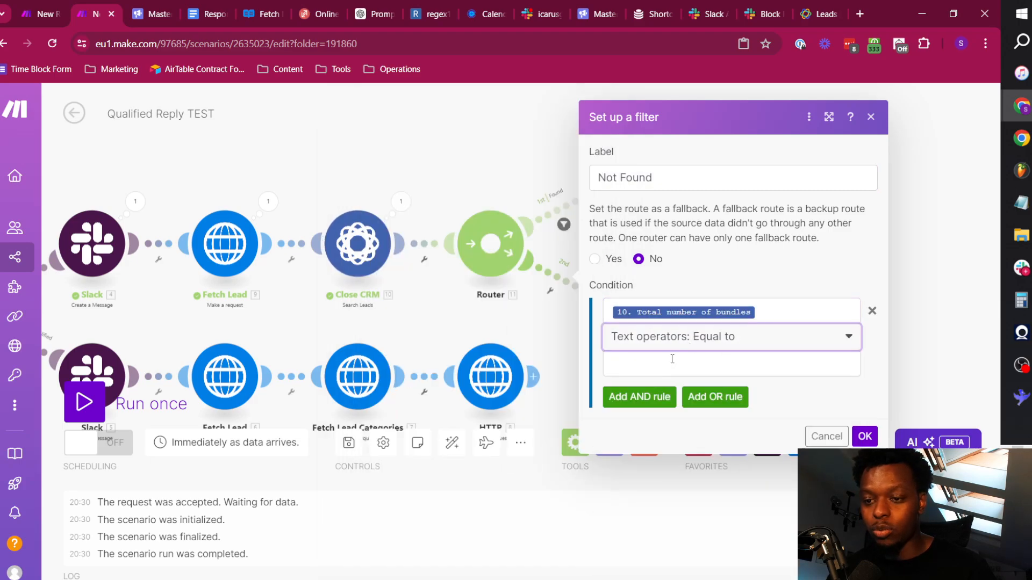
left_click(639, 197)
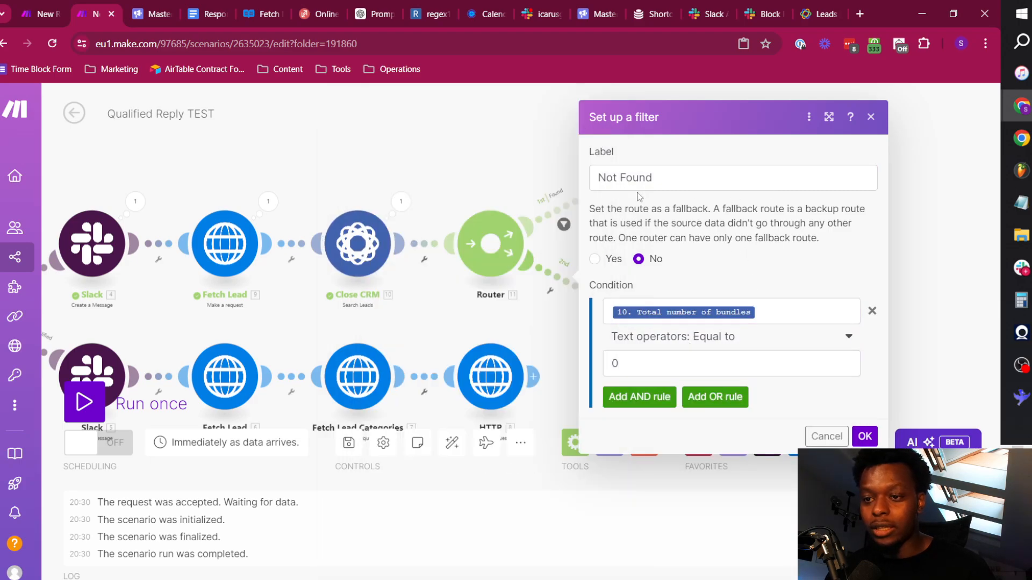
left_click(864, 436)
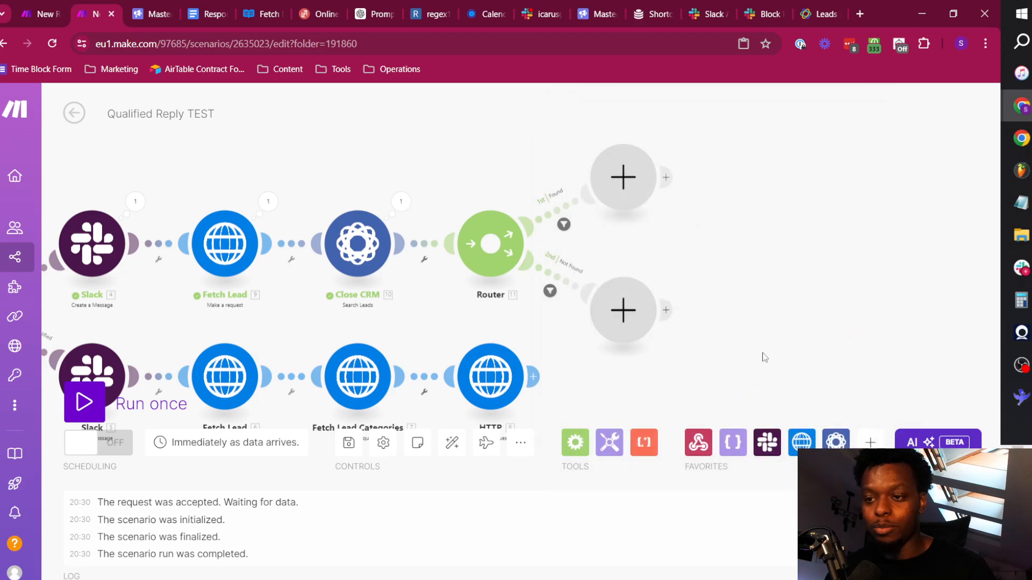
Check the conditions of the Found and Not Found route filters.
left_click(569, 208)
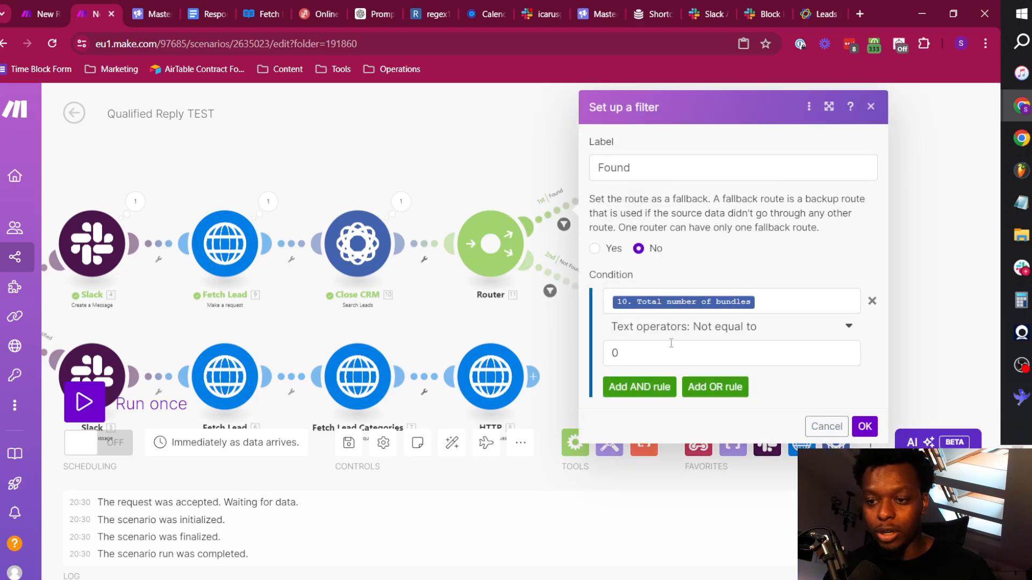
left_click(864, 426)
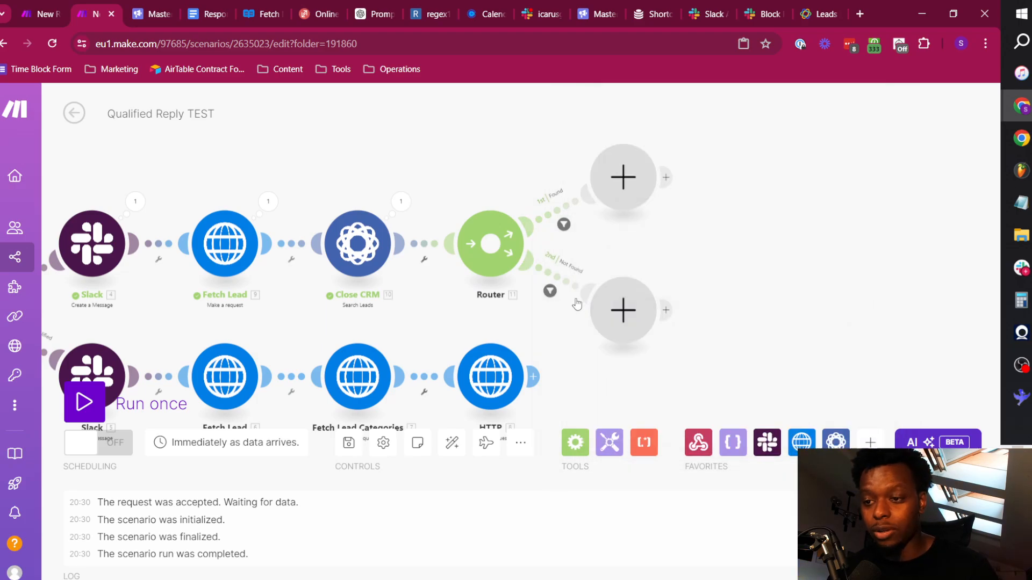
left_click(572, 282)
left_click(865, 436)
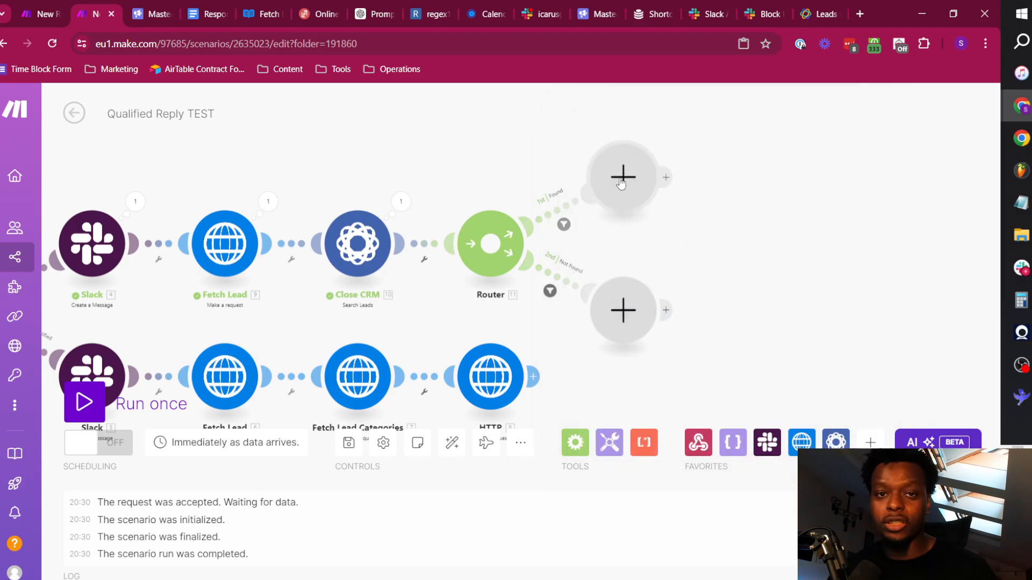
Add a Close CRM Create a Lead module on the Not Found route.
left_click(607, 312)
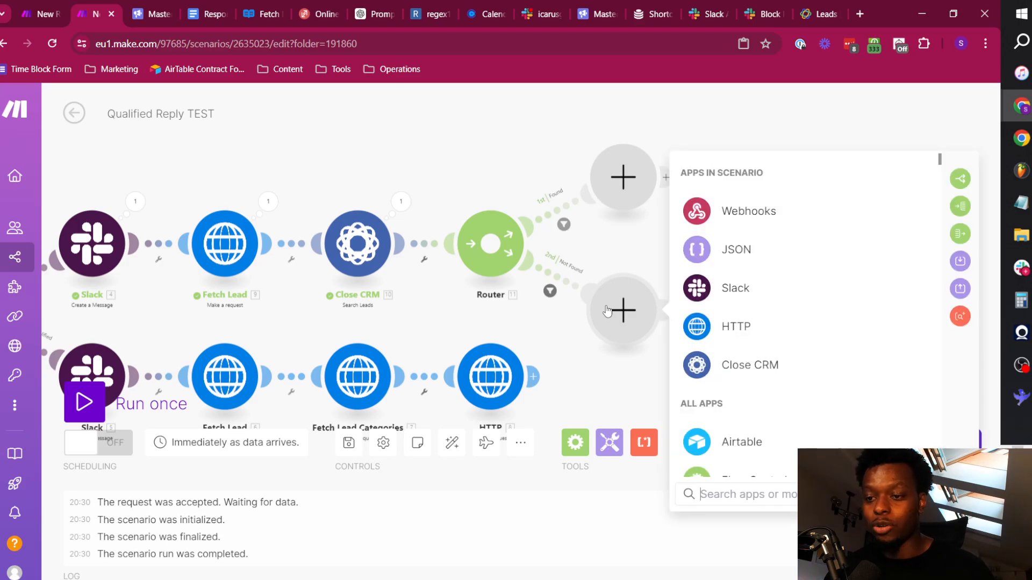
left_click(743, 368)
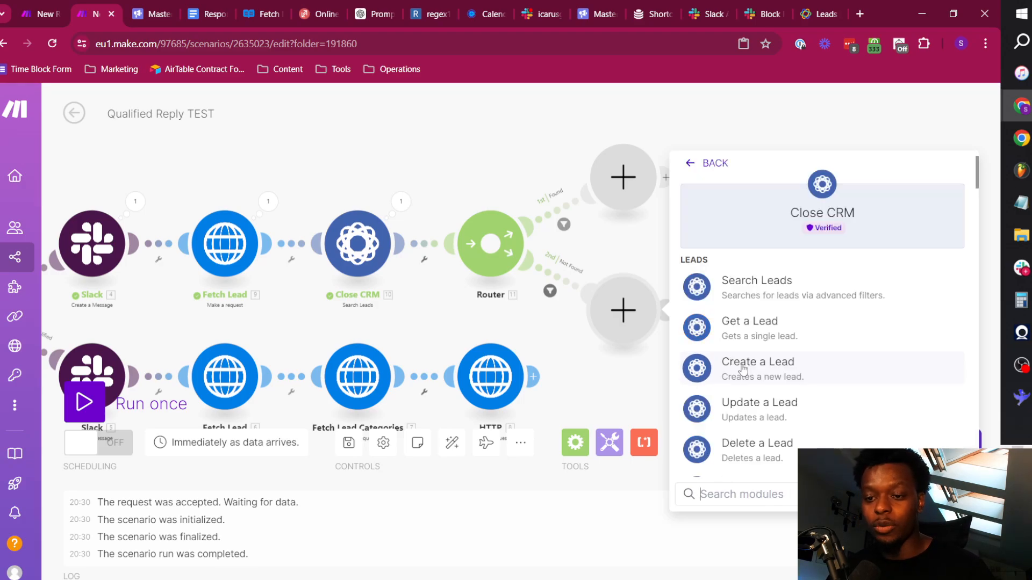
left_click(780, 376)
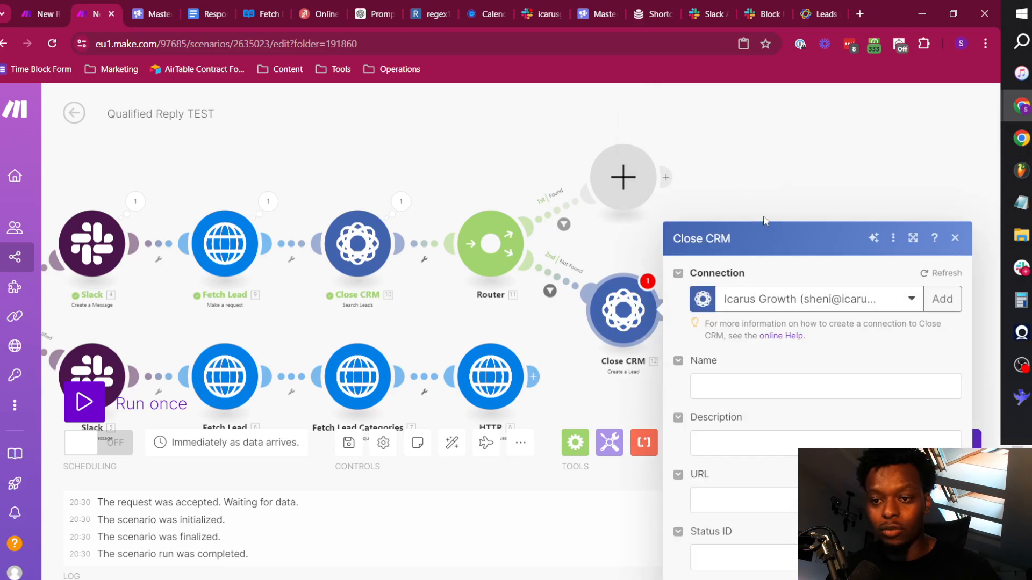
Map the new lead's Name to Fetch Lead's first_name last_name - company_name - email - phone_number, and its URL to website.
left_click(783, 257)
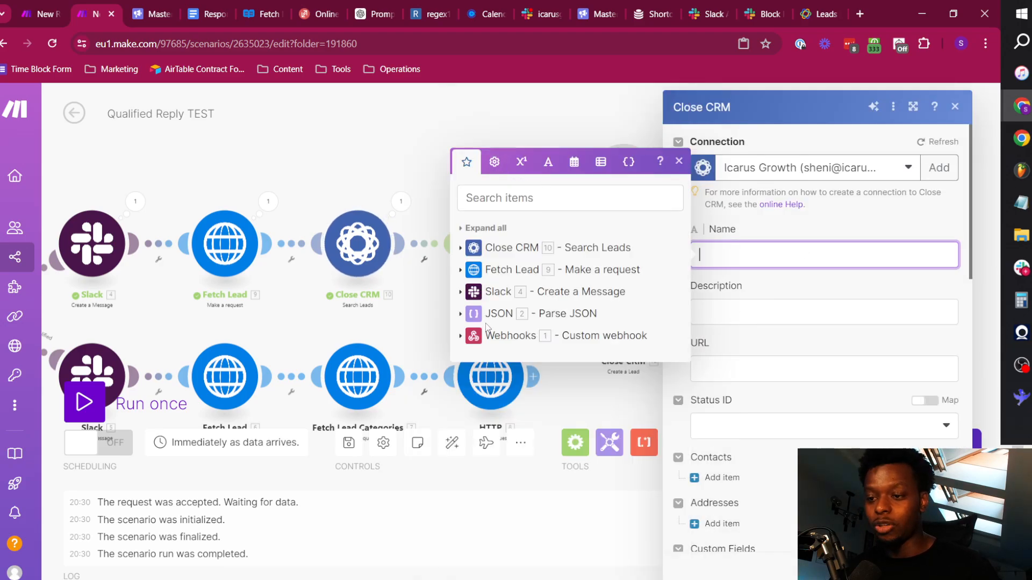
left_click(475, 271)
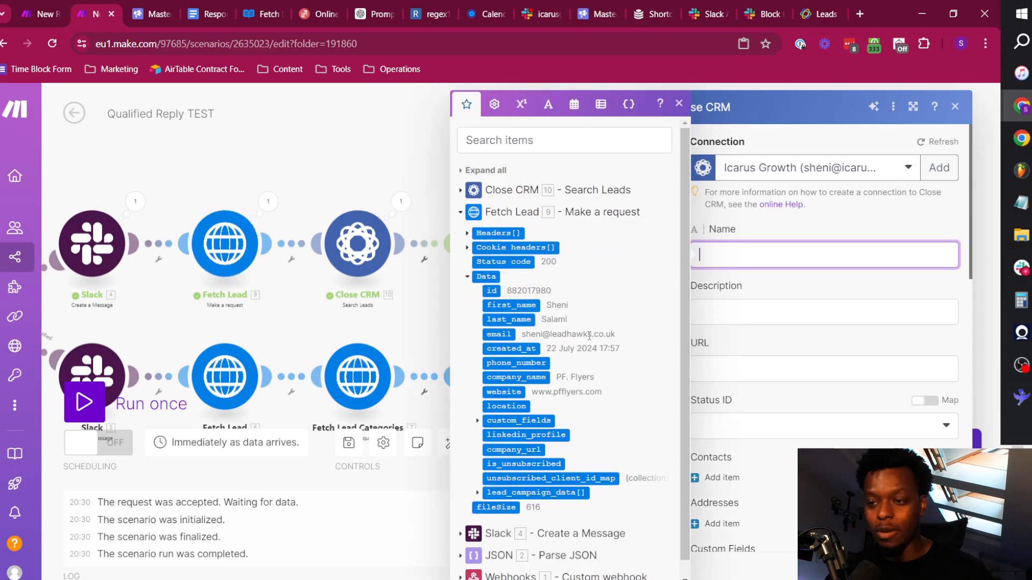
left_click(512, 306)
left_click(513, 320)
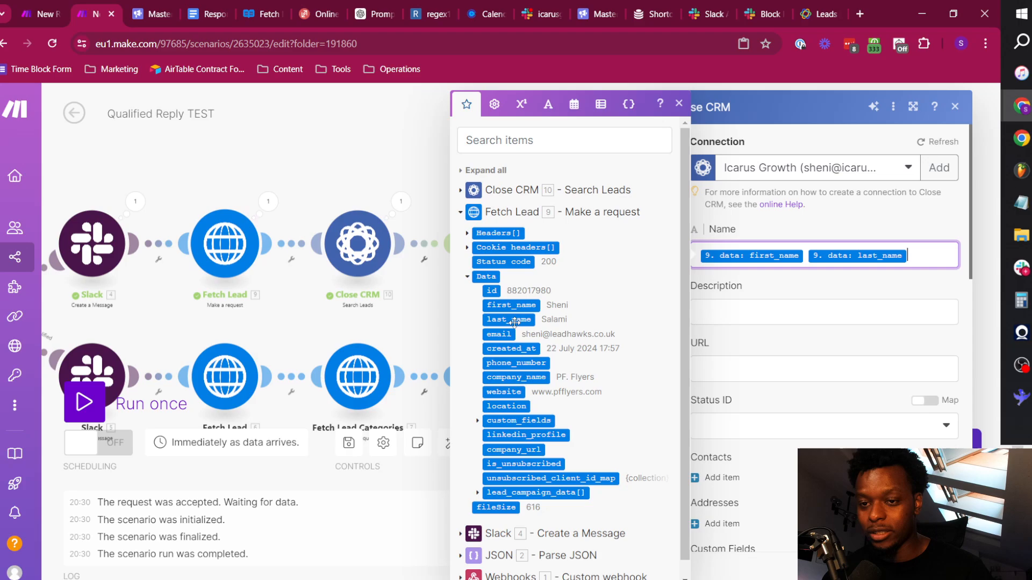
type("-")
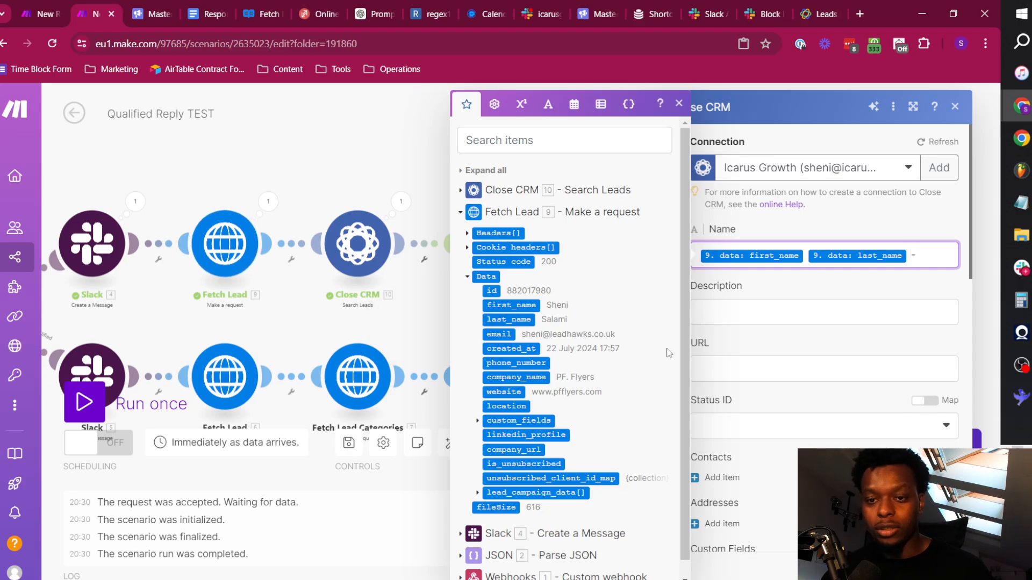
left_click(515, 377)
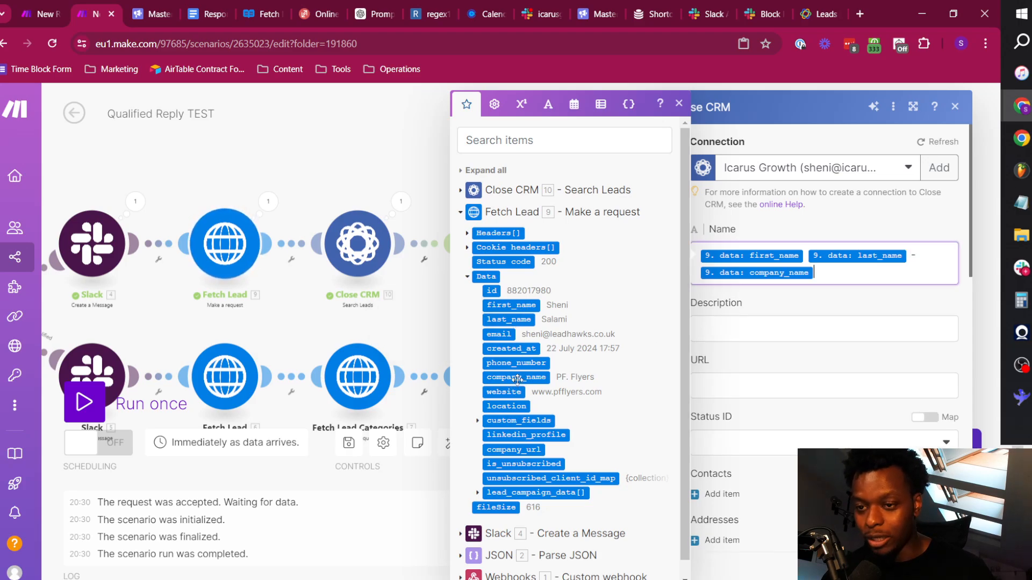
type("-")
left_click(505, 336)
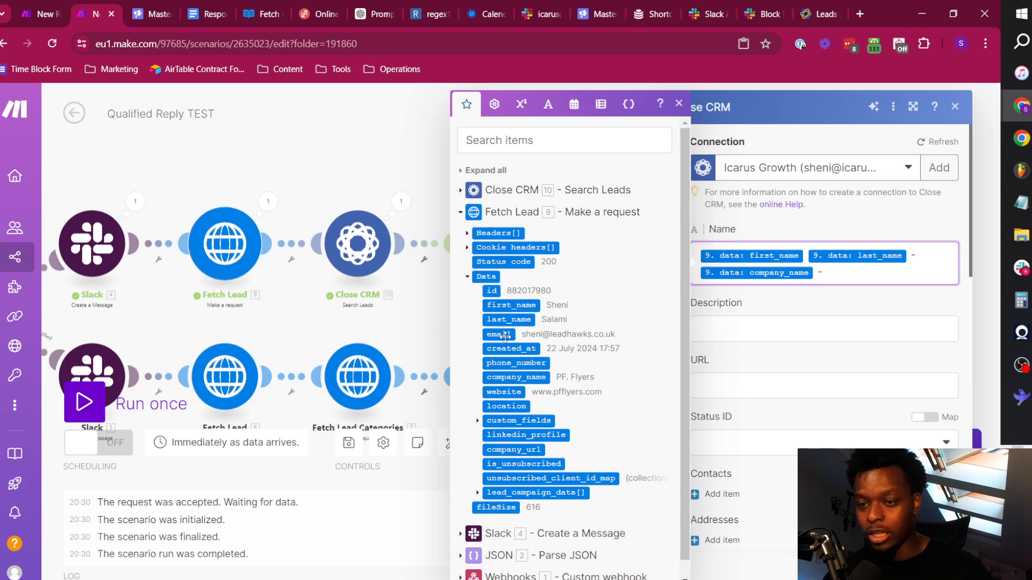
type("-")
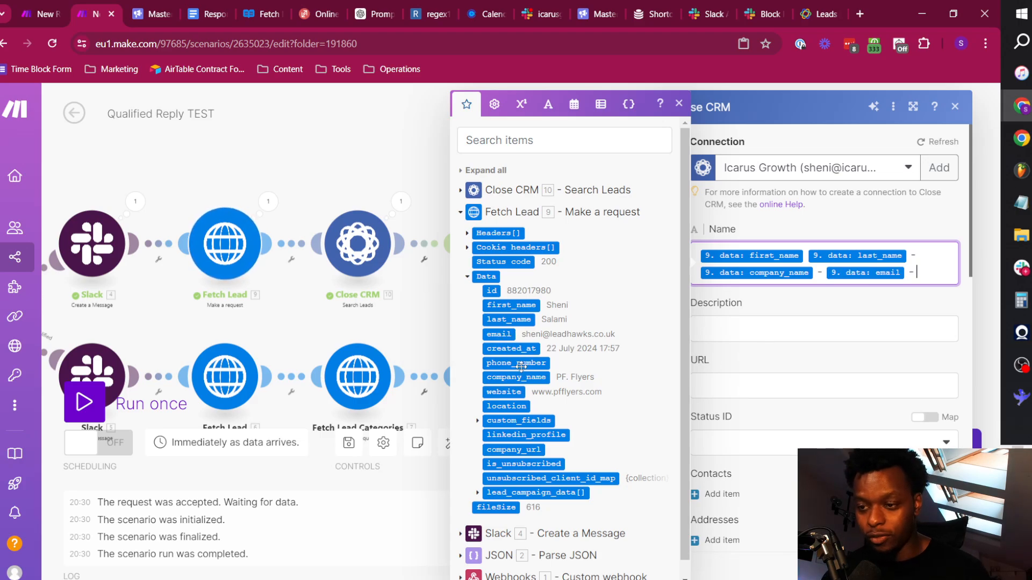
left_click(521, 364)
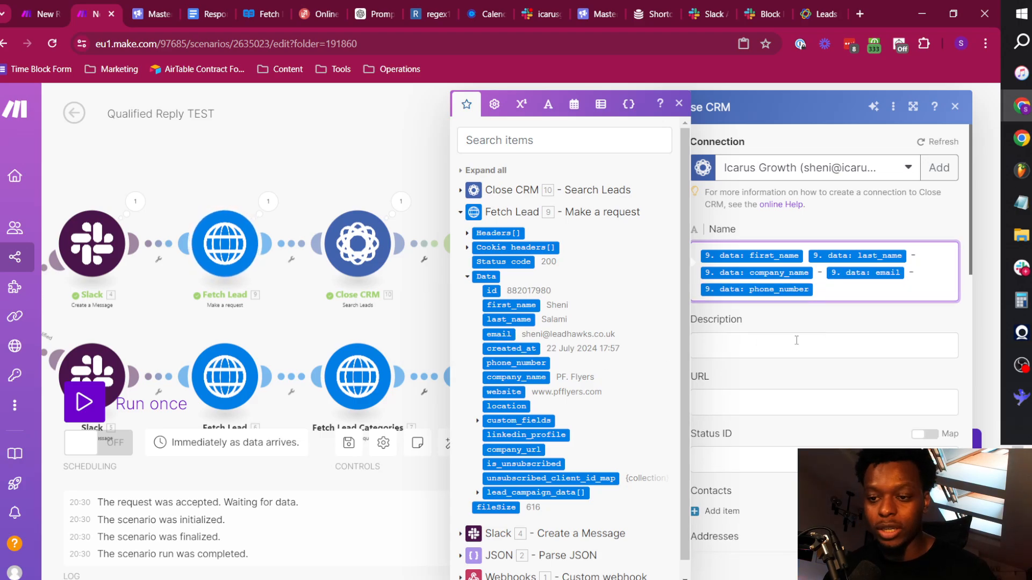
left_click(755, 403)
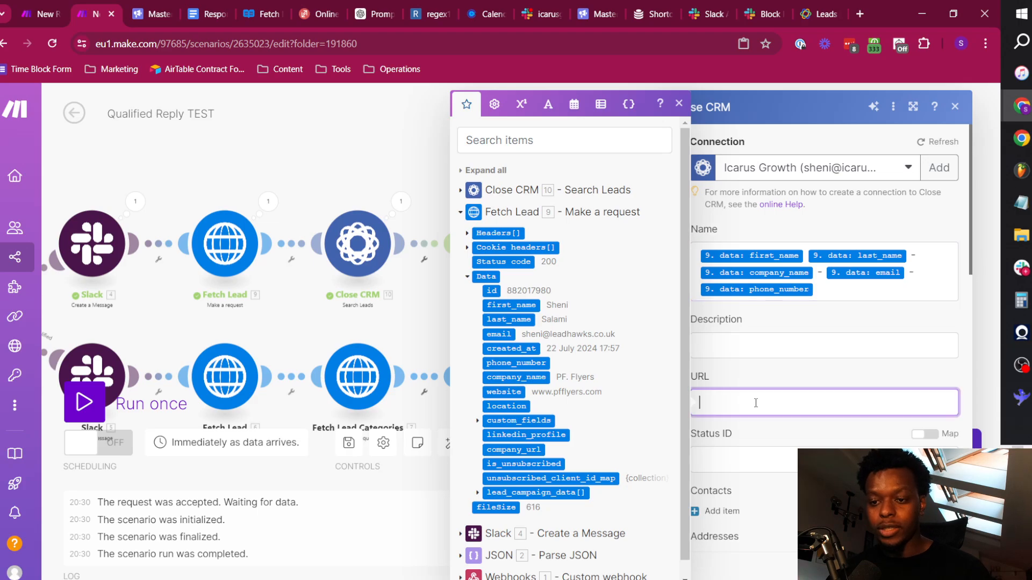
left_click(501, 392)
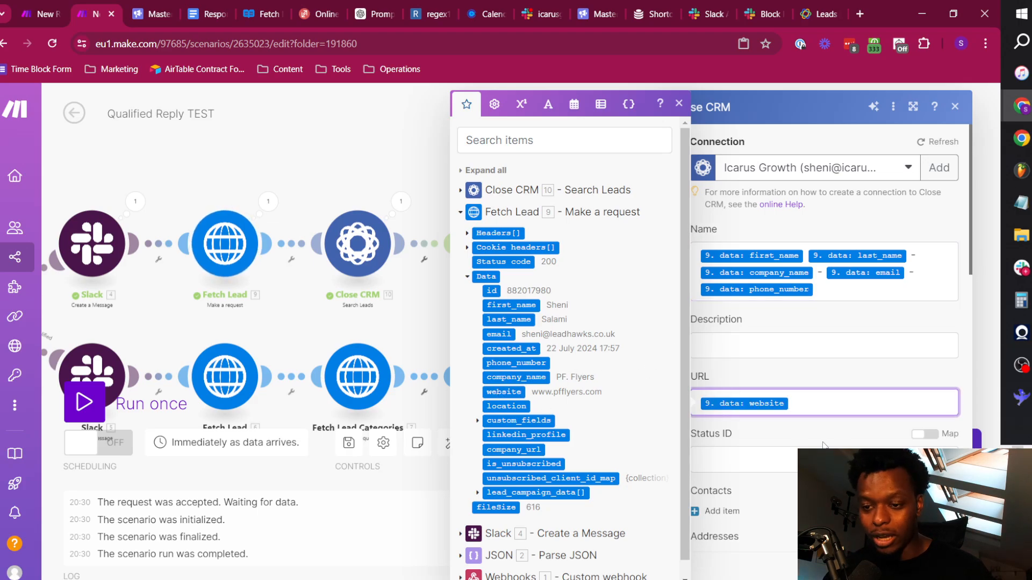
Add a contact to the new lead and map its Name to Fetch Lead's first_name and last_name.
scroll(823, 445, "down", 4)
left_click(720, 300)
left_click(794, 347)
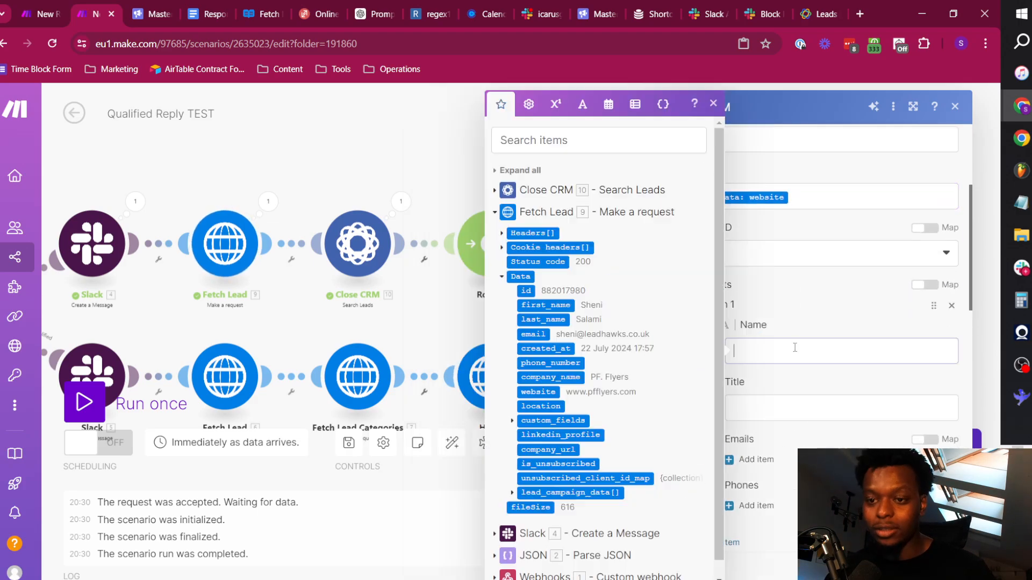
left_click(554, 305)
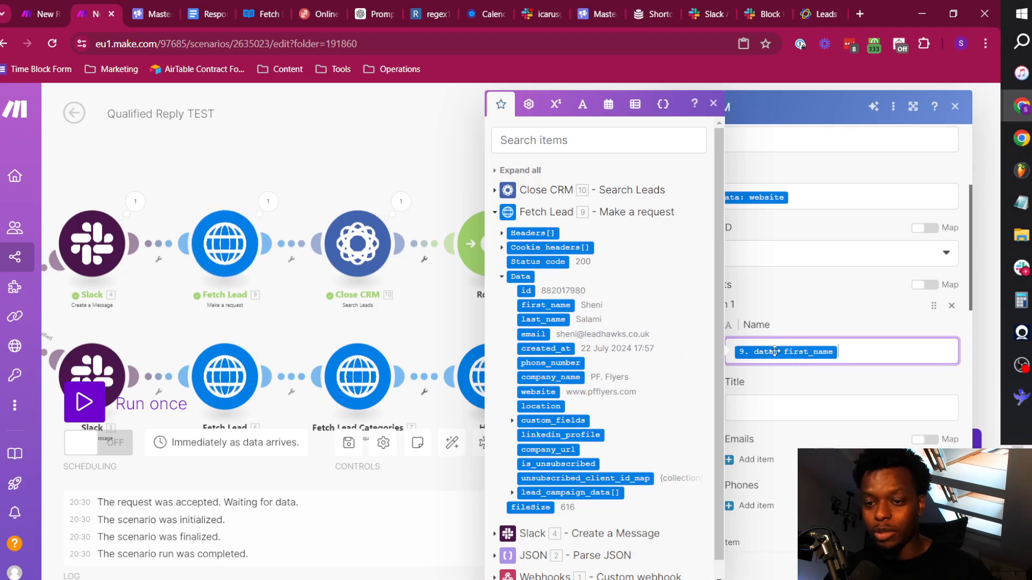
left_click(550, 319)
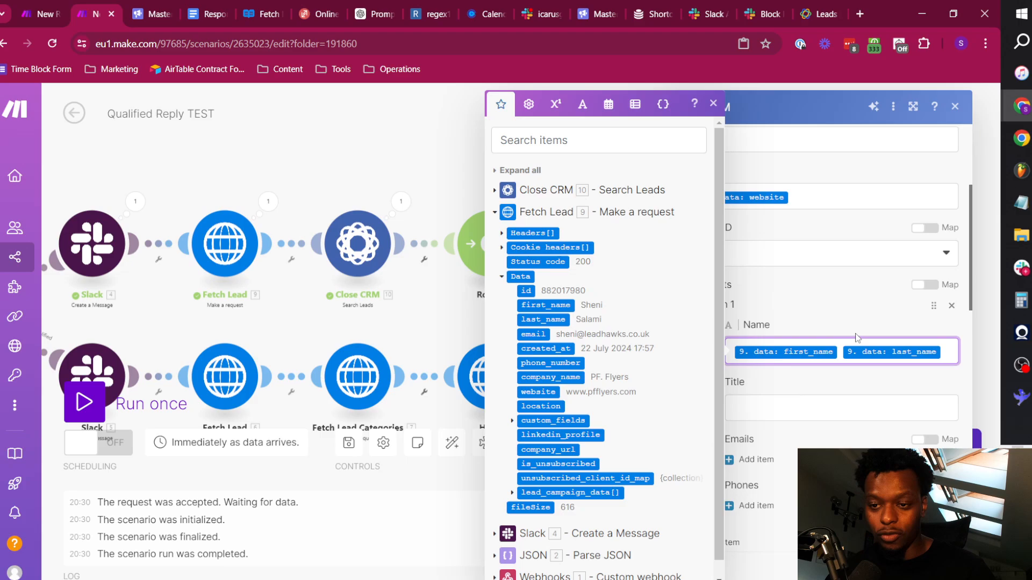
Look through the items inside Fetch Lead's custom_fields and lead_campaign_data.
left_click(512, 420)
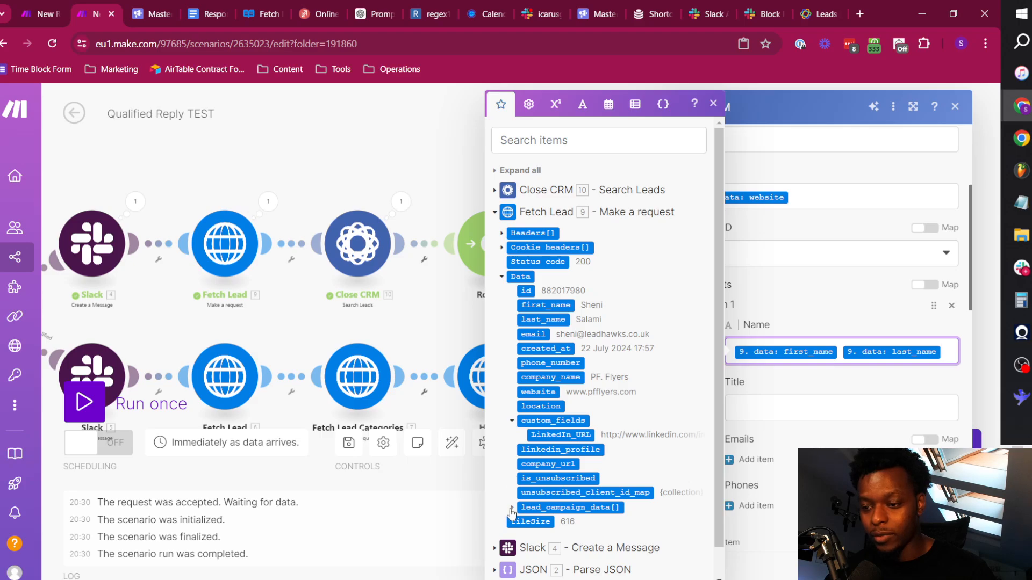
left_click(511, 507)
scroll(513, 484, "down", 3)
scroll(521, 434, "up", 3)
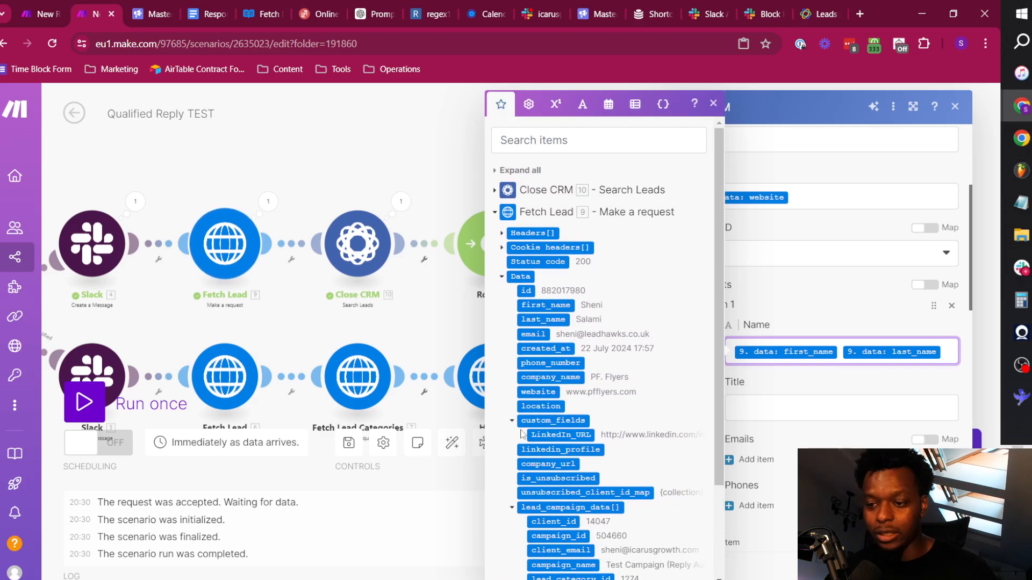
left_click(511, 507)
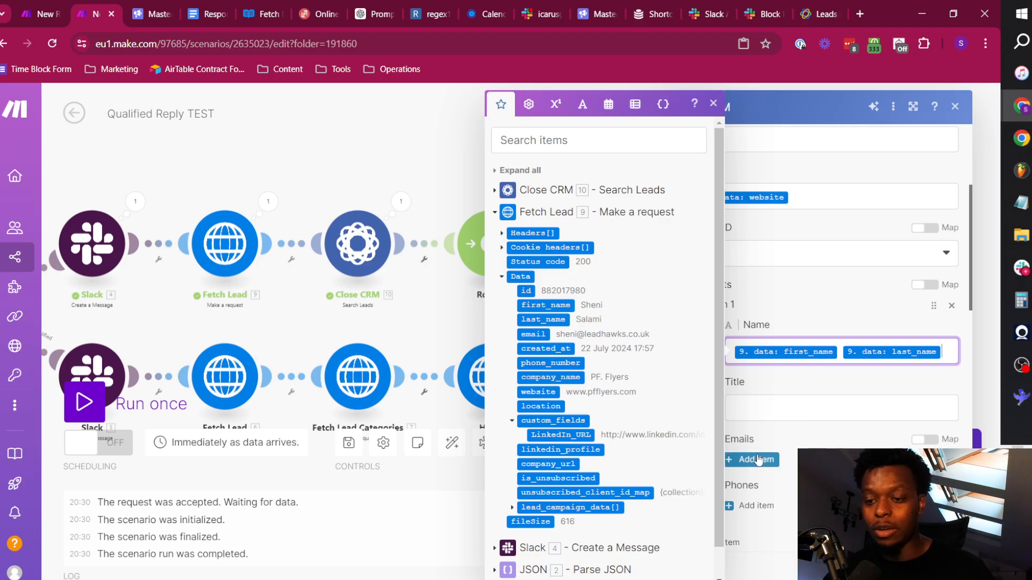
scroll(800, 419, "down", 2)
left_click(756, 328)
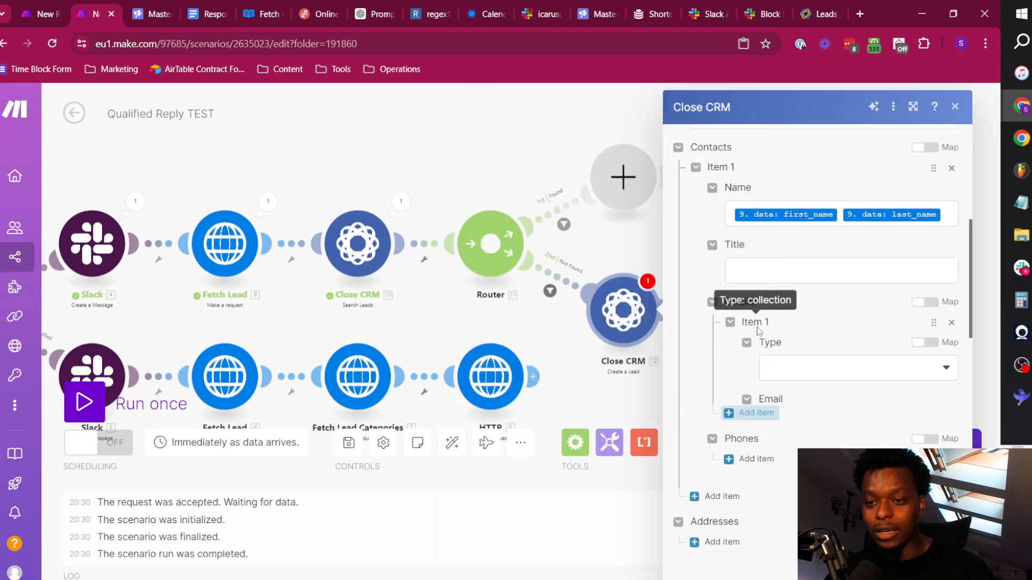
left_click(788, 367)
left_click(793, 414)
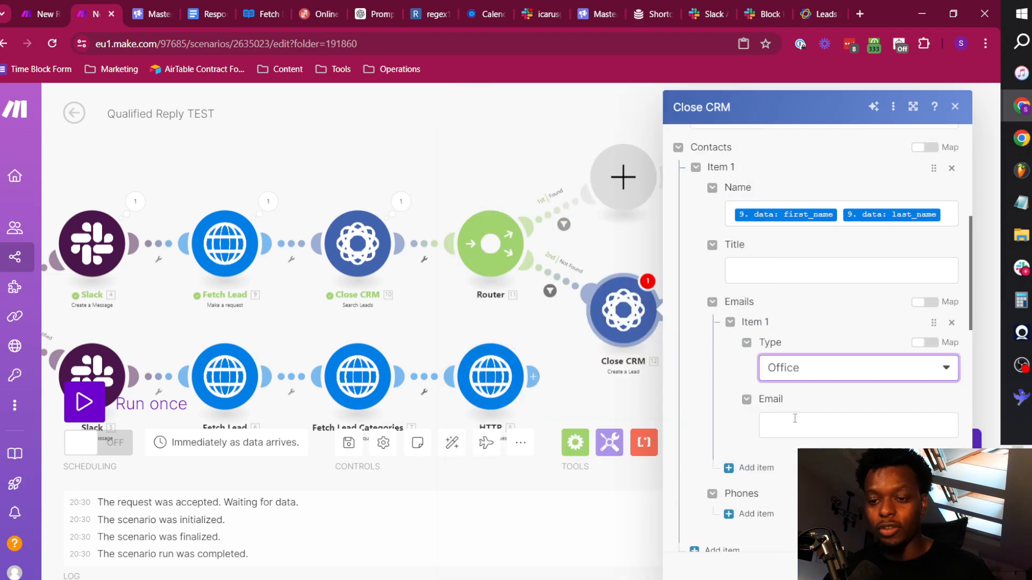
left_click(795, 420)
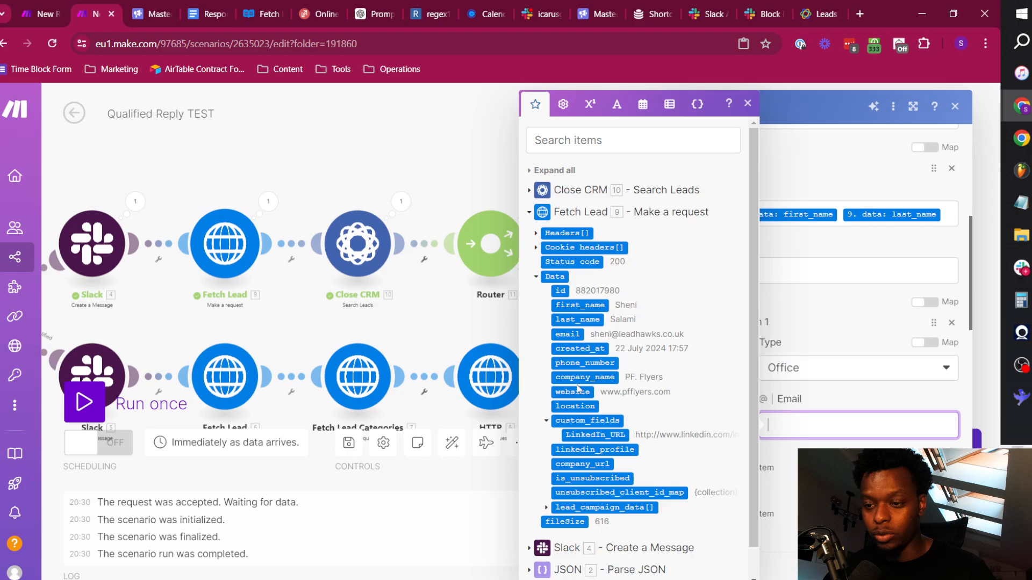
left_click(572, 334)
left_click(881, 399)
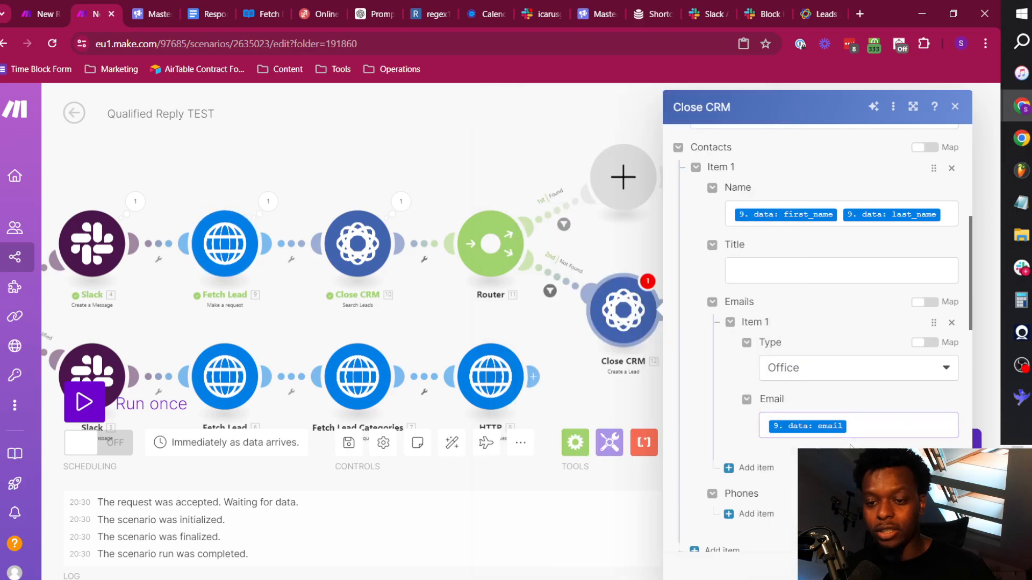
Add a phone of type Mobile to the contact and map its Phone Number to Fetch Lead's phone_number.
scroll(784, 396, "down", 4)
left_click(754, 308)
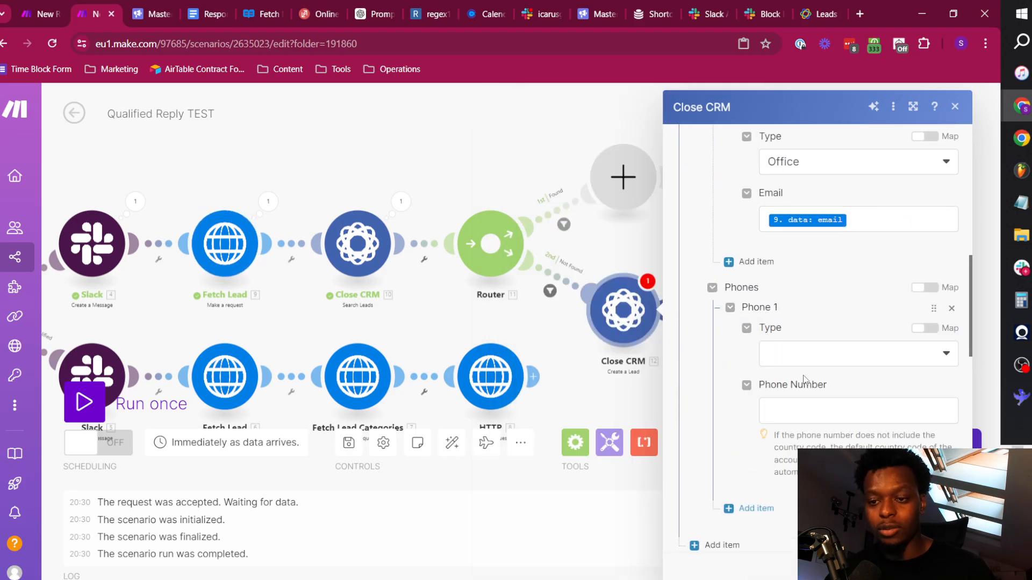
left_click(800, 353)
left_click(801, 425)
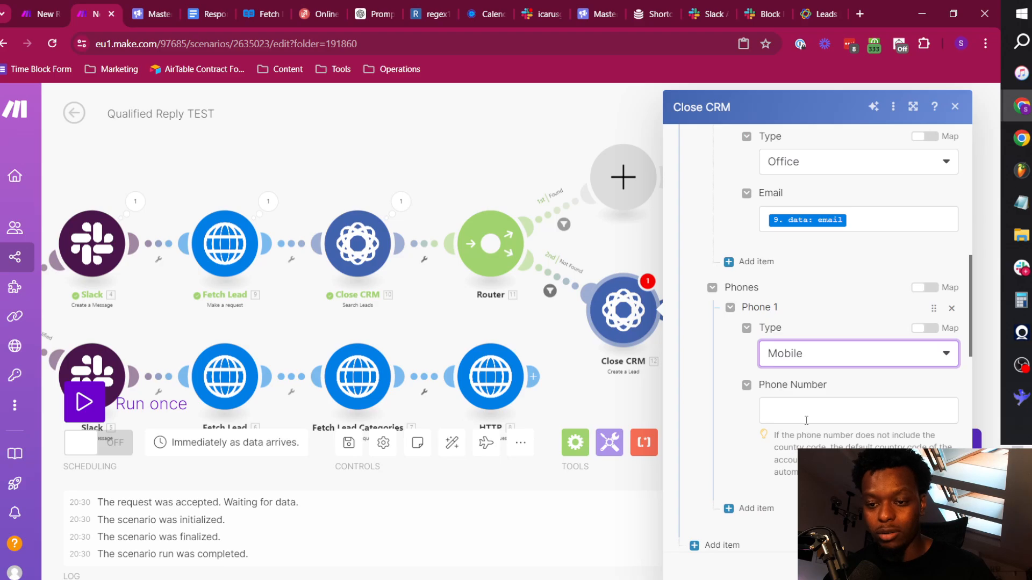
left_click(806, 411)
left_click(585, 363)
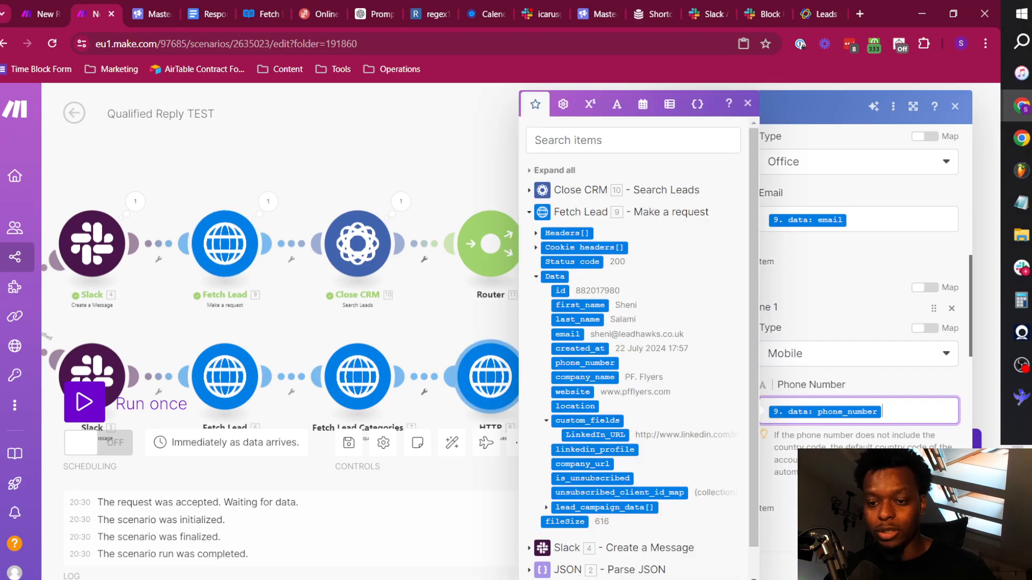
Review the mapped lead and contact fields, and save the Create a Lead module's settings.
scroll(787, 380, "down", 5)
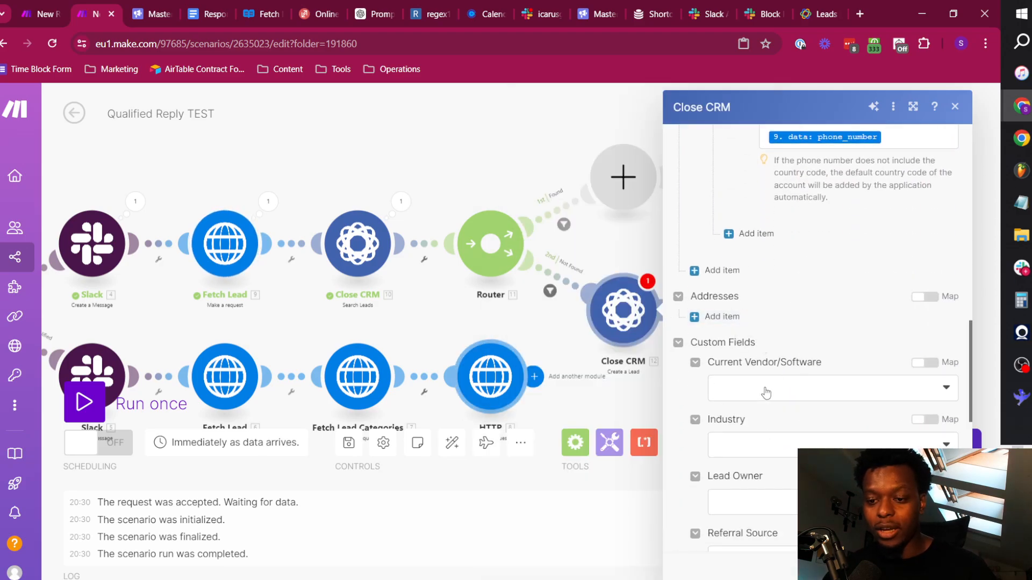
scroll(765, 393, "up", 10)
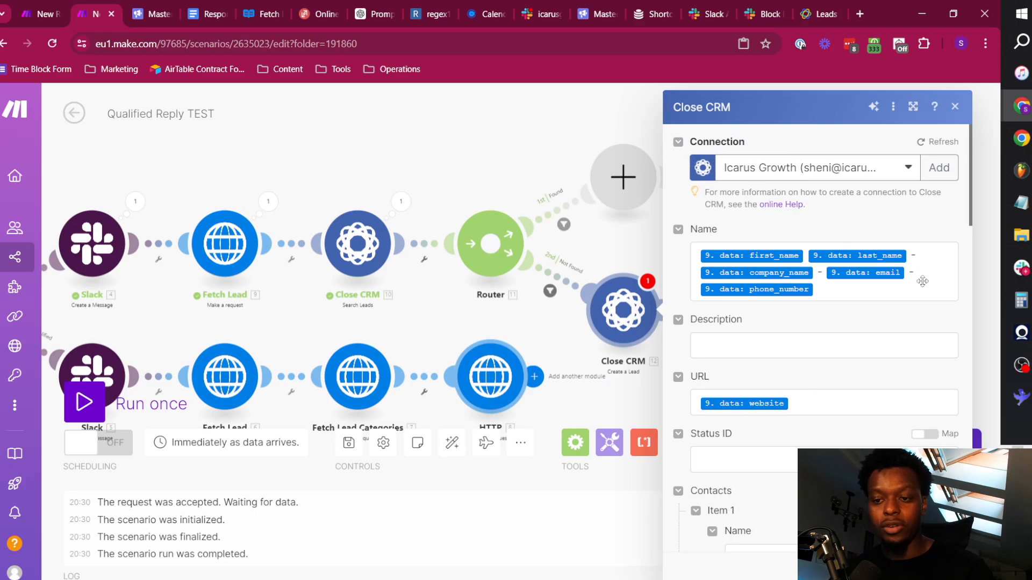
scroll(805, 323, "down", 5)
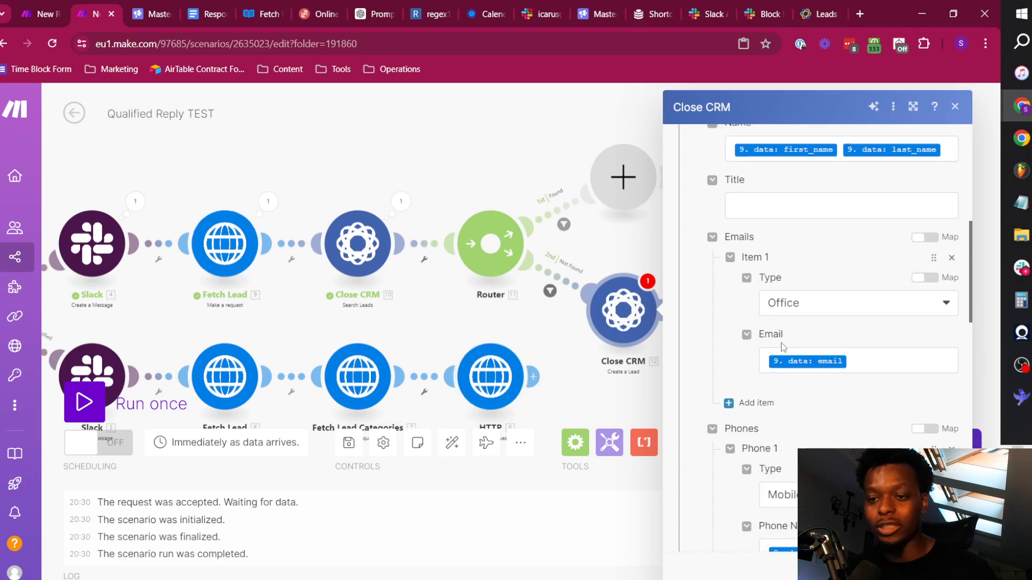
scroll(782, 347, "down", 1)
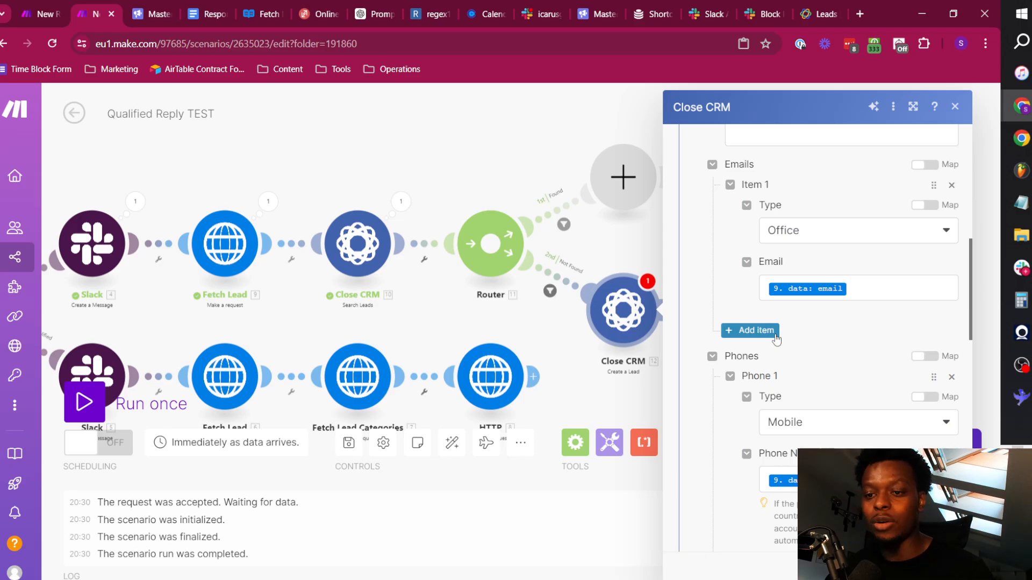
scroll(776, 339, "down", 1)
scroll(783, 338, "down", 9)
left_click(946, 567)
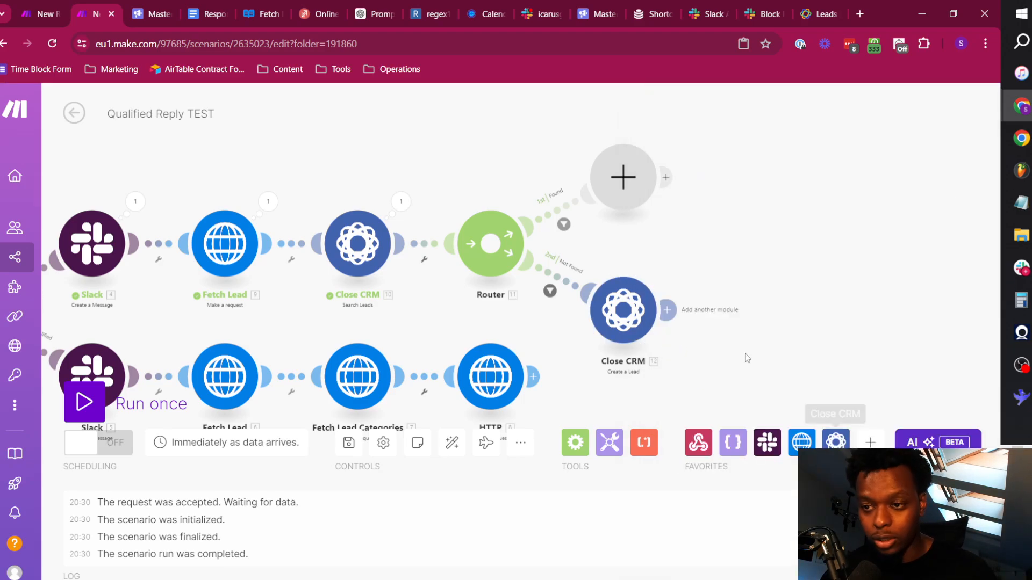
Add a Close CRM Create a Task module after Create a Lead on the Not Found route.
left_click(715, 311)
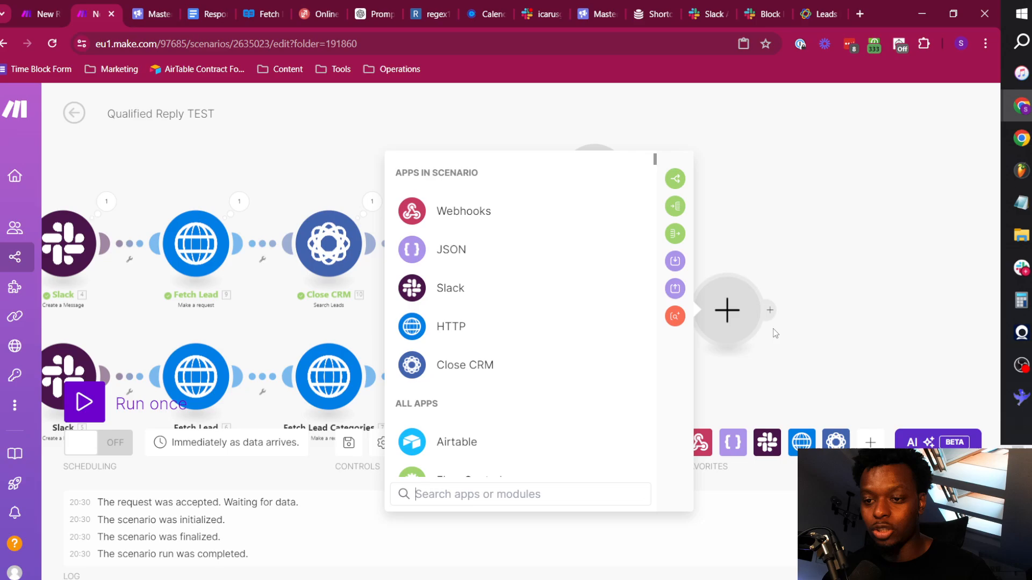
left_click(490, 371)
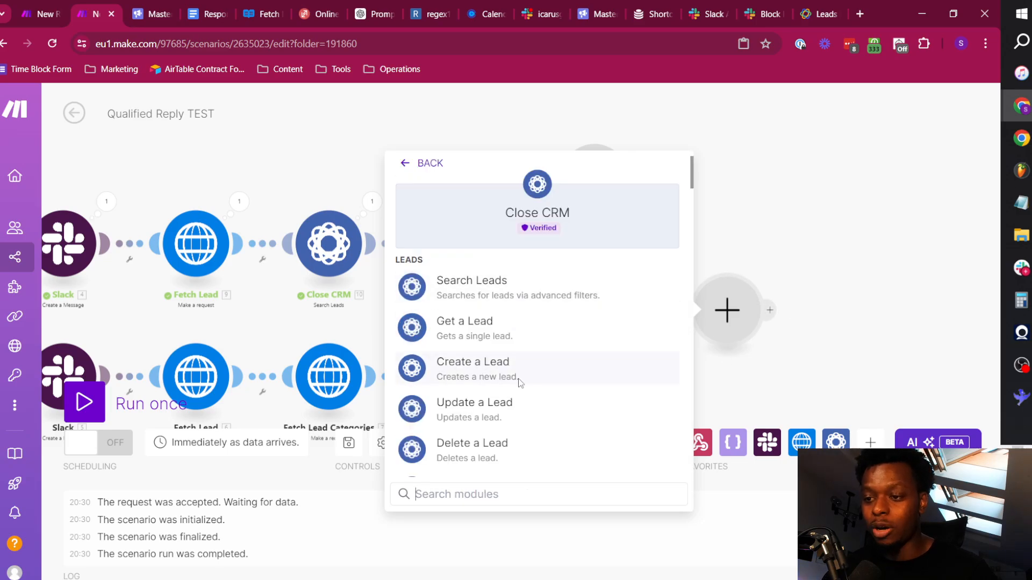
scroll(486, 390, "down", 3)
scroll(489, 391, "down", 2)
type("task")
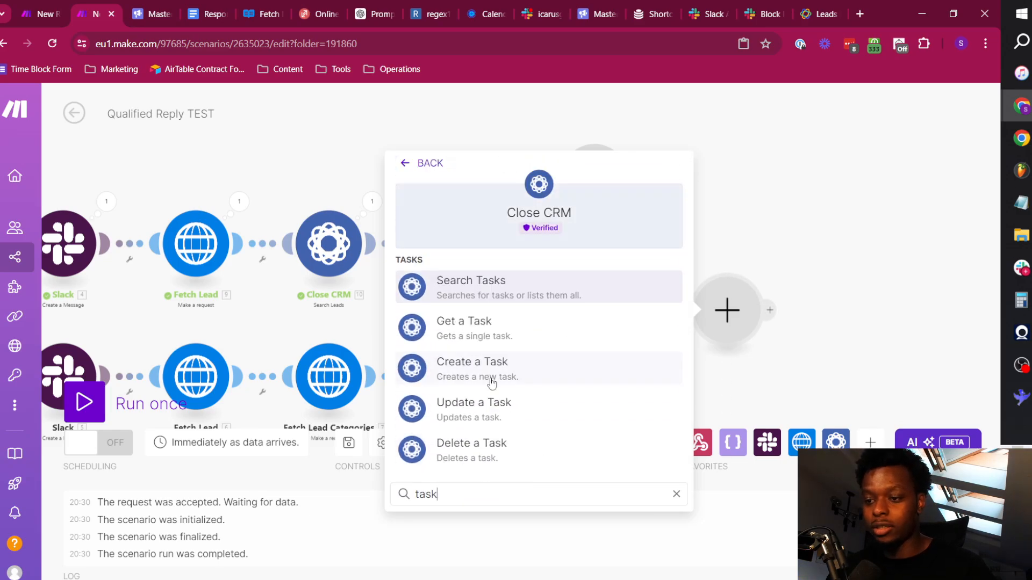
left_click(503, 370)
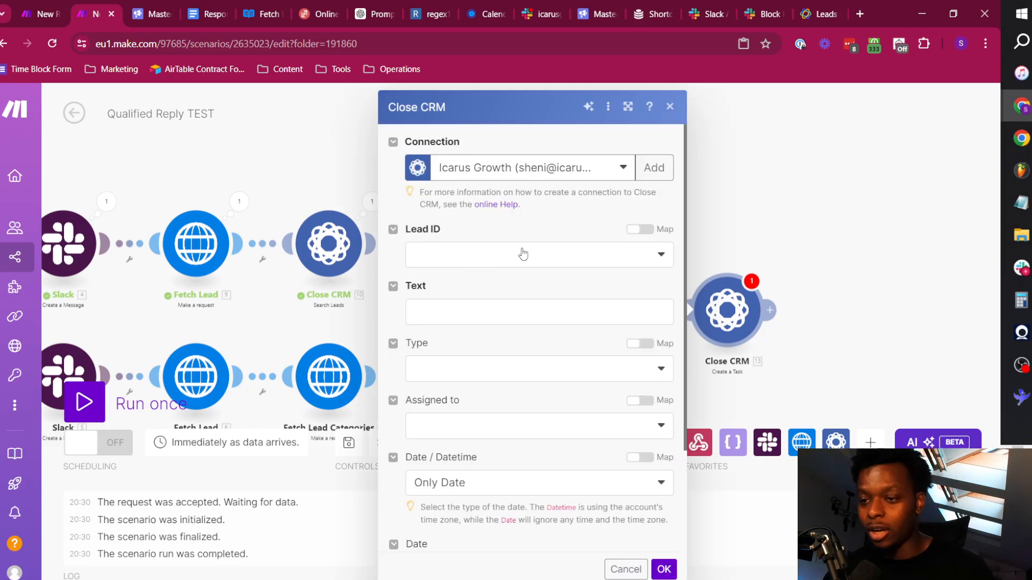
Map the task's Lead ID to the Lead ID output of the Create a Lead module.
left_click(524, 254)
left_click(640, 229)
left_click(575, 251)
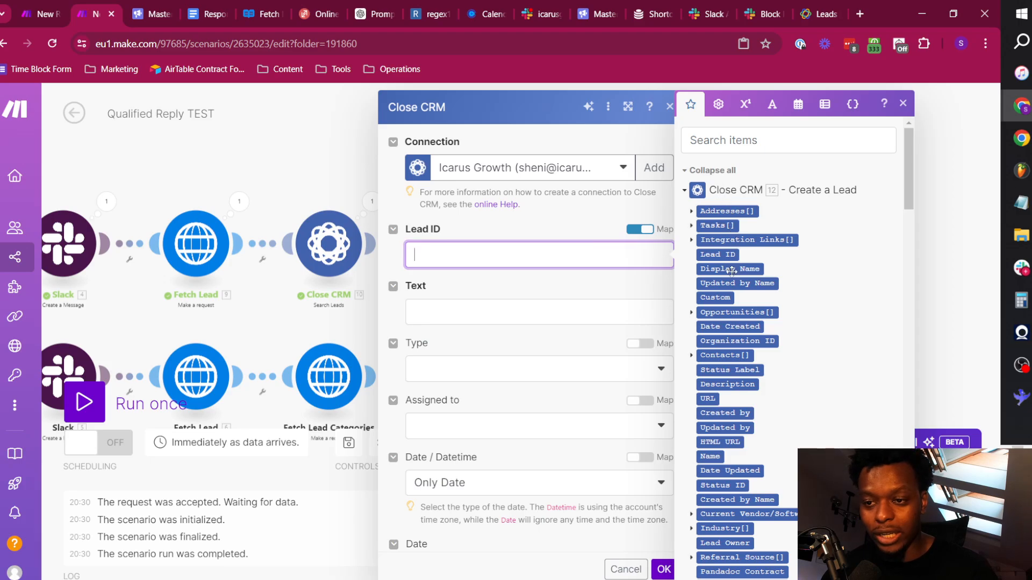
left_click(723, 254)
Set the task's Text to "Call first_name last_name on phone_number and add to blitzkrieg workflow", with the three fields mapped from Fetch Lead.
left_click(461, 310)
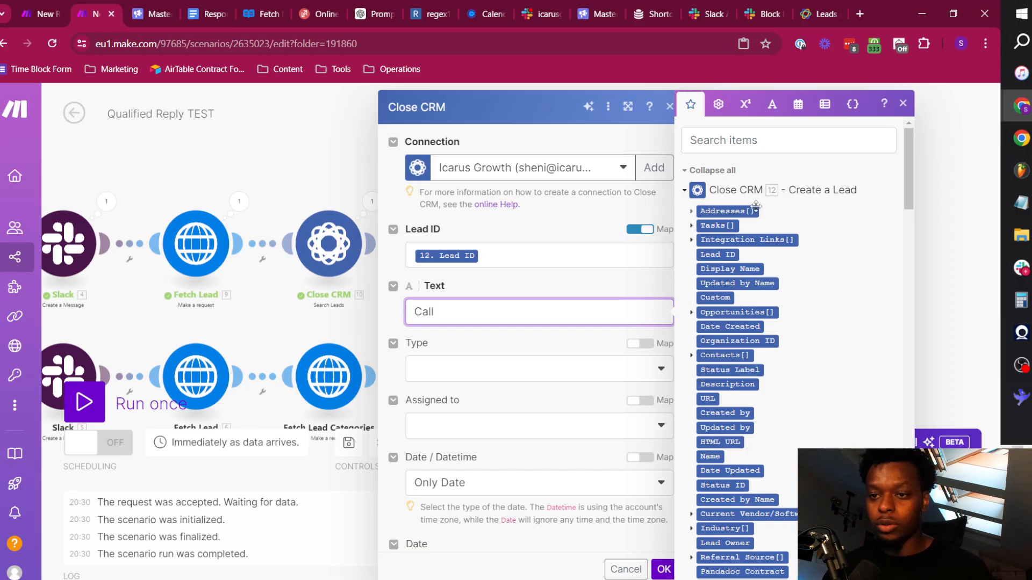
left_click(710, 170)
left_click(730, 252)
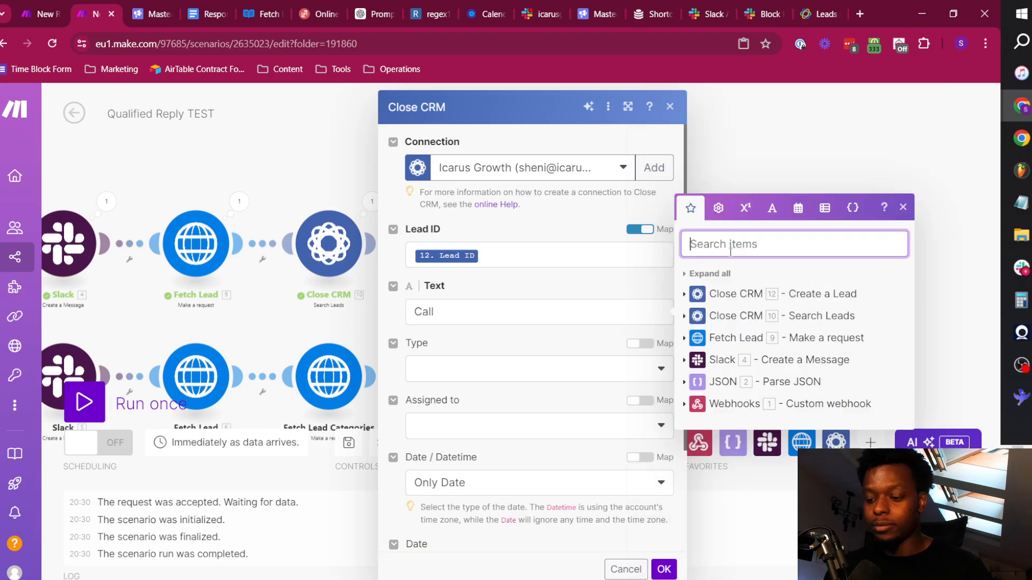
left_click(692, 333)
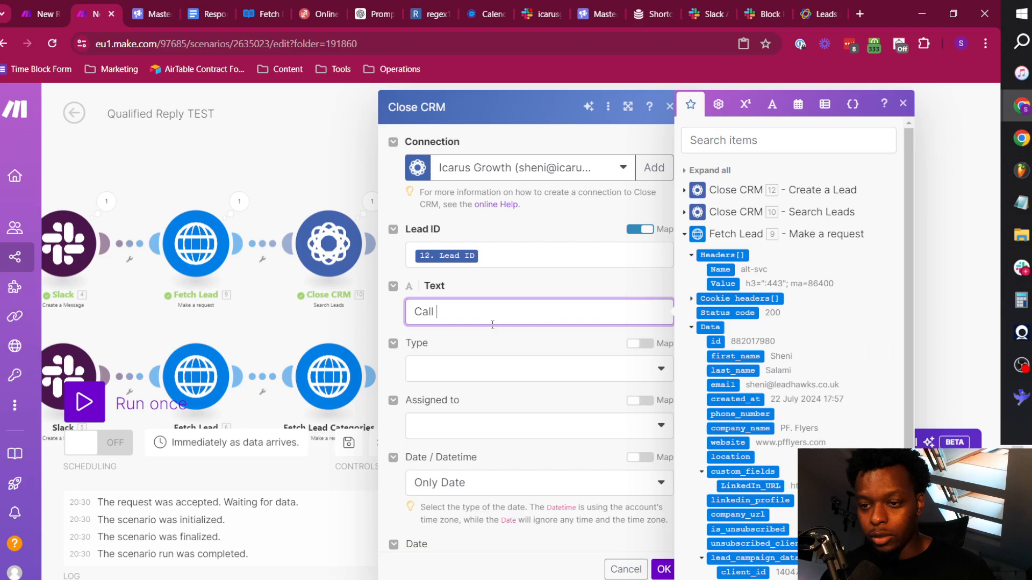
left_click(727, 356)
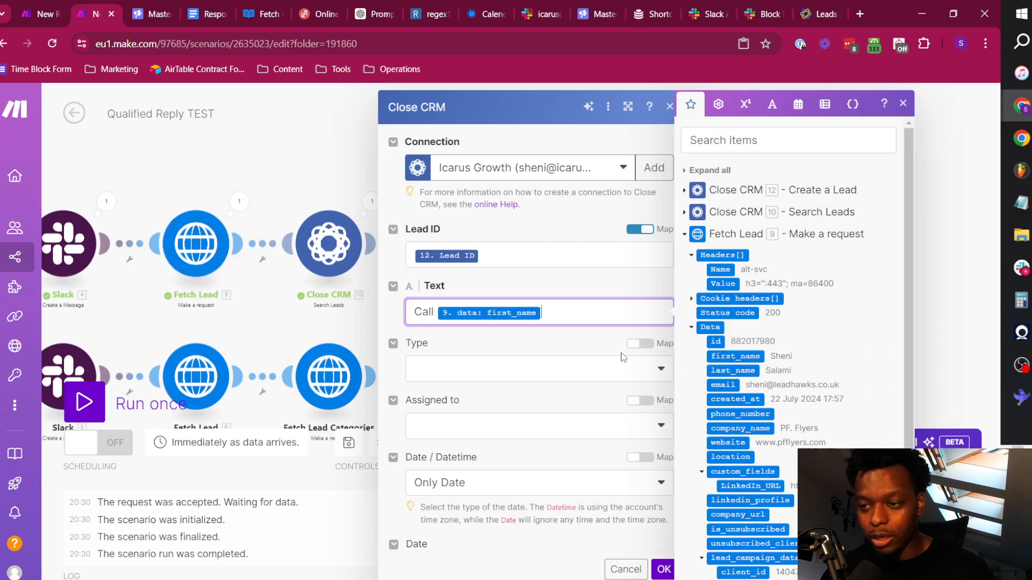
left_click(722, 370)
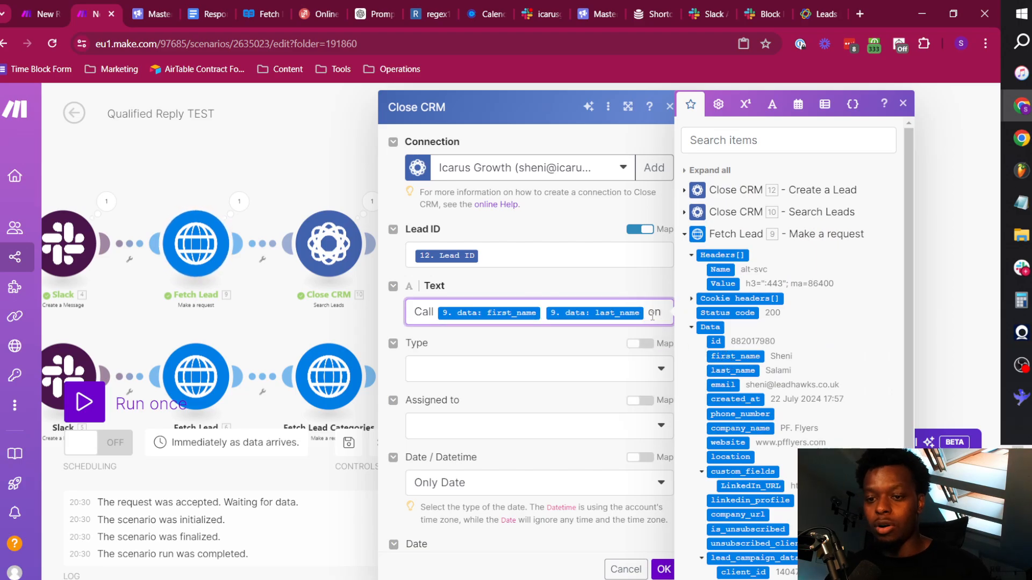
type("on")
left_click(730, 414)
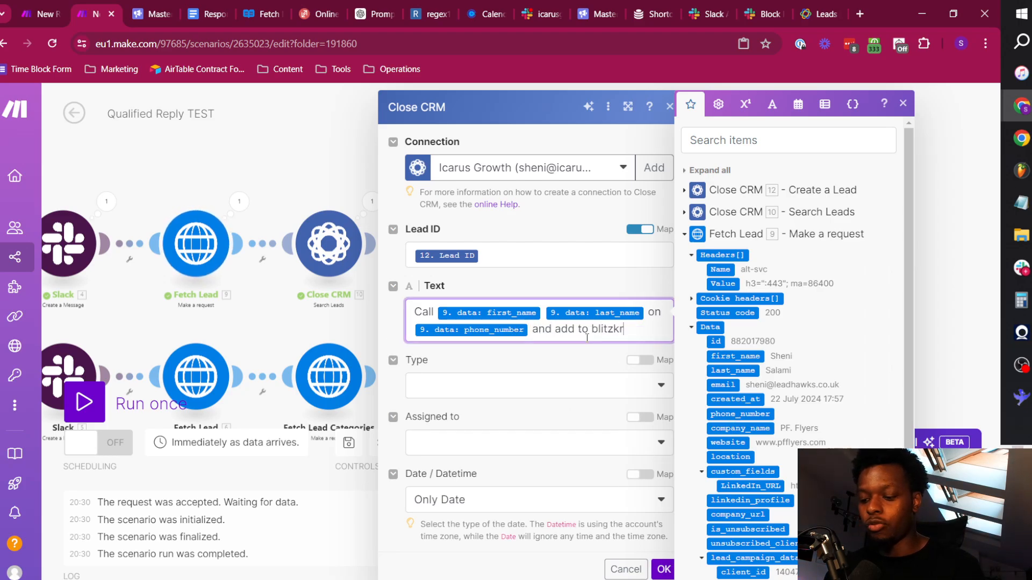
type("and add to blitzkrieg workflow")
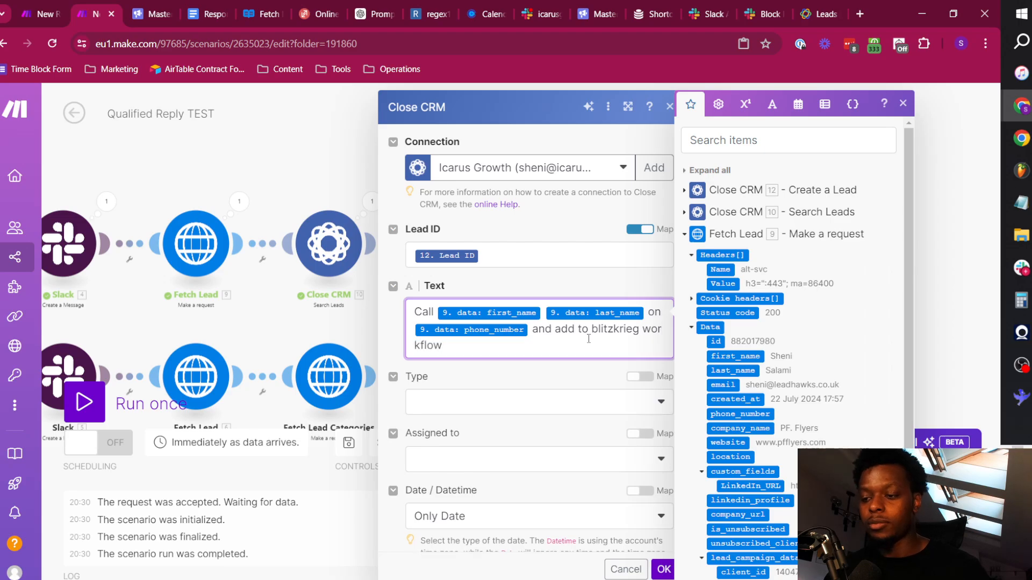
left_click(569, 377)
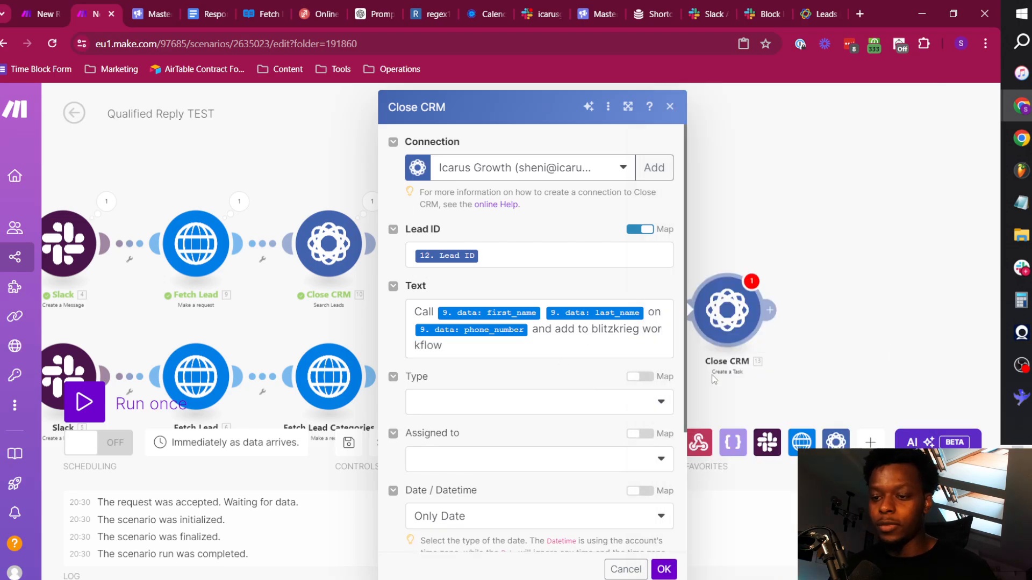
Set the task's Type to Lead and assign it to the account owner.
left_click(570, 407)
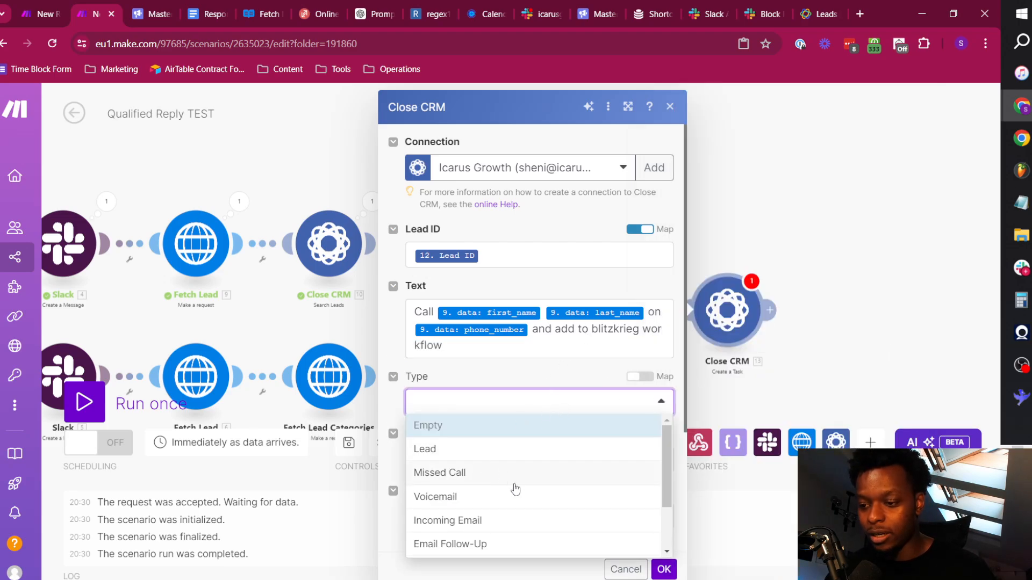
left_click(489, 450)
scroll(544, 451, "down", 3)
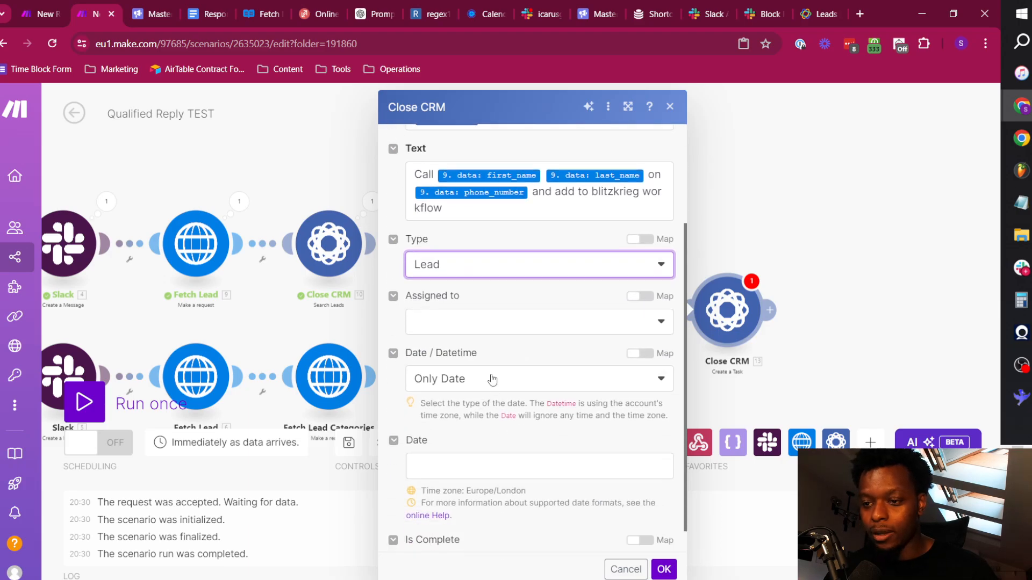
left_click(537, 321)
left_click(466, 369)
Set the task's Date to addHours(now; 1) using the date functions.
scroll(524, 444, "down", 1)
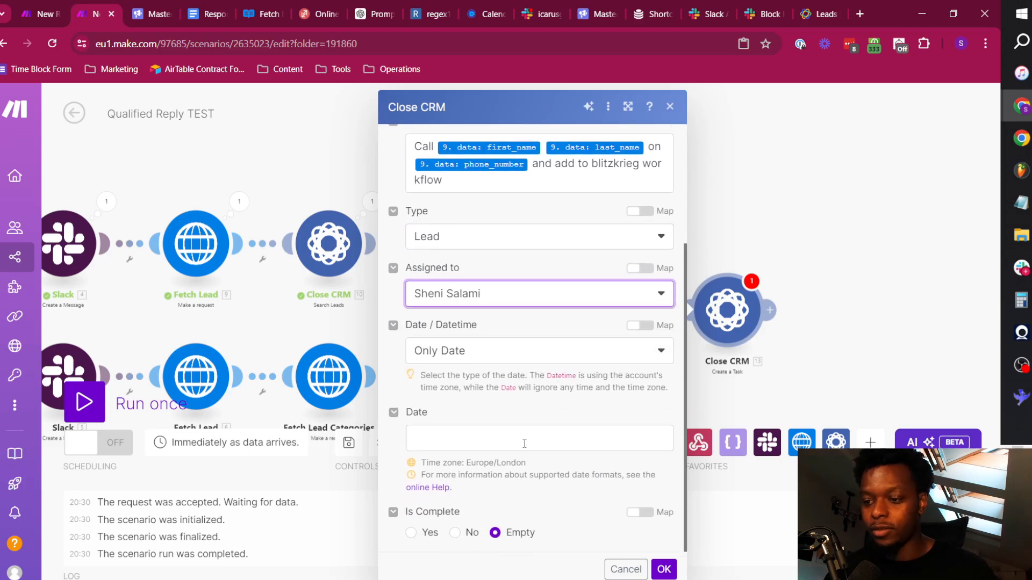
left_click(482, 439)
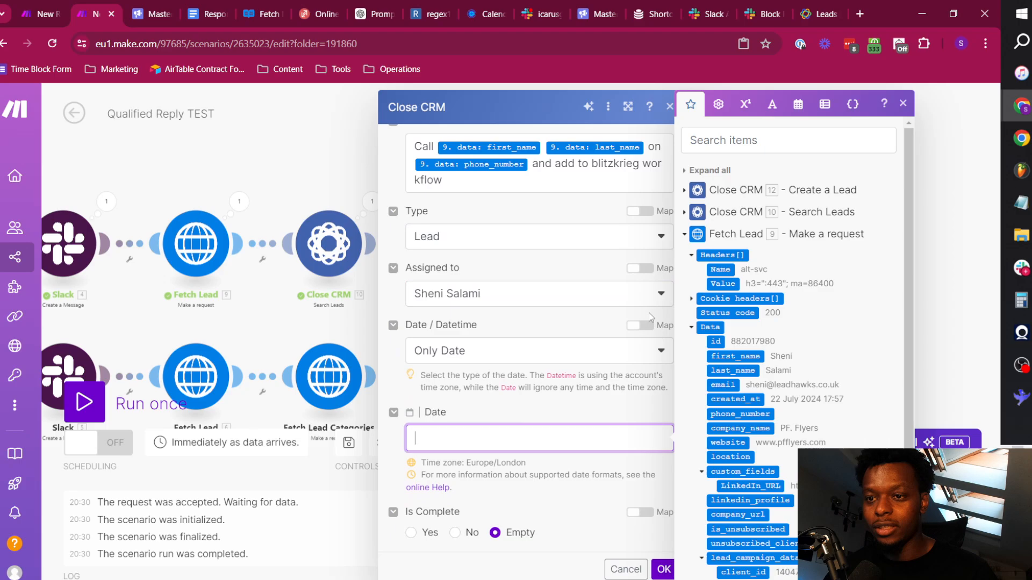
left_click(798, 105)
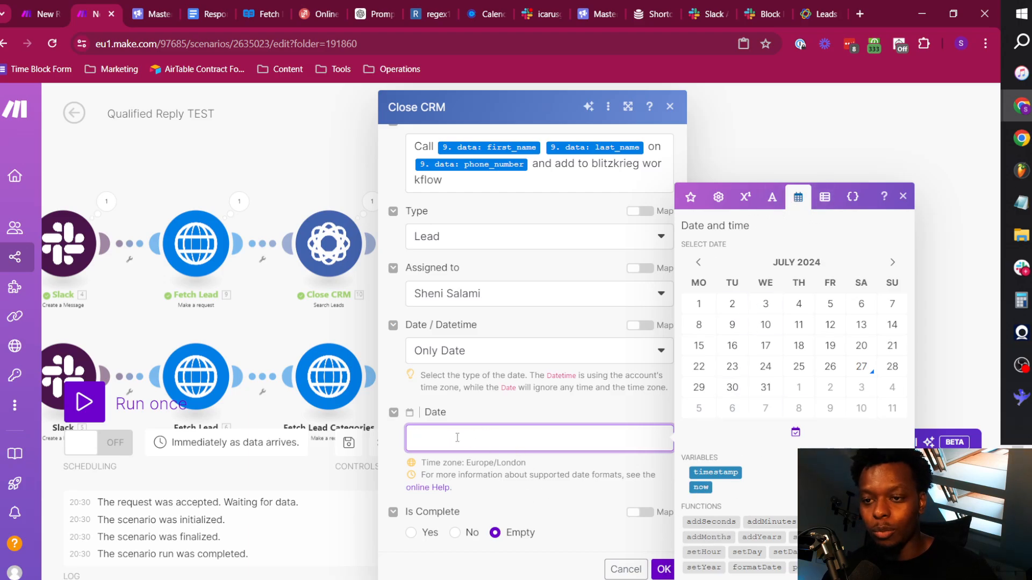
left_click(826, 521)
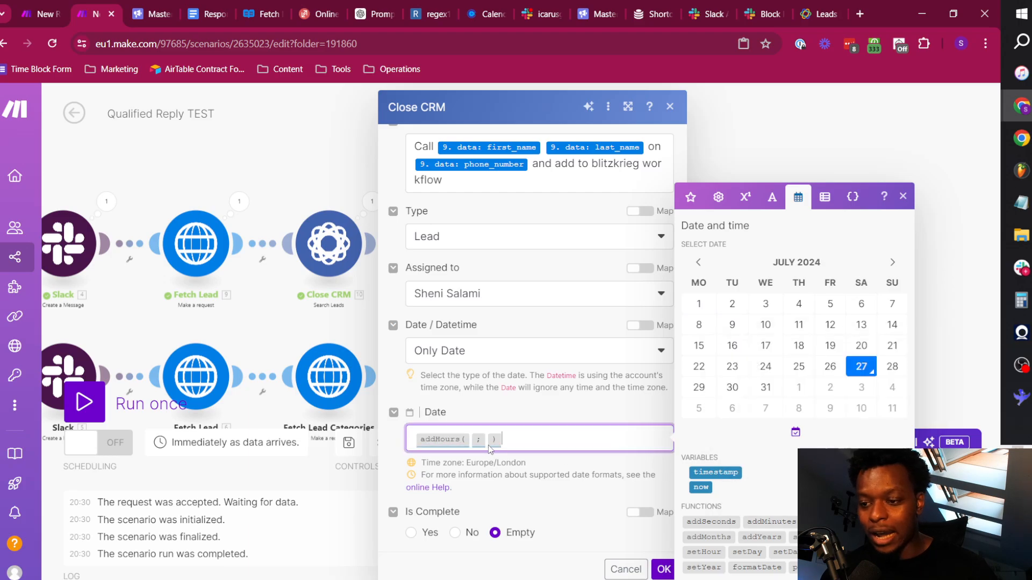
left_click(472, 440)
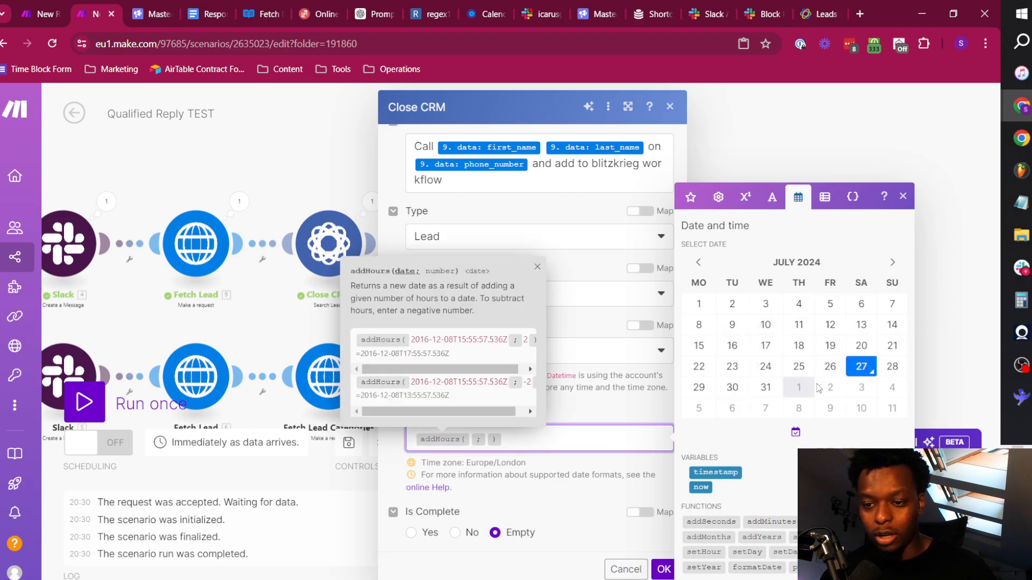
left_click(700, 487)
left_click(513, 440)
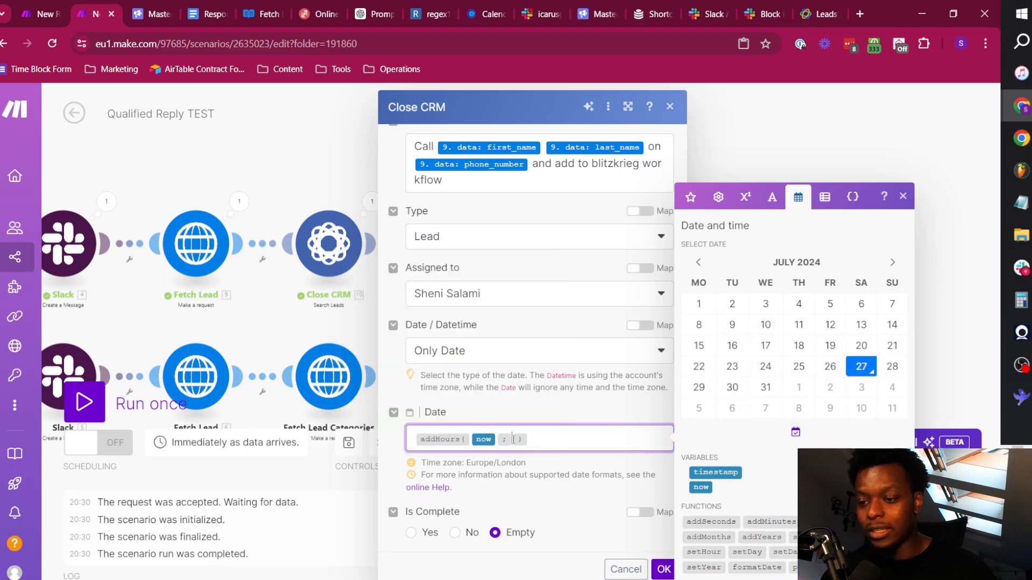
type("1")
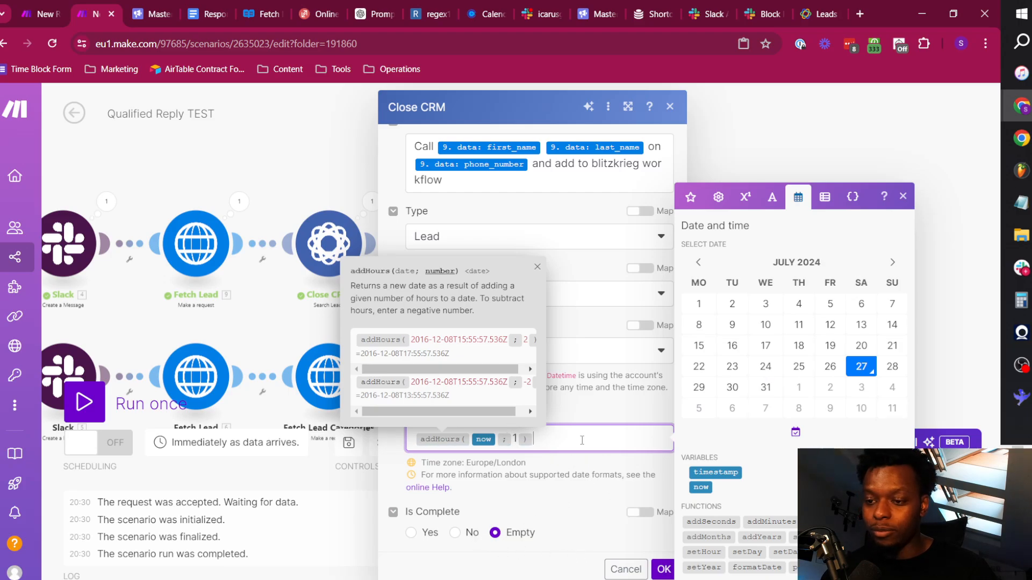
left_click(589, 413)
Set the task's Is Complete to No and its Date / Datetime option to Datetime, and save the module settings.
left_click(455, 534)
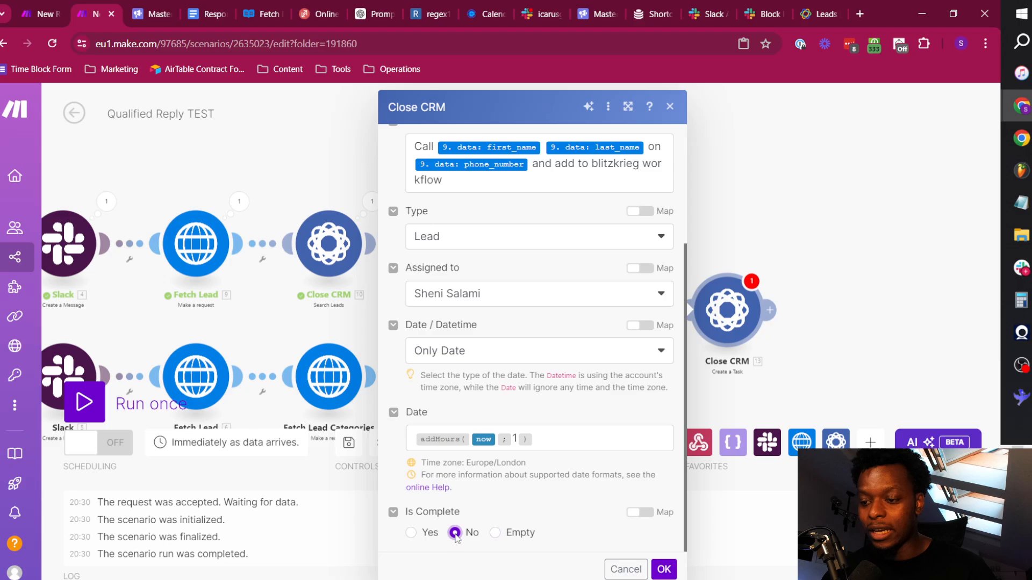
left_click(664, 569)
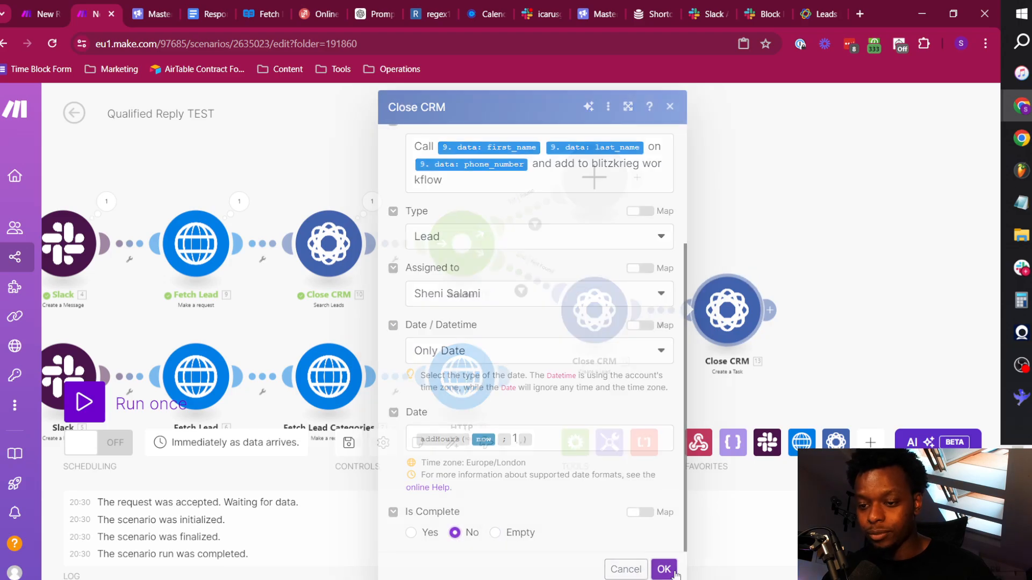
left_click(738, 321)
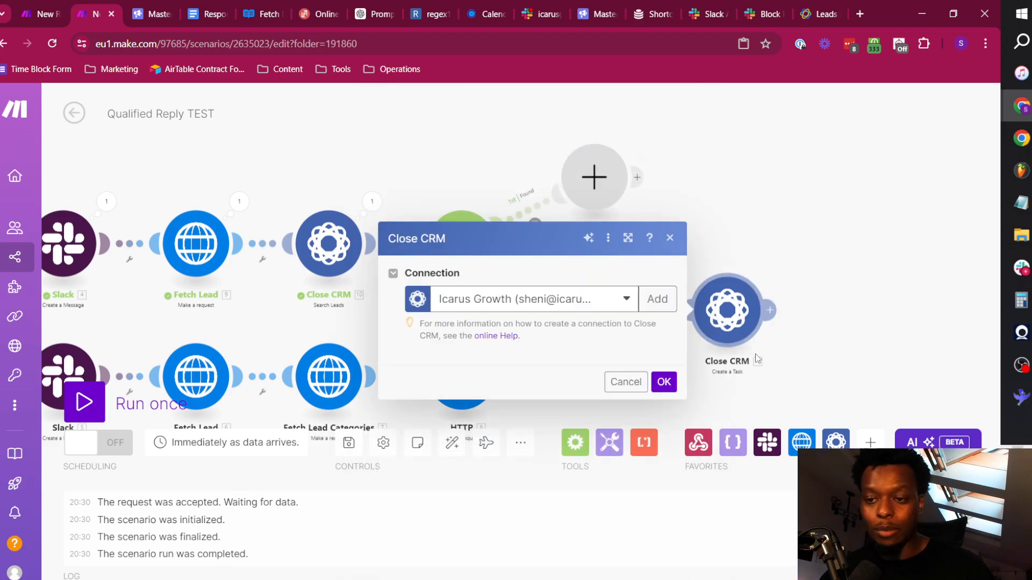
scroll(553, 415, "down", 3)
left_click(491, 352)
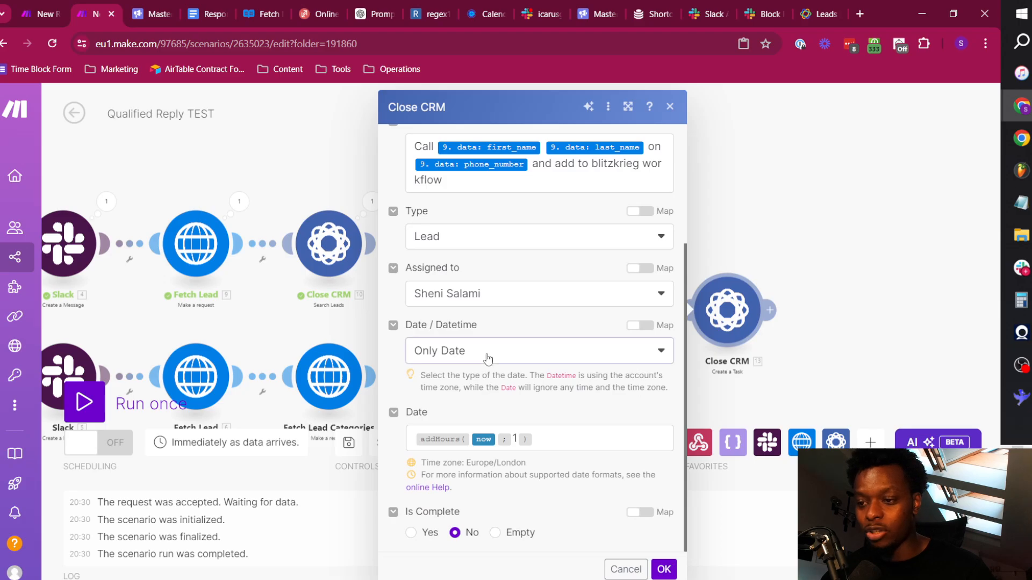
left_click(486, 419)
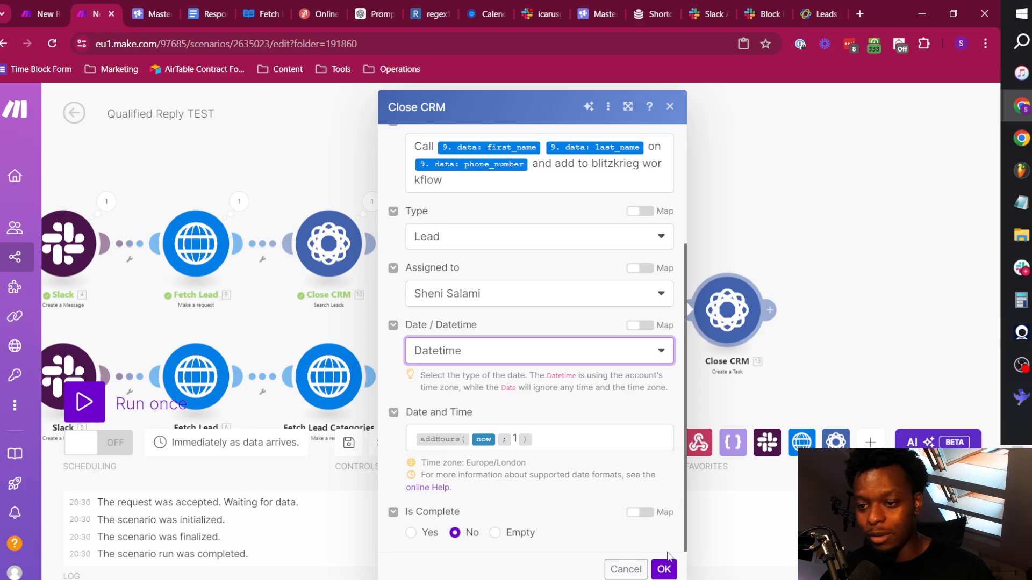
left_click(664, 570)
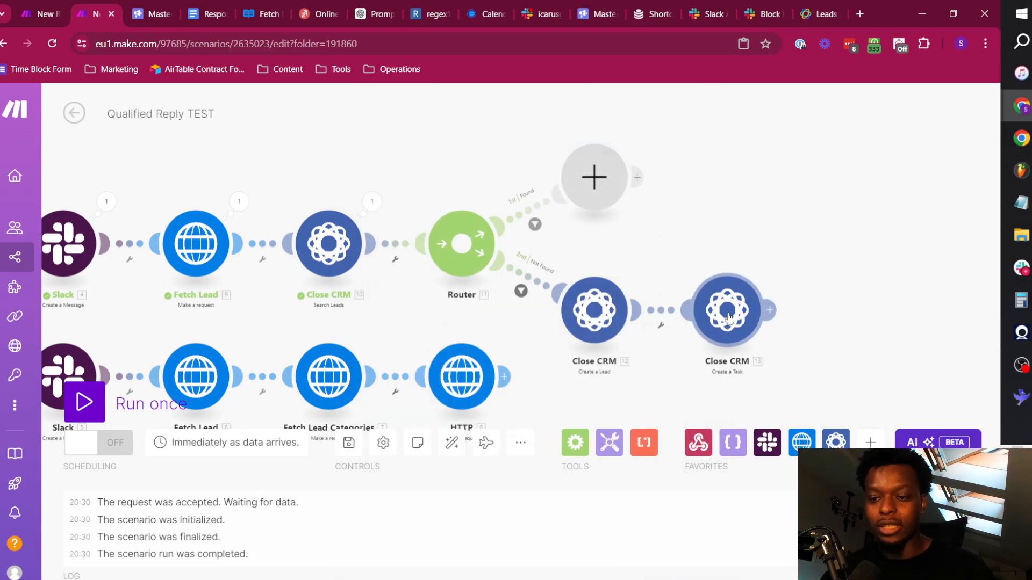
Paste a copy of the Create a Task module and attach it to the router's Found route in place of the empty module.
key("ctrl+v")
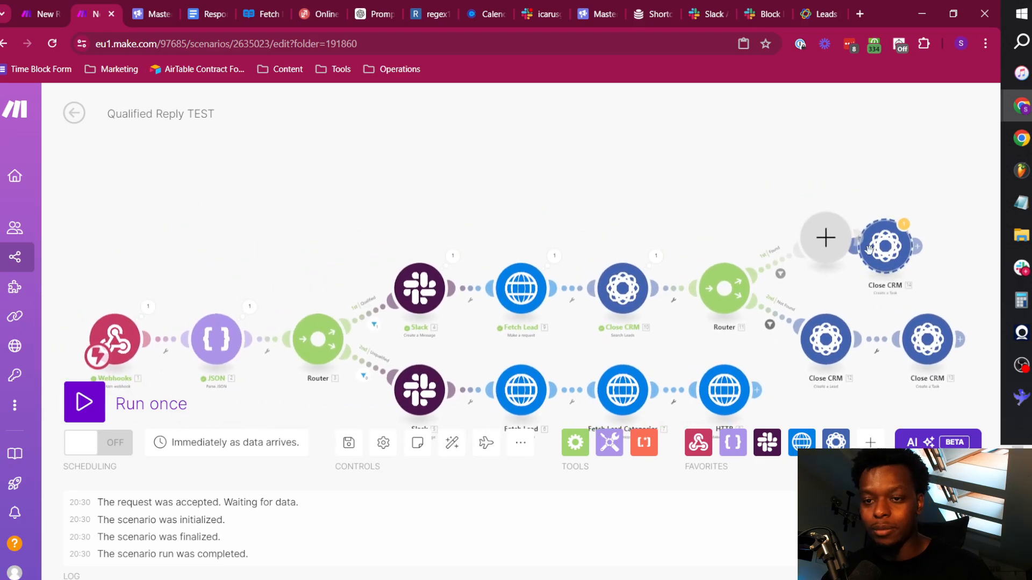
right_click(842, 233)
left_click(887, 267)
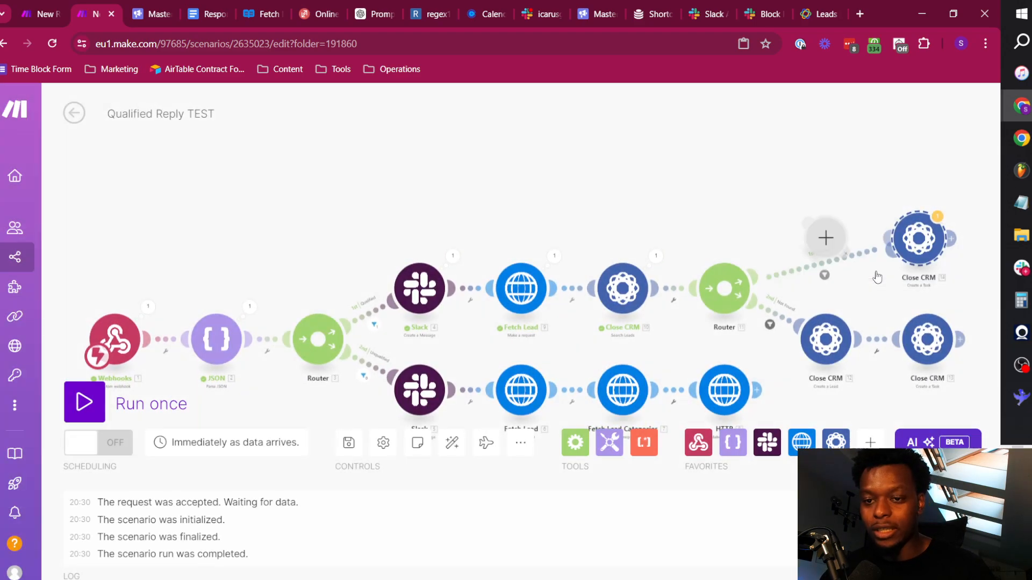
scroll(623, 319, "up", 3)
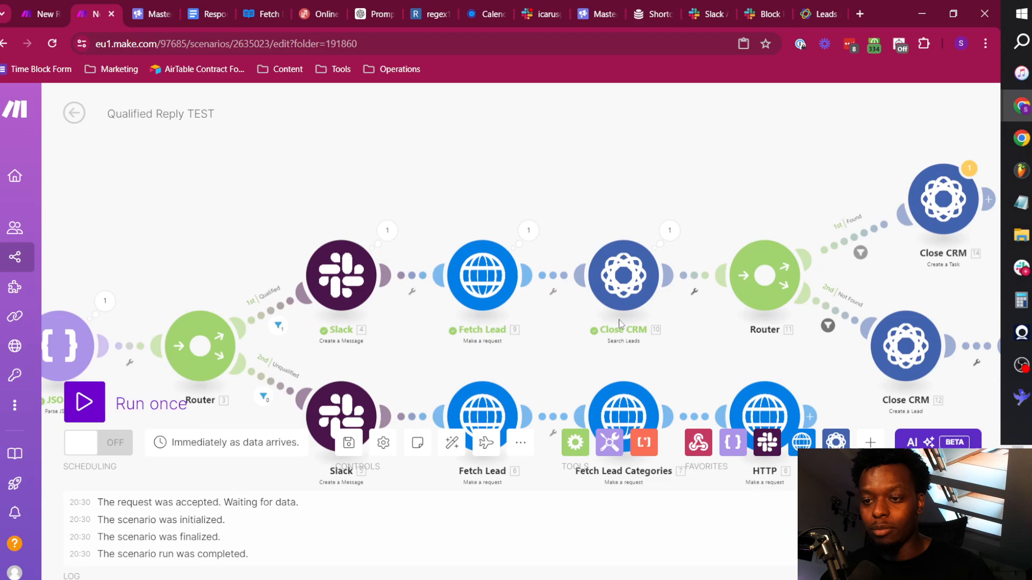
left_click_drag(798, 178, 463, 283)
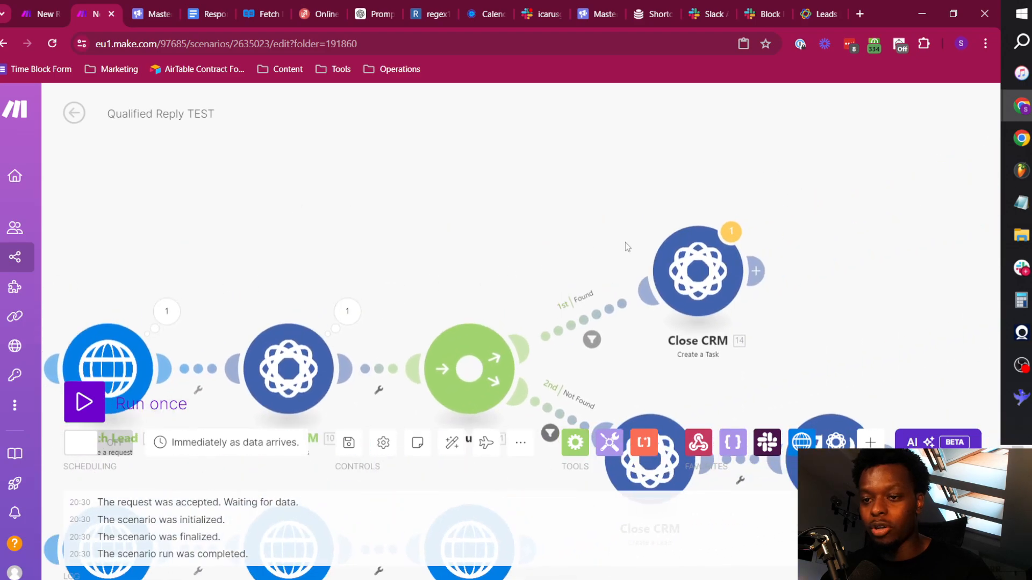
Map the Found route task's Lead ID to the Lead ID output of Search Leads, replacing the Create a Lead reference.
left_click(684, 286)
left_click(418, 249)
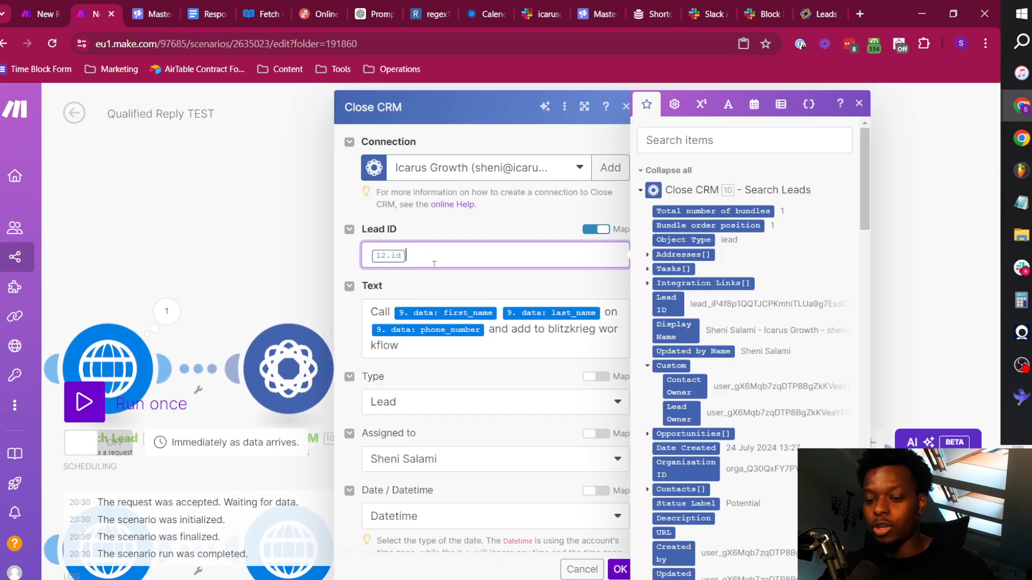
key("BackSpace")
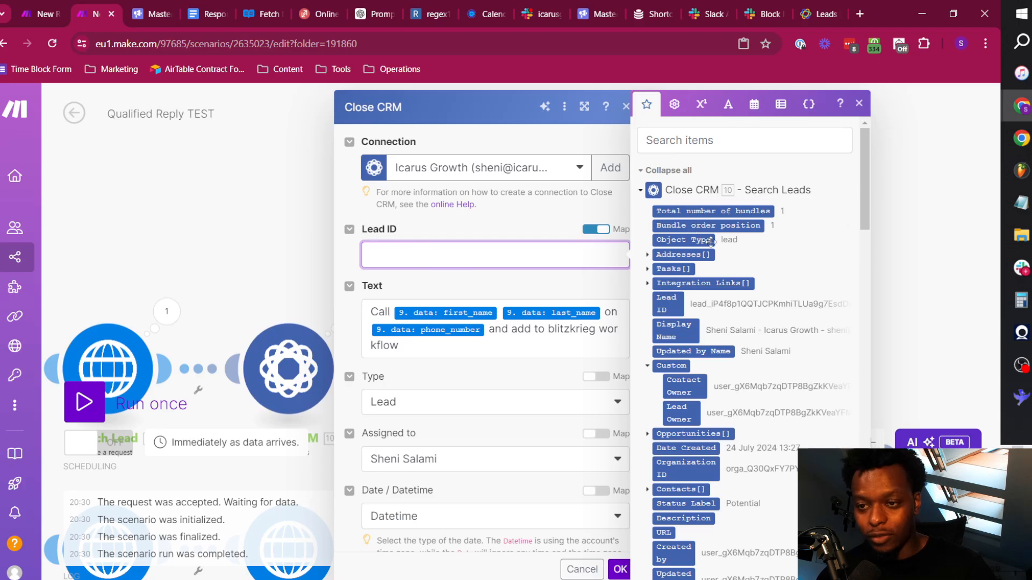
left_click(669, 303)
left_click(619, 569)
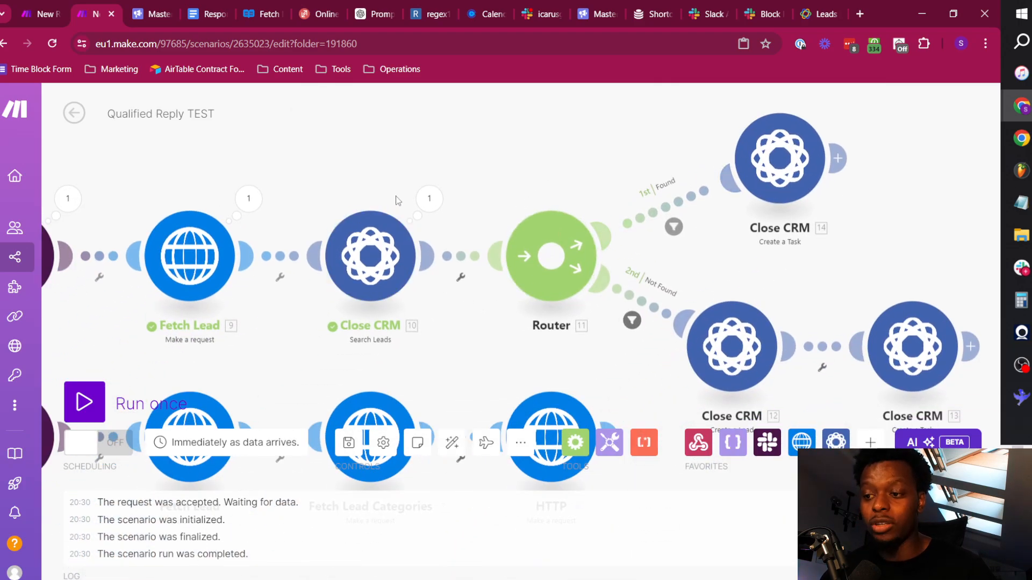
Check the Search Leads output and set that module's result Limit to 1.
left_click(430, 208)
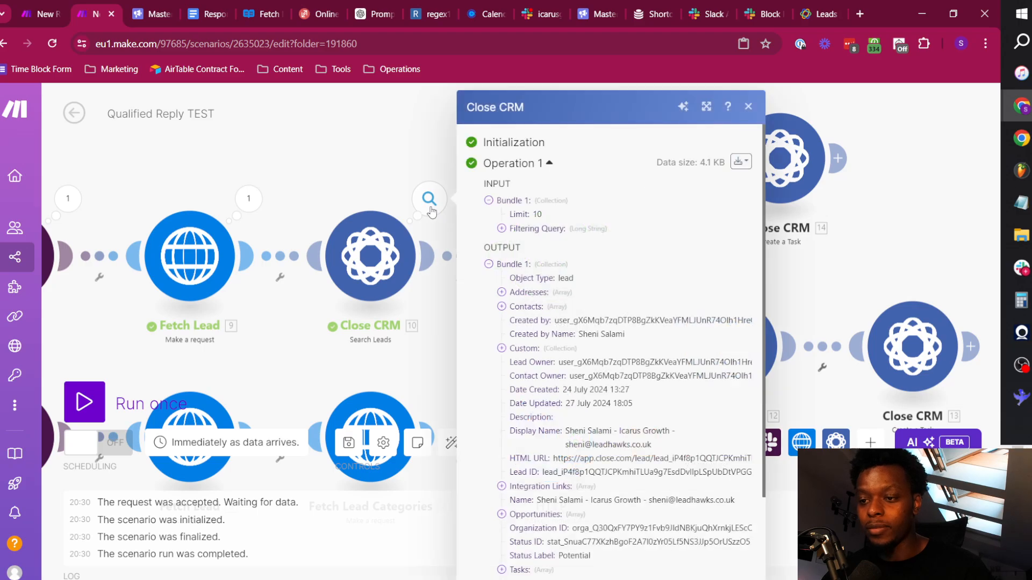
left_click(348, 182)
left_click(357, 264)
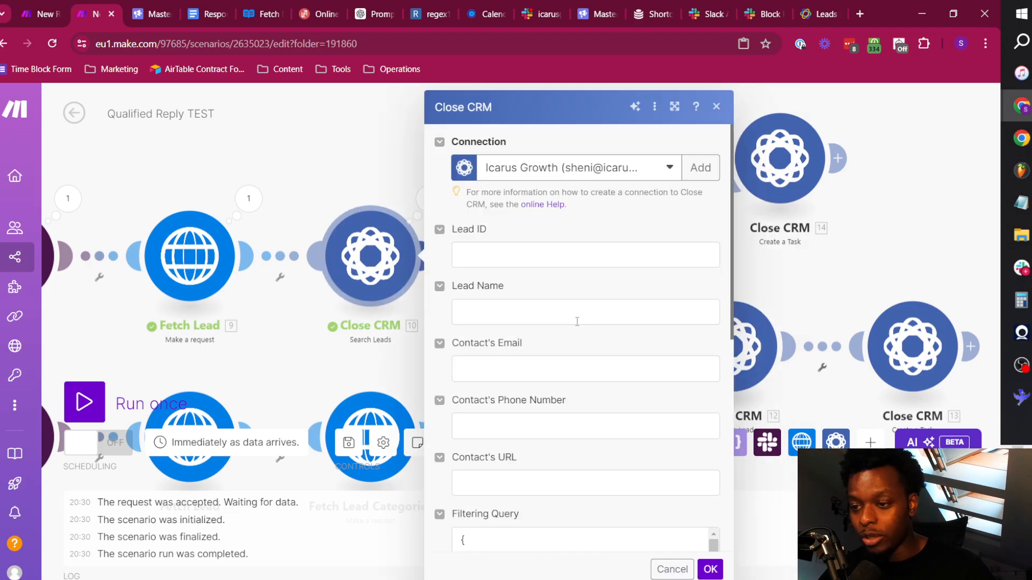
scroll(559, 350, "down", 5)
left_click(487, 515)
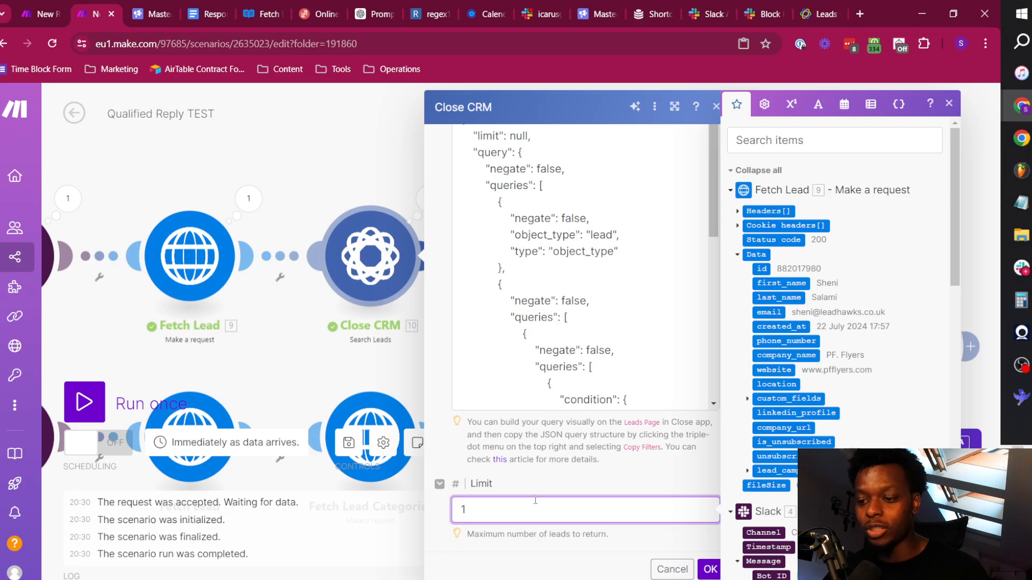
left_click(571, 551)
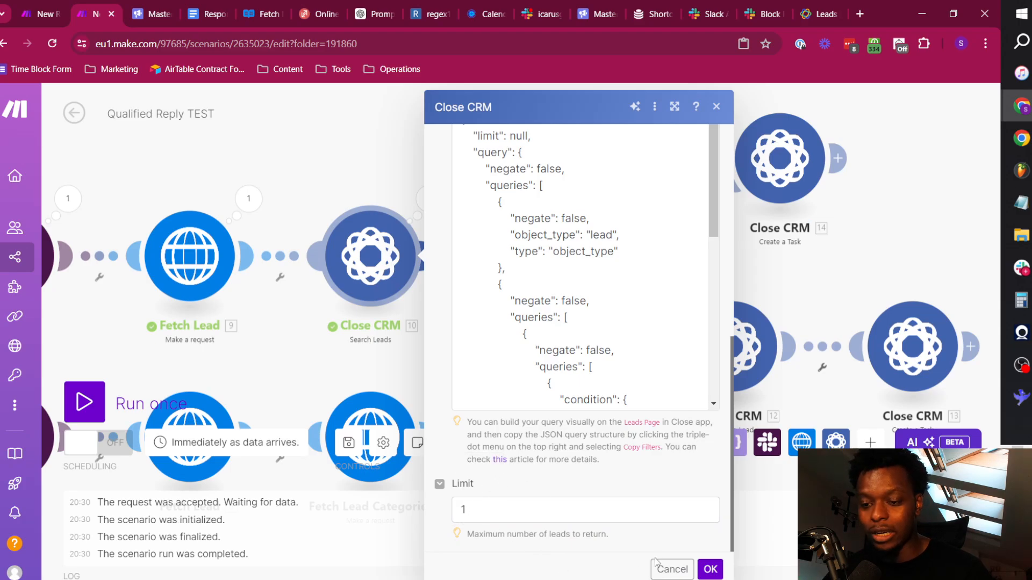
left_click(710, 569)
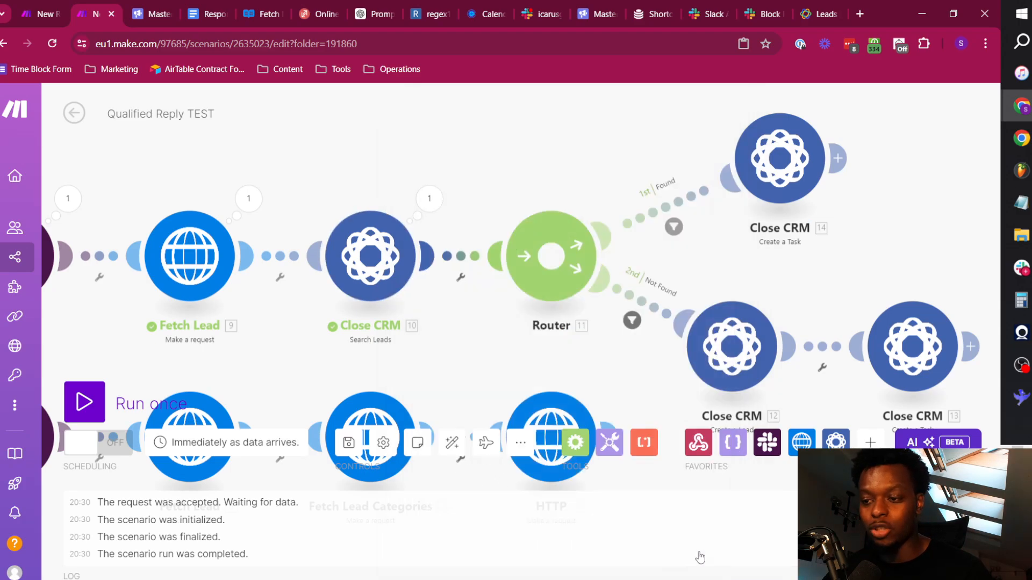
Auto-align the scenario's modules and save the scenario.
left_click(451, 442)
left_click(351, 443)
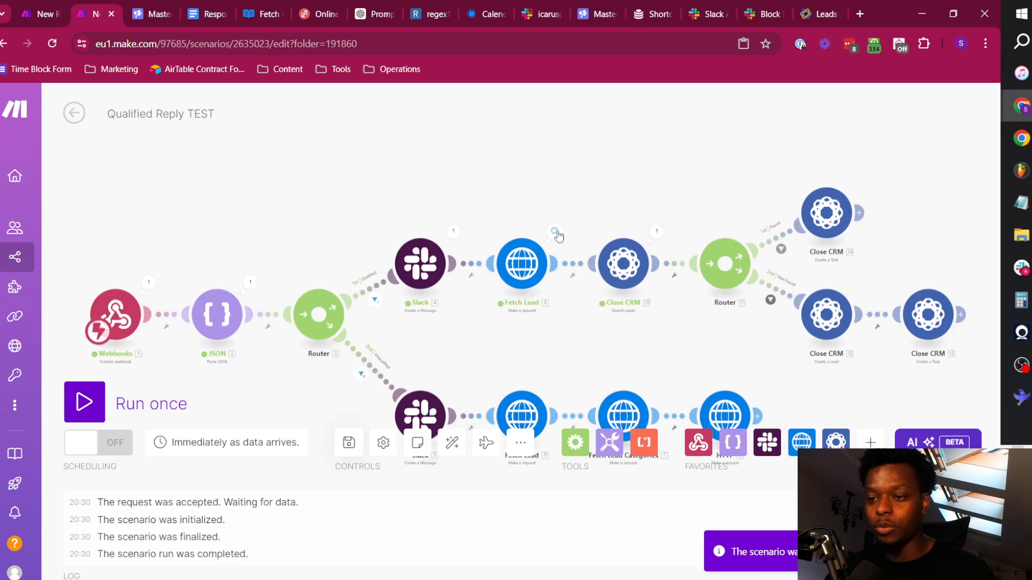
Run the scenario once and mark the lead as Unqualified in the reply thread in Slack.
left_click(84, 402)
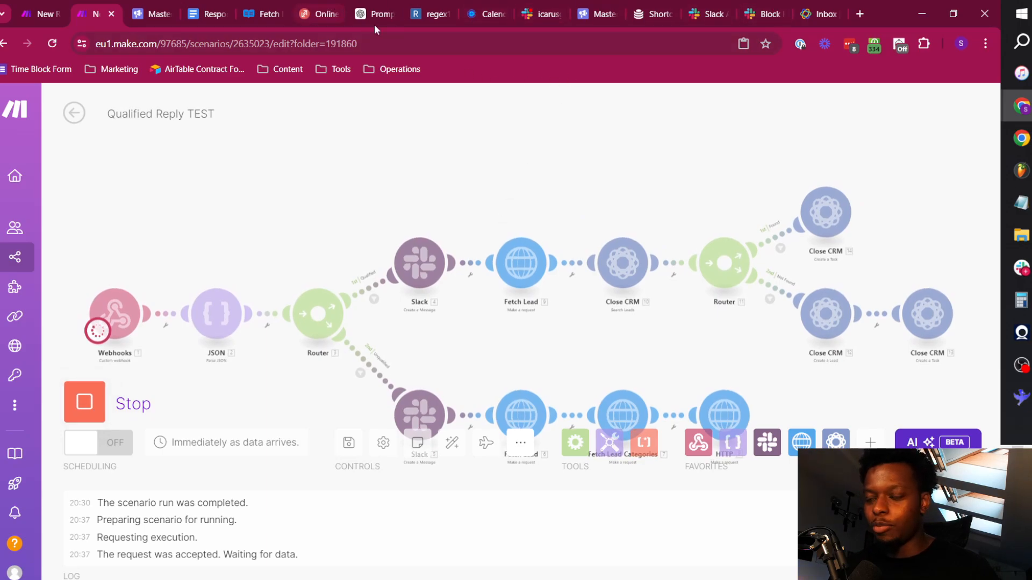
left_click(541, 4)
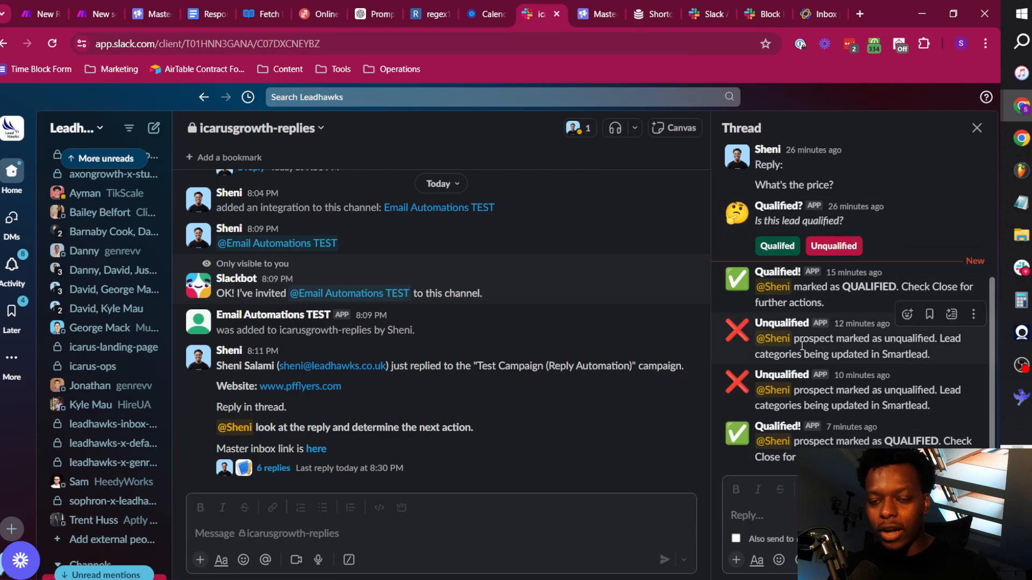
scroll(785, 361, "up", 3)
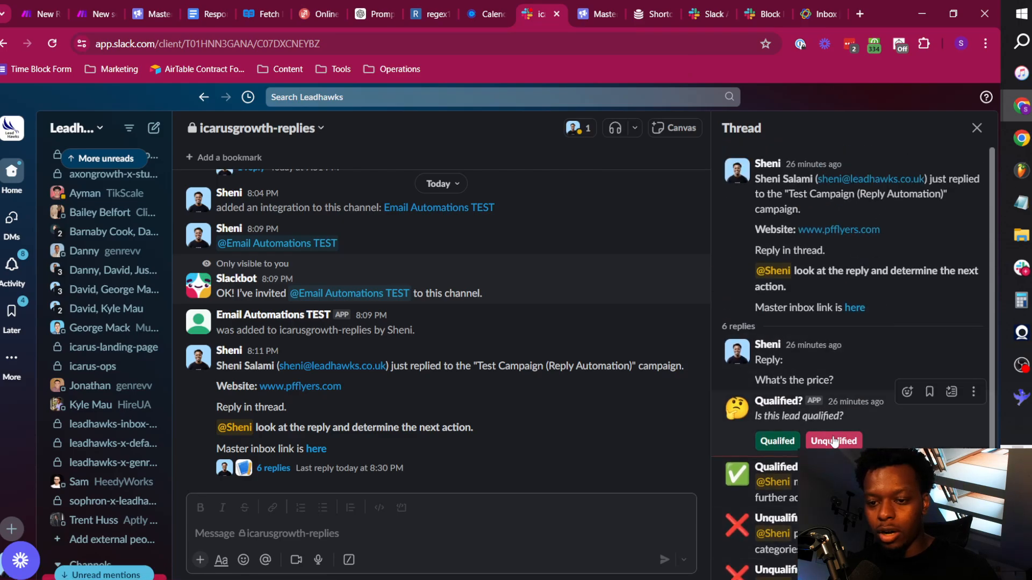
Examine the Unqualified route's run in Make, the new Slack thread reply and the lead's category in Smartlead.
left_click(85, 7)
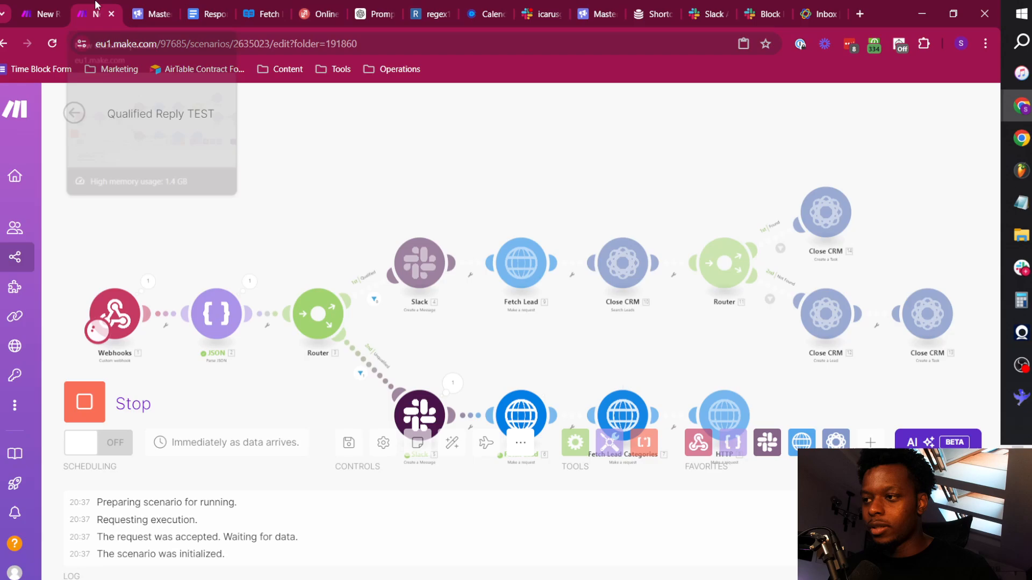
left_click_drag(613, 357, 446, 177)
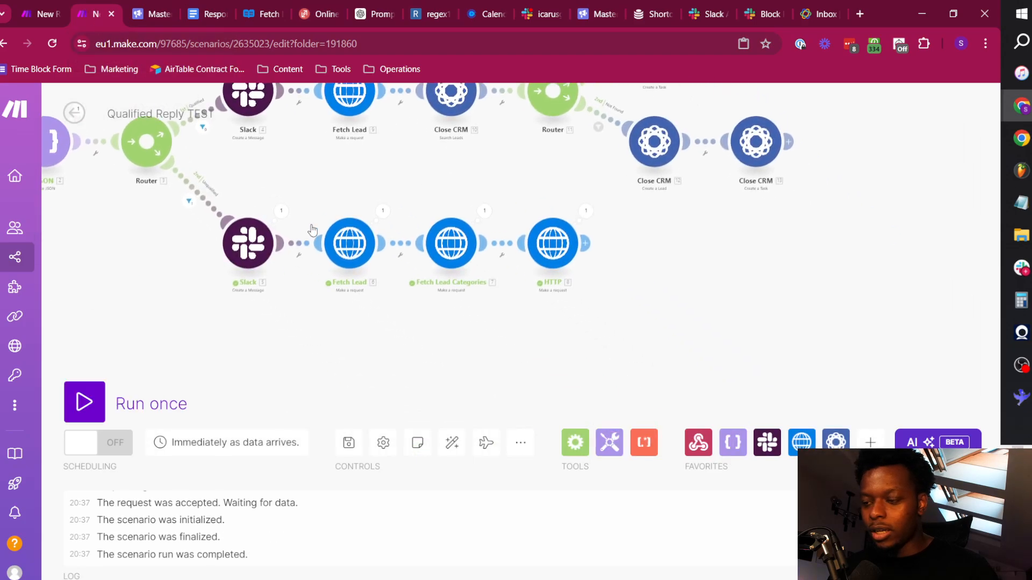
left_click(541, 7)
scroll(894, 442, "down", 10)
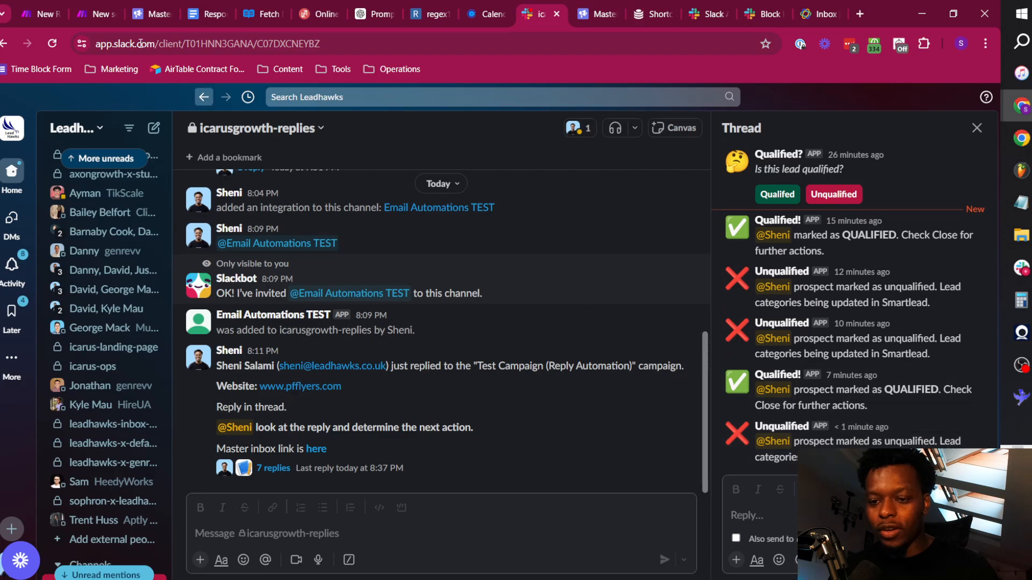
left_click(148, 8)
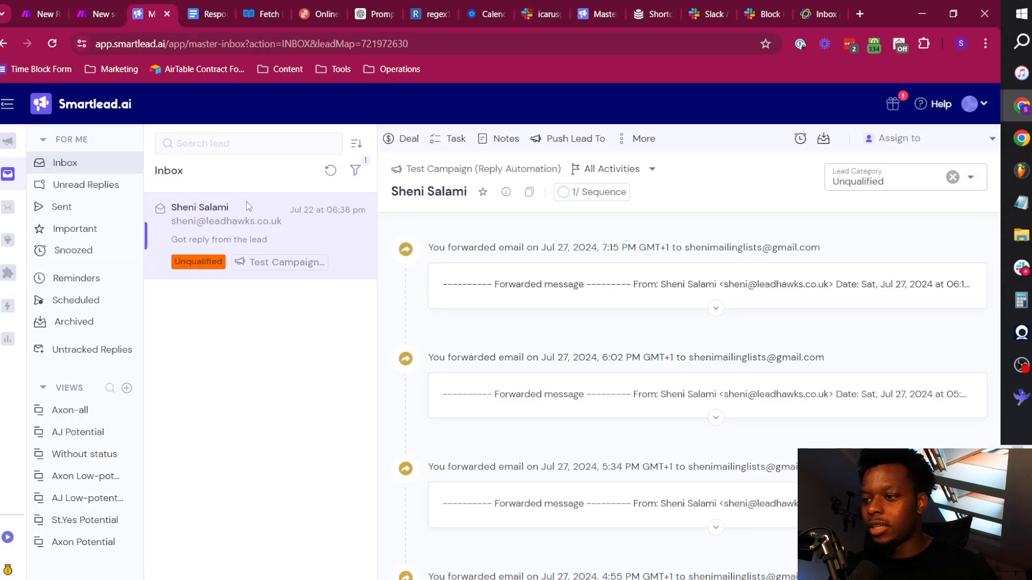
left_click(52, 4)
left_click_drag(383, 207, 519, 317)
key("ctrl+Tab")
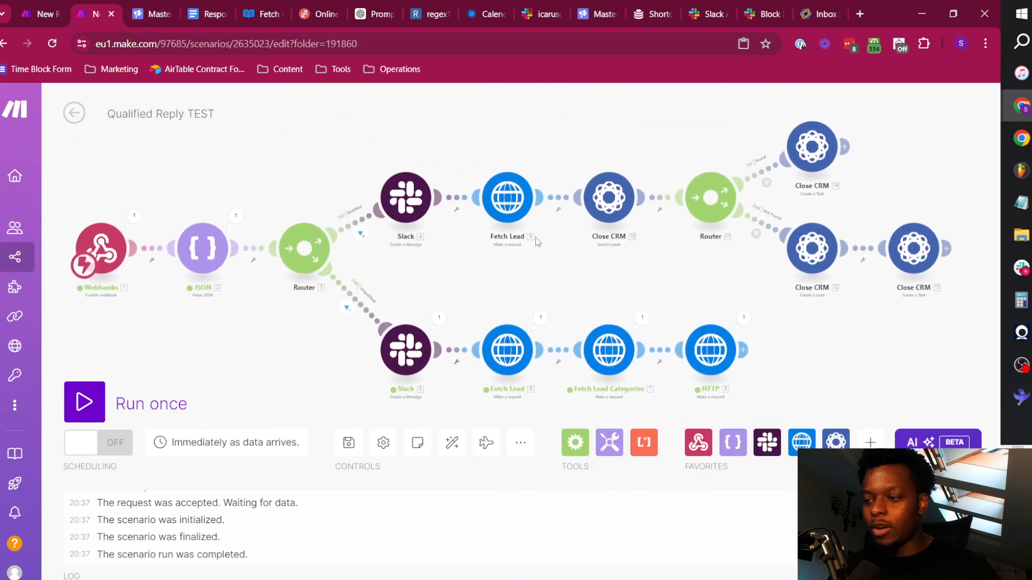
Auto-align and run the Qualified Reply TEST scenario once, and mark the lead as Qualified in the reply thread in Slack.
left_click(451, 442)
left_click(84, 402)
left_click(542, 14)
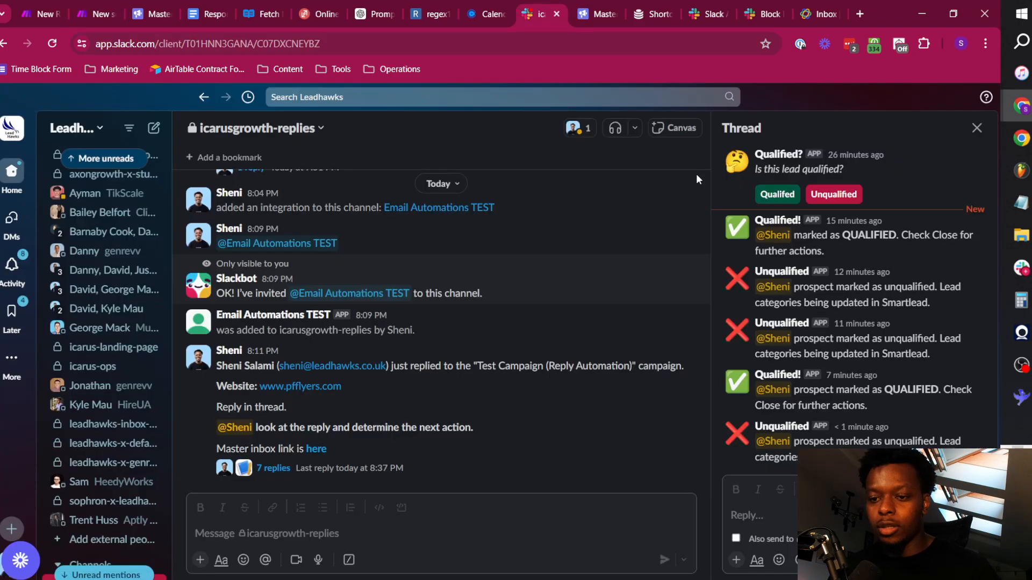
scroll(772, 280, "up", 2)
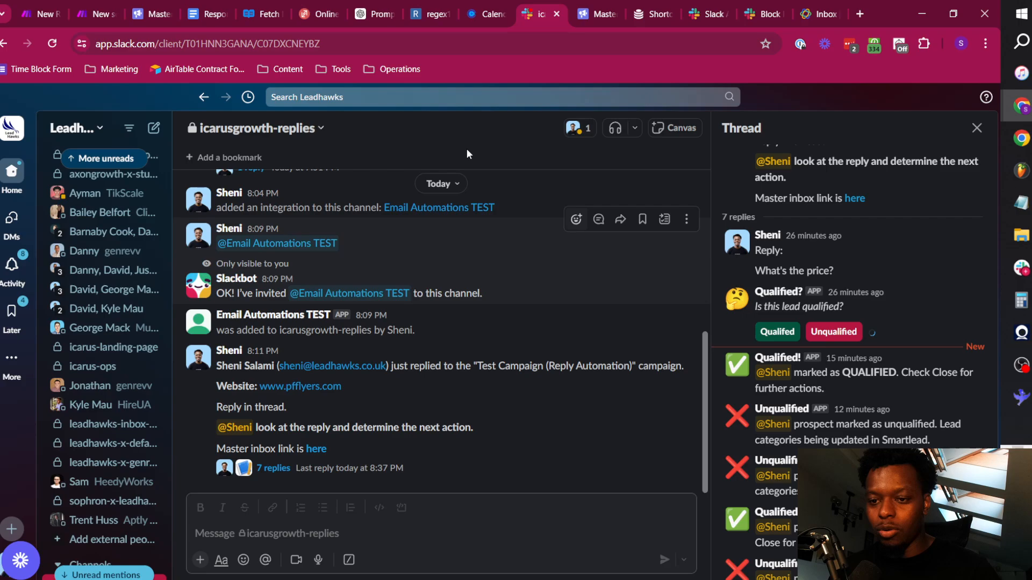
scroll(841, 347, "down", 3)
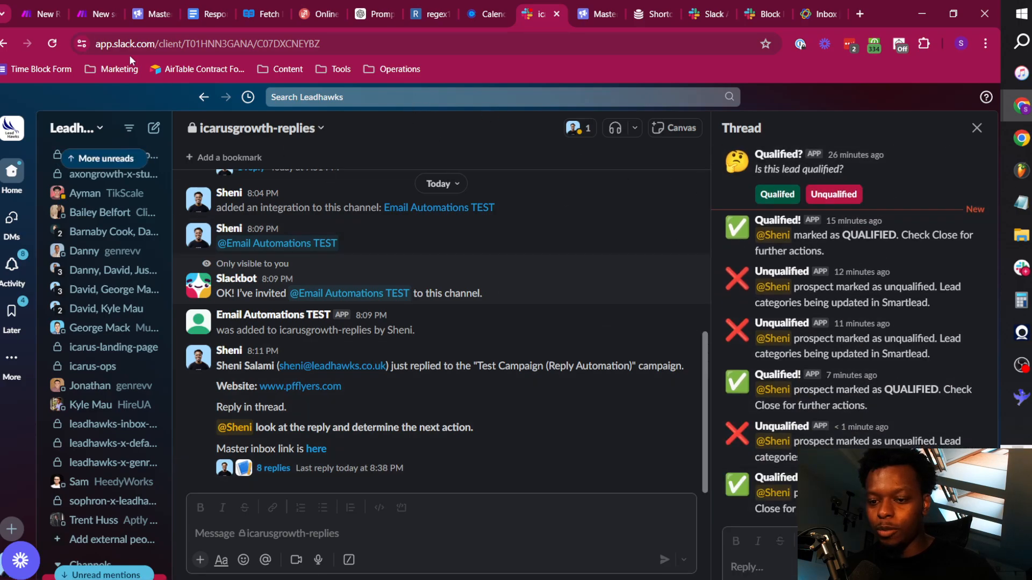
Check the Qualified route's run in Make, and open the new call task in the Close inbox's task list.
left_click(94, 11)
left_click_drag(709, 344, 589, 324)
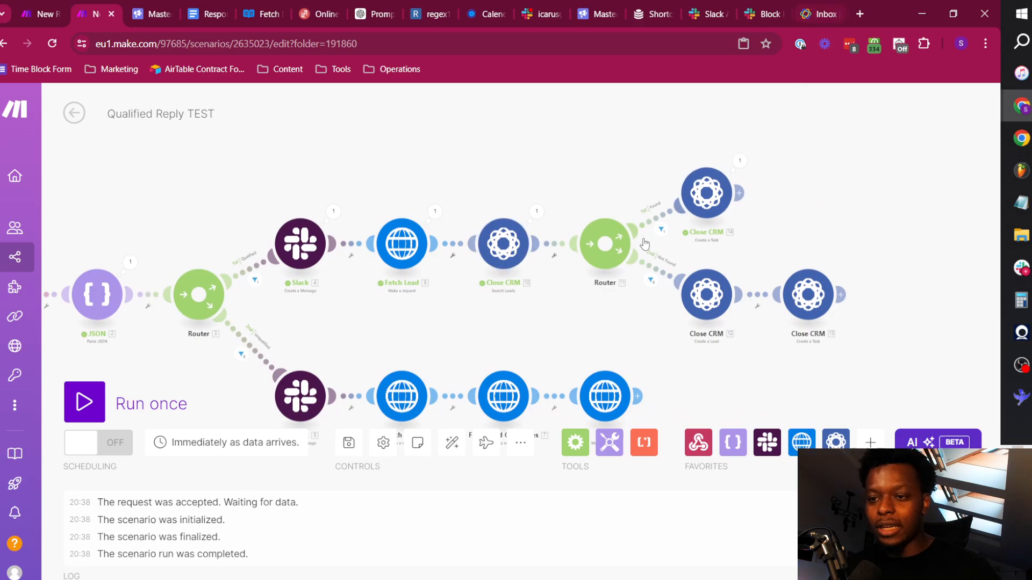
left_click(816, 6)
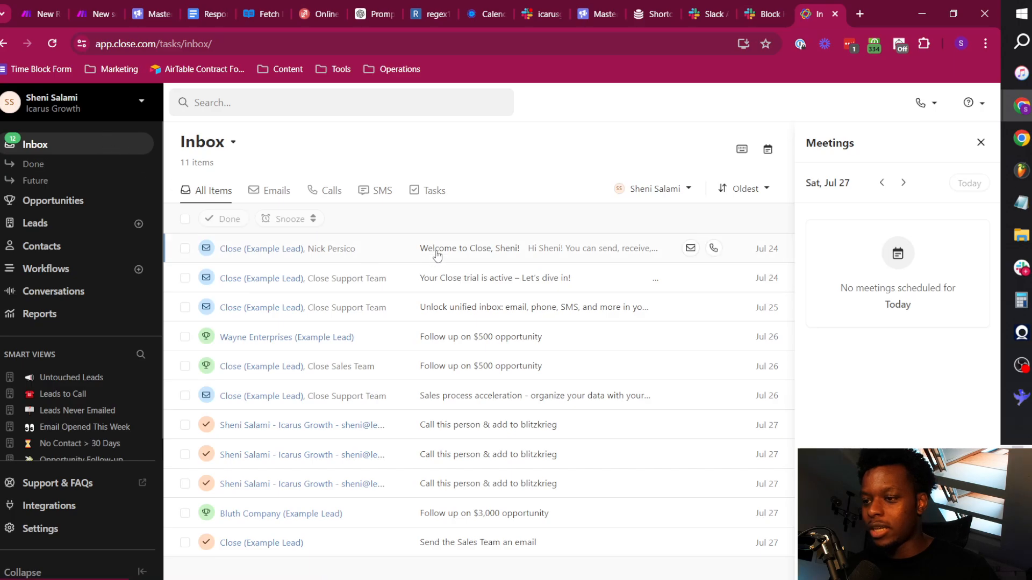
left_click(404, 43)
key("Return")
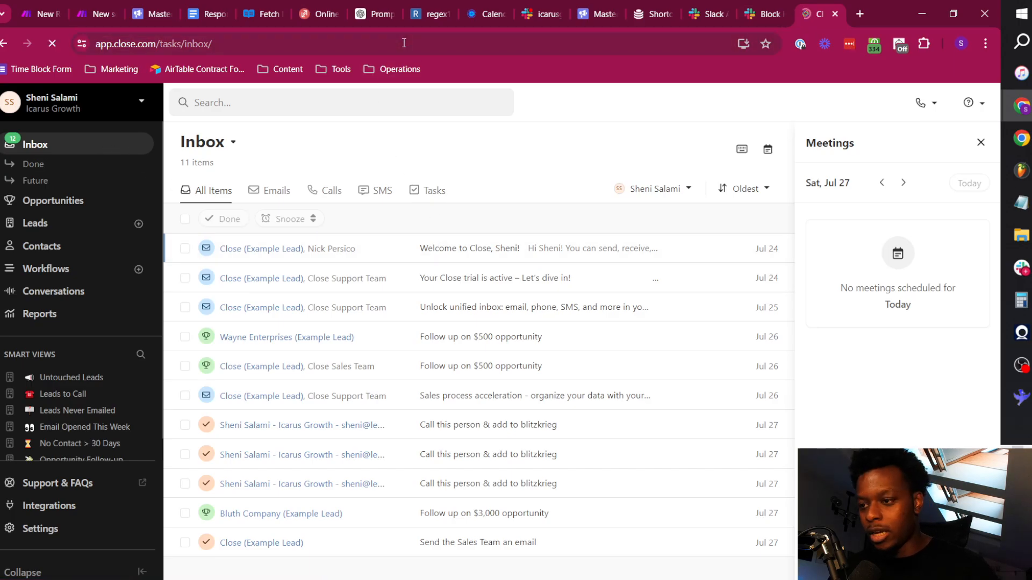
key("alt+Tab")
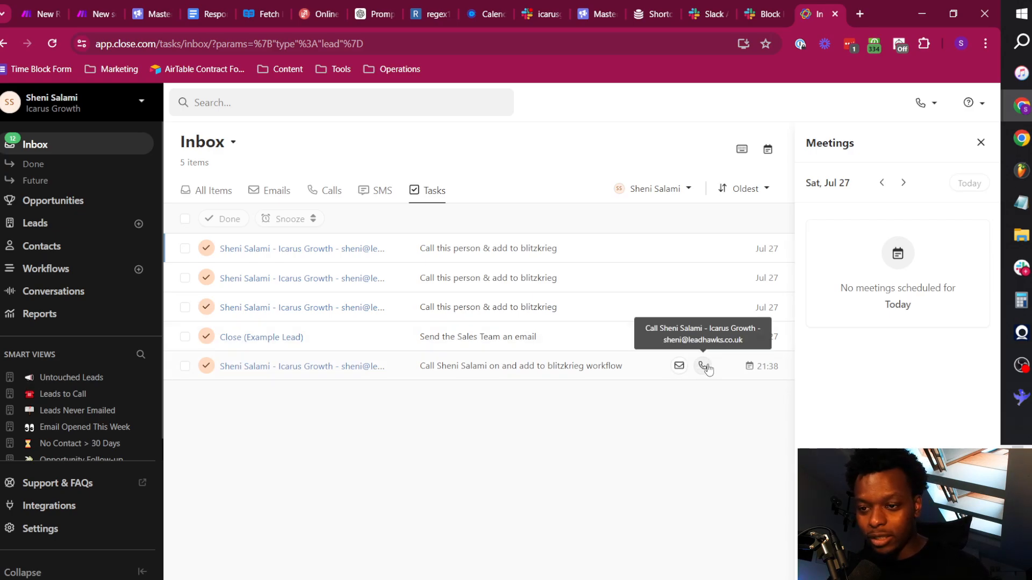
left_click(592, 370)
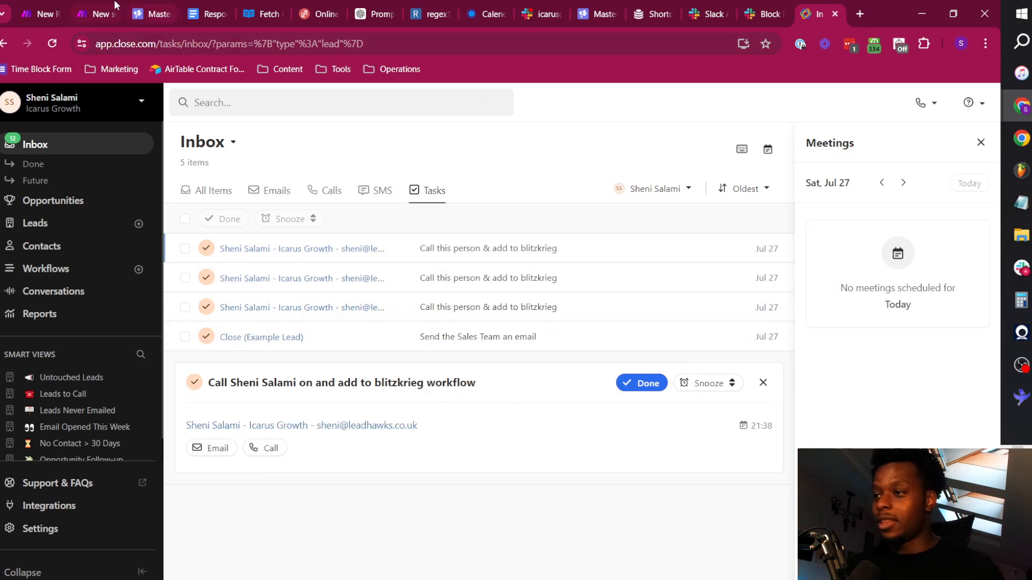
Auto-align the Qualified Reply TEST modules in Make and look over the opening modules of the New Reply >> Alert & Push (TEST) scenario.
left_click(95, 8)
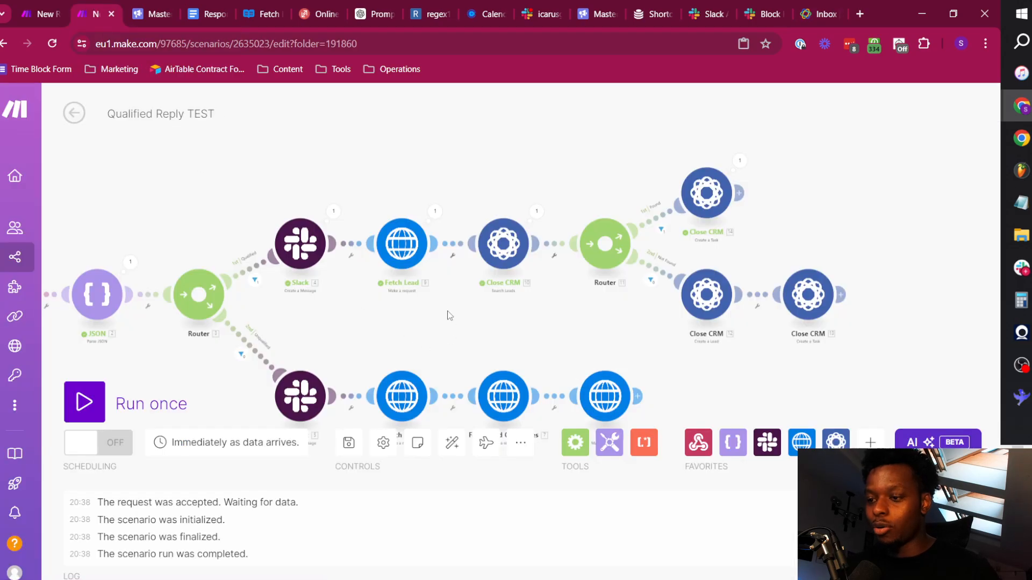
left_click(451, 443)
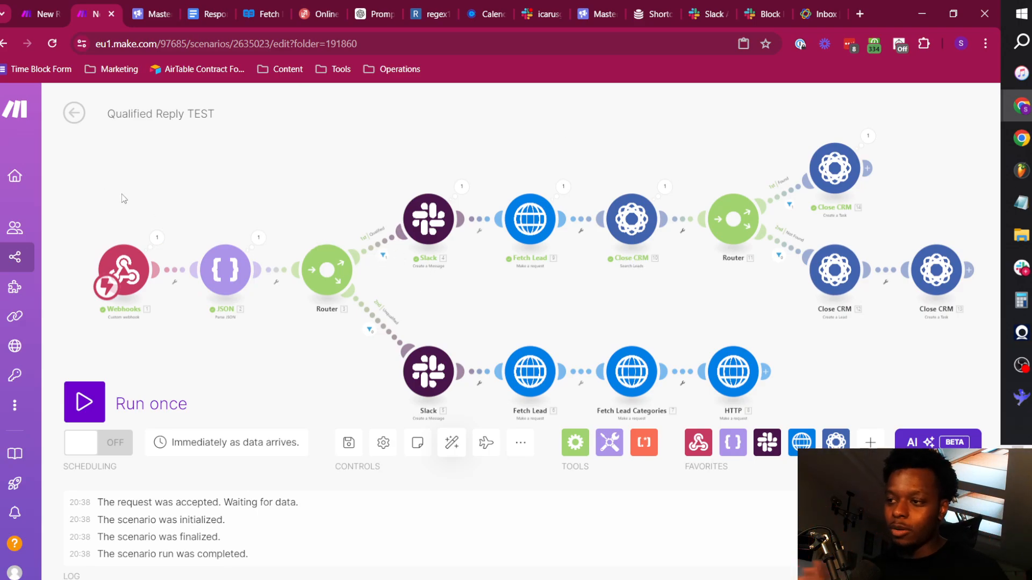
left_click(22, 4)
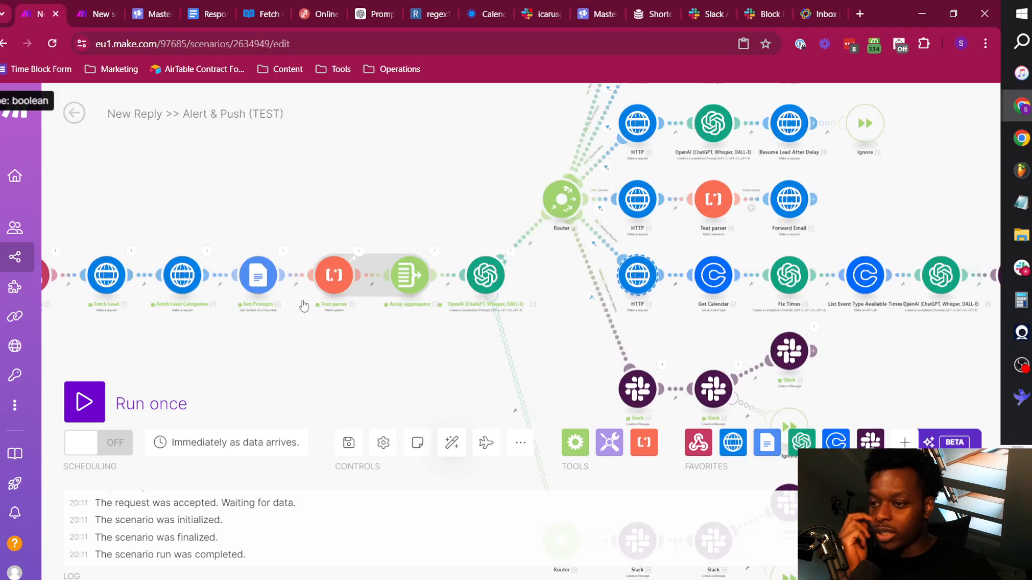
left_click_drag(263, 331, 466, 330)
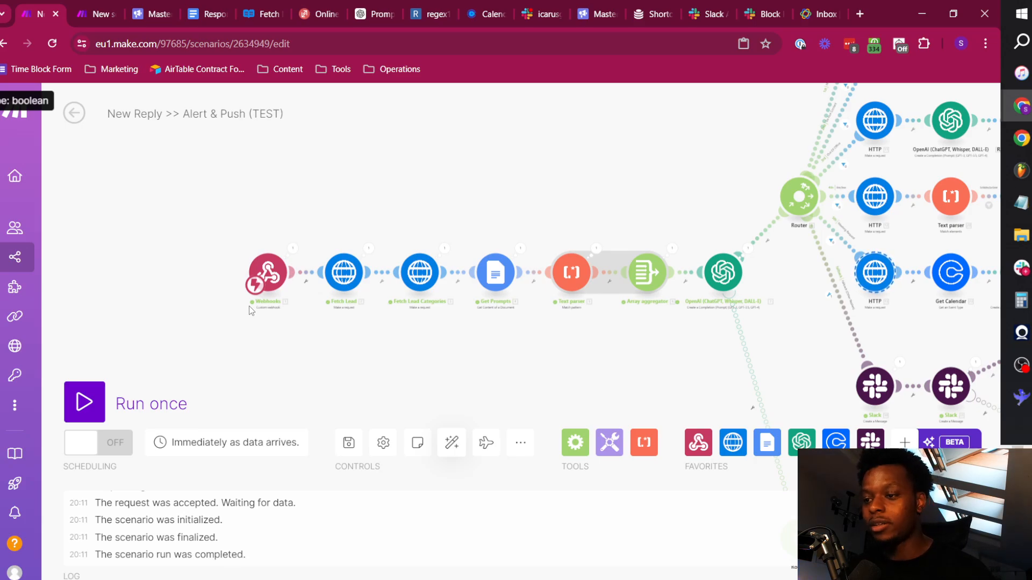
scroll(382, 306, "up", 2)
scroll(382, 308, "up", 2)
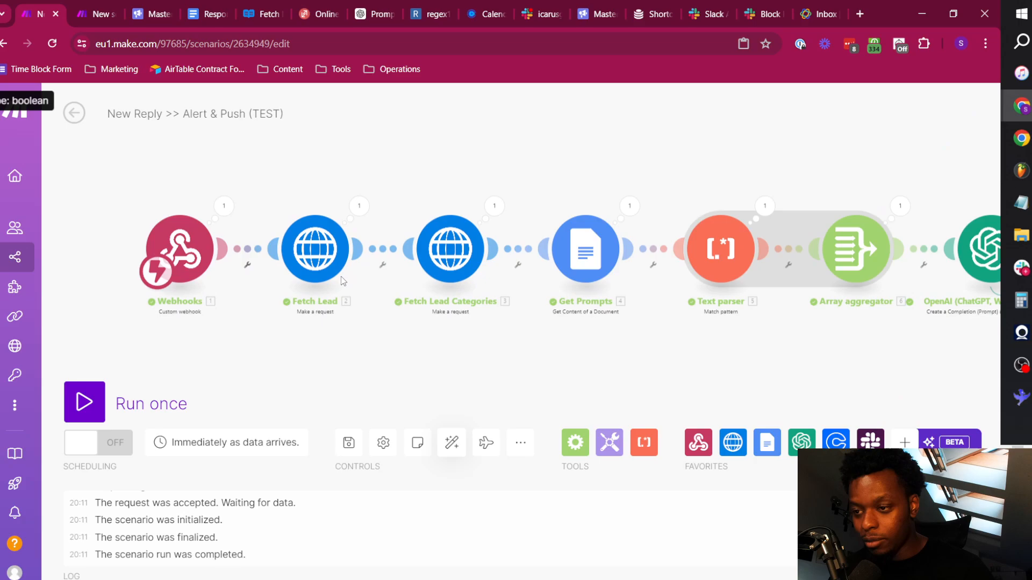
left_click_drag(709, 163, 472, 185)
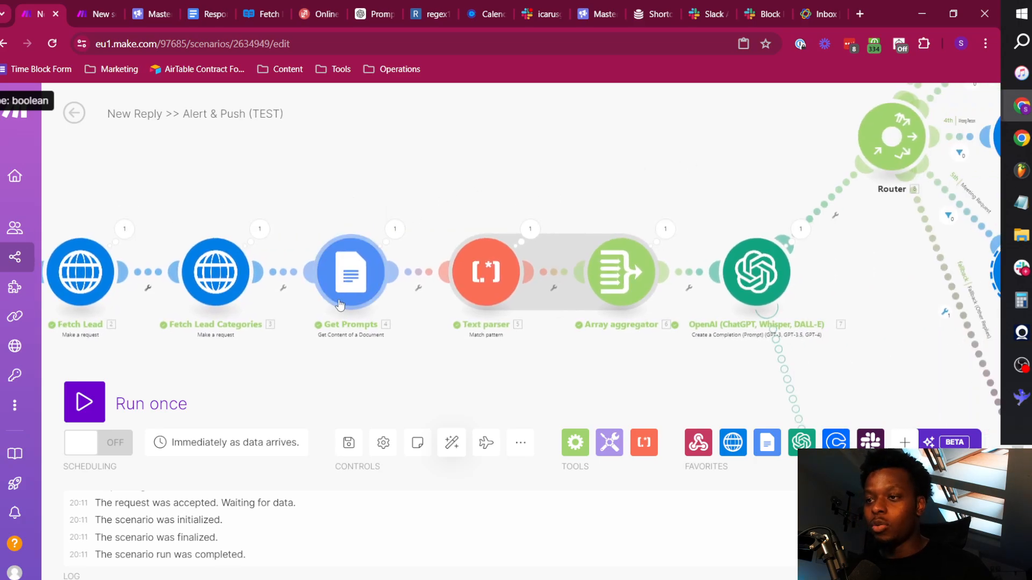
Review the system and user prompts in the Response Handler Prompts (General) document in Google Docs.
left_click(226, 6)
scroll(419, 301, "up", 10)
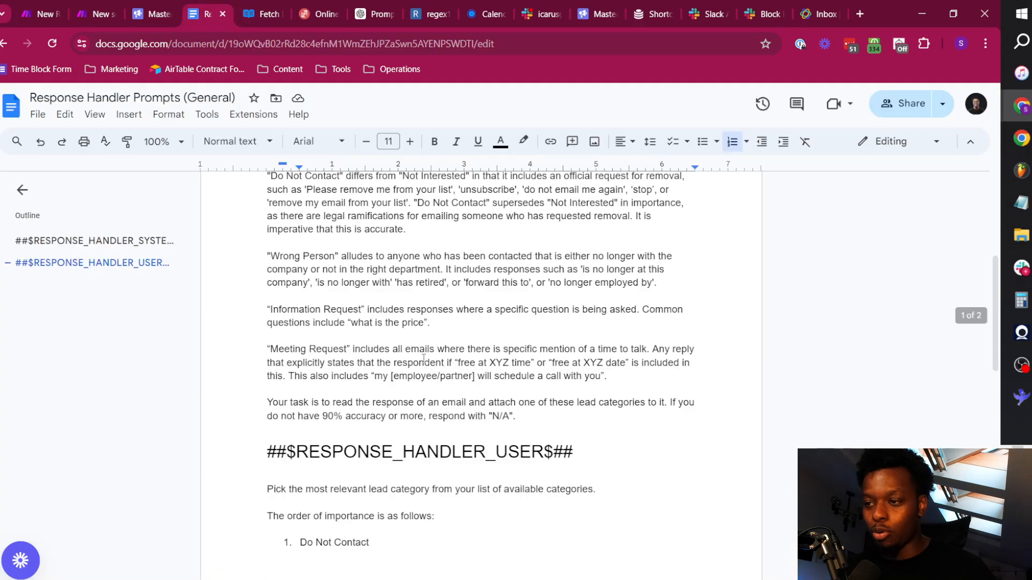
scroll(411, 331, "down", 8)
scroll(413, 344, "down", 6)
scroll(414, 355, "up", 8)
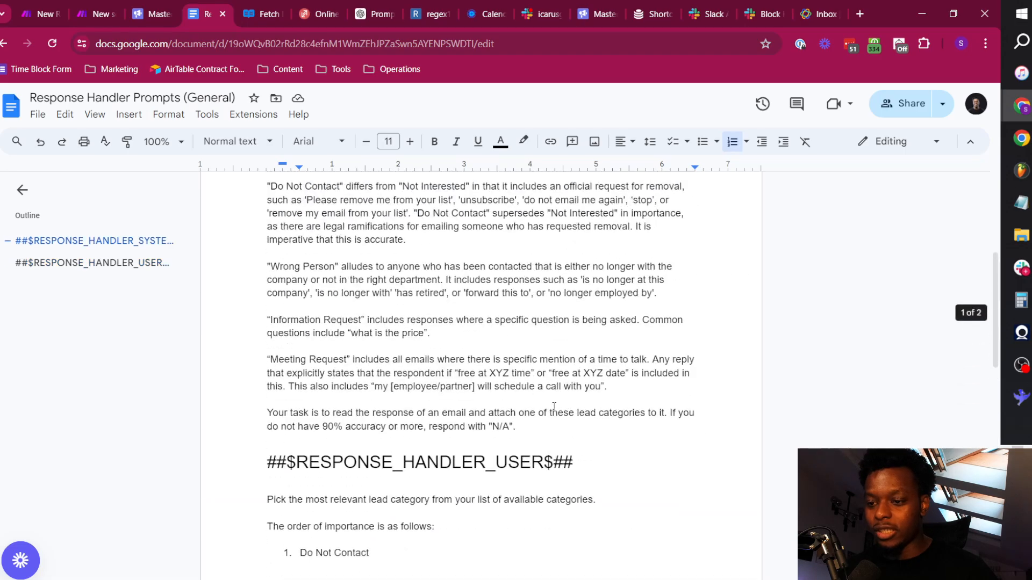
scroll(430, 349, "down", 1)
scroll(462, 341, "up", 1)
scroll(466, 339, "up", 5)
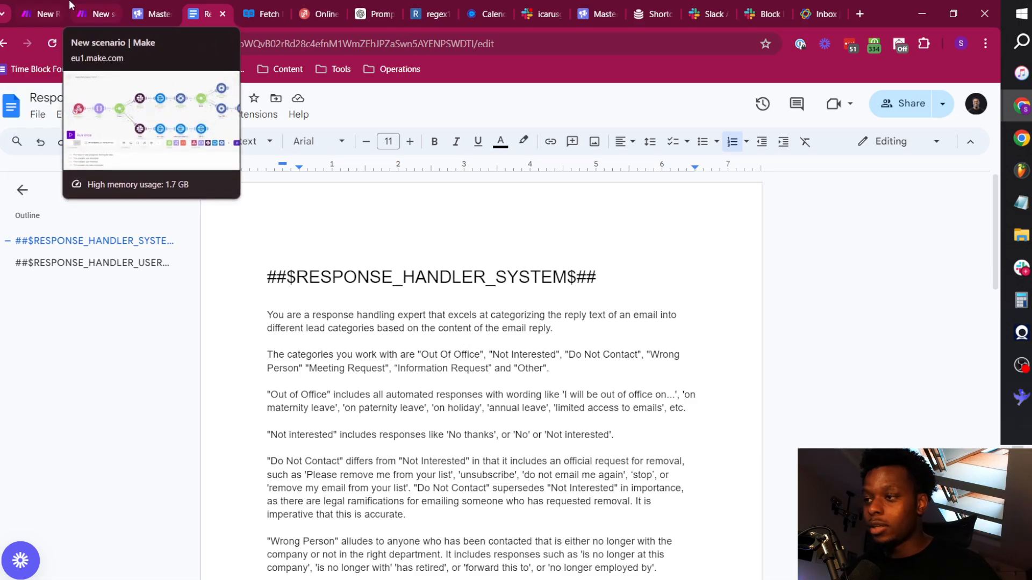
Inspect both prompt collections in the Array aggregator's output in the New Reply >> Alert & Push (TEST) scenario in Make.
left_click(40, 13)
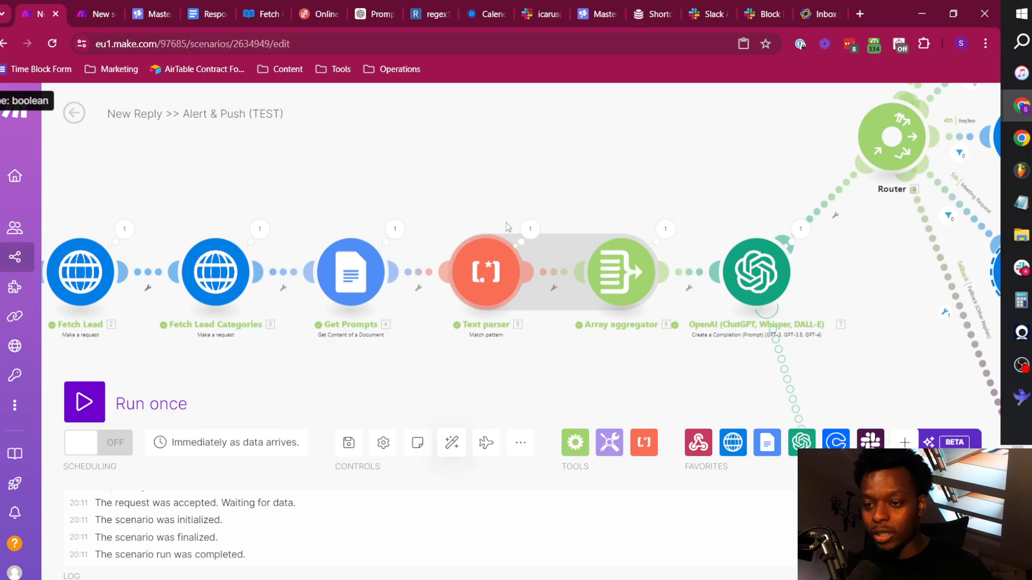
left_click(666, 230)
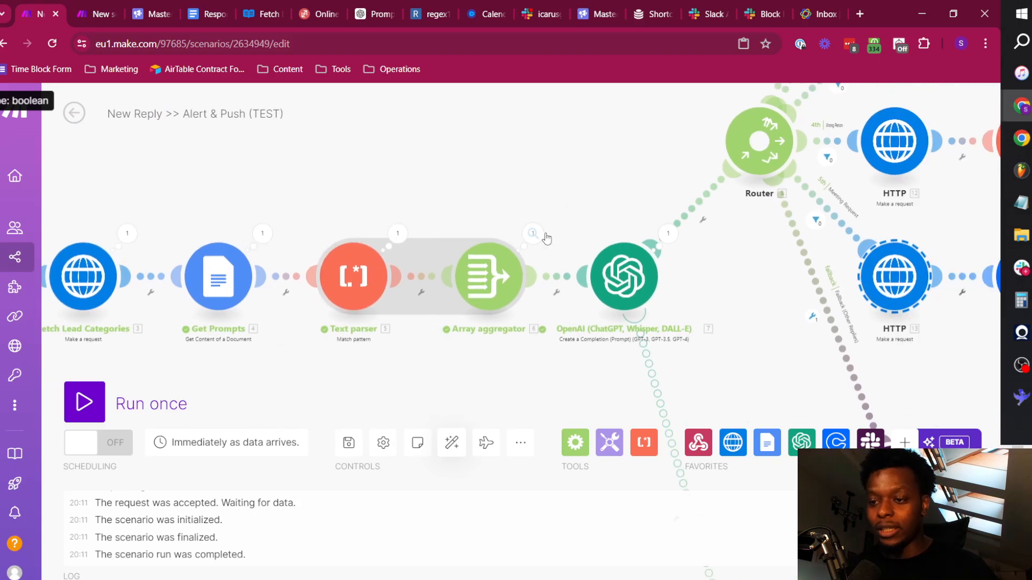
left_click(619, 310)
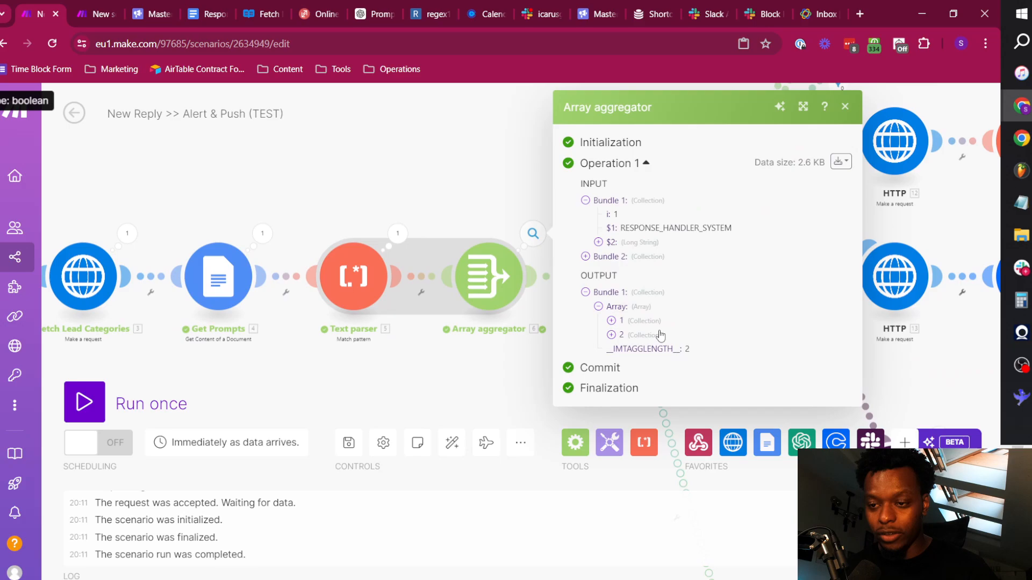
left_click(640, 321)
left_click(637, 376)
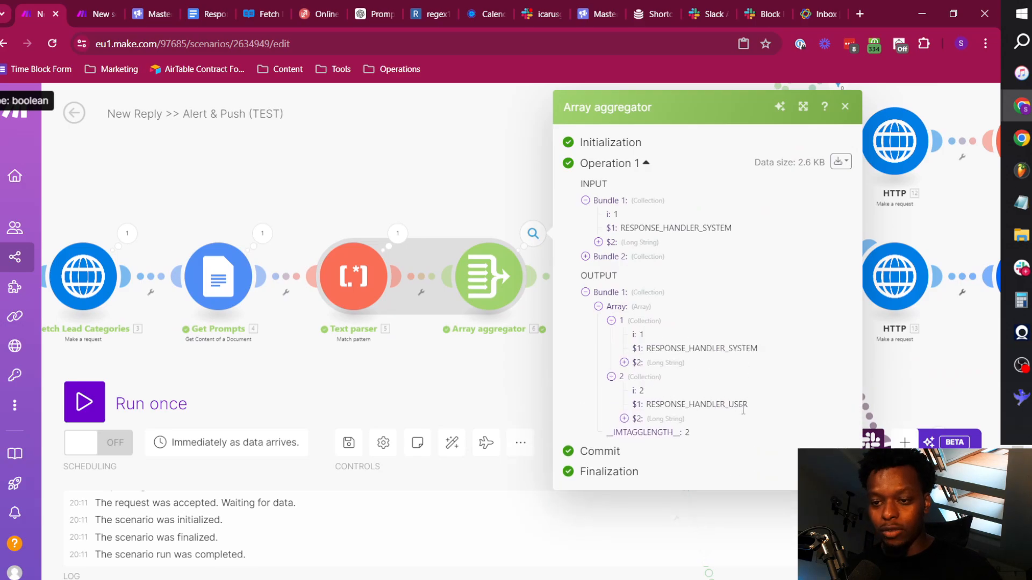
double_click(710, 350)
double_click(726, 403)
left_click(547, 198)
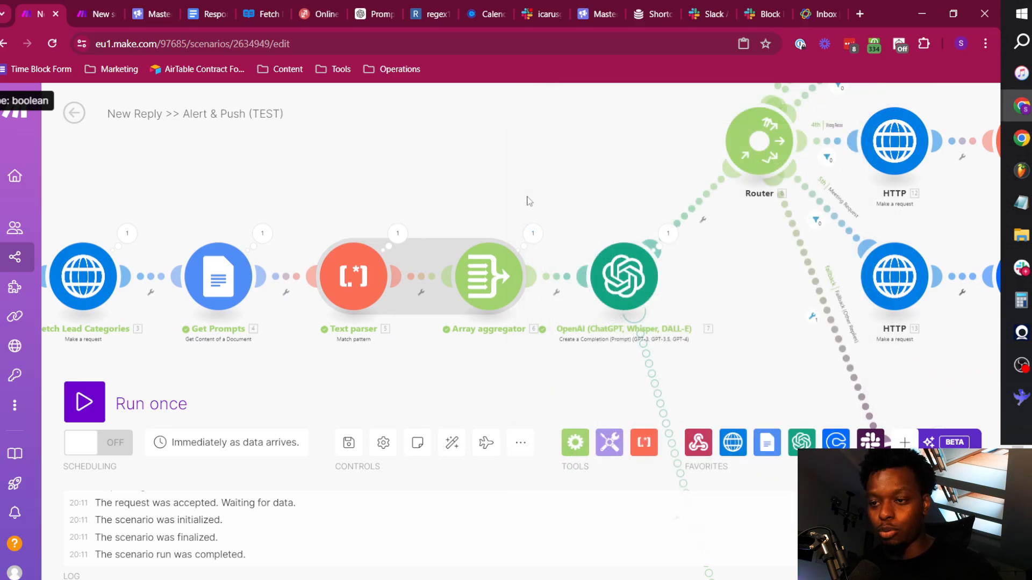
Rename the OpenAI module before the router as Rough Sentiment Analyser.
scroll(667, 295, "up", 2)
scroll(658, 305, "down", 2)
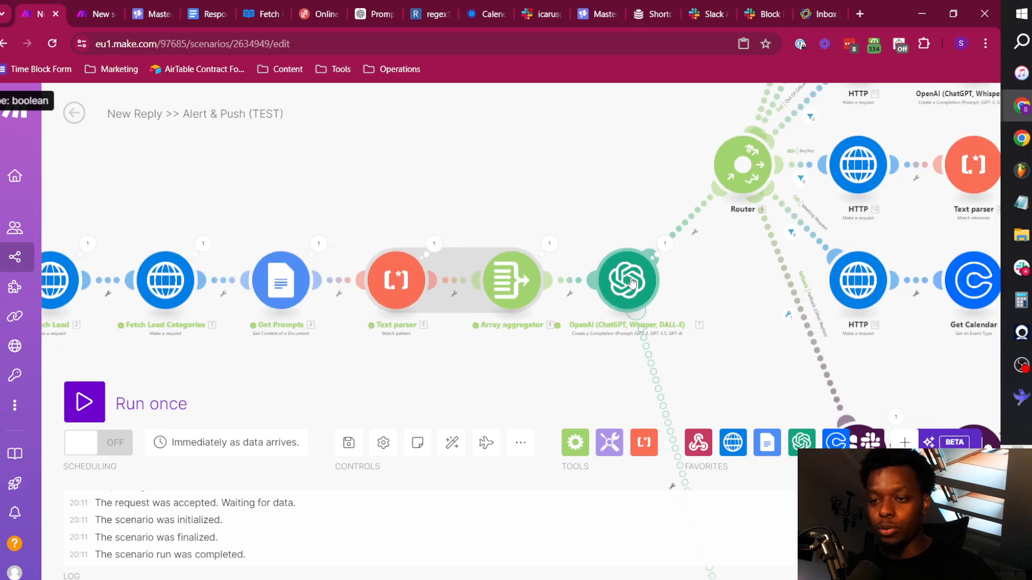
right_click(643, 301)
left_click(669, 333)
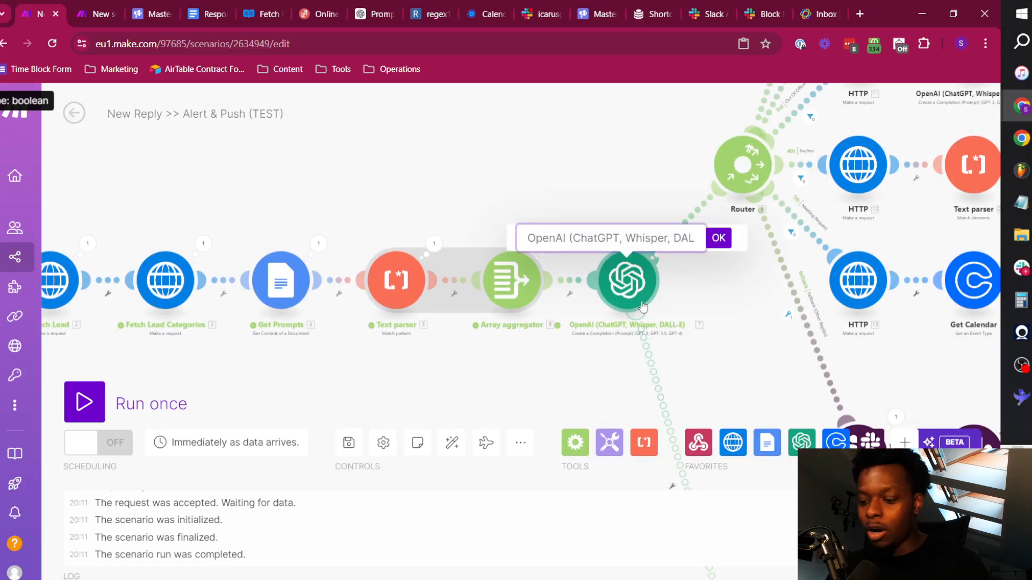
type("Rough Sentim")
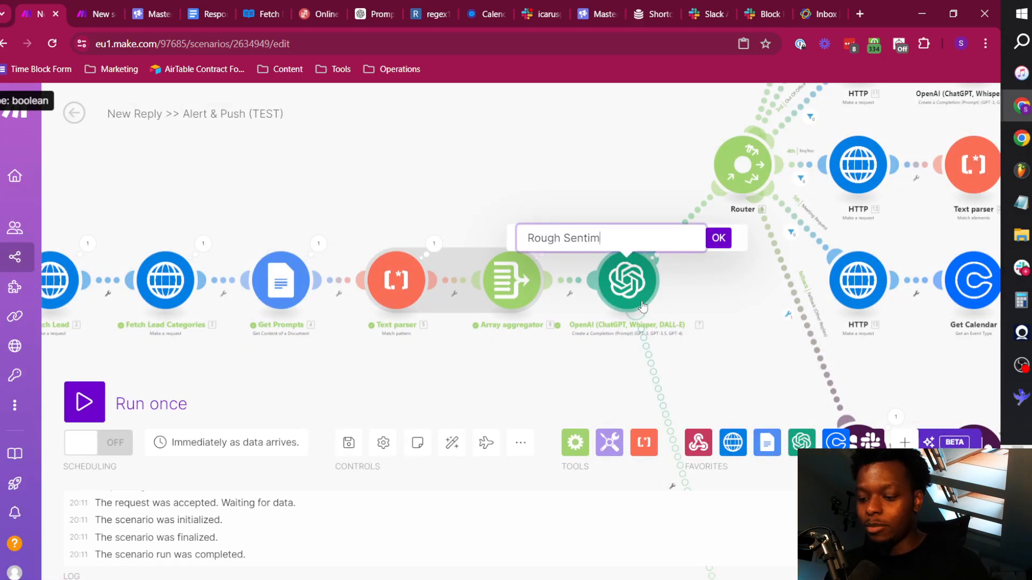
type("ent Analys")
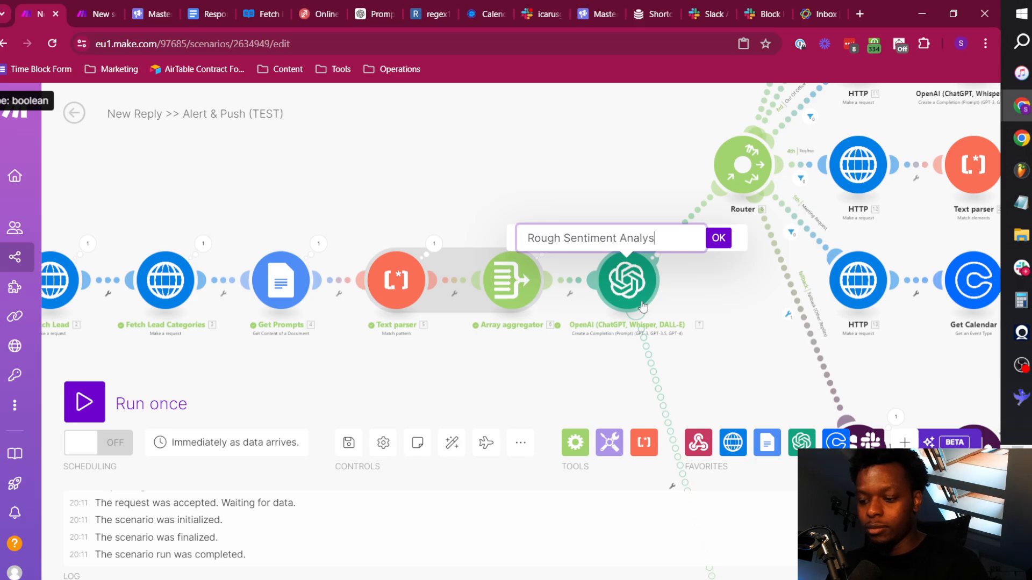
type("er")
key("Return")
Examine the router's category routes and the run data of the fallback route's three Slack modules, and return to the Qualified Reply TEST scenario.
left_click_drag(683, 295, 357, 395)
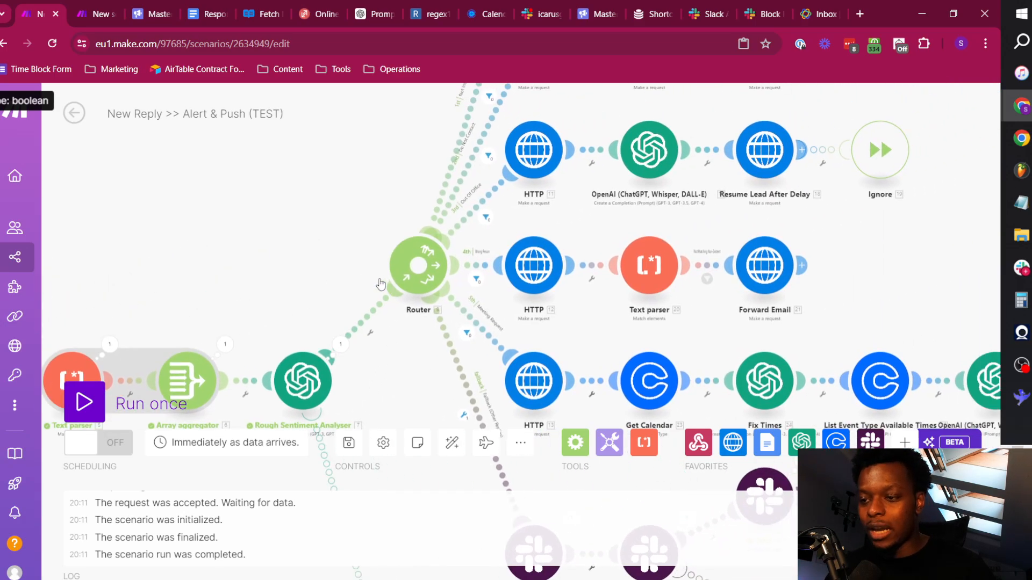
left_click_drag(359, 214, 285, 319)
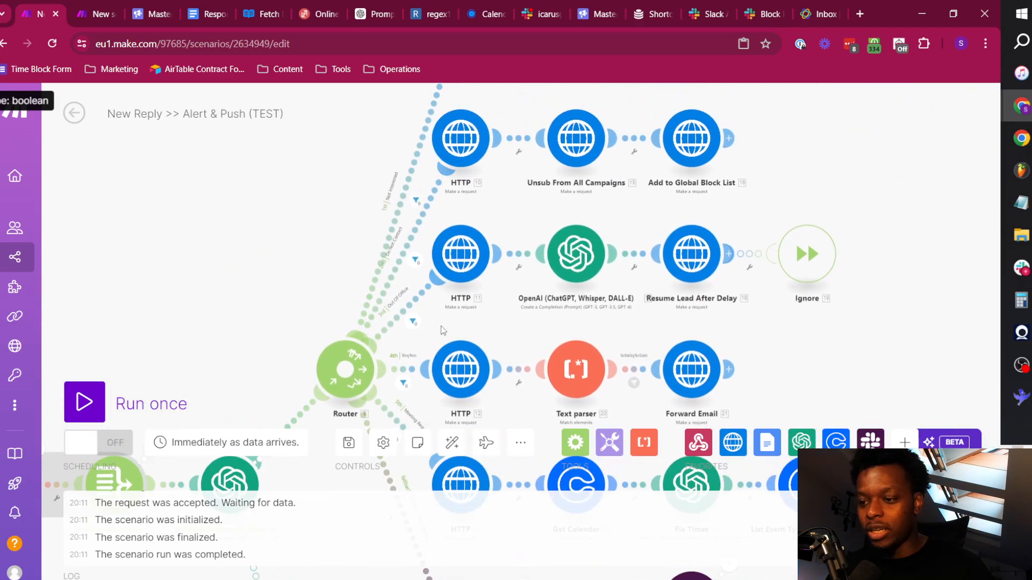
left_click_drag(283, 267, 334, 140)
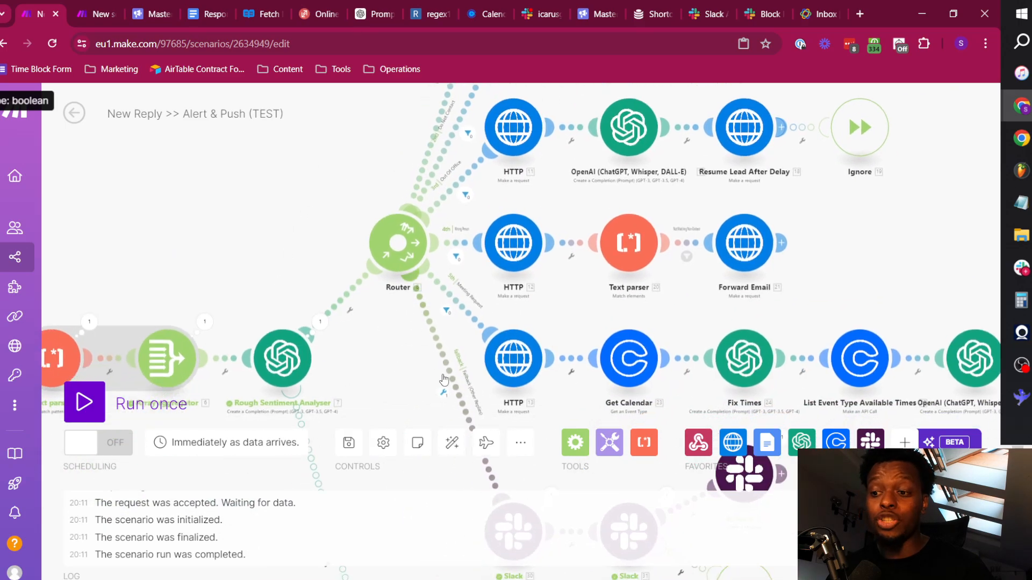
left_click_drag(417, 378, 436, 405)
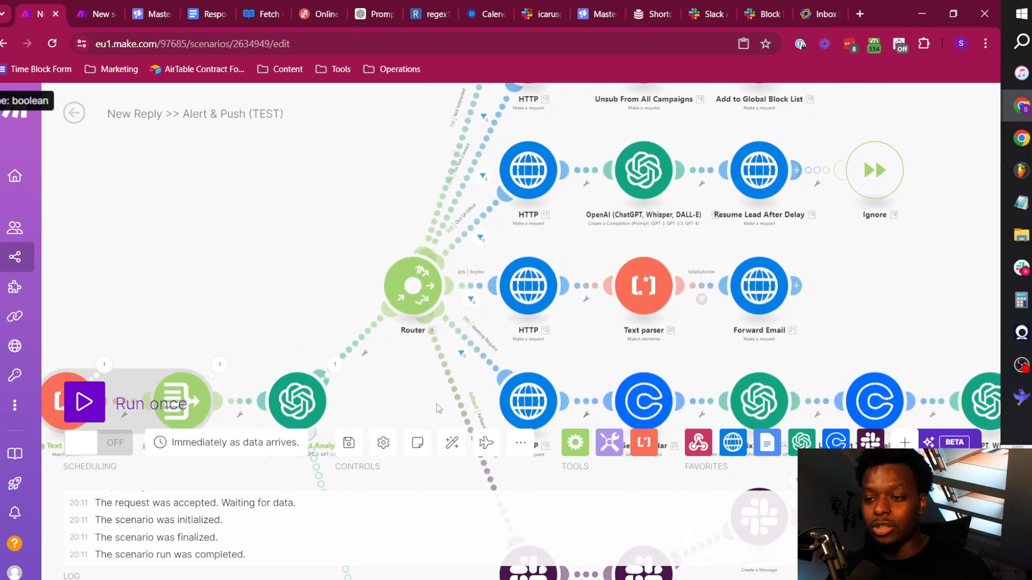
left_click_drag(591, 350, 494, 192)
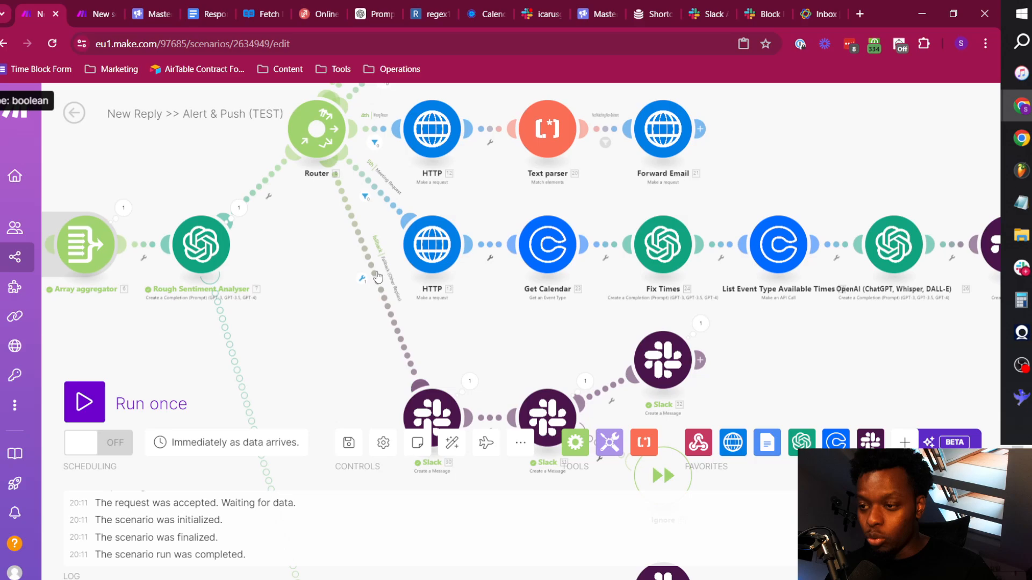
left_click_drag(520, 372, 405, 261)
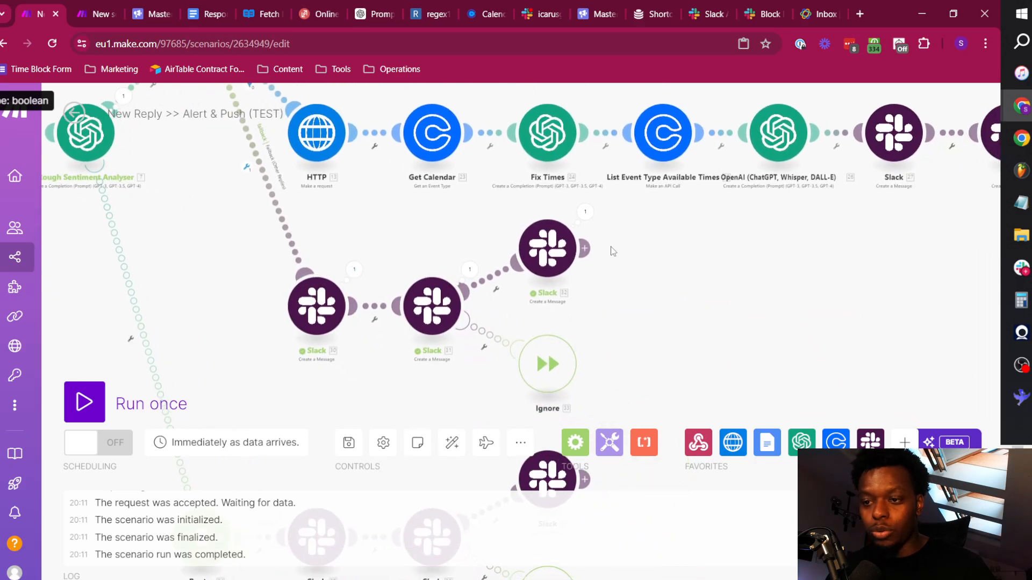
left_click(354, 269)
left_click(234, 305)
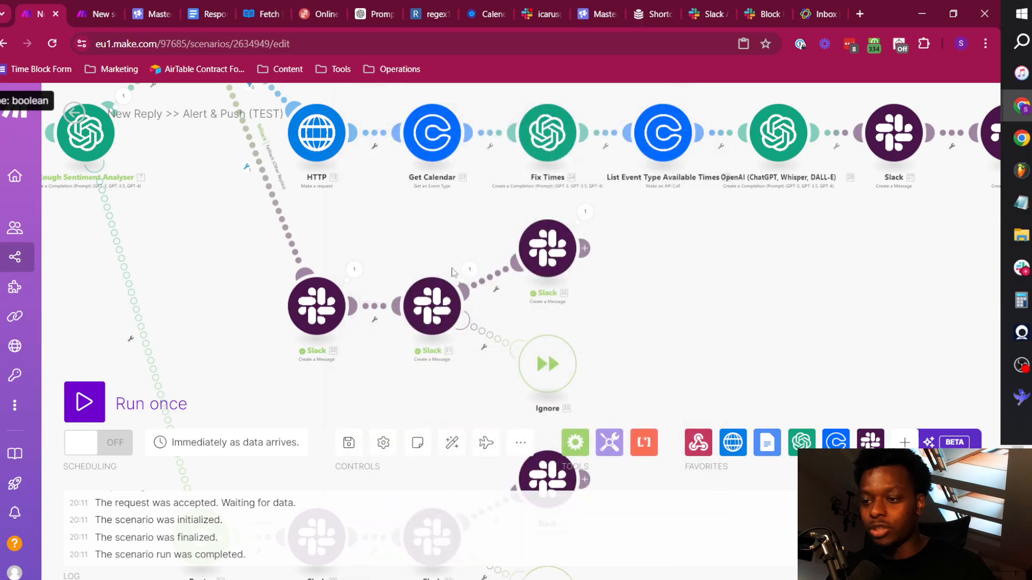
left_click(470, 270)
left_click(799, 263)
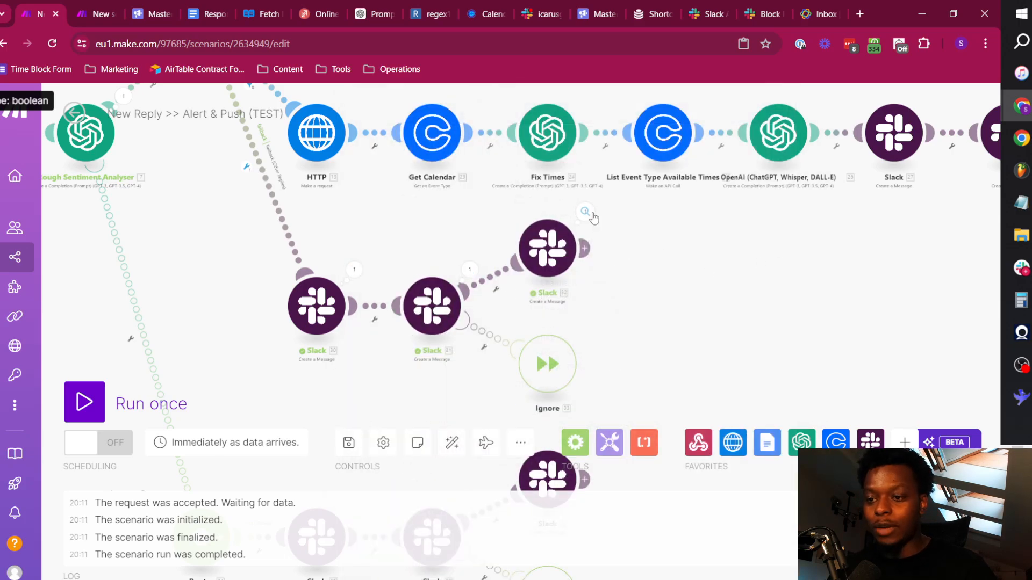
left_click(584, 211)
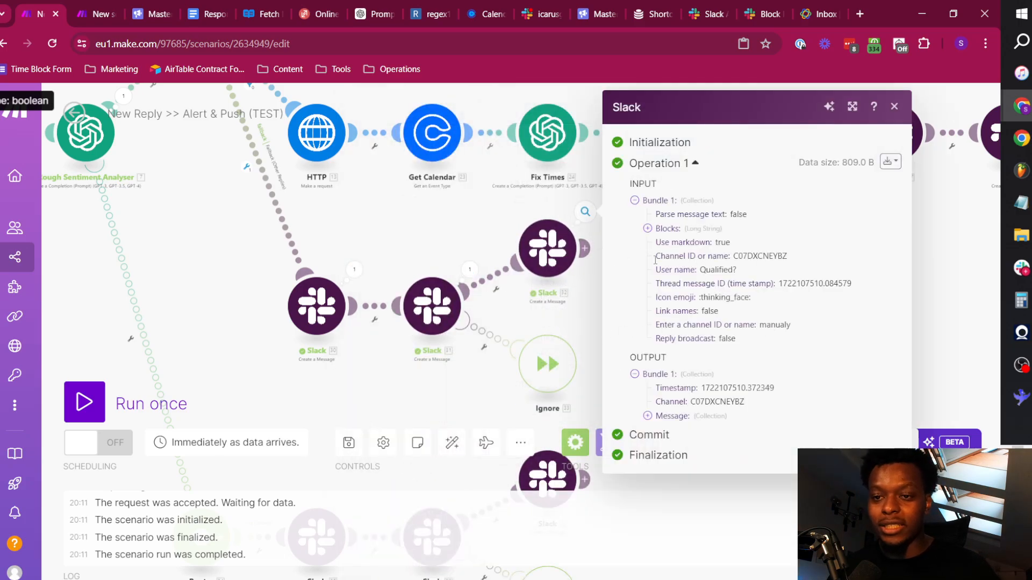
left_click(416, 234)
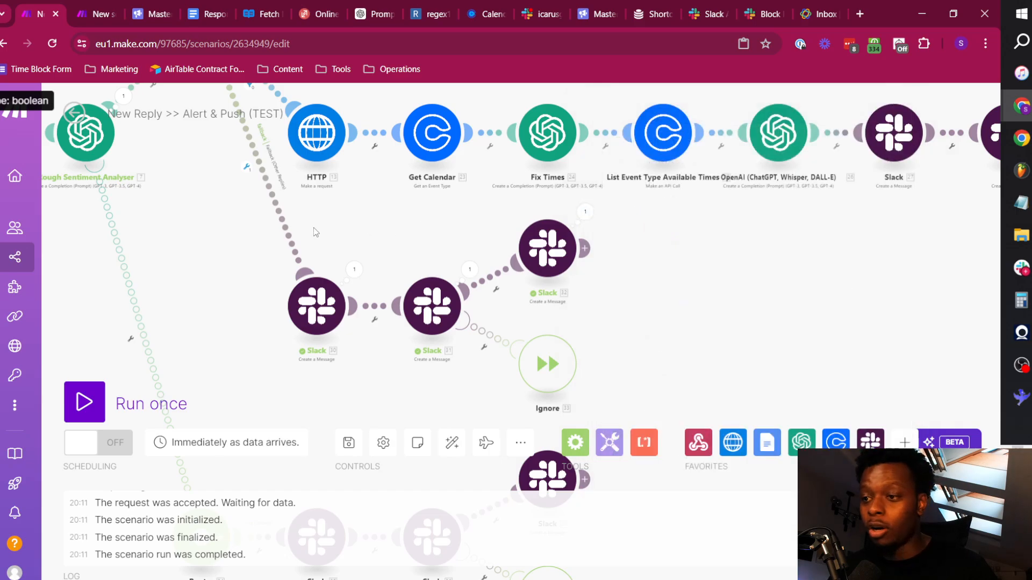
left_click(78, 6)
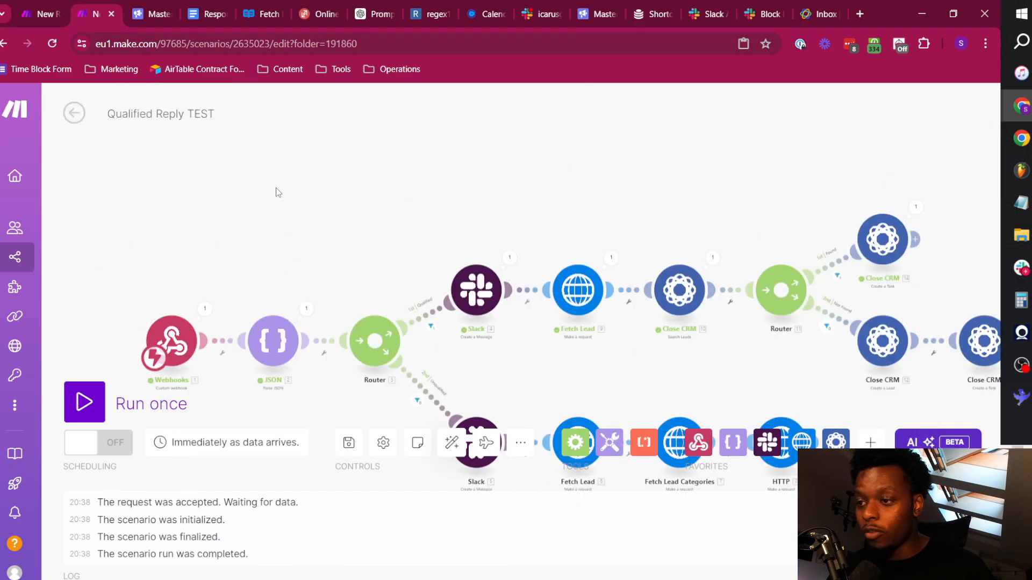